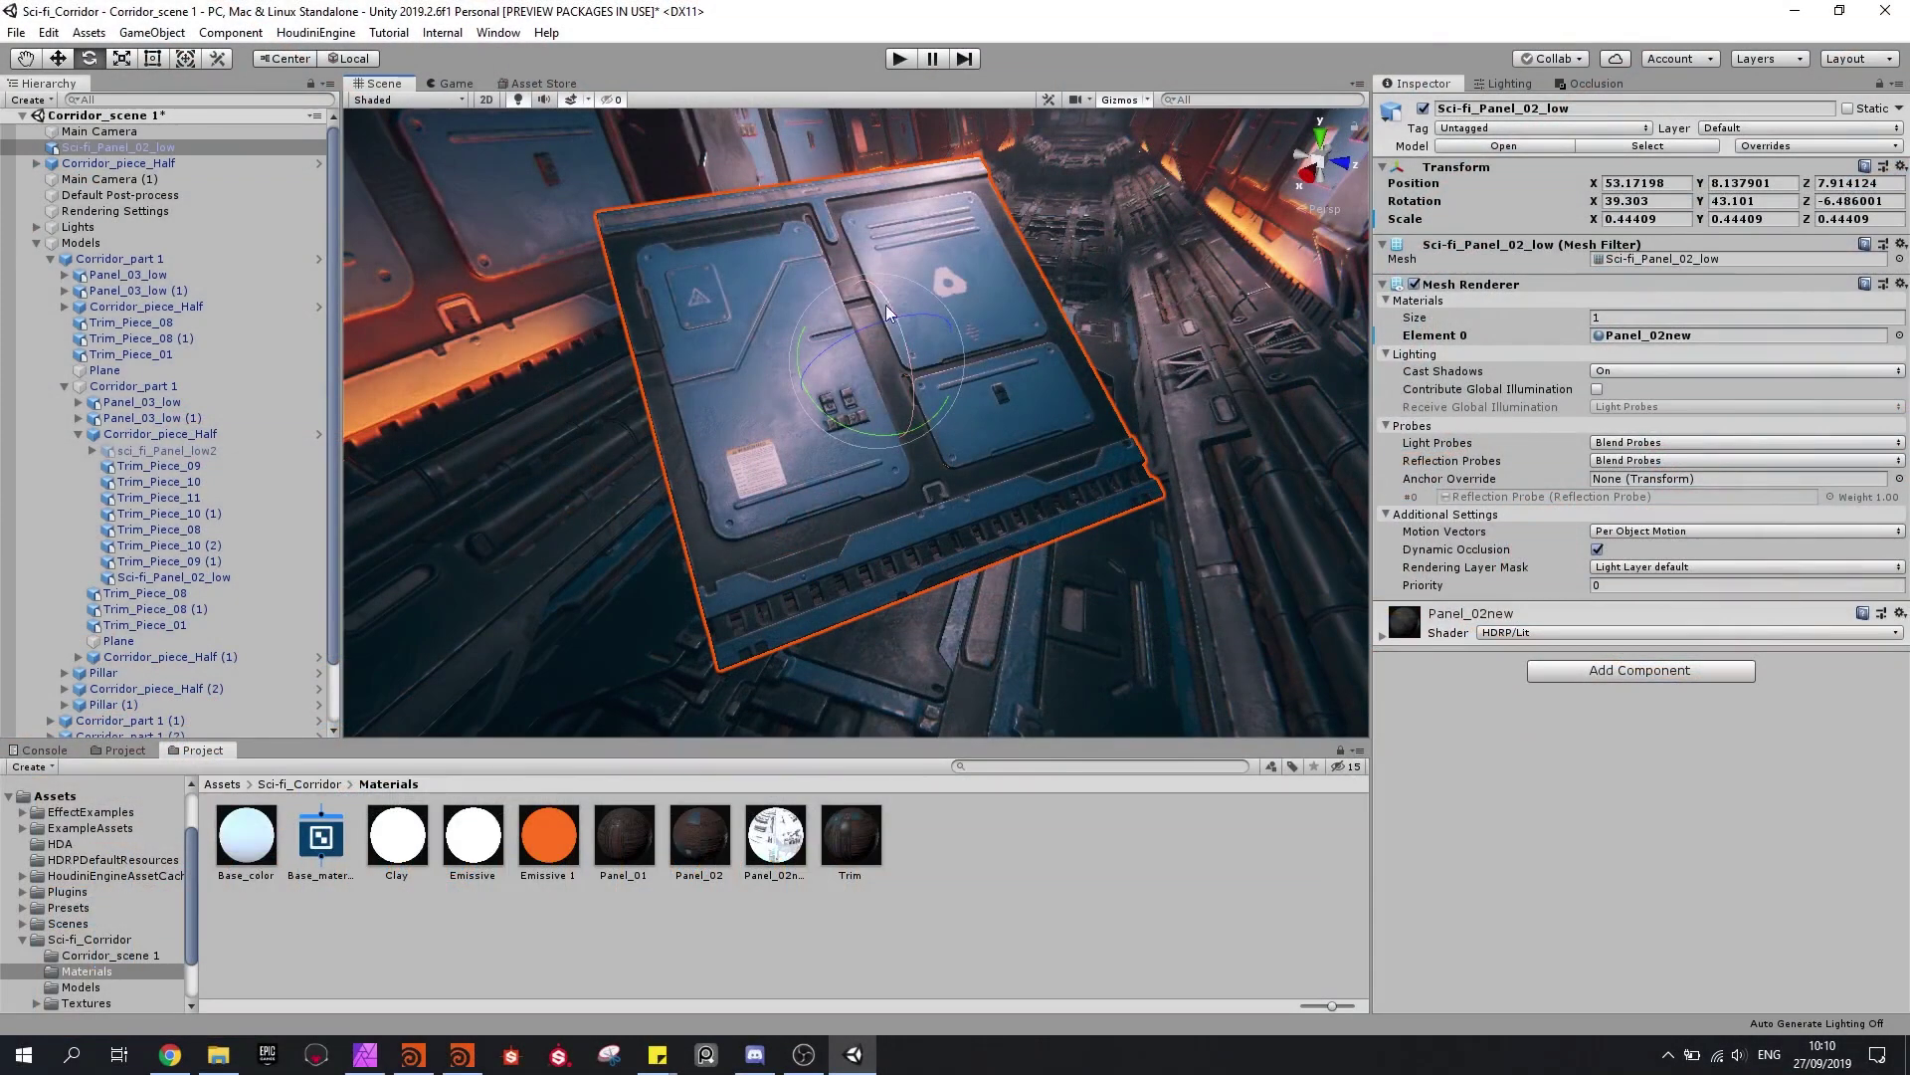
Step: Switch to Affinity Photo and toggle the visibility of Layer_1 in Example_Panel_02.psd to compare it with Layer_2 beneath
click(371, 1059)
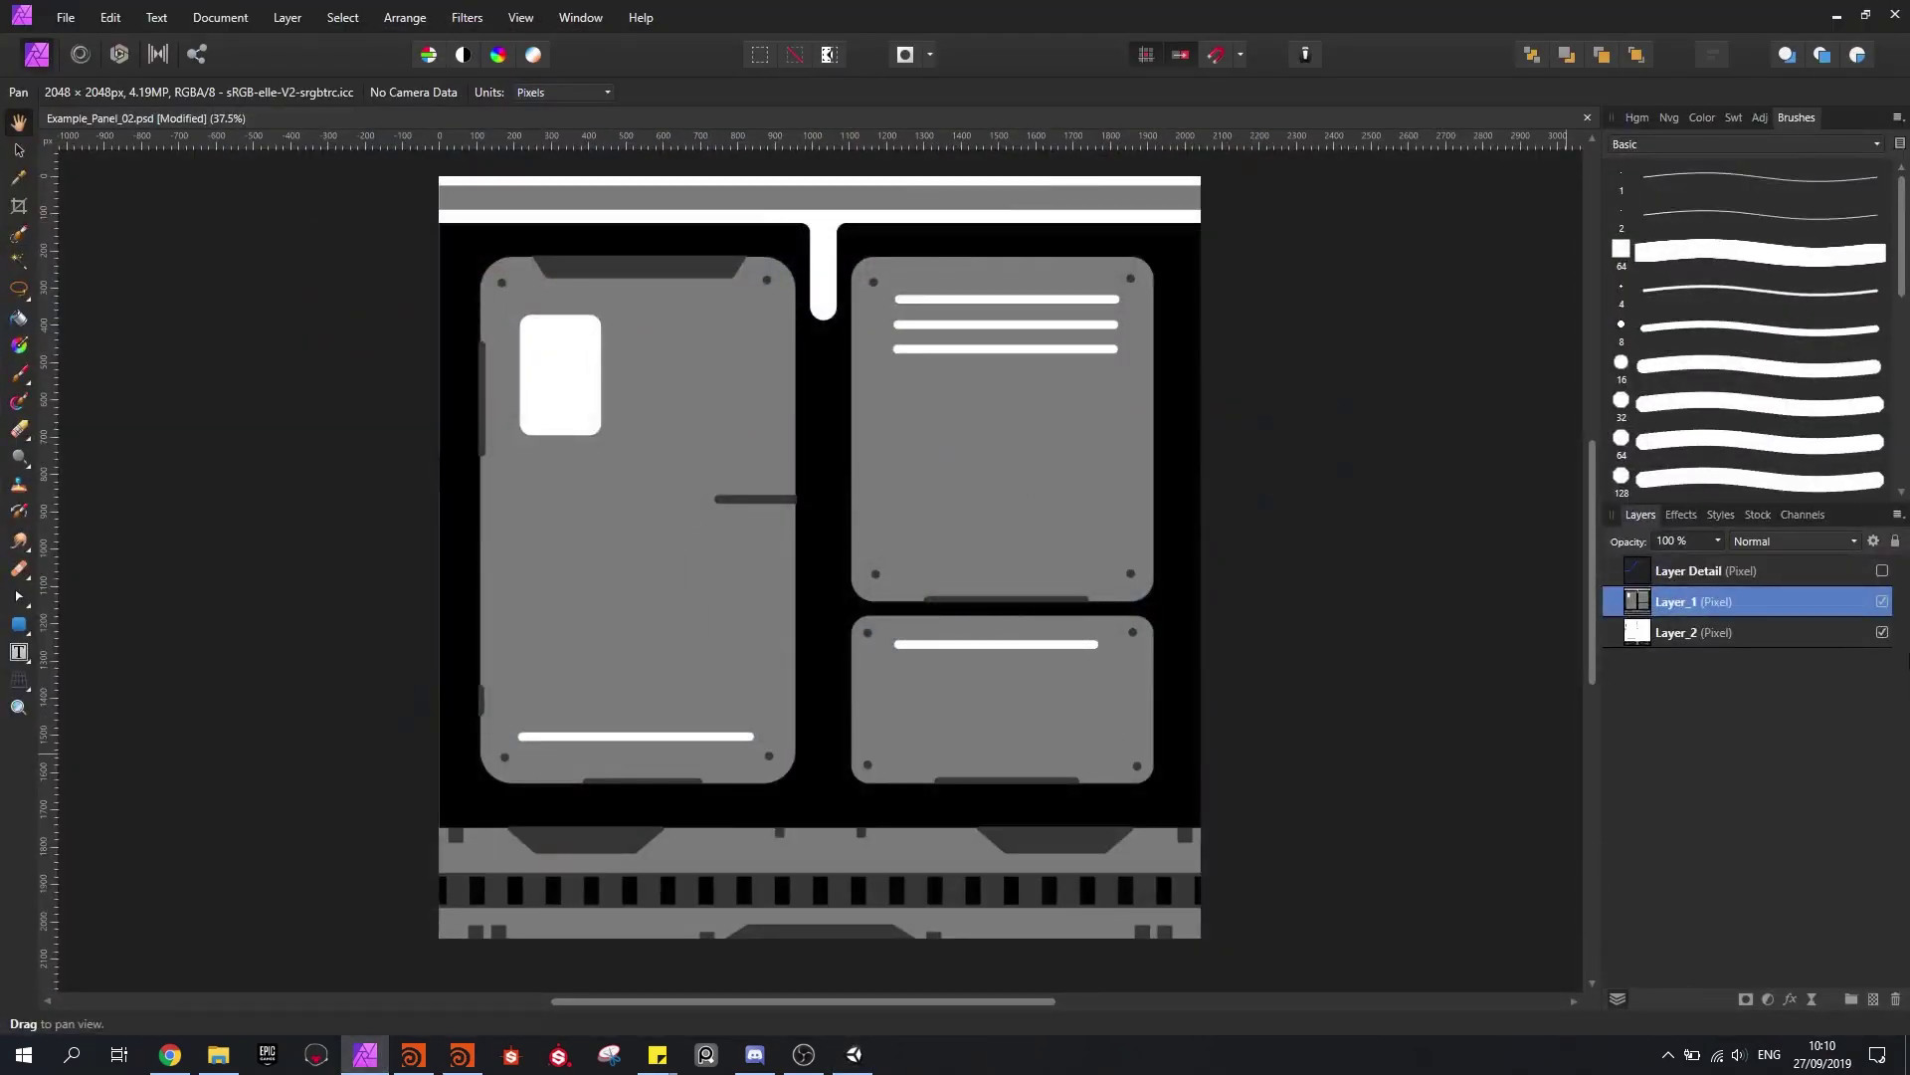
click(1883, 602)
click(1882, 602)
click(1837, 17)
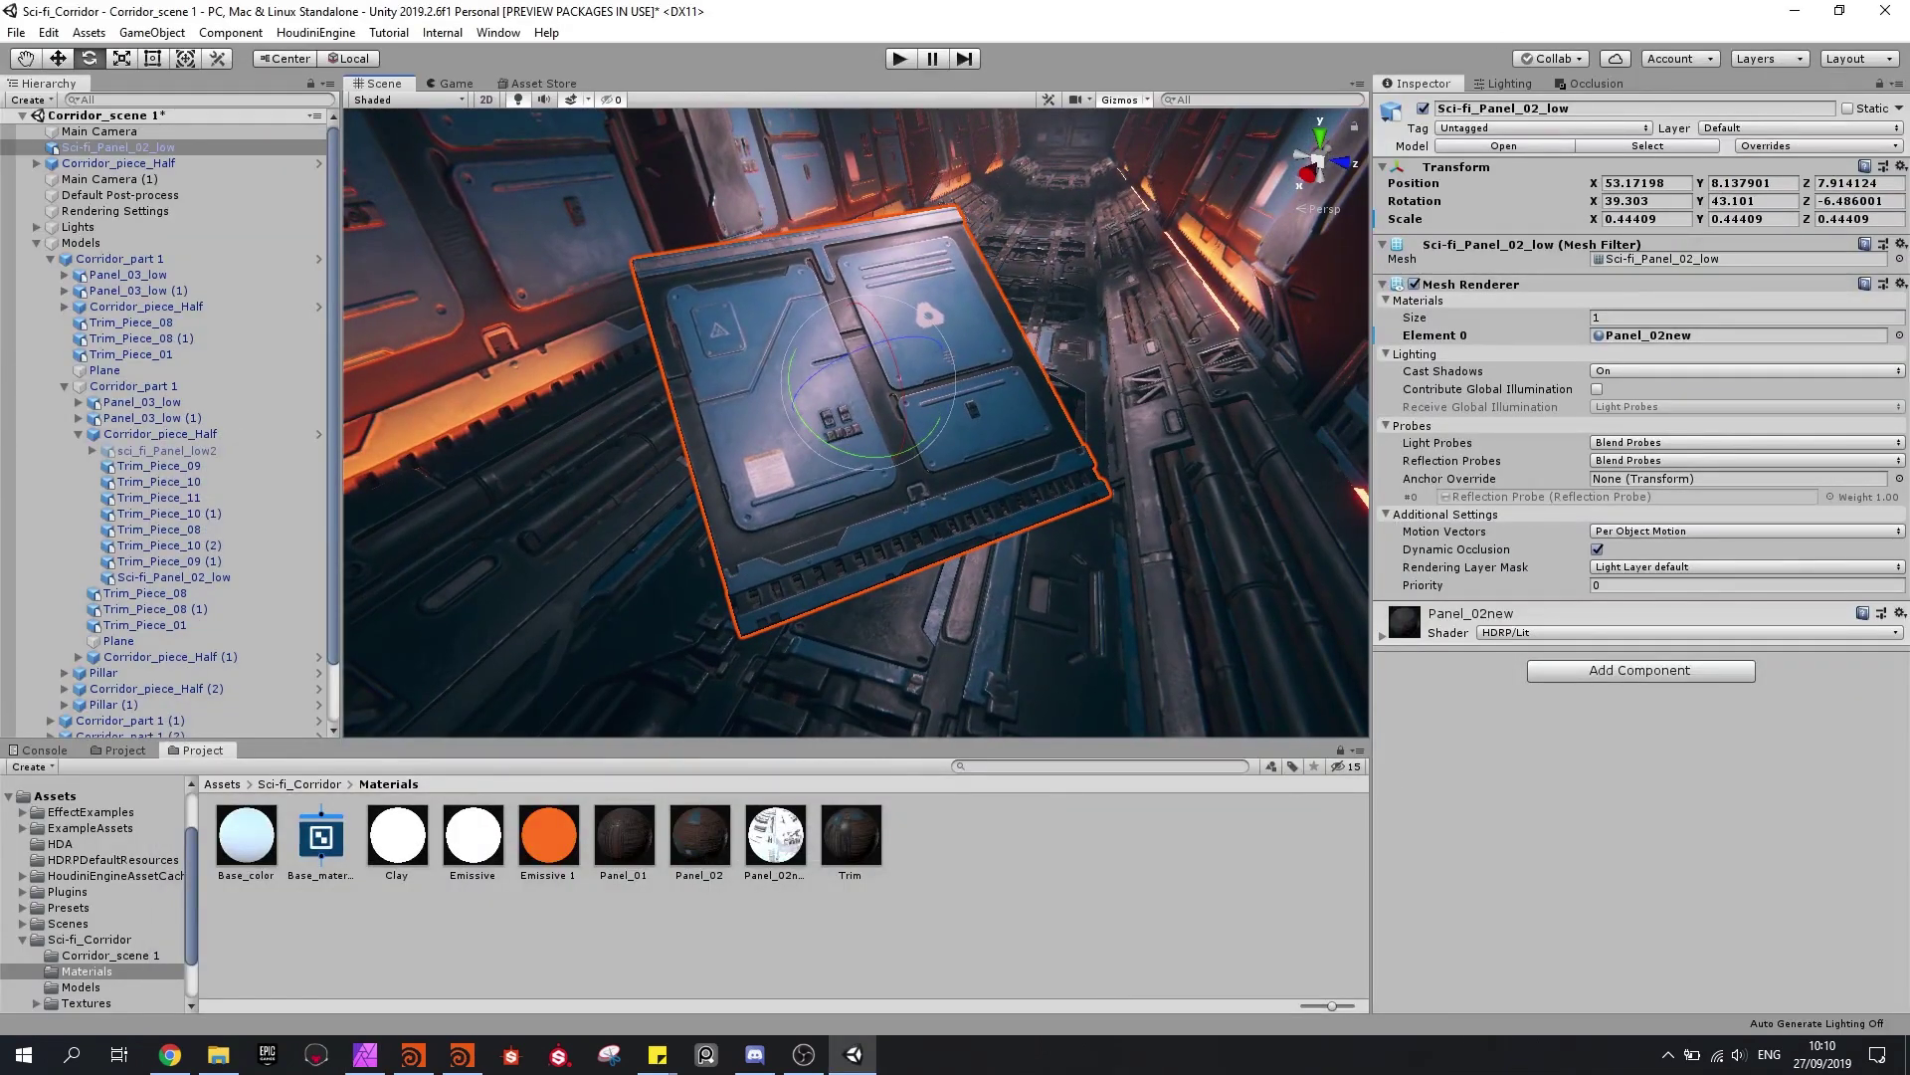
click(365, 1054)
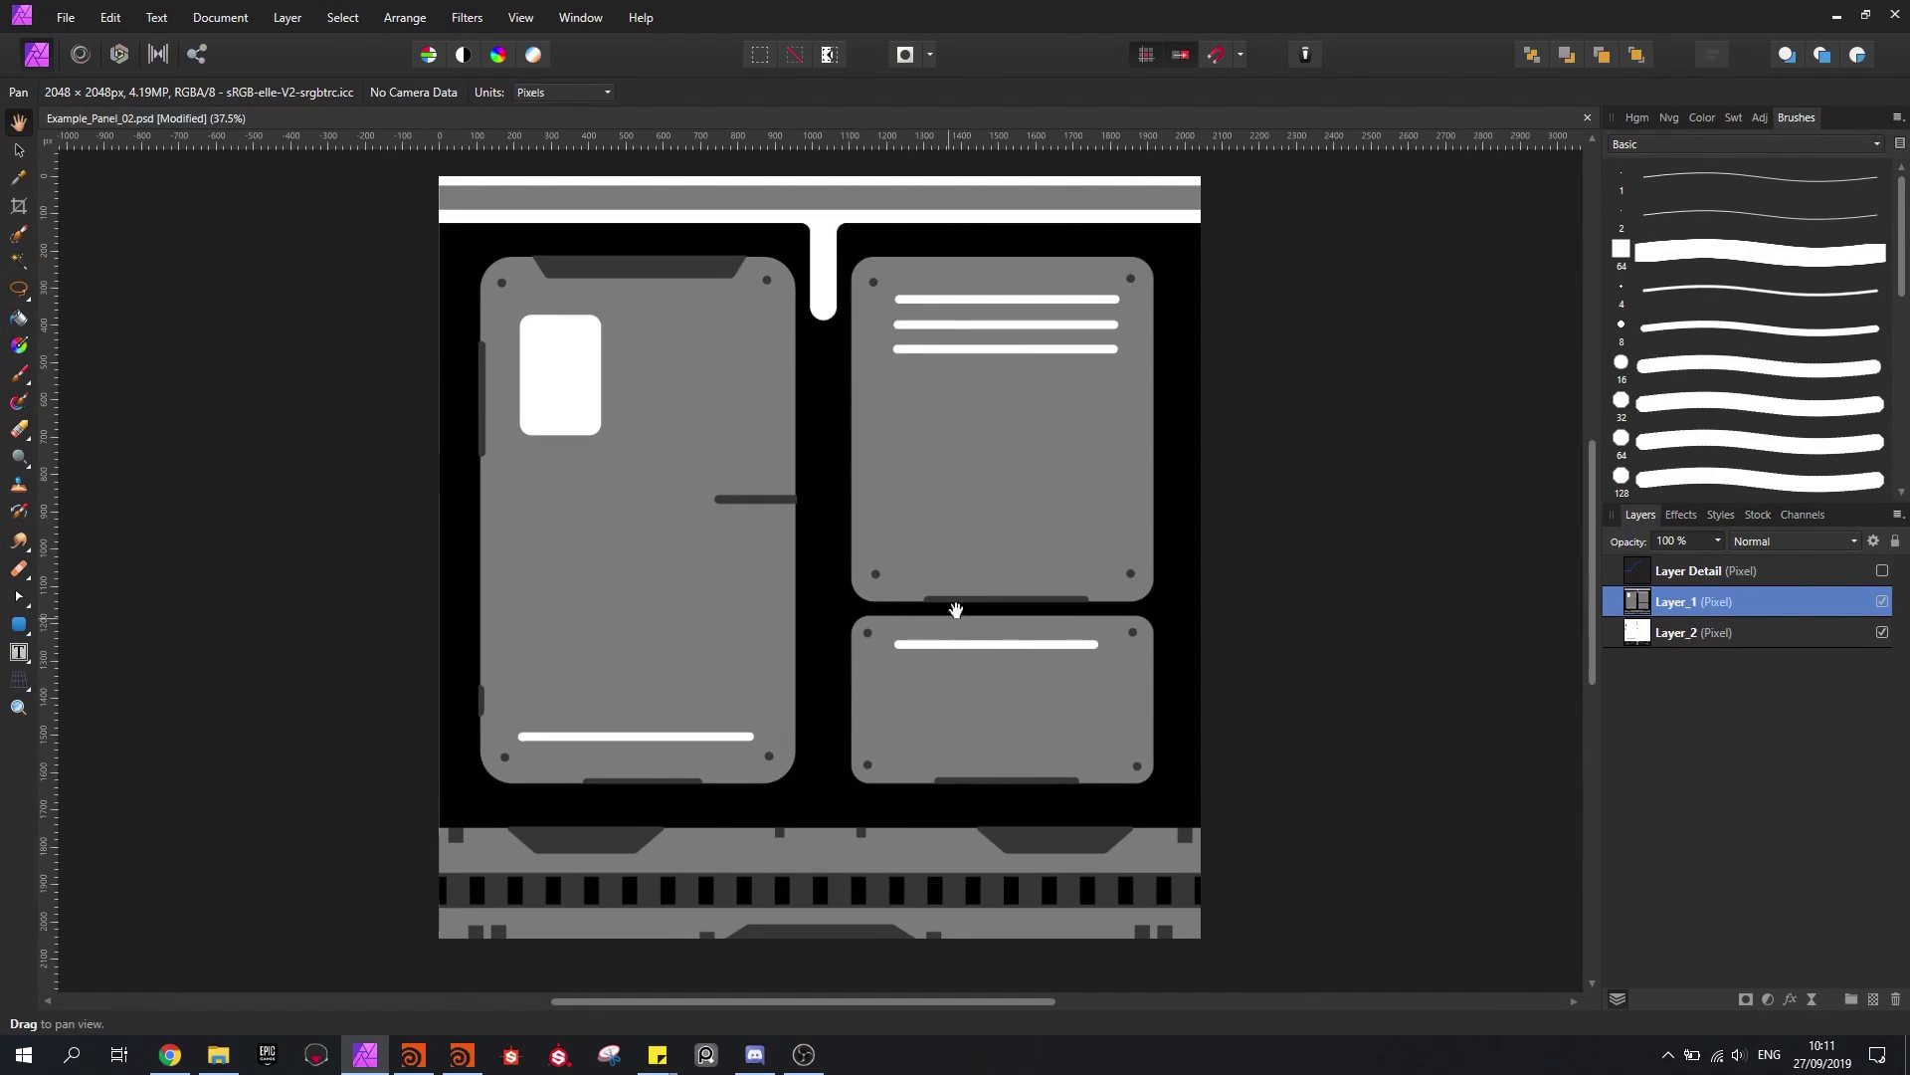
click(1881, 602)
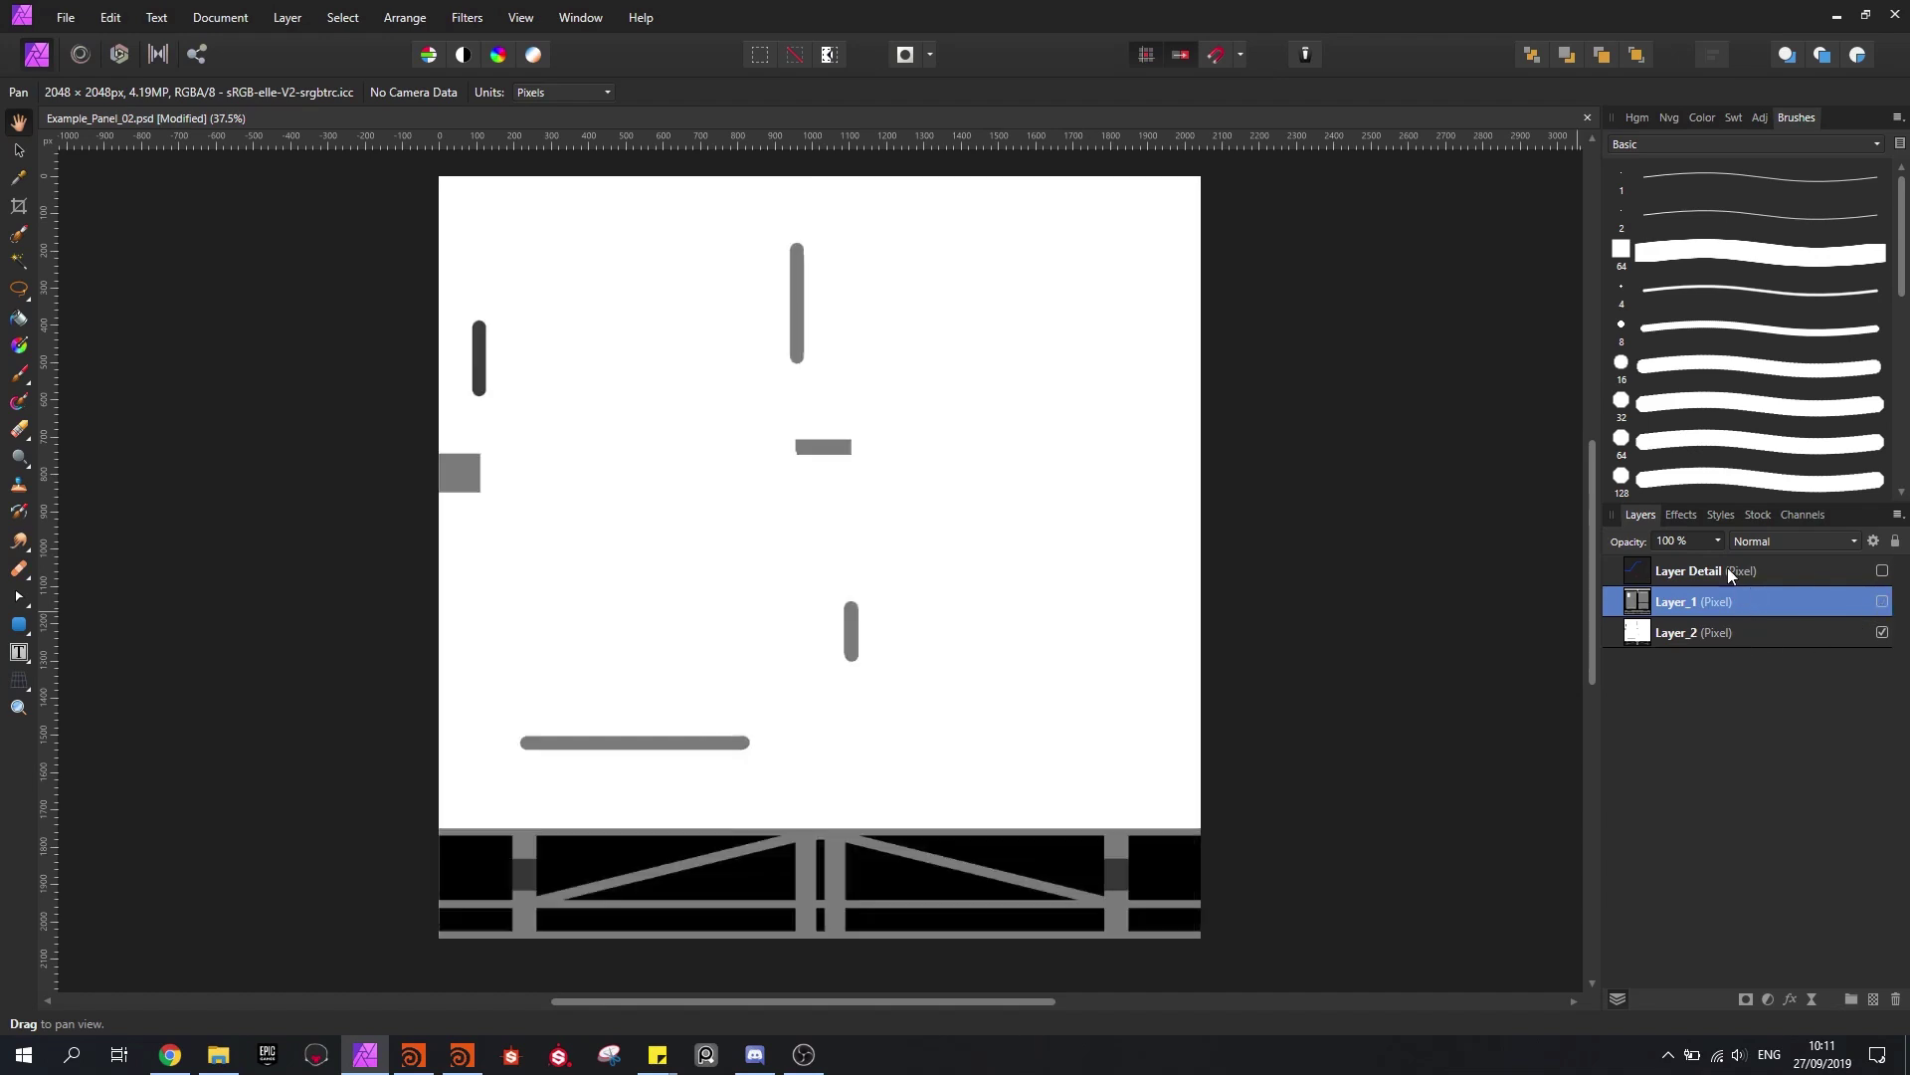
click(1882, 602)
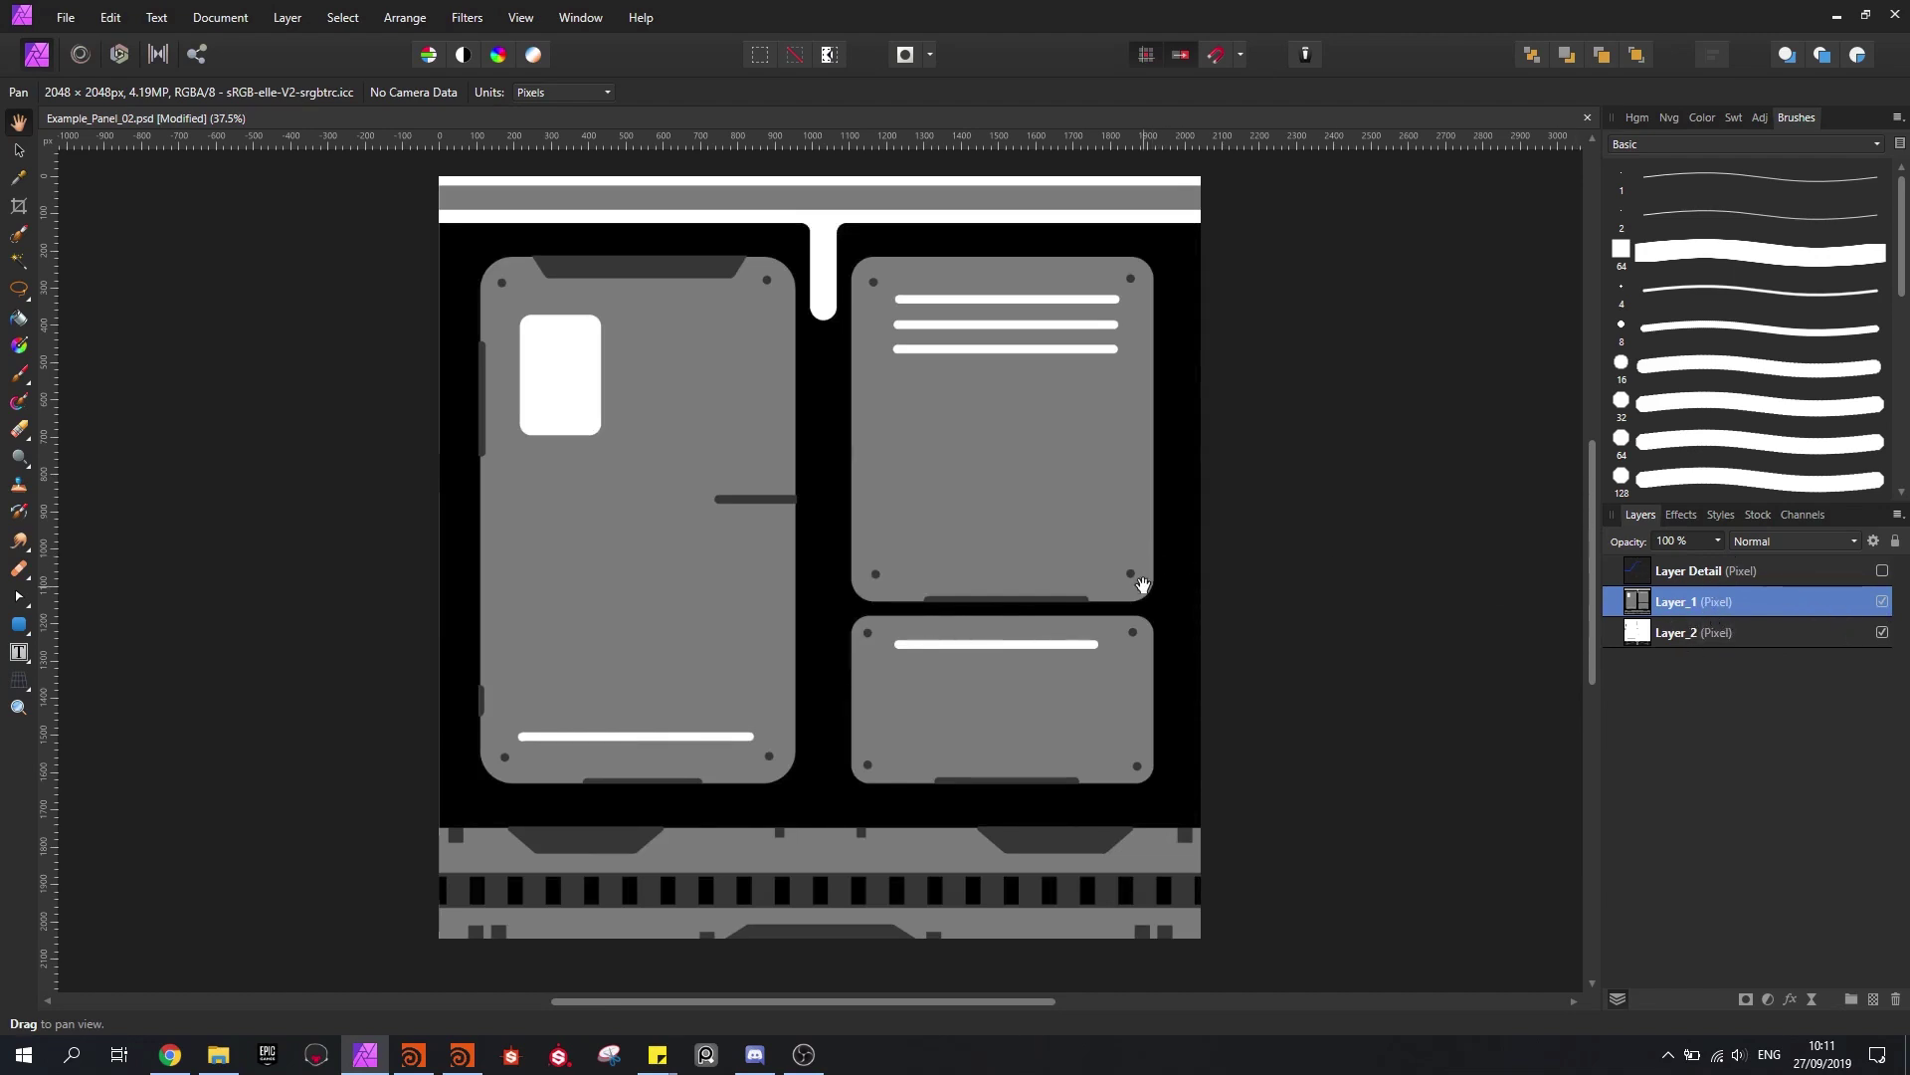
click(1882, 600)
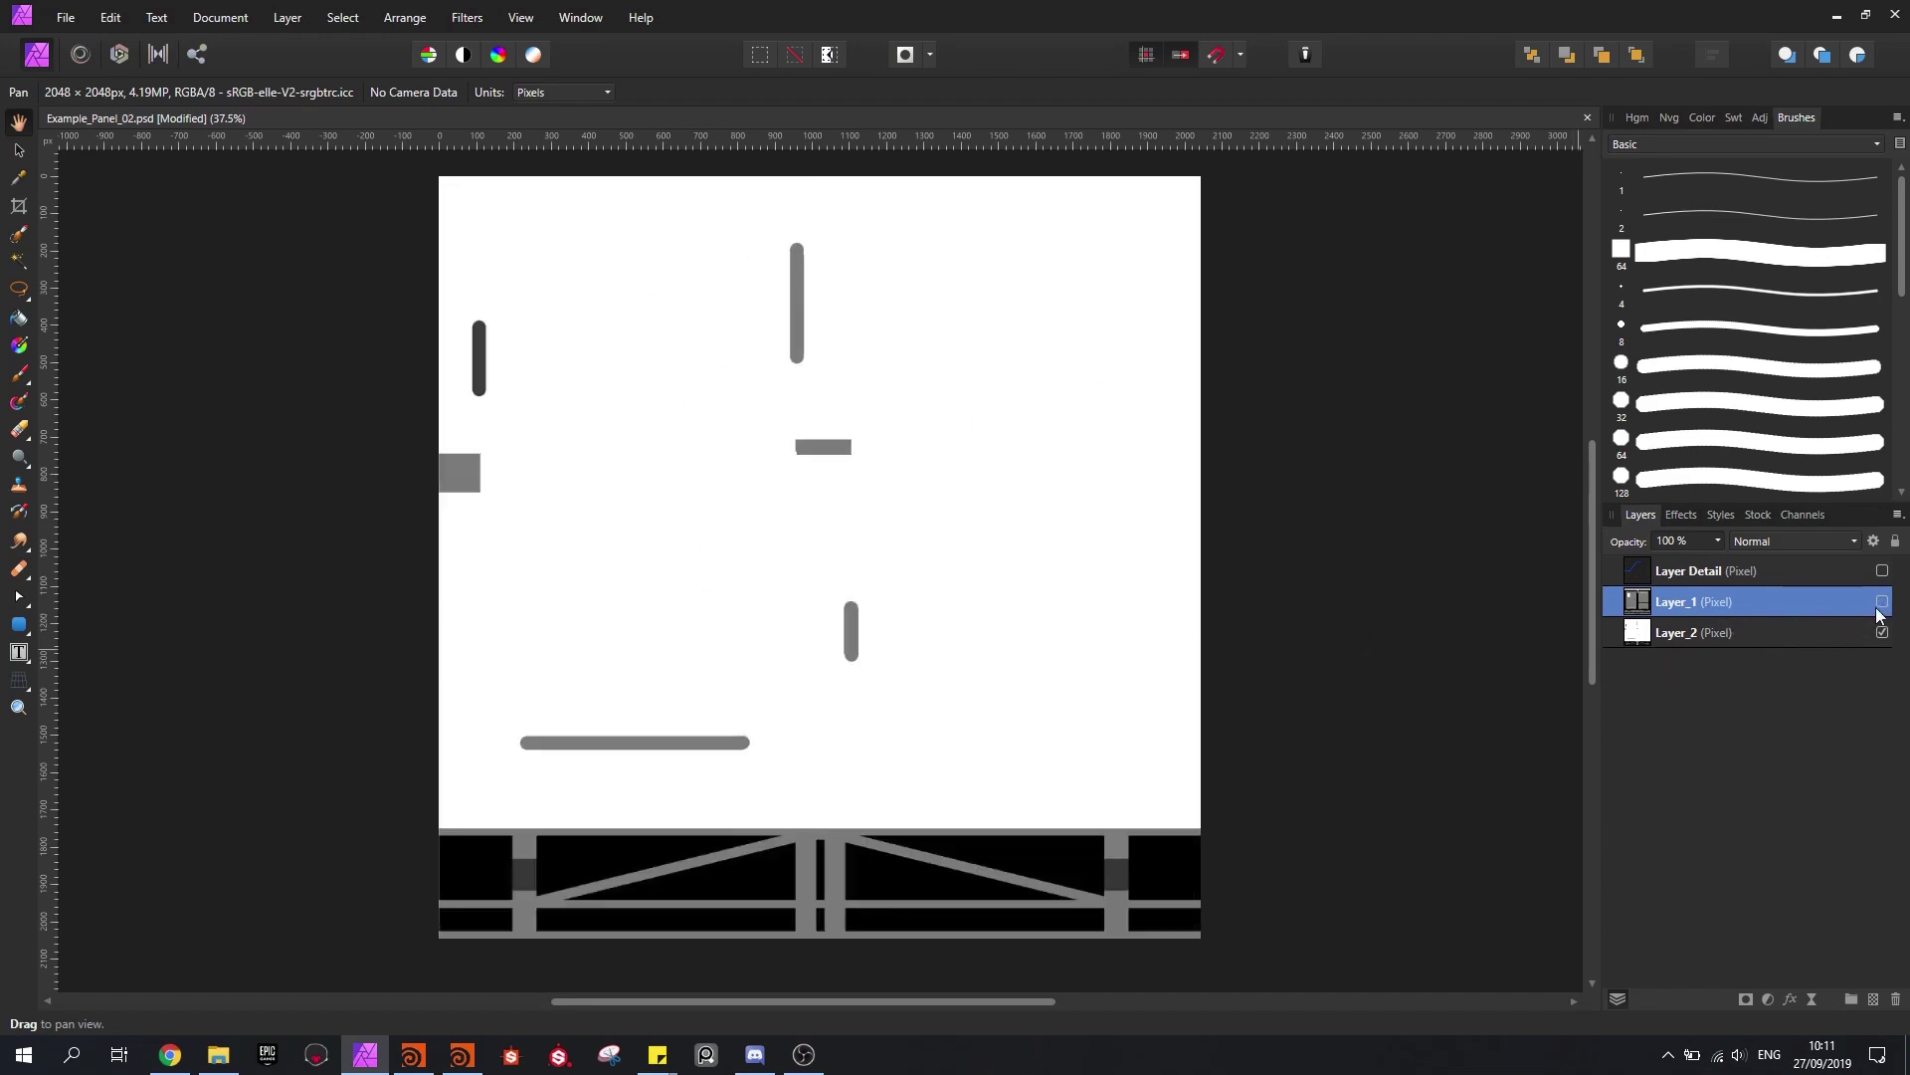
click(1883, 603)
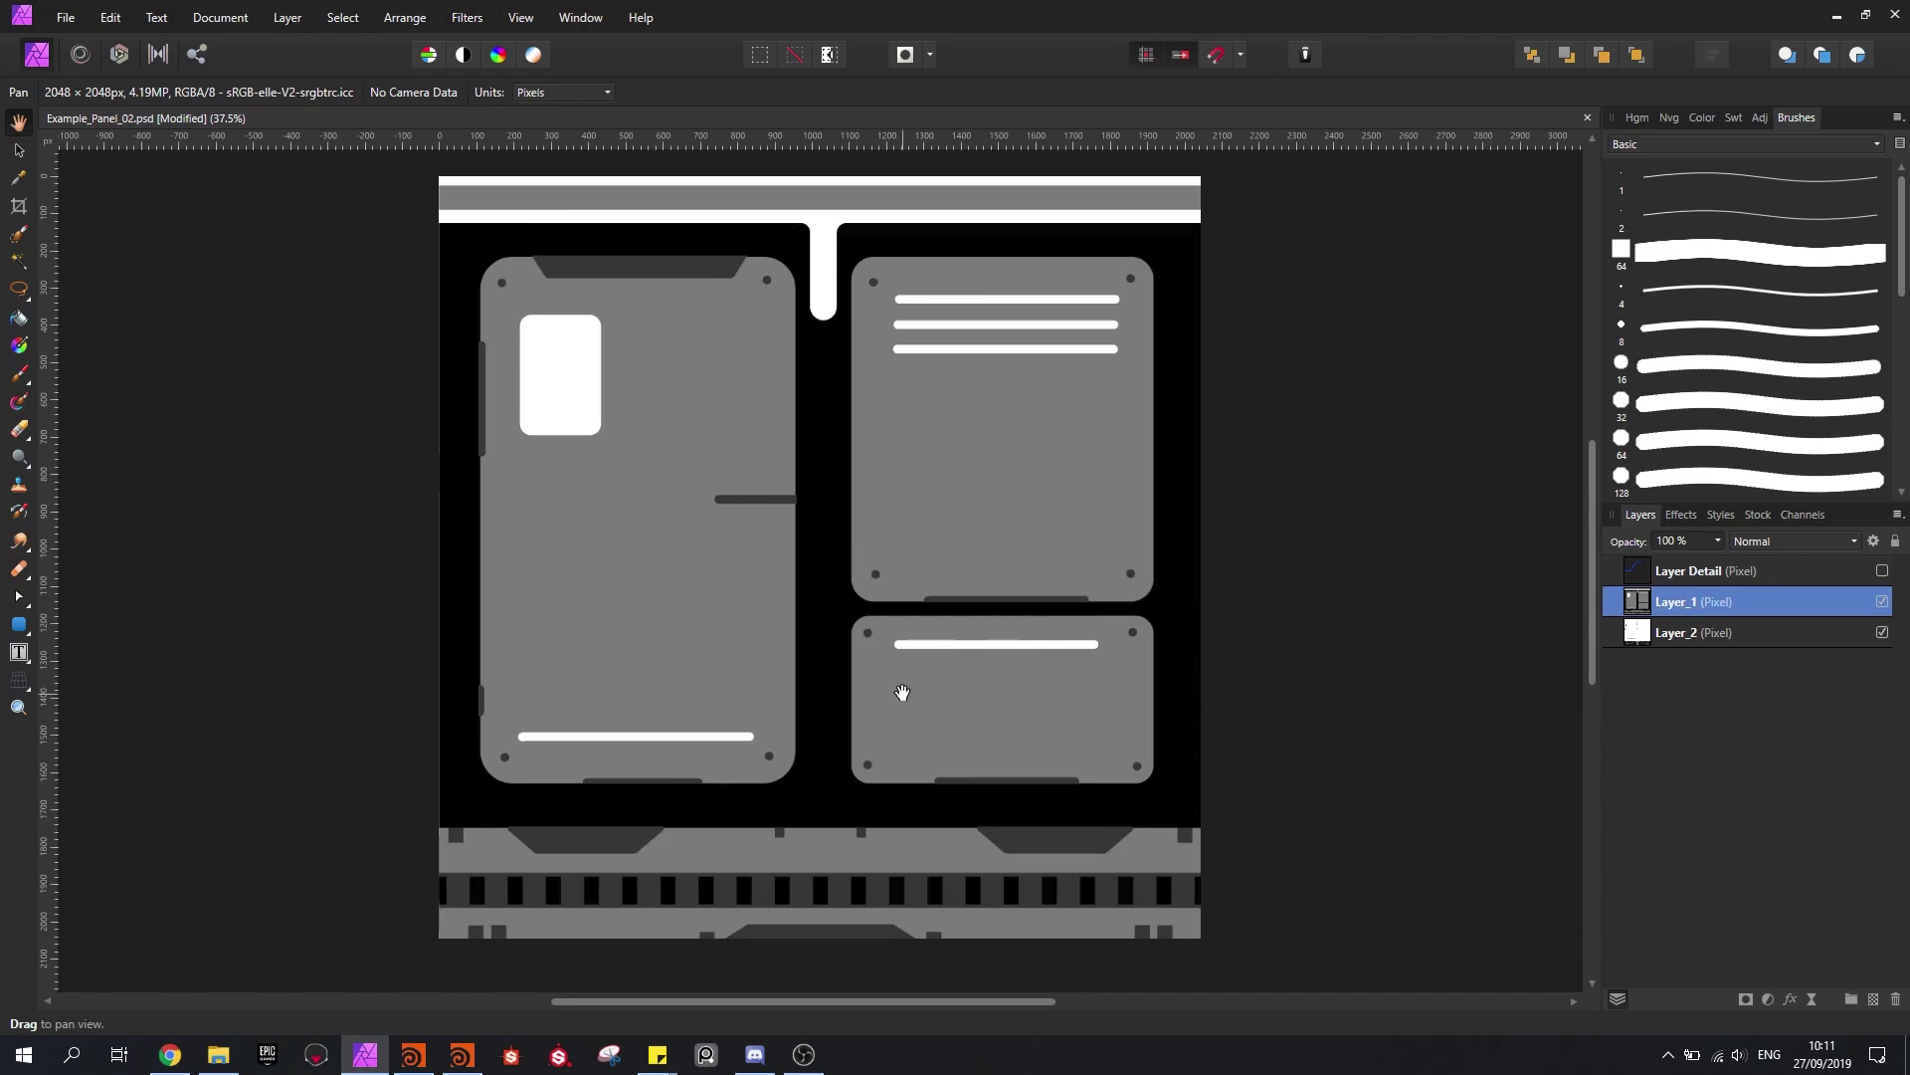
Step: Switch to Houdini, add a Geometry object to the empty scene and enter its network
click(1836, 18)
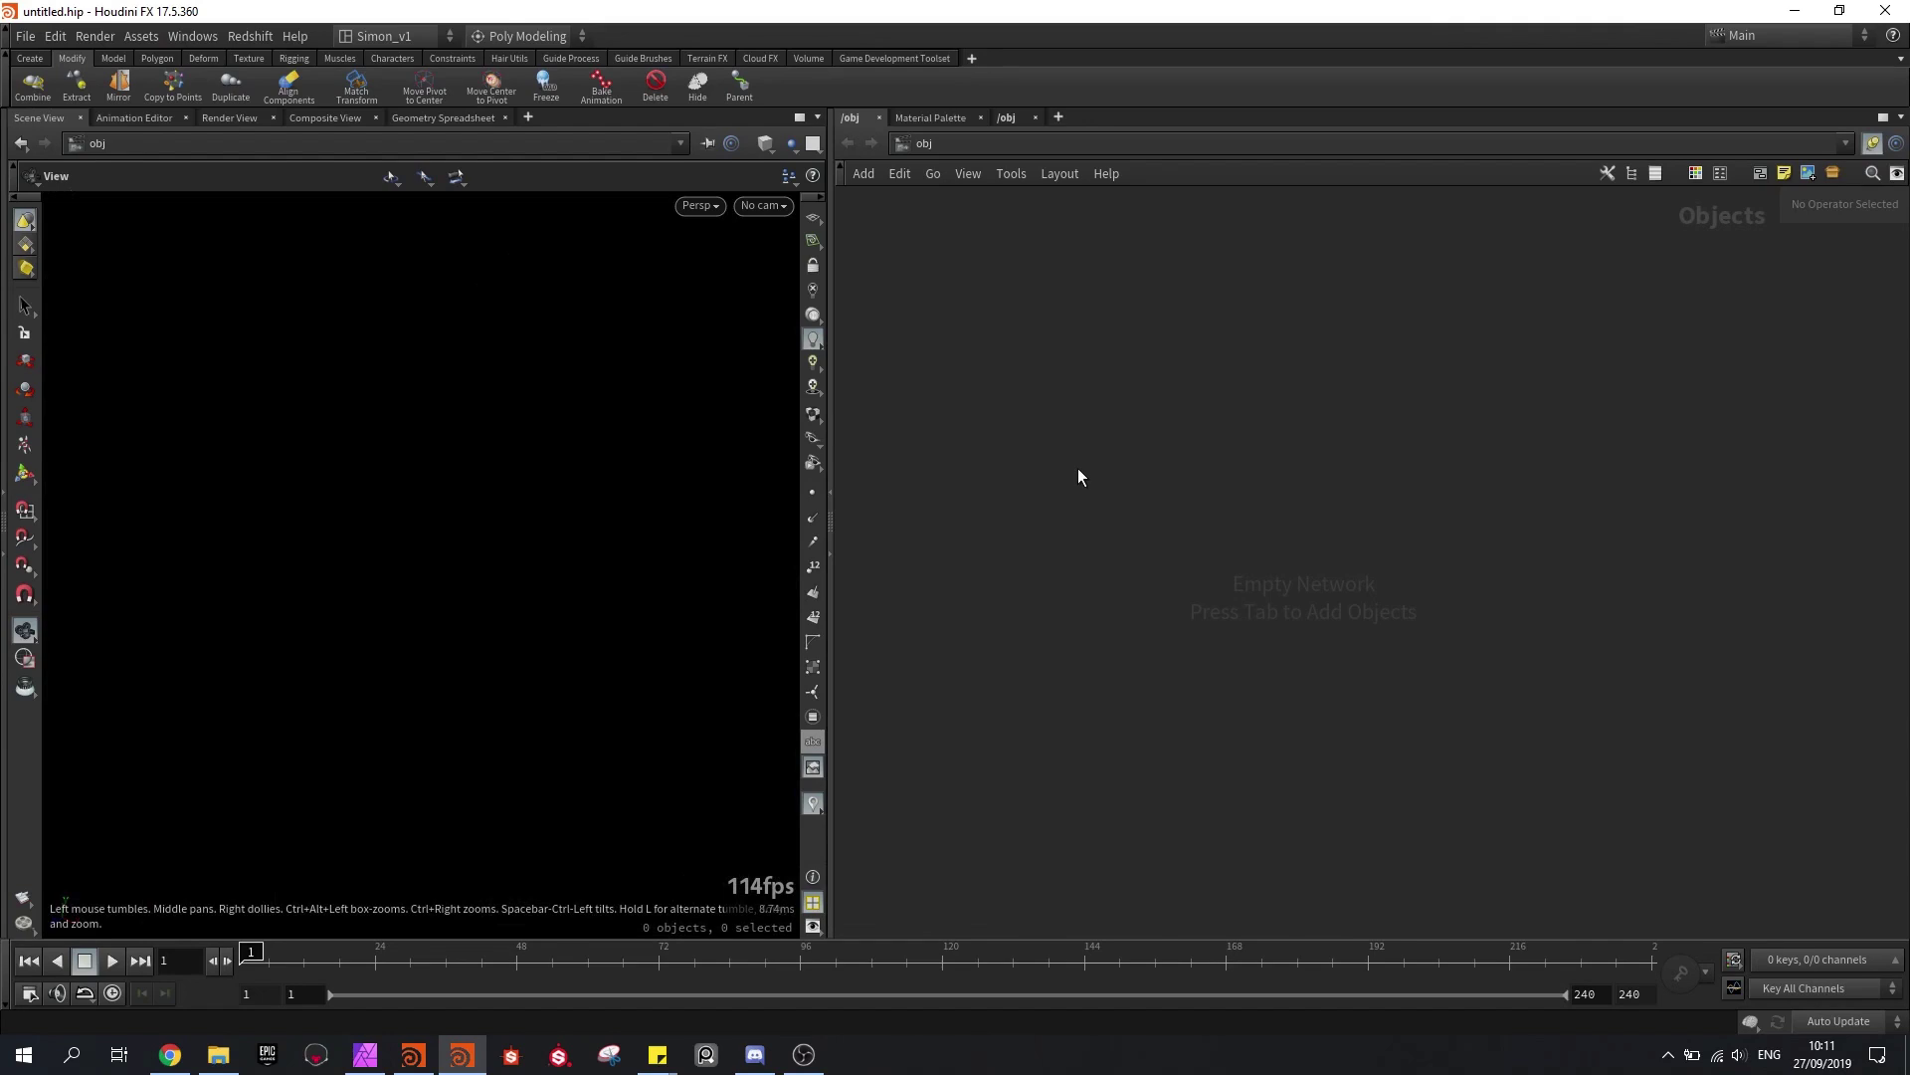
key(Tab)
text(geo)
key(Return)
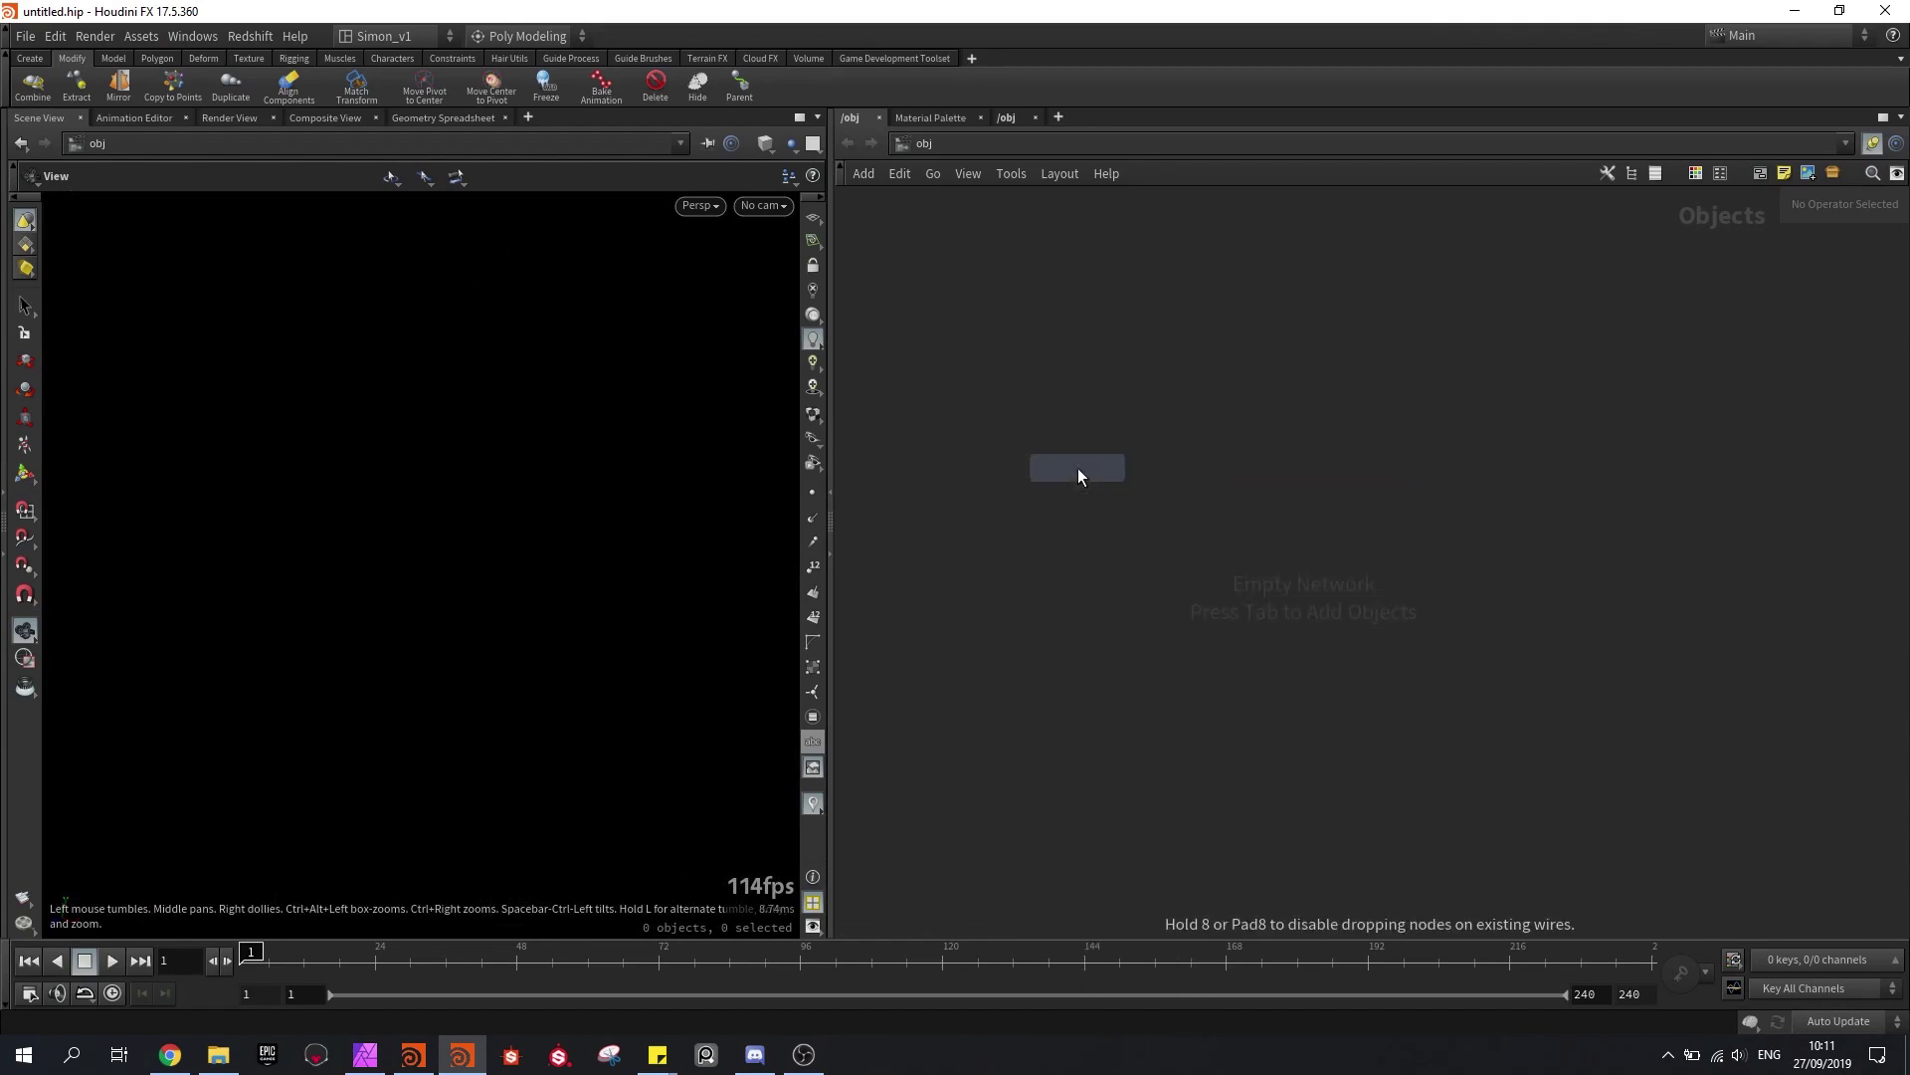
click(1078, 466)
double_click(1078, 463)
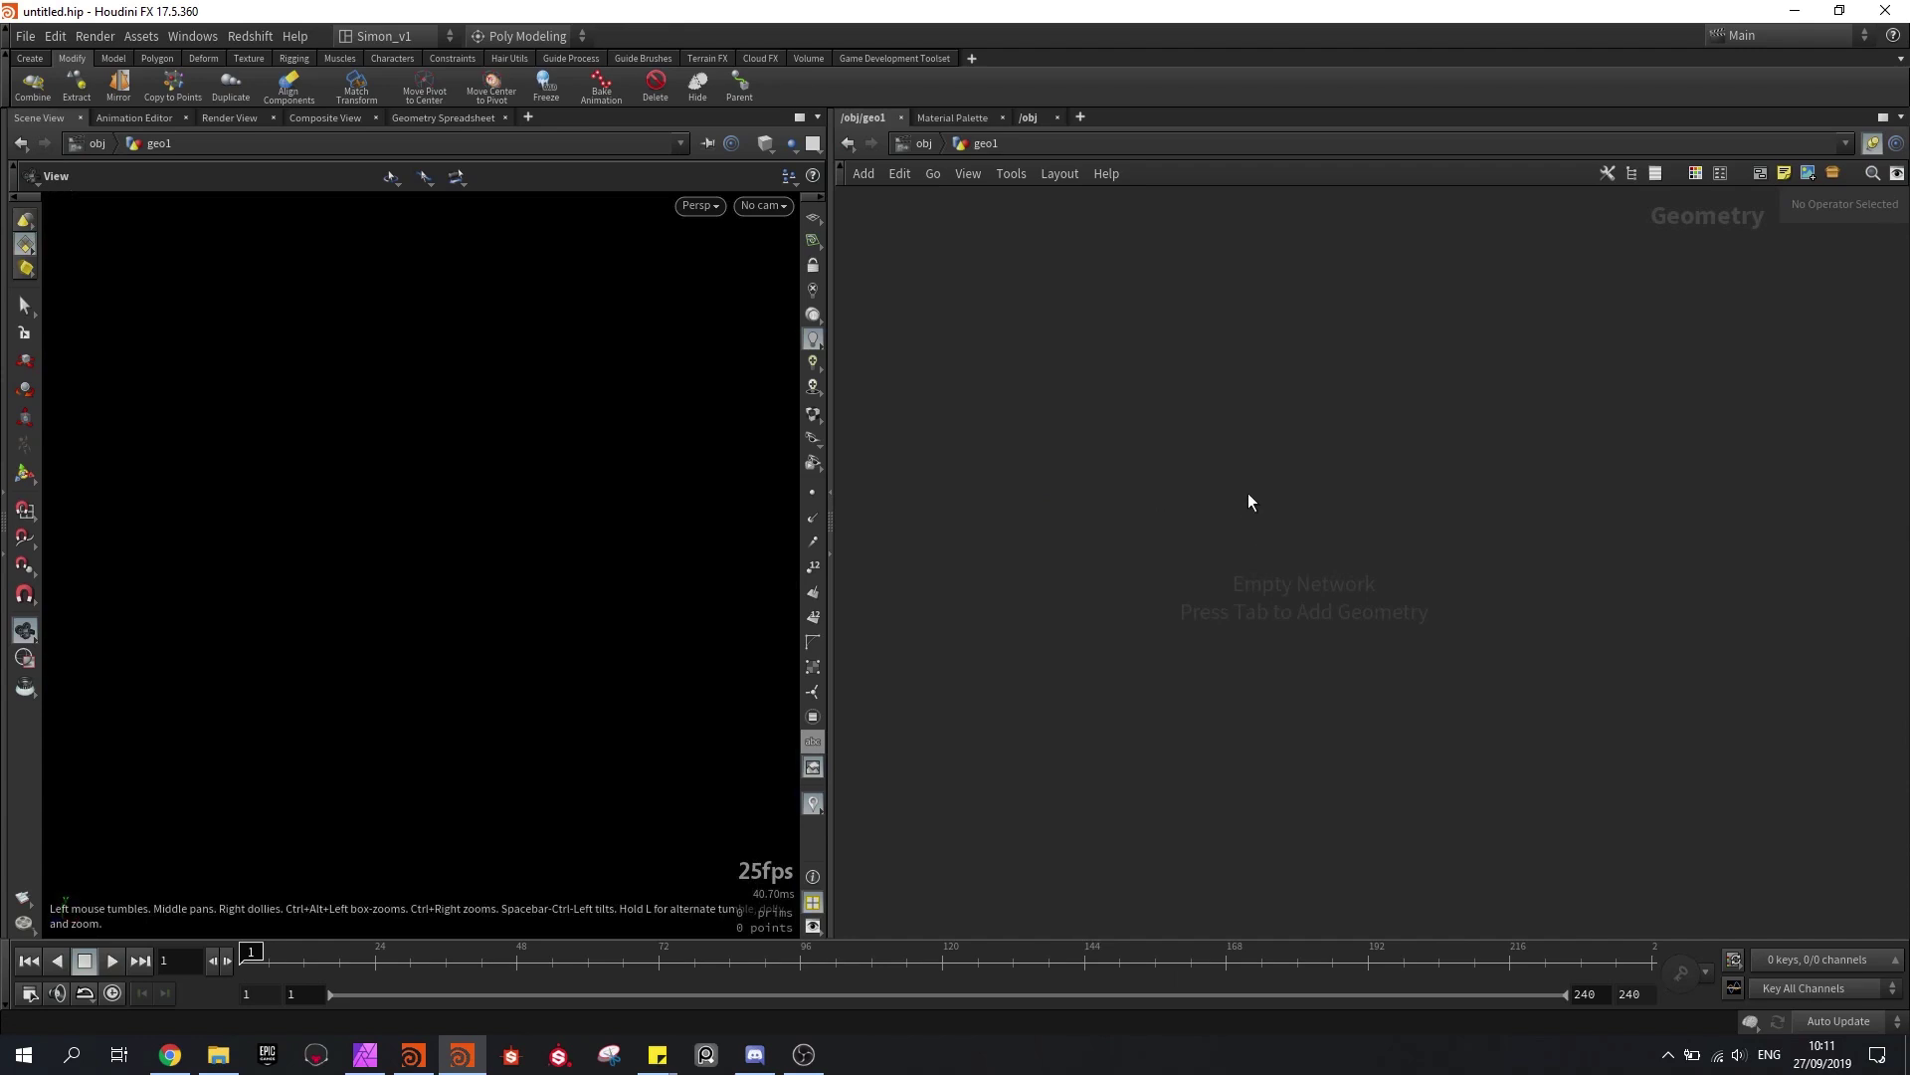
Step: Add a GameDev Trace PSD File node to the geometry network
key(Tab)
text(psd)
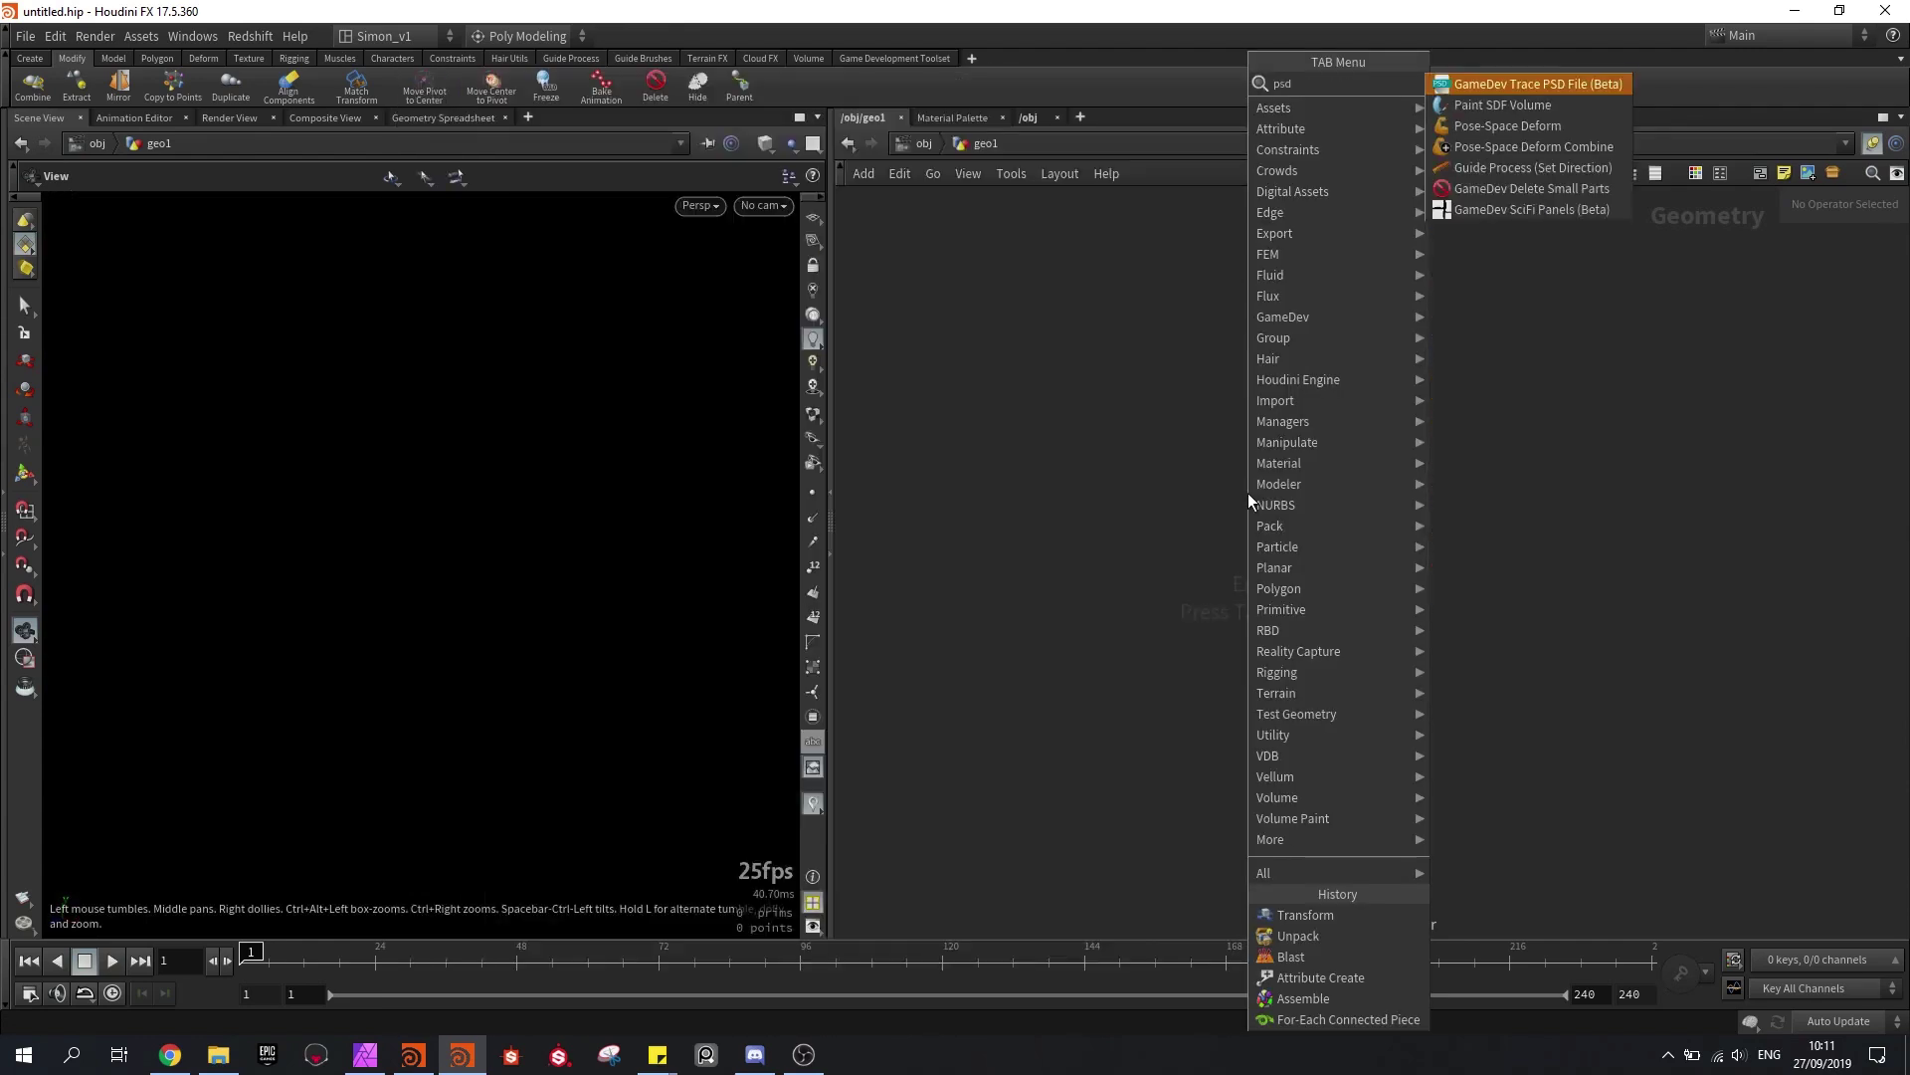
key(Return)
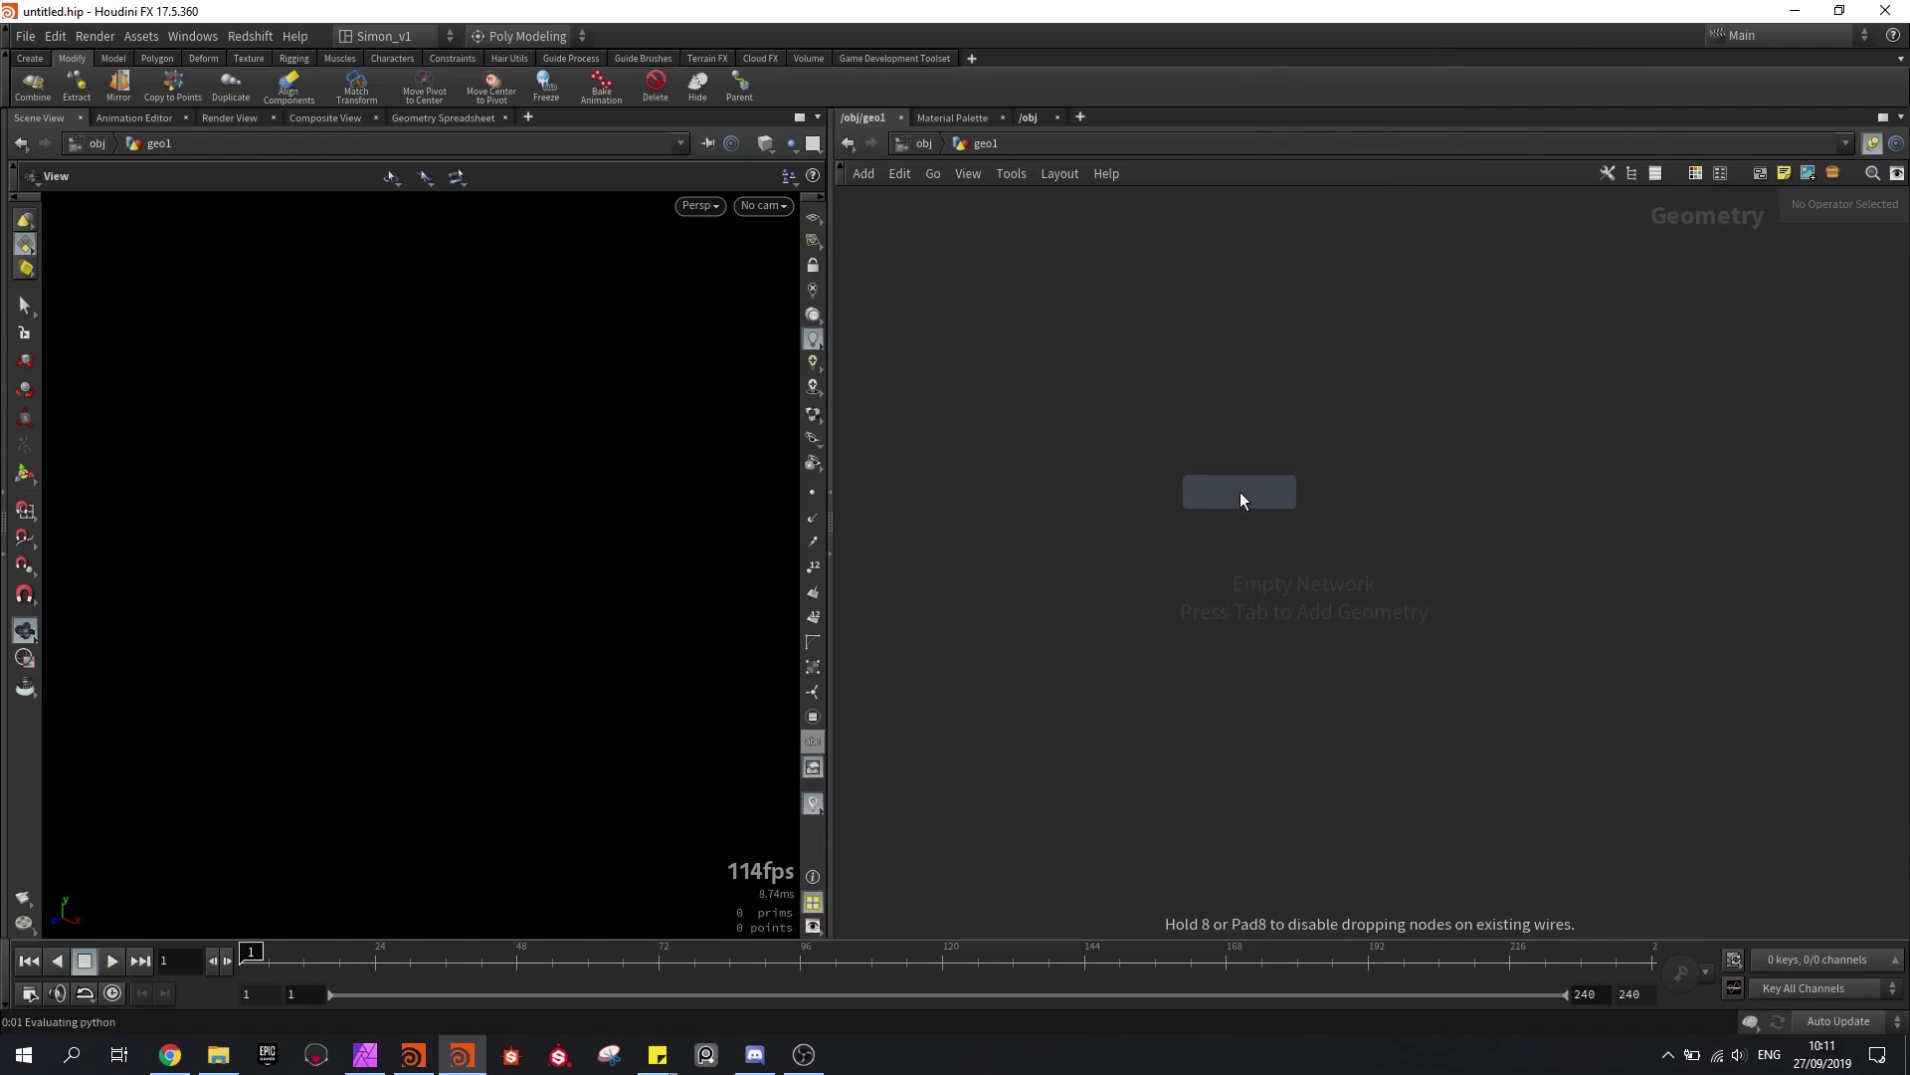
click(1240, 491)
drag(1240, 492, 1204, 586)
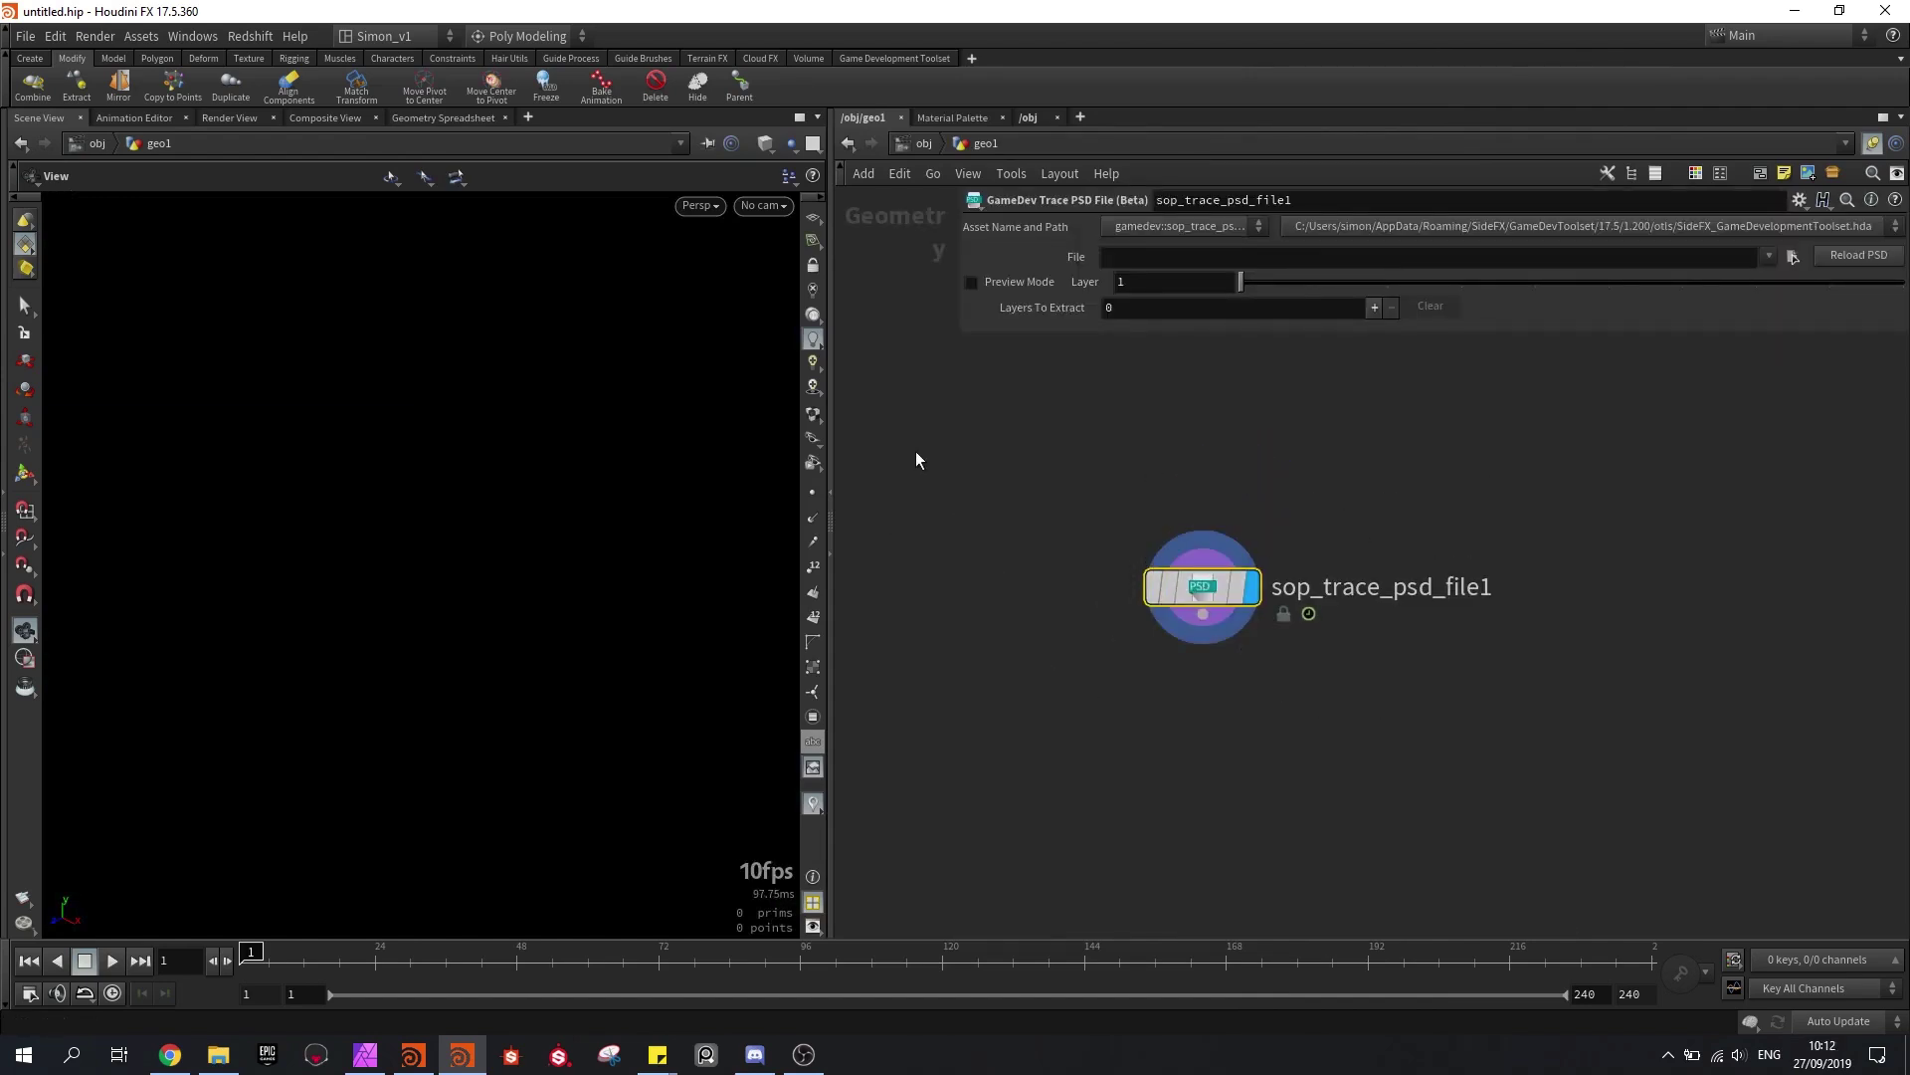
click(875, 59)
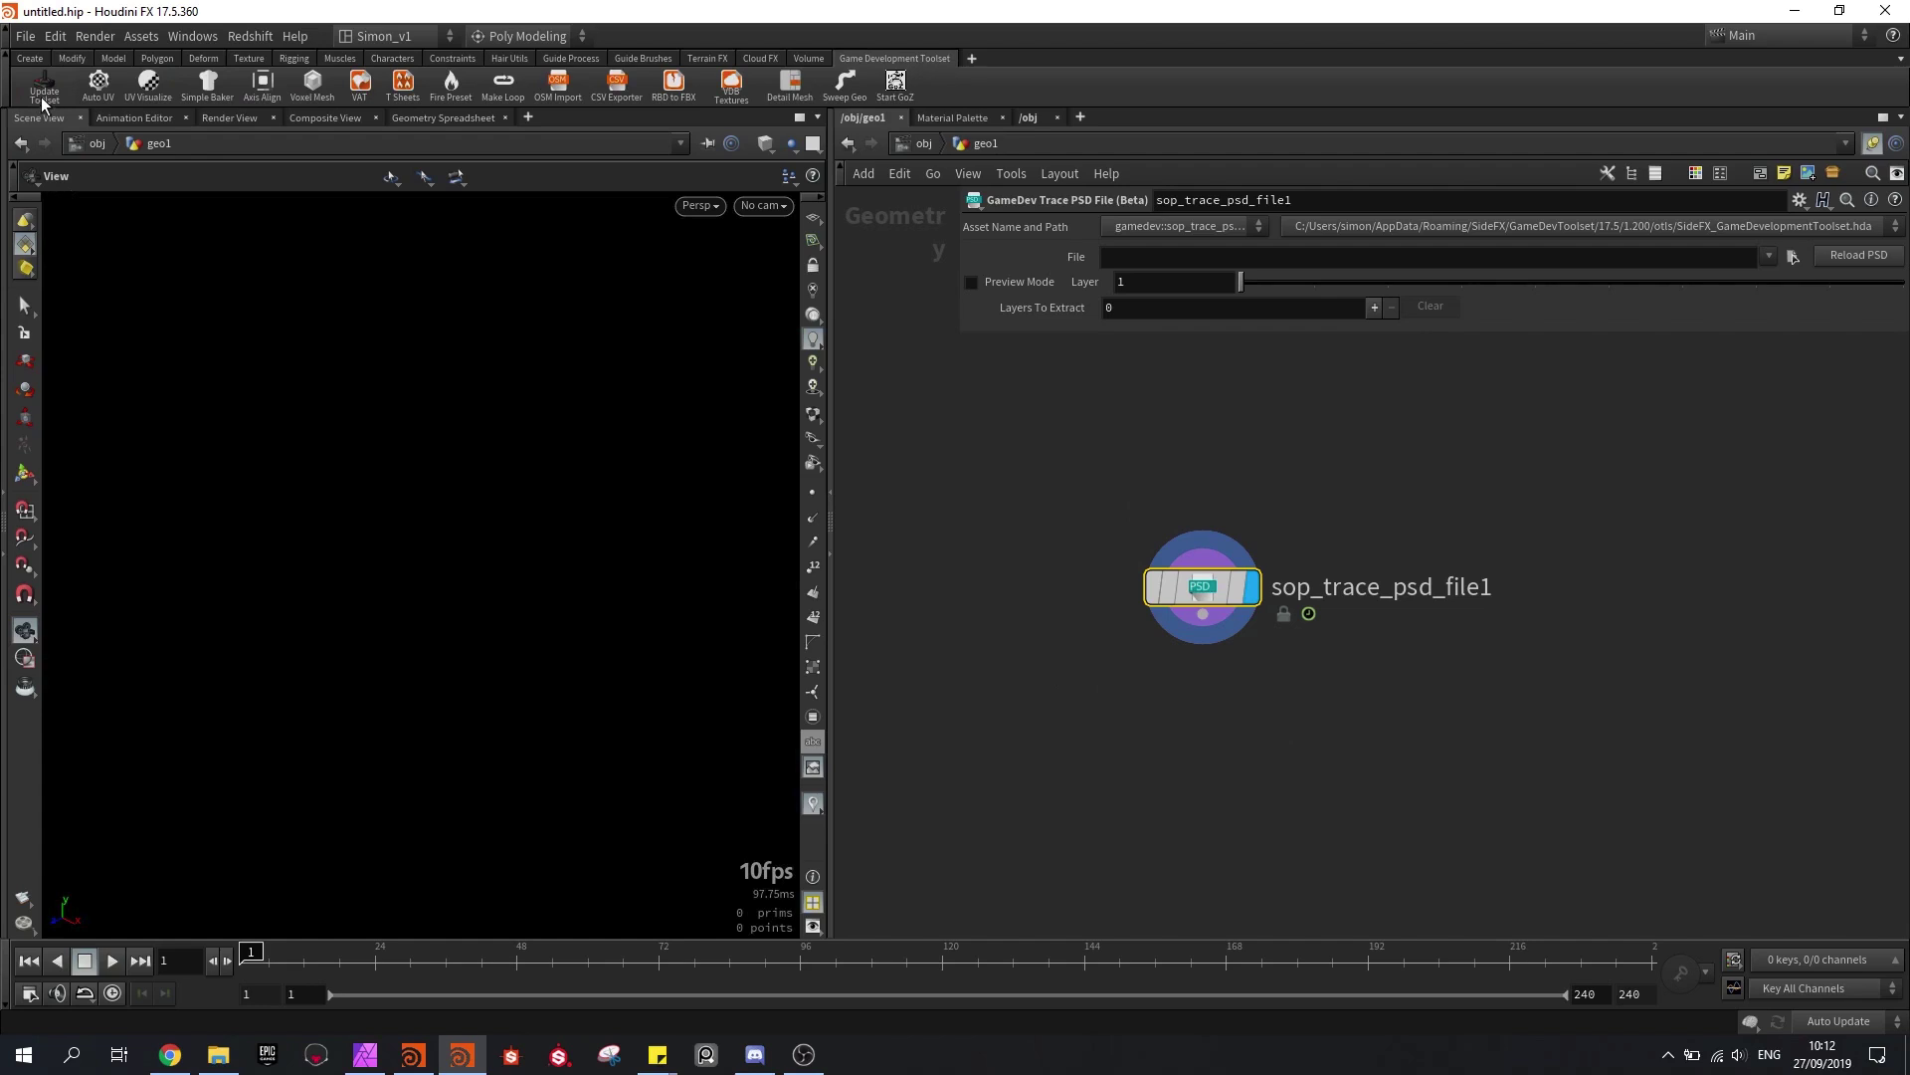
click(30, 60)
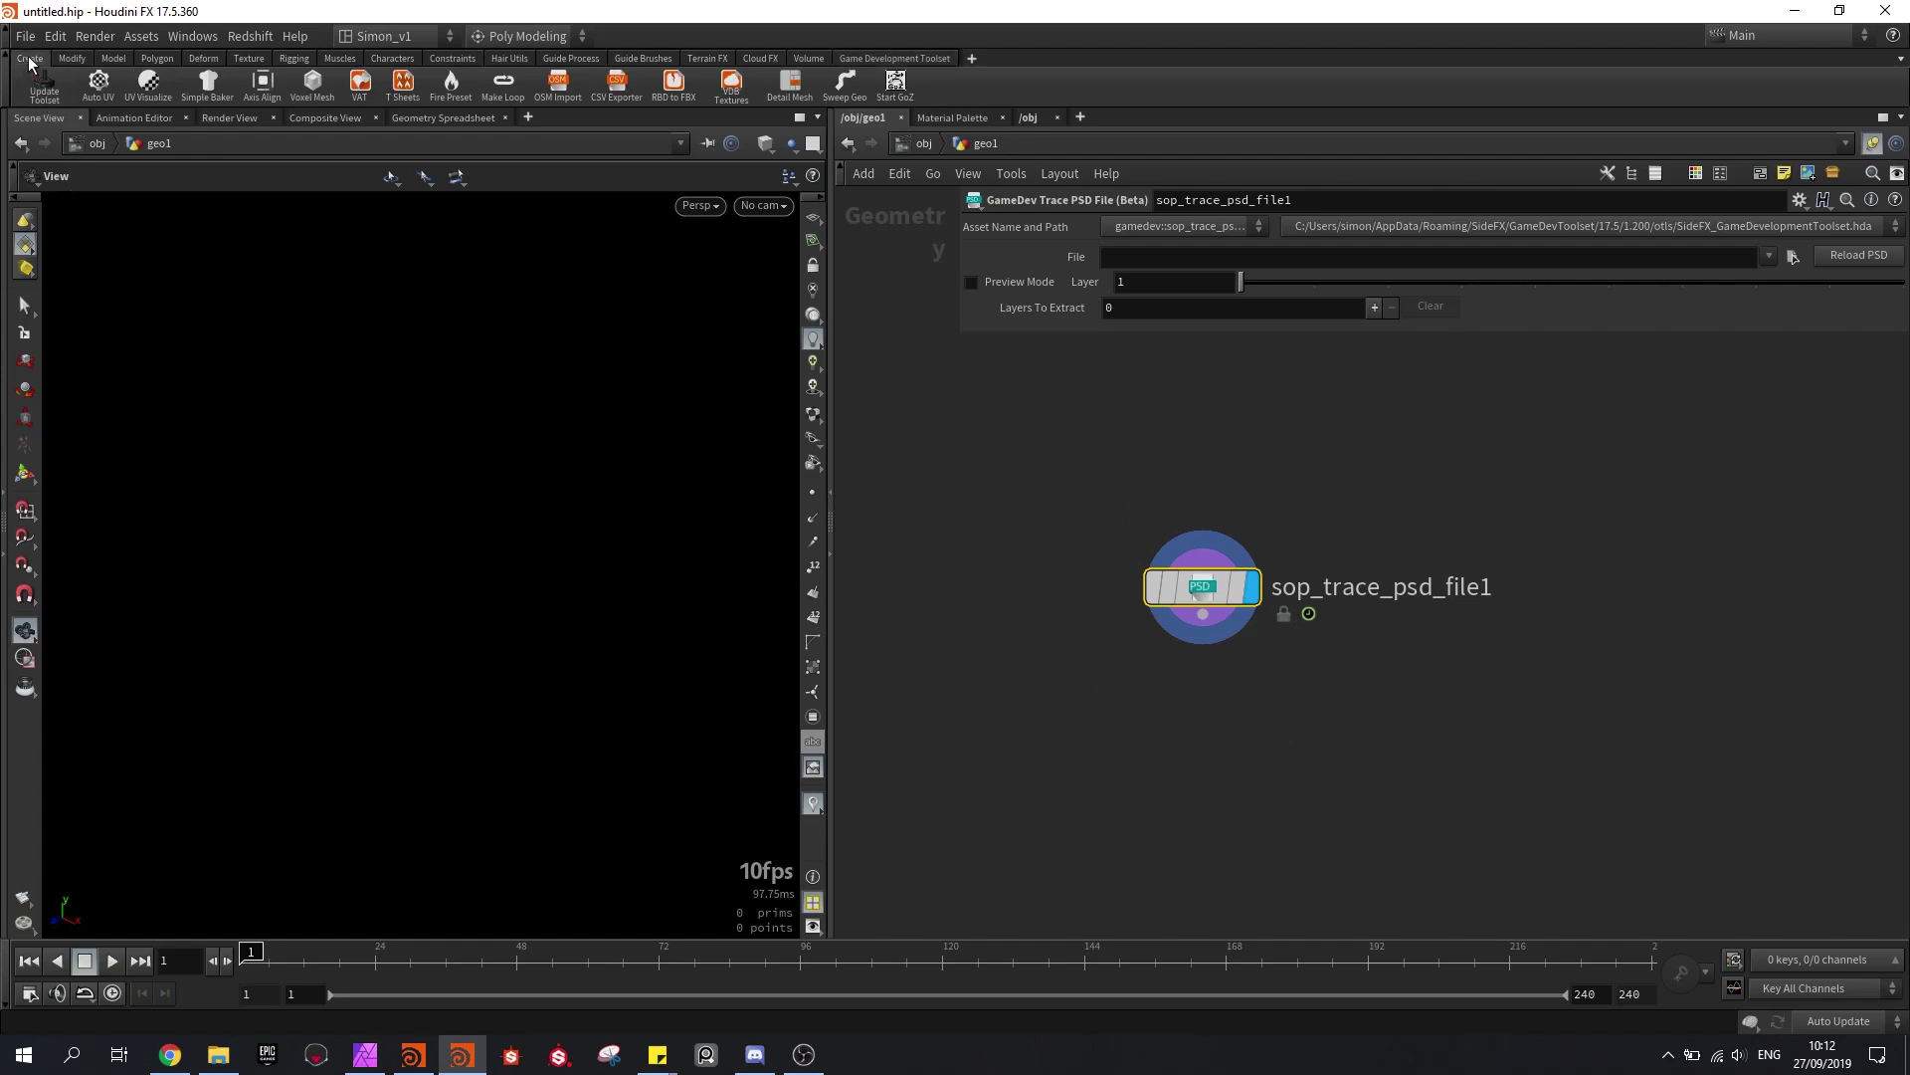
drag(1204, 591, 1207, 572)
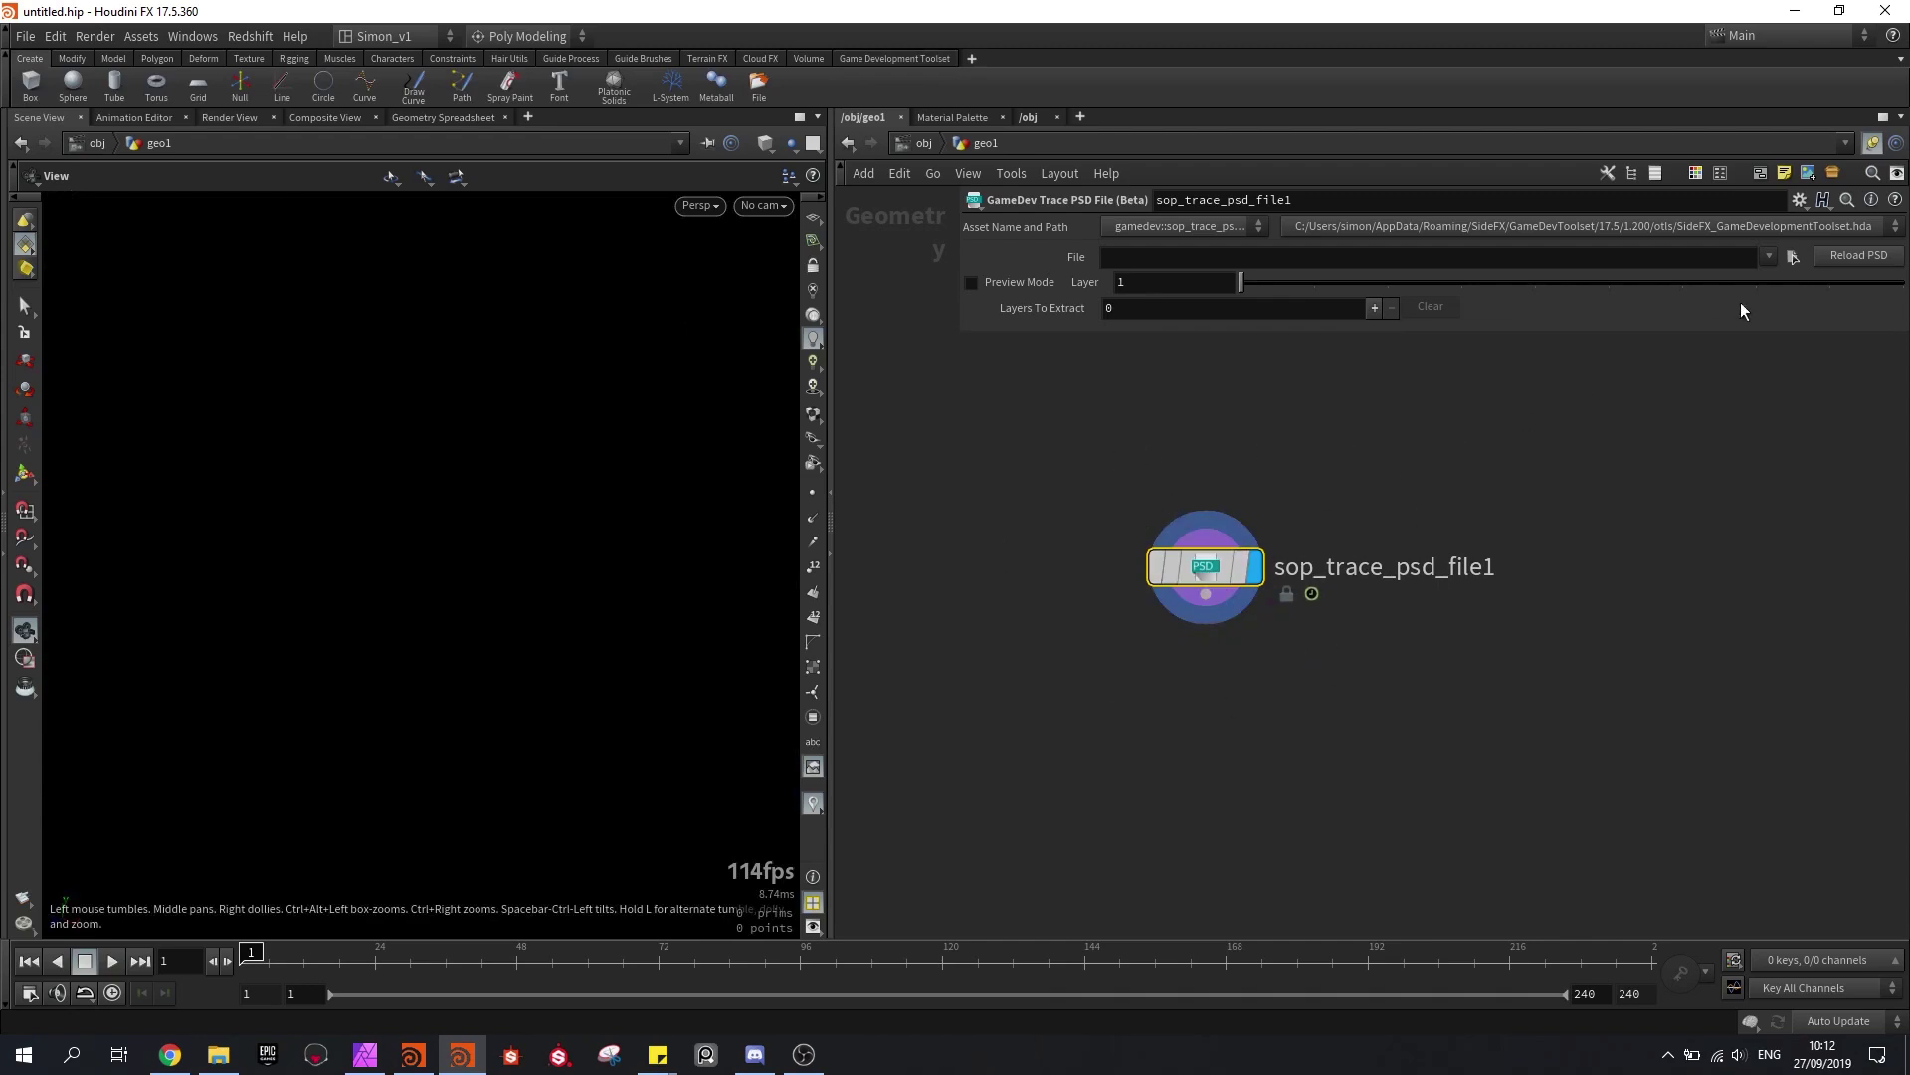
Step: Load Example_Panel_02.psd into the Trace PSD node and reshape its parameter area to be narrower and taller
click(1768, 257)
click(1760, 281)
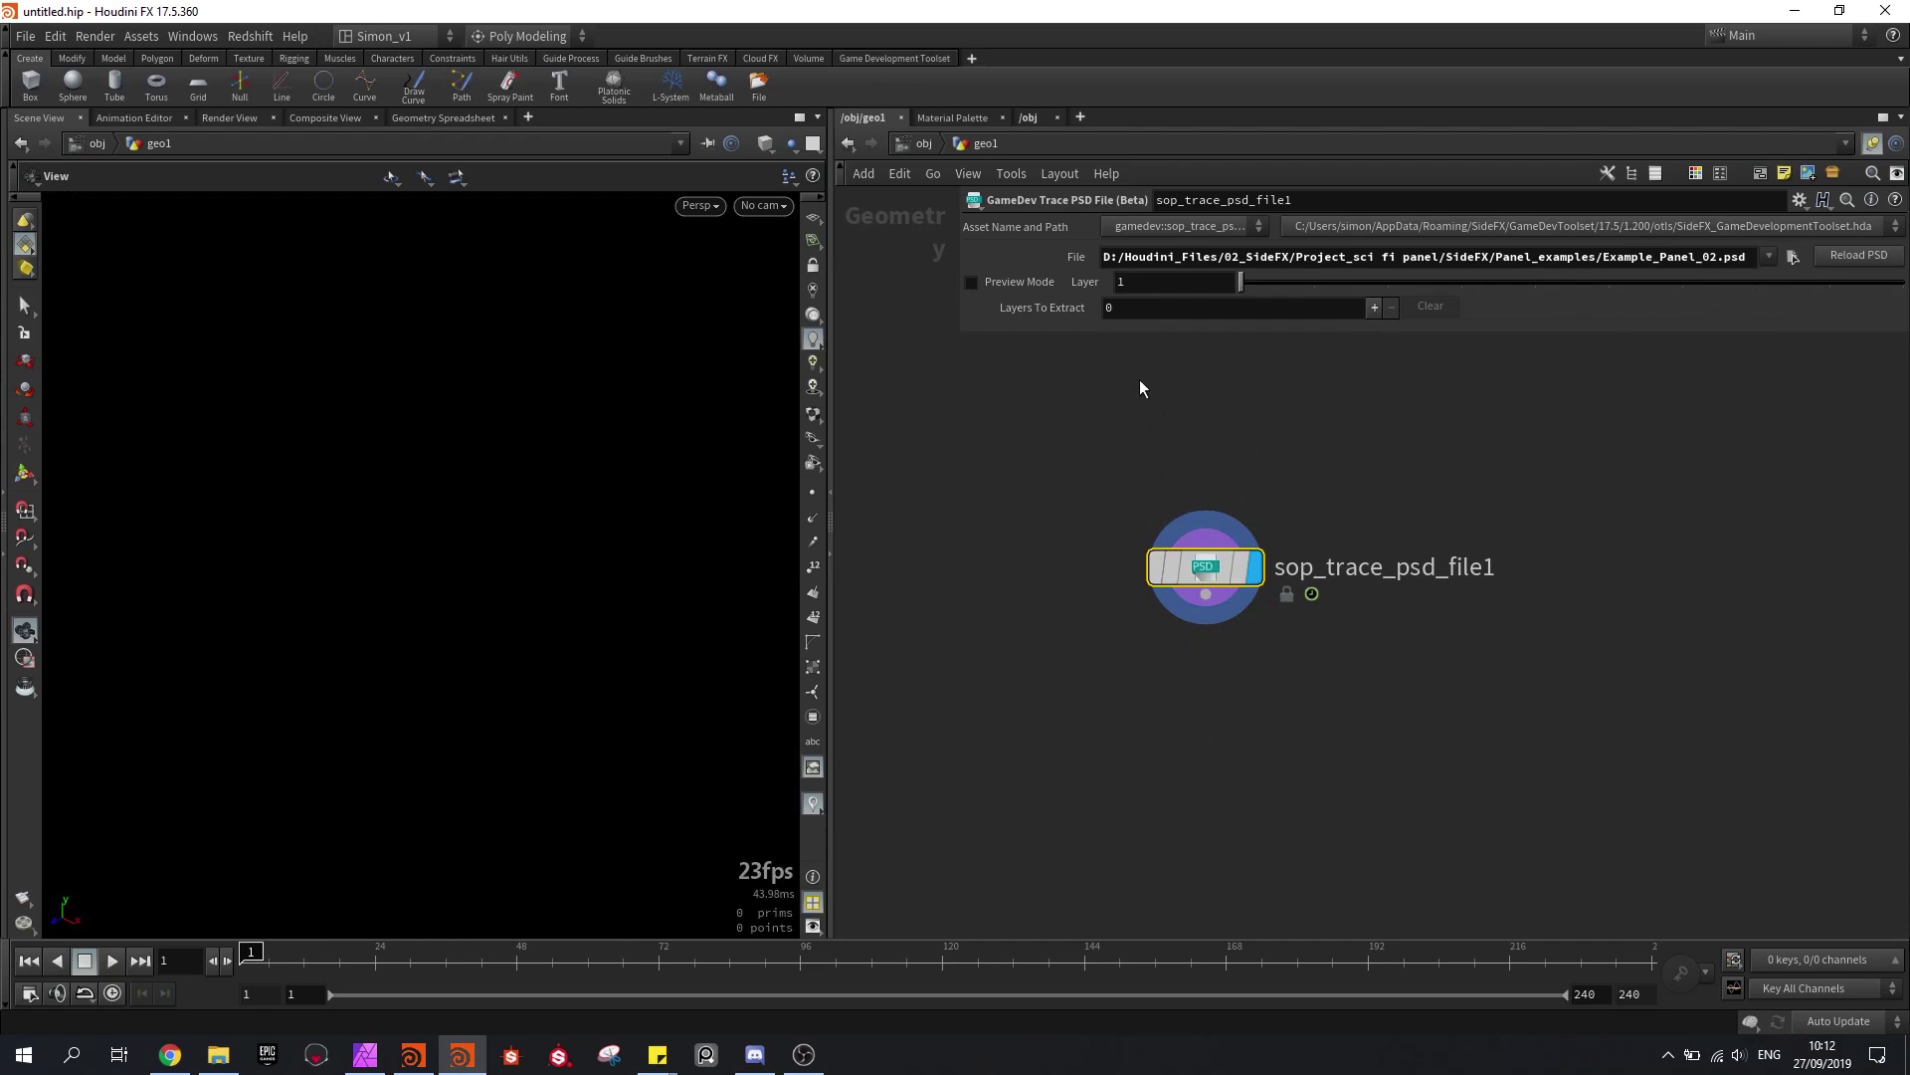
drag(971, 343, 1280, 681)
middle_drag(1114, 487, 919, 466)
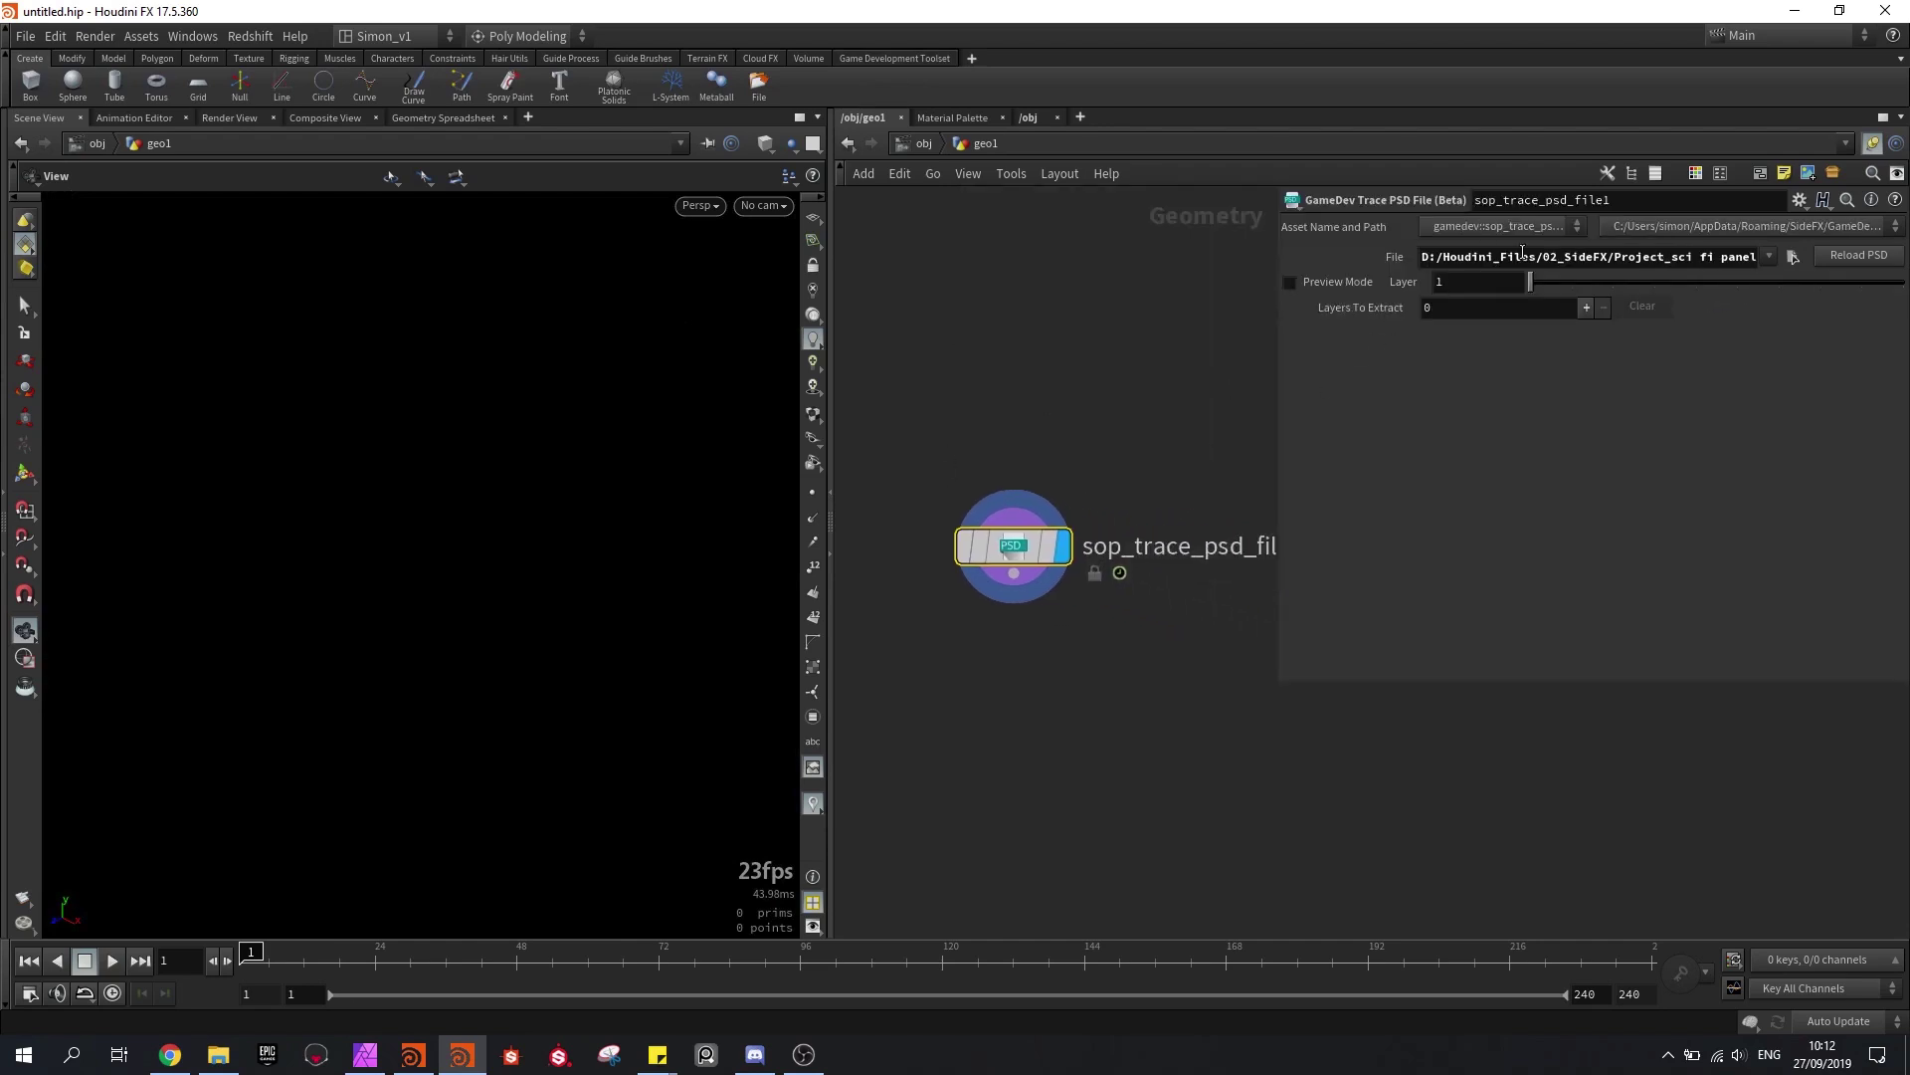
Step: Add one layer to extract on the Trace PSD node and choose Layer_1 as its layer name
click(1587, 309)
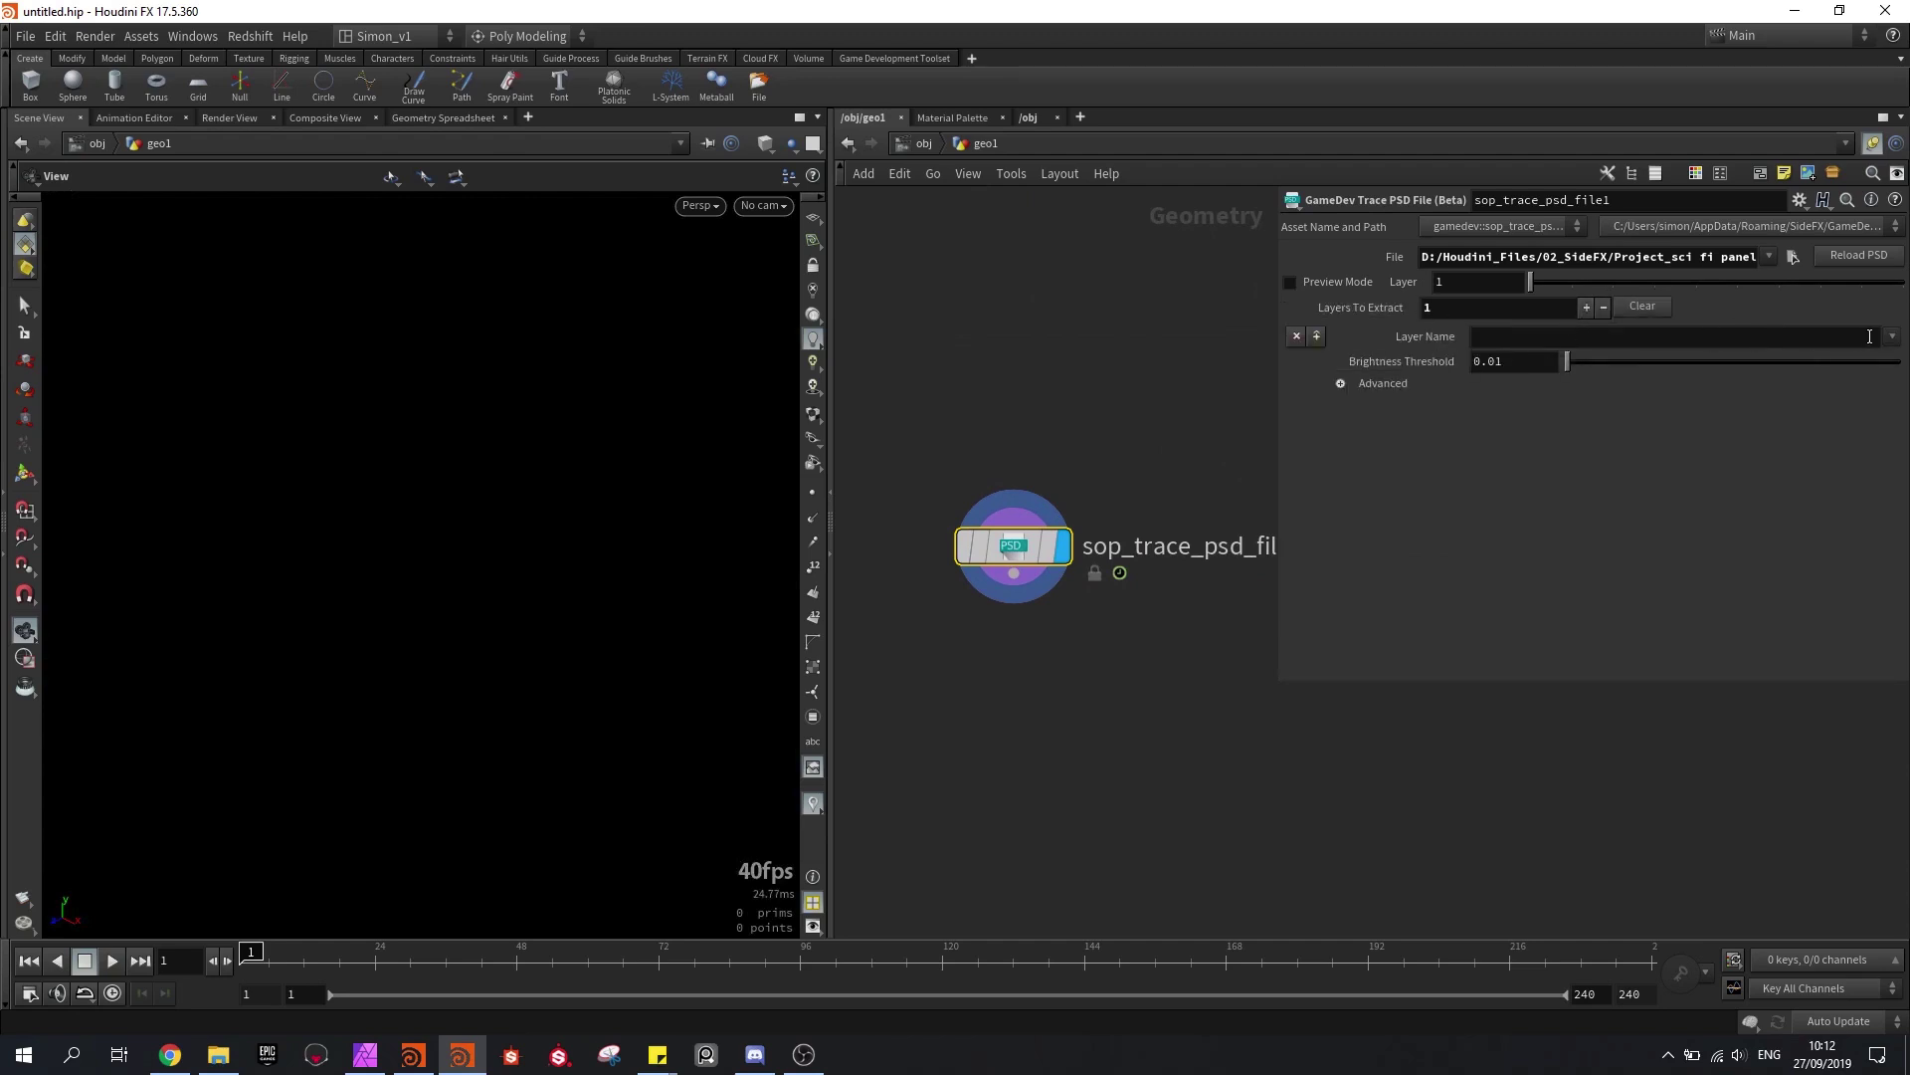
click(1892, 343)
click(1881, 365)
drag(558, 732, 422, 660)
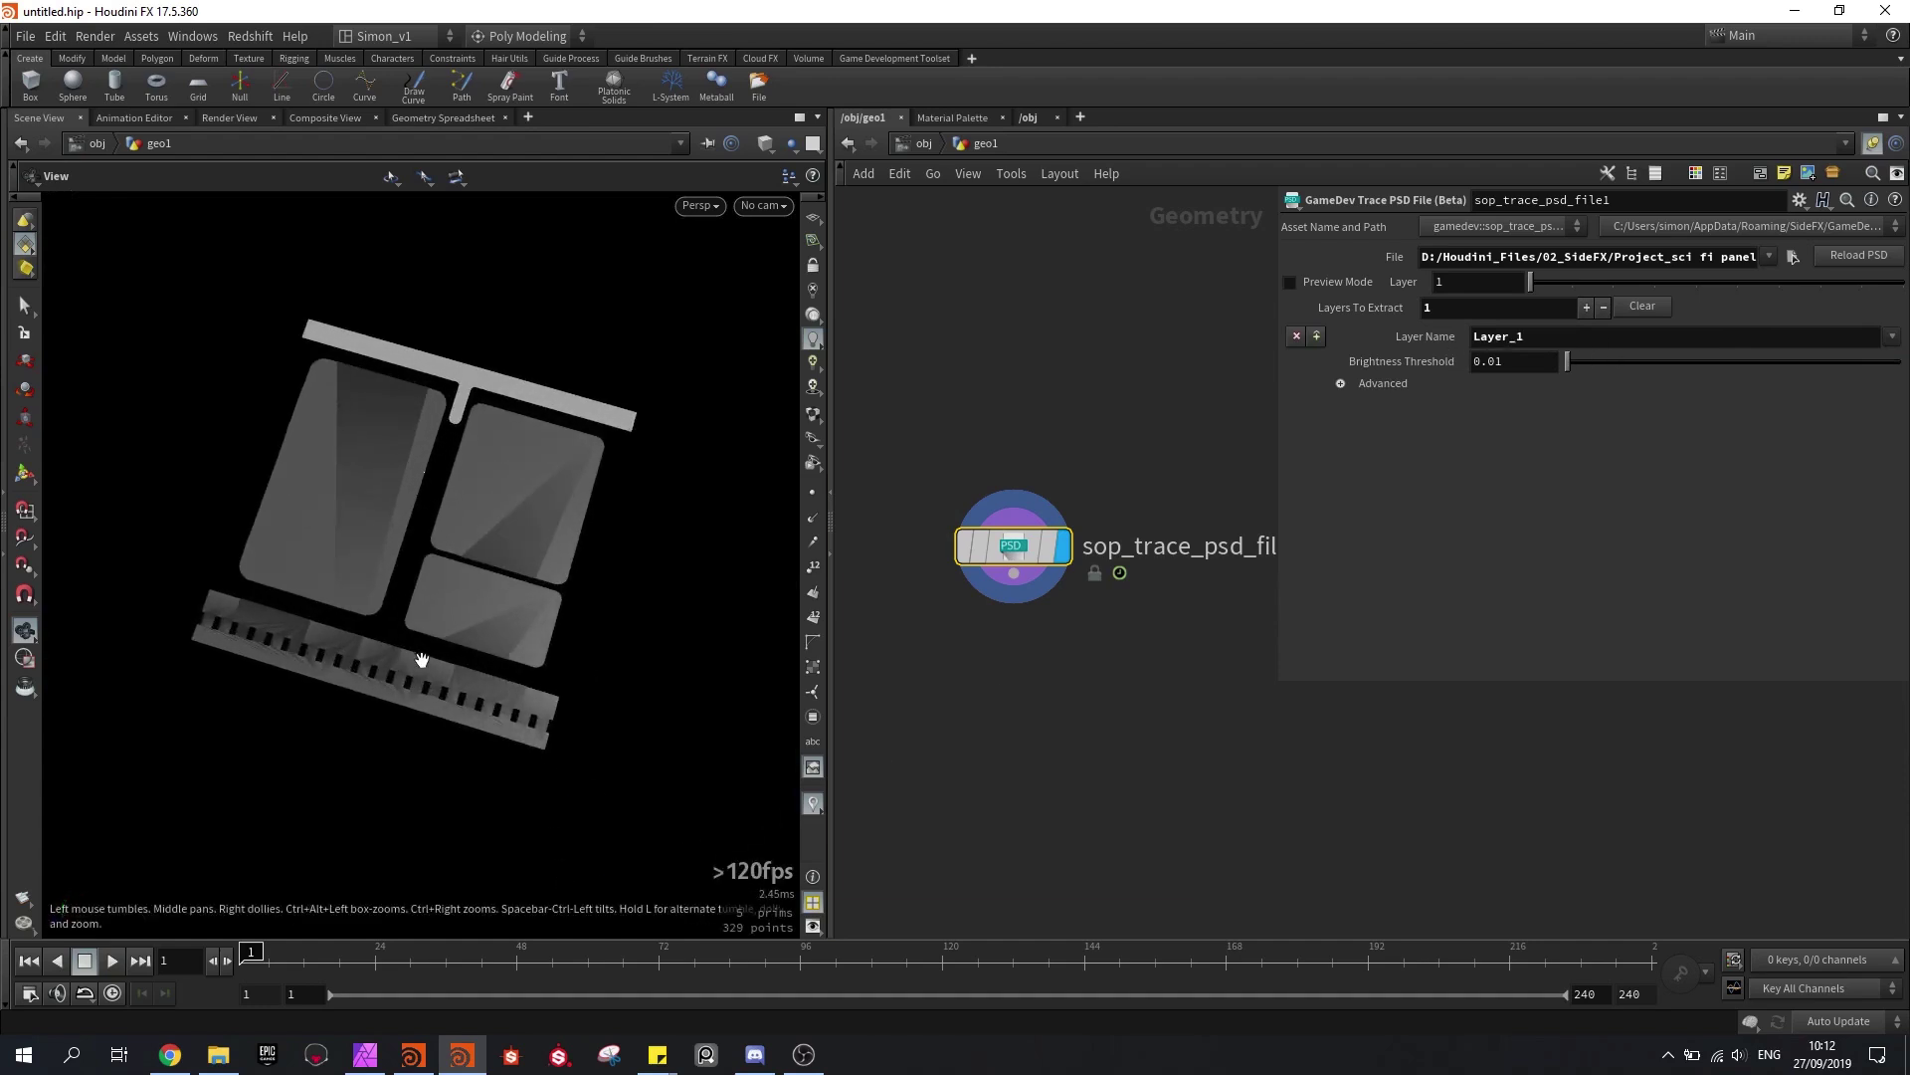
Step: Compare the traced Layer_1 shapes with the artwork in Affinity Photo, and examine their outlines up close in Houdini
click(372, 1057)
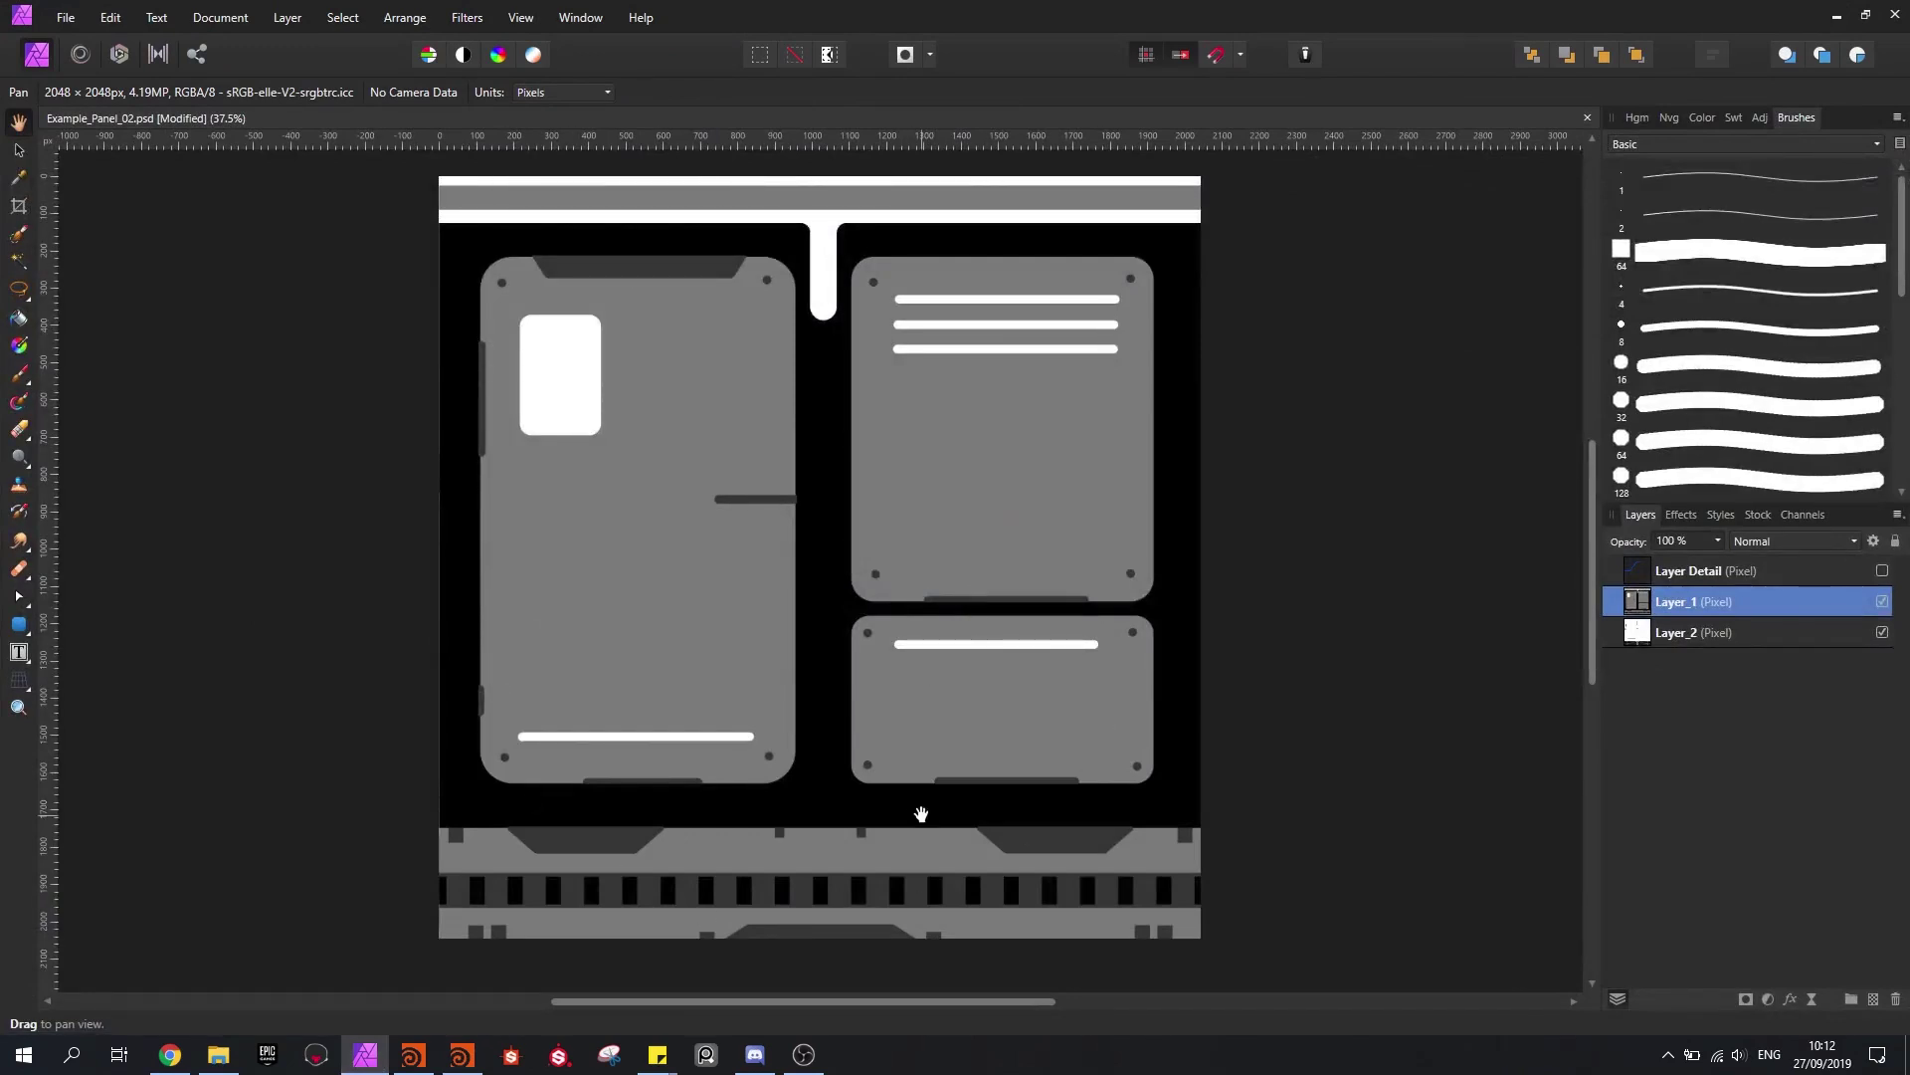
click(1834, 16)
drag(457, 672, 428, 642)
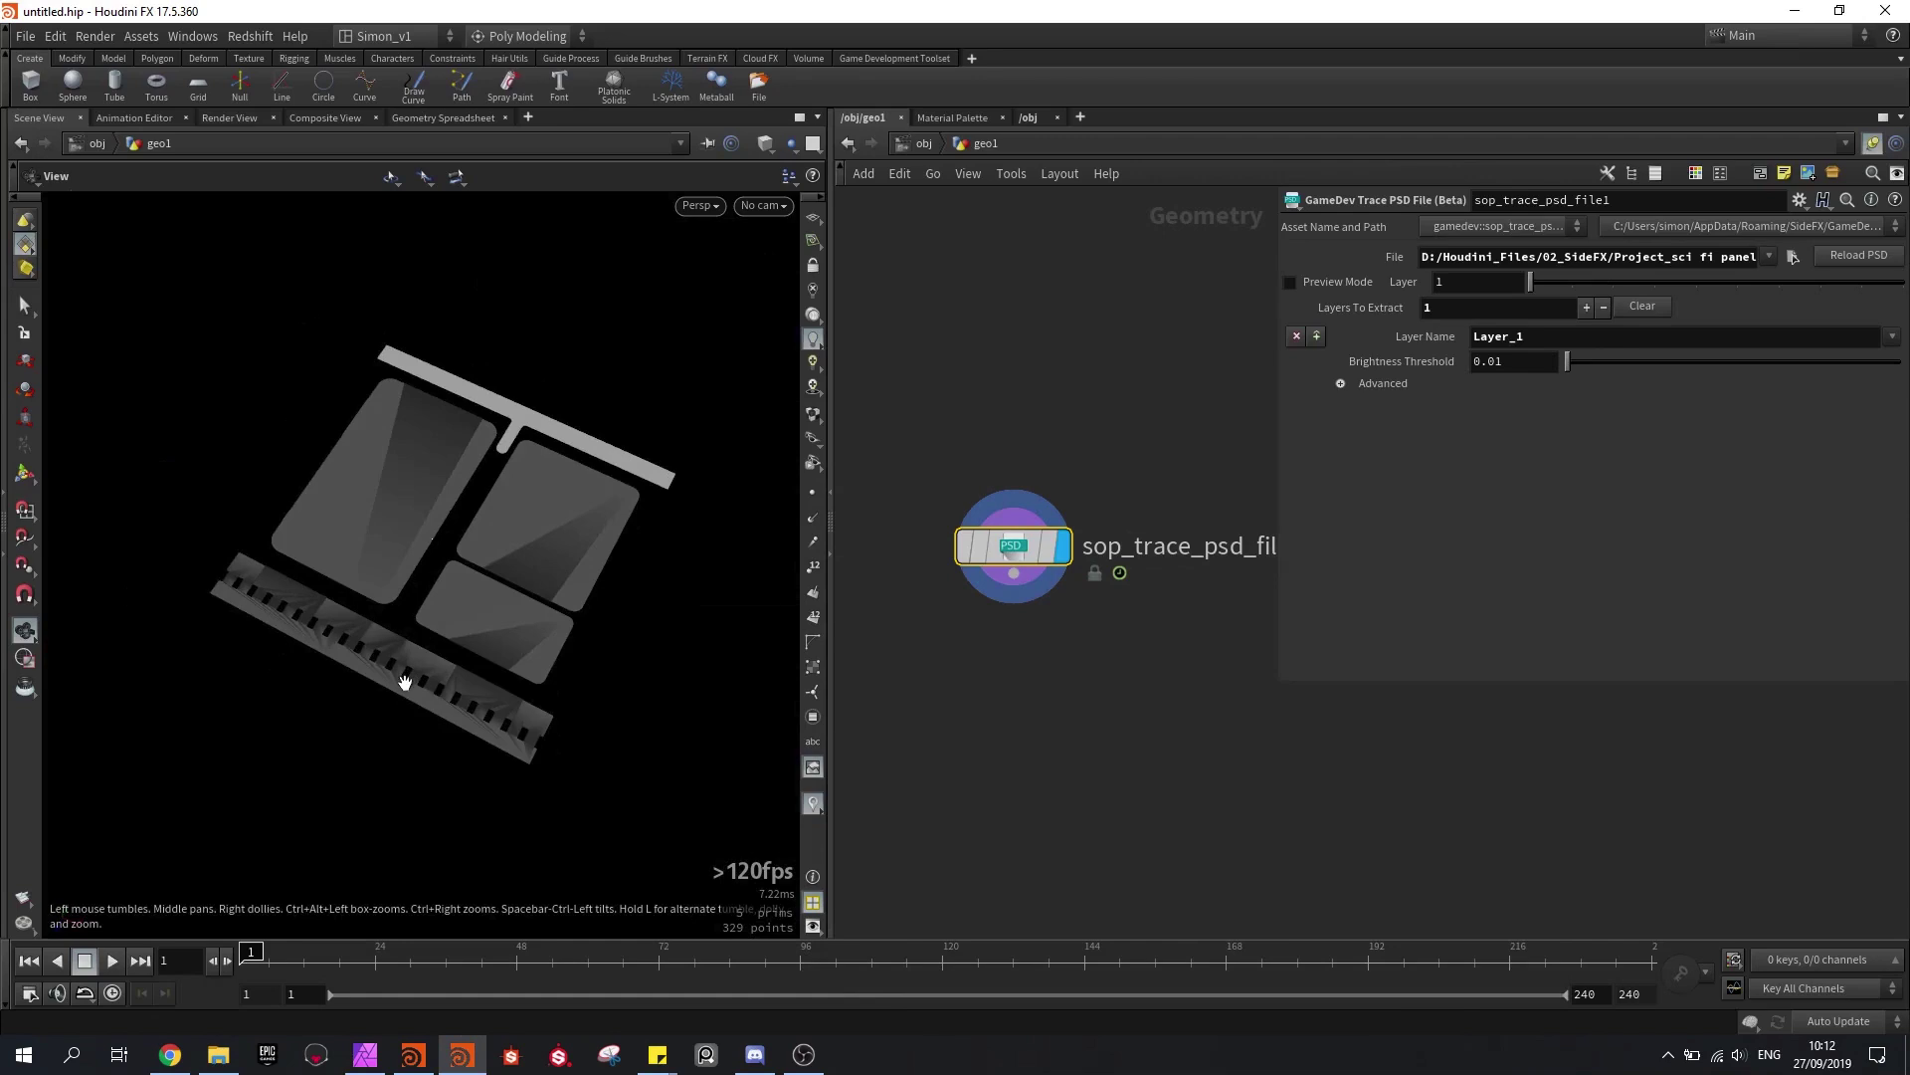
scroll(405, 675, up, 8)
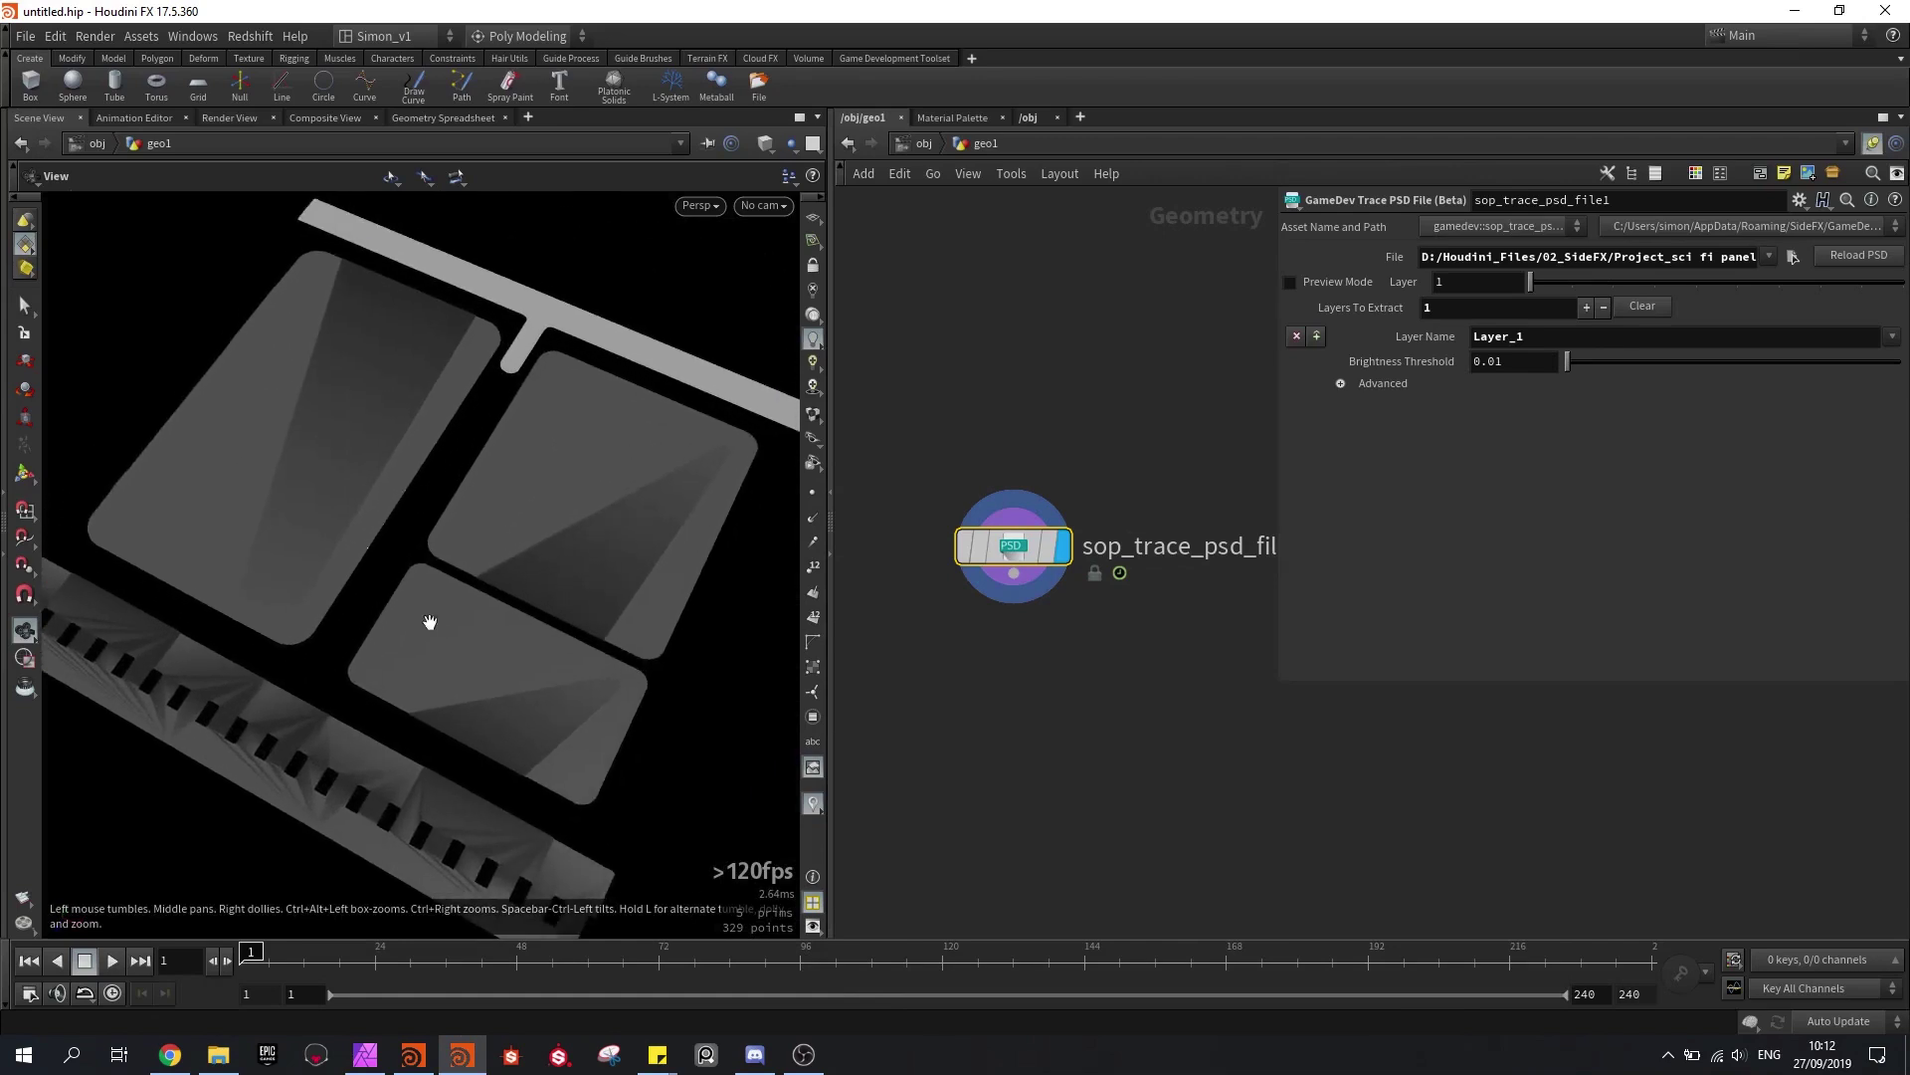
scroll(508, 330, up, 5)
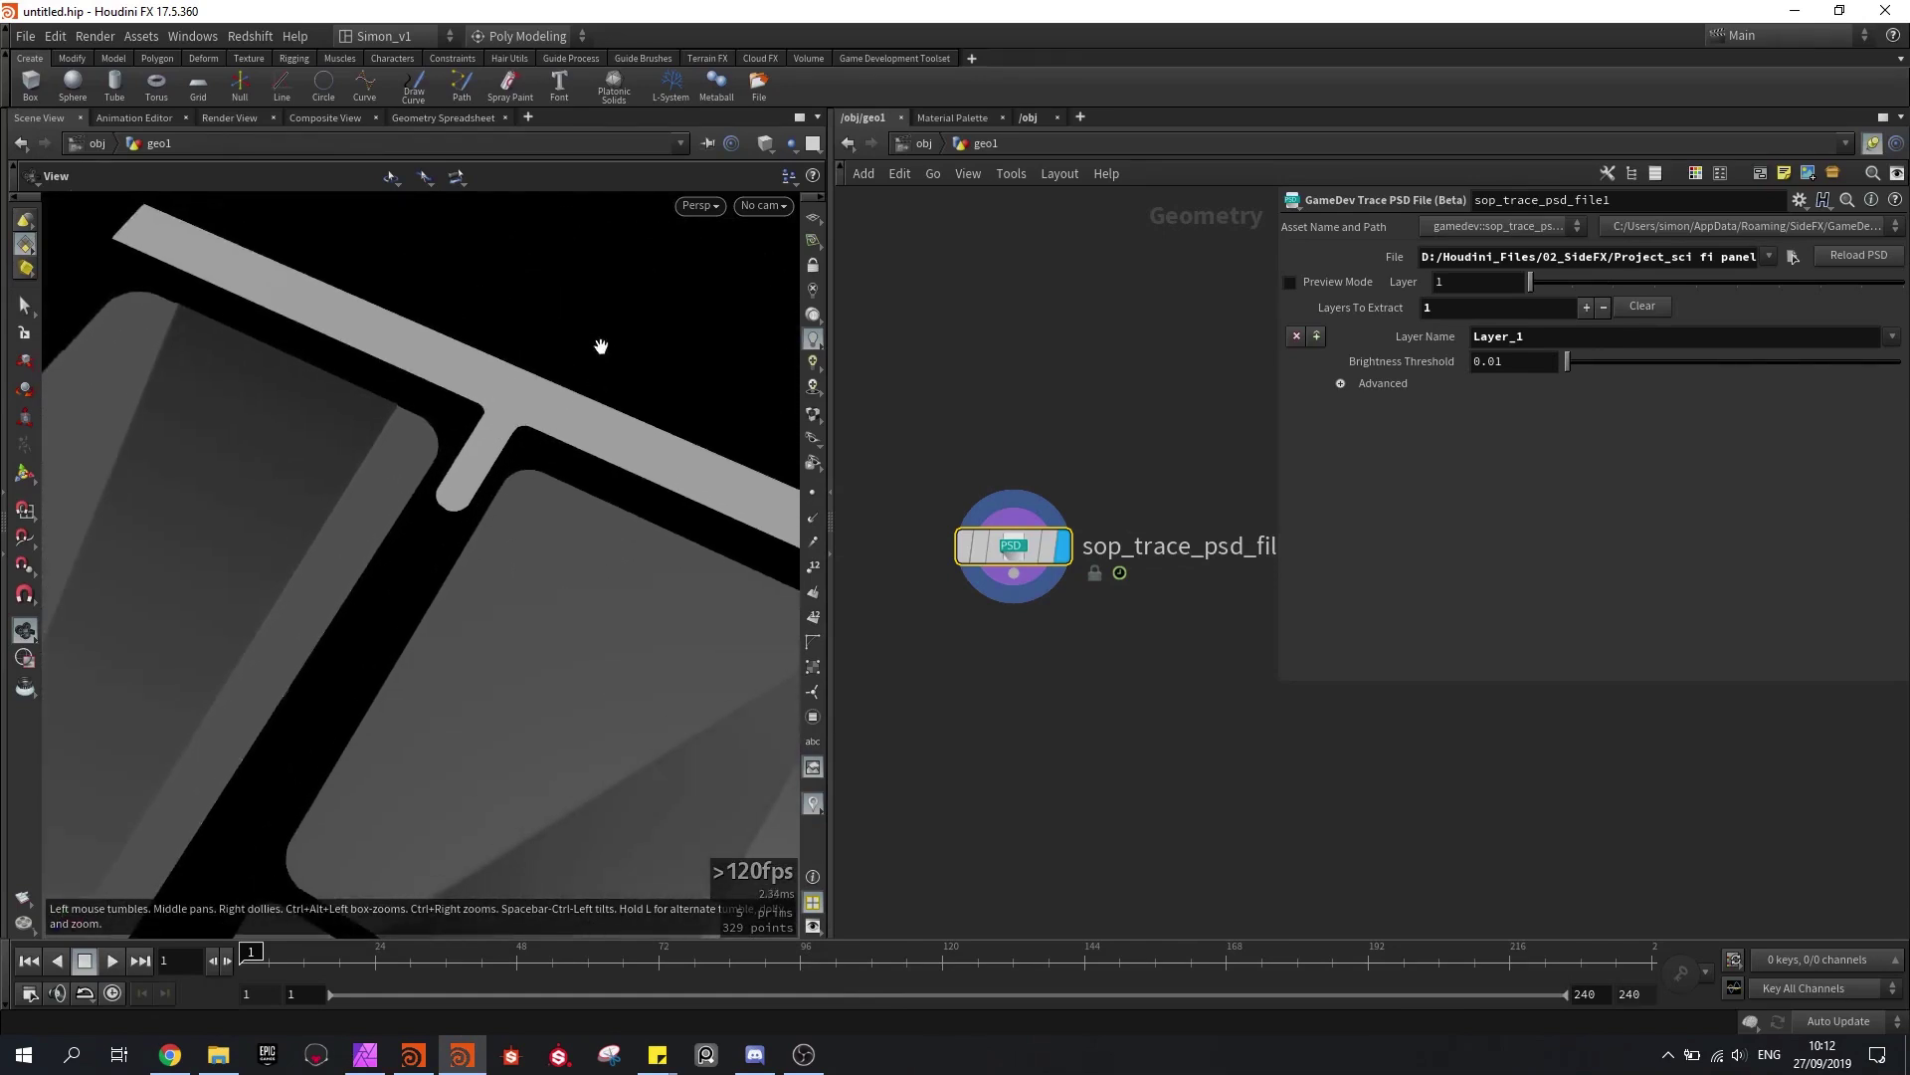
scroll(546, 435, down, 4)
drag(511, 444, 504, 435)
scroll(633, 456, up, 6)
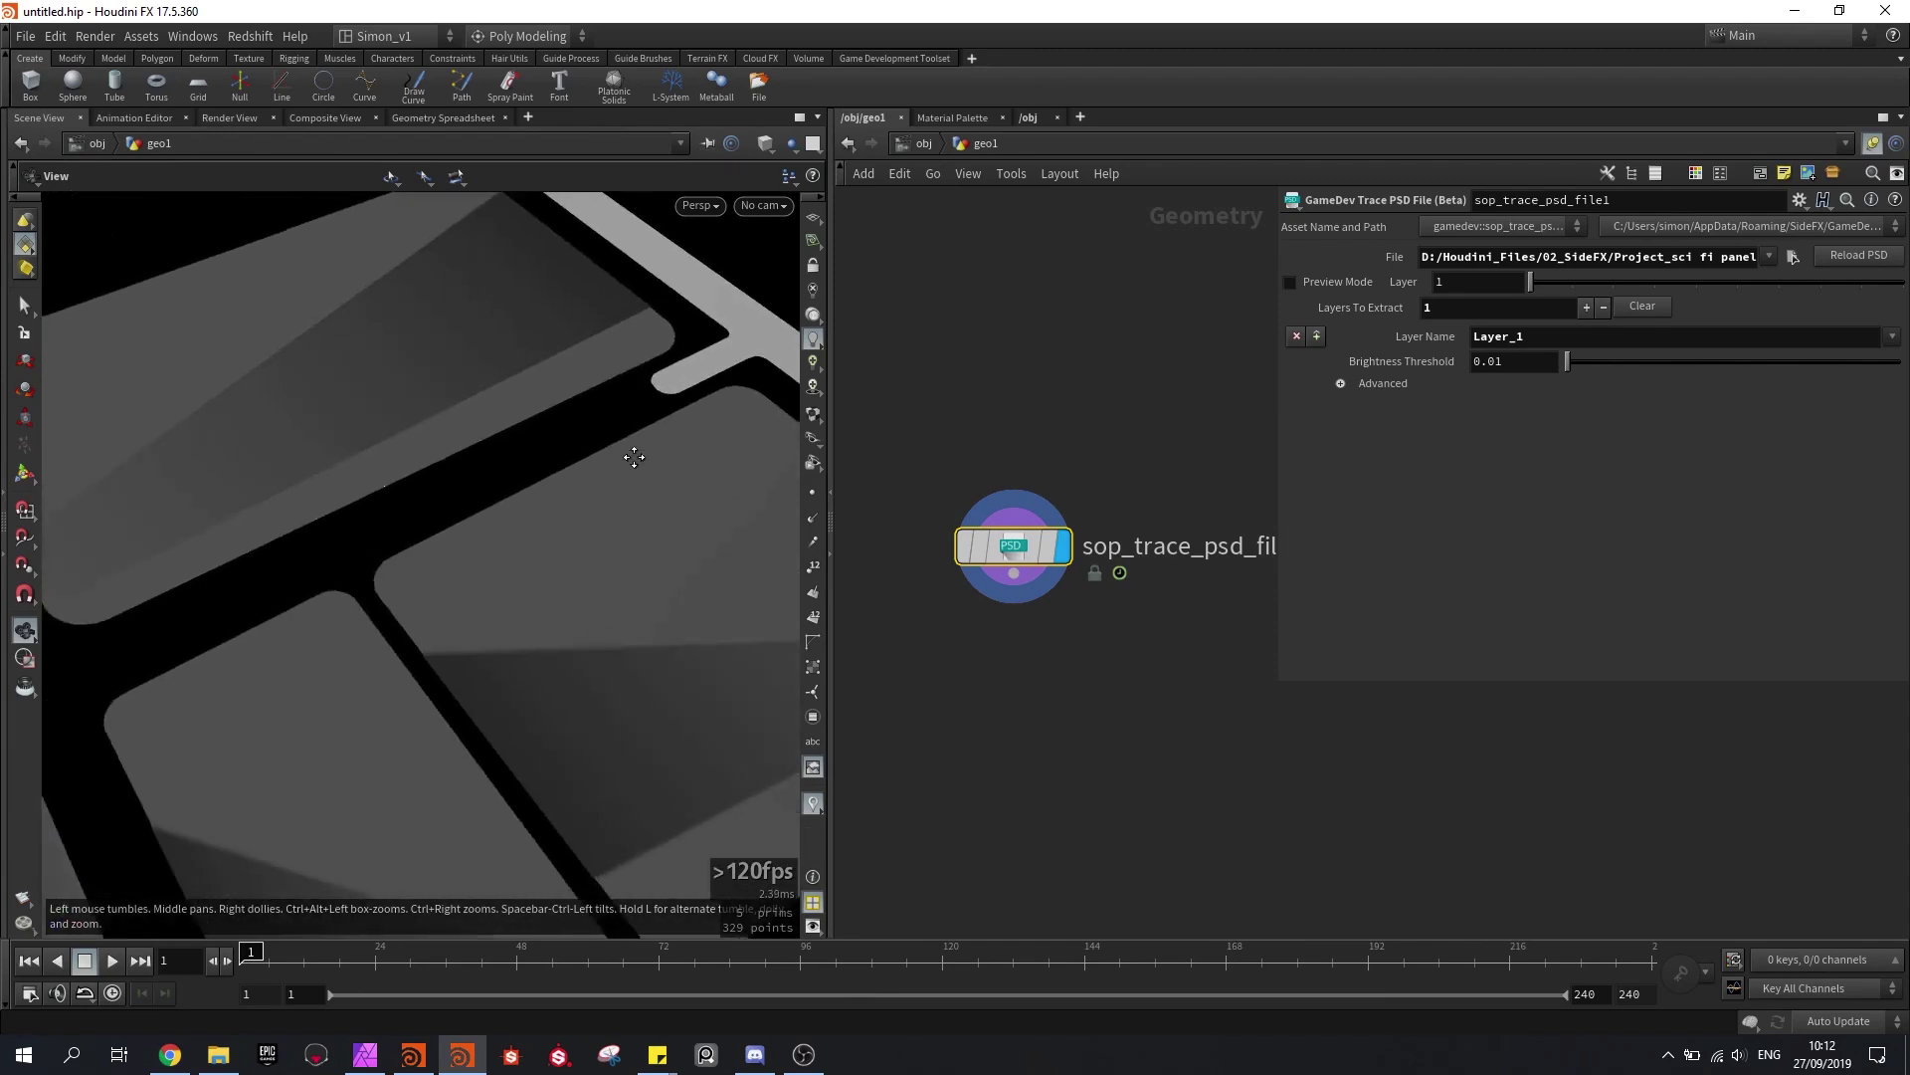
drag(633, 457, 397, 640)
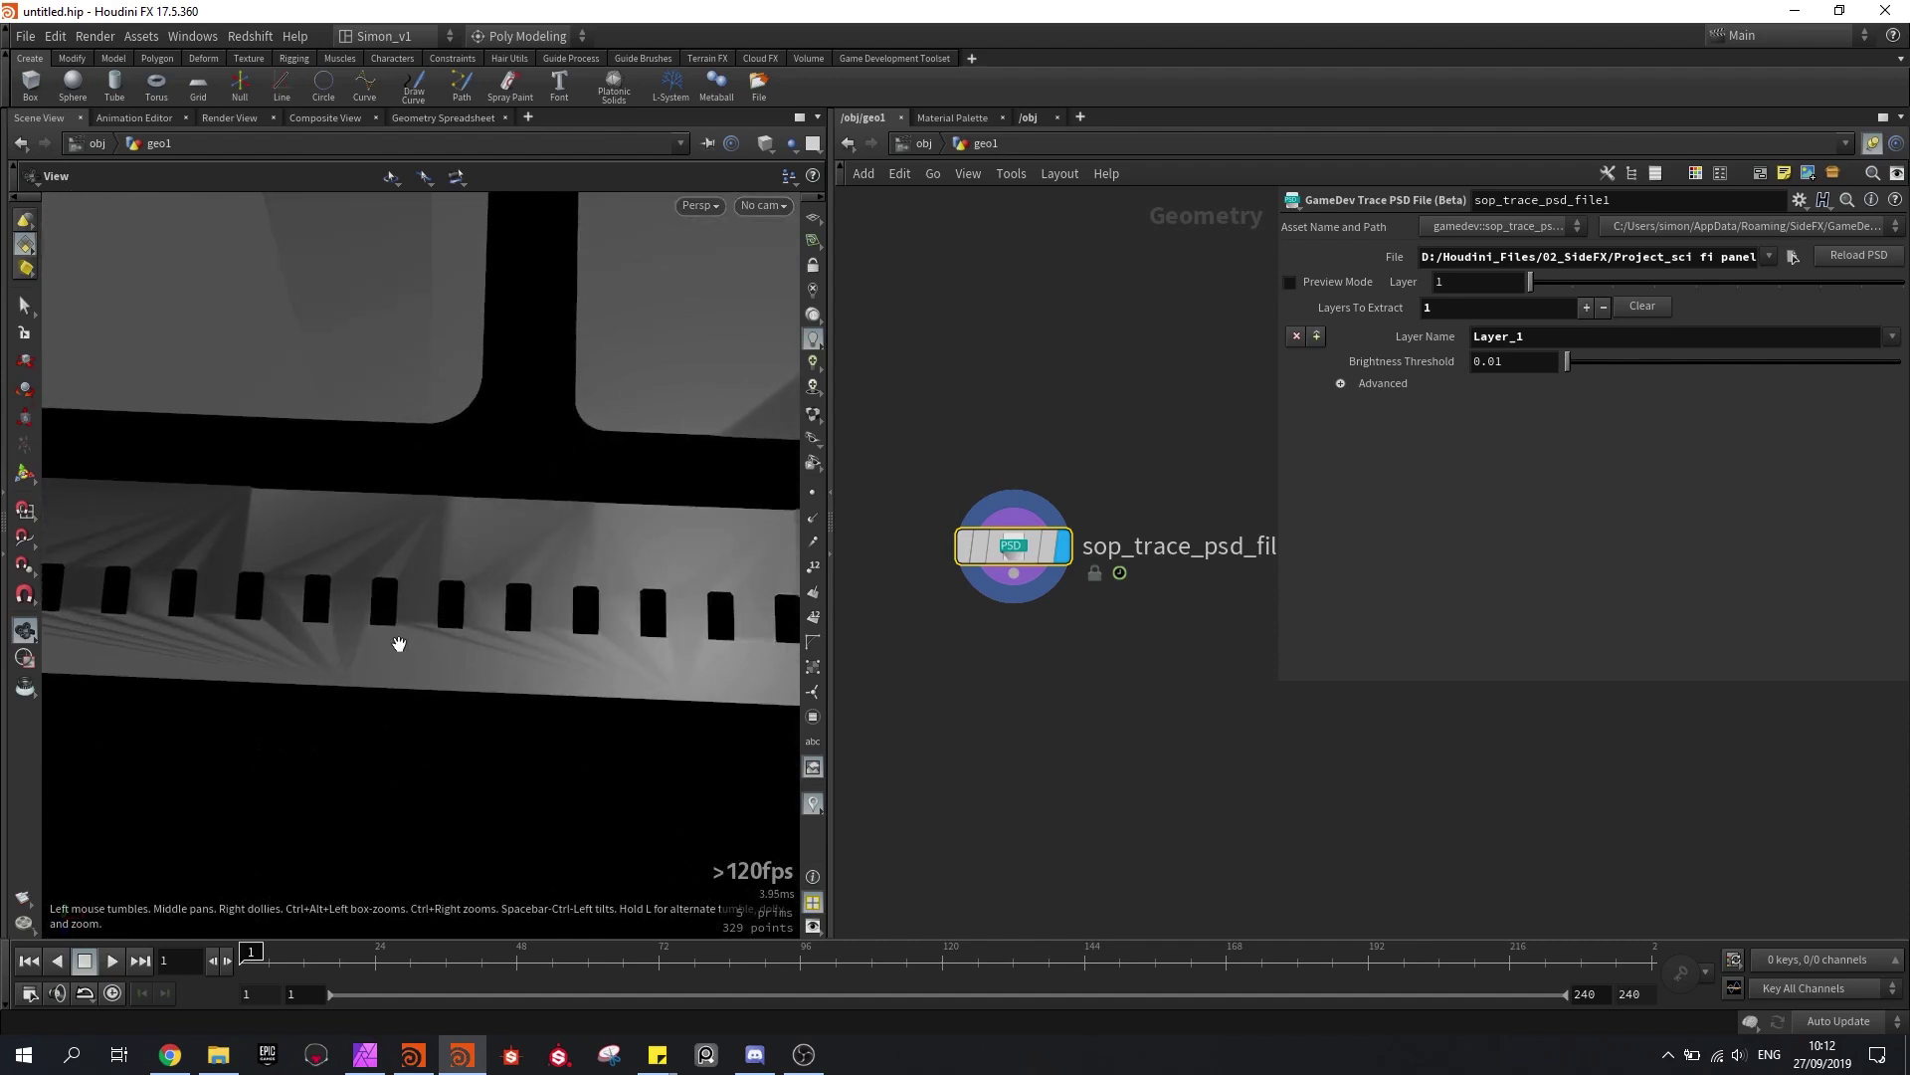
Step: Turn on point display in the viewport and examine the points along the traced outlines
click(812, 492)
drag(585, 529, 642, 519)
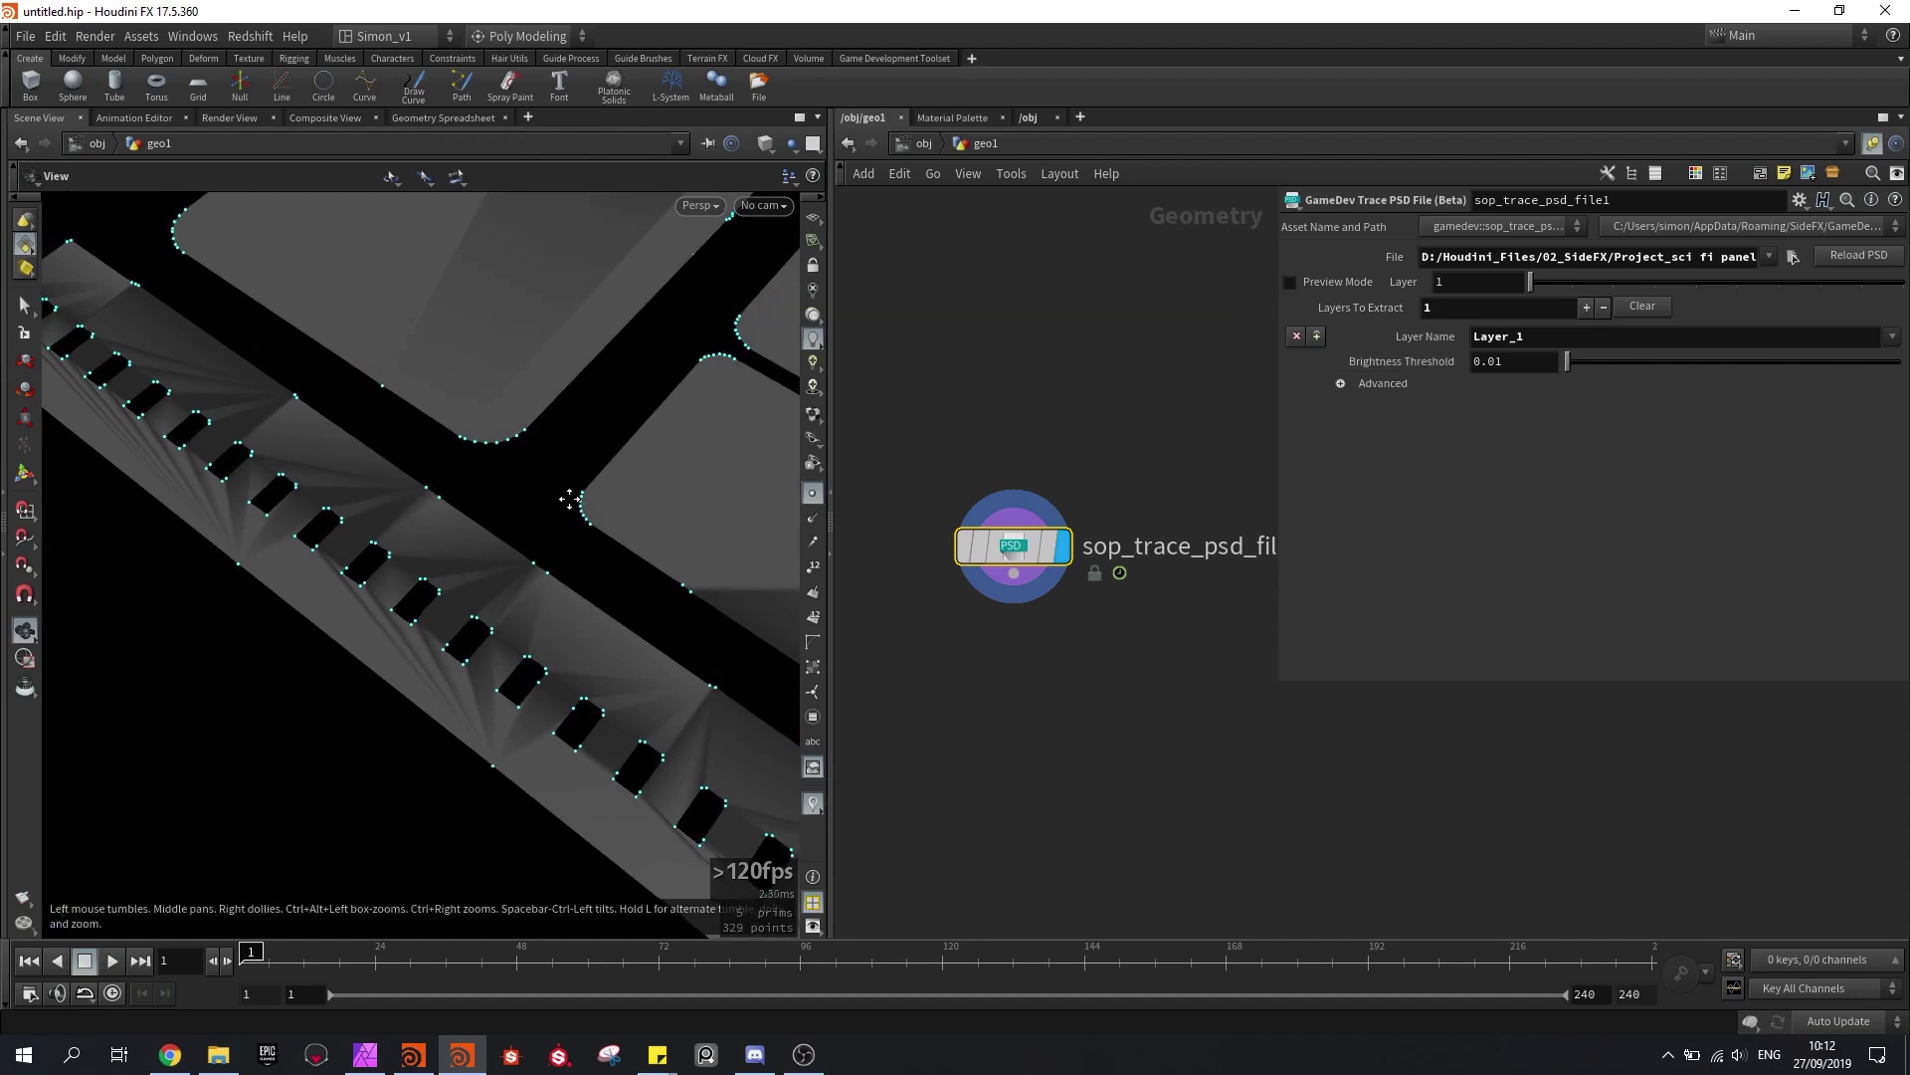
drag(518, 517, 418, 567)
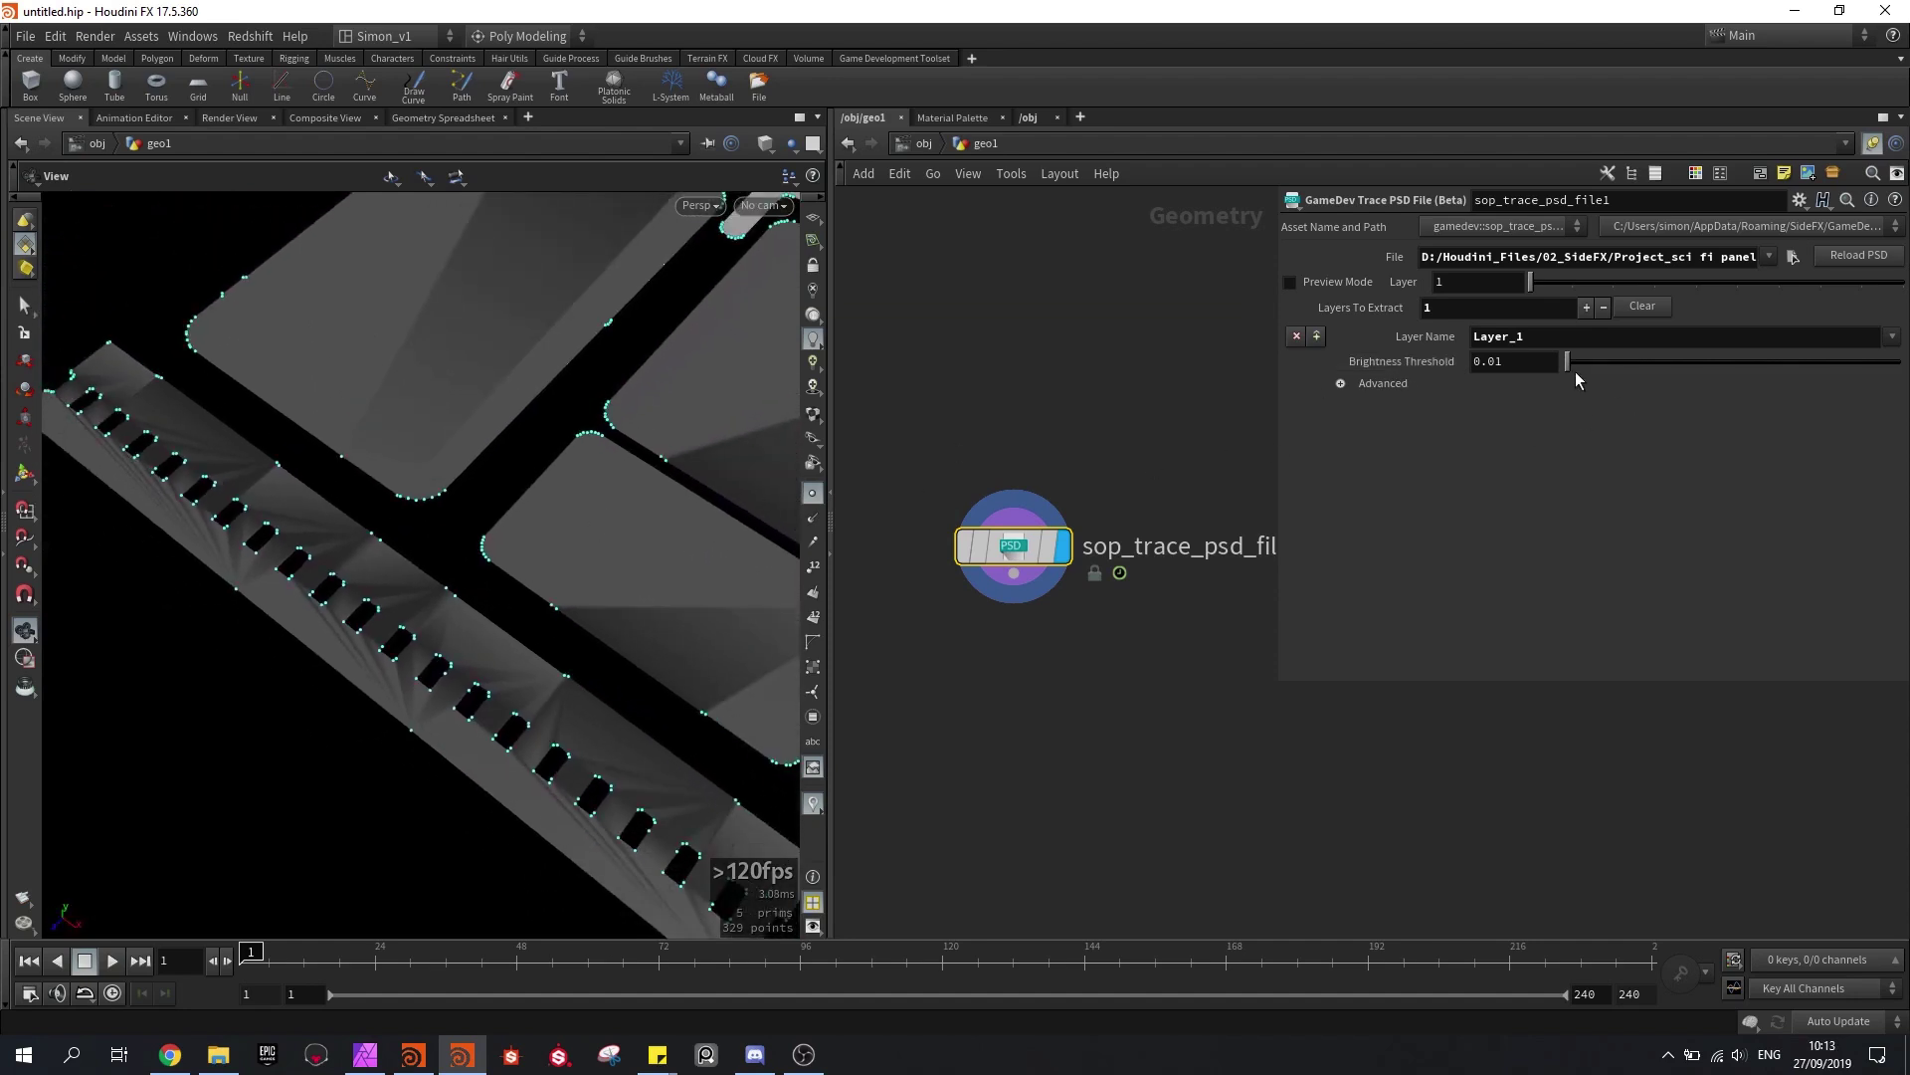
Step: Raise the Layer_1 Brightness Threshold to 0.386 and compare the traced shapes with the artwork in Affinity Photo
drag(1573, 368, 1694, 362)
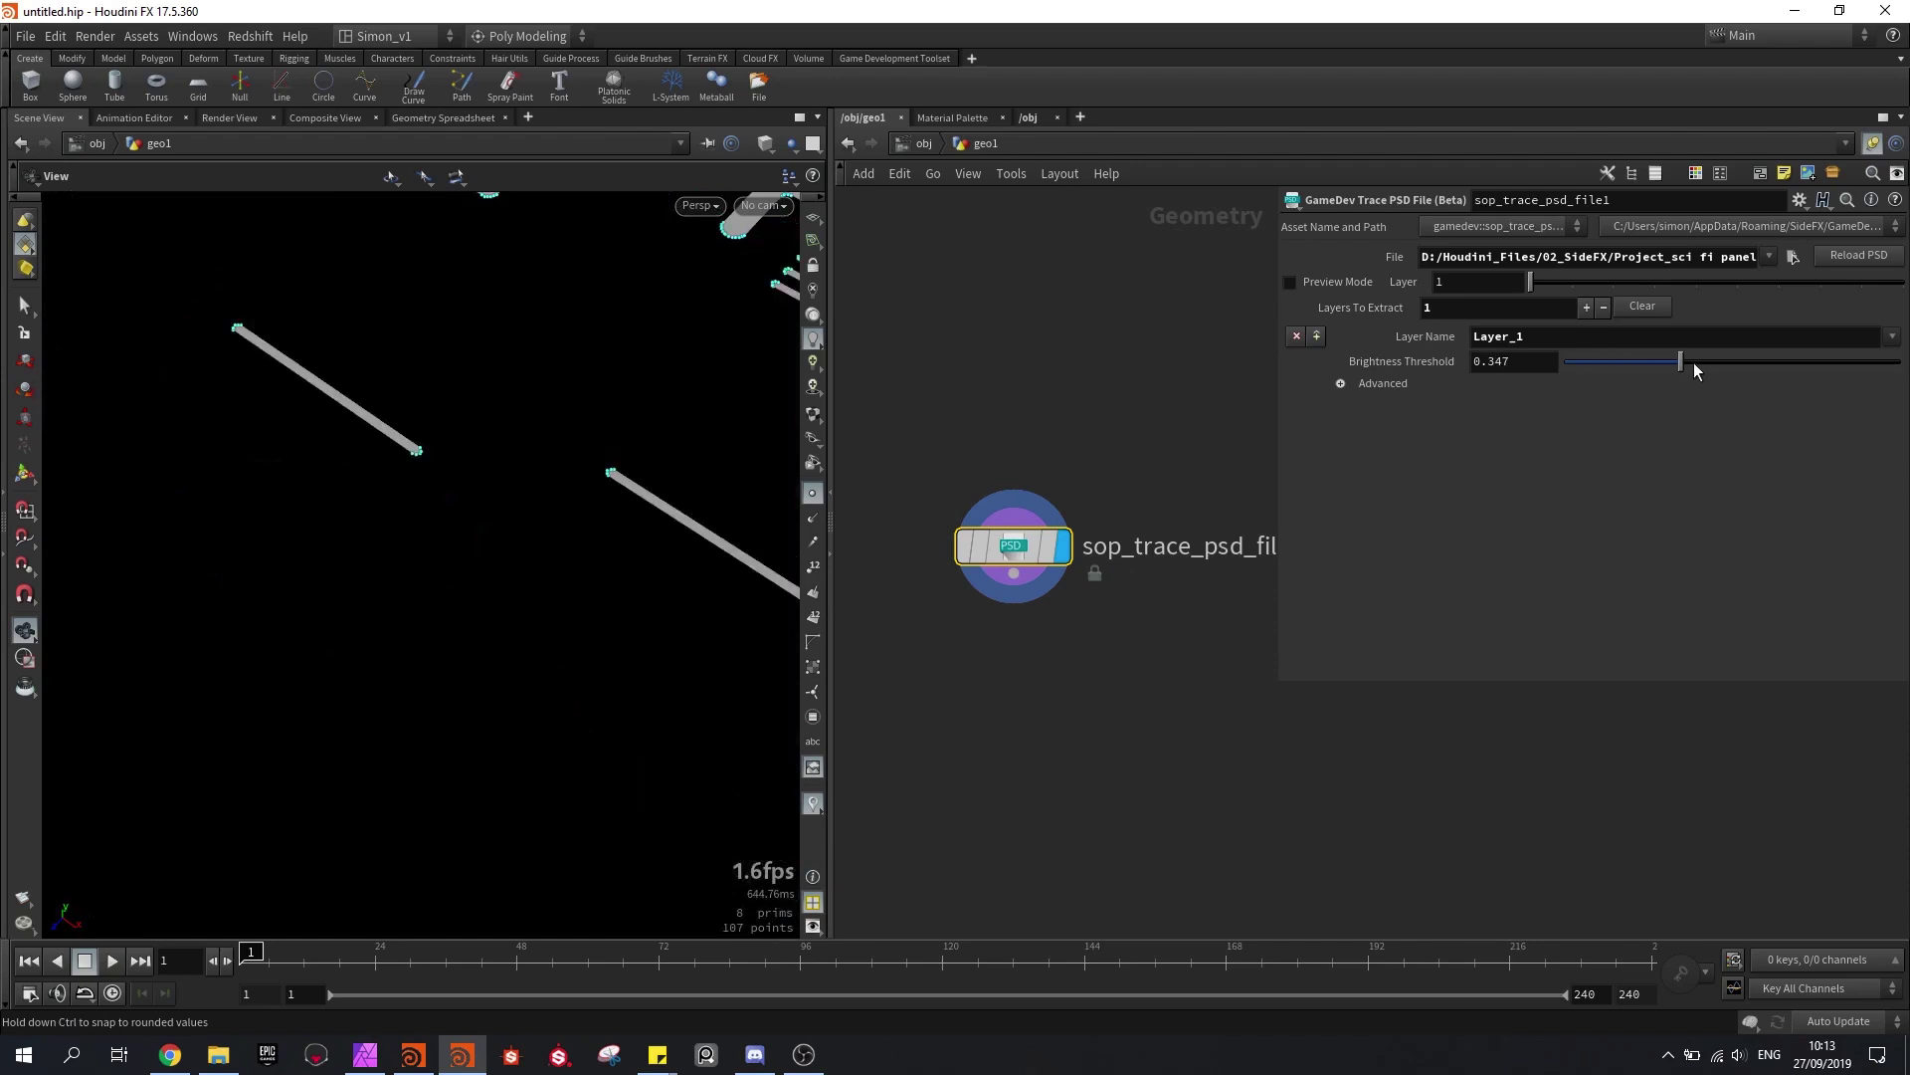
click(365, 1054)
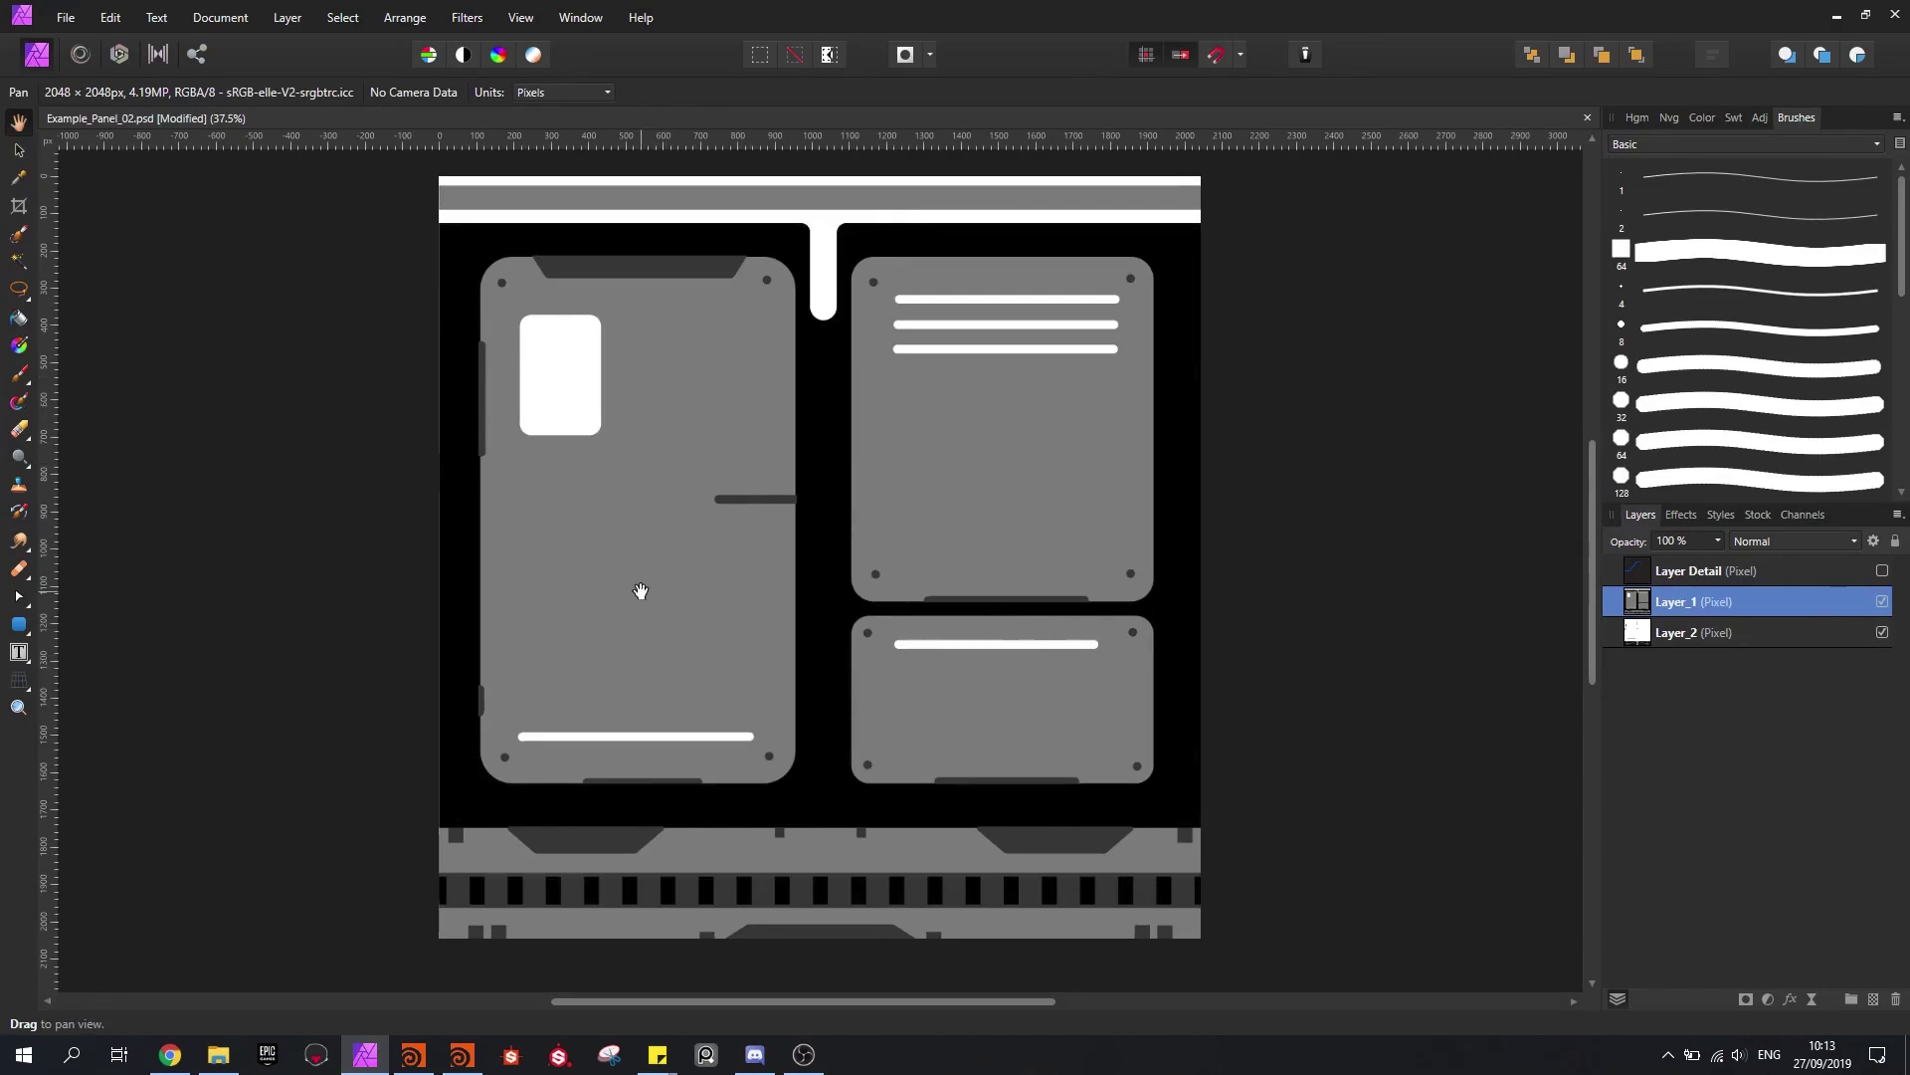
click(1837, 17)
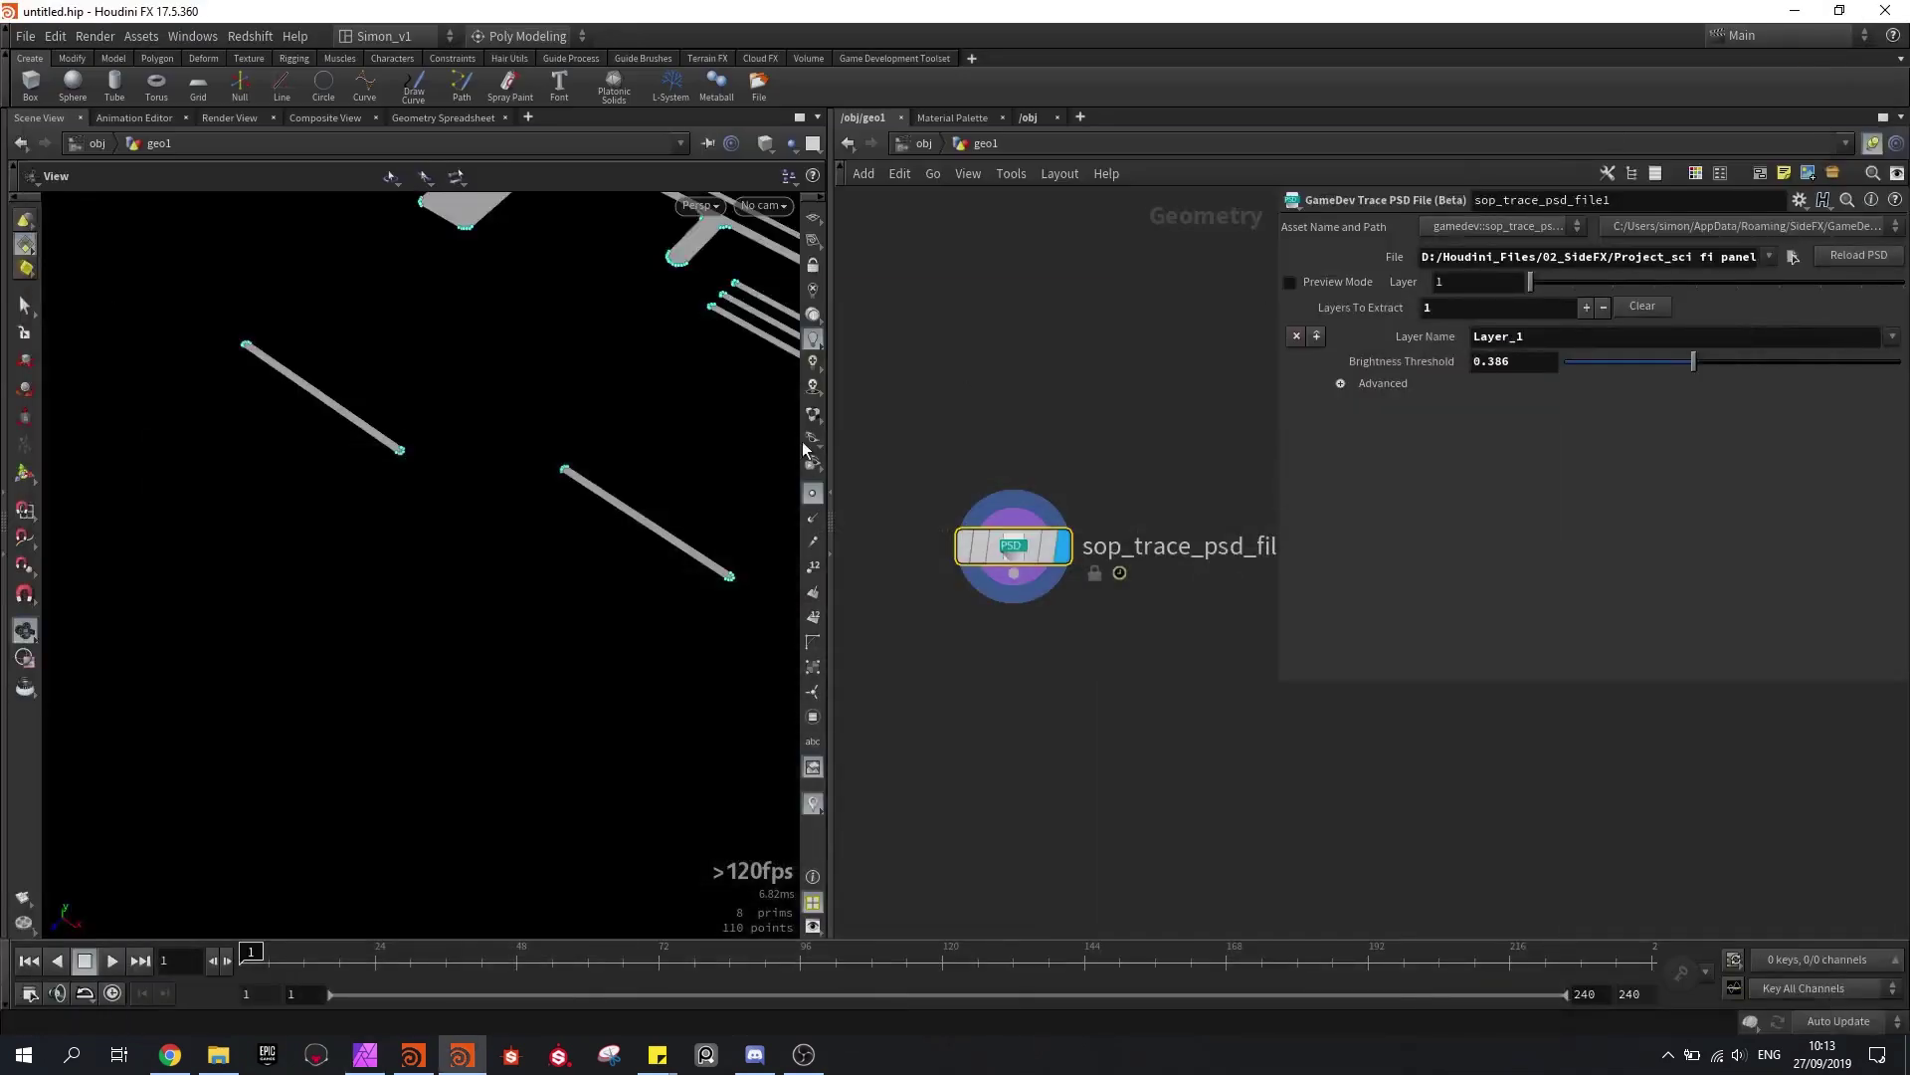
drag(558, 511, 473, 625)
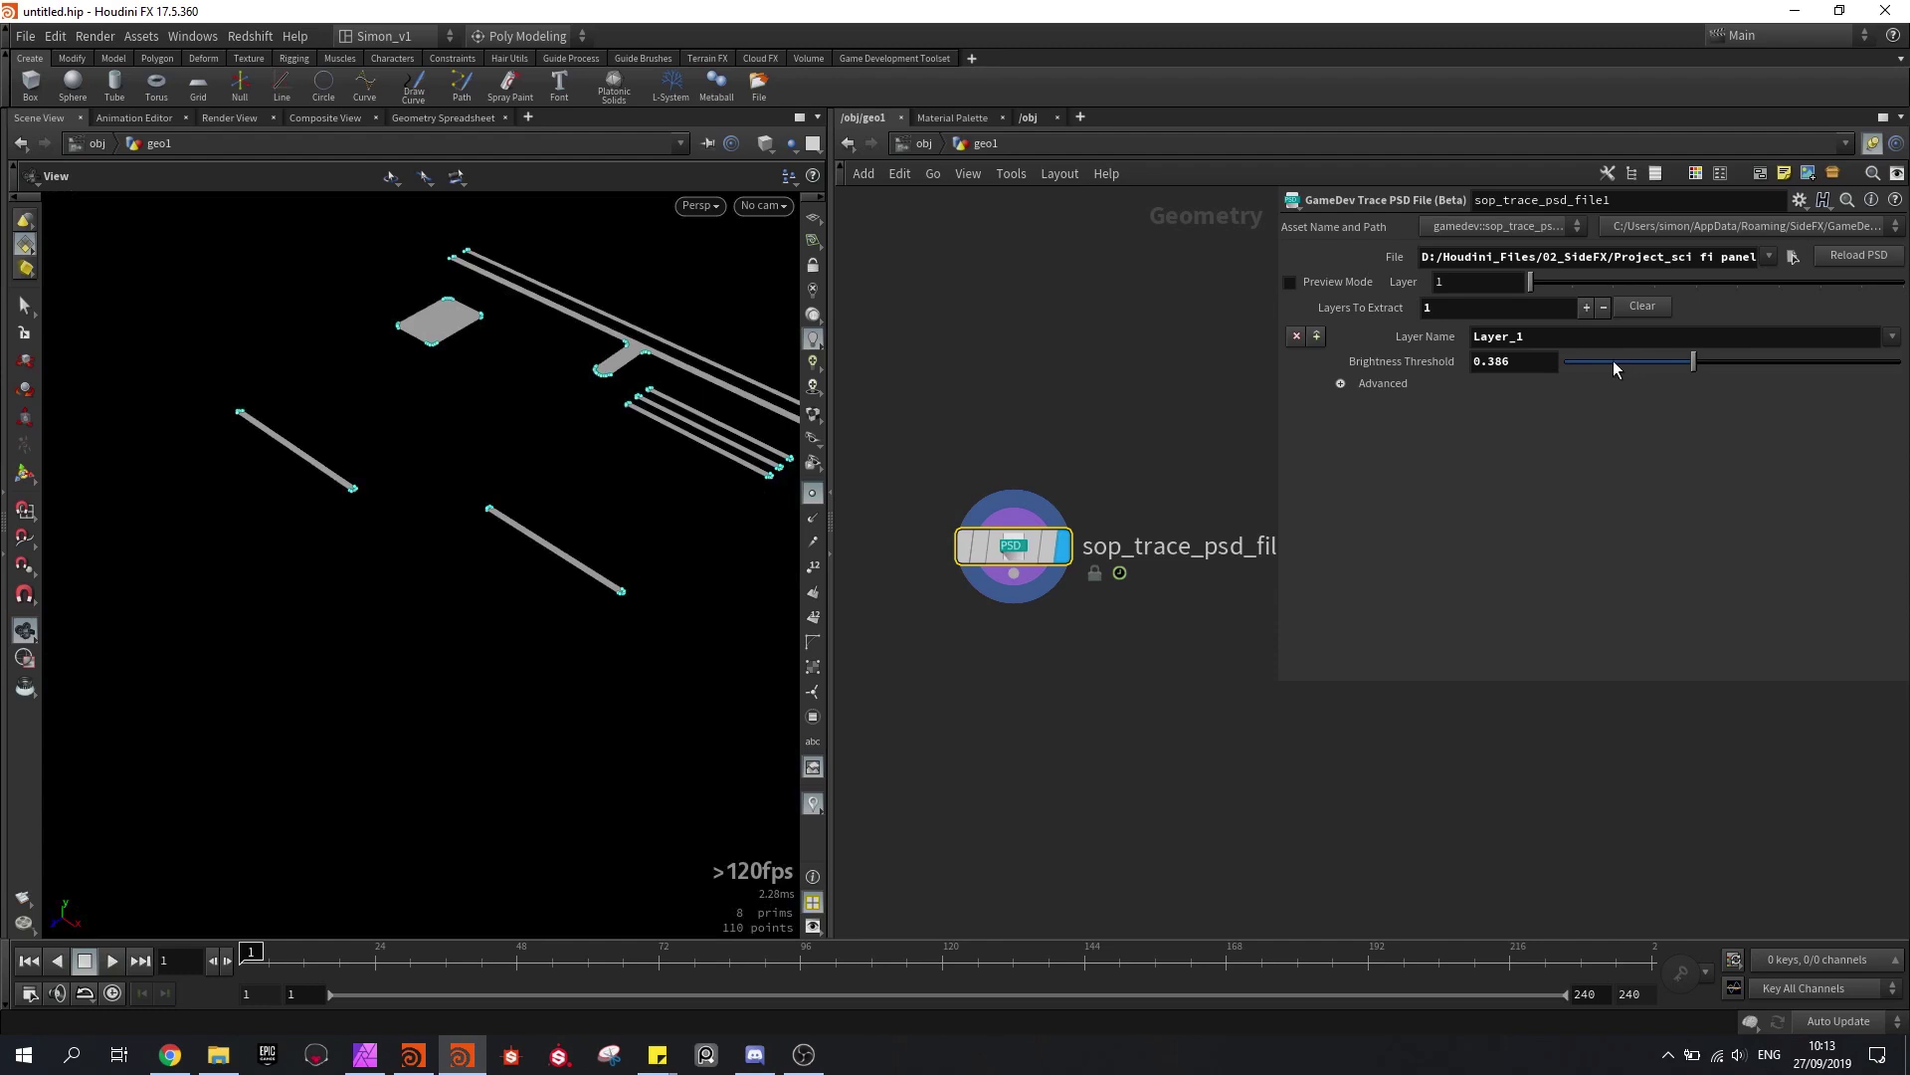
Step: Set the Layer_1 Brightness Threshold to 0.036 and inspect the points around the slotted strip's holes
drag(1613, 368, 1576, 364)
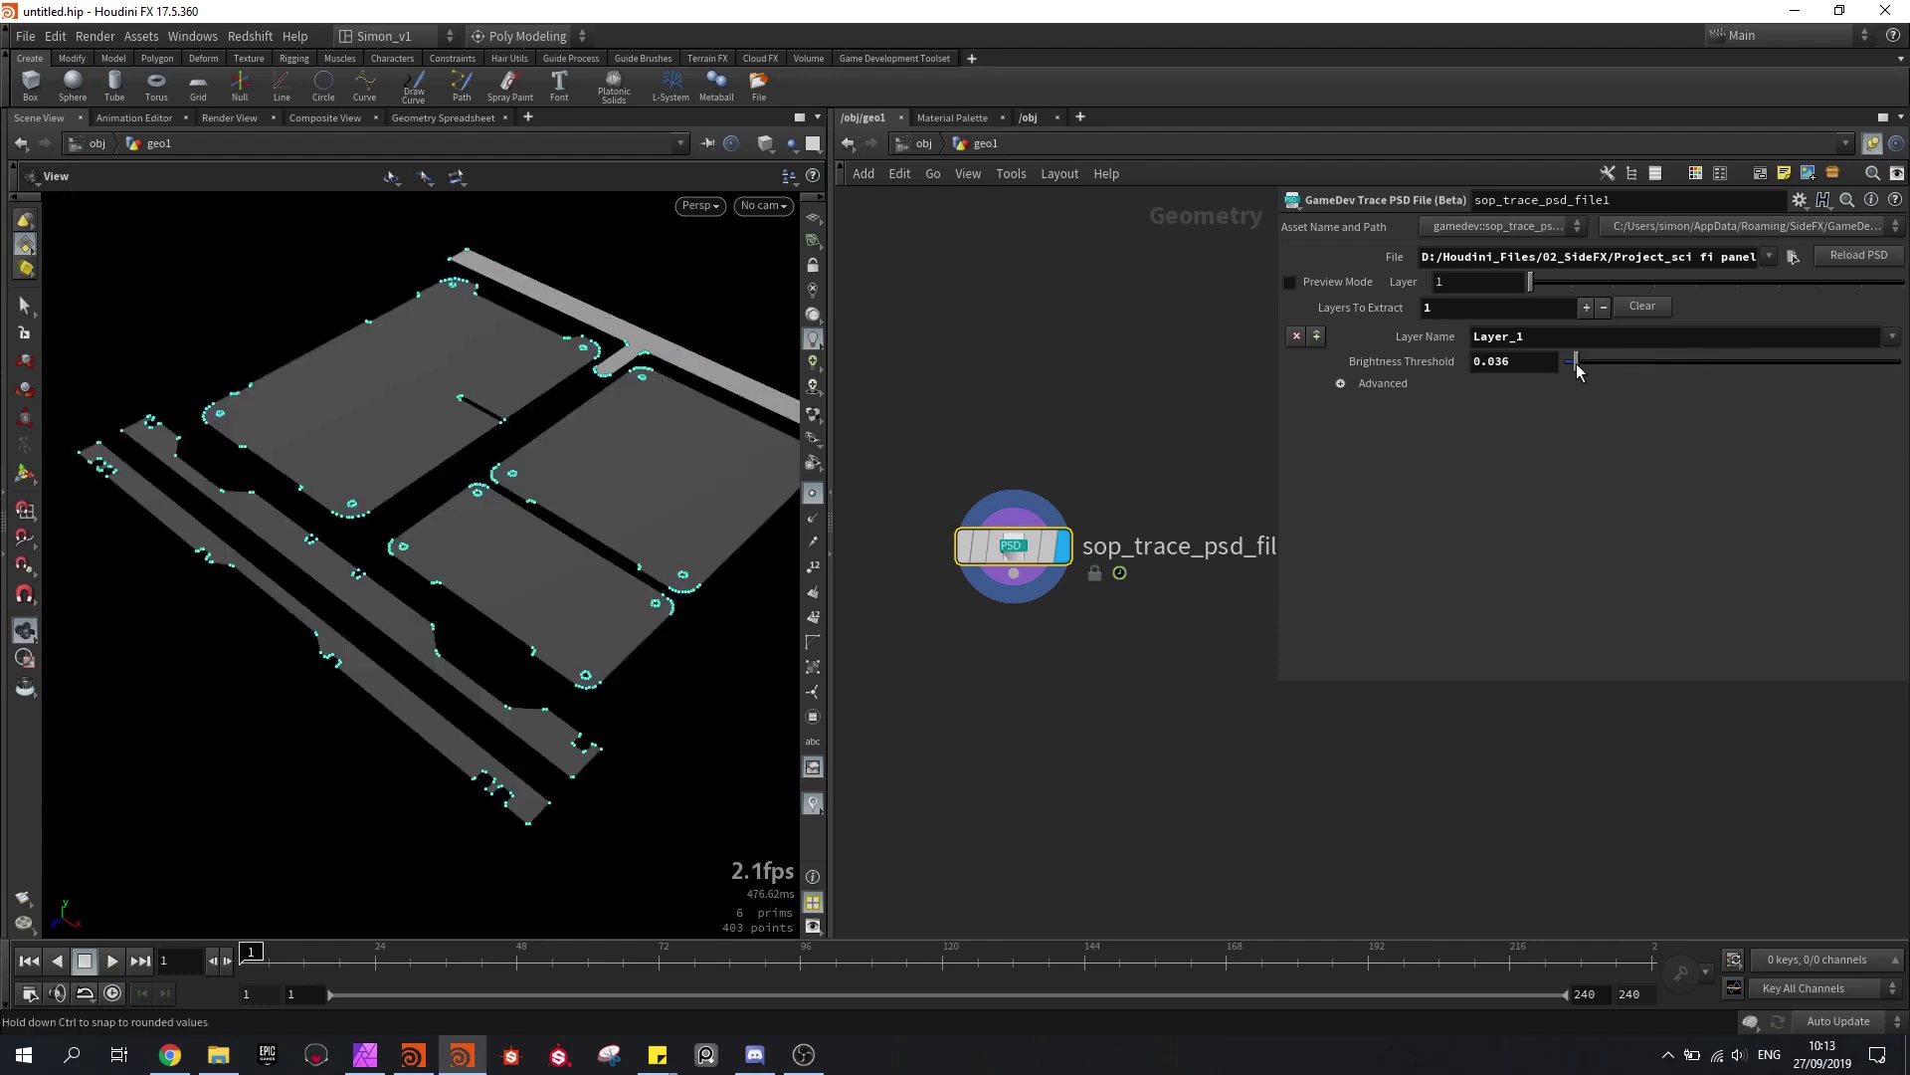
scroll(584, 468, up, 3)
scroll(484, 549, up, 5)
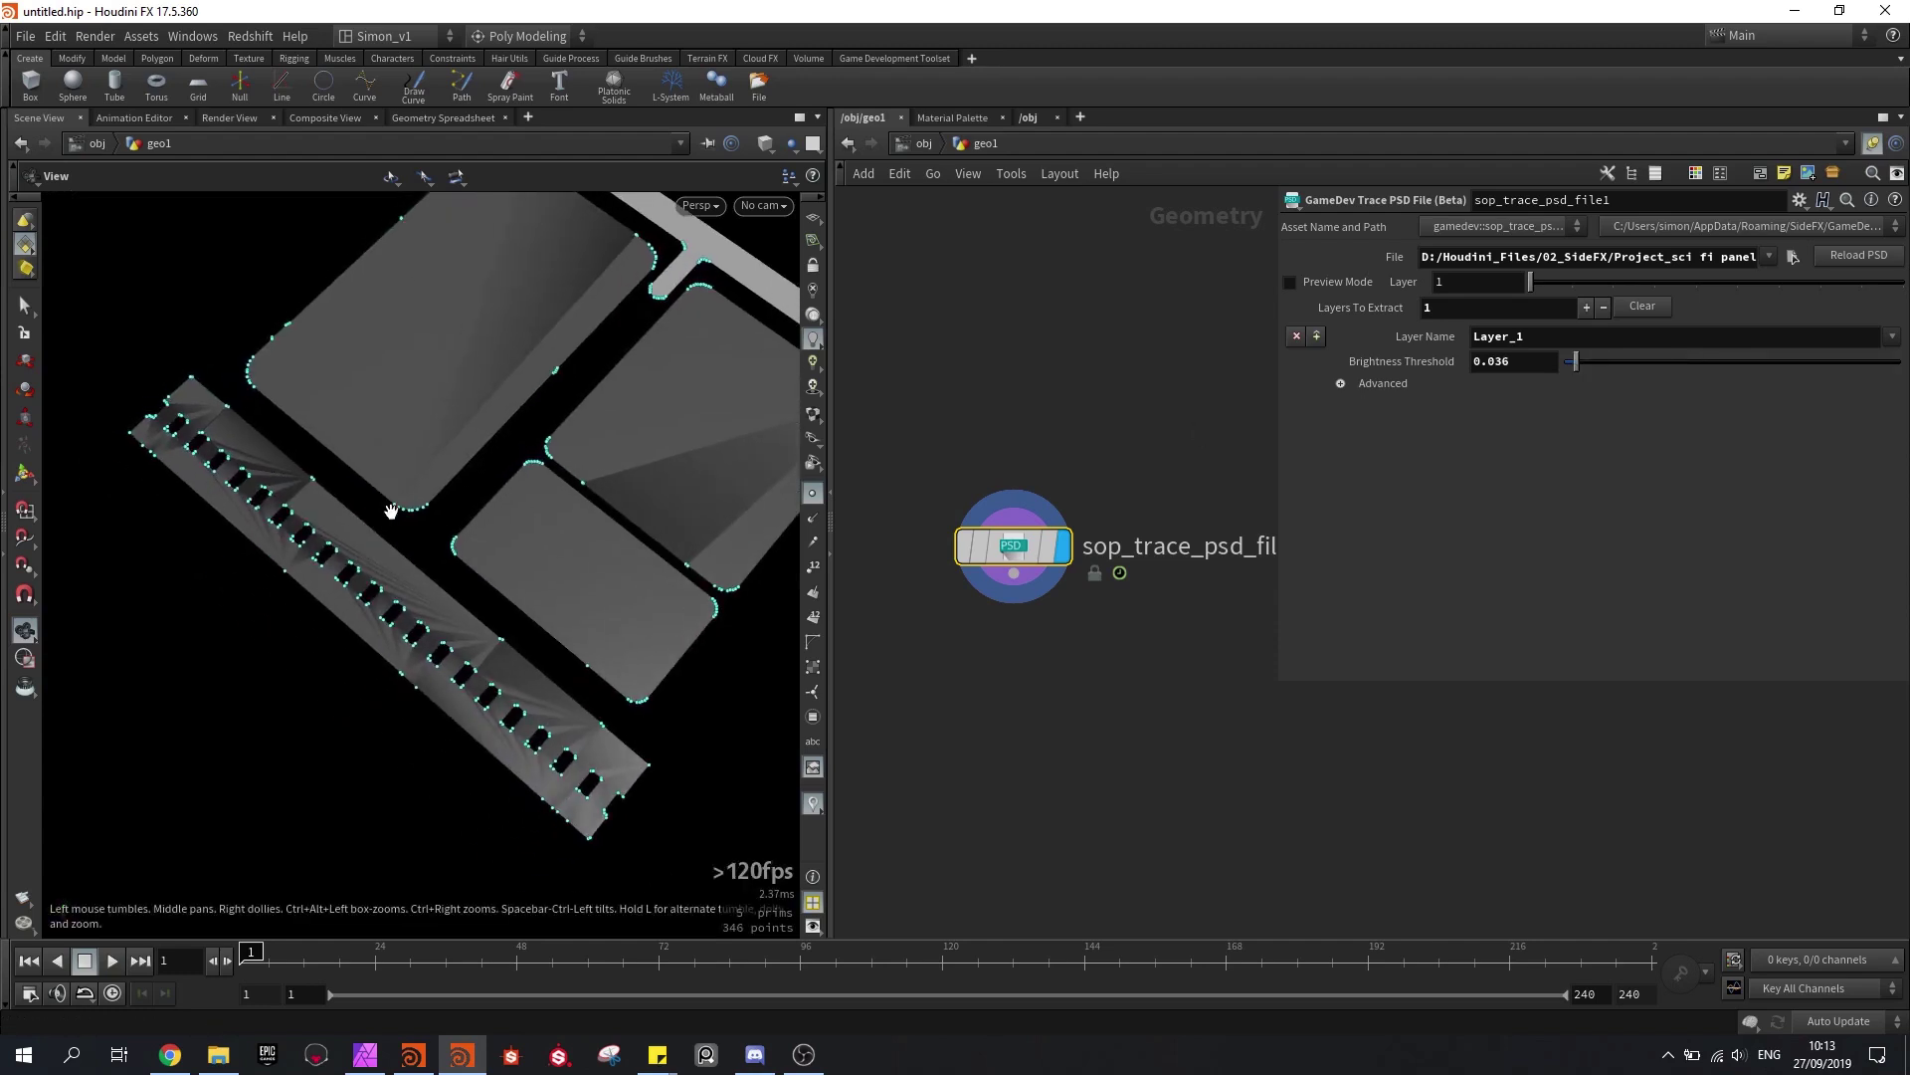
scroll(368, 593, up, 6)
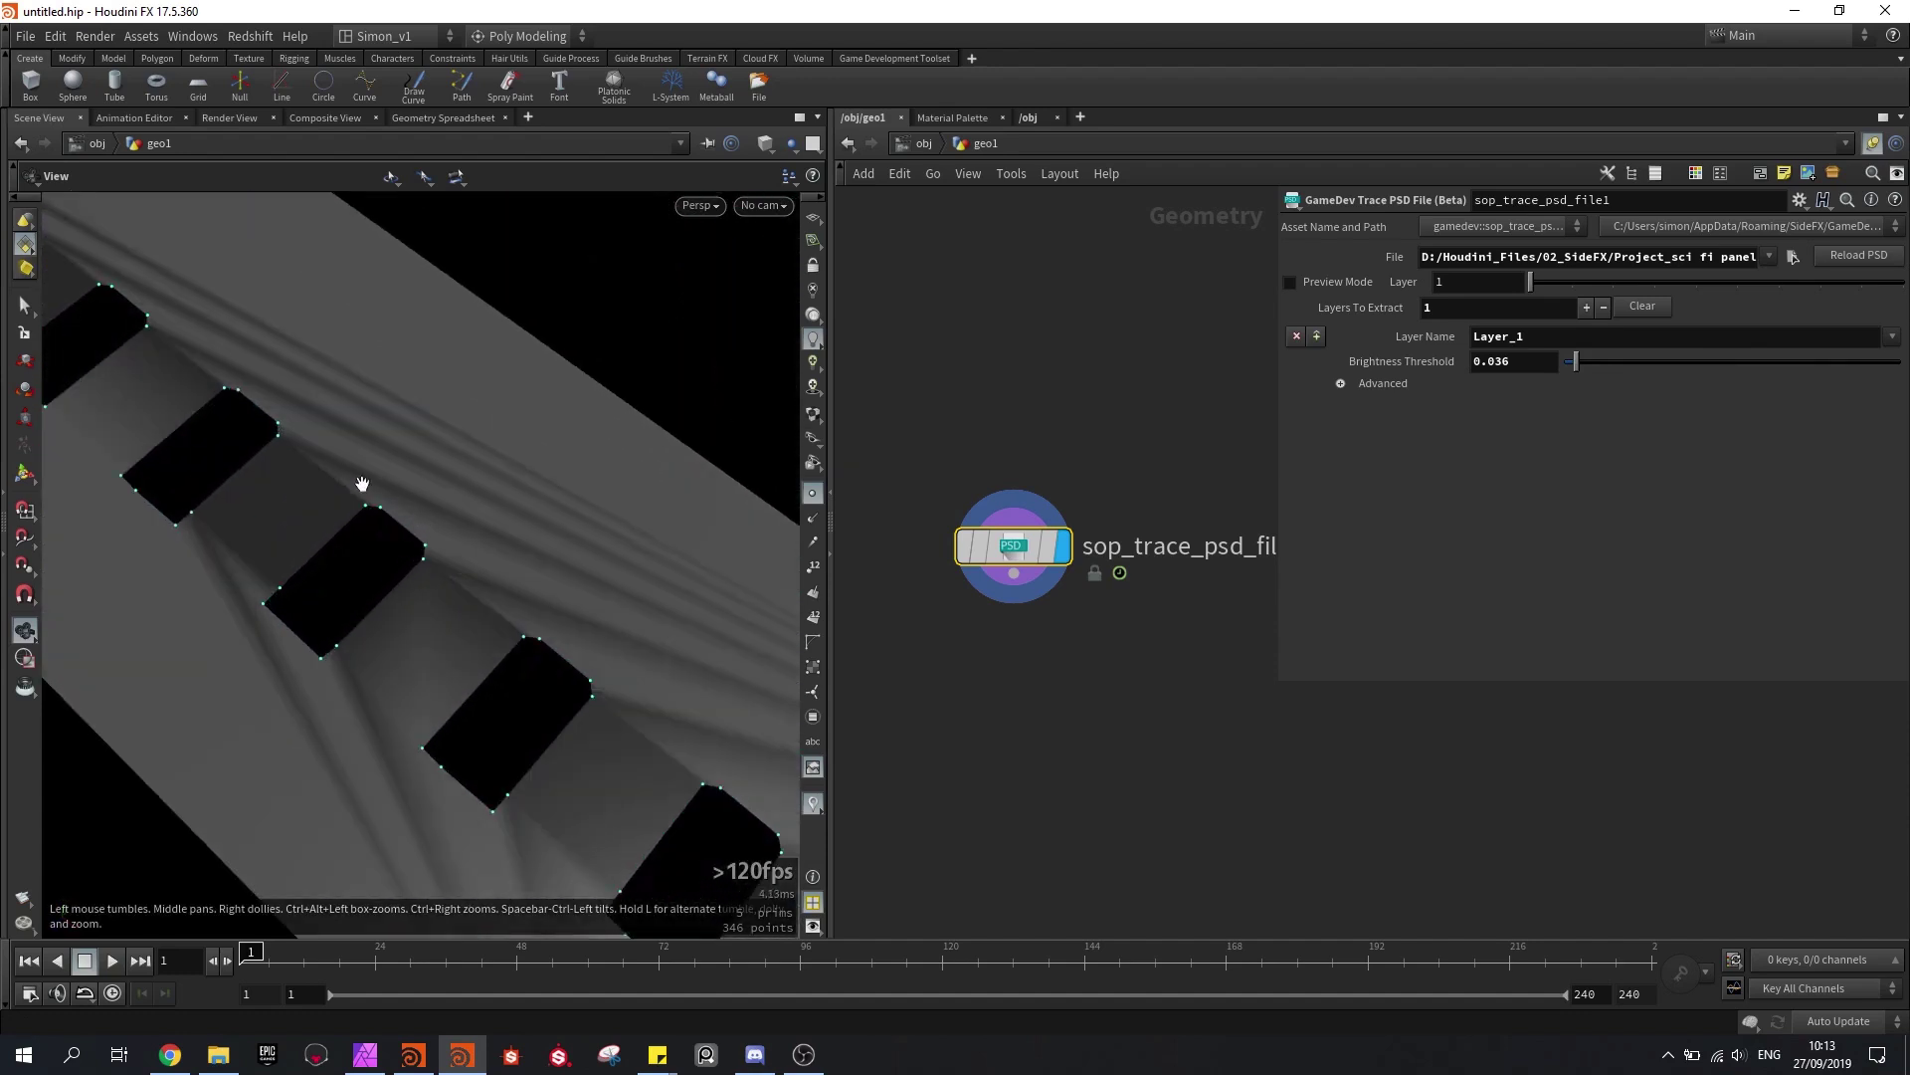
Step: Examine the traced corners of the slotted strip's holes up close, and compare them with the sharp rectangular slots in the Affinity Photo artwork
scroll(488, 614, up, 1)
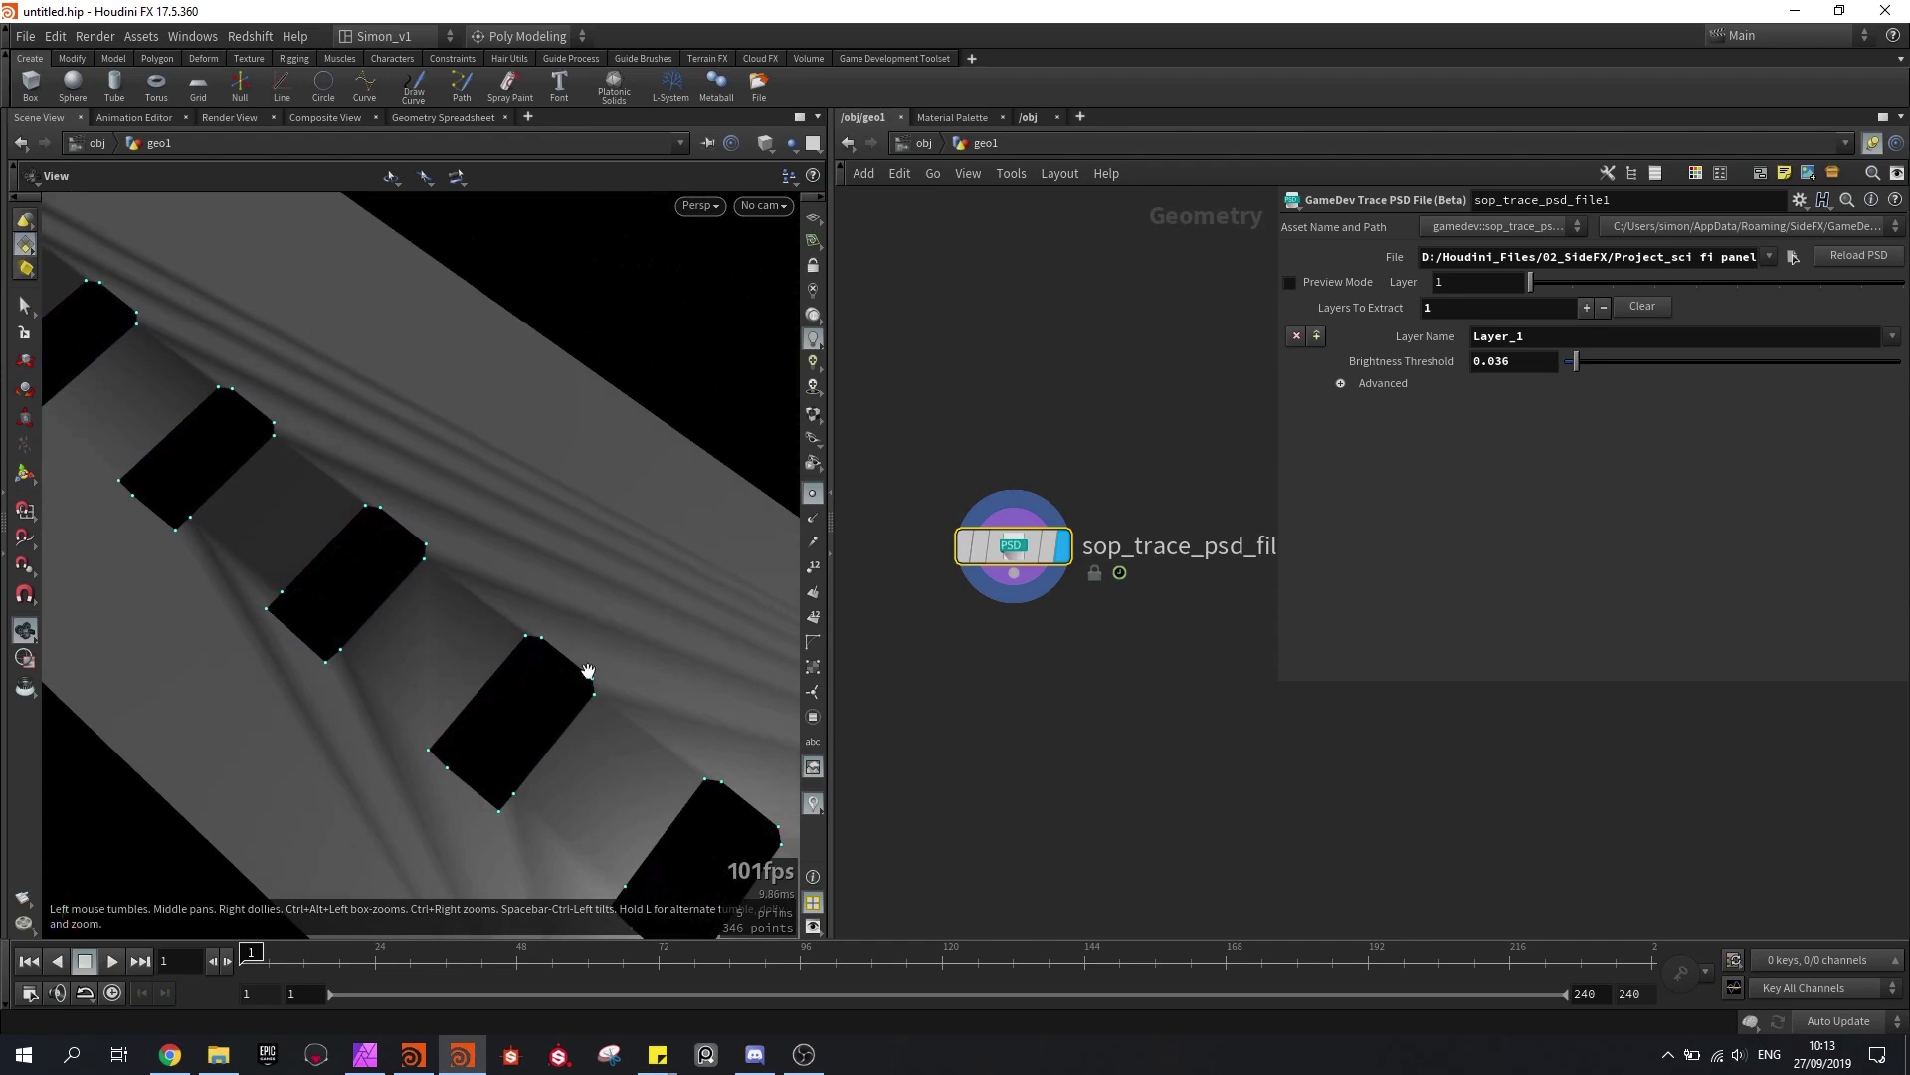
scroll(478, 546, up, 2)
scroll(429, 538, up, 1)
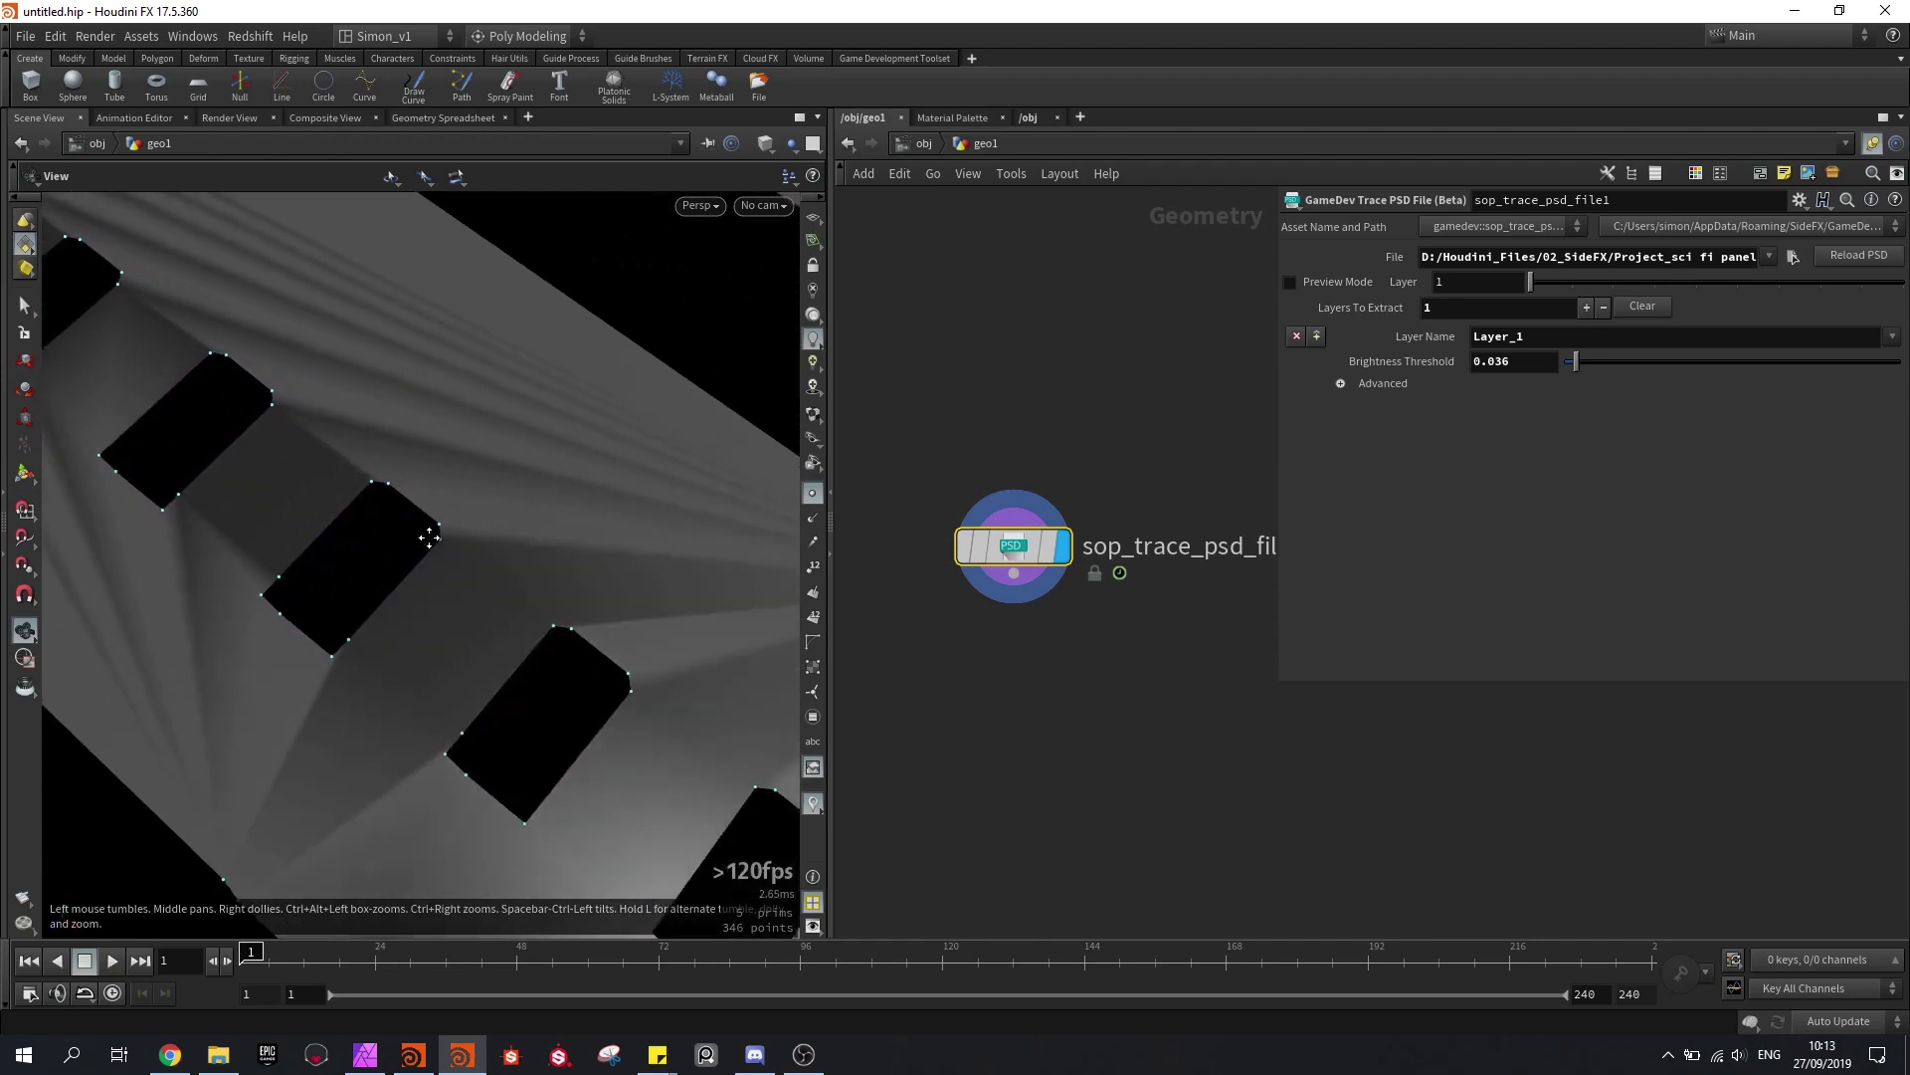
middle_drag(429, 538, 484, 550)
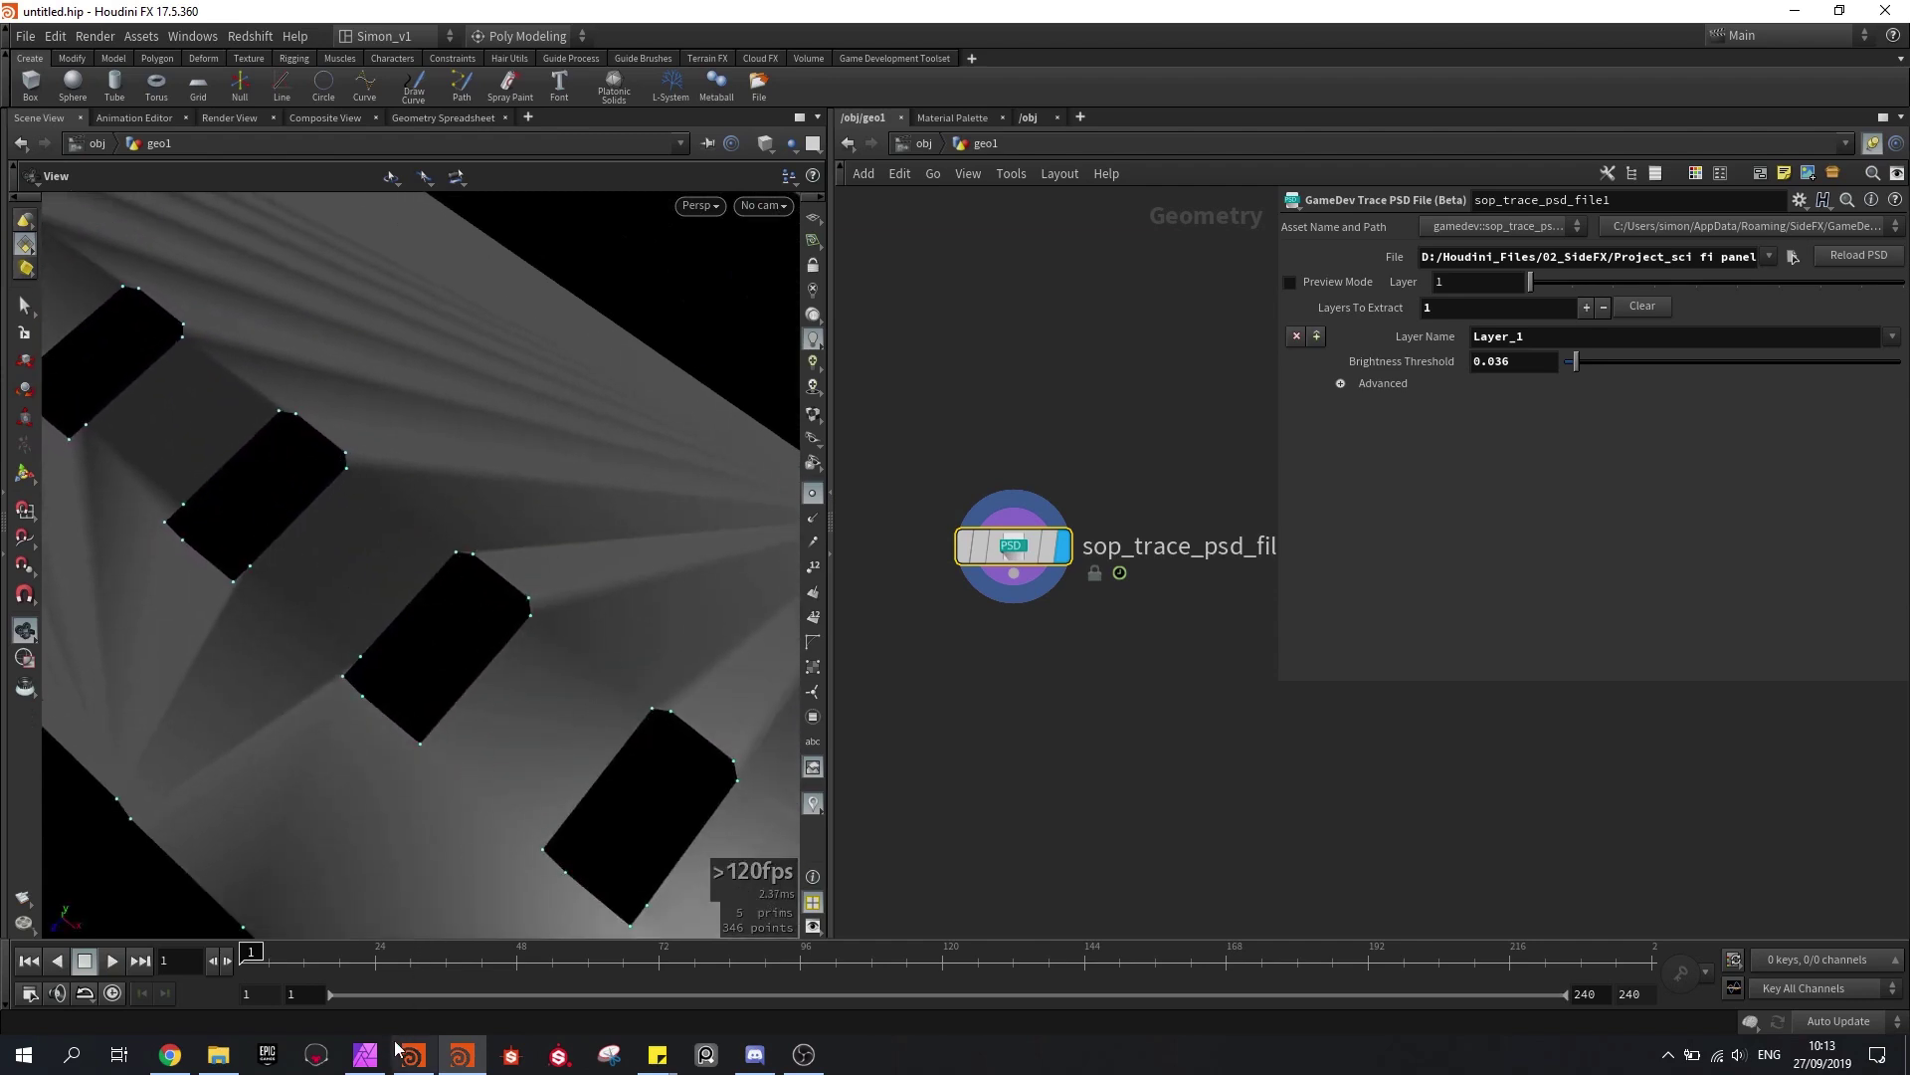
click(365, 1055)
ctrl+scroll(756, 862, up, 5)
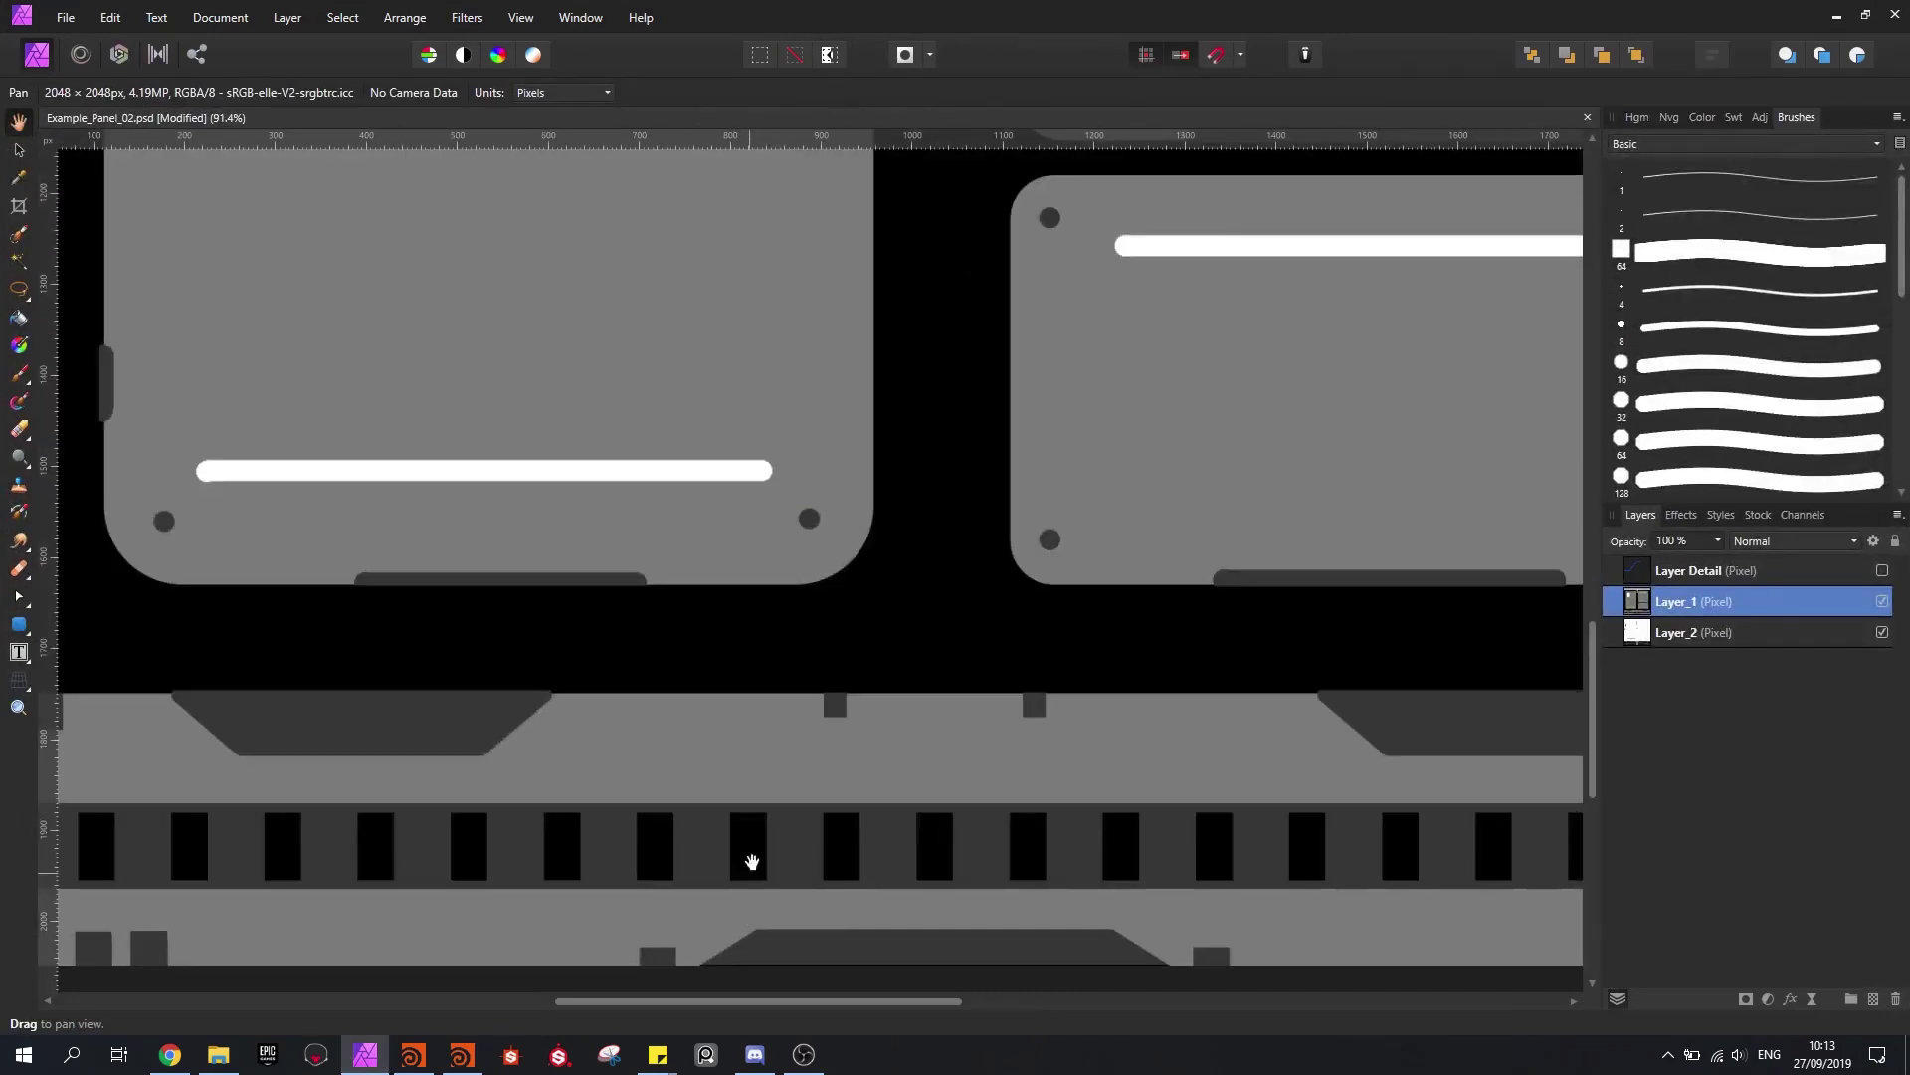
click(1837, 16)
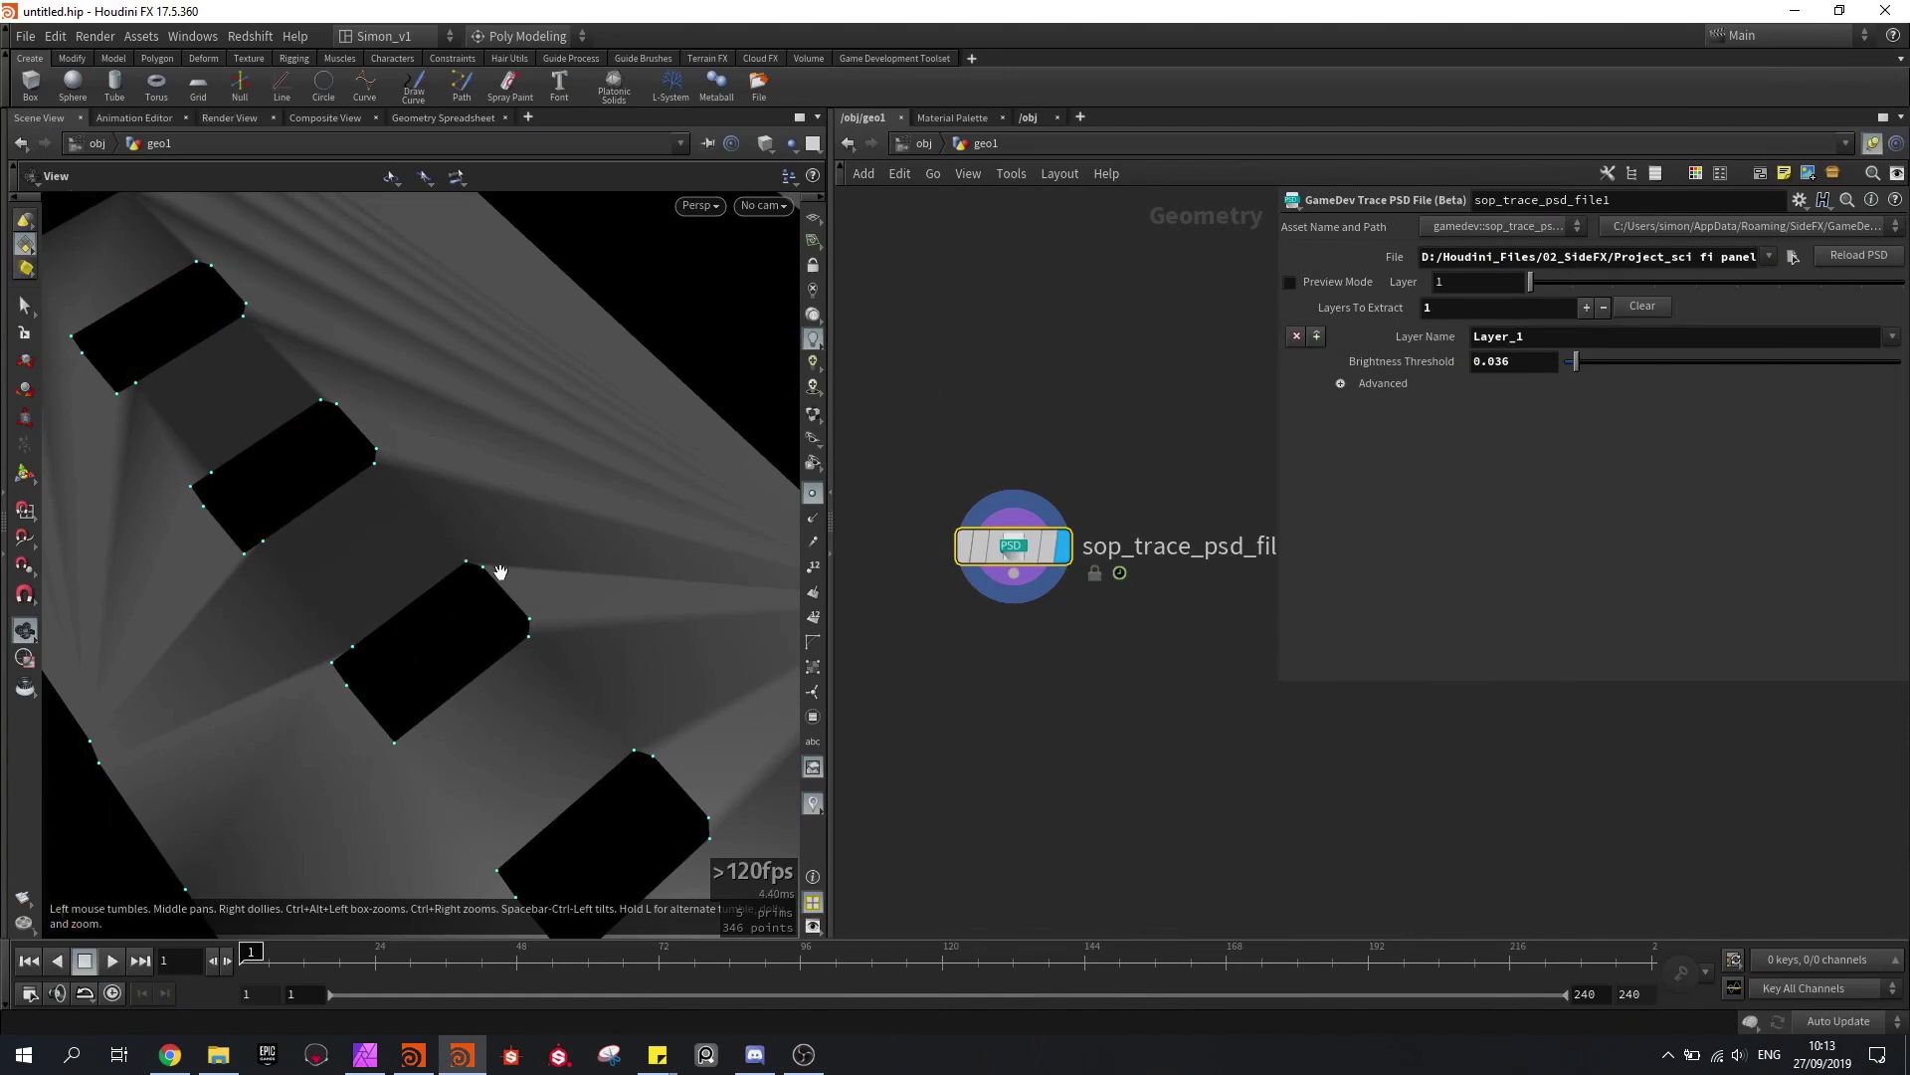
Step: Try Resample Steps of 4.89 and 3.61 in Layer_1's advanced settings, check the slot corners, and set the Resample Step to 3
click(1340, 384)
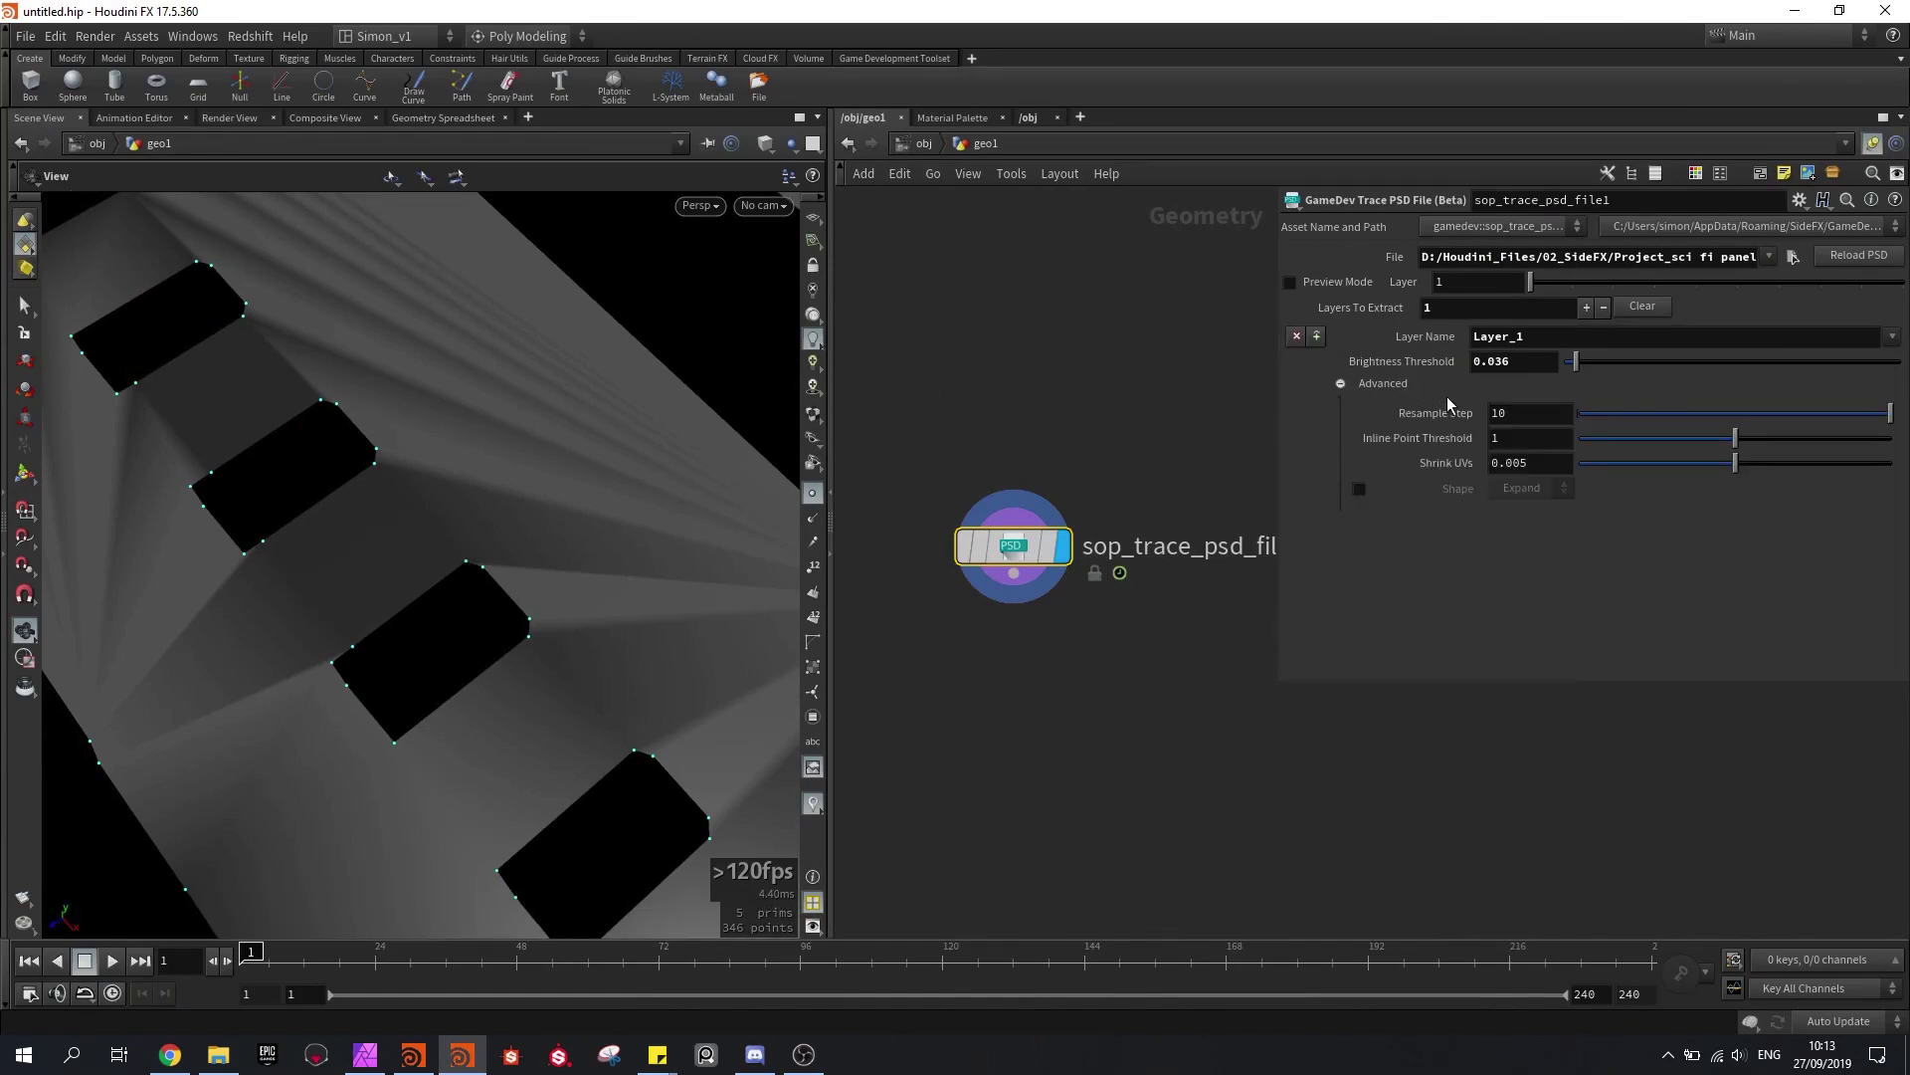
click(1733, 420)
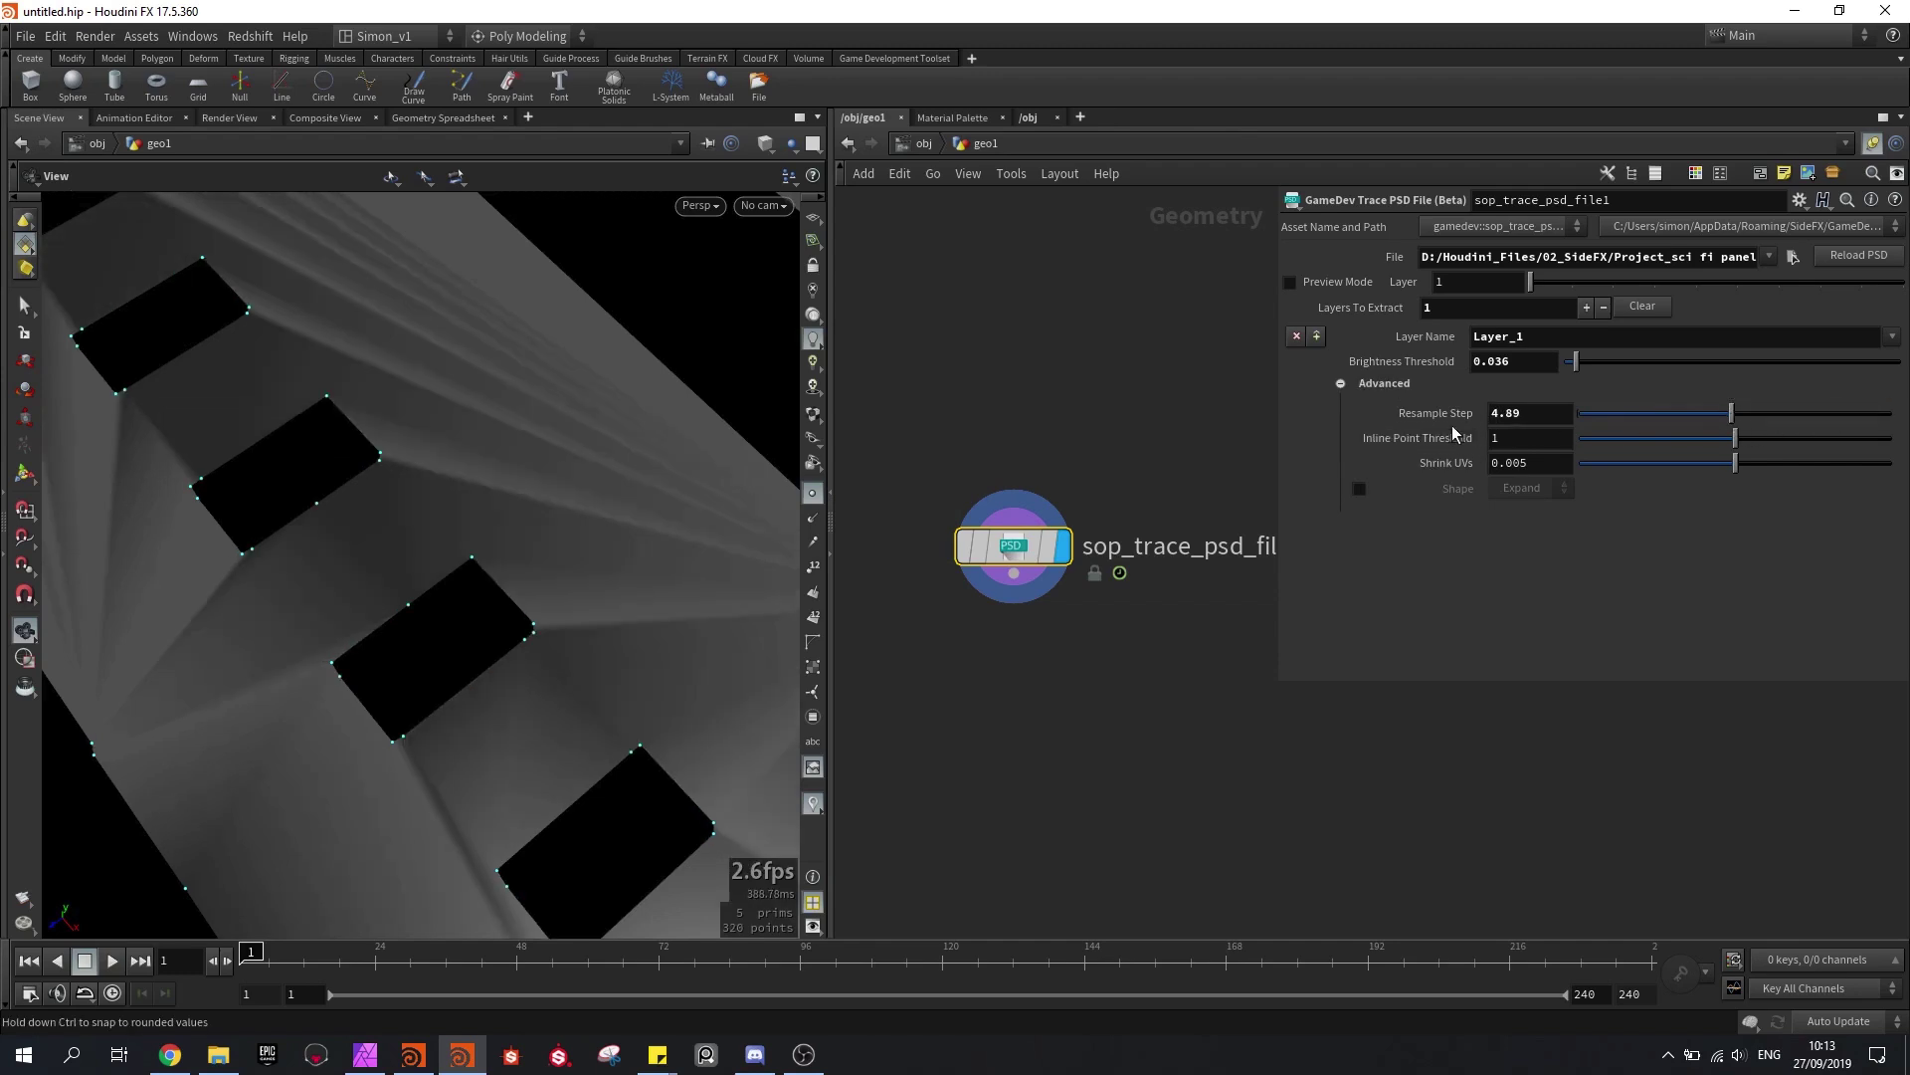
mouse_move(508, 617)
mouse_down()
mouse_move(491, 492)
mouse_move(505, 596)
mouse_move(538, 537)
mouse_move(515, 567)
mouse_move(441, 508)
mouse_up()
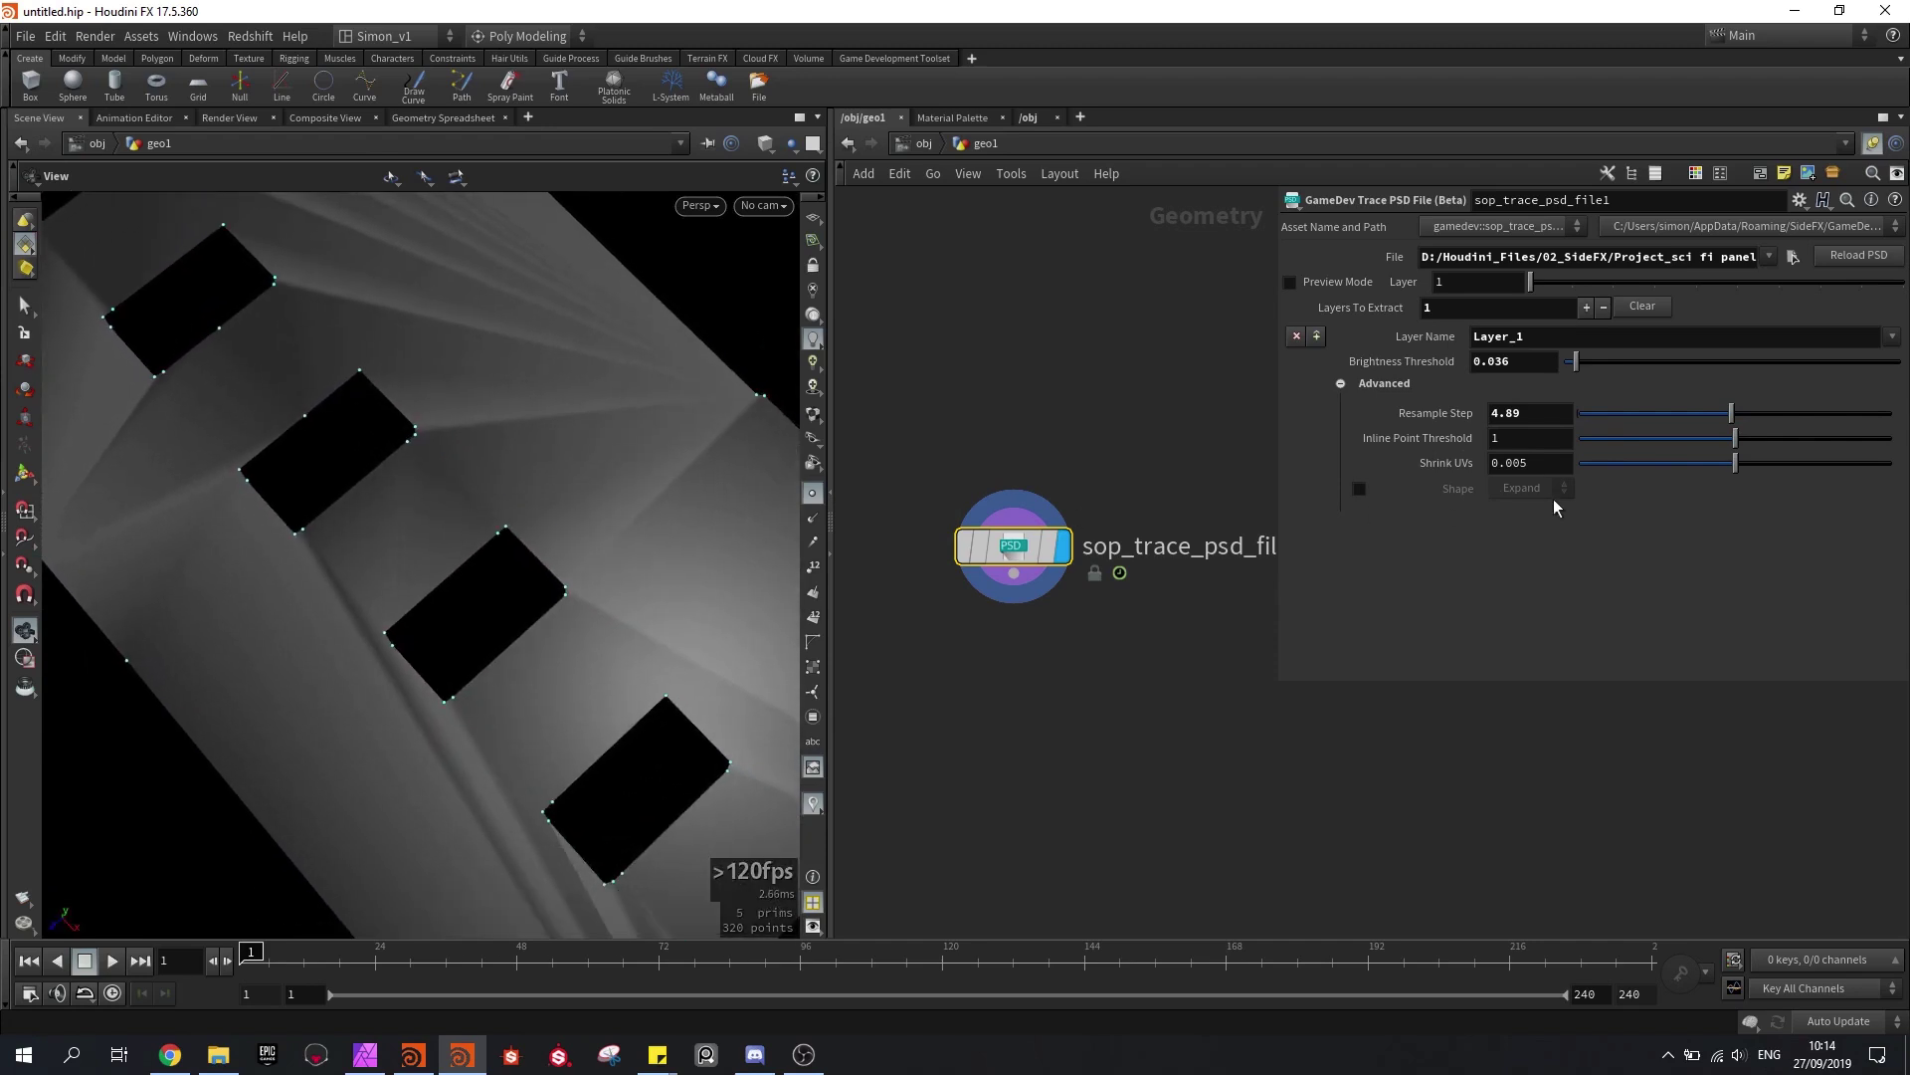
drag(1715, 412, 1692, 414)
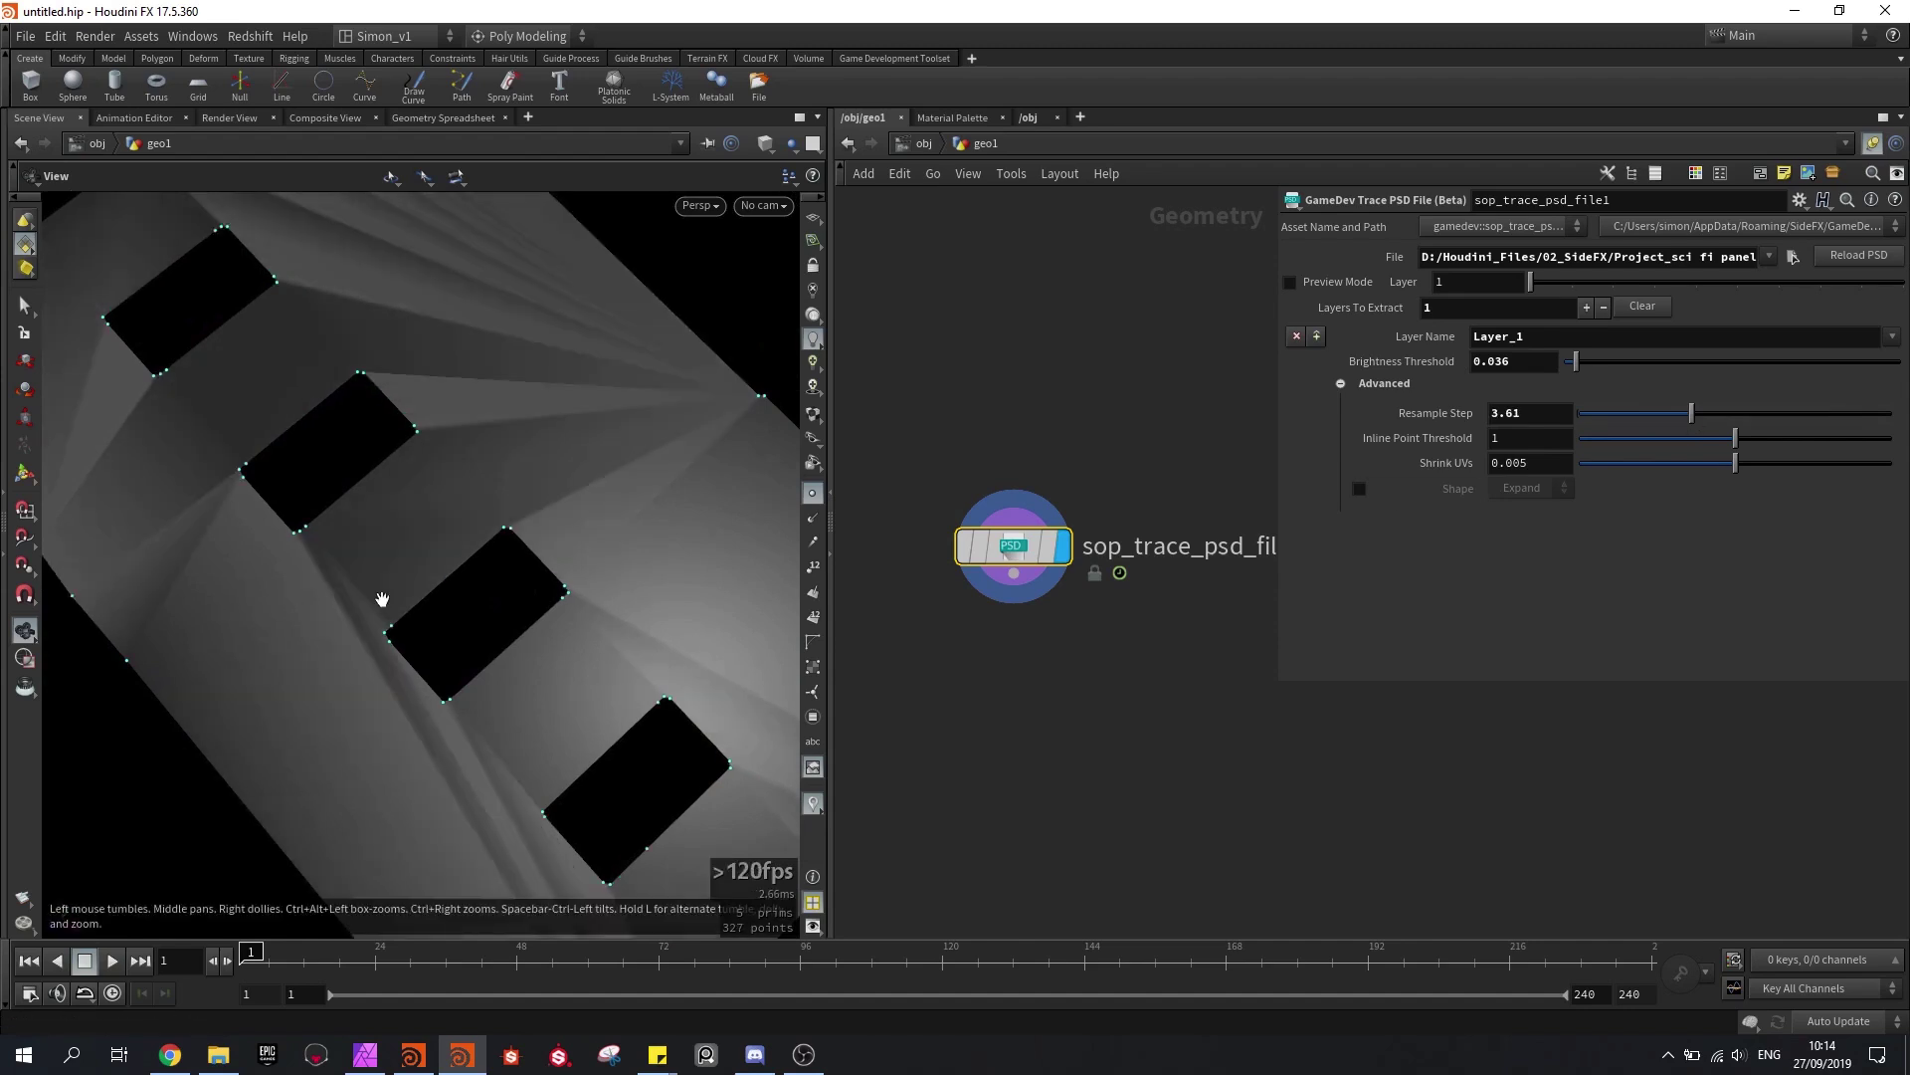
mouse_move(384, 597)
mouse_down()
mouse_move(363, 582)
mouse_move(403, 612)
mouse_up()
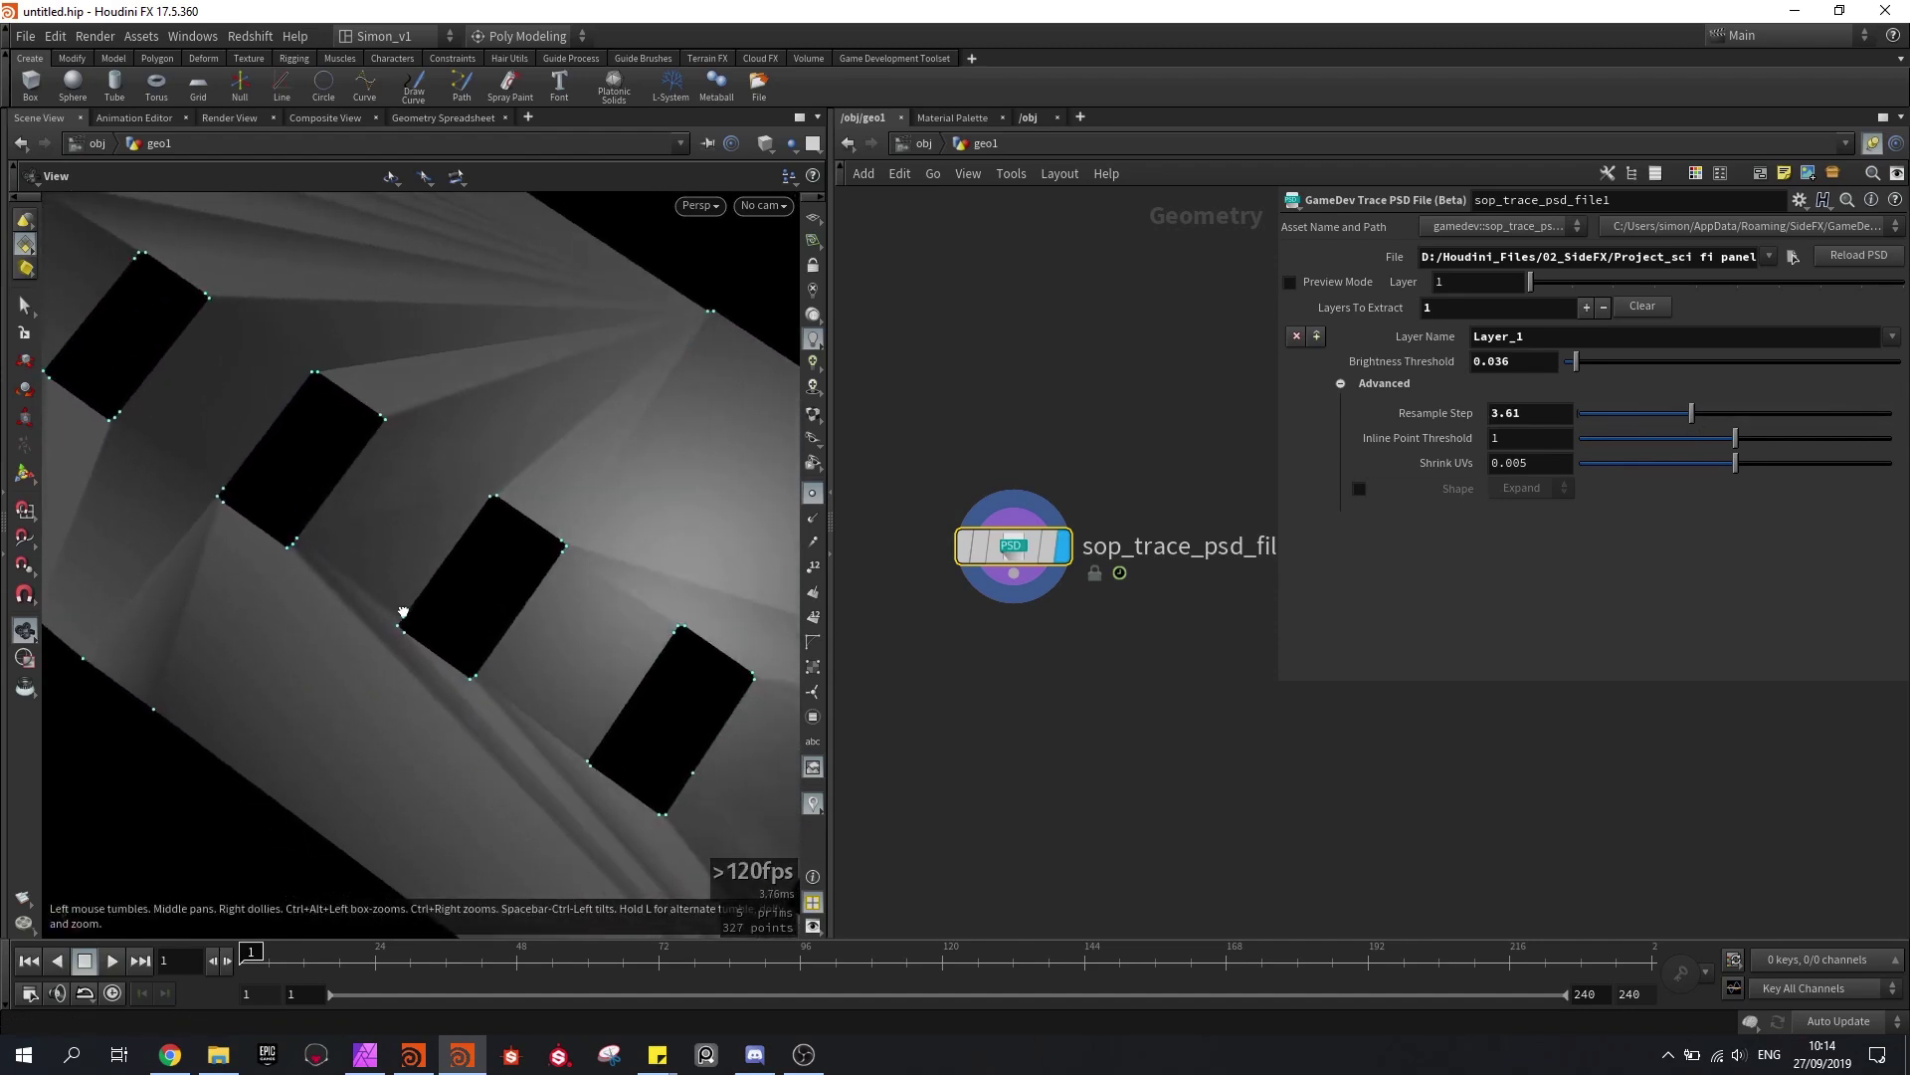
click(1513, 413)
text(3)
key(Return)
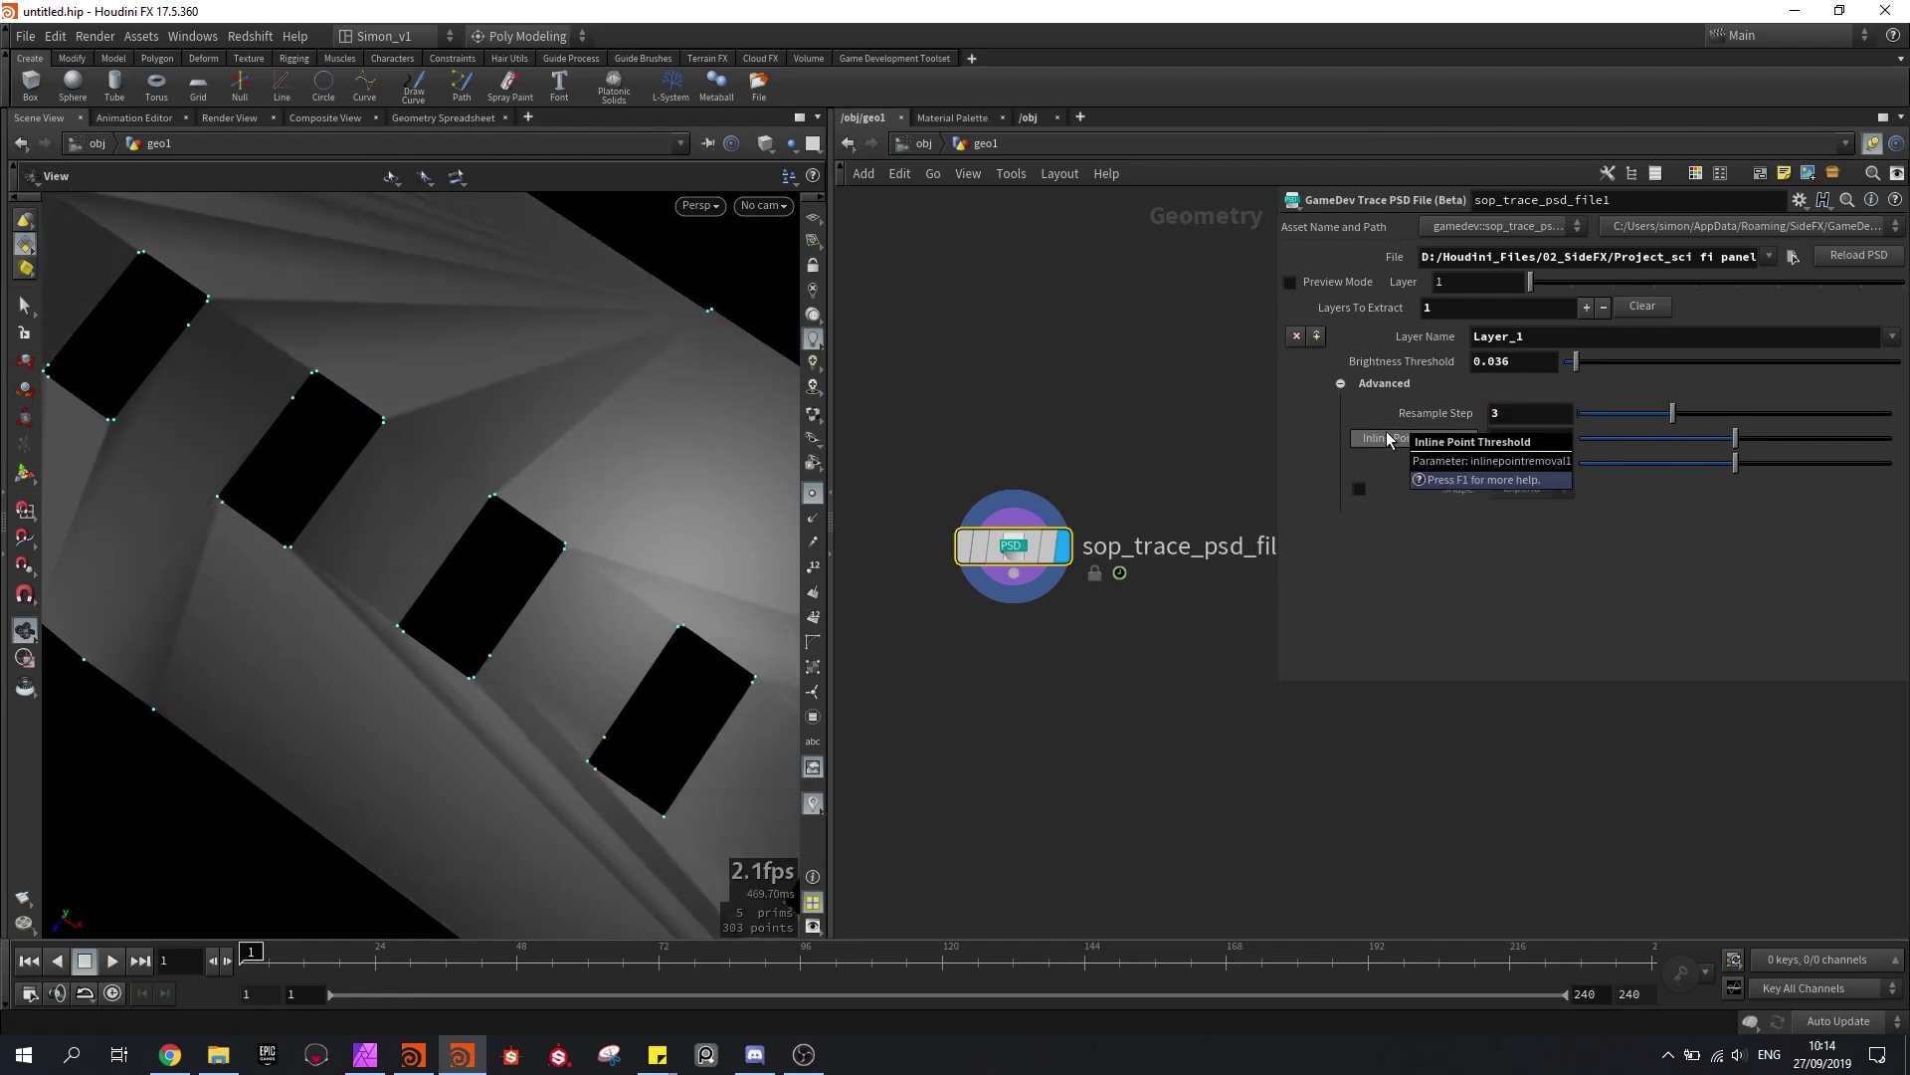
Step: Check the points around the large panels' rounded corners and lower Layer_1's Inline Point Threshold to 0.447
mouse_move(511, 437)
mouse_down()
mouse_move(328, 422)
mouse_move(468, 546)
mouse_move(427, 487)
mouse_move(431, 572)
mouse_move(554, 772)
mouse_move(473, 660)
mouse_move(571, 686)
mouse_move(356, 578)
mouse_up()
scroll(384, 512, up, 10)
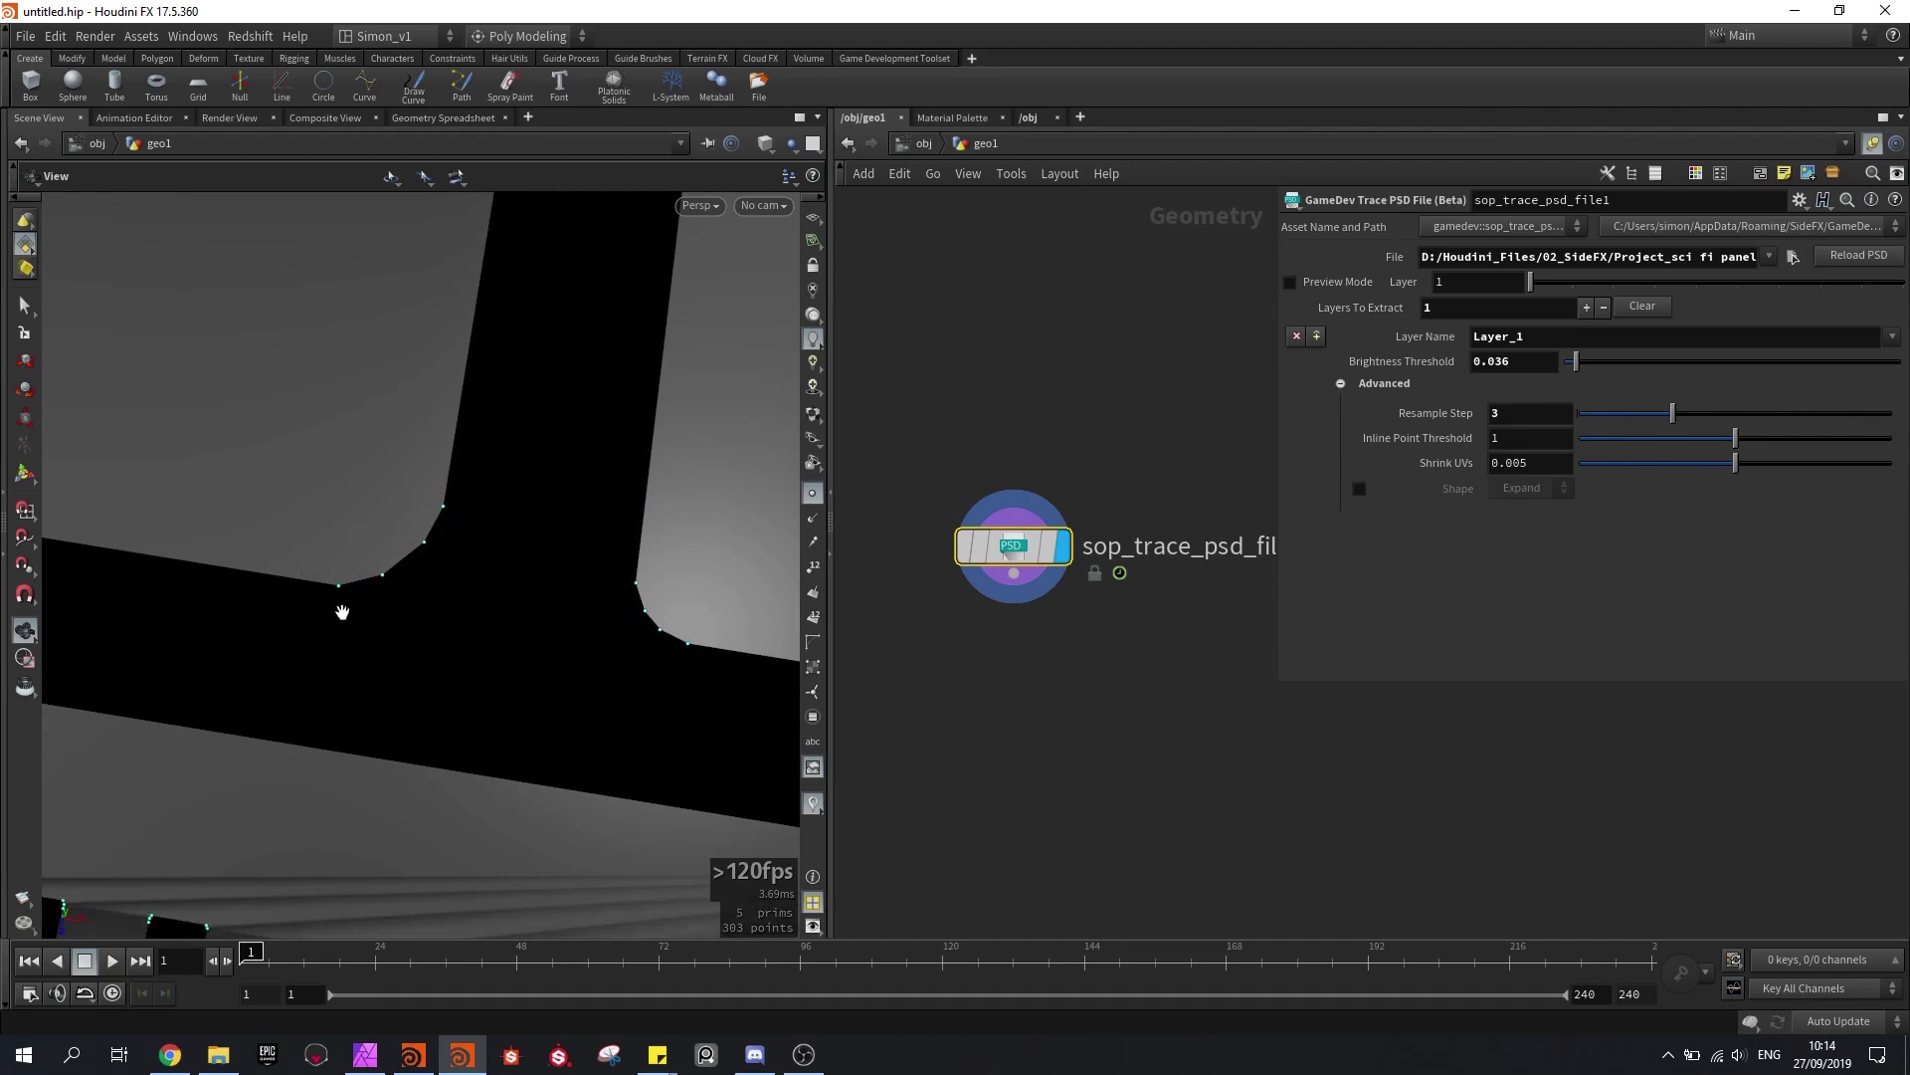
scroll(477, 617, down, 3)
drag(506, 700, 446, 669)
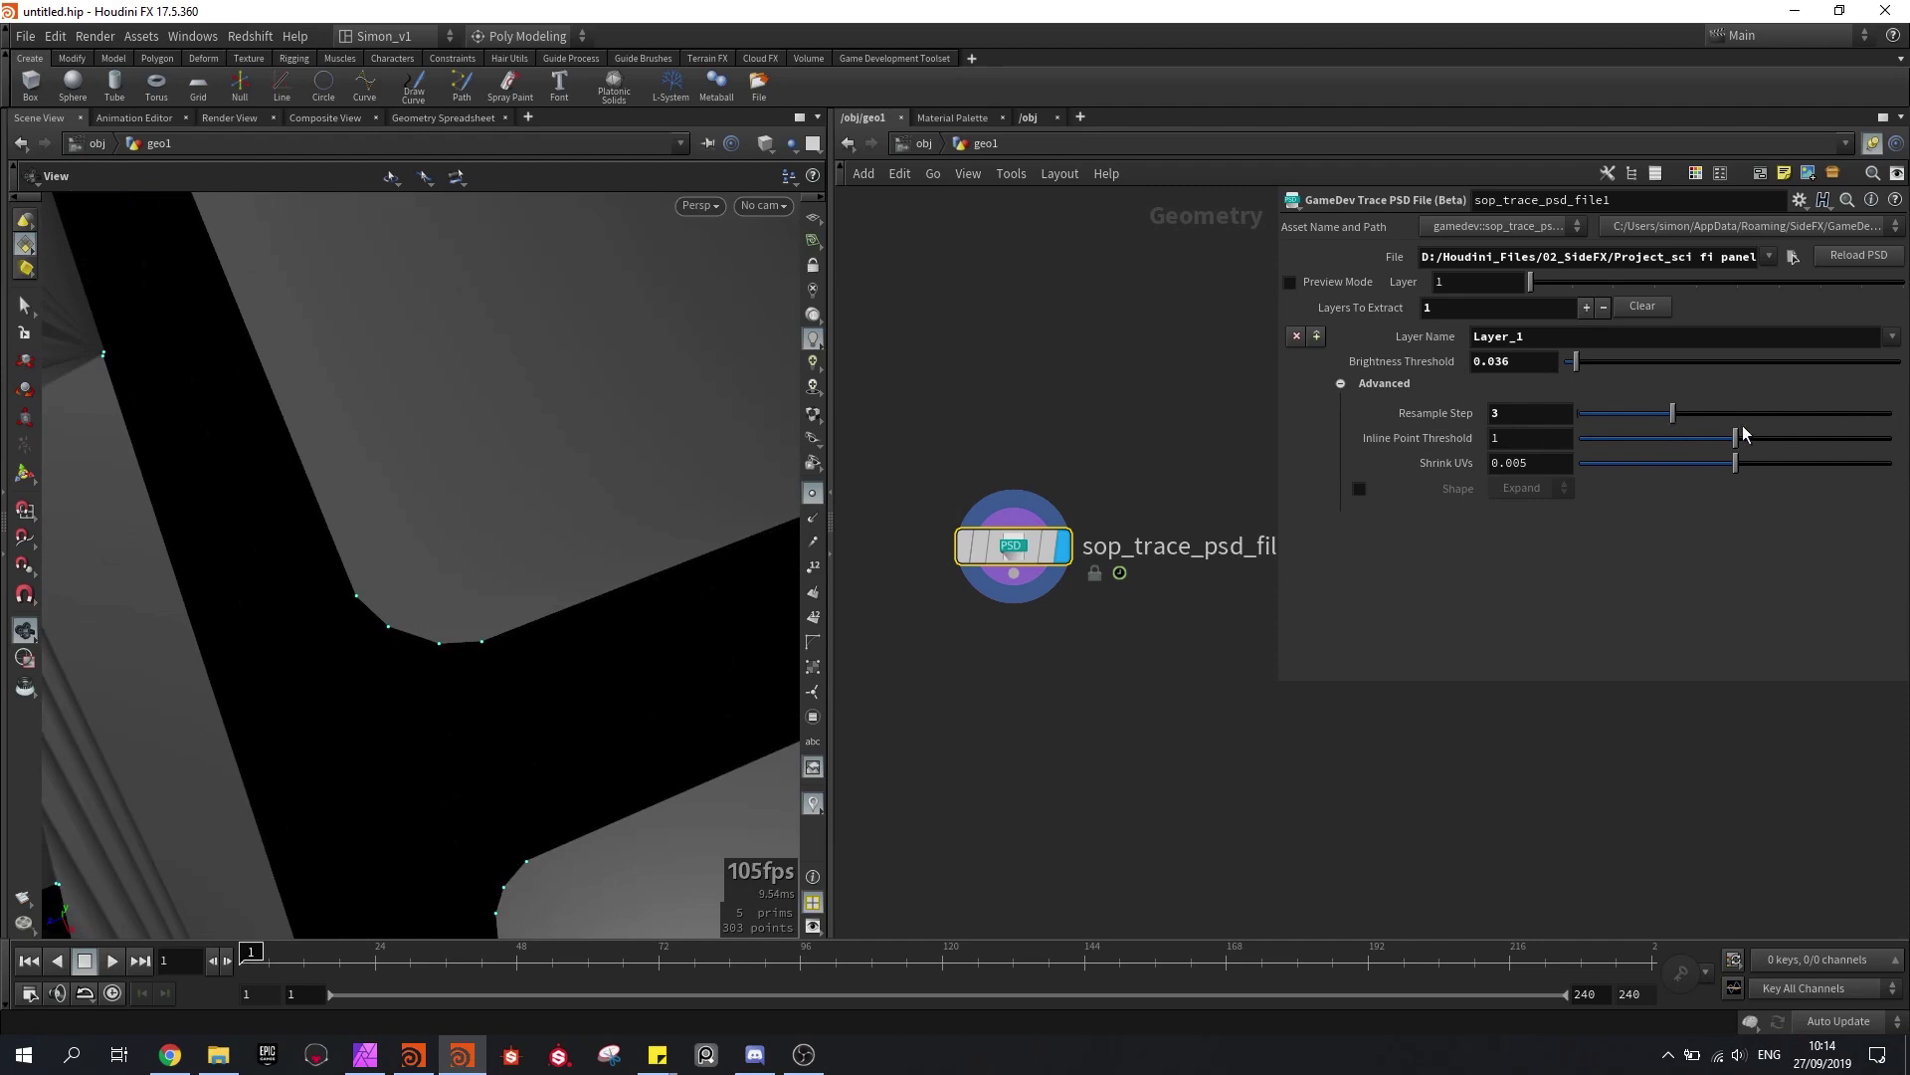
drag(1681, 438, 1649, 438)
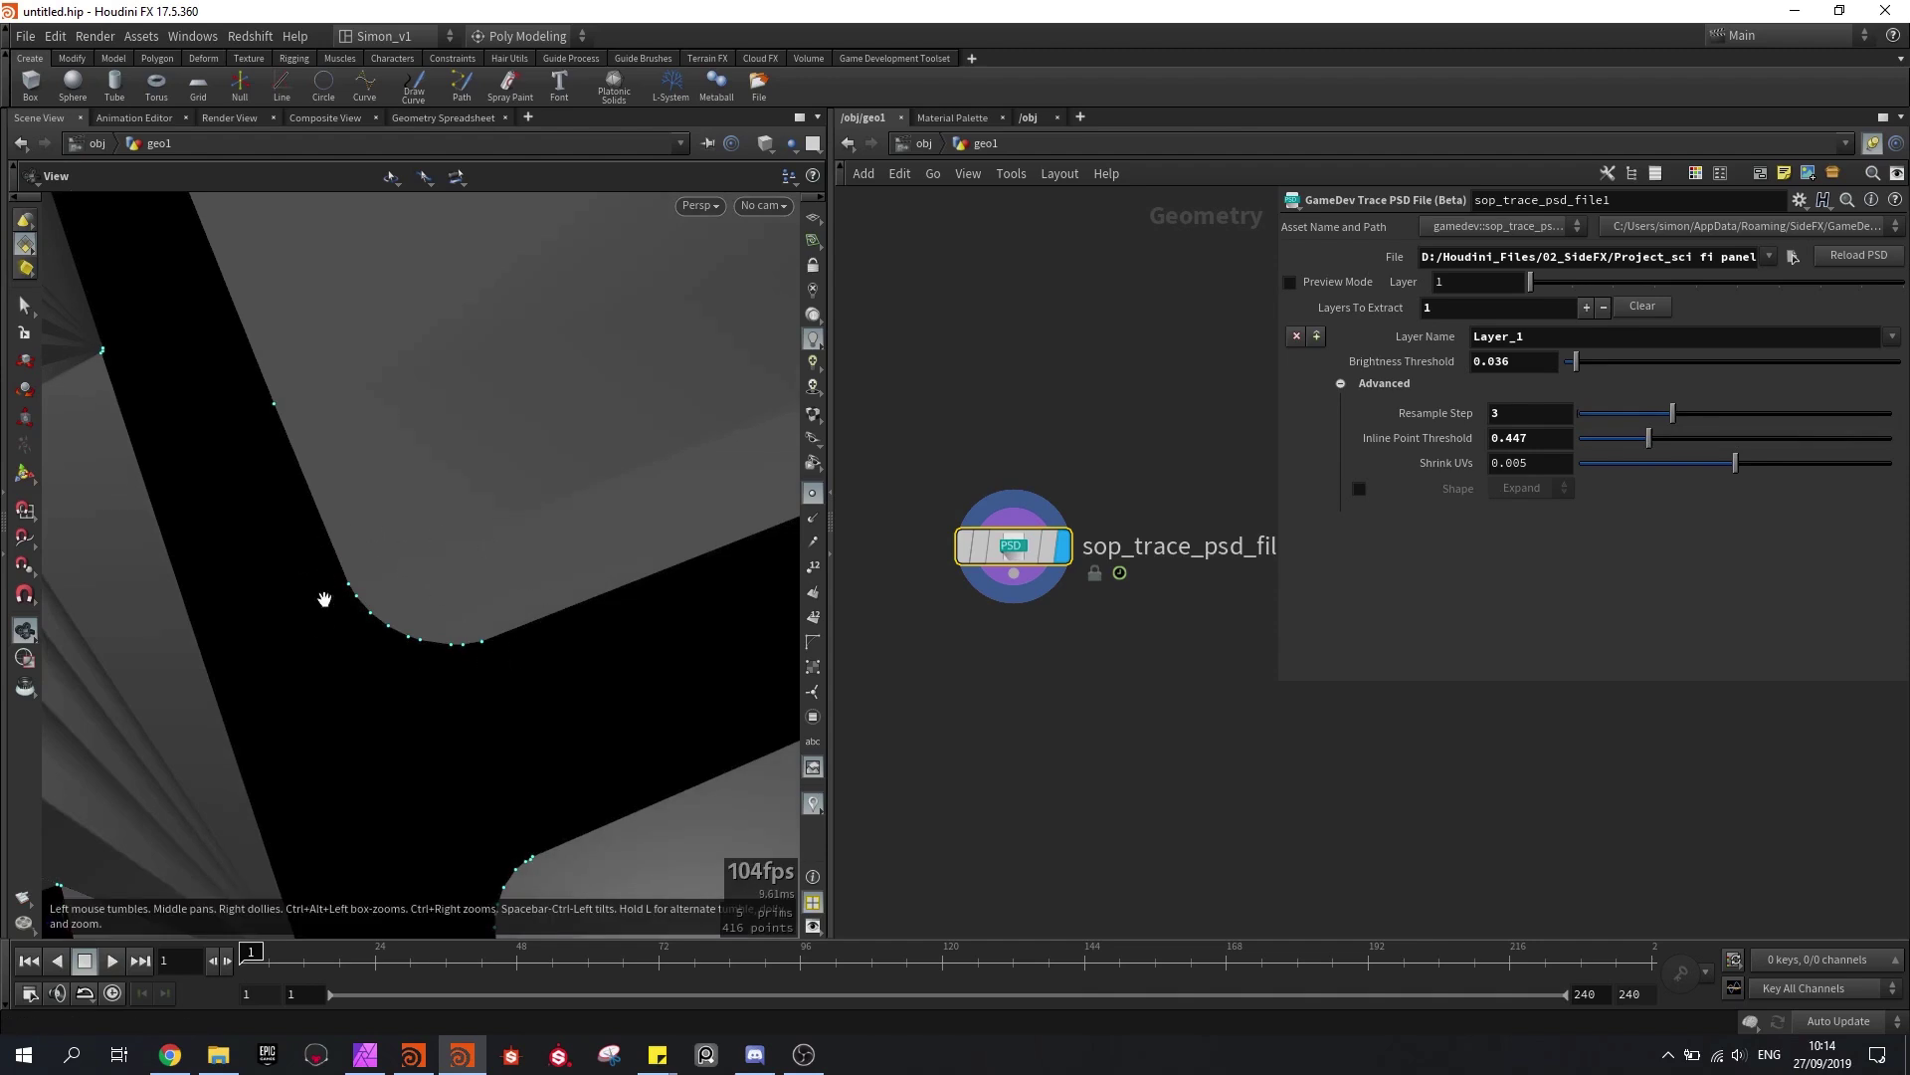
Step: Turn off point display in the viewport and inspect the smoothness of the large panels' rounded corners
click(813, 492)
drag(581, 582, 593, 618)
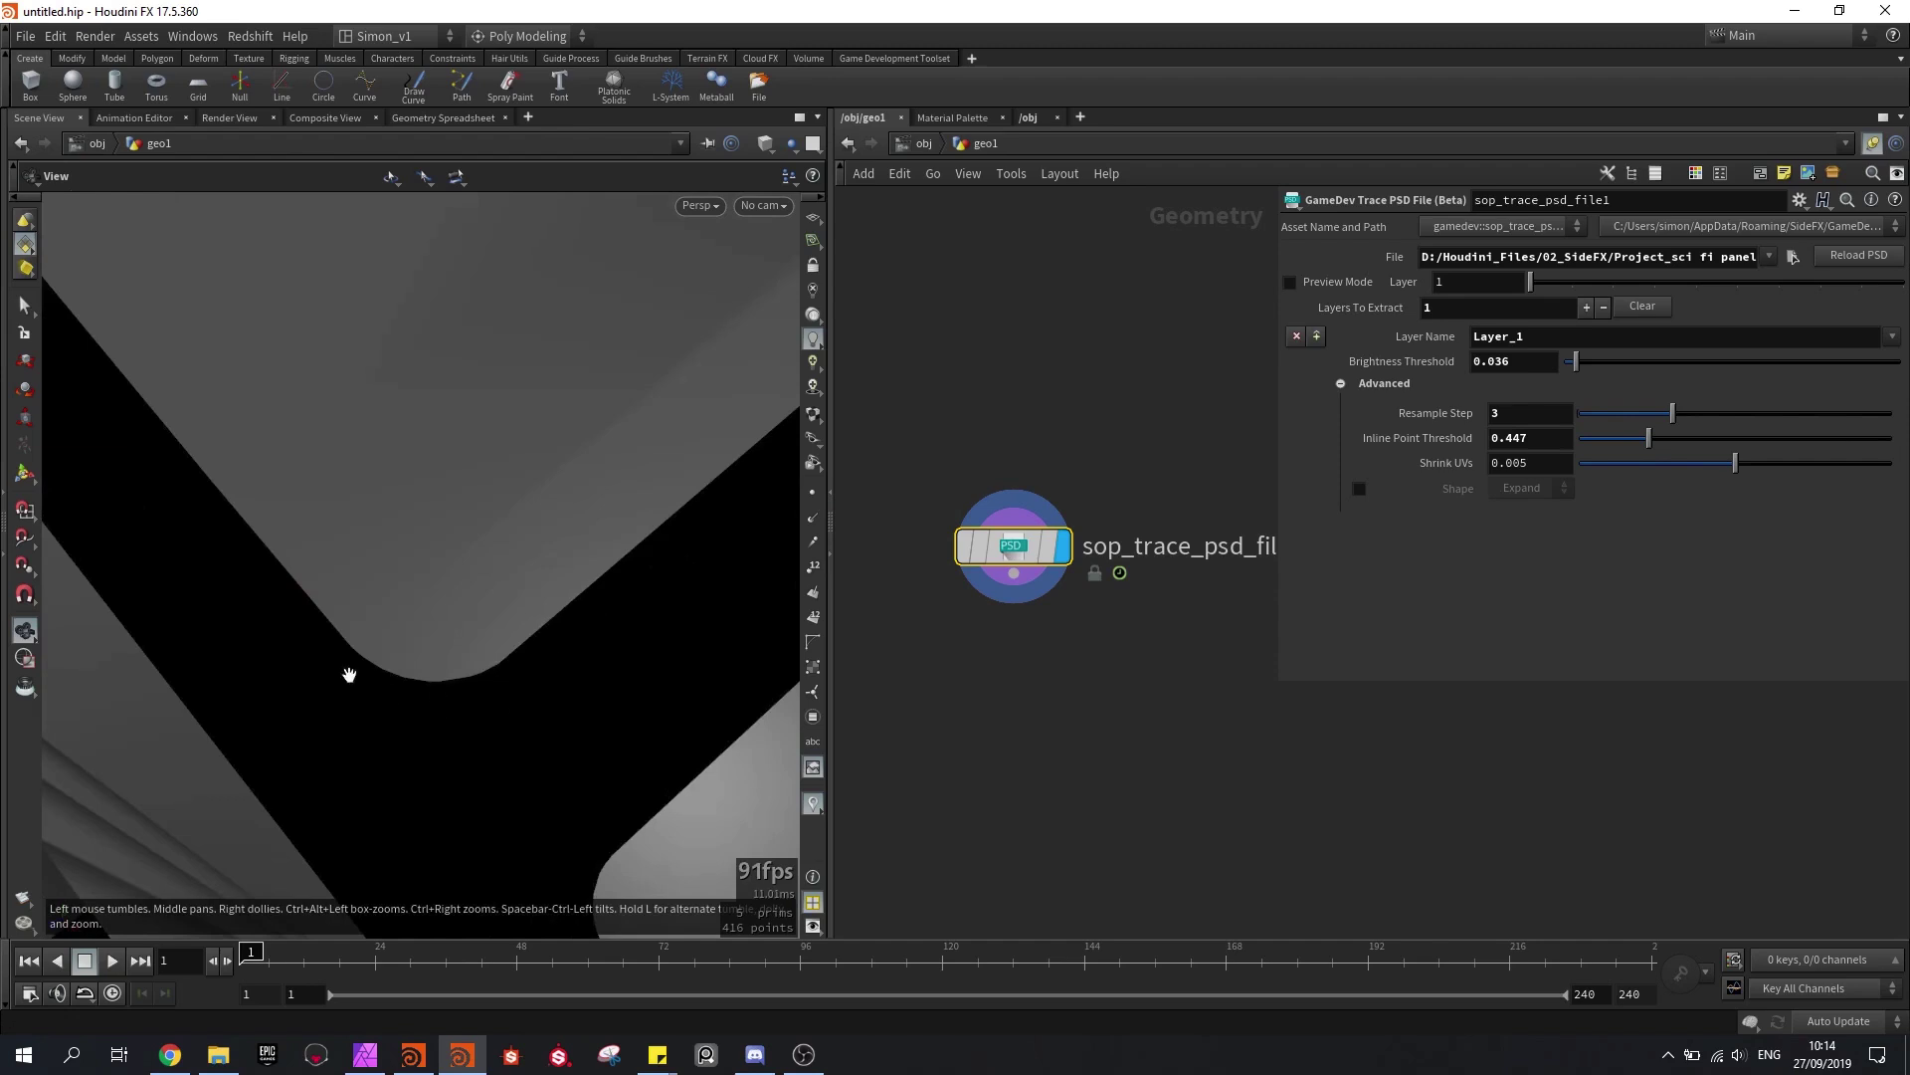
drag(577, 761, 418, 494)
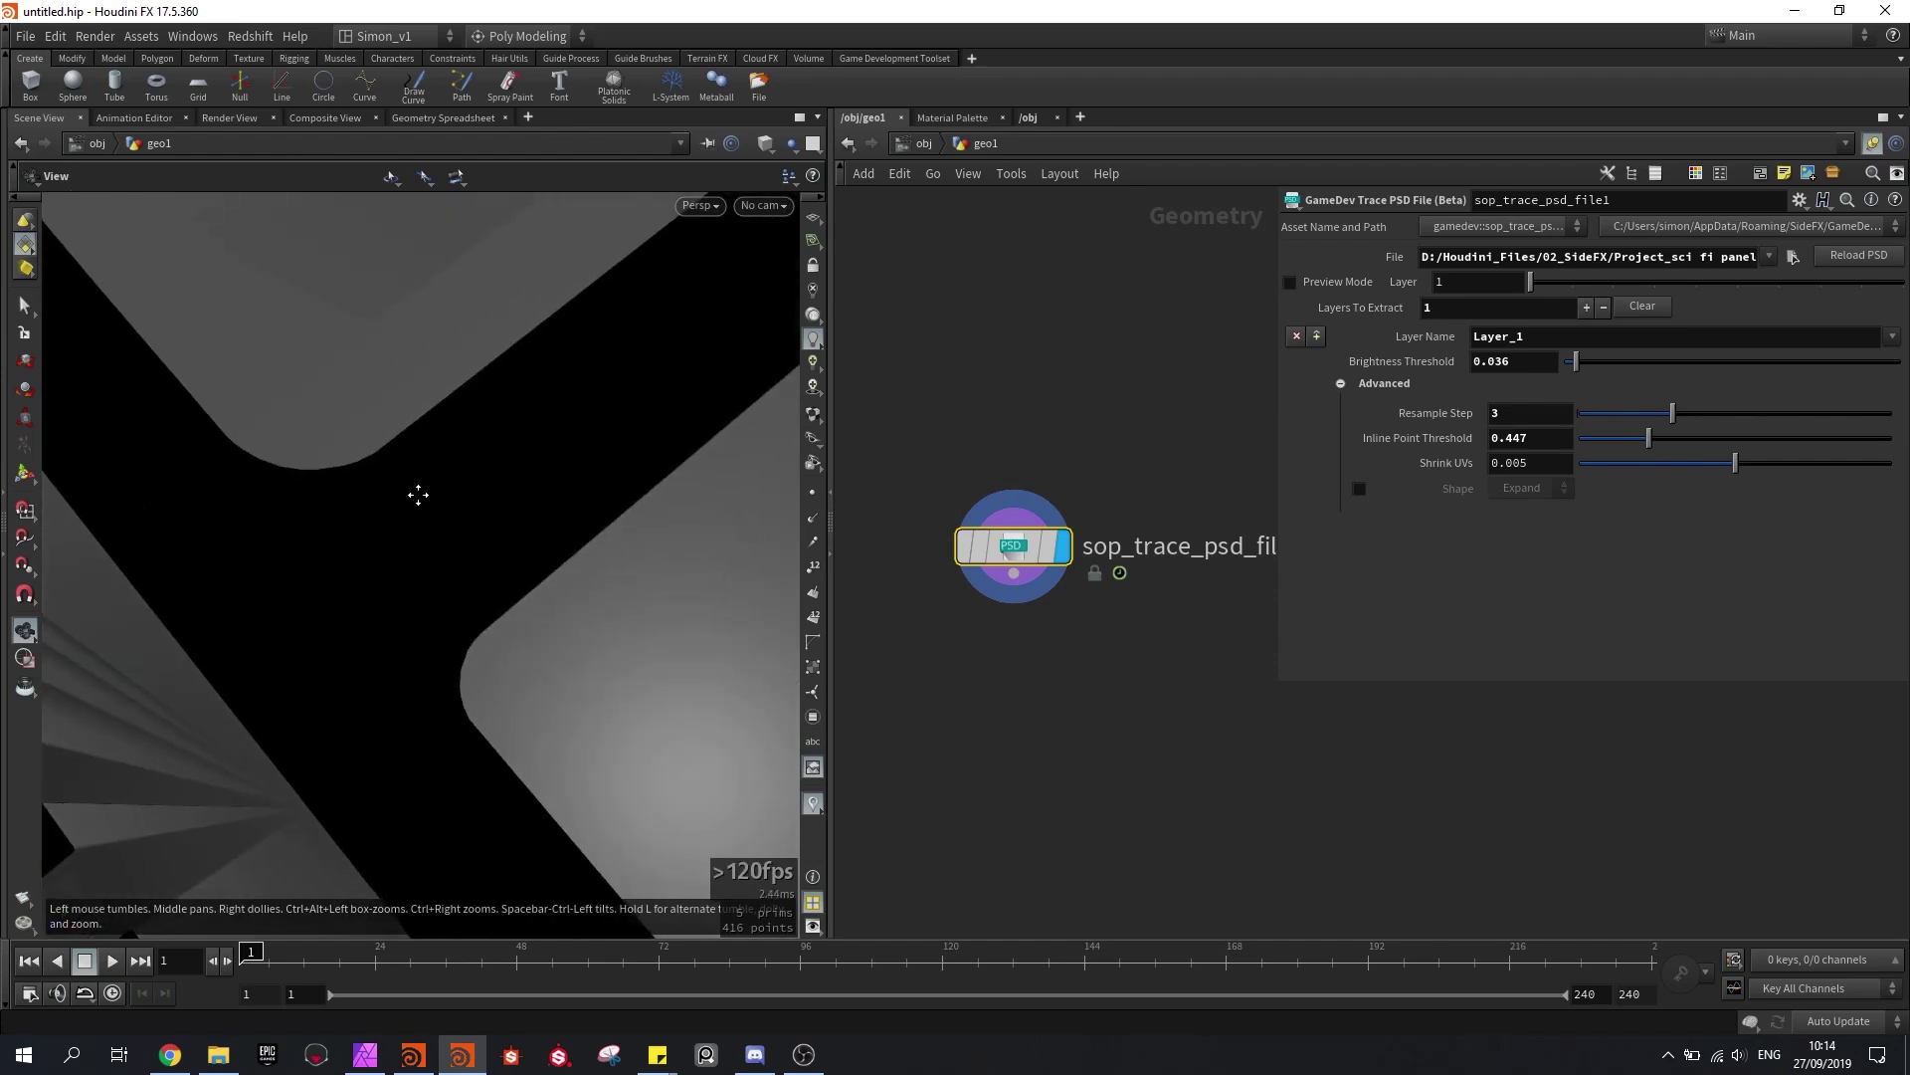
drag(339, 644, 456, 661)
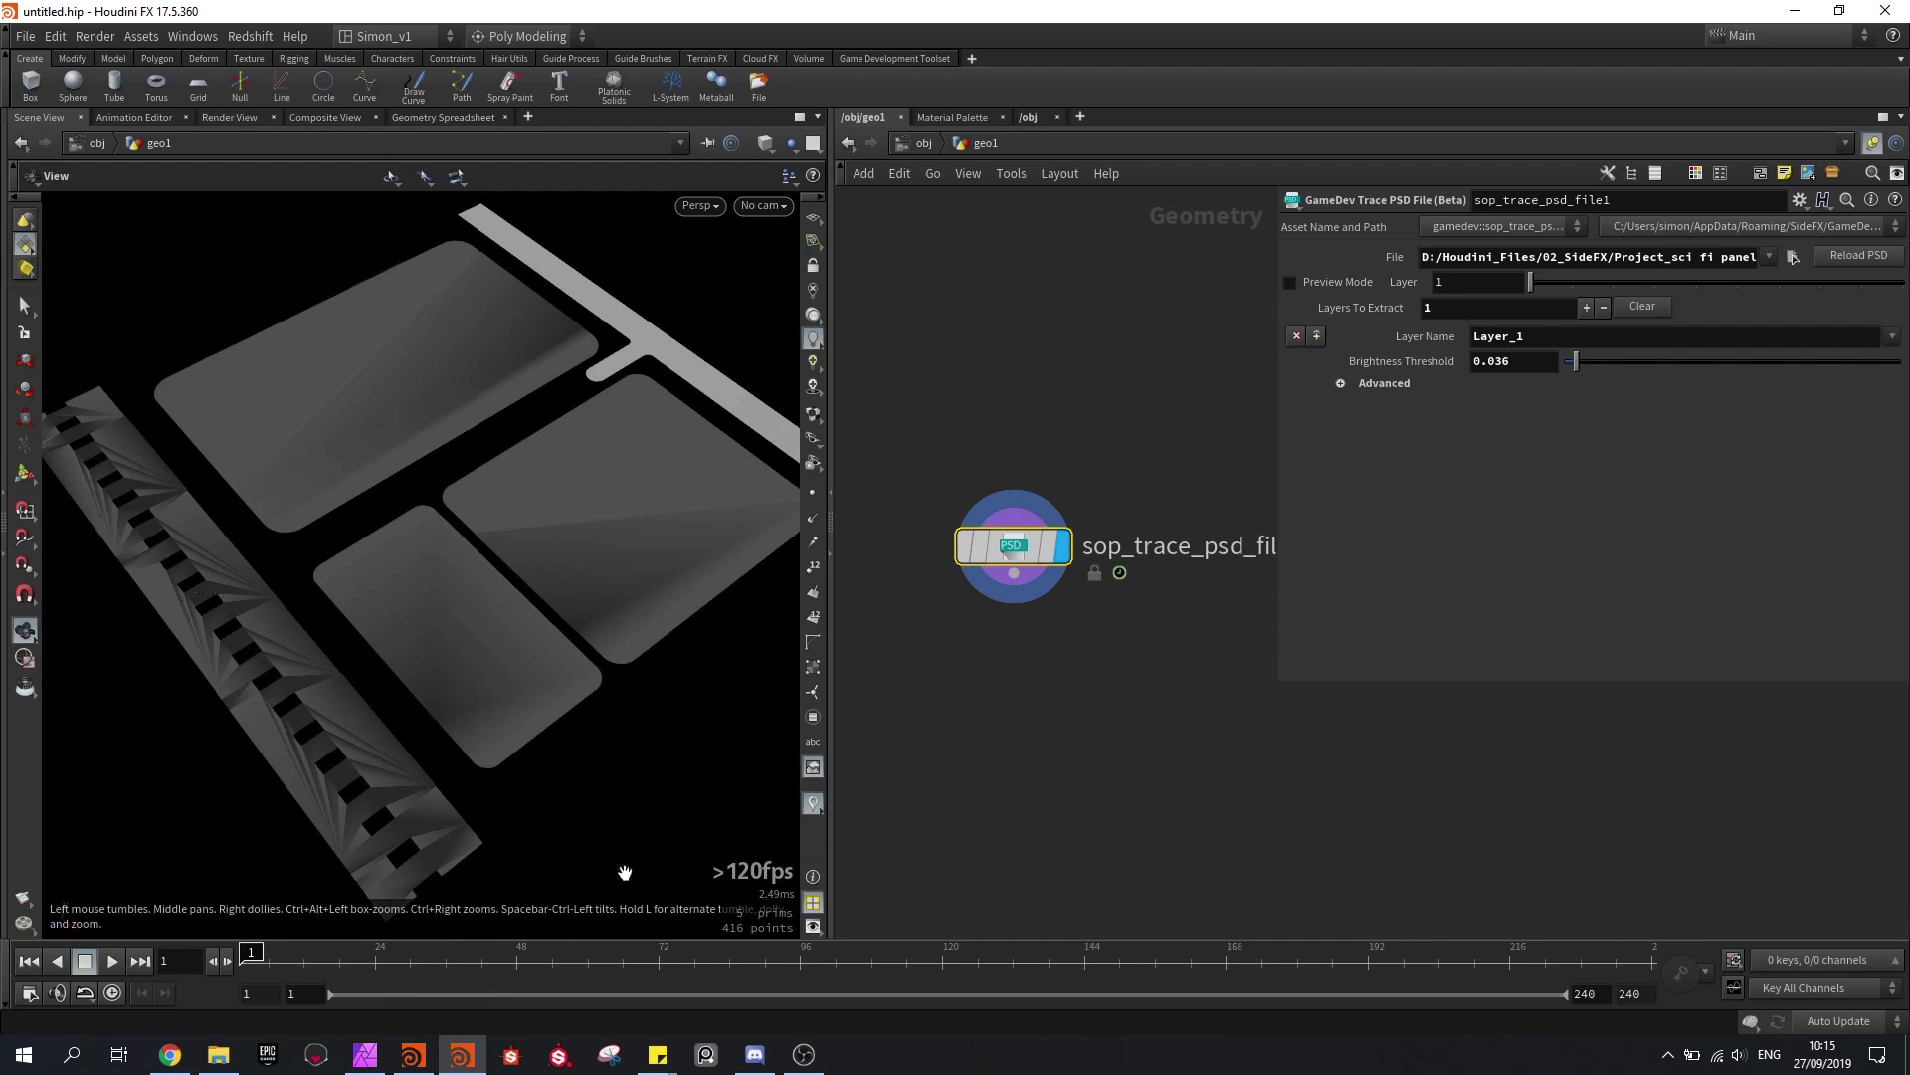
Step: Check the grey tones of the artwork in Affinity Photo, and try a Brightness Threshold of 0.15 for Layer_1 in Houdini
click(378, 1057)
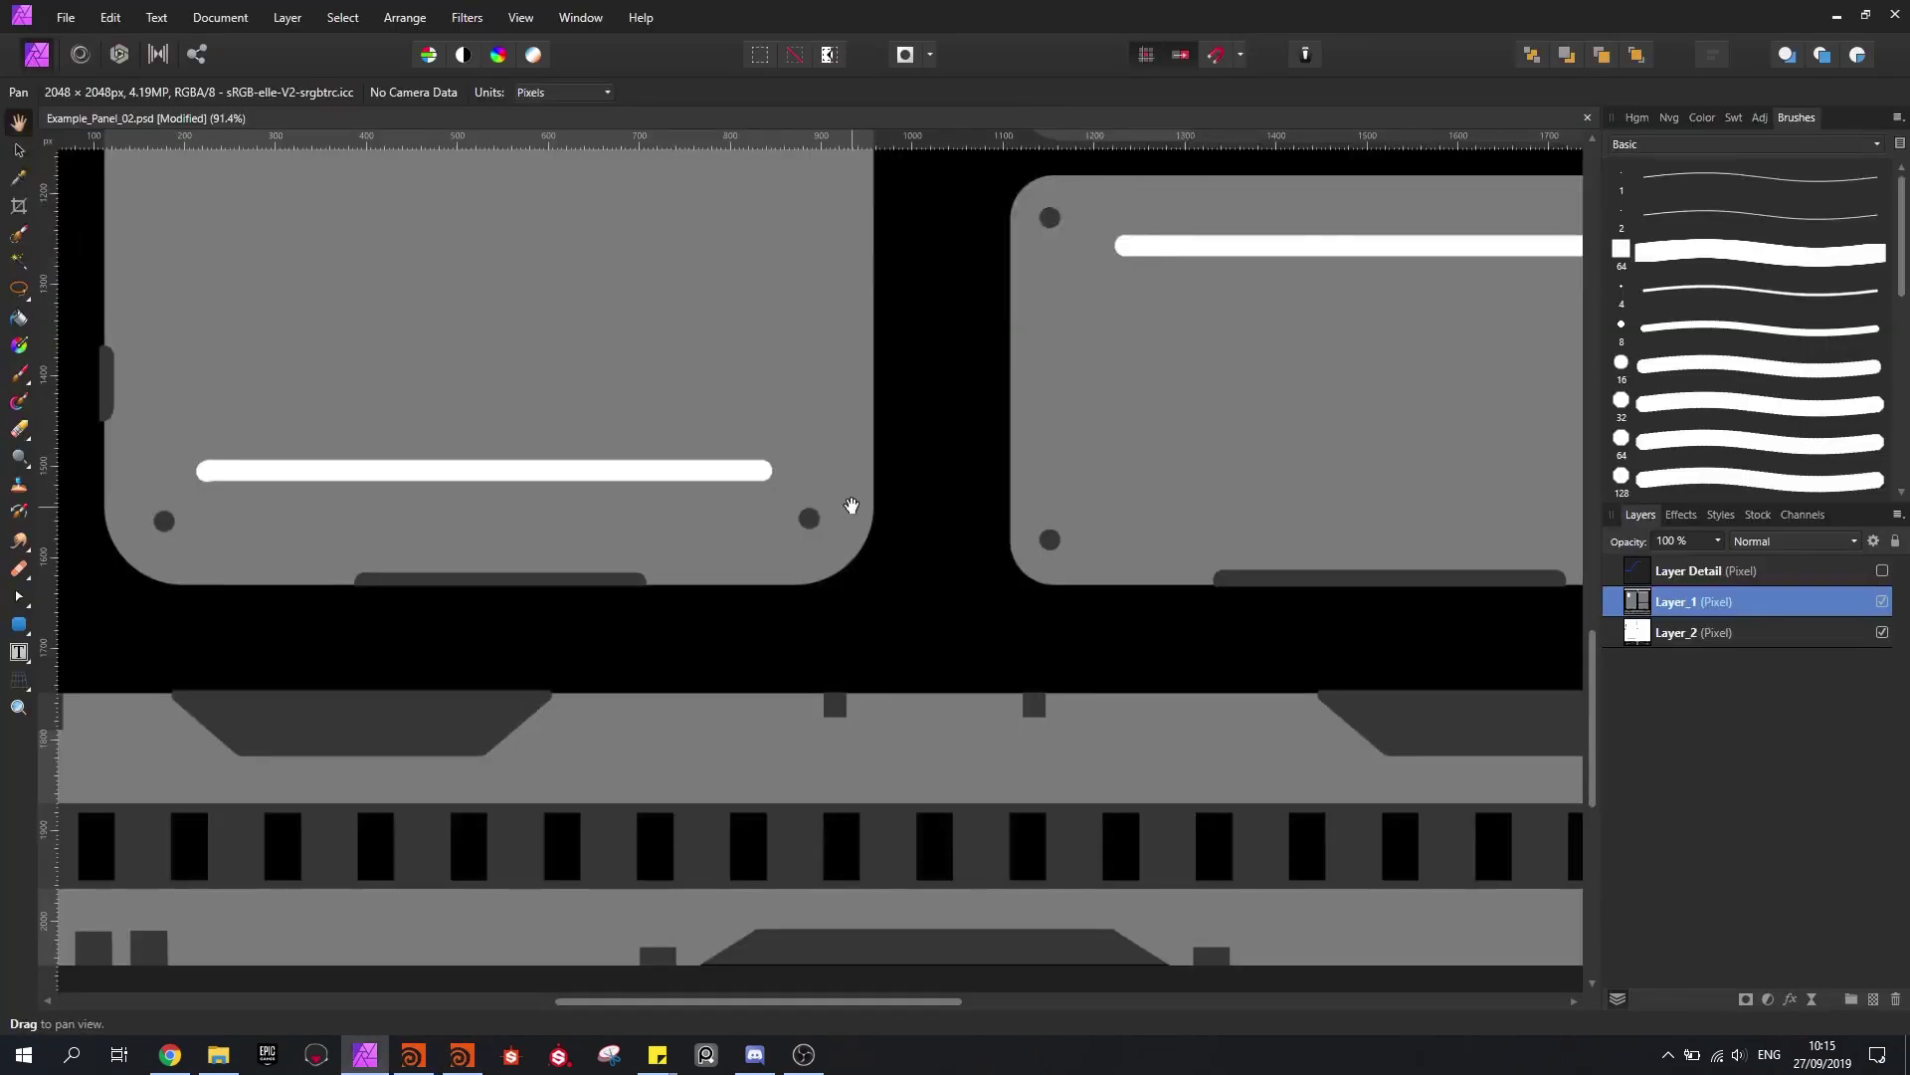
scroll(856, 498, up, 1)
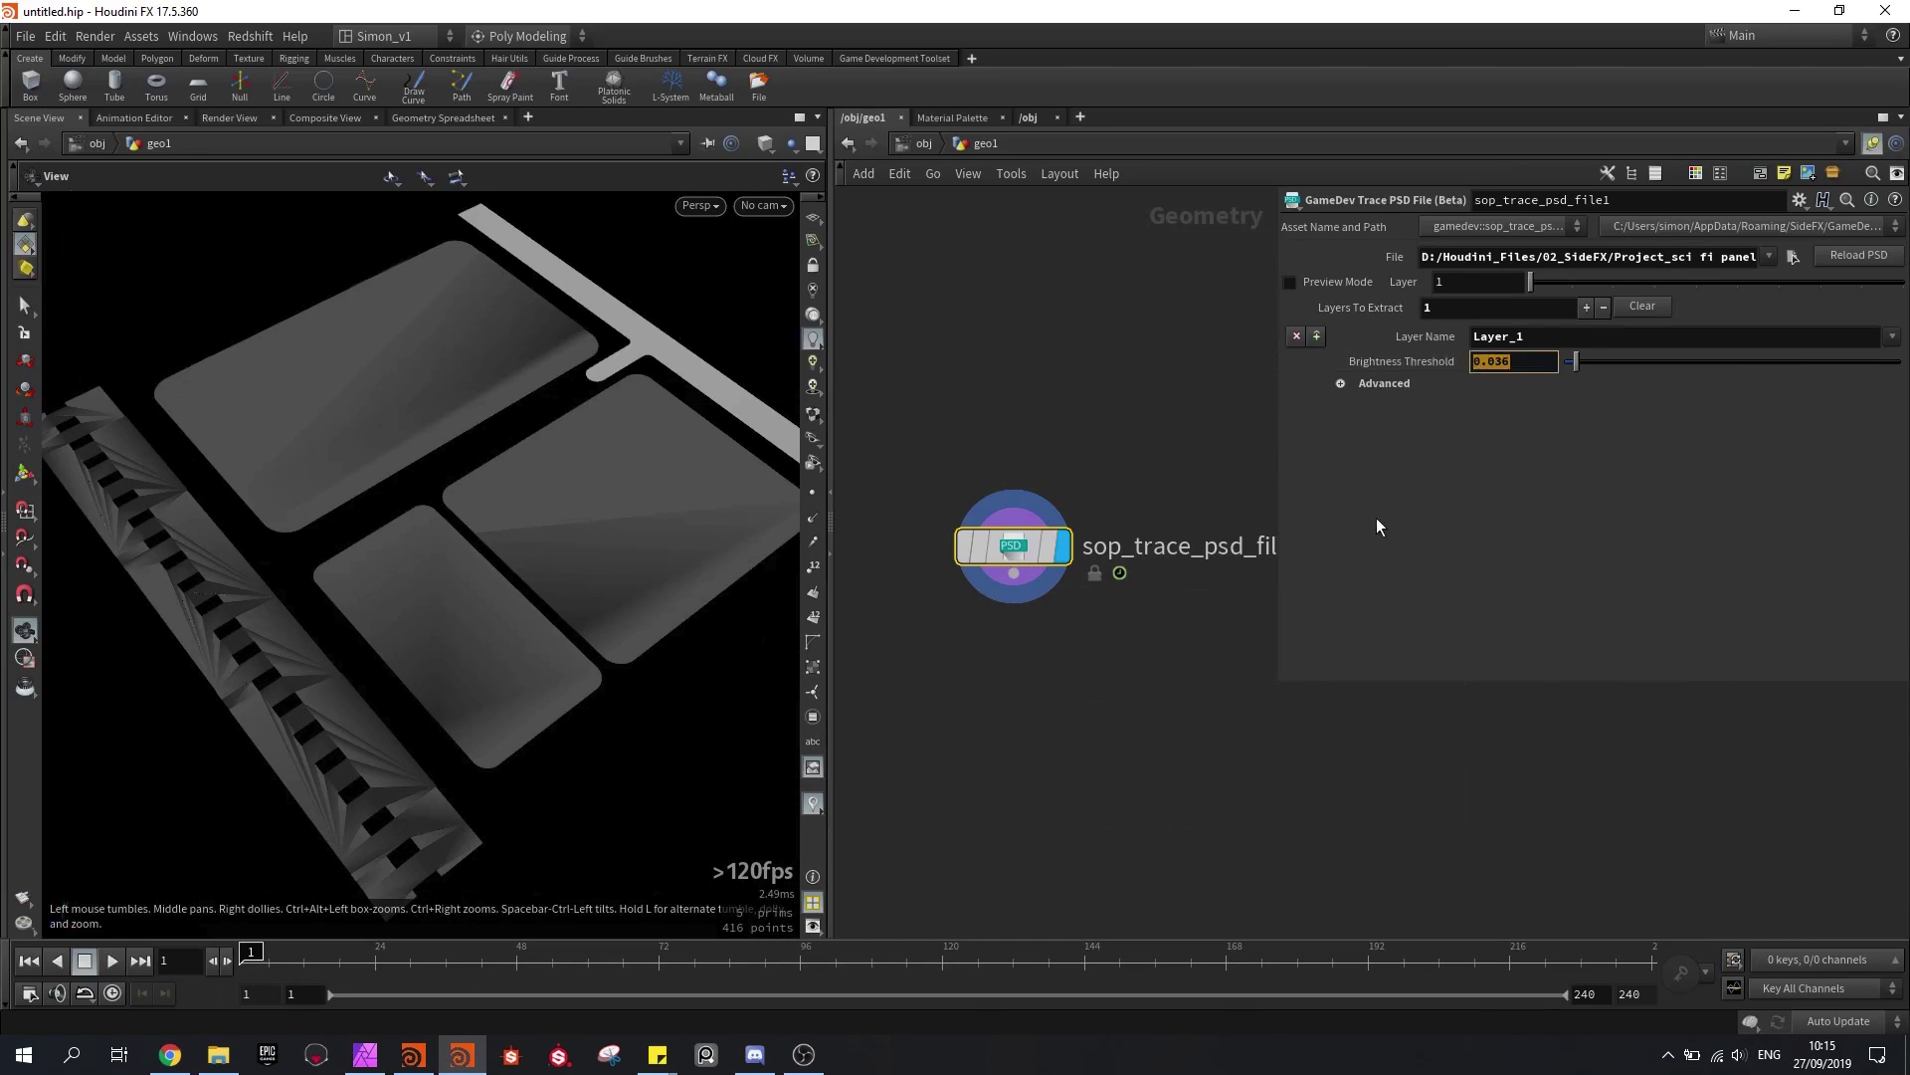
scroll(375, 533, up, 2)
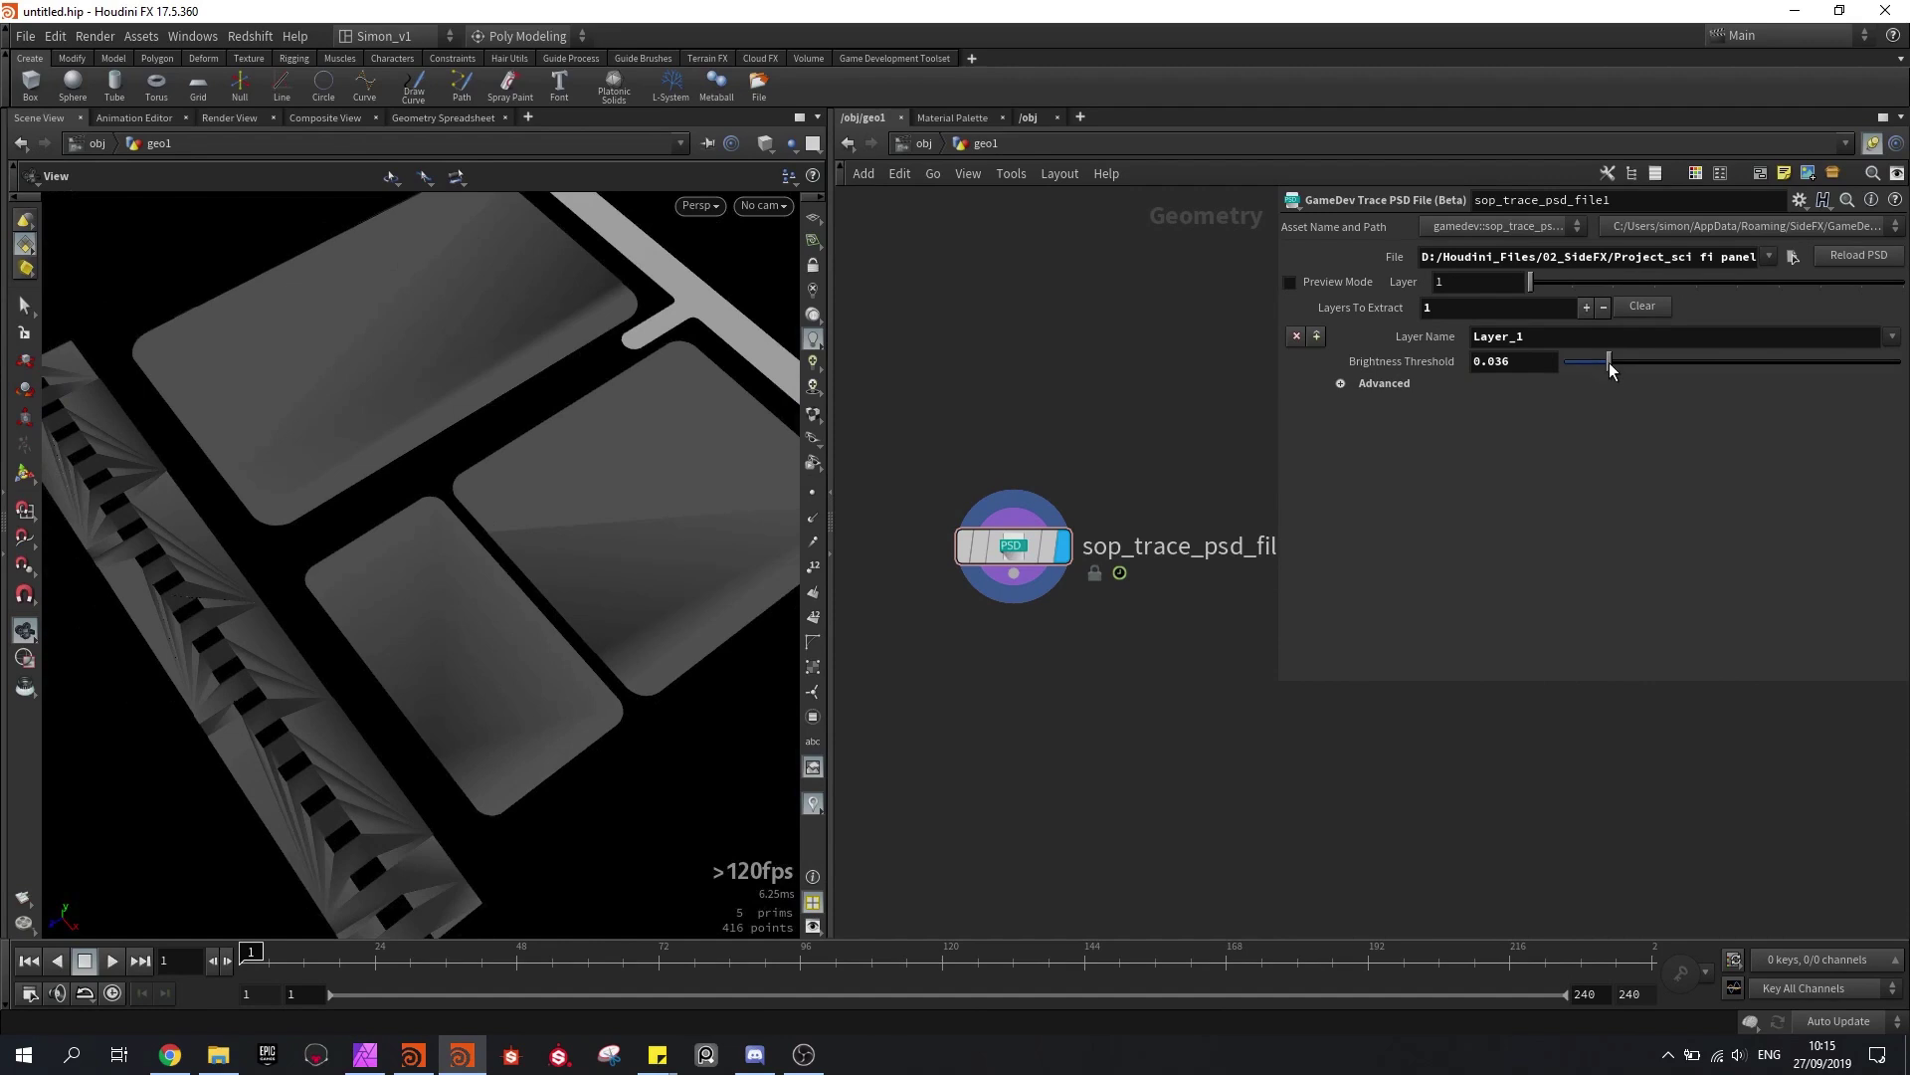
click(1609, 362)
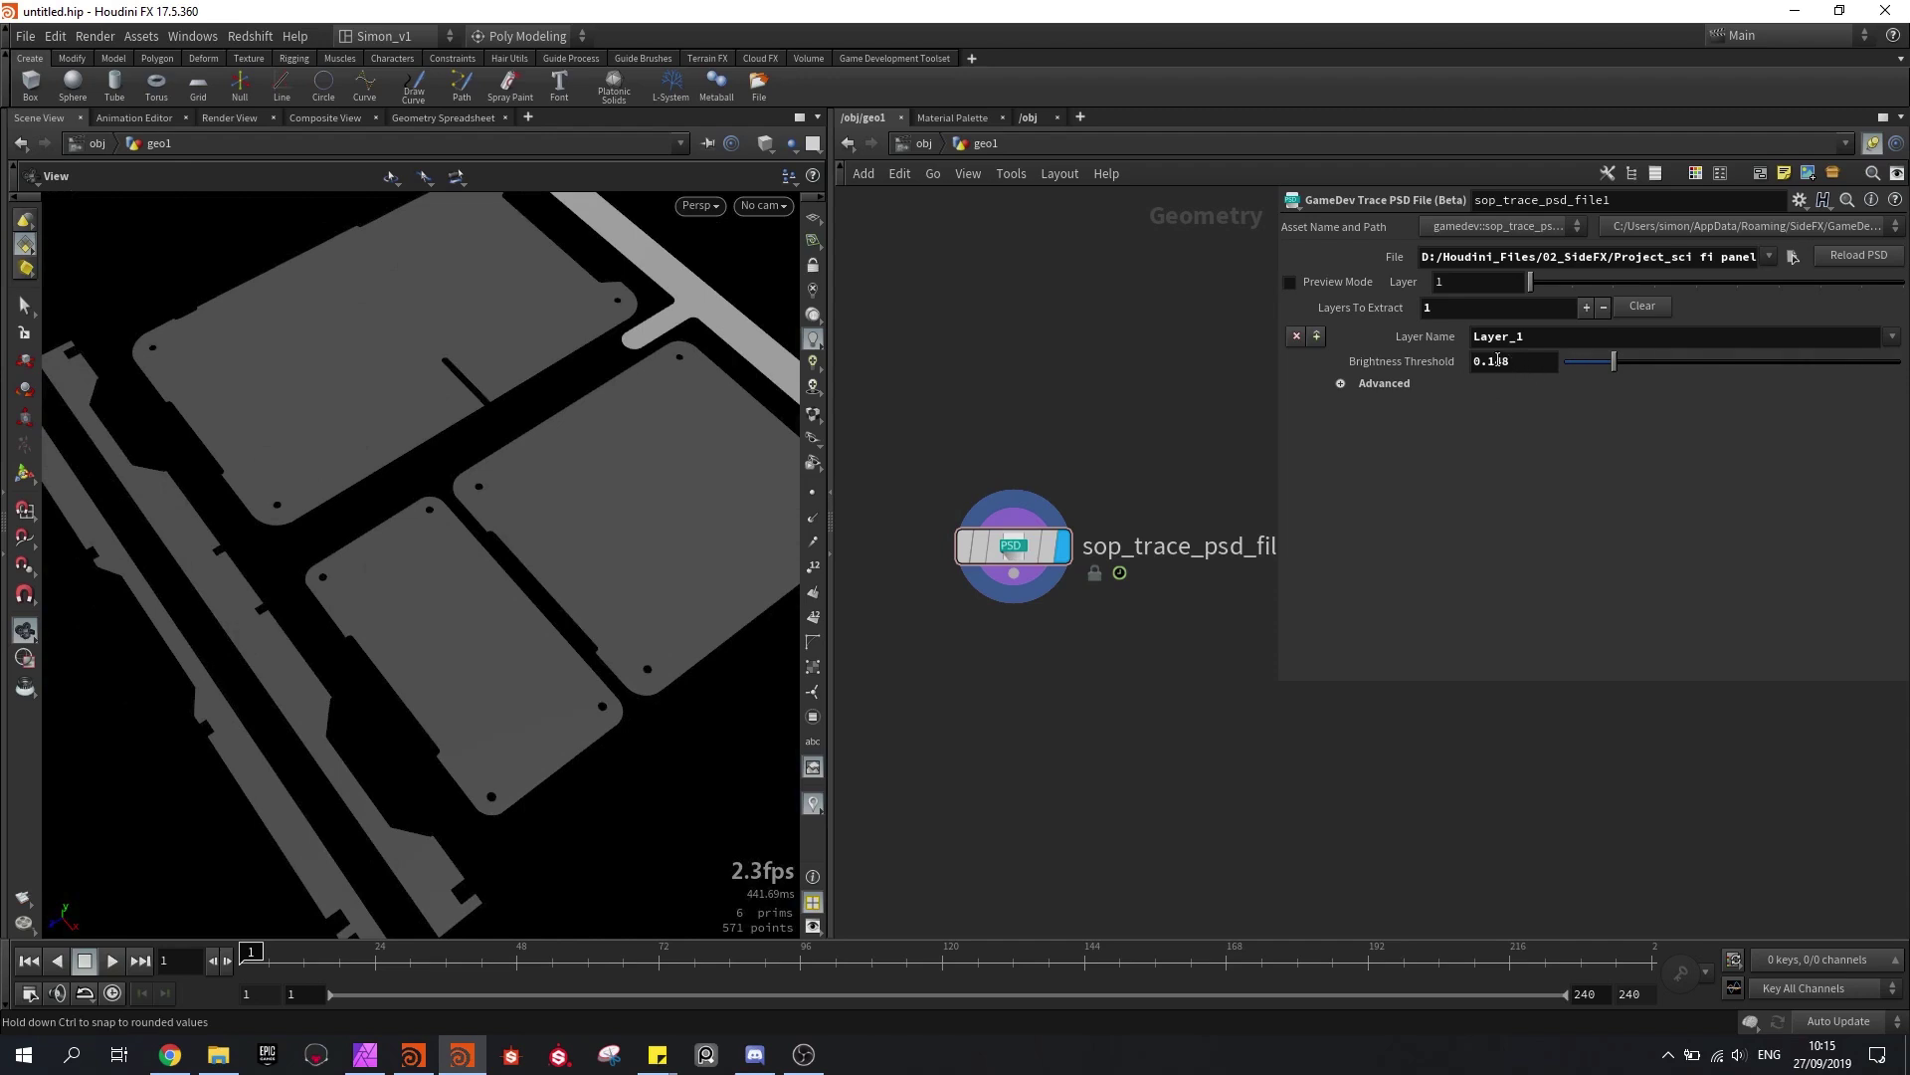
drag(1496, 361, 1502, 362)
text(5)
key(Return)
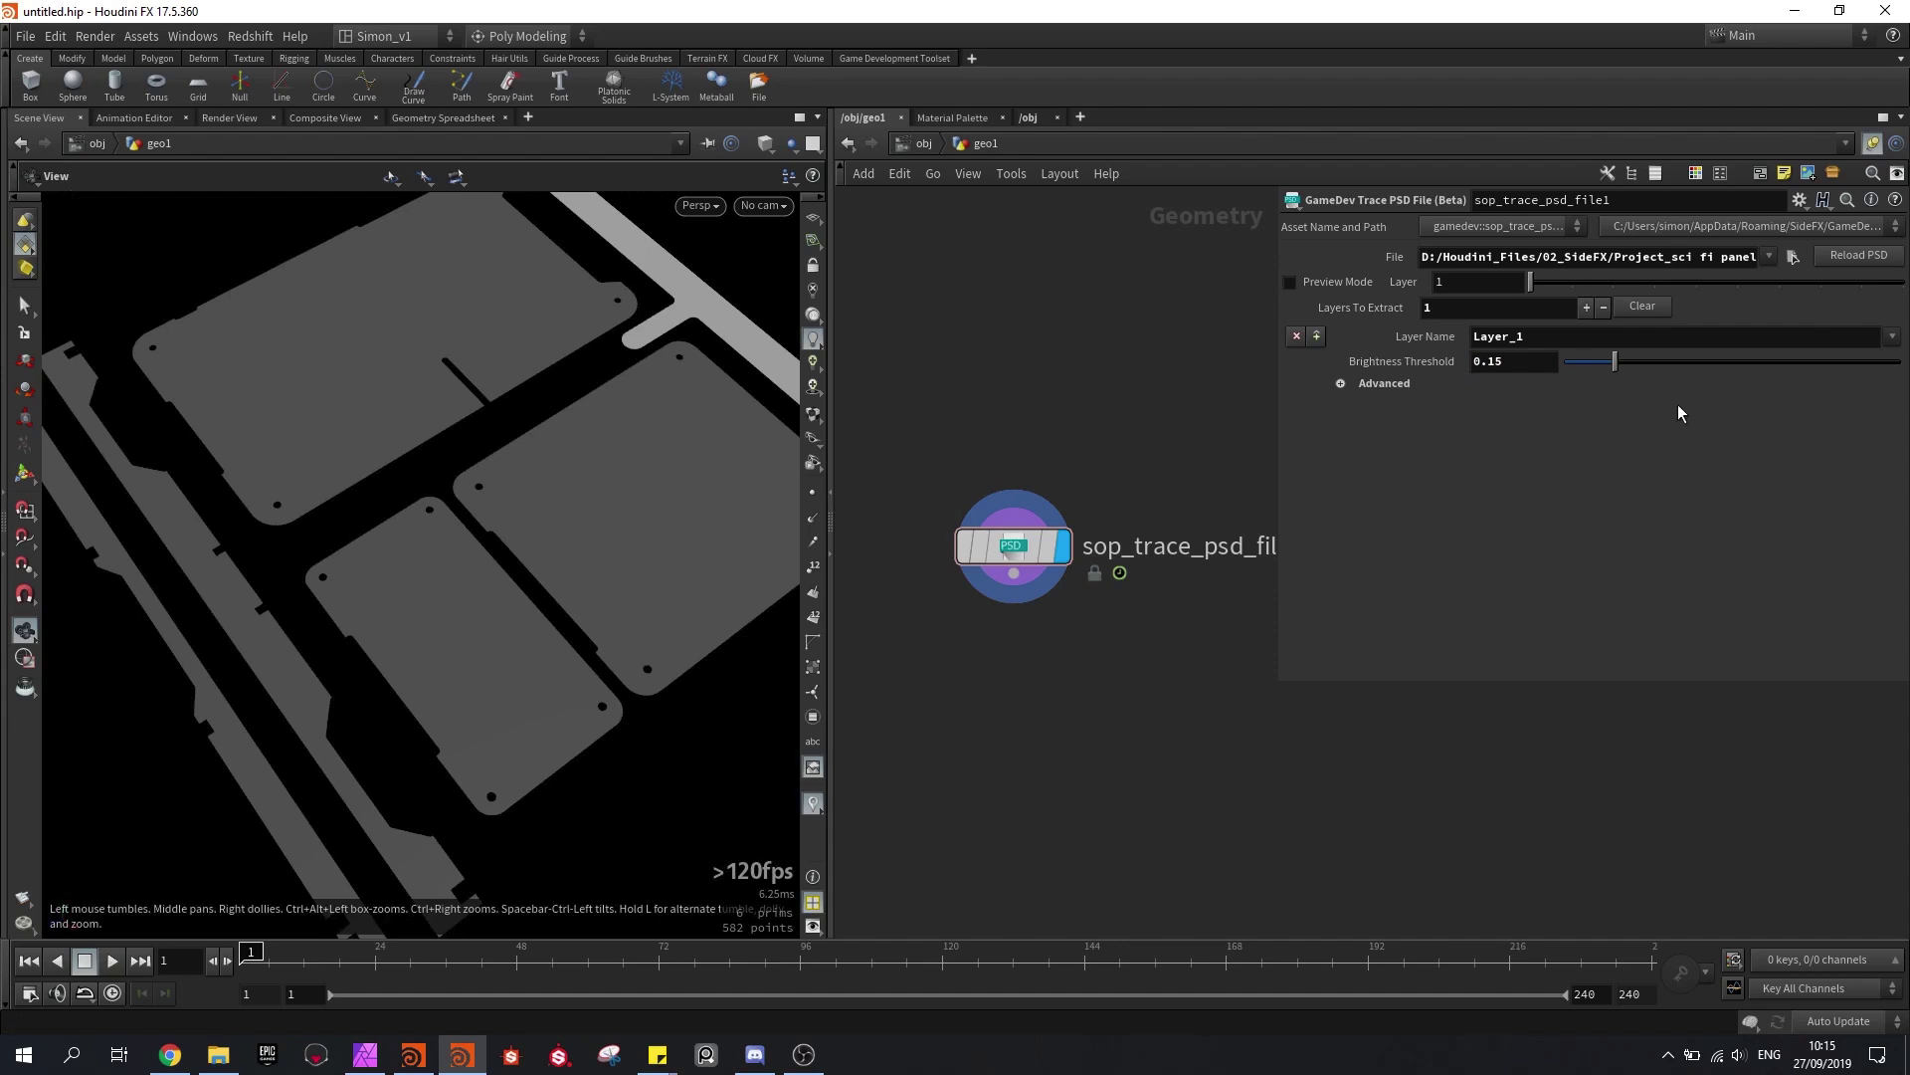
Step: Try Layer_1 Brightness Thresholds of 0.377, 0.3 and 0.35 to trace only the brightest shapes
drag(1691, 364, 1695, 368)
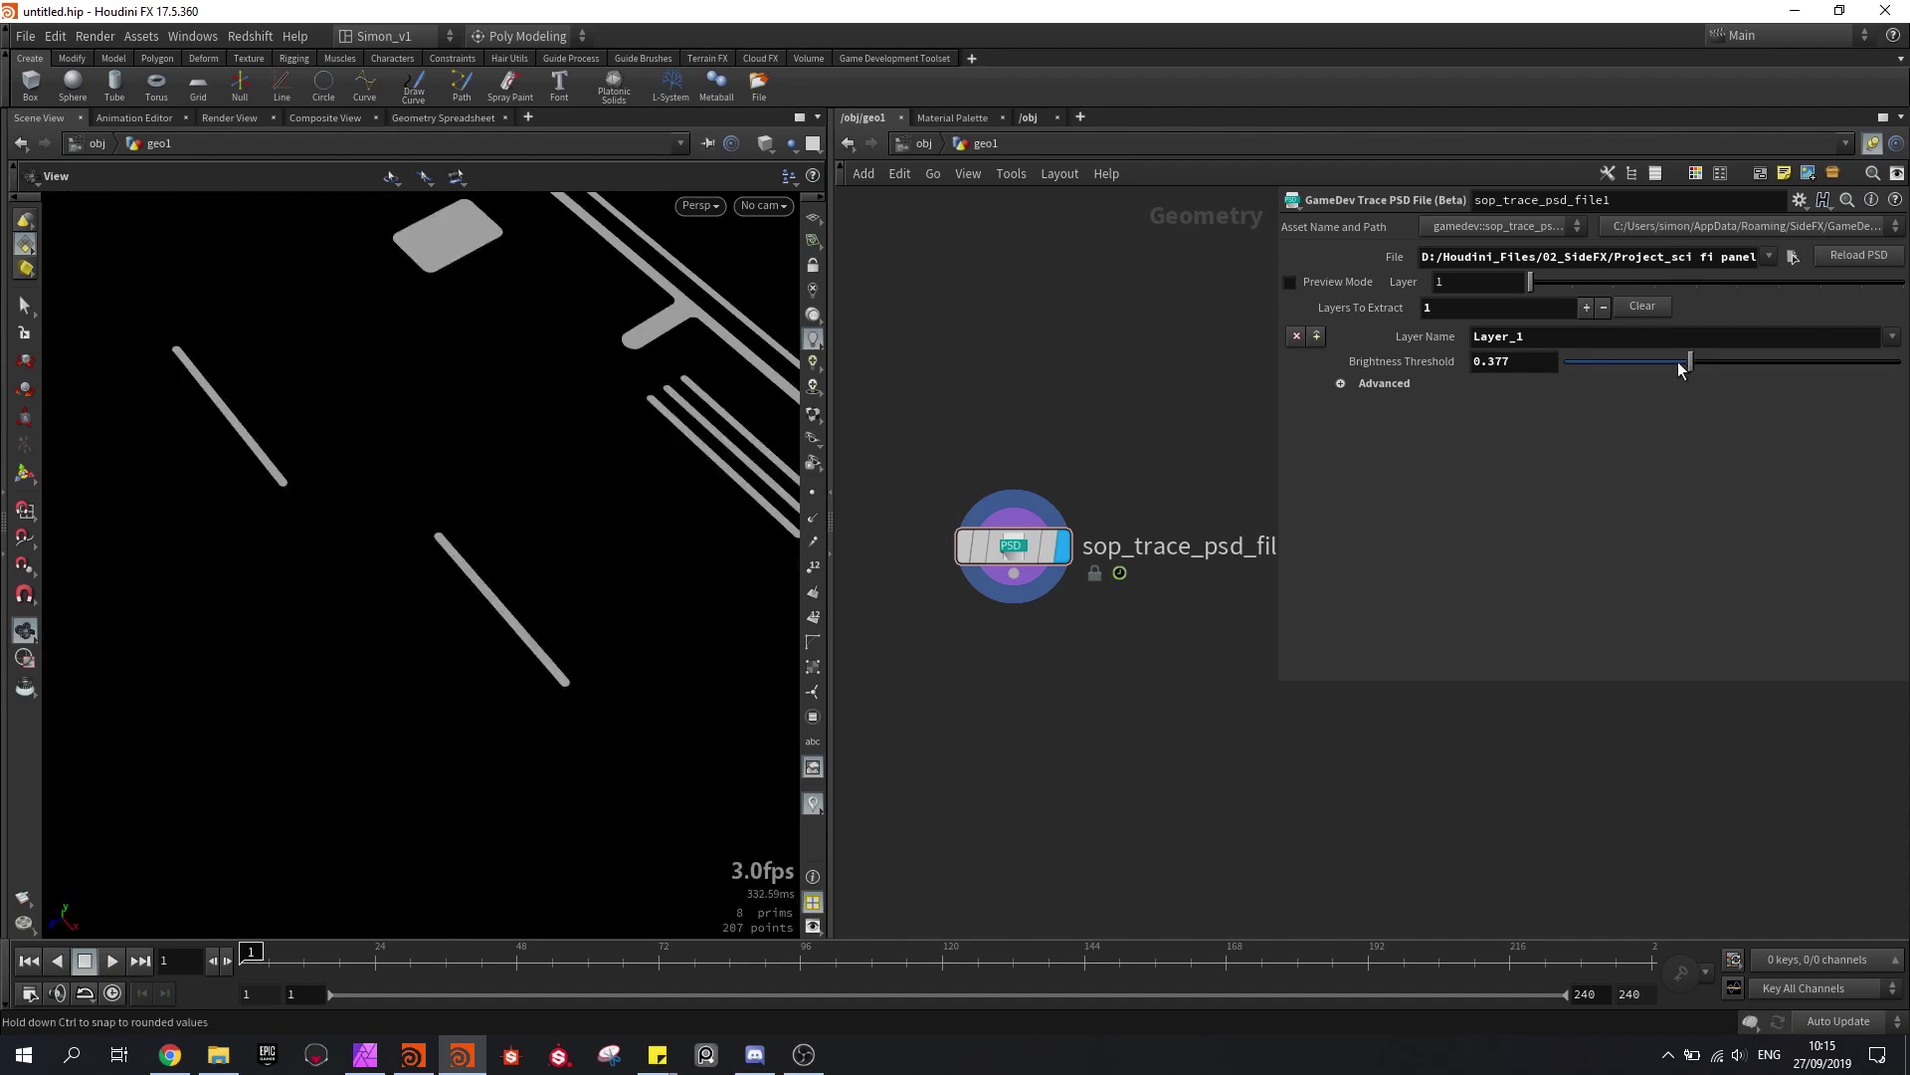
drag(1490, 363, 1493, 366)
key(Return)
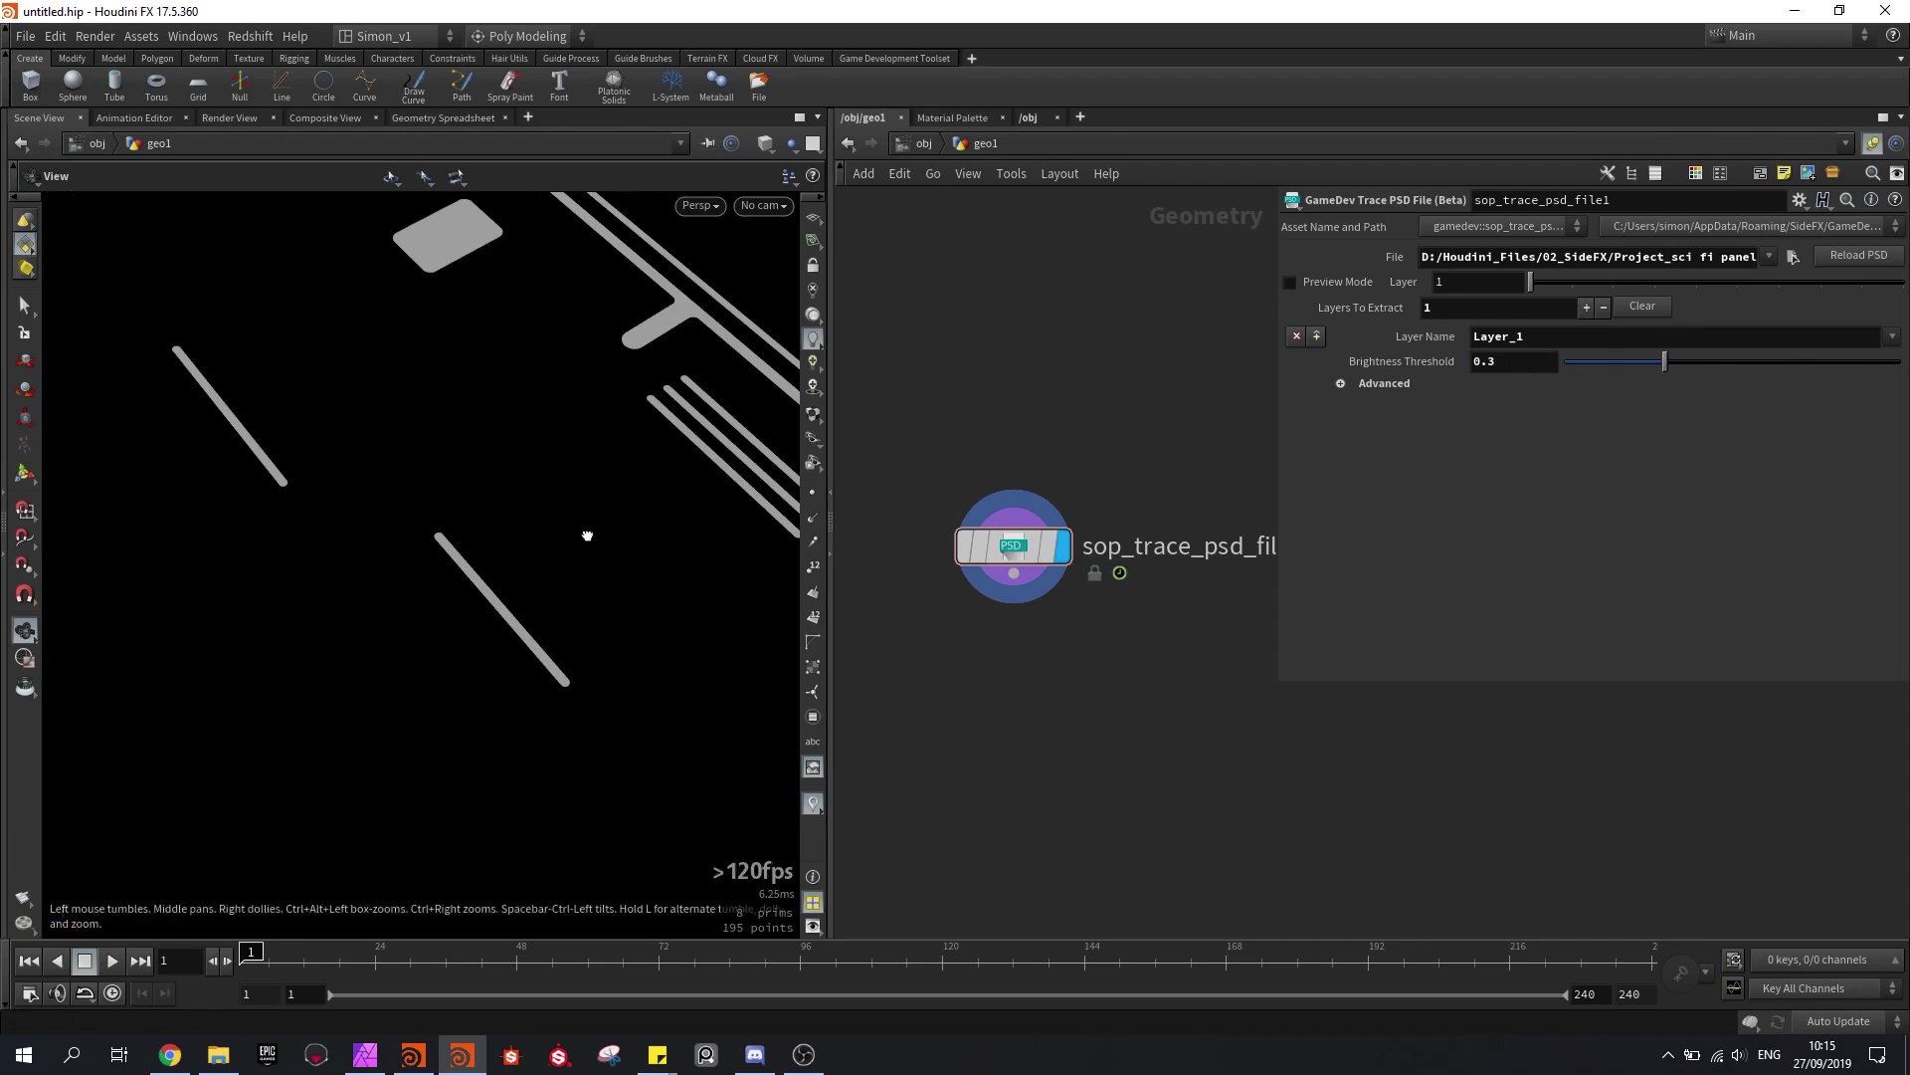
drag(588, 534, 607, 528)
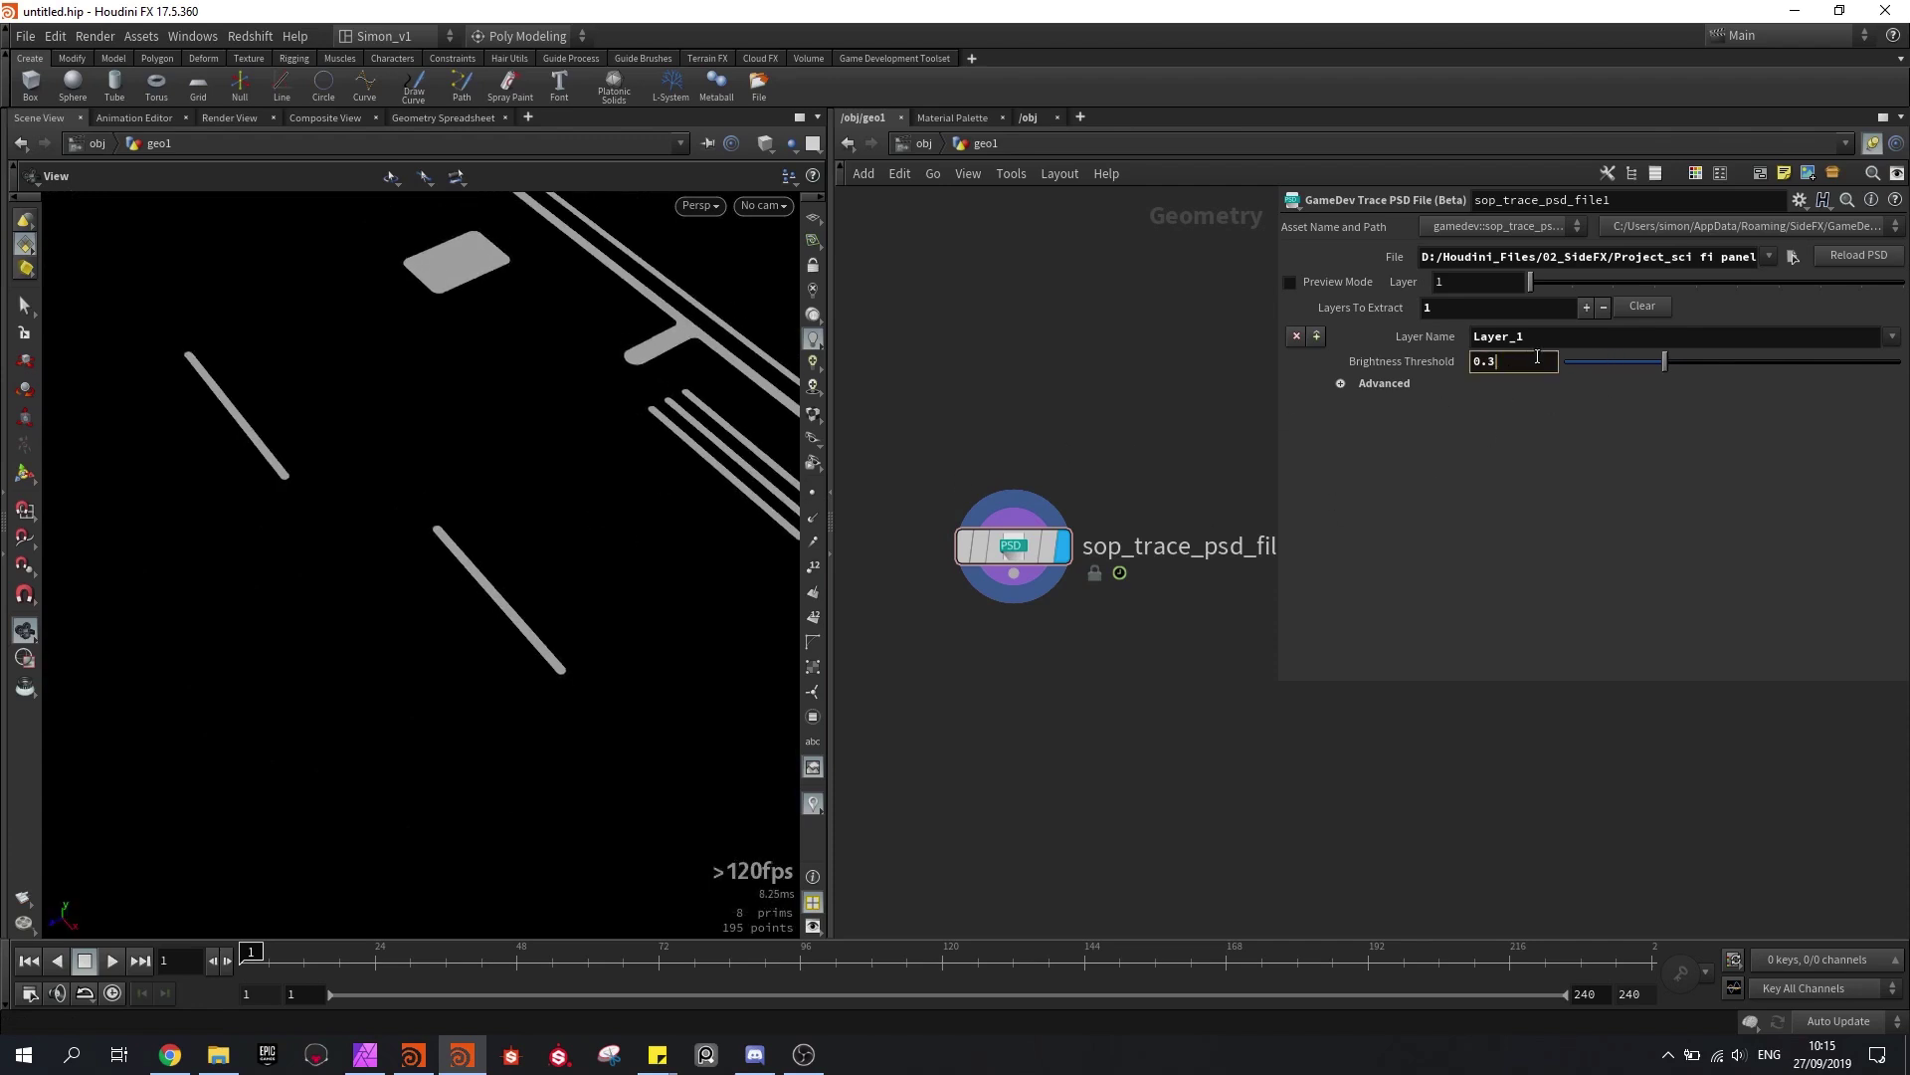
text(5)
key(Return)
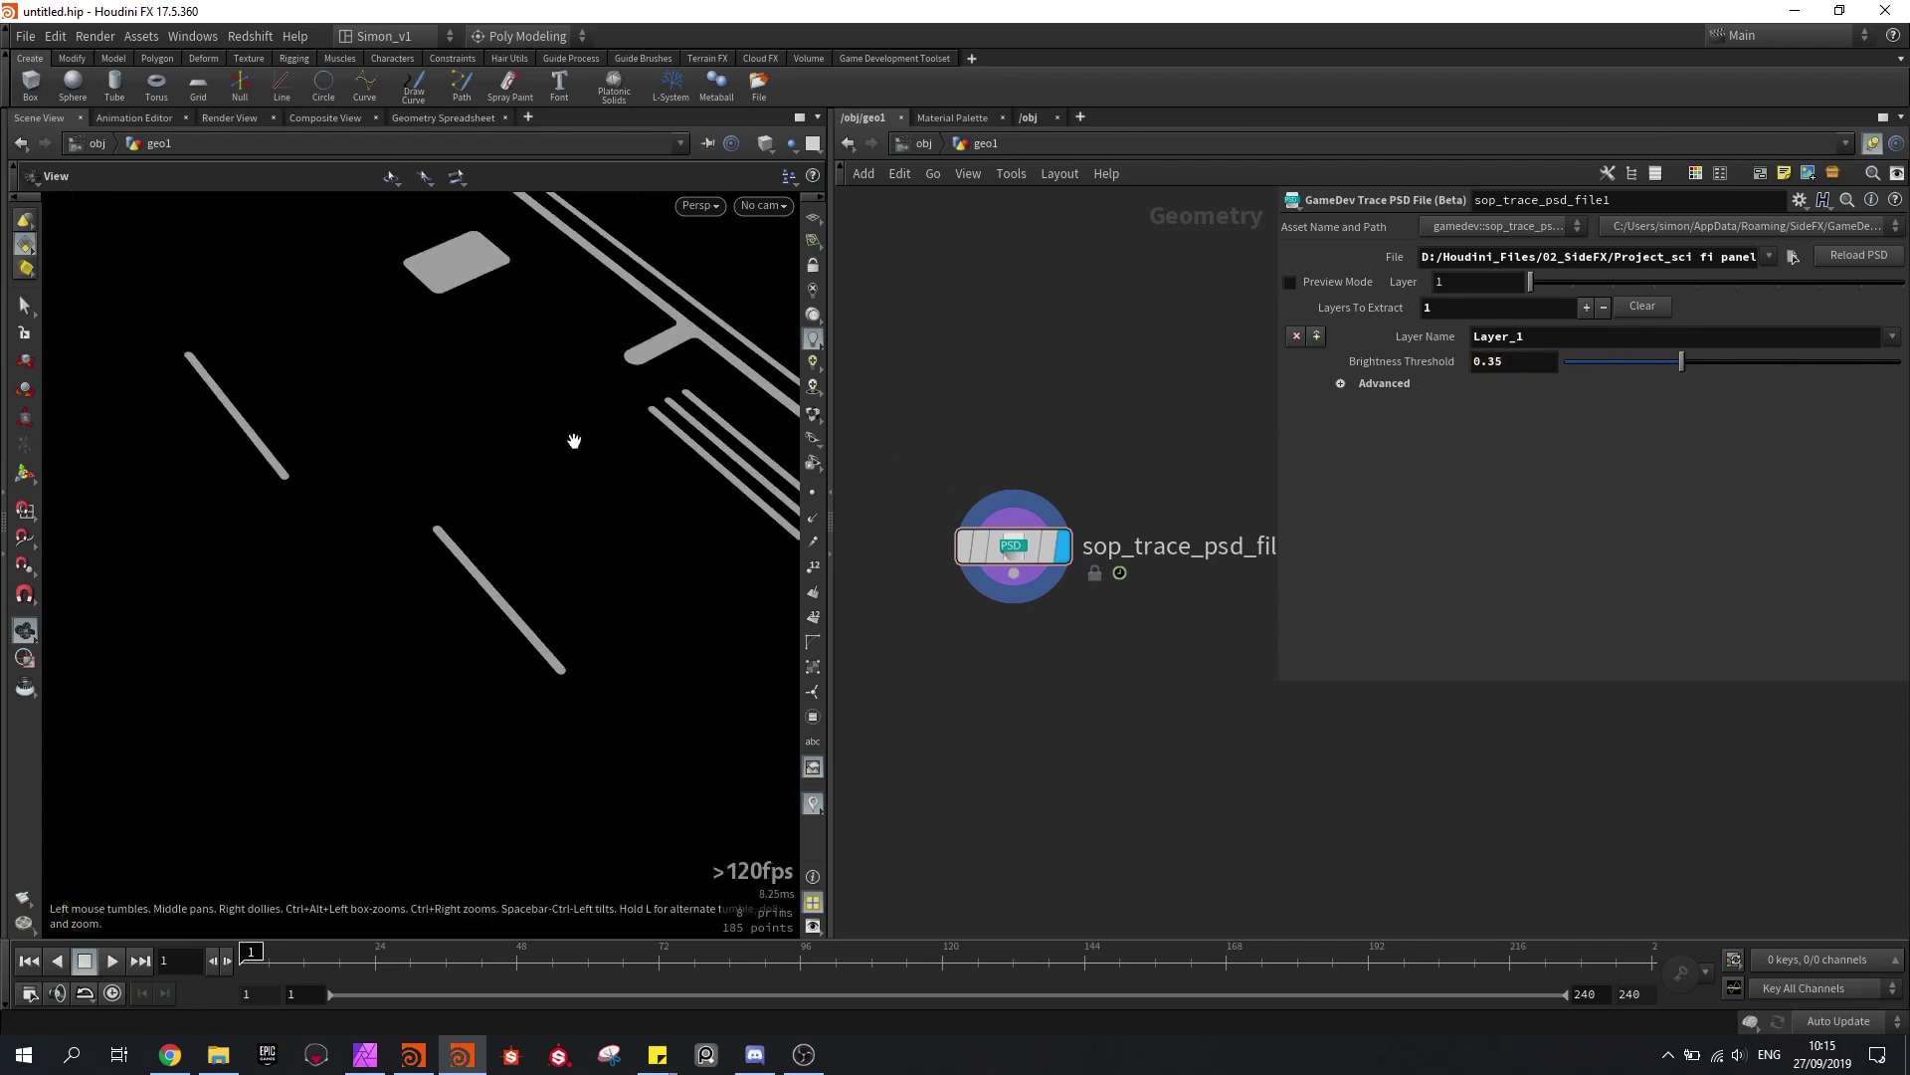
Step: Set the Layer_1 Brightness Threshold to 0.021, and add a second layer entry to extract, leaving its name blank
click(1572, 364)
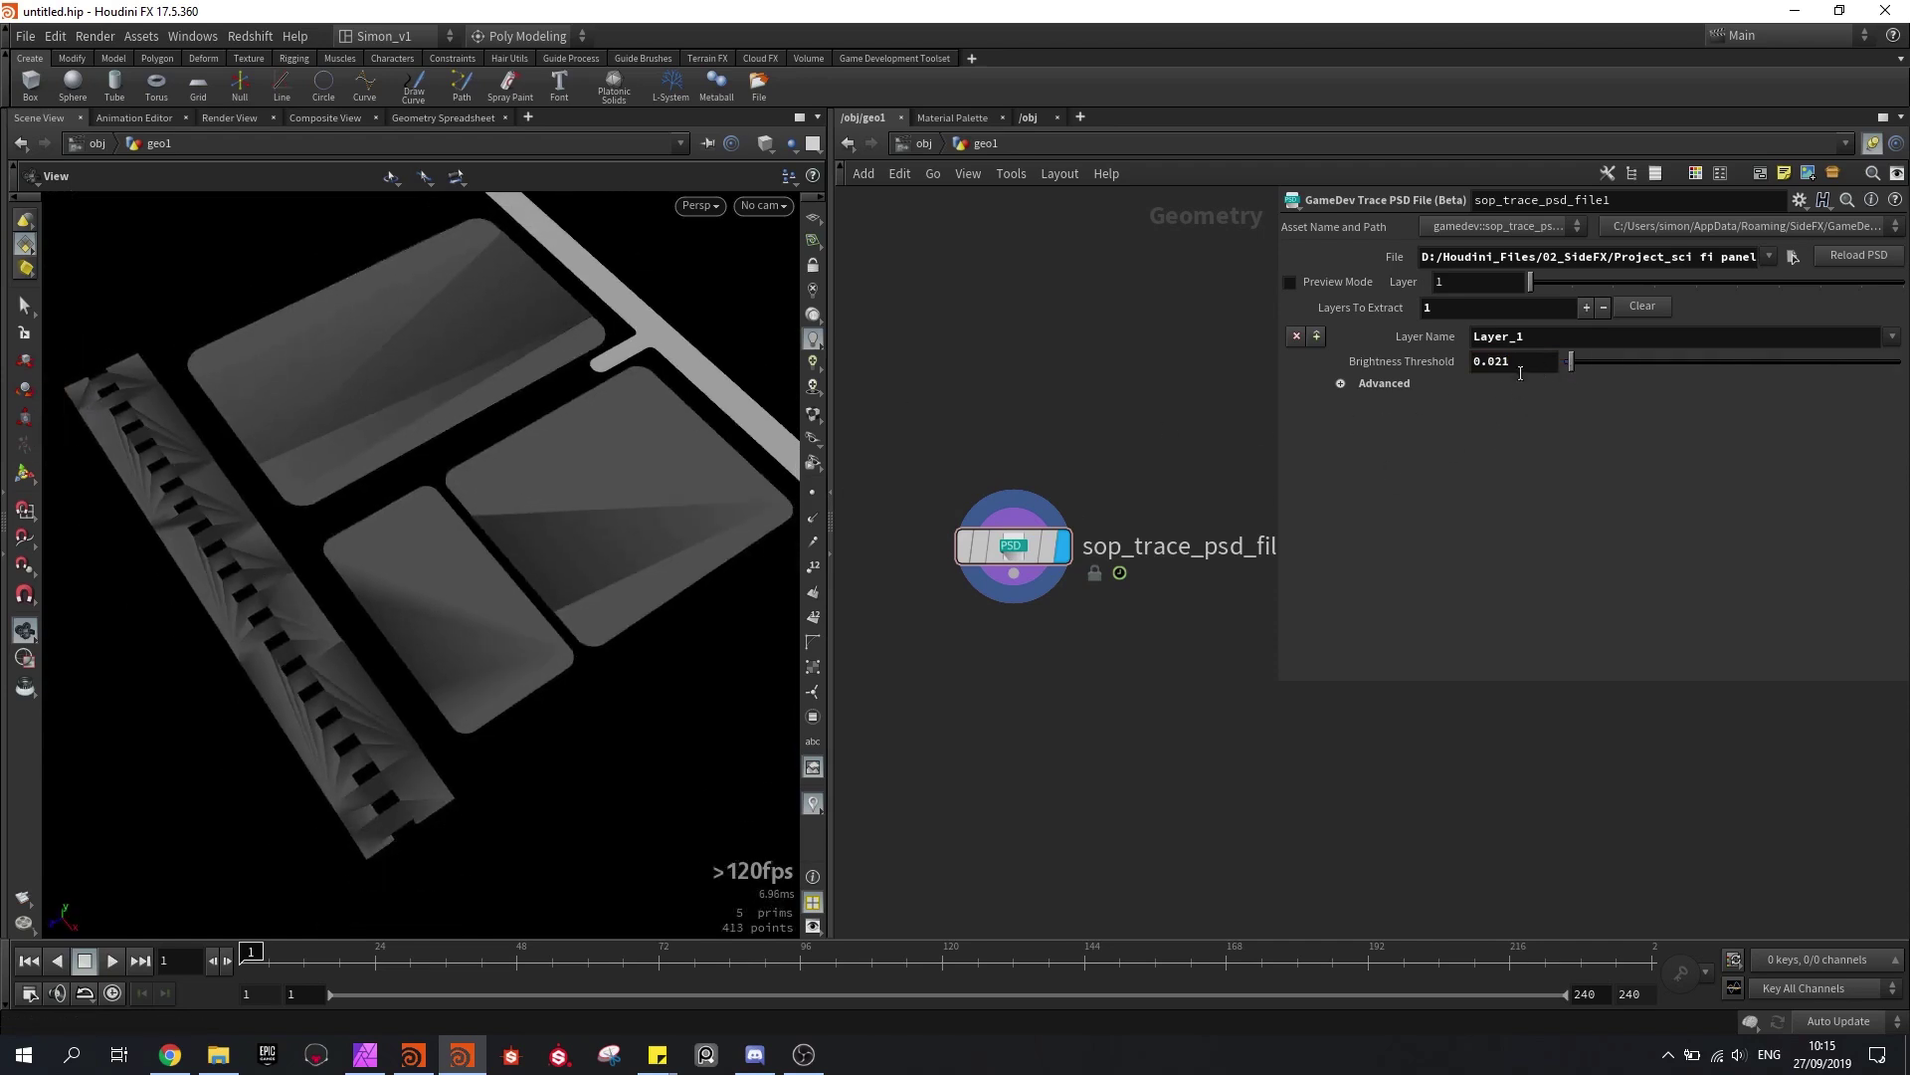
click(1587, 308)
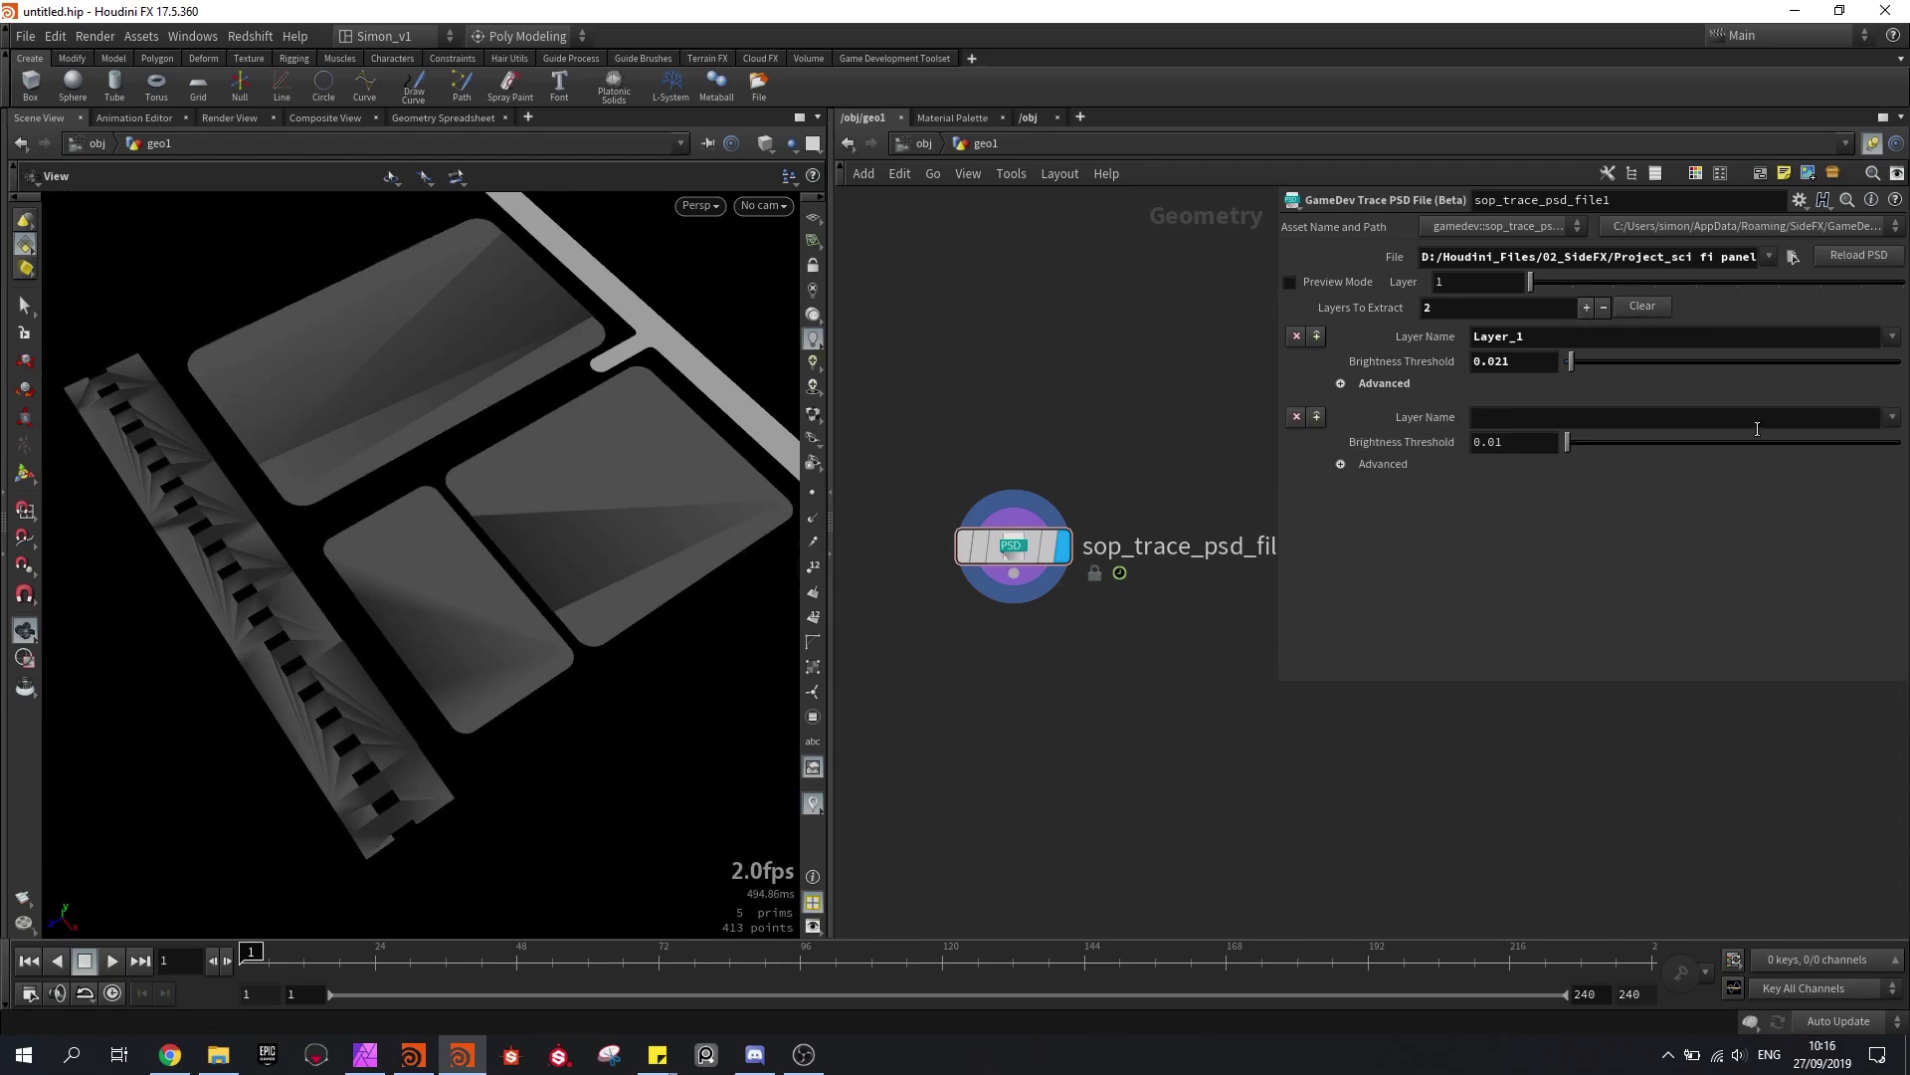
click(1892, 418)
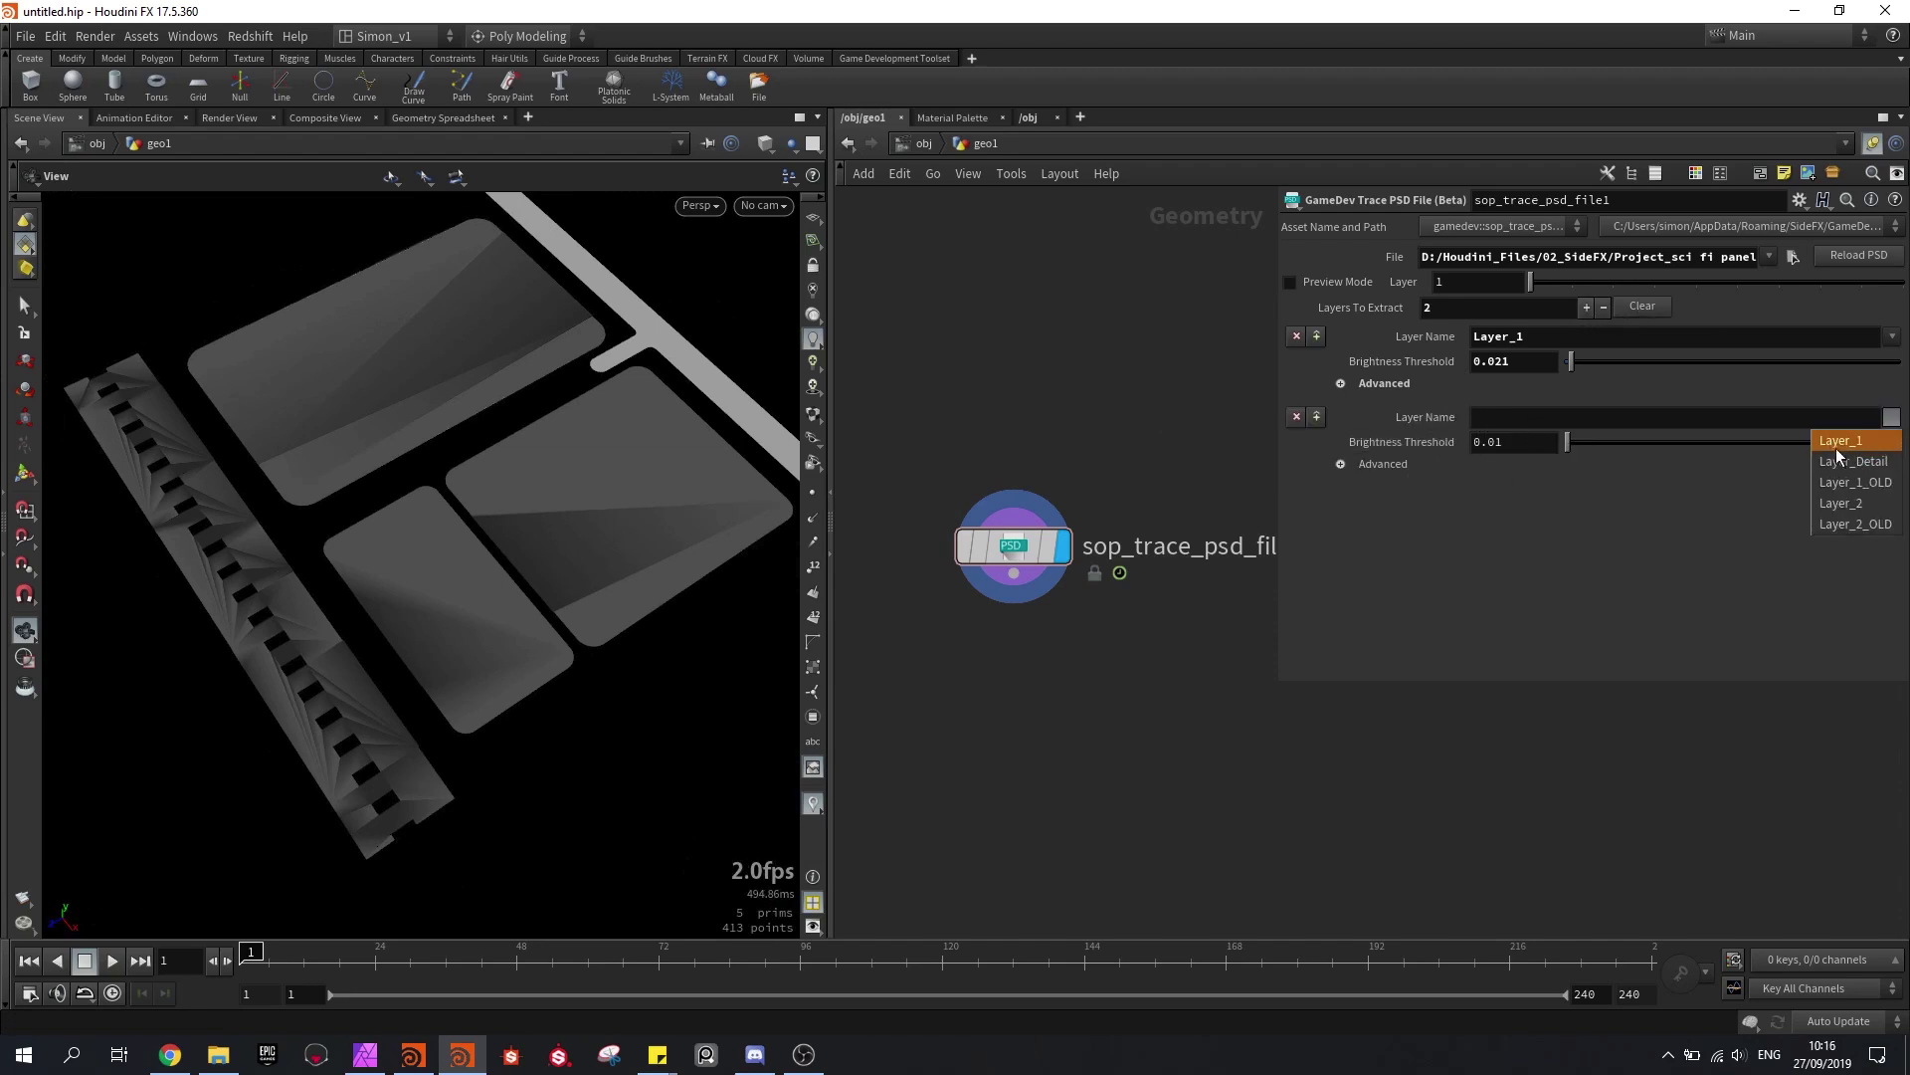
click(1784, 541)
click(1890, 422)
click(1710, 537)
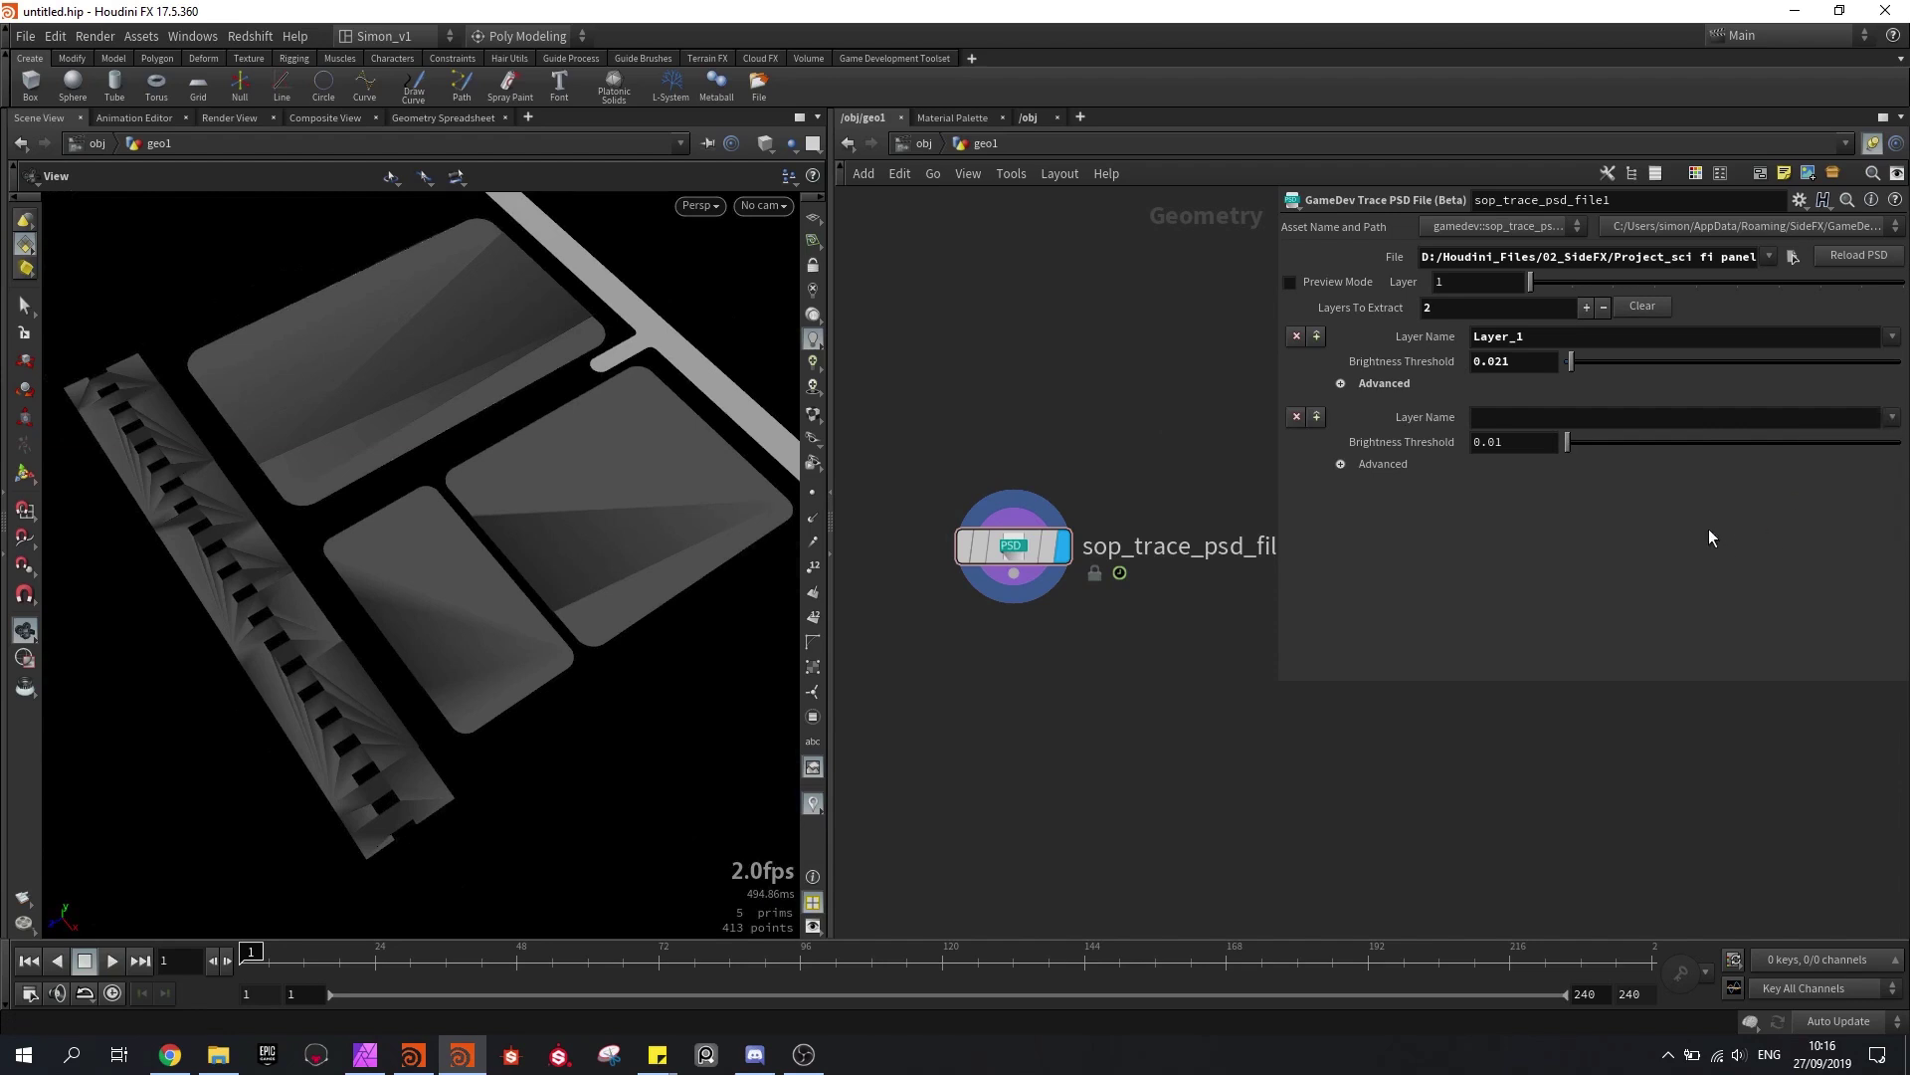
Step: Link the second entry's Layer Name to the first with a relative channel reference, and switch the first entry to Layer_2
double_click(1511, 334)
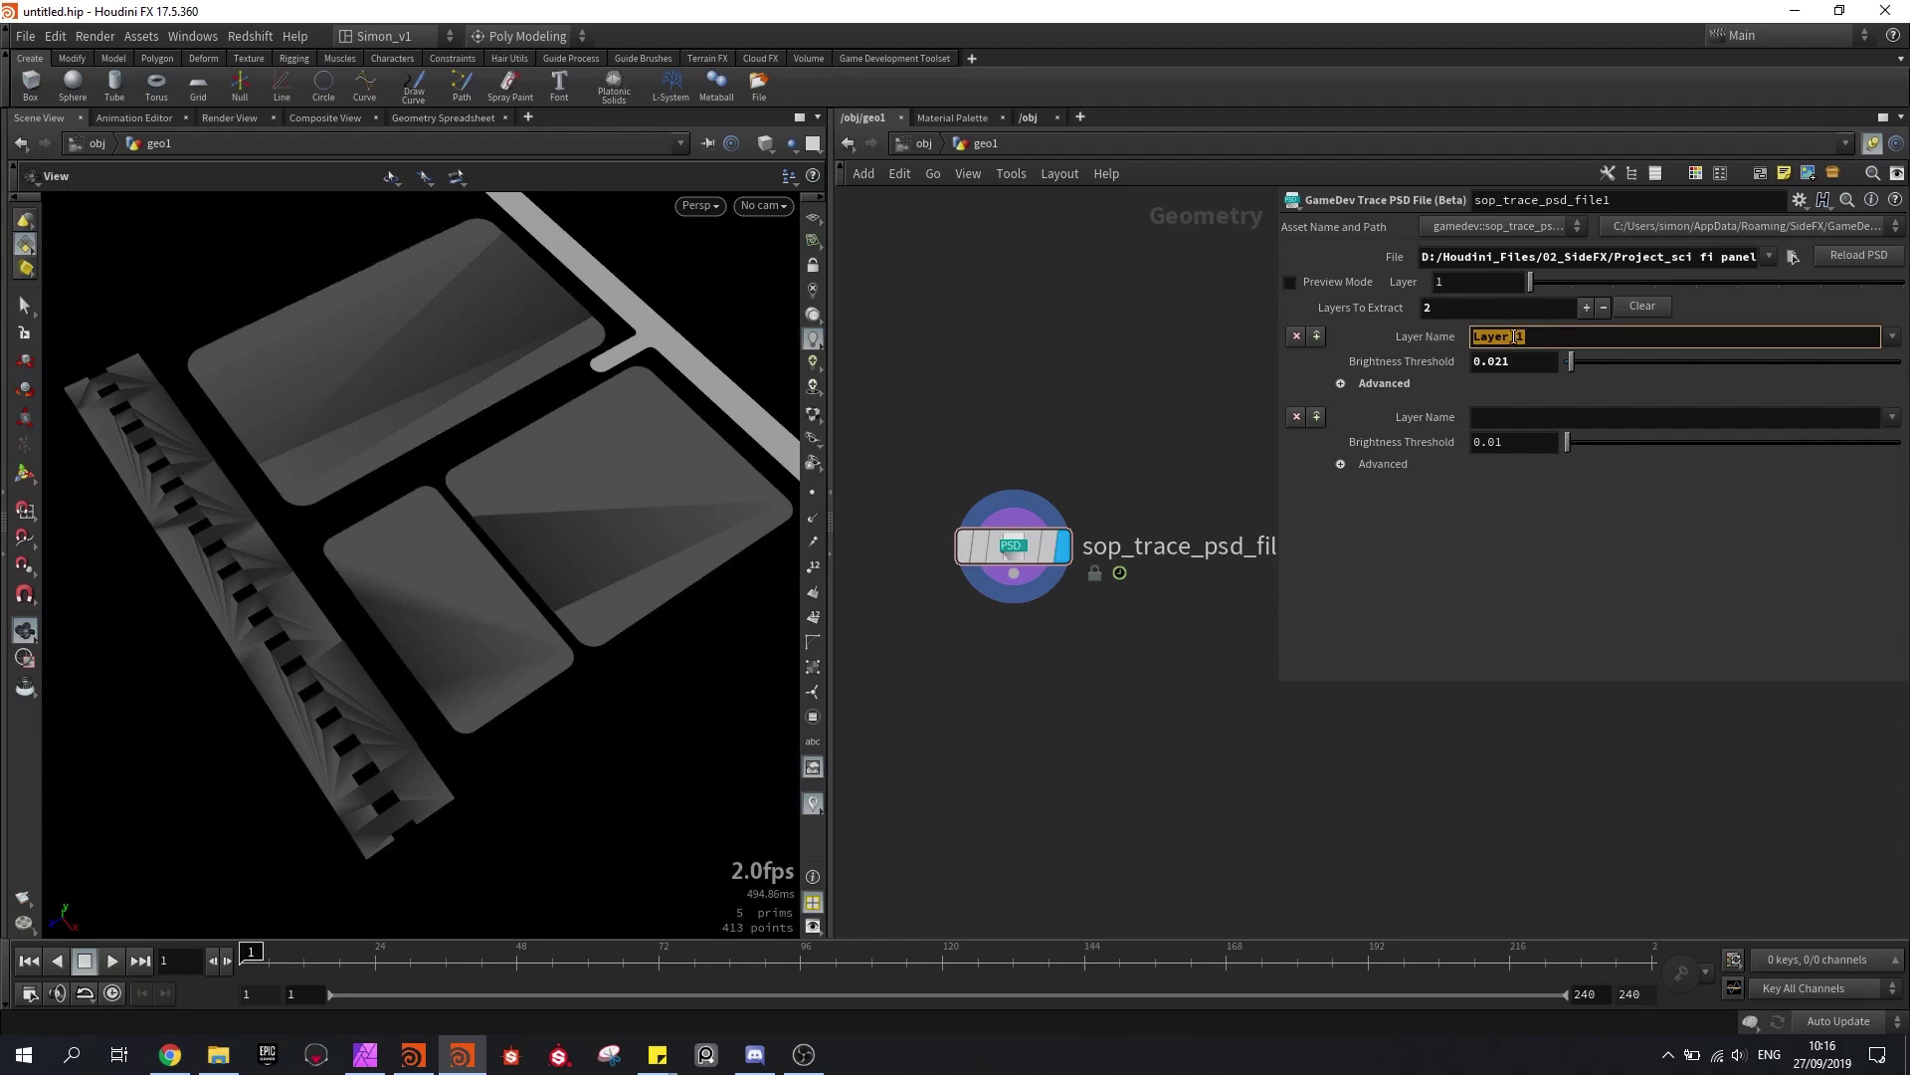
drag(1545, 428, 1545, 425)
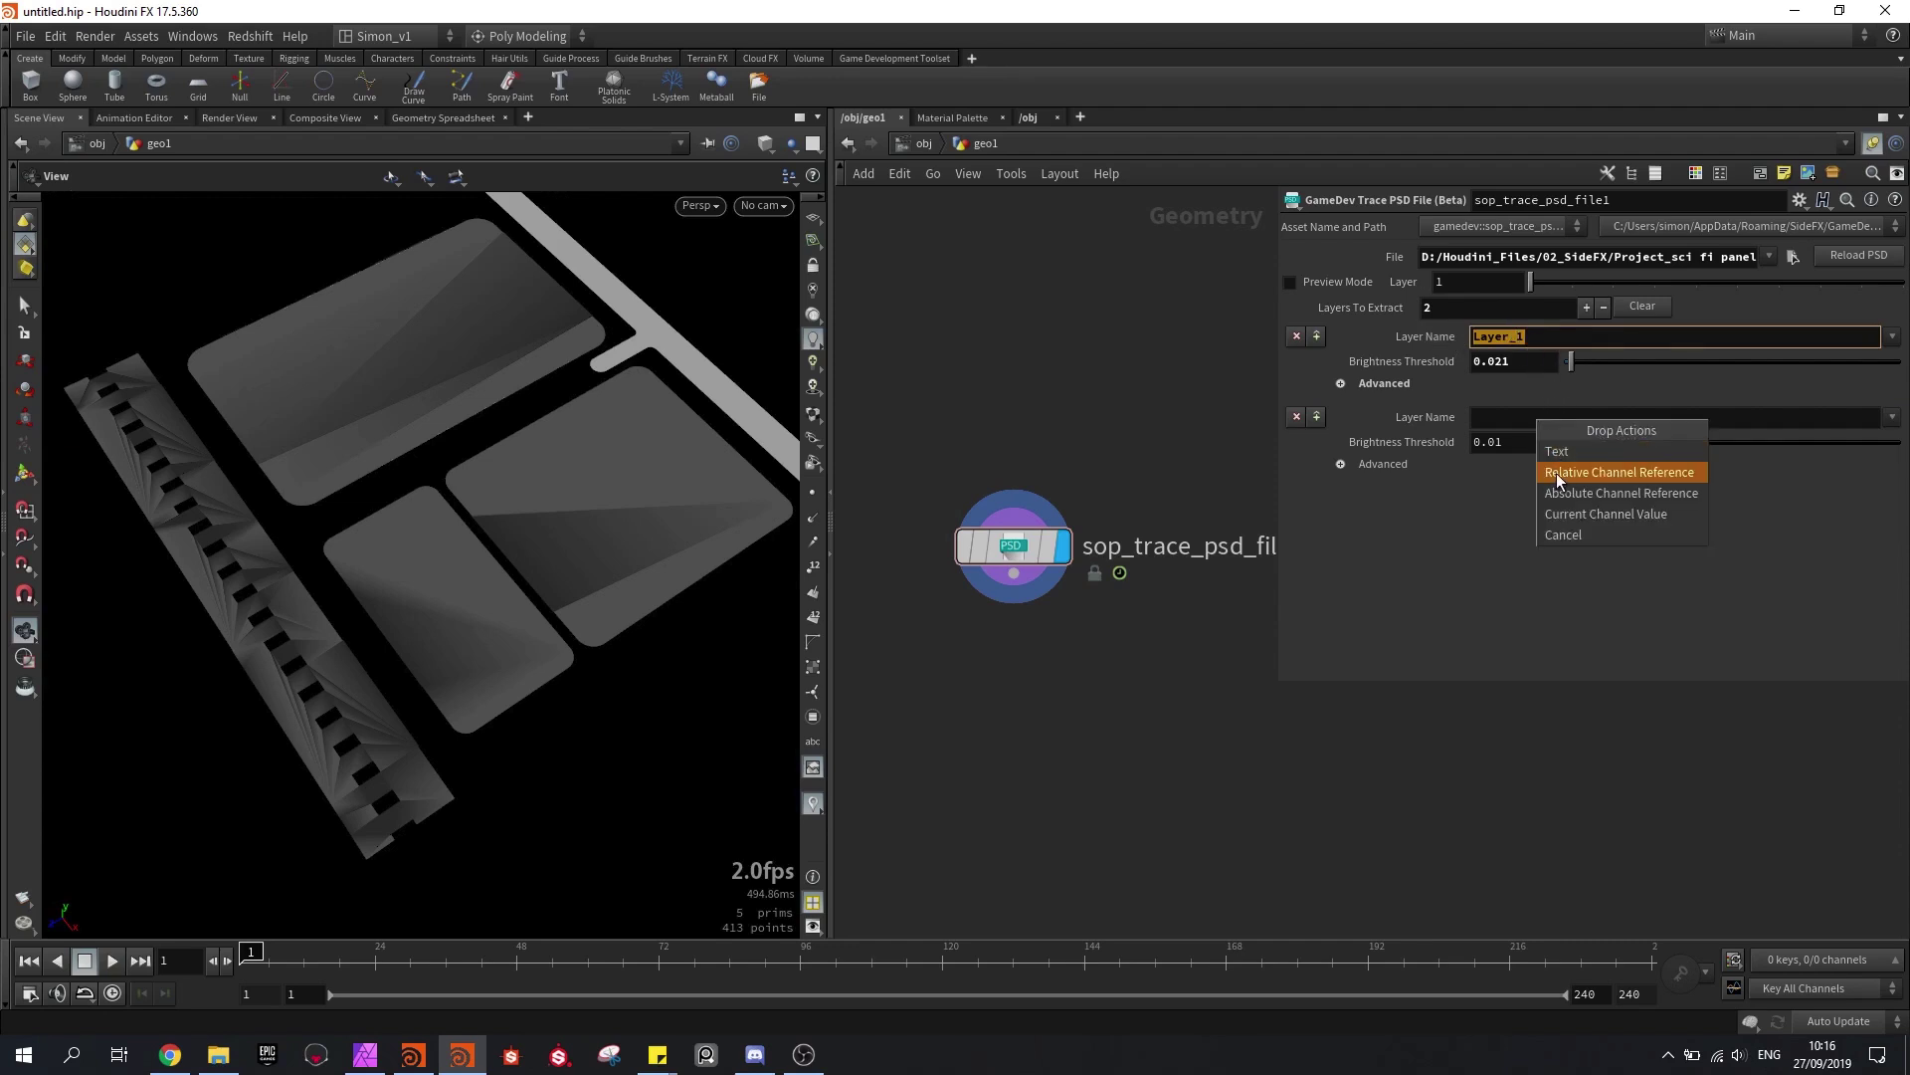
click(1628, 474)
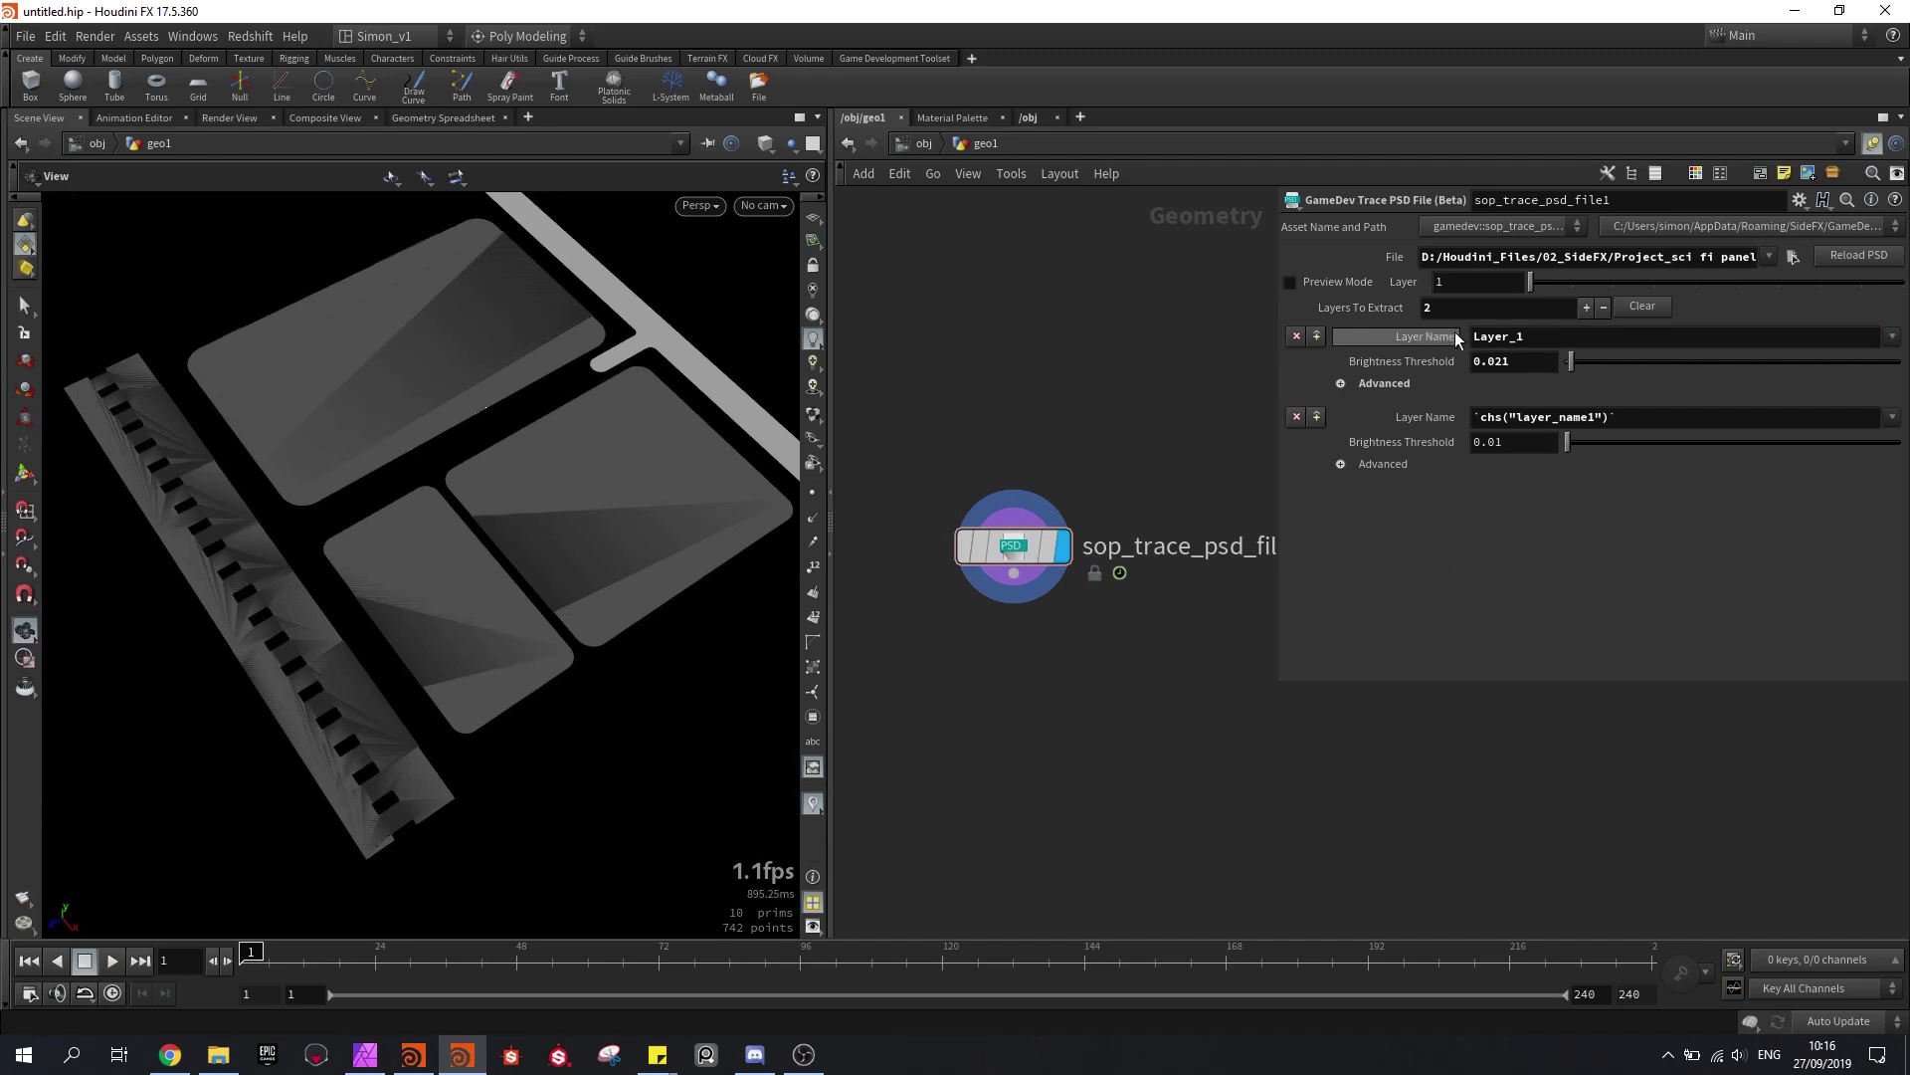
click(1892, 336)
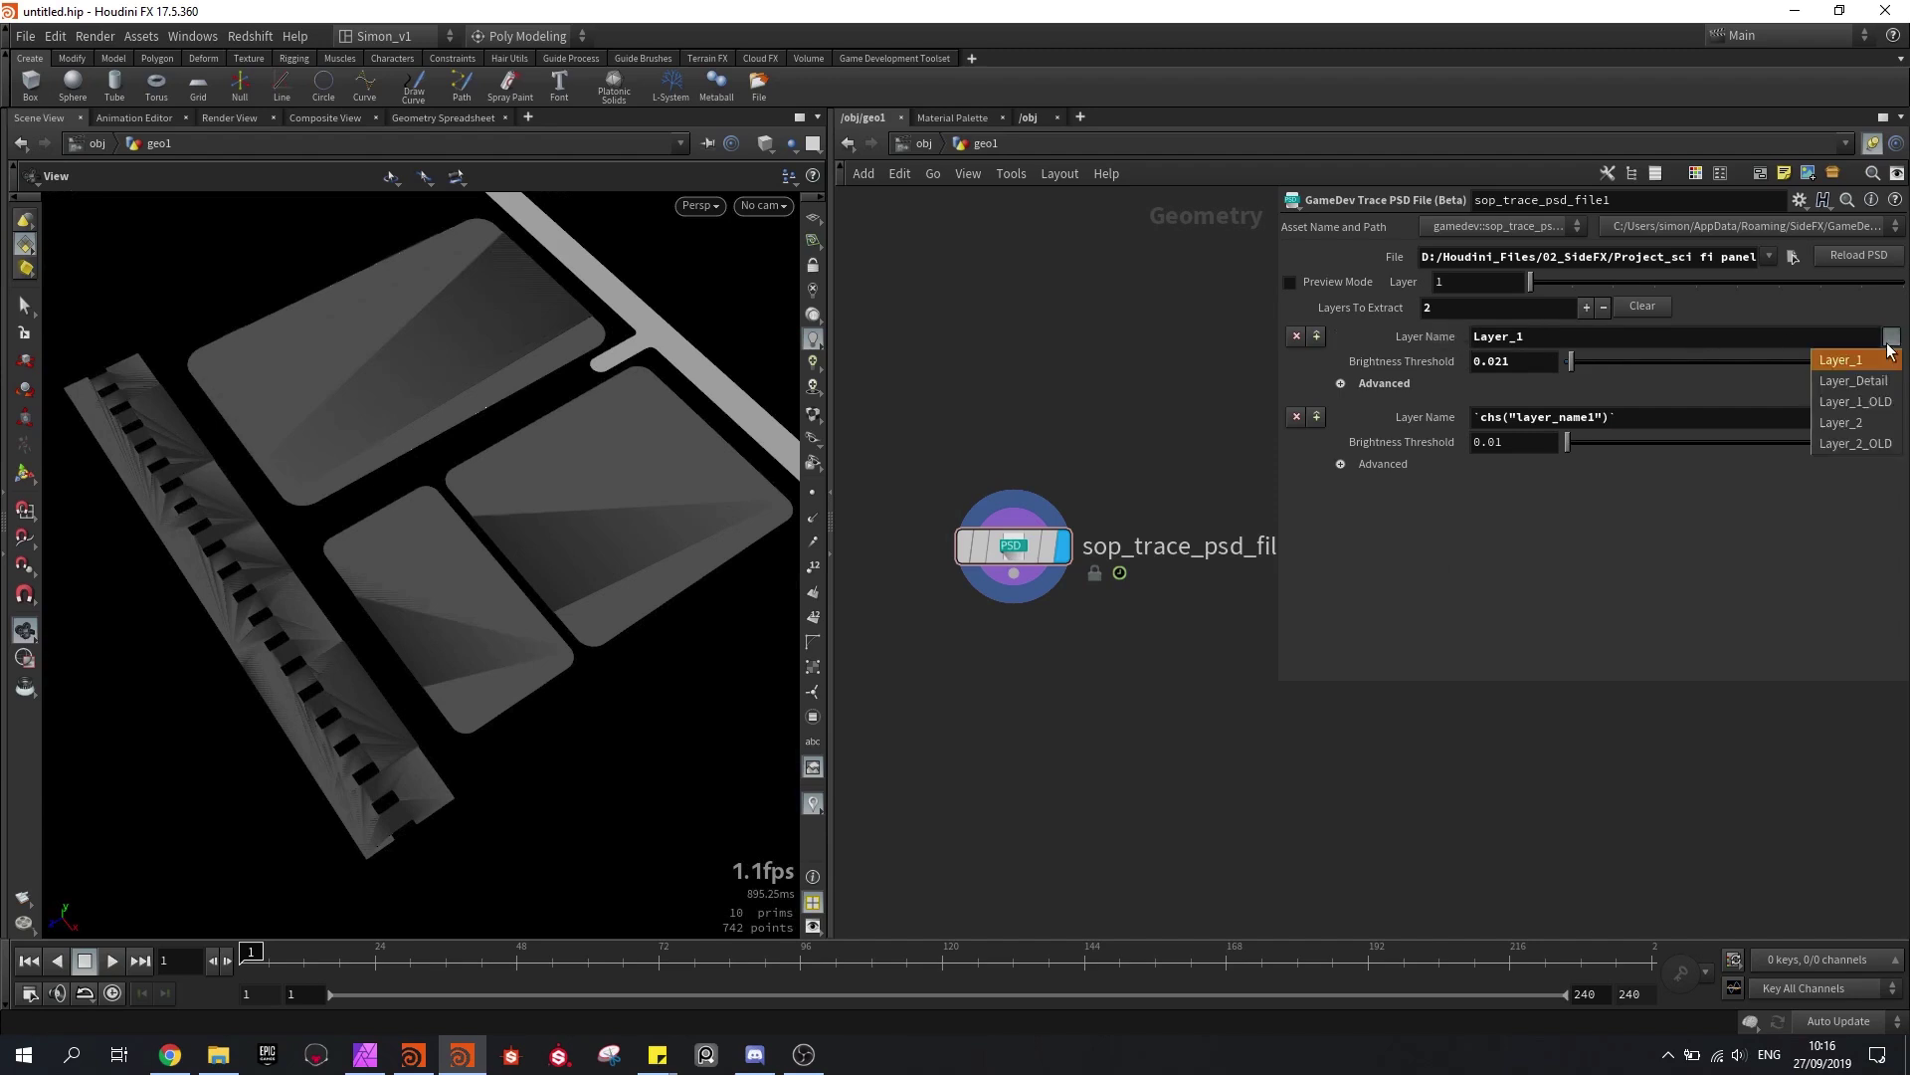
click(1864, 428)
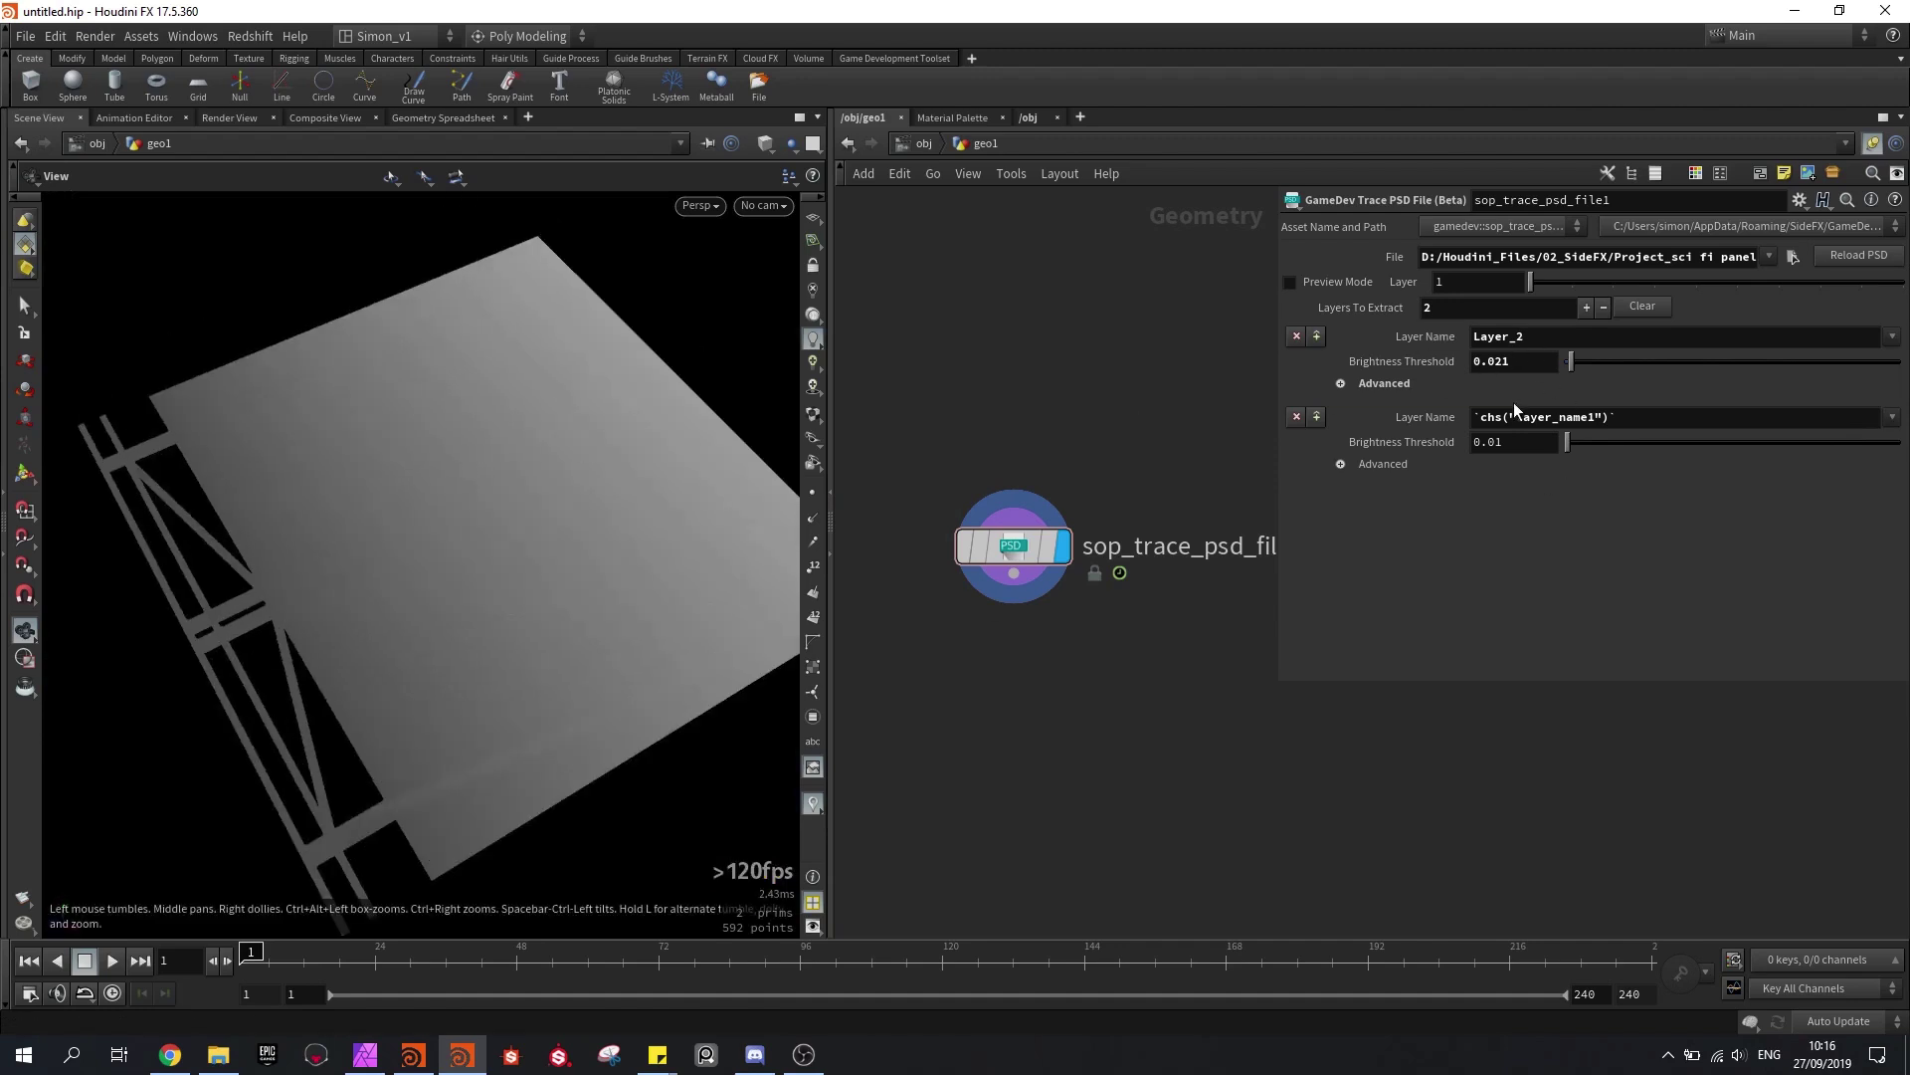
Step: Switch the first layer entry's Layer Name back to Layer_1
click(1891, 337)
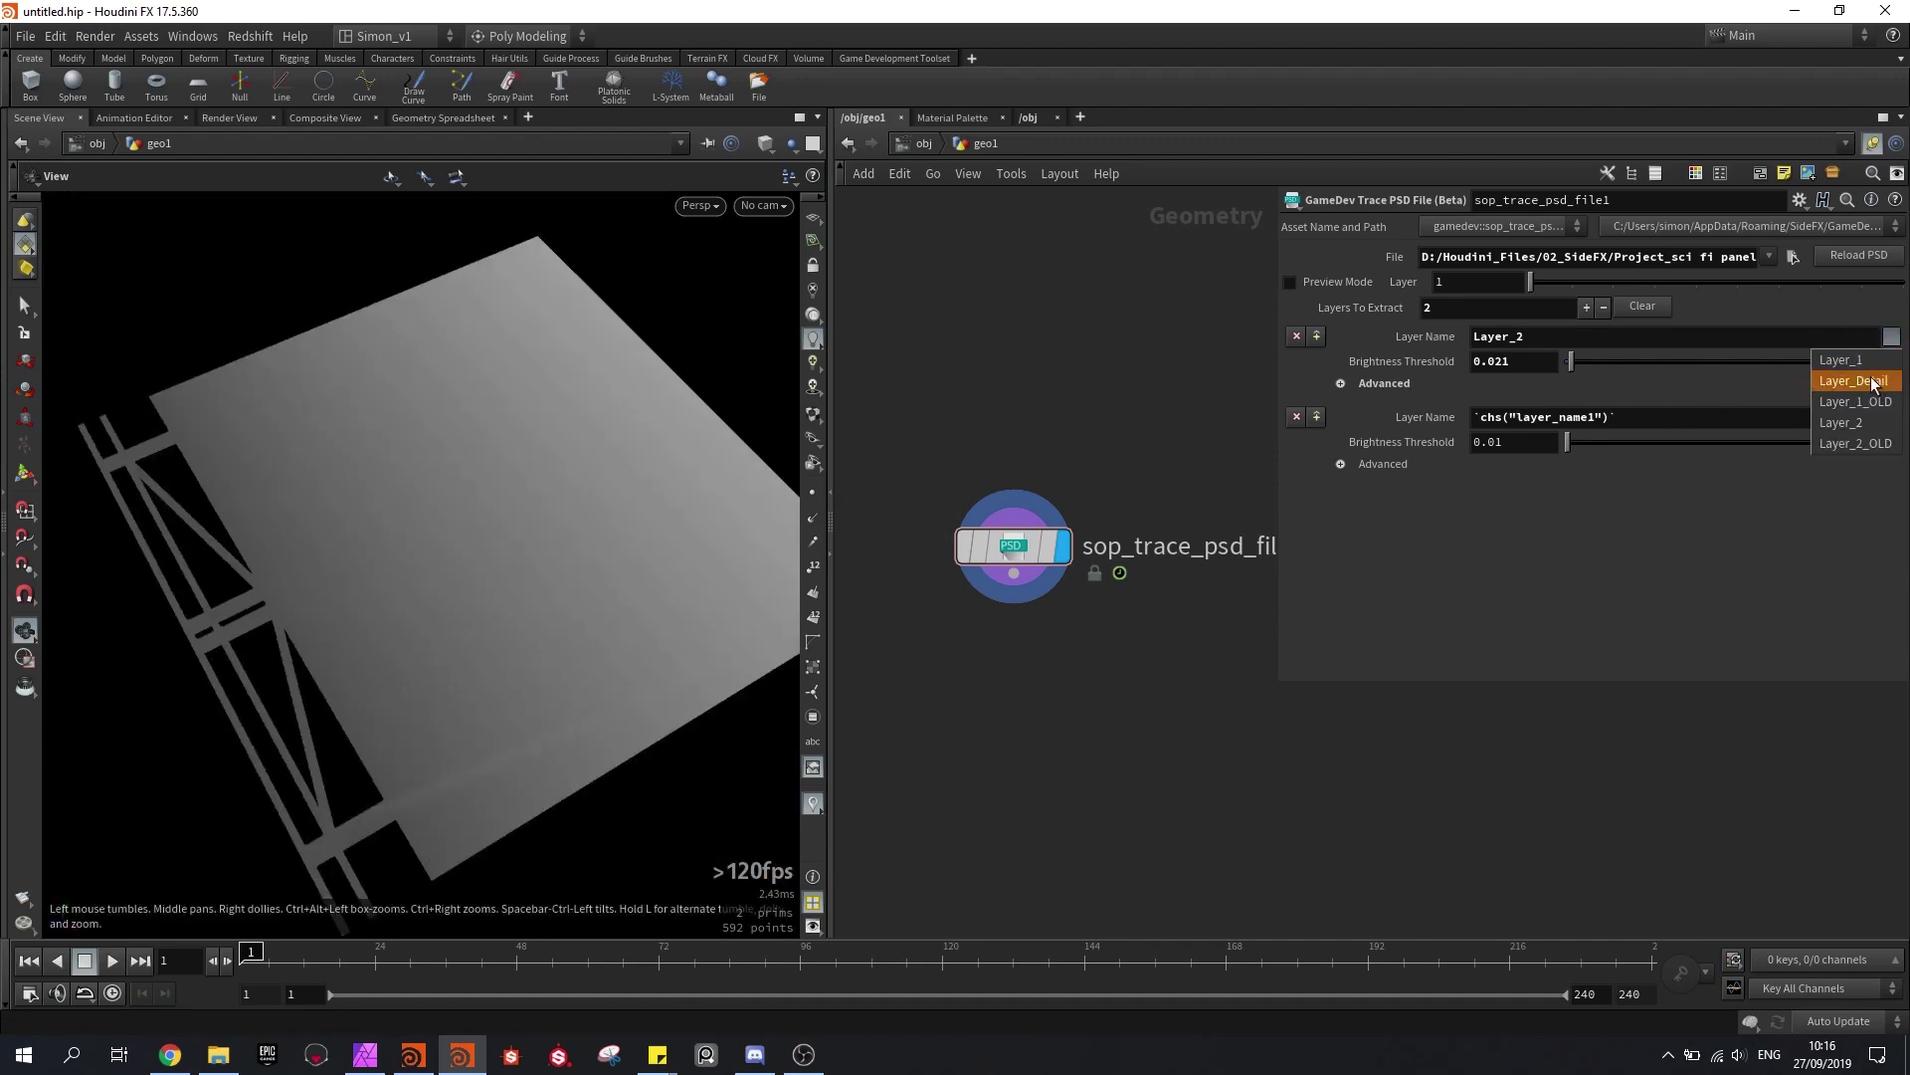
click(1856, 358)
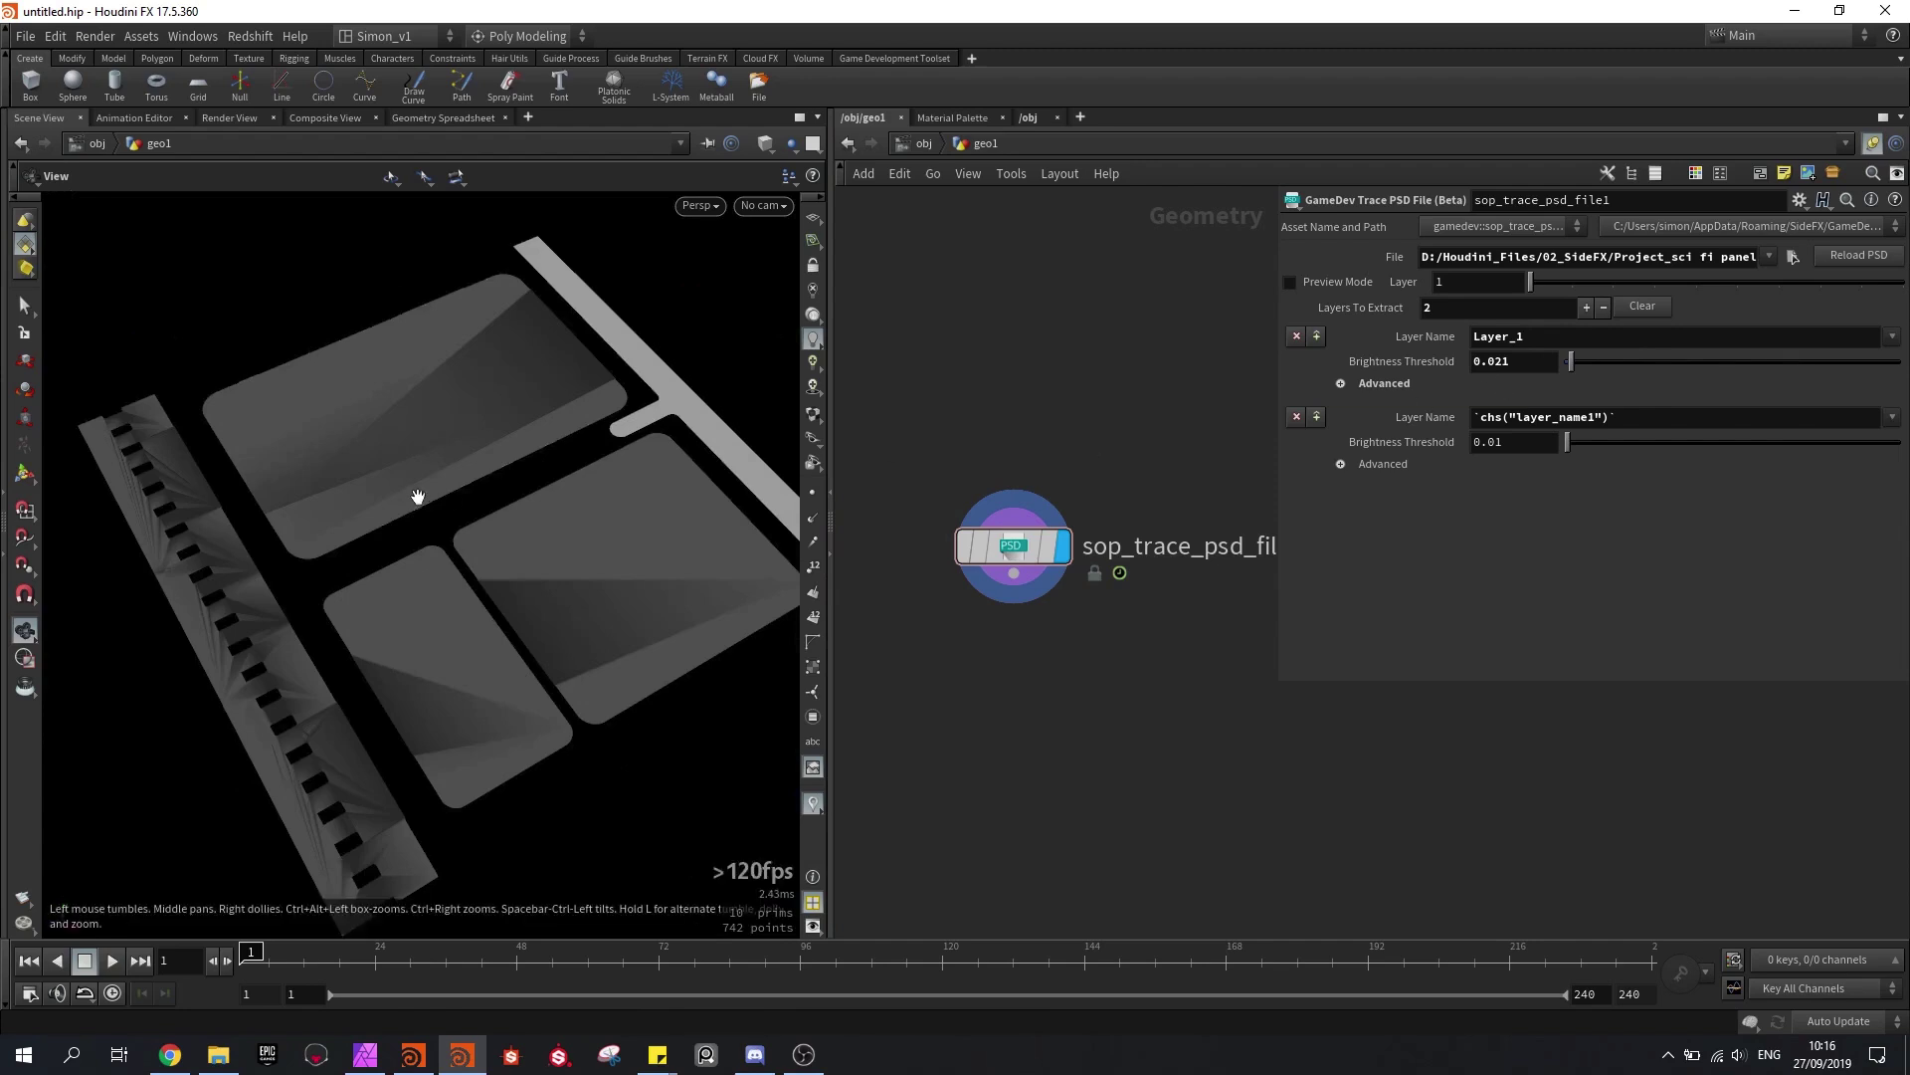
drag(414, 495, 427, 452)
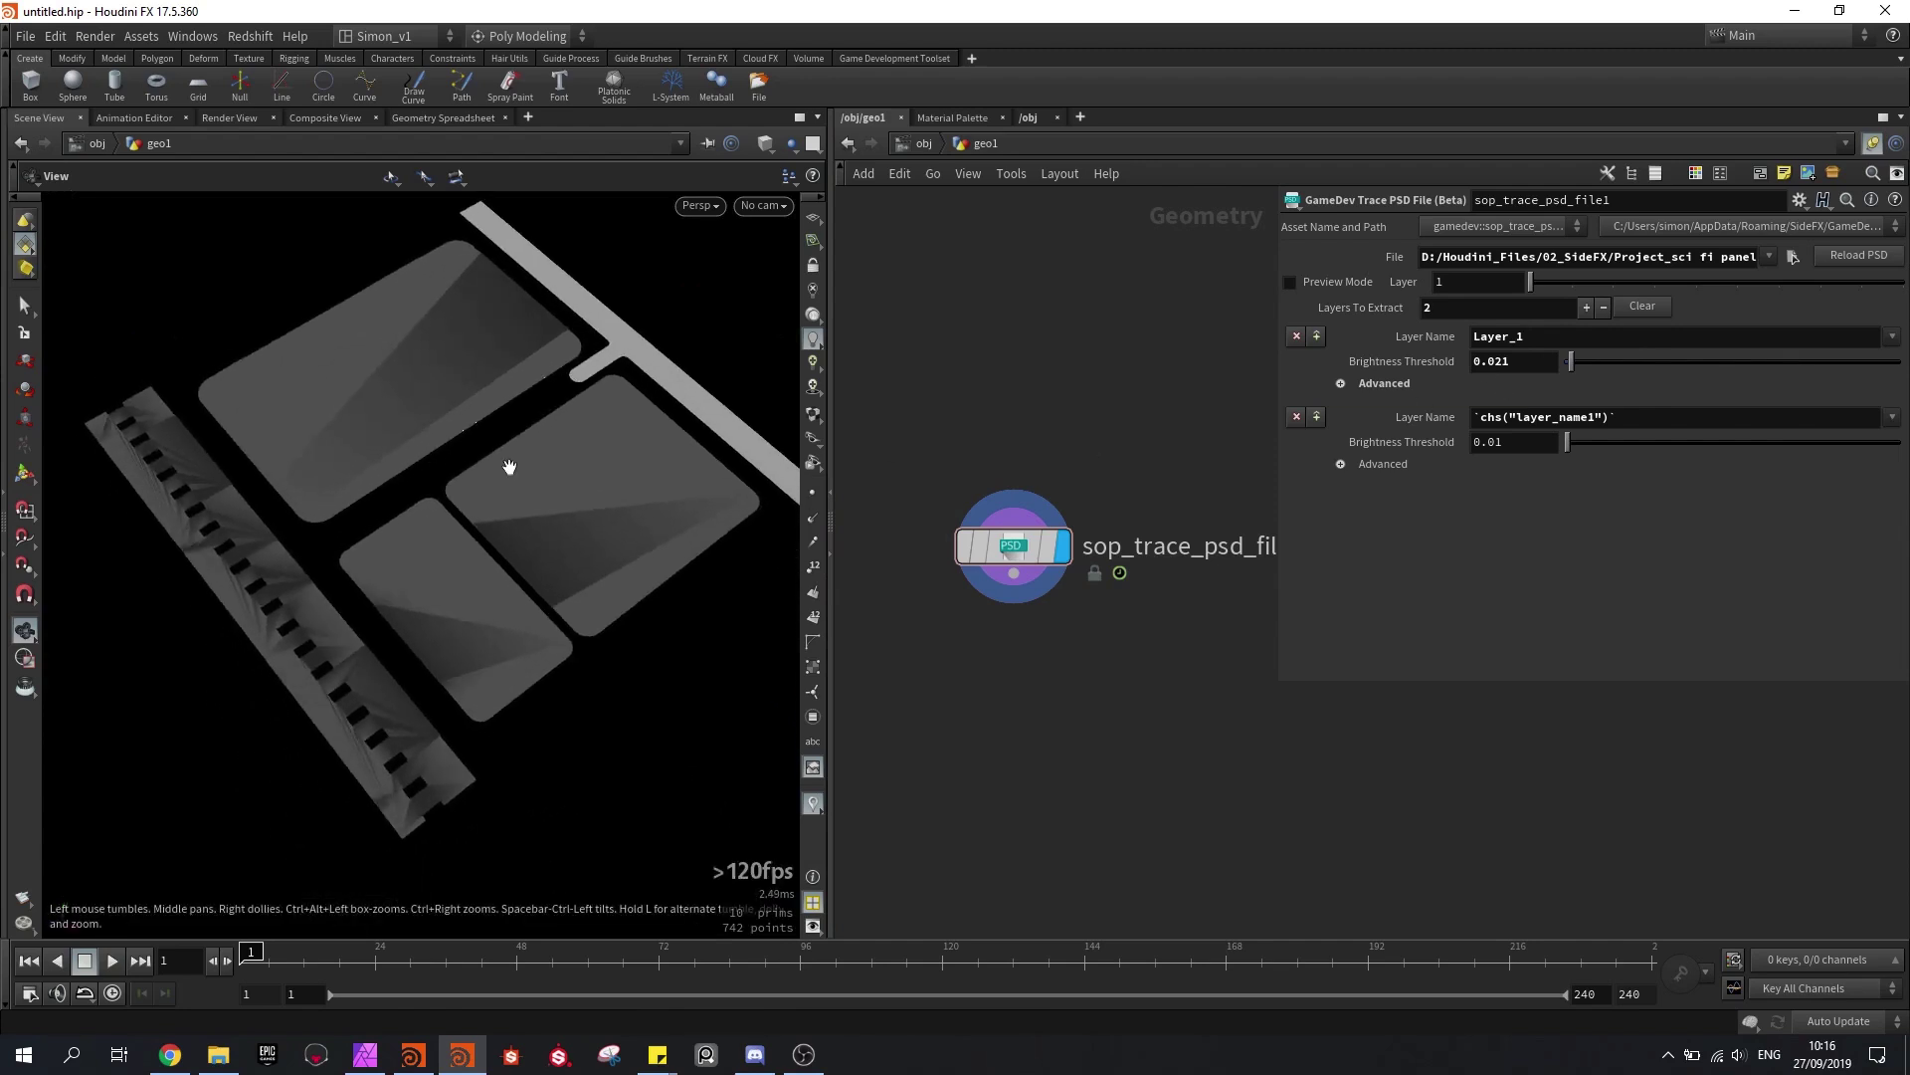
Step: Set the second layer entry's Resample Step to 3 and Inline Point Threshold to .44, matching the first entry's advanced settings
click(1341, 464)
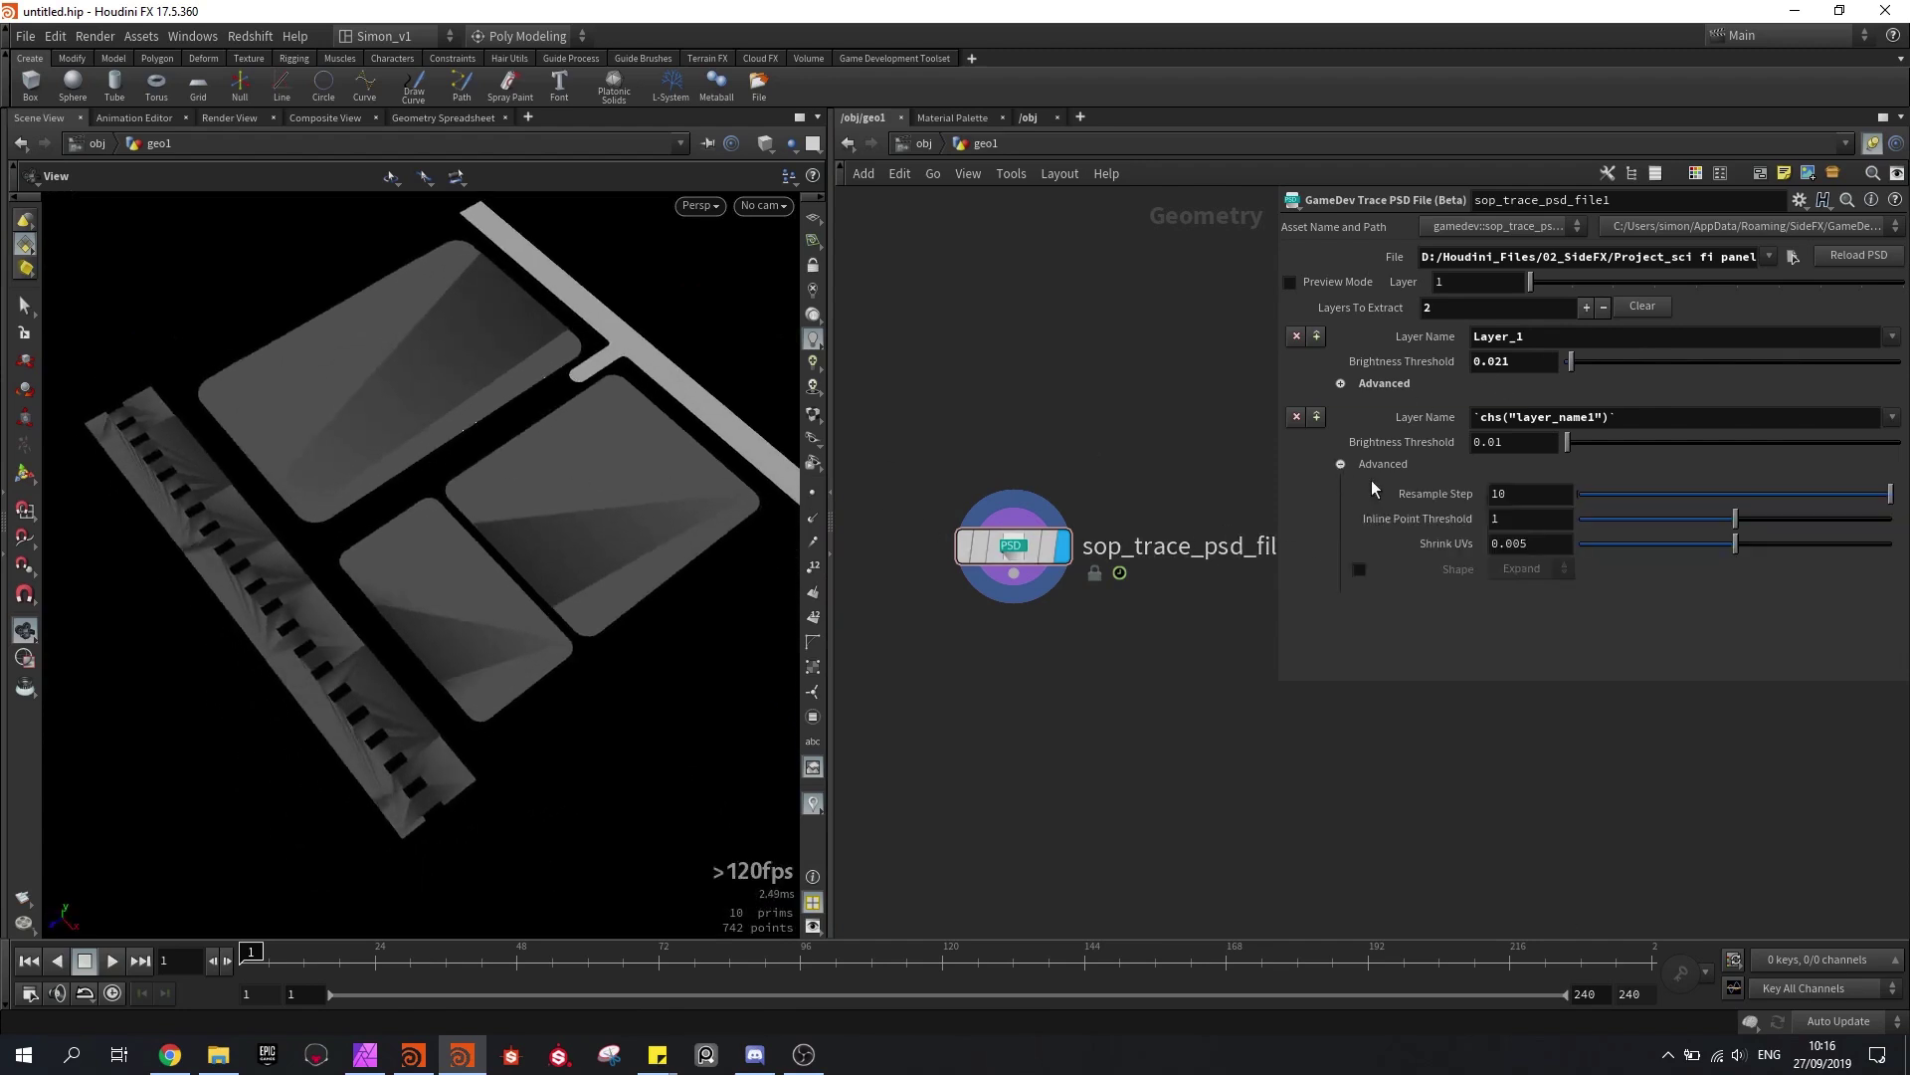
double_click(1526, 495)
text(3)
key(Return)
click(1341, 384)
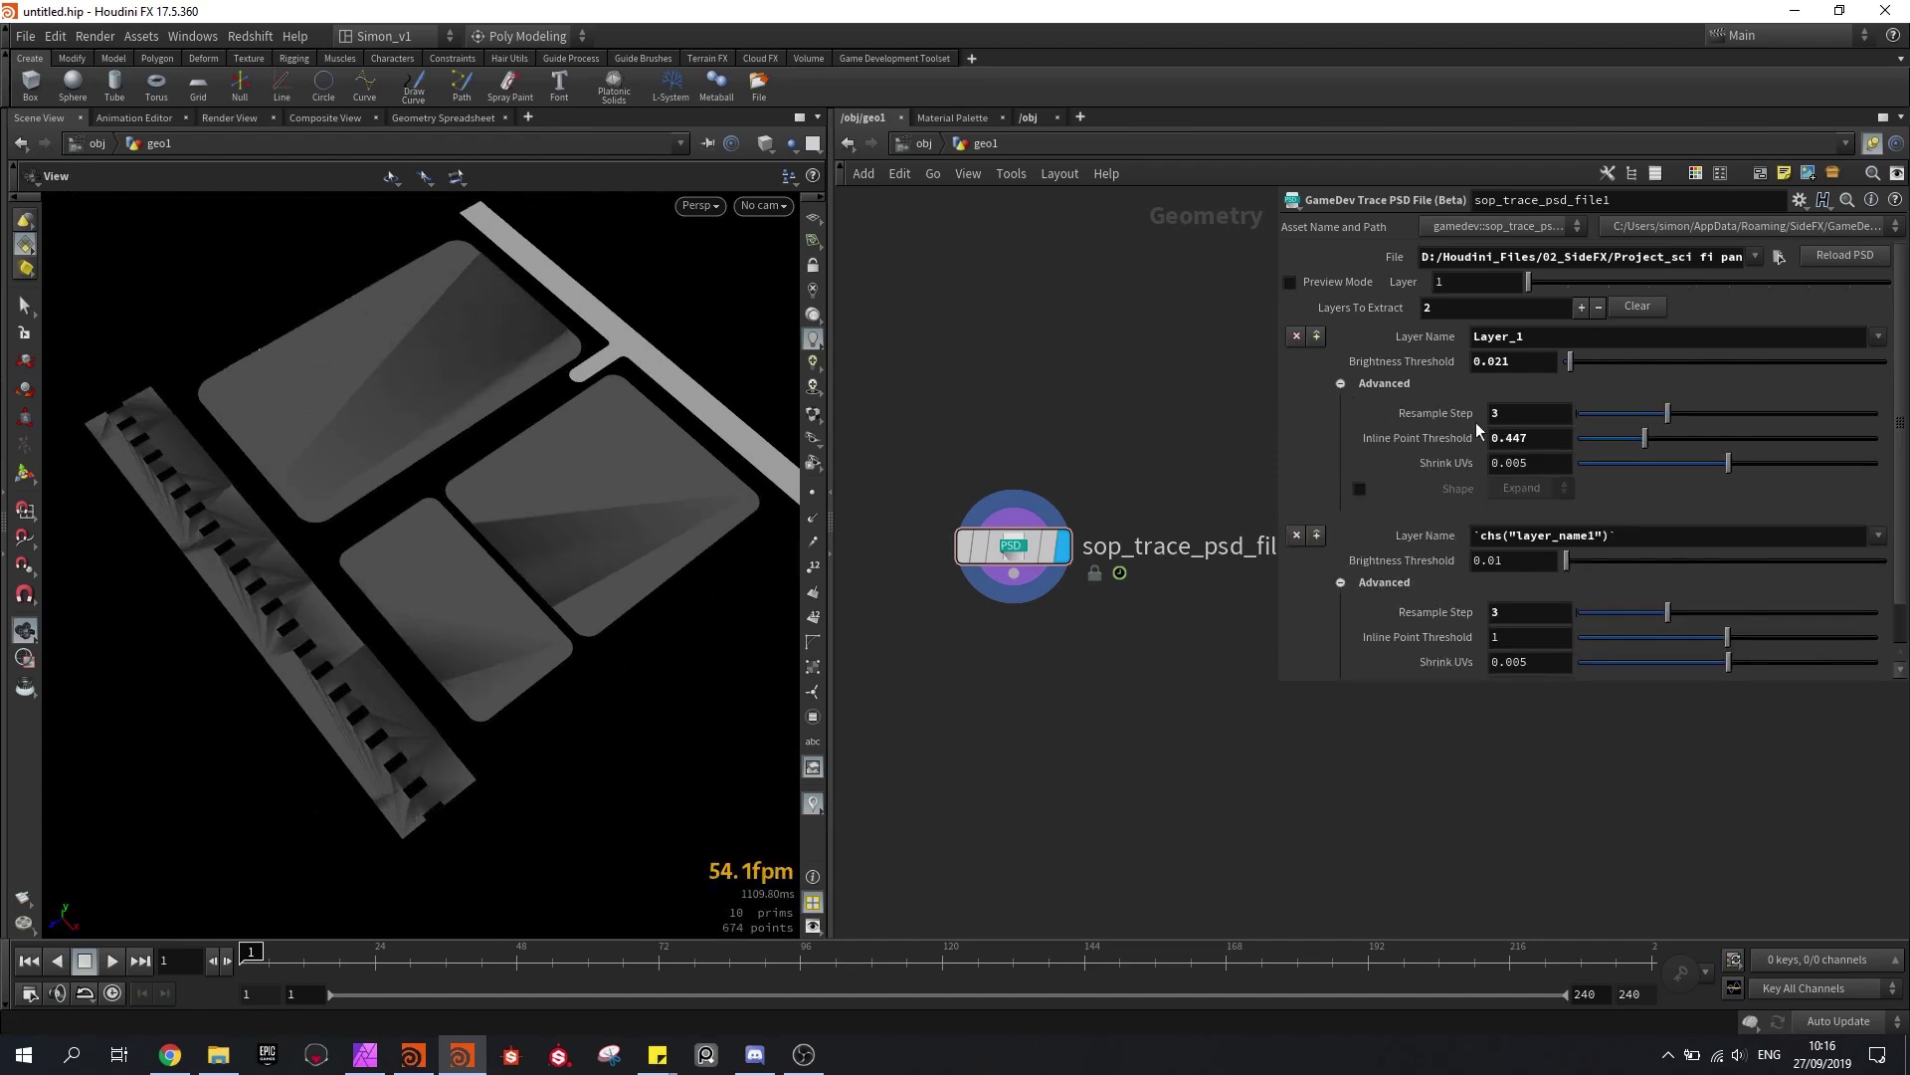
click(1341, 384)
click(1522, 518)
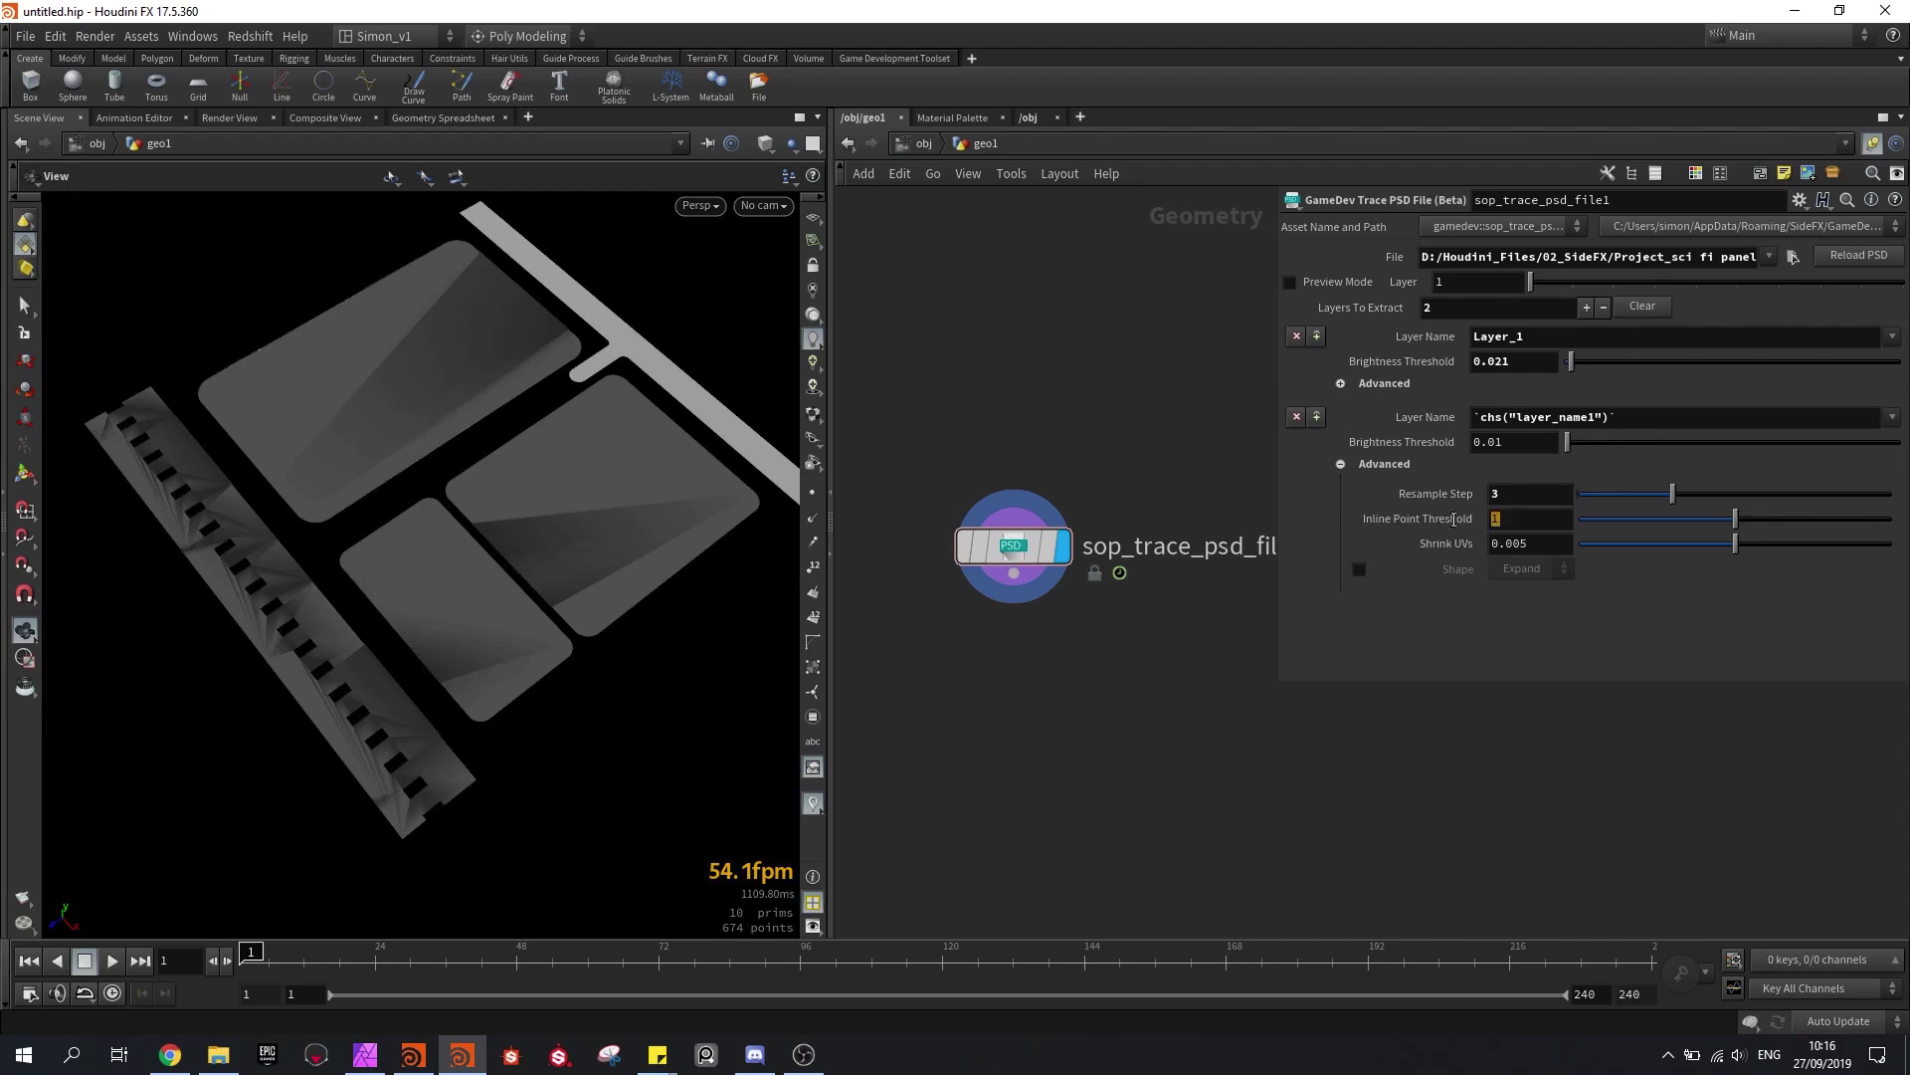
text(.44)
key(Return)
Step: Set the second entry's Brightness Threshold to 0.15 and enable Preview Mode for layer 2
click(1524, 443)
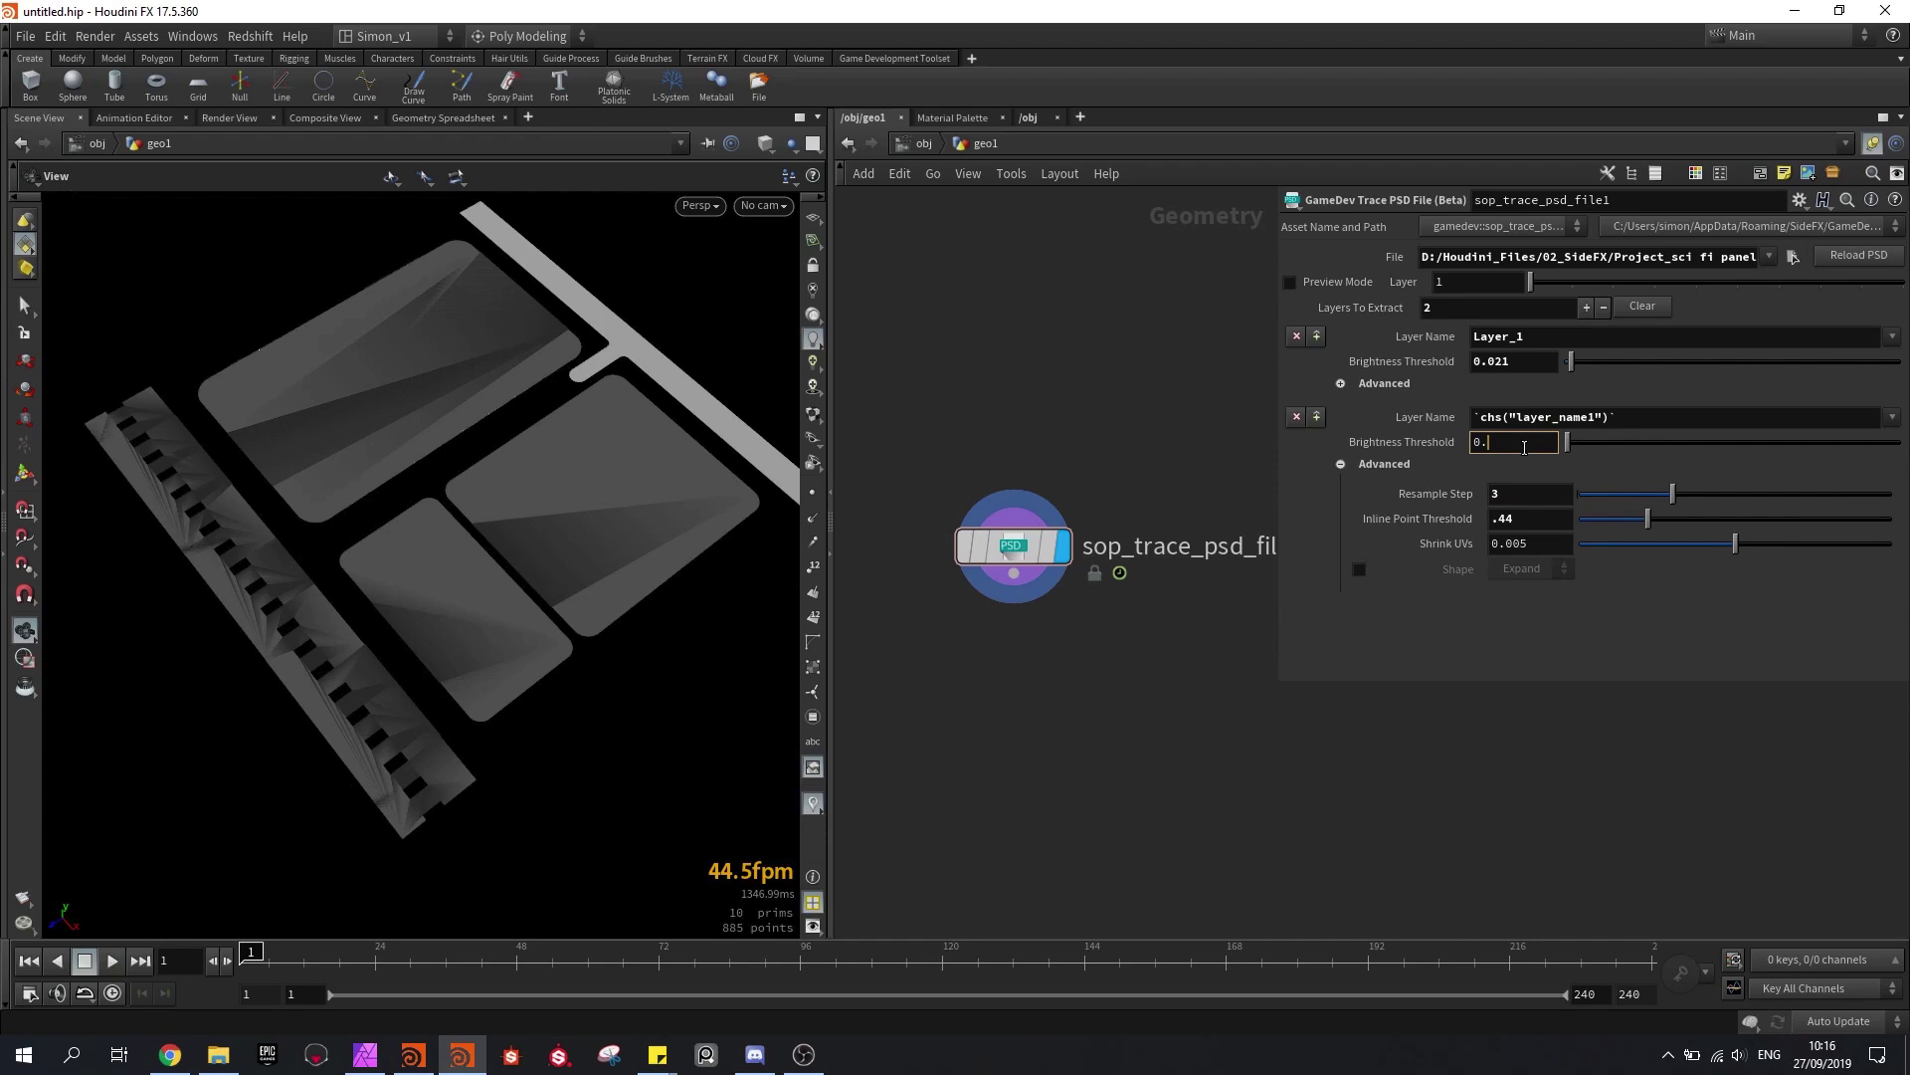
key(Return)
key(w)
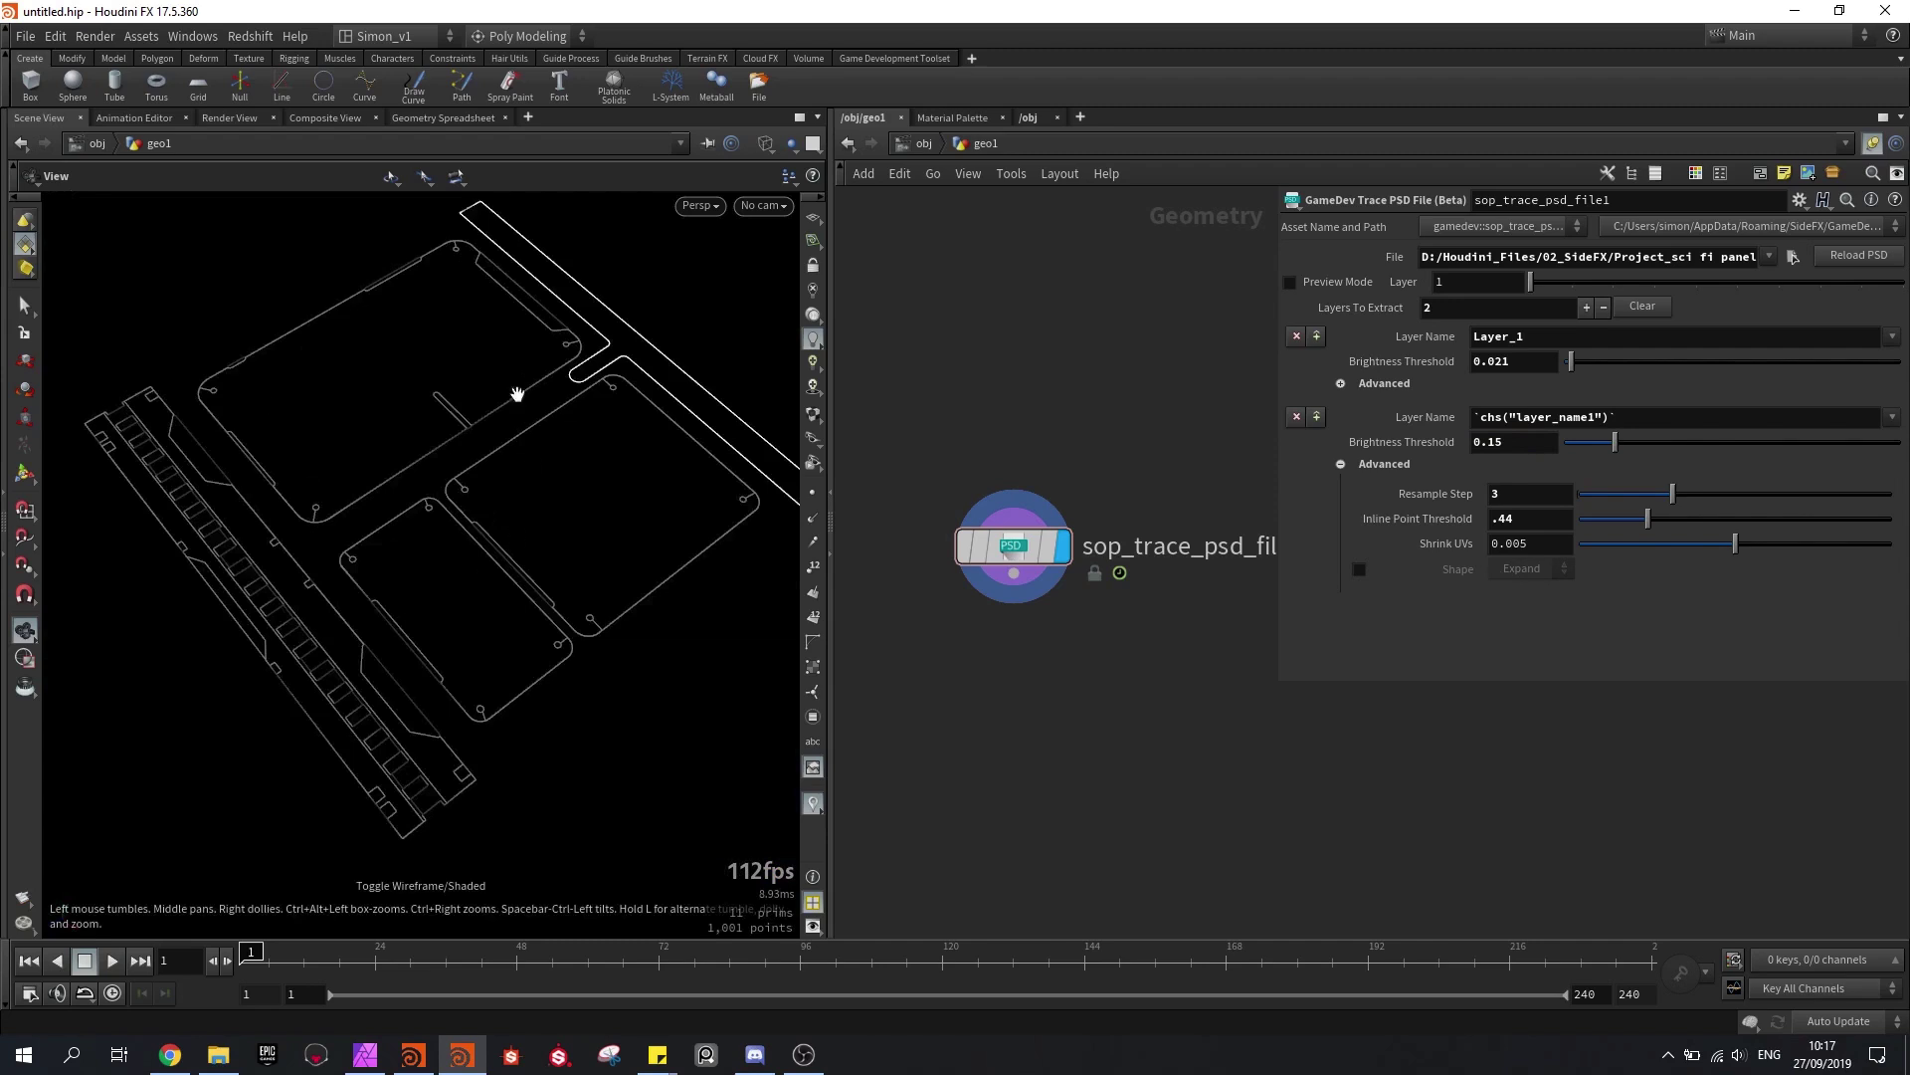
key(w)
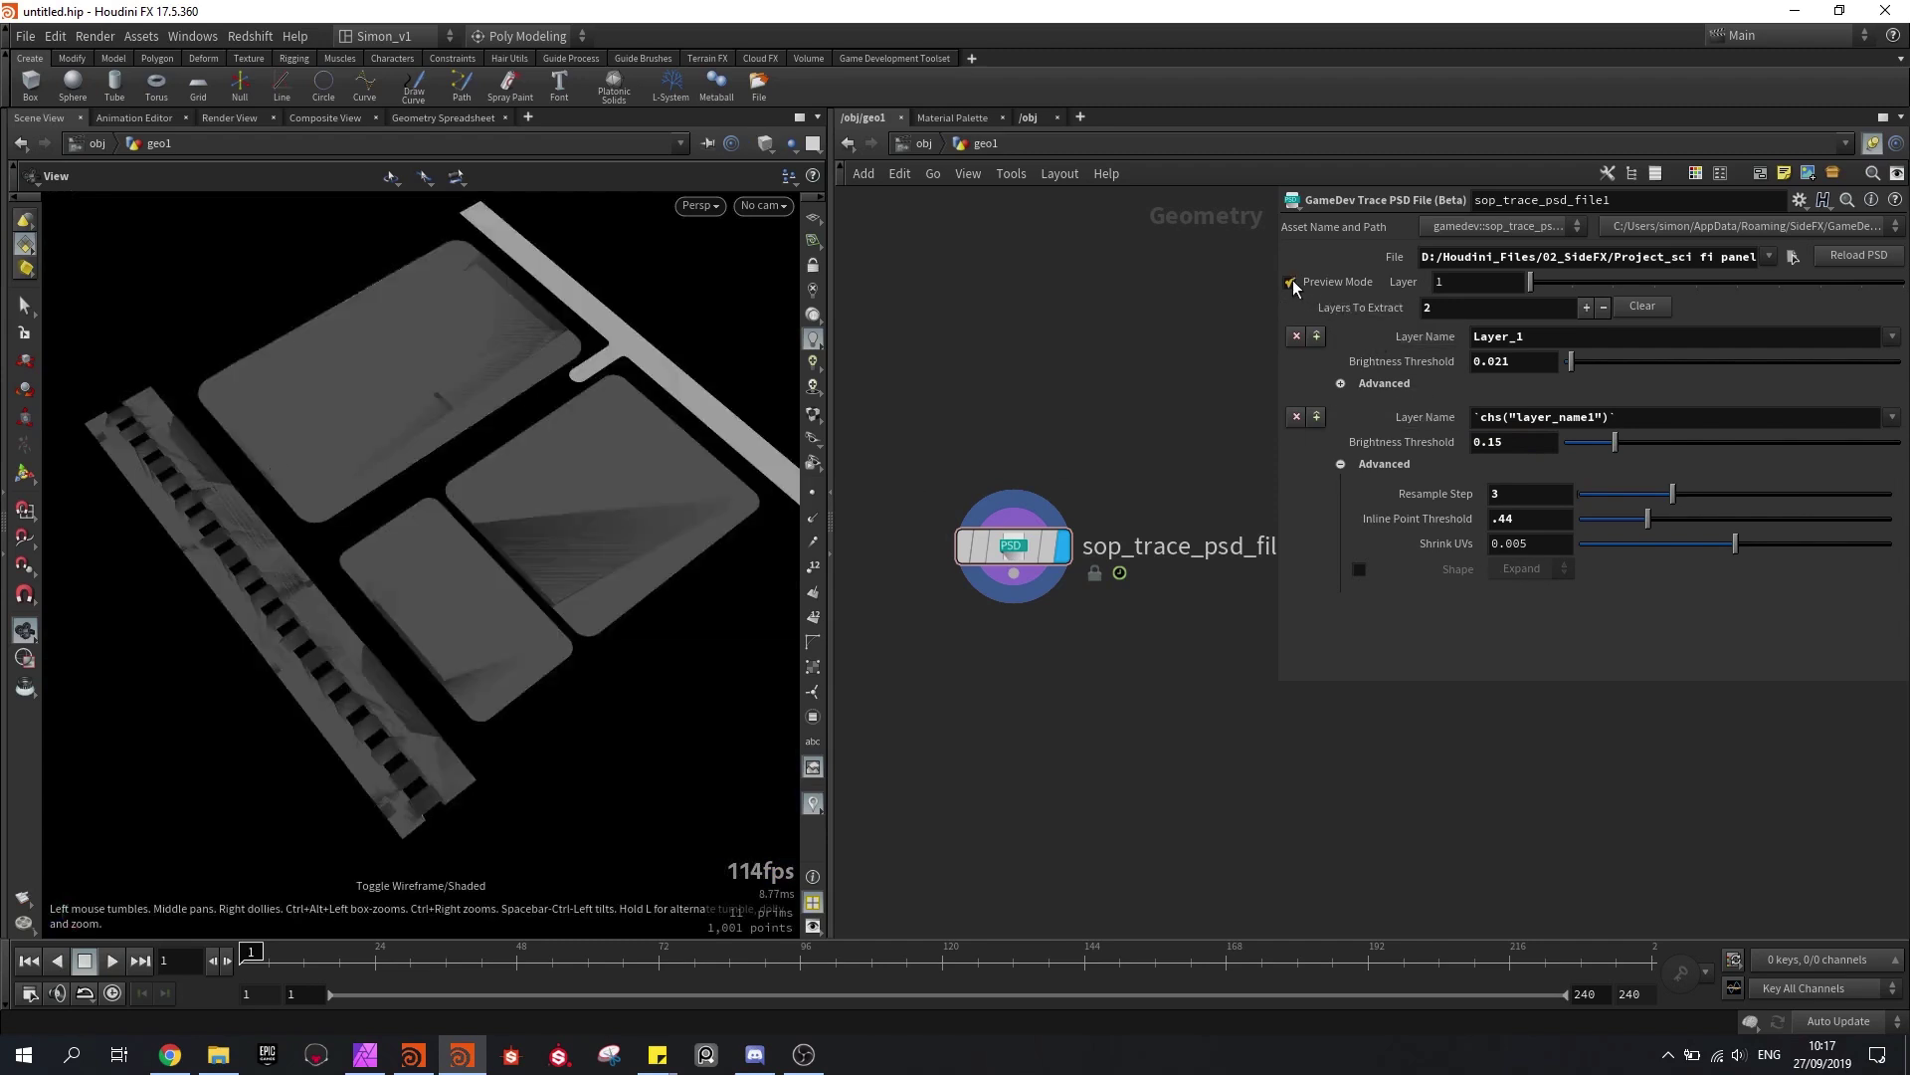
click(1291, 281)
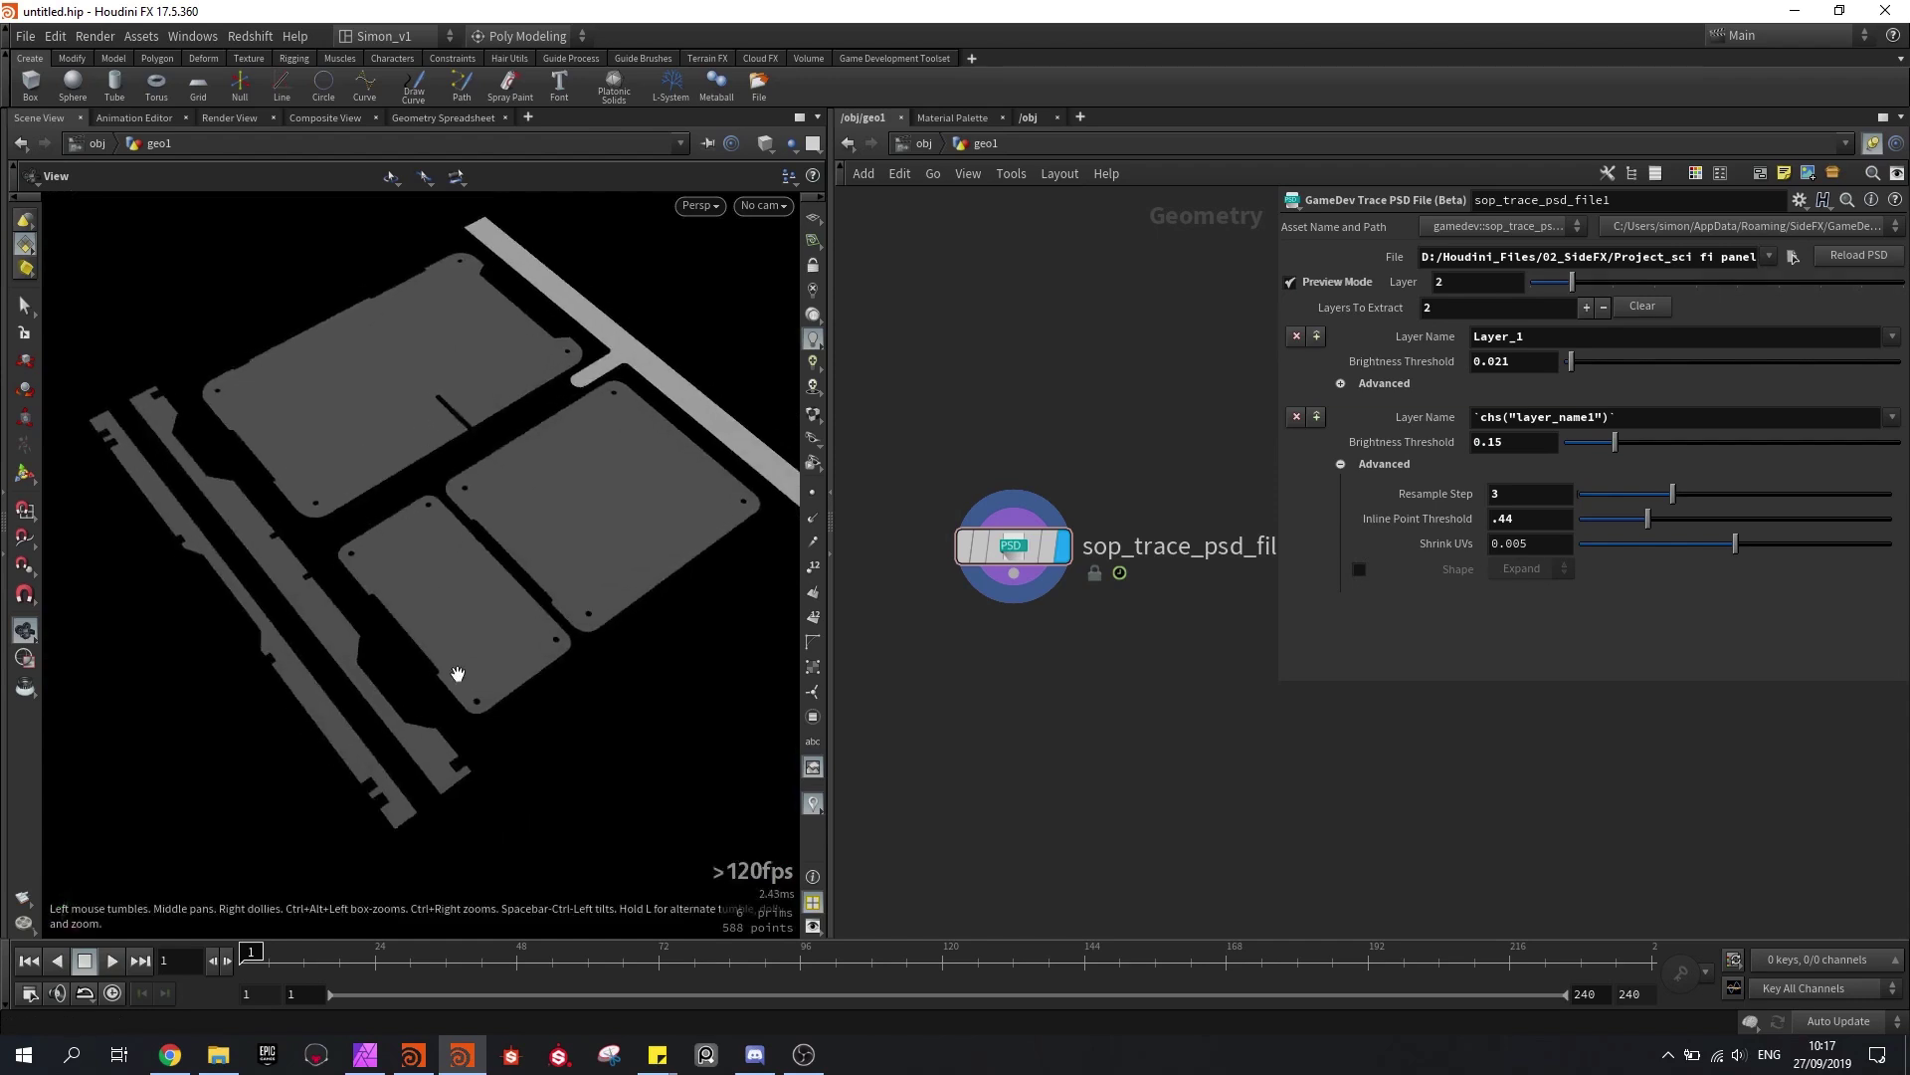
Step: Examine the traced points around the rounded corners, notches and screw holes of the previewed second layer
scroll(457, 670, up, 5)
scroll(412, 708, down, 3)
scroll(439, 683, up, 4)
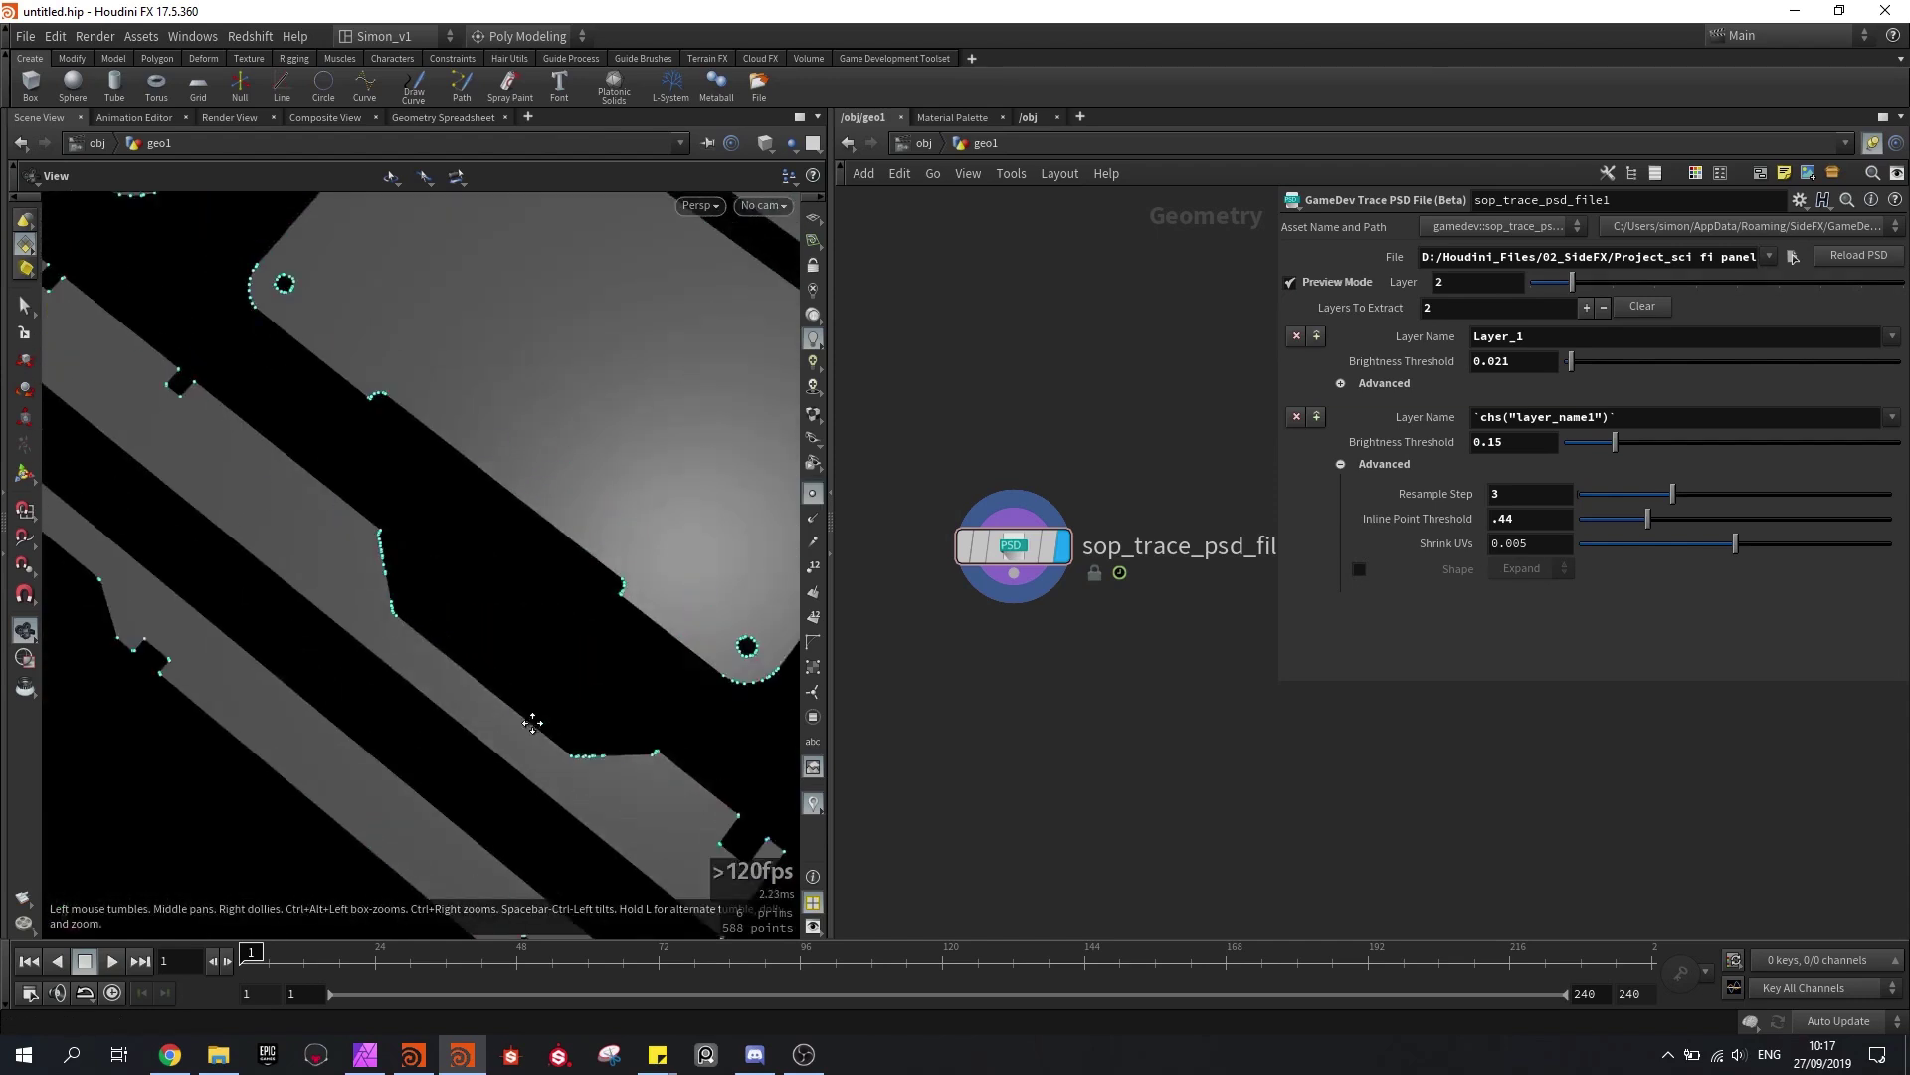
middle_drag(529, 717, 621, 824)
scroll(577, 776, up, 2)
scroll(516, 674, down, 2)
scroll(349, 507, up, 3)
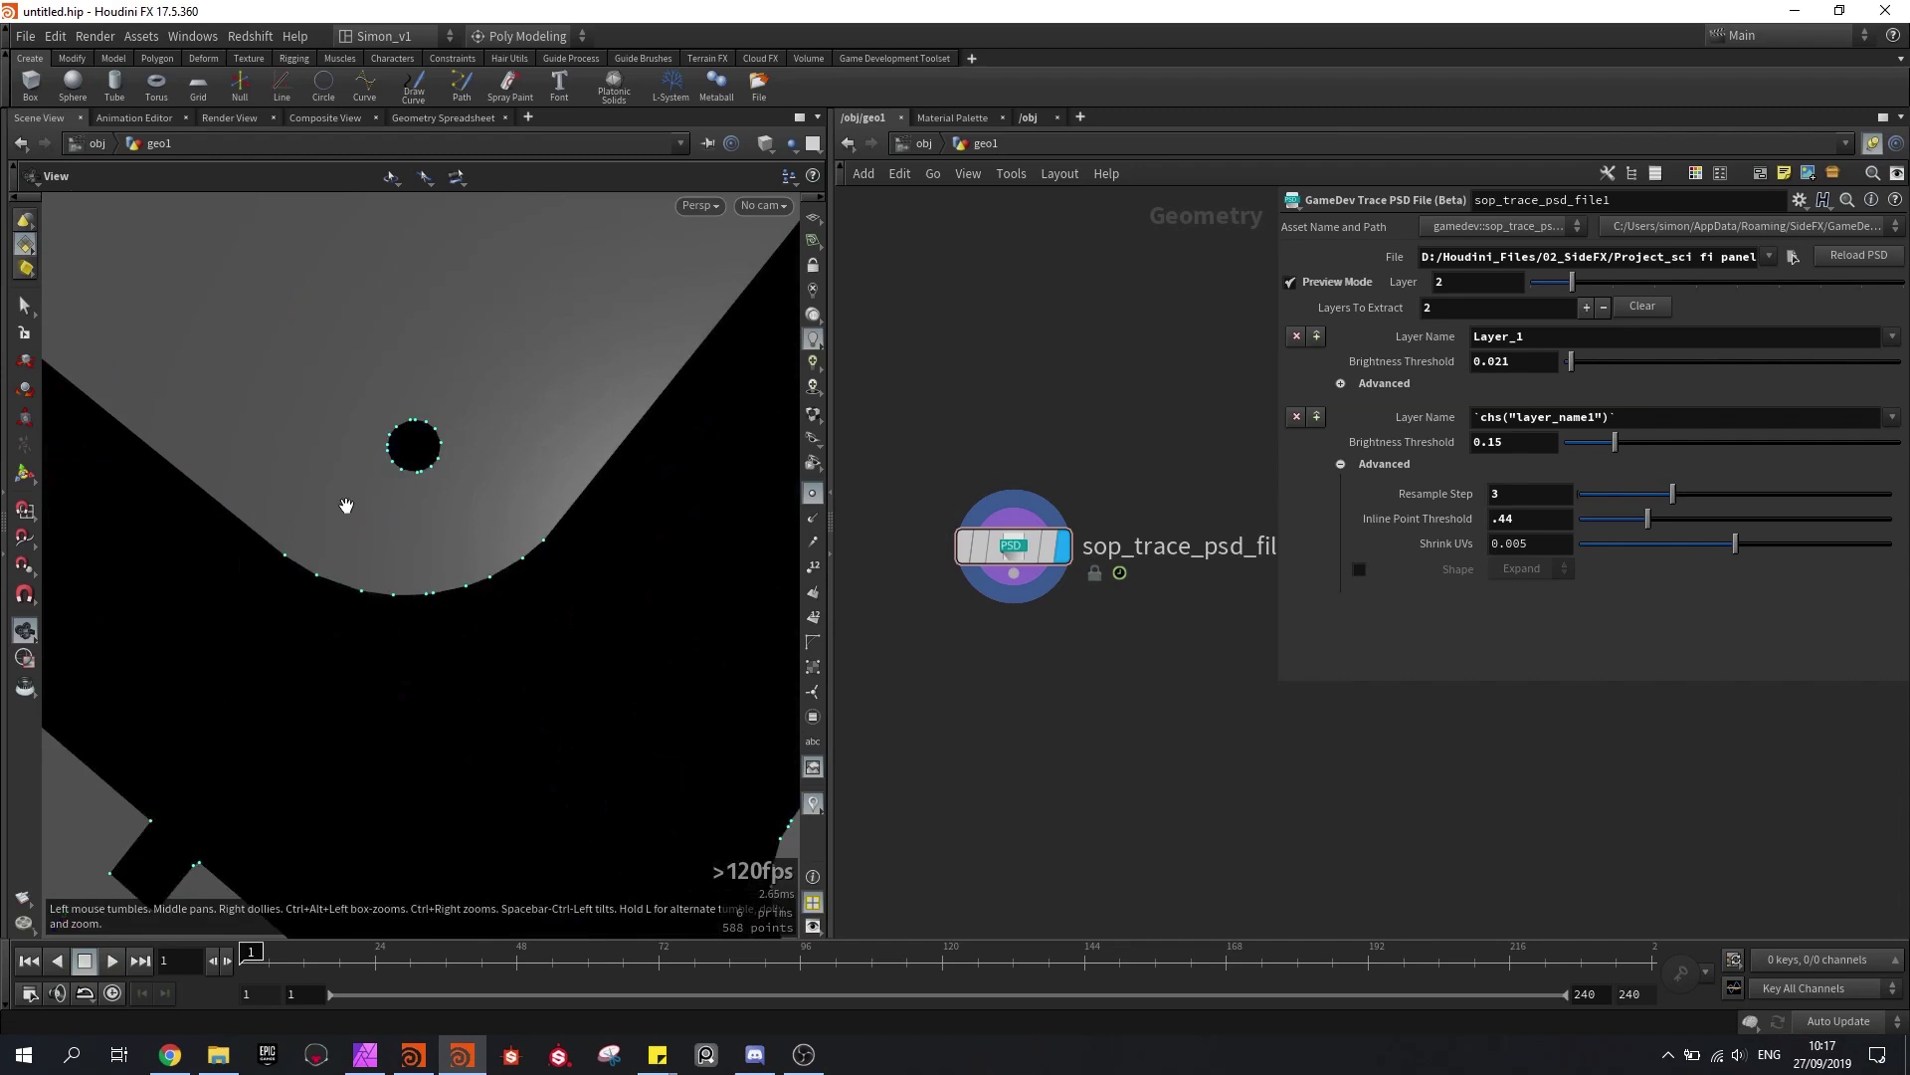
scroll(791, 519, down, 3)
mouse_move(627, 554)
mouse_down()
mouse_move(588, 546)
mouse_move(610, 610)
mouse_move(400, 525)
mouse_move(490, 554)
mouse_move(425, 517)
mouse_up()
scroll(401, 525, down, 4)
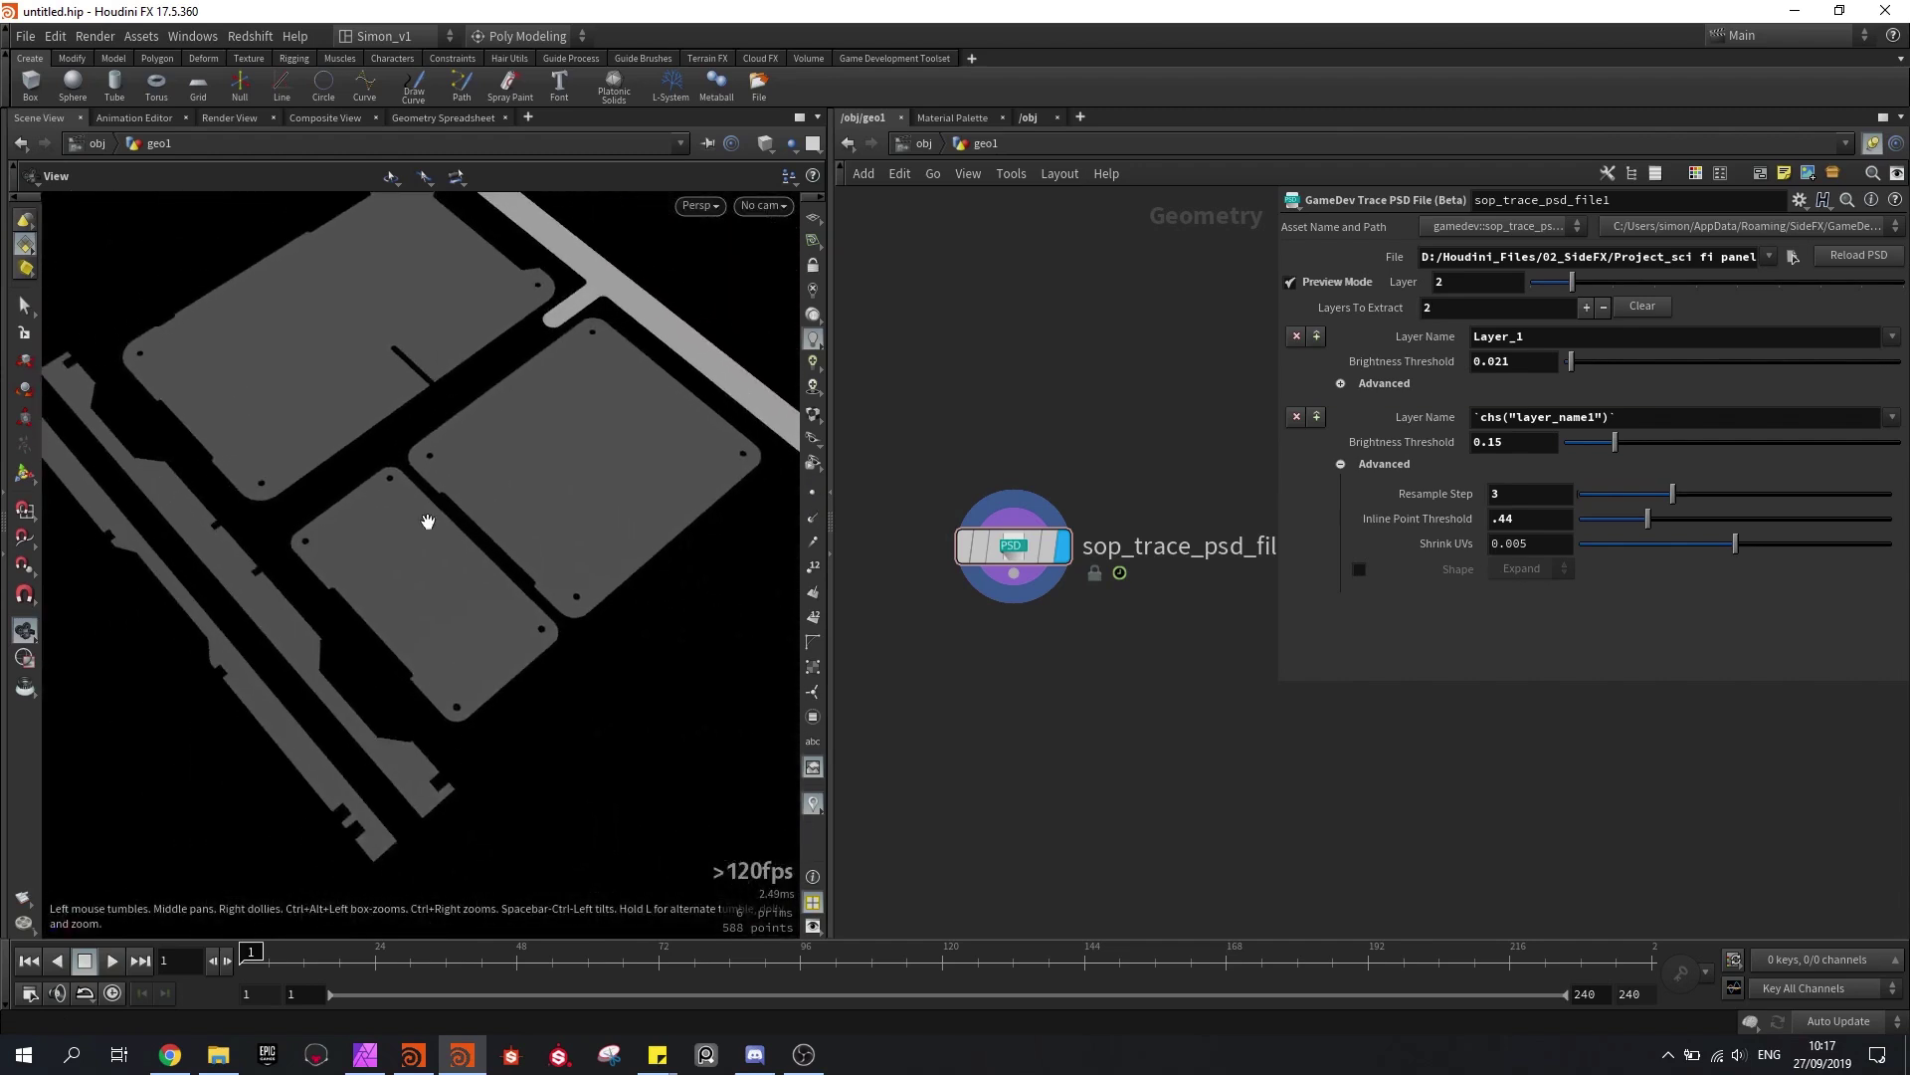
Step: Add a third layer entry and copy the second entry's channel reference `chs("layer_name1")` into its Layer Name
click(1340, 464)
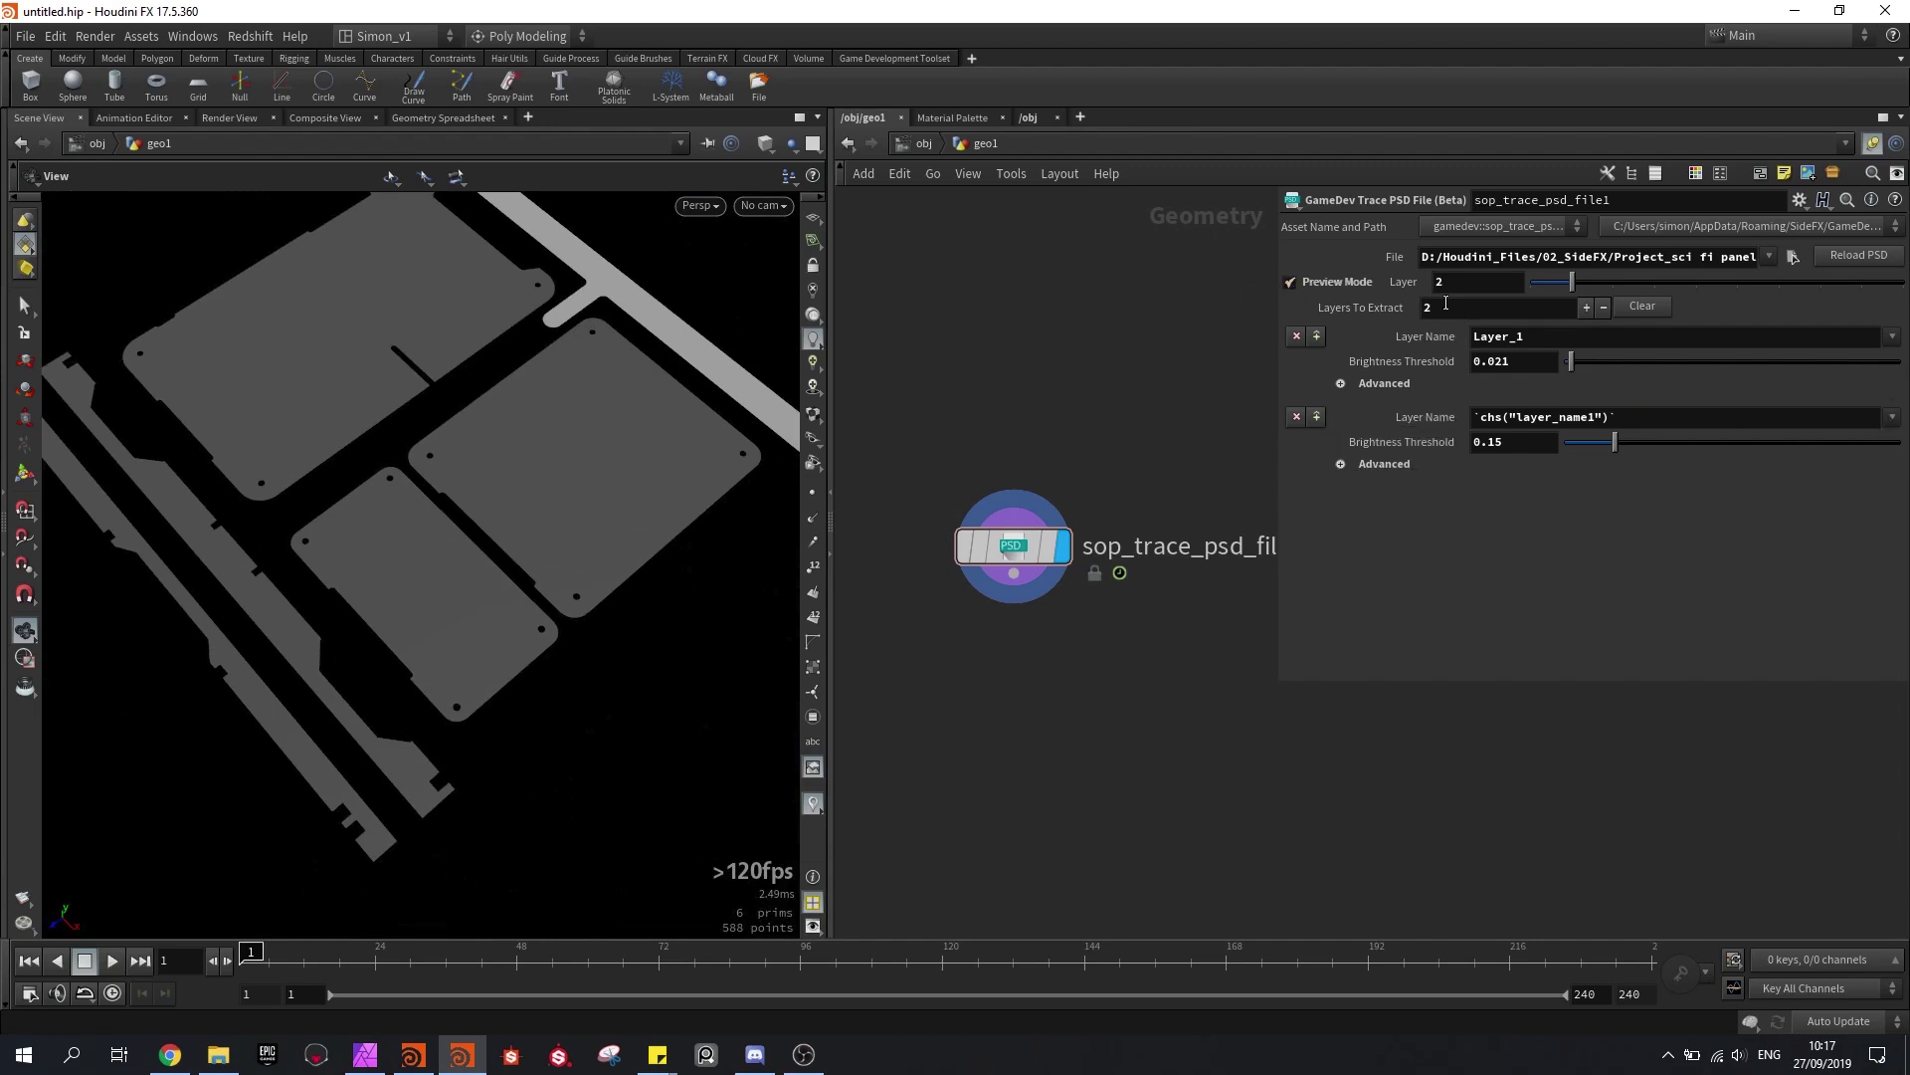
click(1587, 307)
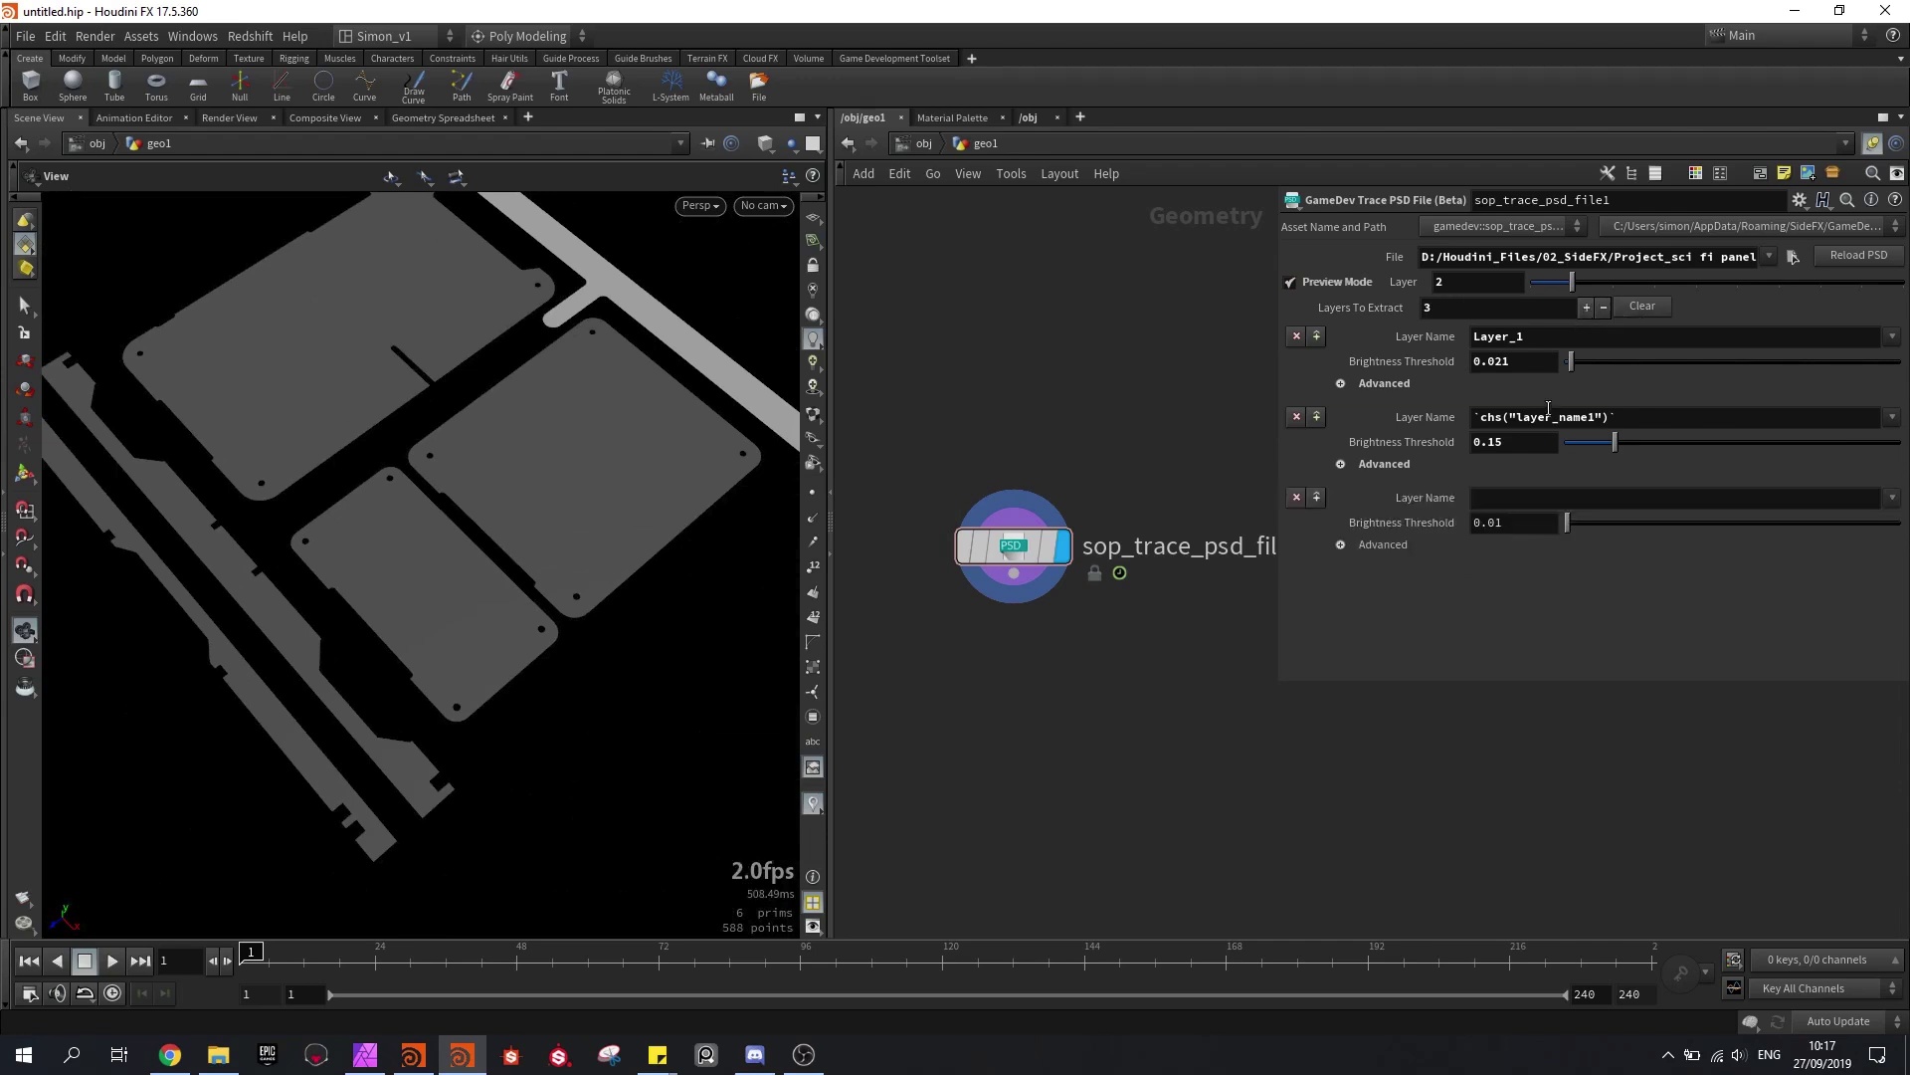
drag(1631, 423, 1470, 423)
key(ctrl+c)
click(1505, 499)
key(ctrl+v)
Step: Set the third layer entry's Resample Step to 3 and Inline Point Threshold to .44
click(1340, 545)
double_click(1510, 573)
text(3)
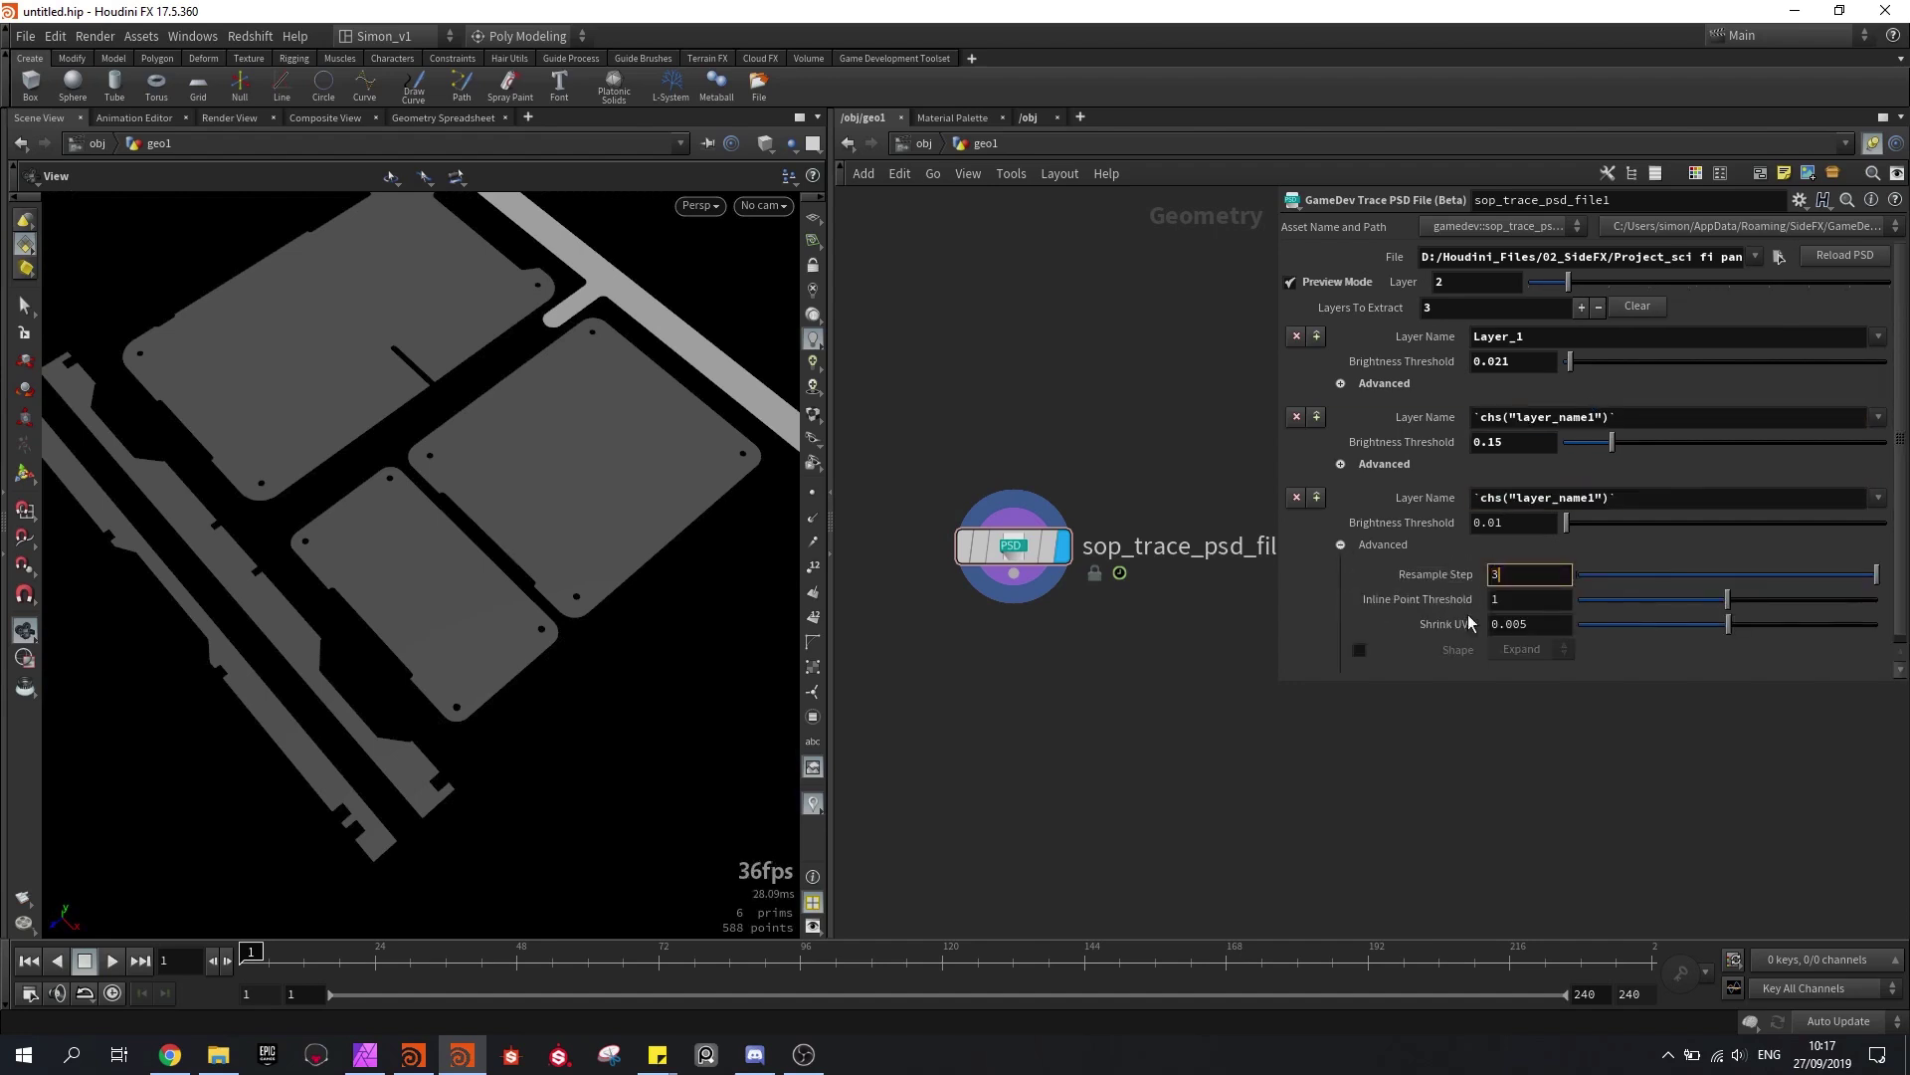
key(Tab)
text(.44)
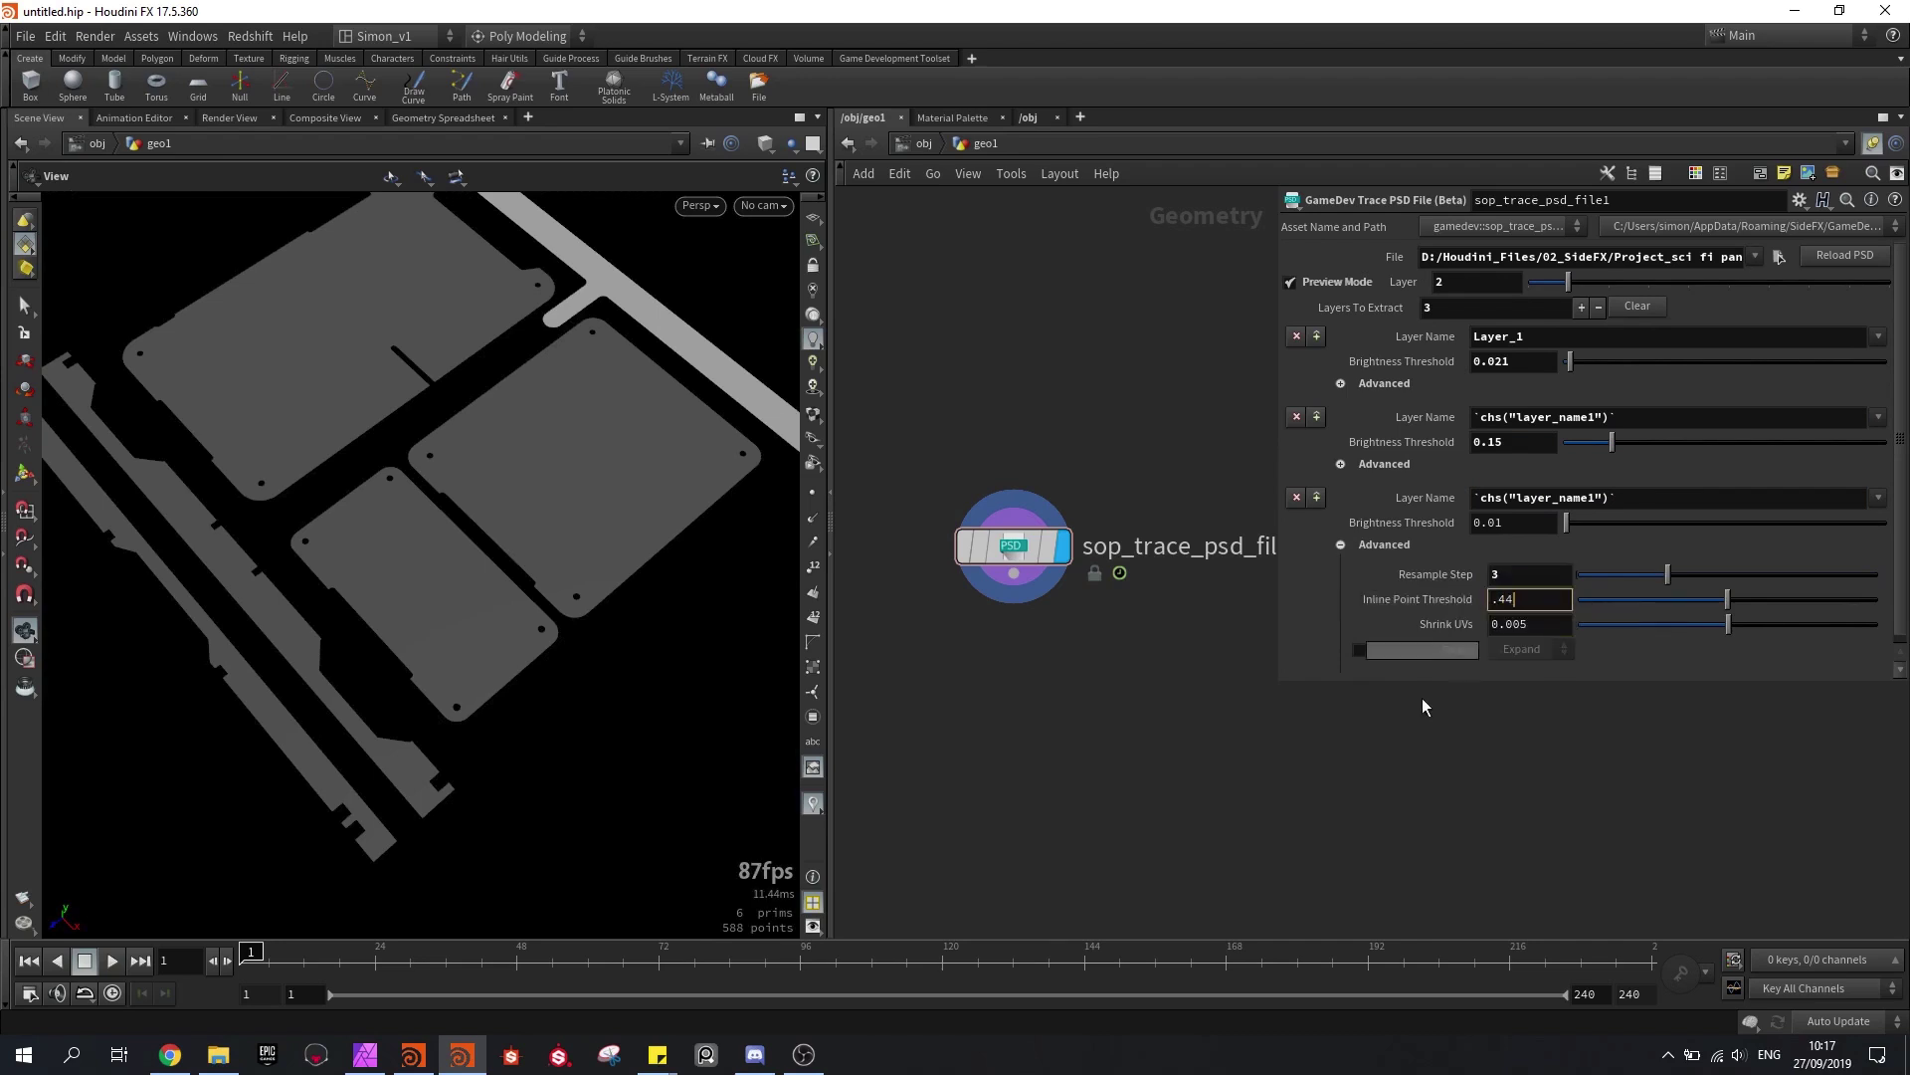
click(1341, 545)
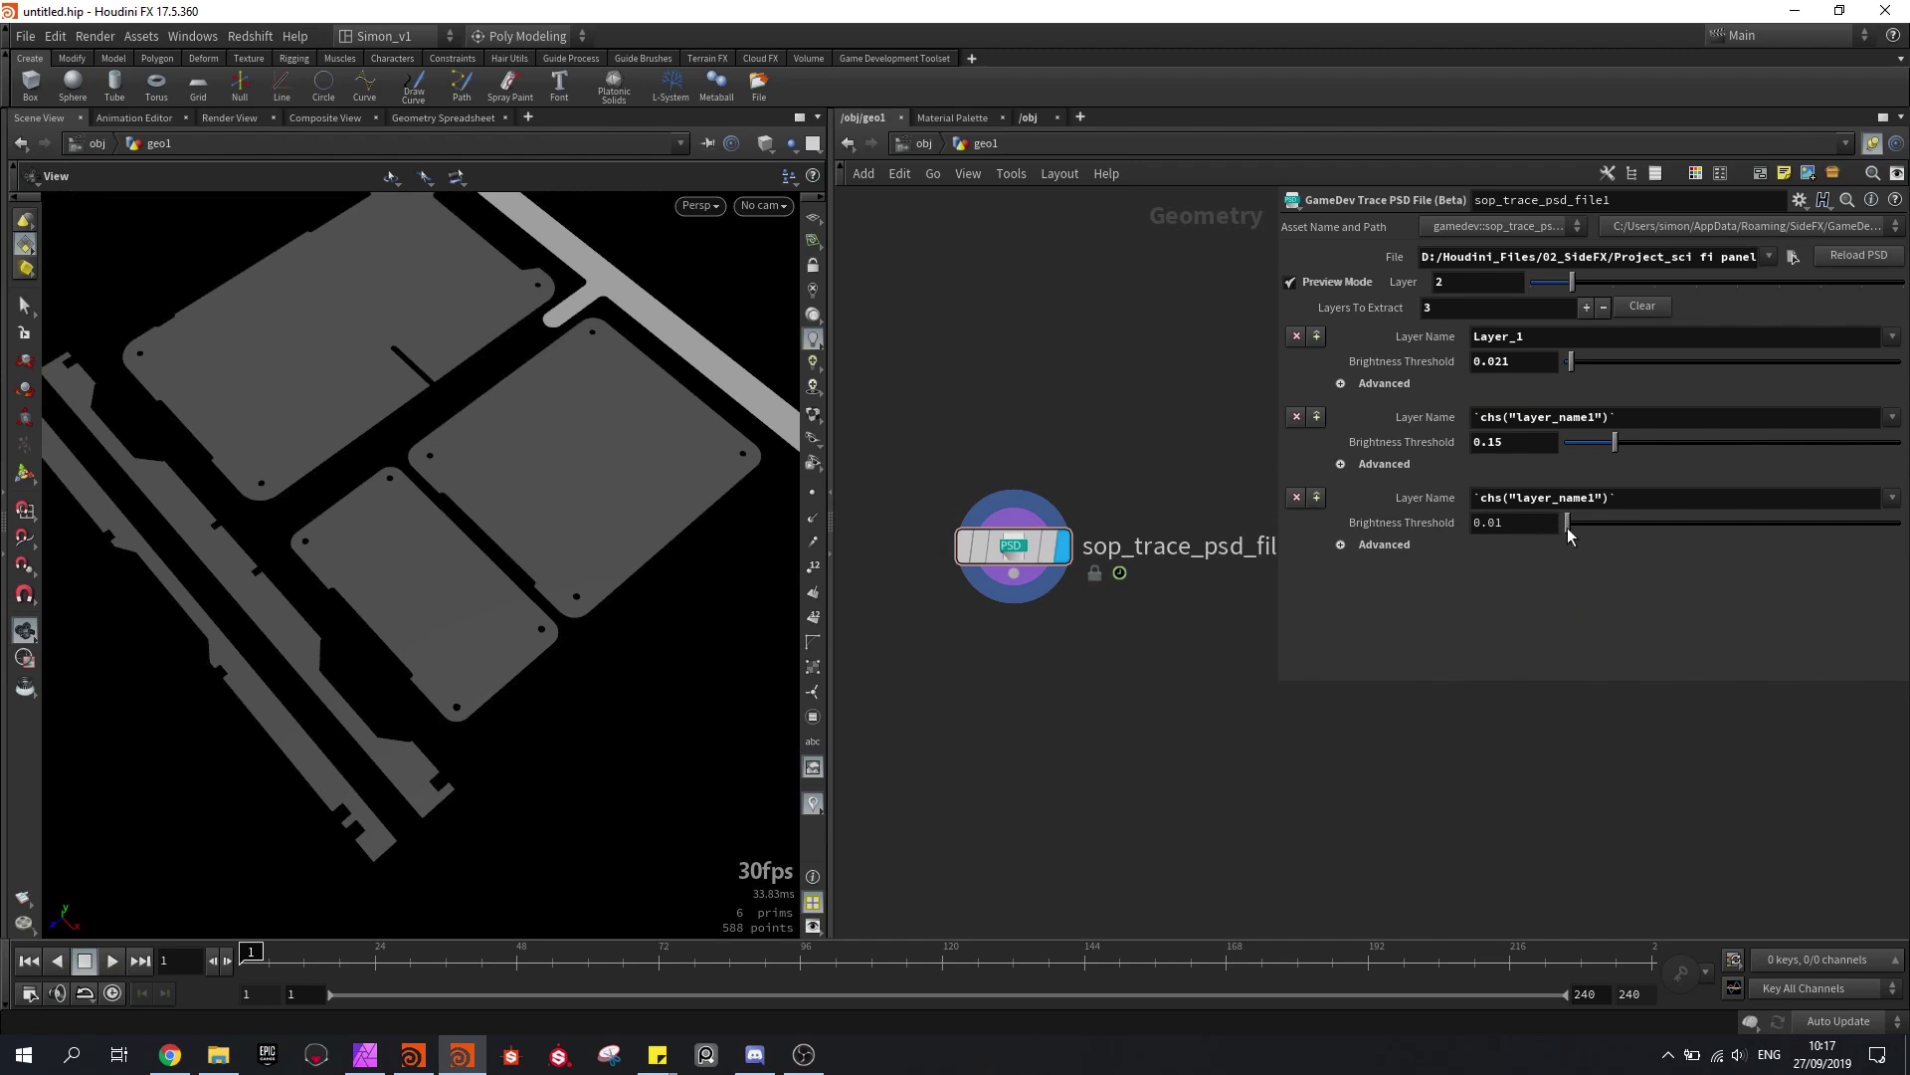
Step: Set the third entry's Brightness Threshold to 0.35 and preview layer 3 on its own
drag(1486, 530, 1485, 530)
text(35)
key(Return)
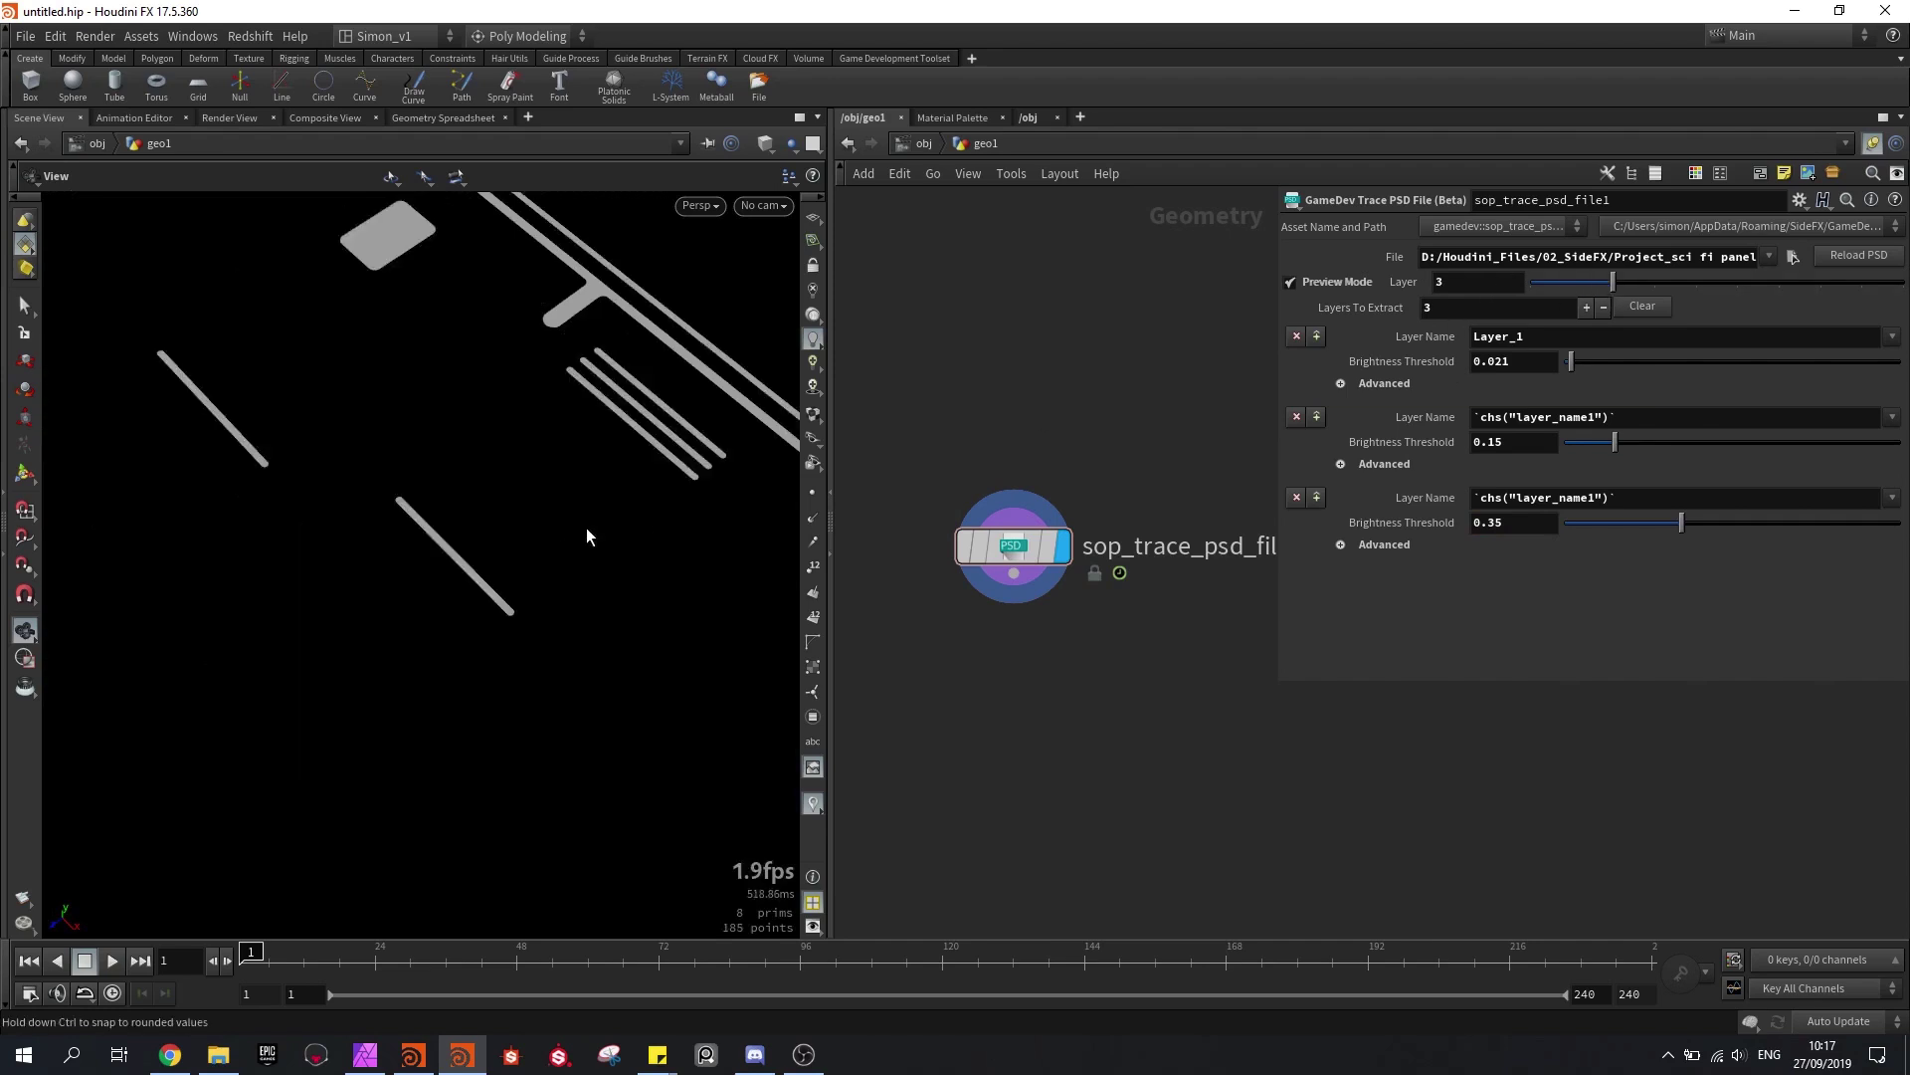
drag(587, 527, 576, 461)
mouse_move(543, 585)
mouse_down()
mouse_move(580, 734)
mouse_move(553, 689)
mouse_up()
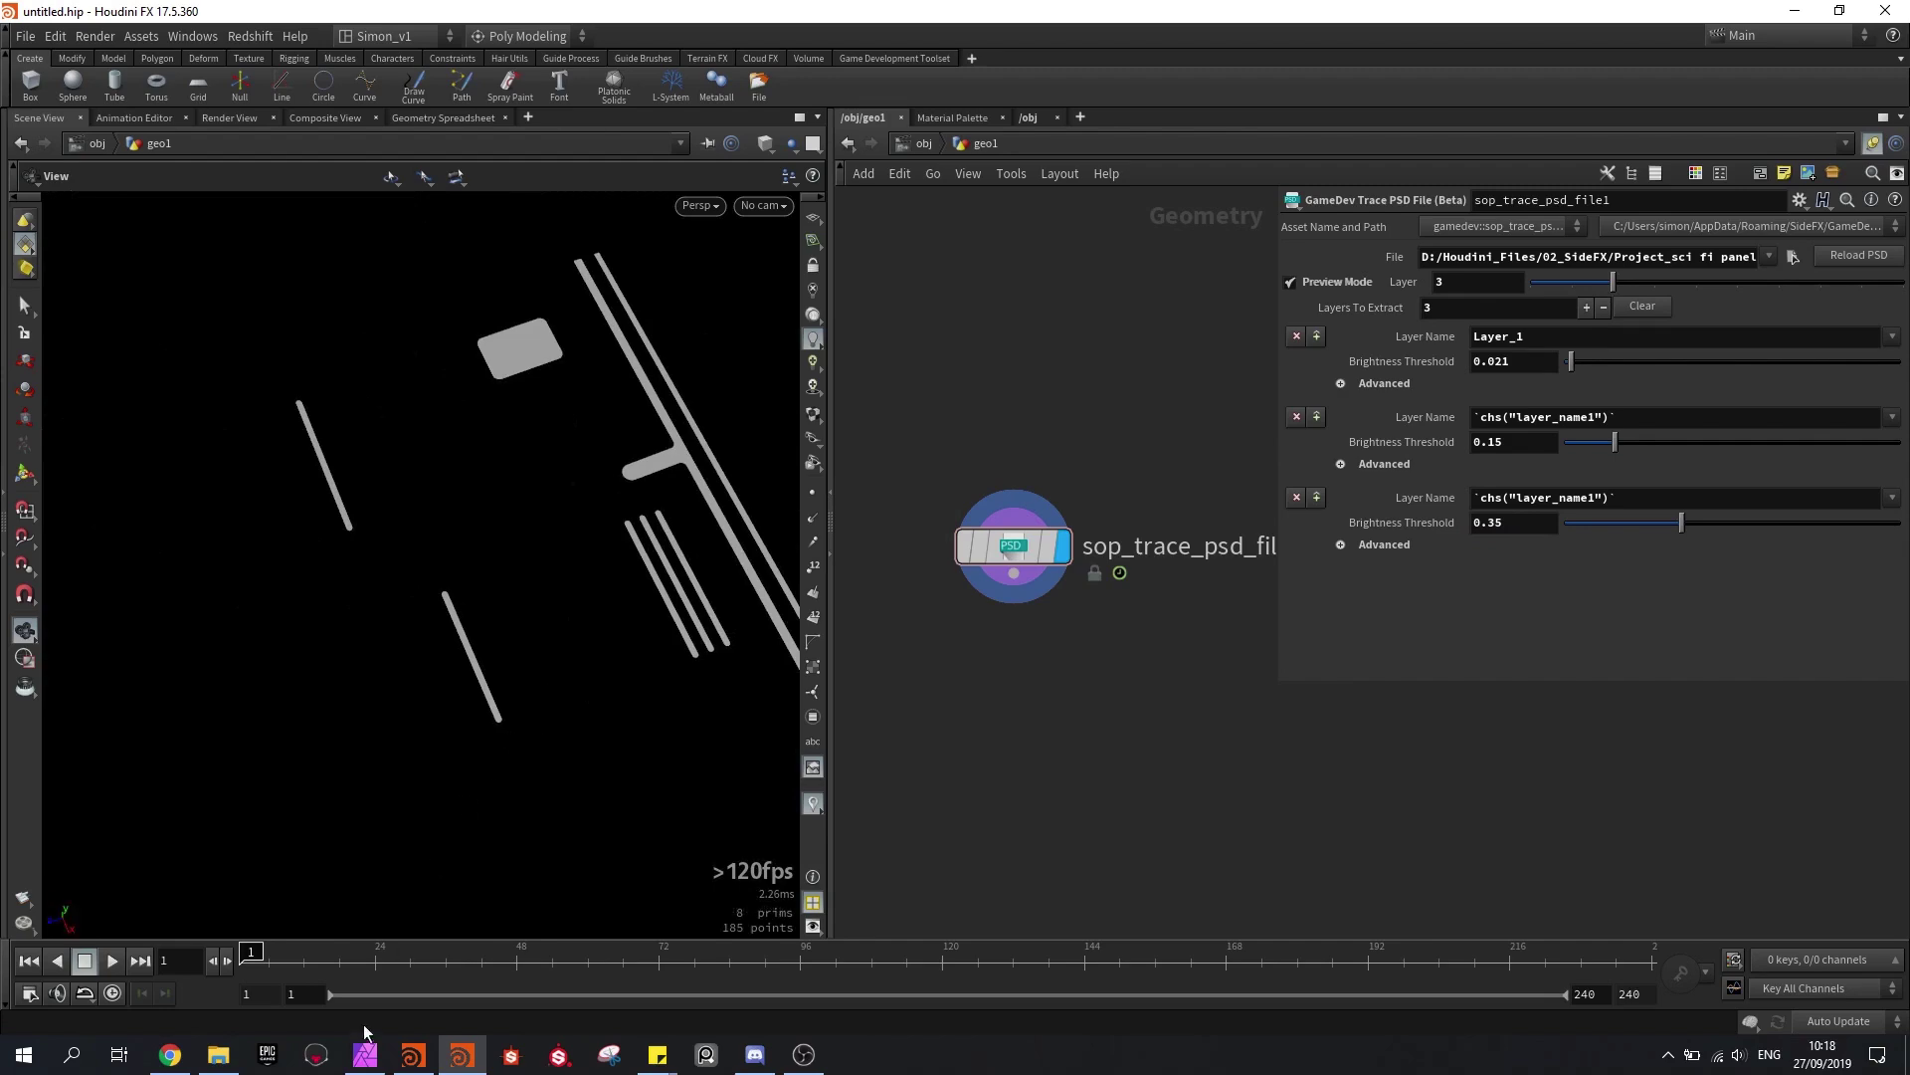
Step: Compare the third extraction with the white shapes of the panel artwork in Affinity Photo, and return to Houdini
click(365, 1054)
ctrl+scroll(670, 540, down, 3)
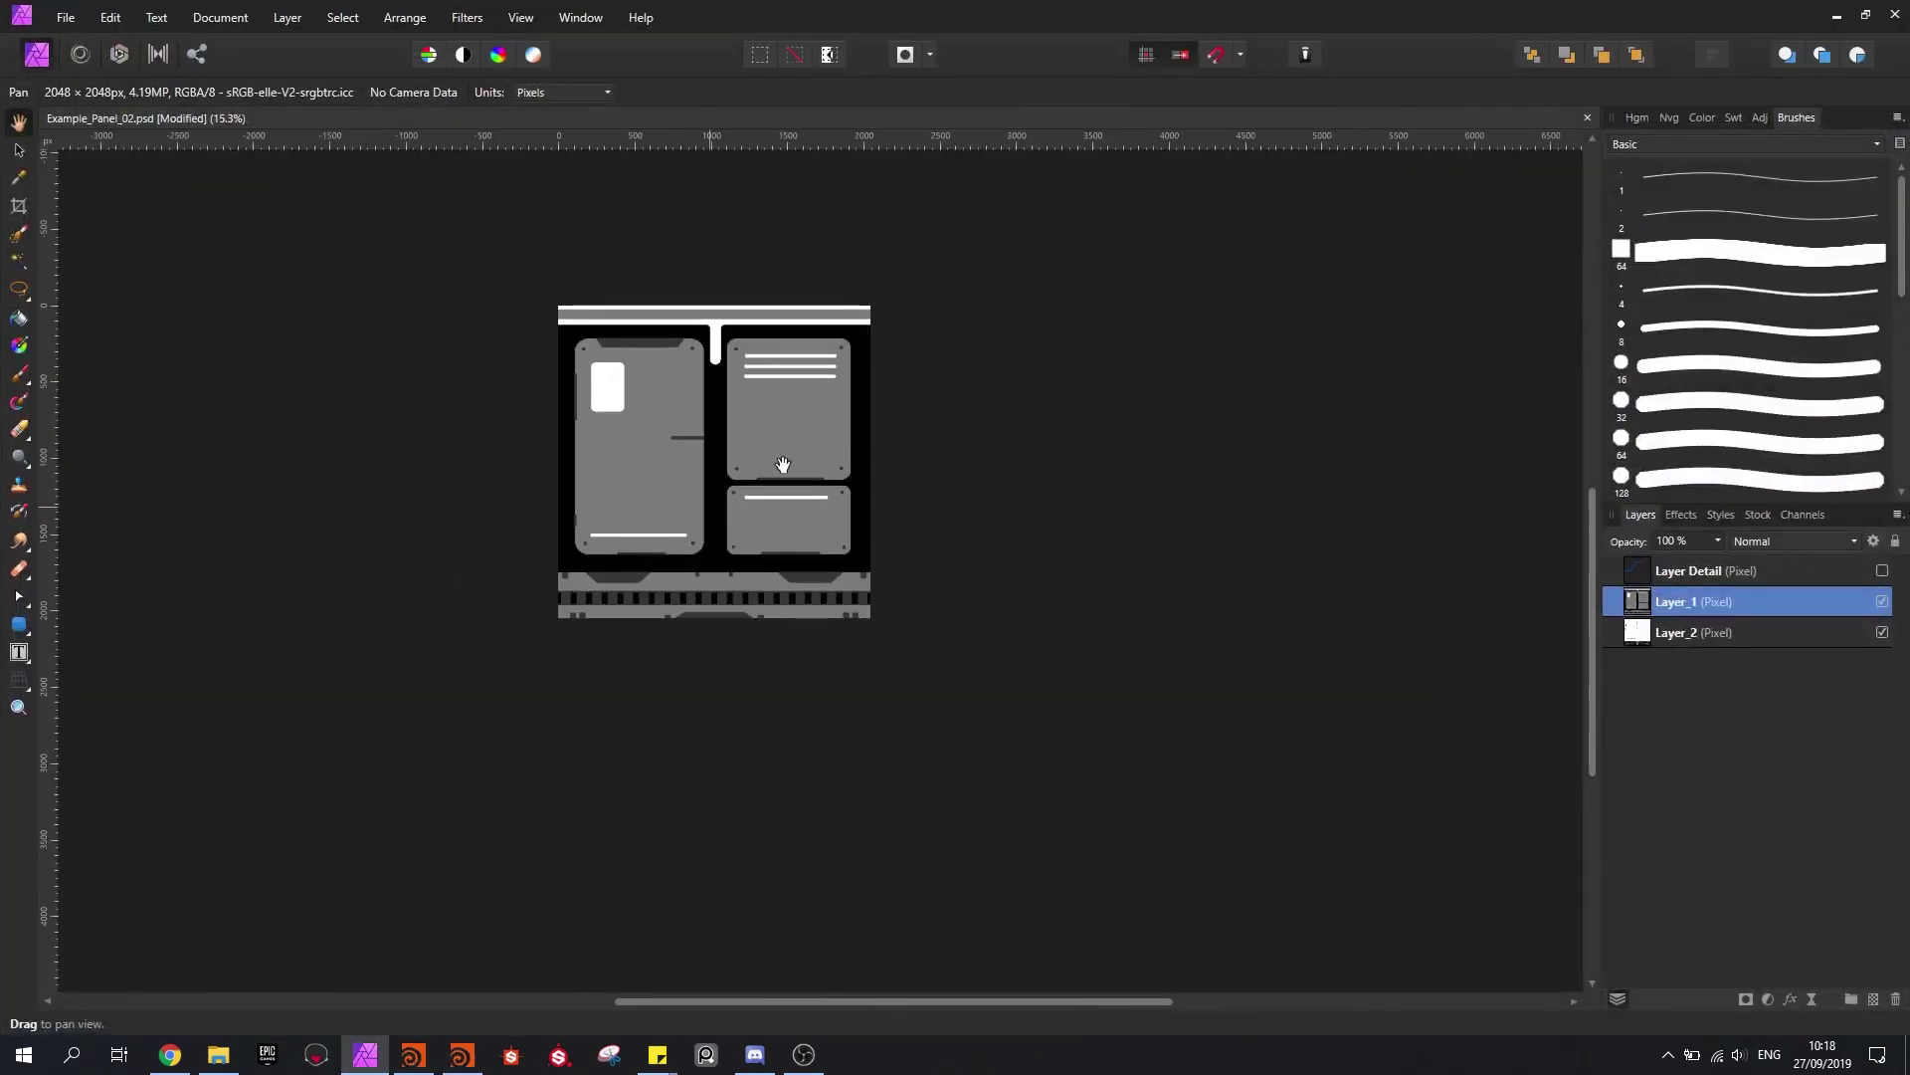
key(alt+Tab)
drag(597, 597, 511, 631)
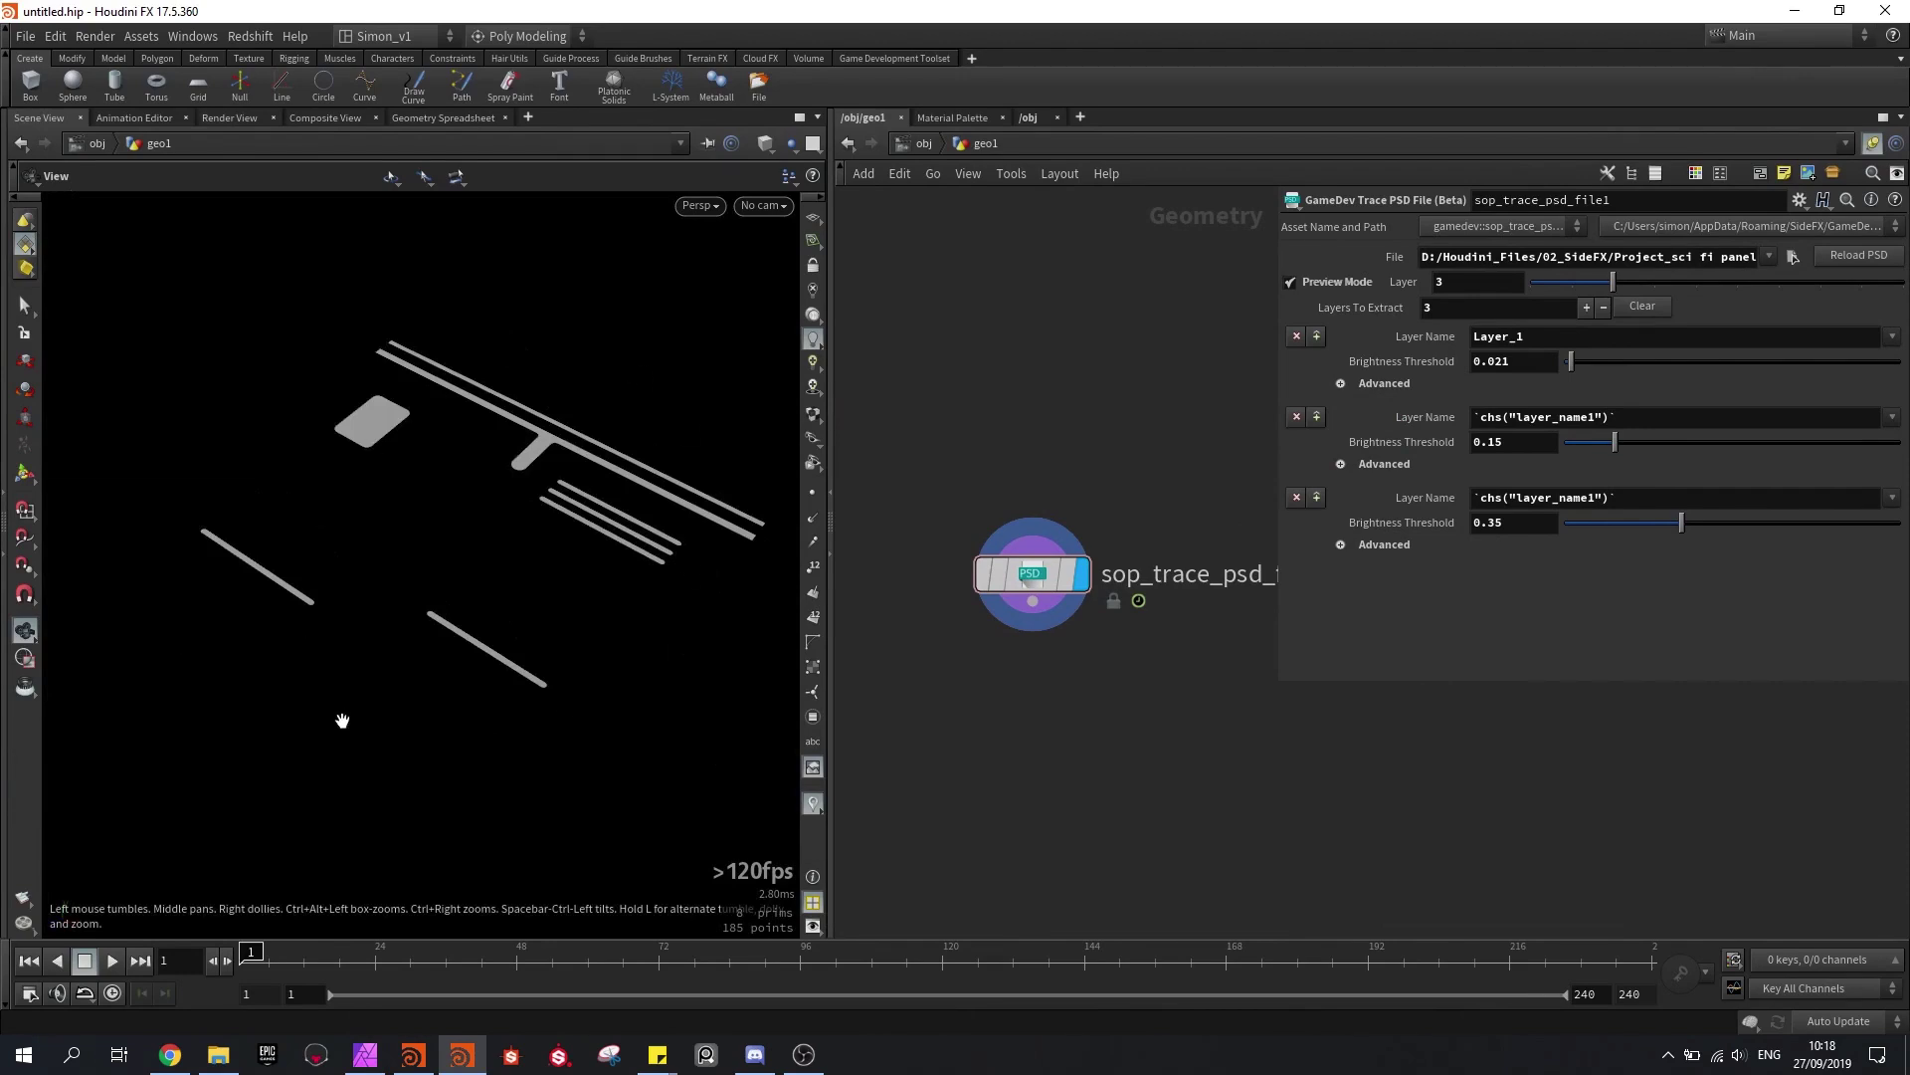
scroll(430, 610, up, 3)
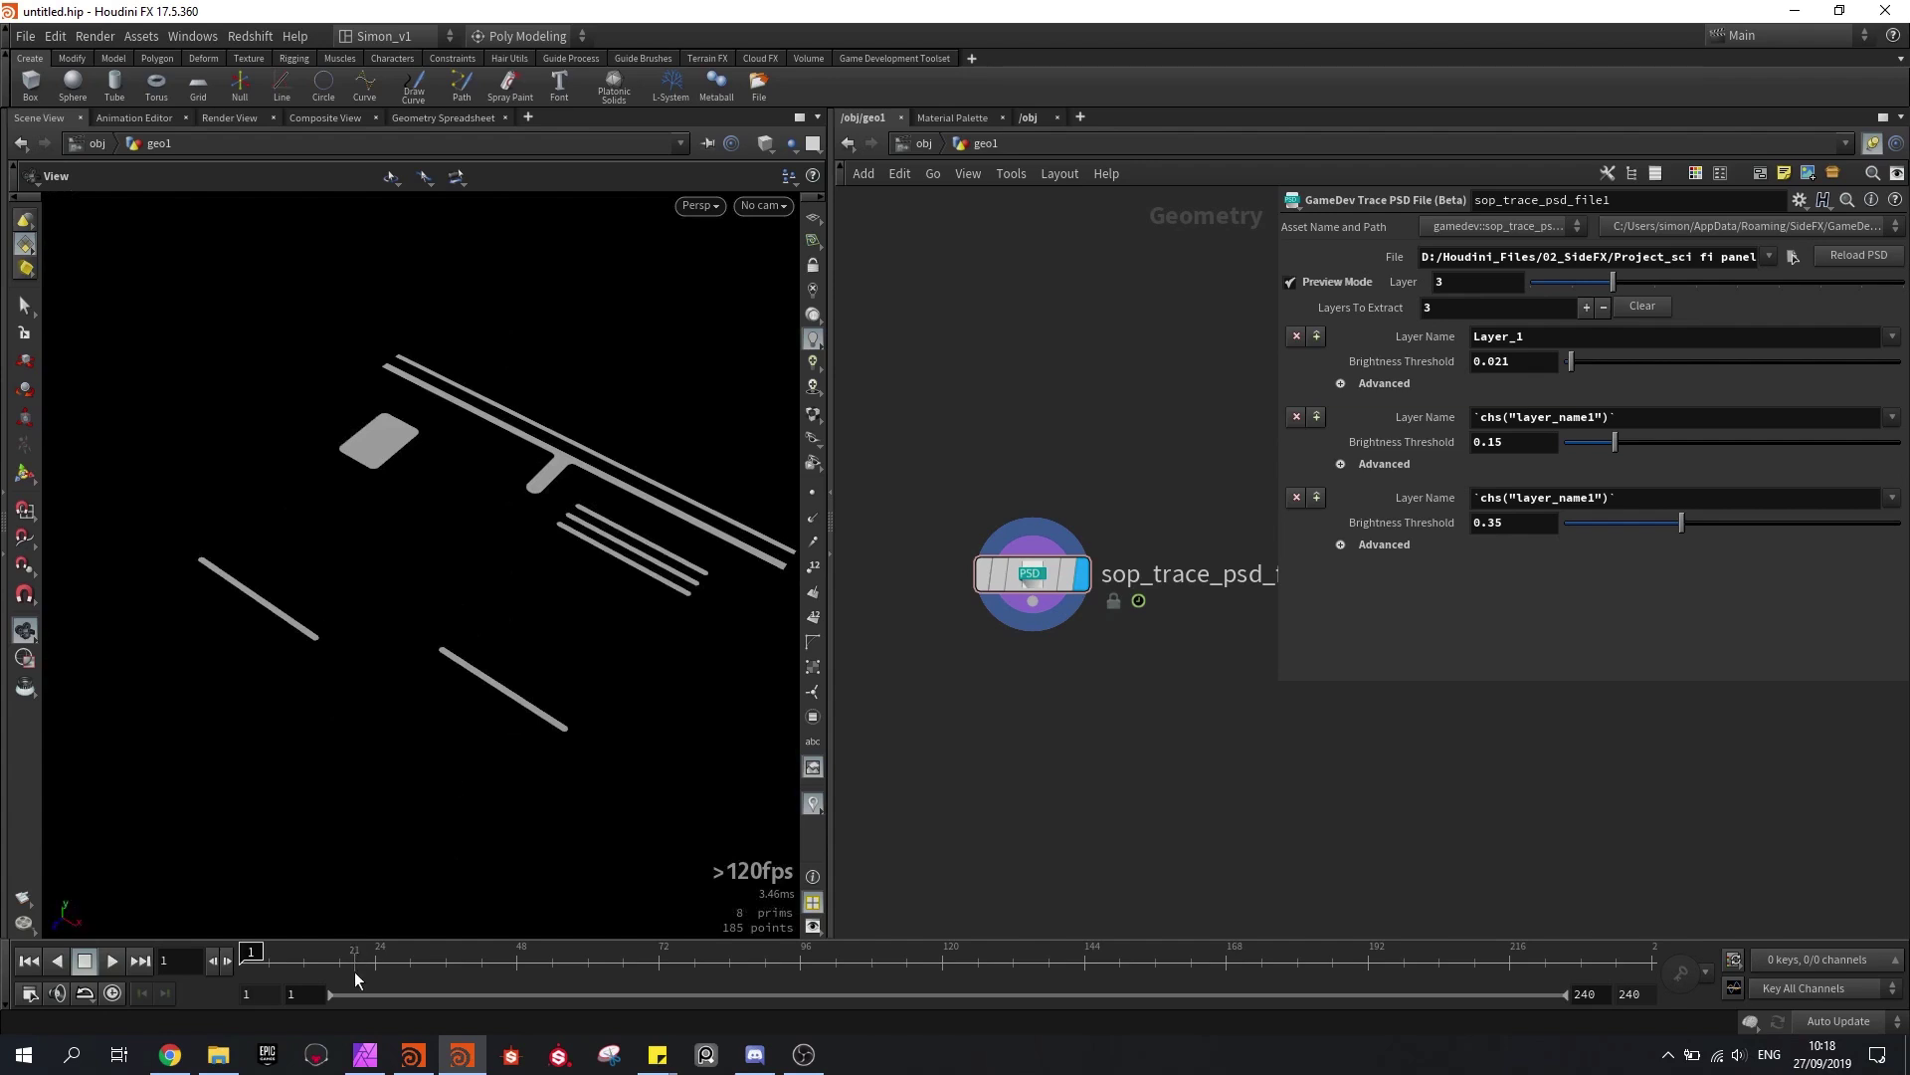
Step: Hide Layer_1 in Affinity Photo to examine the Layer_2 artwork, and return to Houdini
click(376, 1056)
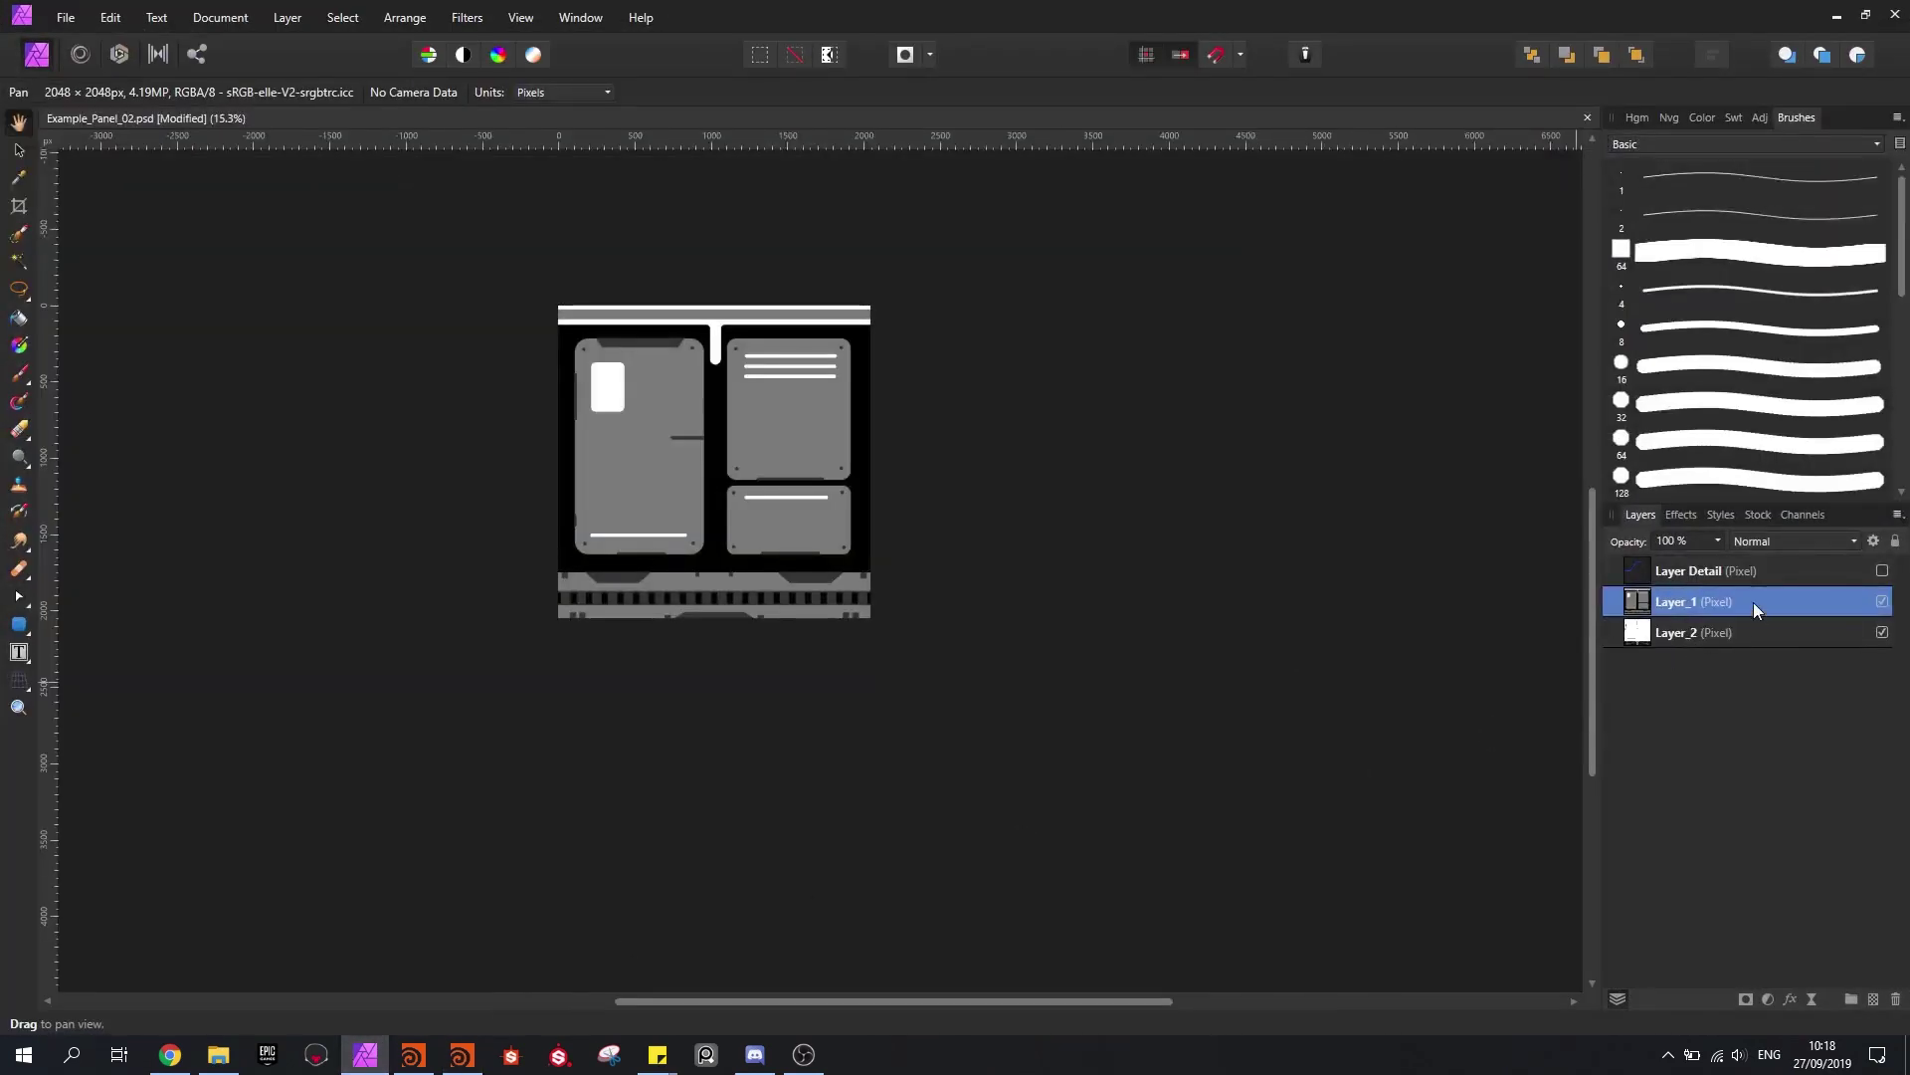
click(1882, 602)
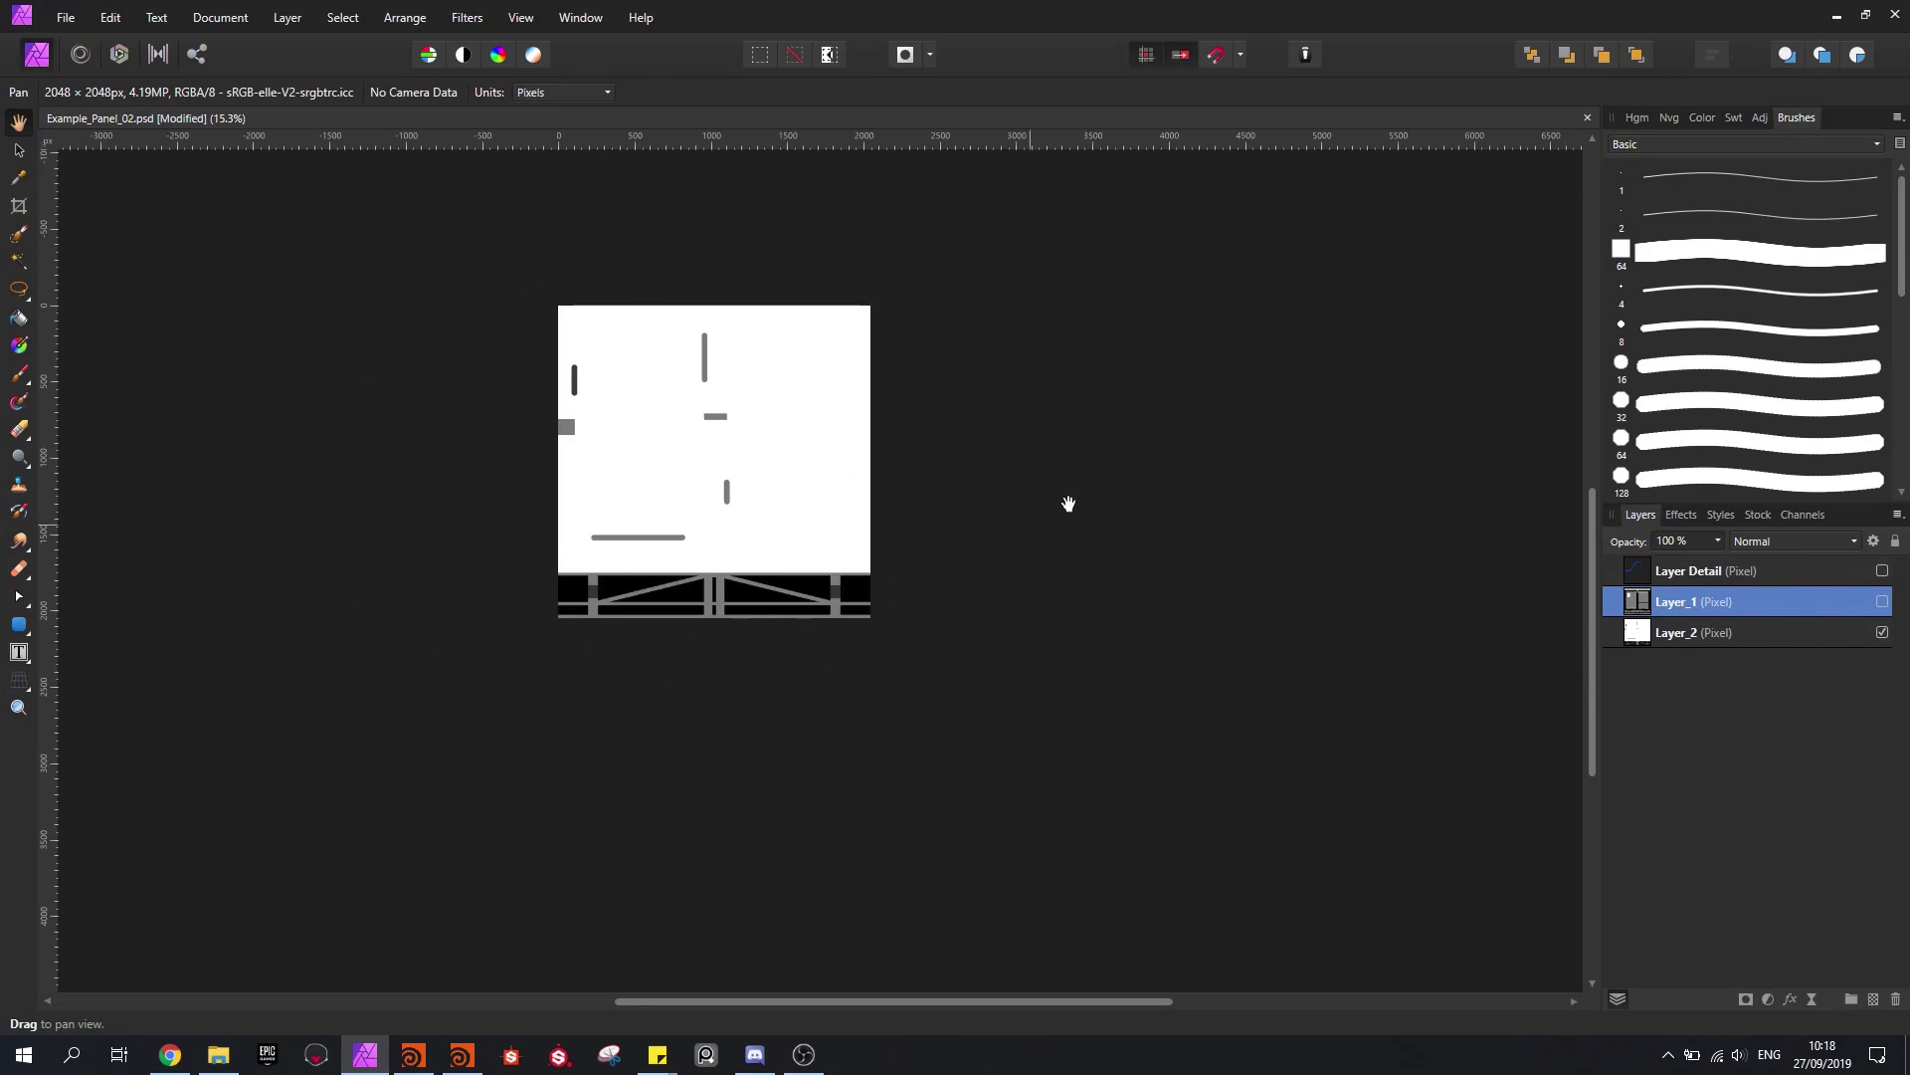
ctrl+scroll(742, 444, up, 2)
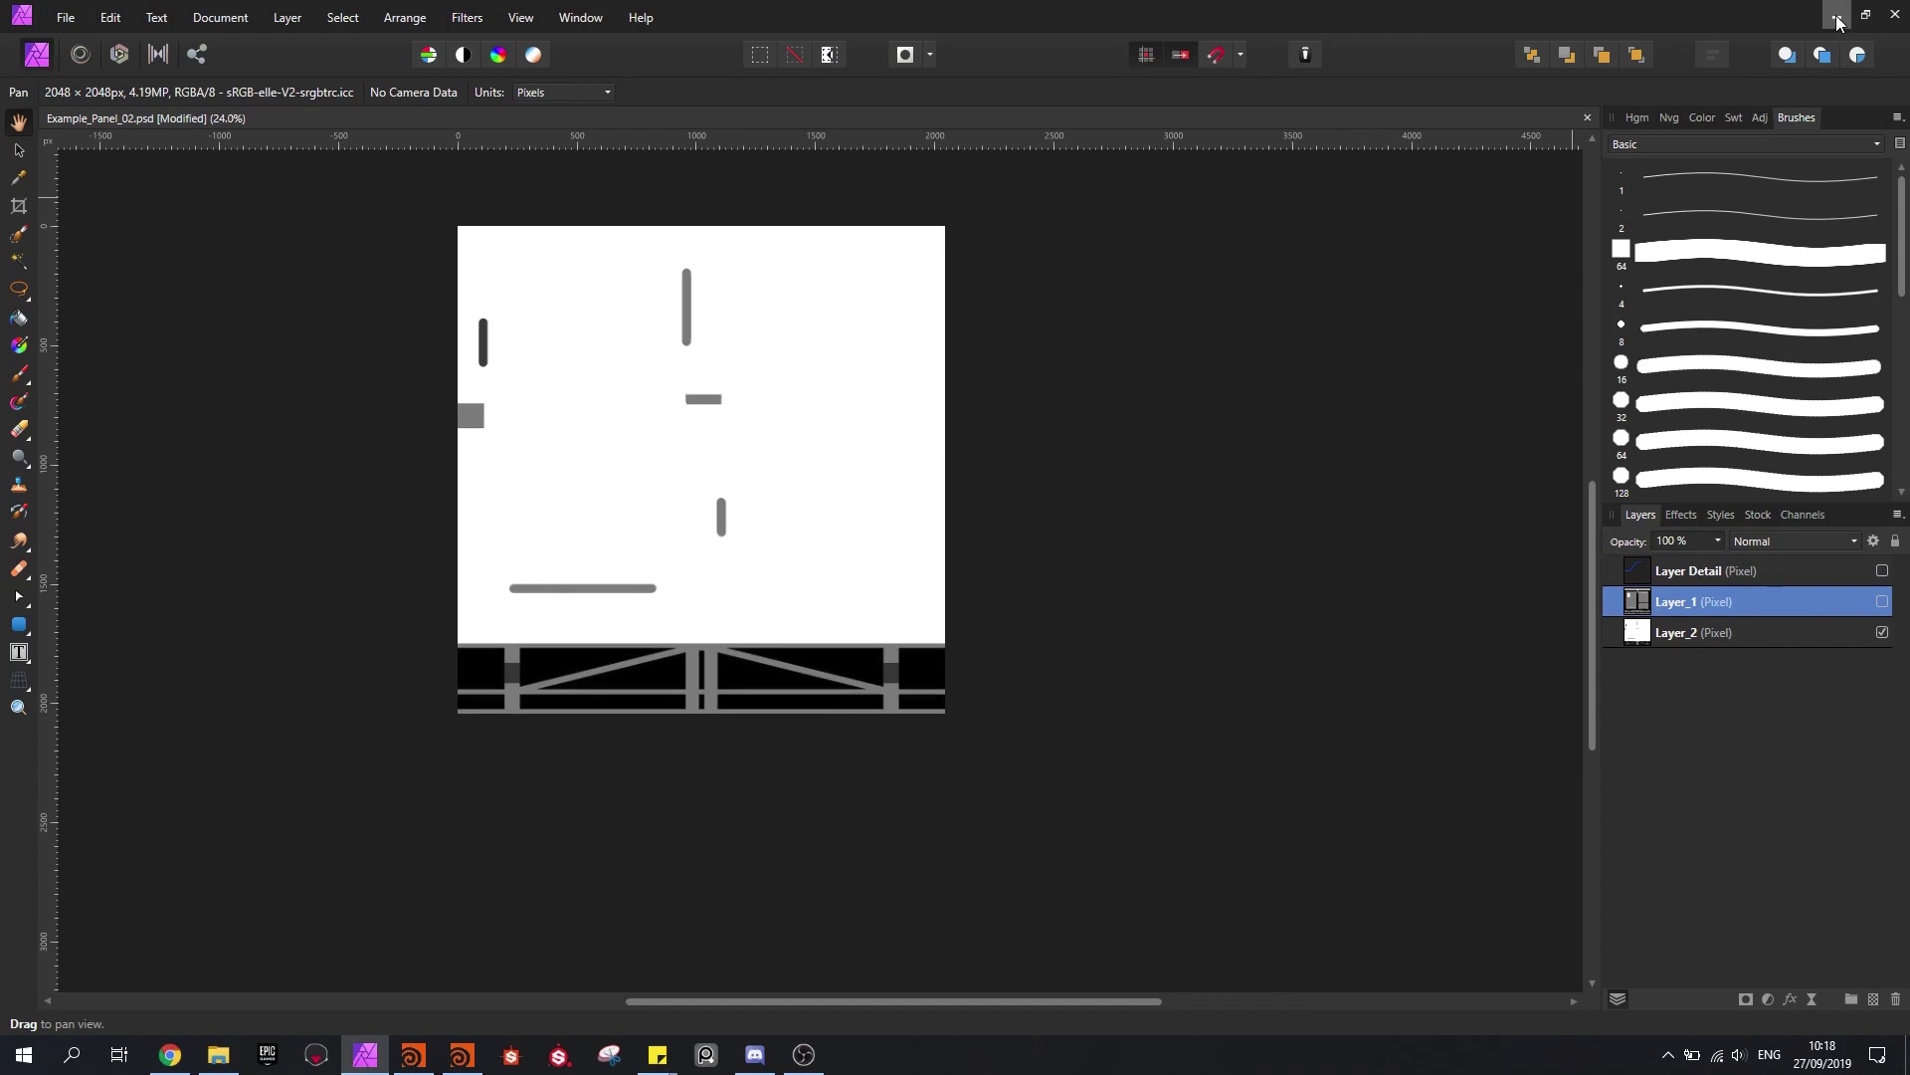
click(1837, 17)
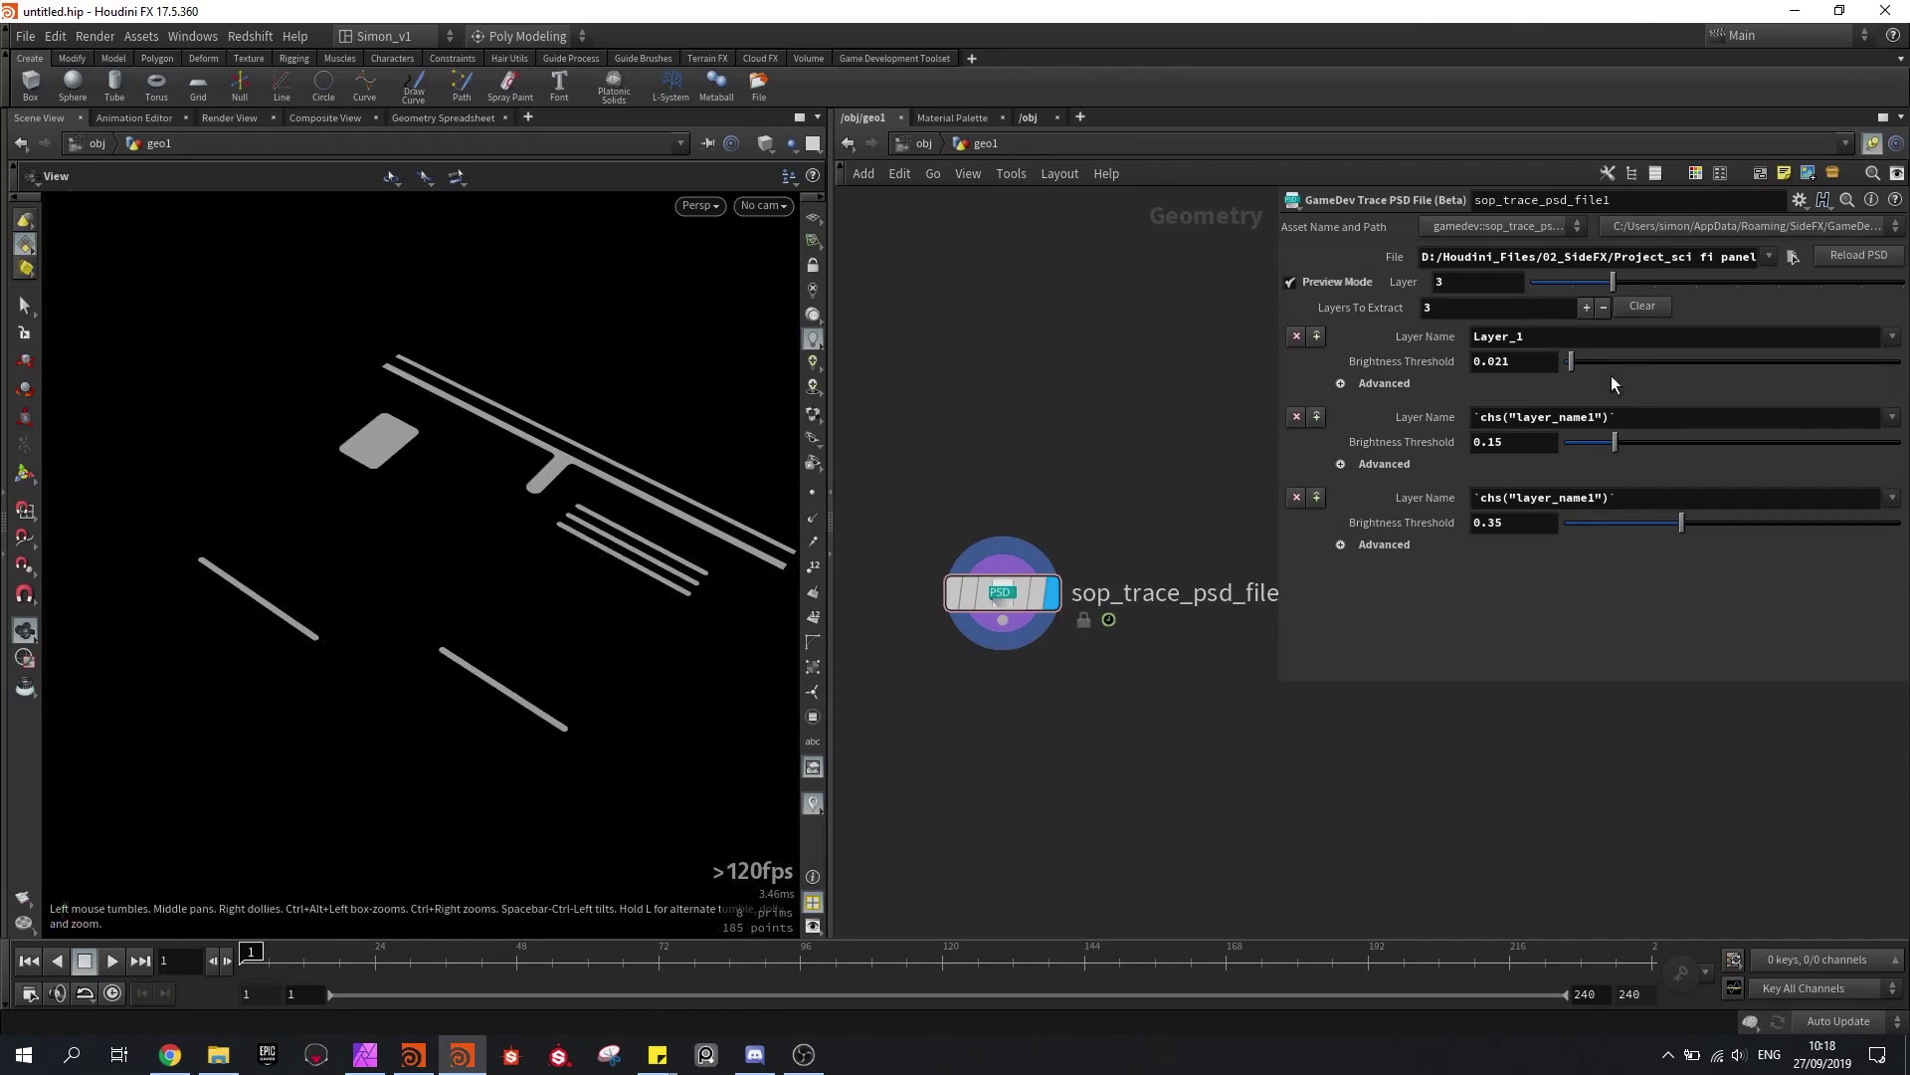
Step: Add a fourth layer entry and set its Layer Name to Layer_2
click(1585, 307)
click(1892, 578)
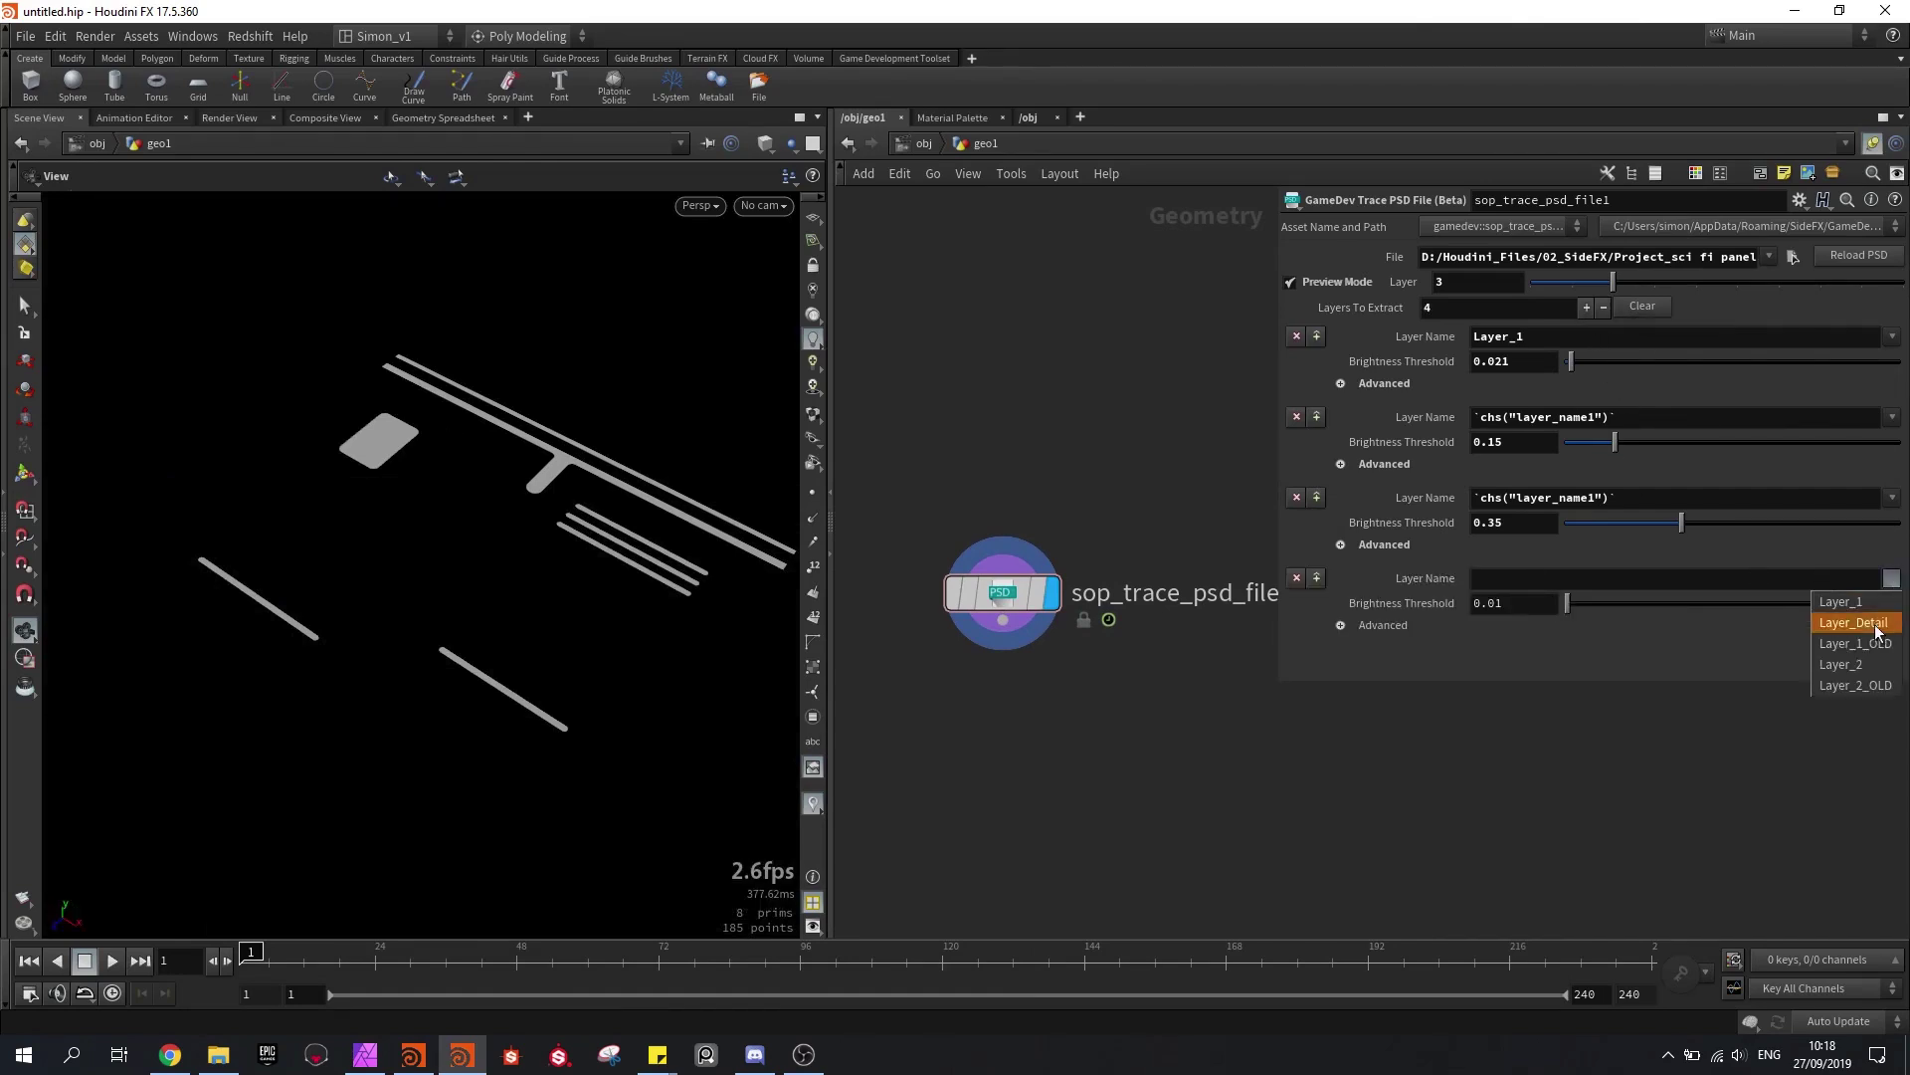
click(1851, 666)
Step: Set the Layer_2 entry's Resample Step to 3 and Inline Point Threshold to .4
click(1341, 625)
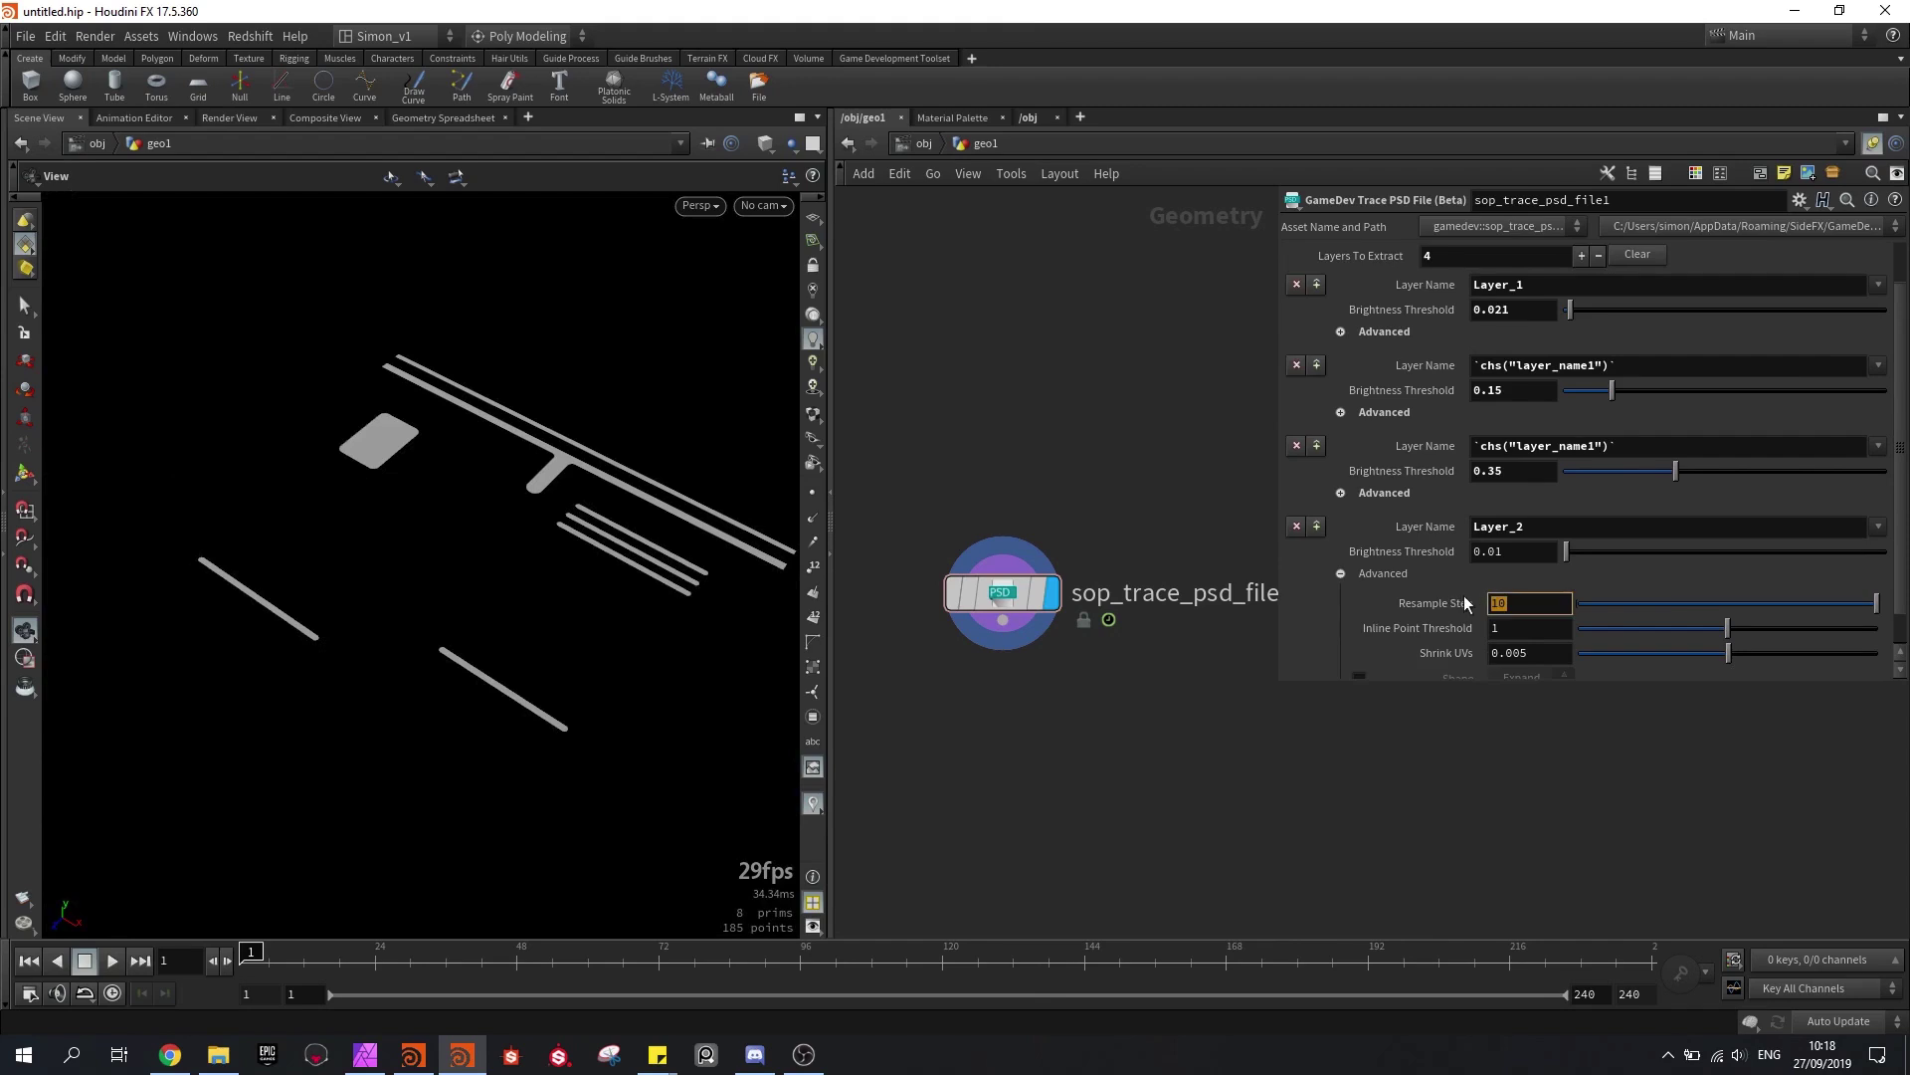
text(3)
key(Tab)
text(.4)
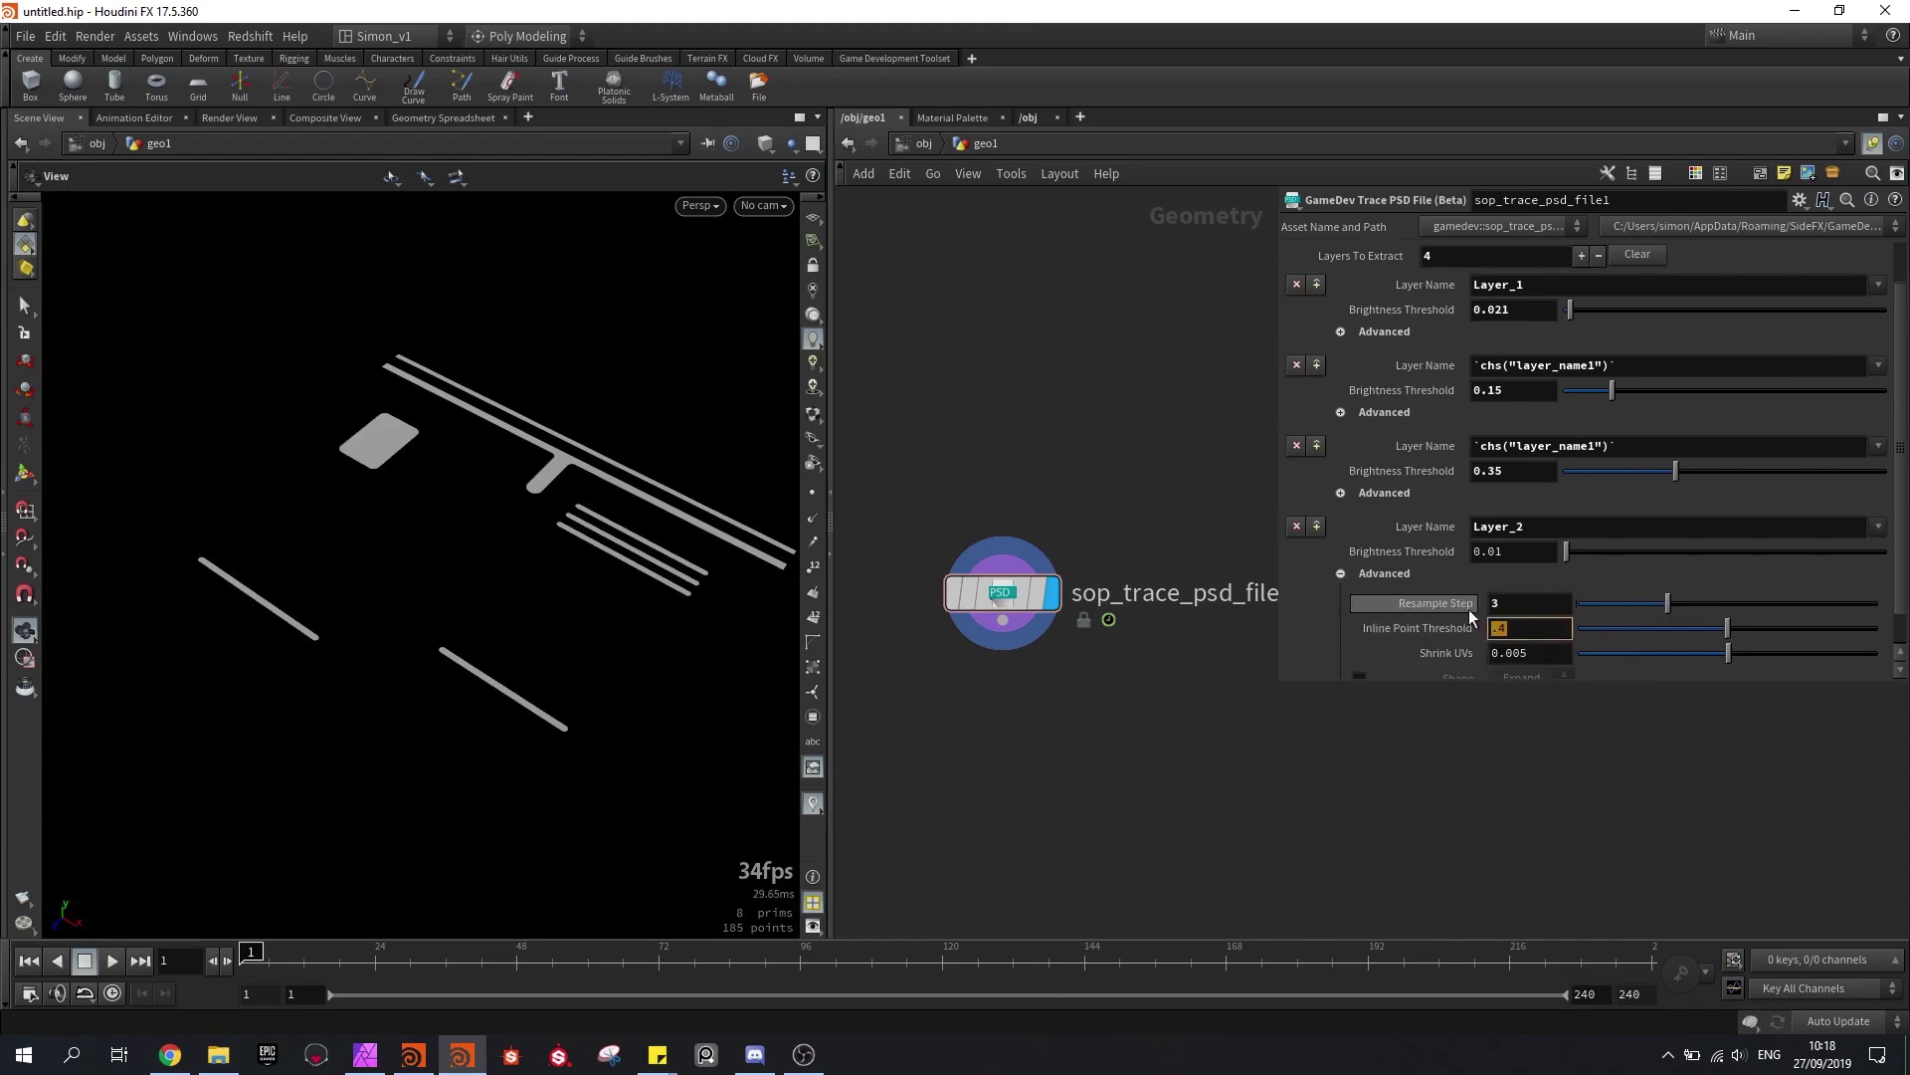
key(Return)
click(1340, 573)
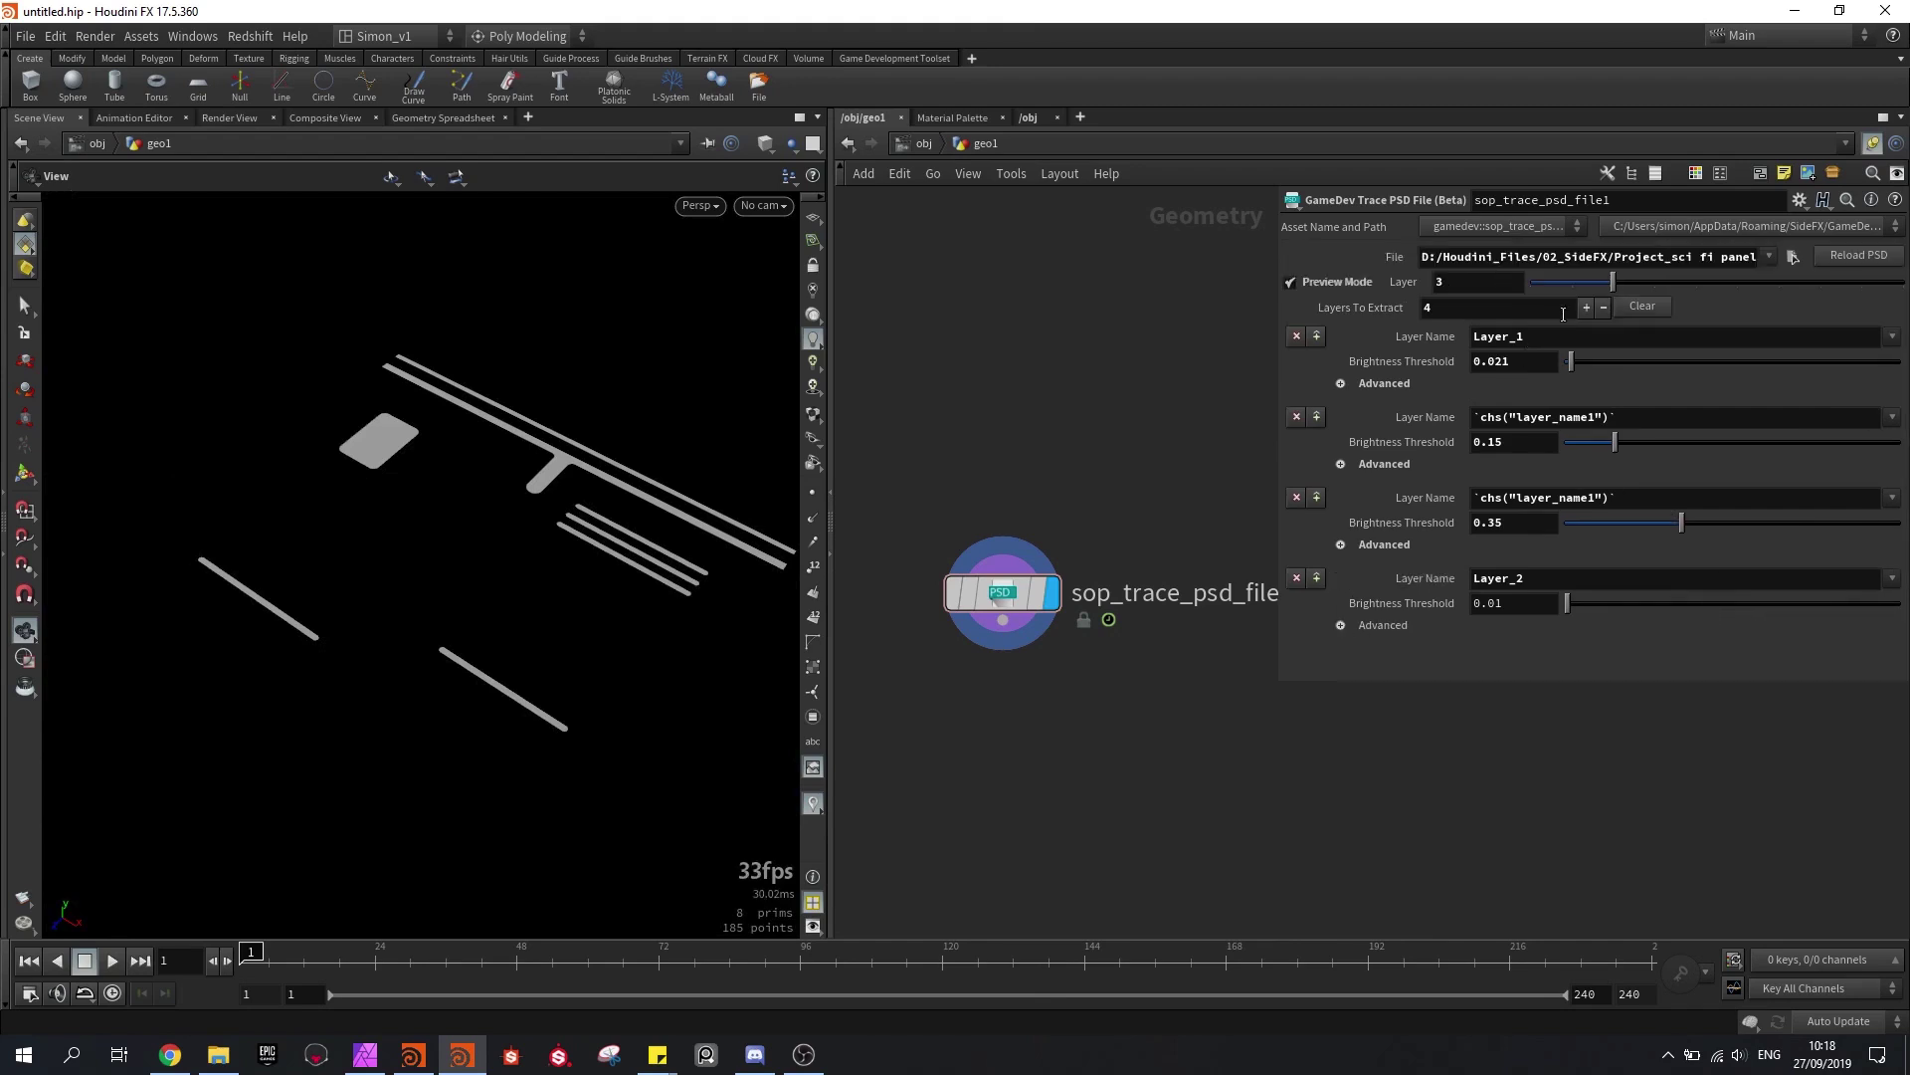
Step: Add a fifth entry, link its Layer Name to the fourth with a relative channel reference, and set its Brightness Threshold to .15
double_click(1522, 527)
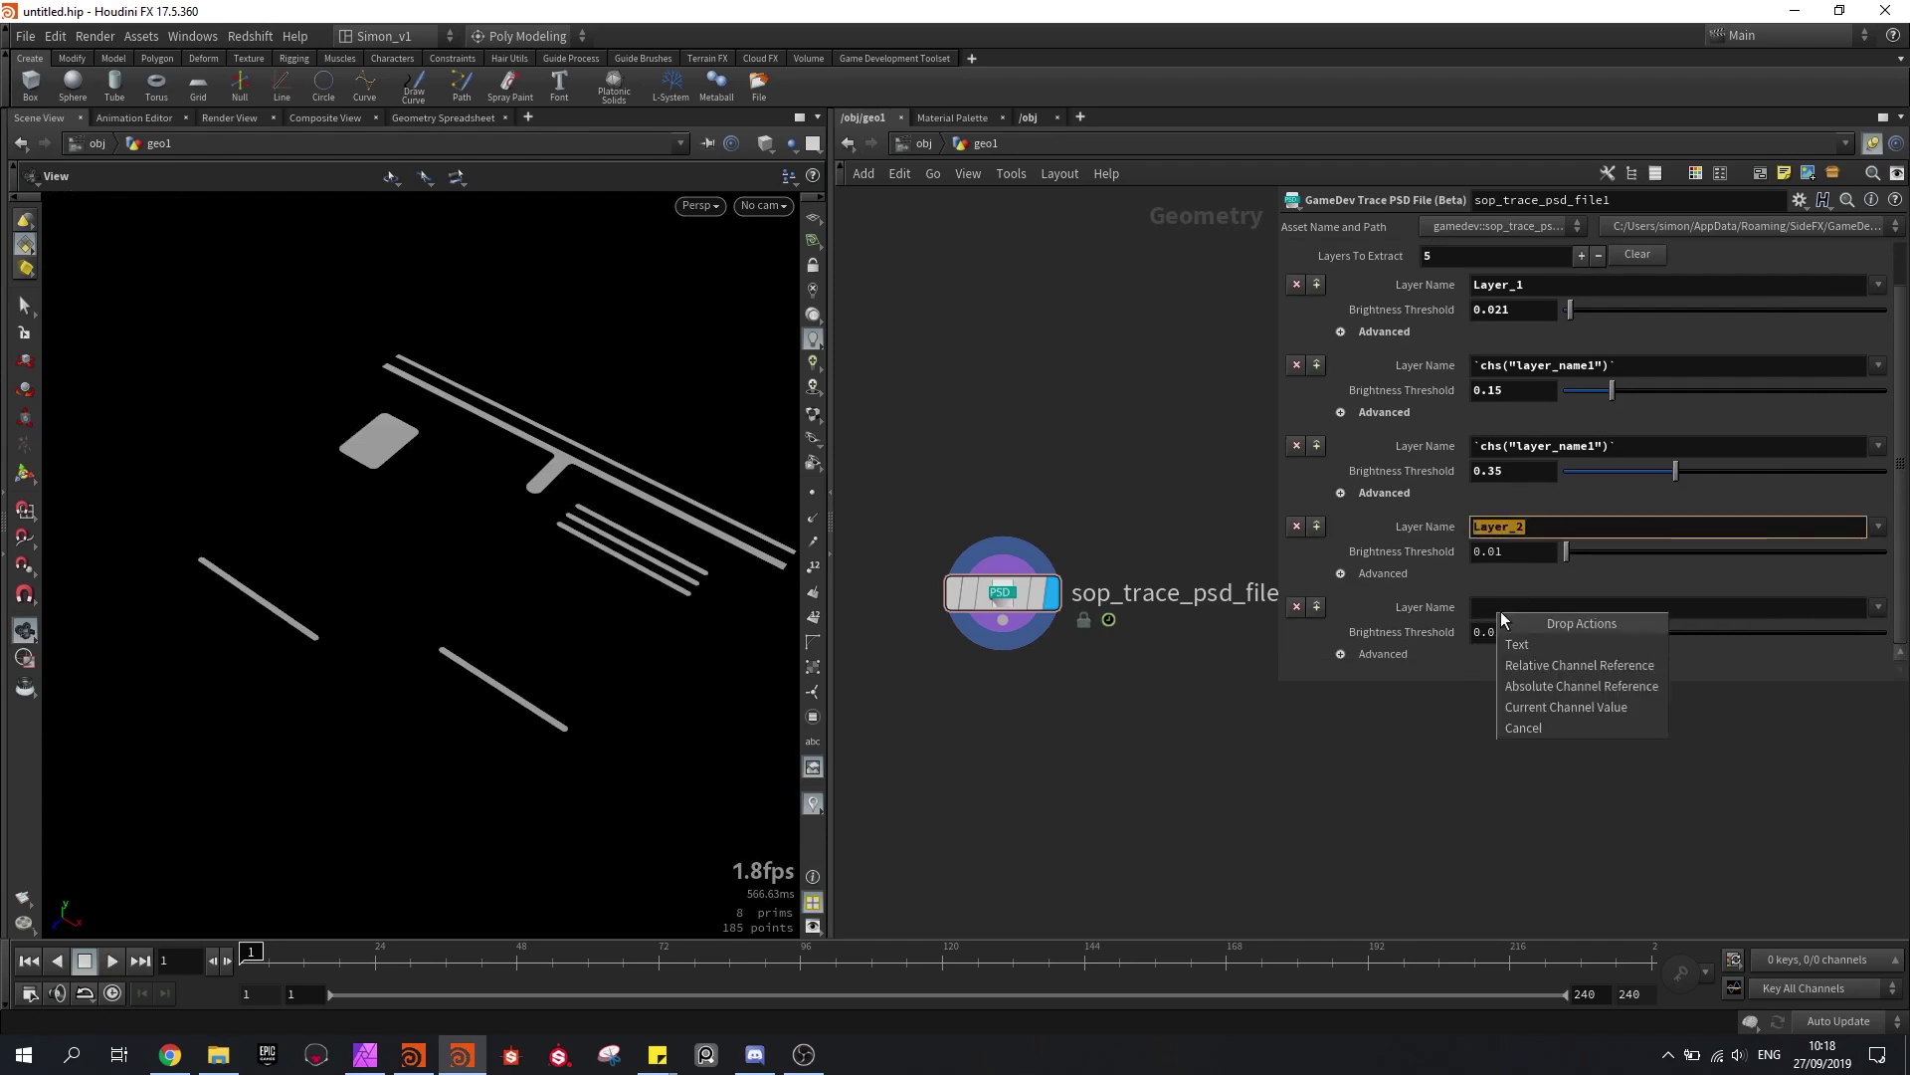
double_click(1514, 635)
text(.15)
key(Return)
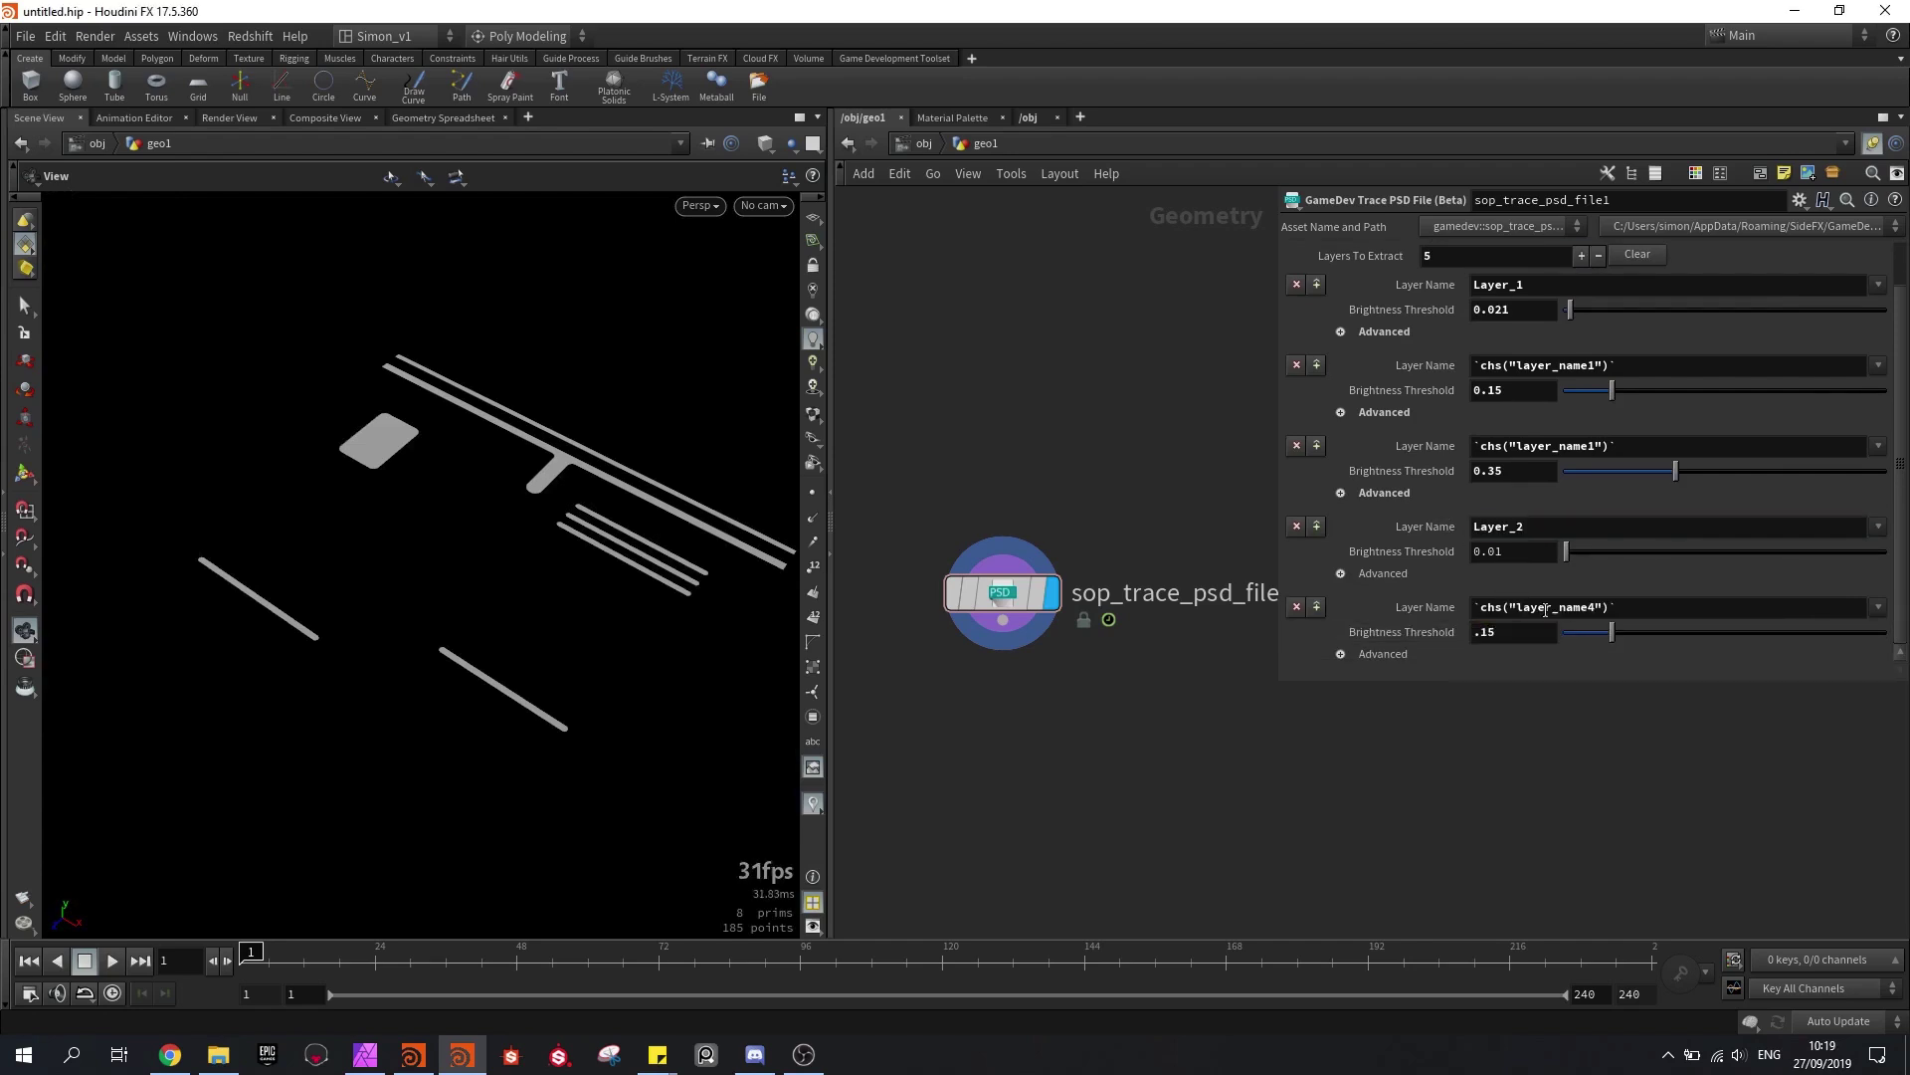
Step: Add a sixth layer entry and link its Layer Name to the fourth entry's with a relative channel reference
click(1582, 256)
double_click(1552, 527)
double_click(1513, 632)
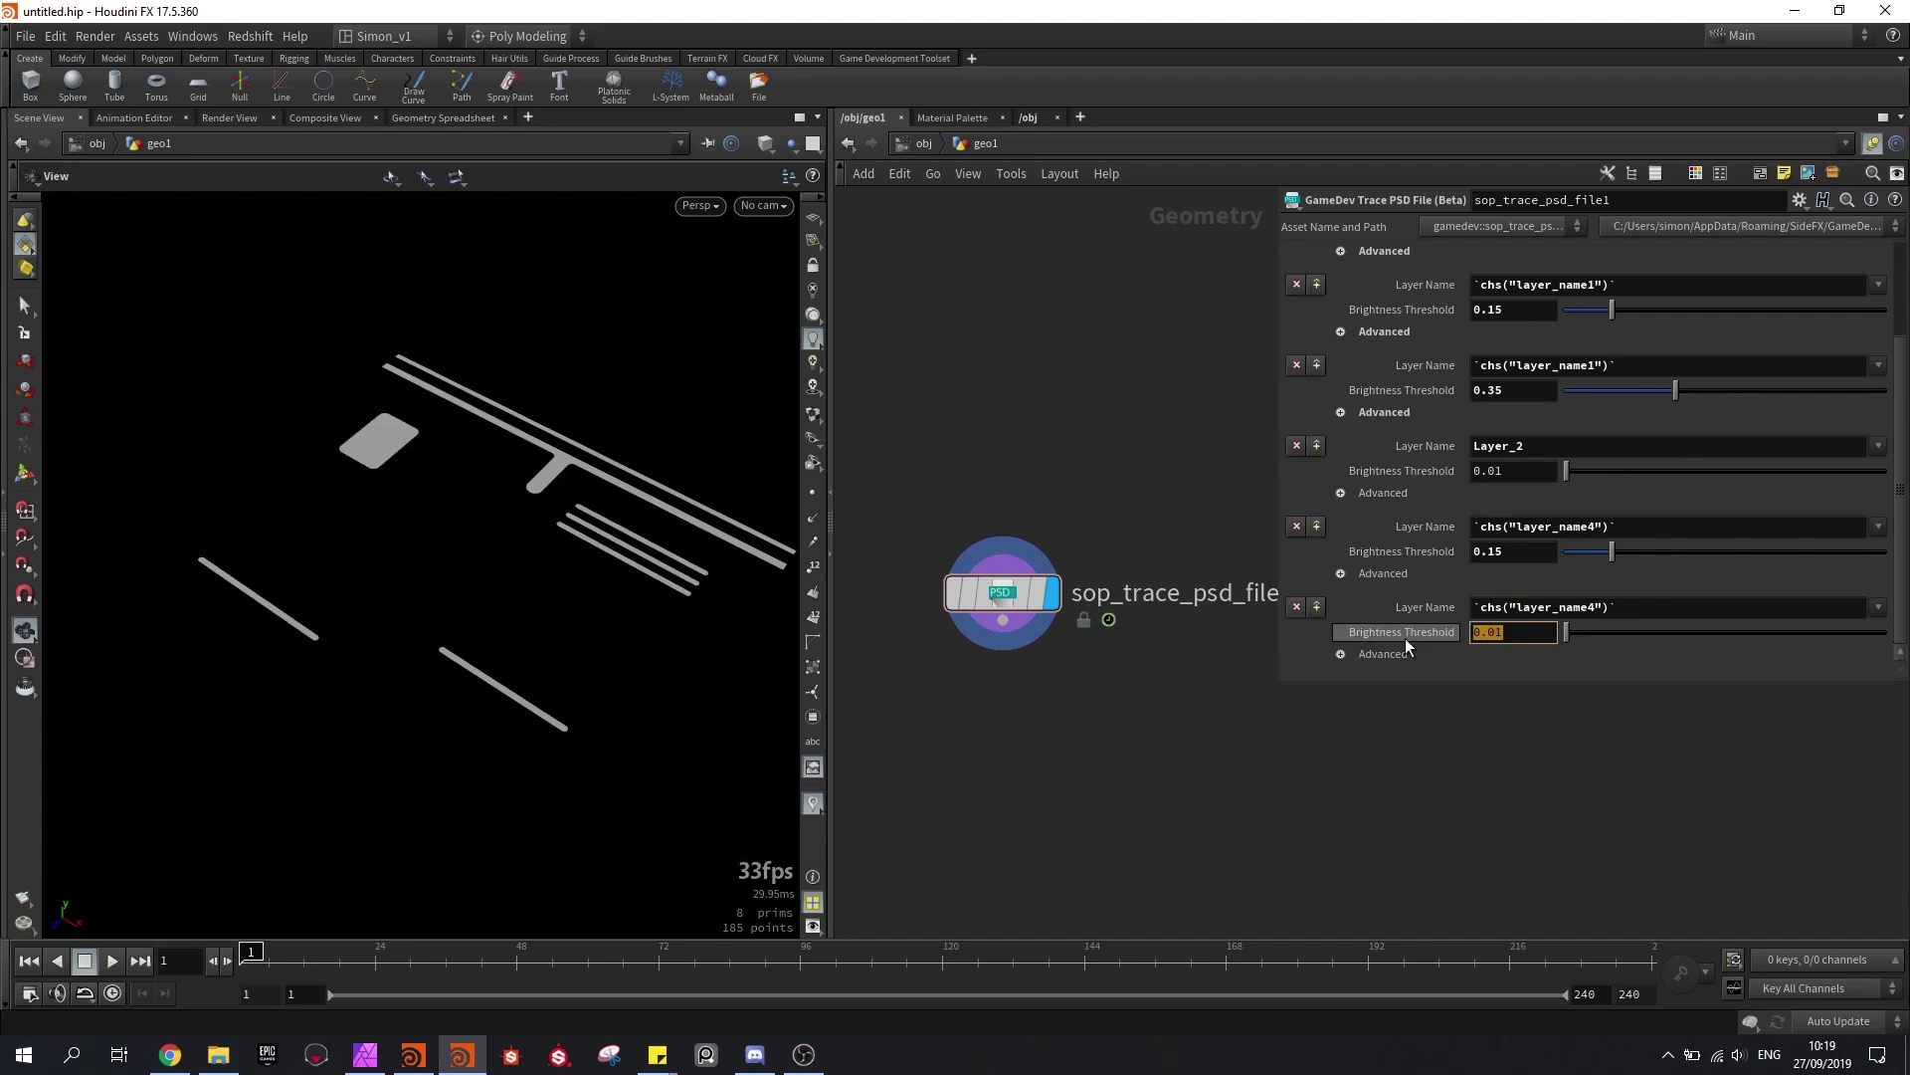
scroll(1449, 521, up, 3)
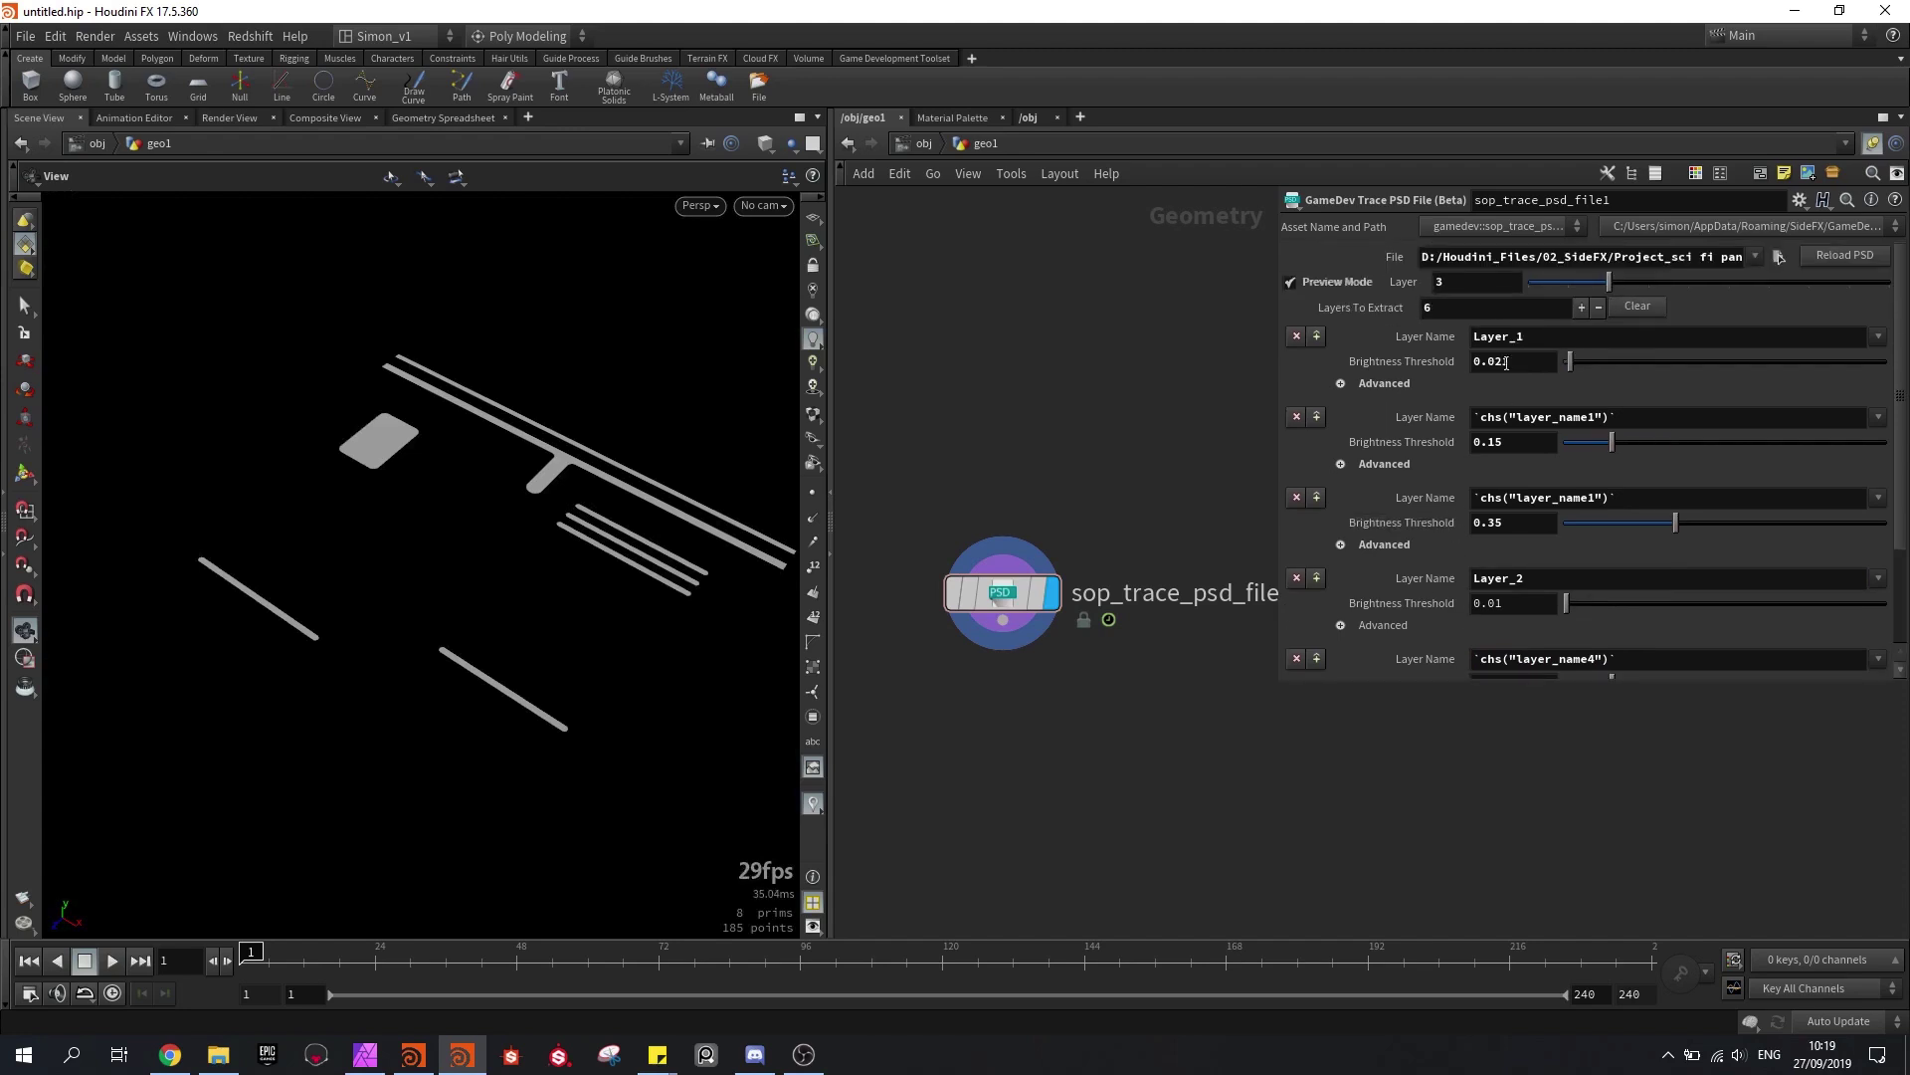
Step: Turn off Preview Mode on the PSD trace node and view all extracted layers together in wireframe
click(1289, 287)
key(w)
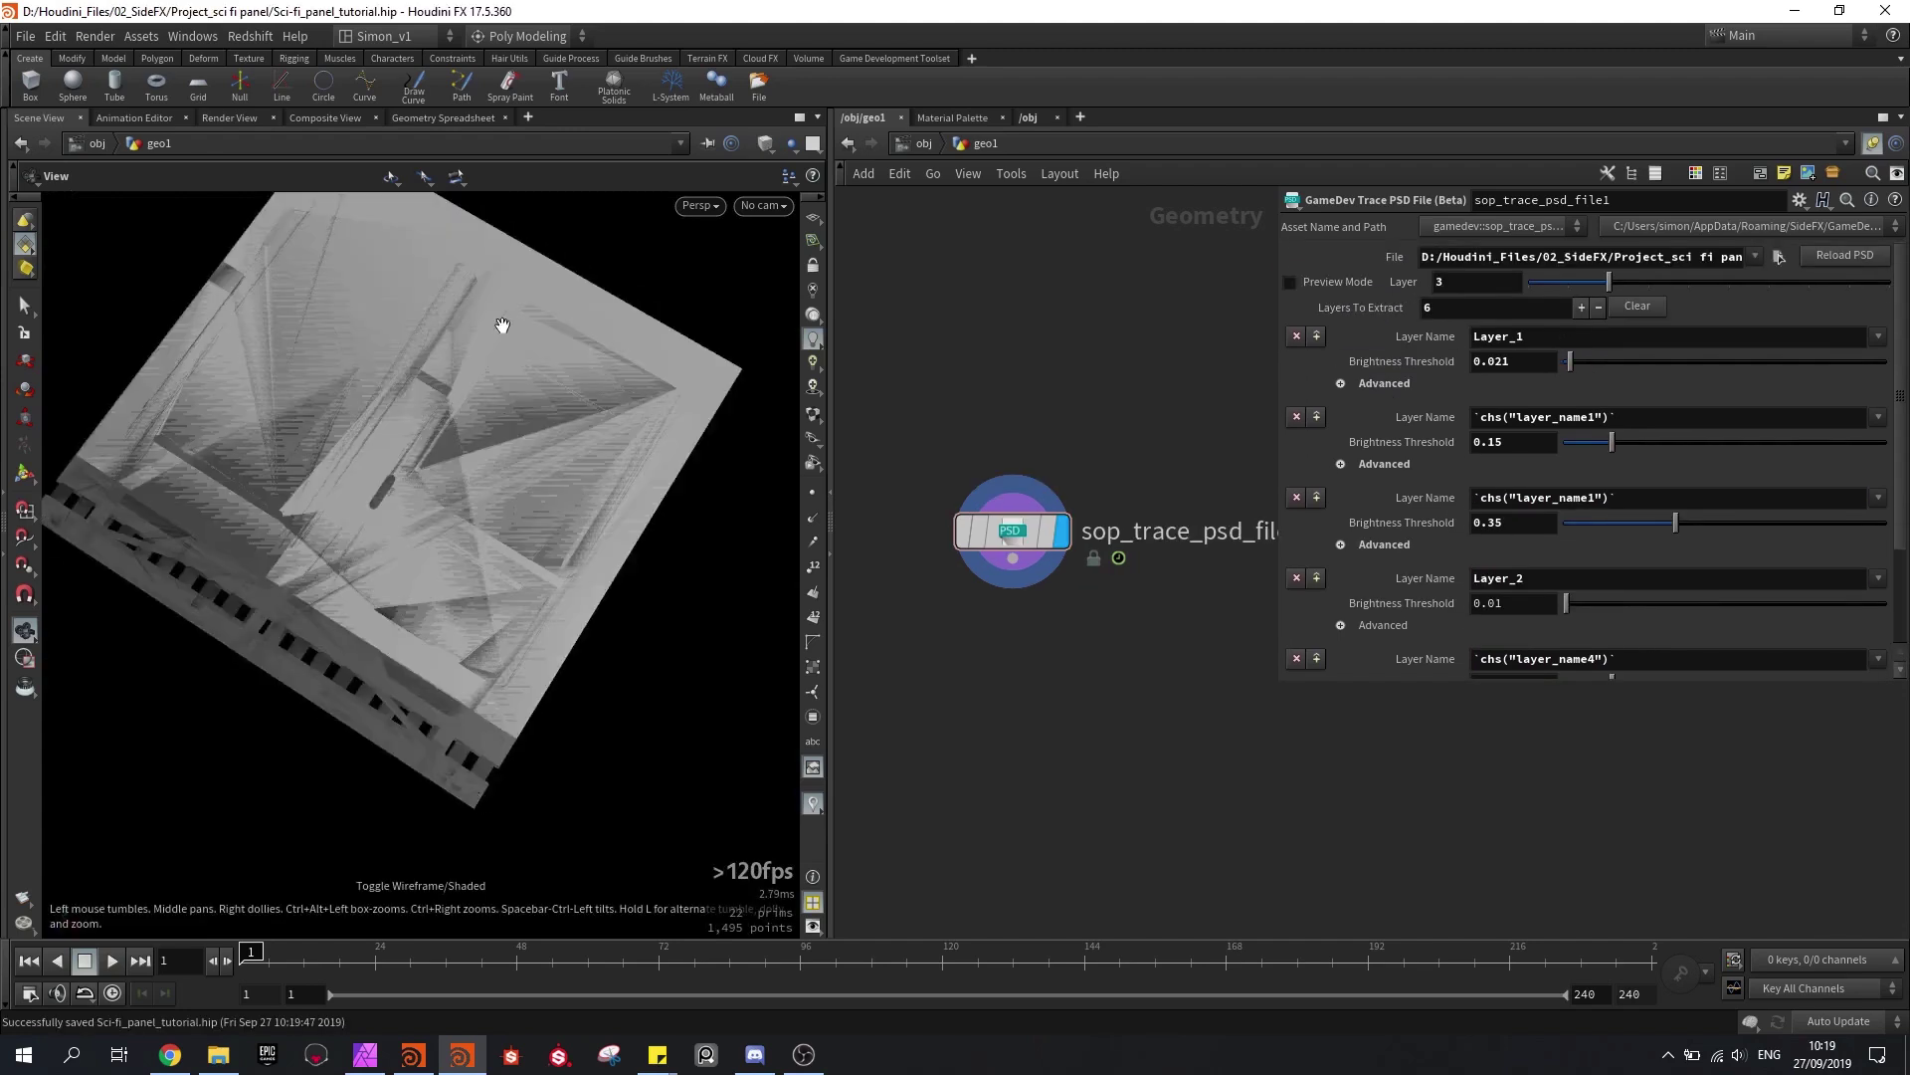
key(w)
mouse_move(503, 546)
mouse_down()
mouse_move(618, 592)
mouse_move(464, 541)
mouse_move(726, 580)
mouse_up()
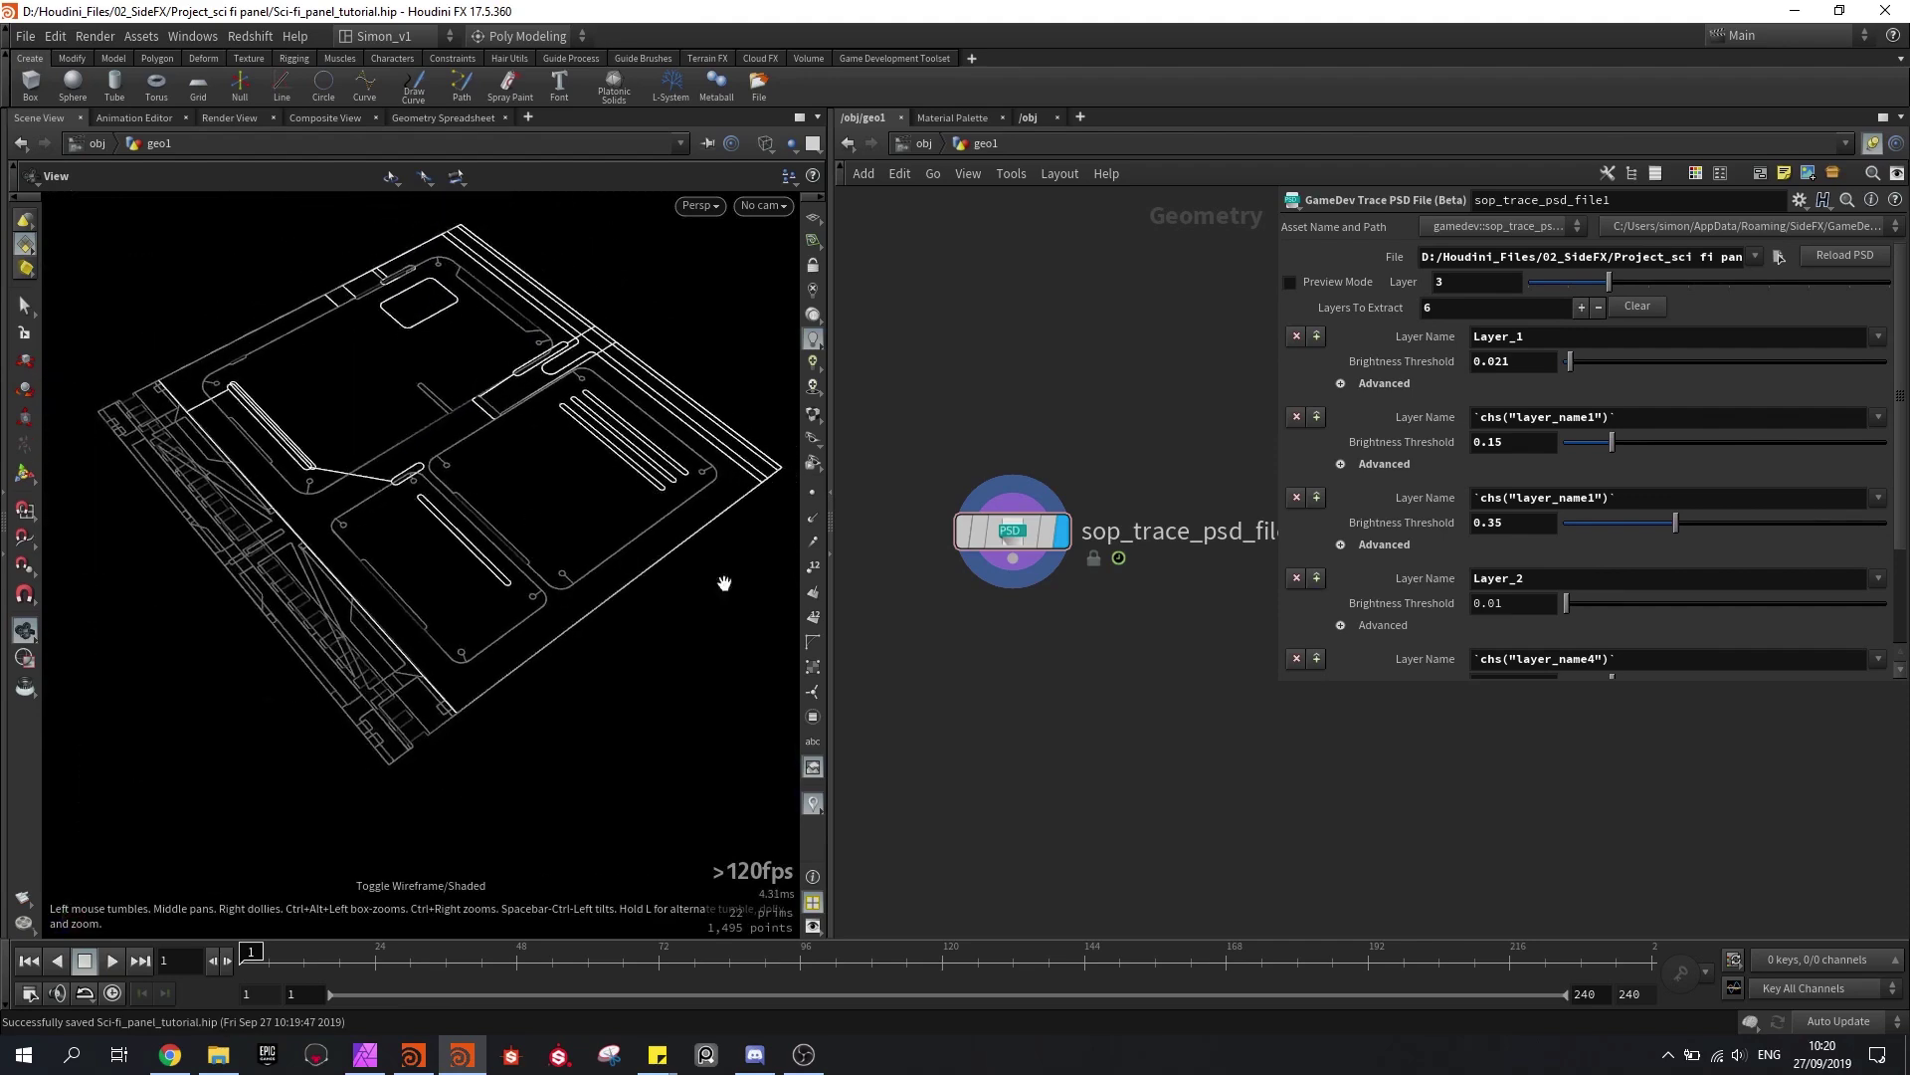
Step: Add a Split node below the PSD trace node, wire it to the trace output and display it
key(Tab)
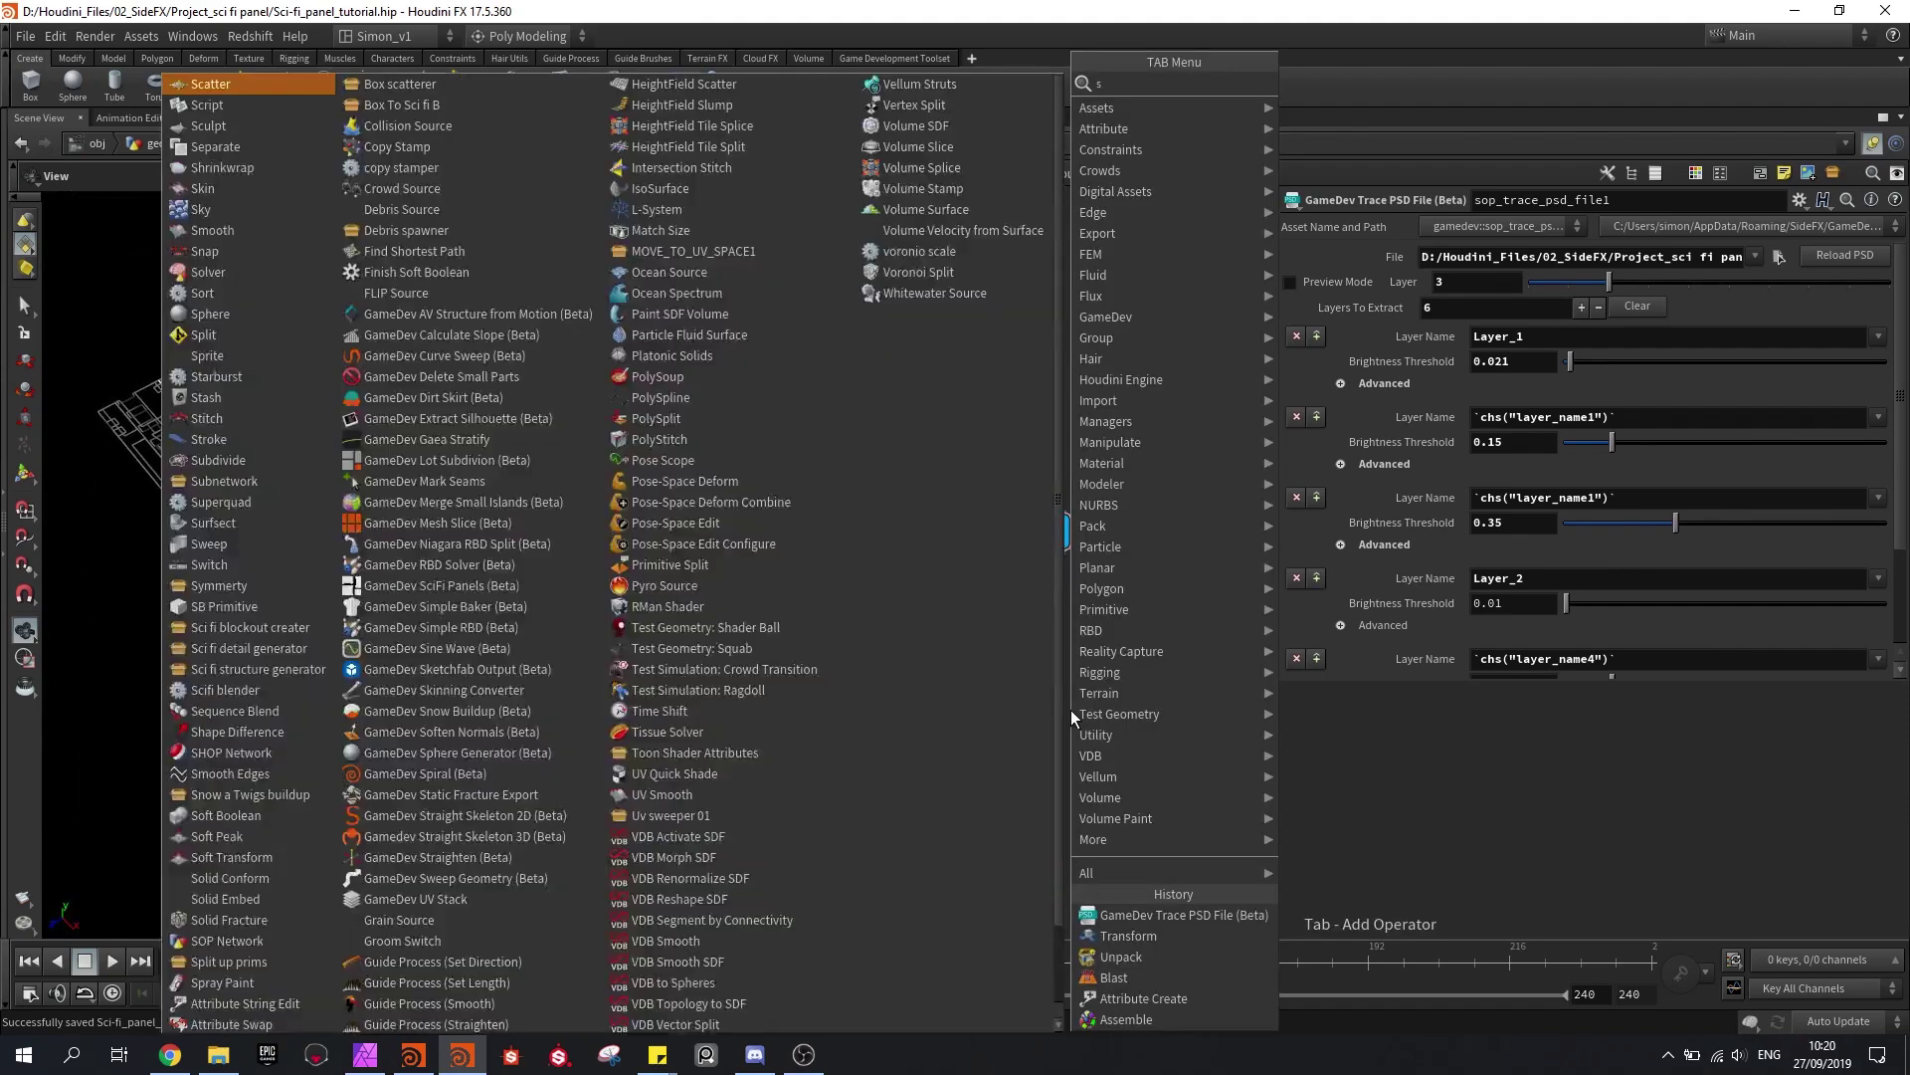
text(merge)
key(Return)
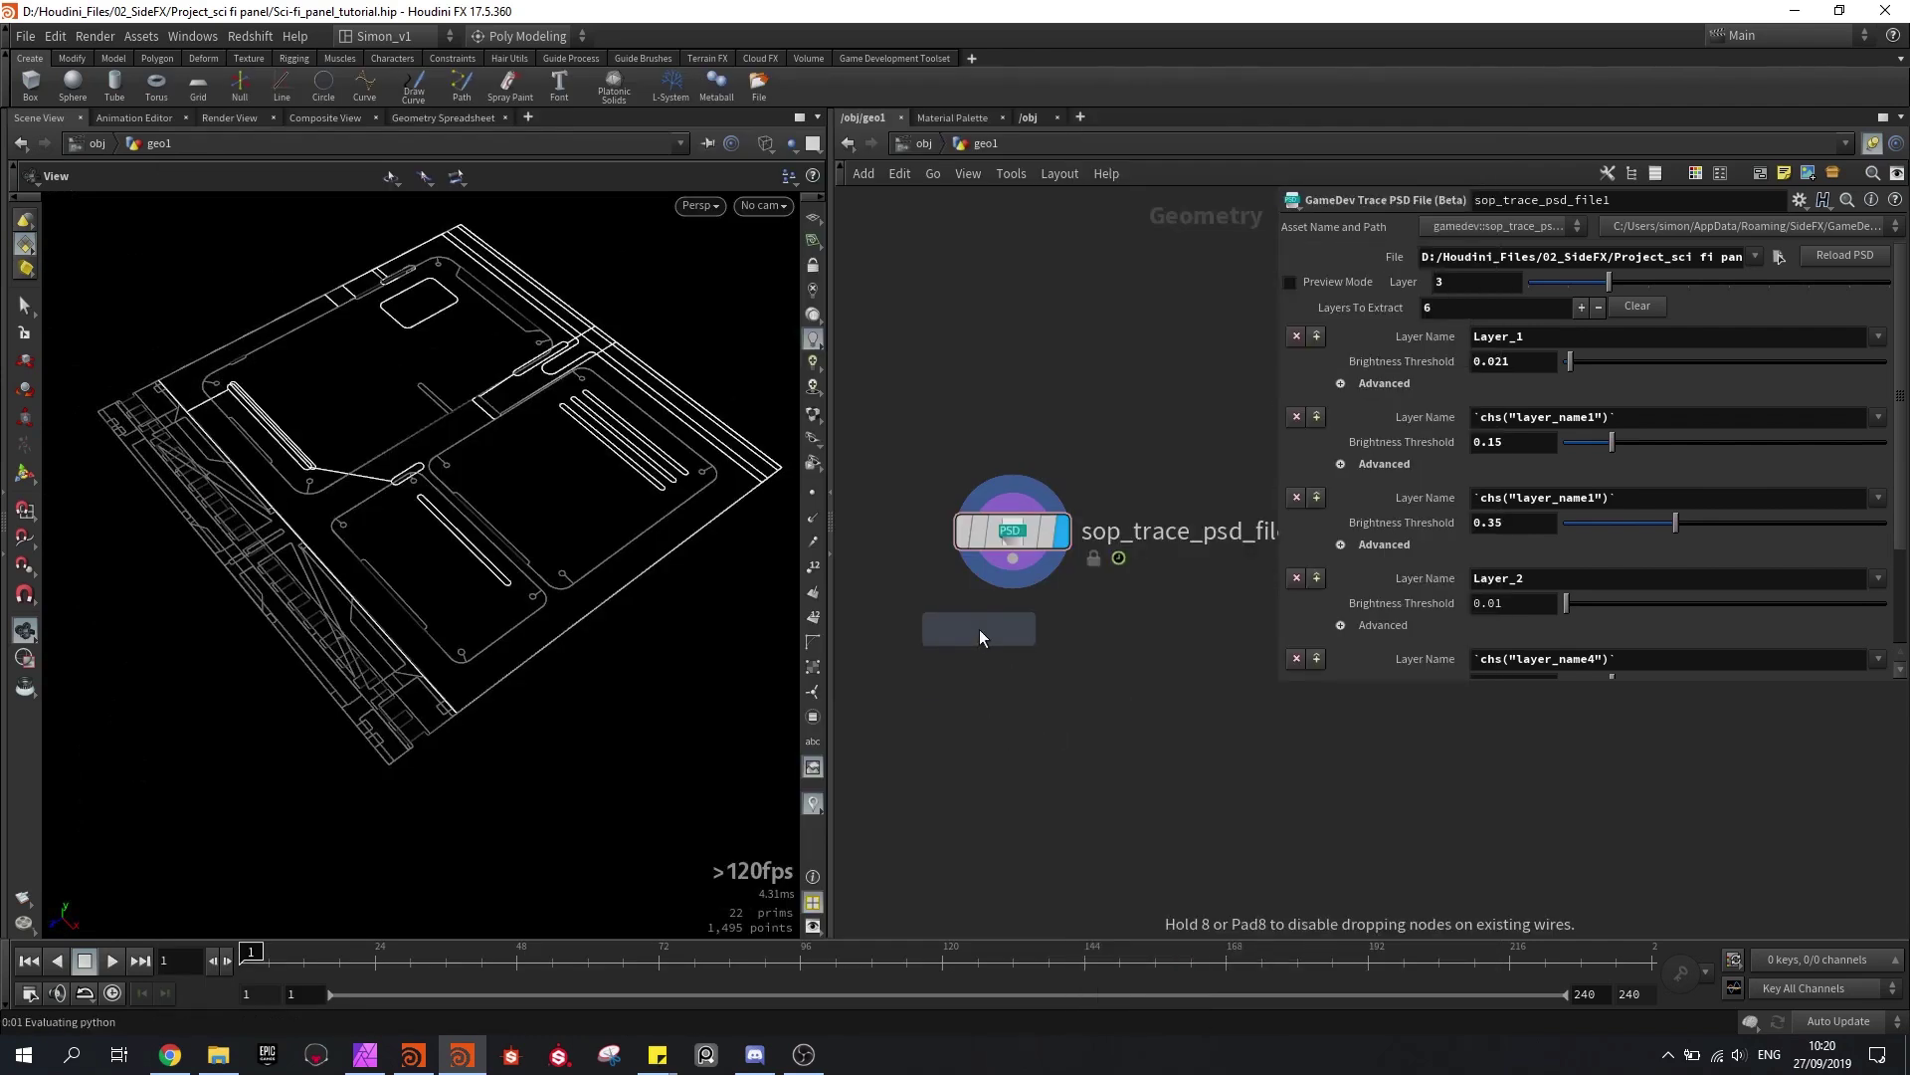
click(983, 630)
scroll(991, 622, up, 3)
drag(991, 615, 1038, 662)
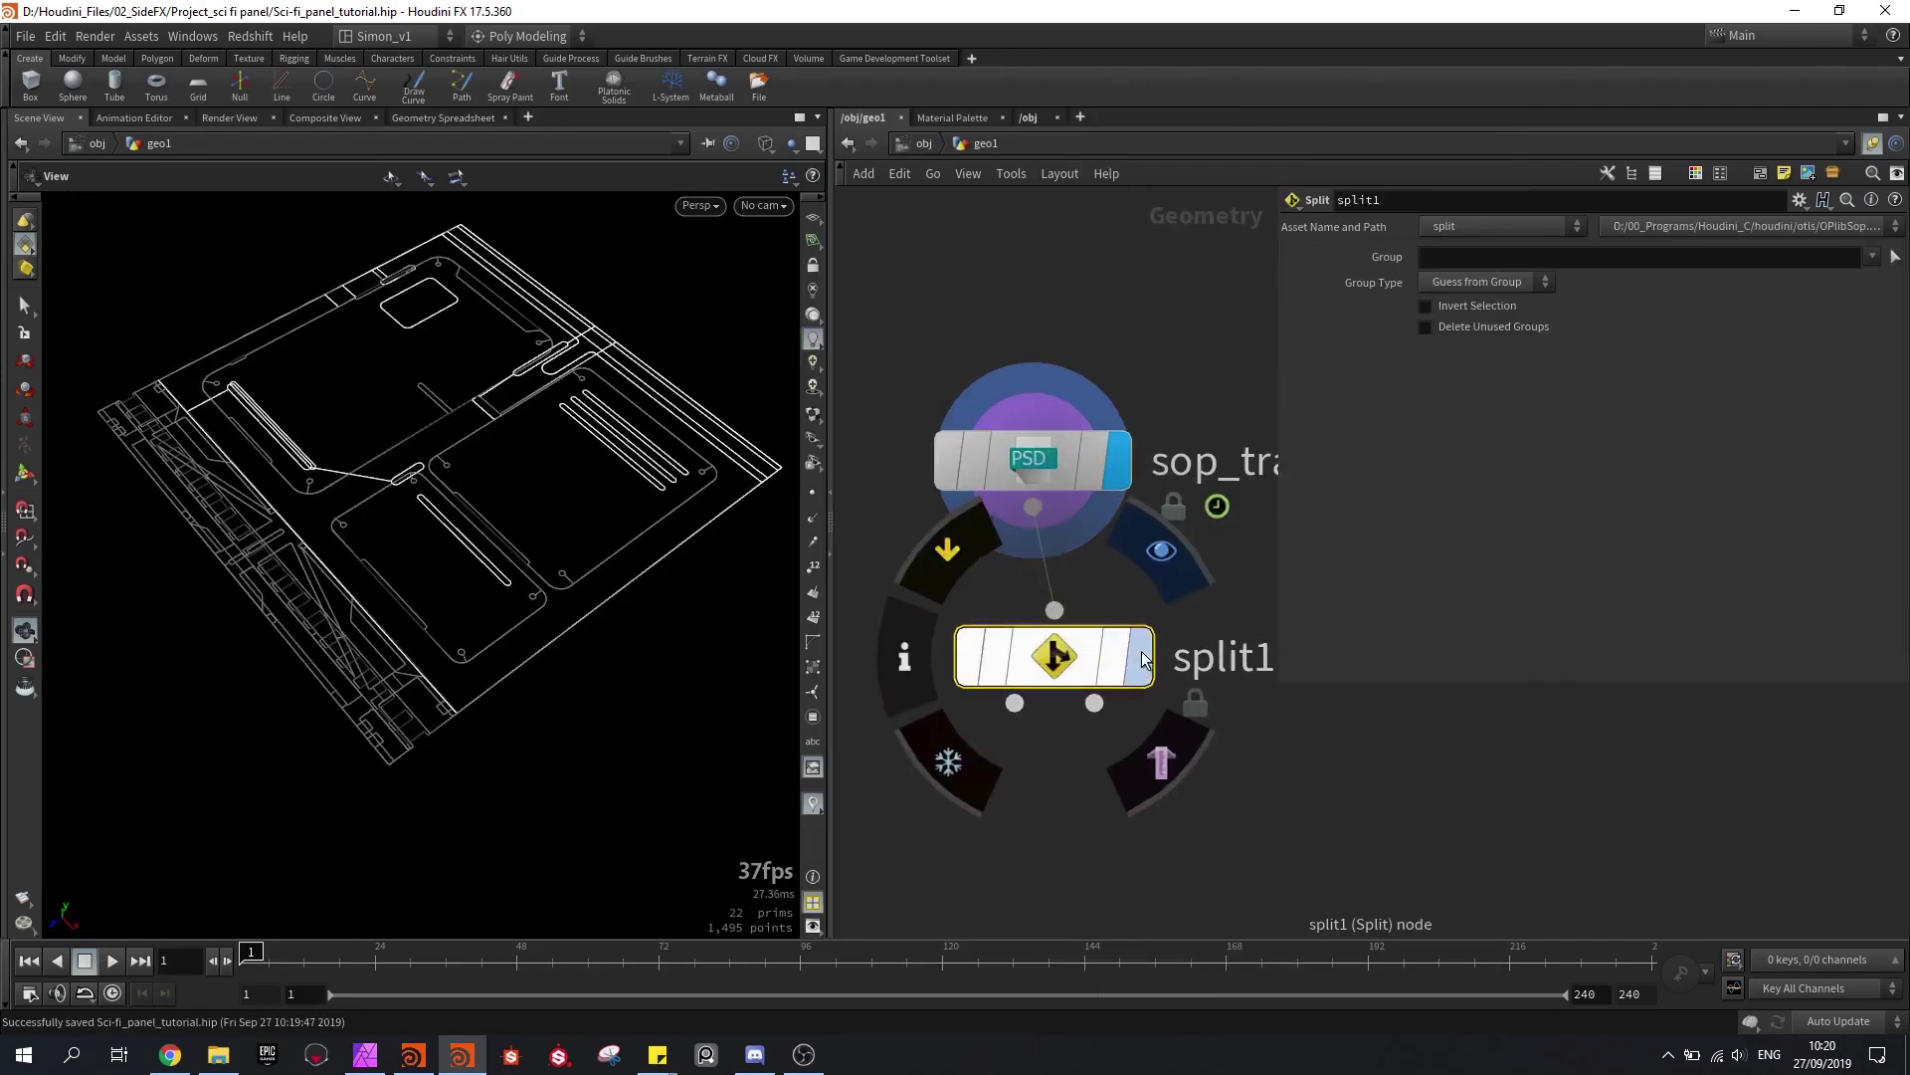
click(1144, 562)
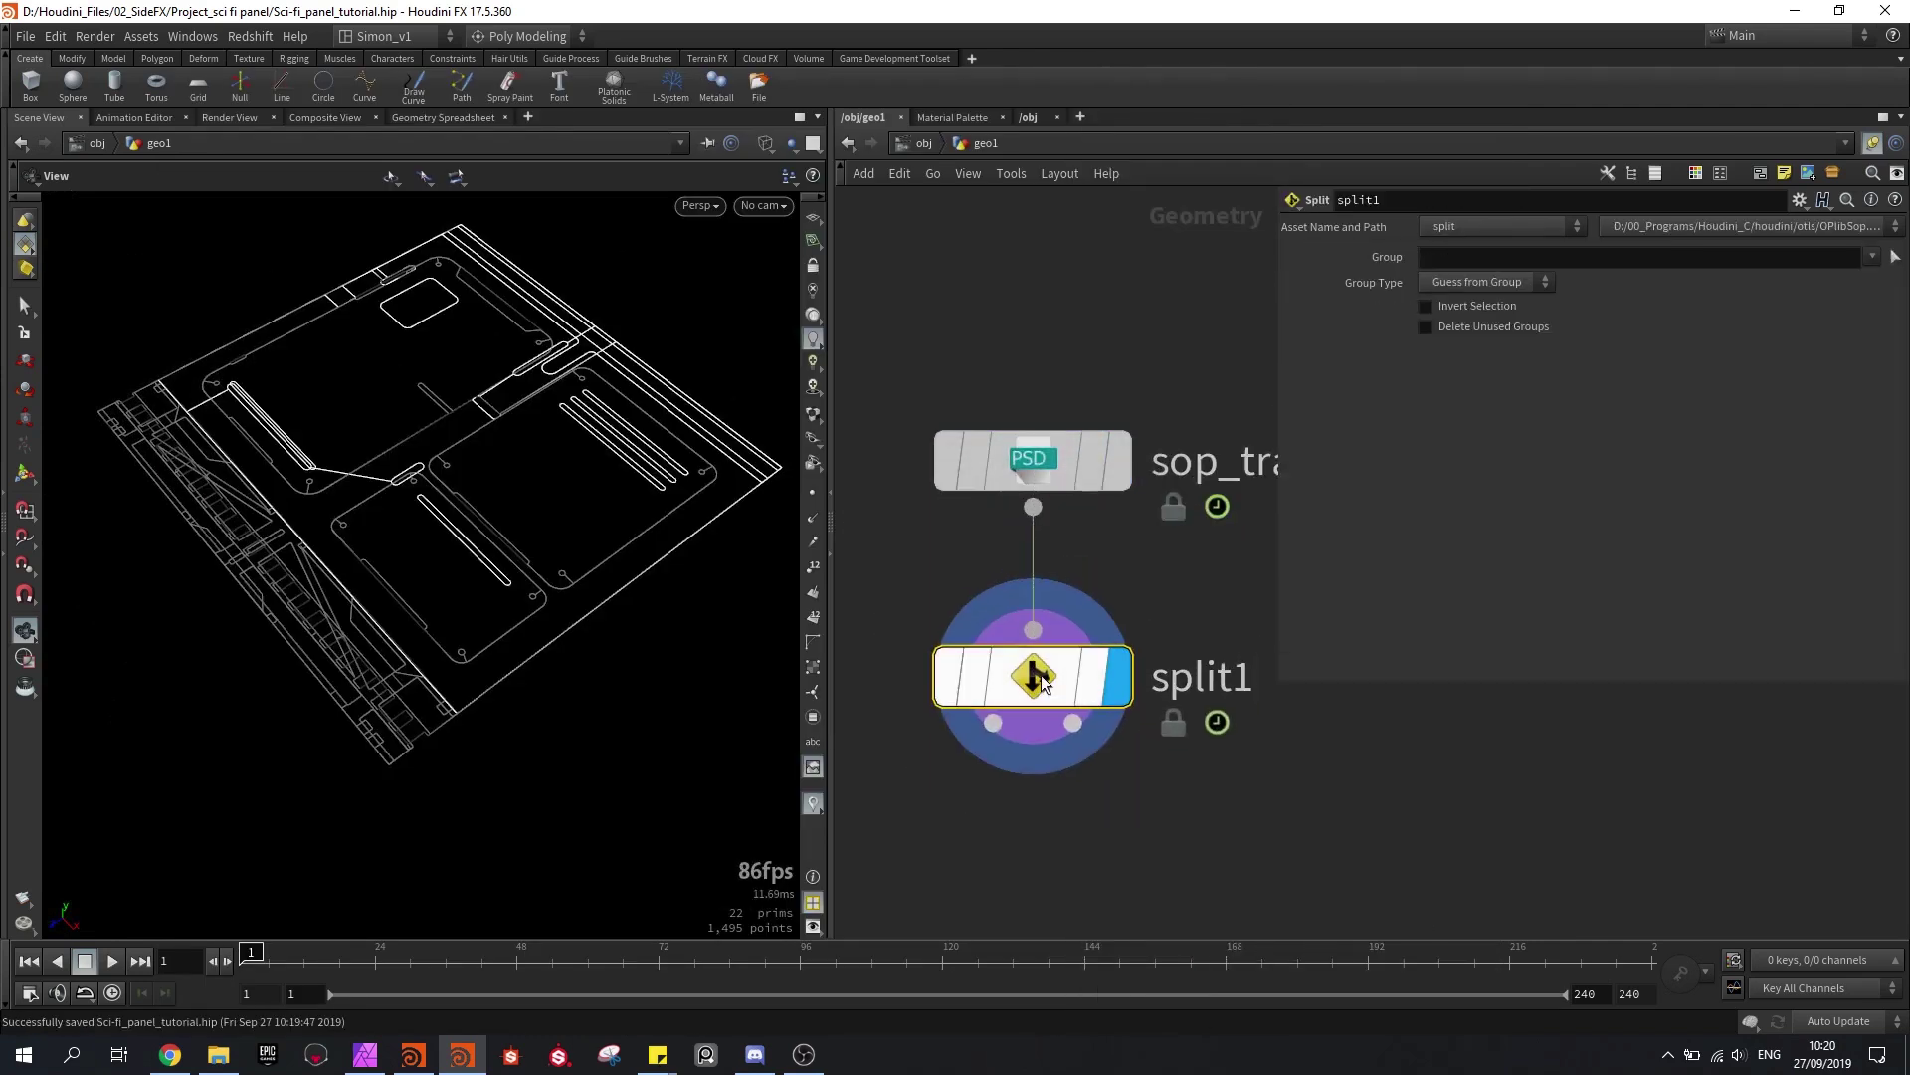
Step: Set the Split node's Group to Layer_Layer_1 and inspect the separated shapes
click(1872, 257)
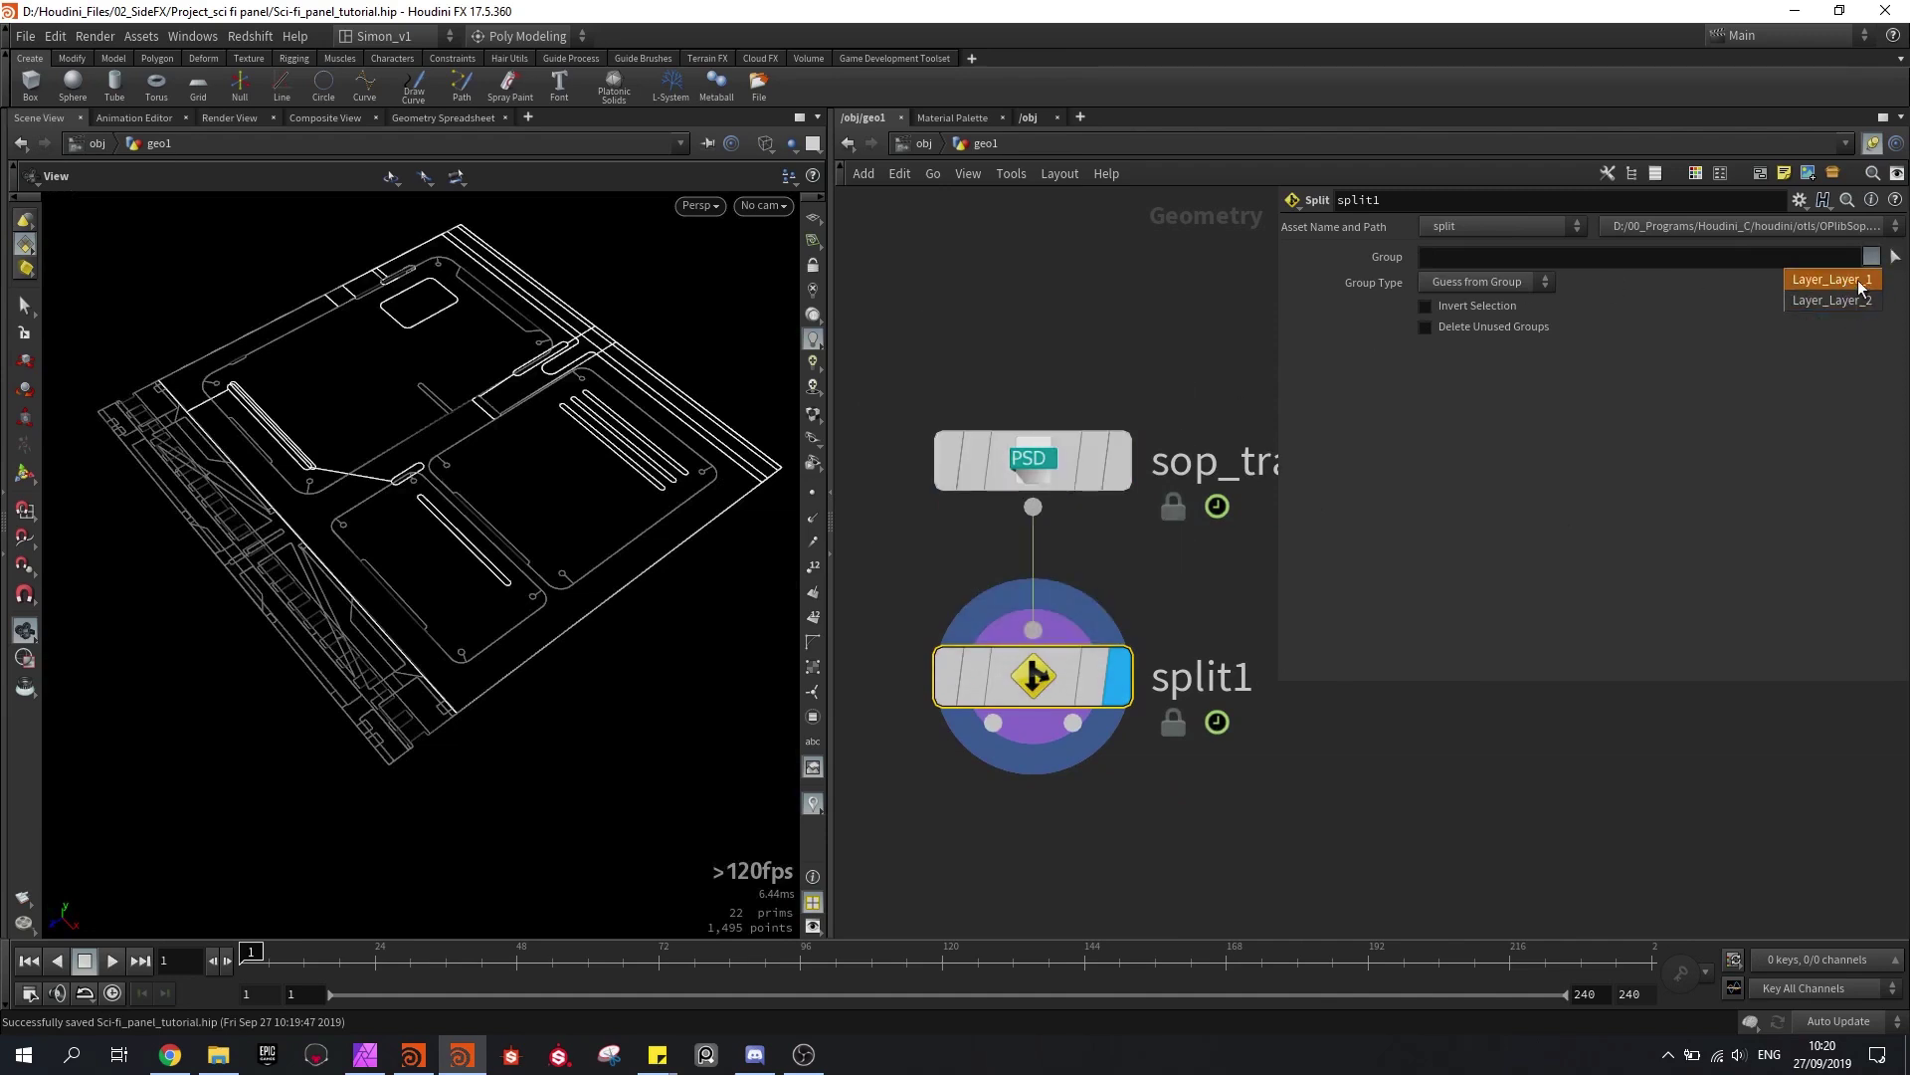
click(1860, 284)
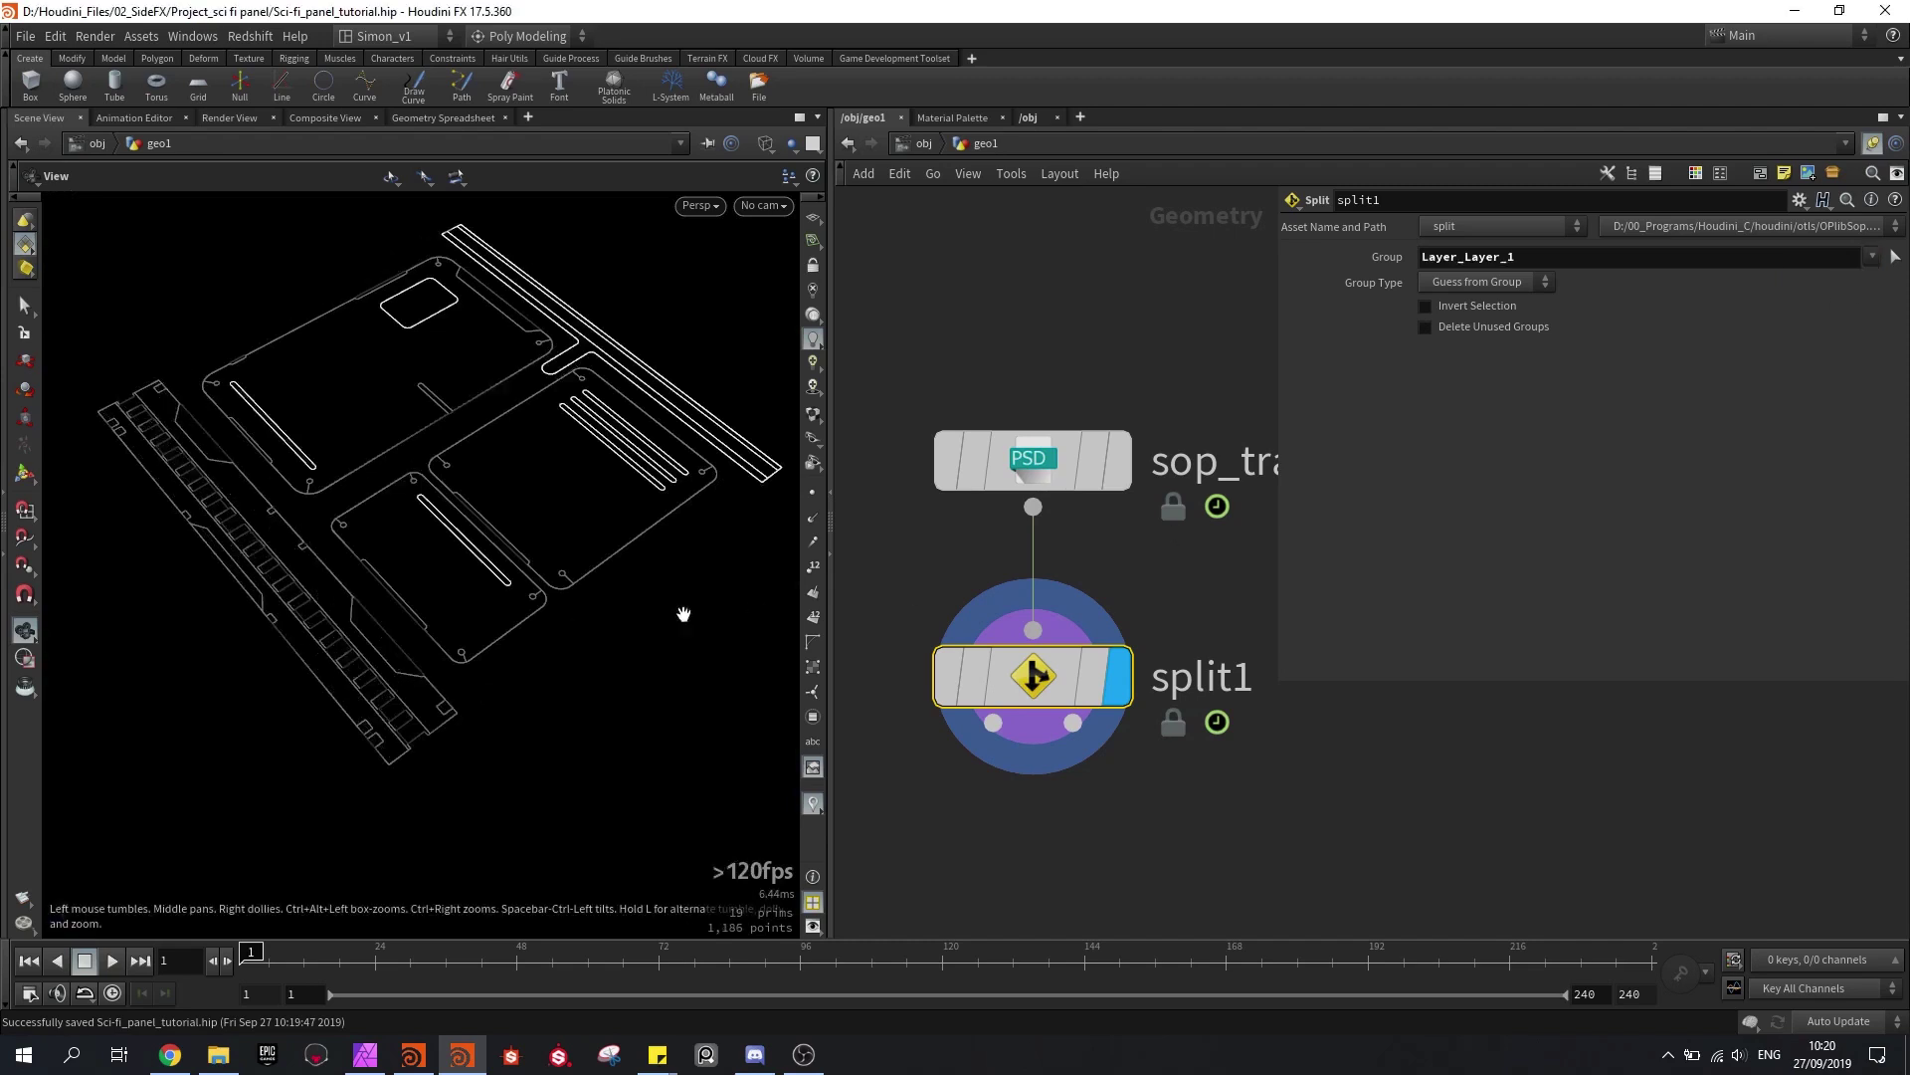
drag(550, 553, 653, 601)
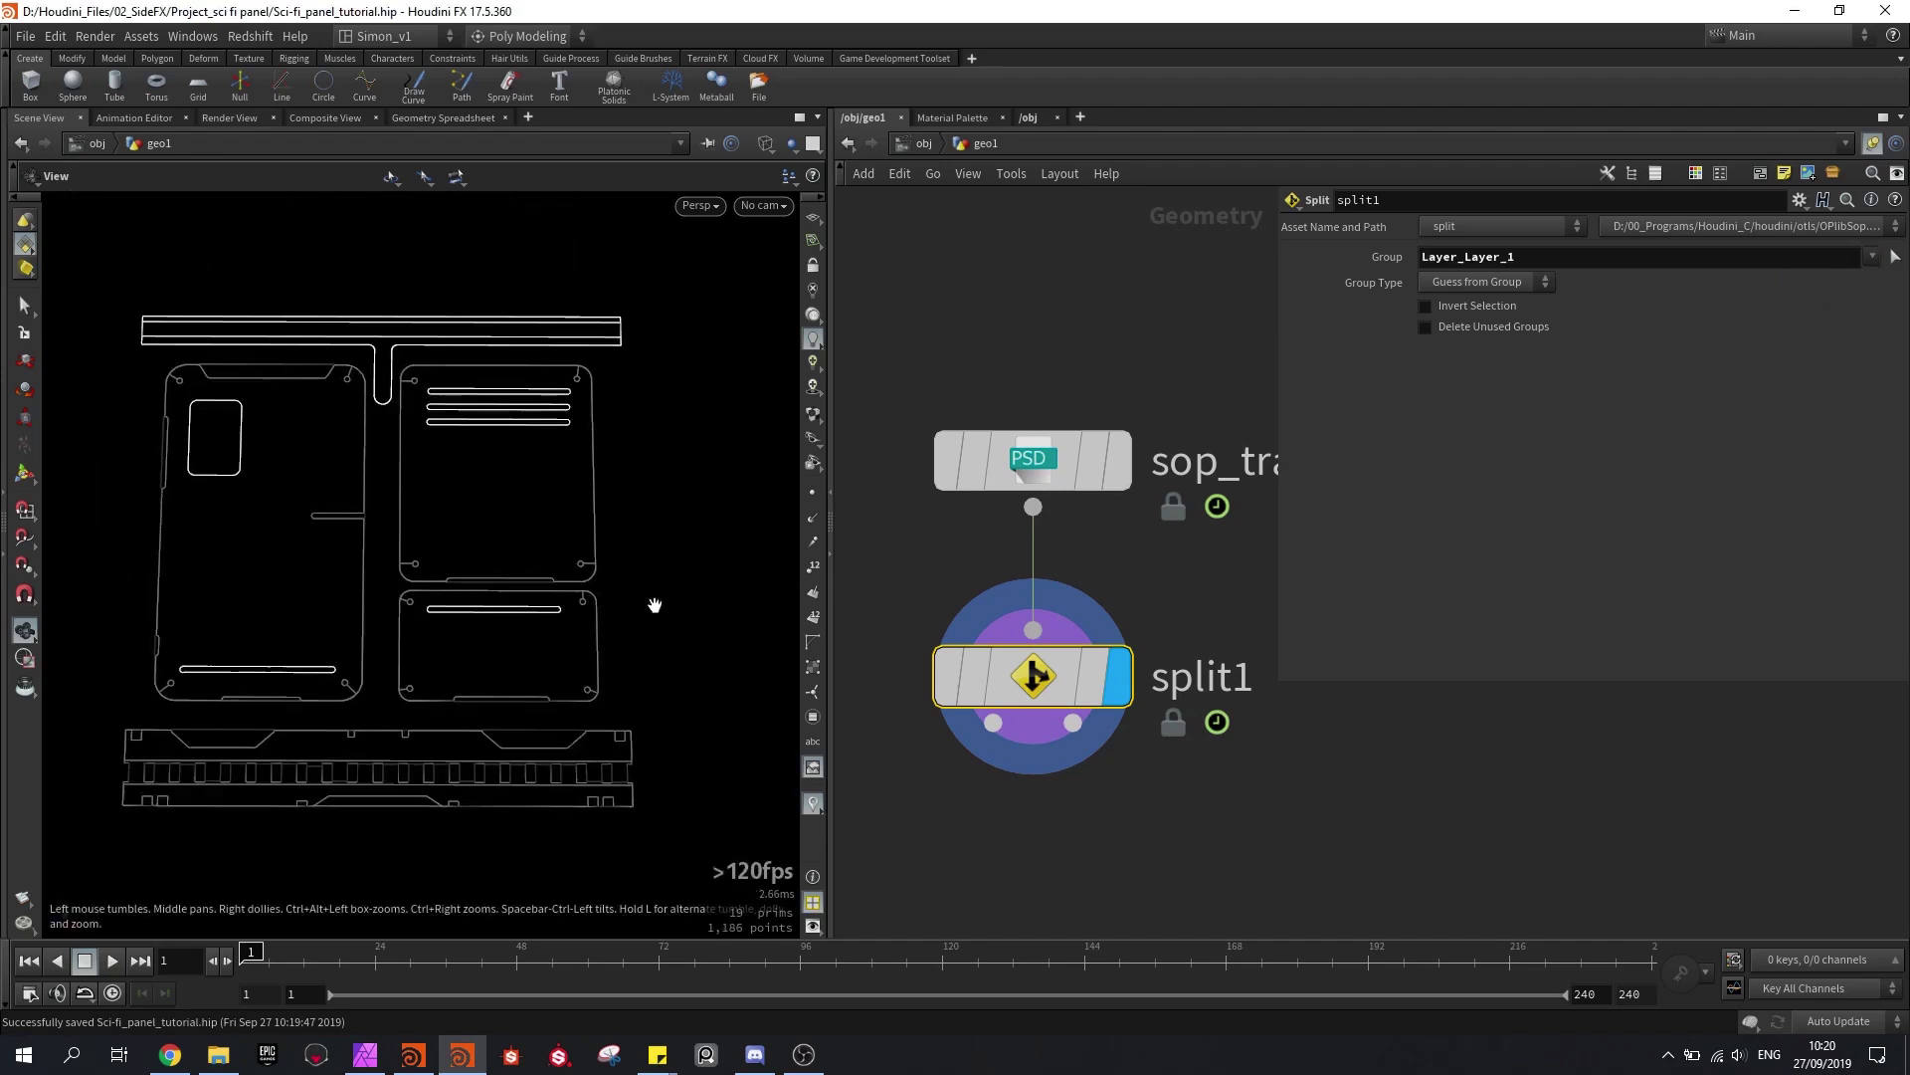
Step: Invert the Split's selection to inspect the remaining layer's shapes, and turn the inversion off again
click(1480, 314)
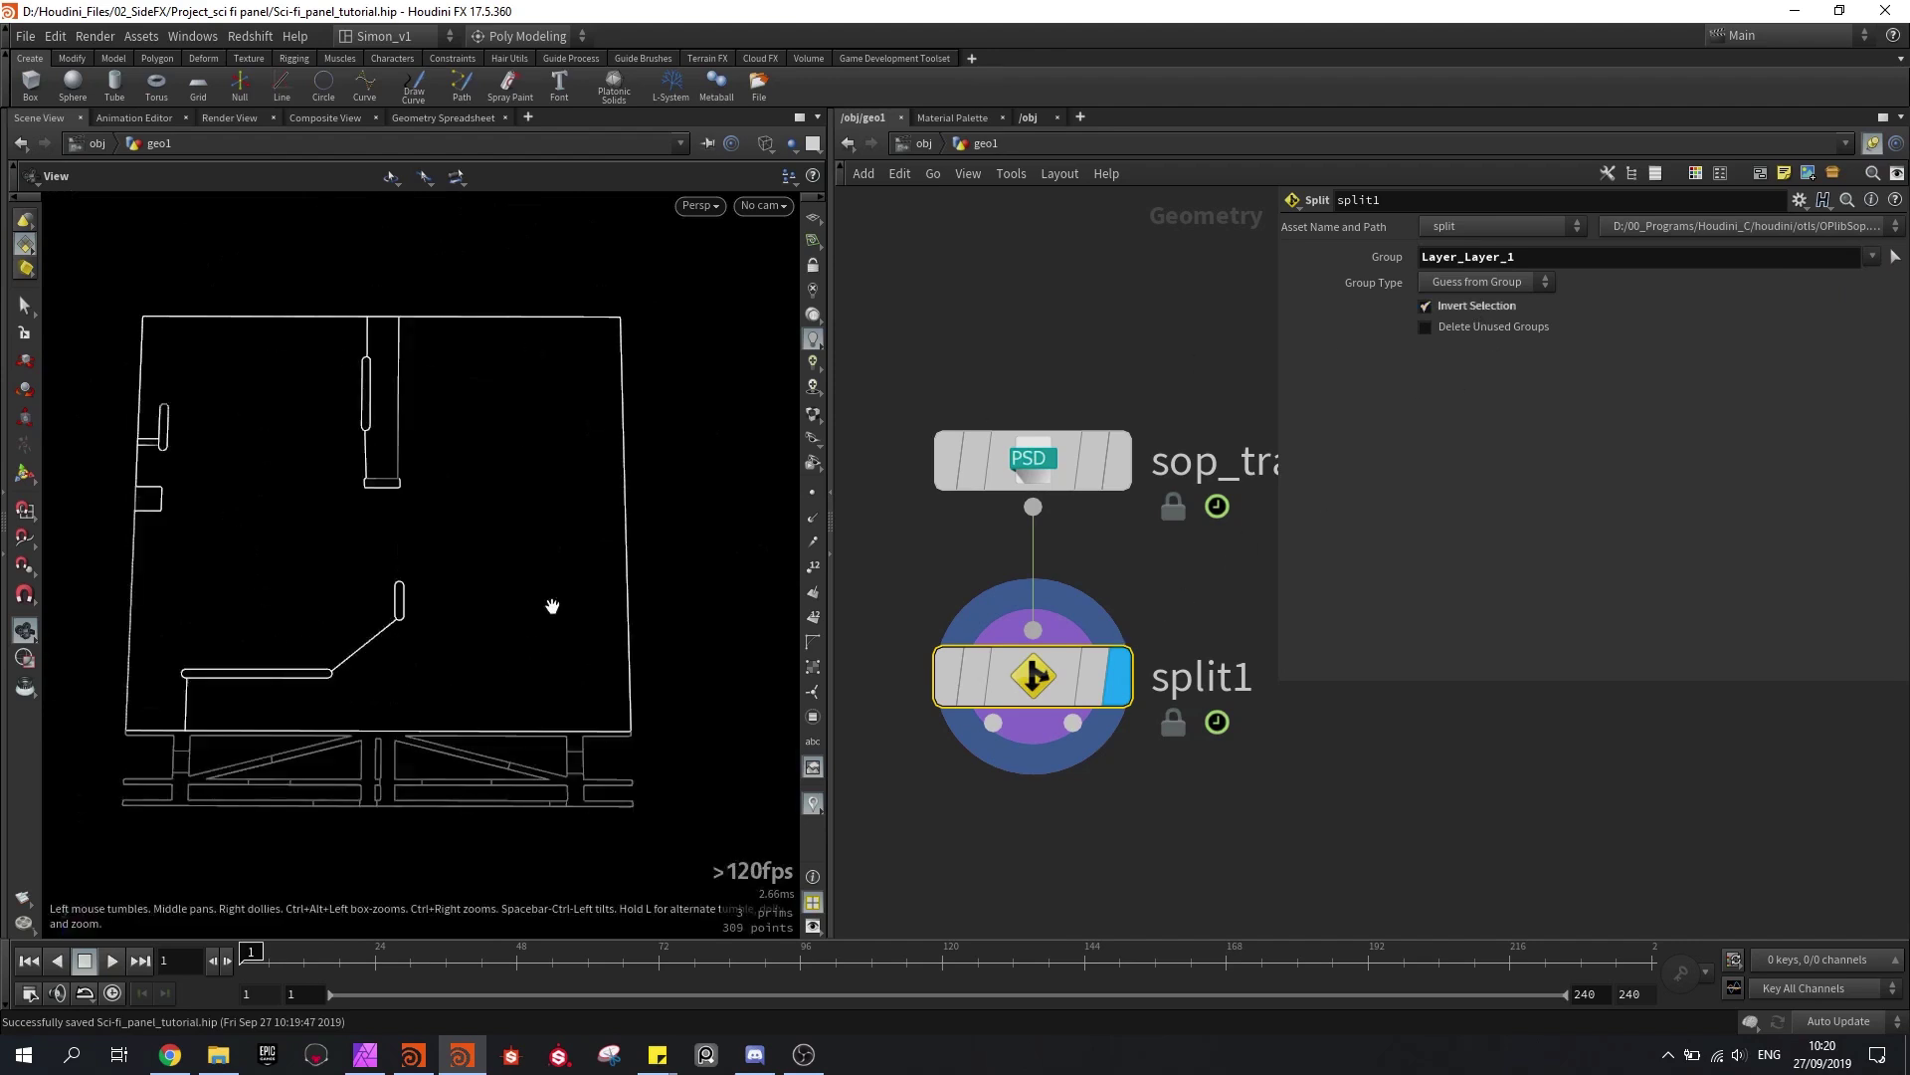
drag(552, 606, 477, 627)
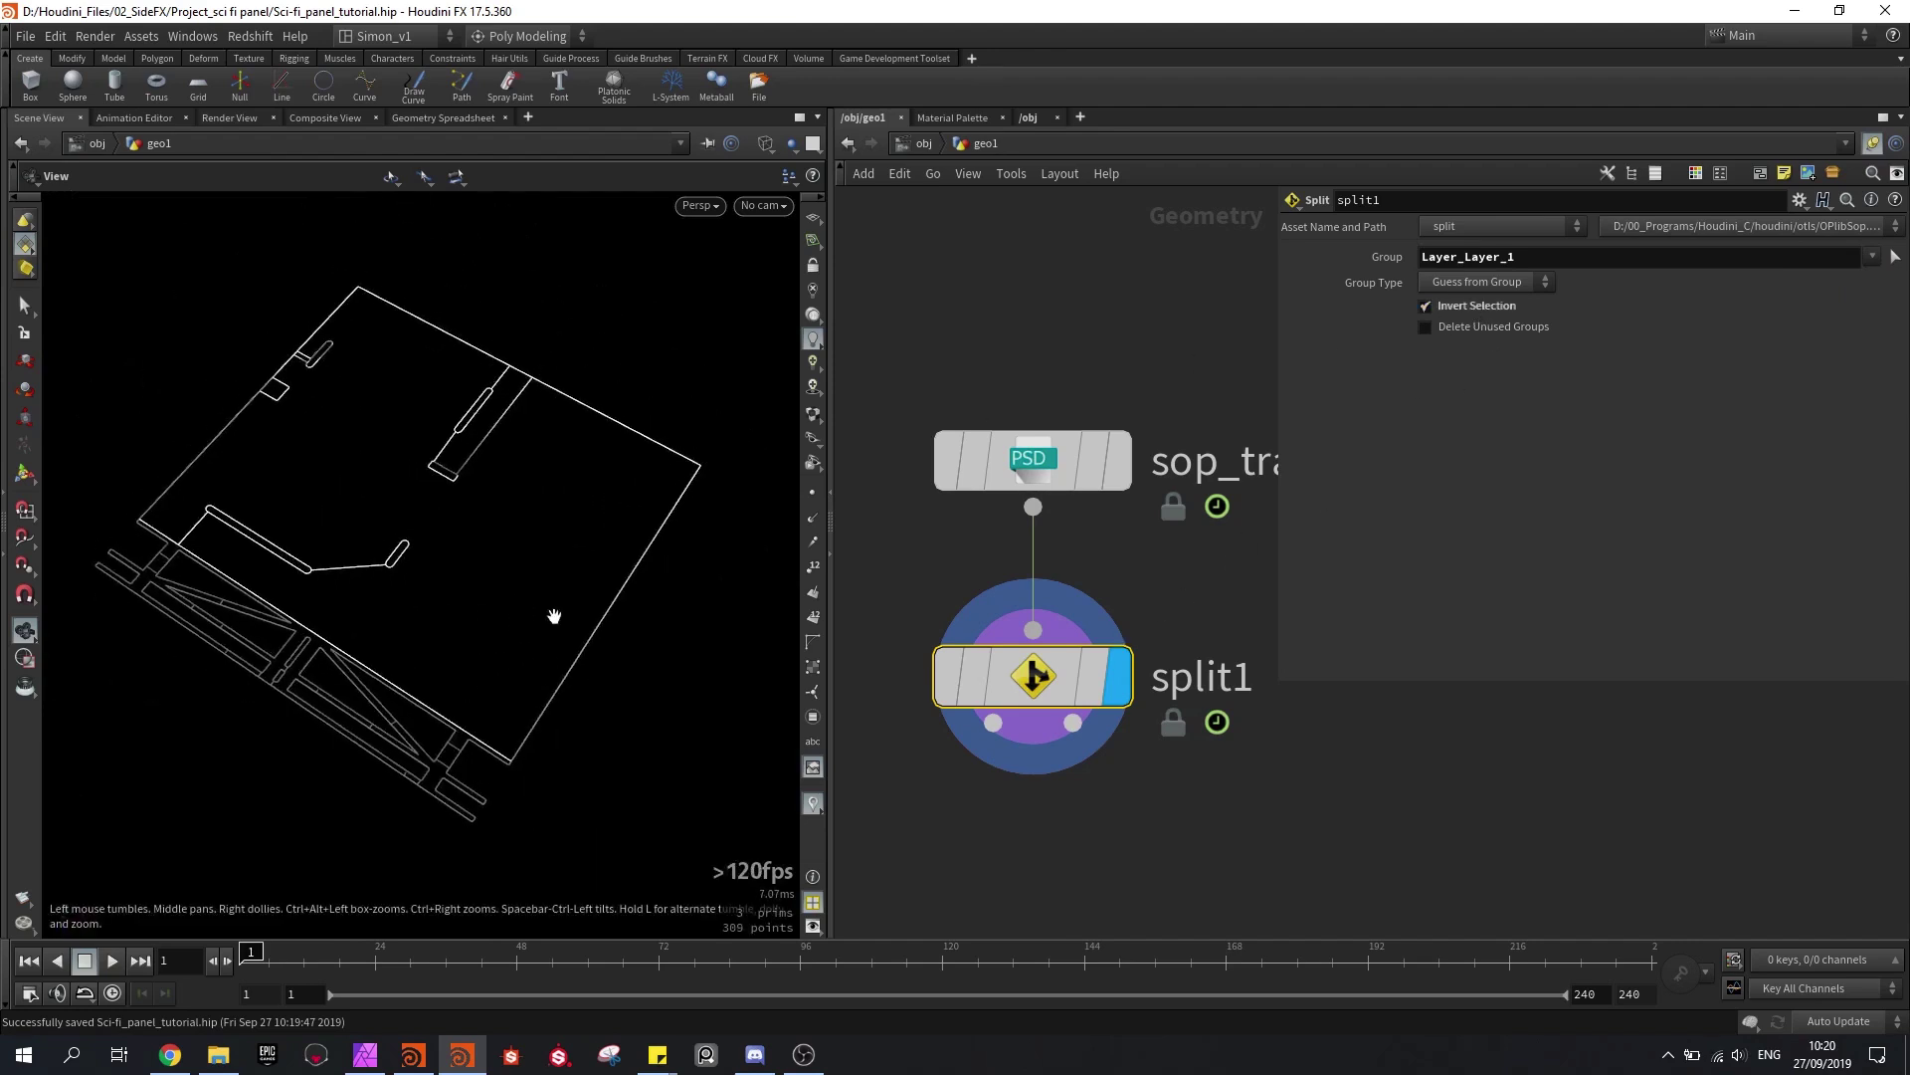
click(1466, 316)
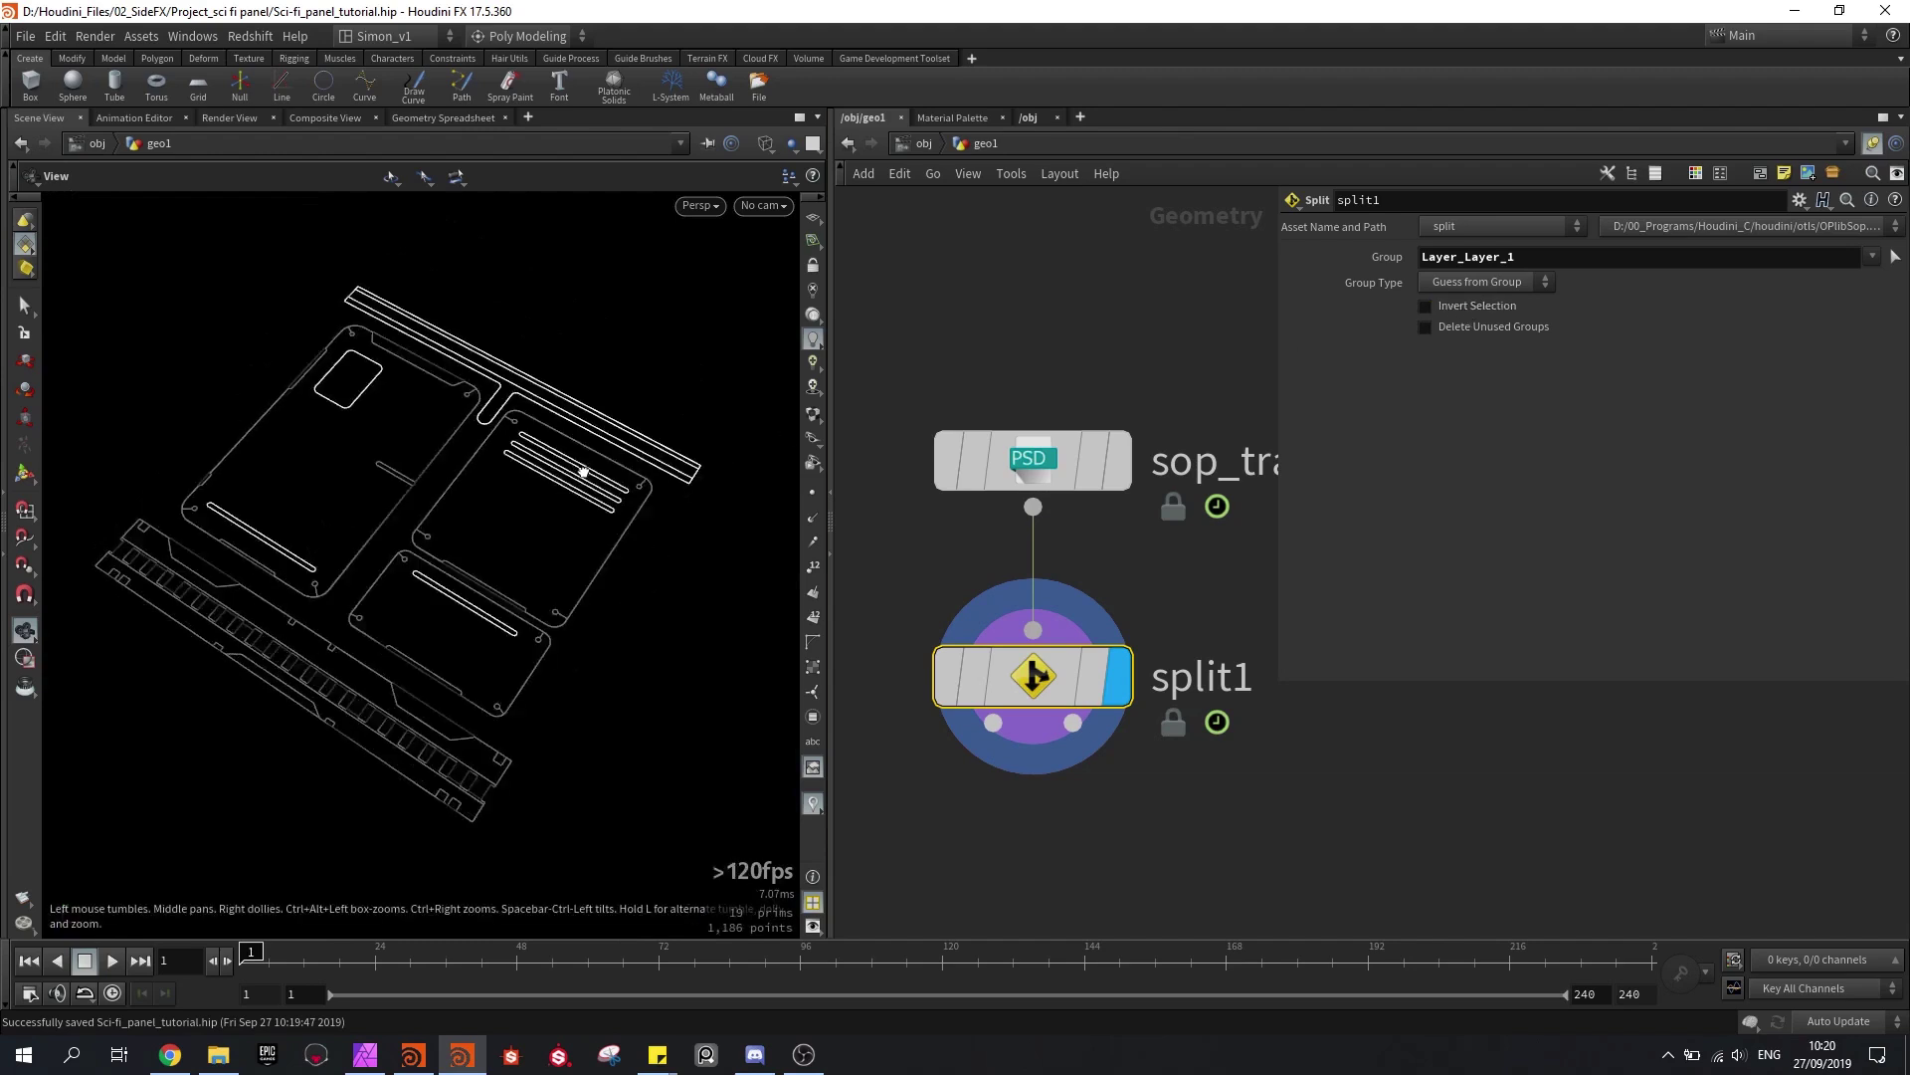
drag(597, 467, 576, 533)
Step: Add a Blast node, connect it to the Split's first output and display it
scroll(1089, 451, down, 2)
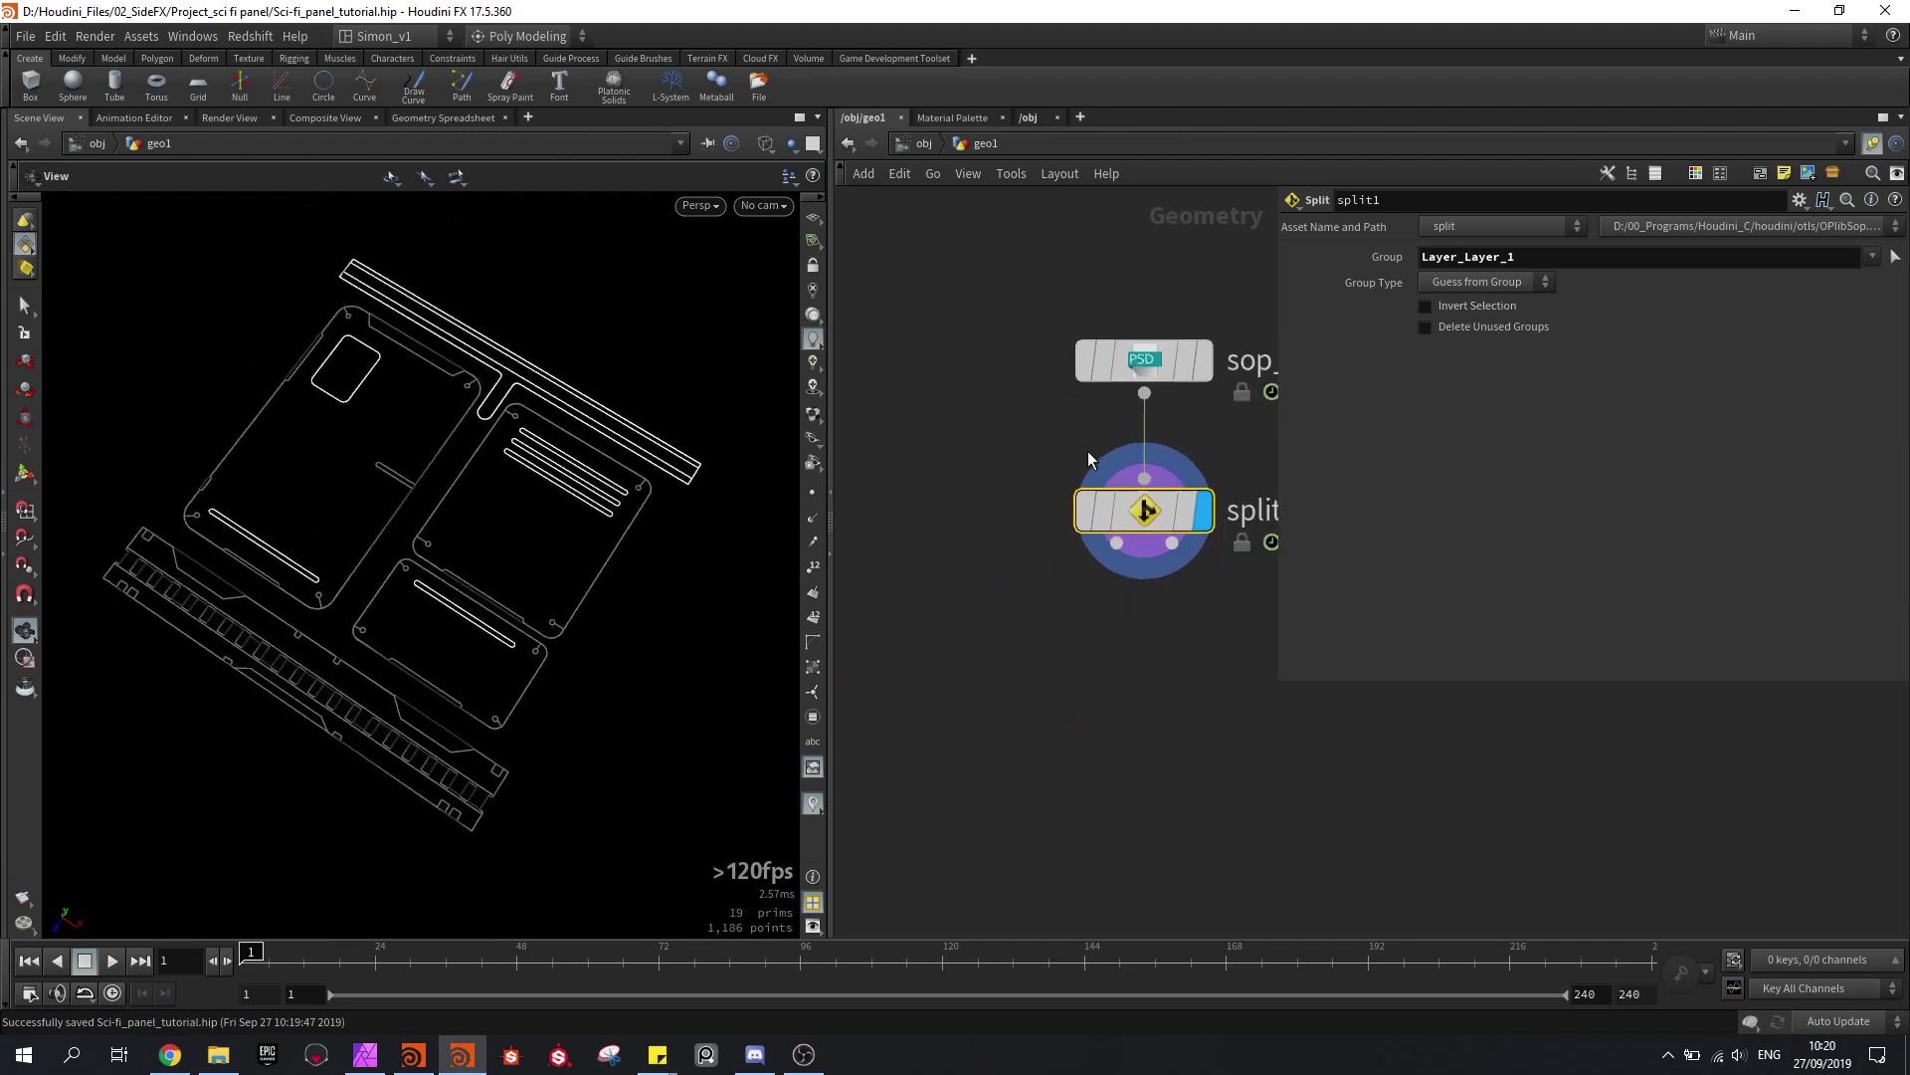
key(Tab)
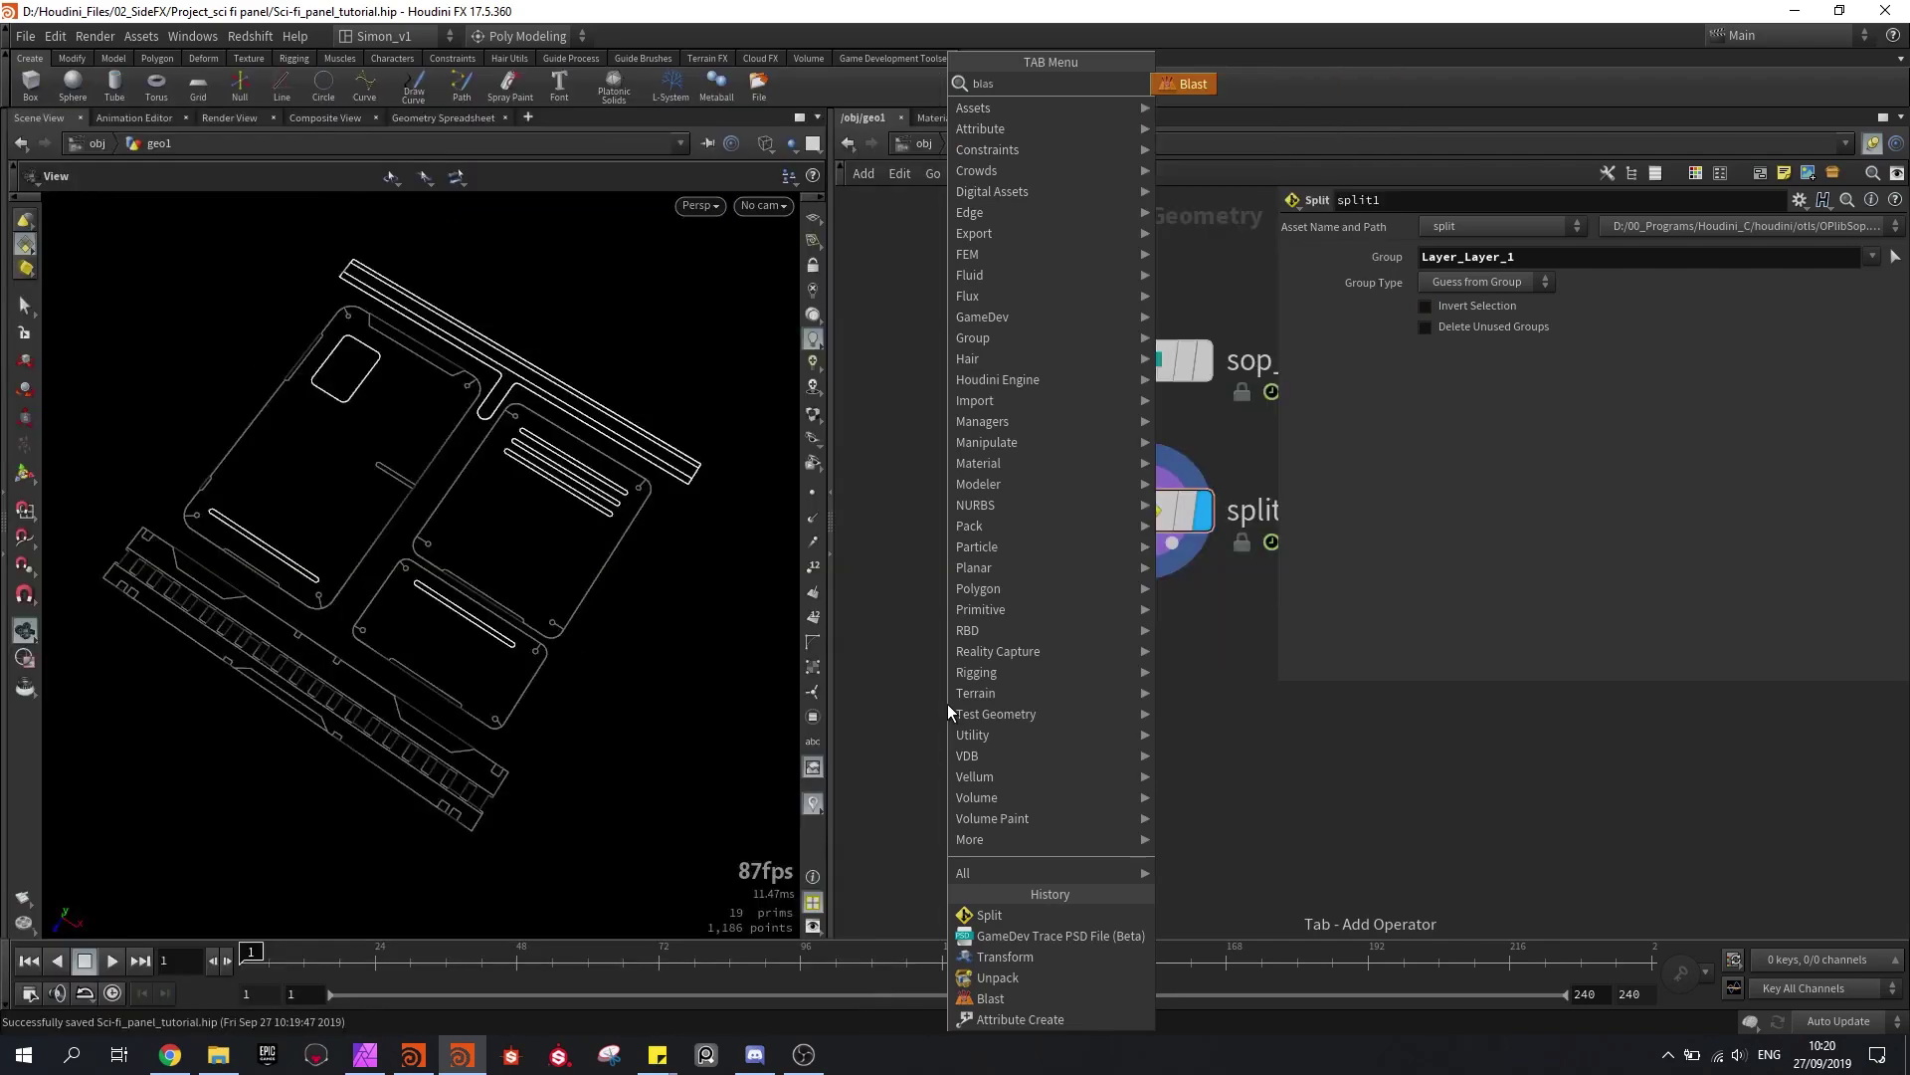
key(Return)
click(947, 702)
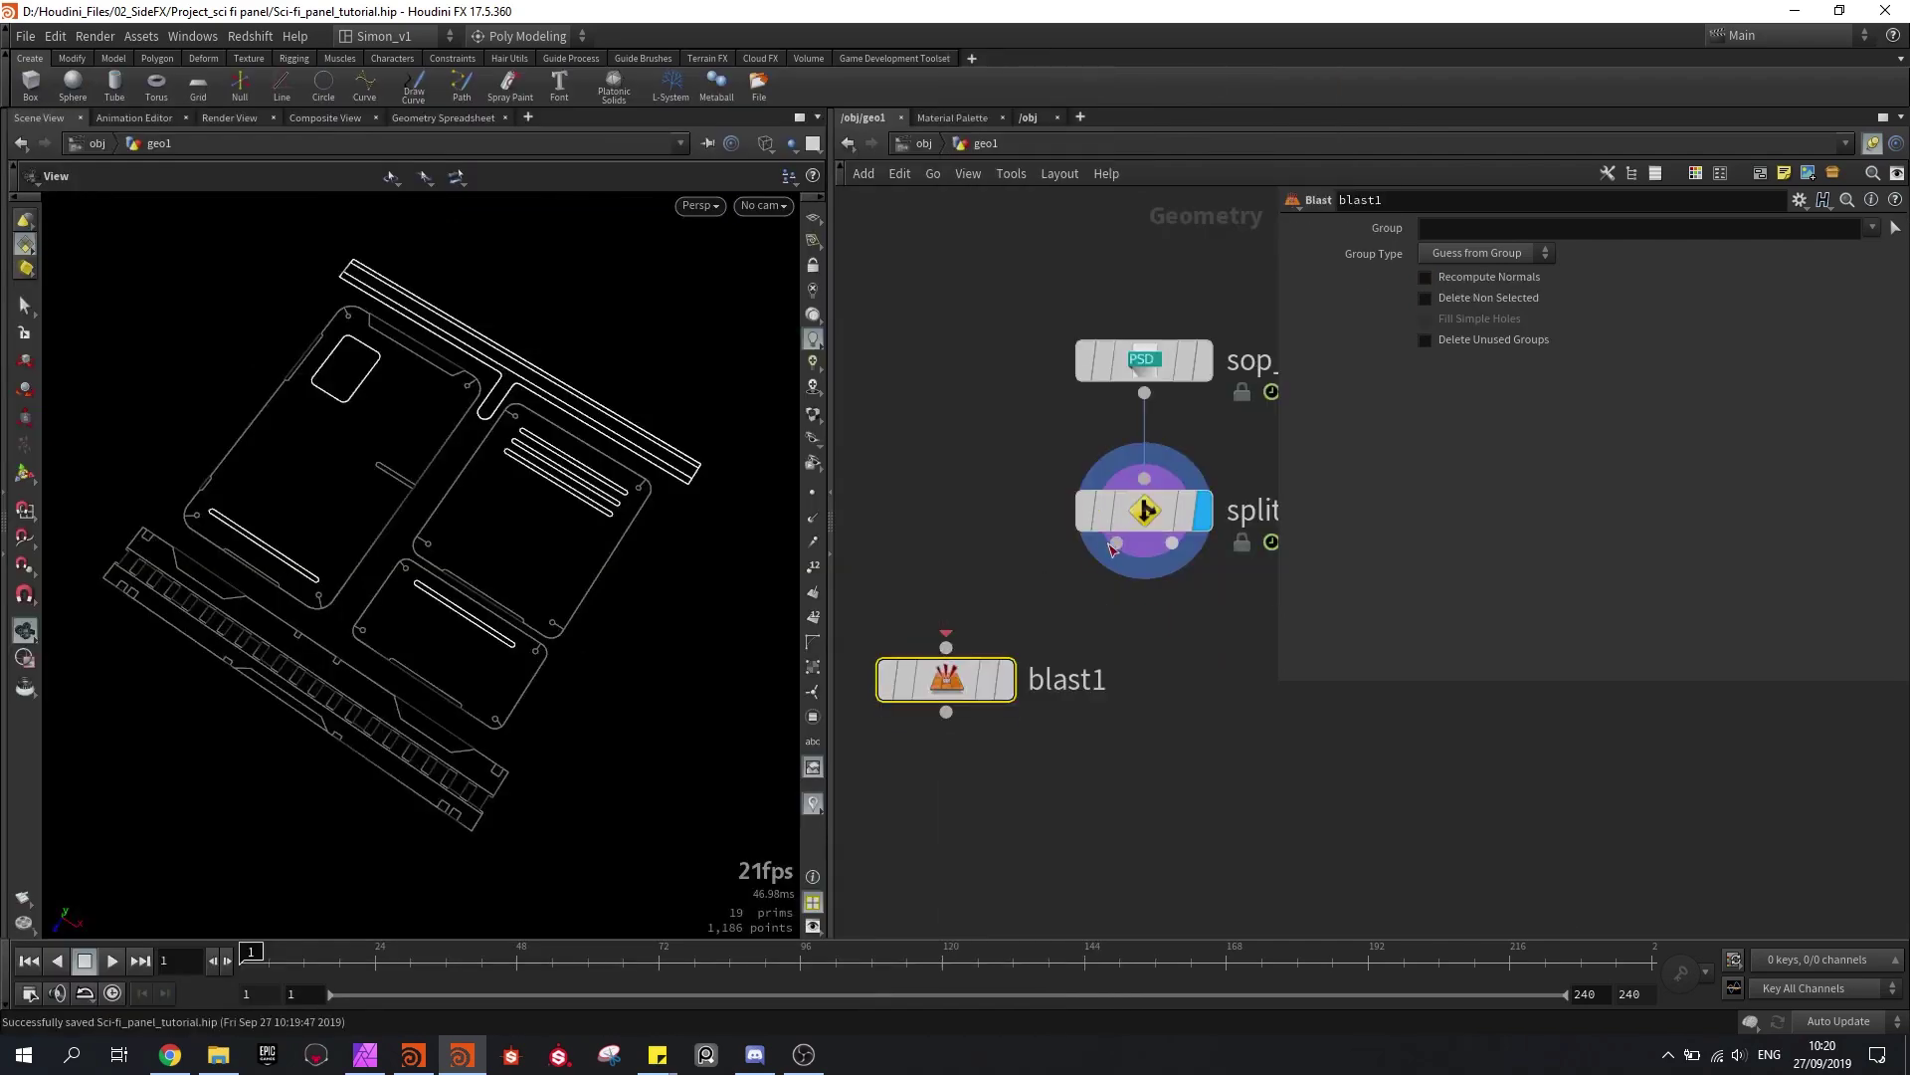
drag(1116, 542, 923, 648)
click(1008, 685)
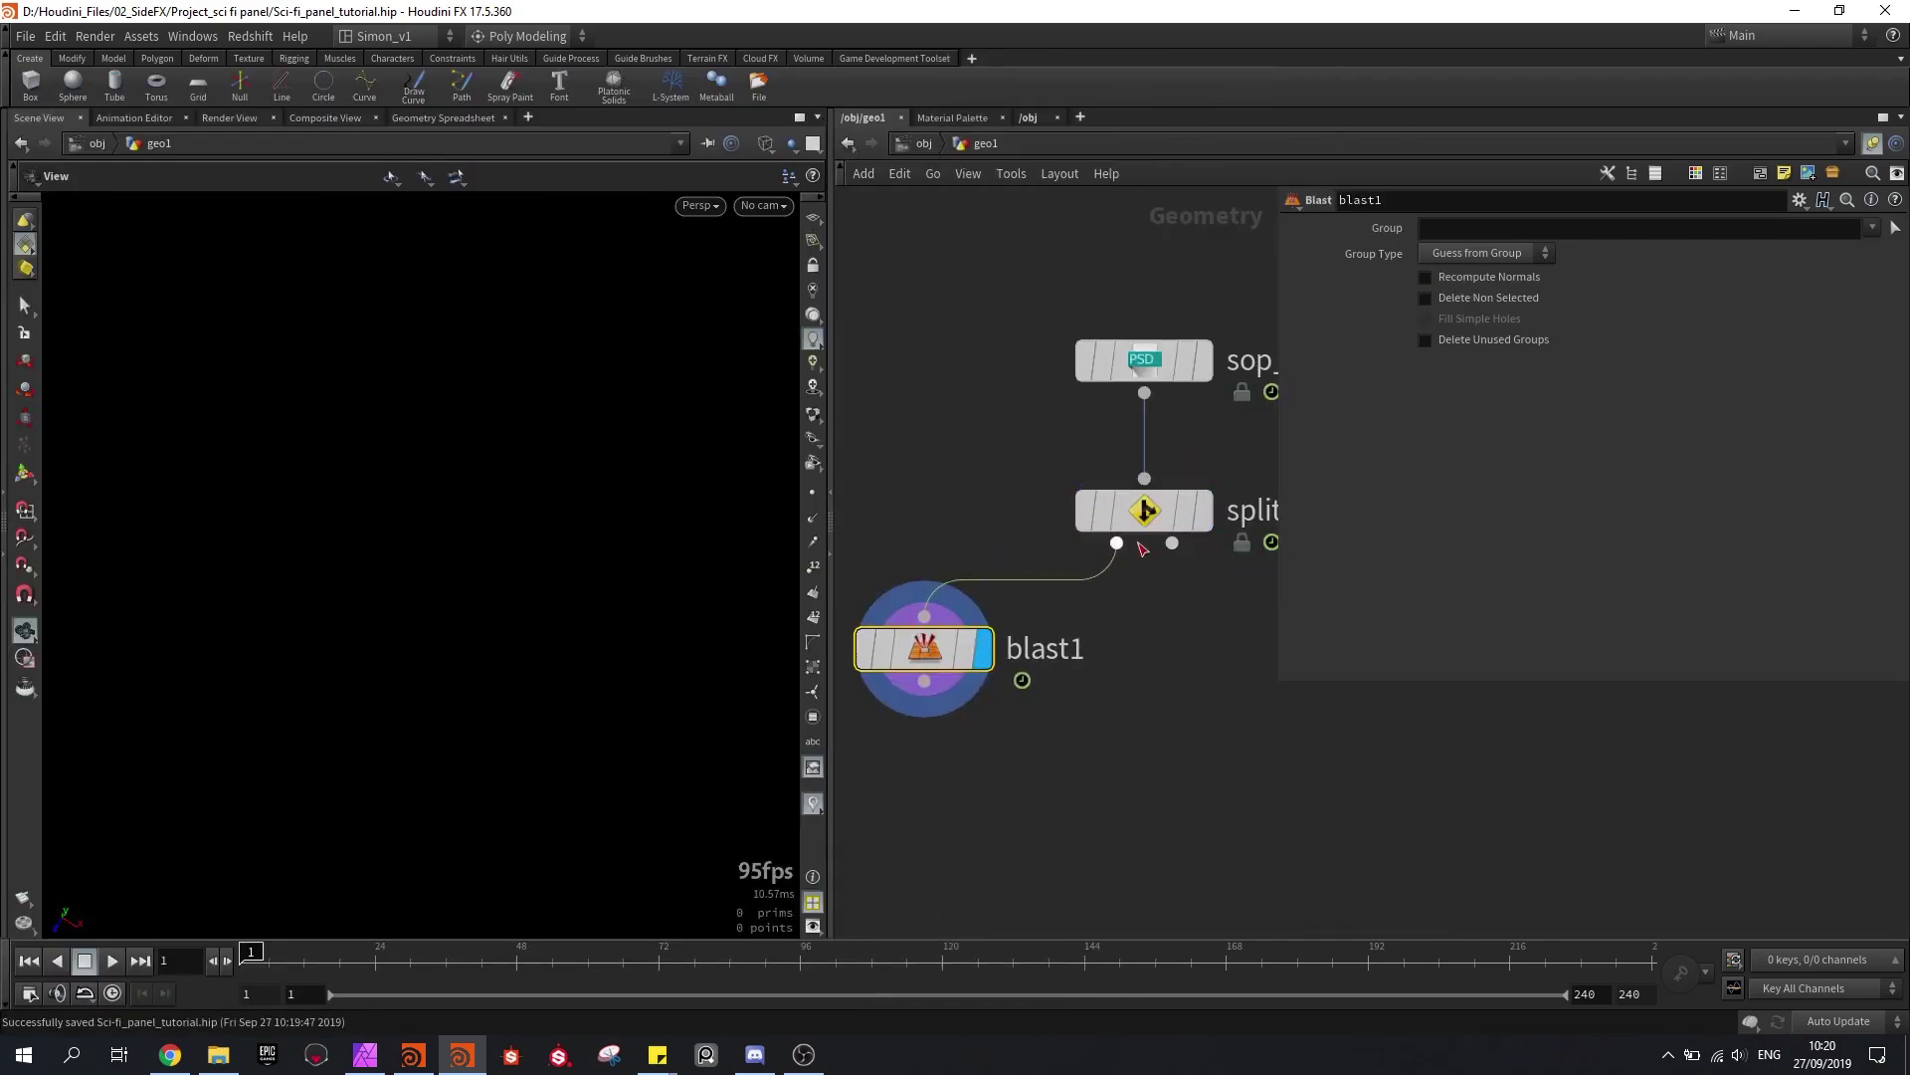
Step: Examine the PSDLayerNumber values of the Split and PSD trace nodes in the geometry spreadsheet, widening that column to read its full name
click(1202, 510)
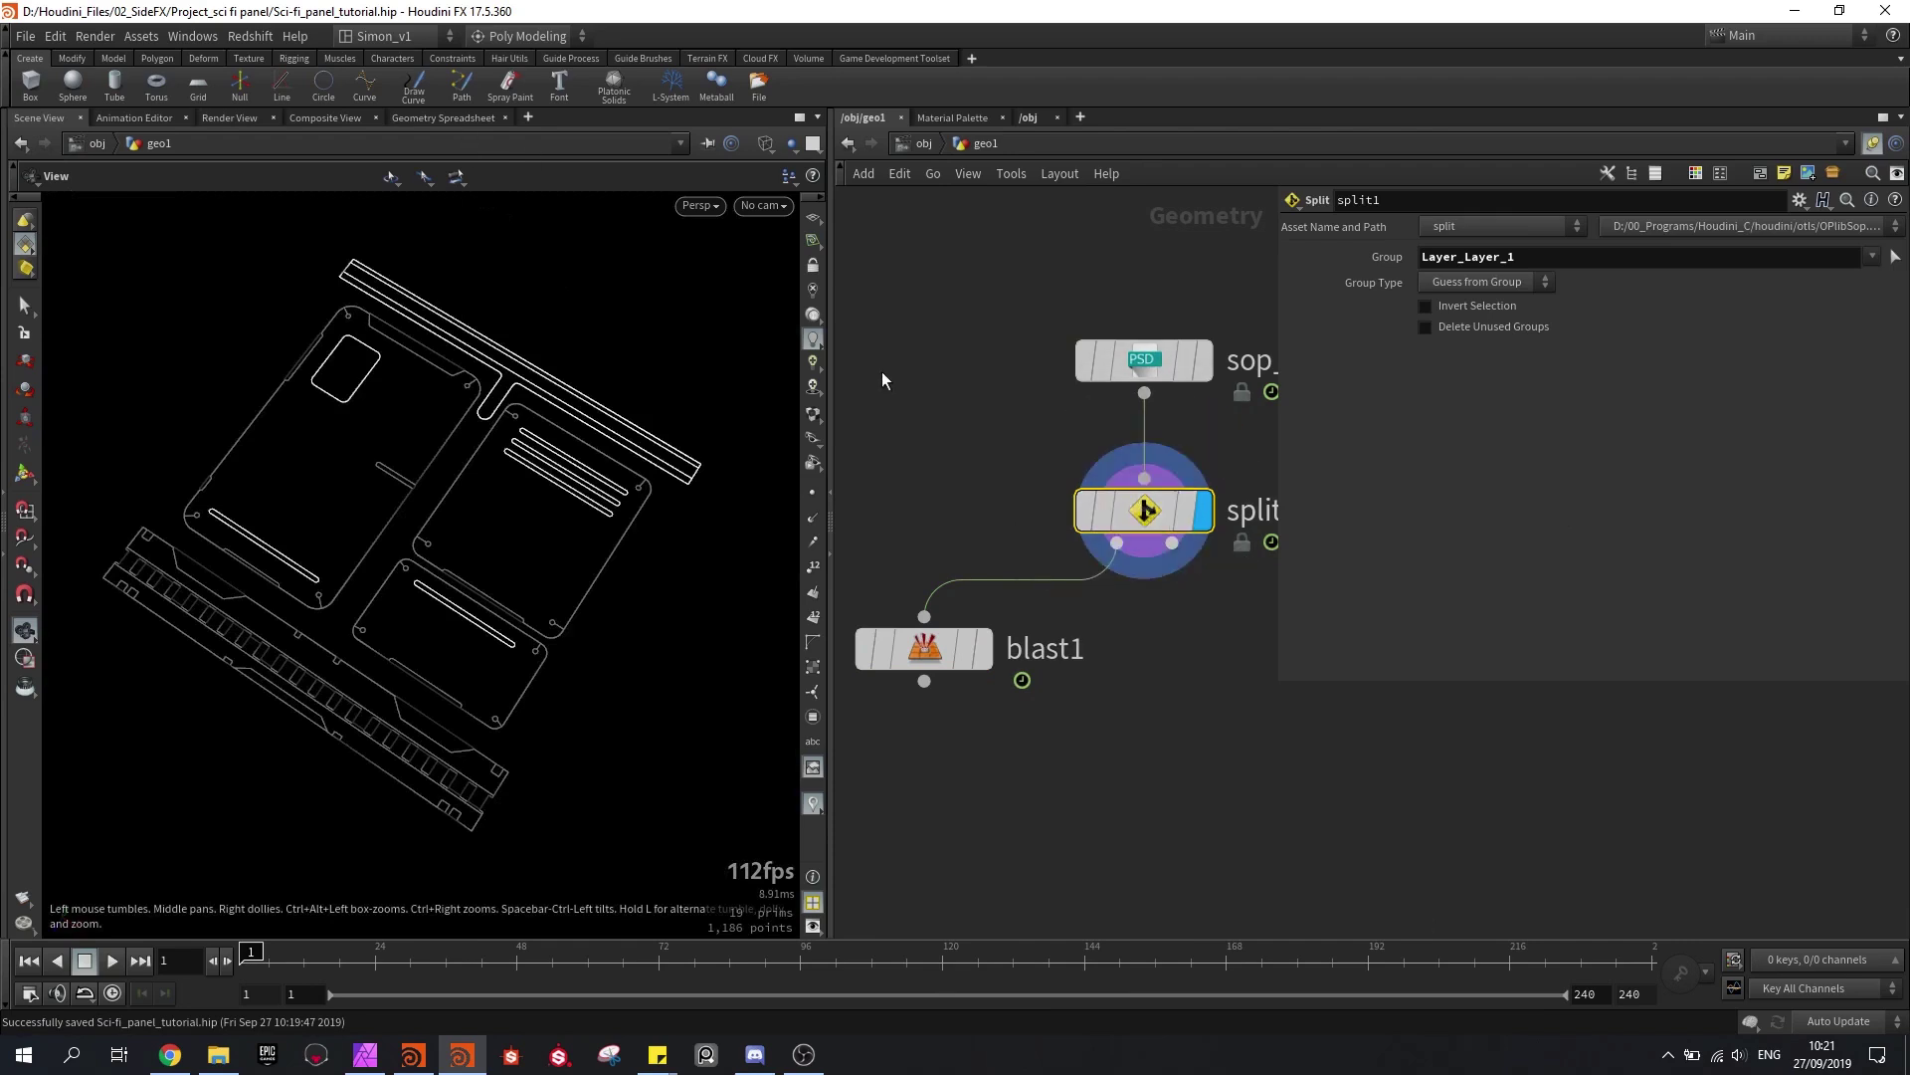
click(469, 117)
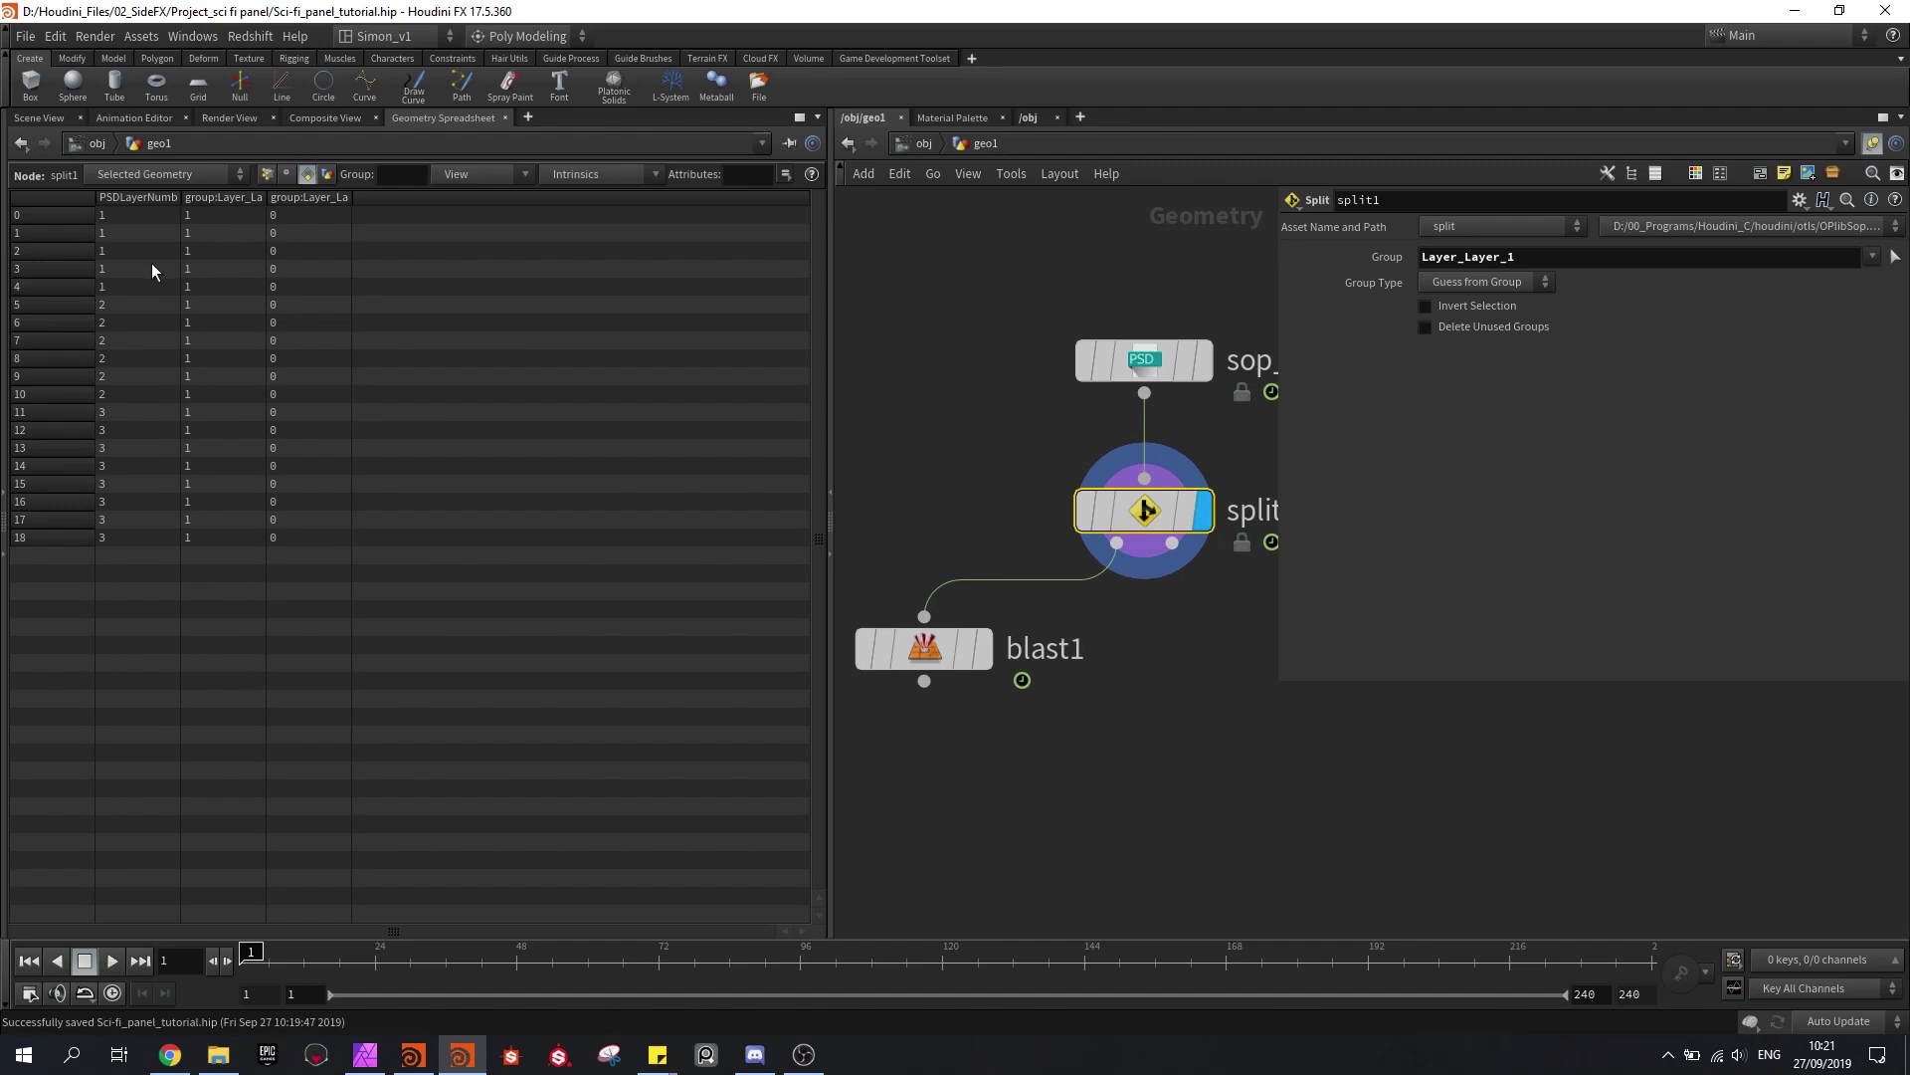
click(1139, 361)
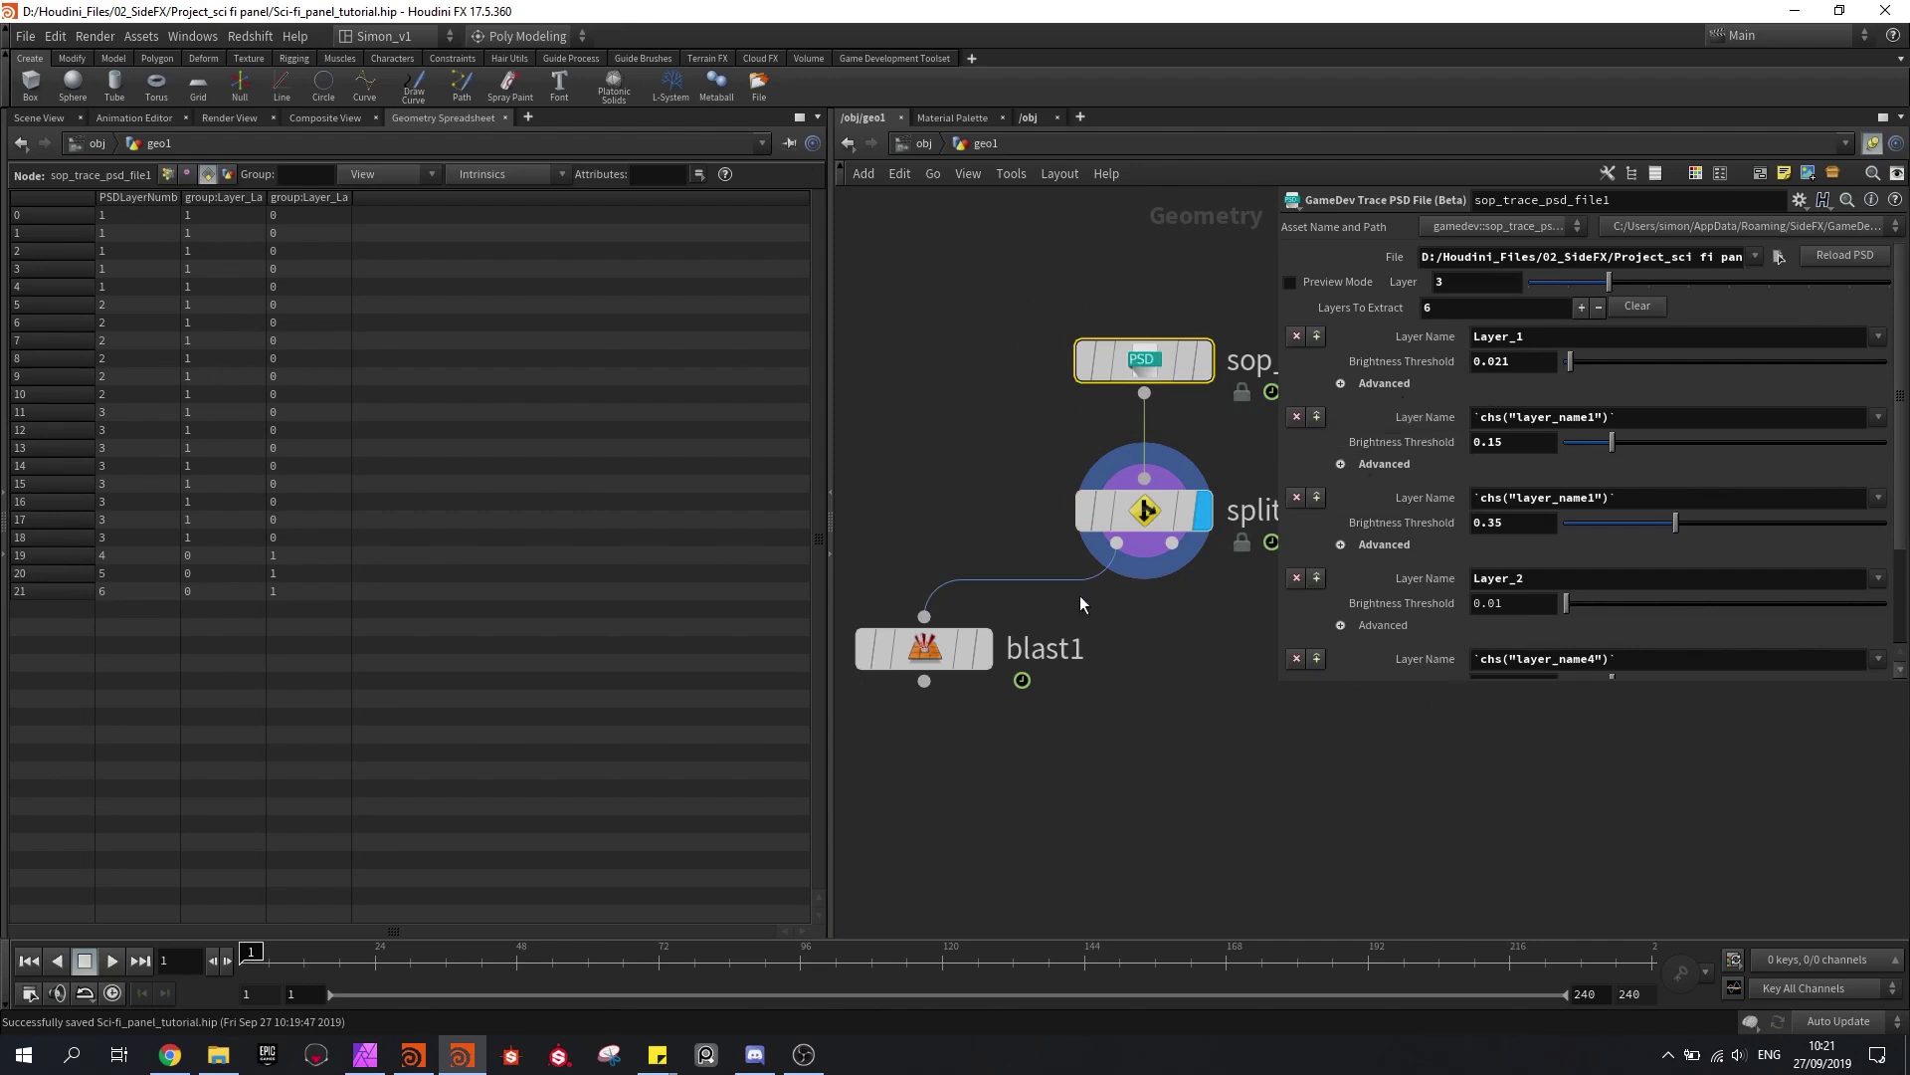
mouse_move(988, 665)
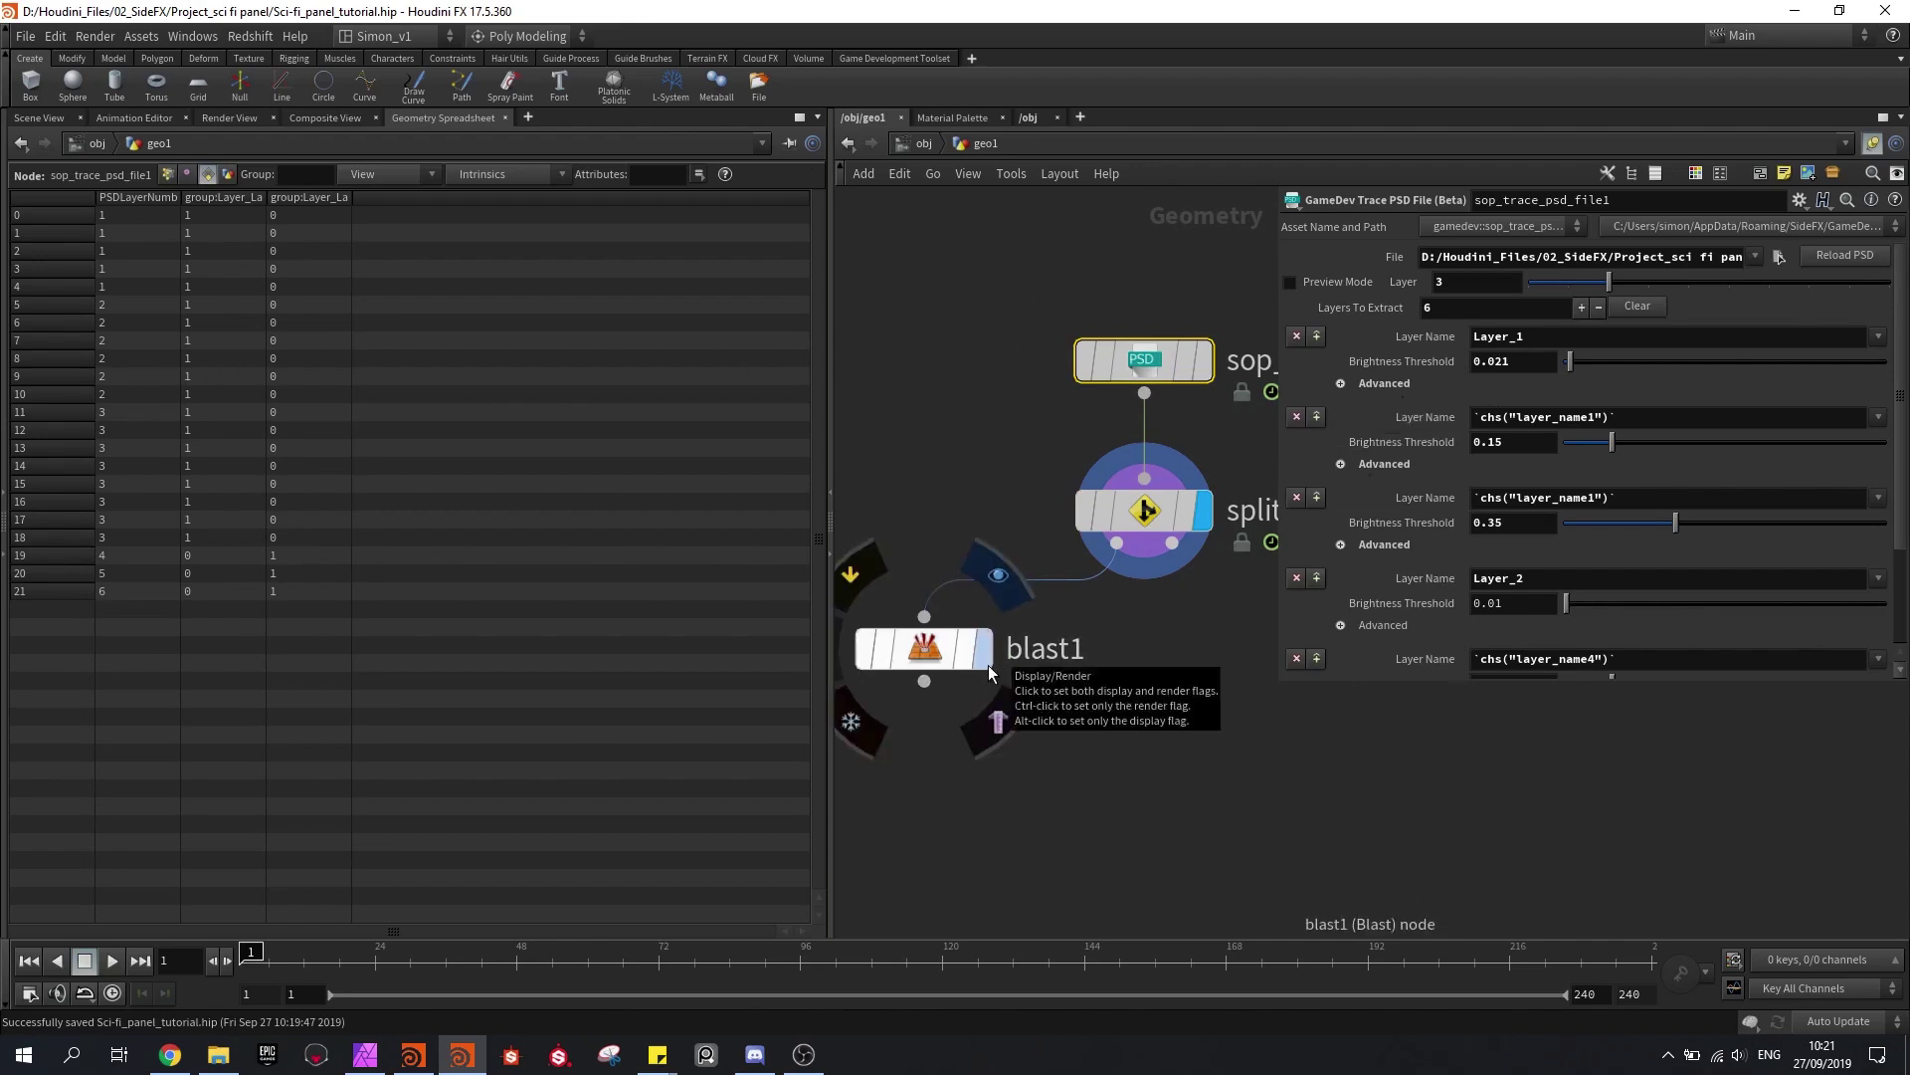
click(1145, 511)
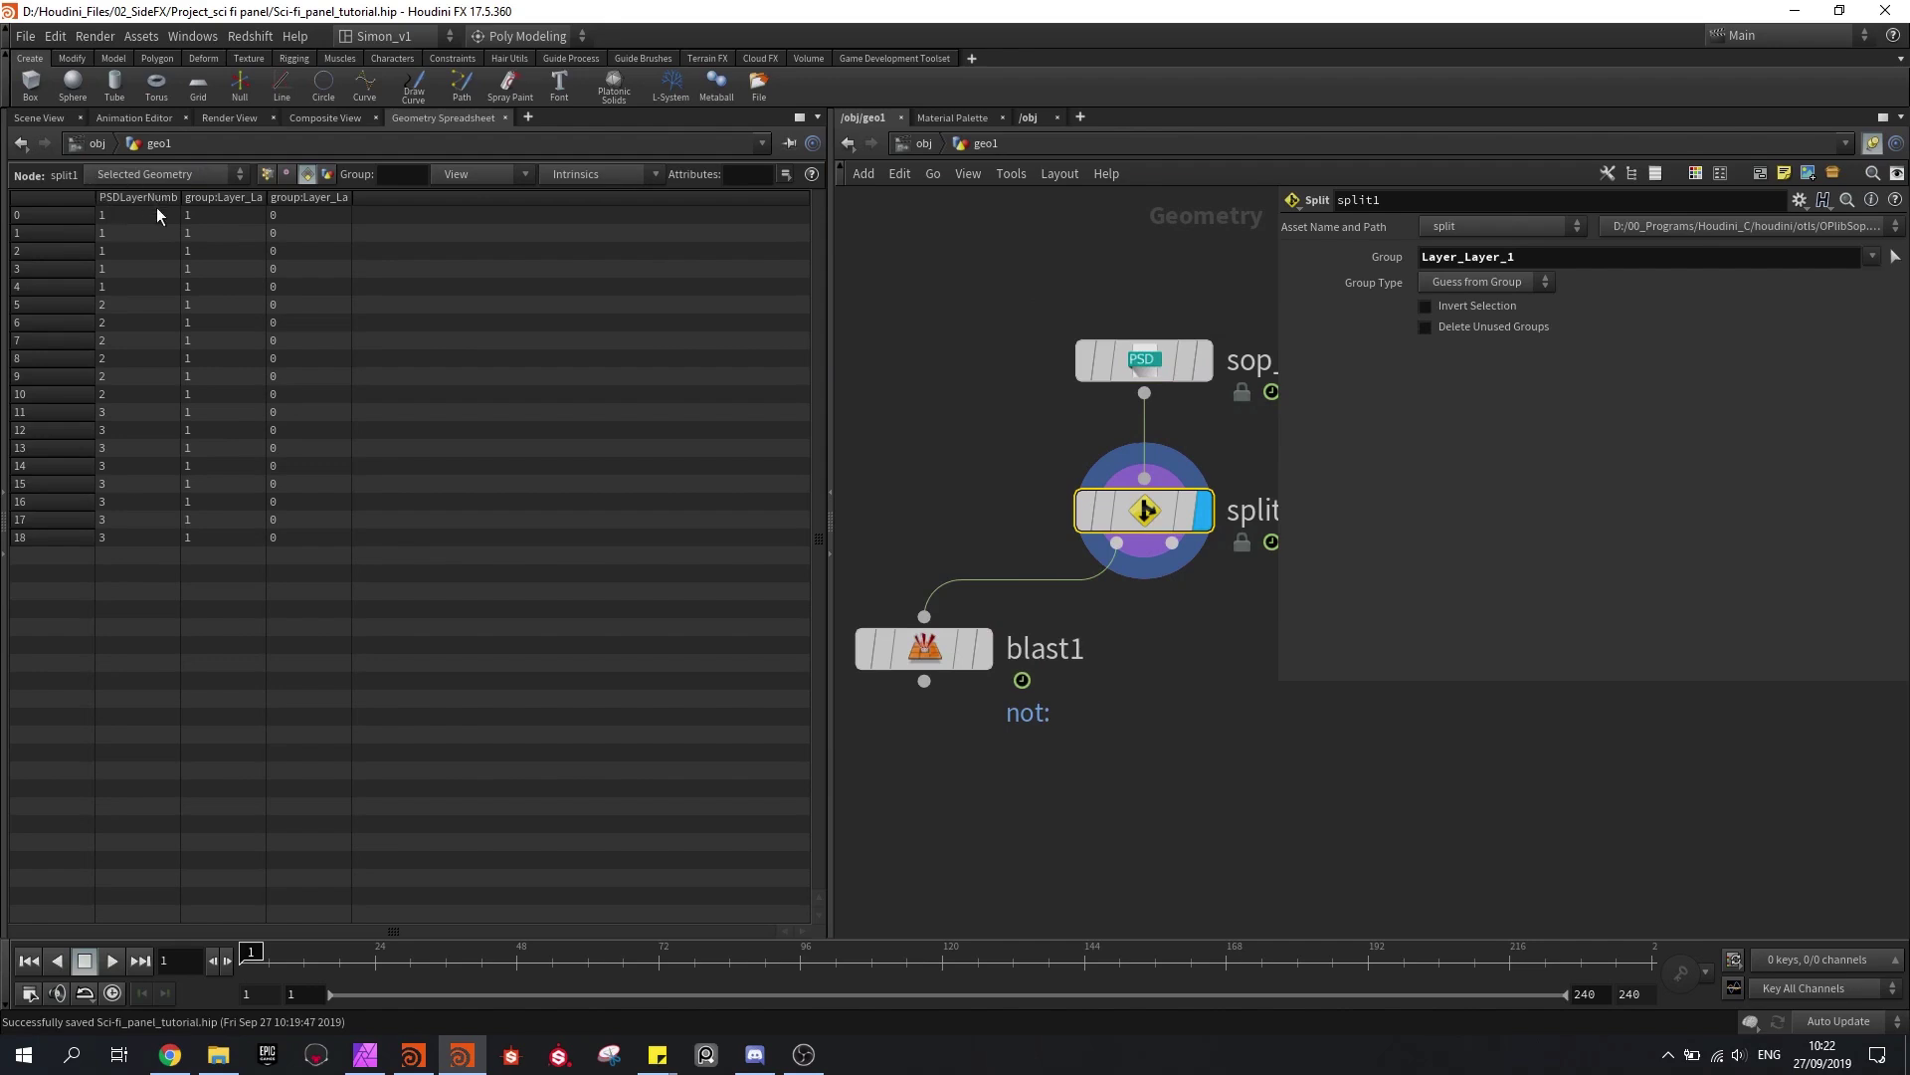
drag(180, 199, 224, 198)
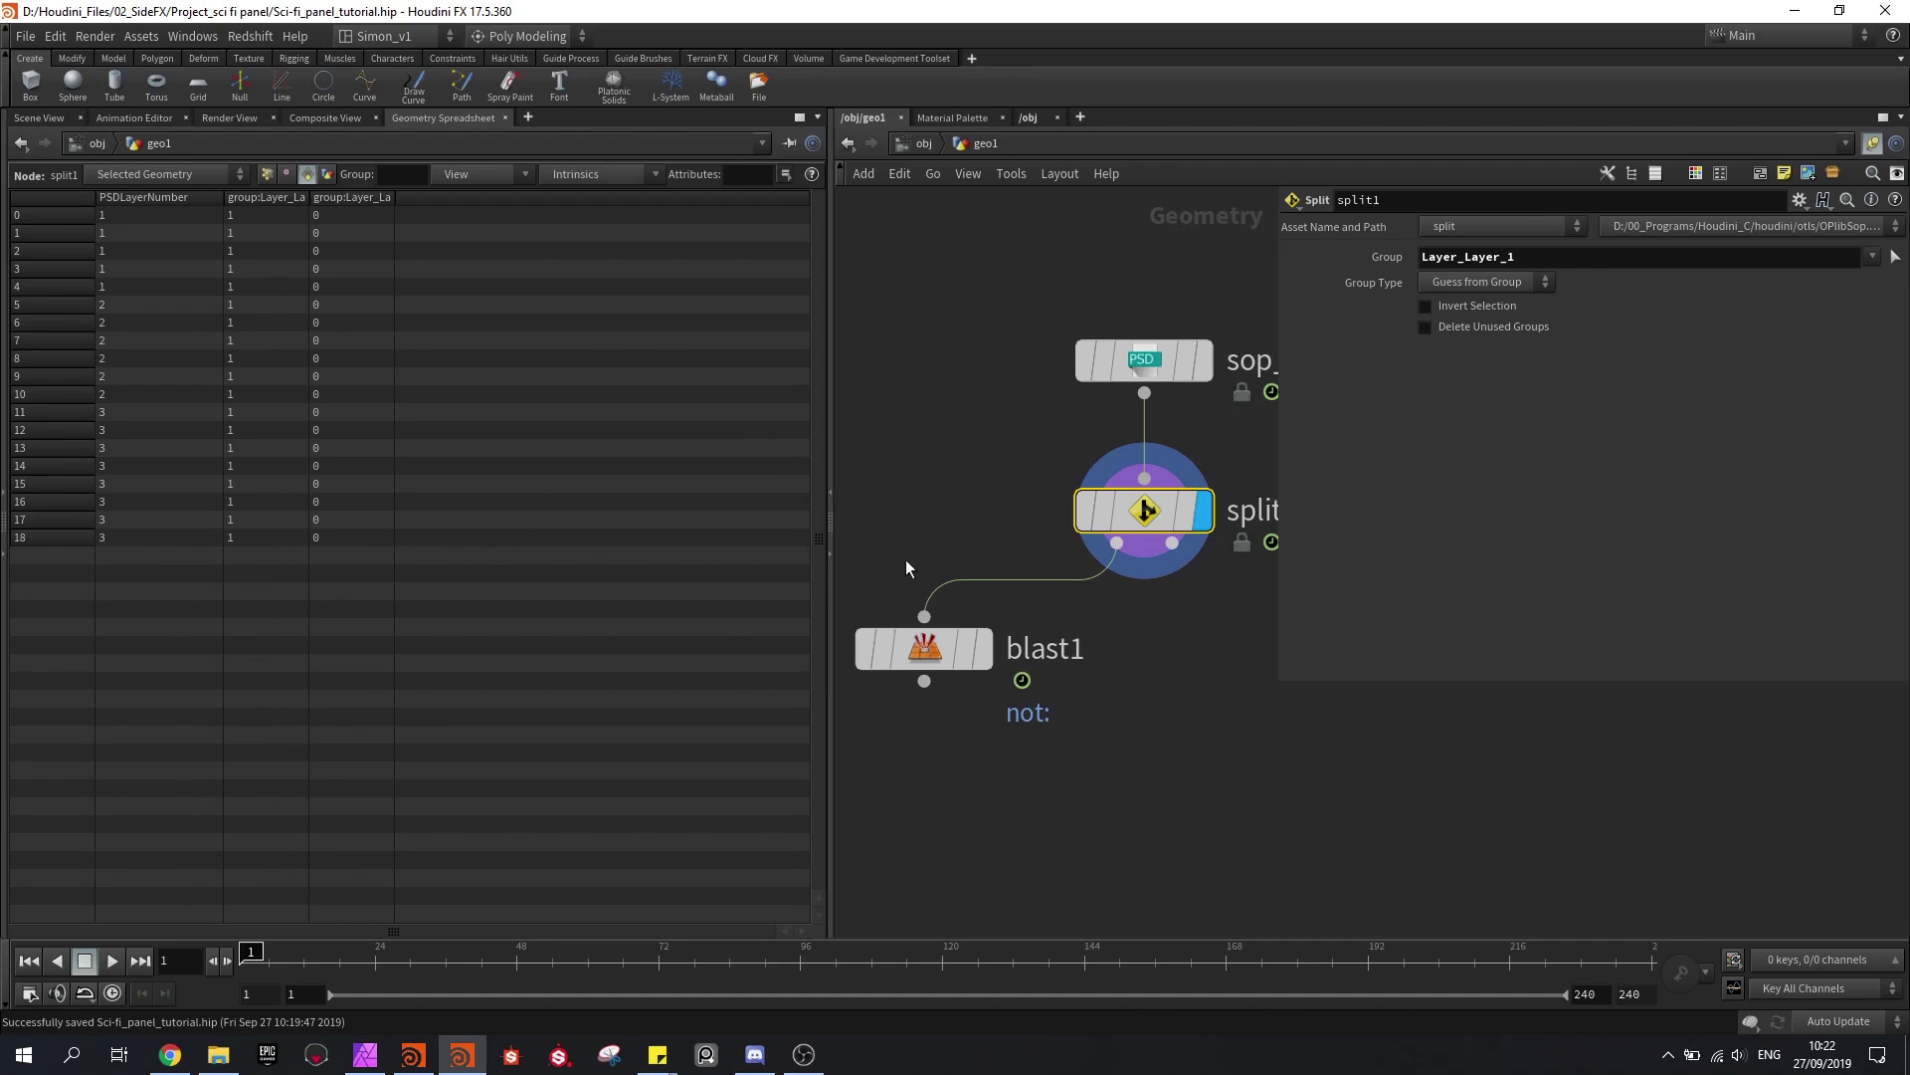
click(983, 653)
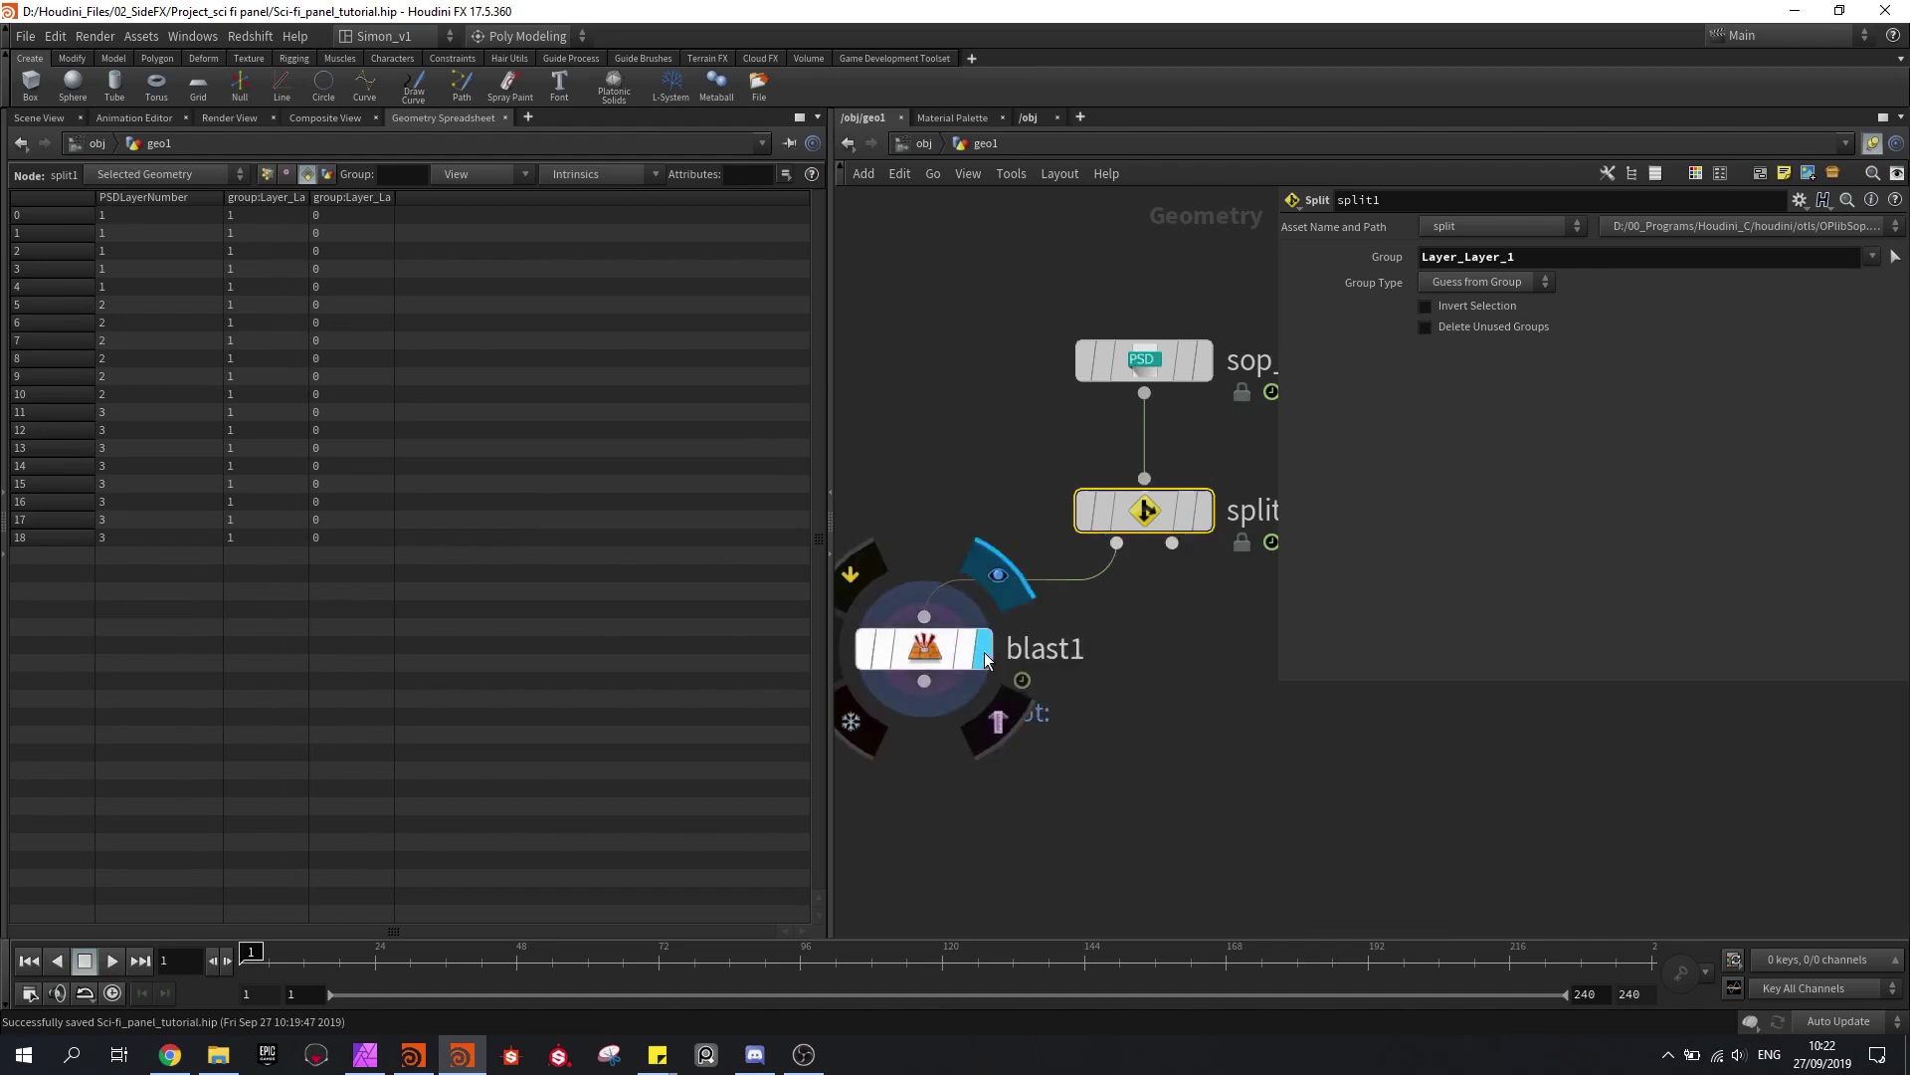
click(1457, 229)
text(@PSDLayerNumber=1)
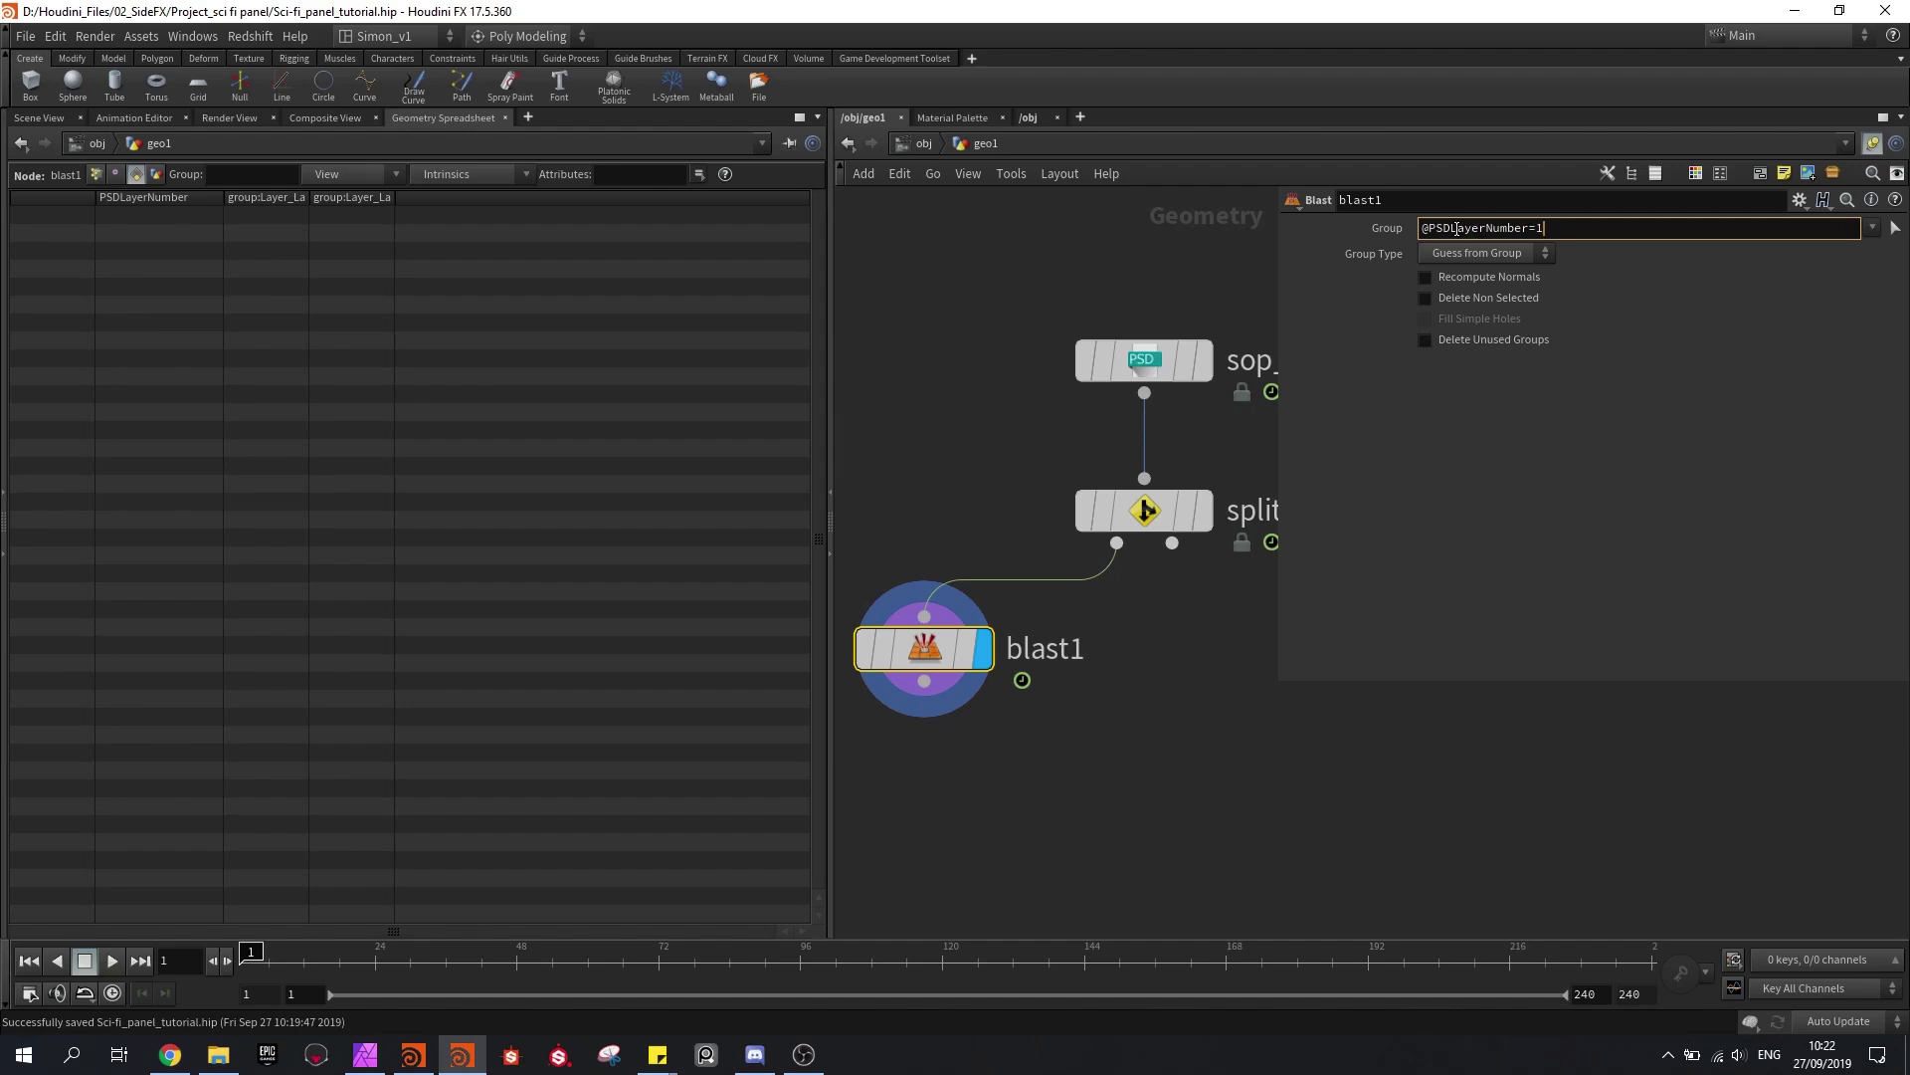
key(Return)
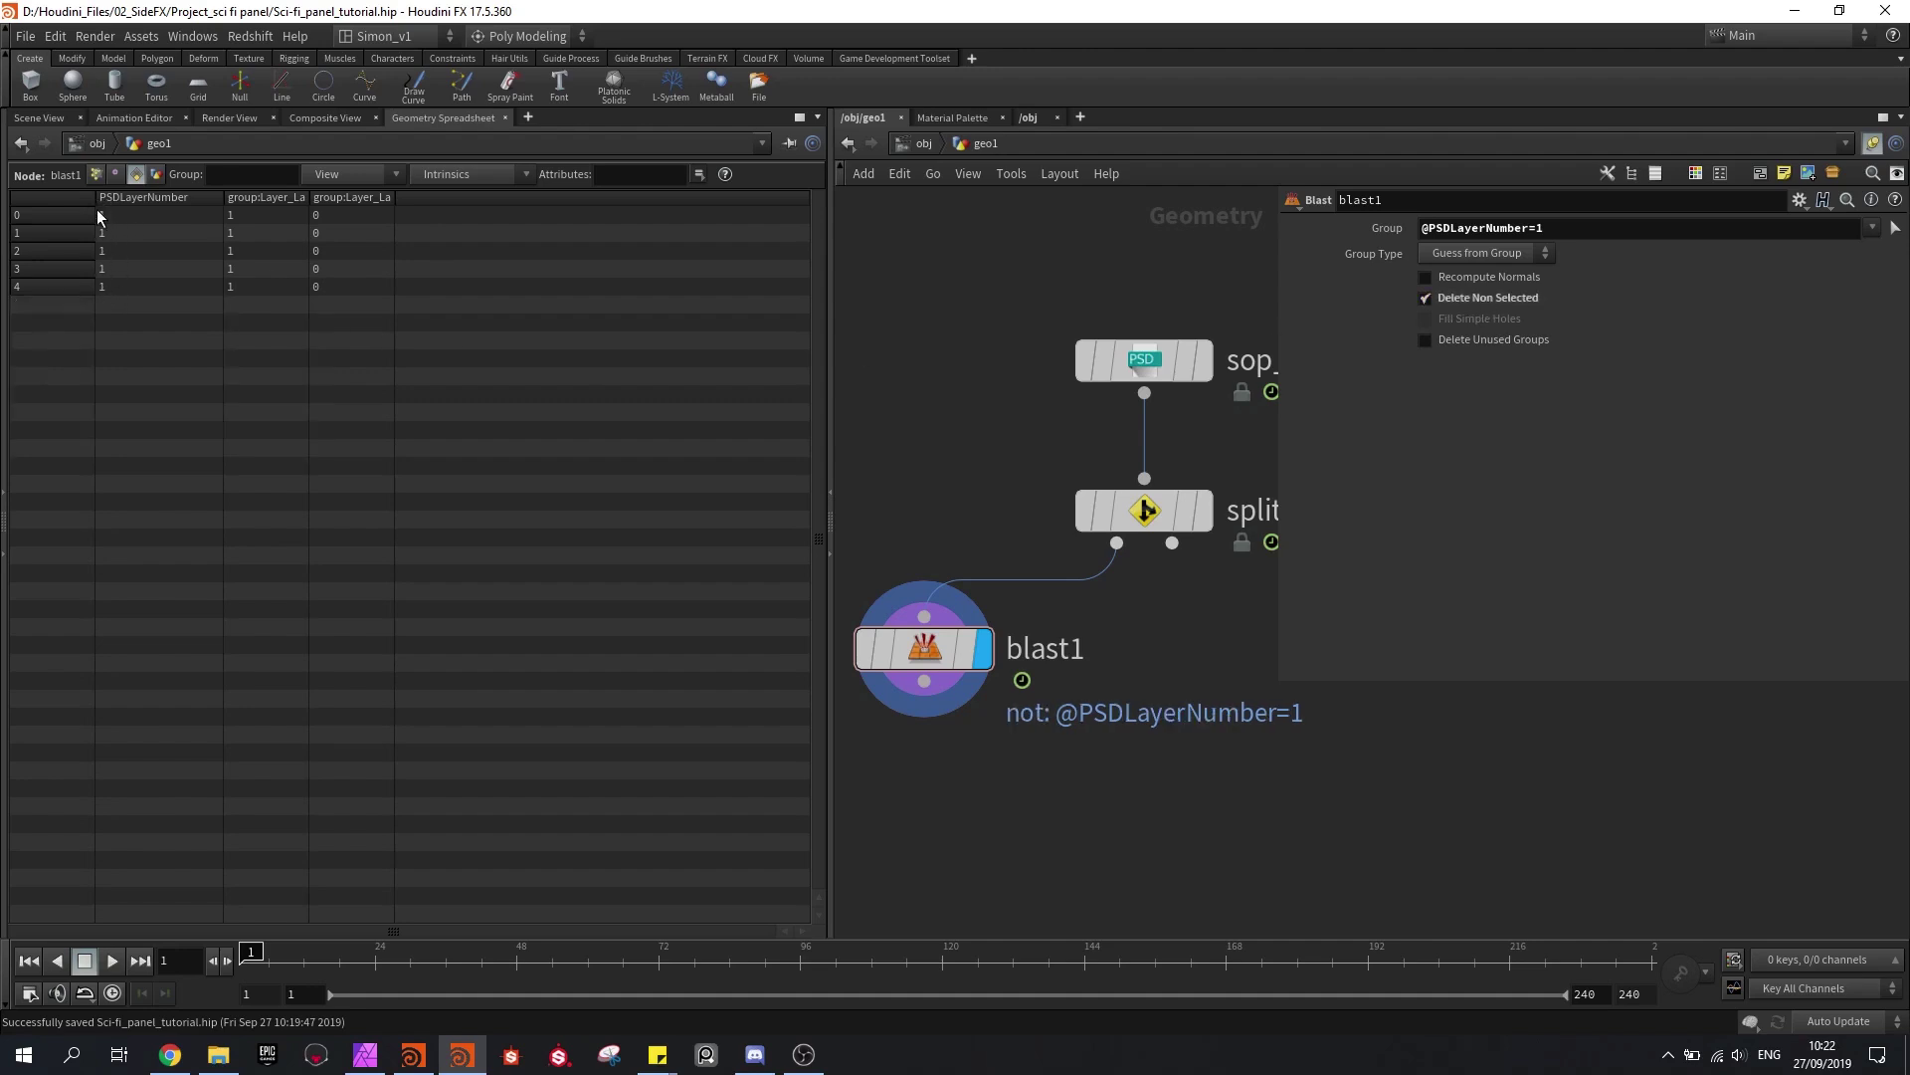
Step: Inspect the isolated first grey level of Layer_1 as shaded geometry in the 3D view
click(38, 117)
drag(427, 405, 481, 490)
key(w)
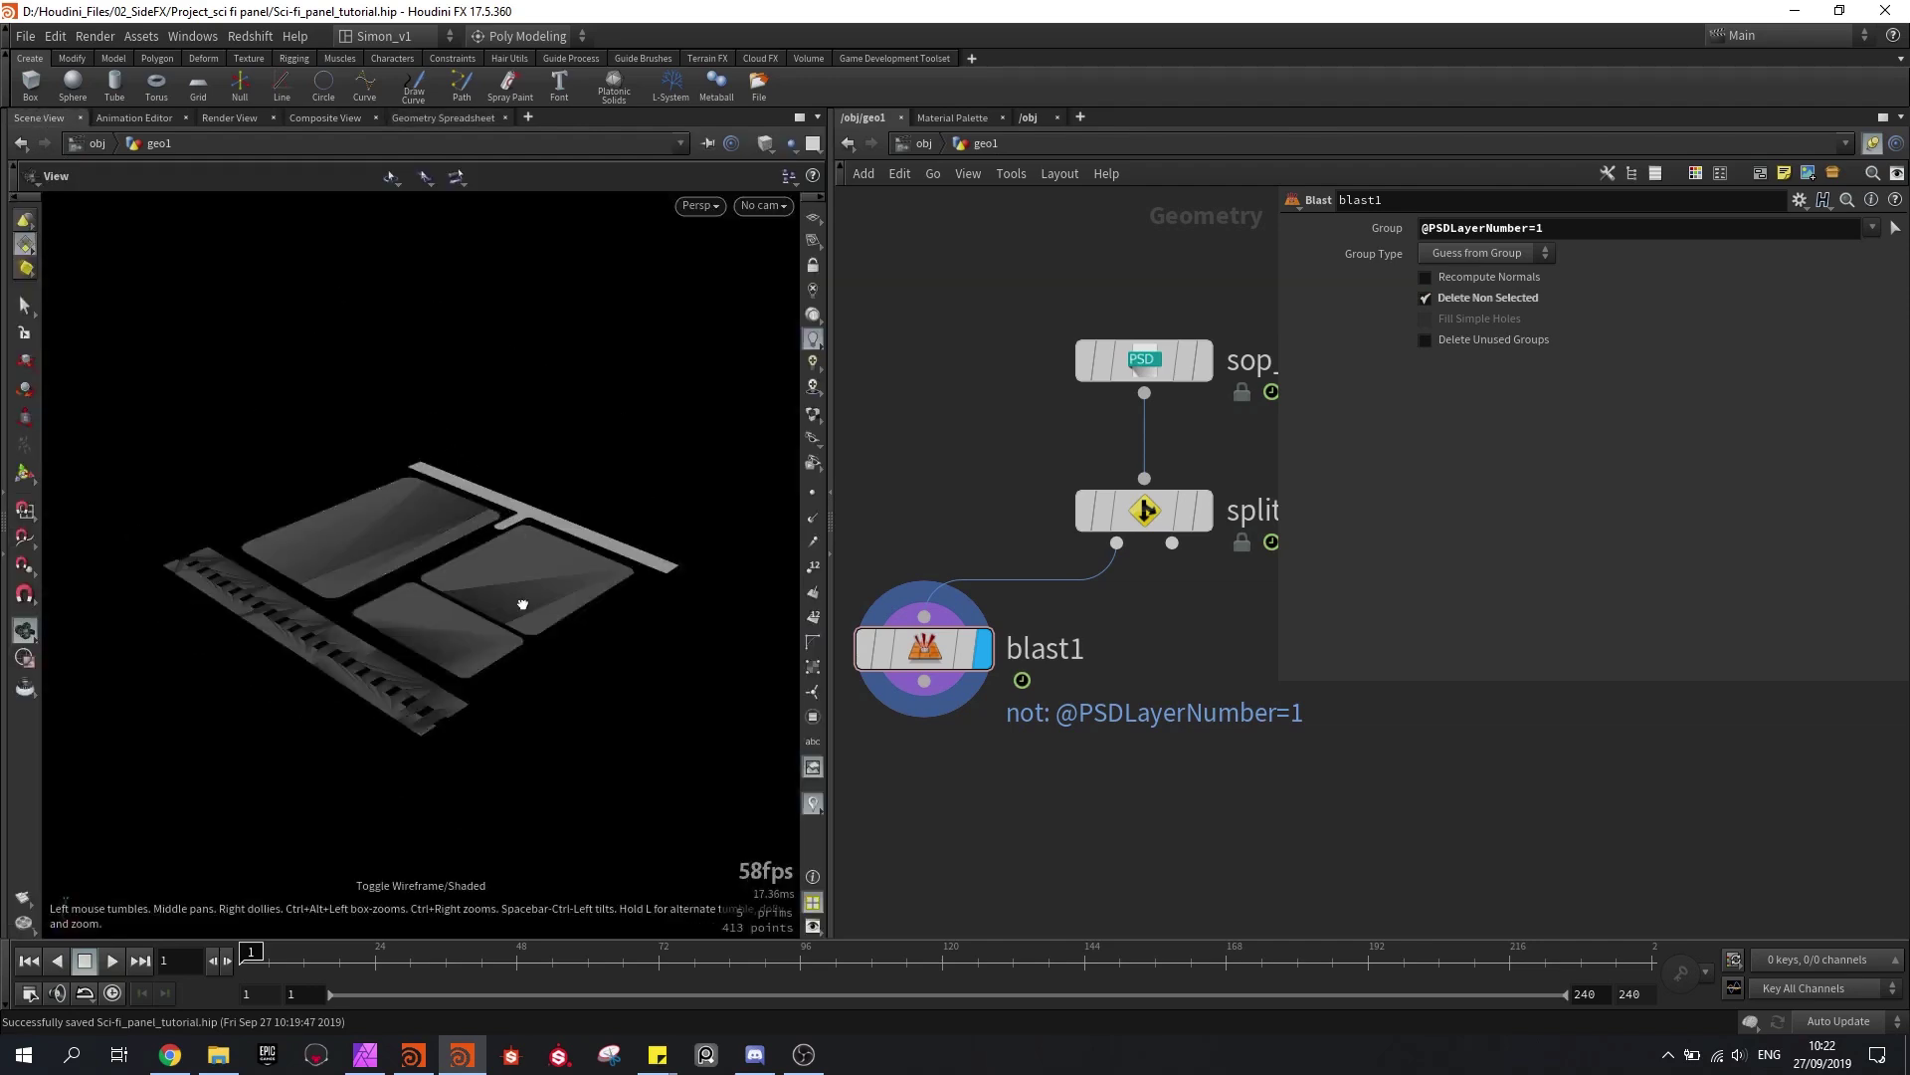
drag(520, 605, 417, 724)
middle_drag(1021, 737, 1304, 725)
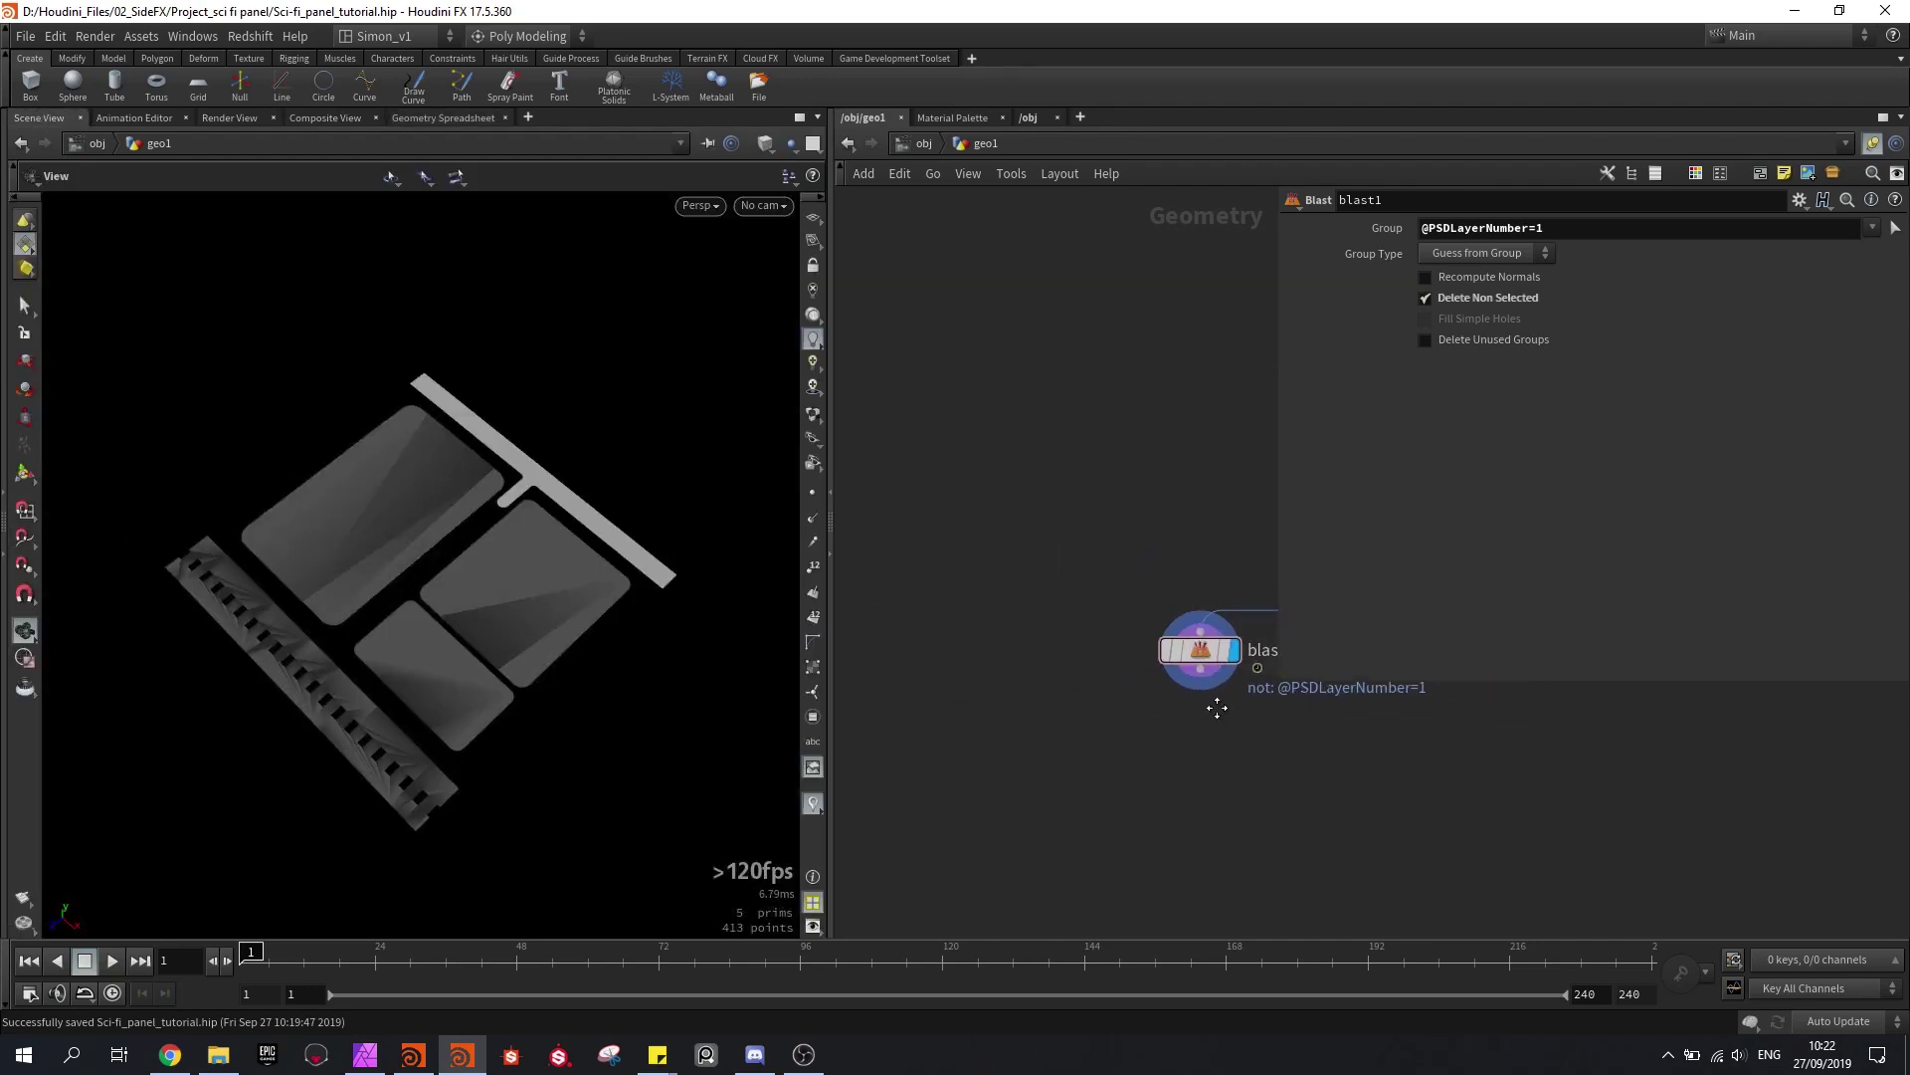
drag(1198, 642, 913, 696)
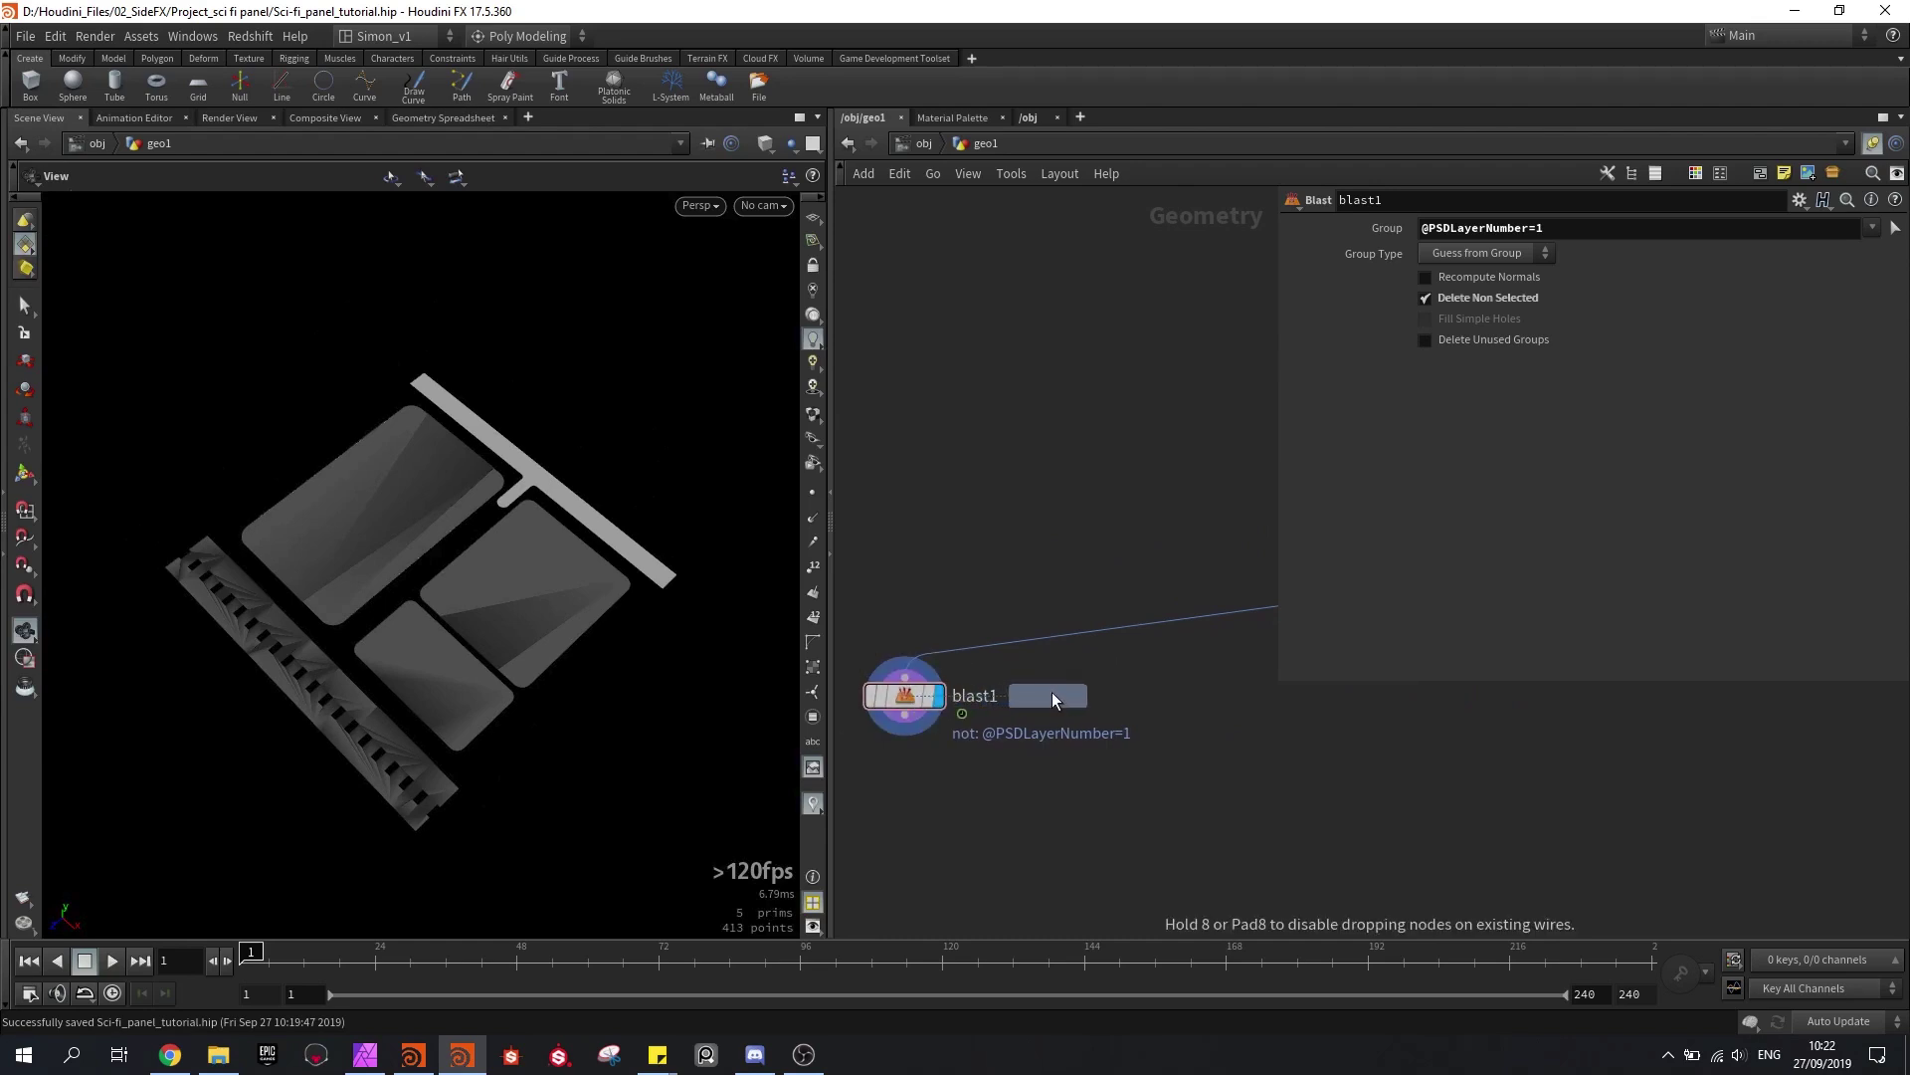
click(1052, 691)
click(1555, 224)
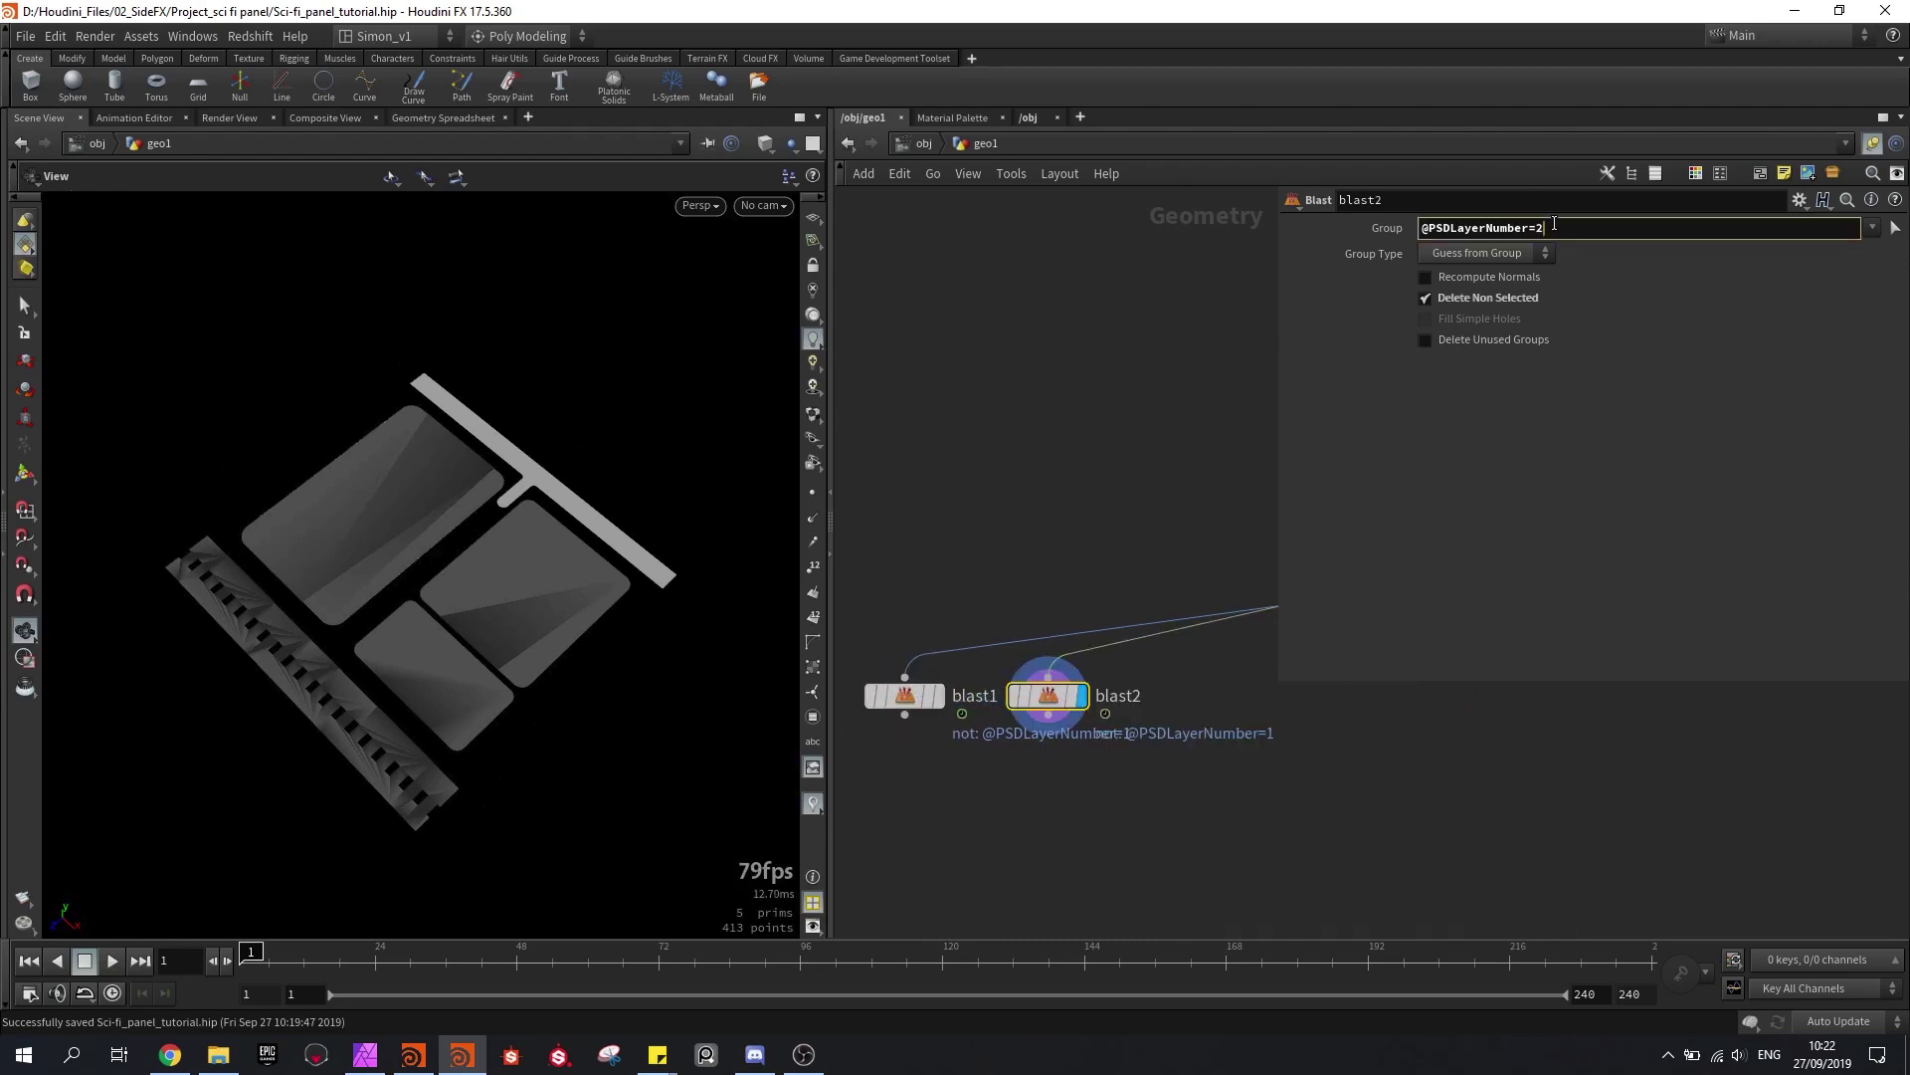
key(Return)
alt+drag(1050, 696, 1202, 695)
click(1573, 230)
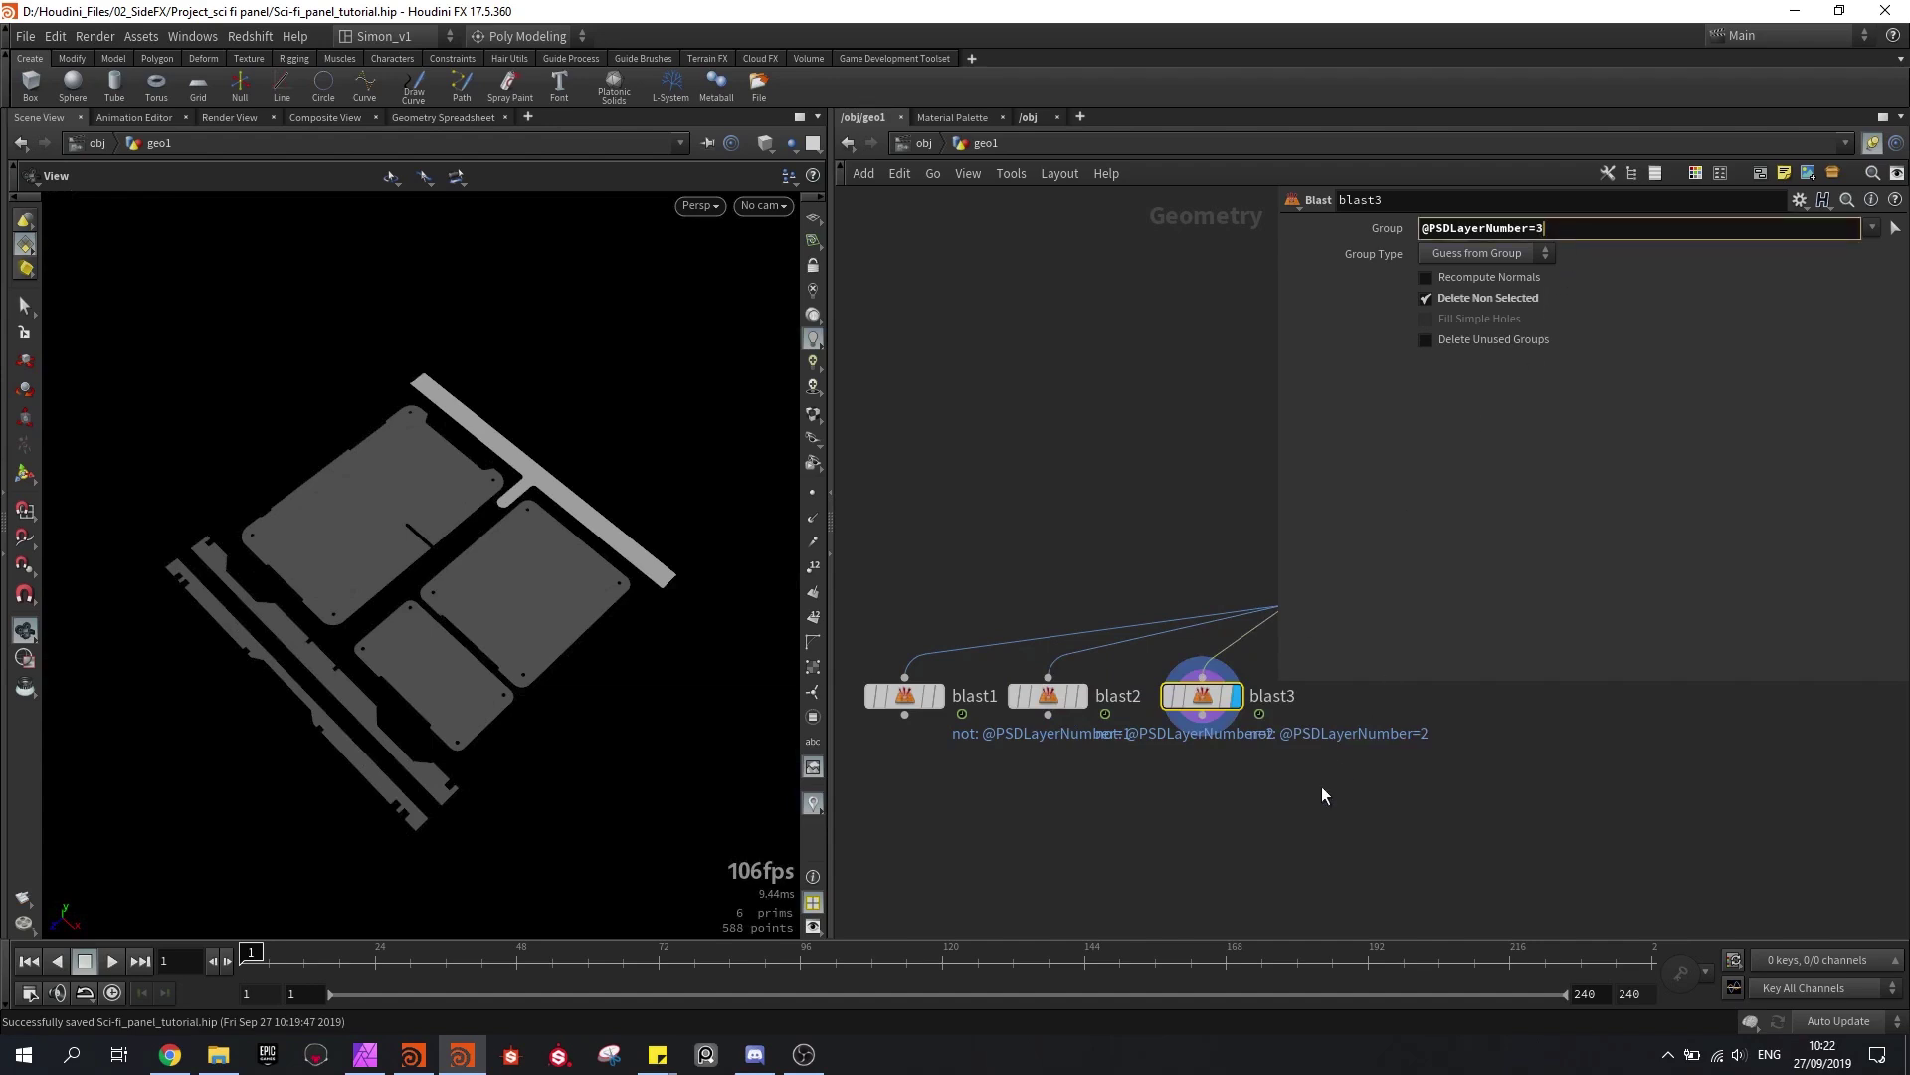
text(3)
key(Return)
Step: Narrow the parameter overlay, template blast1 and display blast2 to compare their grey levels
middle_drag(1280, 821, 1264, 695)
drag(1277, 682, 1538, 794)
scroll(1411, 667, up, 2)
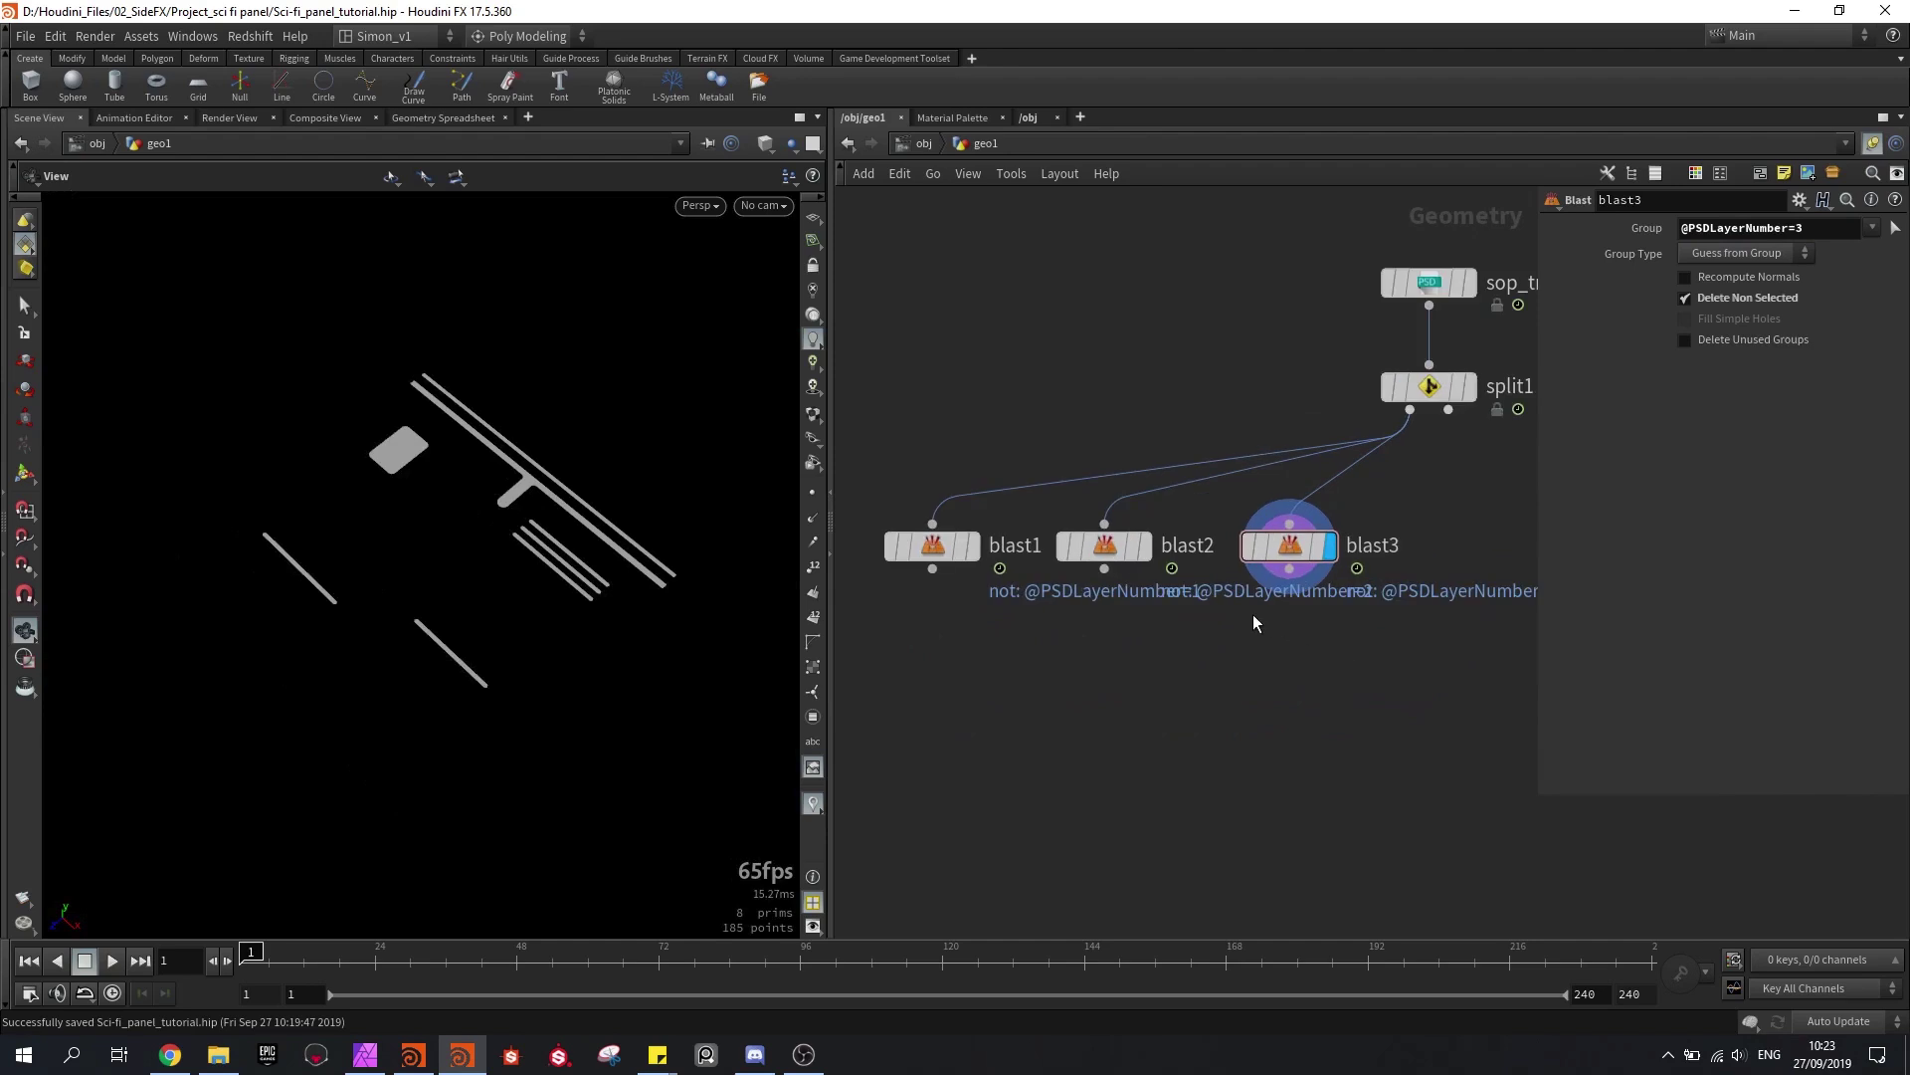
click(961, 546)
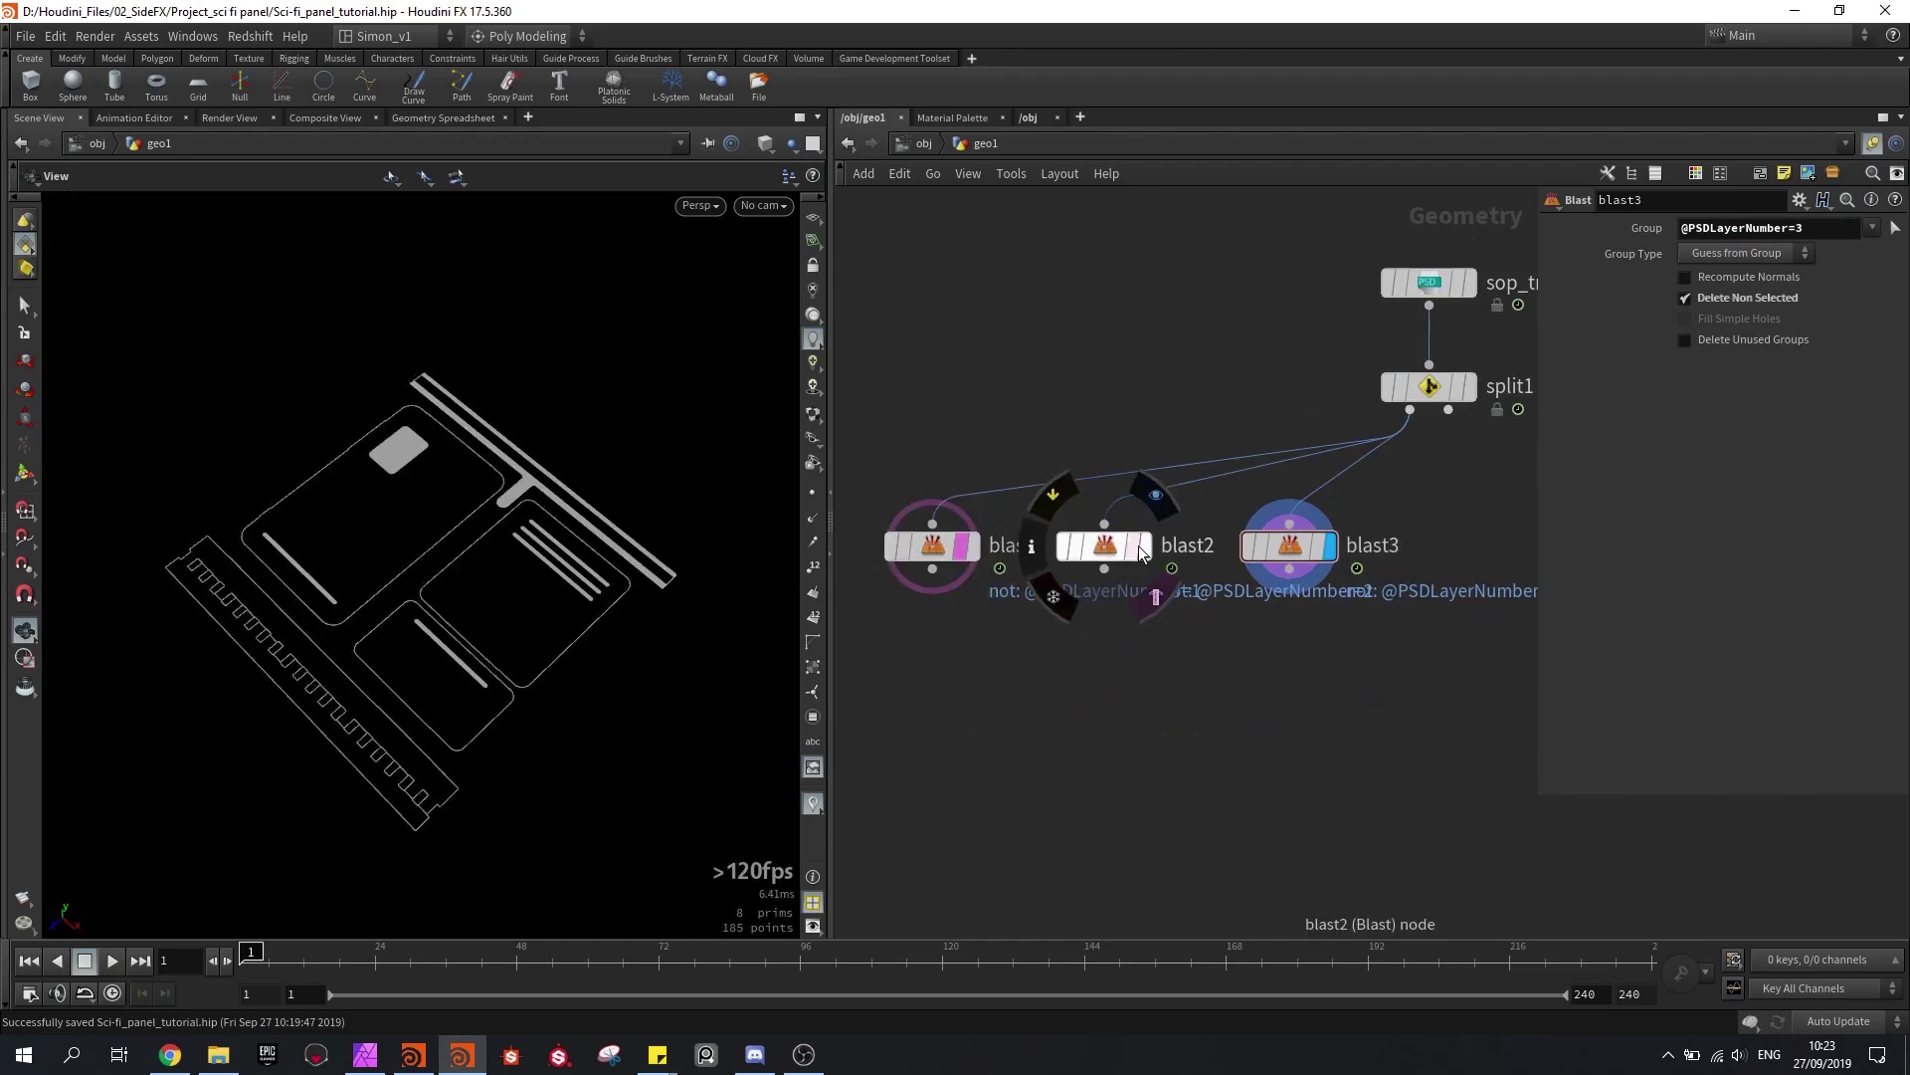
click(1143, 546)
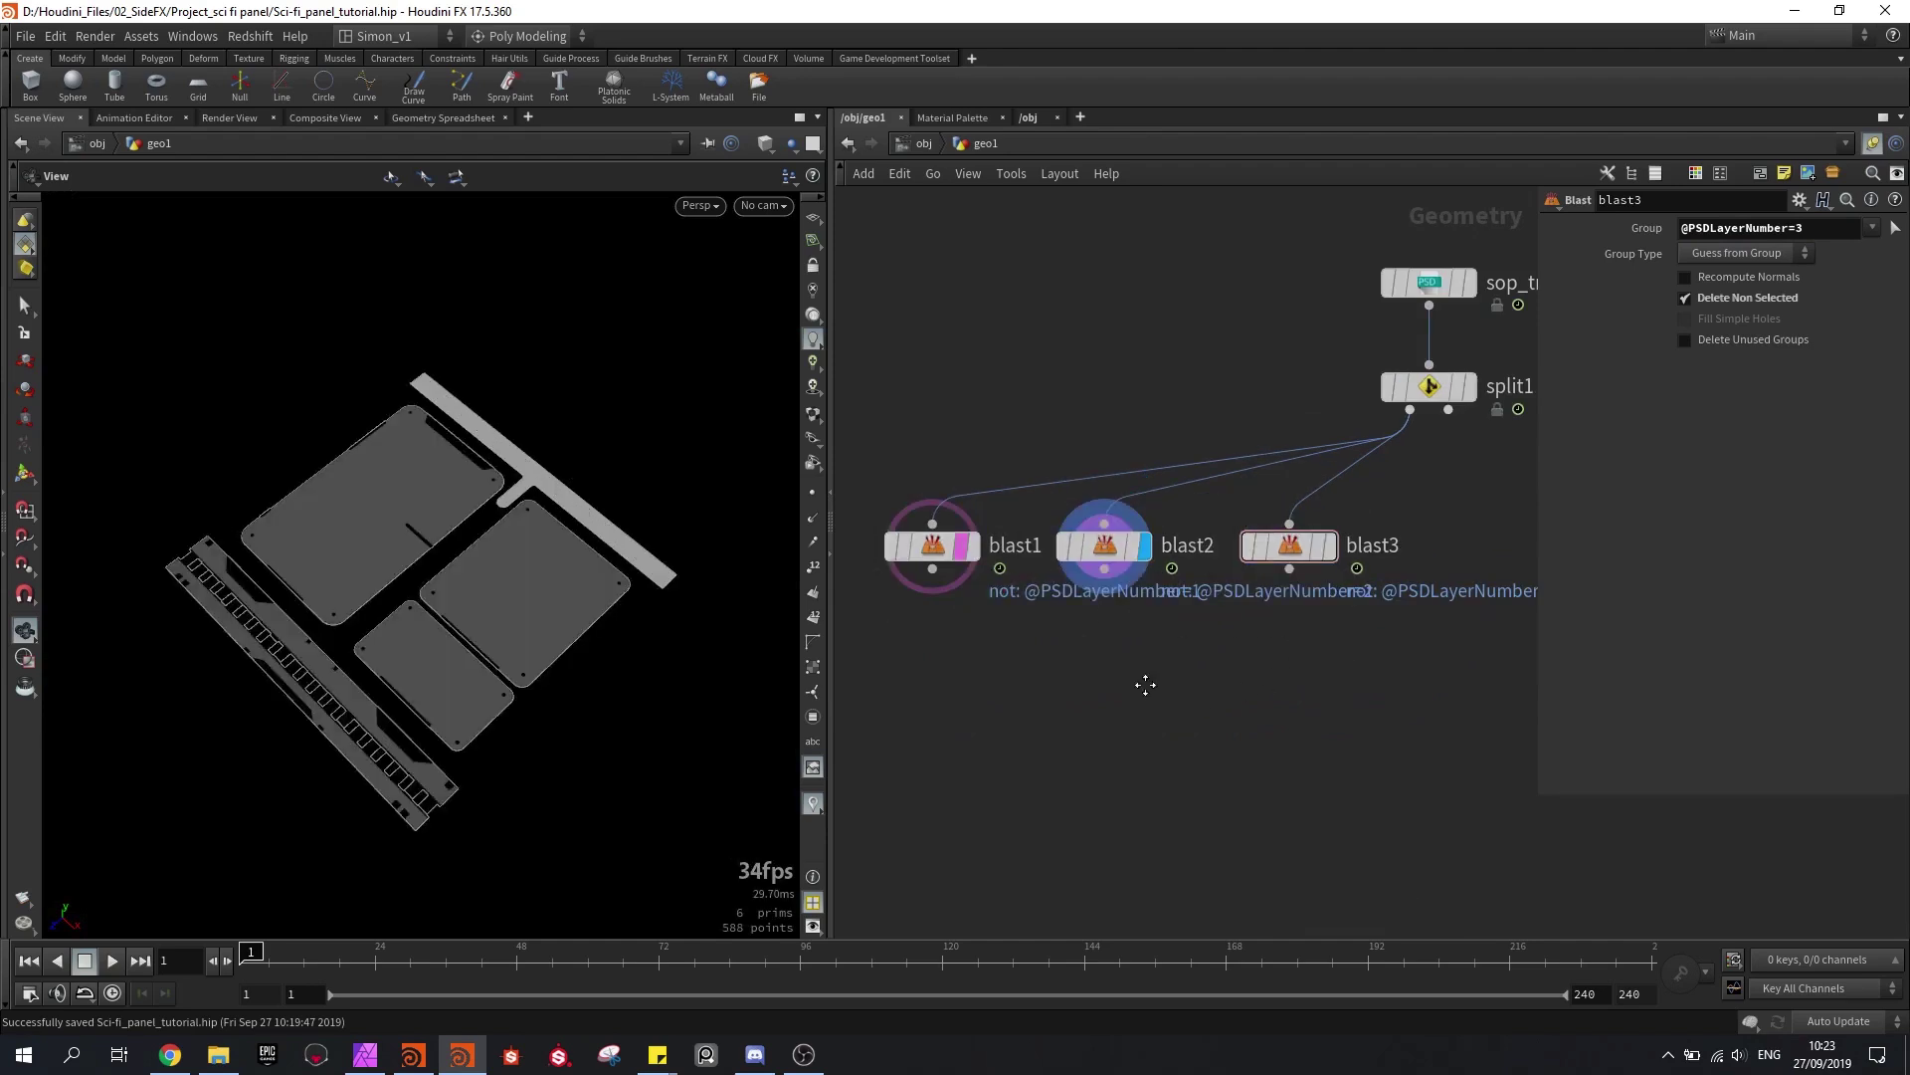
Step: Select the three Blast nodes and move them together to tidy their layout below the Split node
middle_drag(1190, 588, 1252, 521)
drag(1387, 615, 1025, 487)
drag(1166, 478, 1101, 427)
Step: Duplicate blast3 to the other side of the Split node and connect the copy to the Split's second output
middle_drag(1317, 558, 1197, 609)
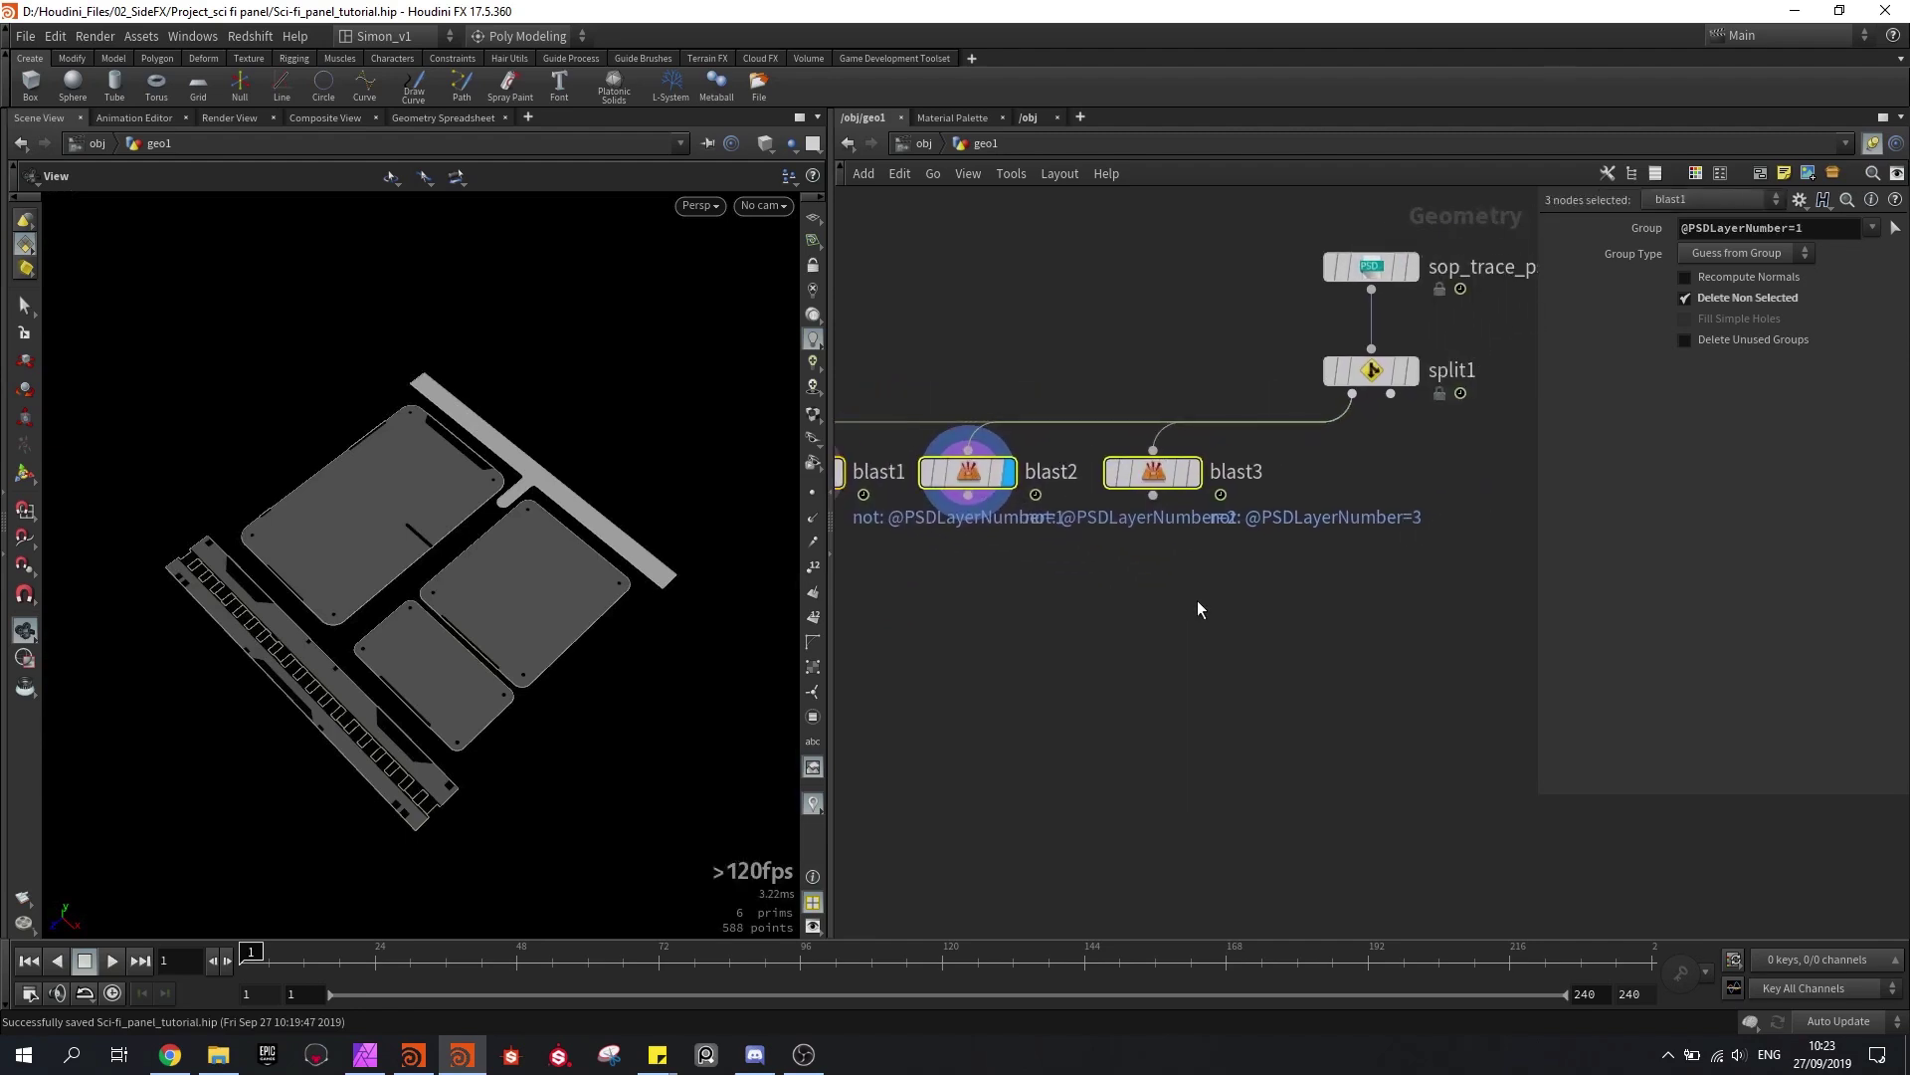
click(1399, 491)
alt+drag(1233, 473, 1493, 458)
drag(1391, 394, 1479, 434)
middle_drag(1479, 434, 1098, 509)
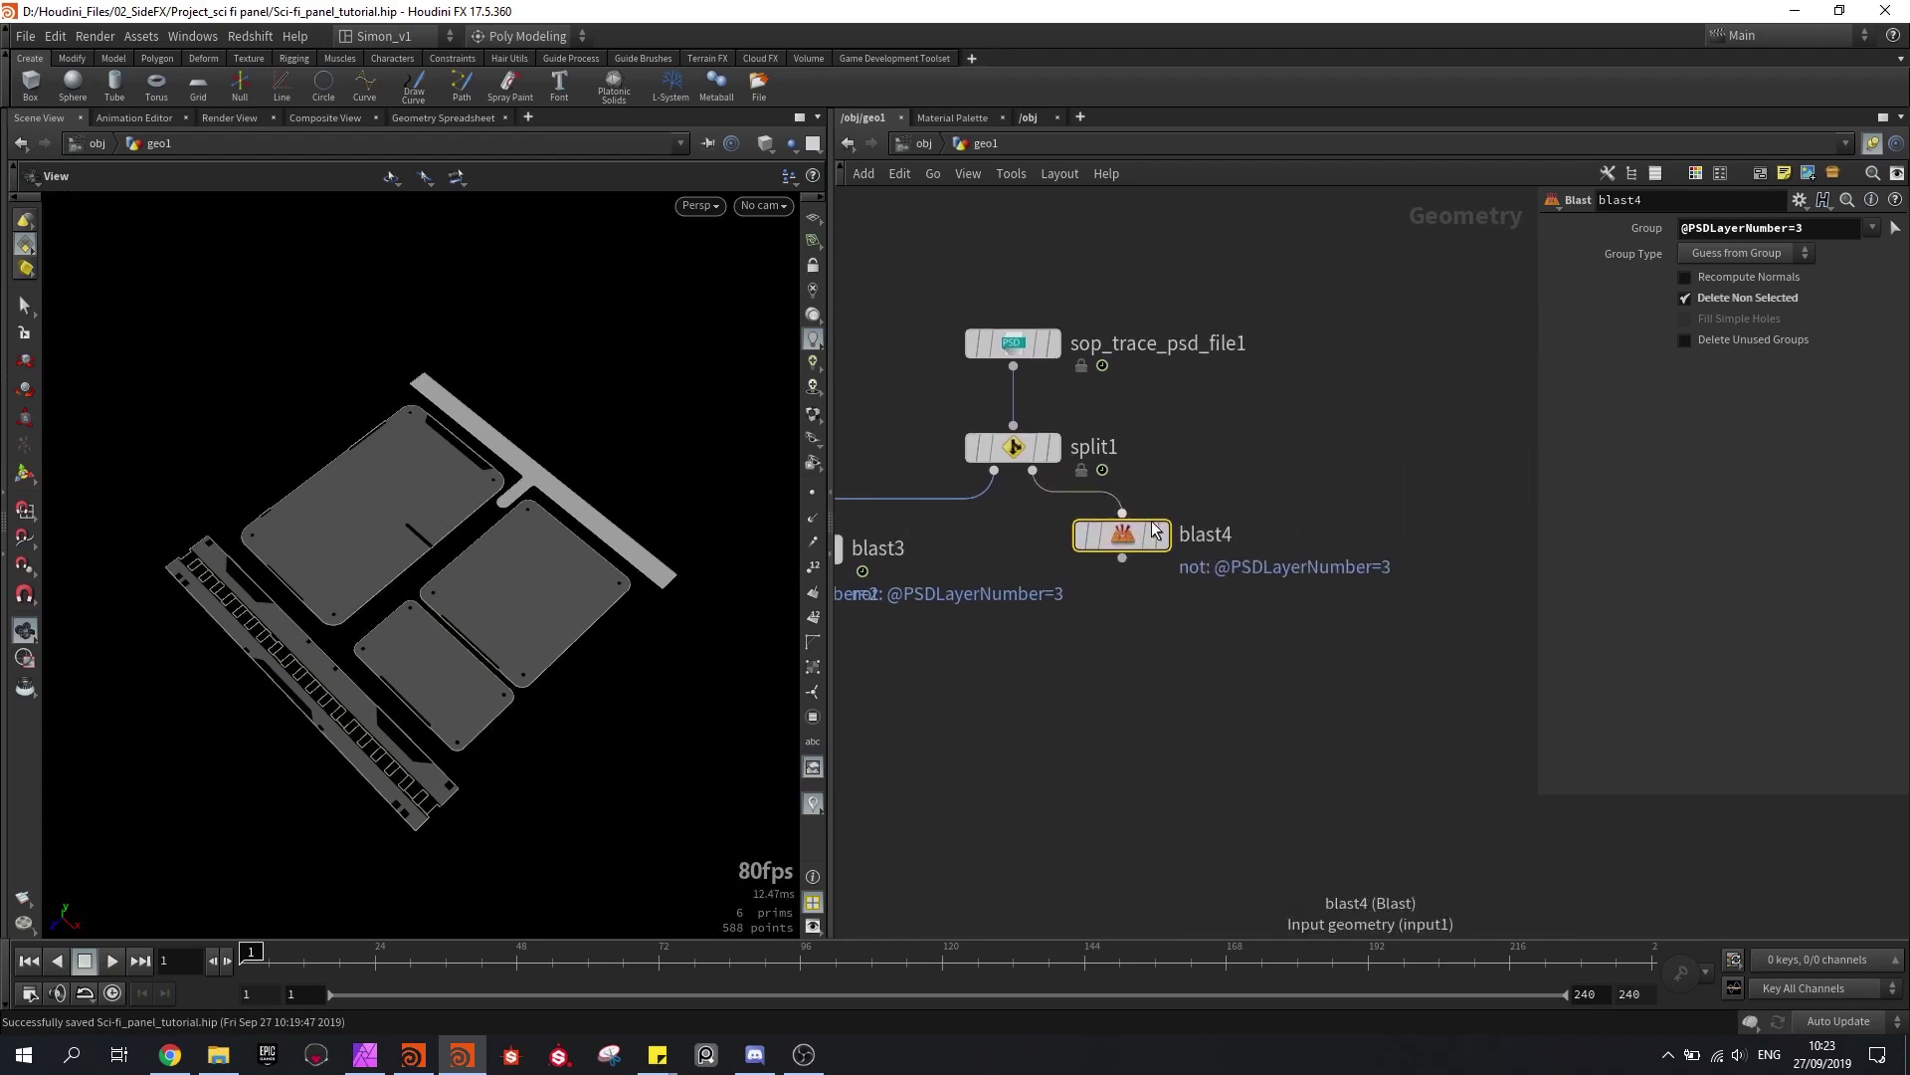
scroll(1098, 508, up, 3)
click(1166, 538)
drag(1112, 541, 1170, 537)
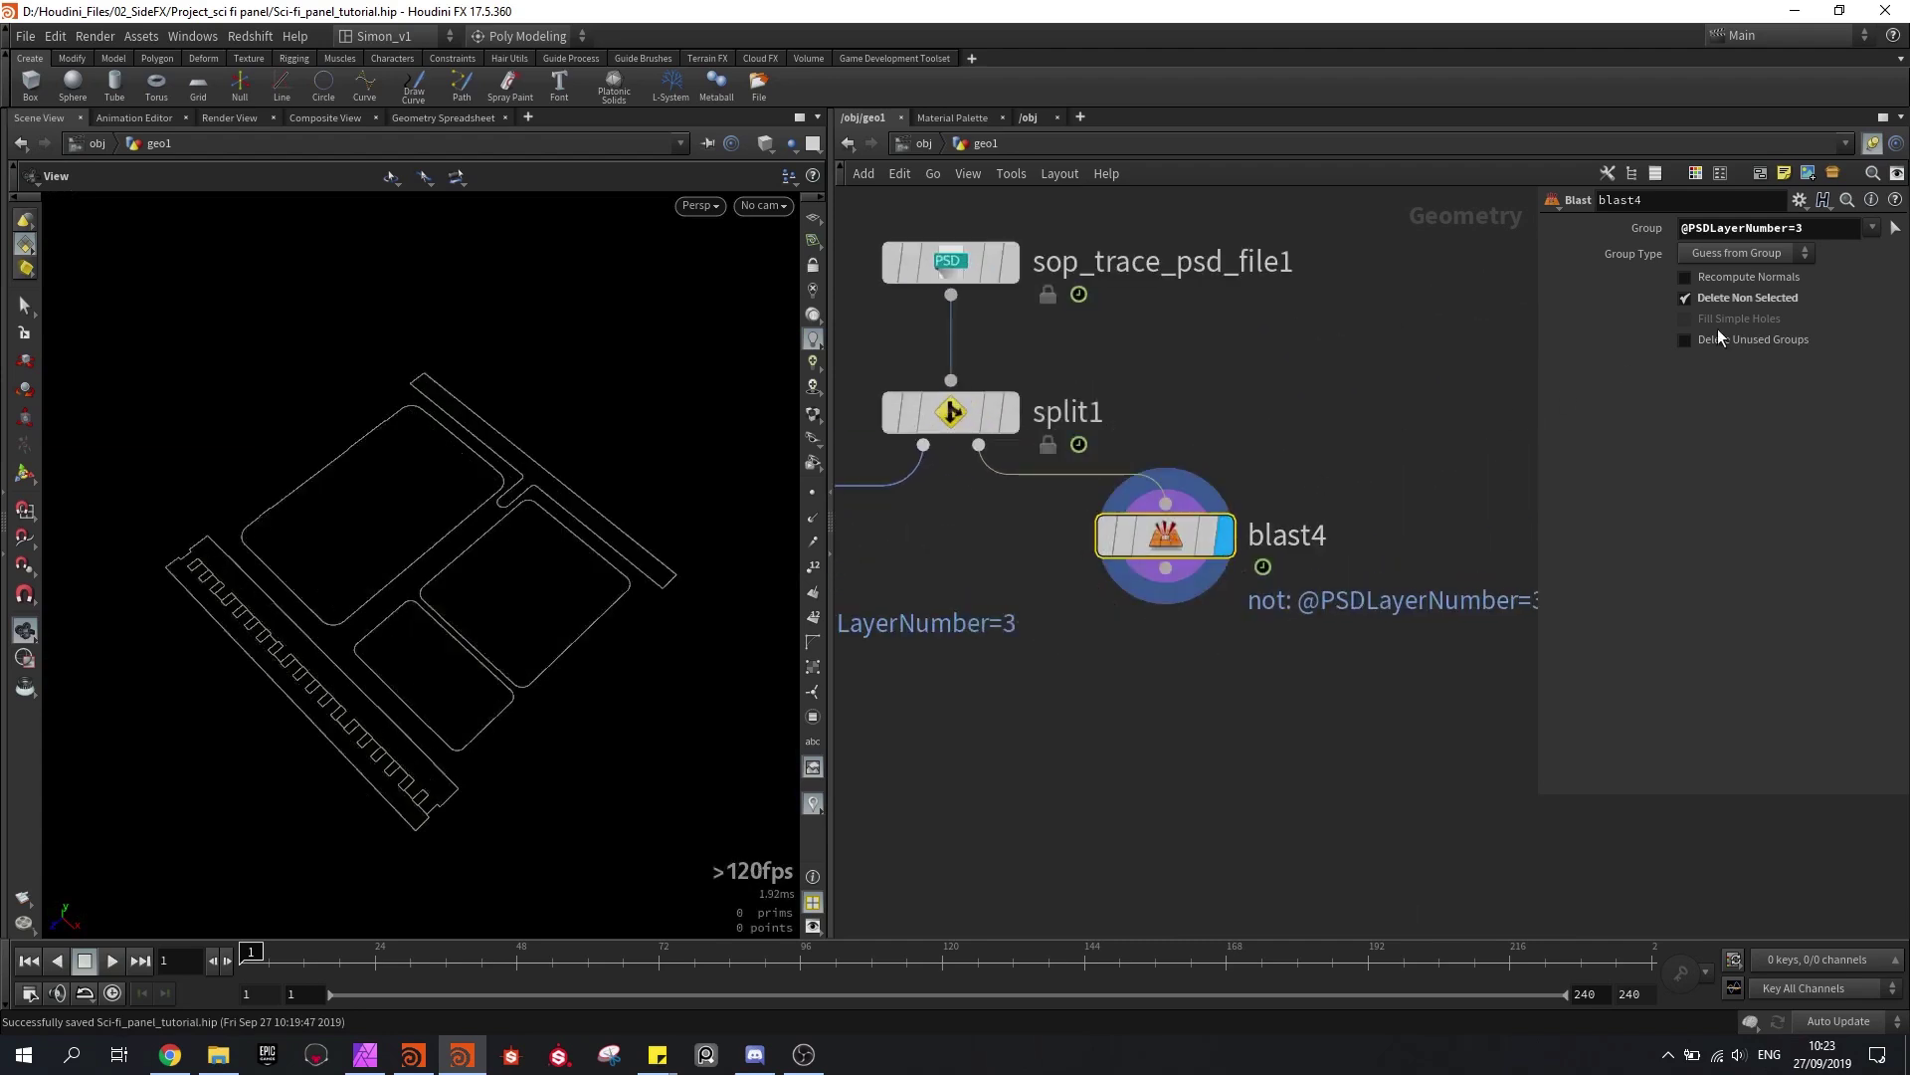
click(1813, 232)
text(4)
key(Return)
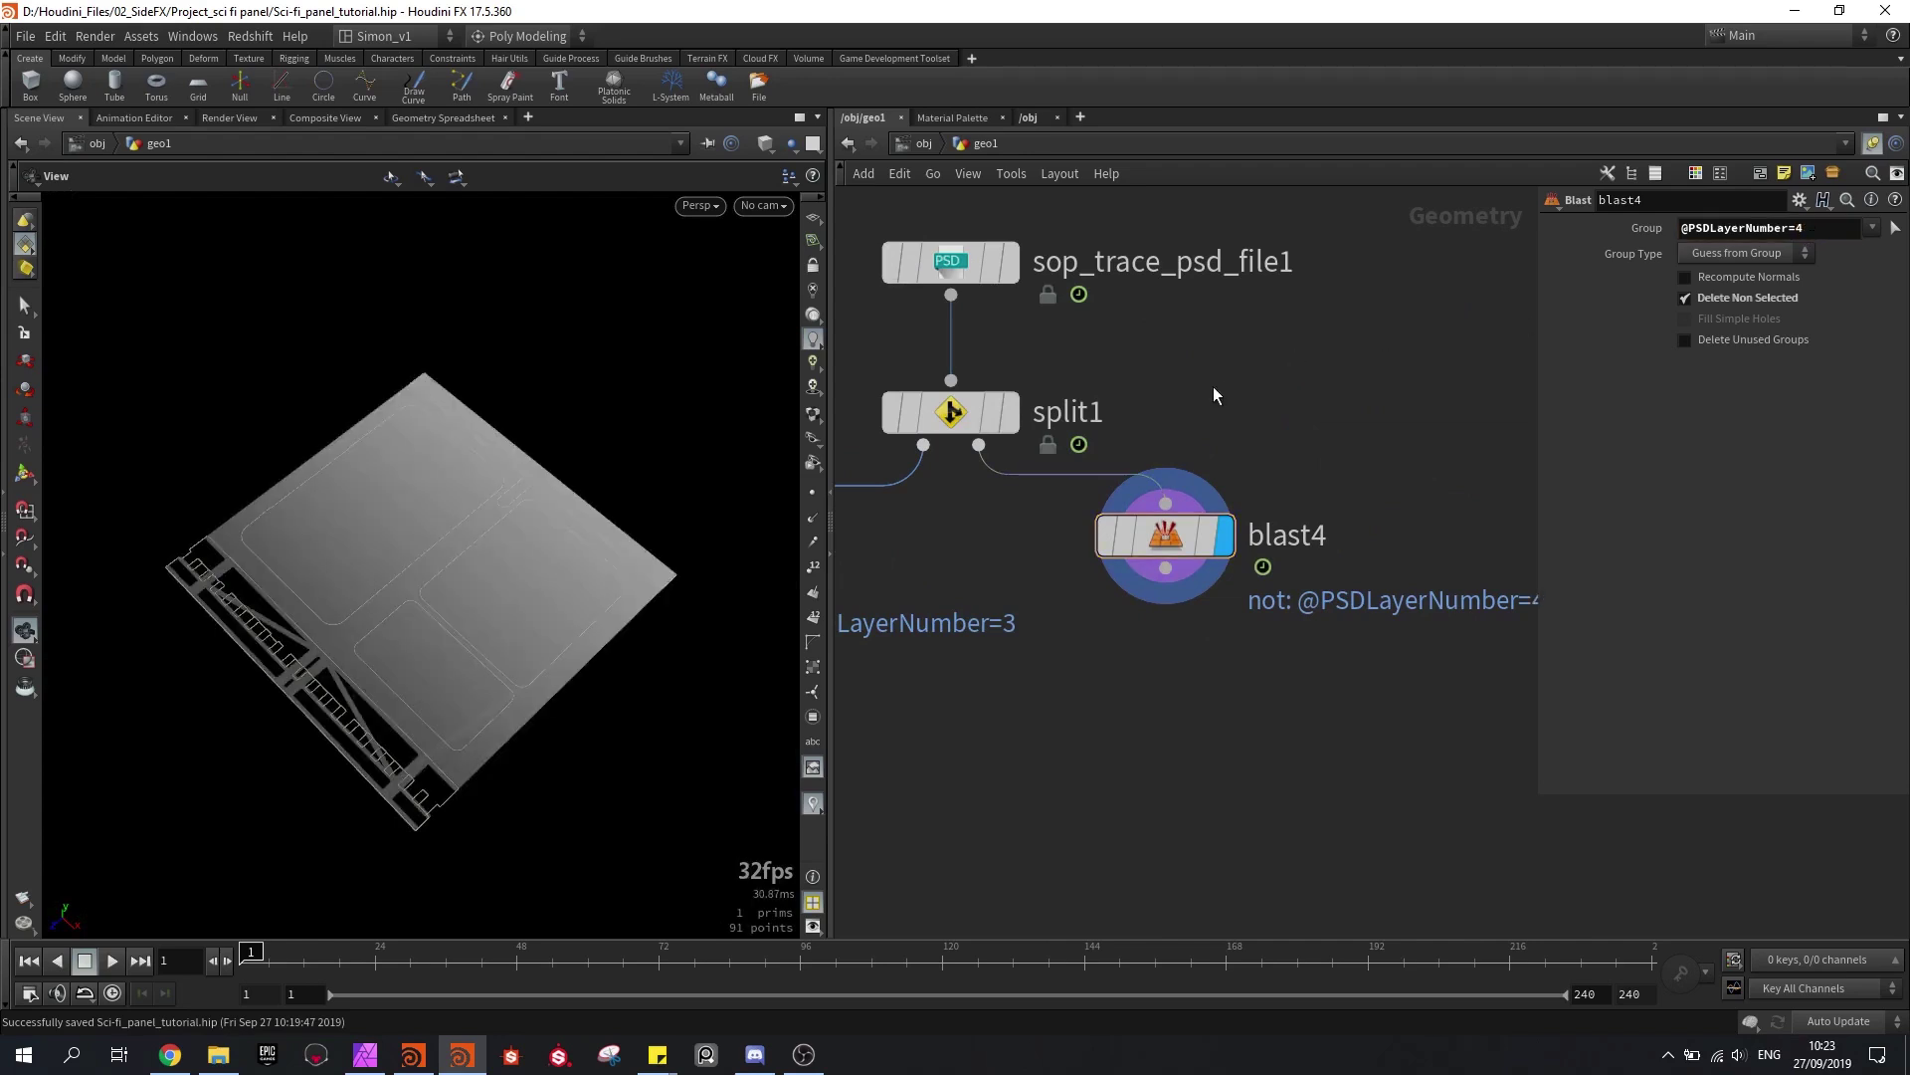
alt+drag(1185, 528, 1445, 546)
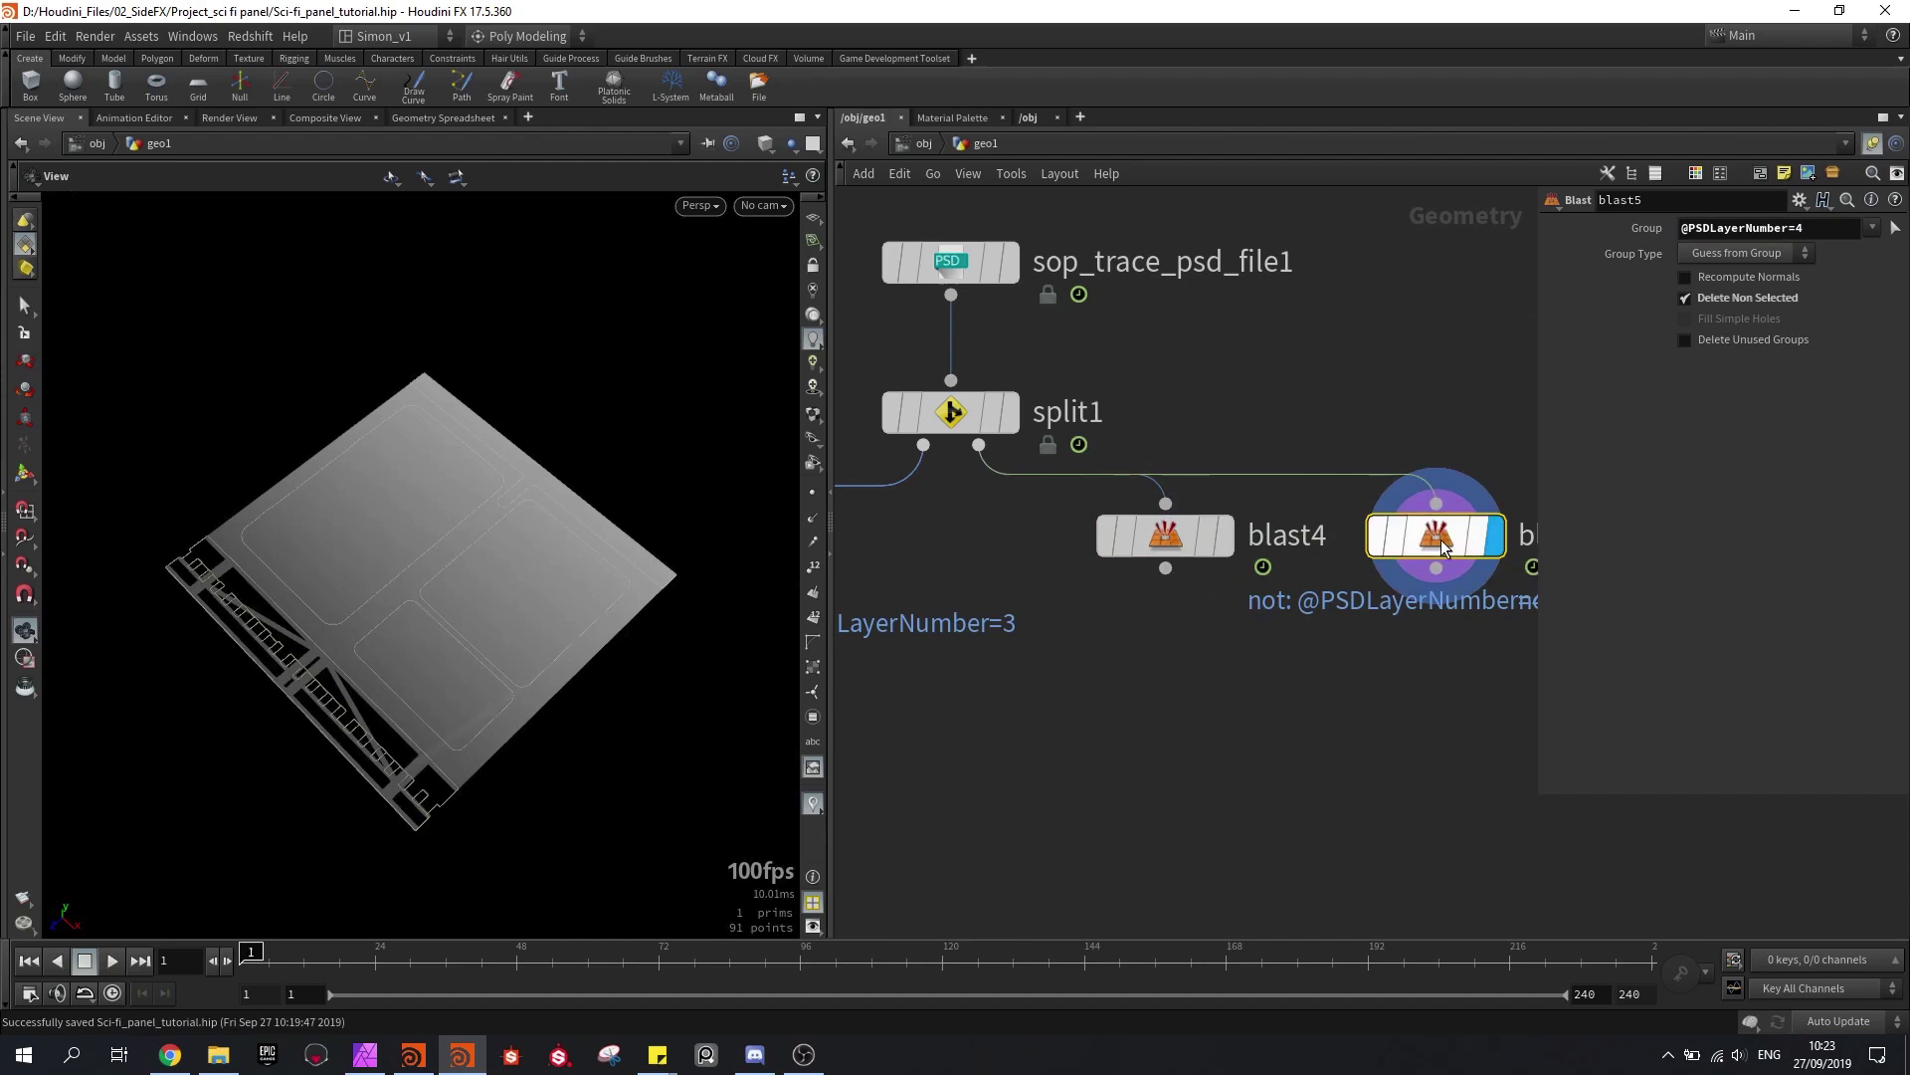
click(1829, 231)
key(Return)
middle_drag(1357, 340, 1067, 434)
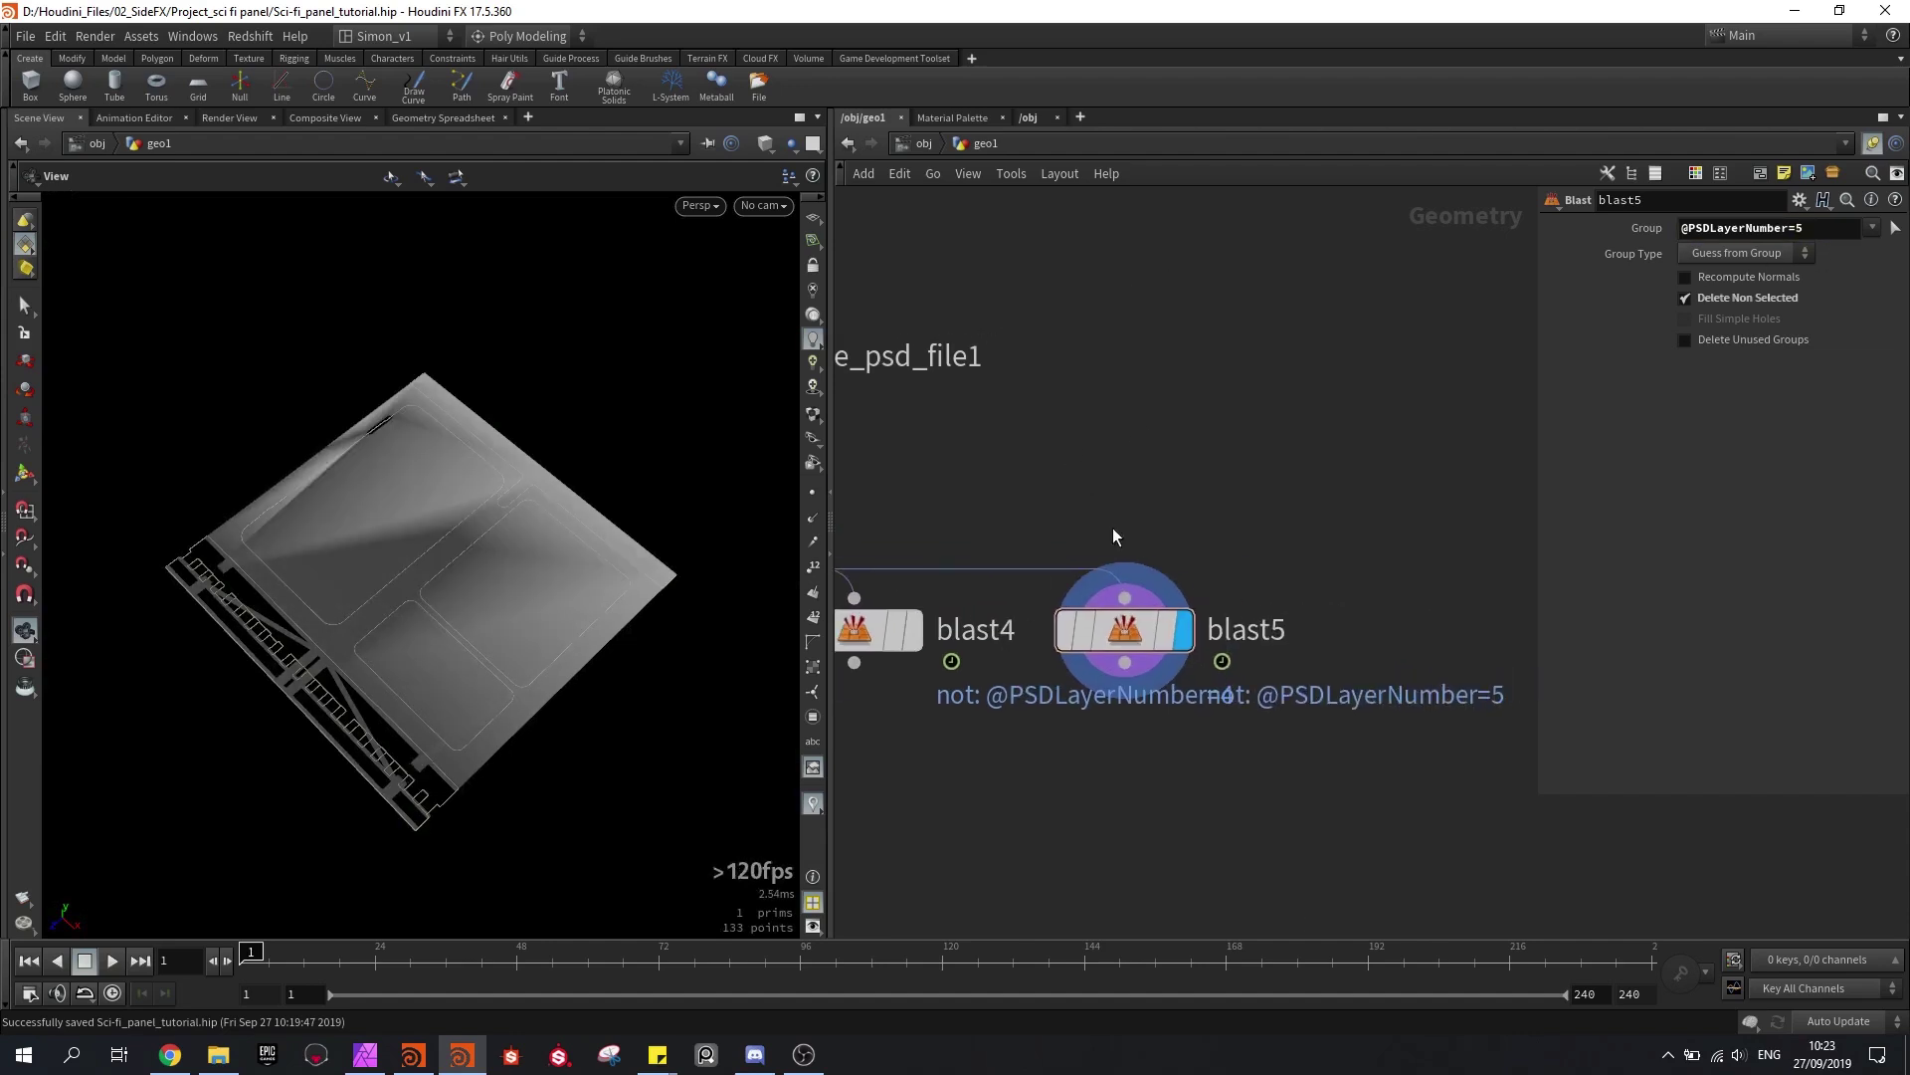
alt+drag(1129, 629, 1385, 644)
click(1818, 231)
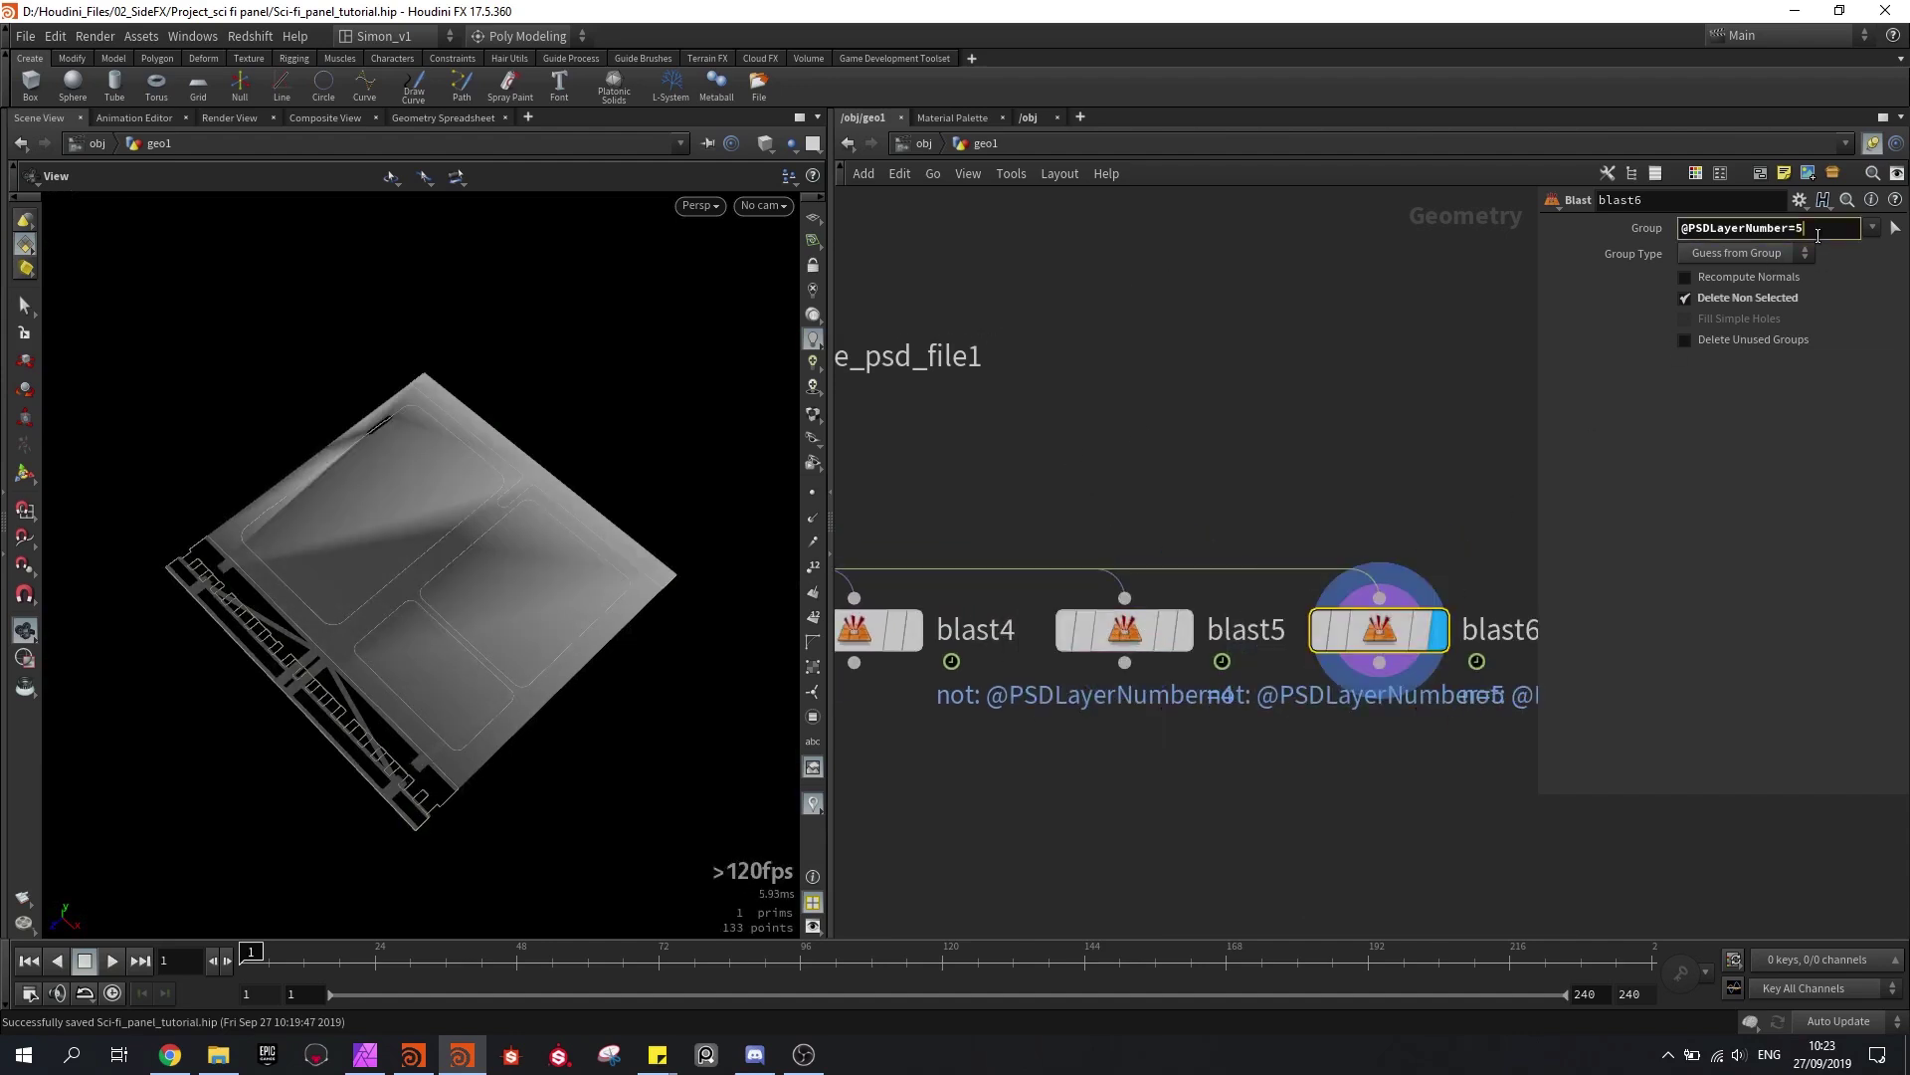
text(6)
key(Return)
Step: Display blast1 and examine its flat panel shapes from a low angle in wireframe and shaded modes
scroll(1286, 362, down, 4)
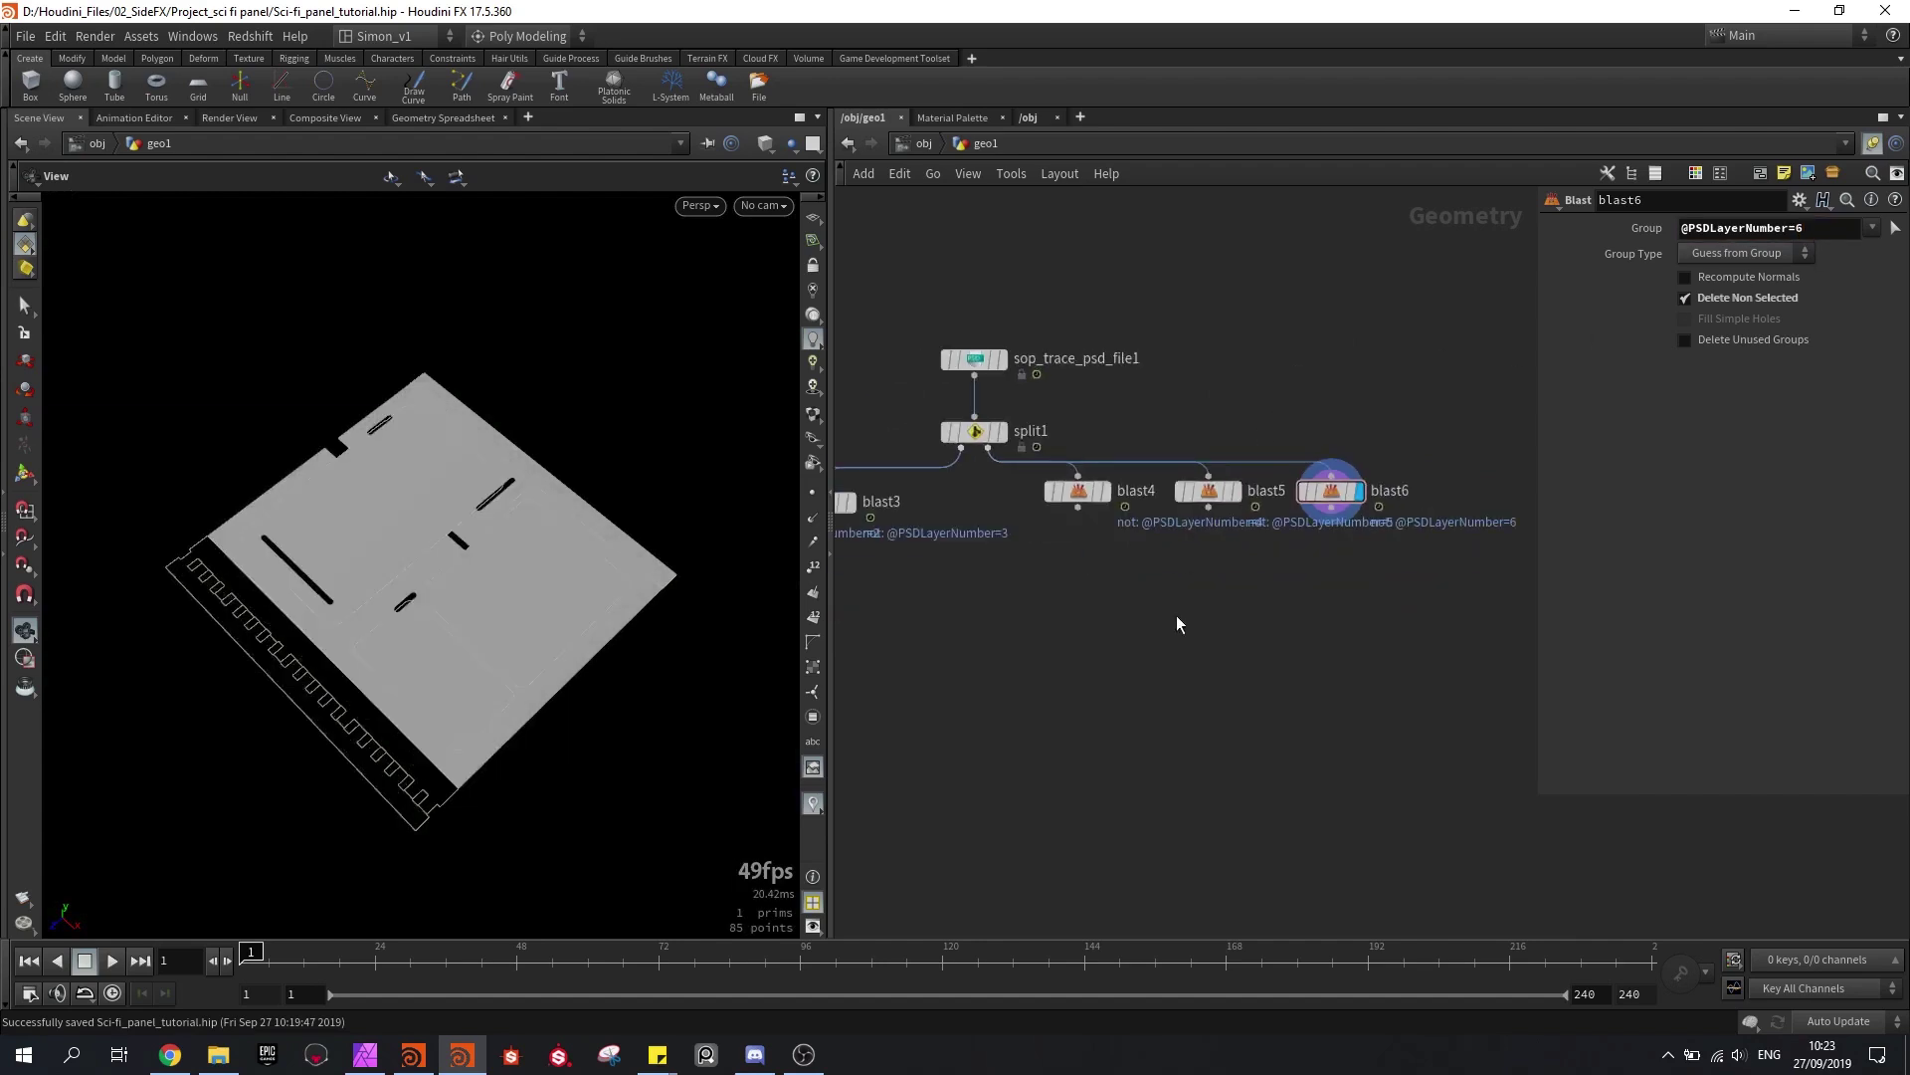
middle_drag(1176, 615, 1337, 588)
middle_drag(1195, 564, 1389, 535)
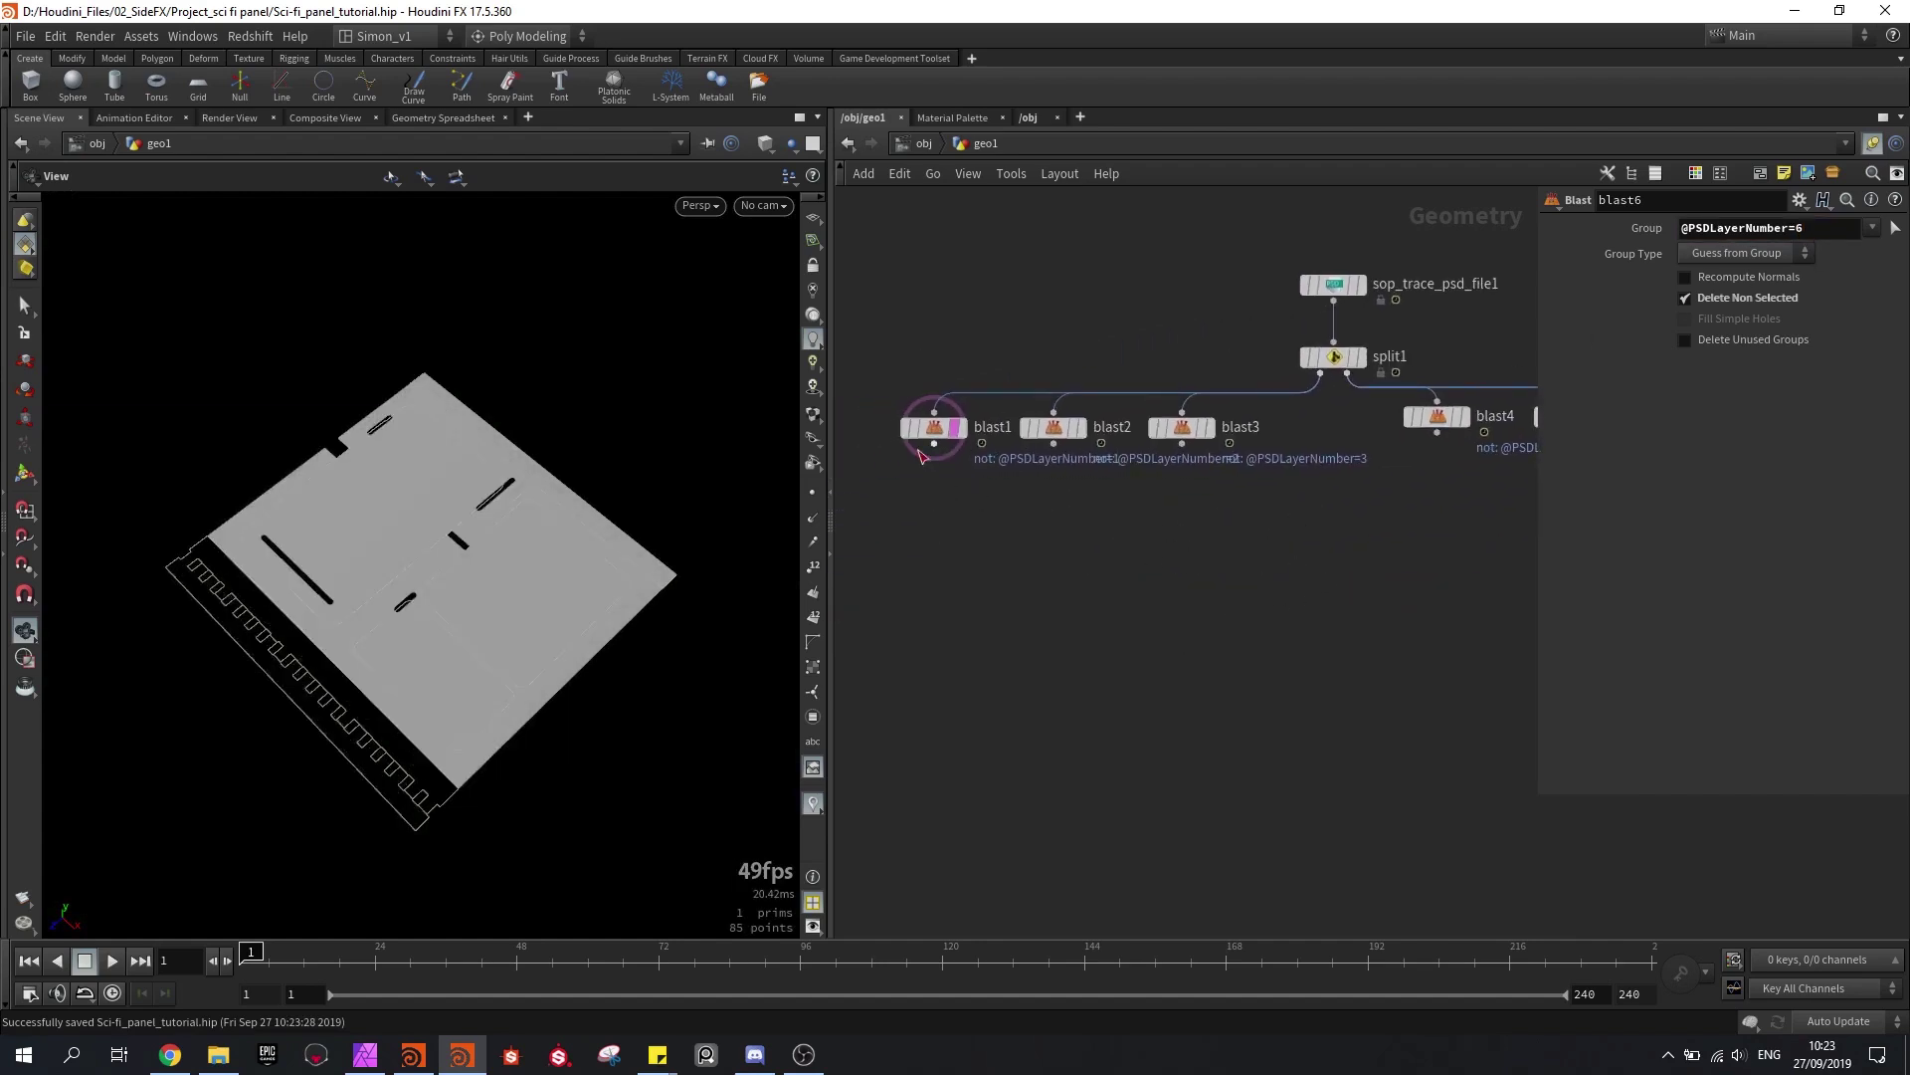
scroll(958, 437, up, 2)
click(960, 427)
scroll(957, 438, up, 1)
click(961, 428)
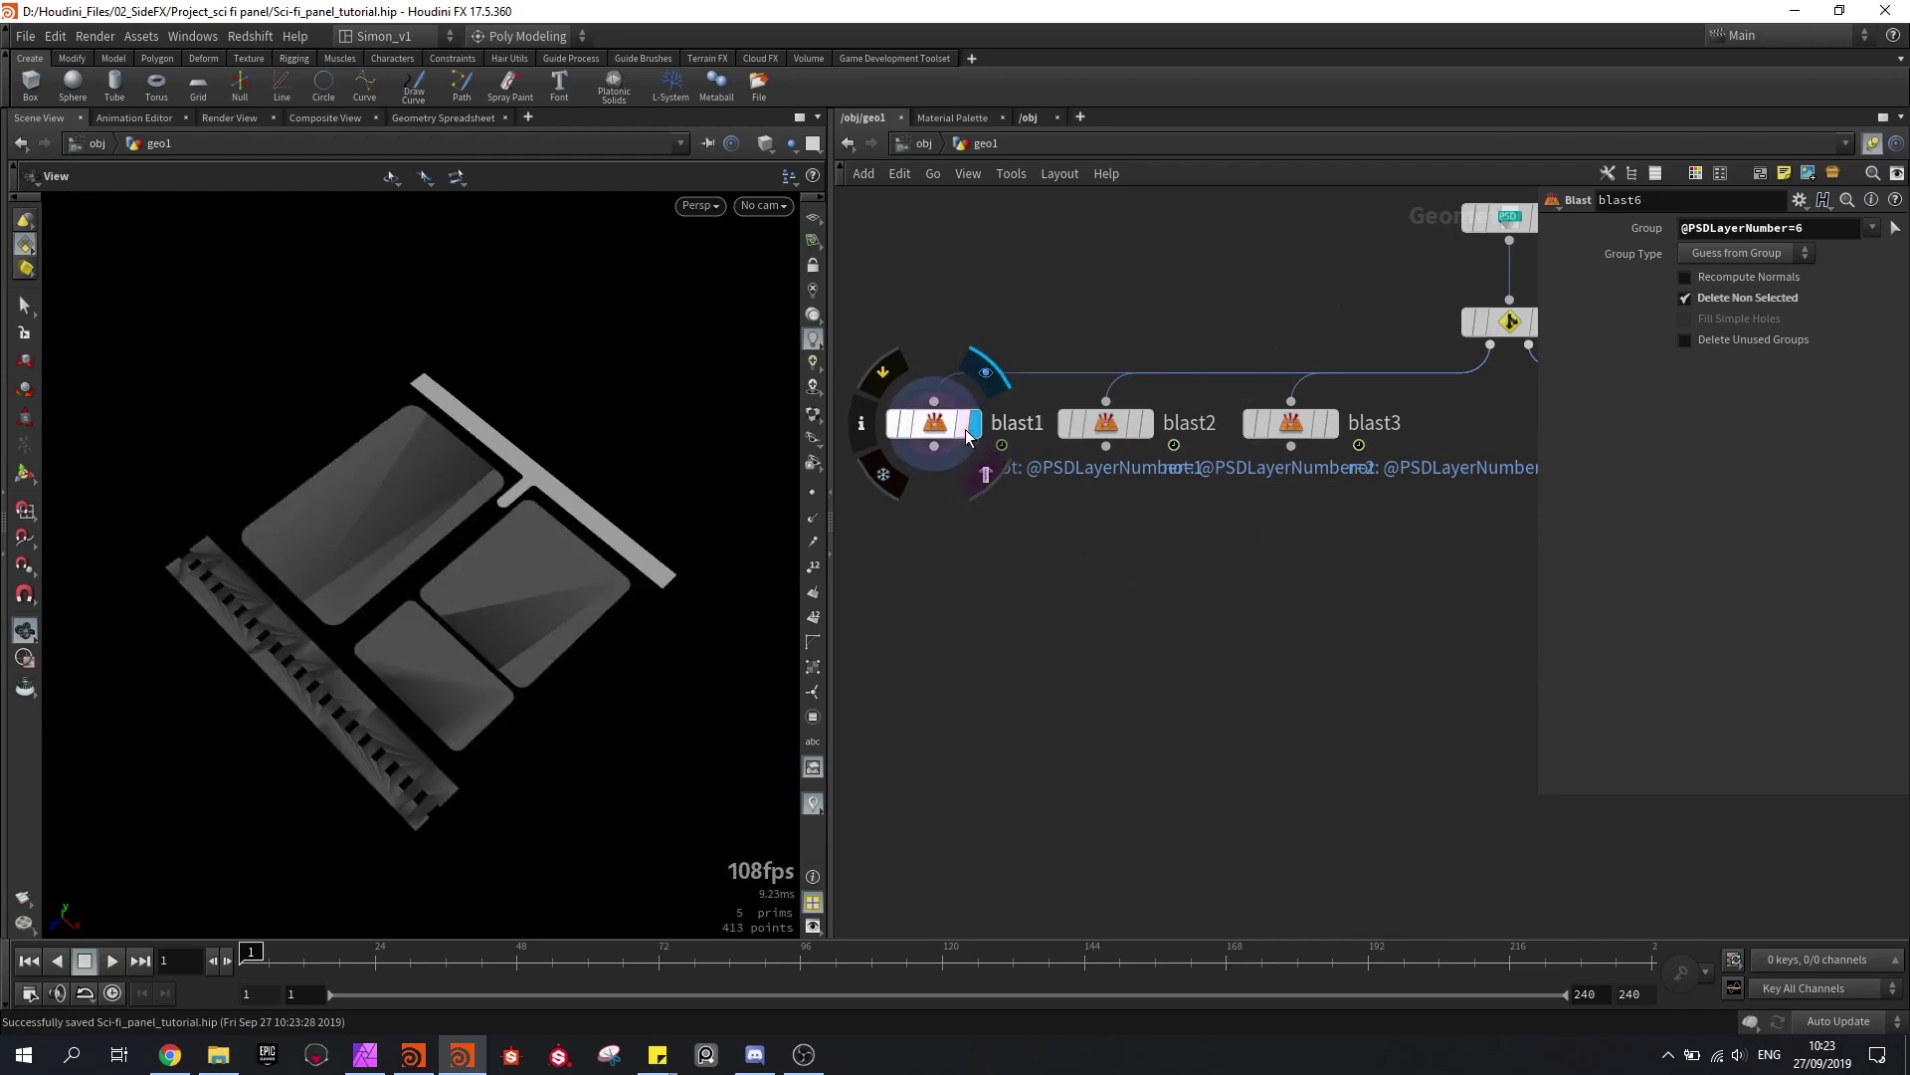
middle_drag(1084, 565, 1130, 548)
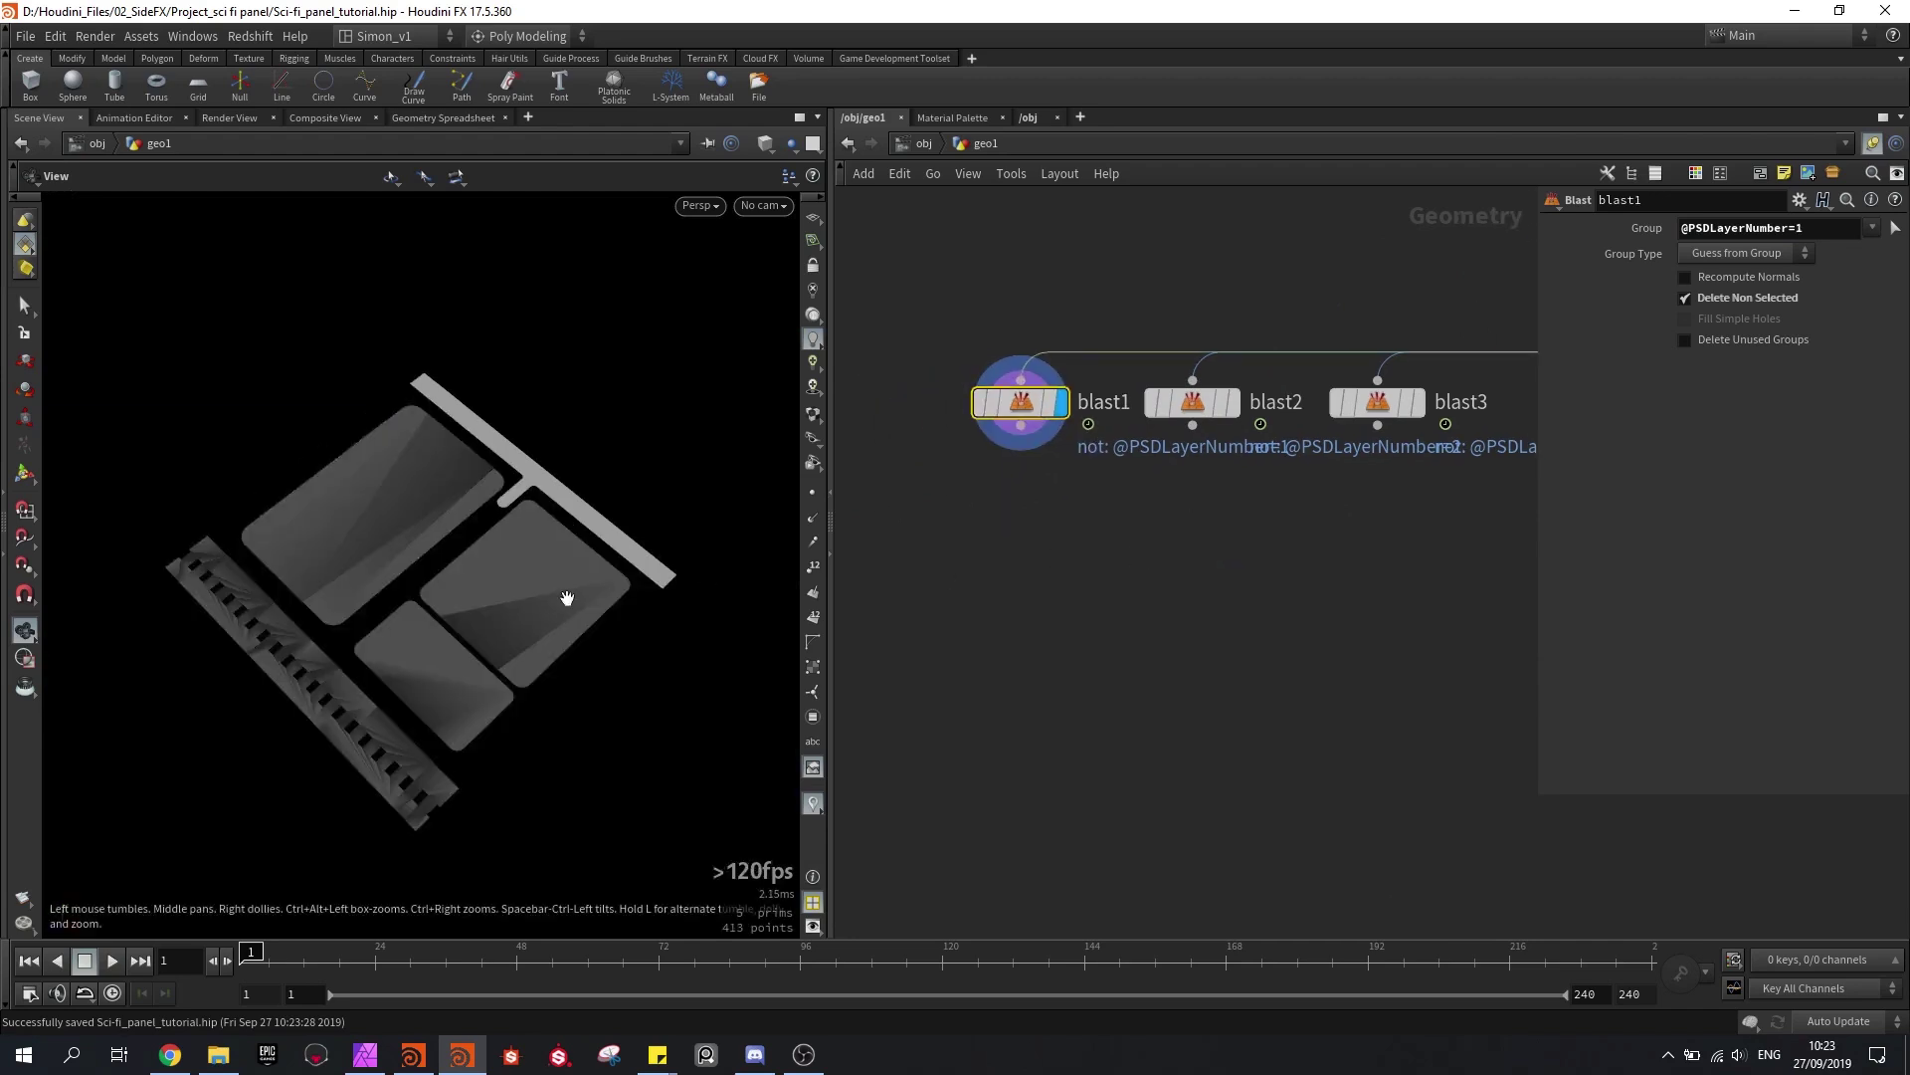
drag(567, 597, 401, 693)
key(w)
mouse_move(504, 614)
mouse_down()
mouse_move(478, 606)
mouse_move(504, 571)
mouse_move(448, 623)
mouse_up()
key(w)
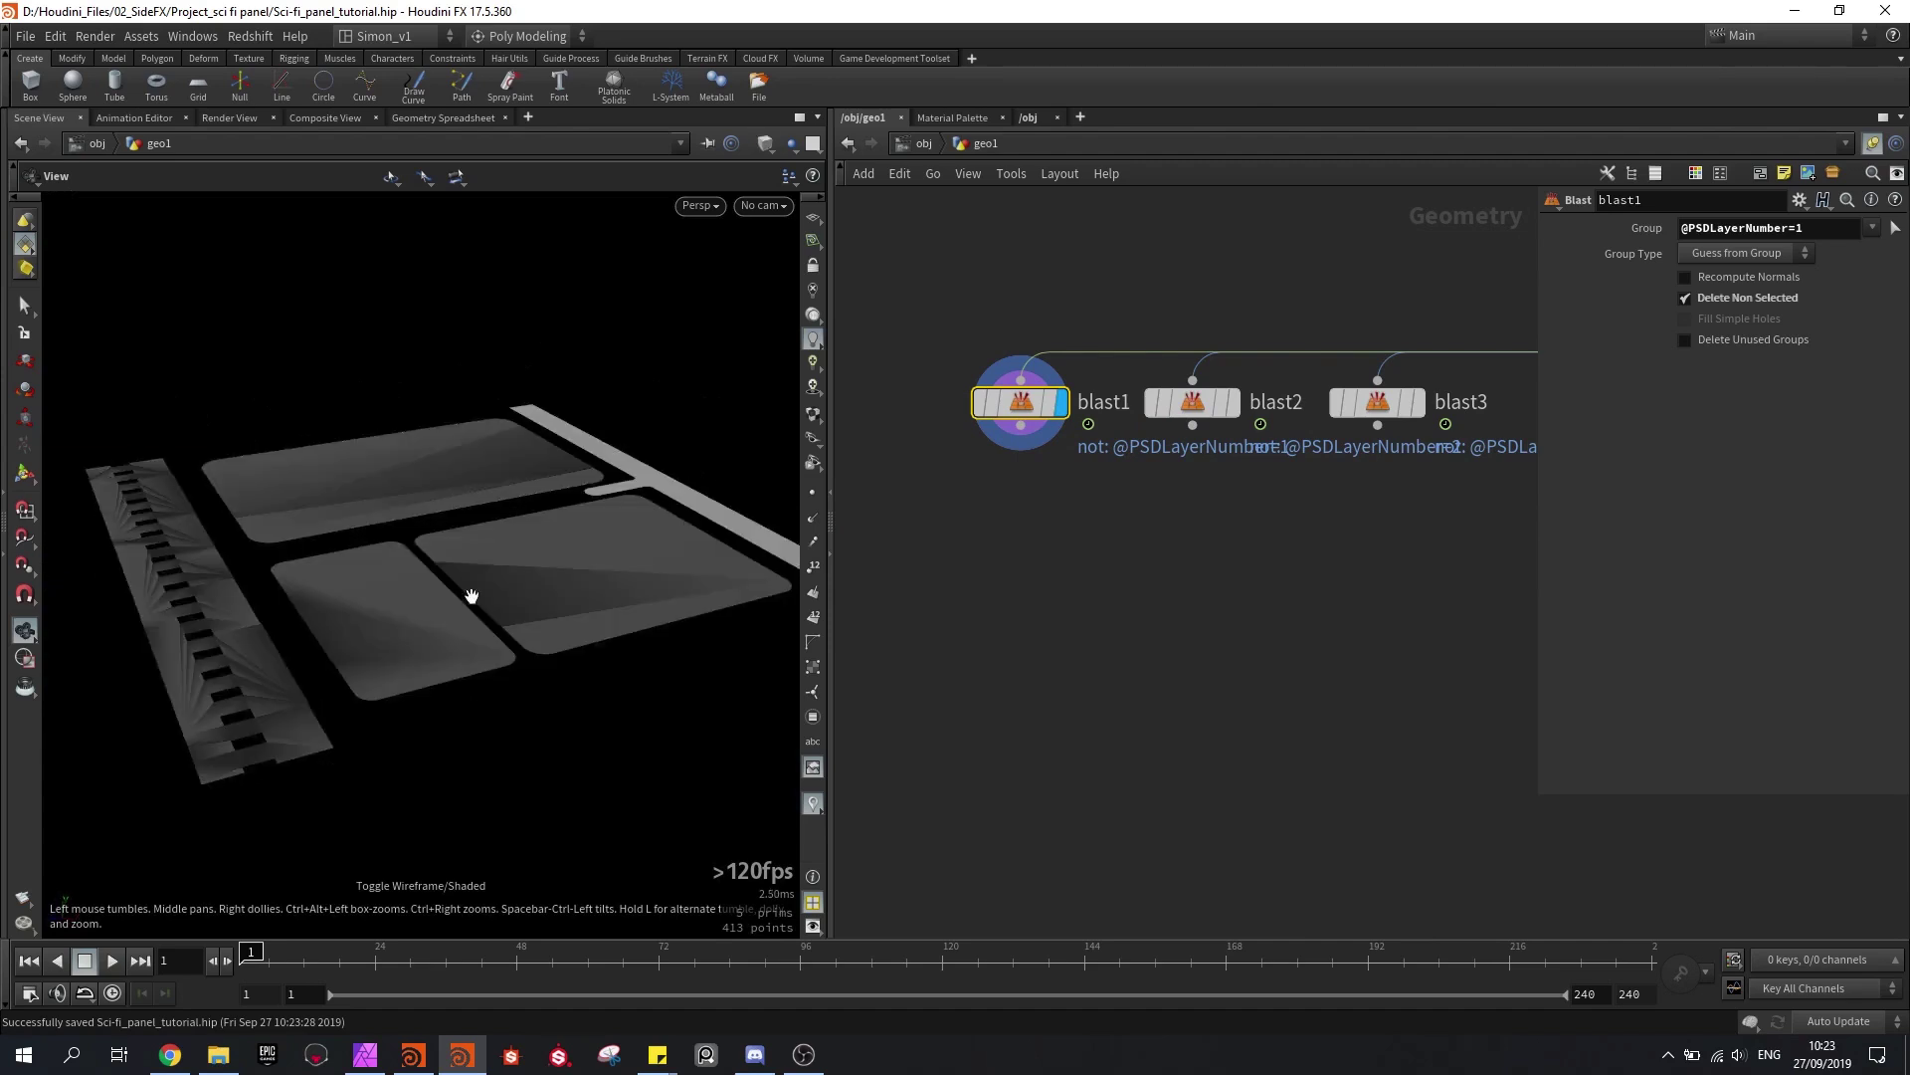
Step: Add a GameDev Thicken node fed by blast1, display its result and save the scene
click(1017, 535)
key(Tab)
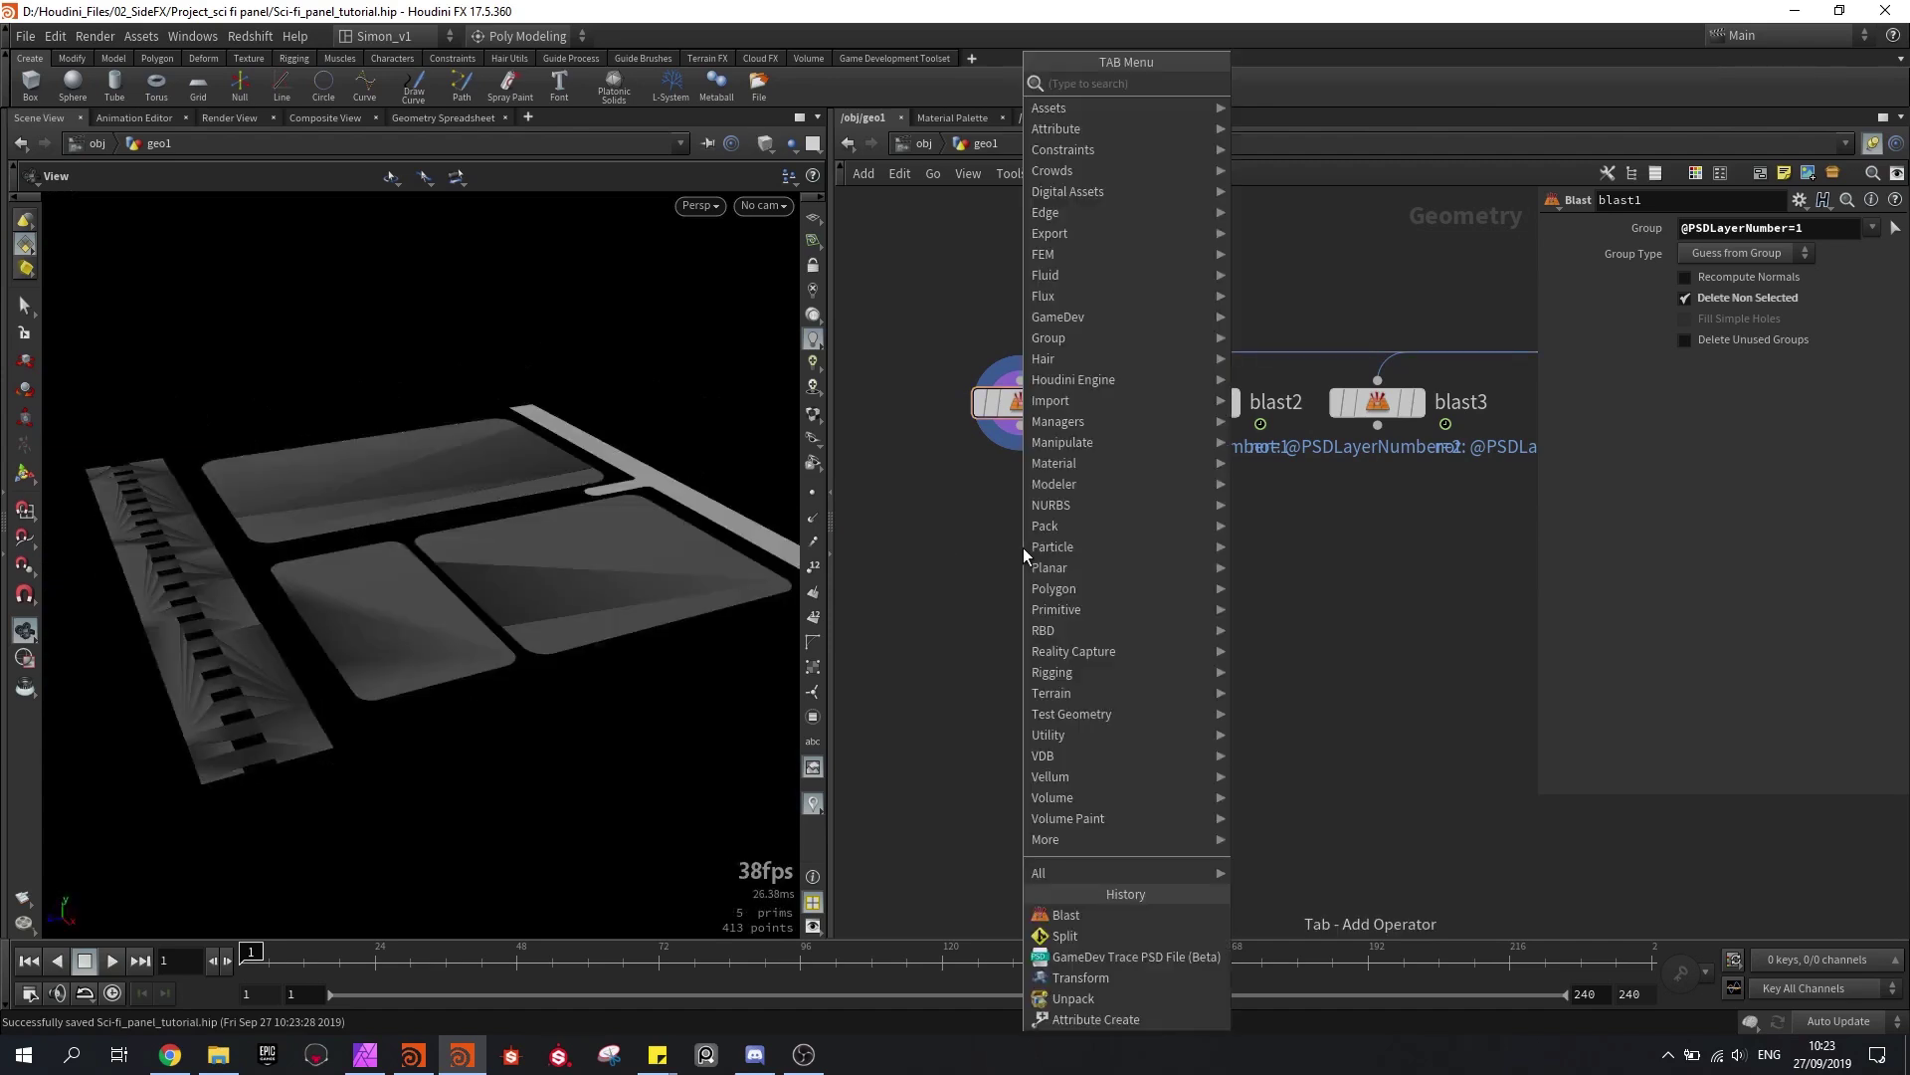
text(thic)
key(Return)
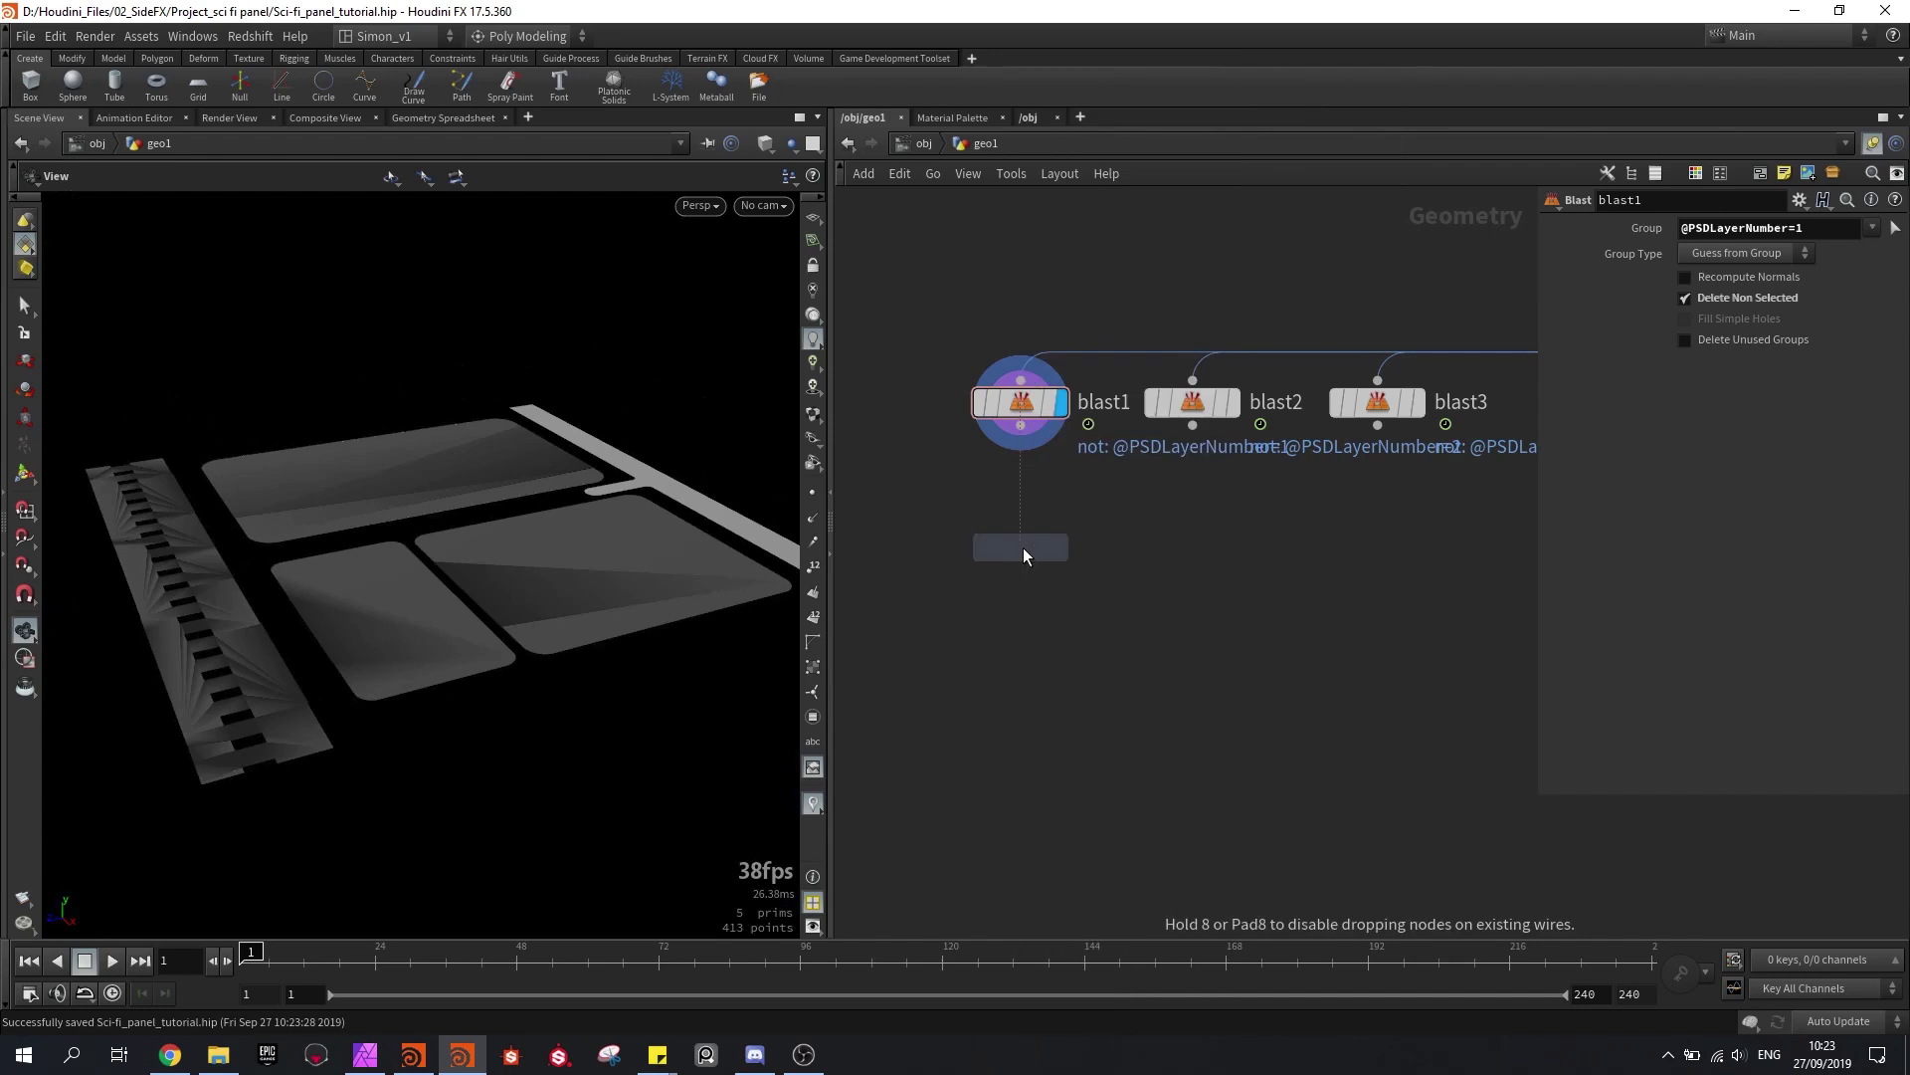
click(1018, 549)
scroll(1019, 472, up, 3)
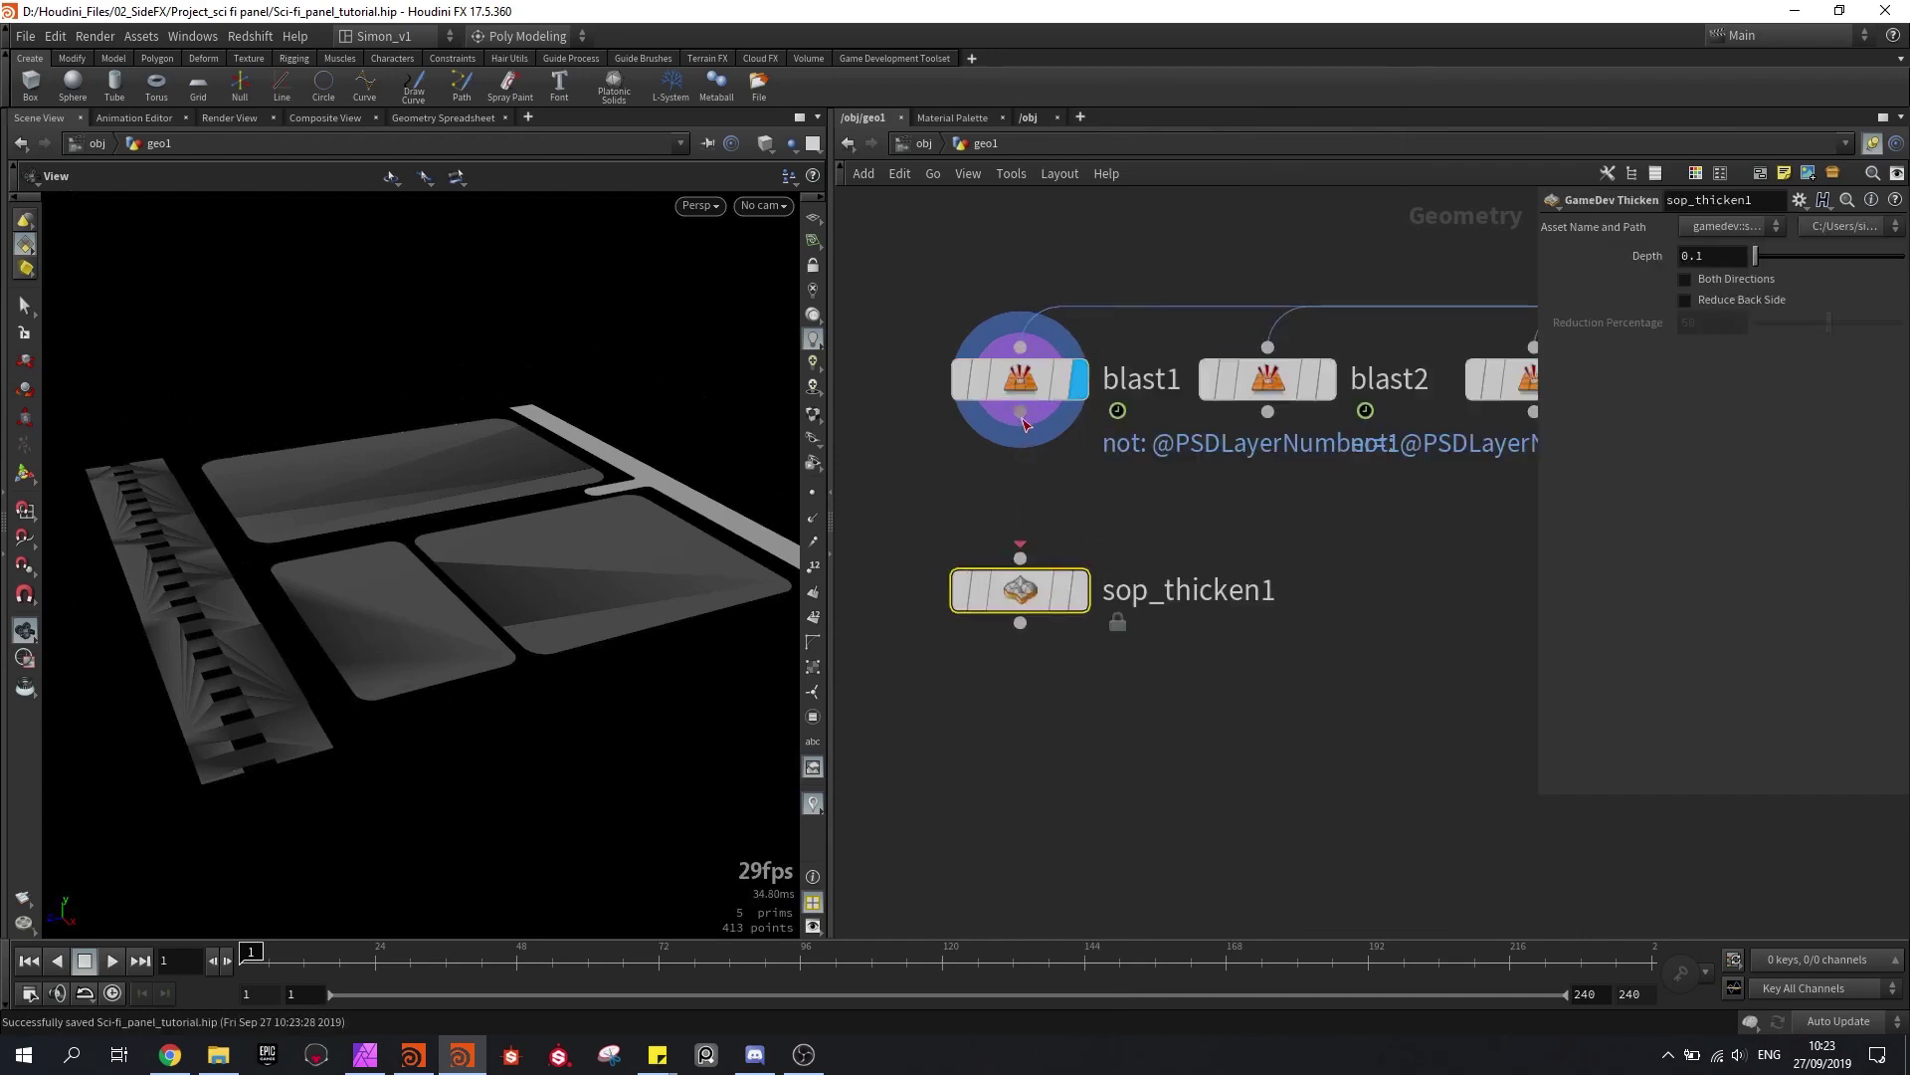
click(1073, 595)
drag(1031, 595, 1031, 517)
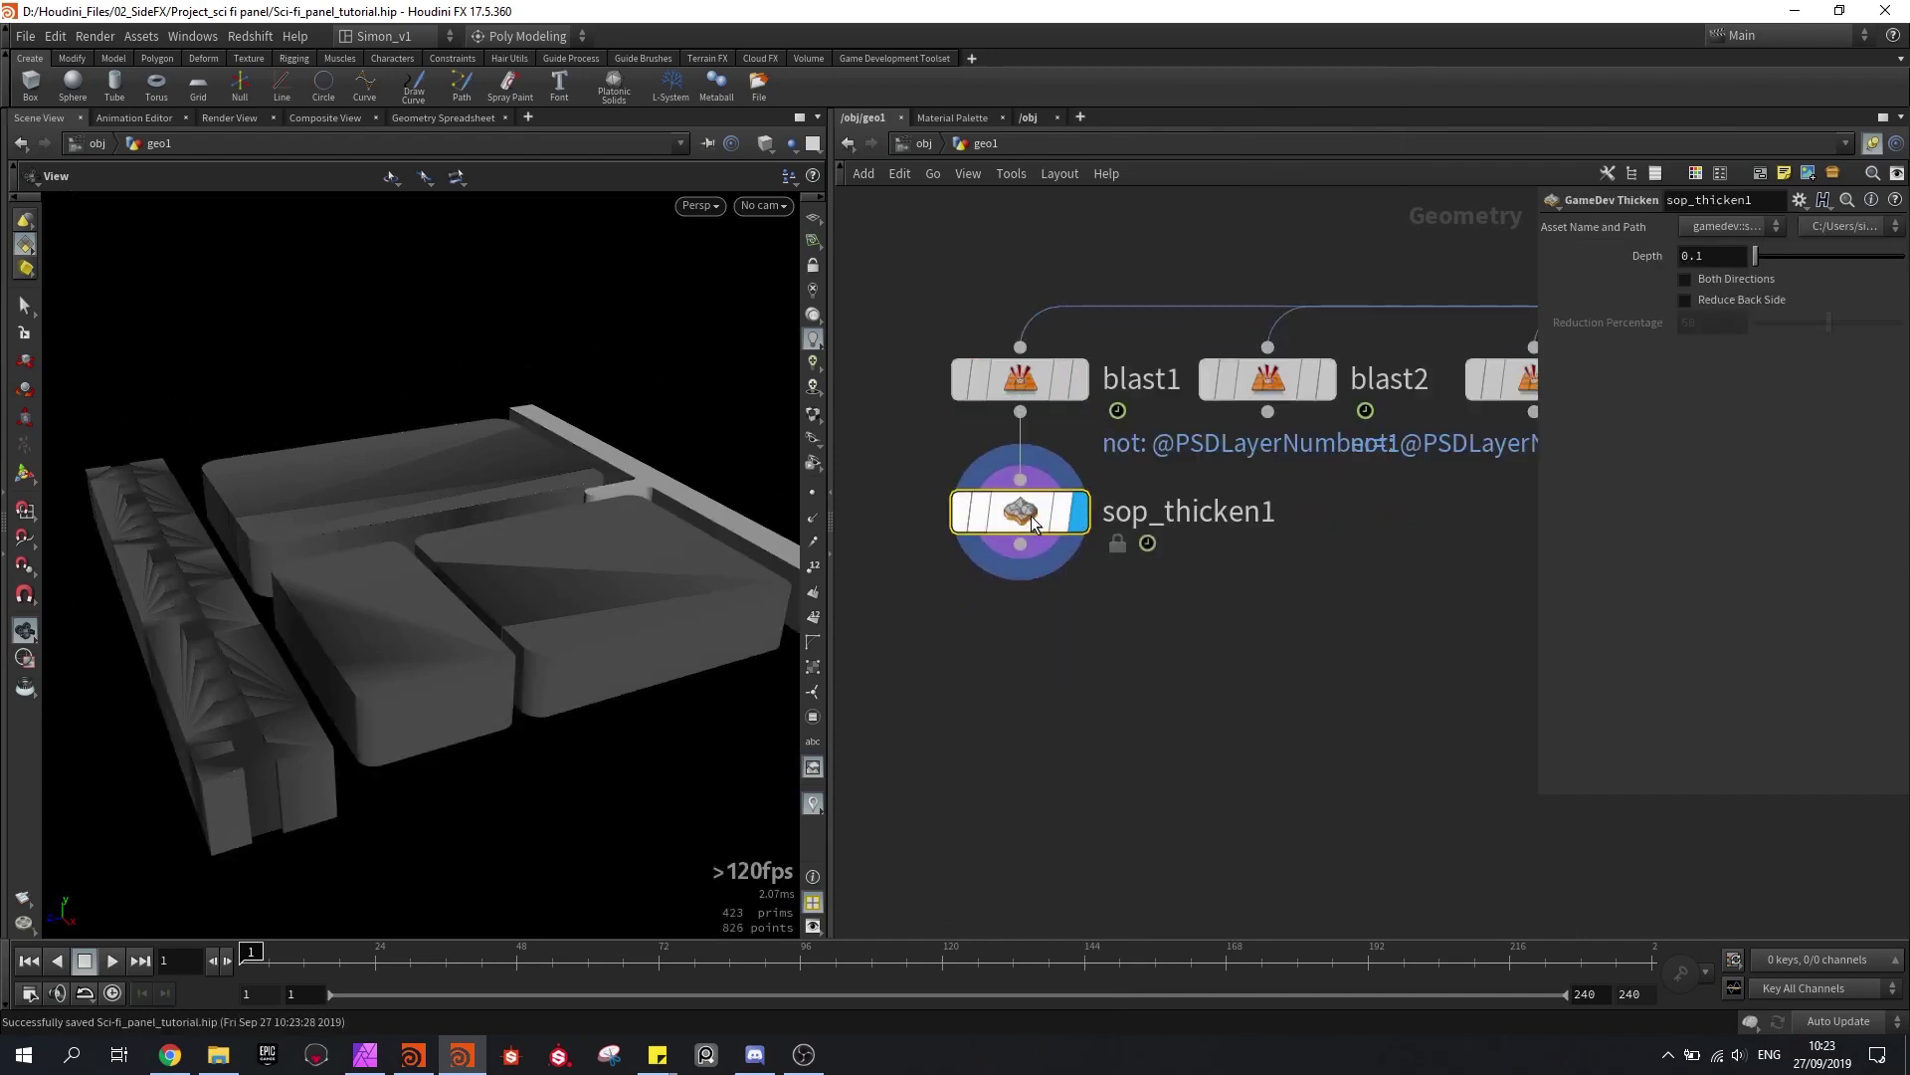
drag(504, 631, 437, 594)
key(ctrl+s)
Step: Insert a Transform node on the wire between the PSD trace node and split1
scroll(1190, 626, down, 5)
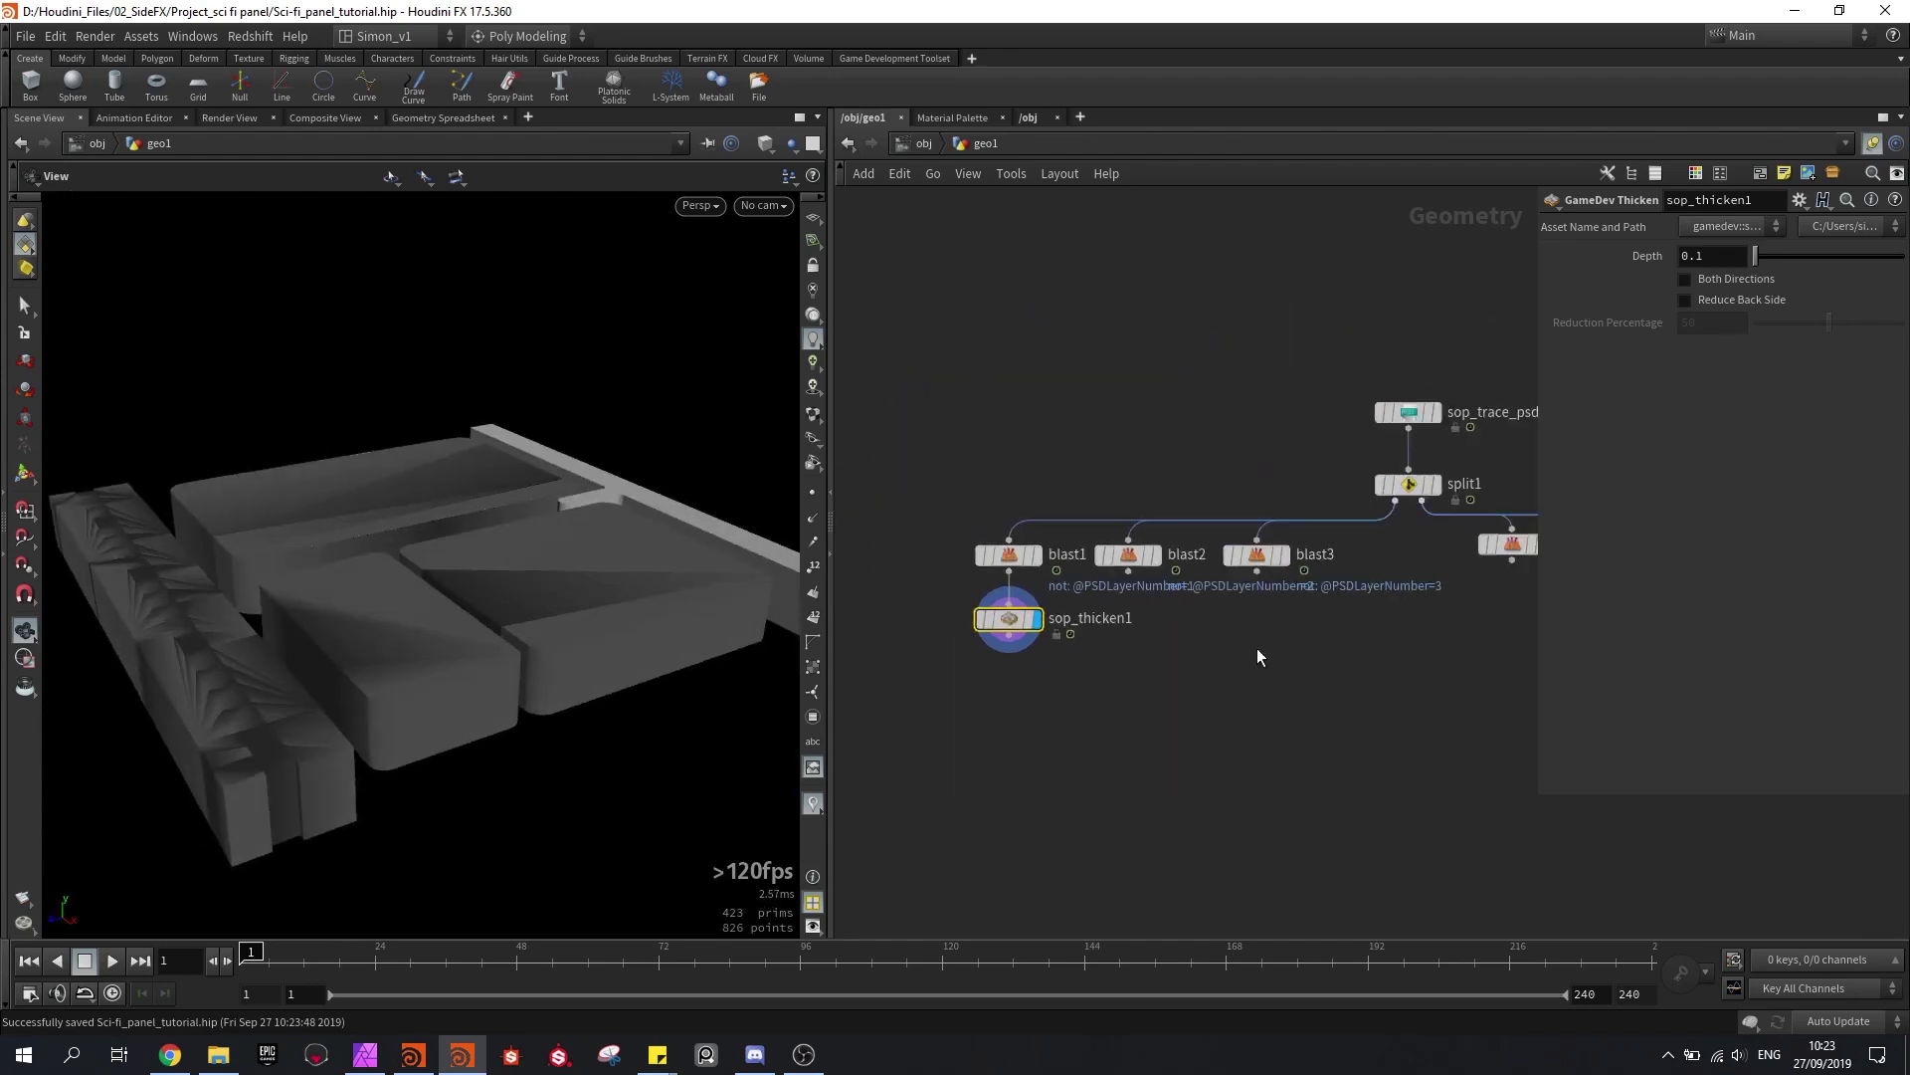
scroll(1311, 430, up, 3)
drag(1237, 528, 1237, 457)
key(Tab)
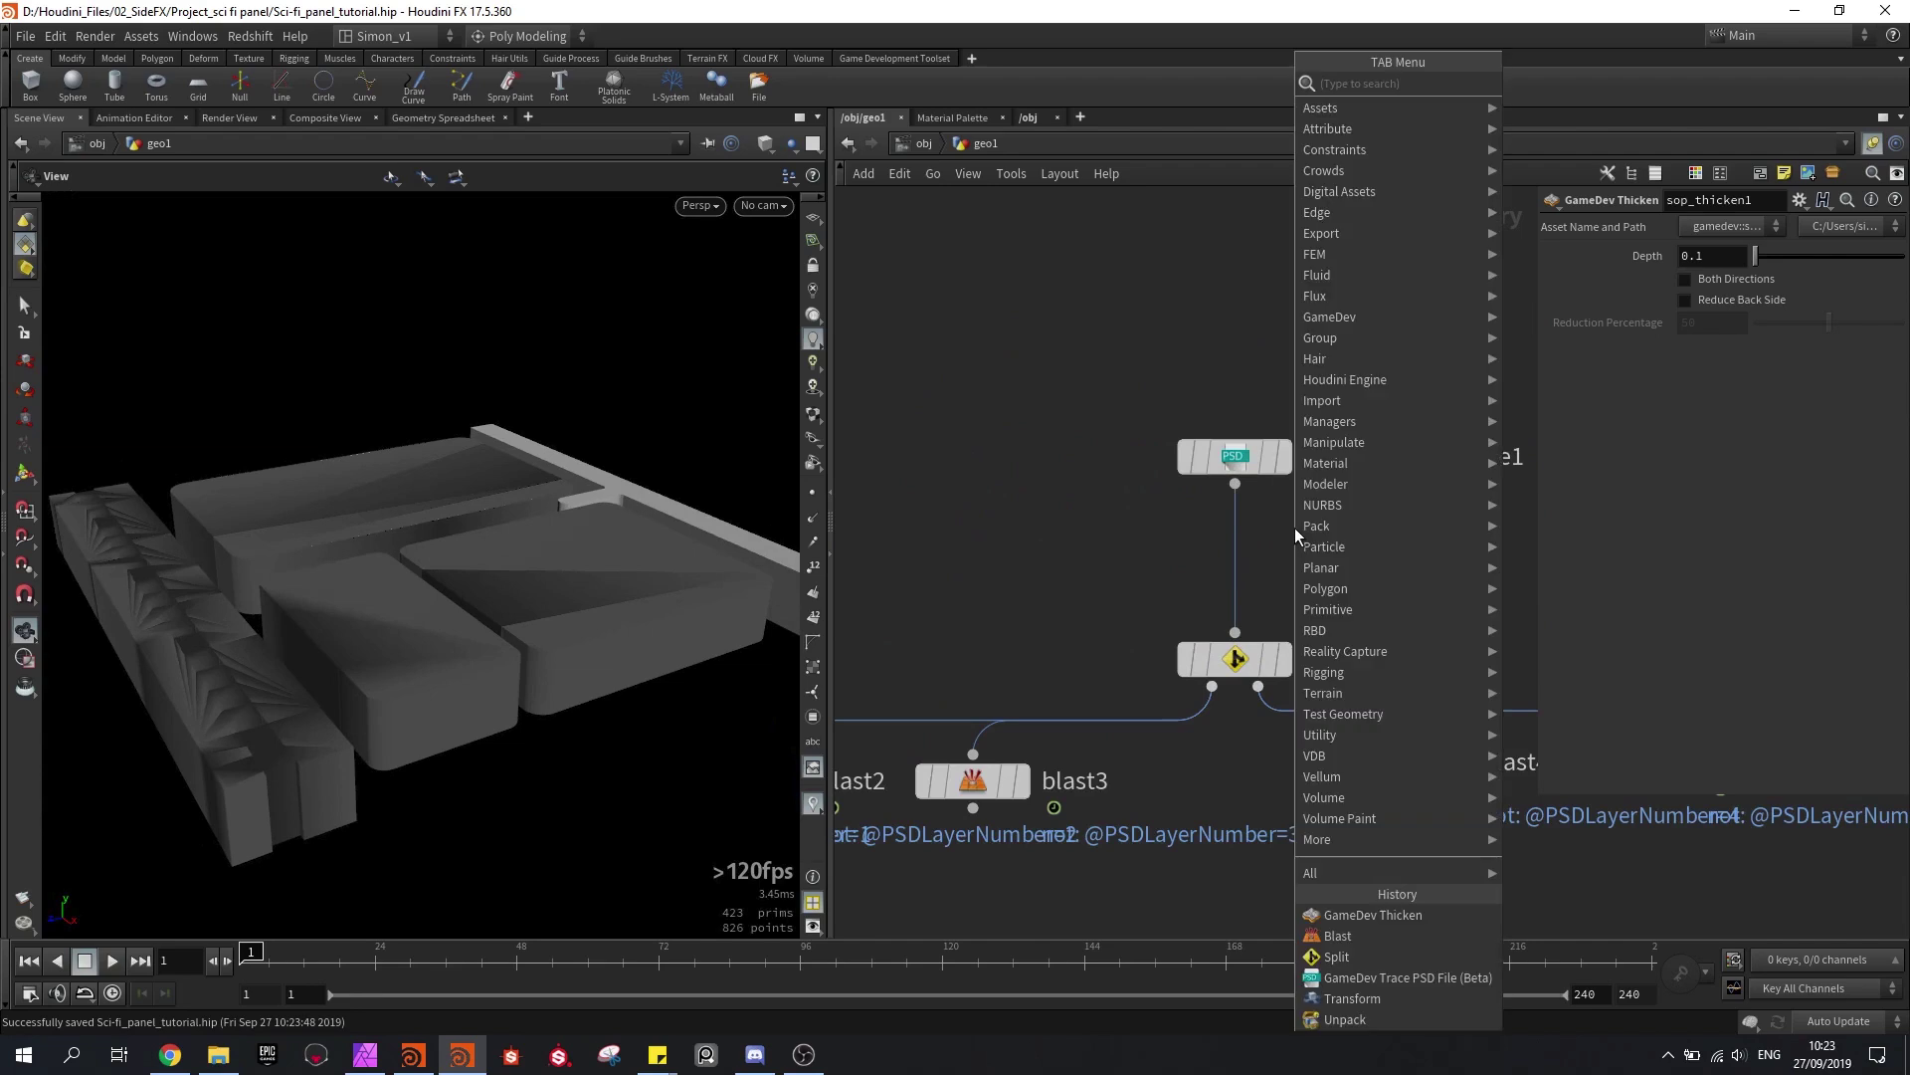
text(t)
mouse_move(1363, 387)
click(1555, 124)
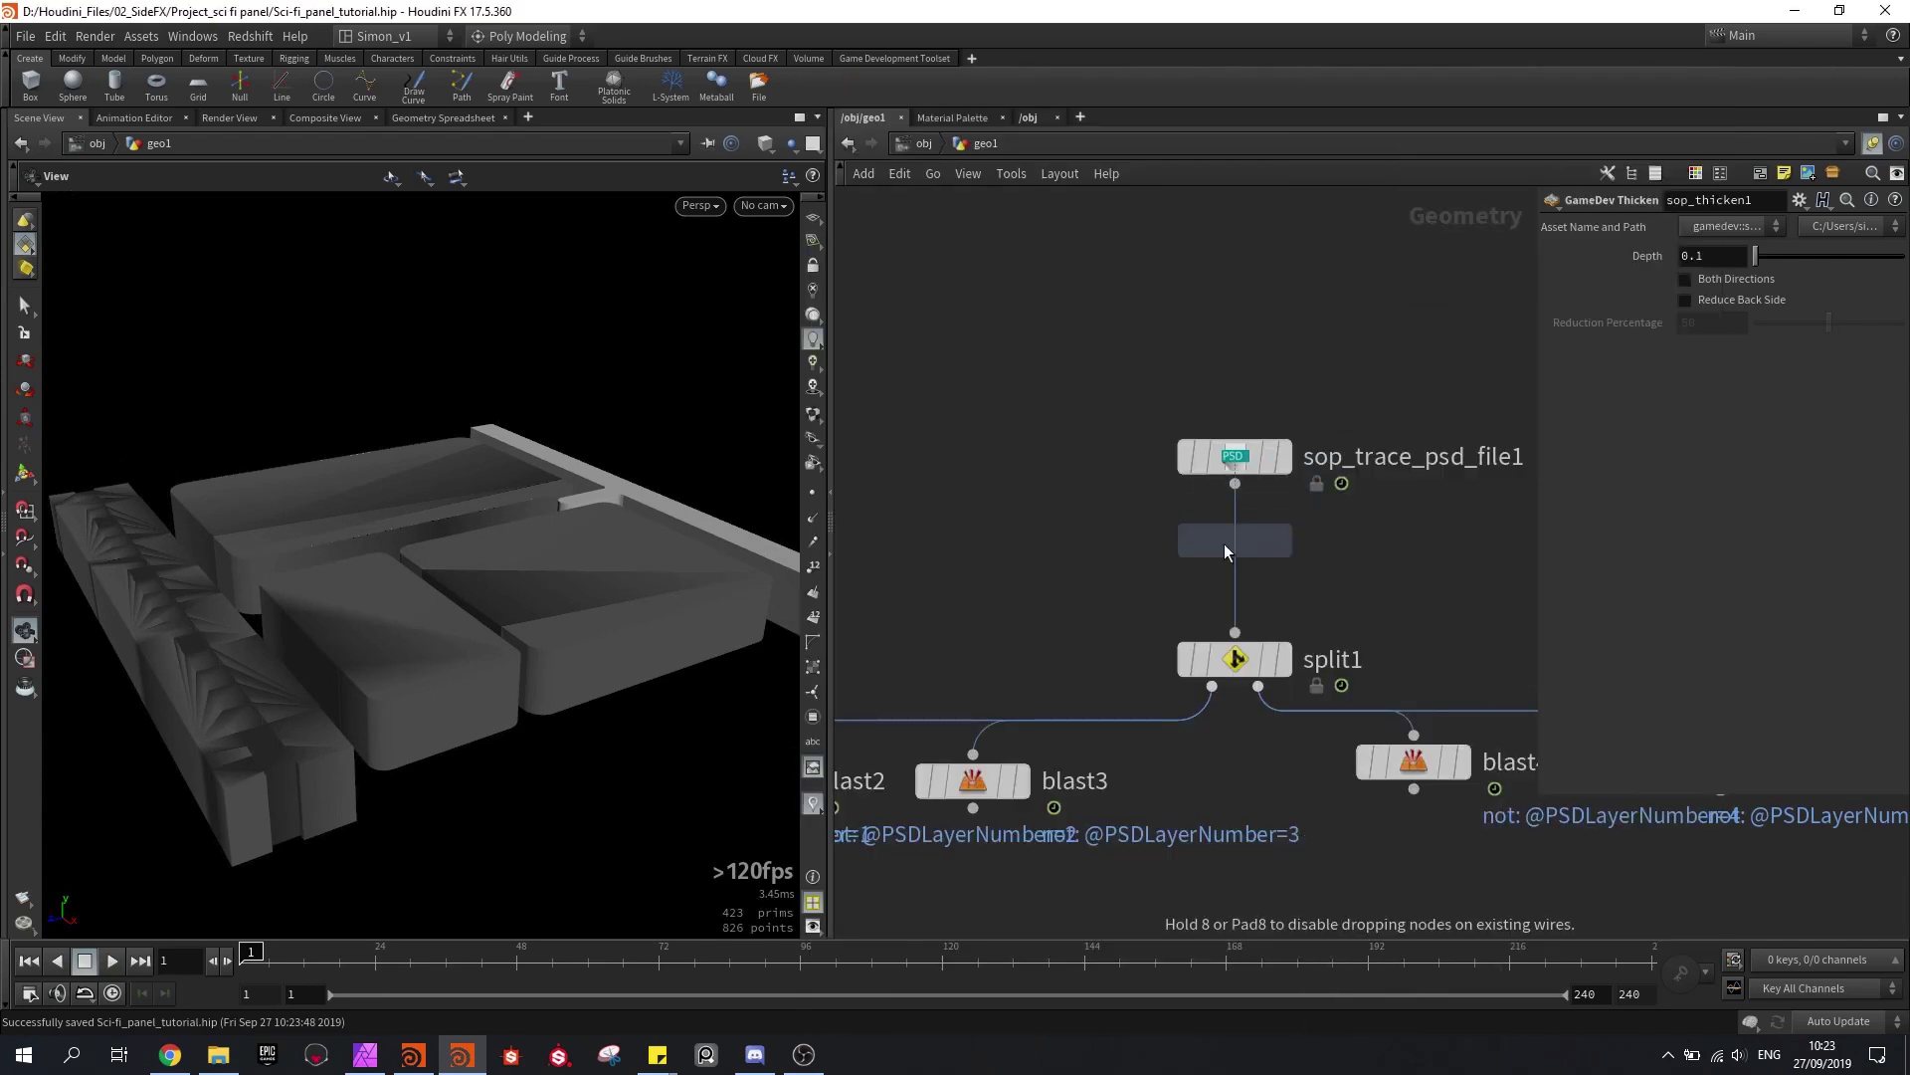
click(1237, 564)
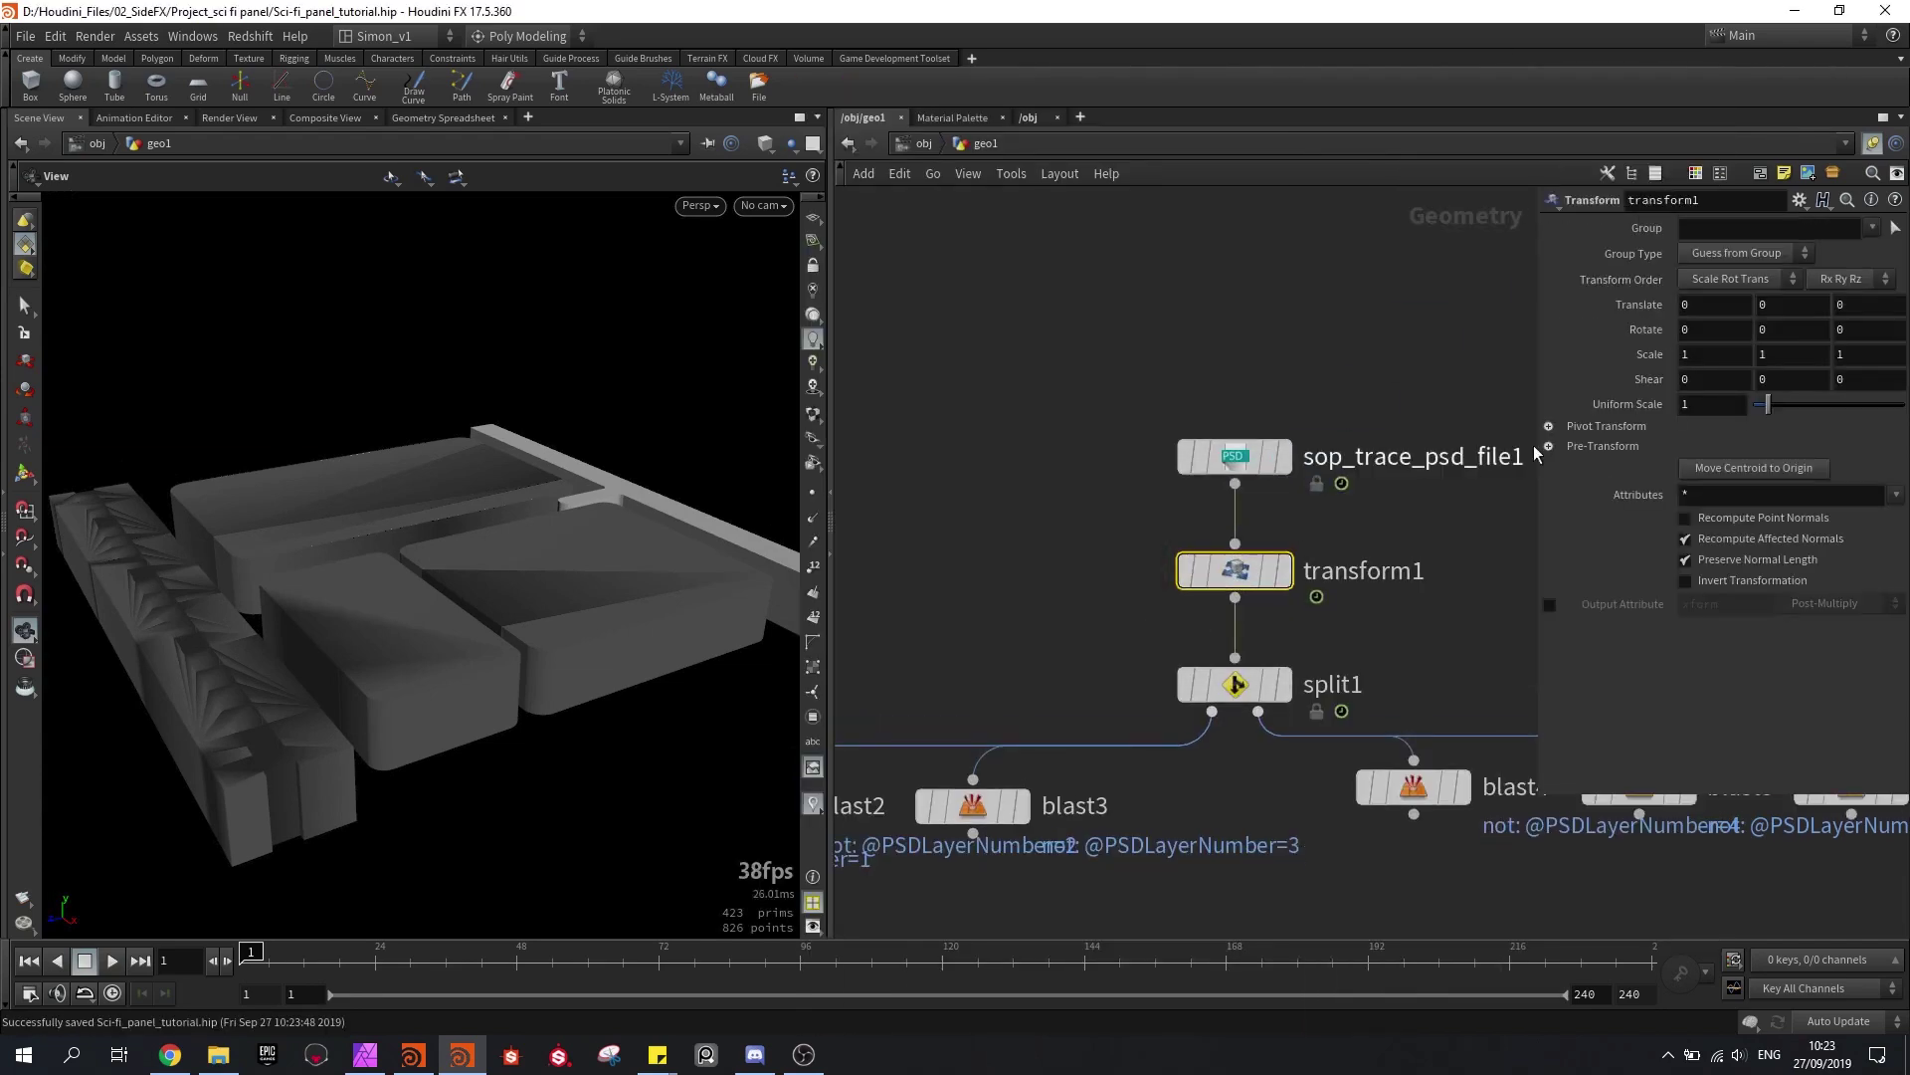
Step: Set the Transform node's Uniform Scale to 5
click(1710, 407)
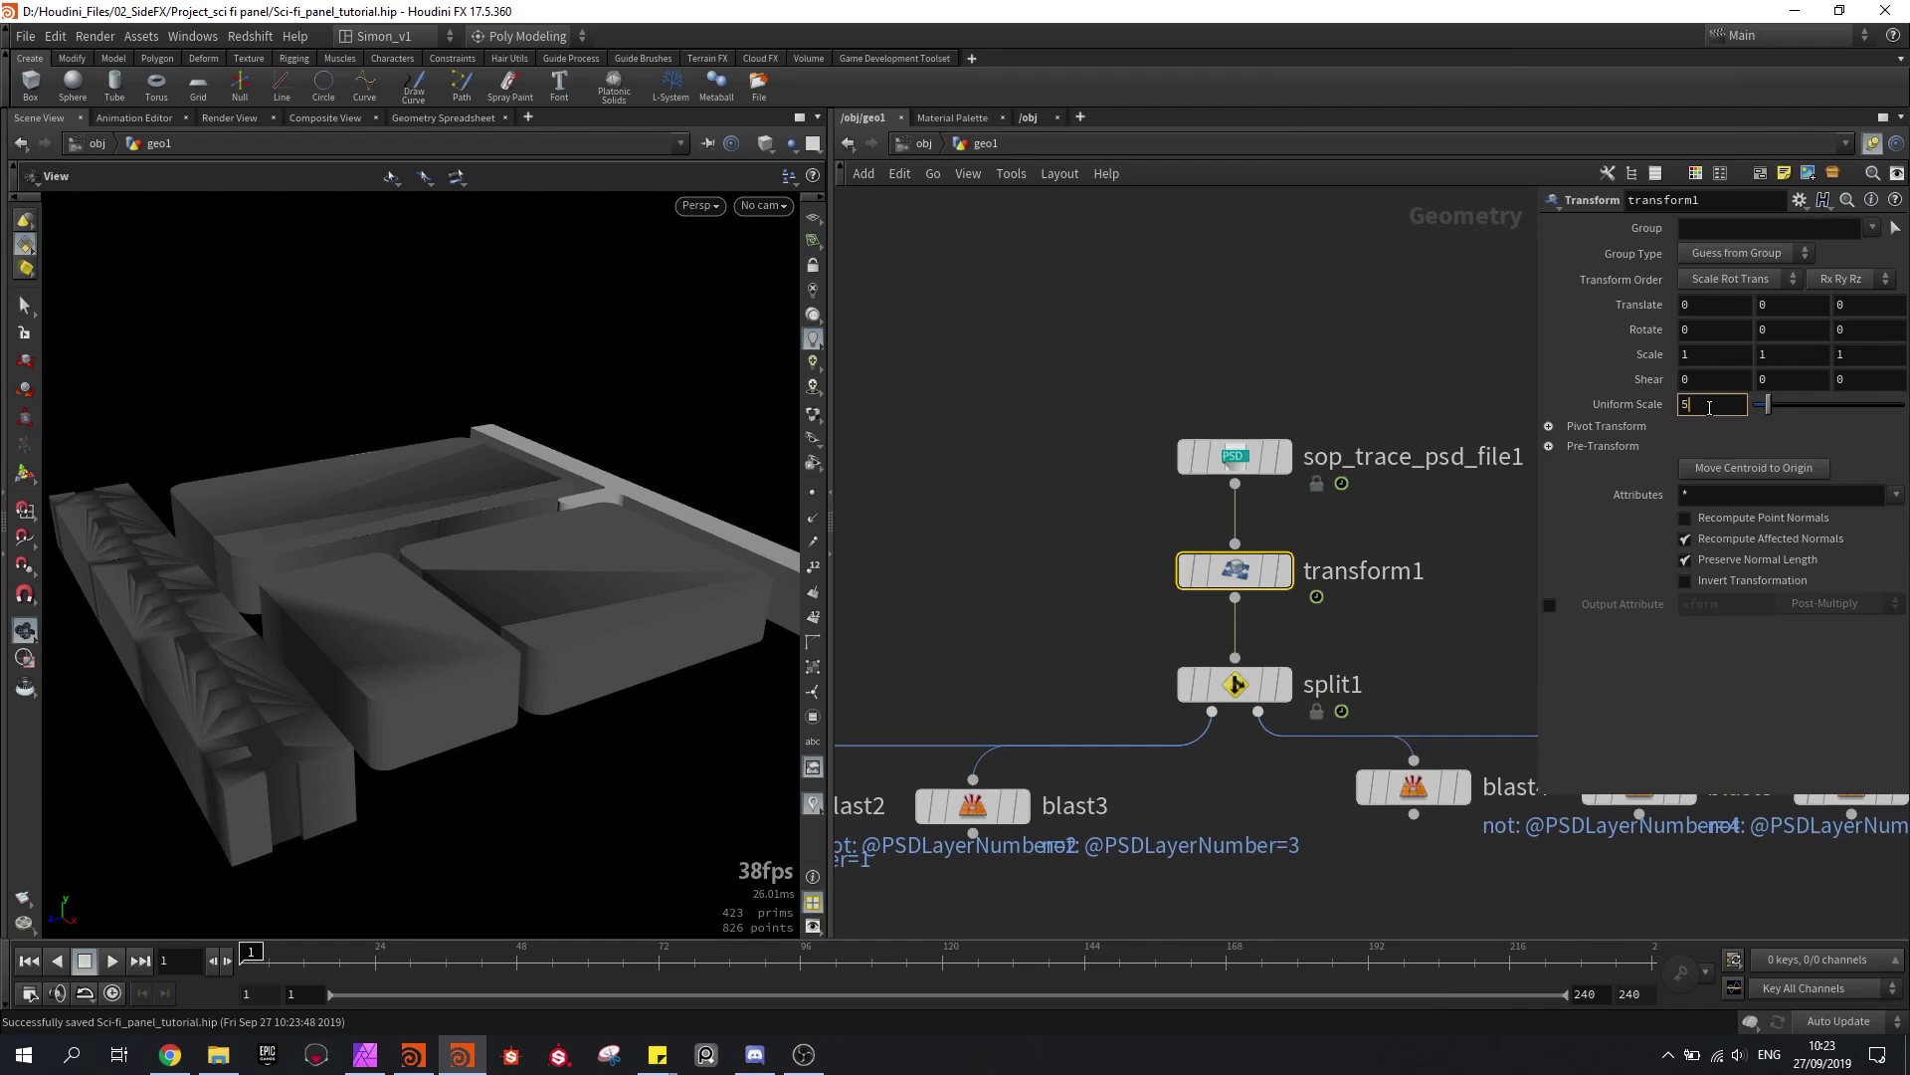
text(5)
key(Return)
Step: Select sop_thicken1, frame the enlarged panels and set the Thicken Depth to 0.05
scroll(1233, 404, down, 4)
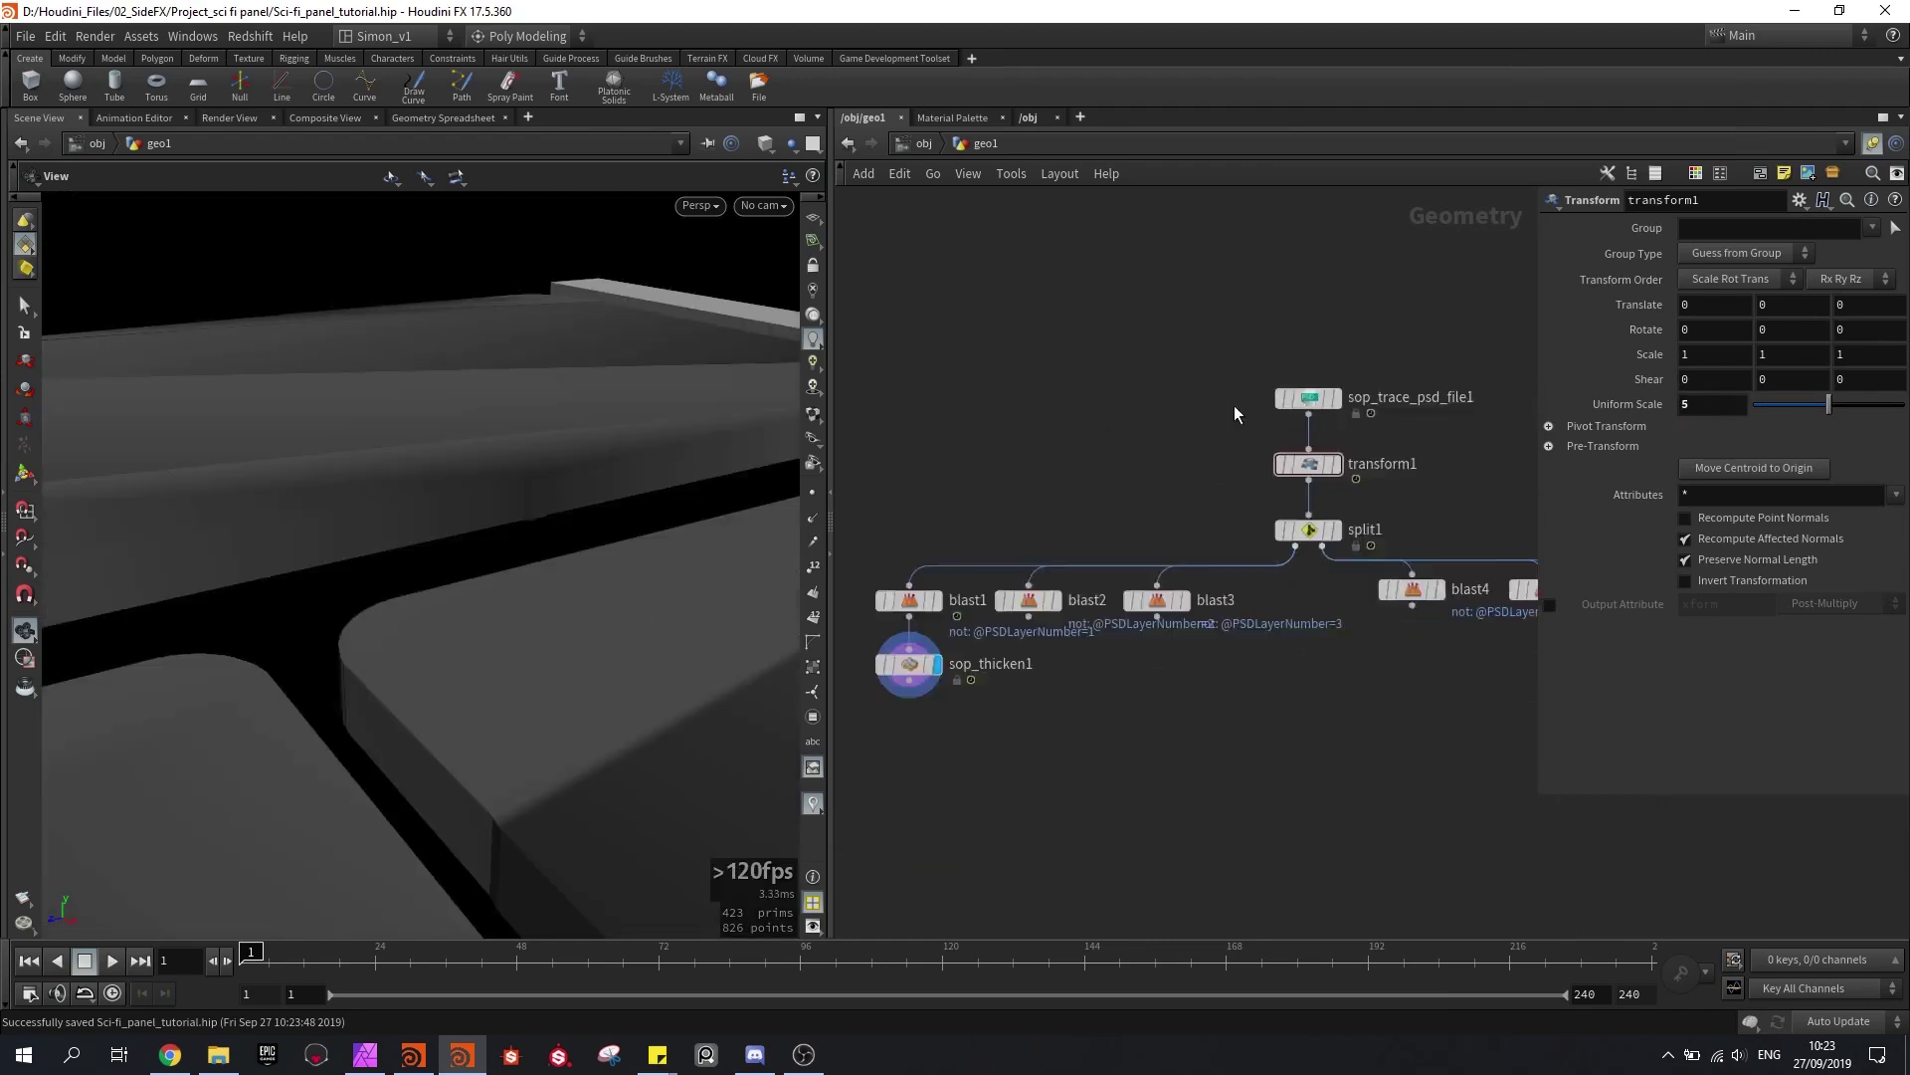
scroll(1019, 587, up, 5)
click(1015, 575)
key(space+g)
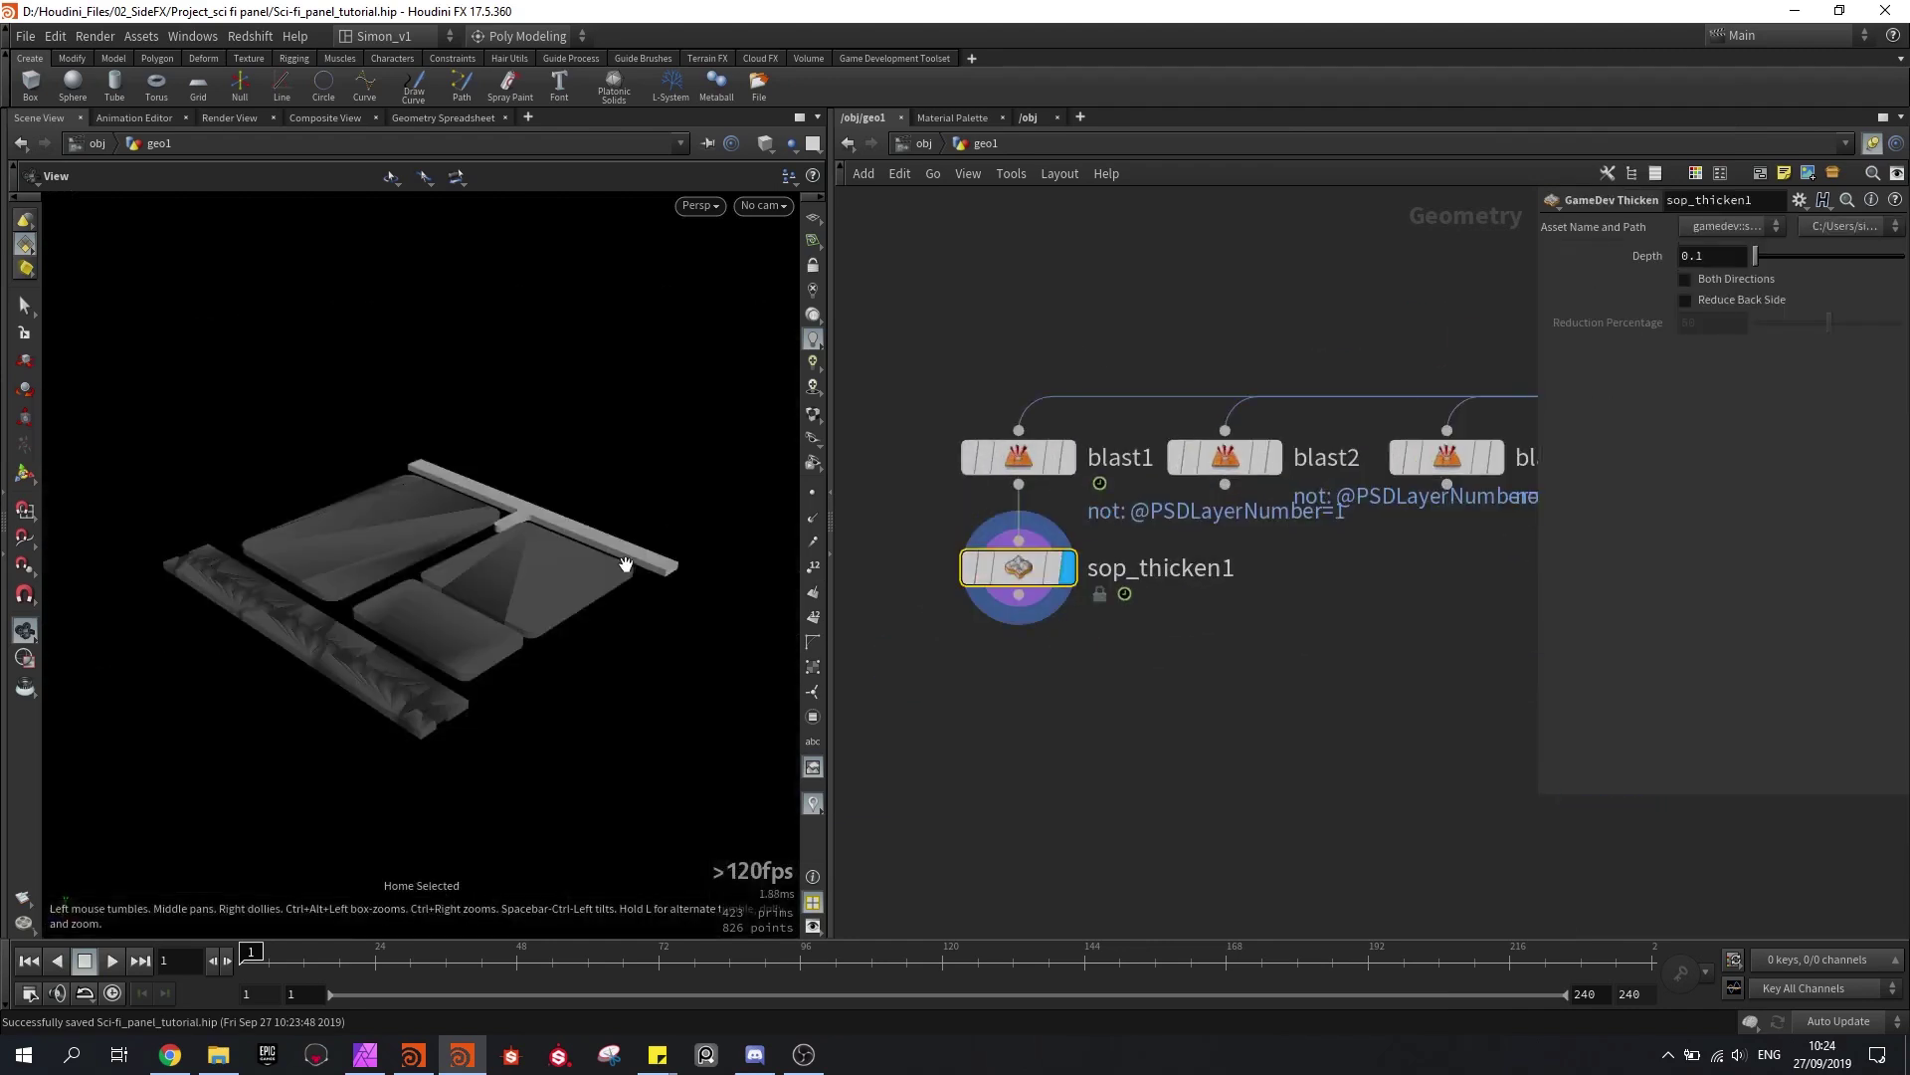
drag(720, 508, 397, 601)
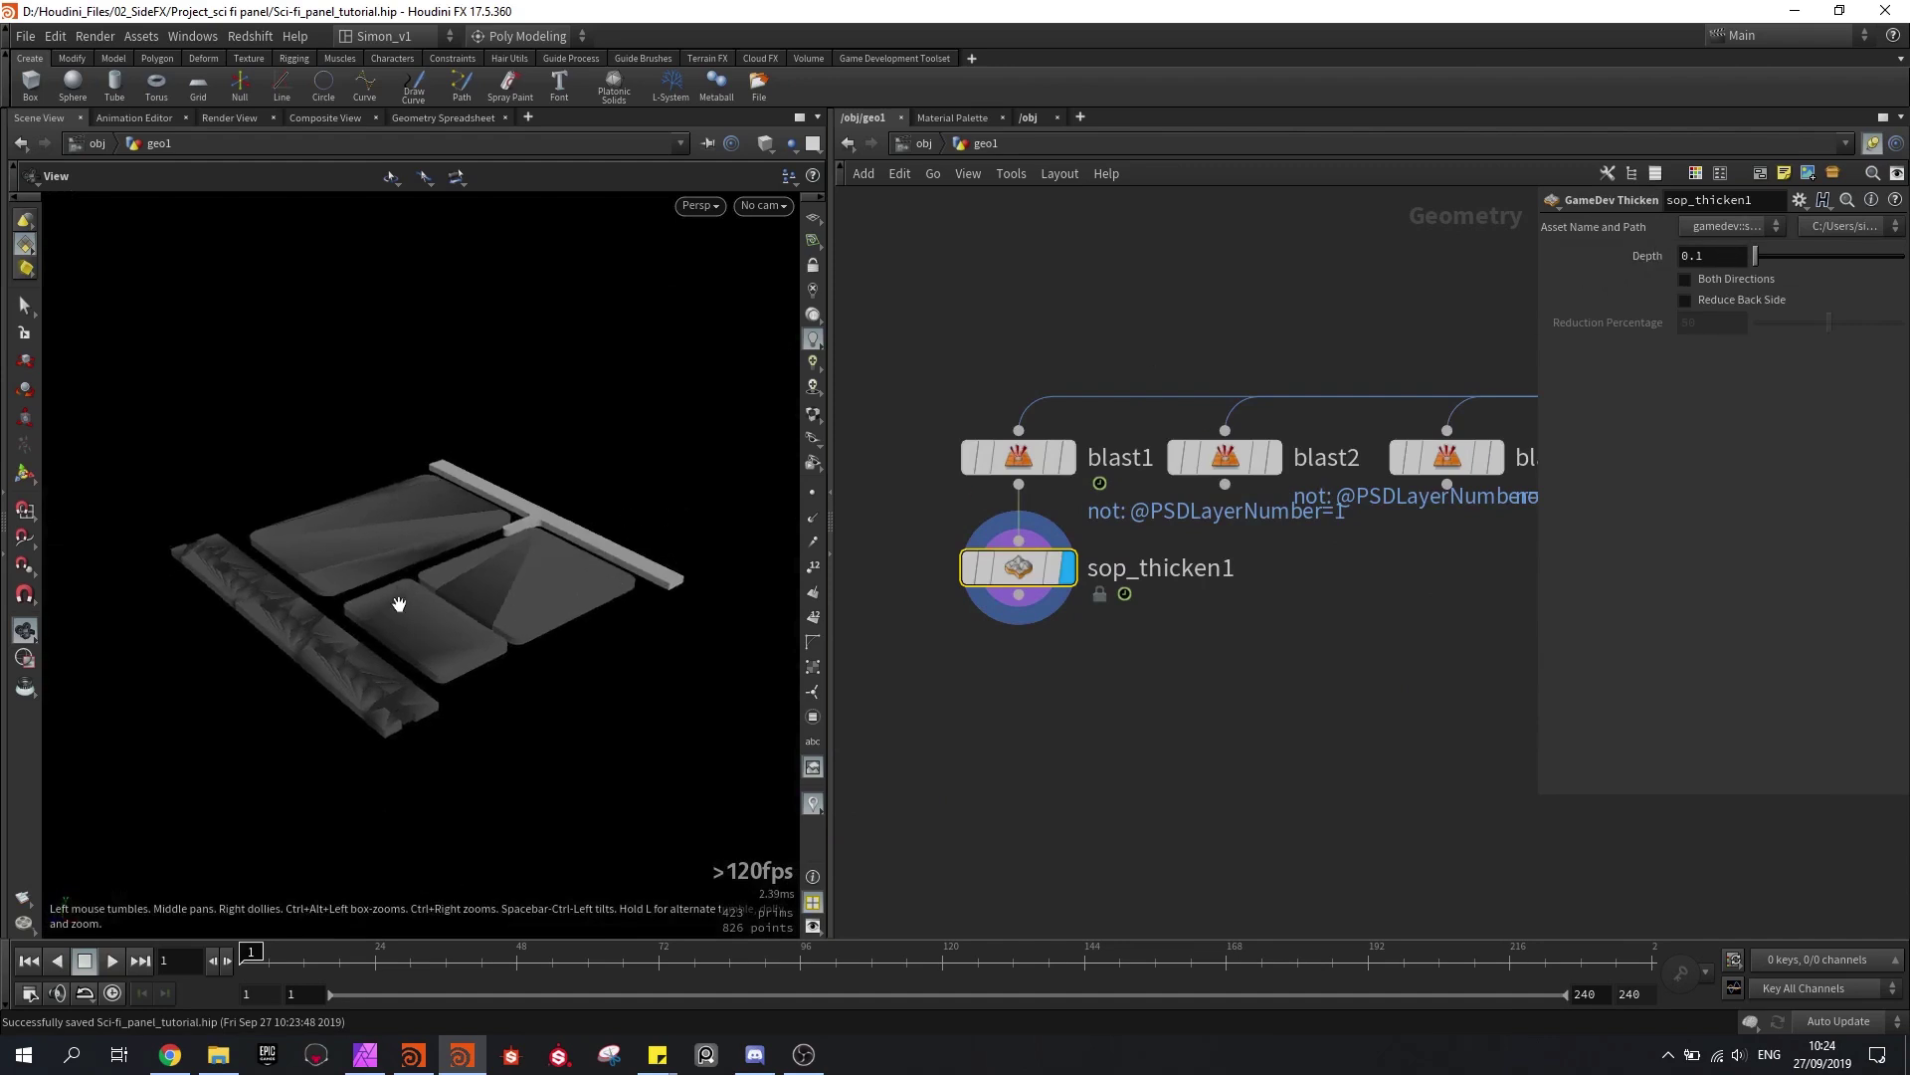
scroll(348, 660, up, 3)
drag(349, 660, 319, 610)
click(1727, 255)
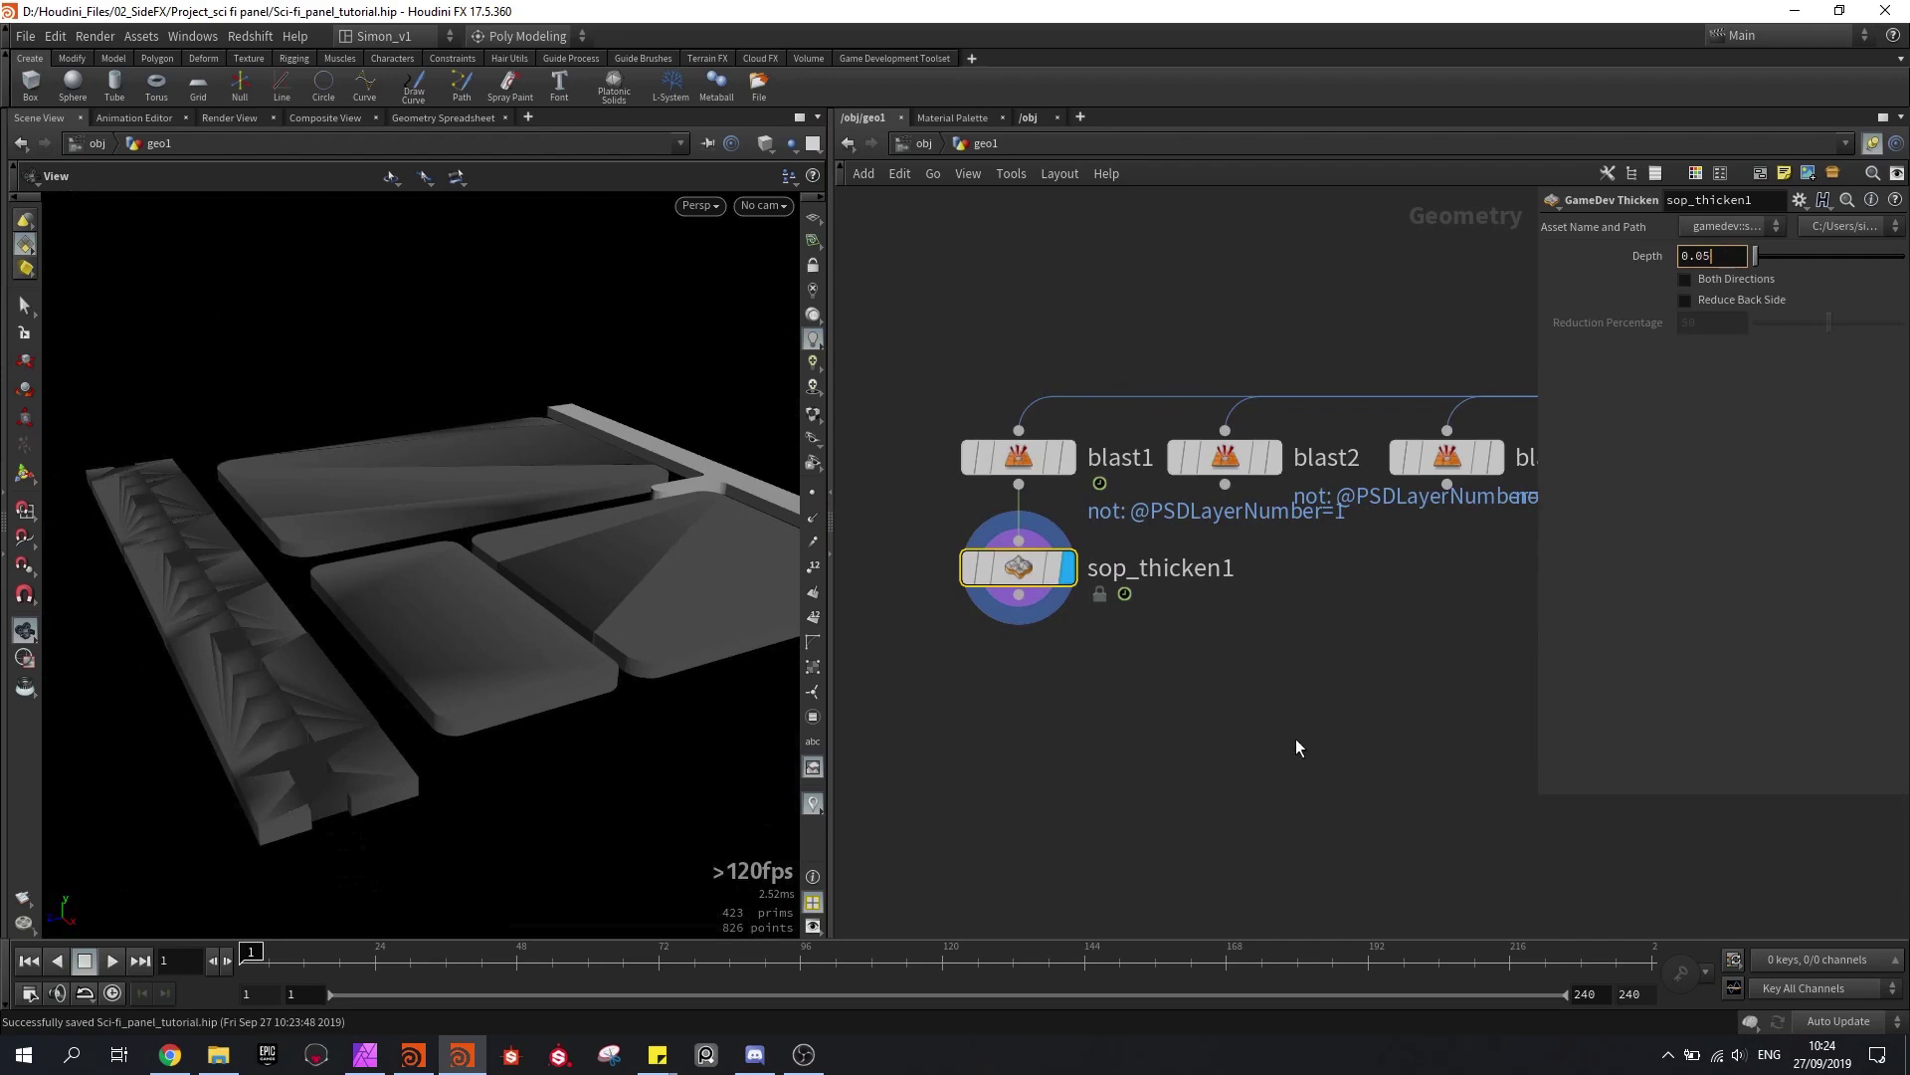
key(Return)
Step: Turn on the viewport reference grid and check the thickened panels' height against it
drag(757, 686, 457, 665)
scroll(428, 686, up, 5)
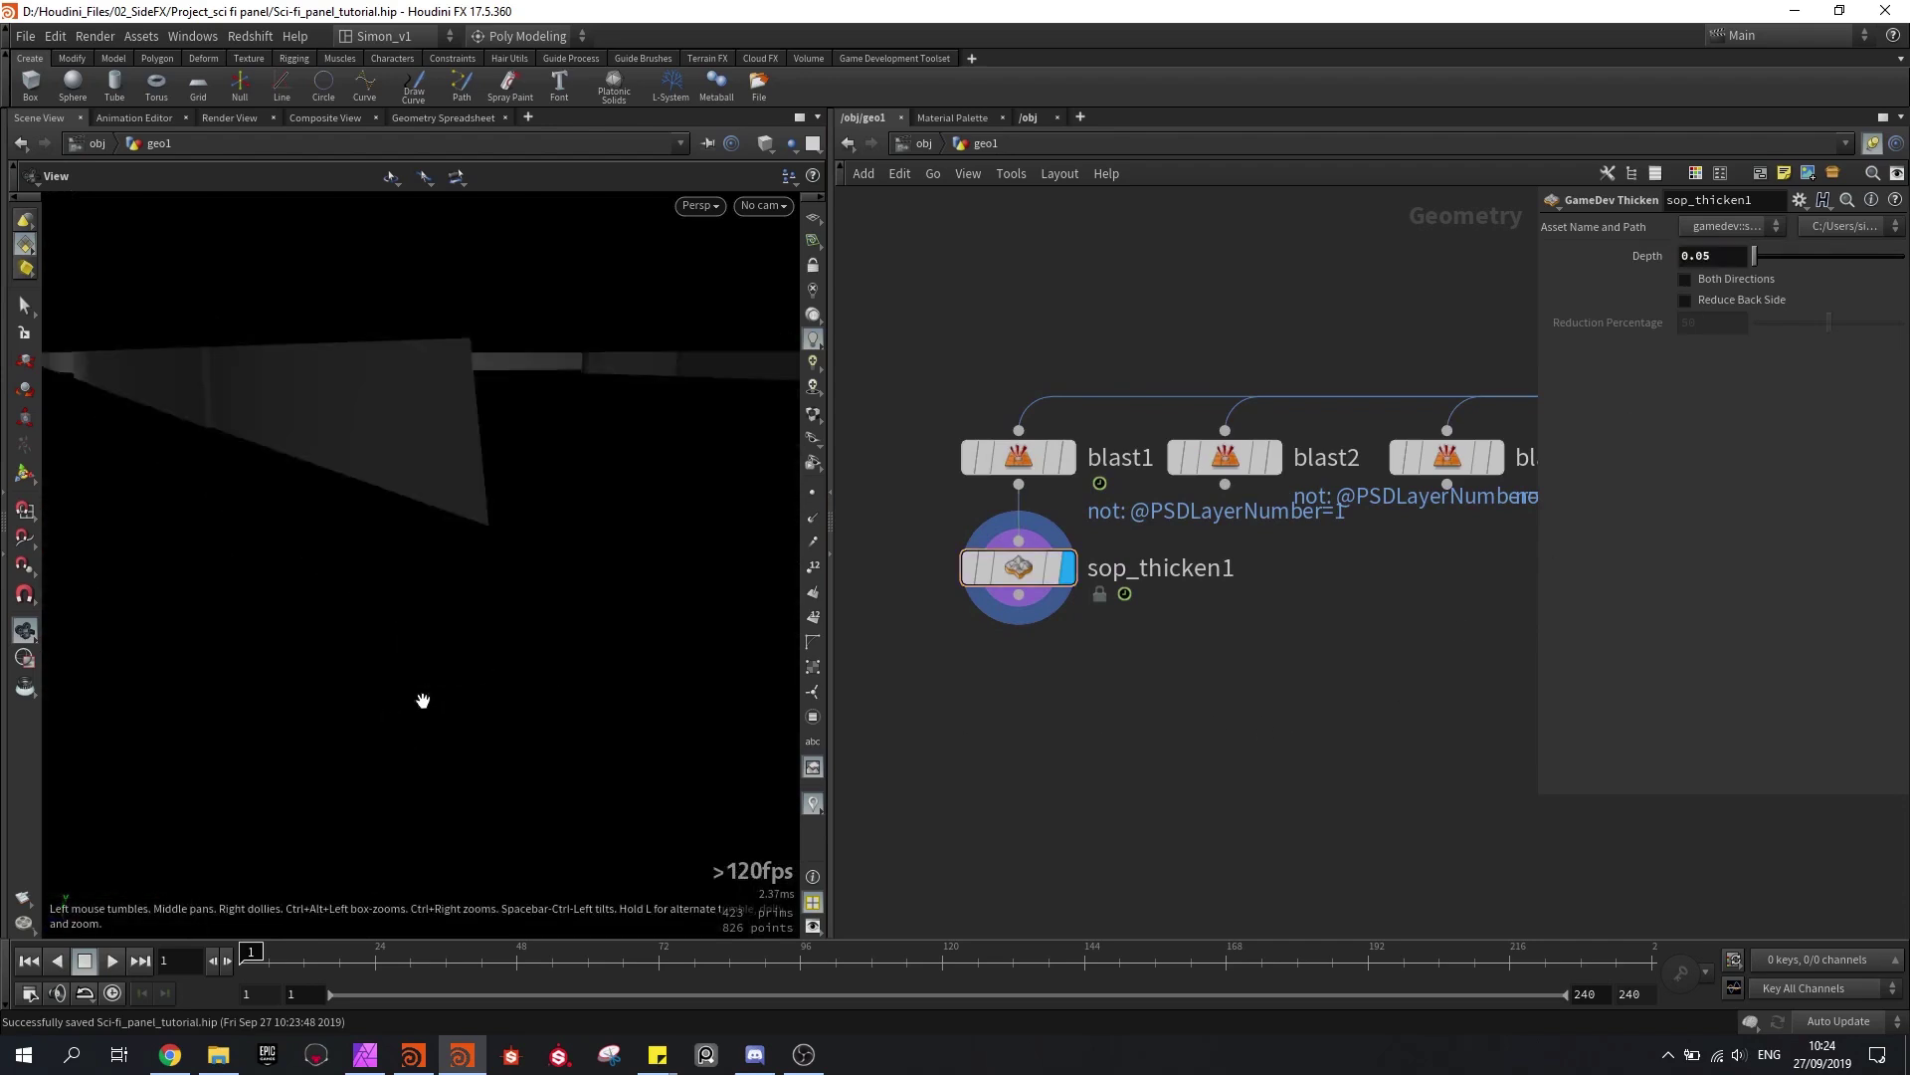
scroll(423, 700, down, 5)
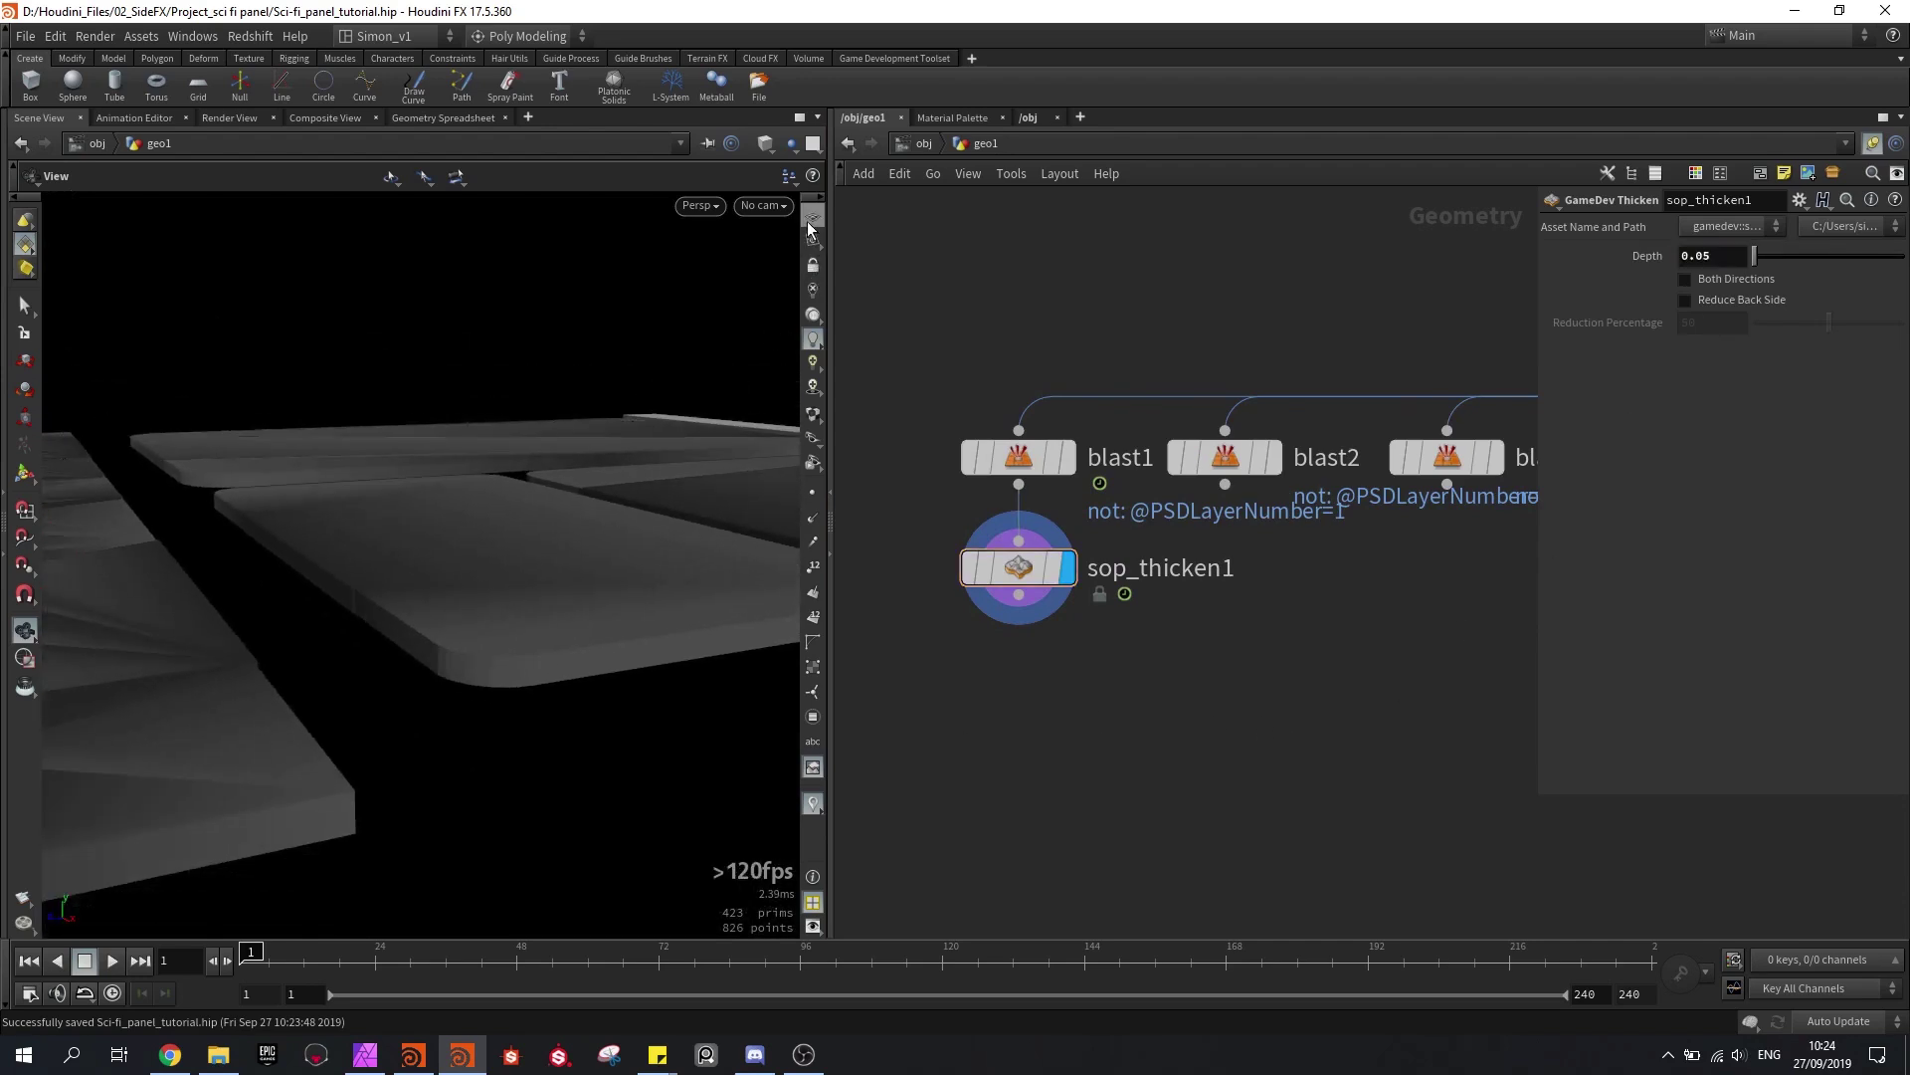
scroll(589, 423, up, 3)
drag(589, 423, 416, 543)
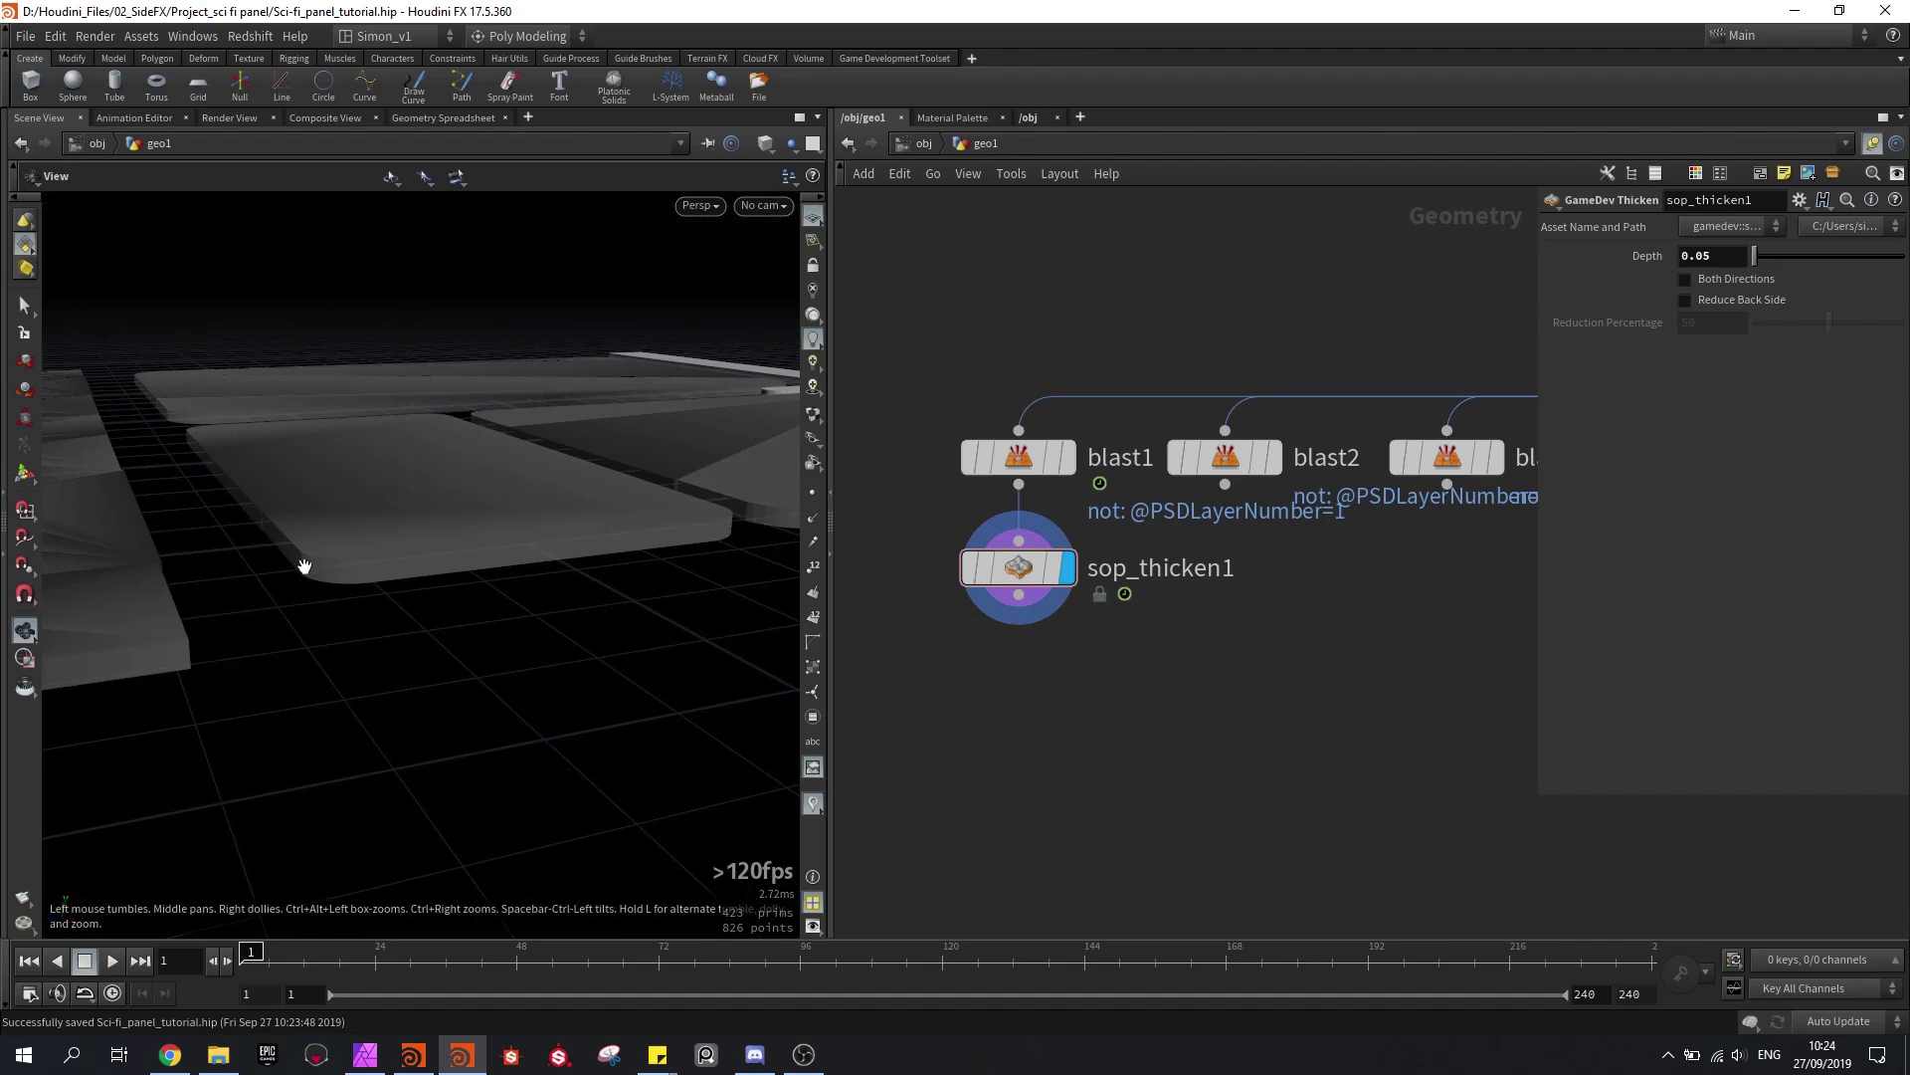
mouse_move(359, 508)
mouse_down()
mouse_move(358, 487)
mouse_move(371, 504)
mouse_up()
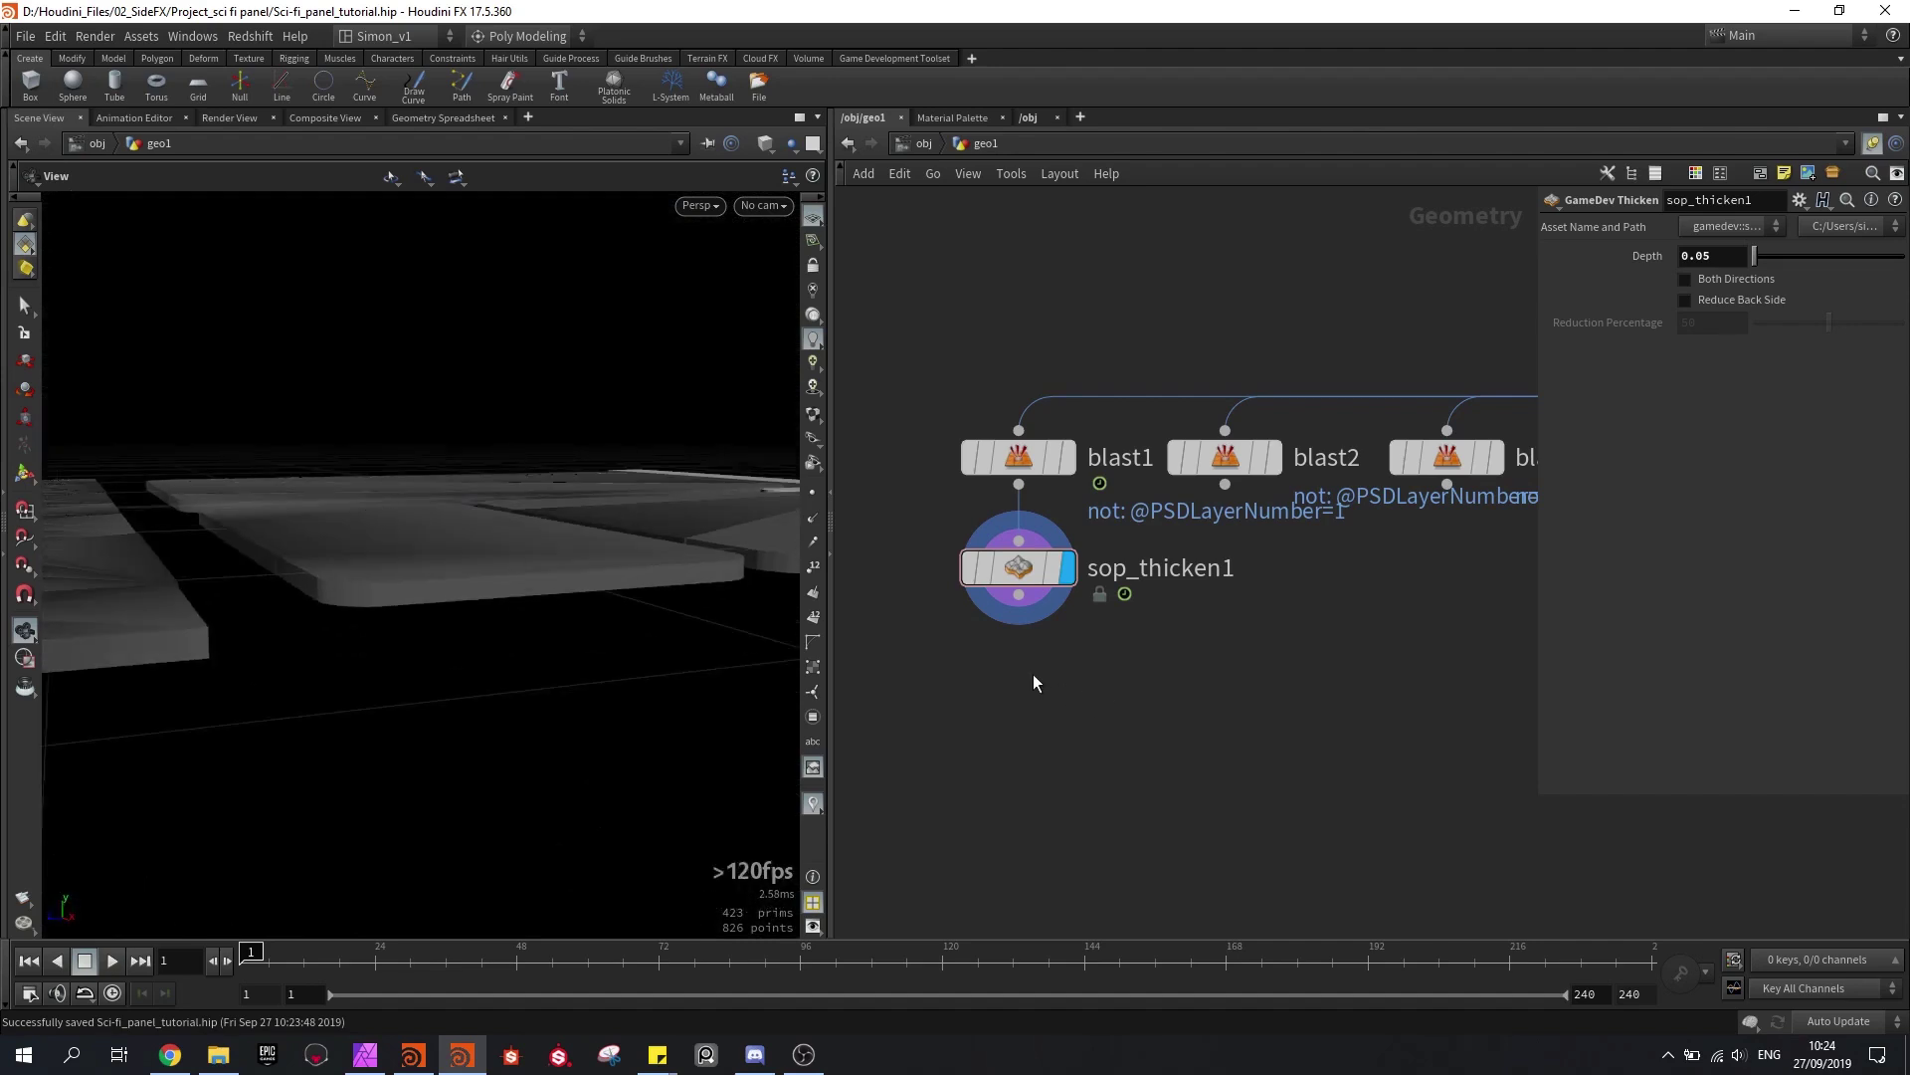
Step: Add a GameDev Axis Align node, wire it below sop_thicken1 and display it
key(Tab)
text(ax)
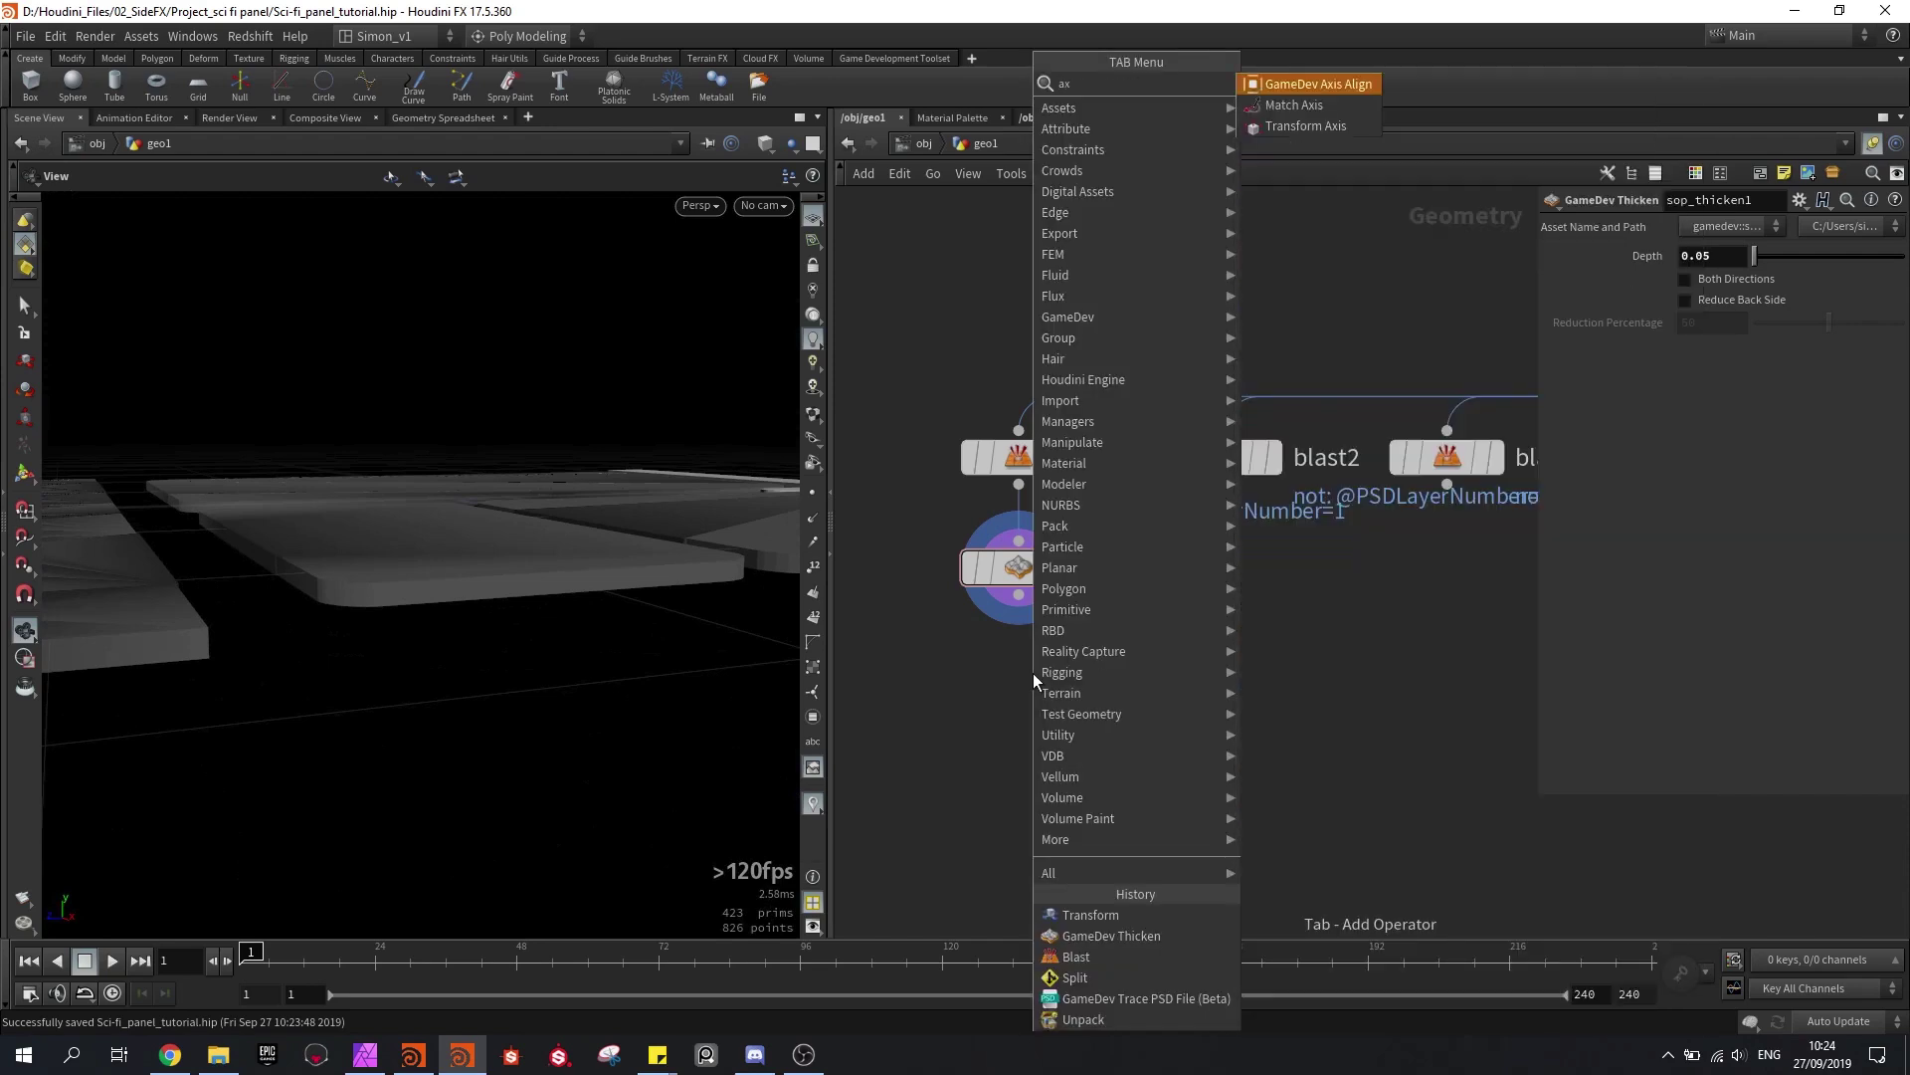
key(Return)
click(1033, 672)
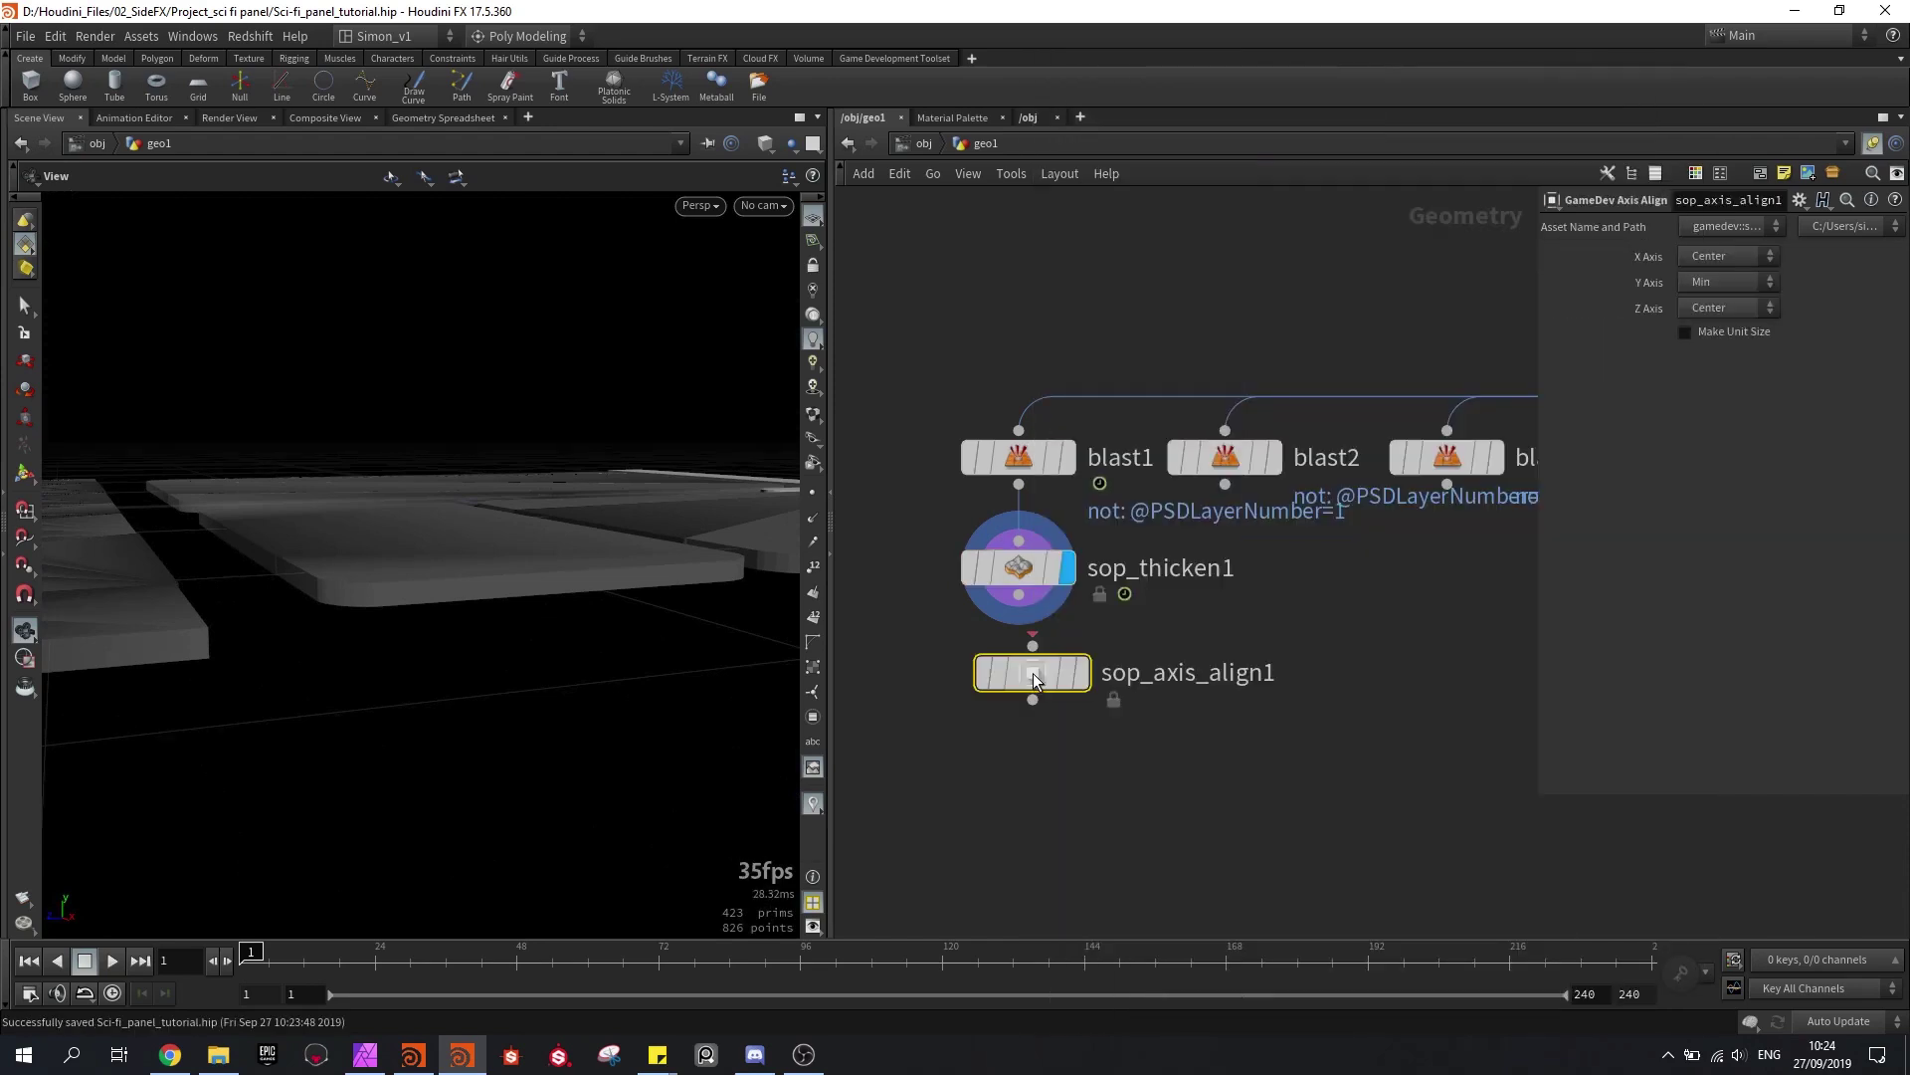
scroll(1033, 673, up, 2)
drag(1043, 668, 1026, 675)
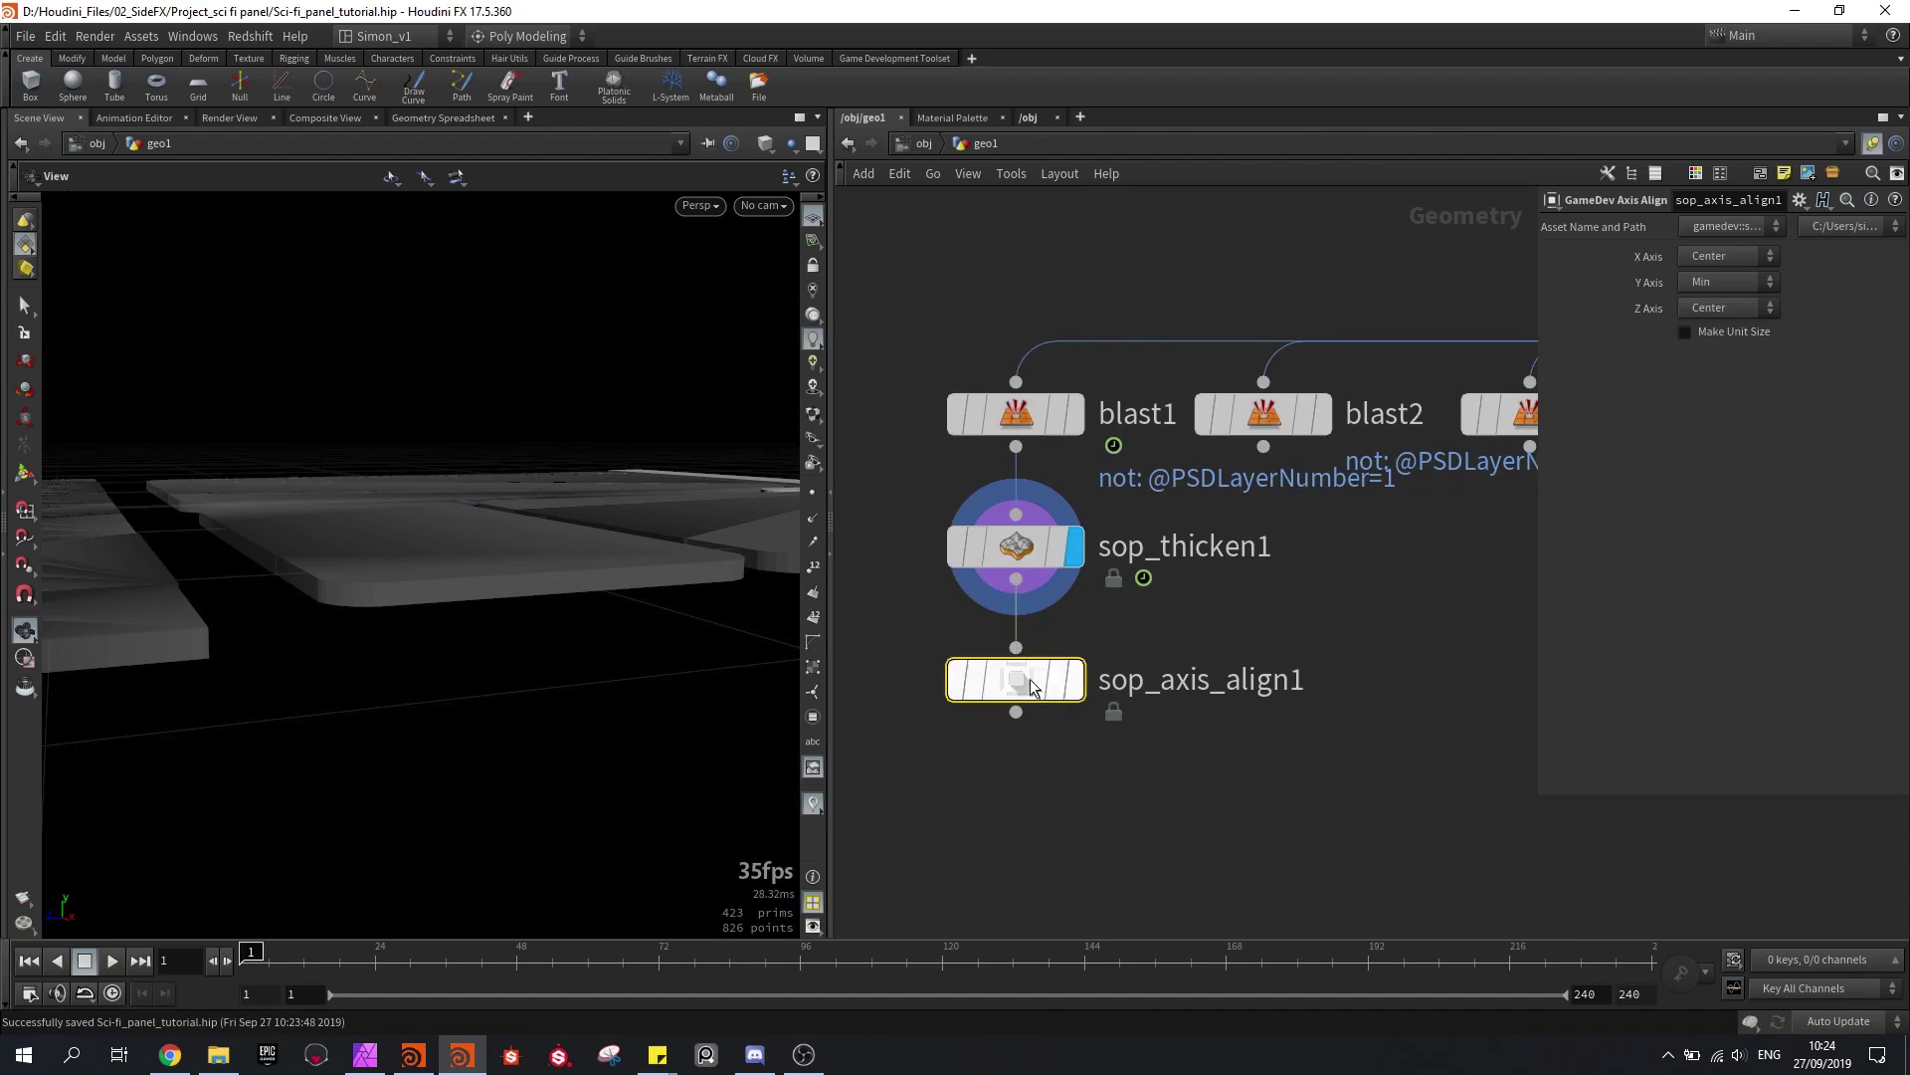
key(r)
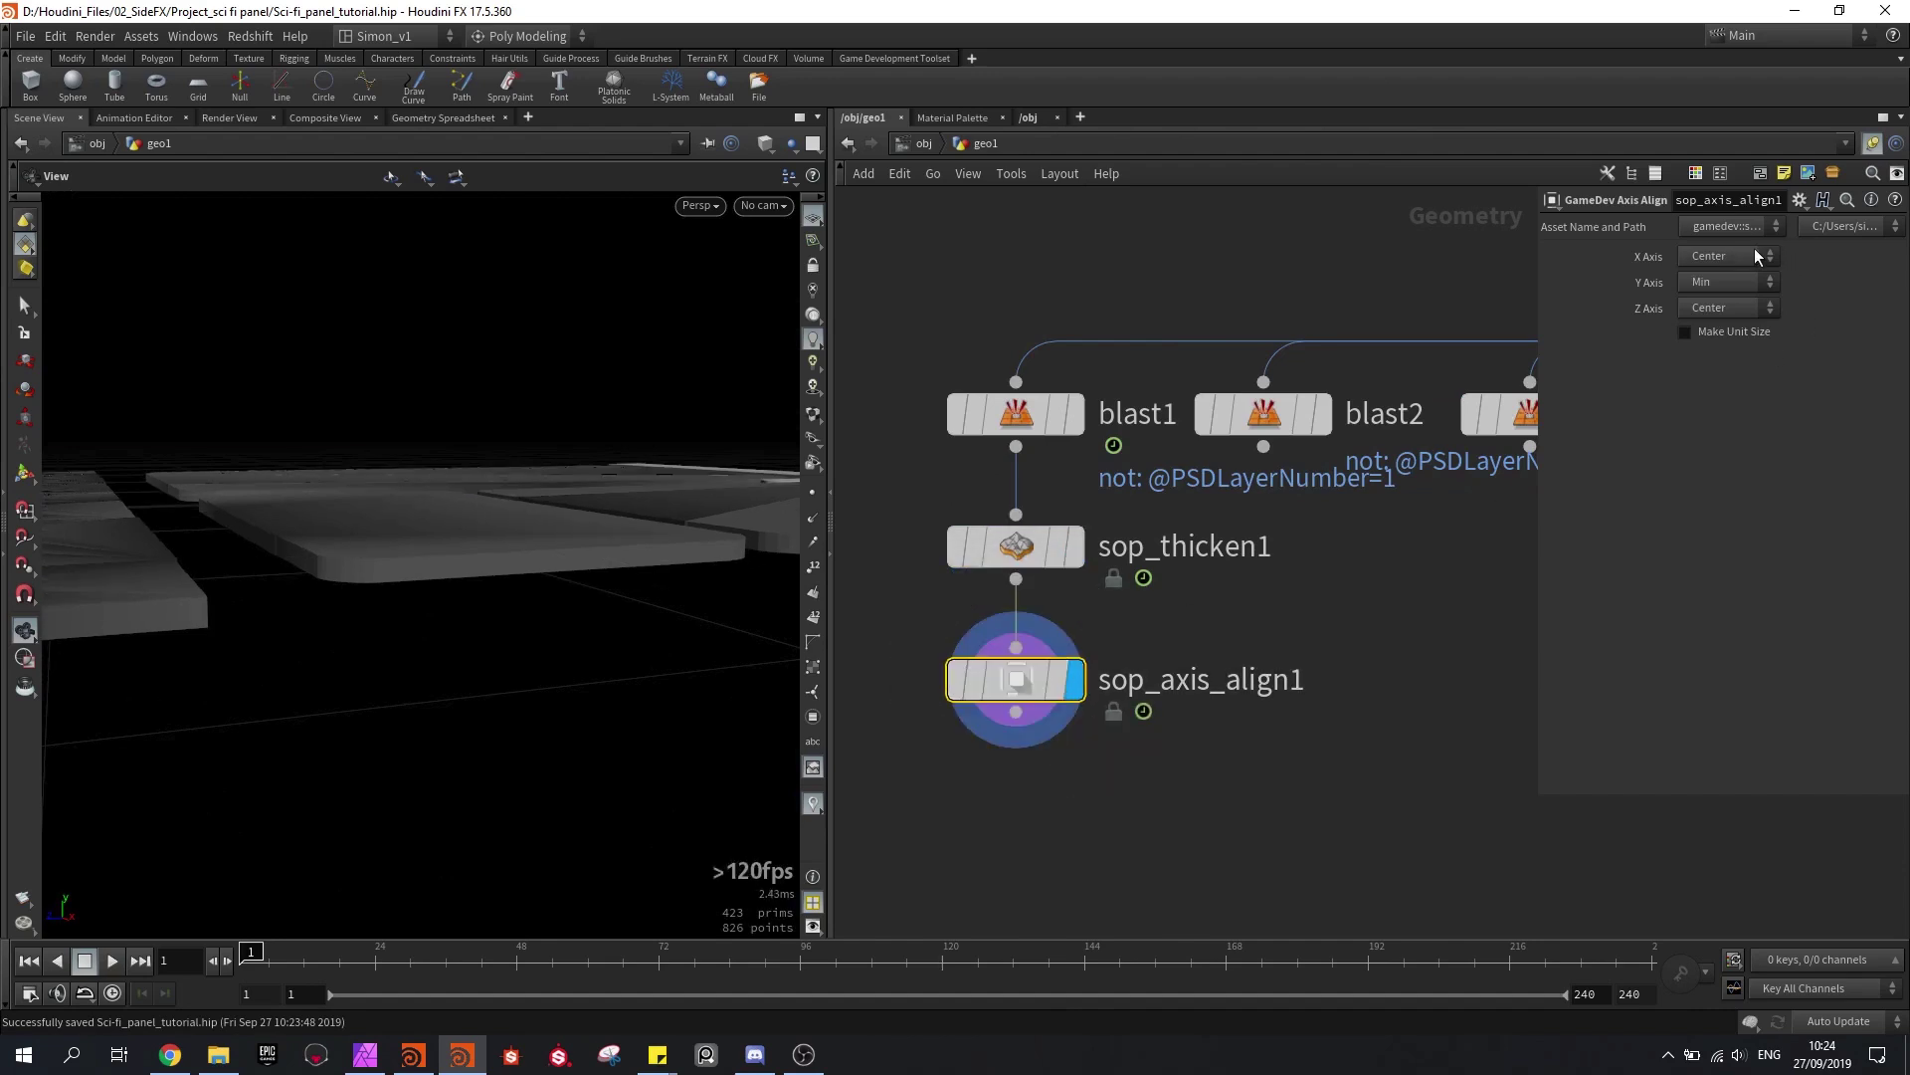
Step: Set the Axis Align node's X Axis and Z Axis to No Change, with Y Axis at Min
click(1706, 259)
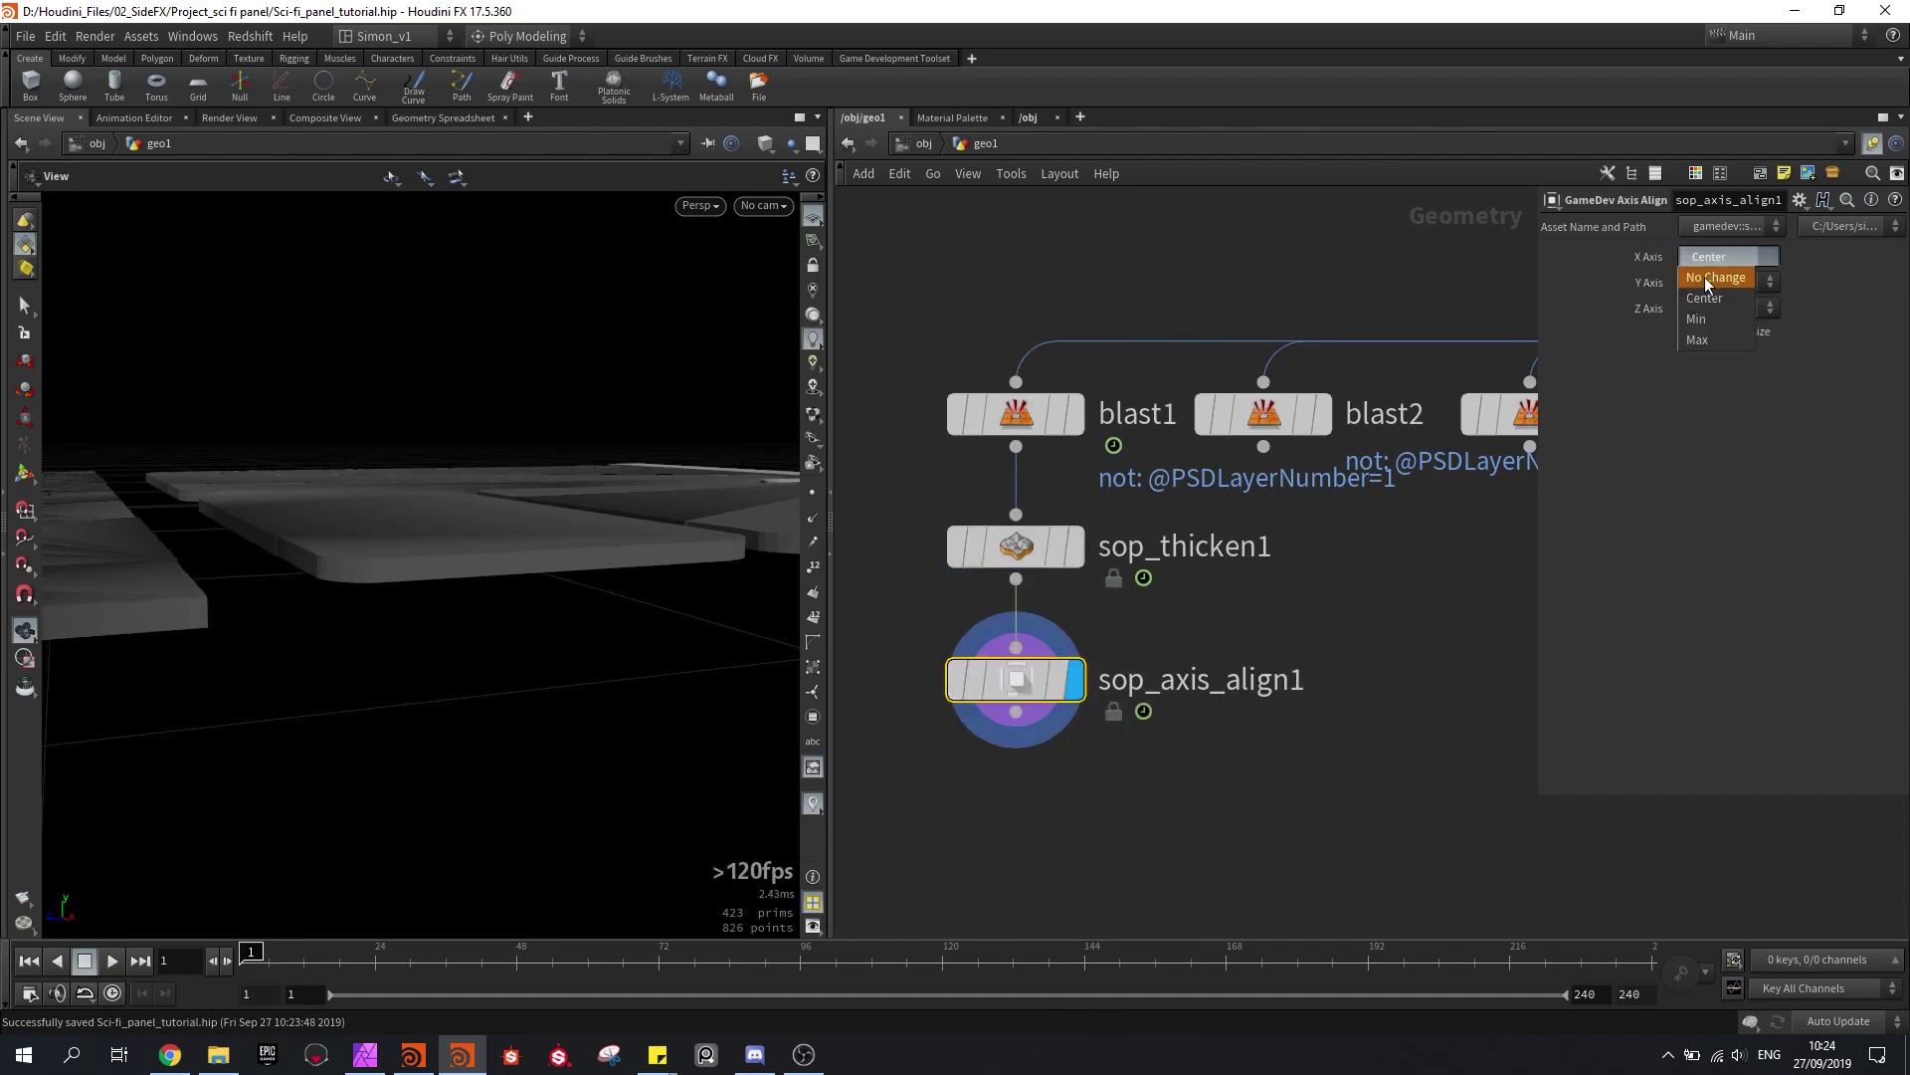
click(1708, 279)
click(1721, 282)
click(1699, 370)
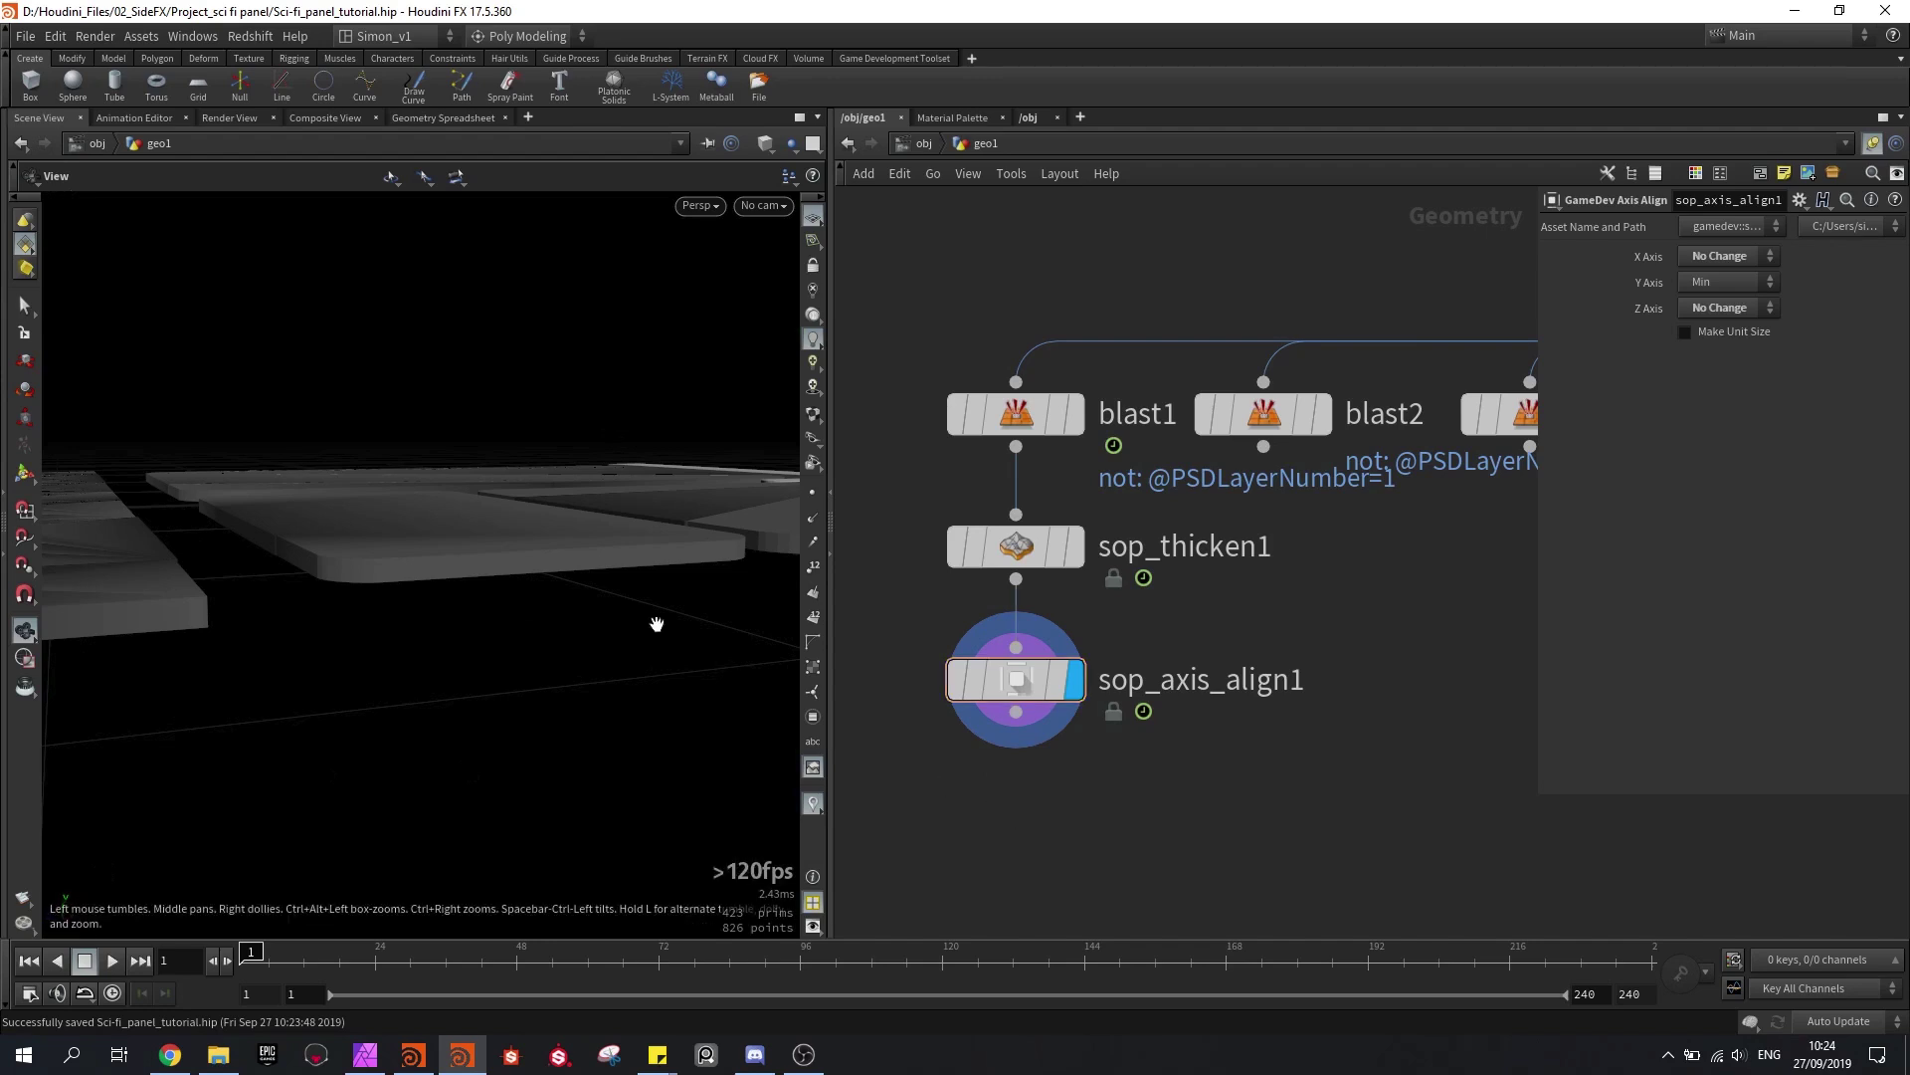
Step: Try Depth values of 0.1 and 0.2 on sop_thicken1, and restore the Depth to 0.05
drag(570, 559, 383, 571)
click(1015, 547)
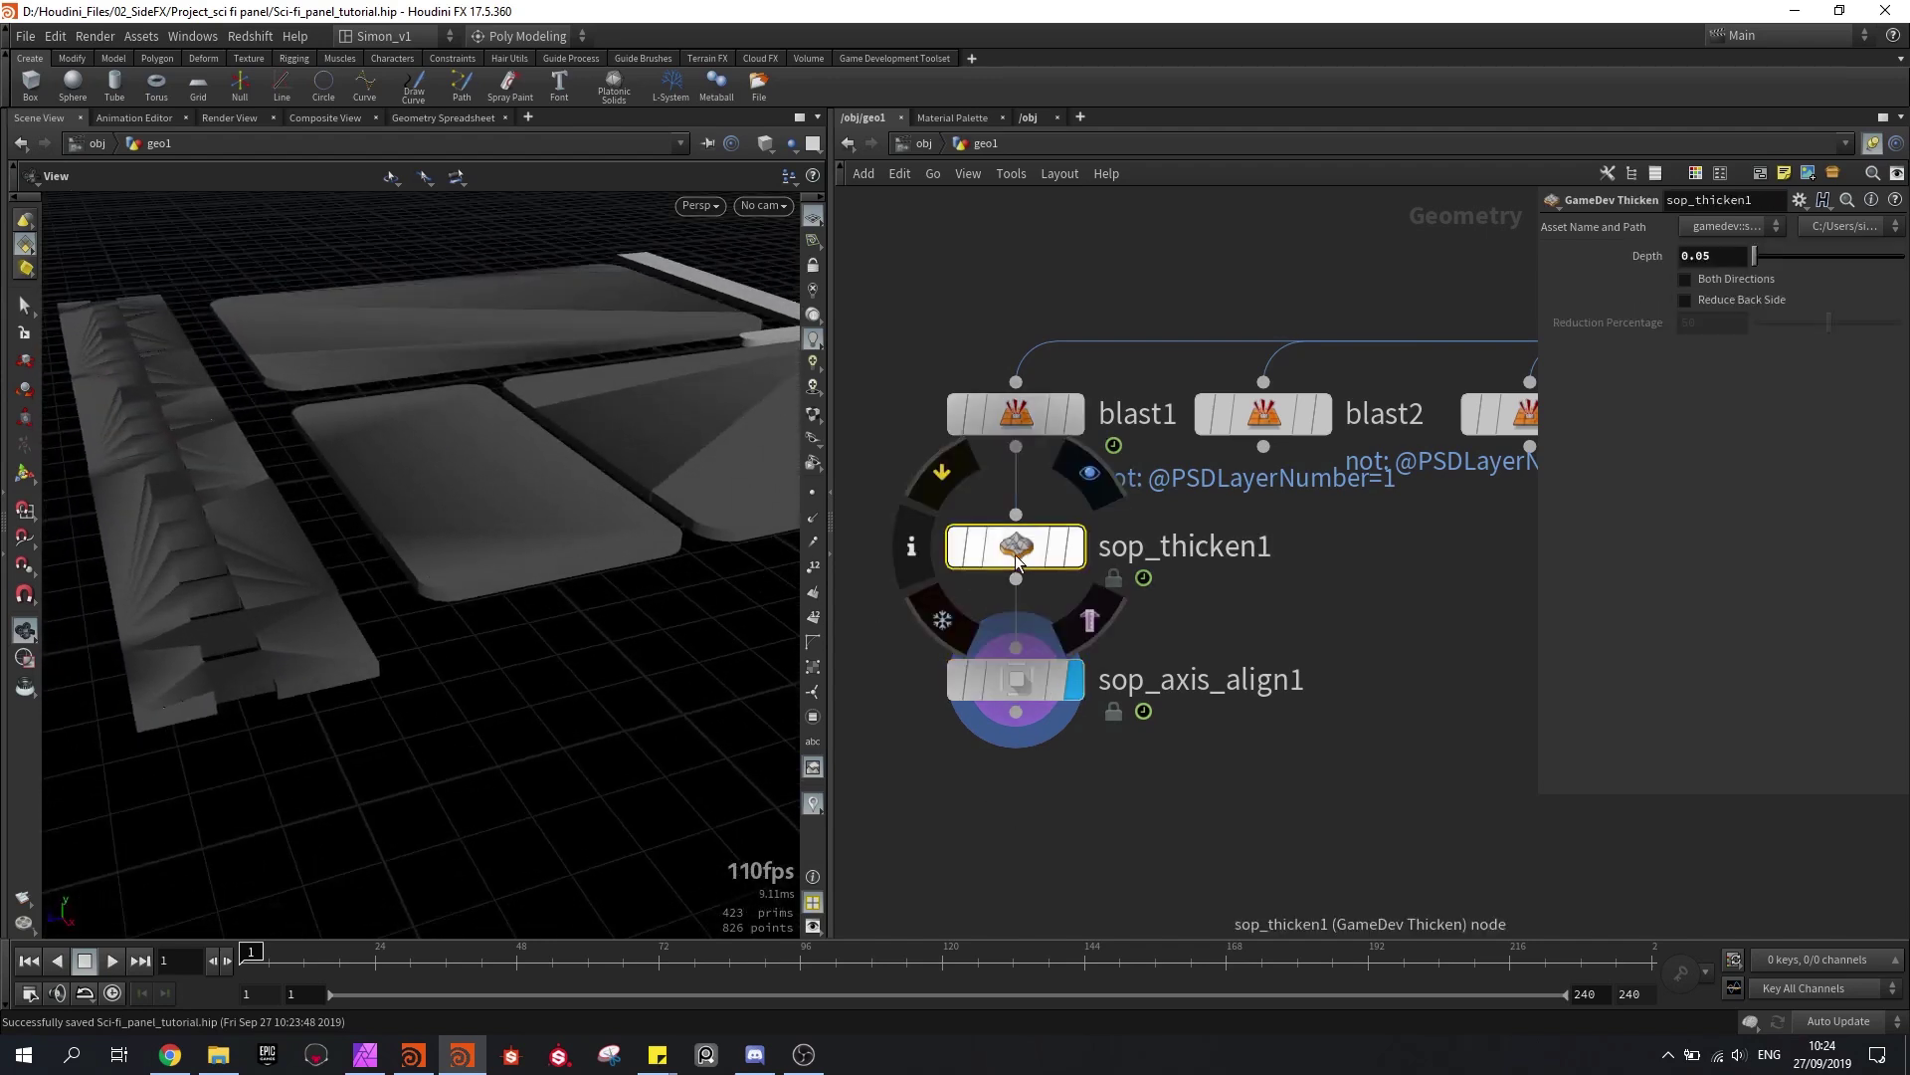
click(1715, 256)
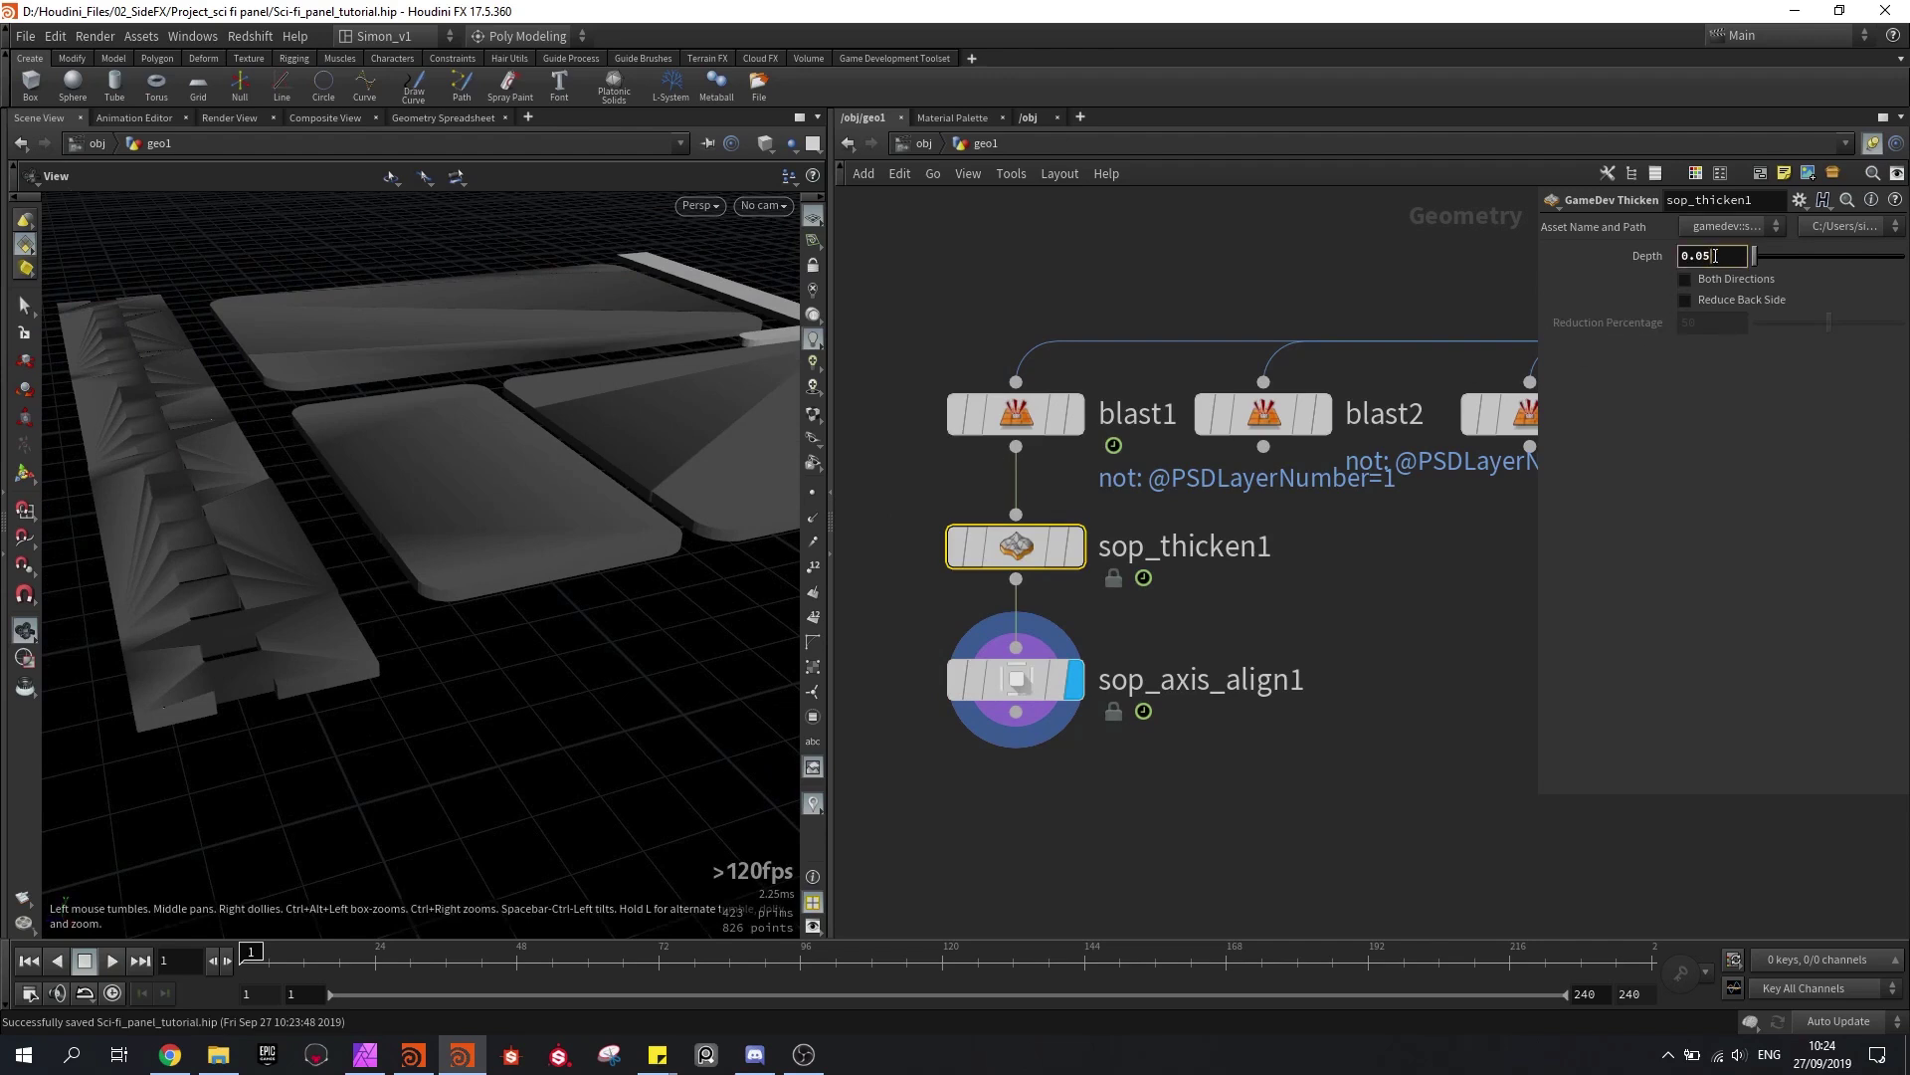
text(0.1)
key(Return)
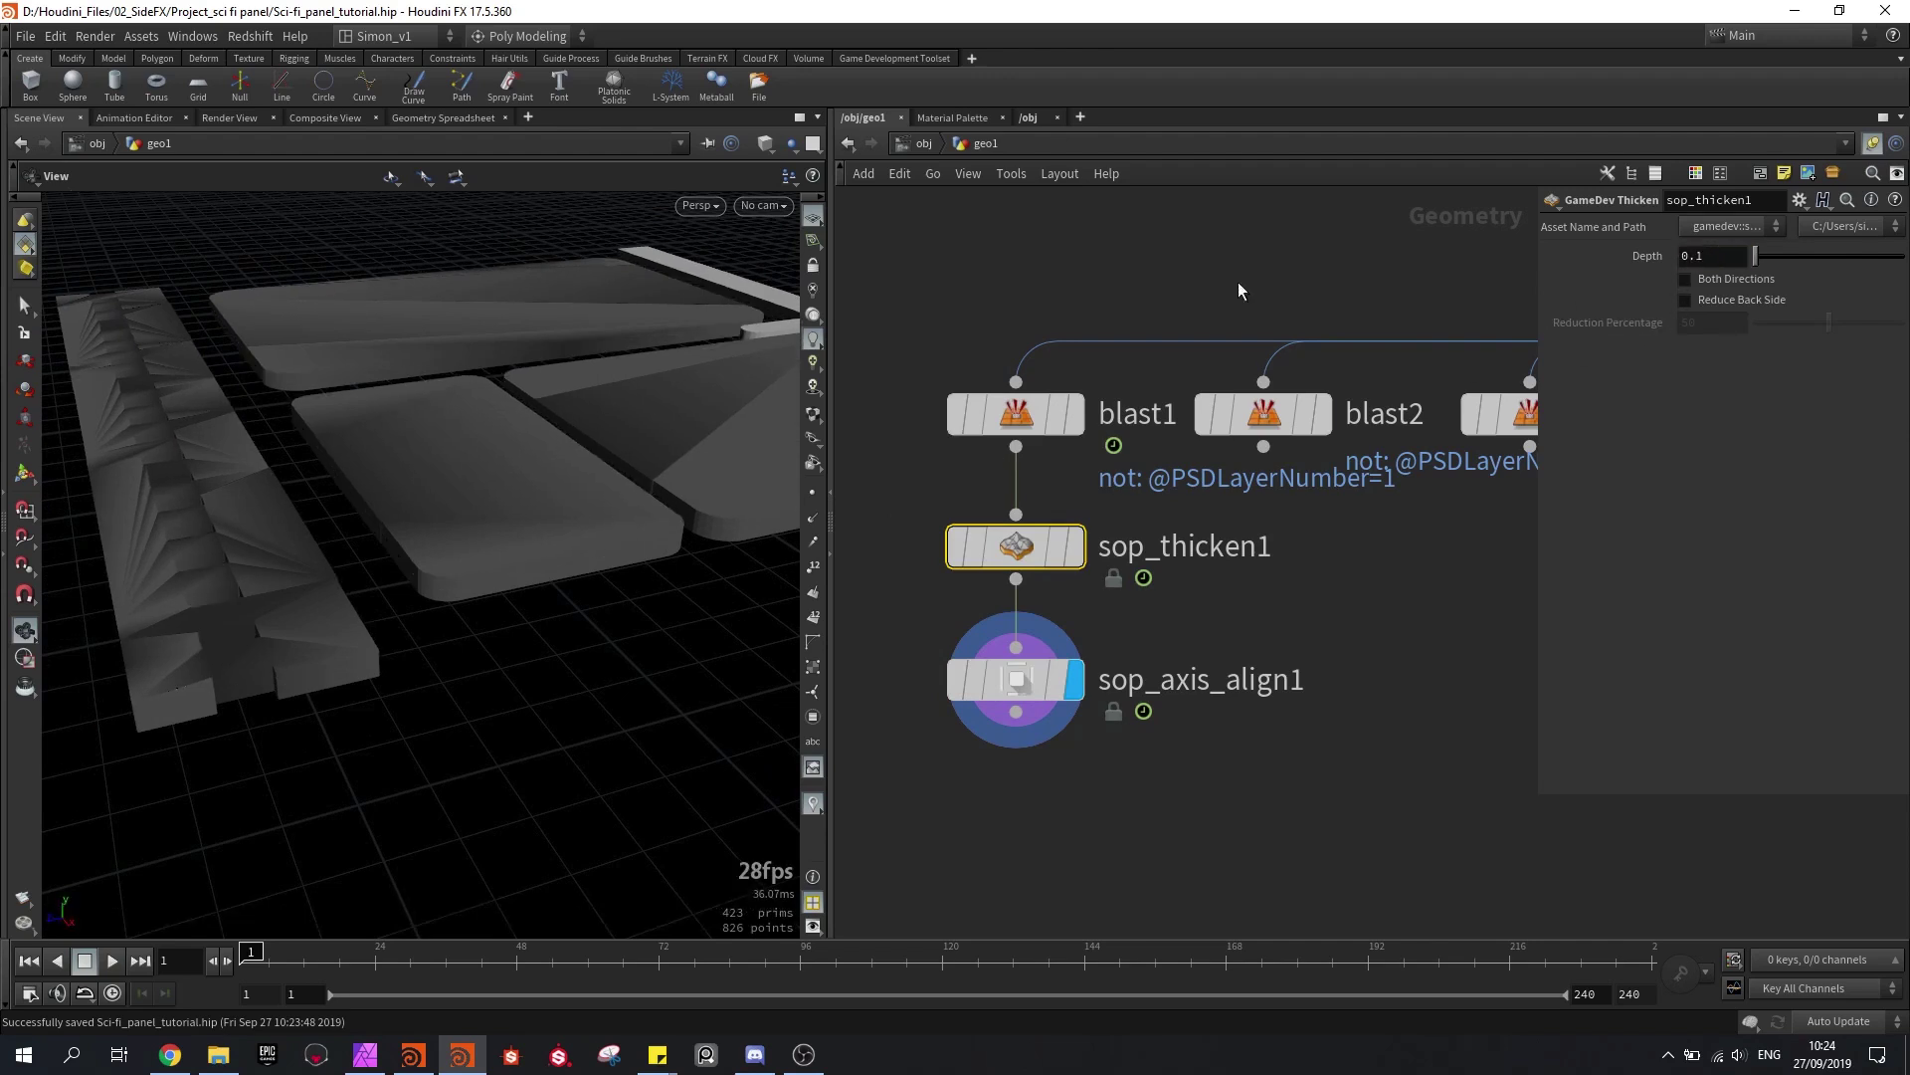
mouse_move(1757, 257)
mouse_down()
mouse_move(1791, 258)
mouse_move(1759, 257)
mouse_up()
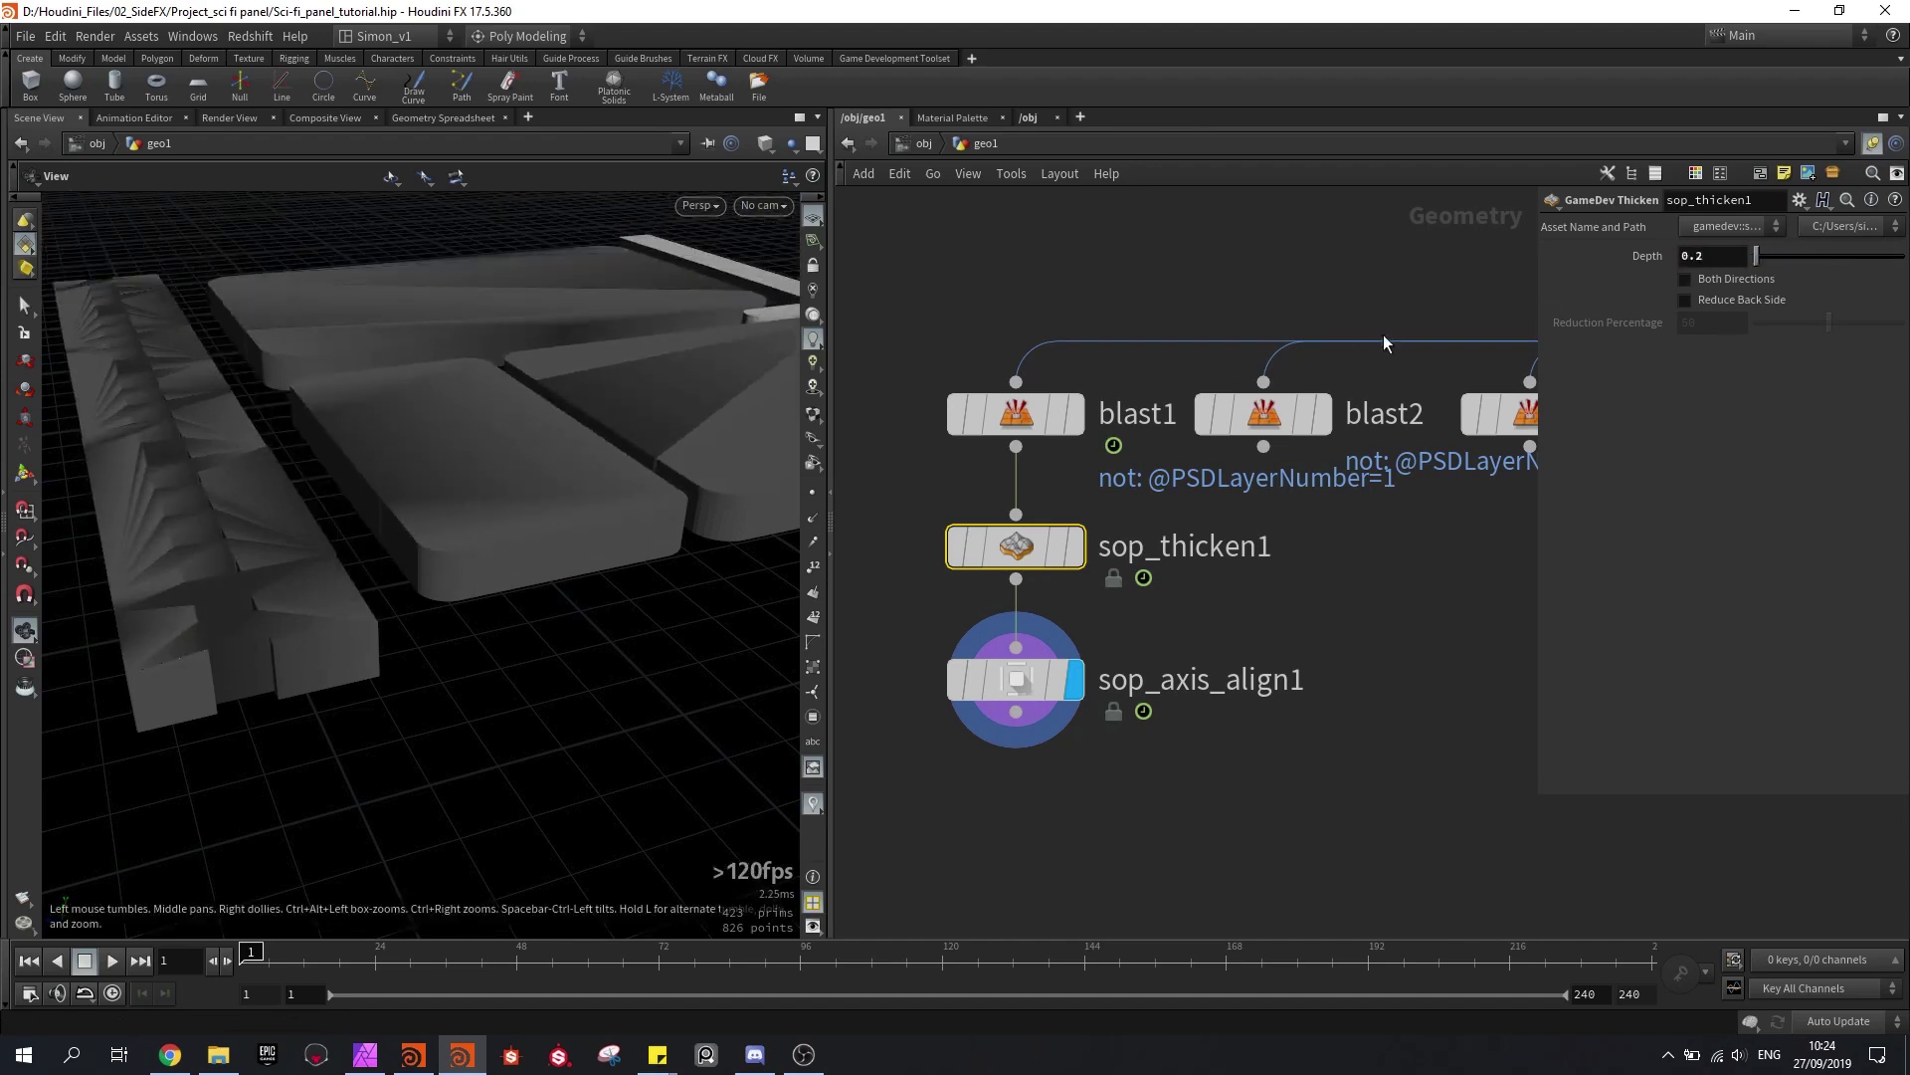
click(1720, 261)
key(Return)
Step: Duplicate the Thicken and Axis Align node pair twice and place the wired copies under blast2 and blast3
drag(1255, 796, 1254, 540)
middle_drag(1397, 574, 1191, 586)
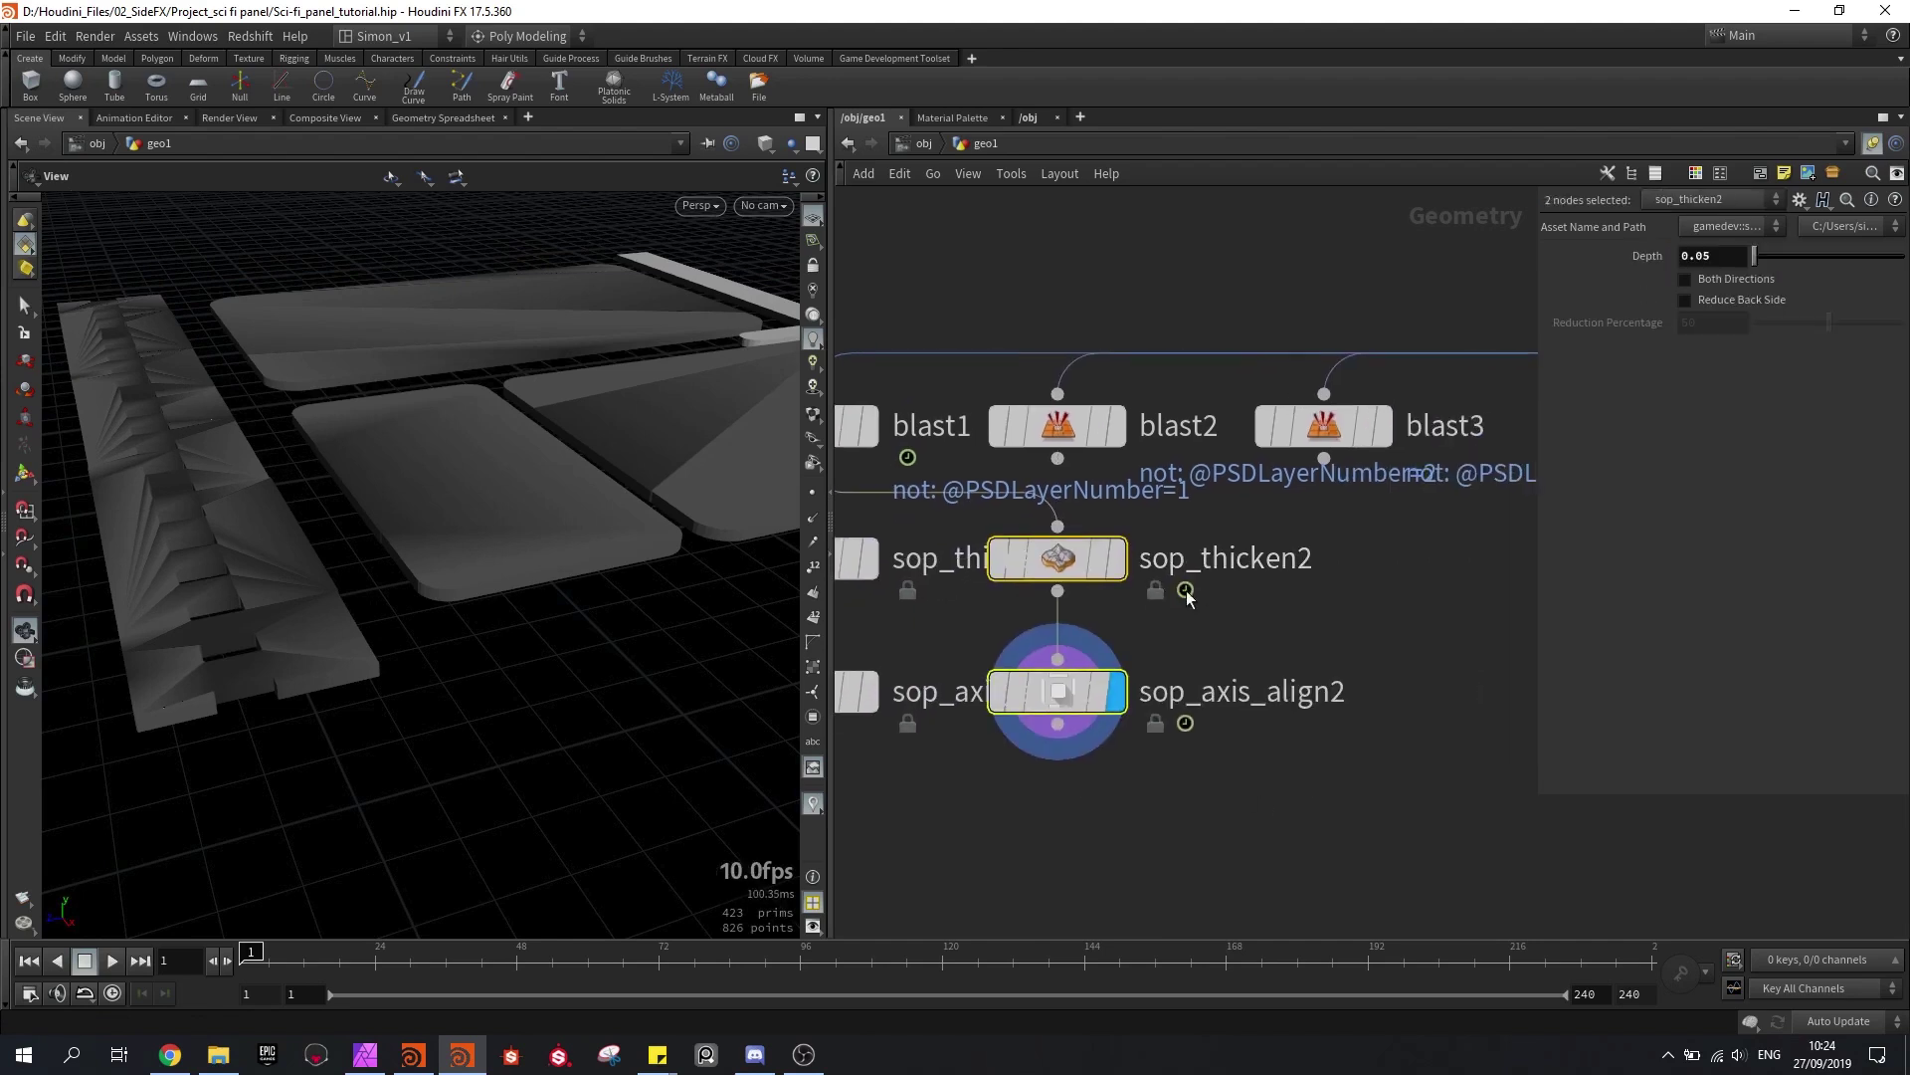
drag(1067, 558, 1226, 559)
Step: Change the Depth of sop_thicken2 and set the Depth of sop_thicken3 to 0.15
click(1082, 568)
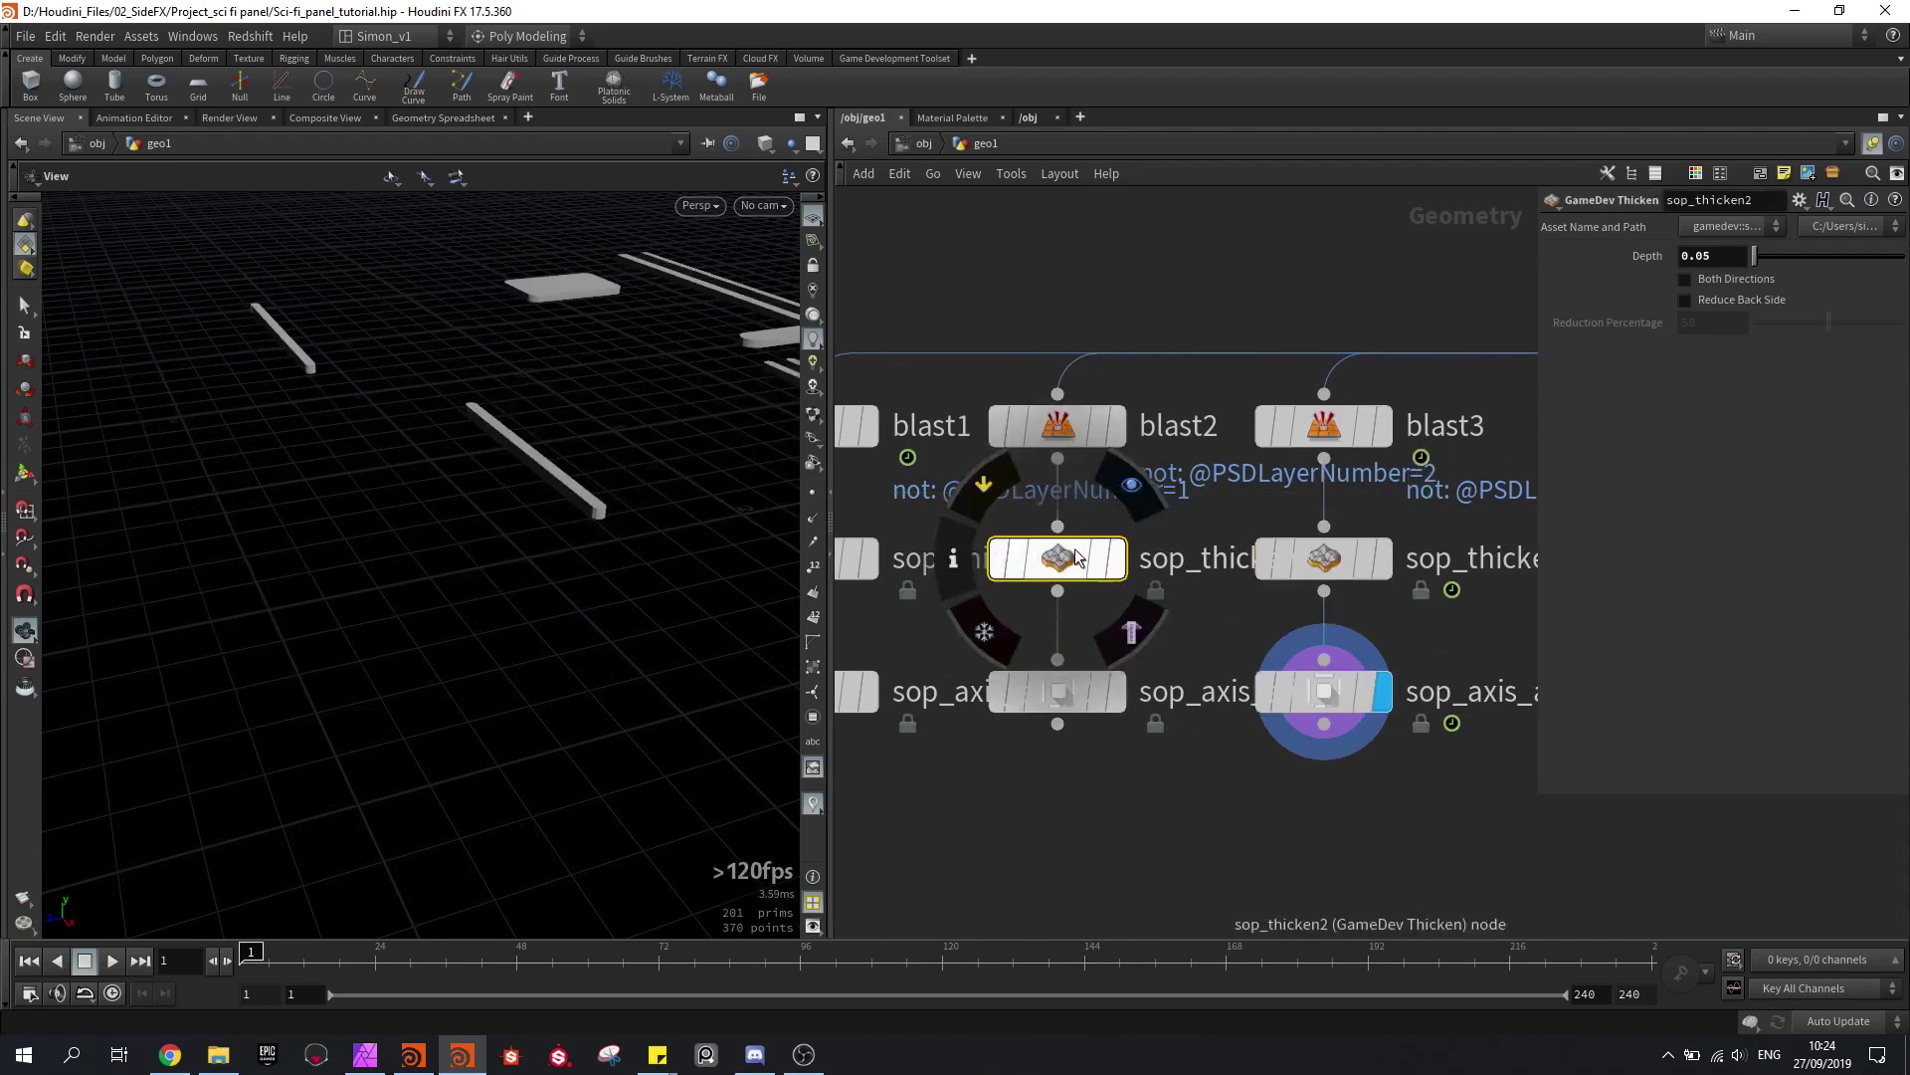
click(1733, 257)
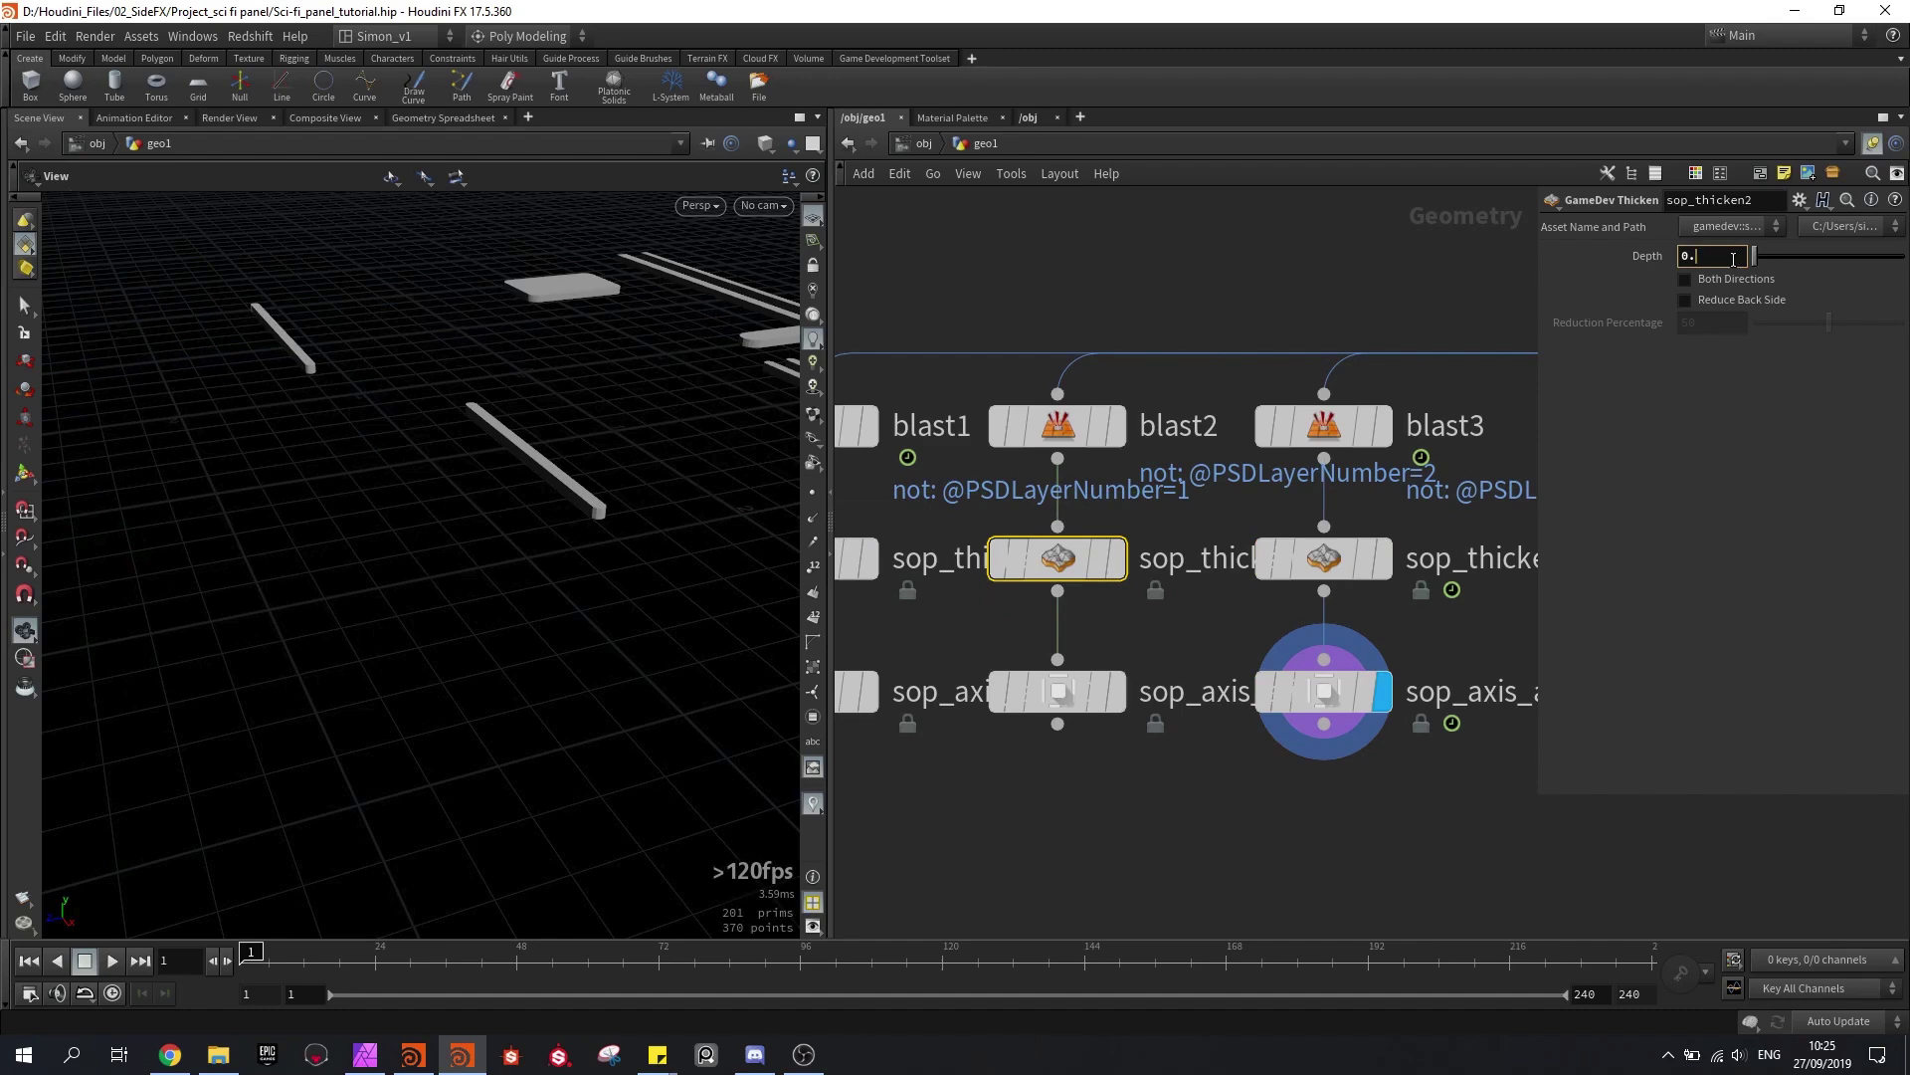
click(1323, 558)
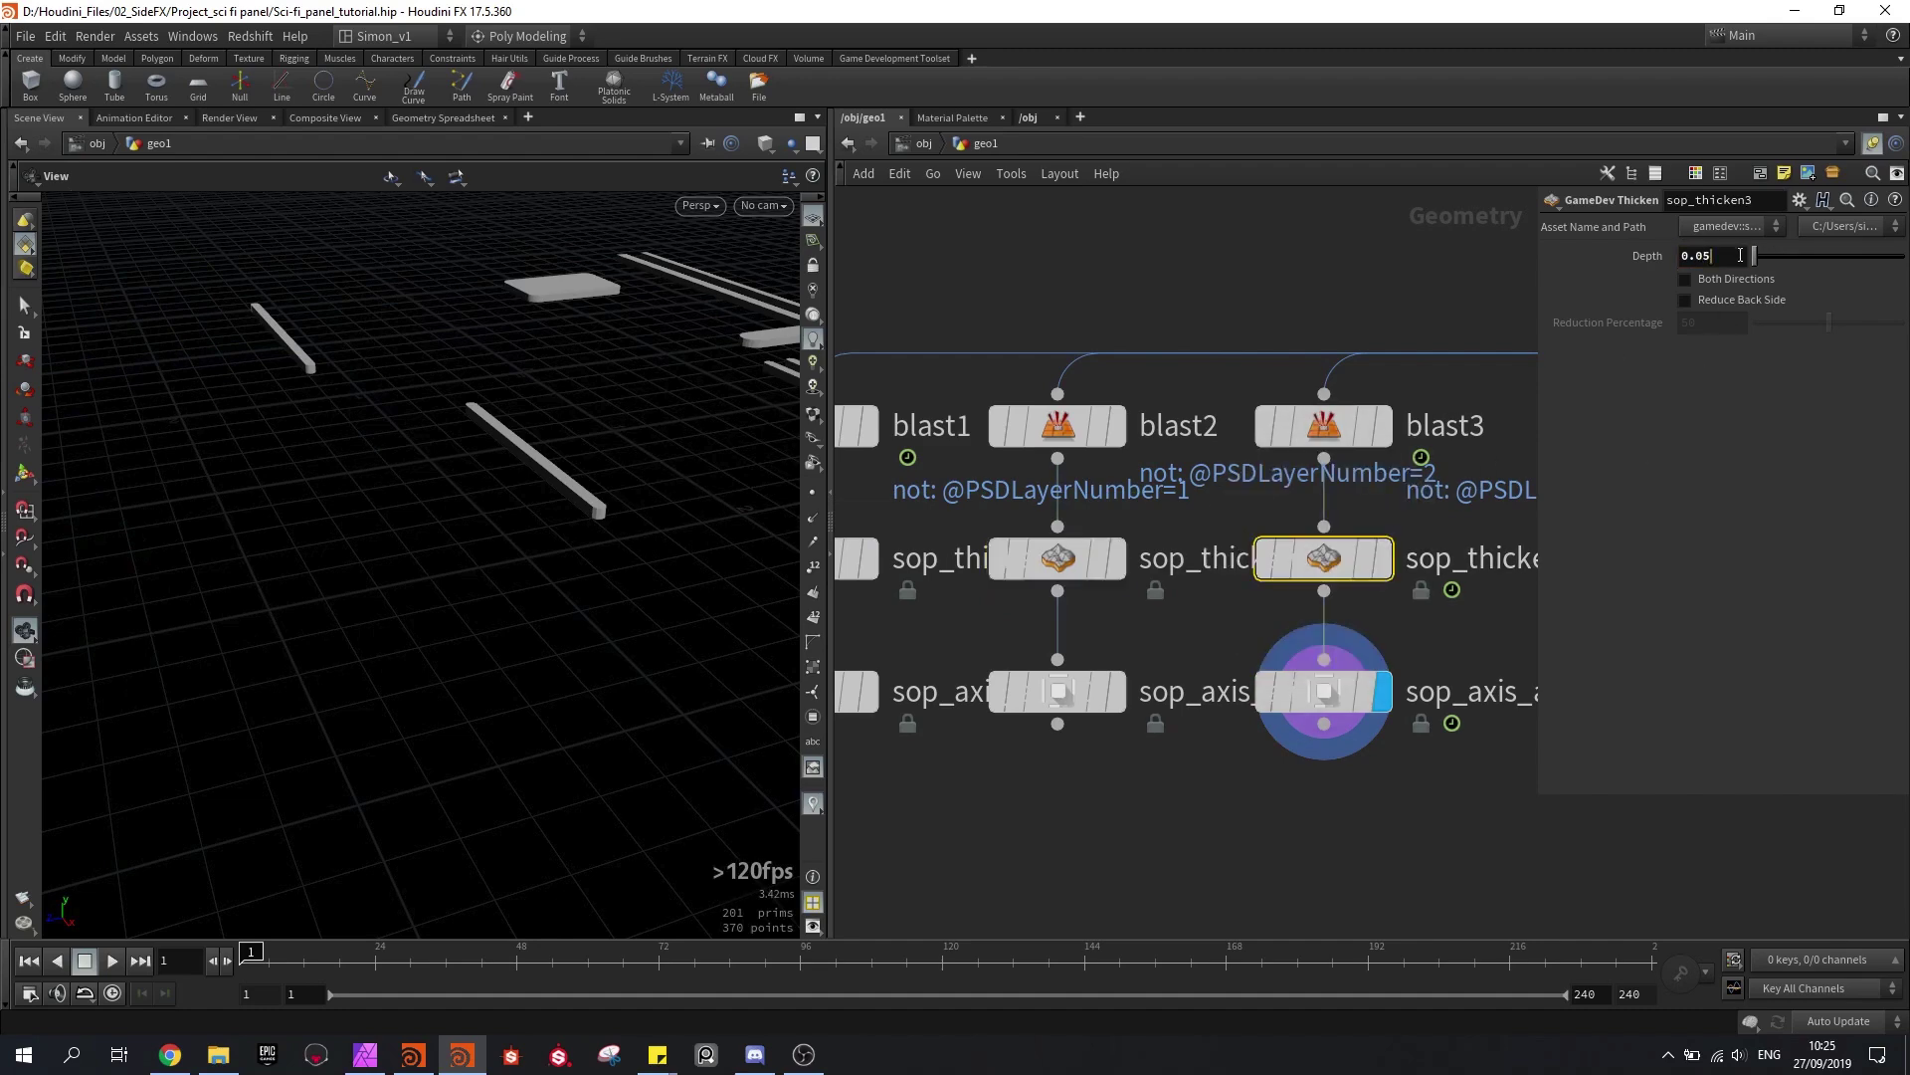
click(1740, 256)
key(BackSpace)
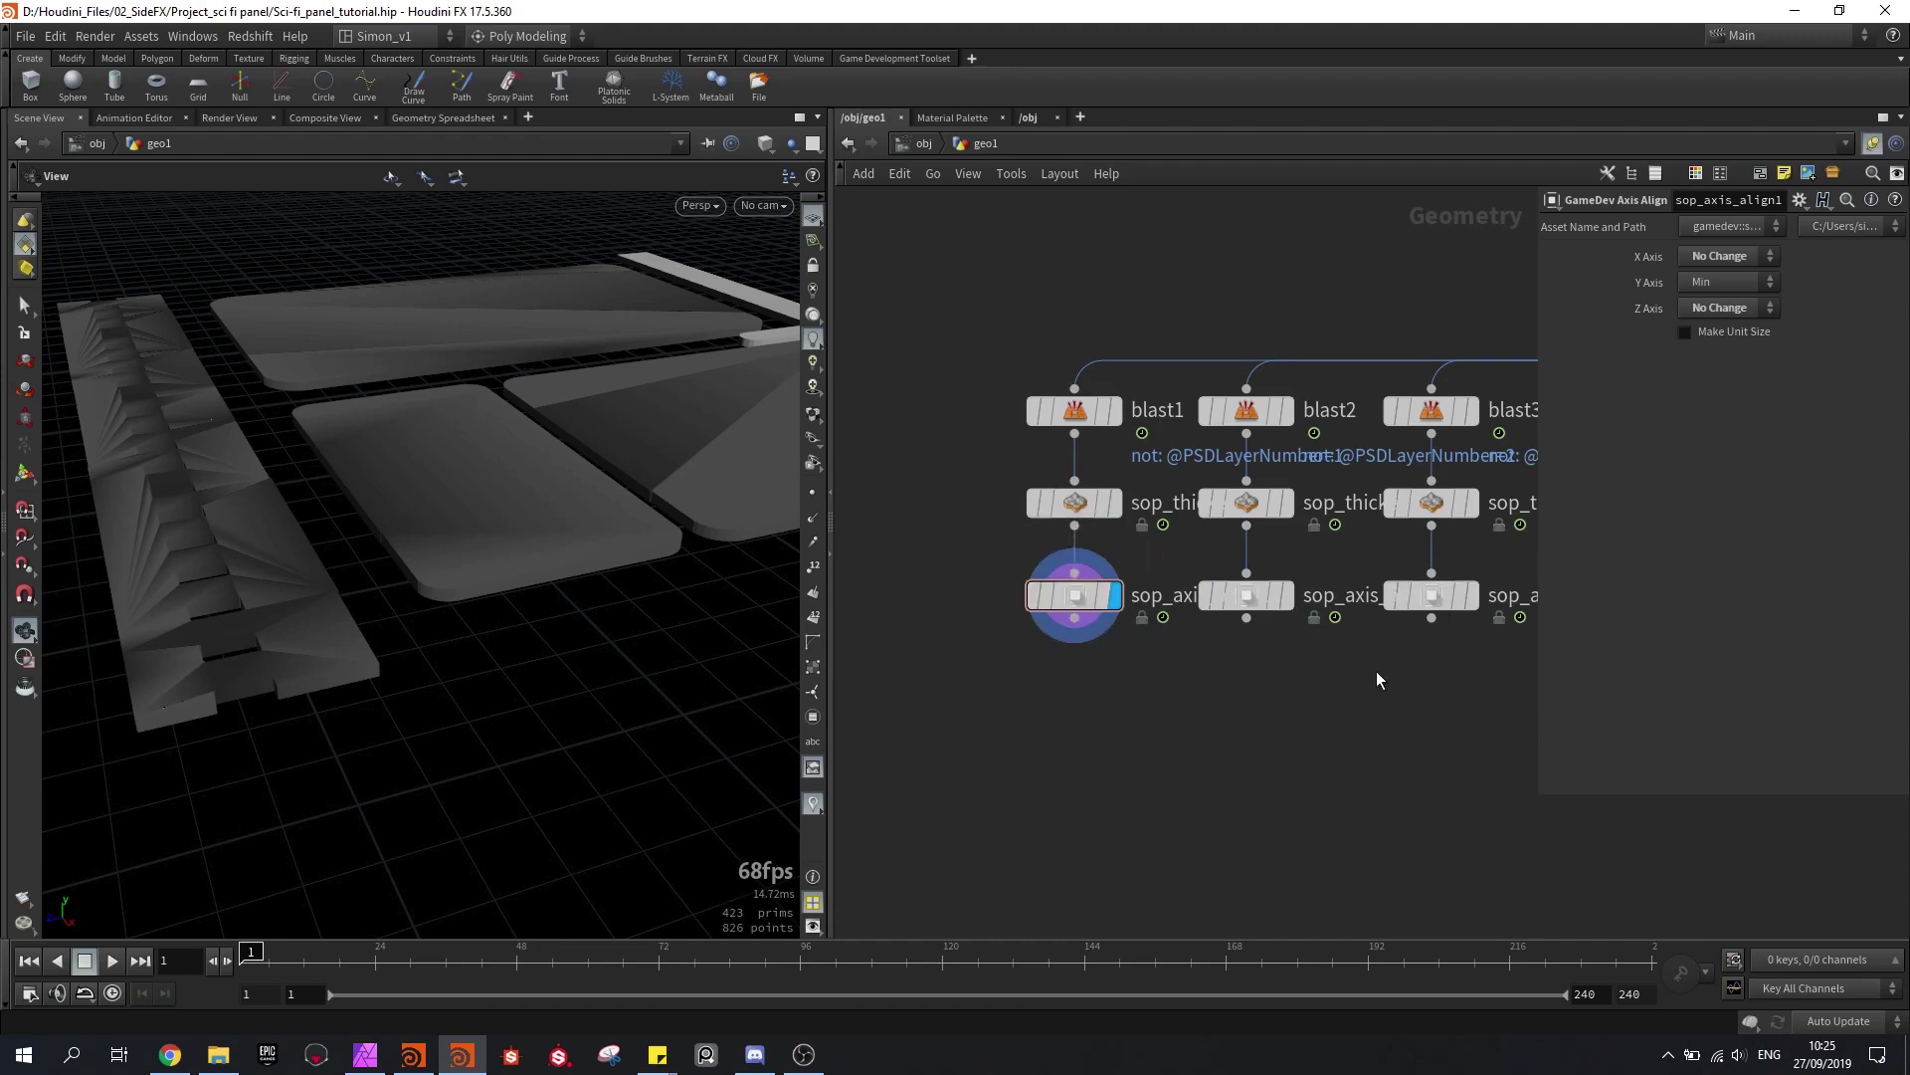
Step: Combine the outputs of the three Axis Align nodes in a new Merge node and display it
drag(1412, 672, 1013, 576)
middle_drag(1320, 666, 1271, 659)
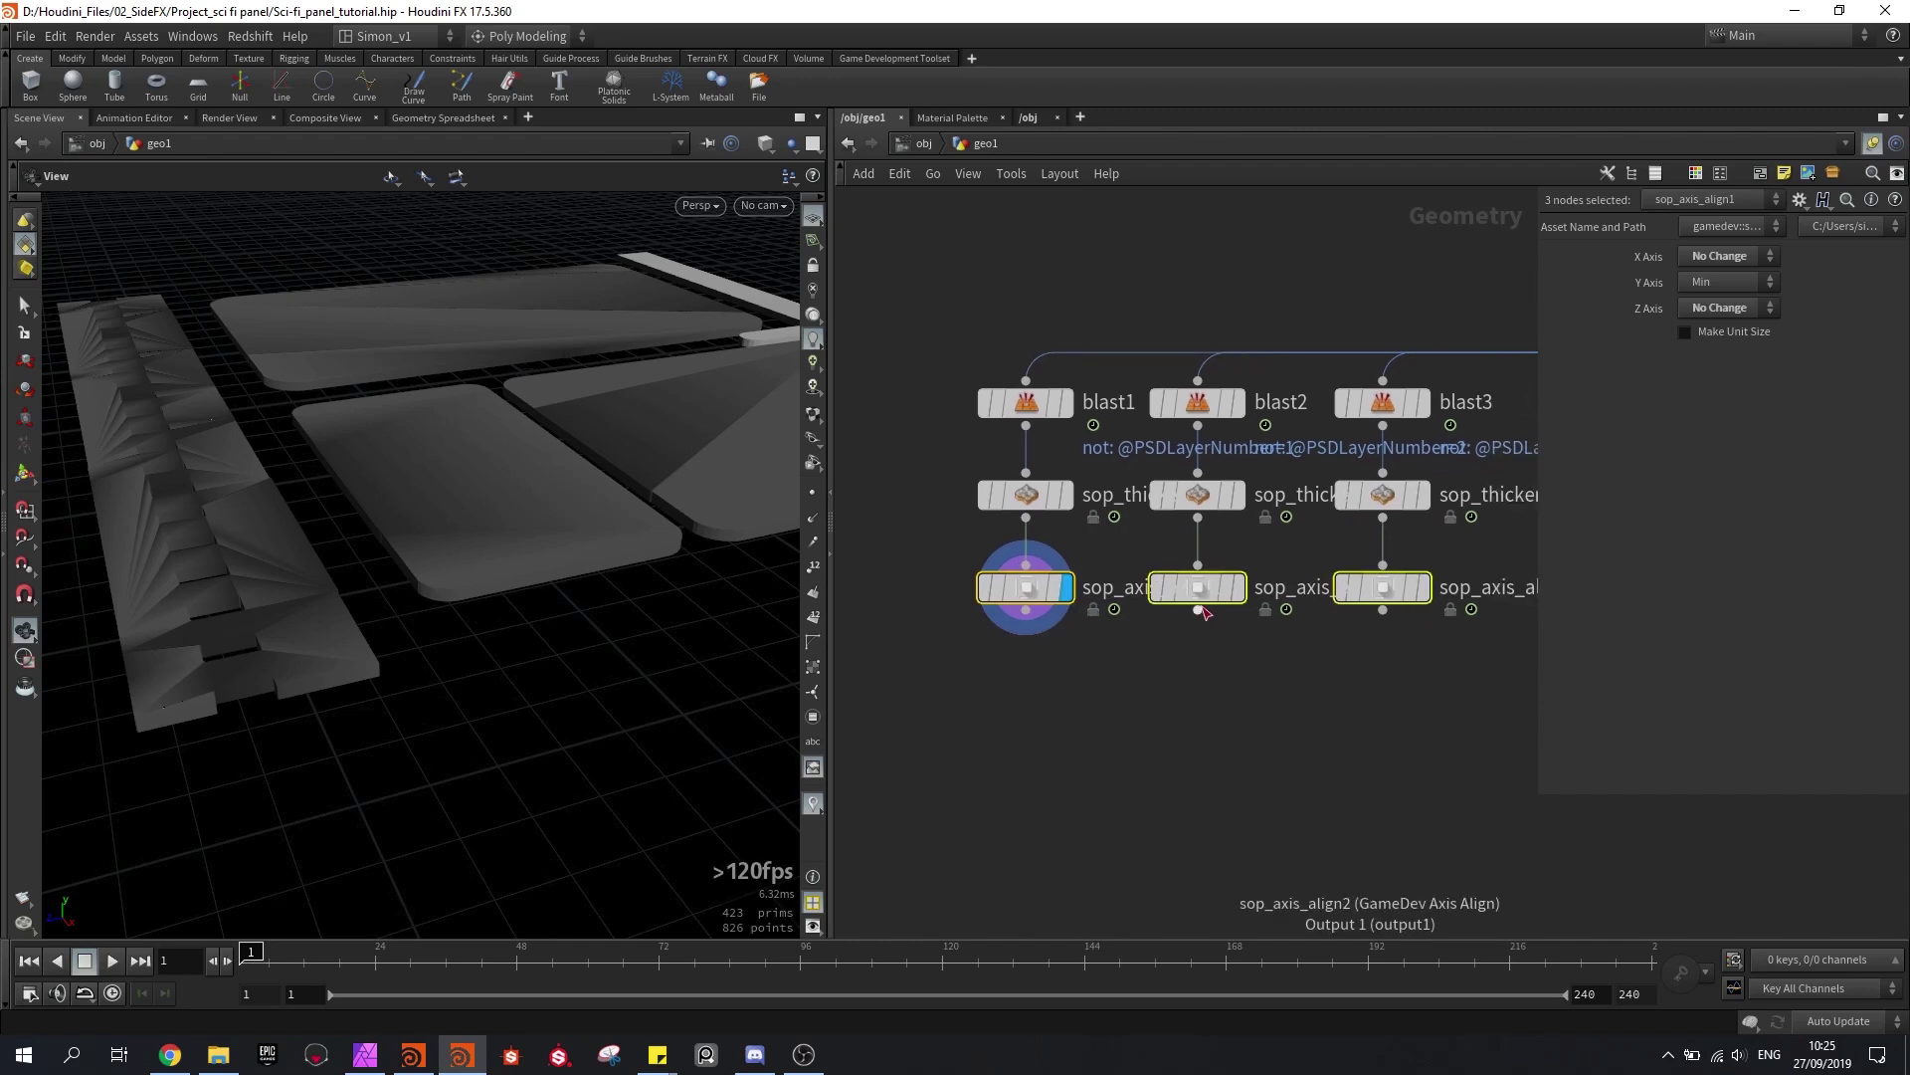
drag(1200, 613, 1206, 732)
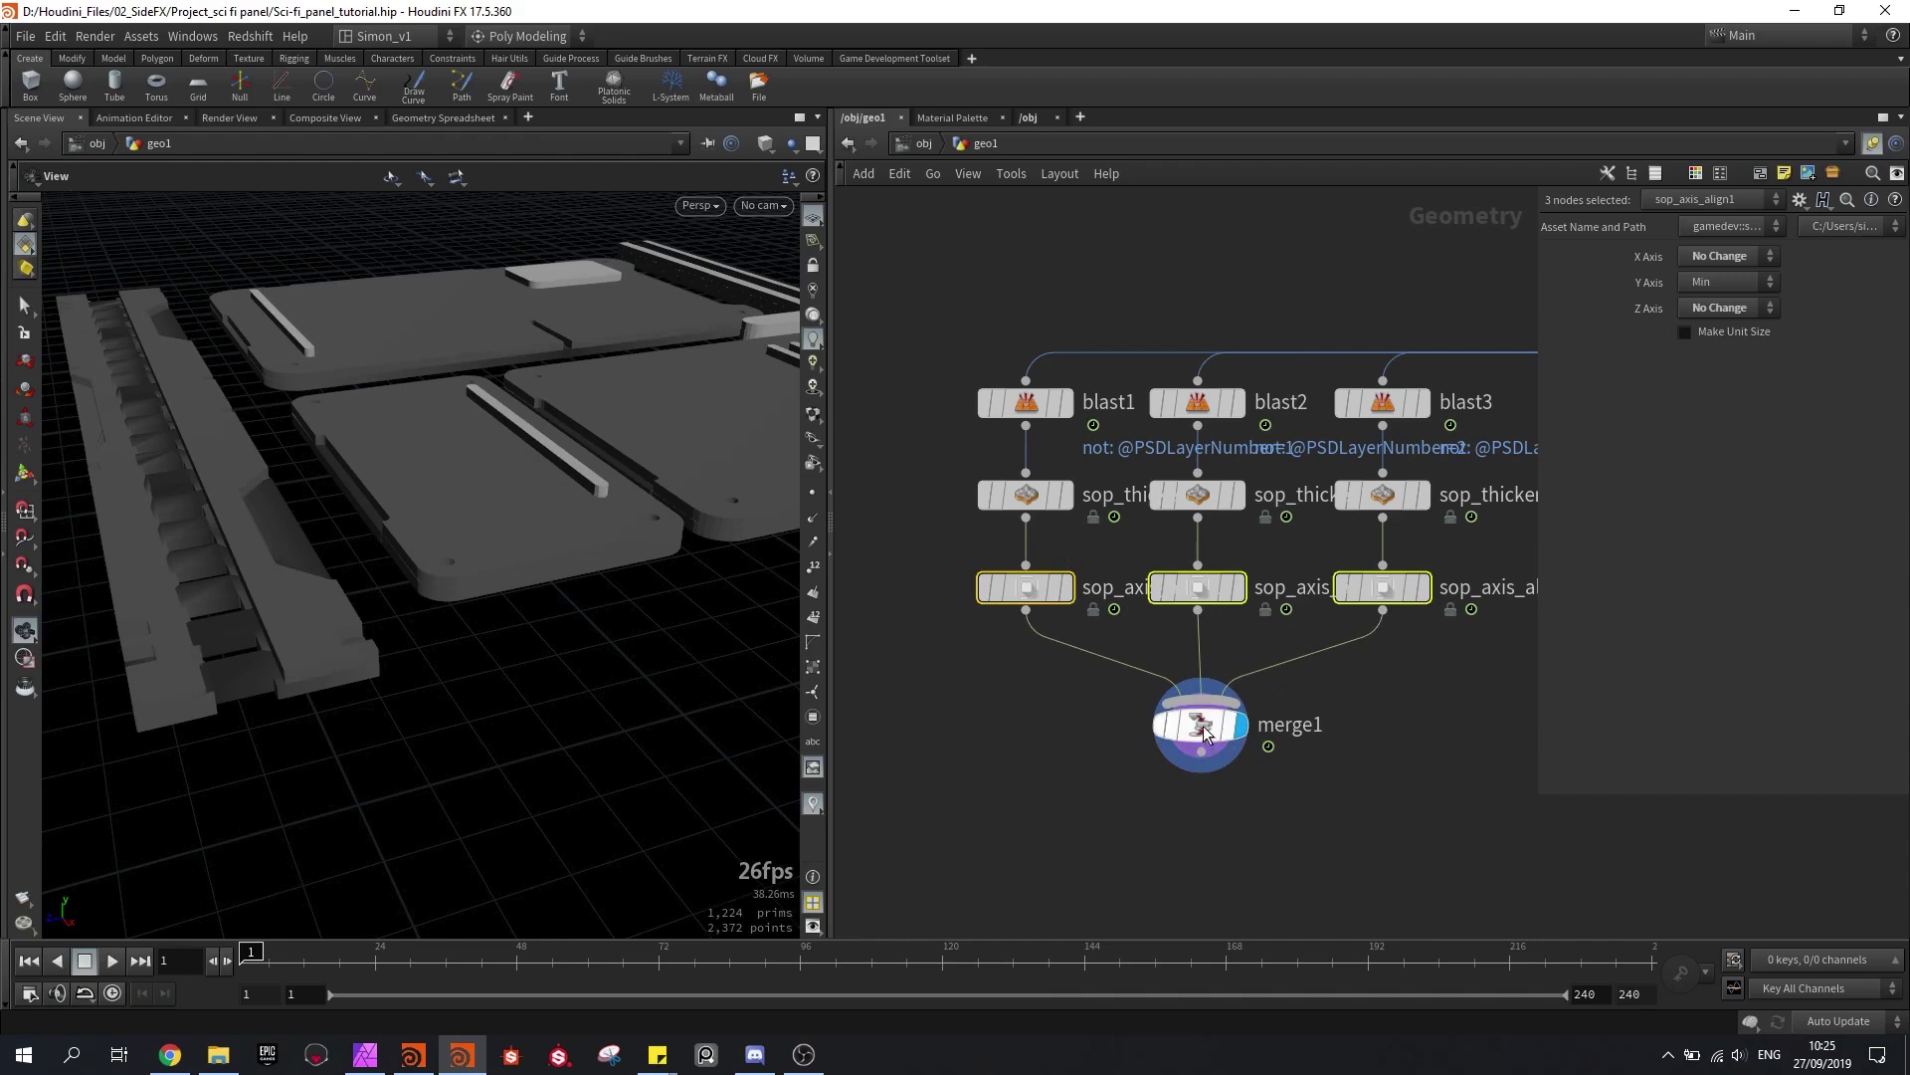
click(1197, 702)
Step: Check the raised details on the merged panels from several angles and set sop_thicken3's Depth to 0.125
drag(574, 559, 452, 511)
scroll(450, 520, up, 2)
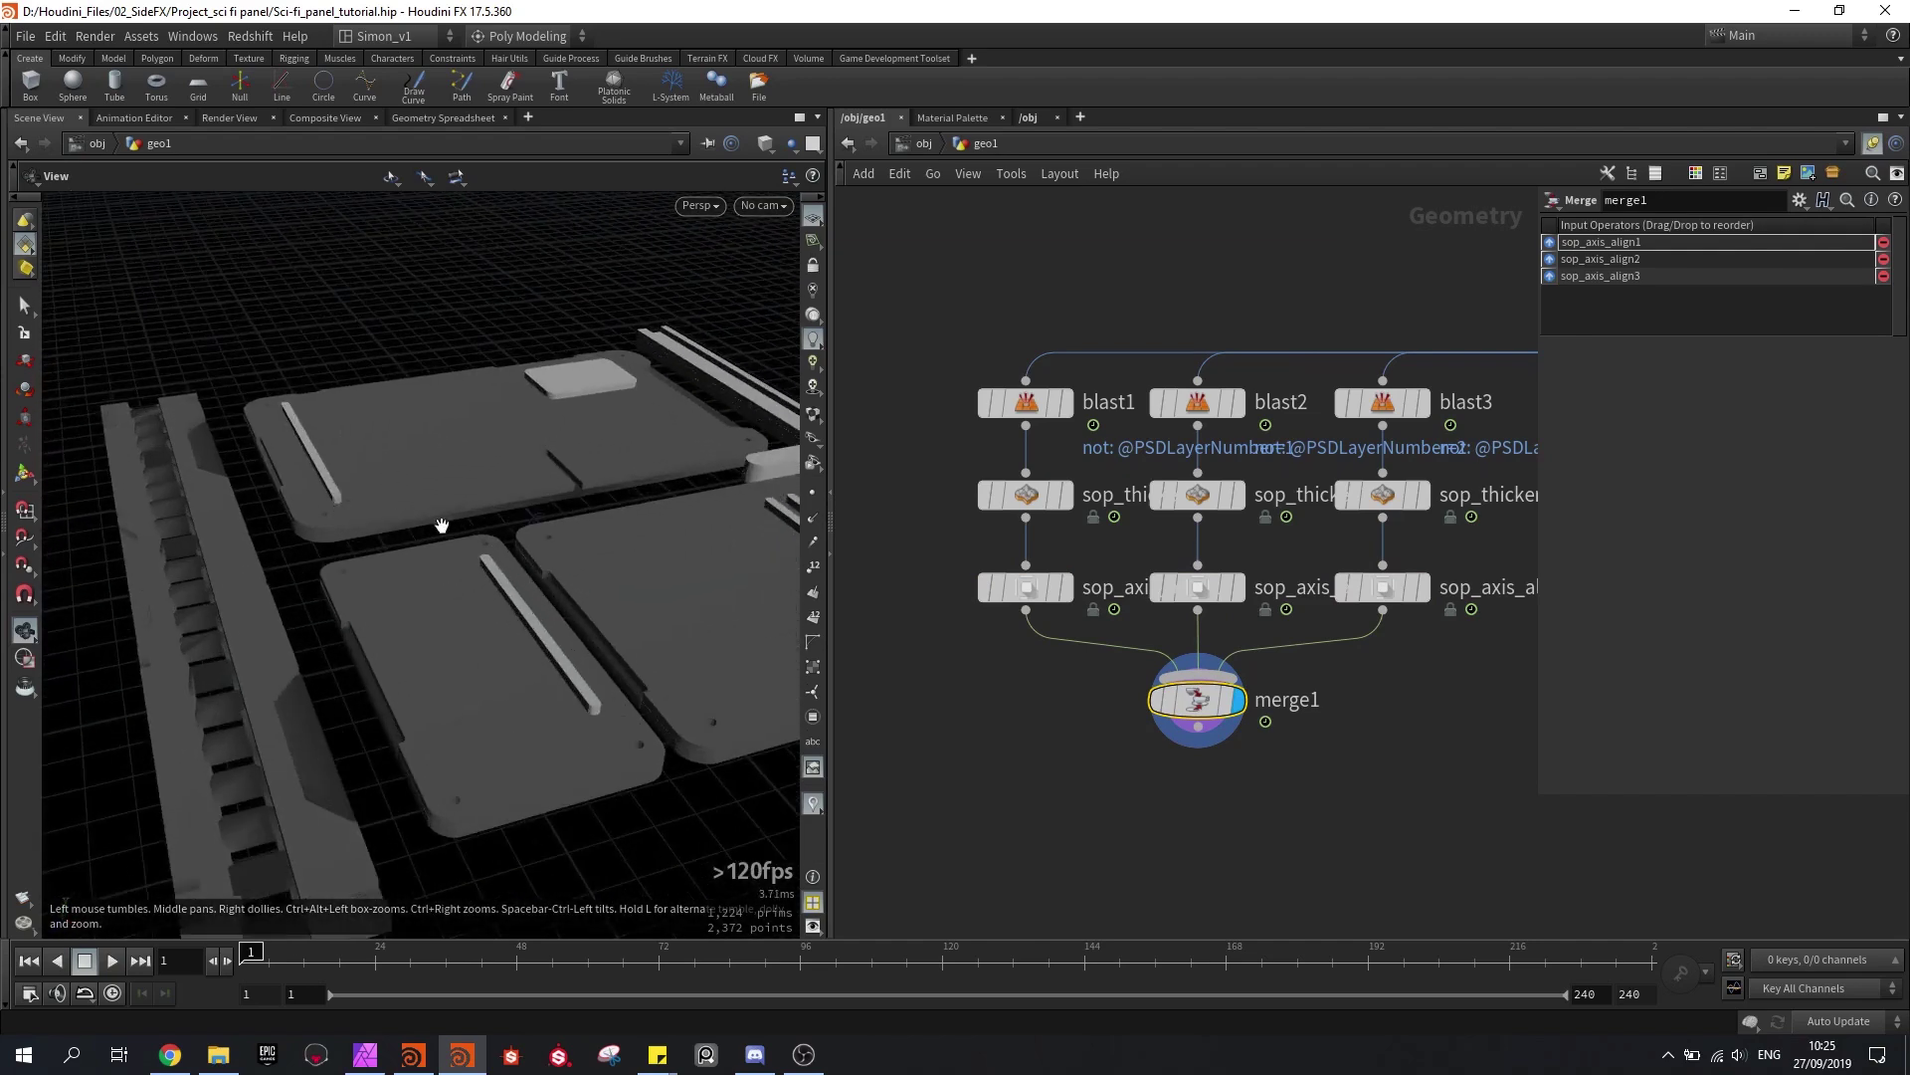
middle_drag(448, 529, 341, 489)
drag(340, 490, 357, 564)
scroll(351, 562, up, 3)
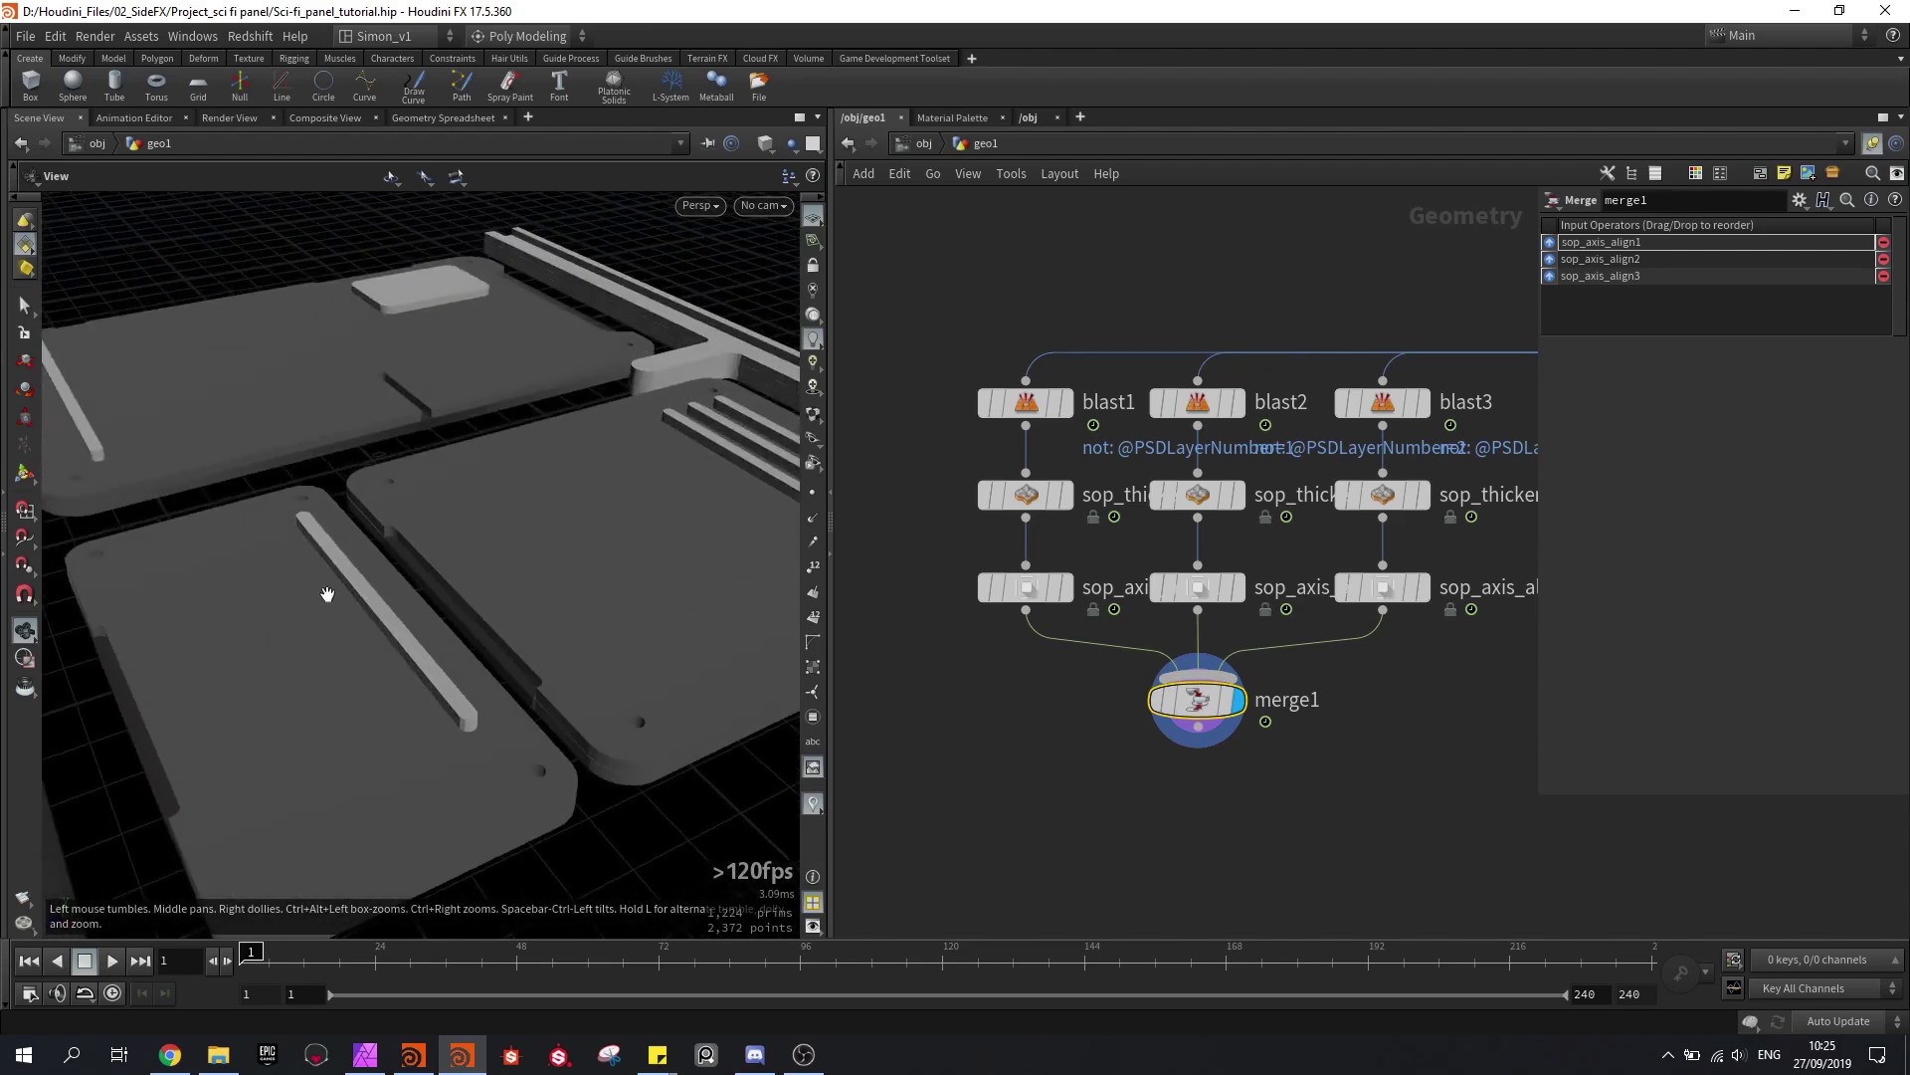
click(1383, 495)
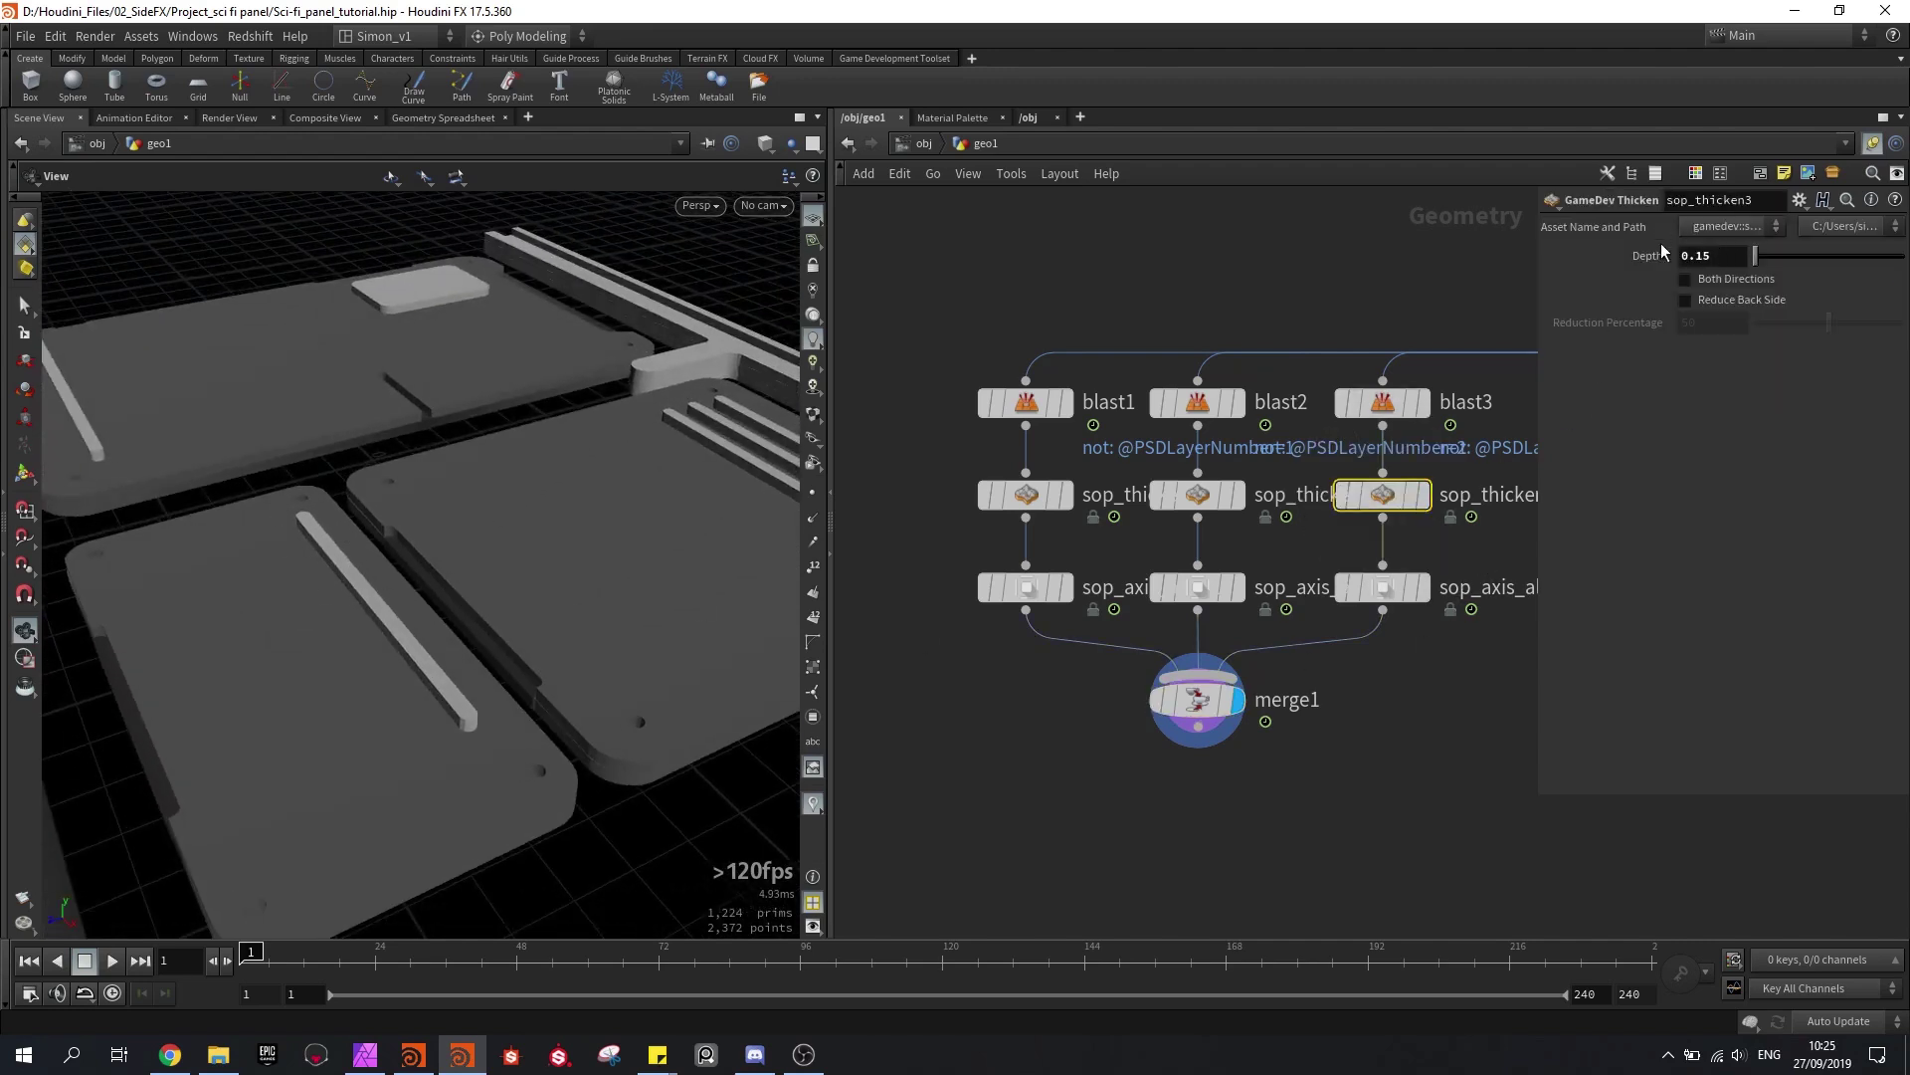
drag(422, 443, 467, 685)
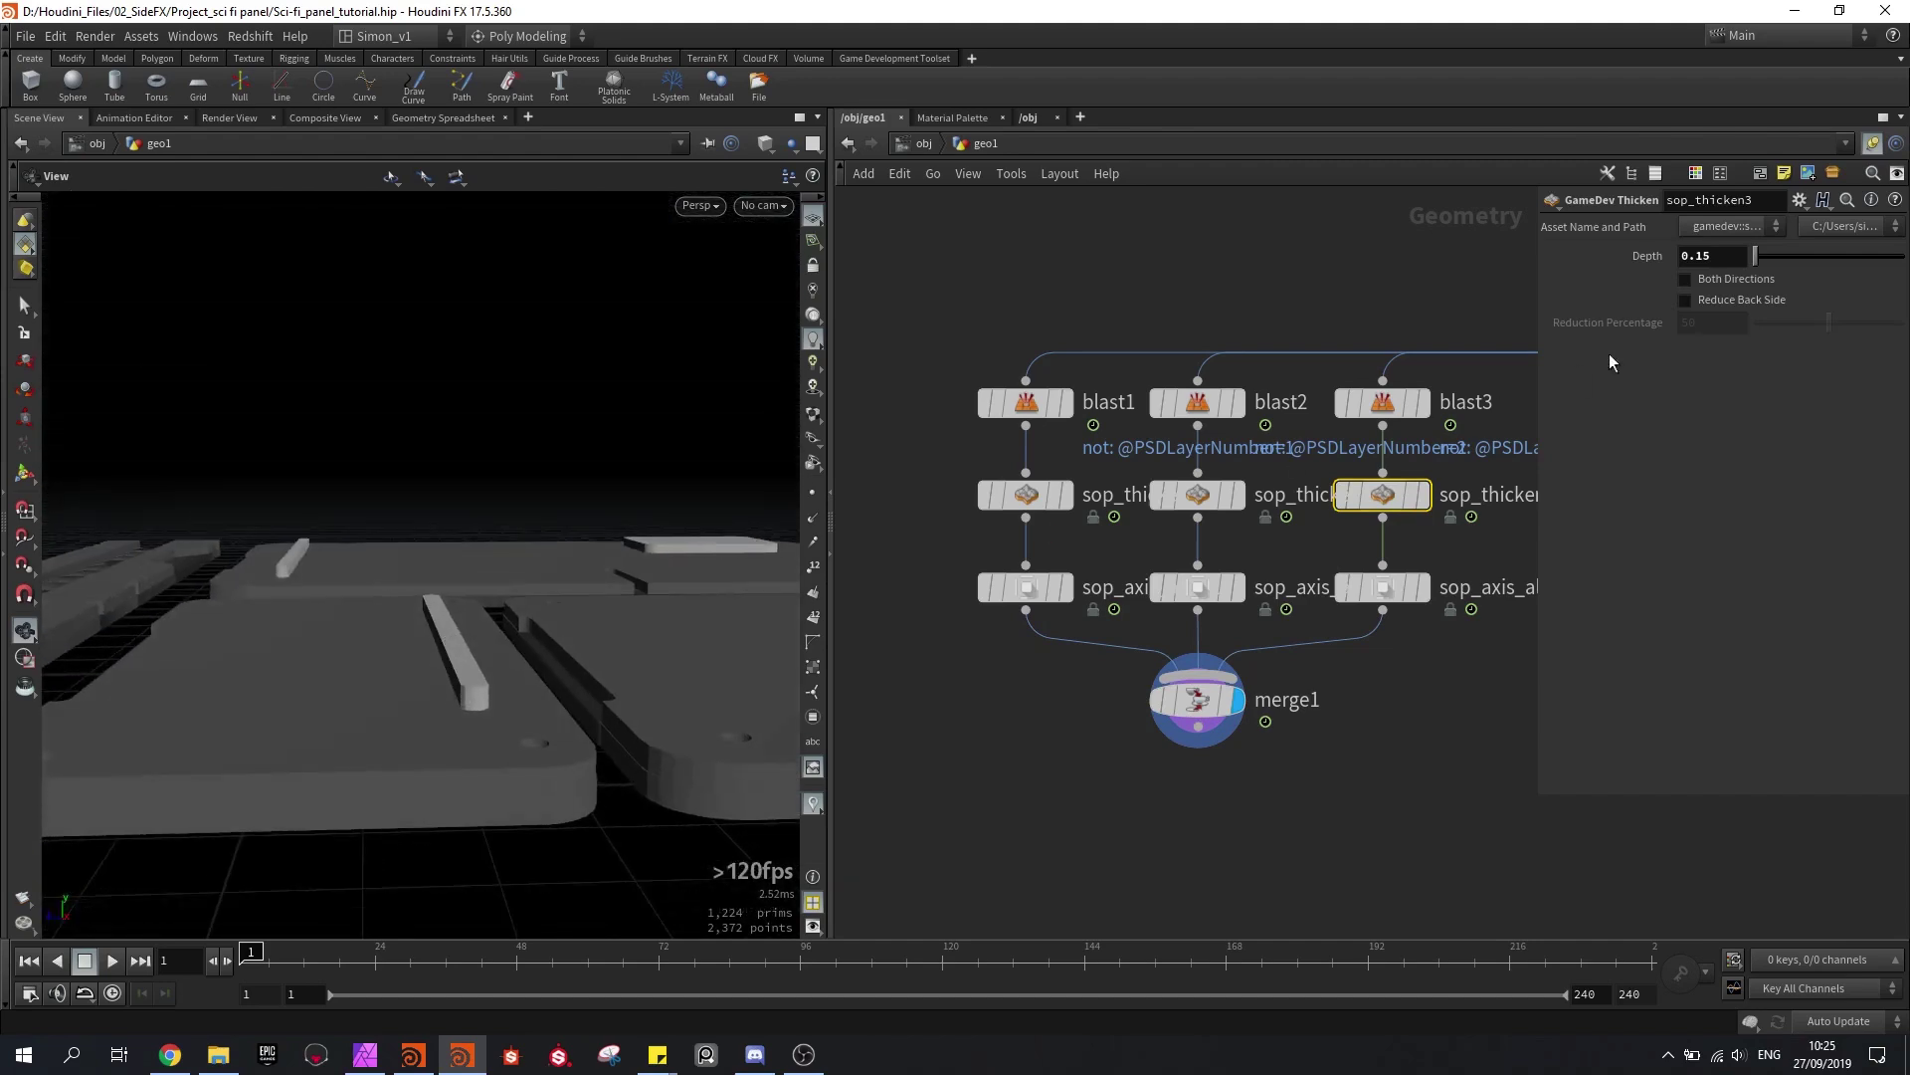
click(1724, 255)
drag(751, 631, 617, 656)
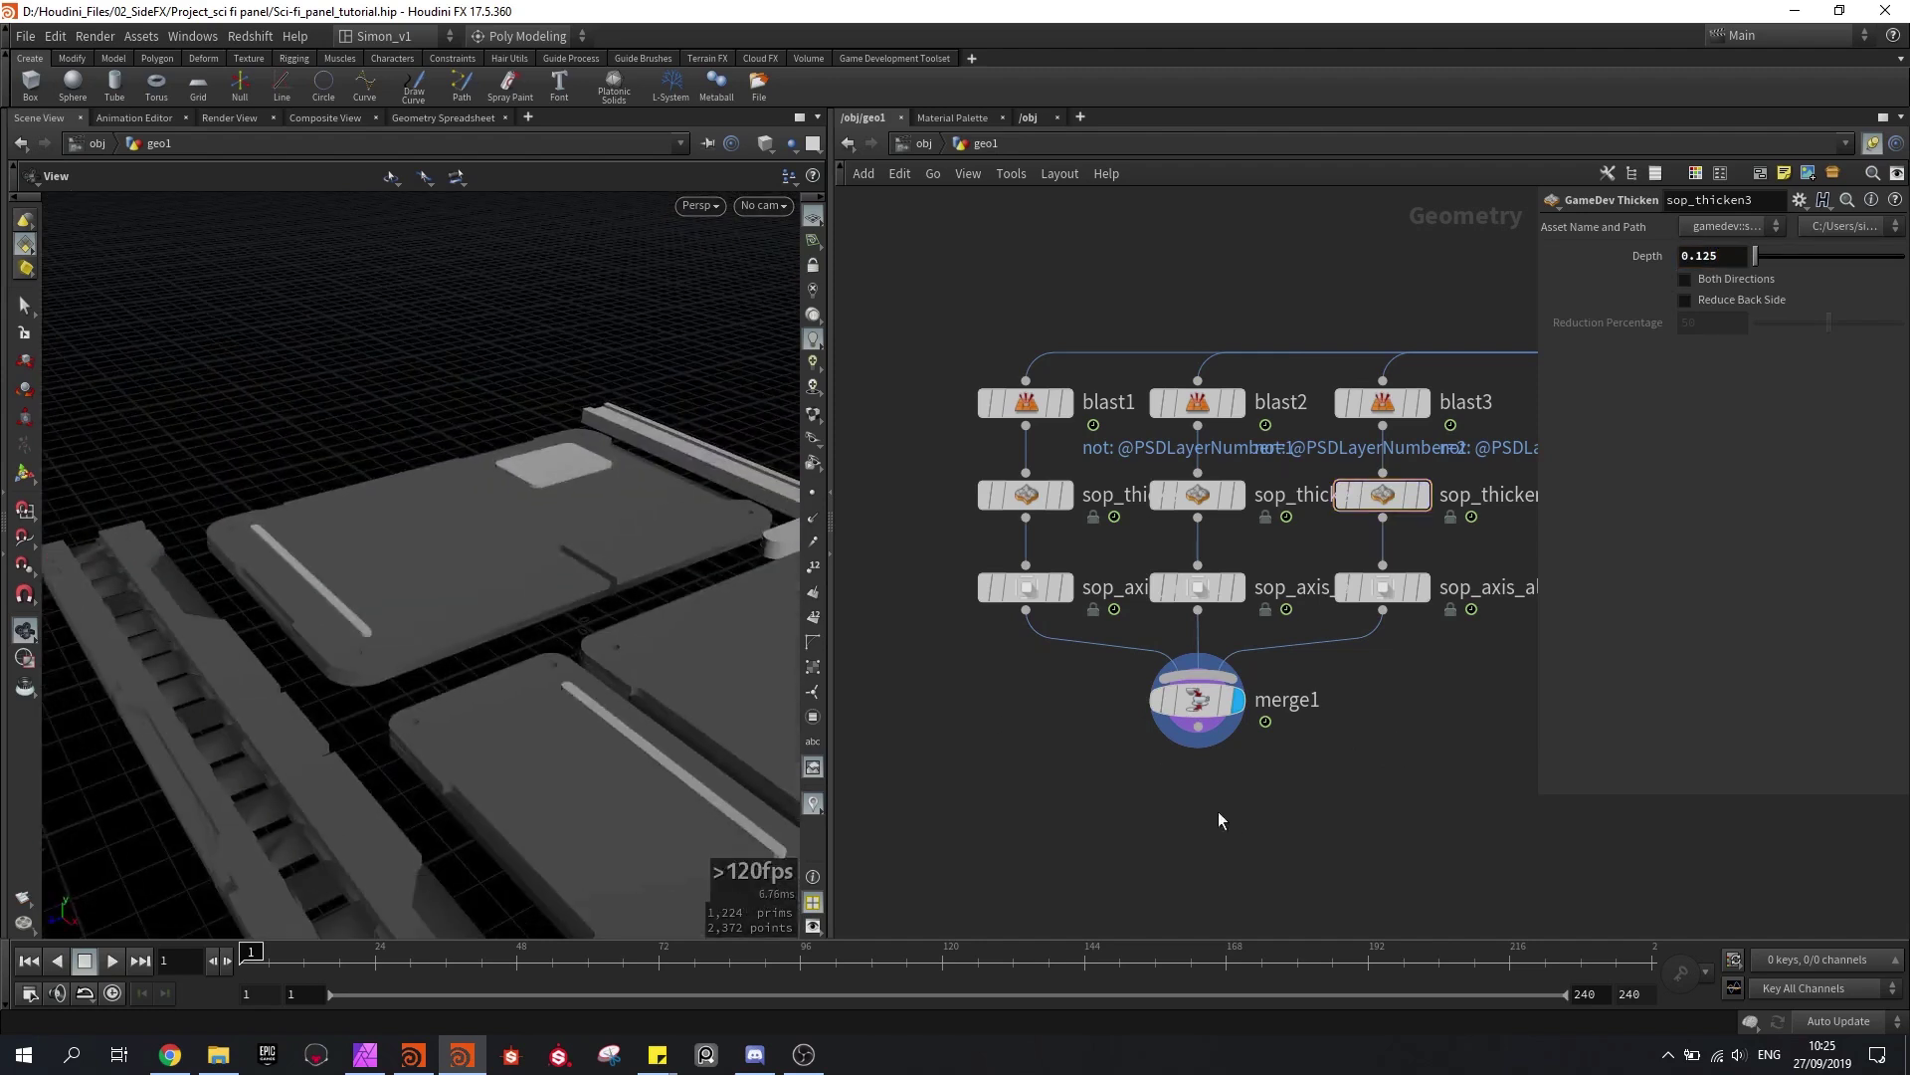
Step: Add a Transform node below merge1, wired to its output, and display it
middle_drag(1220, 818, 1120, 749)
mouse_move(468, 657)
mouse_down()
mouse_move(414, 674)
mouse_move(448, 686)
mouse_up()
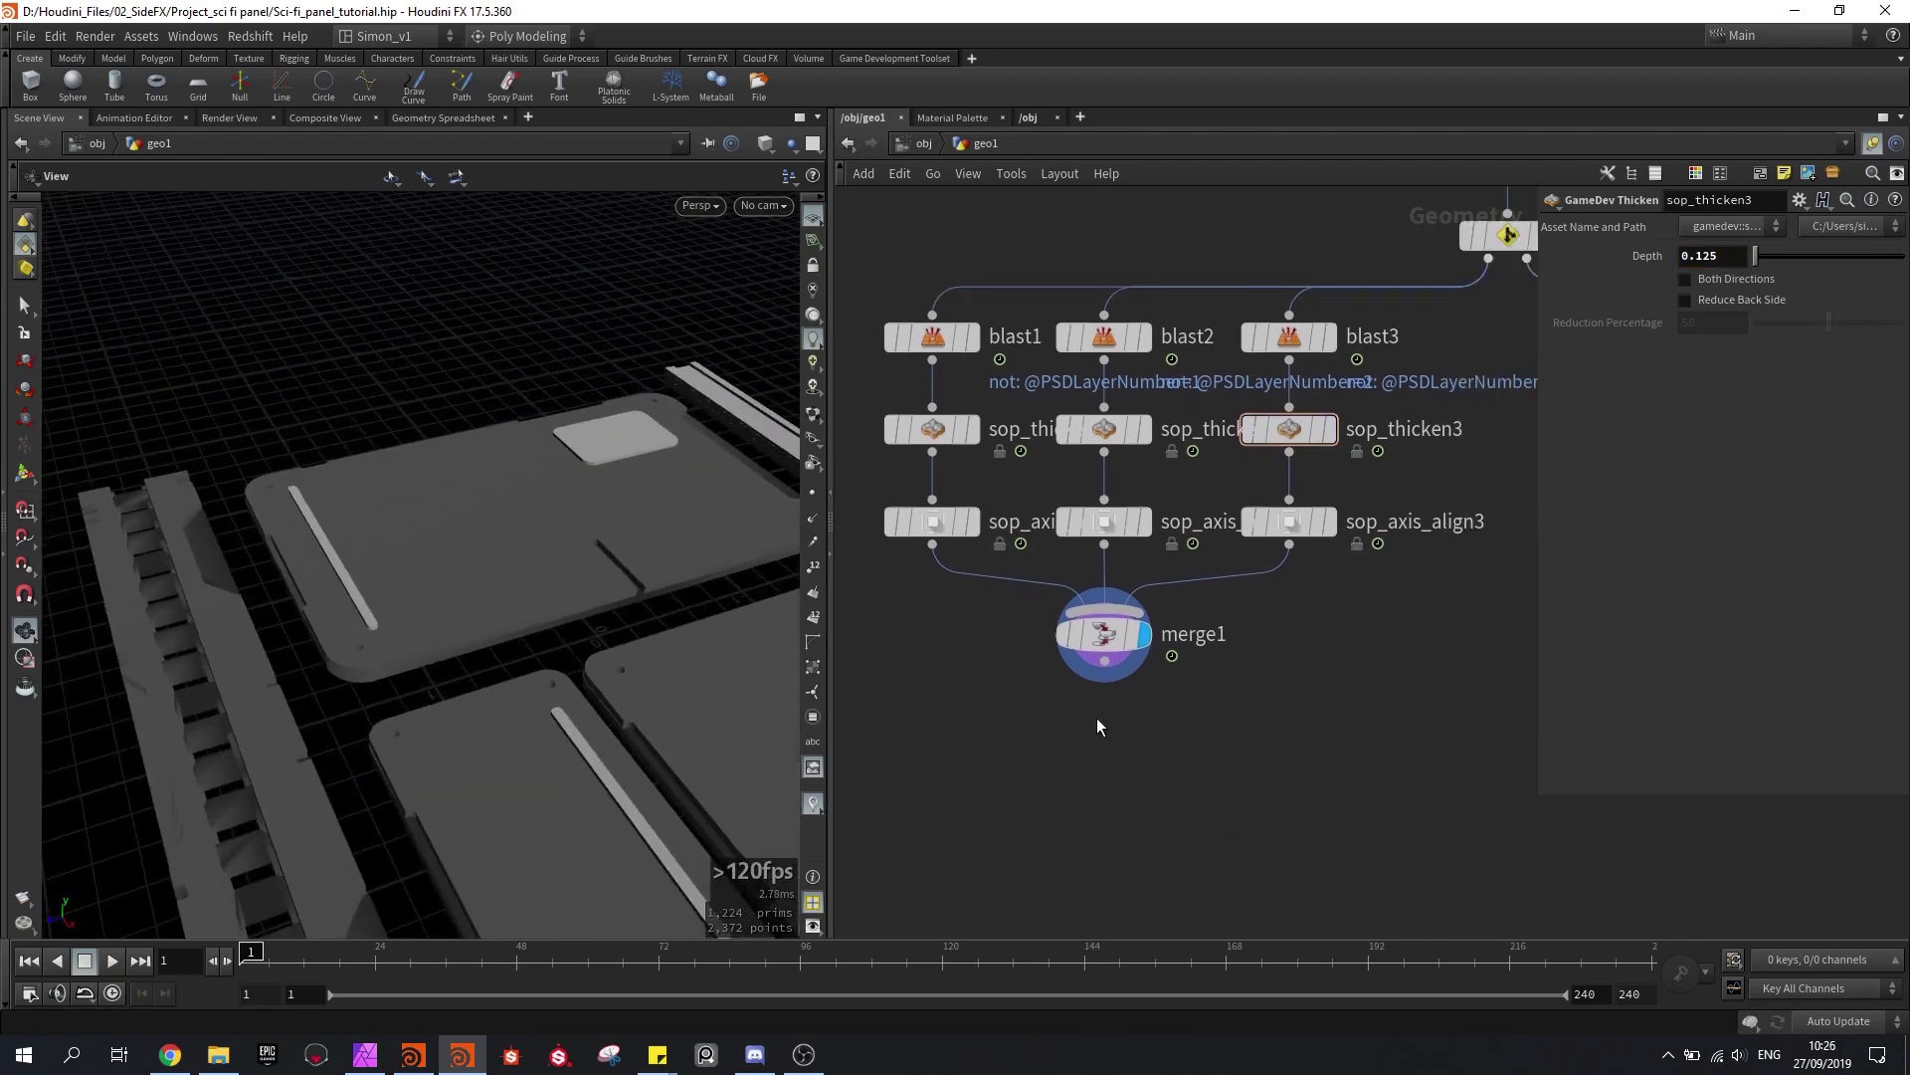
middle_drag(1096, 718, 1116, 744)
key(Tab)
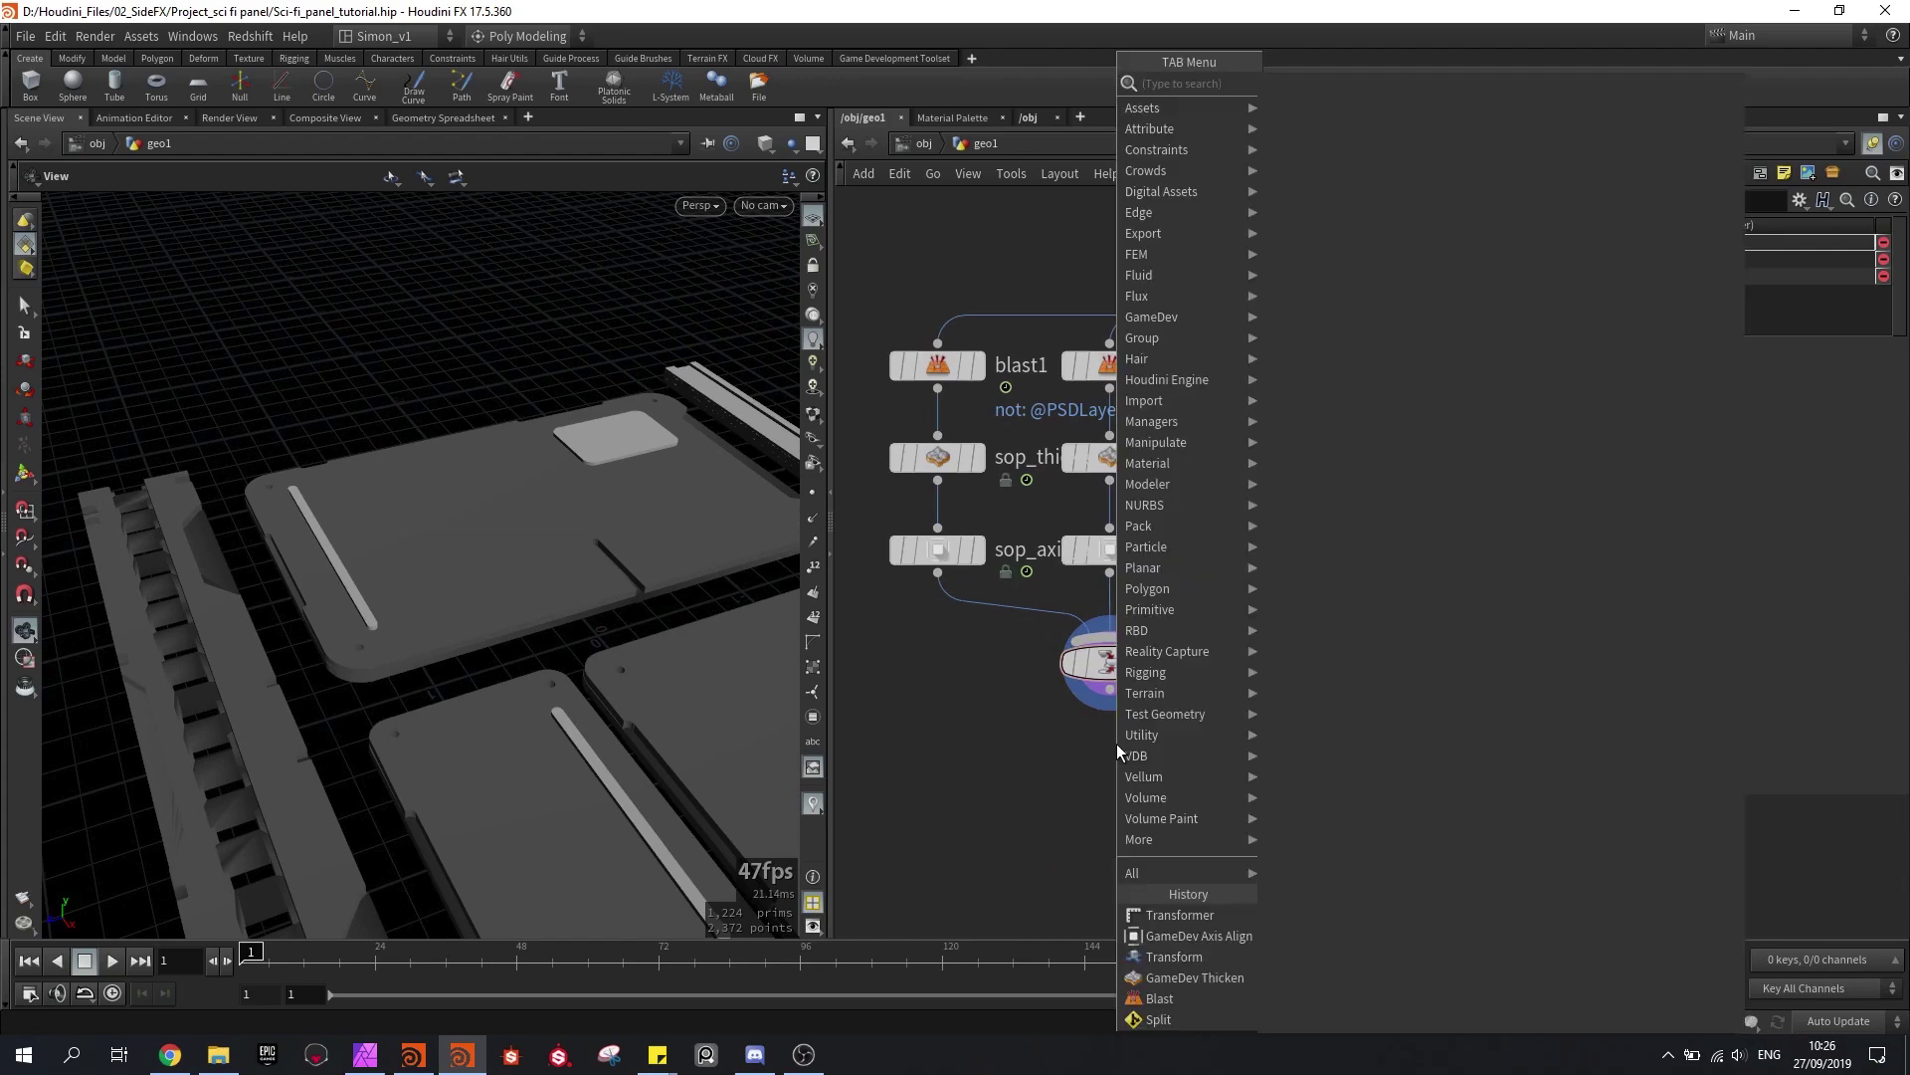
text(n)
key(Down)
key(Return)
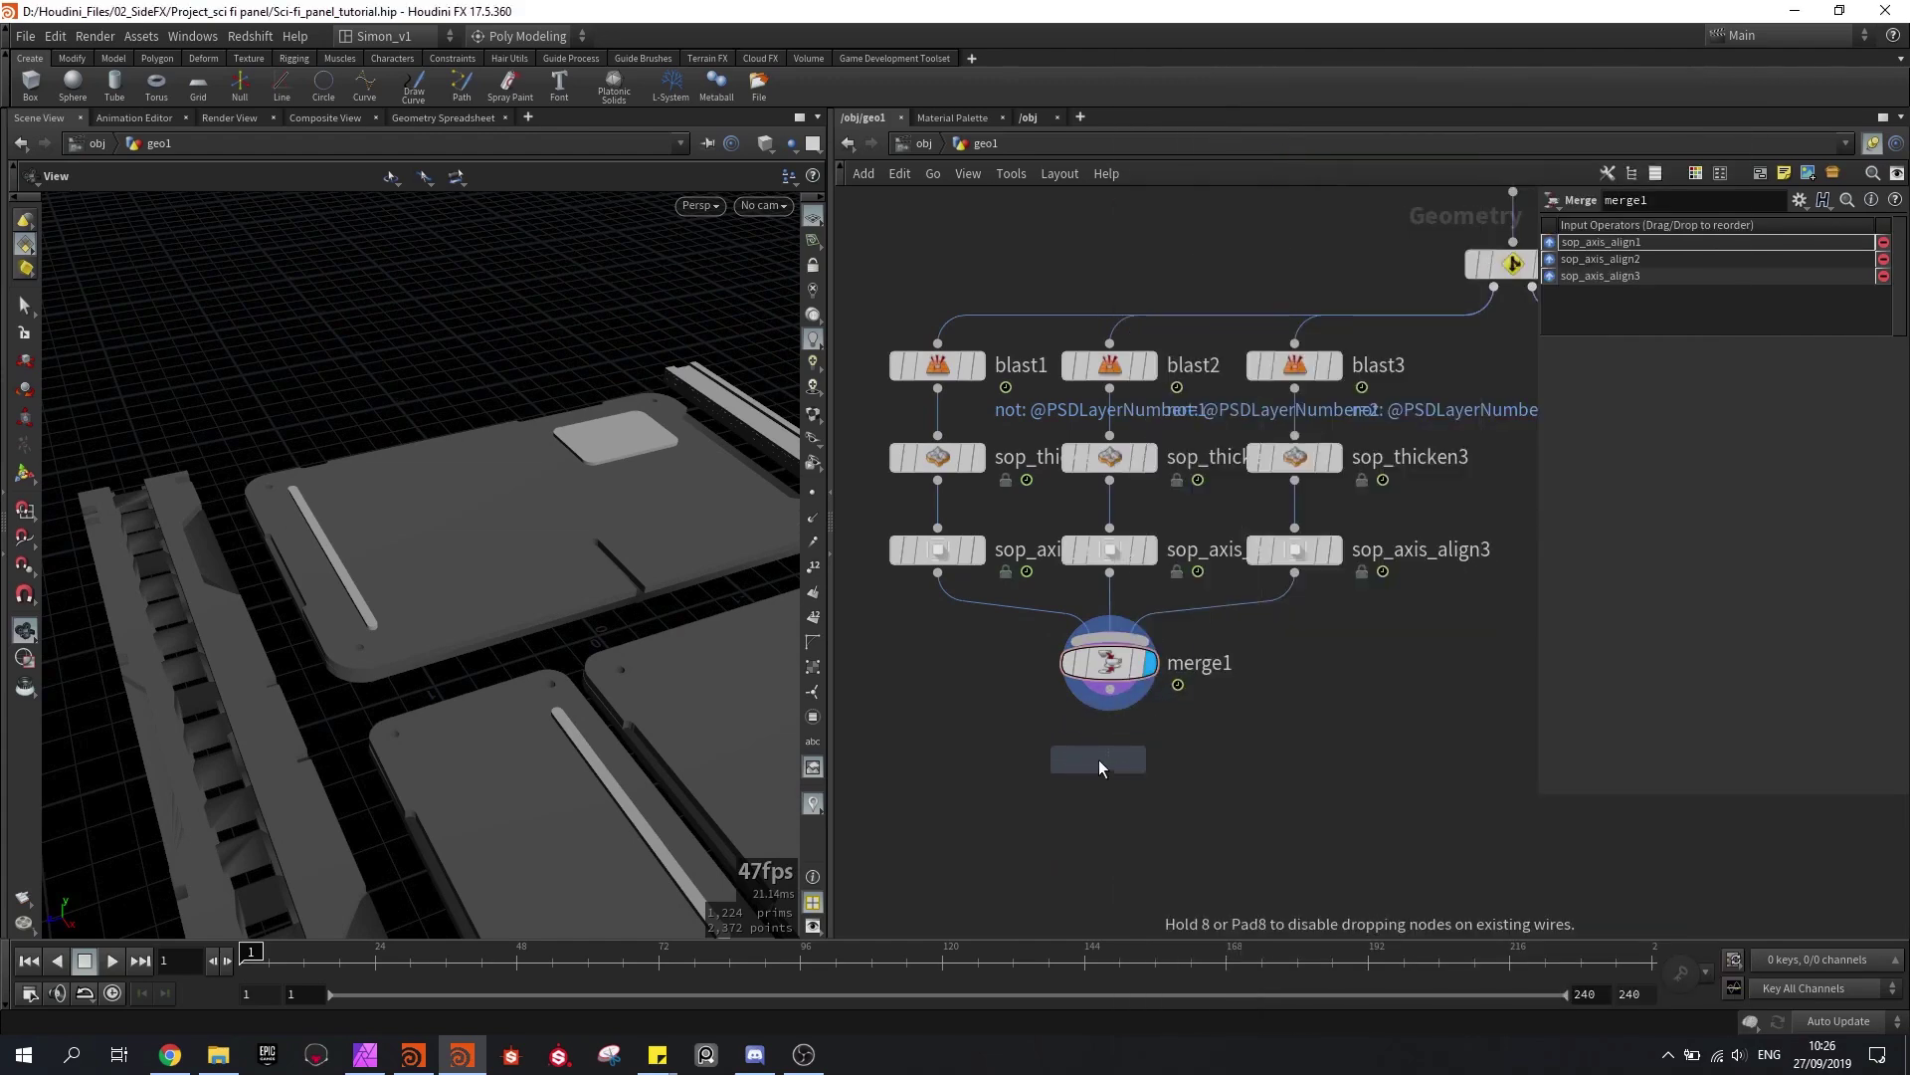
click(1099, 760)
scroll(1110, 776, up, 3)
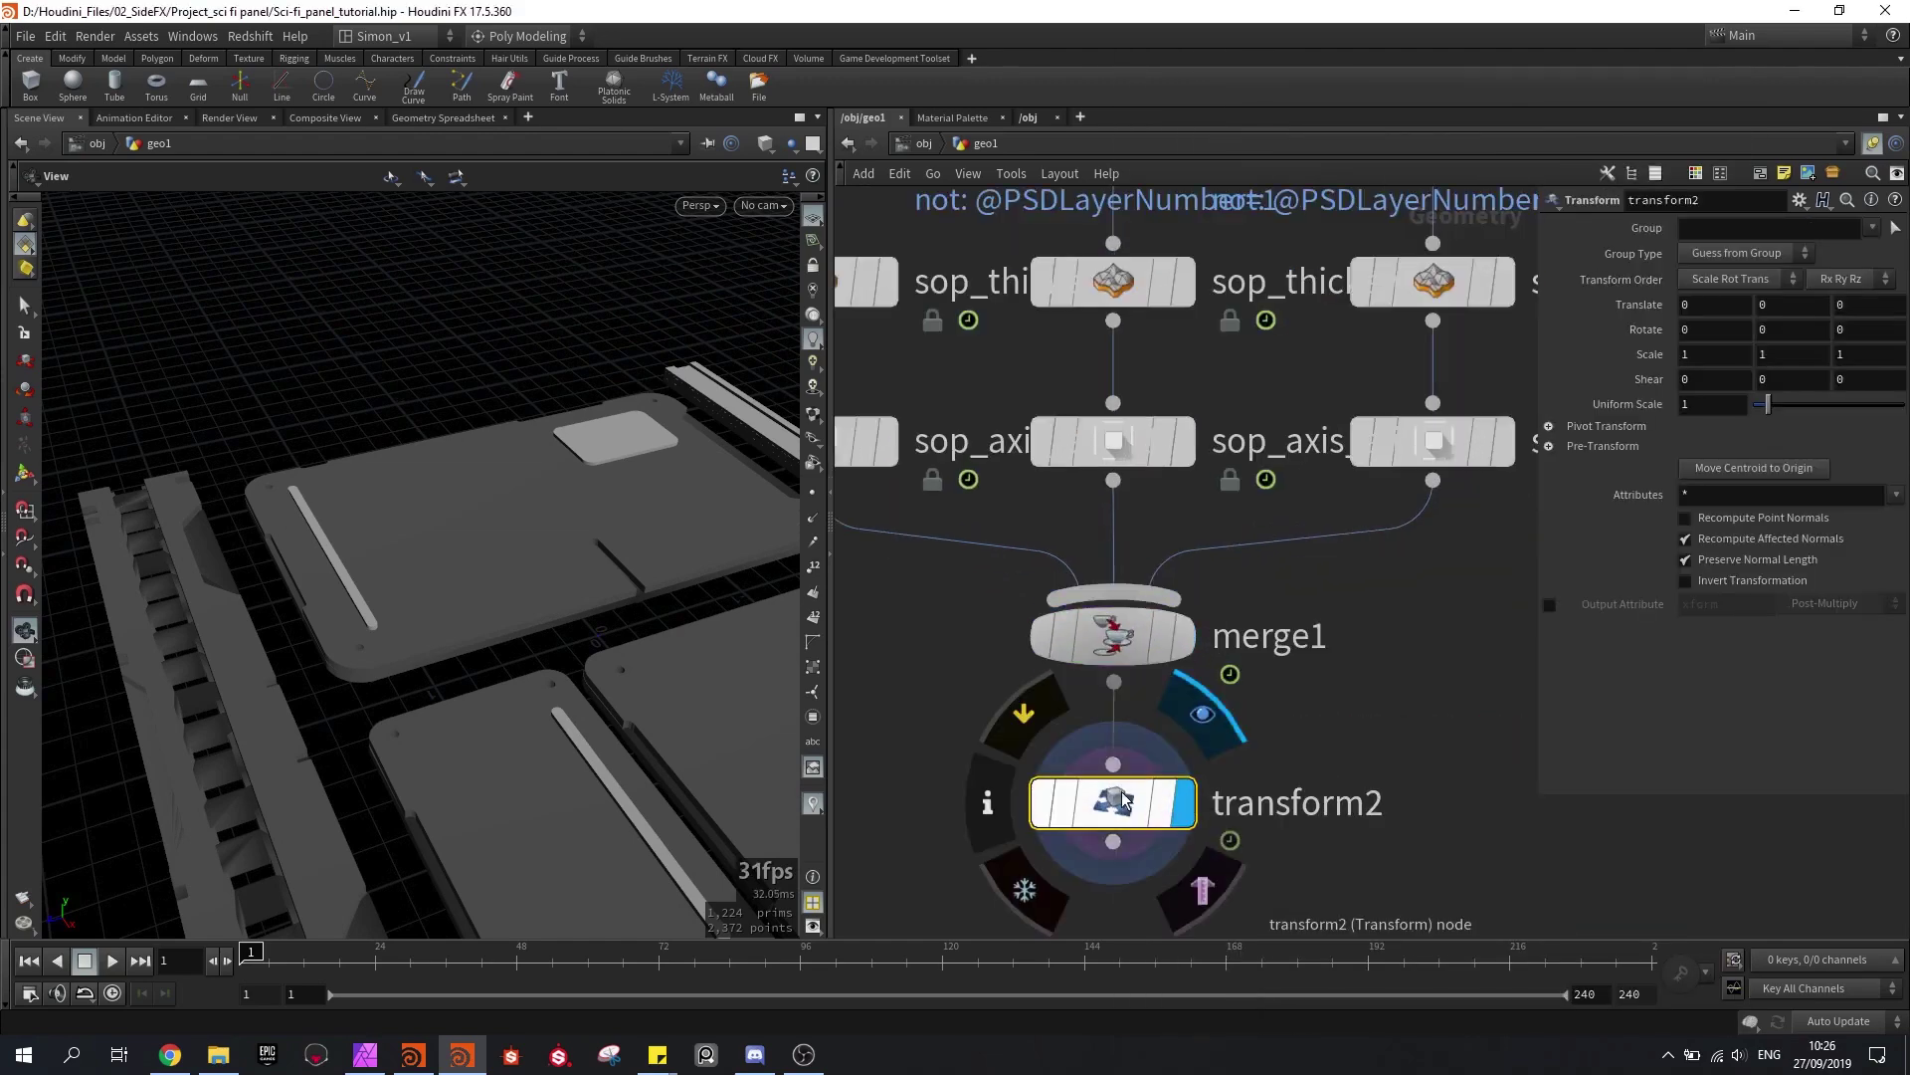
Step: Try flattening the merged panels along the Y axis with the Scale tool on transform2, and undo it
drag(572, 577, 517, 418)
key(e)
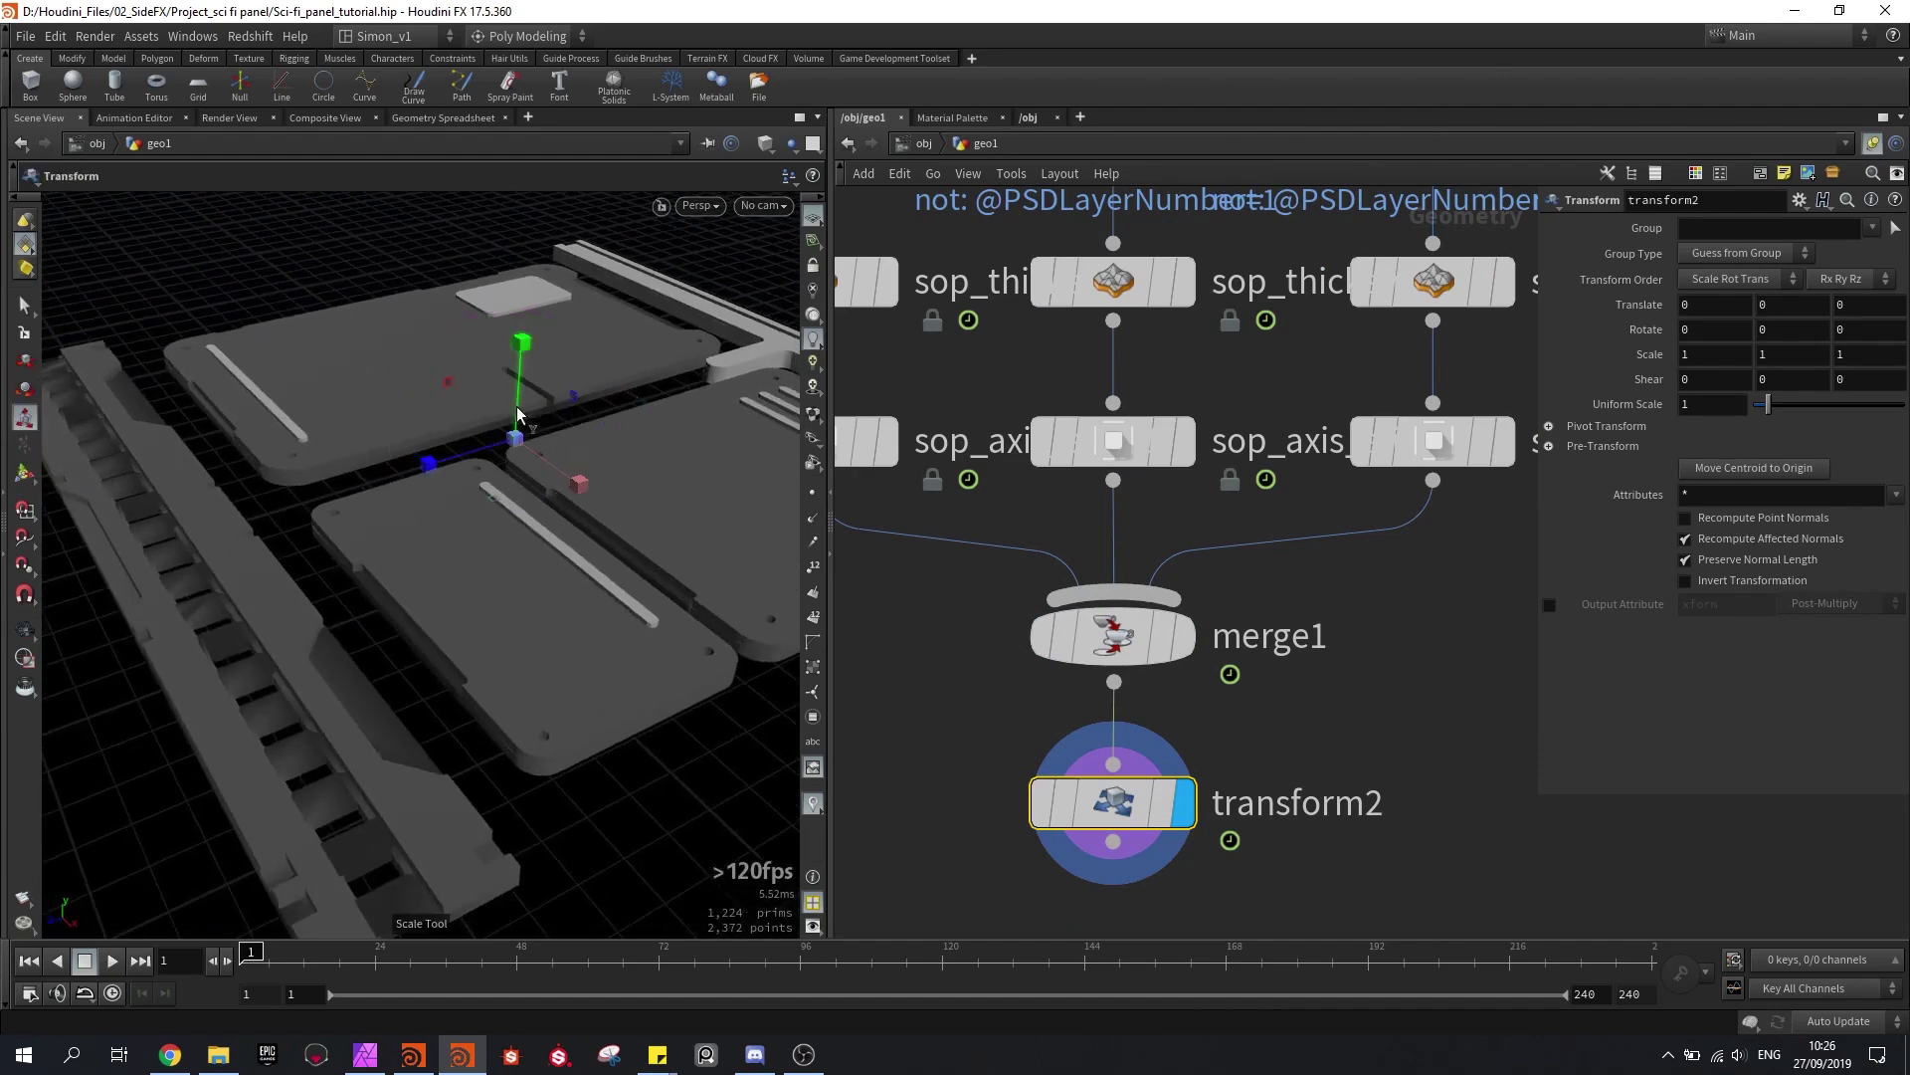
drag(520, 343, 524, 477)
key(ctrl+z)
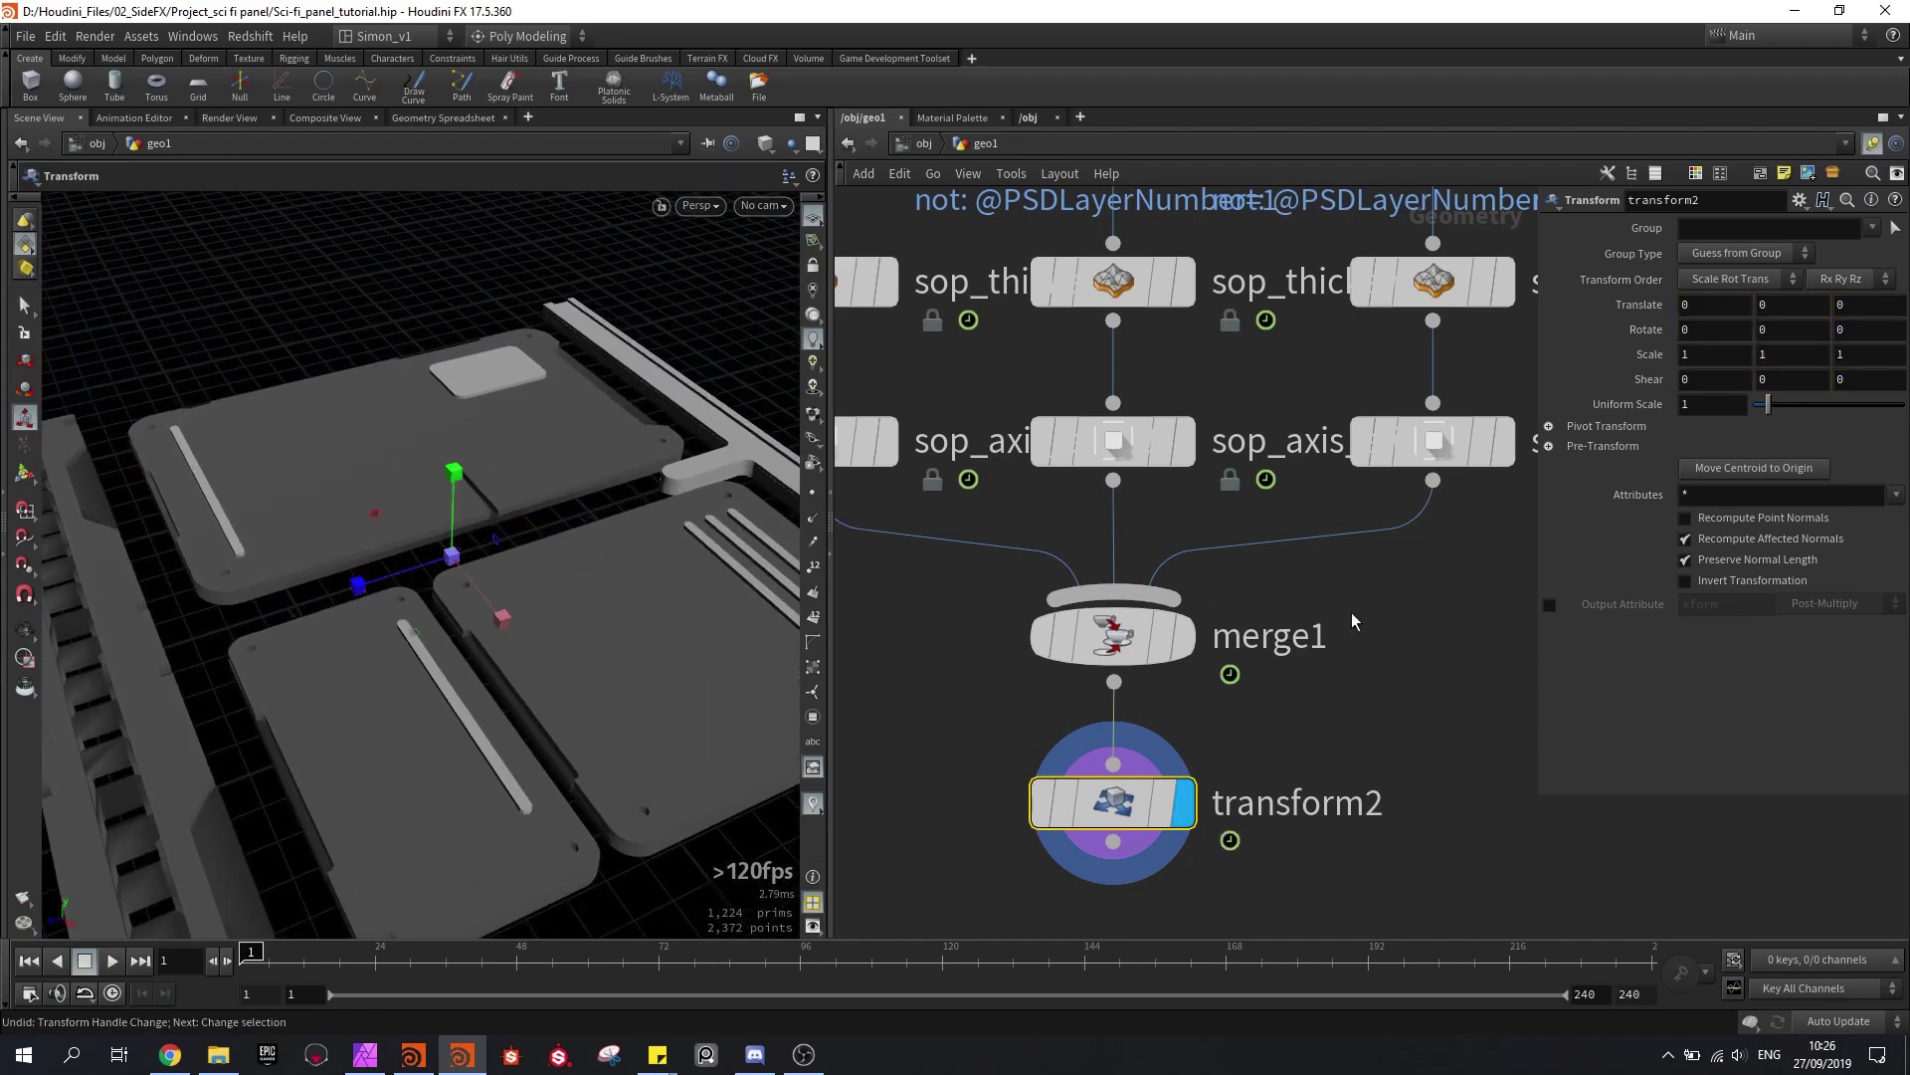
Step: Examine the panels' rounded corners and side edges up close, and collapse the second layer's Advanced settings on the PSD trace node
middle_drag(497, 636, 534, 686)
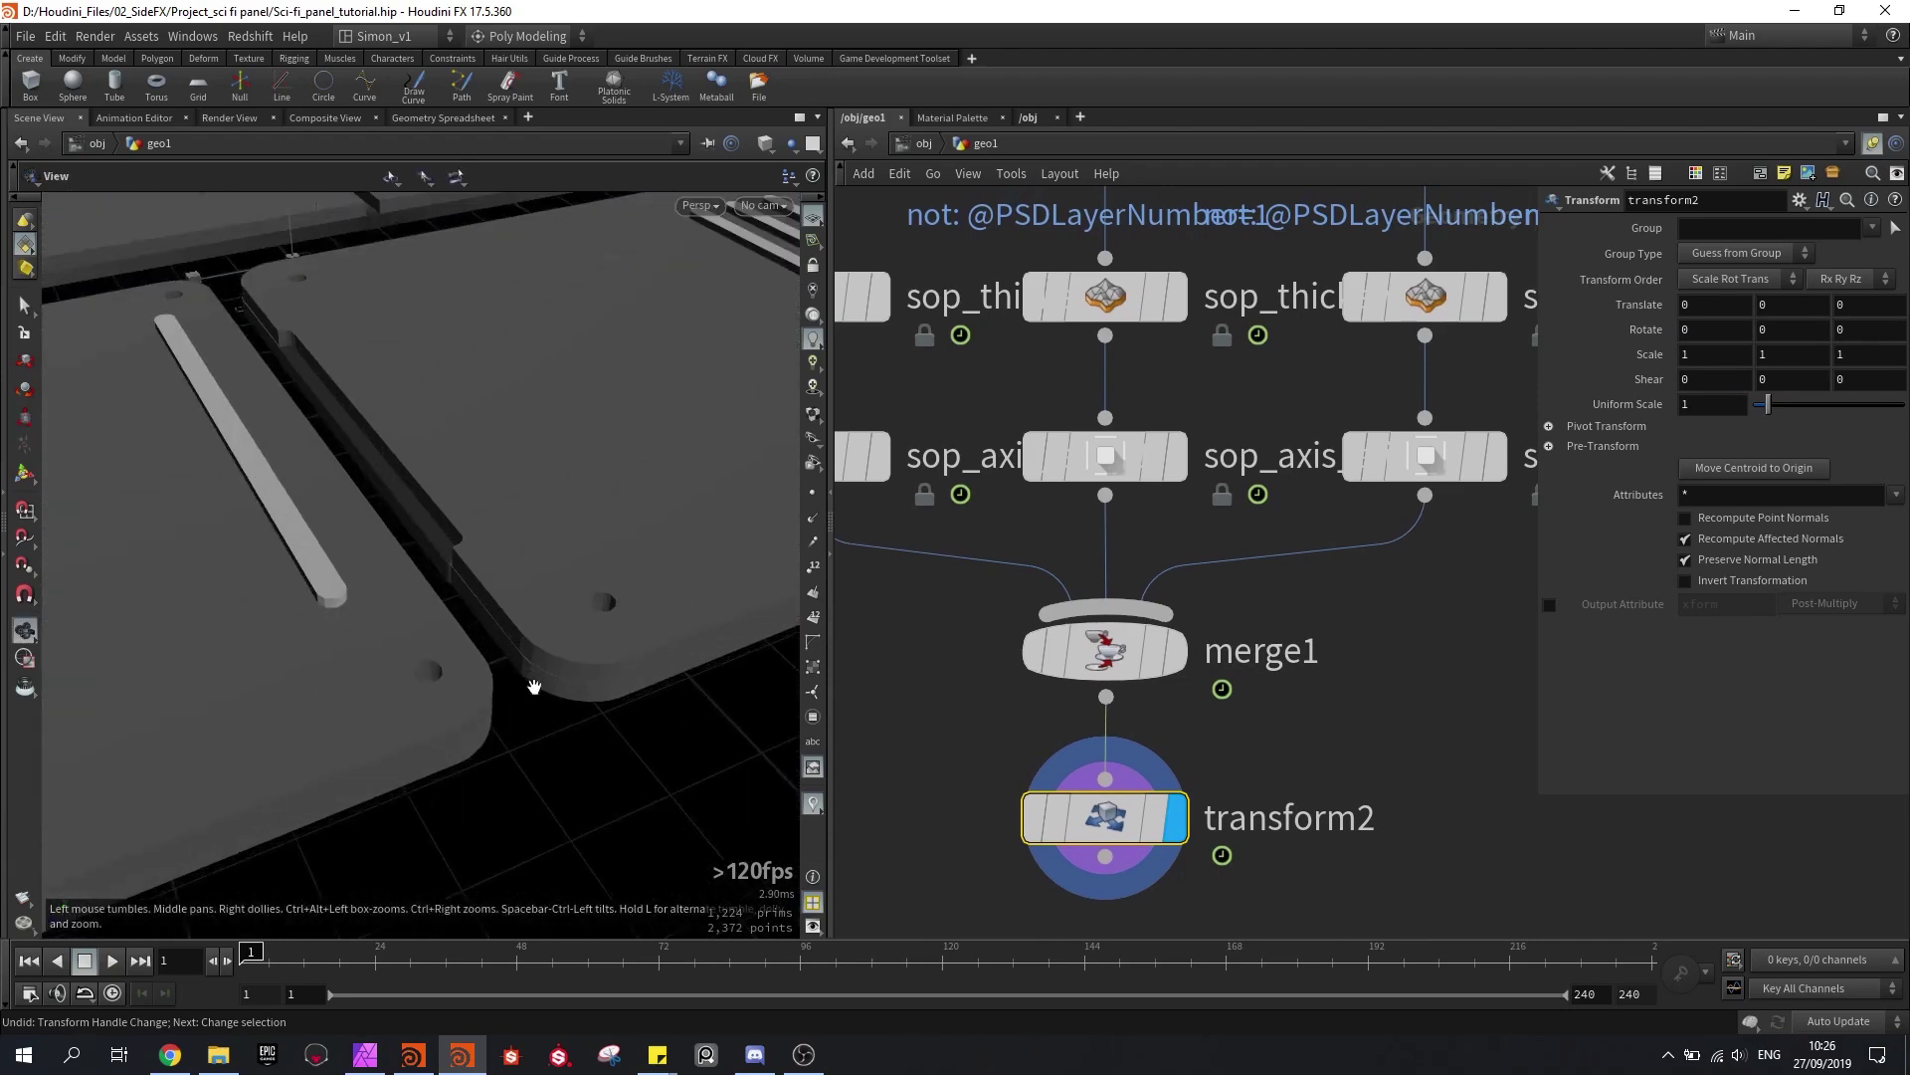
scroll(534, 686, up, 5)
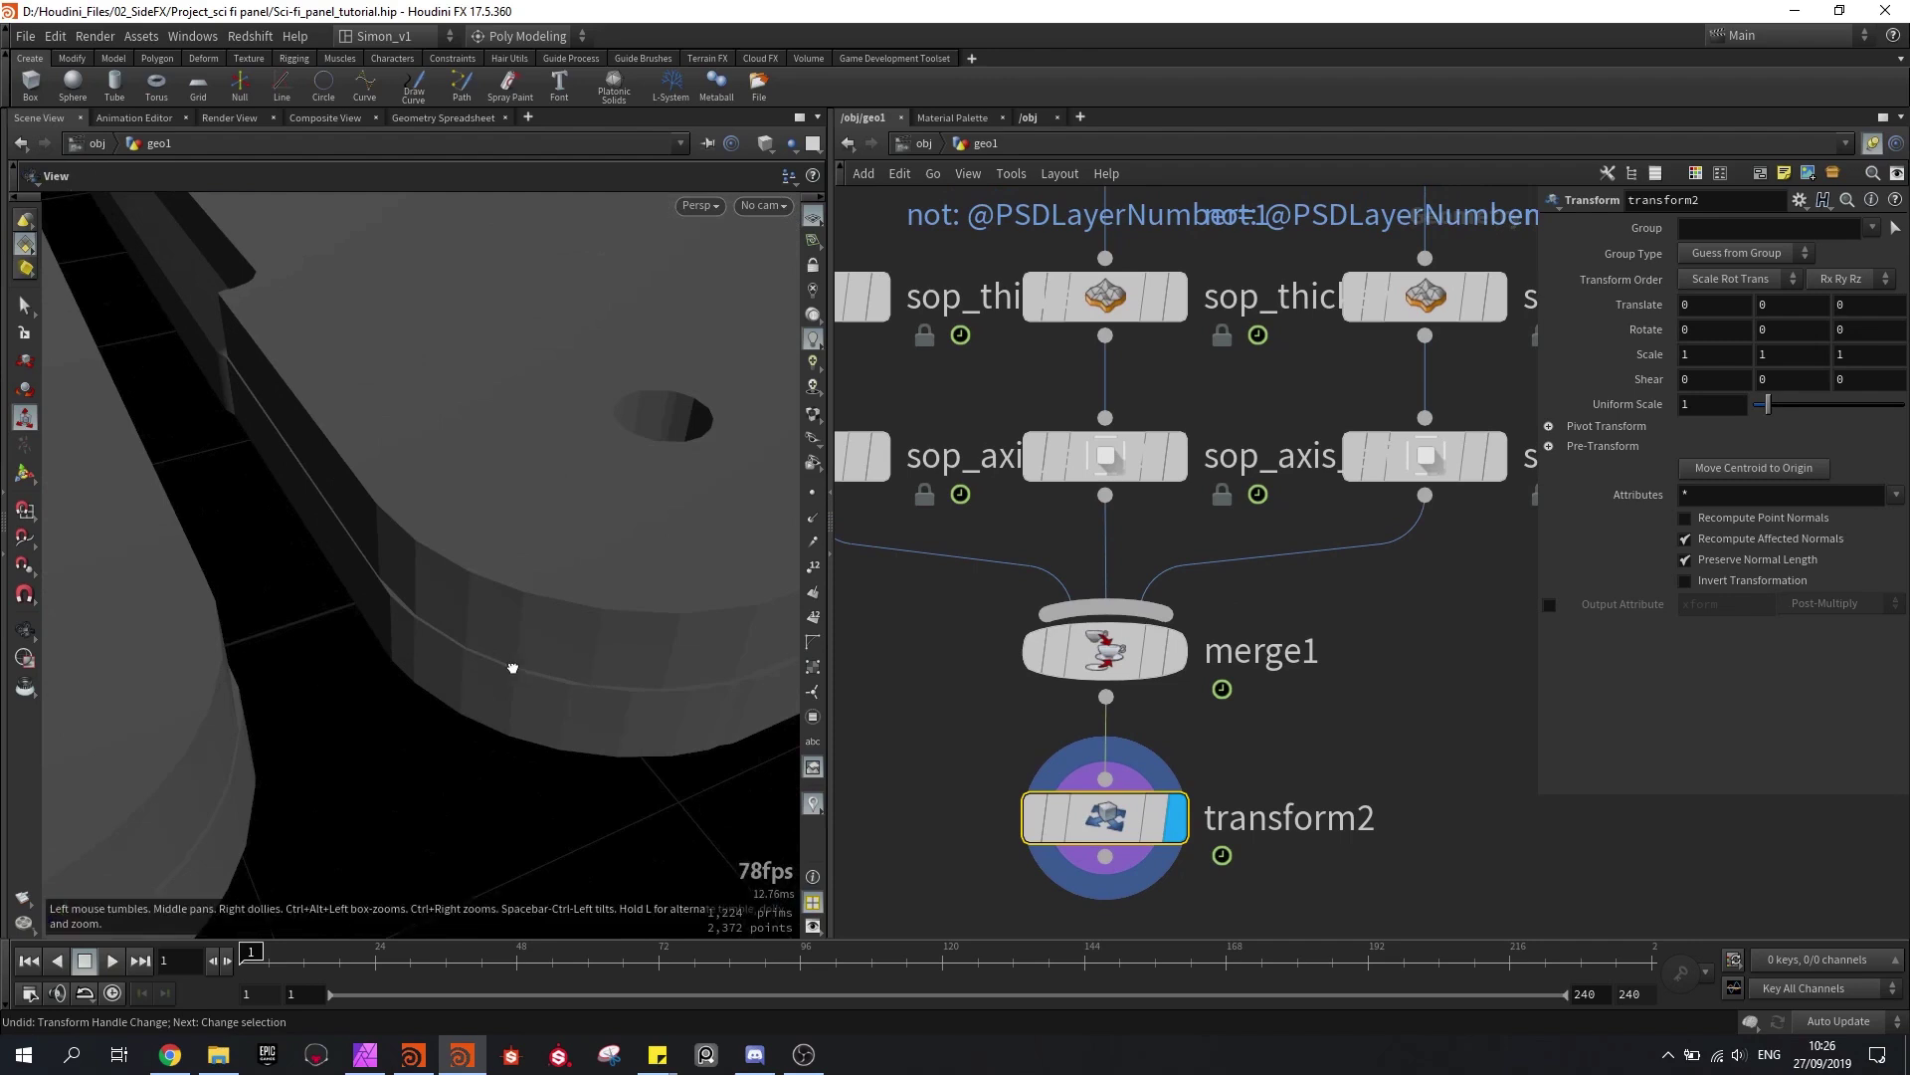
scroll(512, 667, down, 5)
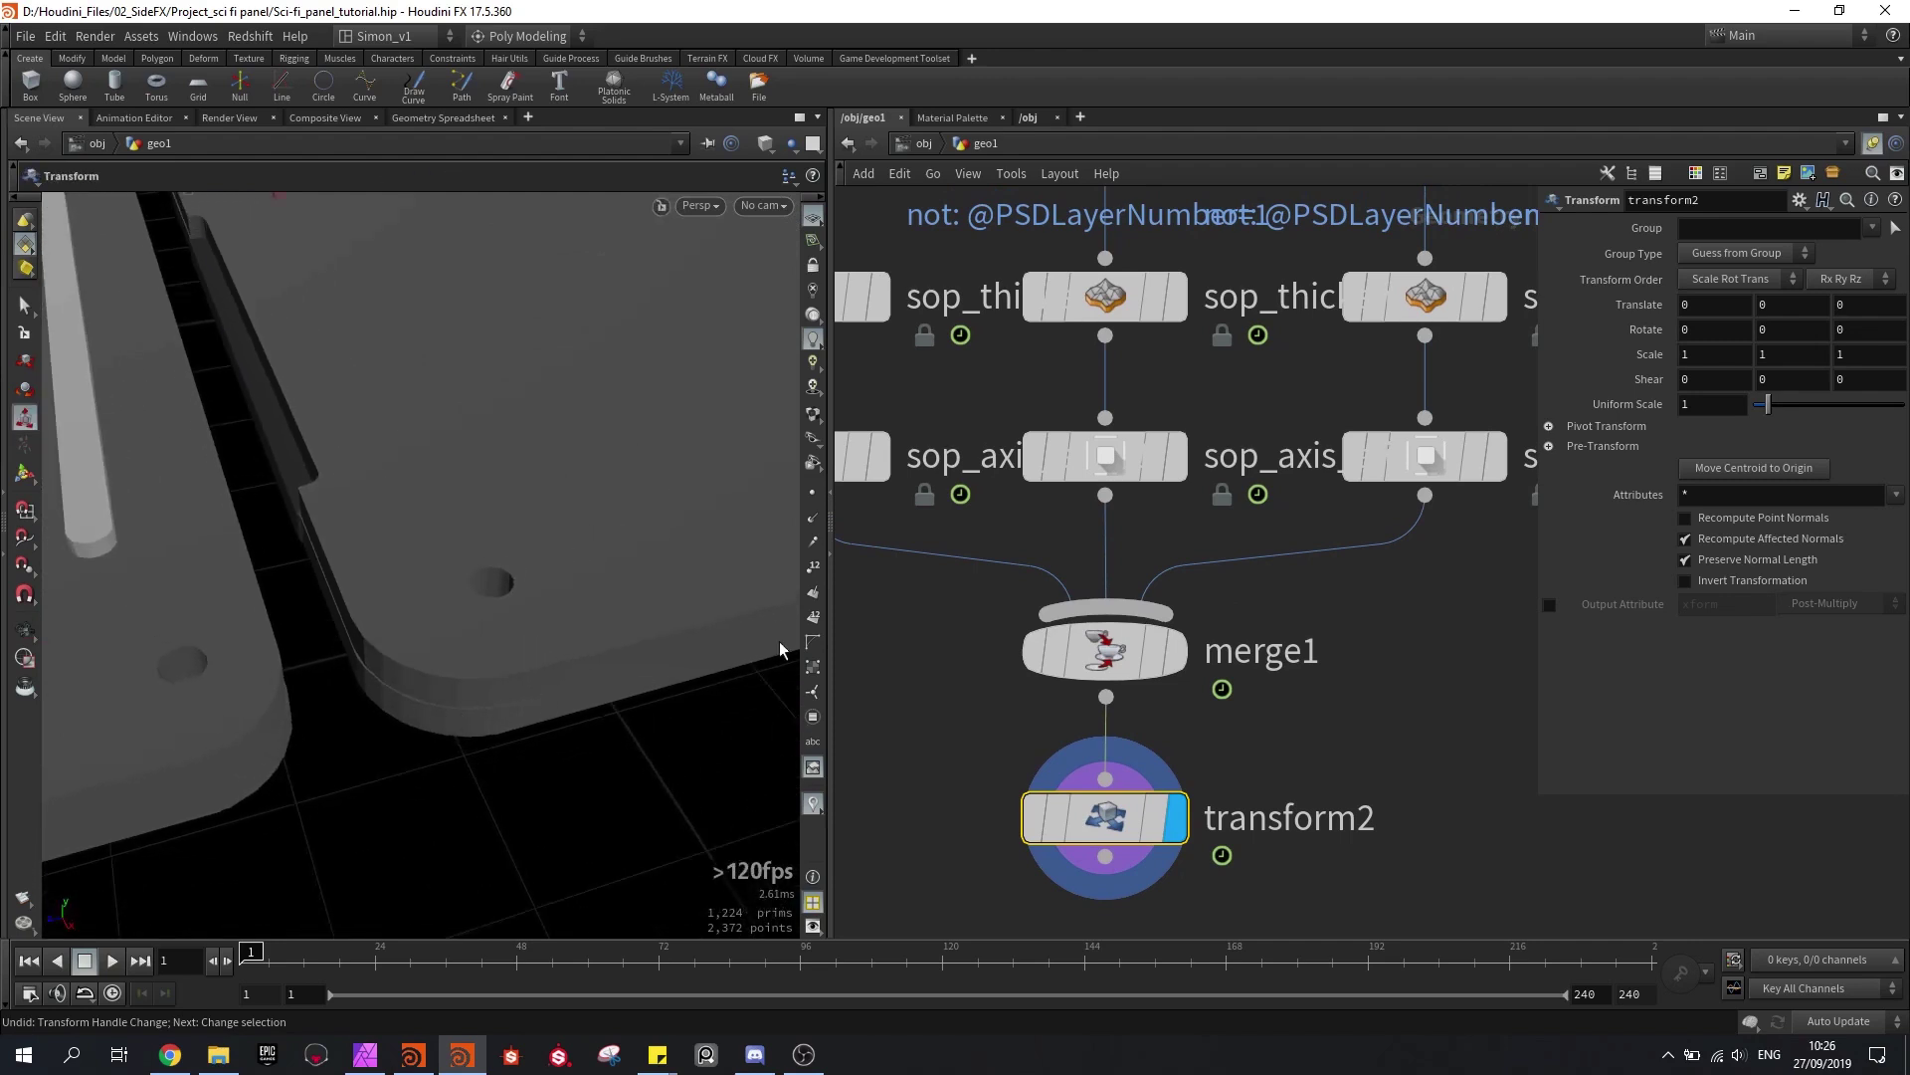
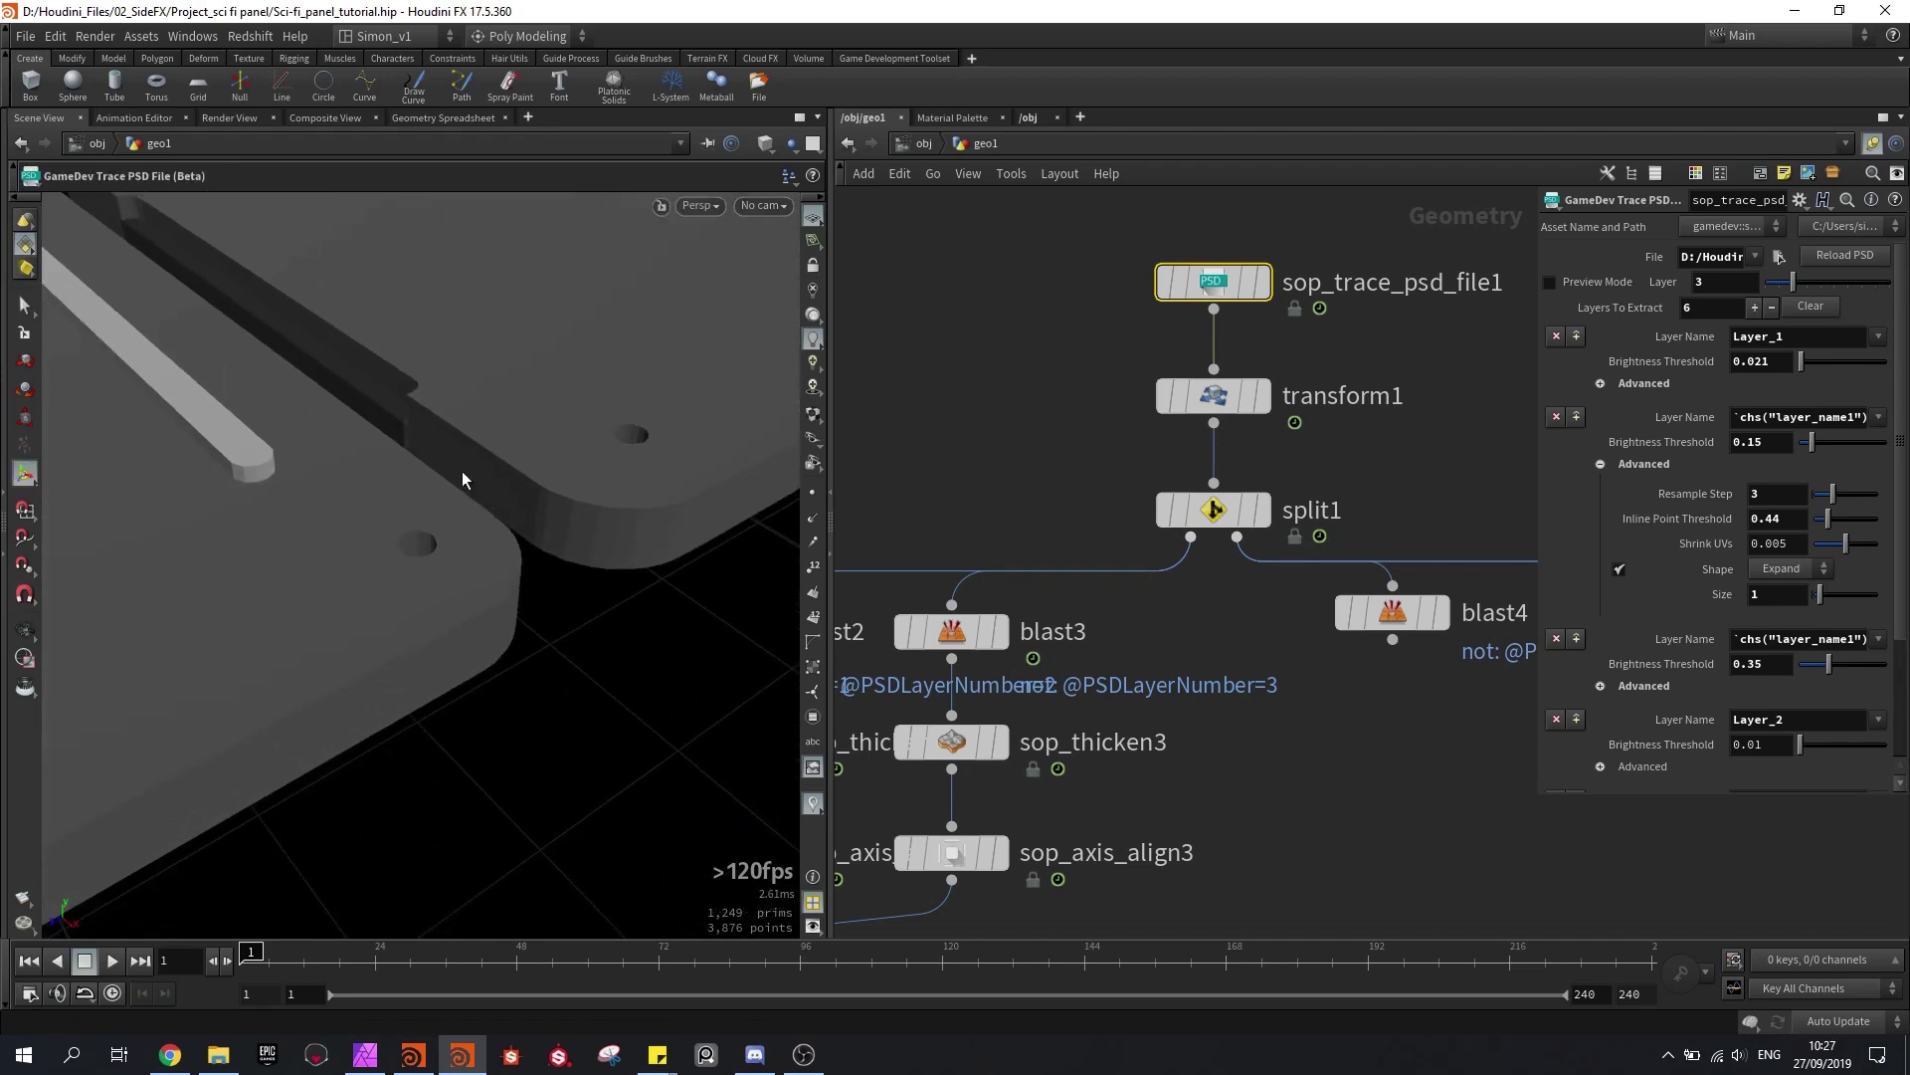
key(space)
drag(409, 559, 542, 572)
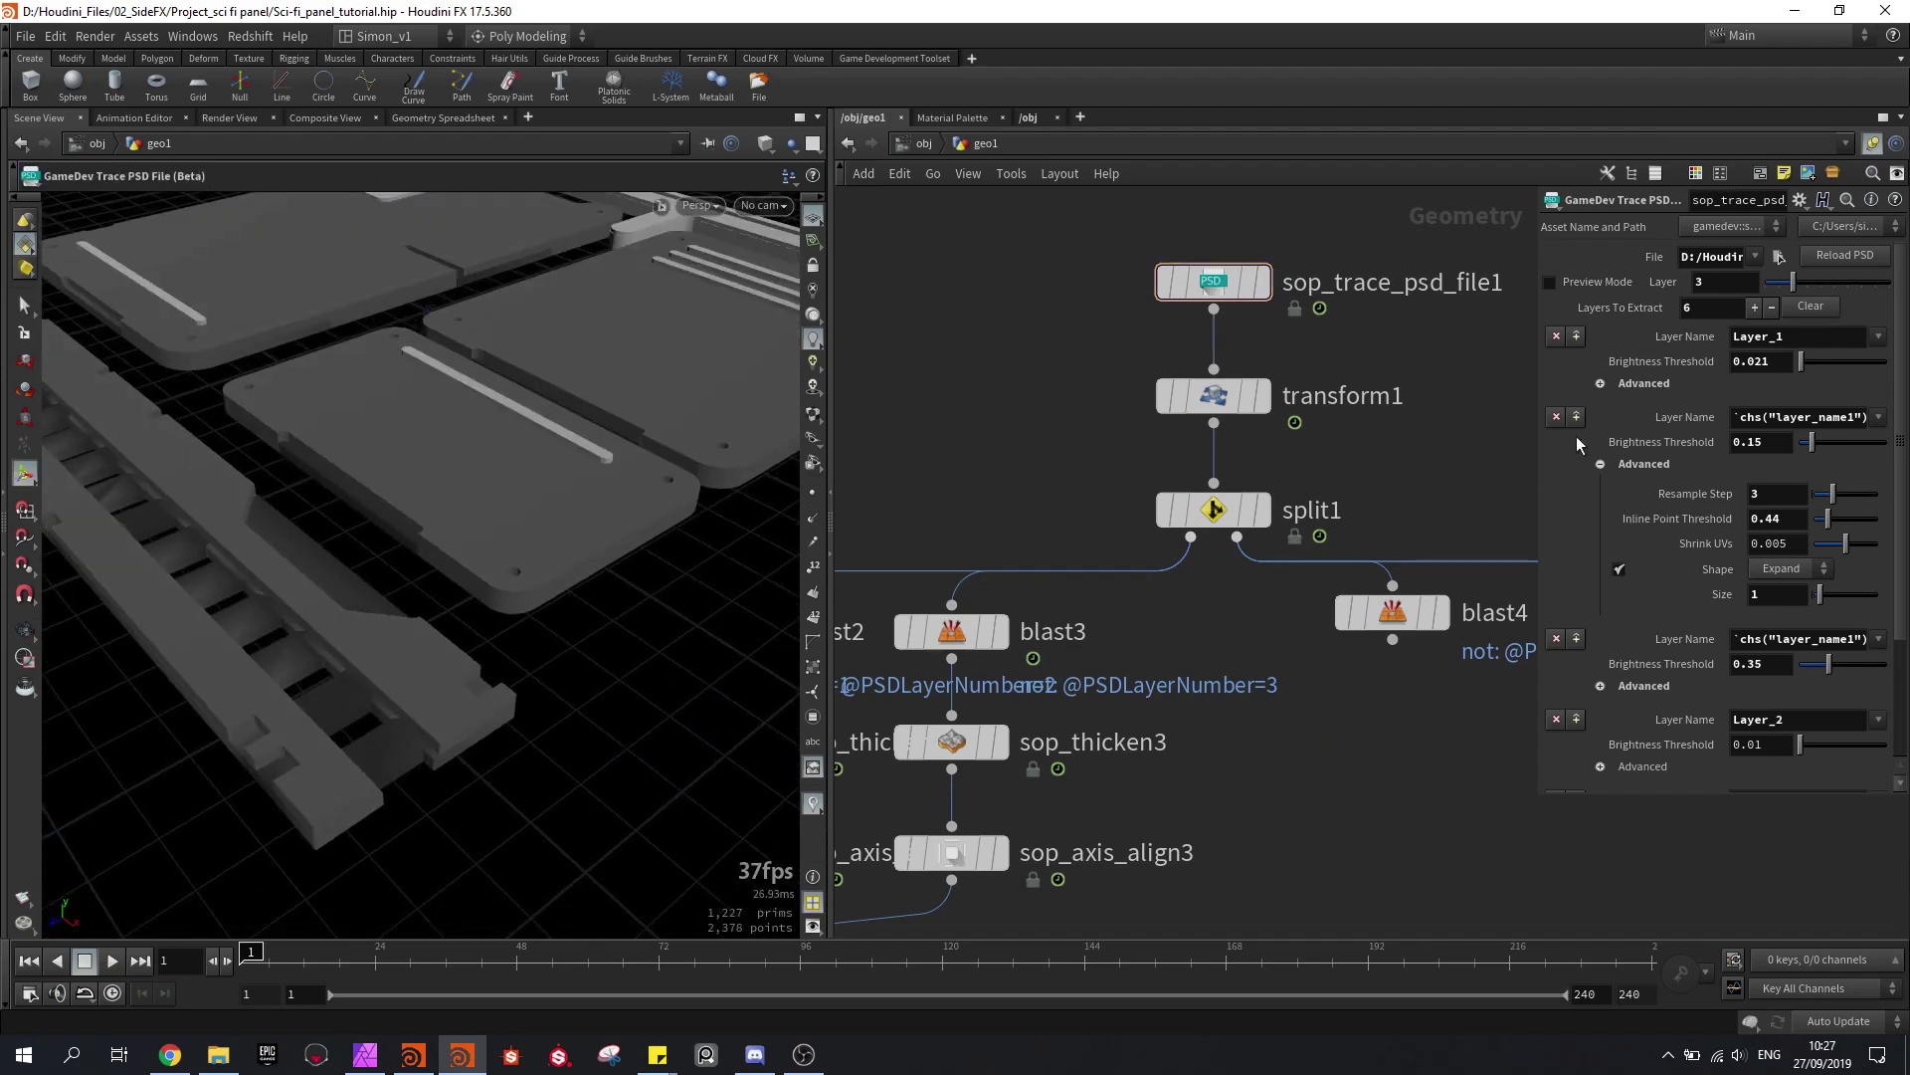
click(1601, 464)
Step: Duplicate the Thicken, Axis Align, Merge and Transform nodes and wire the copies under blast4, blast5 and blast6
scroll(1096, 575, down, 6)
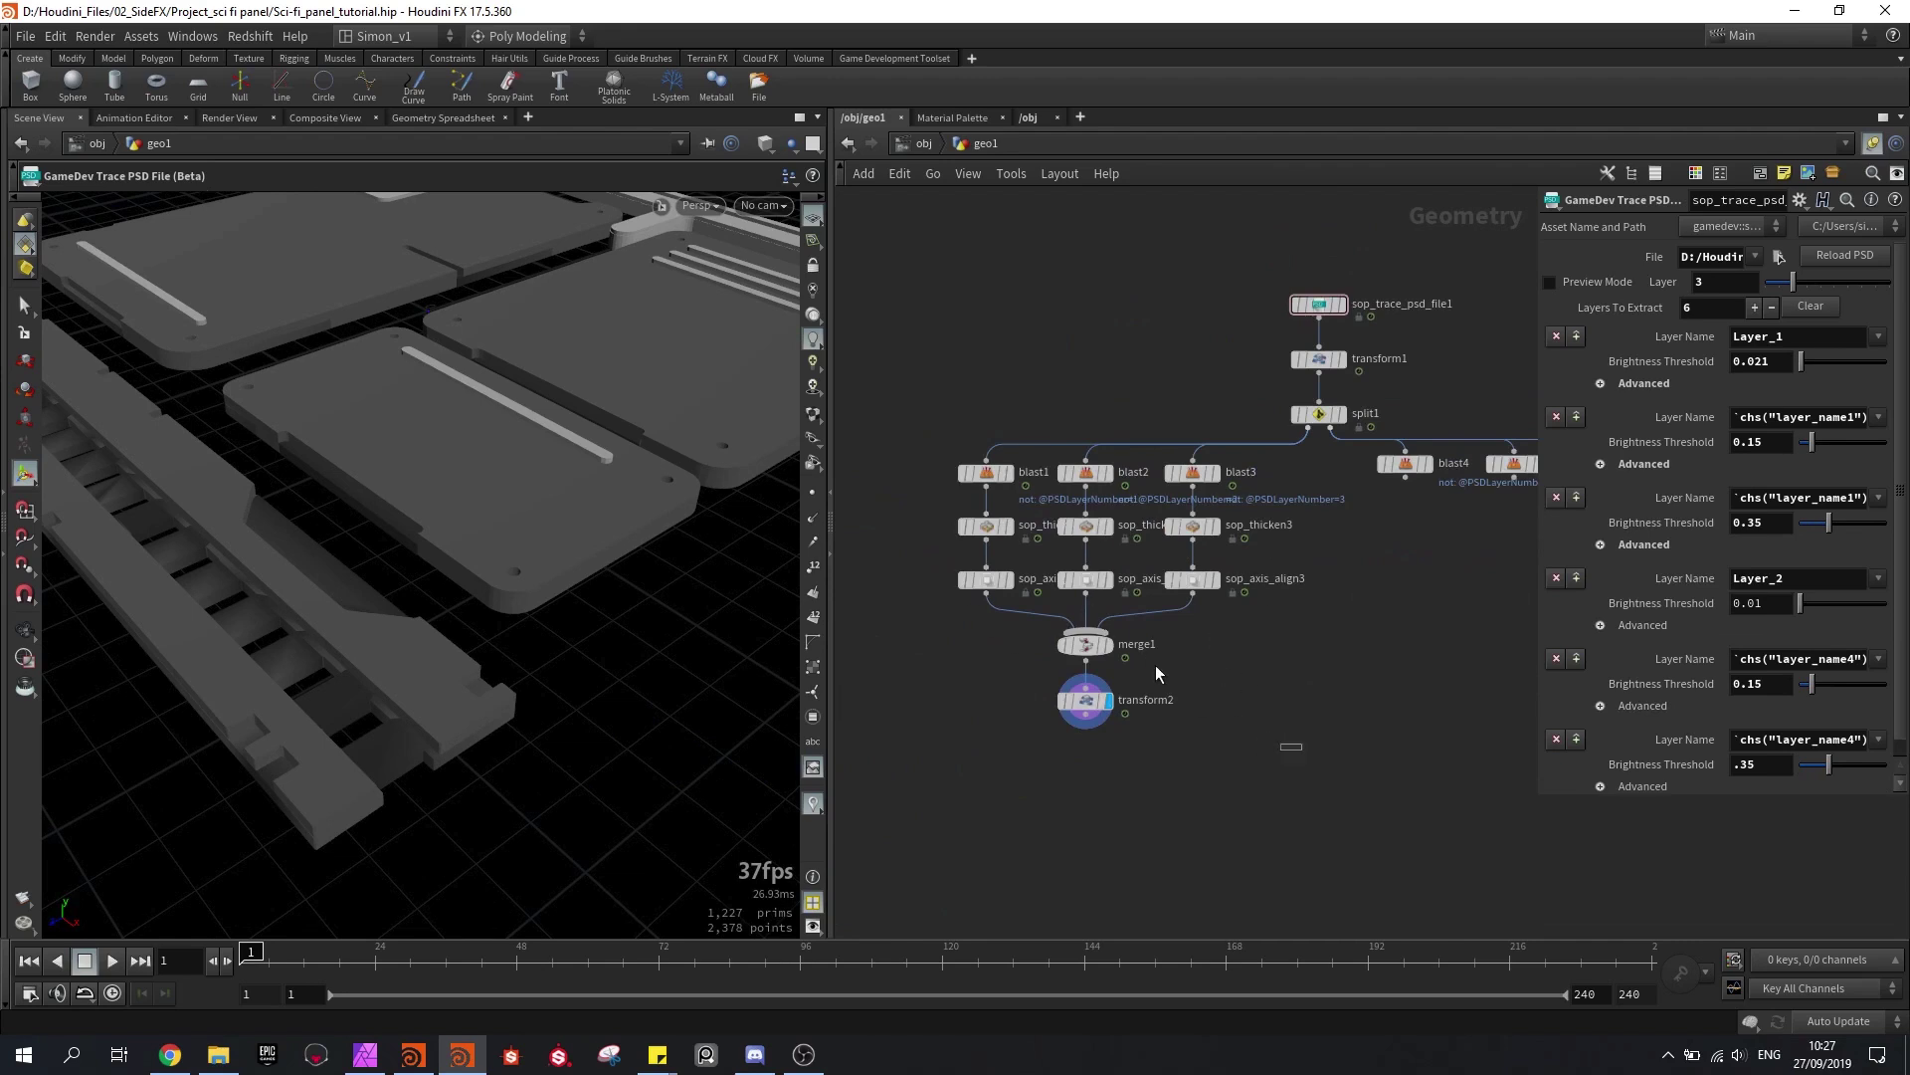
drag(1233, 721, 1311, 573)
scroll(1055, 599, down, 3)
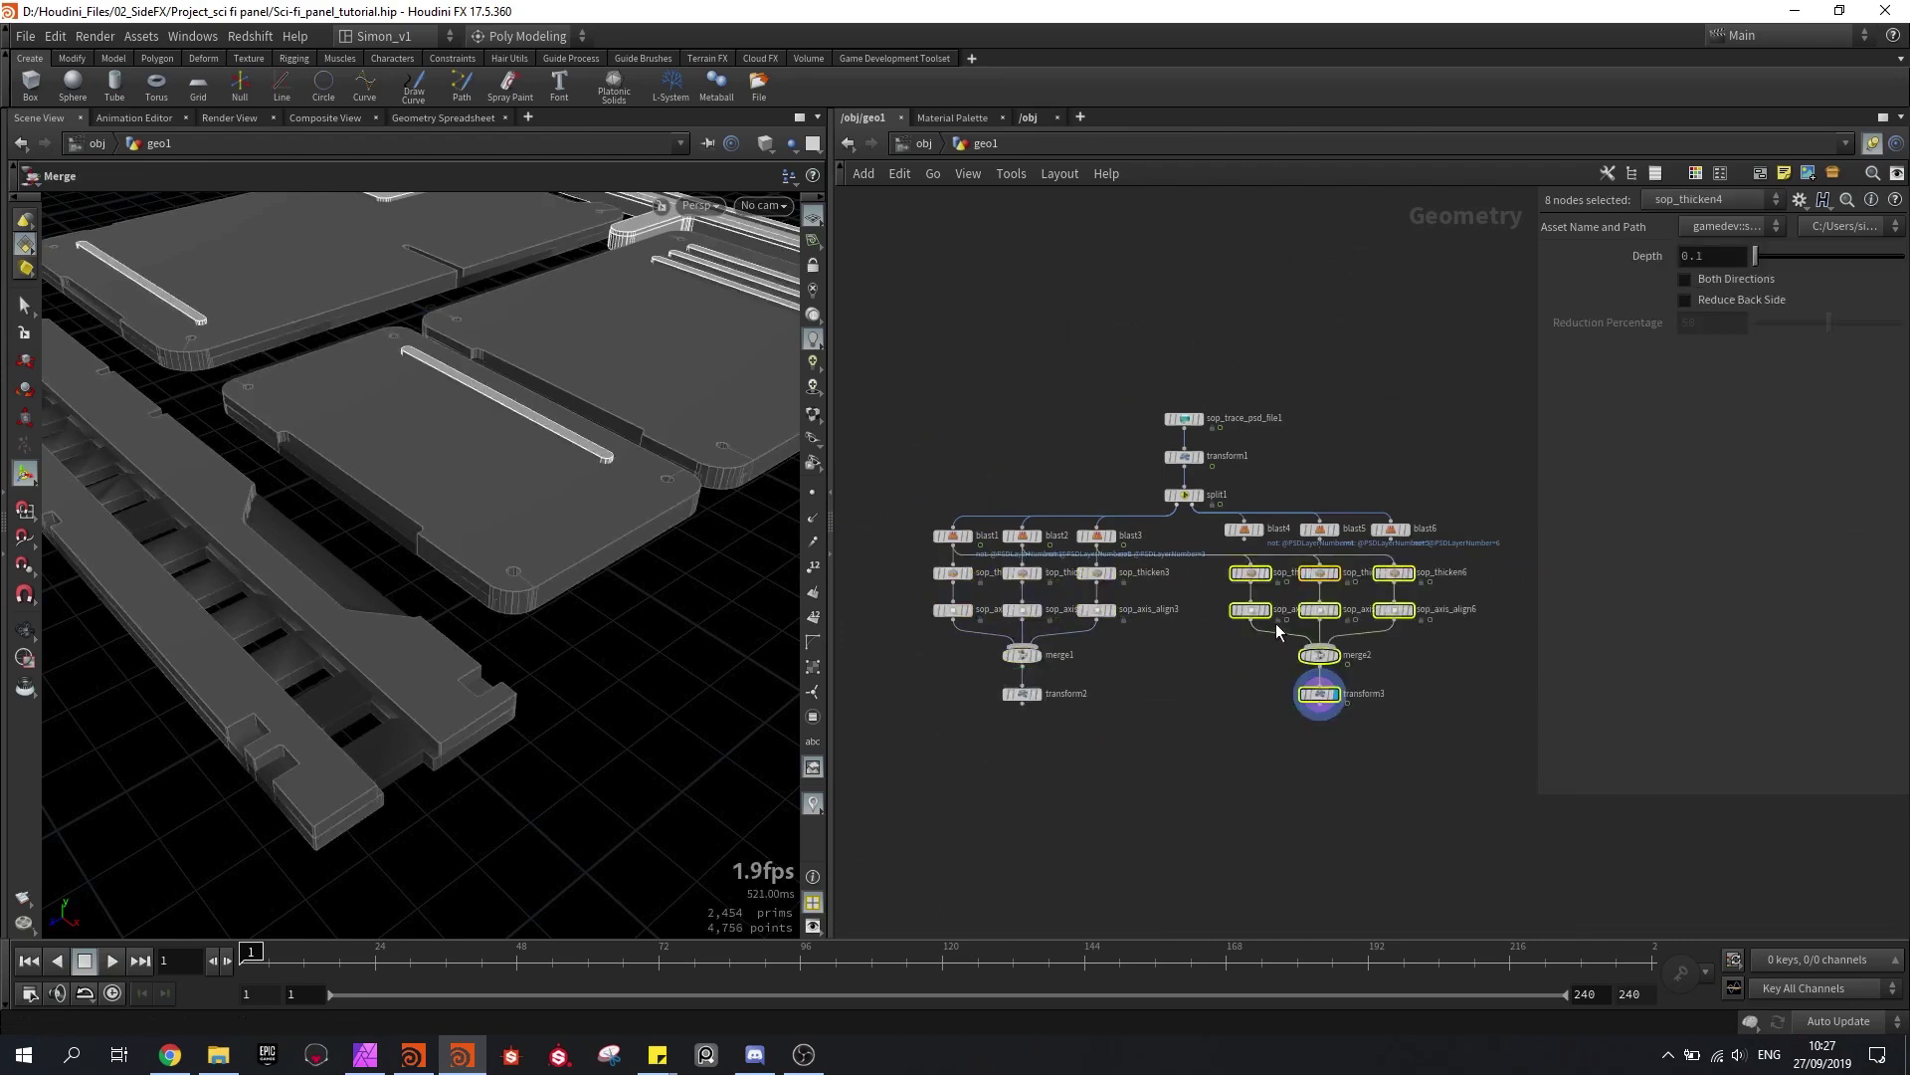
scroll(1276, 623, up, 3)
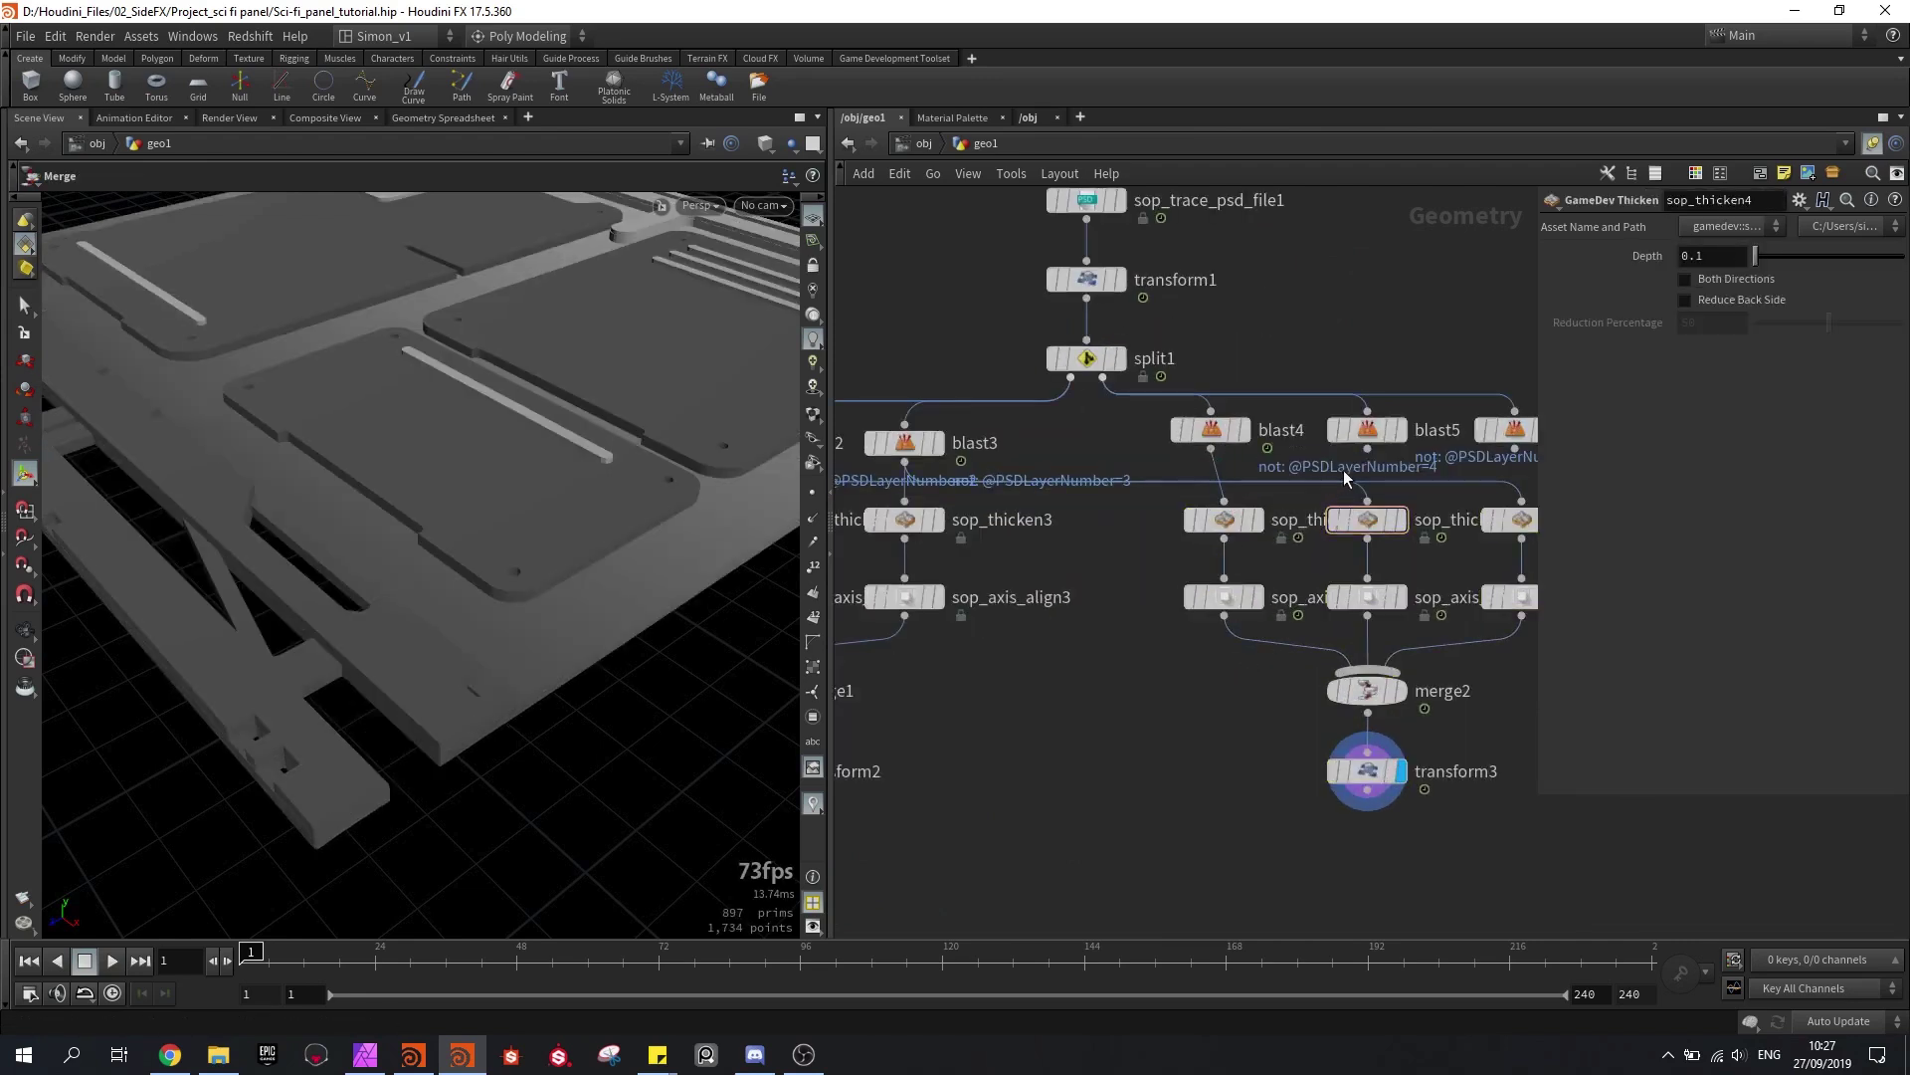
middle_drag(1459, 485, 1377, 490)
drag(1431, 453, 1439, 511)
Step: Select transform3 and examine the whole plate and frame structure of the second branch
click(1299, 778)
key(Escape)
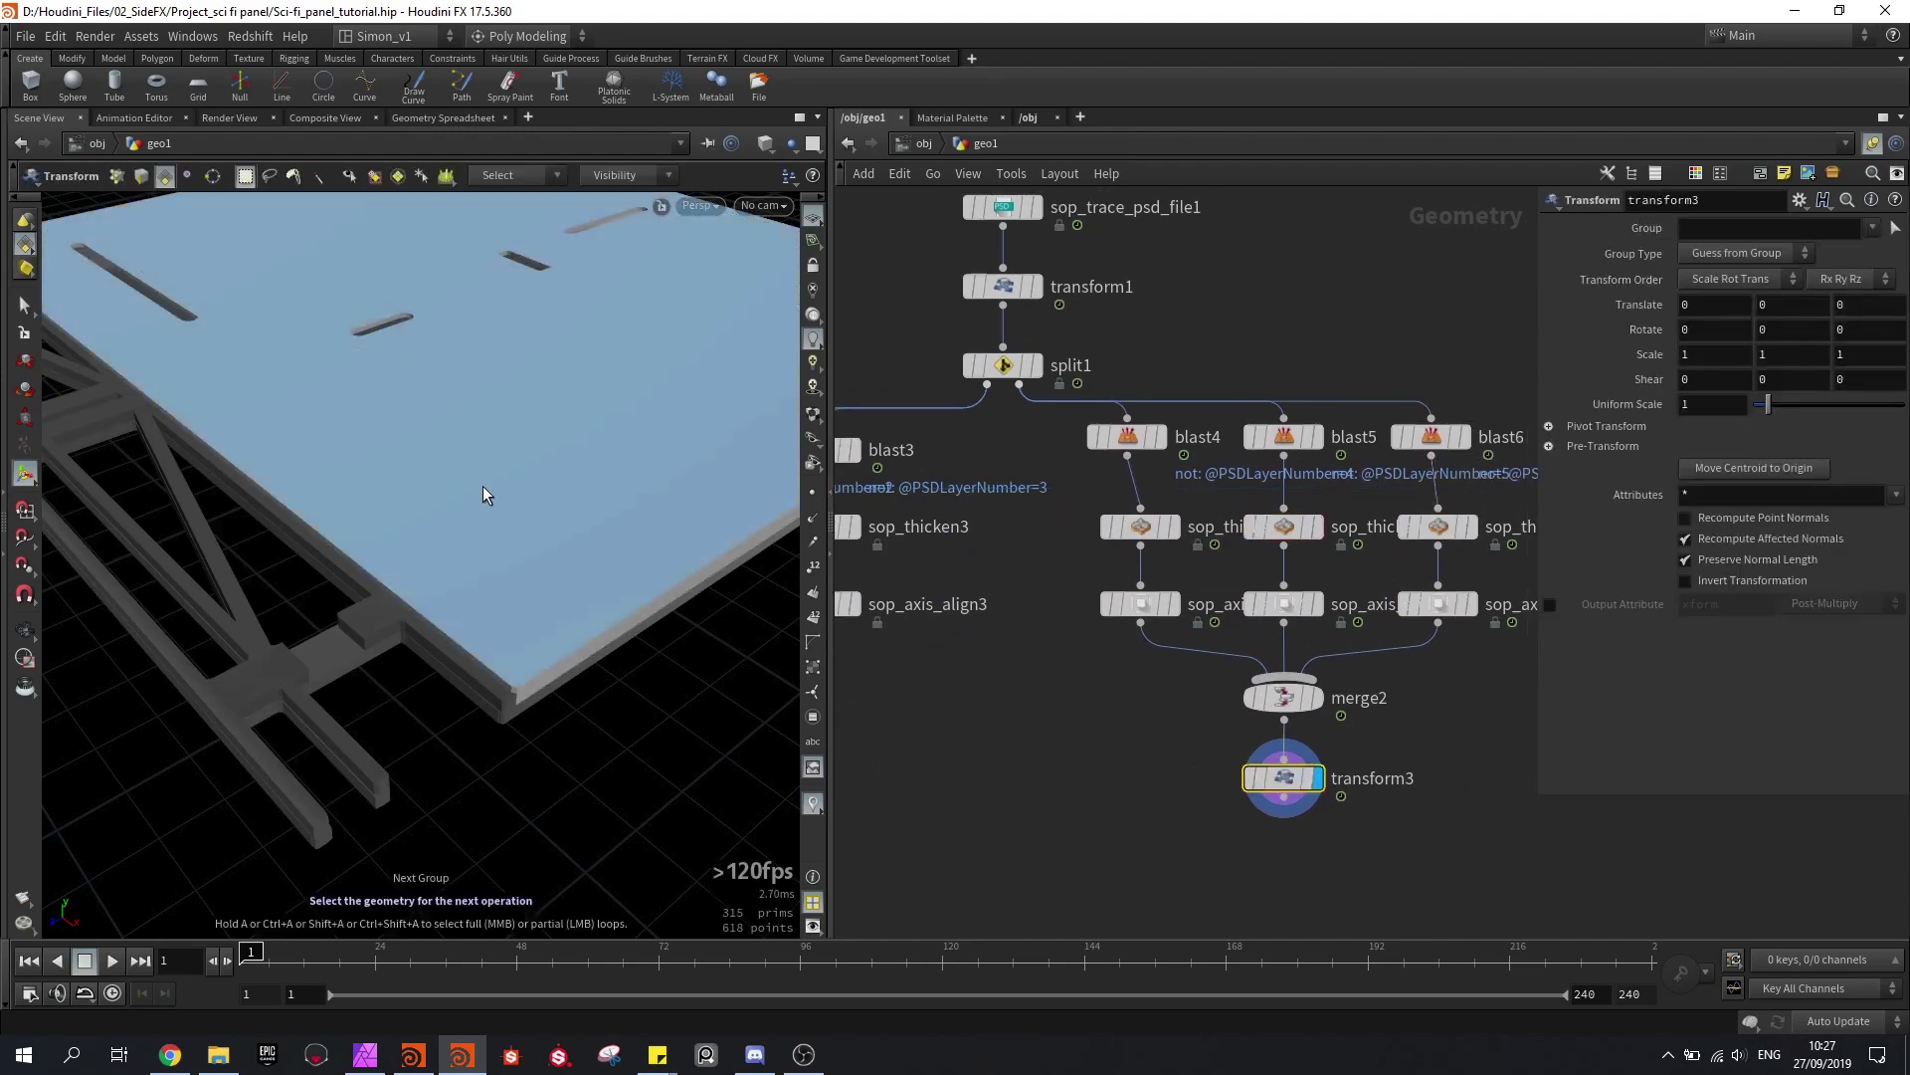
key(h)
drag(482, 485, 459, 506)
key(Return)
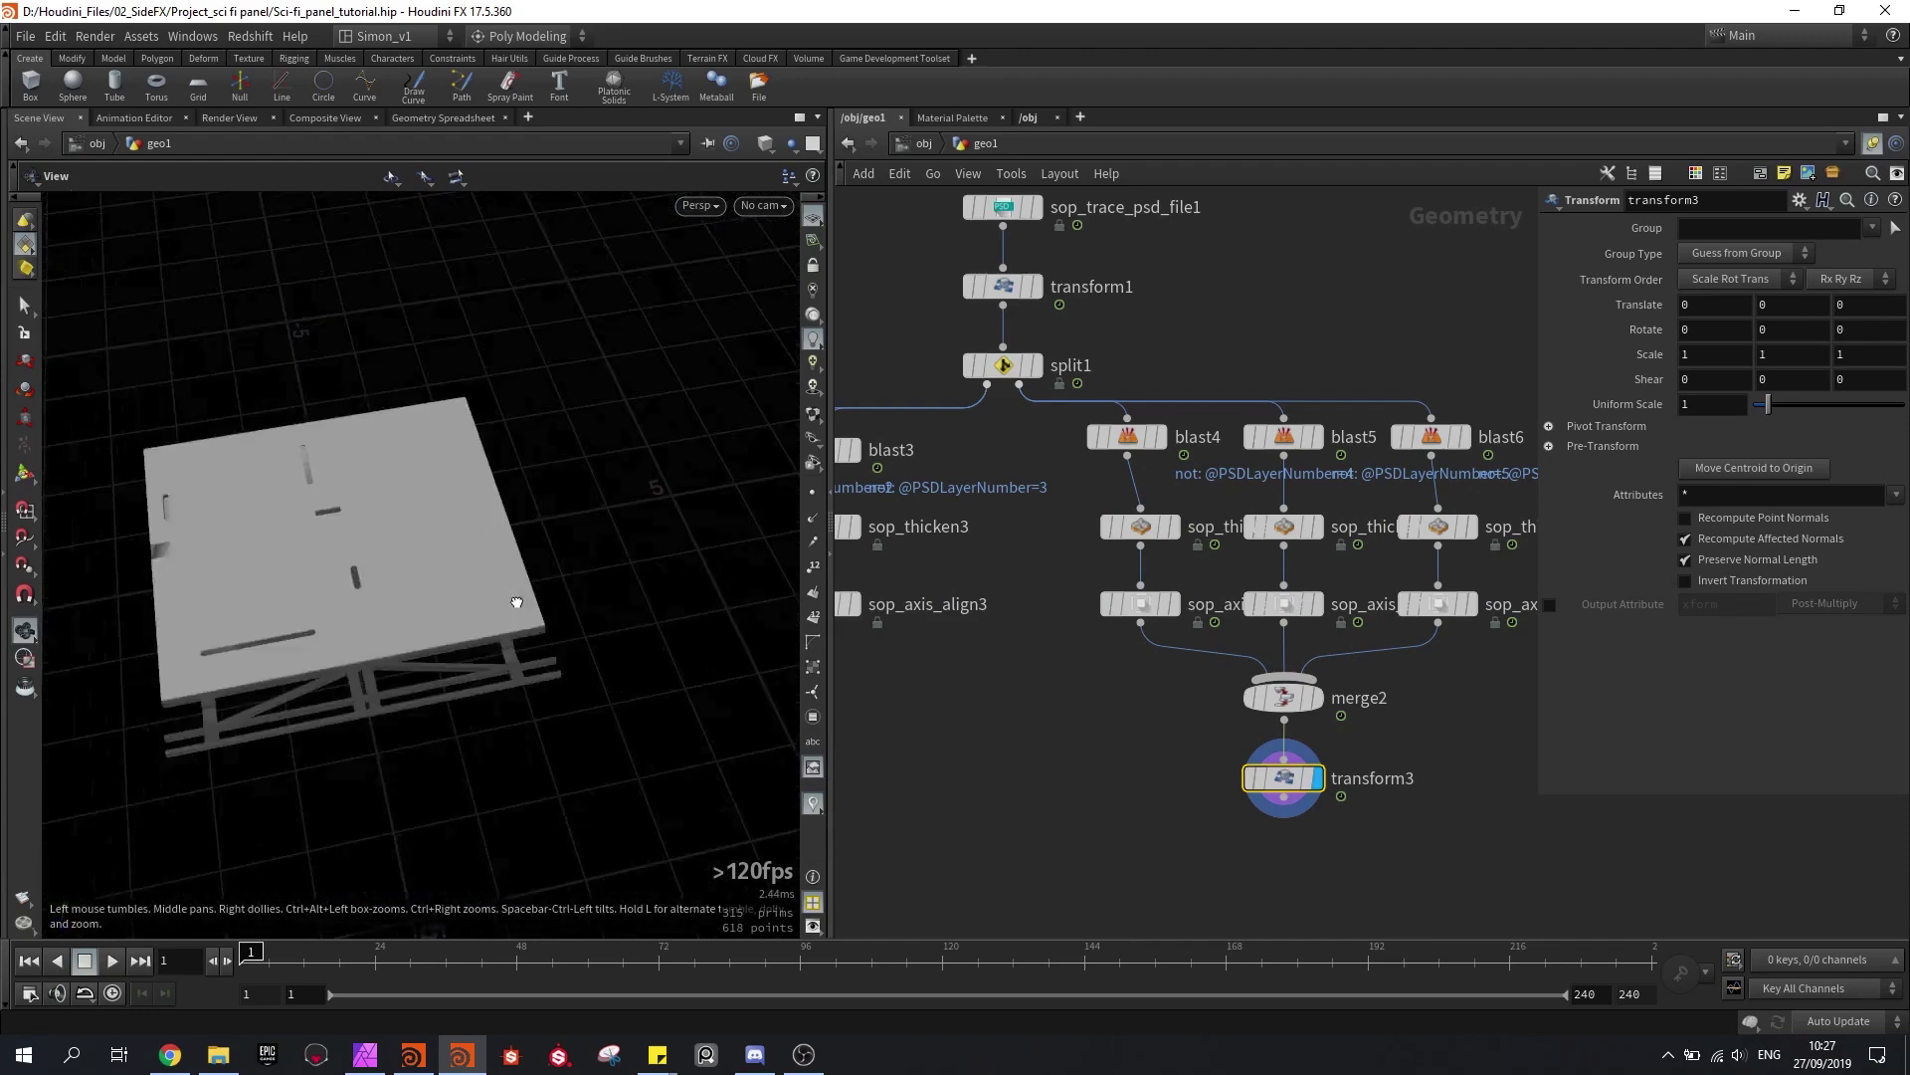
Step: Combine transform2 and transform3 in a new Merge node below both branches and display it
scroll(1363, 624, down, 3)
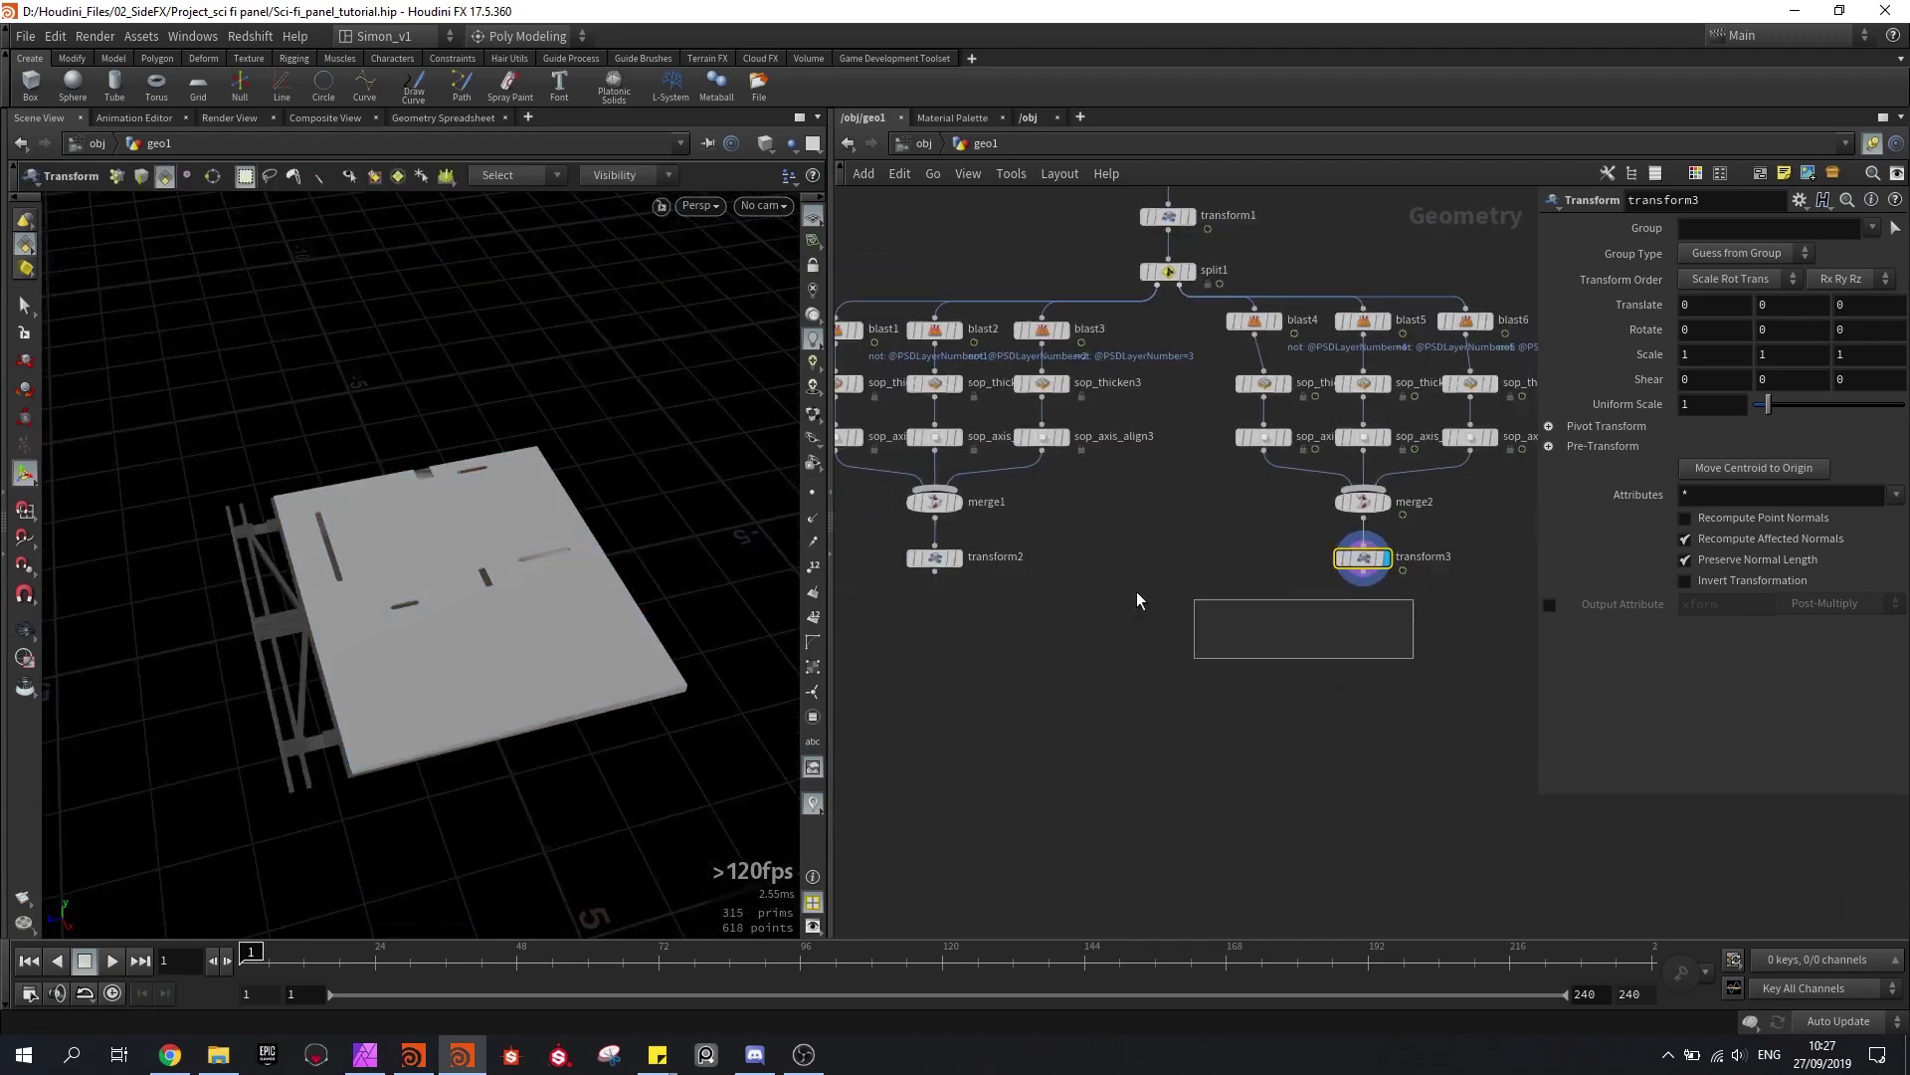
shift+click(935, 557)
click(936, 573)
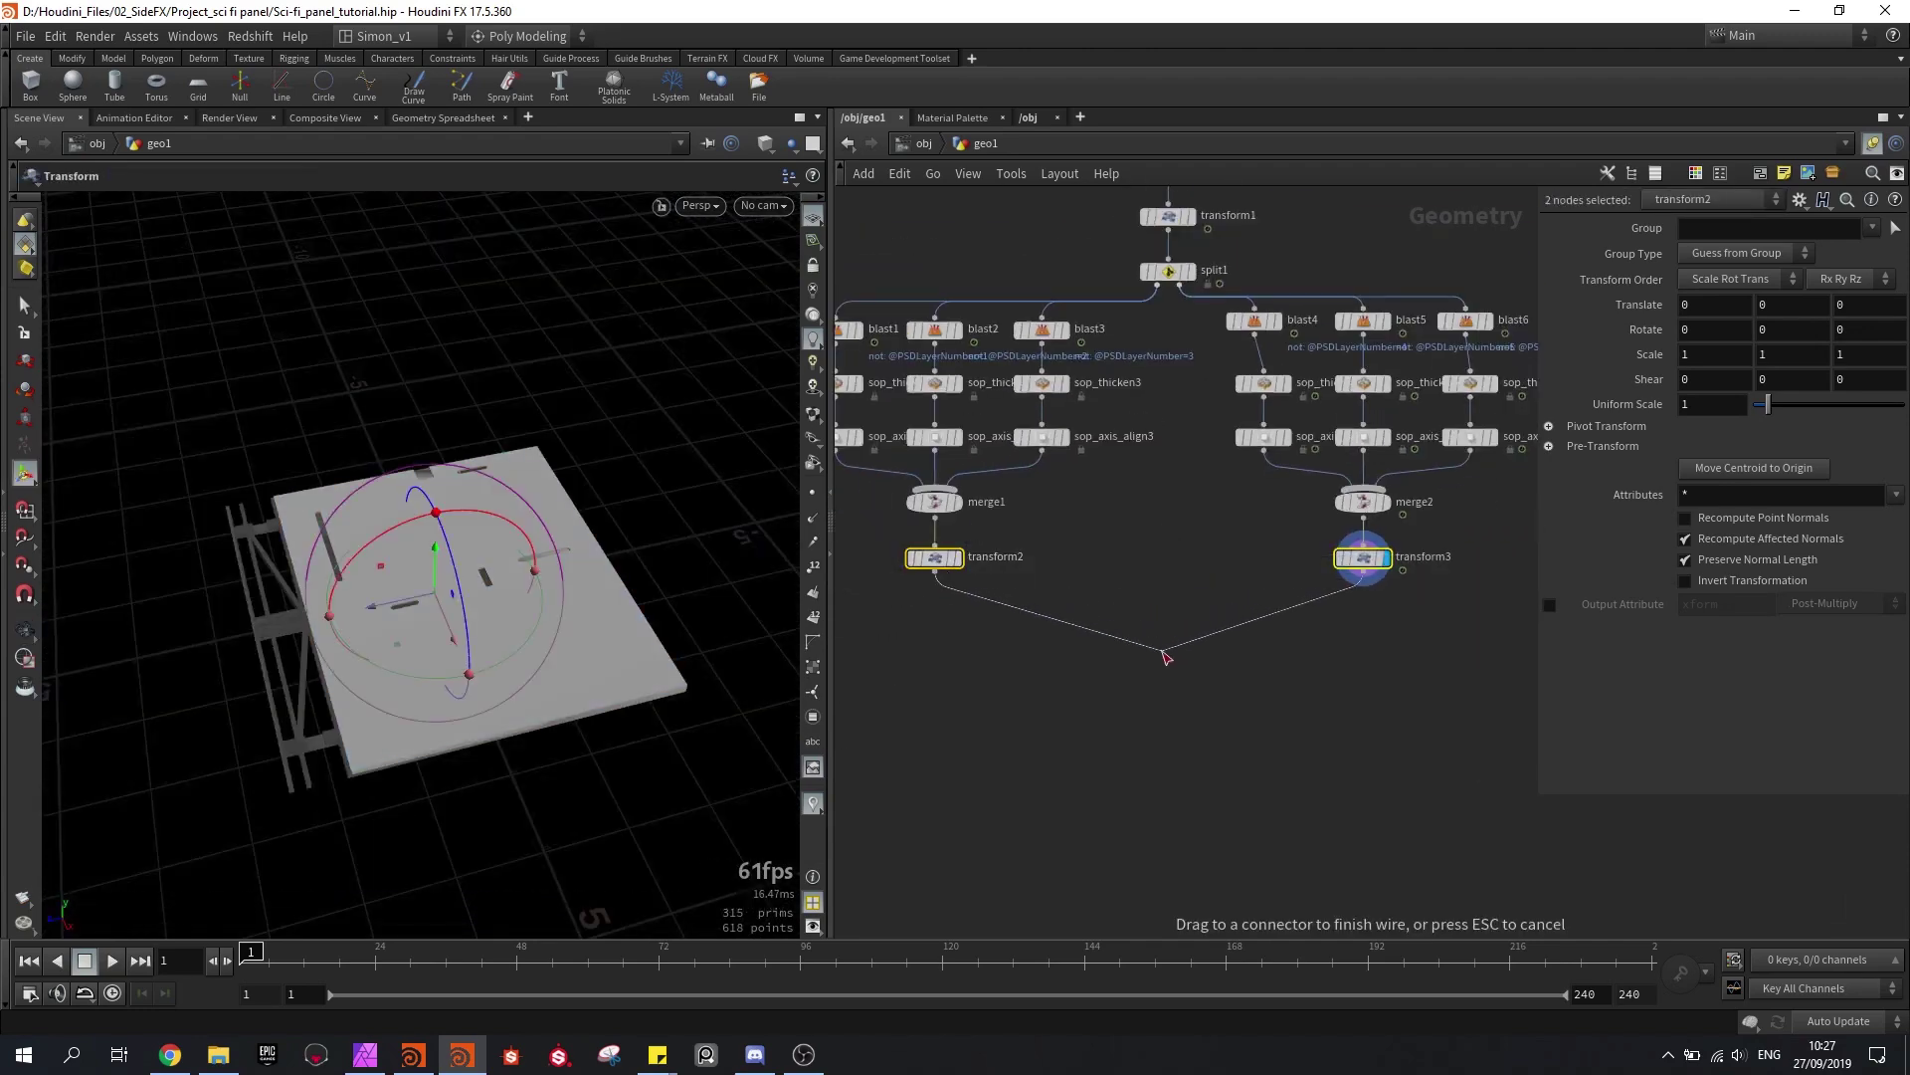
click(1166, 656)
scroll(1164, 662, up, 3)
drag(1177, 669, 1180, 677)
middle_drag(1453, 476, 1343, 513)
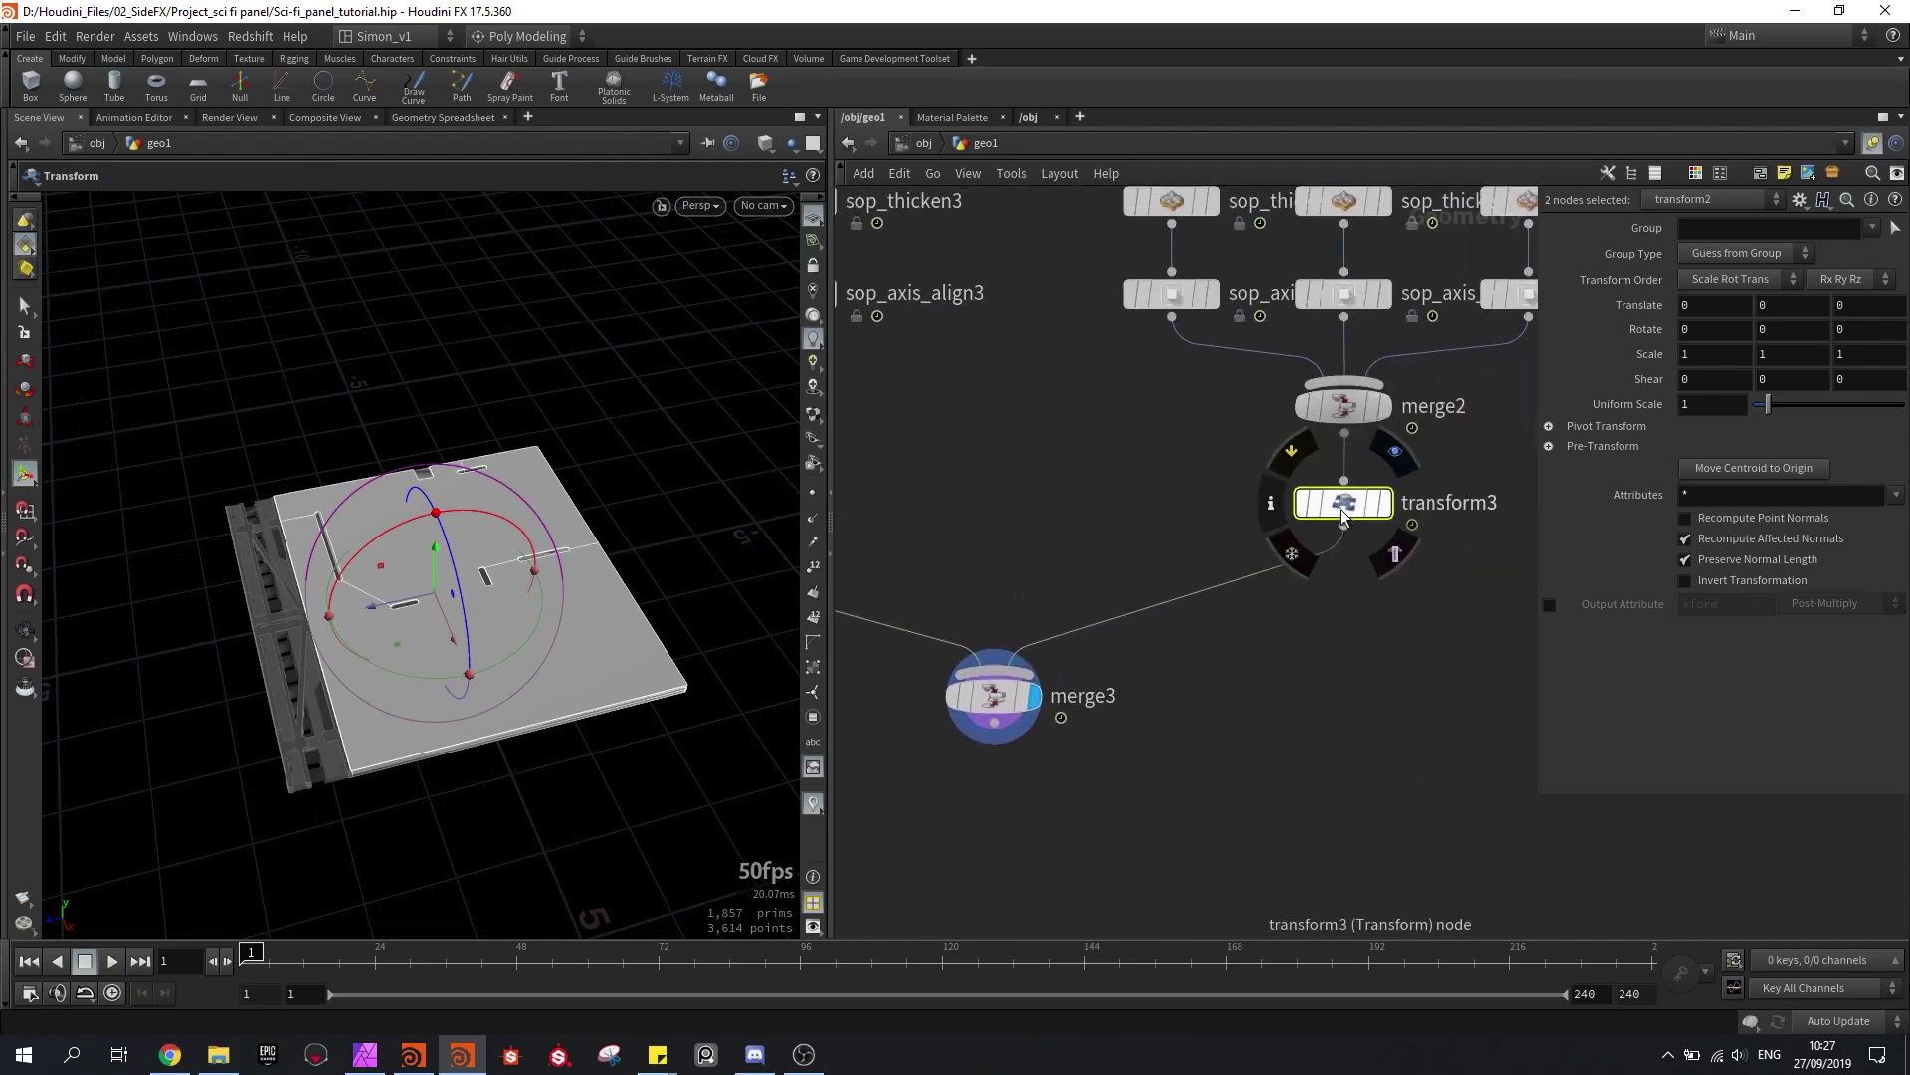
Step: Raise the first branch's geometry about 0.095 in Y with transform2, and save the scene
click(1341, 515)
middle_drag(1040, 547, 1492, 573)
click(1049, 526)
alt+drag(776, 567, 567, 442)
key(t)
key(Escape)
key(t)
key(Escape)
drag(303, 411, 617, 621)
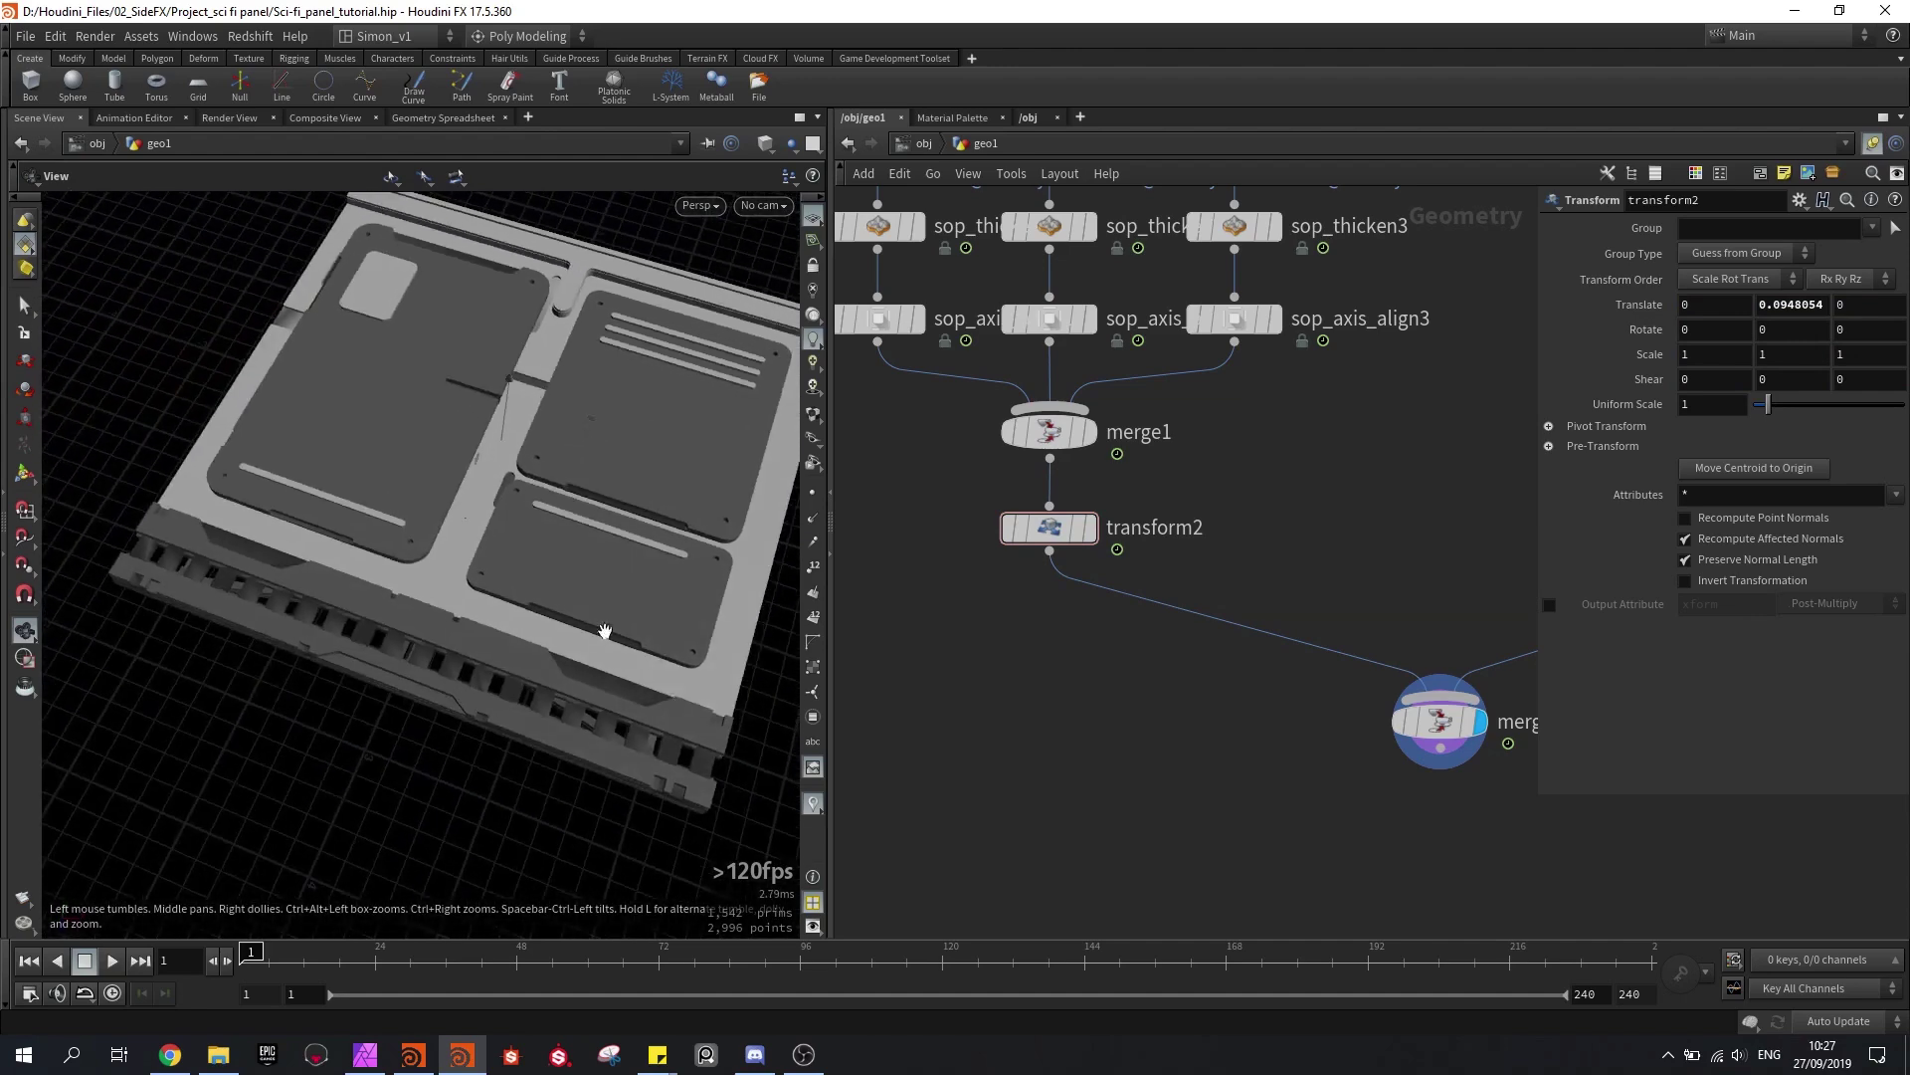
key(t)
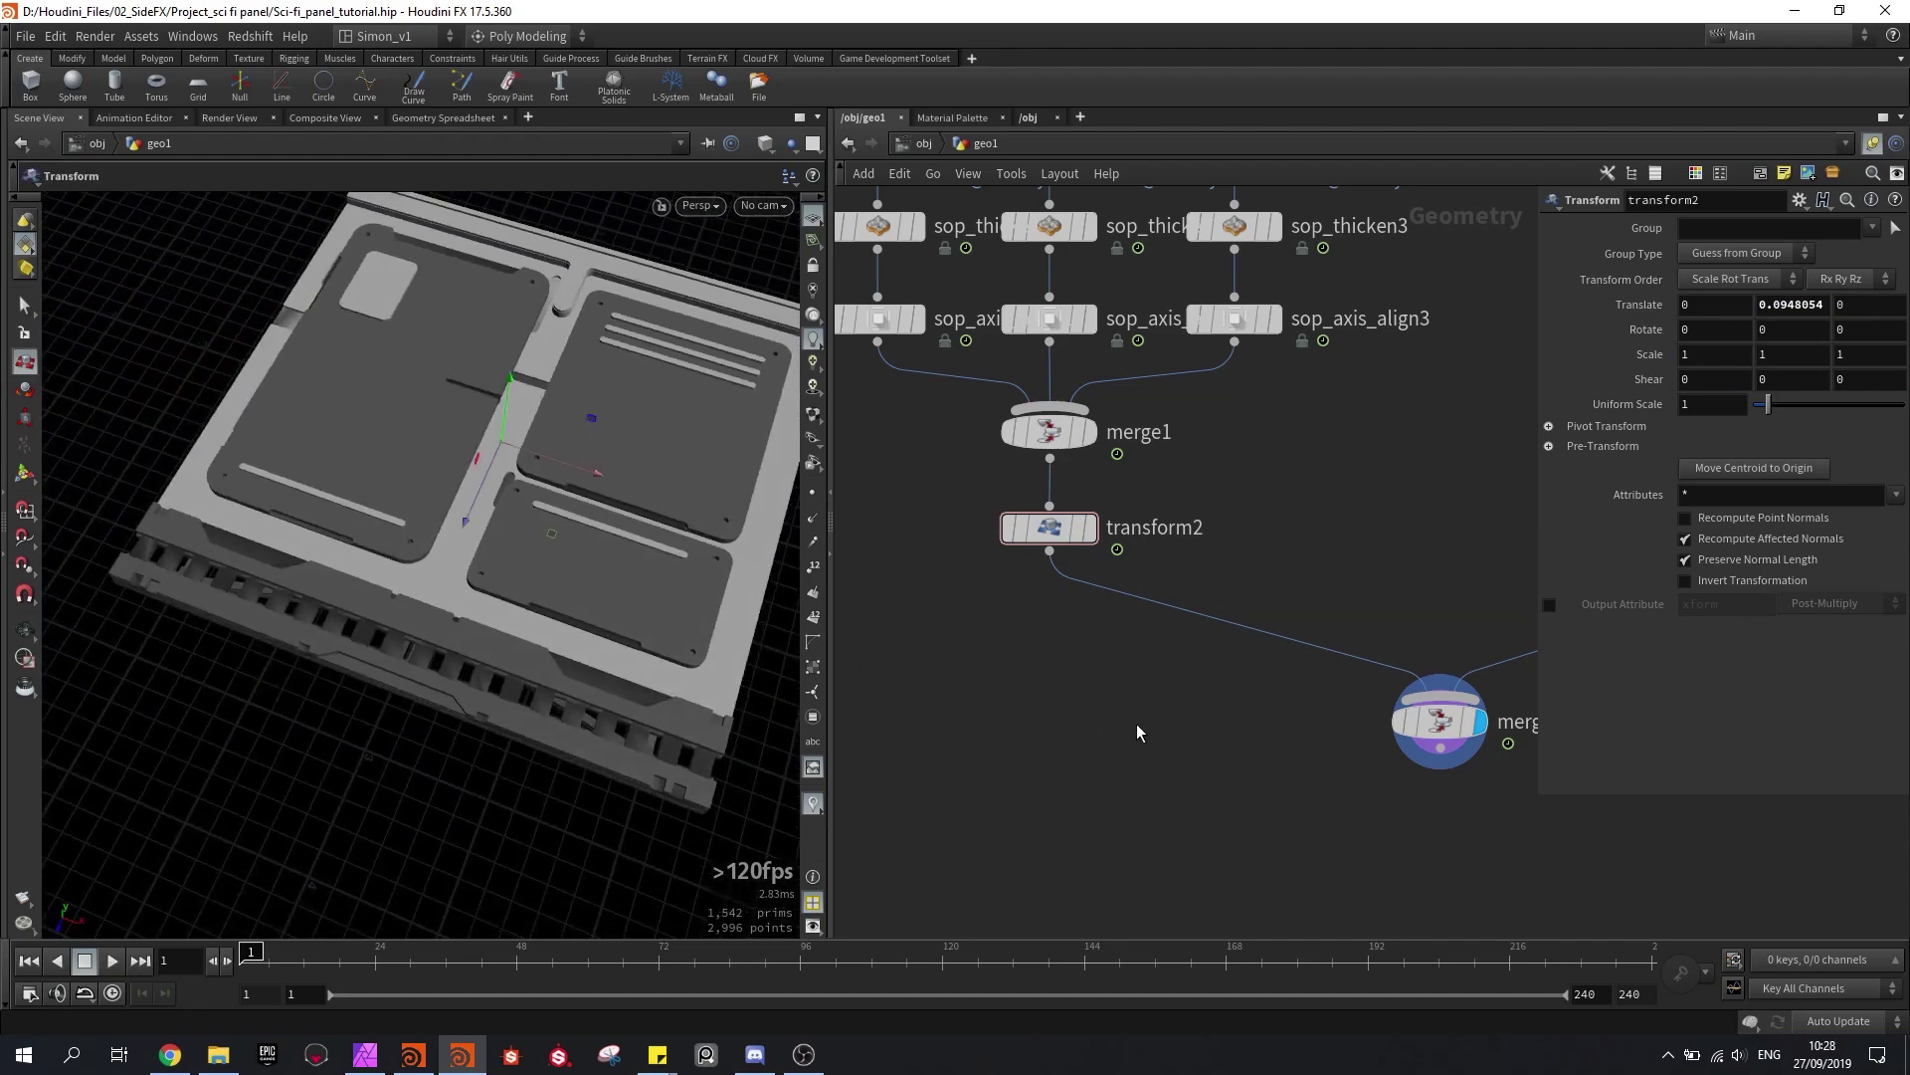
key(ctrl+s)
Step: Examine the merged panel assembly from low, overhead and close-up angles, including the side rail and the panel edges
key(Escape)
drag(640, 670, 451, 621)
key(t)
key(Escape)
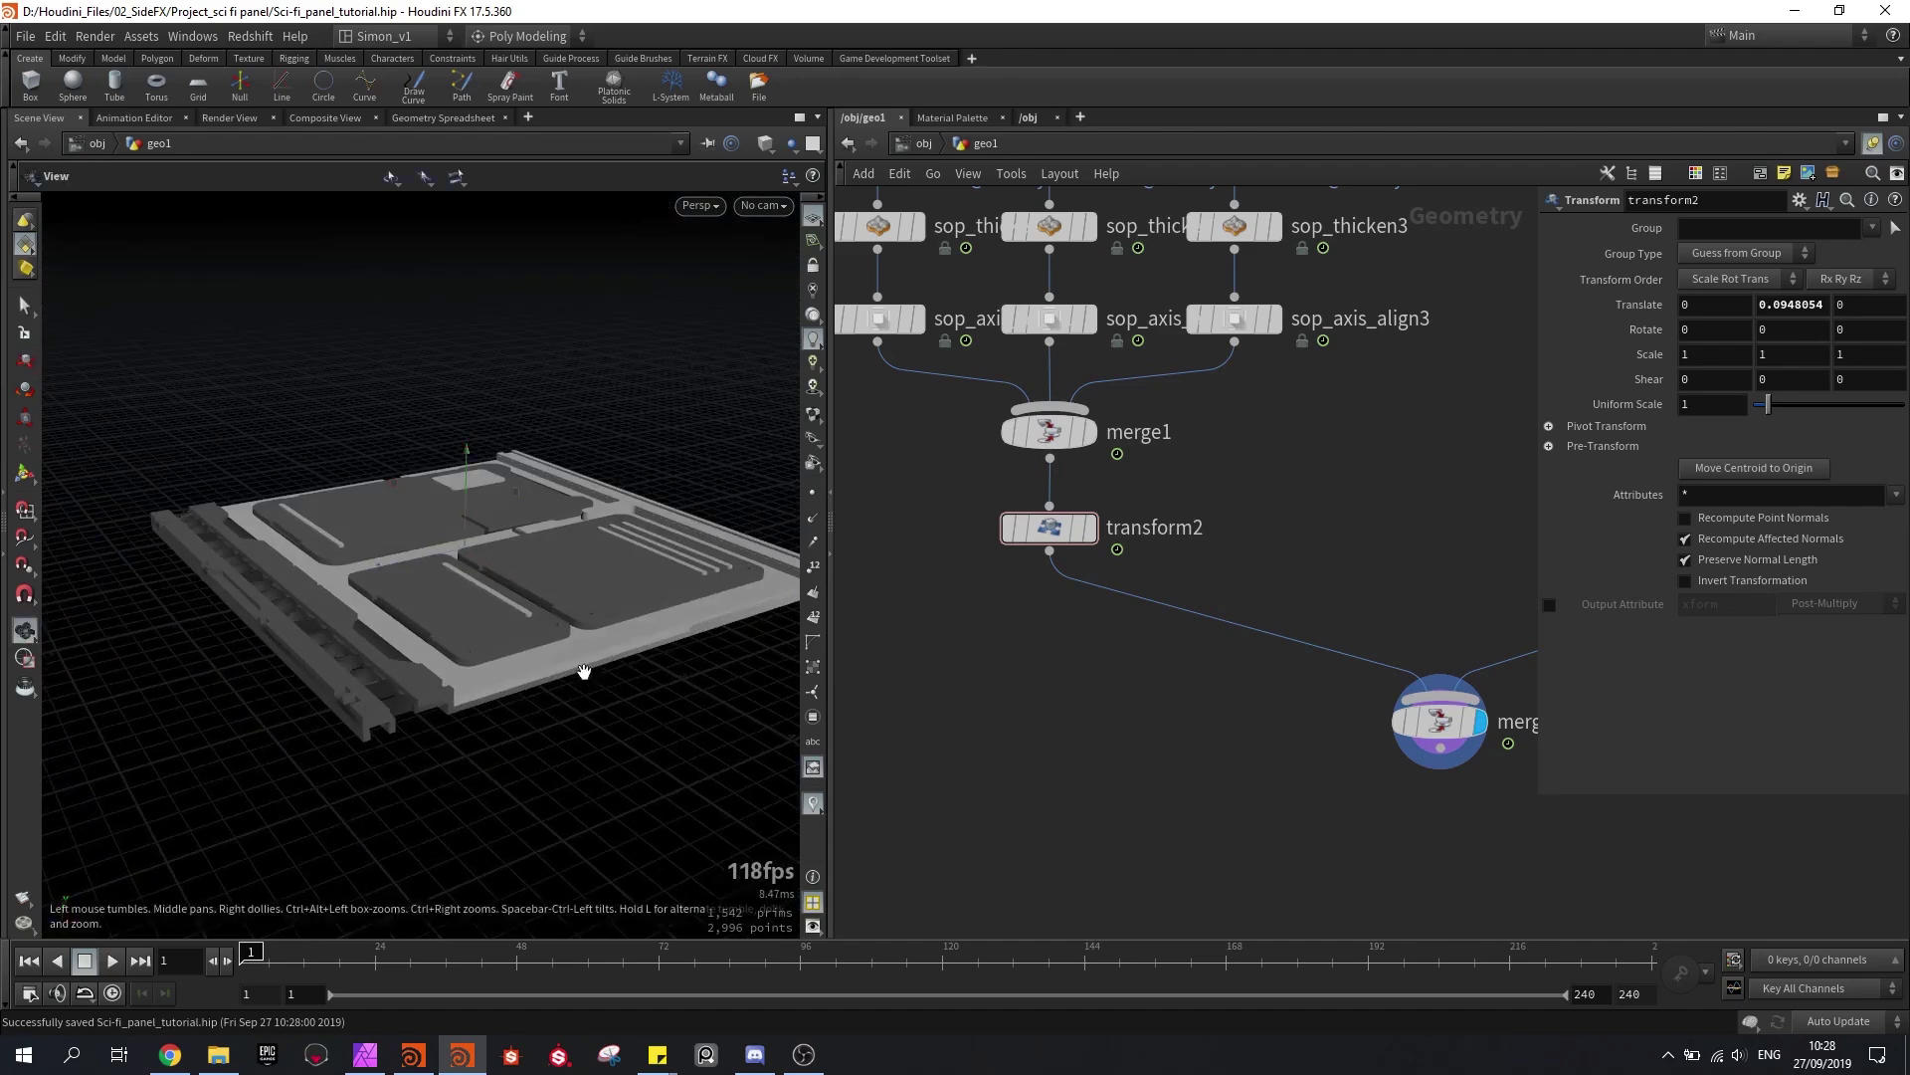
drag(585, 669, 414, 714)
key(t)
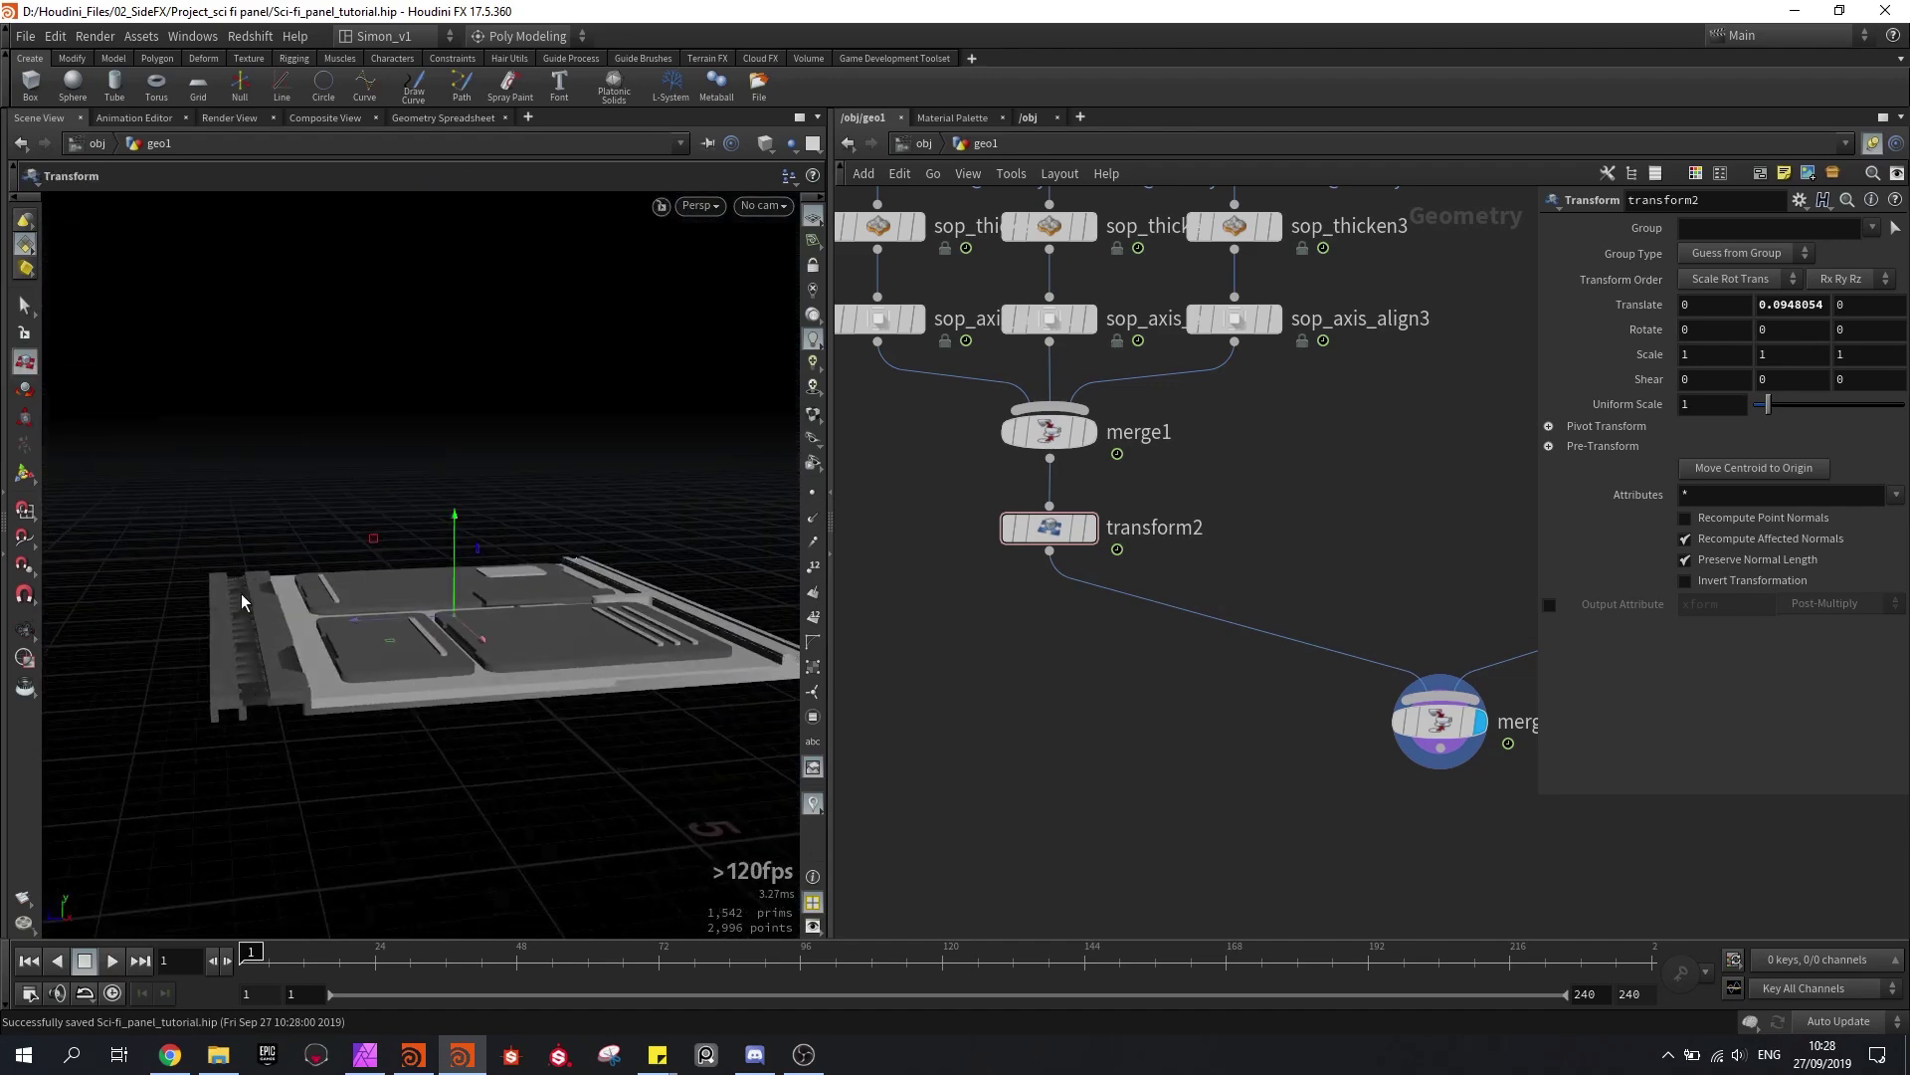
key(Escape)
drag(259, 714, 265, 725)
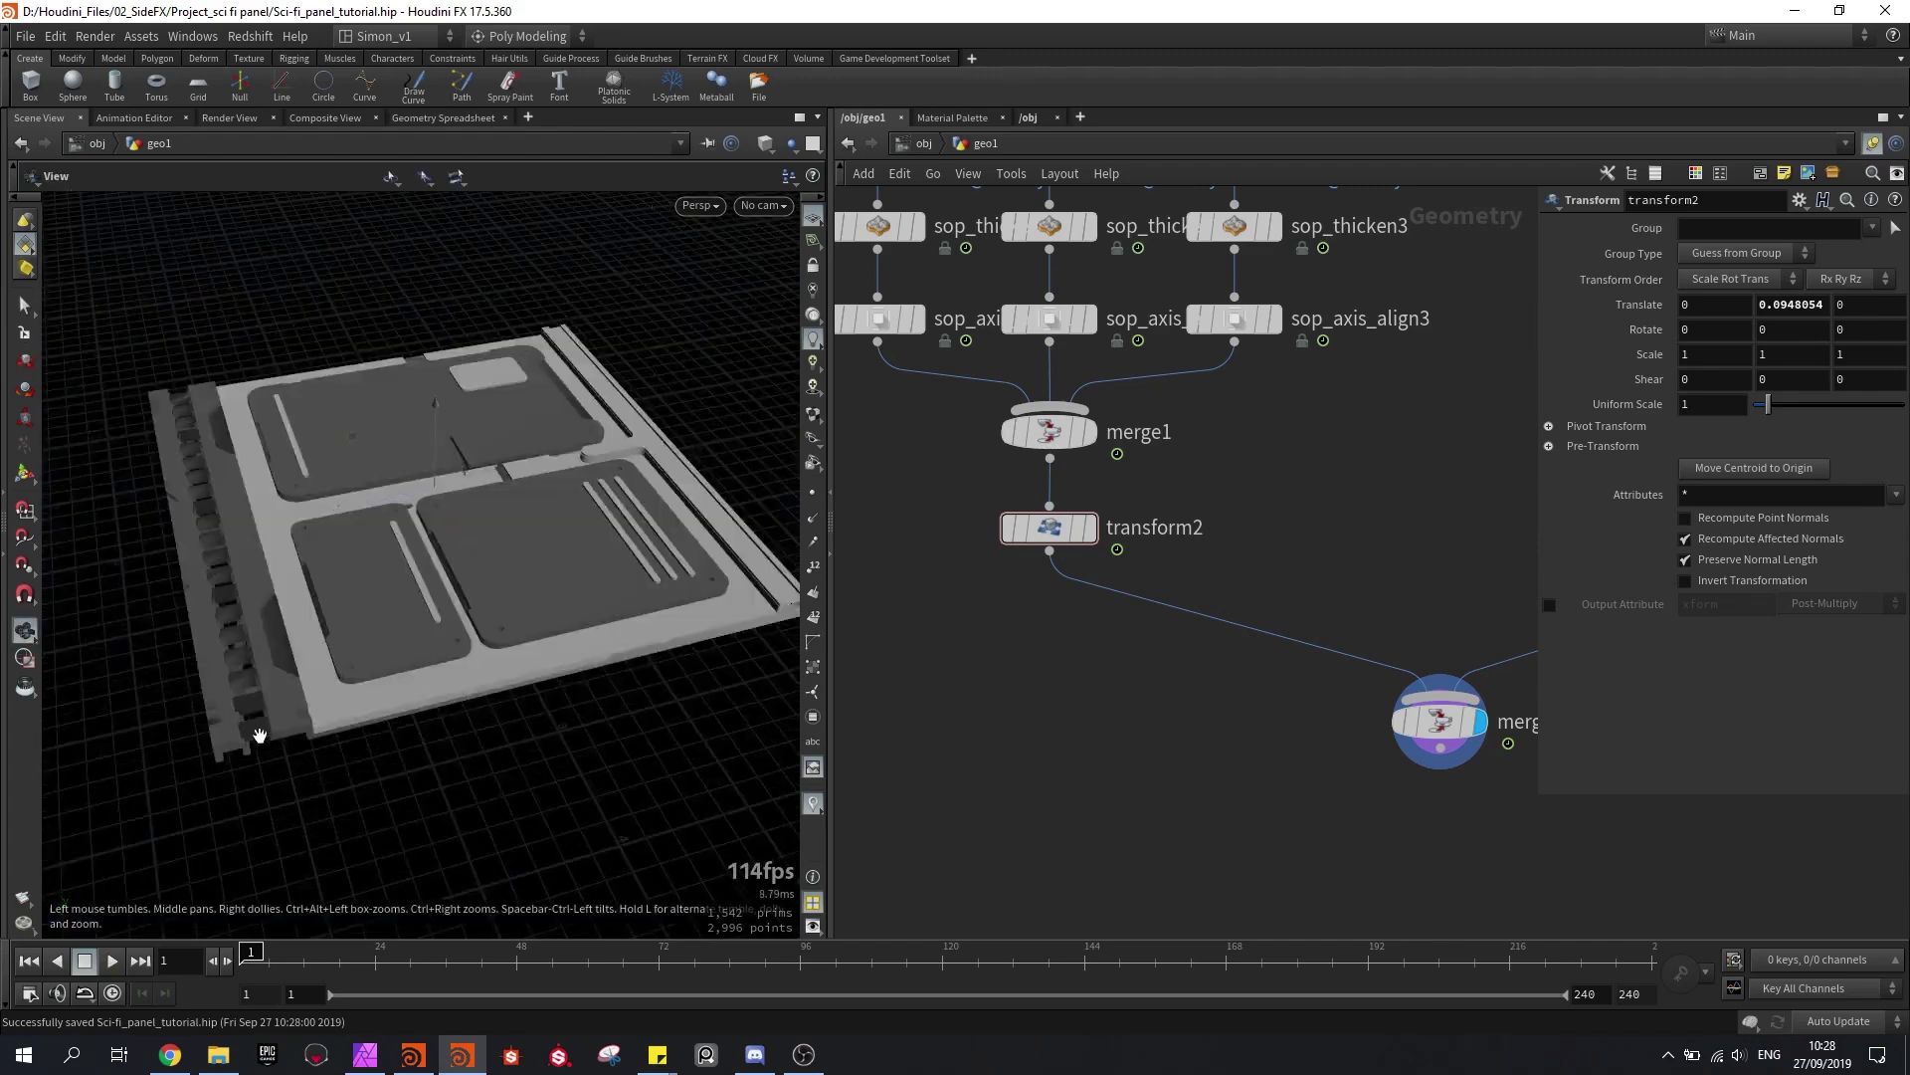
scroll(255, 731, up, 5)
middle_drag(248, 683, 511, 792)
key(t)
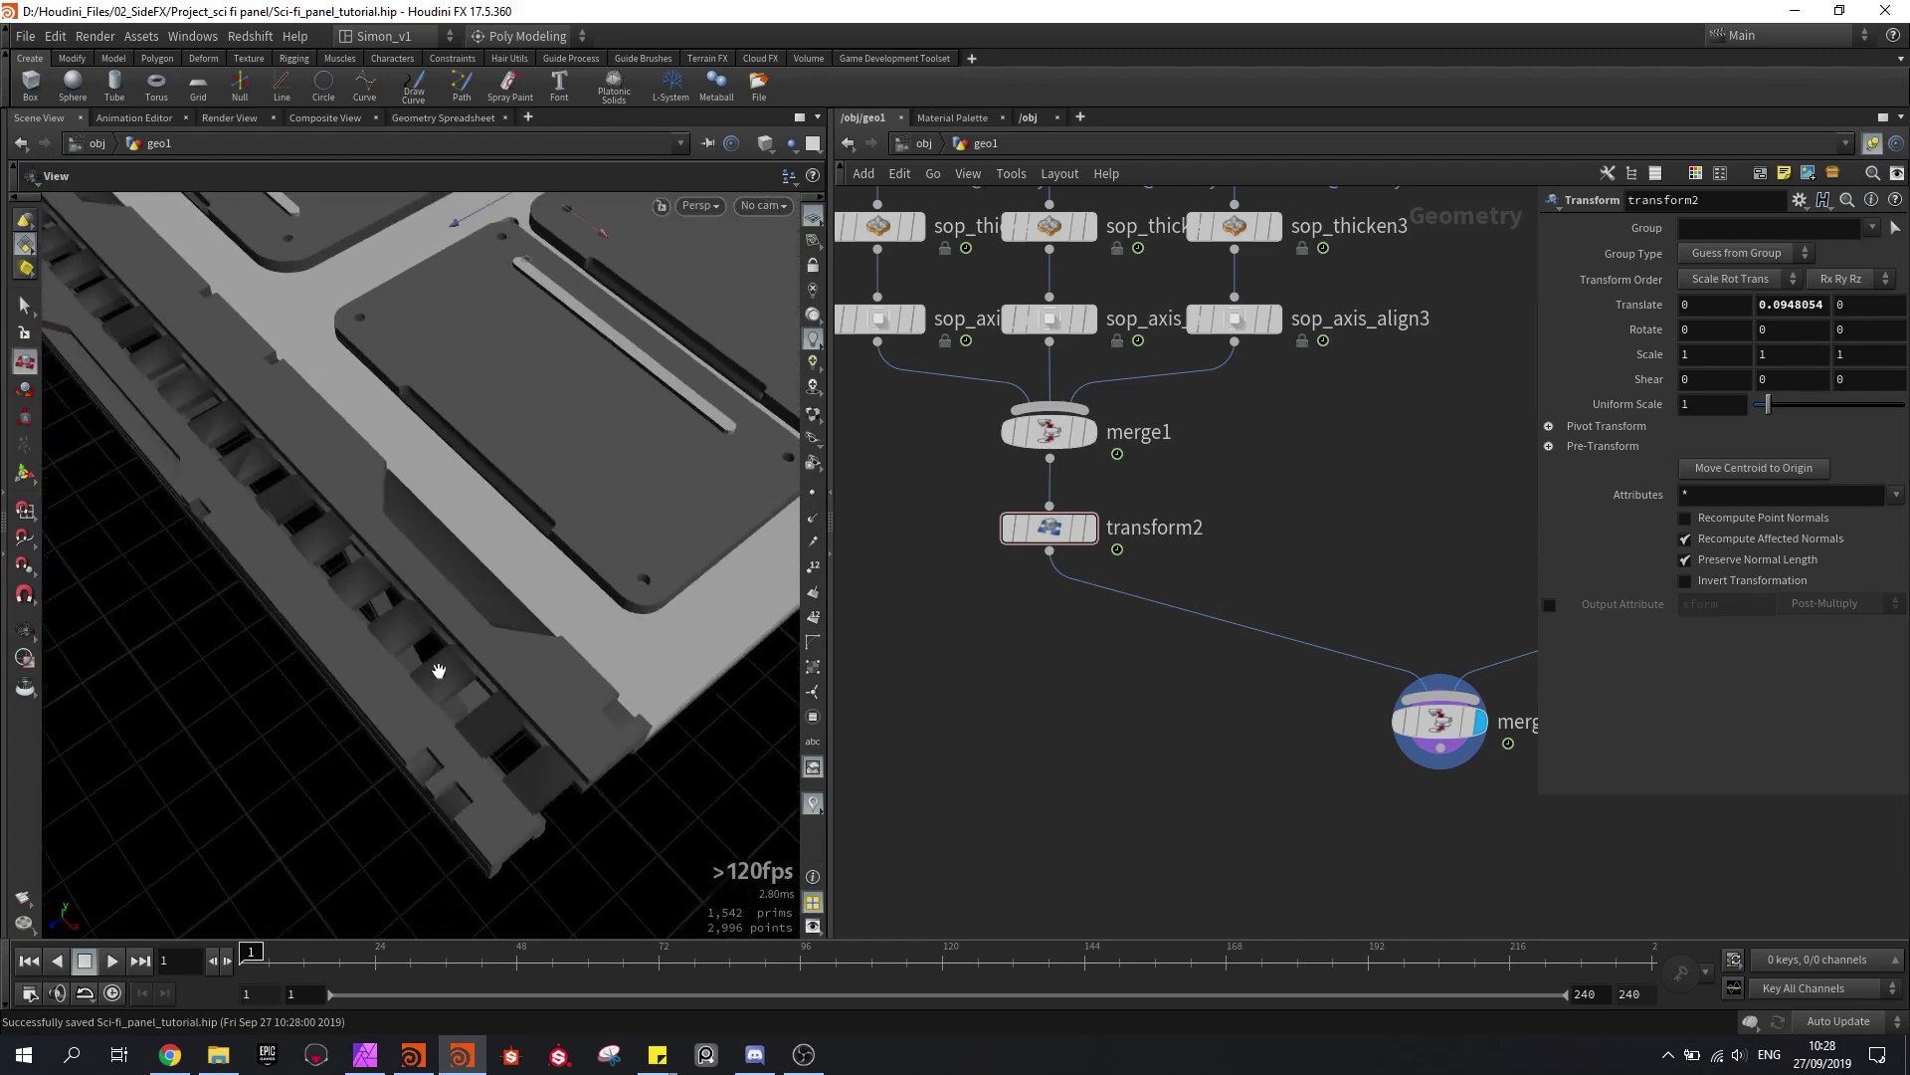
drag(439, 671, 321, 414)
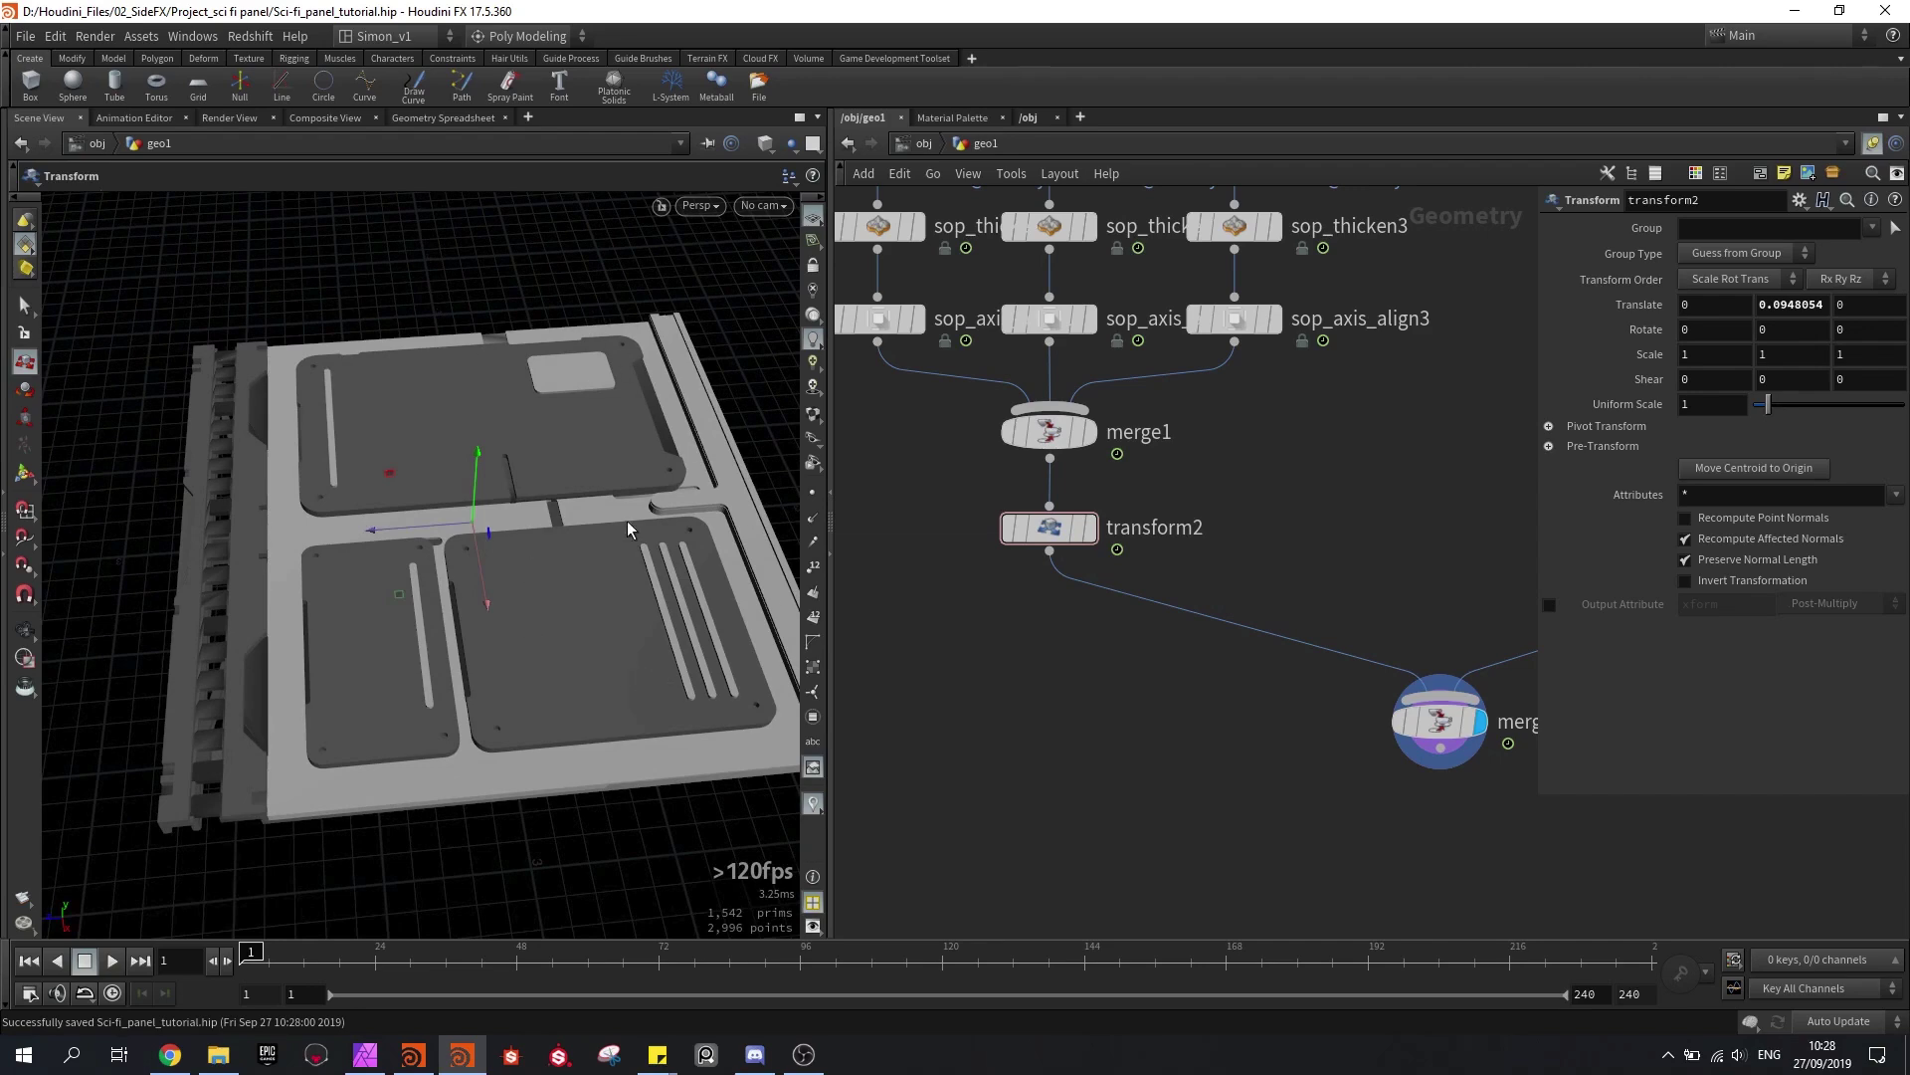
drag(578, 655, 502, 563)
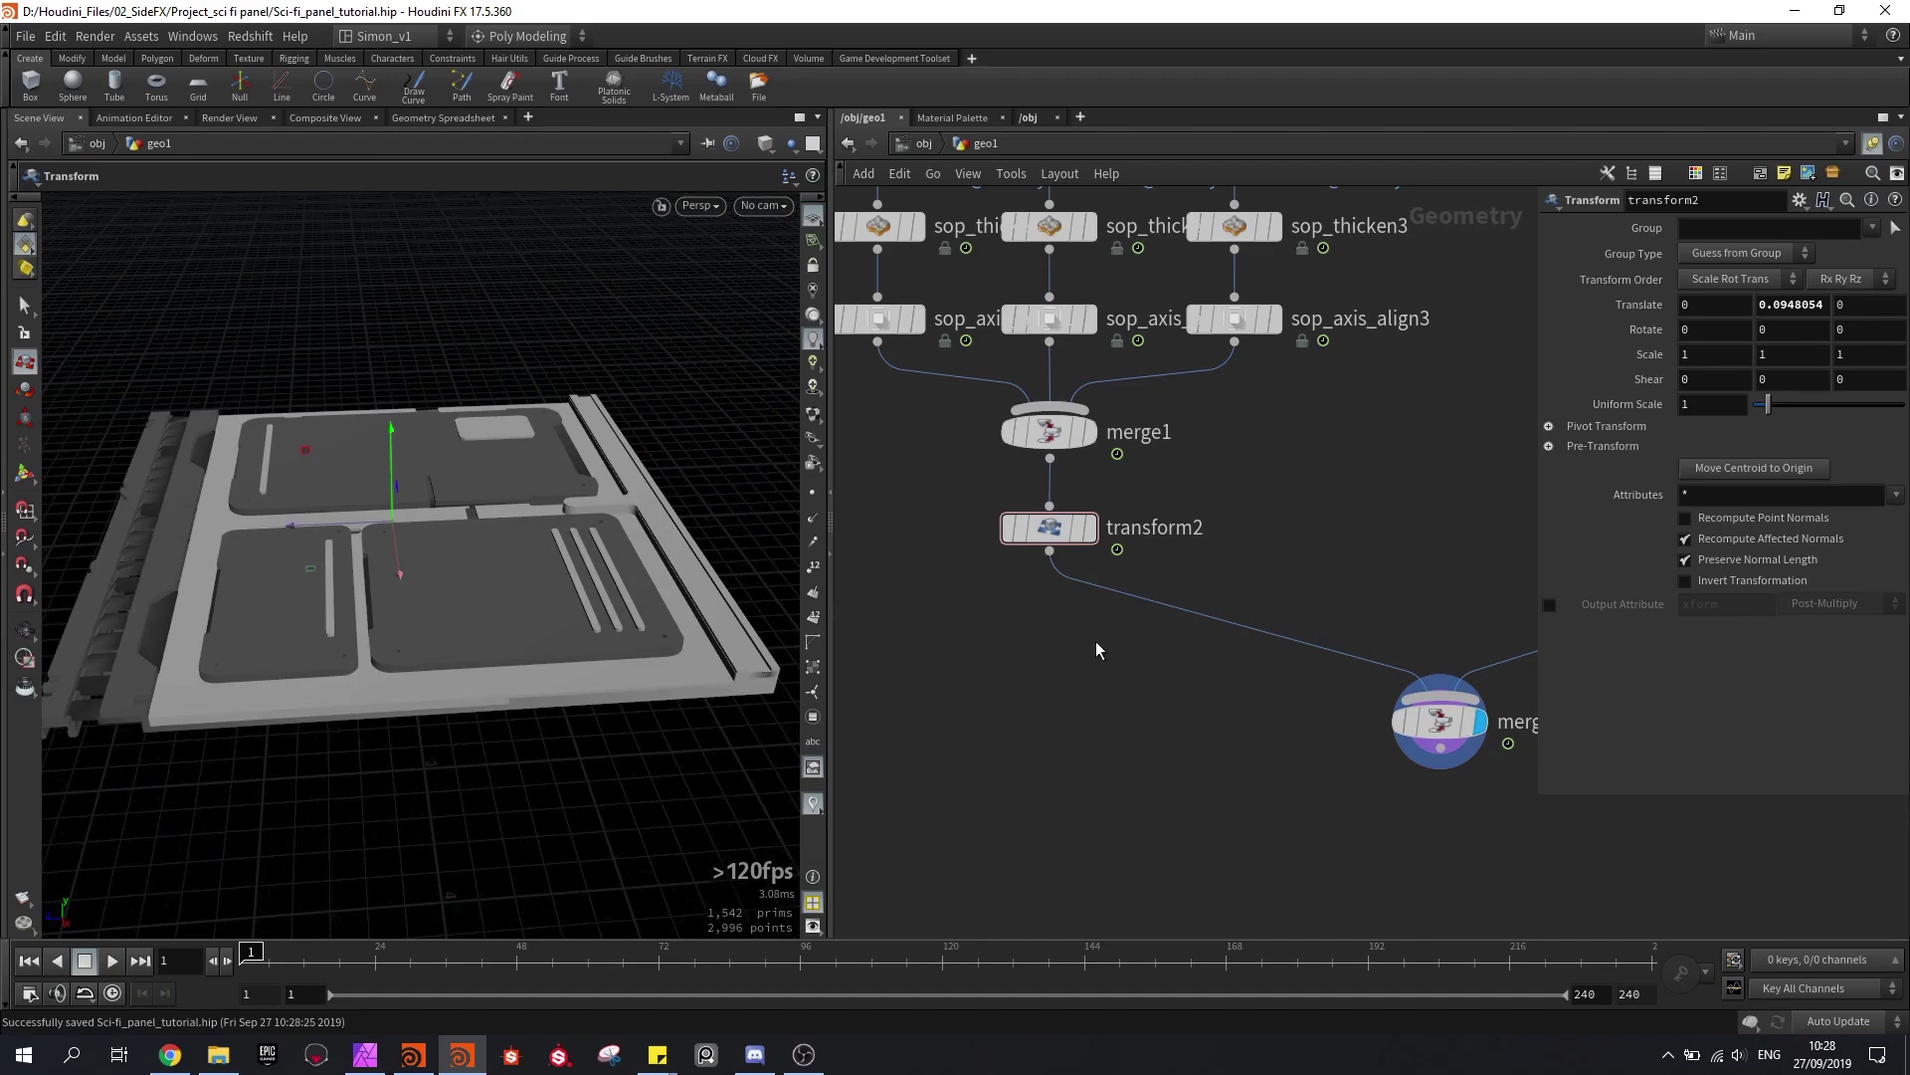
Step: Review the nodes of both layer branches in the network and place merge3 directly below transform3
key(h)
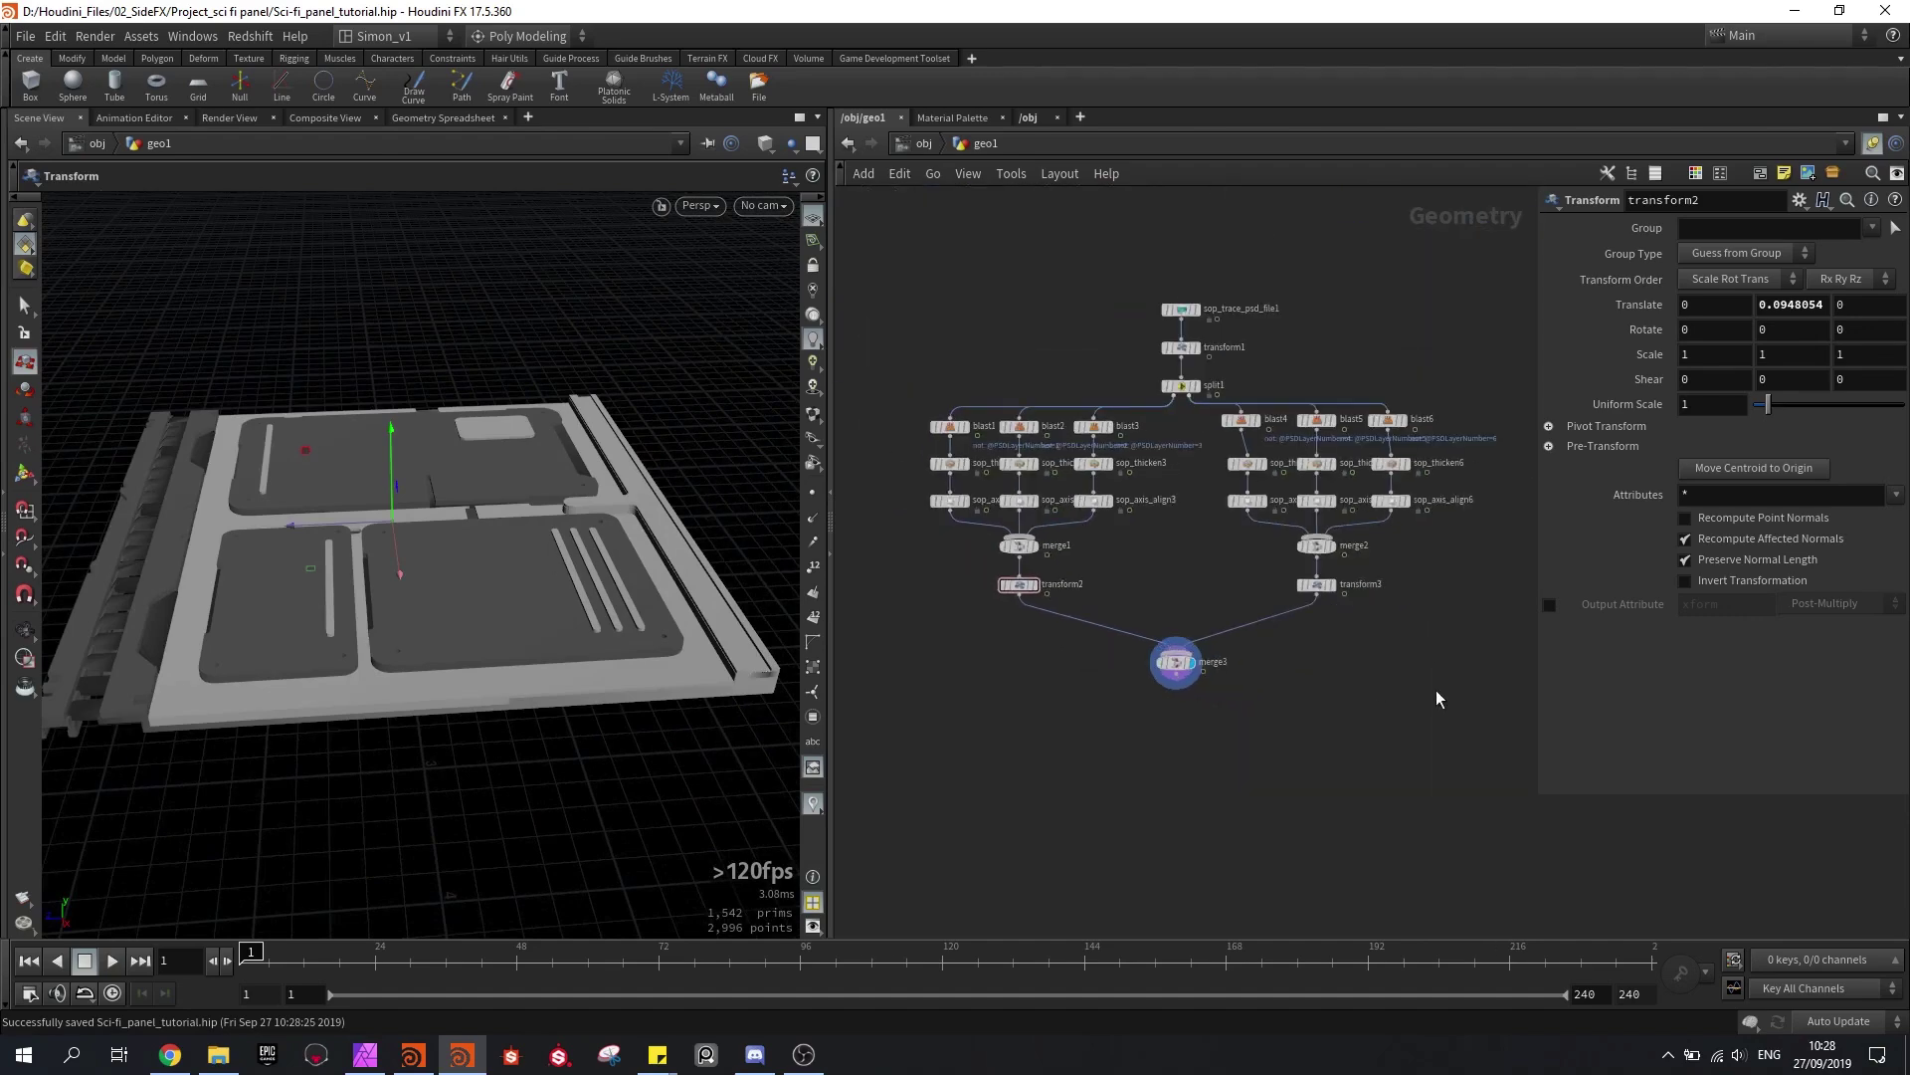
middle_drag(1436, 690, 1239, 695)
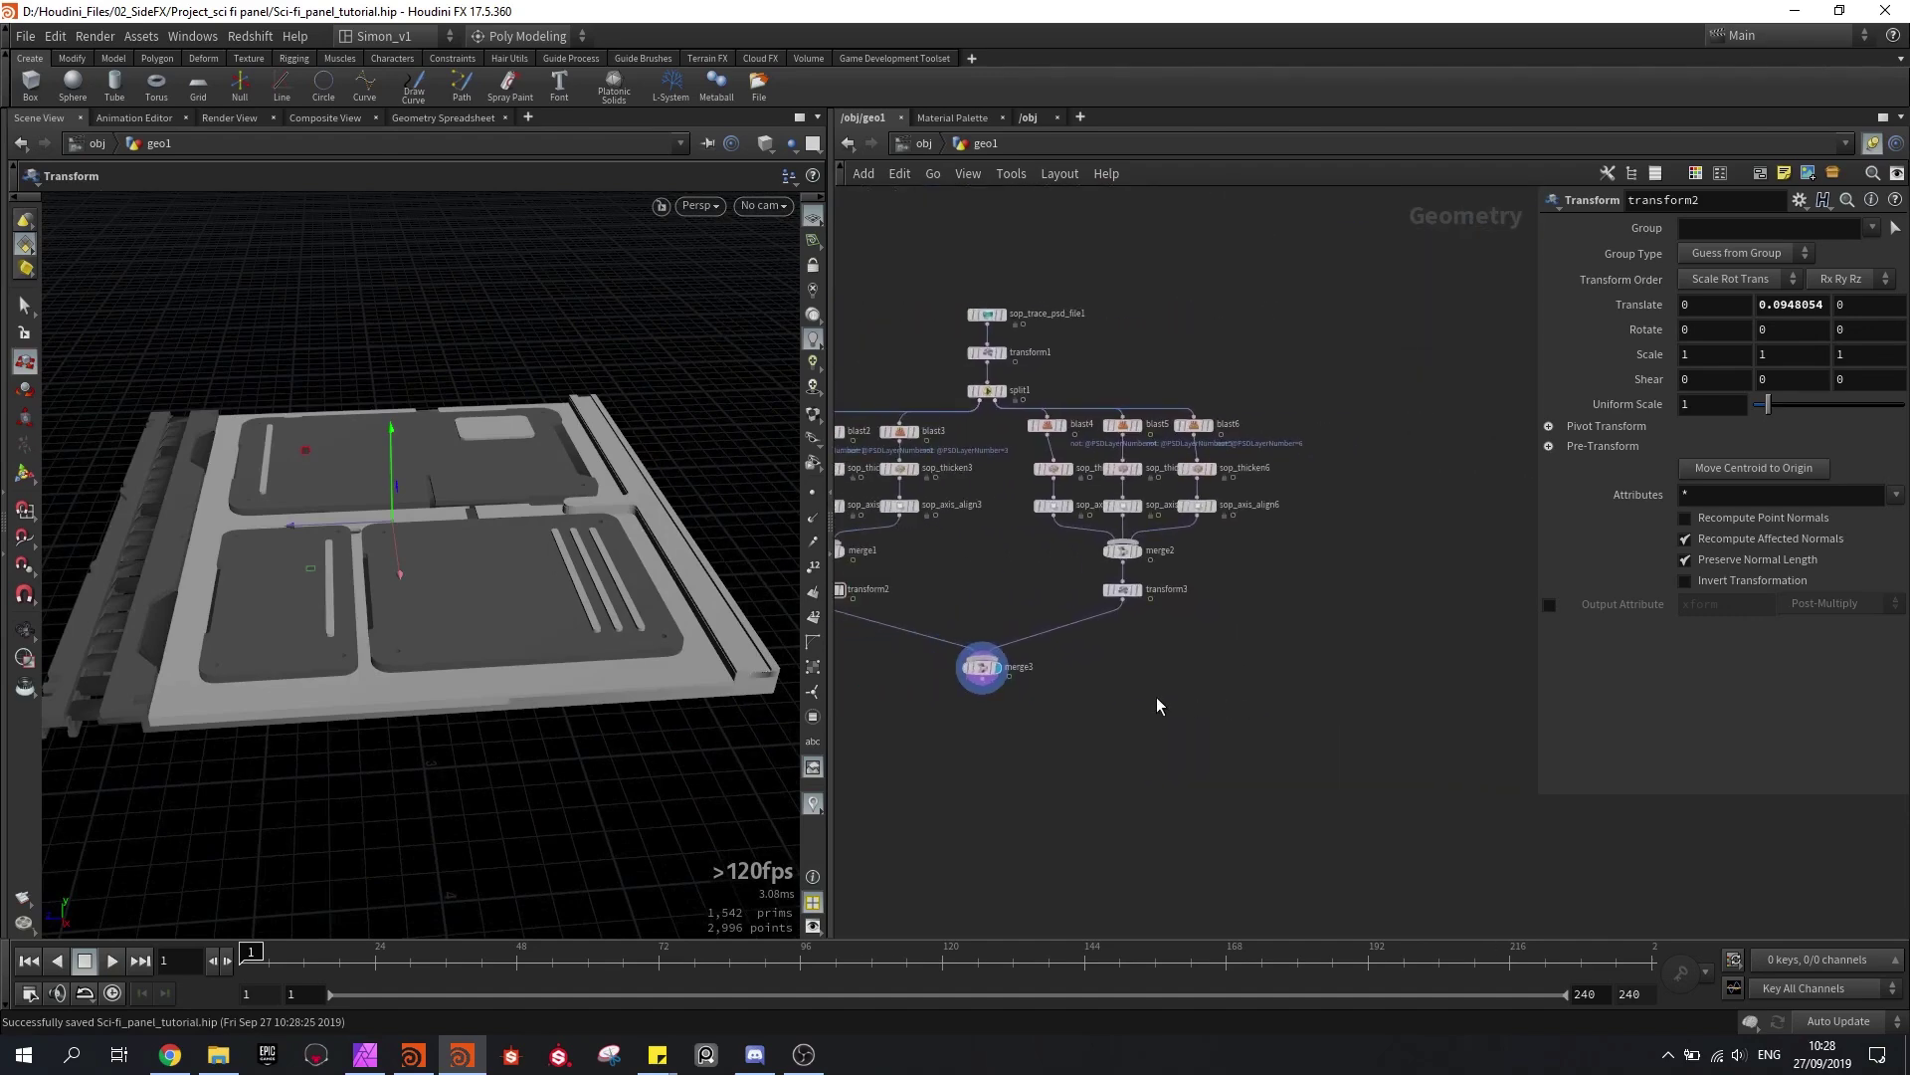
key(h)
drag(1066, 615, 890, 446)
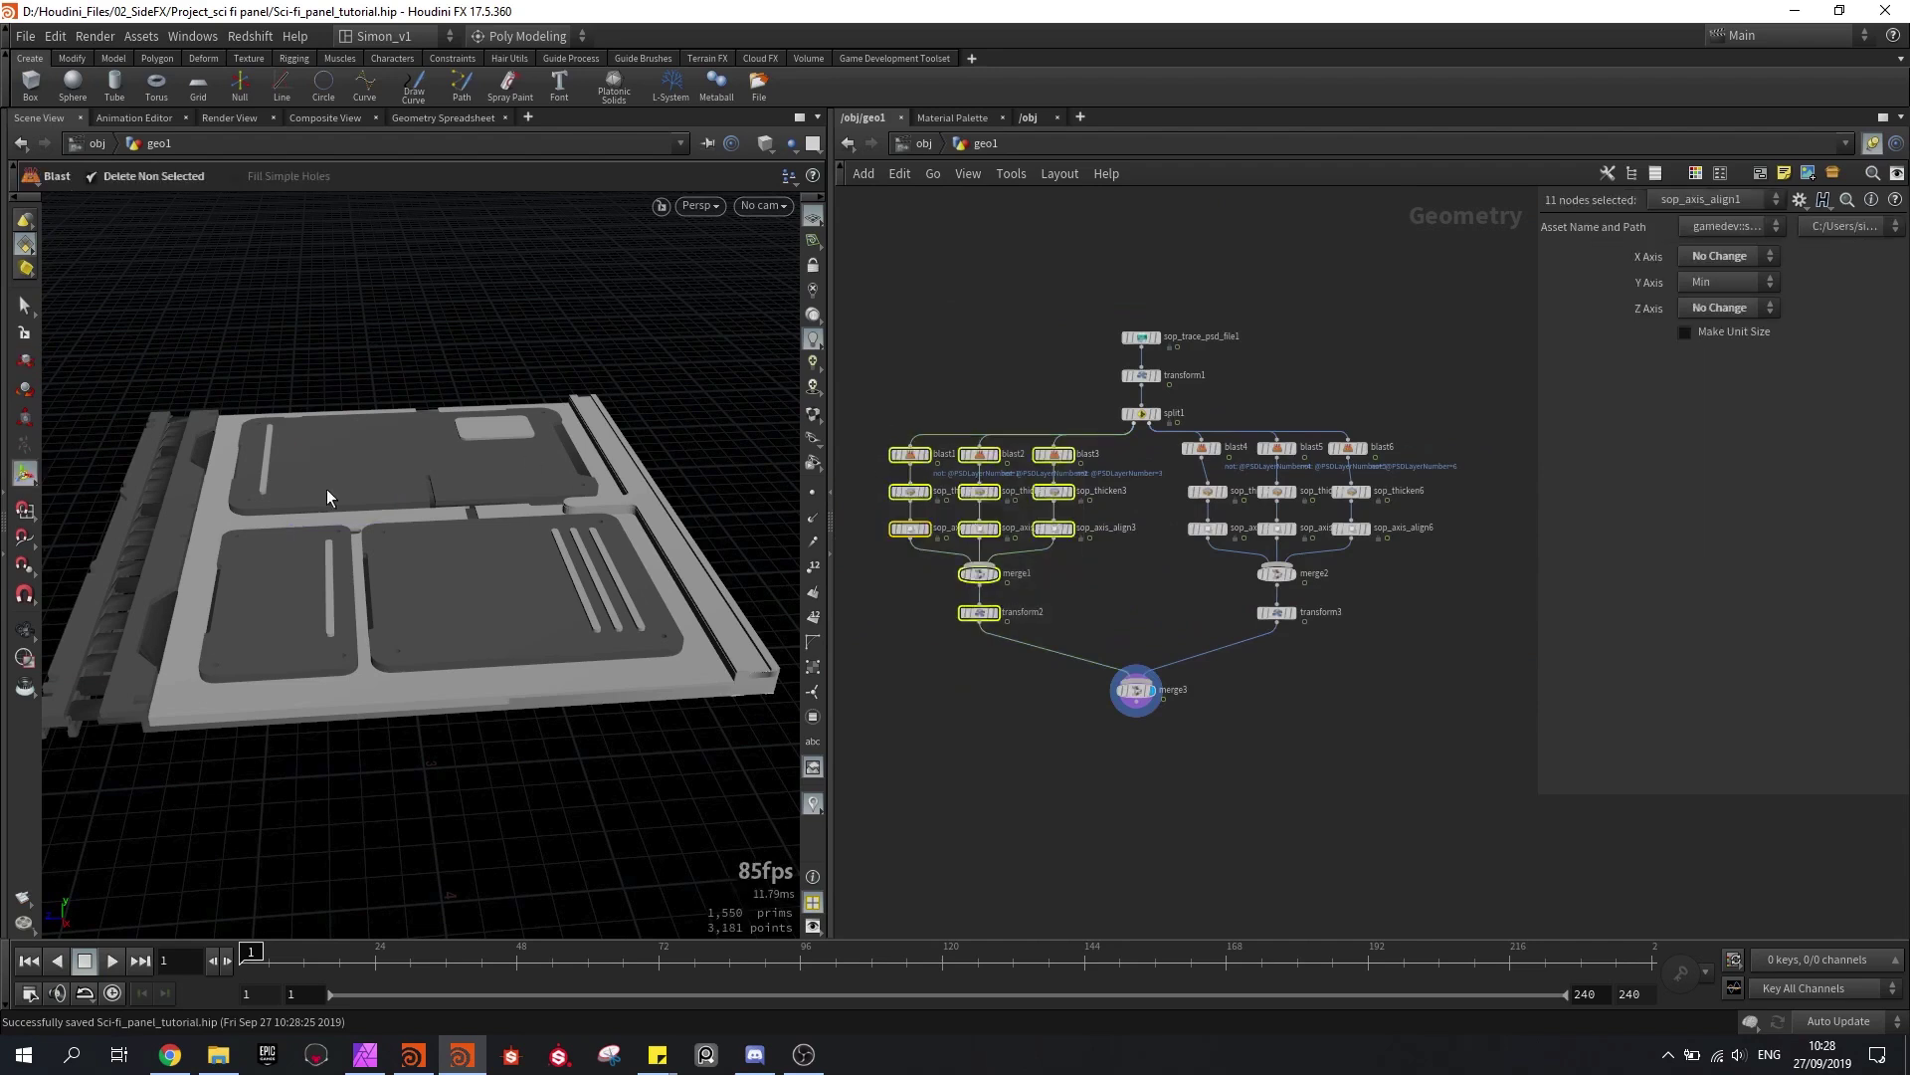
drag(1401, 658, 1180, 437)
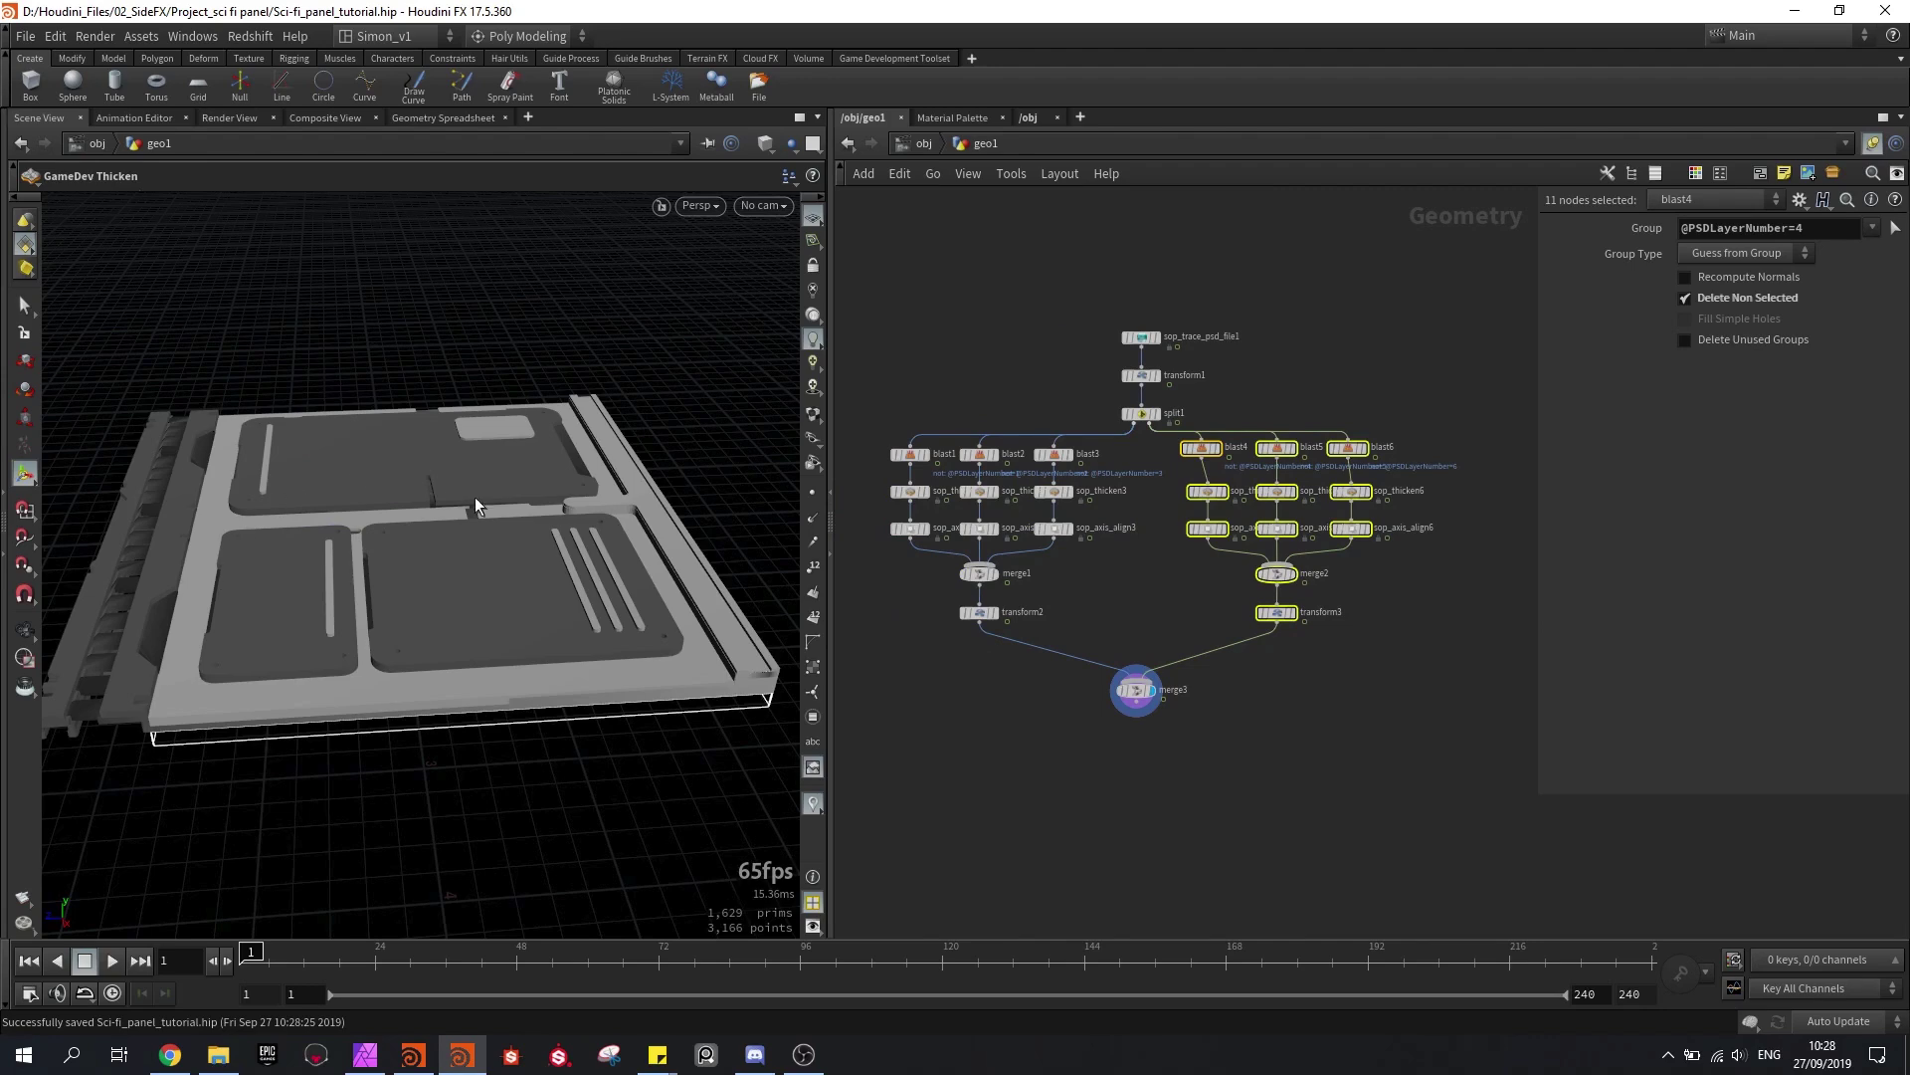
middle_drag(1421, 652, 1285, 681)
click(1101, 710)
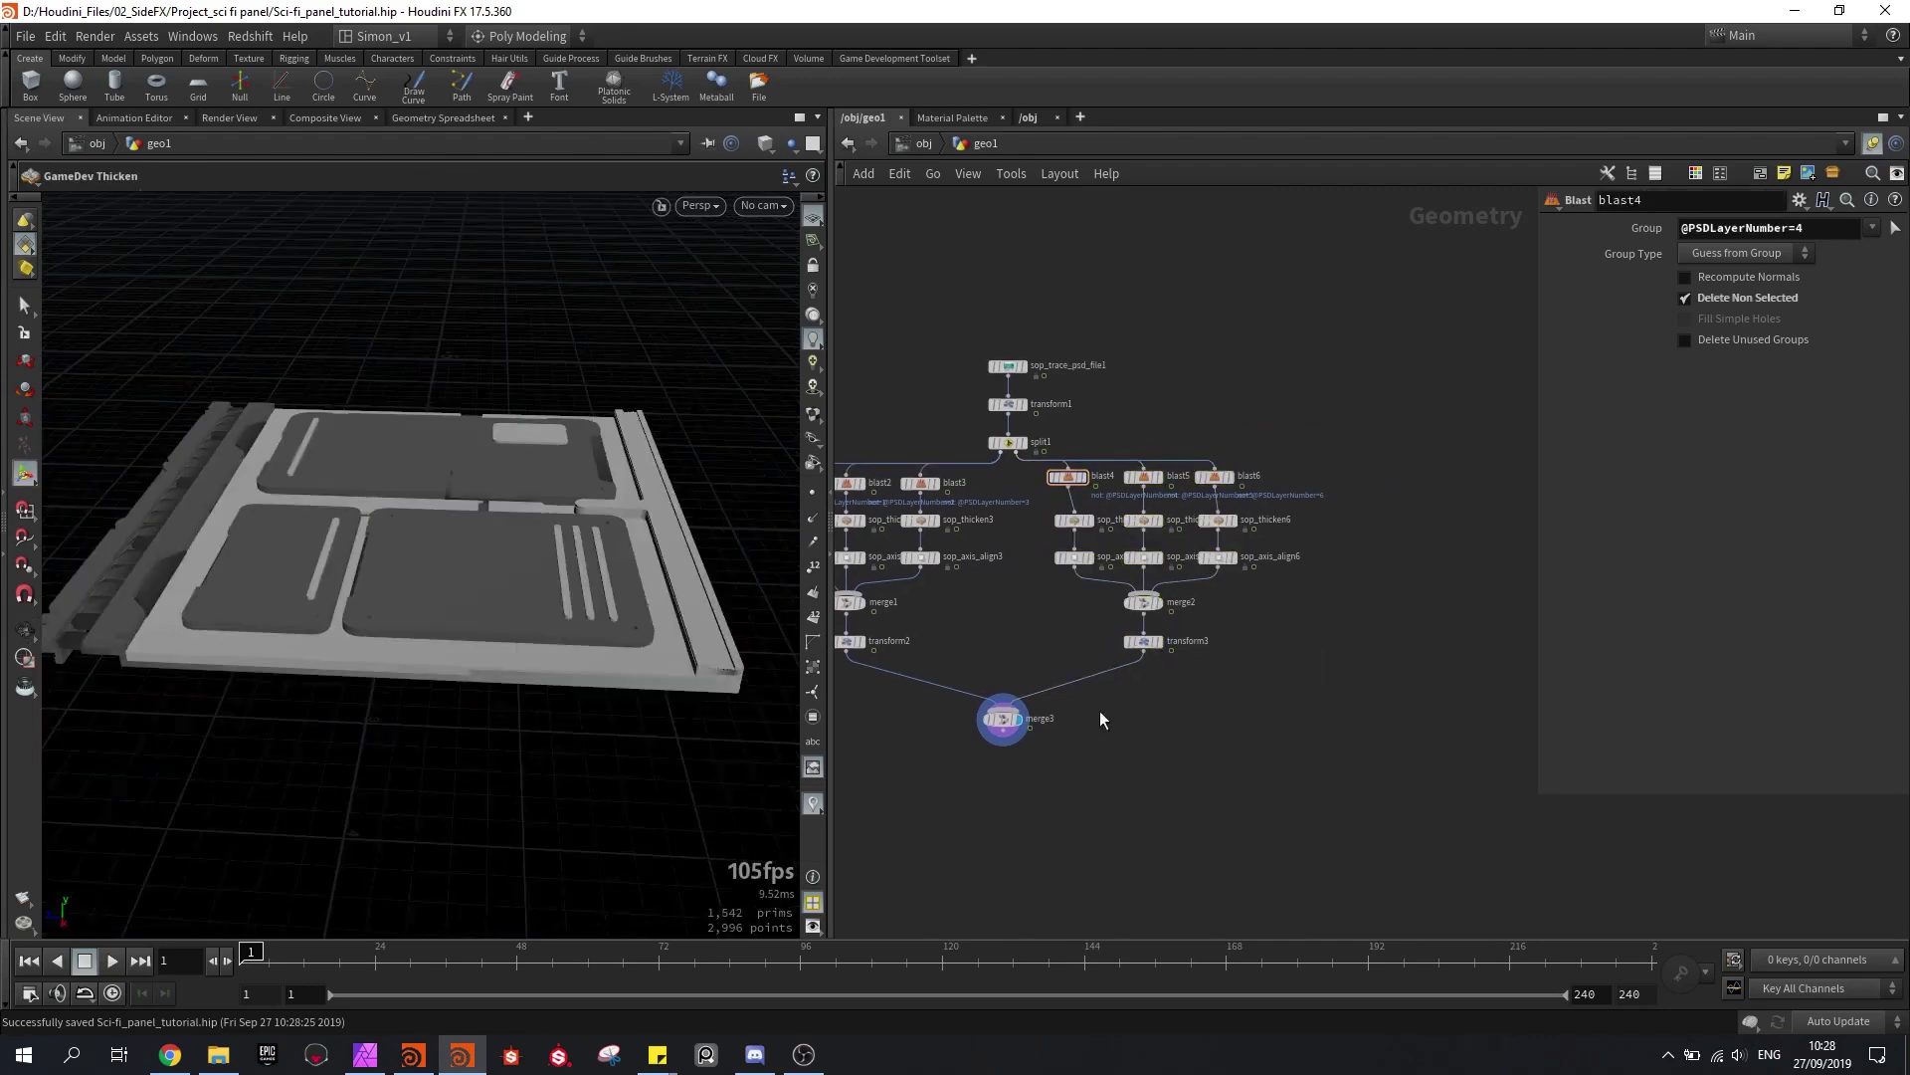
drag(1003, 720, 1137, 766)
middle_drag(1313, 689, 1184, 658)
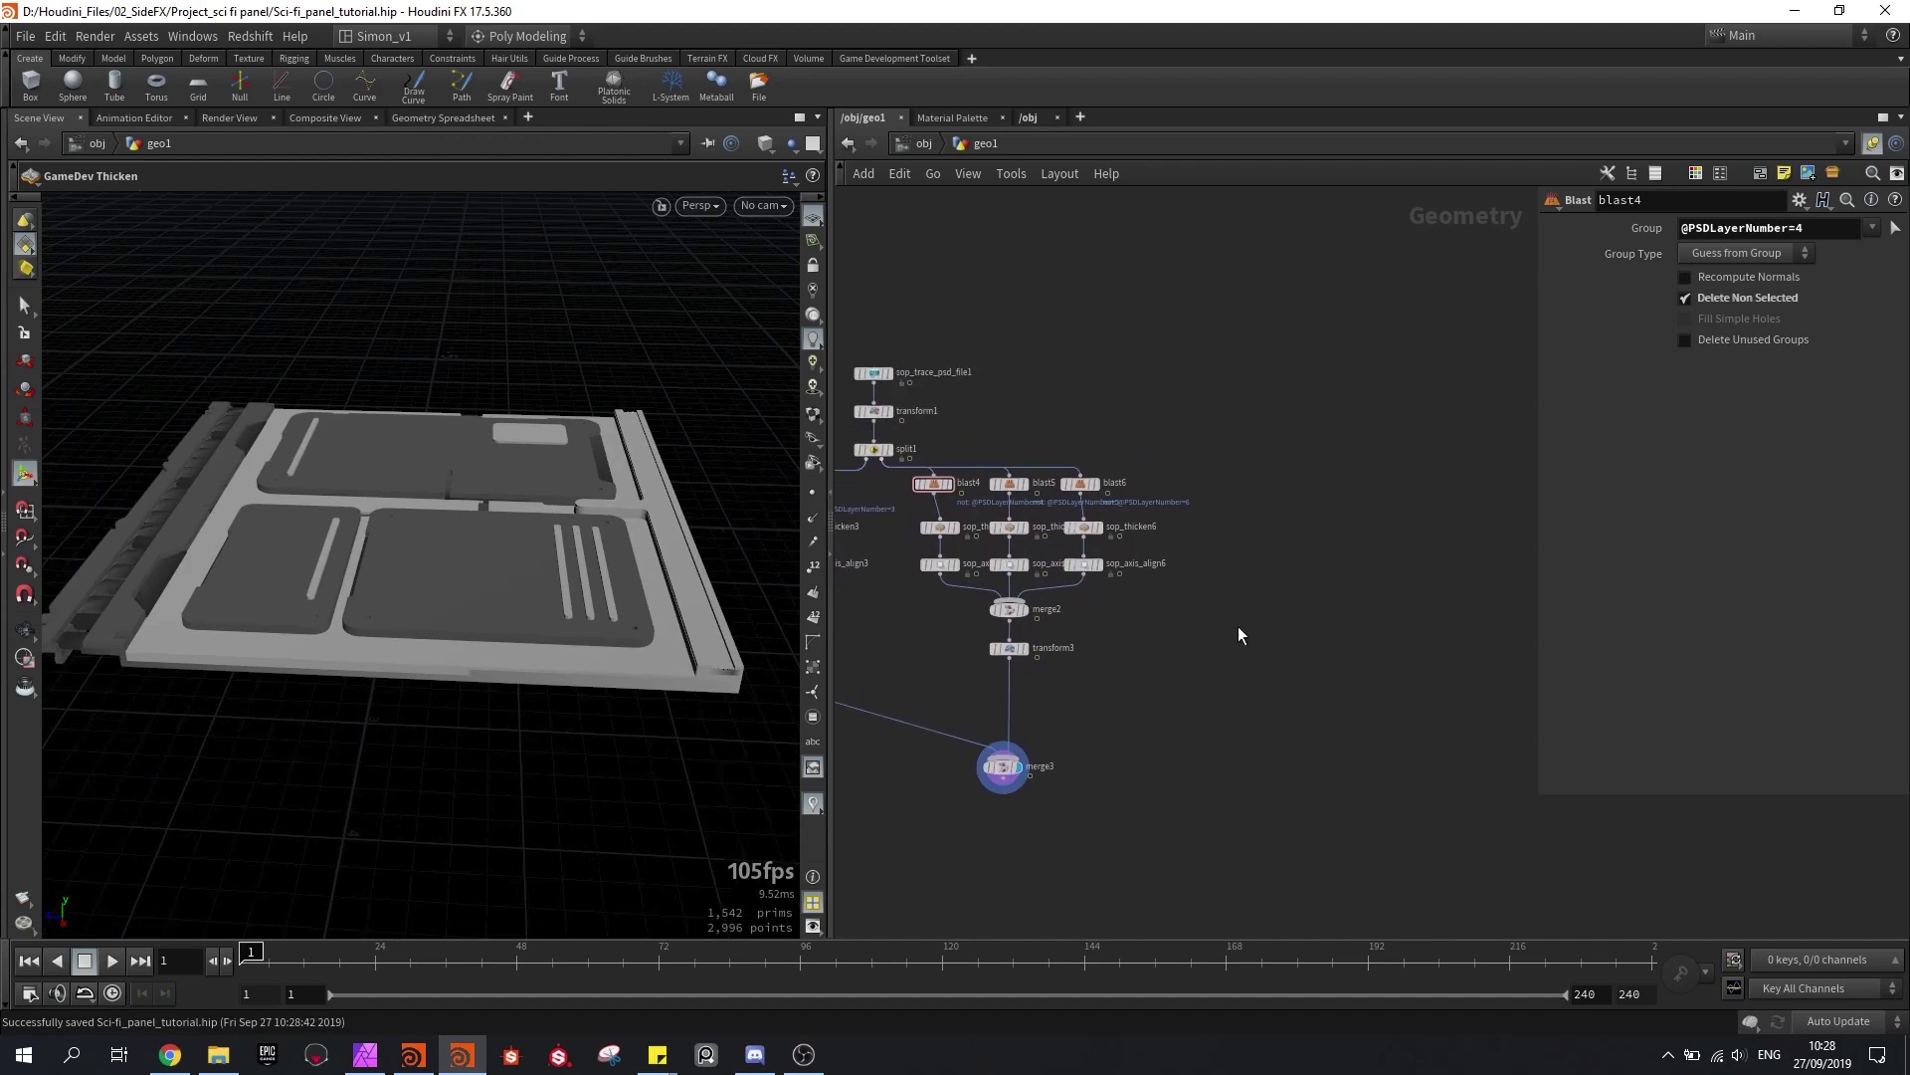
Step: Add a Tube node beside the second branch and display it on its own
key(Tab)
text(tube)
key(Return)
click(1240, 582)
scroll(1240, 581, up, 4)
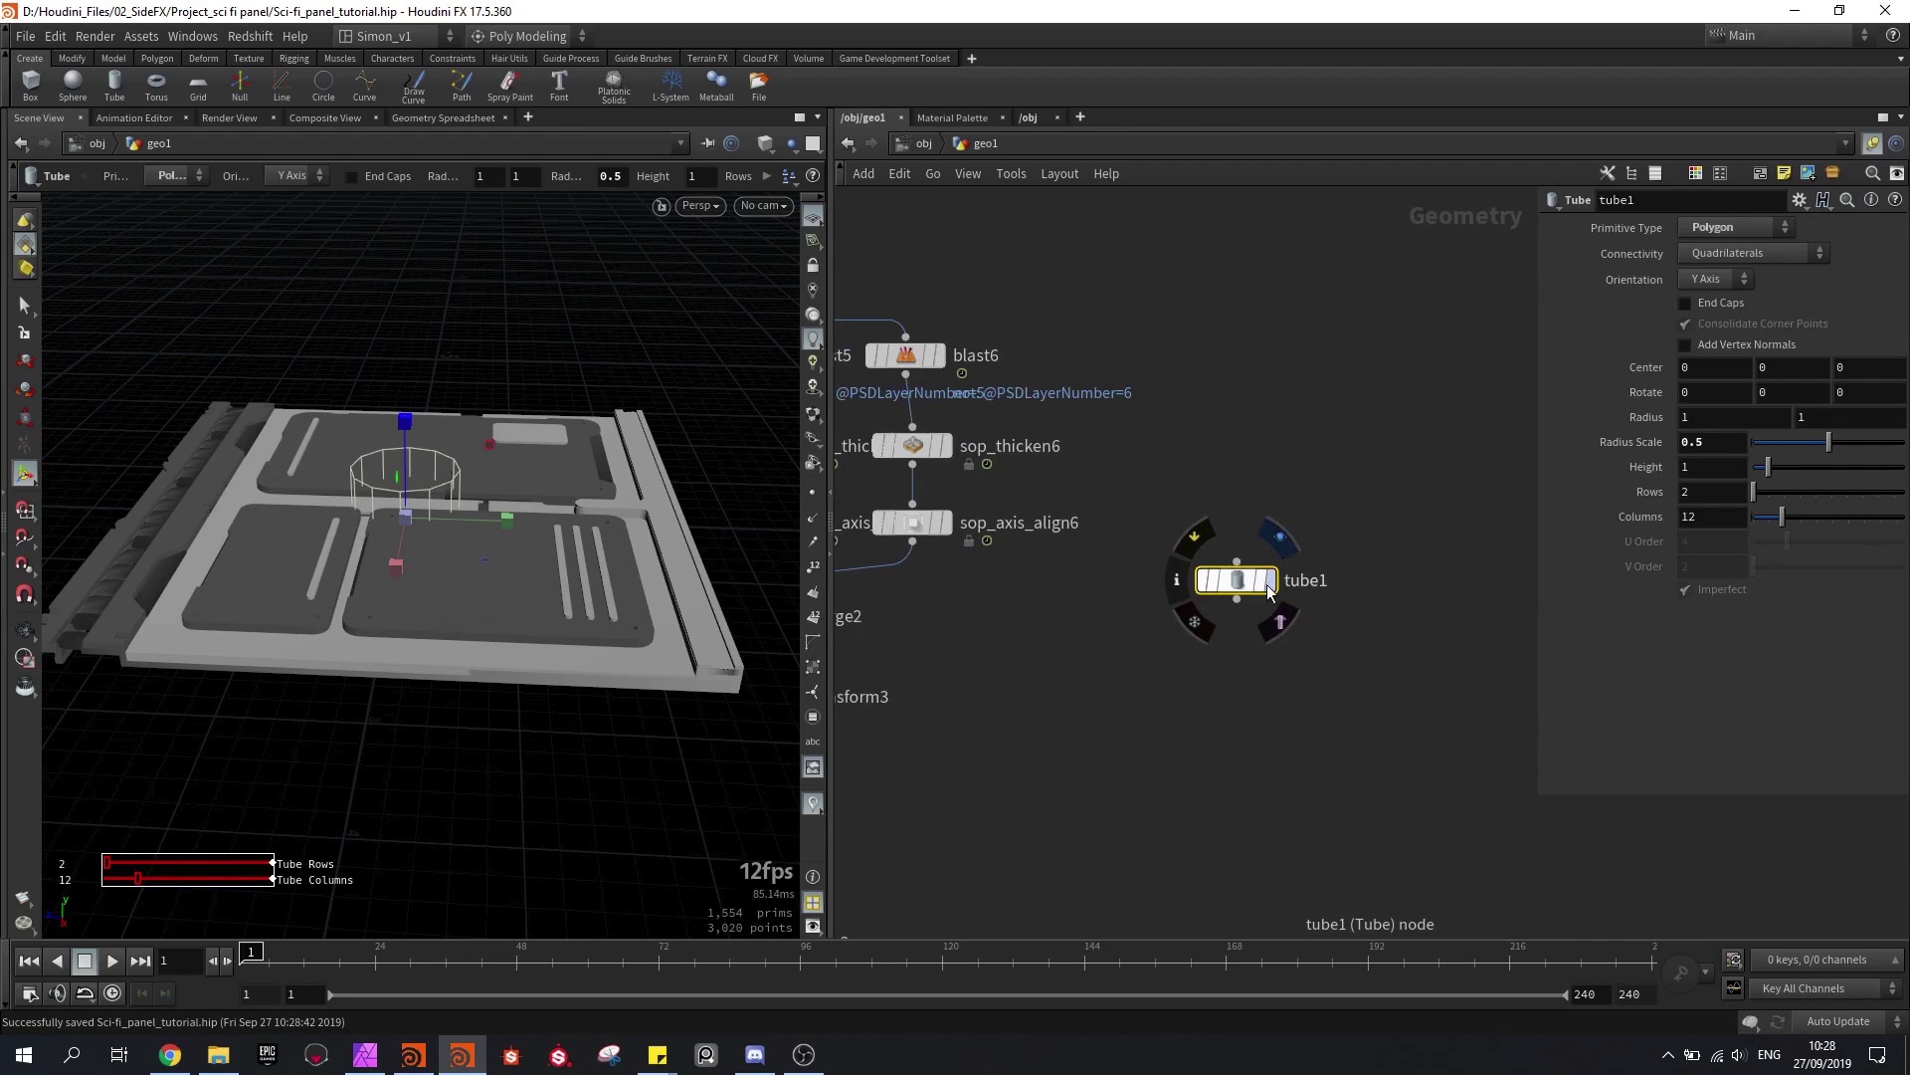
click(1271, 582)
key(Escape)
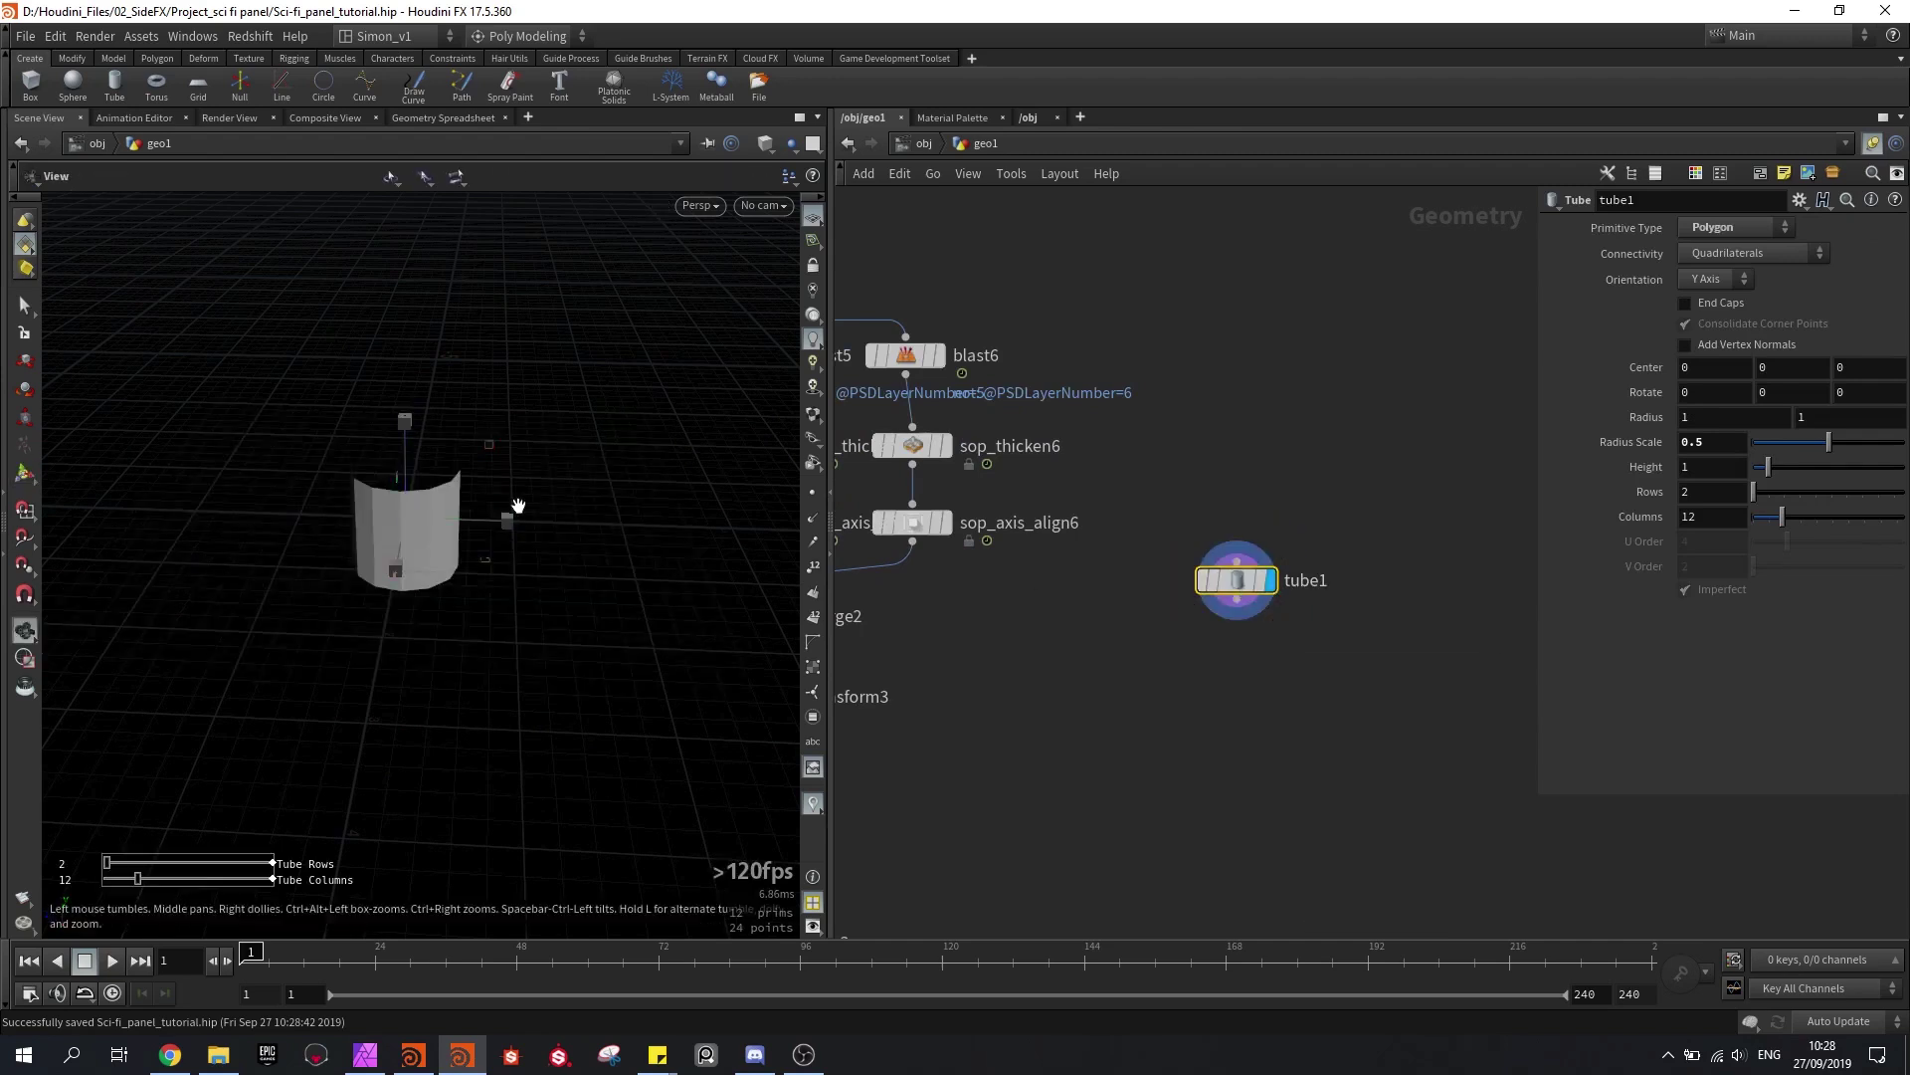
key(Return)
Step: Set tube1 to X Axis orientation with End Caps enabled and a height of 5
click(1691, 282)
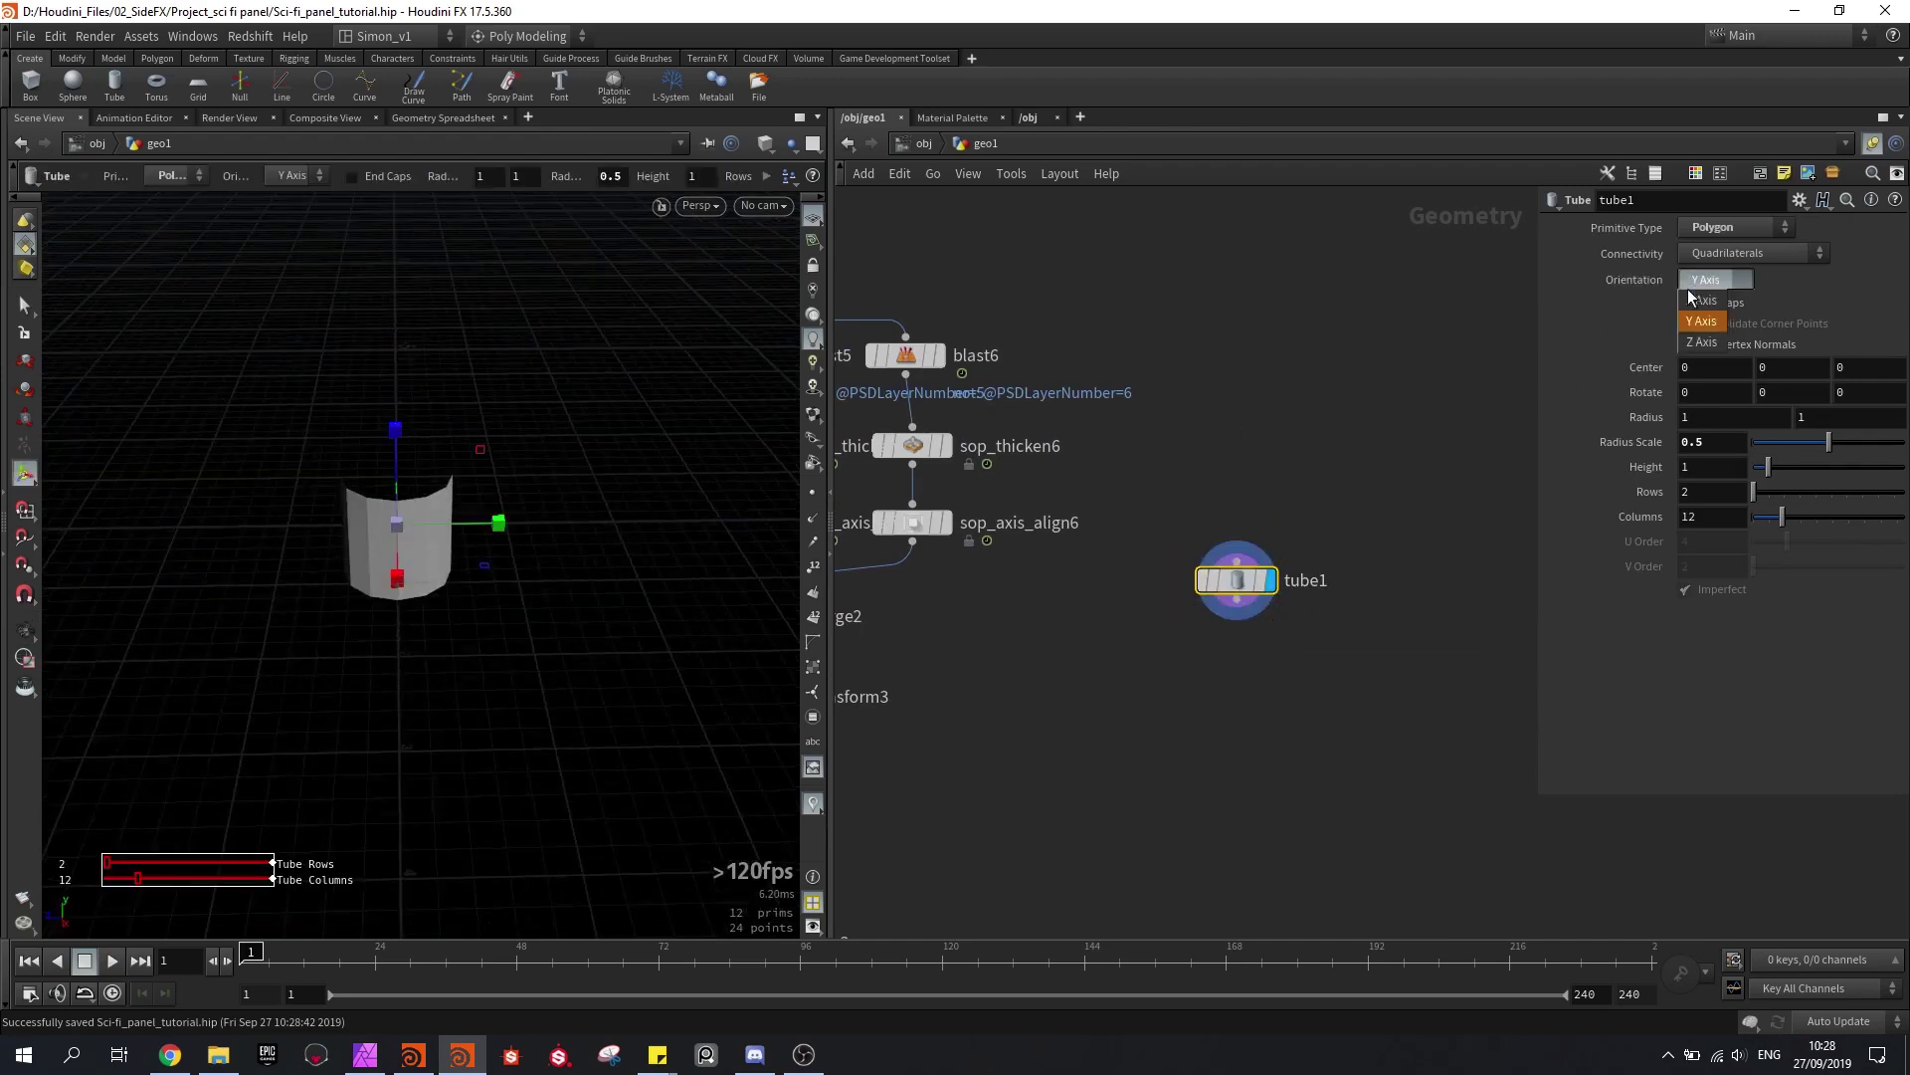
click(1701, 342)
click(1709, 279)
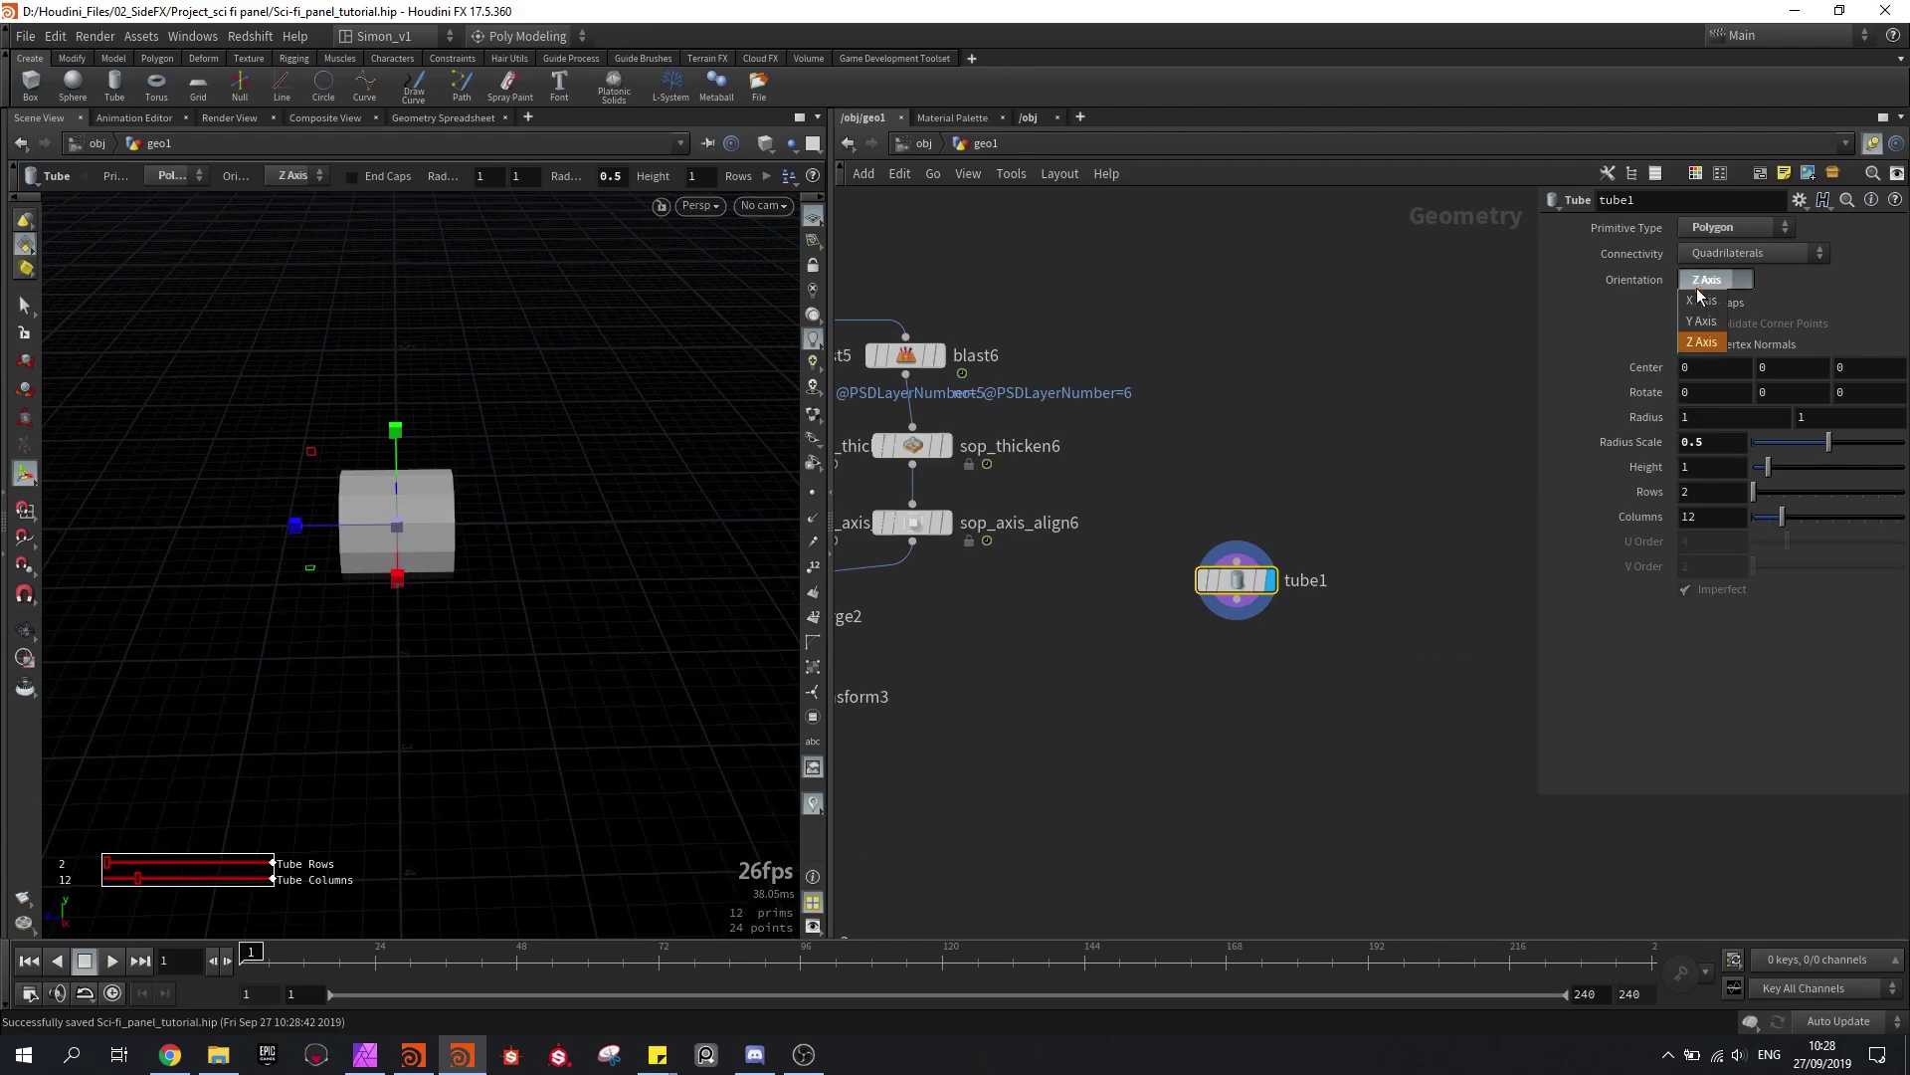
click(1703, 283)
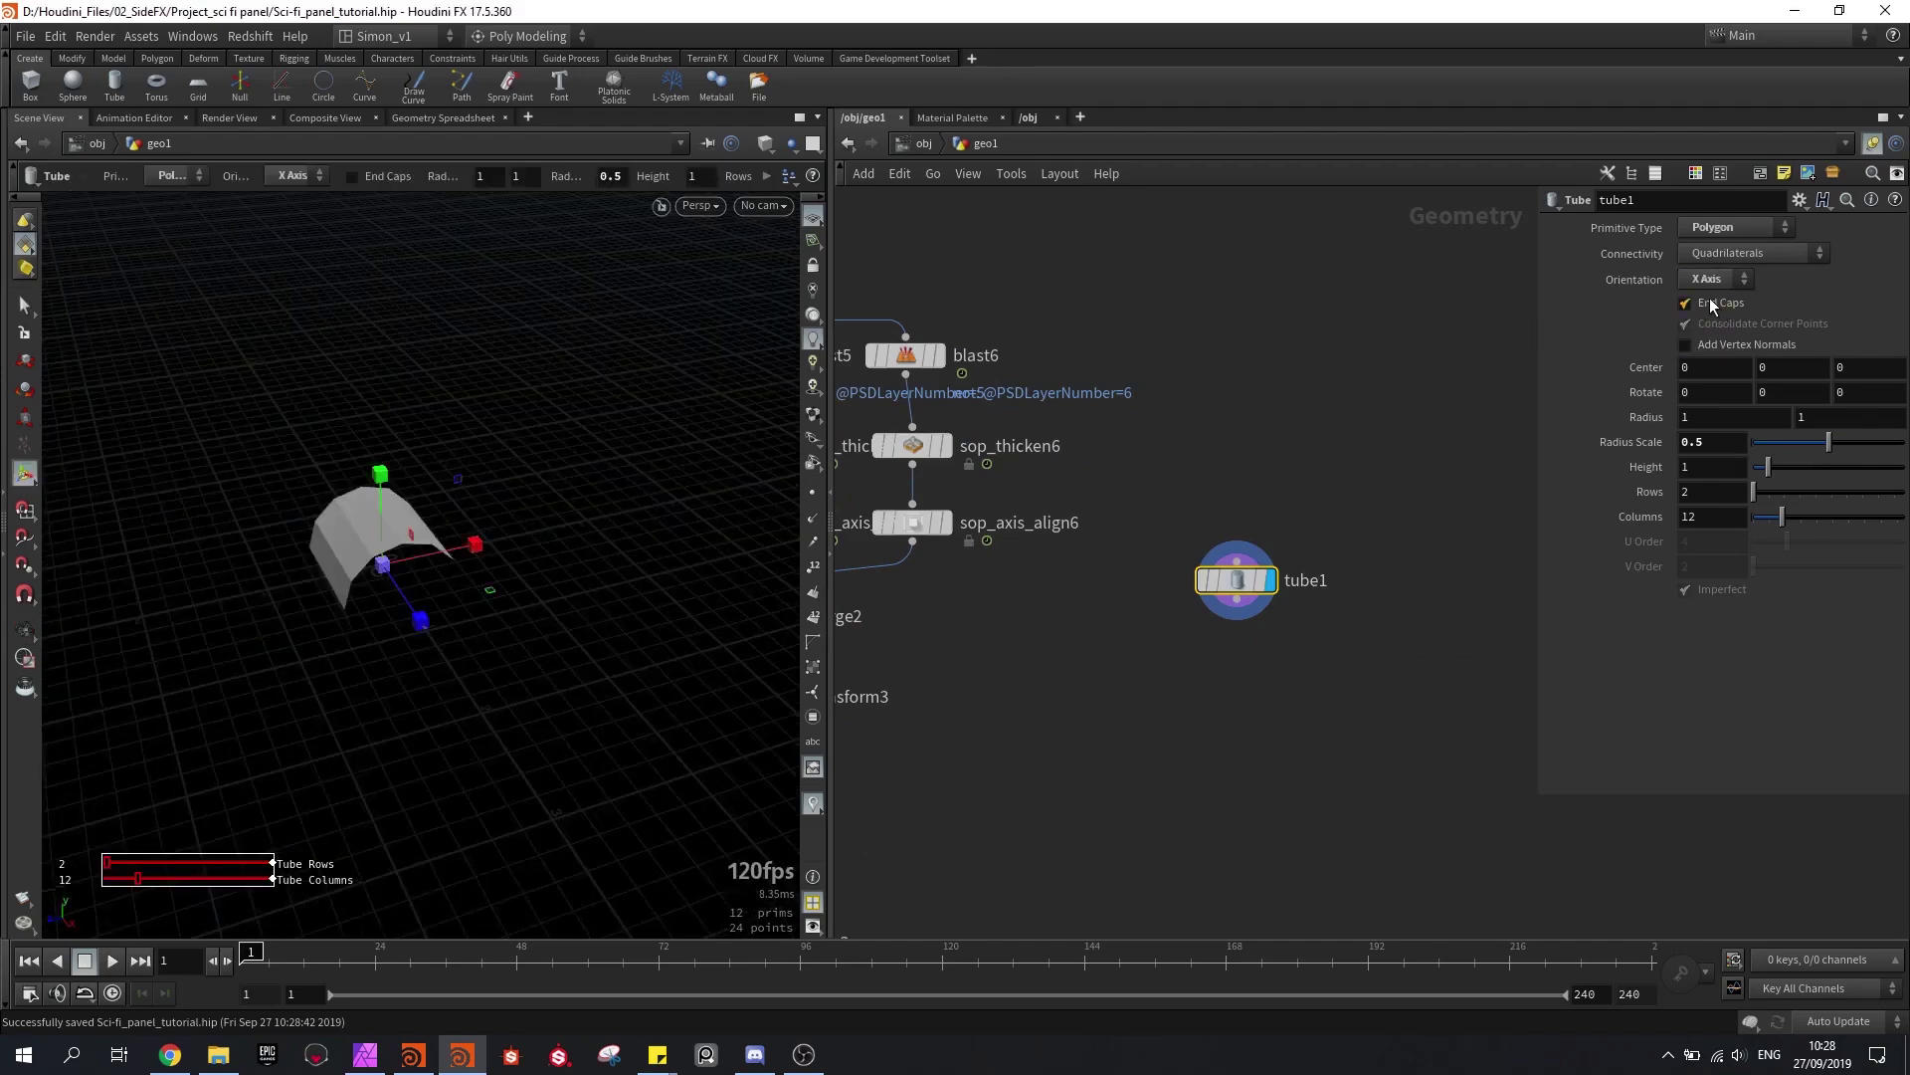
click(1712, 306)
key(h)
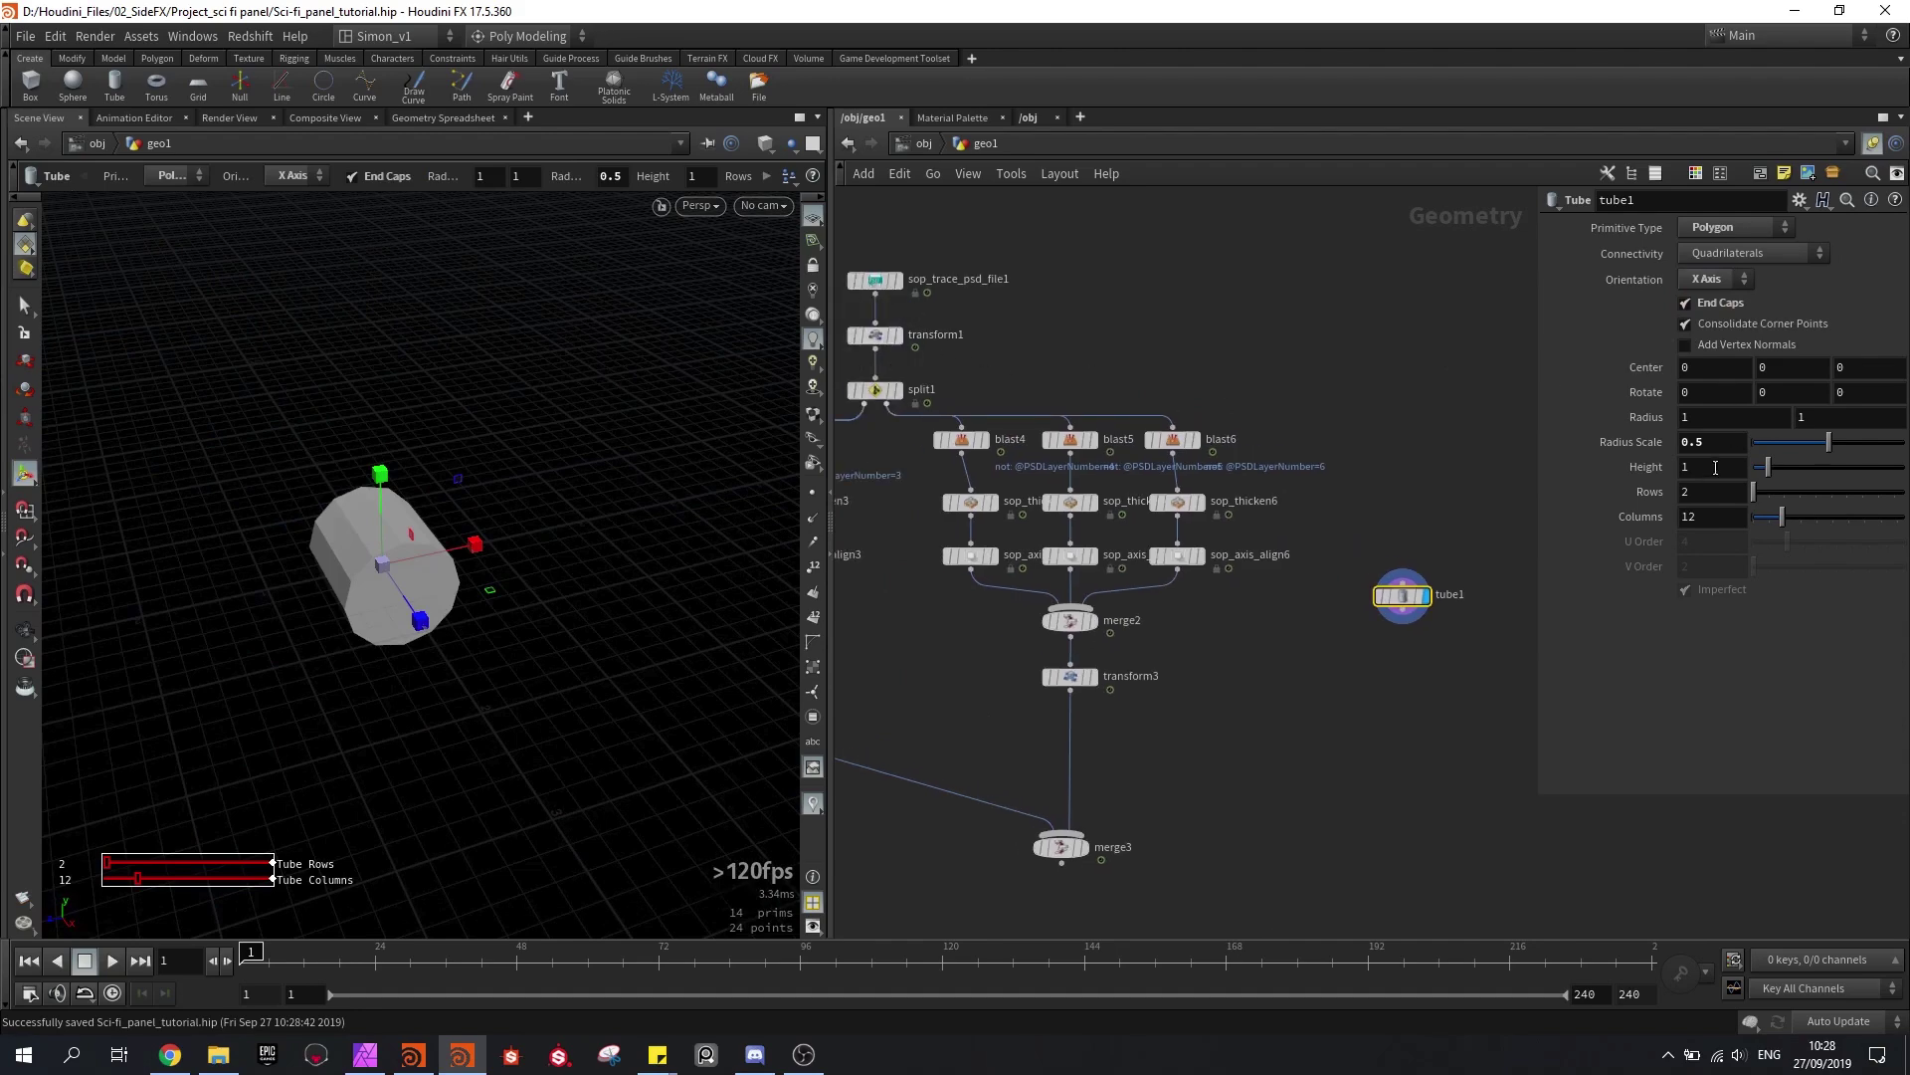
text(5)
key(Return)
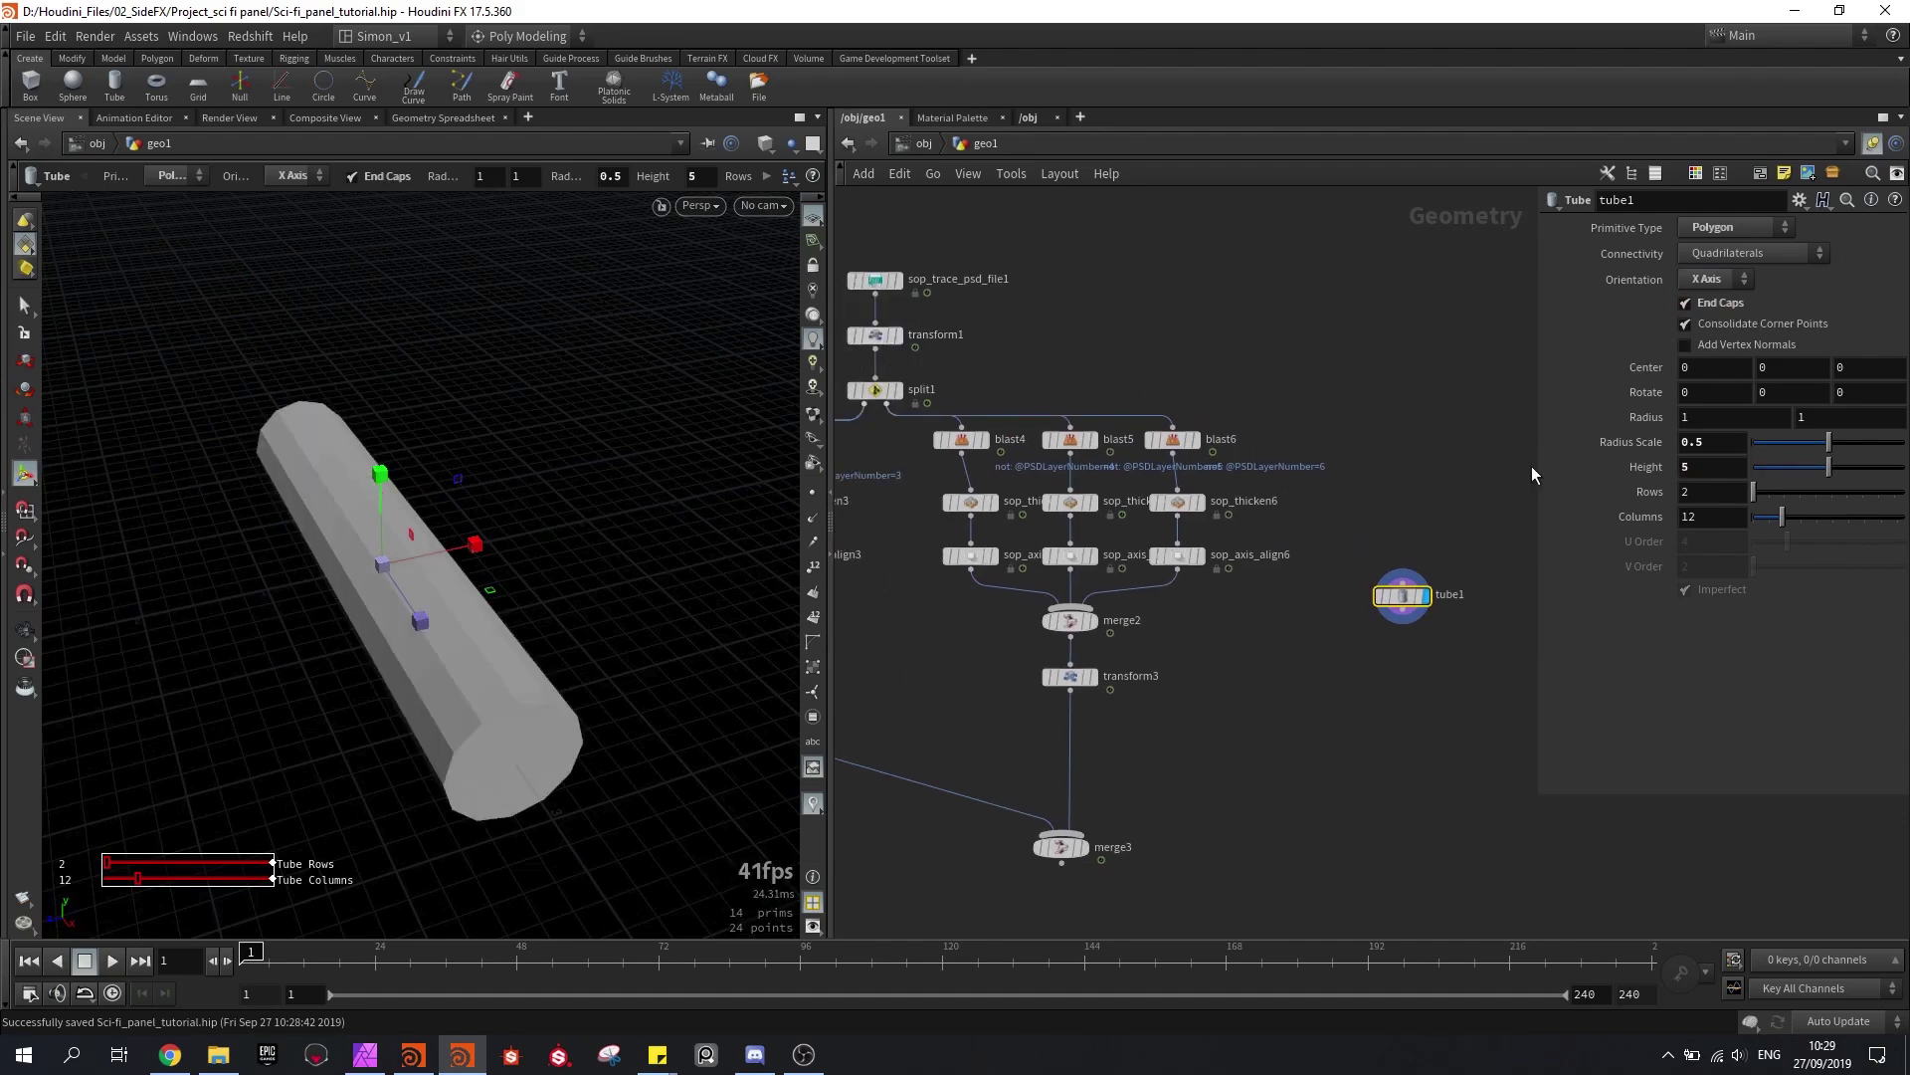
Step: Show merge3 as a wireframe template around the tube to compare their sizes
scroll(1085, 861, up, 3)
click(1082, 846)
alt+drag(557, 646, 576, 683)
key(f)
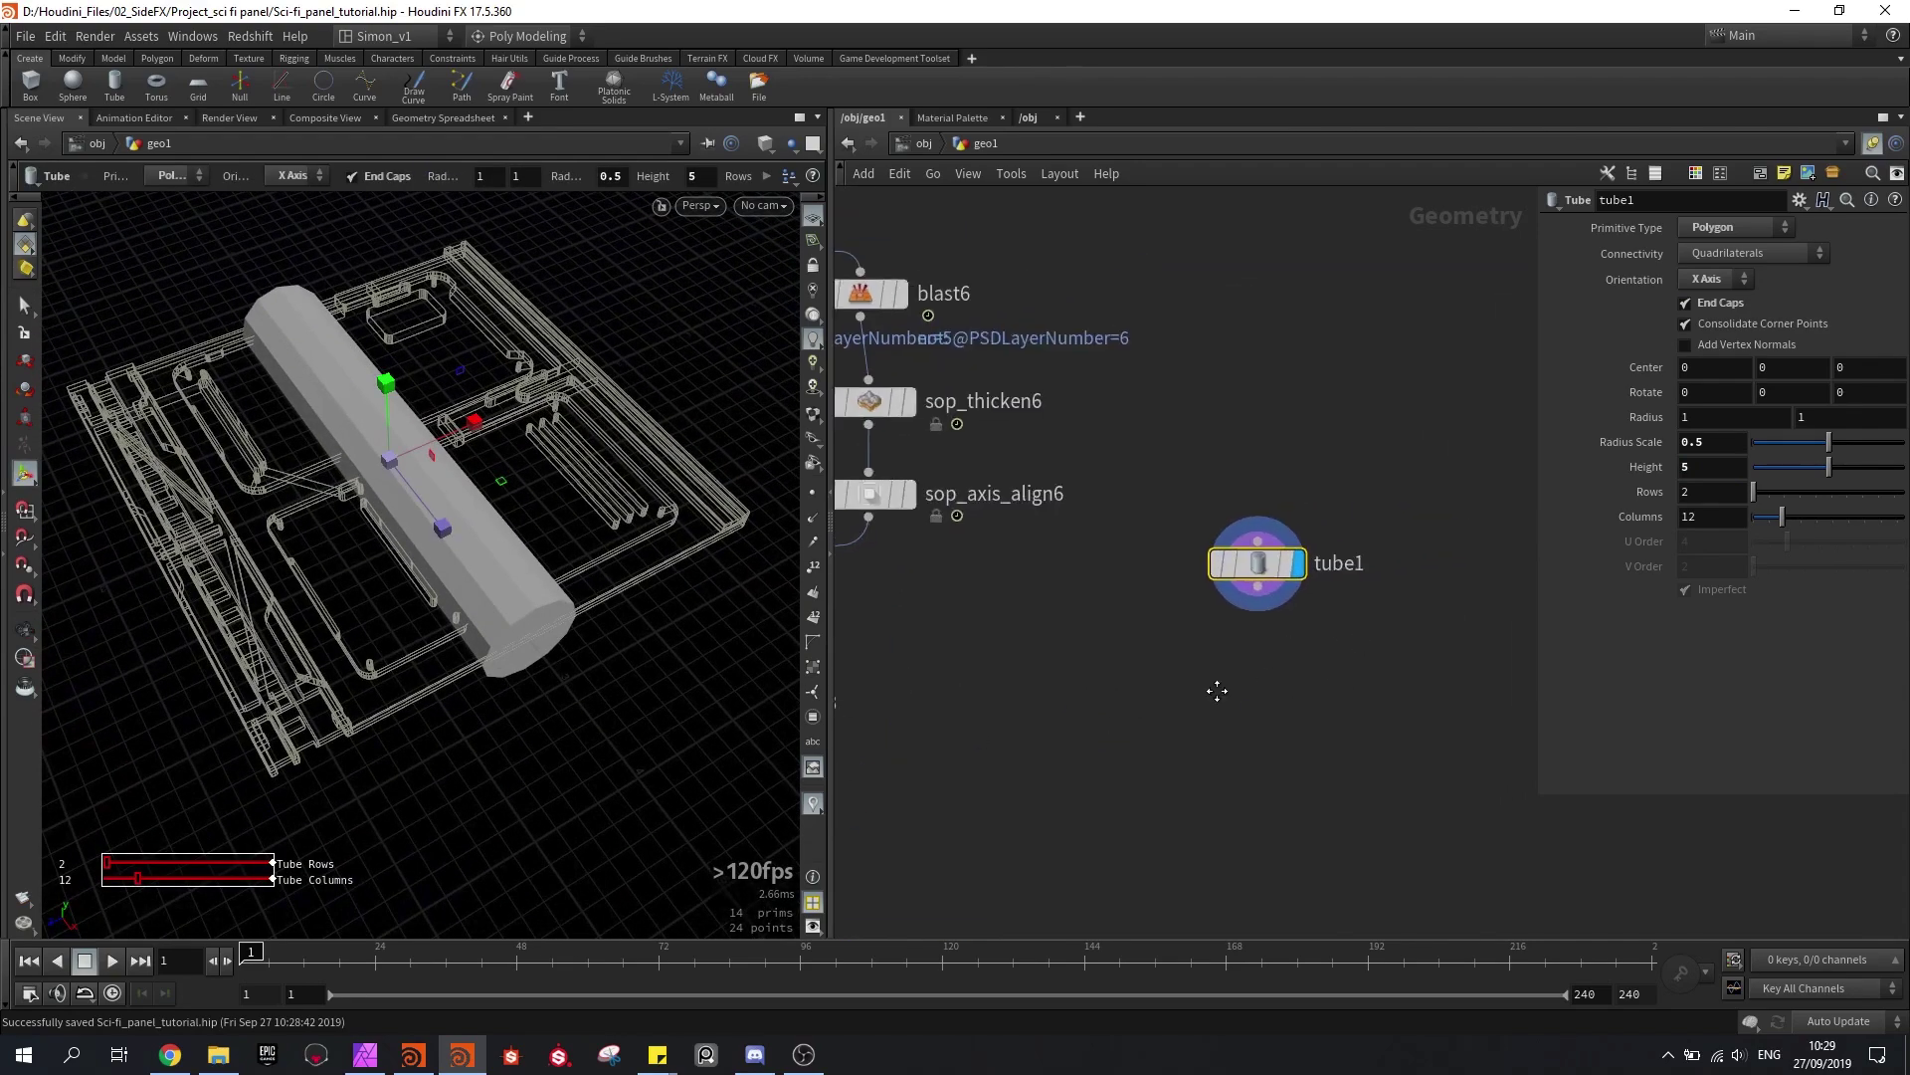
Step: Collapse tube1 into a subnetwork and rename it Pipes
drag(1240, 559, 1254, 480)
scroll(1264, 597, down, 3)
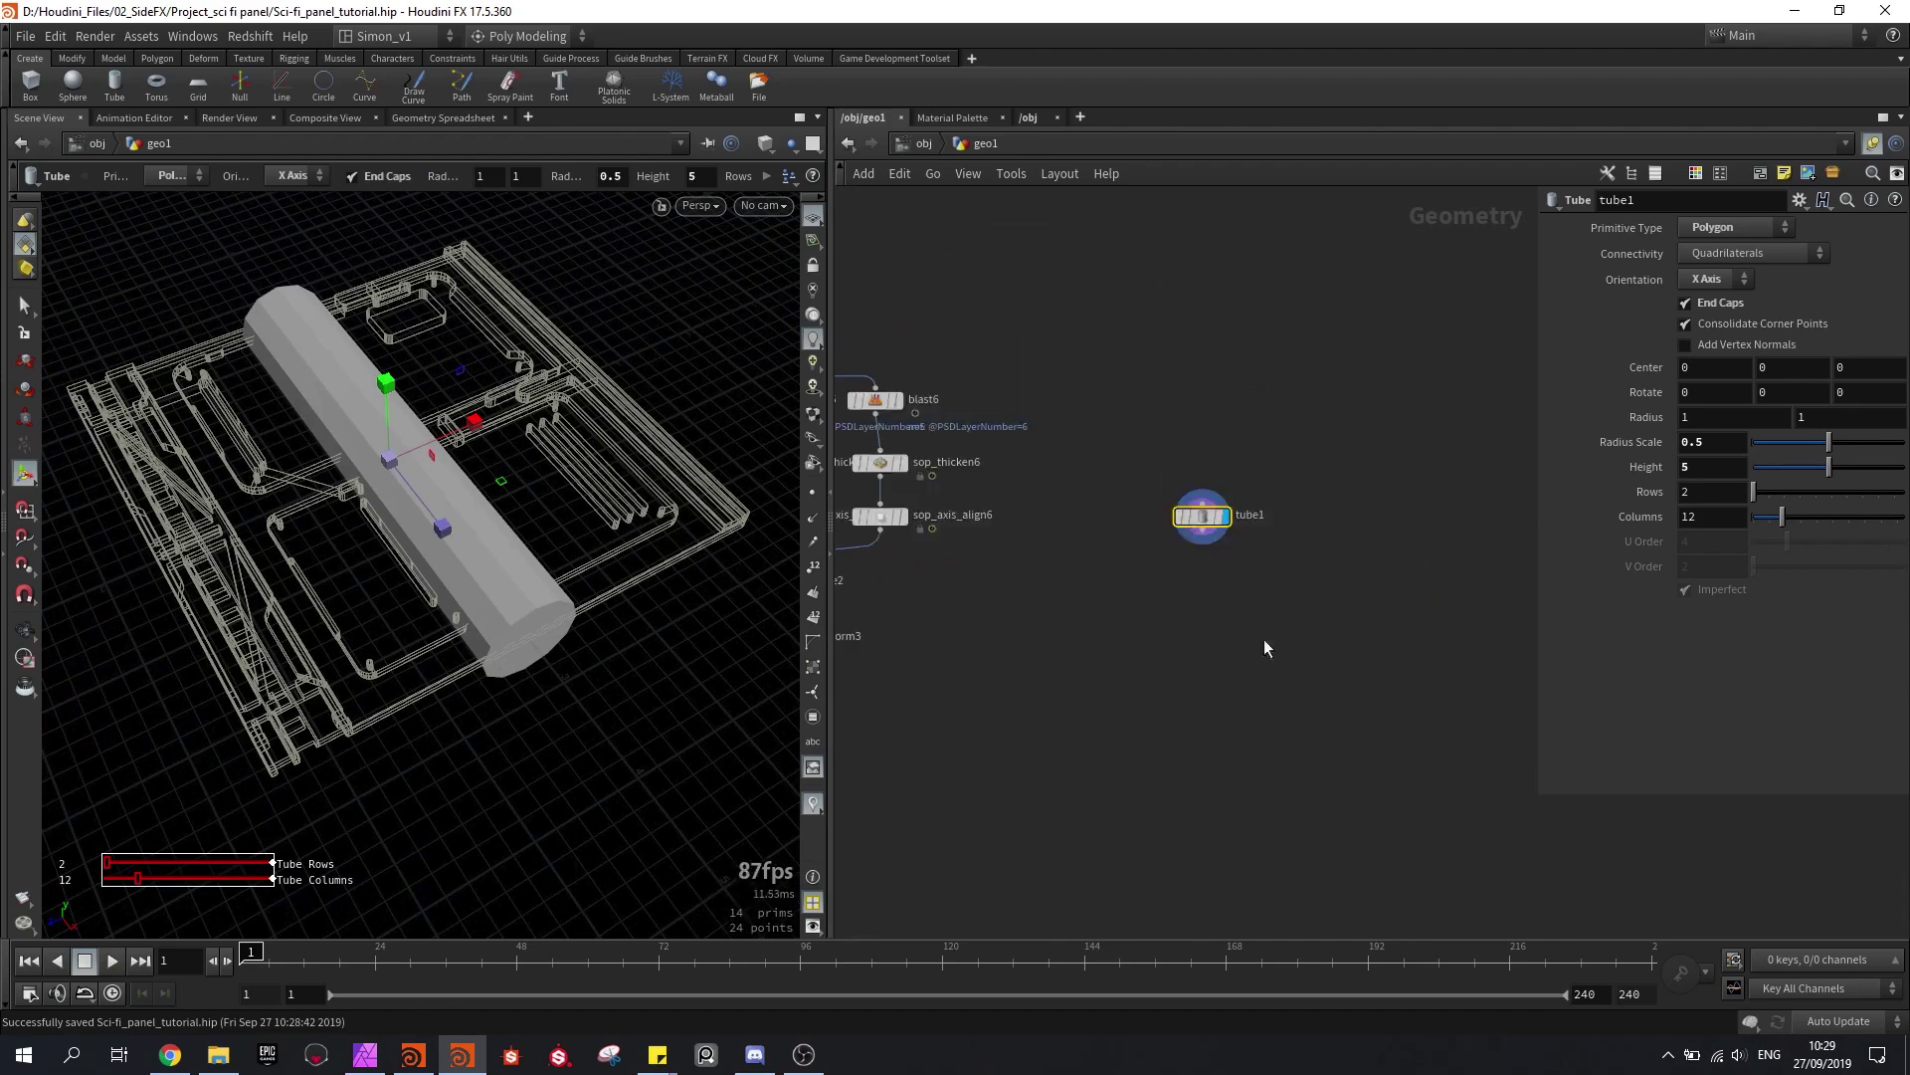
drag(1307, 629, 1101, 426)
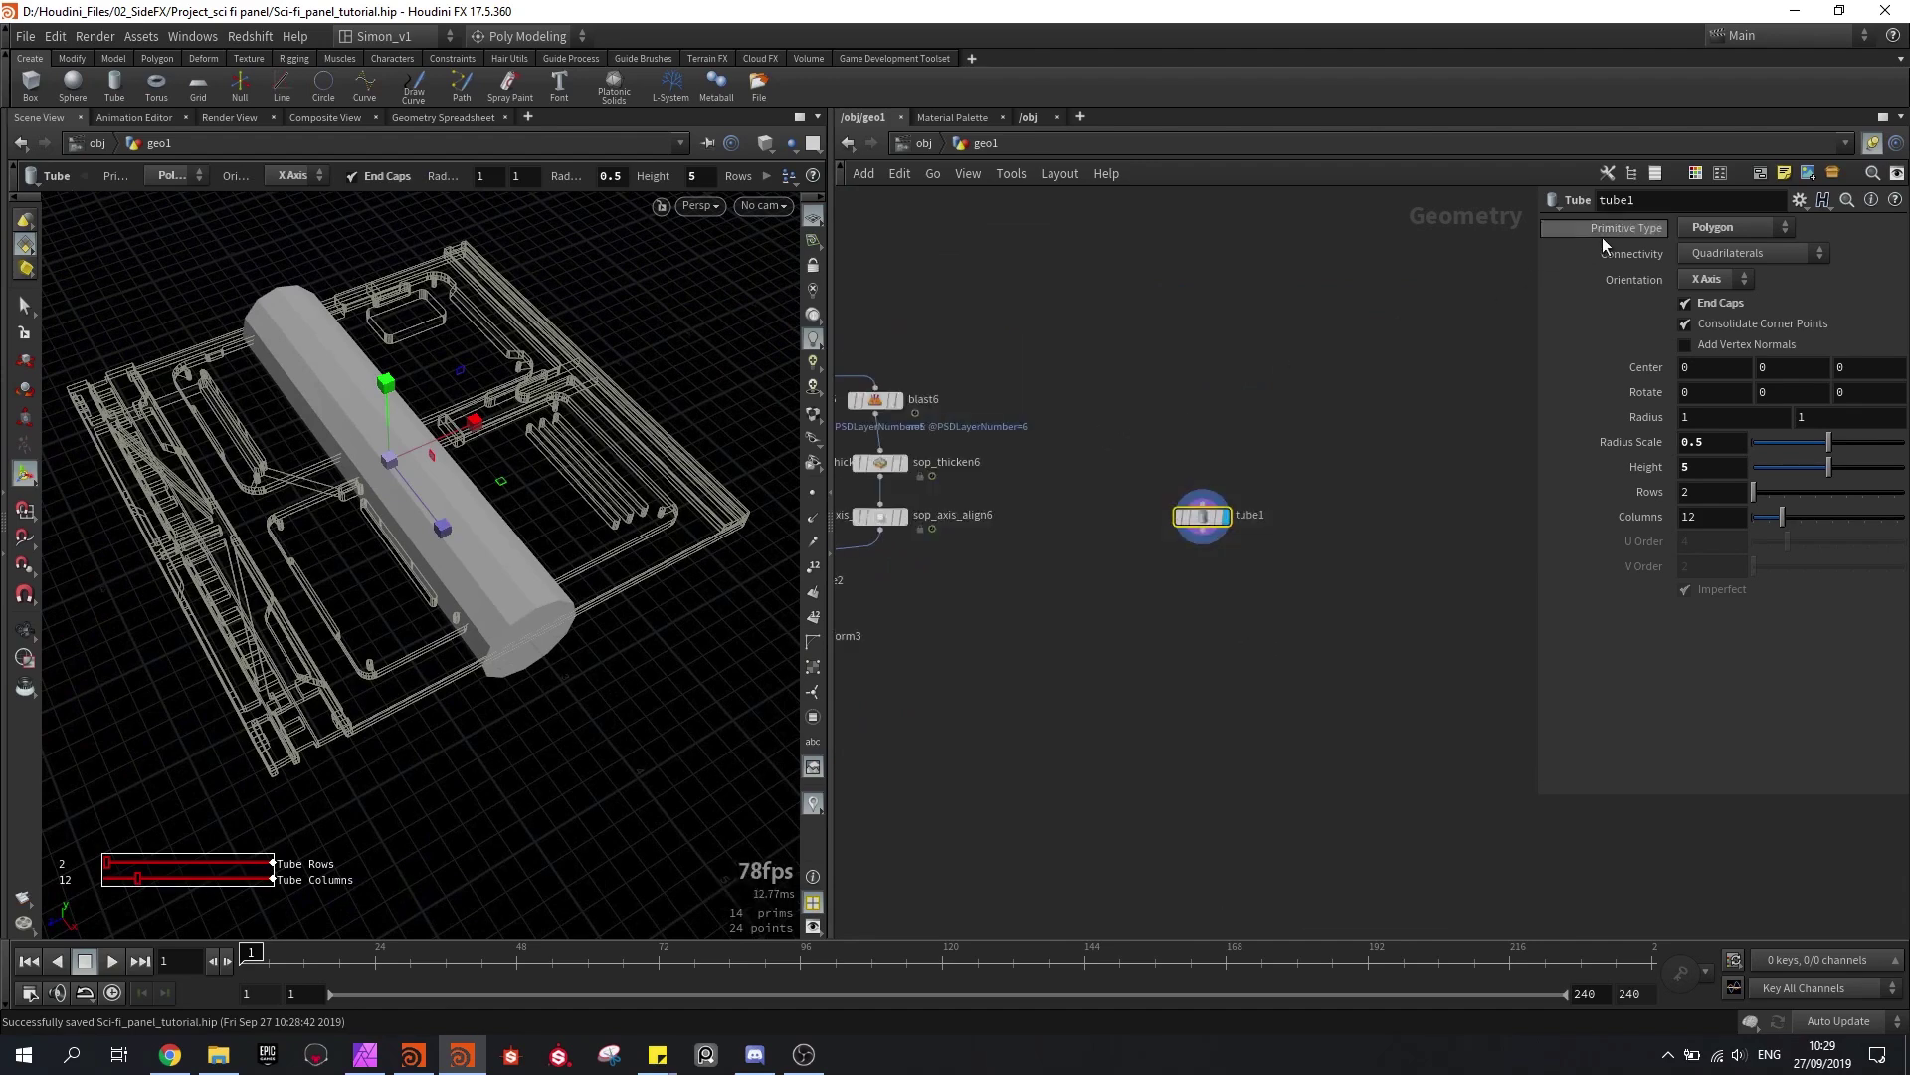
click(1835, 173)
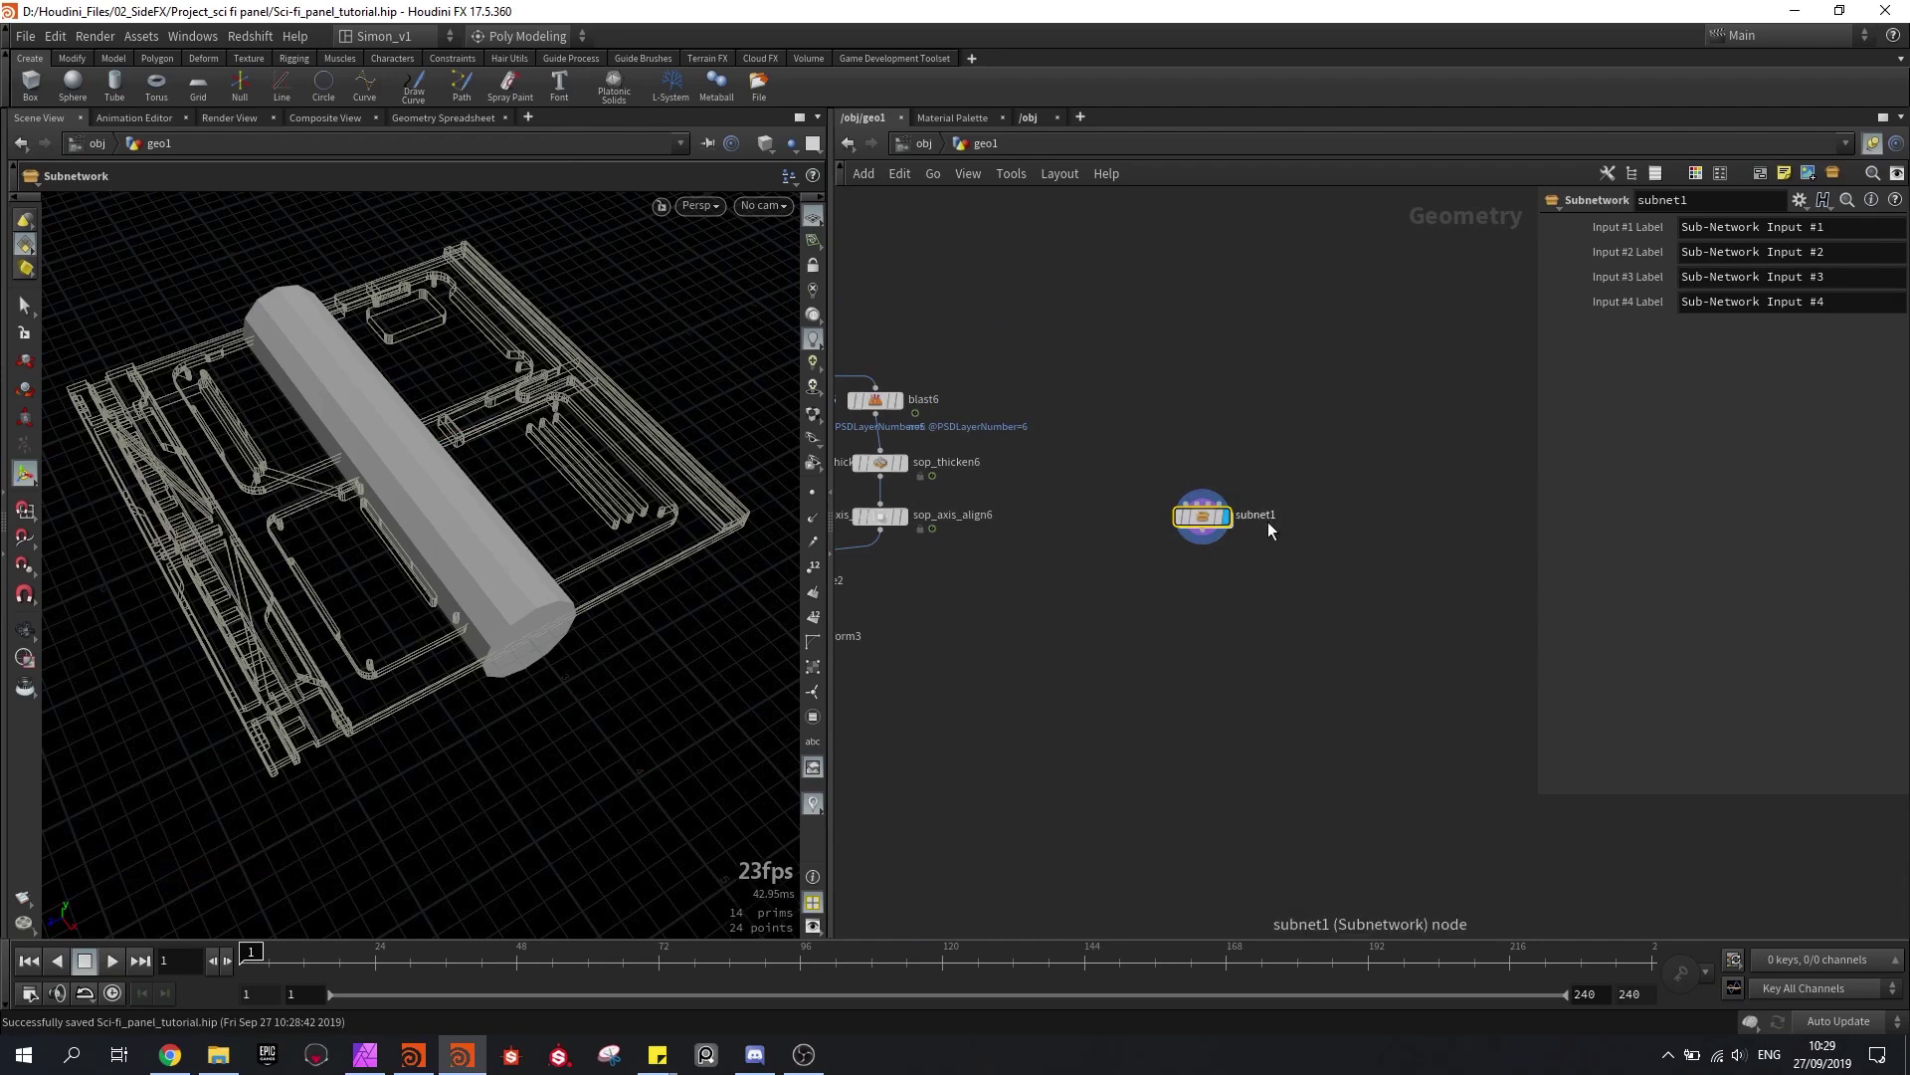
scroll(1268, 521, up, 2)
double_click(1262, 515)
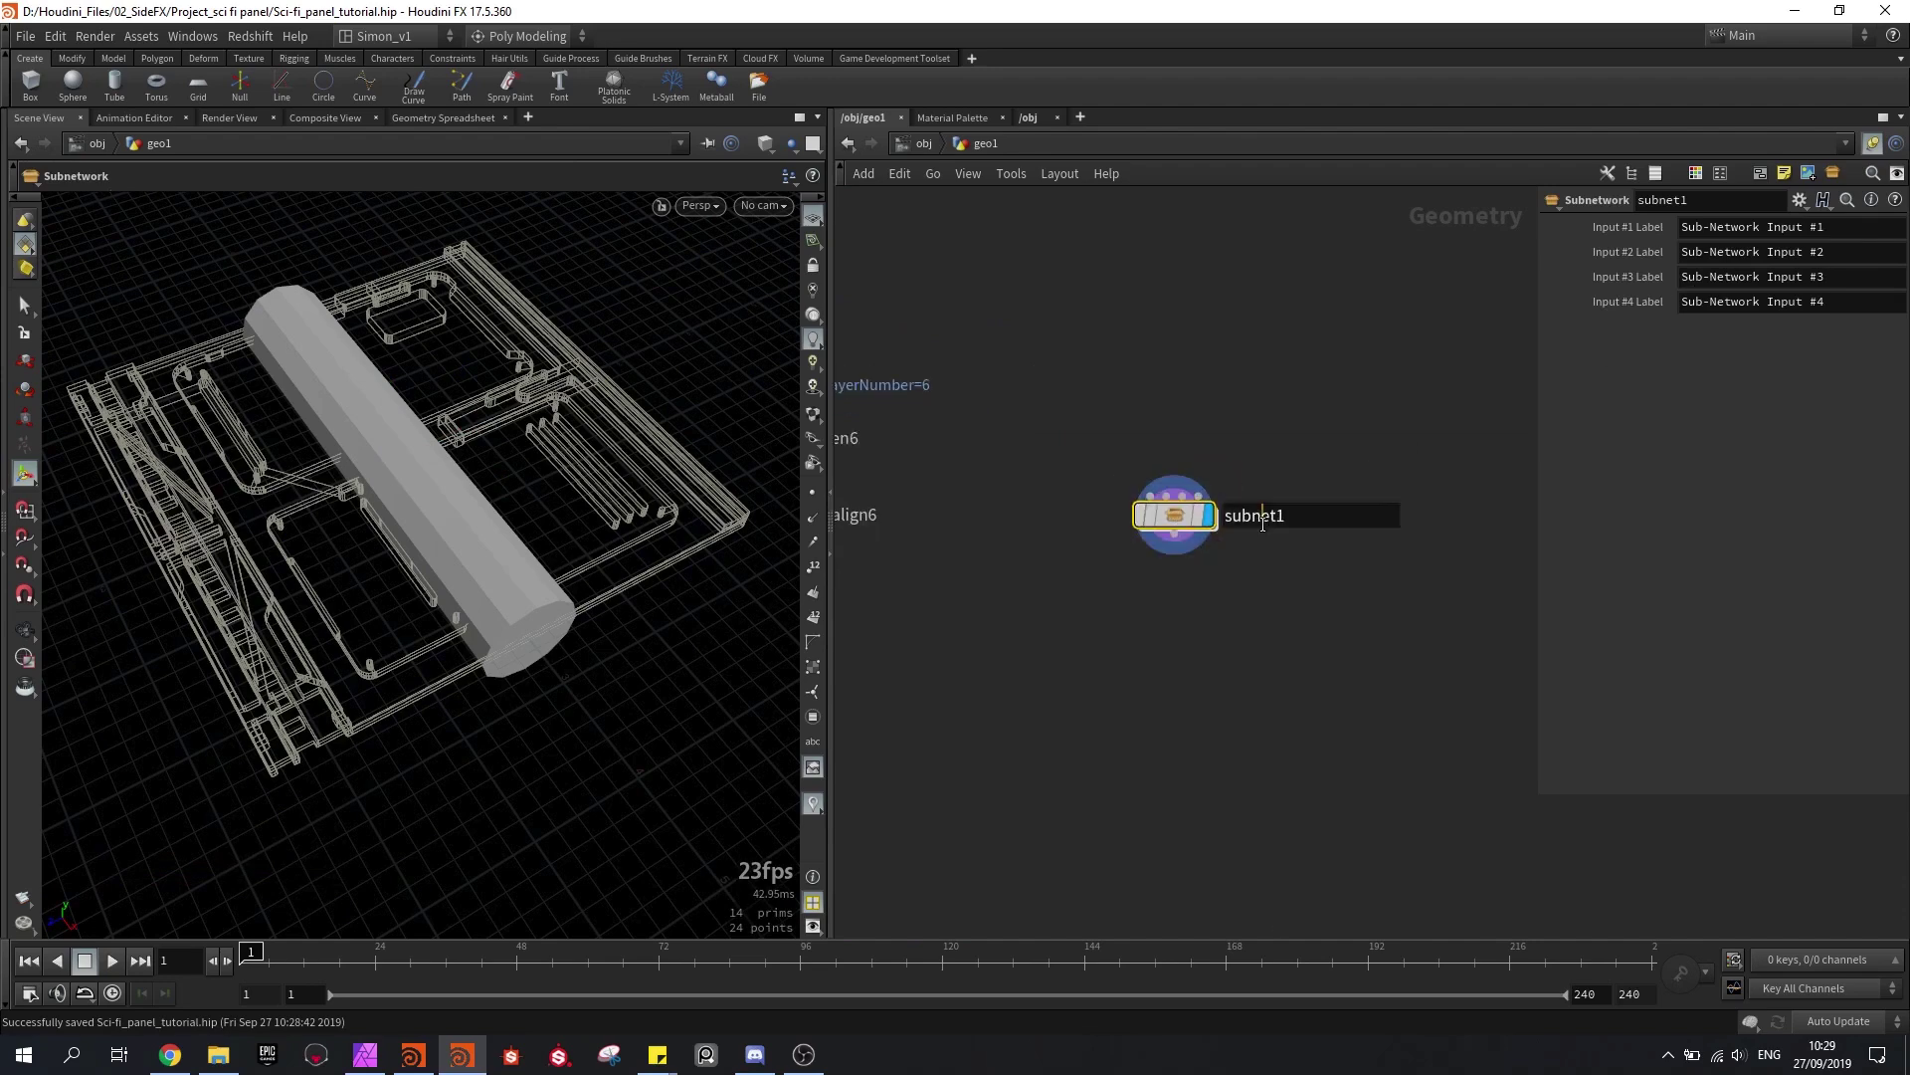
double_click(1263, 515)
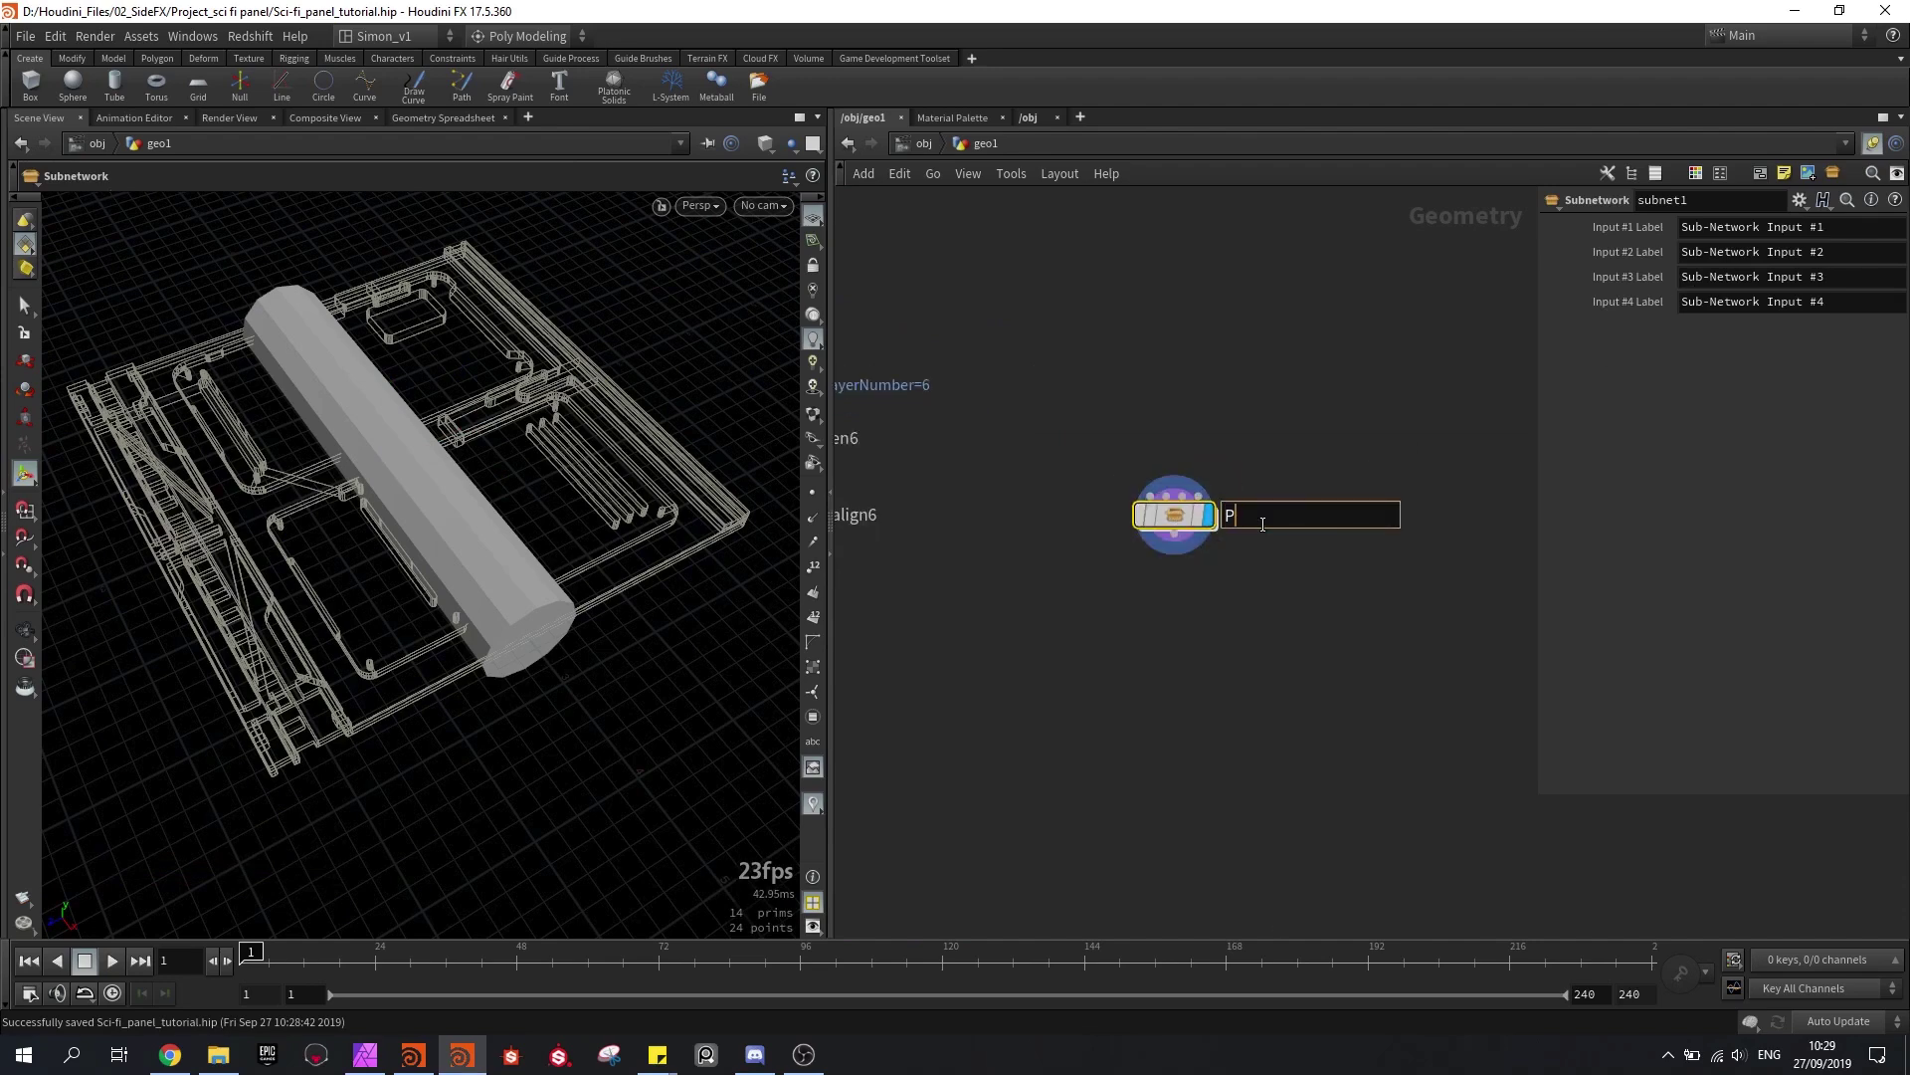
key(Return)
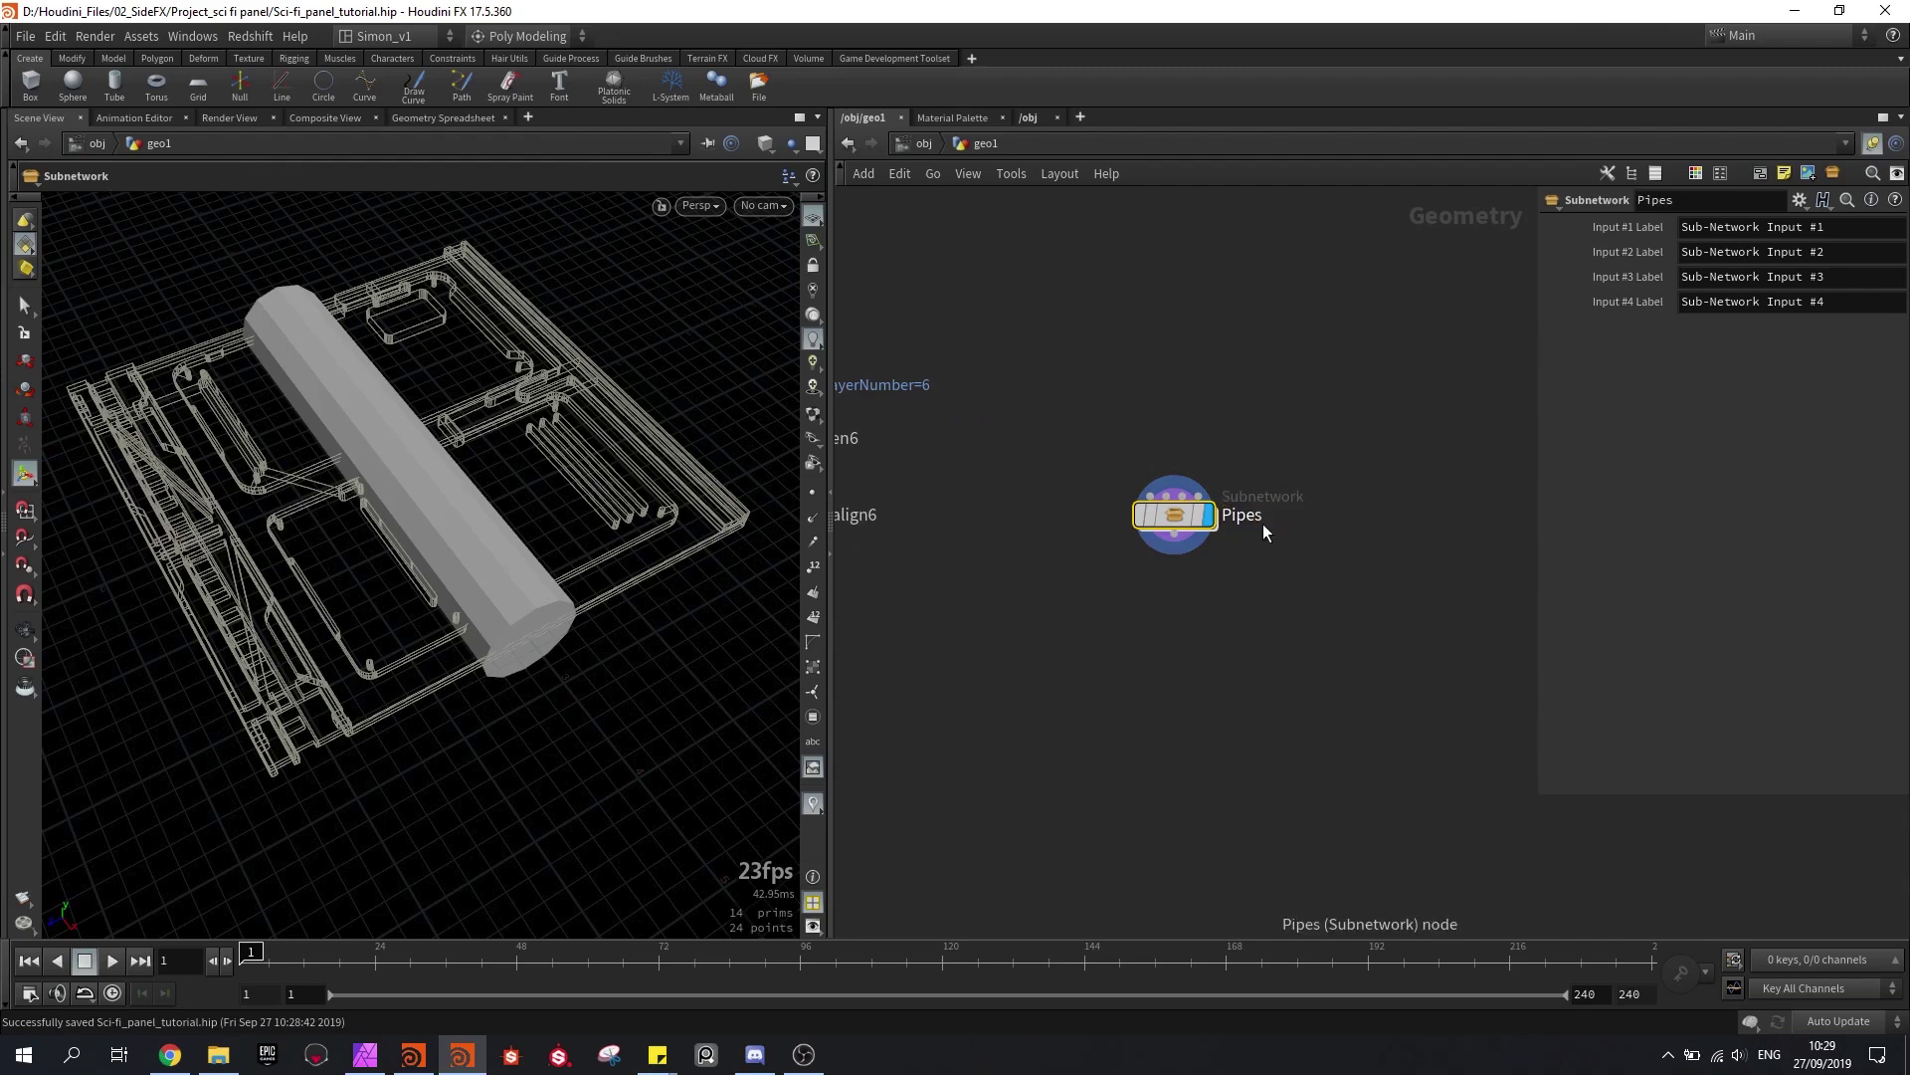
Step: Go inside the Pipes subnetwork, place tube1 clear below the first input, and inspect the tube
double_click(1174, 514)
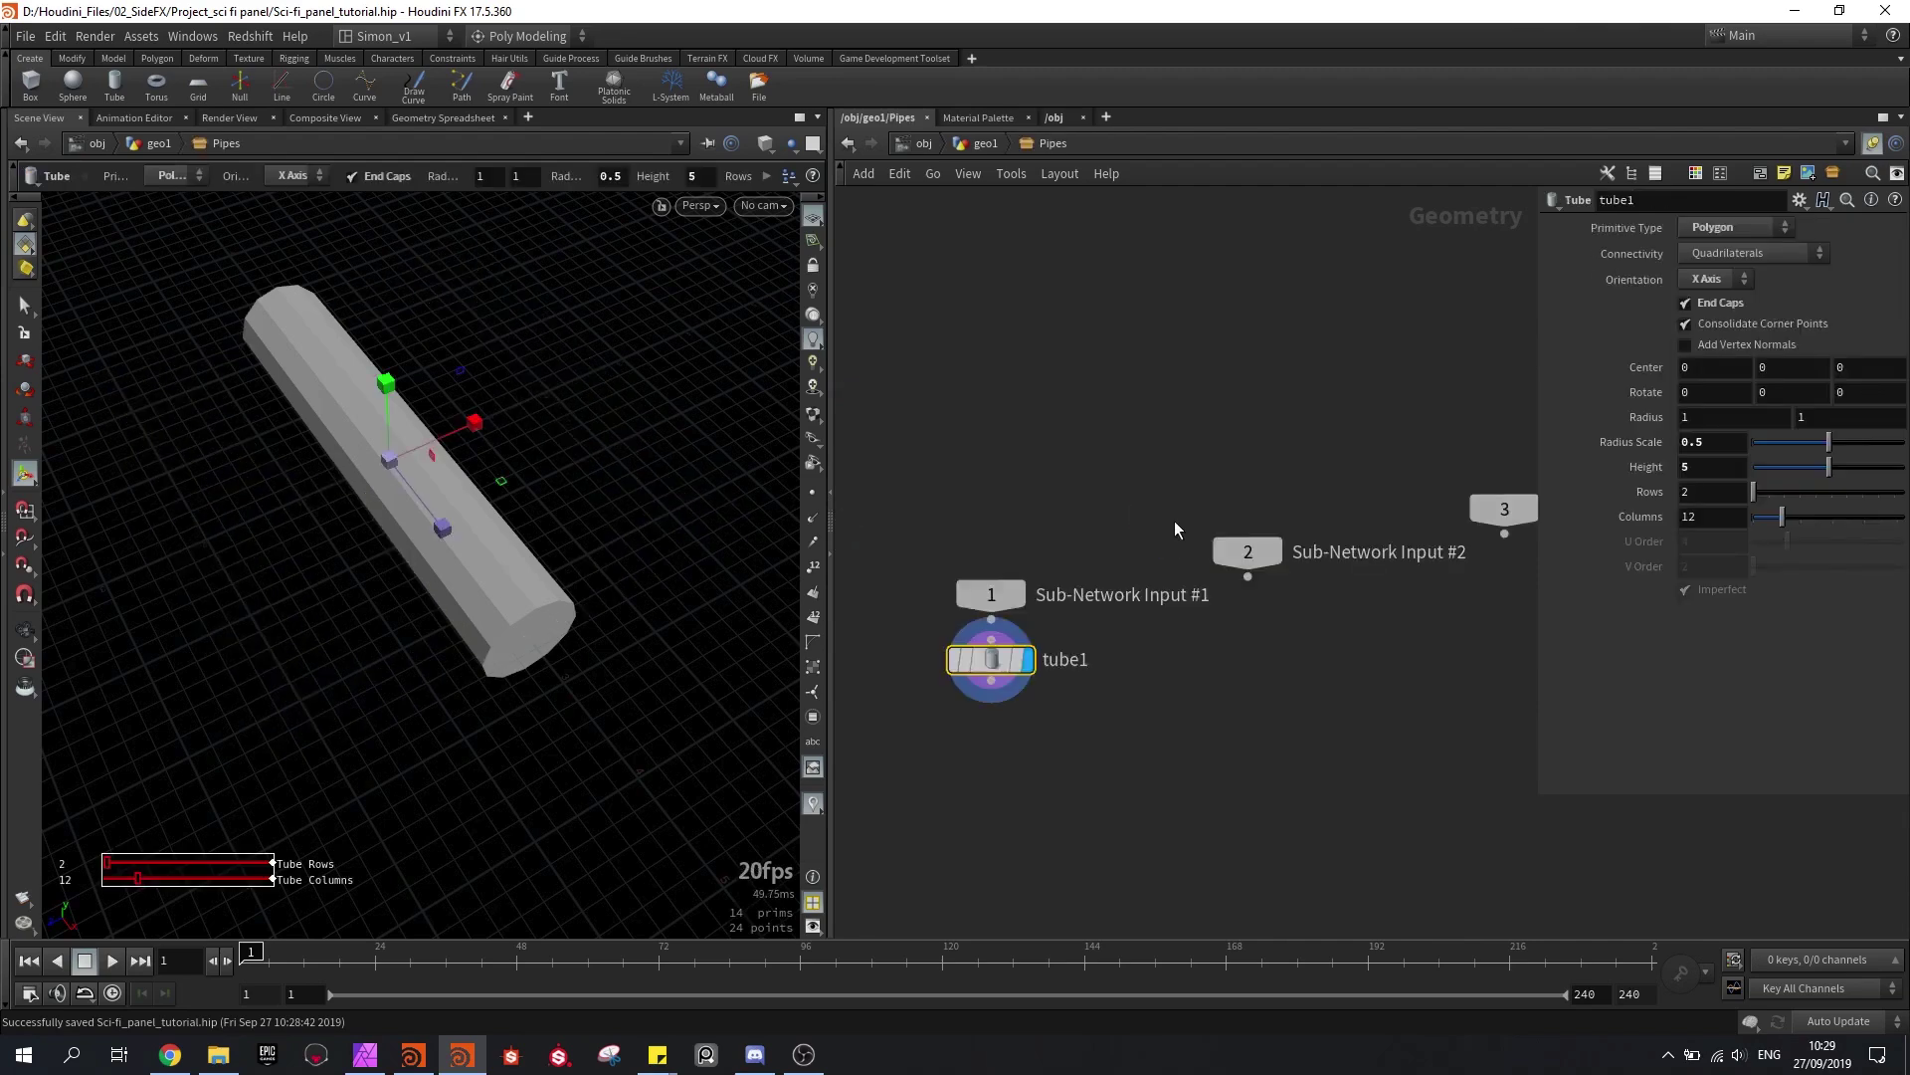
drag(1073, 411, 1069, 512)
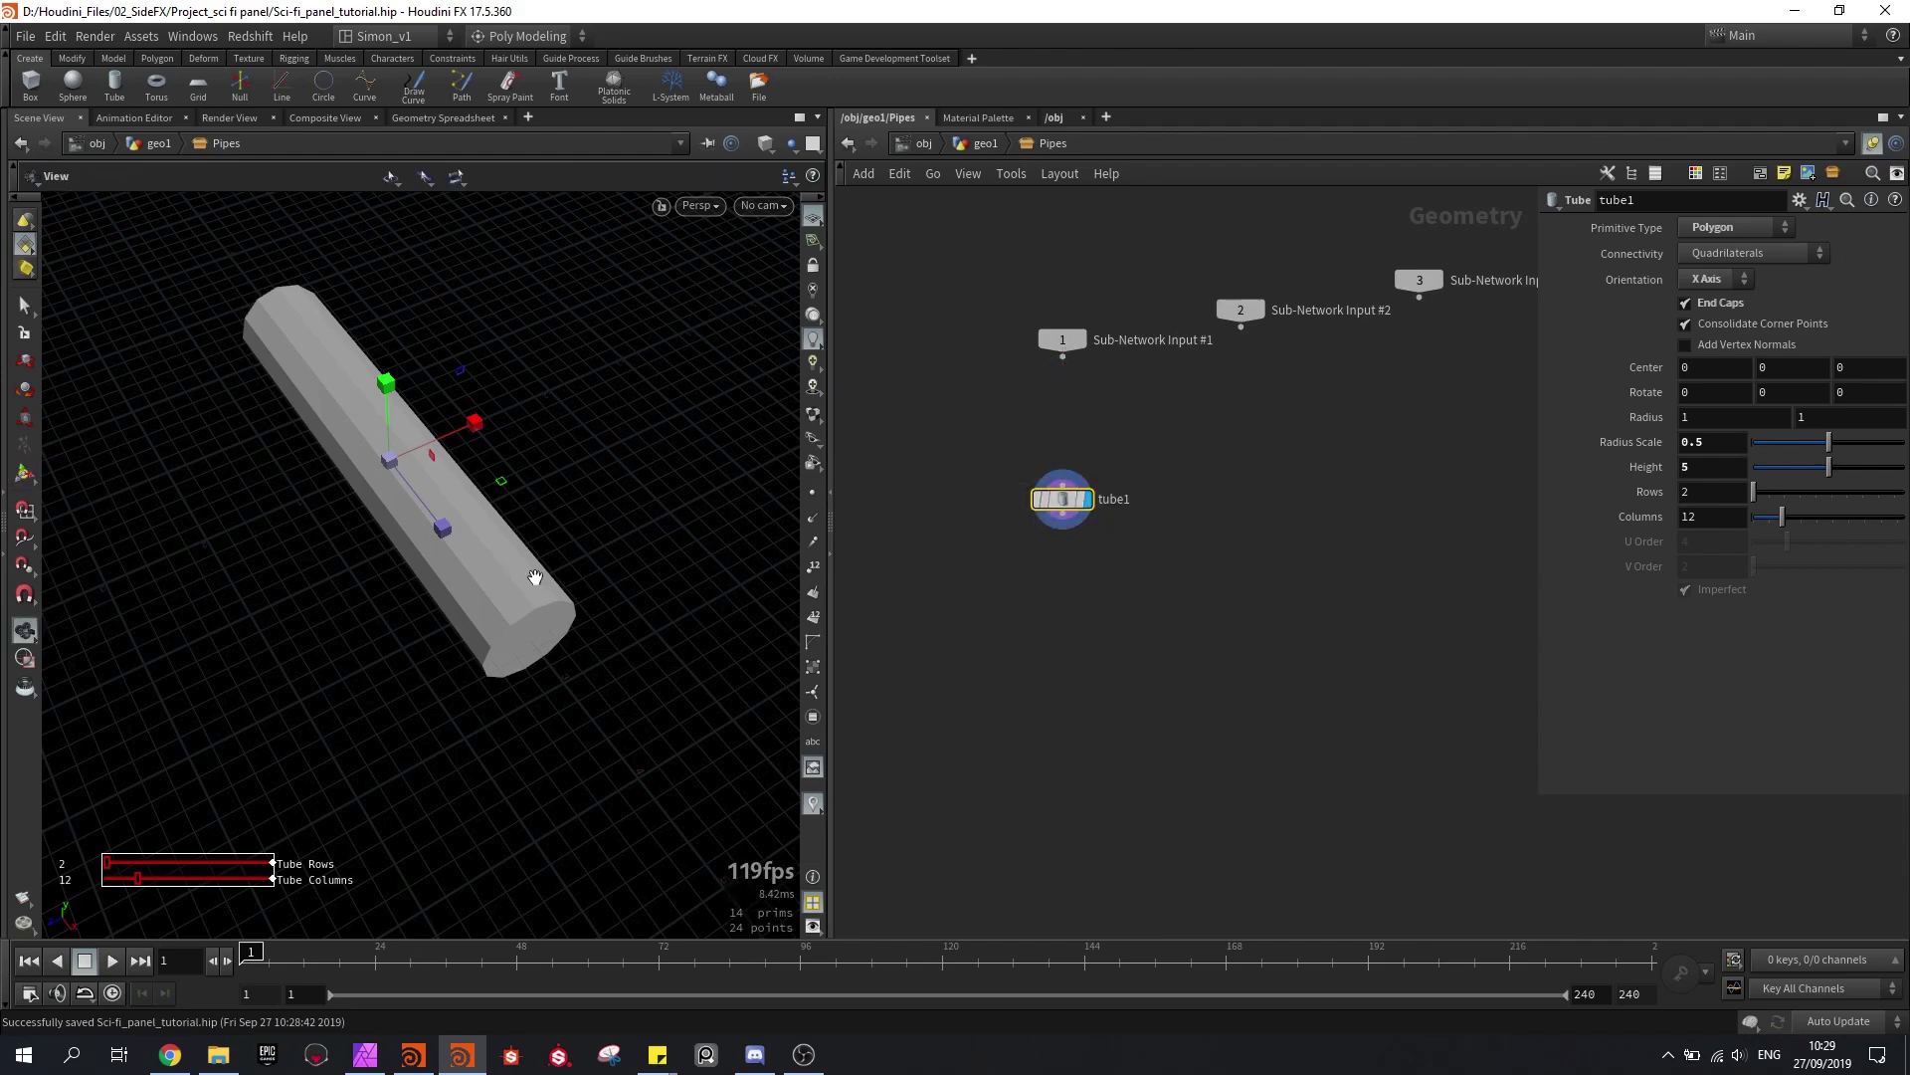
alt+drag(537, 582, 522, 599)
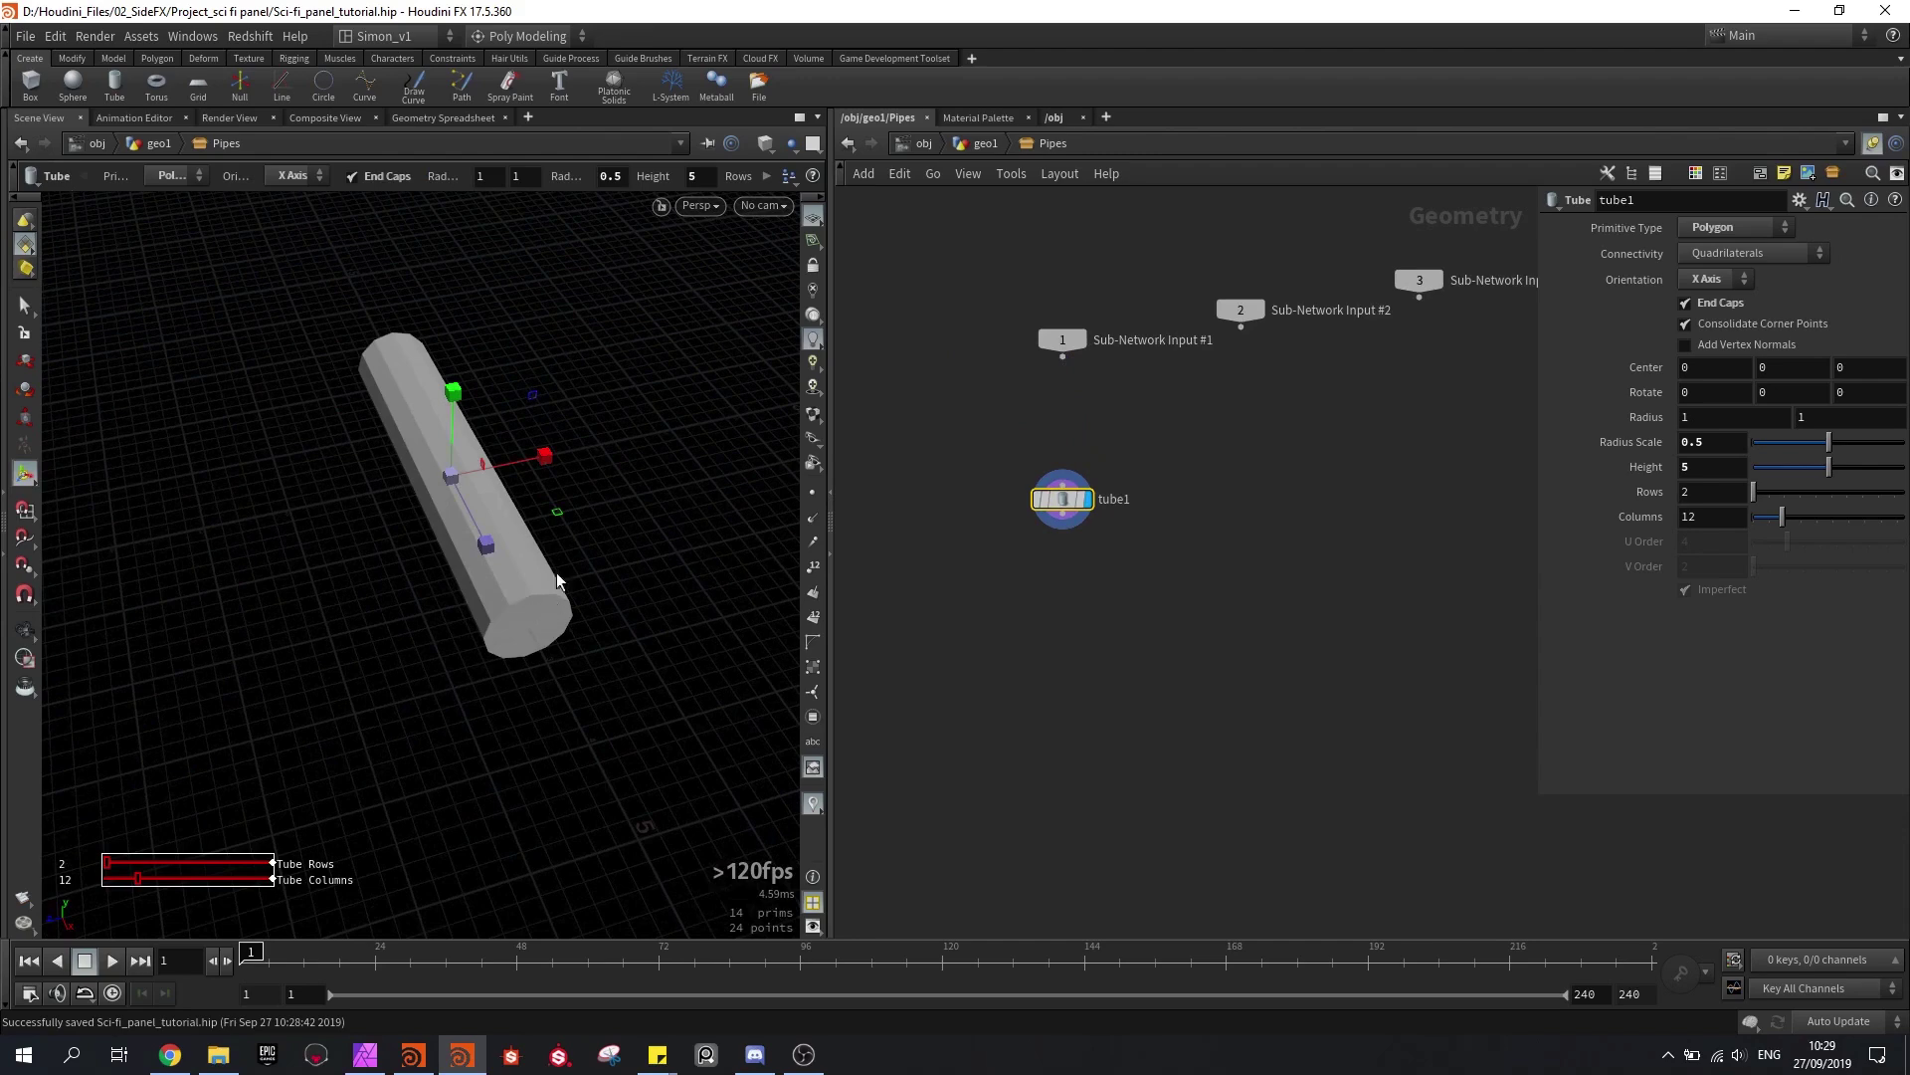
key(Escape)
drag(624, 536, 472, 571)
key(Return)
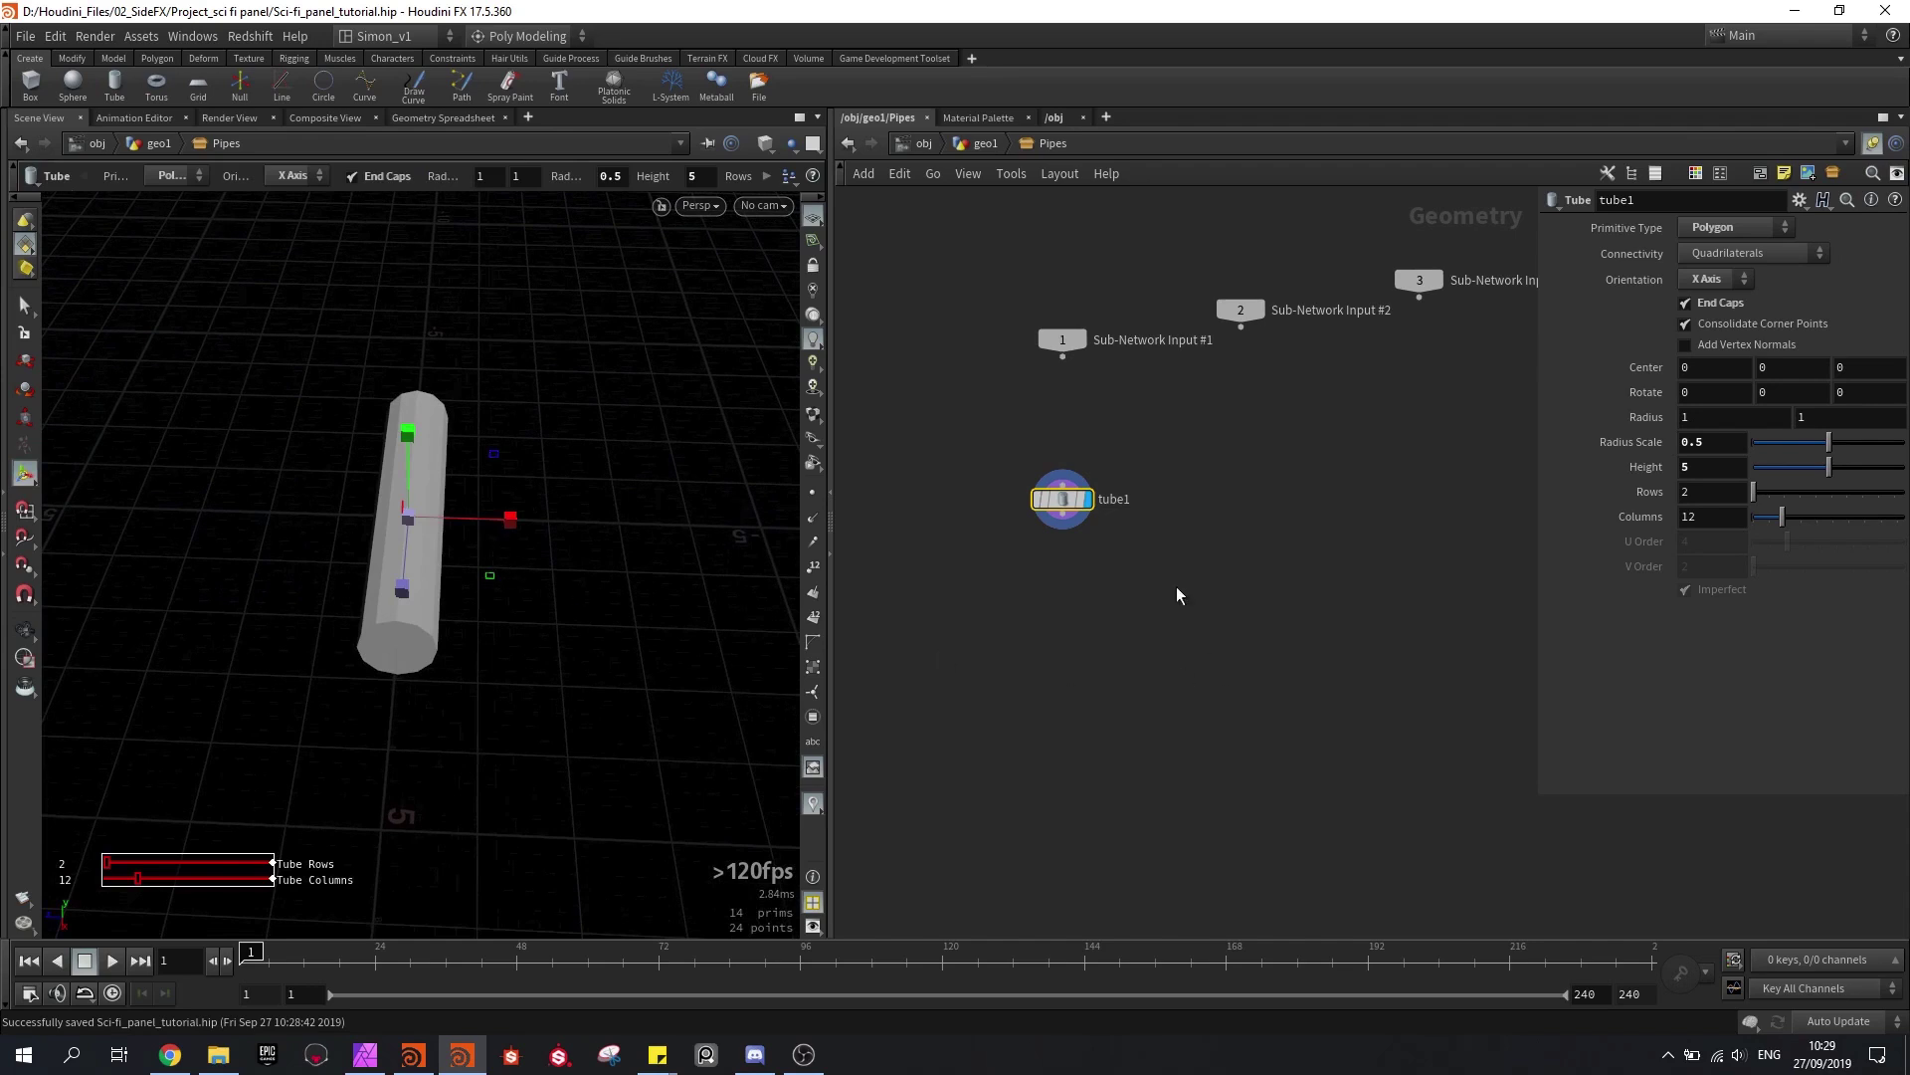
scroll(1065, 571, up, 3)
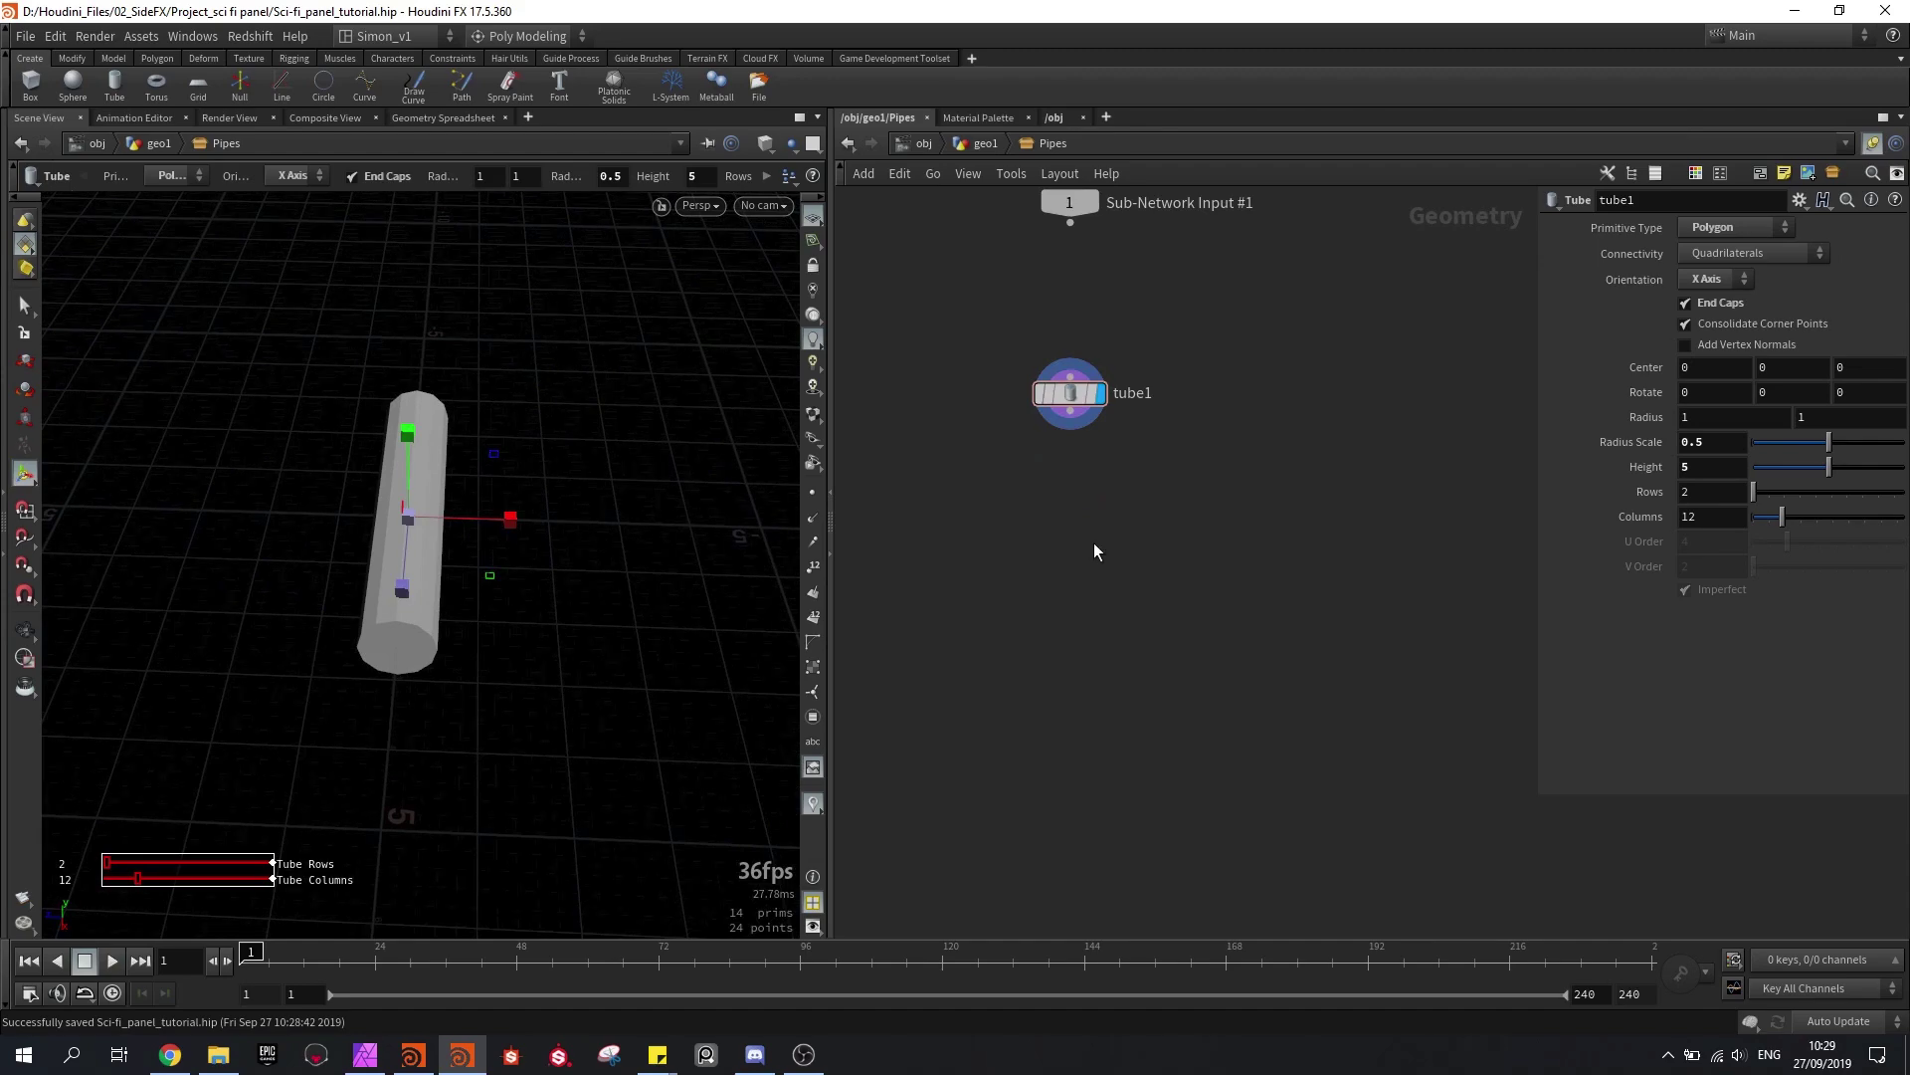
Step: Add a For-Loop with Feedback block below tube1
key(Tab)
text(for)
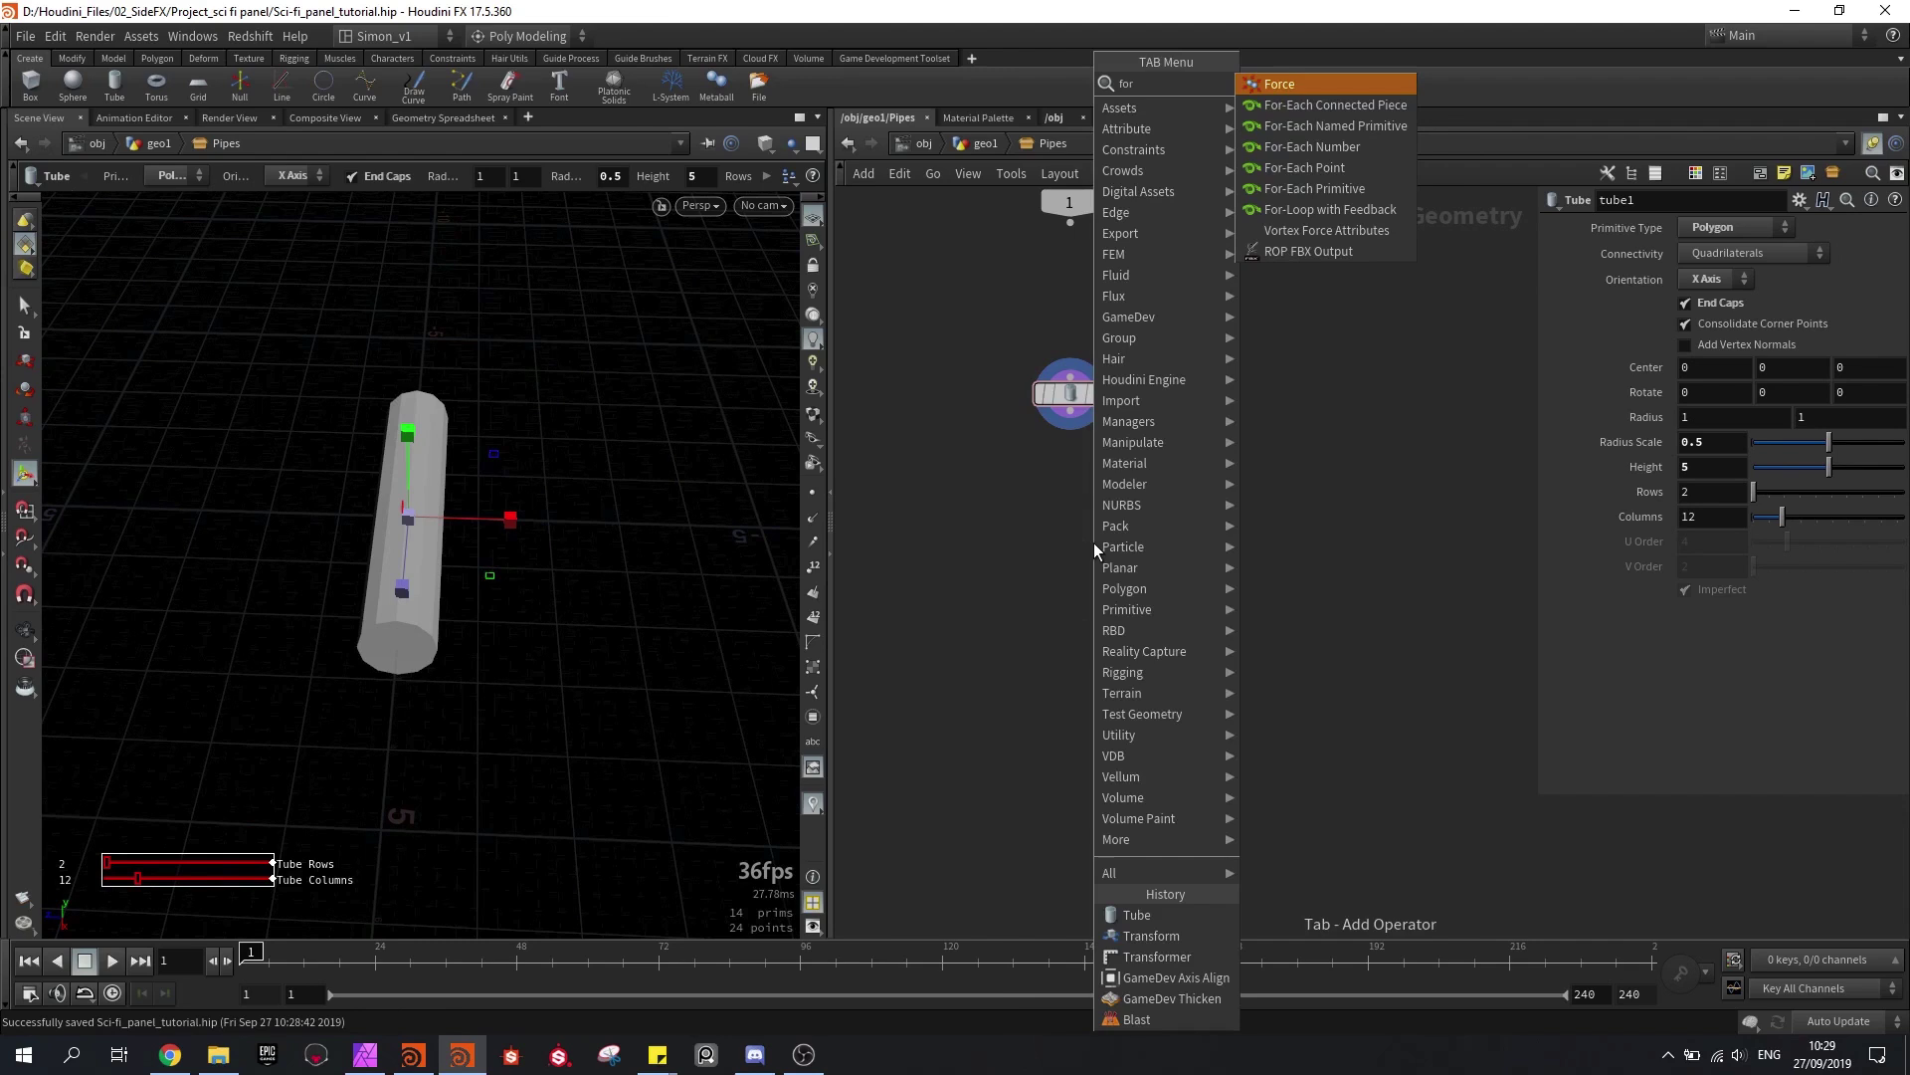
click(1339, 211)
click(1072, 492)
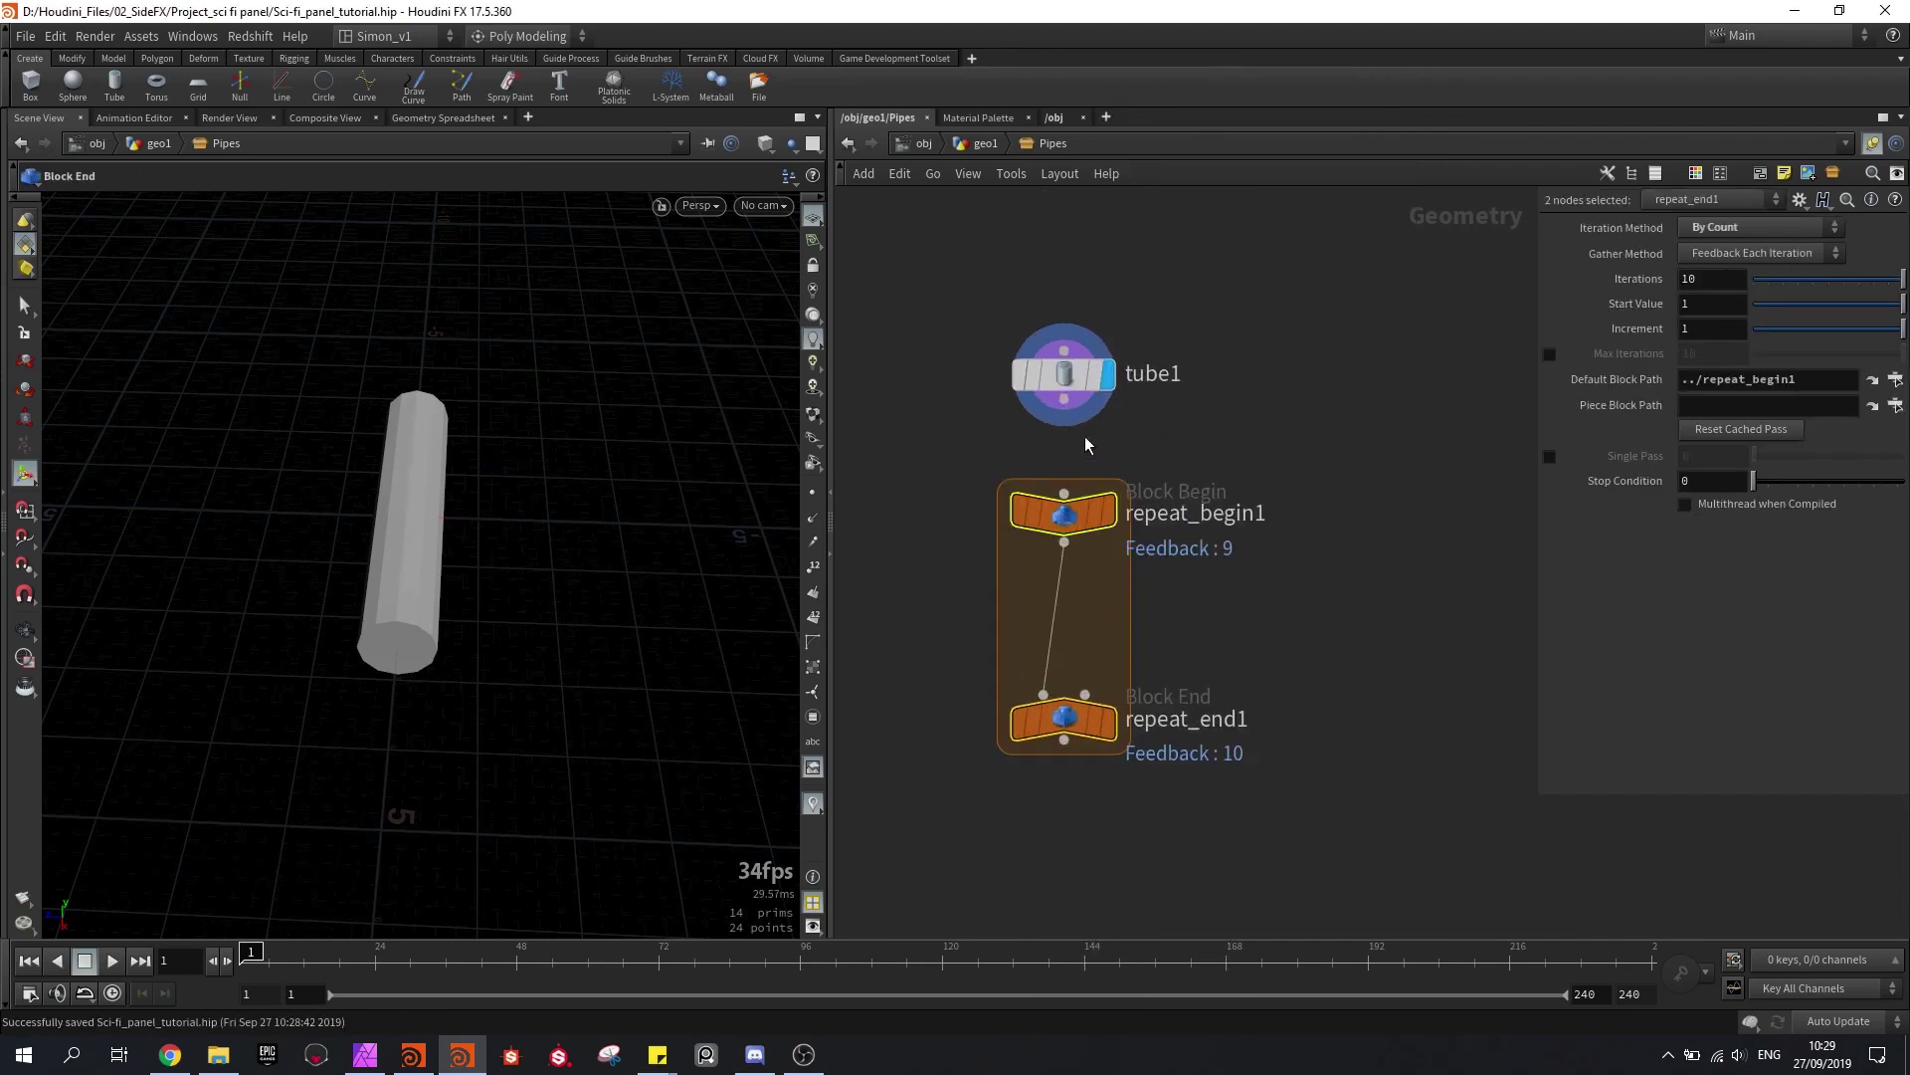
Step: Connect tube1 to repeat_begin1 and space the loop block and its two nodes farther apart
drag(1071, 414, 1064, 492)
middle_drag(1290, 852, 1301, 768)
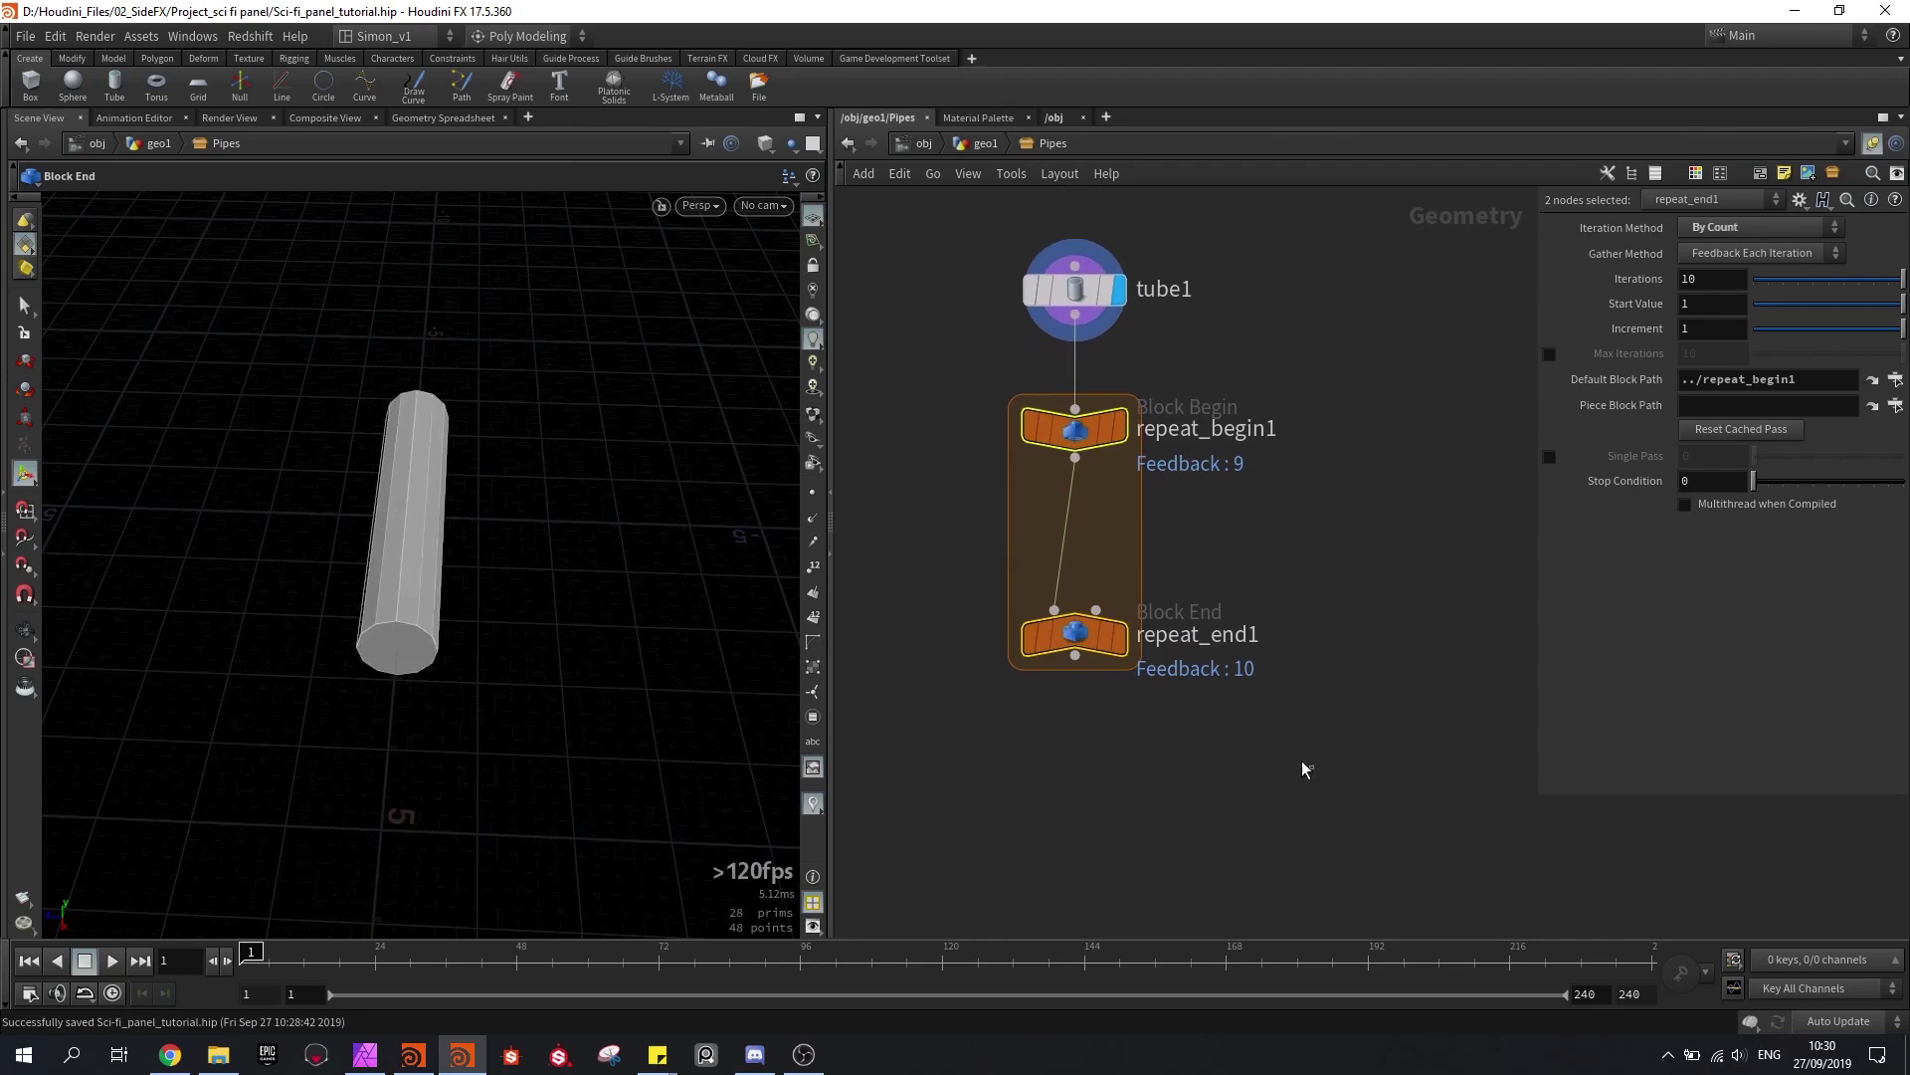
drag(1313, 768, 1047, 437)
drag(1075, 428, 1075, 527)
click(1224, 660)
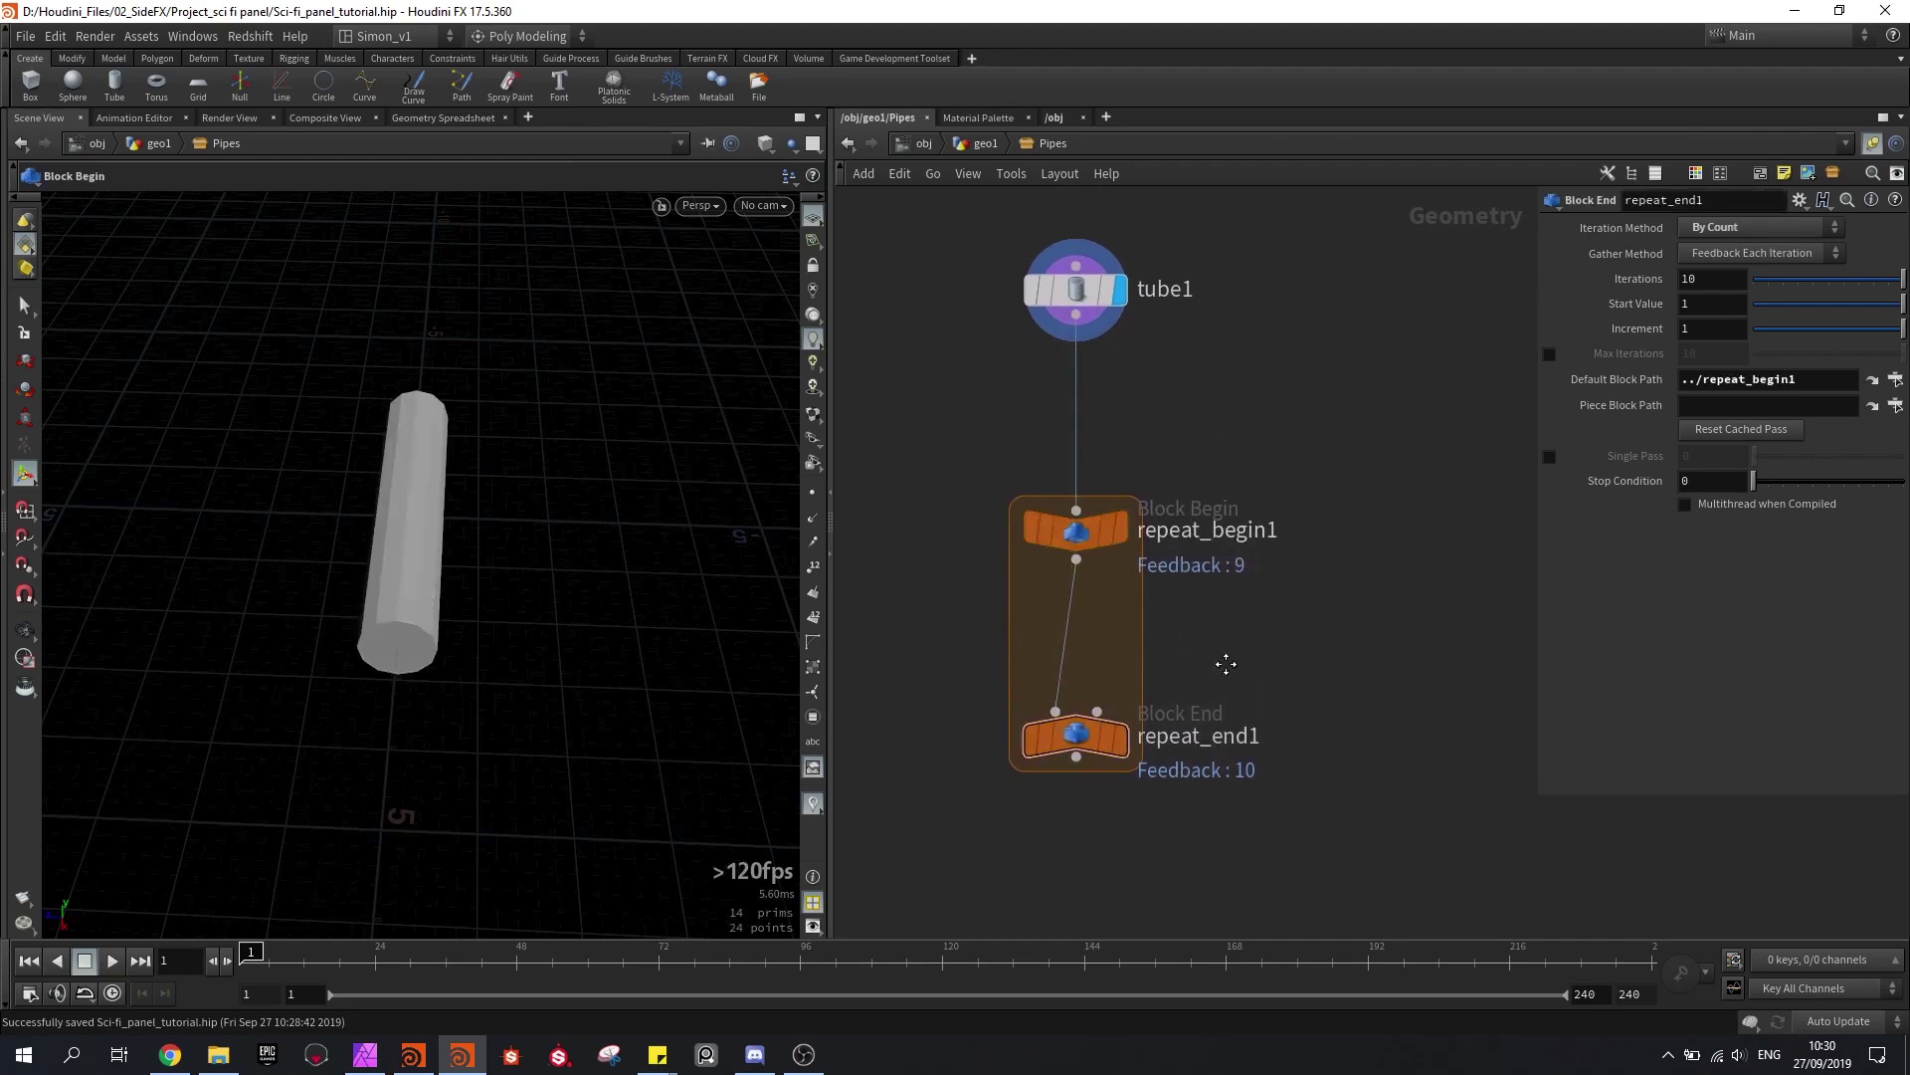
middle_drag(1224, 661, 1184, 572)
drag(1184, 572, 1182, 631)
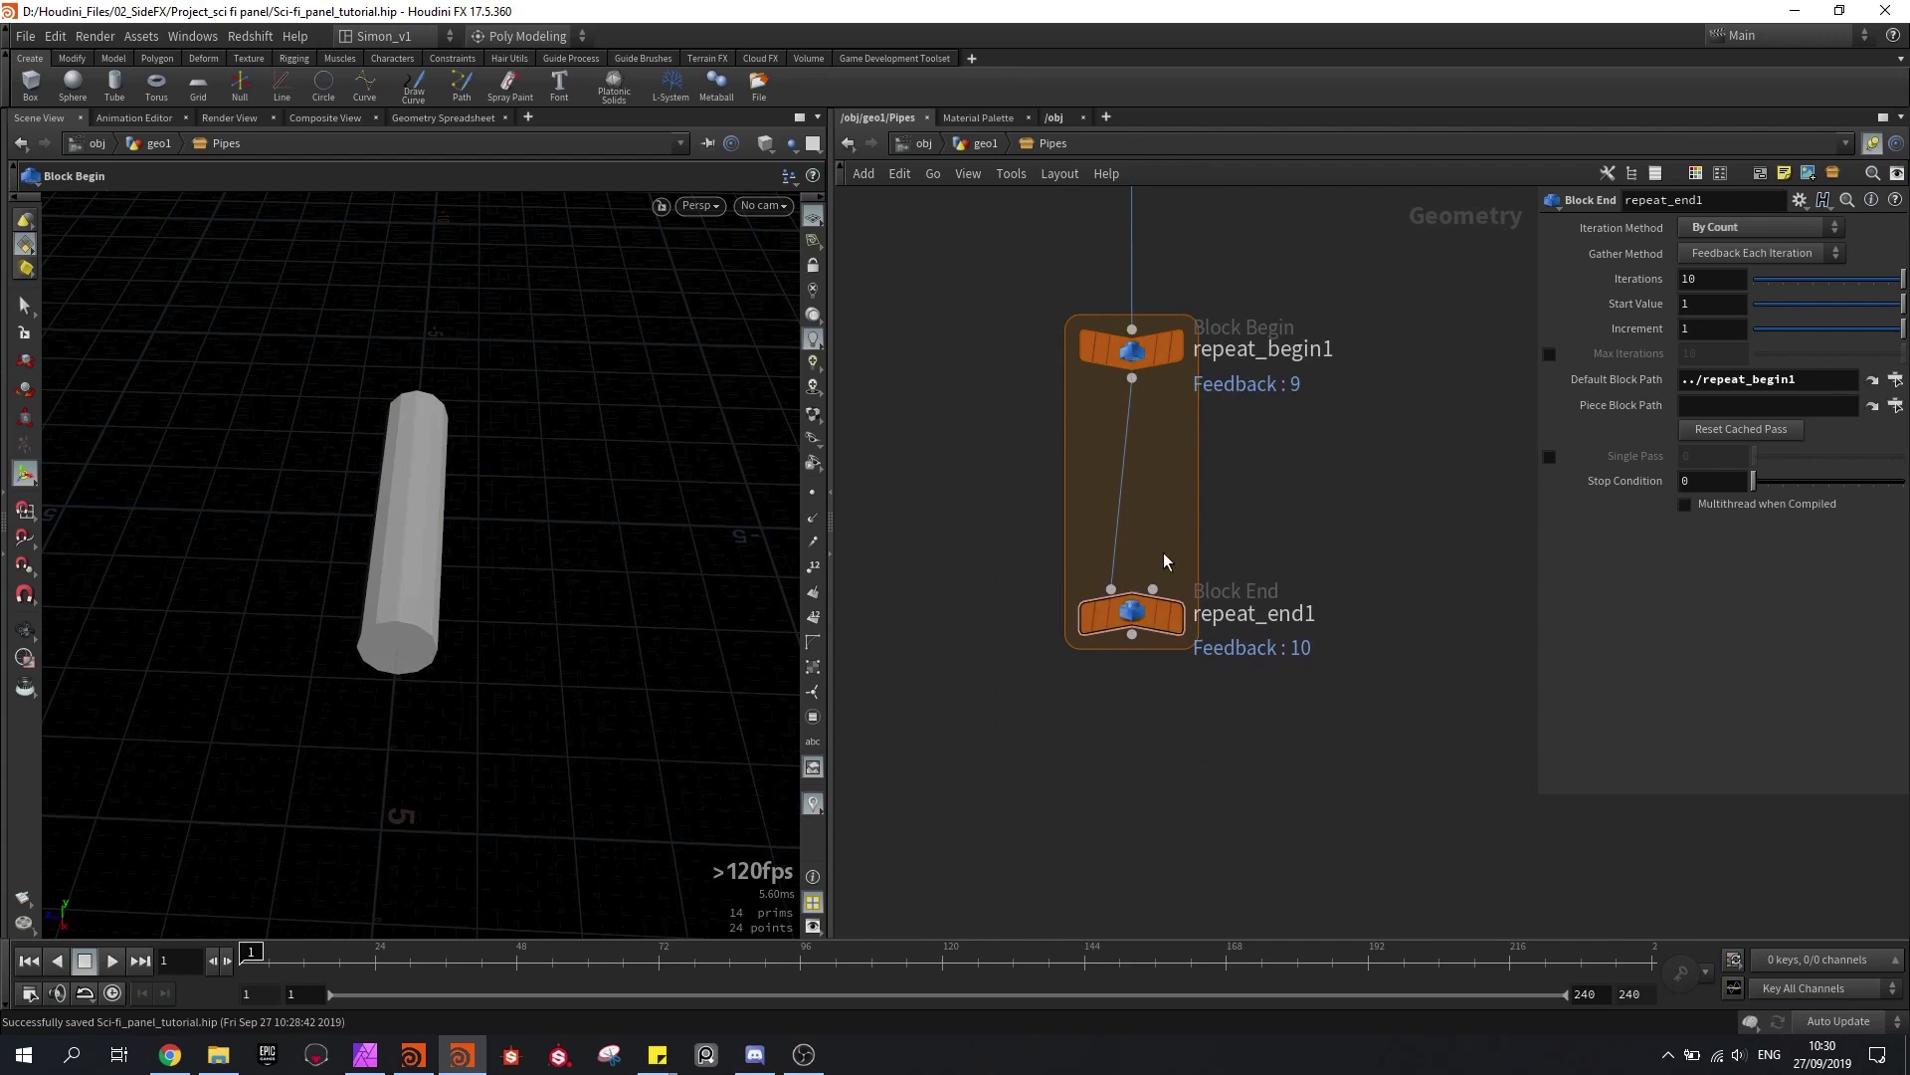
middle_drag(1179, 514, 1162, 595)
scroll(1161, 595, down, 2)
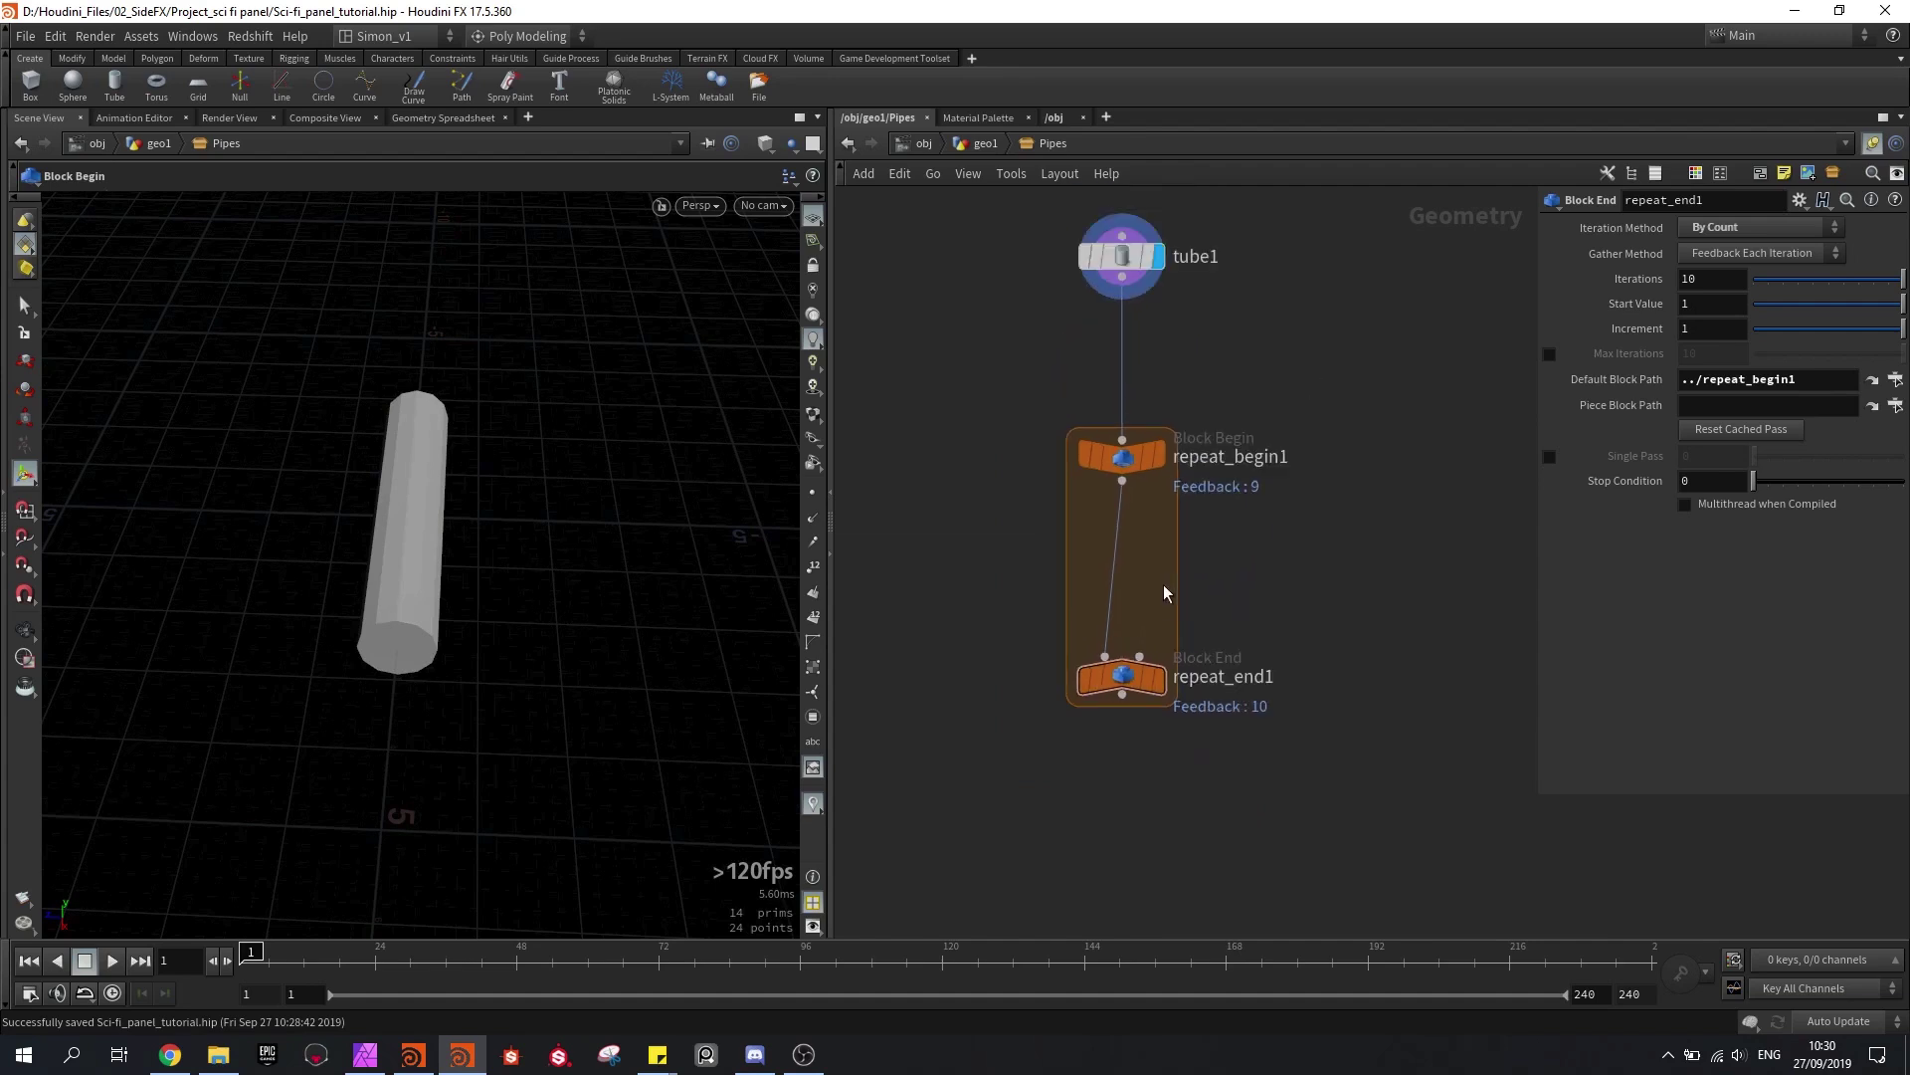
Step: Set the gather method of repeat_end1 to Merge Each Iteration
click(1128, 683)
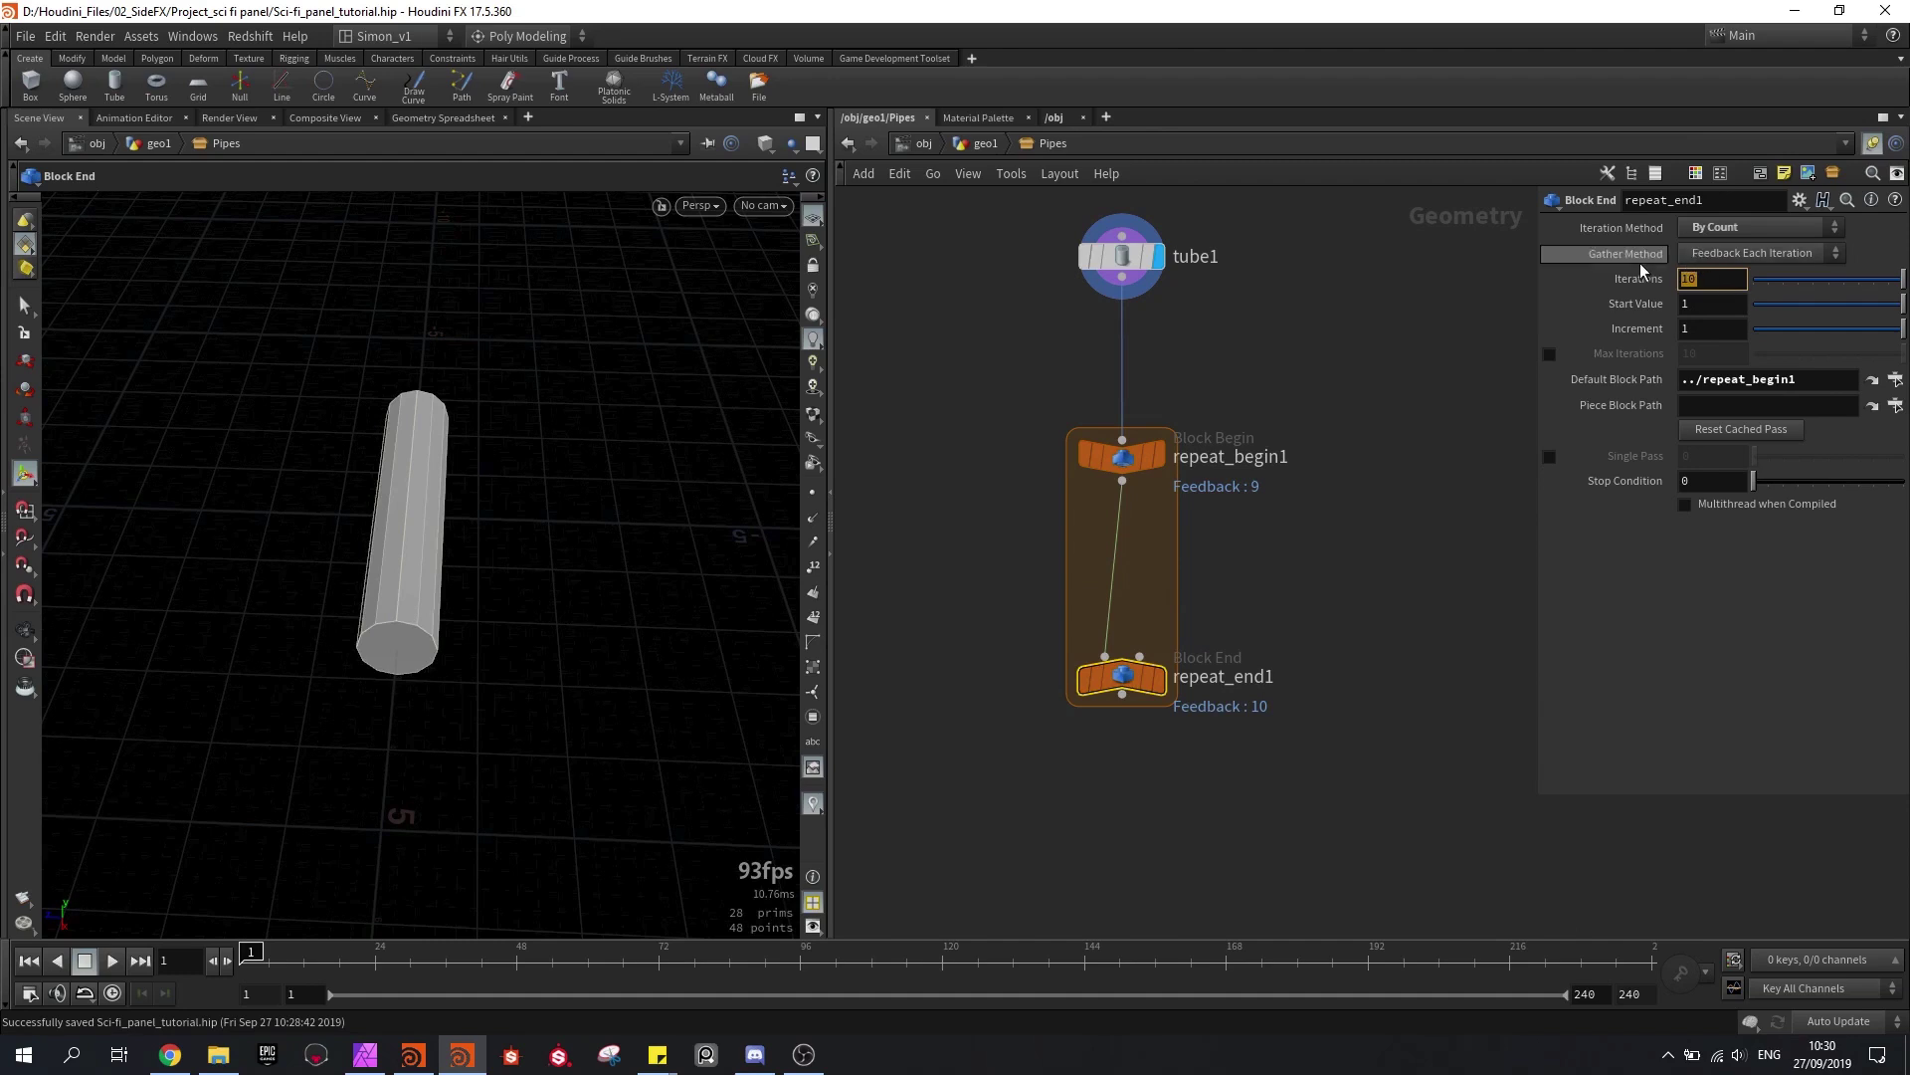
click(1701, 254)
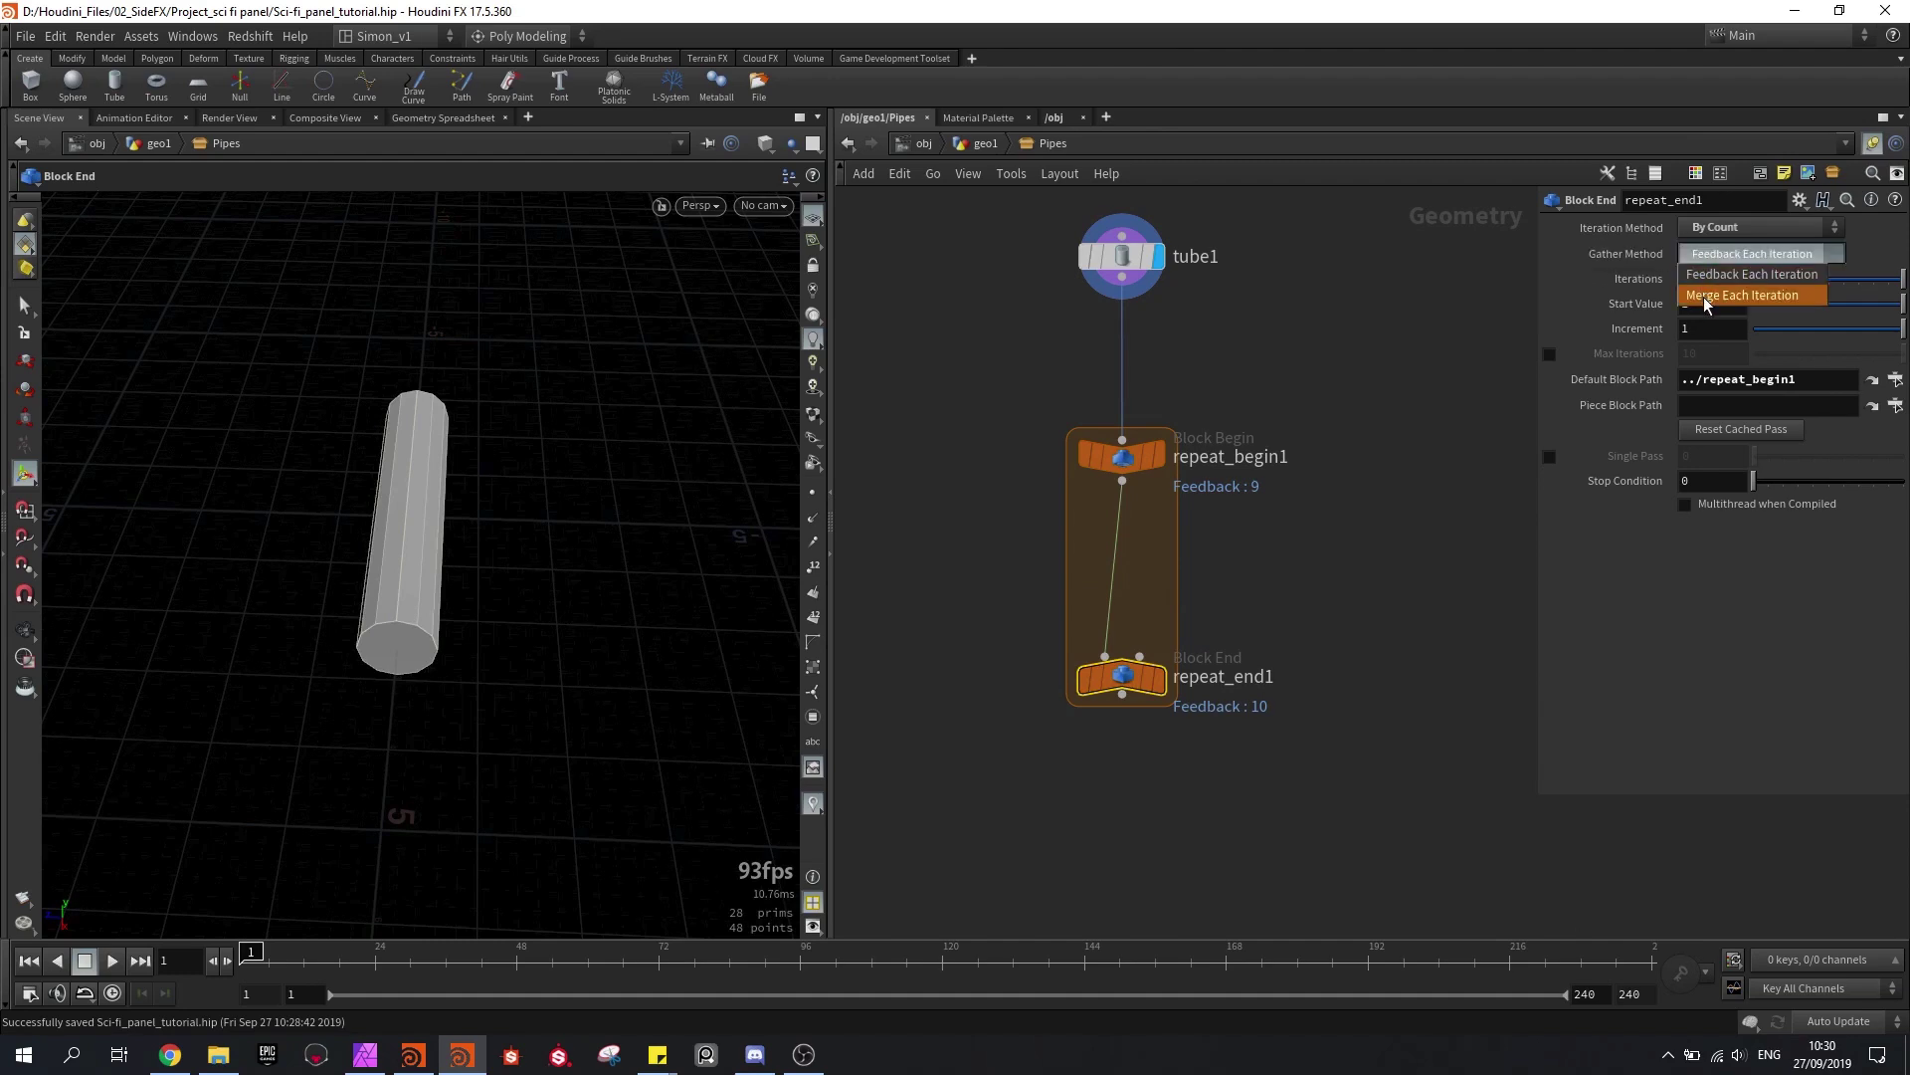
click(1703, 295)
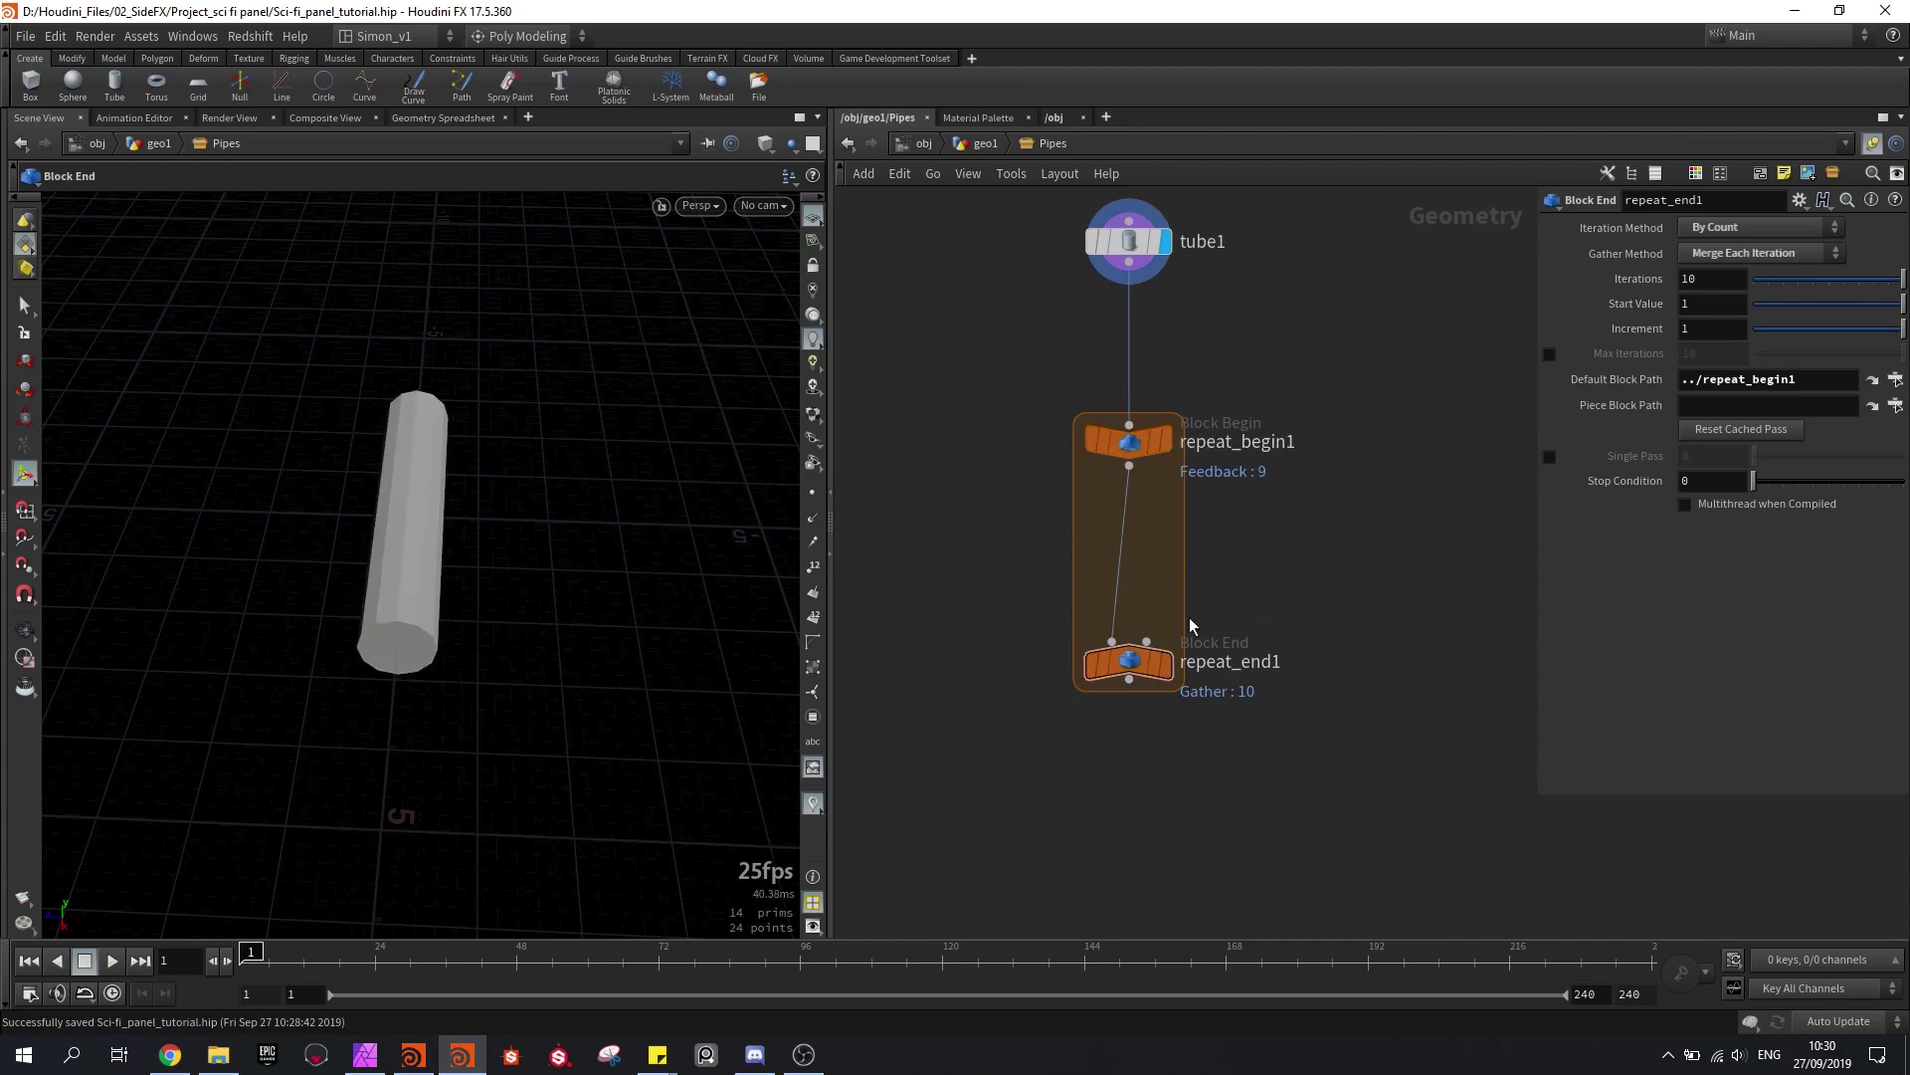
Step: Display the output of repeat_end1, examine the point numbers at the tube's end, and hide the numbers again
scroll(1172, 595, up, 3)
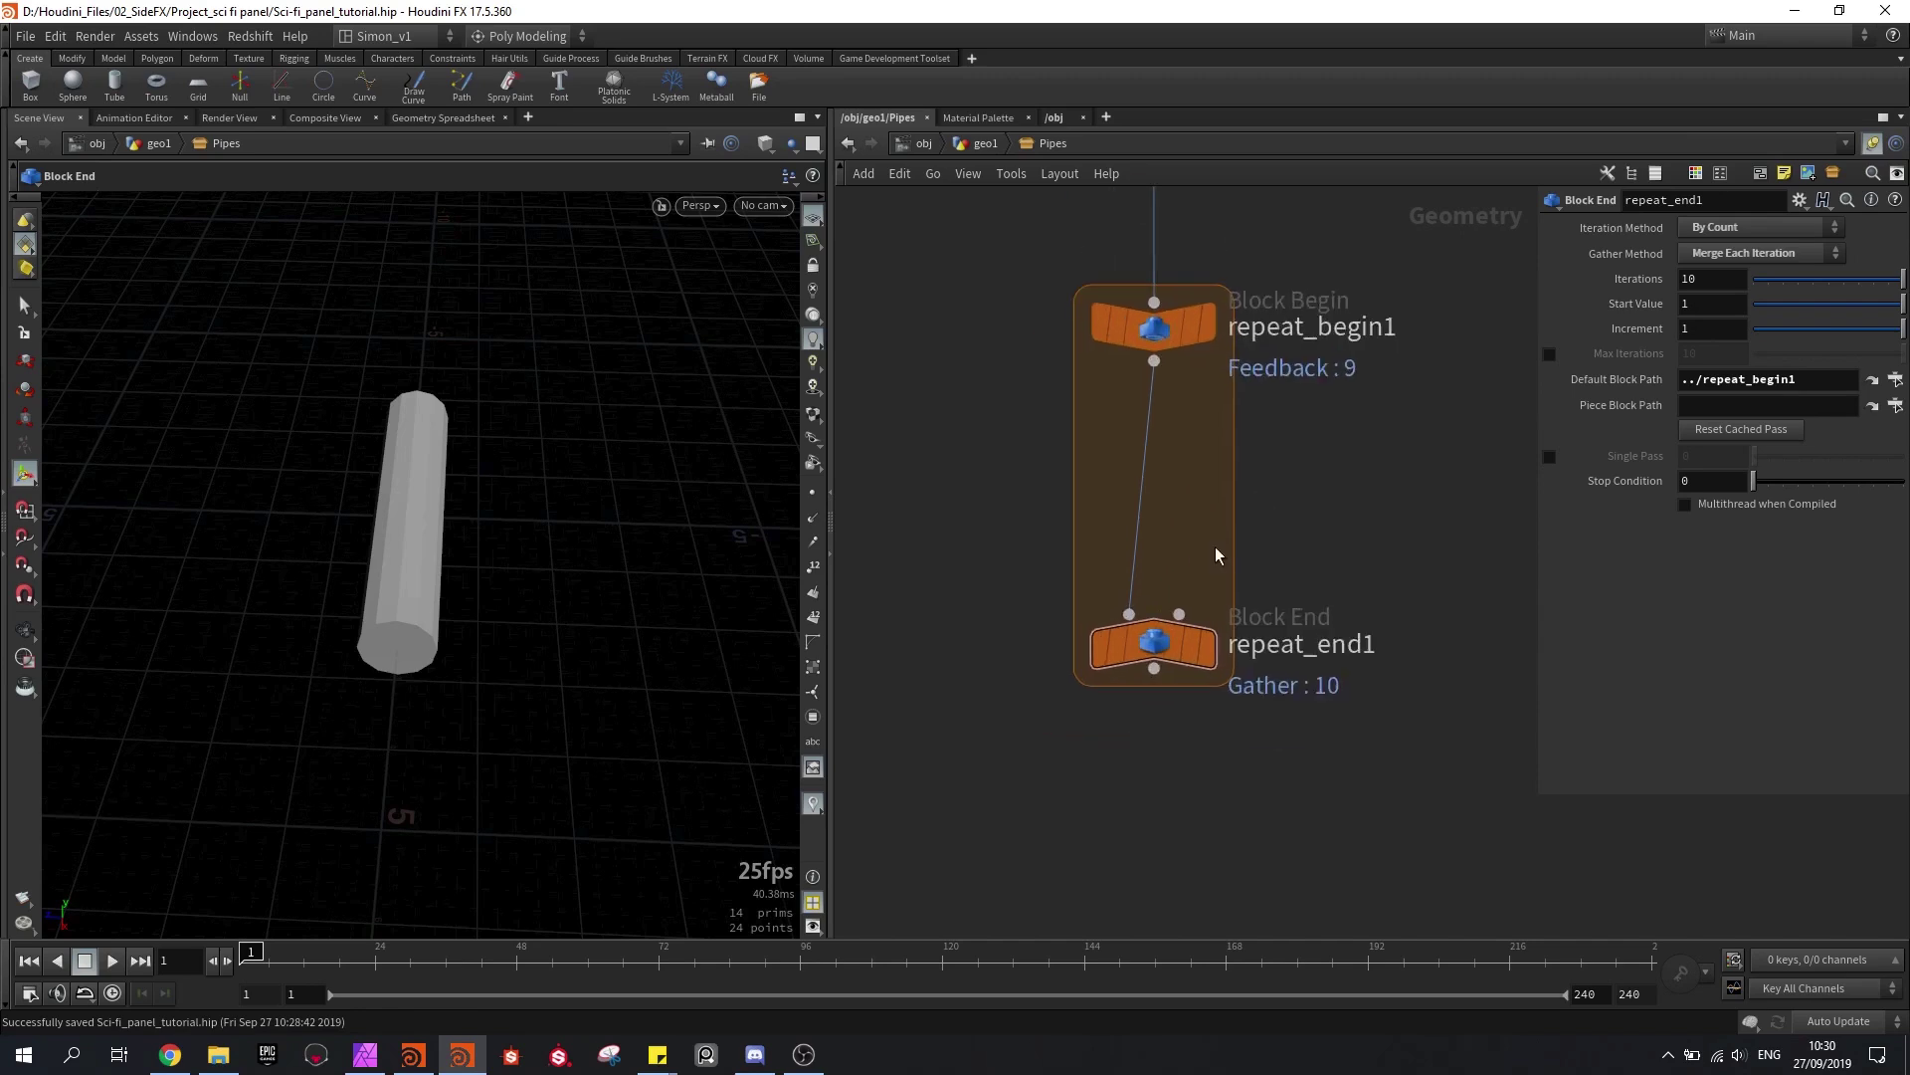
drag(1154, 643, 1160, 679)
click(813, 572)
alt+drag(558, 558, 472, 624)
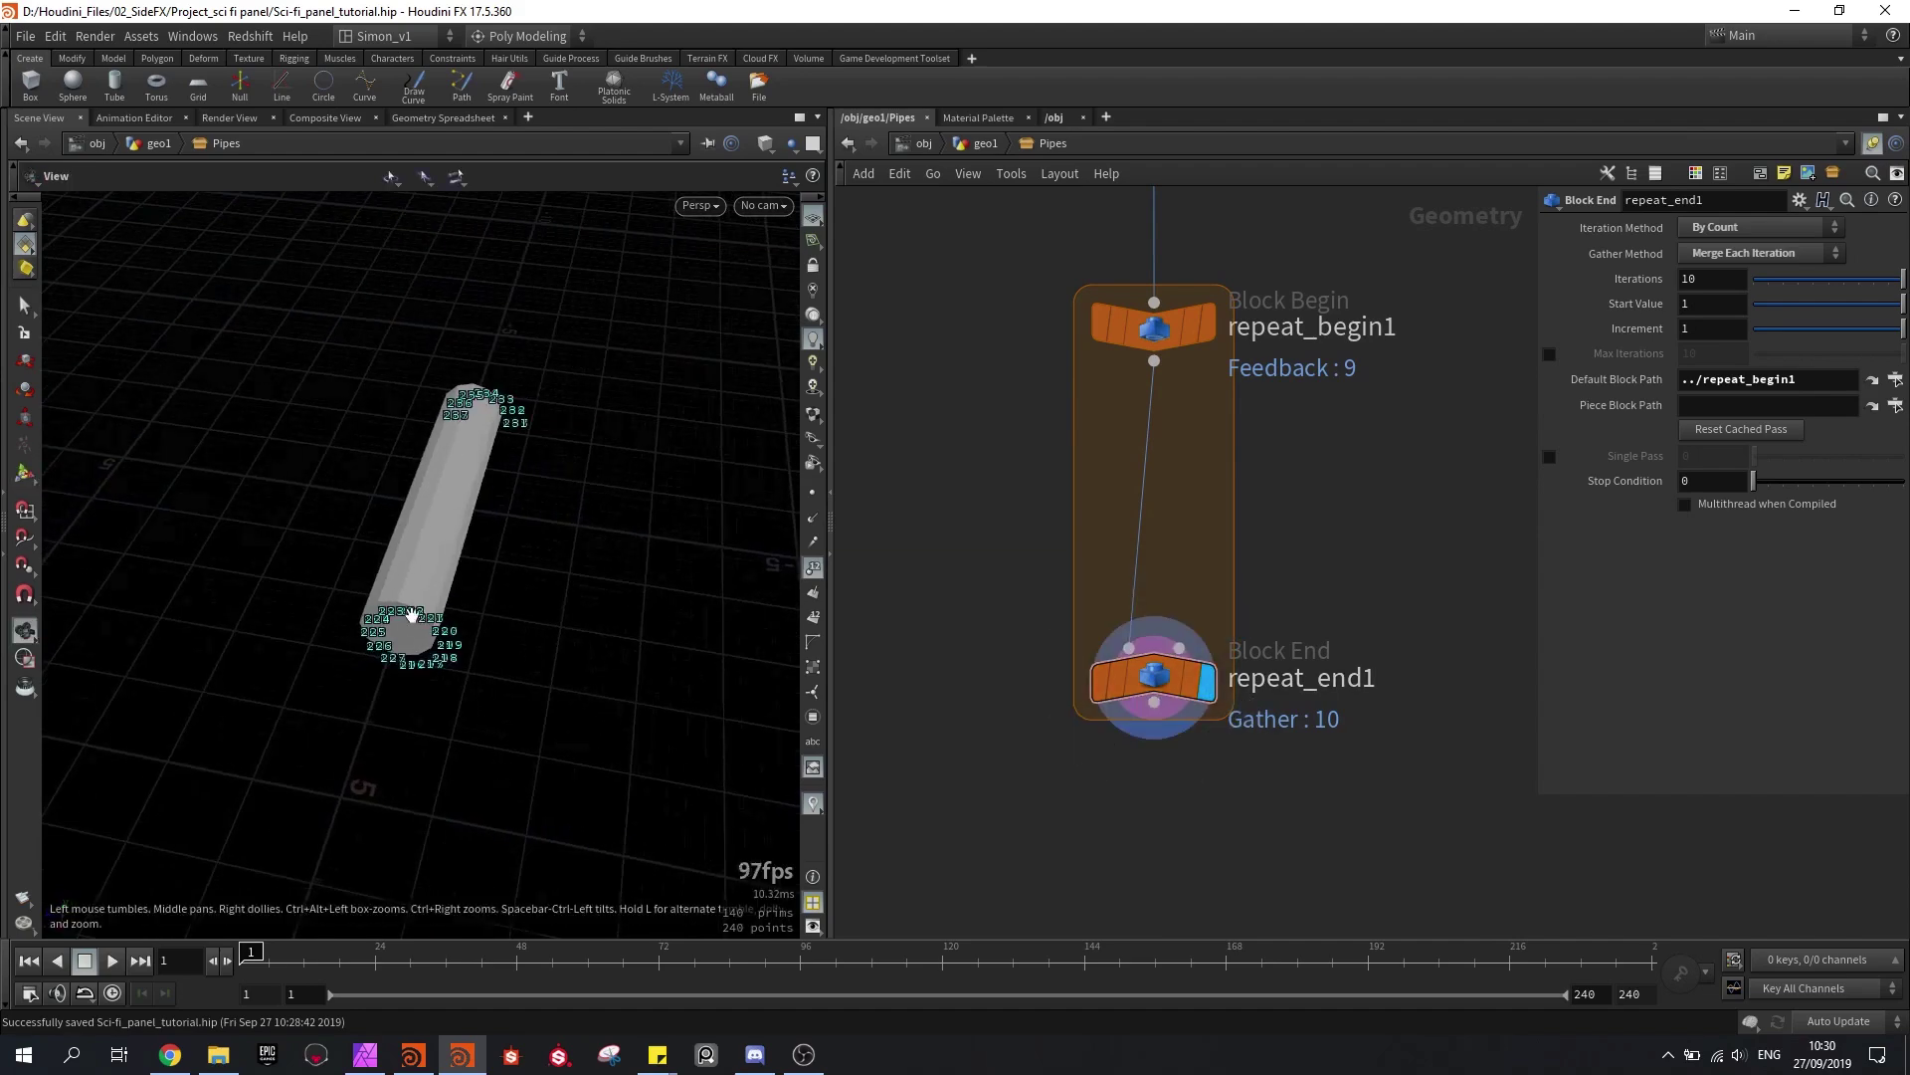
scroll(438, 587, up, 5)
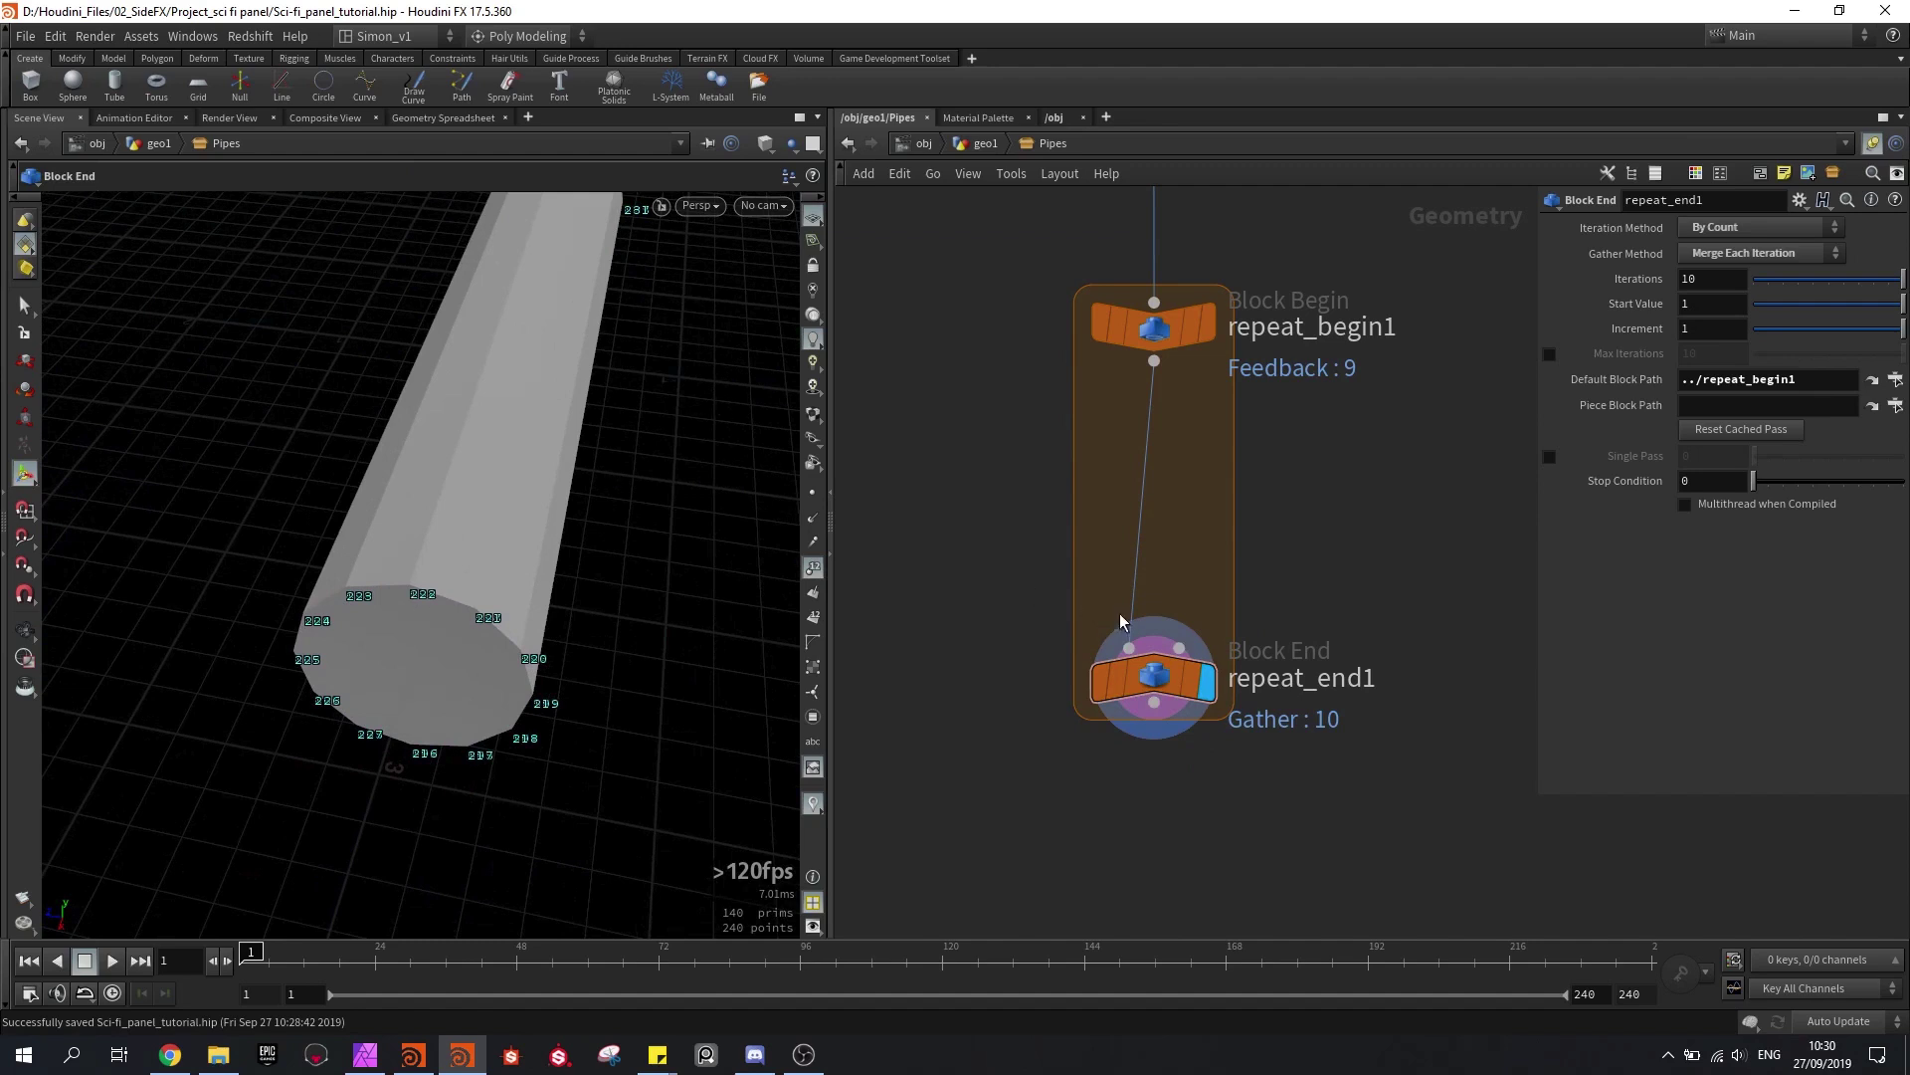
drag(1147, 461, 1149, 469)
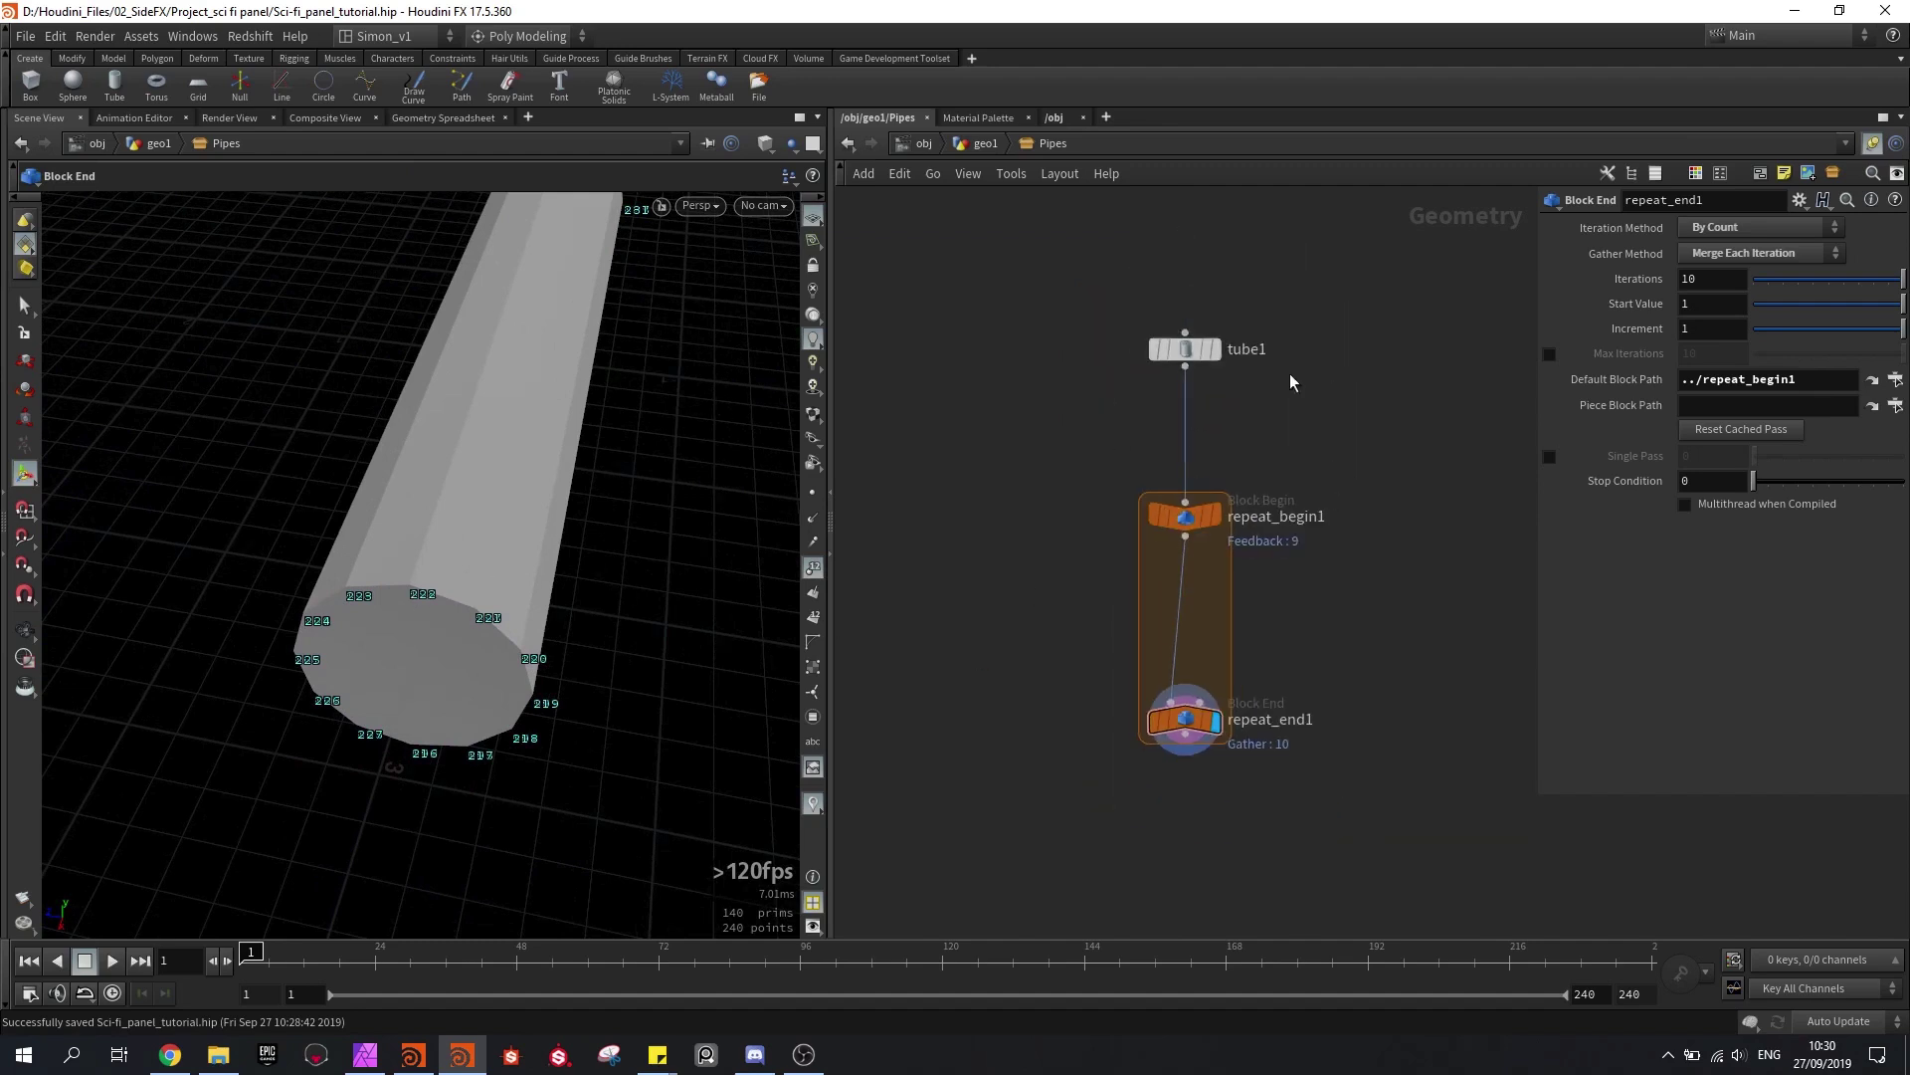
scroll(1264, 726, up, 4)
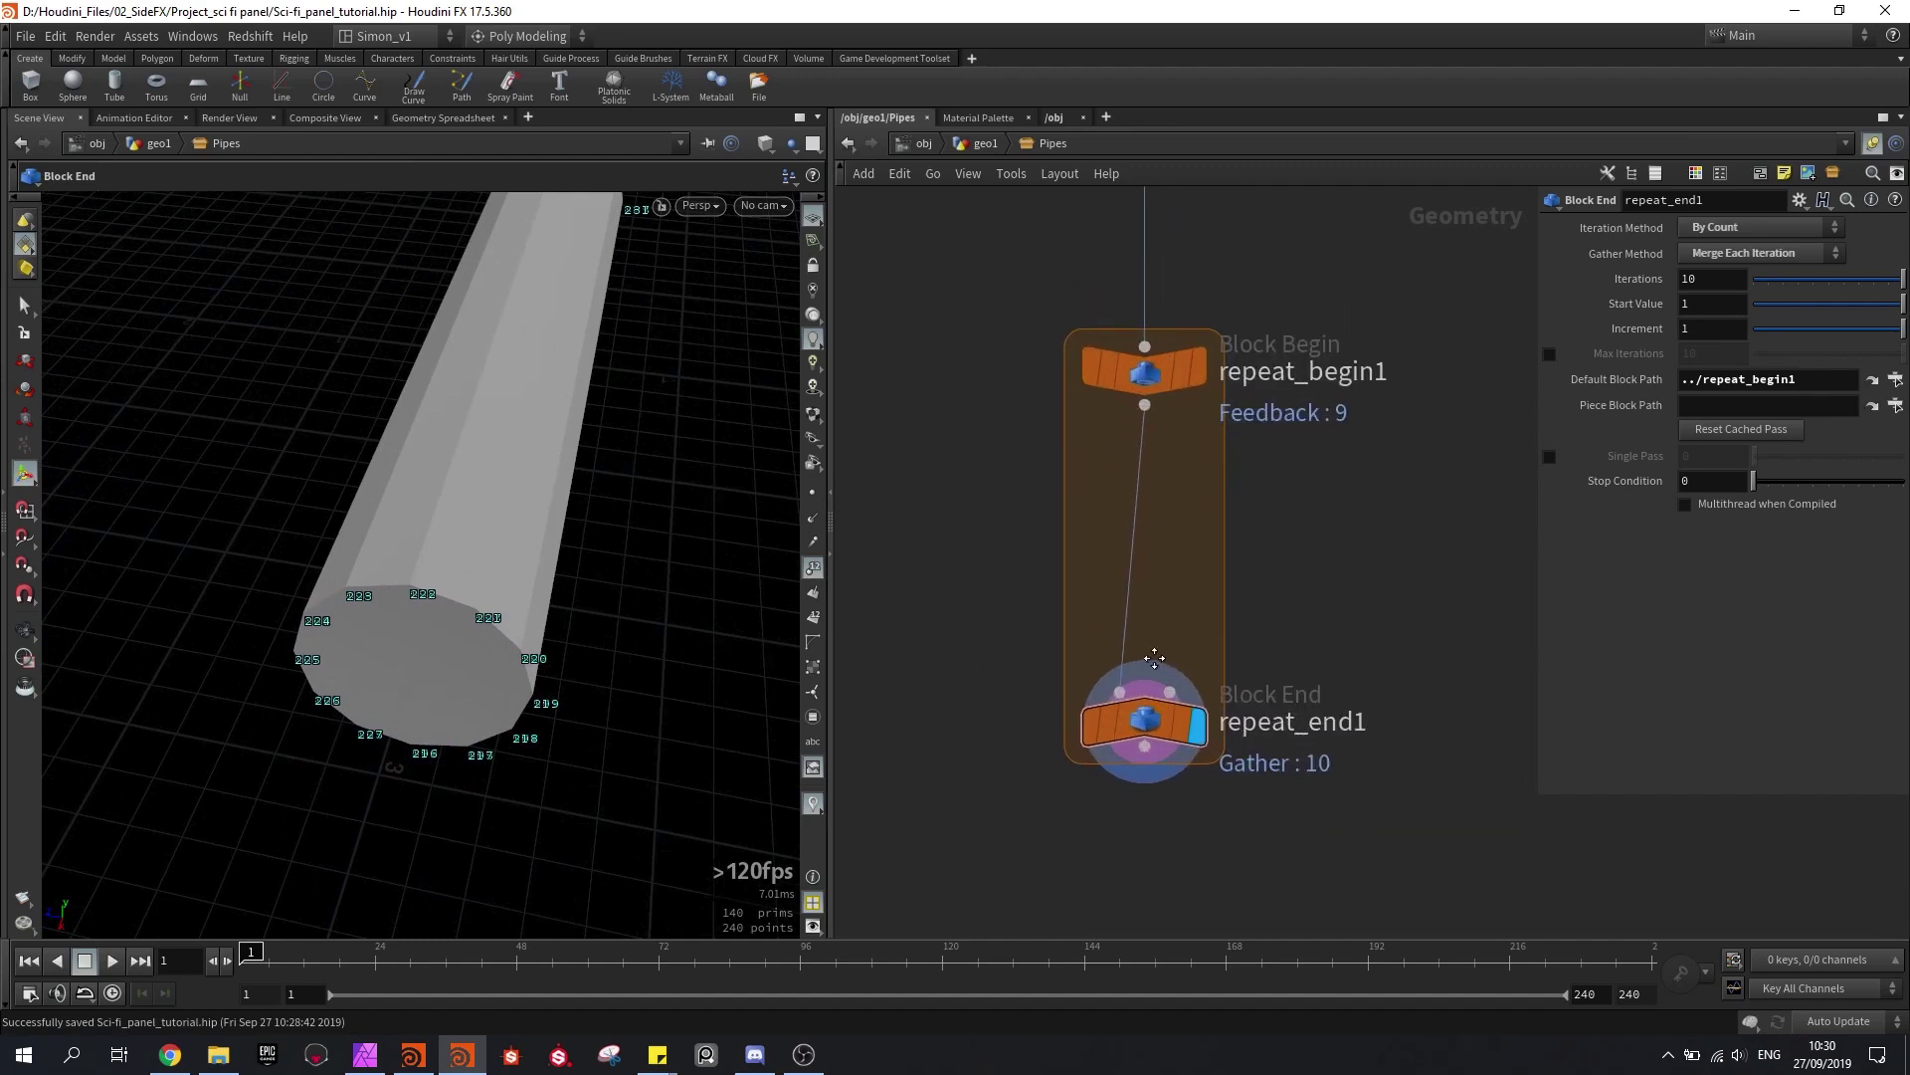
click(813, 569)
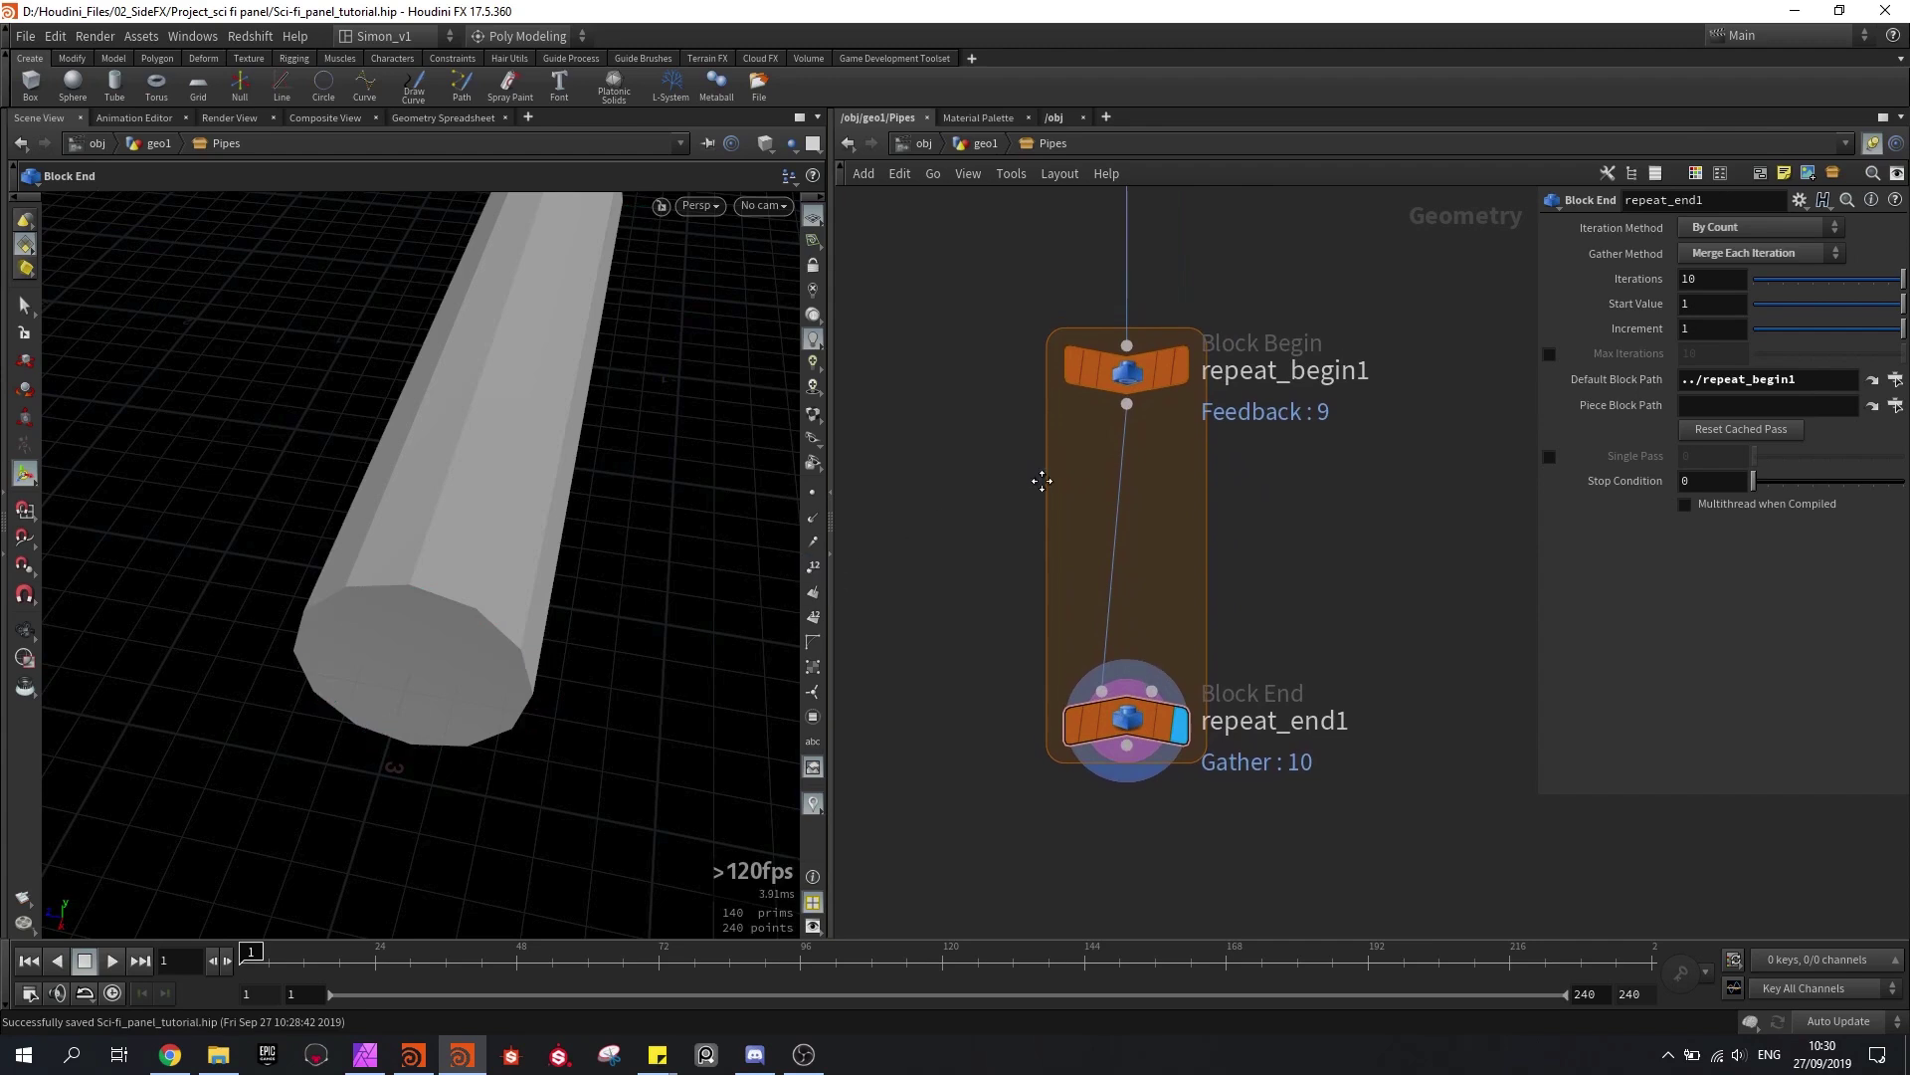
scroll(1100, 597, down, 2)
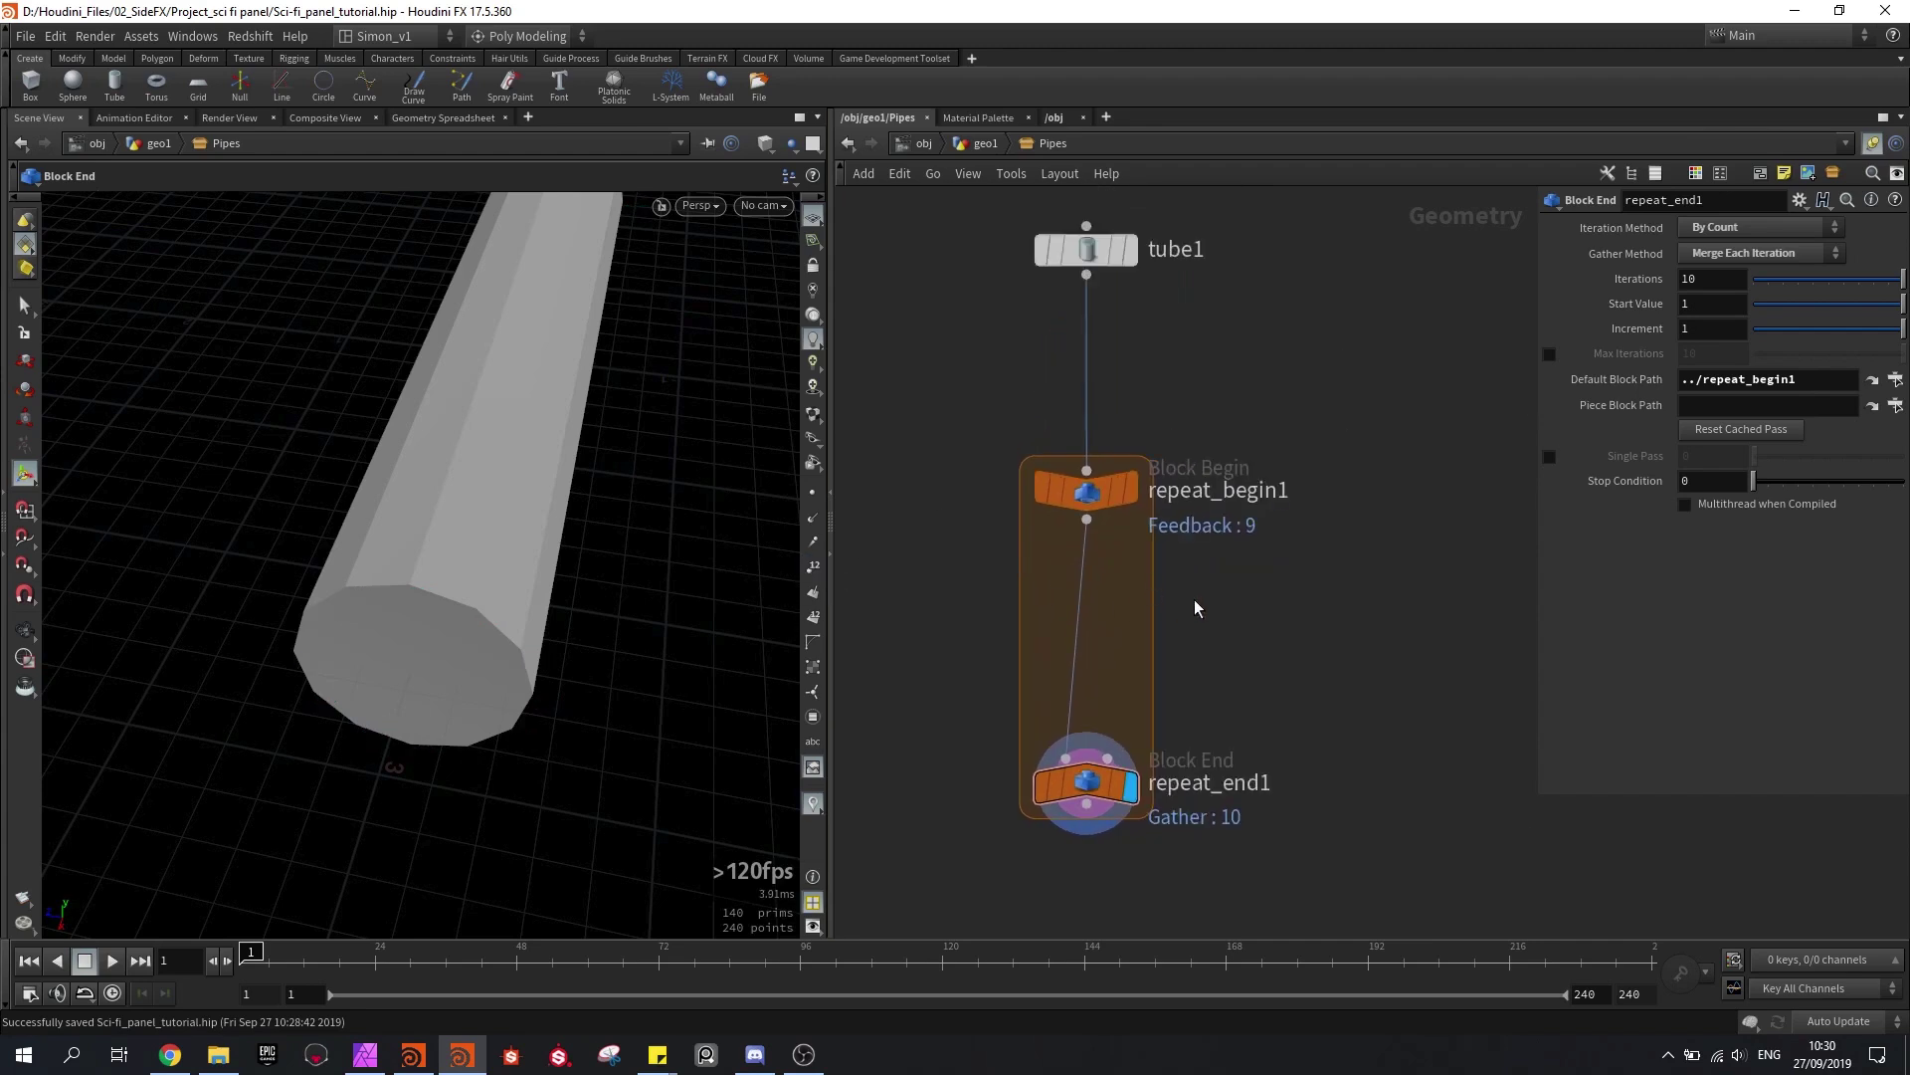
scroll(597, 497, down, 3)
alt+drag(520, 542, 534, 322)
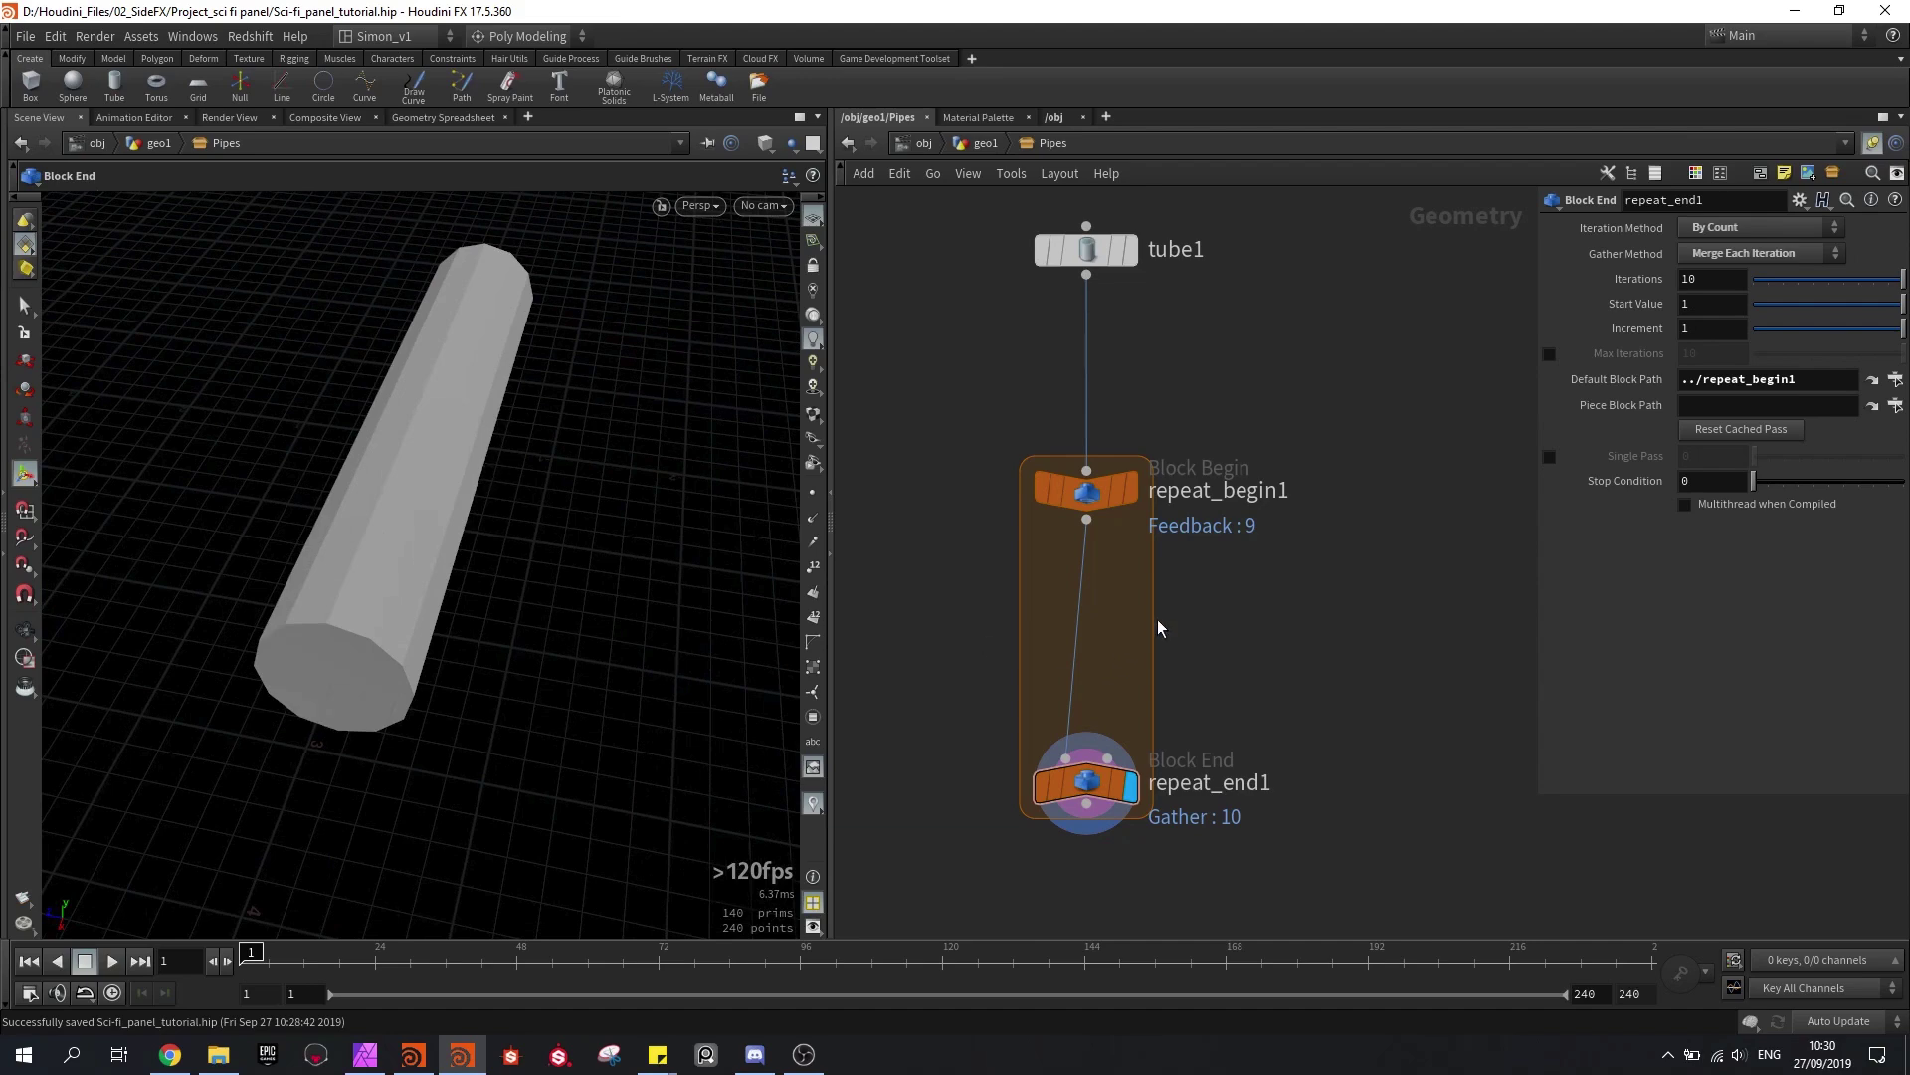
Step: Add a Bound node inside the loop and wire it between repeat_begin1 and repeat_end1
key(Tab)
text(boun)
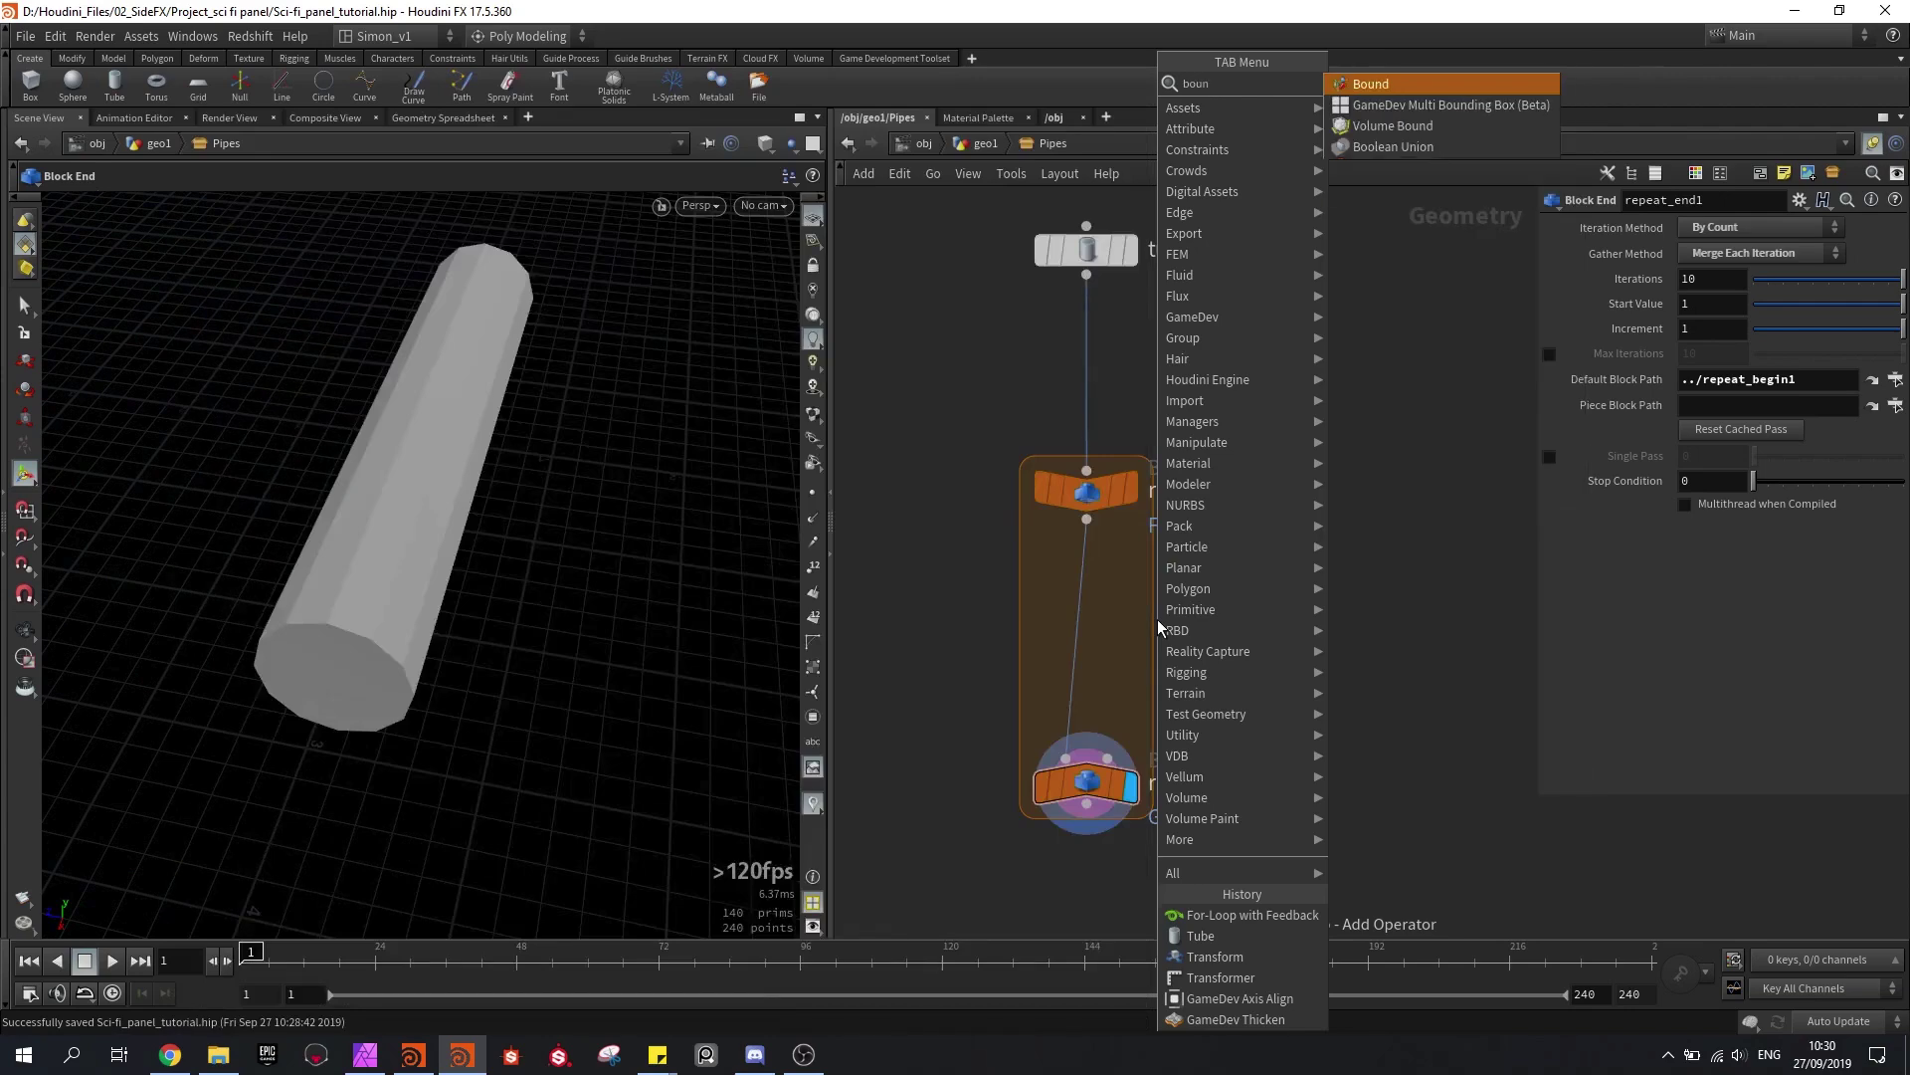
key(Return)
click(1156, 618)
scroll(1156, 619, up, 2)
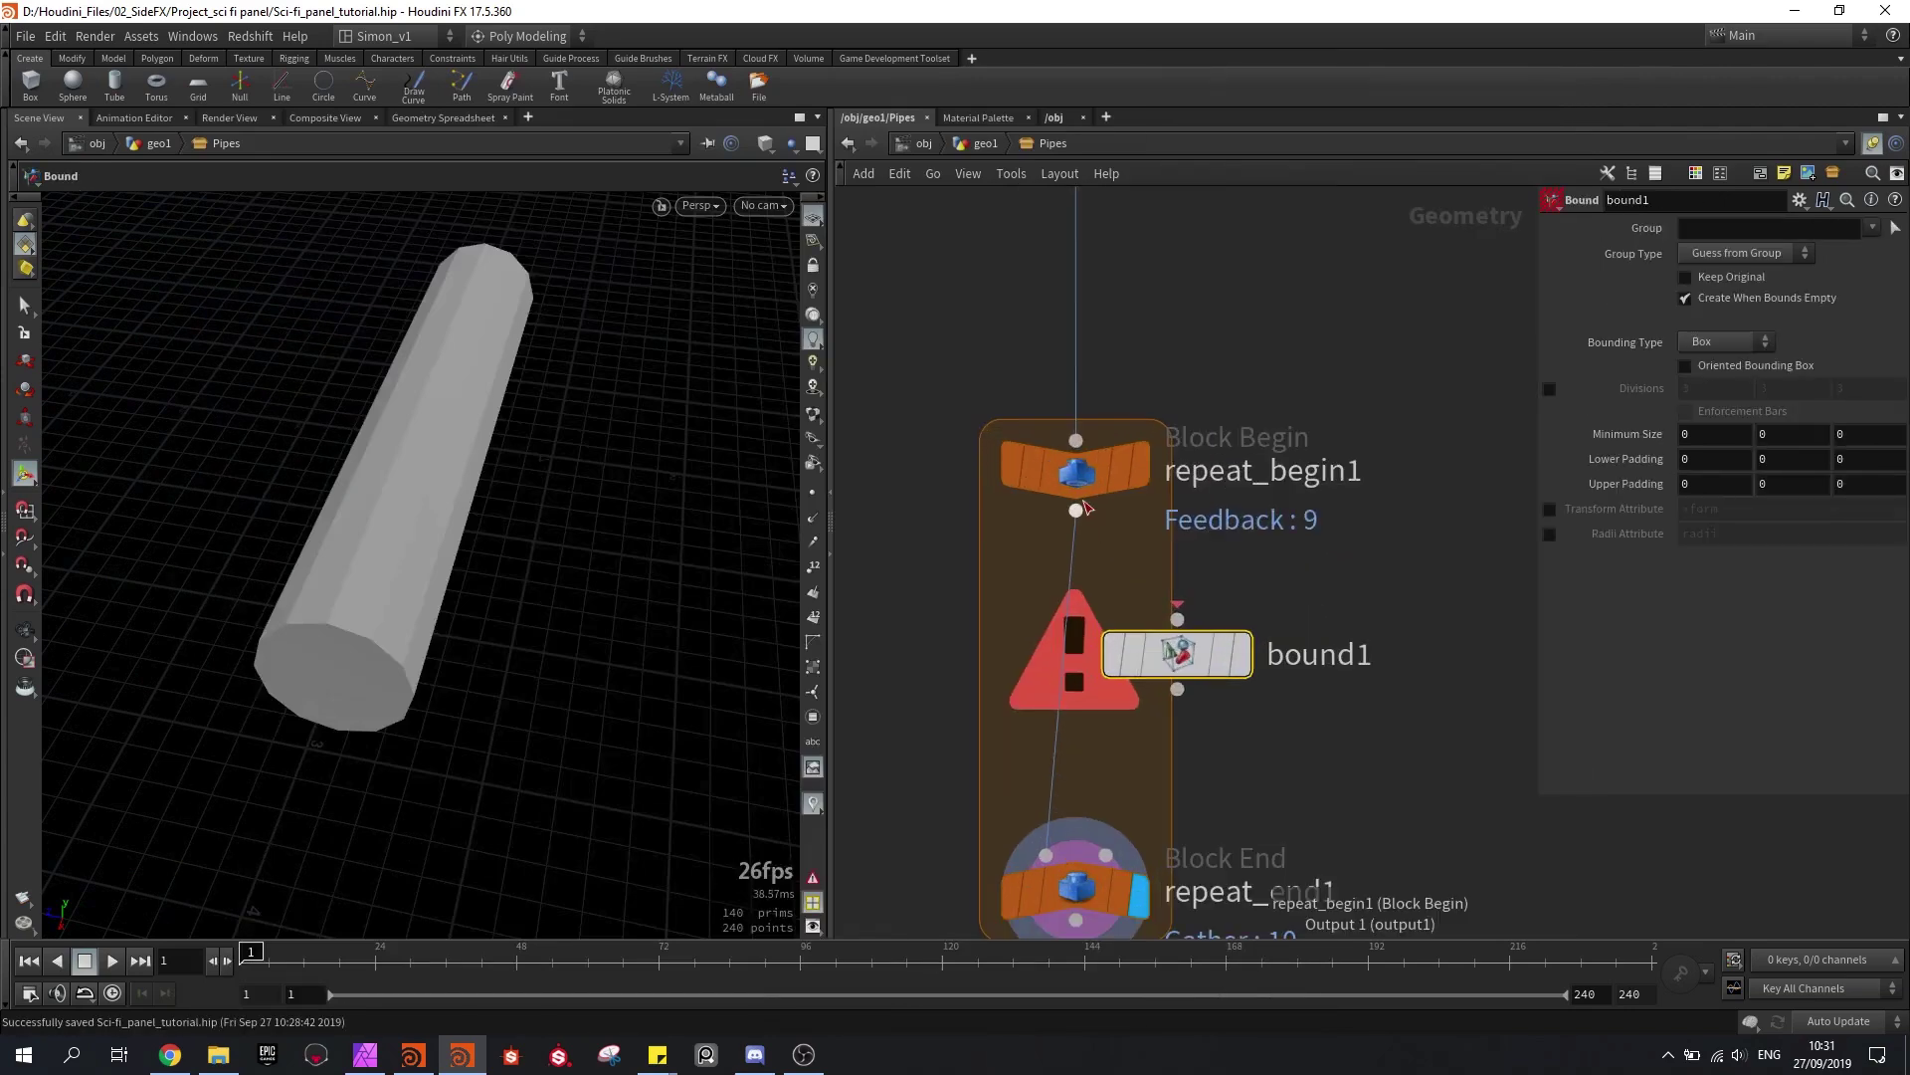
click(1229, 661)
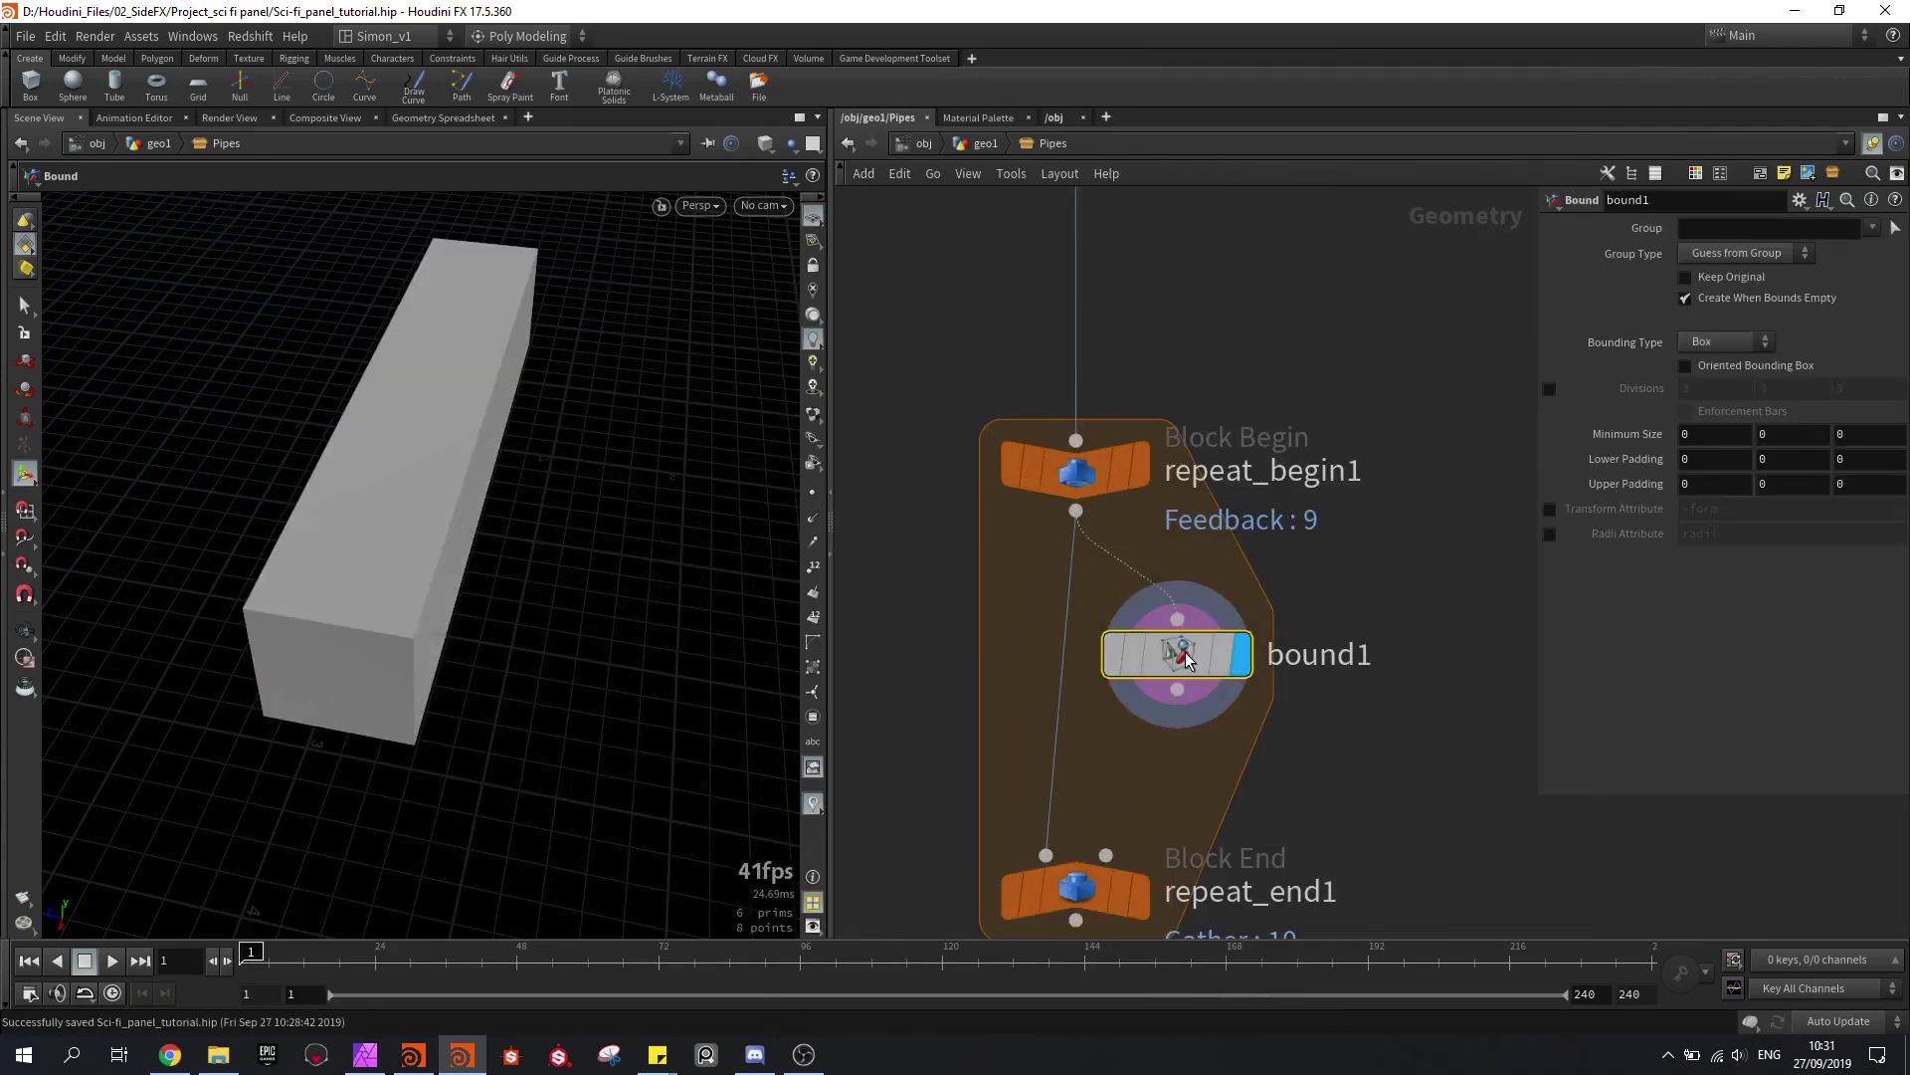
drag(1226, 666, 1047, 855)
middle_drag(1181, 360, 1206, 449)
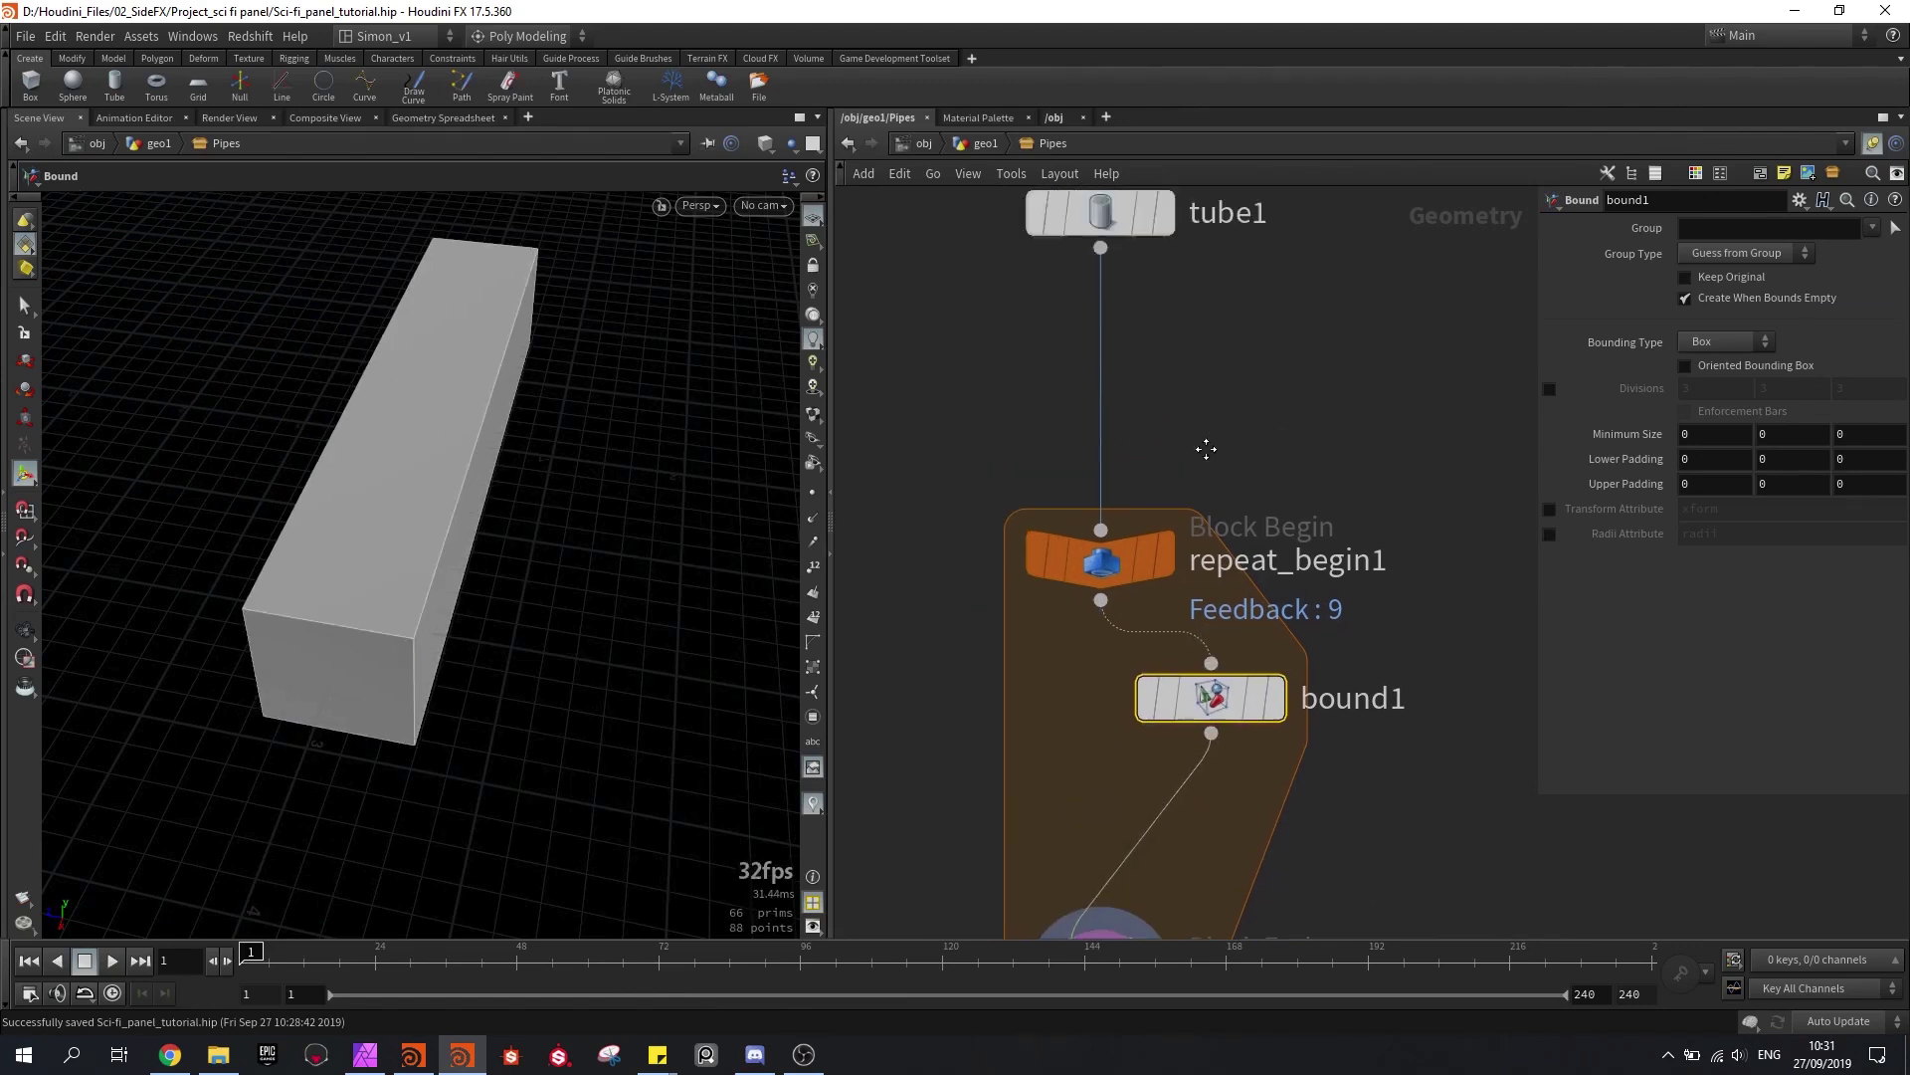
Step: Enlarge the radius of tube1 to about 1.15 while the loop output is displayed
scroll(1206, 449, down, 2)
click(1154, 426)
drag(511, 379, 653, 438)
scroll(1159, 807, down, 3)
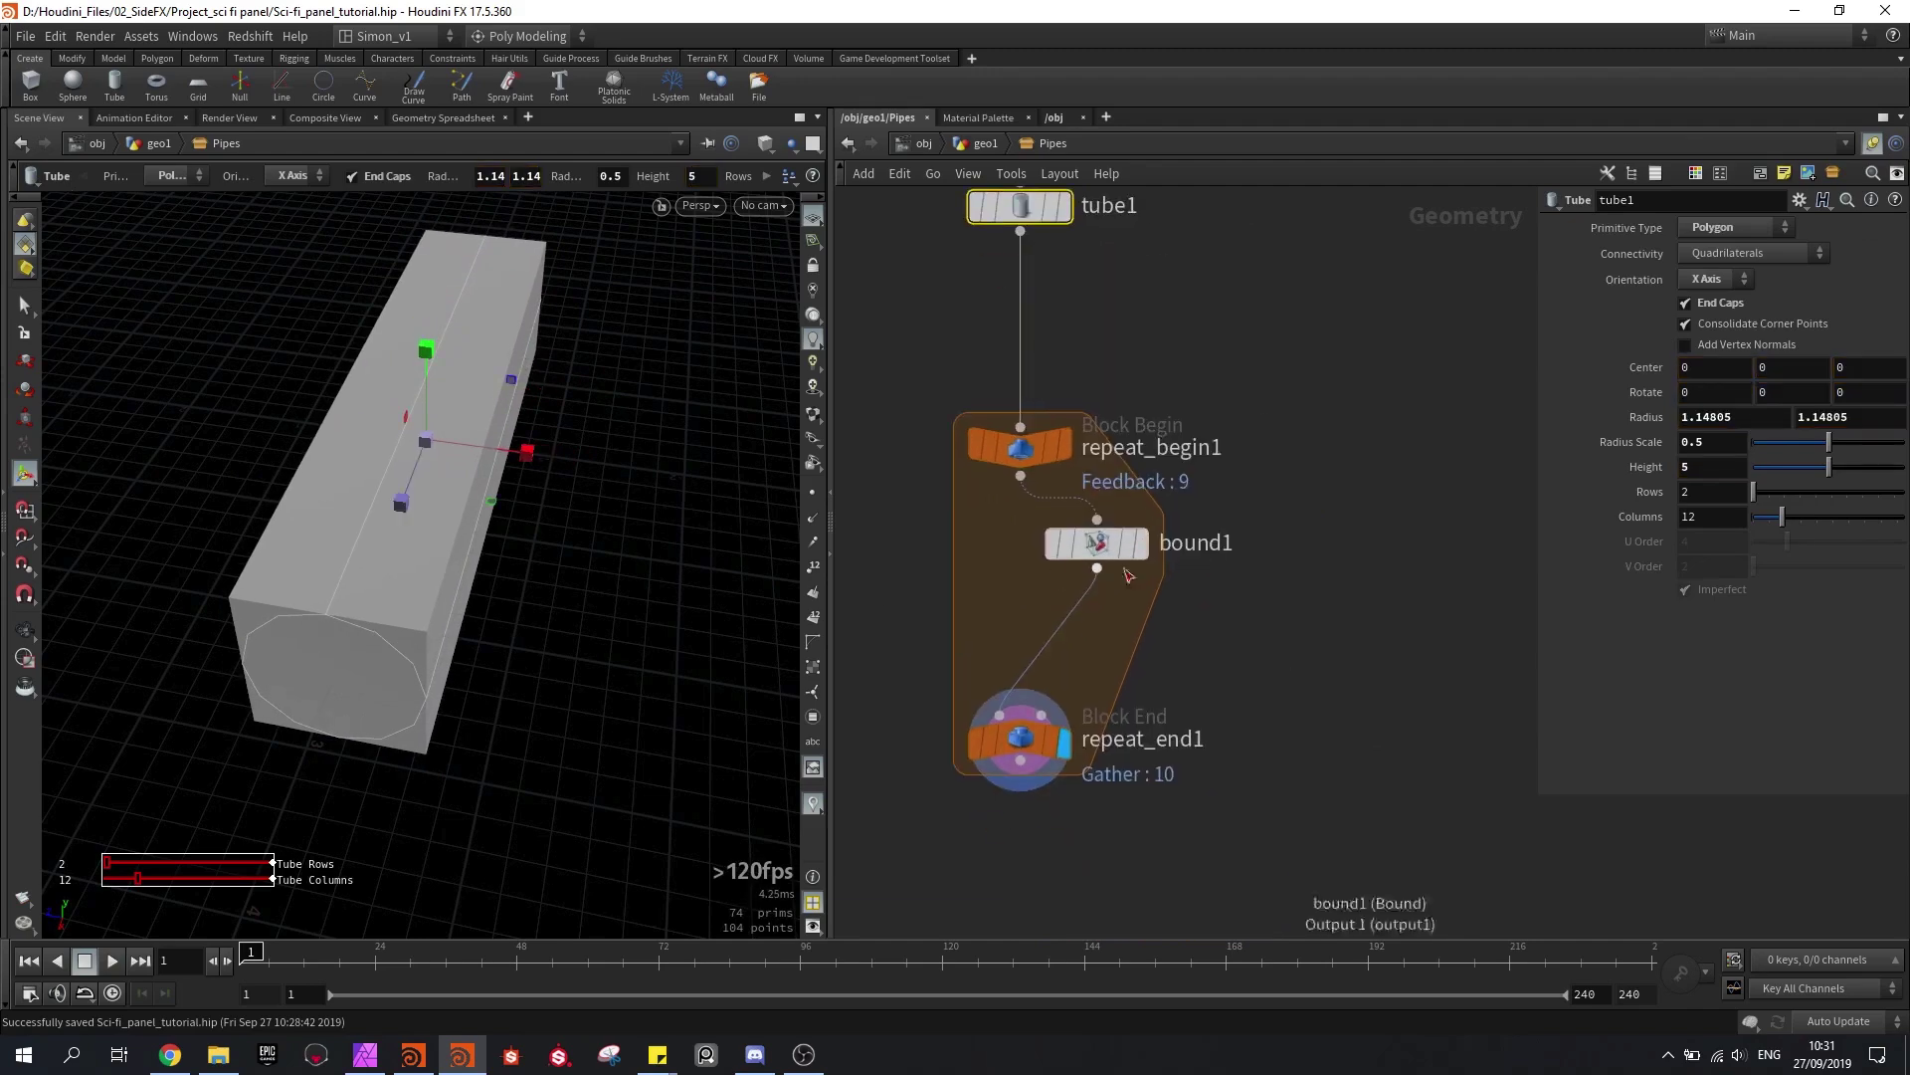
Step: Show primitive numbers on bound1 and Blast everything except its long side face, primitive 2, using Delete Non Selected
click(1142, 543)
scroll(1134, 597, up, 3)
key(s)
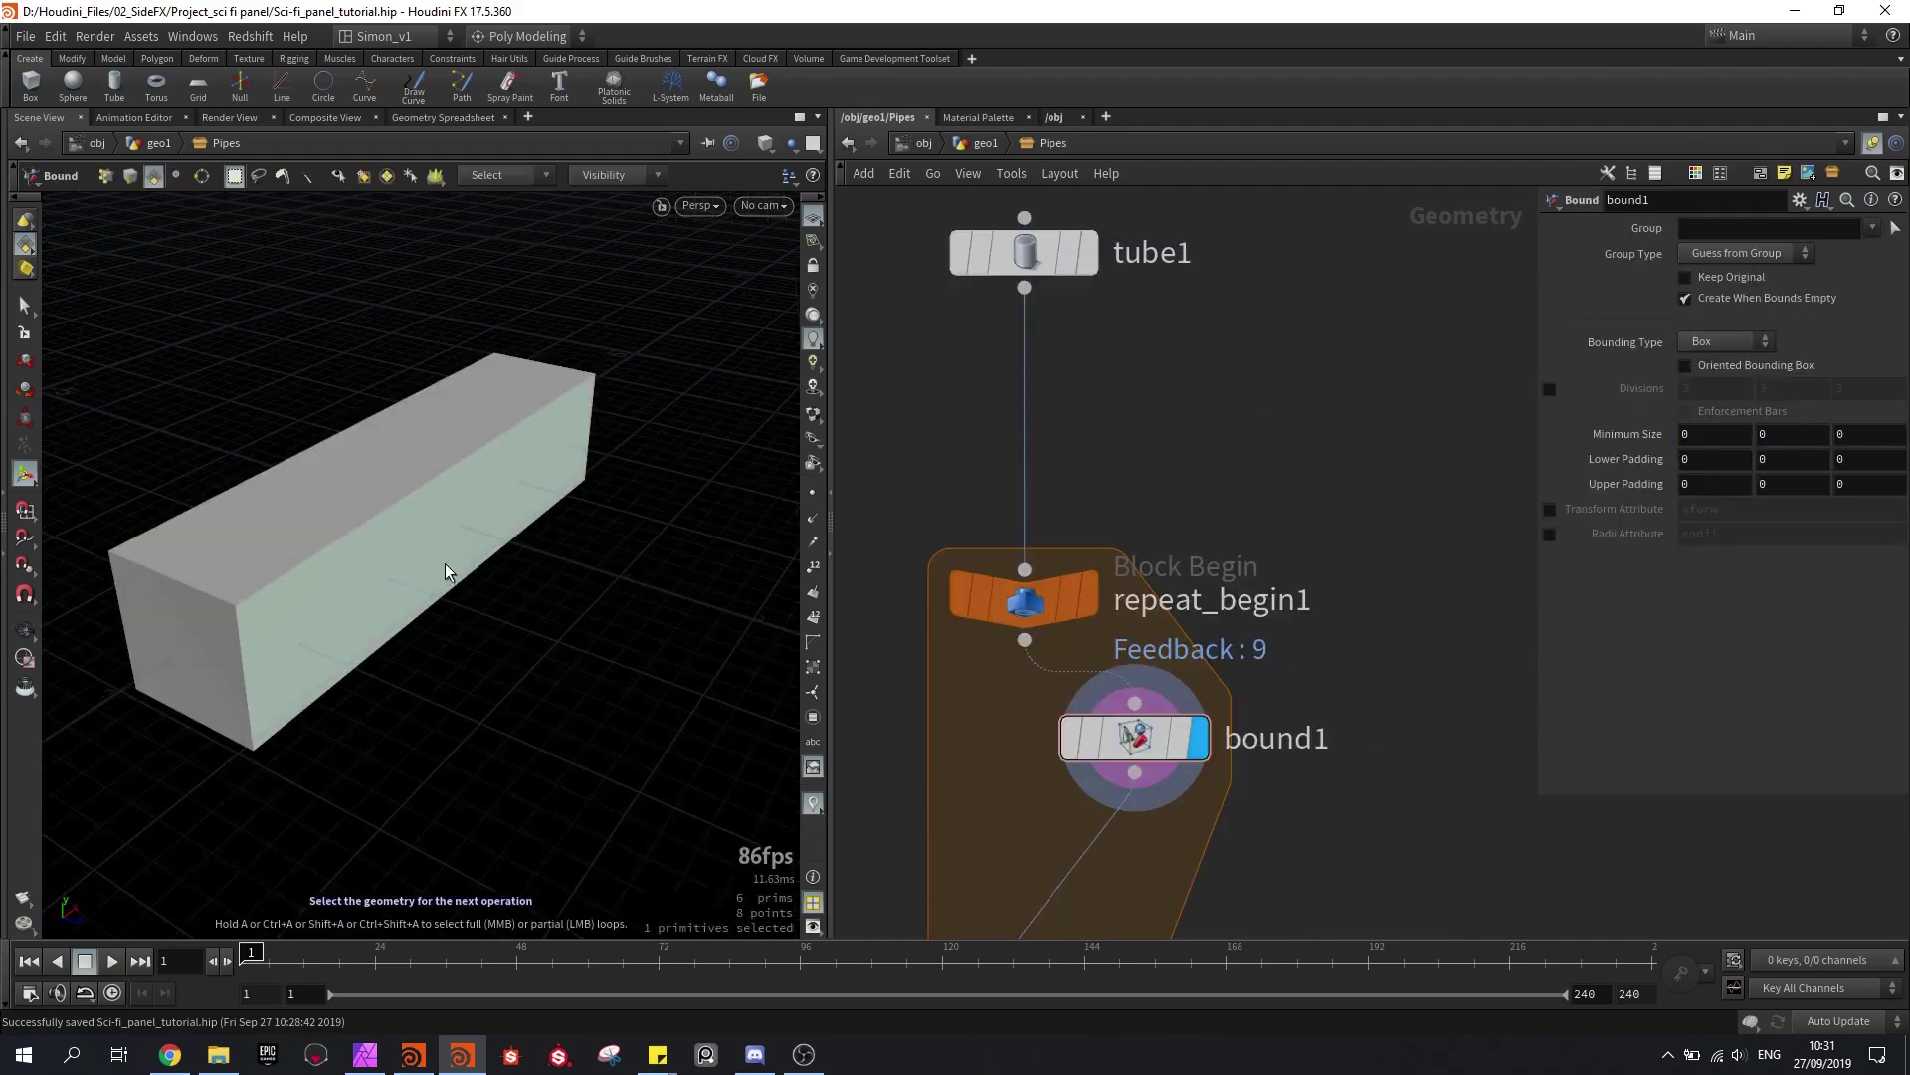
click(813, 619)
mouse_move(1035, 257)
alt+drag(529, 565, 460, 524)
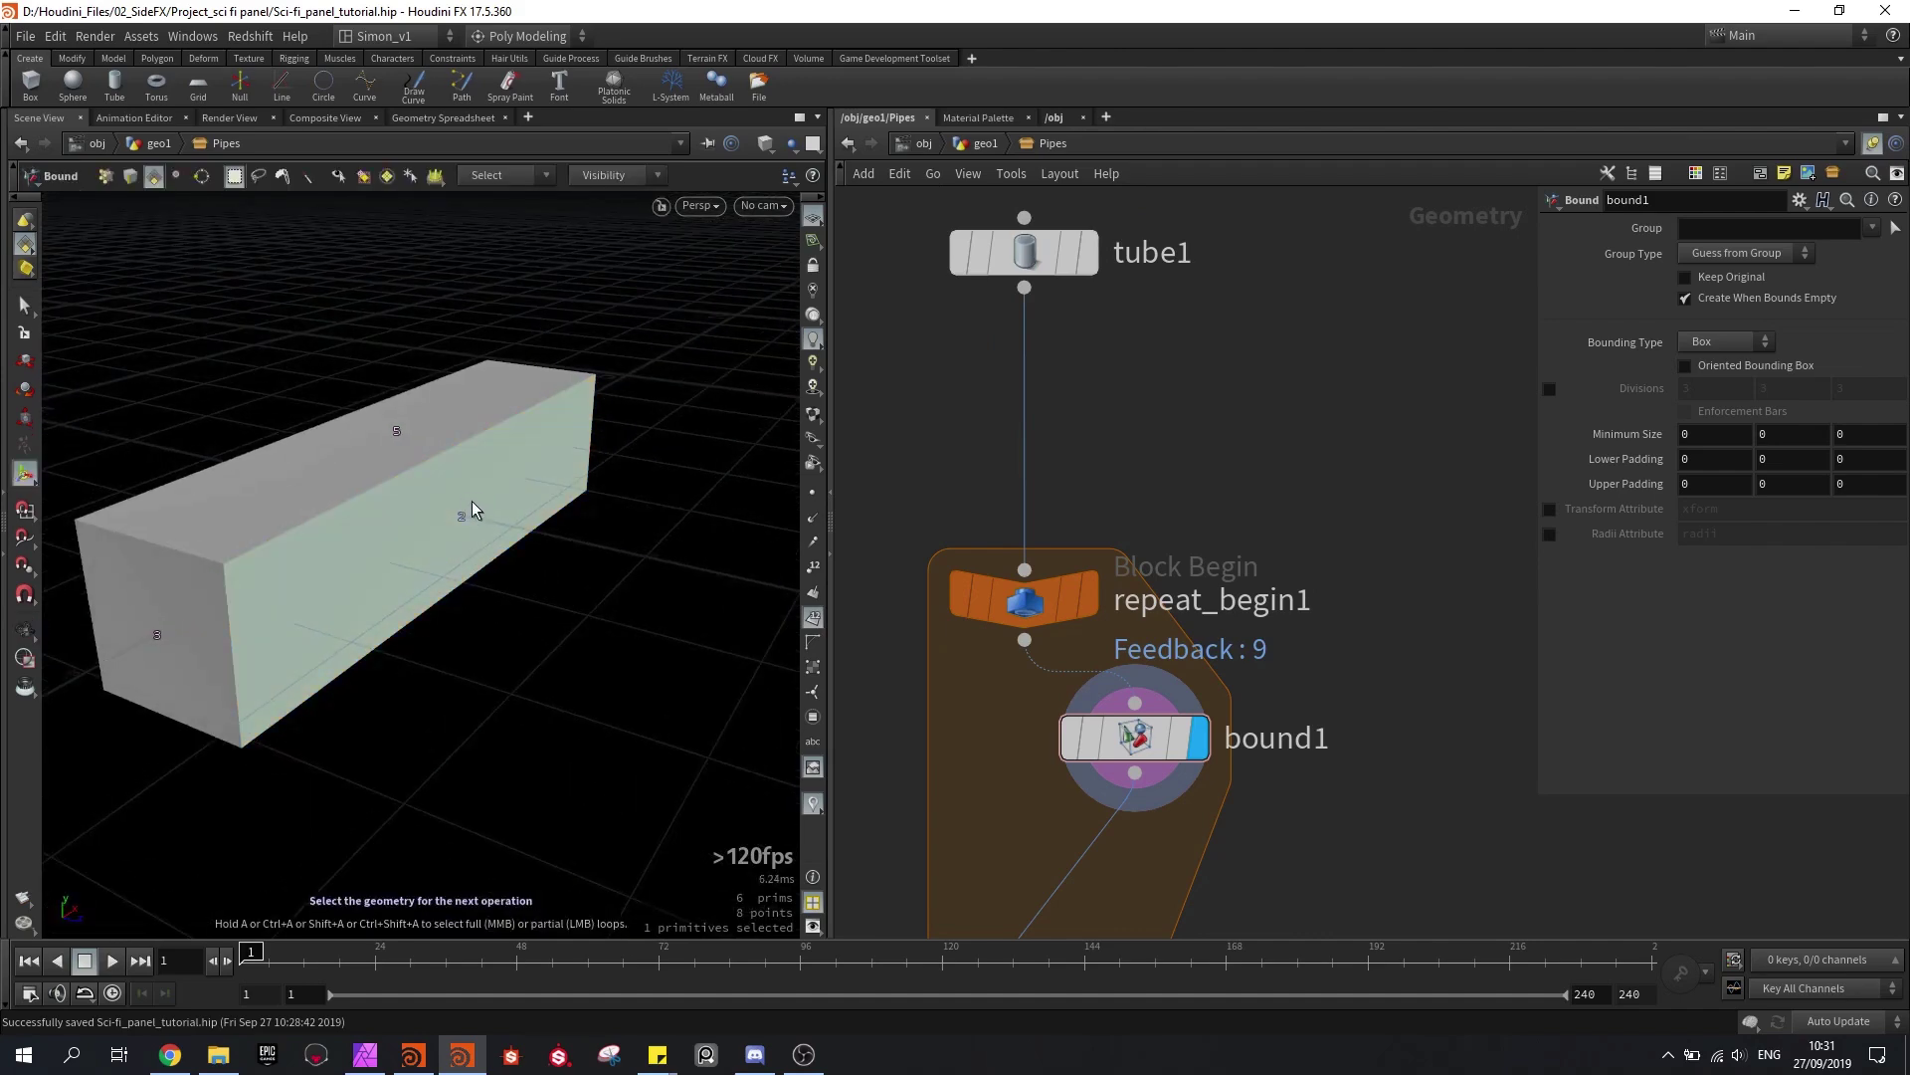
key(Delete)
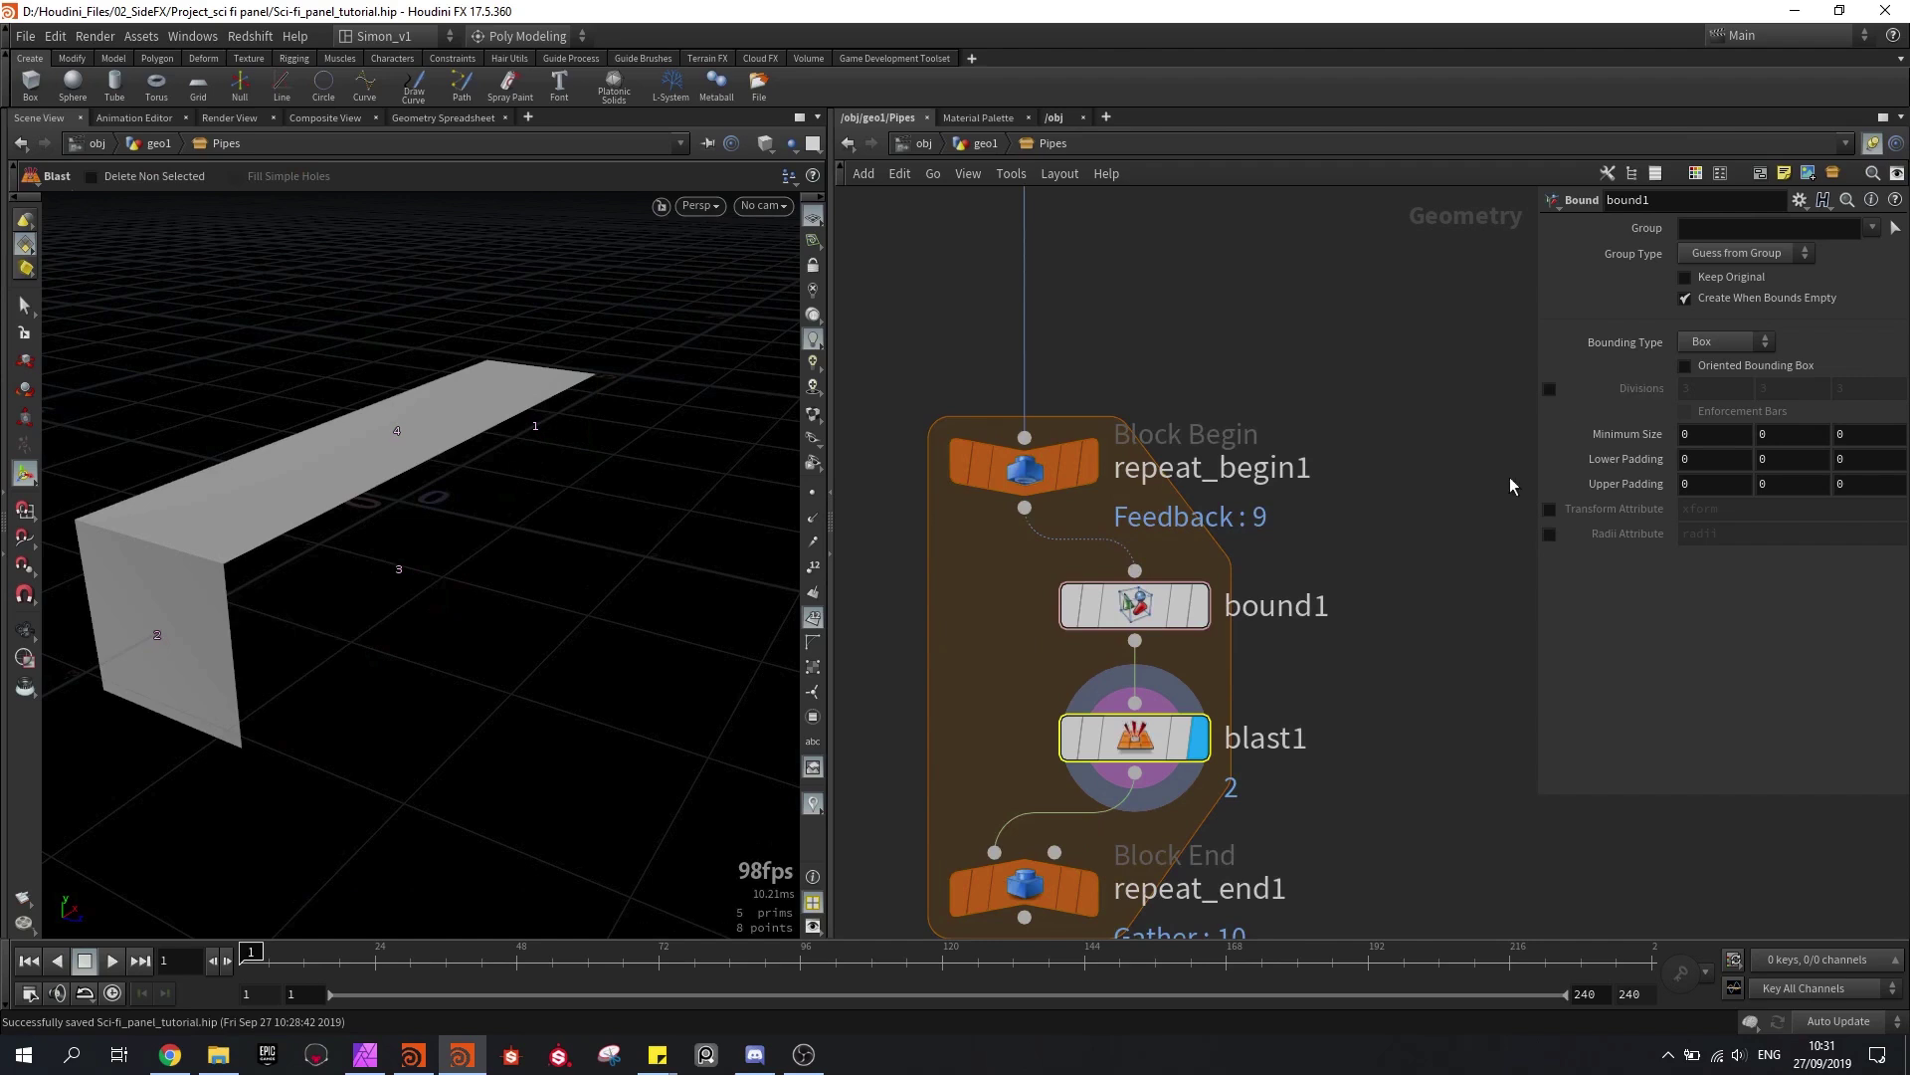
click(1135, 737)
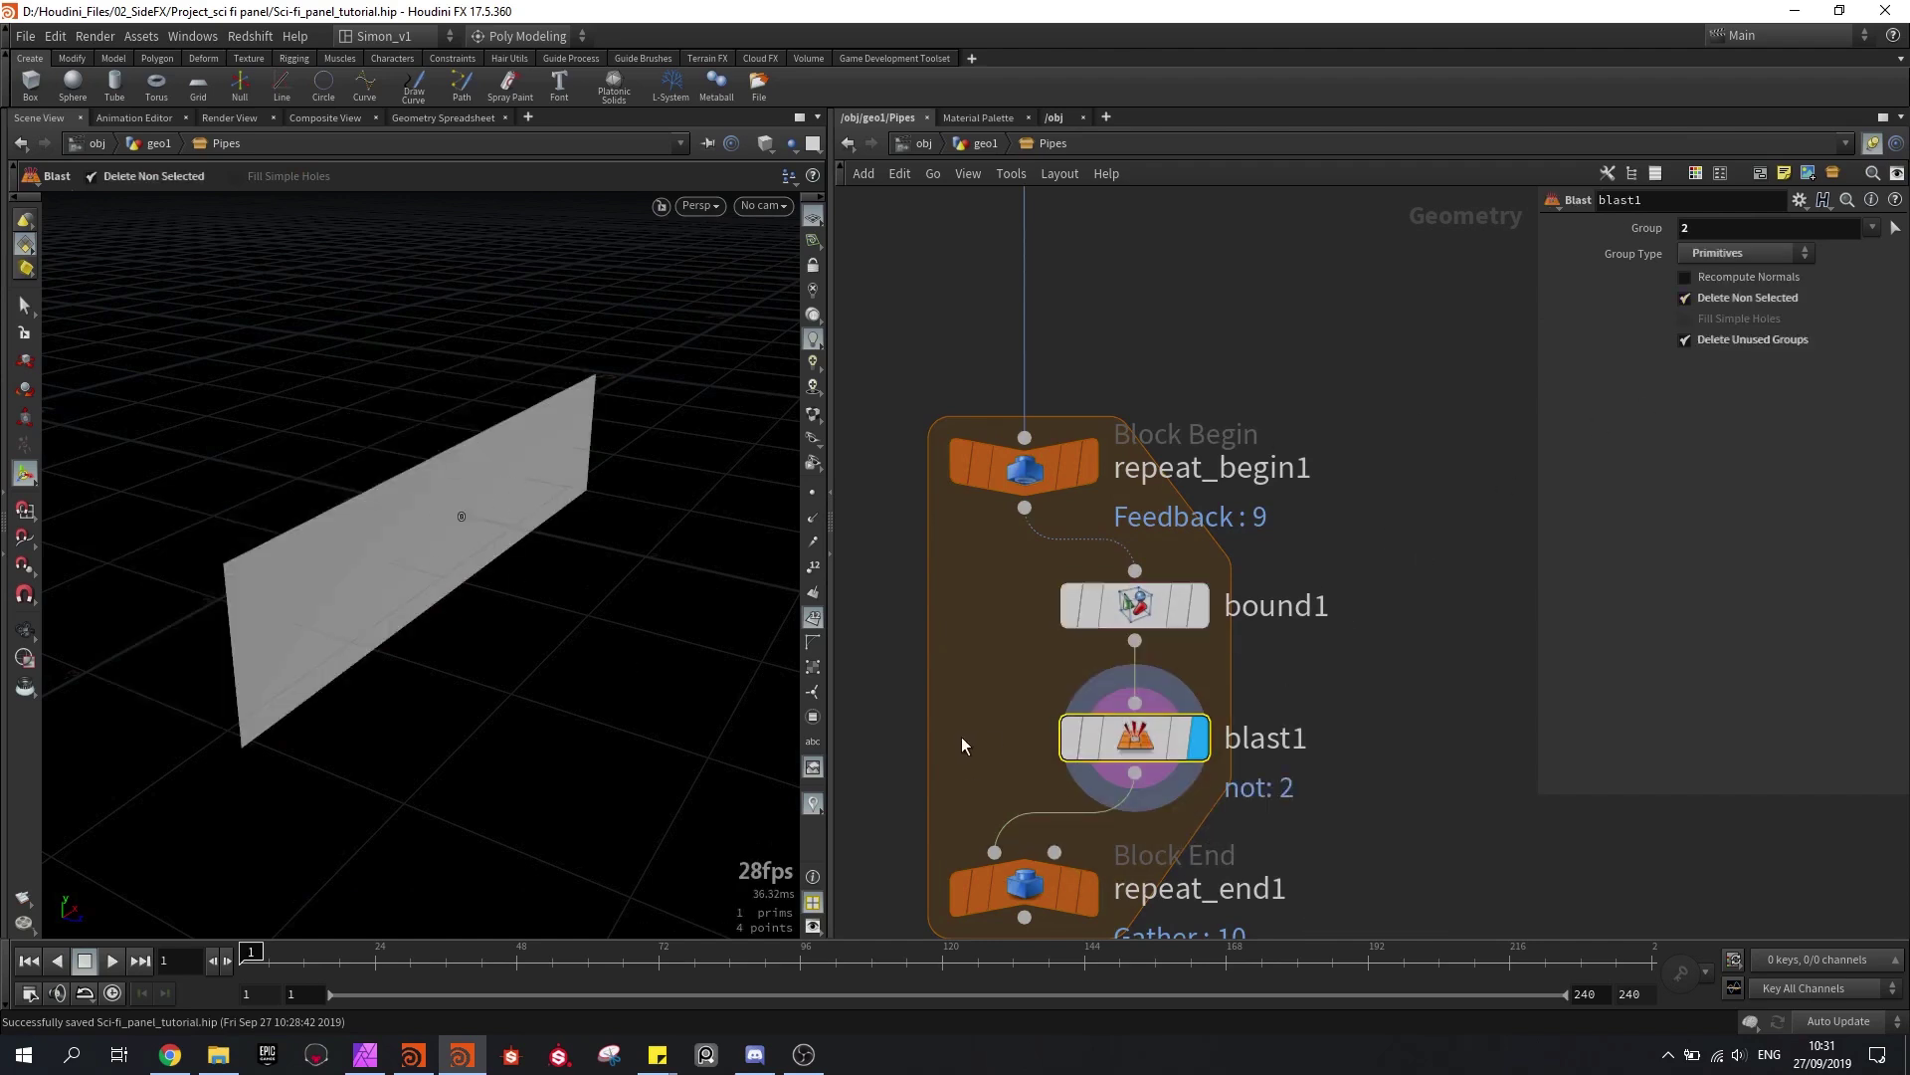
Step: Make room above repeat_end1, add a Fuse node fed by blast1, and display it
middle_drag(962, 744, 1005, 430)
drag(1087, 564, 1078, 865)
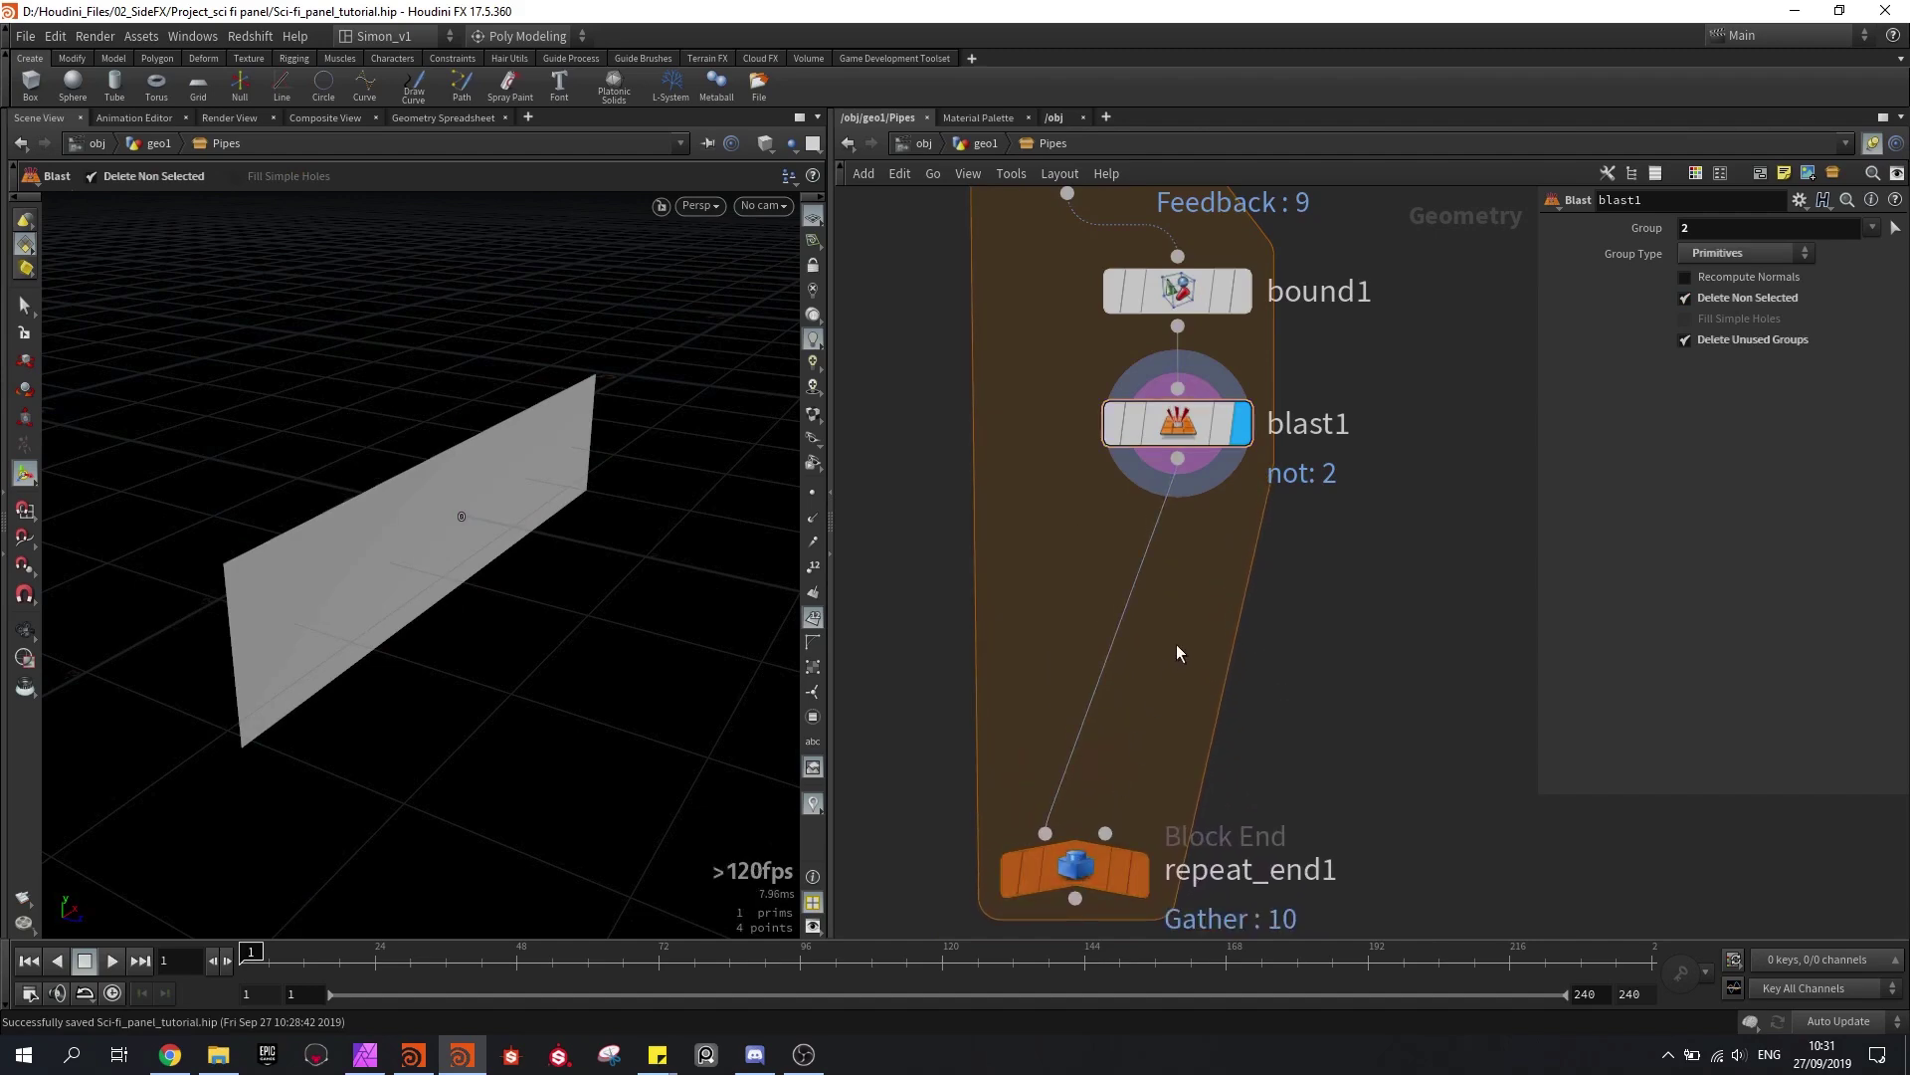
key(Tab)
key(Return)
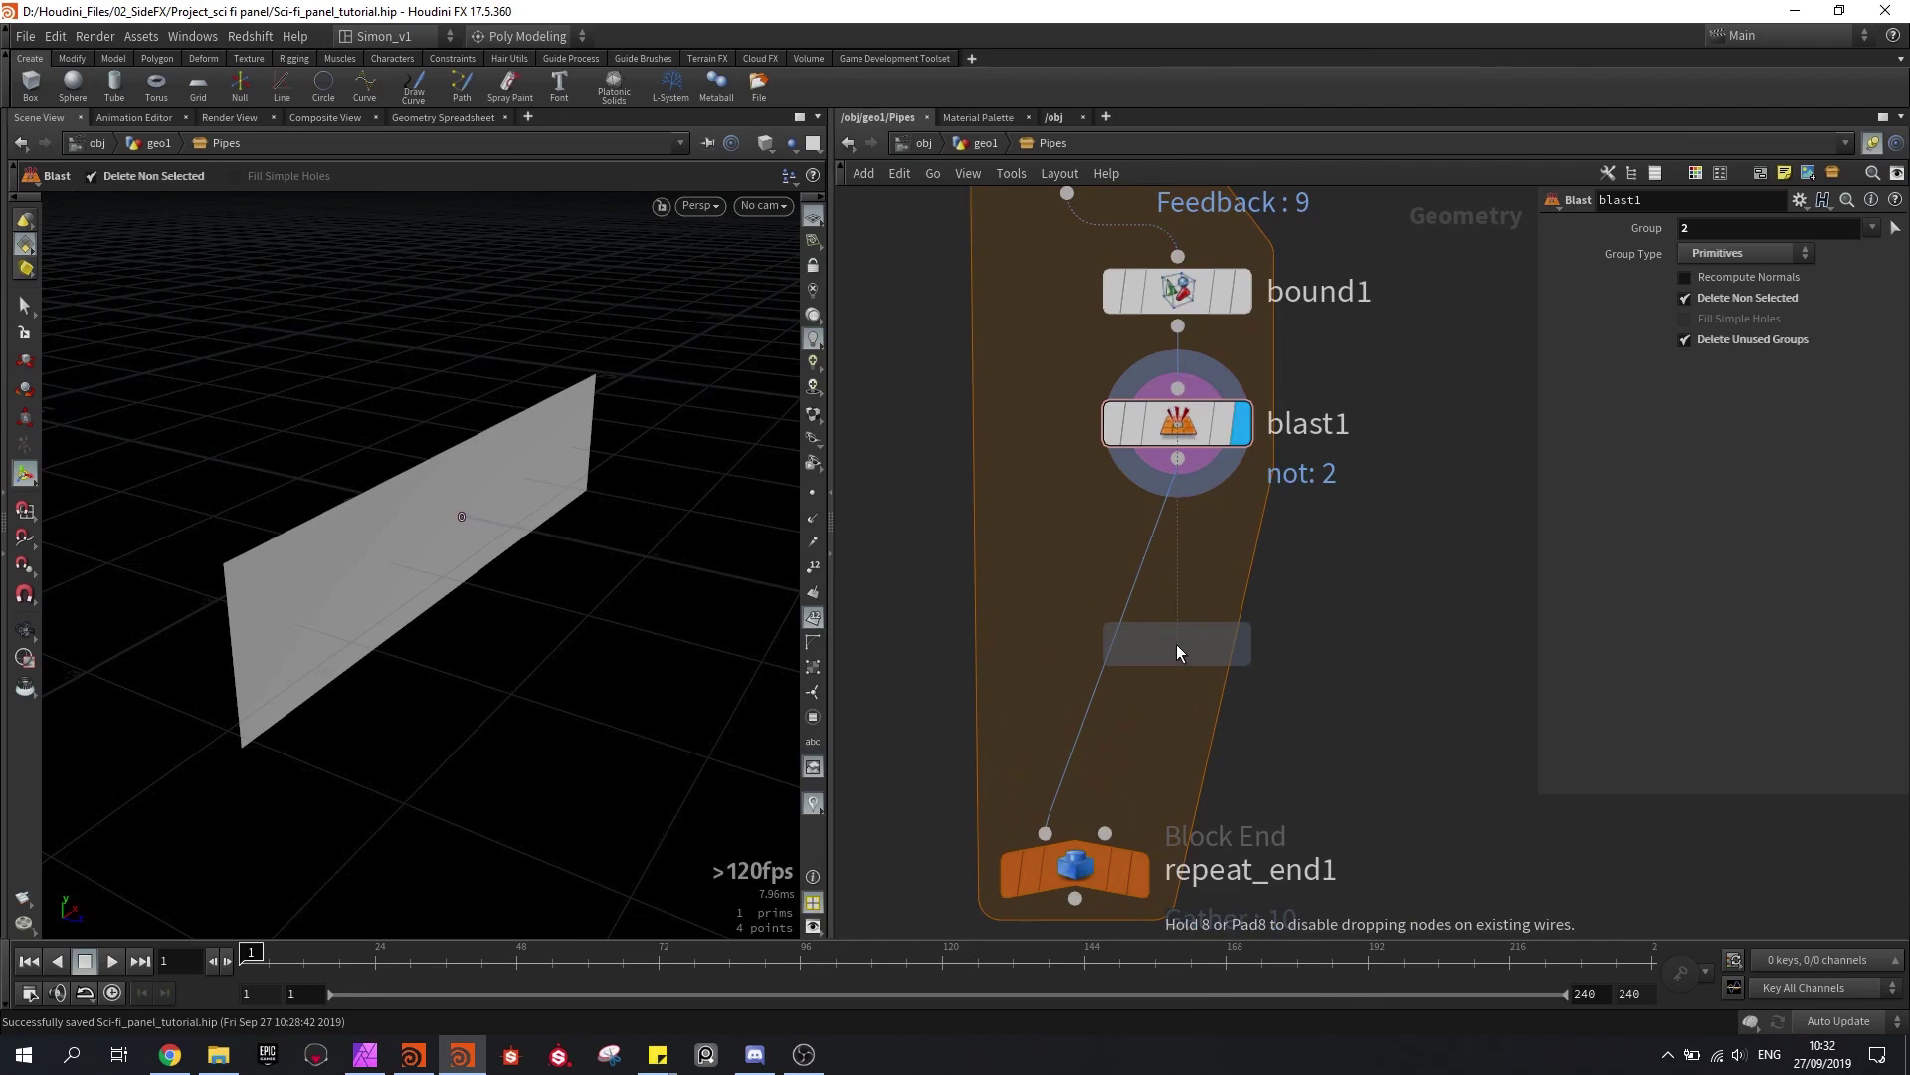
click(1179, 644)
drag(1177, 459, 1231, 585)
click(1244, 644)
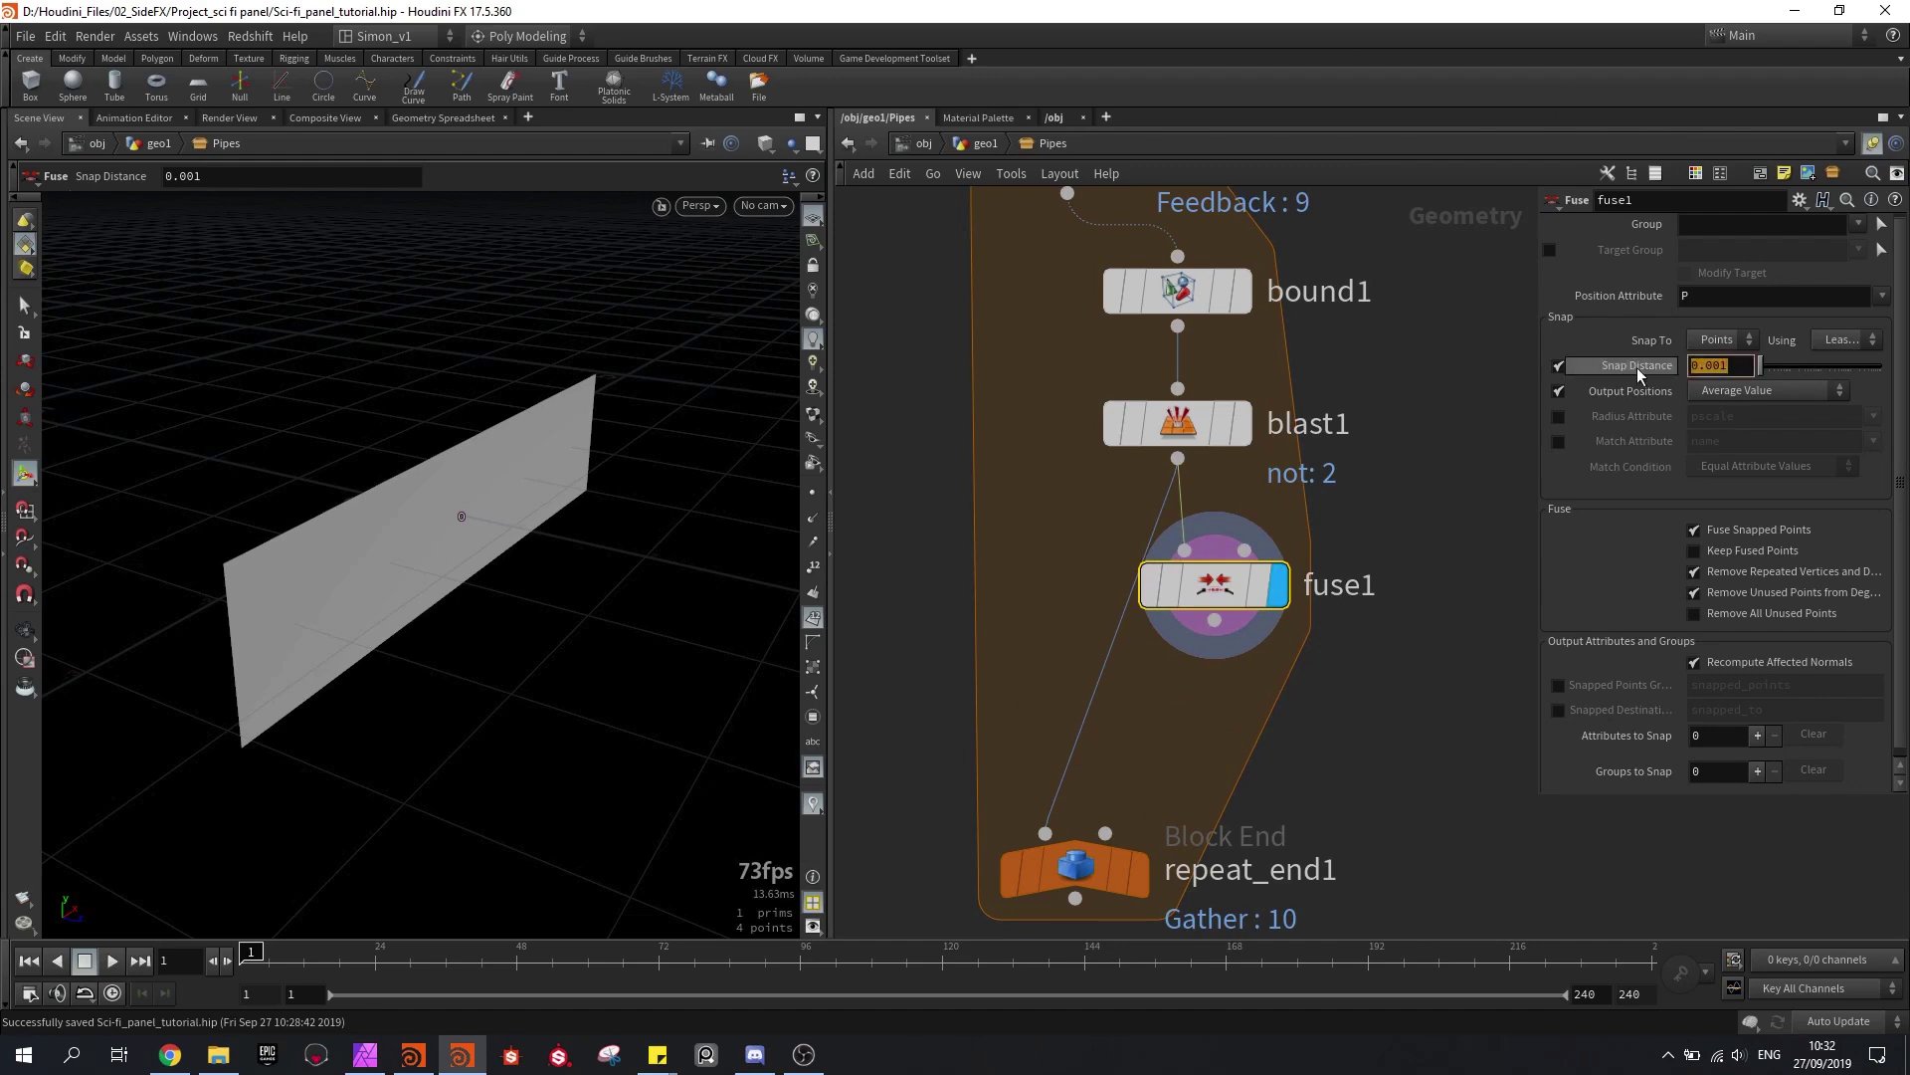
Step: Set the Snap Distance of fuse1 to 50 and disable Remove Repeated Vertices
text(50)
key(Return)
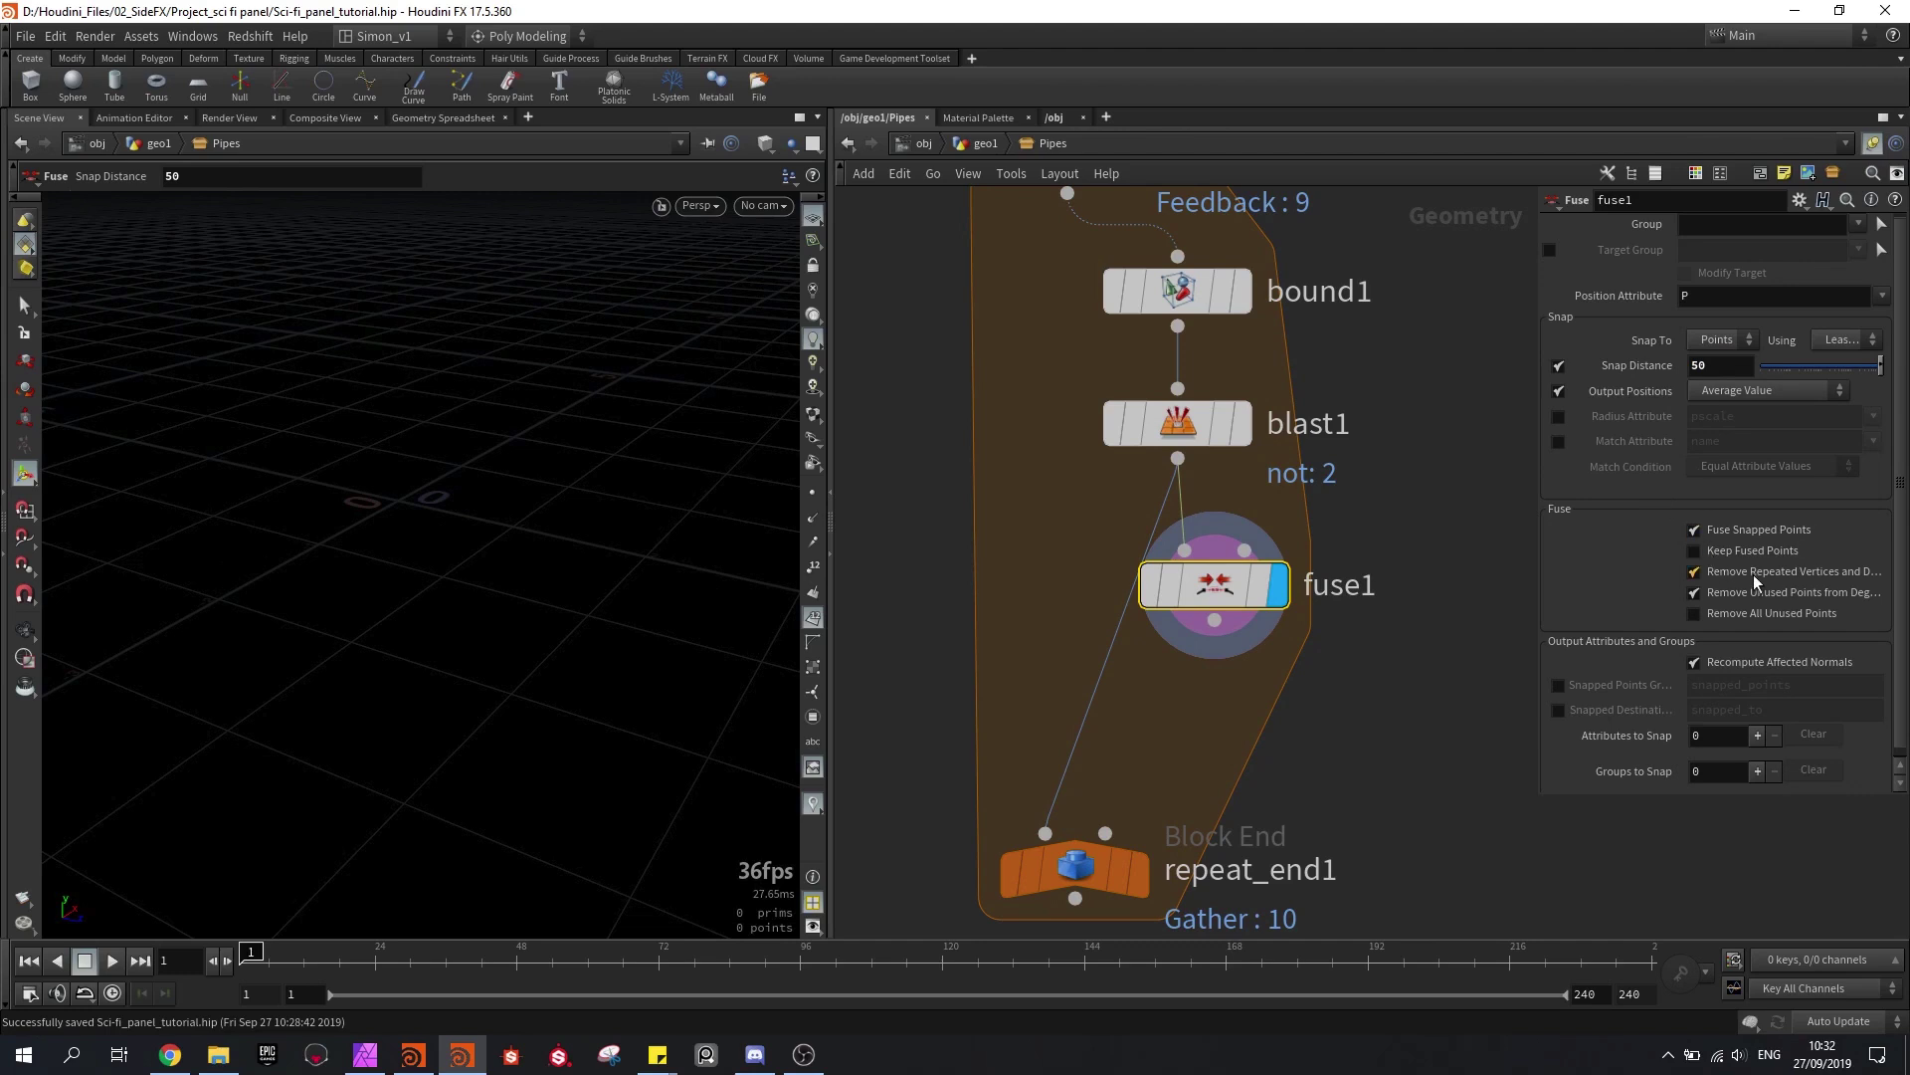
click(1789, 575)
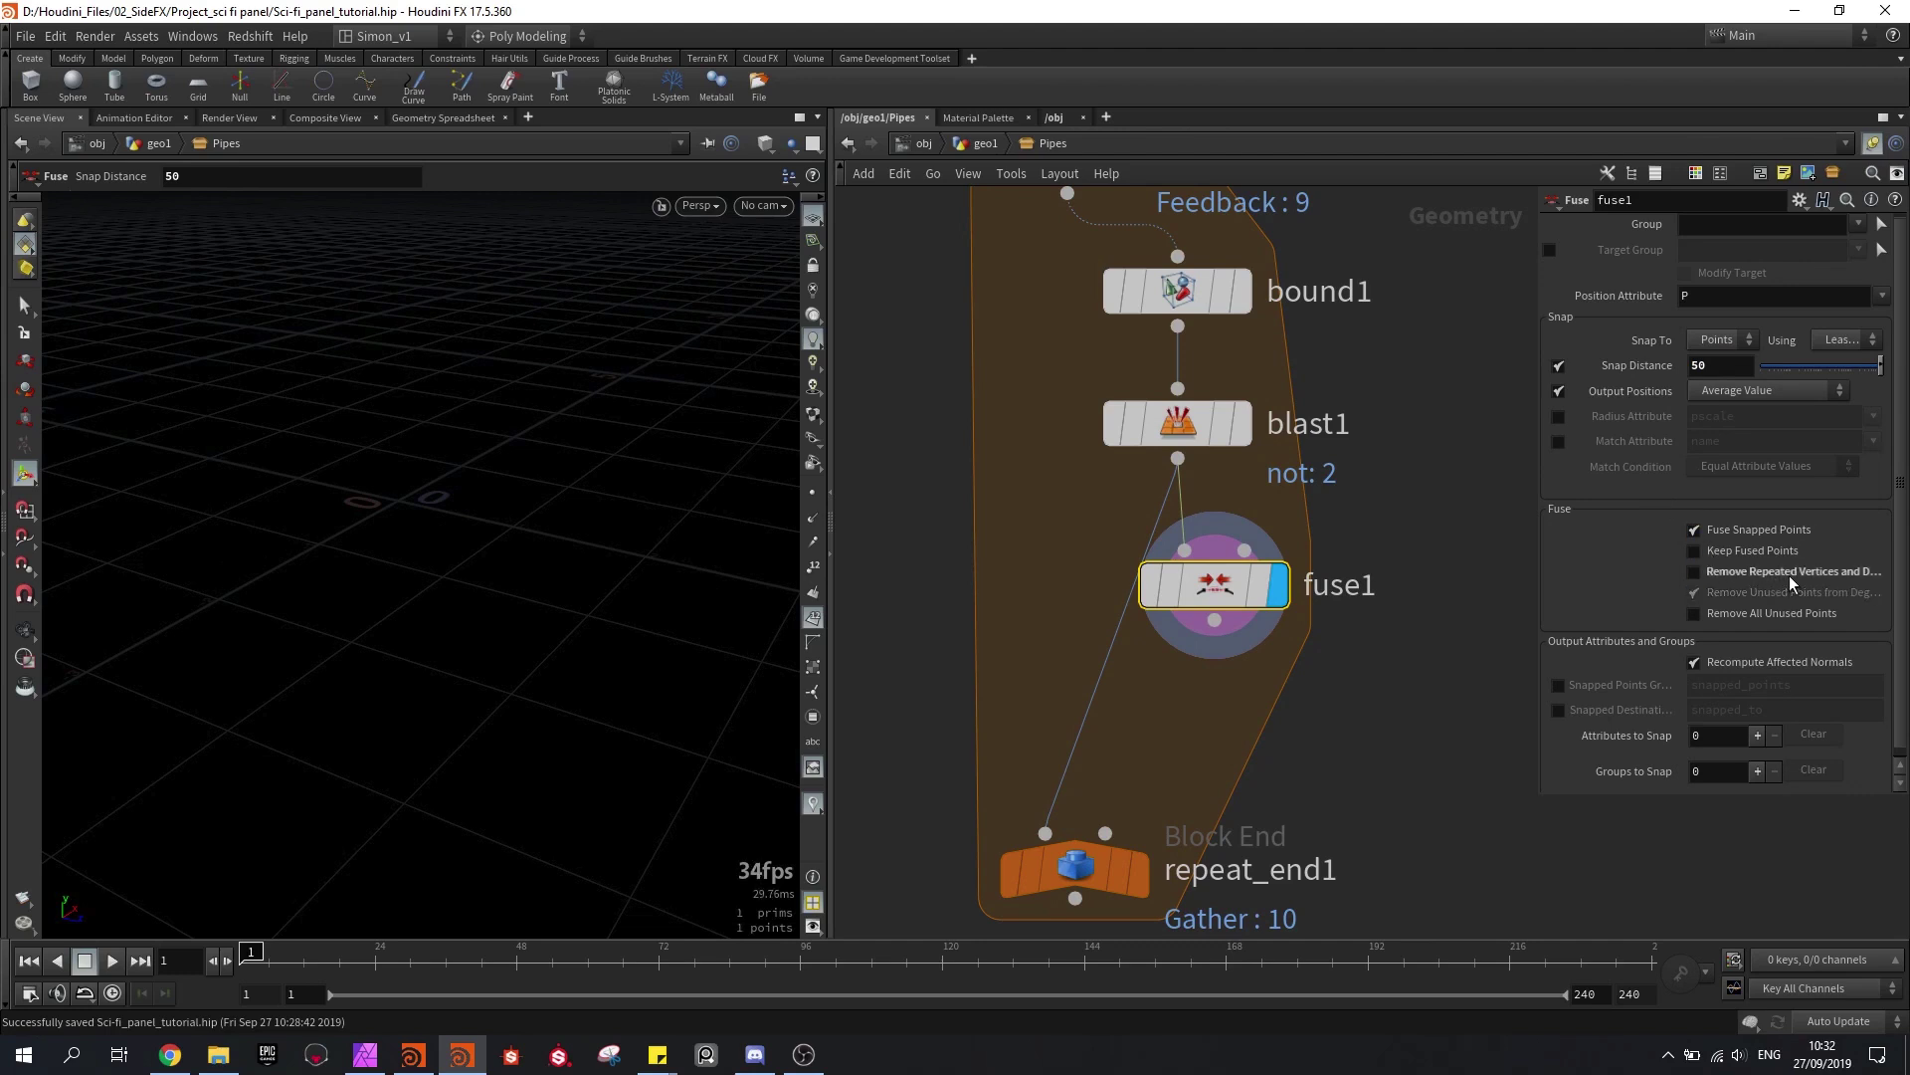
Step: Turn on point display and compare the fused point's position with the blast1 face shown temporarily as a template
key(Escape)
drag(669, 484, 565, 482)
key(Return)
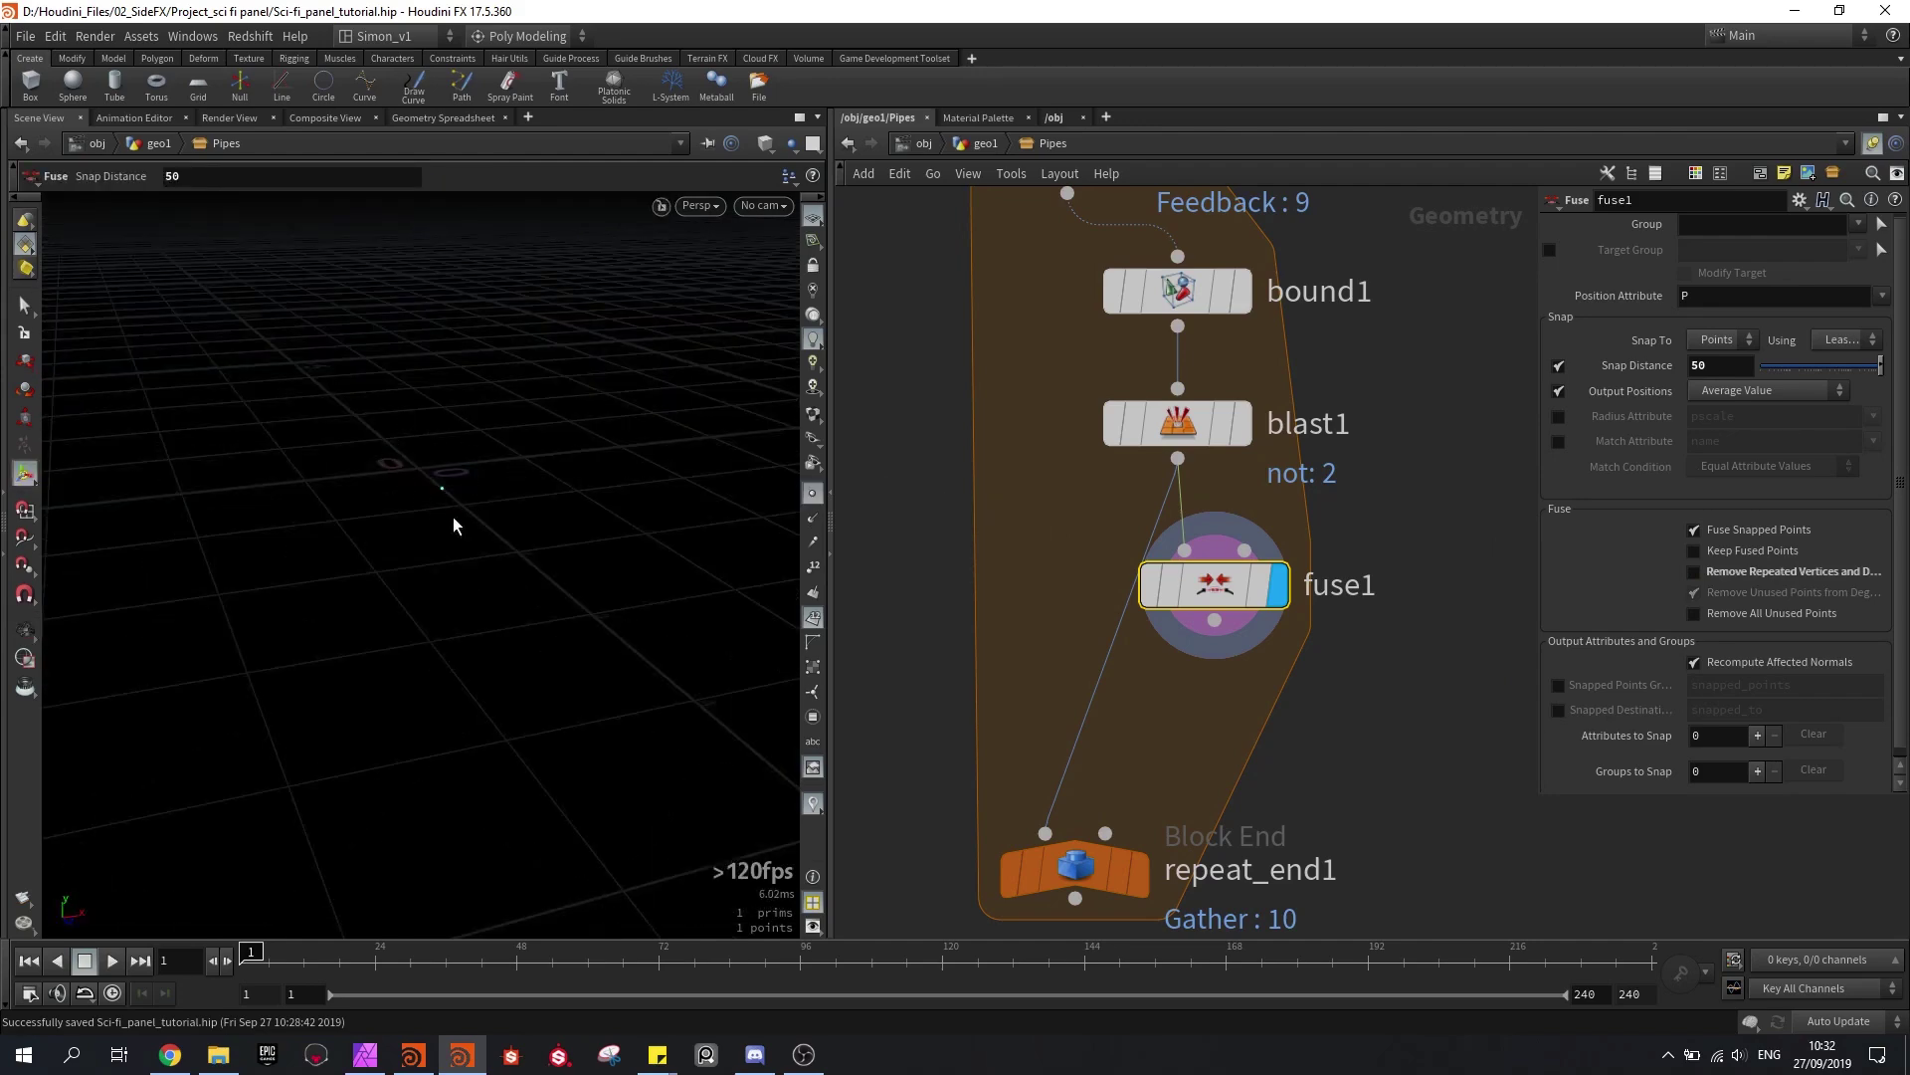
drag(454, 525, 486, 373)
click(1221, 423)
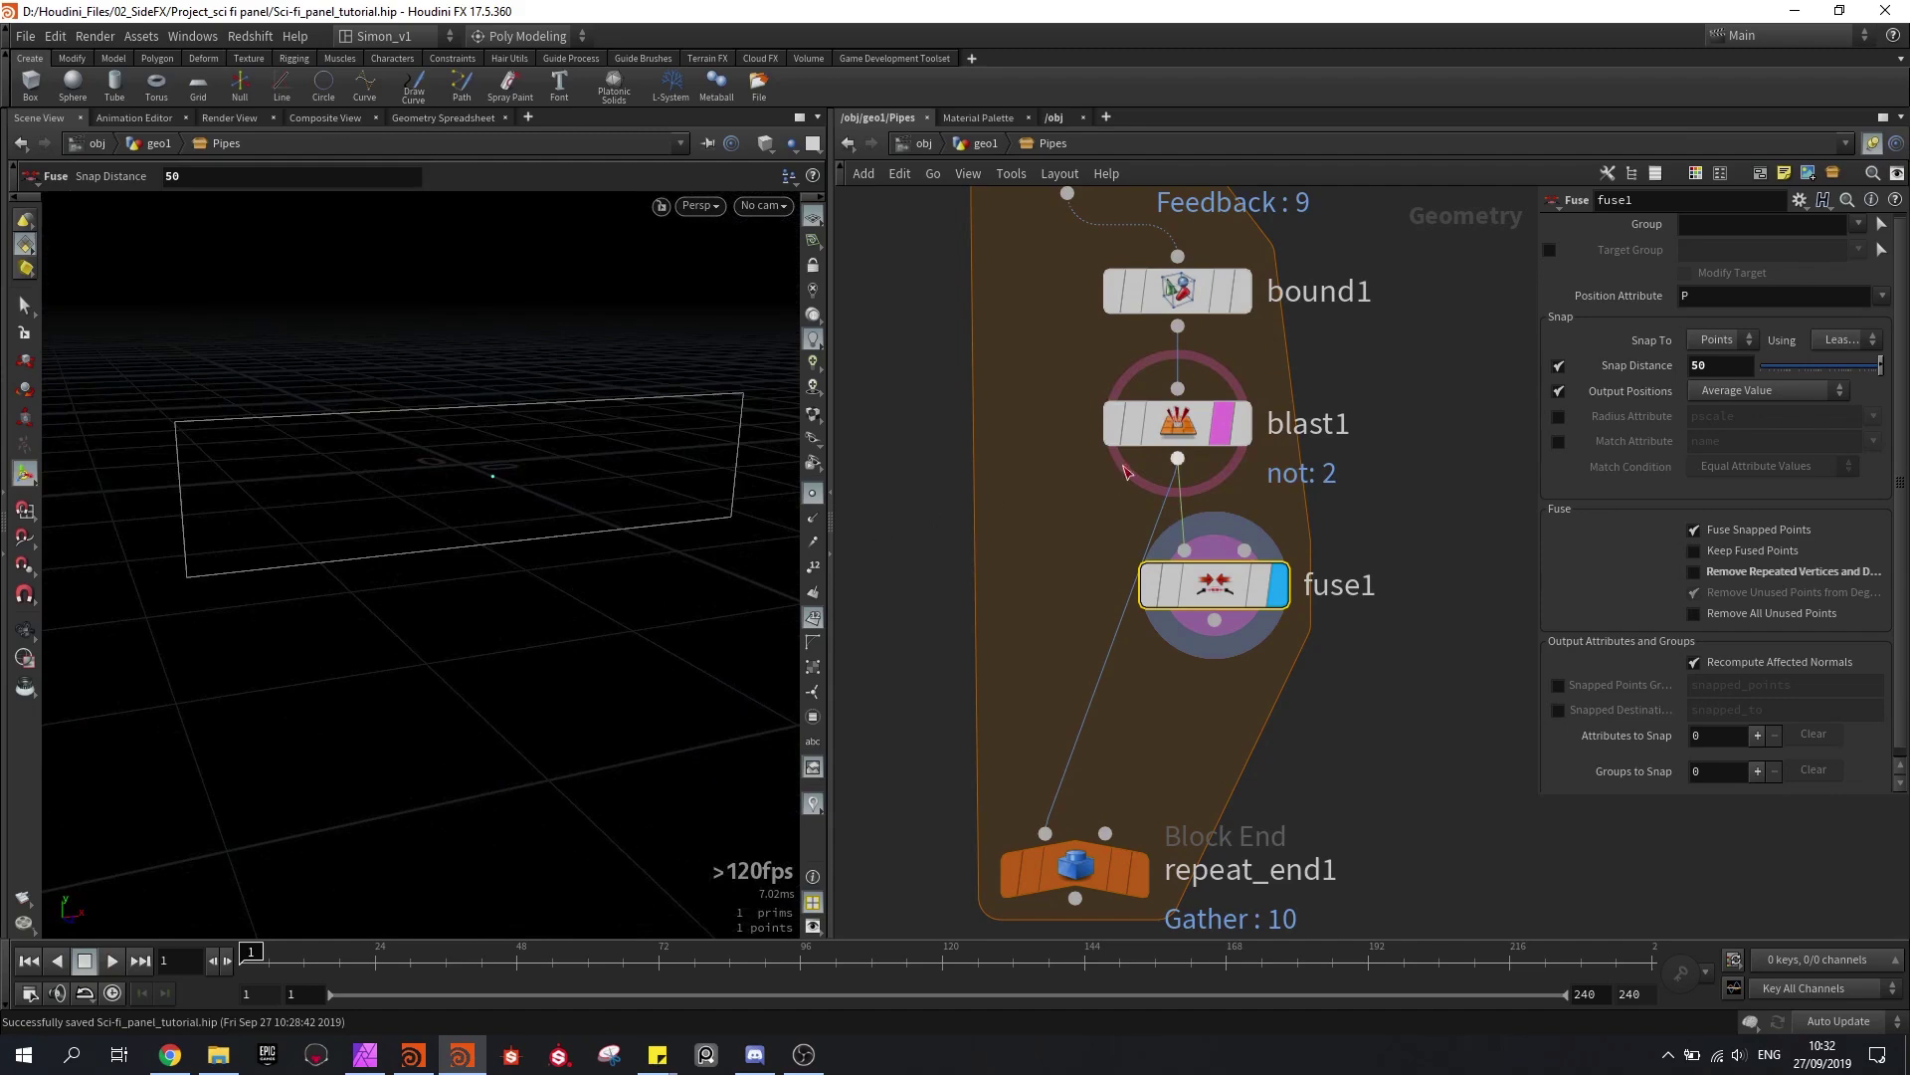
click(1221, 423)
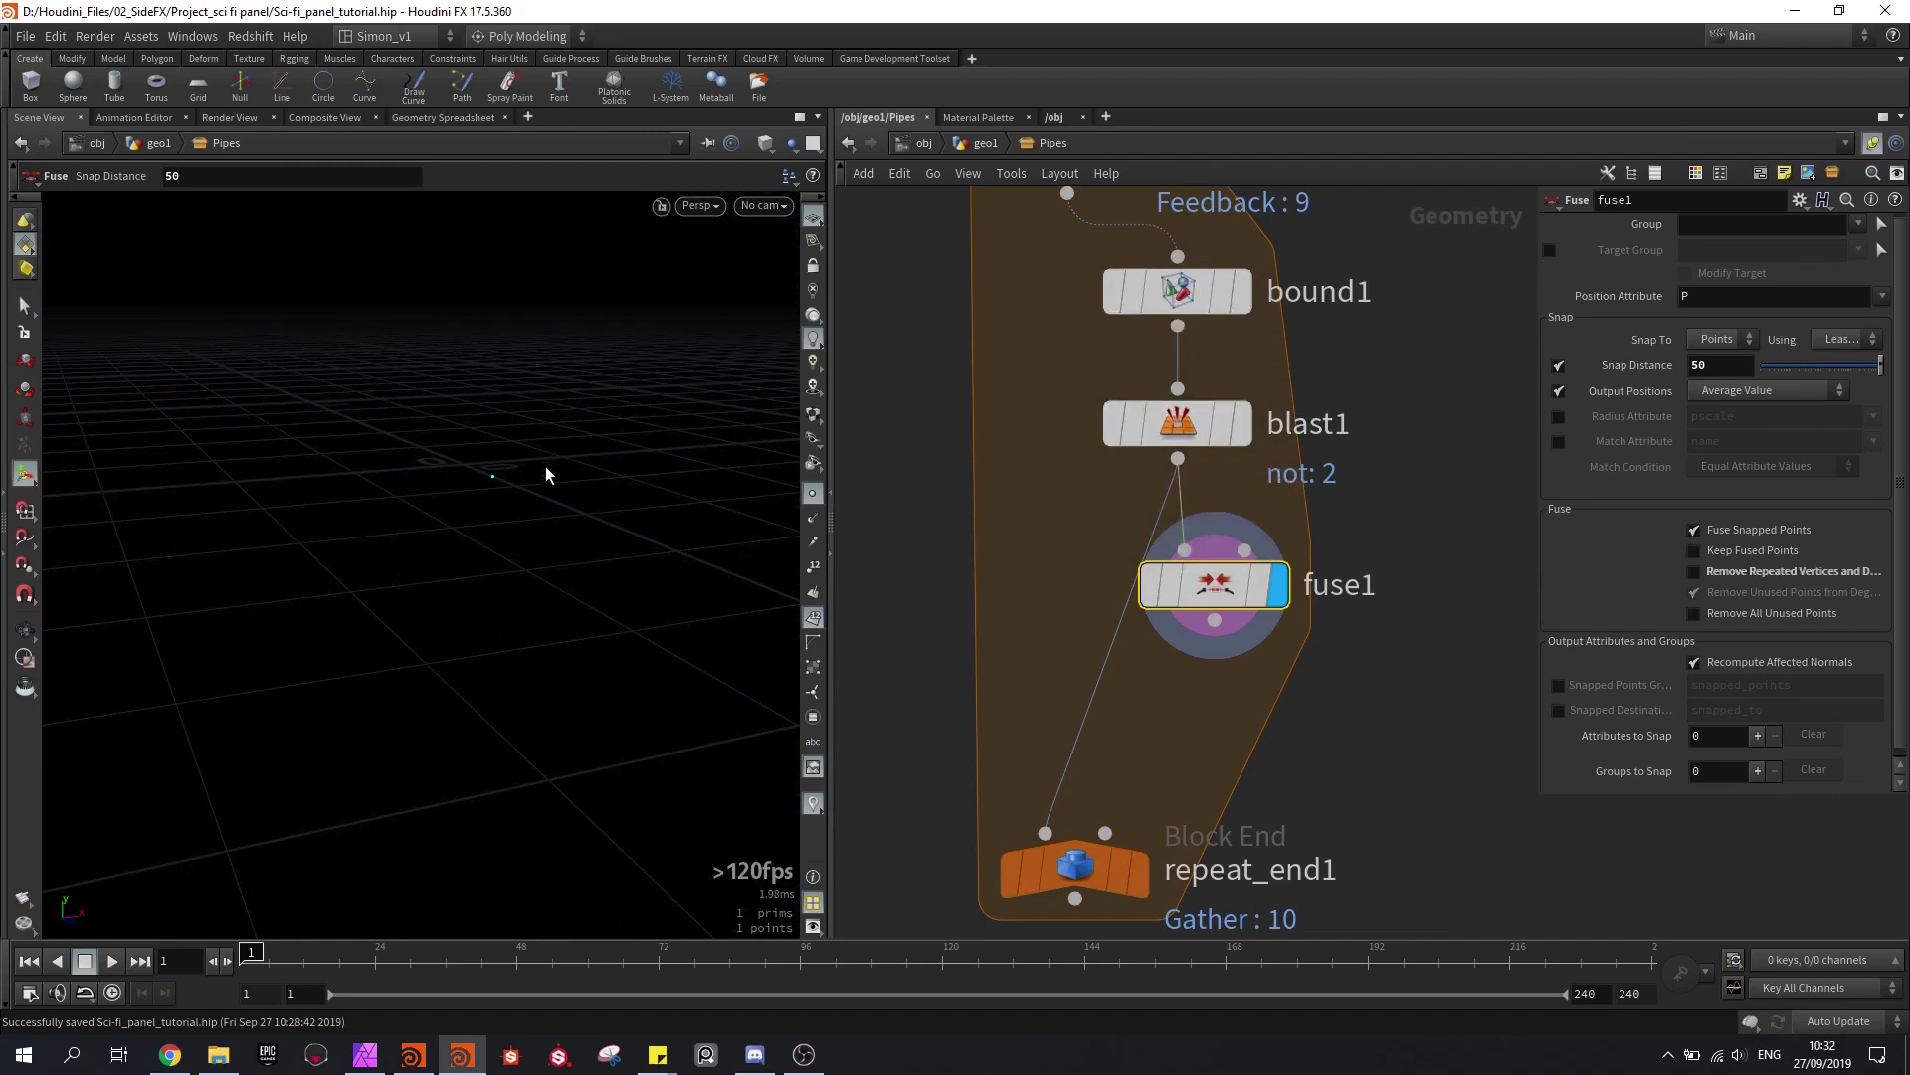
drag(546, 475, 478, 517)
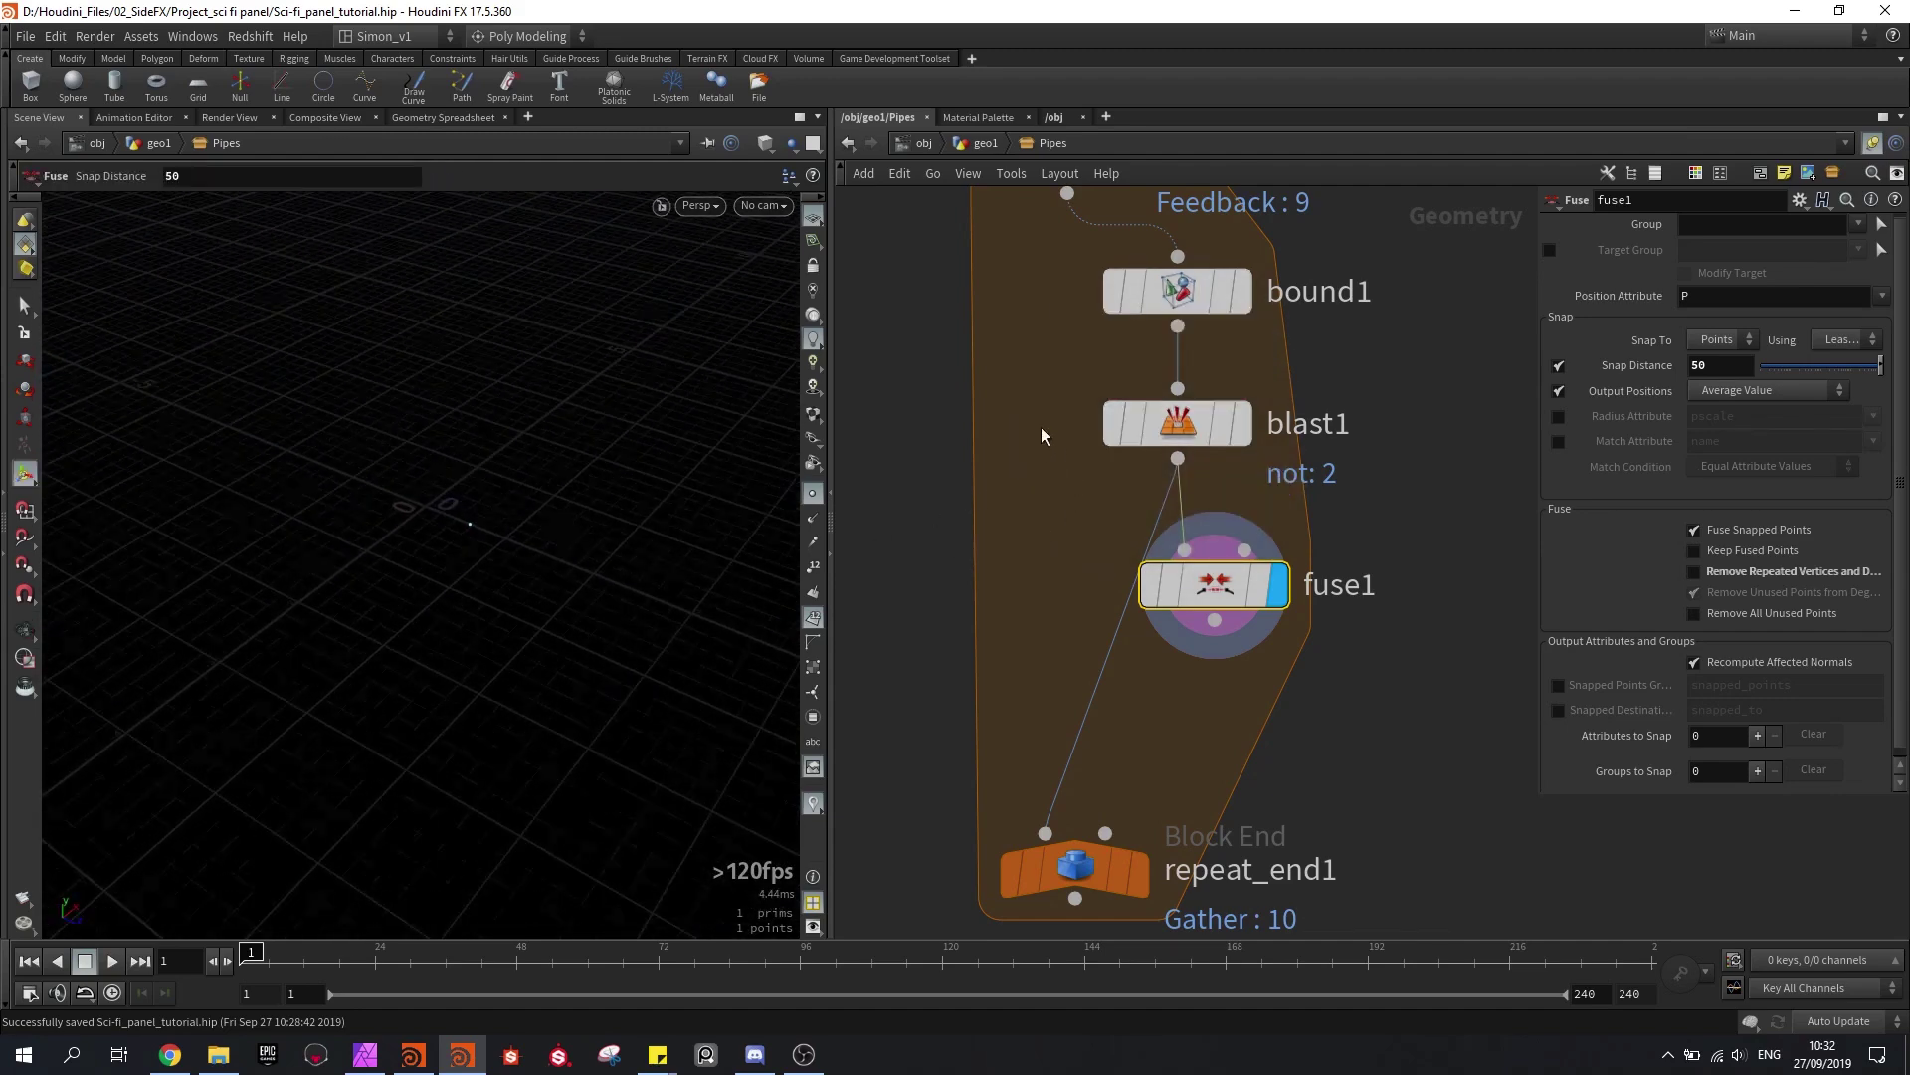
Step: Show tube1 as a wireframe template and check where the fused point sits on its side
scroll(1041, 436, down, 3)
click(1151, 255)
drag(557, 398, 399, 514)
key(Return)
scroll(1056, 571, down, 2)
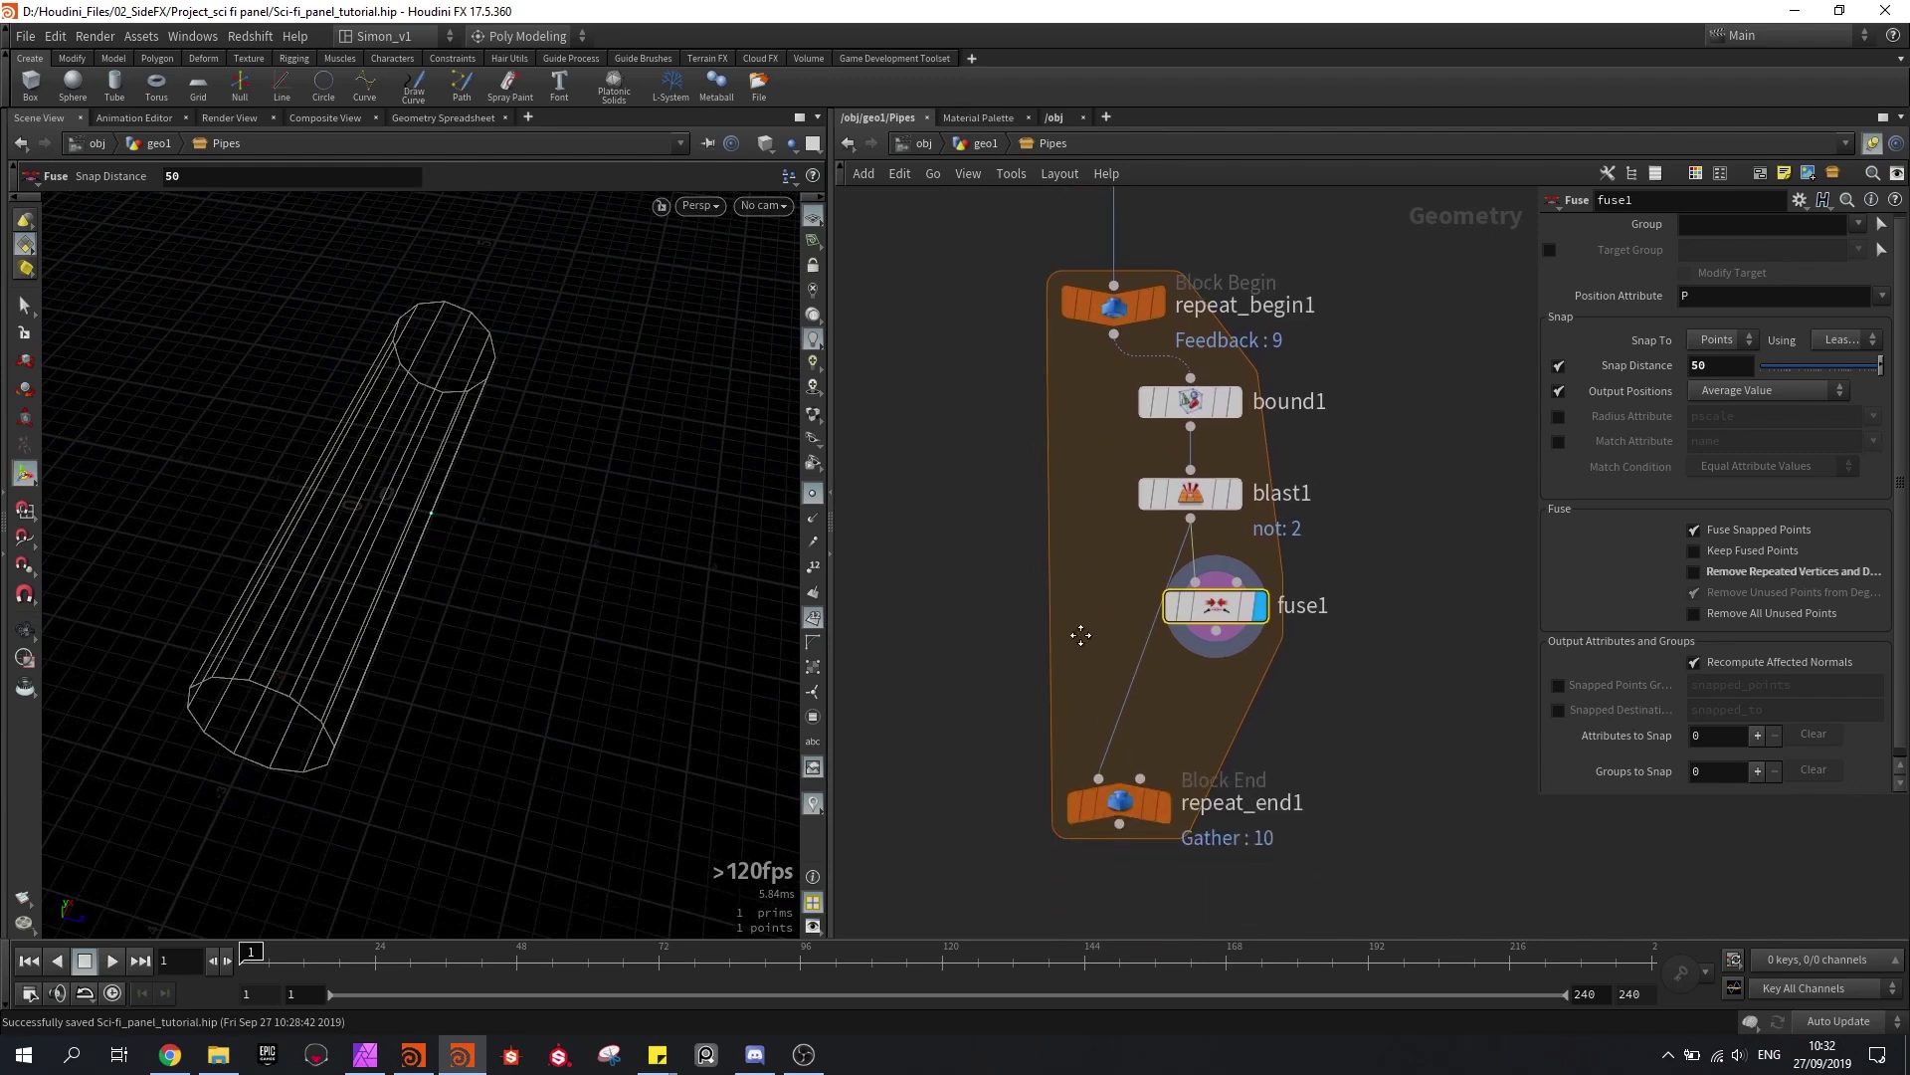
middle_drag(1080, 631, 1000, 608)
middle_drag(1153, 661, 1139, 556)
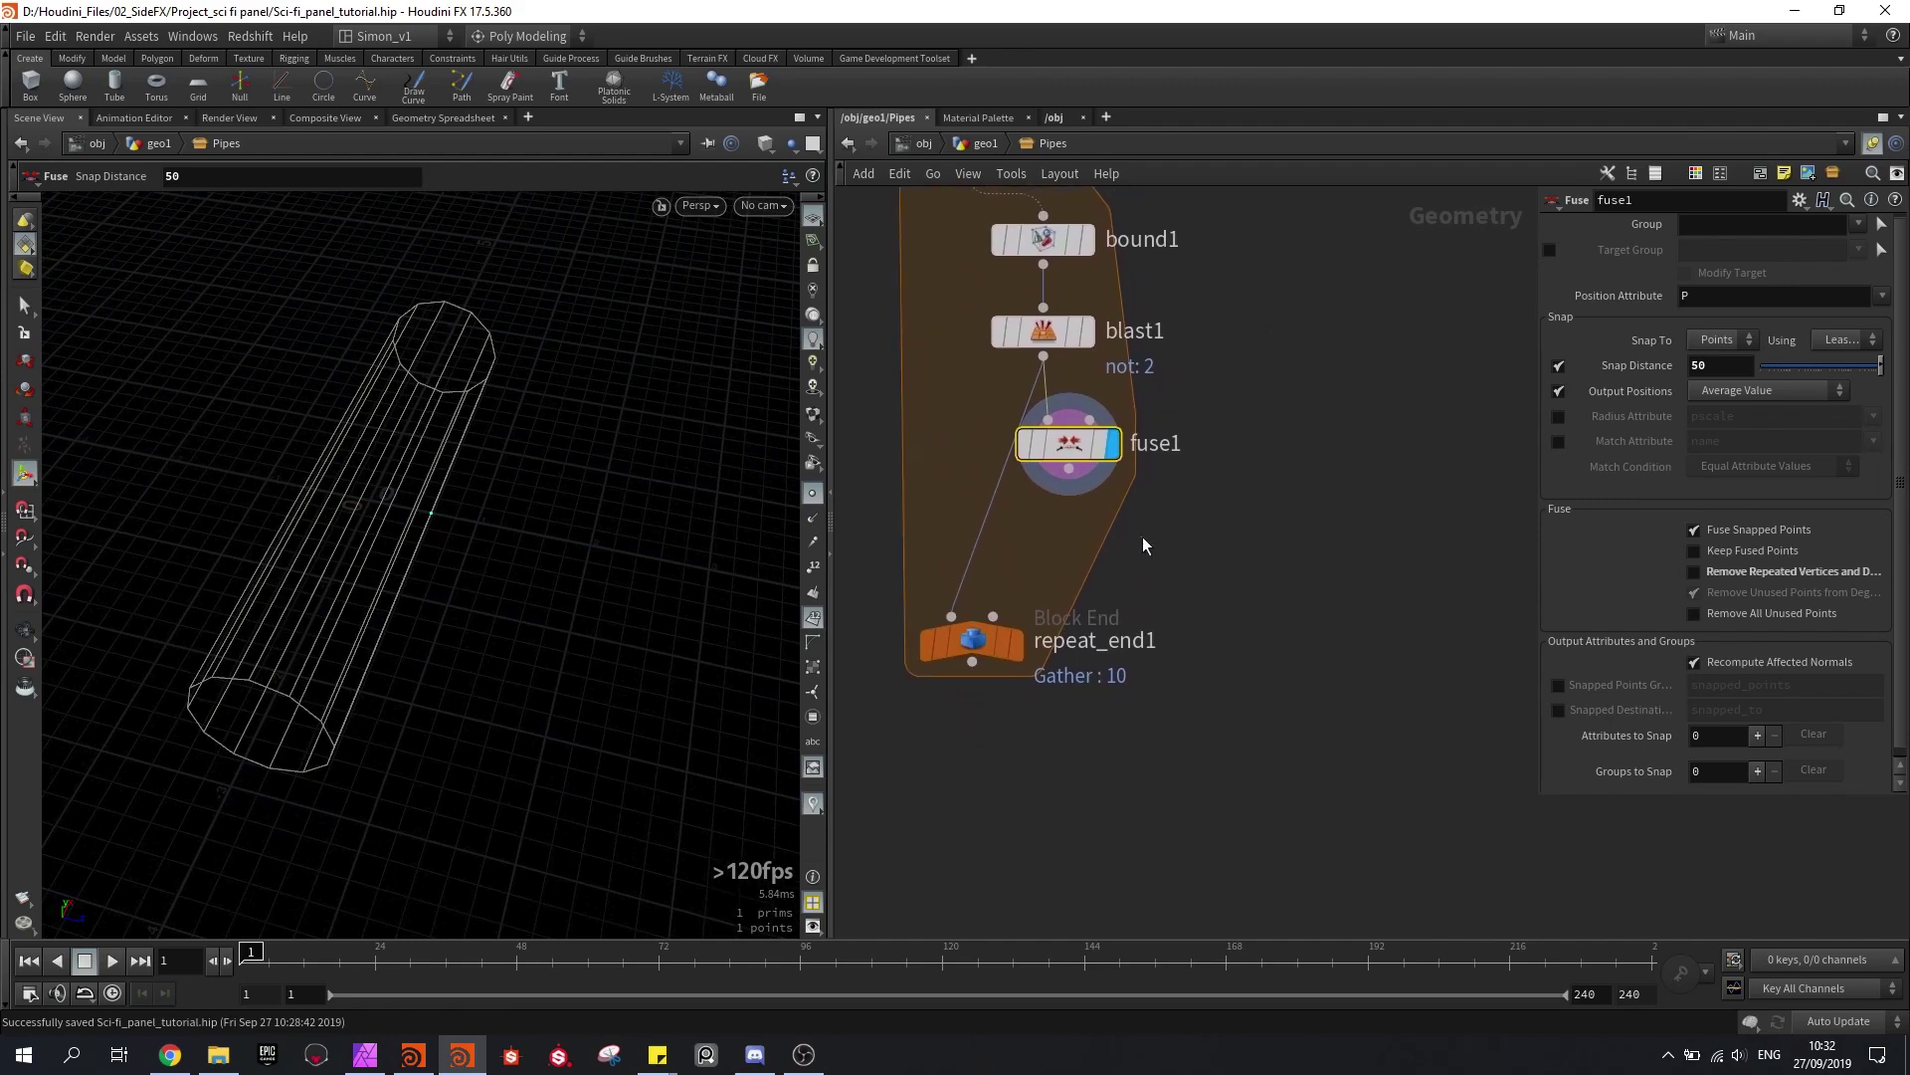
Step: Add a separate tube beside the repeat loop, based on tube1, and reduce its radius
key(h)
middle_drag(1269, 434, 1252, 450)
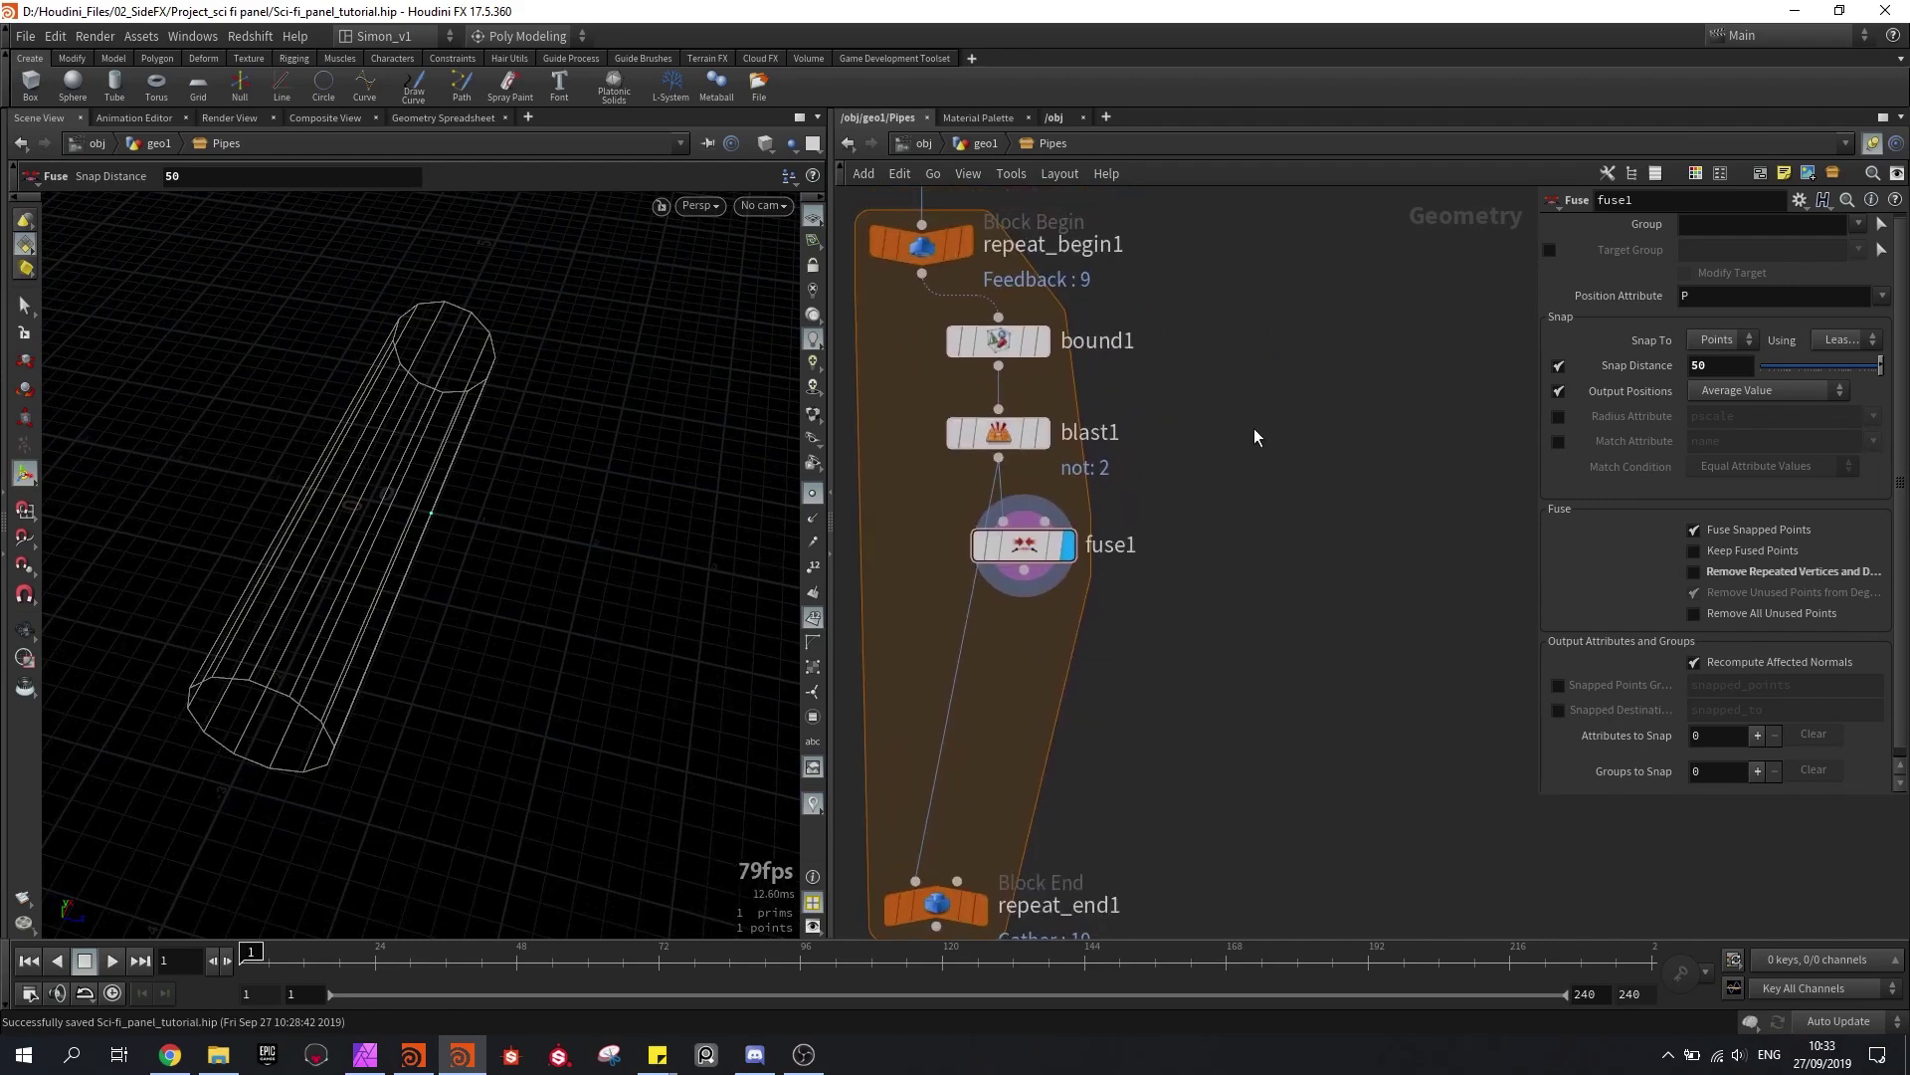
scroll(1253, 438, down, 3)
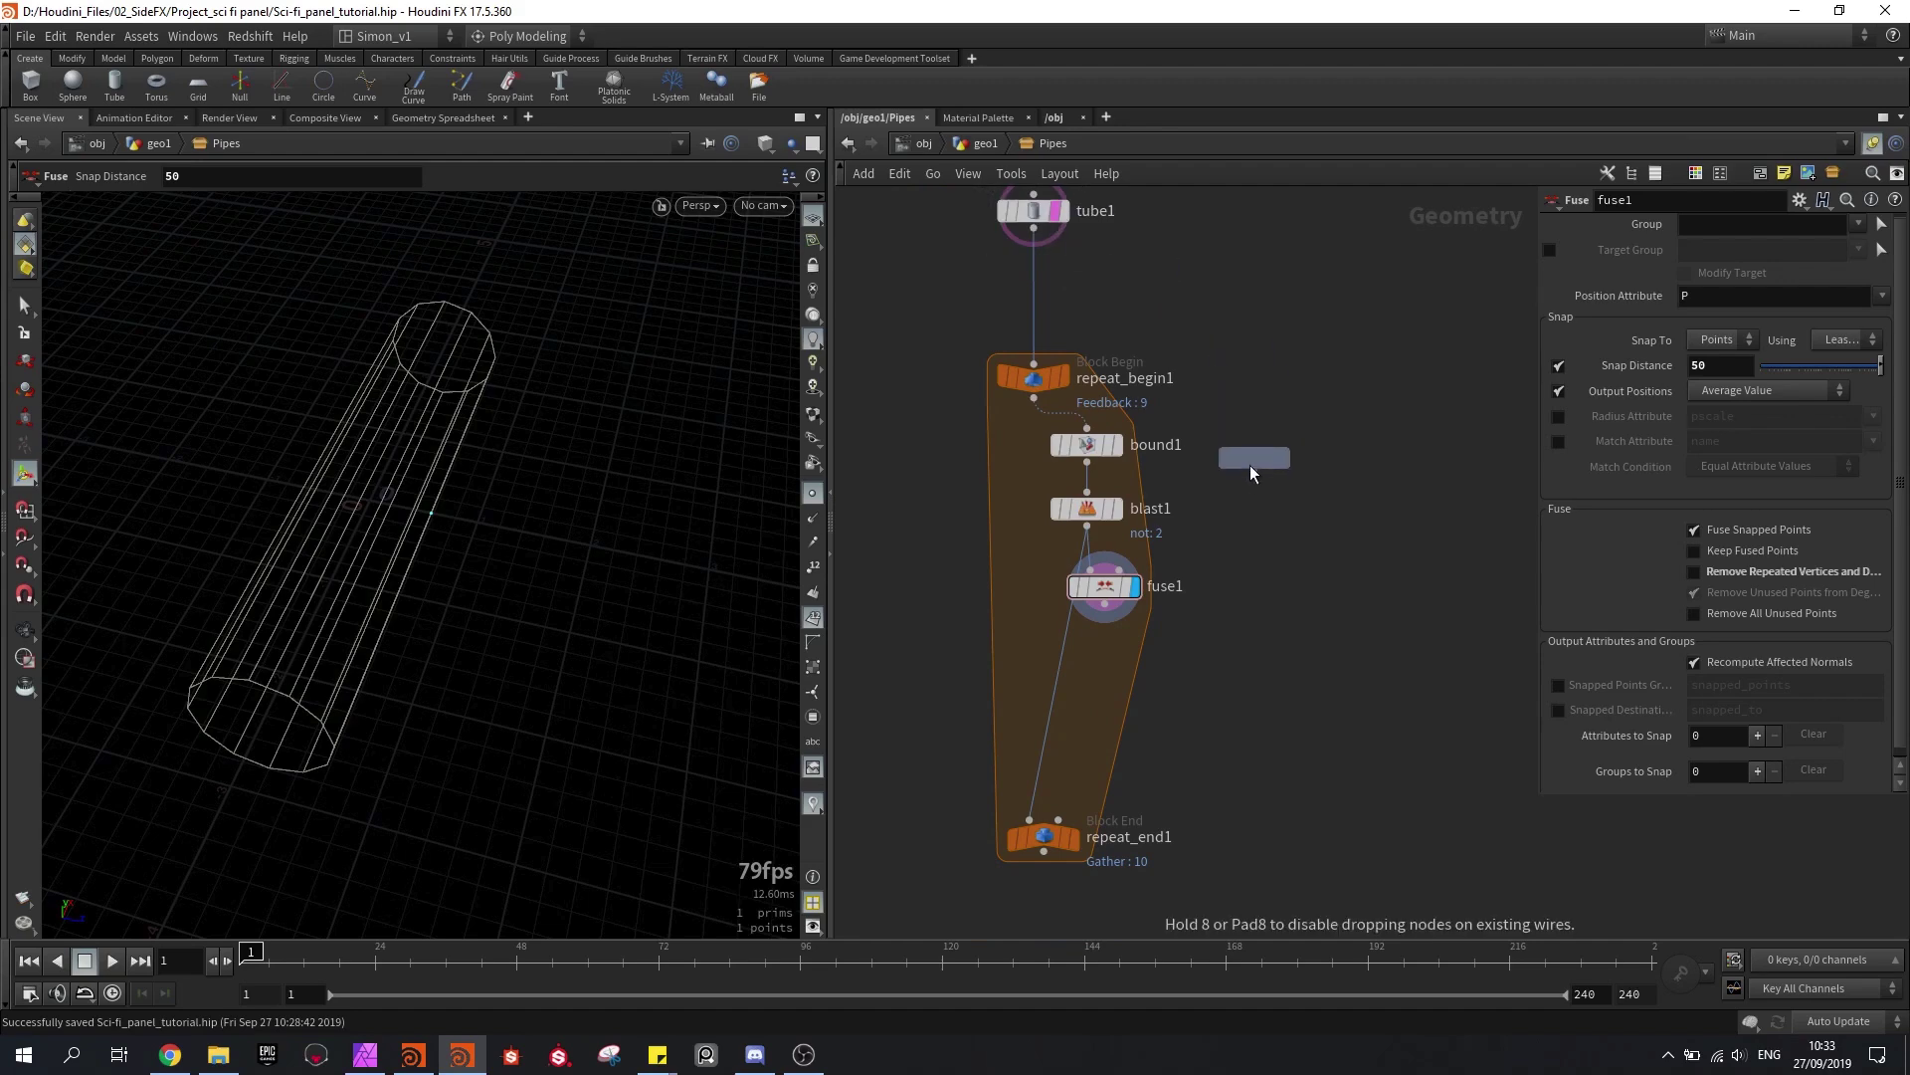
click(1270, 490)
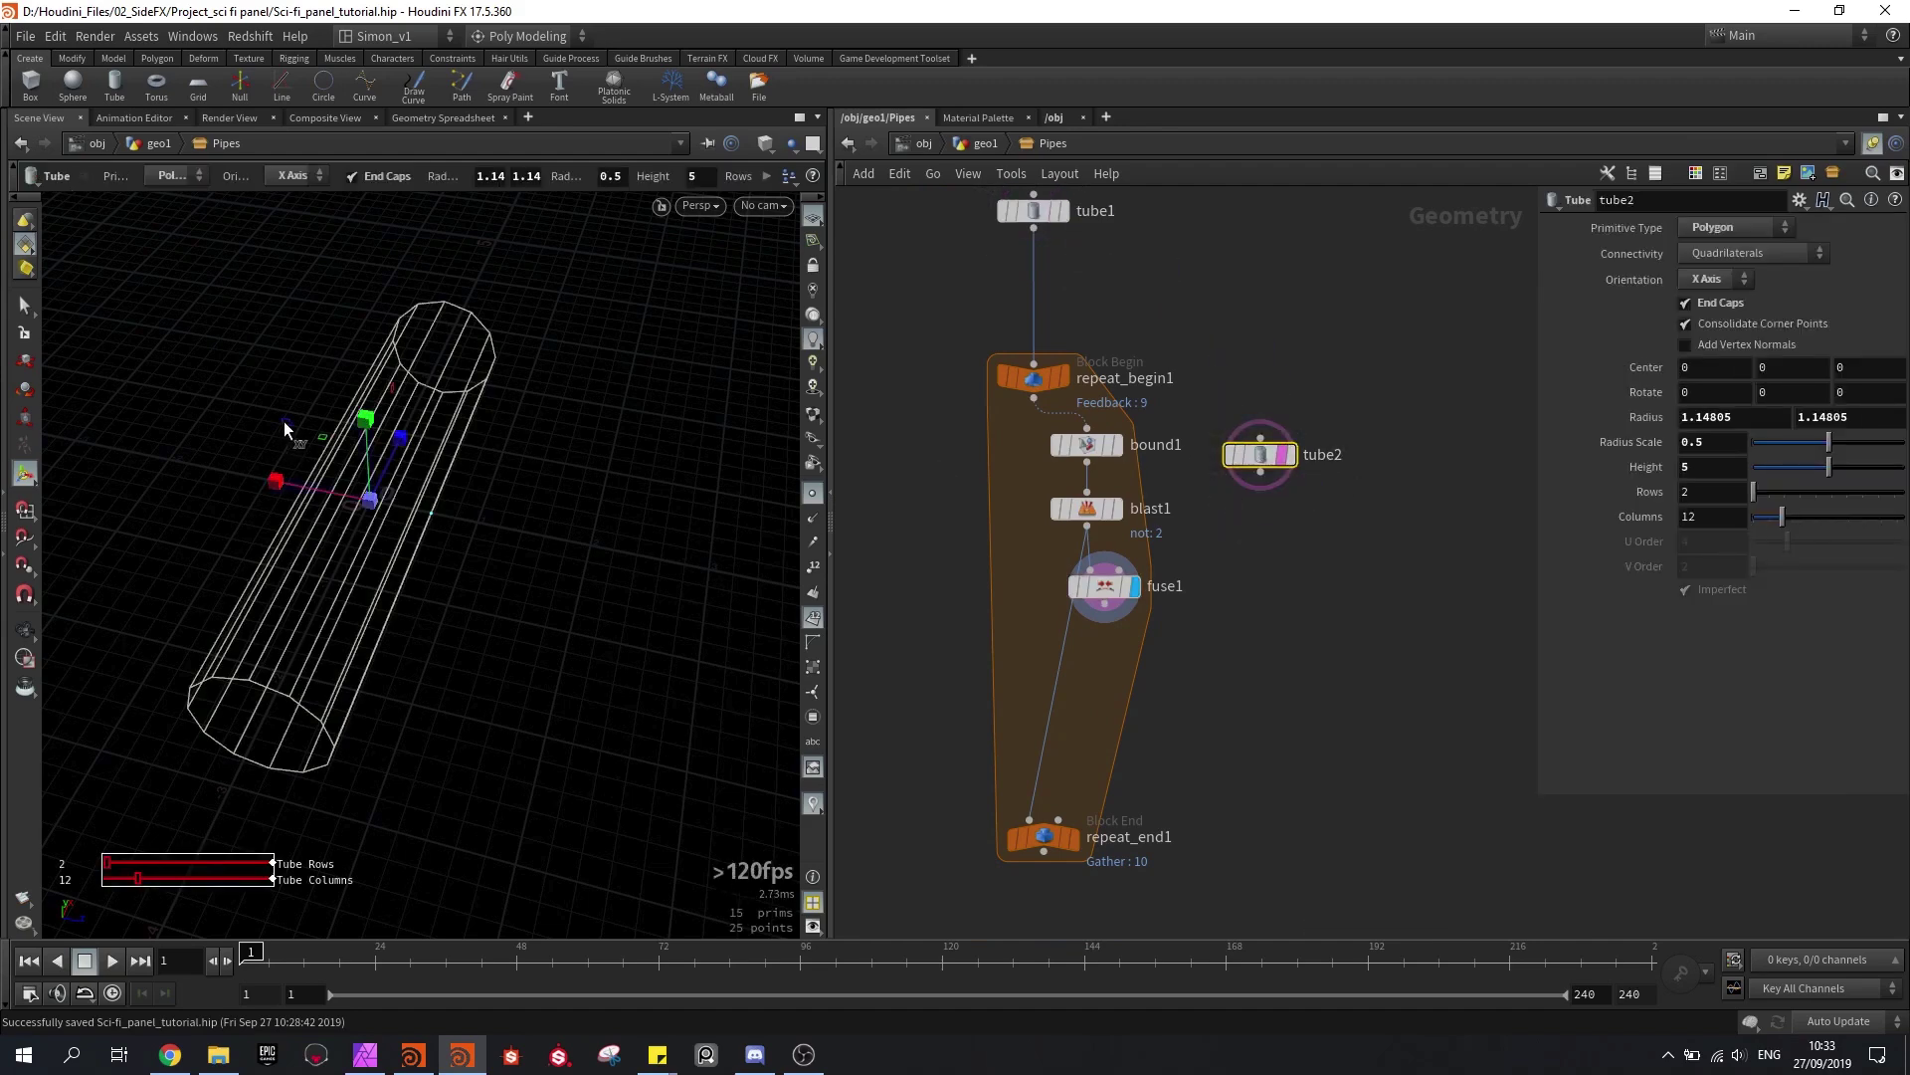
drag(283, 421, 334, 463)
Step: Duplicate the tube twice, scaling tube3's radius to about 0.34 and tube4's to about 0.996
alt+drag(1266, 461, 1388, 454)
mouse_move(295, 425)
mouse_down()
mouse_move(231, 360)
mouse_move(320, 448)
mouse_up()
click(1512, 464)
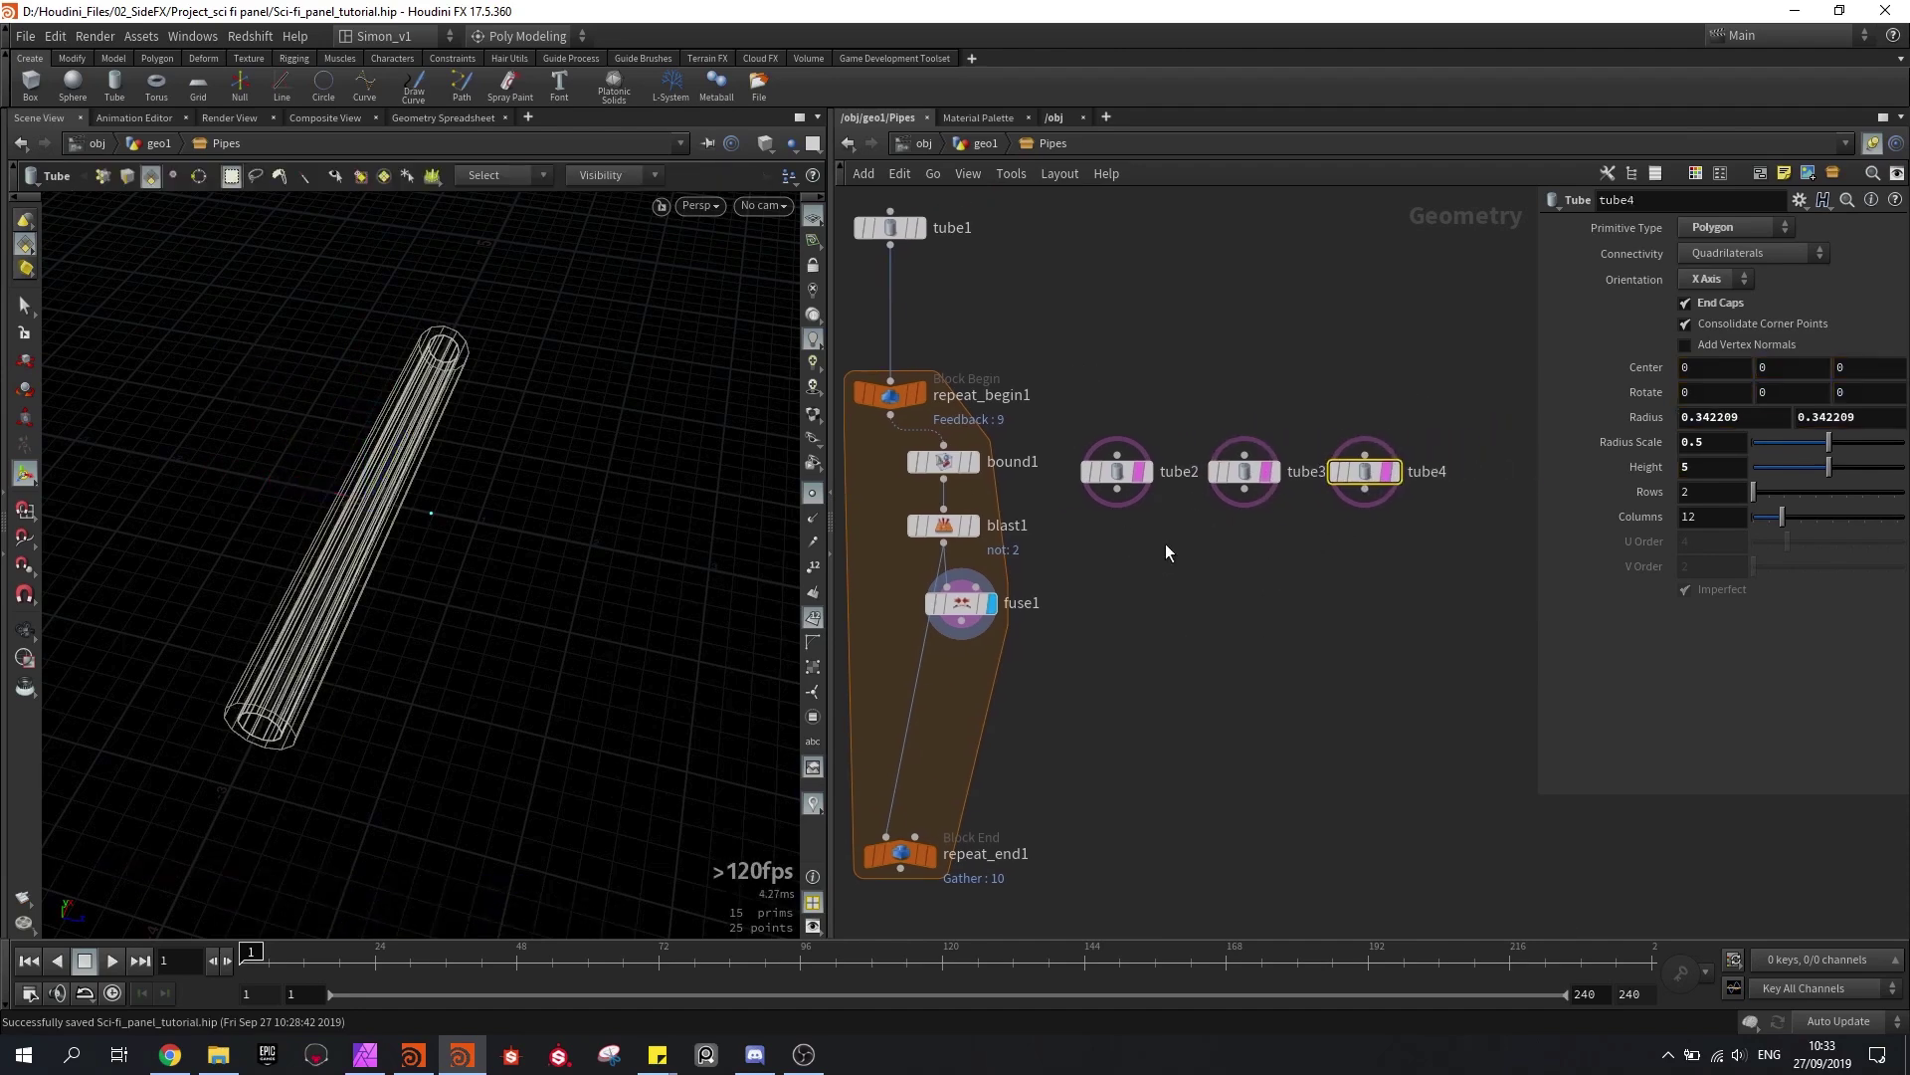
drag(289, 422, 116, 225)
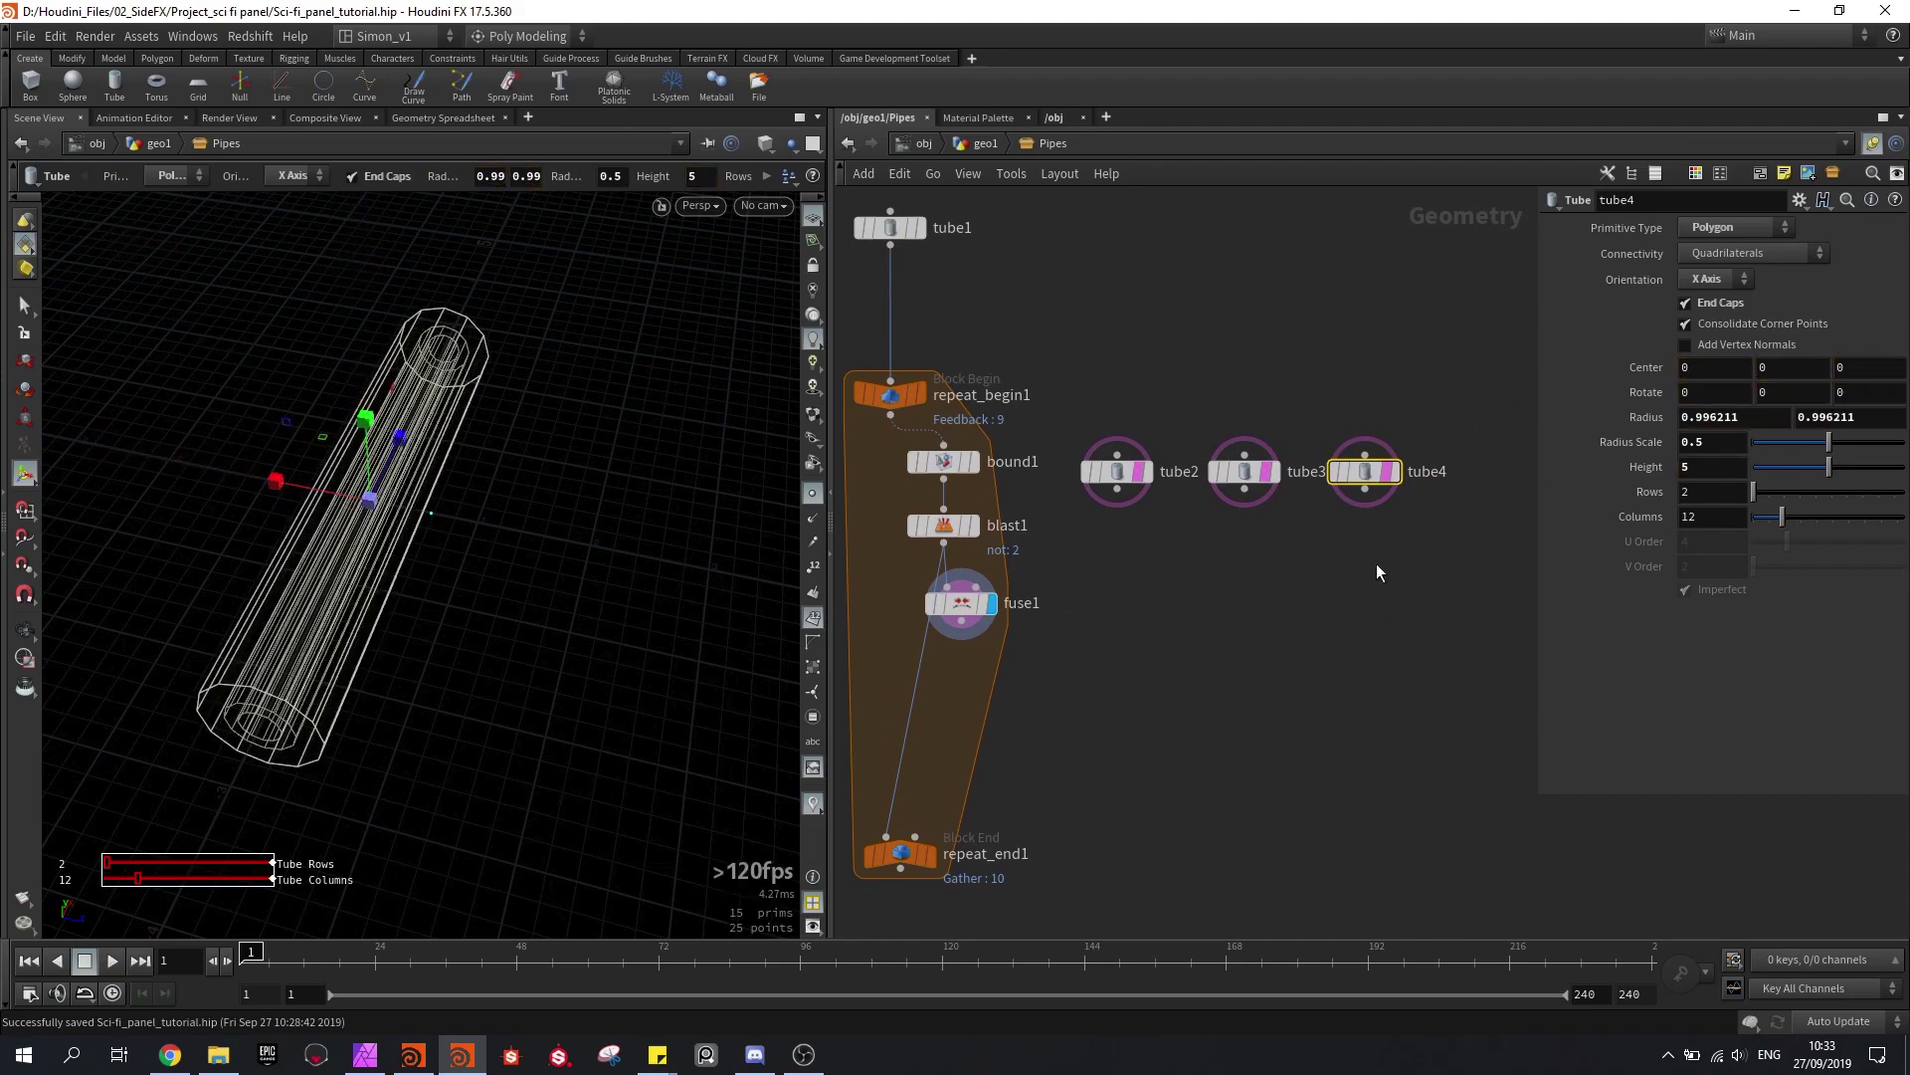
scroll(1313, 557, down, 1)
drag(697, 597, 286, 604)
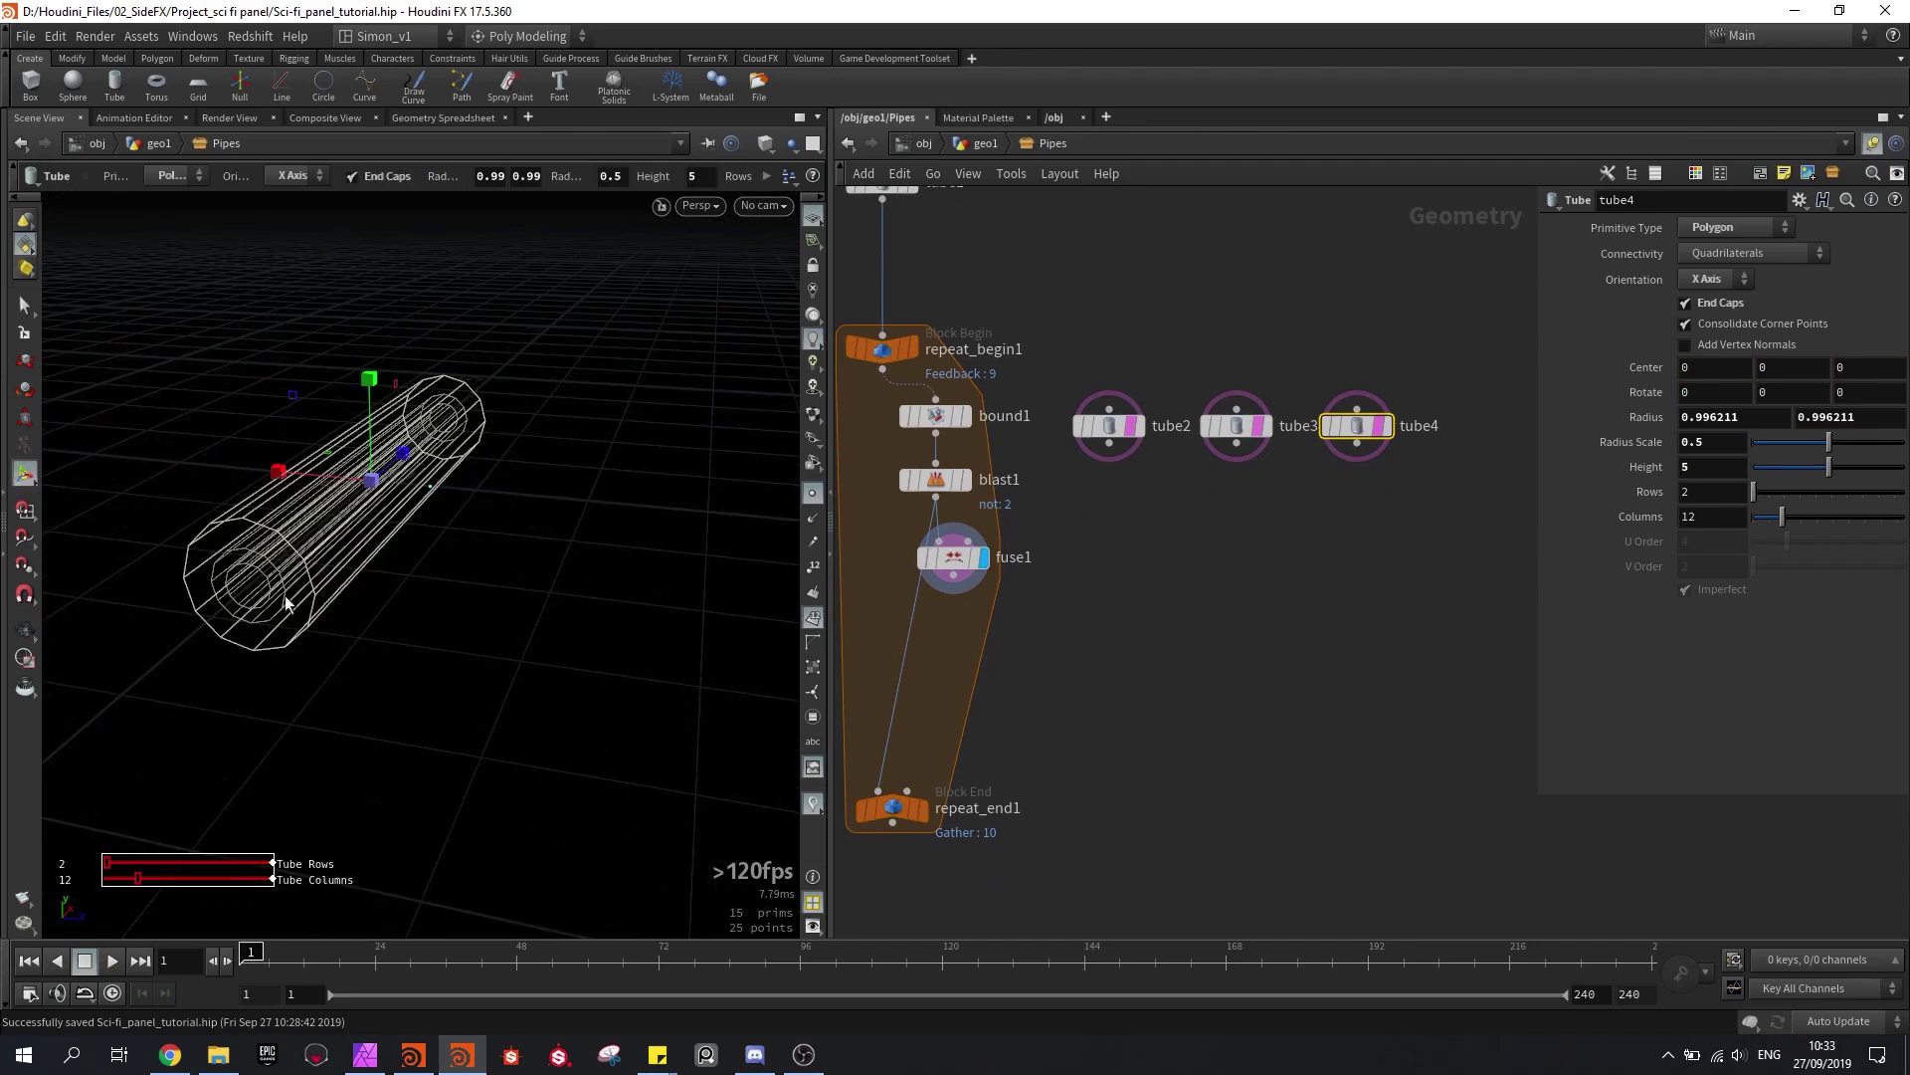
click(1232, 584)
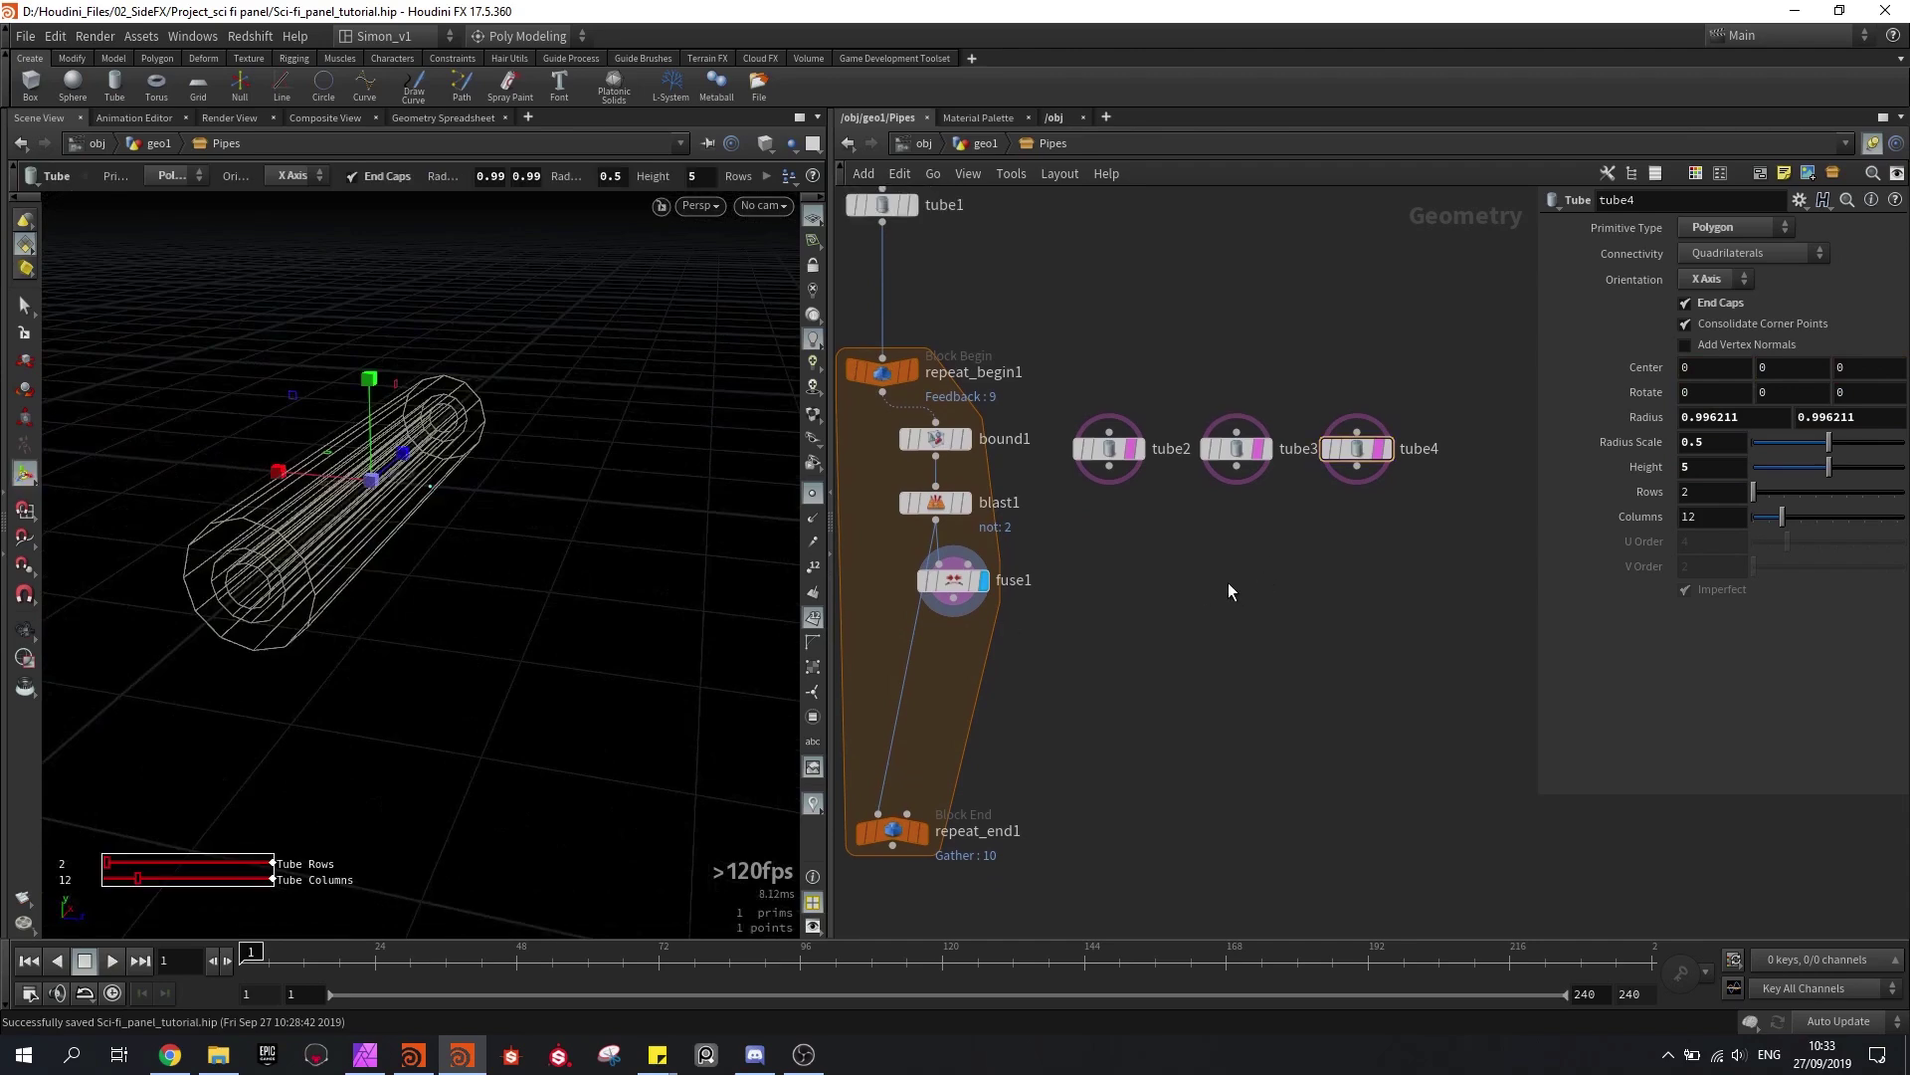
Step: Add a Switch node below the new tubes, feed it tube2, tube3 and tube4, and display it
scroll(1253, 519, up, 2)
middle_drag(1253, 519, 1240, 547)
key(Tab)
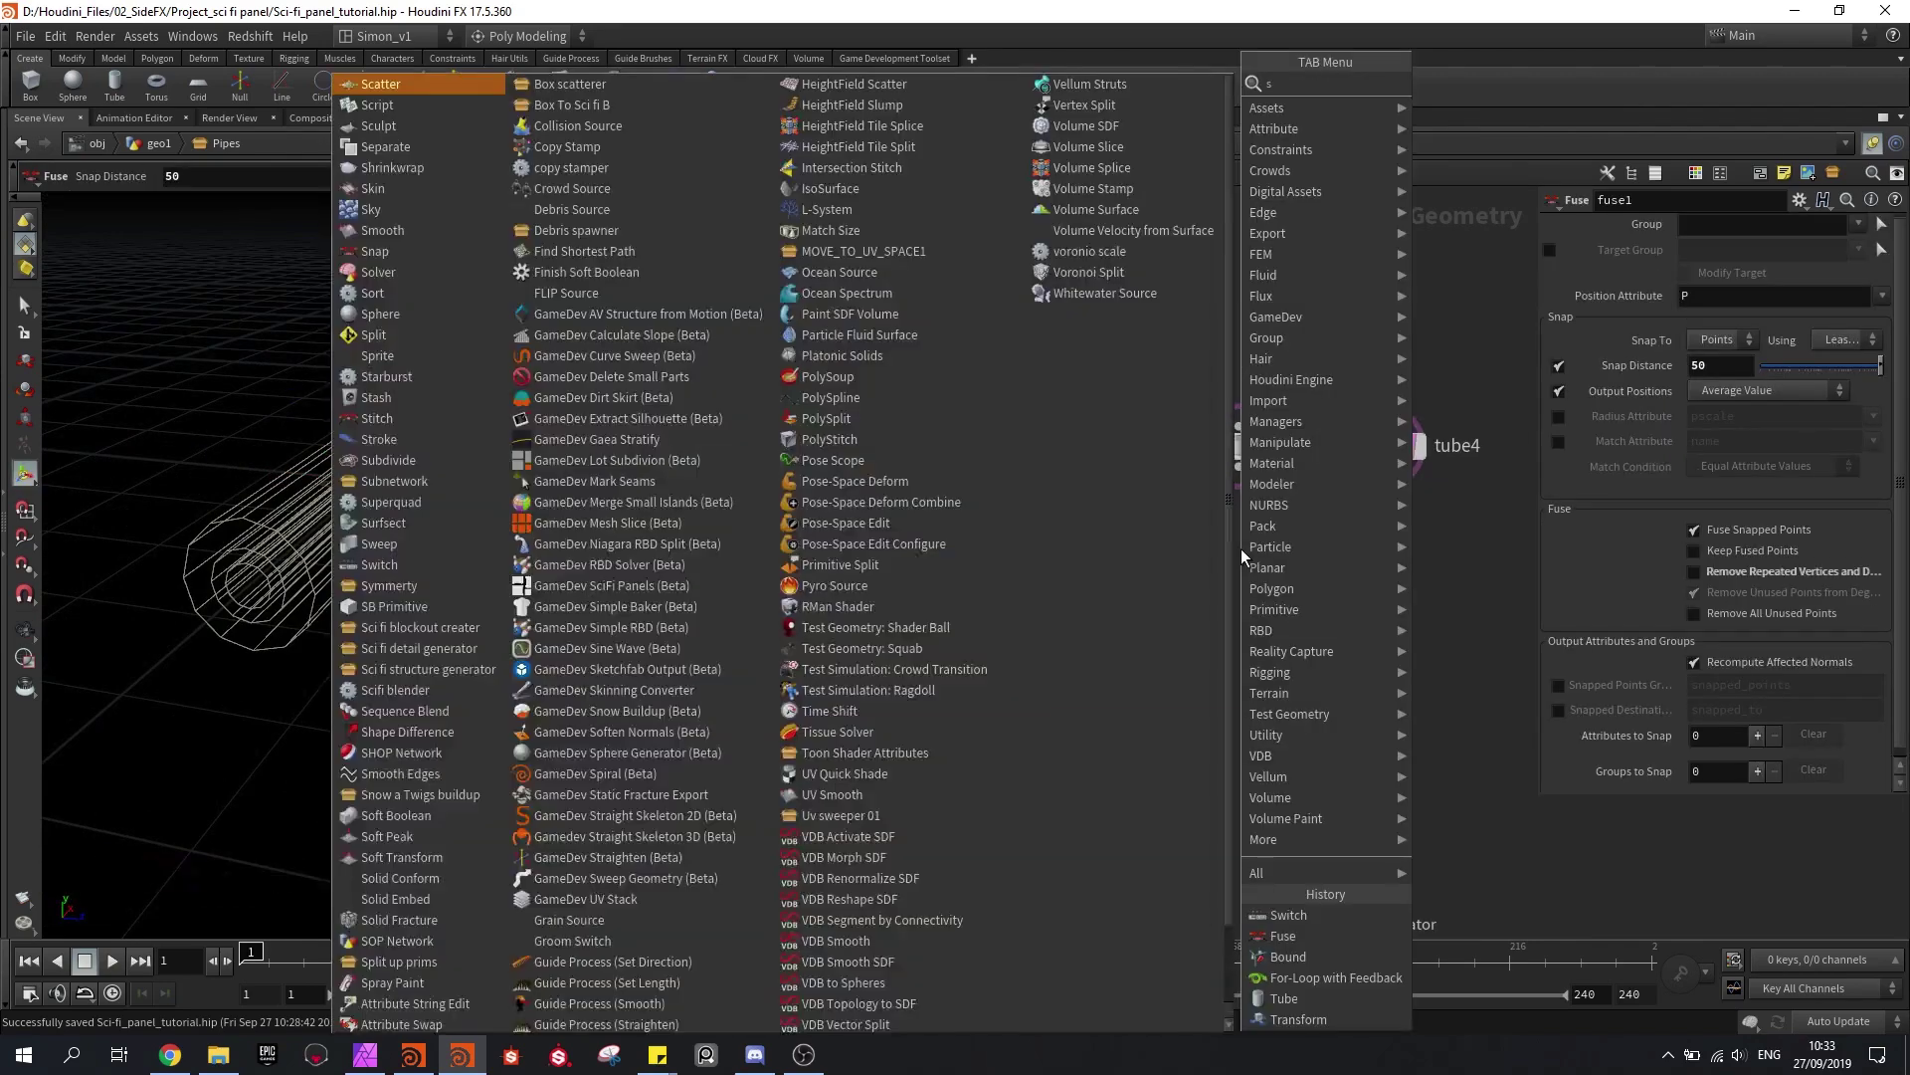
text(swit)
key(Return)
click(1240, 547)
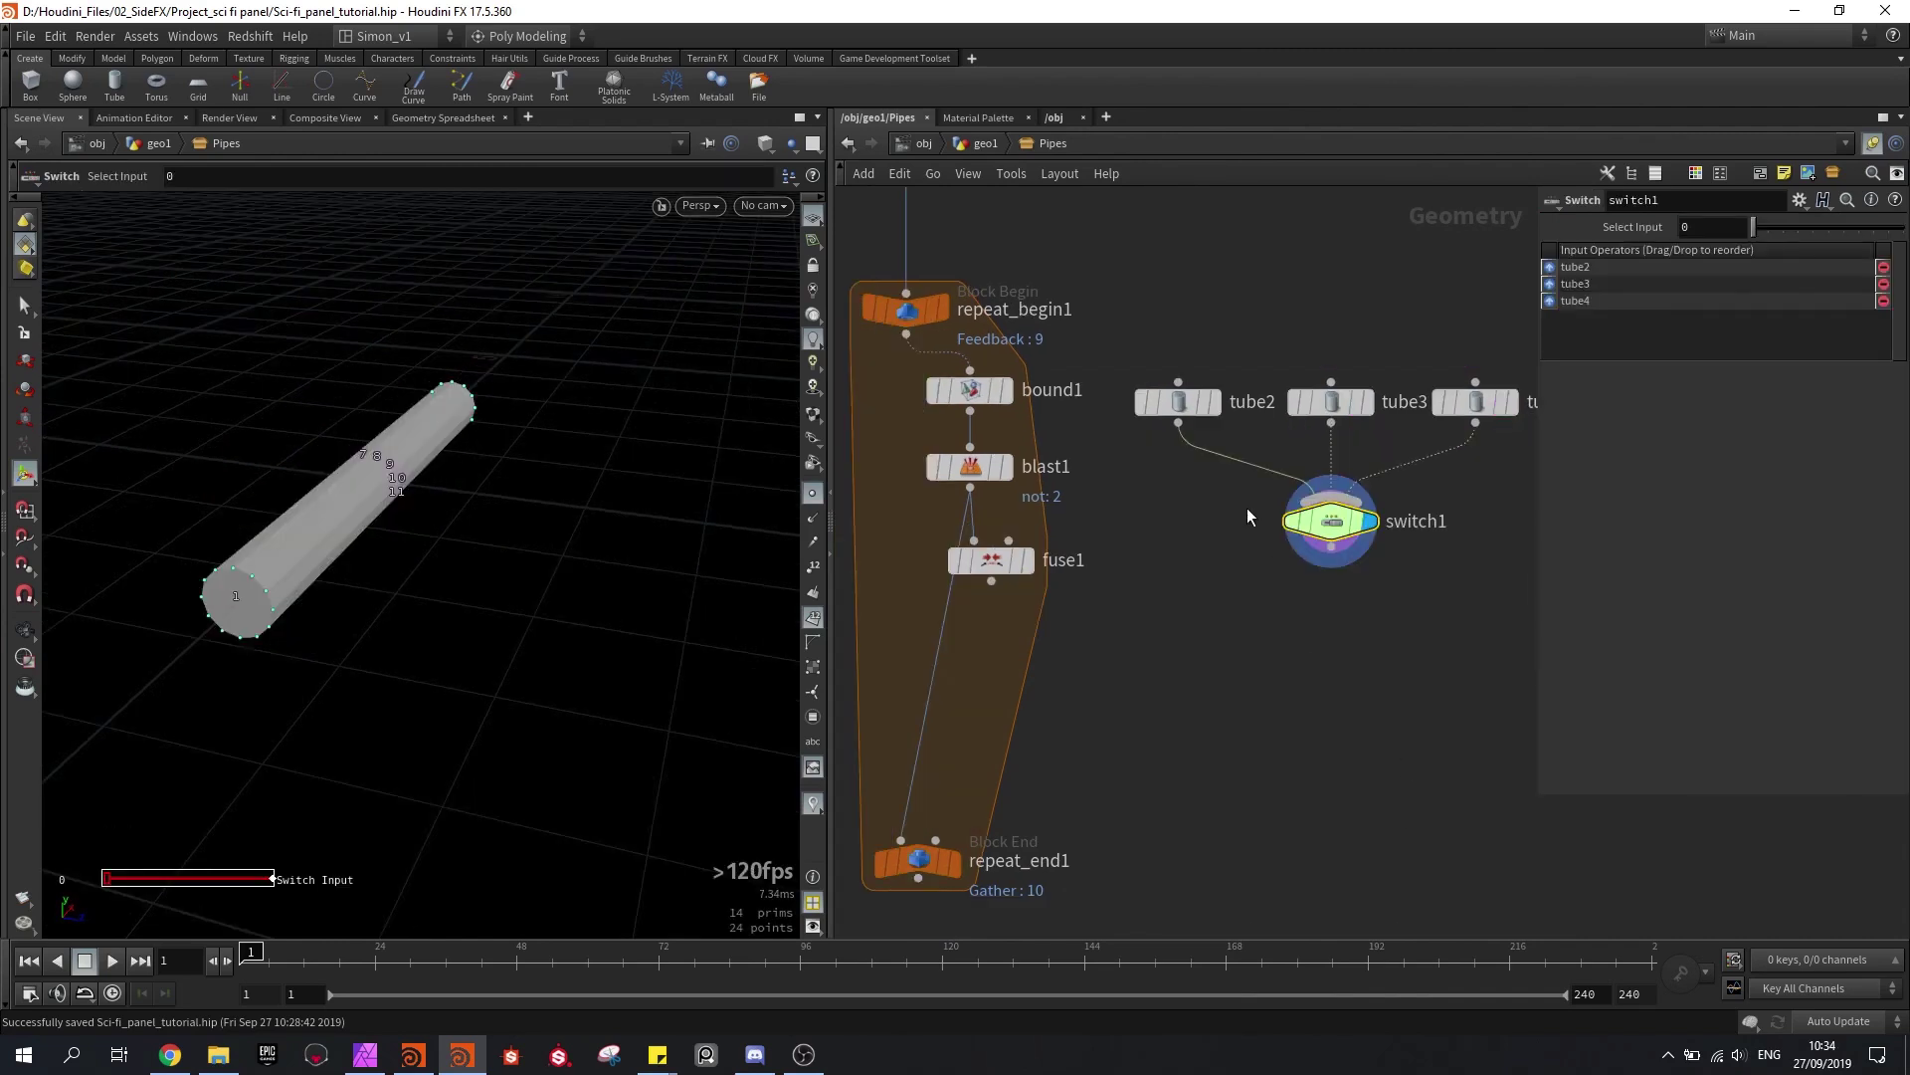
Step: Add a Copy Stamp node below fuse1 and switch1
middle_drag(1479, 408, 1383, 462)
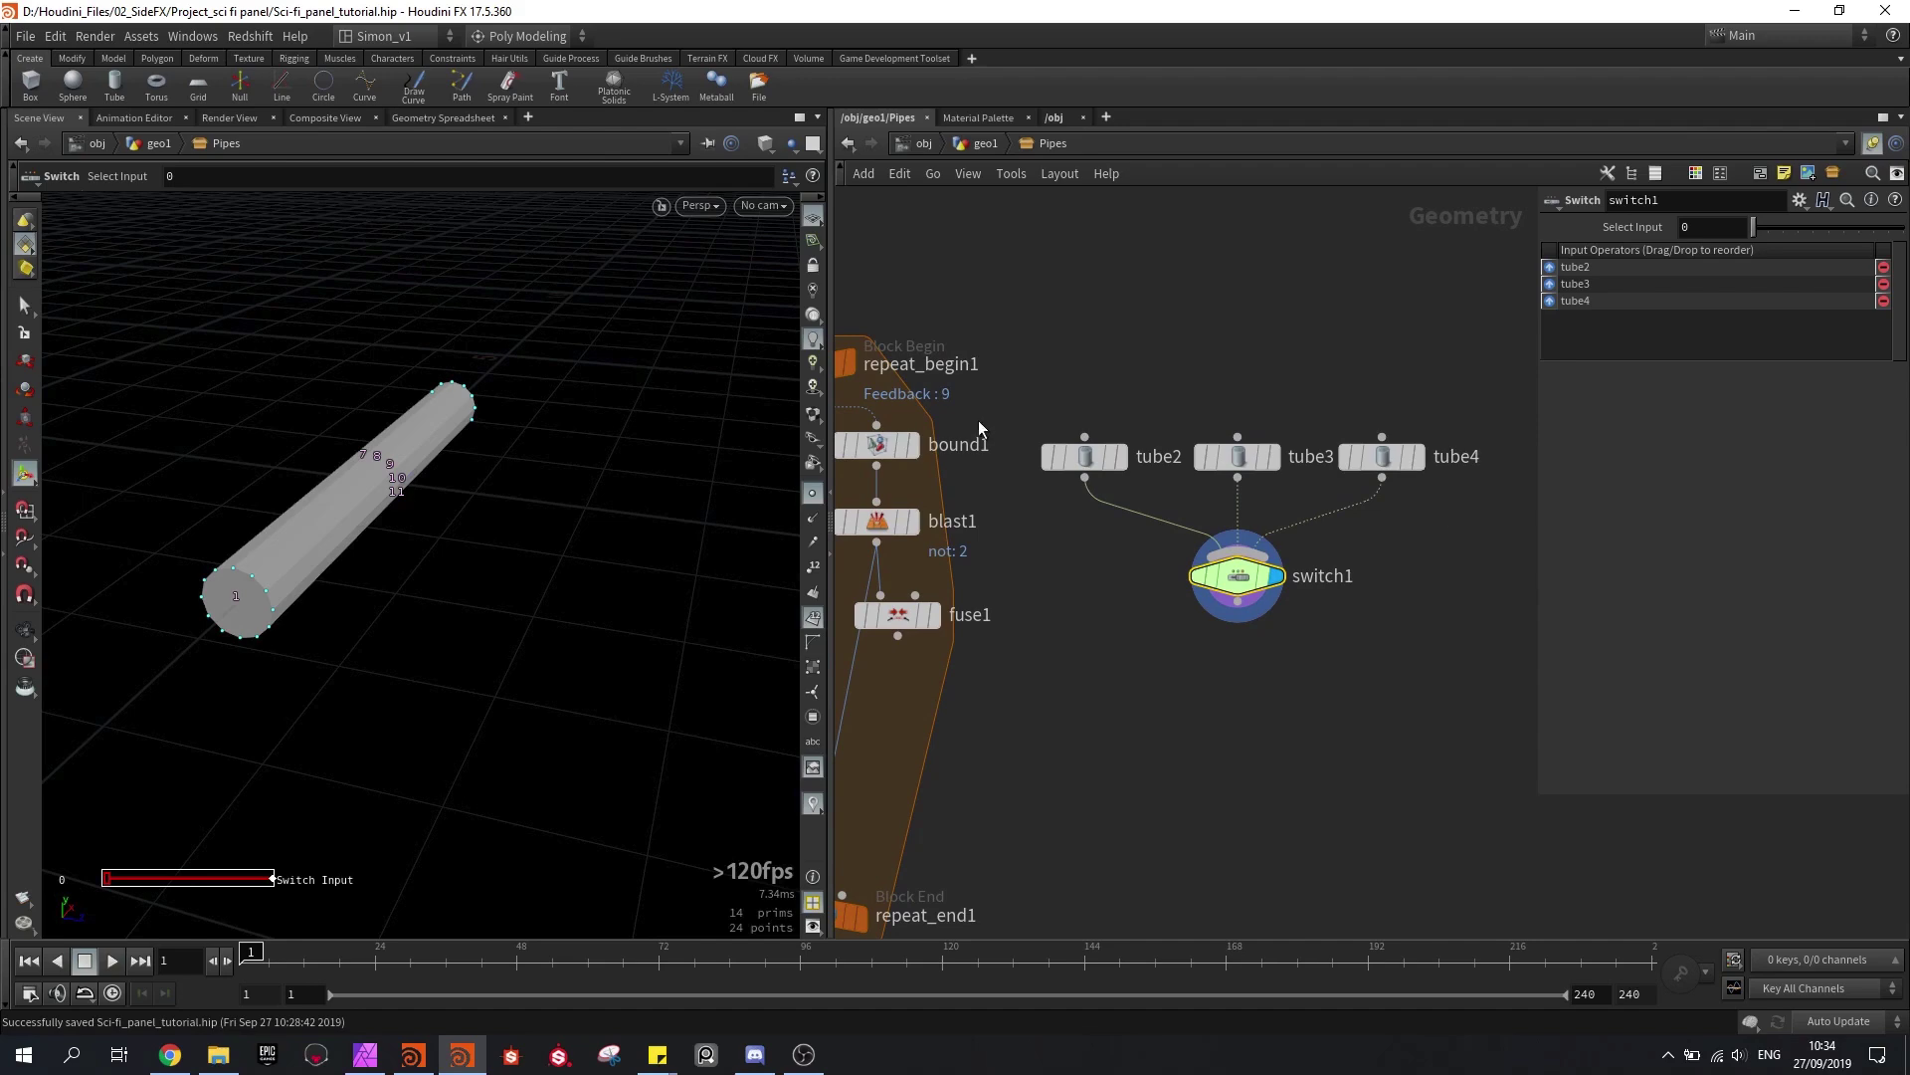
middle_drag(1126, 554, 1190, 498)
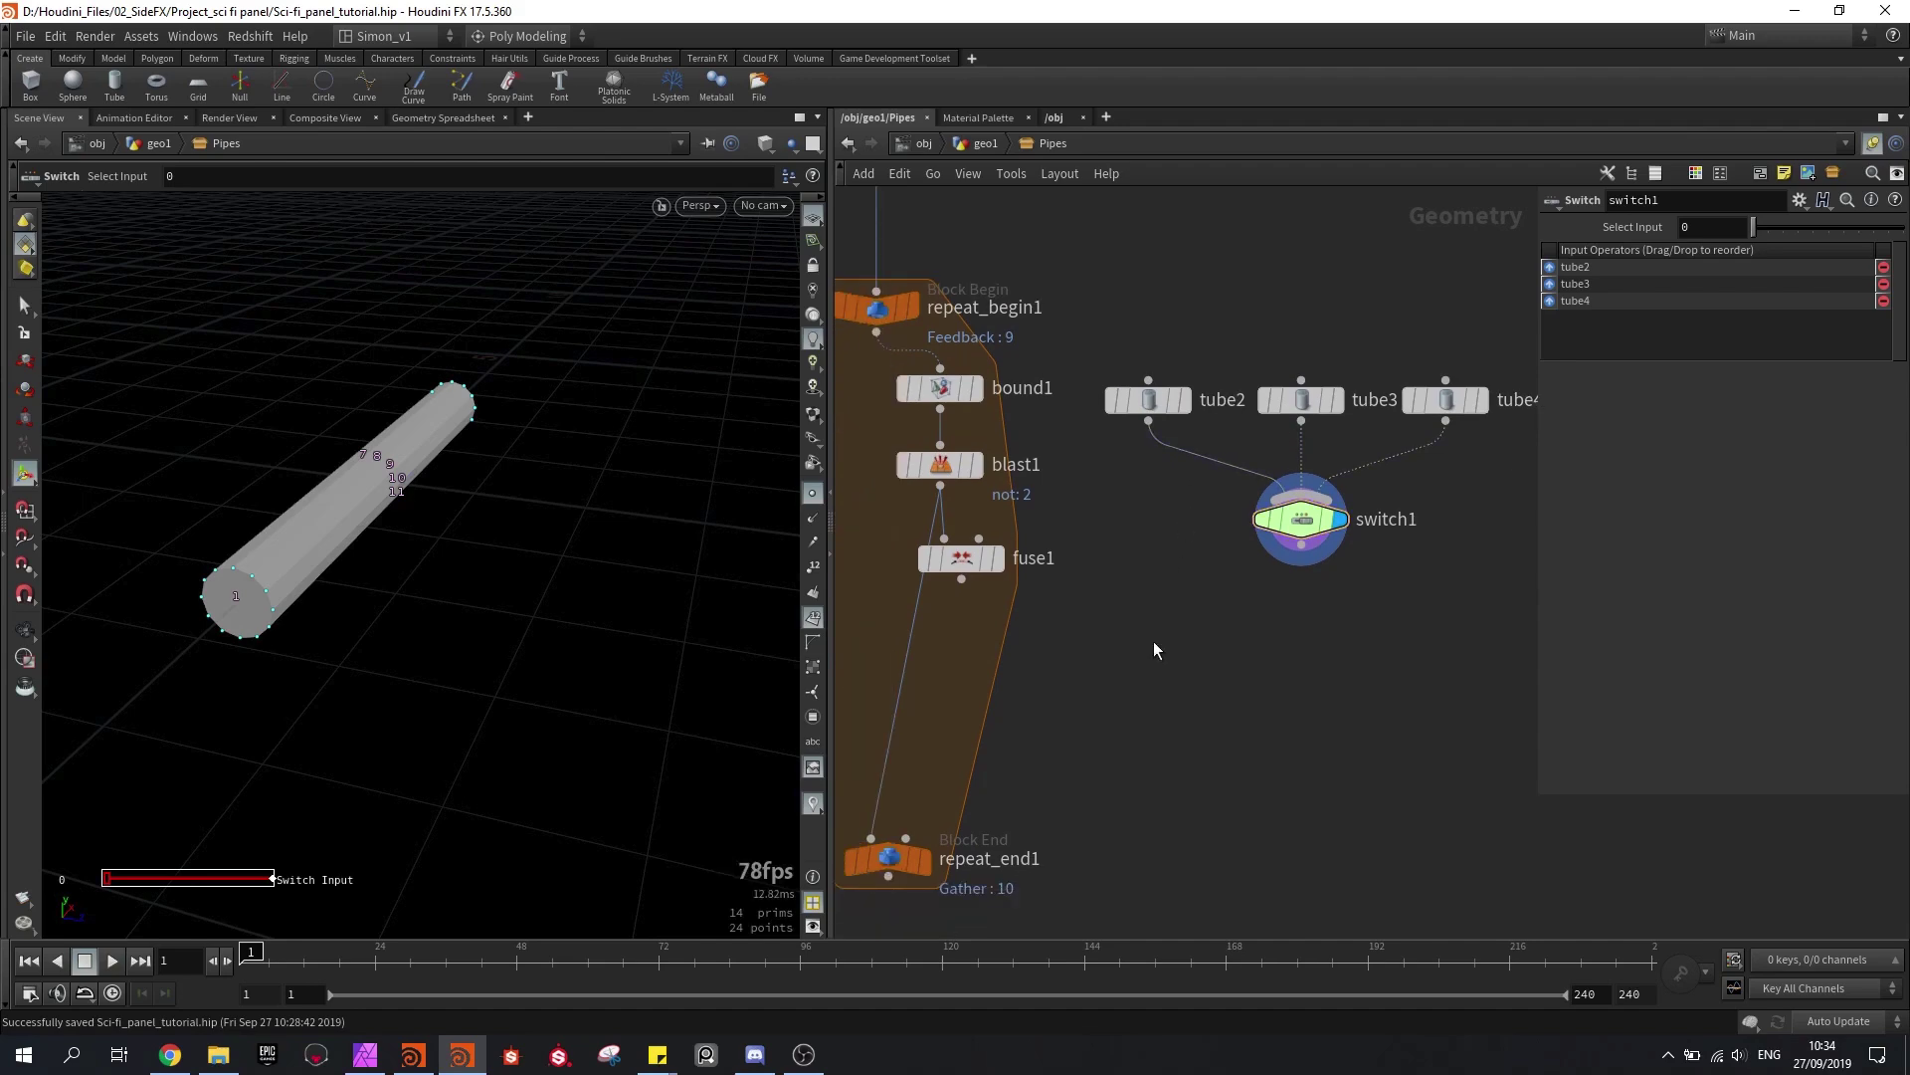
key(Tab)
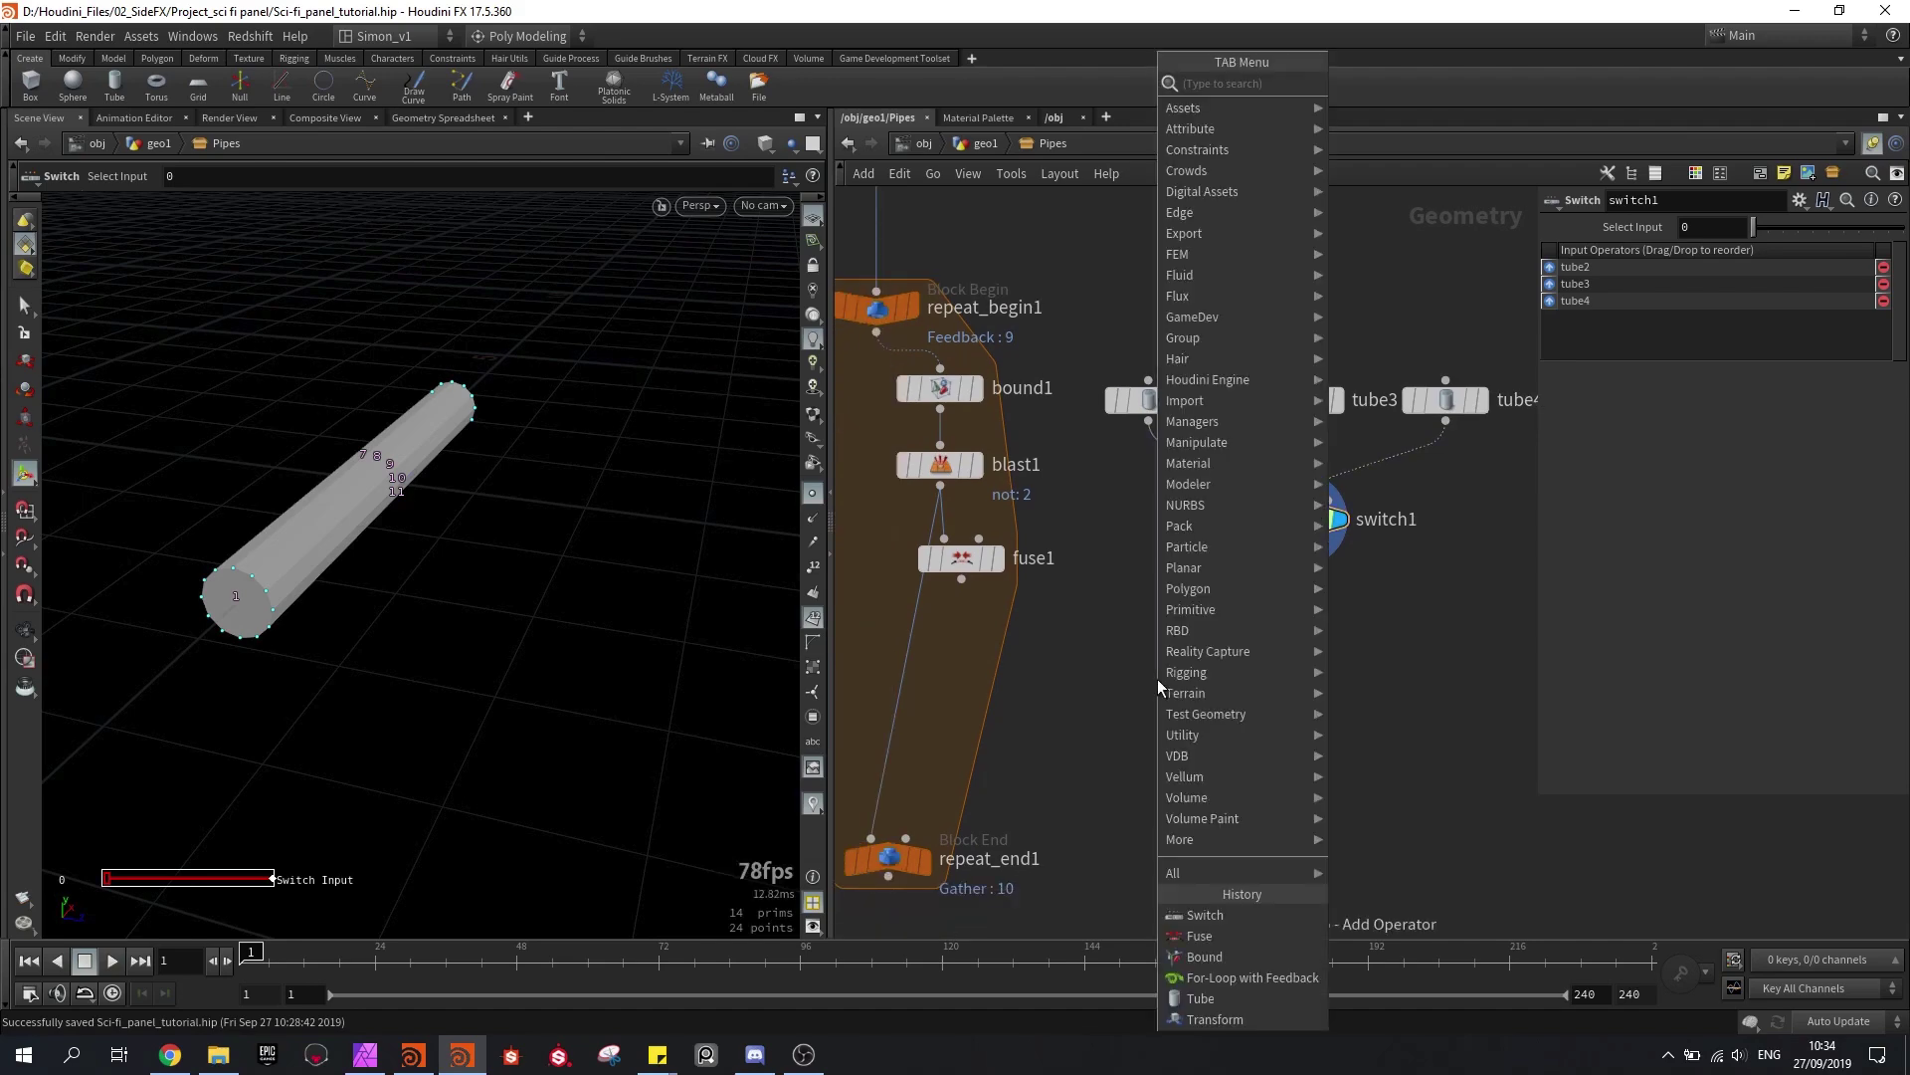
text(copy)
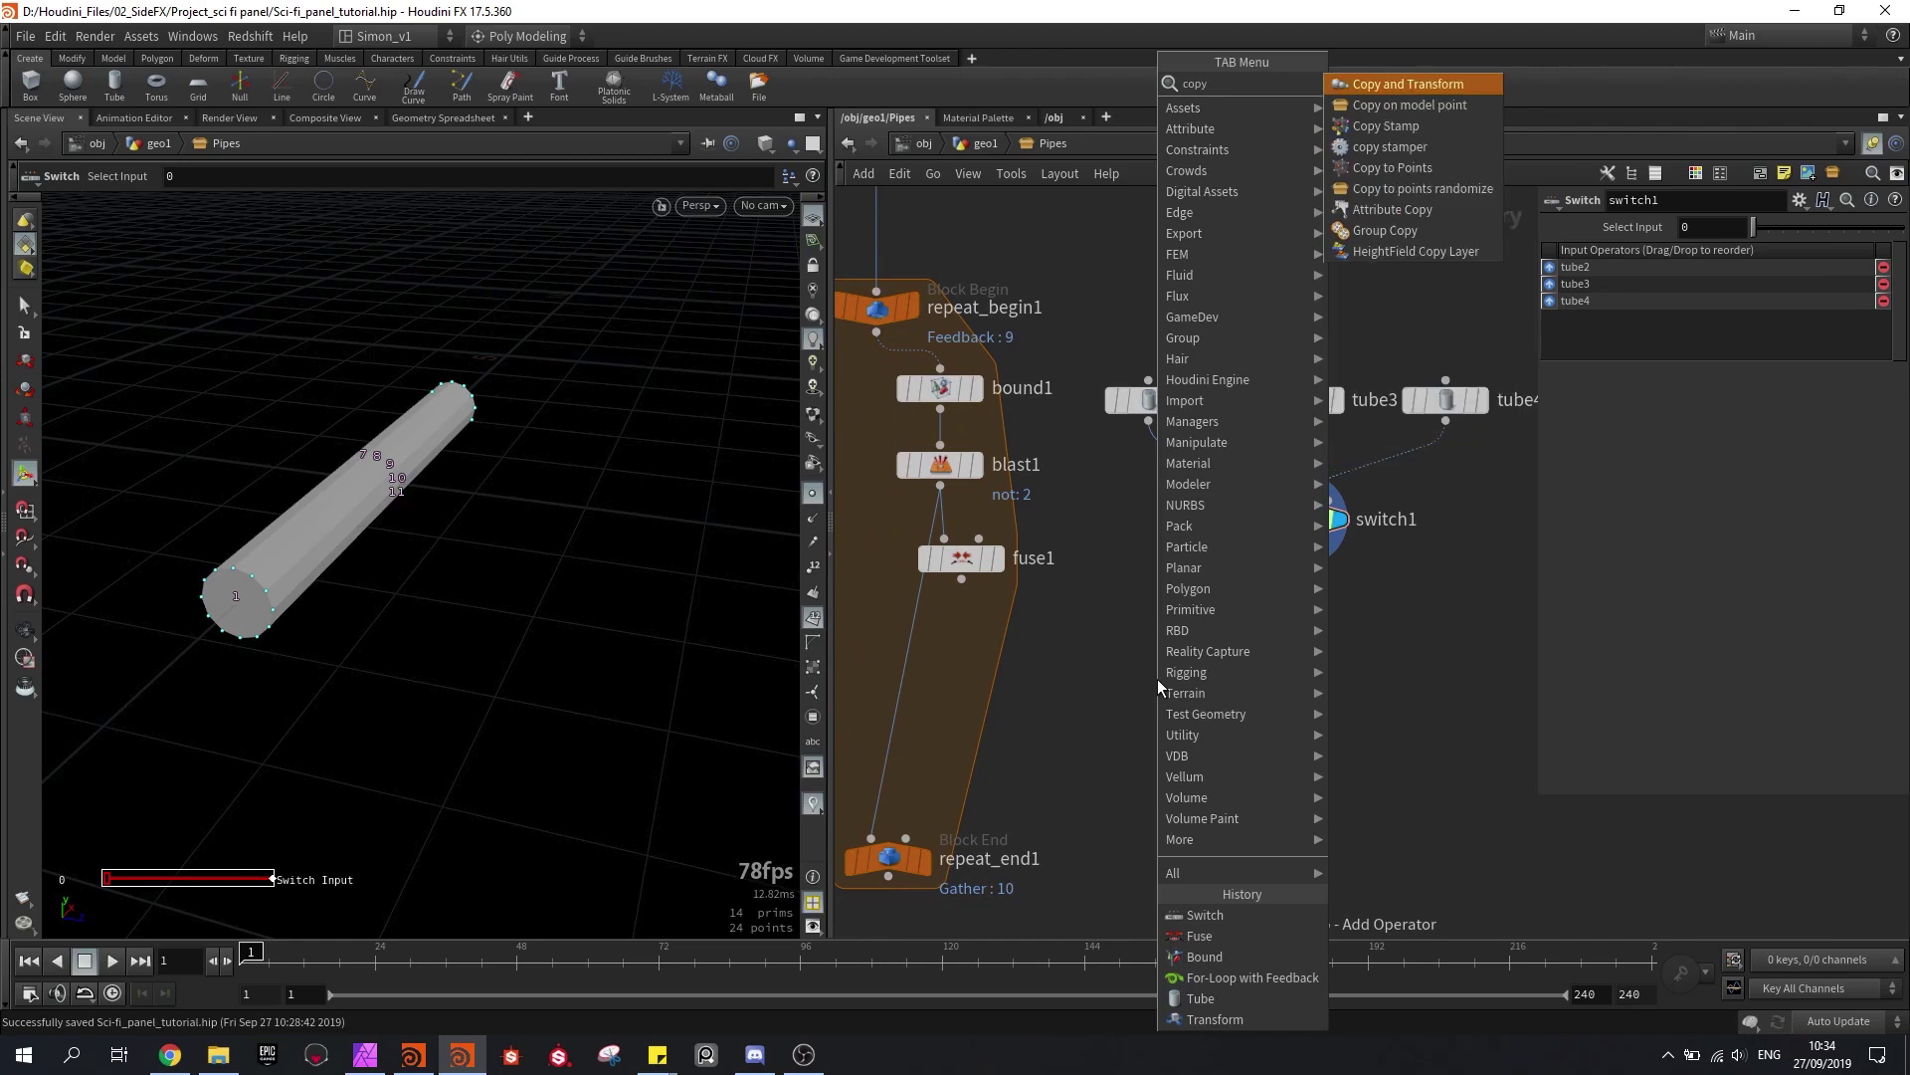
click(1374, 128)
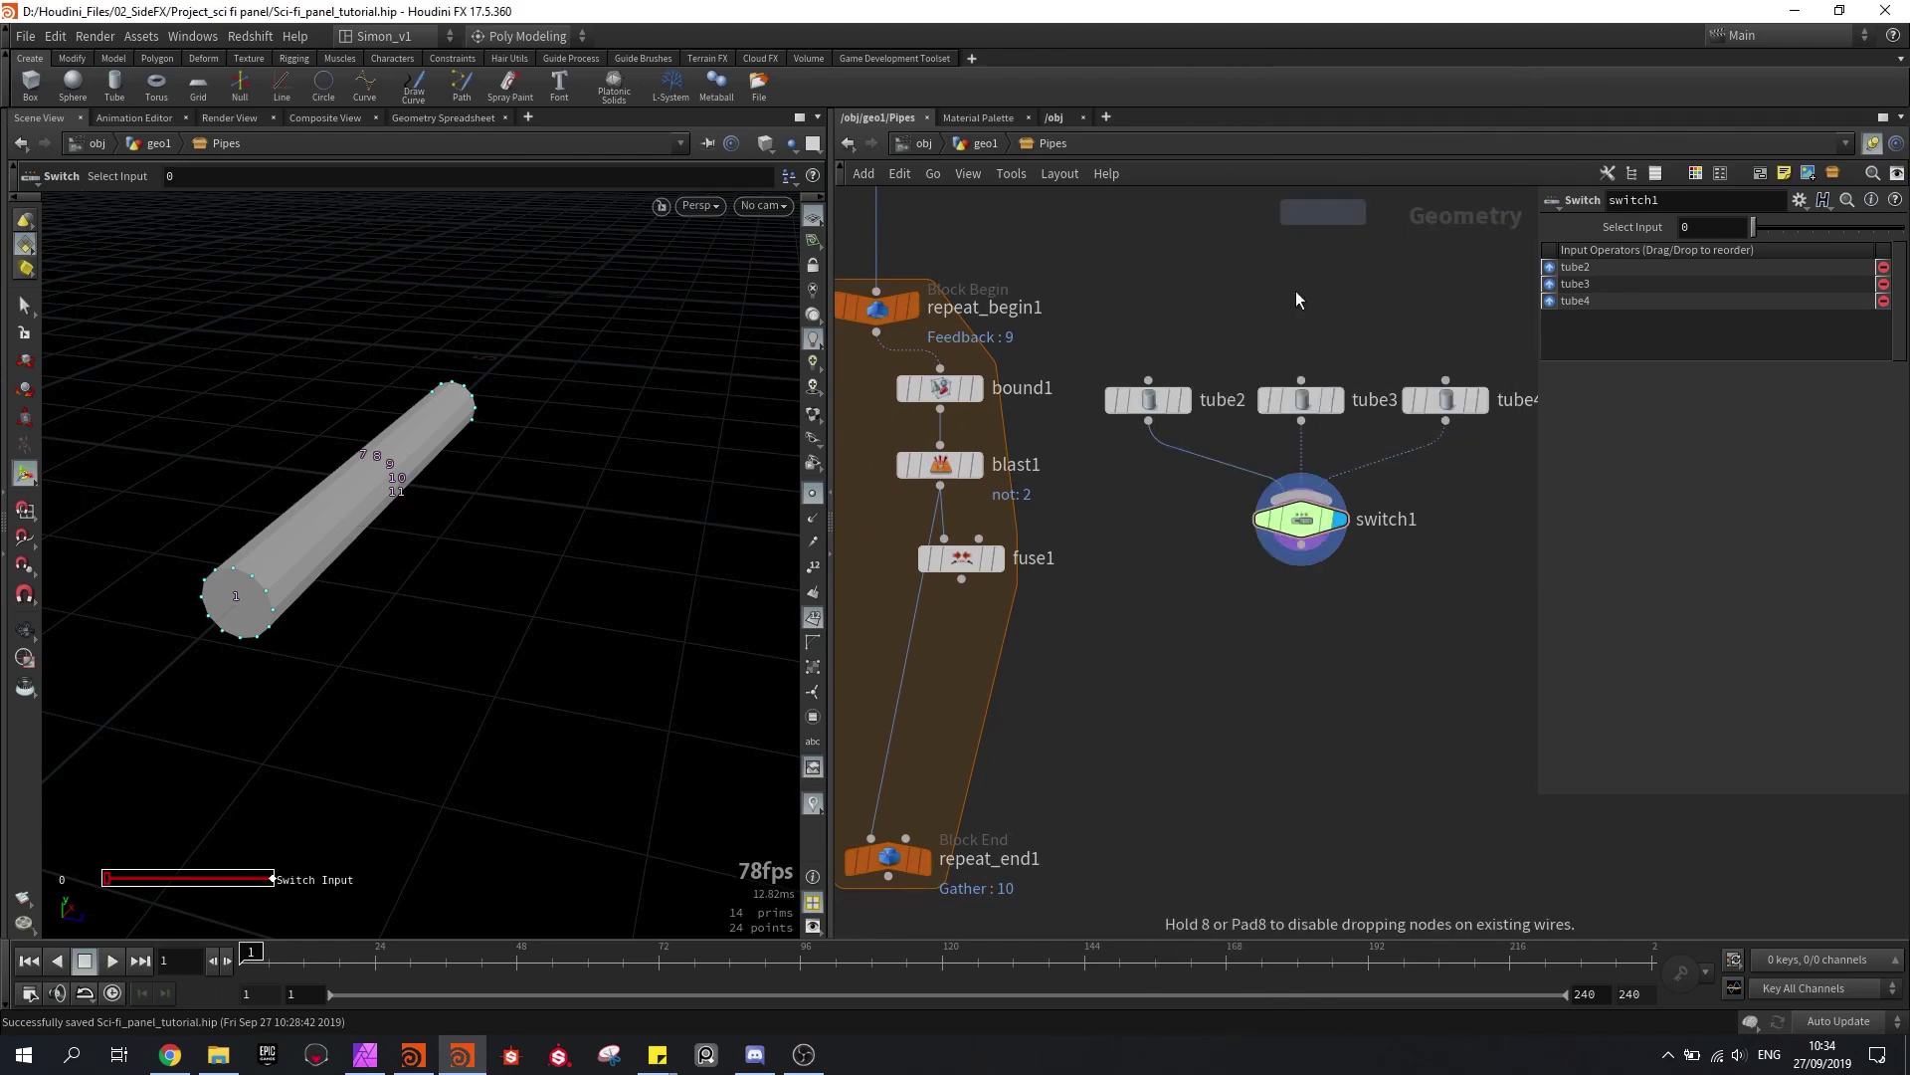
click(1113, 672)
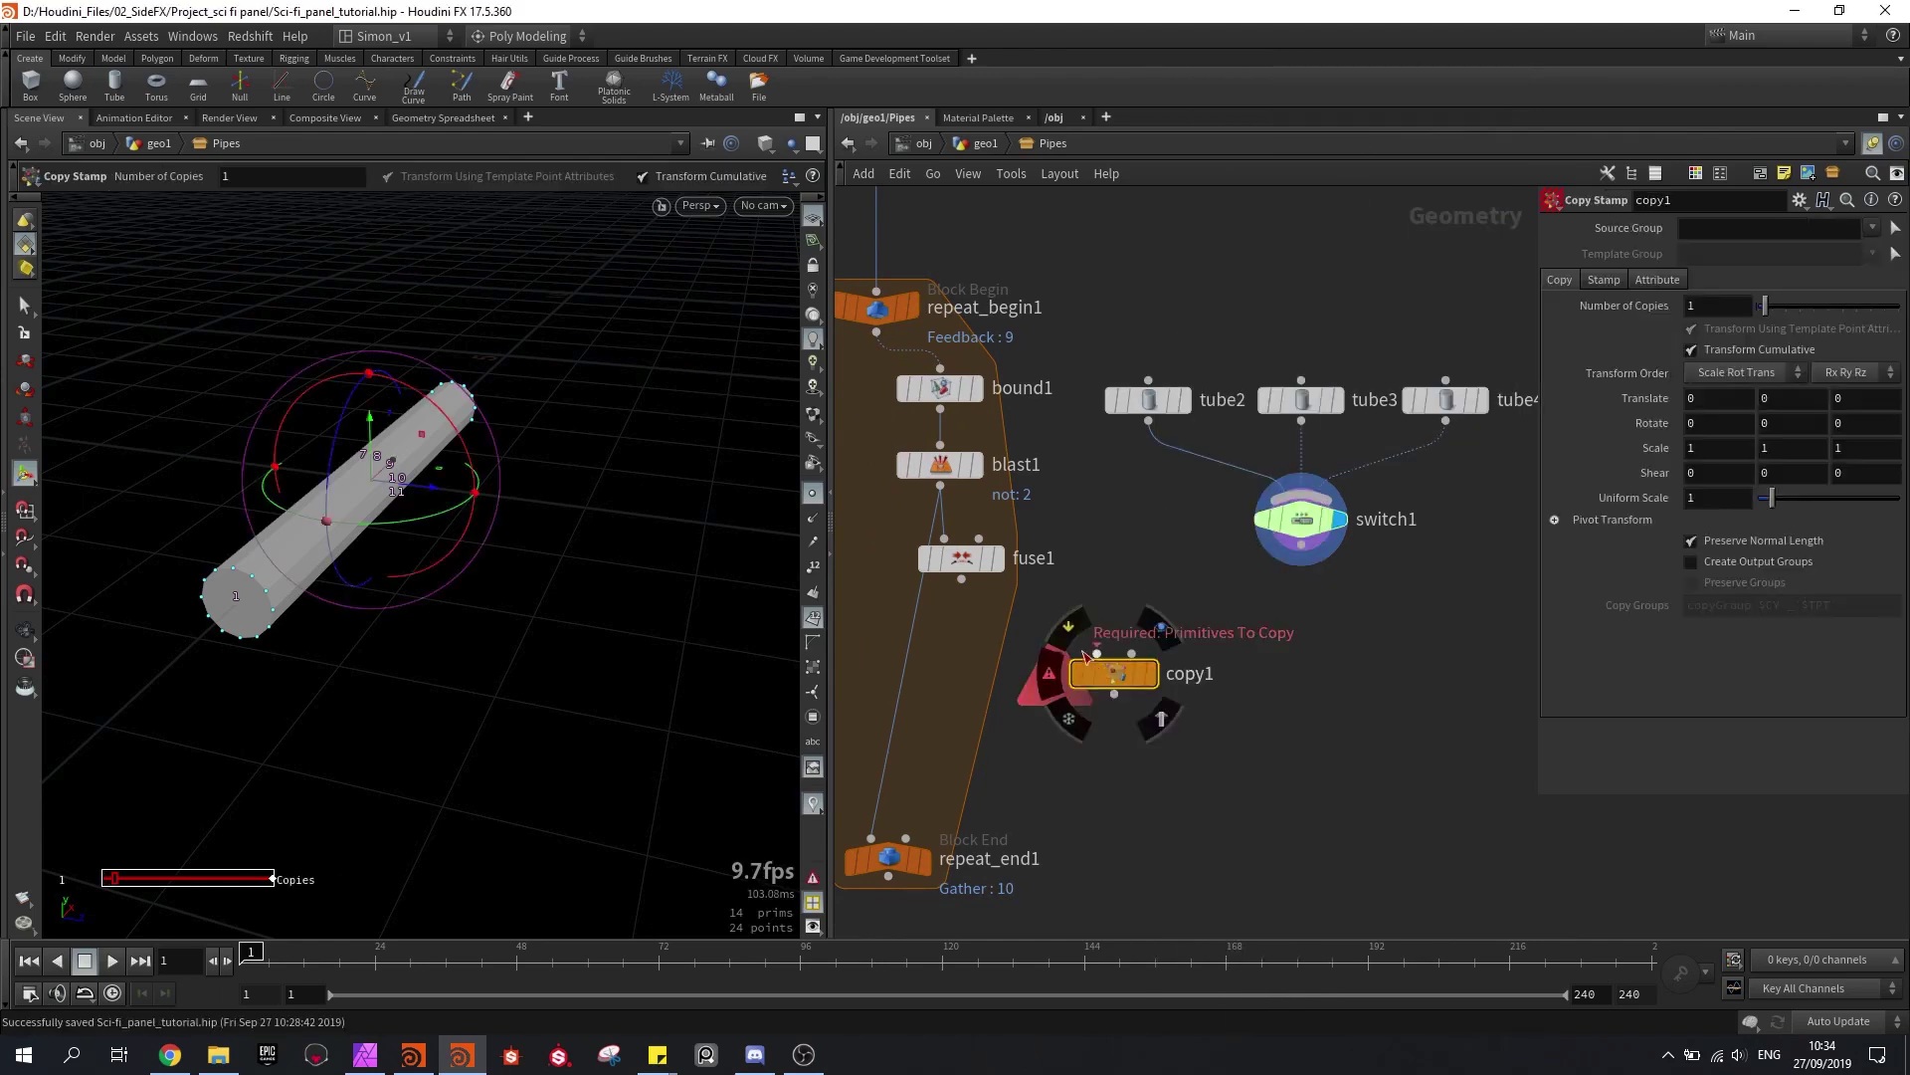
Step: Feed copy1 with switch1 as the source primitives and fuse1 as the template points, and display it
click(961, 579)
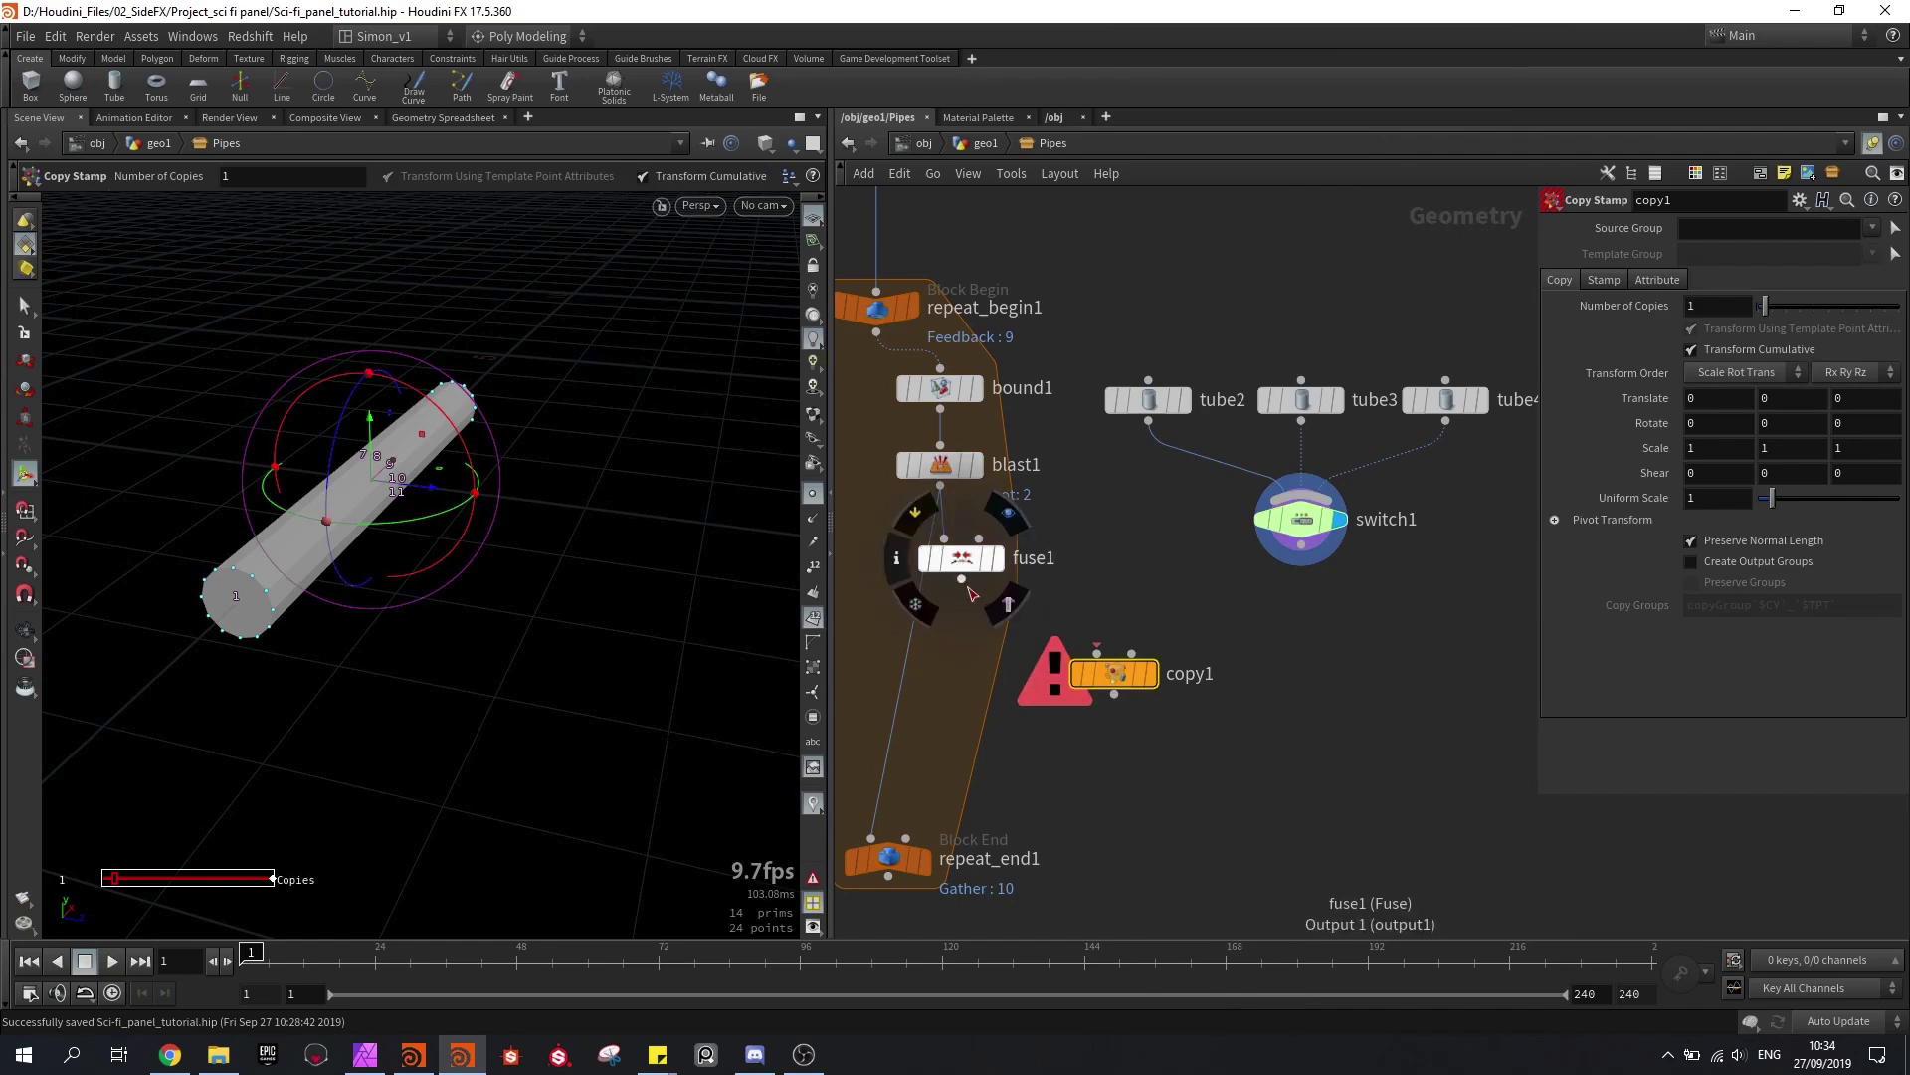
click(1147, 621)
click(1297, 561)
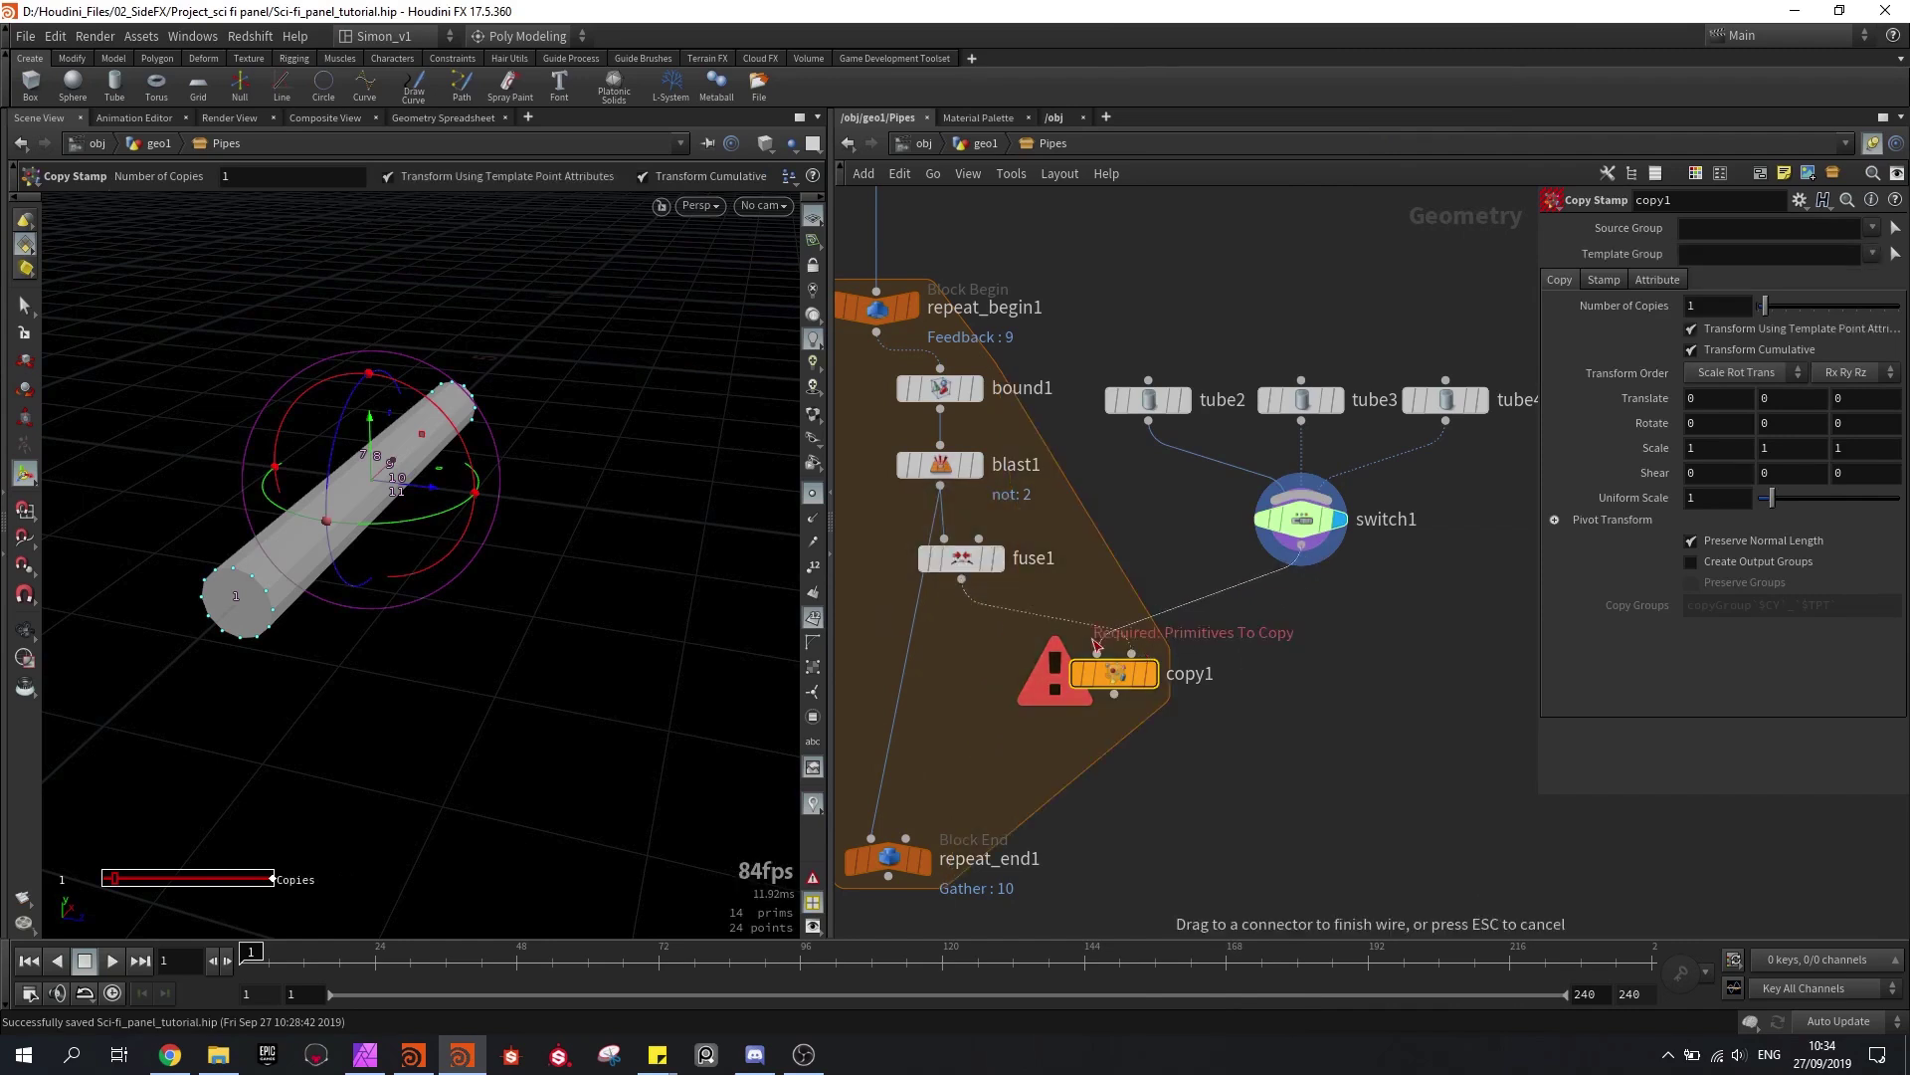
click(1097, 652)
scroll(1134, 685, up, 3)
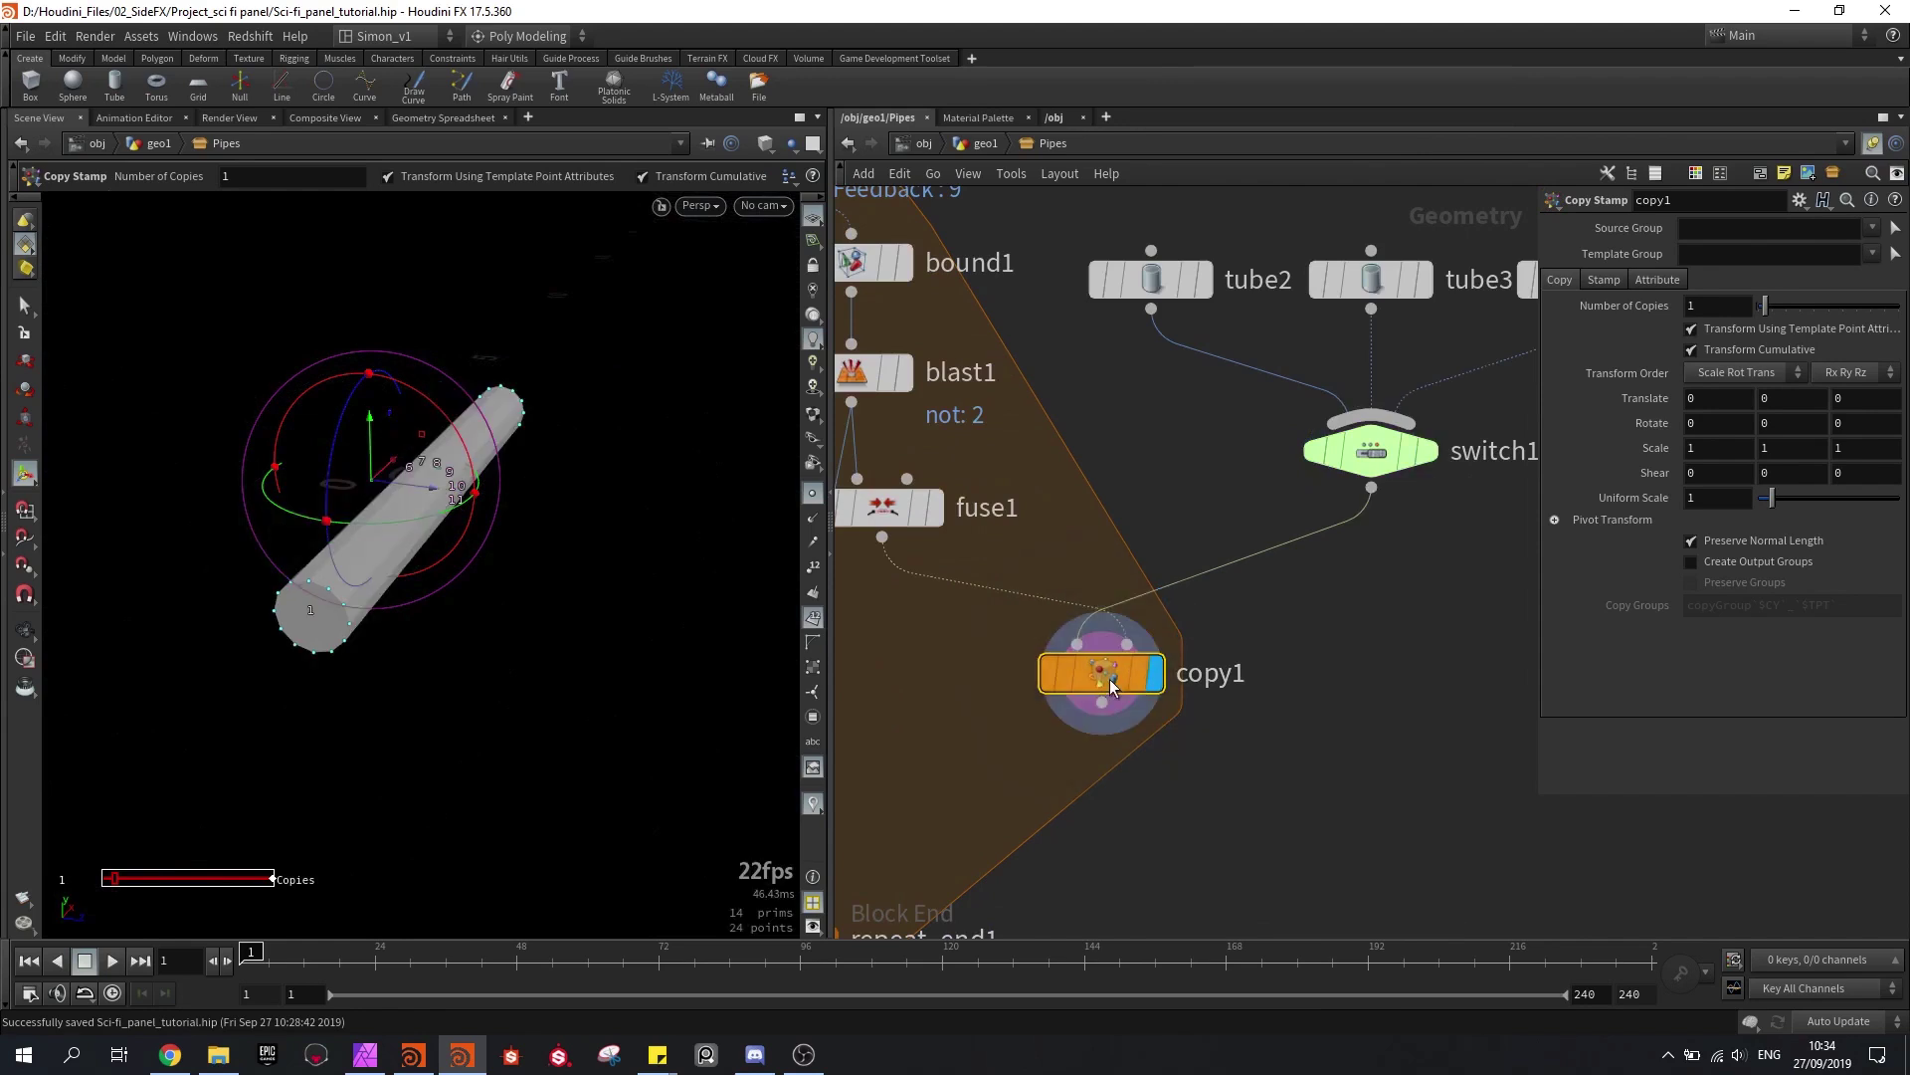
scroll(1238, 641, down, 2)
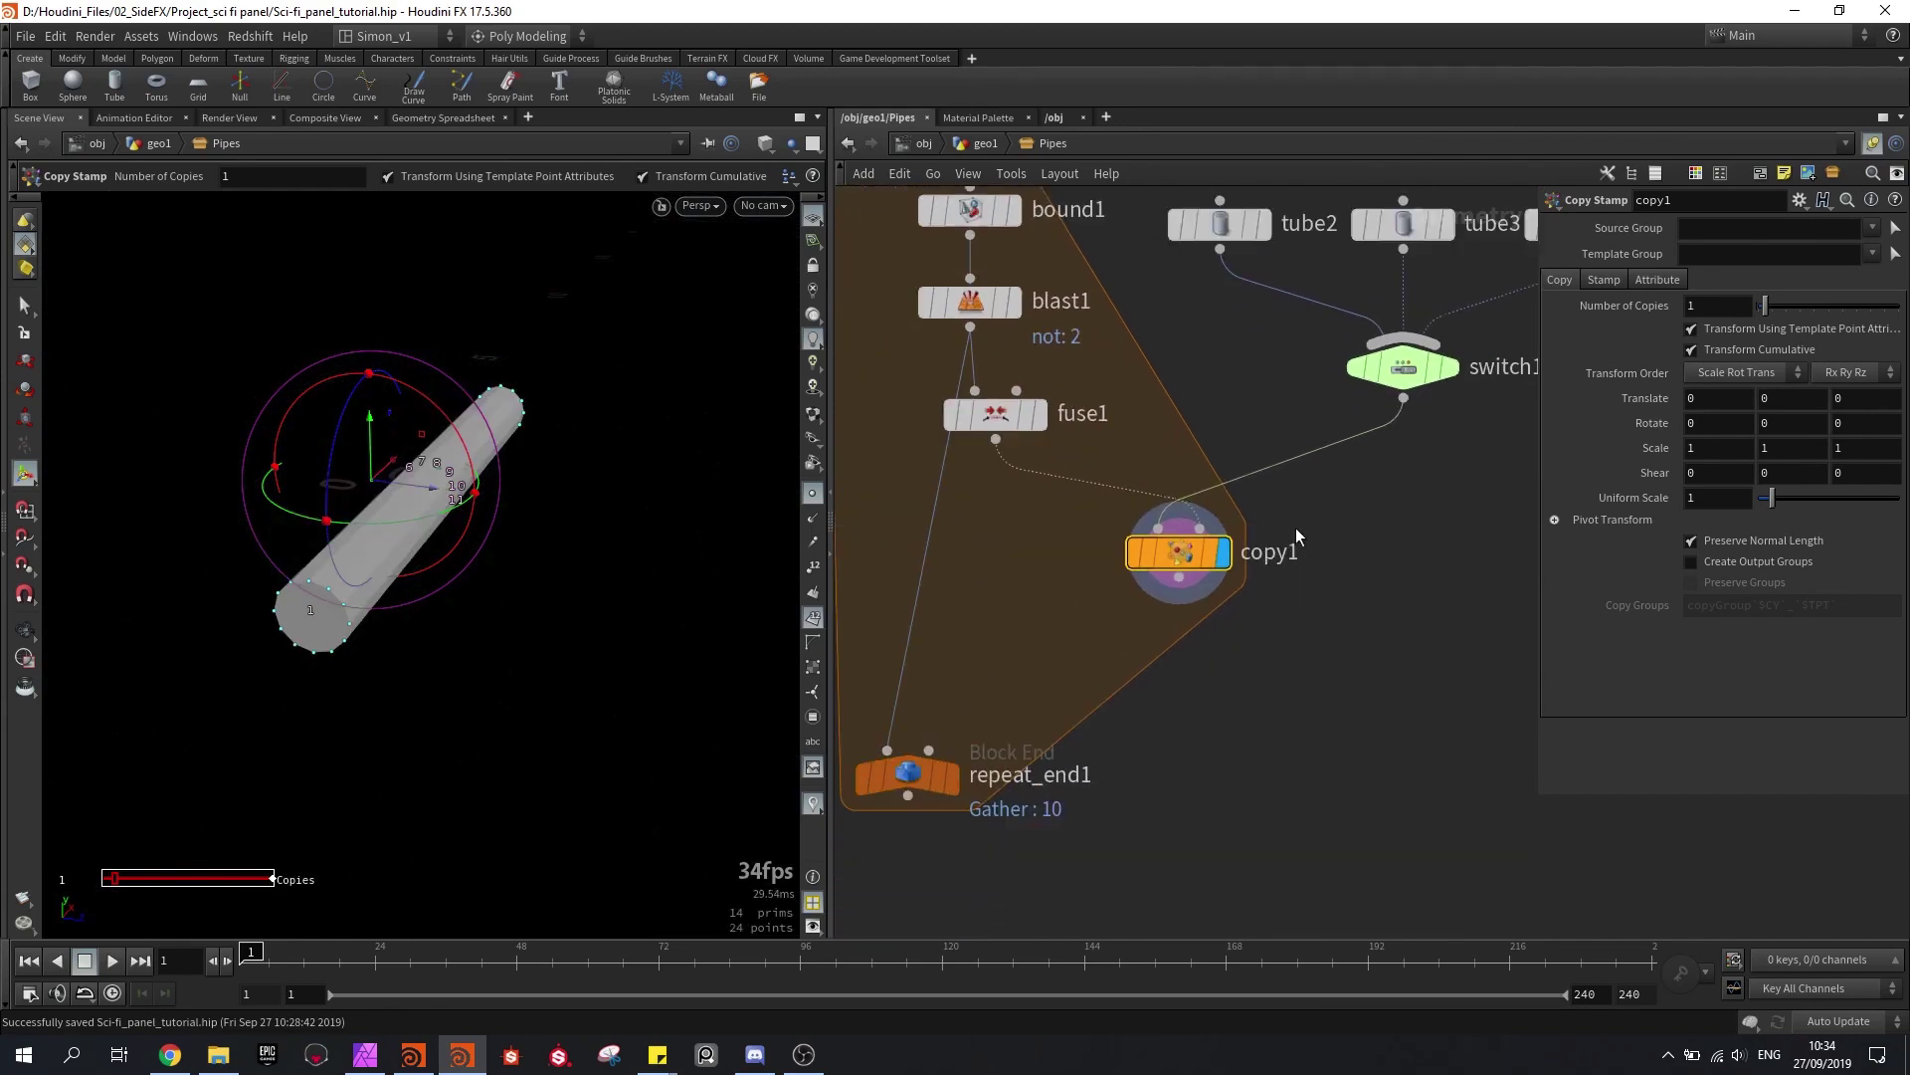
Step: Connect copy1's output to repeat_end1 and display the repeat_end1 result in the viewport
scroll(1224, 607, down, 2)
click(1179, 594)
click(1007, 698)
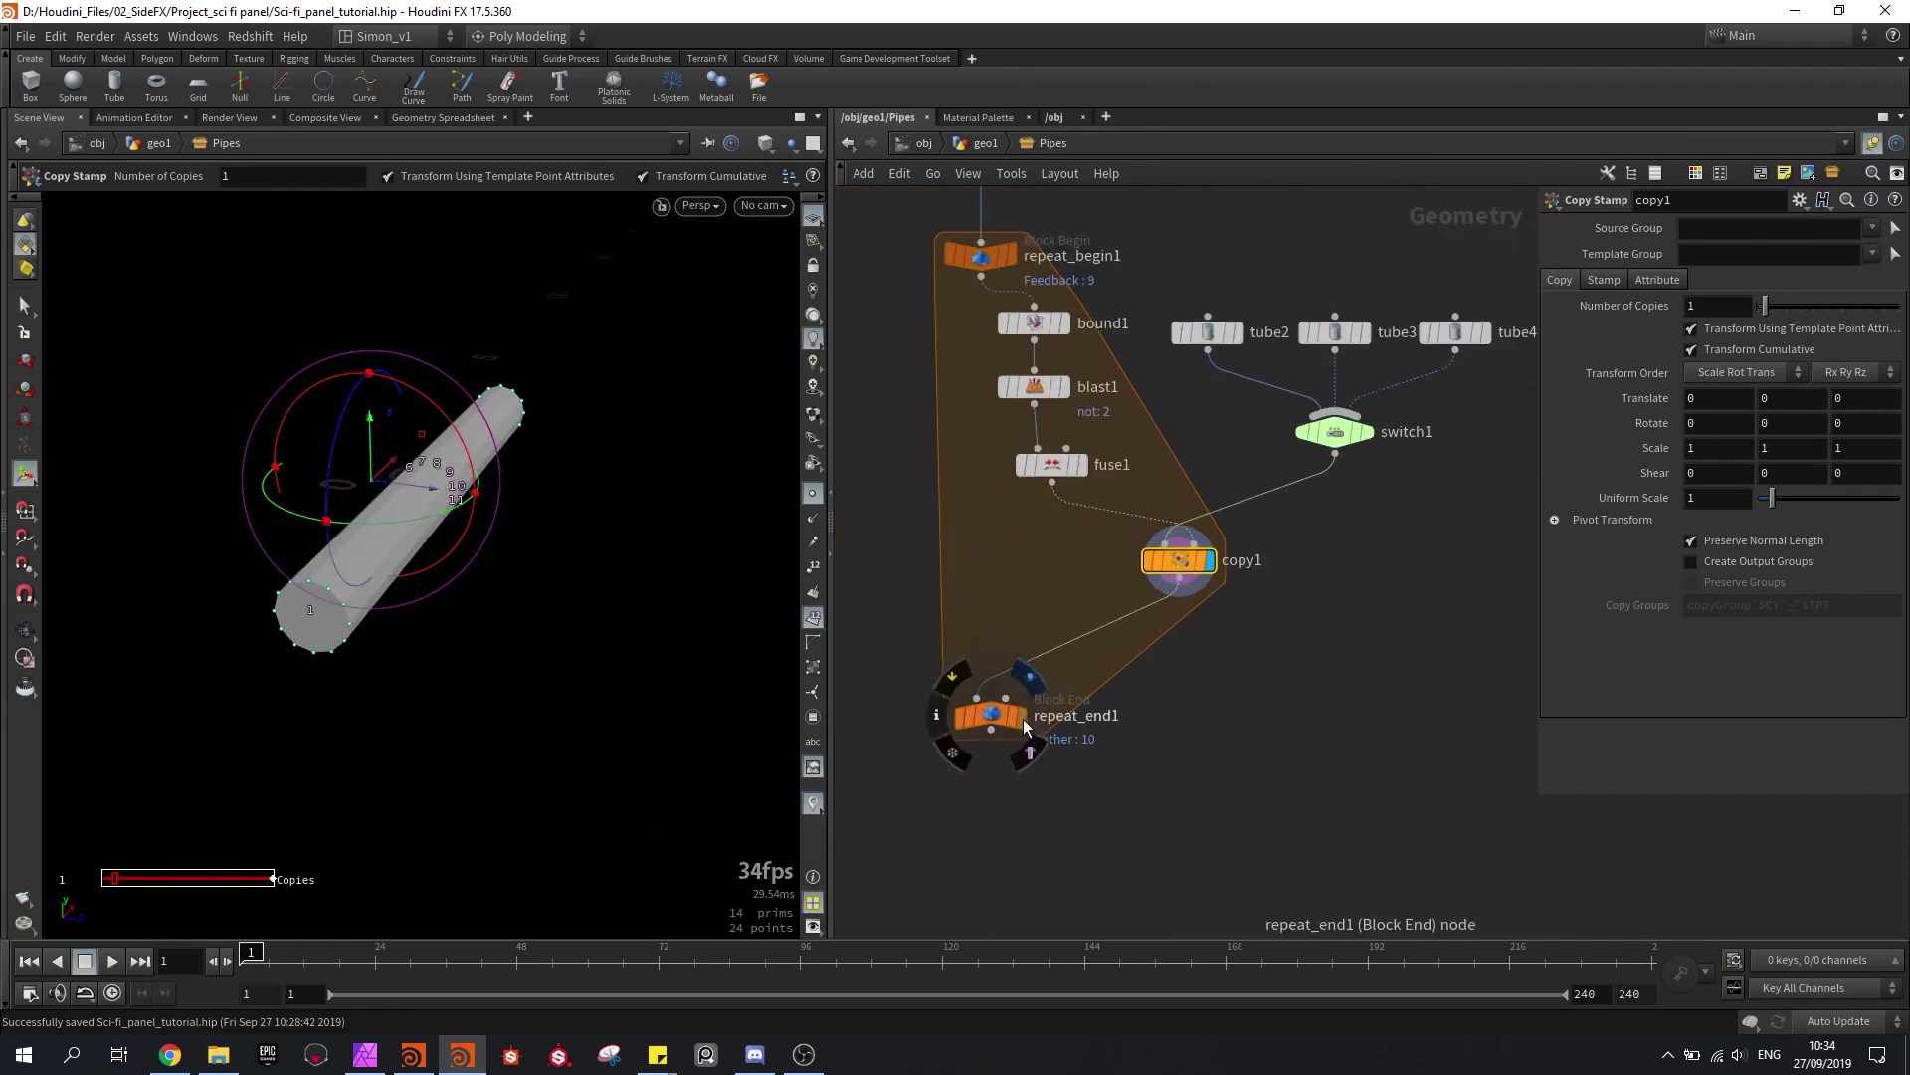
click(1020, 715)
alt+drag(636, 617, 373, 460)
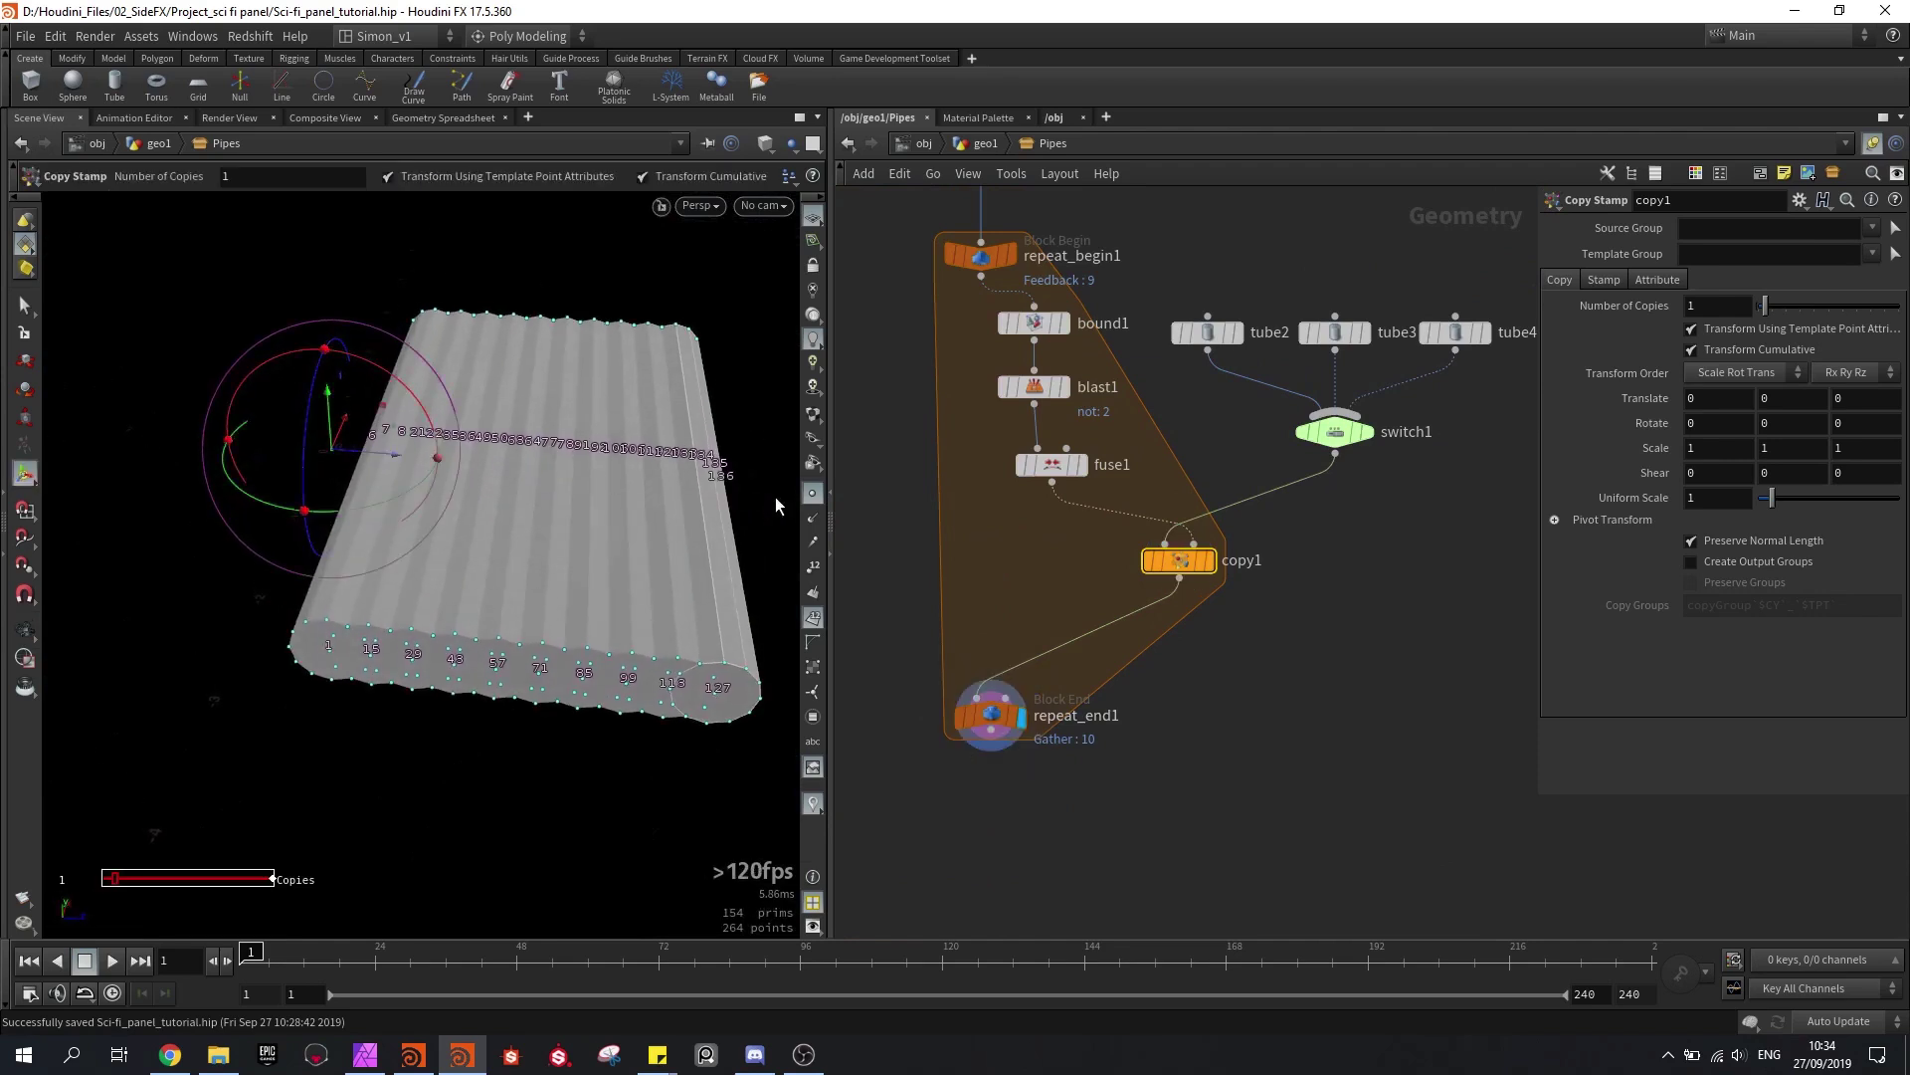
alt+drag(696, 447, 610, 427)
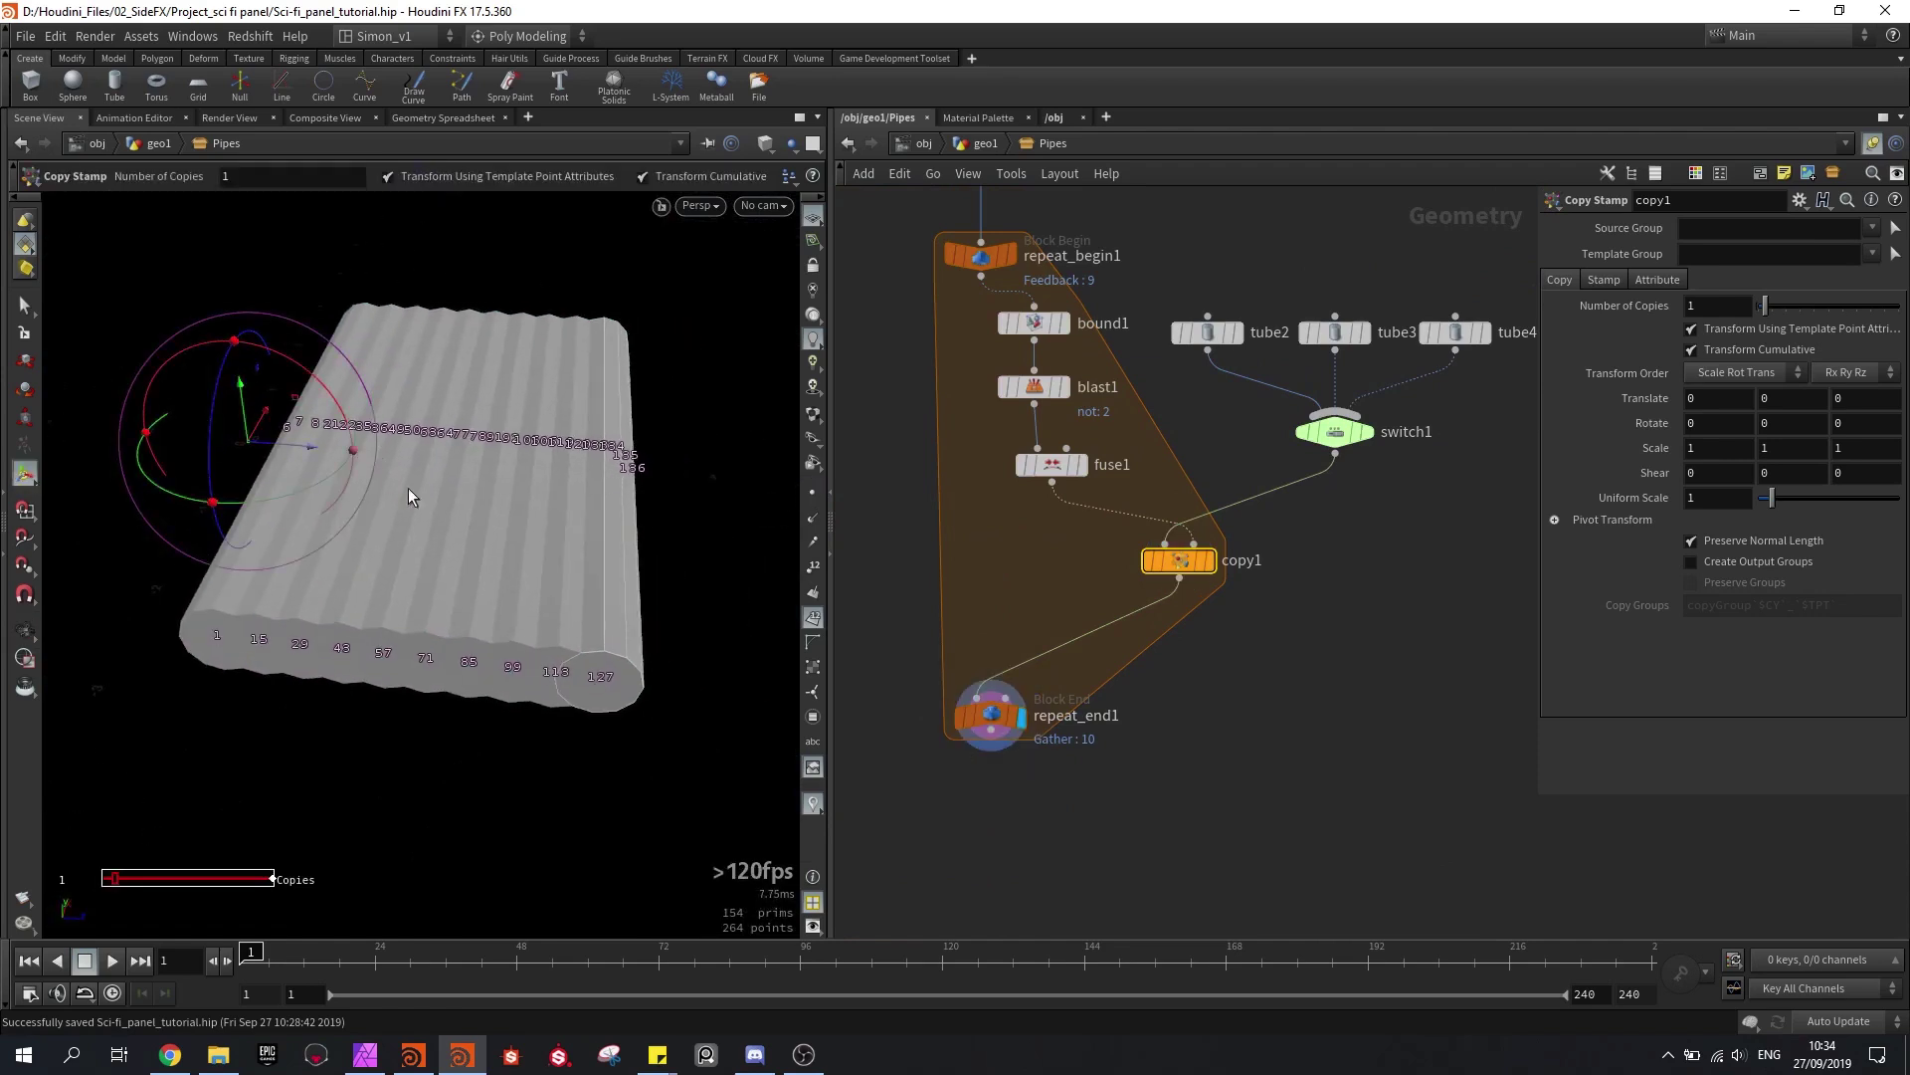
Step: Hide the primitive numbers in the viewport and reposition the copy1 node closer beneath fuse1
click(813, 619)
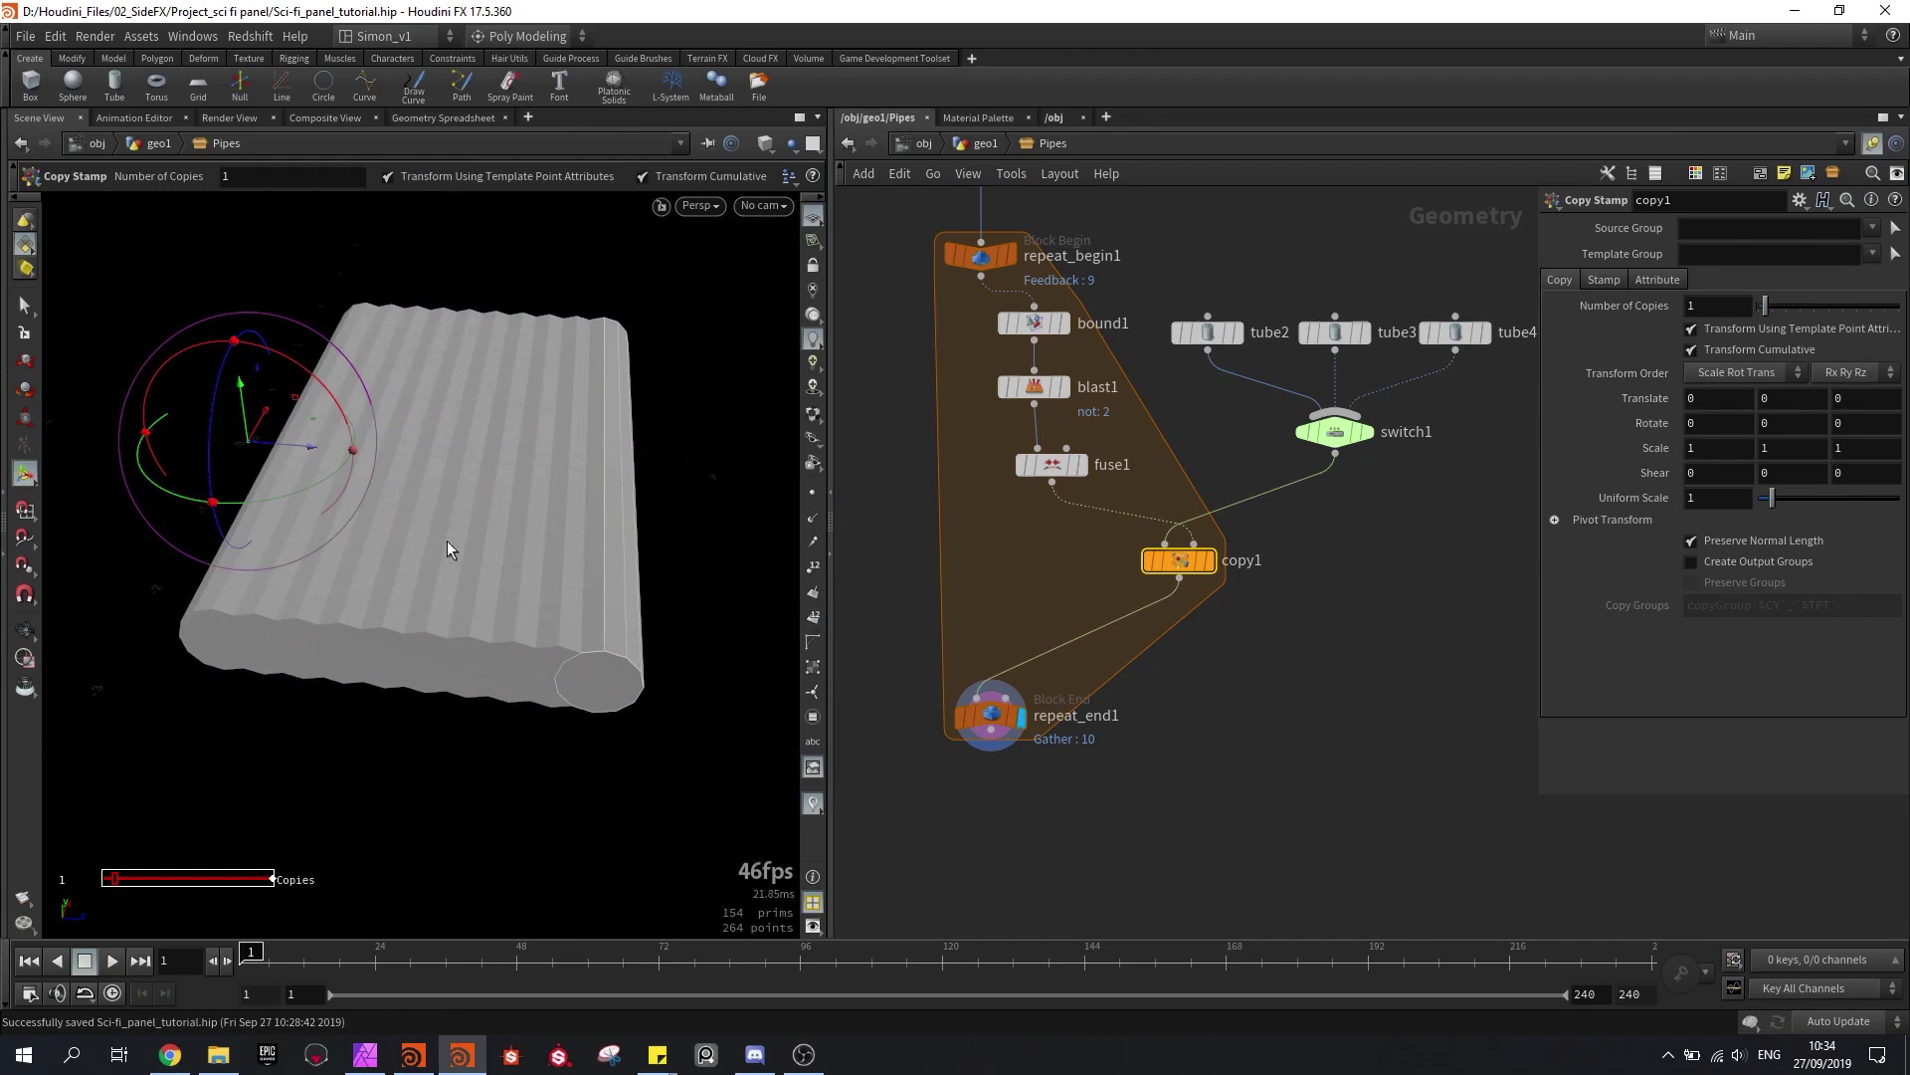
drag(1179, 561, 1080, 594)
middle_drag(1080, 594, 1064, 648)
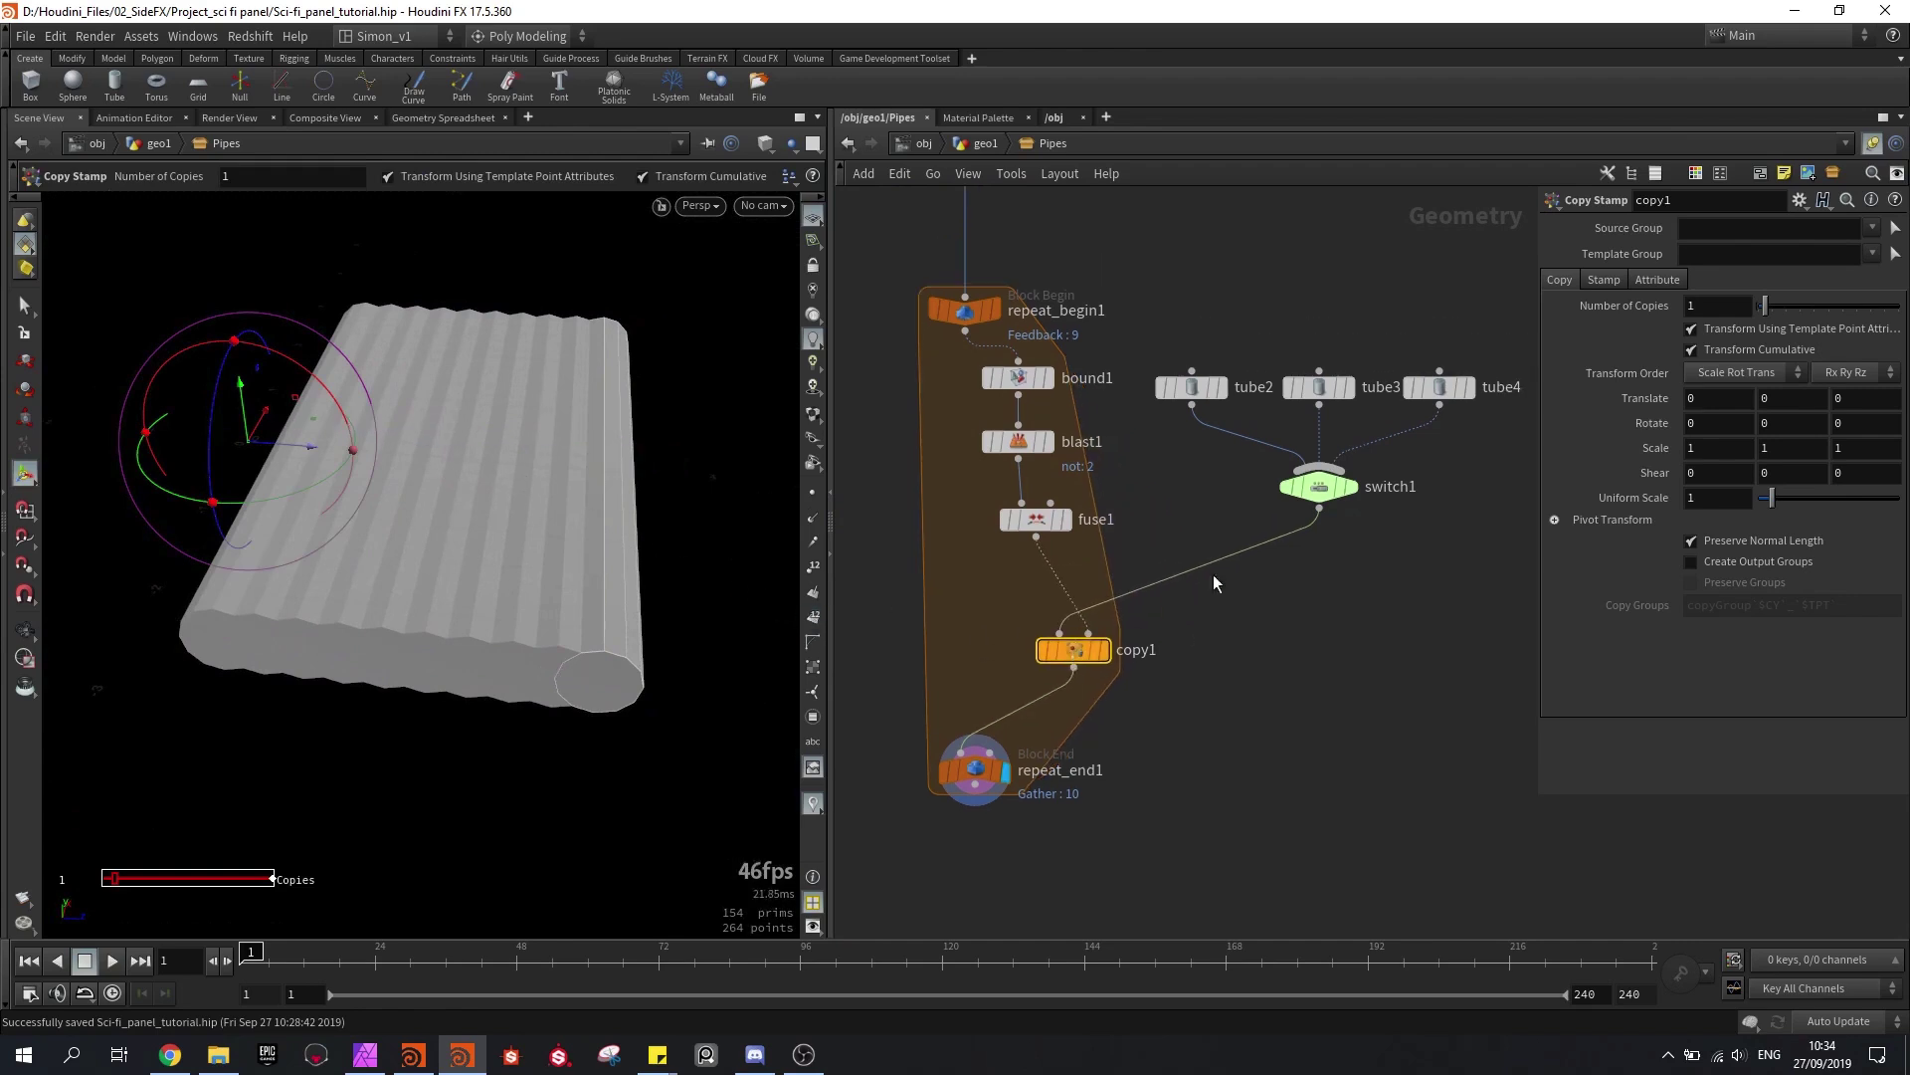
Step: Display fuse1 and template repeat_begin1, then copy1, to compare the fused point with the tube positions
scroll(1024, 446, up, 2)
click(1027, 438)
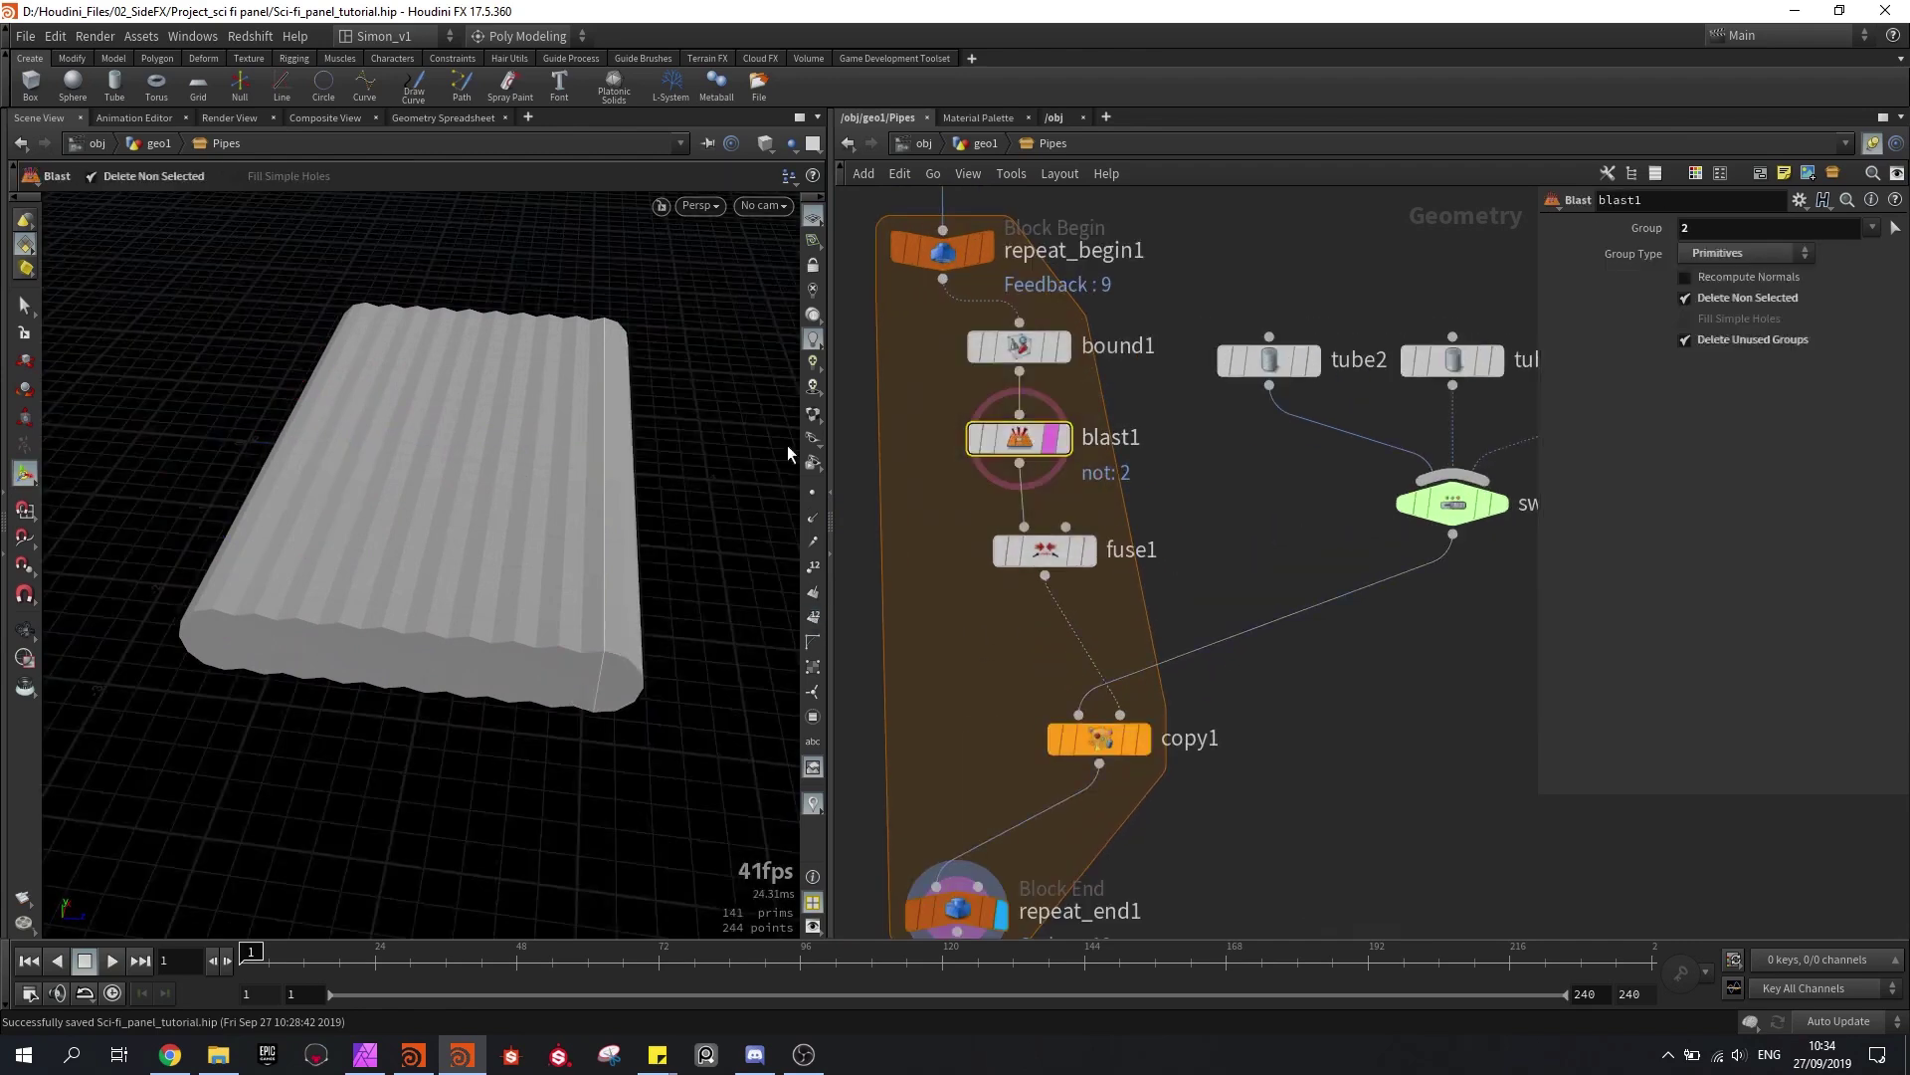
click(1086, 549)
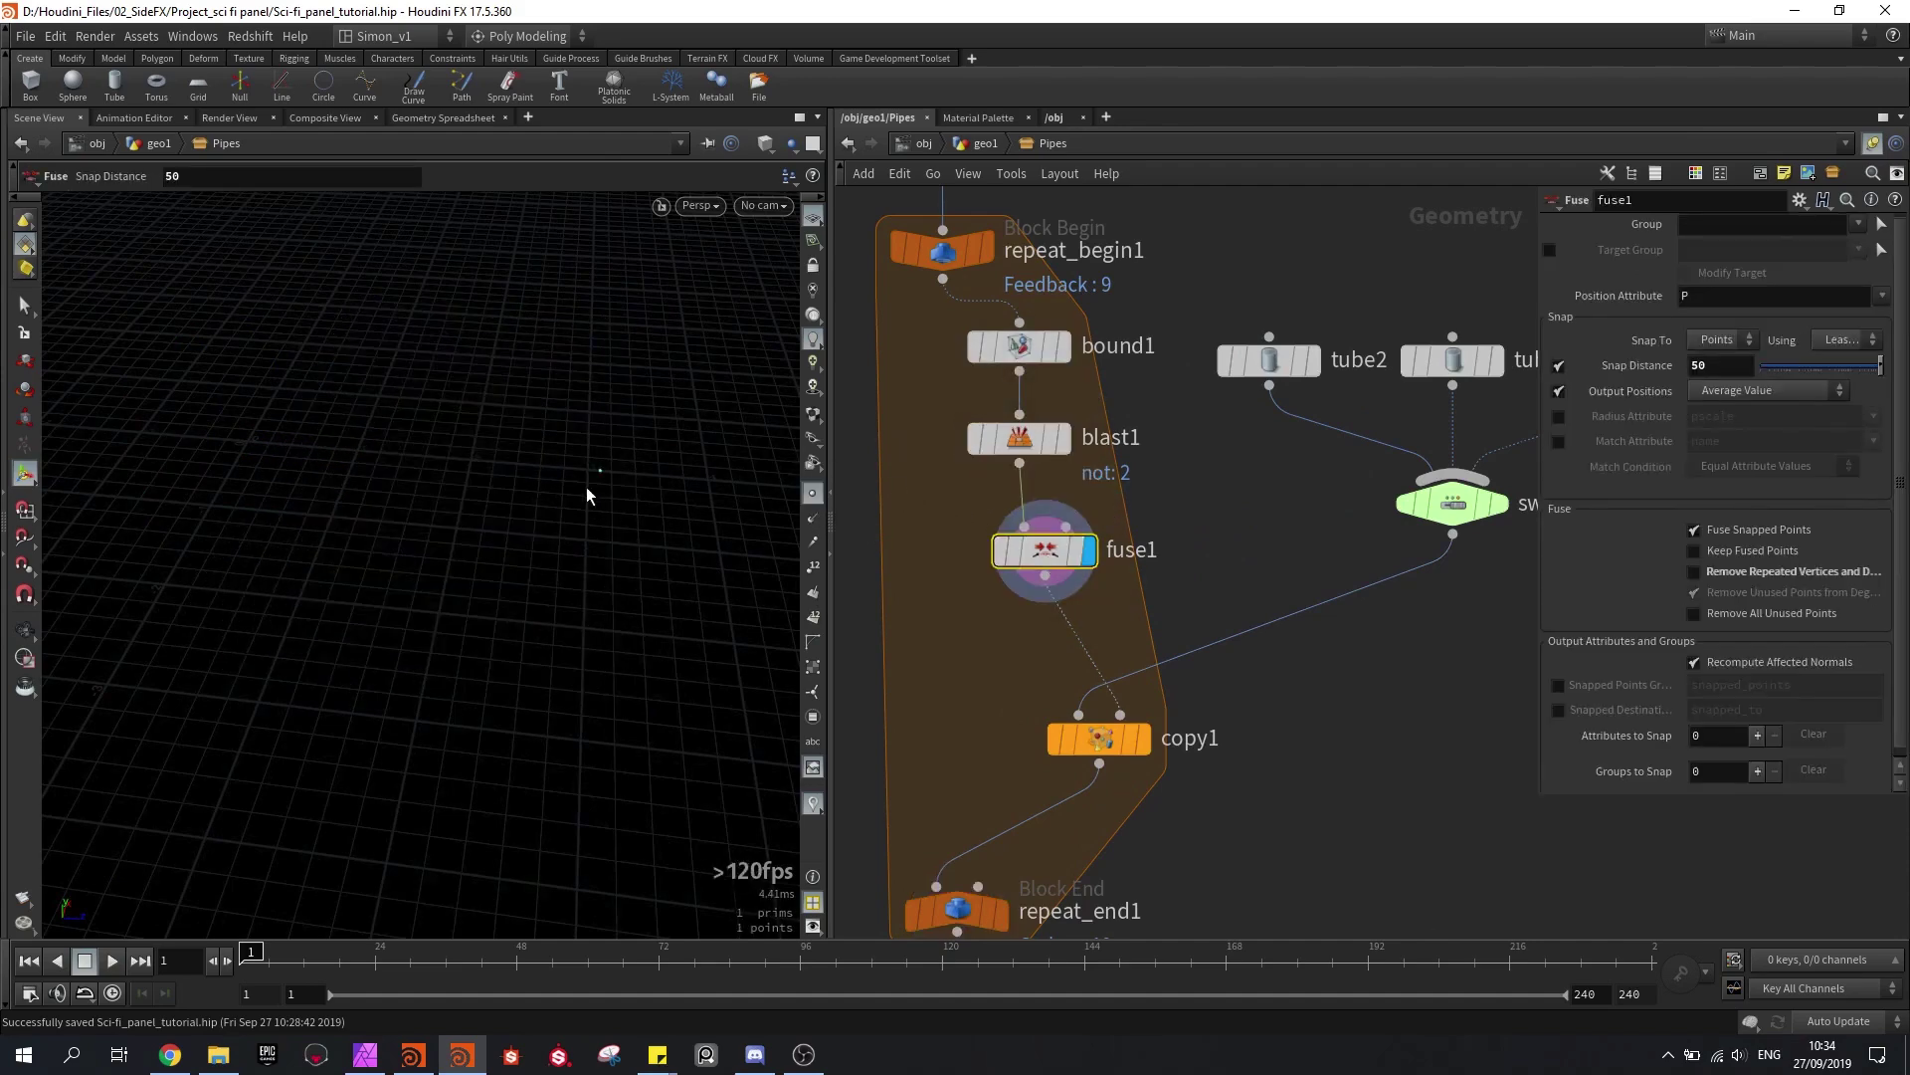
scroll(517, 482, up, 3)
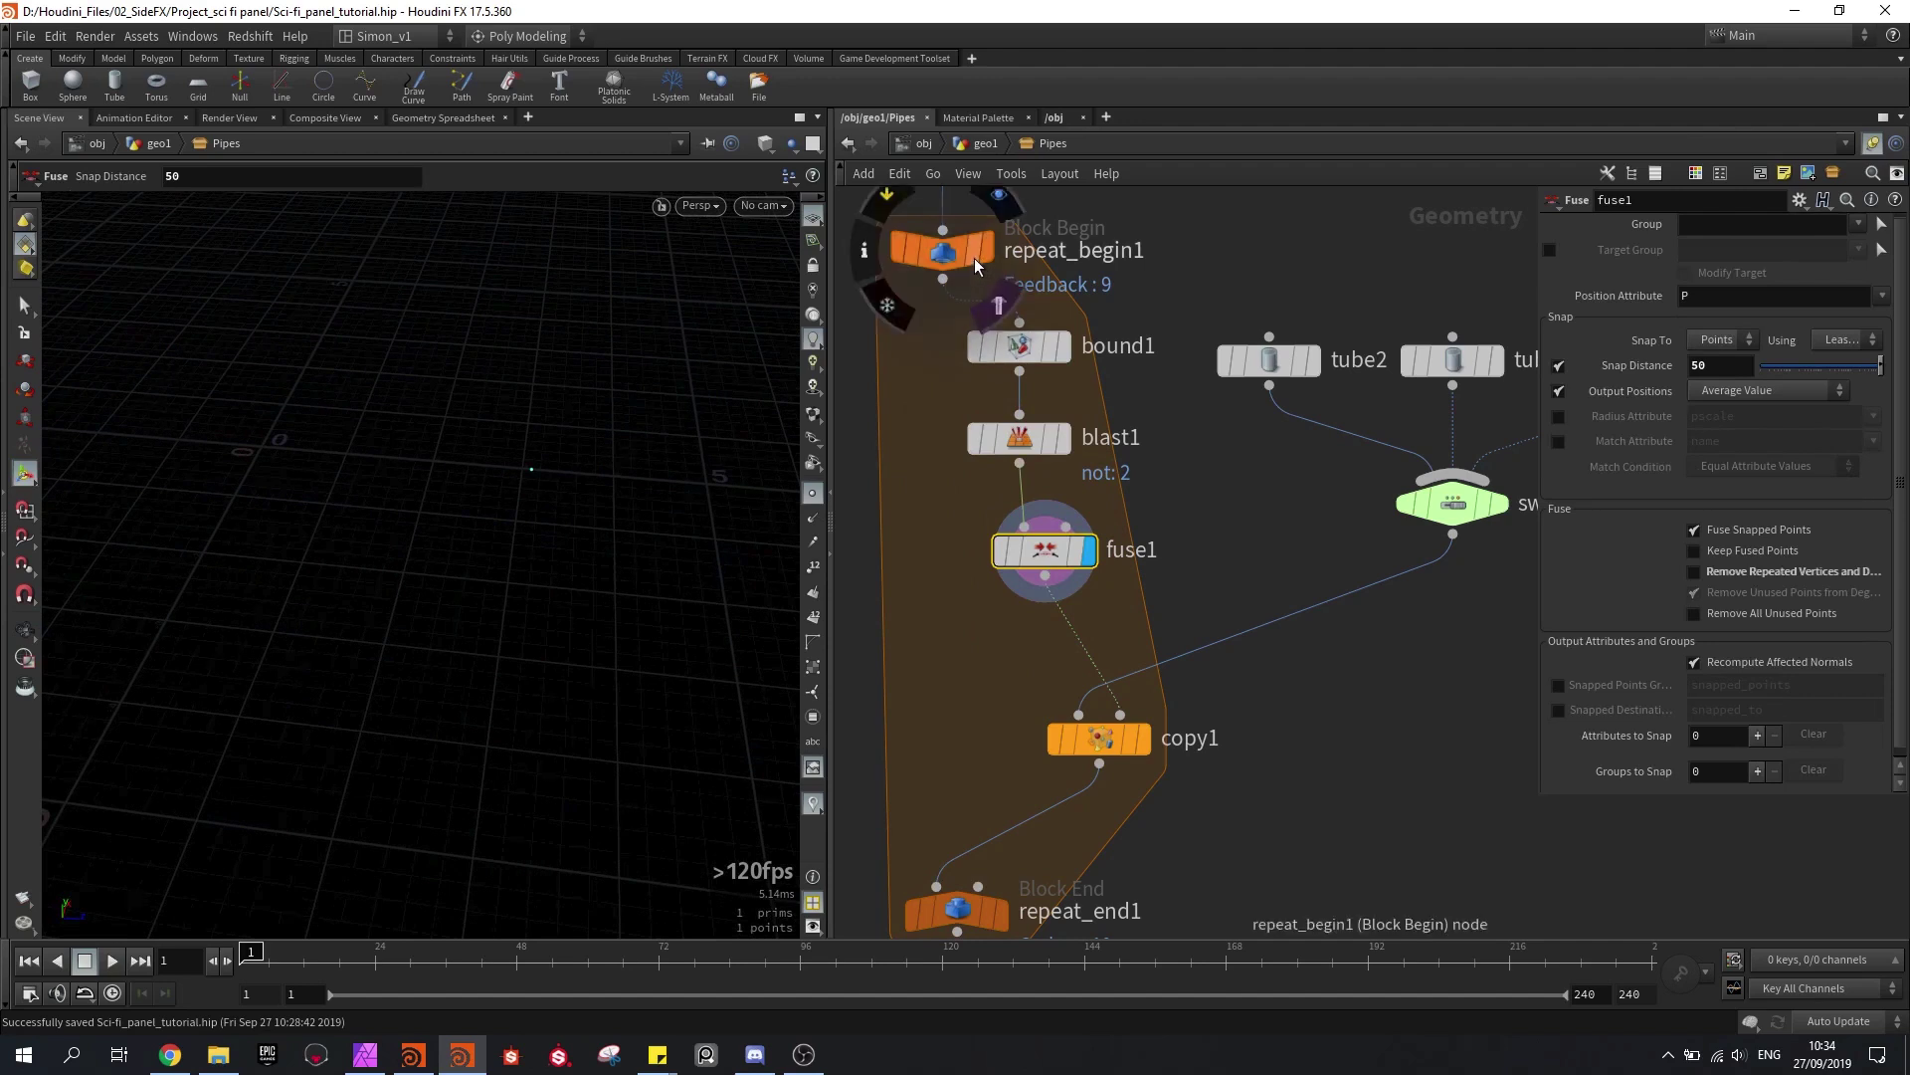
click(977, 251)
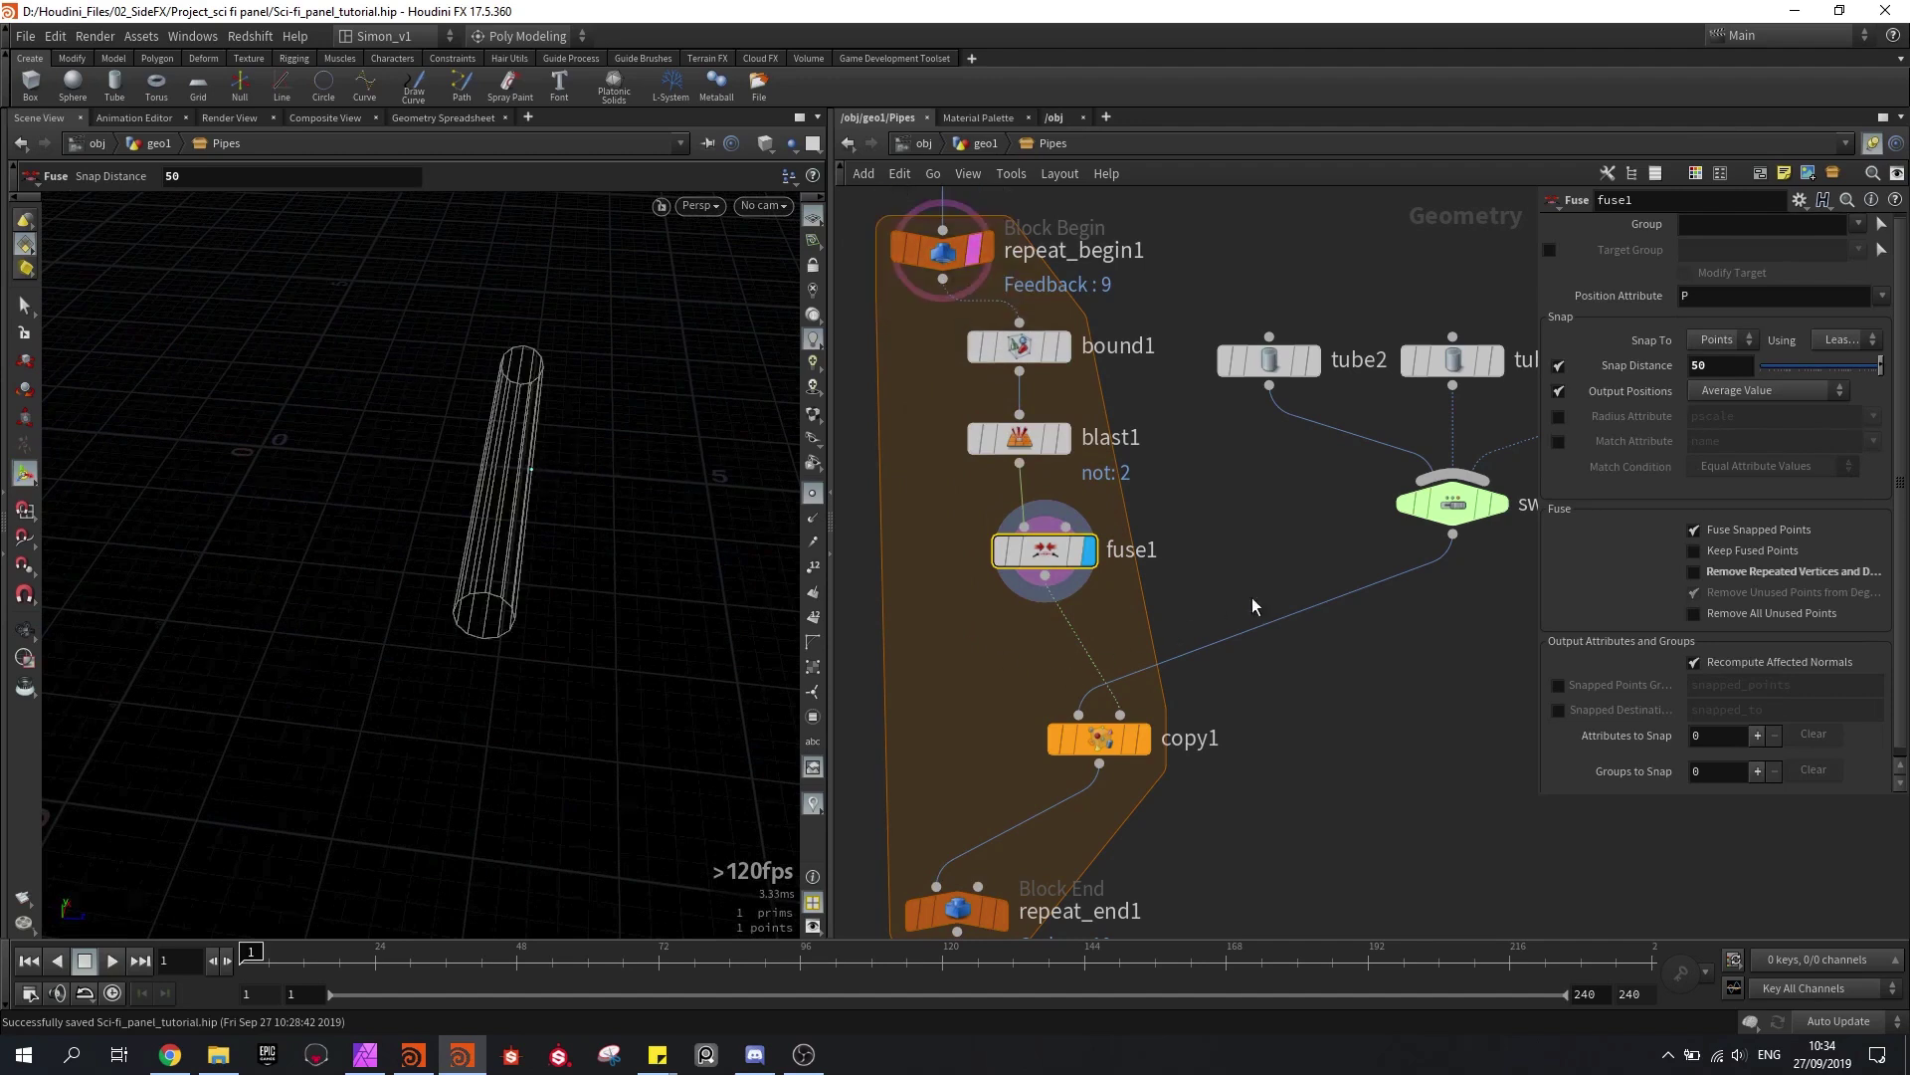
middle_drag(1297, 518, 1156, 523)
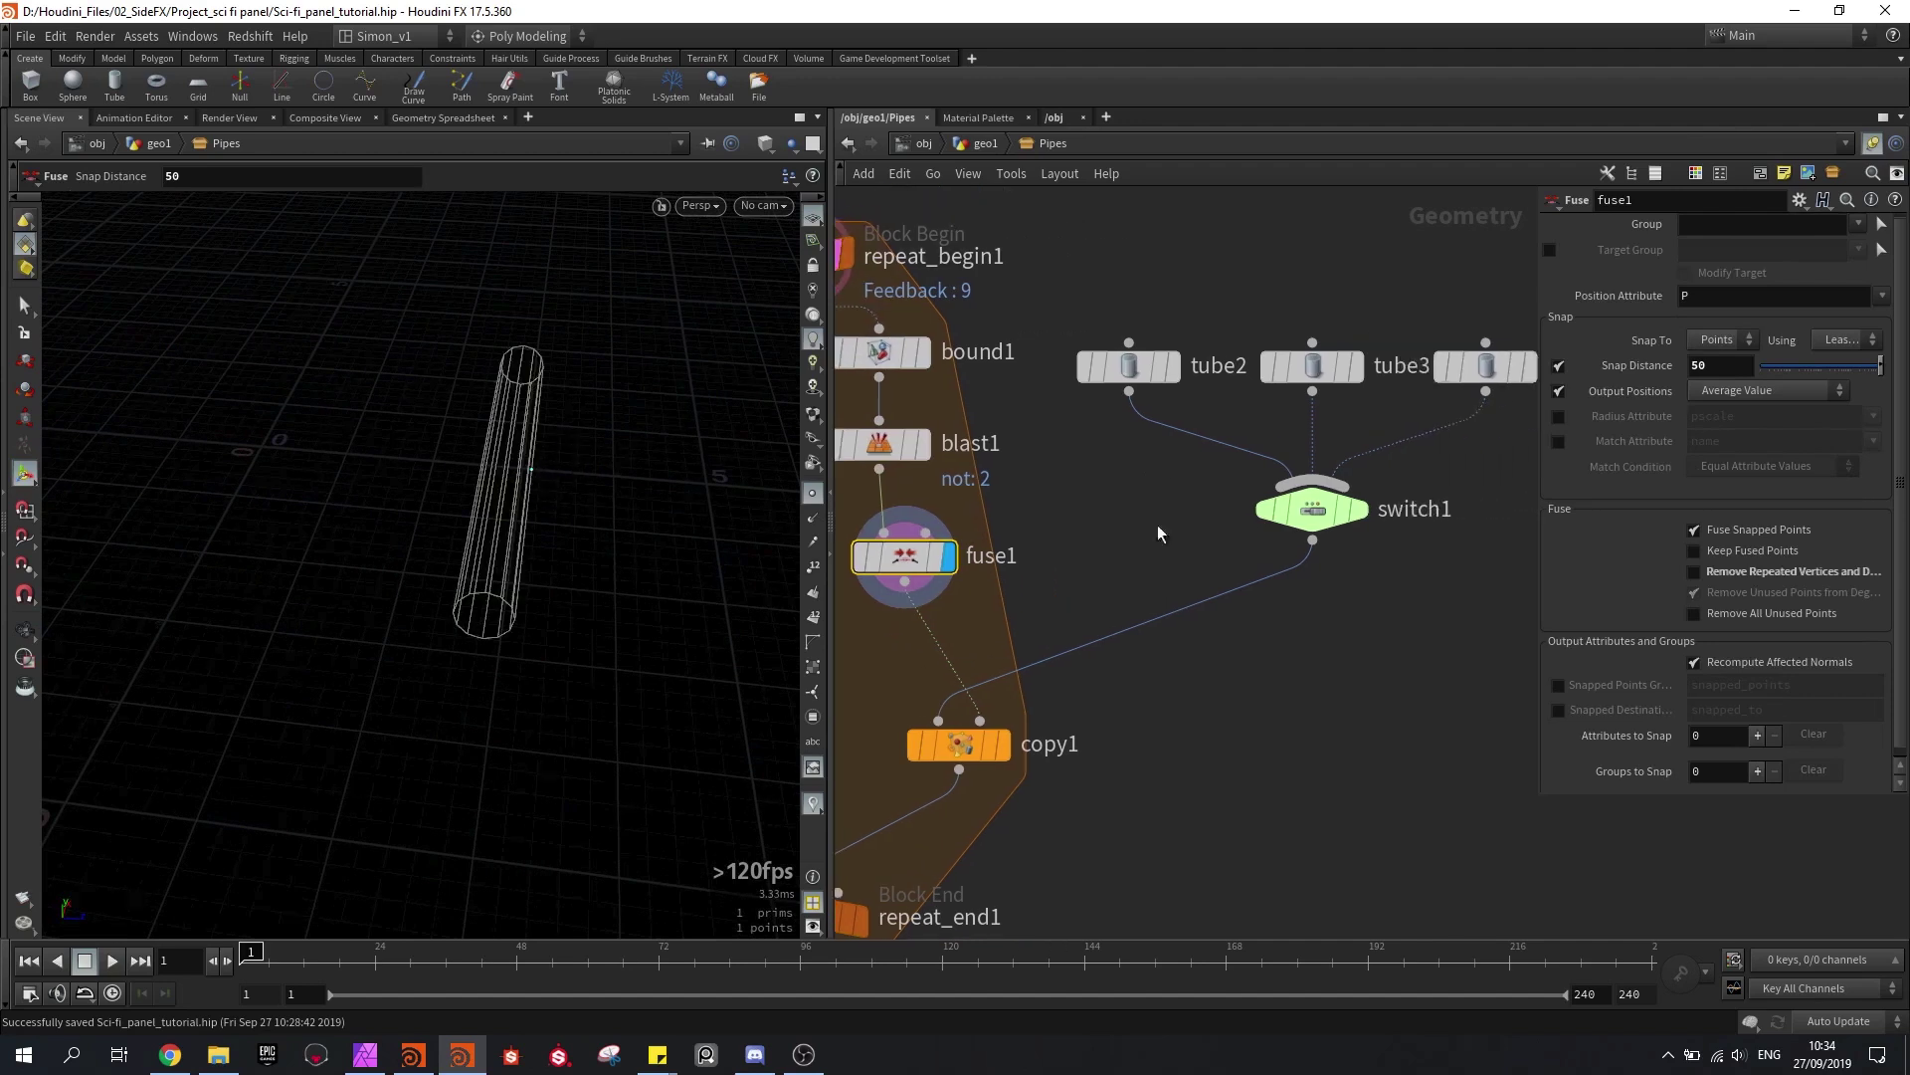
click(992, 745)
alt+drag(534, 480, 540, 490)
Step: Insert a GameDev Axis Align node between switch1 and copy1, placing it directly below switch1
key(Tab)
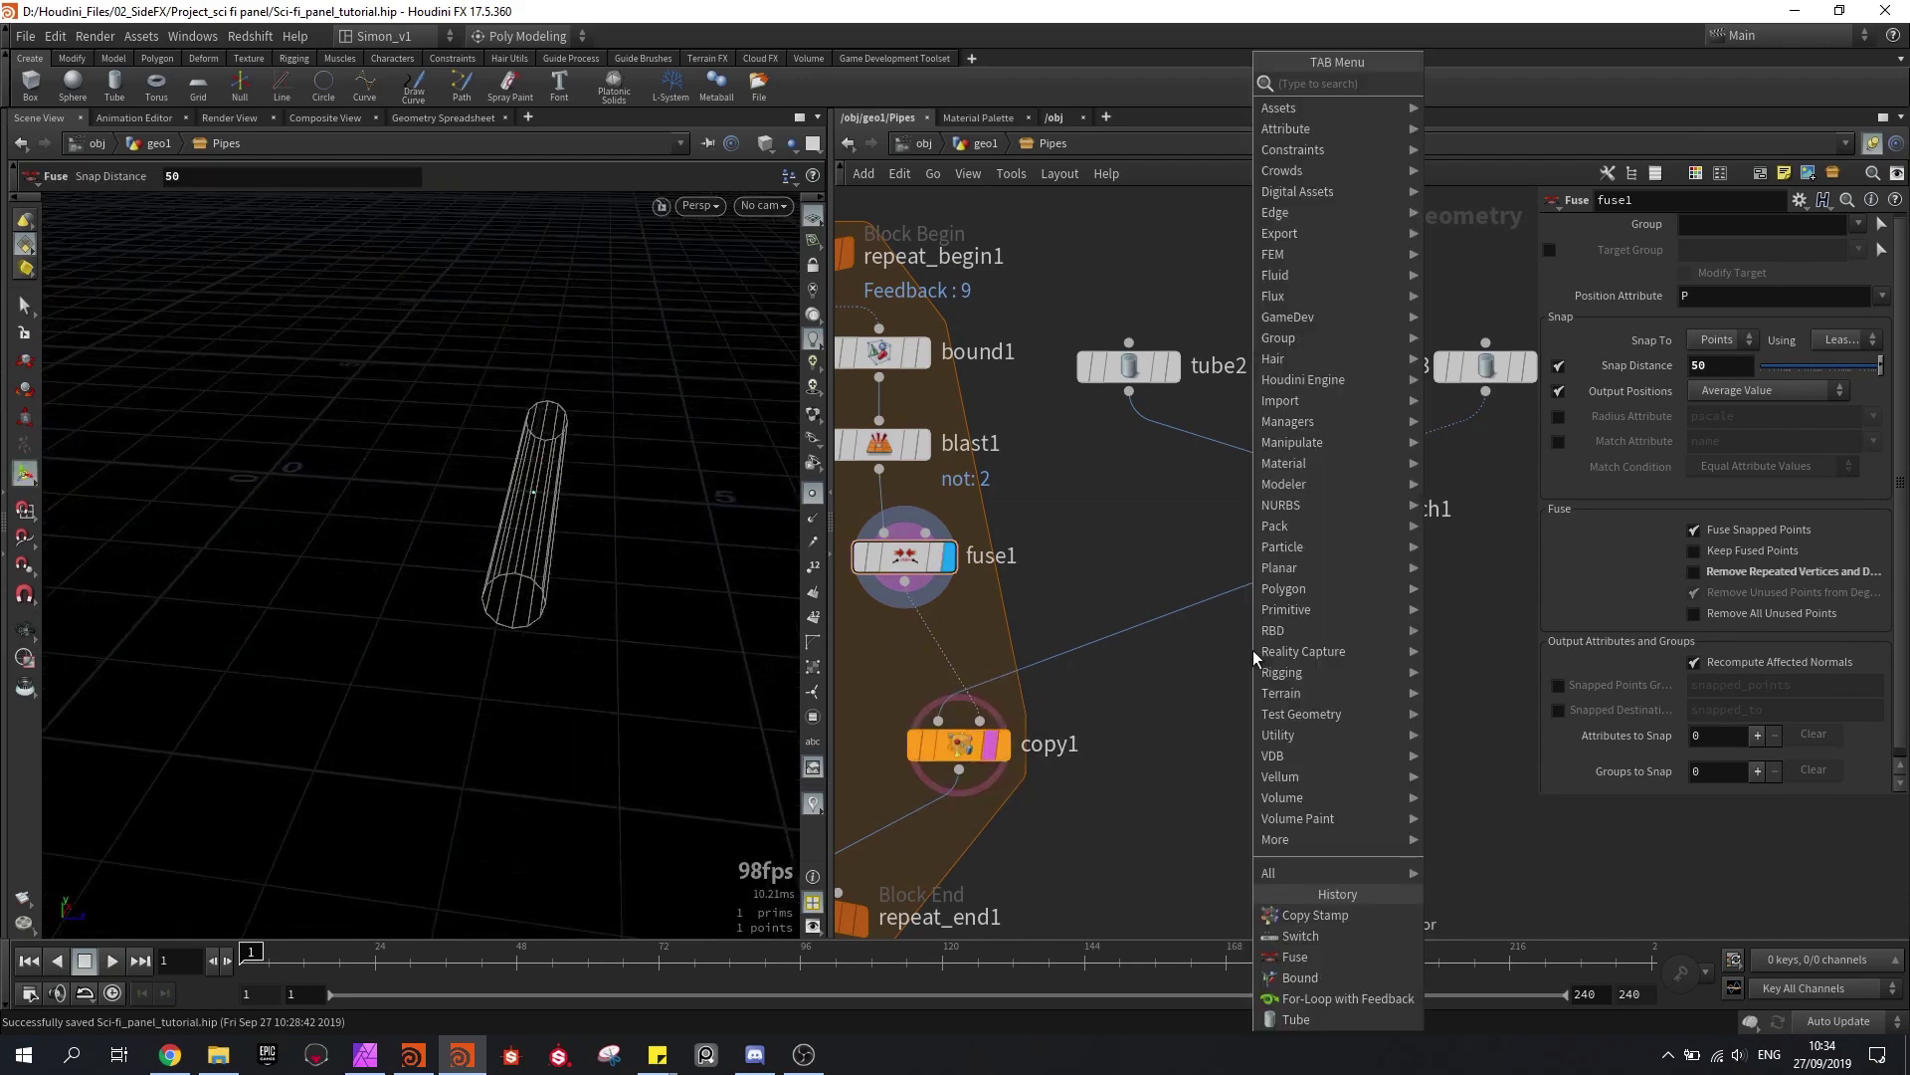
text(axi)
key(Return)
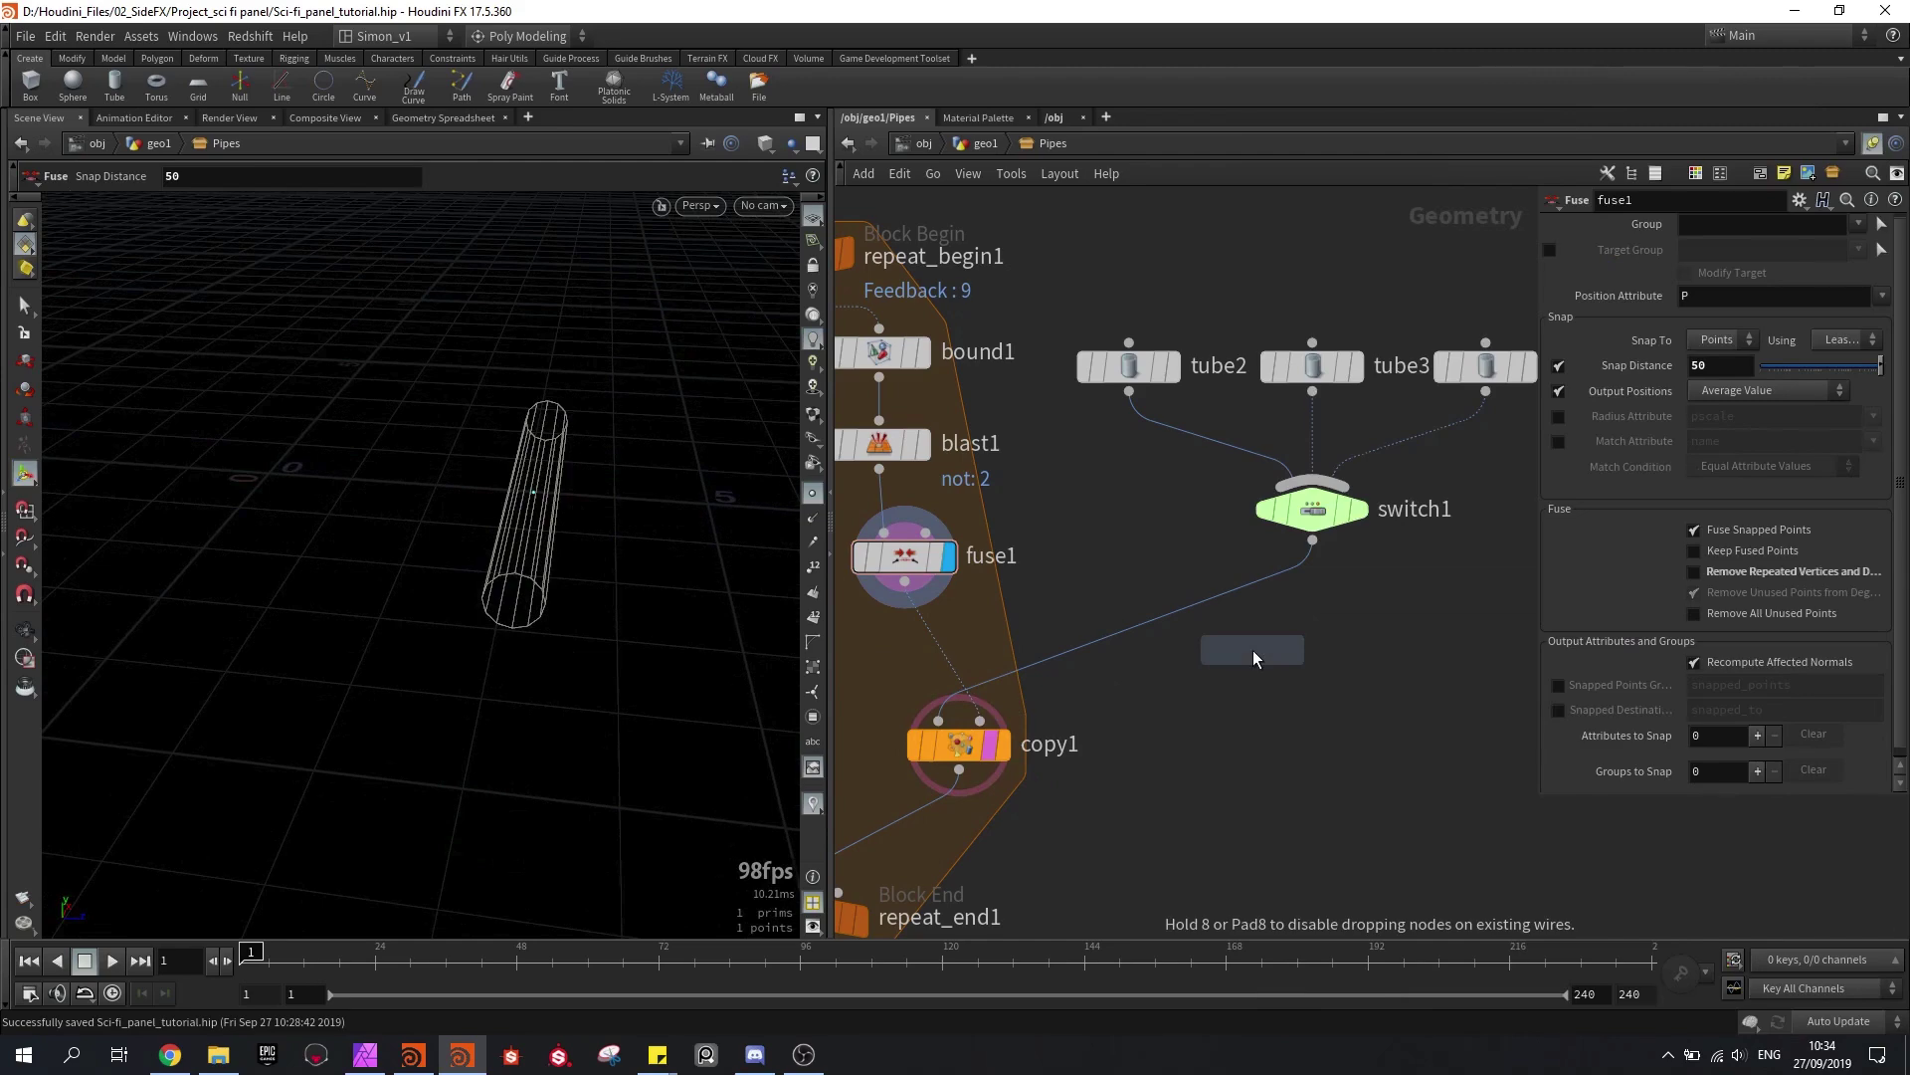
click(1184, 613)
scroll(1184, 613, up, 2)
drag(1178, 619, 1370, 613)
Step: Set the axis align node's X and Y axes to No Change and its Z axis to Min
click(1715, 255)
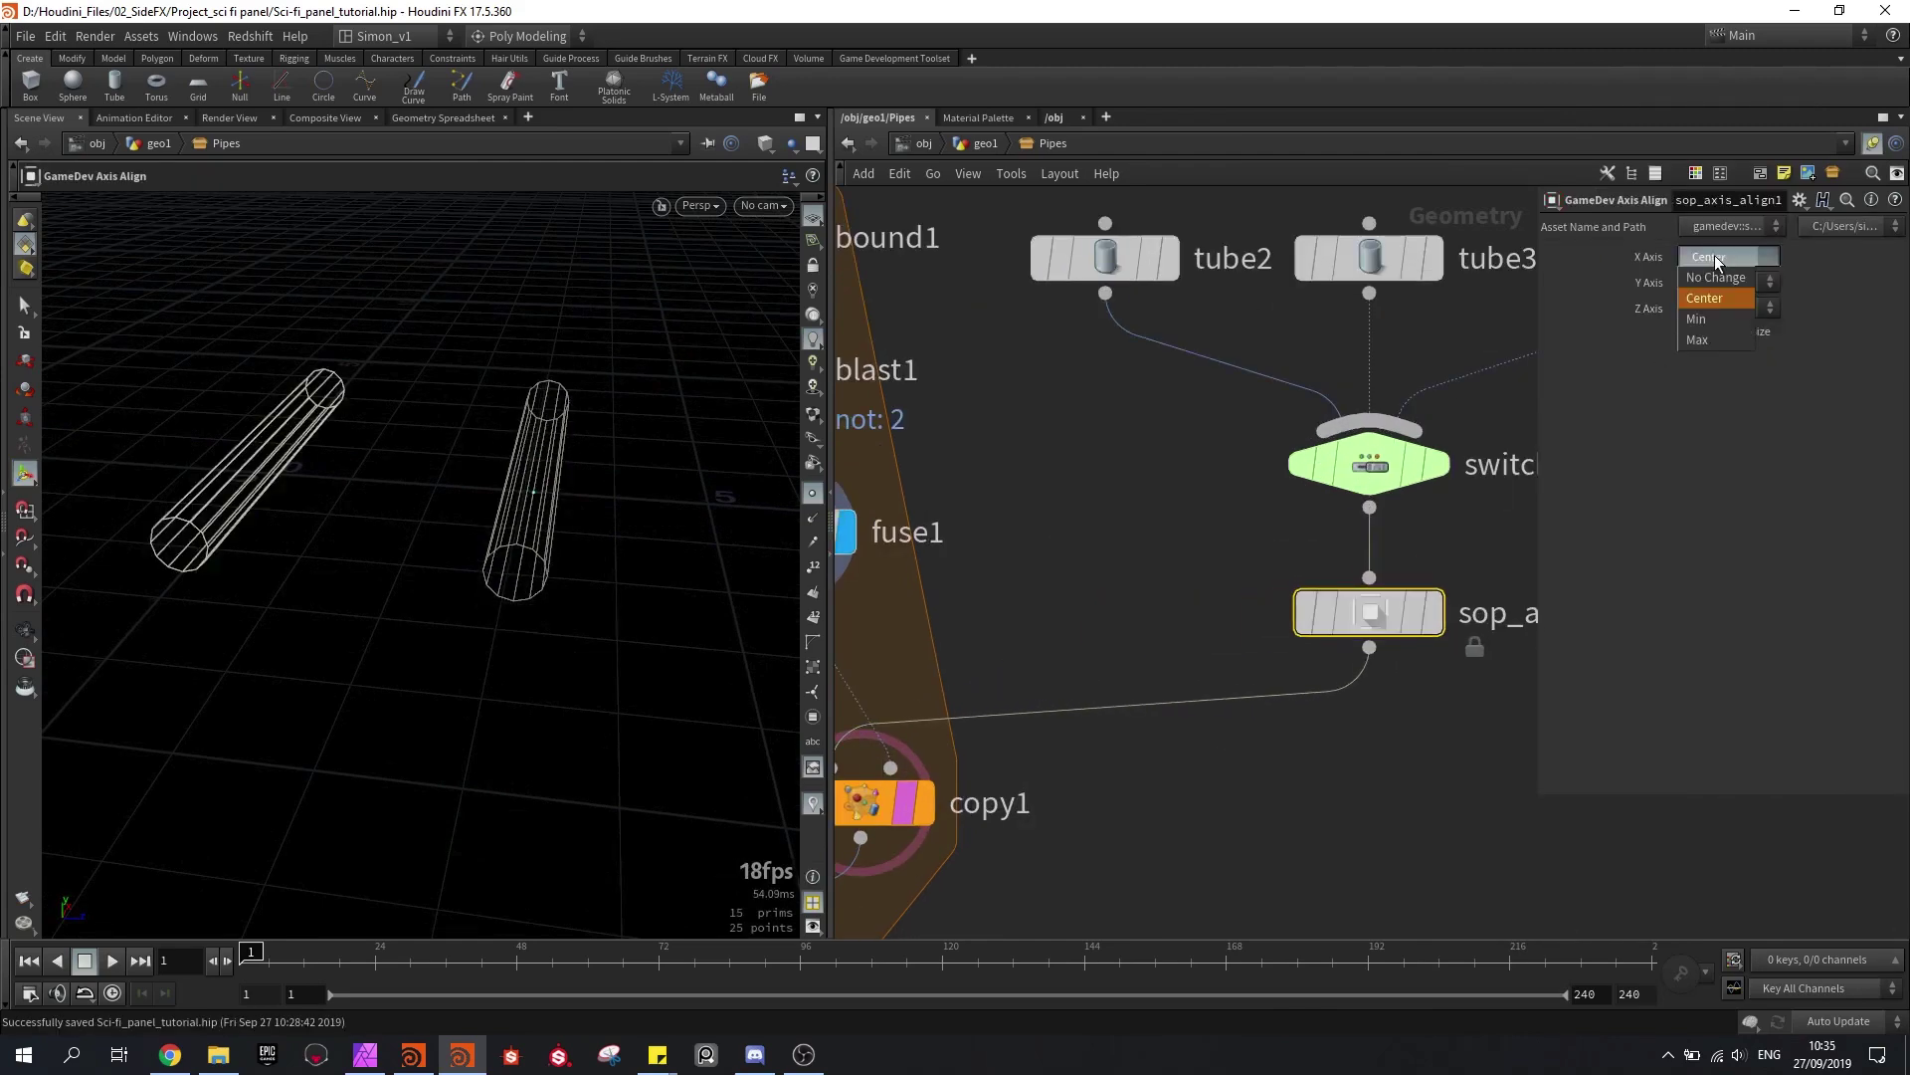
click(1717, 278)
click(1717, 284)
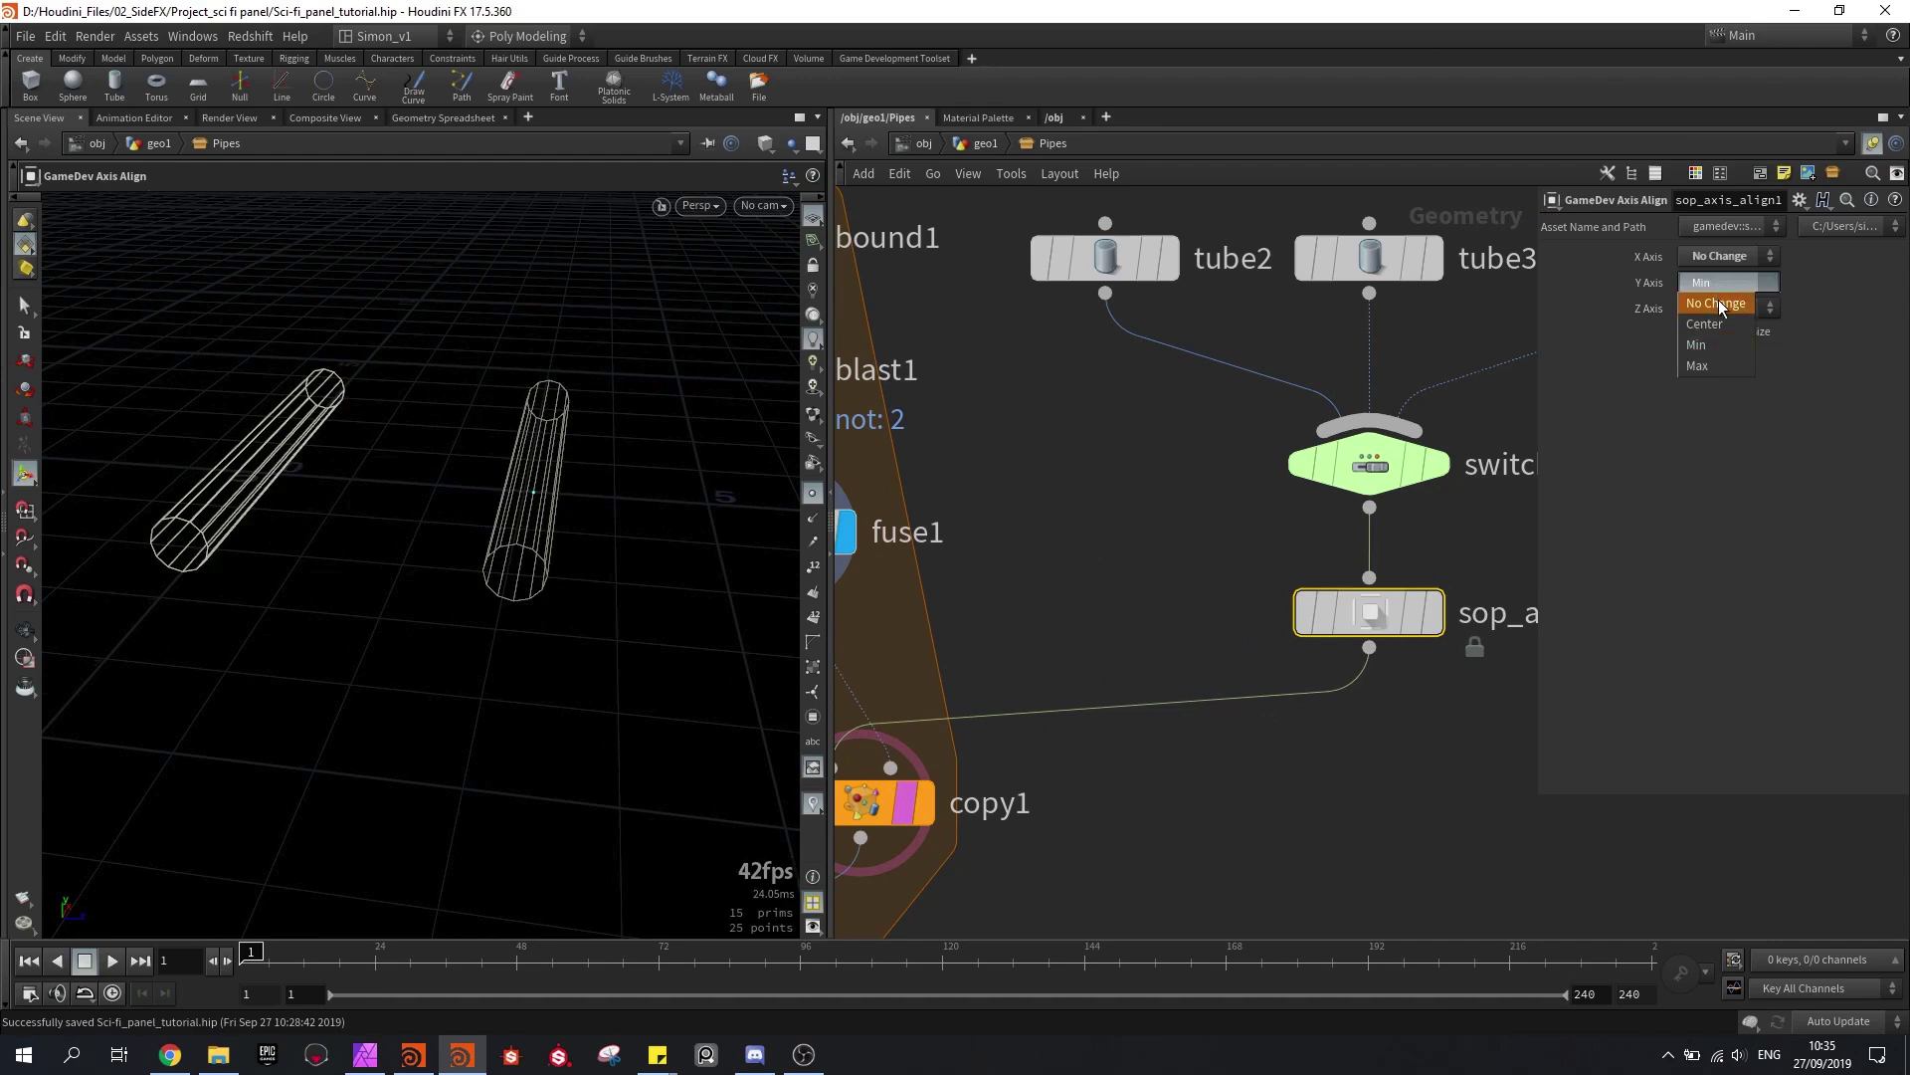
click(1717, 301)
click(1712, 312)
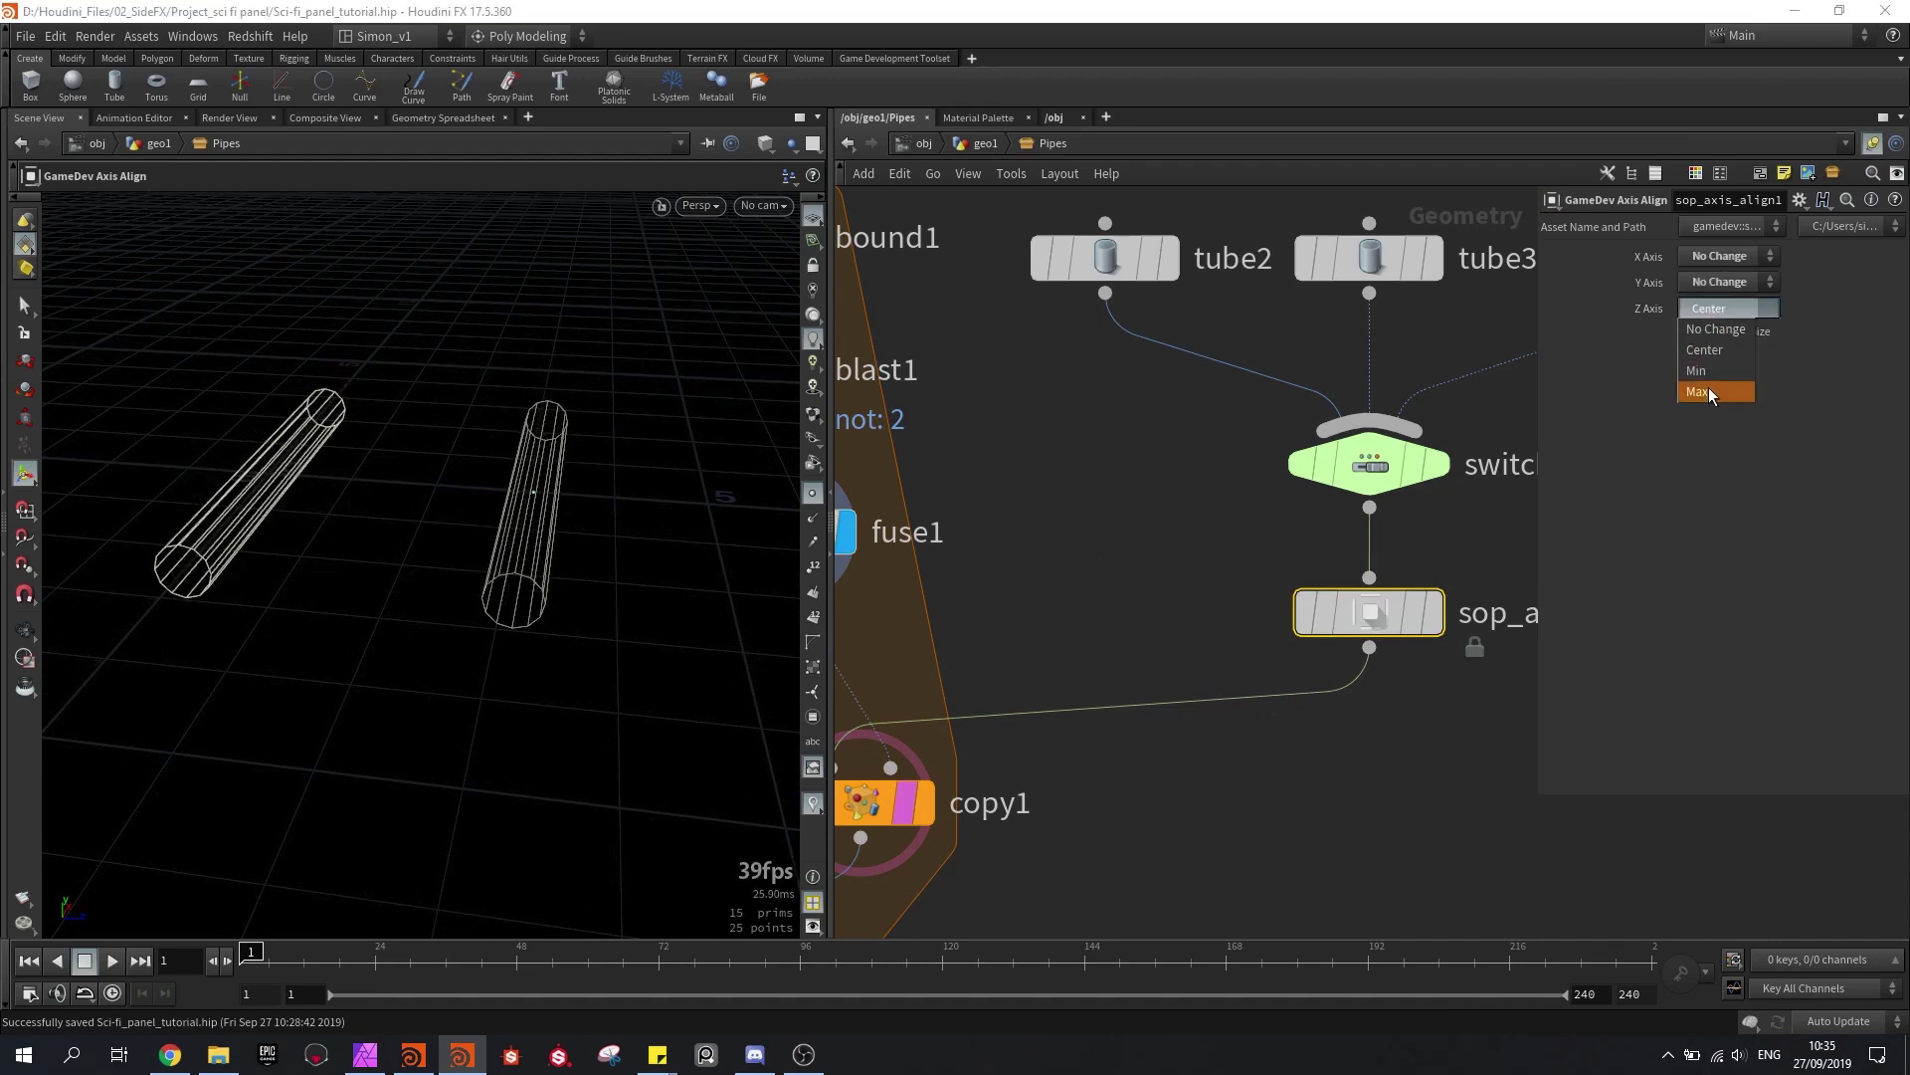
click(1707, 390)
click(1704, 311)
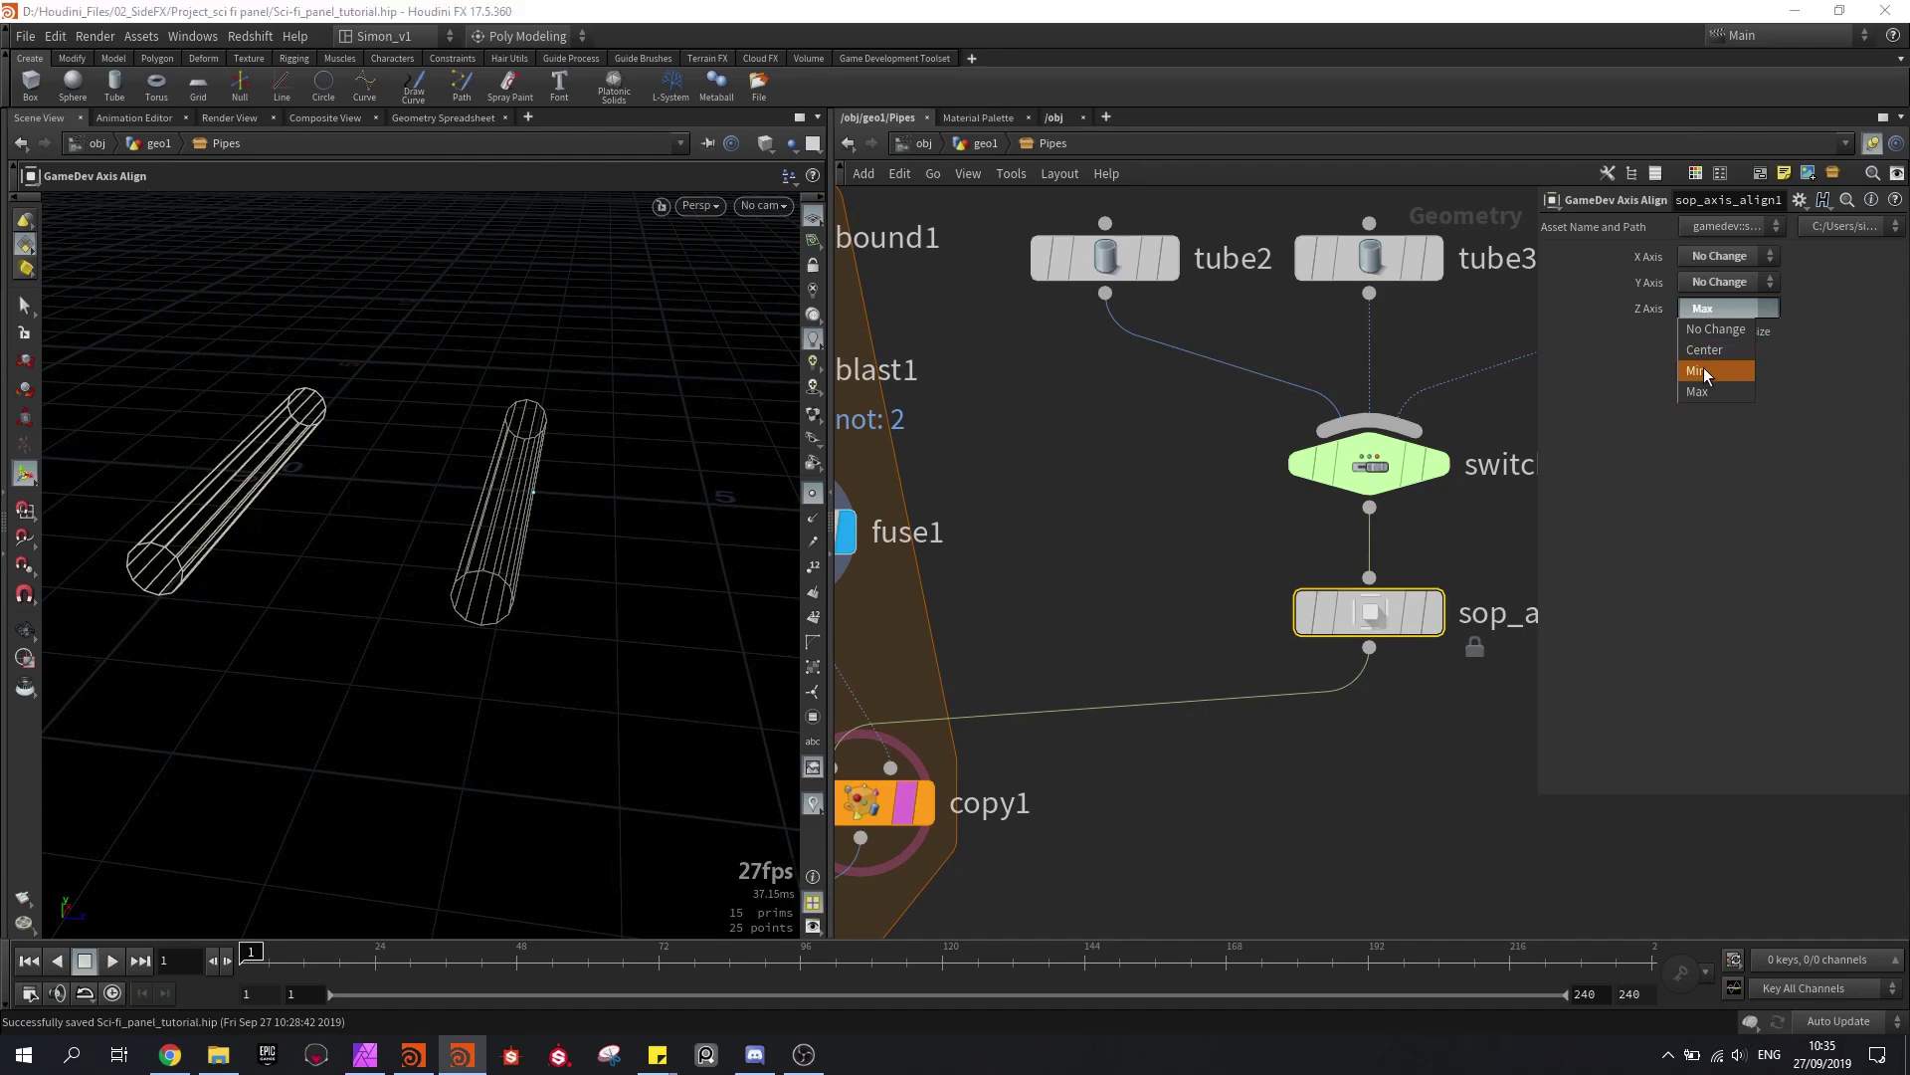
click(1698, 370)
Step: Display repeat_end1 and examine how the repeated tubes line up side by side
middle_drag(1119, 570, 1102, 464)
scroll(1103, 464, down, 2)
middle_drag(1011, 675, 1142, 640)
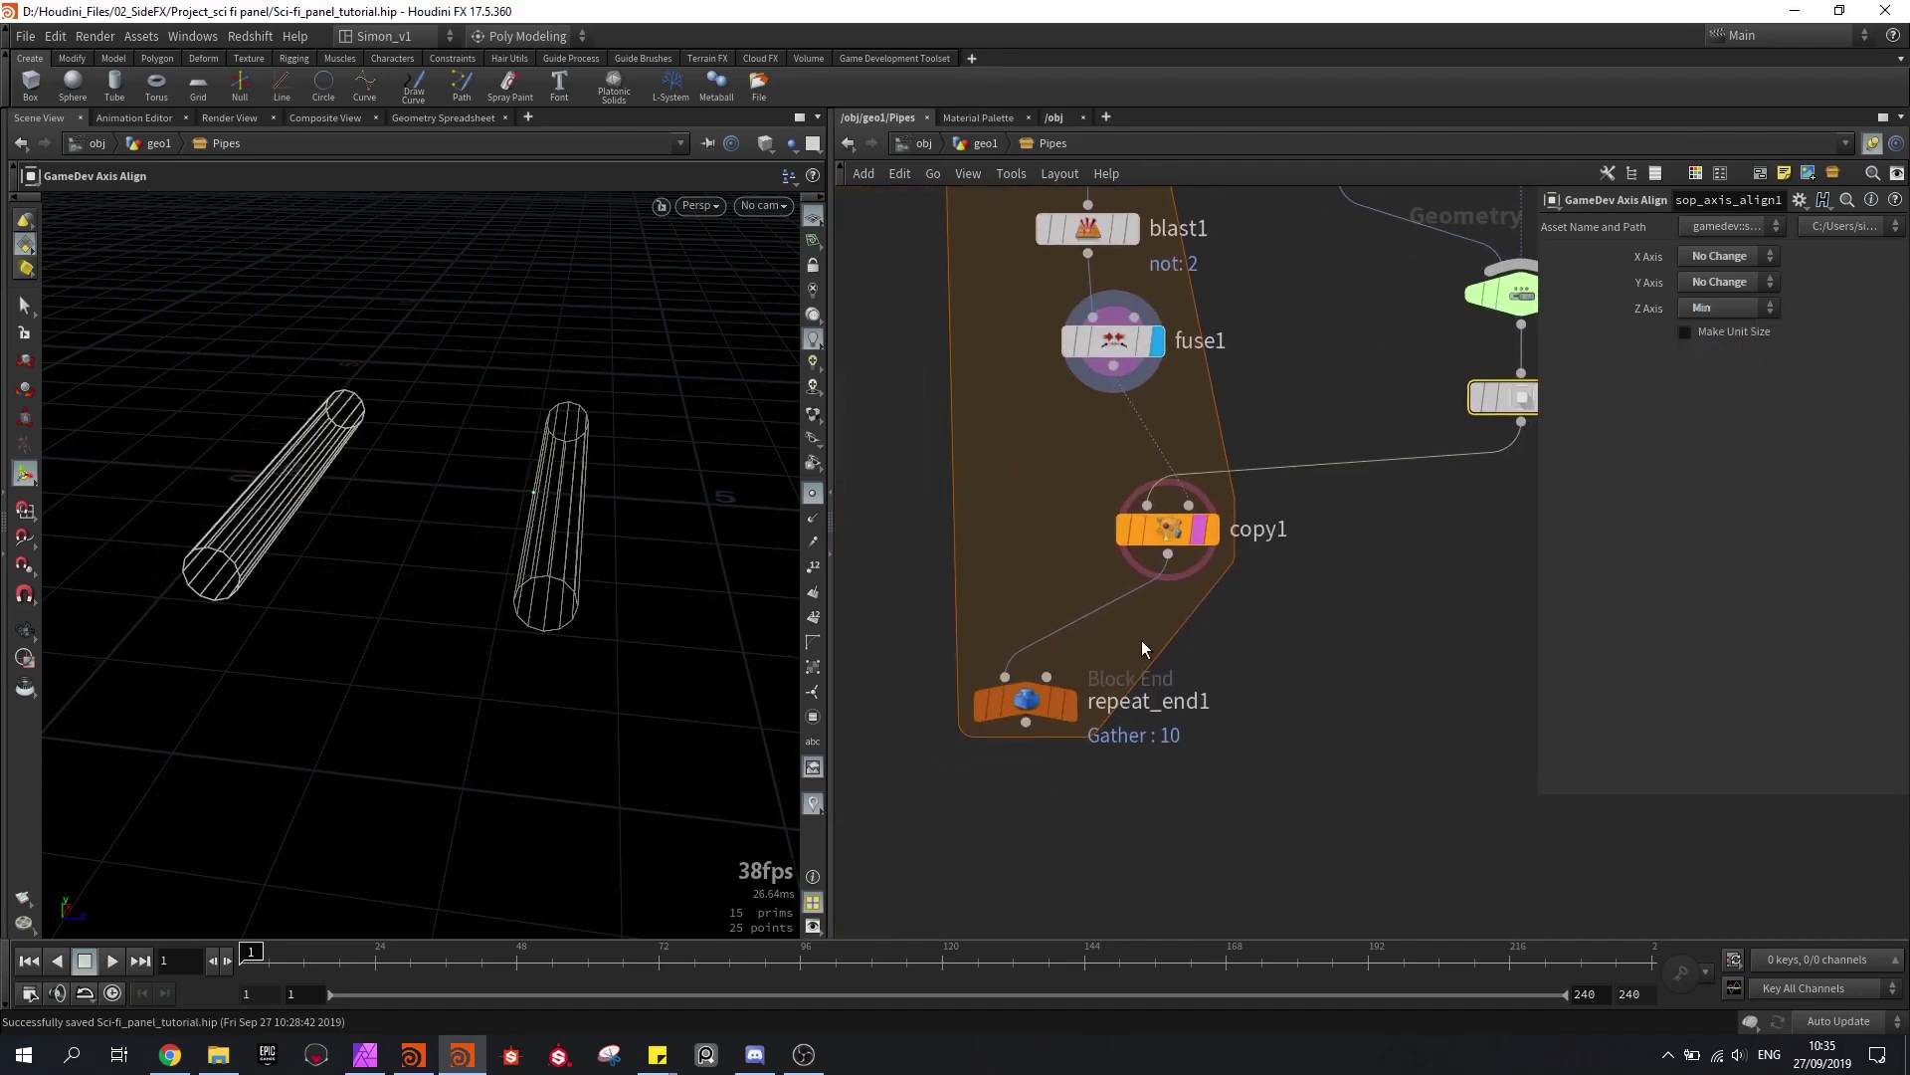
click(1069, 702)
drag(445, 478, 378, 468)
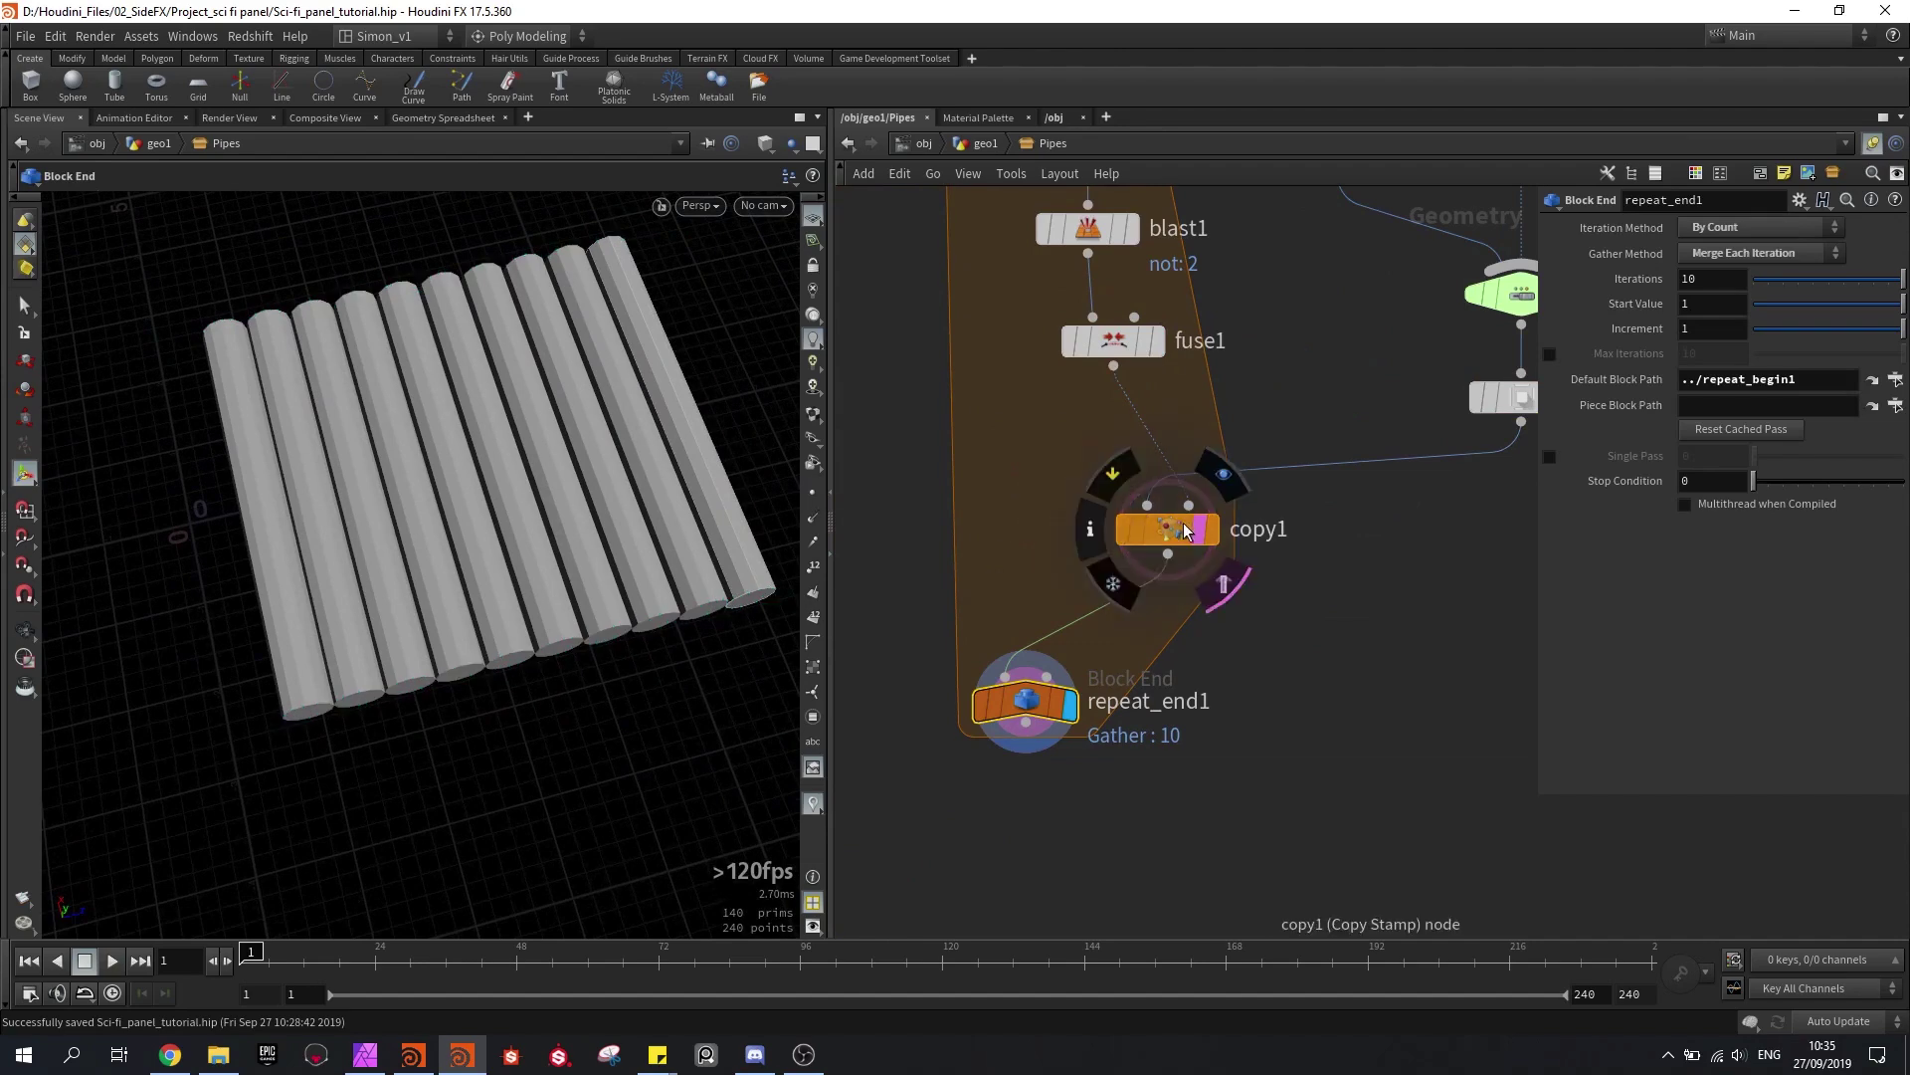
key(Escape)
drag(505, 422, 587, 423)
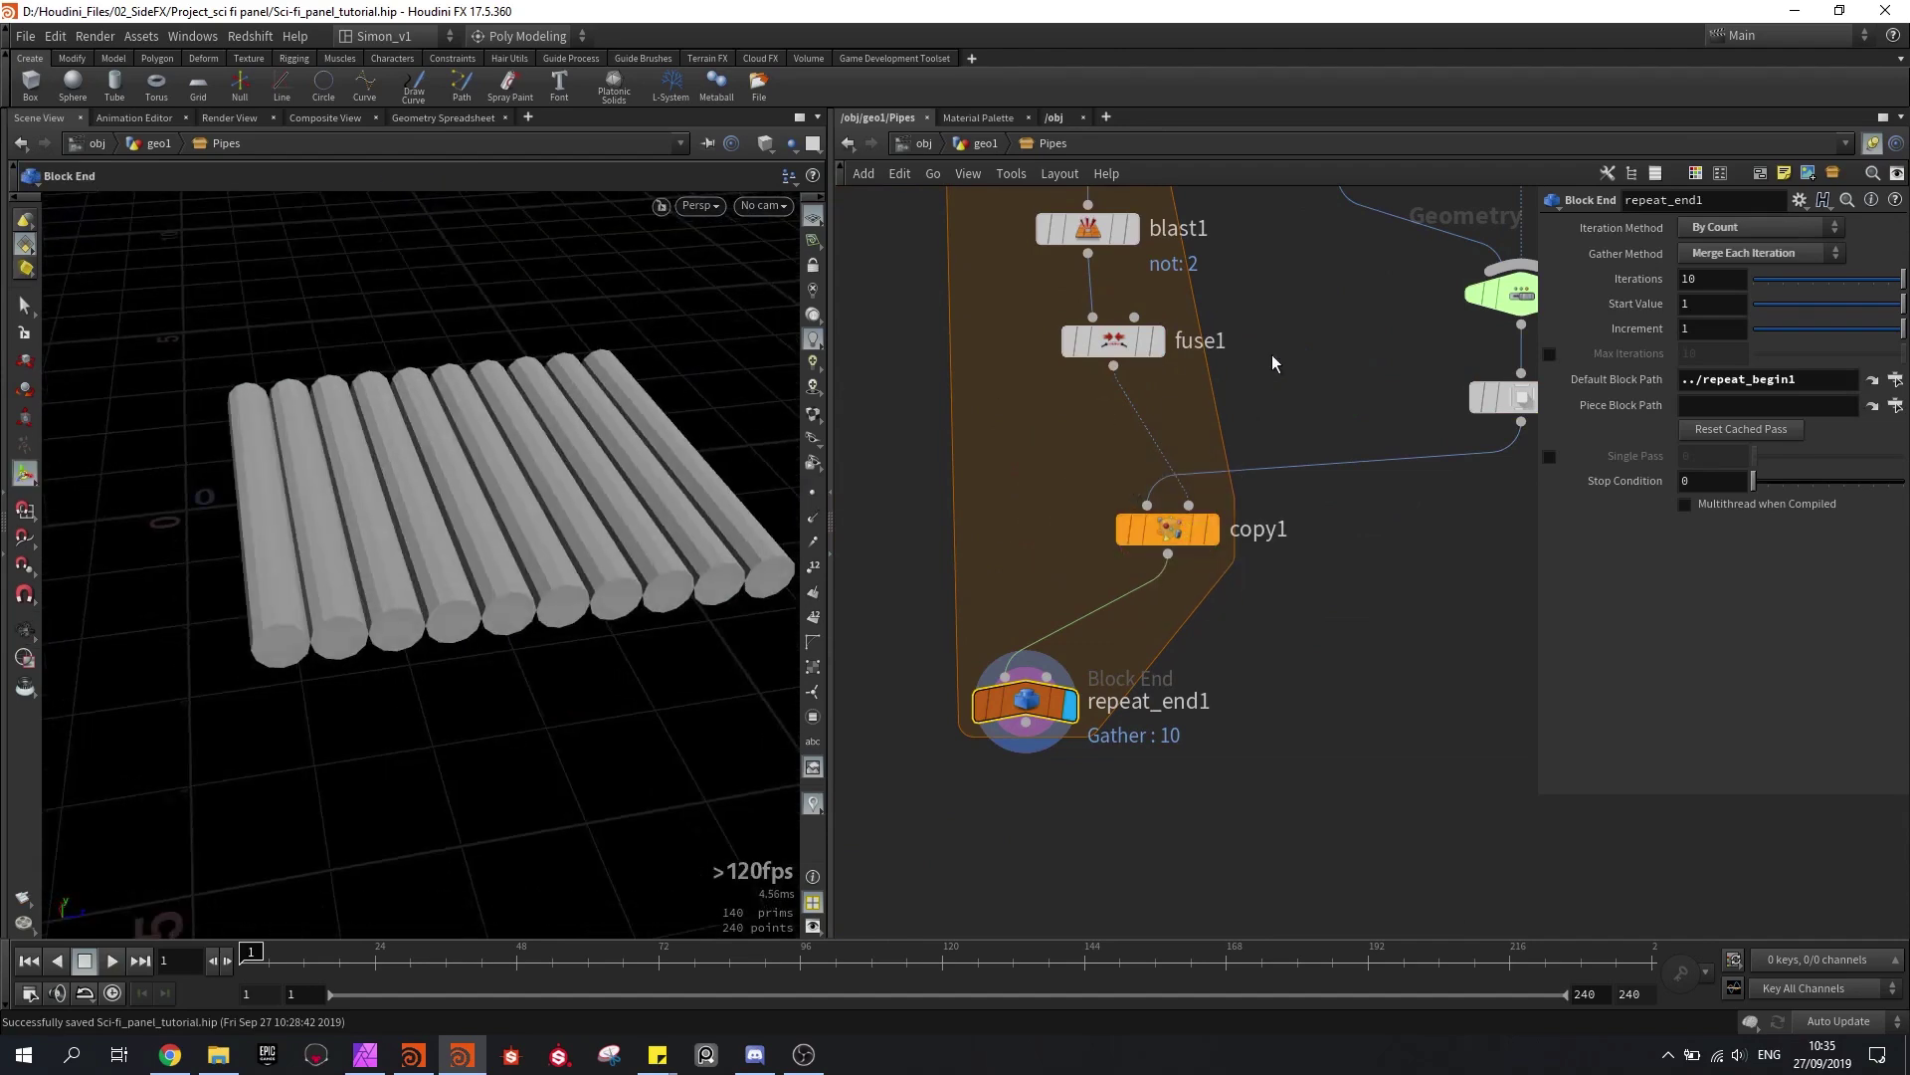
Step: Try transforming tube2 with its viewport handle, and undo the change
middle_drag(1331, 175, 1186, 396)
mouse_move(1187, 375)
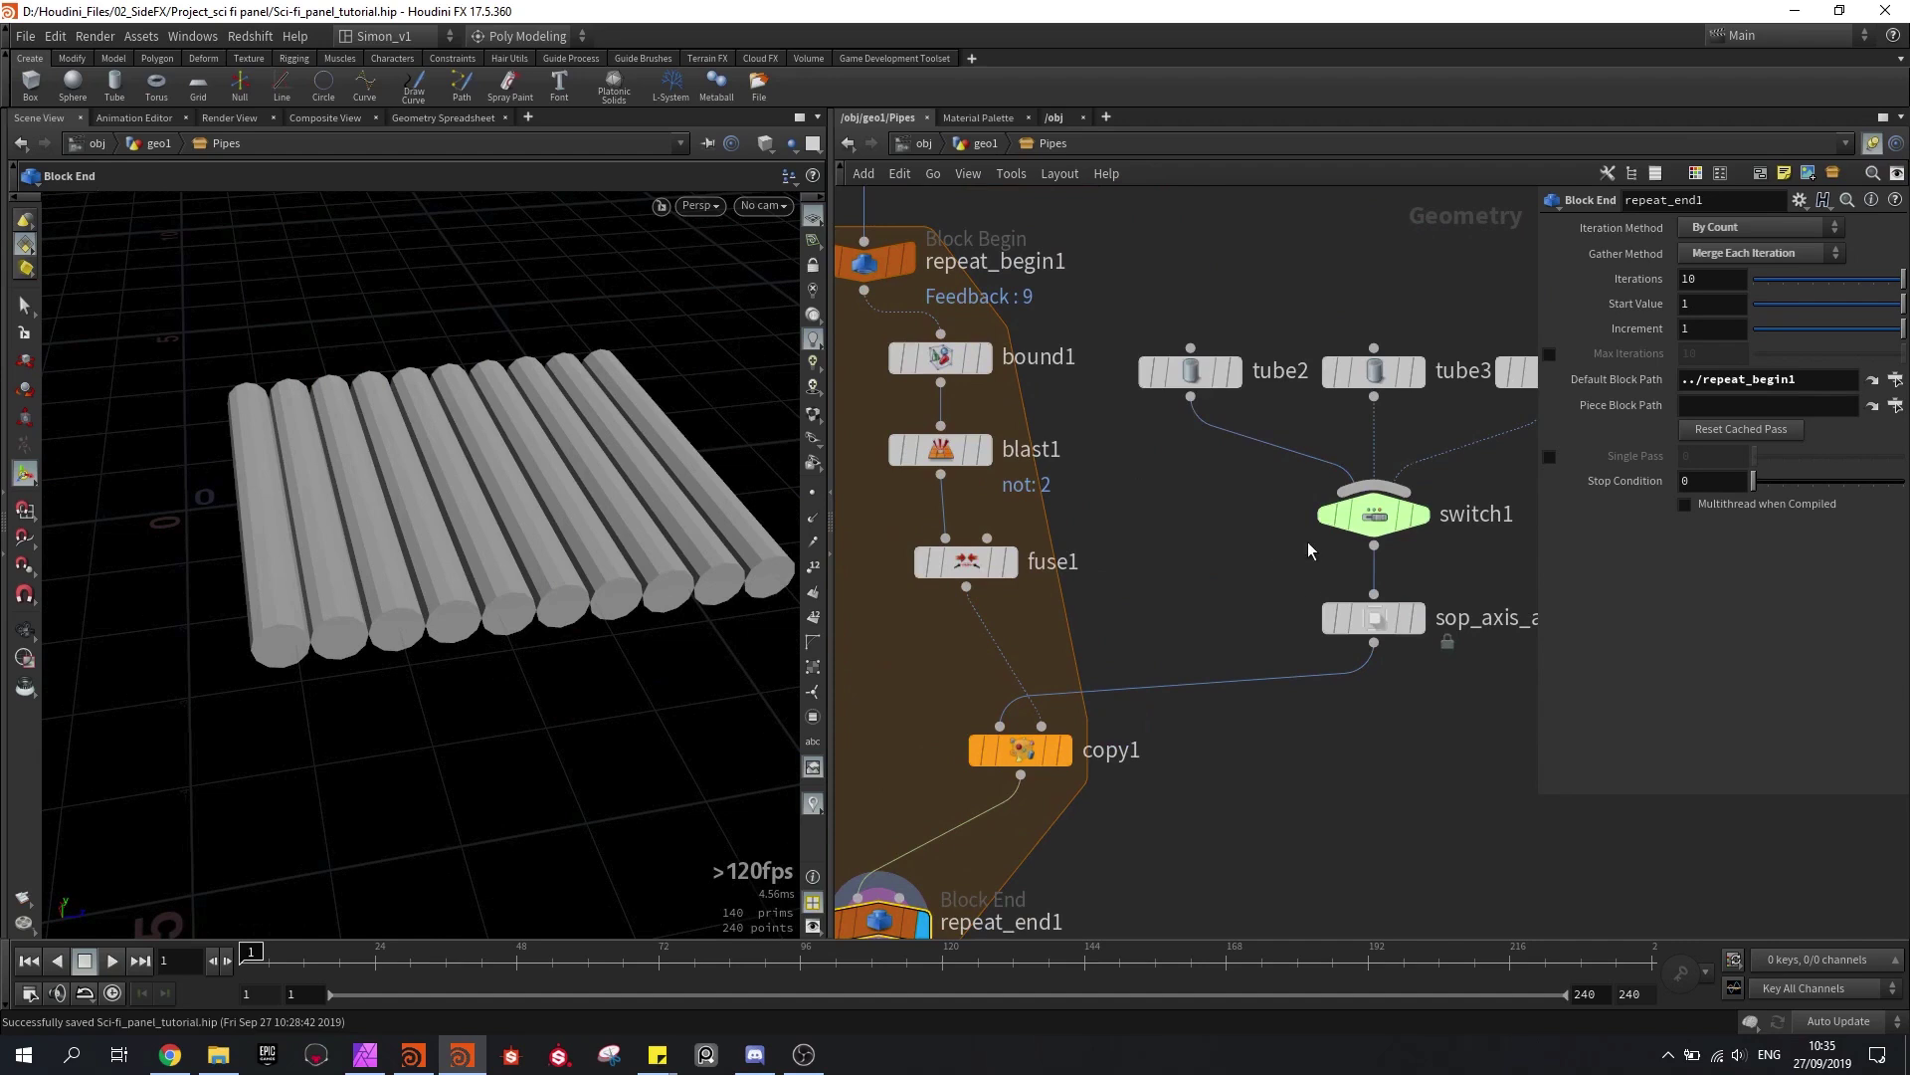
click(1194, 371)
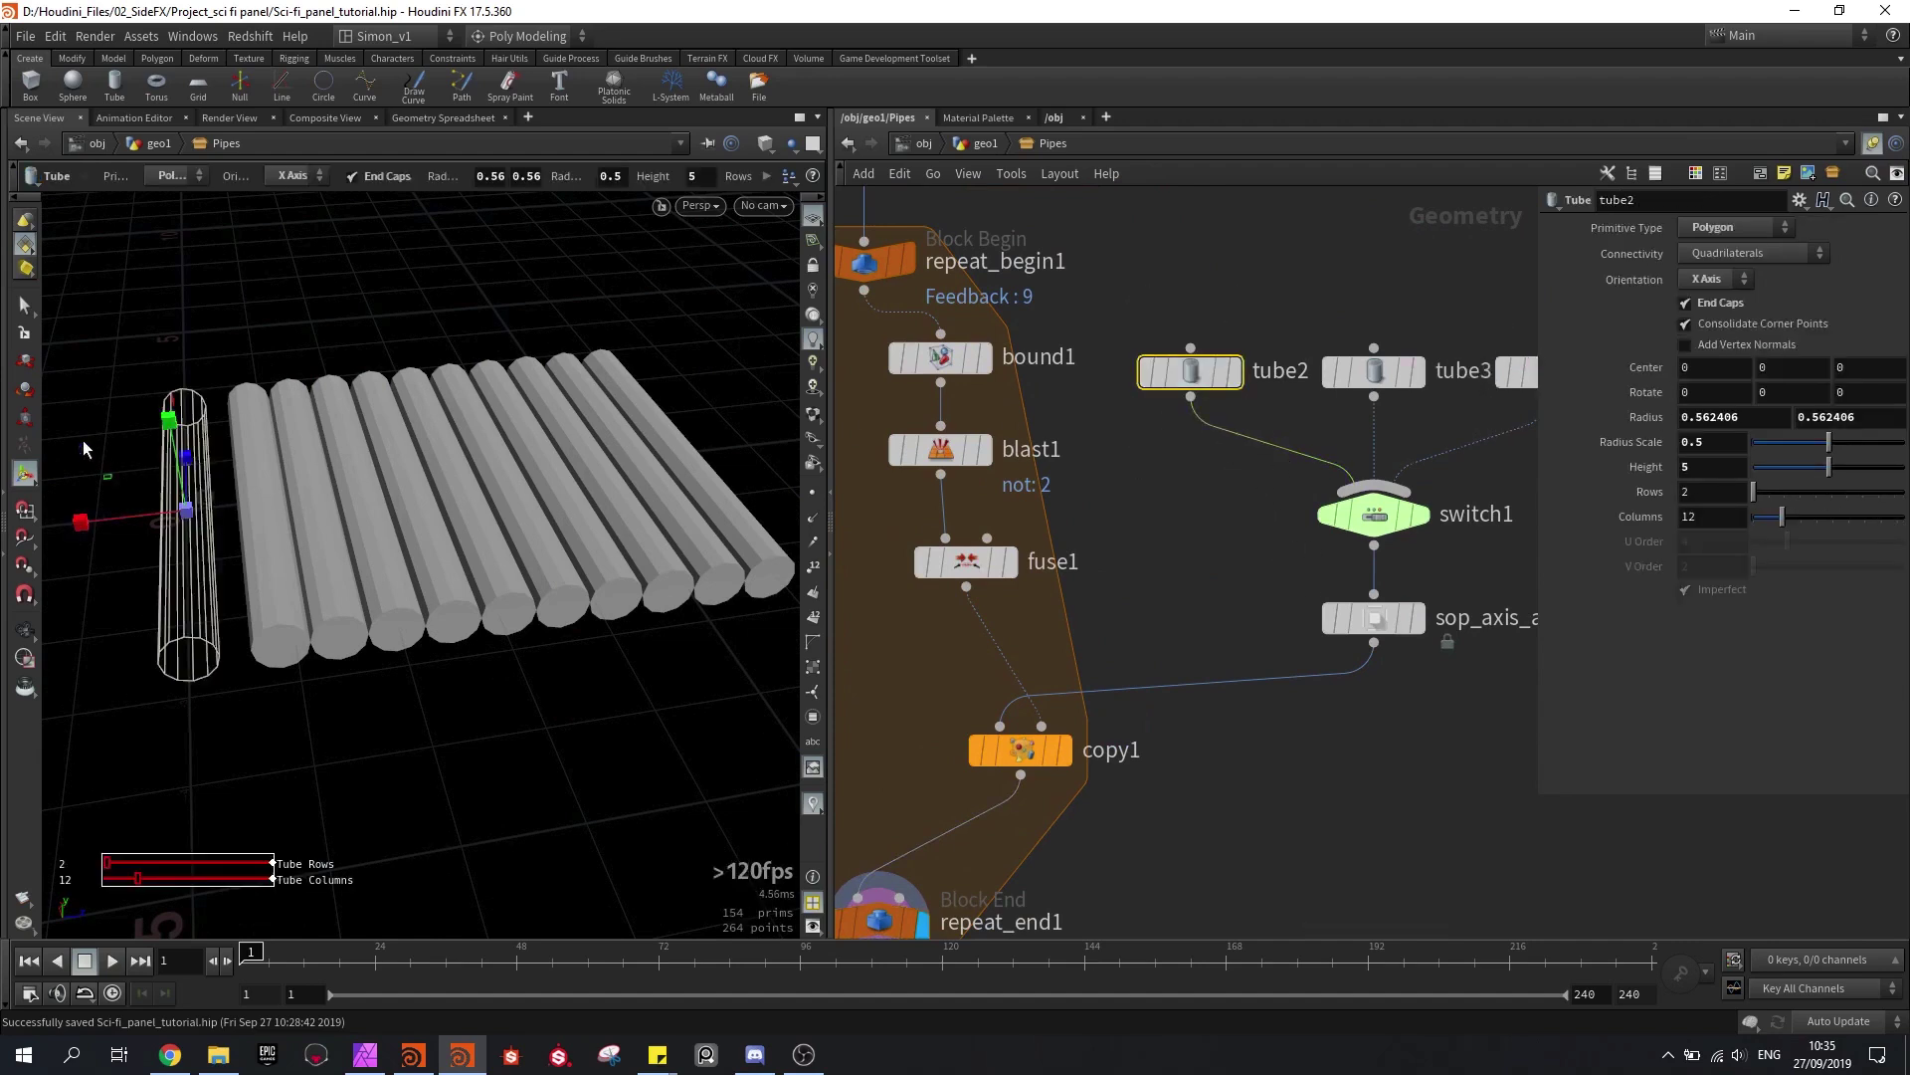
drag(87, 450, 300, 517)
key(ctrl+z)
scroll(1207, 528, down, 3)
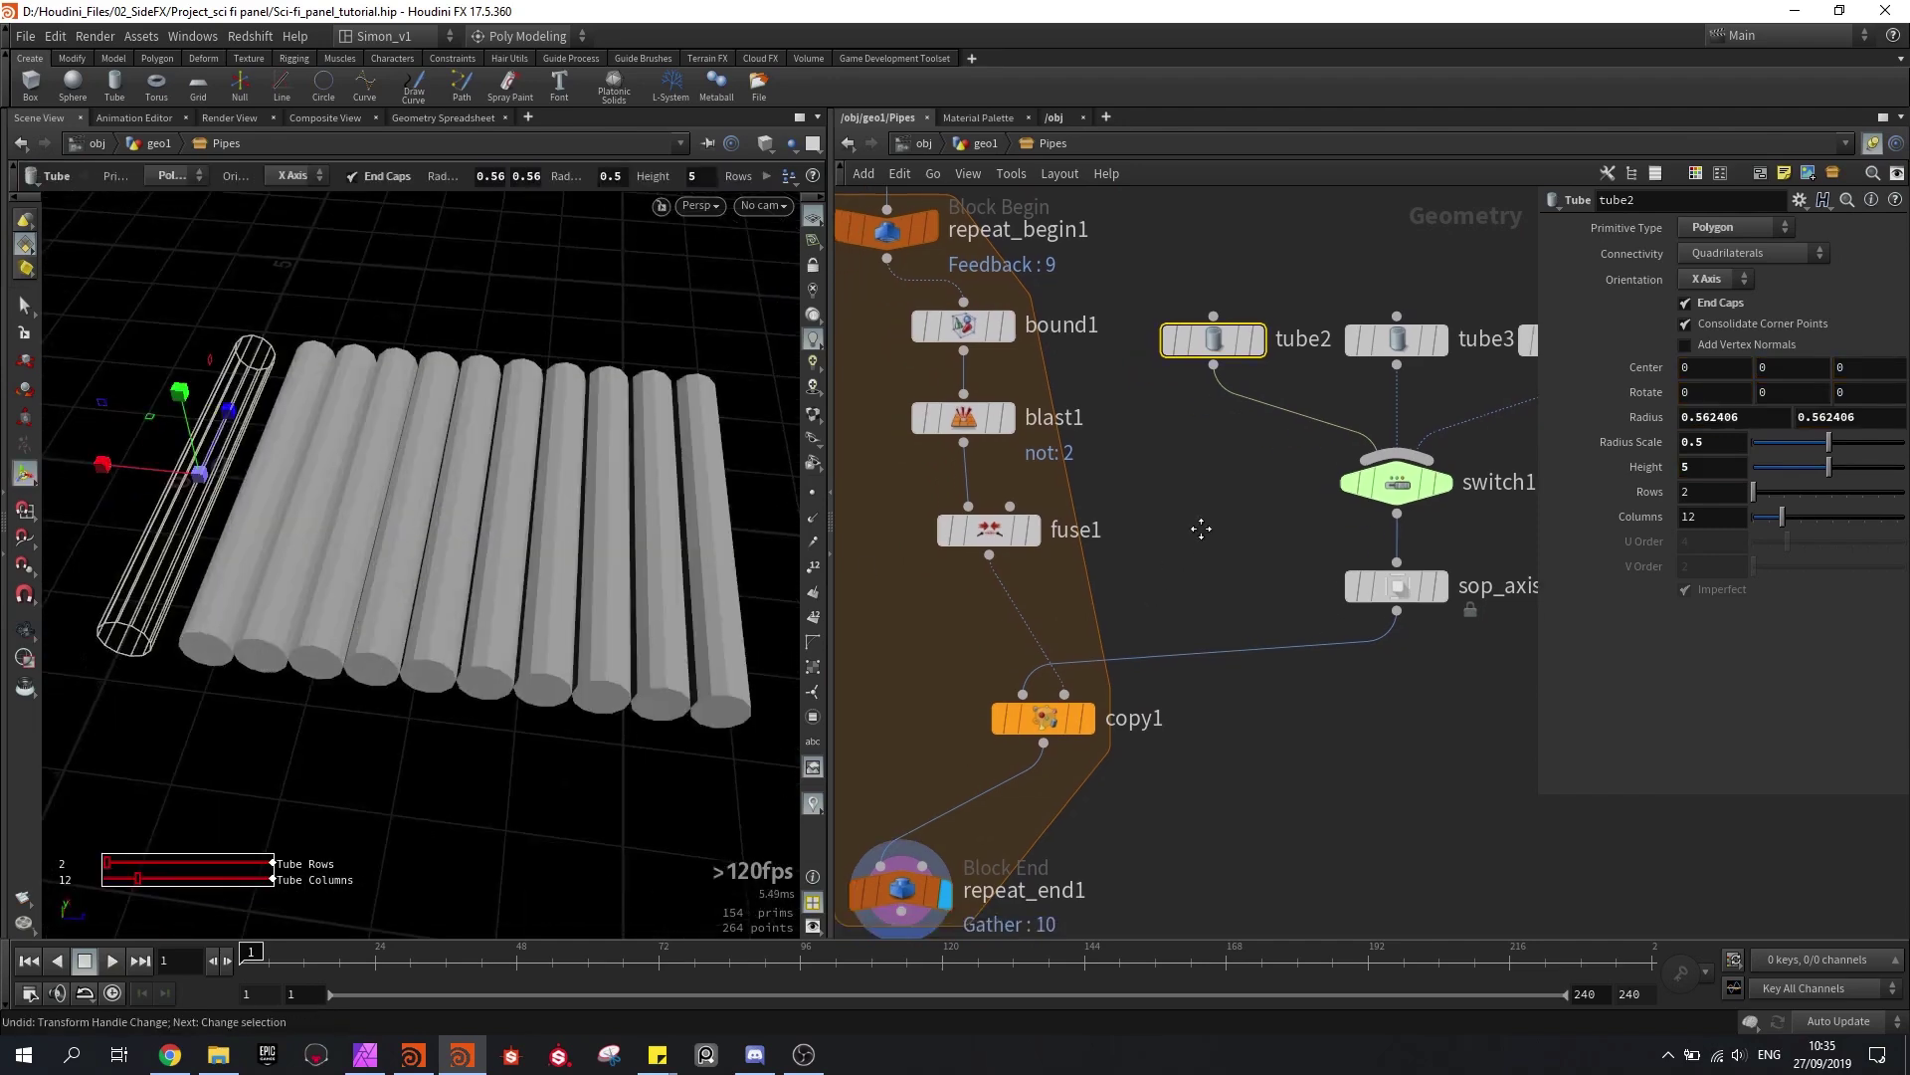
Step: Reposition copy1 and insert an Attribute Randomize node between fuse1 and copy1 inside the loop
drag(1060, 683, 1029, 705)
scroll(1095, 584, up, 1)
click(1094, 584)
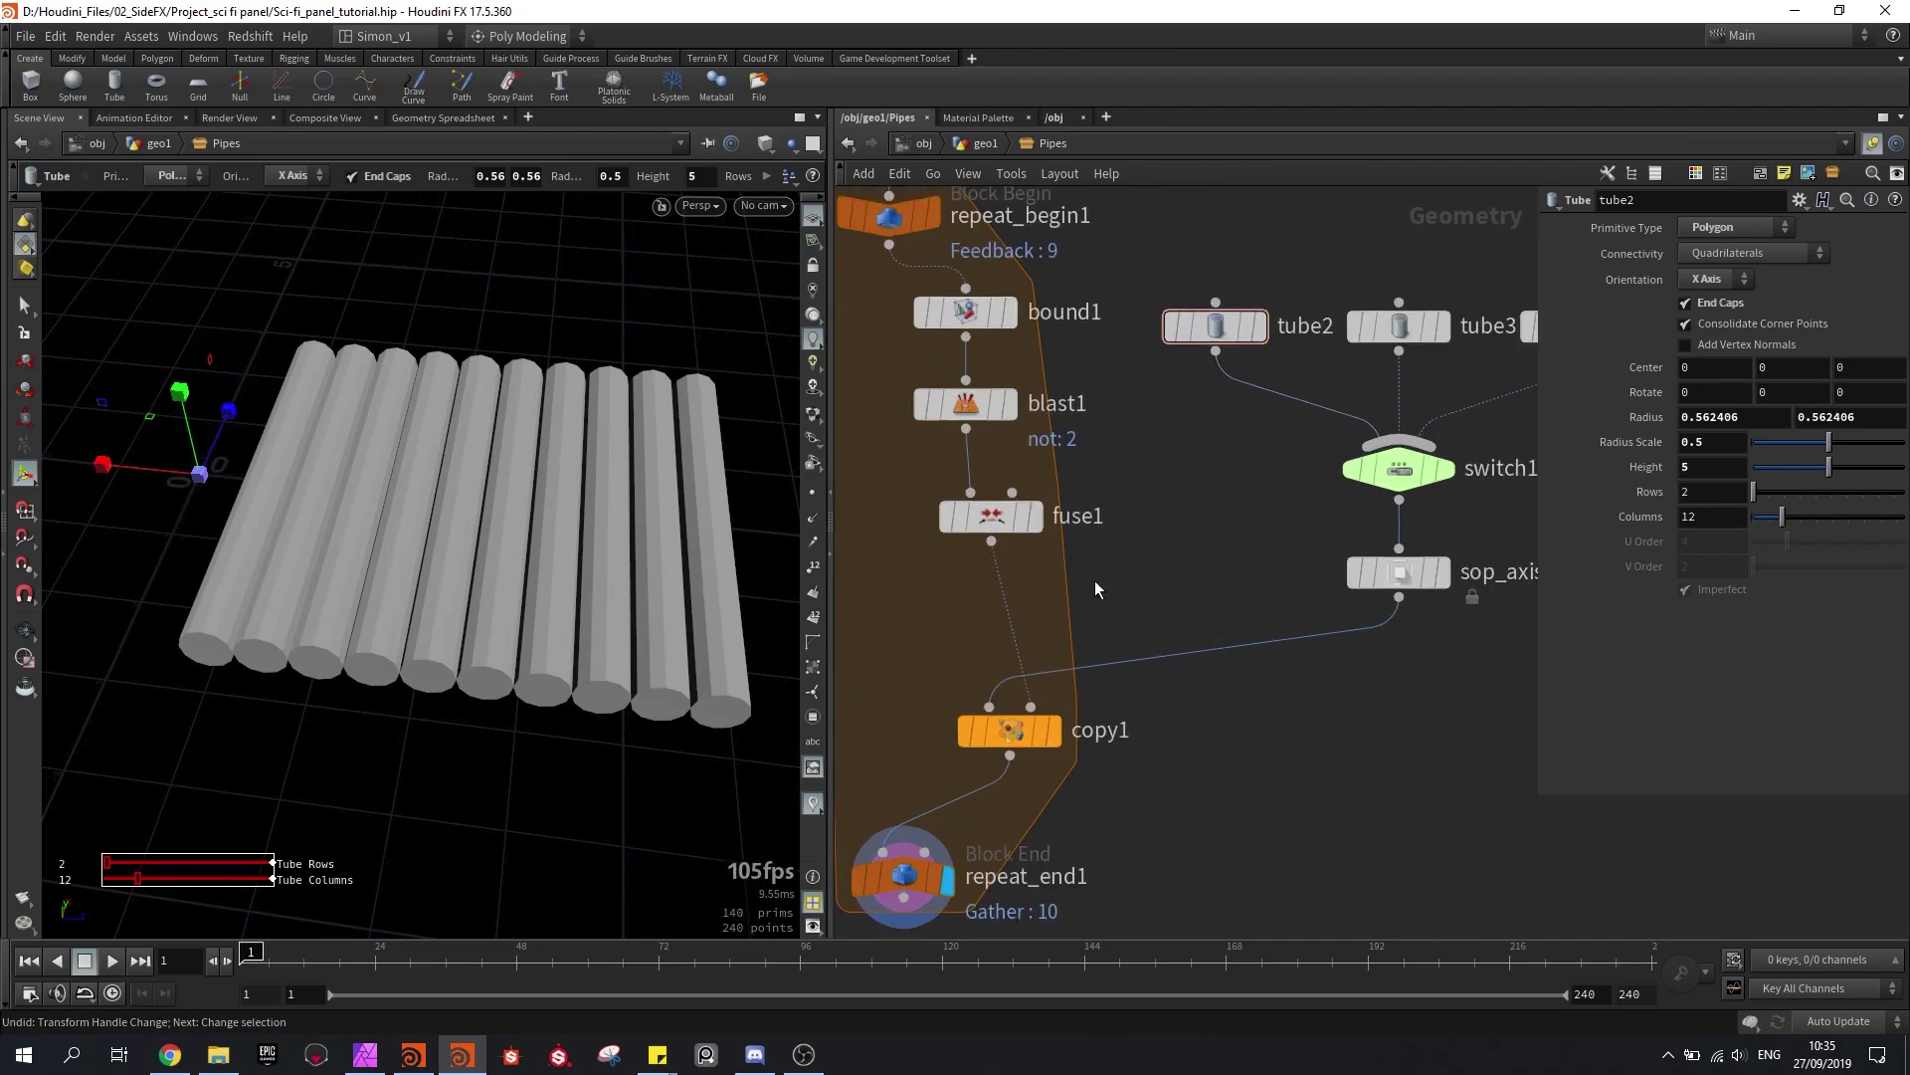
key(Tab)
text(ran)
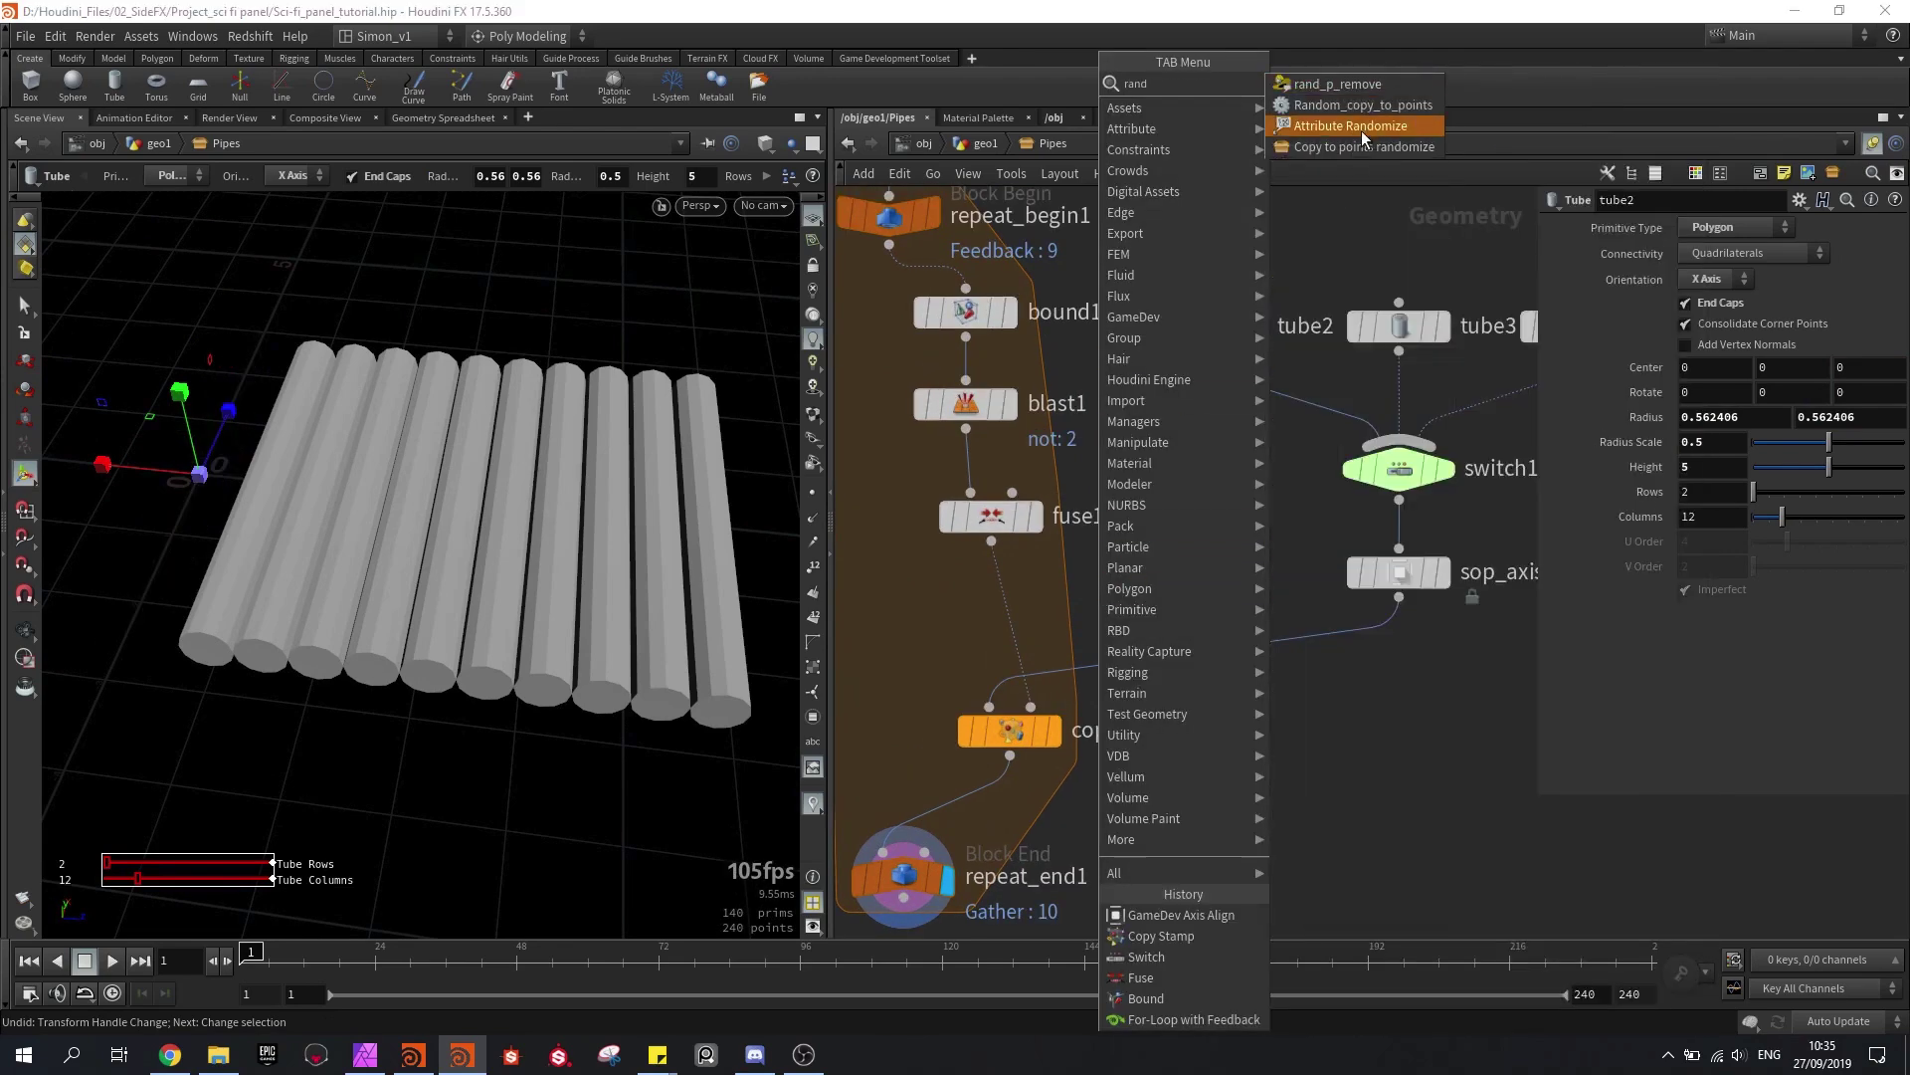
click(1361, 127)
click(1007, 605)
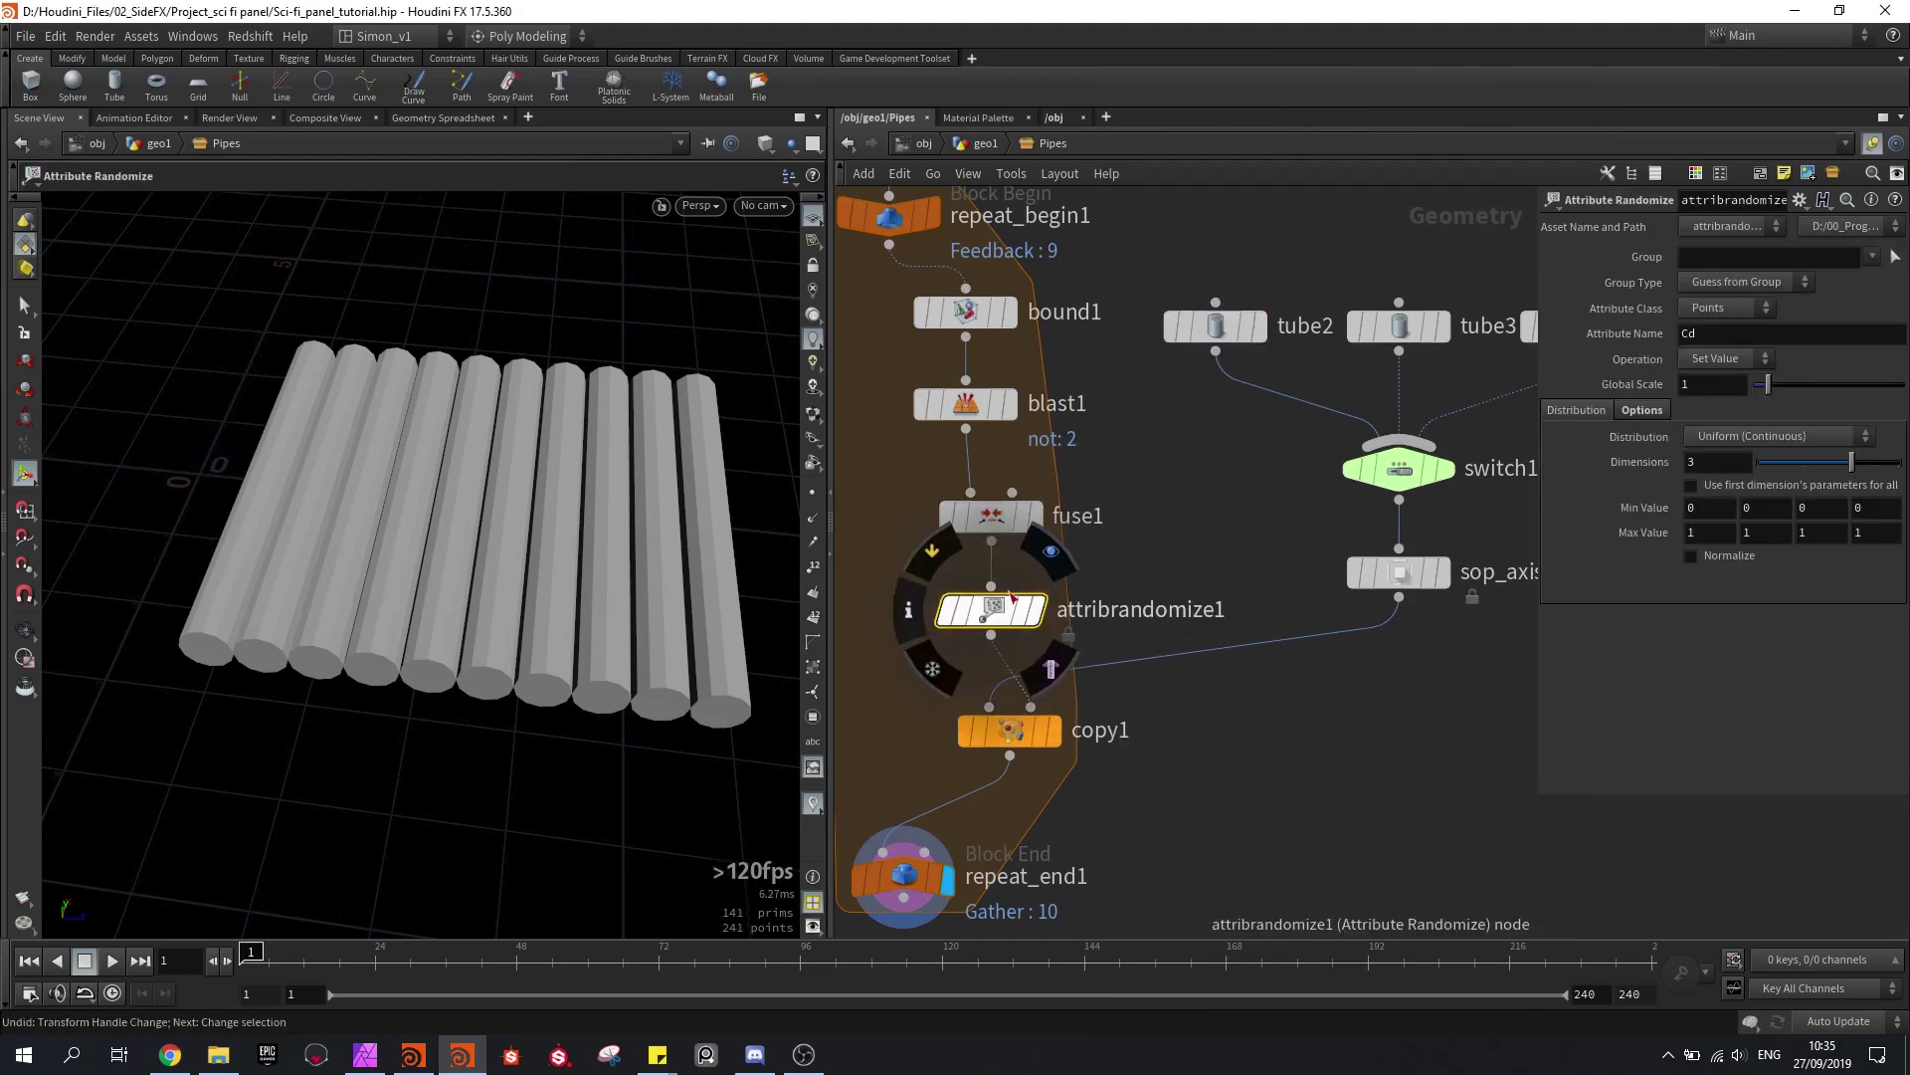
Step: Set the Attribute Randomize node's attribute name to index
double_click(1690, 334)
text(in)
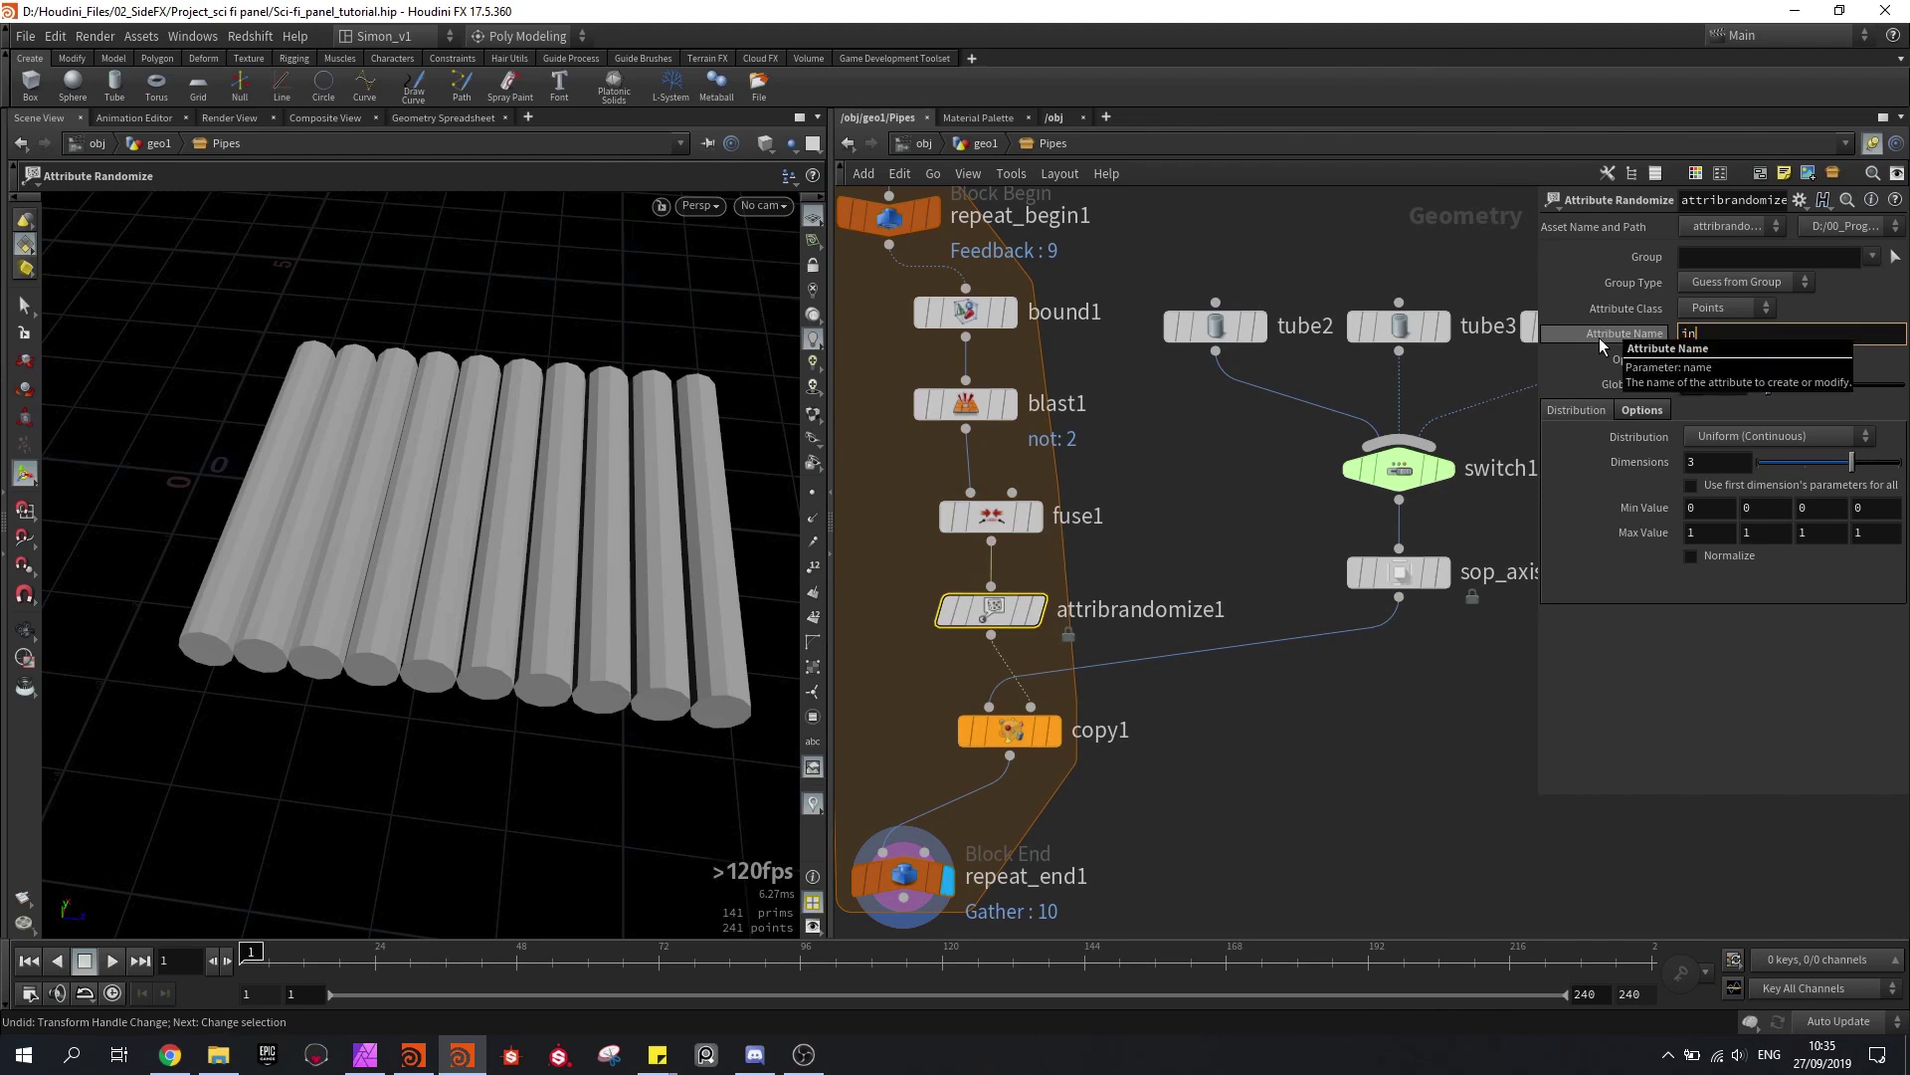
text(dex)
key(Return)
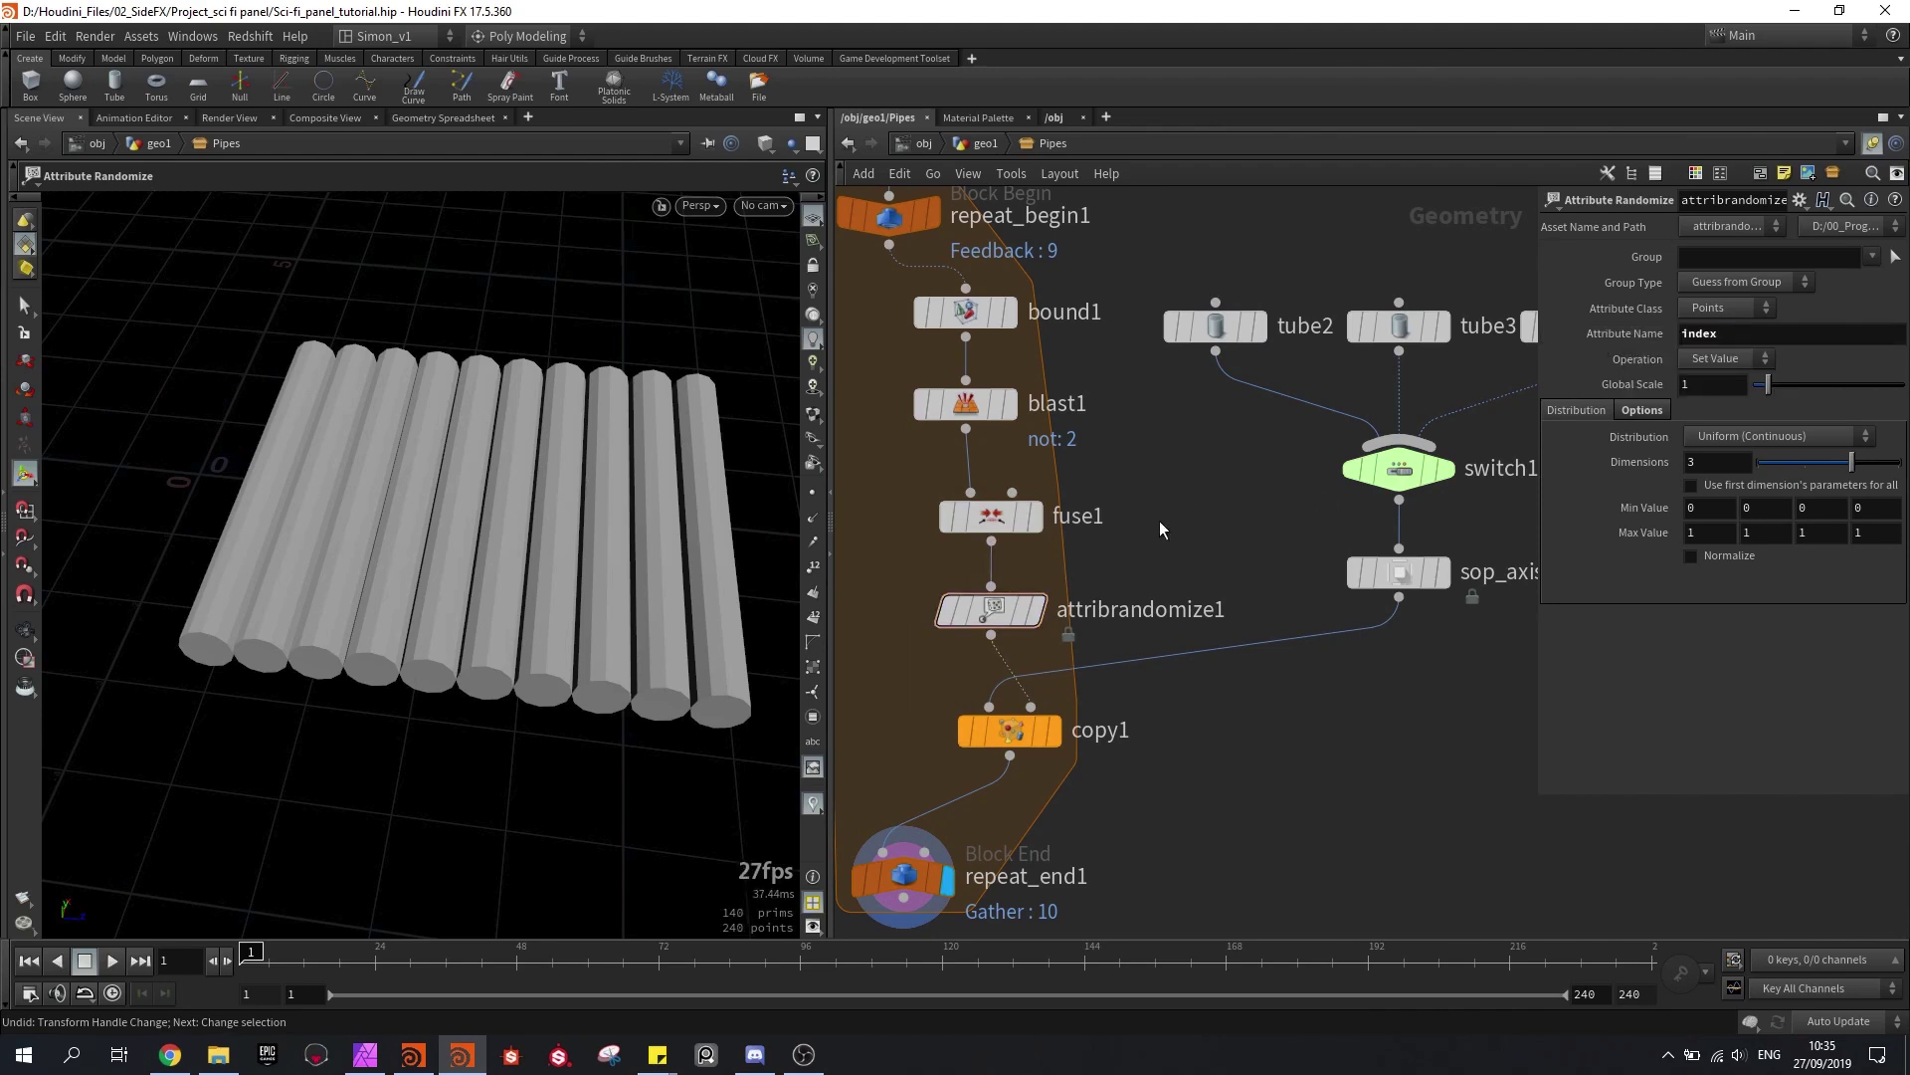
Step: Display attribrandomize1 and set its distribution to Uniform (Discrete) with 1 dimension
middle_drag(1128, 511, 1241, 482)
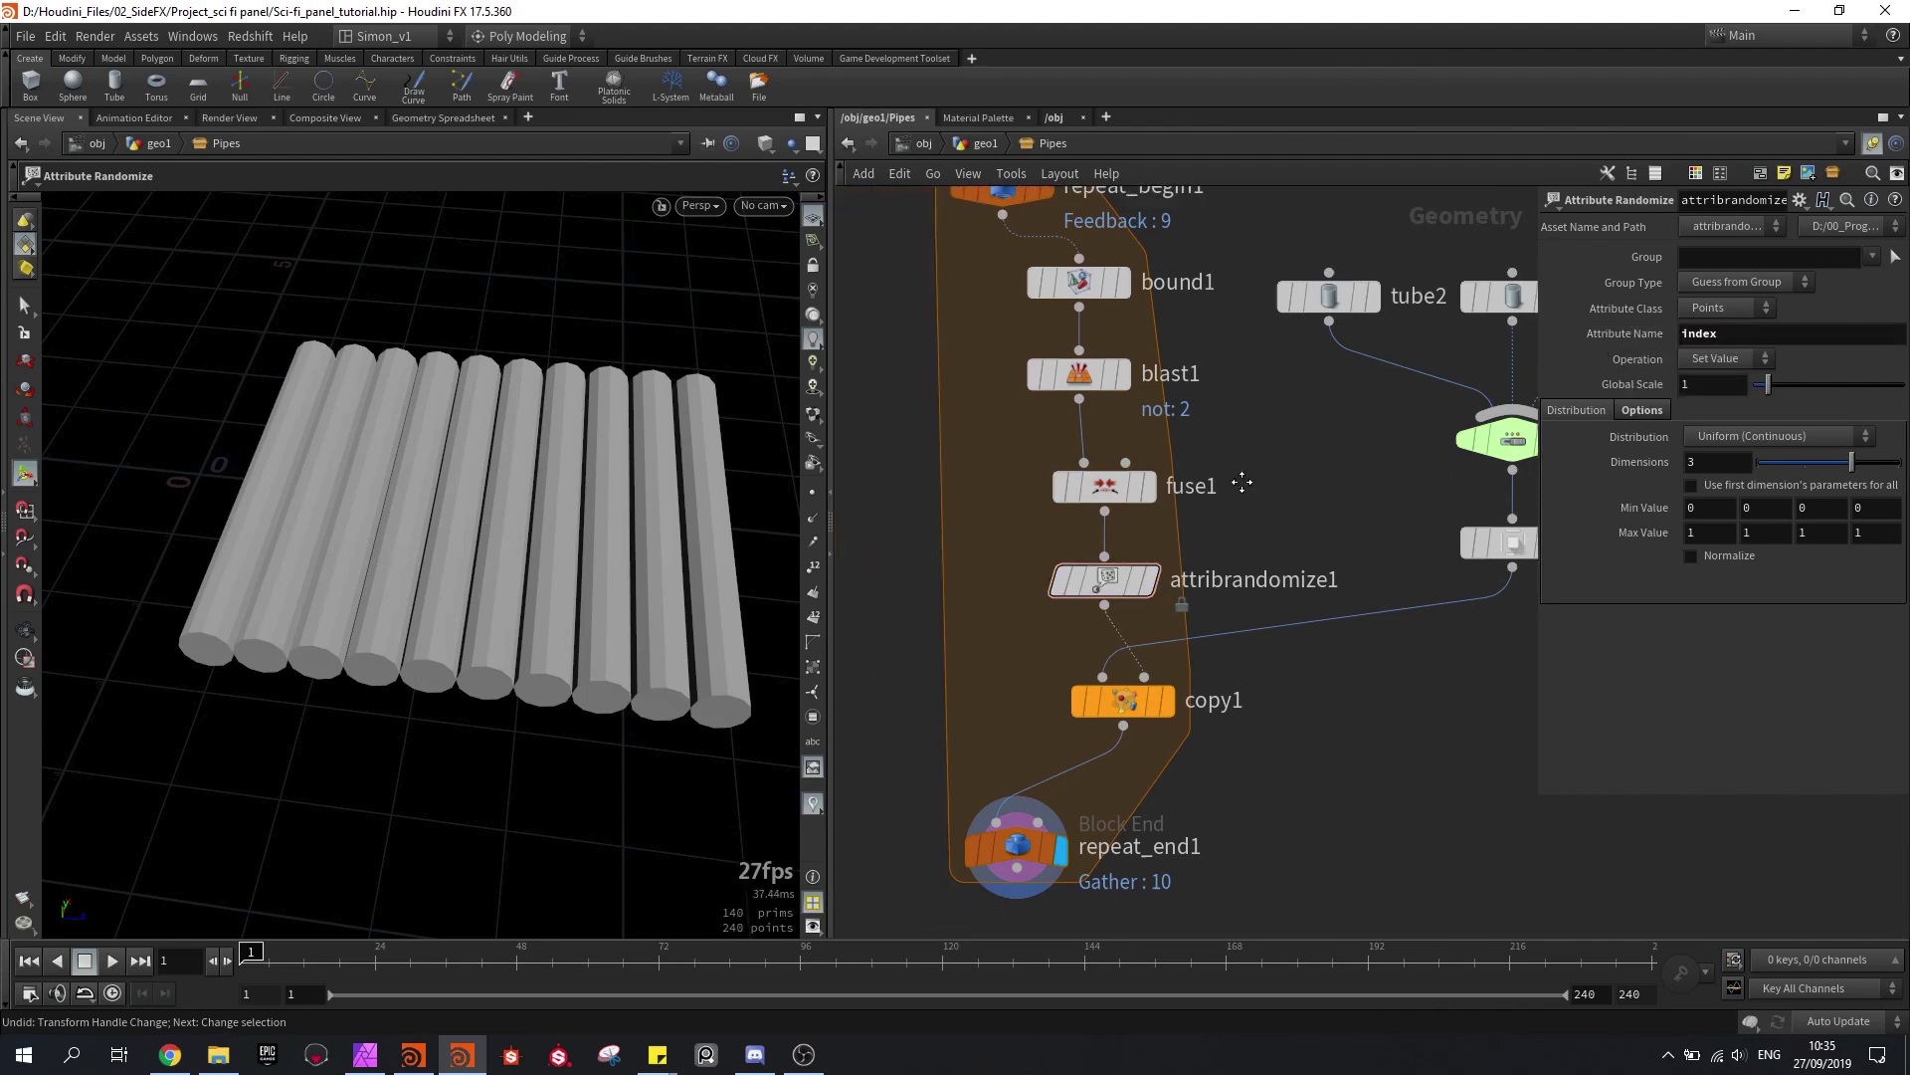
click(1154, 589)
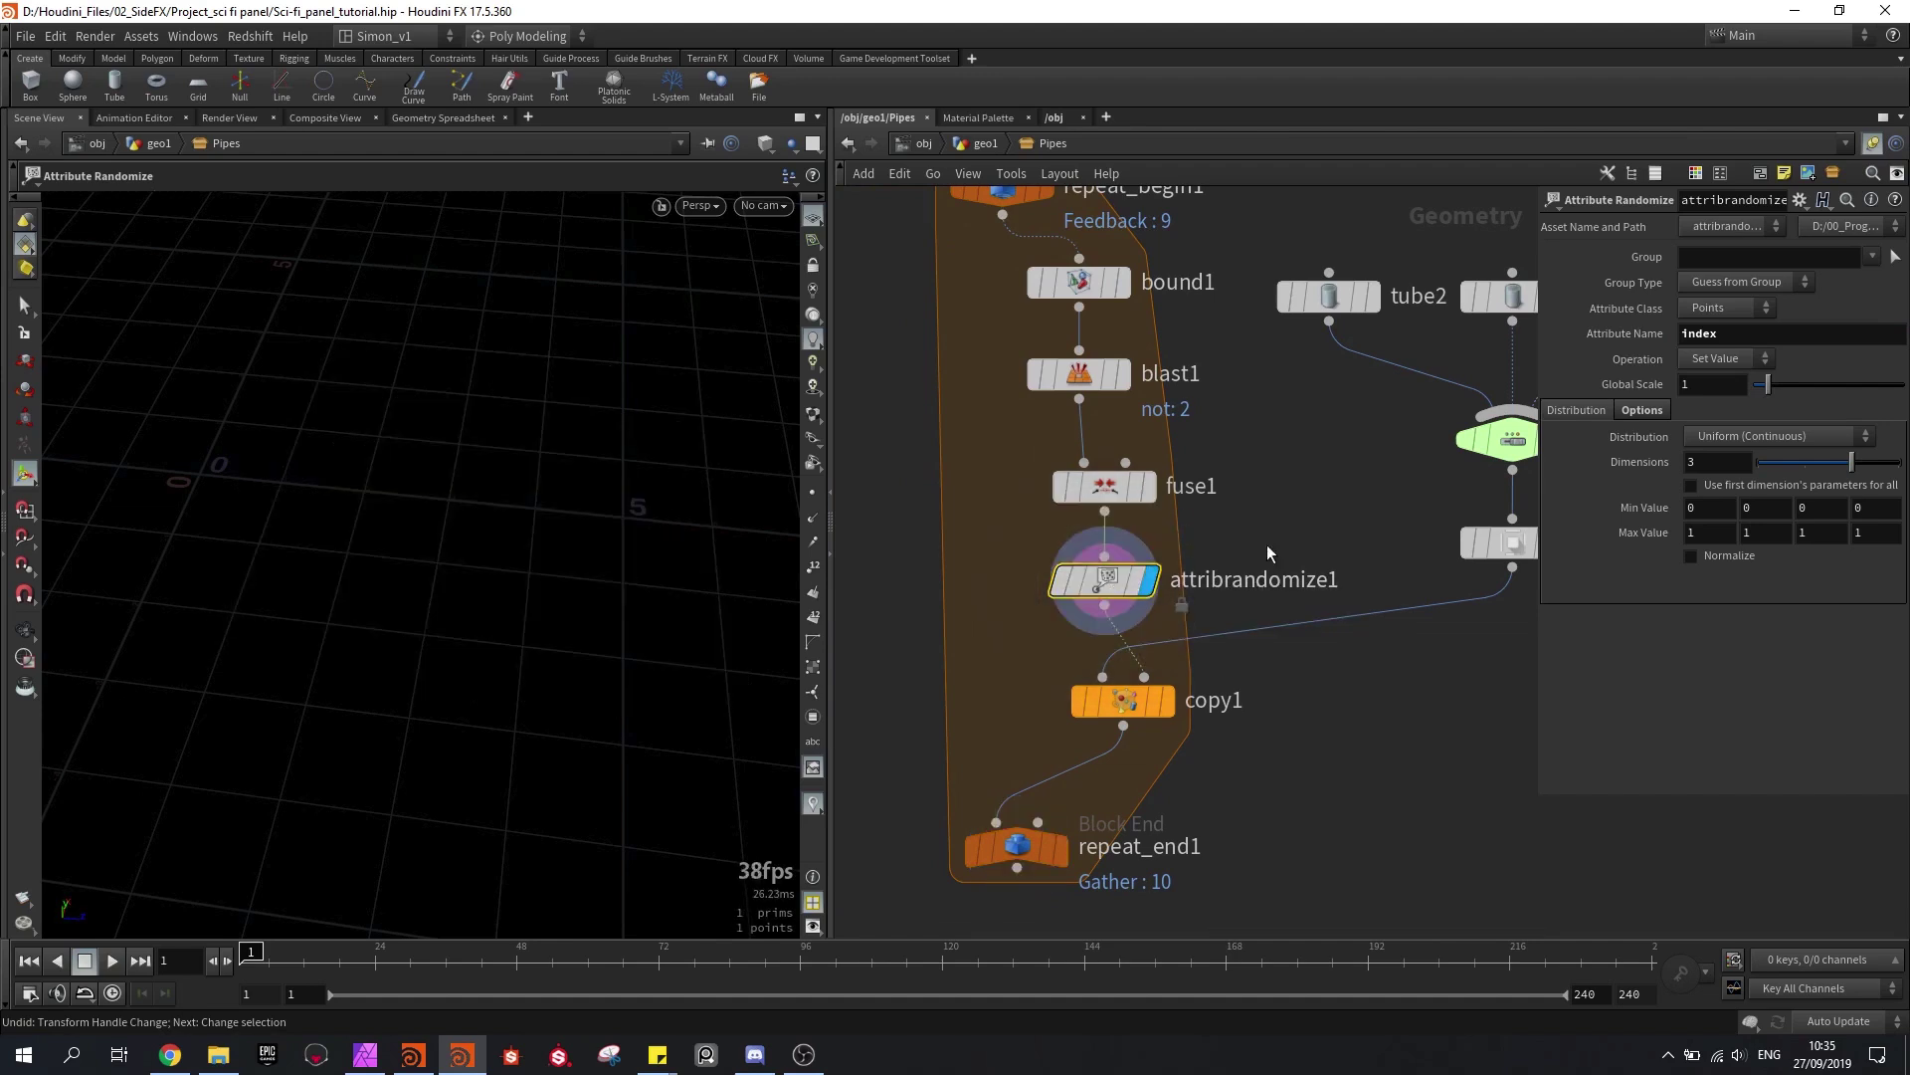
click(1771, 440)
click(1745, 521)
drag(1784, 470, 1759, 470)
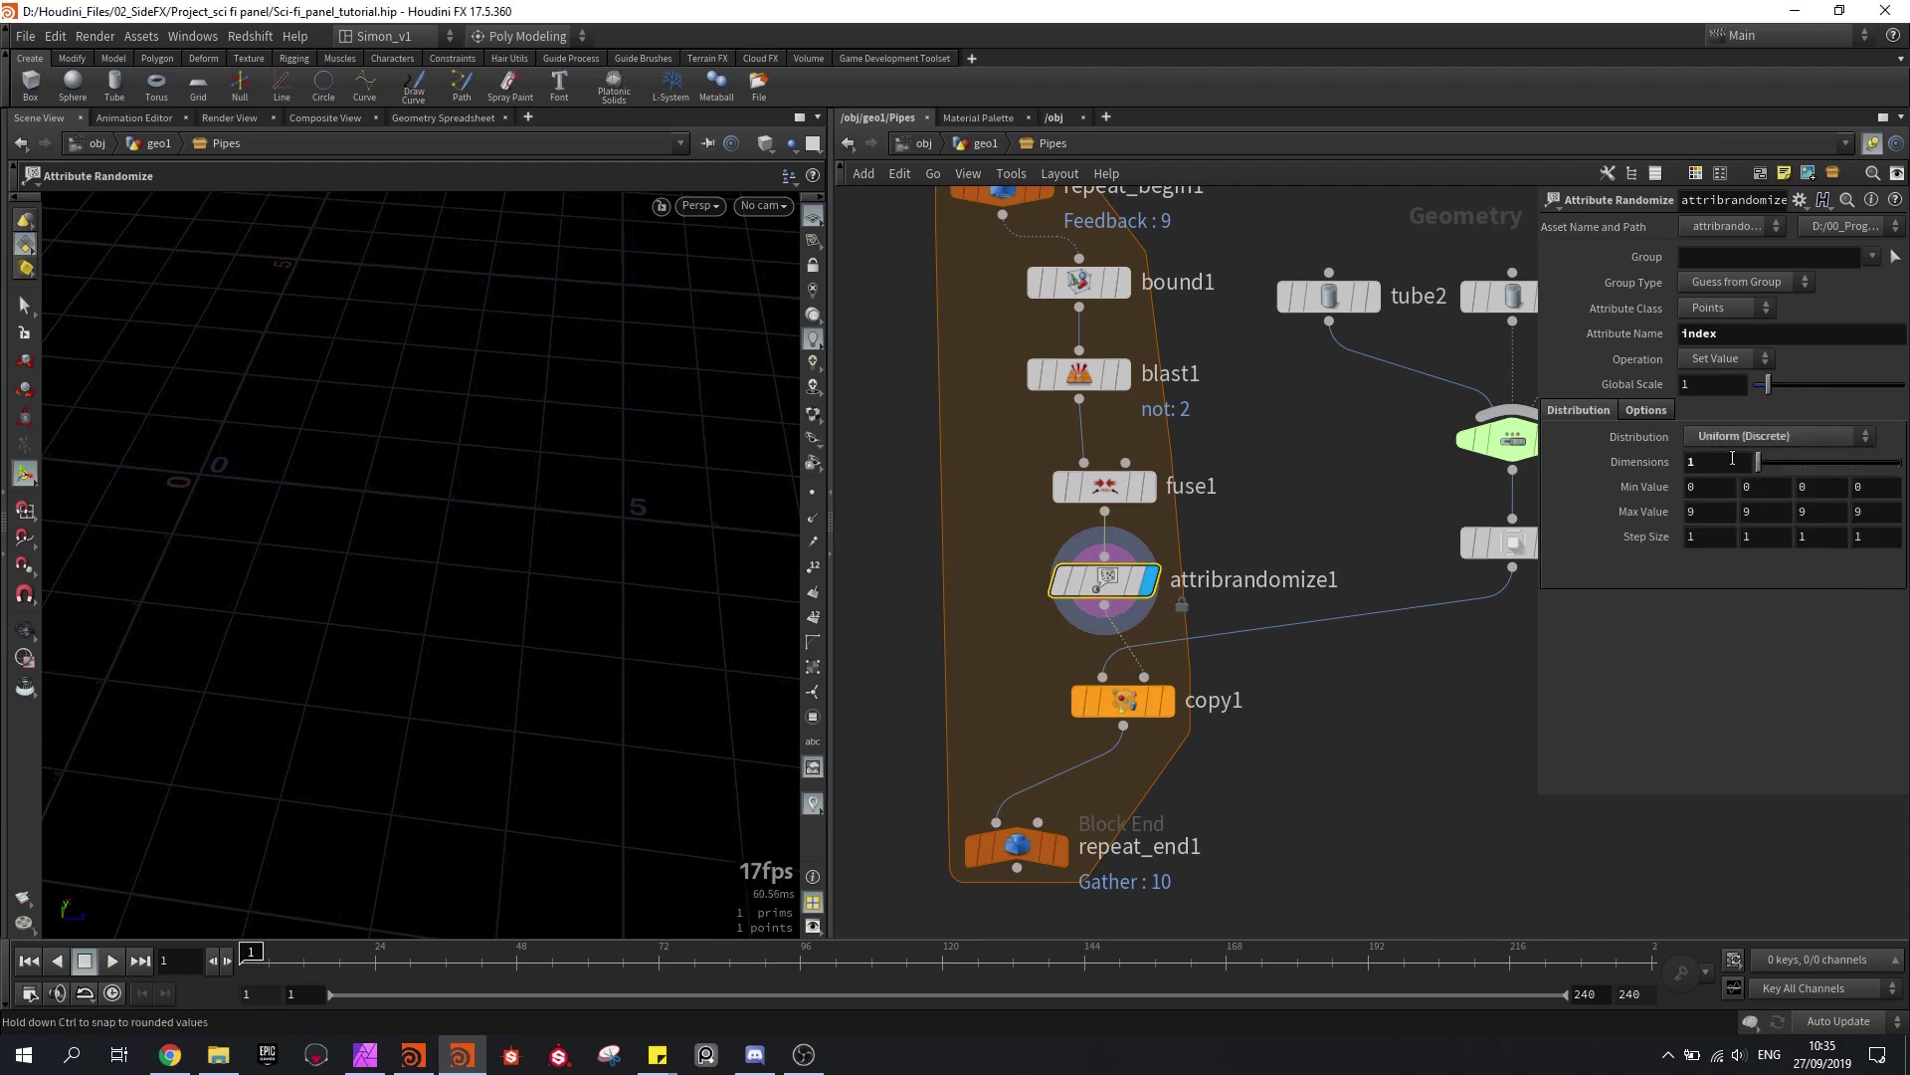
click(1691, 462)
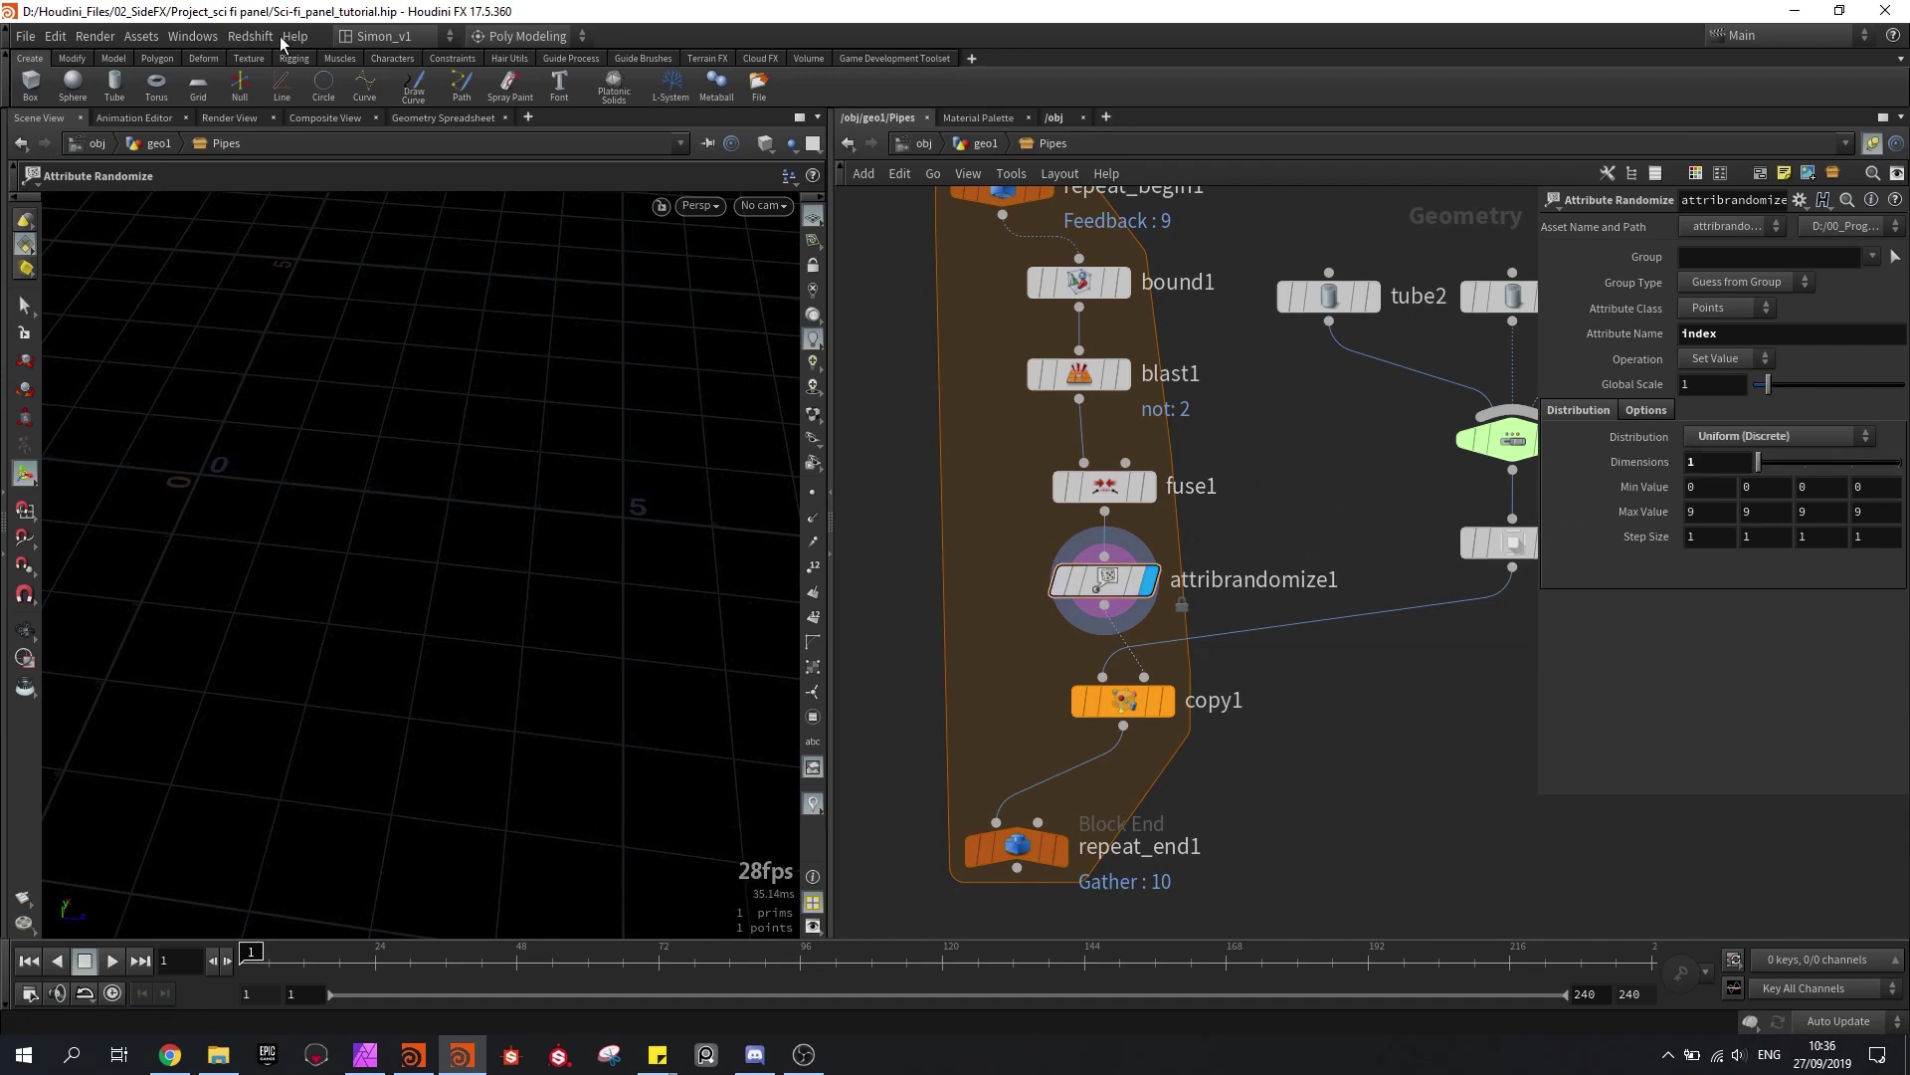
Step: Check the point attributes of attribrandomize1 in the Geometry Spreadsheet, including index
click(432, 123)
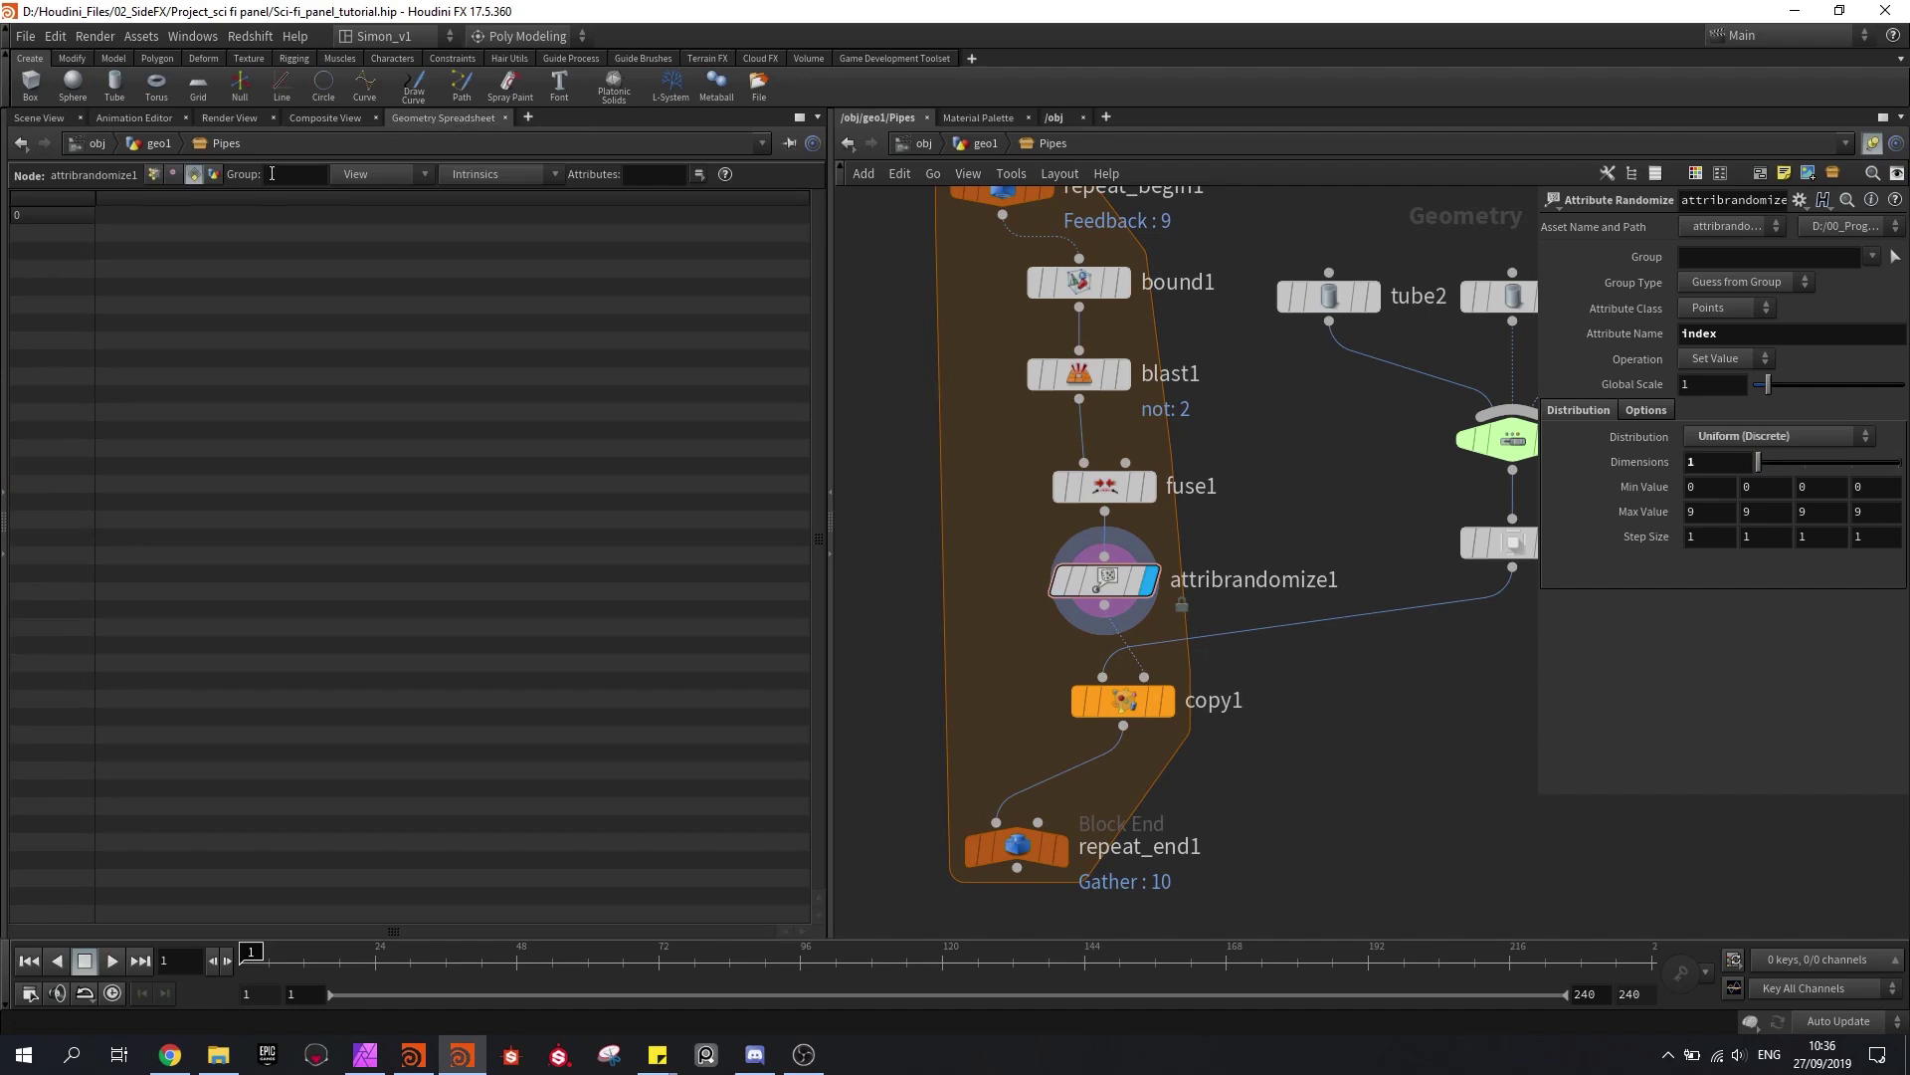
click(153, 174)
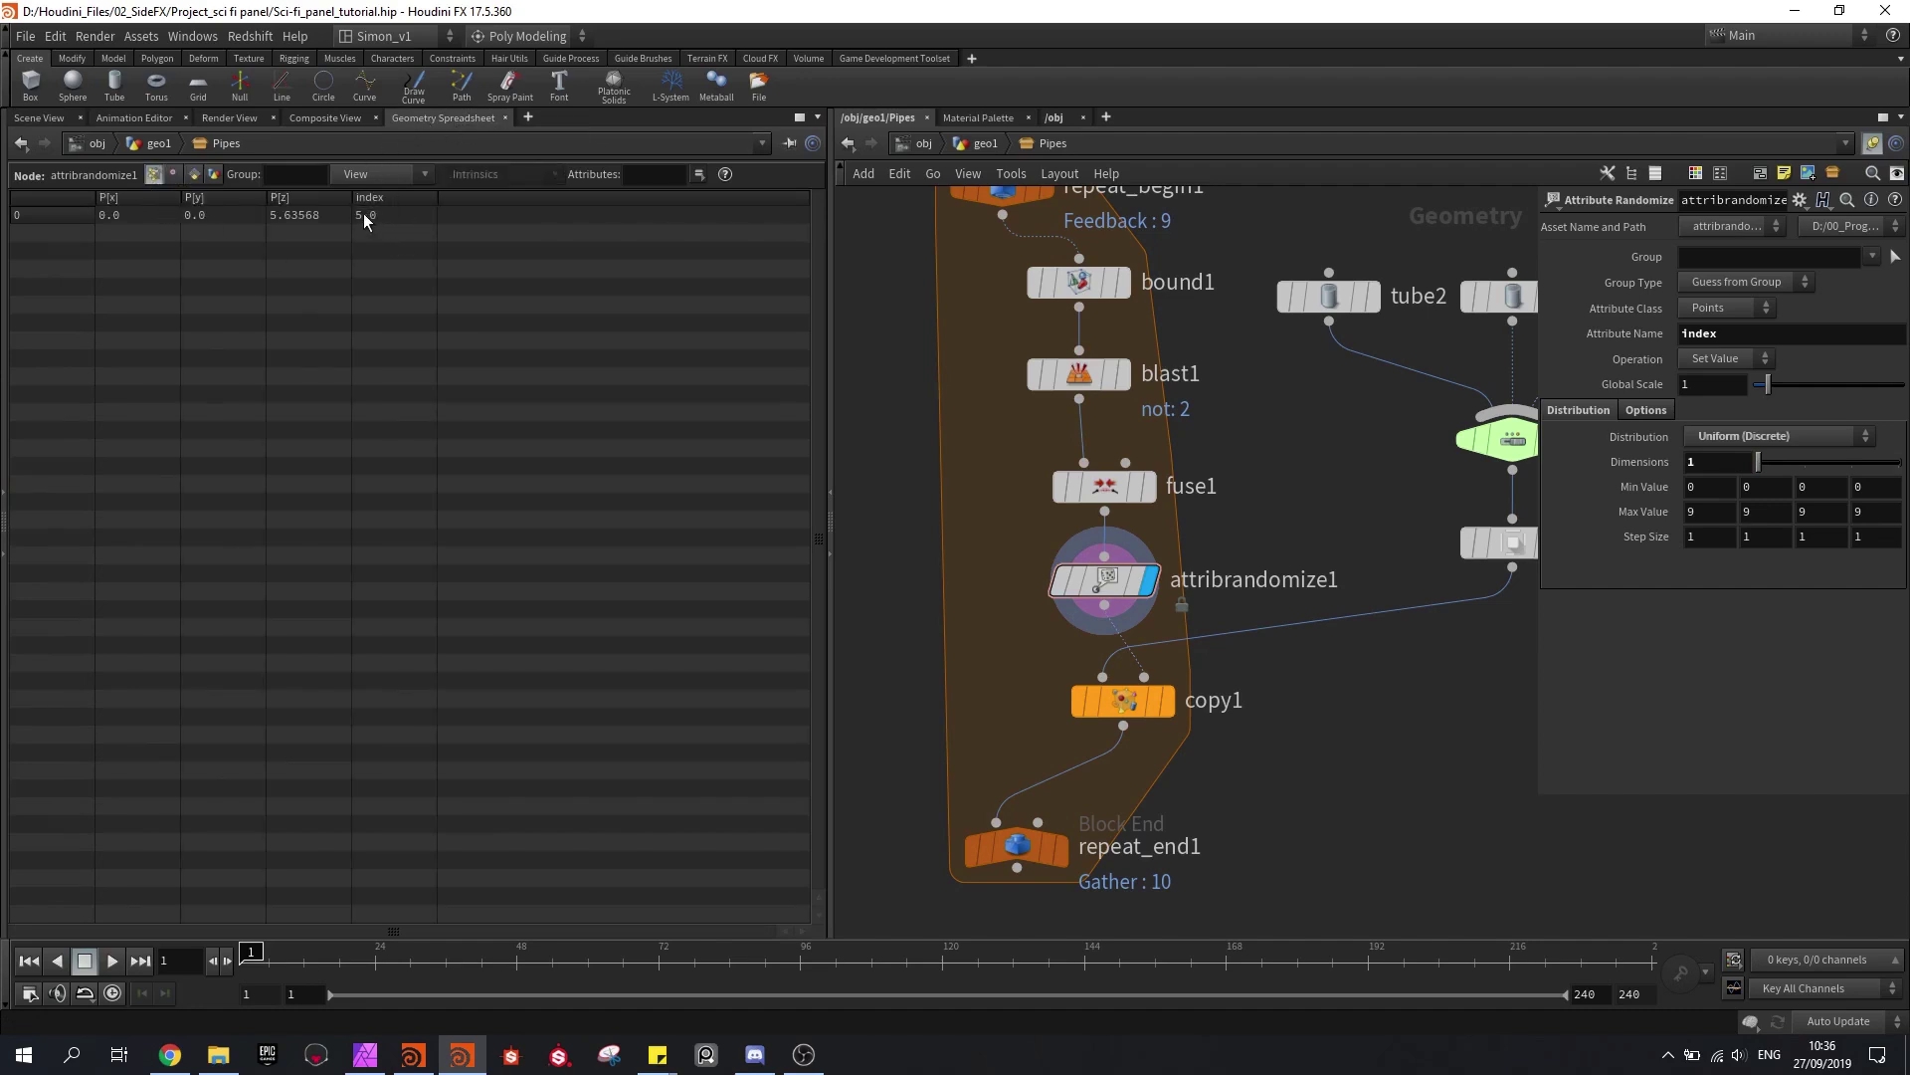
middle_drag(1260, 454, 1187, 515)
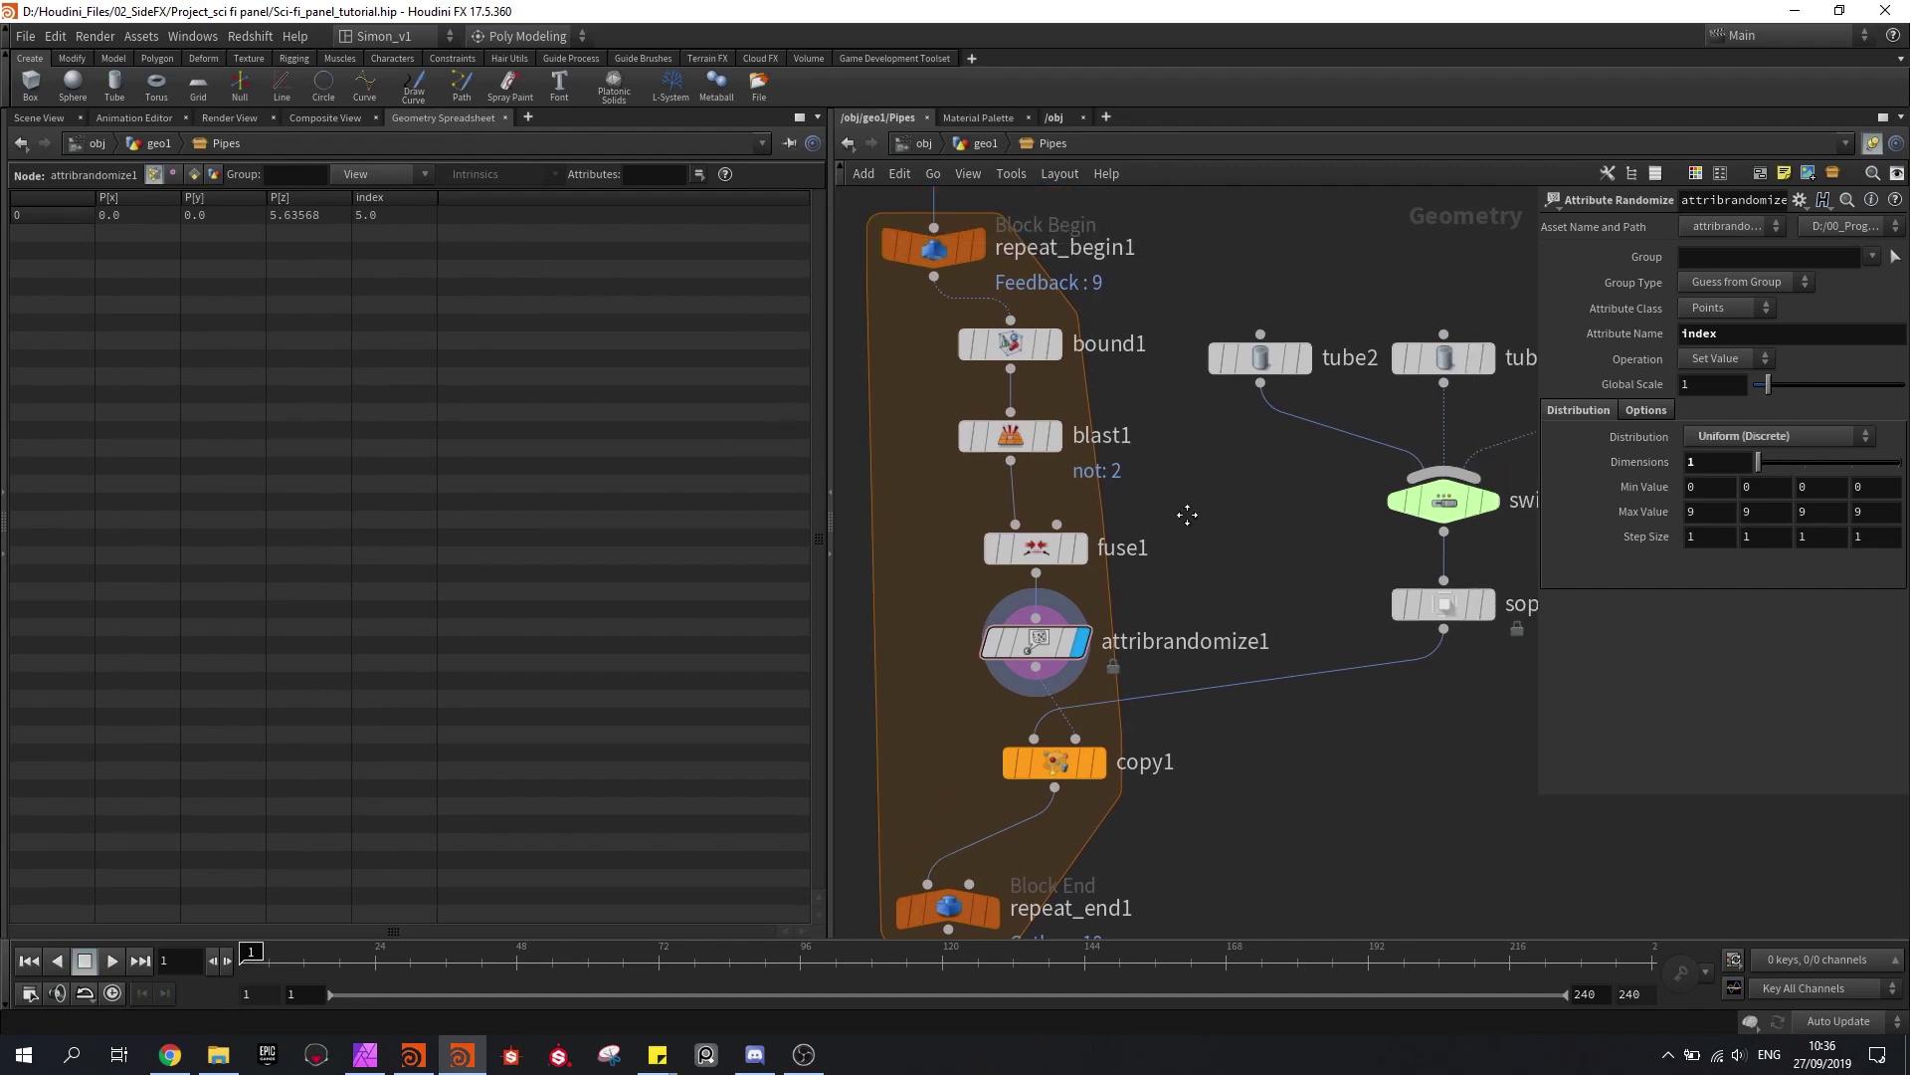
middle_drag(1148, 439, 1074, 445)
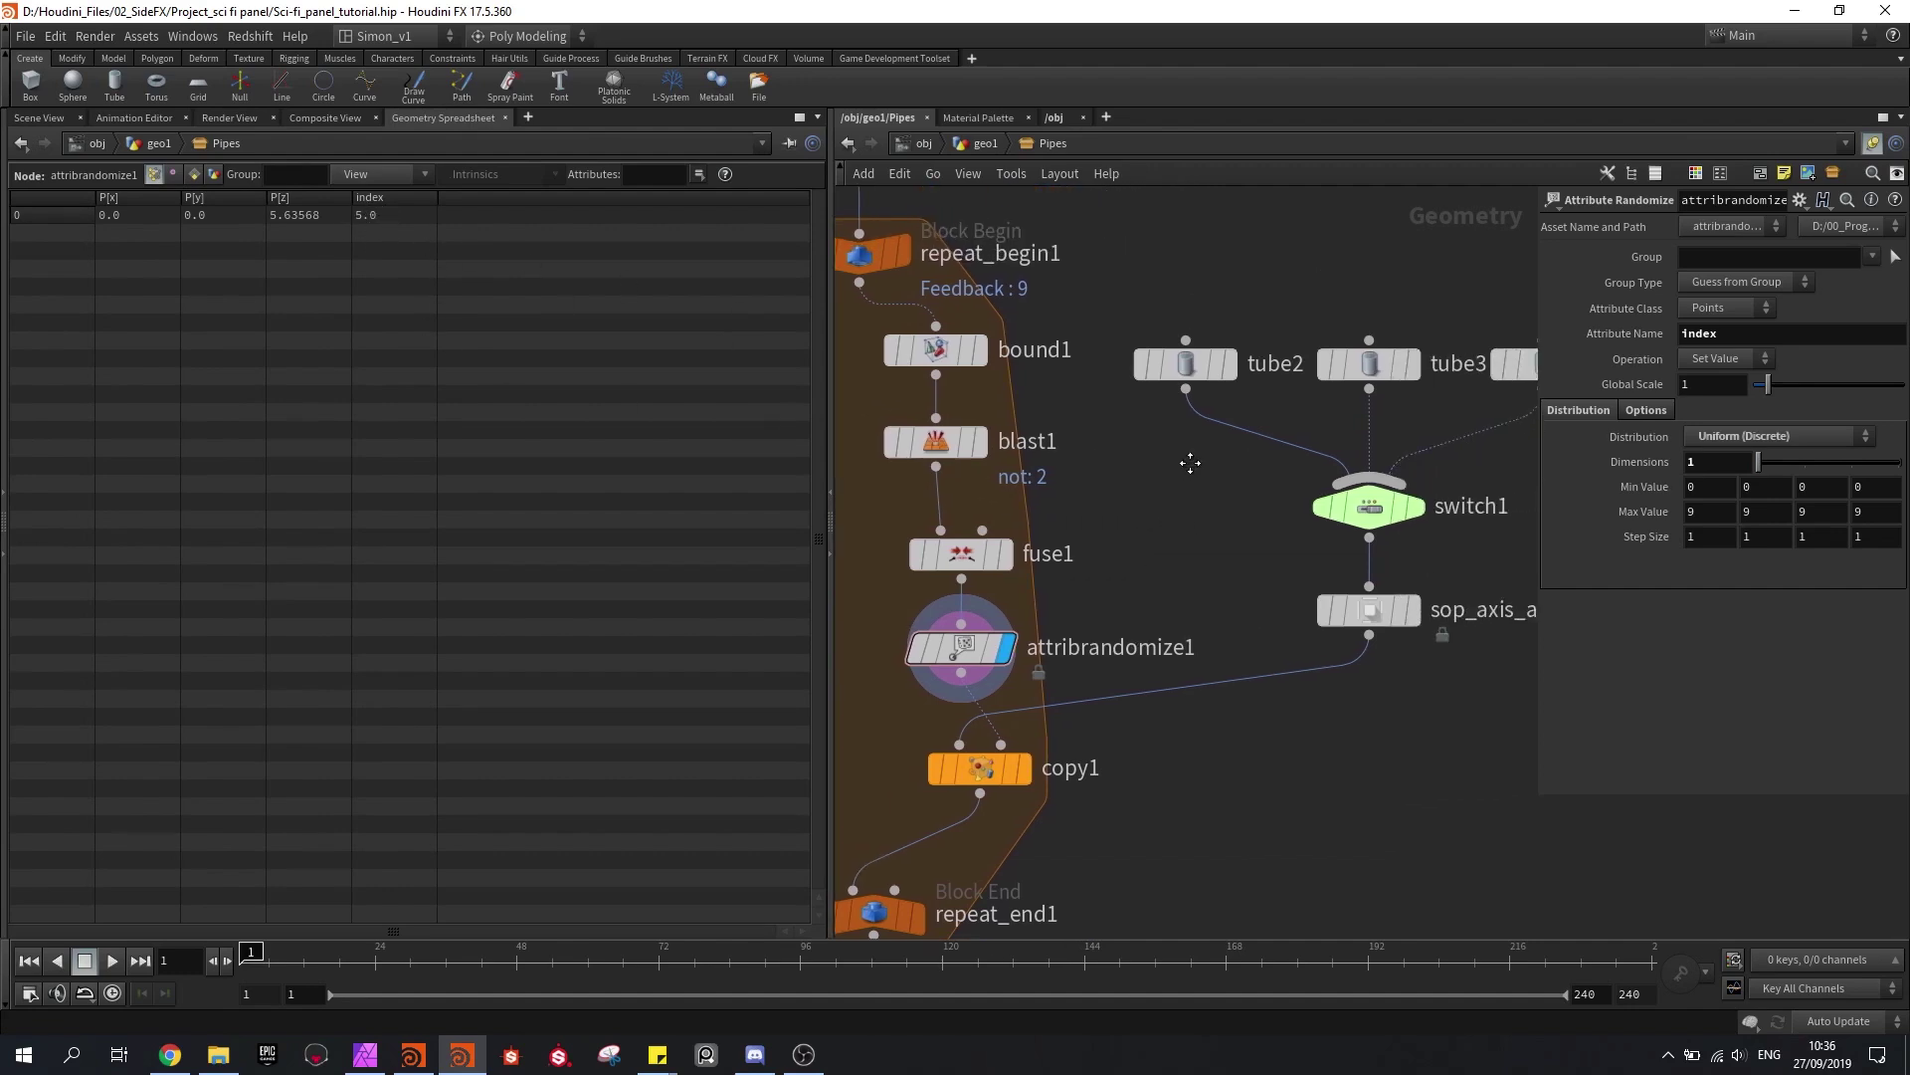
Step: Review the tube inputs of switch1, try its Select Input value, and set attribrandomize1's first max value to 2
click(1369, 511)
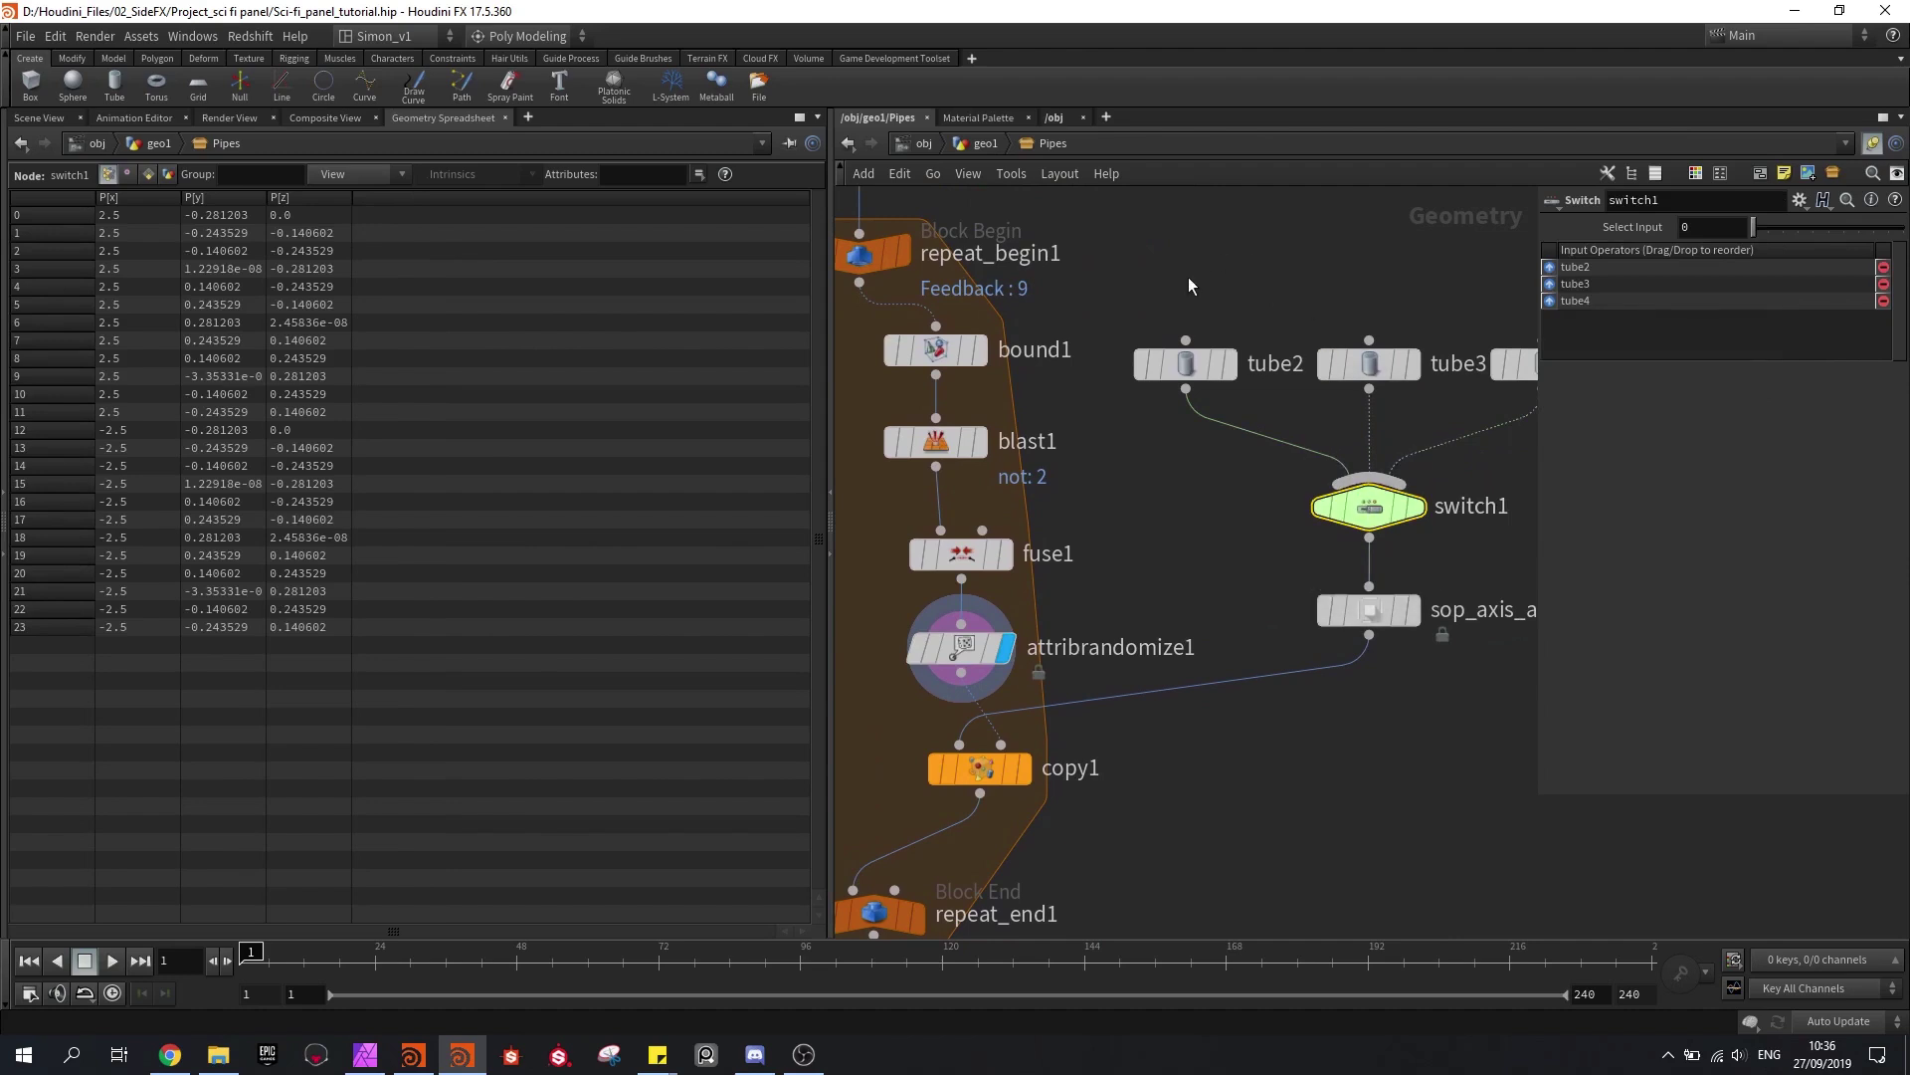
middle_drag(1188, 276, 1116, 311)
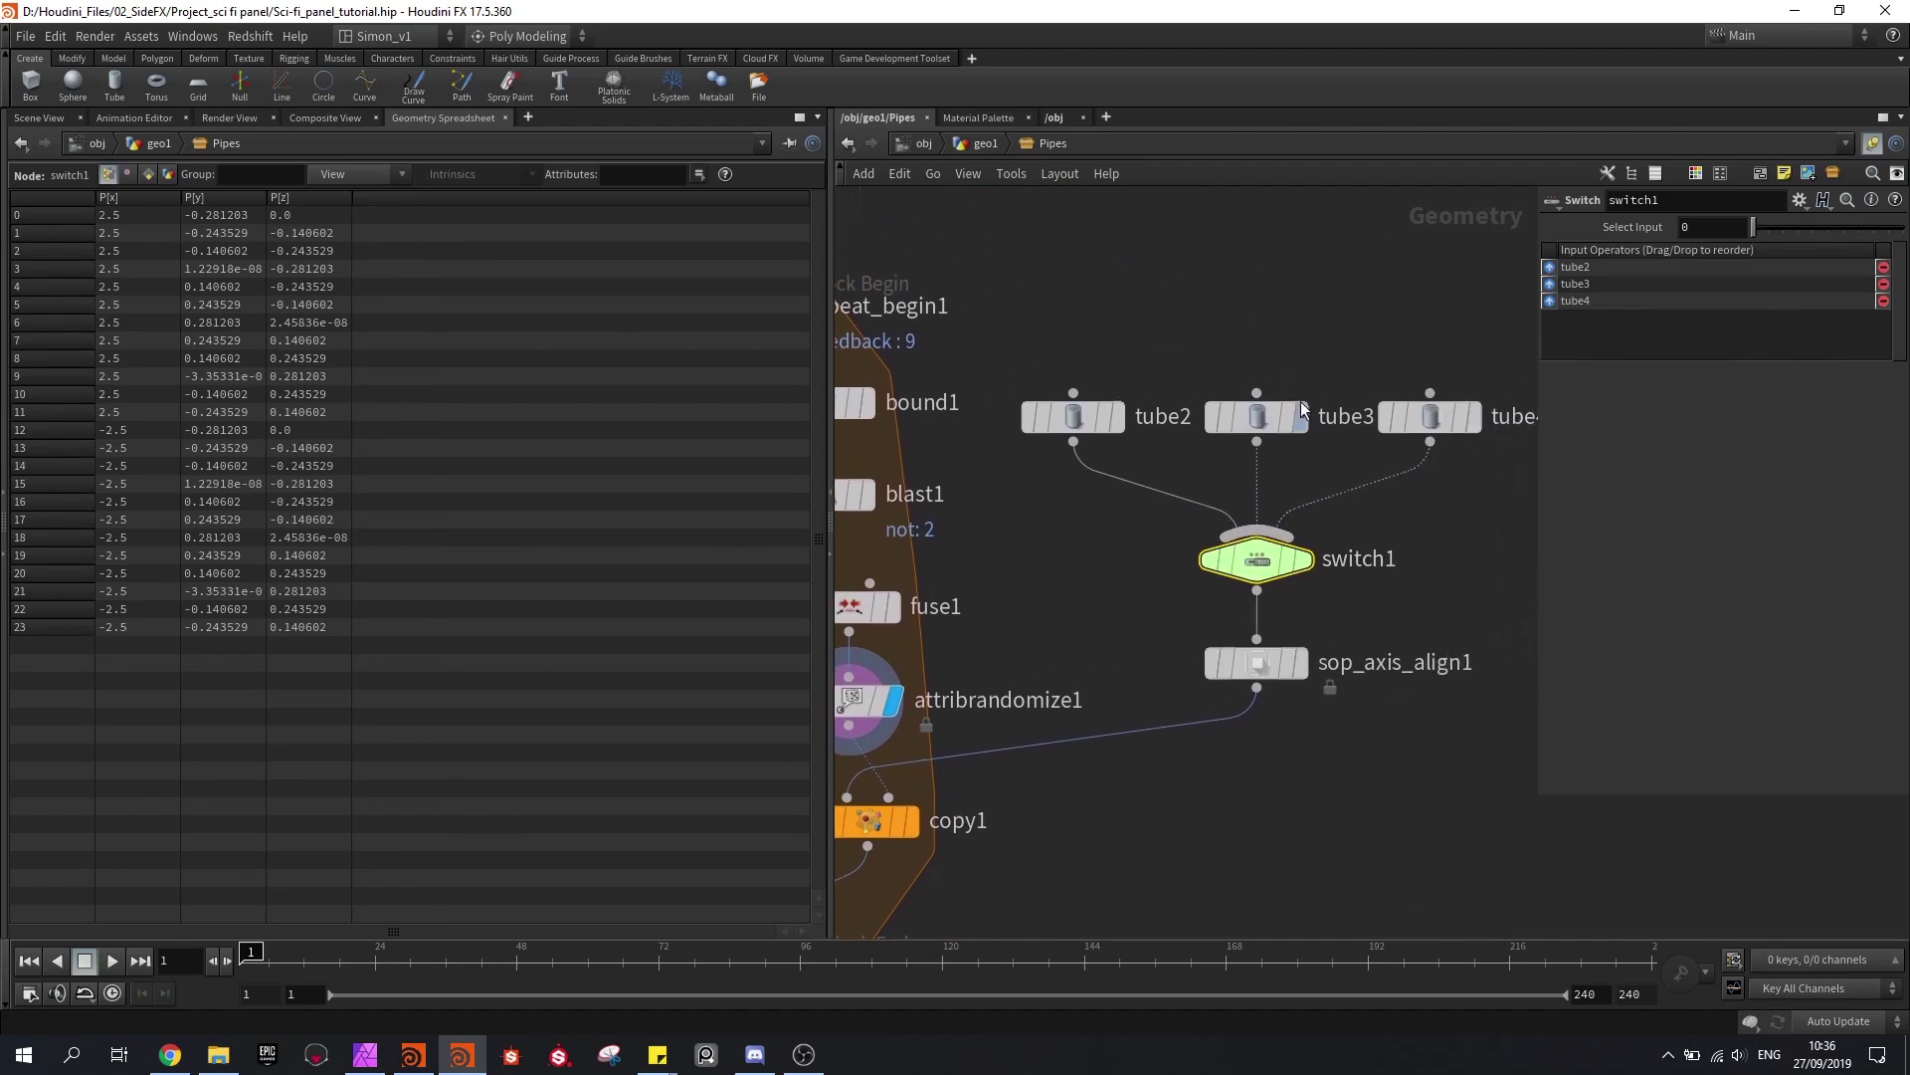
scroll(1099, 545, down, 2)
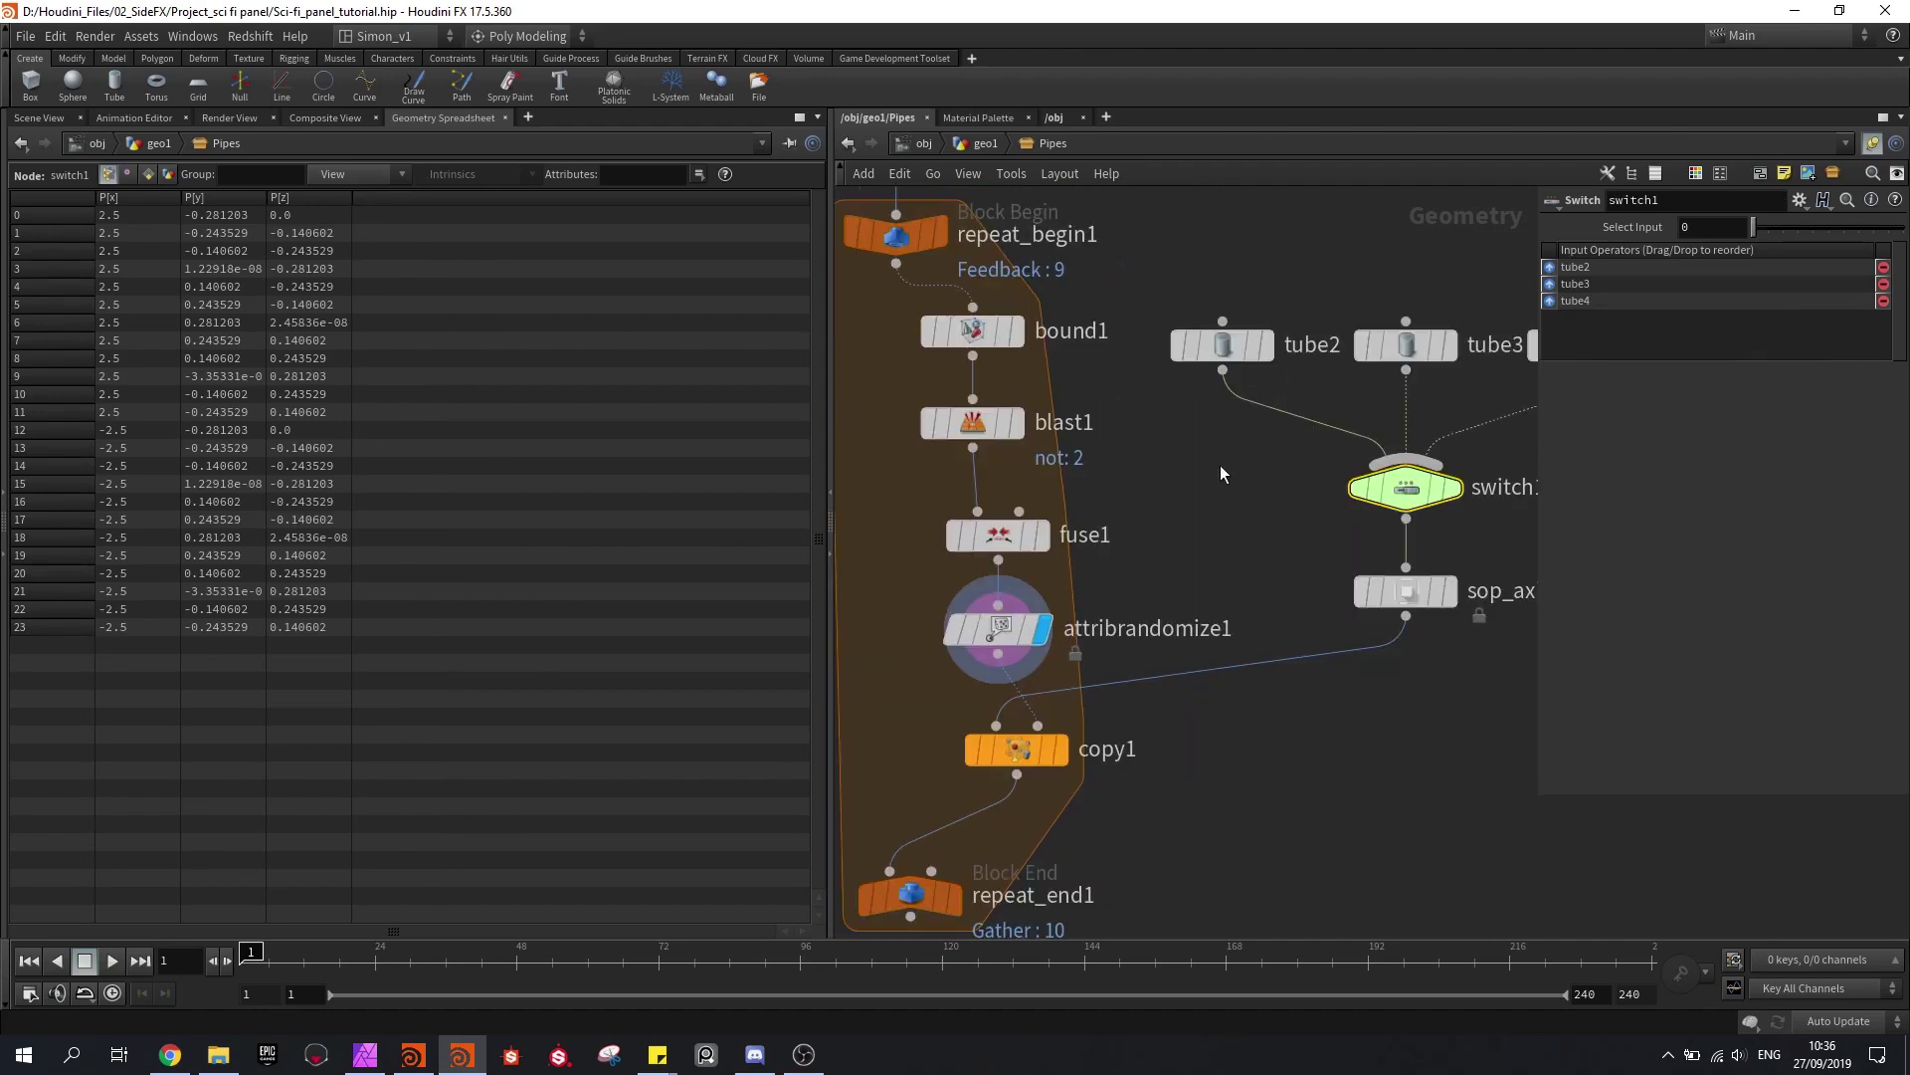
middle_drag(1228, 461, 1192, 472)
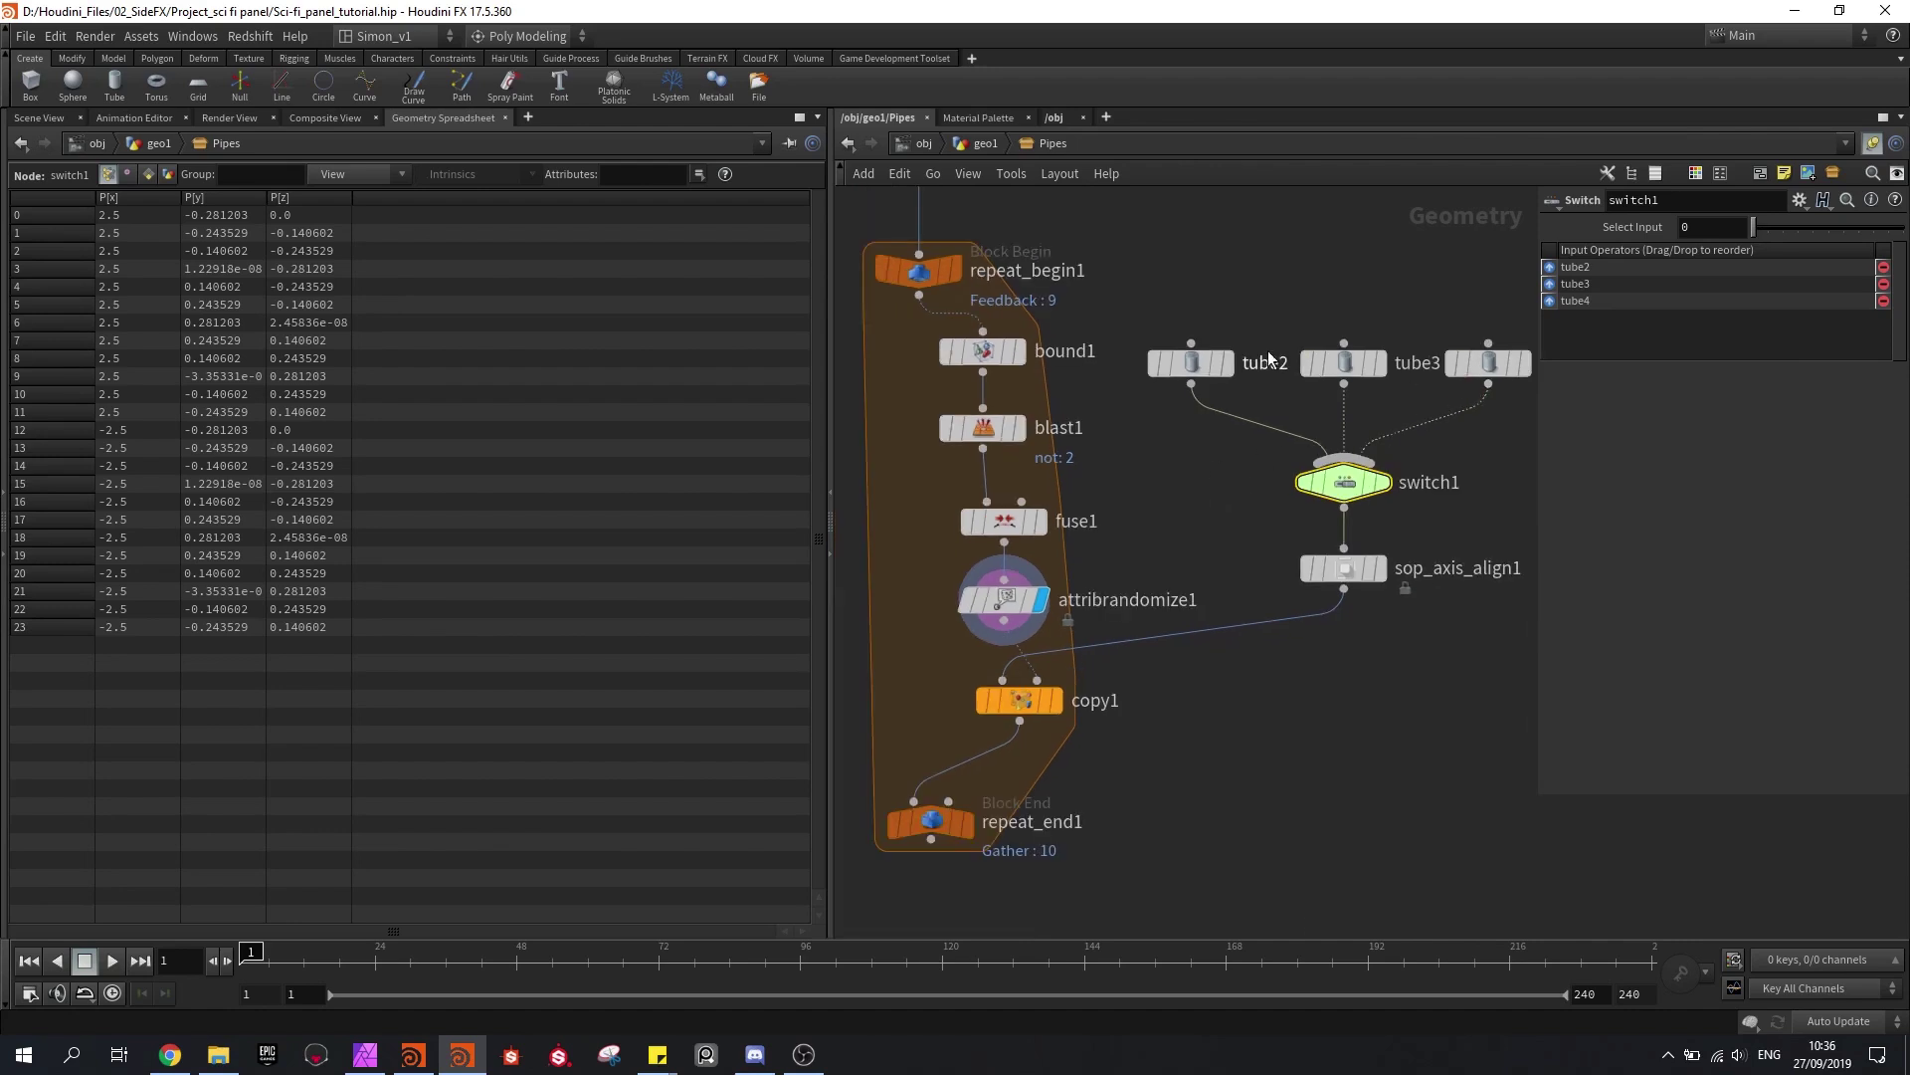
middle_drag(1203, 490, 1228, 427)
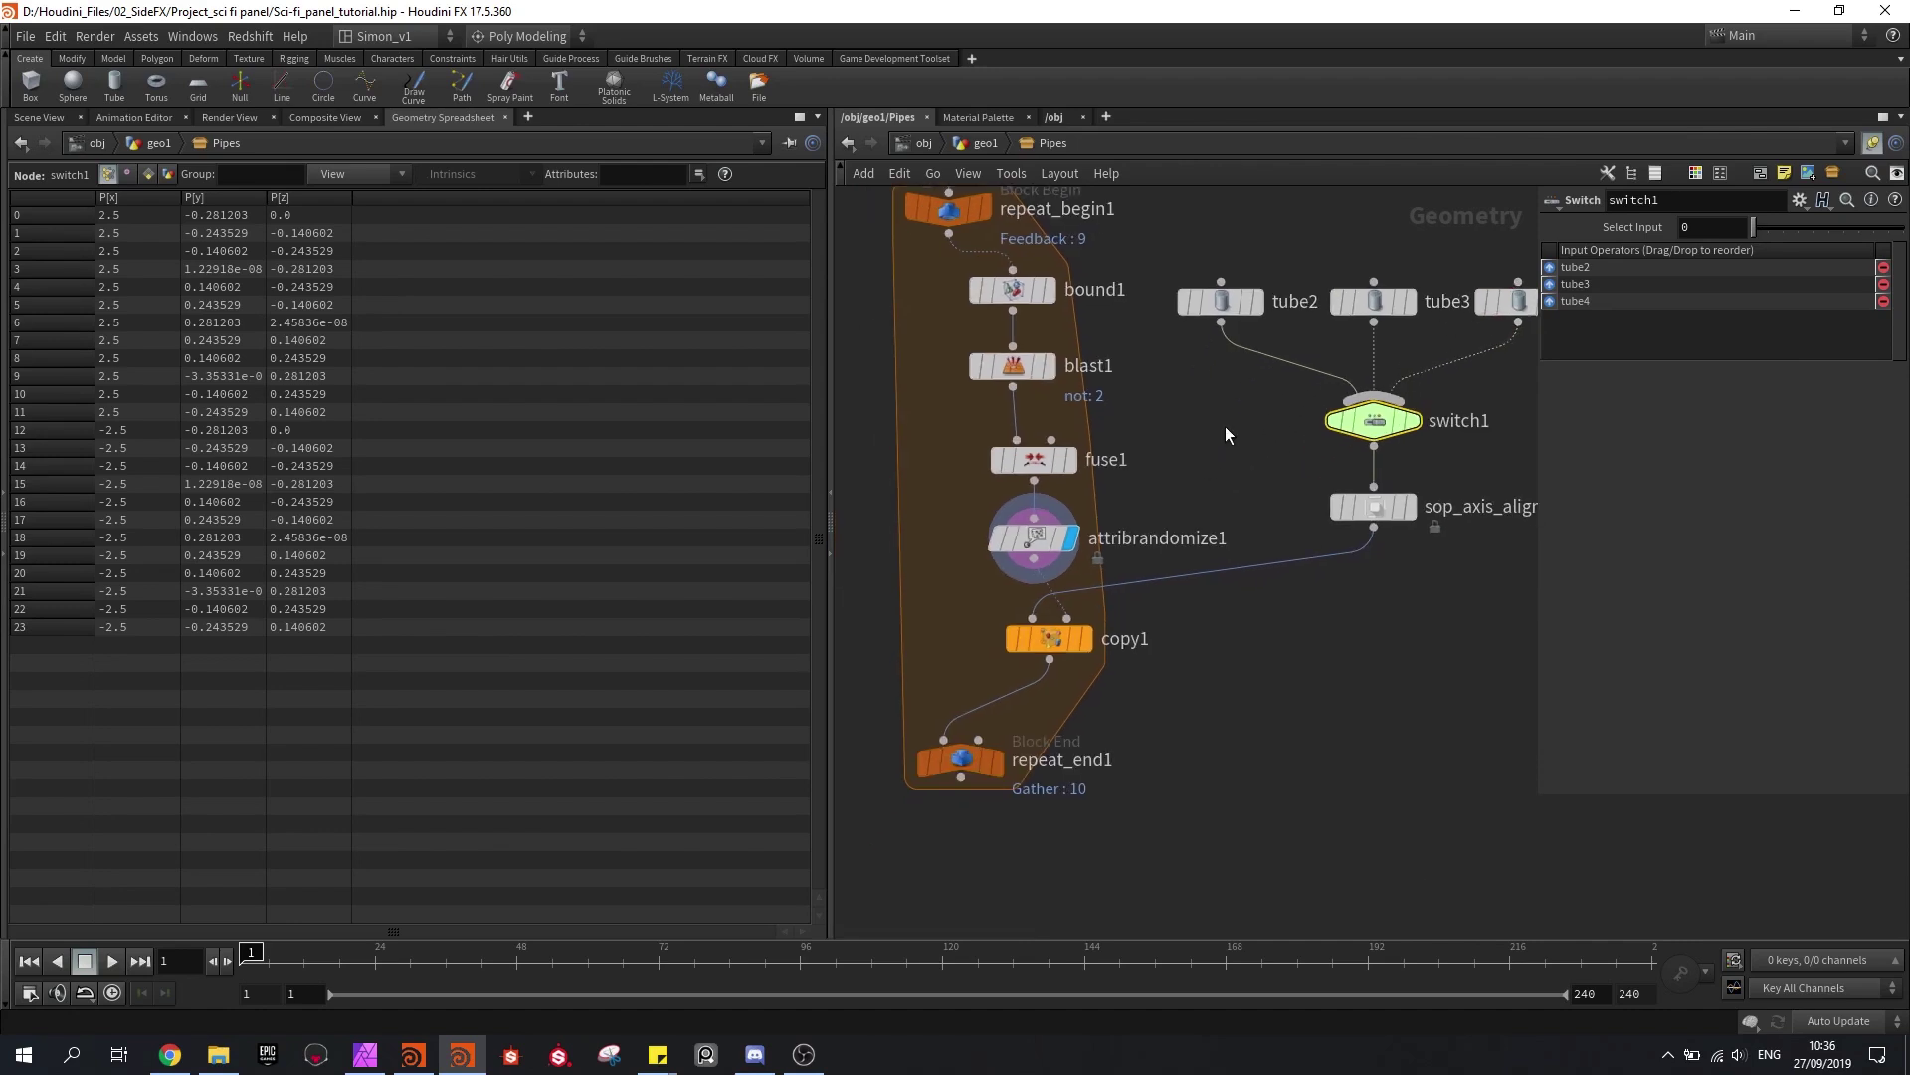
mouse_move(1753, 228)
mouse_down()
mouse_move(1781, 231)
mouse_move(1737, 231)
mouse_up()
click(1040, 547)
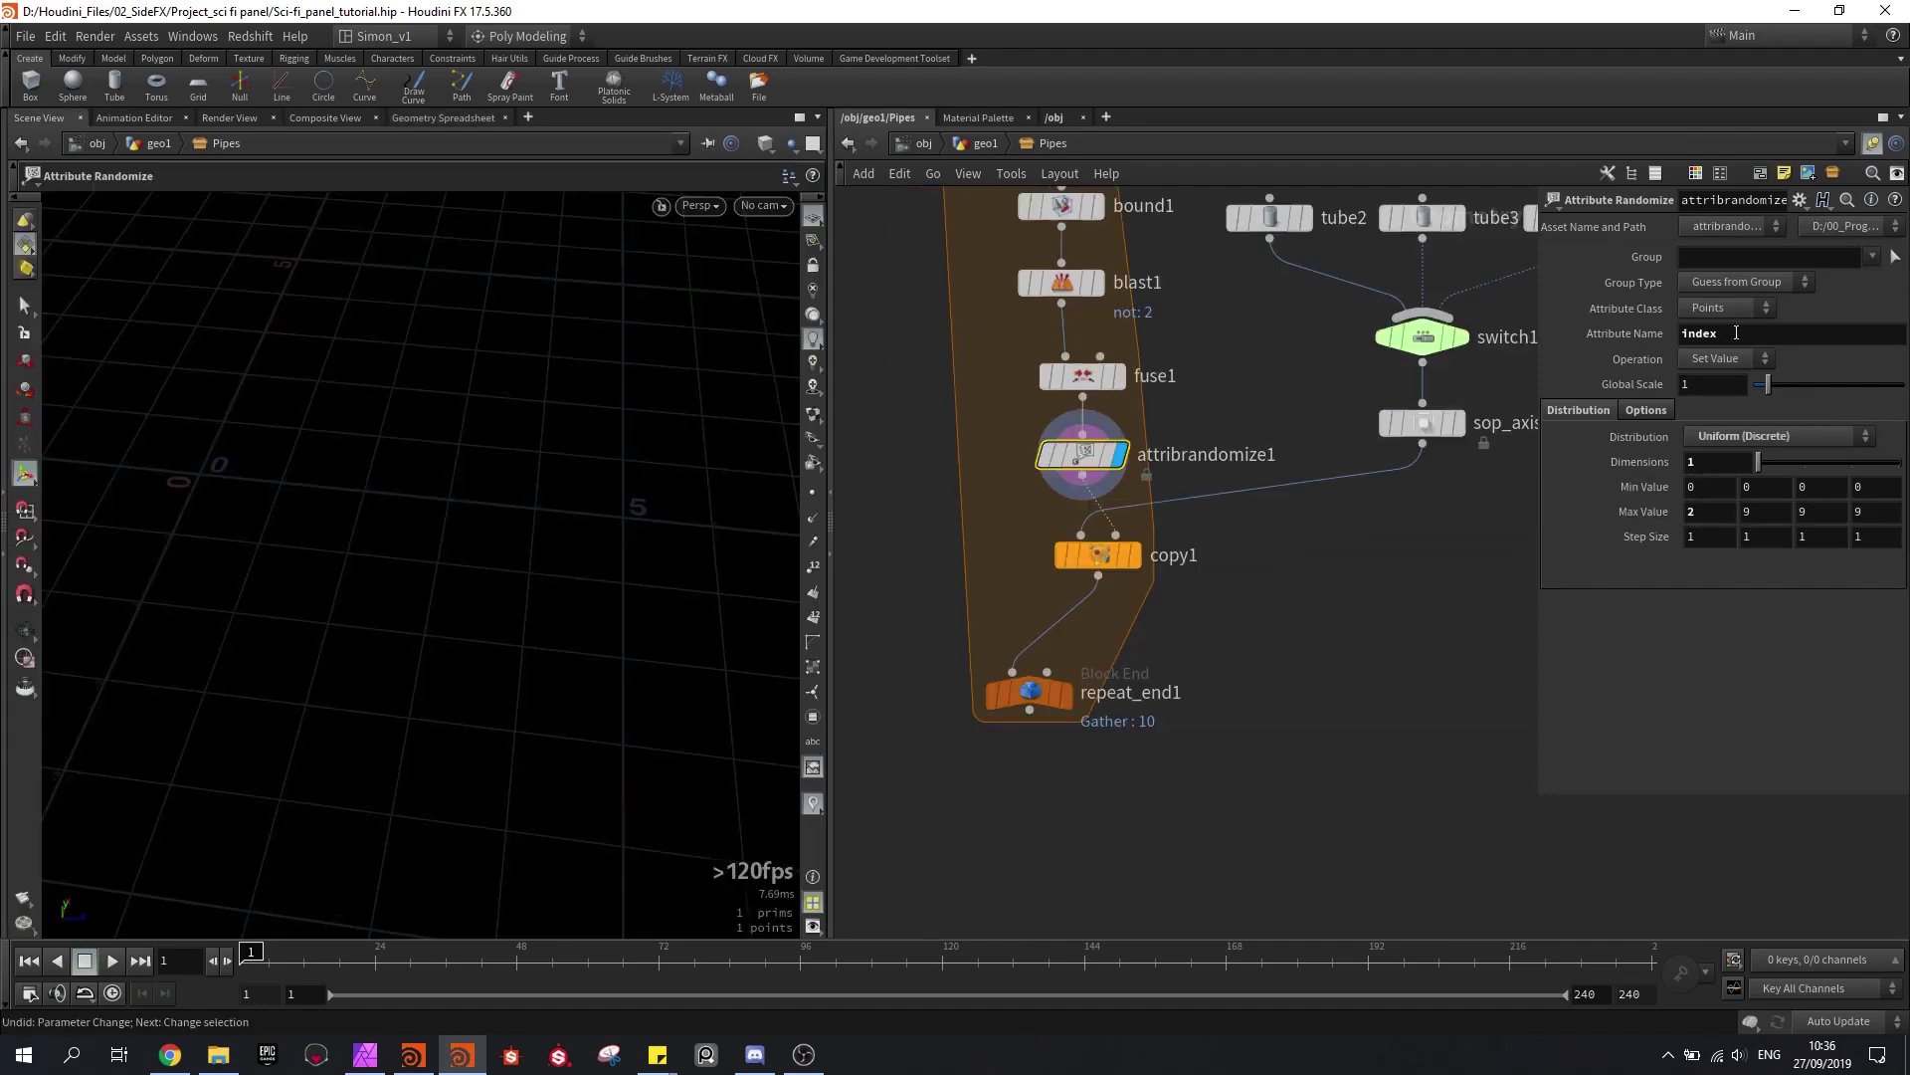
Step: Reposition and display copy1, then enable Stamp Inputs with index as its attribute stamp
double_click(1697, 334)
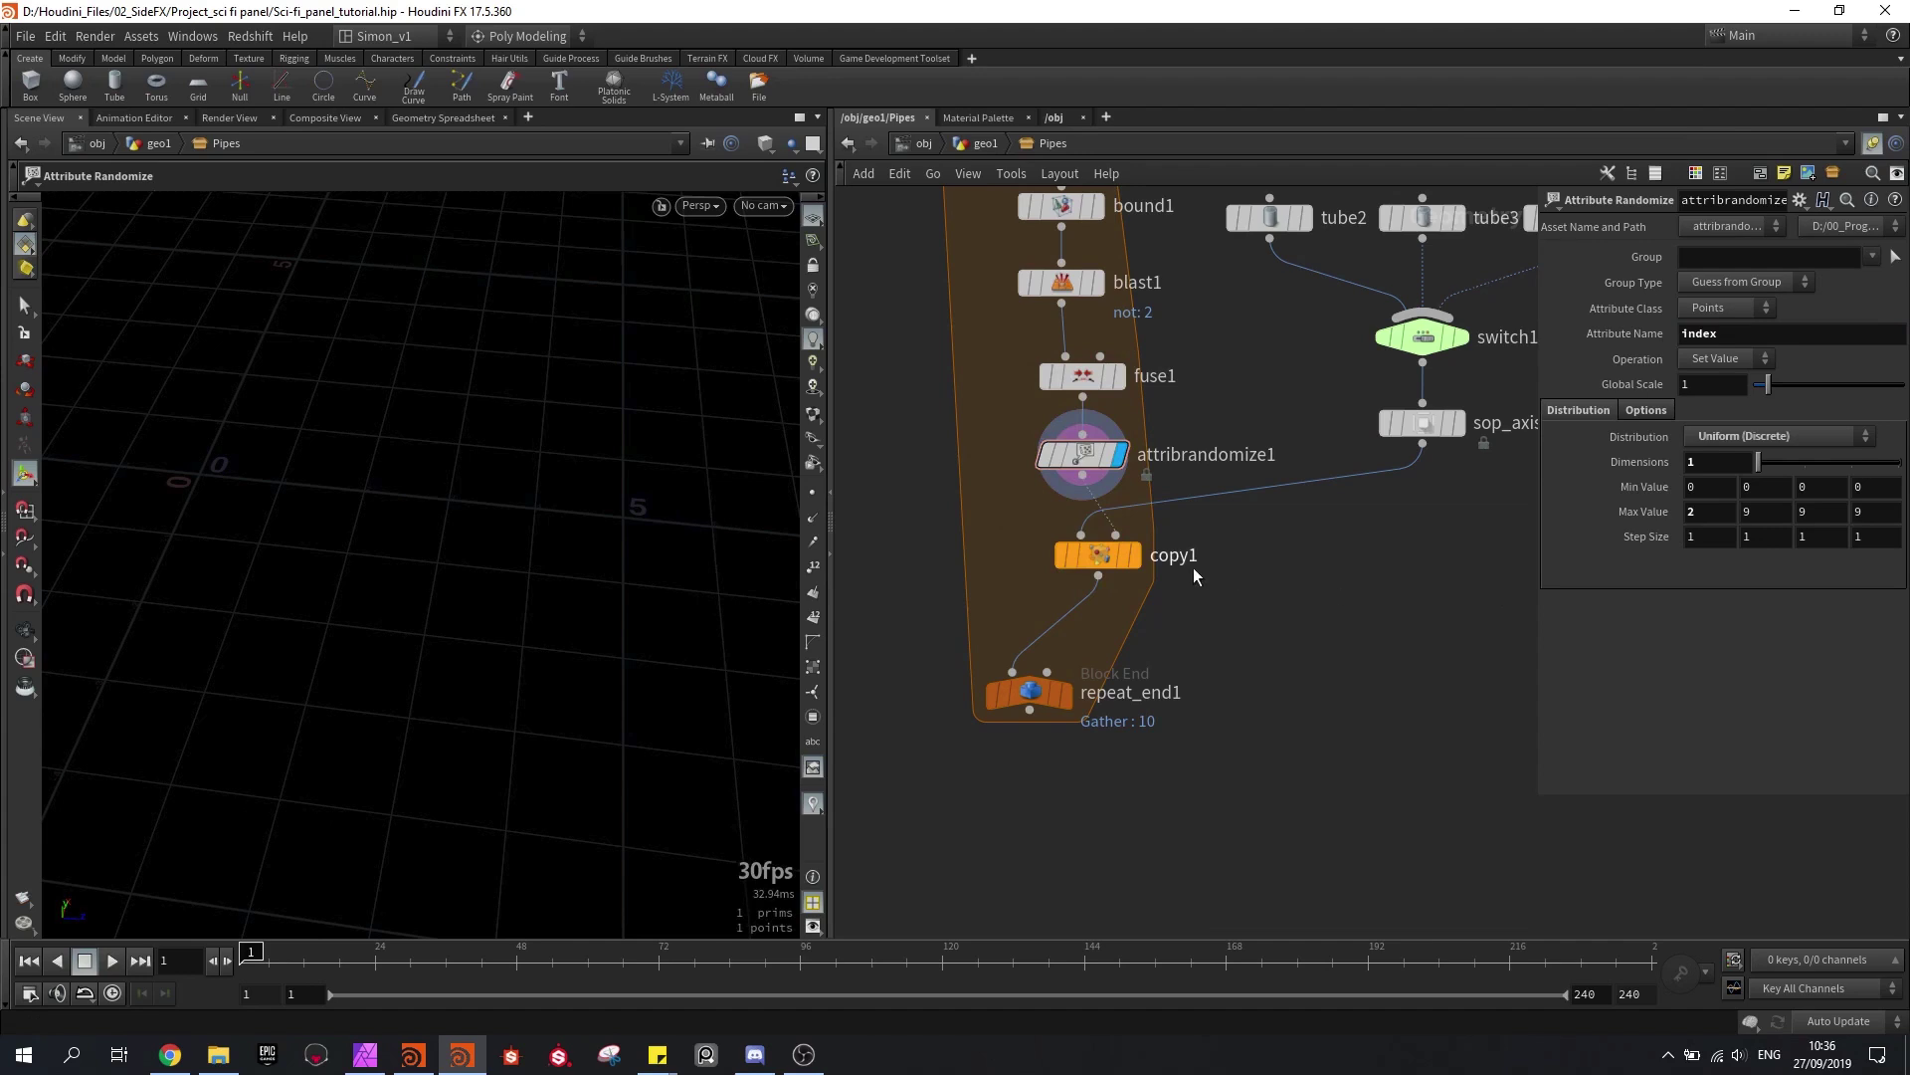
click(1134, 556)
drag(1105, 570, 1127, 565)
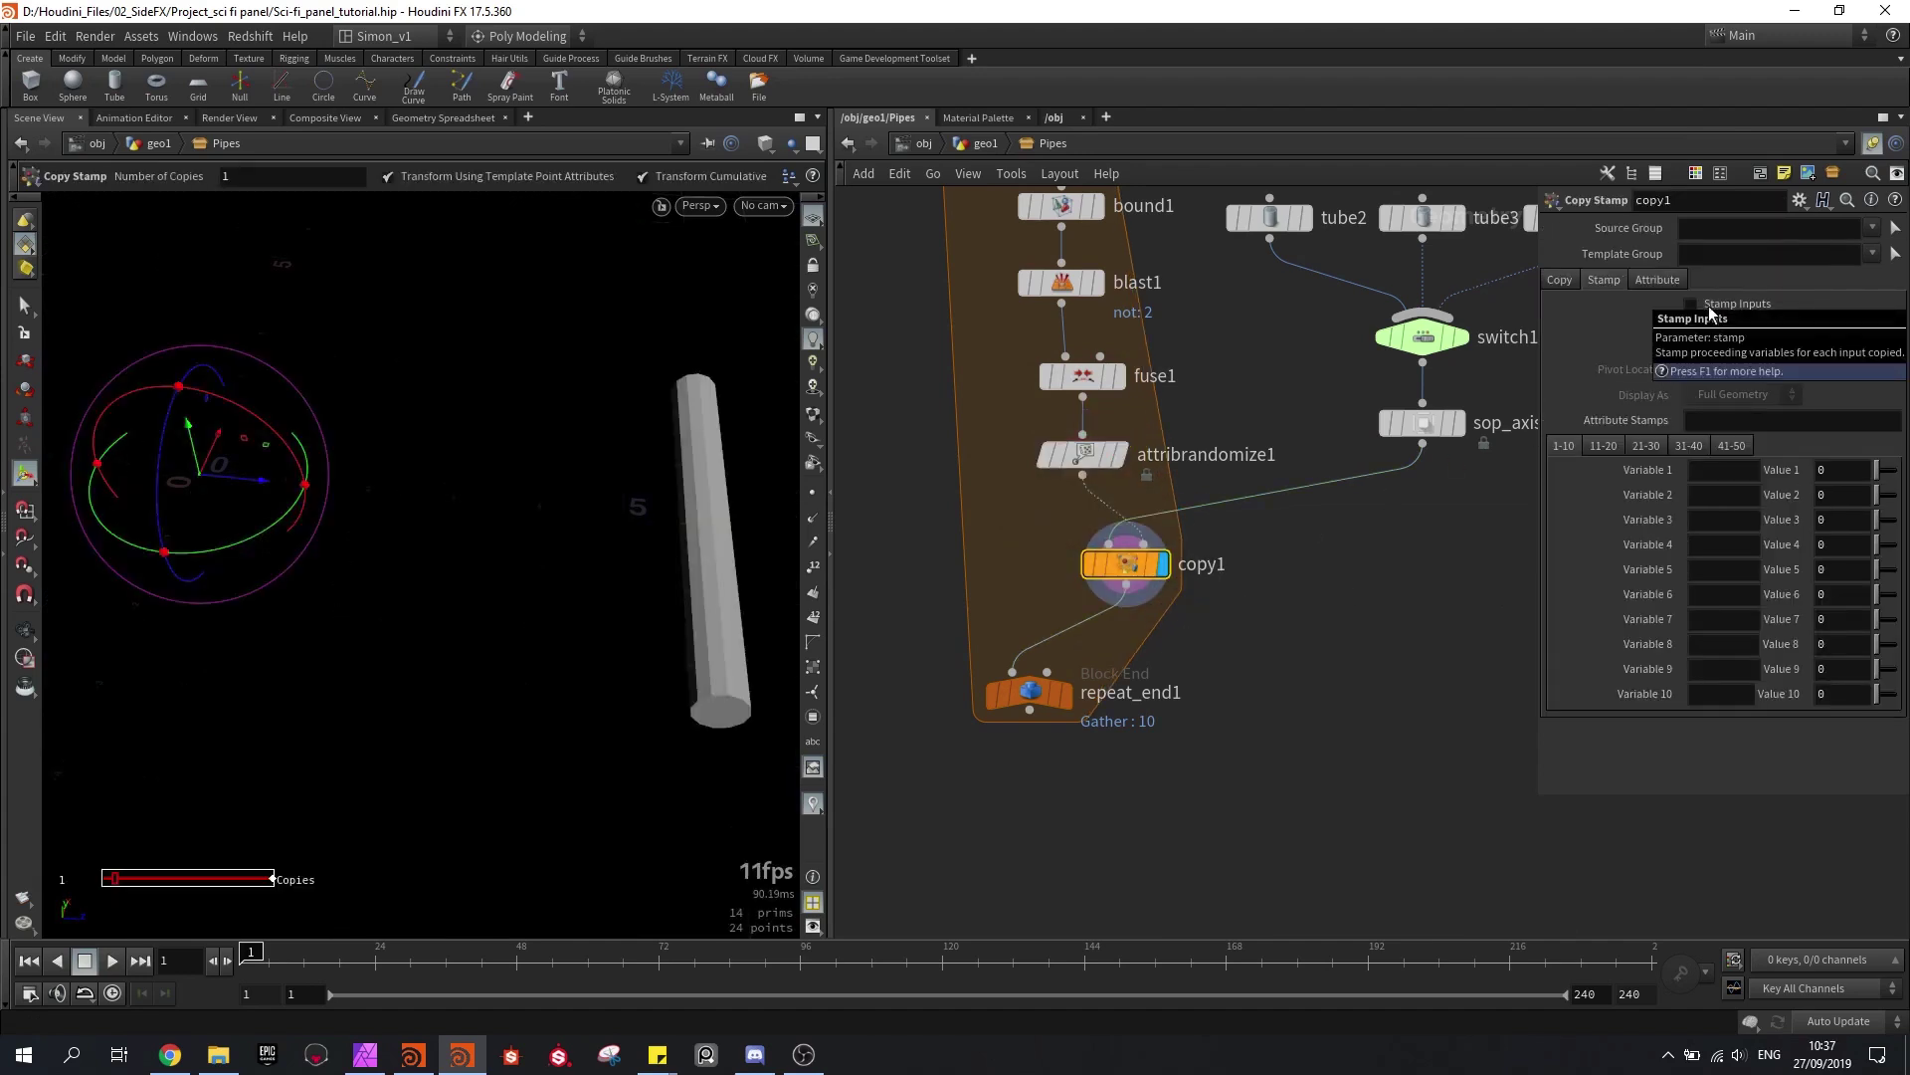
click(1714, 308)
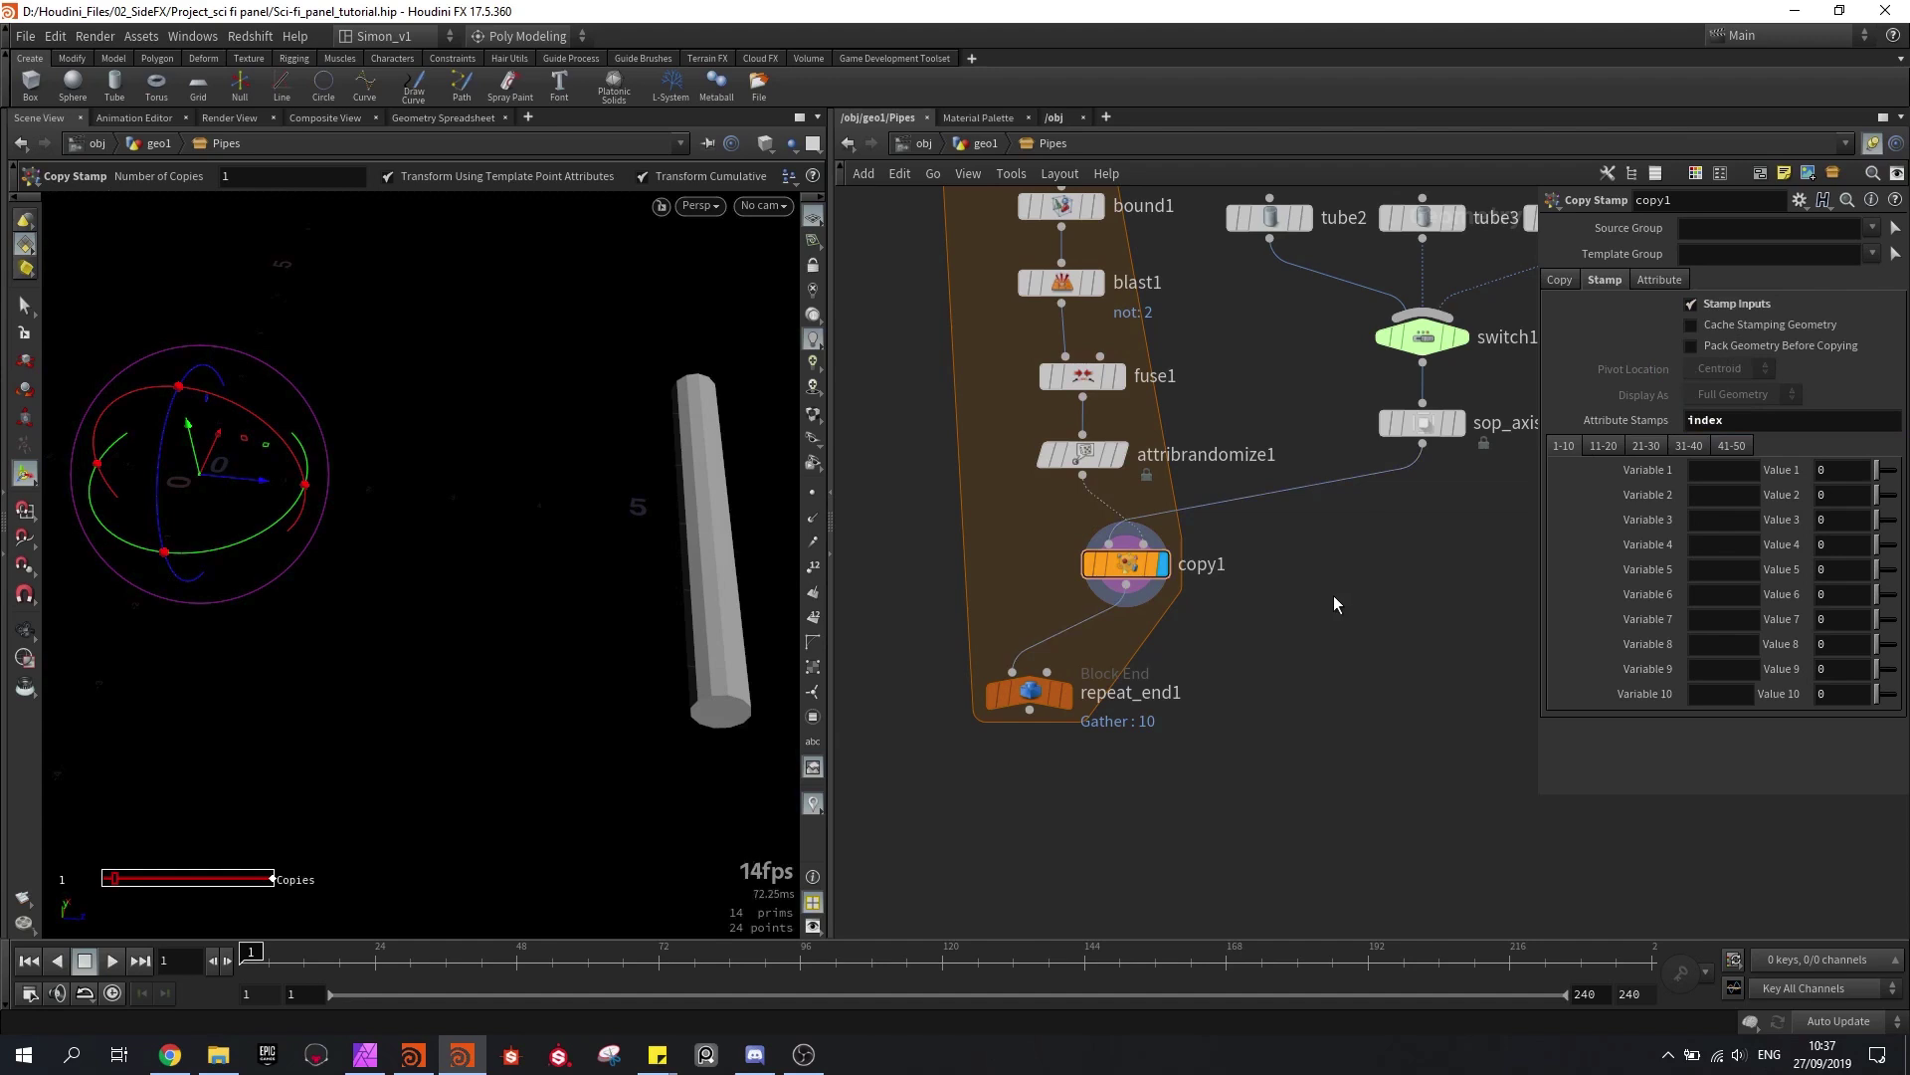
middle_drag(1315, 530, 1262, 577)
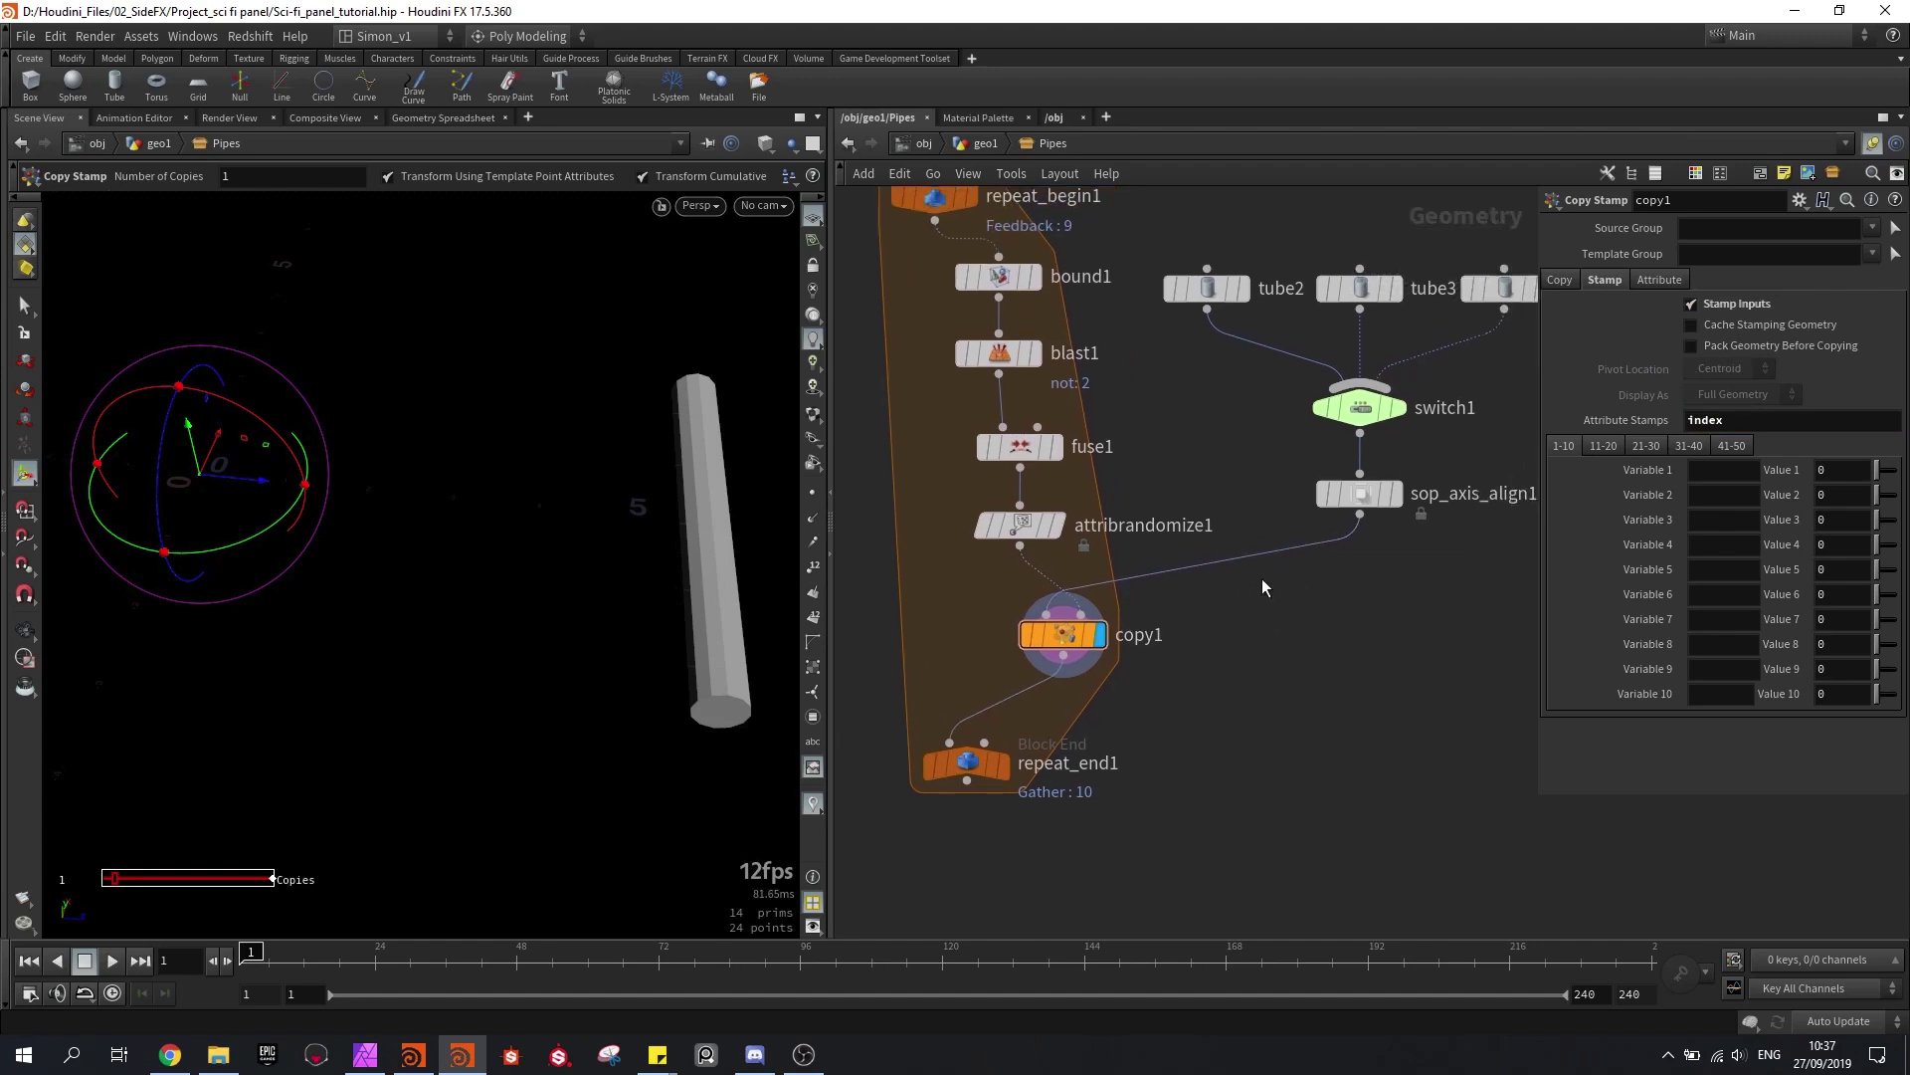
Step: Set switch1's Select Input to the expression stamp("../copy1/", "index", 0)
click(1359, 414)
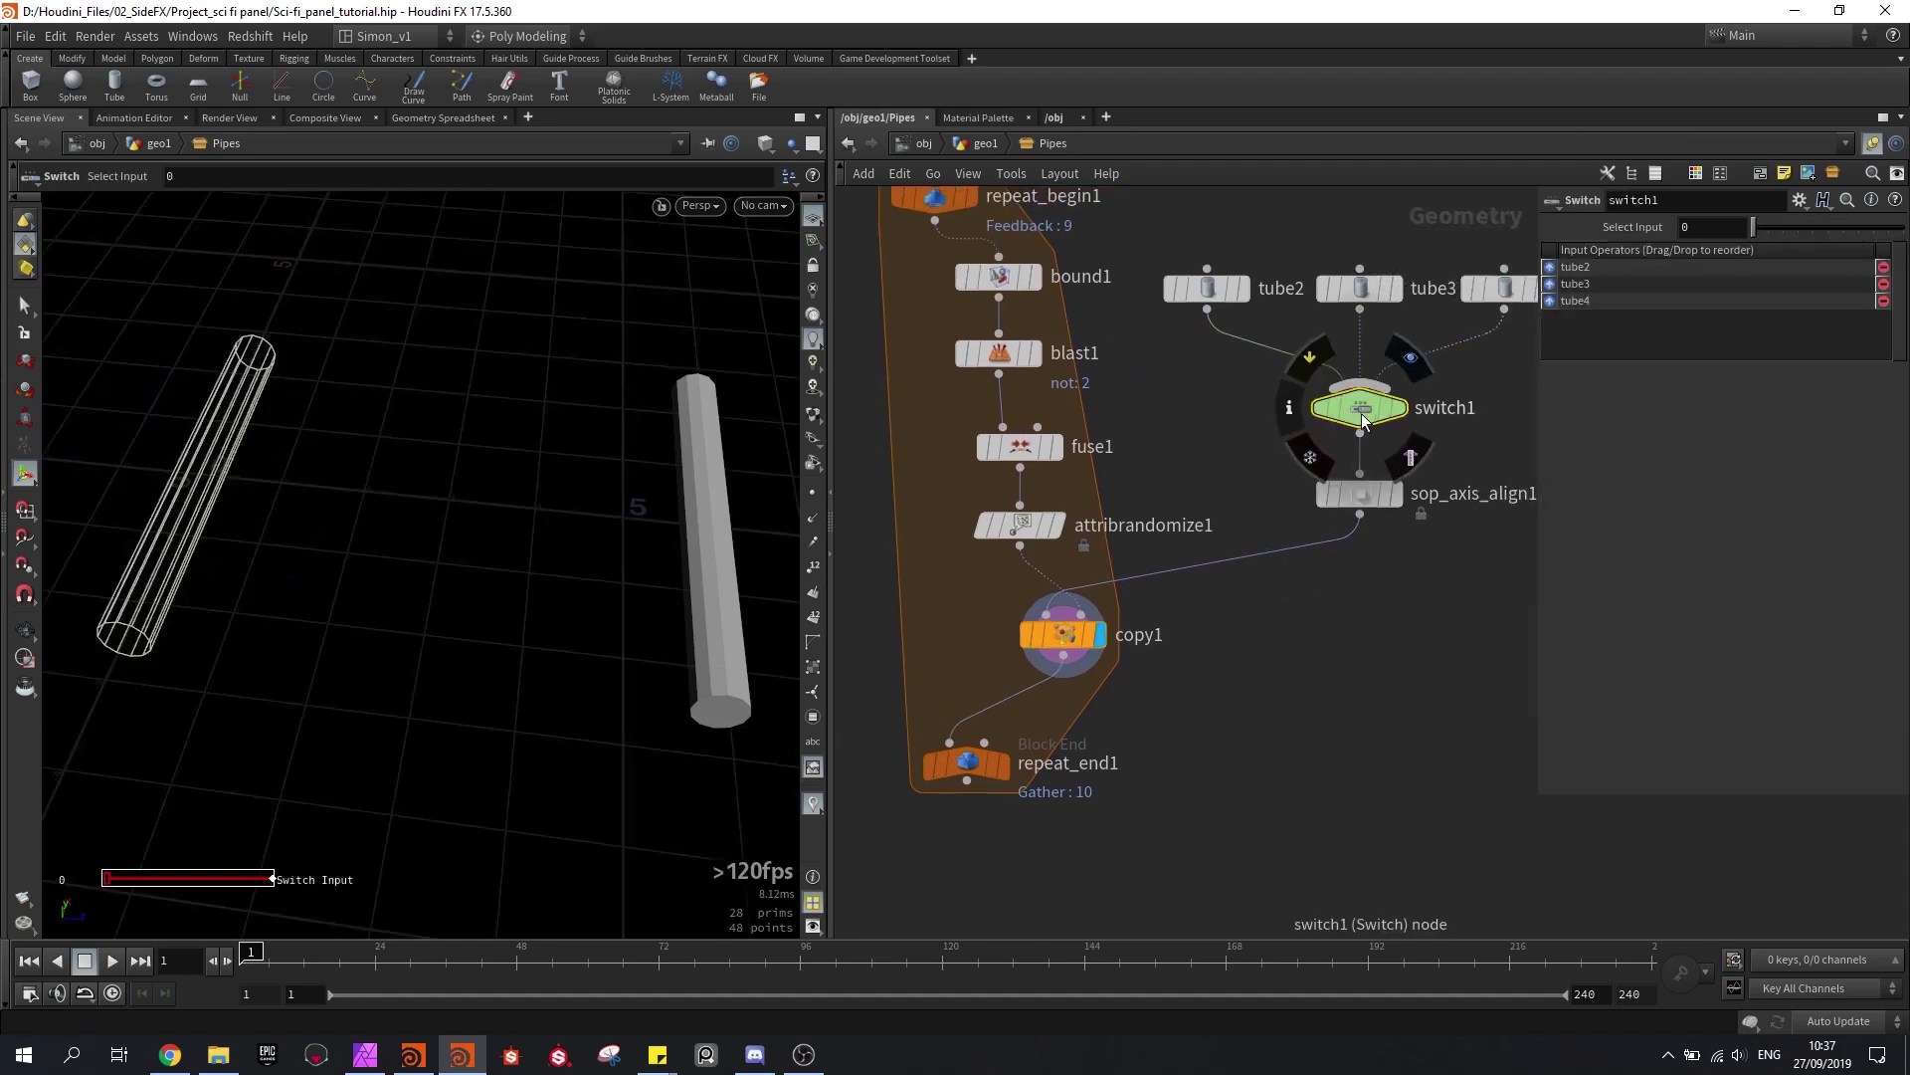
click(1681, 226)
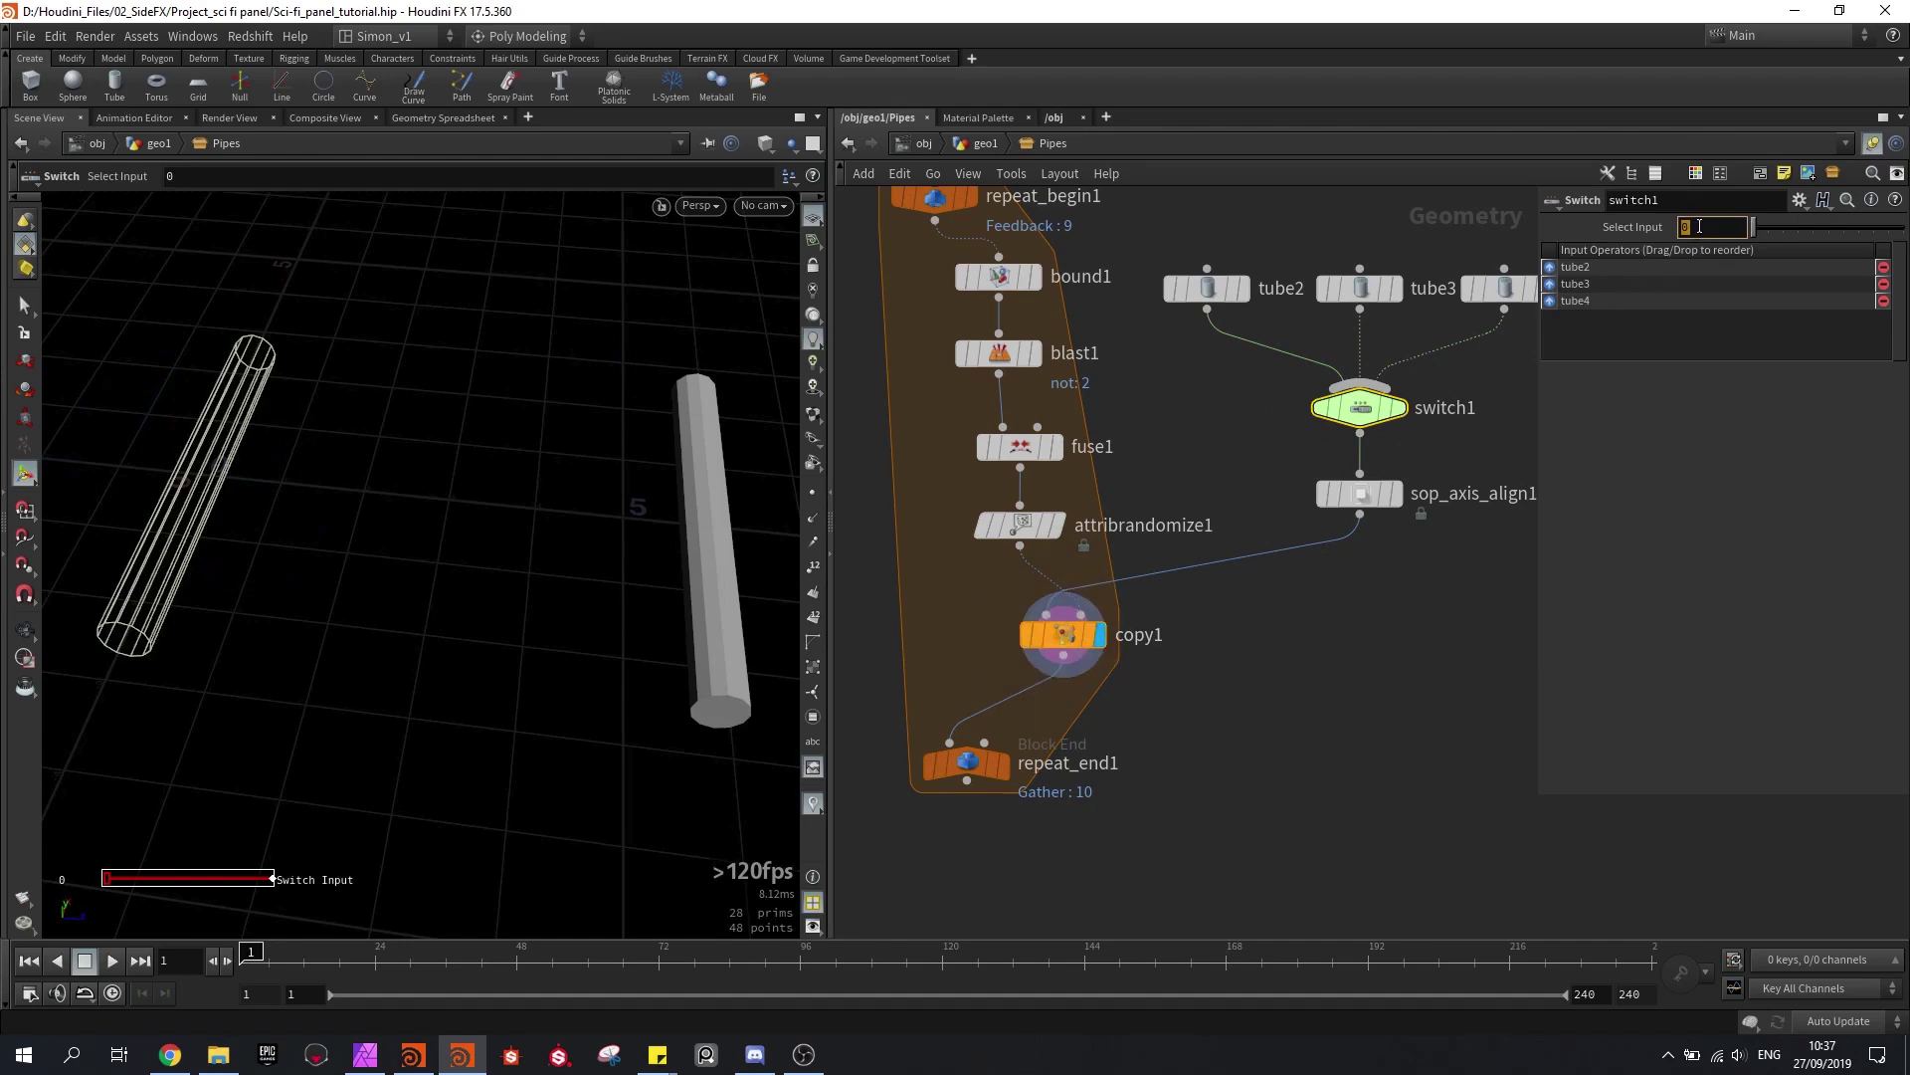
text(stam)
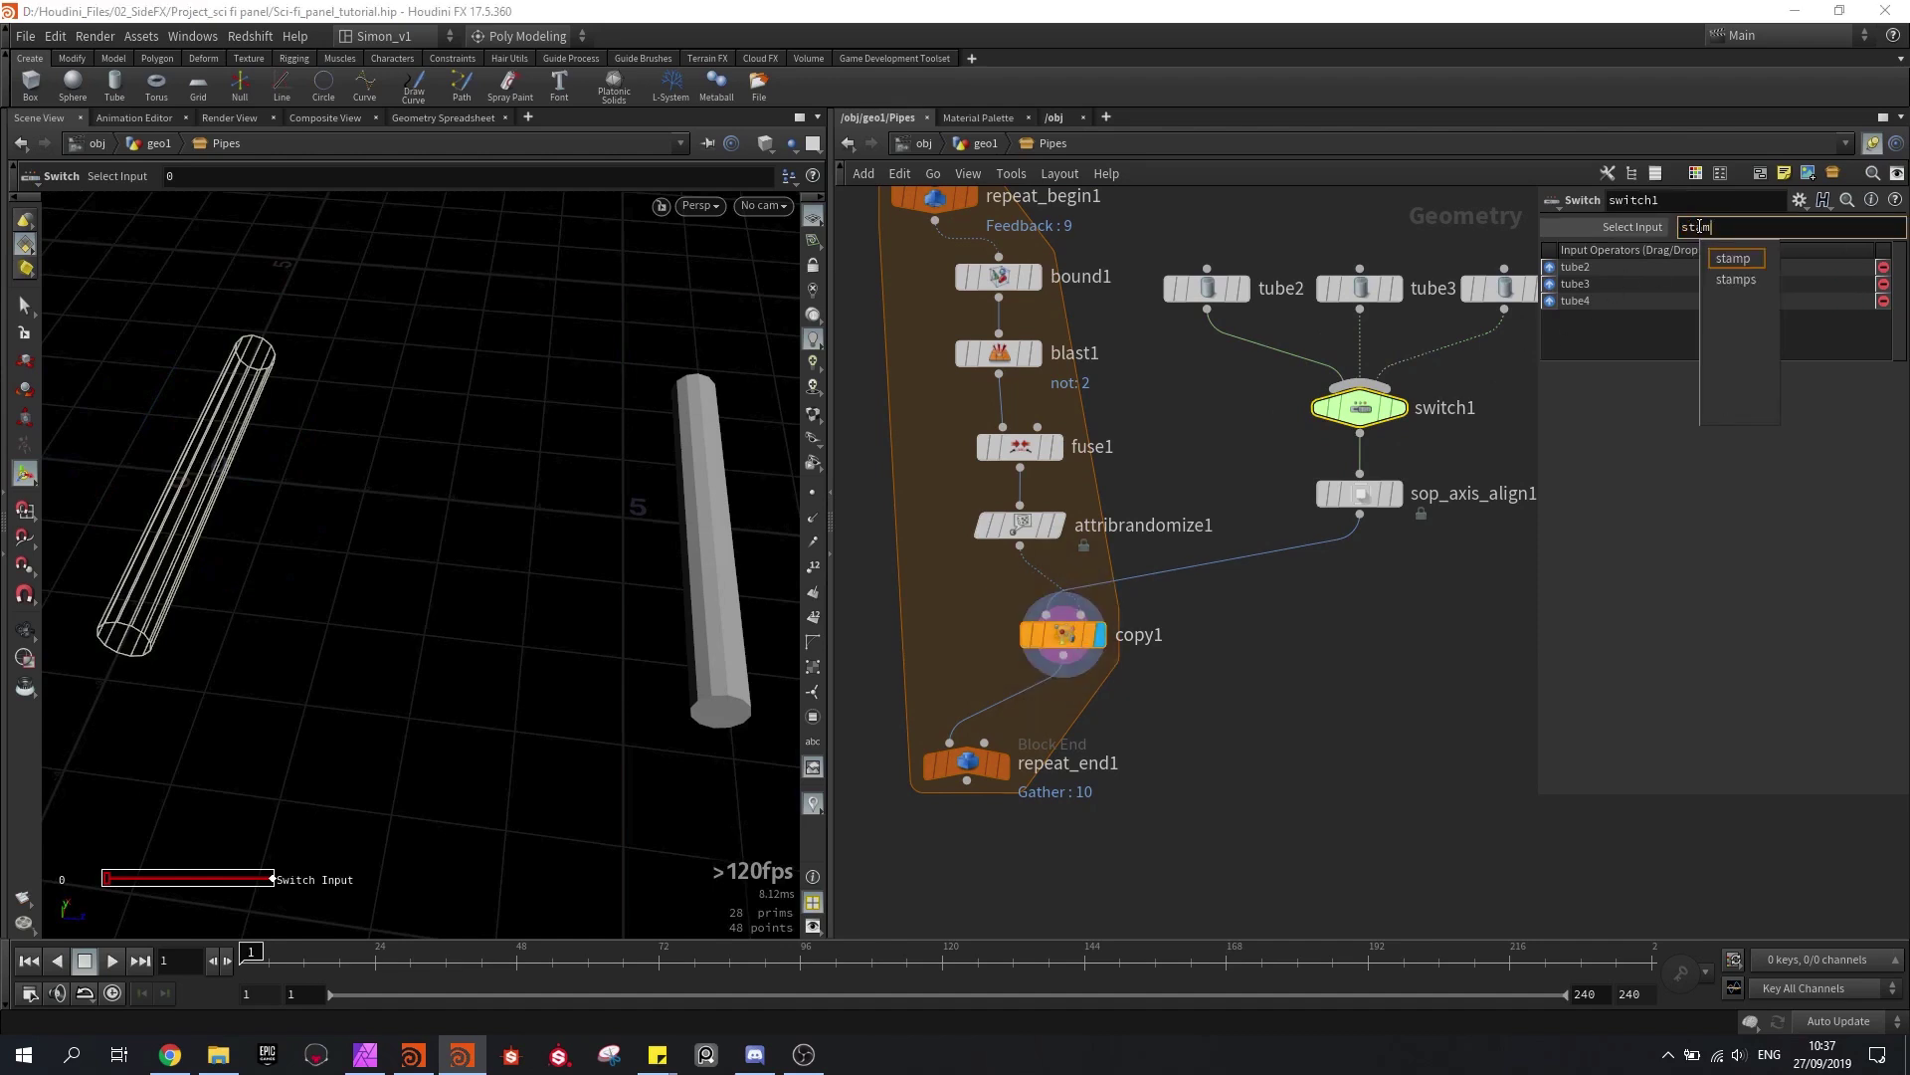
text(p()
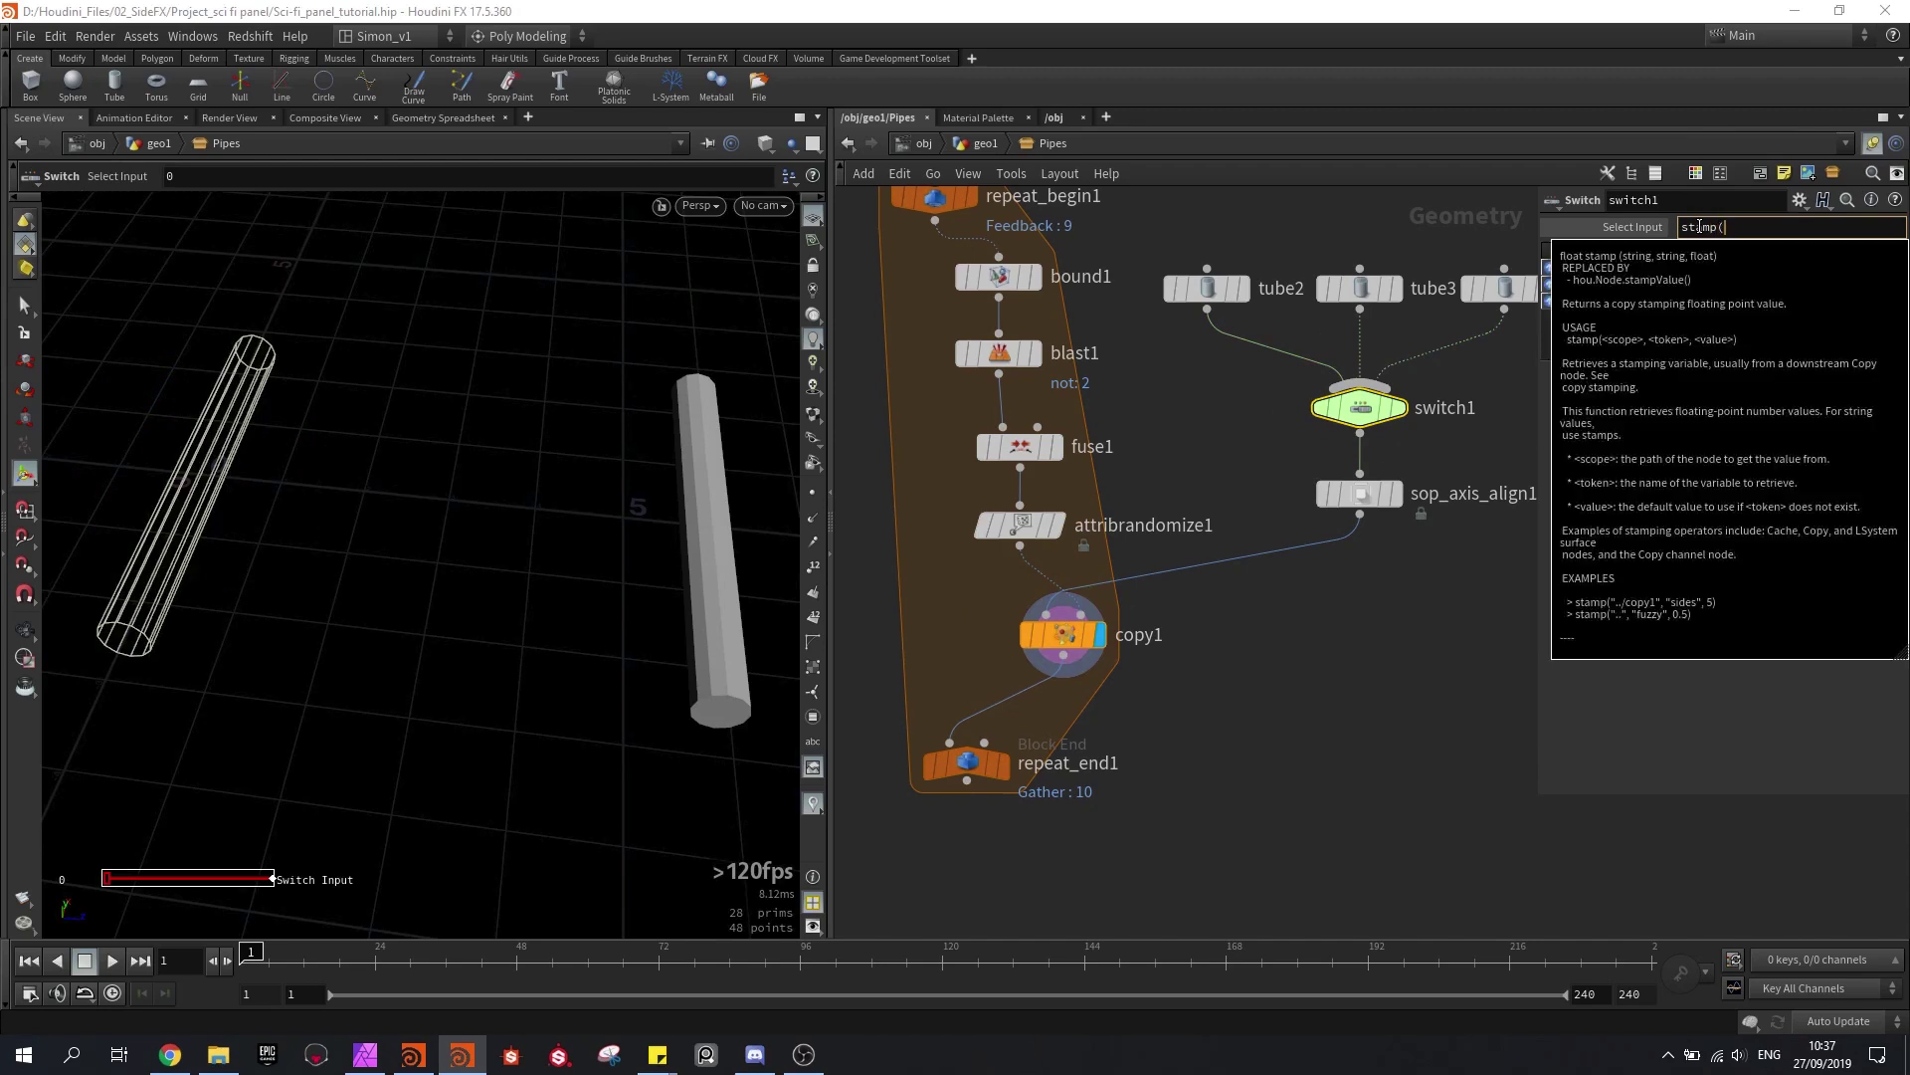
text("..)
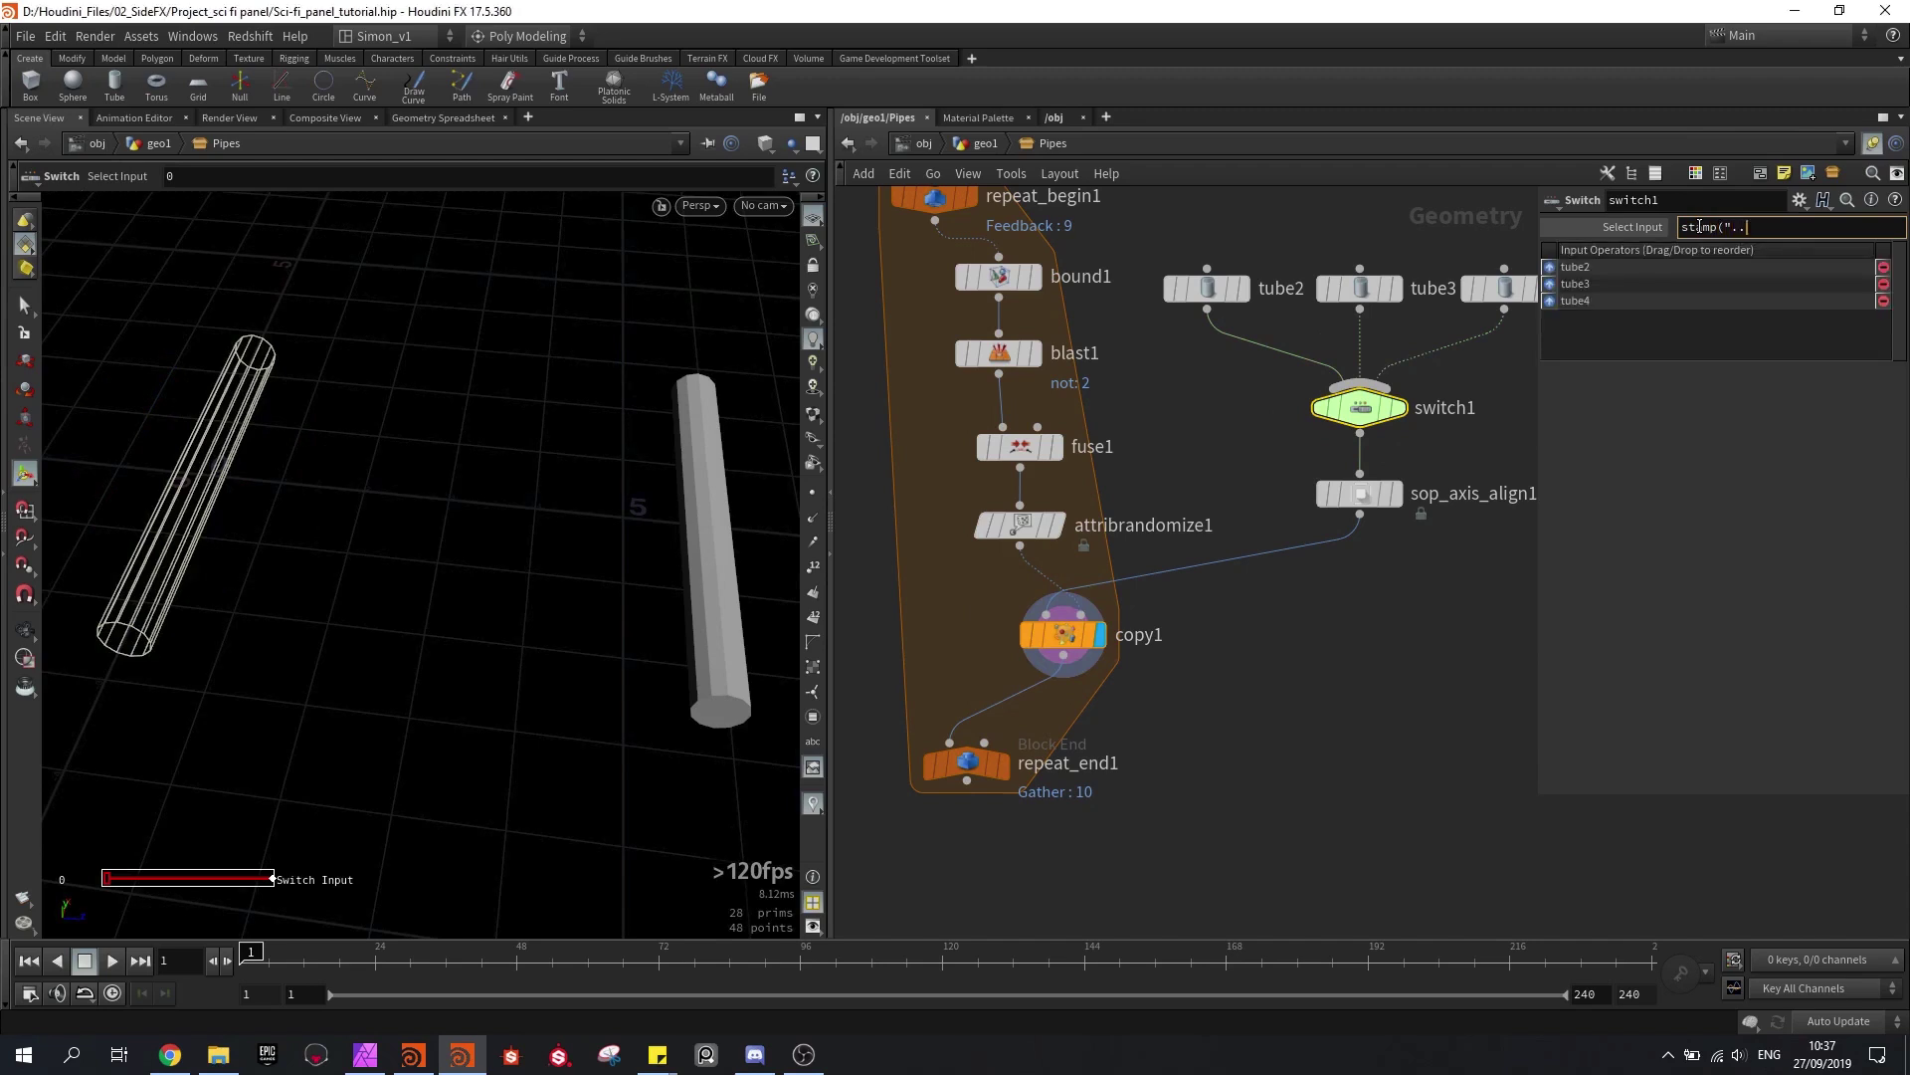
text(/copy1/)
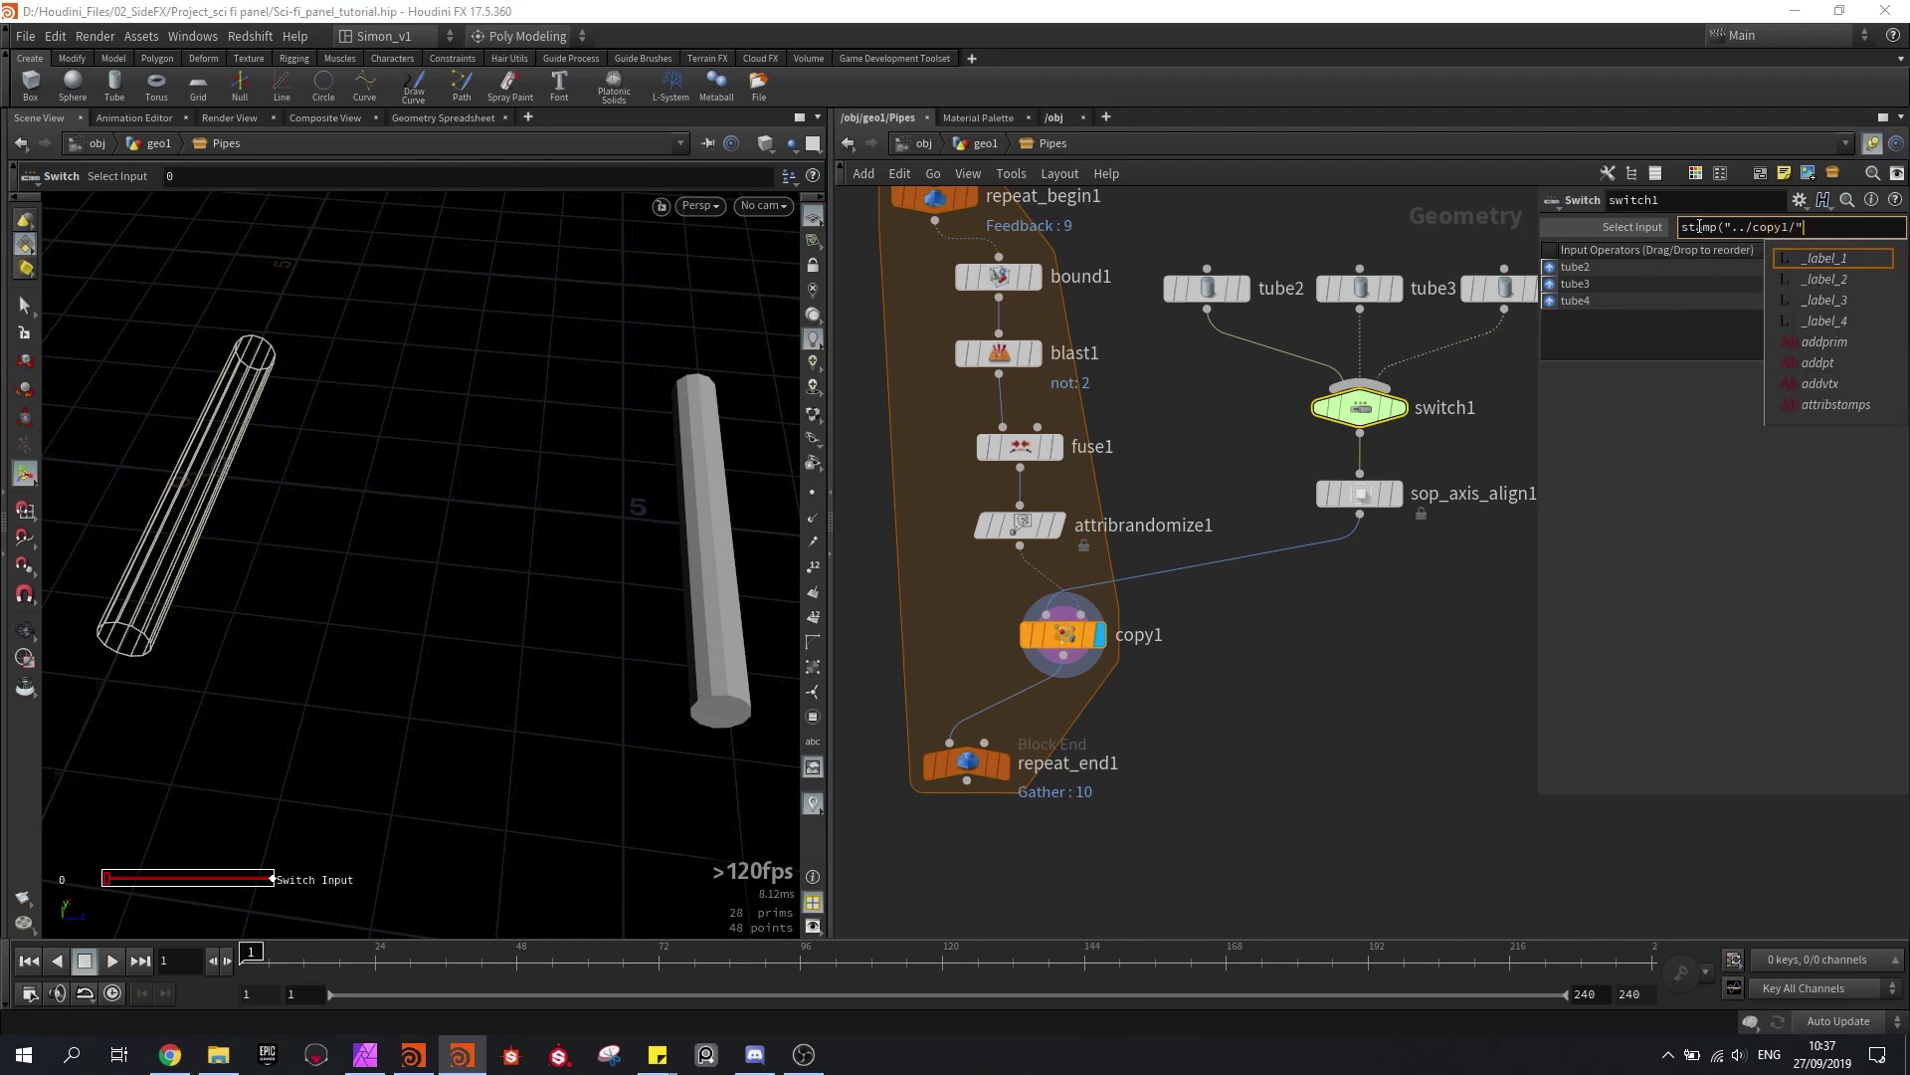
key(Escape)
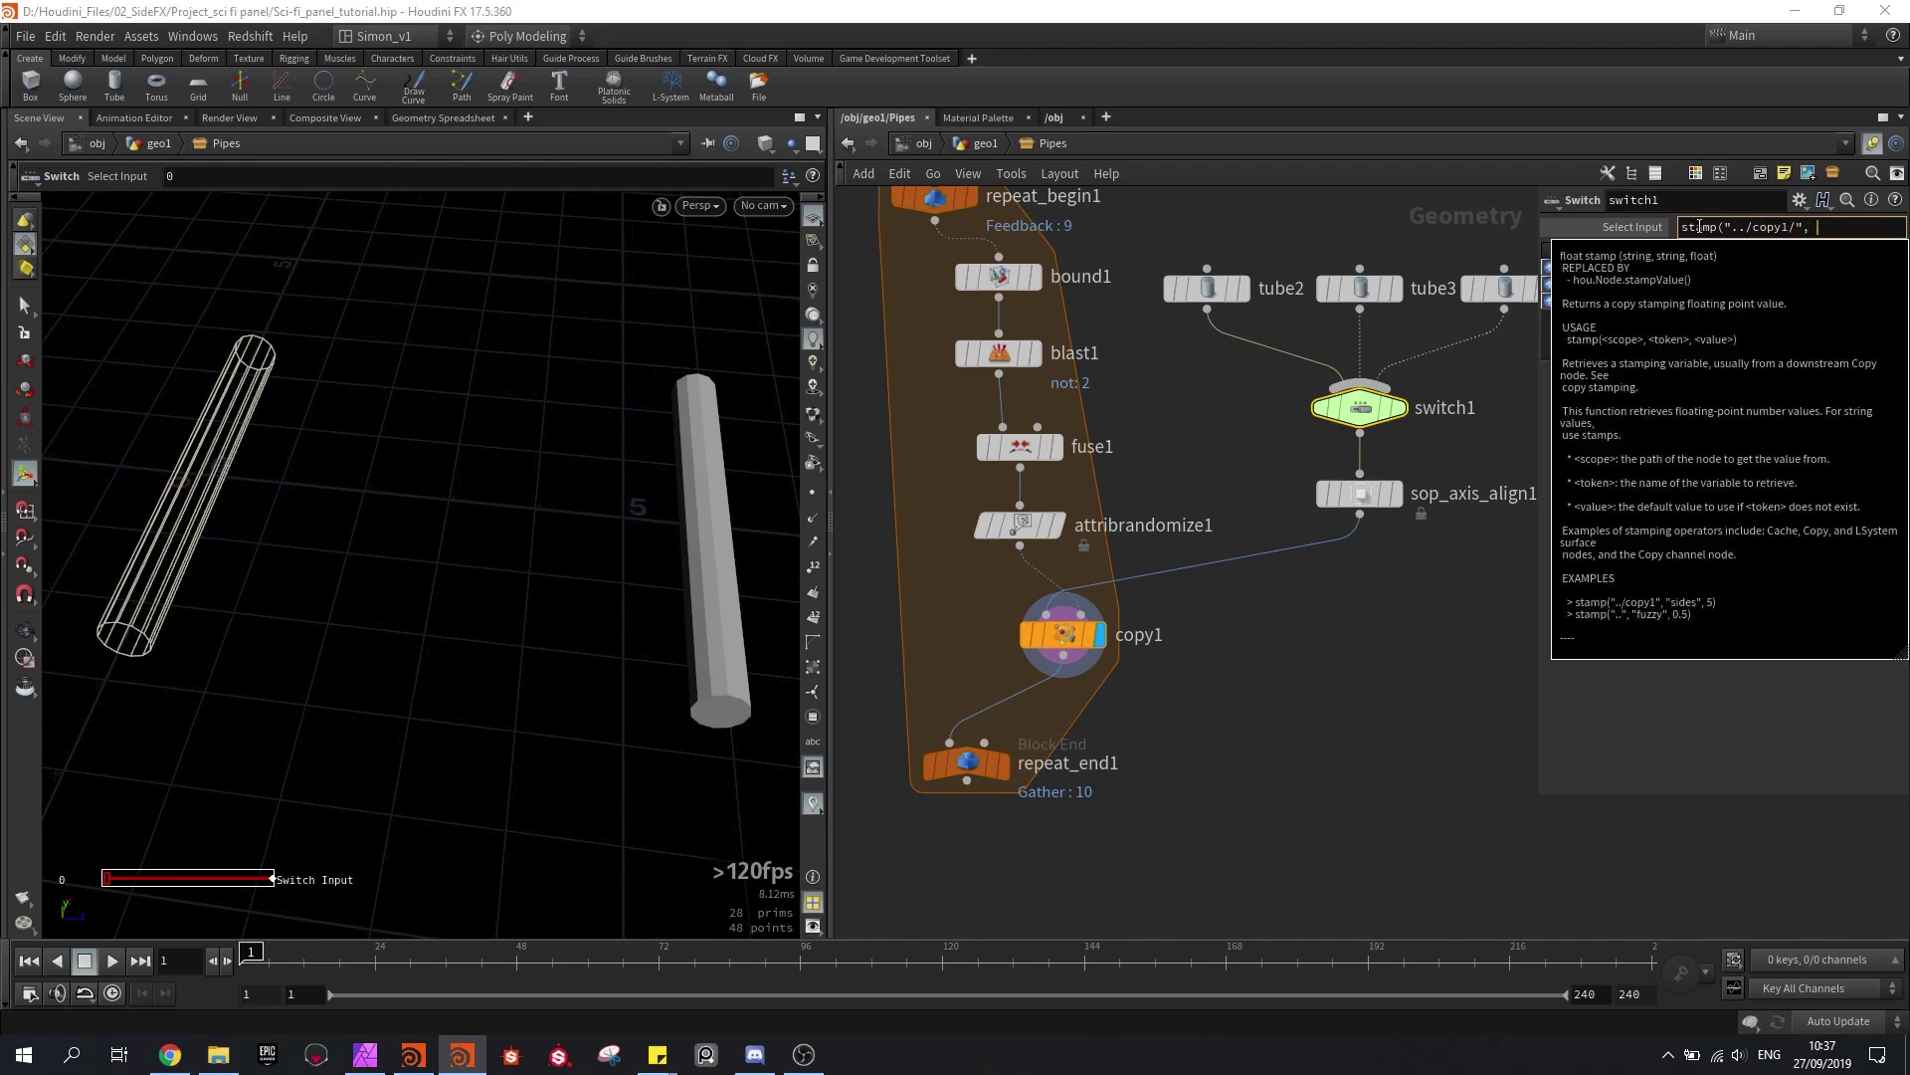
text(", "inde)
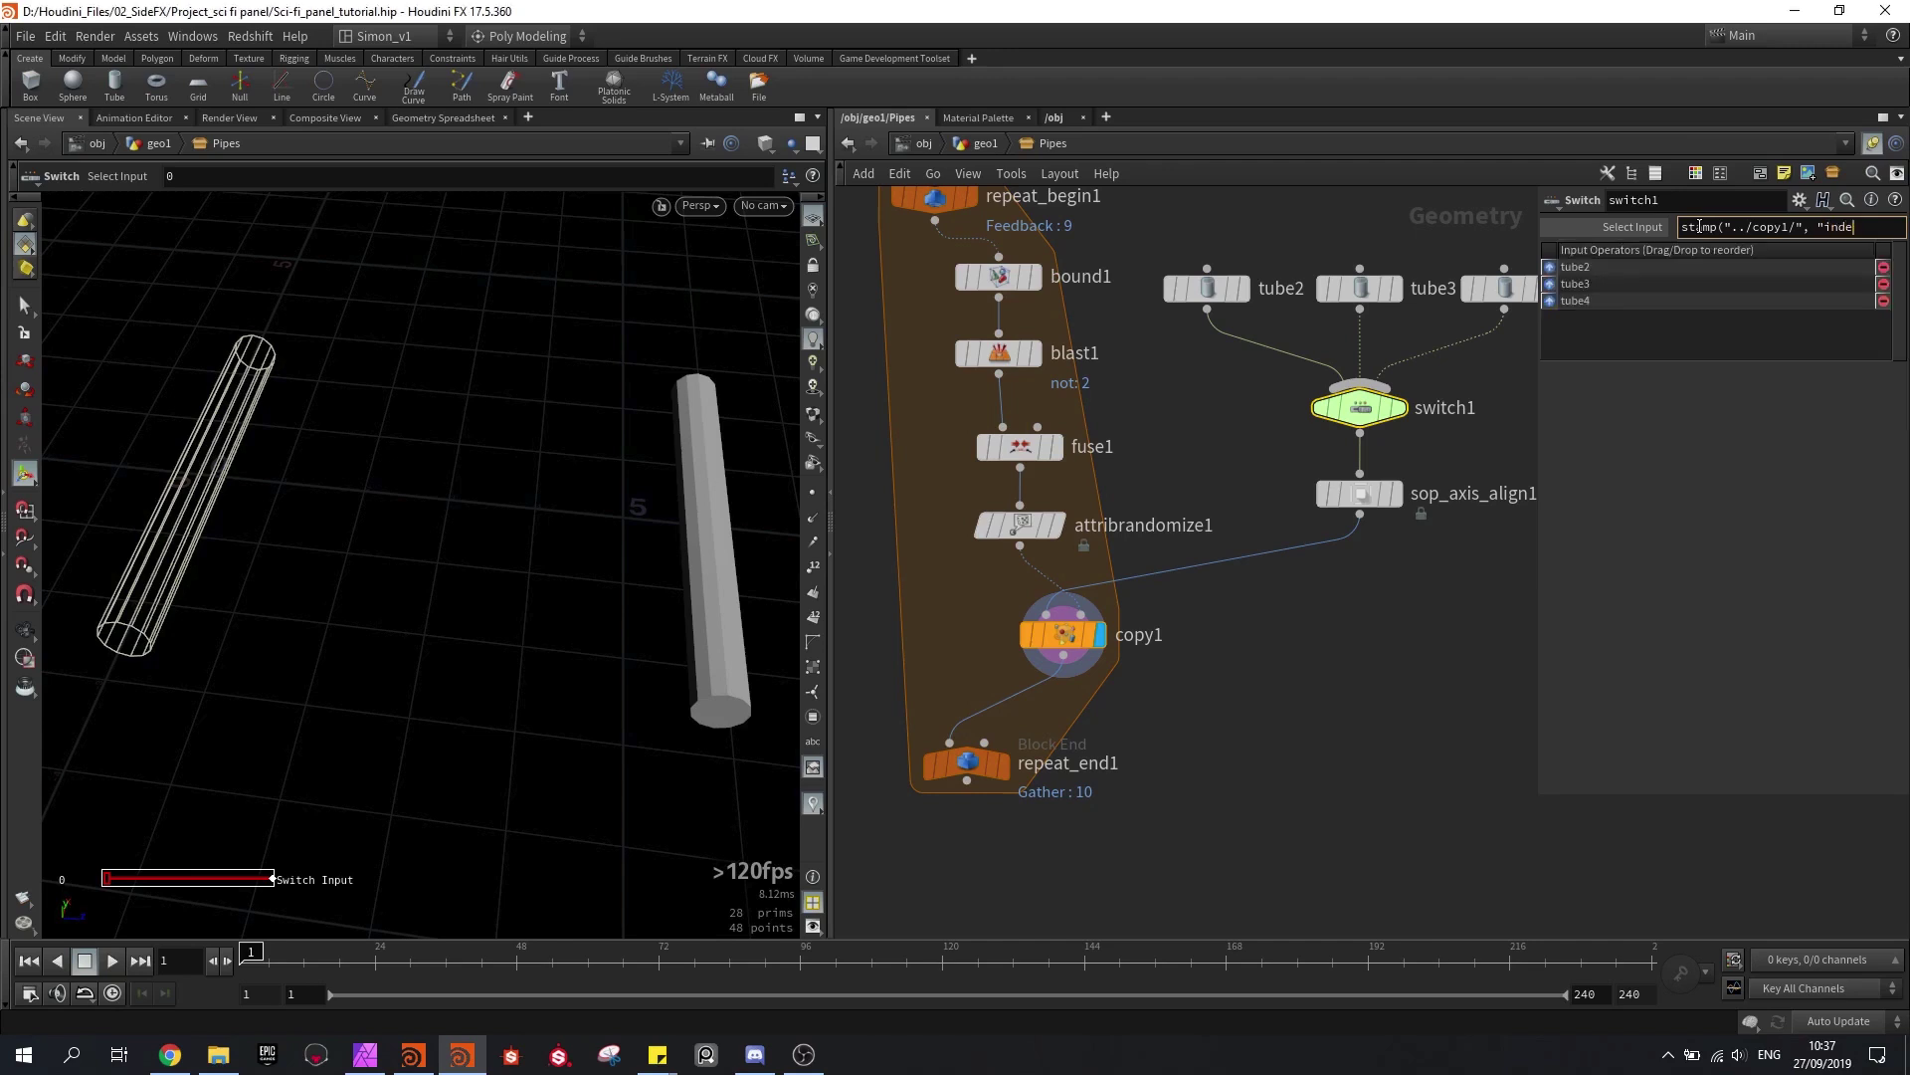
text(x")
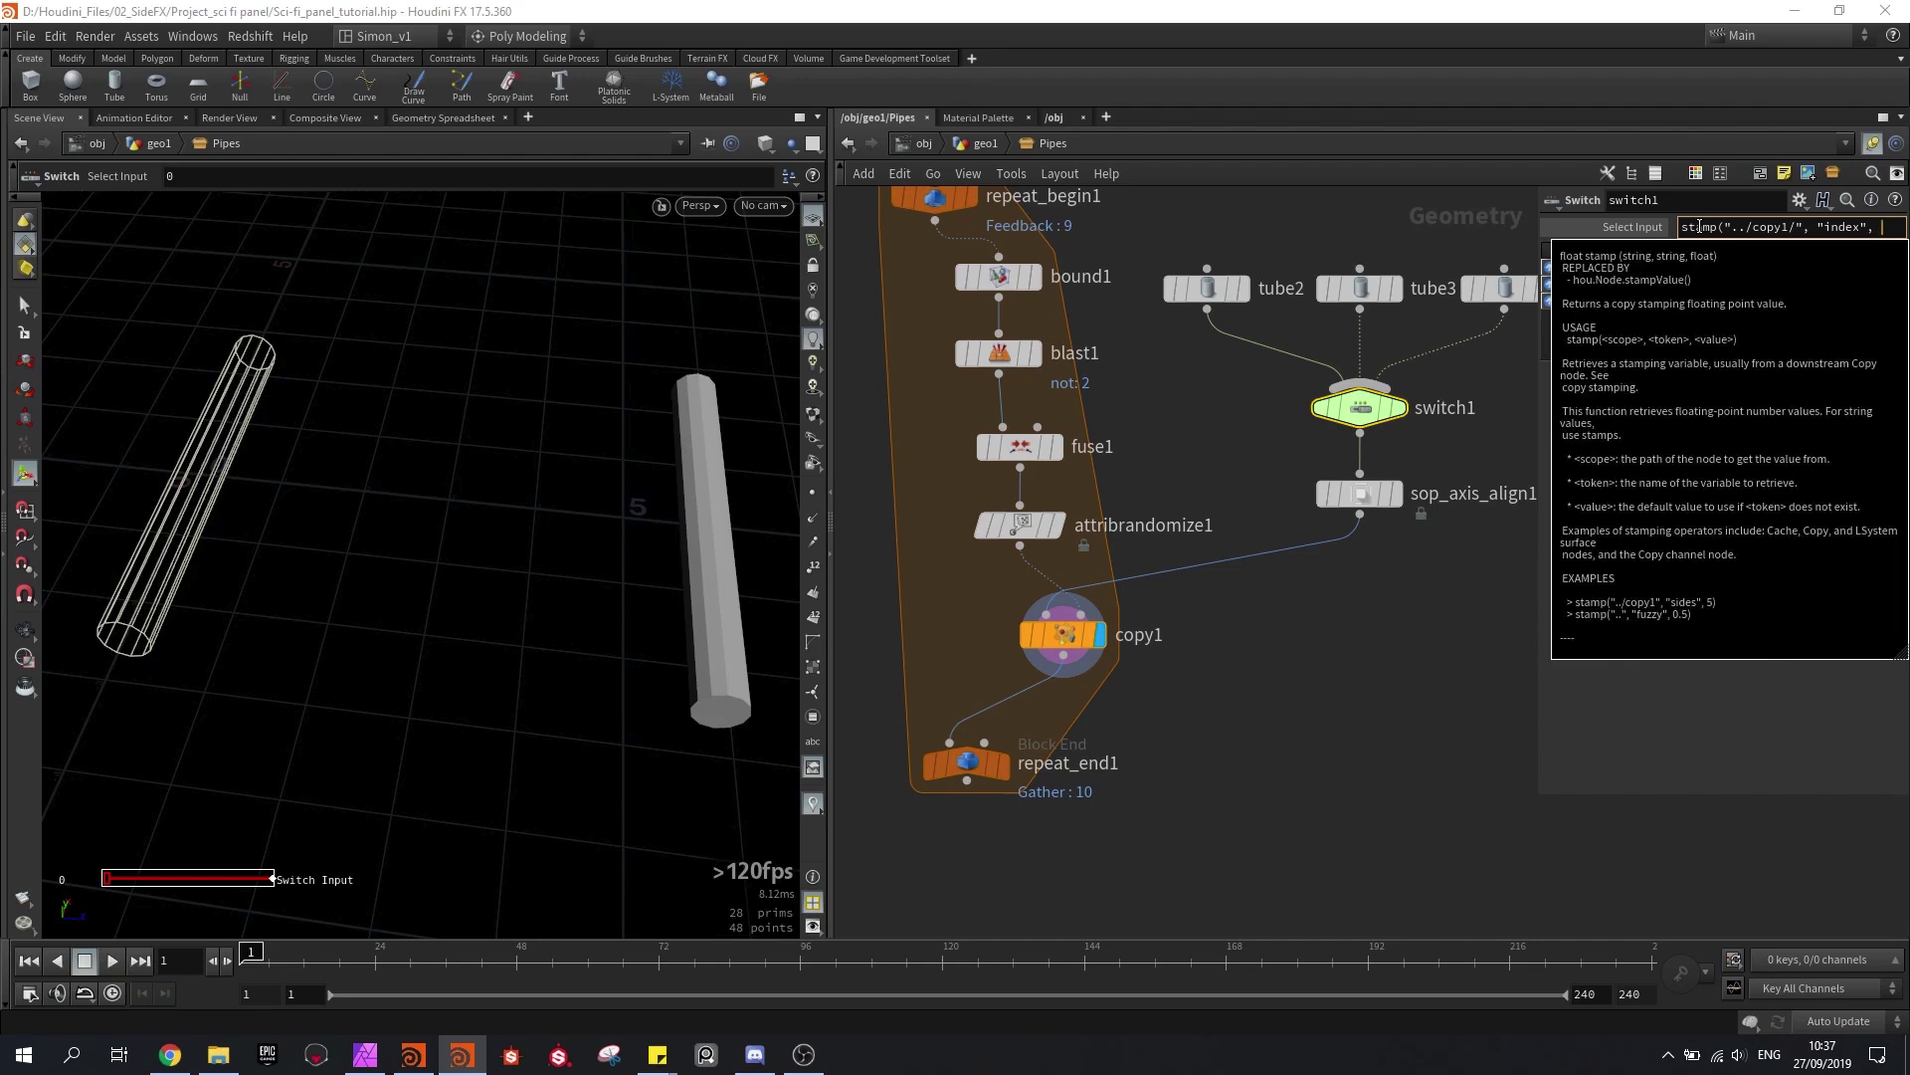
text(, 0)
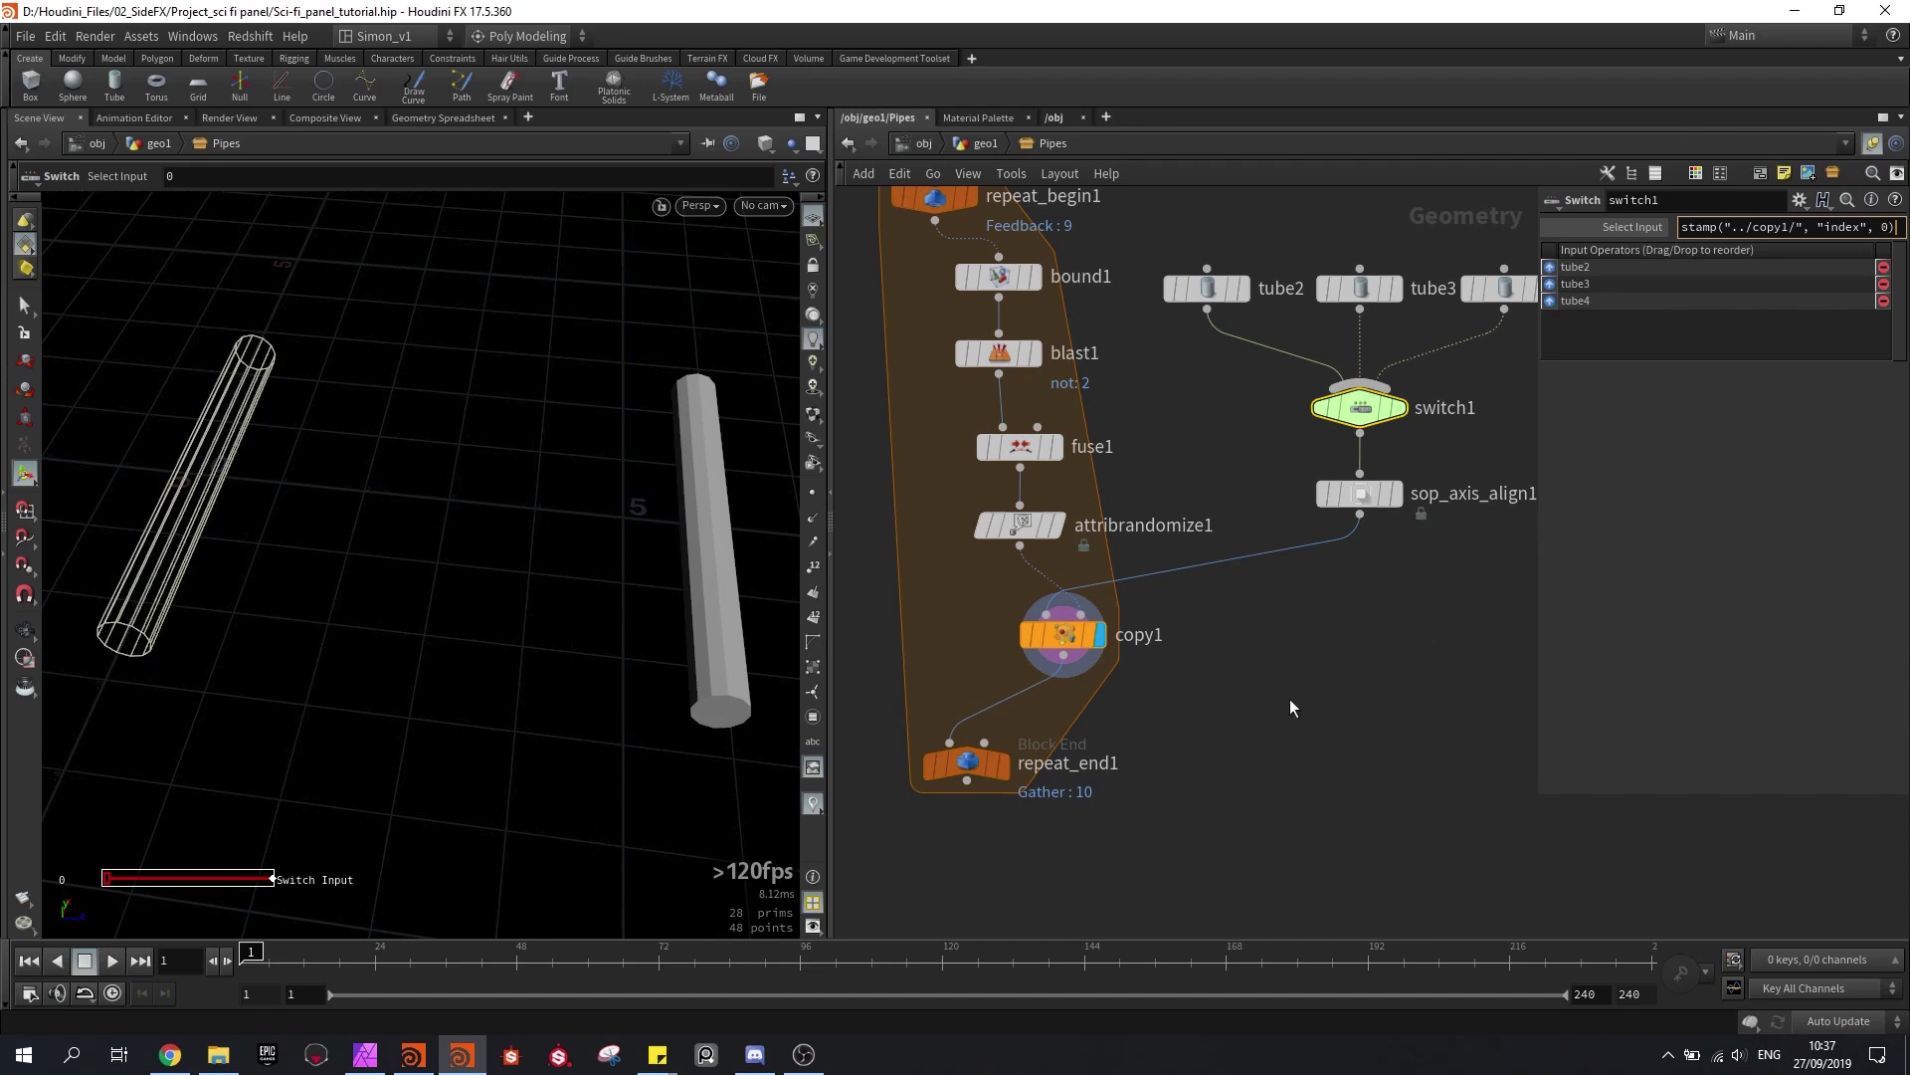
key(Return)
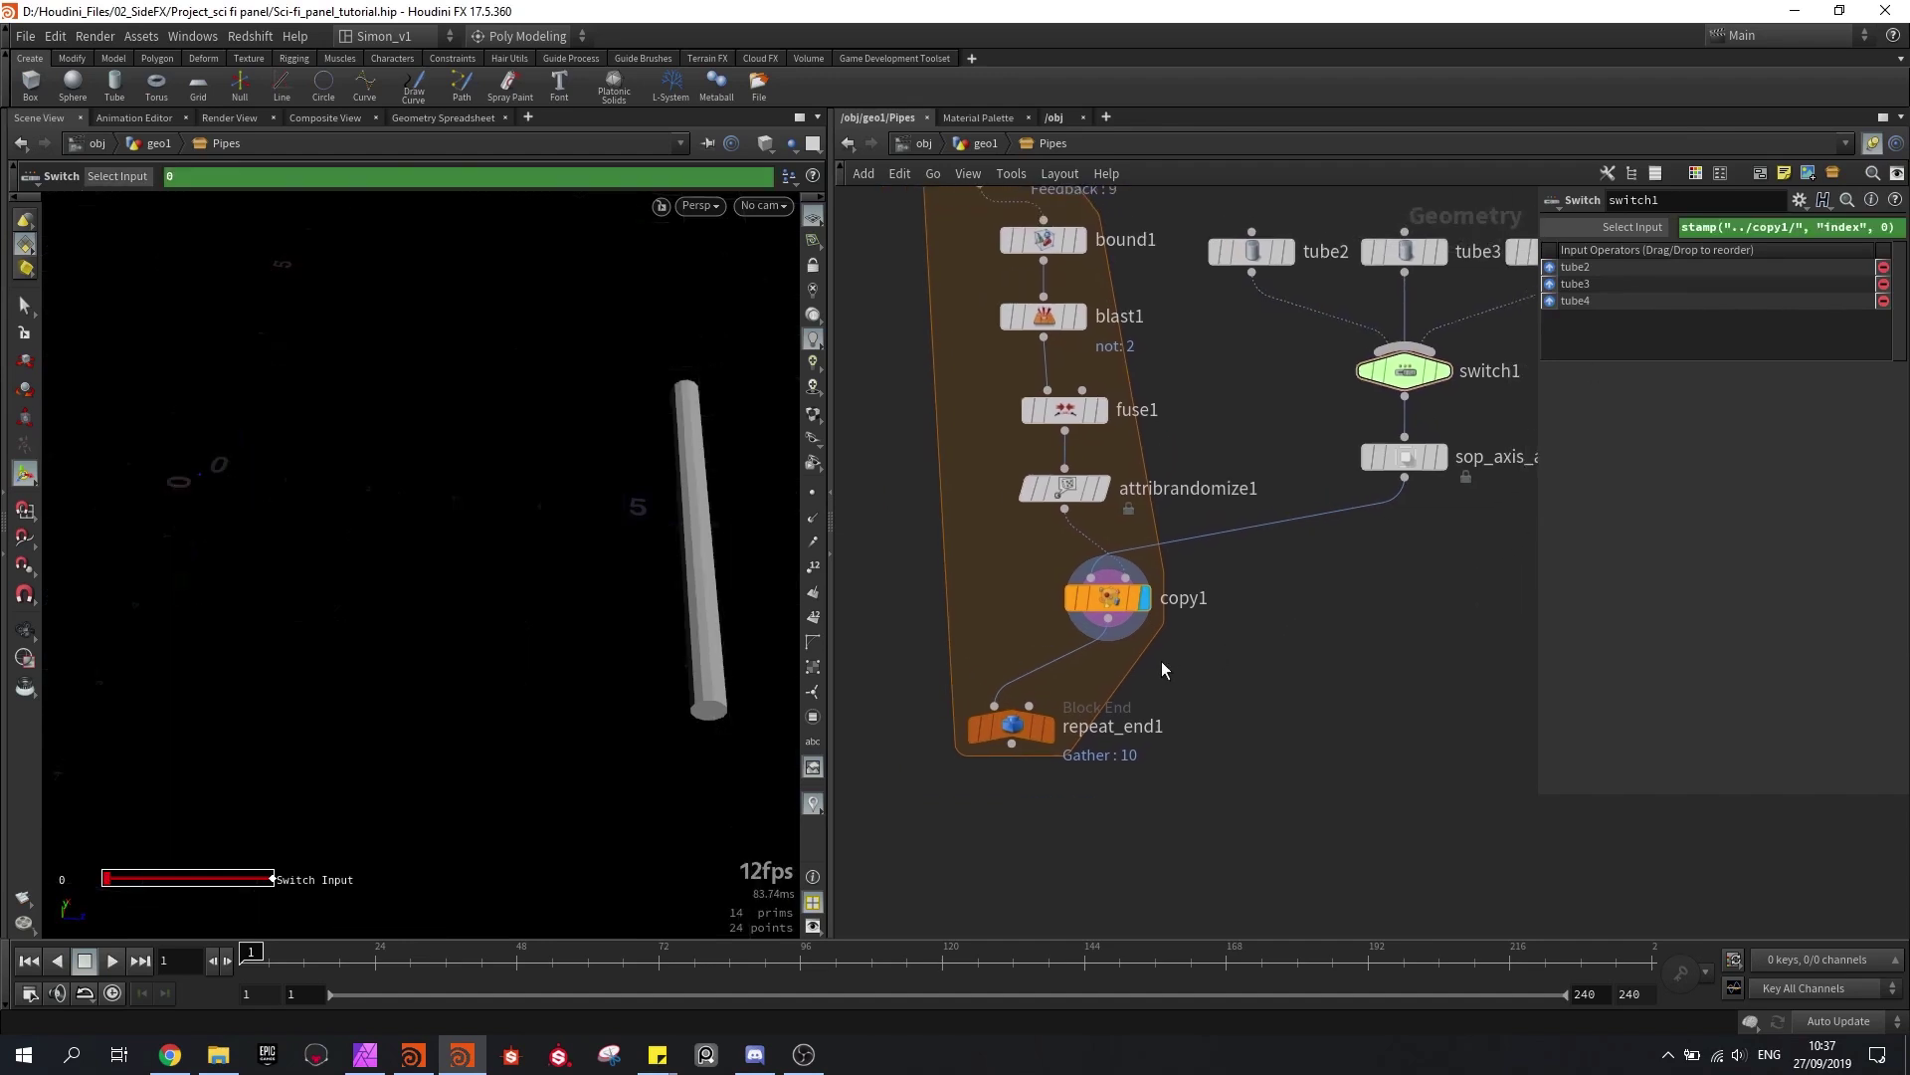
Step: Display repeat_end1 to inspect the row of tubes, and move the tube3 node above its neighbouring tube nodes
click(1047, 727)
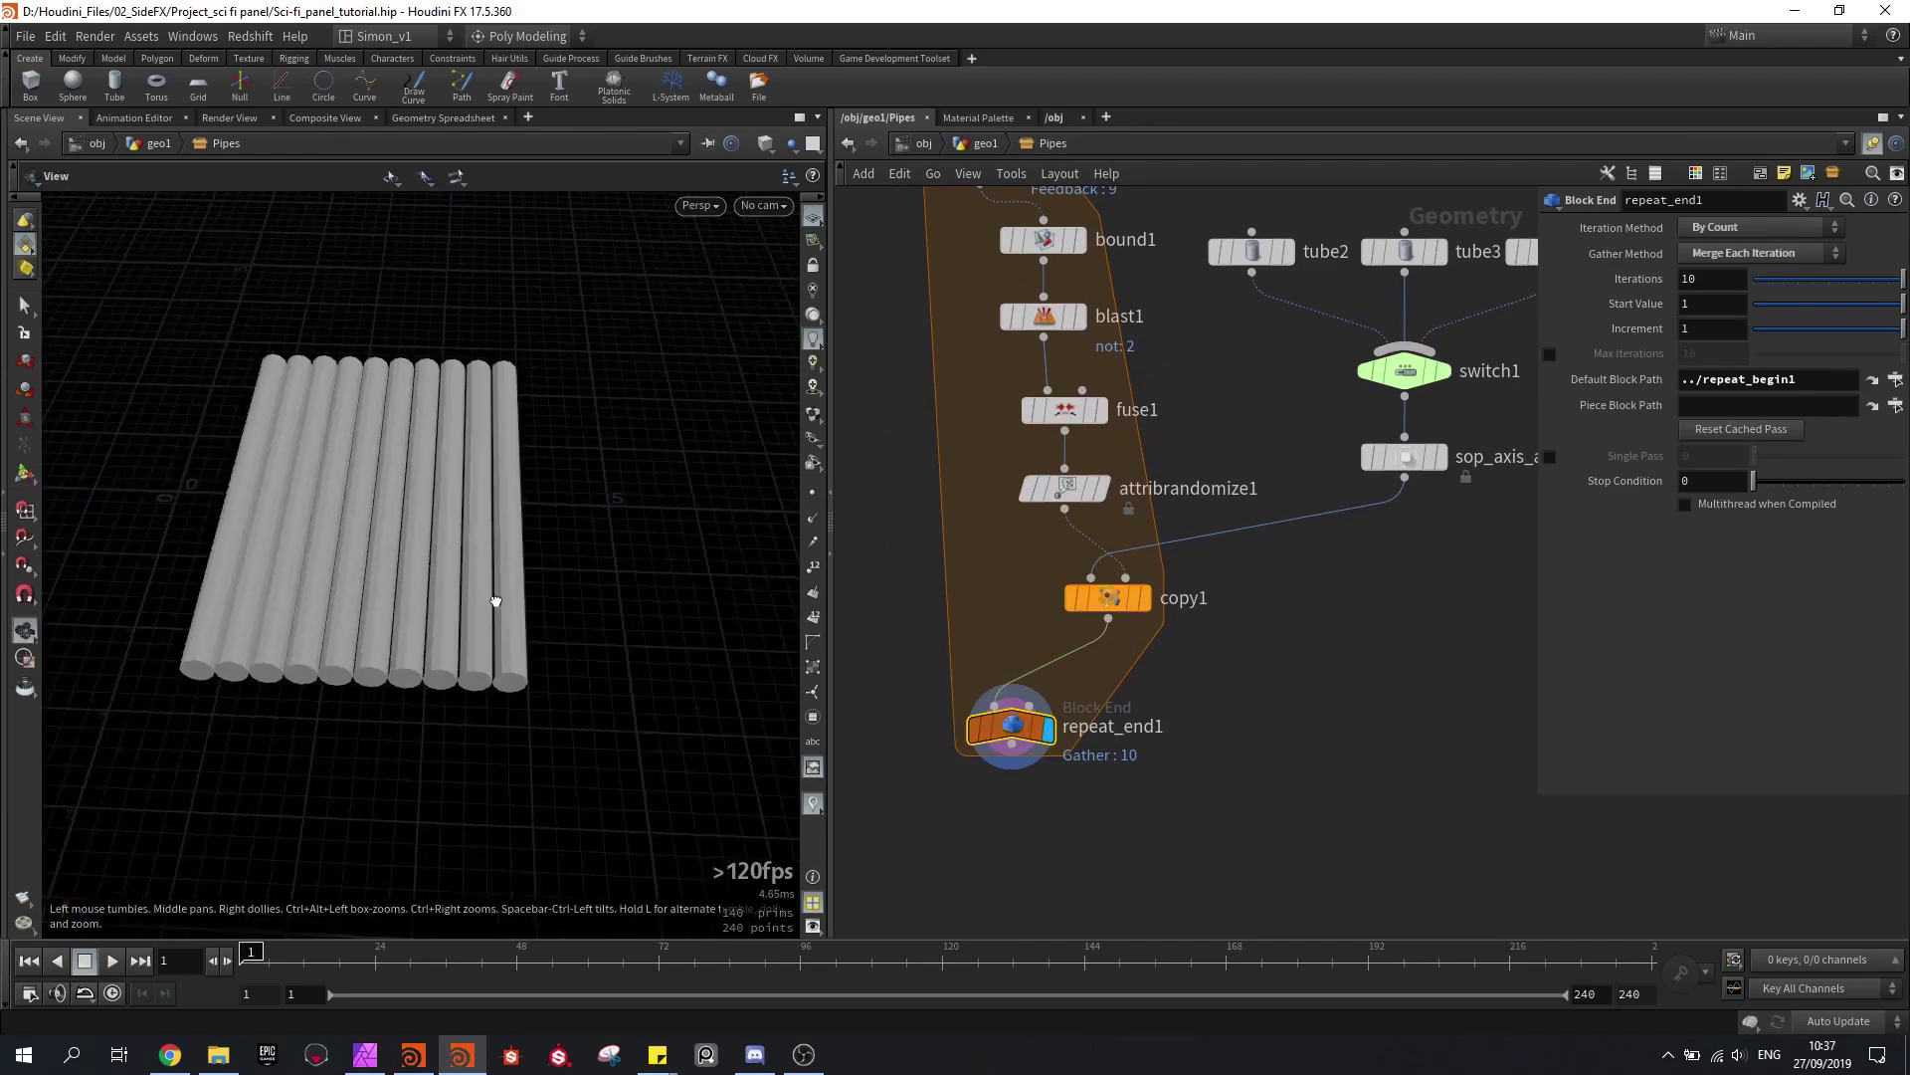
drag(494, 601, 520, 396)
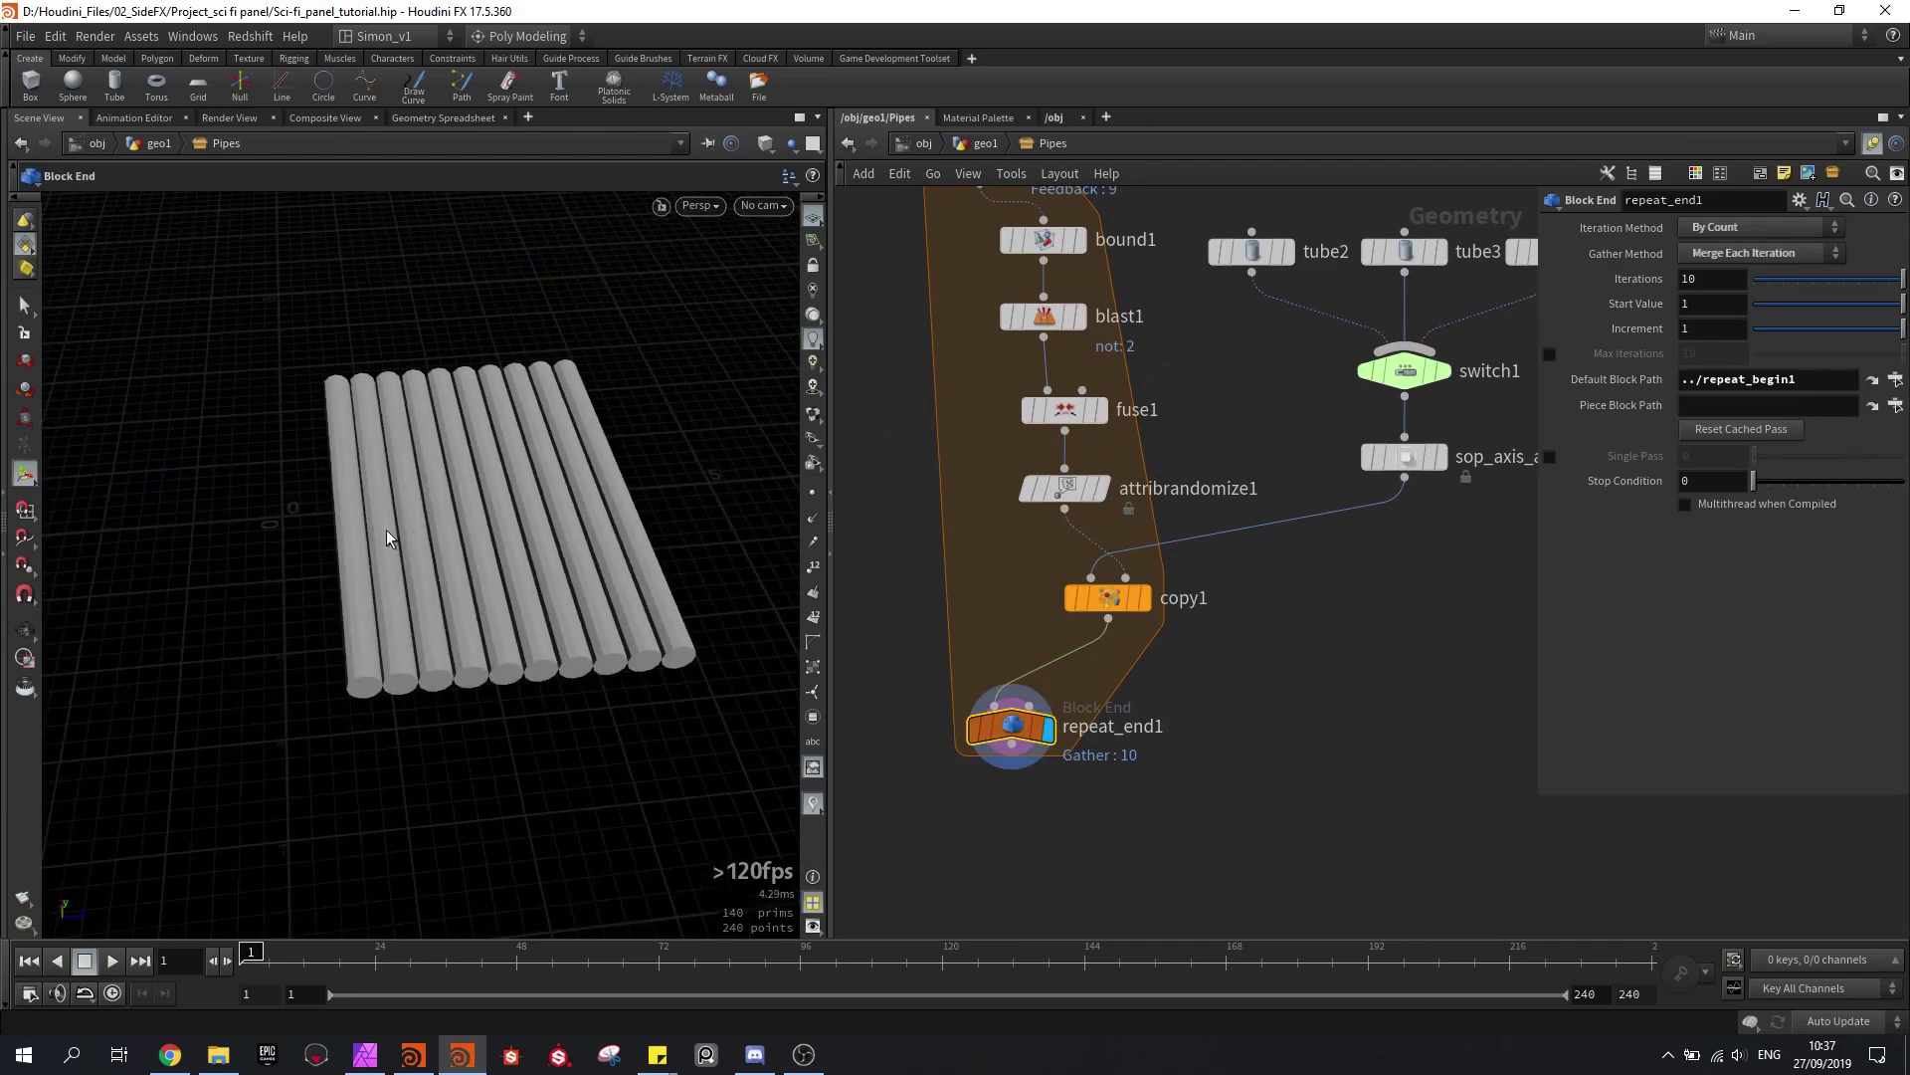
drag(452, 546, 469, 546)
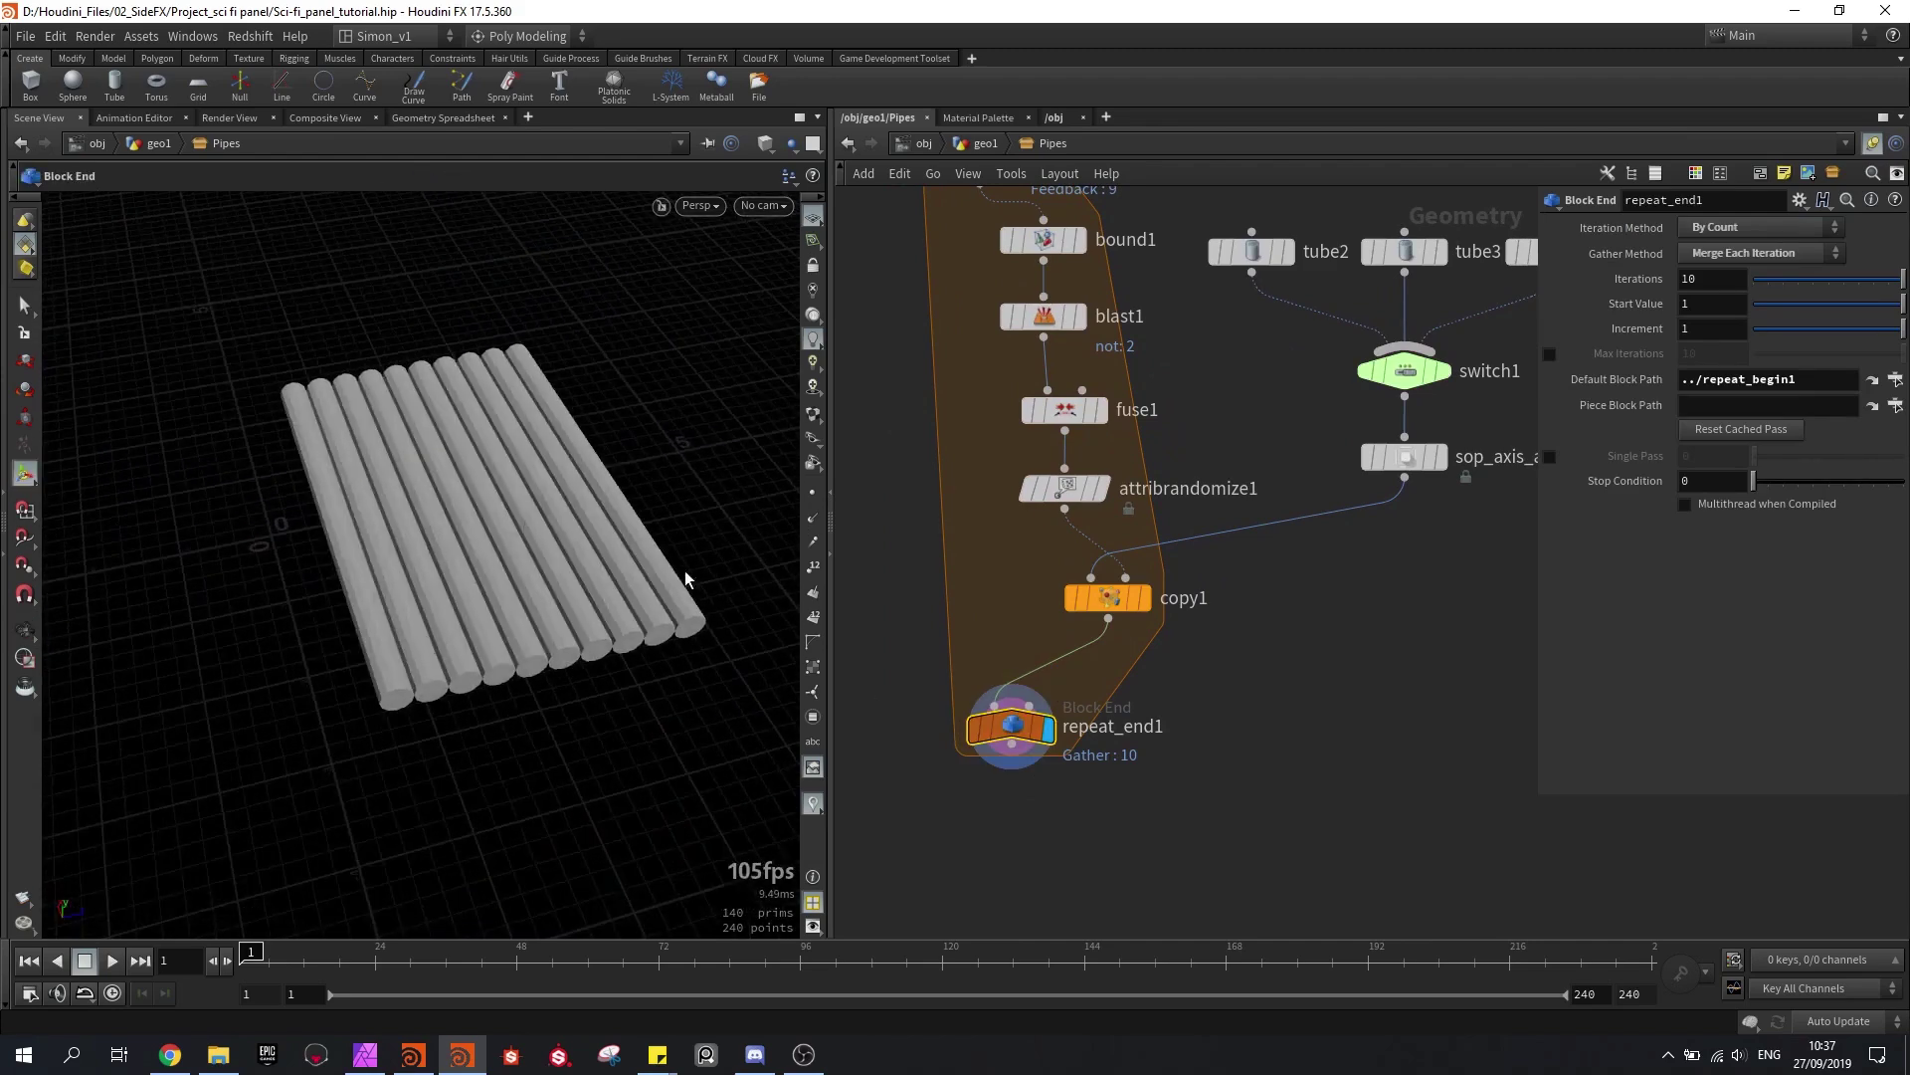
drag(1405, 249, 1409, 227)
Step: Vary attribrandomize1's Global Seed to 2.84 and finally 3.19 while checking the tubes for changes
scroll(1065, 531, up, 2)
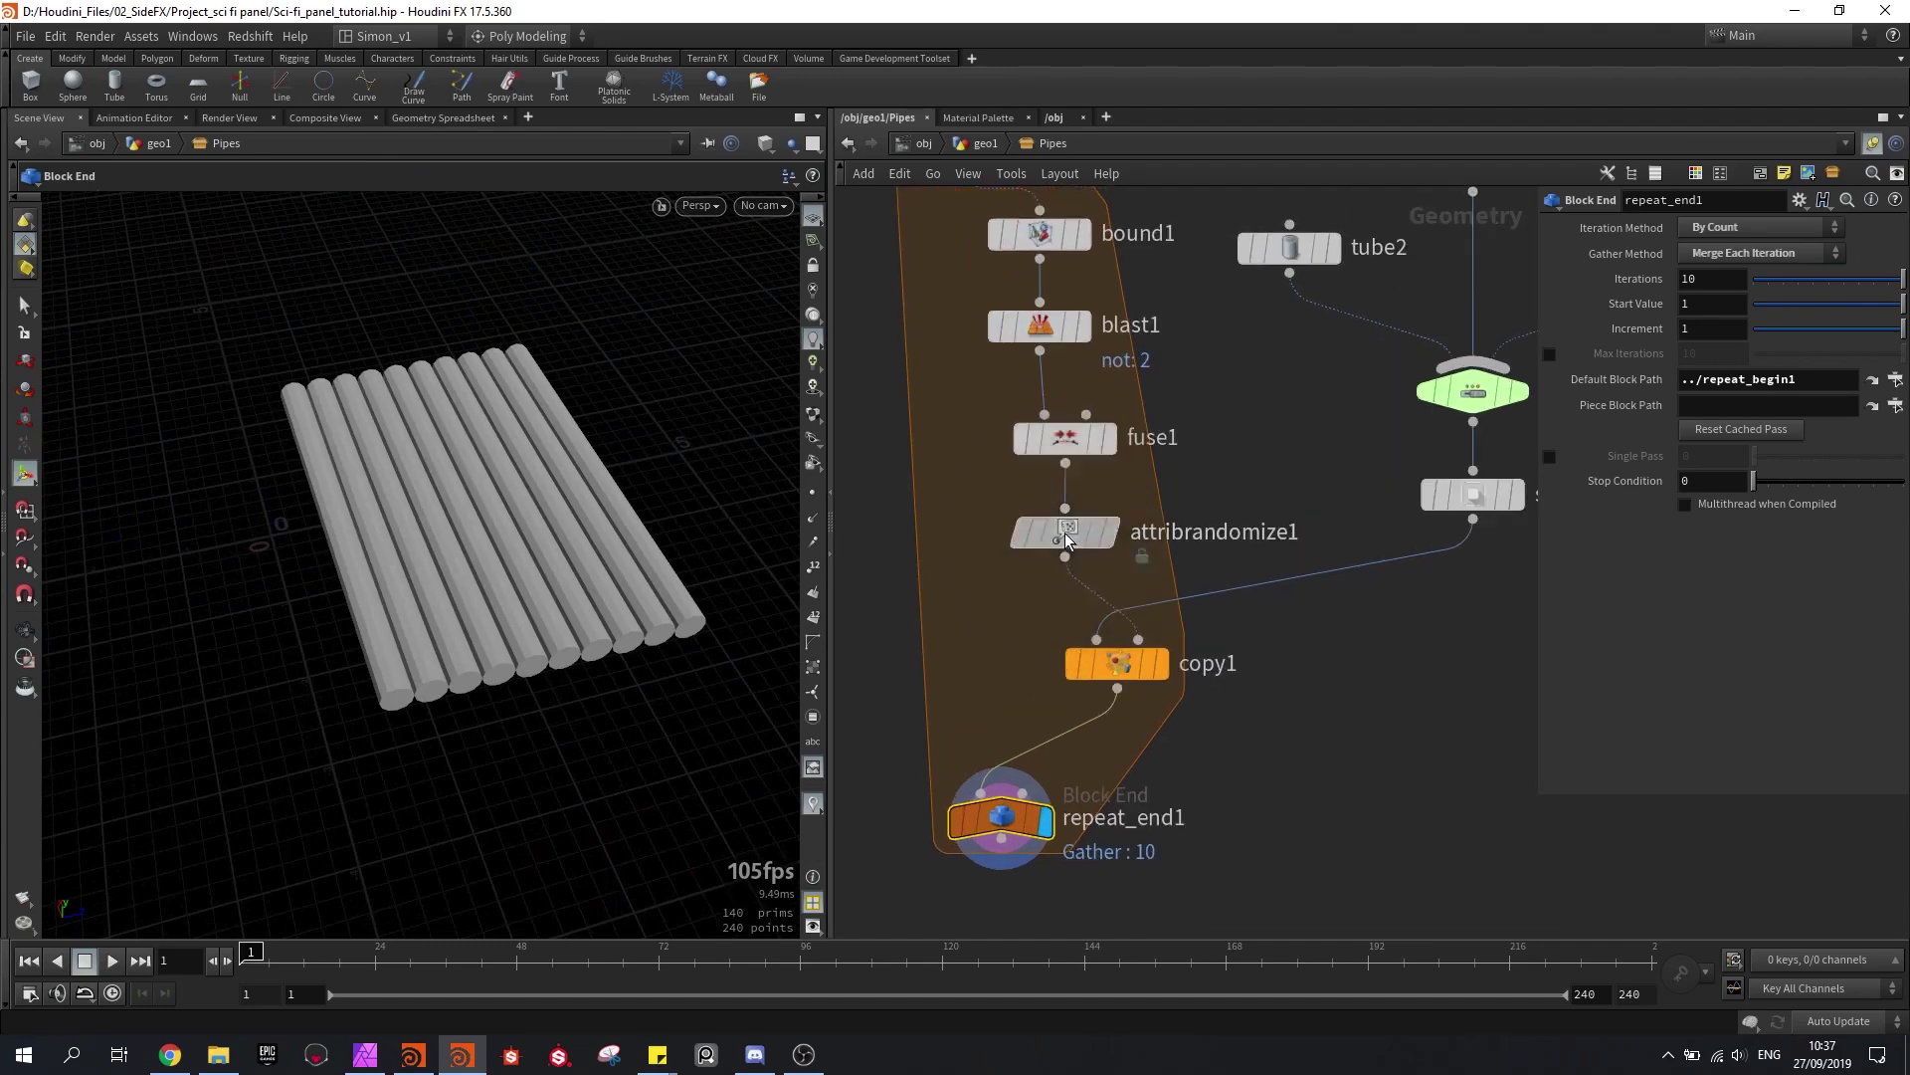
click(1065, 534)
click(1648, 411)
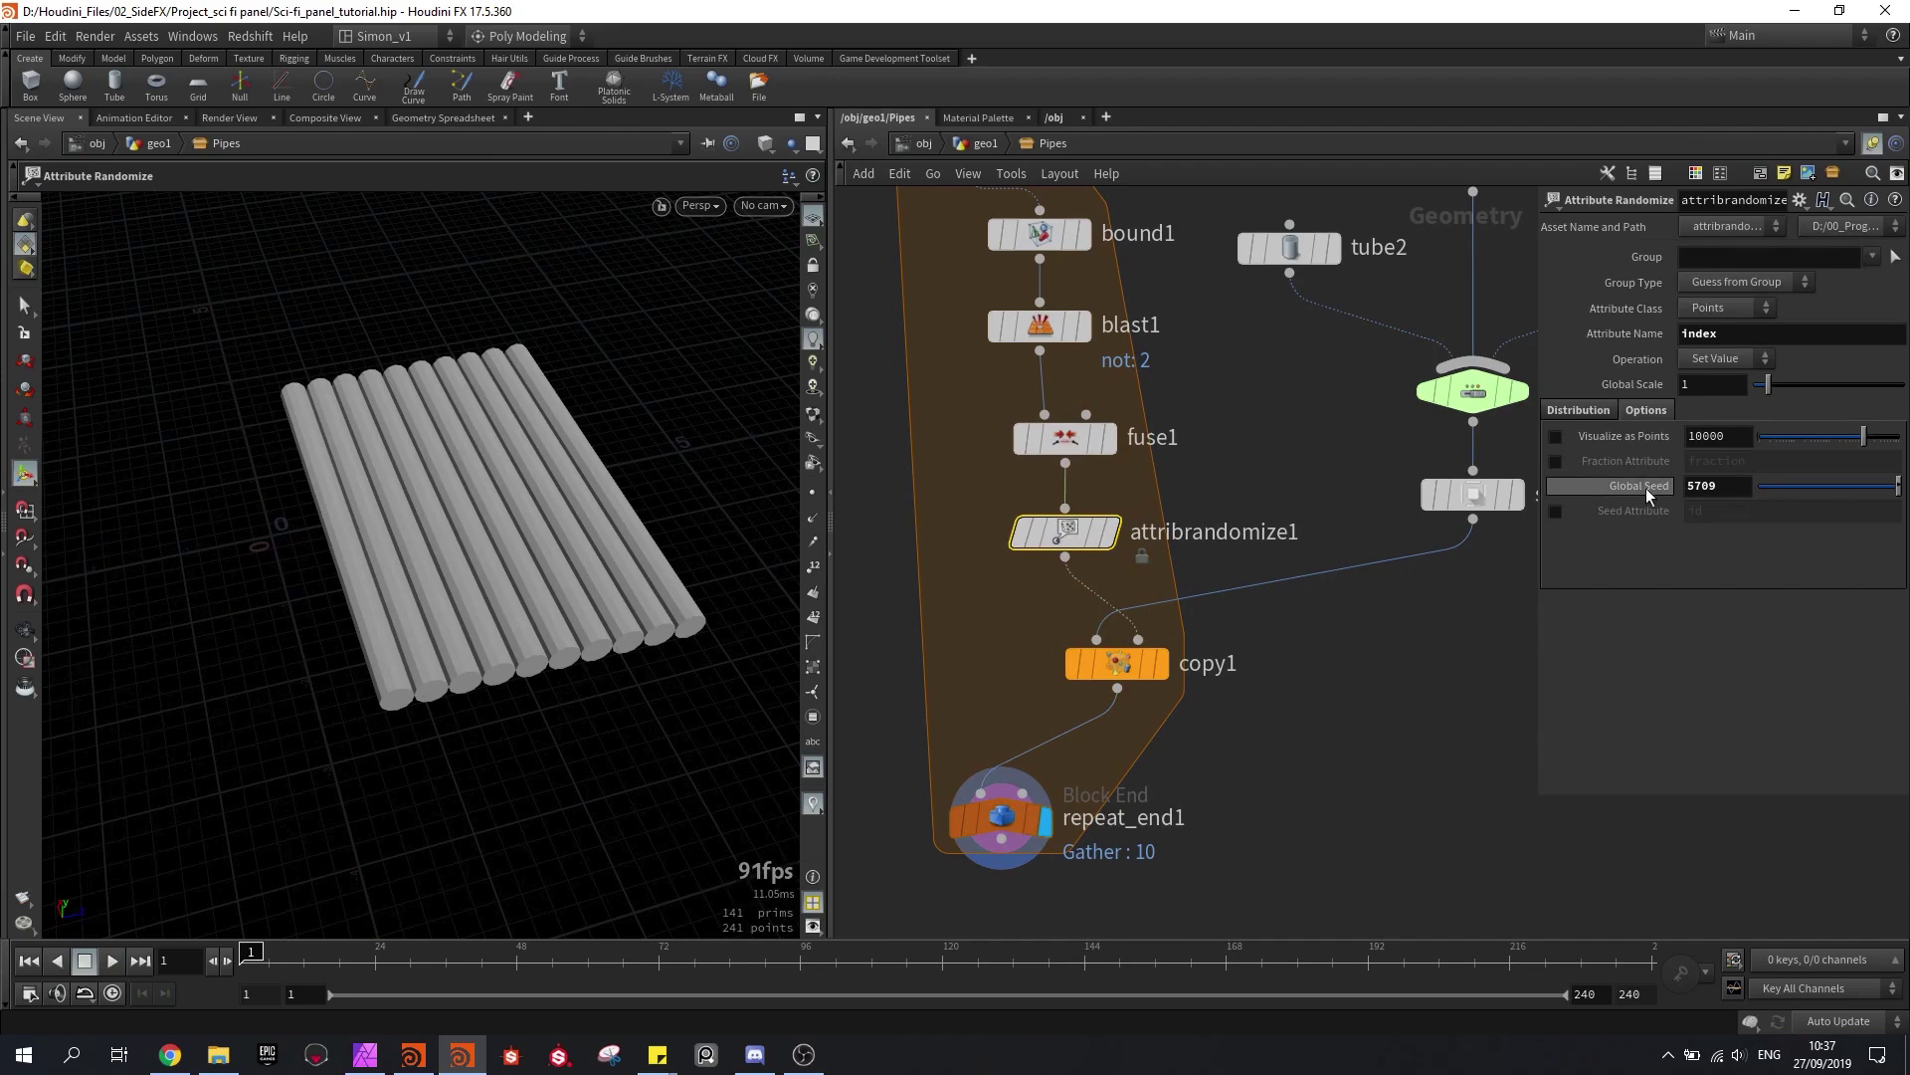
mouse_move(1057, 572)
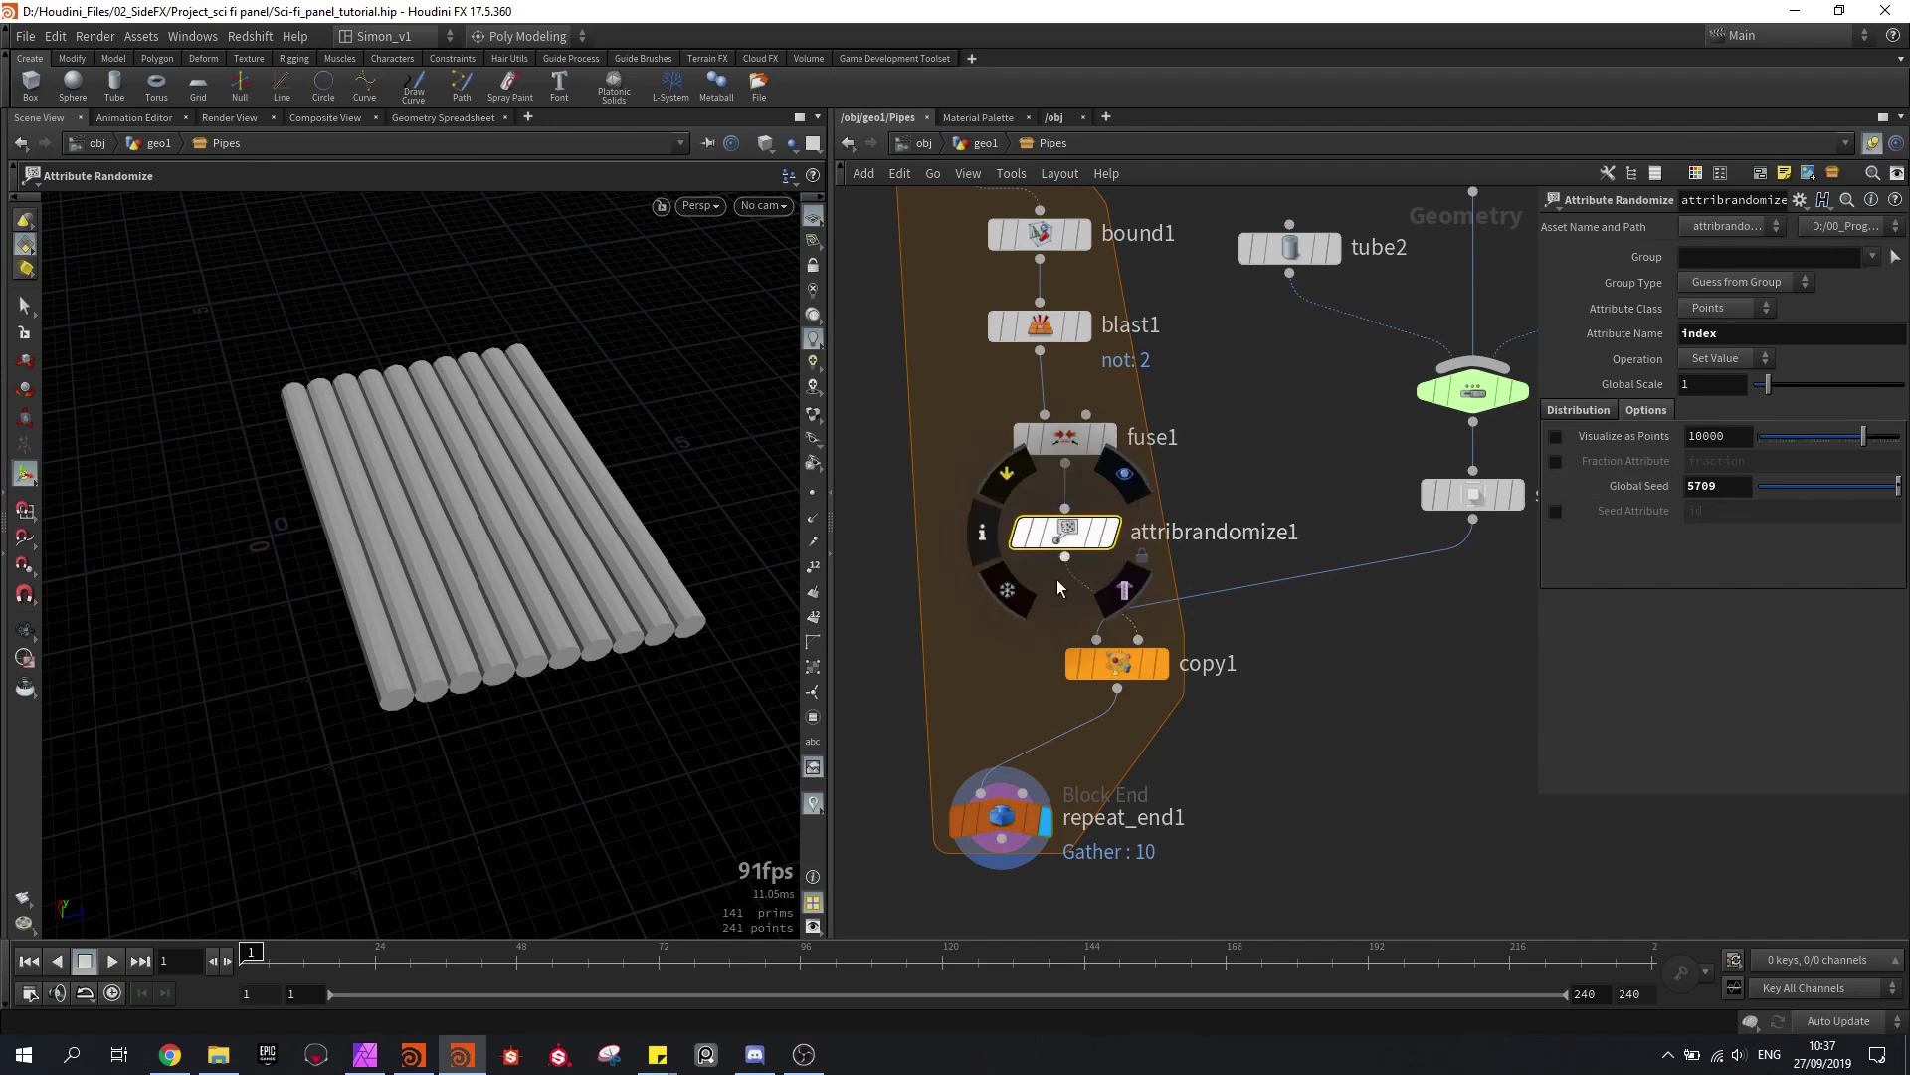
drag(1859, 488, 1797, 487)
alt+drag(339, 557, 569, 378)
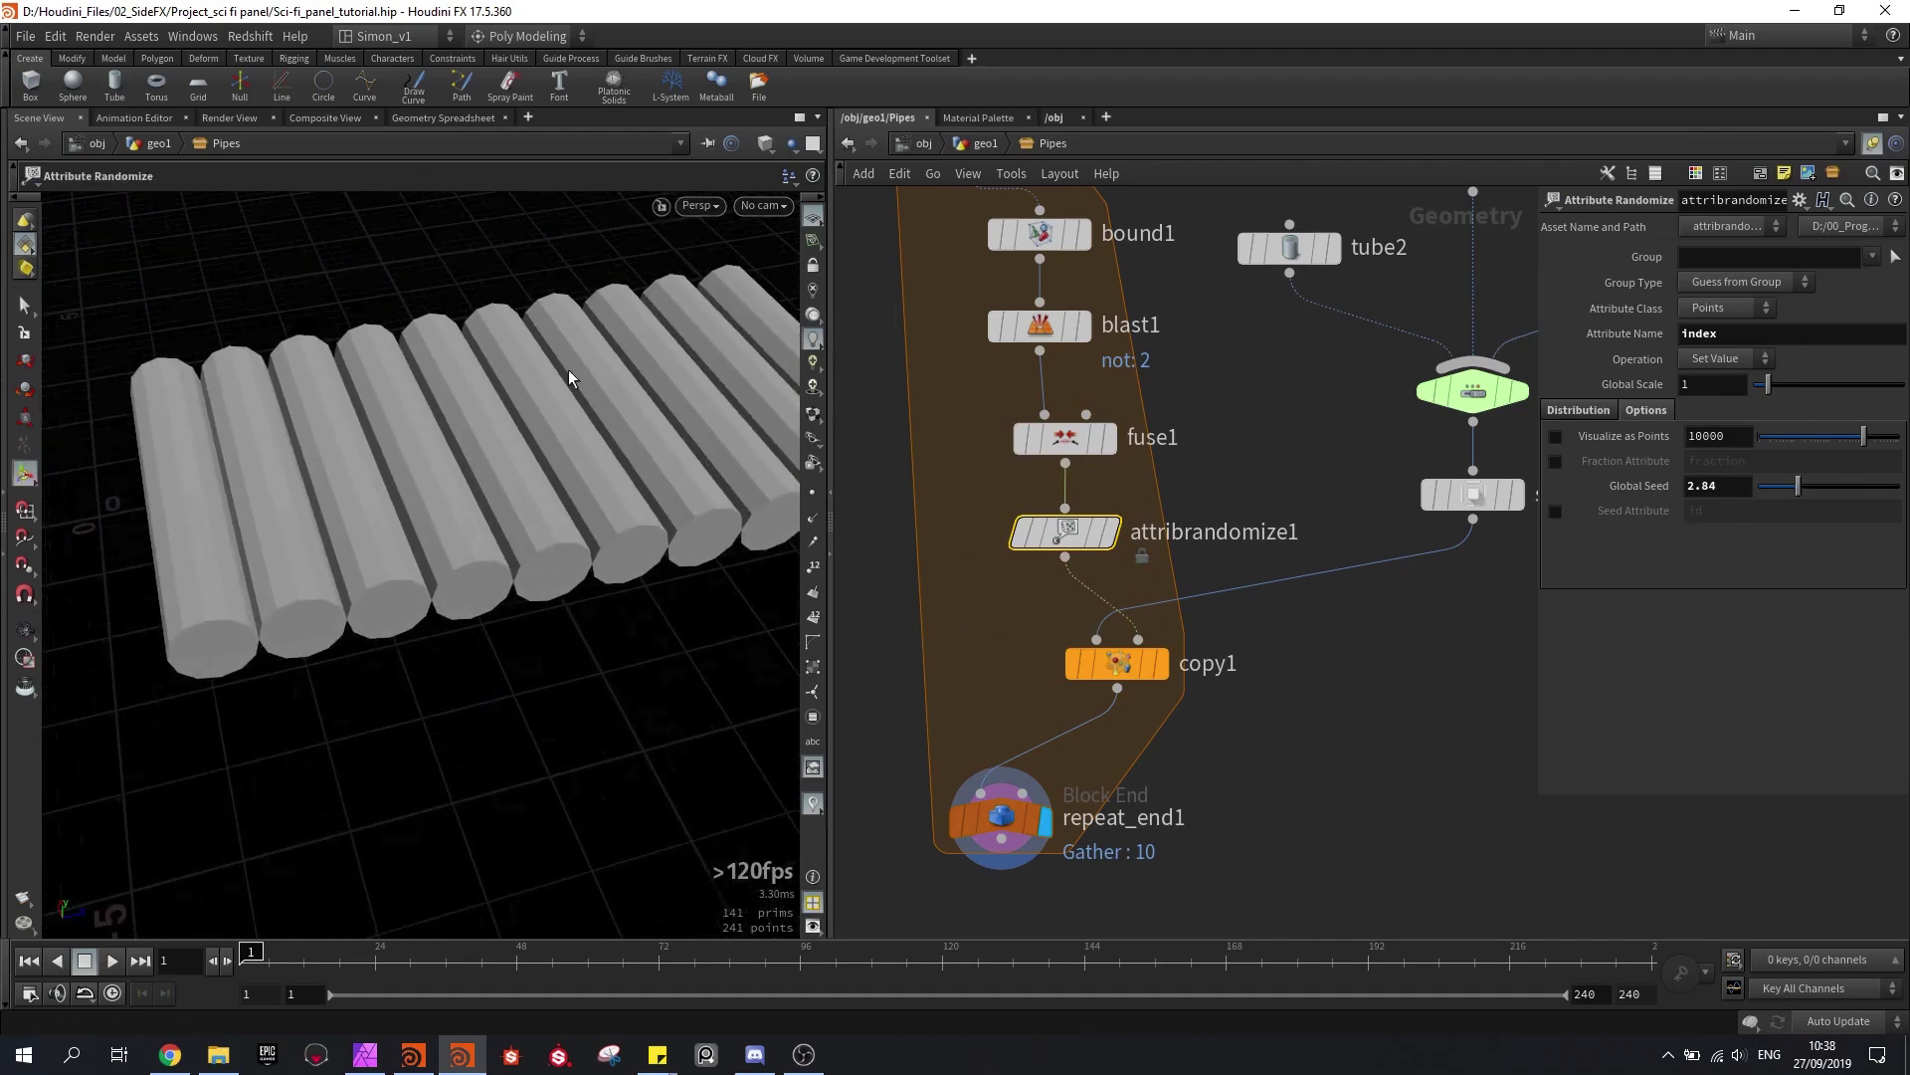
mouse_move(1799, 487)
mouse_down()
mouse_move(1880, 487)
mouse_move(1804, 489)
mouse_up()
Step: Move bound1, blast1, fuse1 and attribrandomize1 together so that they line up under repeat_begin1
scroll(1190, 494, down, 2)
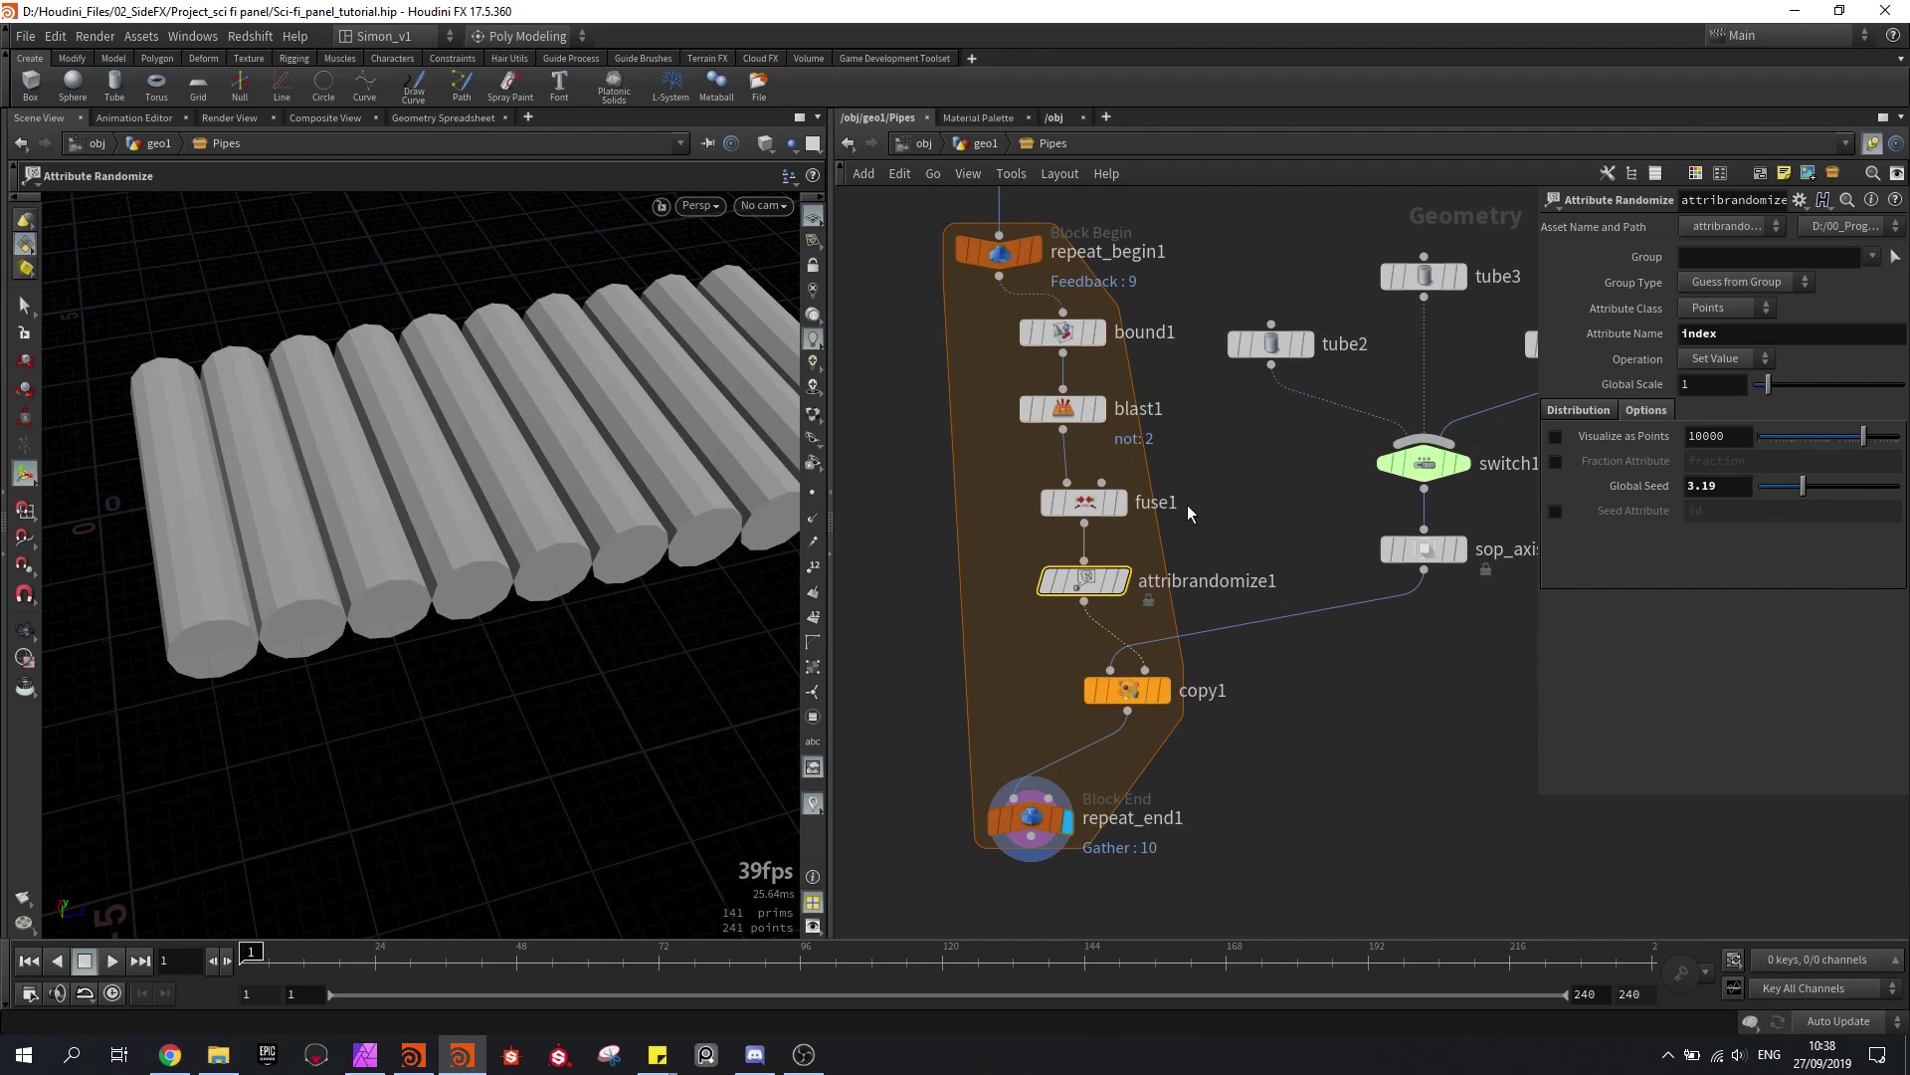
mouse_move(995, 259)
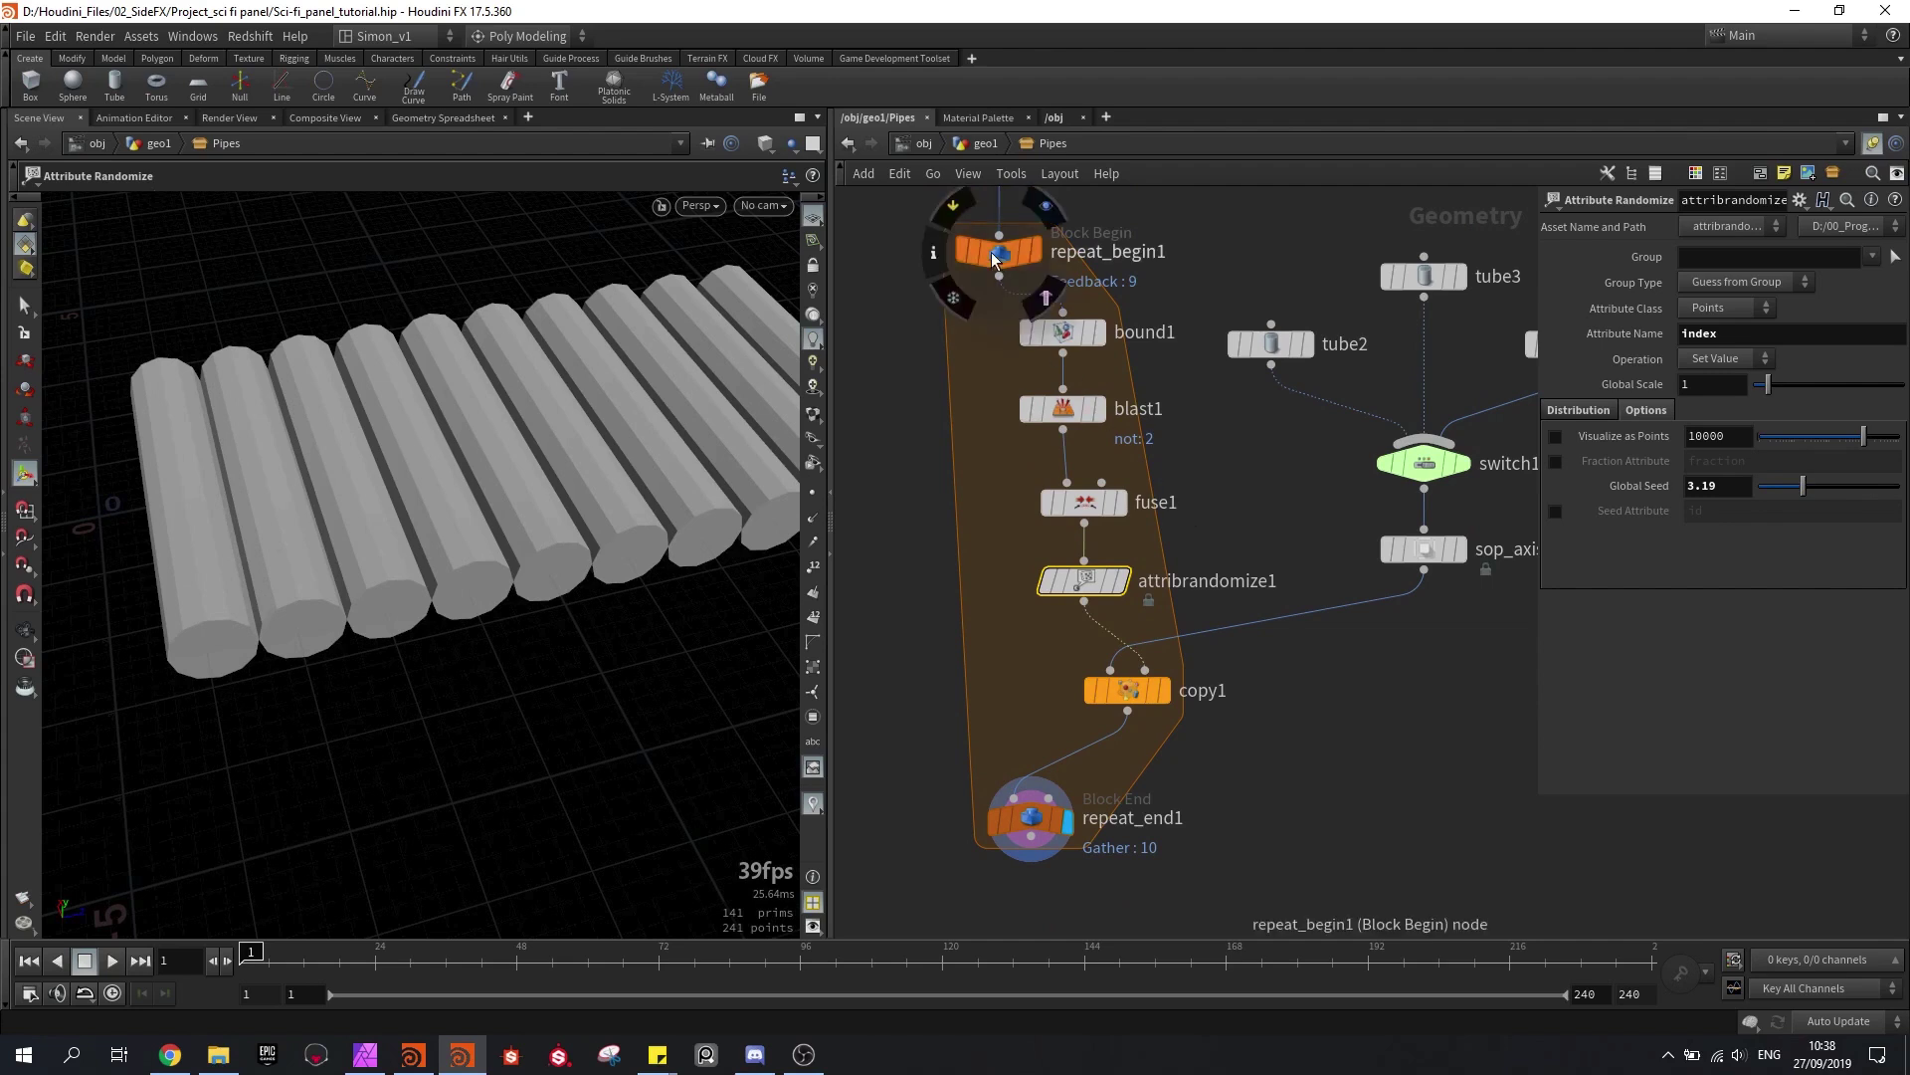
drag(993, 316, 1132, 607)
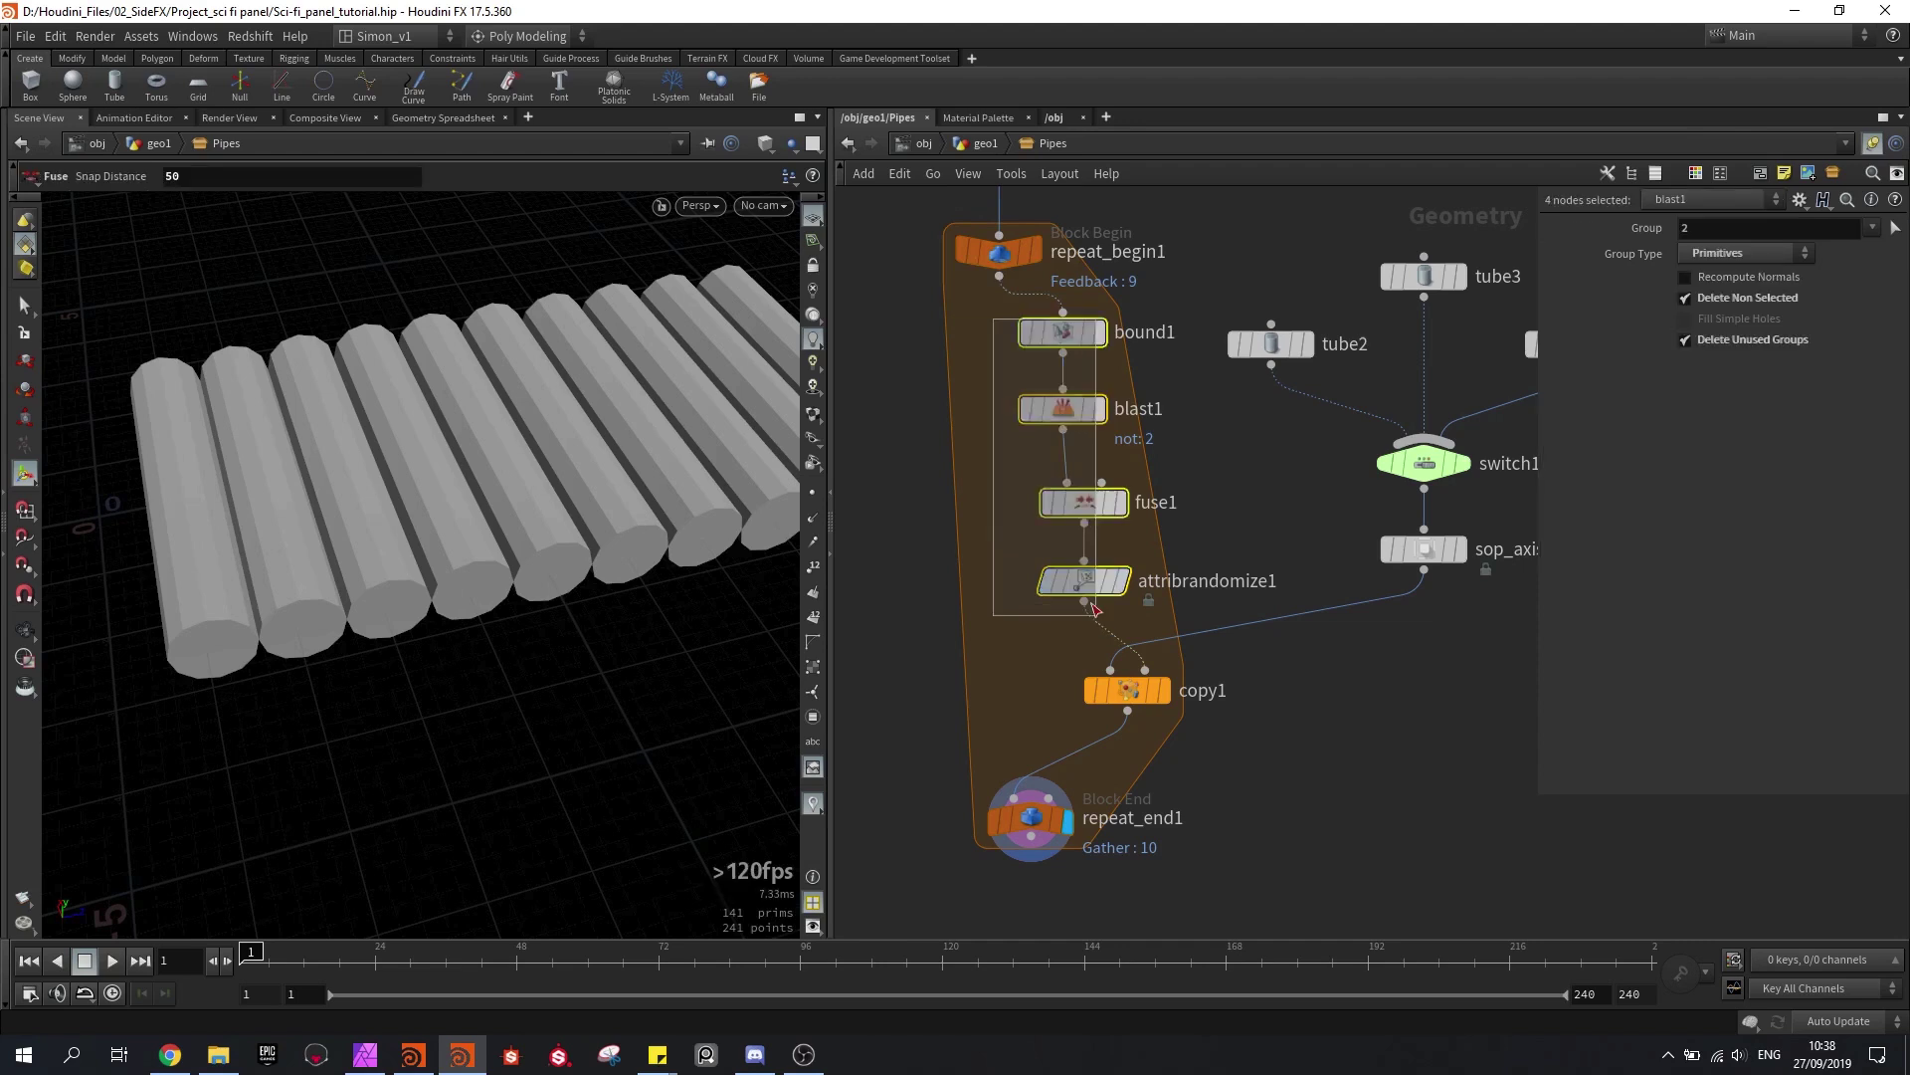
mouse_move(1057, 331)
drag(1056, 330, 993, 342)
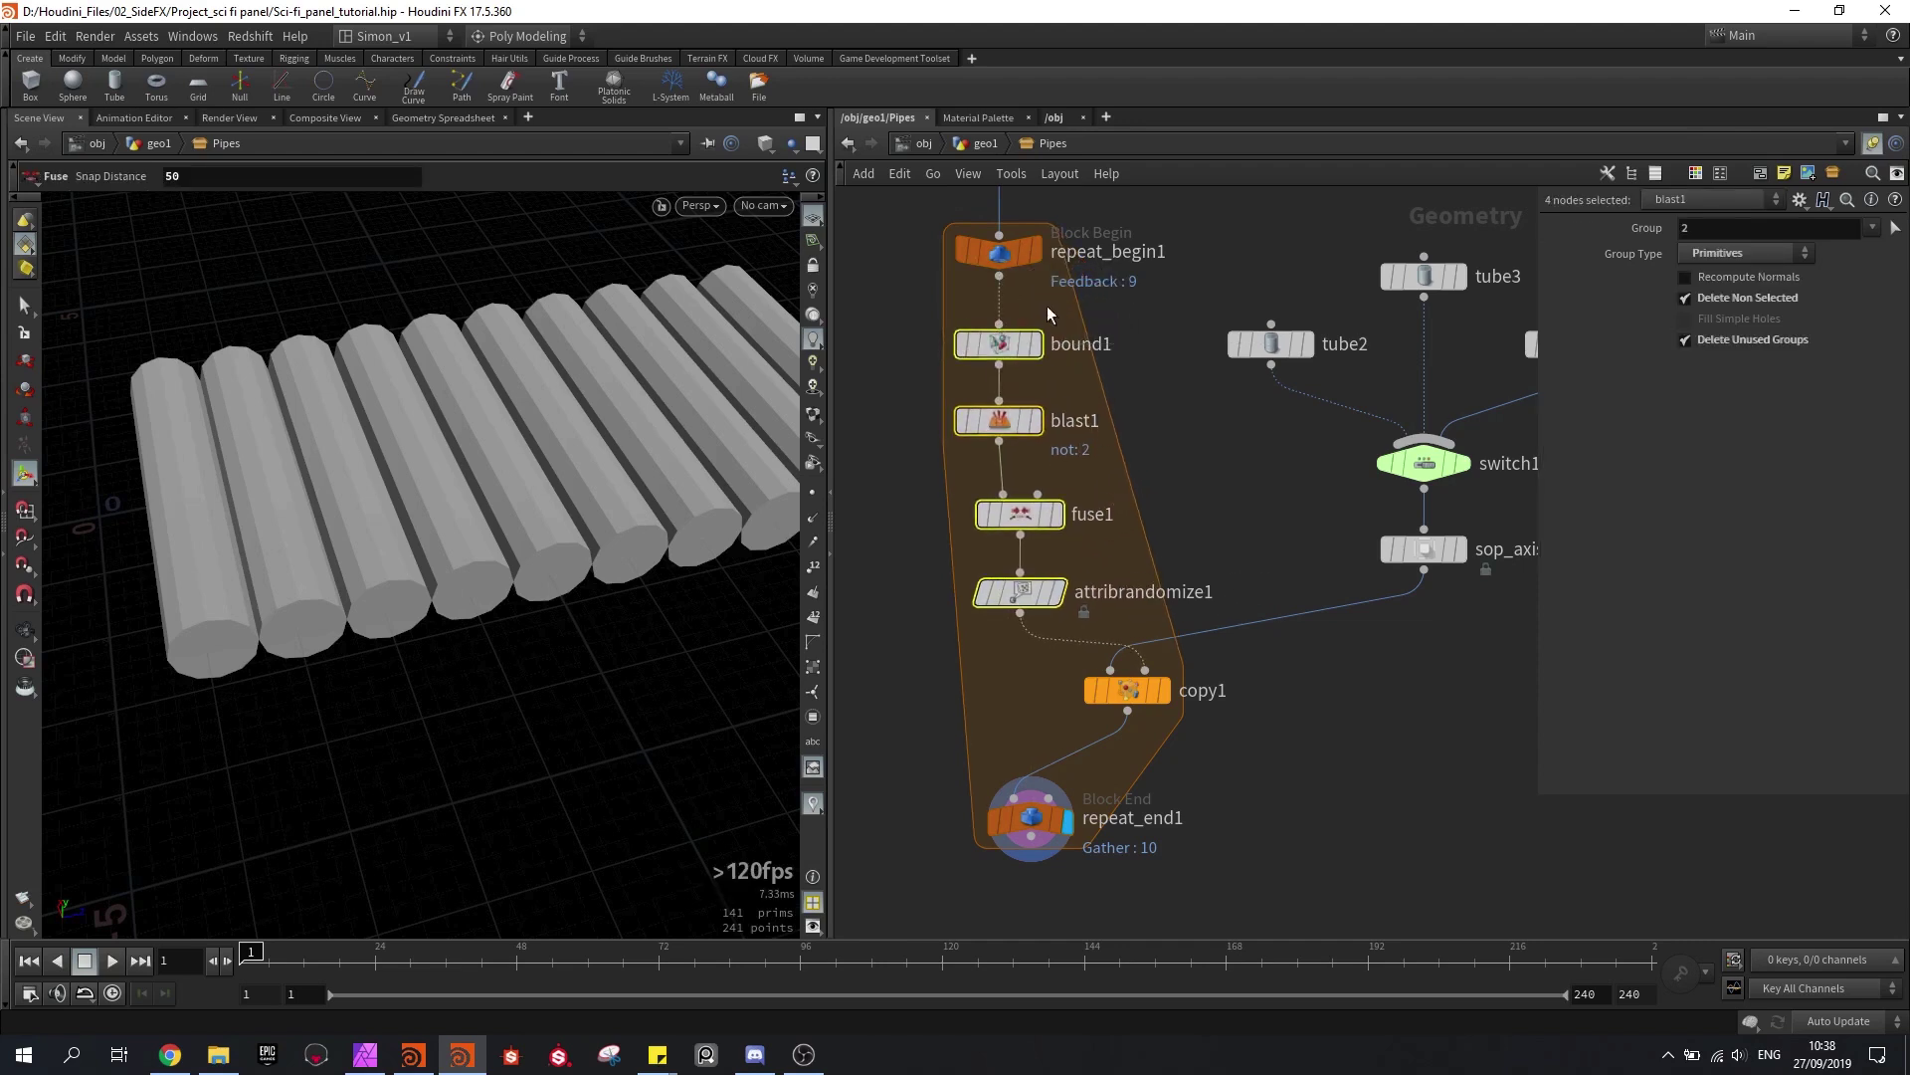
Step: Create a meta import node from repeat_begin1
click(1000, 257)
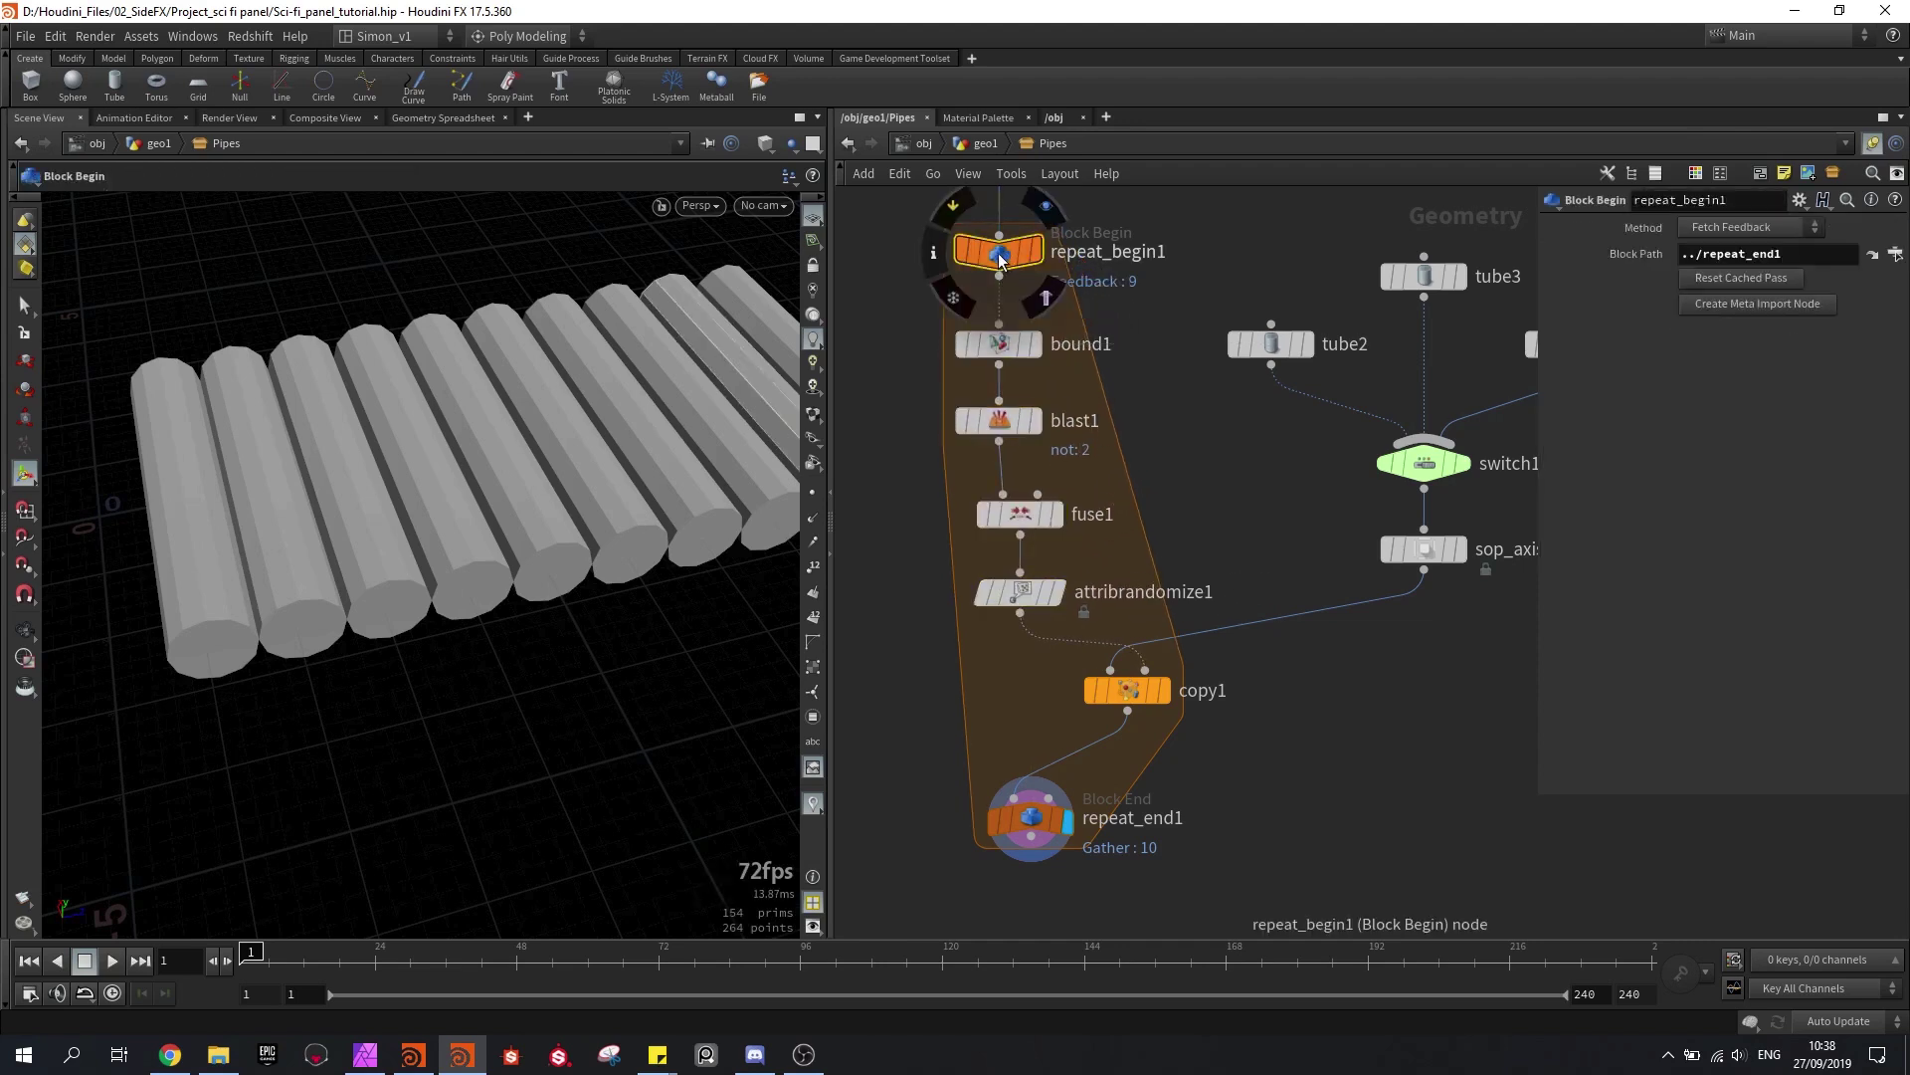
middle_drag(1333, 291, 1351, 336)
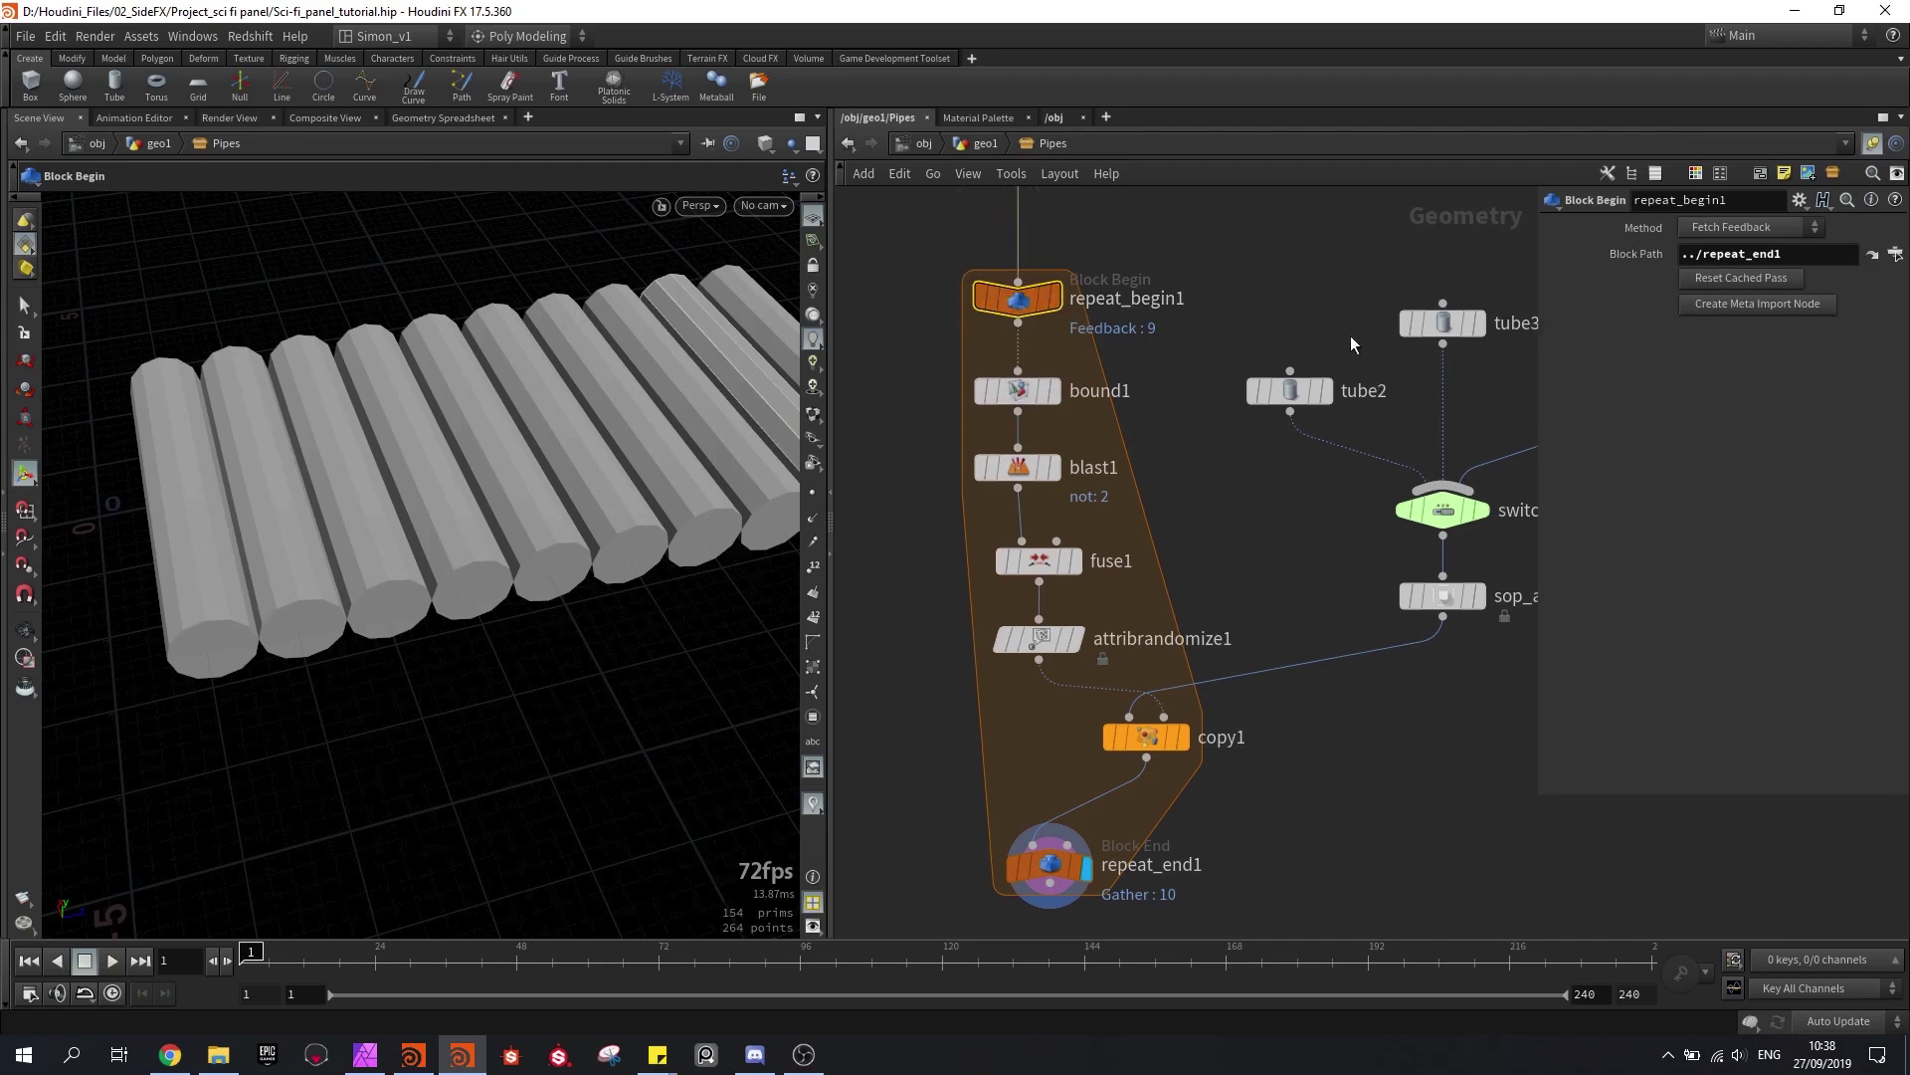
click(1771, 303)
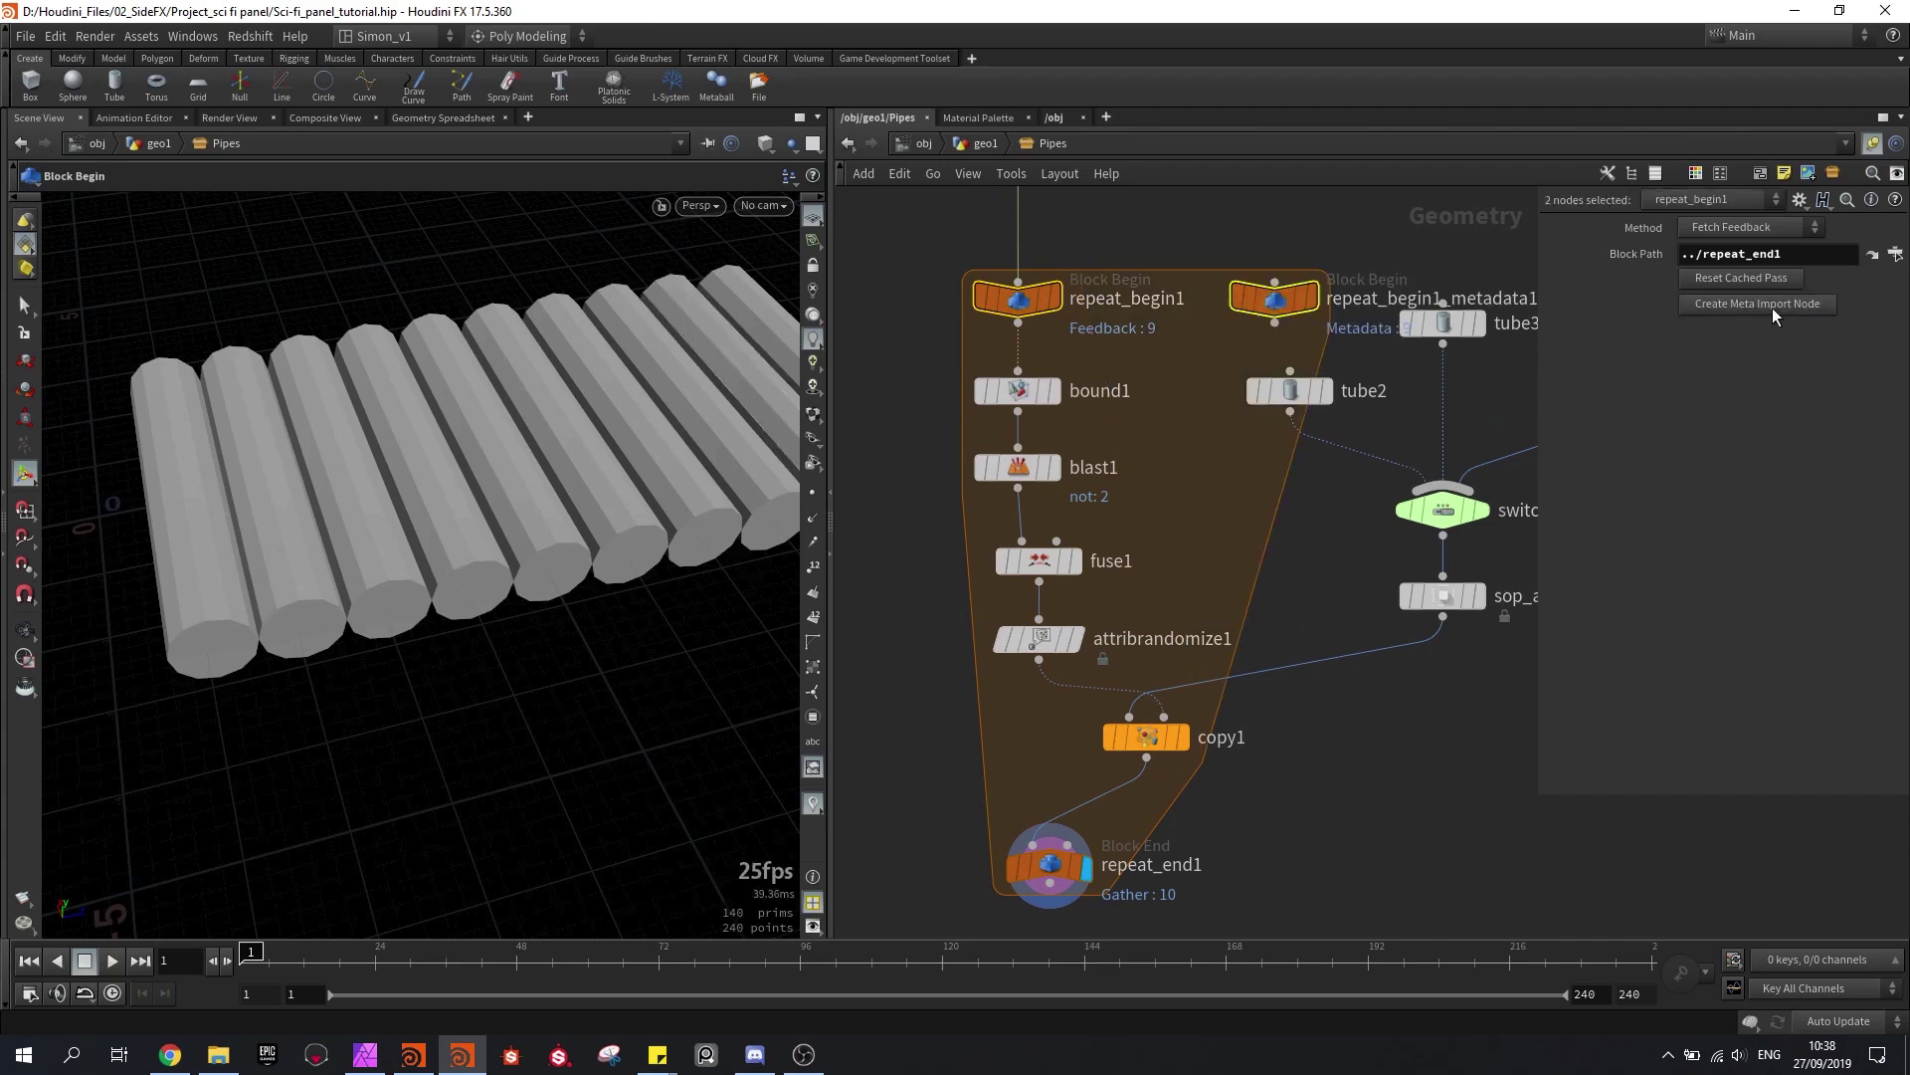
Step: Begin attribrandomize1's Global Seed expression with detail("../repeat_begin1_metadata1/", after checking the metadata node's detail attributes
click(1278, 301)
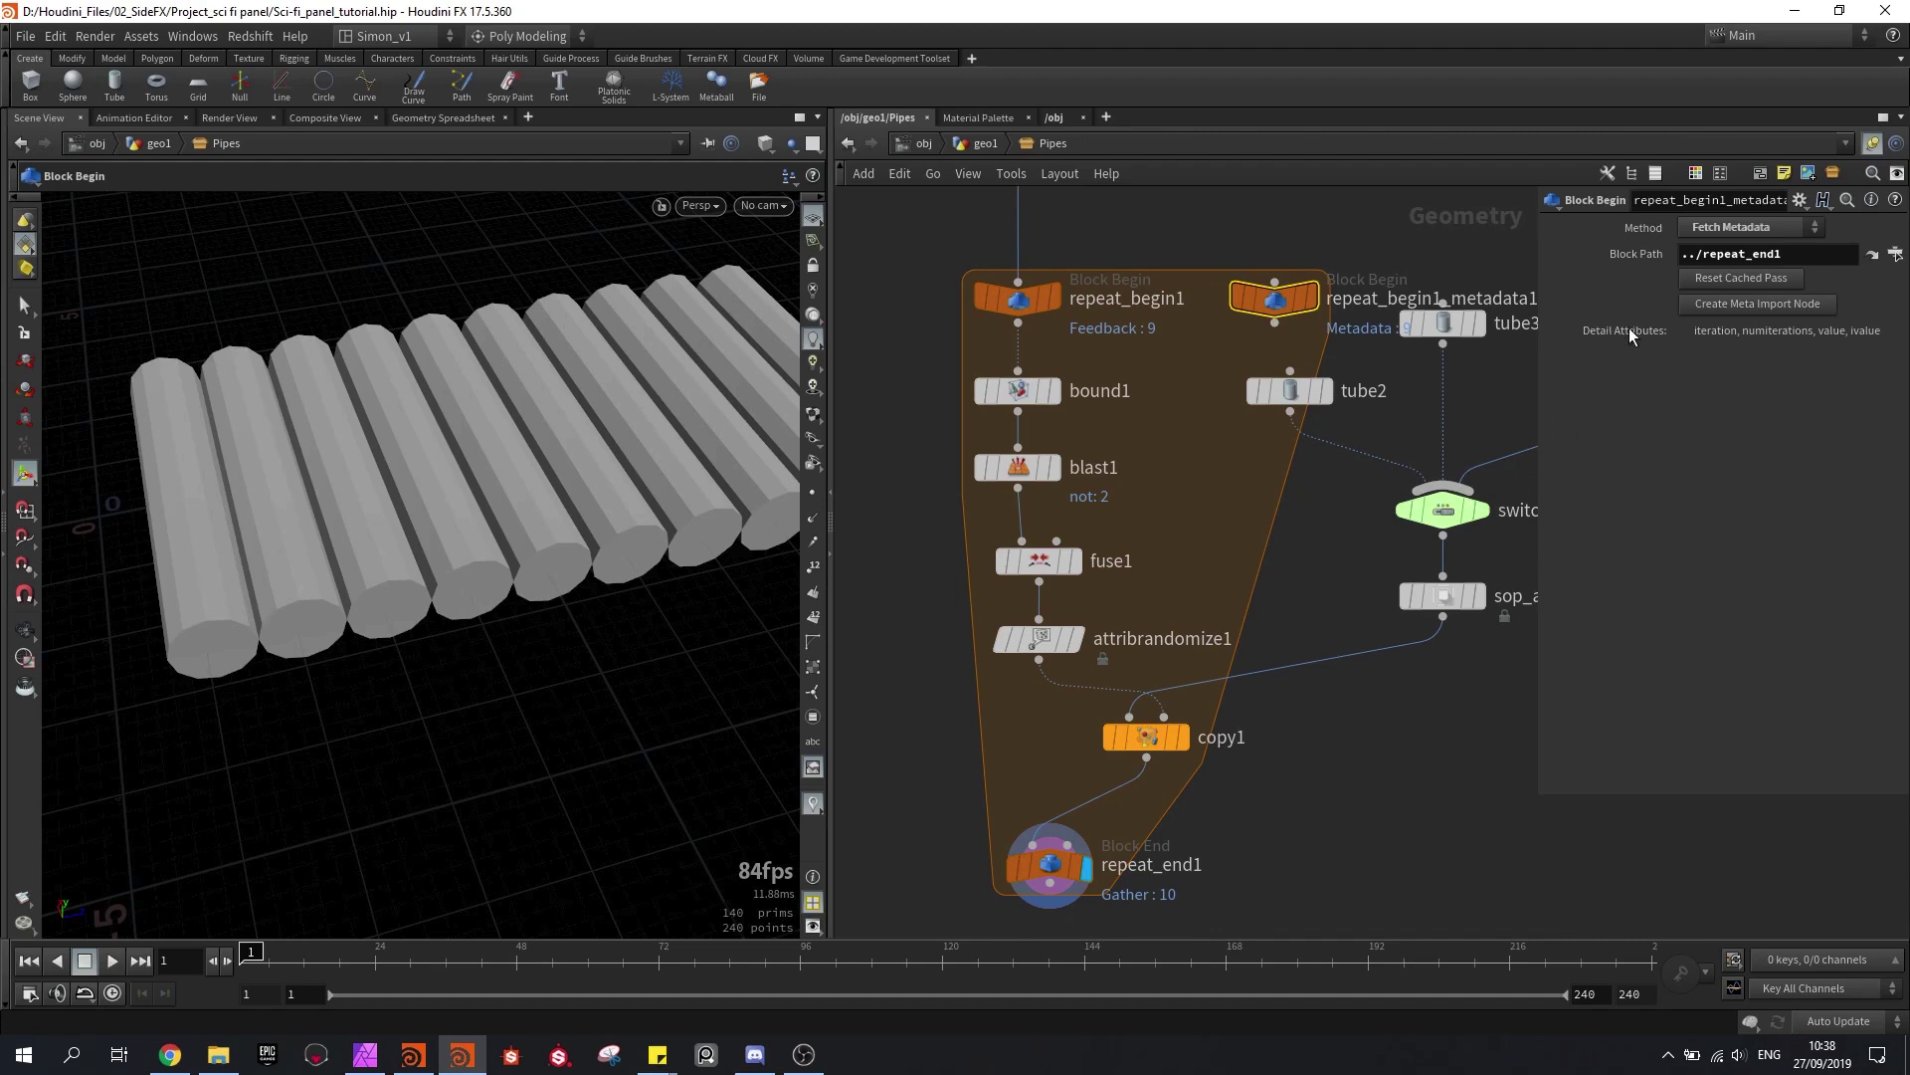
mouse_move(1149, 744)
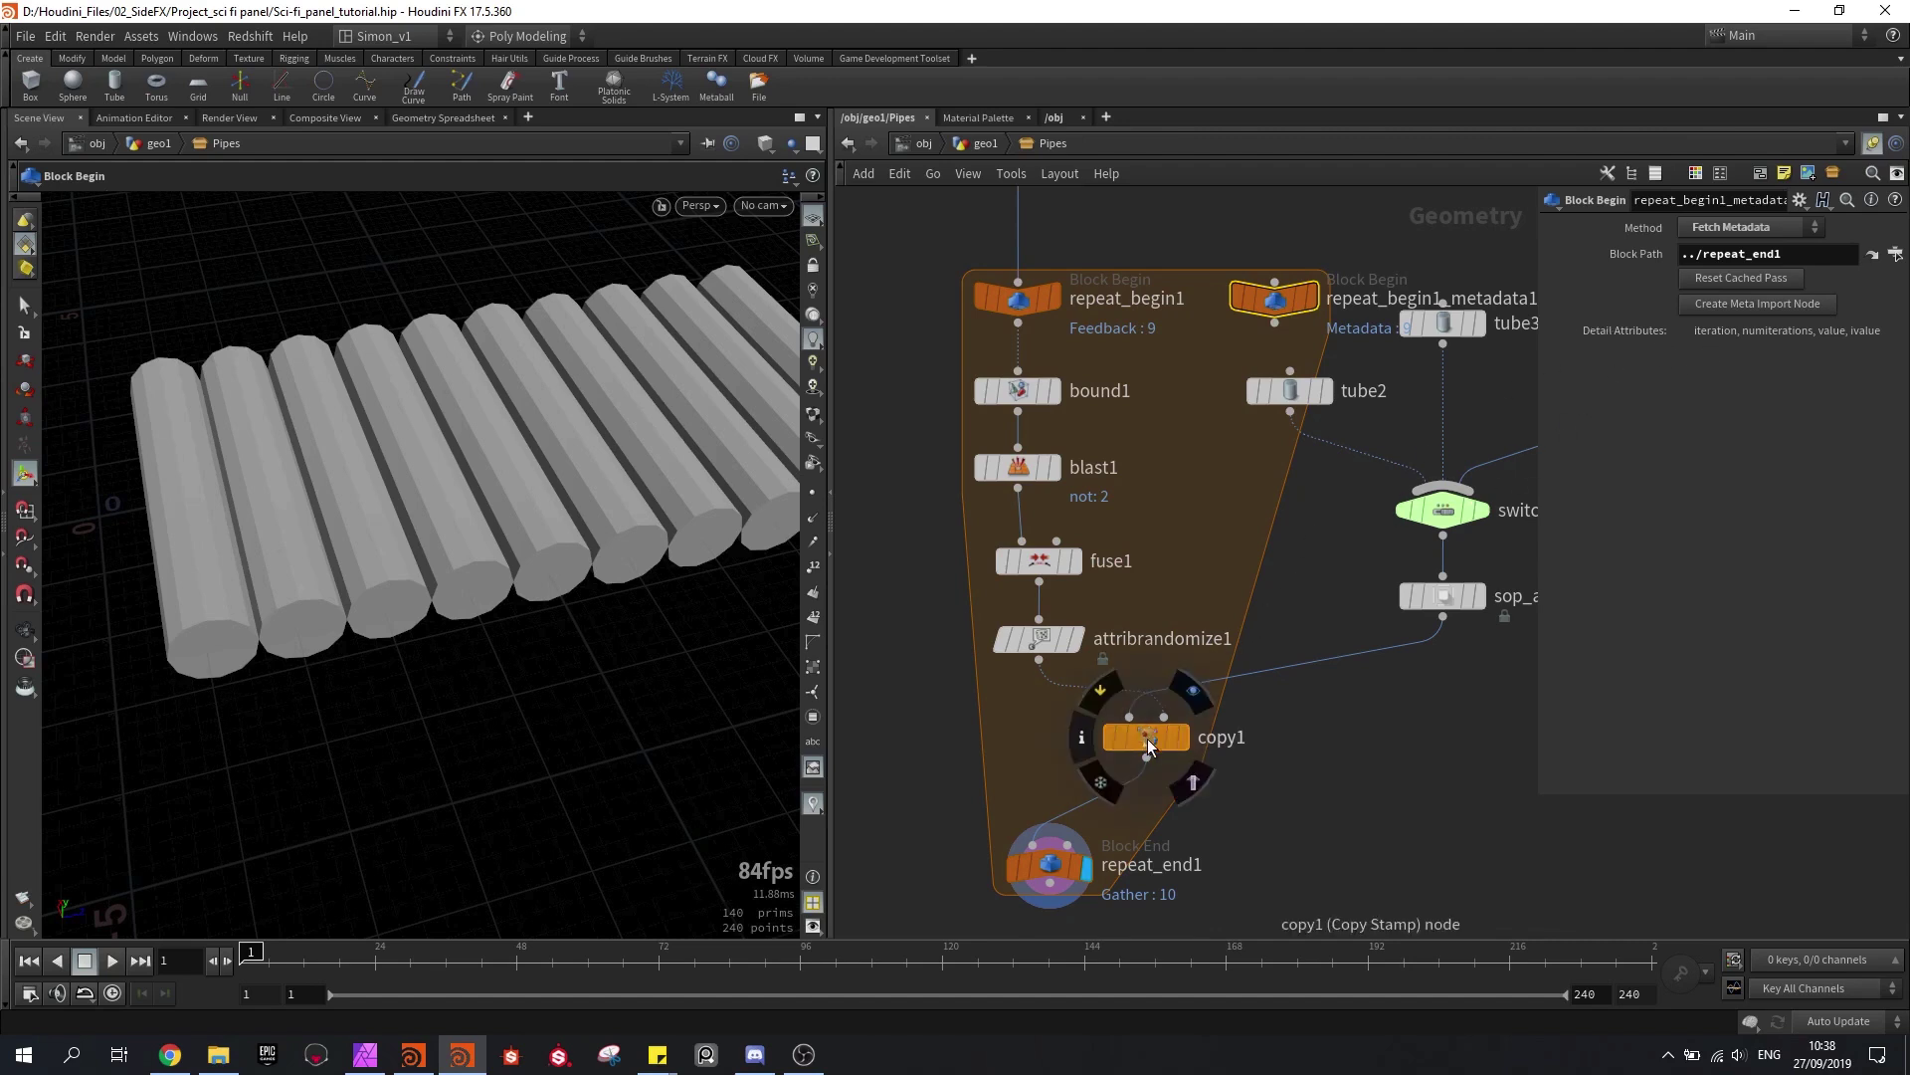
click(1036, 643)
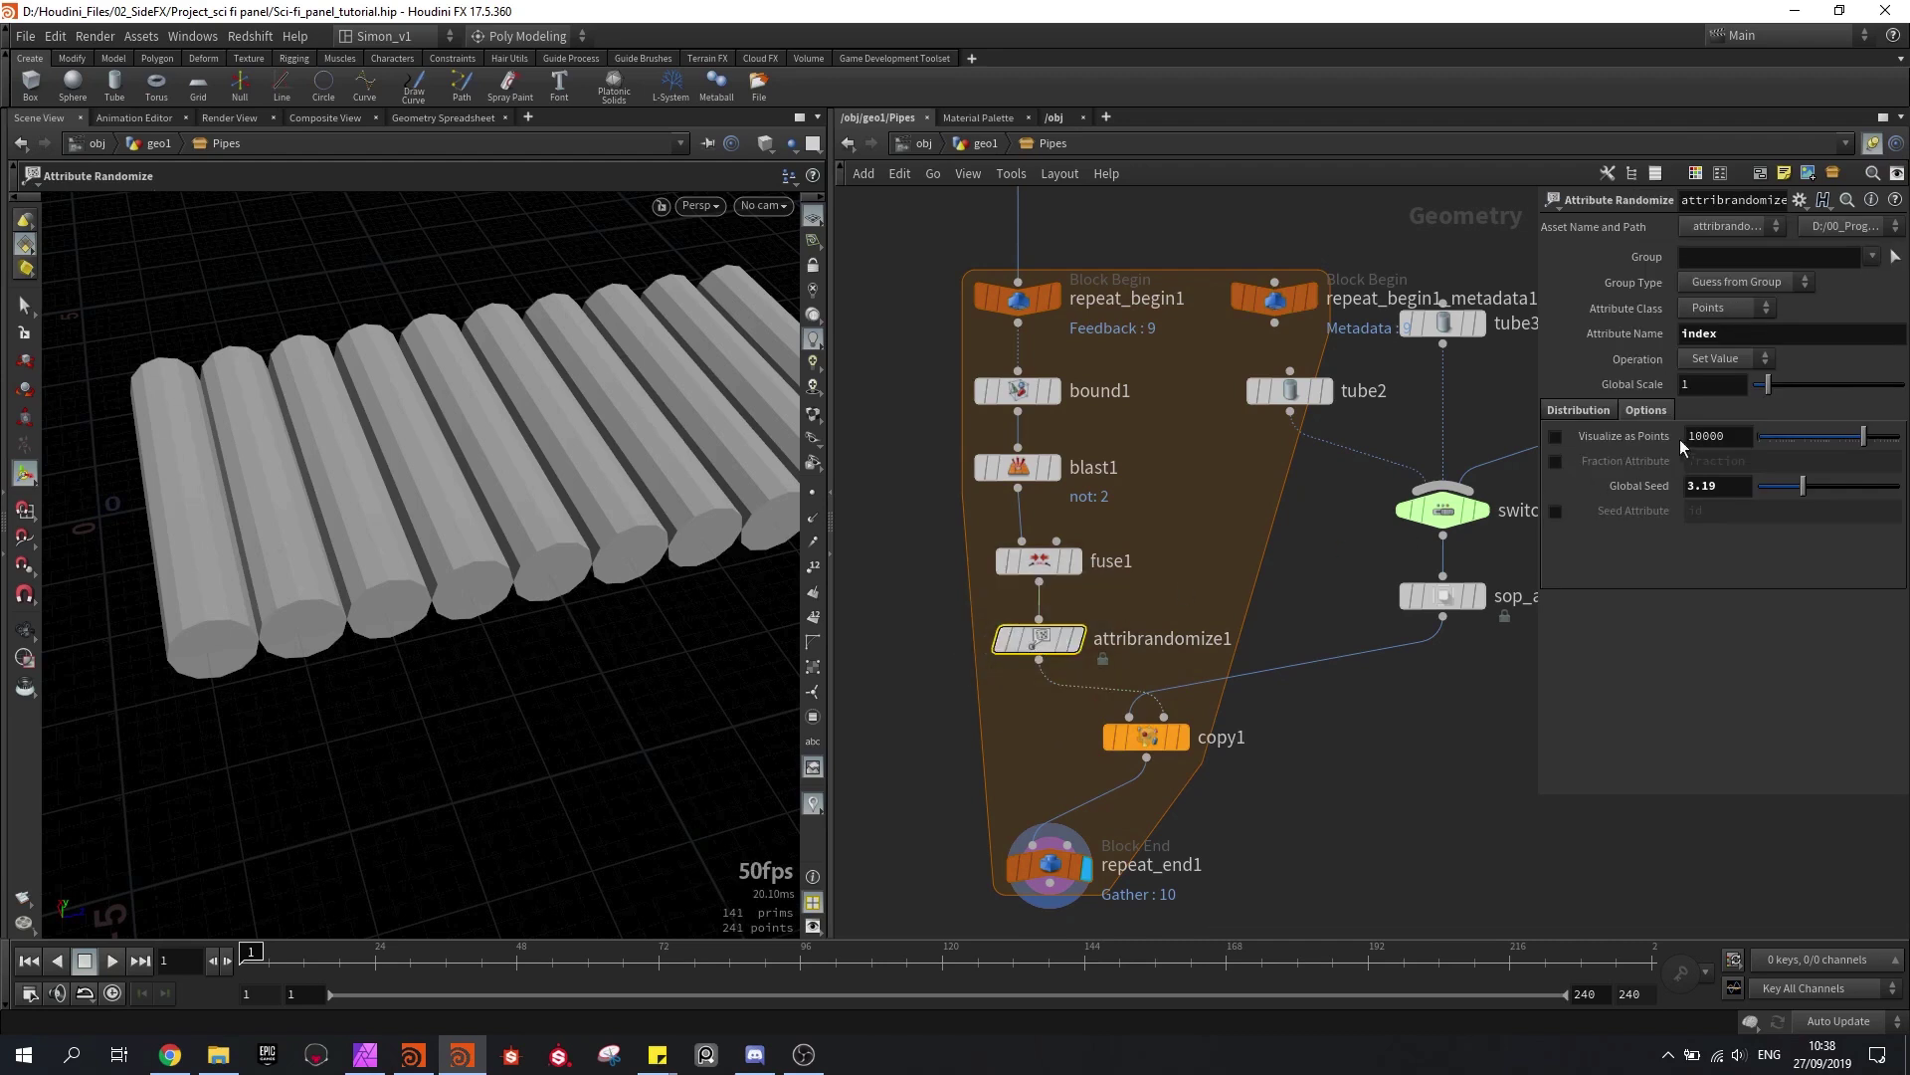
click(1638, 485)
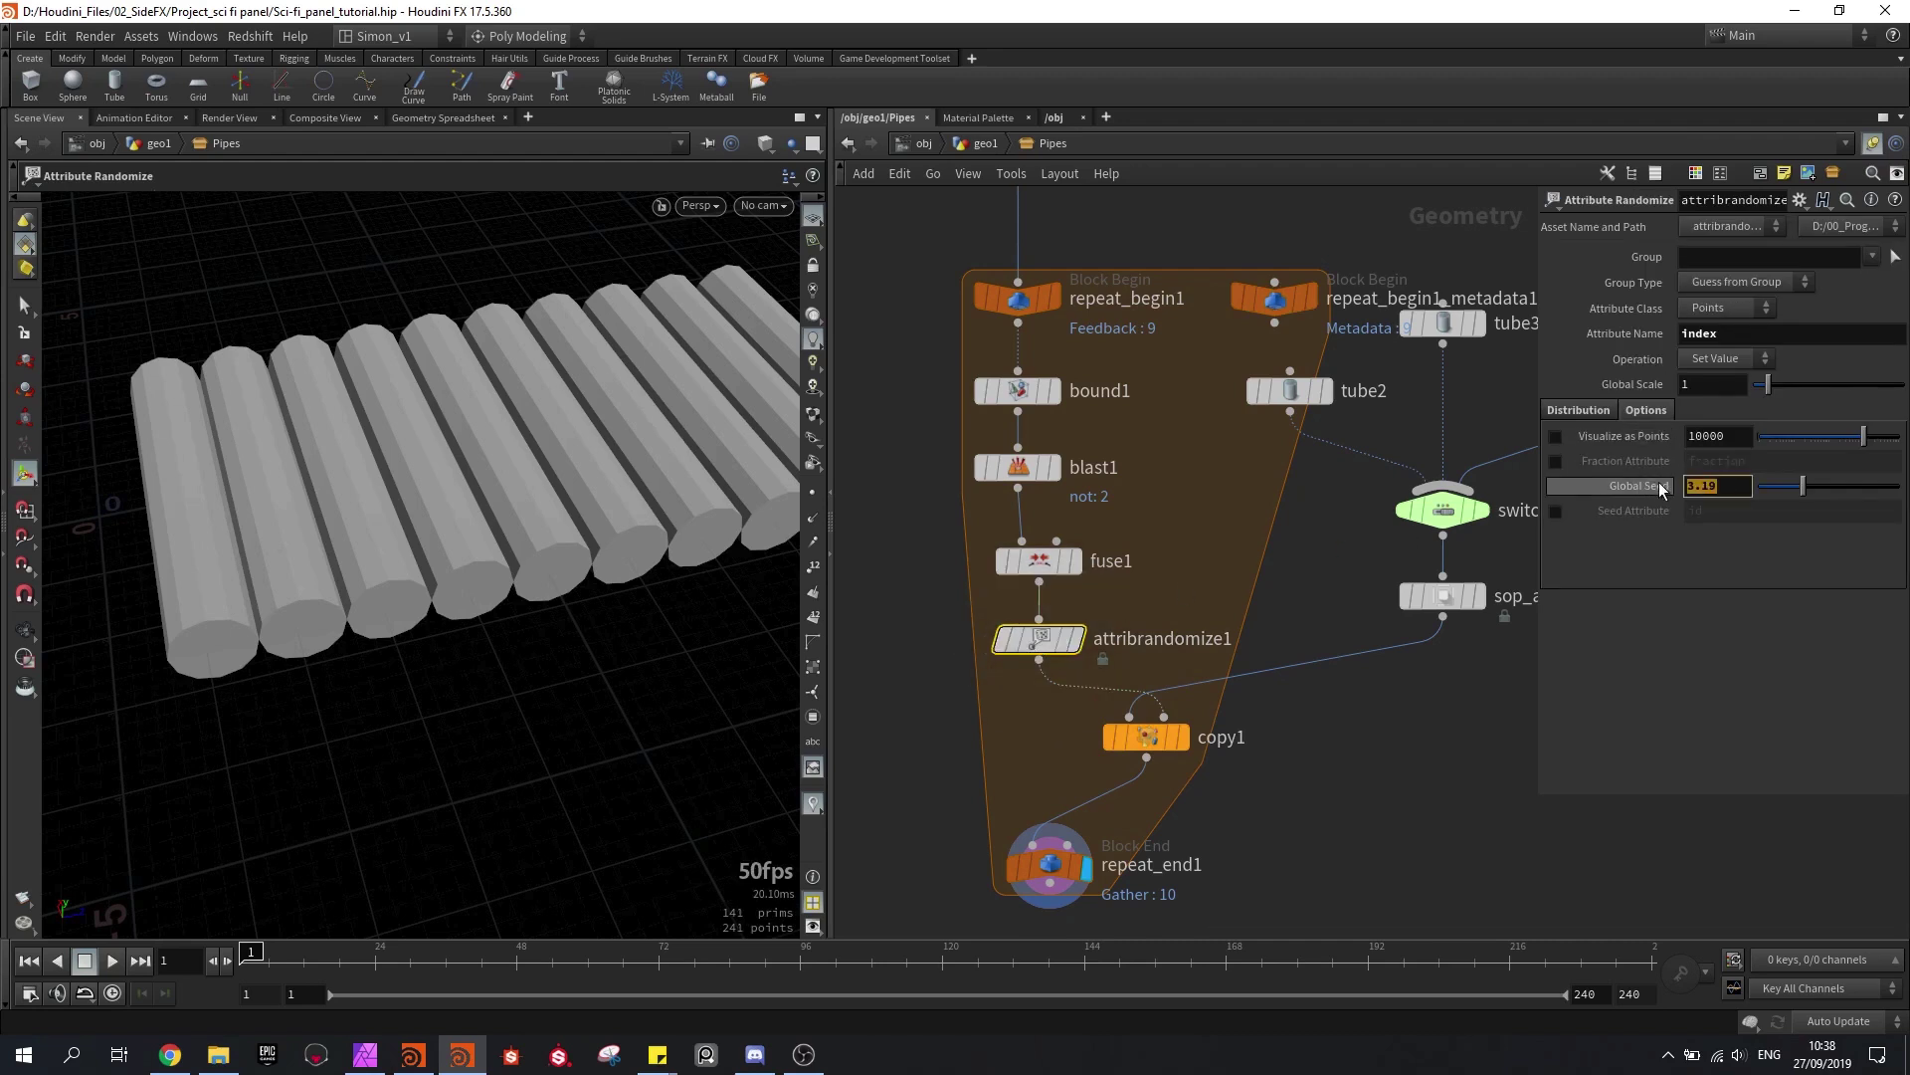
mouse_move(1658, 481)
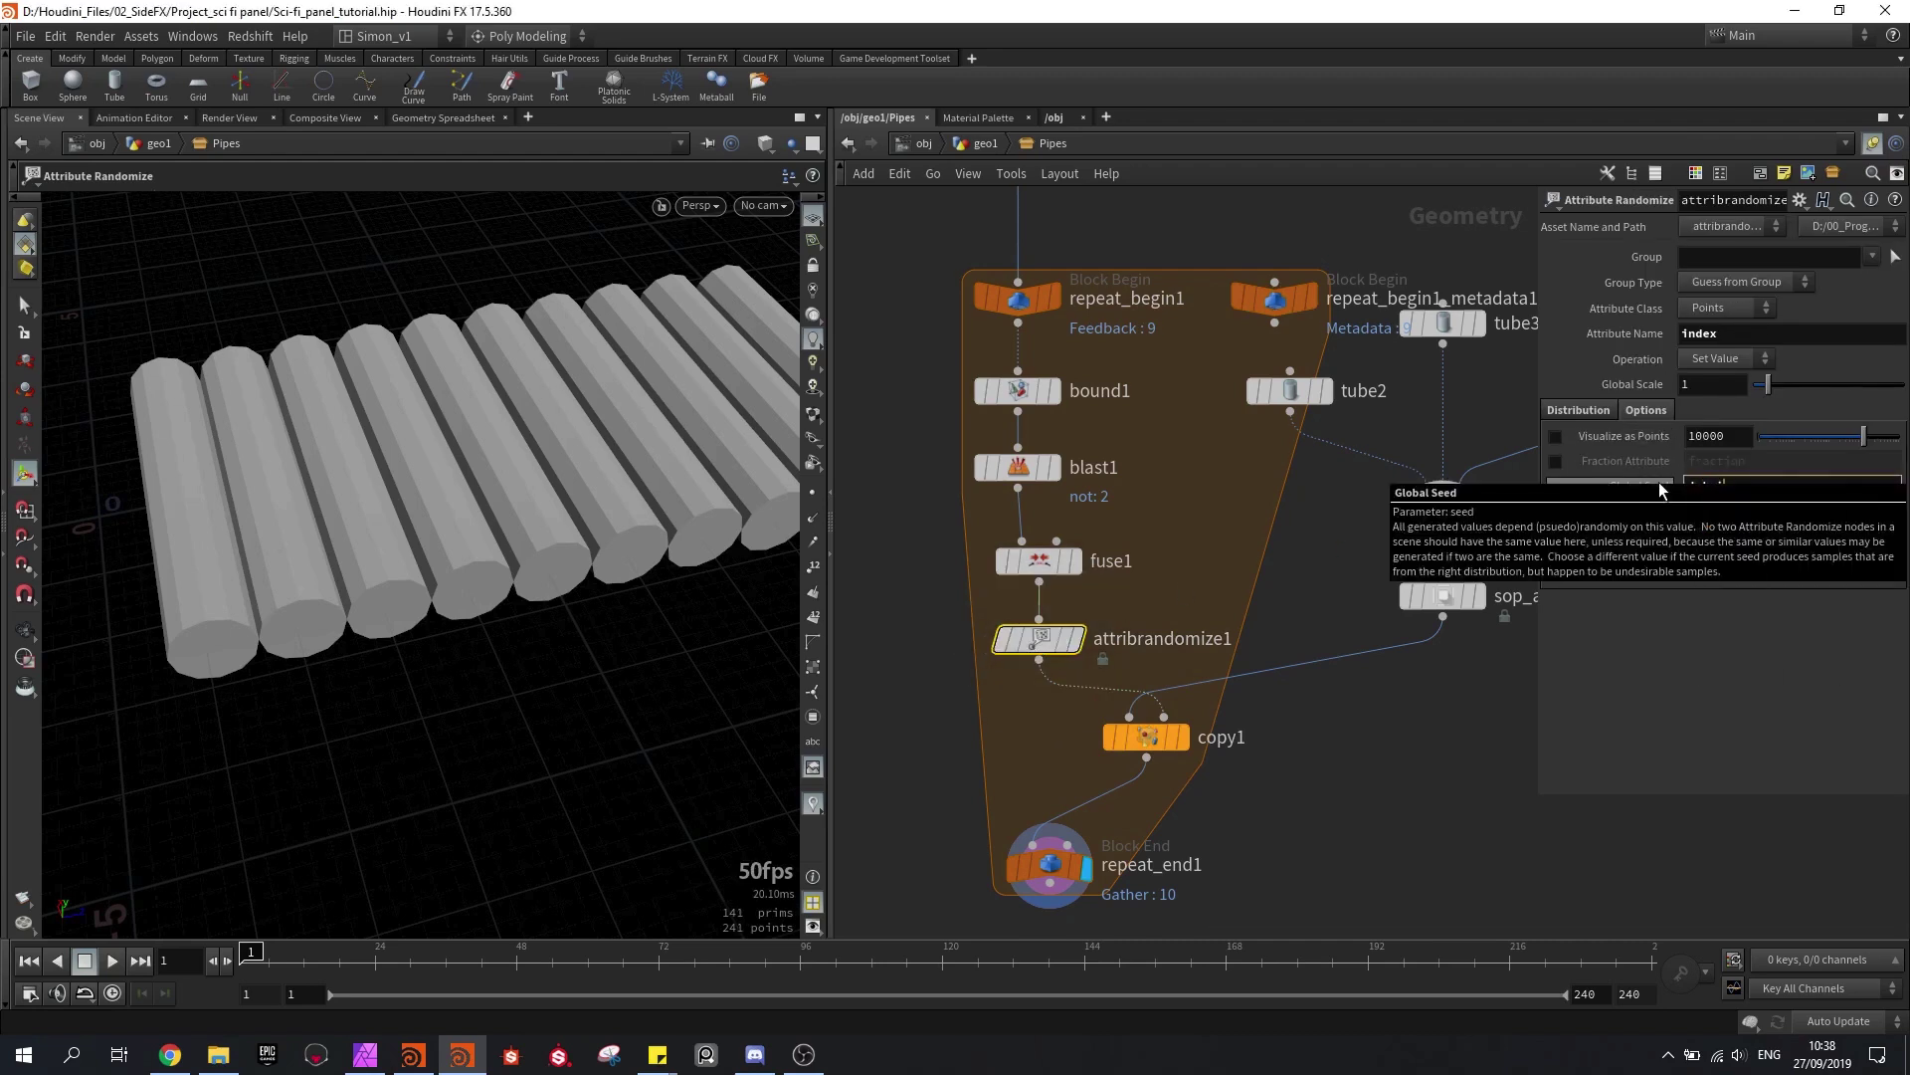
text(detail)
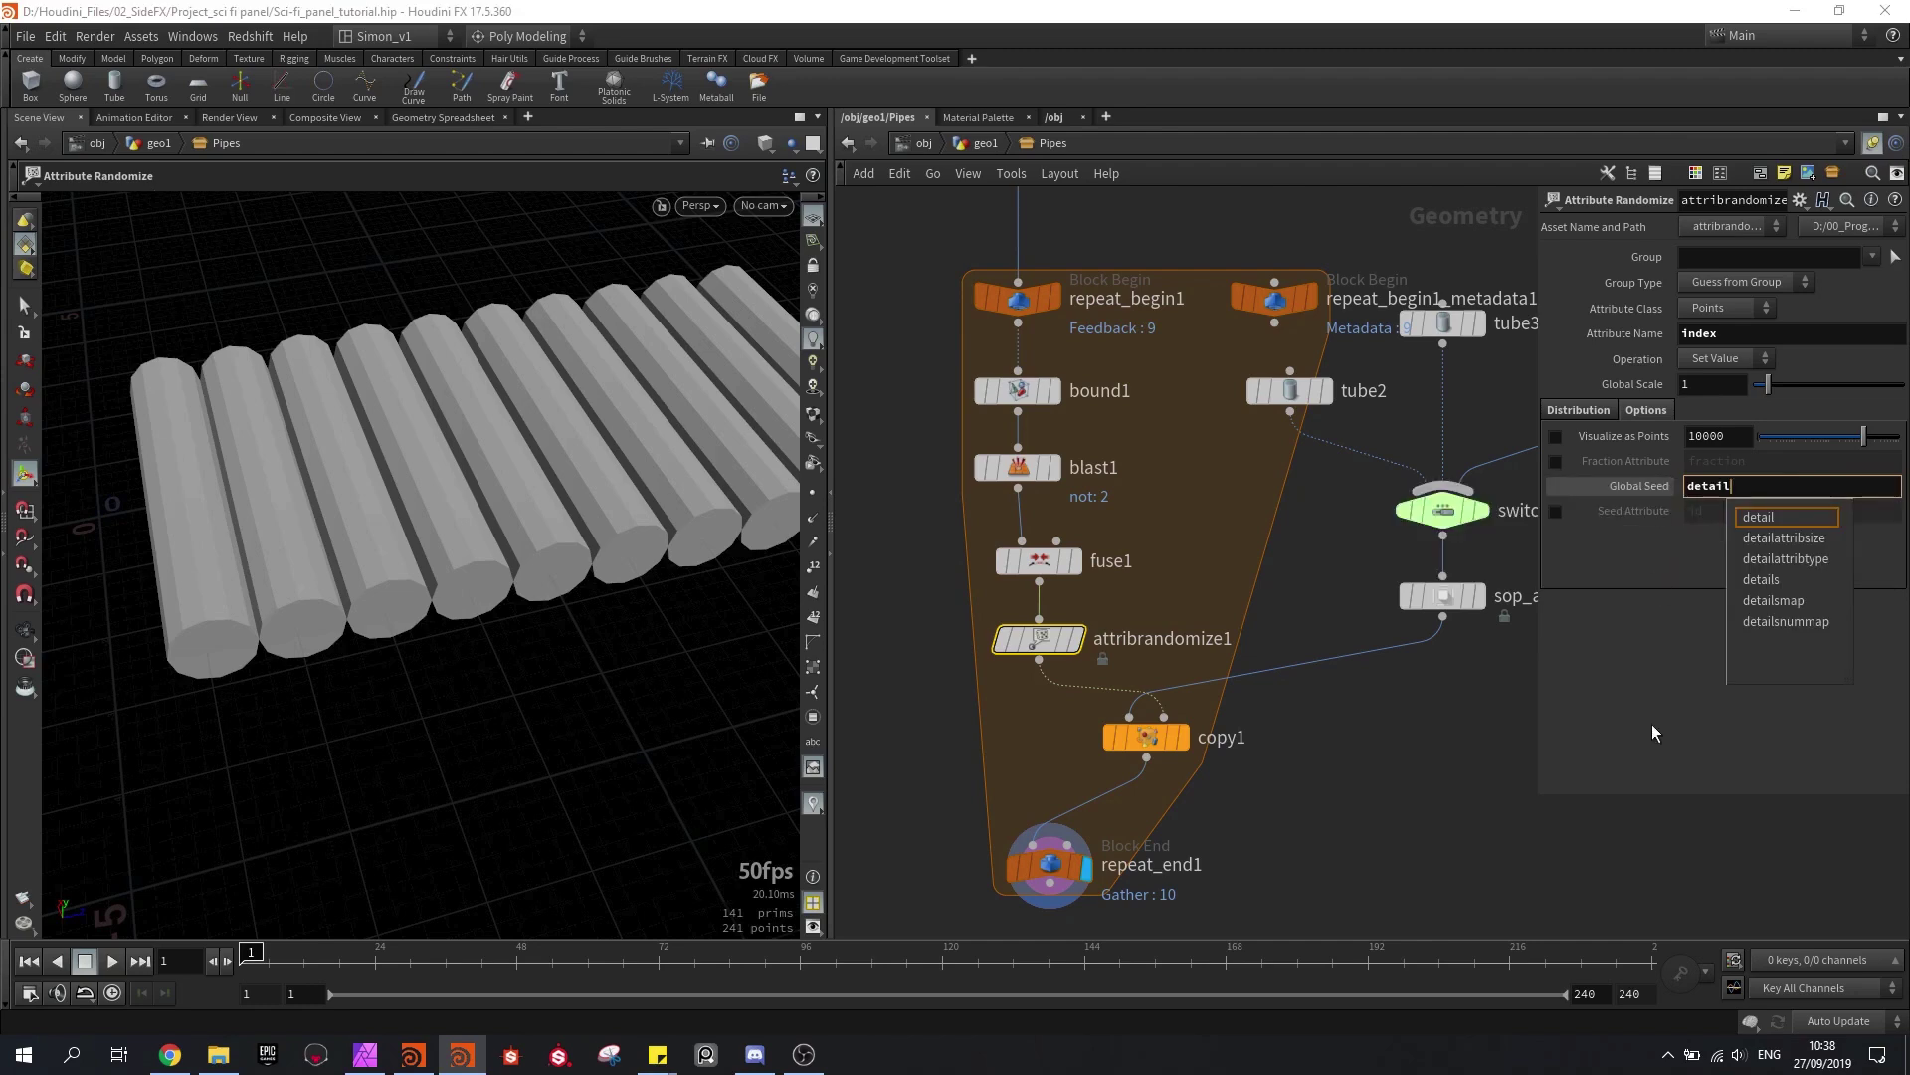
text((")
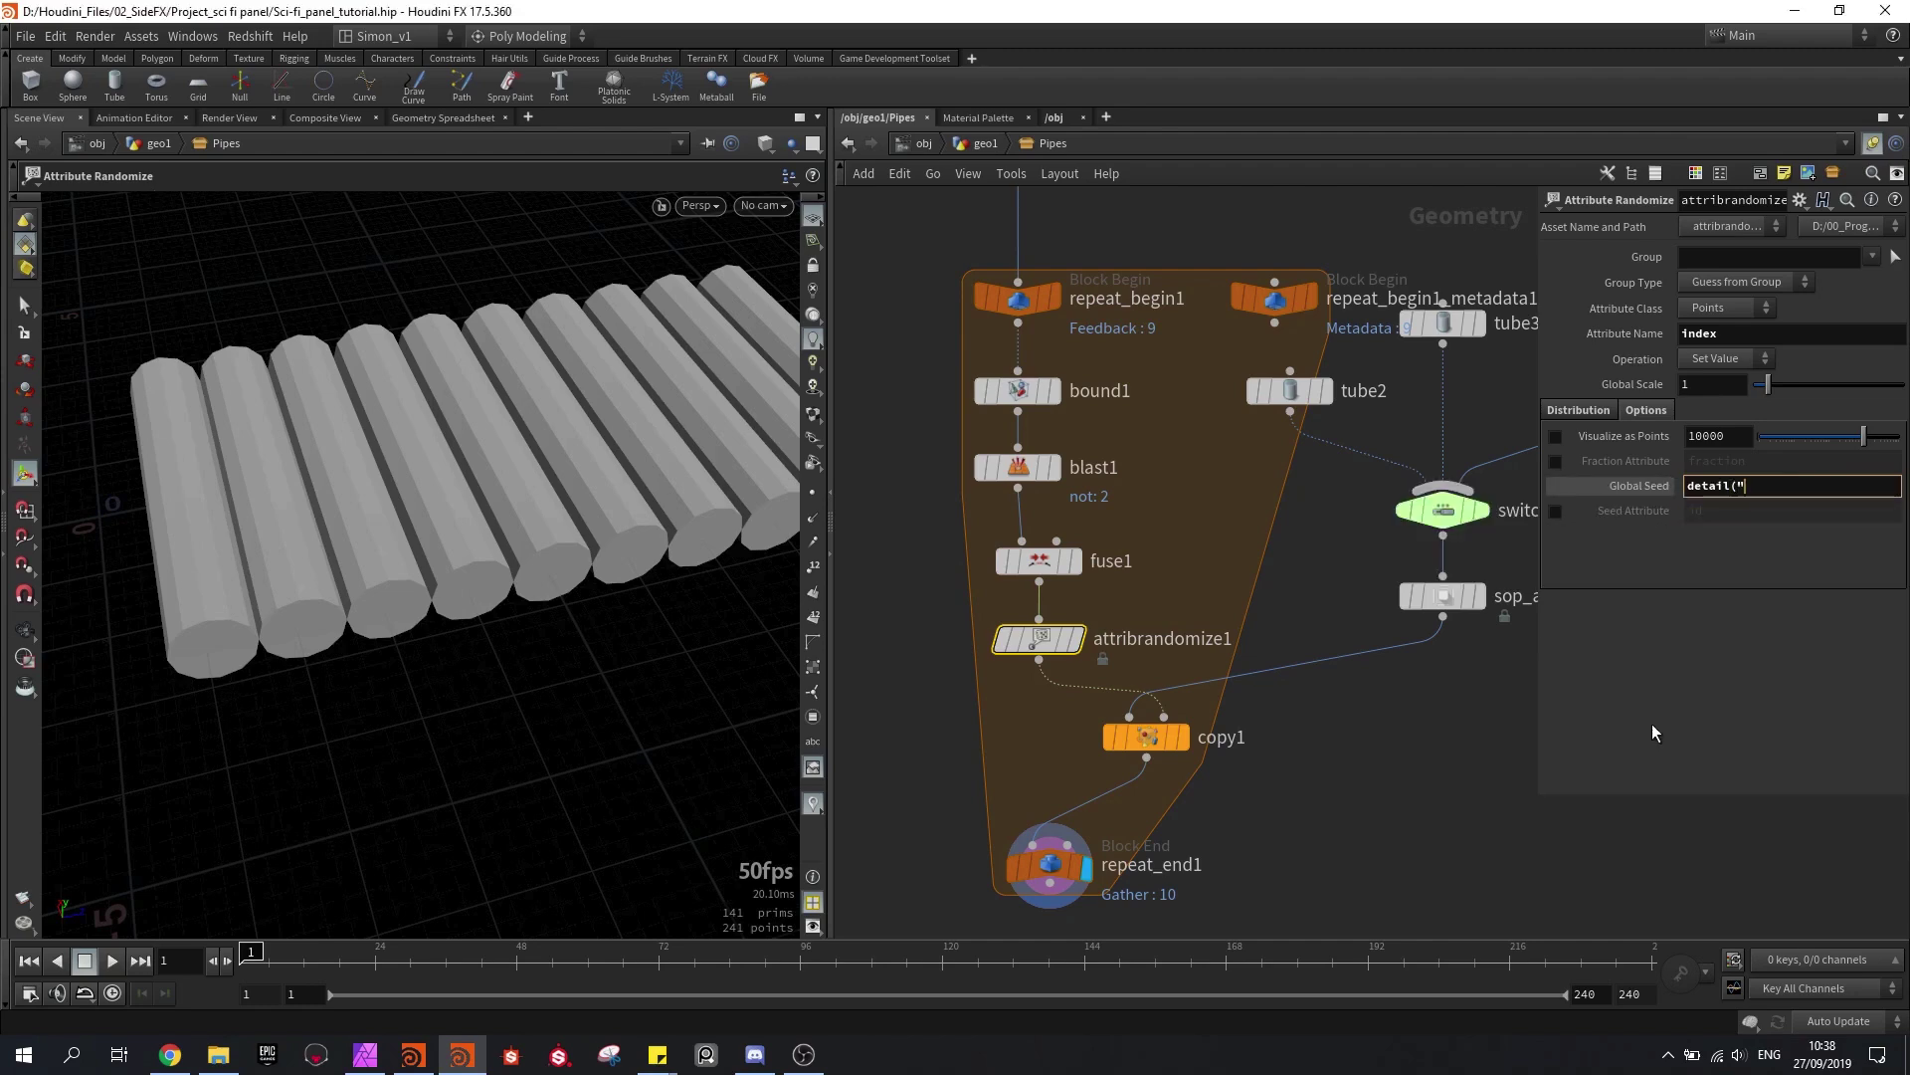
text(../r)
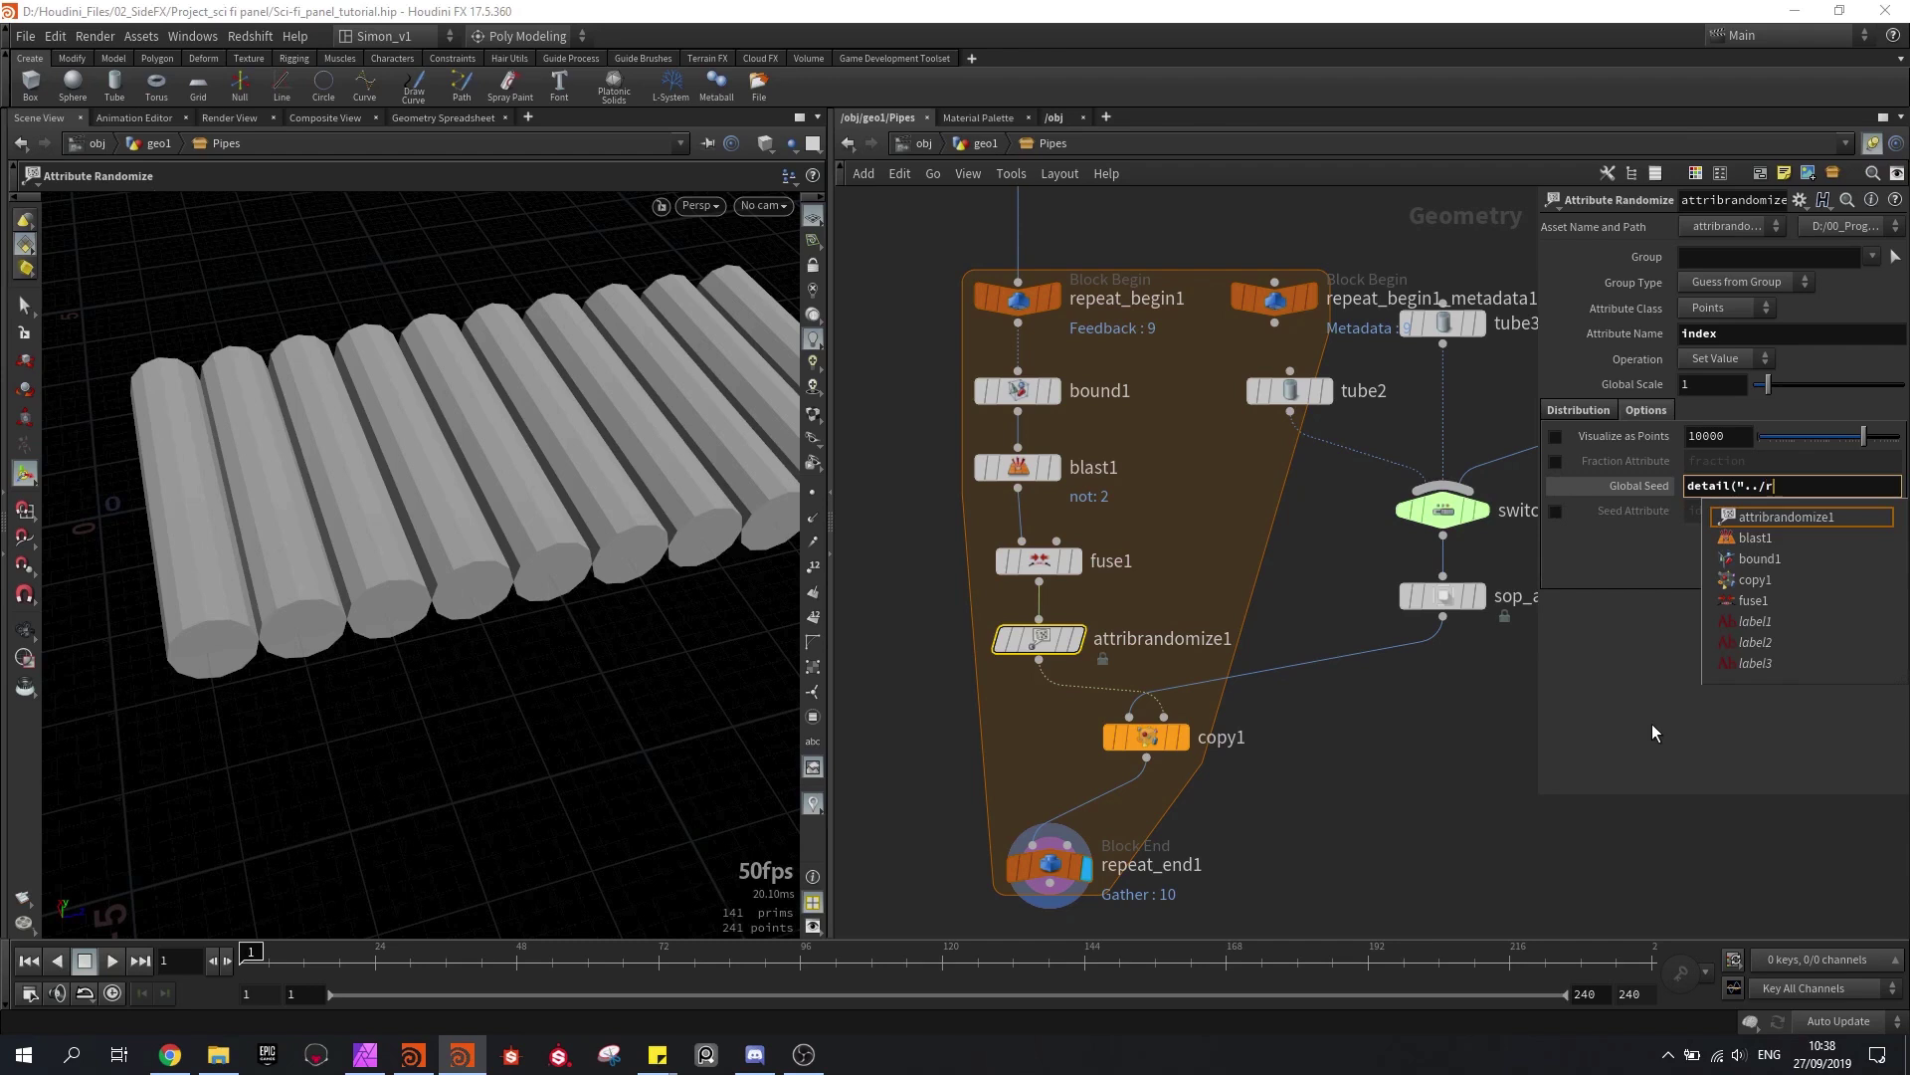
text(ep)
key(Down)
key(Down)
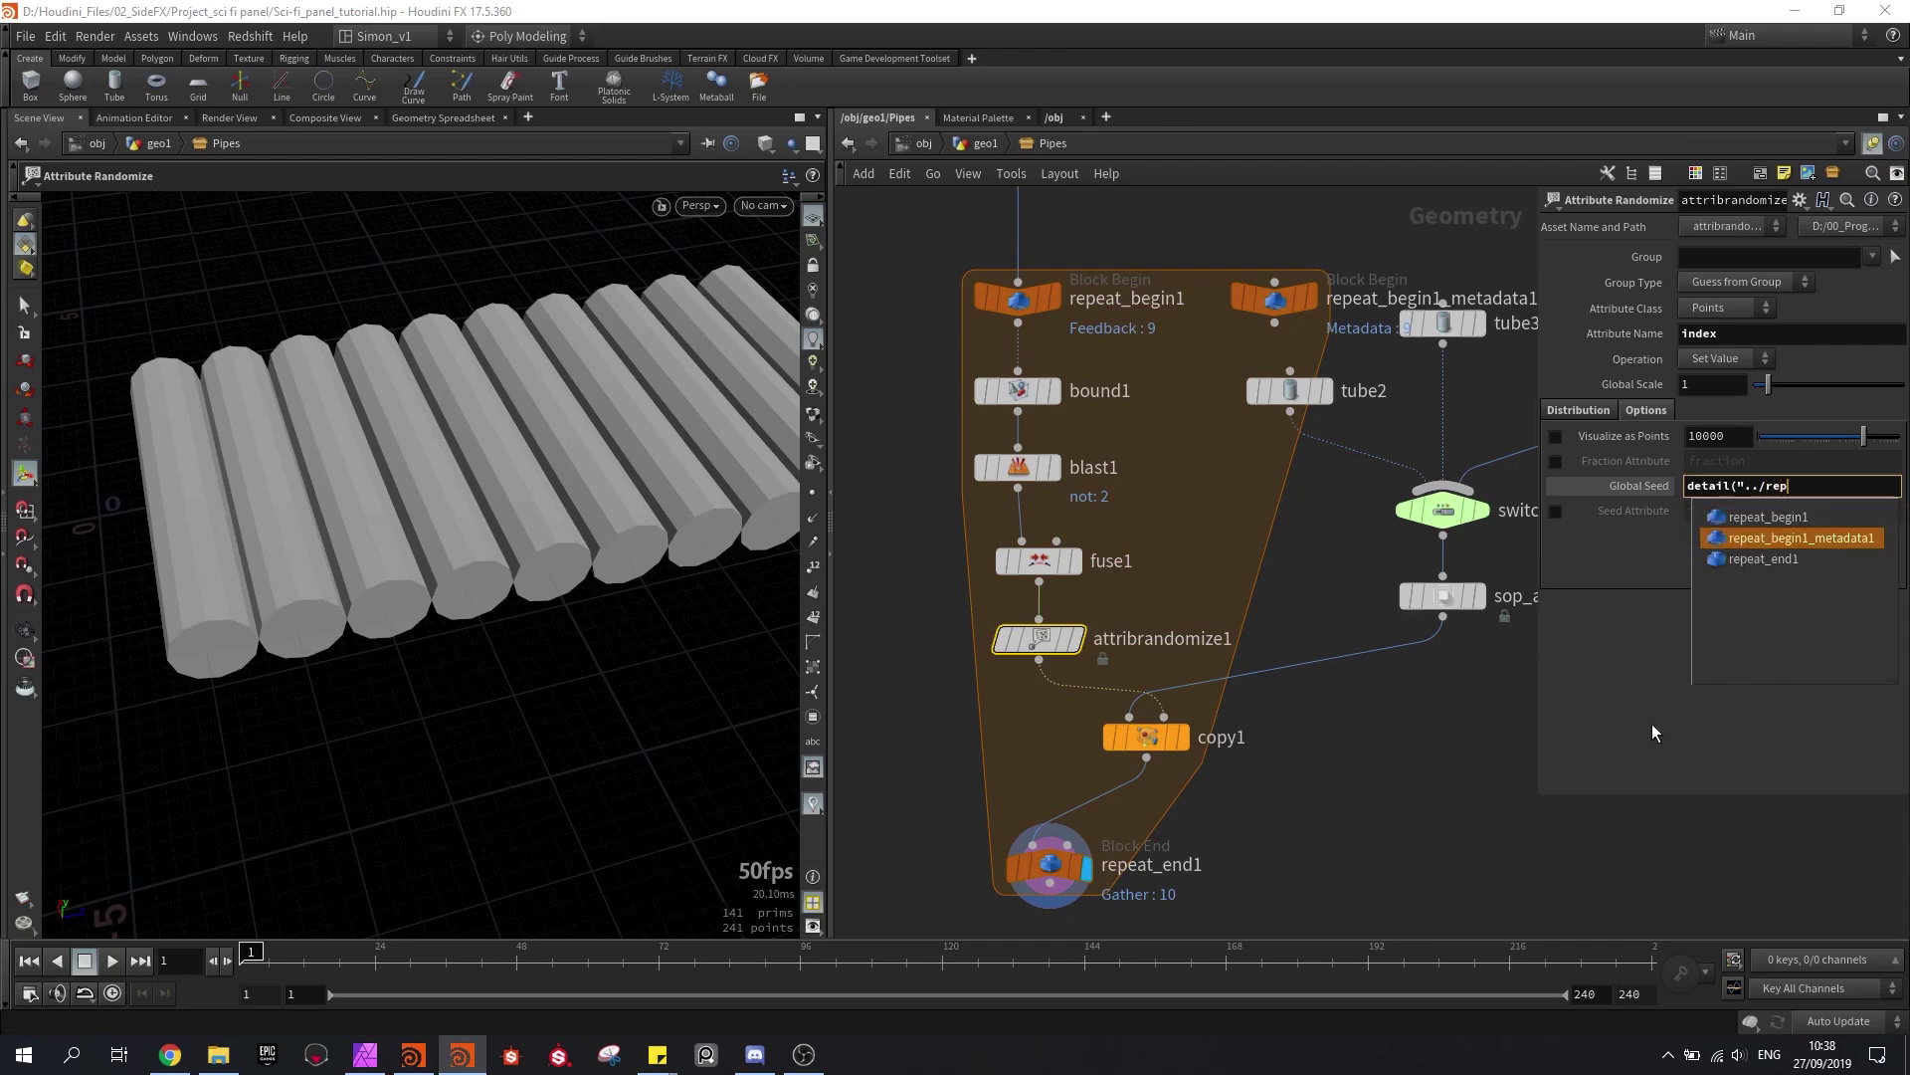
key(Return)
text(")
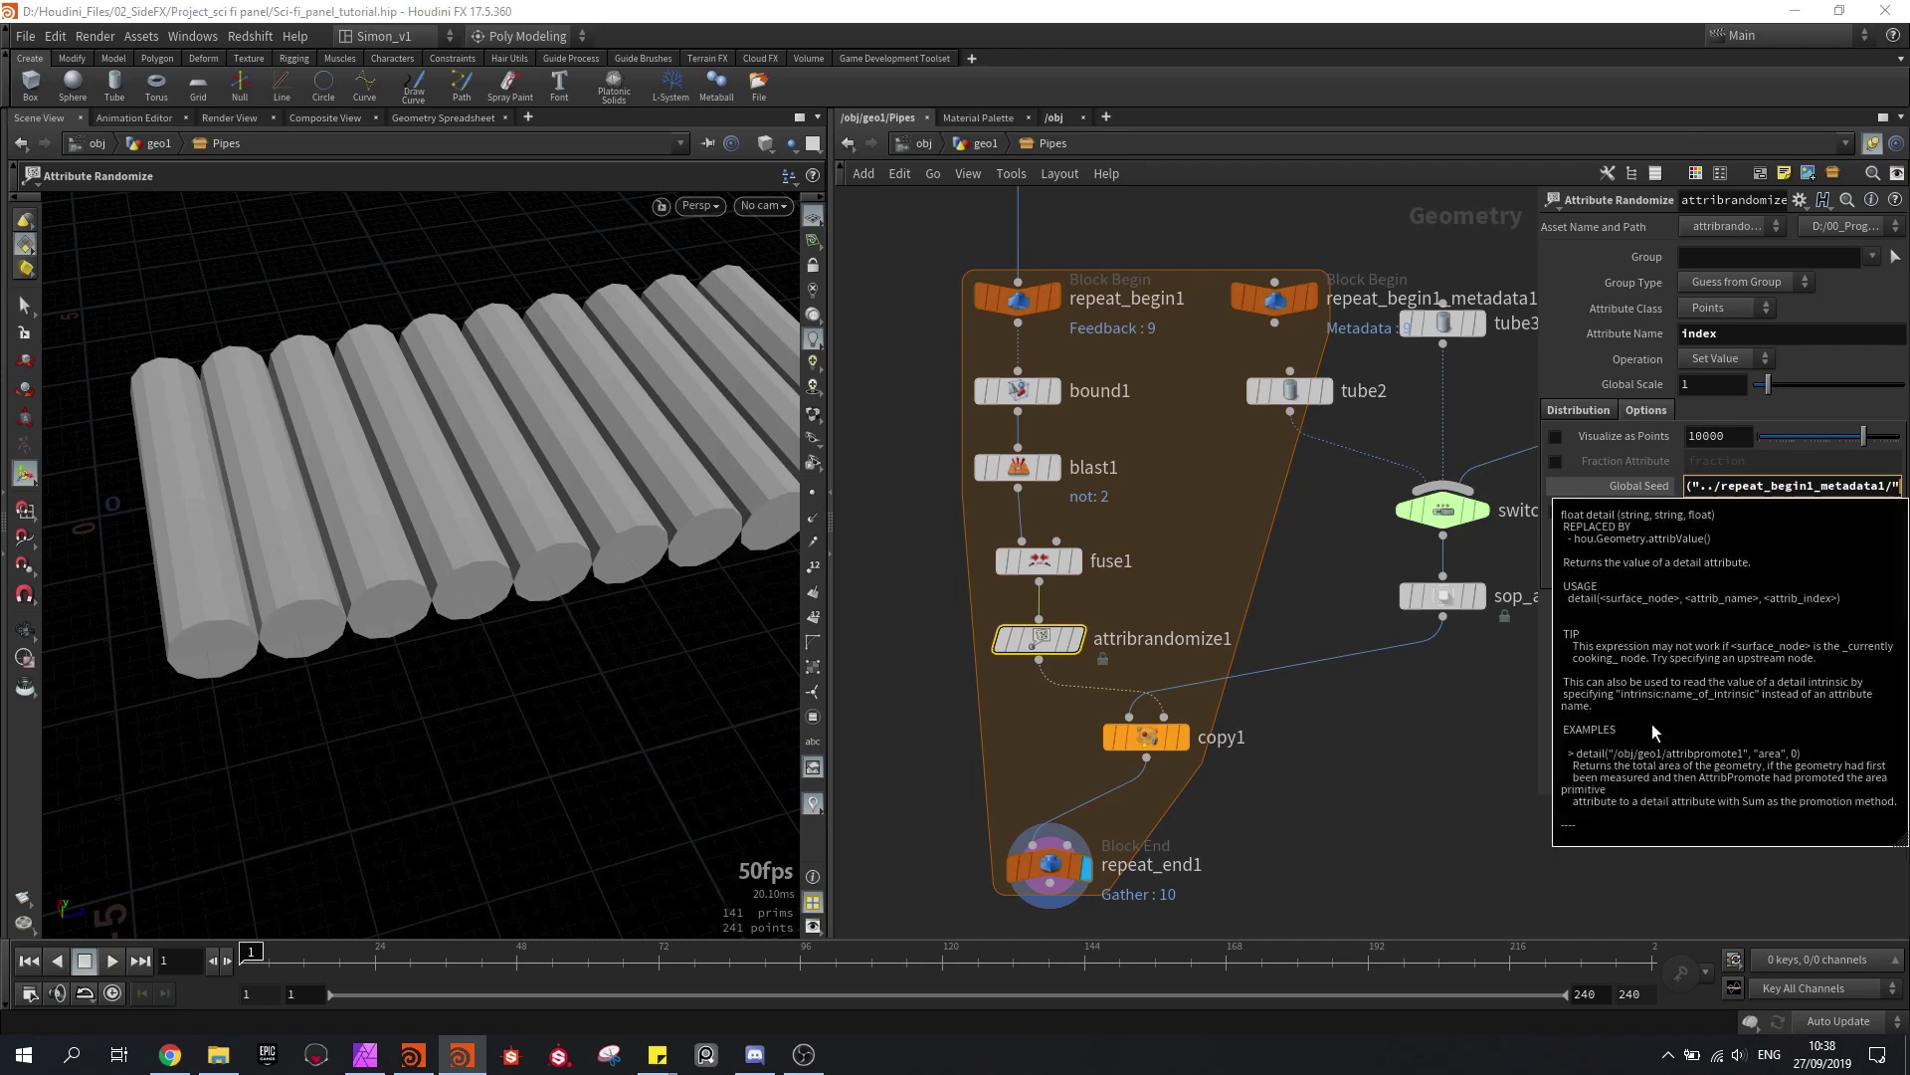
Step: Complete the Global Seed expression as detail("../repeat_begin1_metadata1/", "iteration", 0), accept it and inspect the tube row
key(alt+e)
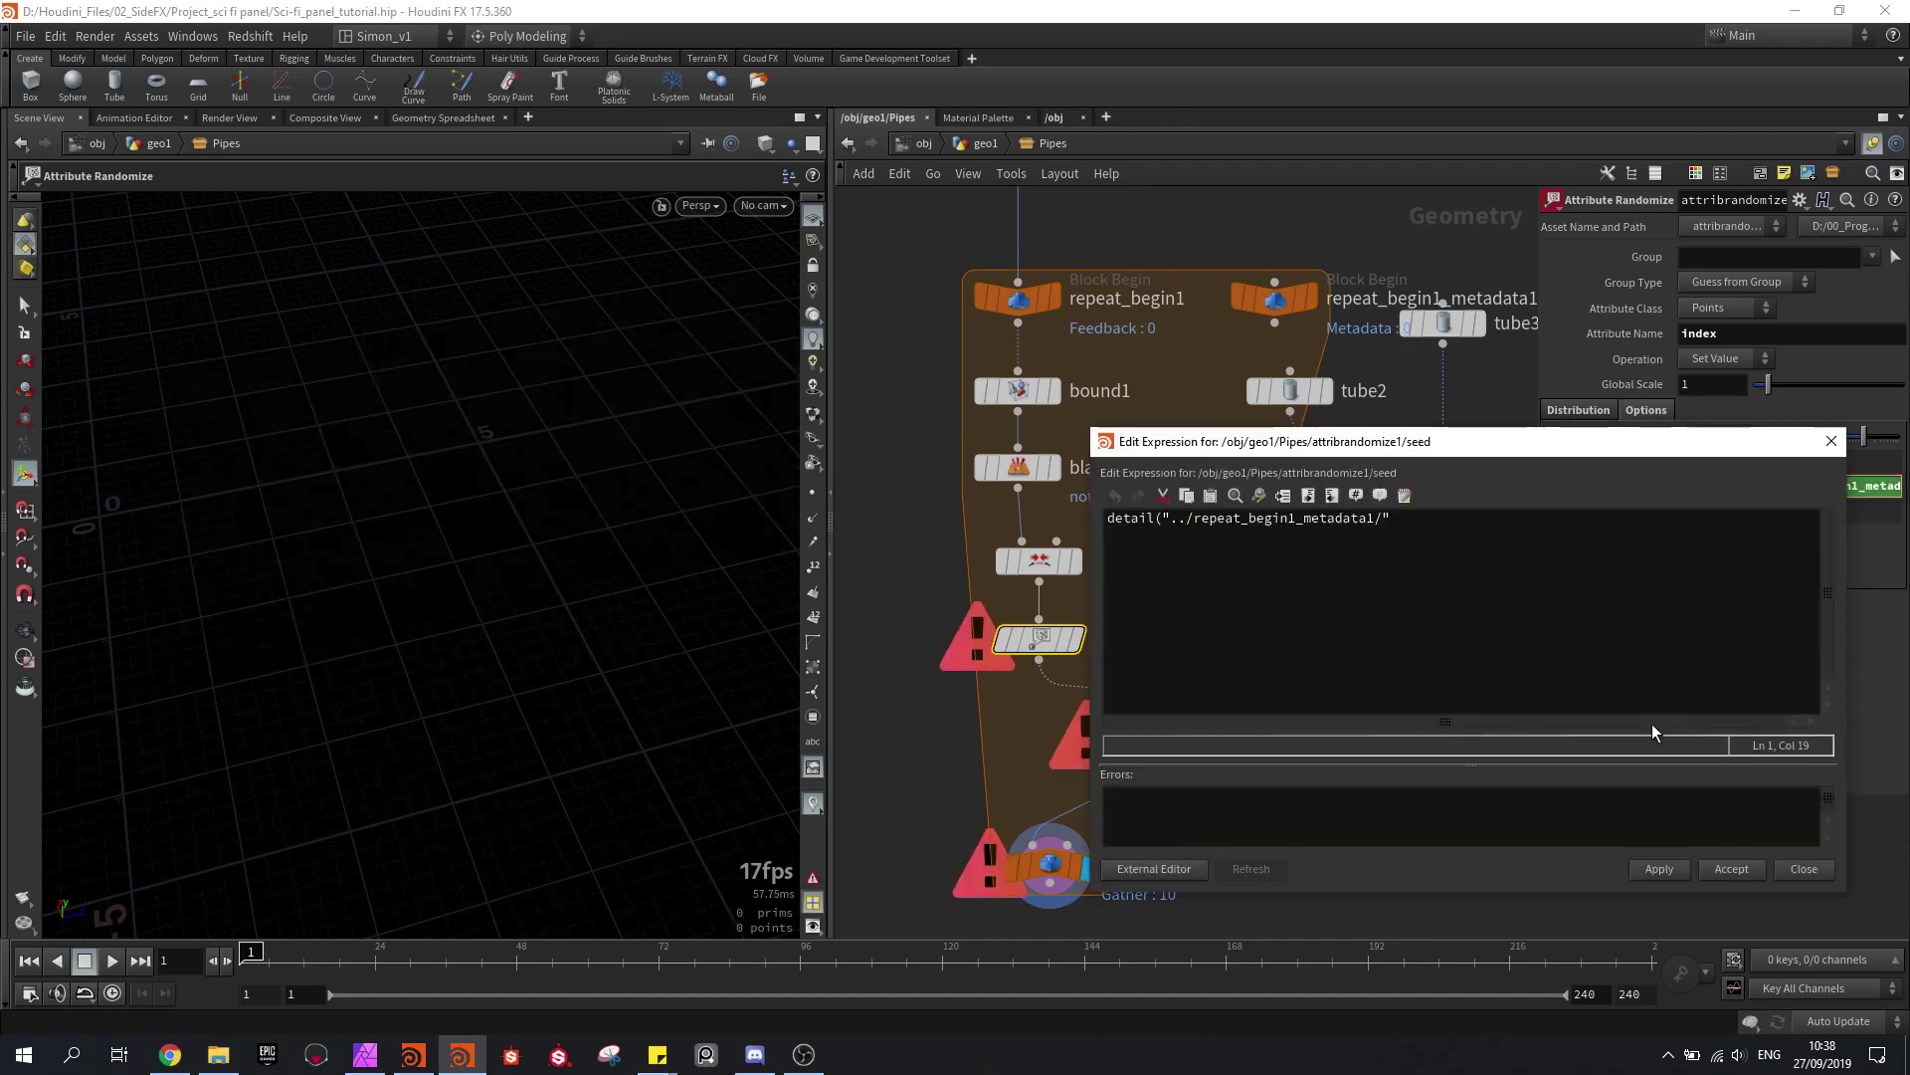
text(, )
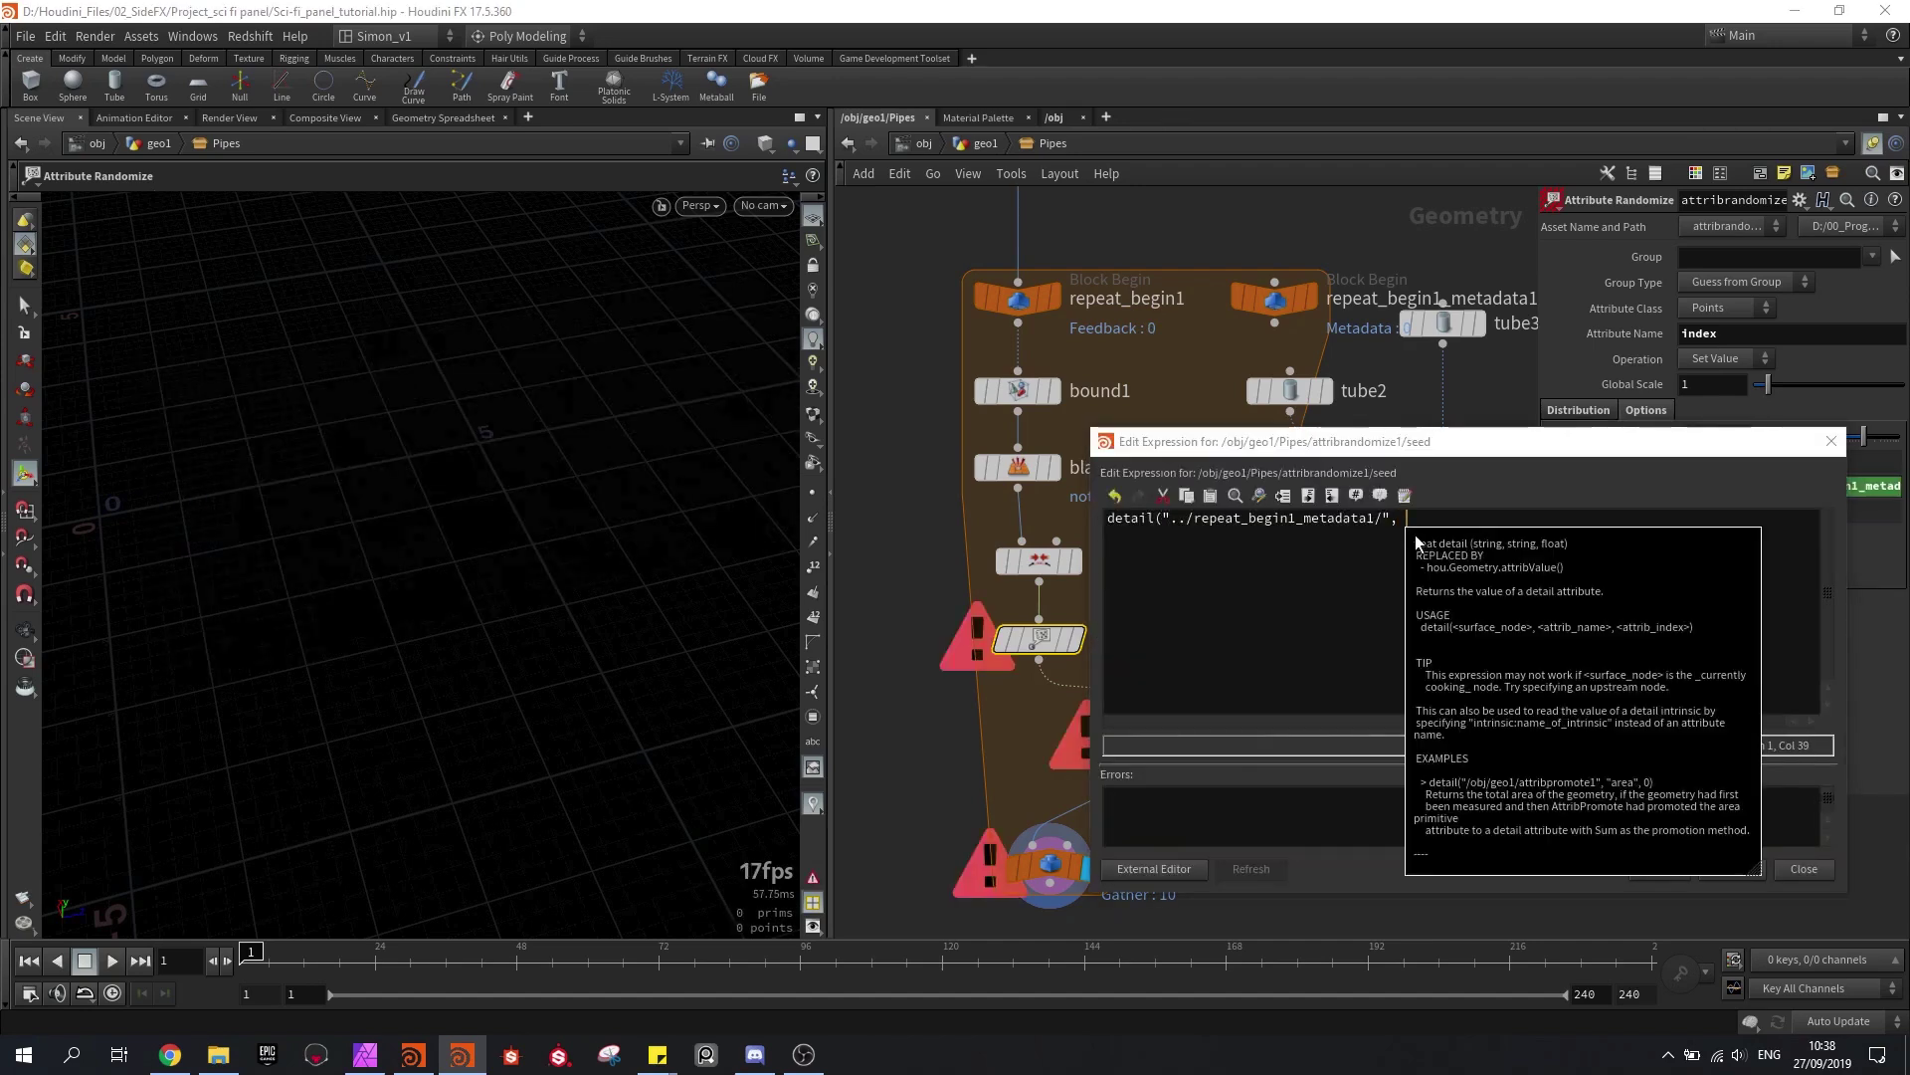
text(")
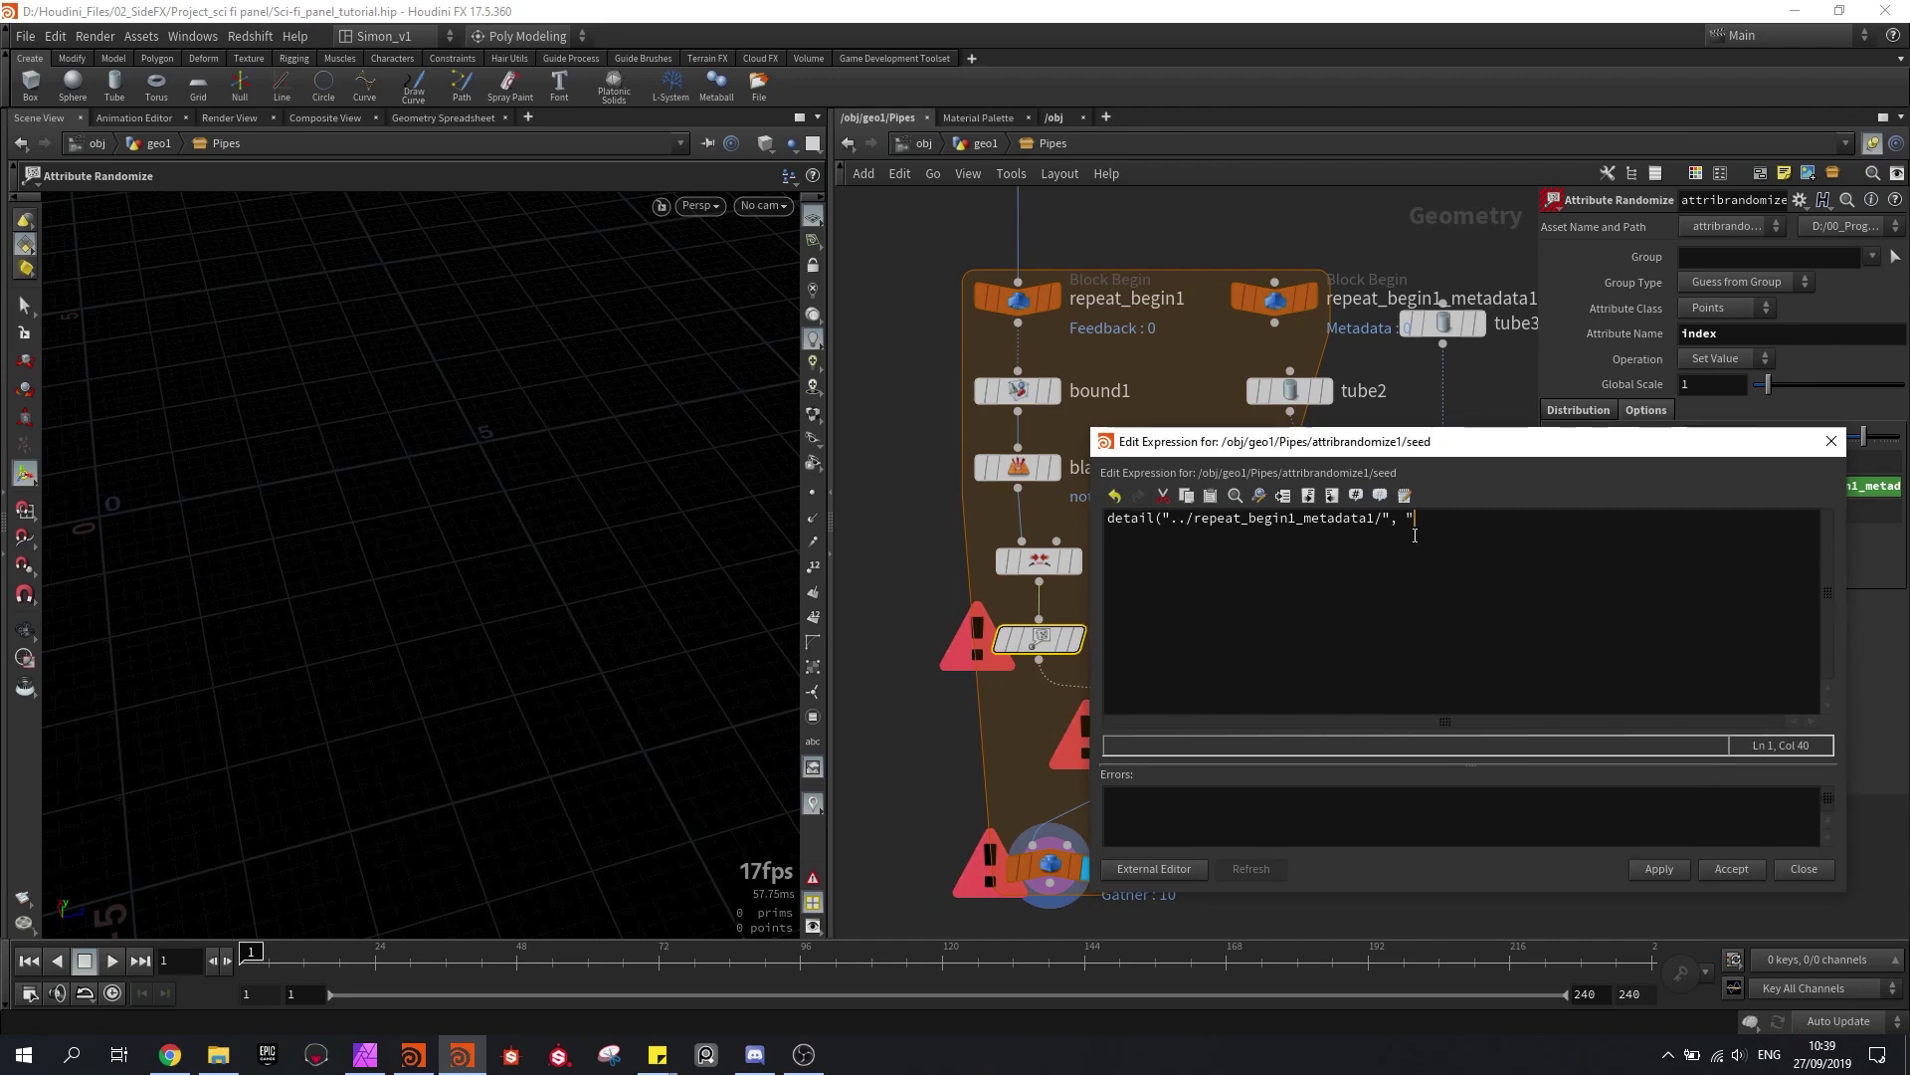
text(iteration", 0)
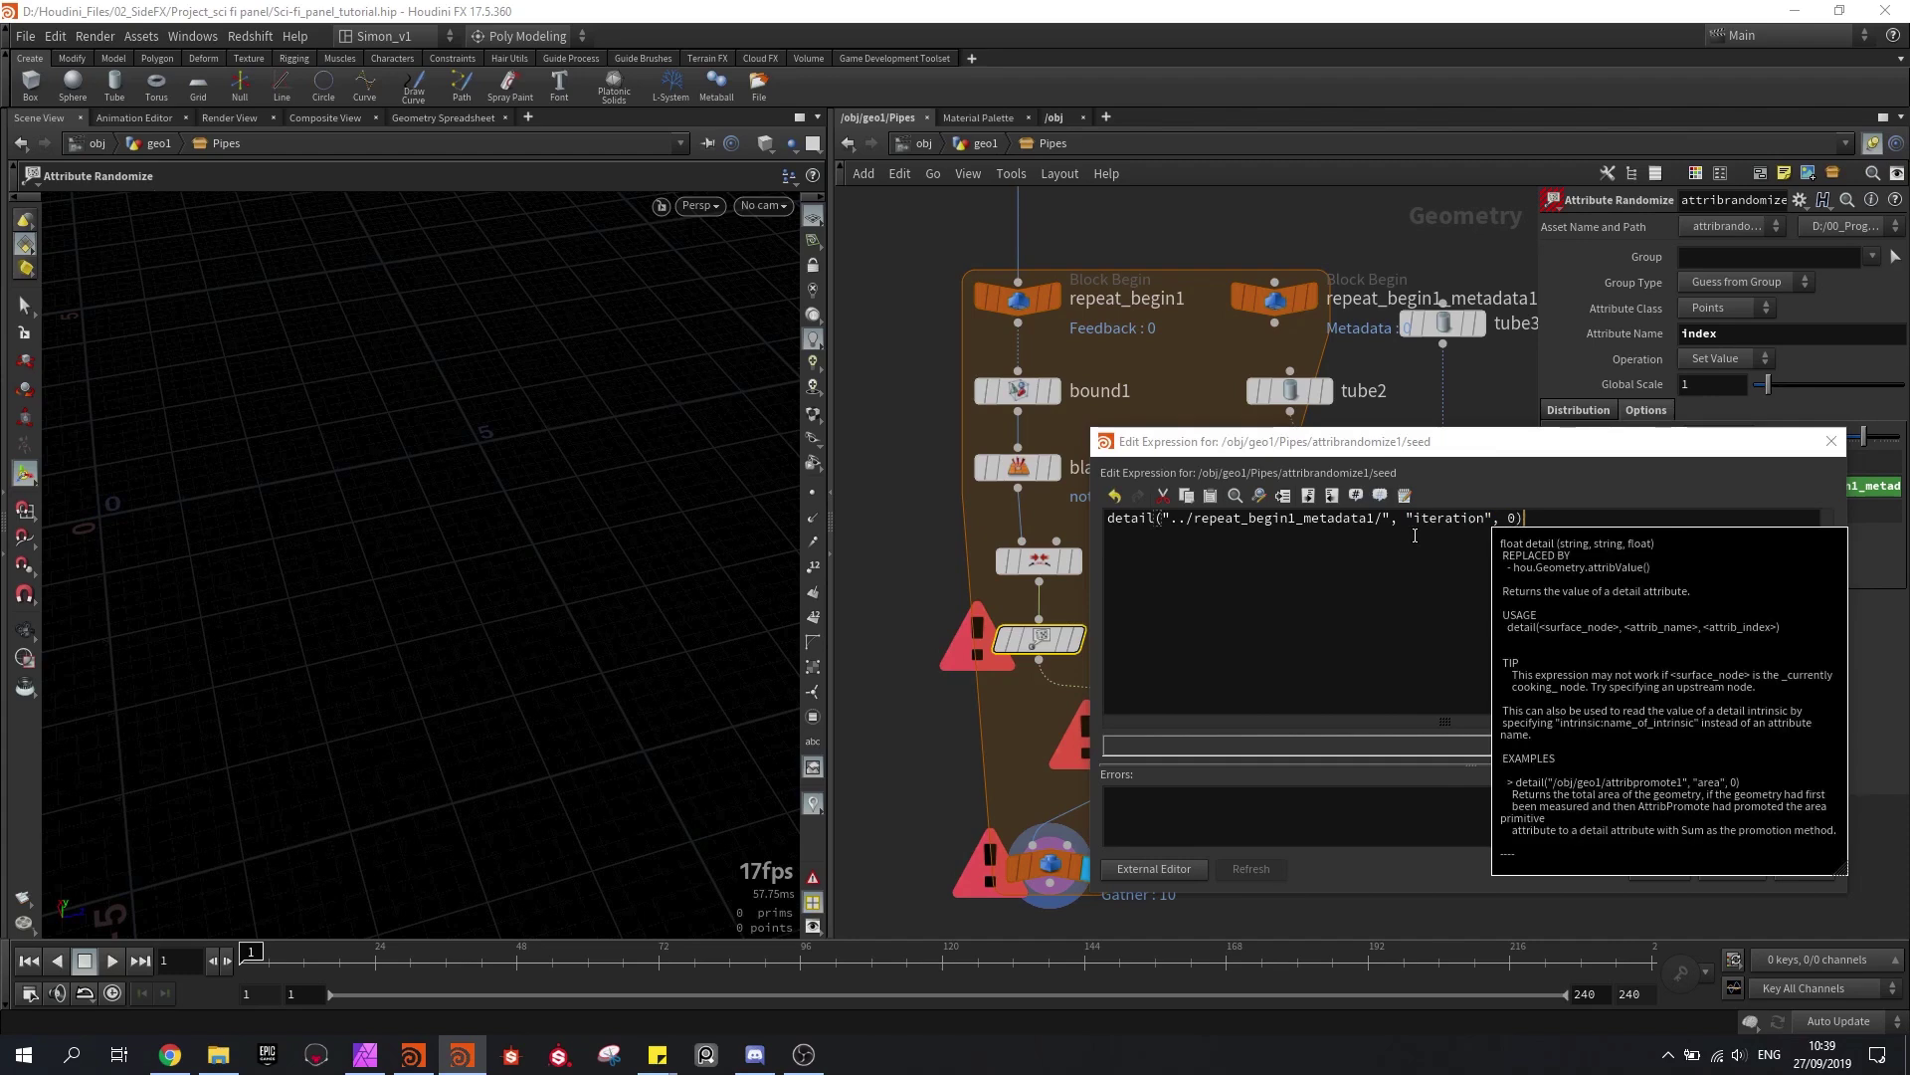
click(1659, 868)
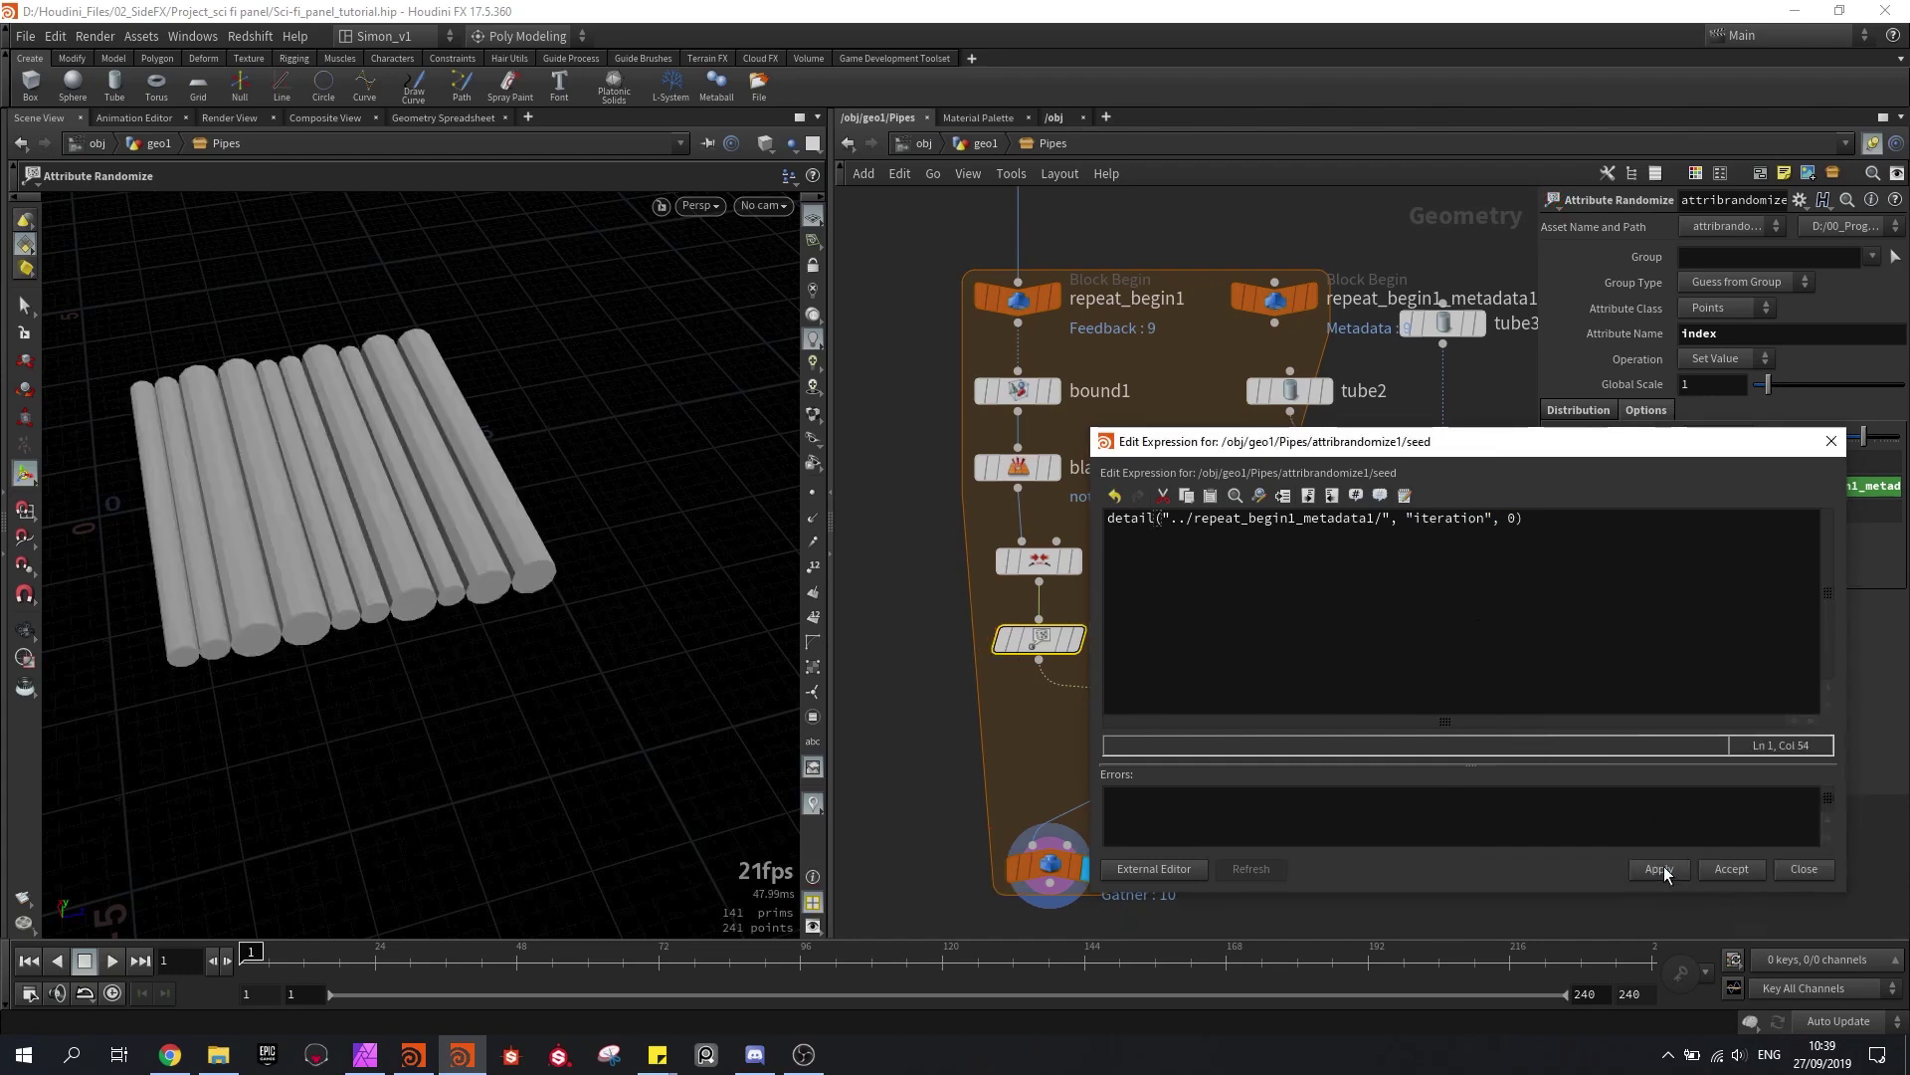
click(1732, 868)
key(Escape)
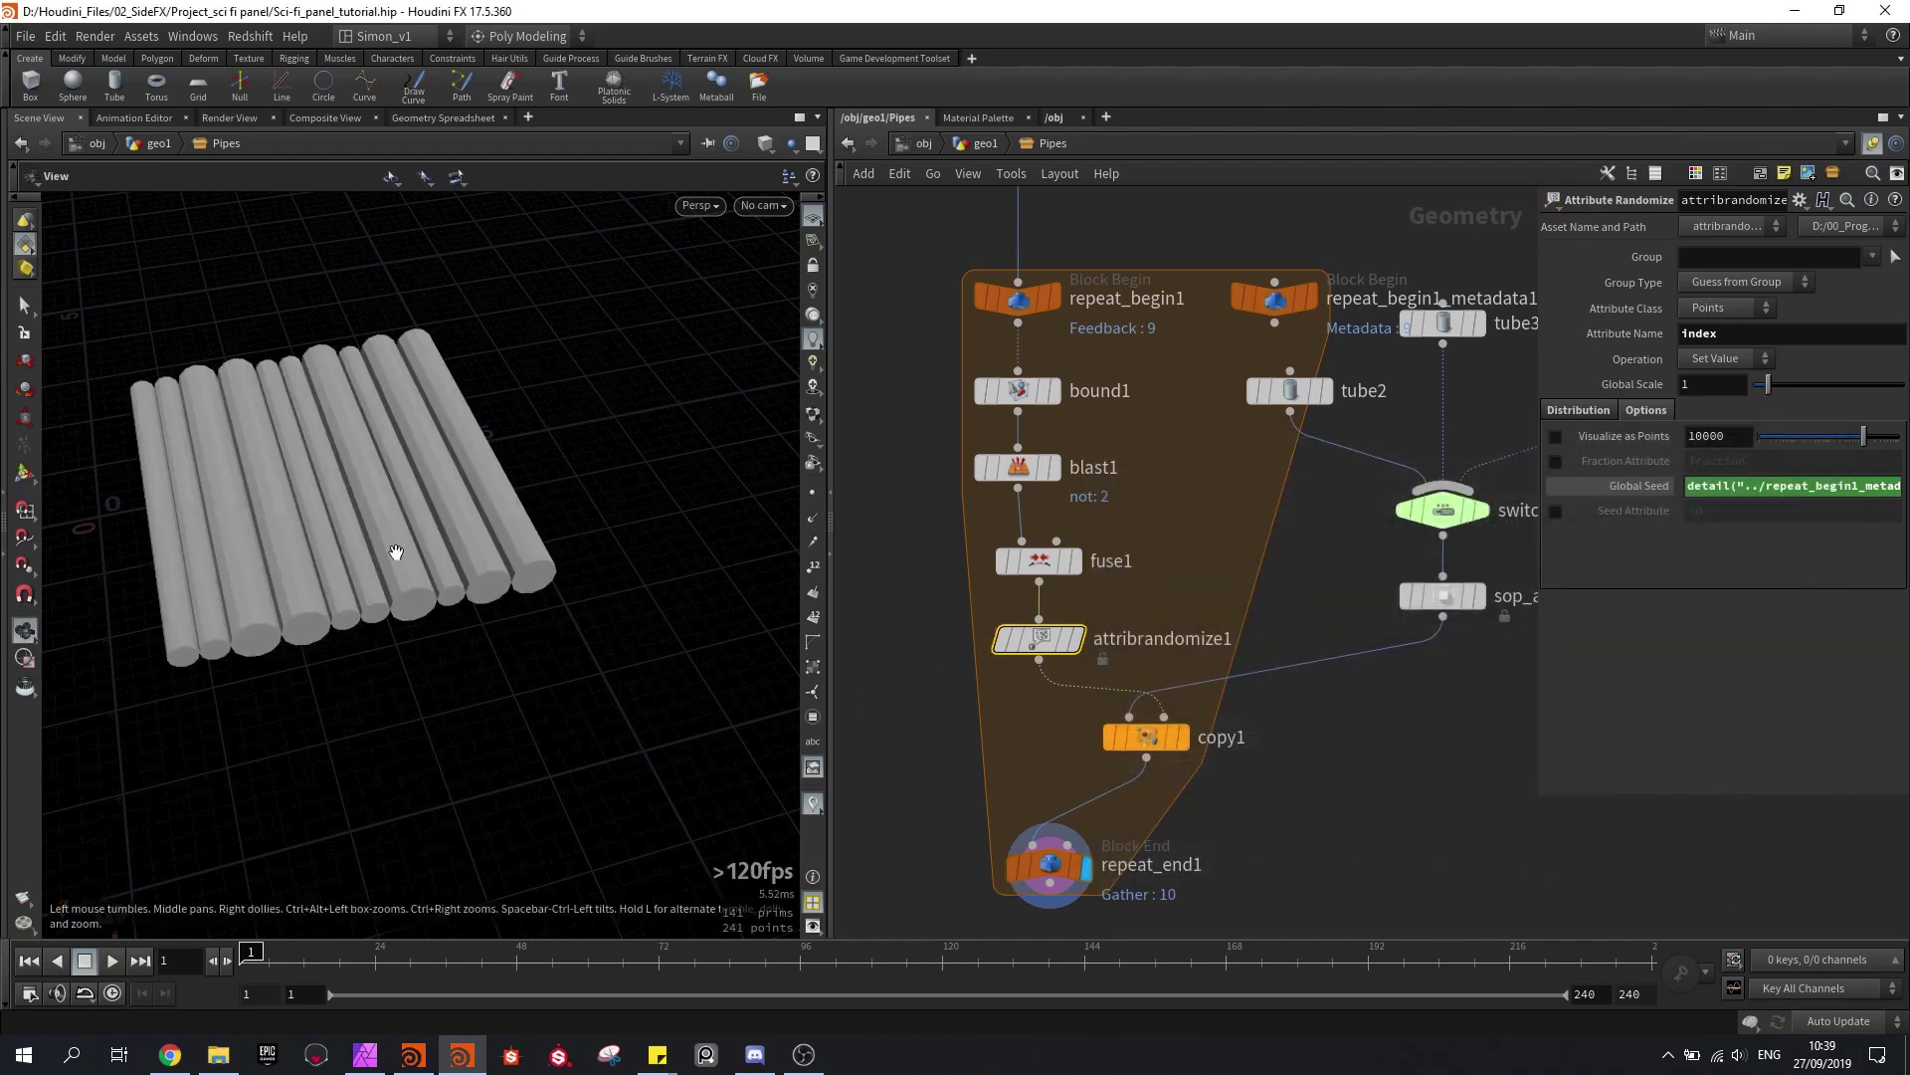
drag(393, 547, 499, 542)
key(Return)
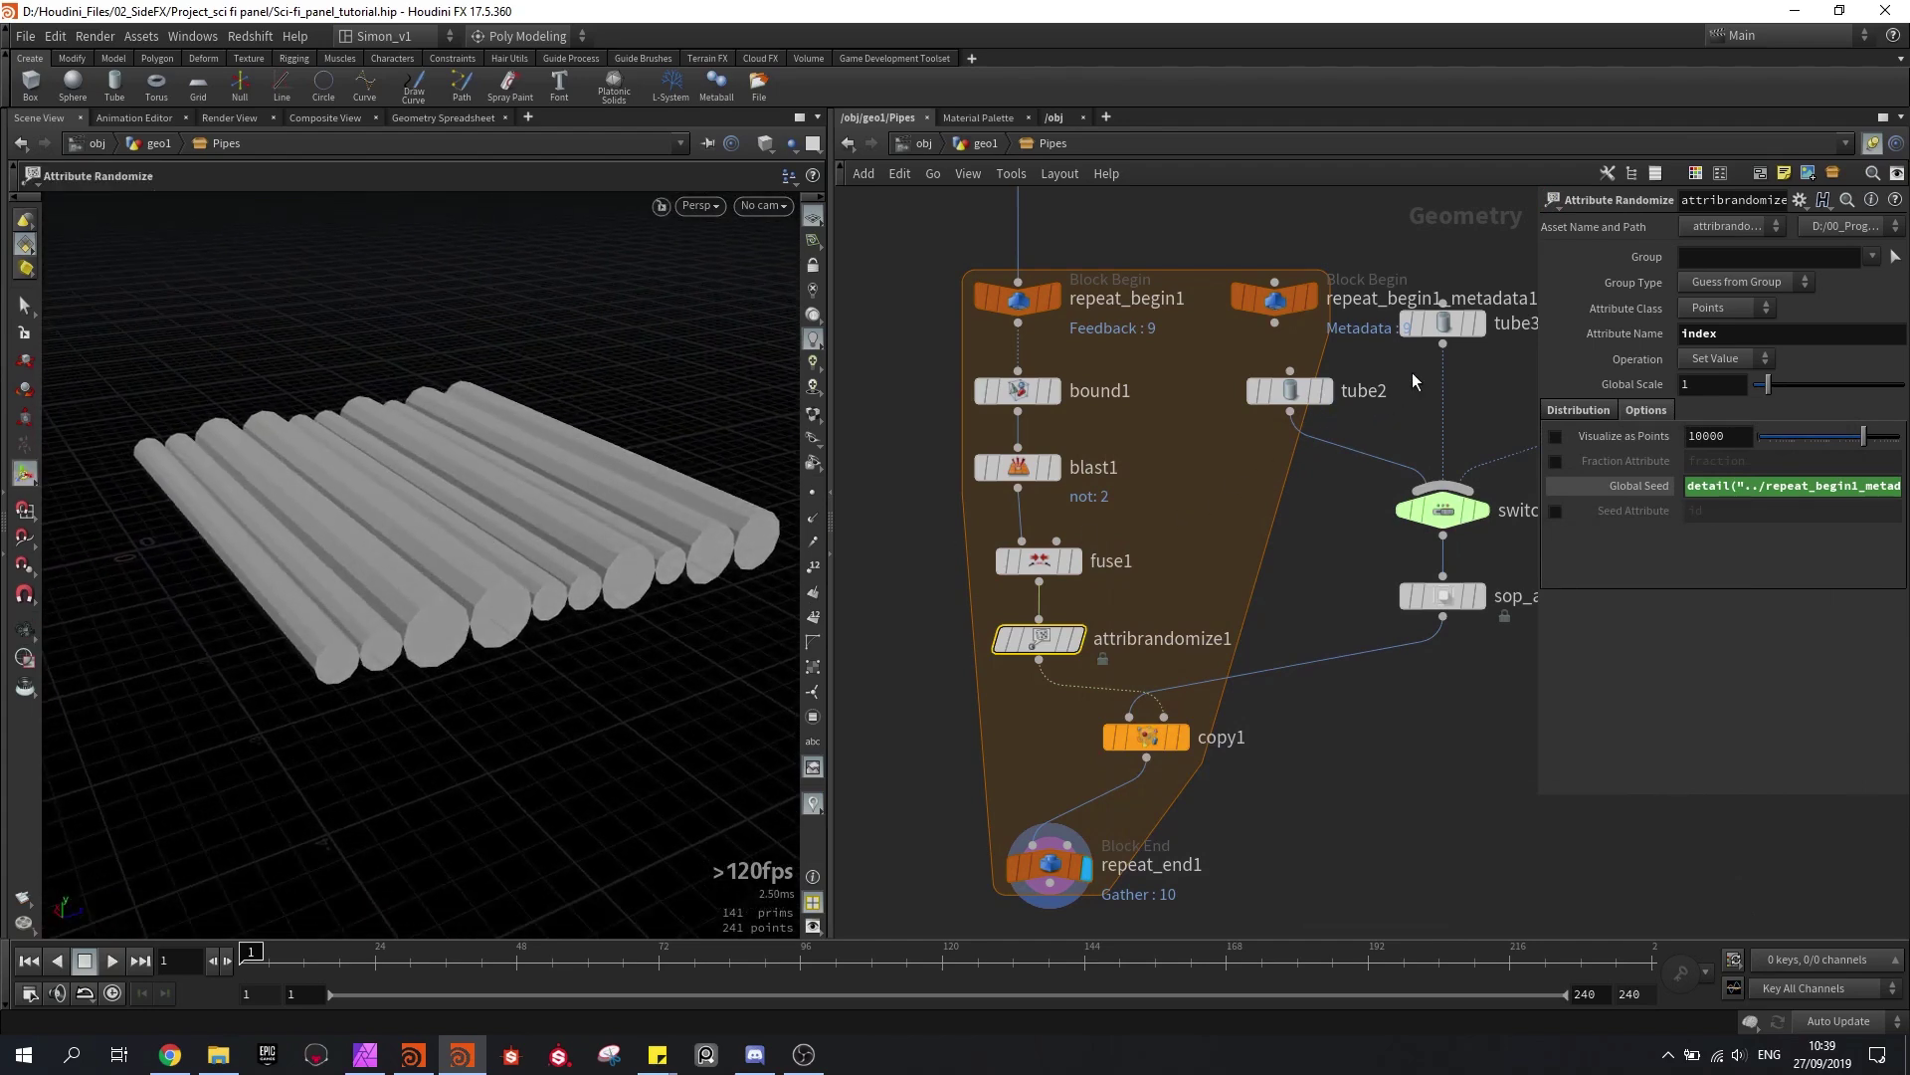
Step: Check tube2's size and enlarge tube3's radius interactively in the scene
middle_drag(1412, 379, 1258, 446)
click(1136, 460)
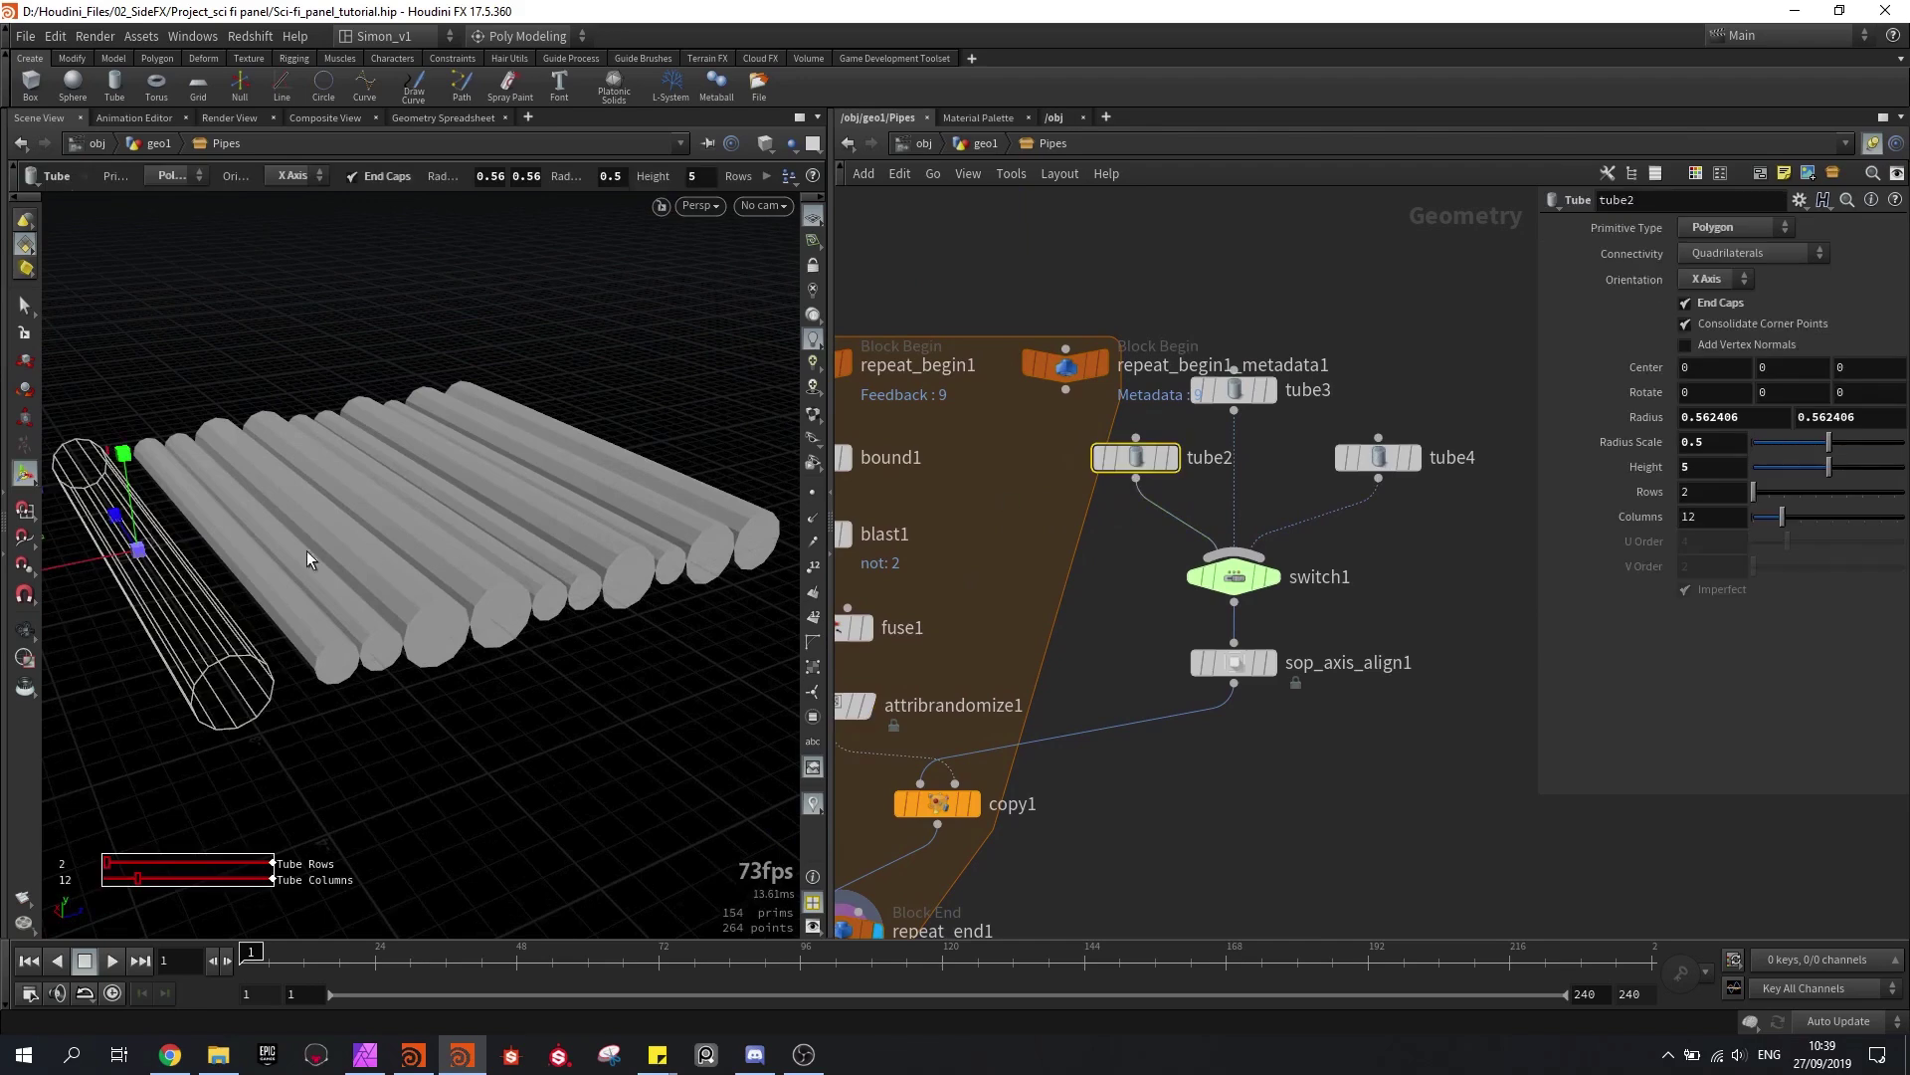
alt+drag(341, 534, 181, 489)
click(1239, 390)
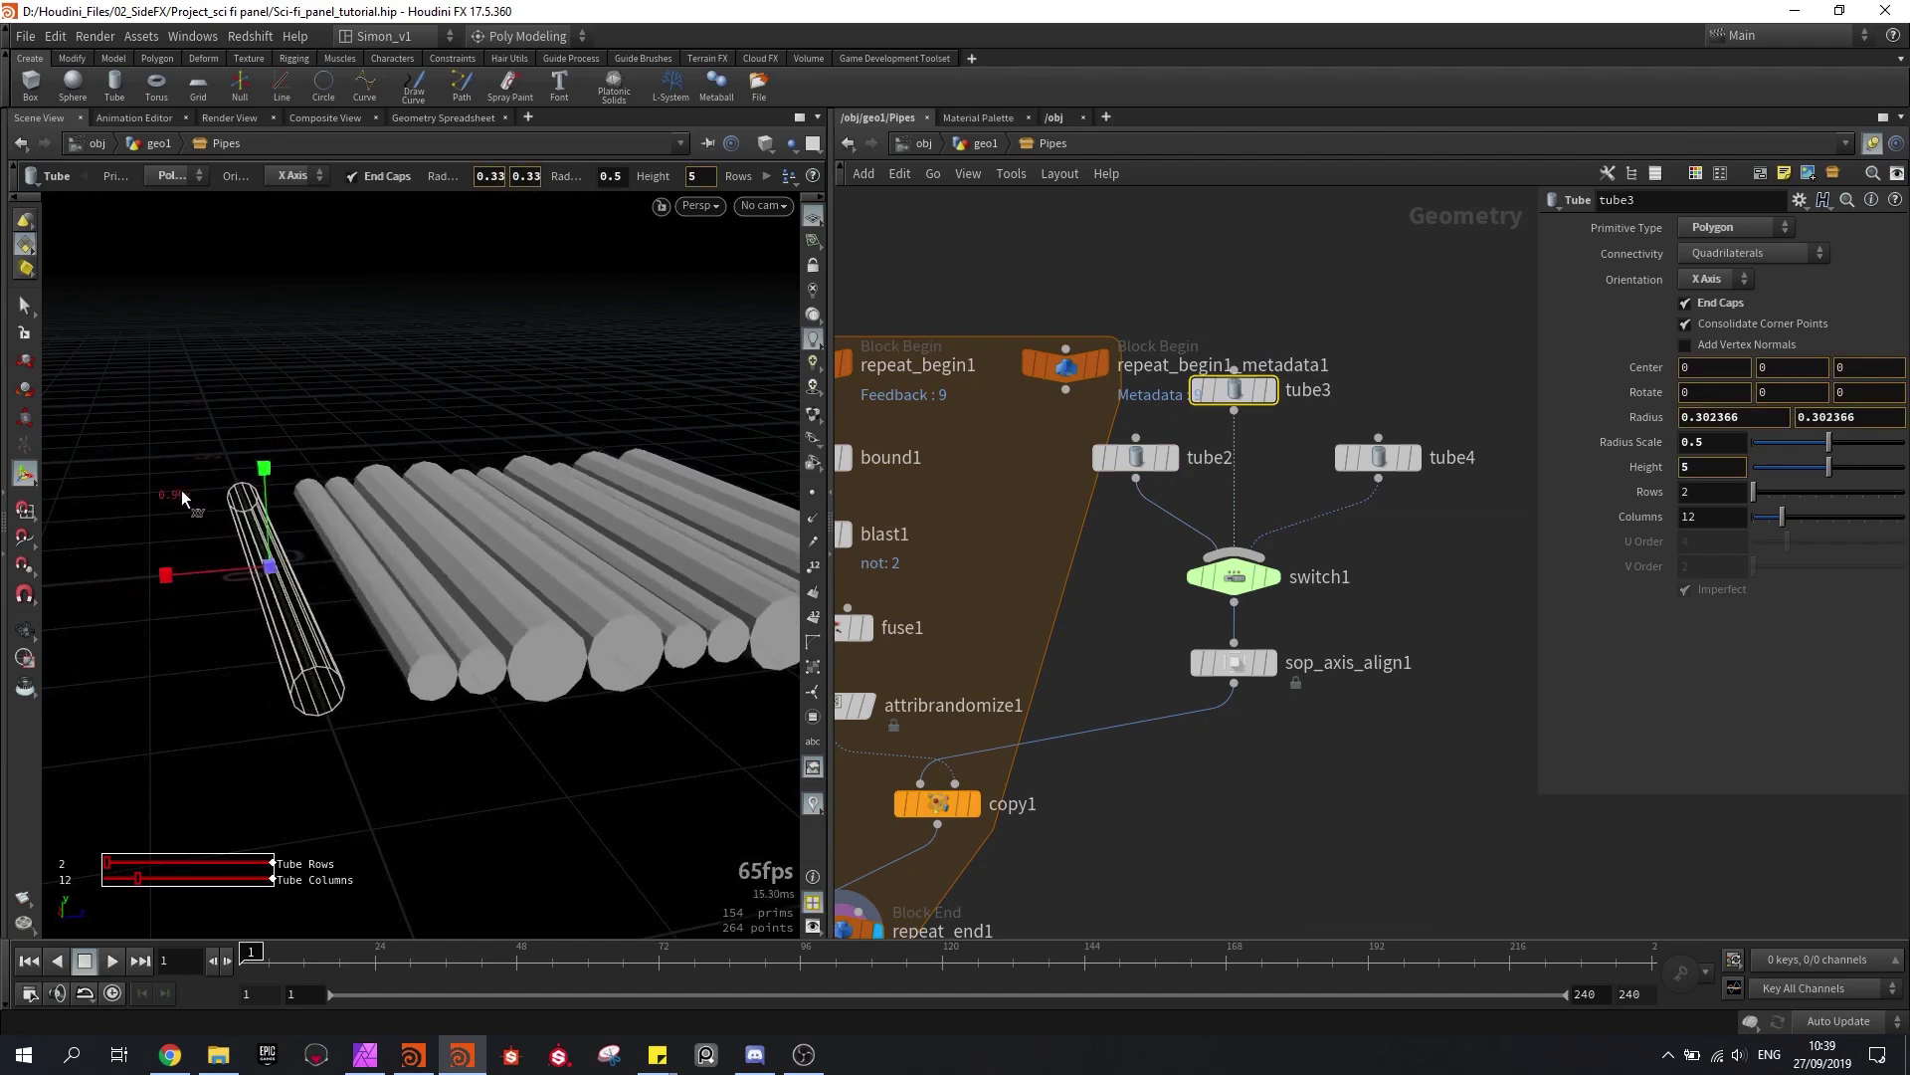
Step: Try reducing tube4's radius to about 0.96 and undo the change
click(1378, 456)
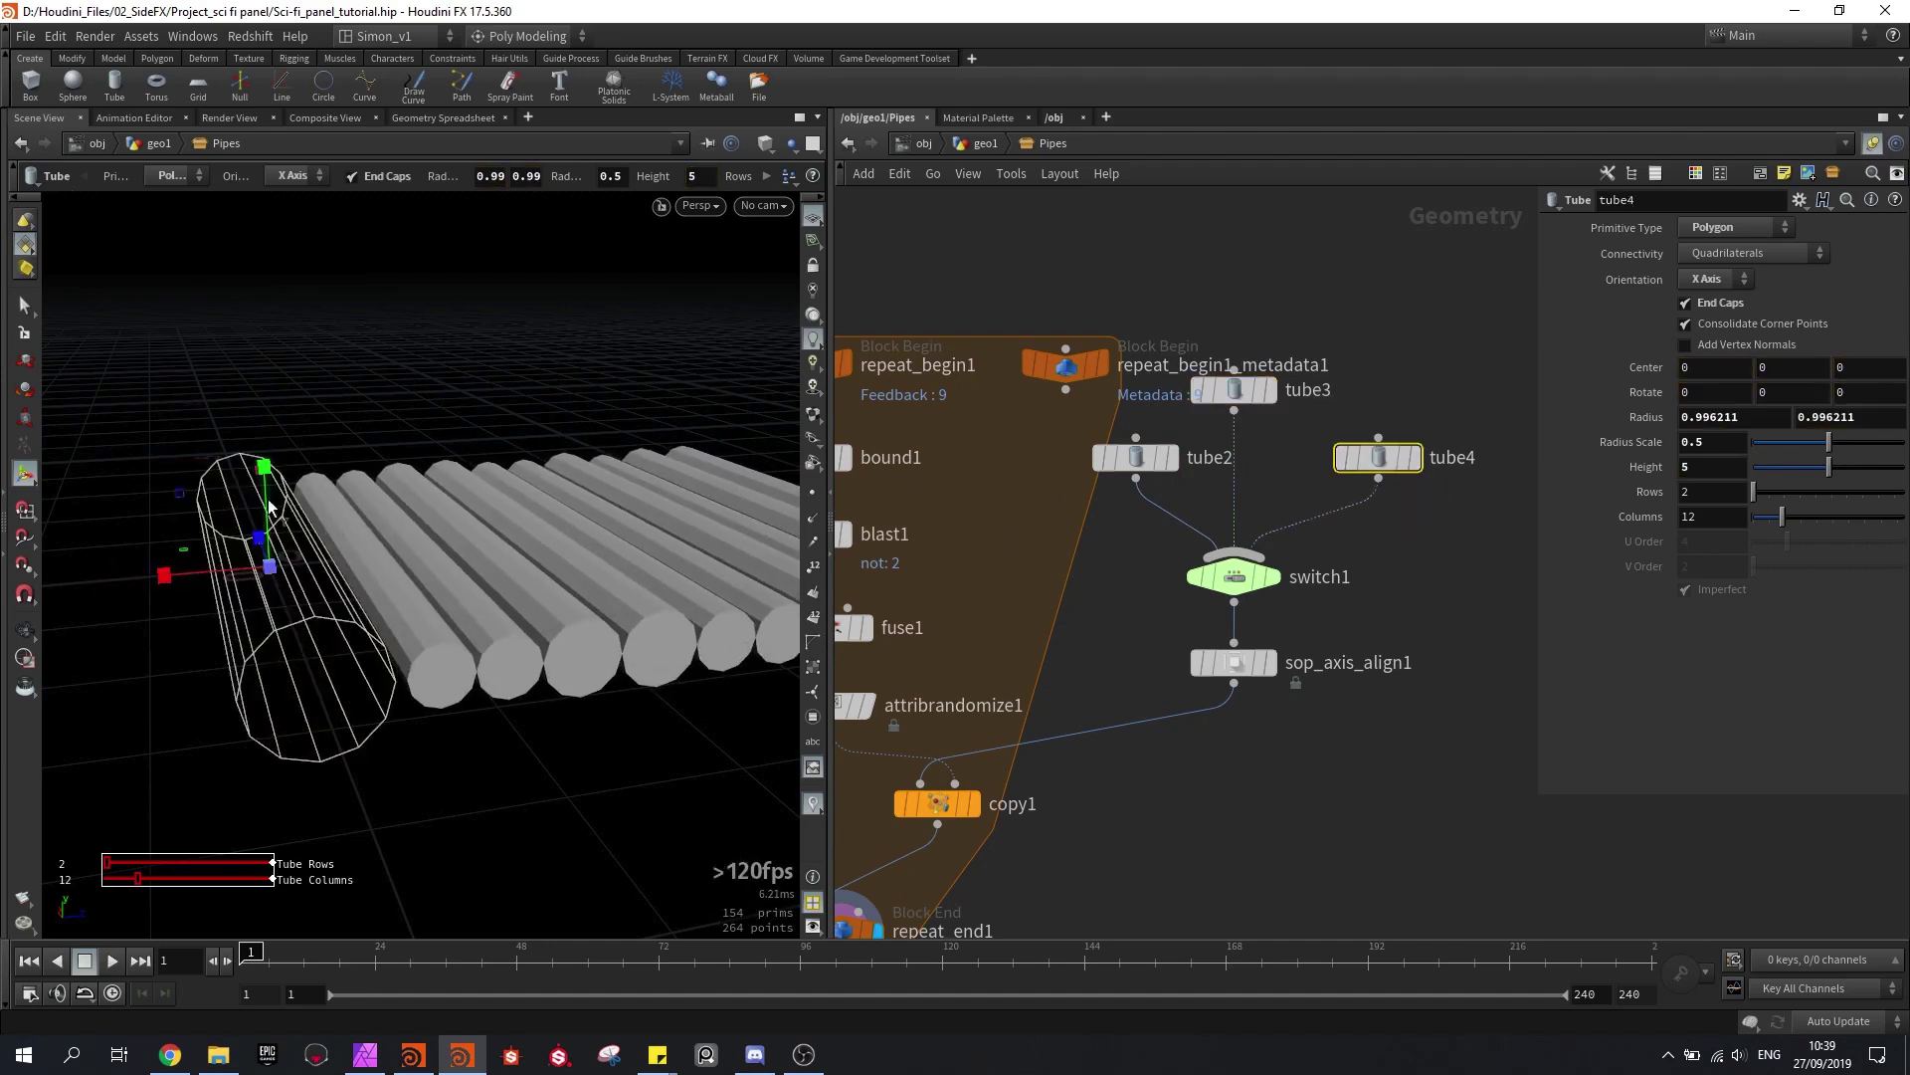
mouse_move(196, 497)
mouse_down()
mouse_move(149, 443)
mouse_move(217, 509)
mouse_move(199, 486)
mouse_up()
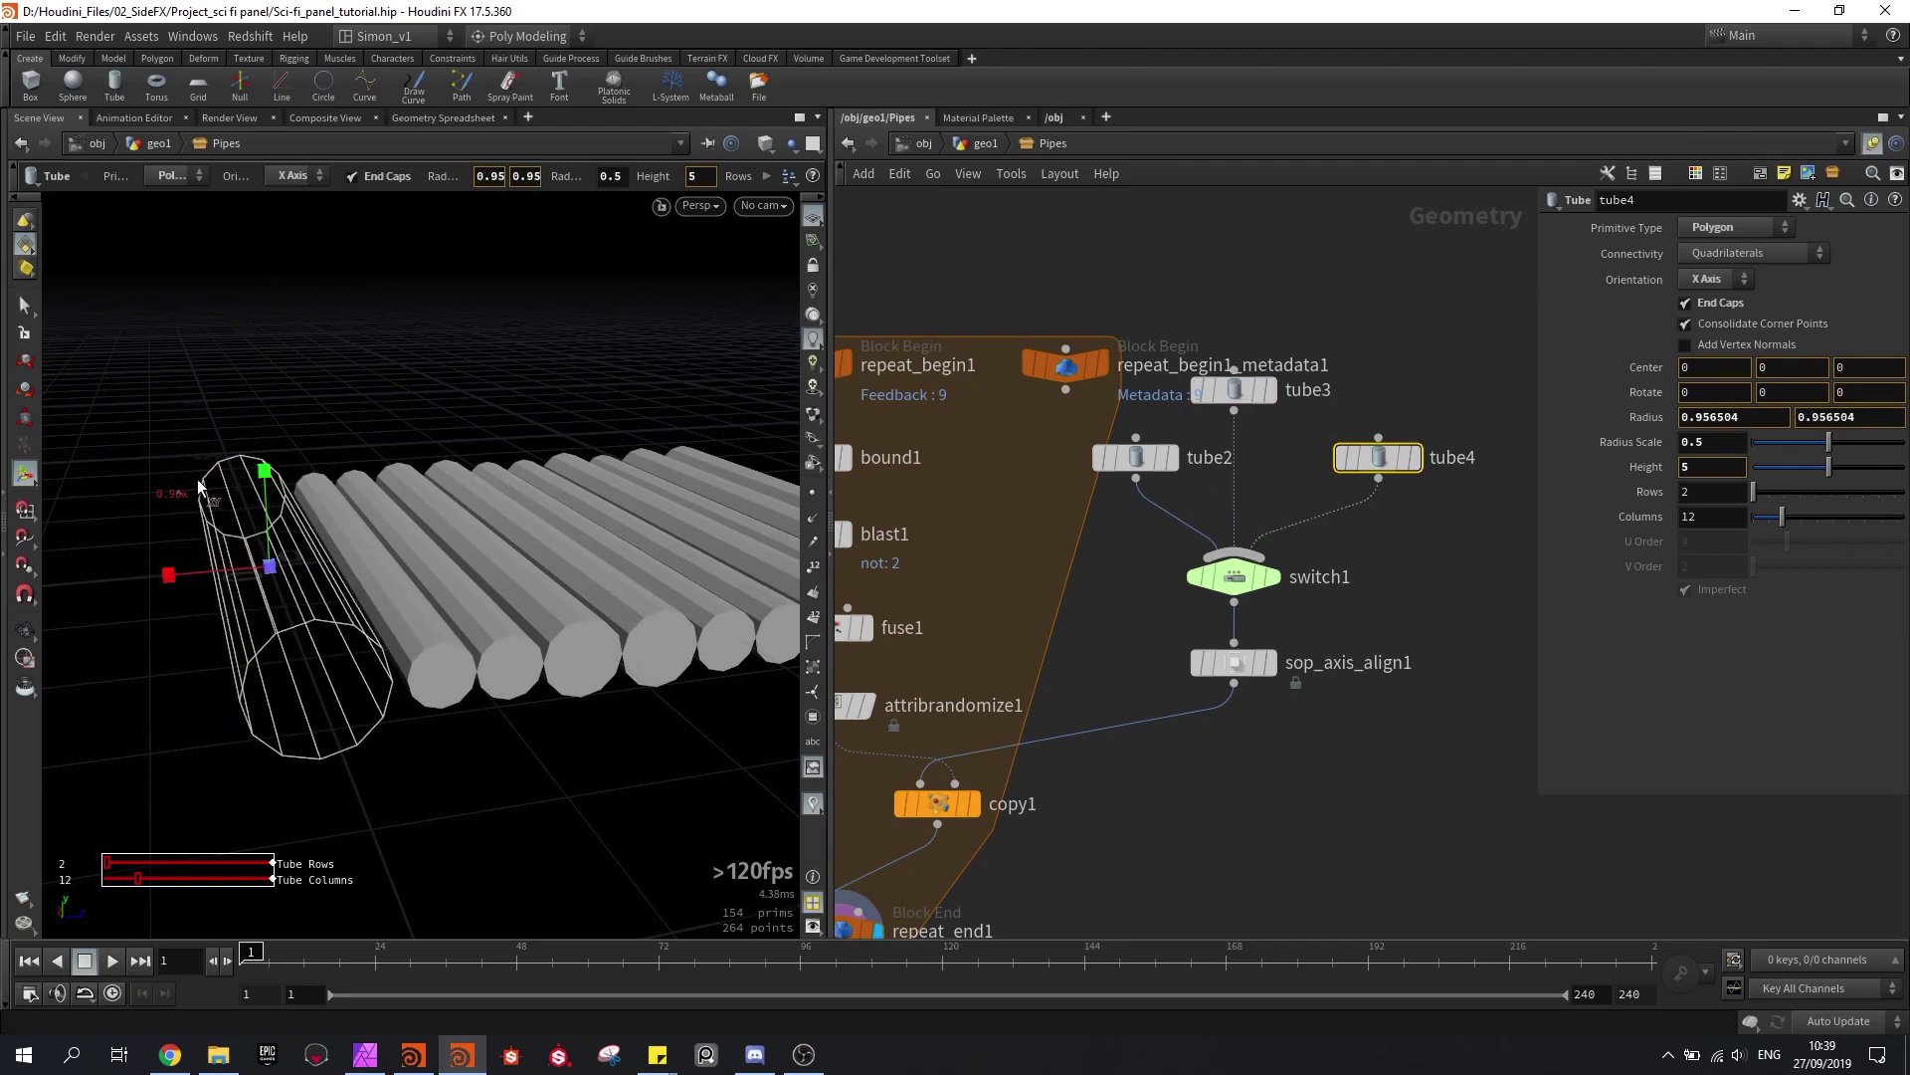
key(ctrl+z)
Step: Wrap attribrandomize1's Global Seed expression in rand(), apply it and inspect the tube row
middle_drag(842, 707, 1180, 672)
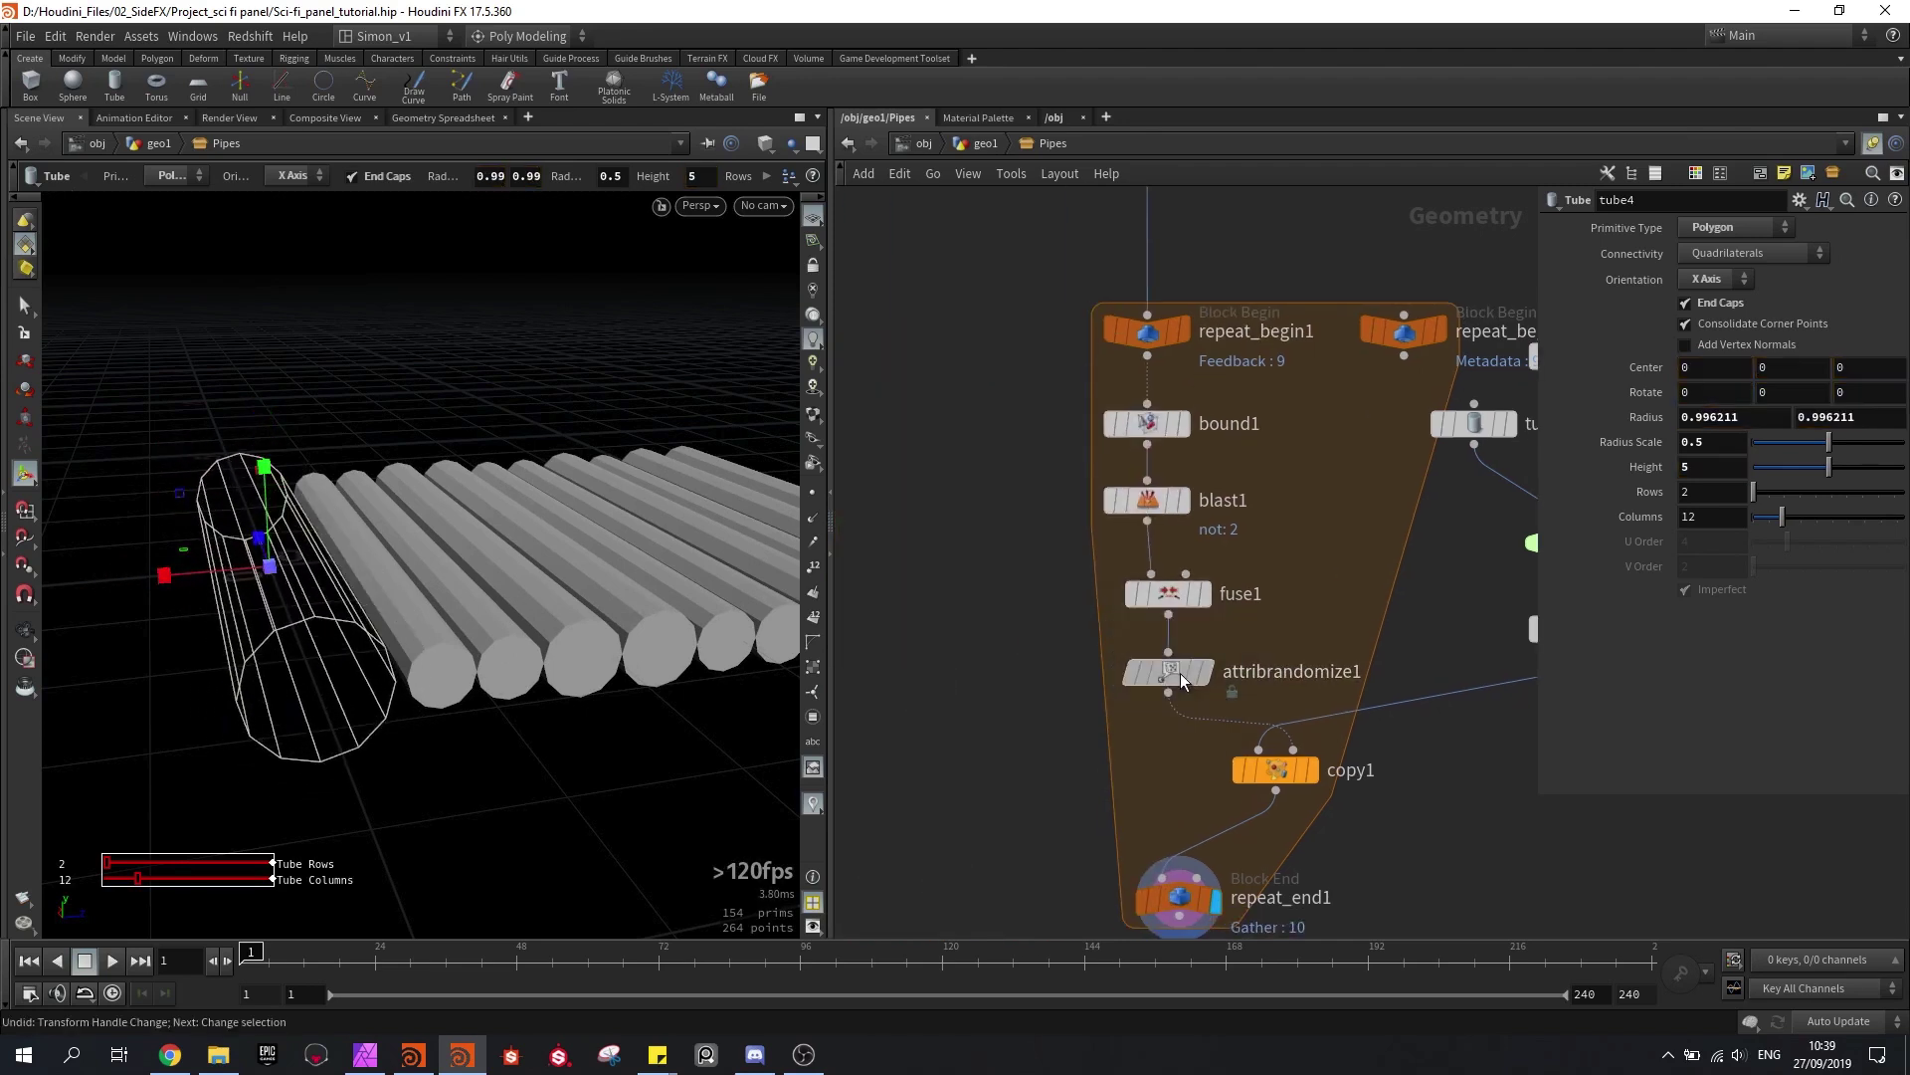
click(1181, 673)
key(alt+e)
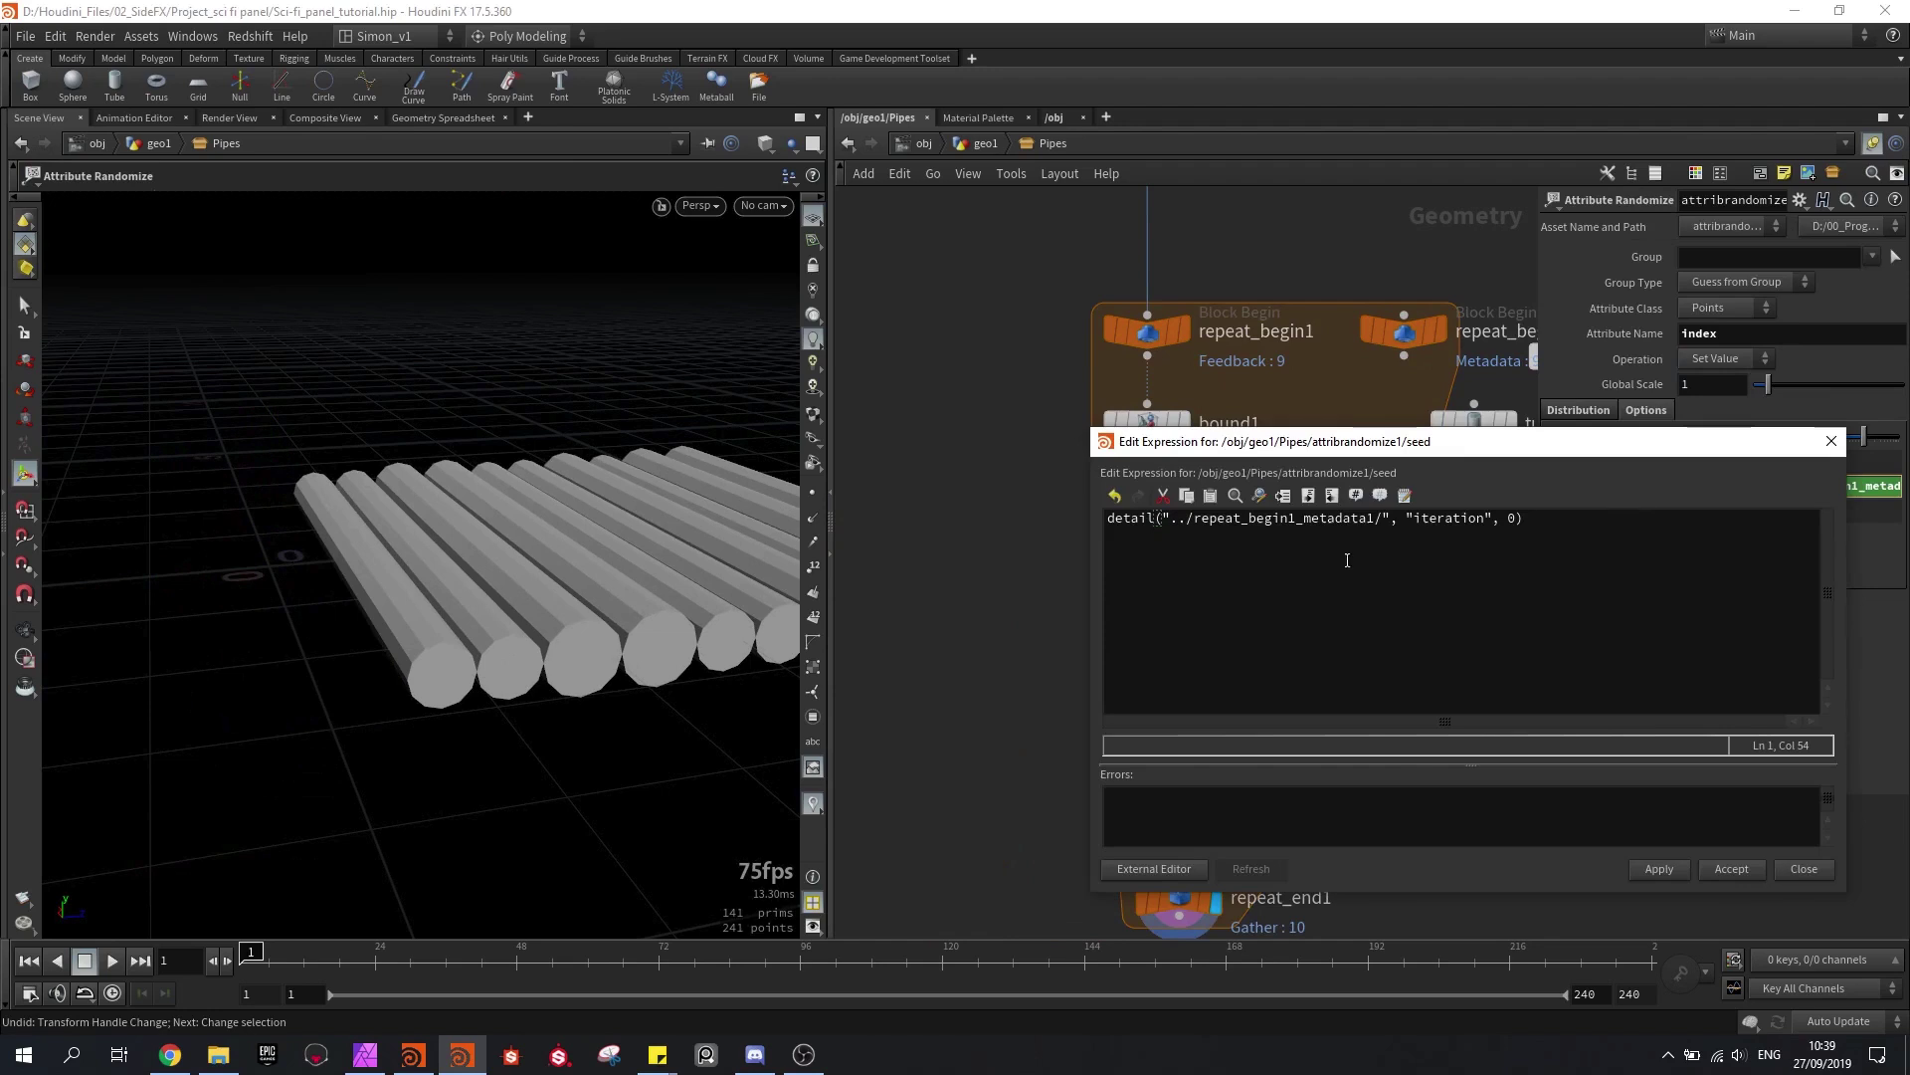
click(1108, 529)
text(rand)
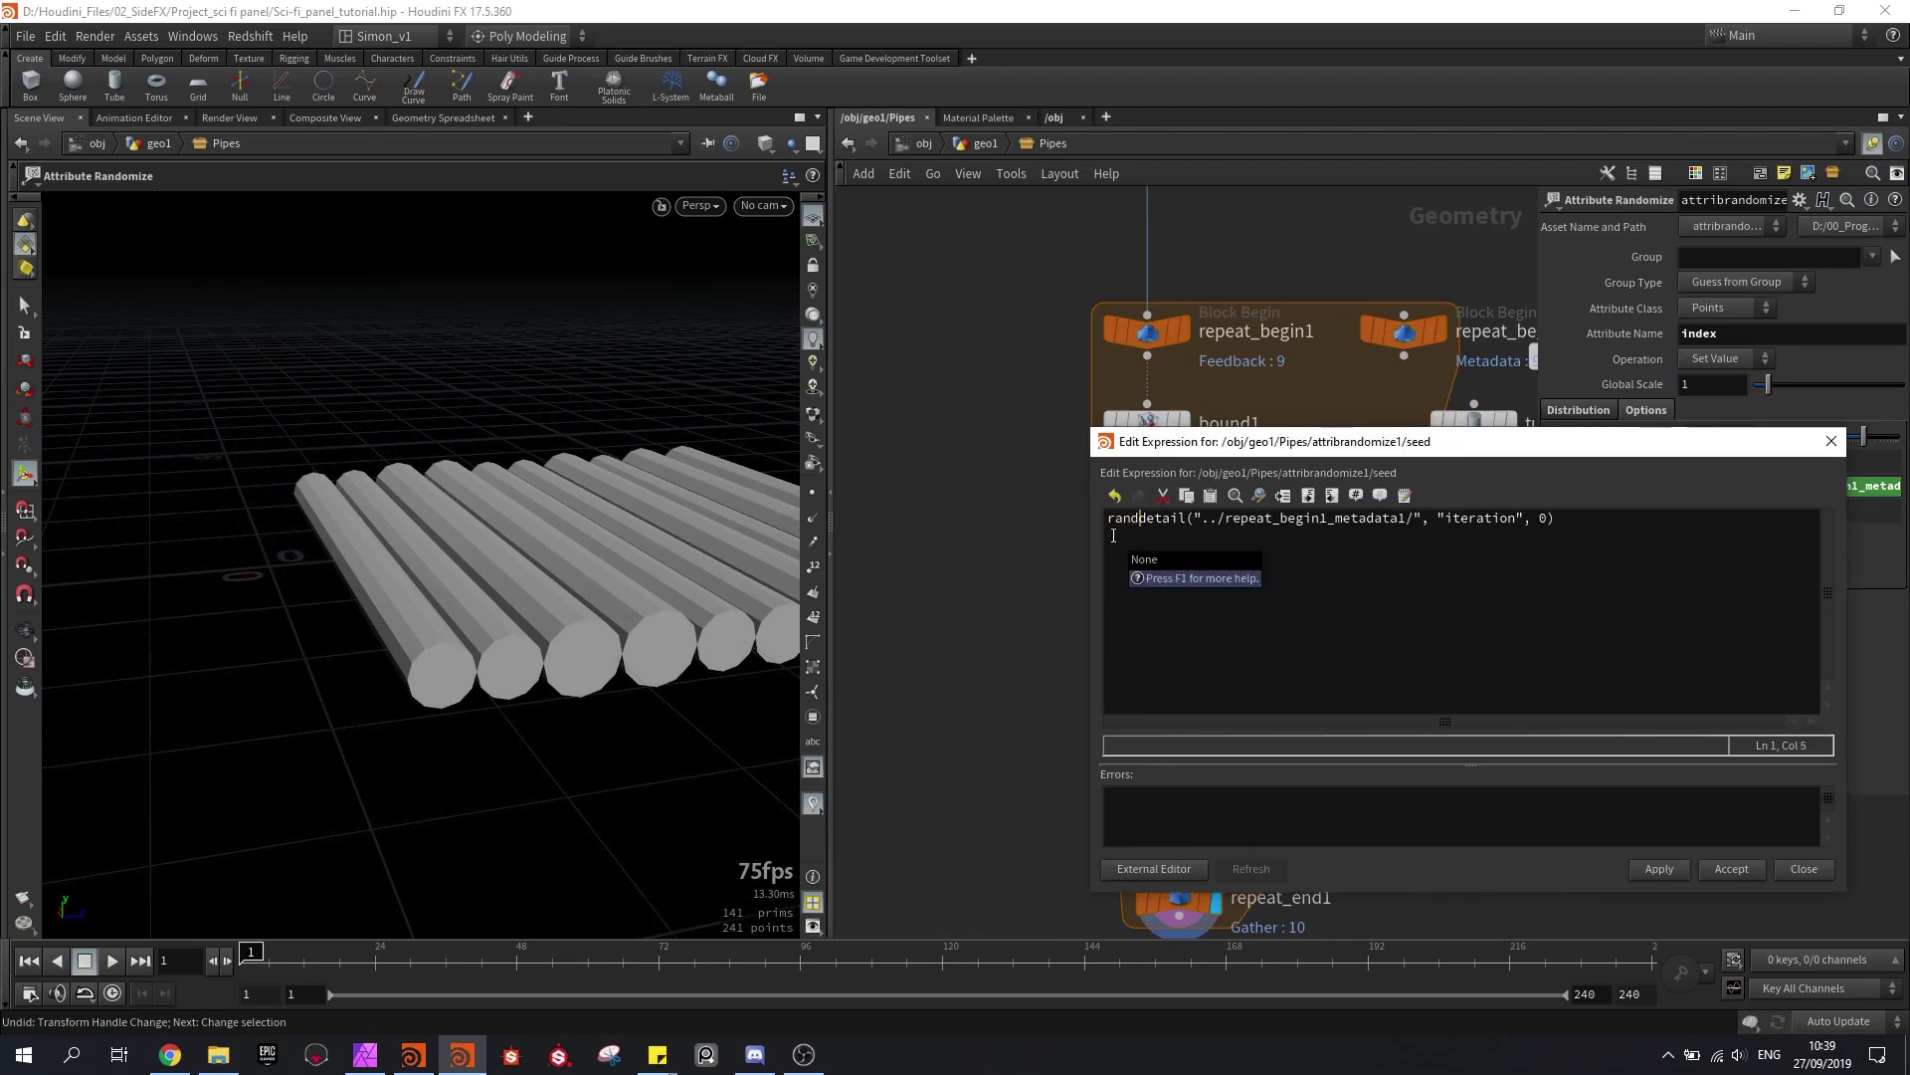
text(()
click(1592, 530)
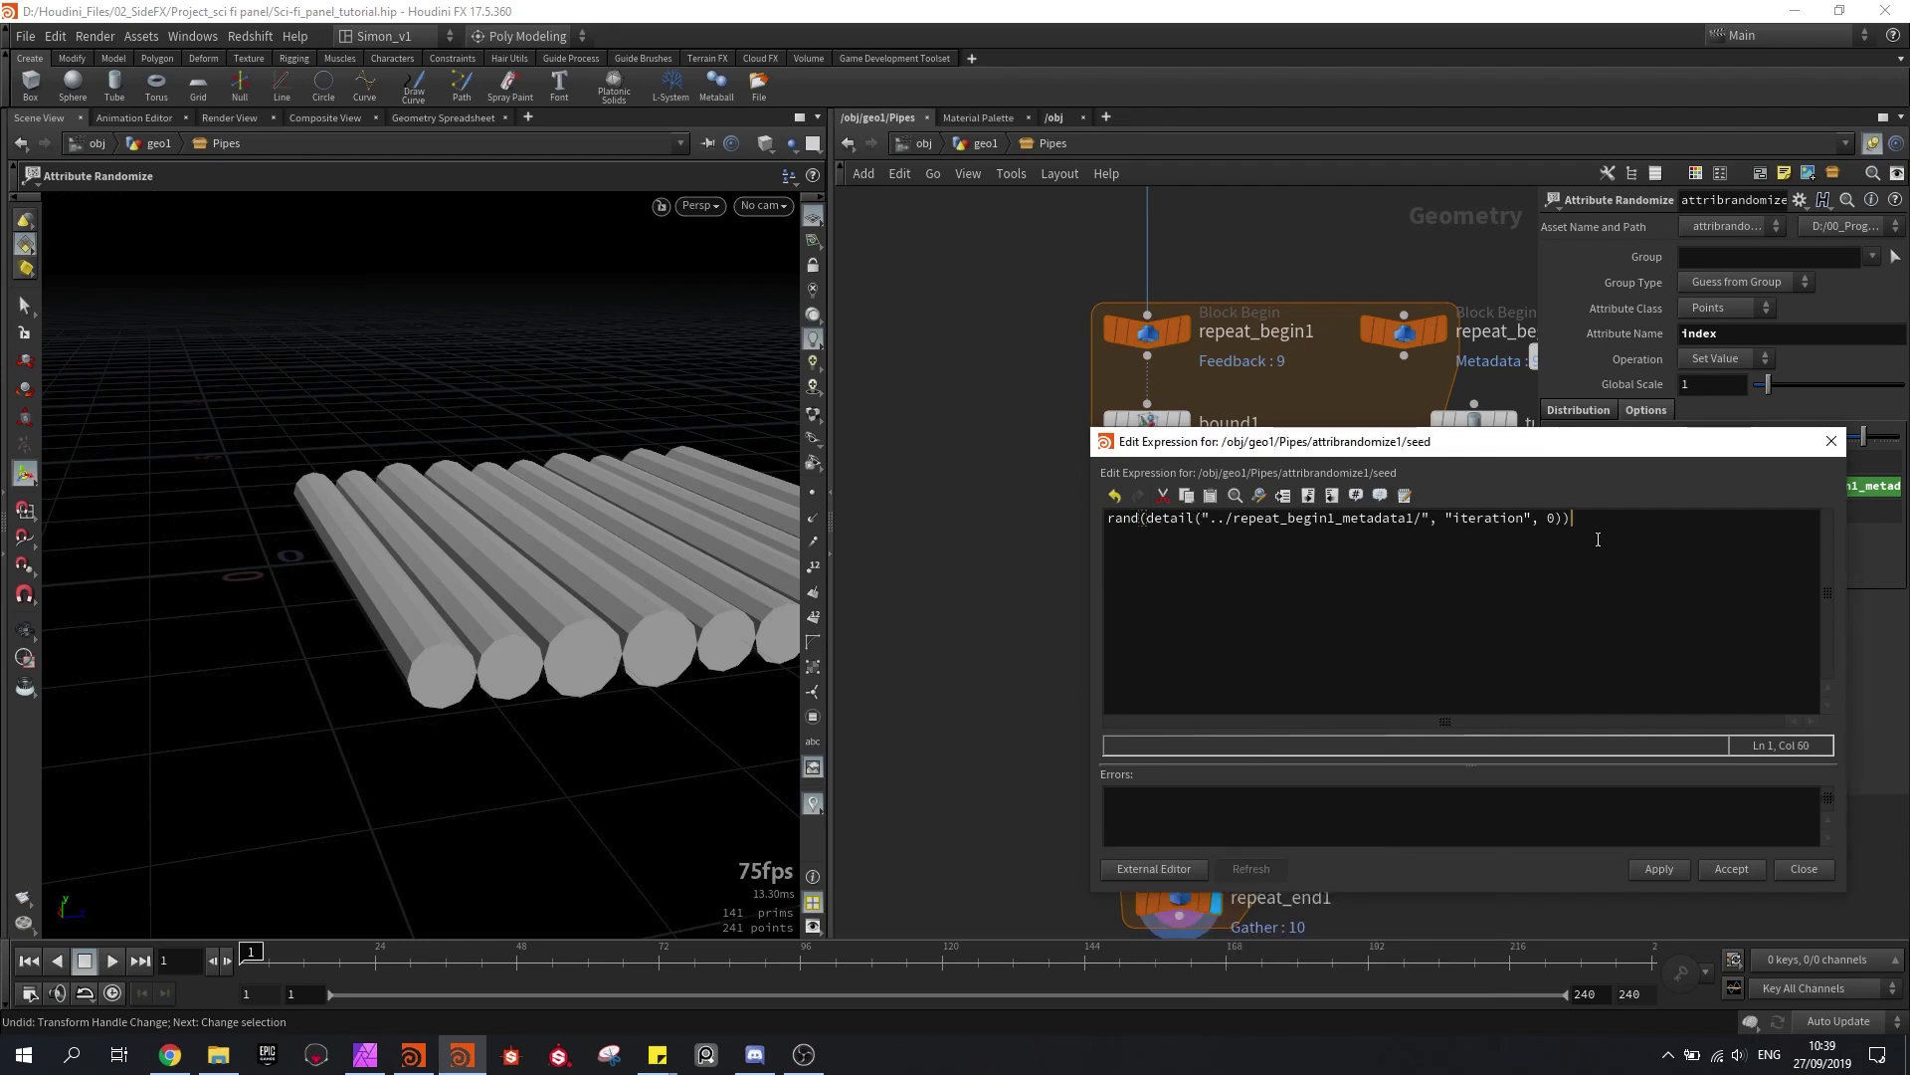
click(1672, 870)
key(Escape)
drag(649, 578, 427, 527)
key(Return)
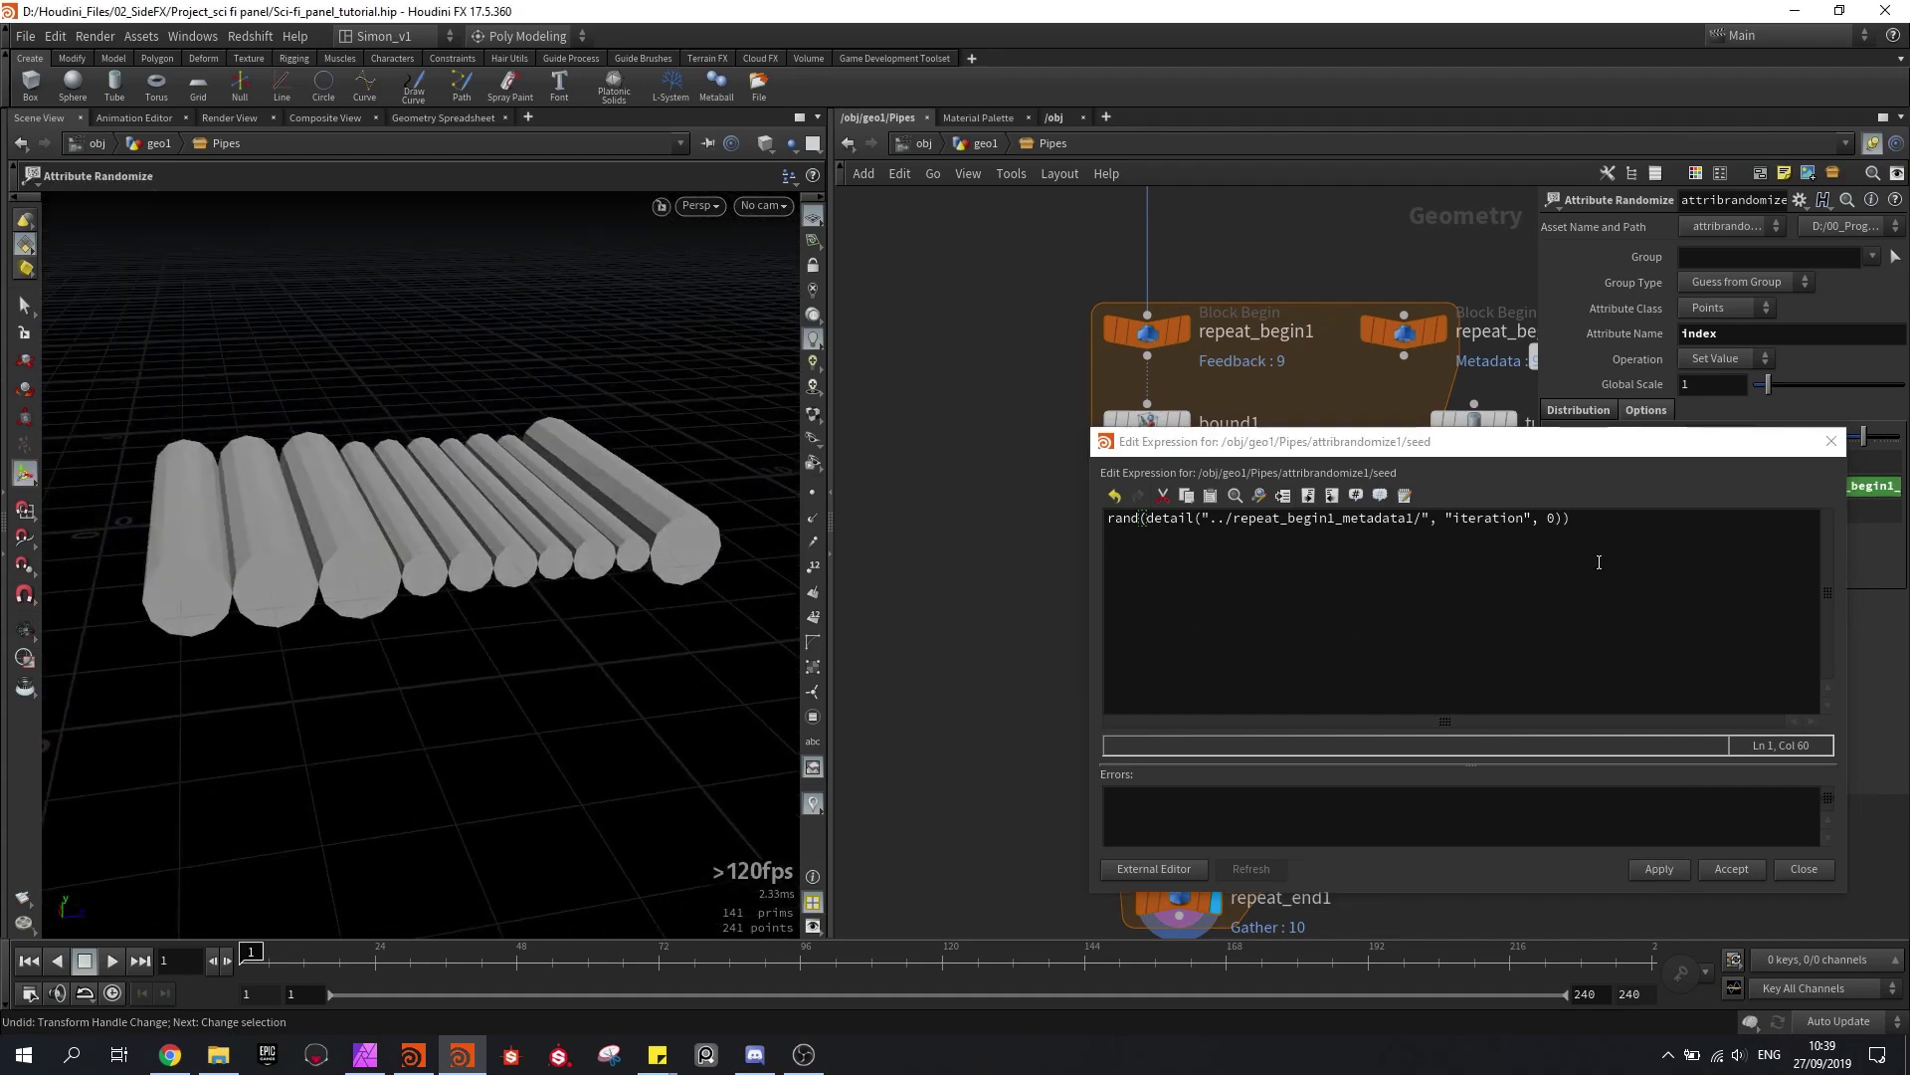
Step: Add + $F inside the seed expression's rand(), test it by scrubbing the timeline to frame 55, and accept it
click(1561, 519)
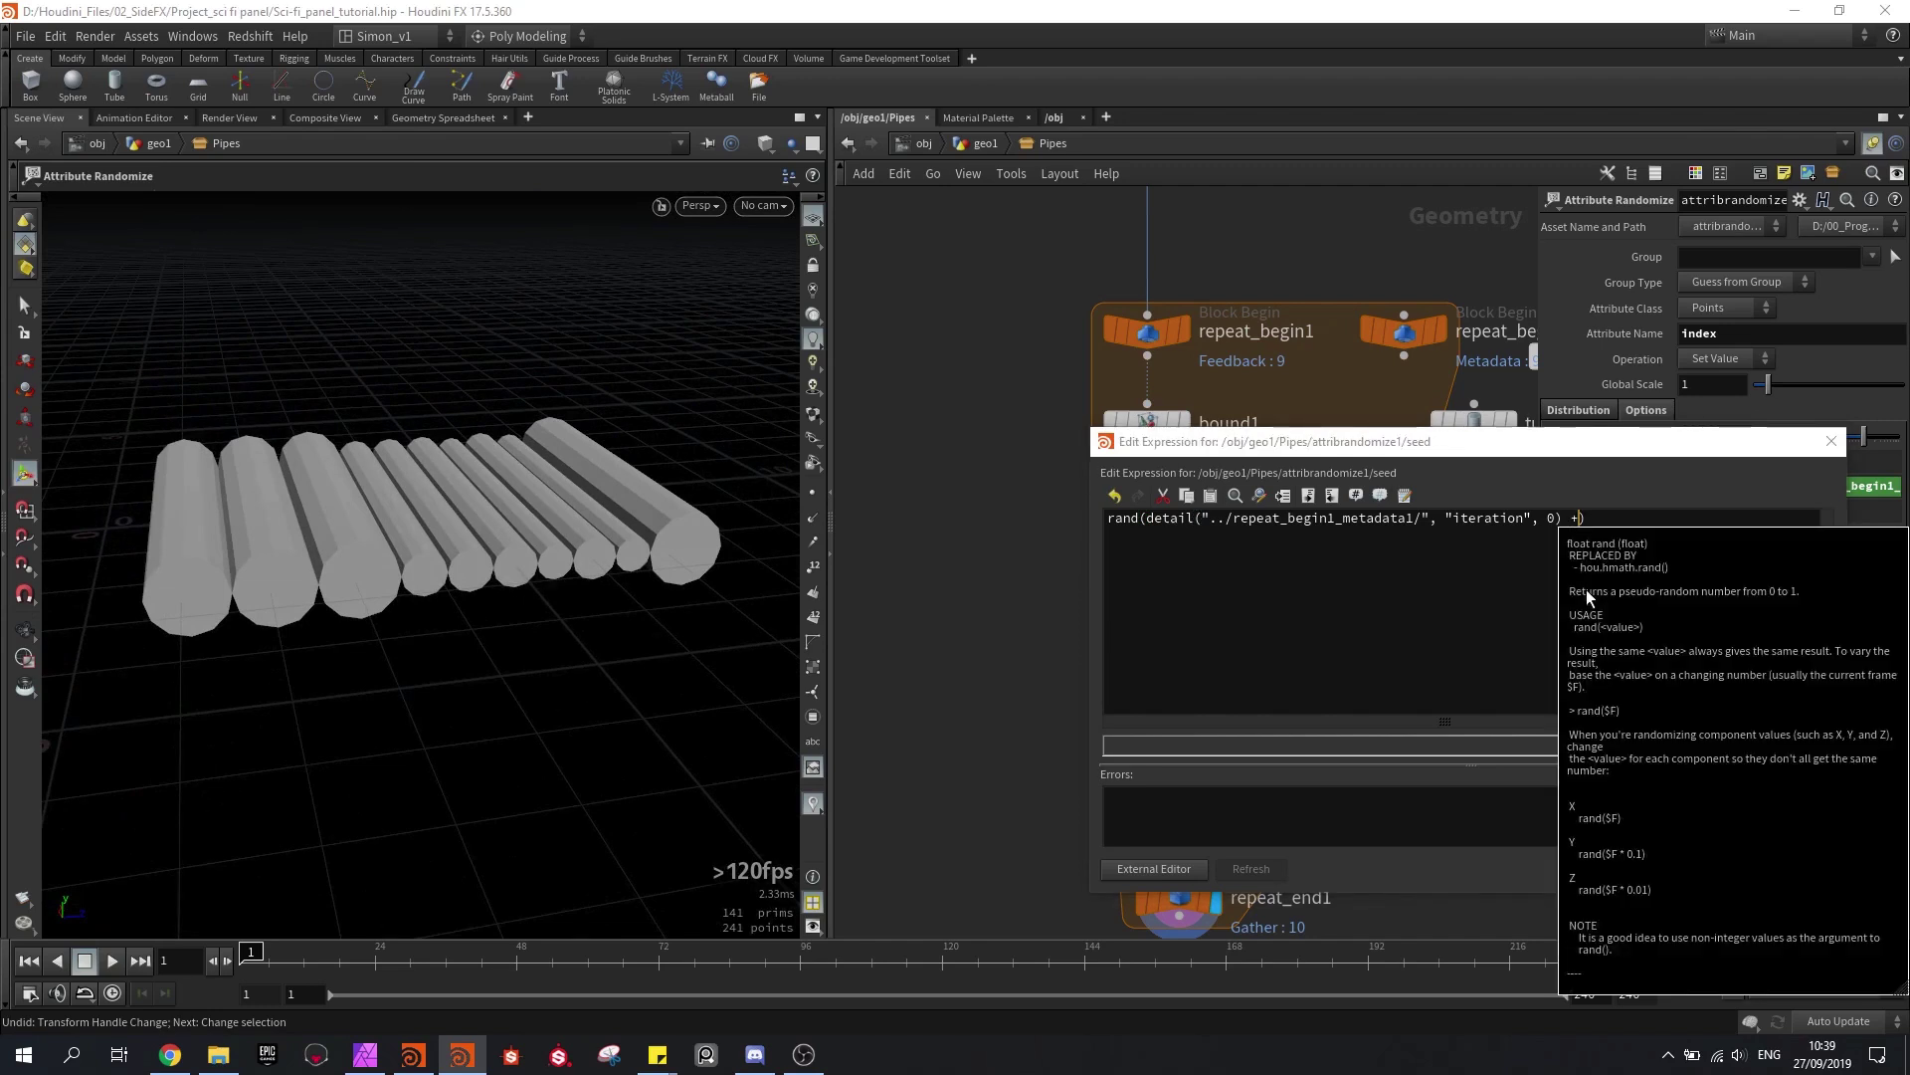
text(+ $F)
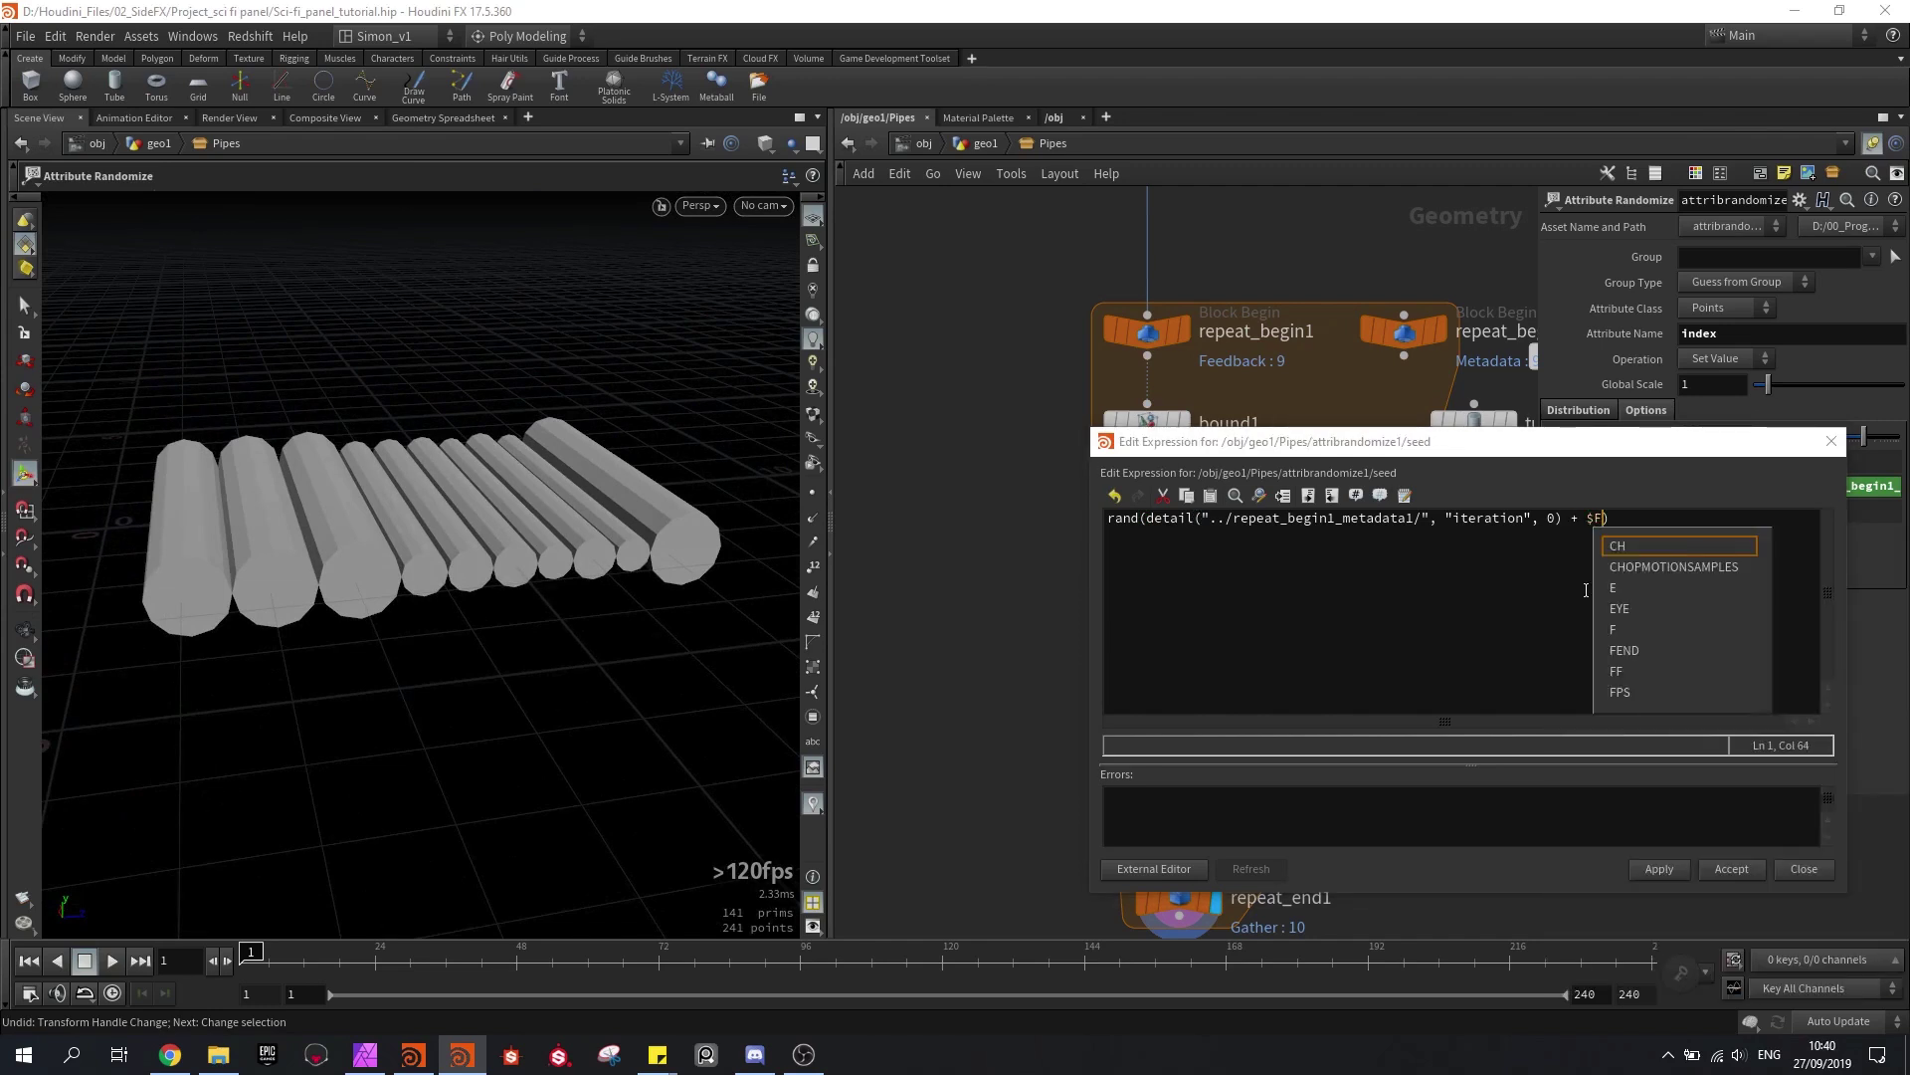
click(1533, 518)
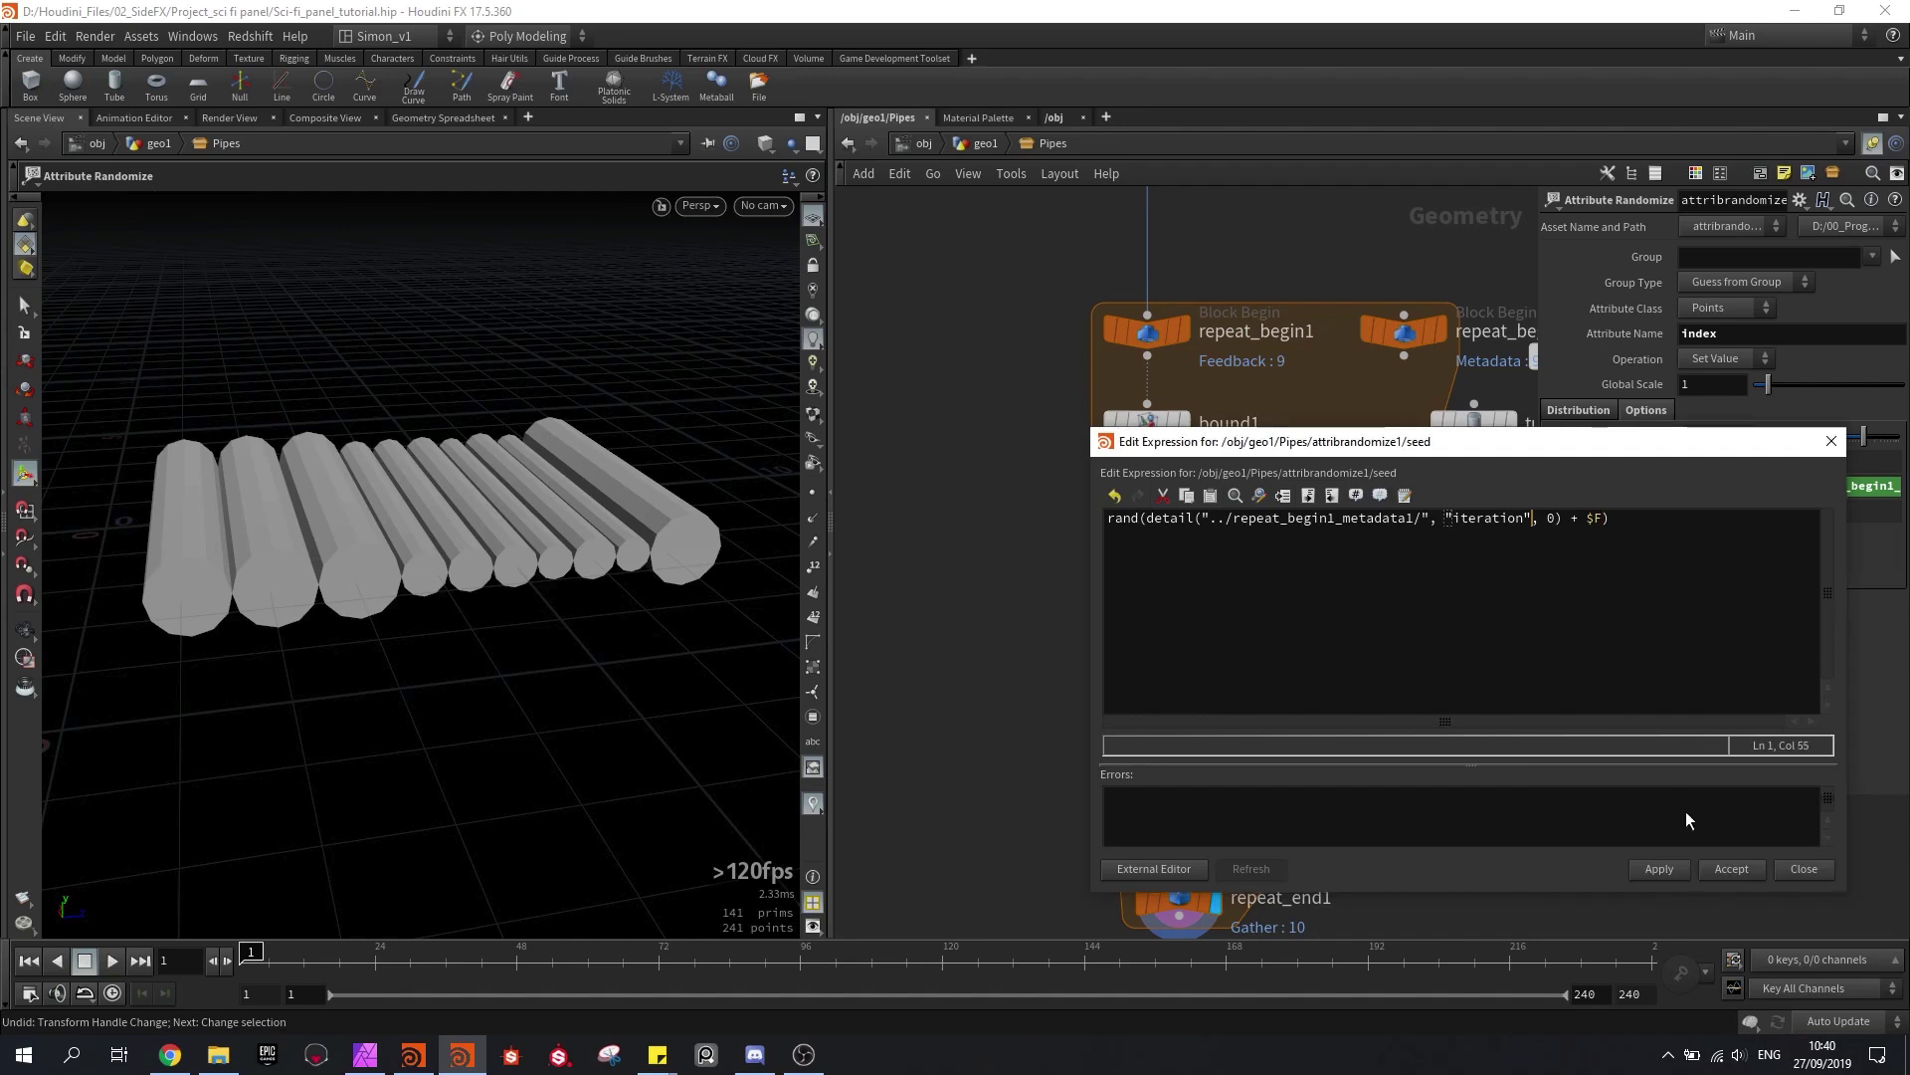
click(1667, 874)
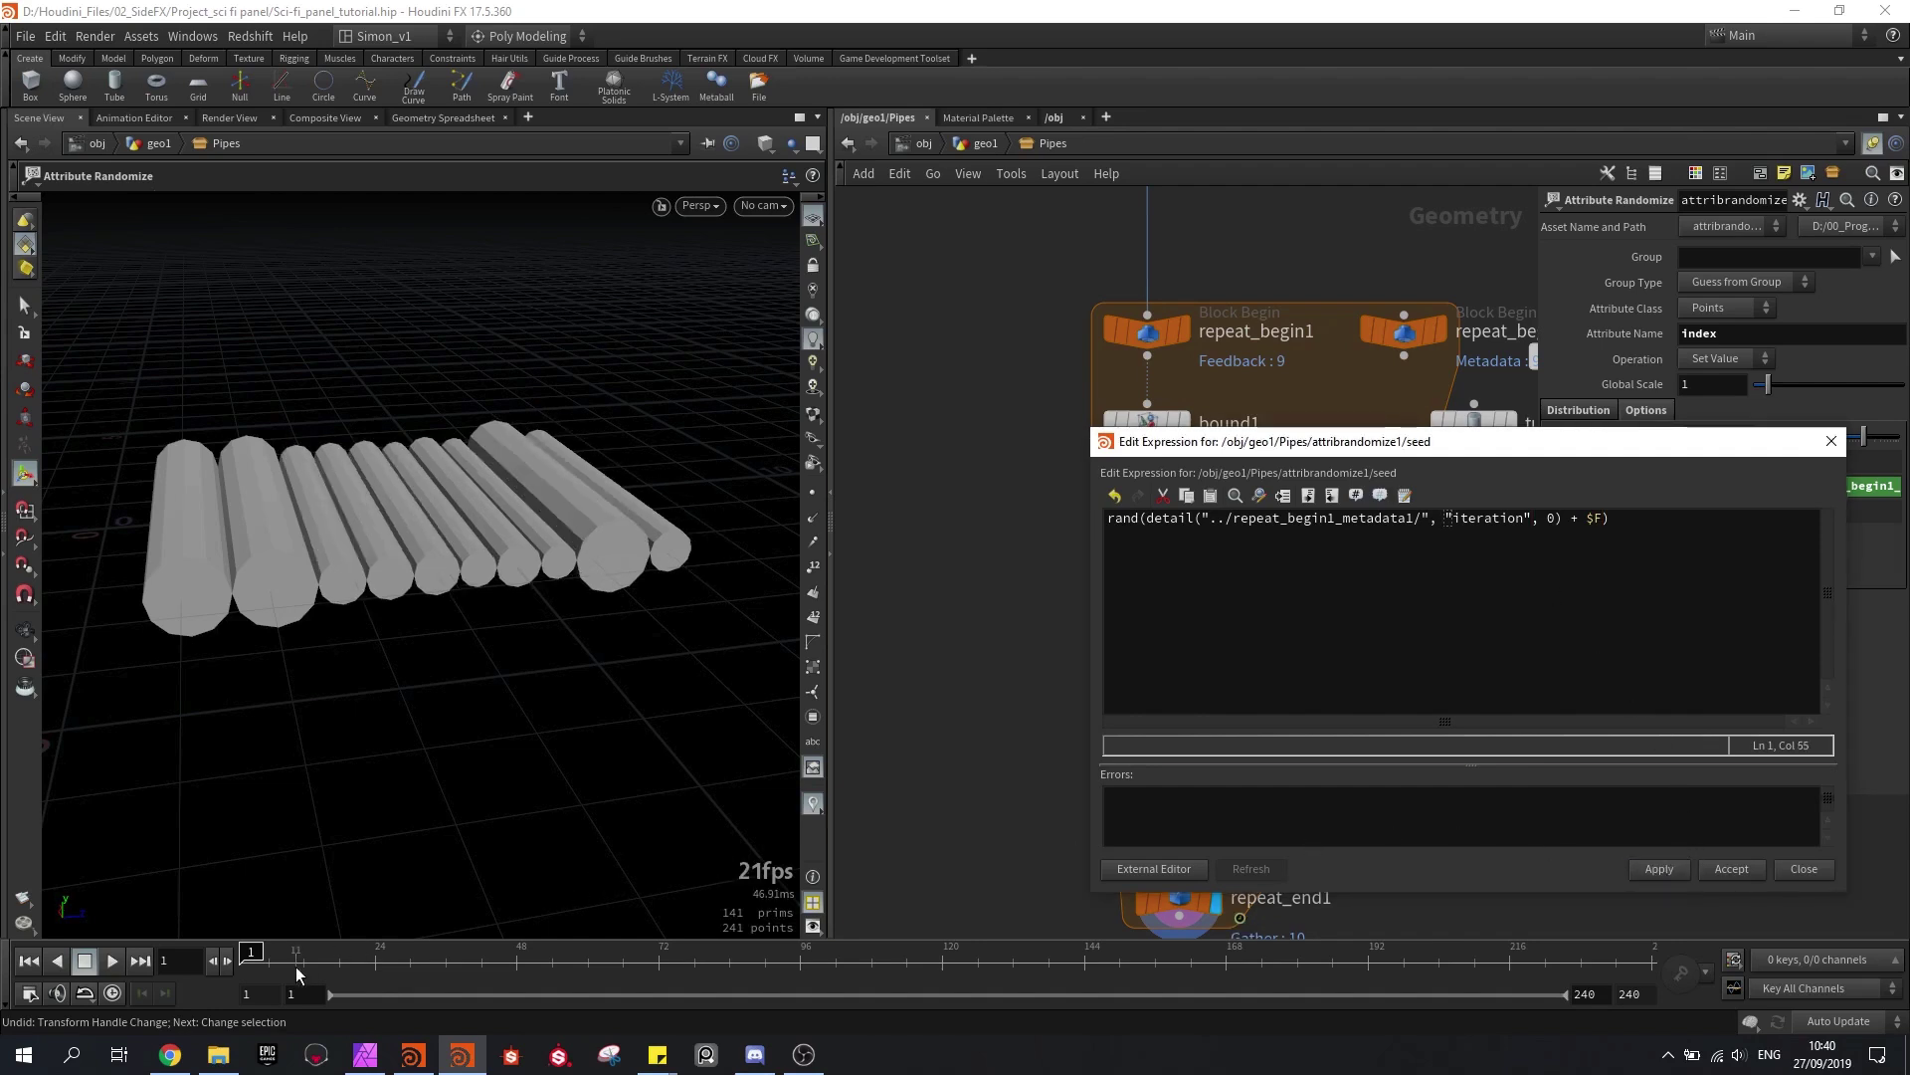
drag(298, 973, 561, 955)
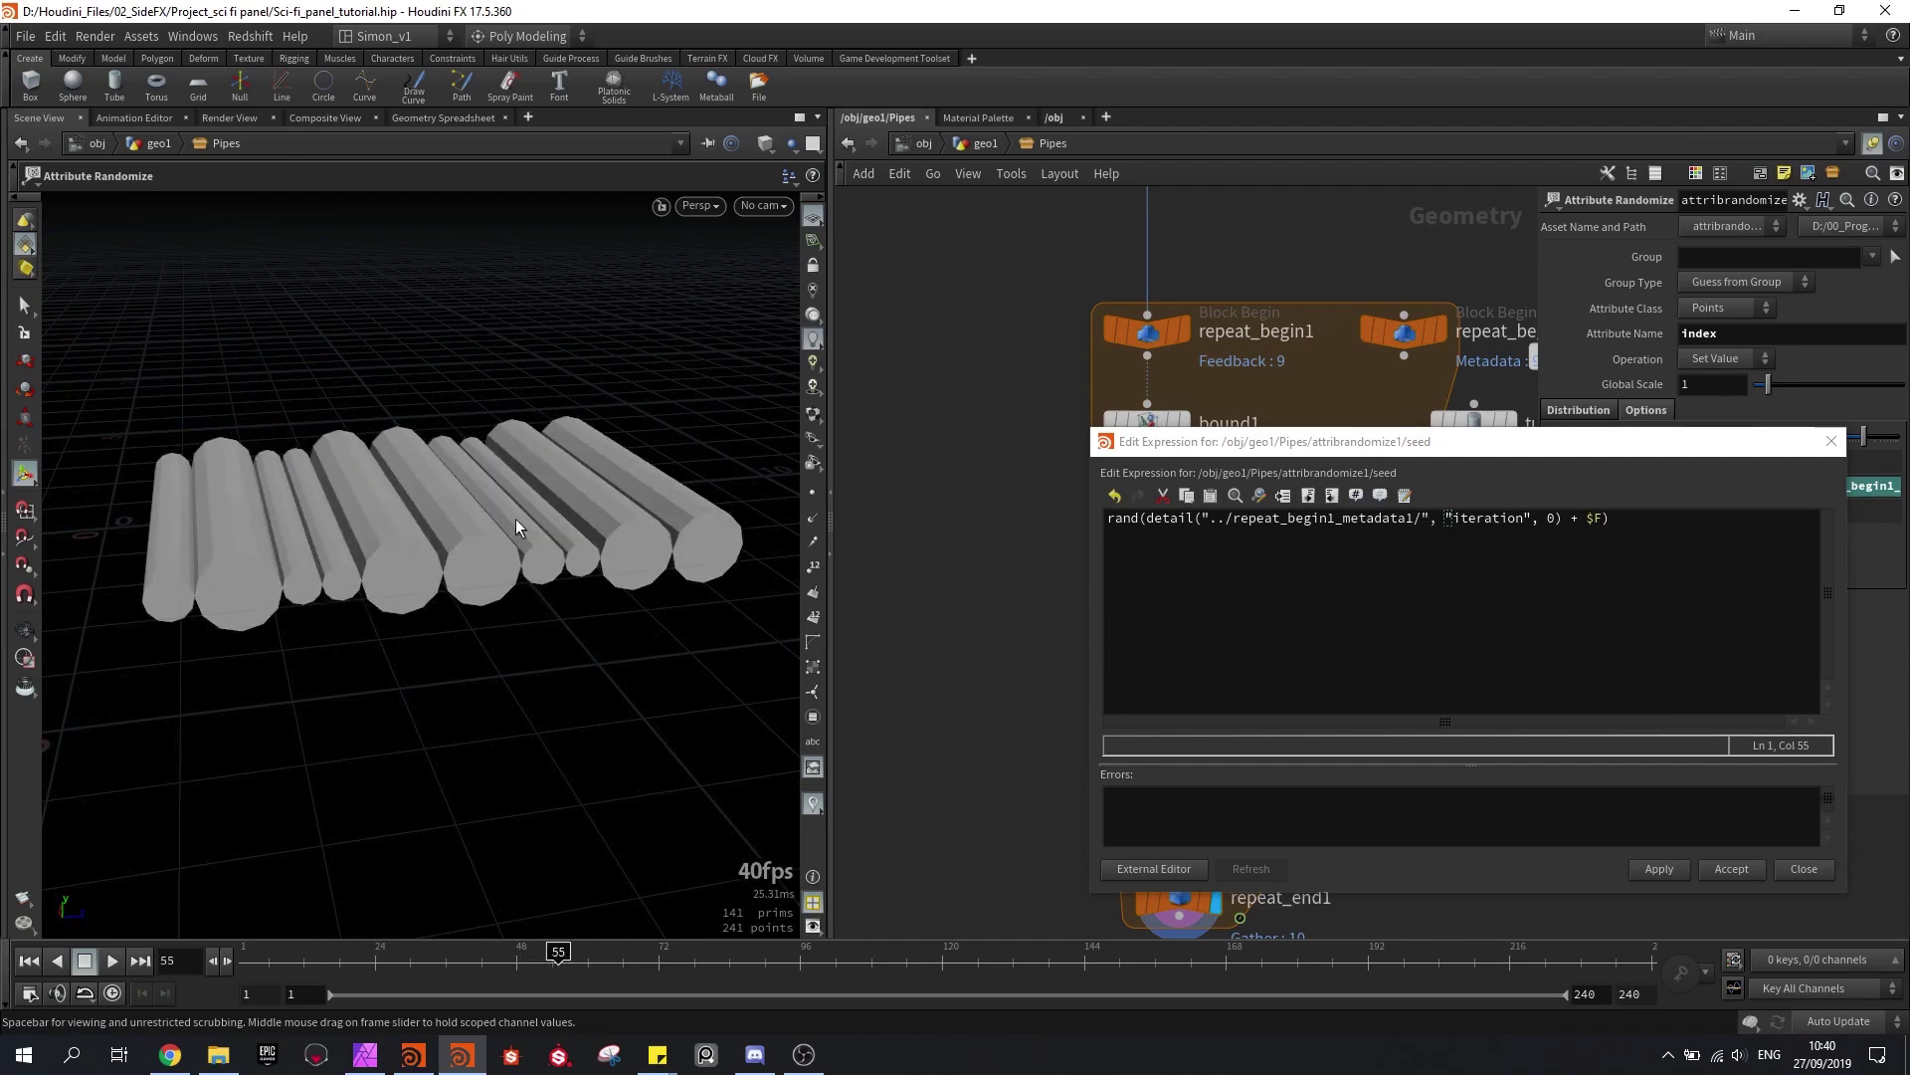
click(1652, 867)
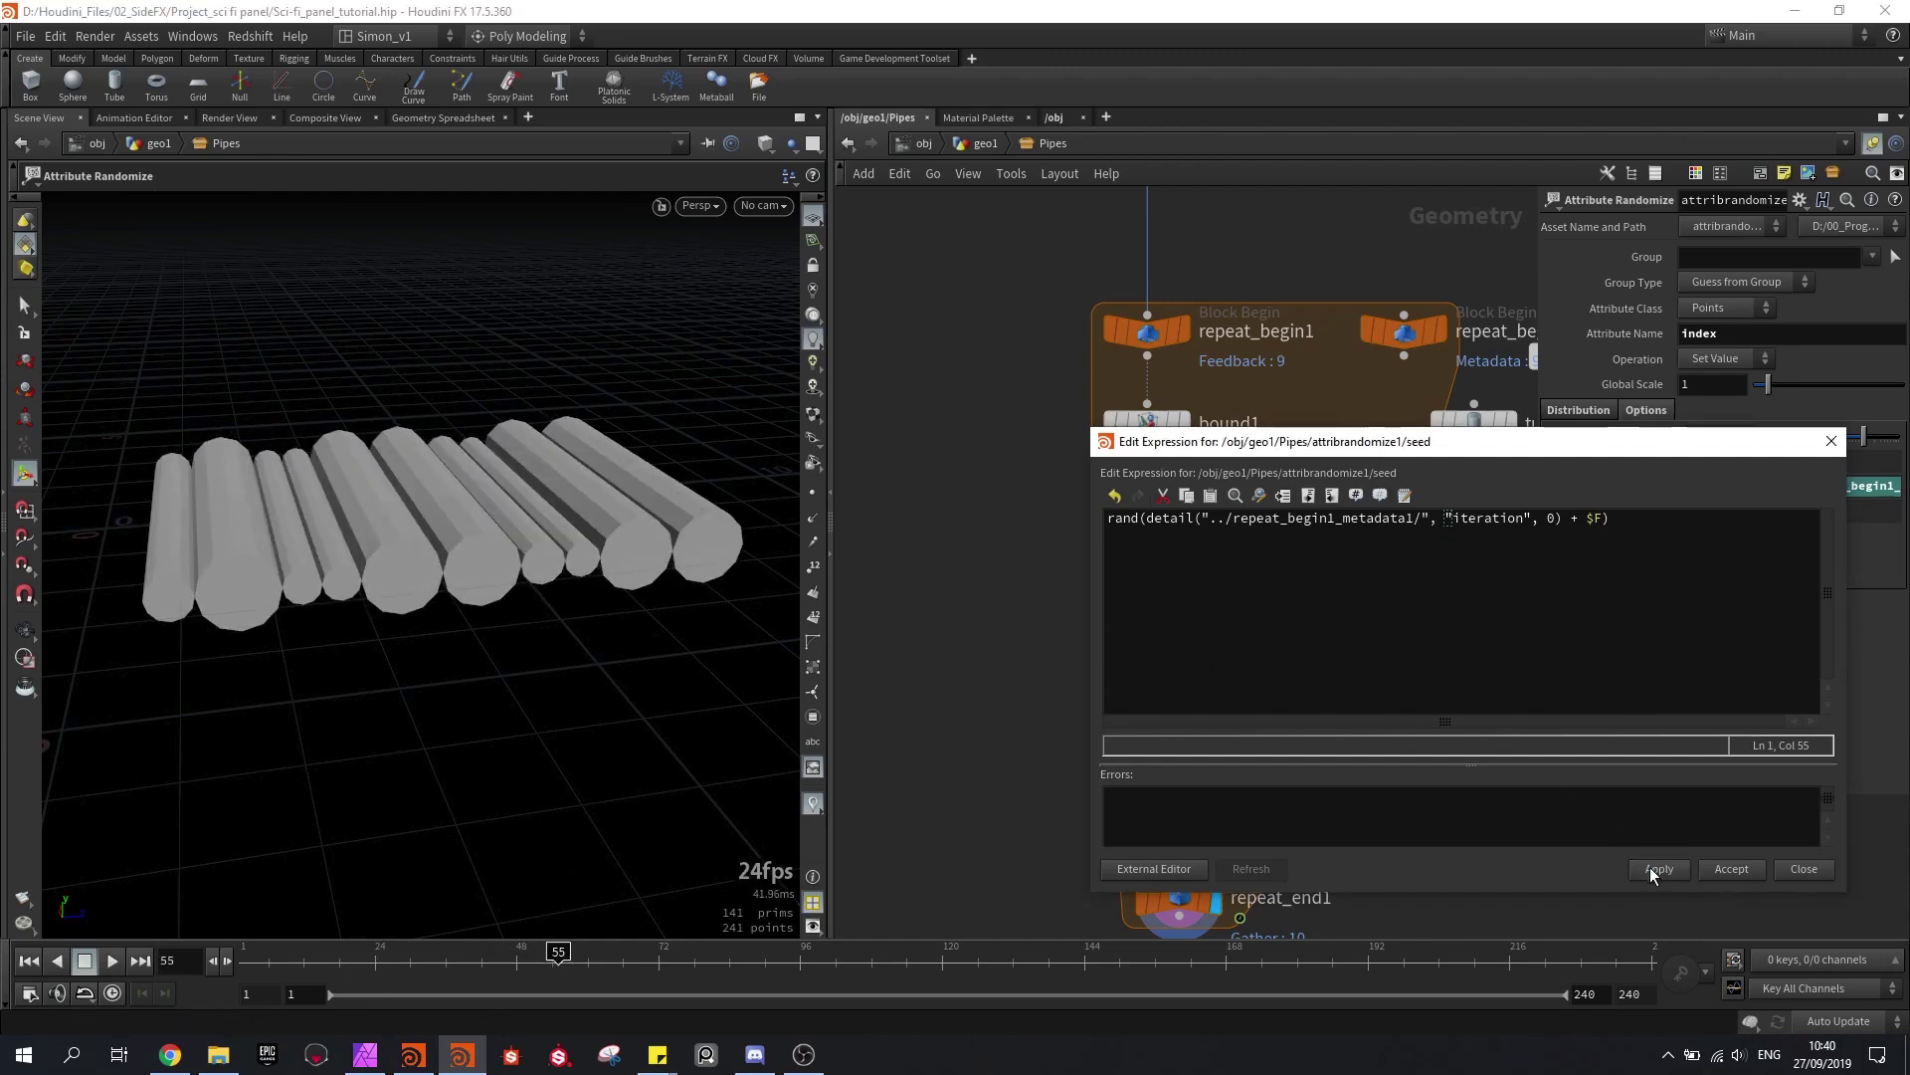
click(1711, 870)
Step: Scrub the timeline back to frame 33 to check how the tube arrangement varies with the frame
middle_drag(1036, 730, 1165, 489)
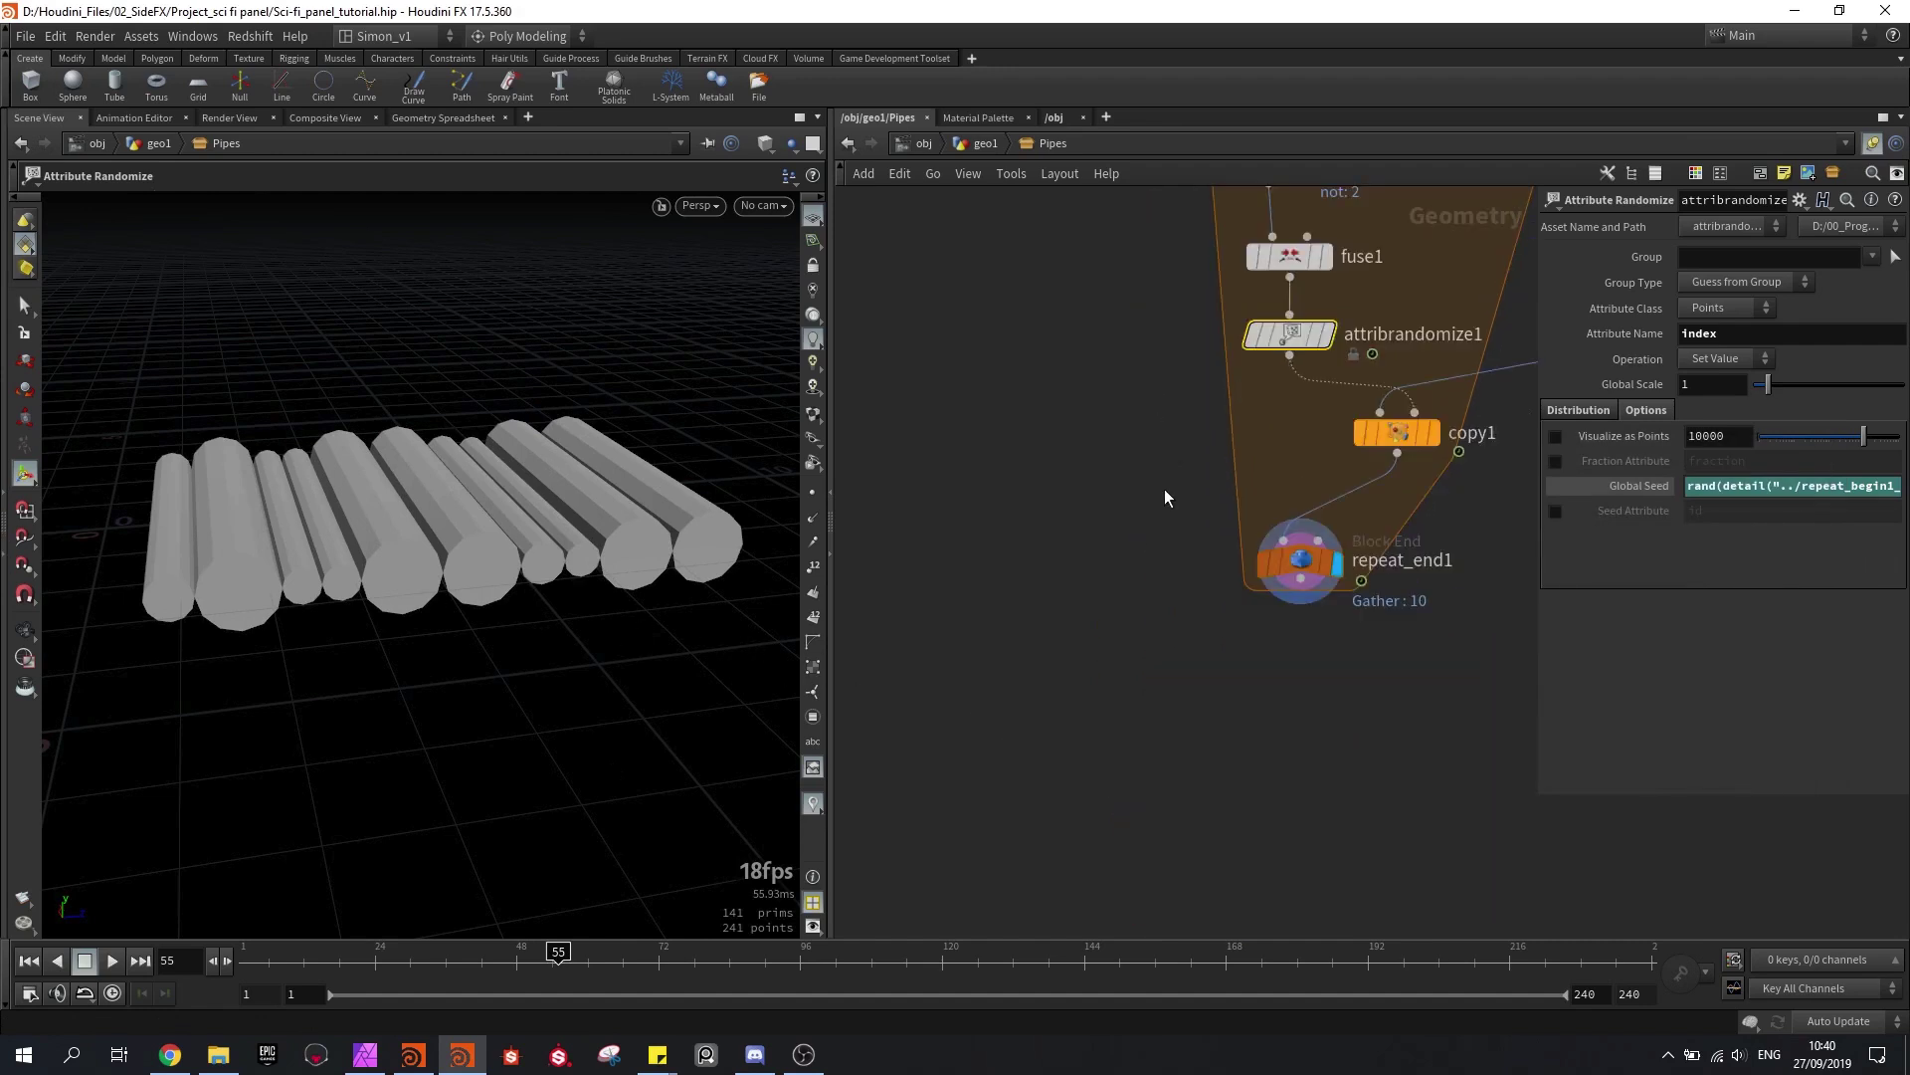
mouse_move(458, 946)
mouse_down()
mouse_move(384, 953)
mouse_move(430, 953)
mouse_up()
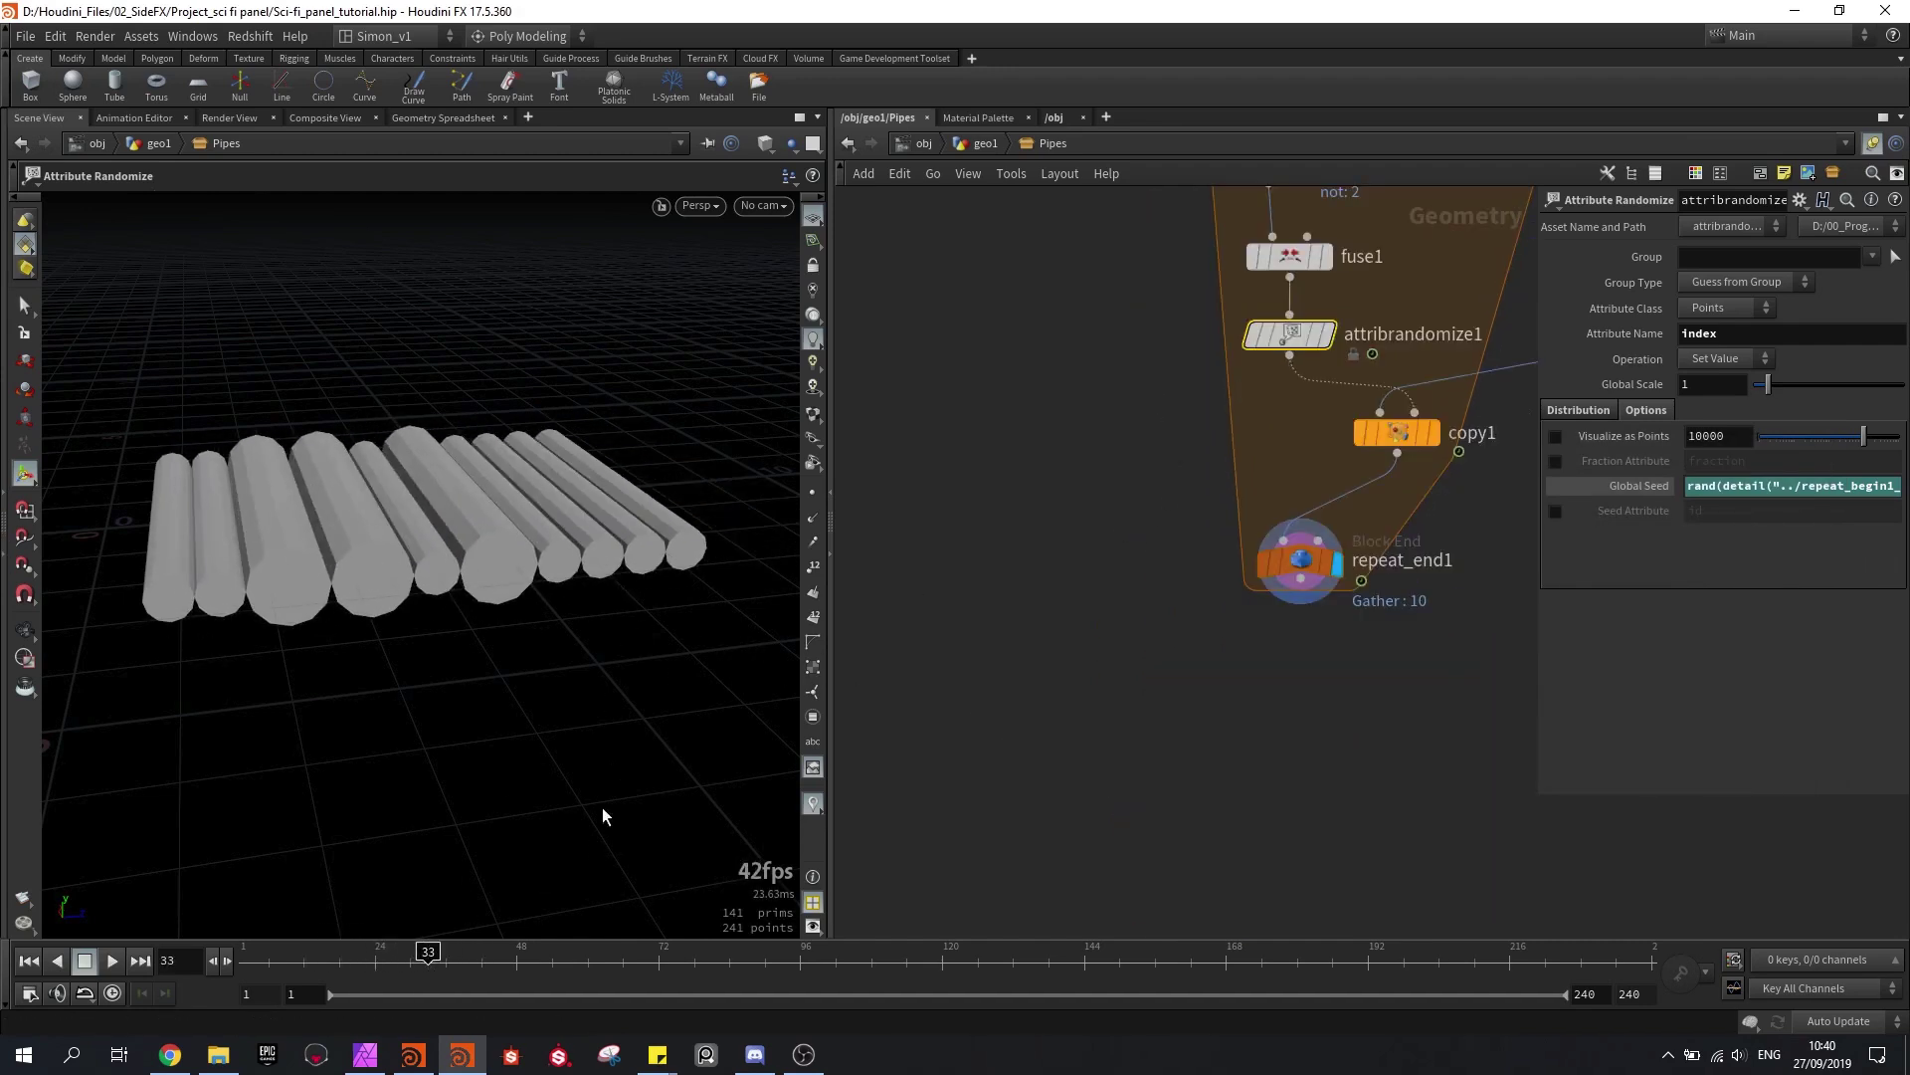
middle_drag(1176, 466, 1018, 642)
scroll(1018, 641, down, 1)
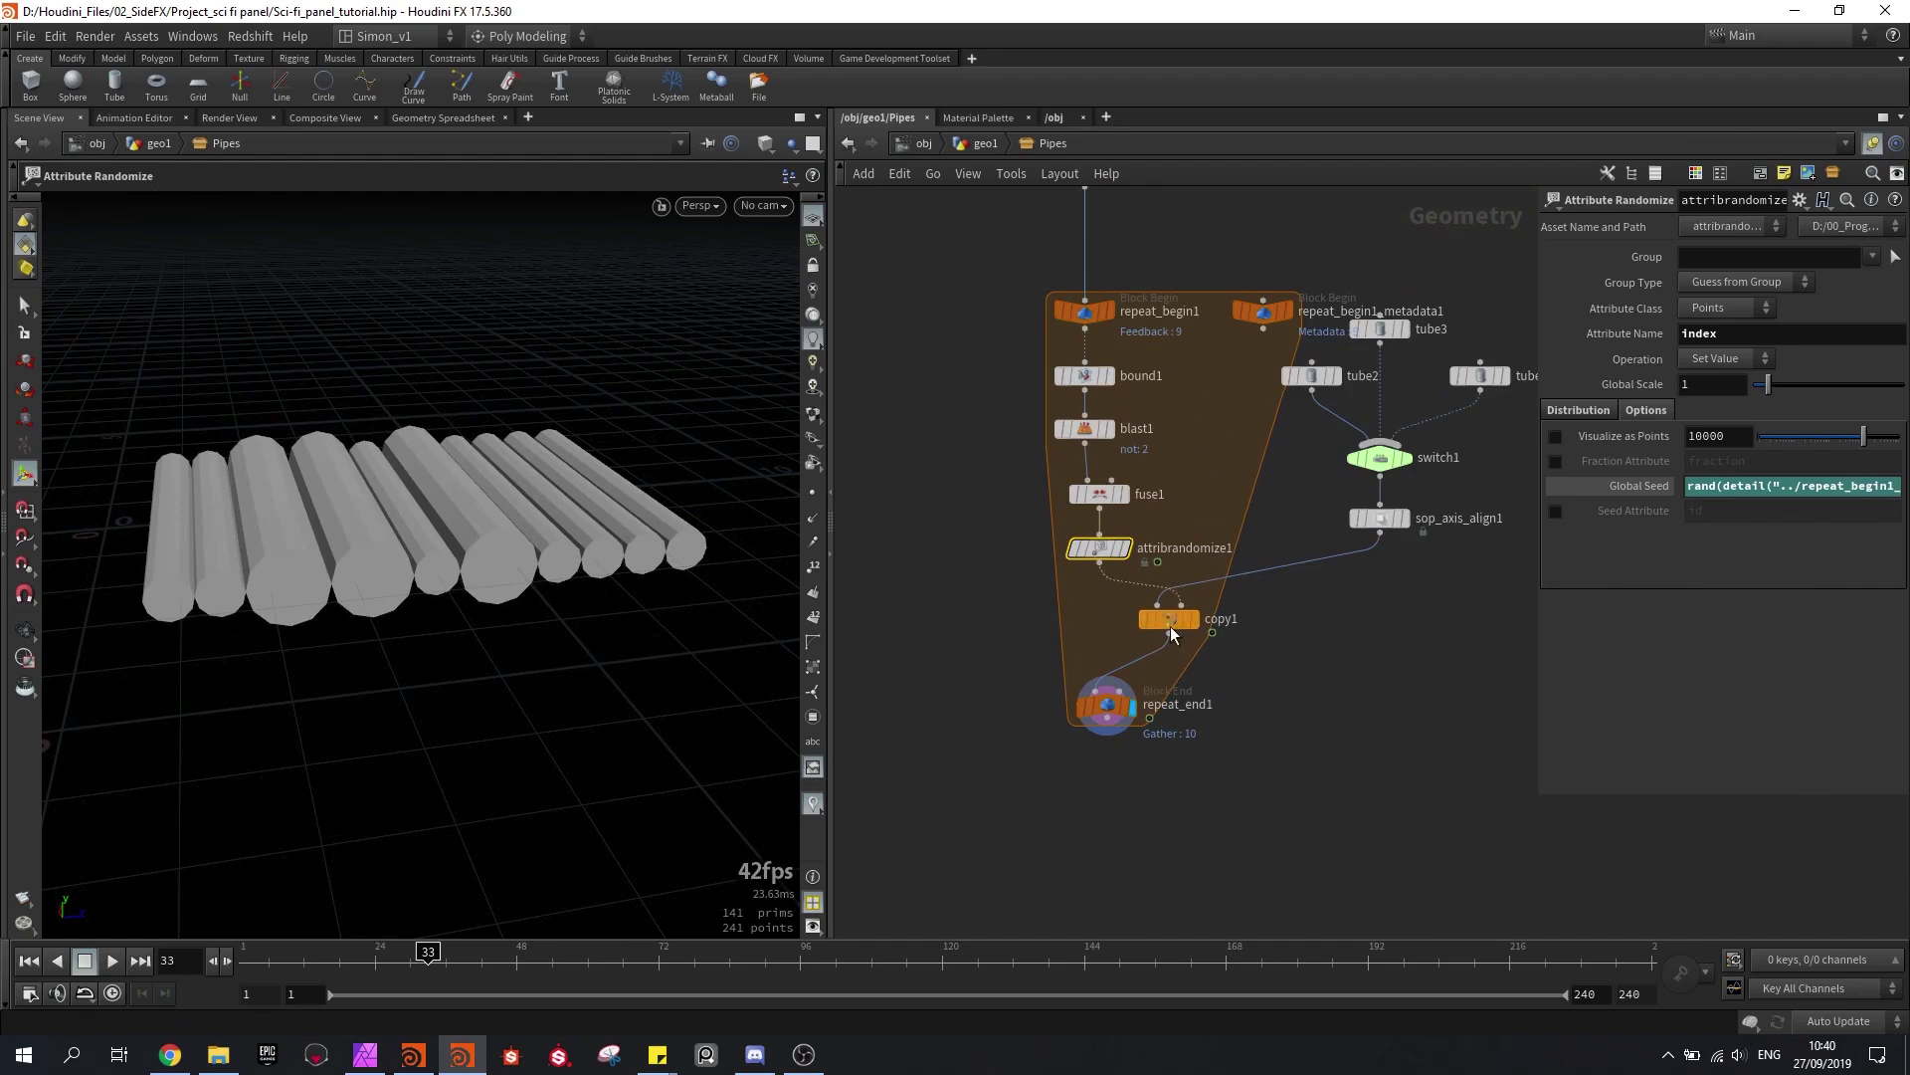
Step: Line copy1 up above repeat_end1 and show tube1 as a template in the viewport
drag(1170, 624, 1108, 642)
scroll(1104, 712, up, 2)
click(1107, 706)
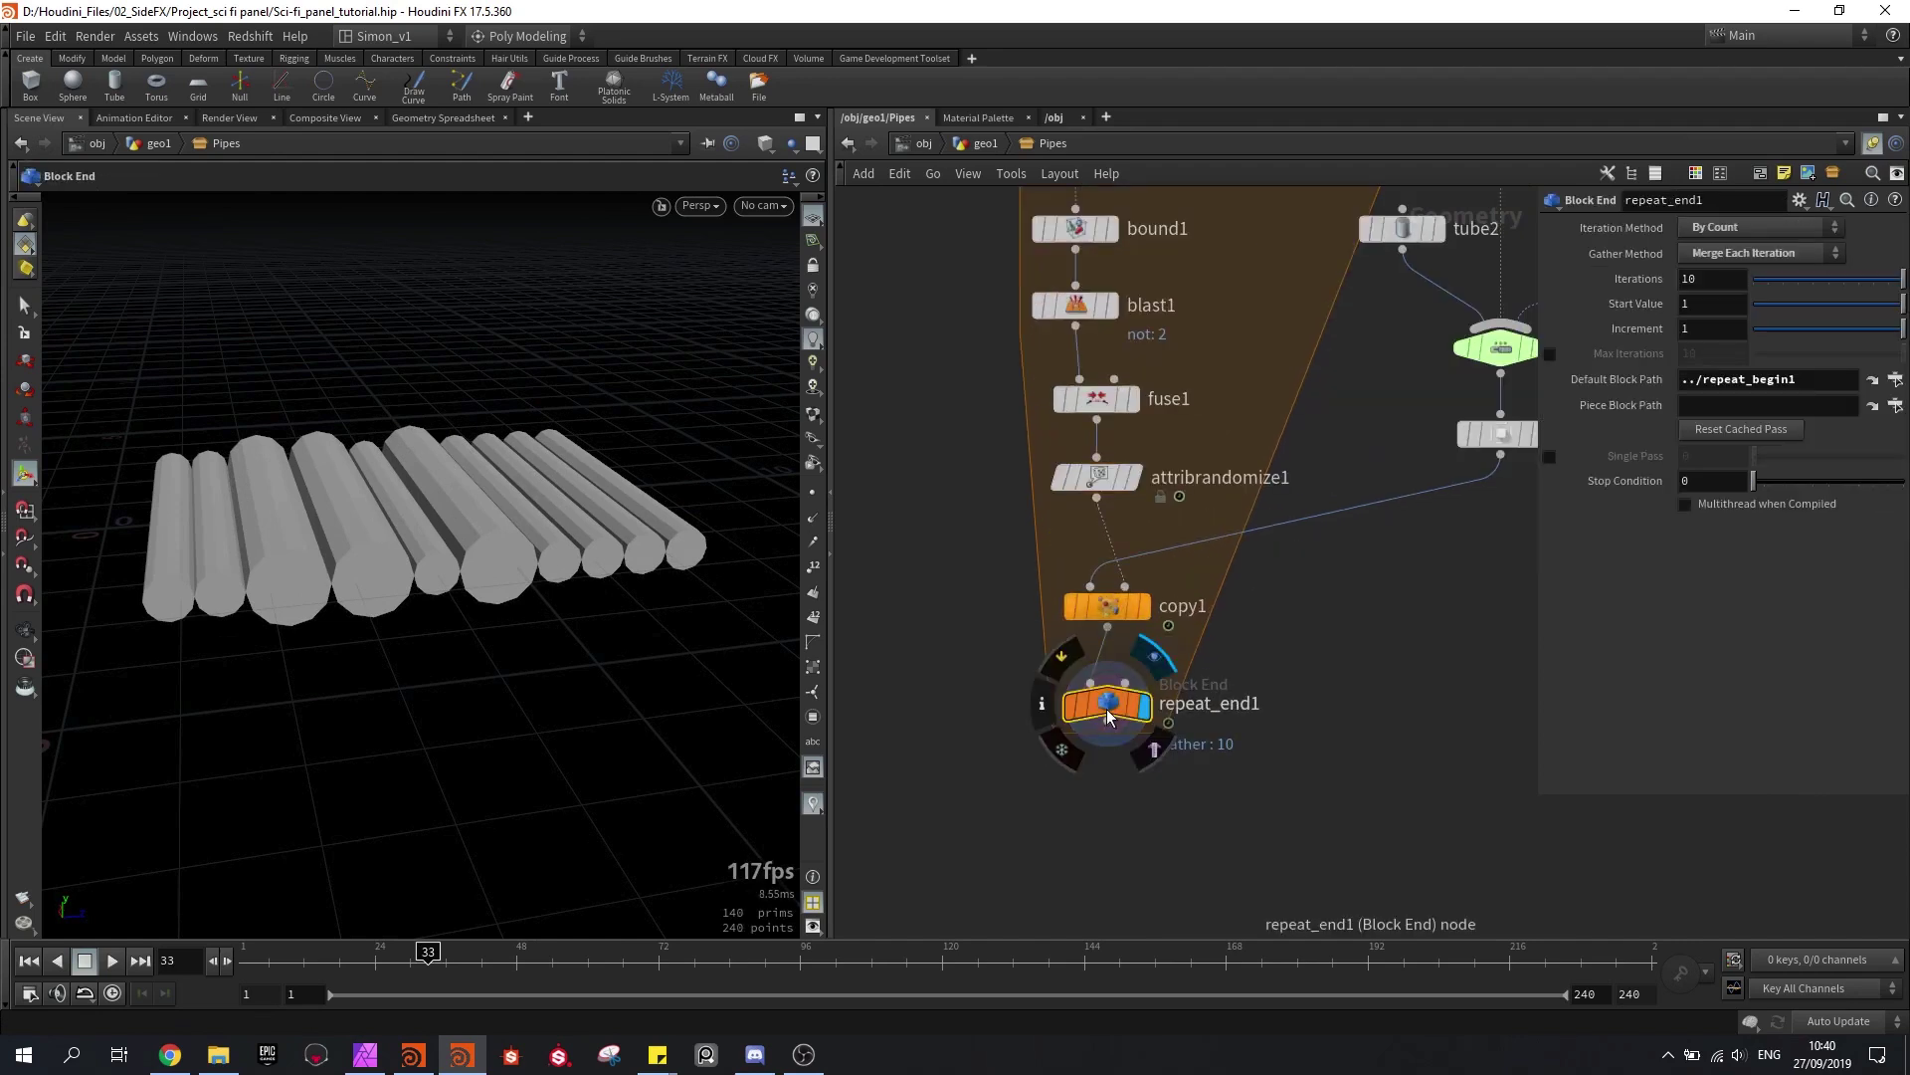
scroll(1029, 648, down, 2)
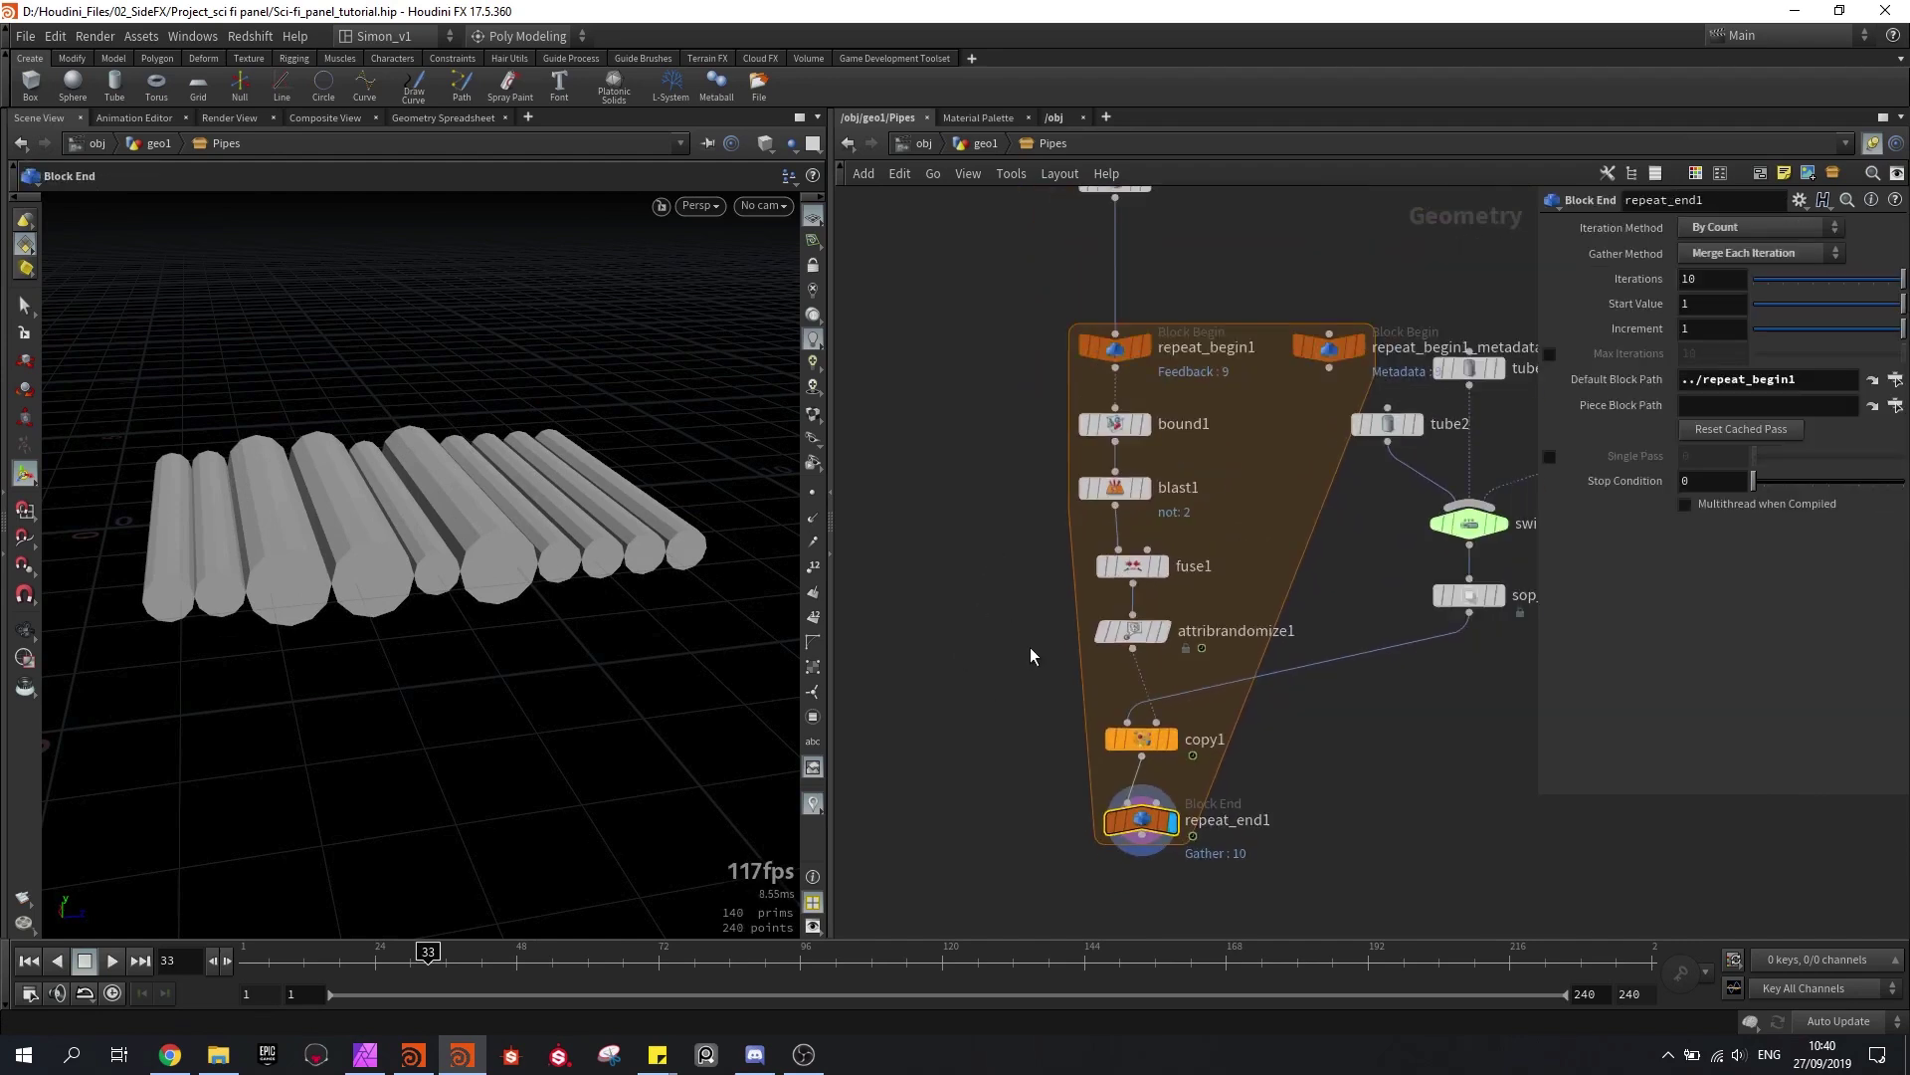
click(1149, 219)
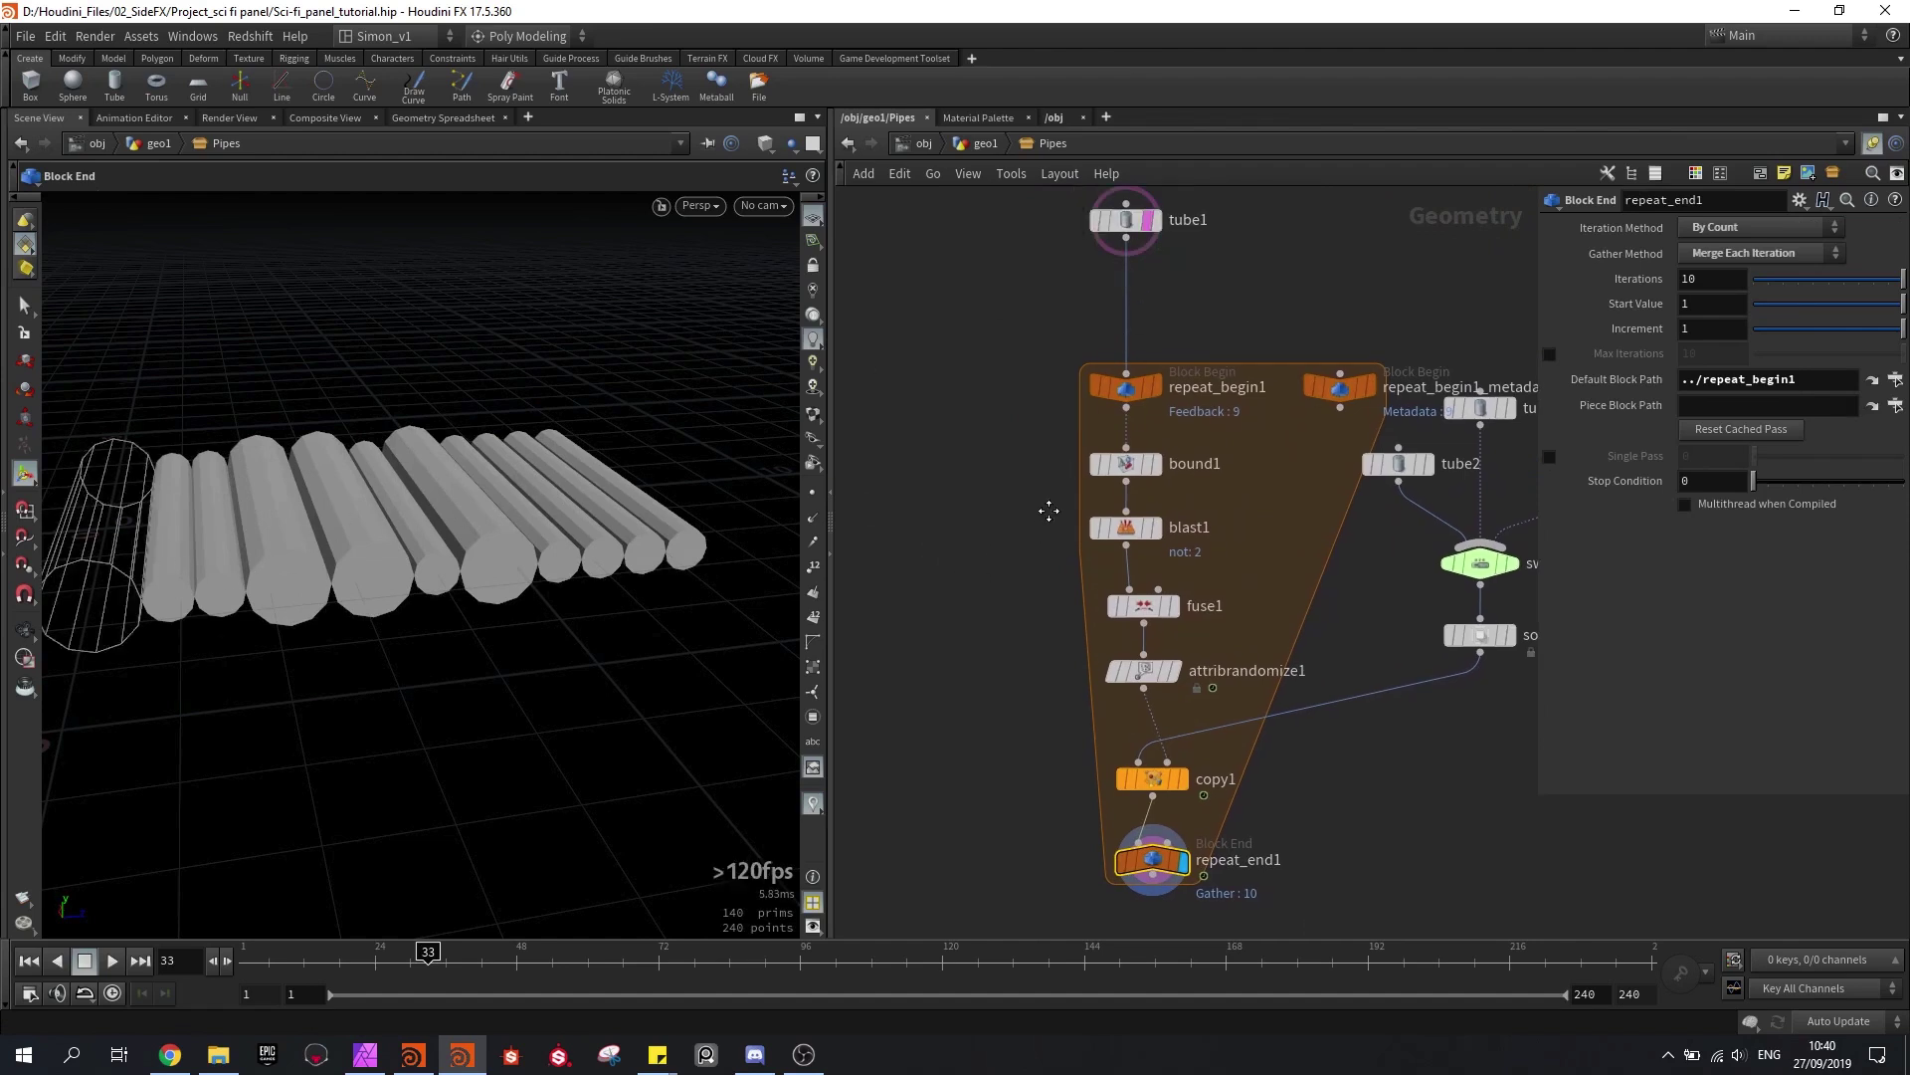
key(h)
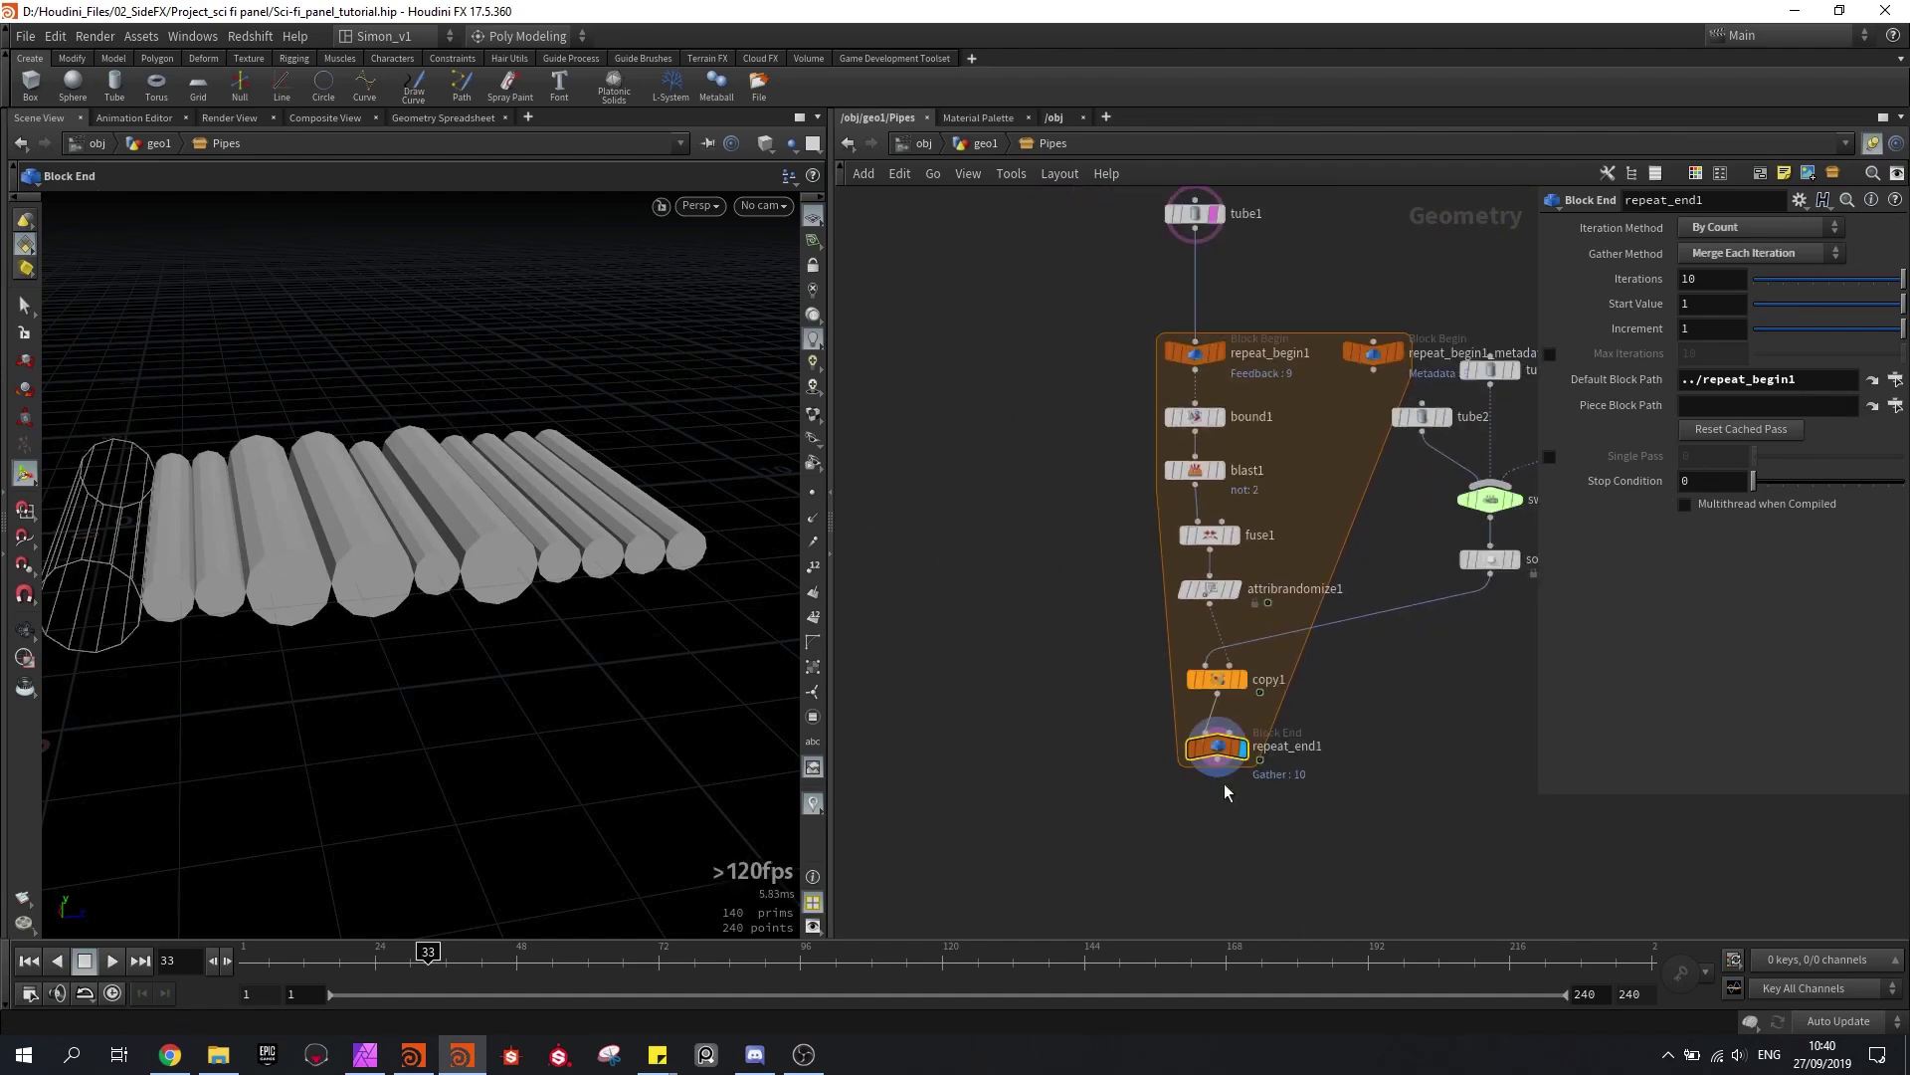
Step: Merge tube1 with repeat_end1's output, route tube1's wire around the loop through a dot, and save the scene
shift+click(1198, 213)
click(1195, 228)
click(1071, 822)
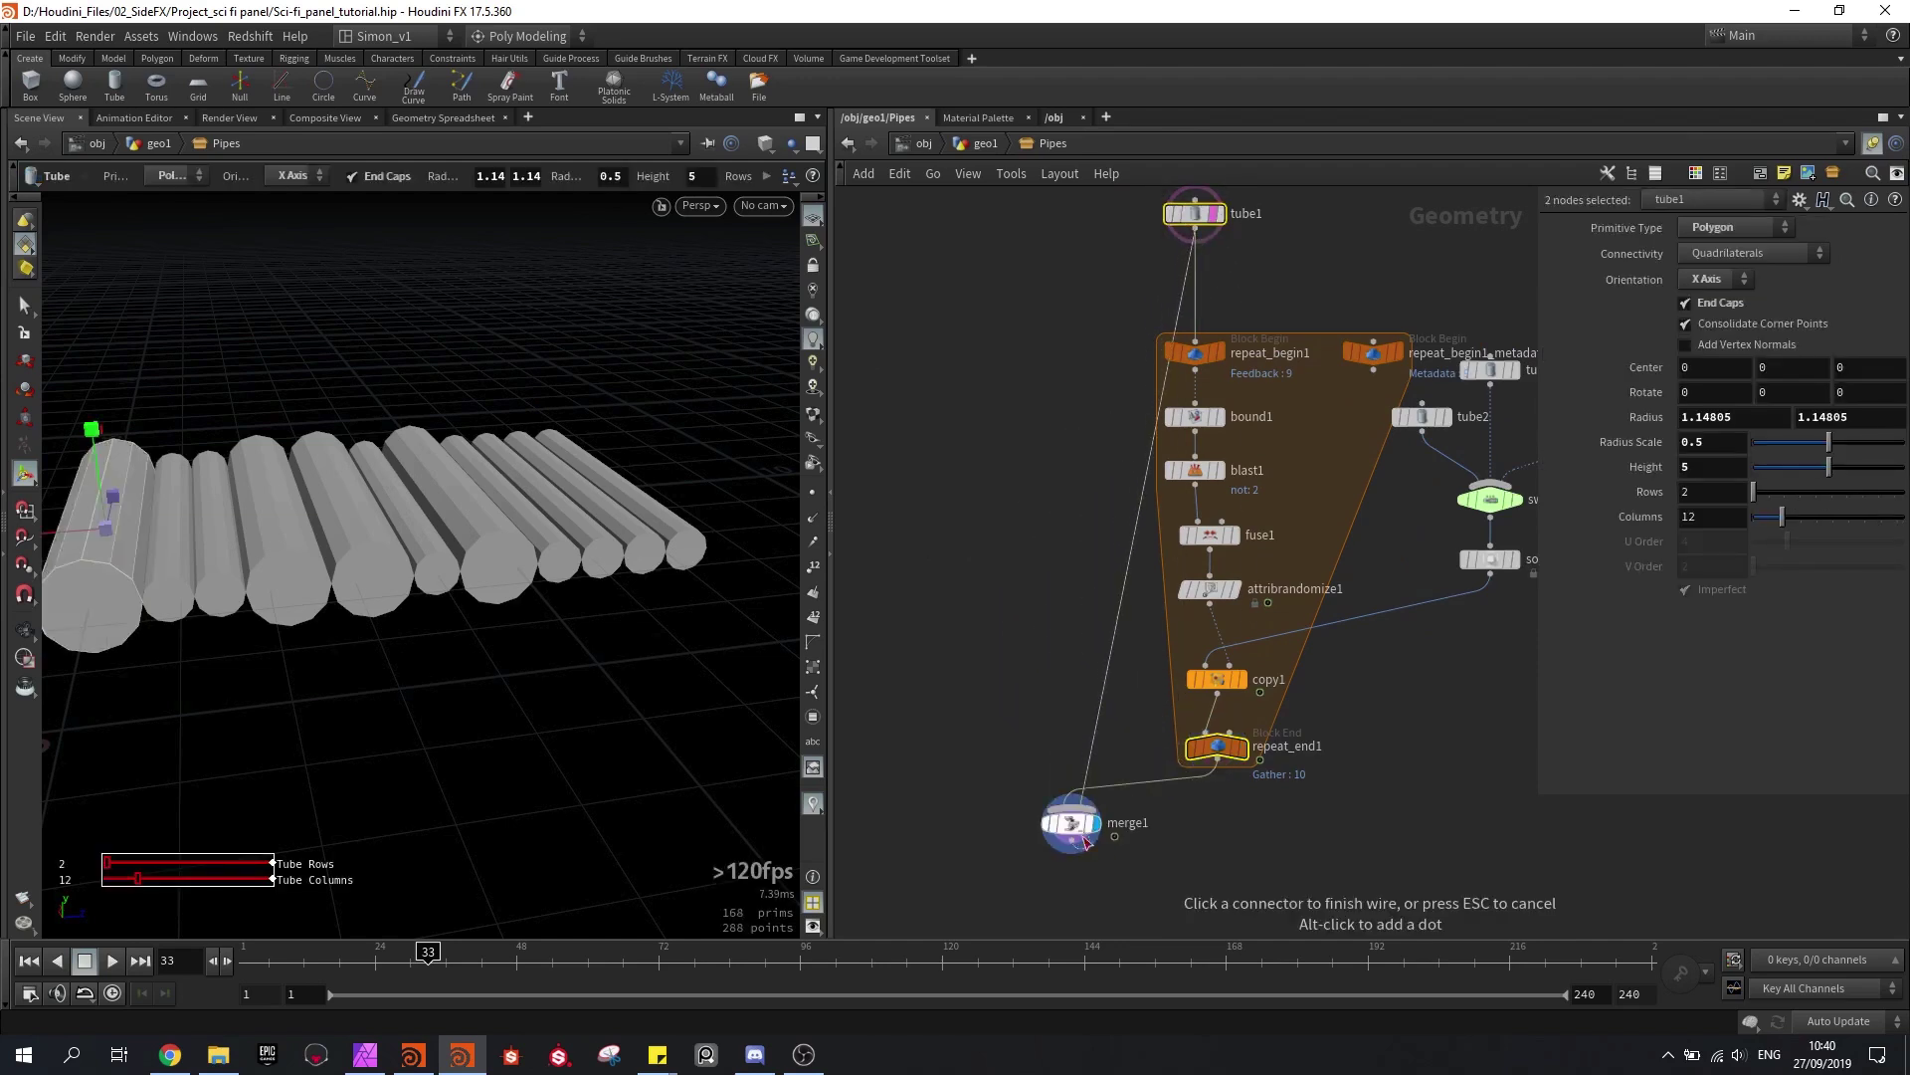
click(1154, 868)
alt+drag(1116, 617, 1019, 553)
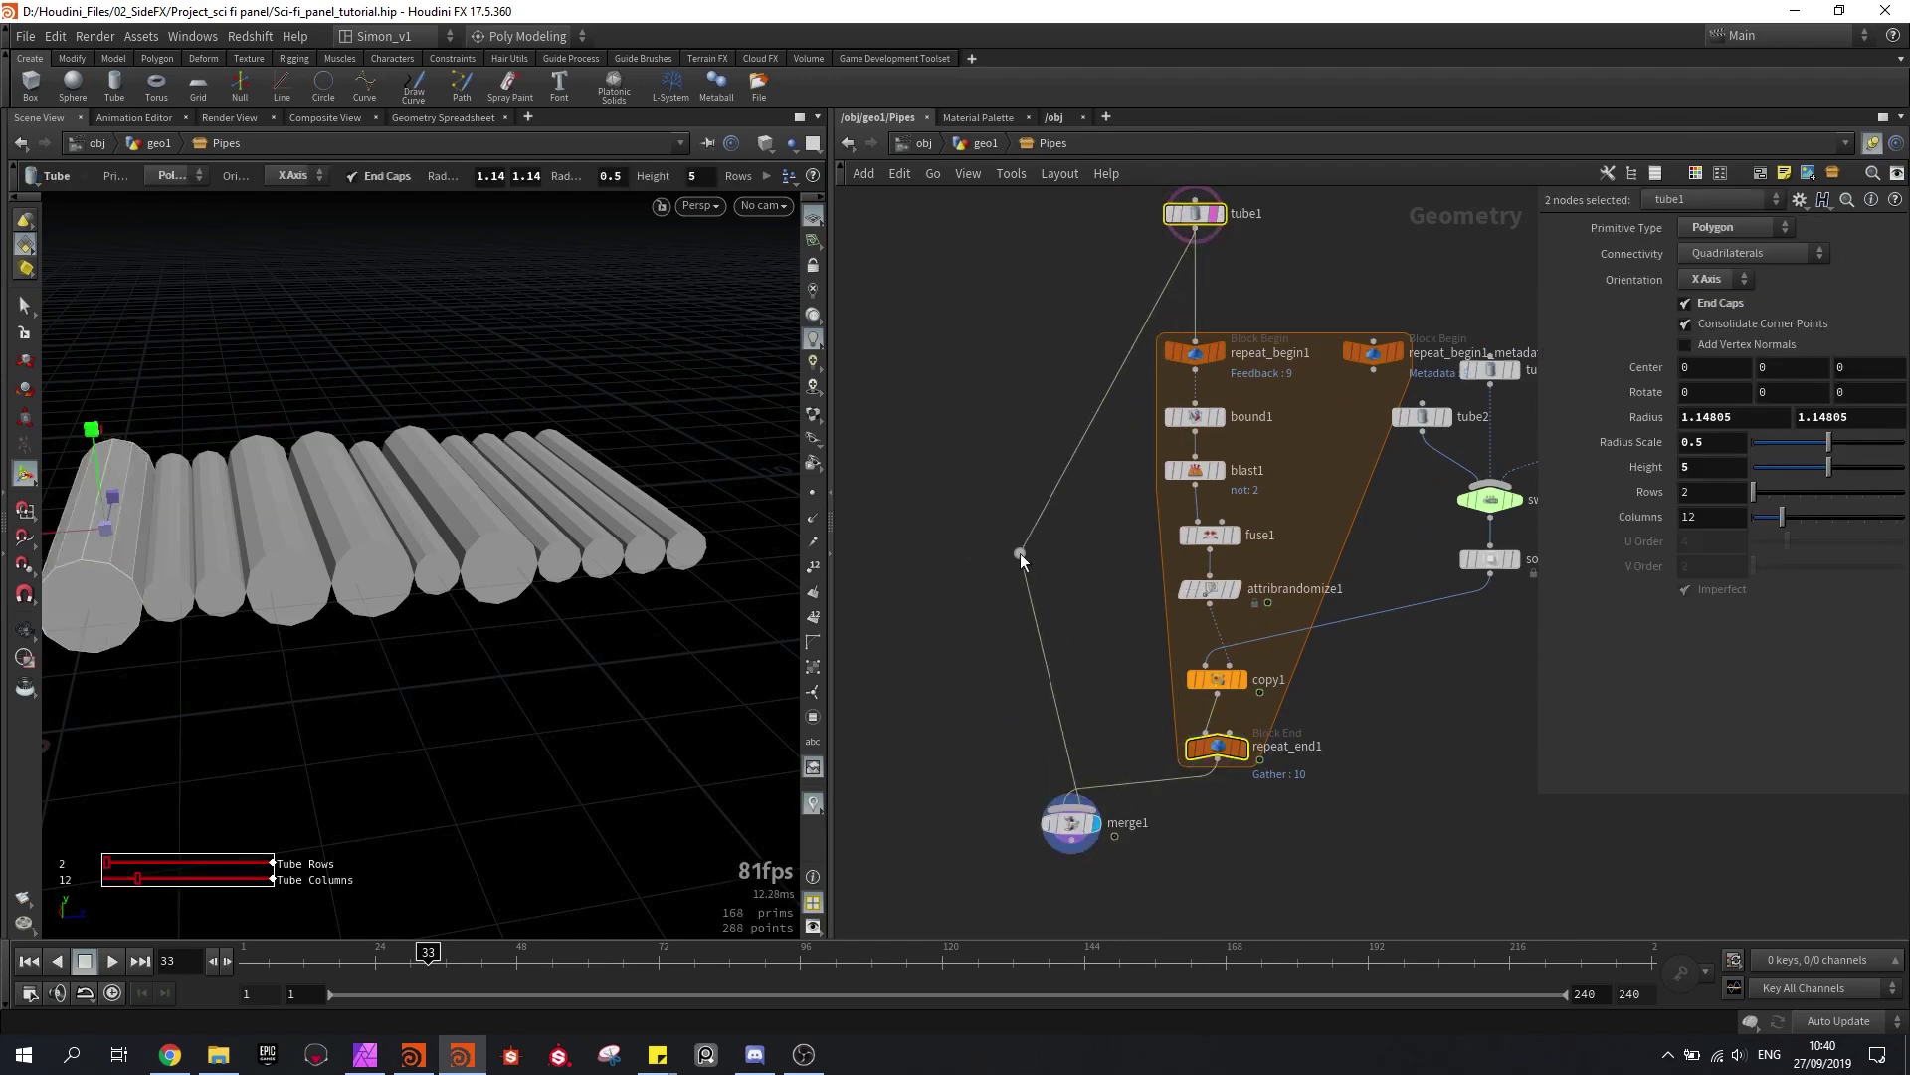
click(1081, 607)
drag(1075, 825, 1117, 869)
middle_drag(1230, 829, 1144, 663)
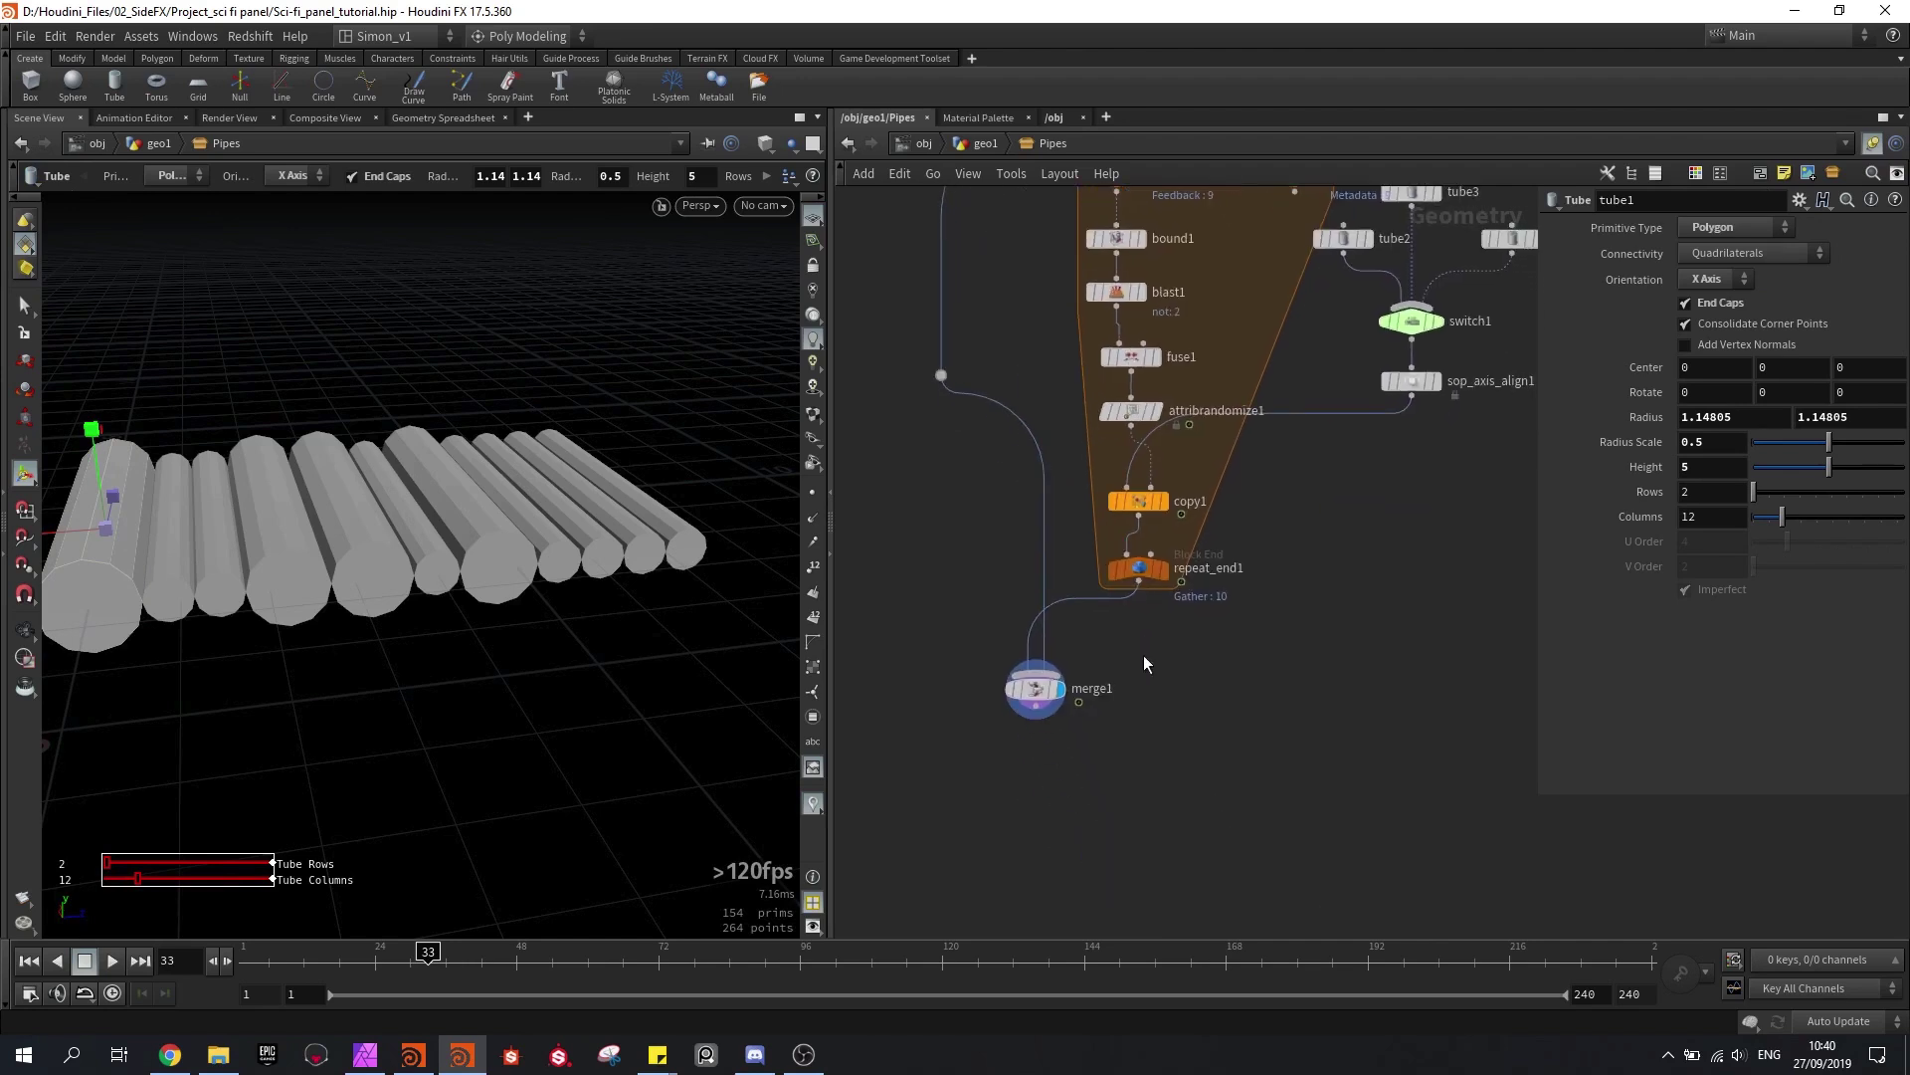
key(ctrl+s)
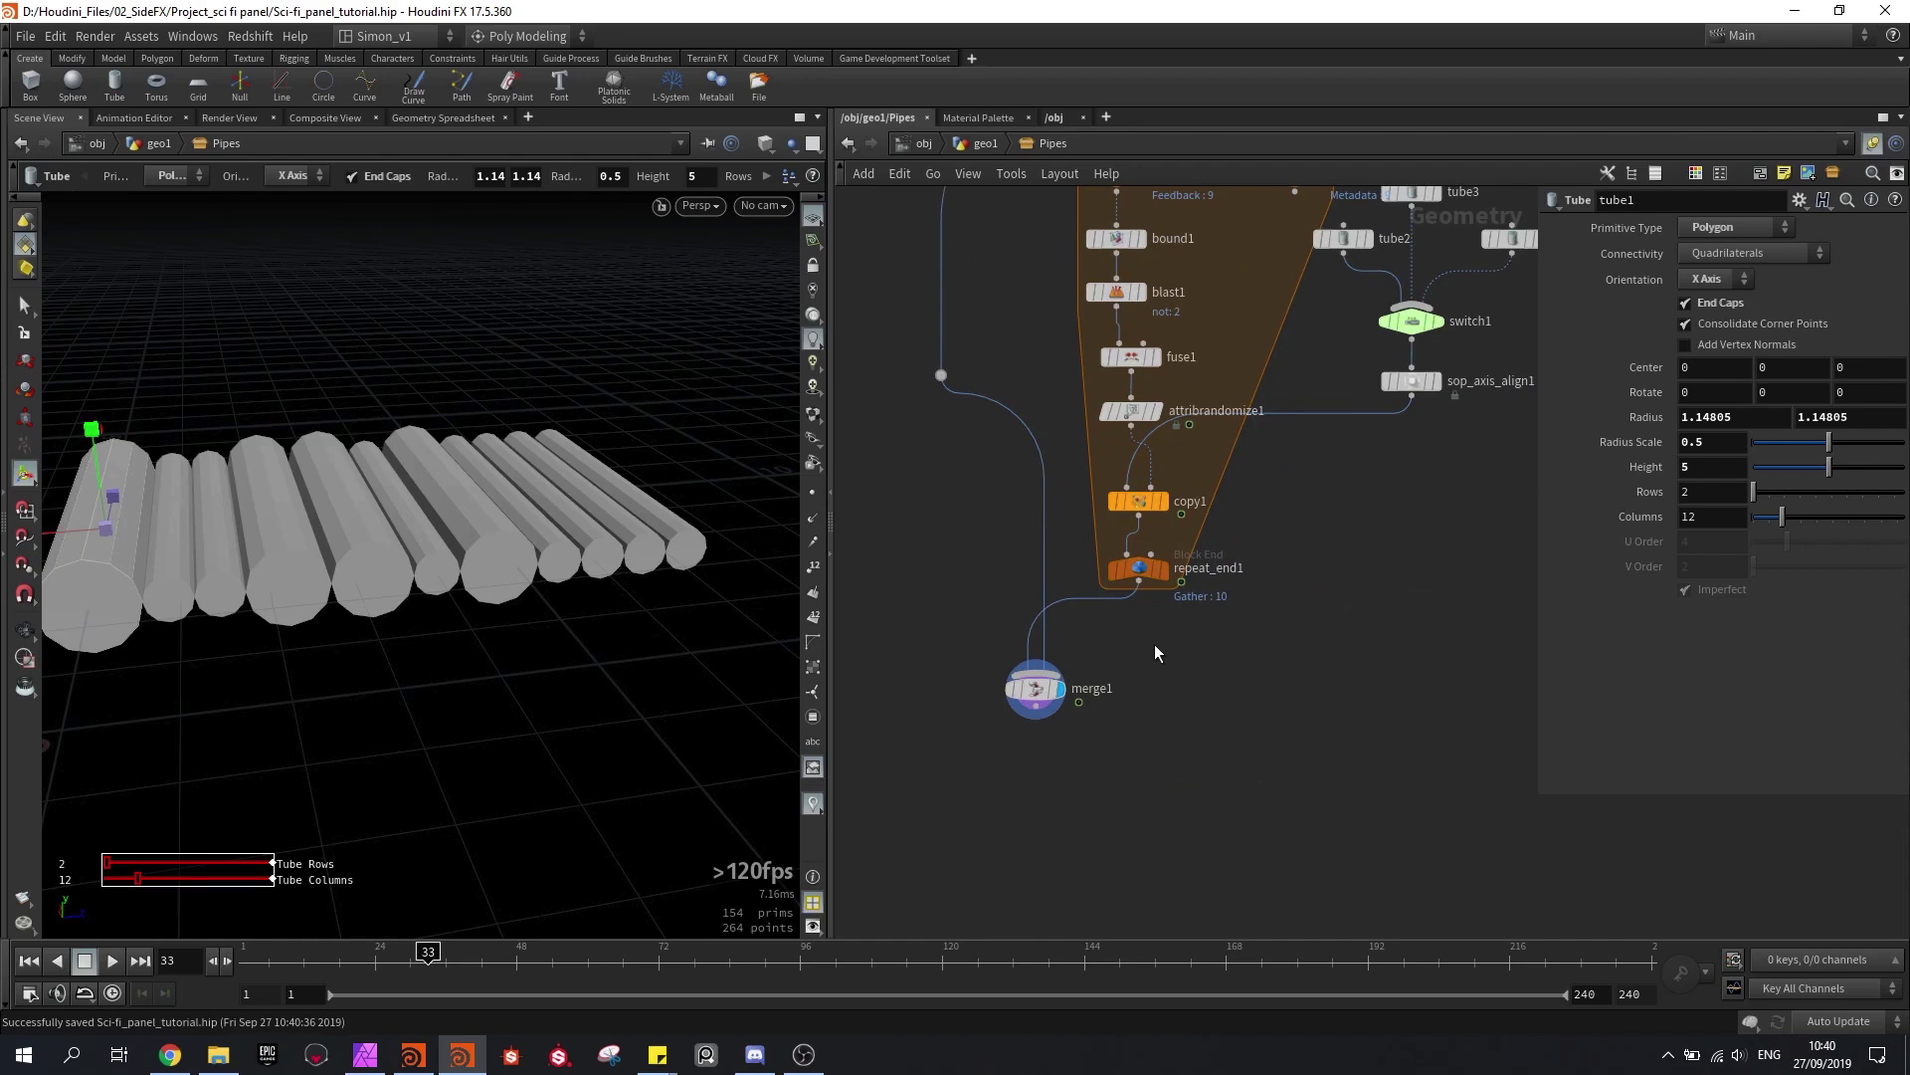
Step: Set repeat_end1's Iterations to 19, inspect the longer tube row and save the scene
middle_drag(1154, 653, 1185, 676)
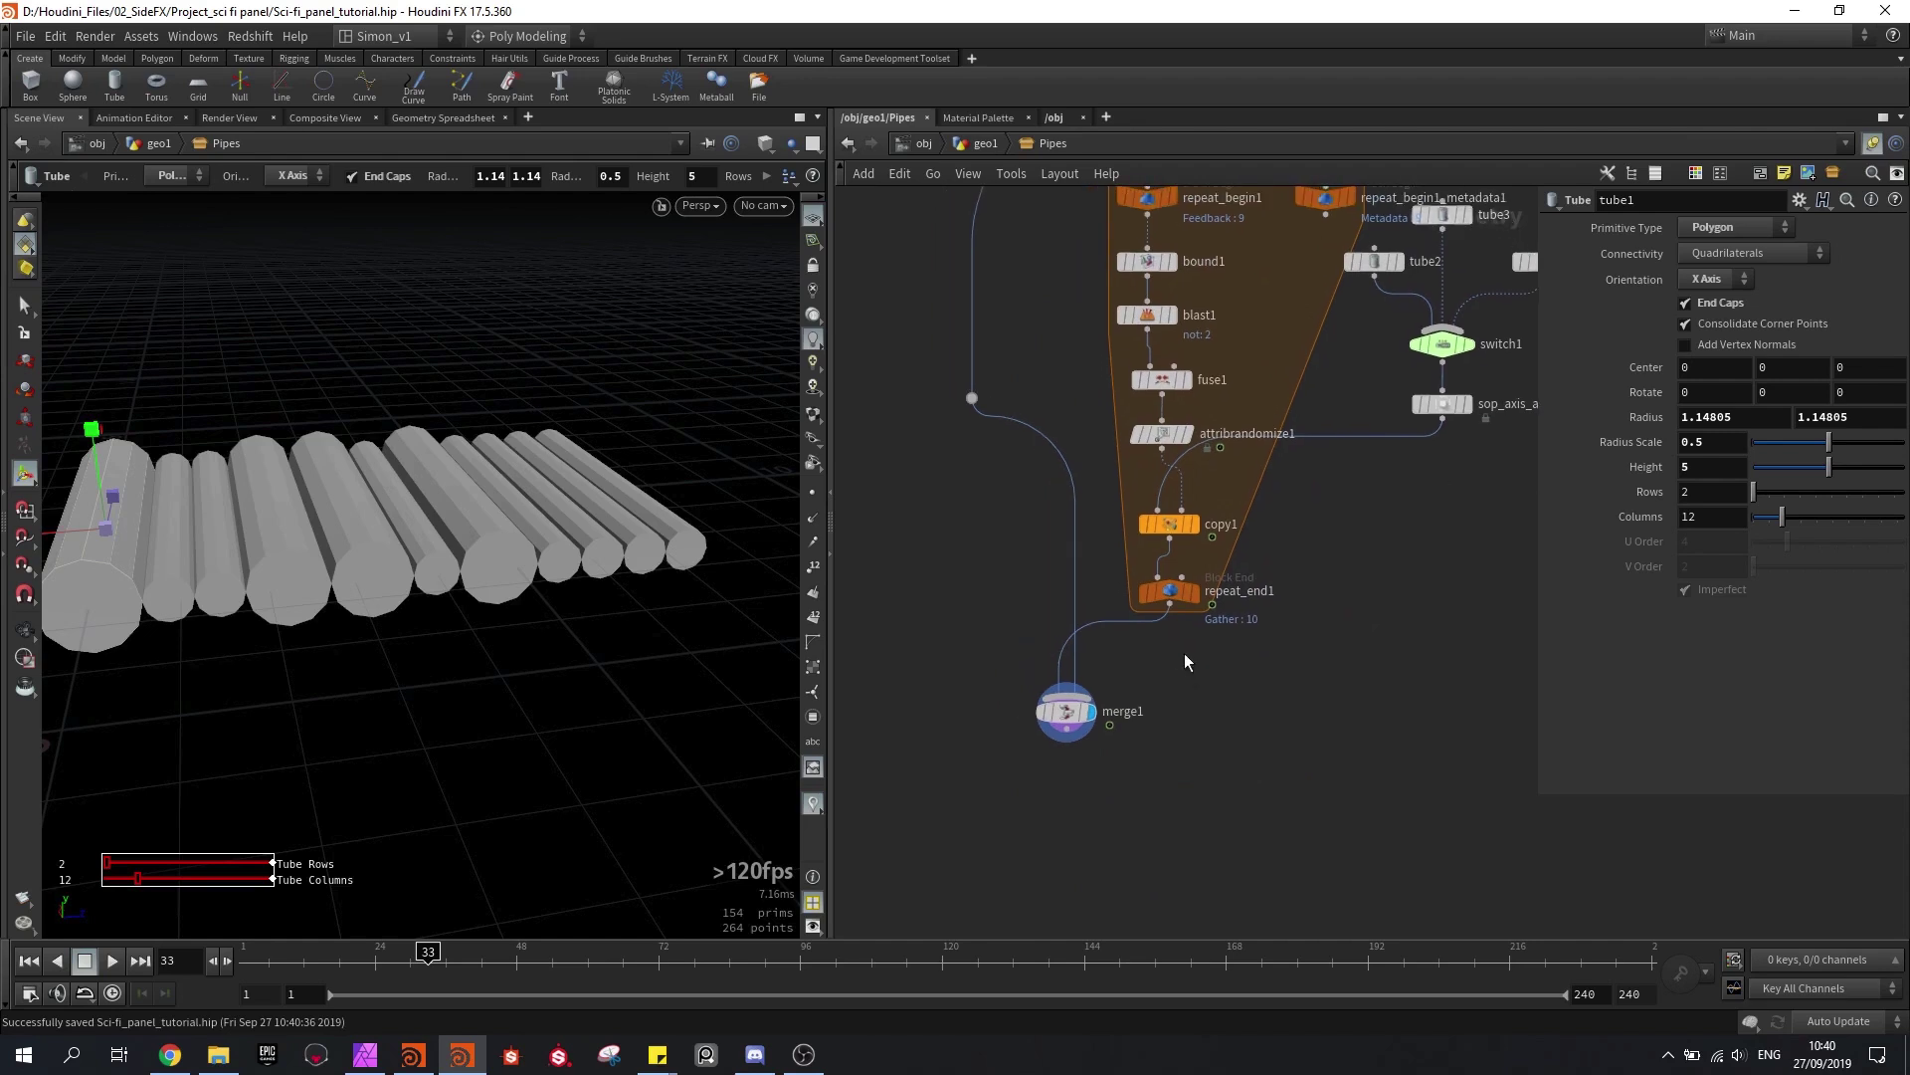
click(1178, 589)
middle_drag(1703, 282, 1751, 281)
key(Escape)
drag(597, 478, 468, 637)
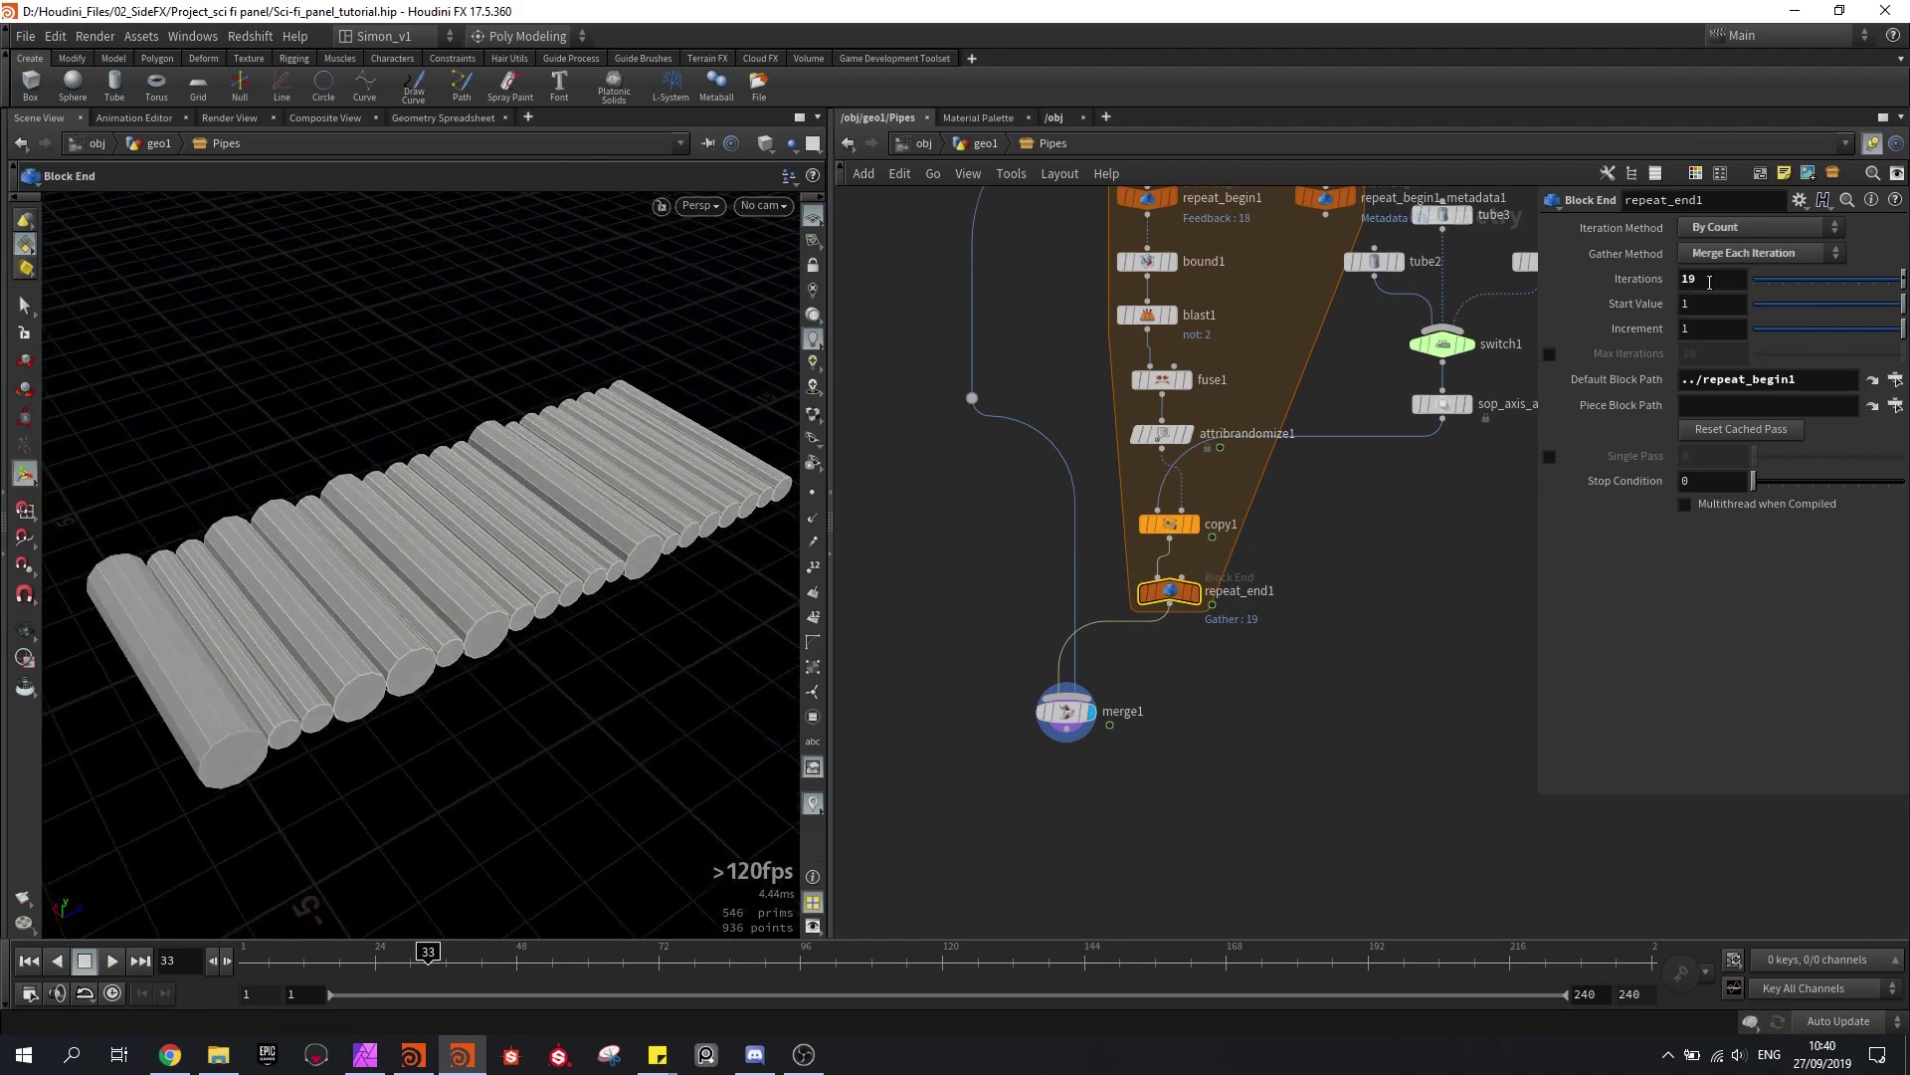
click(1710, 282)
key(Return)
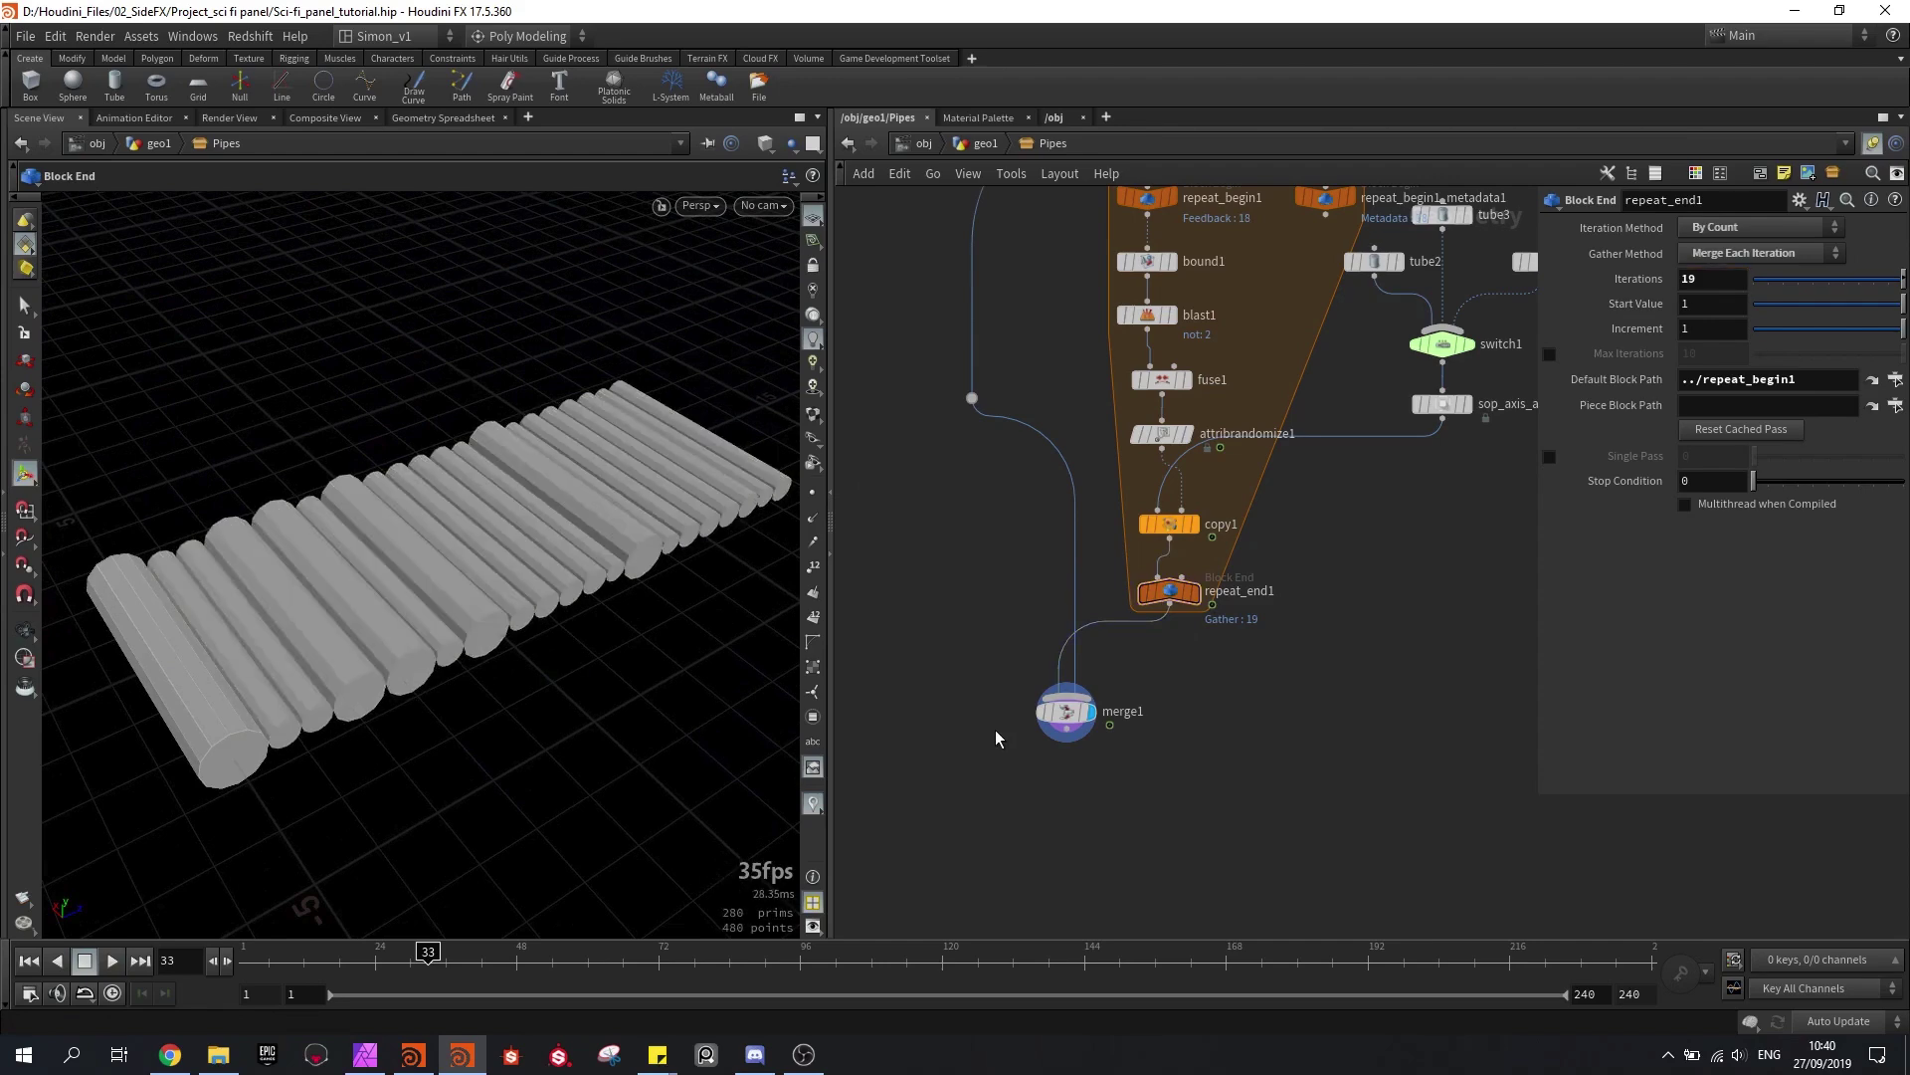
key(ctrl+s)
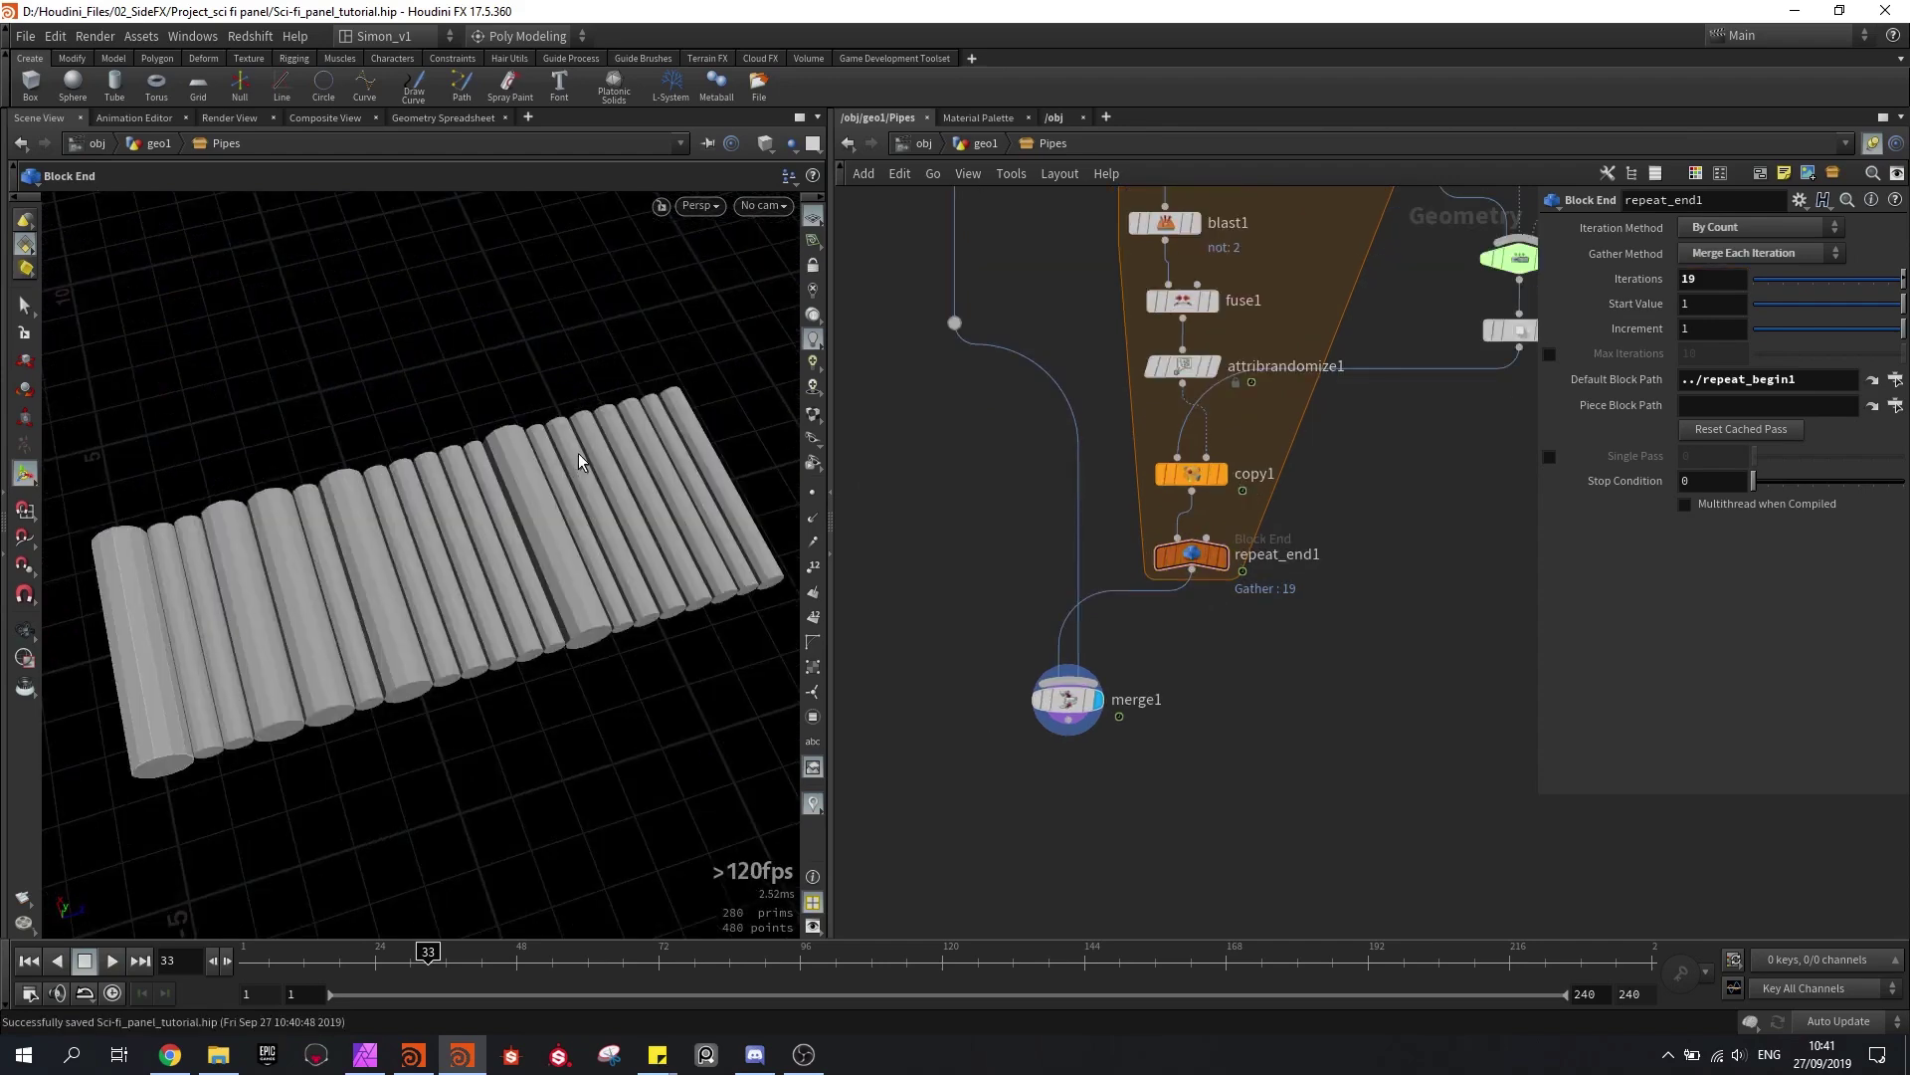
key(ctrl+s)
Step: Add an Assemble node after merge1, display it and enable Create Packed Geometry
scroll(1081, 762, up, 2)
key(Tab)
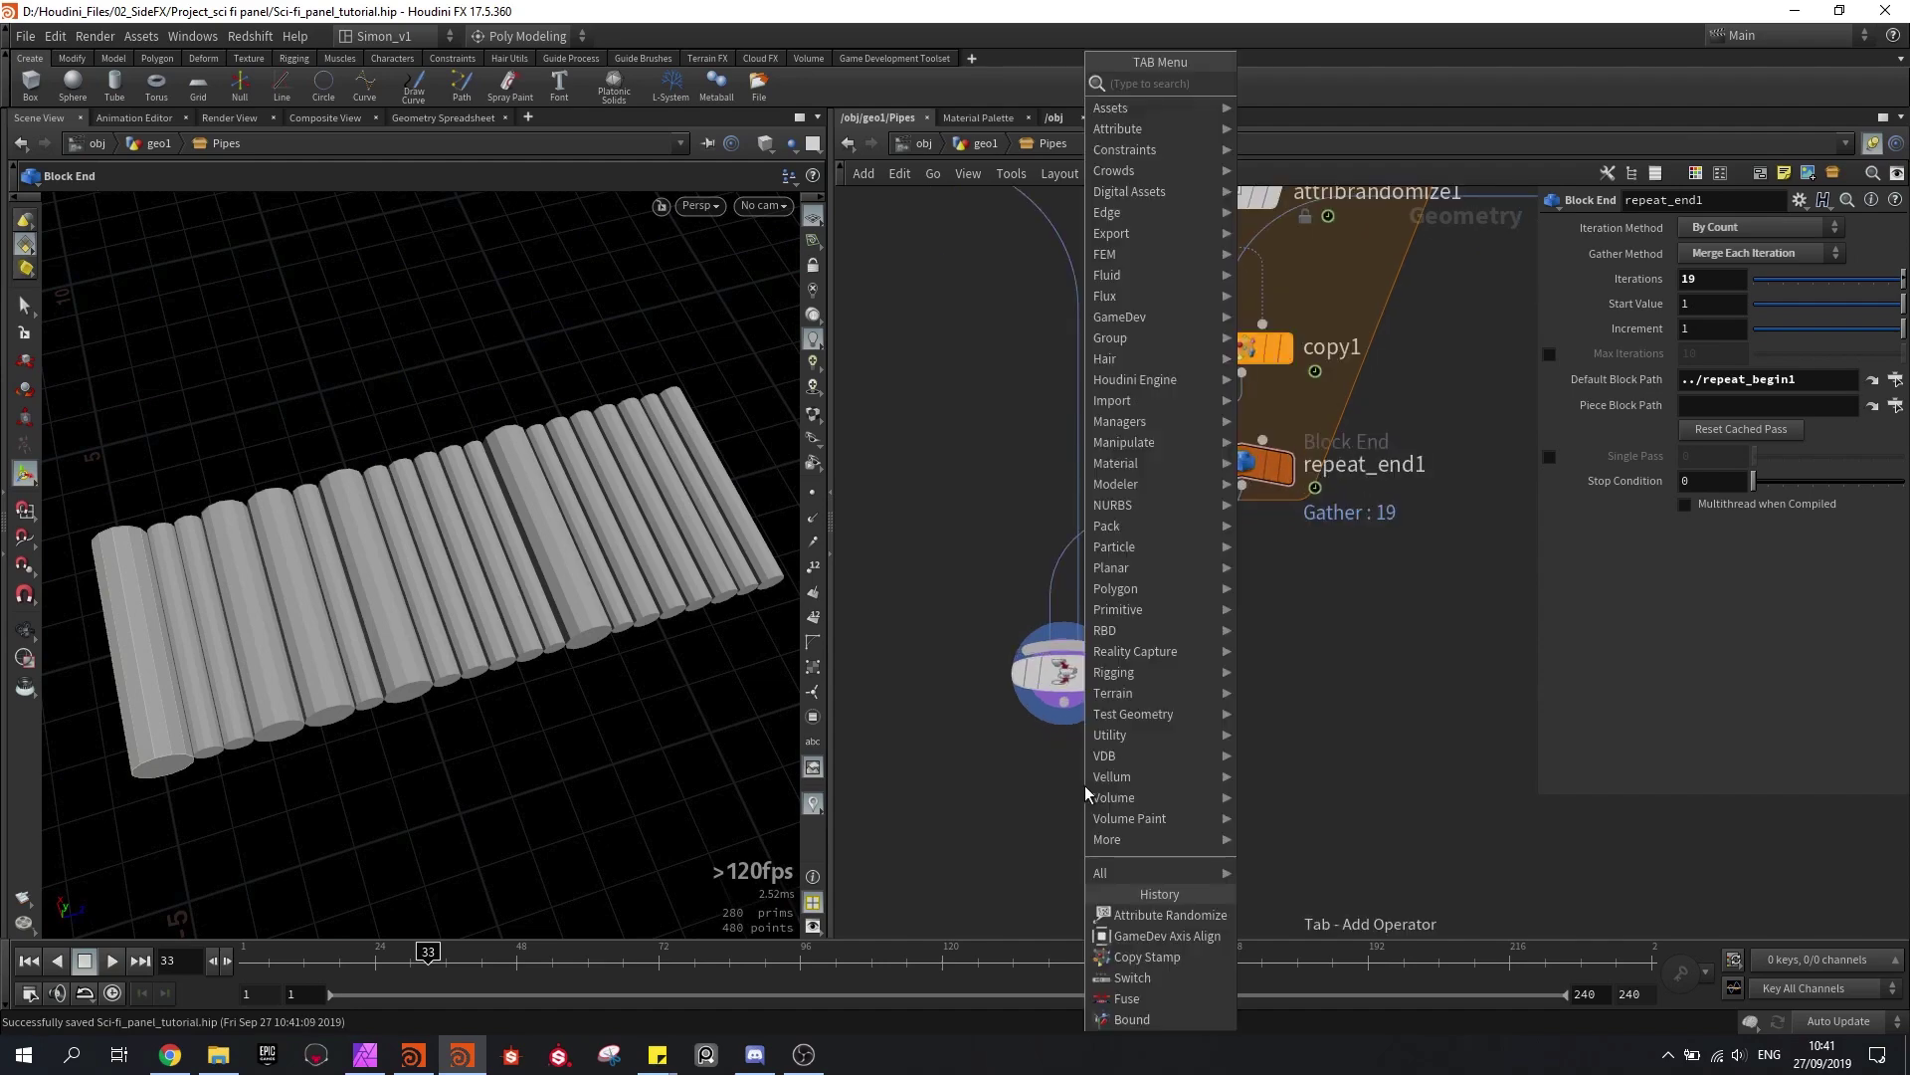
key(Return)
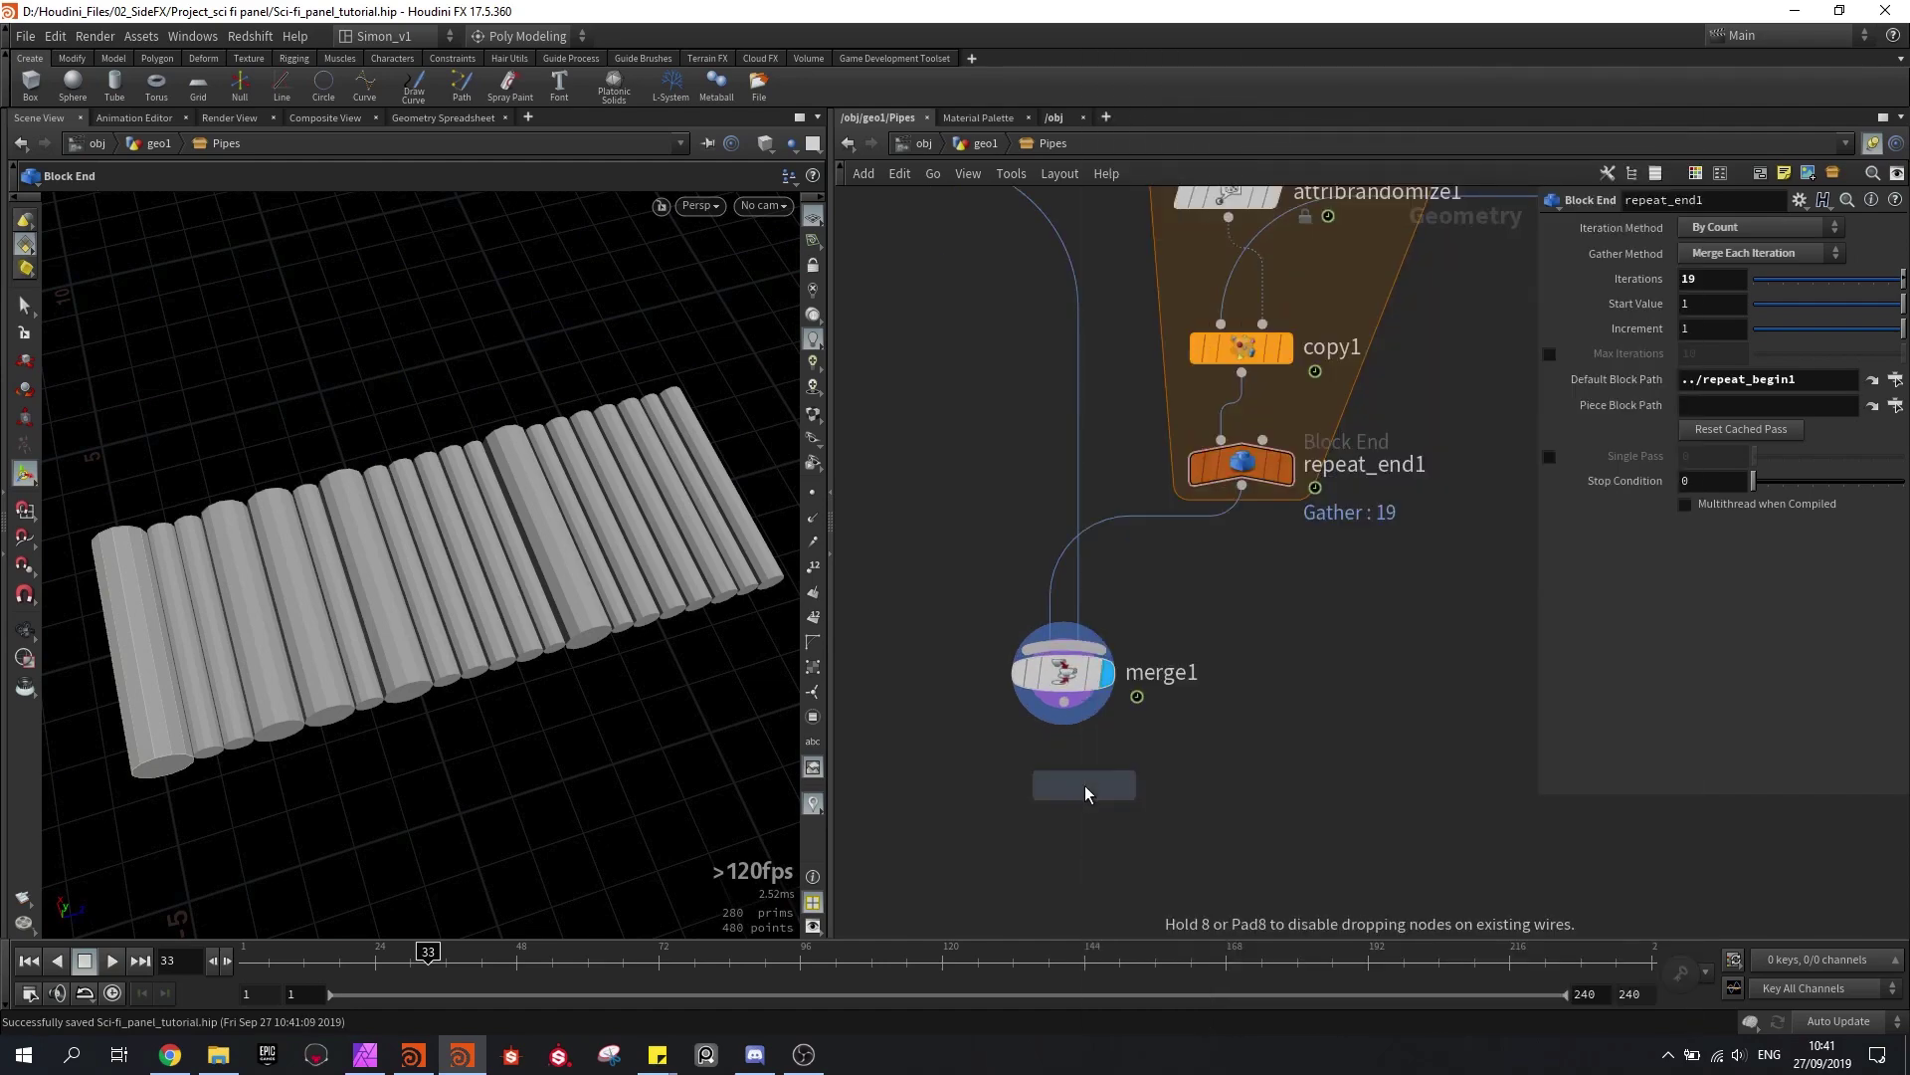
click(1082, 784)
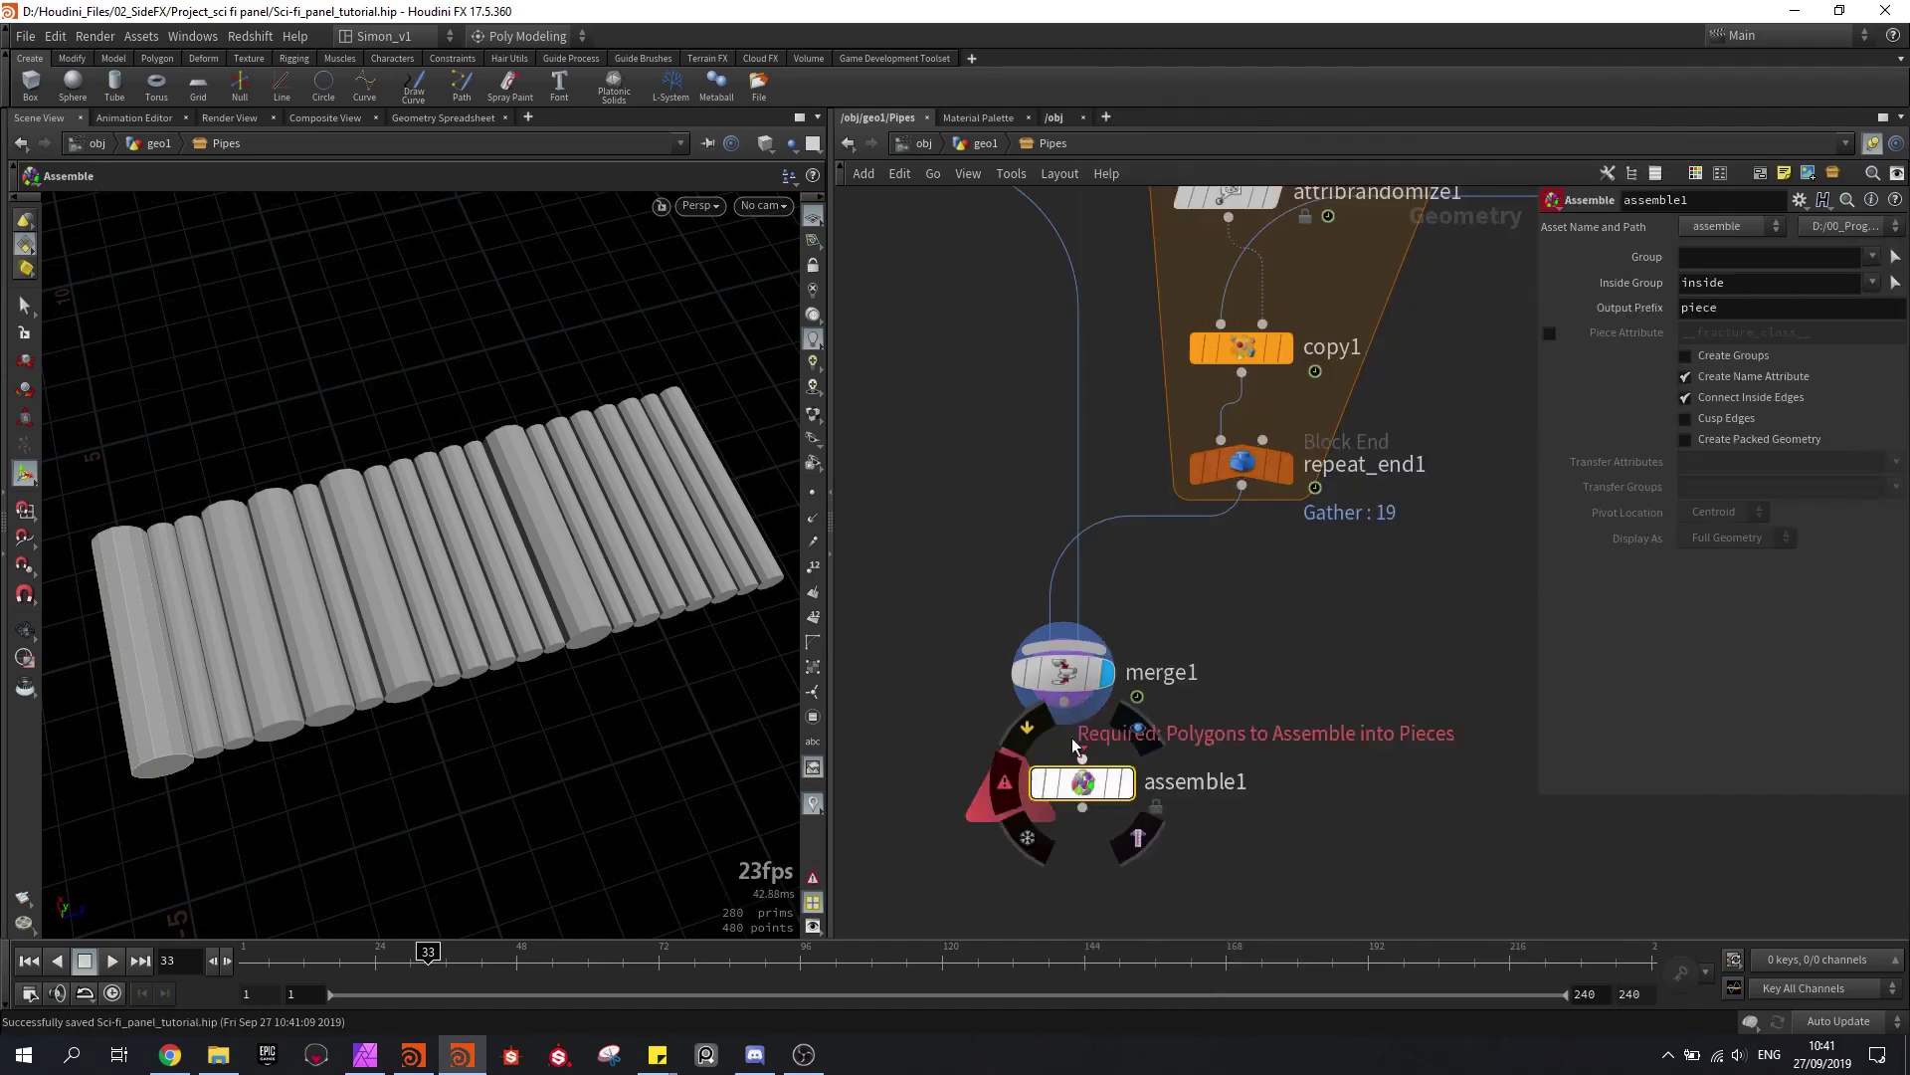
click(1122, 782)
drag(1083, 796, 1063, 766)
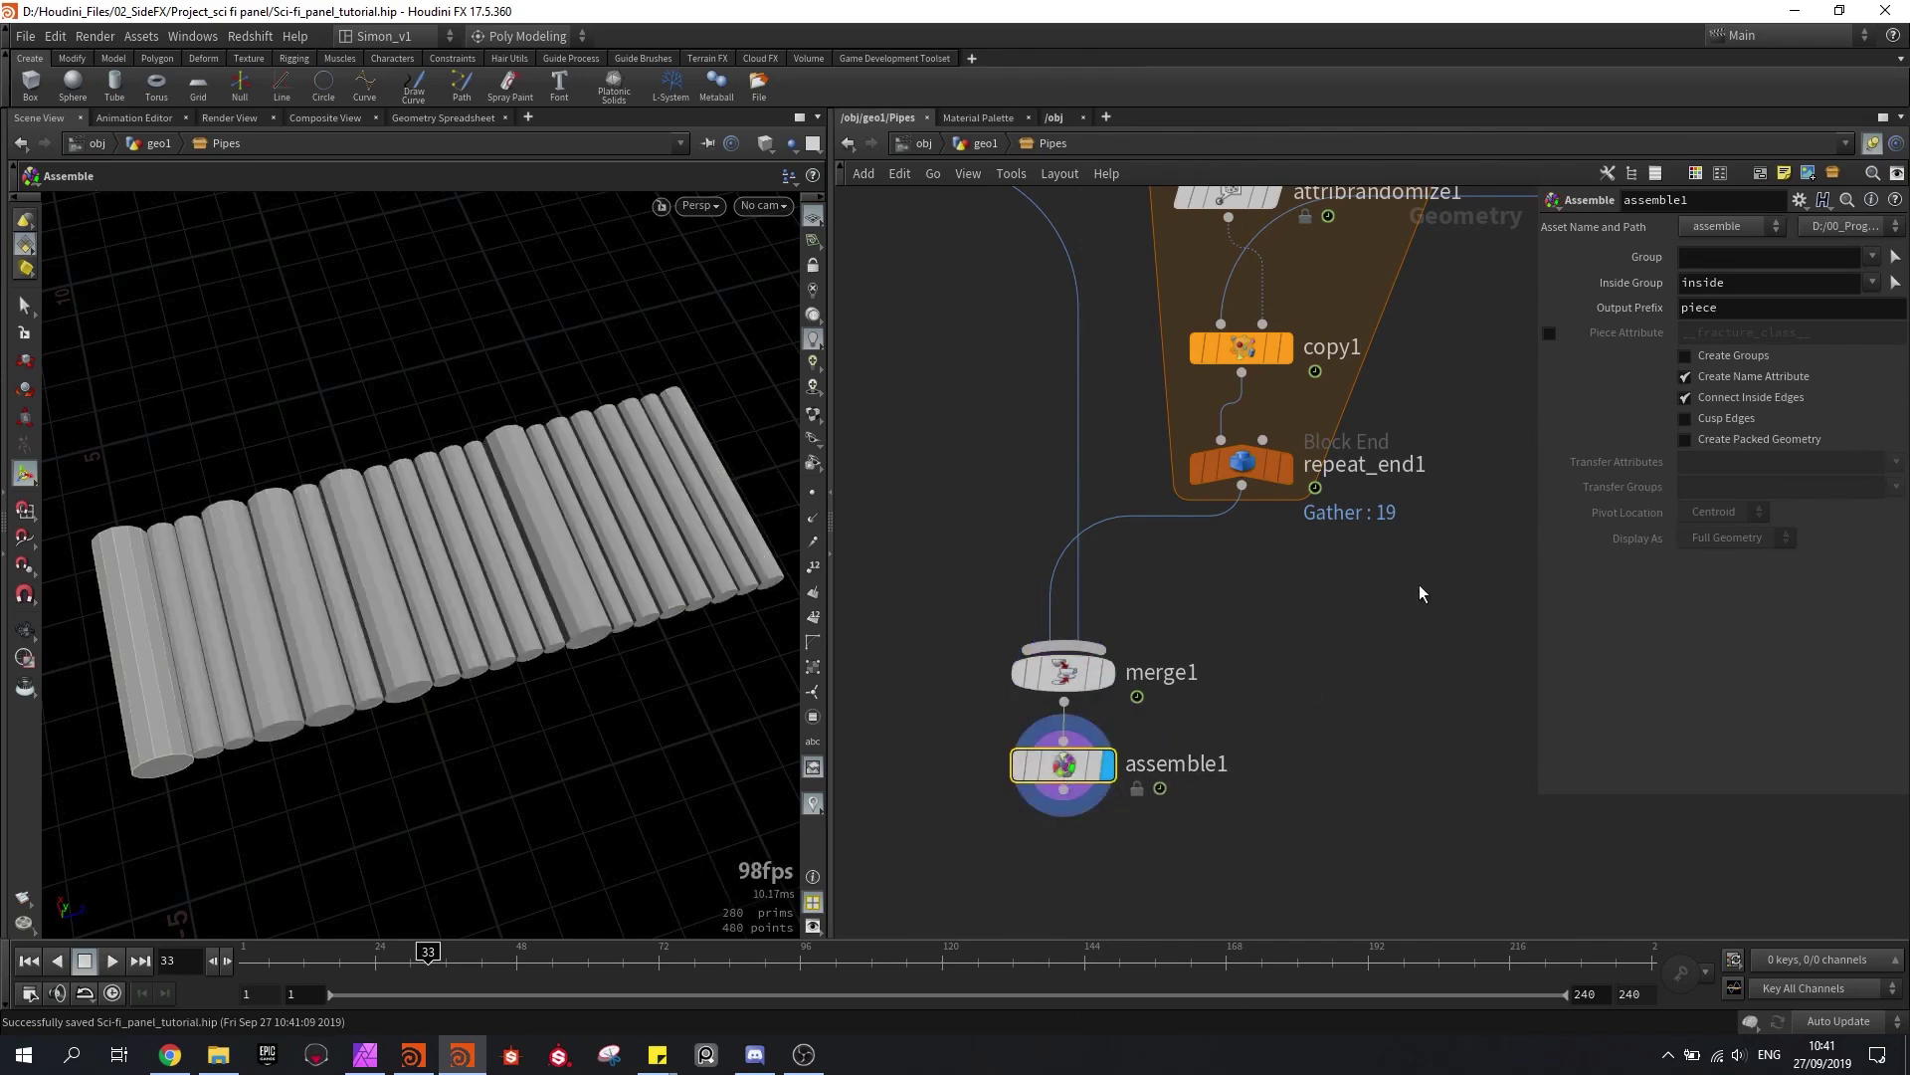
click(1717, 442)
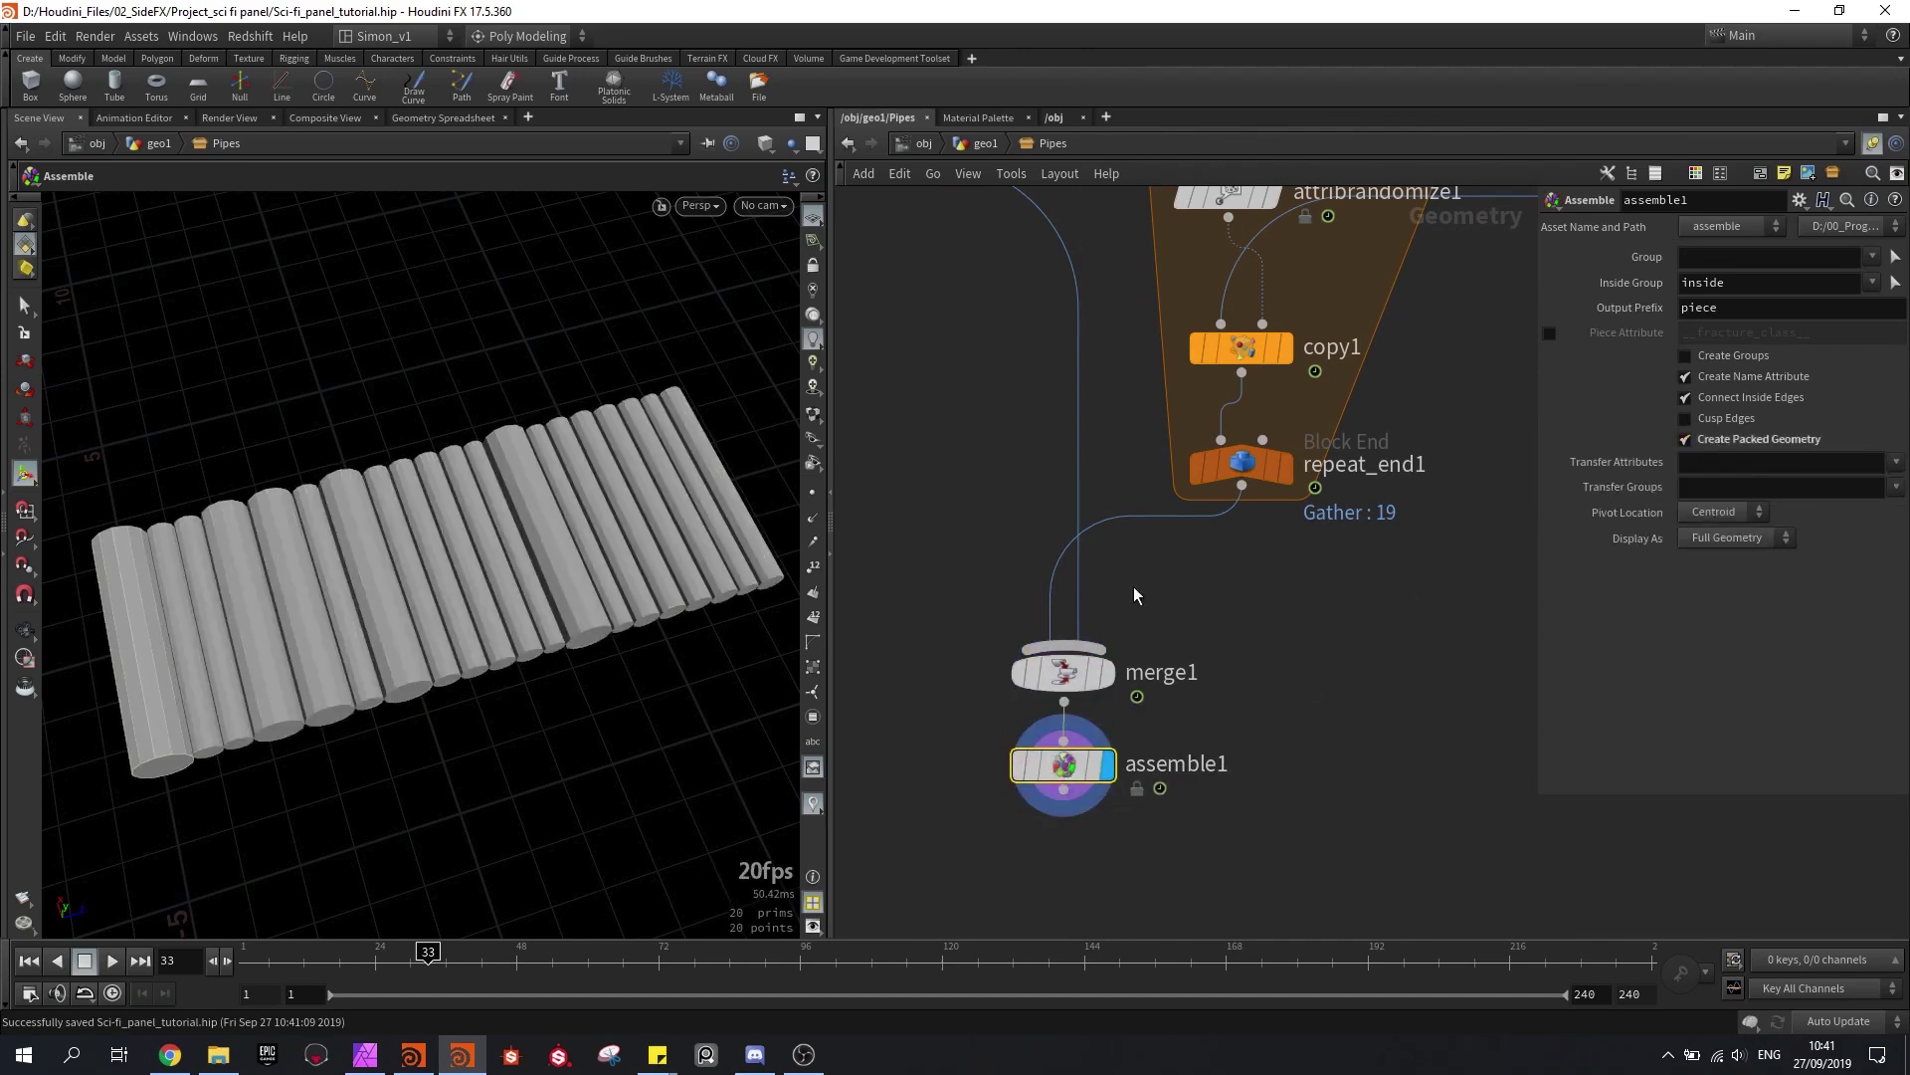
Step: View the packed tubes in wireframe and examine the center point of each piece
key(Escape)
mouse_move(682, 541)
mouse_down()
mouse_move(658, 559)
mouse_move(508, 461)
mouse_up()
key(w)
mouse_move(405, 577)
mouse_down()
mouse_move(418, 538)
mouse_move(434, 555)
mouse_up()
key(Return)
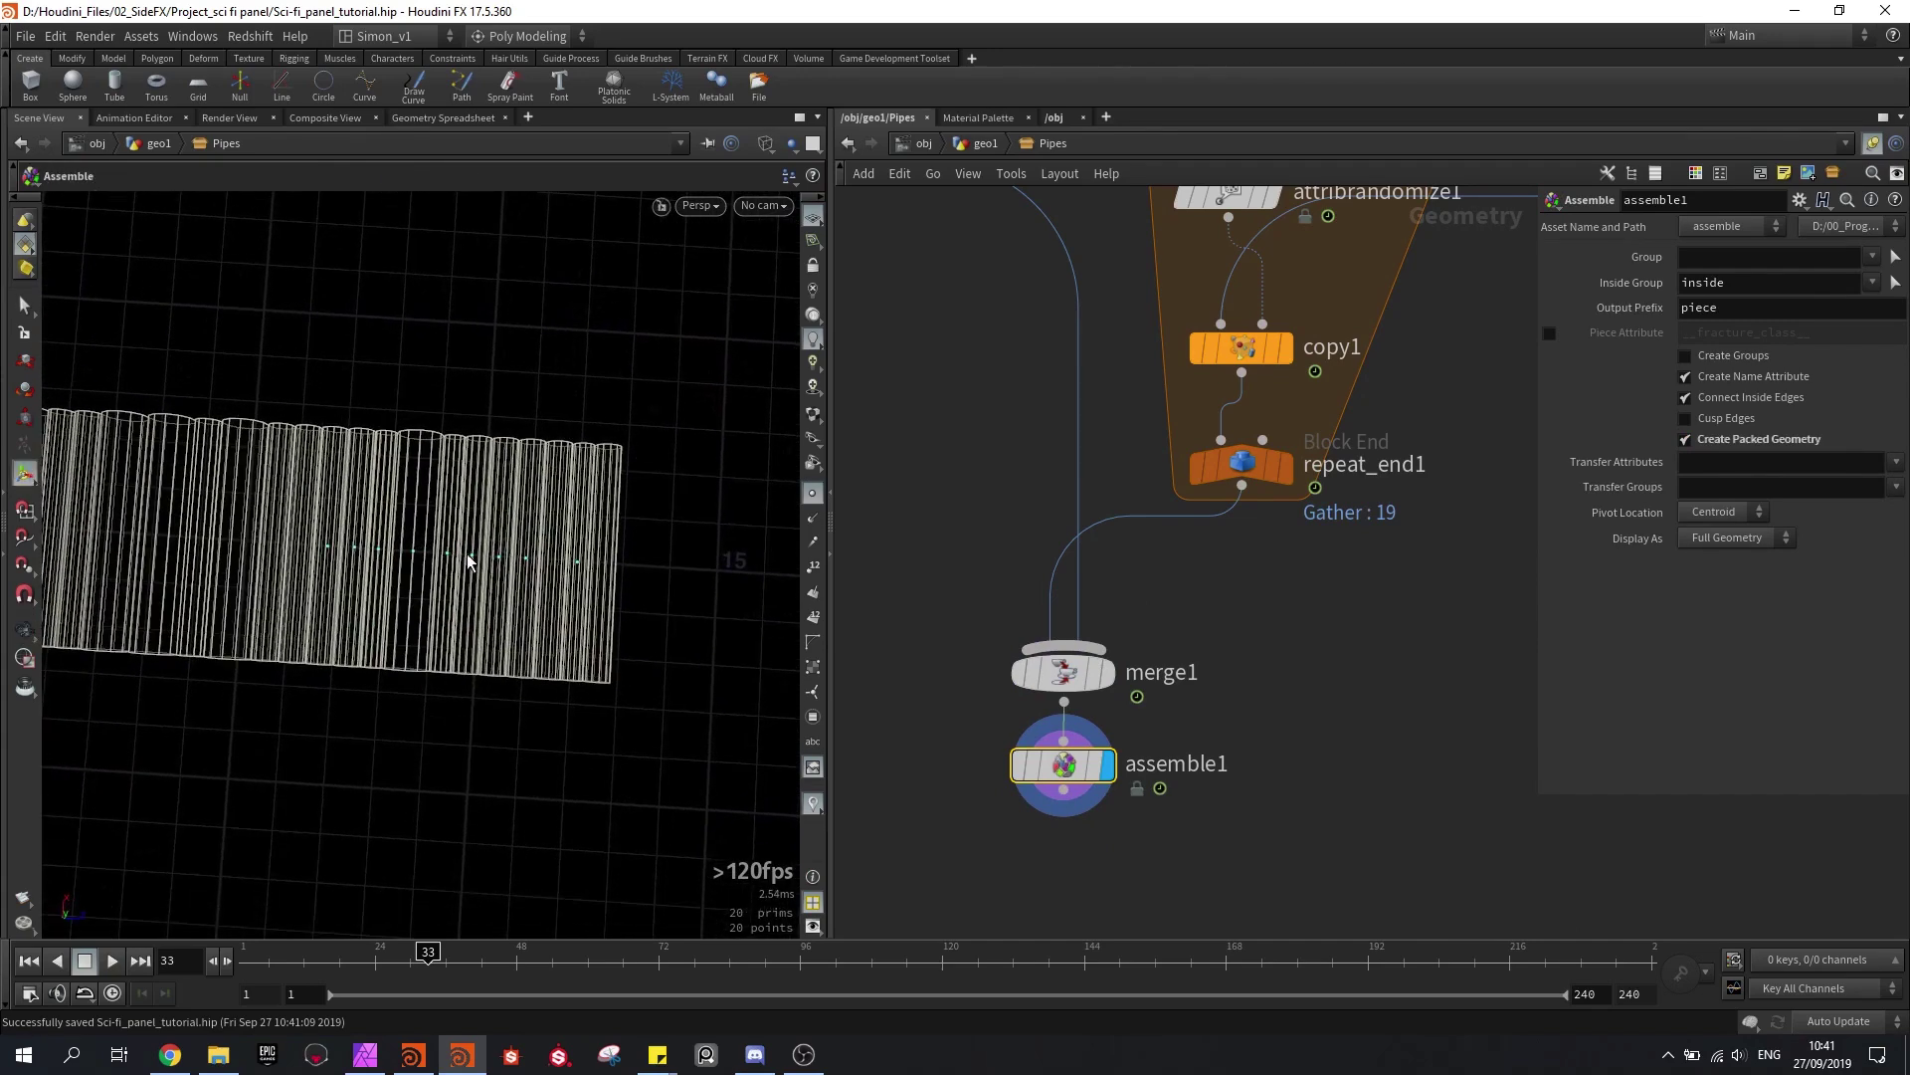
key(Escape)
drag(558, 587, 478, 543)
Step: Add a Blast node after assemble1, connect it and display its output
middle_drag(1055, 885, 1049, 758)
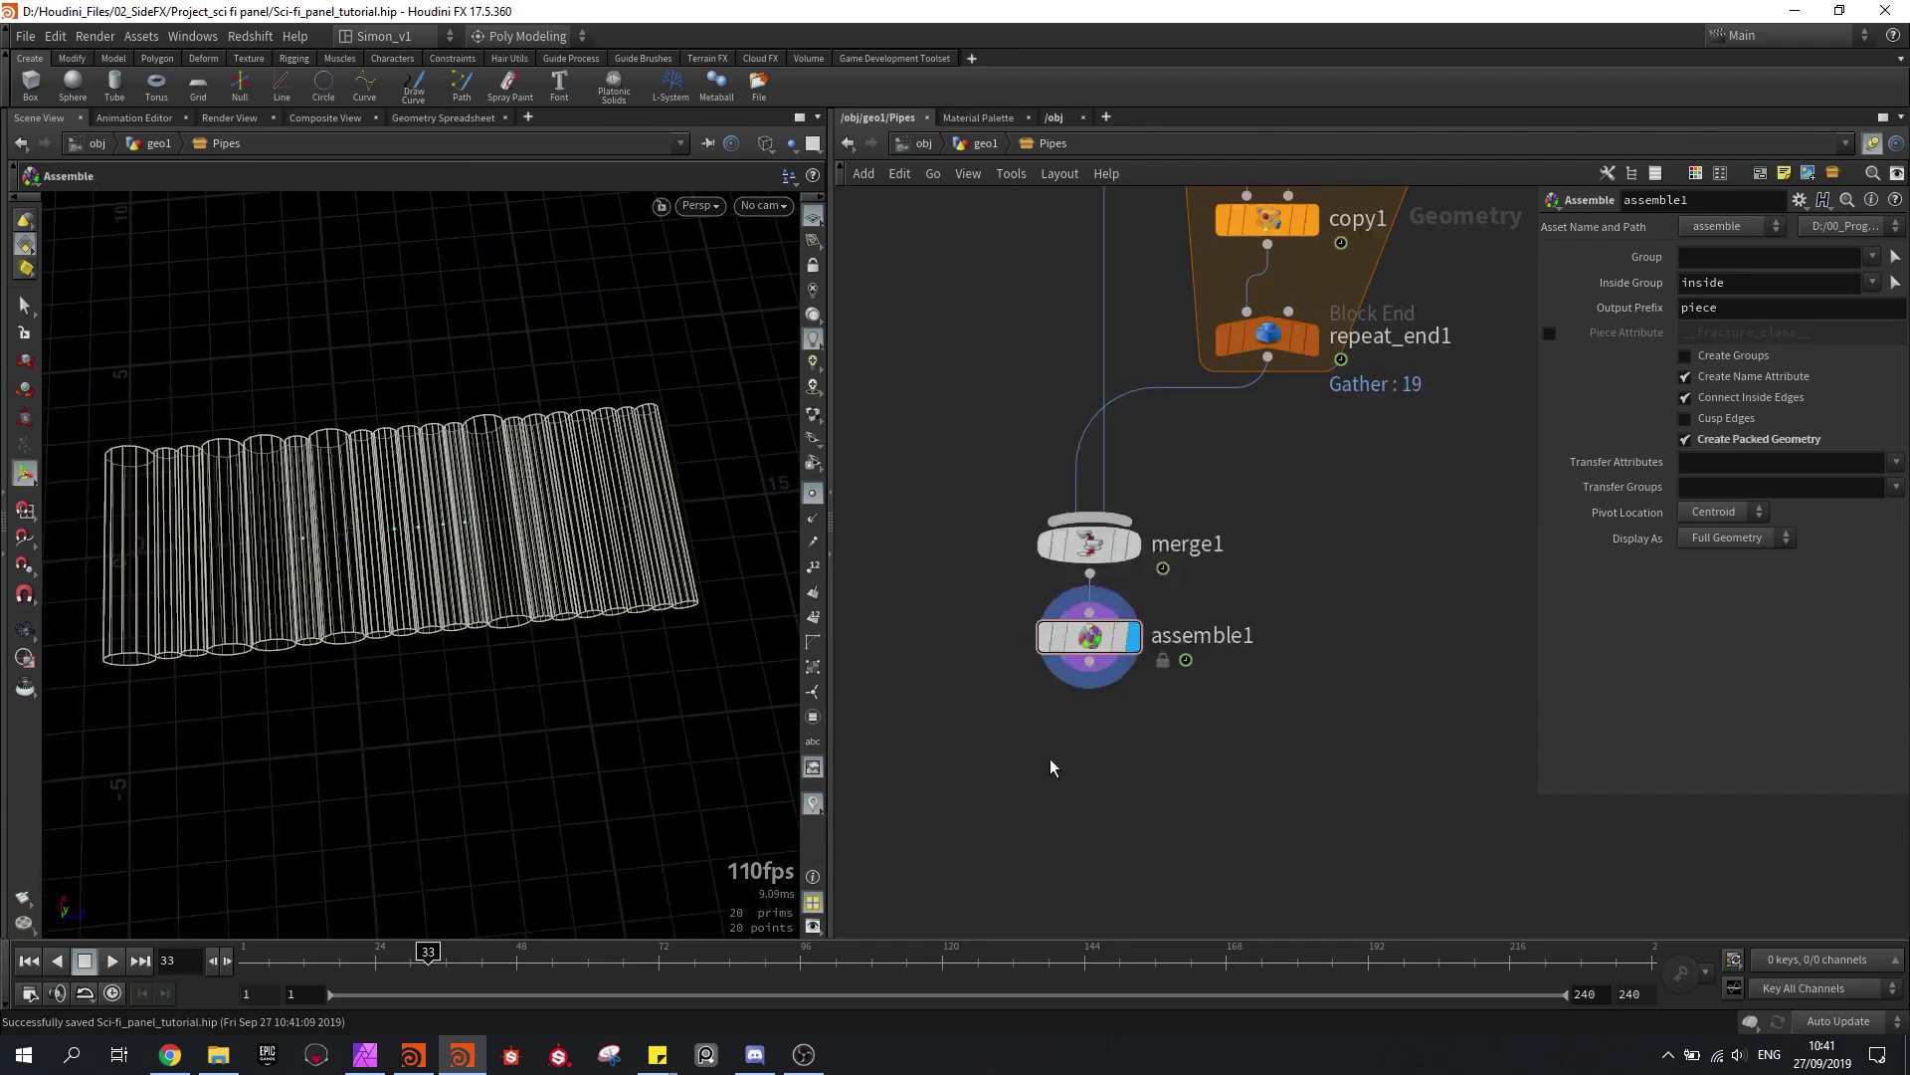
key(Tab)
key(Return)
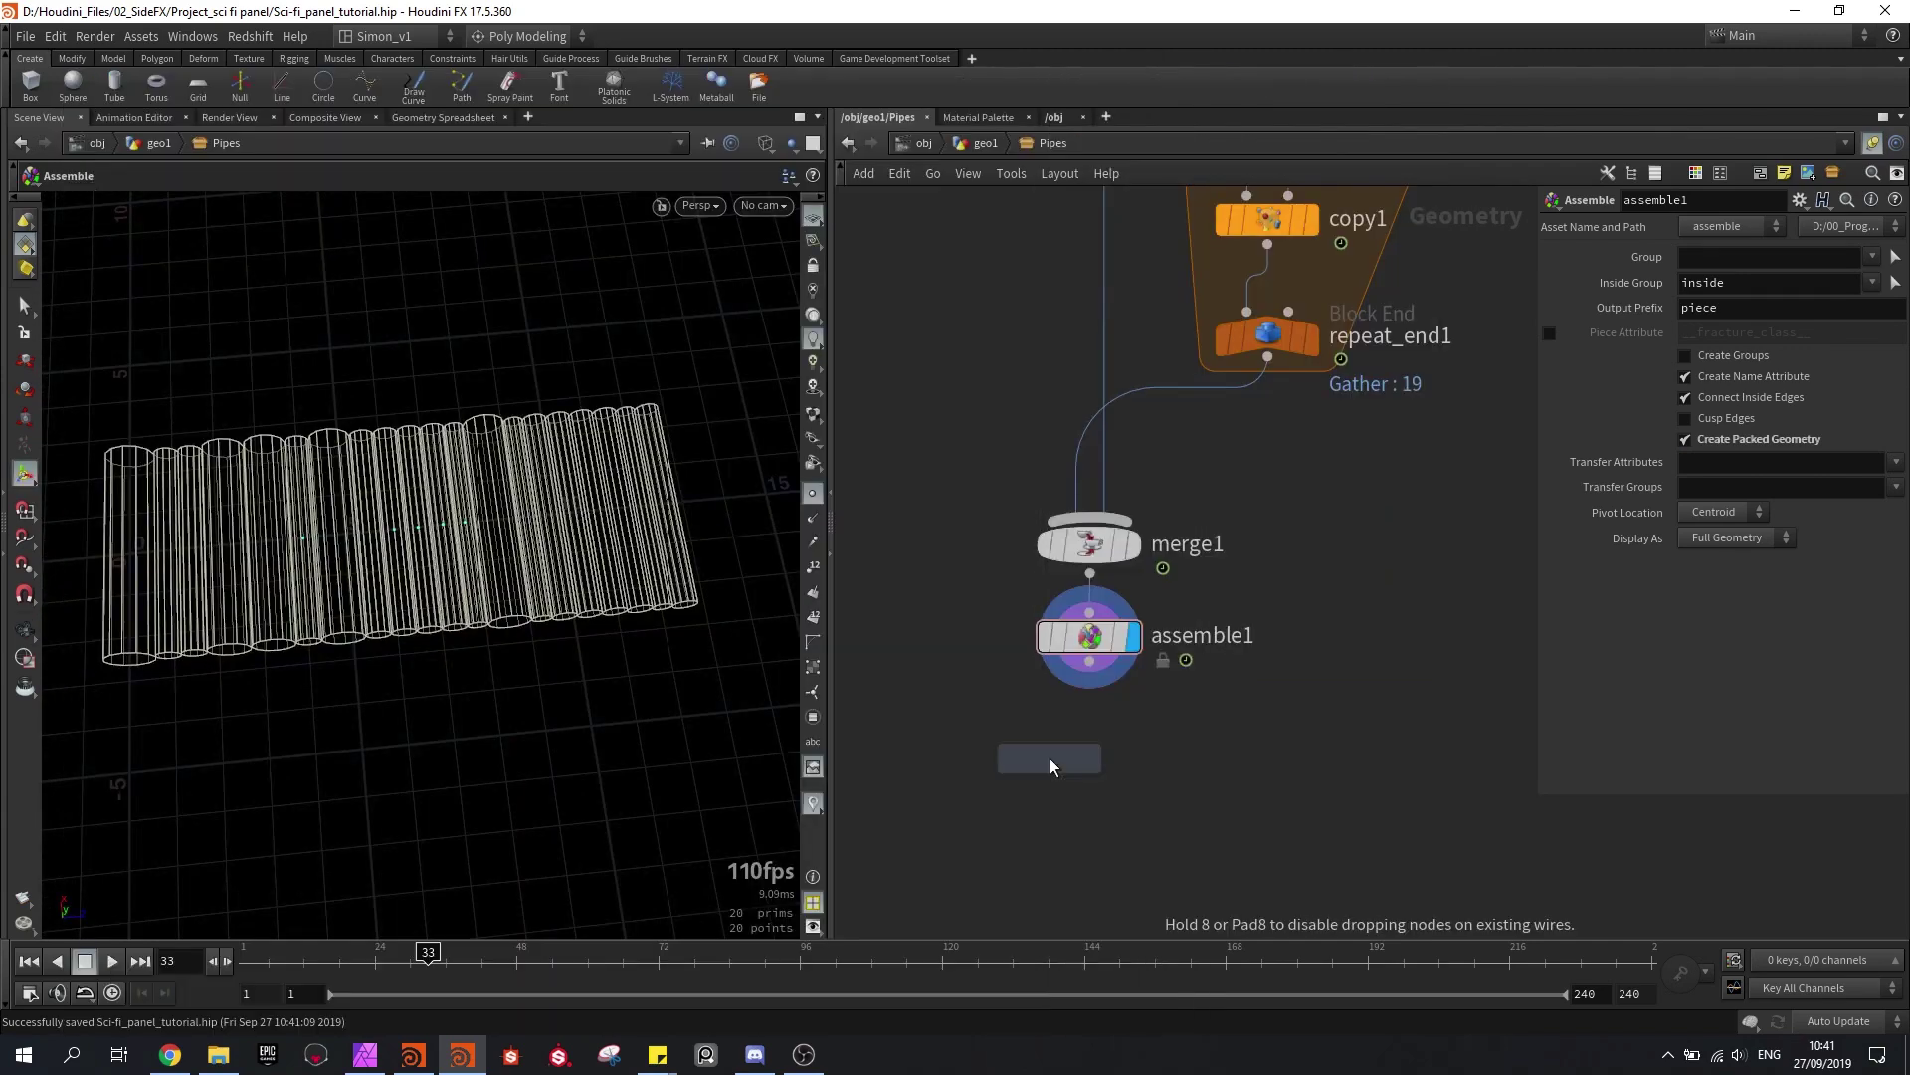
click(1091, 743)
scroll(1090, 746, up, 2)
key(ctrl+s)
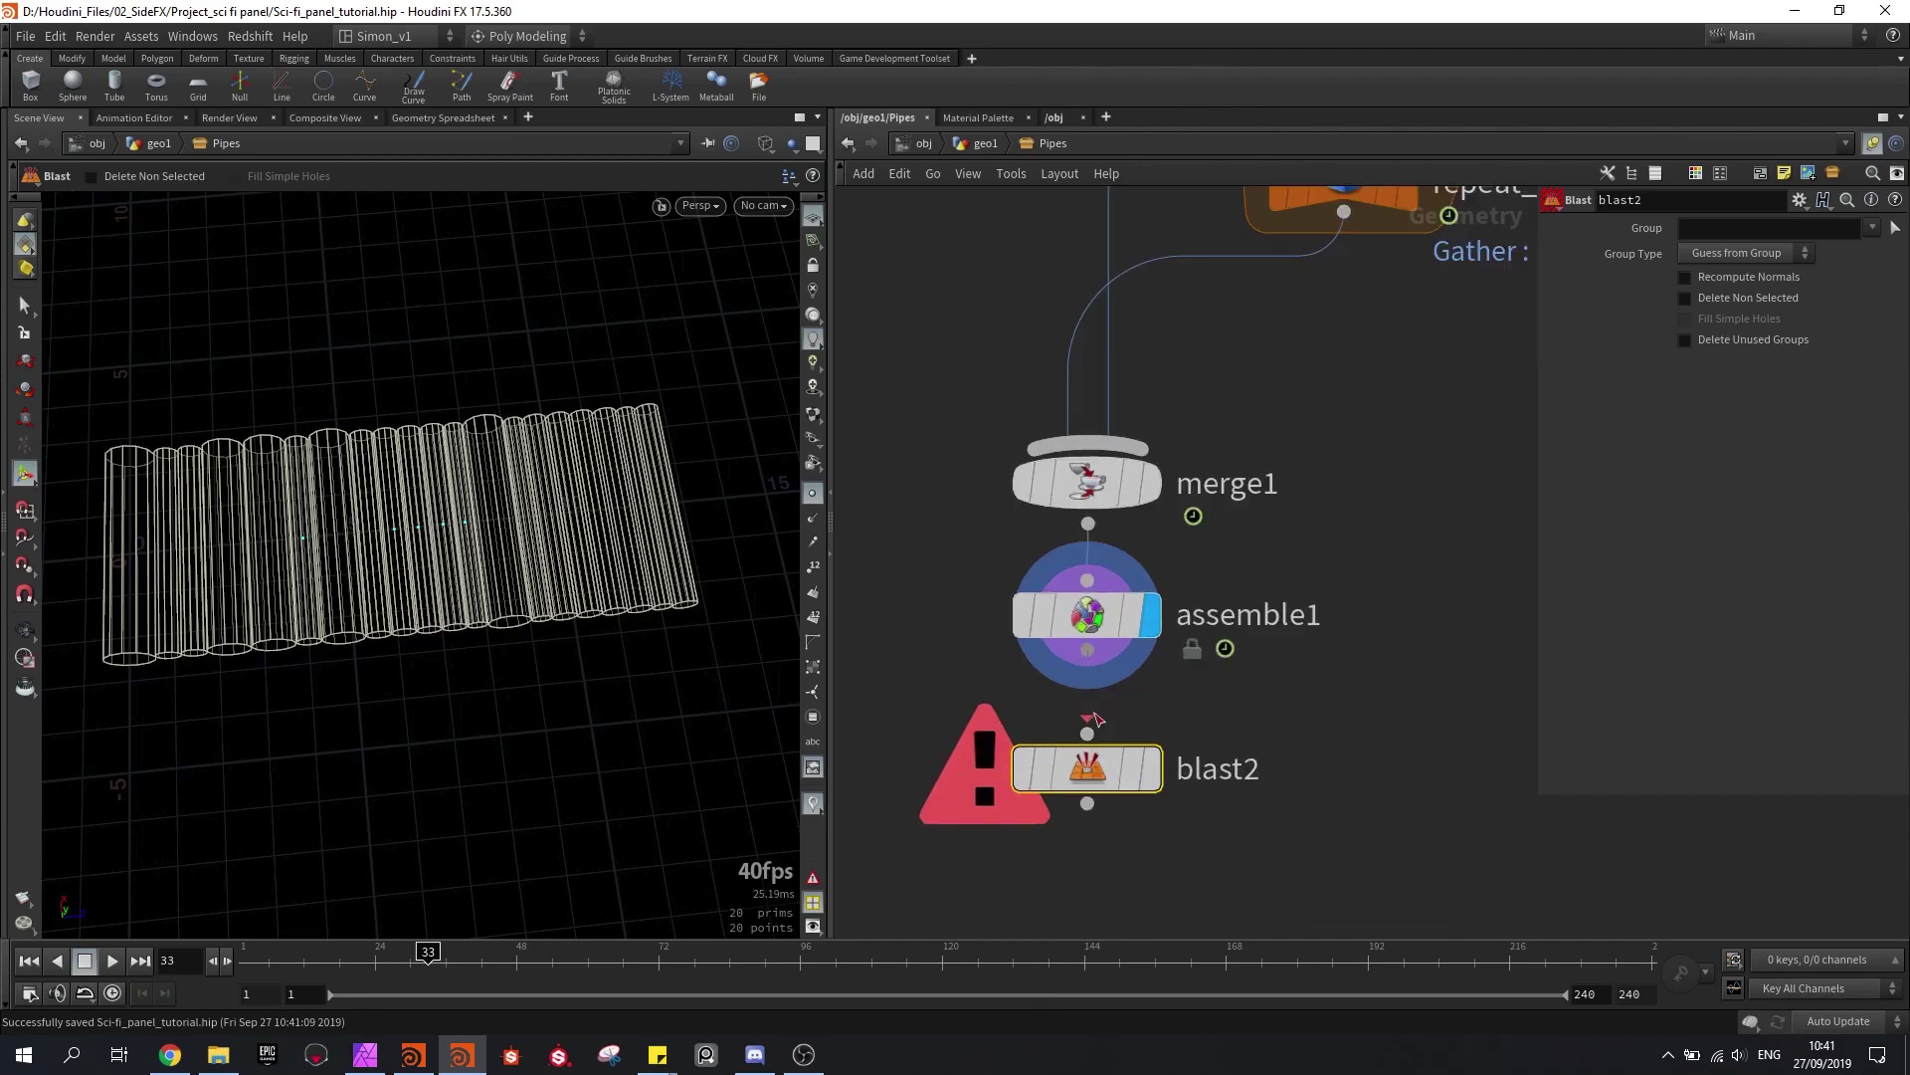
click(1154, 771)
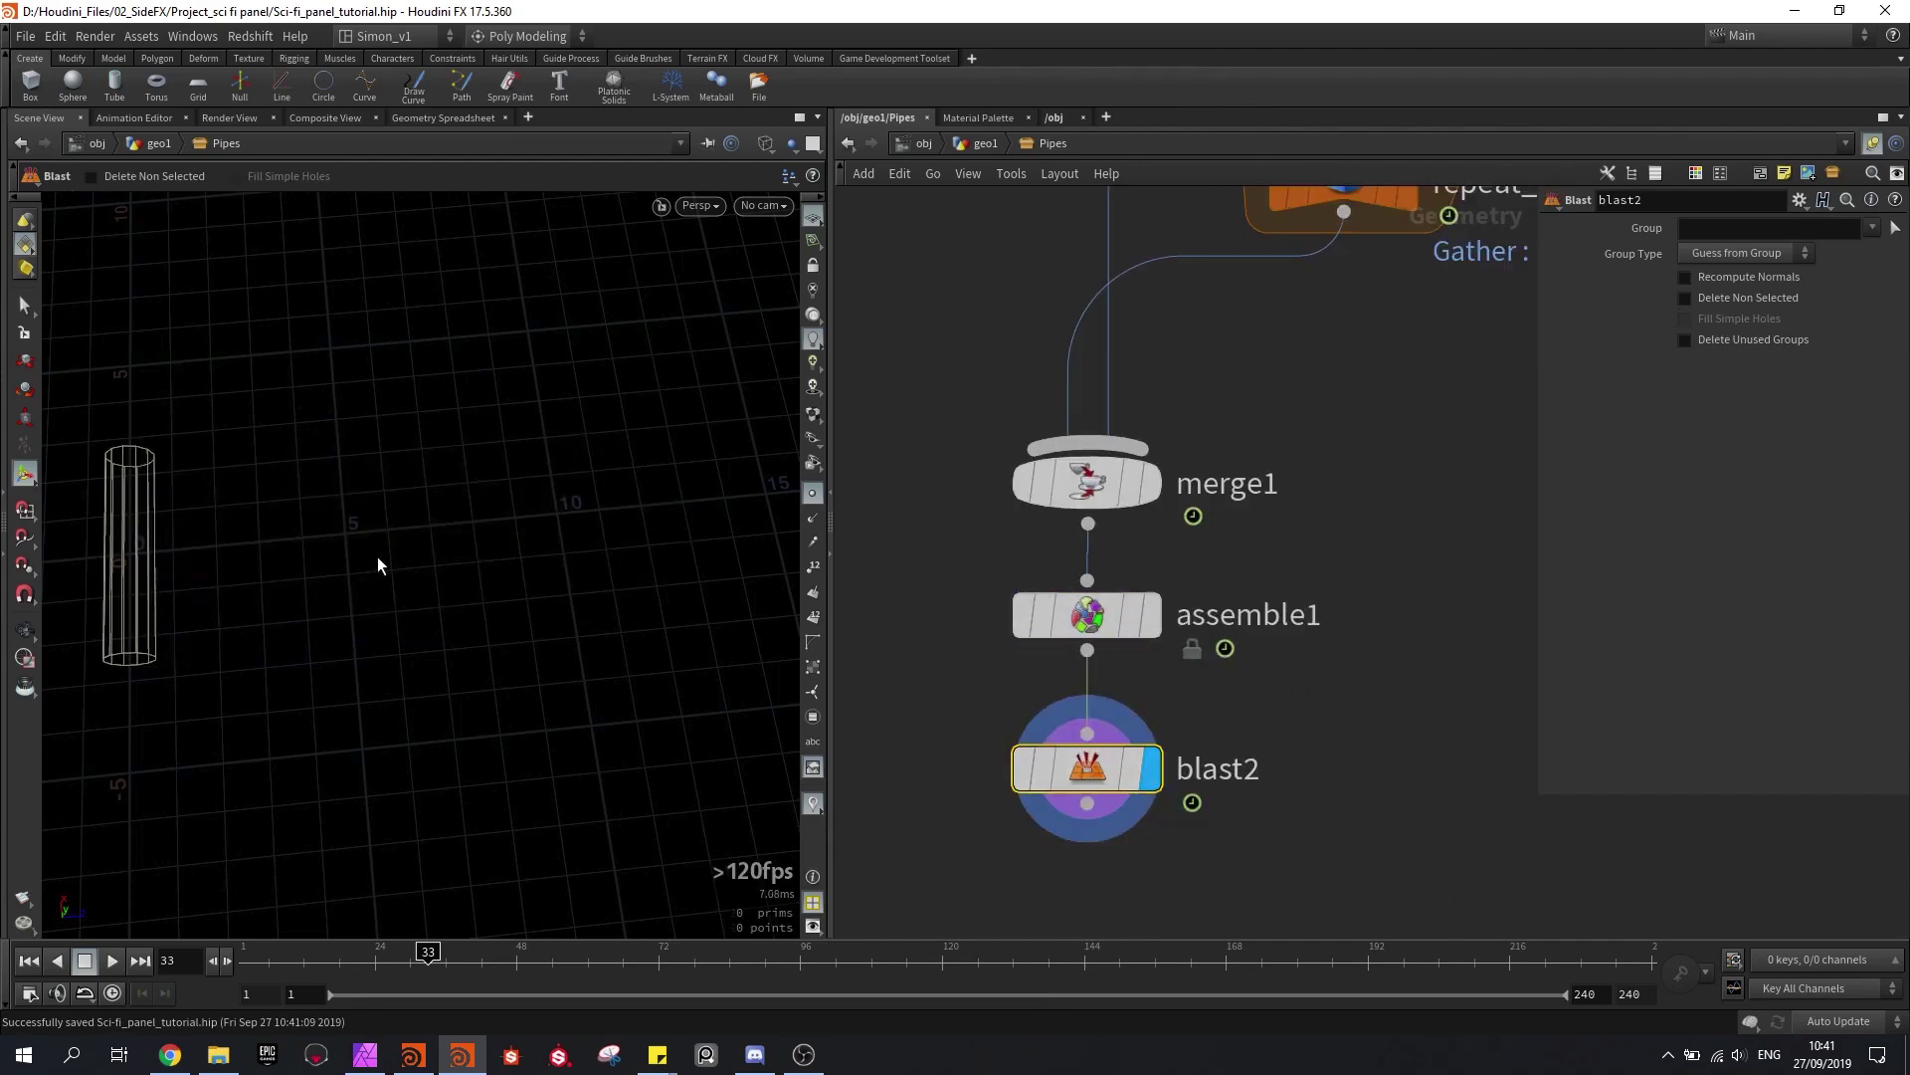
middle_drag(379, 562, 511, 515)
middle_drag(307, 532, 434, 517)
Step: Display assemble1 and examine the packed pieces' point positions in the Geometry Spreadsheet
click(1692, 230)
key(Return)
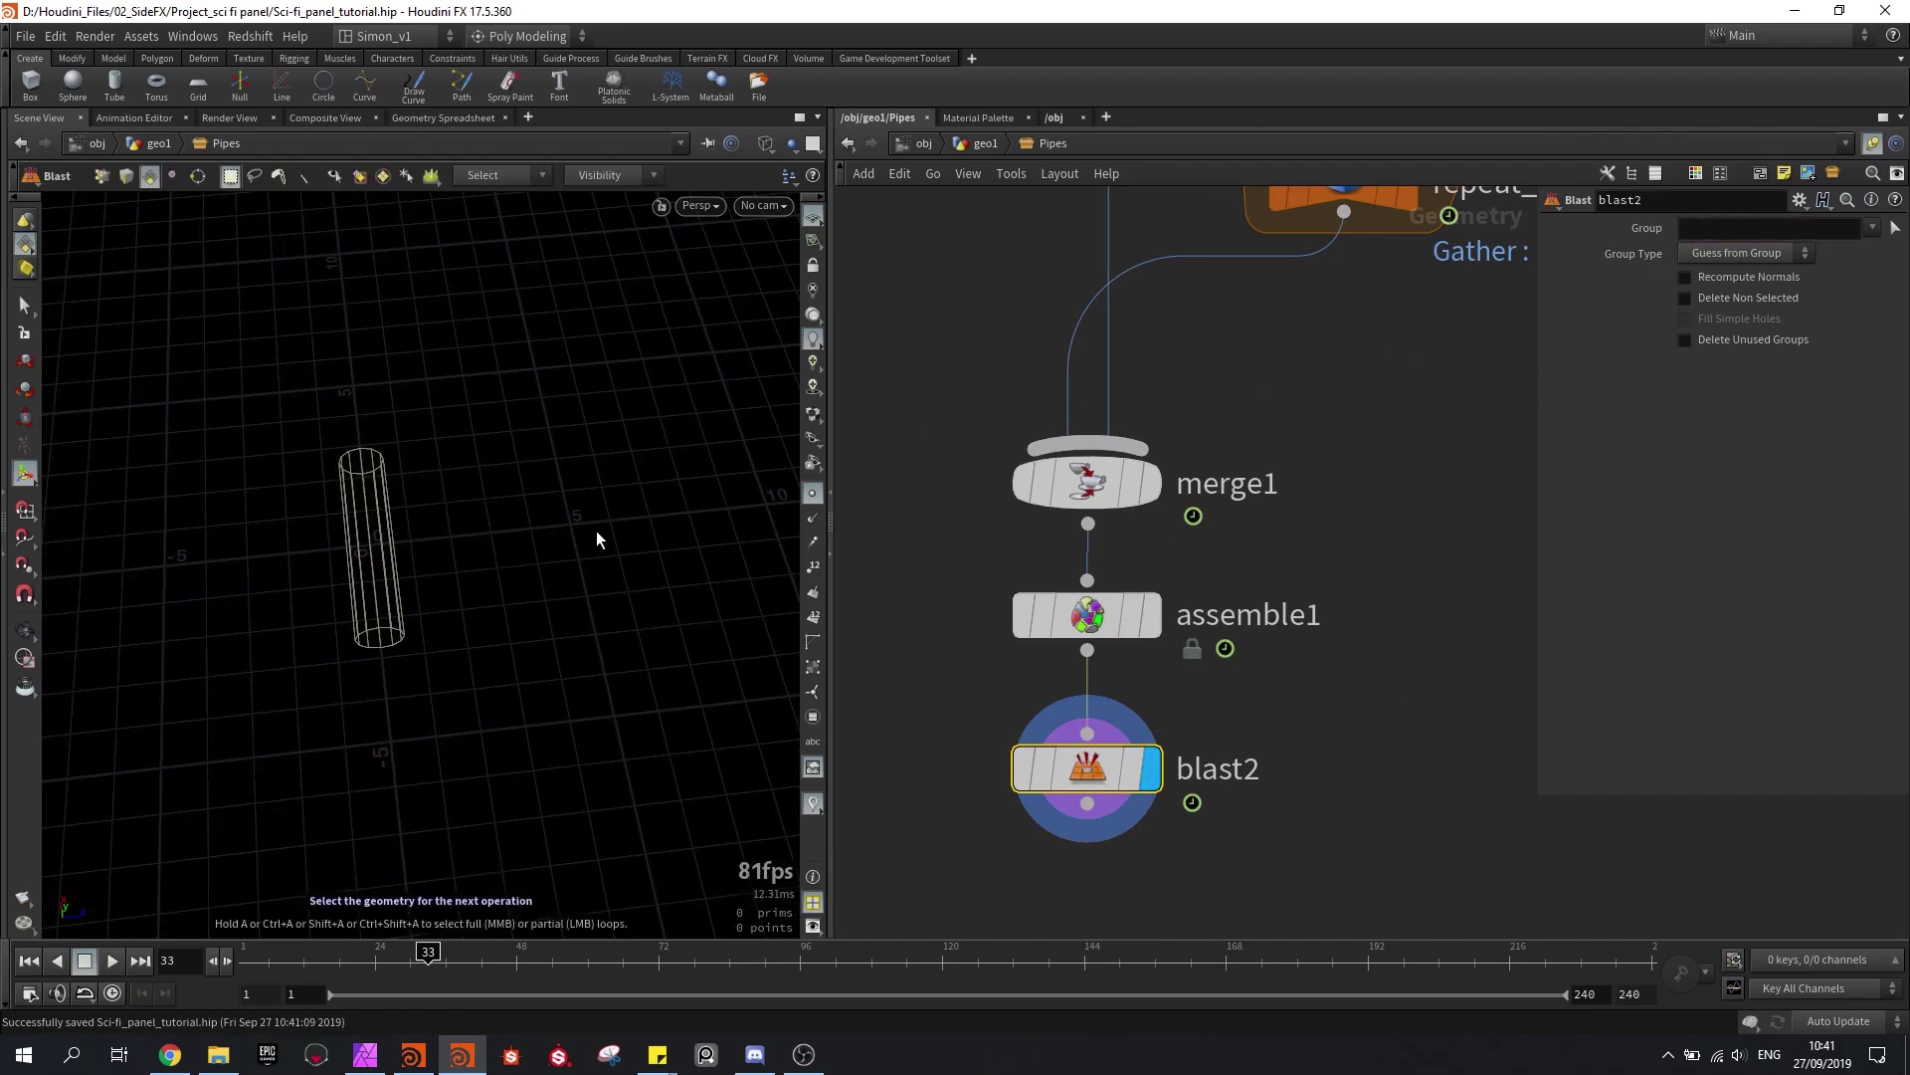
click(1715, 230)
click(437, 119)
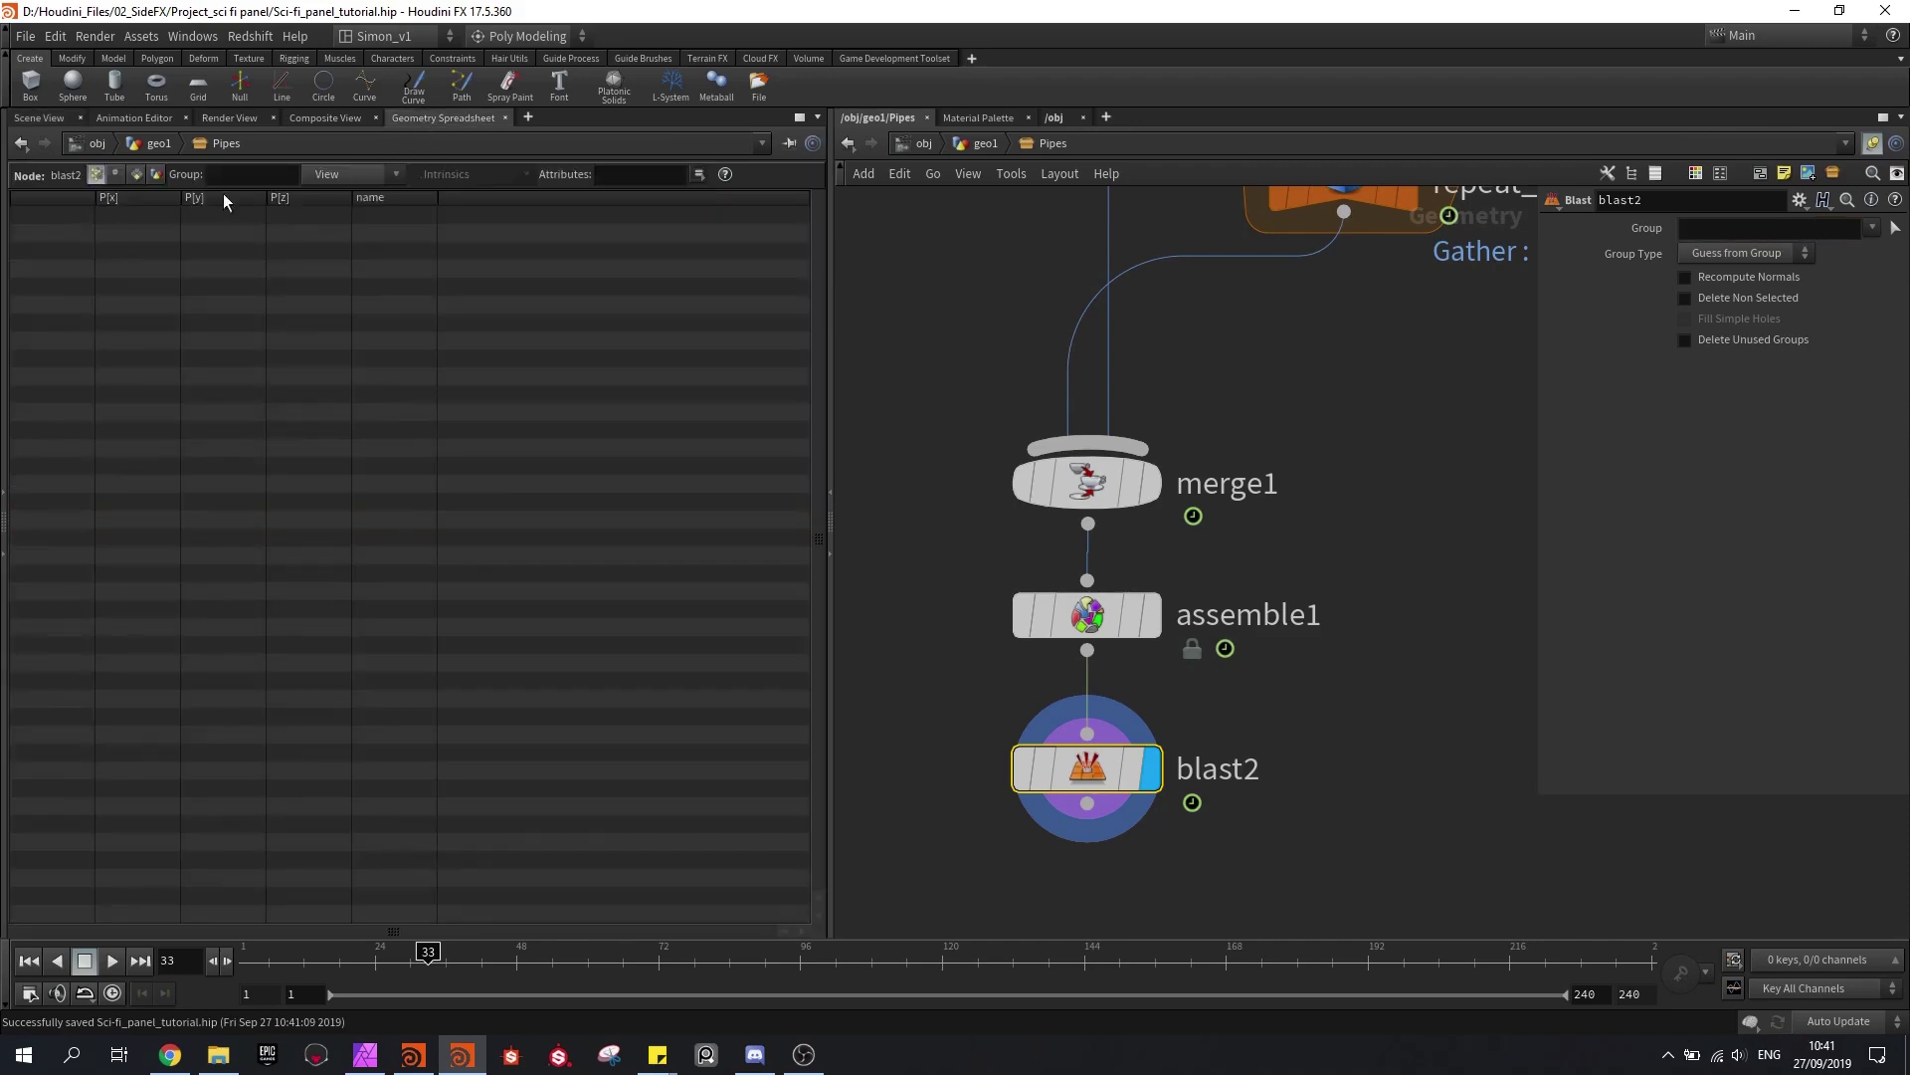
click(1149, 615)
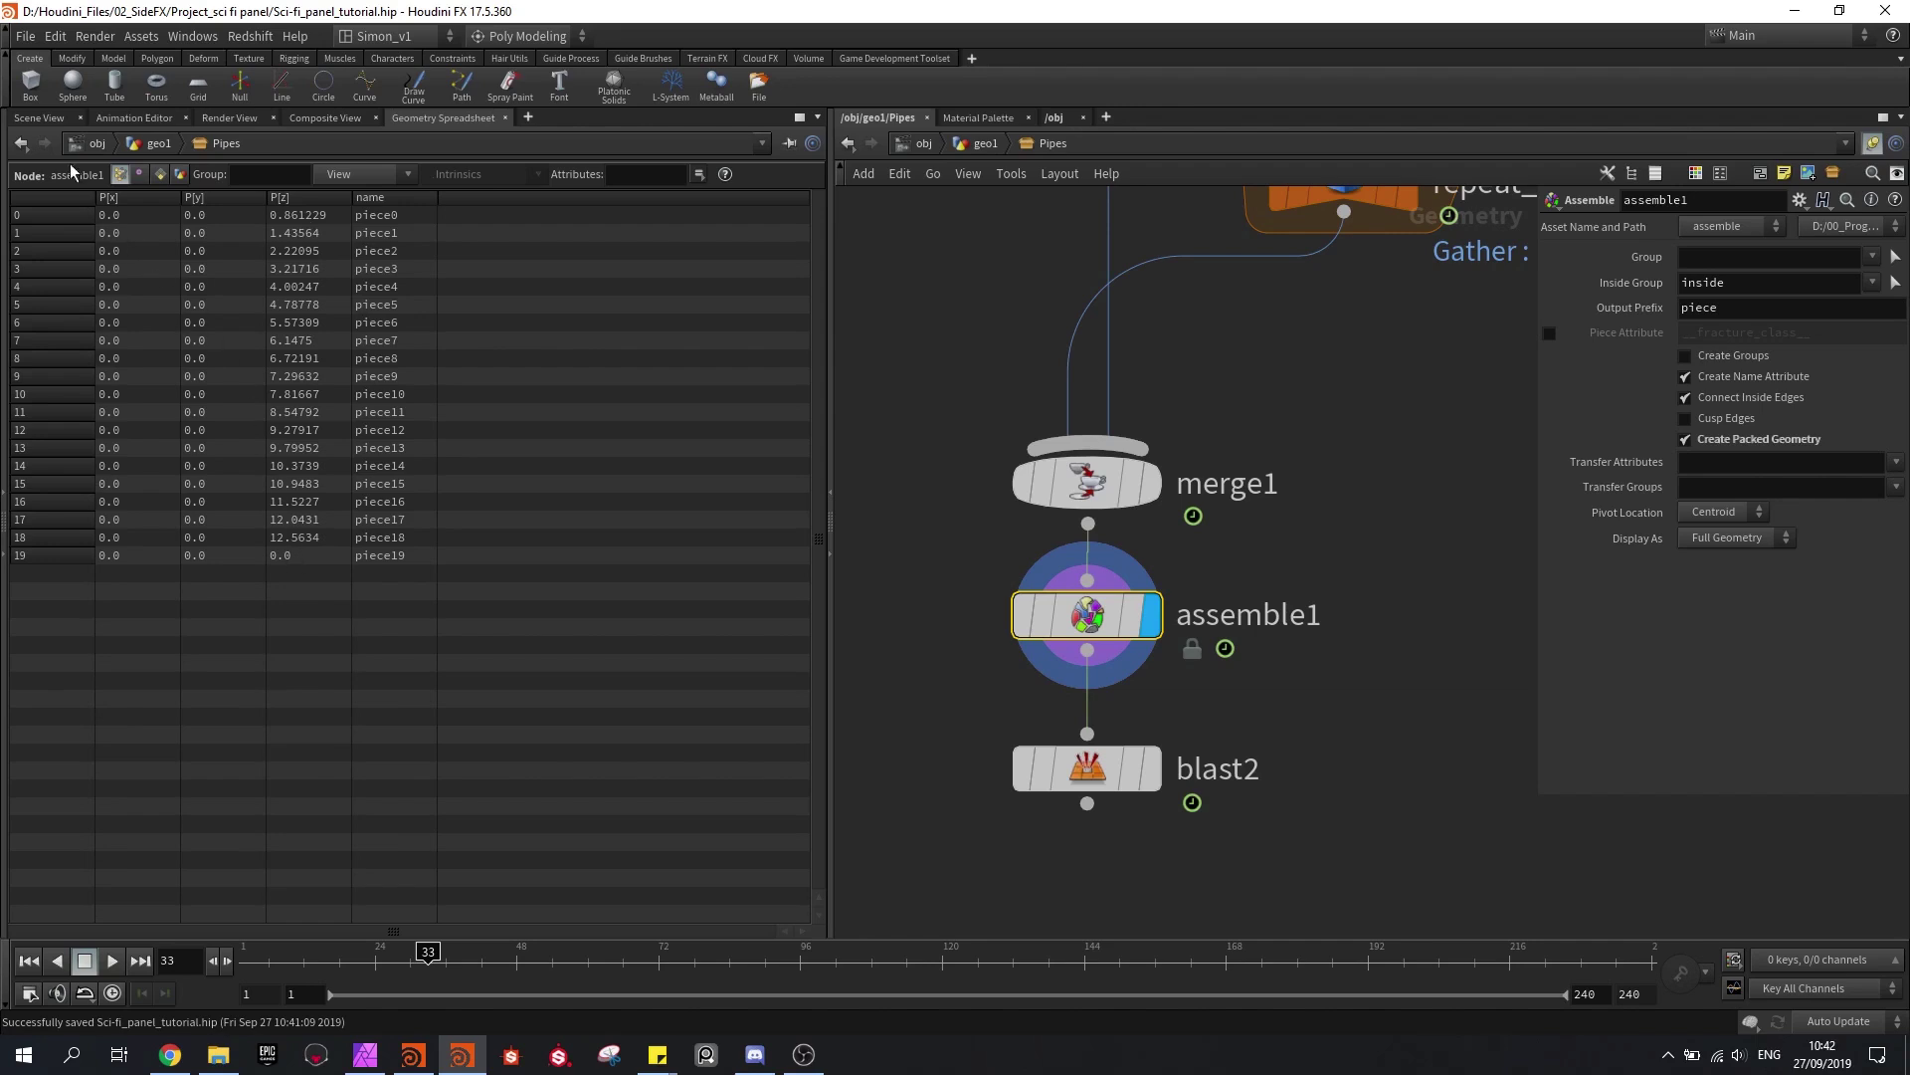
click(39, 118)
Step: Set blast2's Group to @P.z>5 with Group Type Points, display it and inspect the trimmed tube row
click(1087, 768)
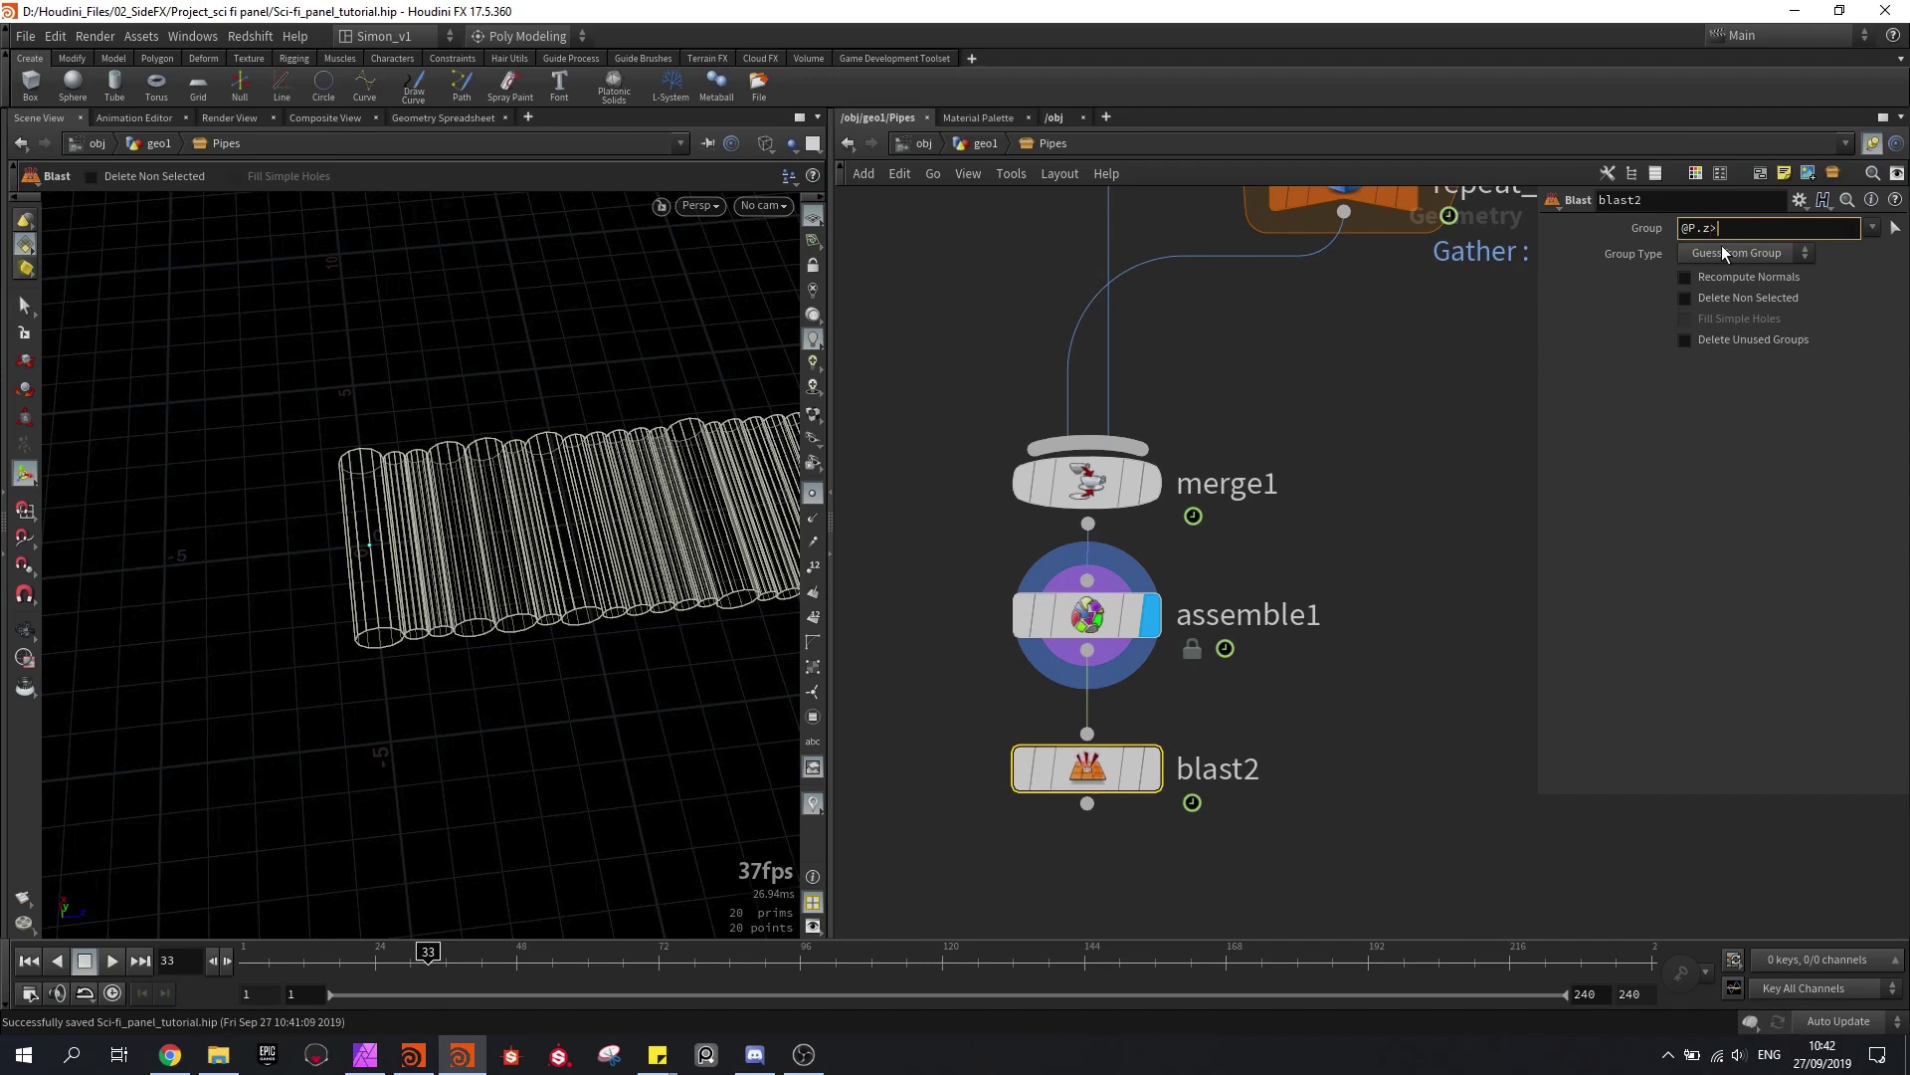
click(1151, 768)
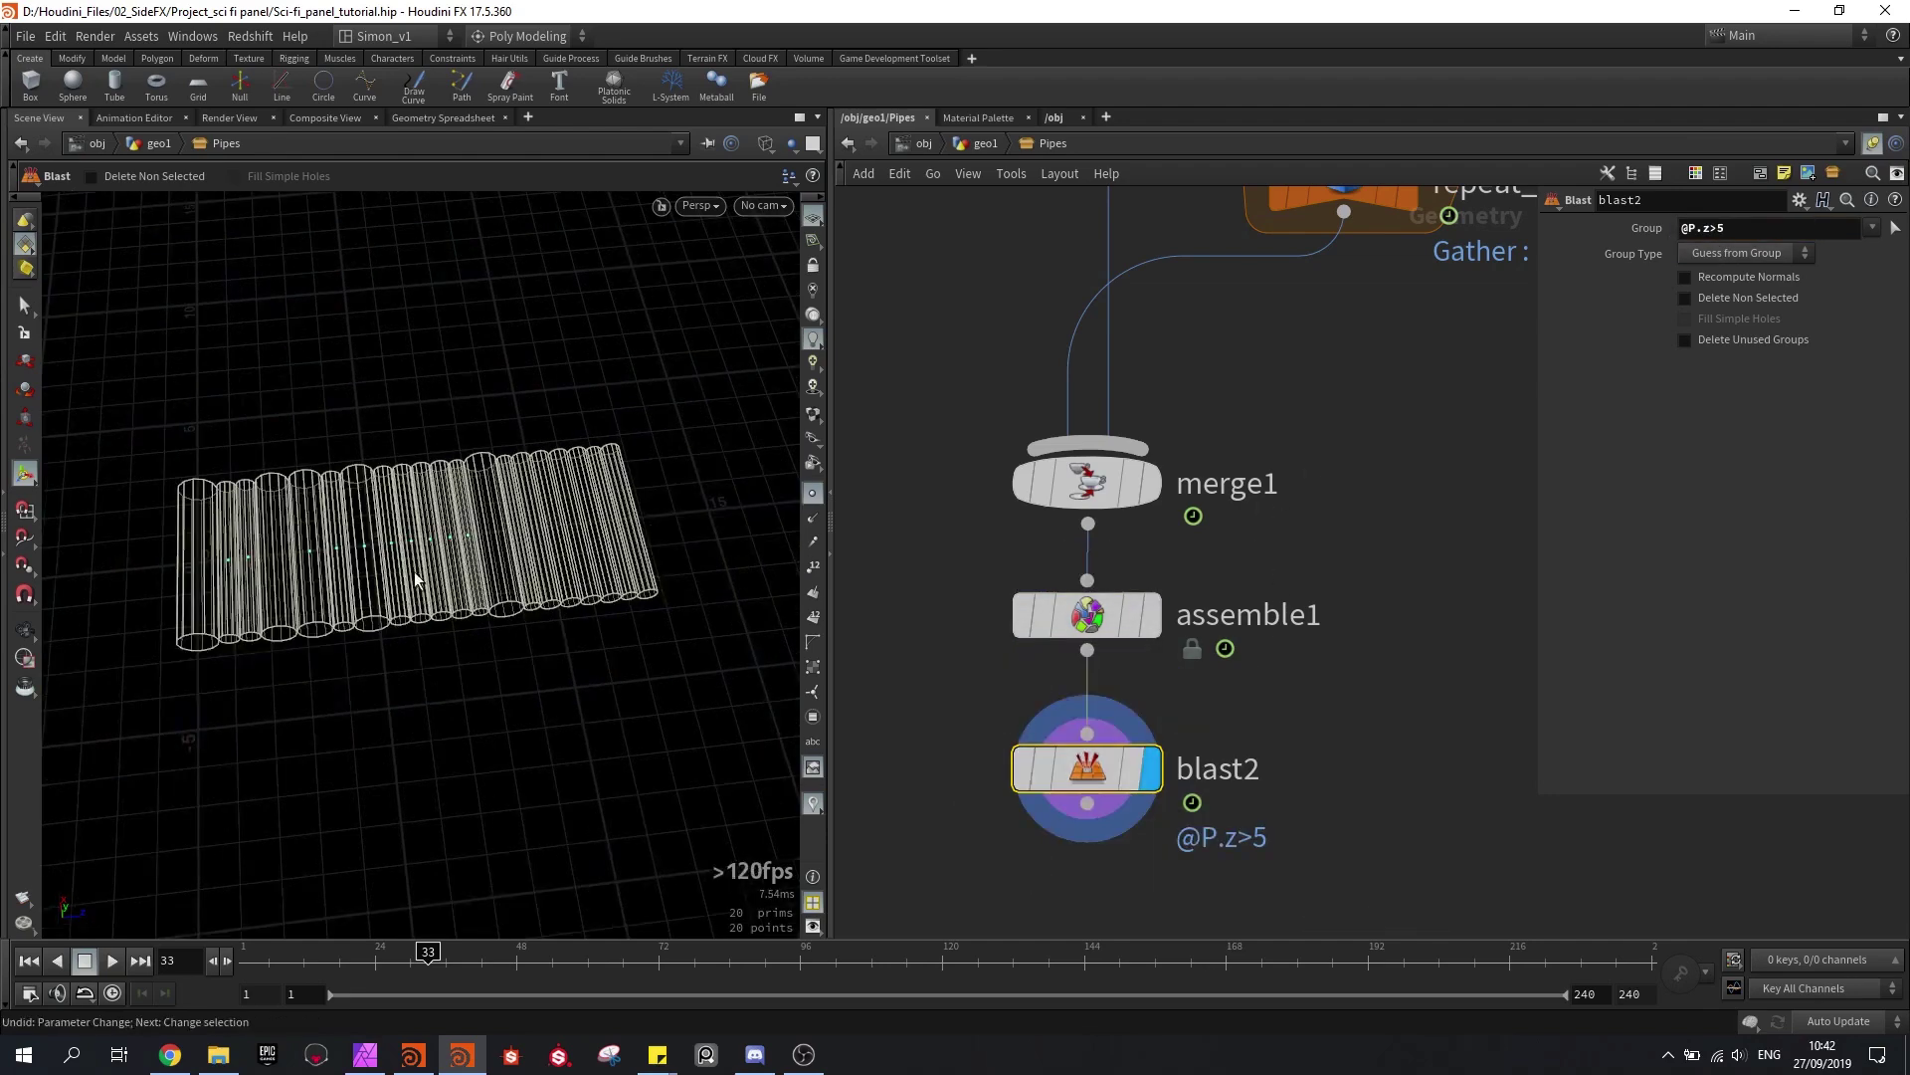
click(1693, 252)
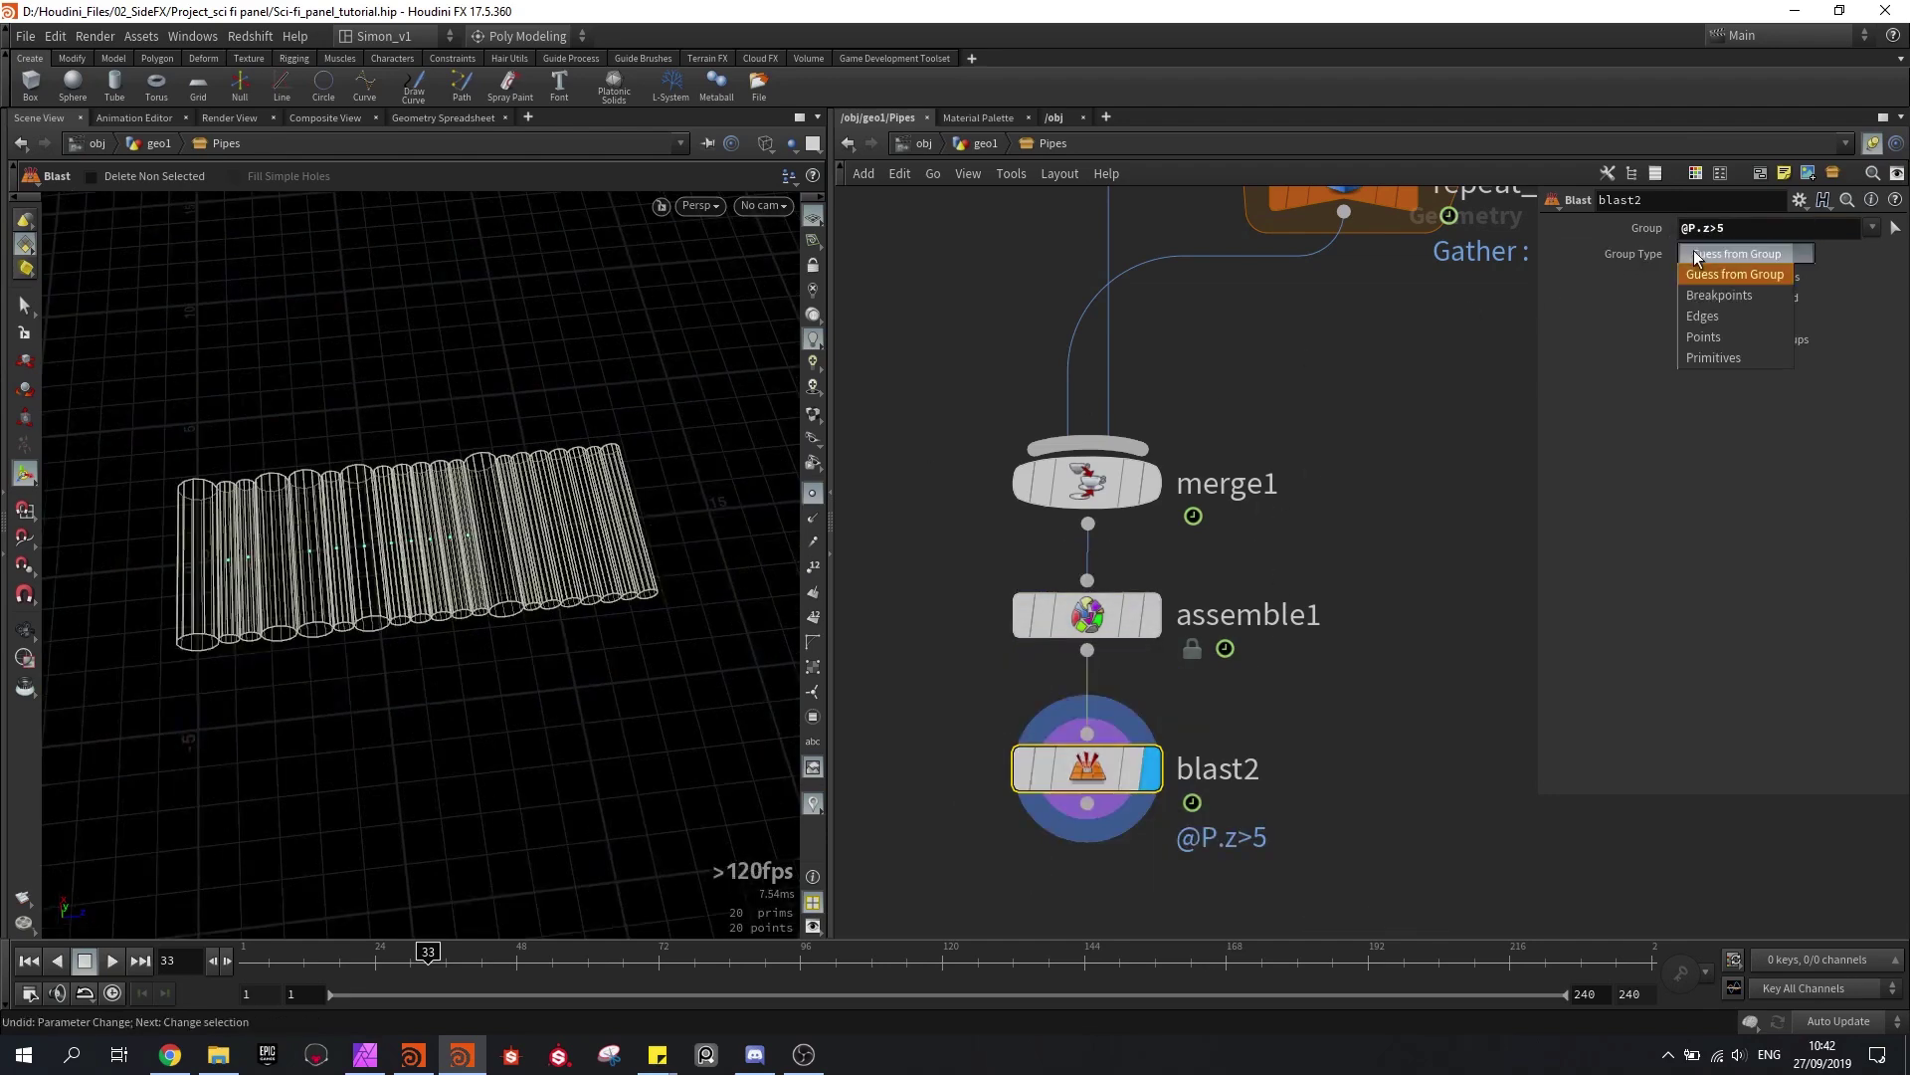
click(1704, 336)
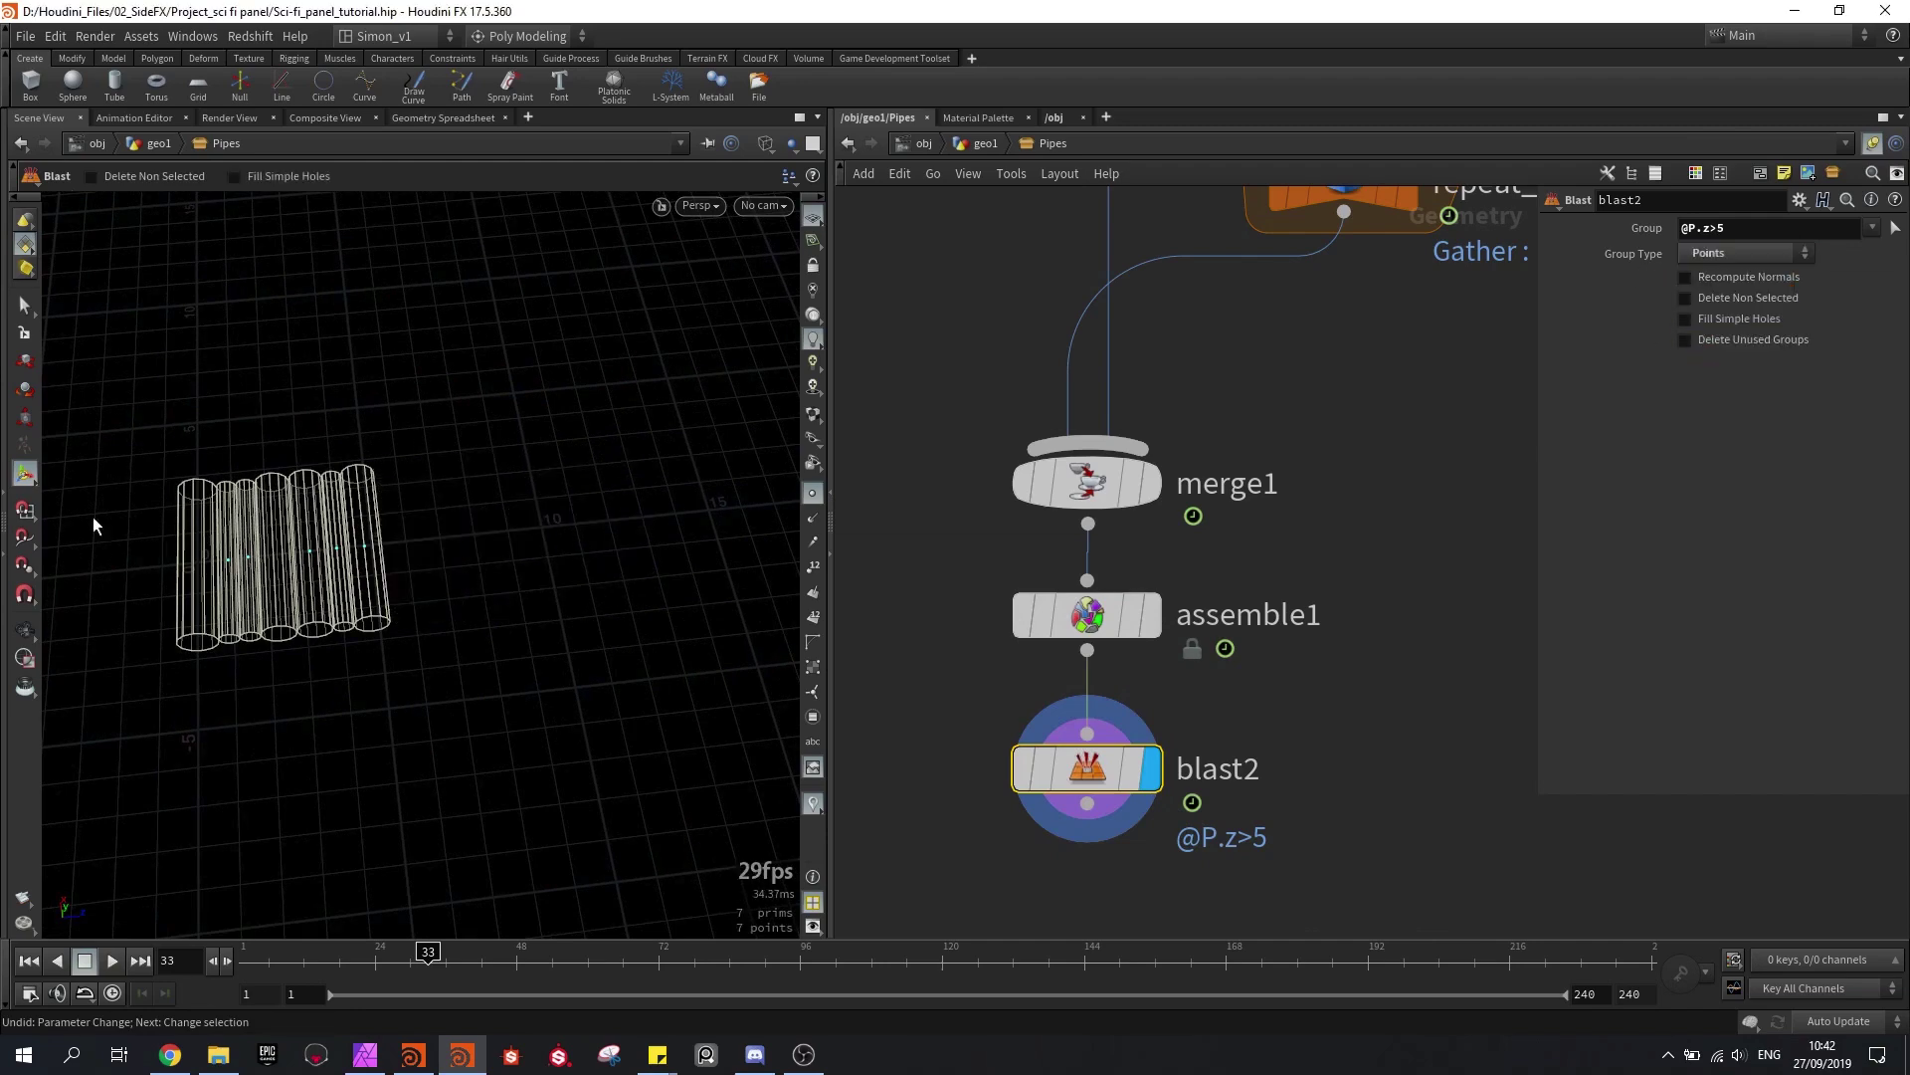
key(Escape)
drag(199, 533, 666, 535)
key(Return)
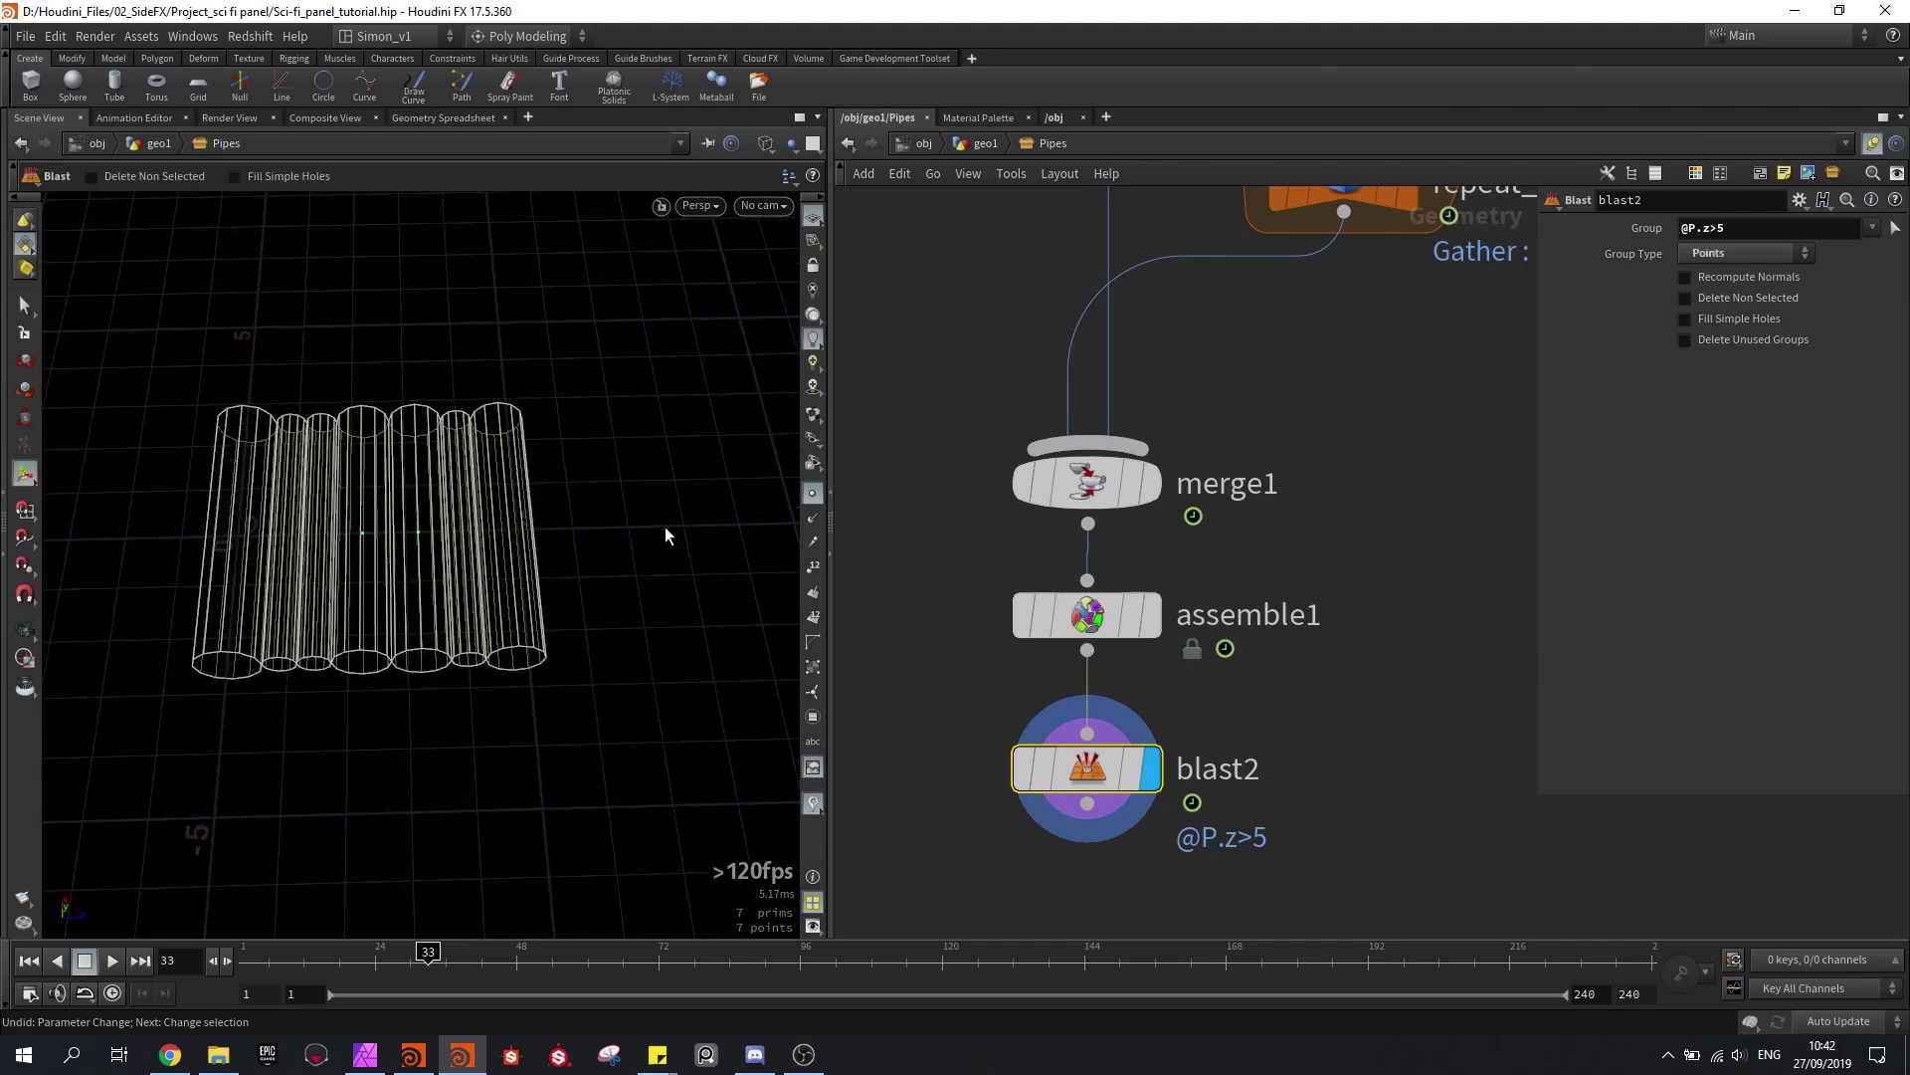
Step: Review assemble1's packing settings, add an Unpack node connected below blast2 and display its output
middle_drag(952, 661, 958, 430)
mouse_move(1095, 380)
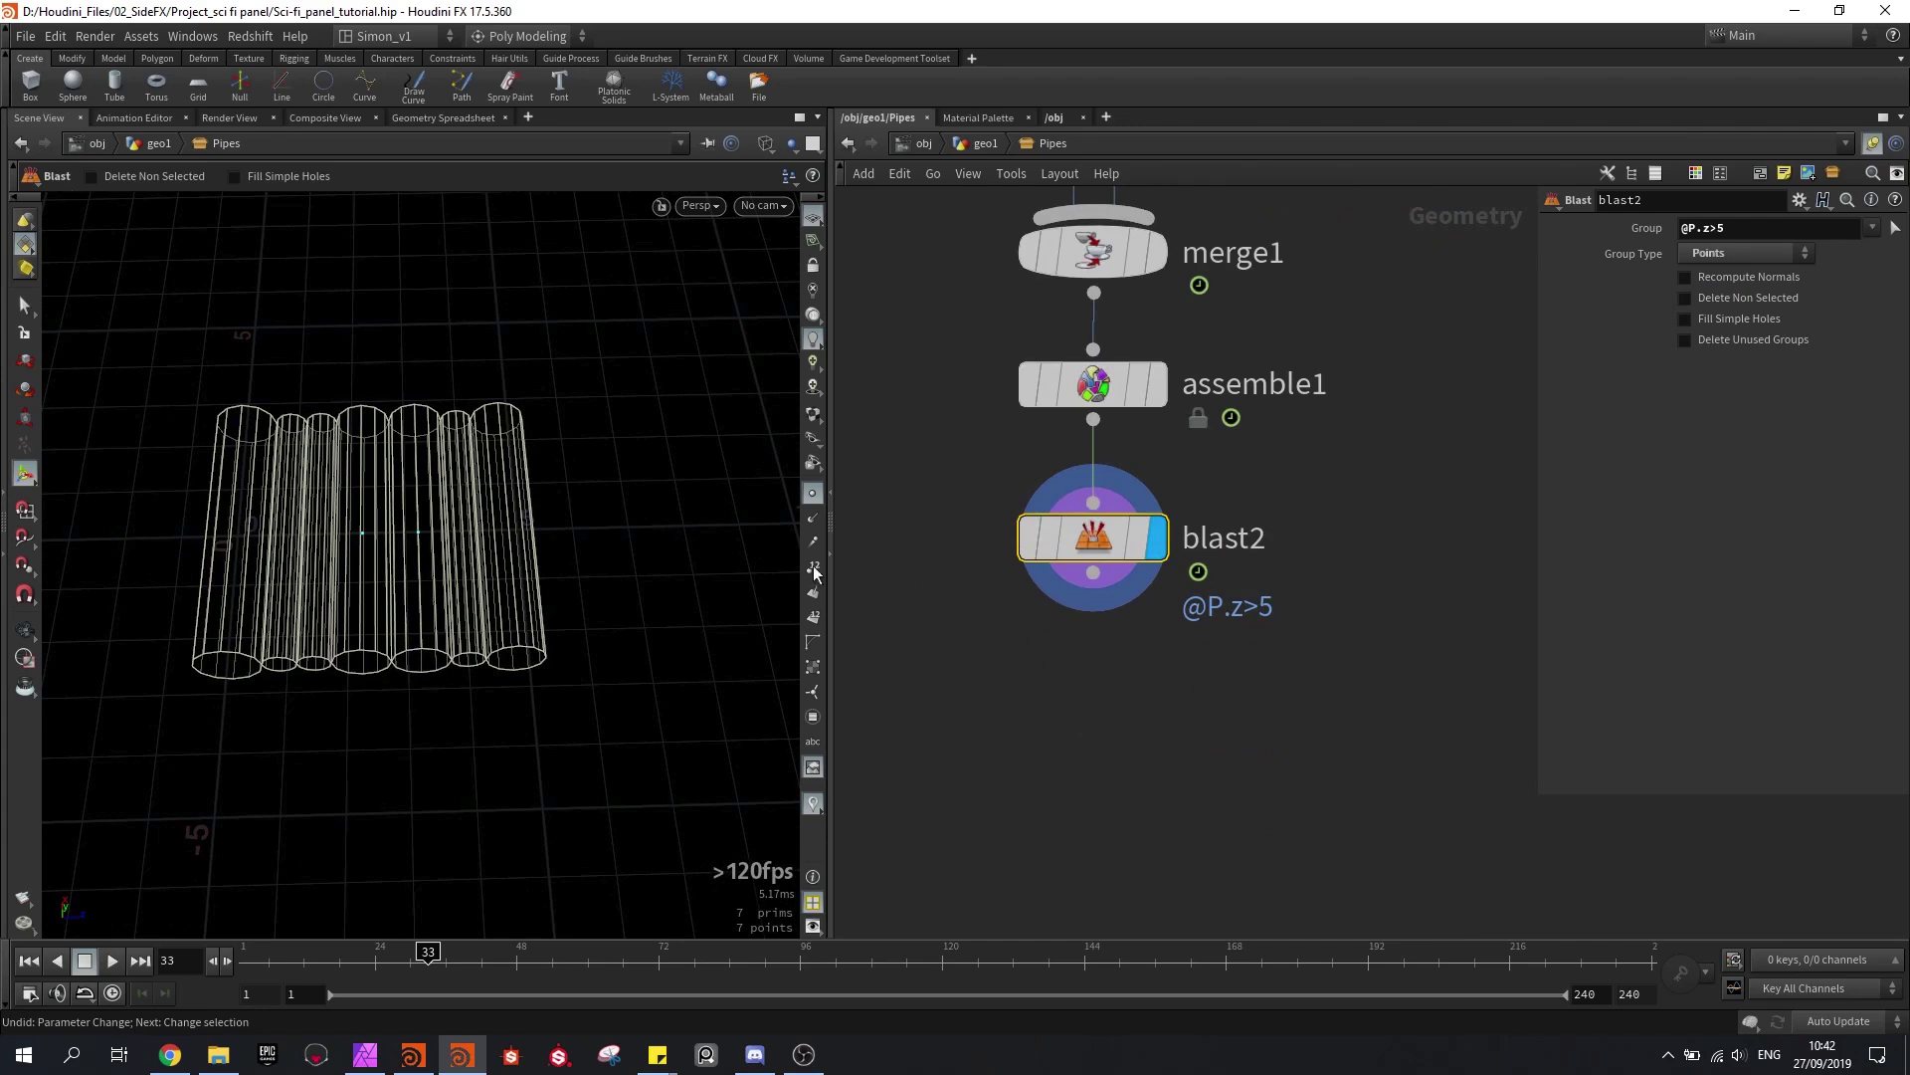
click(1094, 386)
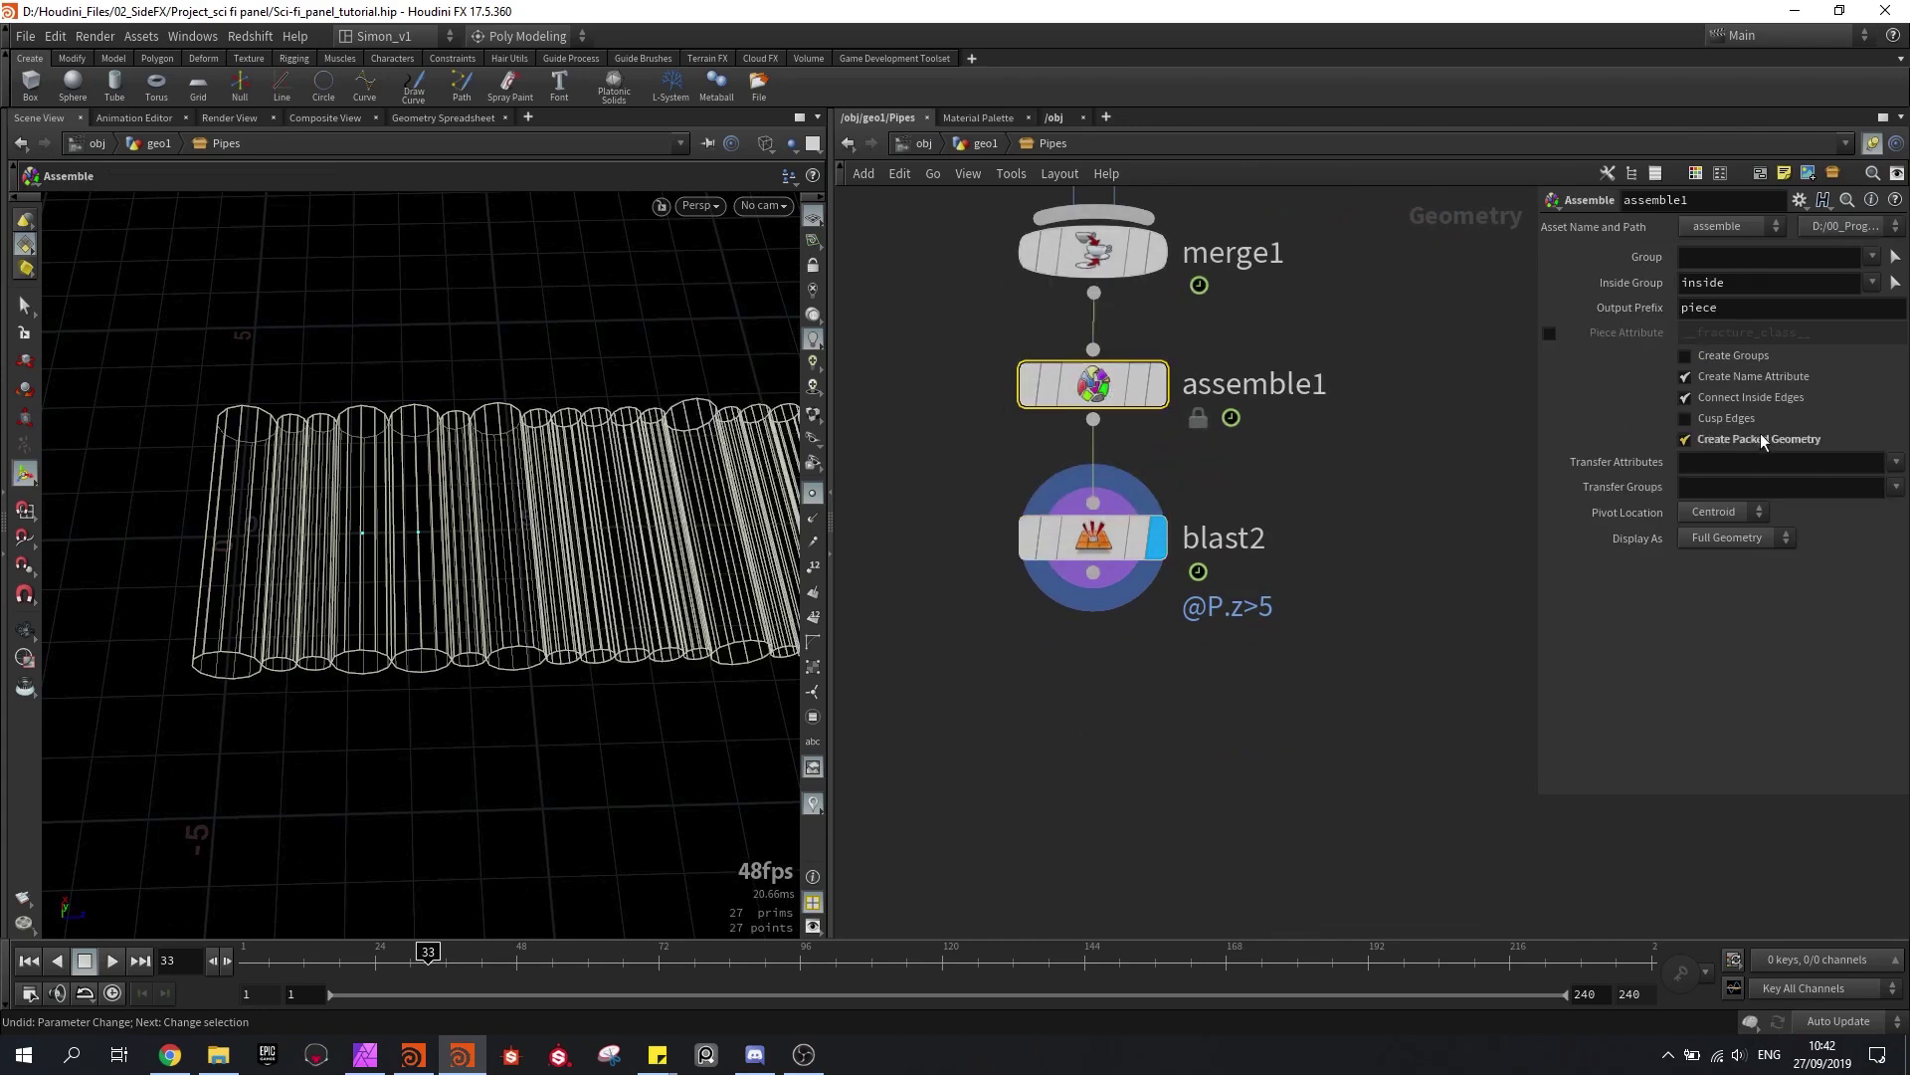
click(1162, 727)
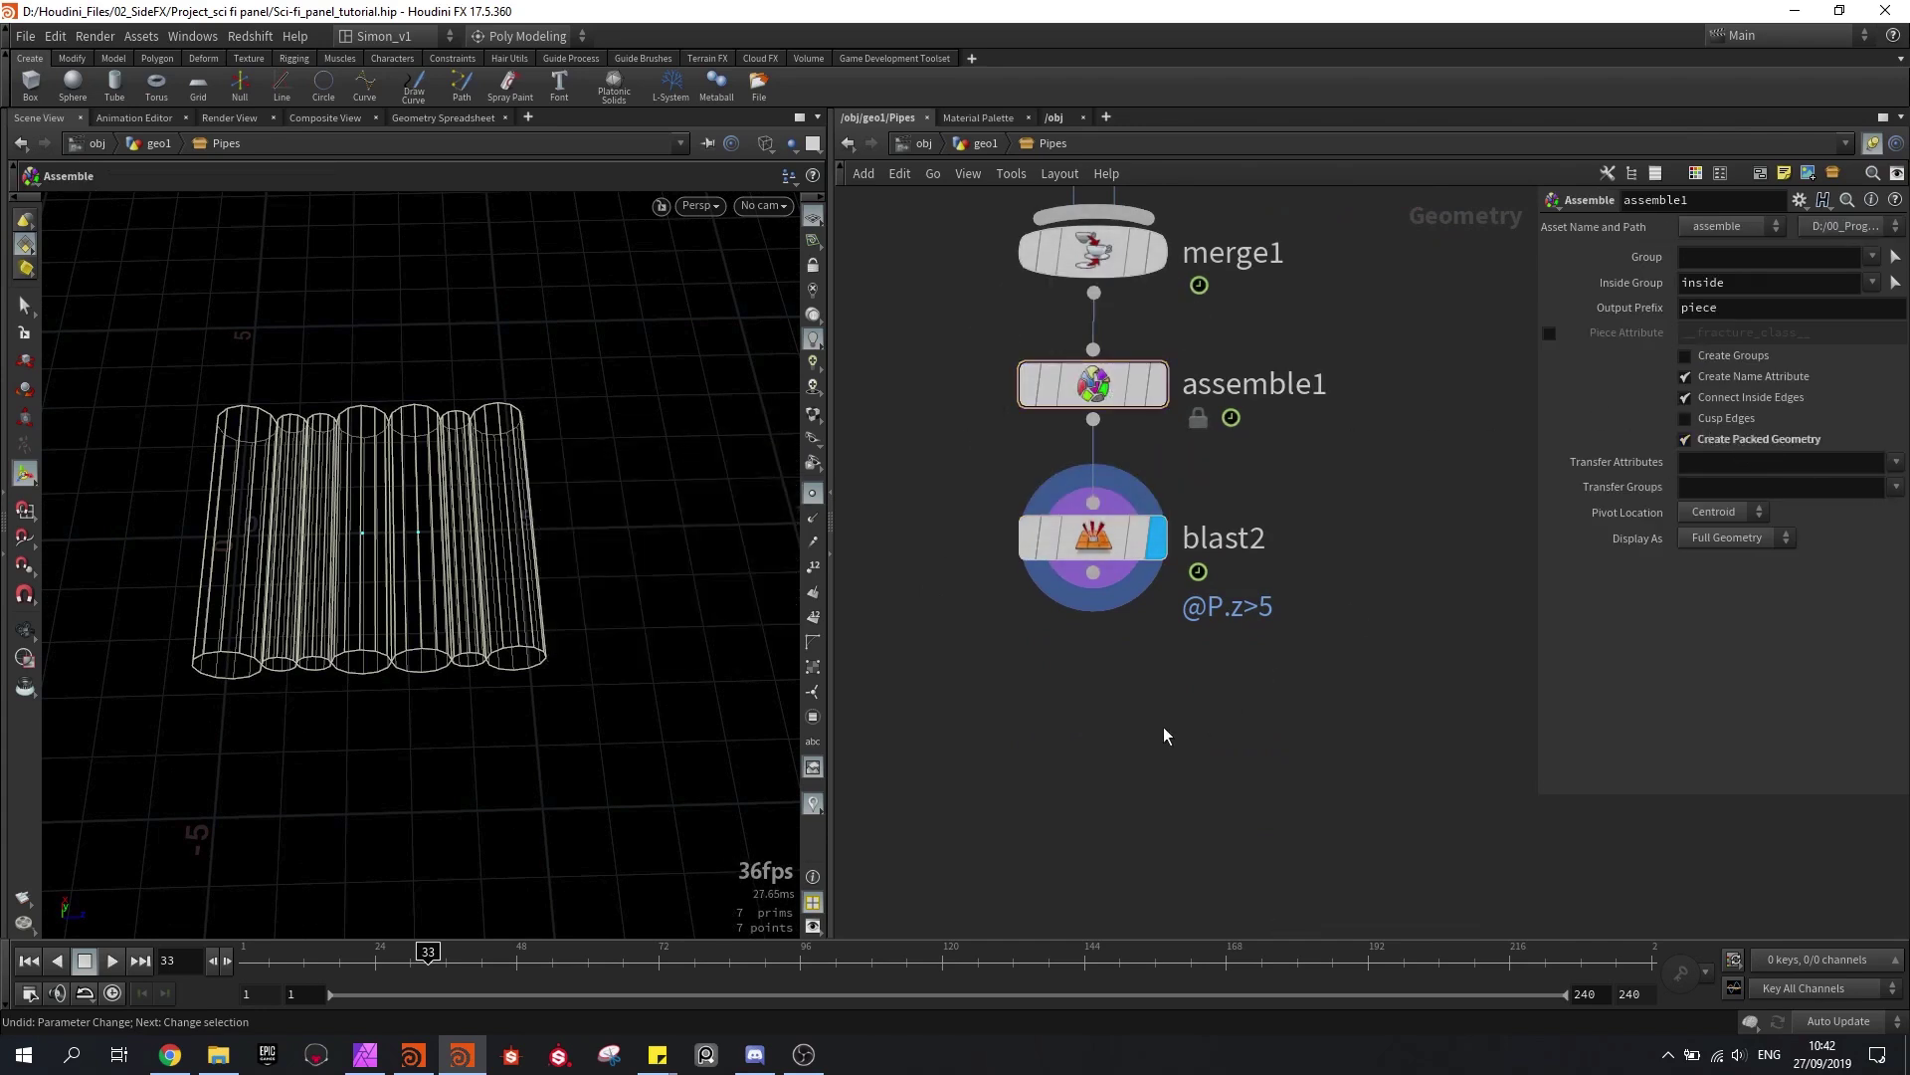
key(Tab)
text(null)
key(Return)
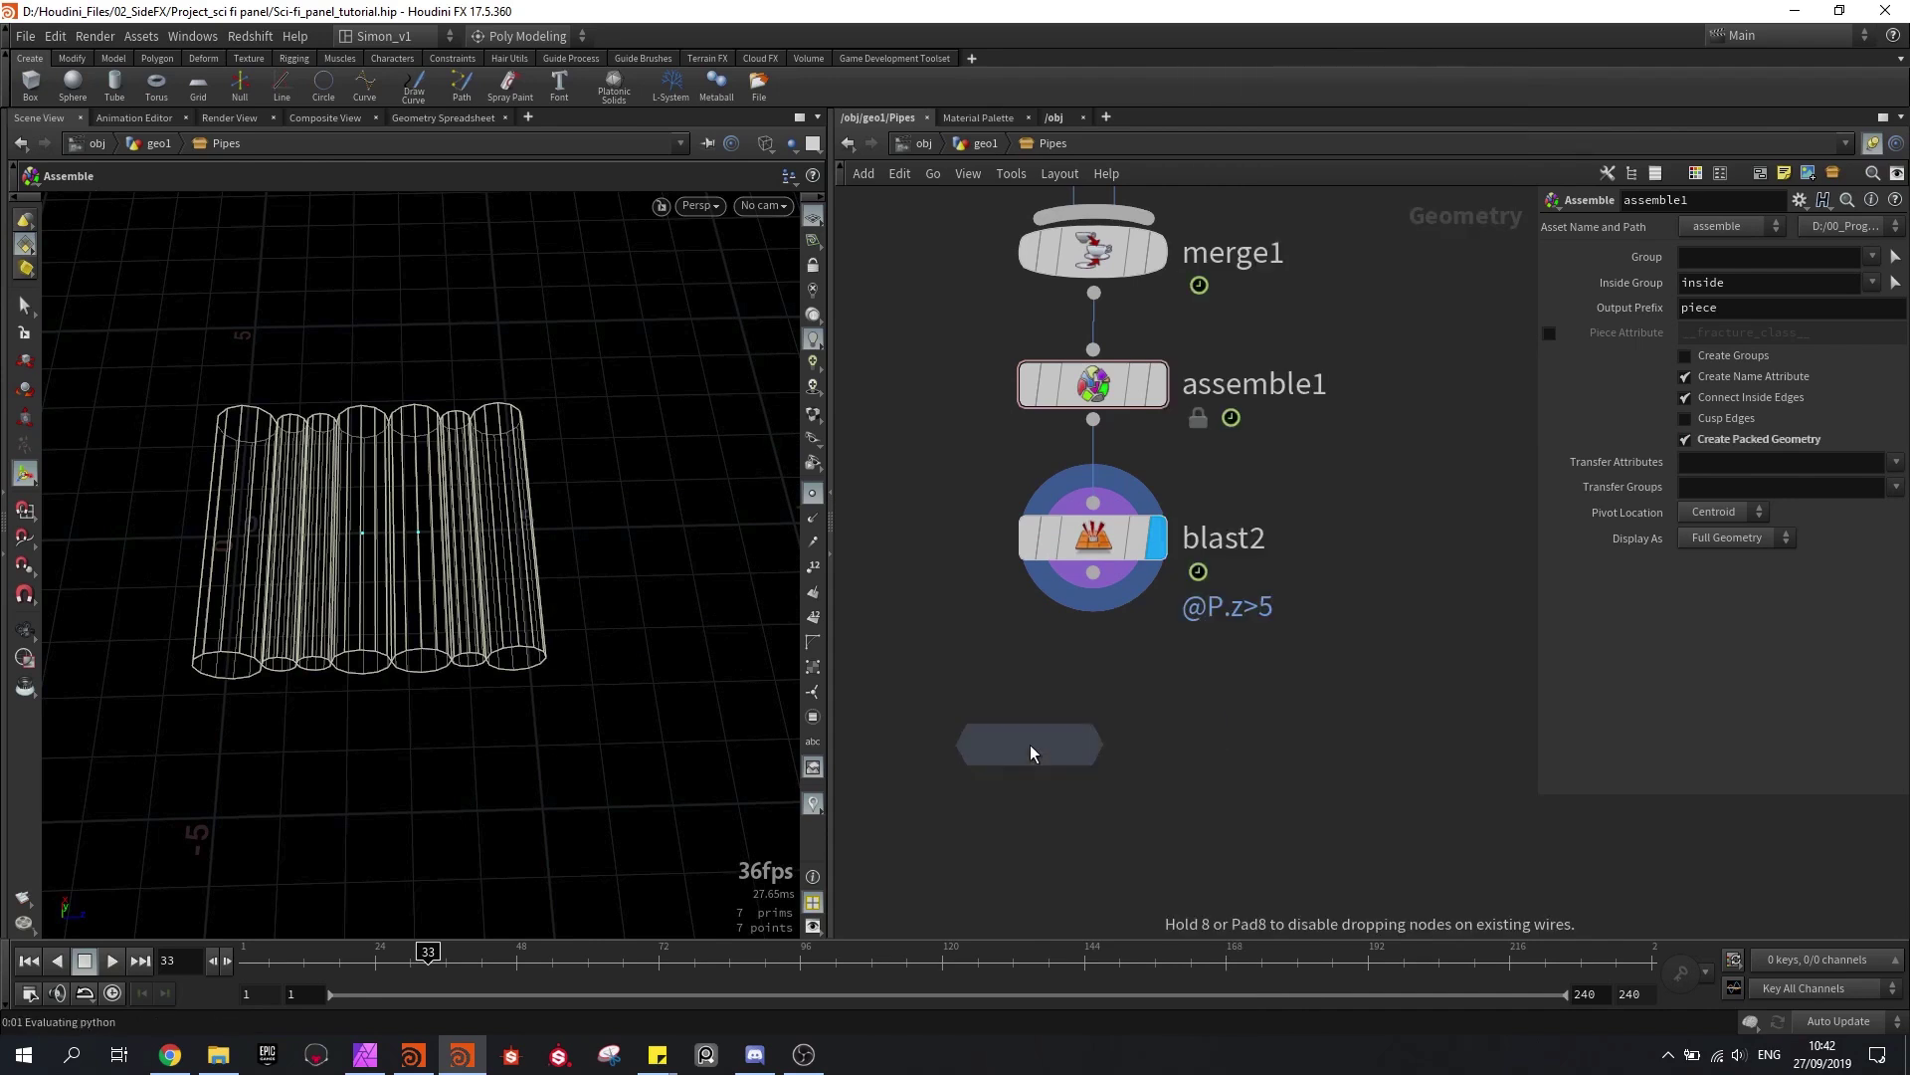
click(1094, 708)
drag(1107, 601, 1095, 685)
click(1160, 684)
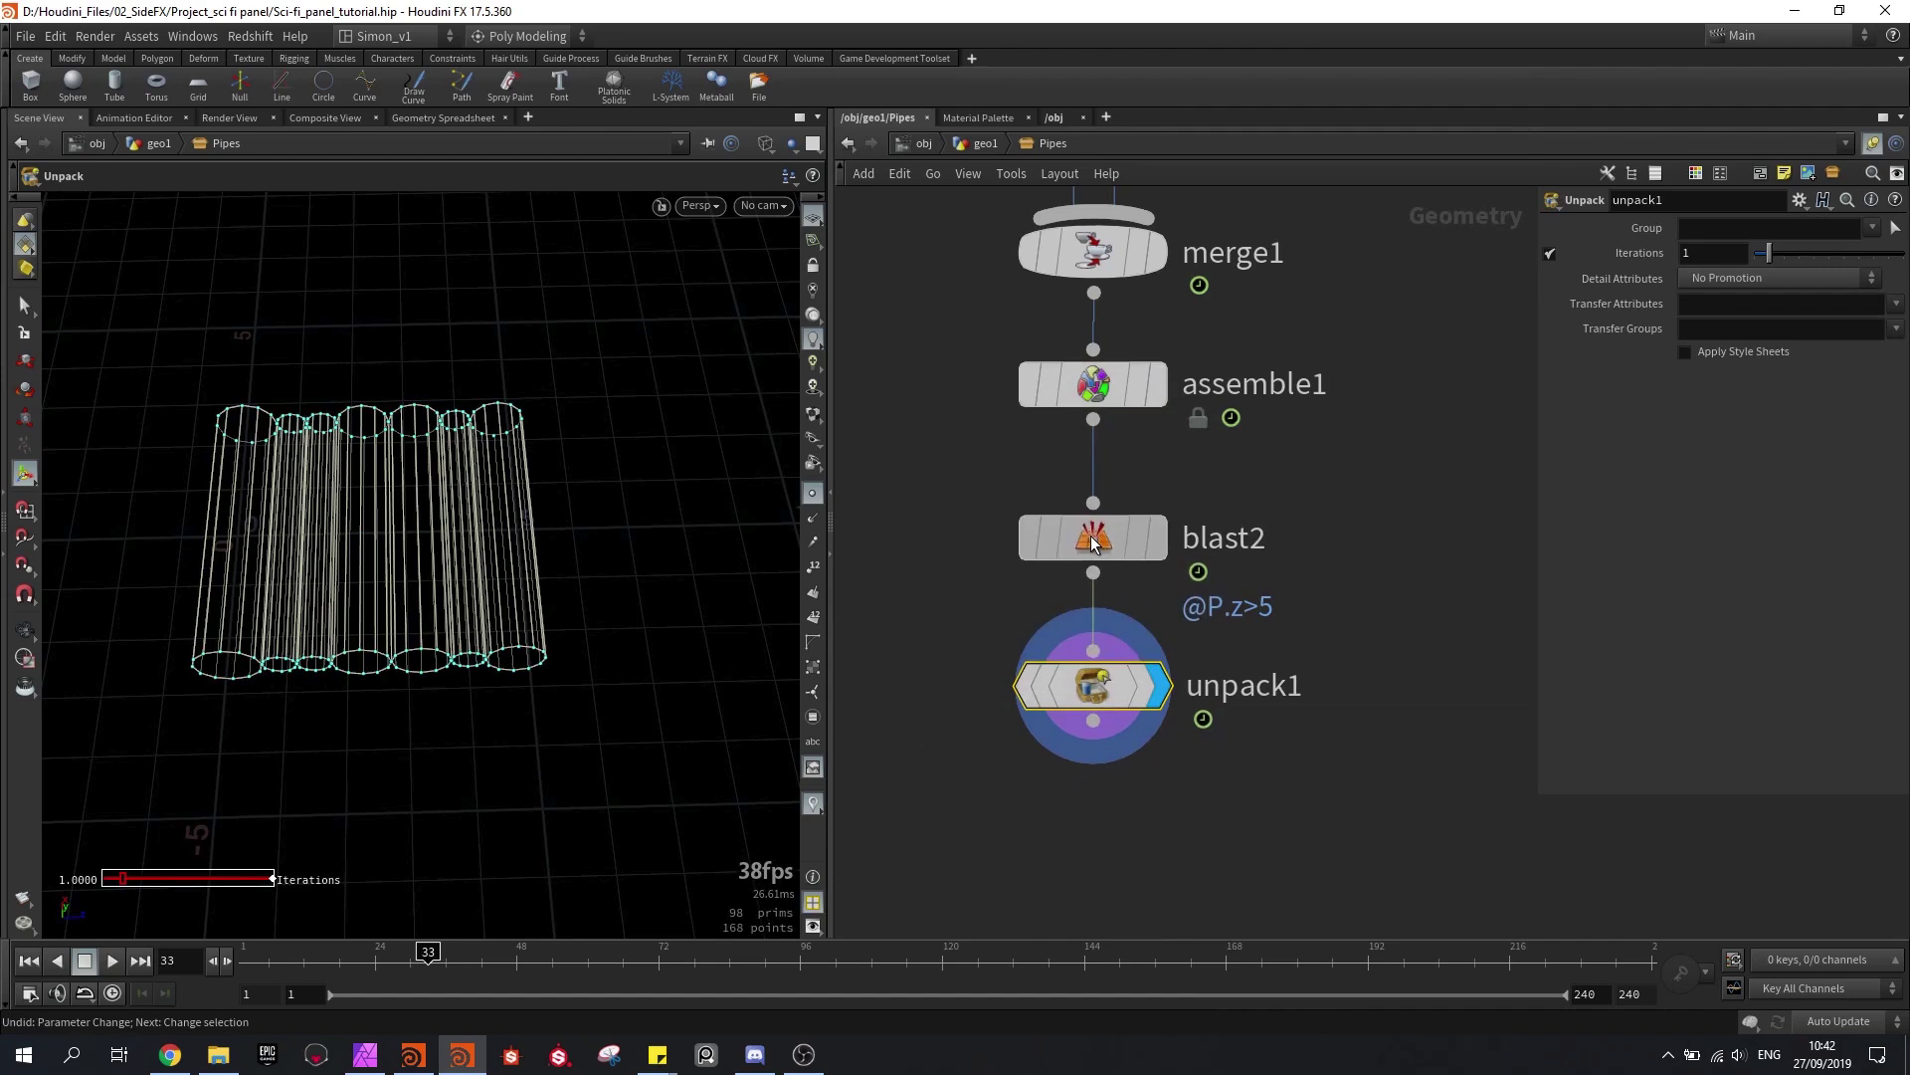
Step: Move blast2 slightly up from unpack1 in the network and save the scene file
drag(1095, 537, 1095, 527)
key(ctrl+s)
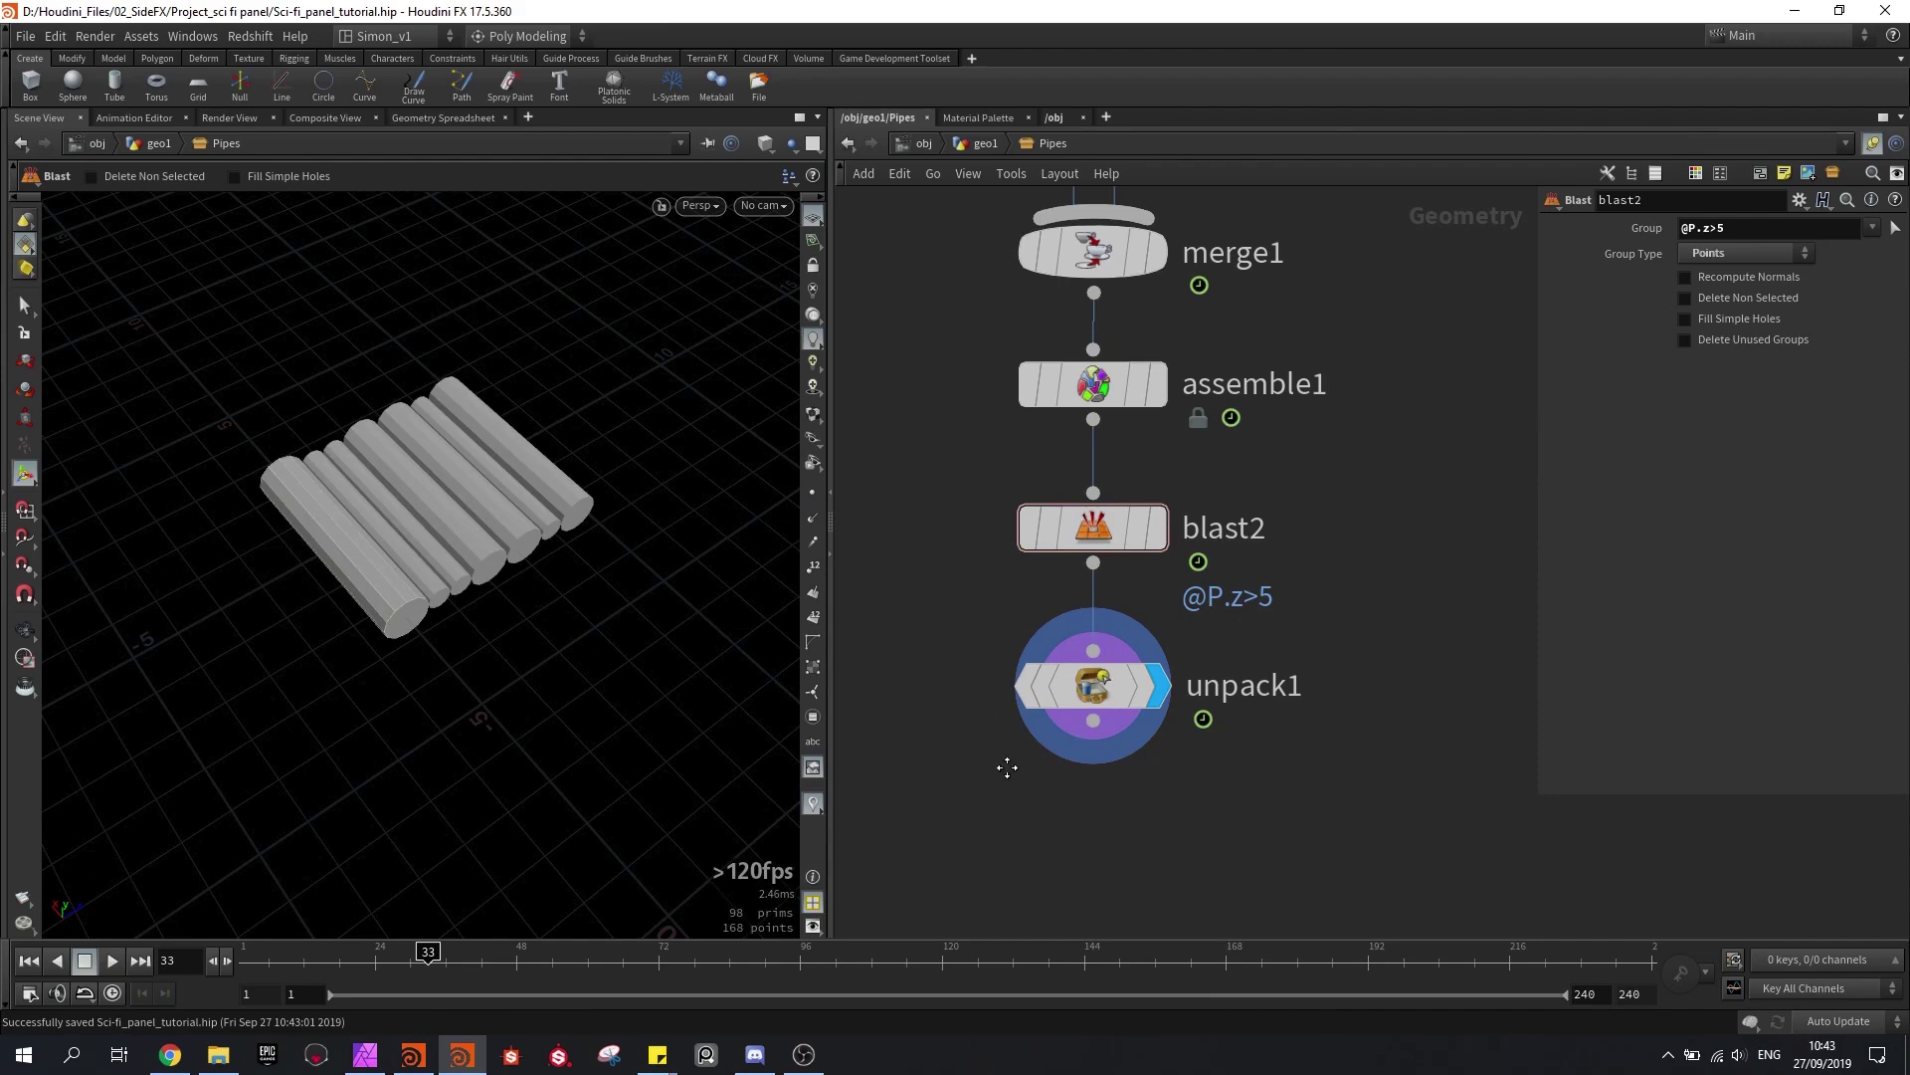
middle_drag(1007, 767, 997, 637)
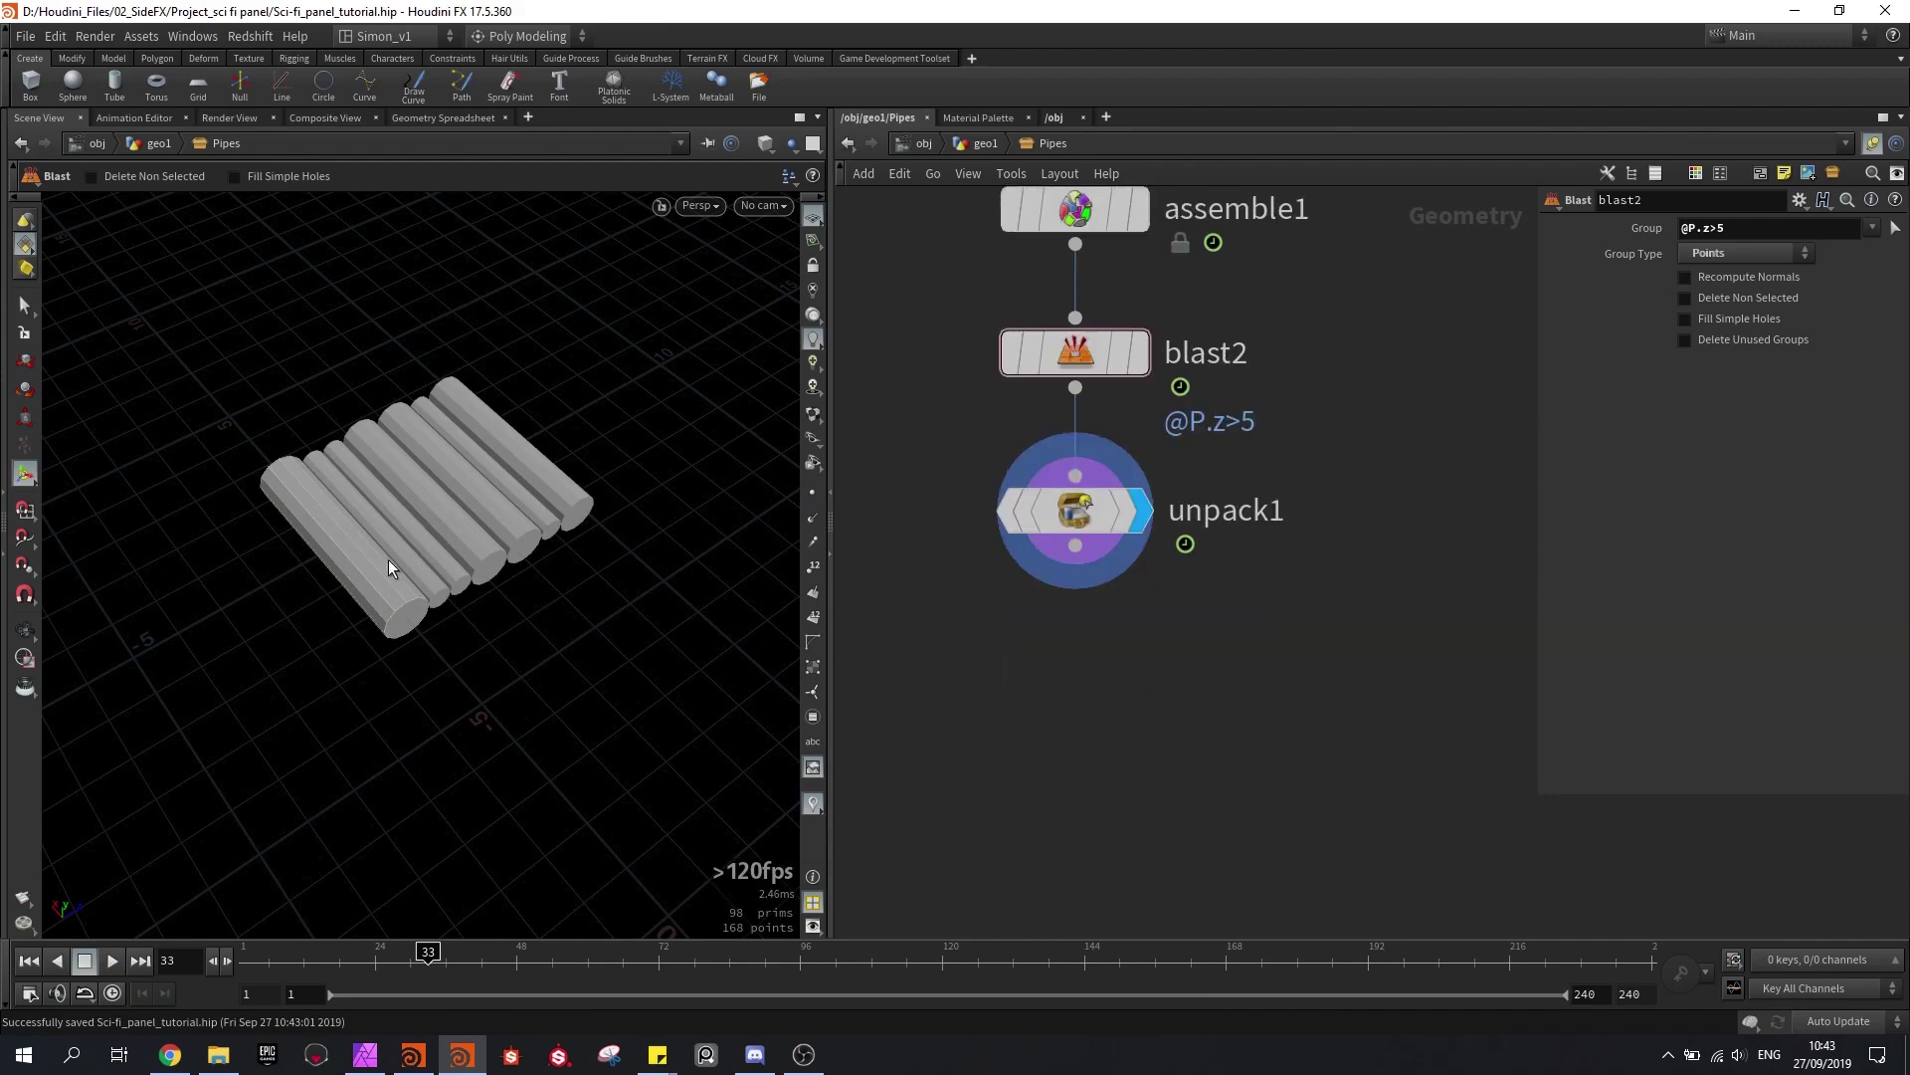
Step: Add a For-Each Connected Piece block below unpack1 and connect unpack1's output to its connectivity1 node
alt+drag(388, 567, 428, 518)
scroll(428, 517, up, 3)
key(Tab)
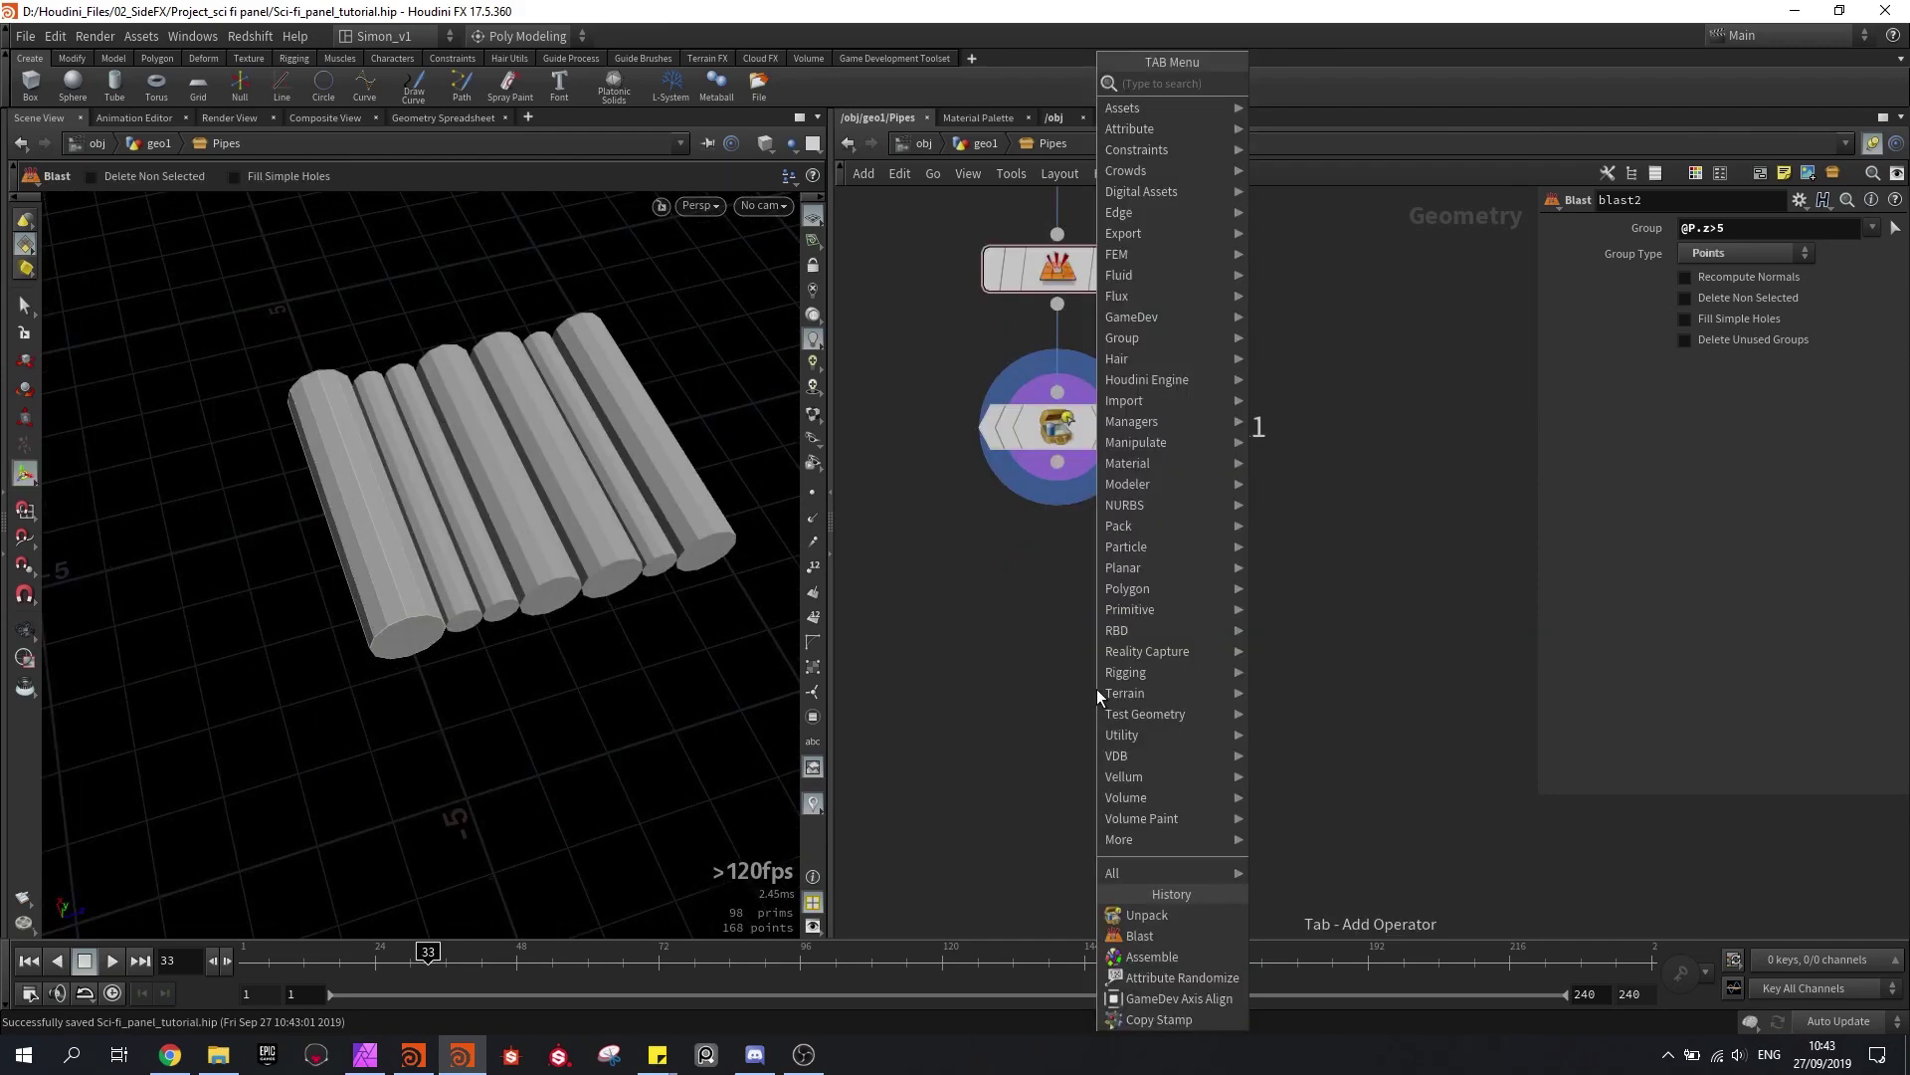
text(for)
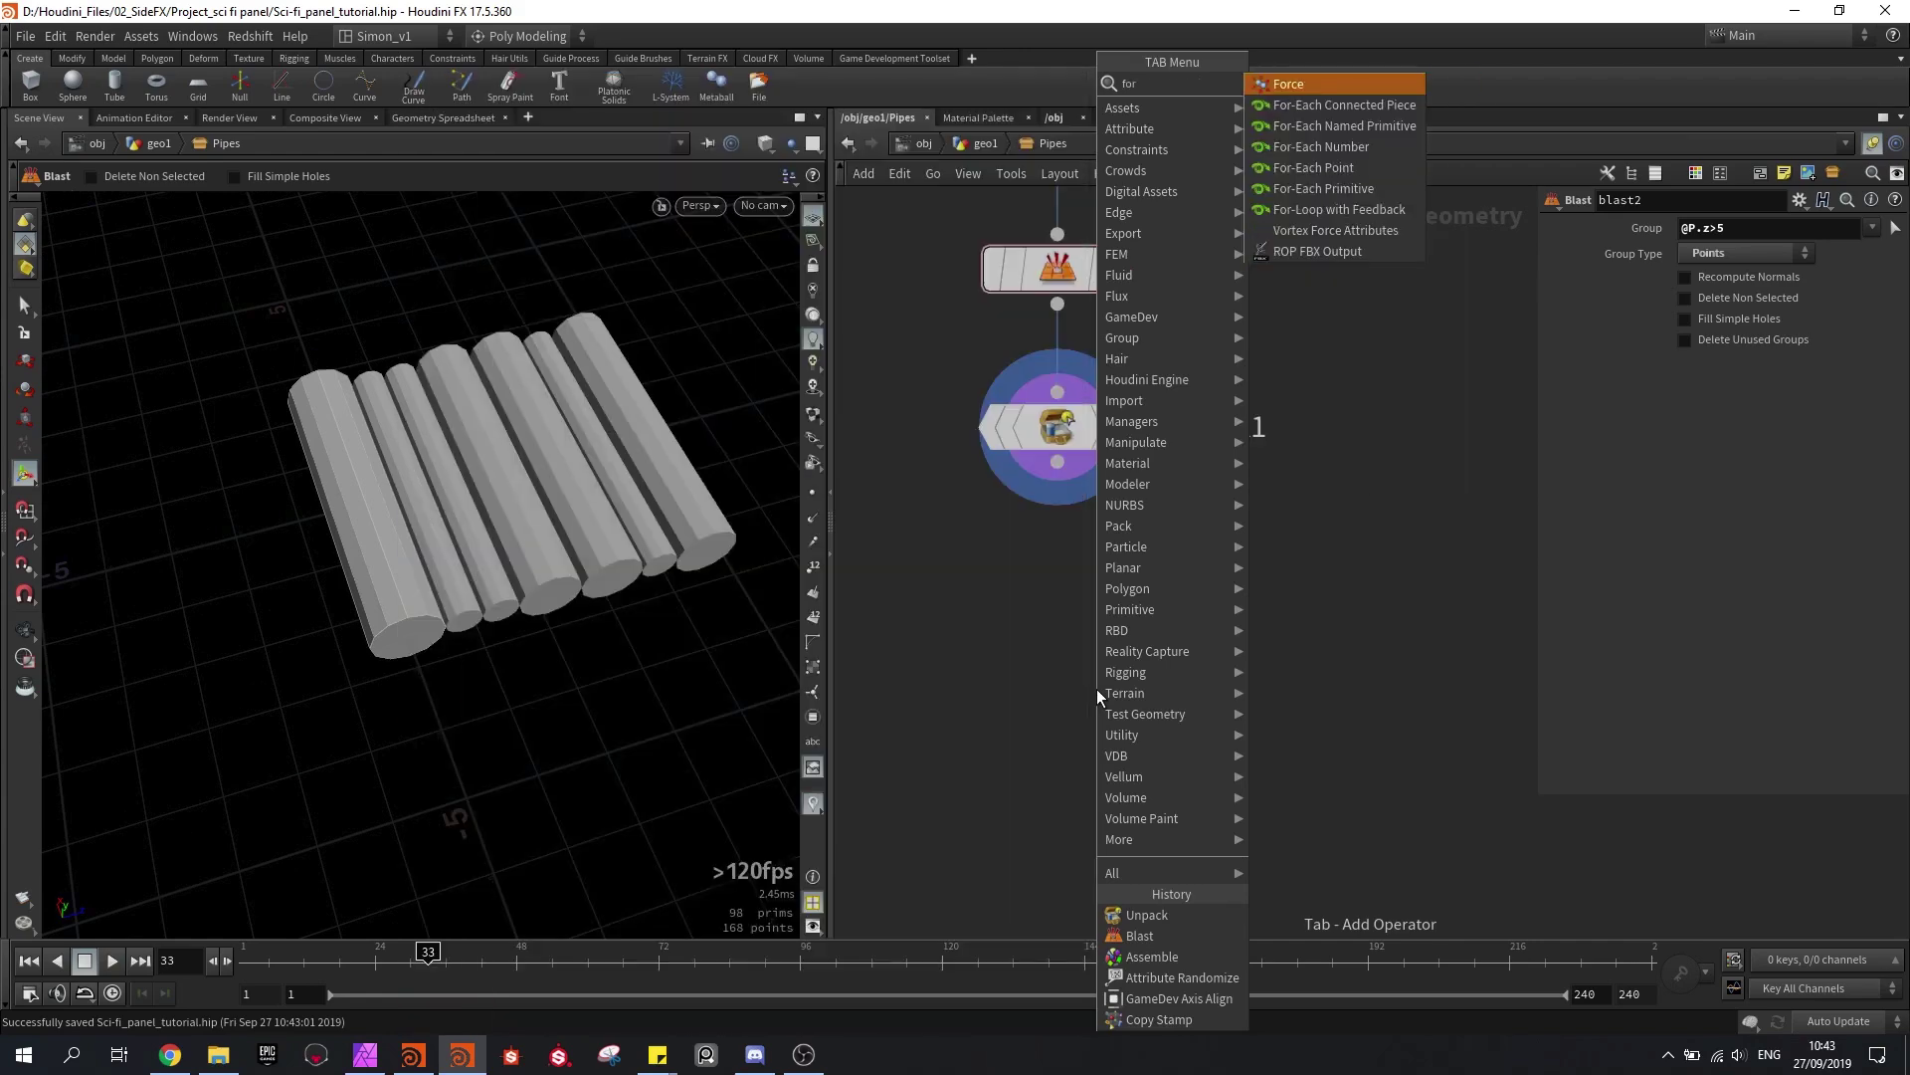
click(1315, 111)
click(1065, 617)
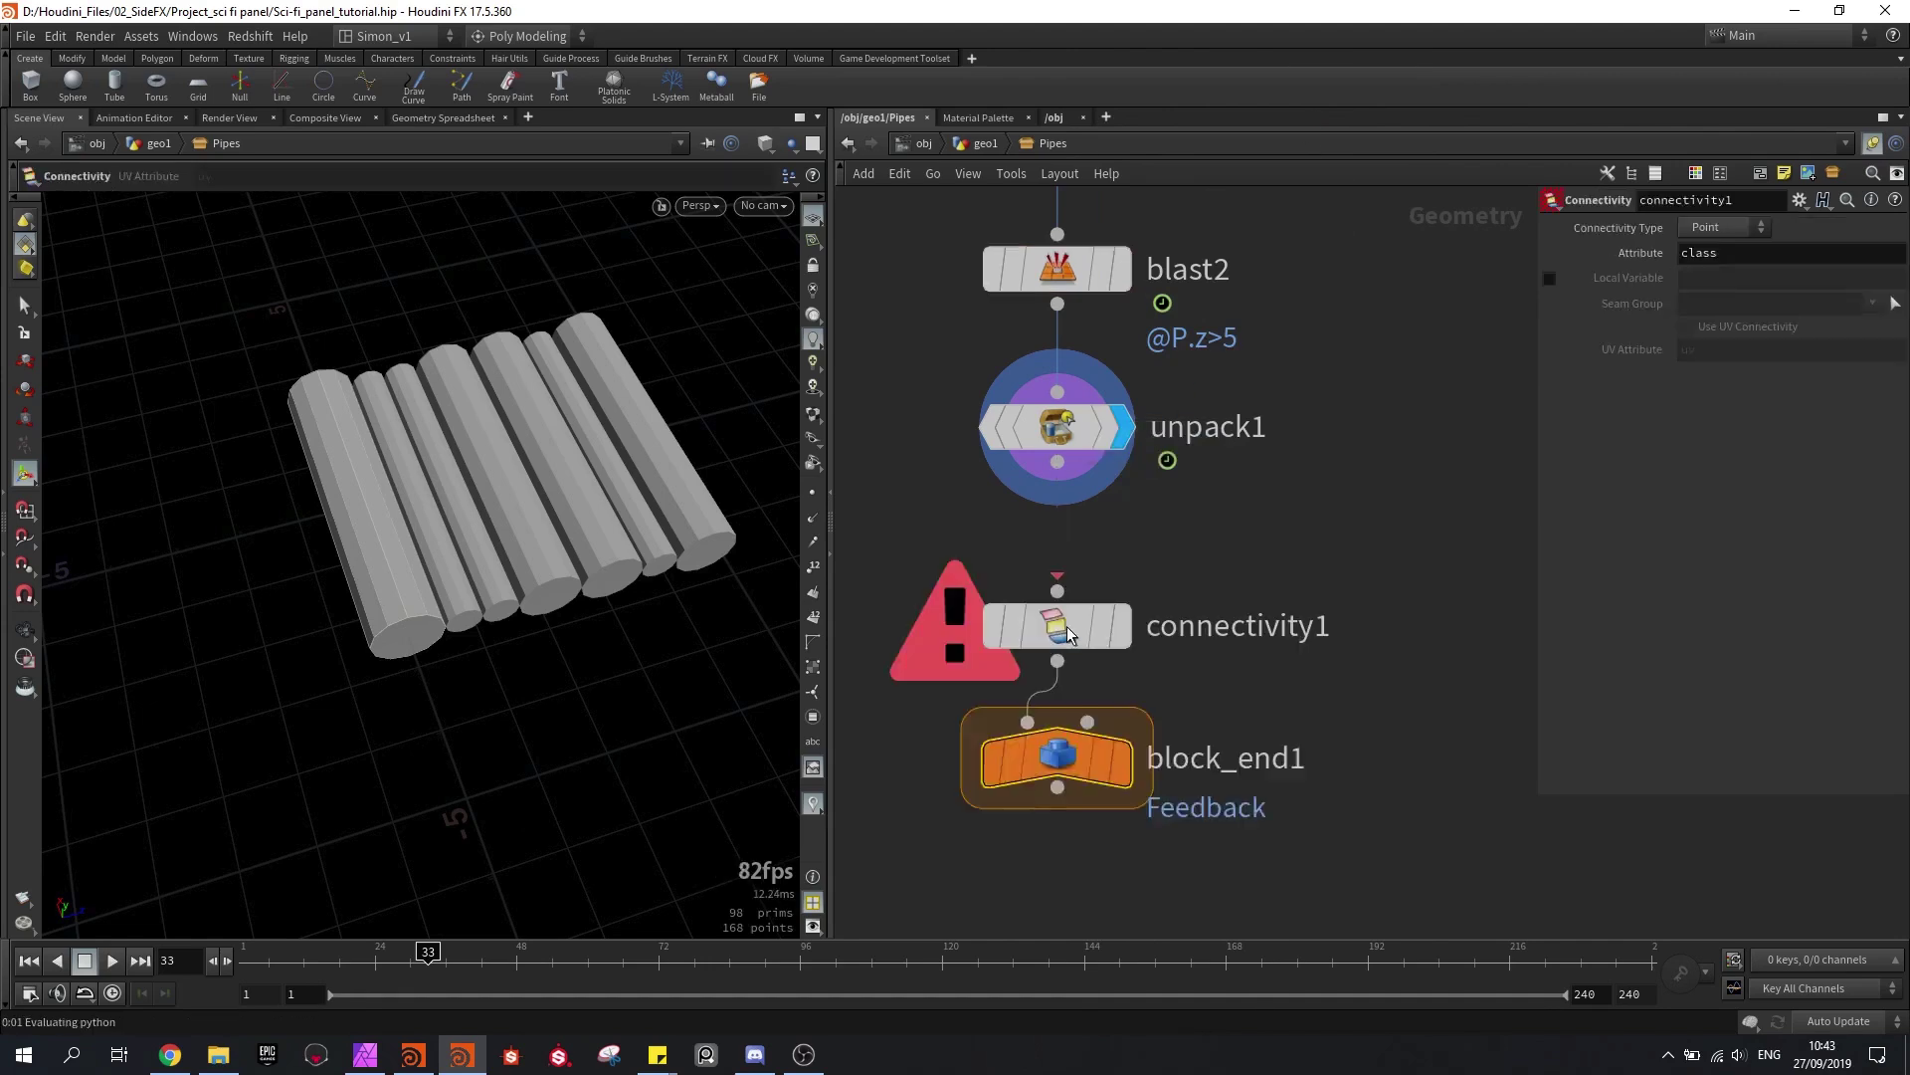
drag(1056, 461, 1057, 591)
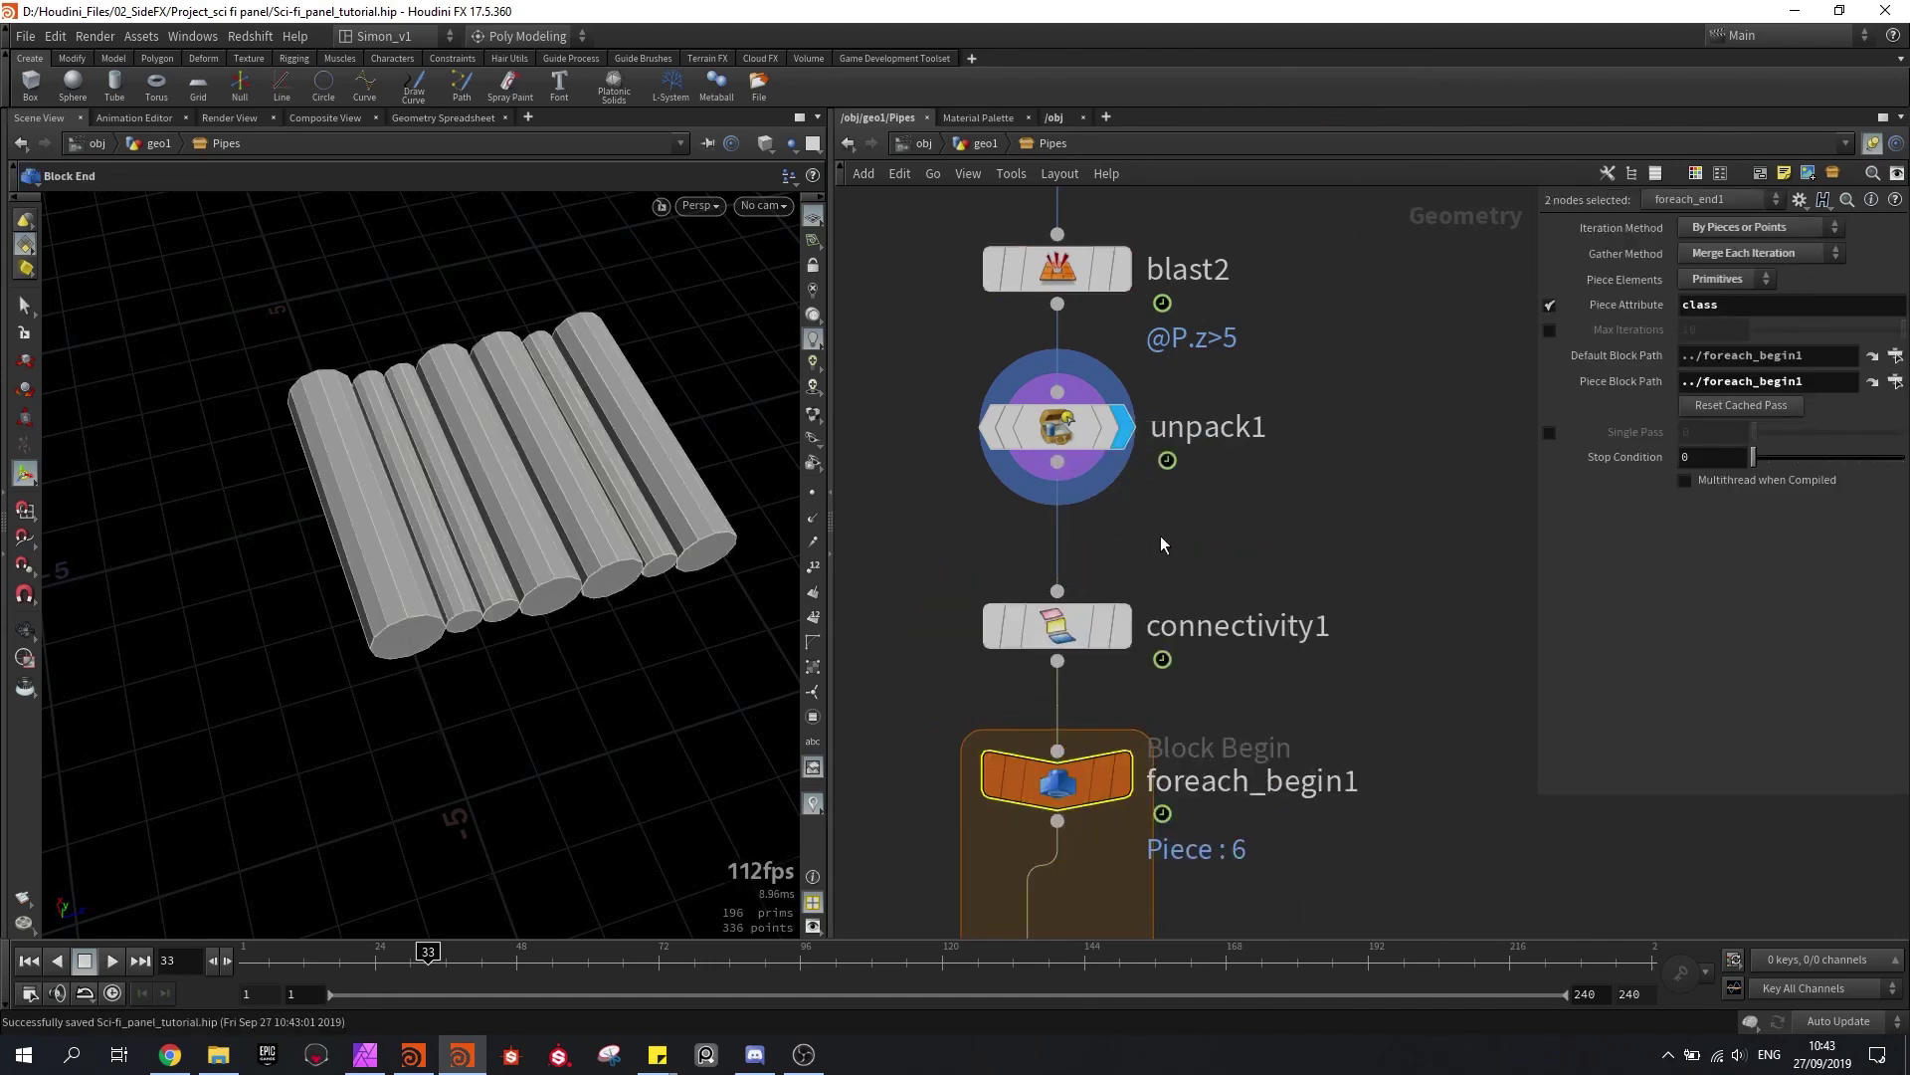
Step: Display foreach_end1 and move it further below foreach_begin1 to make room inside the loop
middle_drag(1161, 535, 1188, 337)
scroll(1188, 336, down, 2)
click(1155, 784)
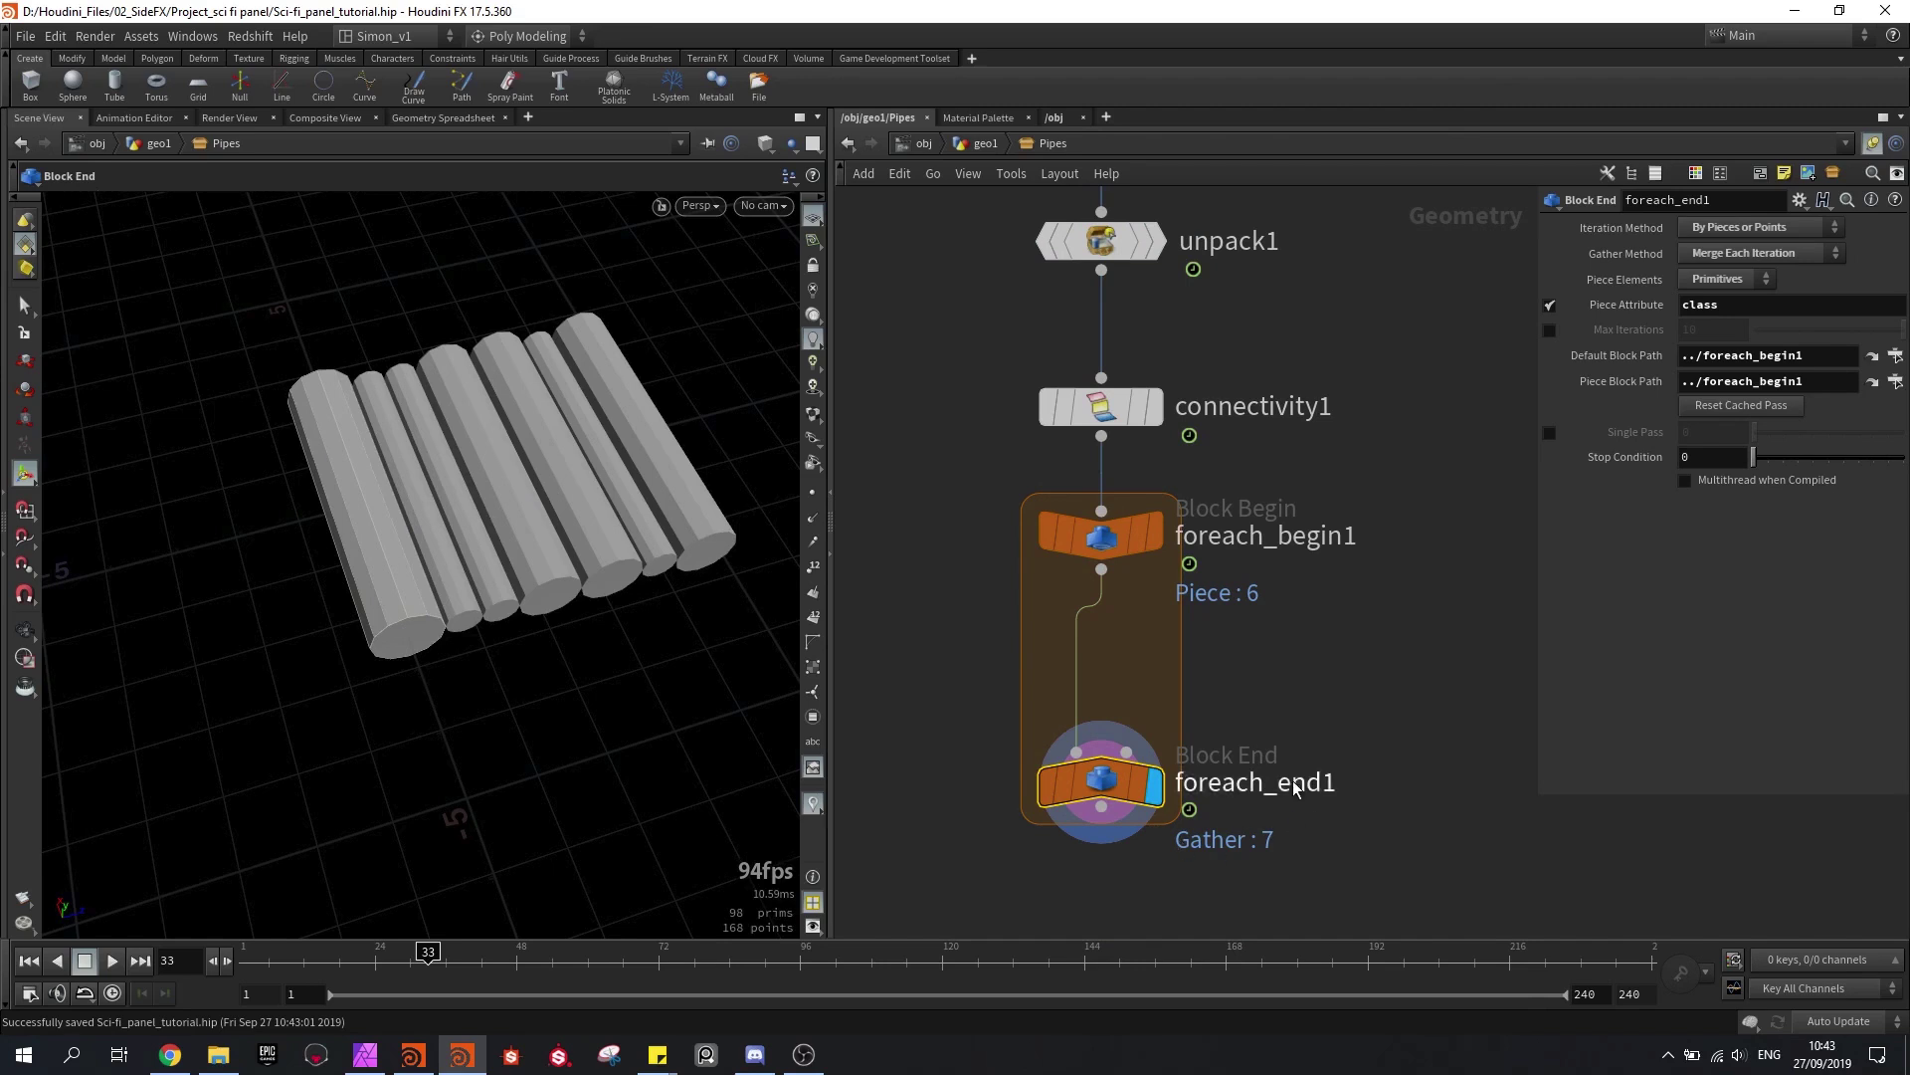
middle_drag(1244, 677, 1263, 579)
mouse_move(1122, 682)
key(l)
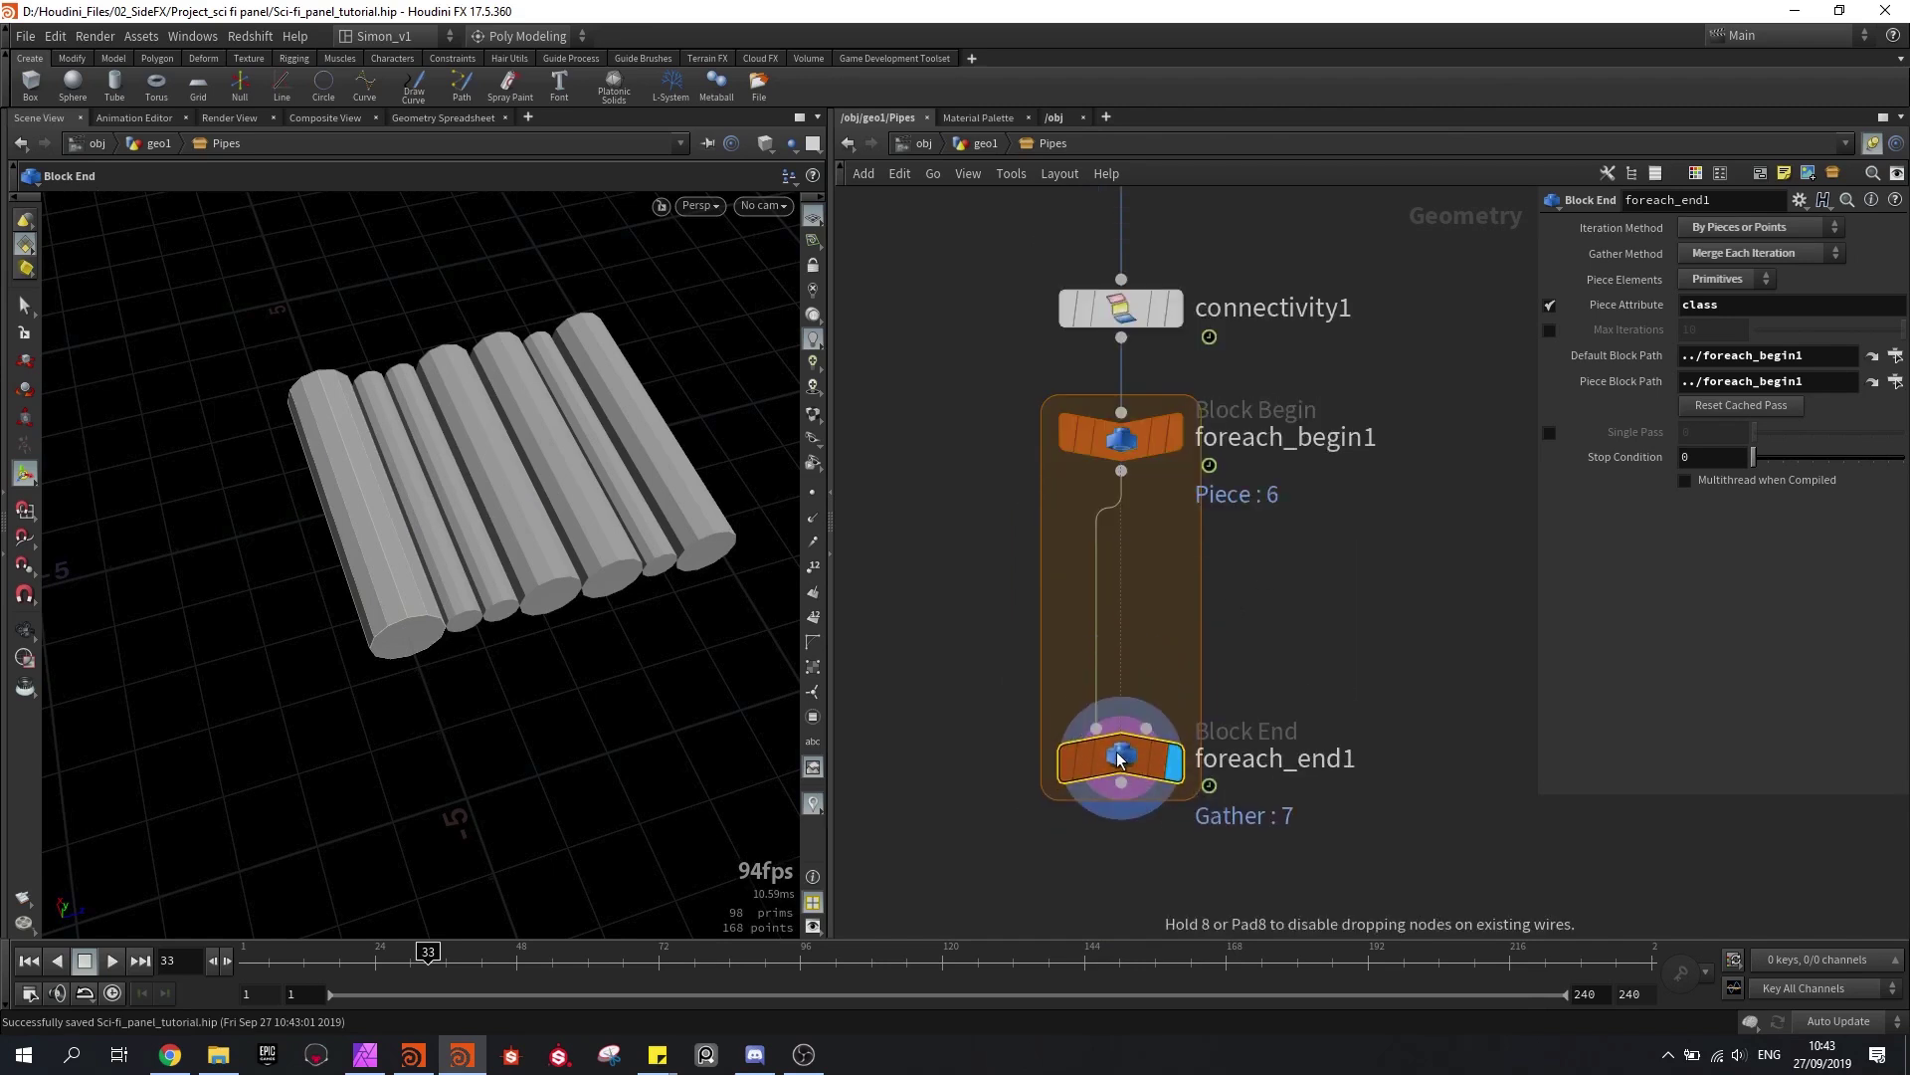
Step: Display foreach_begin1 and inspect the single tube piece that the loop fetches
click(1174, 438)
click(1135, 450)
alt+drag(358, 494, 318, 467)
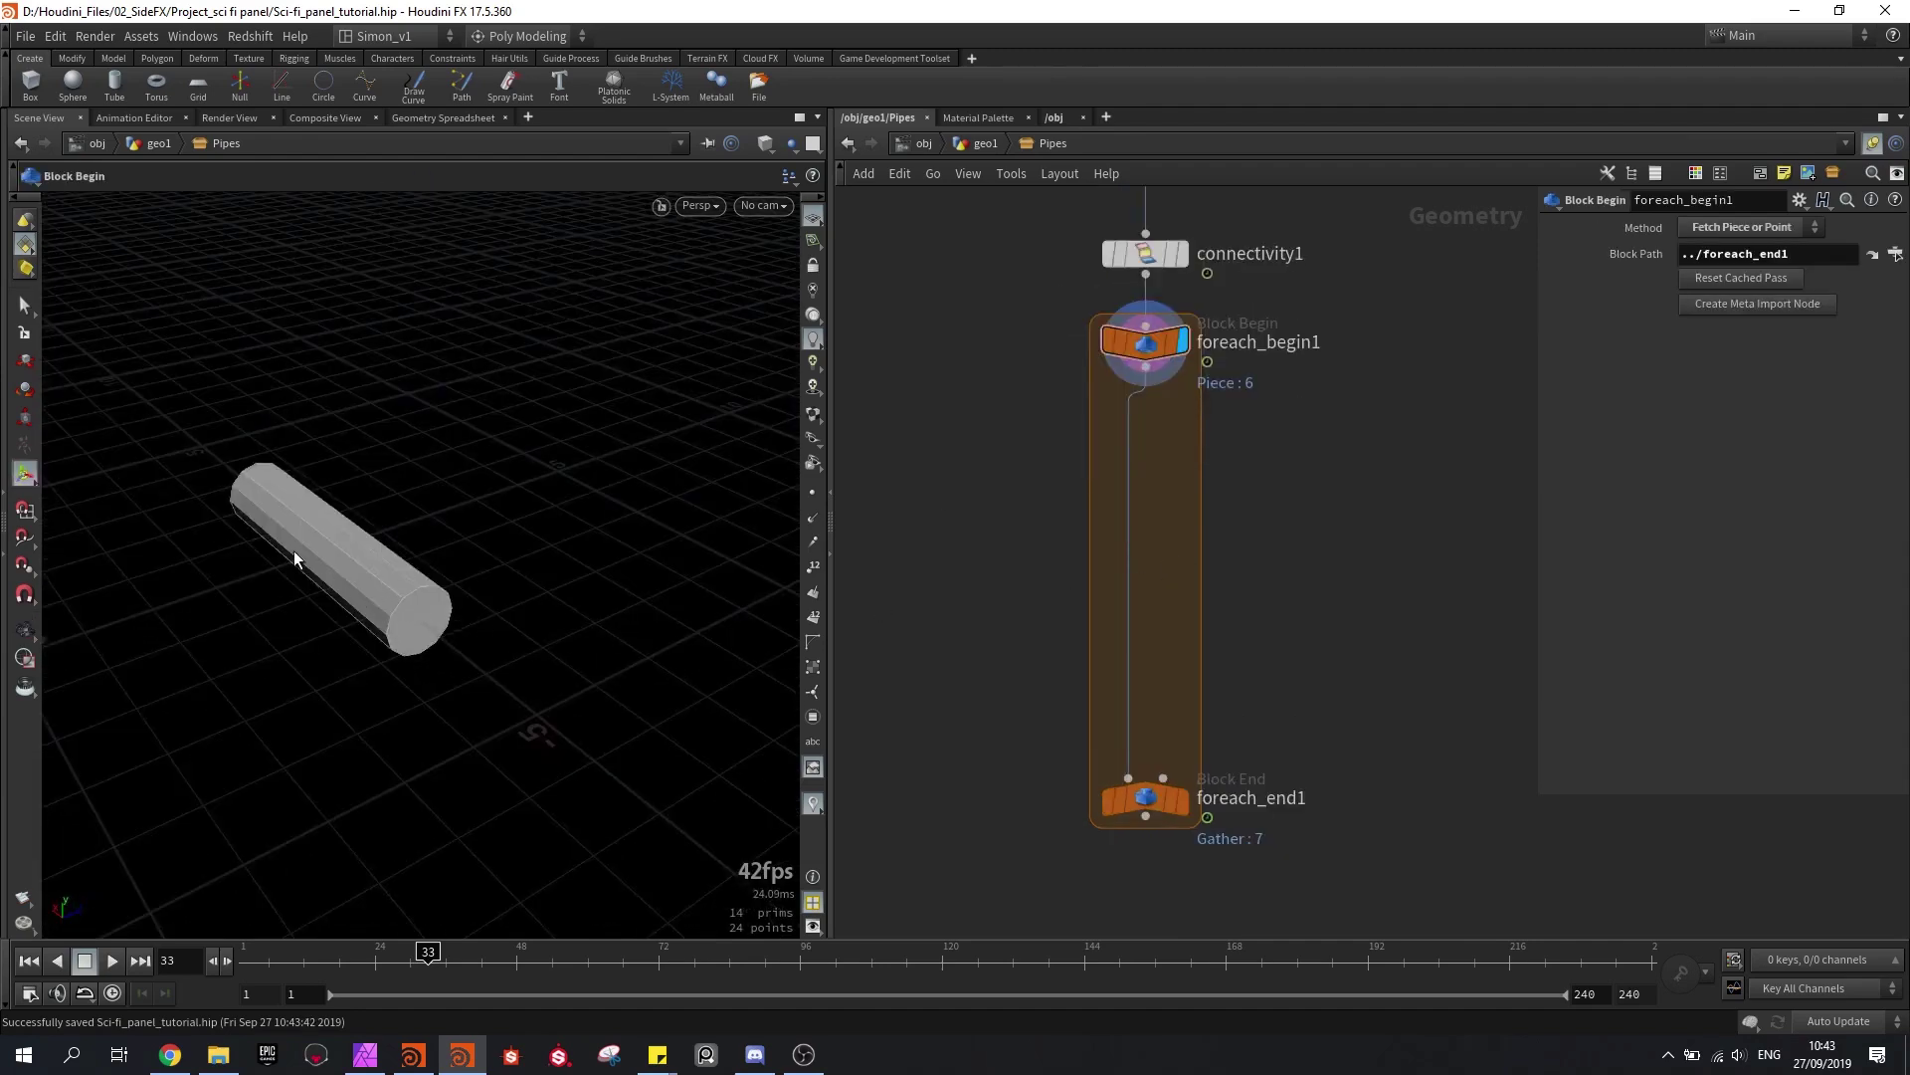
alt+drag(295, 552, 337, 575)
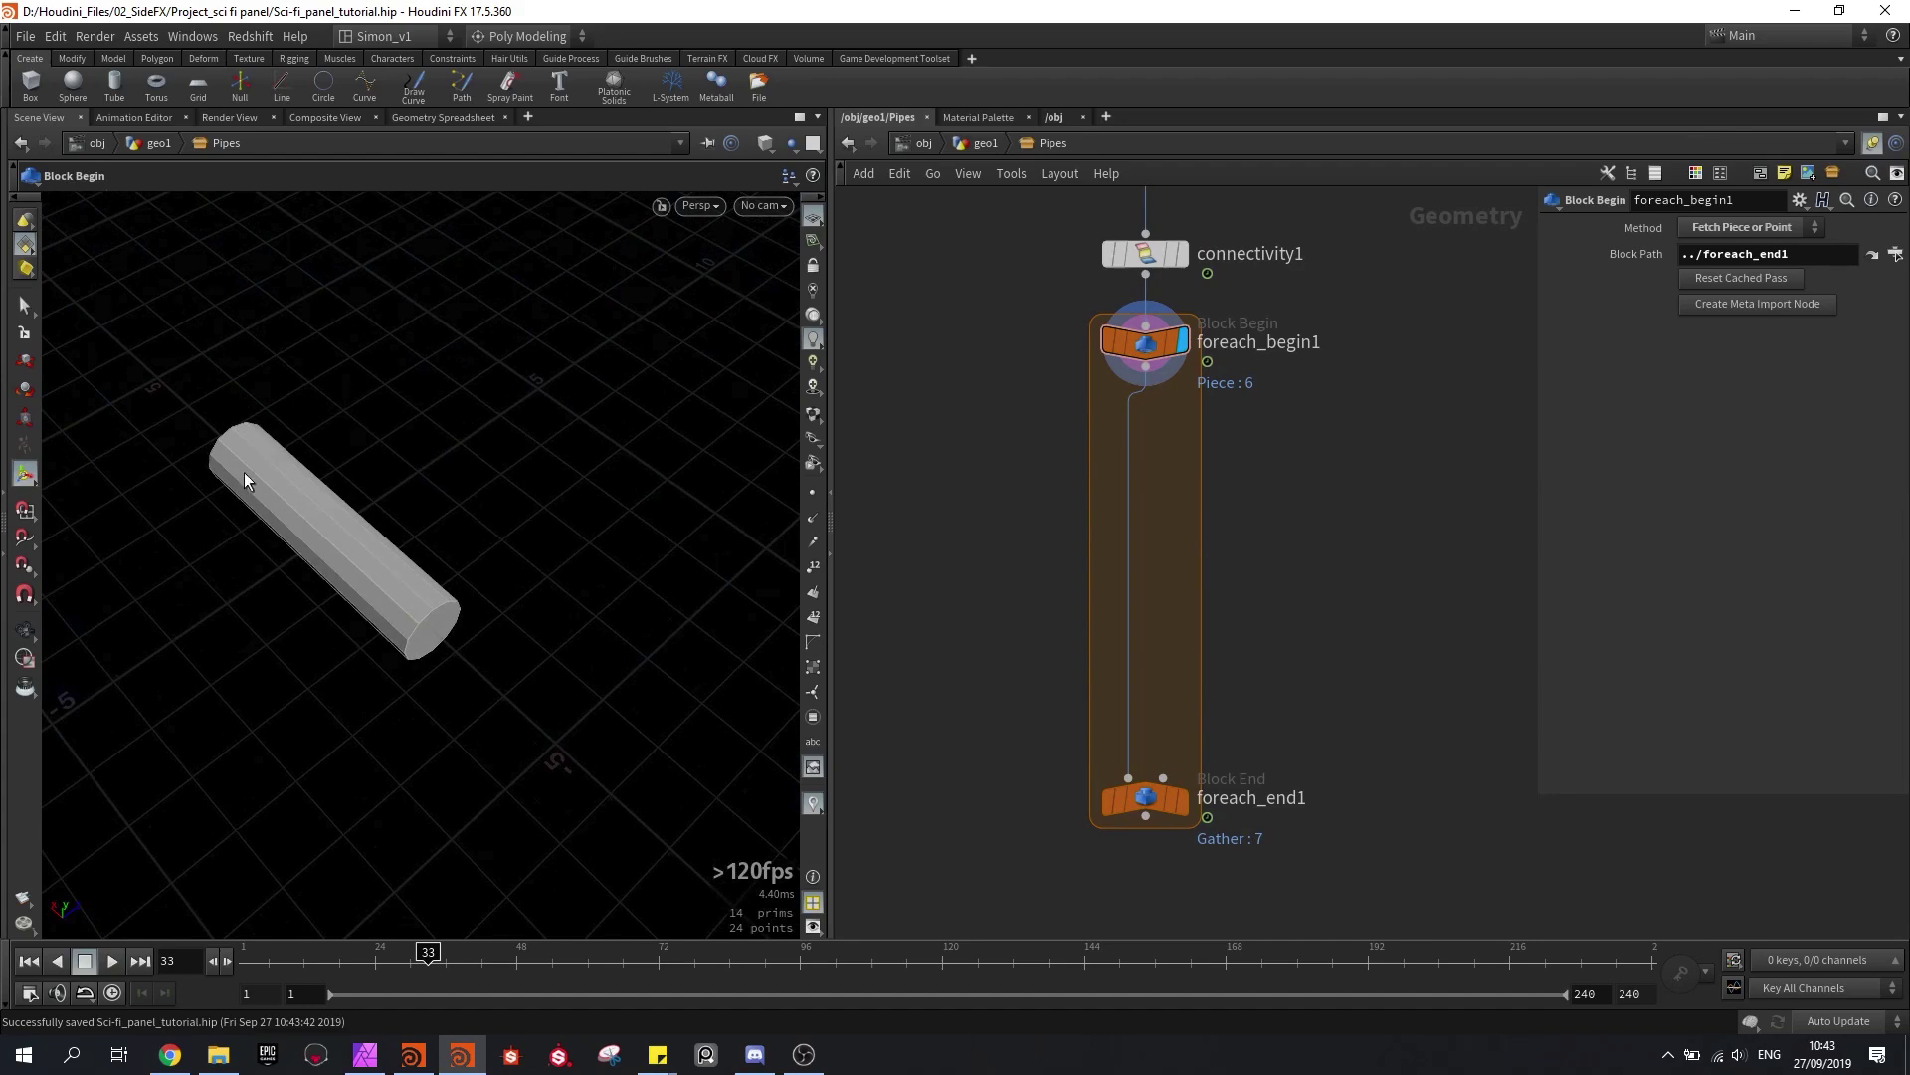
Step: Add a Transform node inside the loop, connect it to foreach_begin1 and display its output
middle_drag(1270, 443, 1154, 518)
scroll(1125, 527, up, 2)
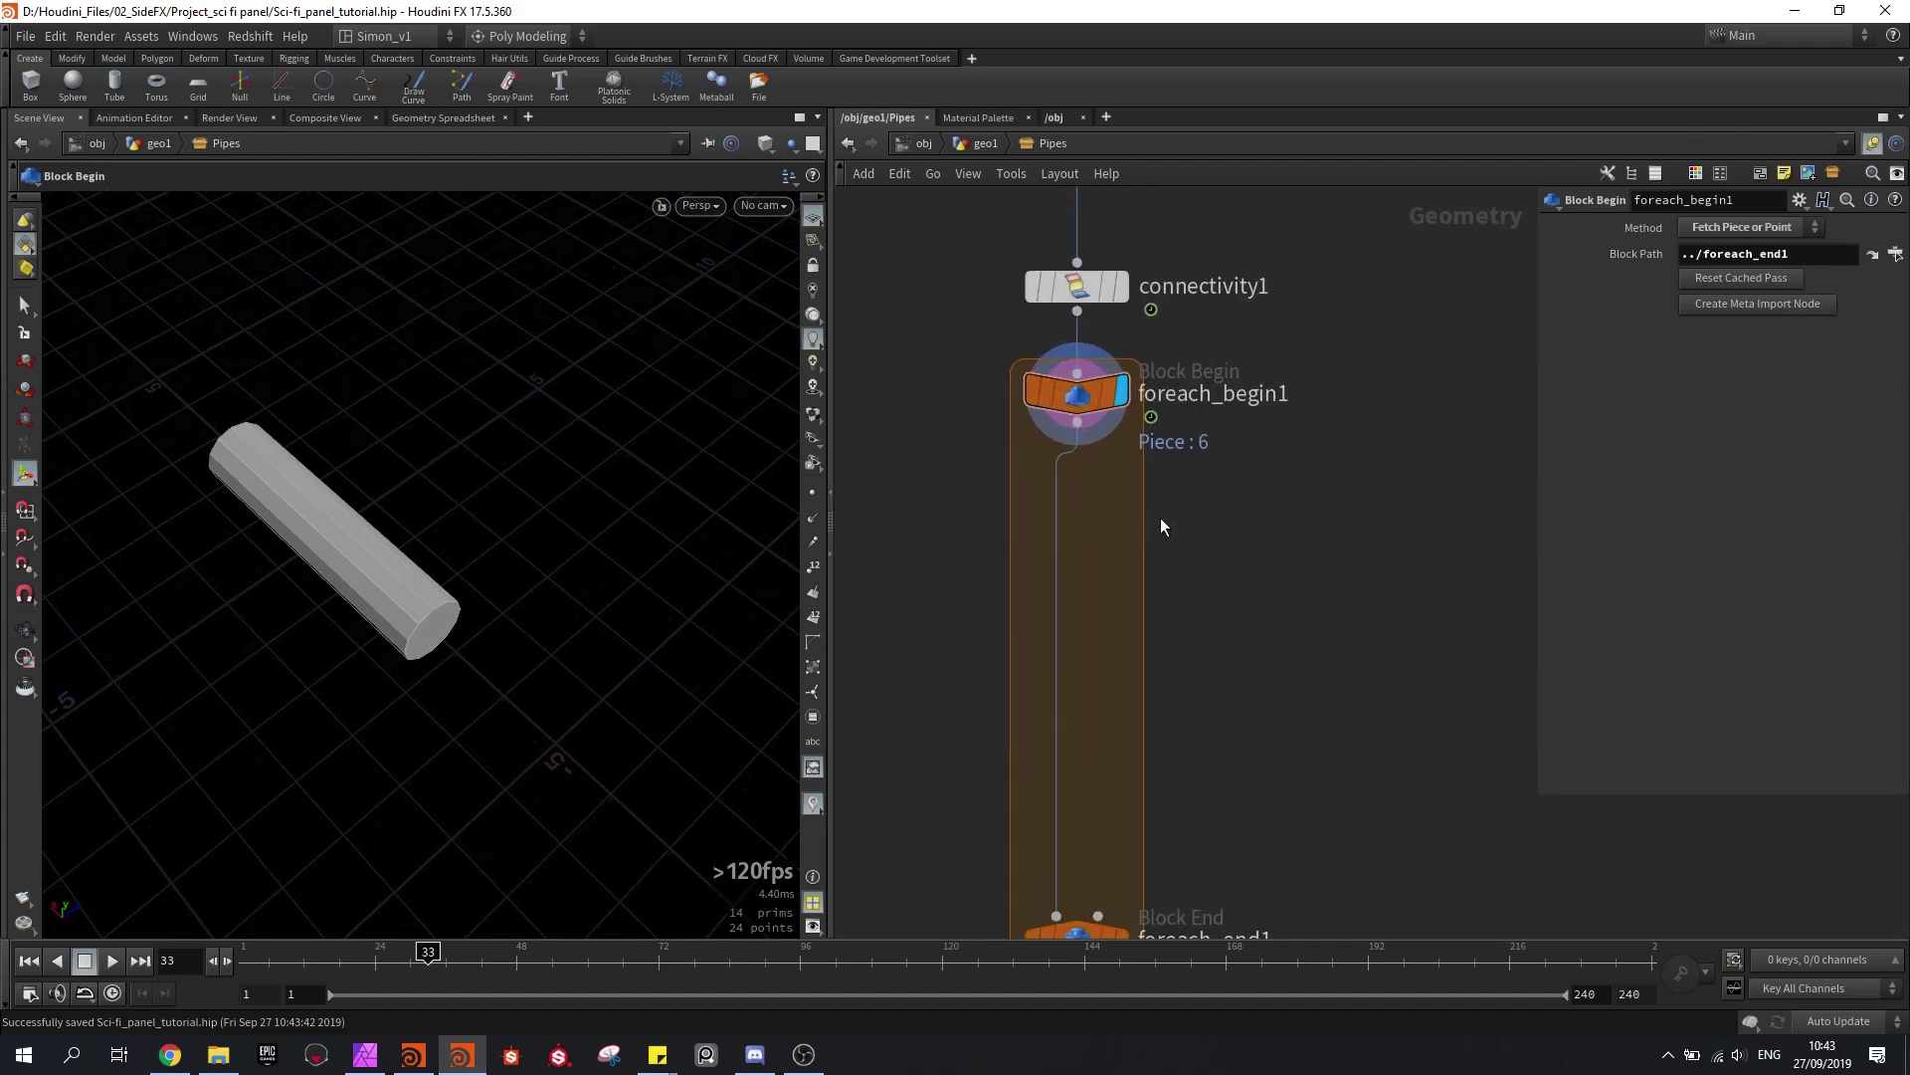
key(Tab)
text(tran)
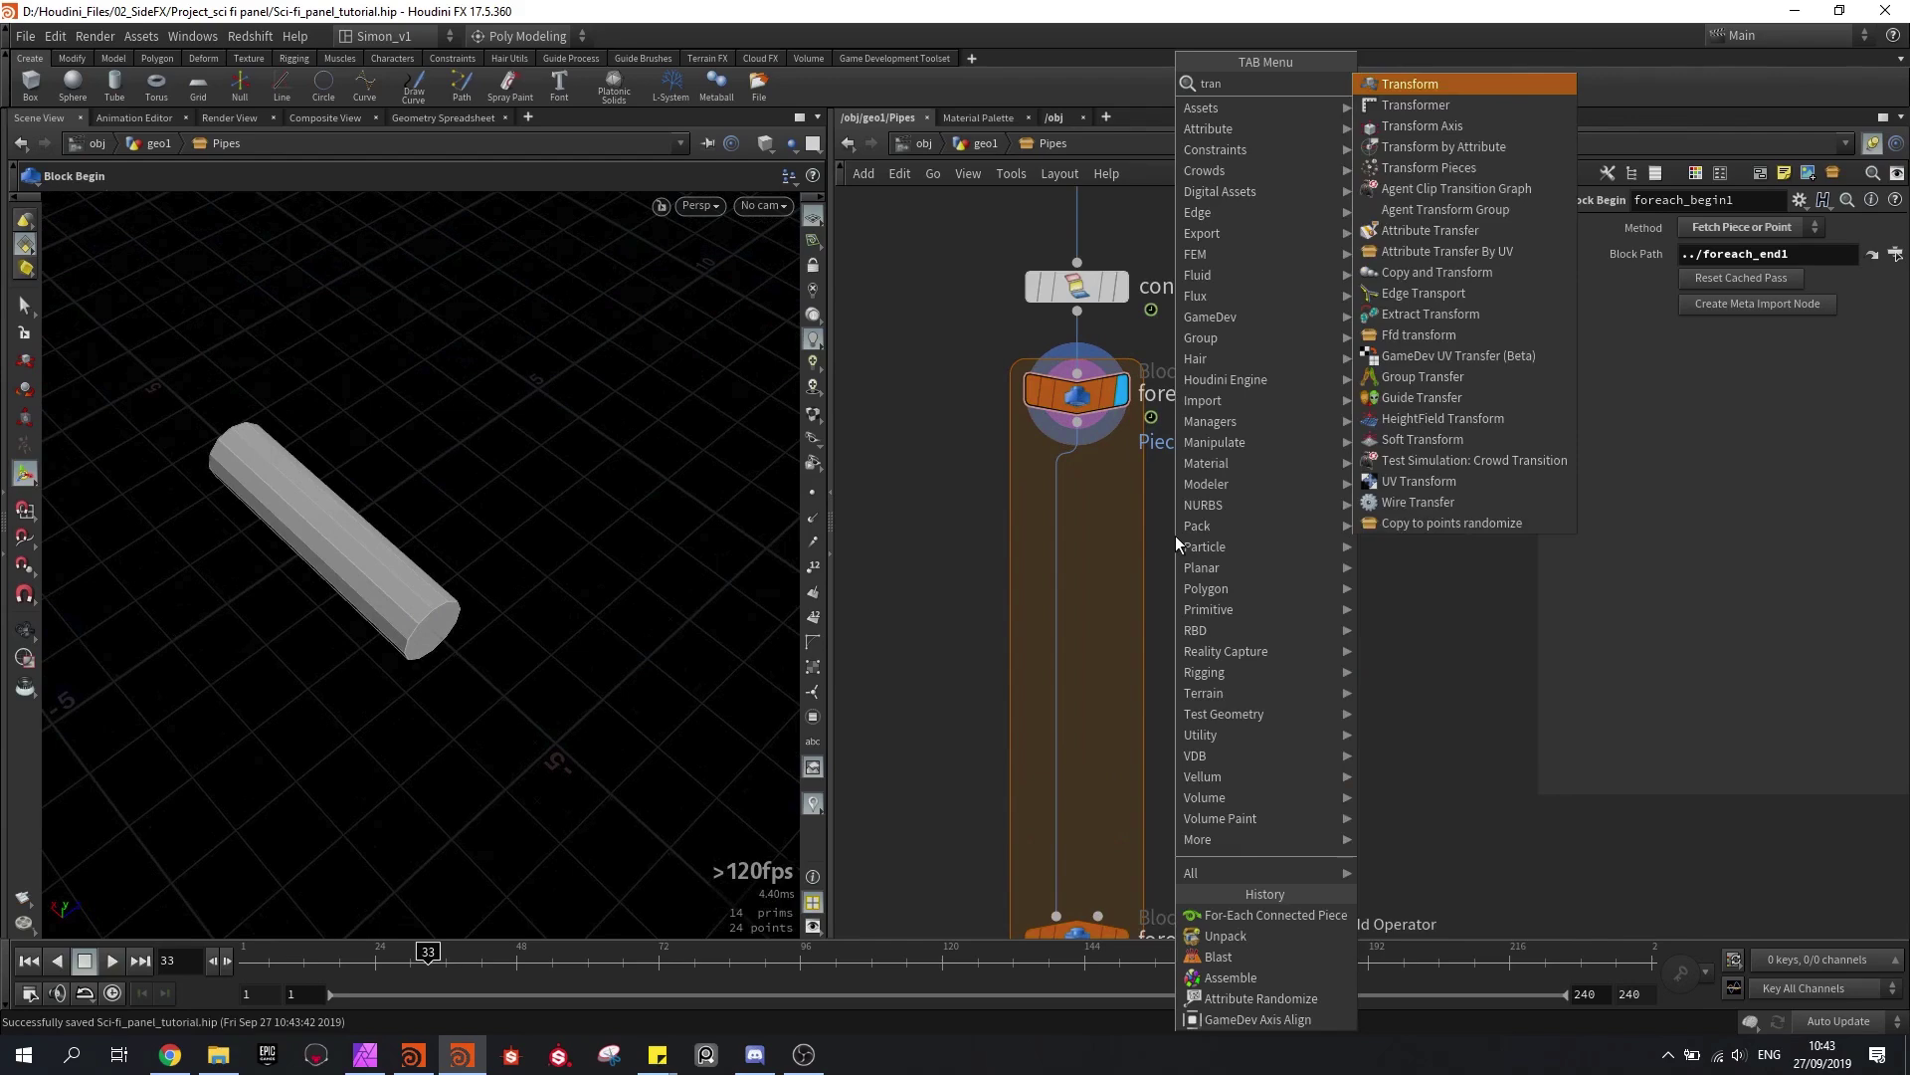
key(Return)
click(1174, 540)
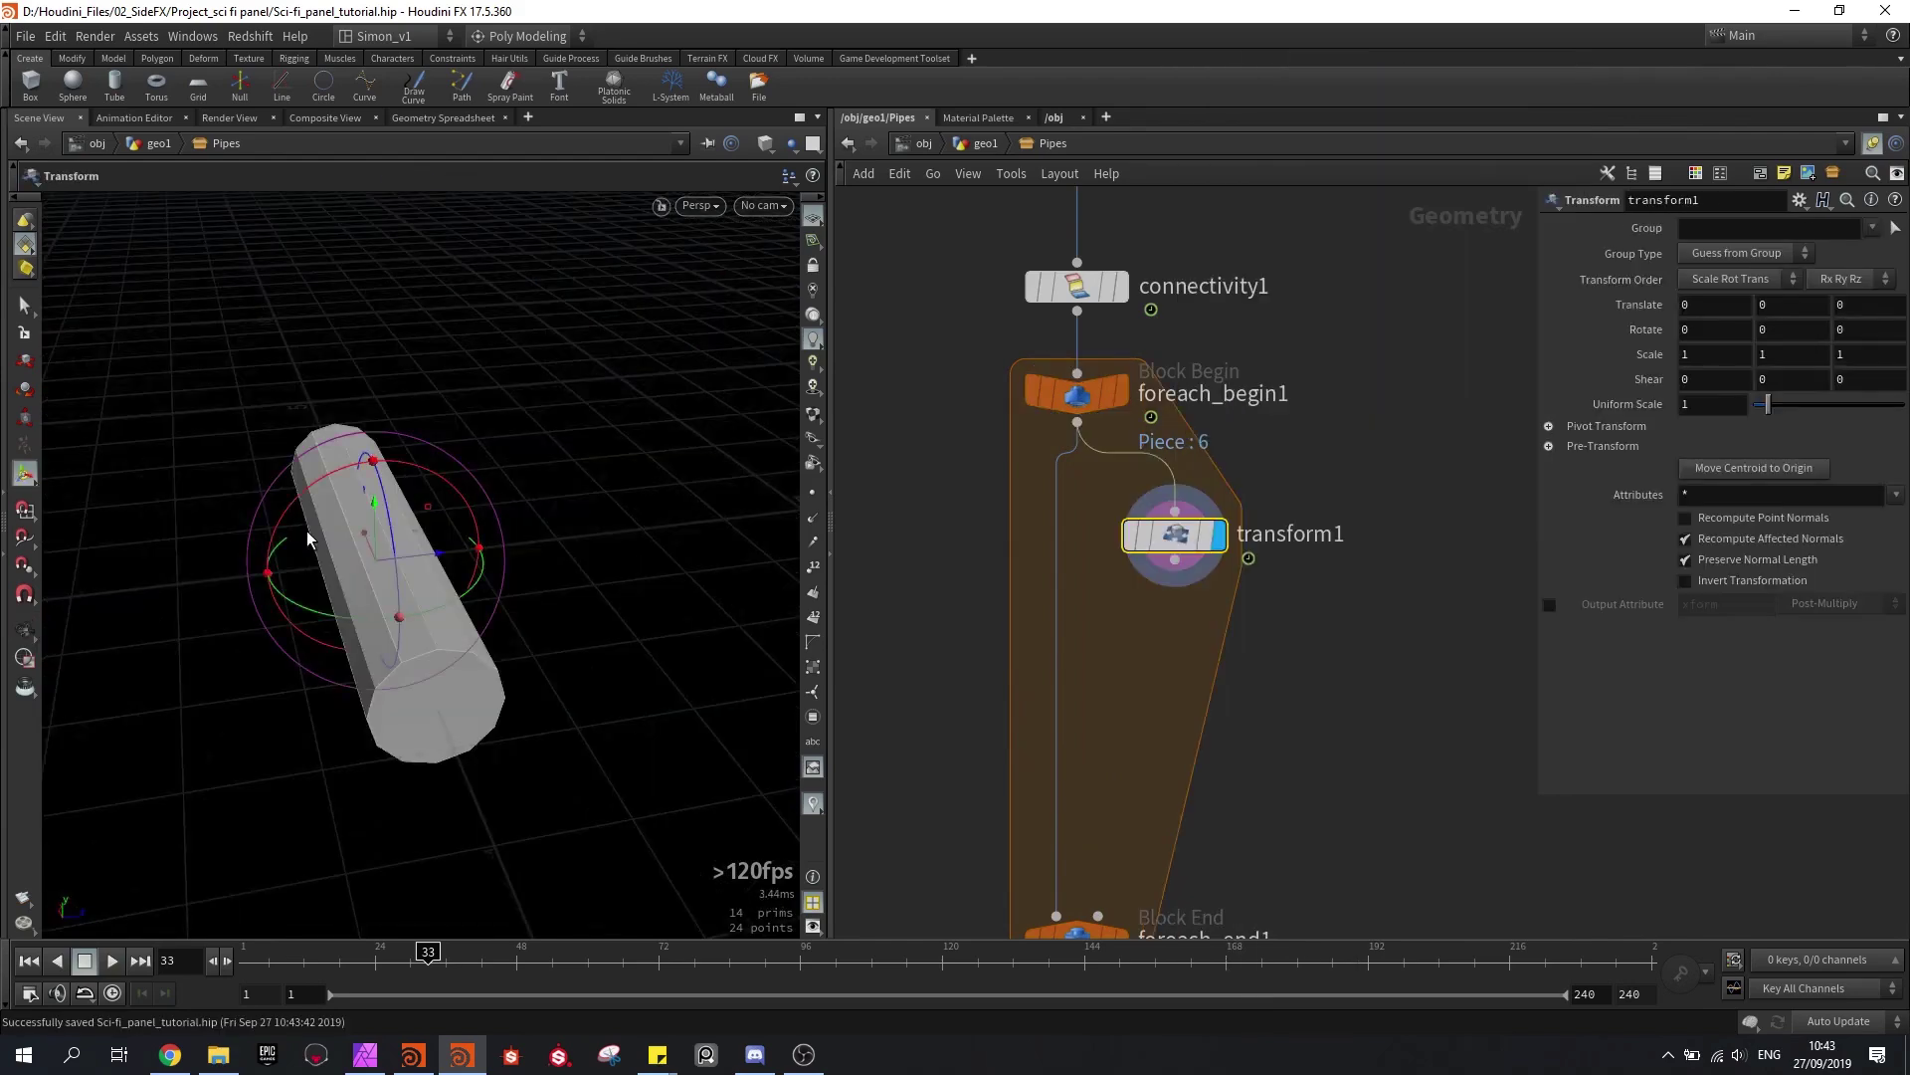
Step: Apply the "center object" preset to transform1 so Pivot Translate uses $CEX, $CEY and $CEZ, and check the expression
click(1802, 202)
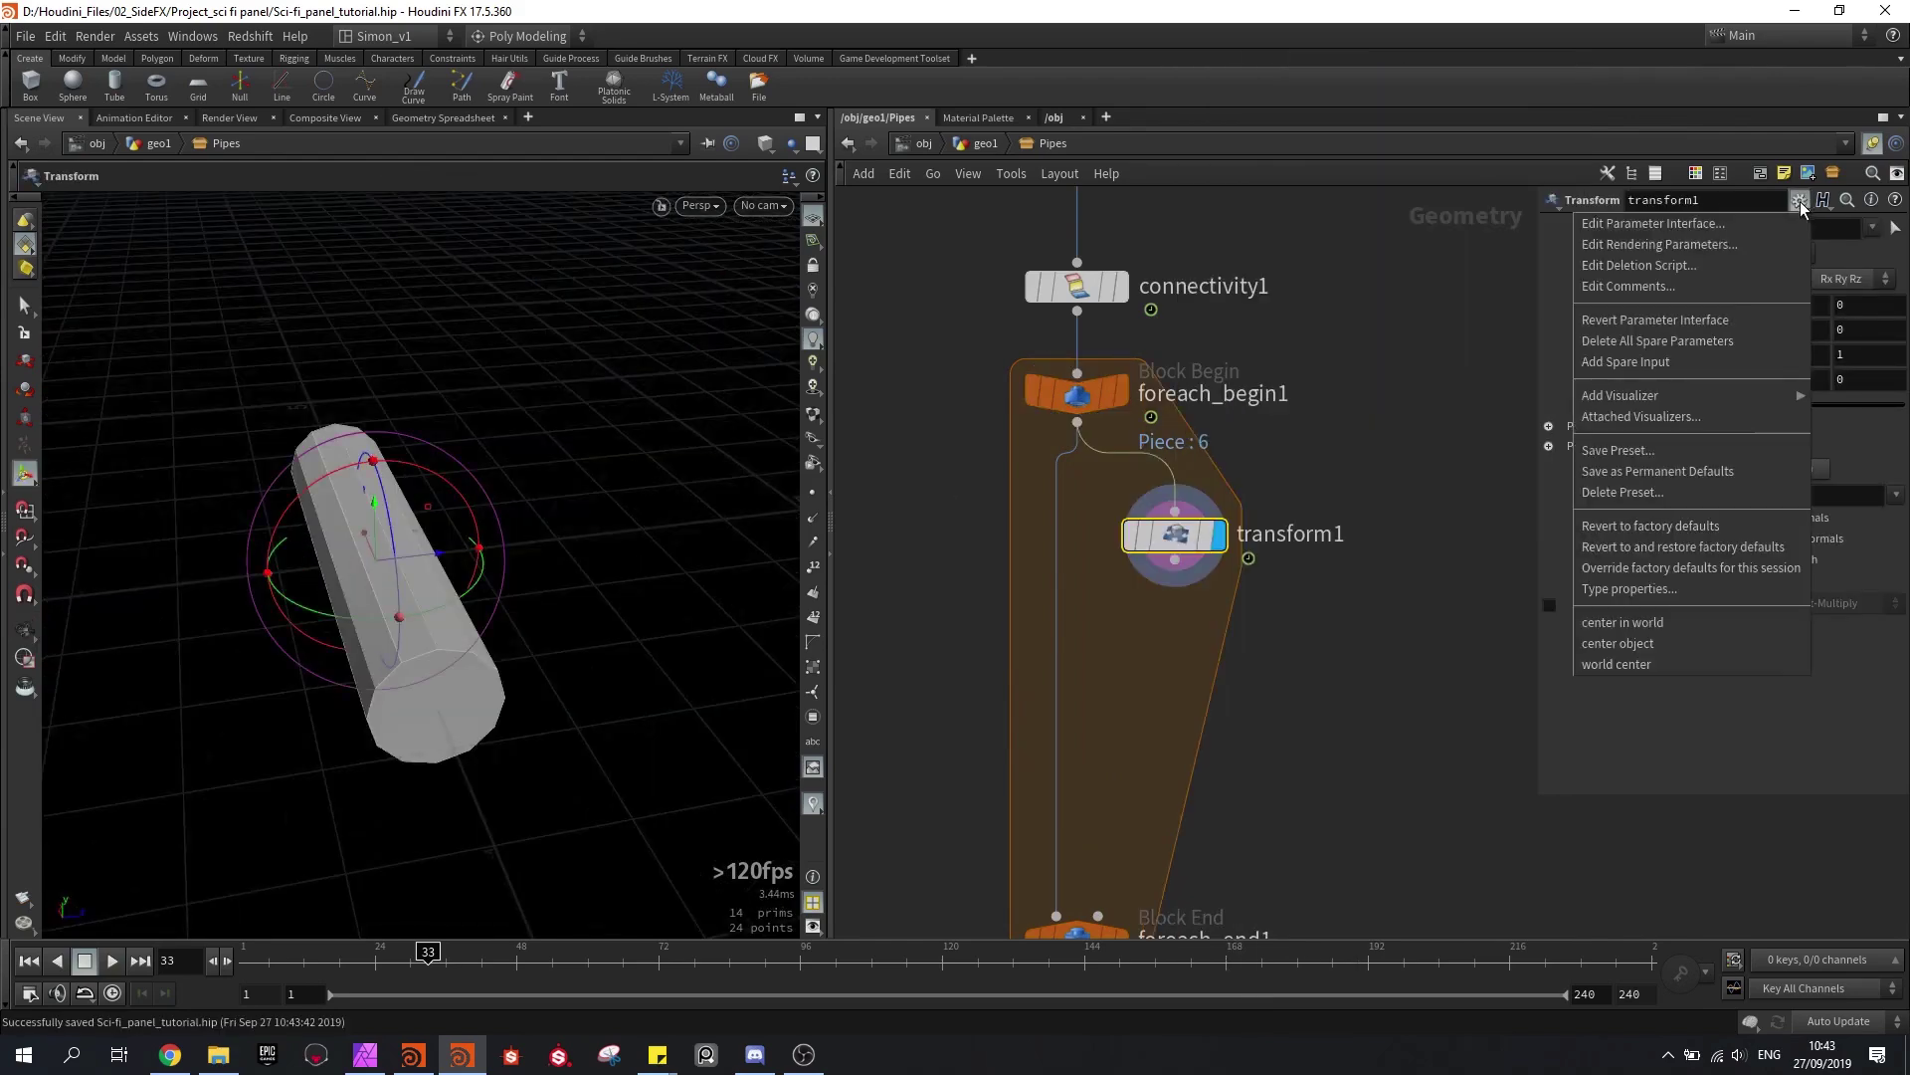
click(1633, 647)
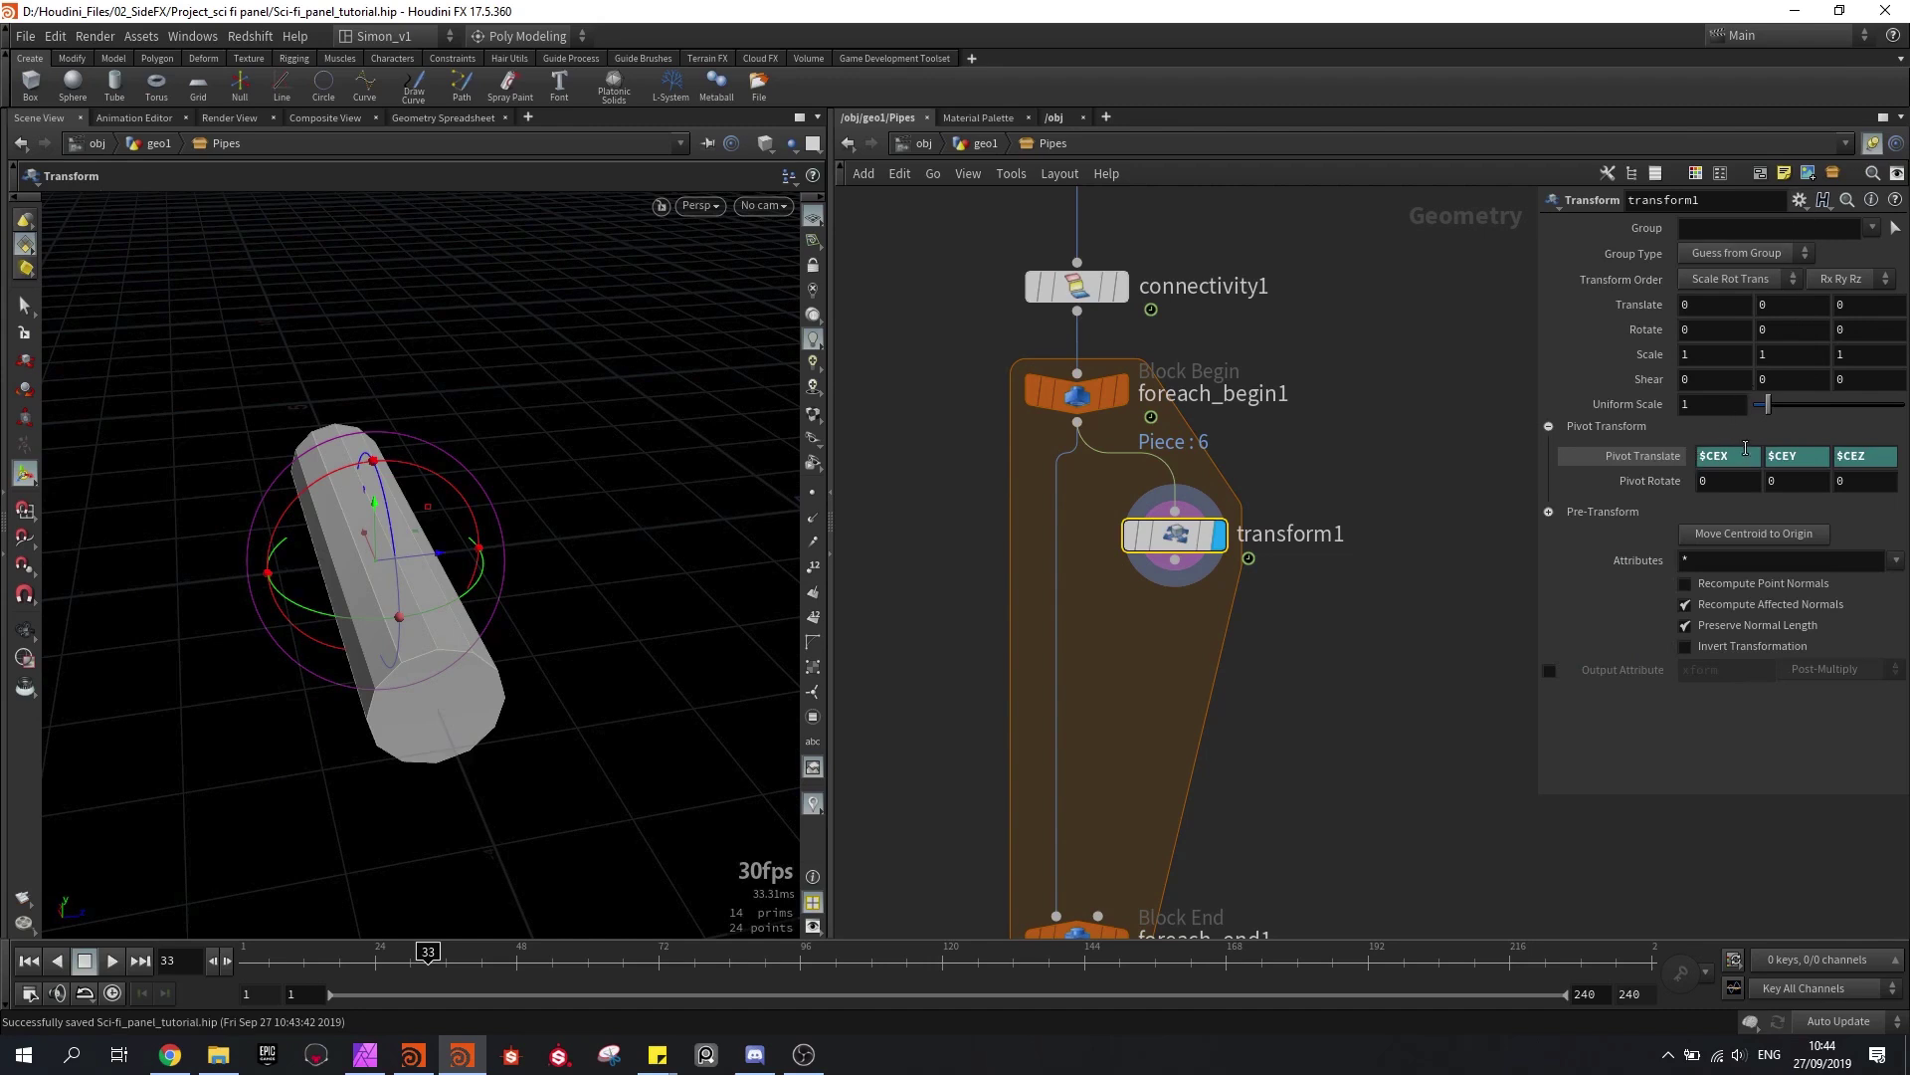
click(1628, 458)
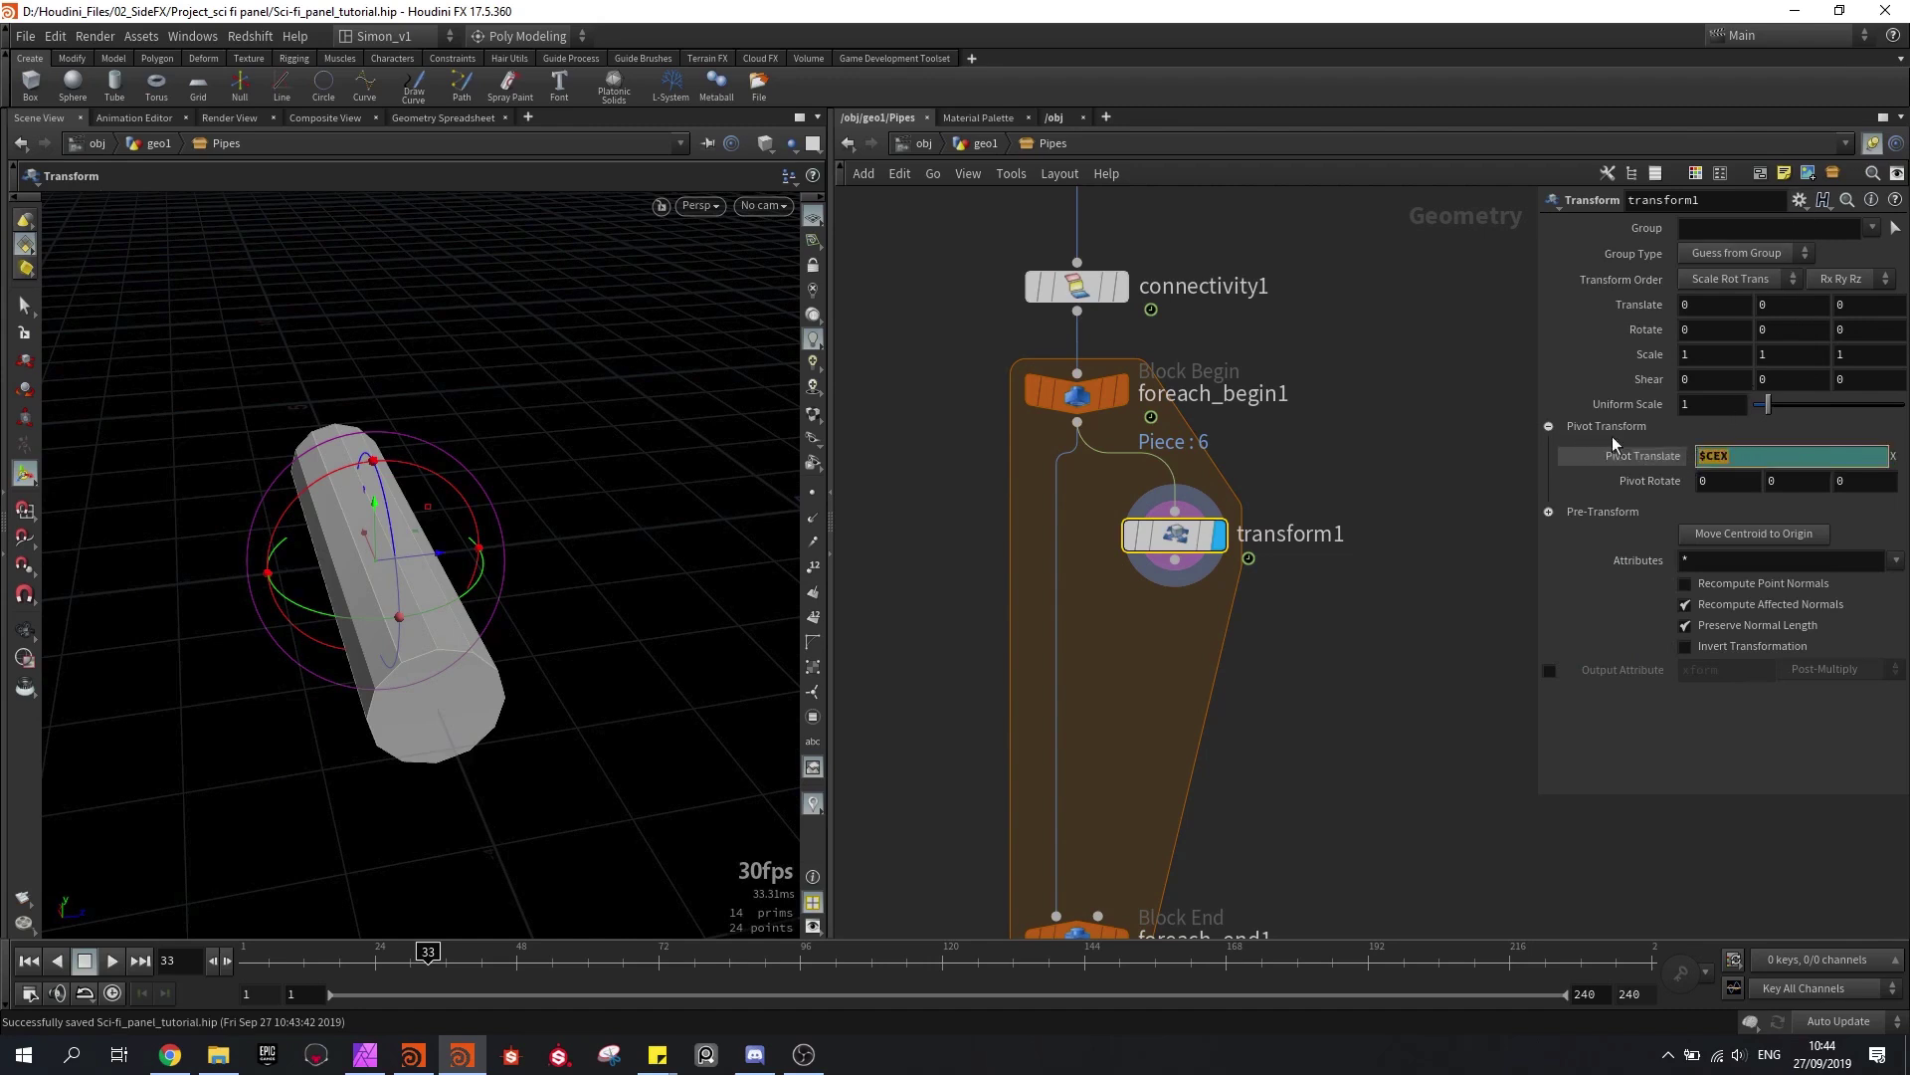
click(1503, 570)
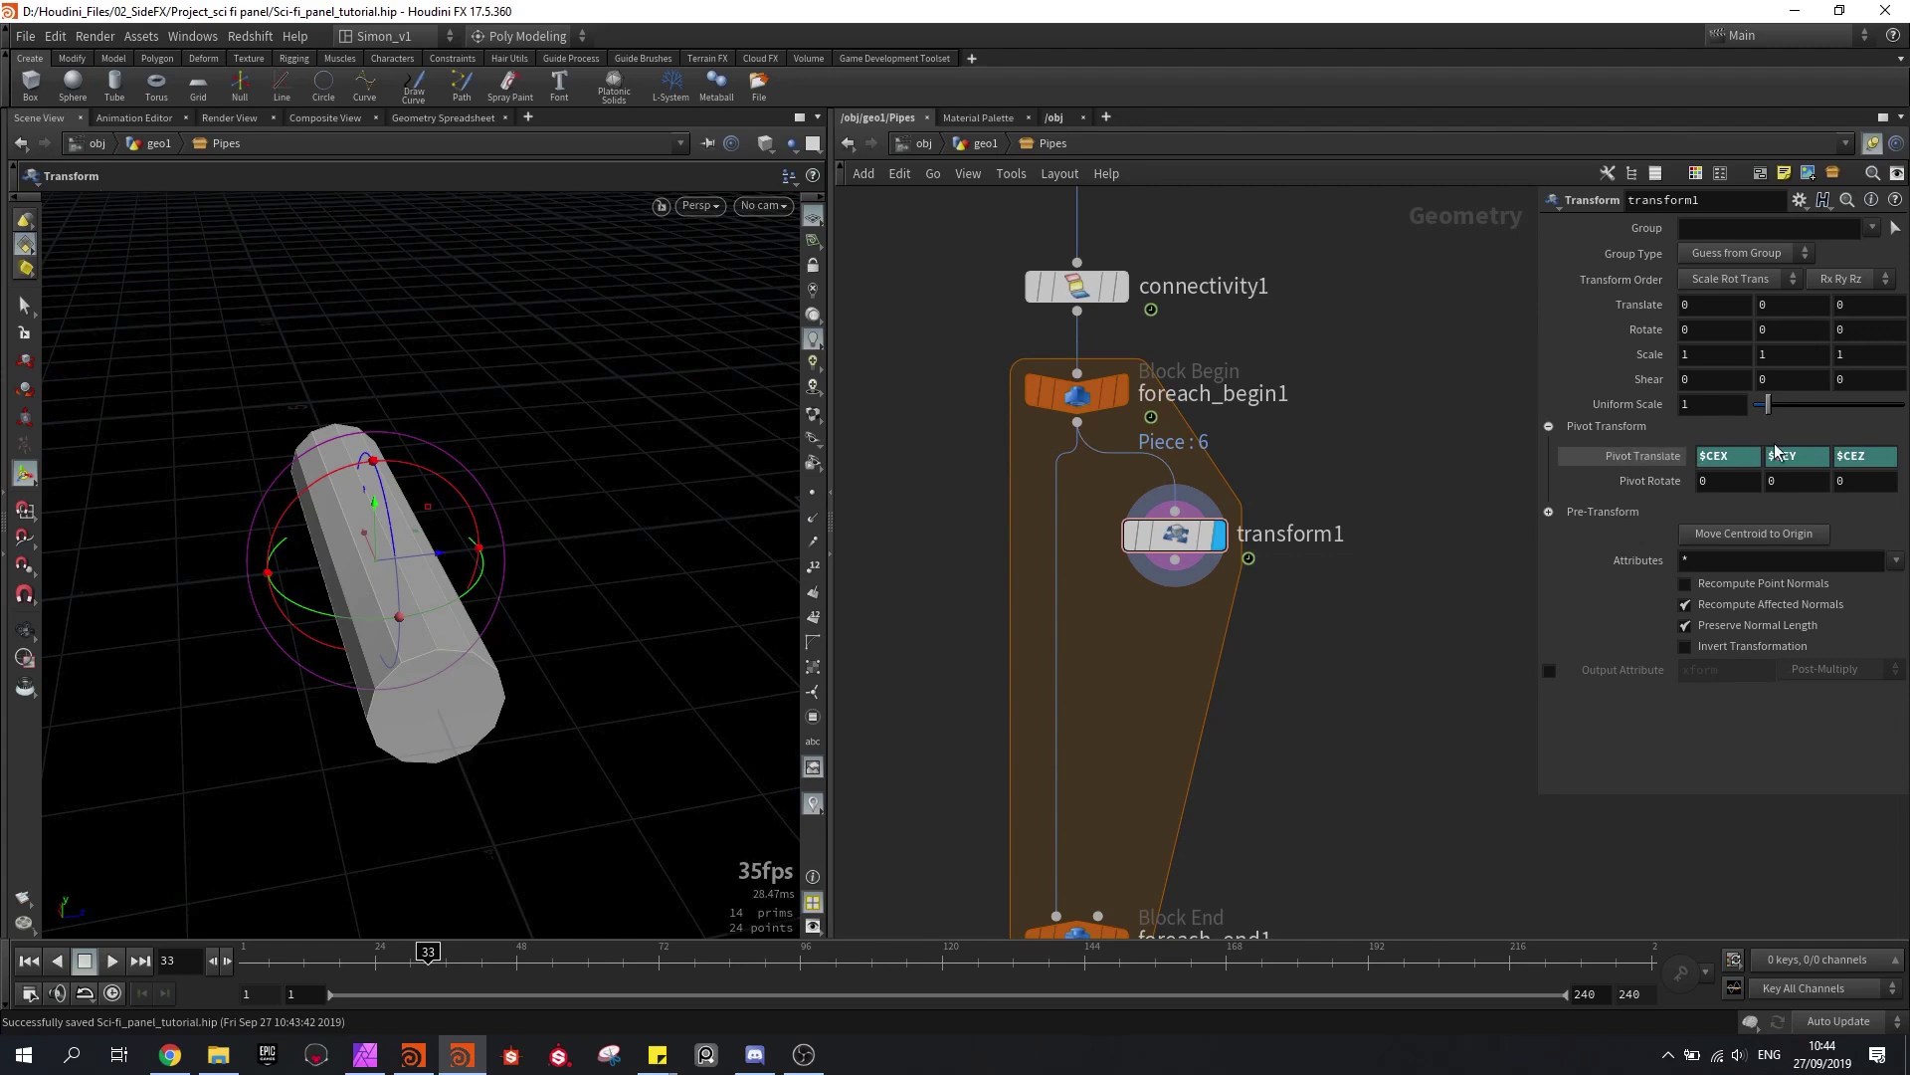
Step: Open transform1's Save Preset dialog, close it without saving, and review the stored transform presets
click(1800, 201)
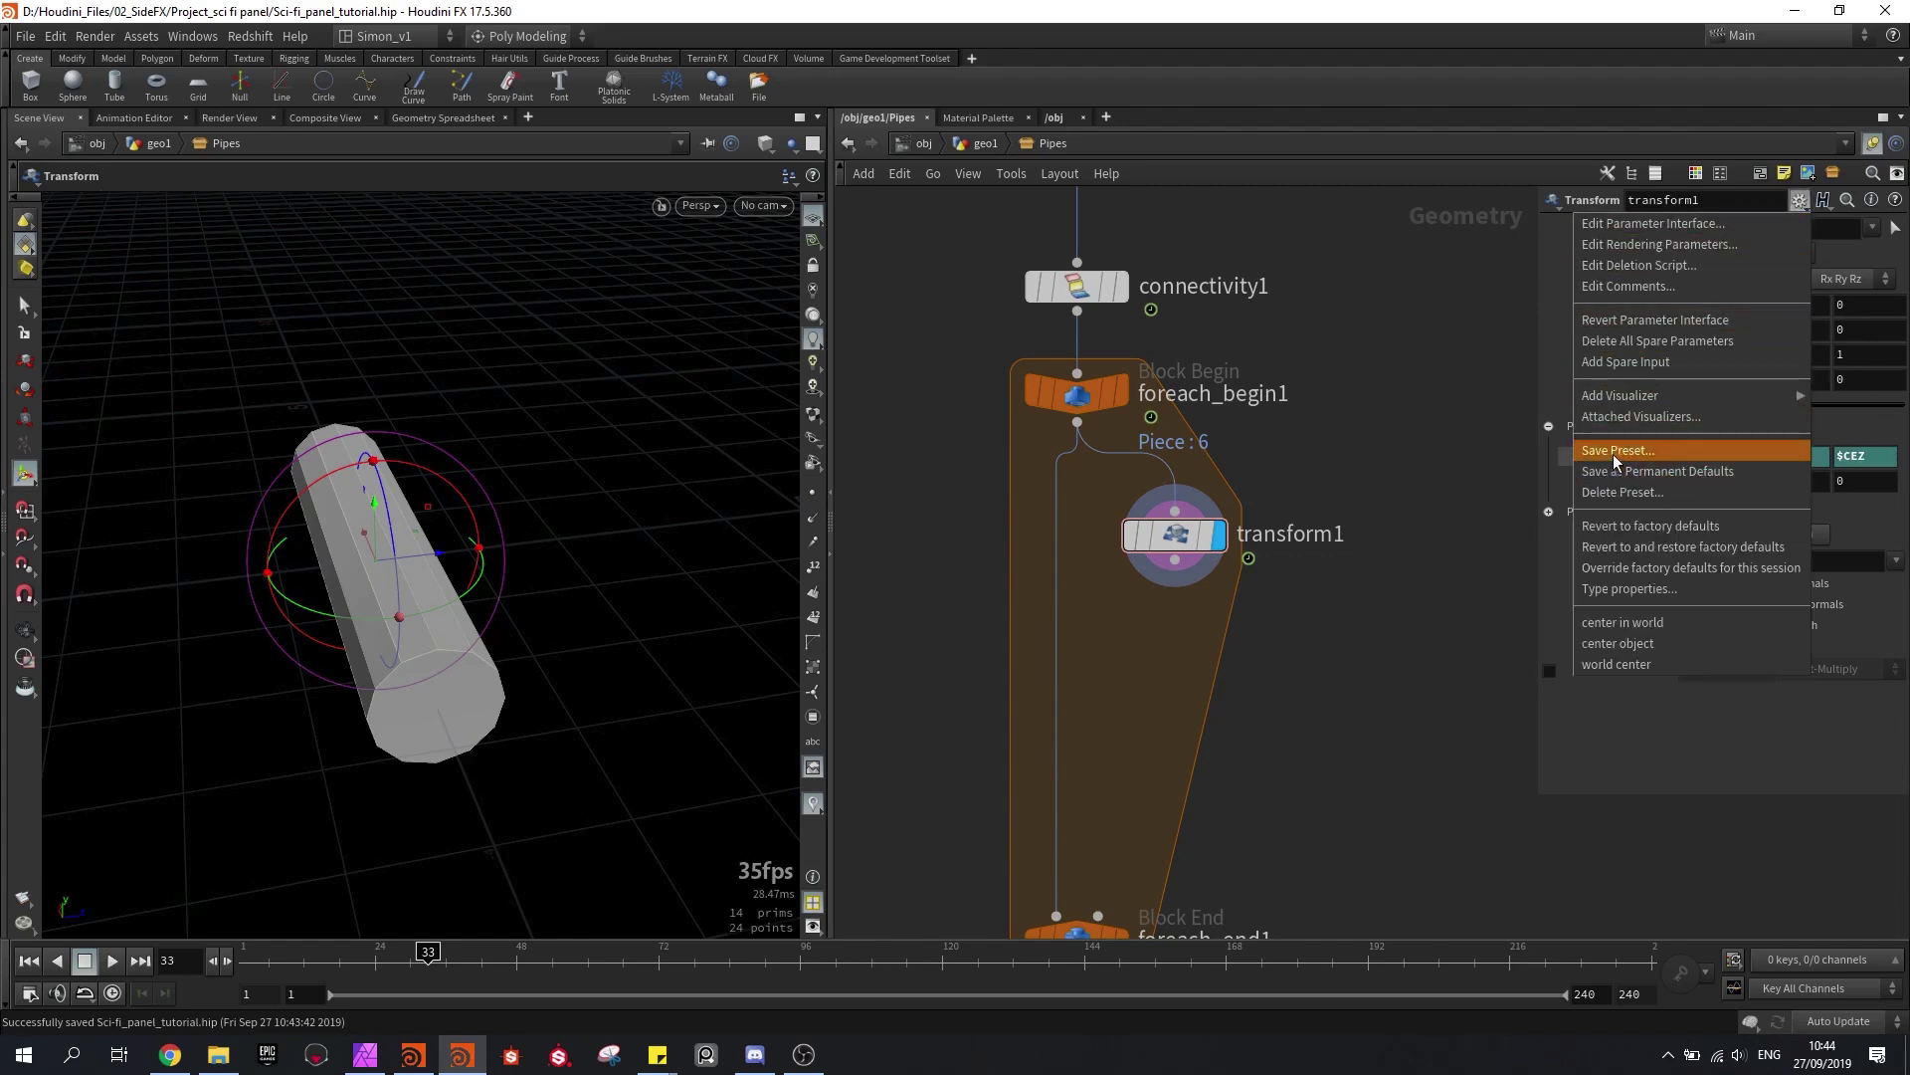
click(1644, 448)
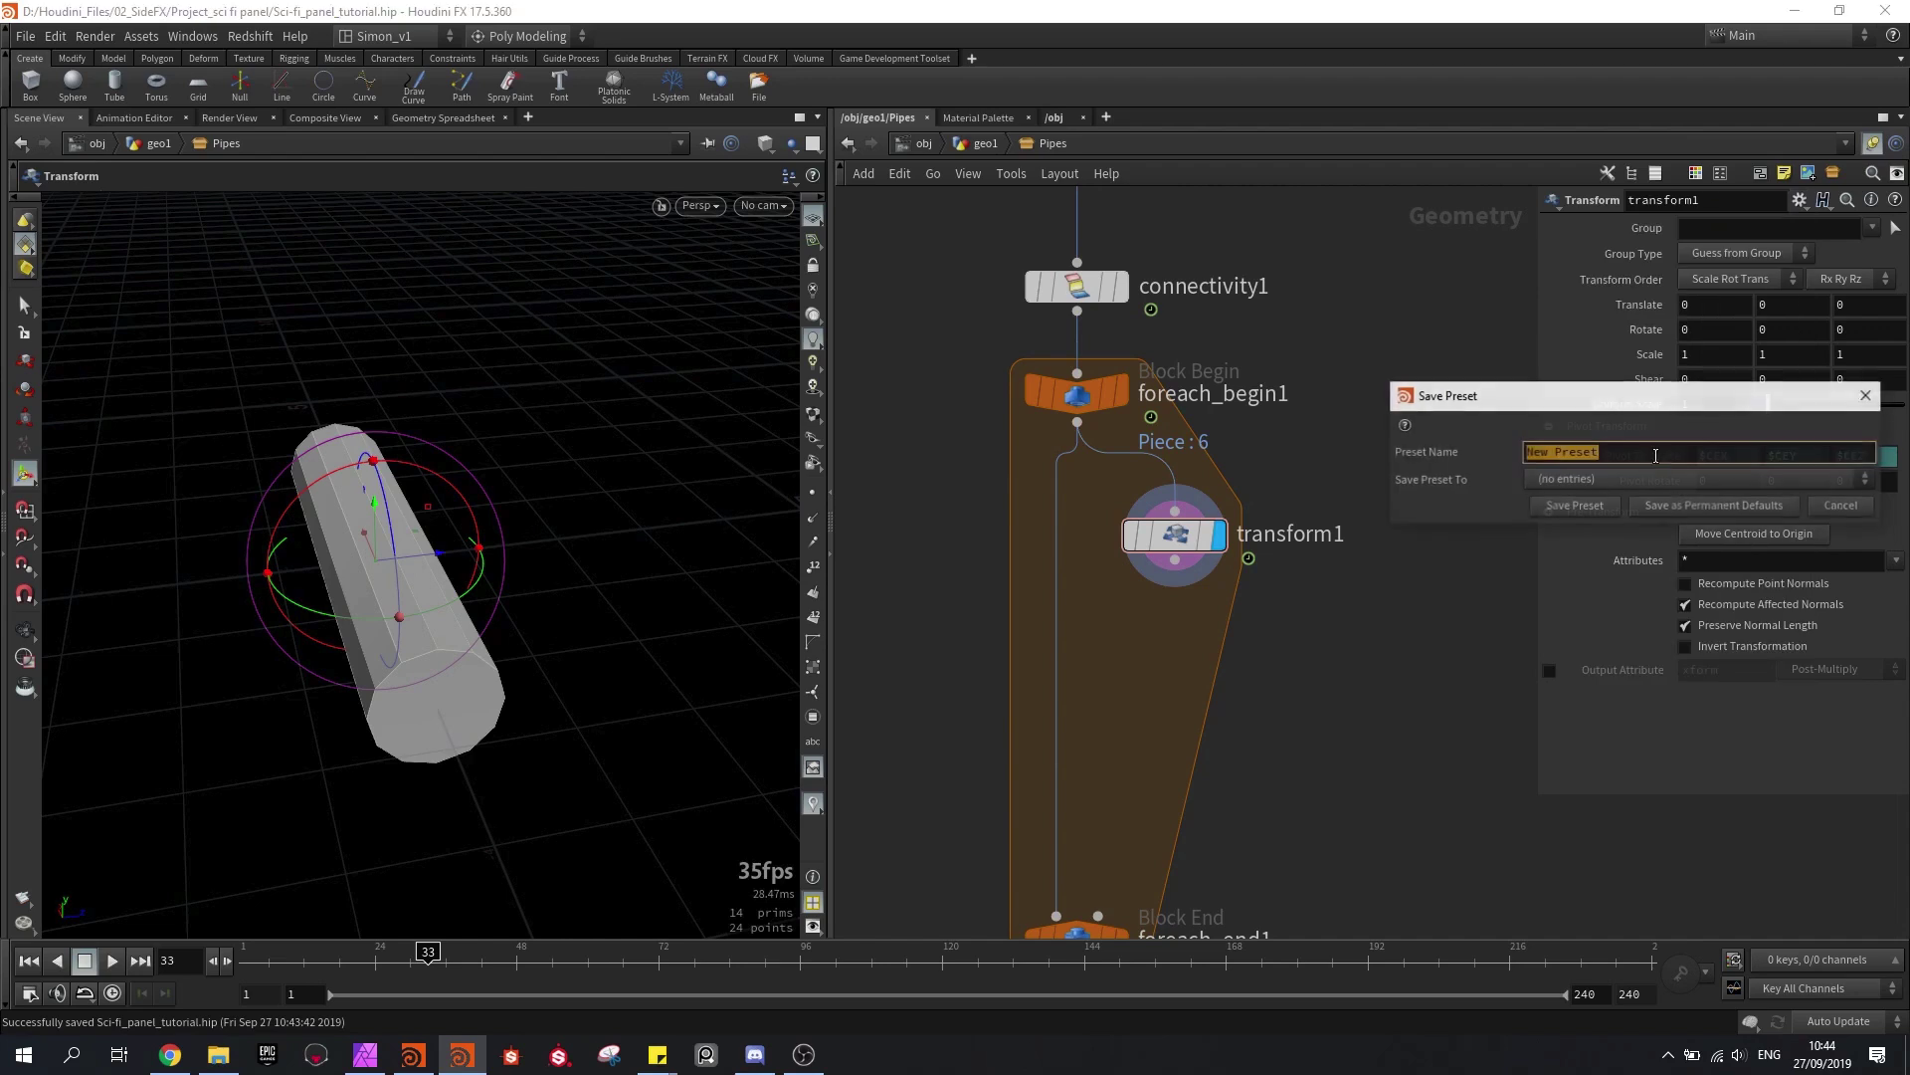
click(1868, 397)
click(1800, 200)
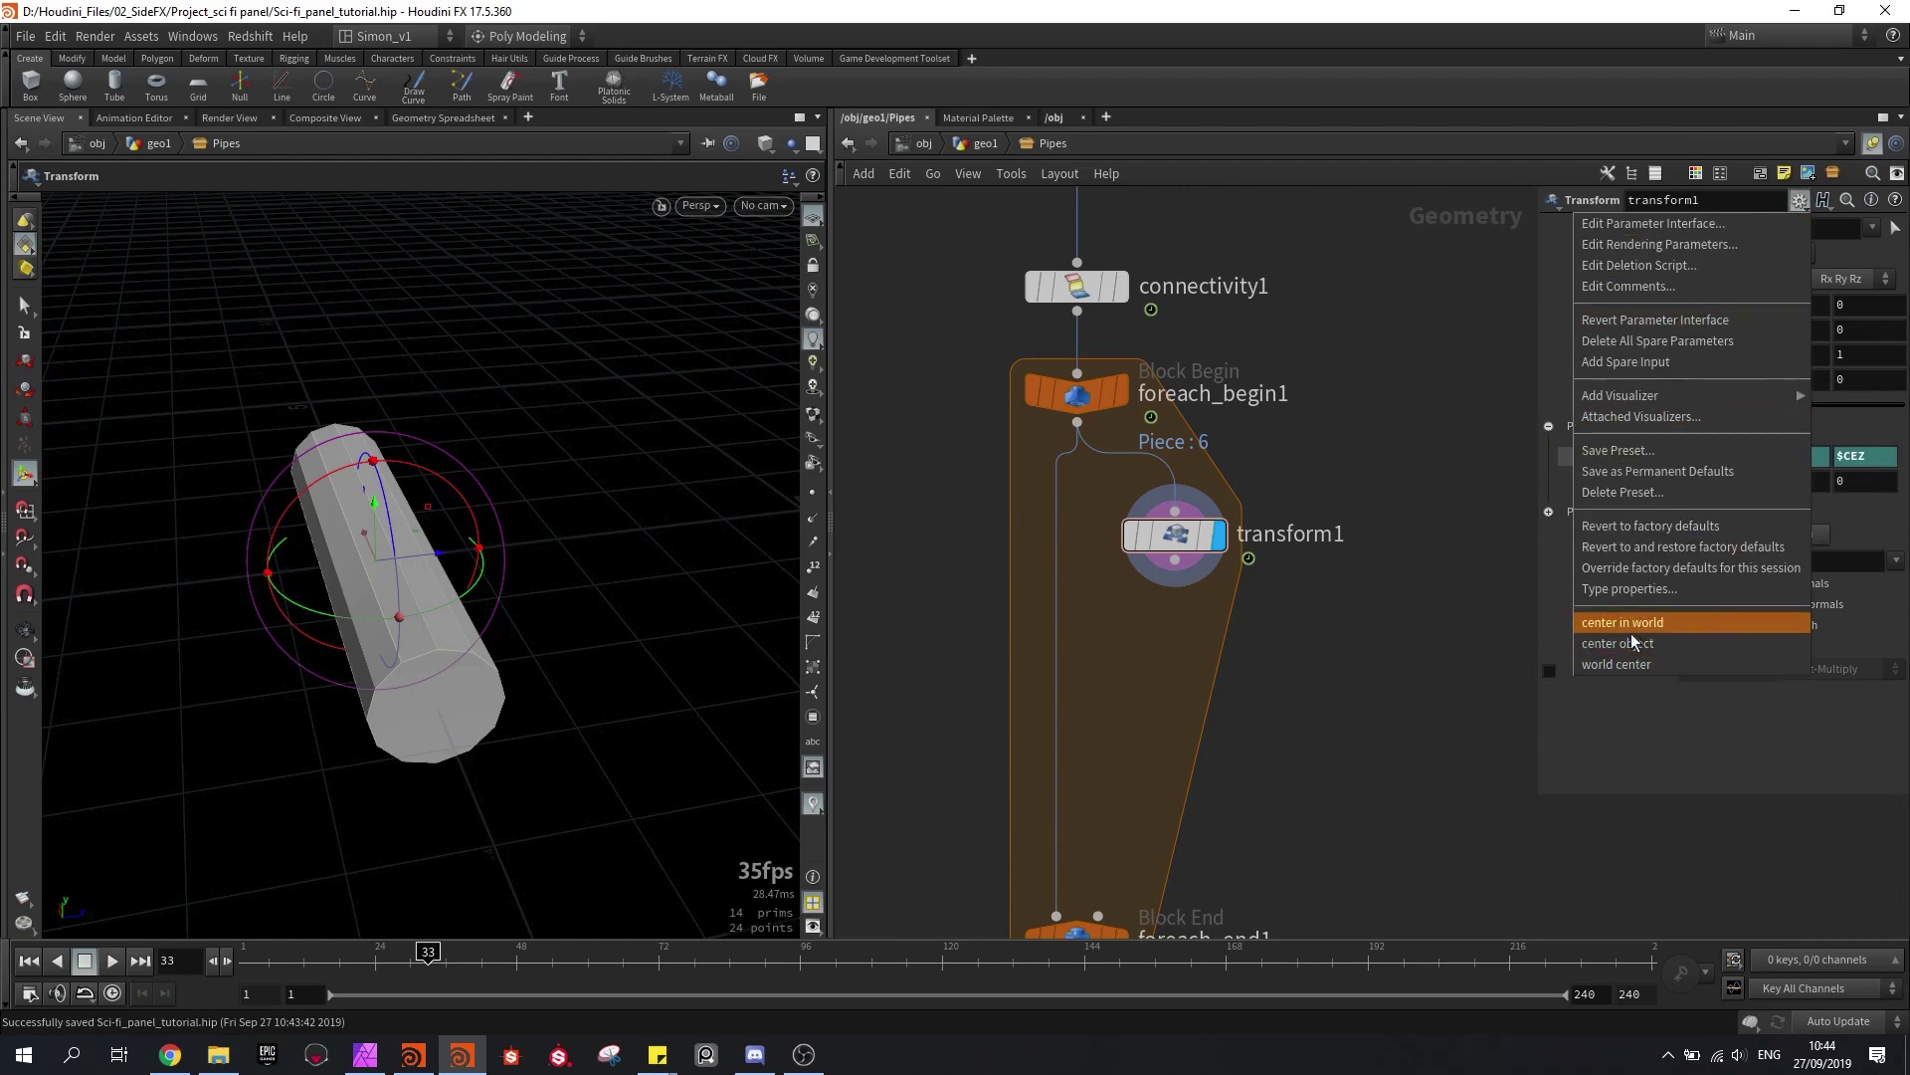
click(1447, 603)
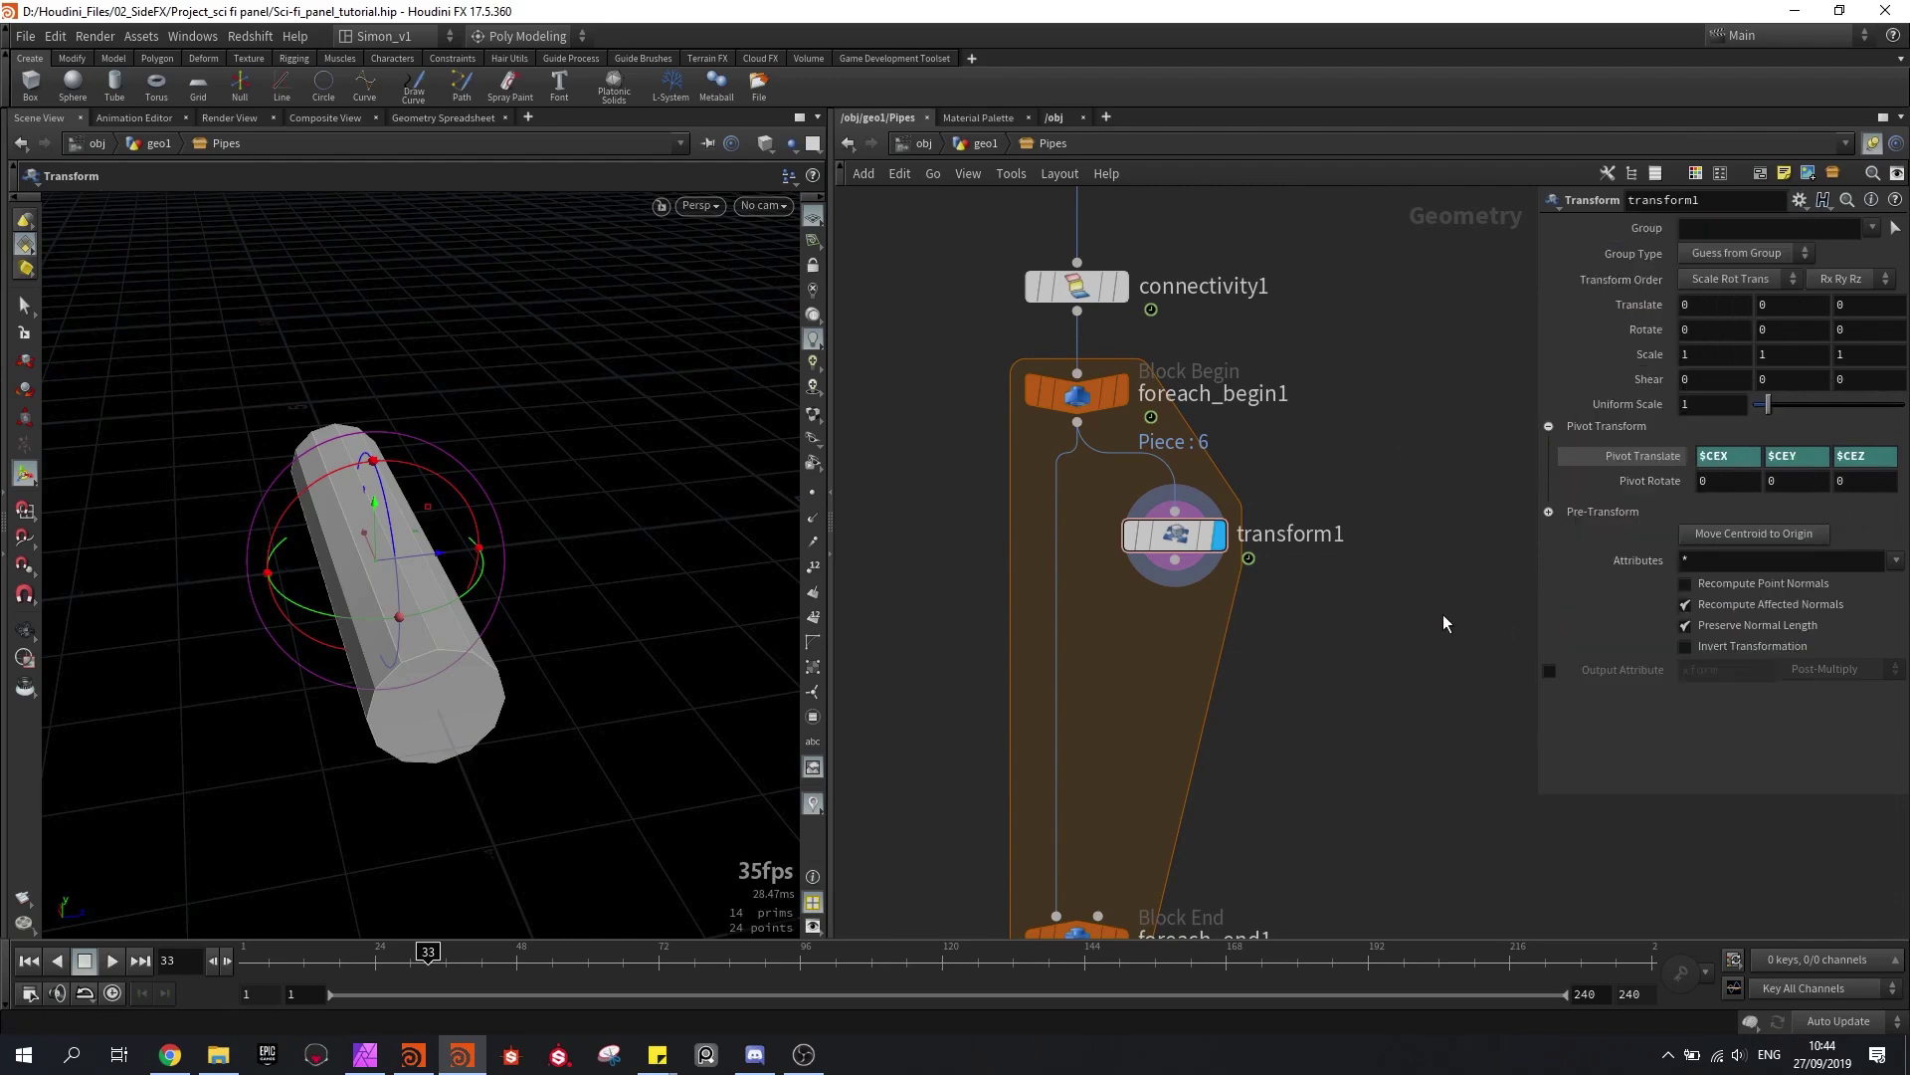
Step: Flatten the tube into a line along its length by setting transform1's Scale to 1, 0, 0
middle_drag(1047, 593, 1085, 491)
alt+drag(577, 597, 527, 579)
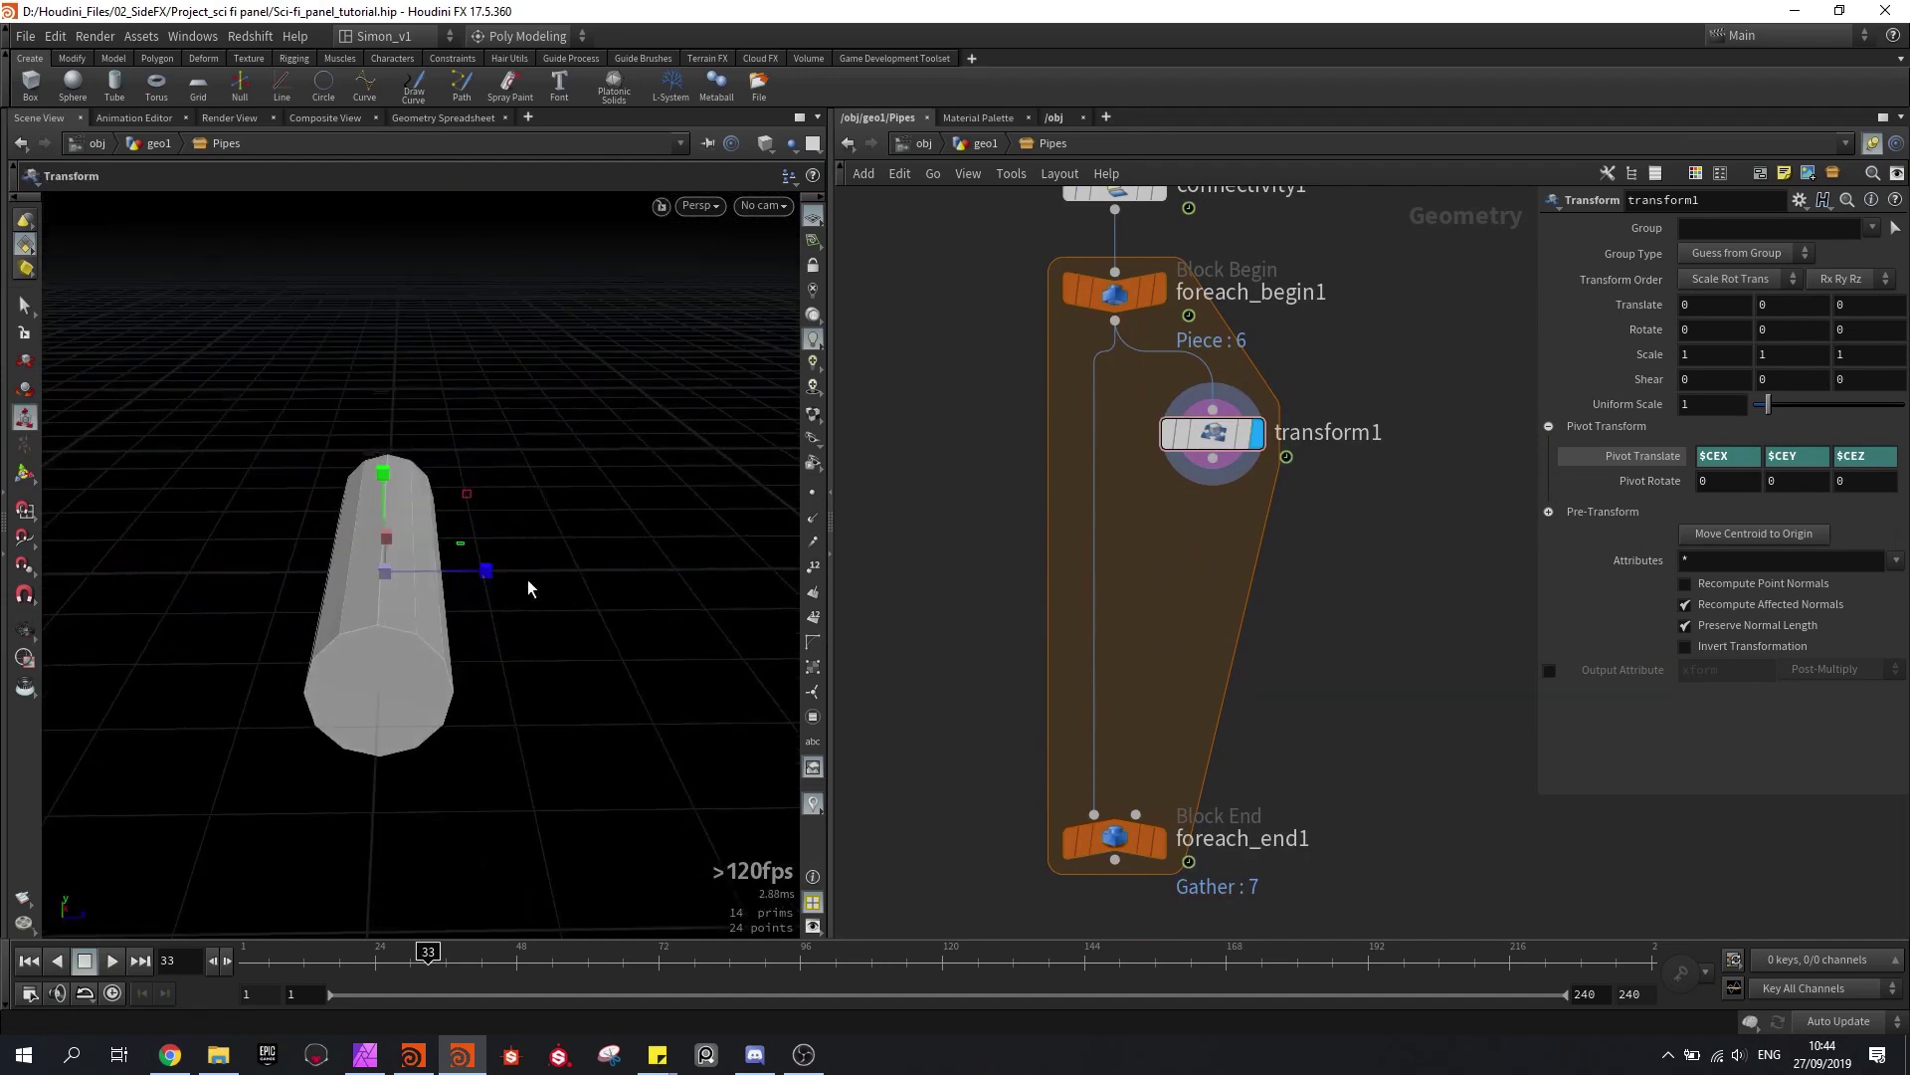
drag(471, 496, 408, 572)
double_click(1819, 354)
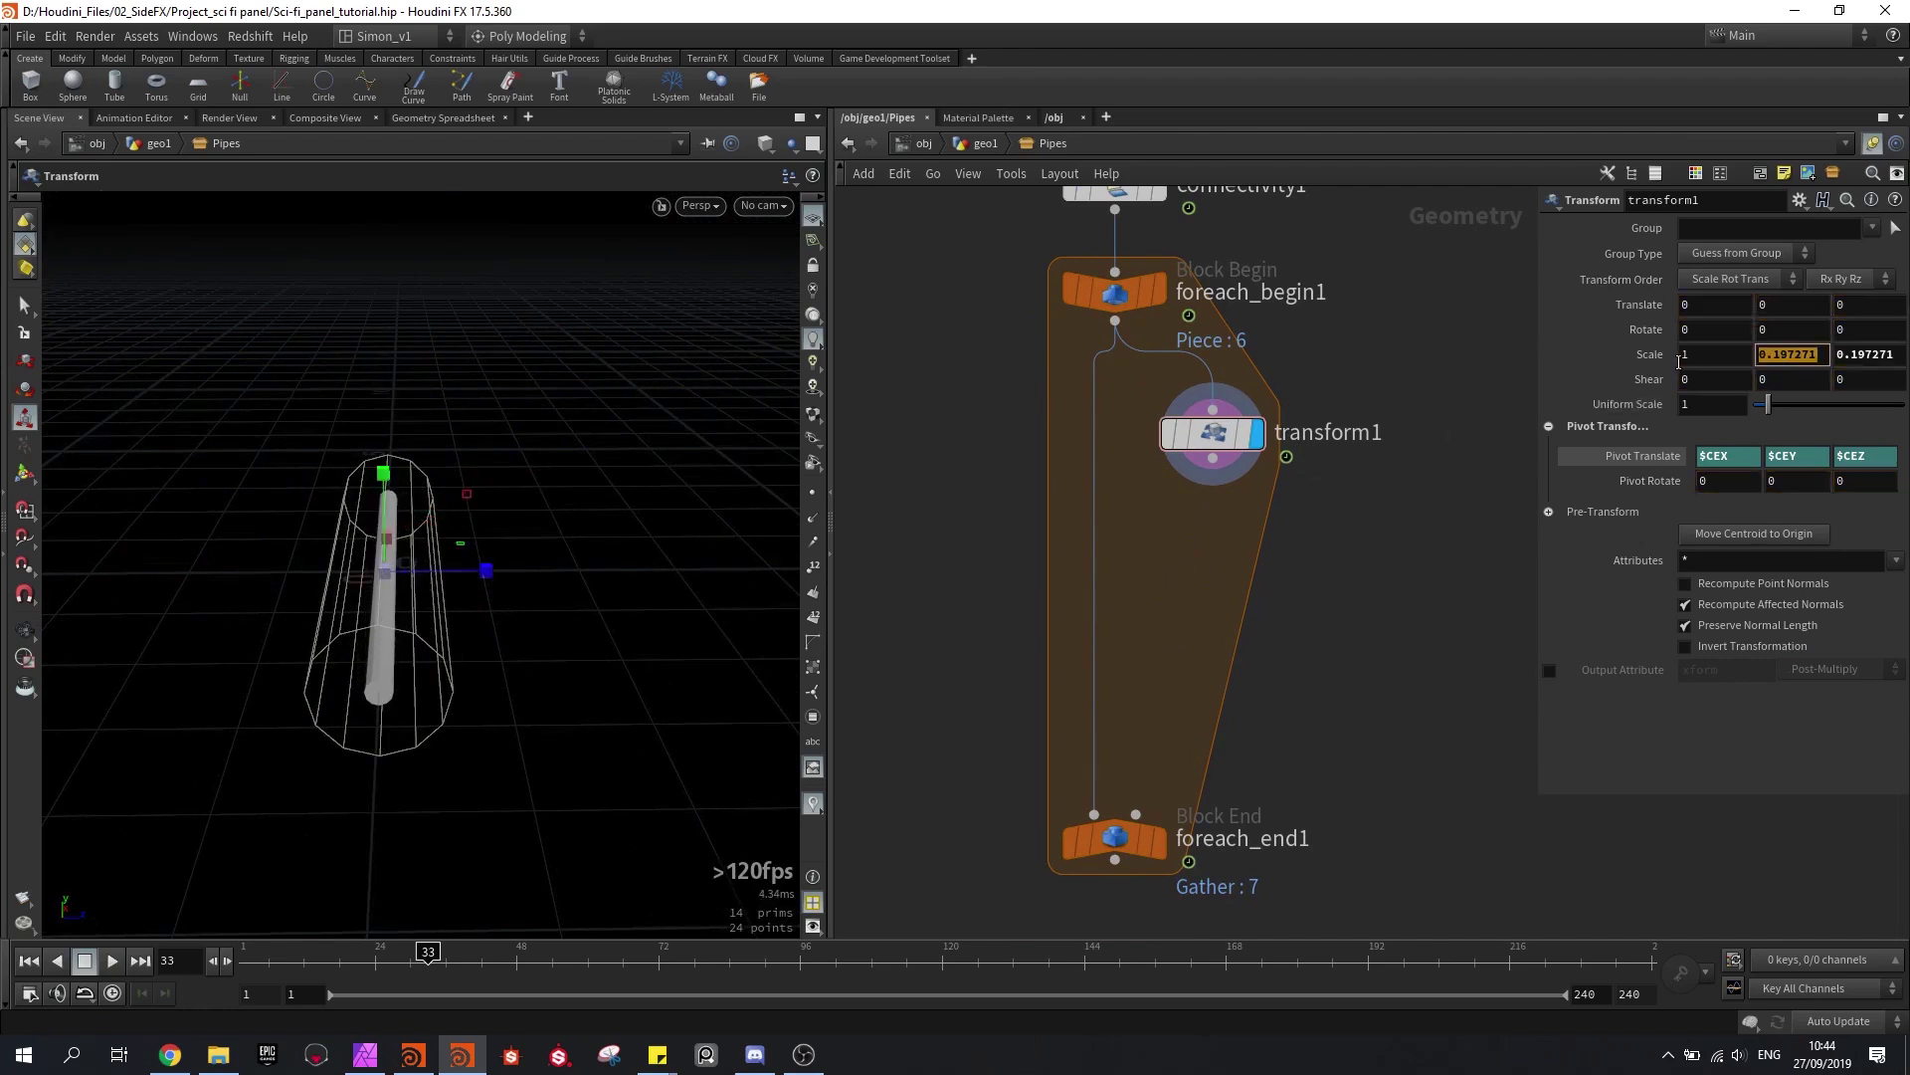
text(0)
key(Tab)
text(0)
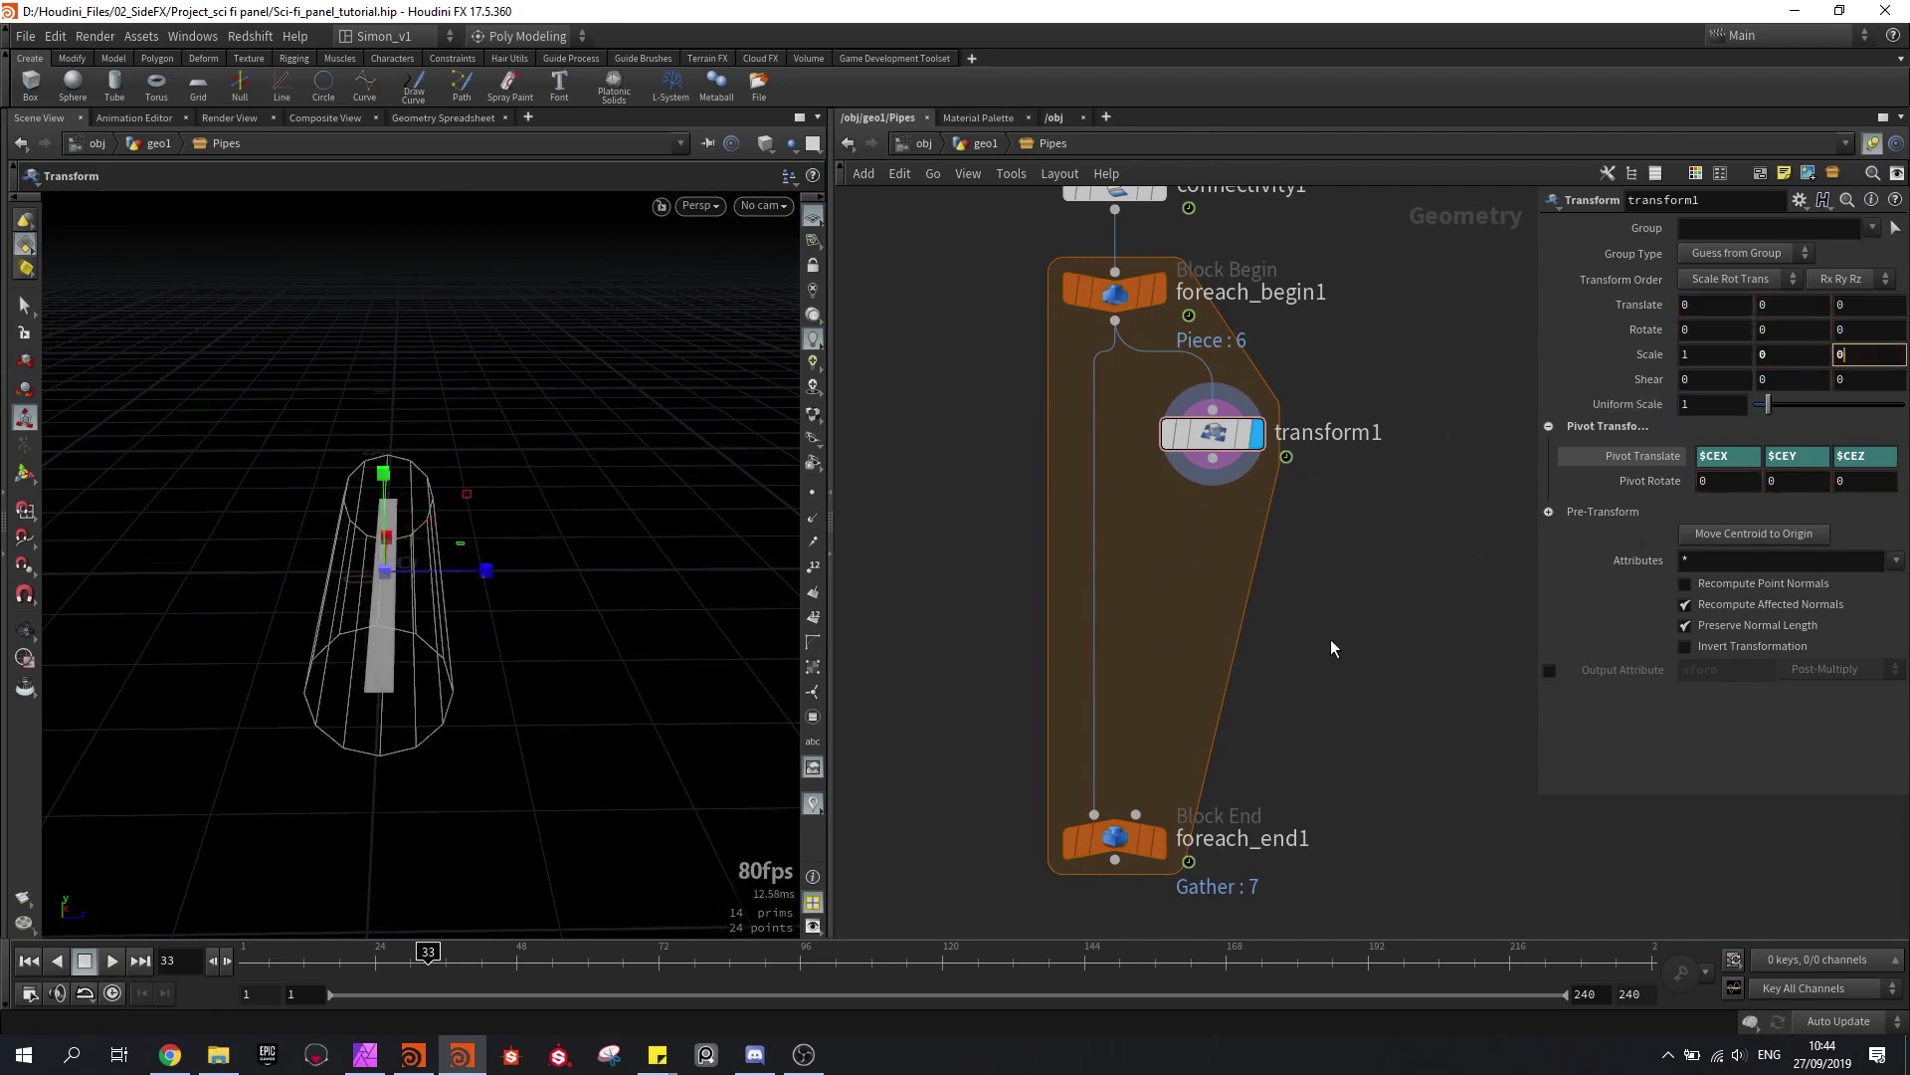
key(Return)
Step: Add a Scatter node below transform1, connect it and display the points along the tube's centre line
key(Tab)
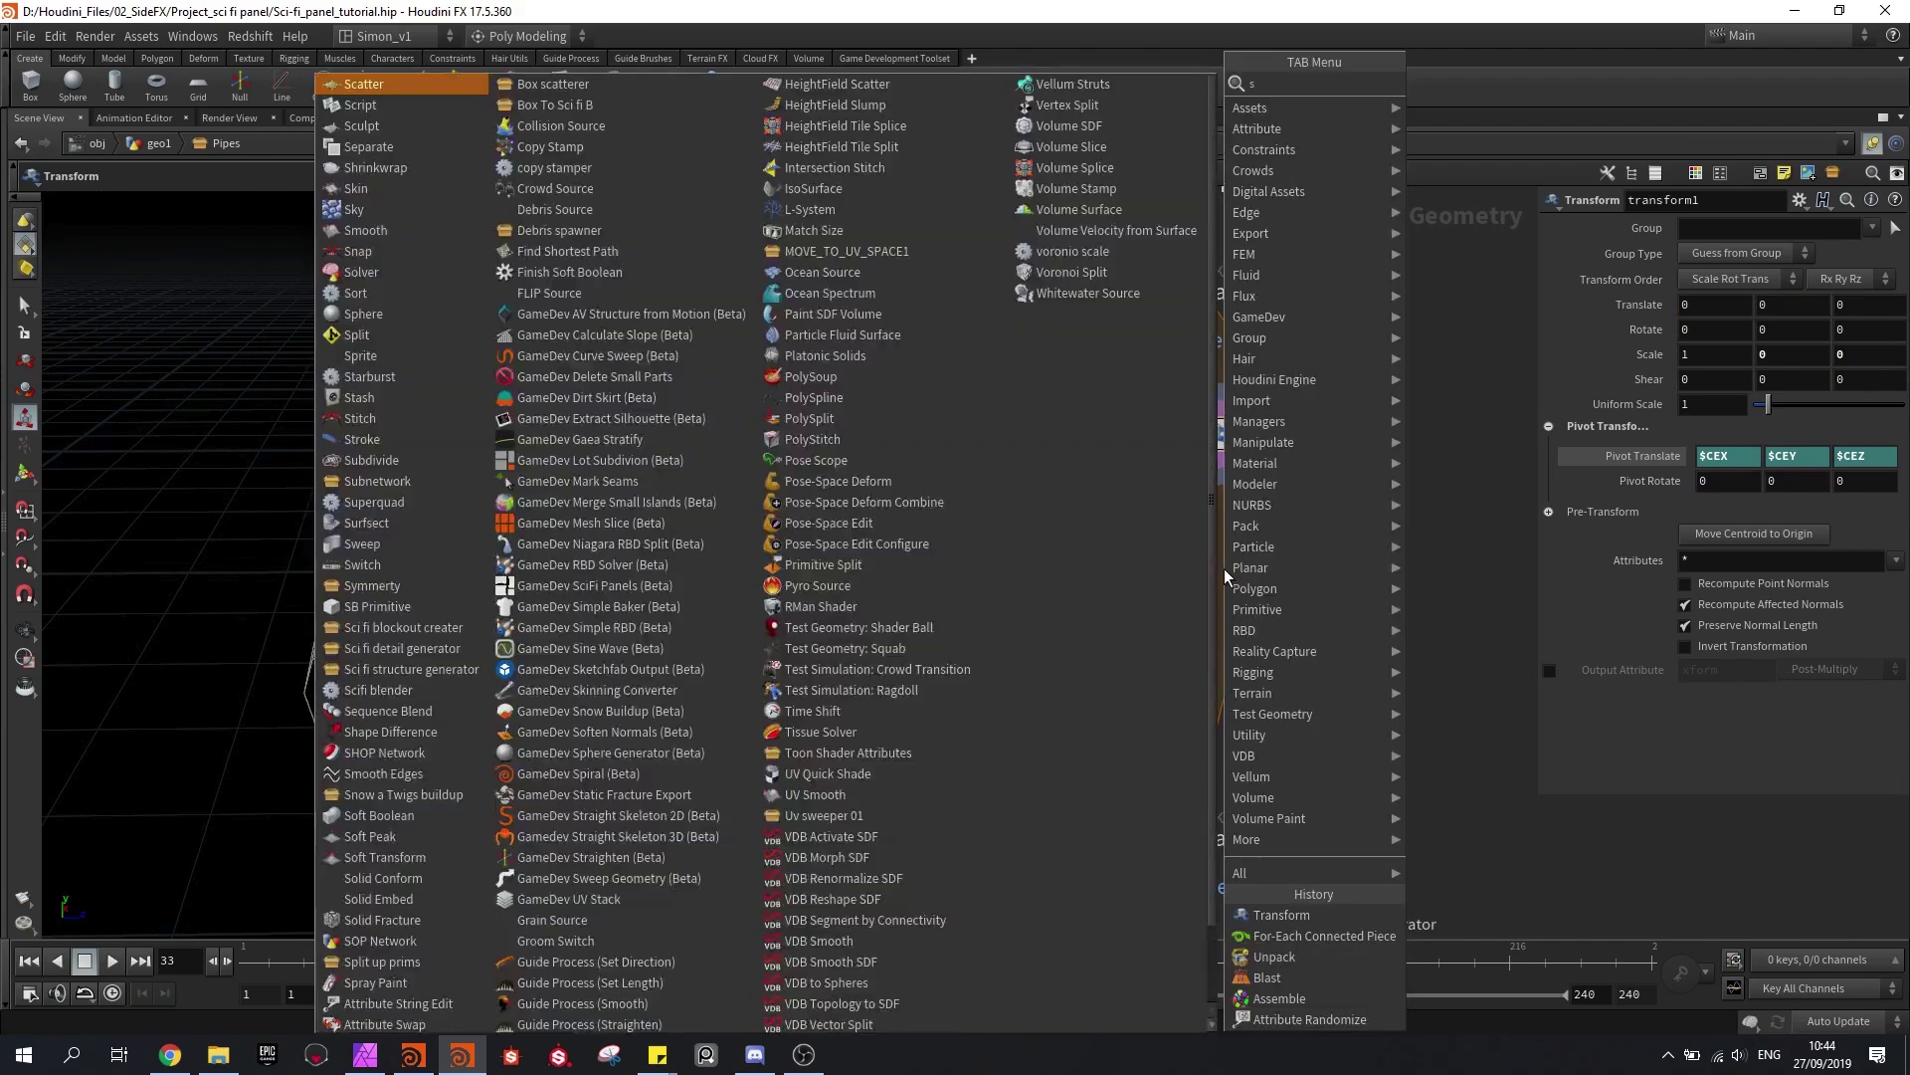
text(scat)
click(1467, 88)
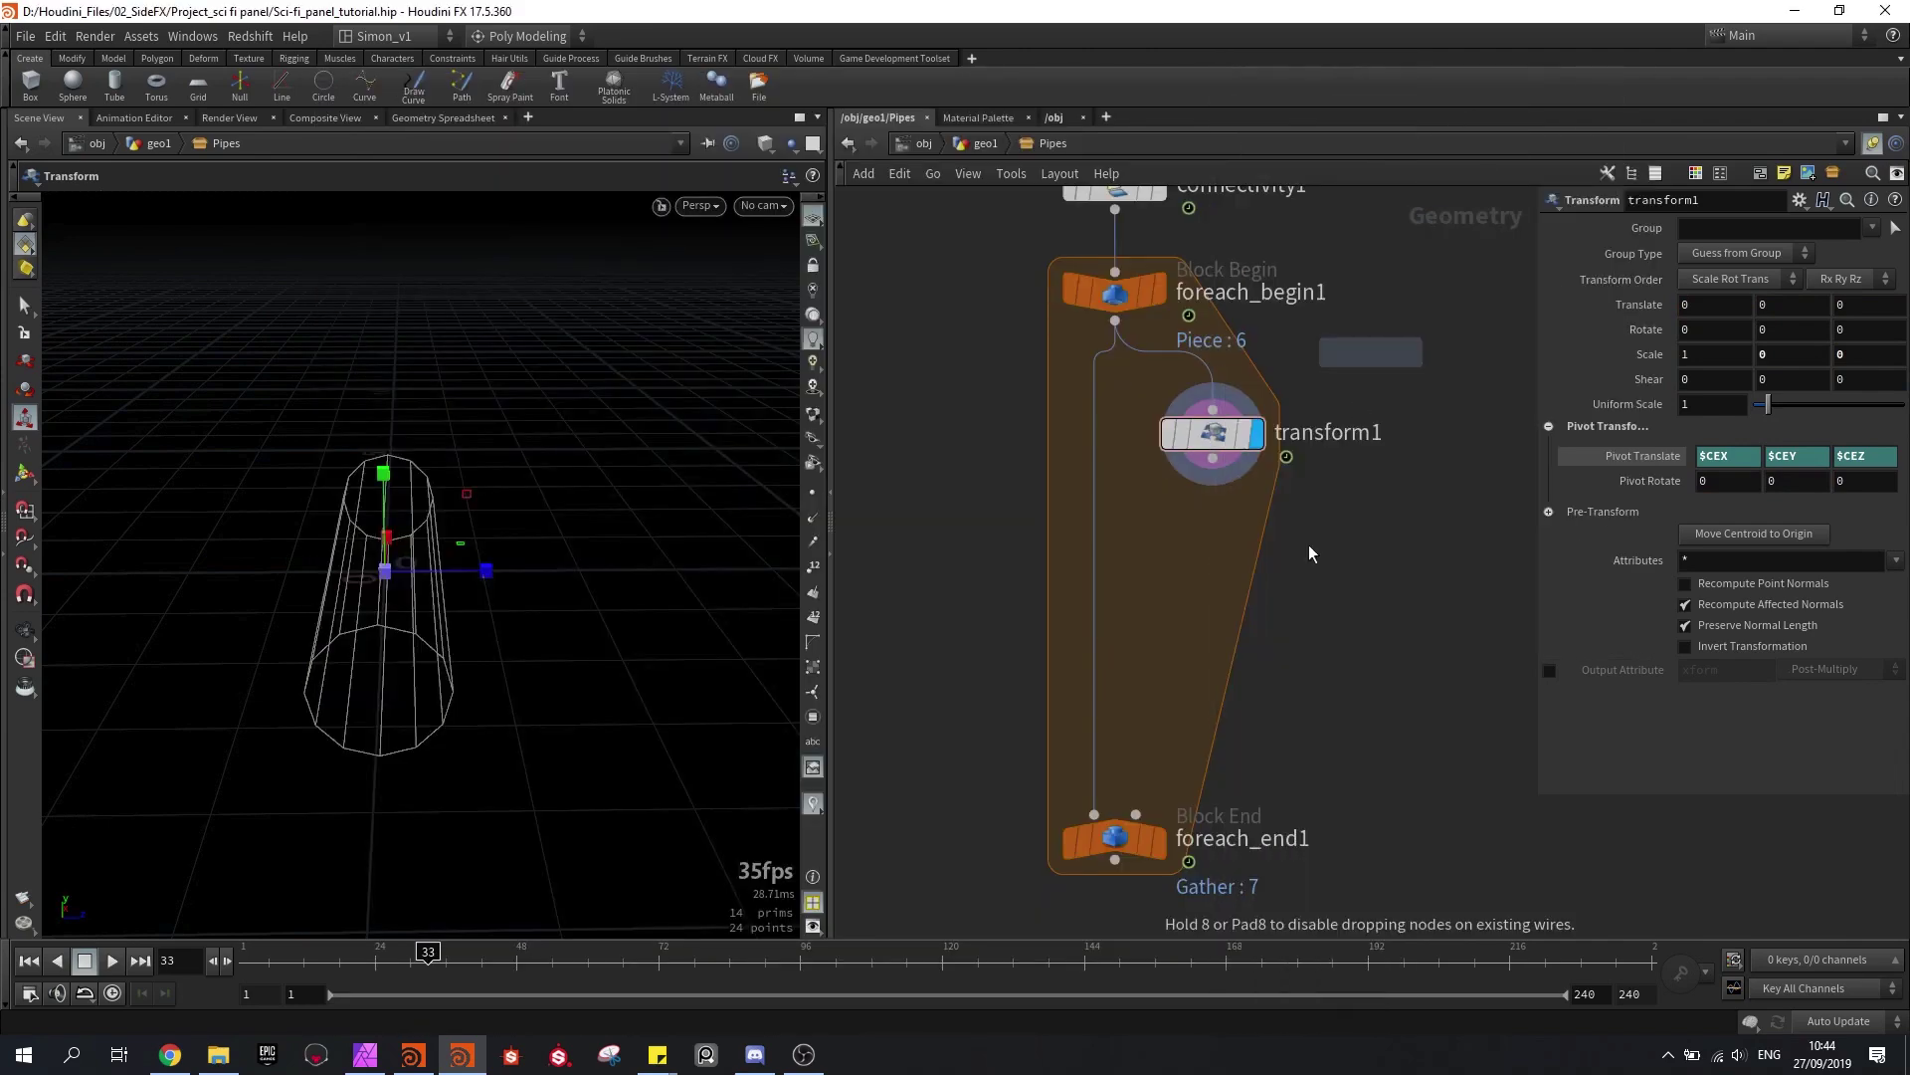
click(1197, 559)
drag(1213, 460, 1197, 537)
alt+drag(398, 512, 324, 485)
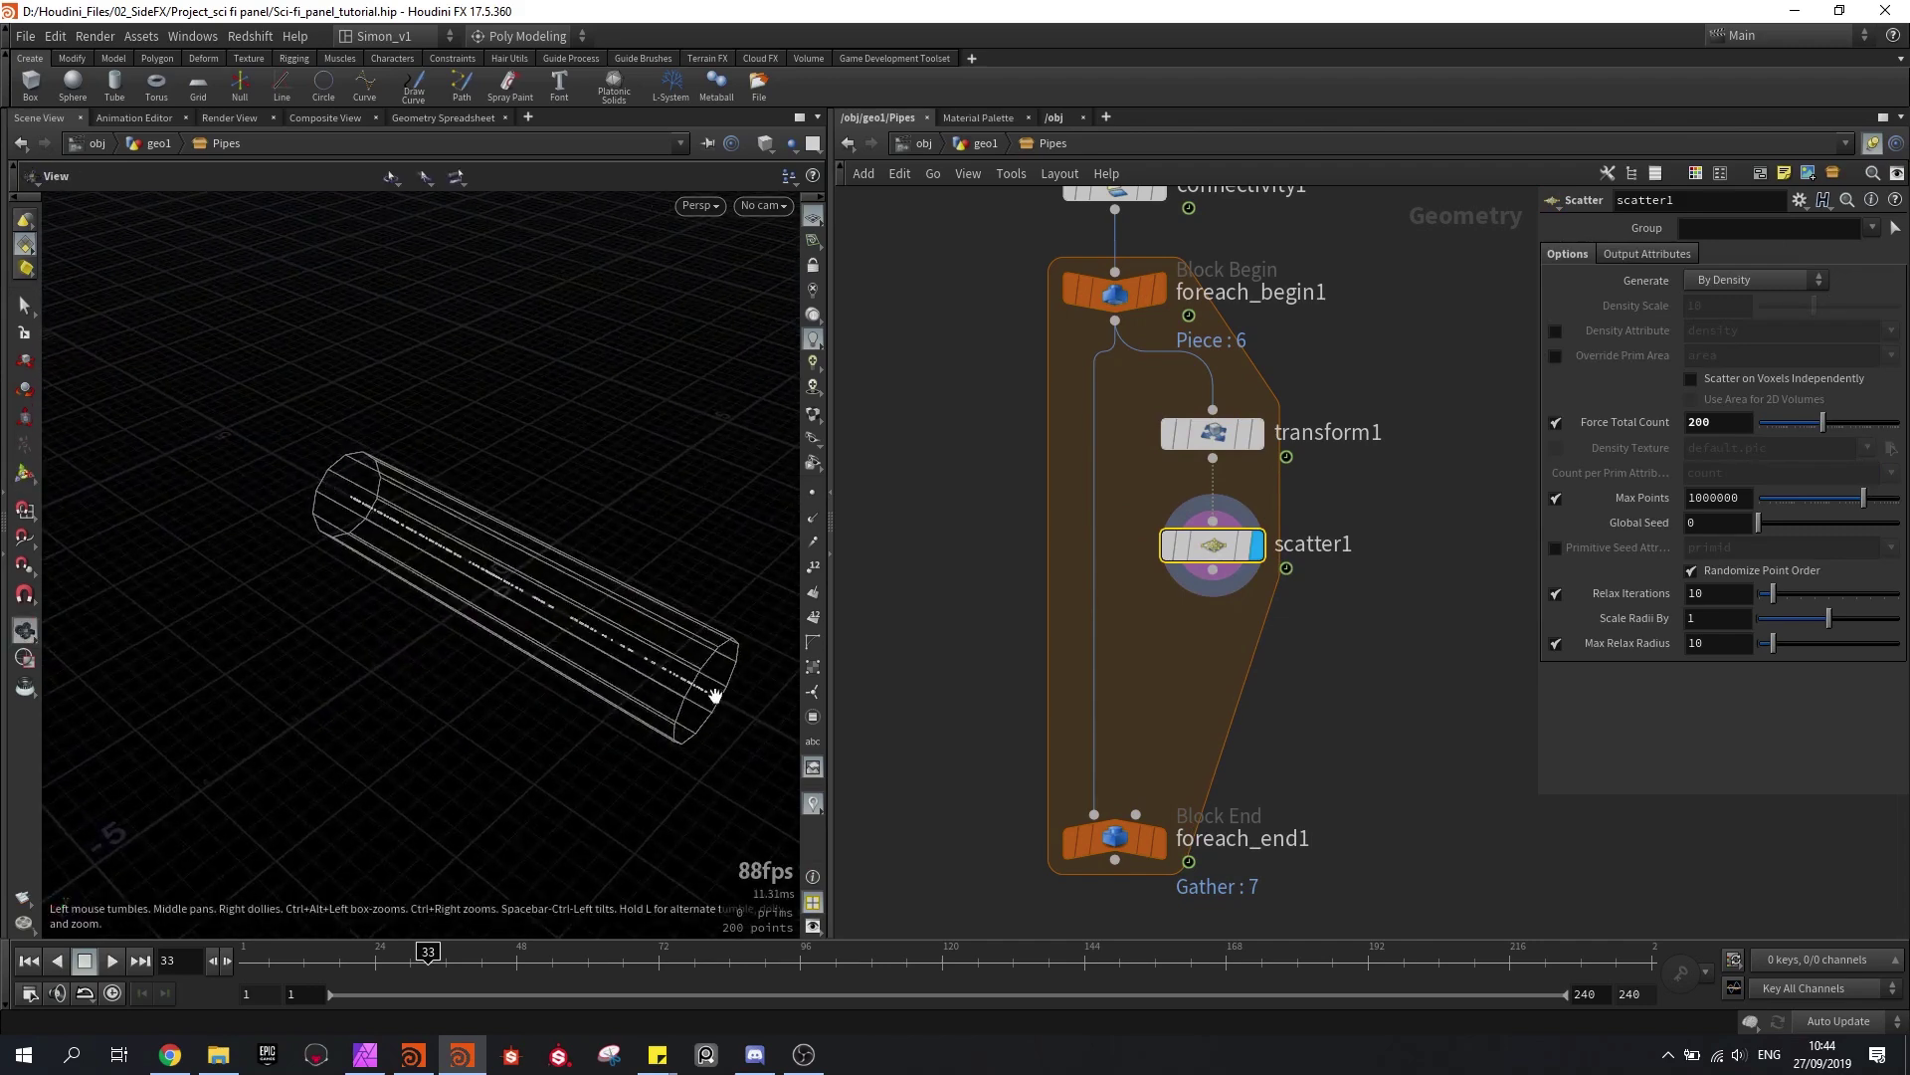
alt+drag(712, 696, 583, 626)
alt+drag(367, 533, 557, 615)
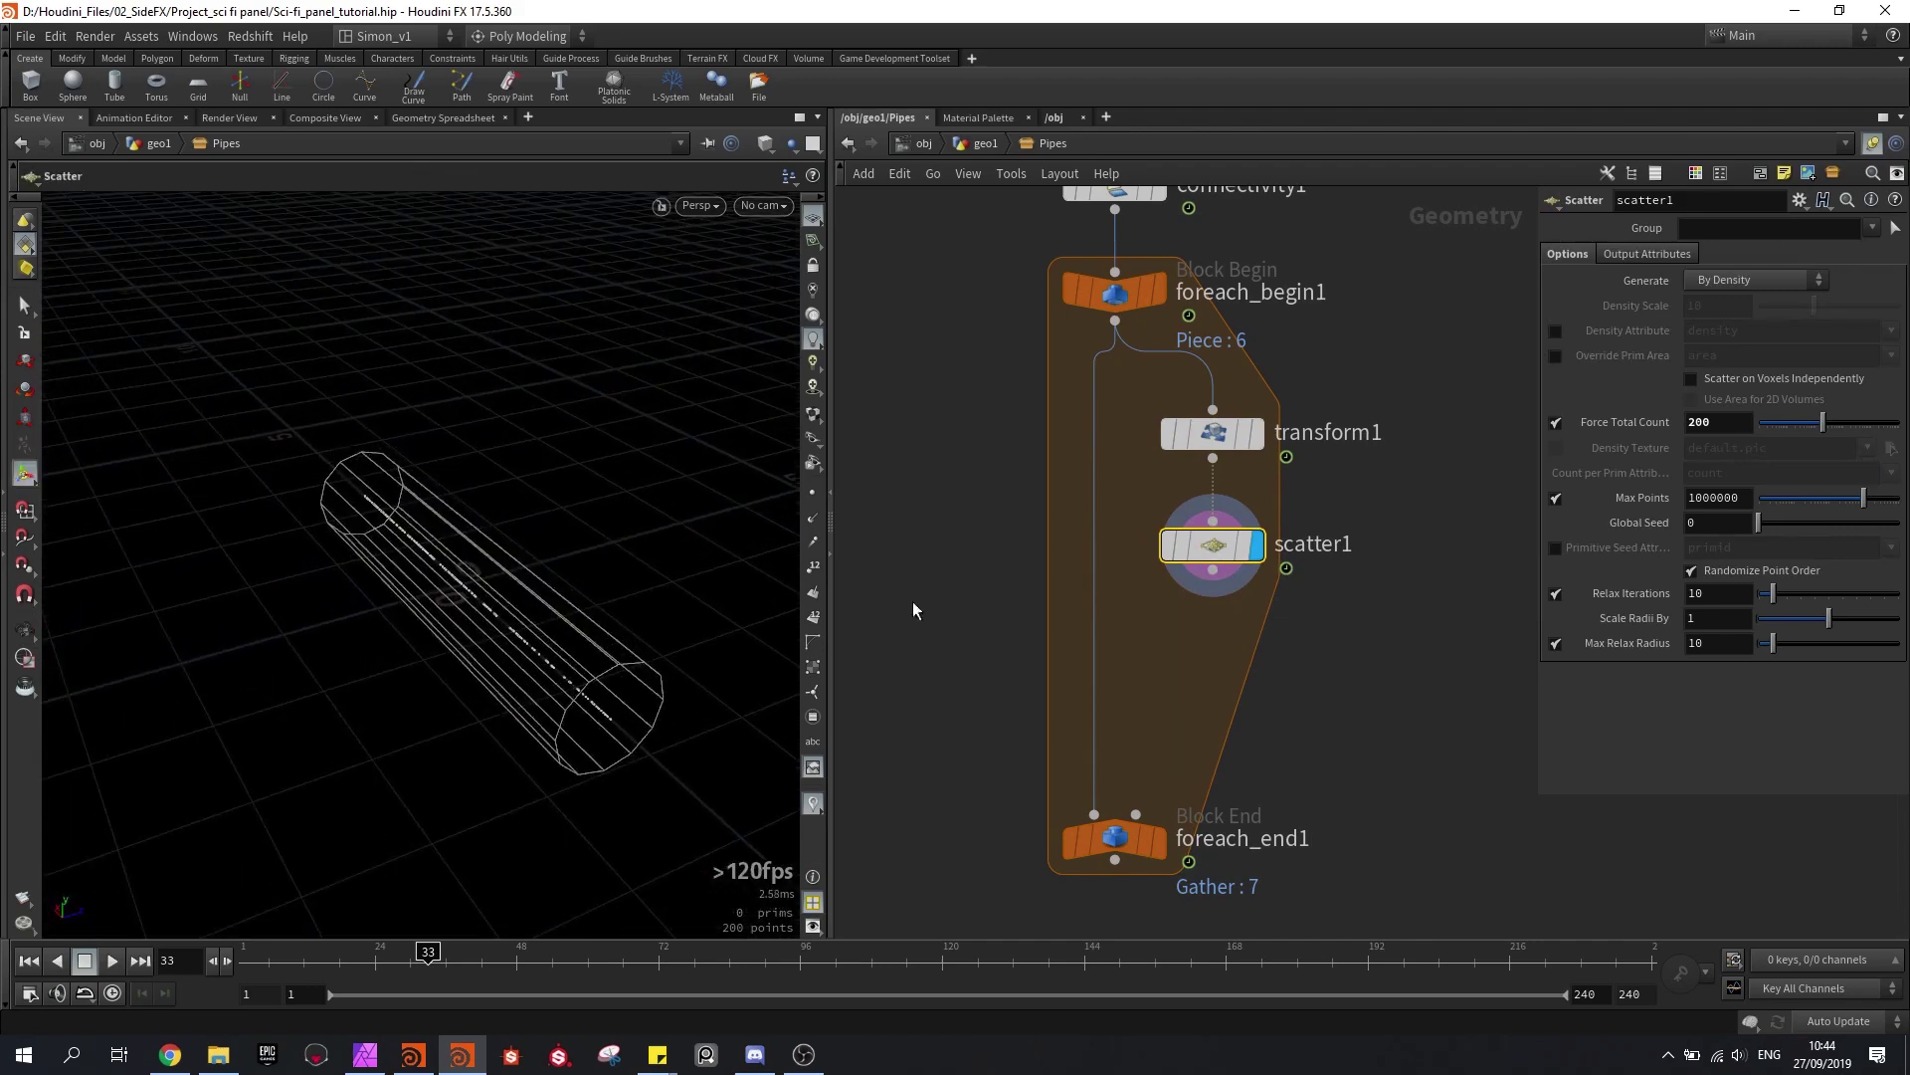
Step: Set scatter1's Force Total Count to 5 and check the points along the tube
double_click(1710, 426)
text(5)
key(Return)
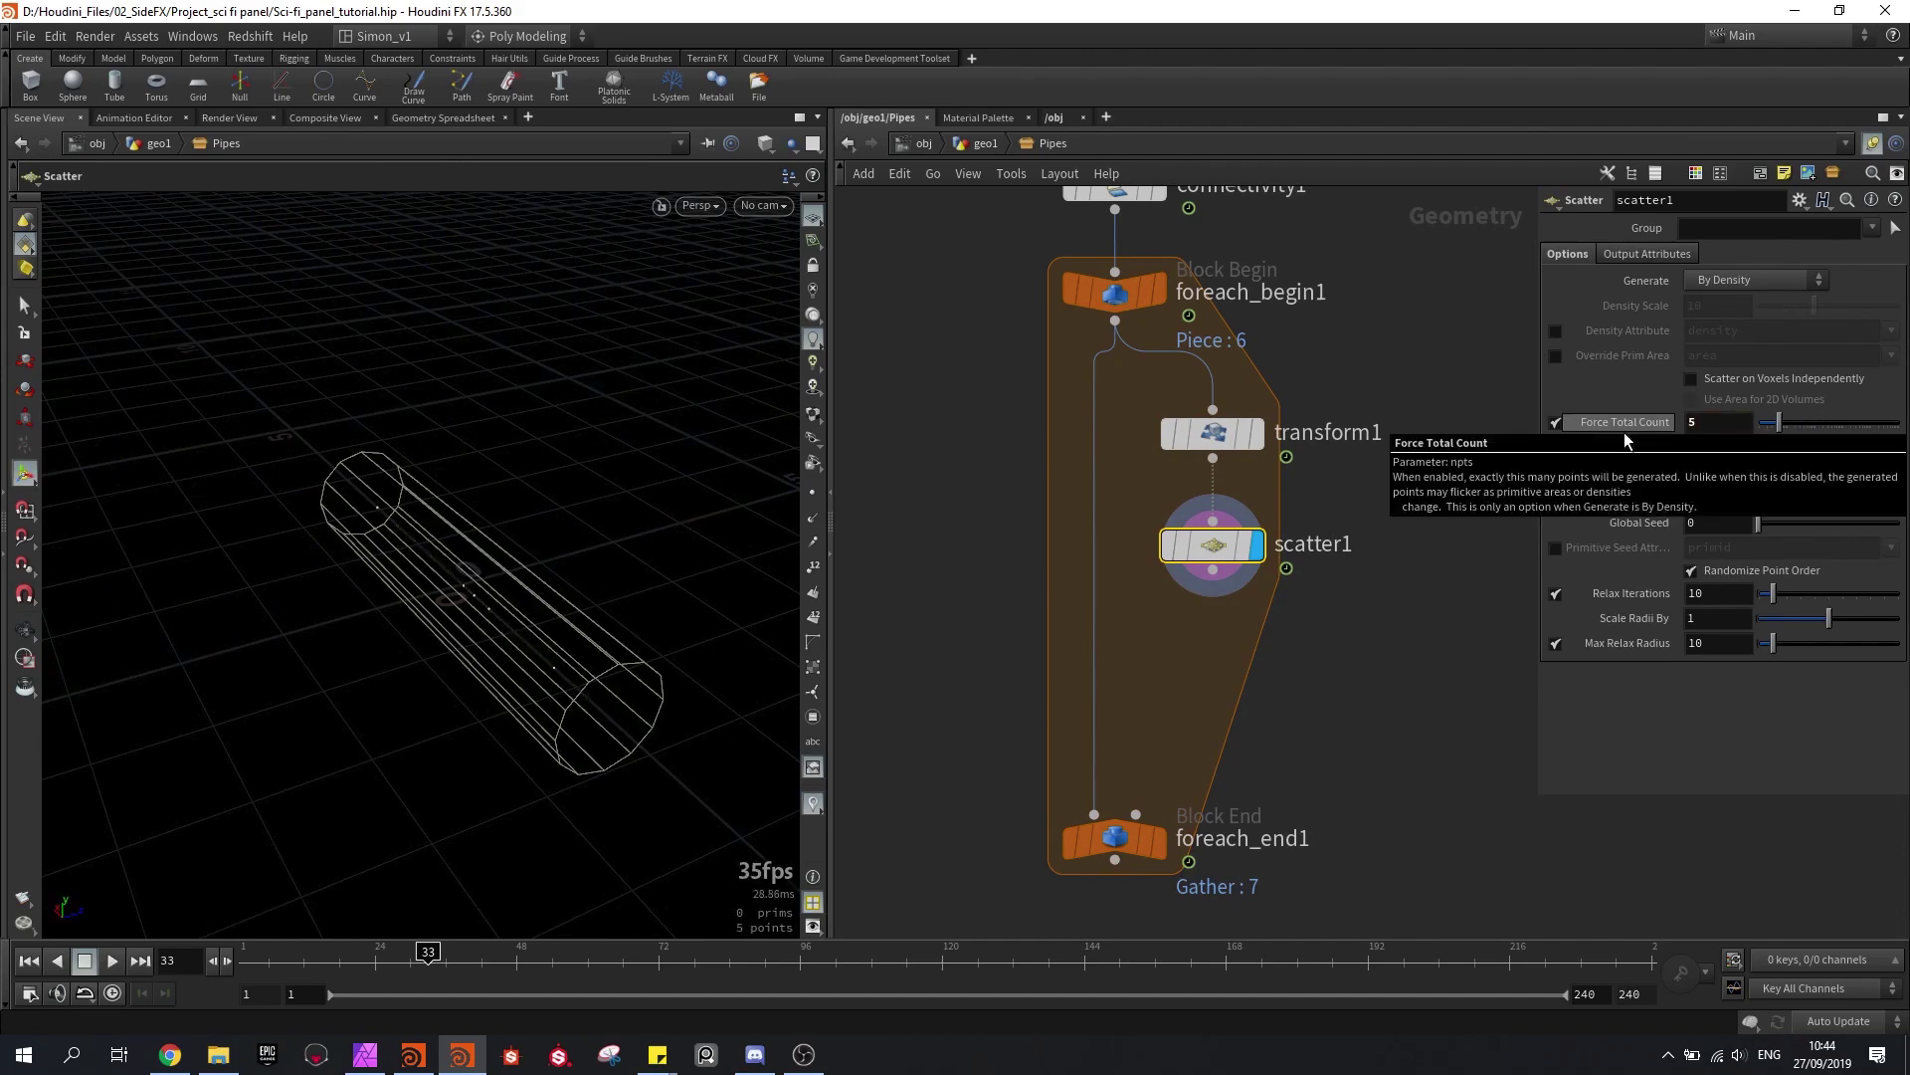
alt+drag(667, 558, 660, 575)
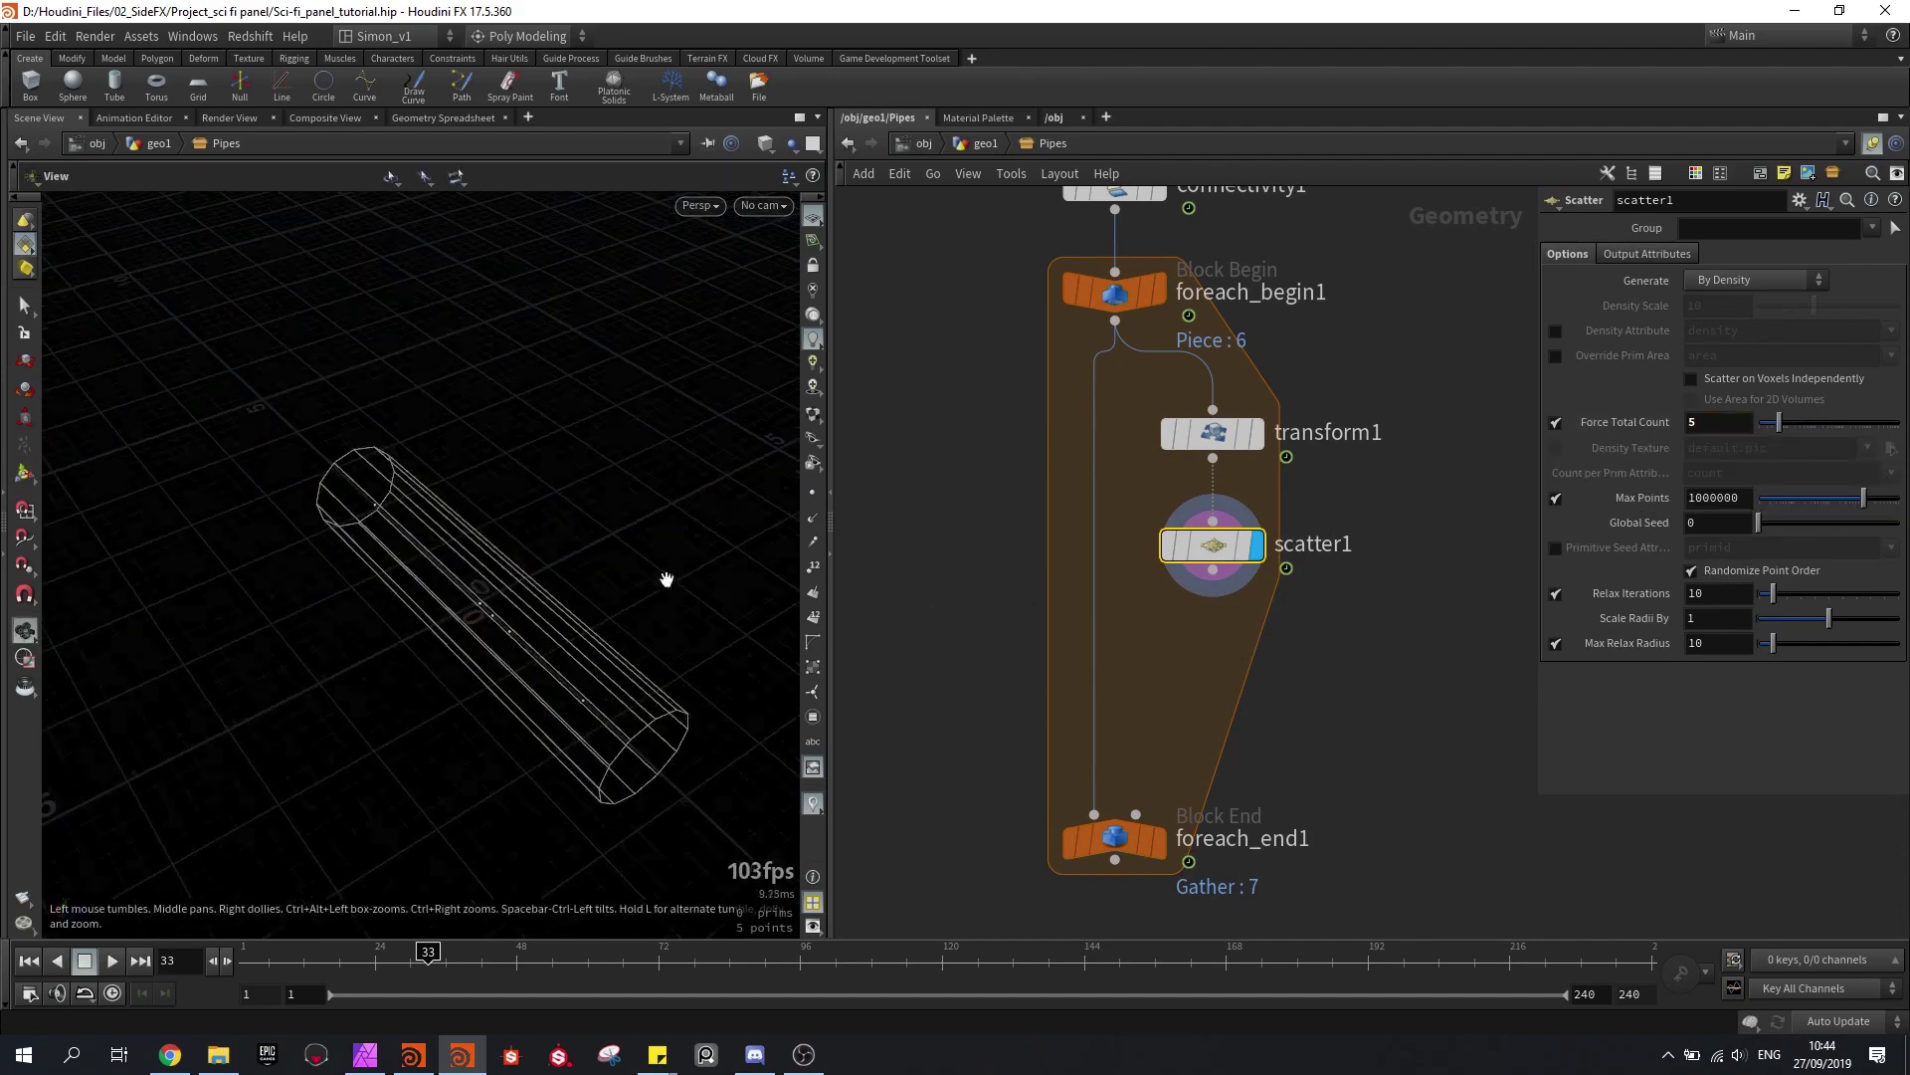
Step: Add a Fuse node below scatter1, connect it and display its output
key(Tab)
text(copy)
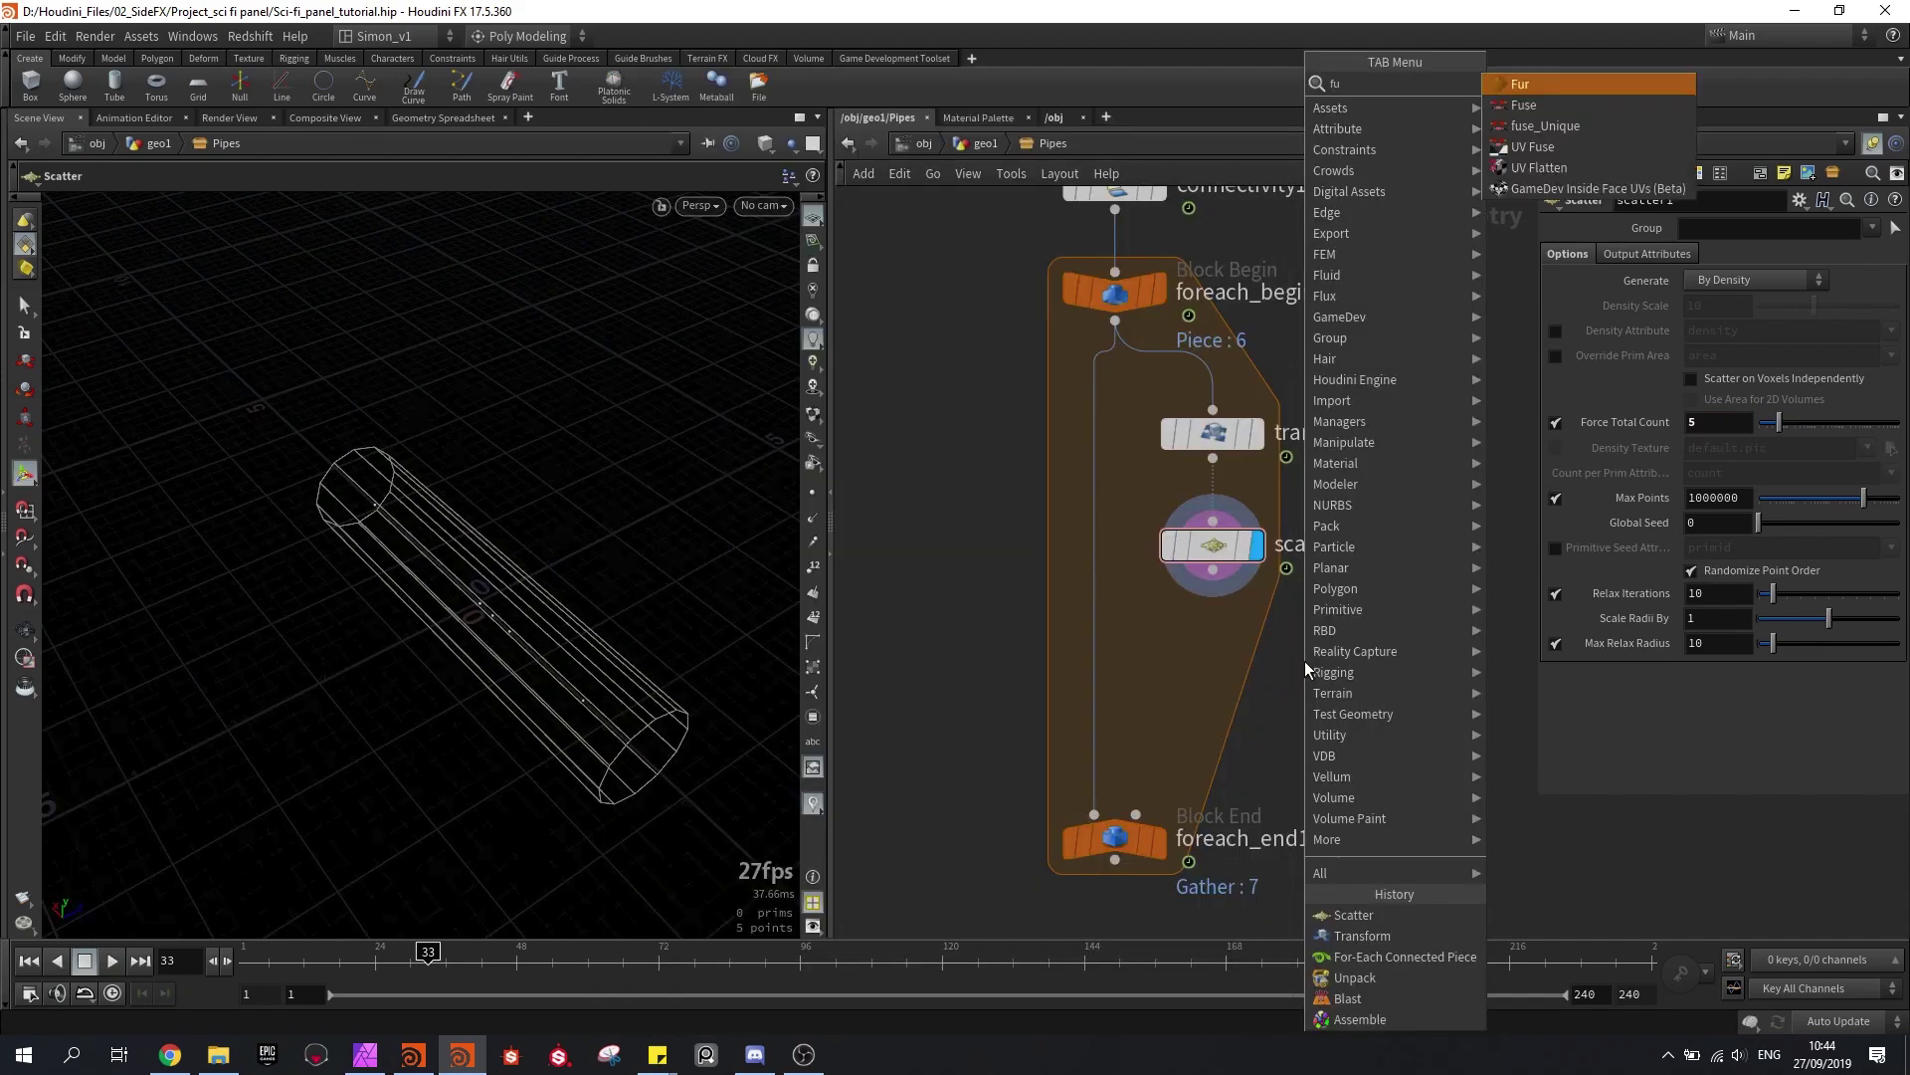
key(Return)
click(1300, 659)
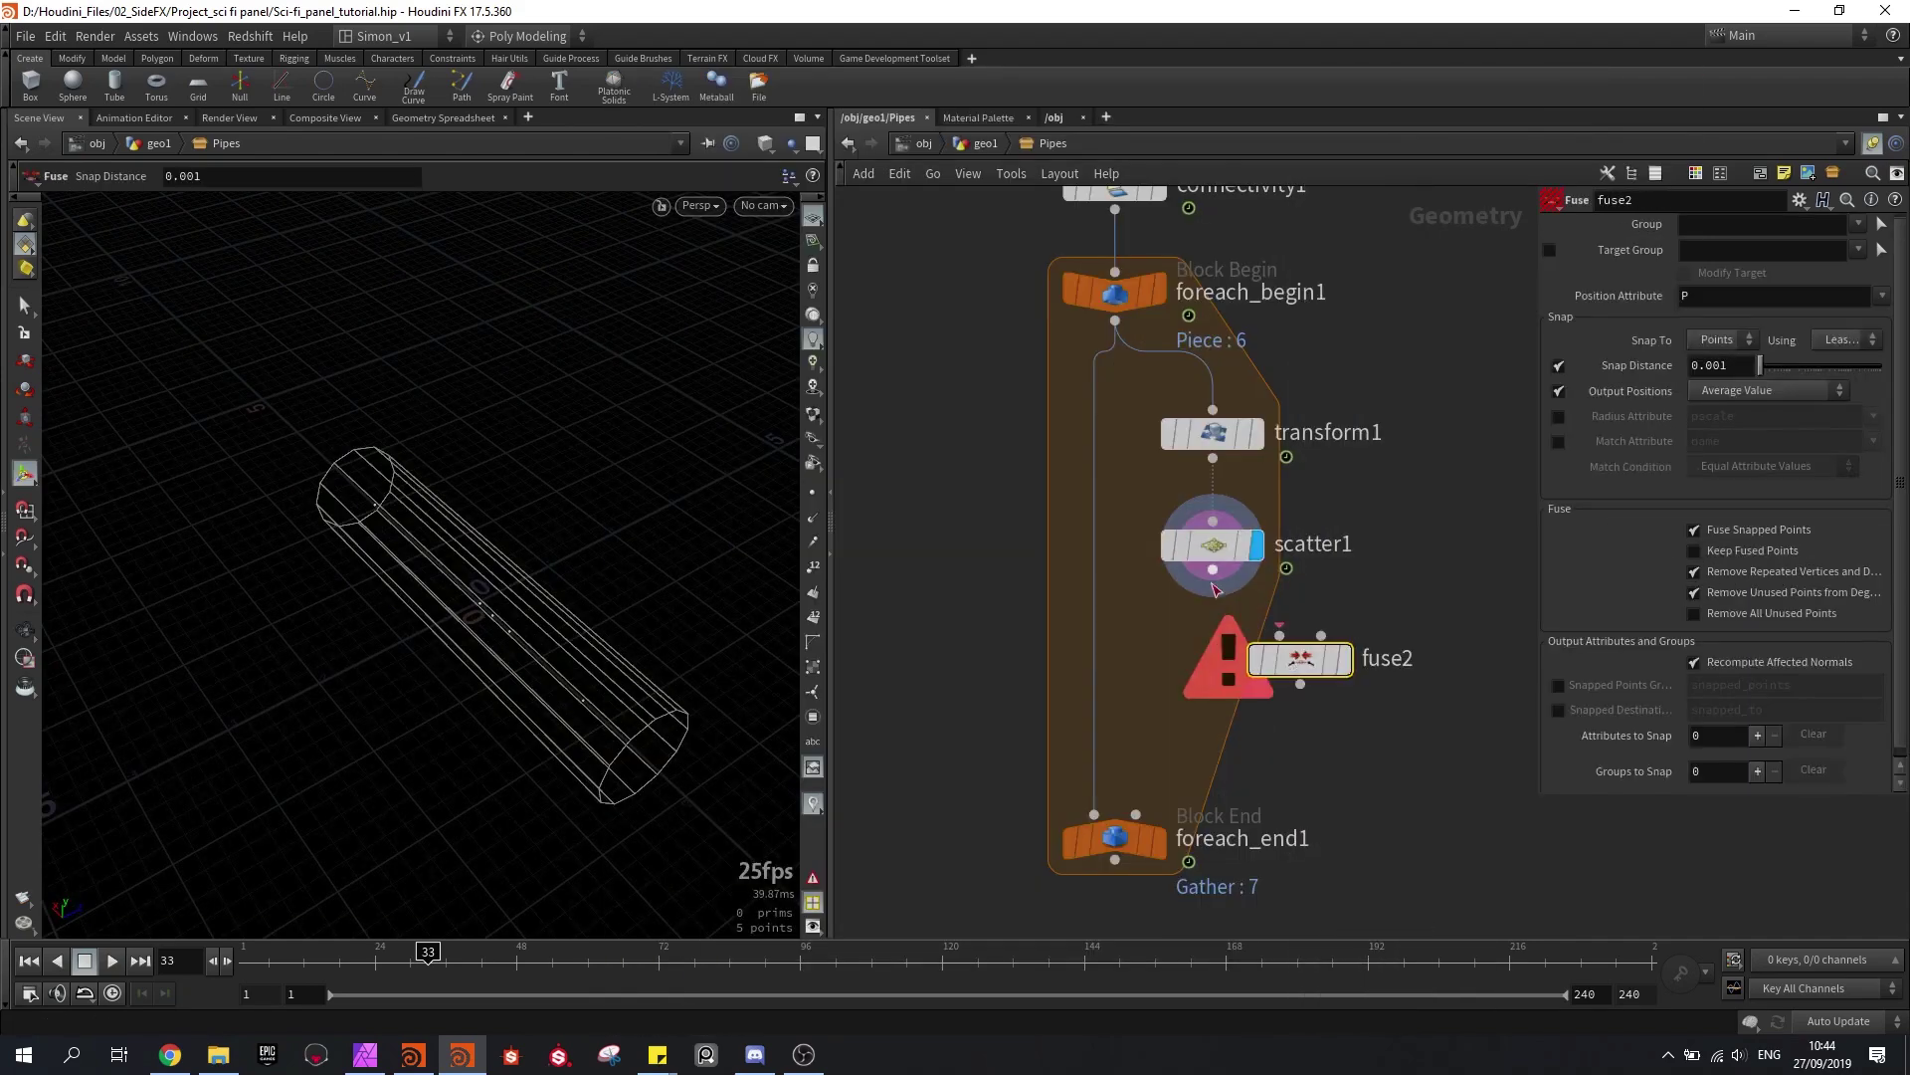
drag(1350, 673, 1263, 648)
Step: Set fuse2's Snap Distance to 0.2 and inspect the points against scatter1
drag(1730, 366, 1673, 361)
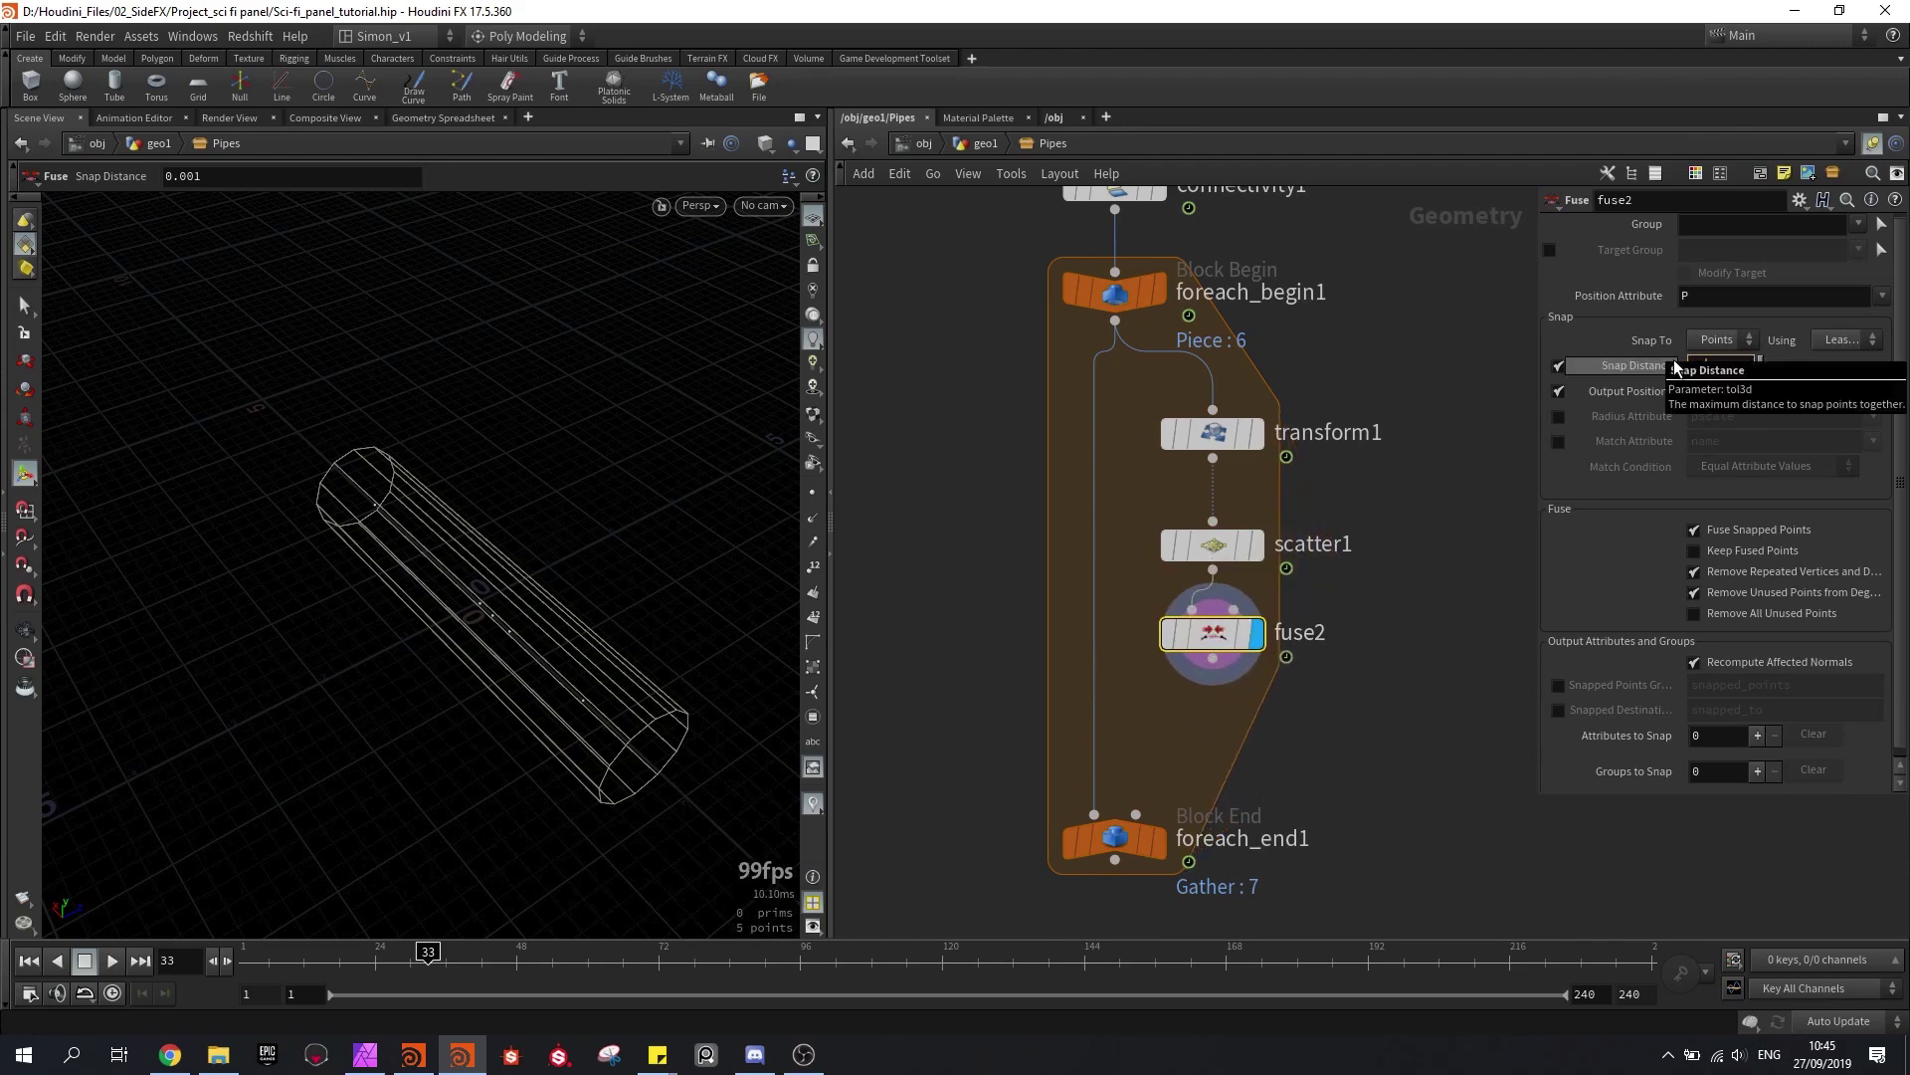
text(.2)
key(Return)
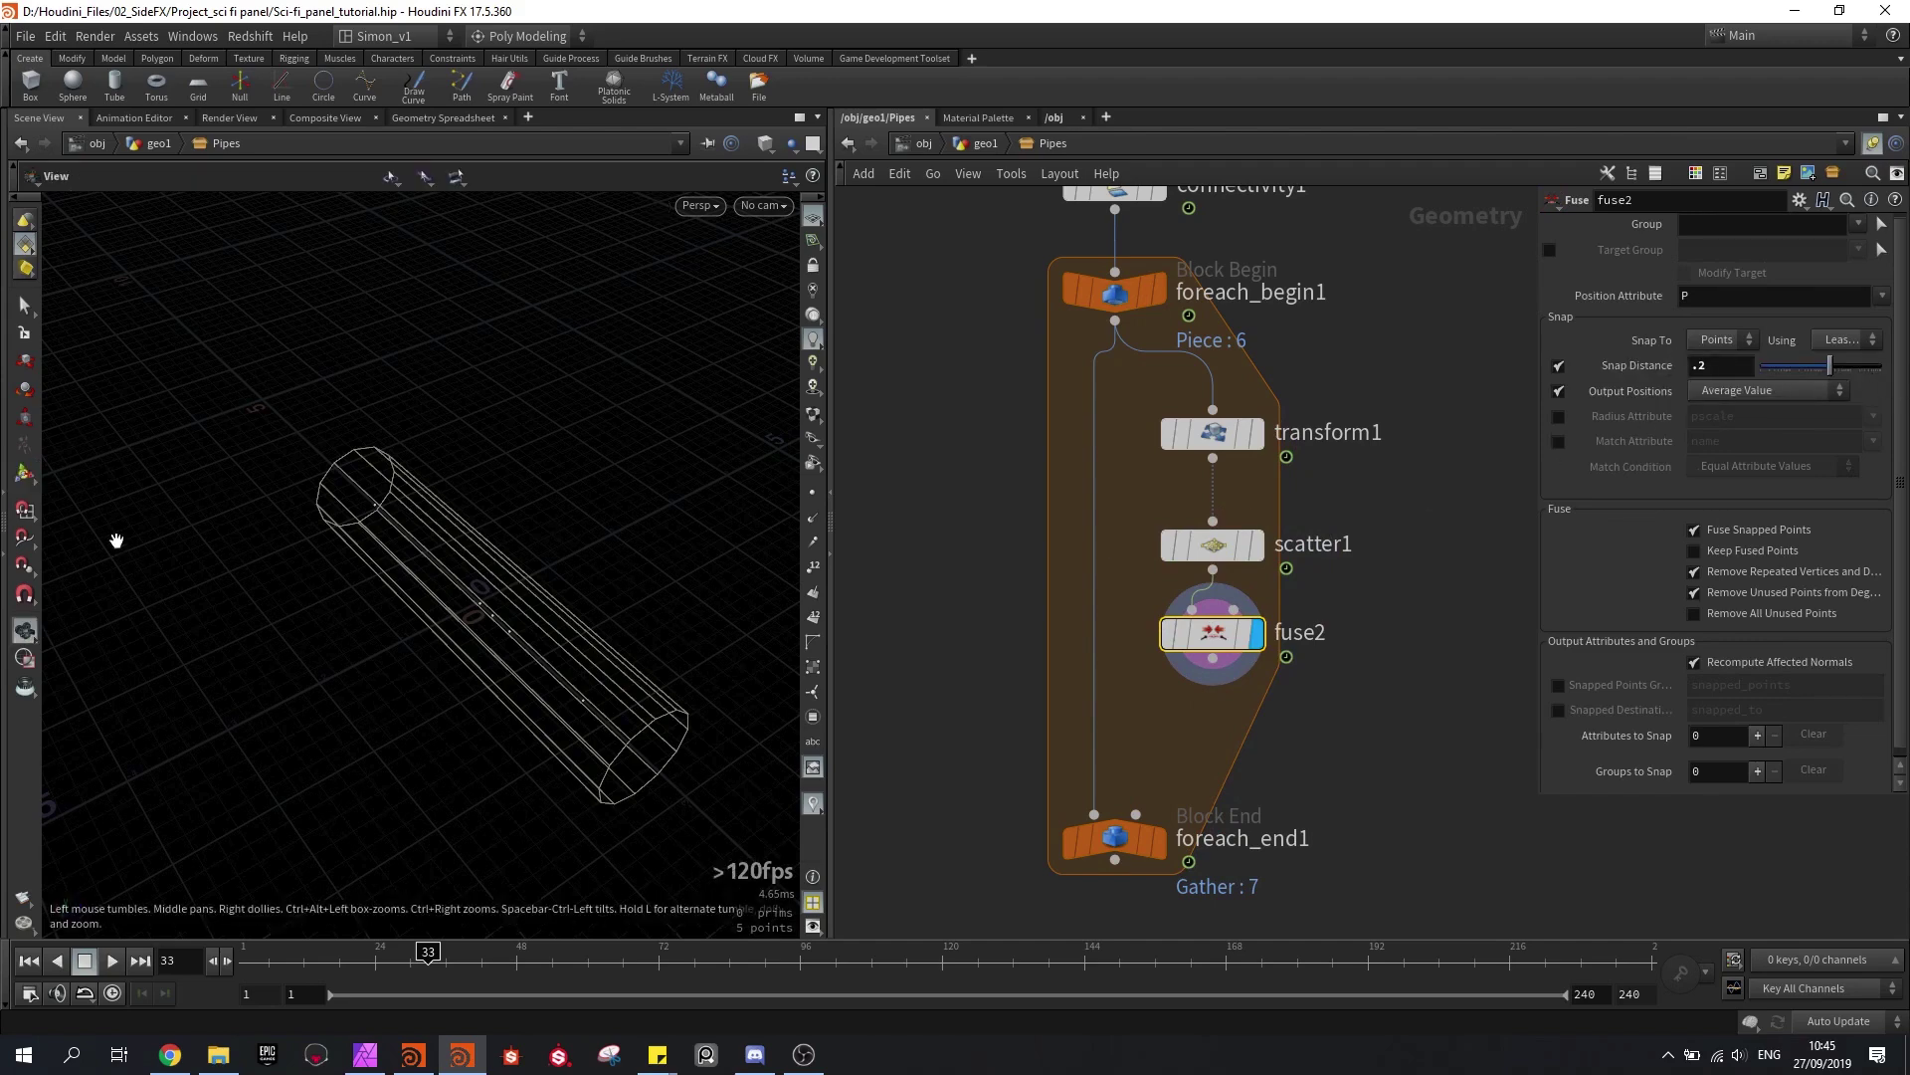
key(Escape)
drag(250, 550, 533, 531)
click(1212, 544)
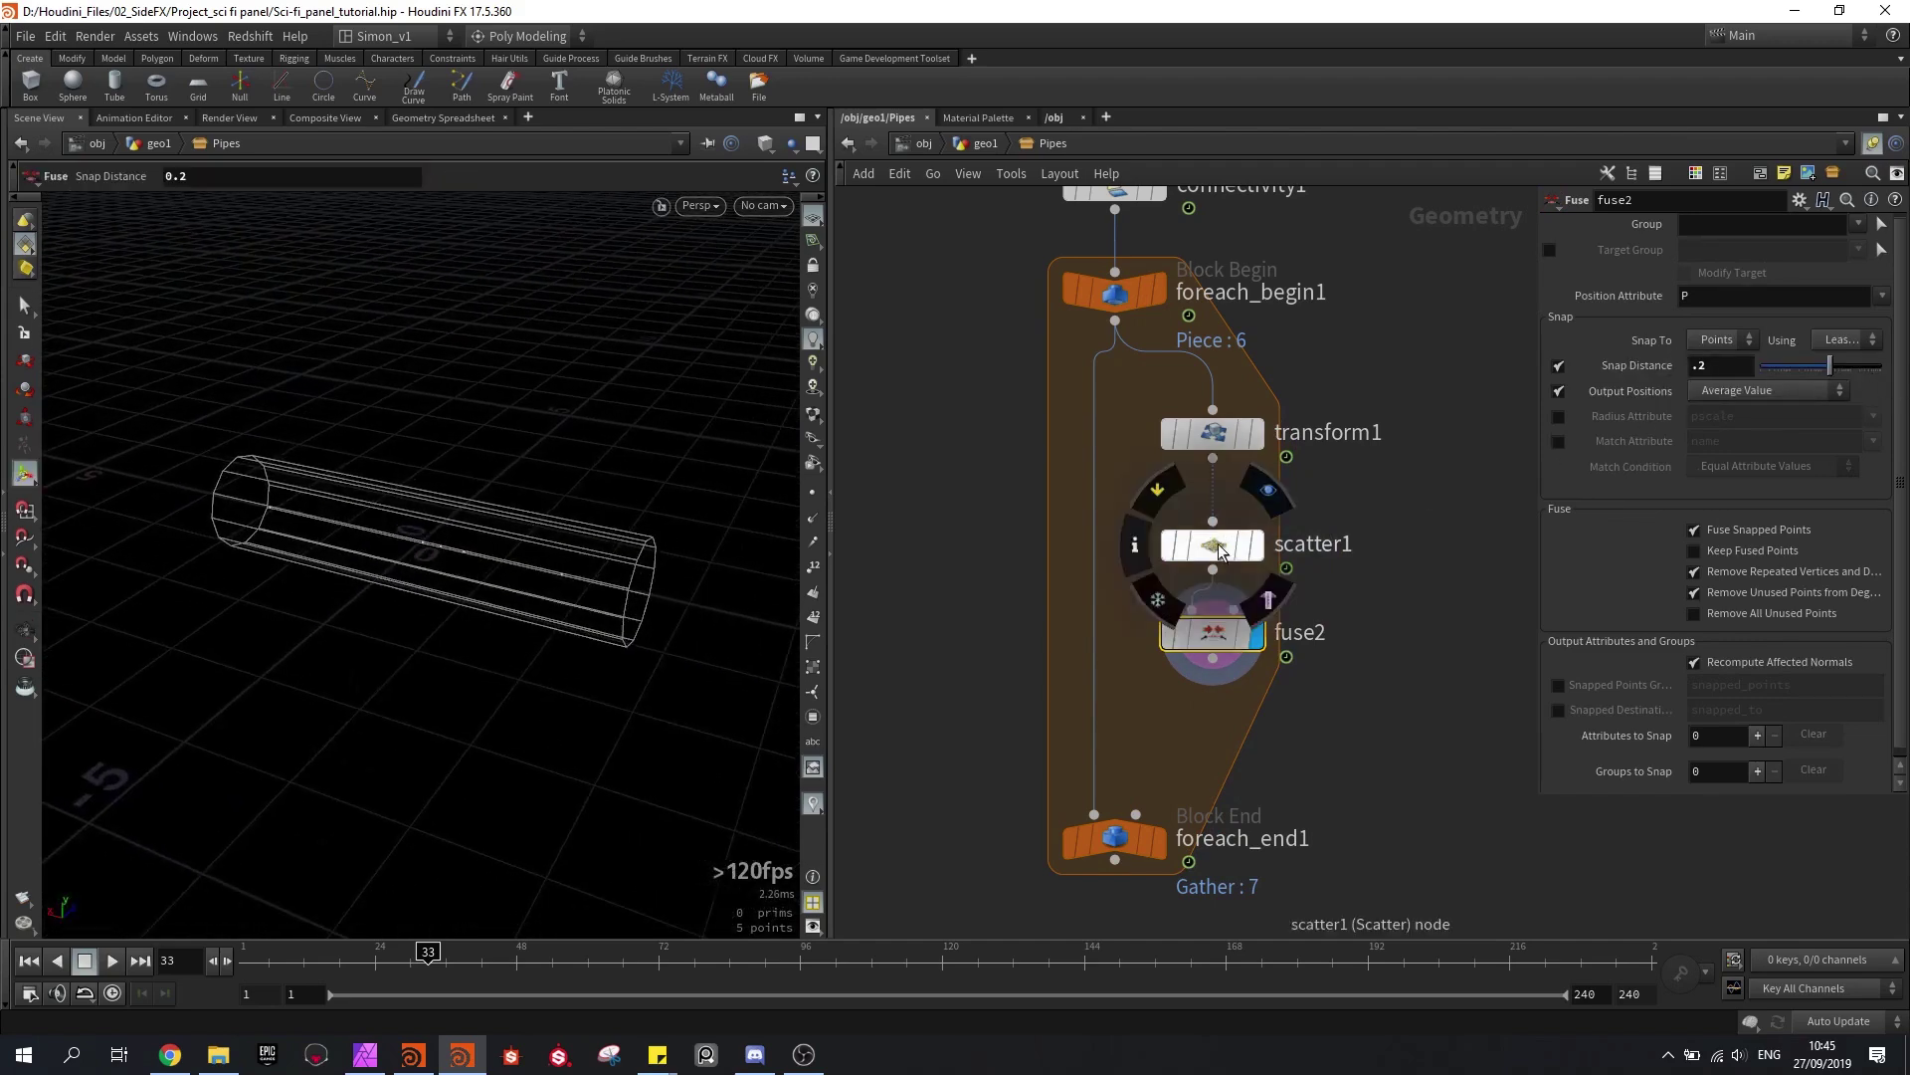
Step: Try a Global Seed of 3.19 on scatter1 and inspect the points inside the tube
drag(1758, 514, 1803, 537)
key(Escape)
drag(428, 563, 454, 614)
key(Return)
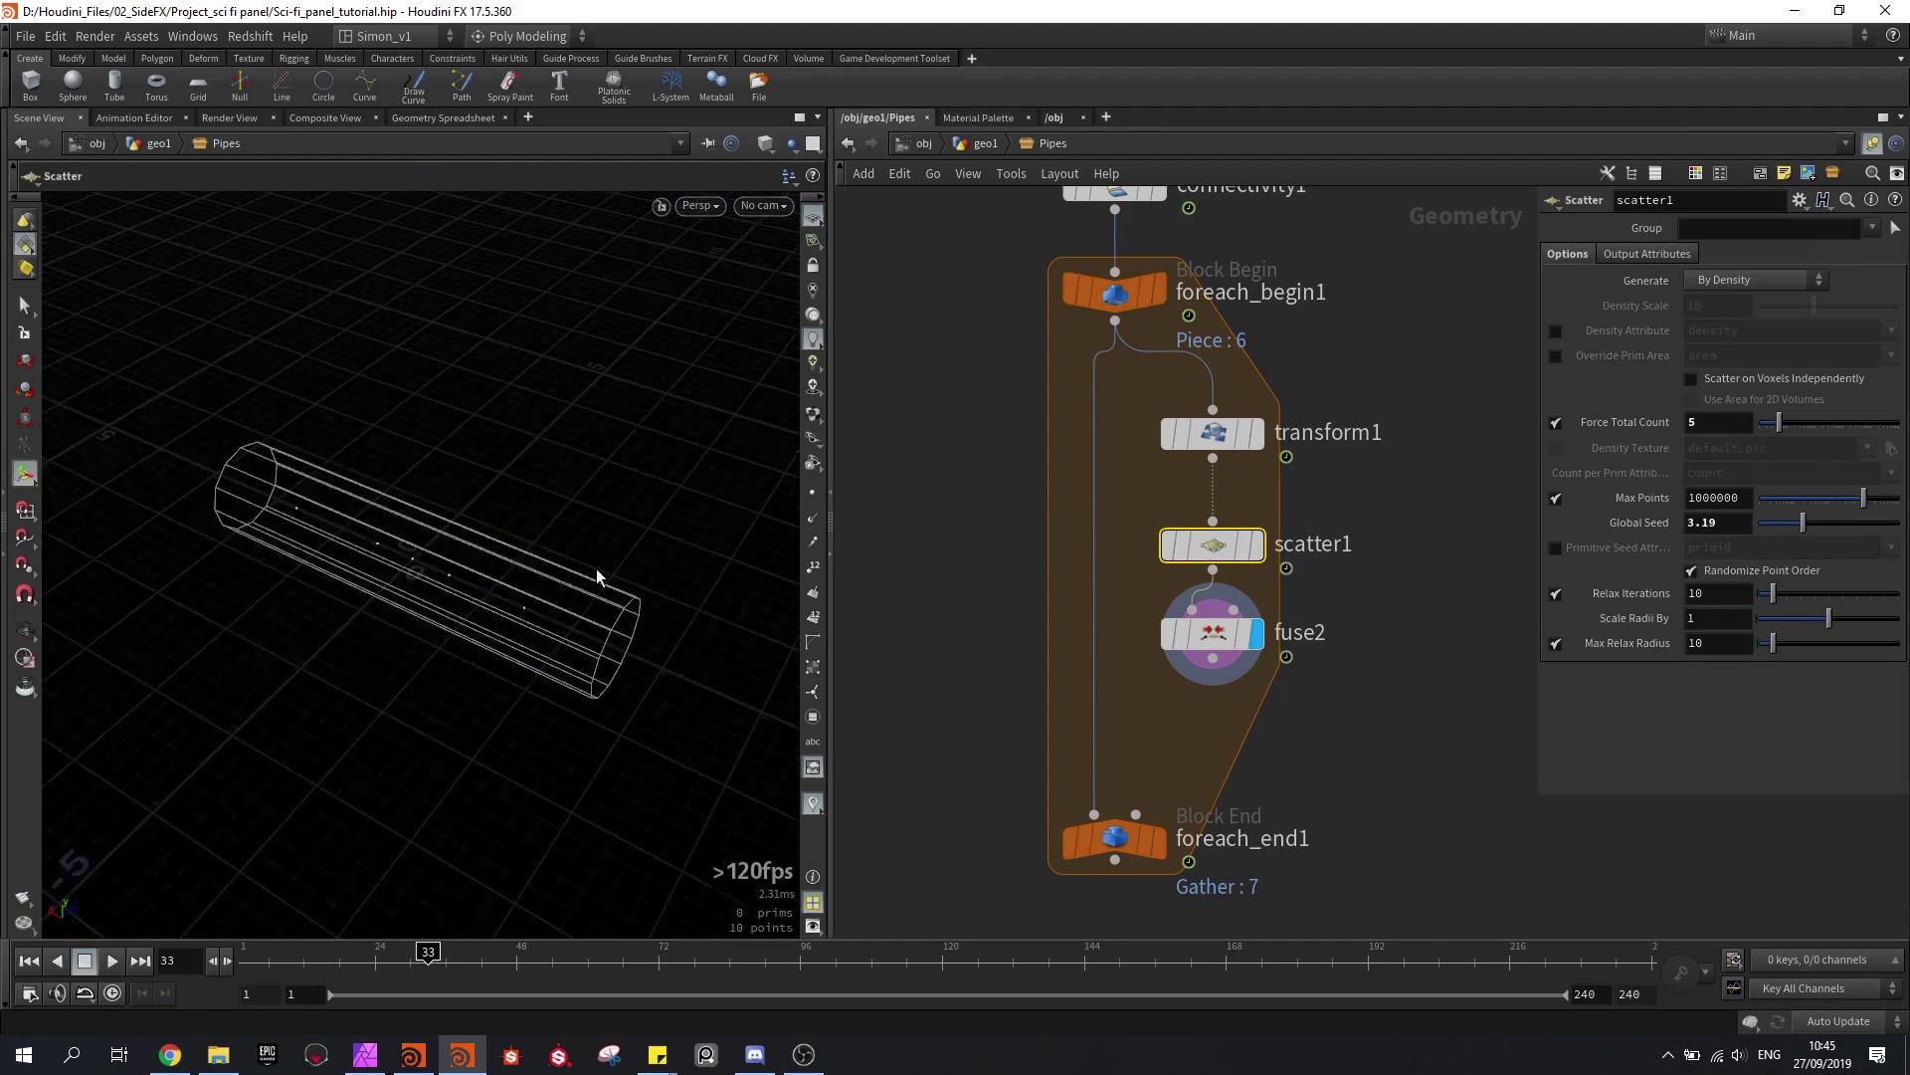
Step: Connect fuse2's output to foreach_end1, display the loop's result and inspect the points of all the tubes
drag(1213, 659, 1095, 812)
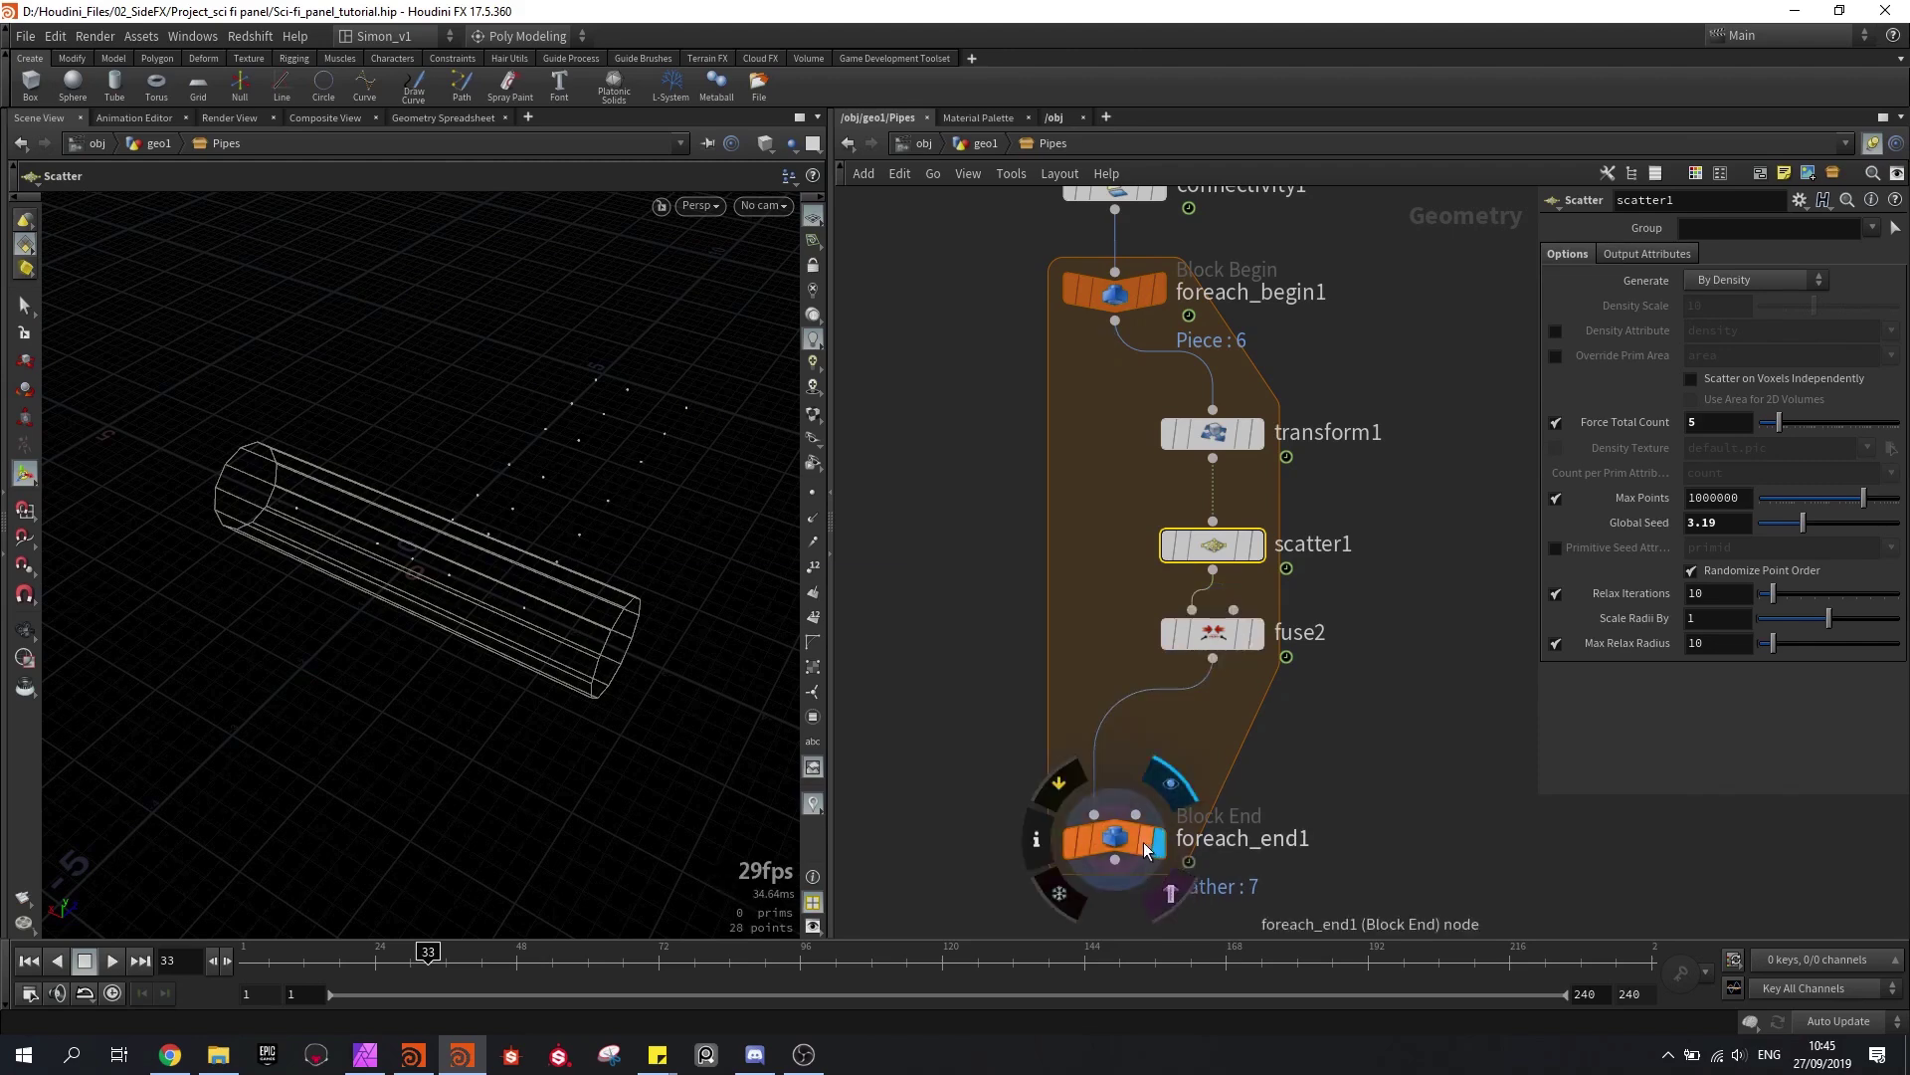
click(1120, 844)
drag(636, 633, 697, 470)
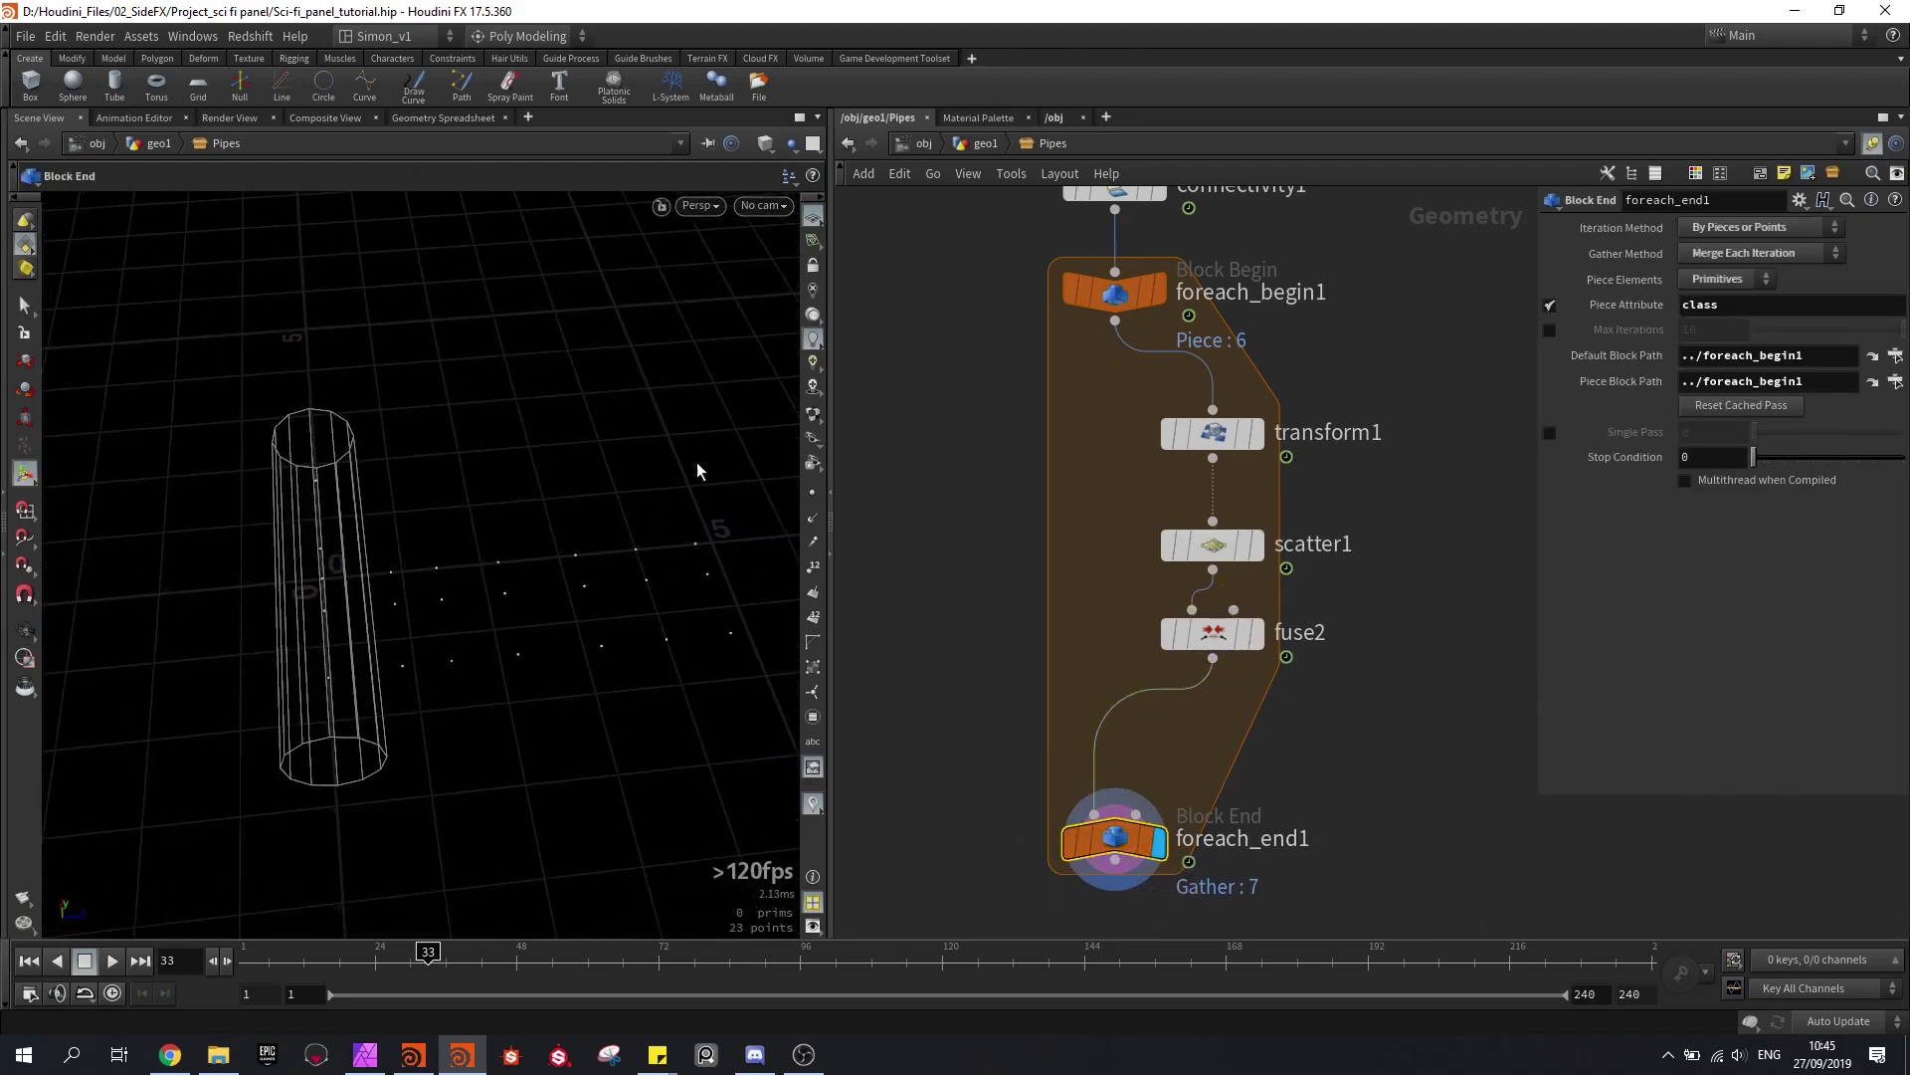
drag(709, 390, 337, 376)
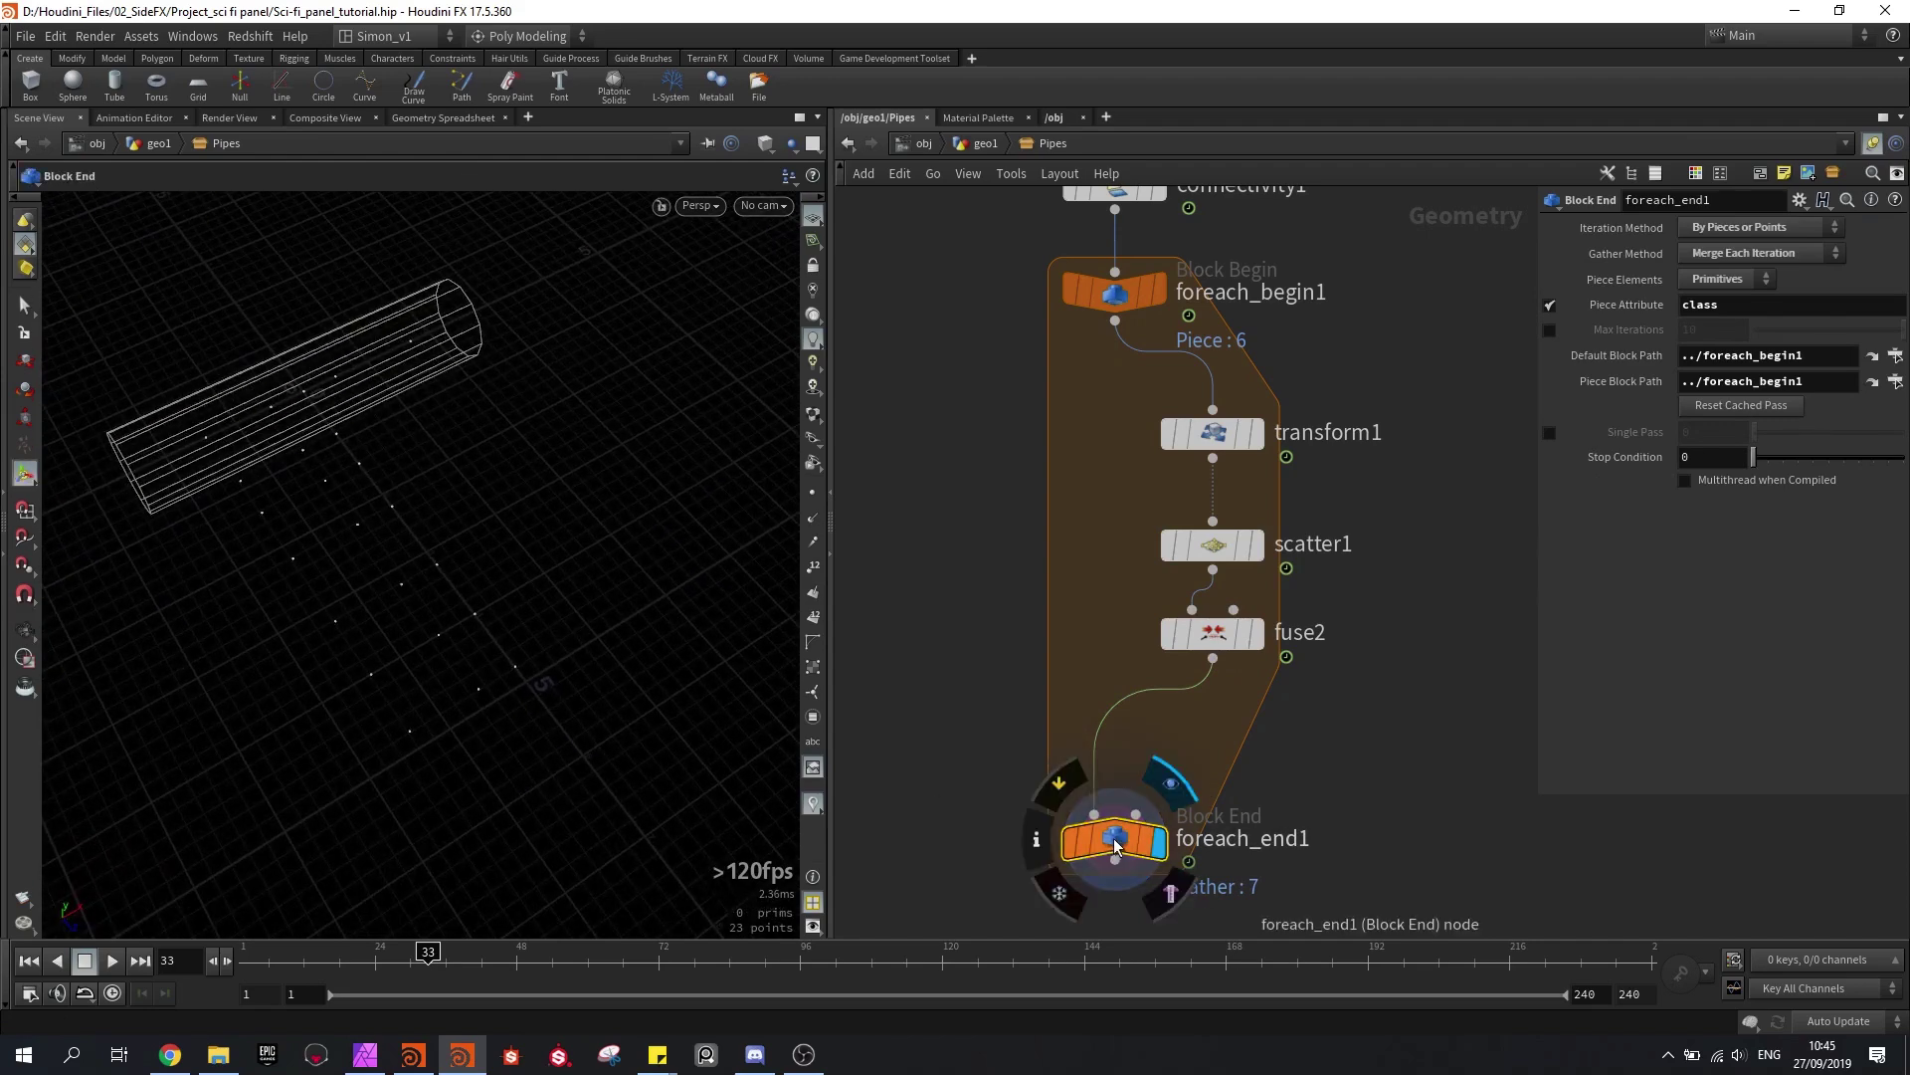
drag(414, 558, 538, 487)
Step: Show connectivity1's tubes as a template over the loop's points and compare how the points sit inside each tube
middle_drag(1006, 456, 1006, 668)
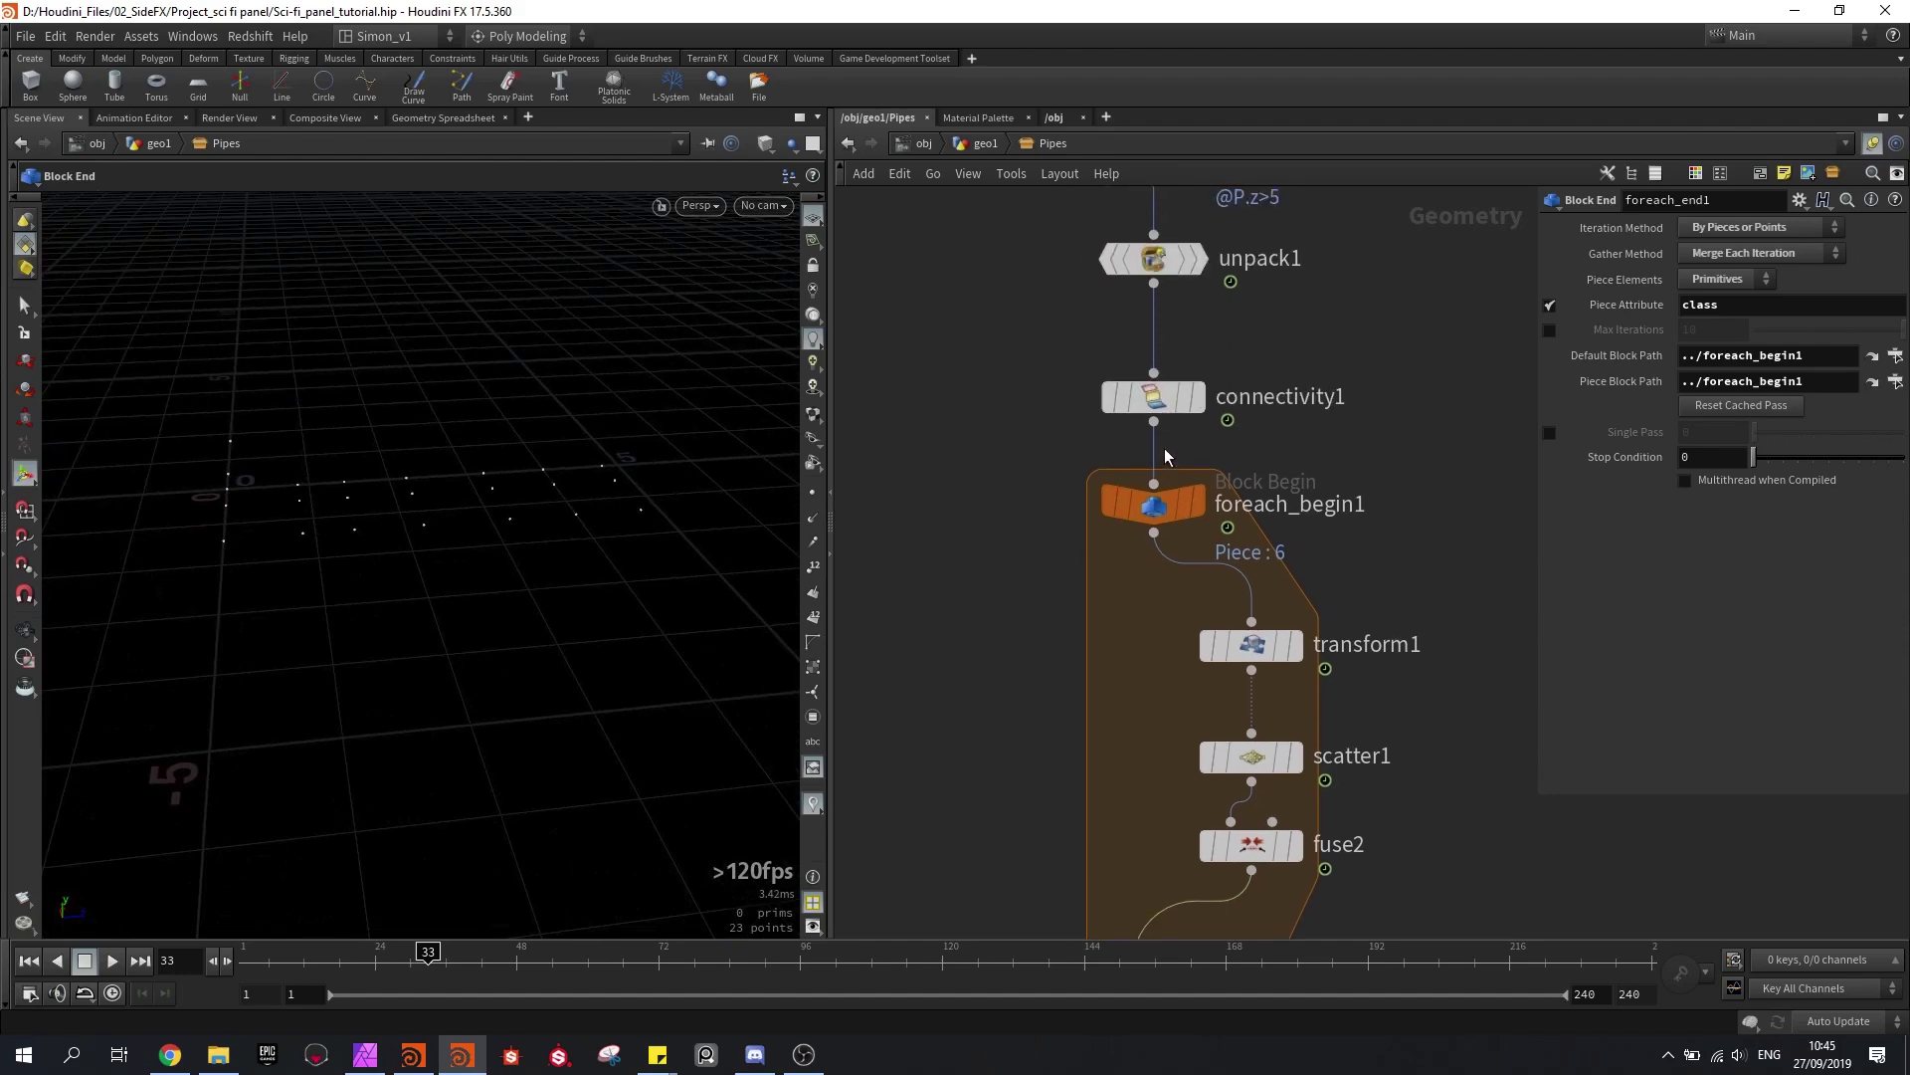
click(1184, 397)
drag(553, 485, 528, 443)
click(1252, 644)
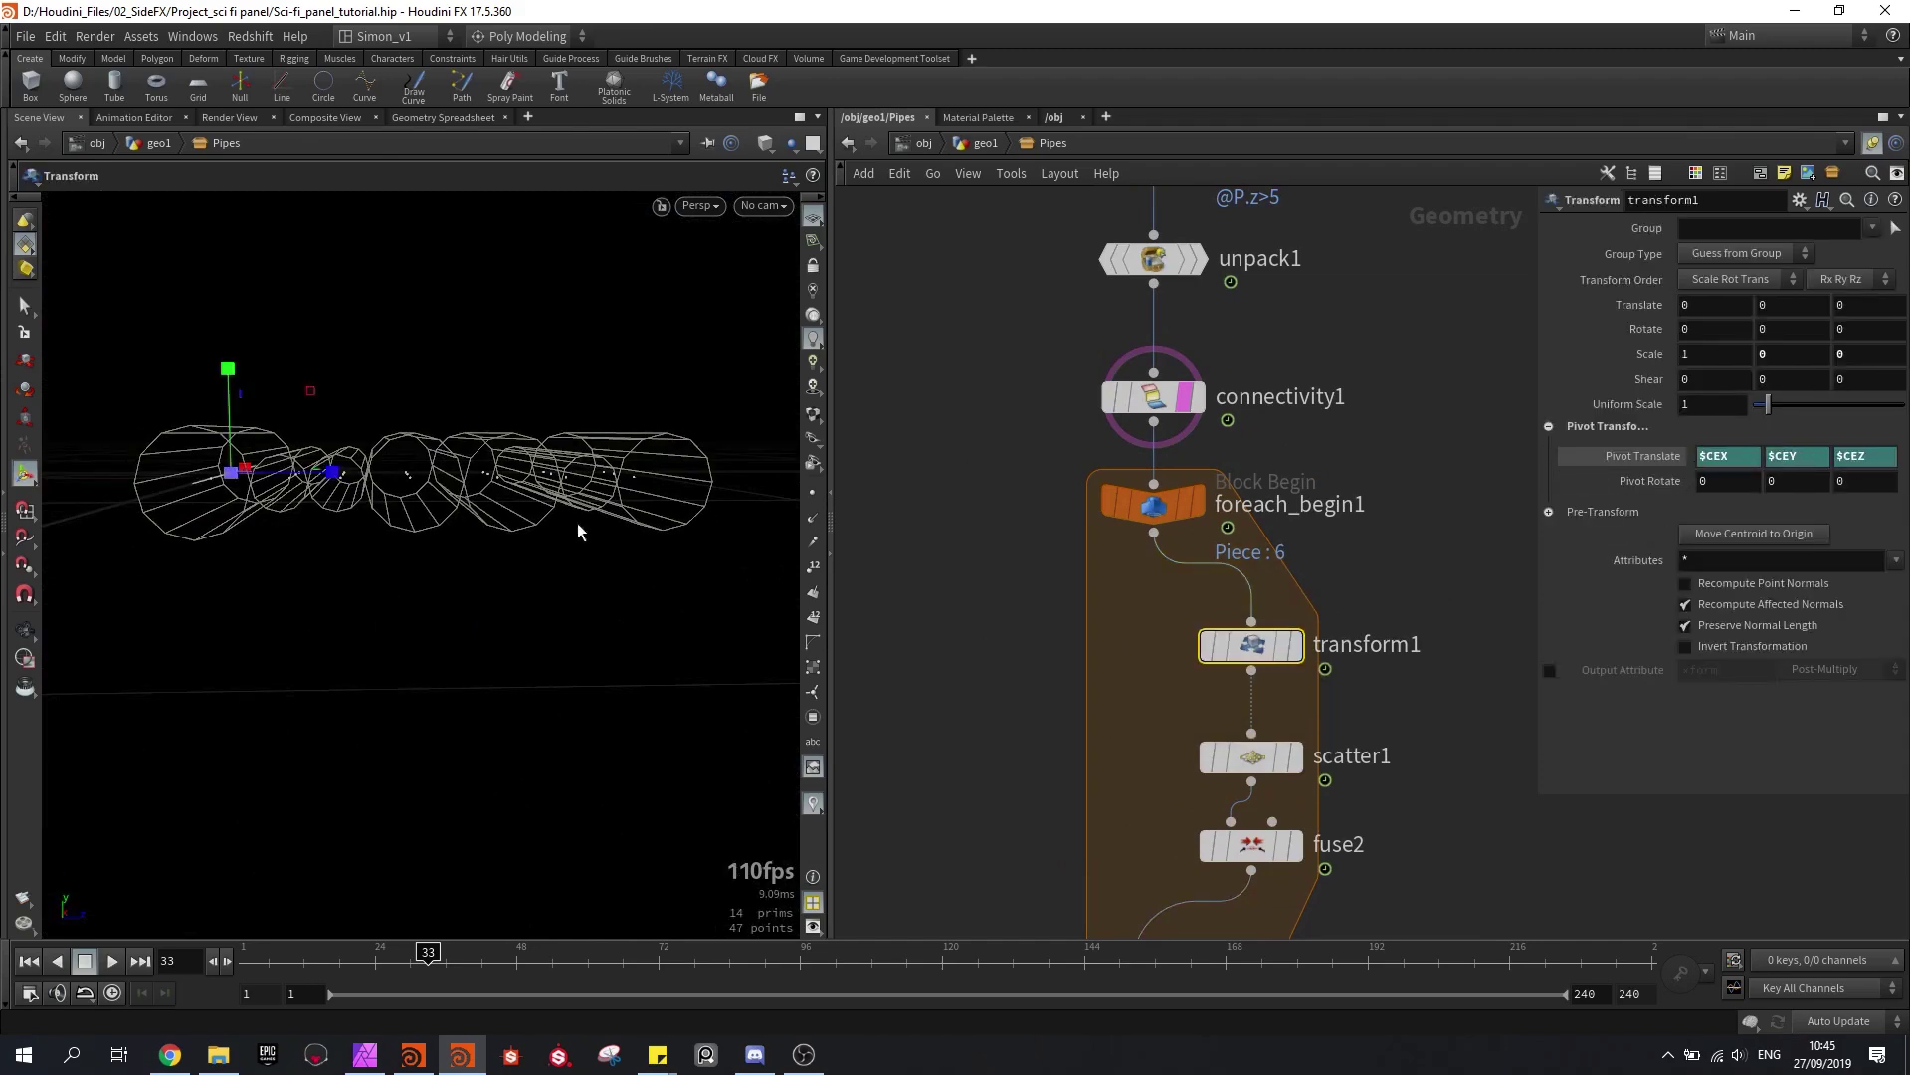
key(Escape)
drag(470, 577, 477, 648)
key(Return)
key(Escape)
drag(436, 562, 410, 490)
key(Return)
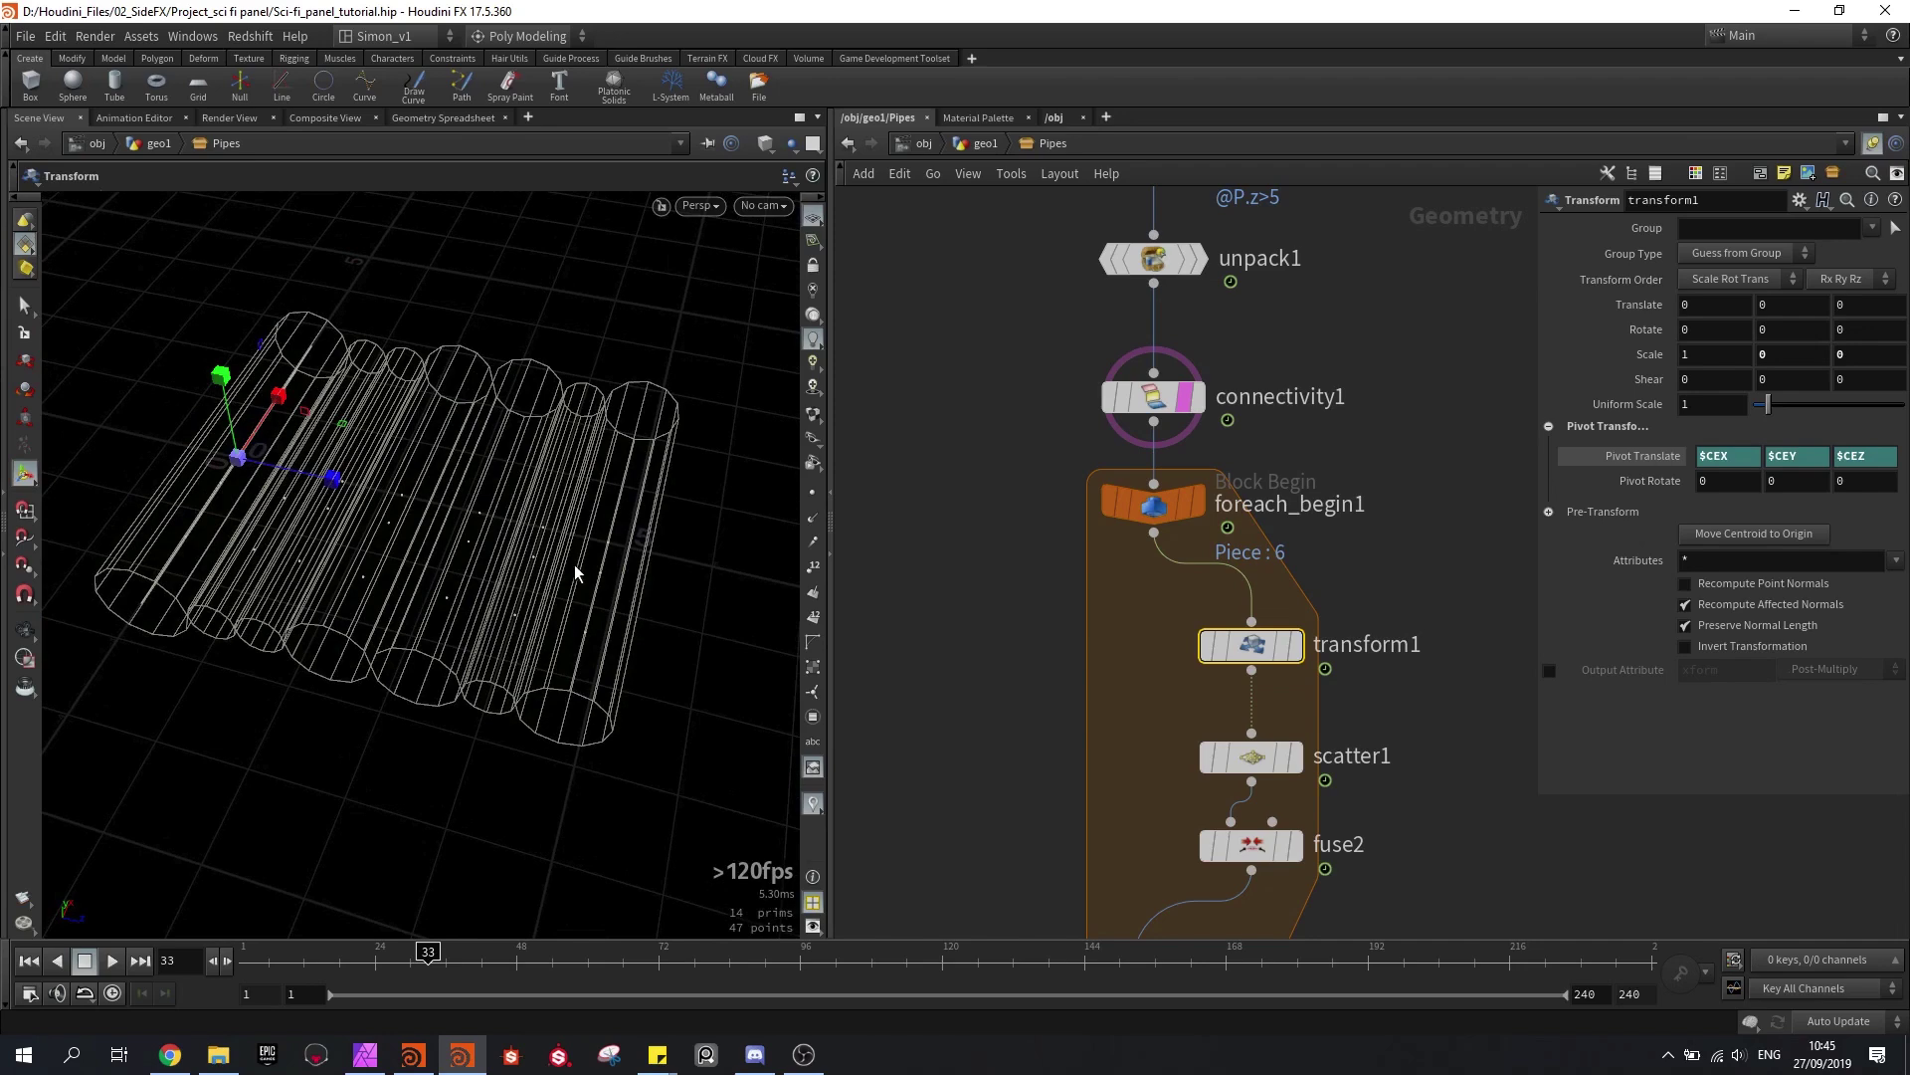
drag(587, 604, 403, 600)
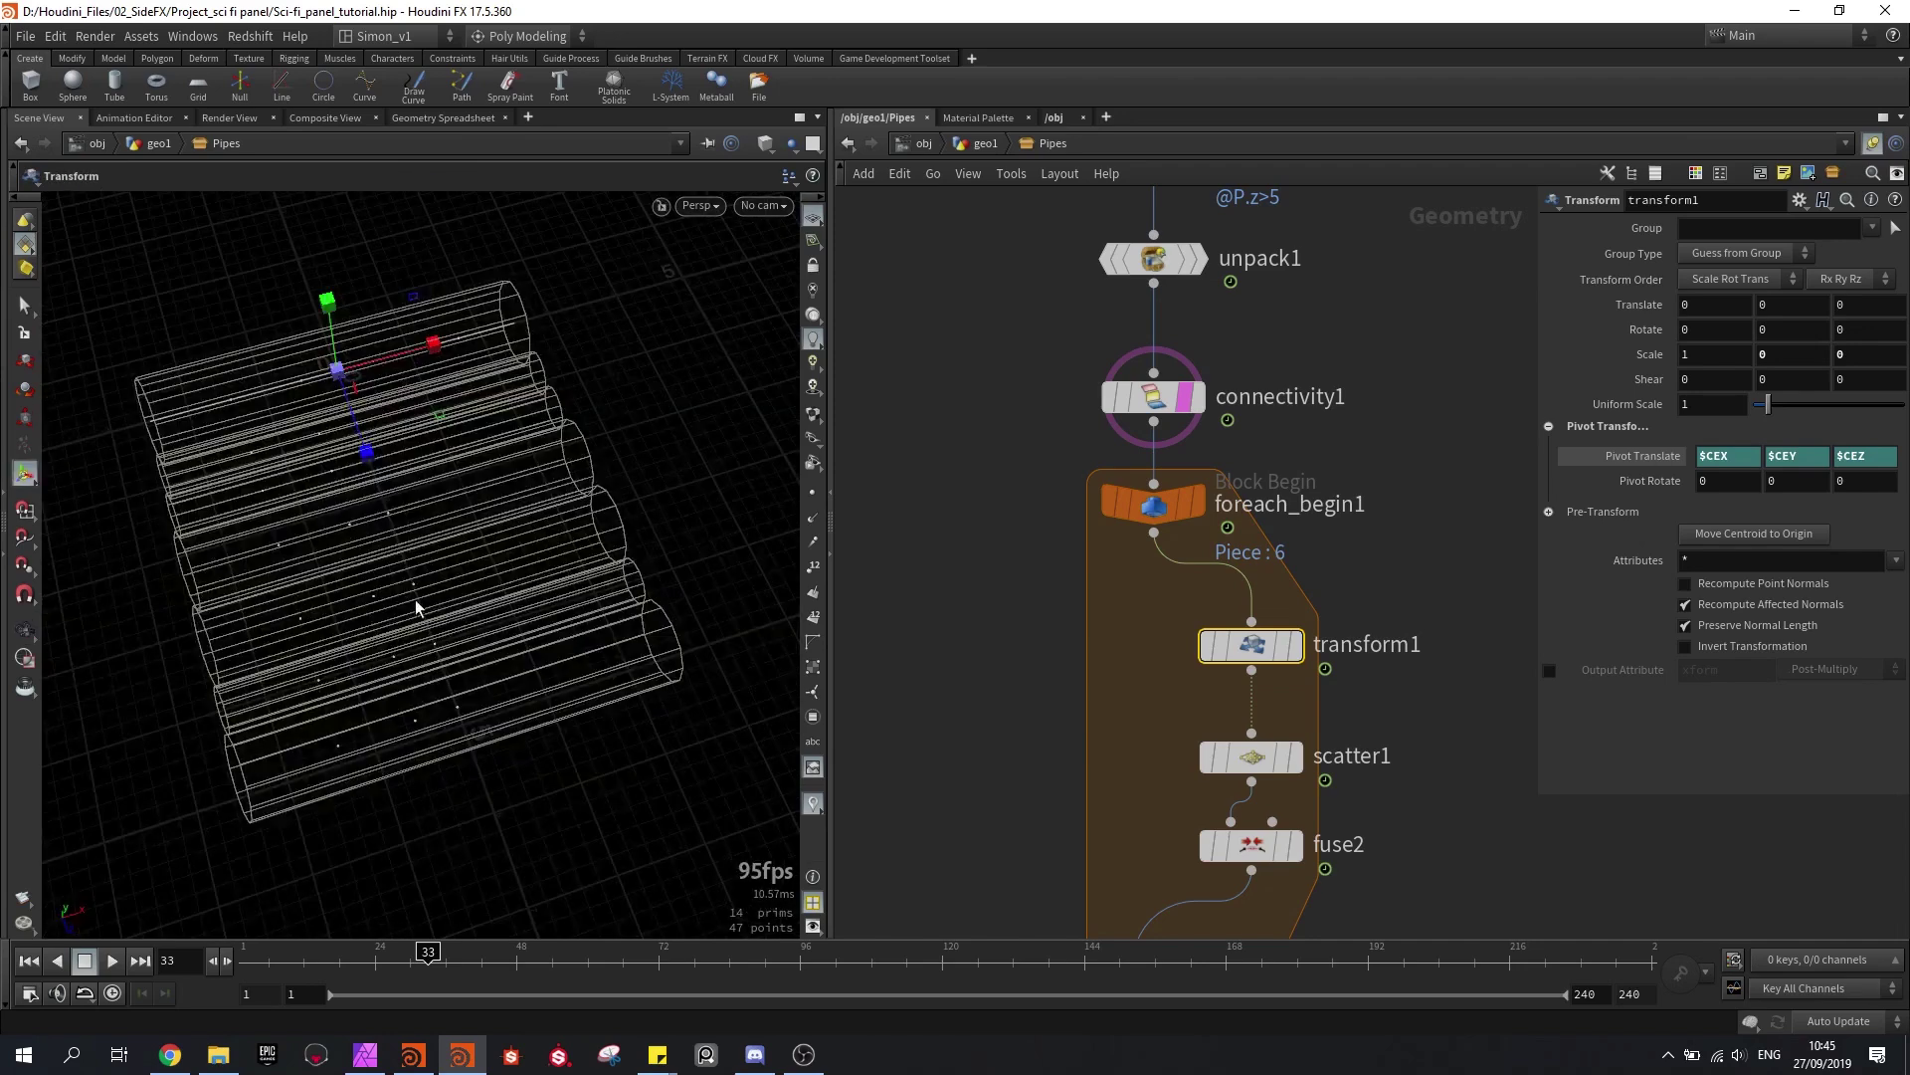
drag(513, 652, 491, 661)
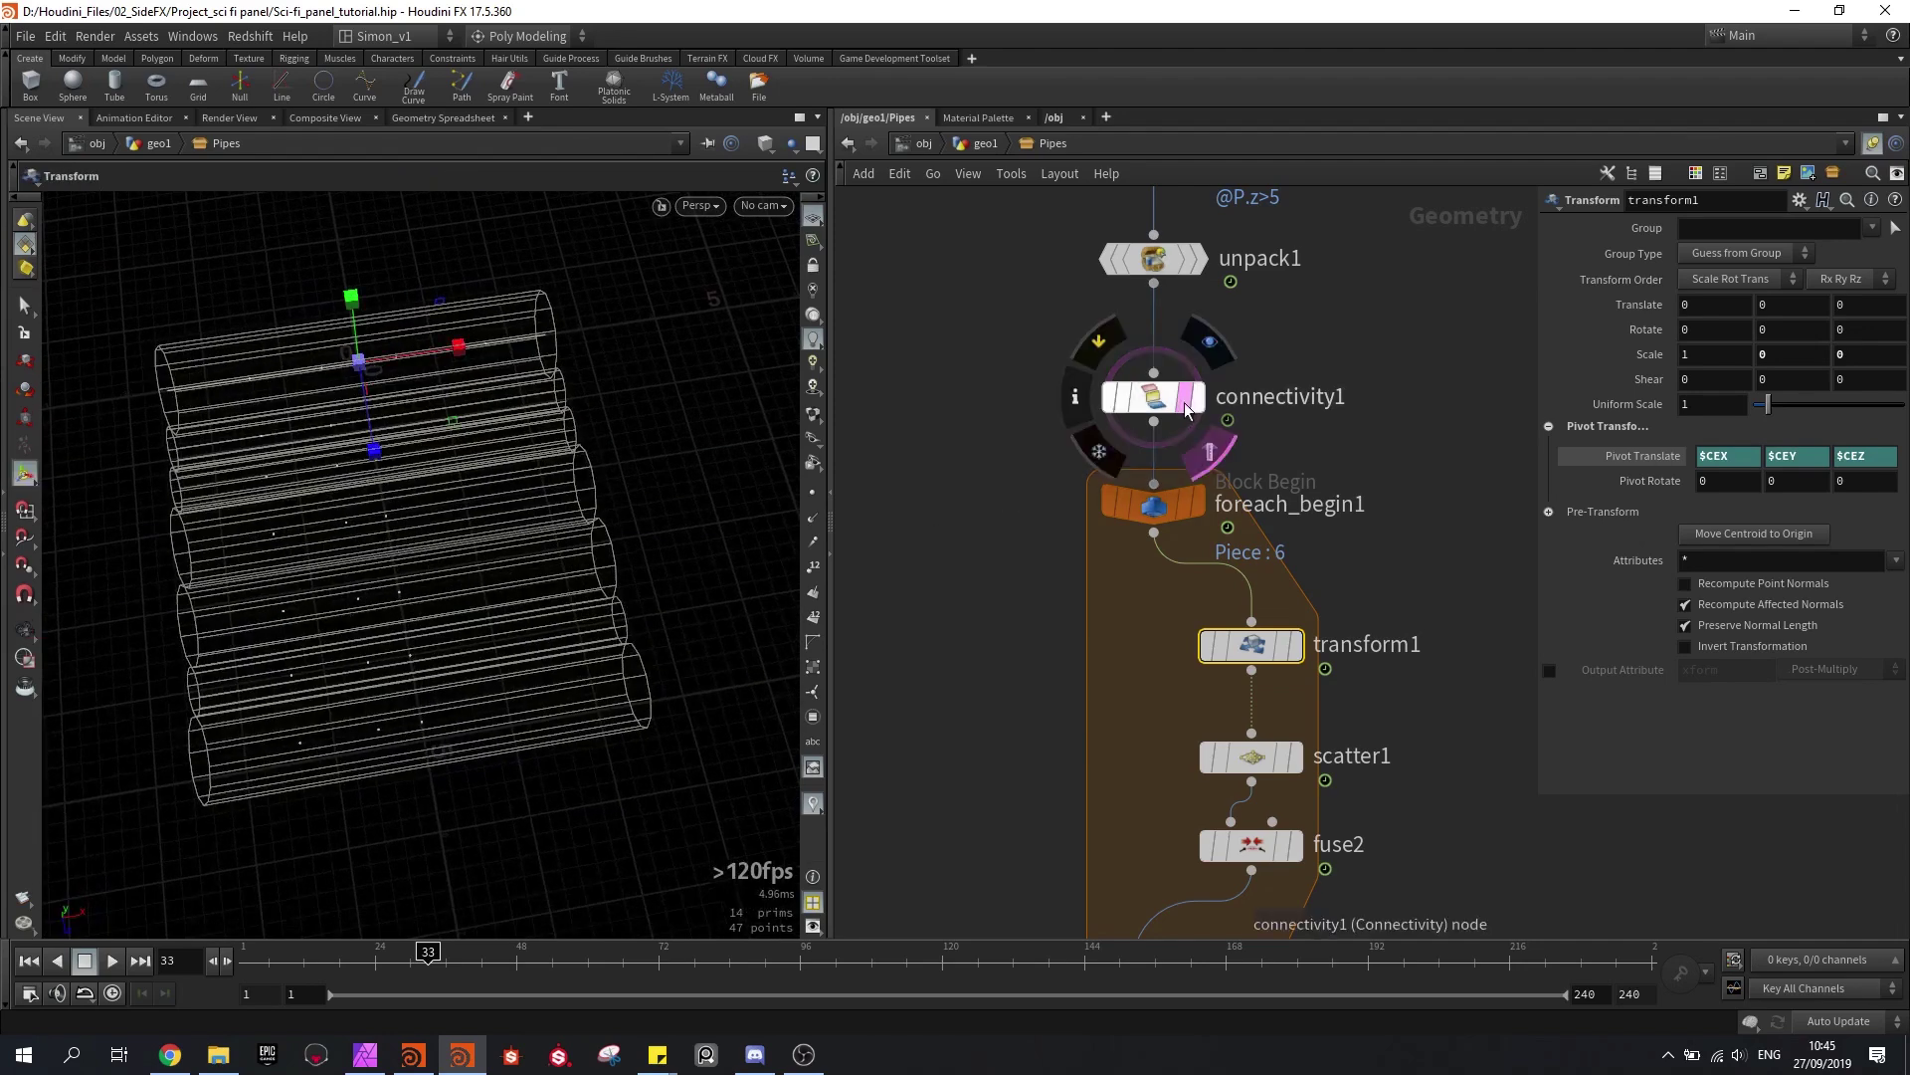
click(1206, 442)
Step: Create a meta import node from foreach_begin1 to expose the loop's metadata
click(1156, 506)
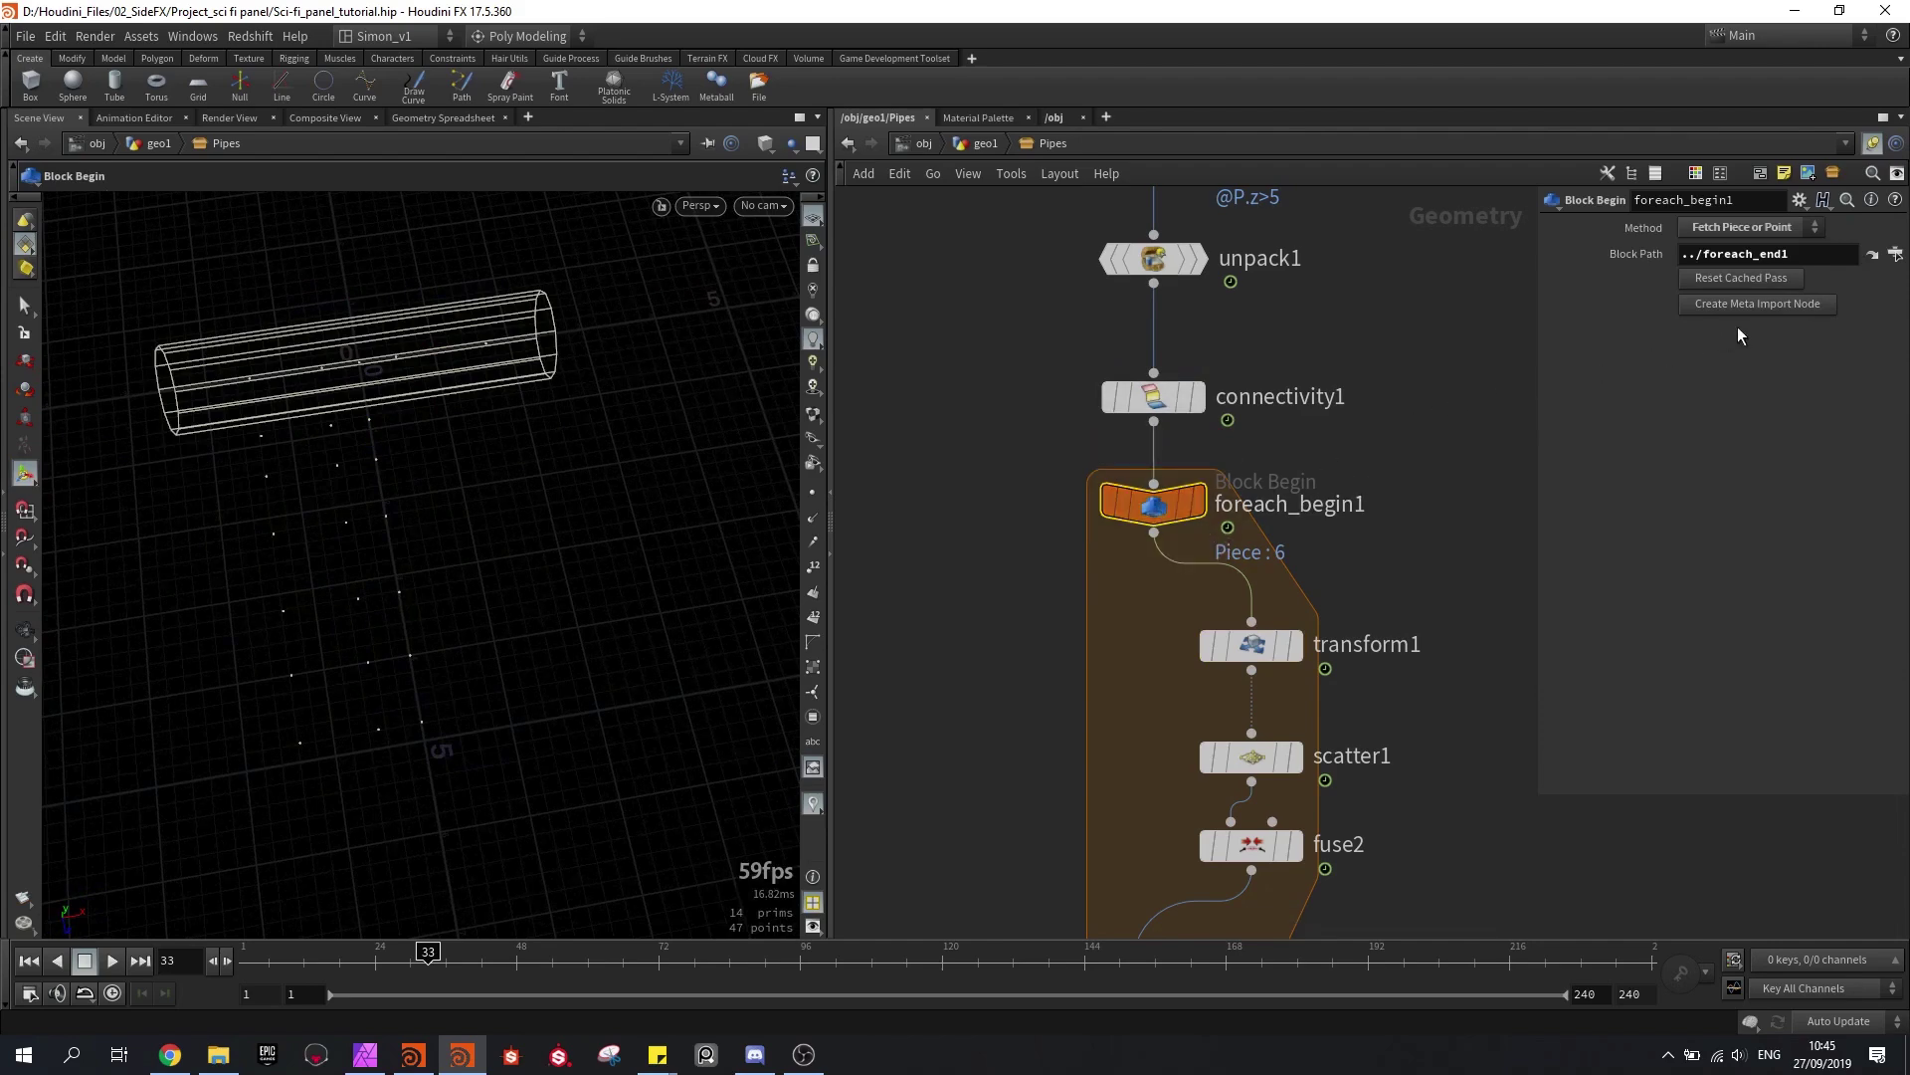
click(1761, 308)
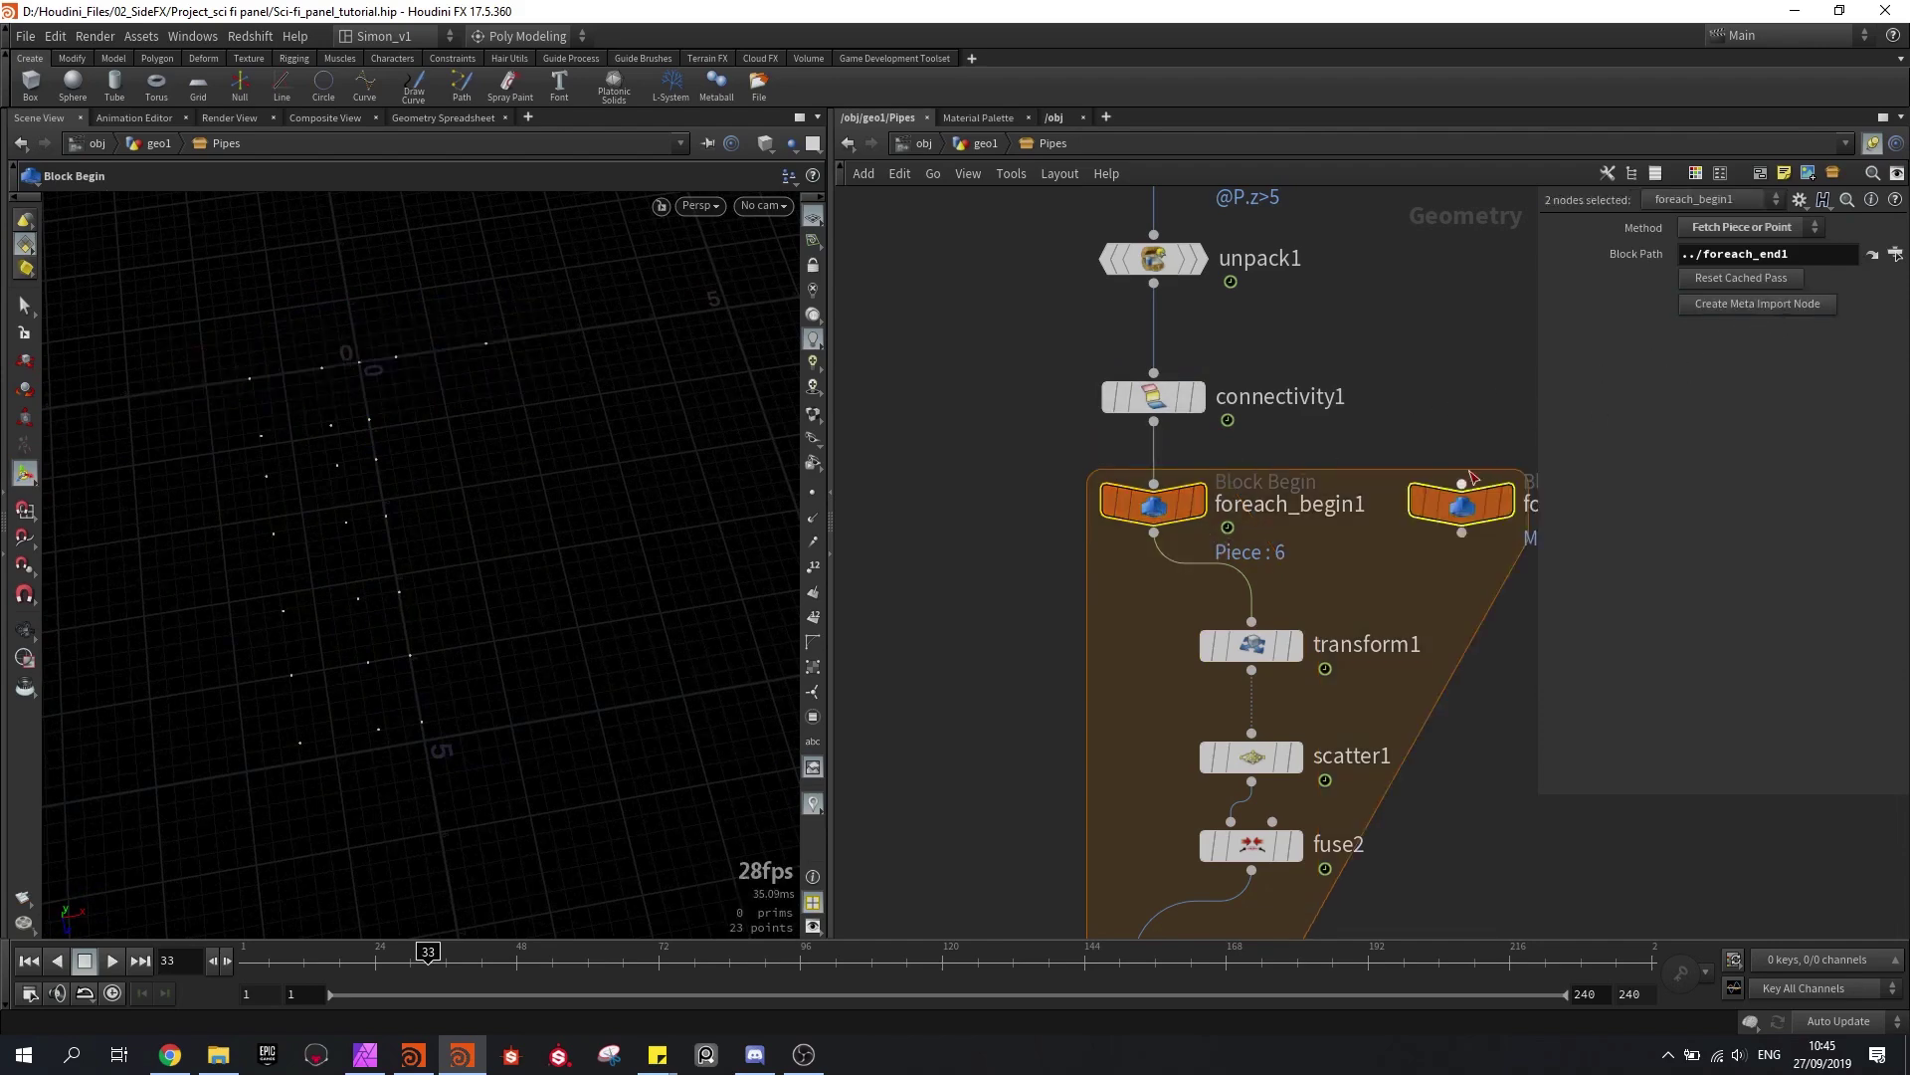
scroll(1320, 439, down, 3)
middle_drag(1423, 743, 1196, 701)
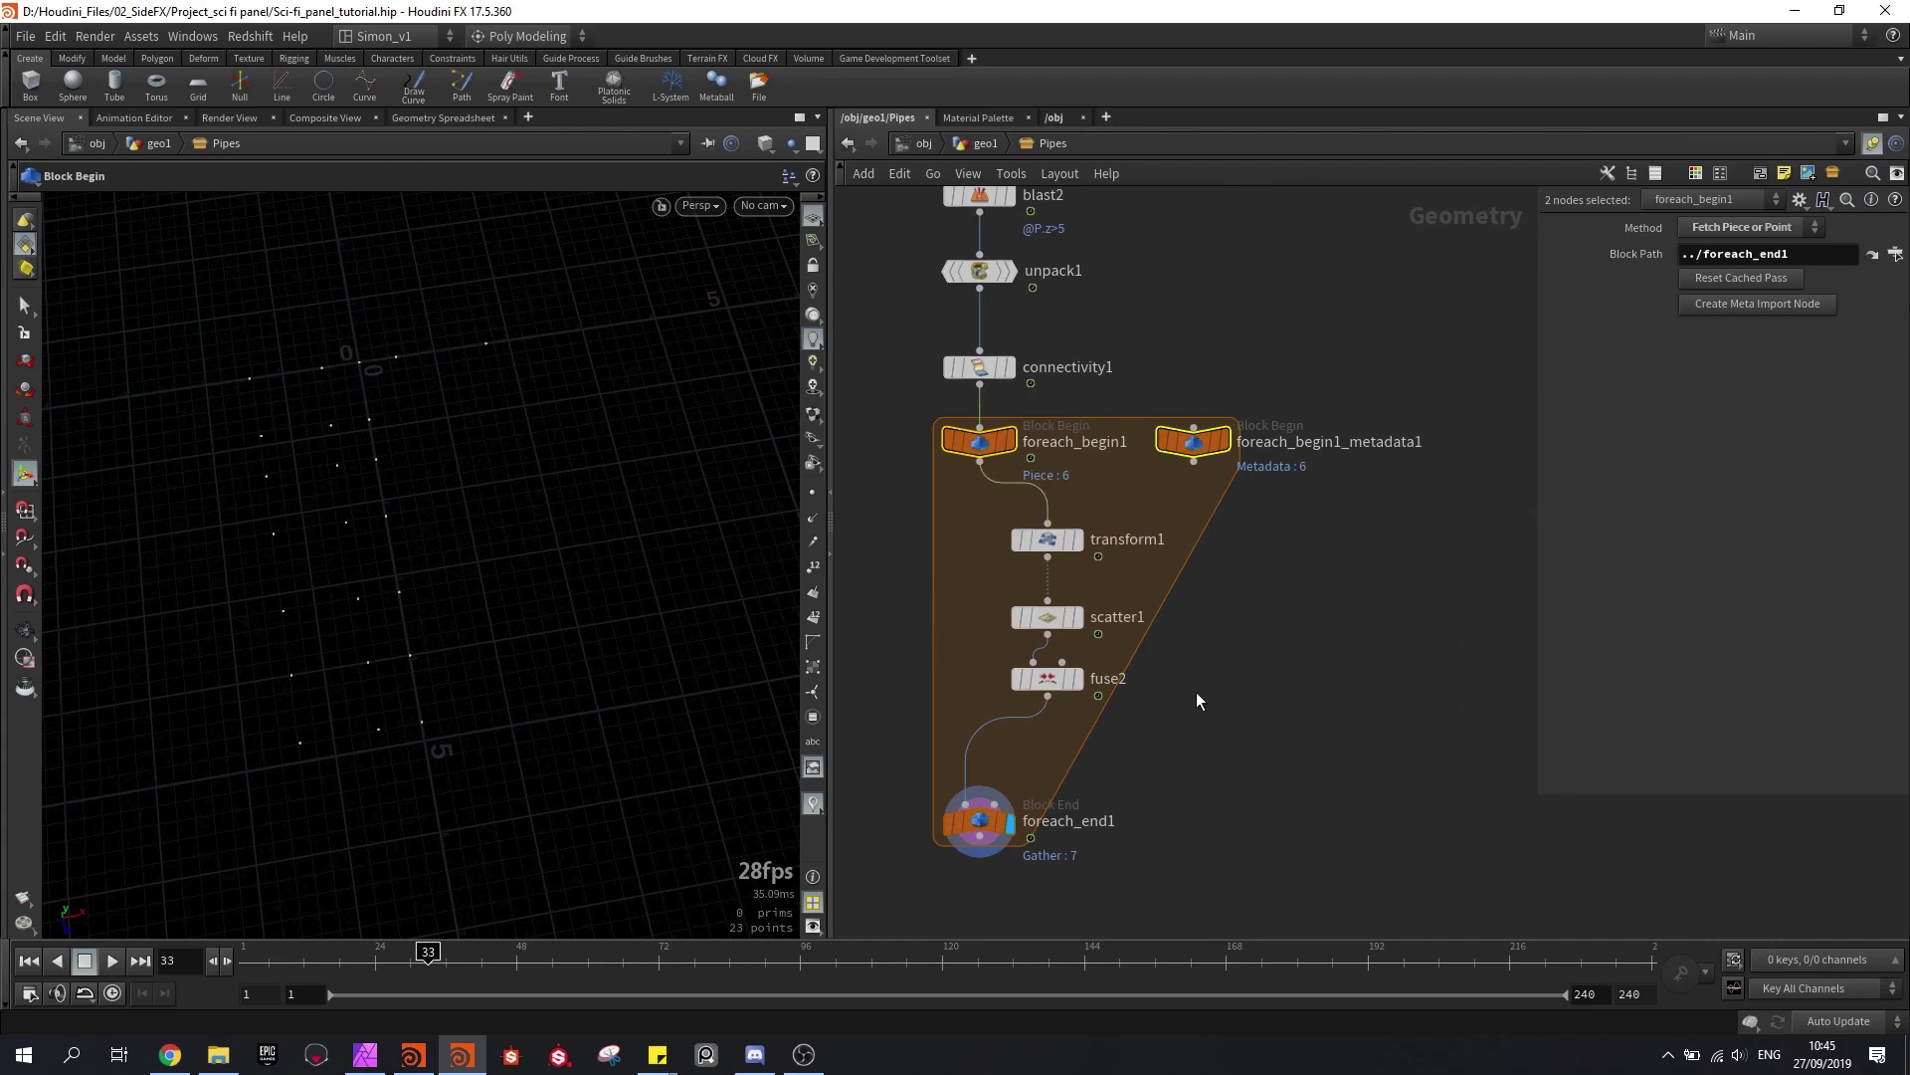
Step: Set scatter1's Global Seed to detail("../foreach_begin1_metadata1/","iteration",0) and save the scene
click(1045, 619)
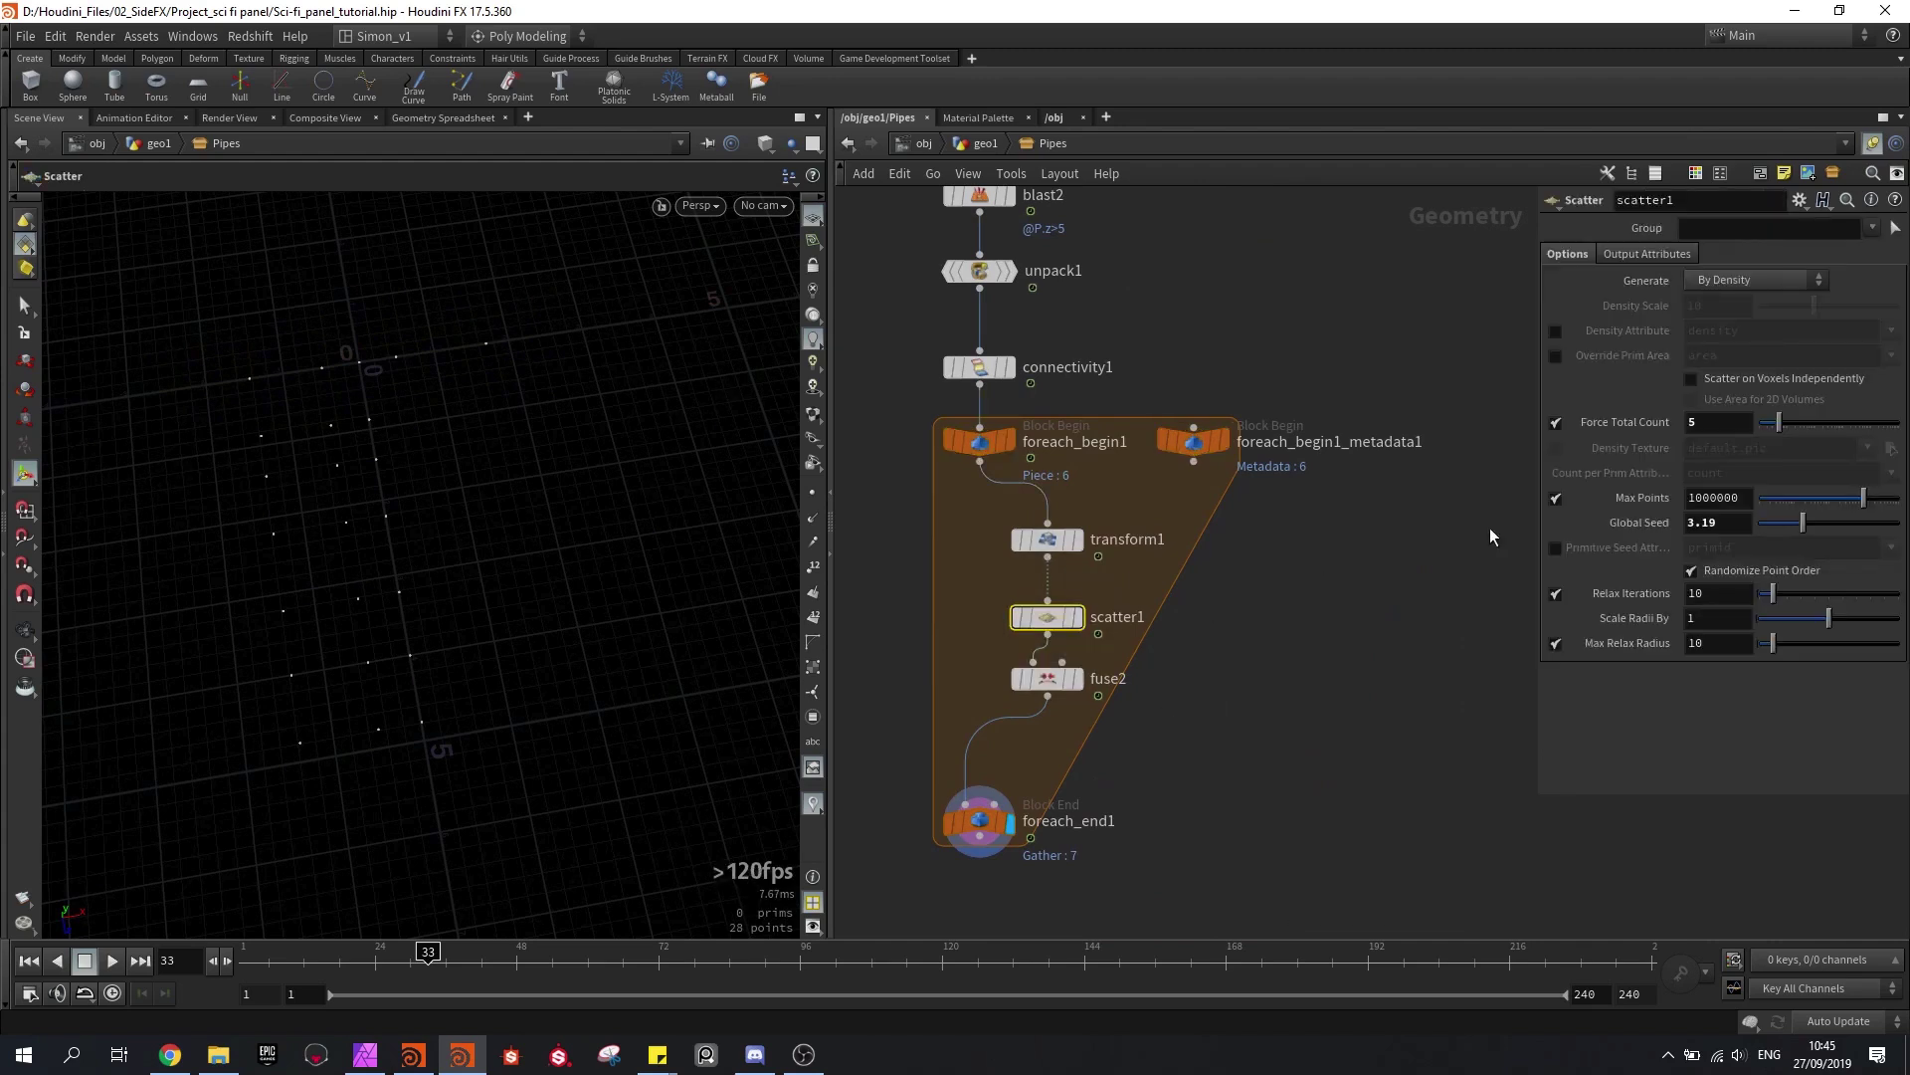
click(1735, 526)
text(d)
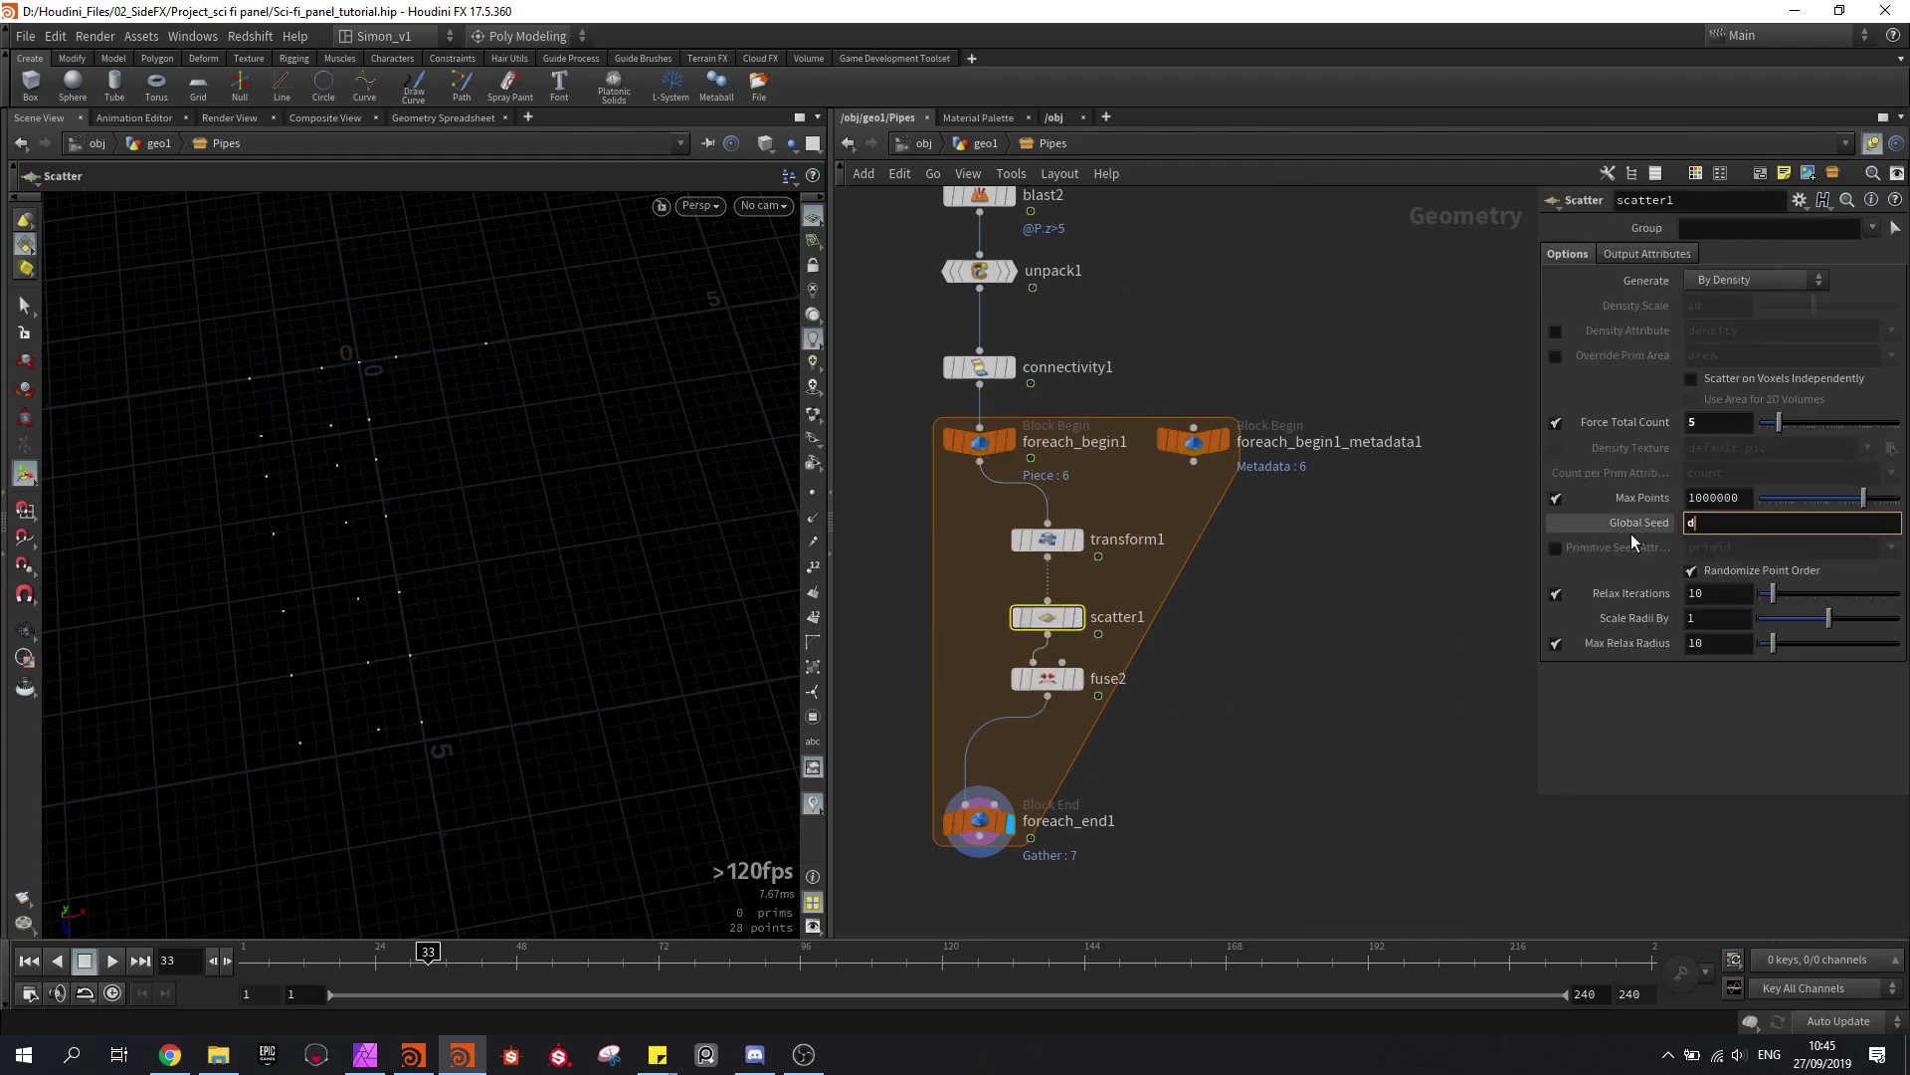
text(etail()
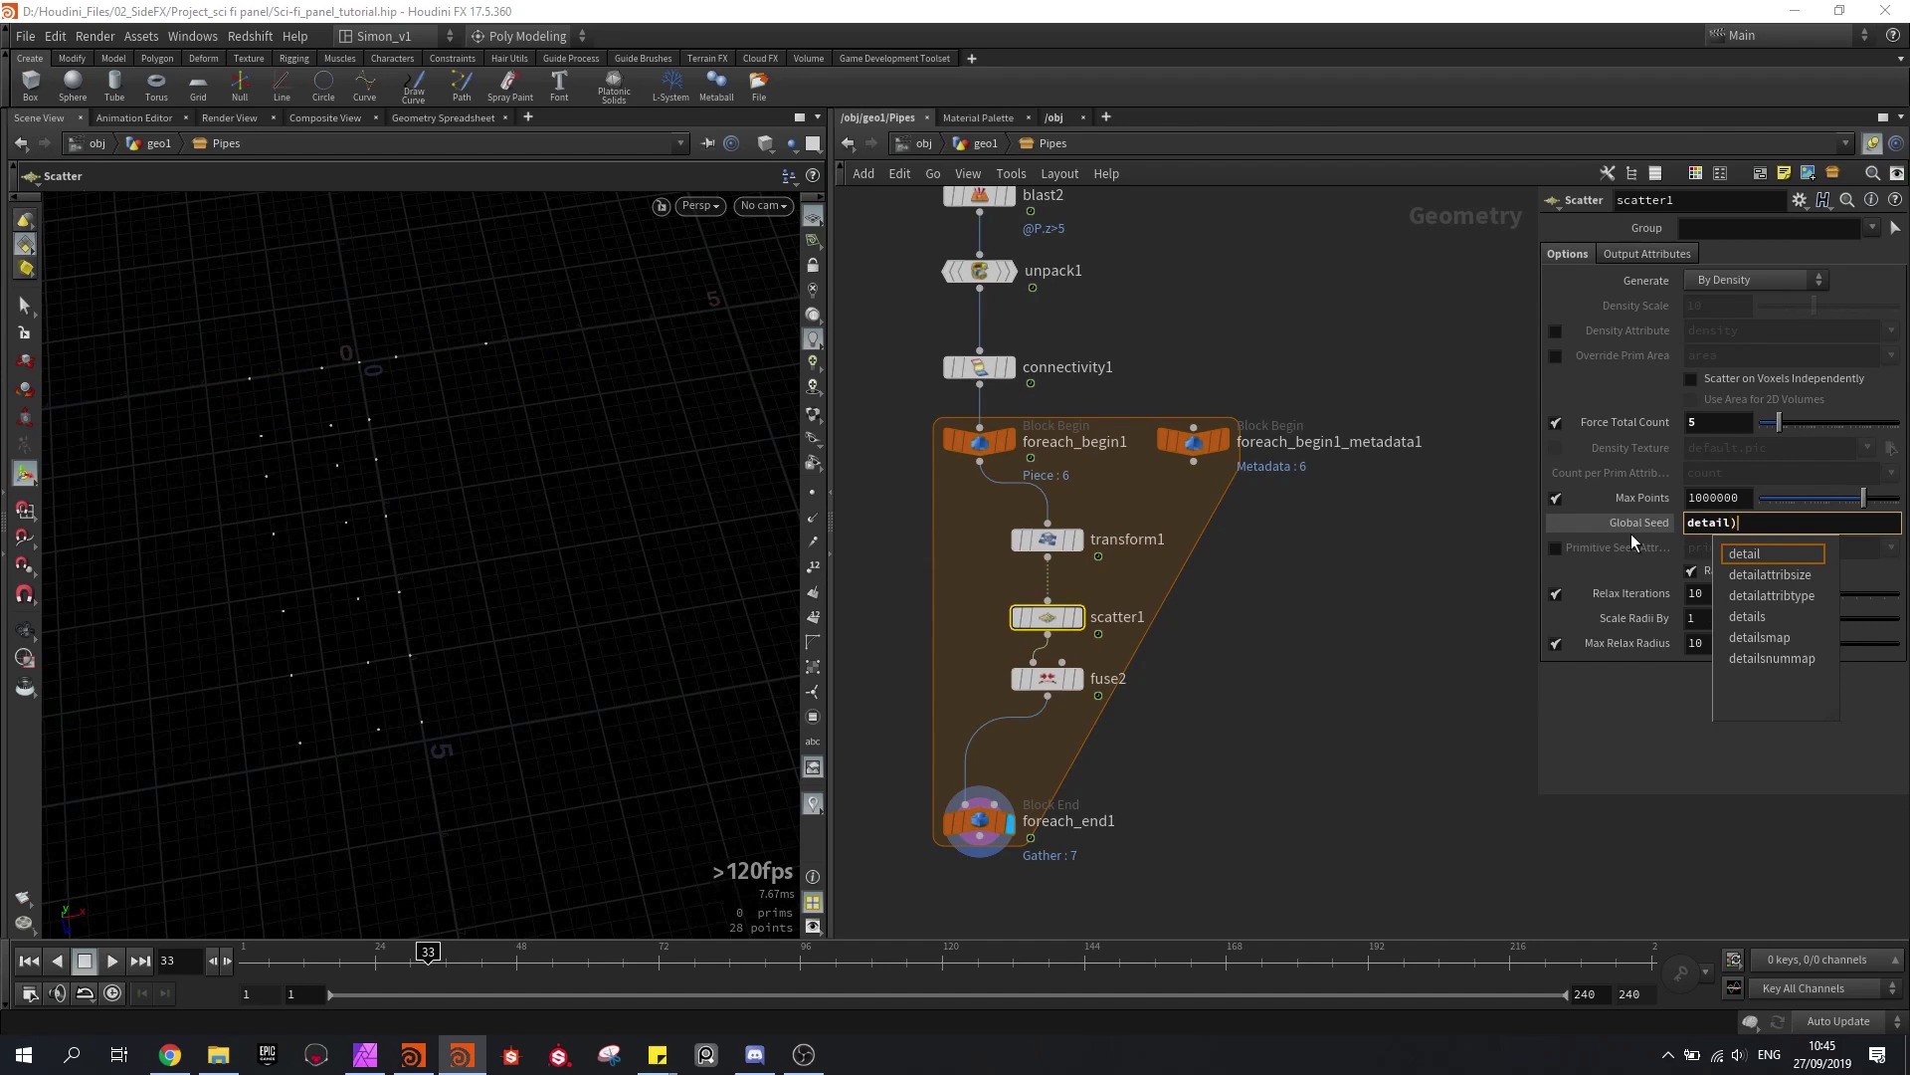
text(")
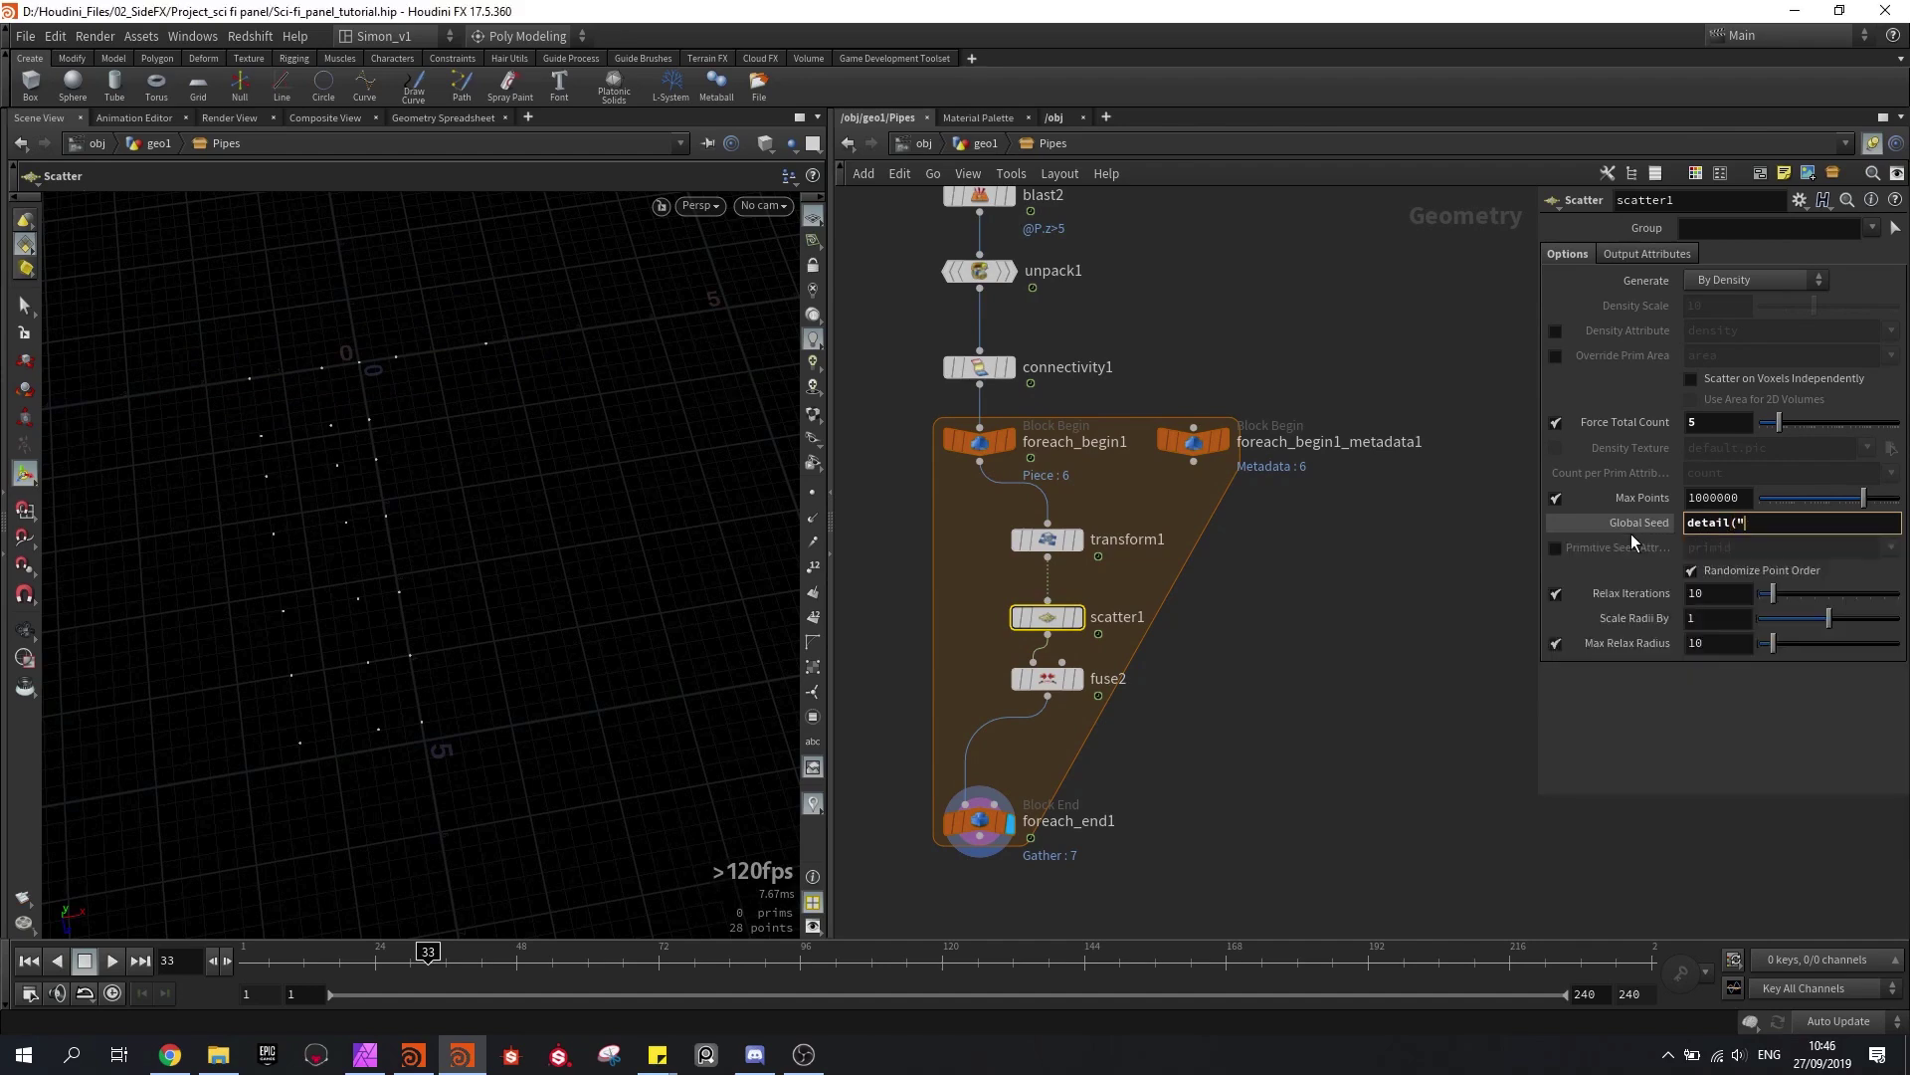
text(../)
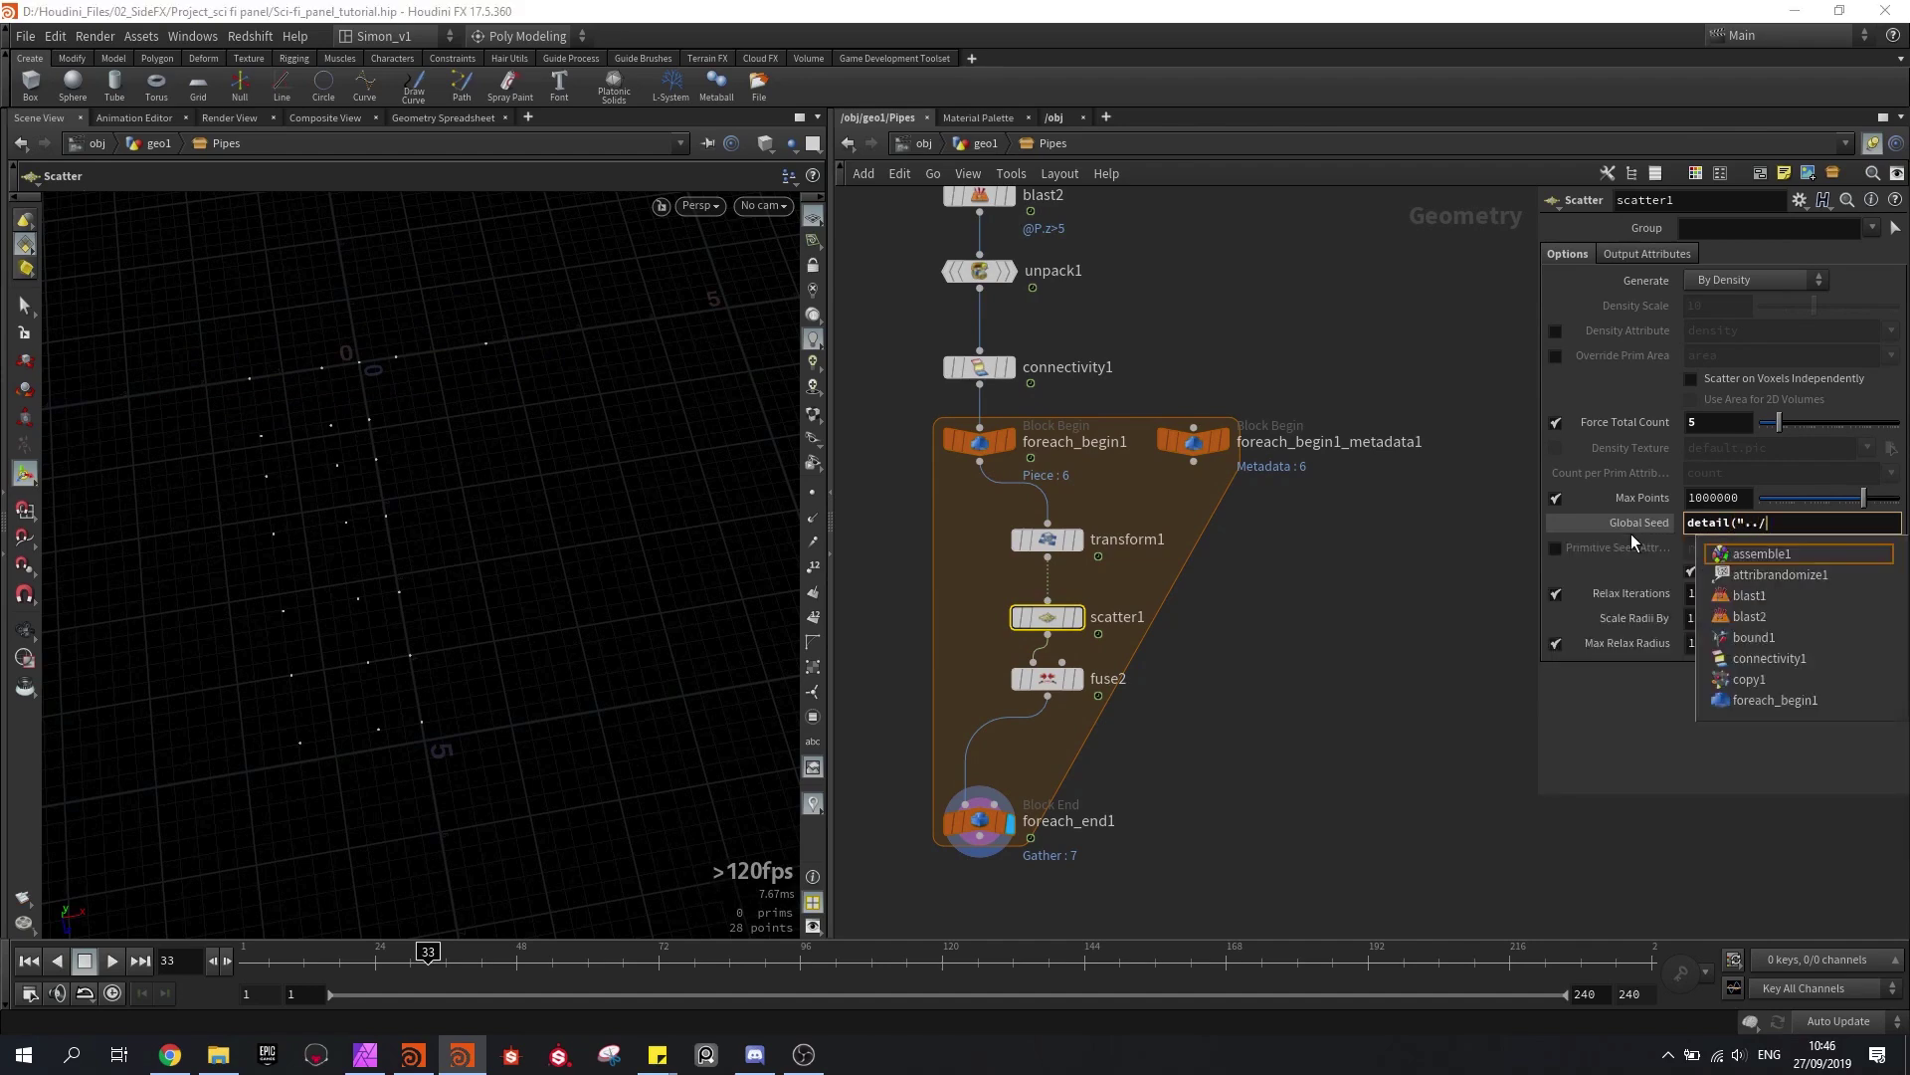
text(for)
key(Down)
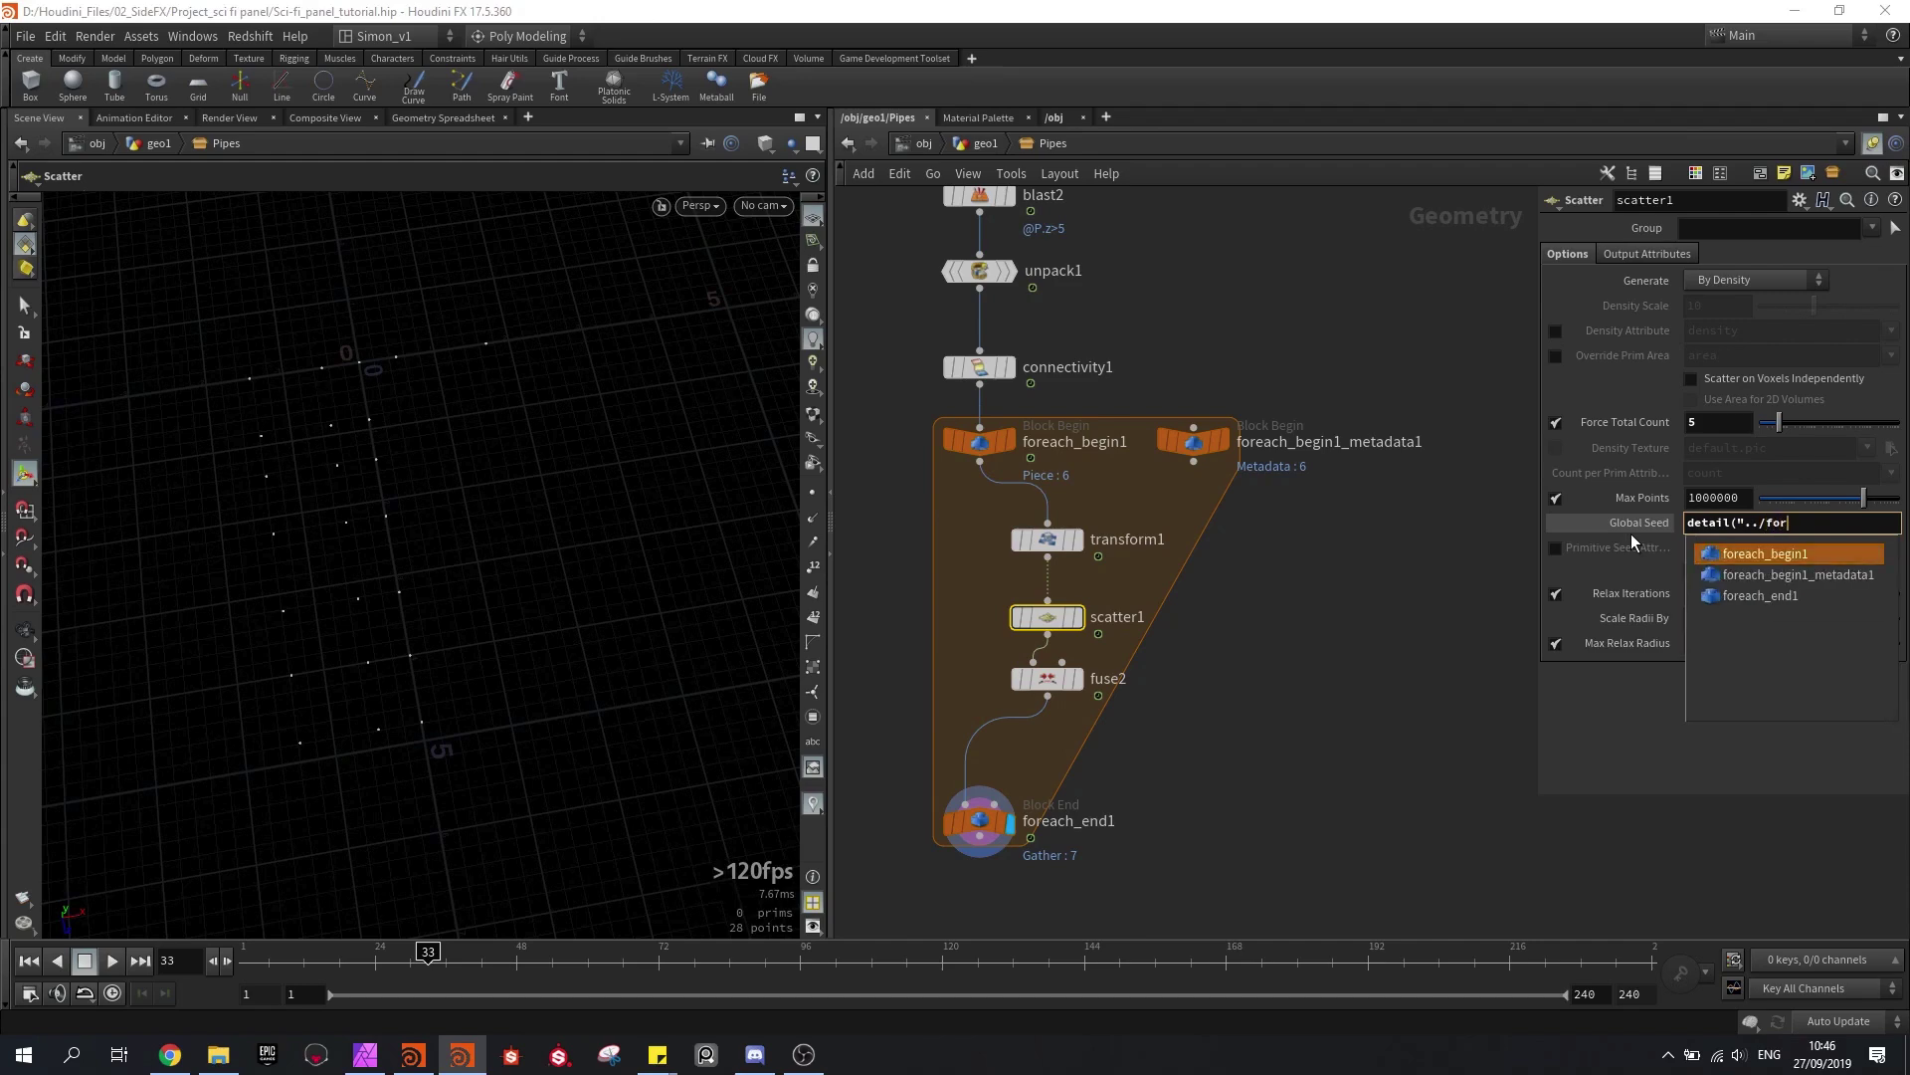
key(Down)
key(Return)
text(")
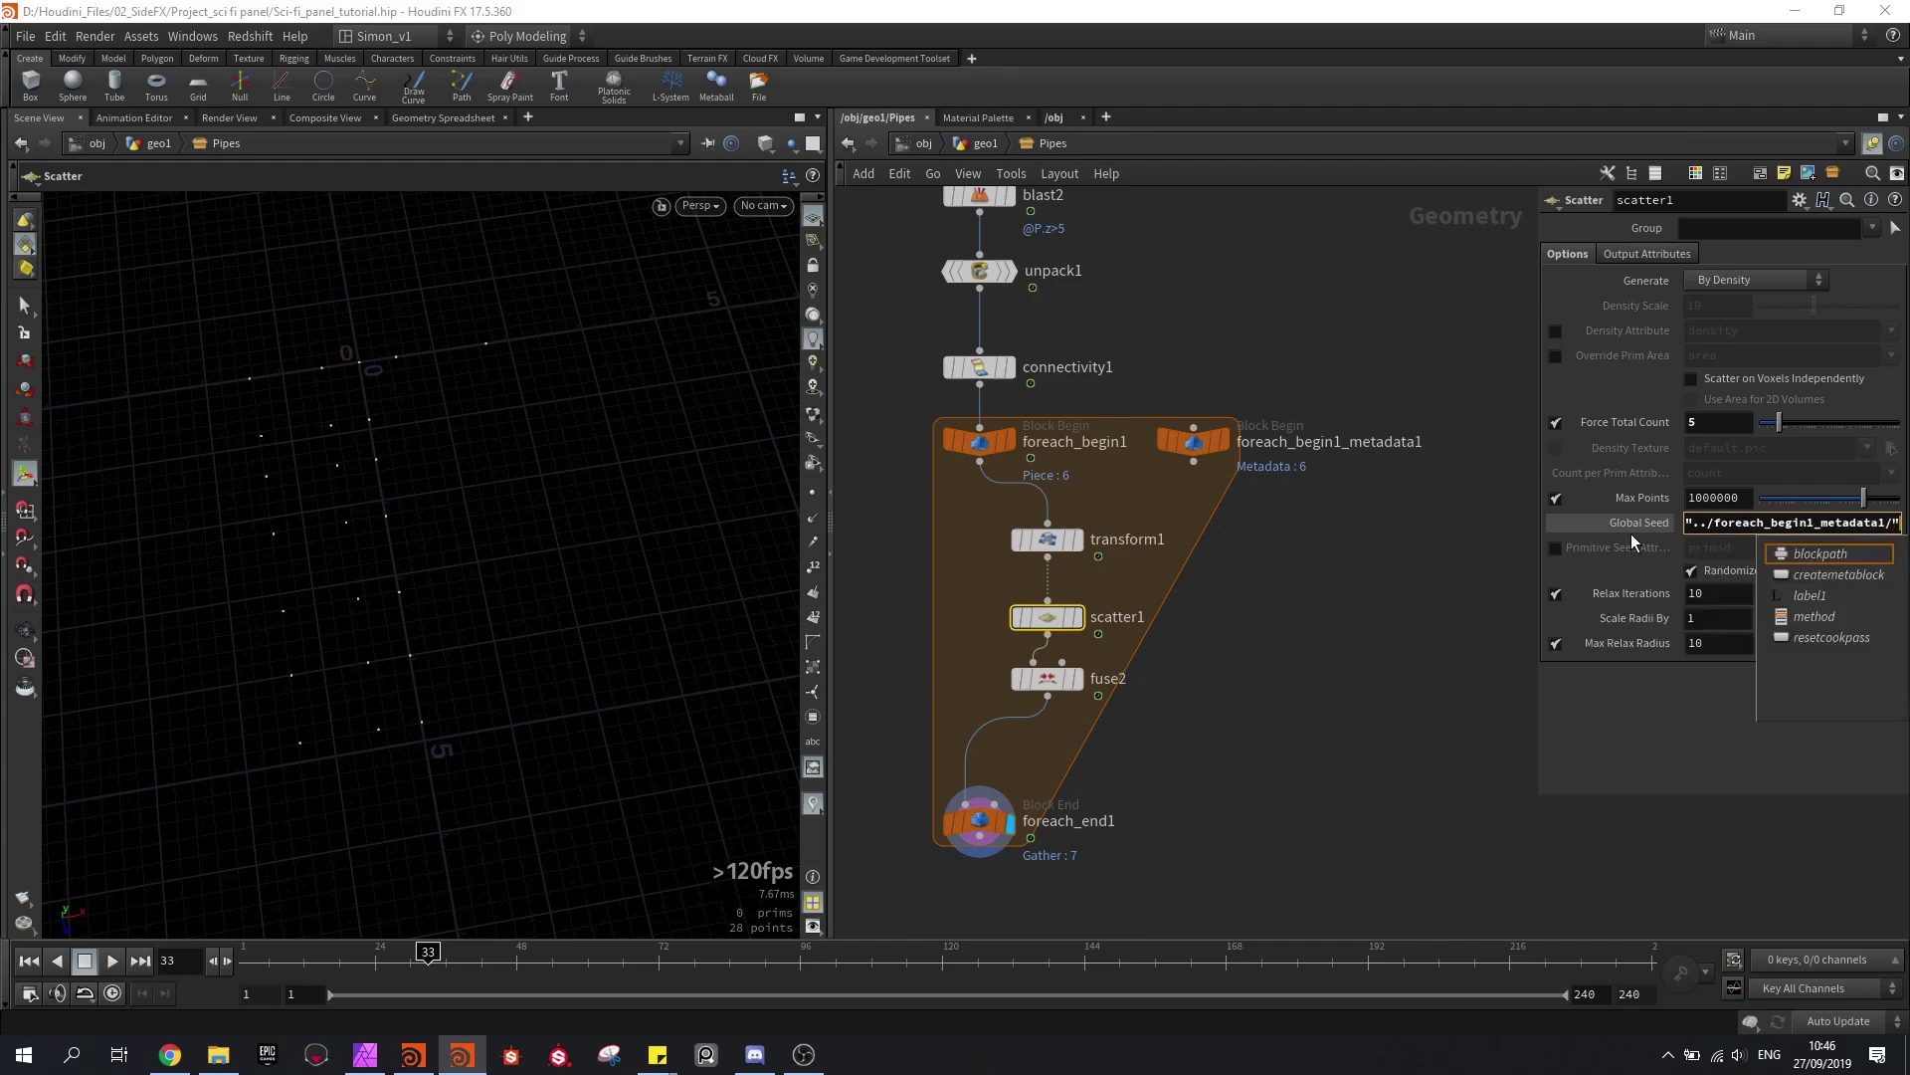
text(,)
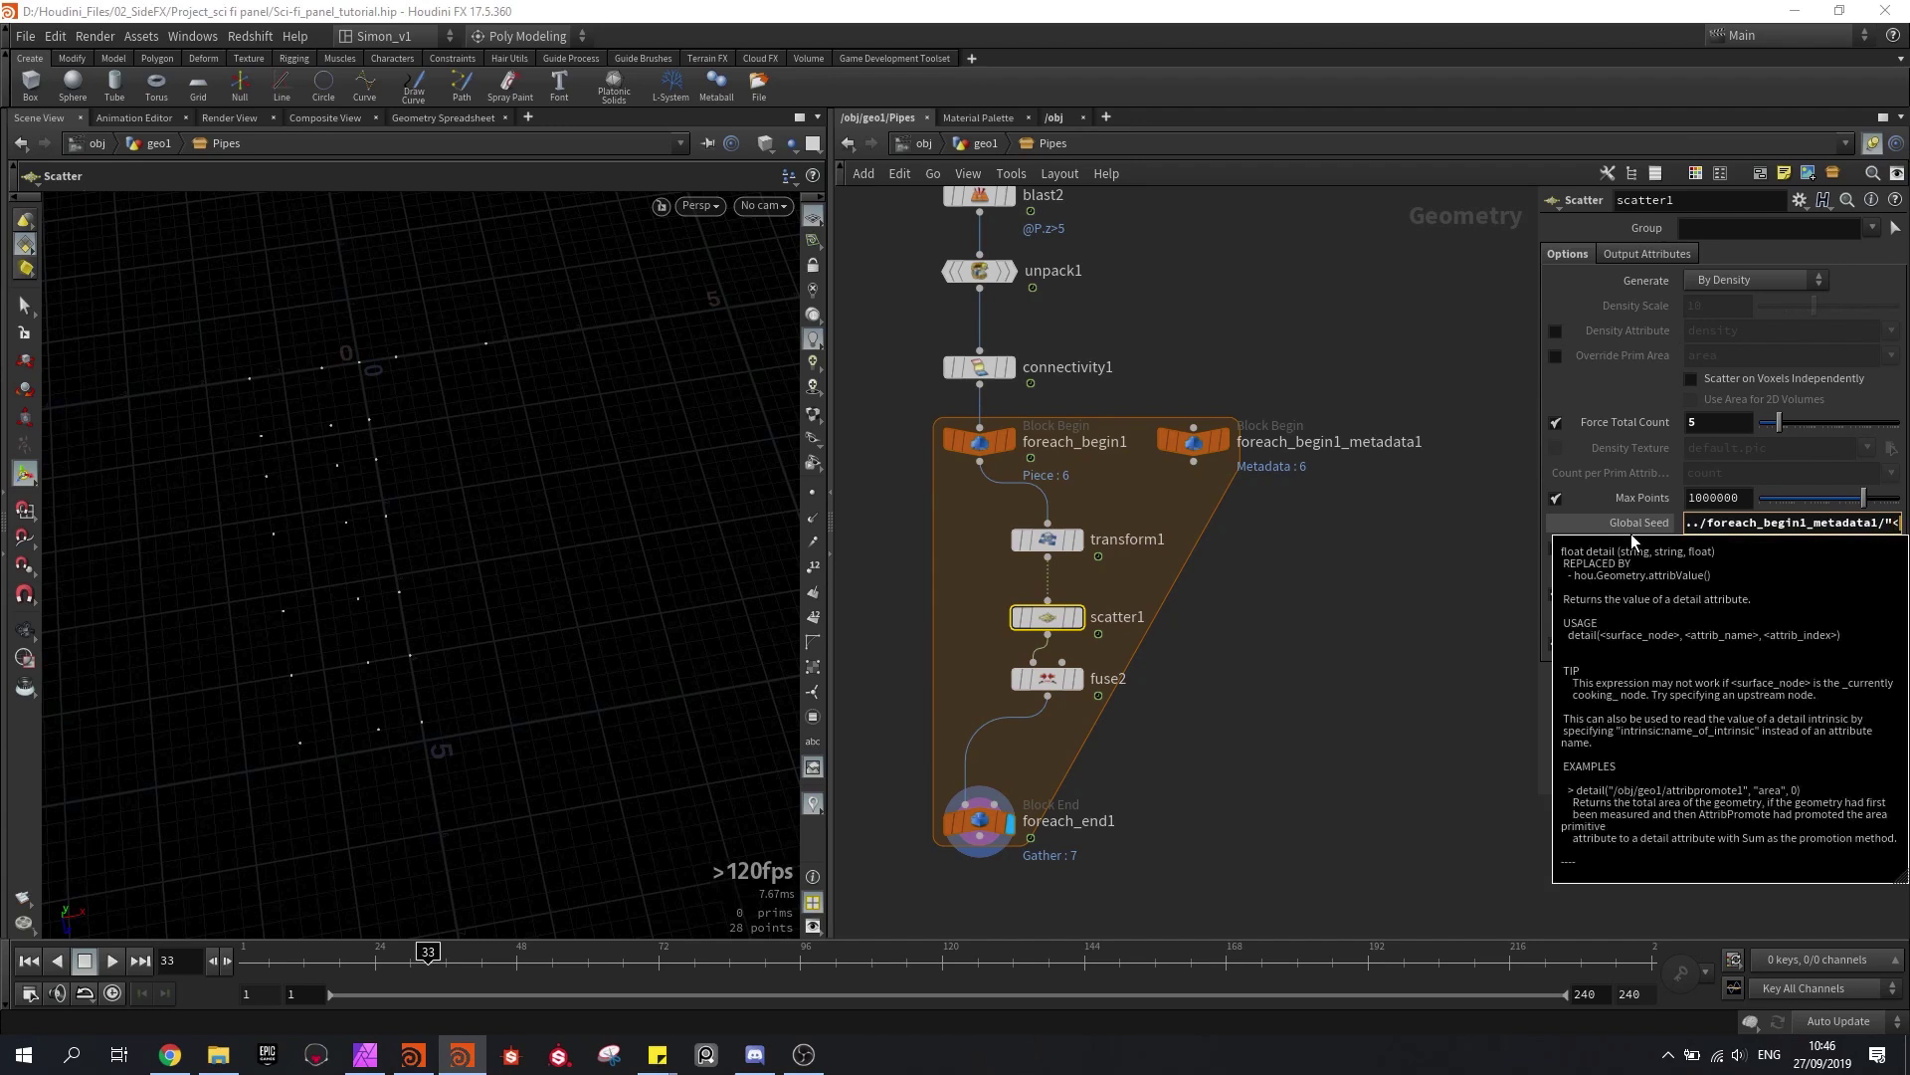
text(")
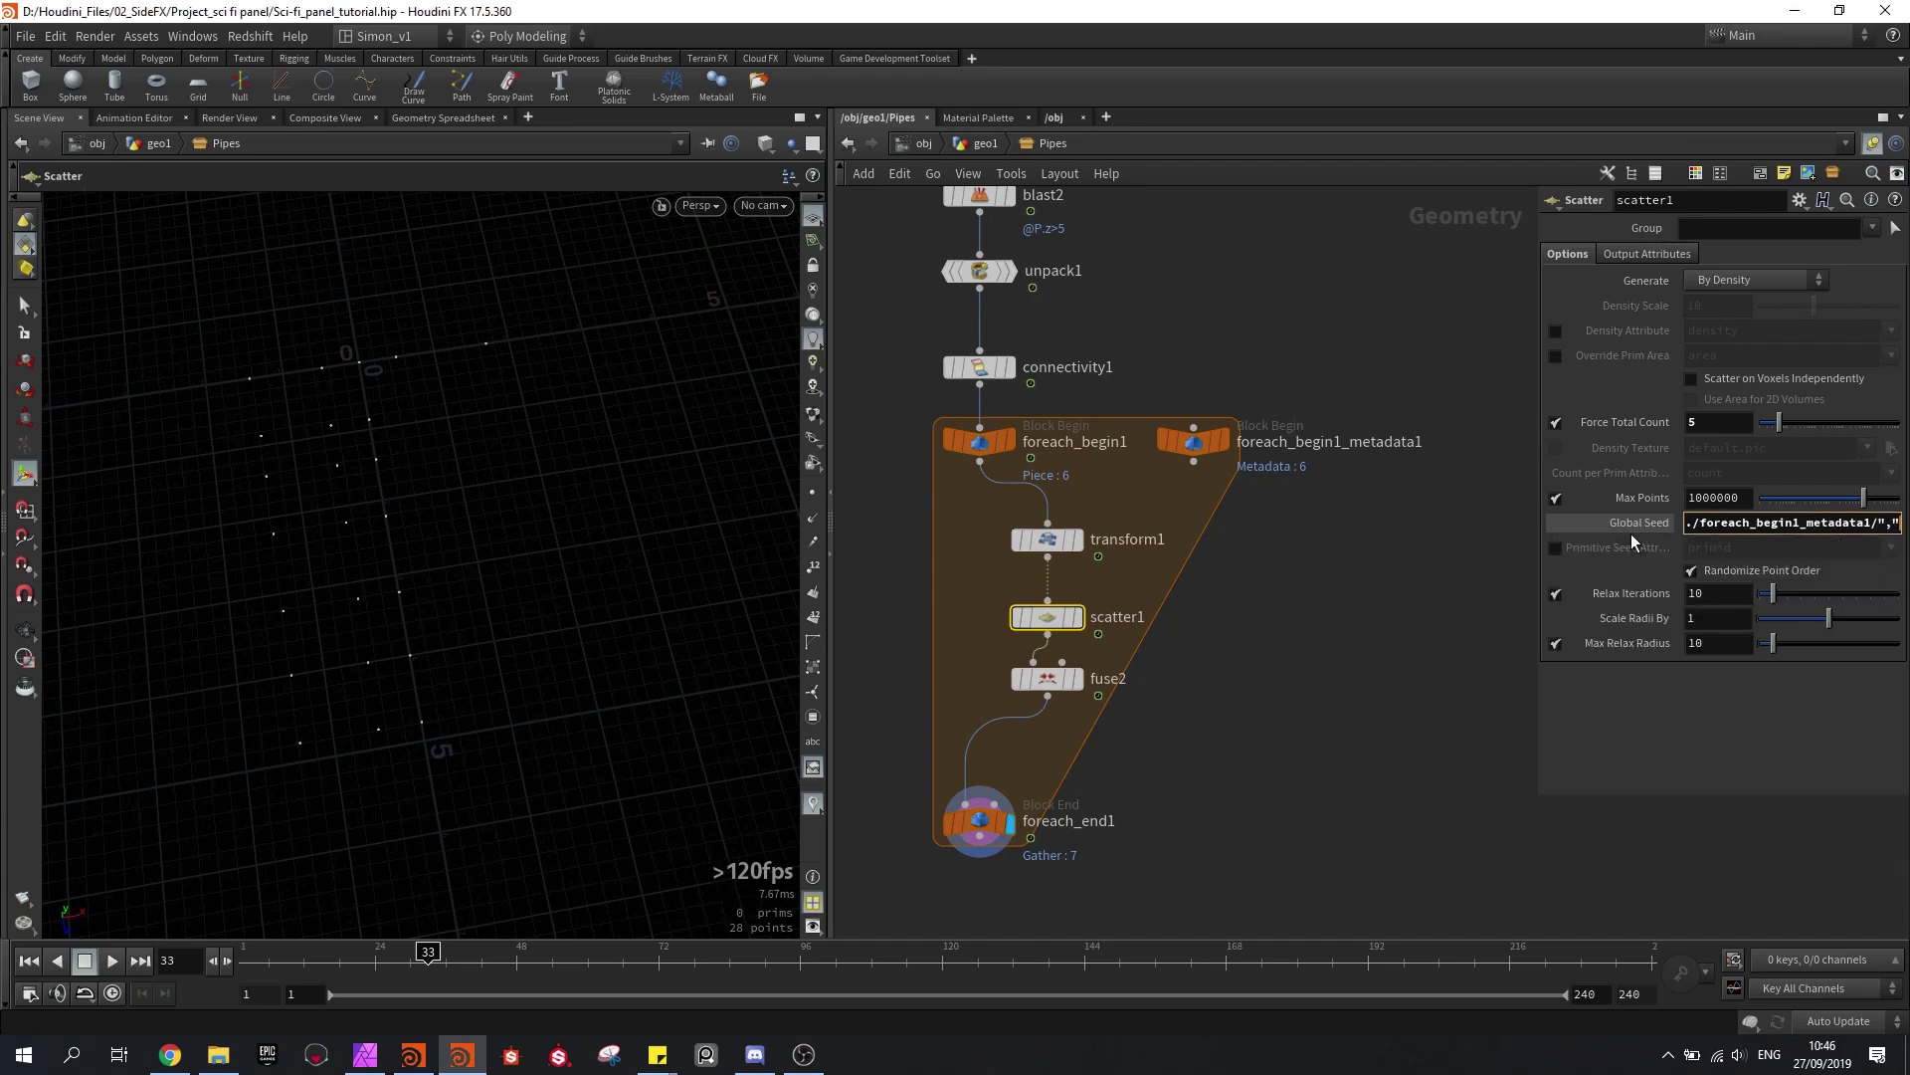
text(iteration",0))
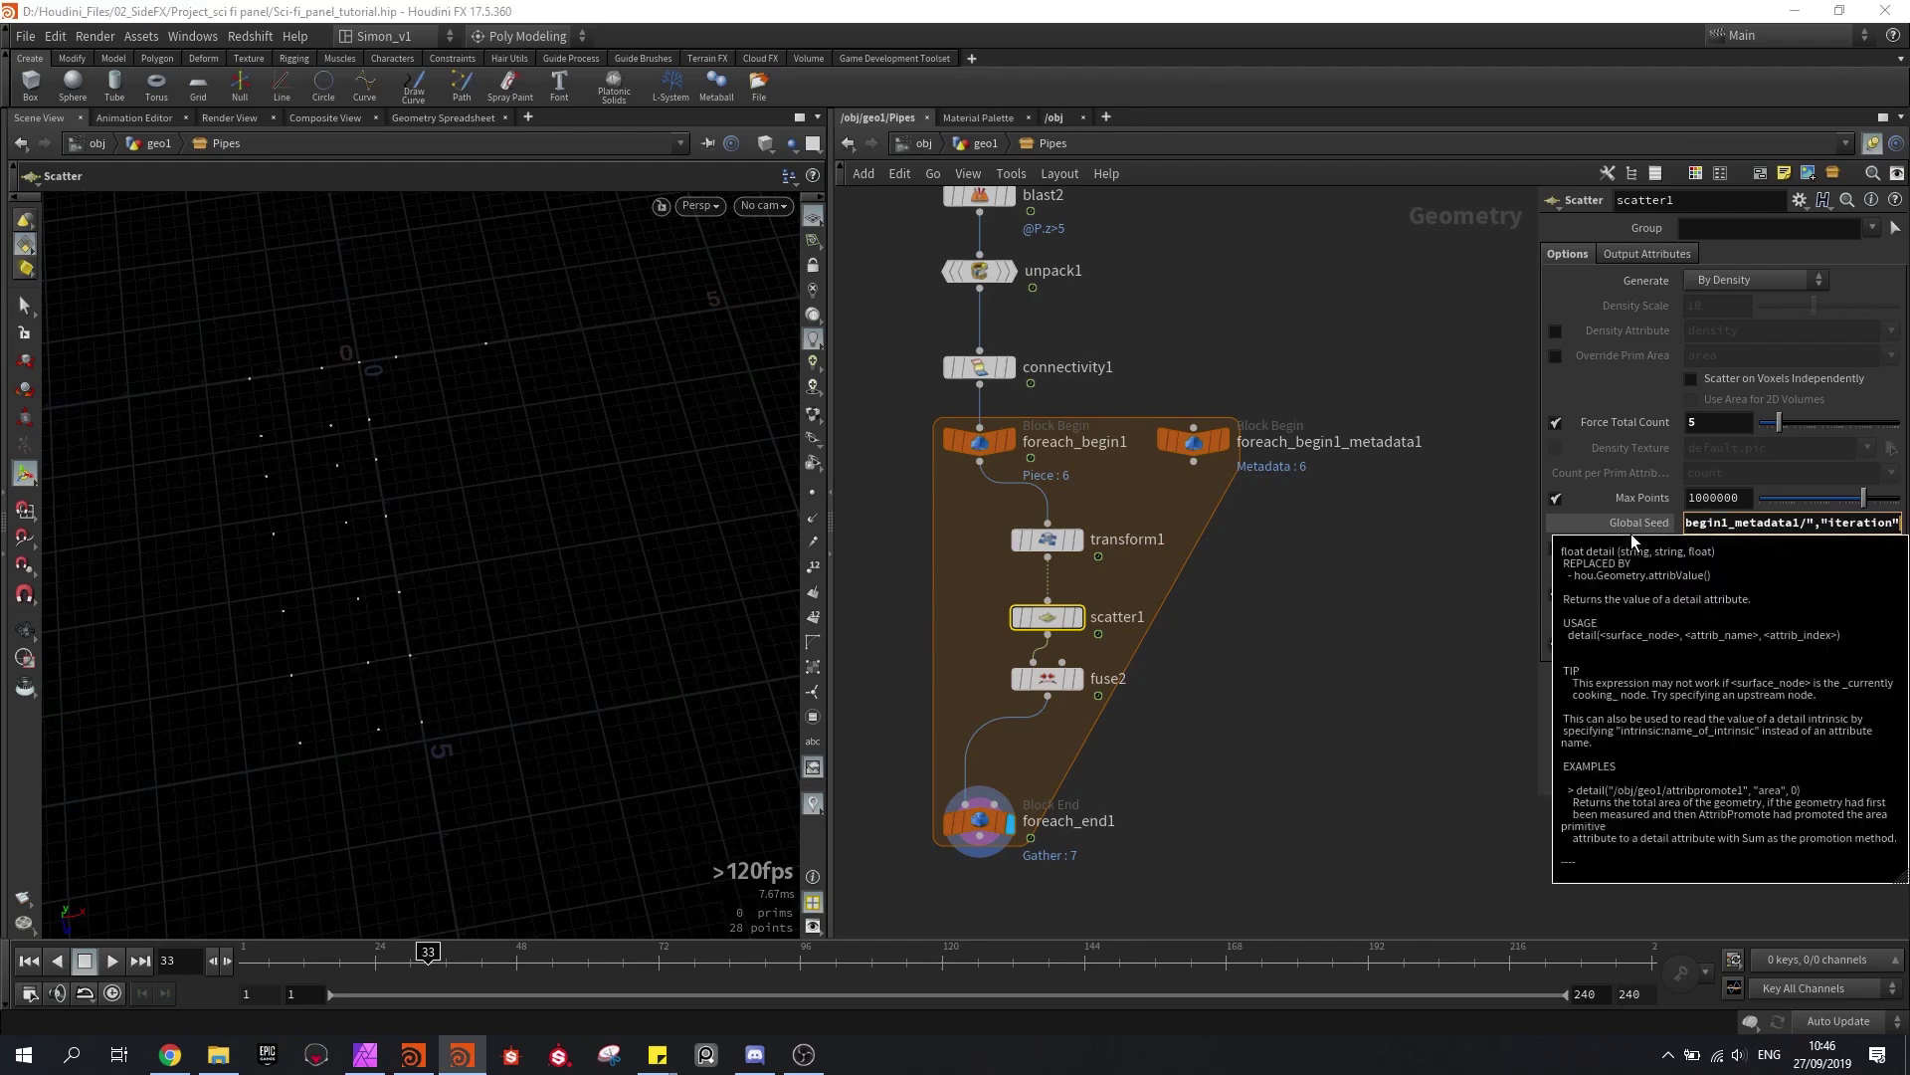
key(Return)
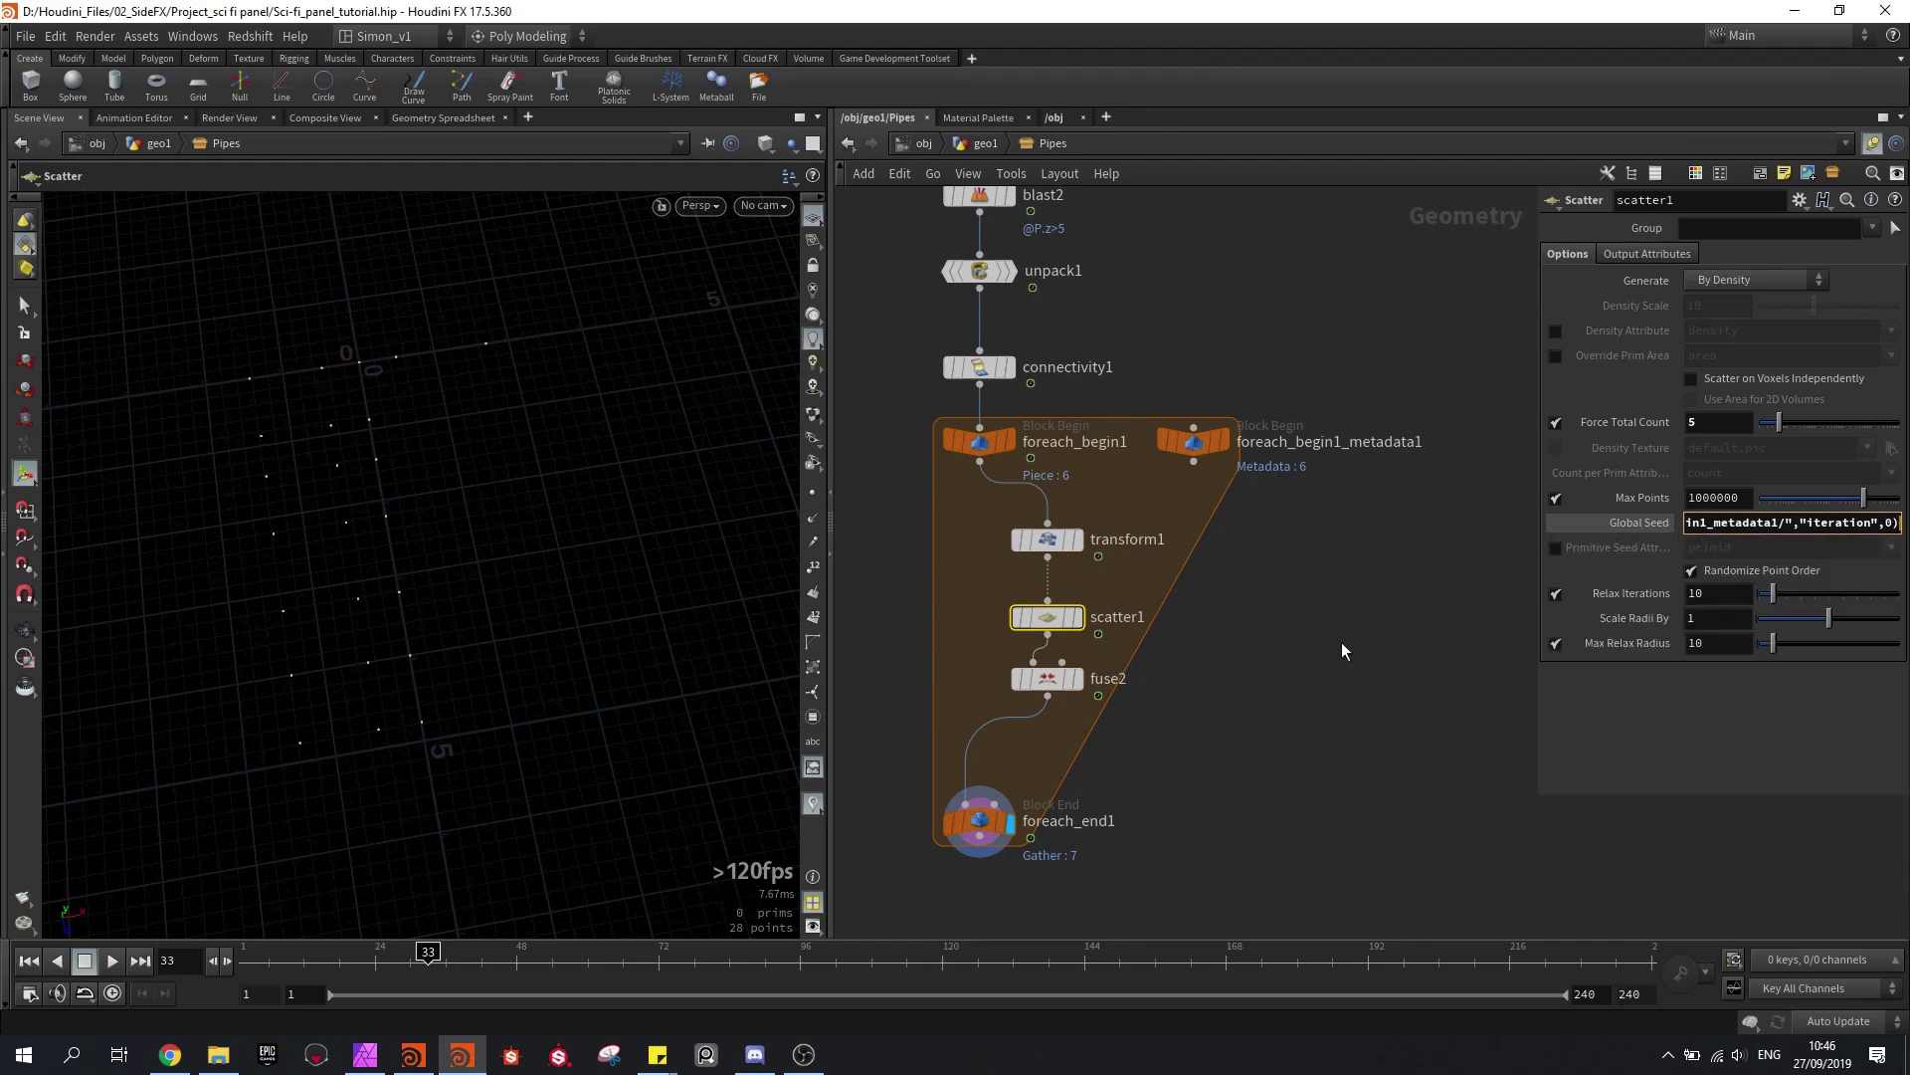
alt+drag(405, 627, 345, 486)
key(ctrl+s)
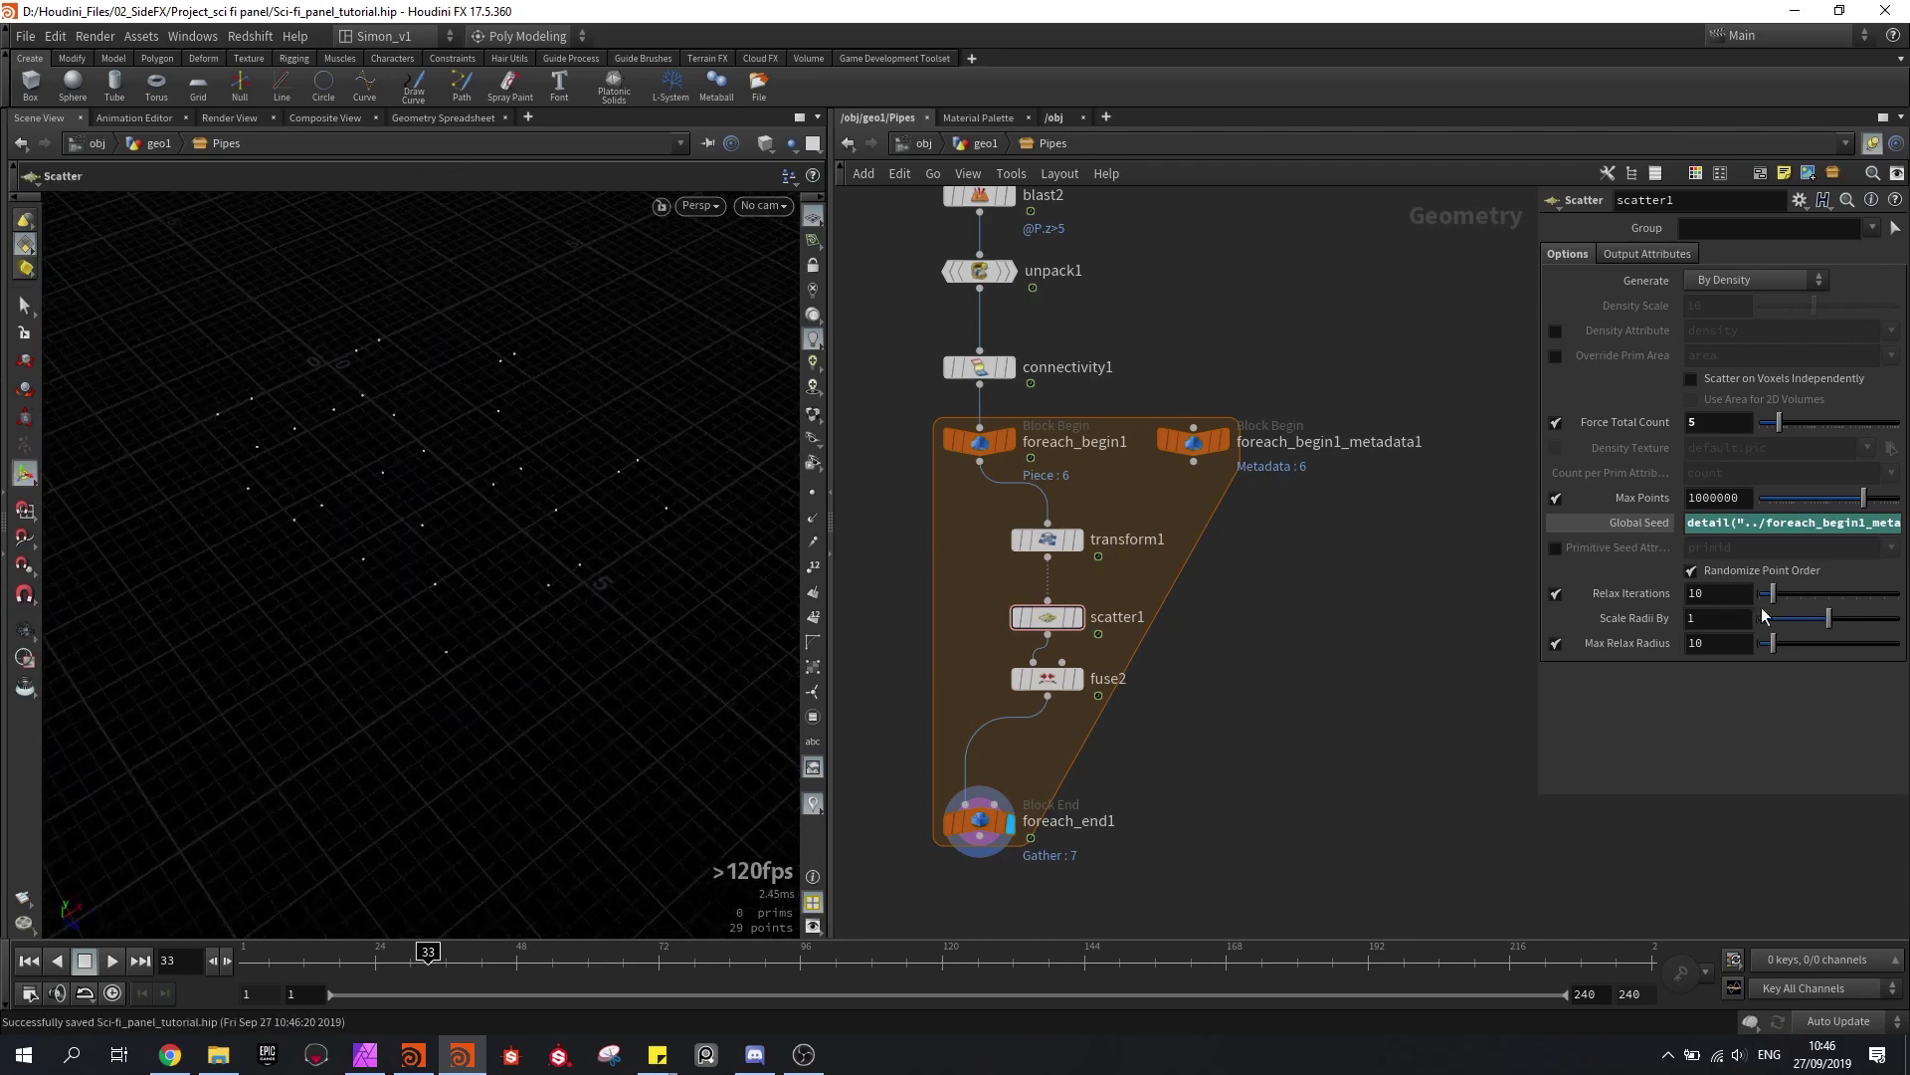
Step: Review scatter1's seed expression in the expression editor, accept it and scrub the timeline to frame 71
key(alt+e)
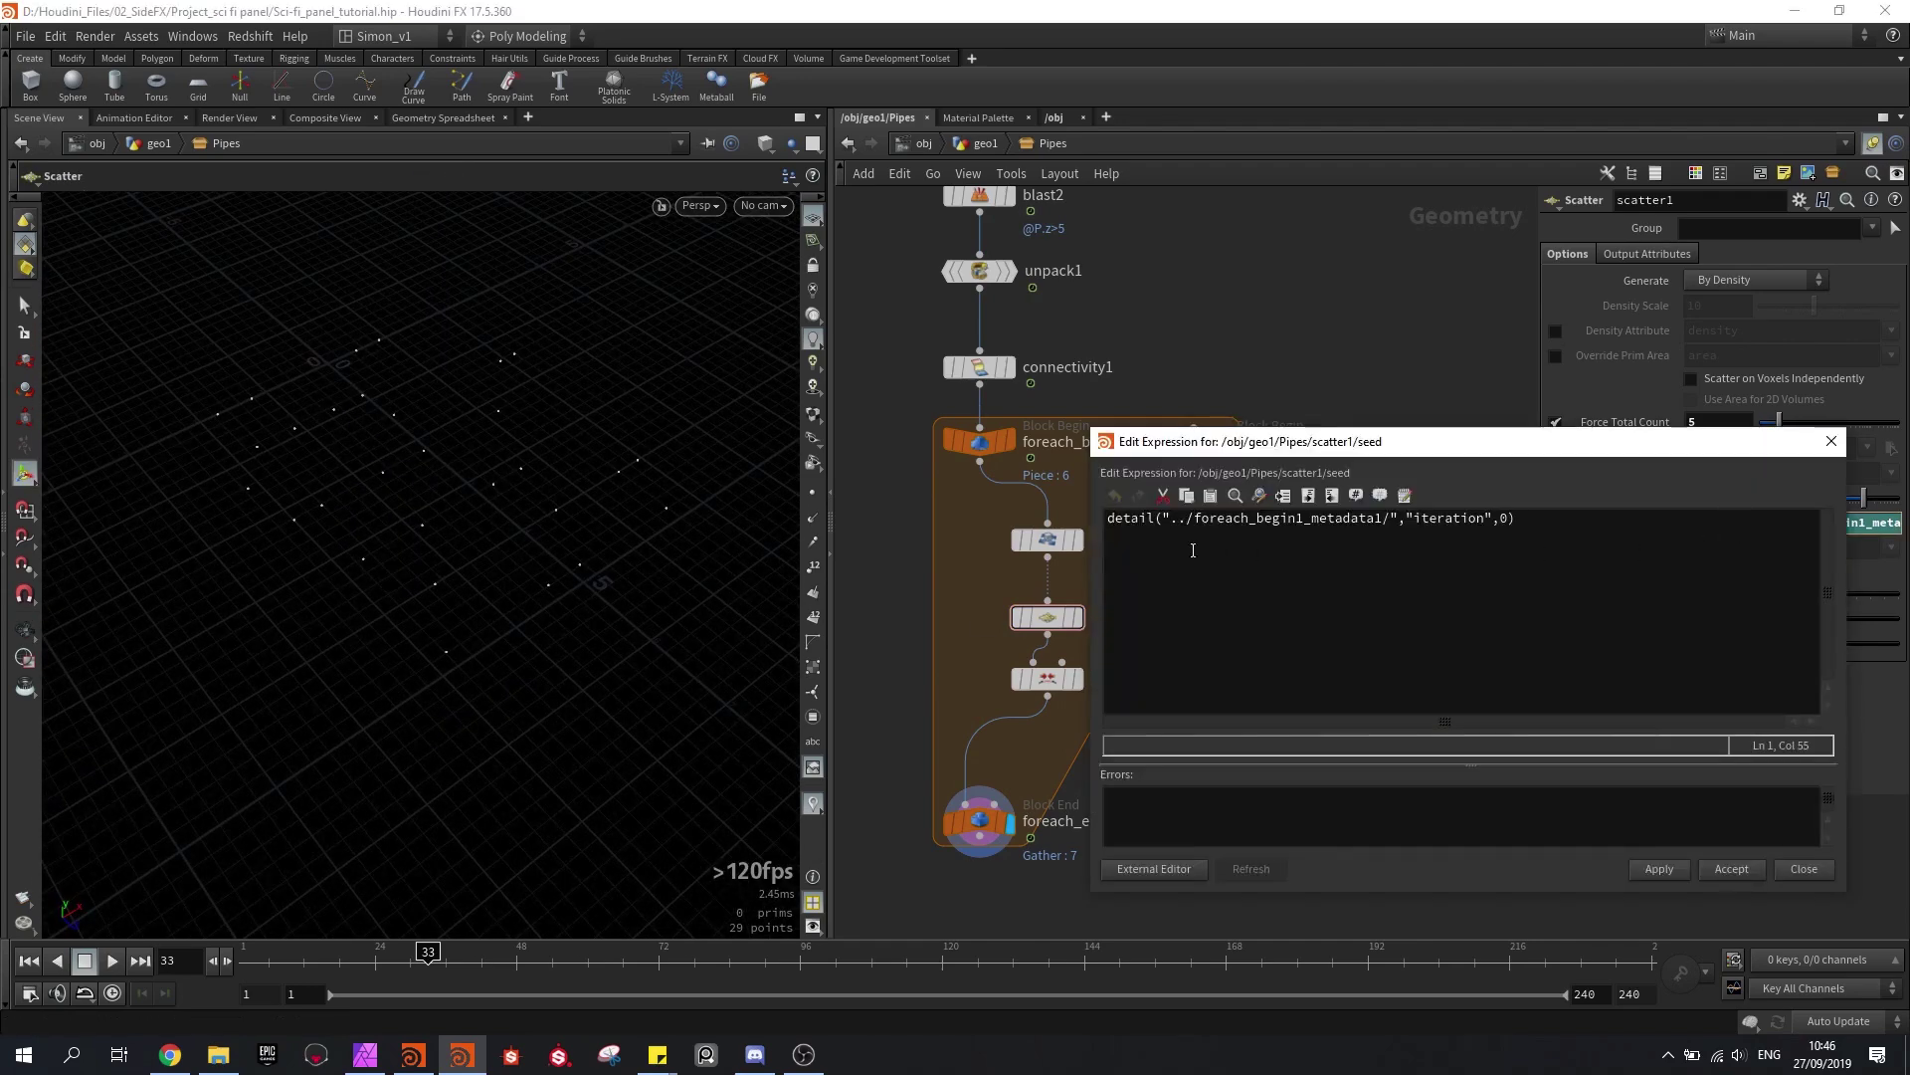
click(1111, 524)
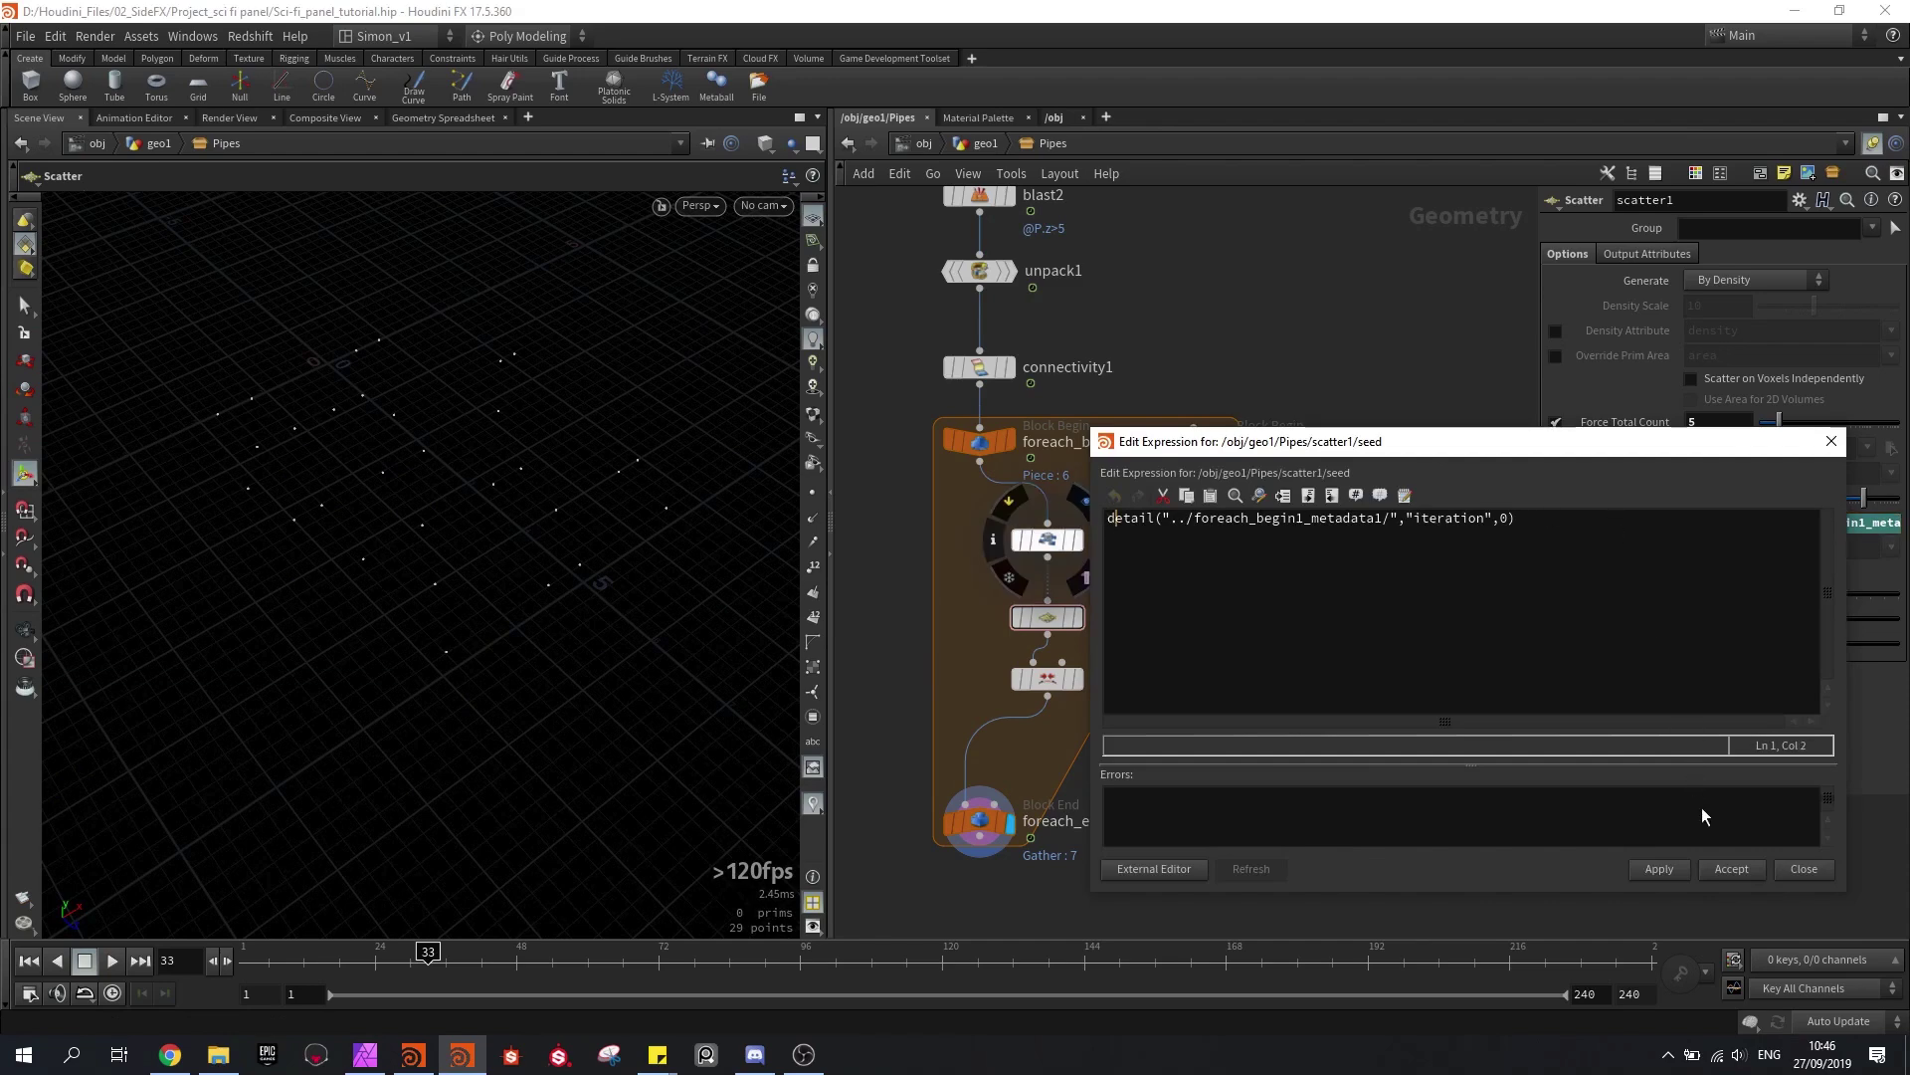
click(1555, 520)
click(1657, 881)
click(1754, 870)
drag(457, 971, 652, 960)
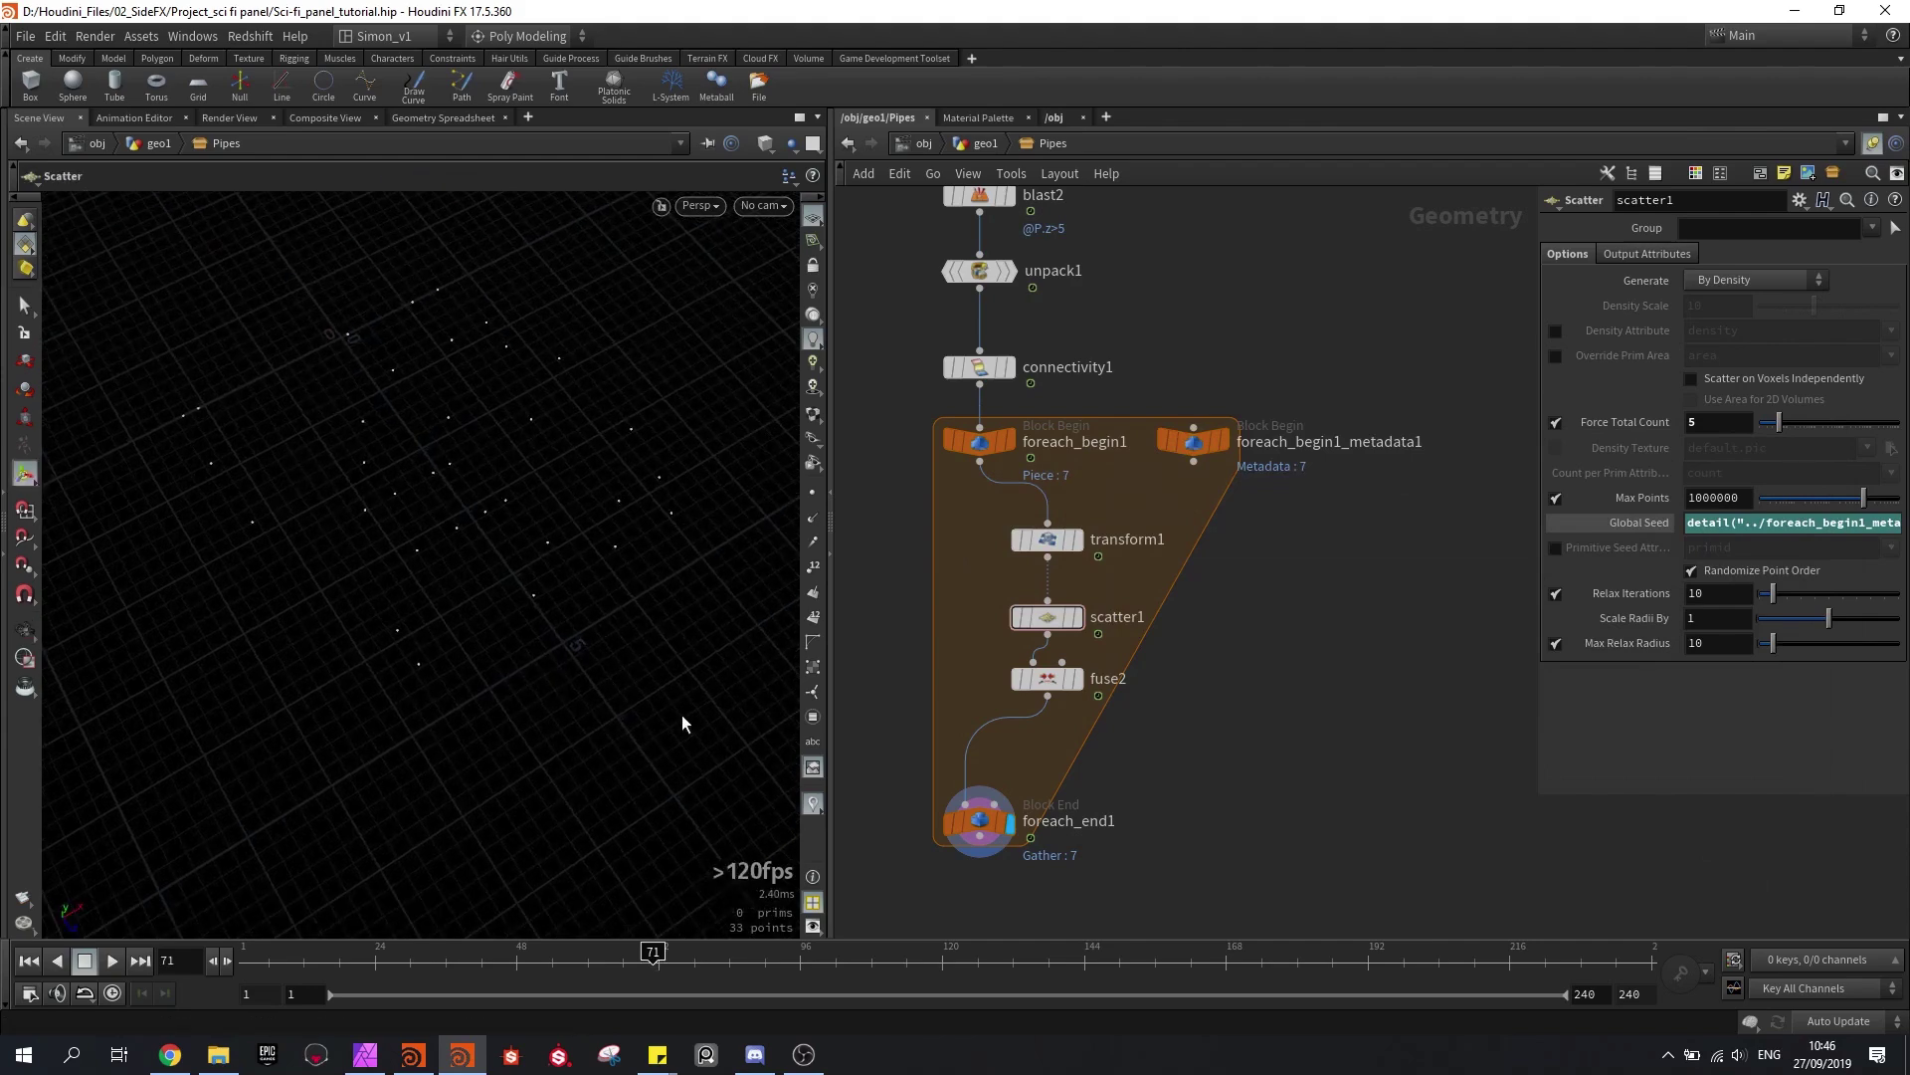
Step: Line up transform1, scatter1 and fuse2 under foreach_begin1 and move foreach_end1 further down
click(980, 820)
middle_drag(1111, 573, 1042, 530)
key(ctrl+z)
key(ctrl+z)
key(ctrl+z)
scroll(1031, 529, up, 2)
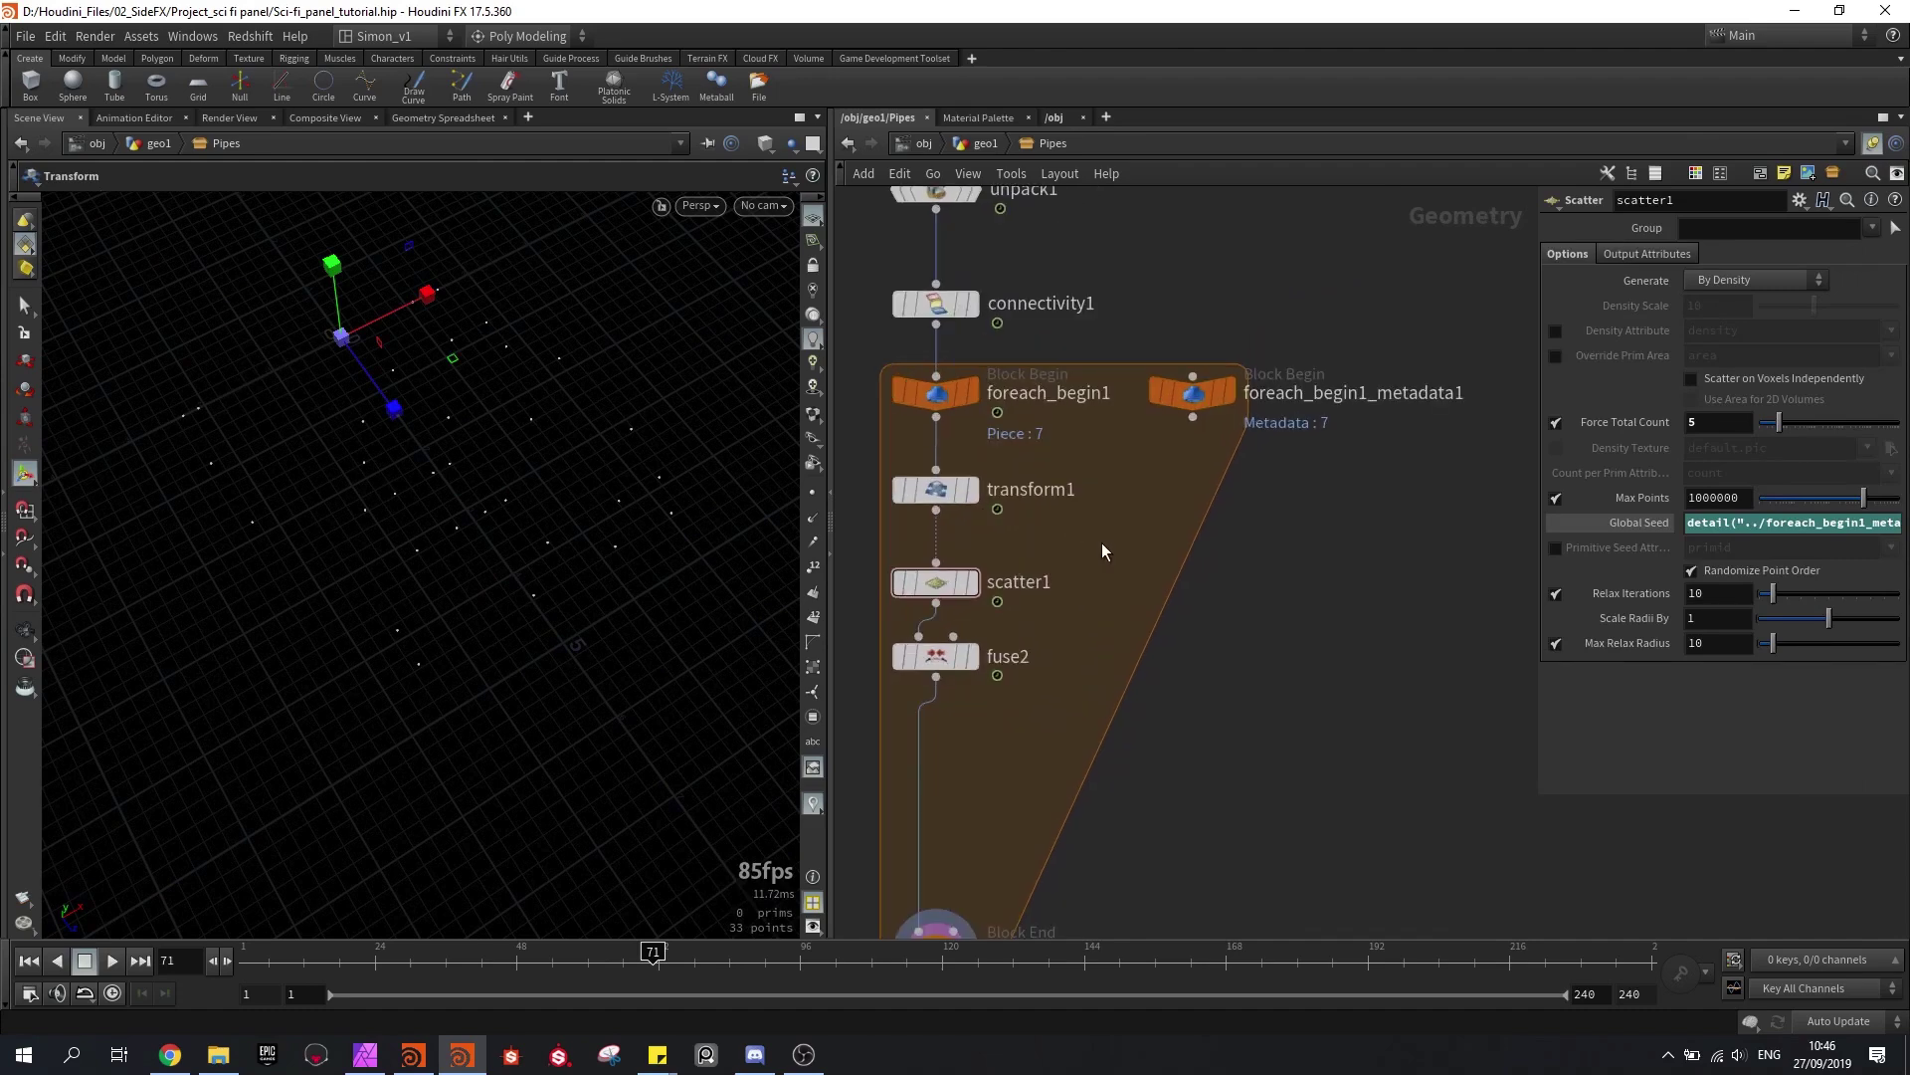
Step: Add a second Transform node beside transform1, feed it from foreach_begin1 and display its output
key(Tab)
click(1280, 215)
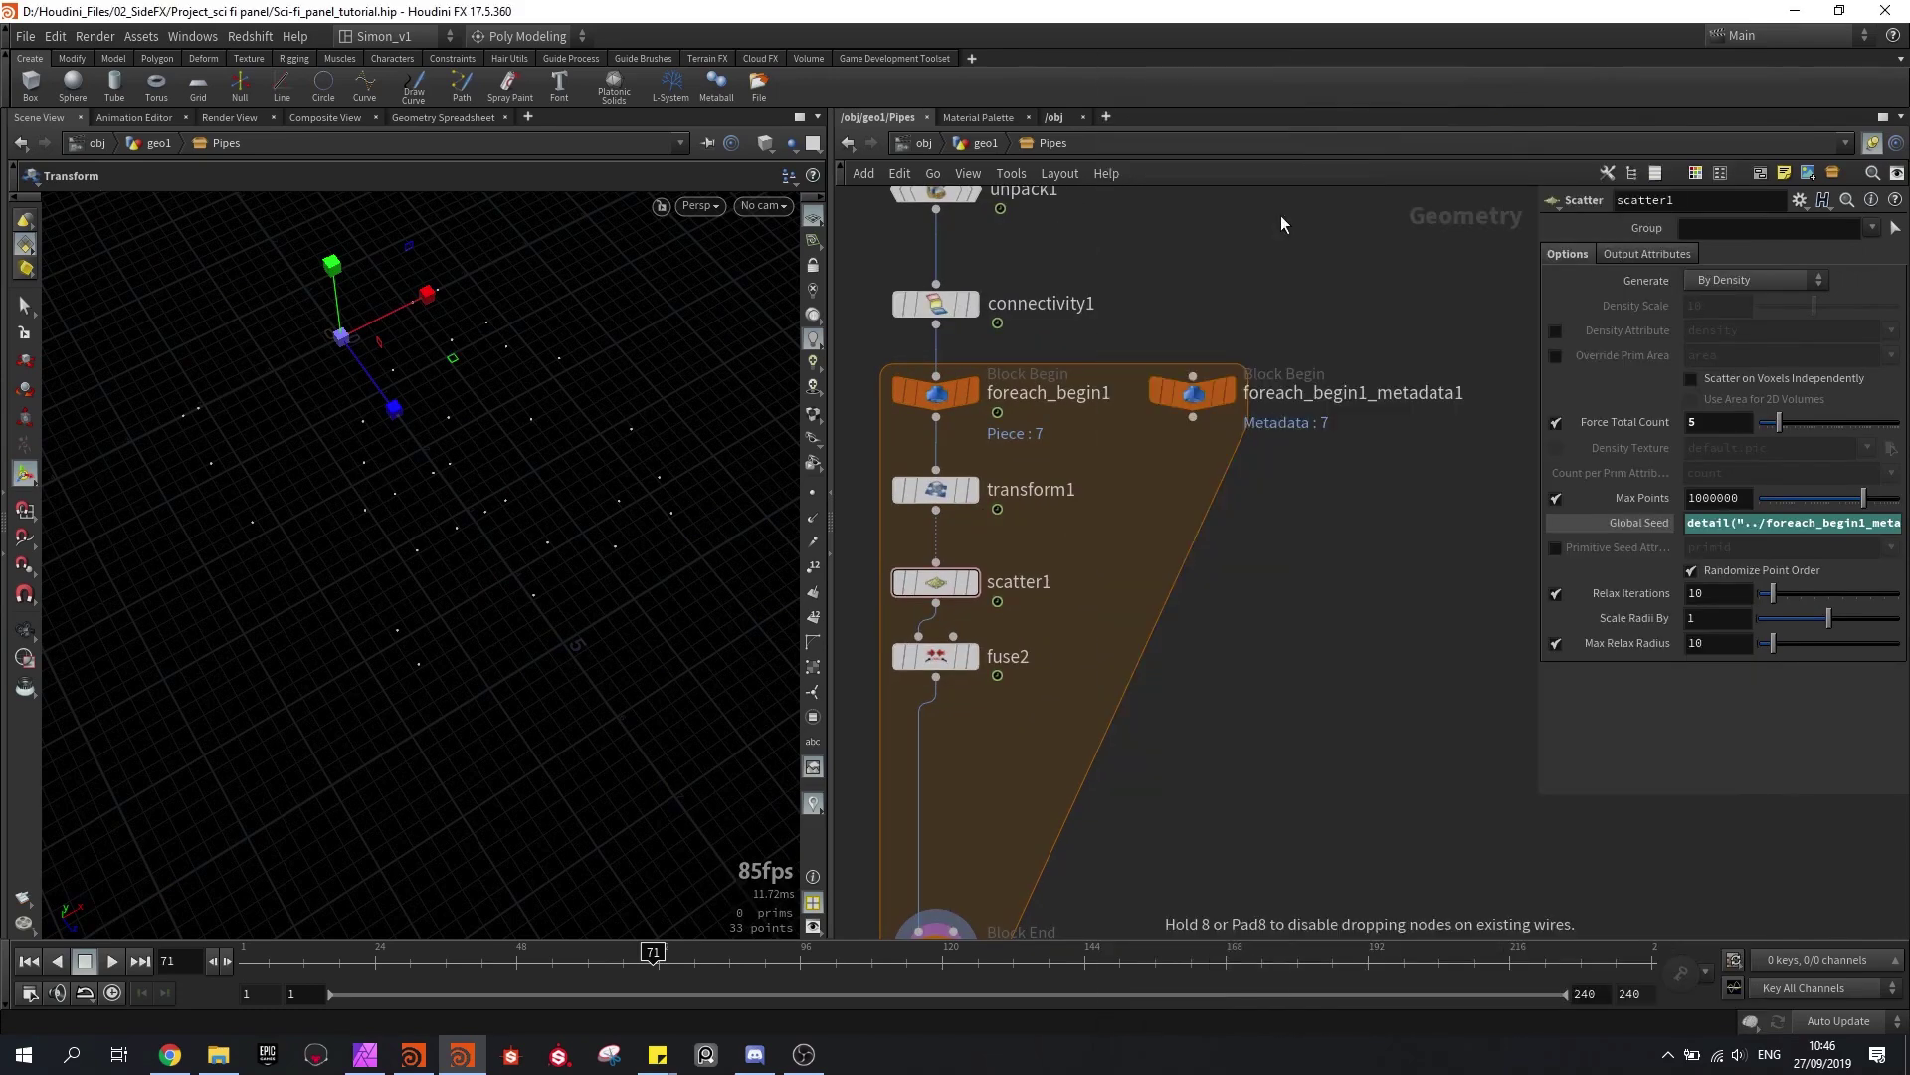
click(1120, 531)
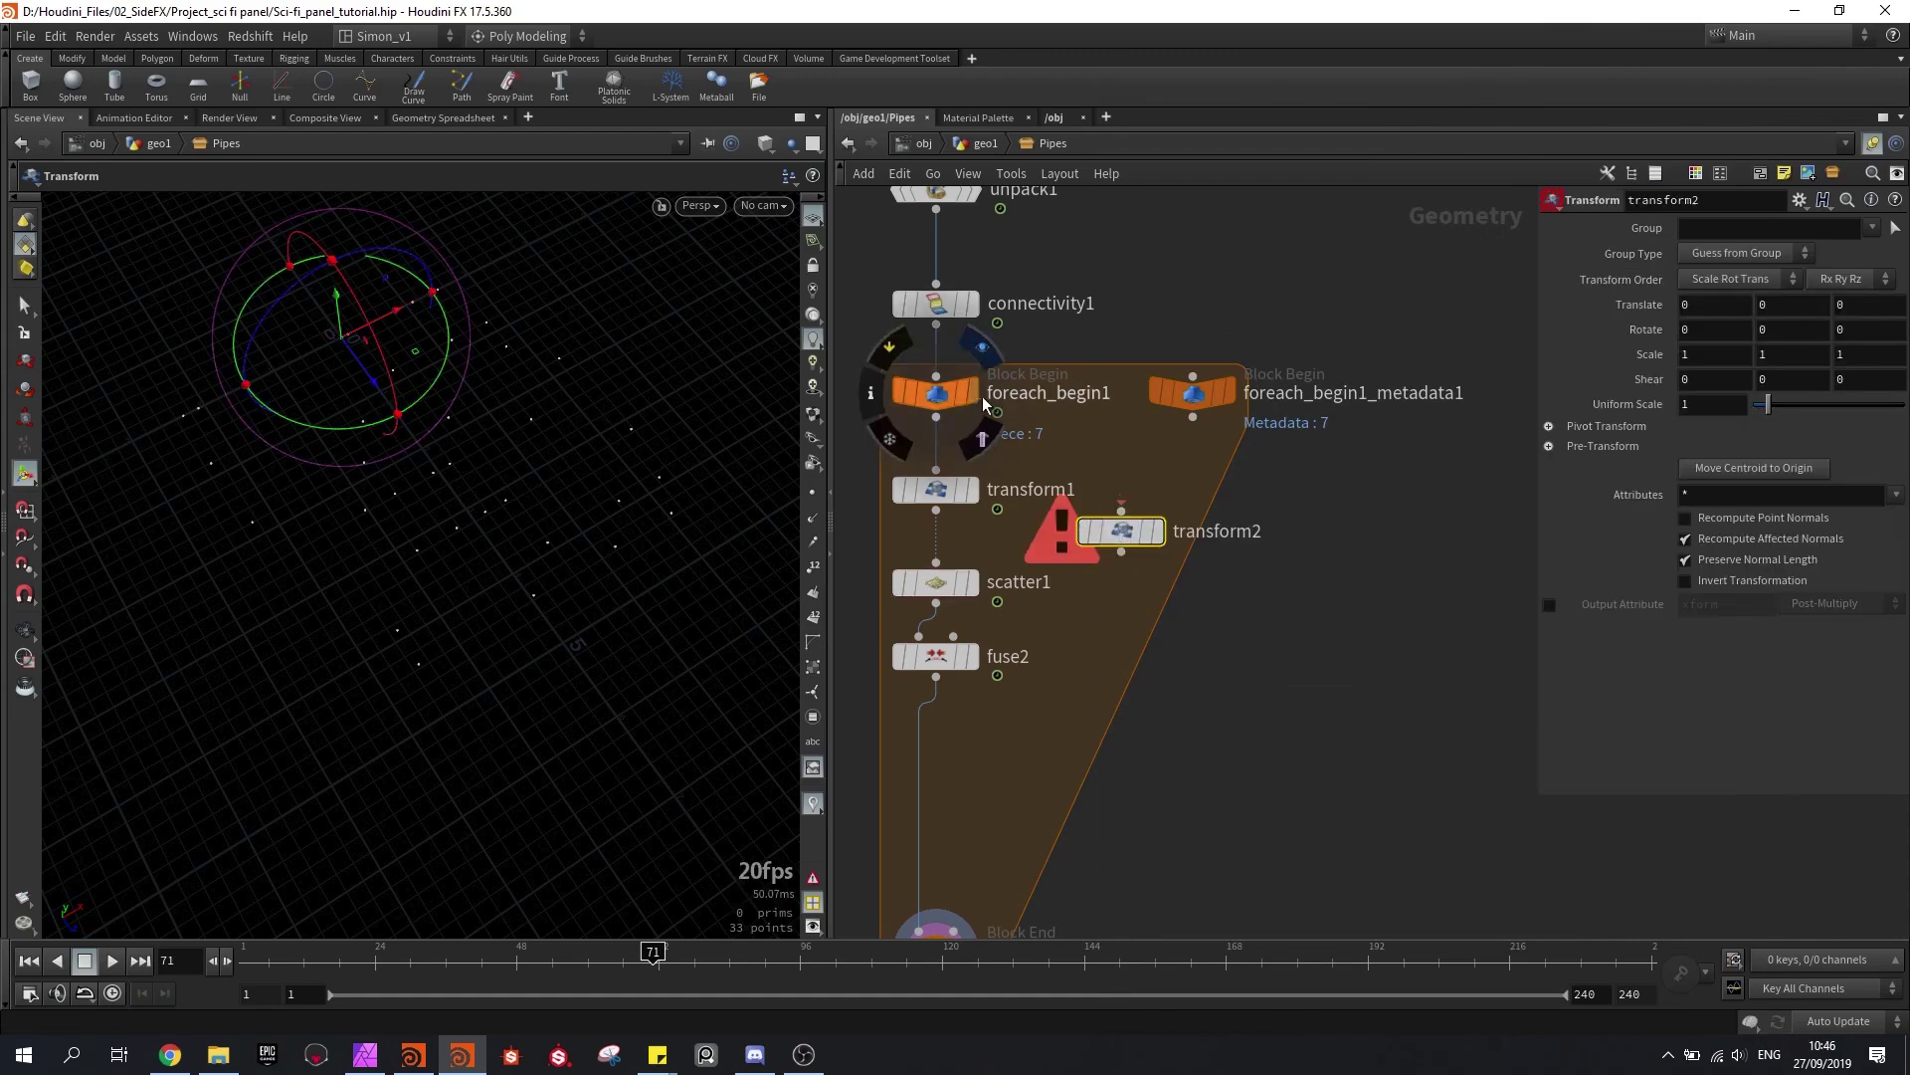
click(973, 393)
click(940, 392)
drag(935, 418, 1212, 512)
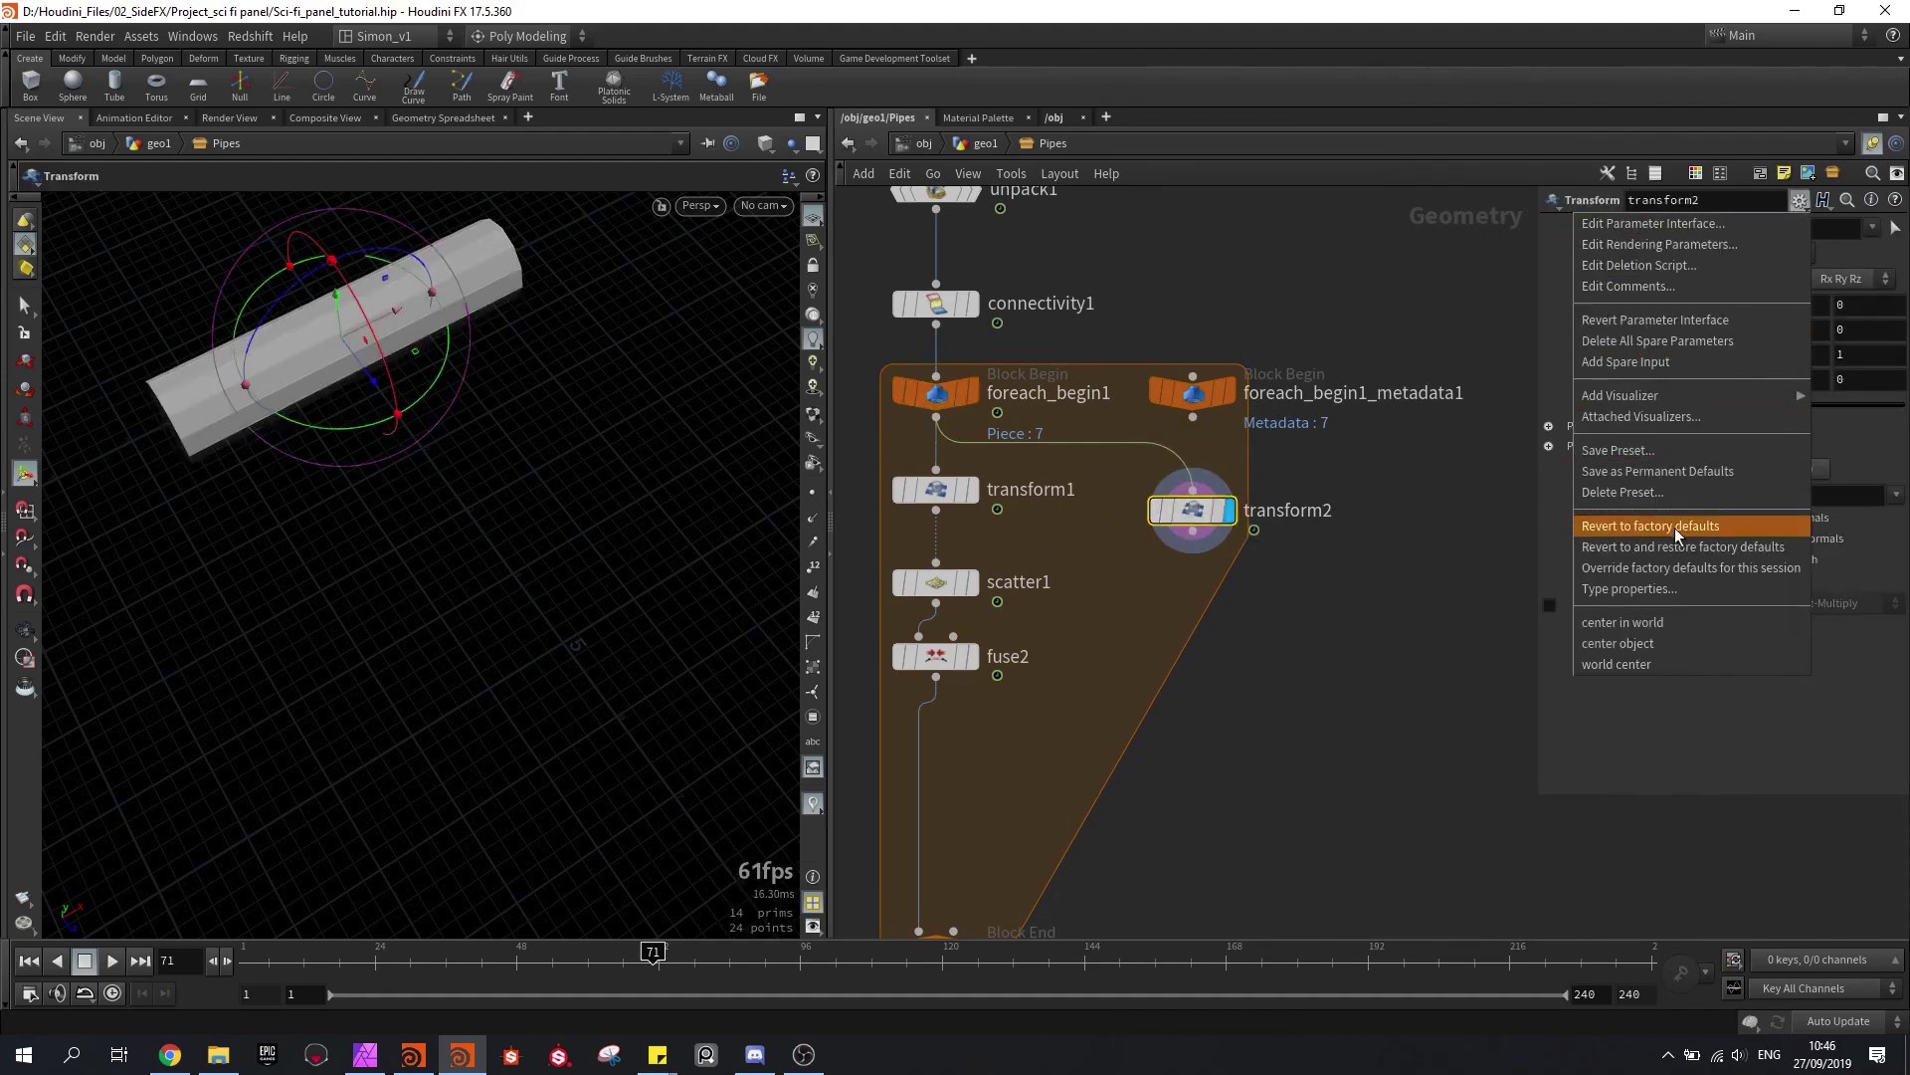
Step: Apply the "center in world" preset to transform2 and reset its Rotate values to 0
click(1634, 630)
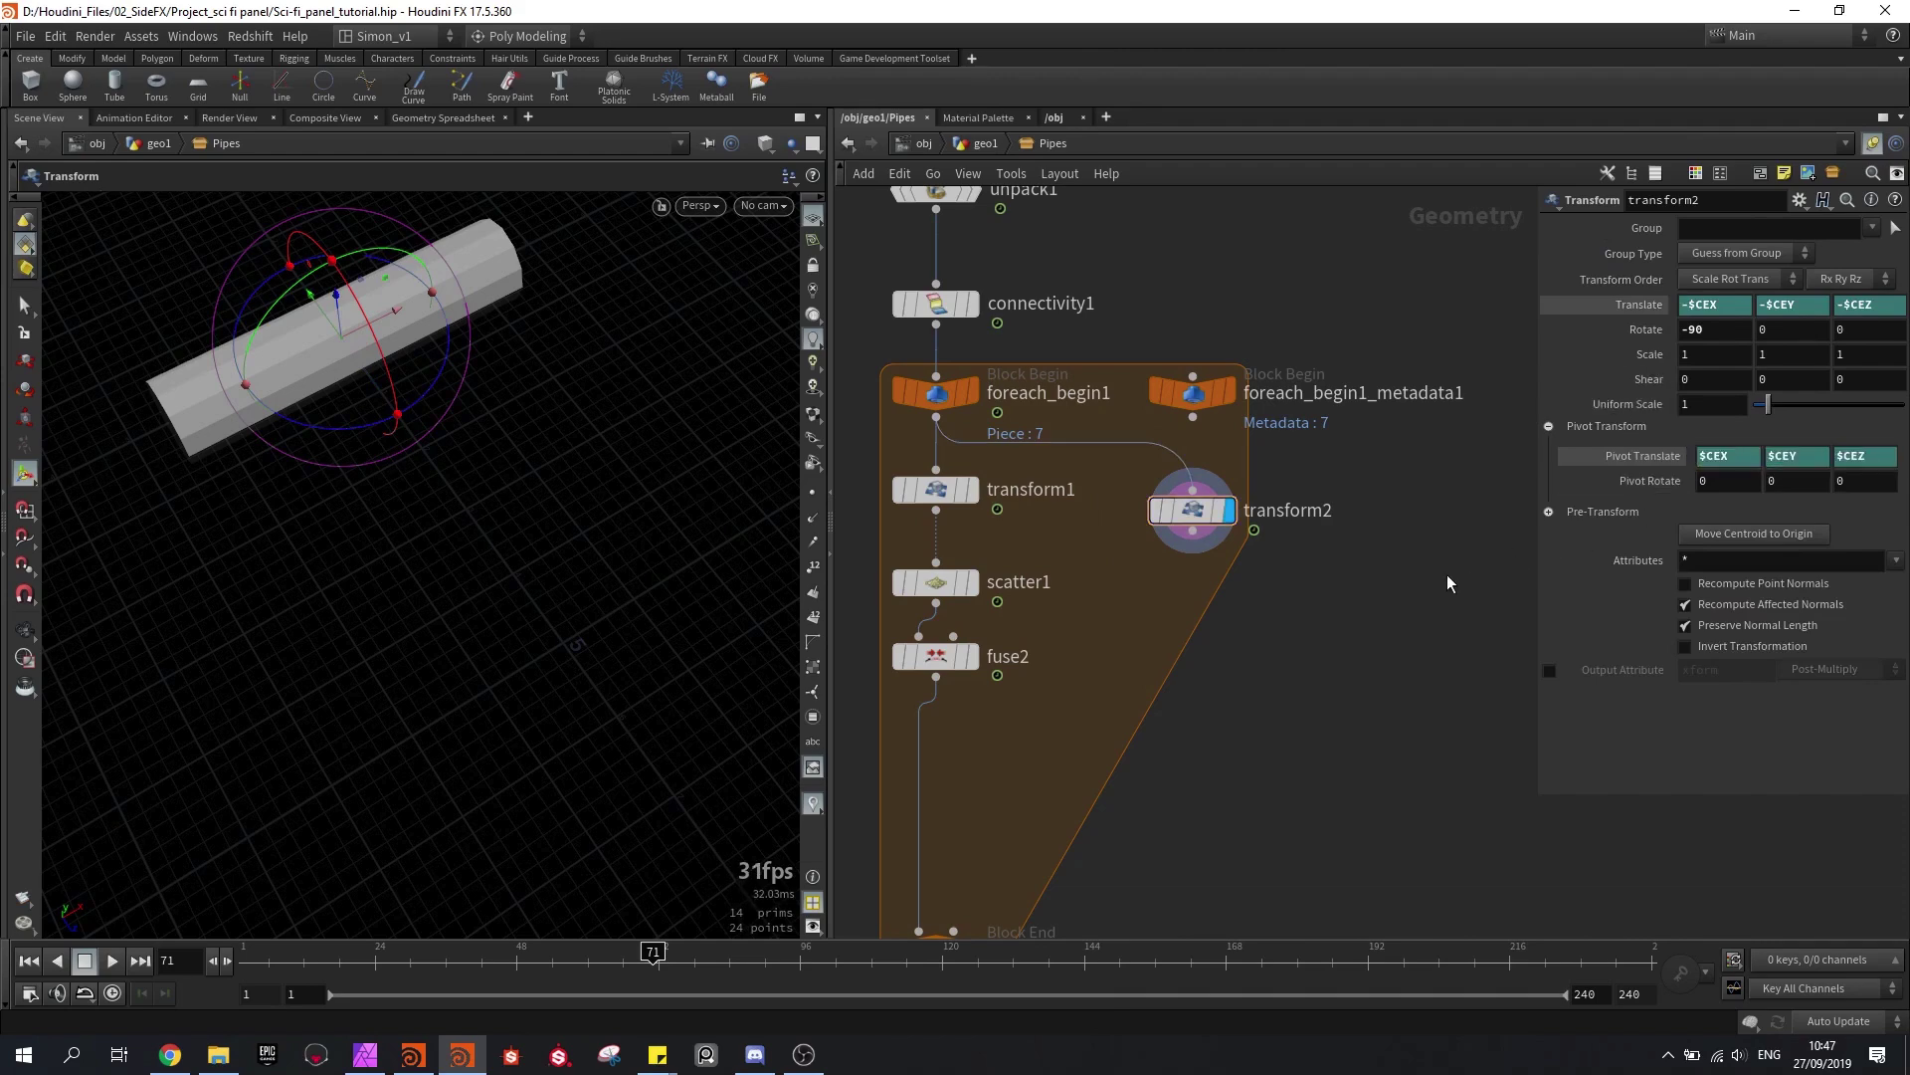
ctrl+middle_click(1697, 349)
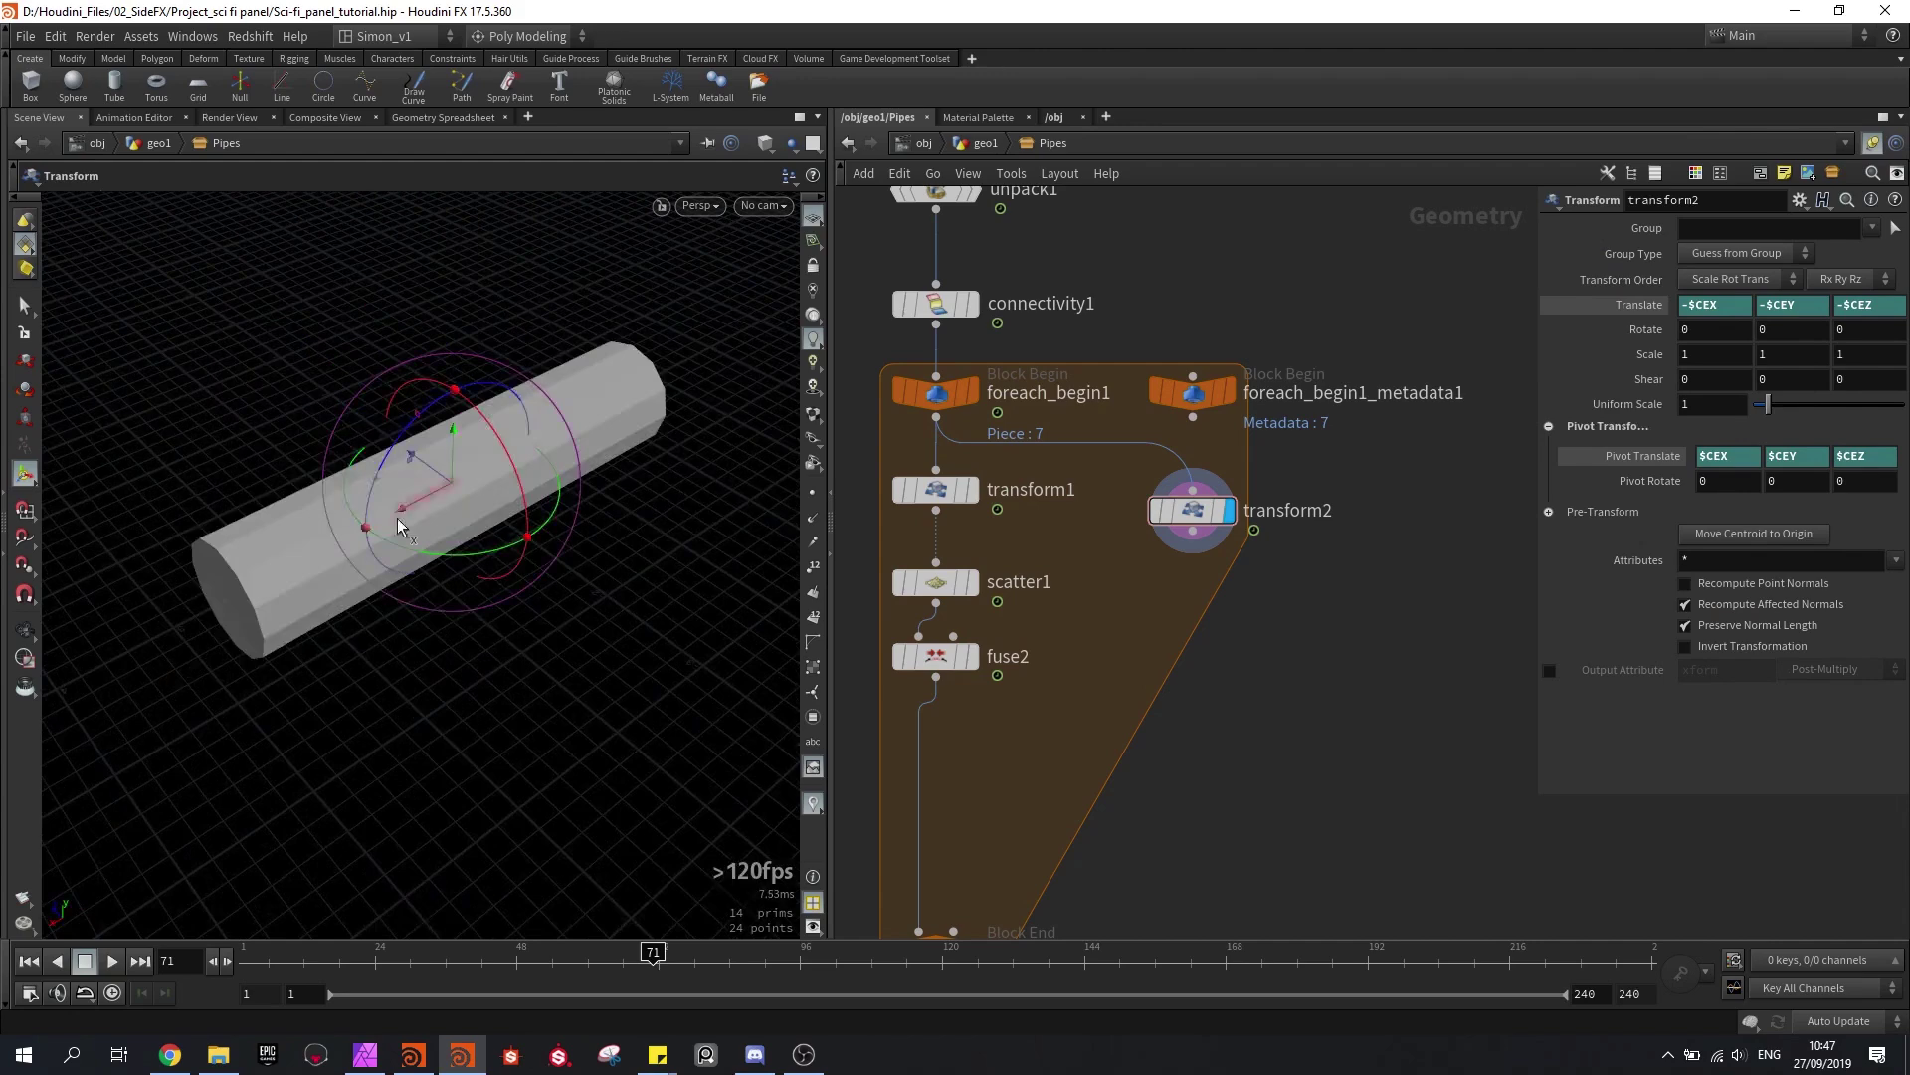
Step: Scale transform2's tube along X to about 0.092, making it a thin disc
key(e)
drag(376, 533, 554, 486)
key(space)
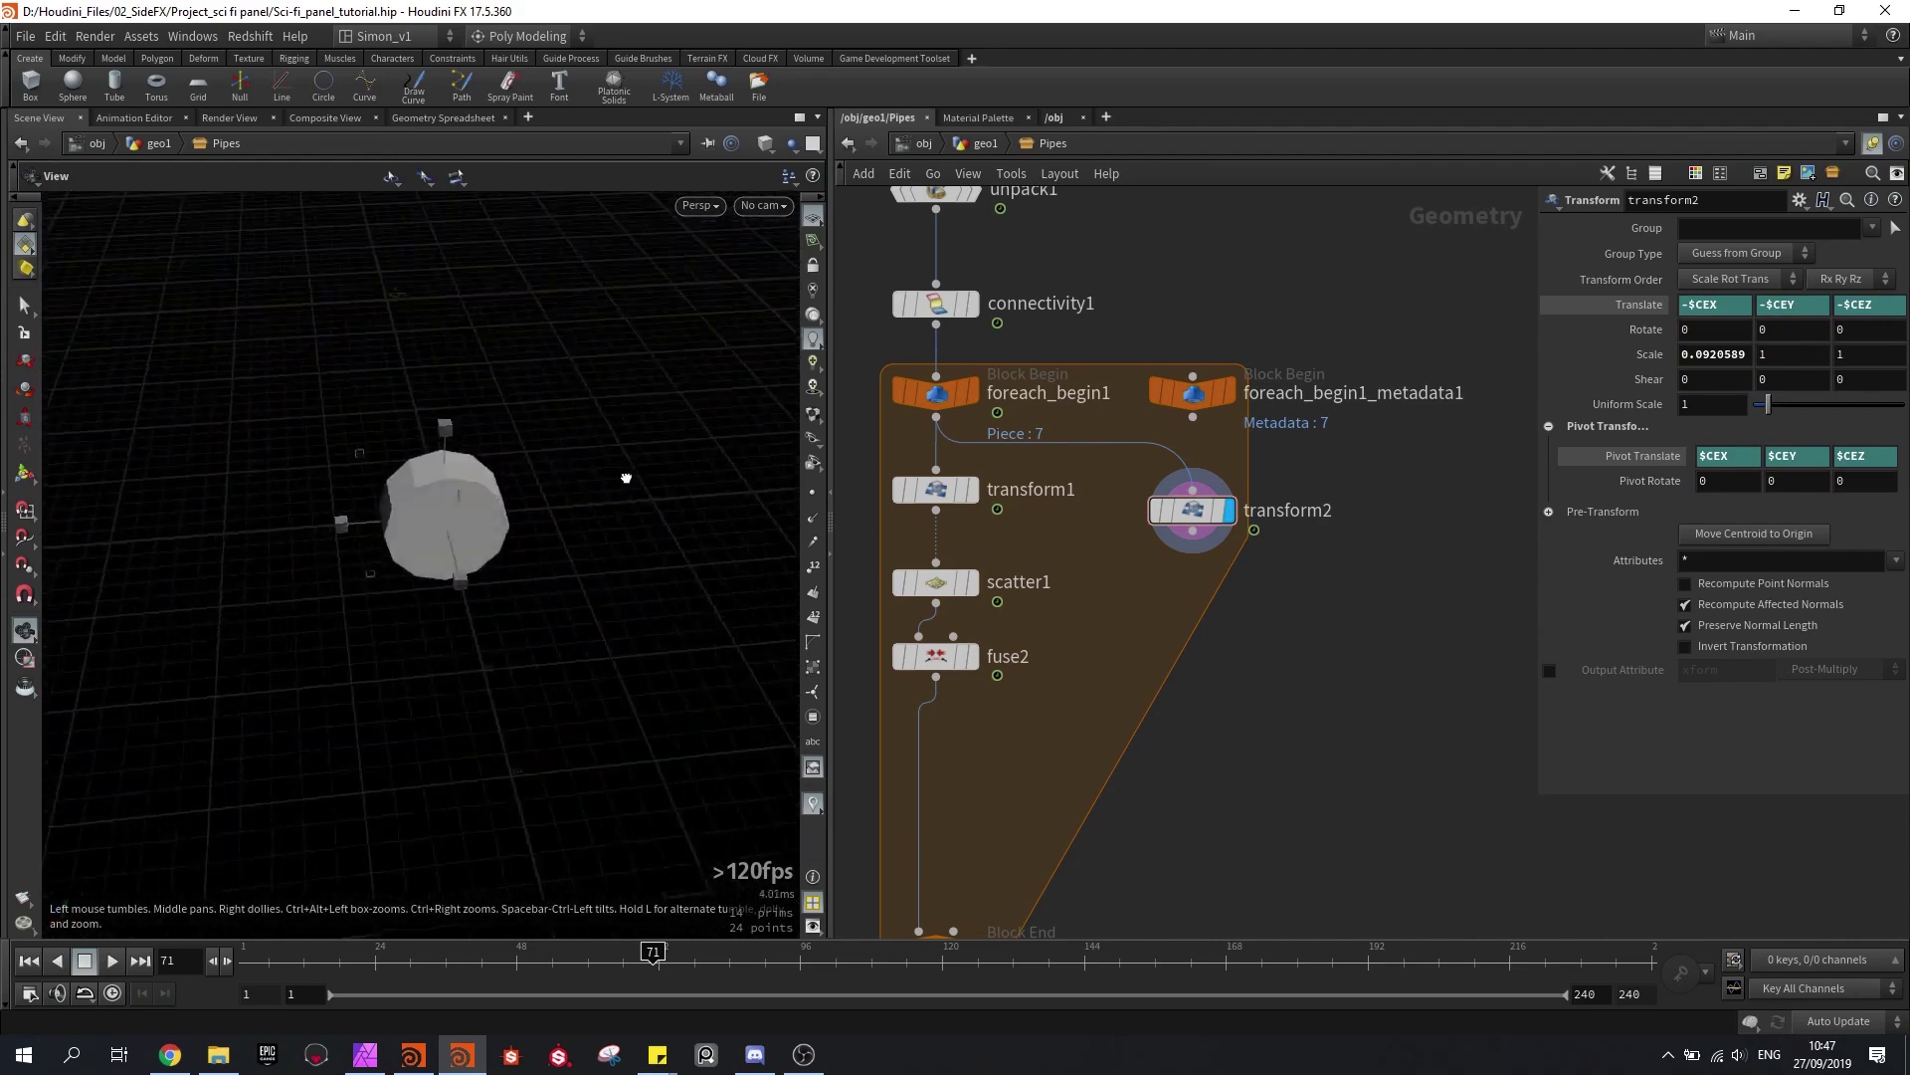
middle_drag(1171, 501, 1144, 561)
key(ctrl+z)
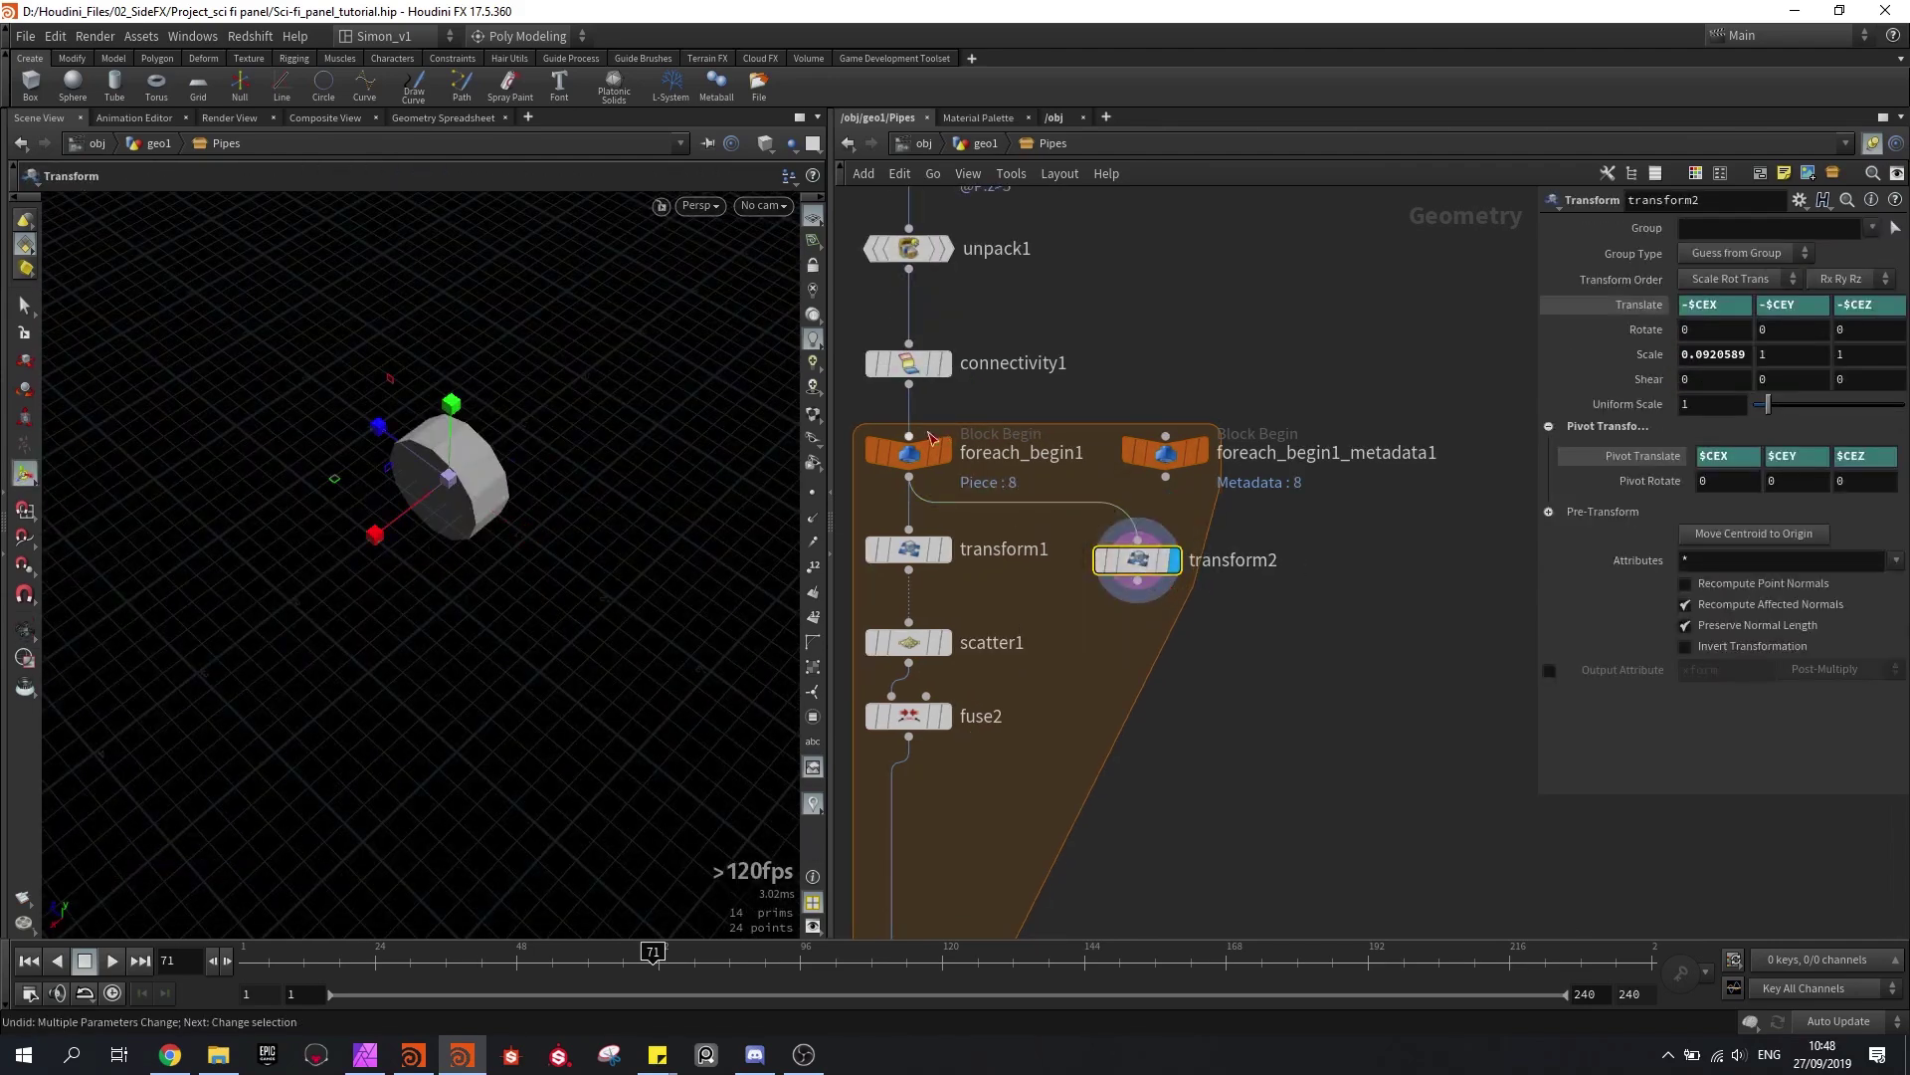
Step: Reduce tube1's Columns to 5 at the start of the network
click(908, 453)
scroll(1110, 406, down, 3)
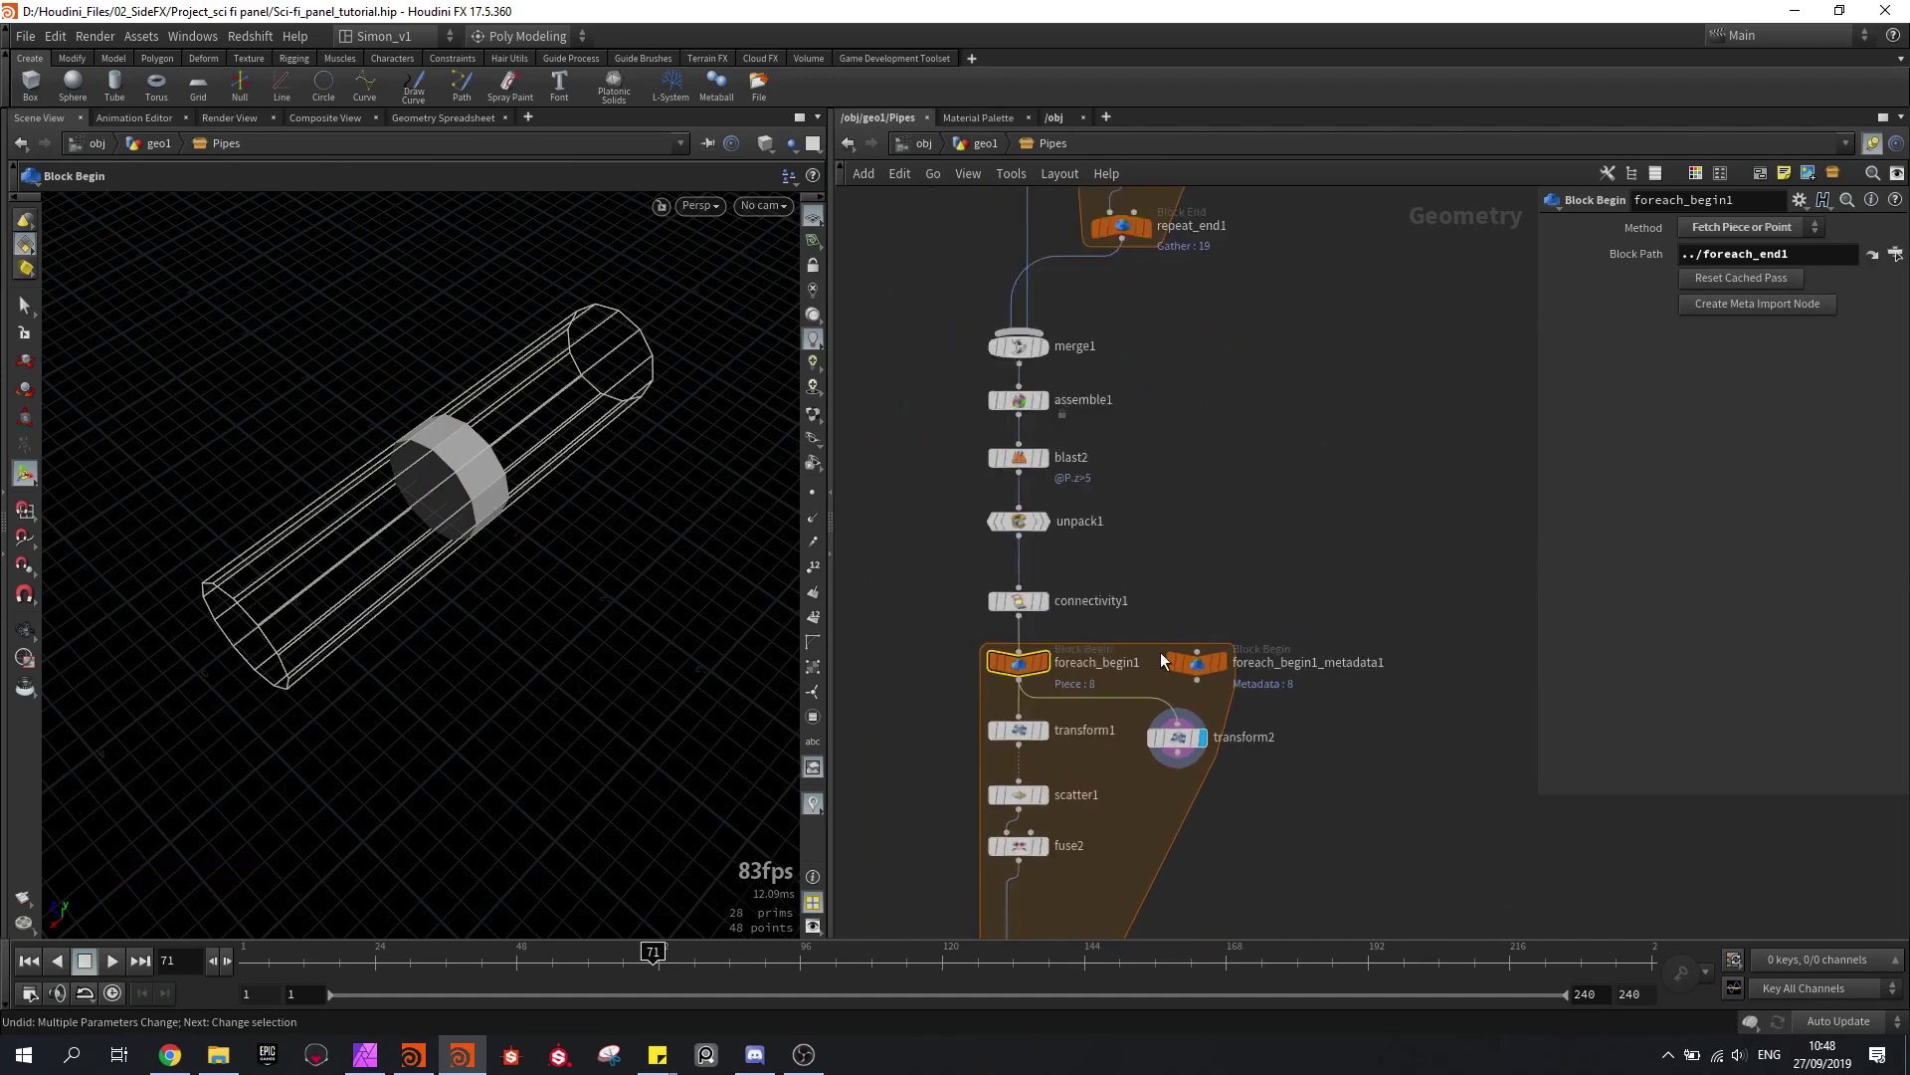
middle_drag(1110, 406, 1102, 491)
scroll(1071, 324, up, 2)
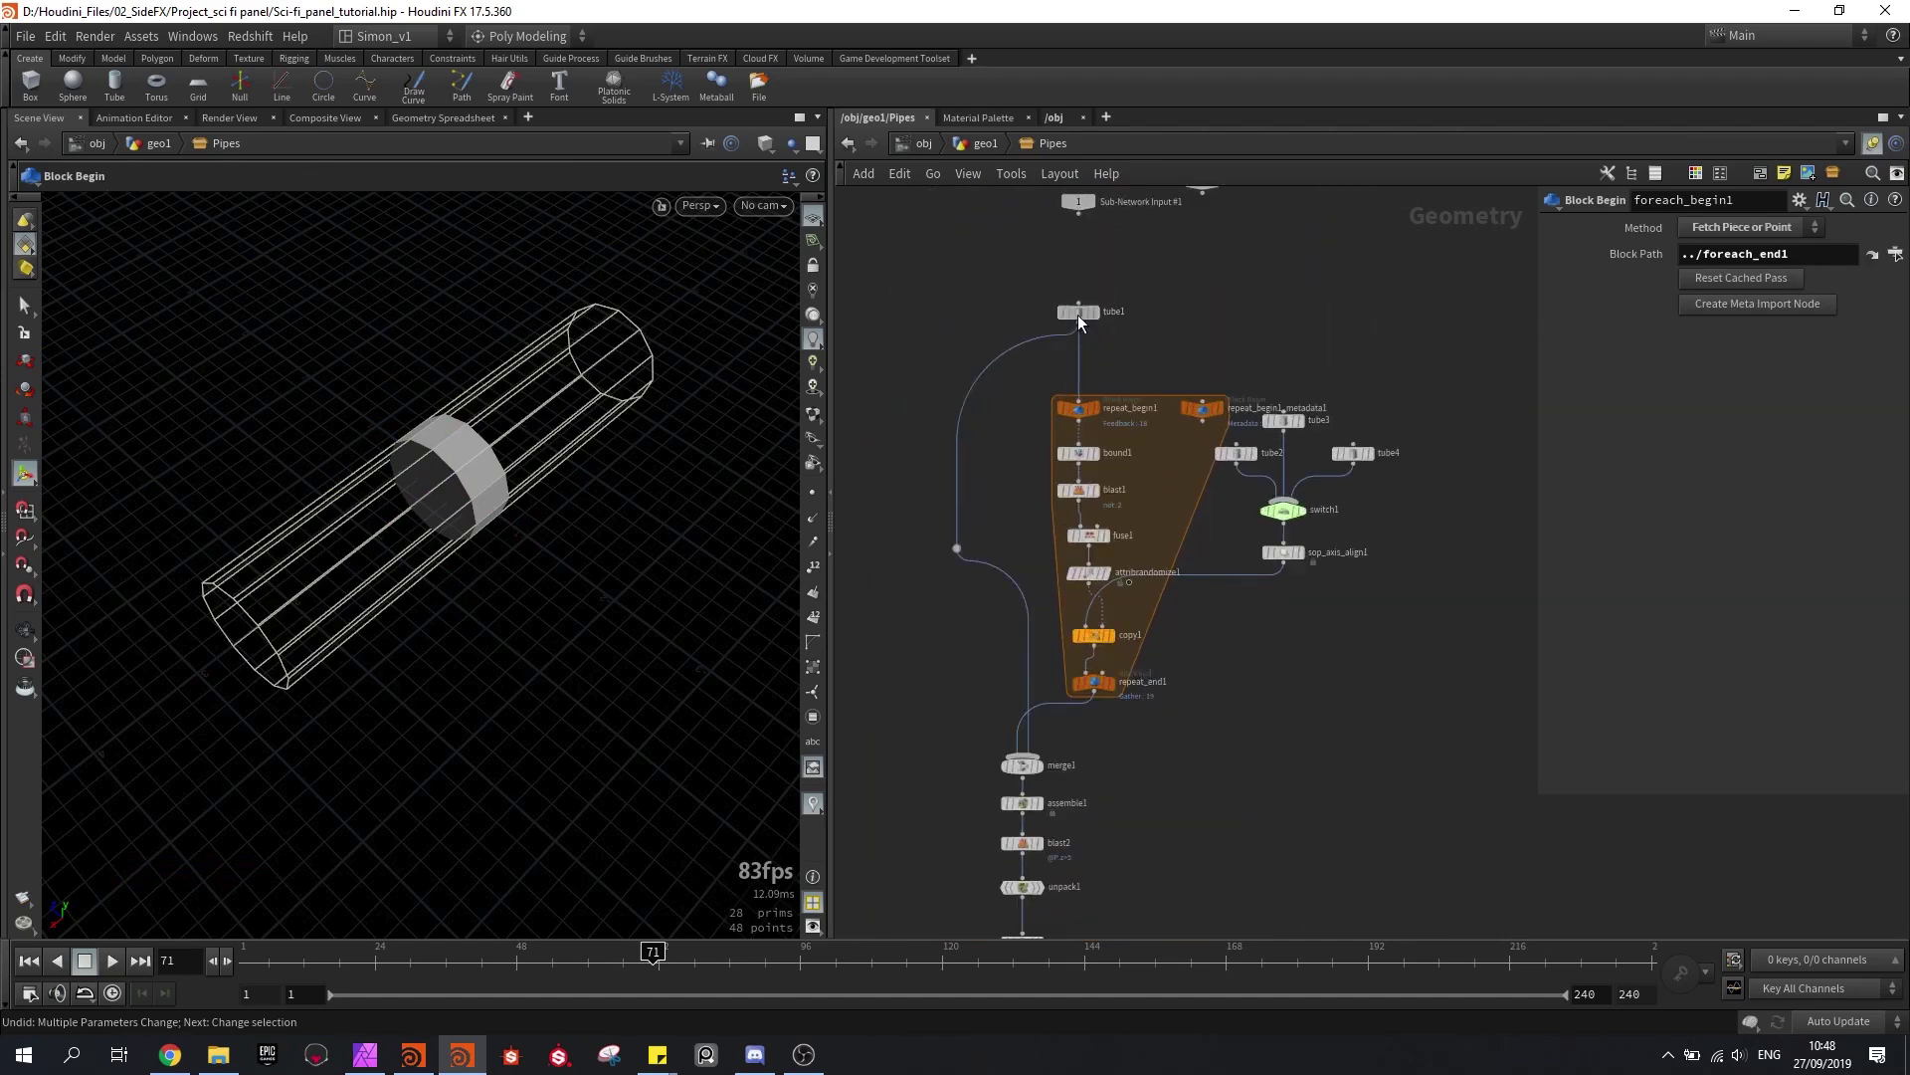
click(1077, 314)
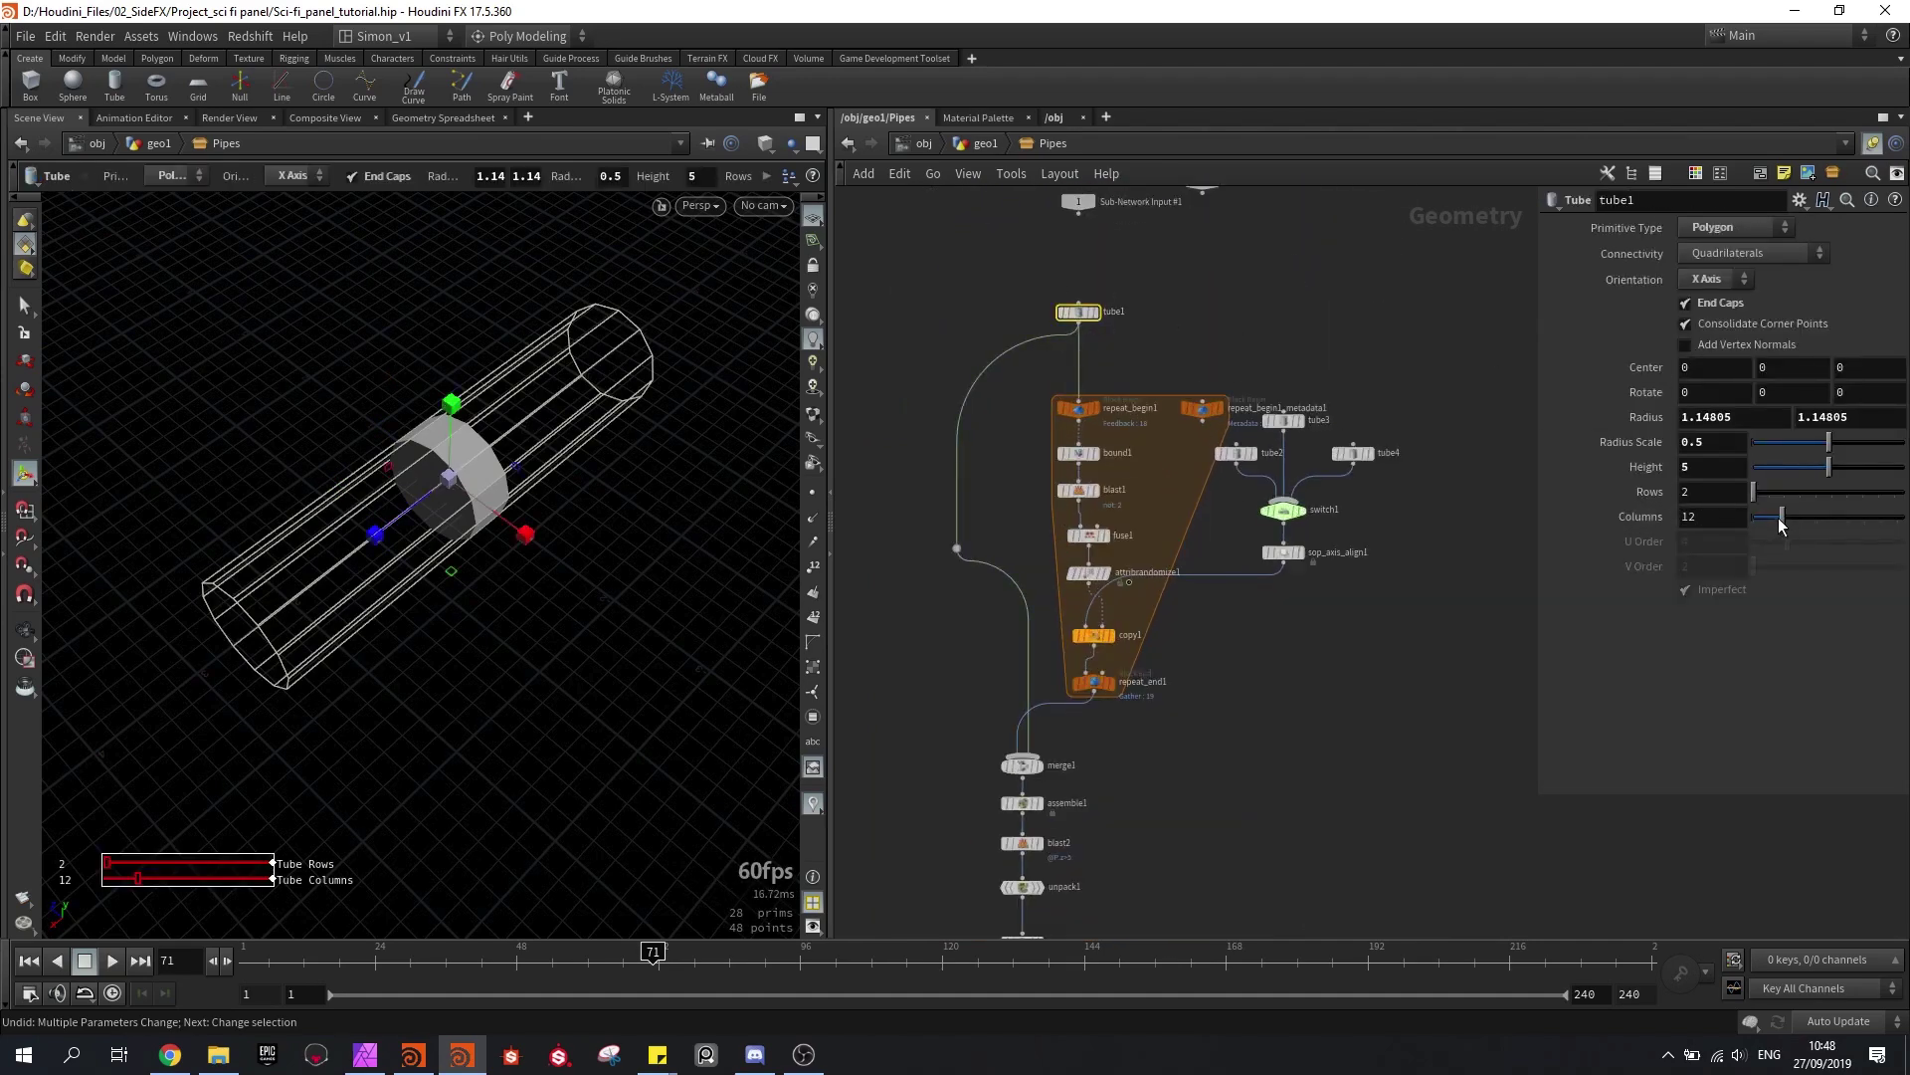
drag(1781, 518, 1759, 517)
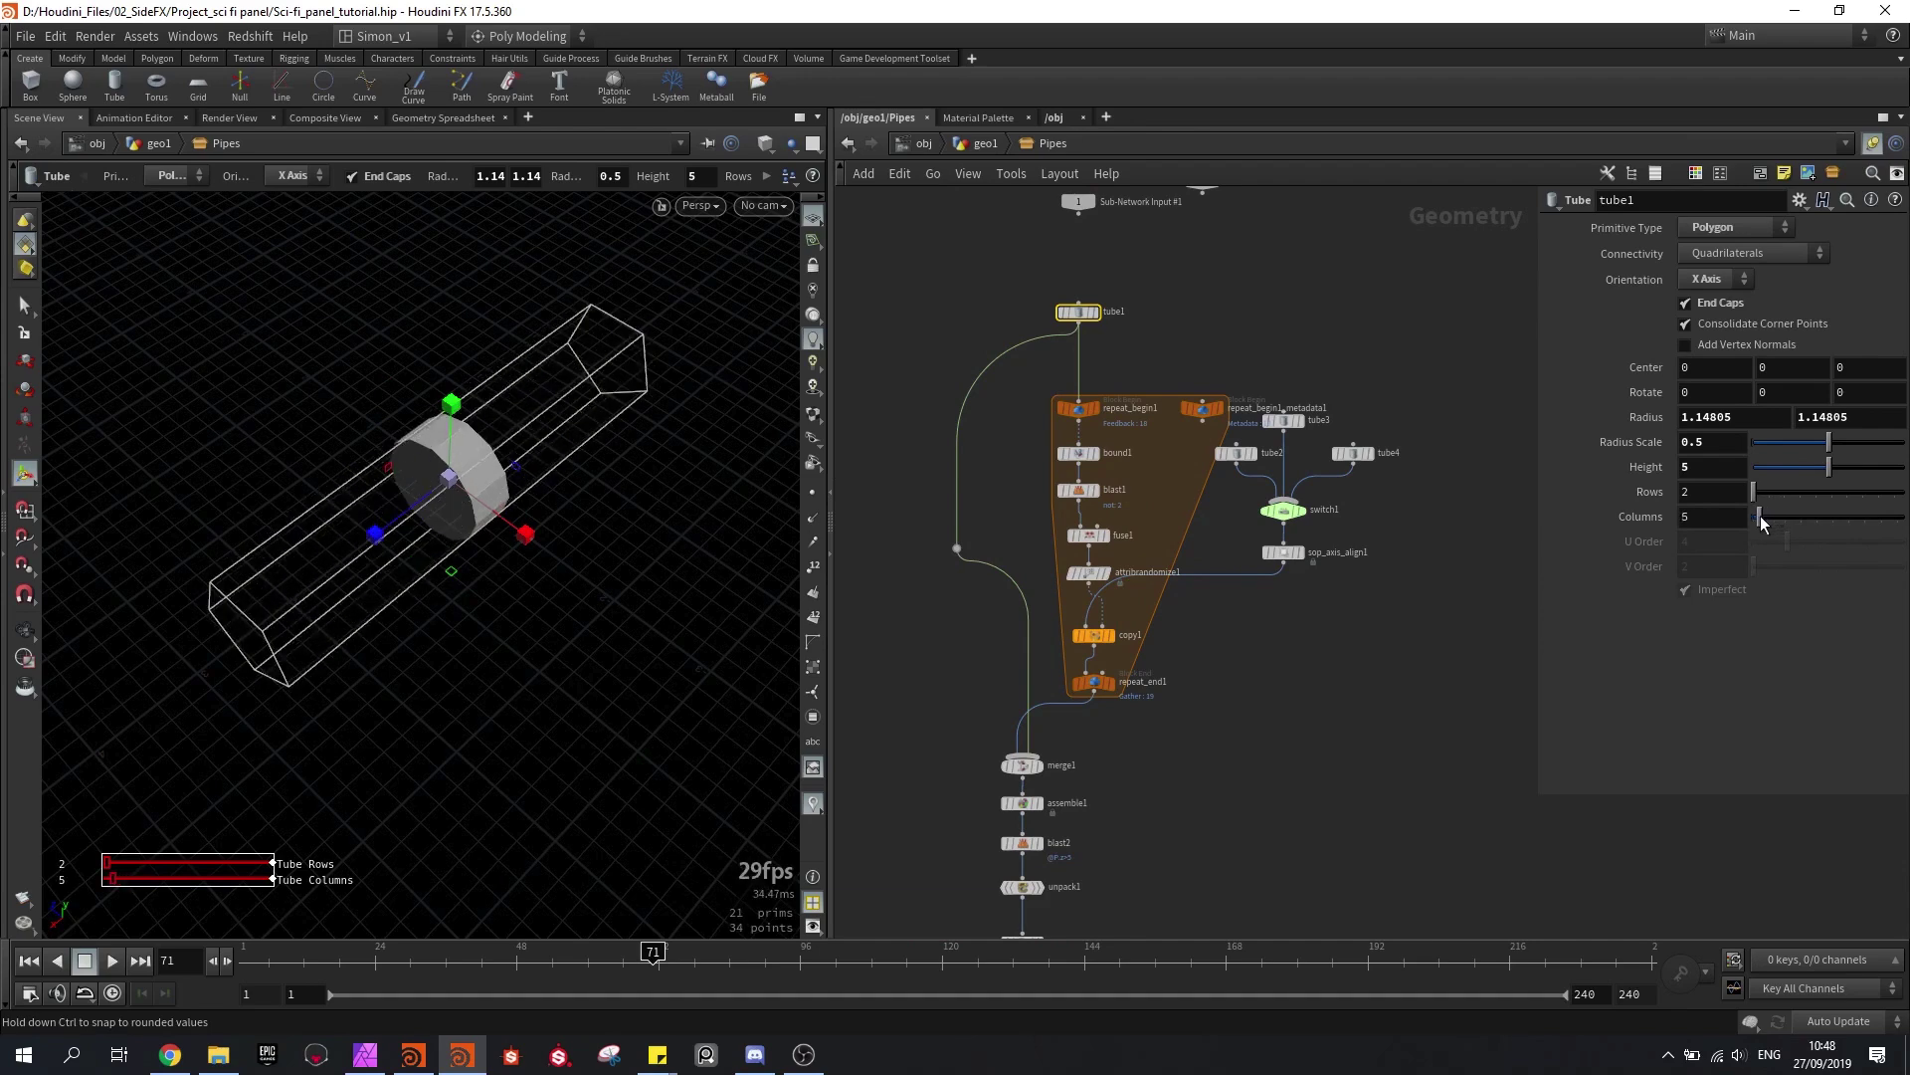
key(Escape)
key(Return)
Step: Wire transform2's output into foreach_end1 and display the loop's result
middle_drag(909, 717, 1244, 463)
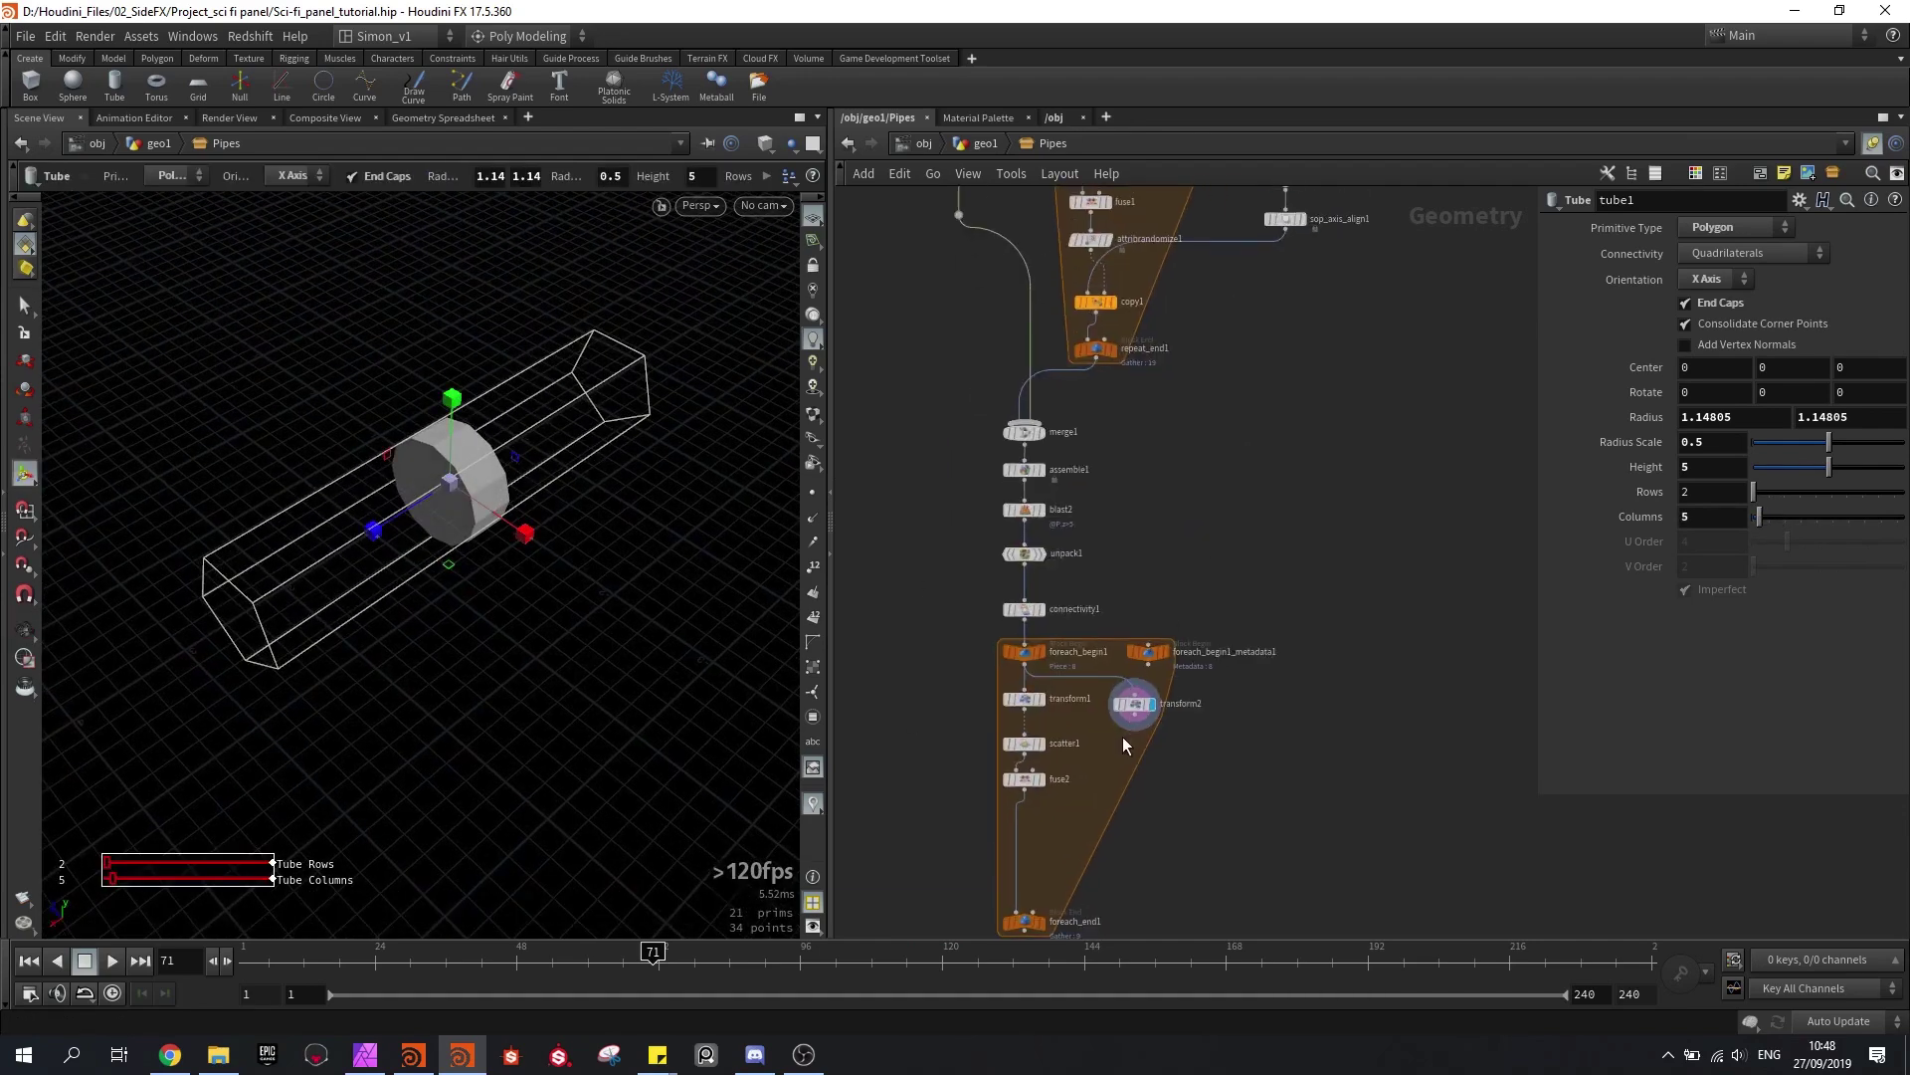
scroll(1125, 744, up, 3)
click(1141, 671)
middle_drag(1144, 698, 1206, 476)
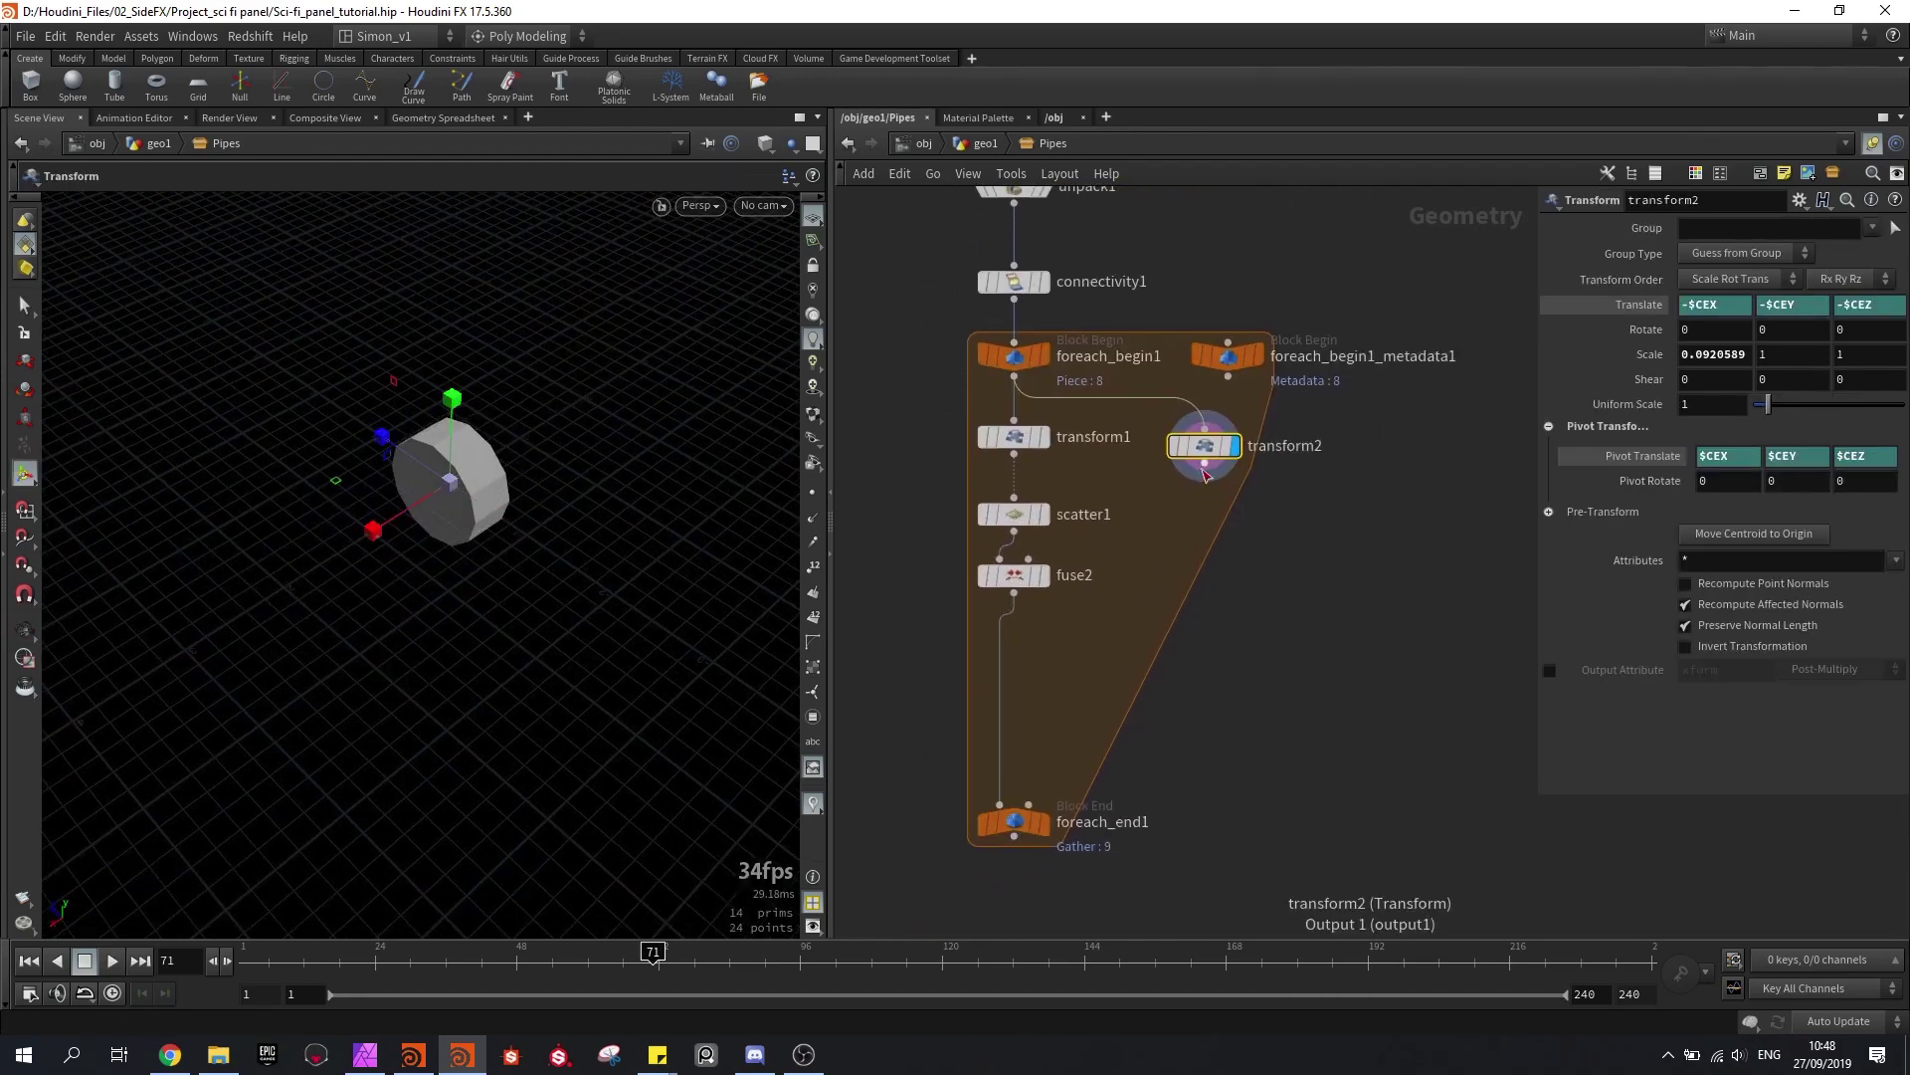
drag(1205, 476, 1015, 814)
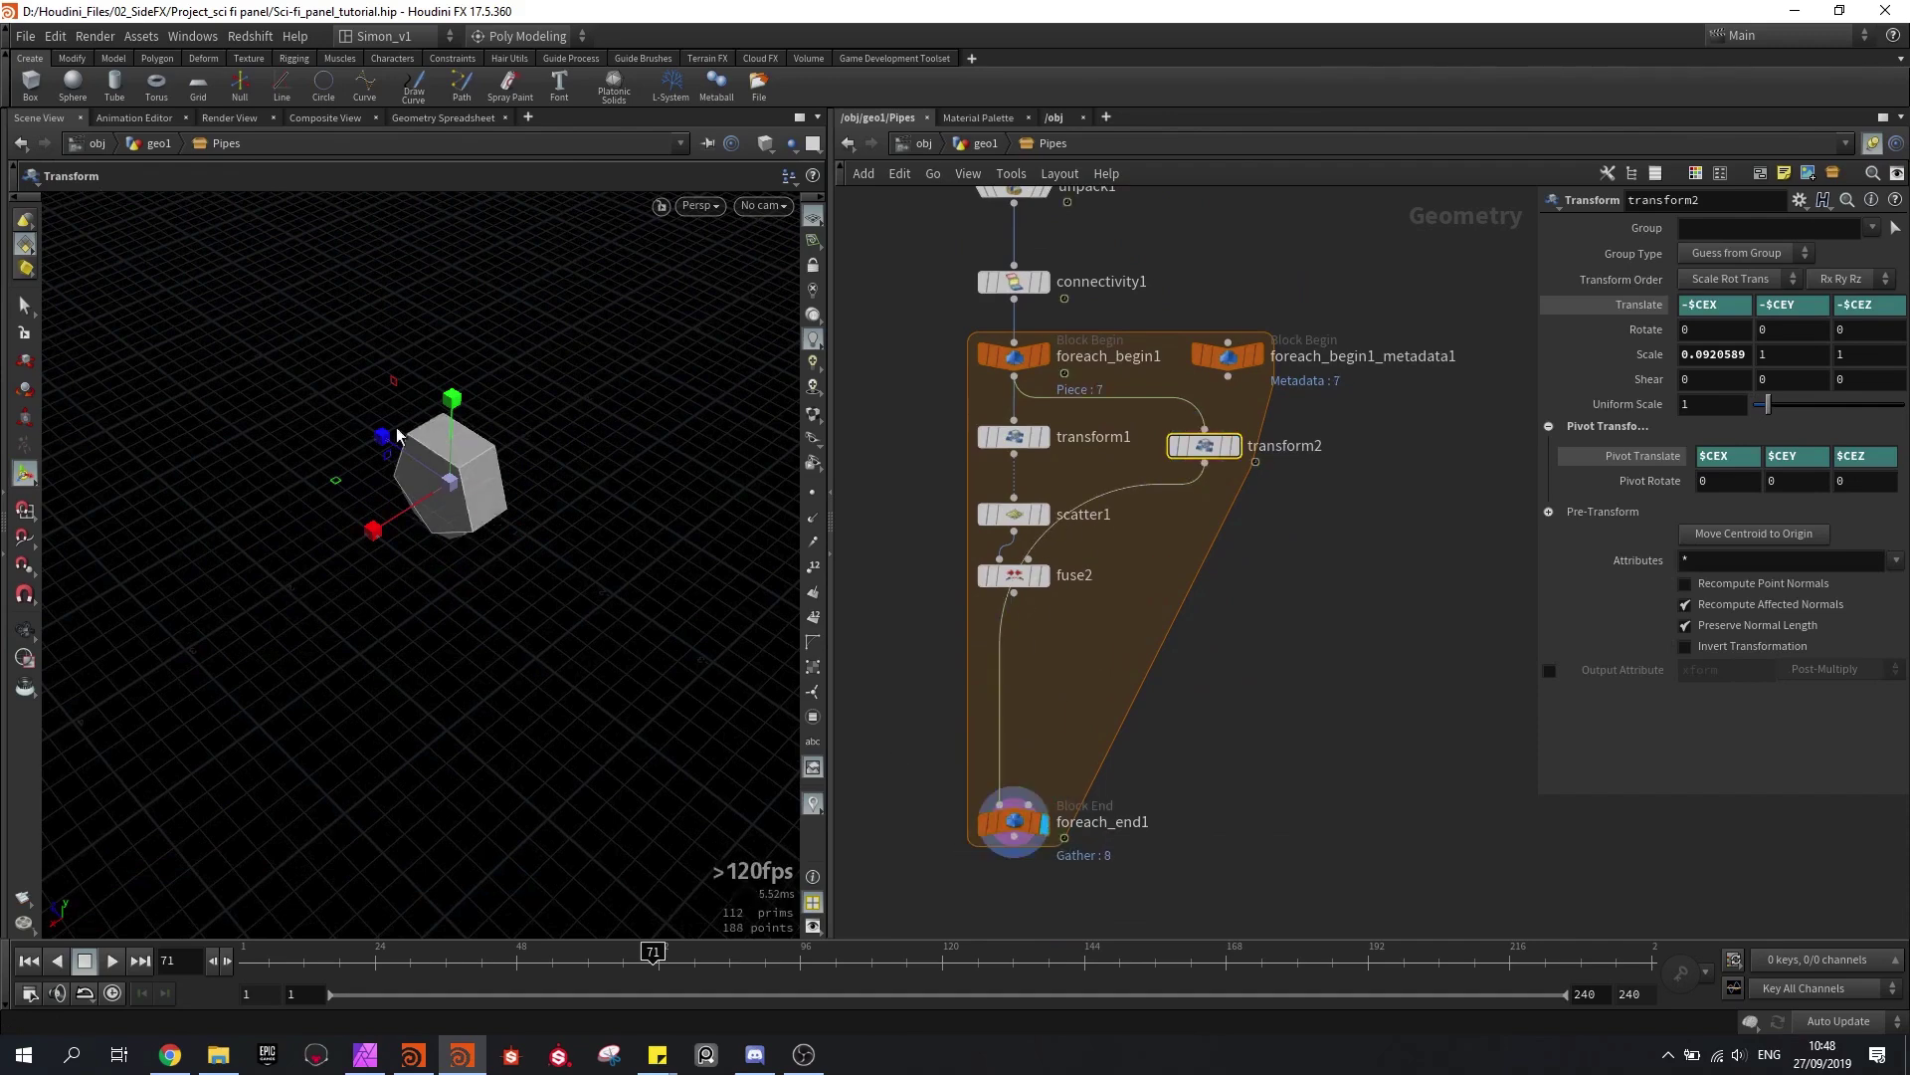
scroll(1025, 485, up, 2)
key(r)
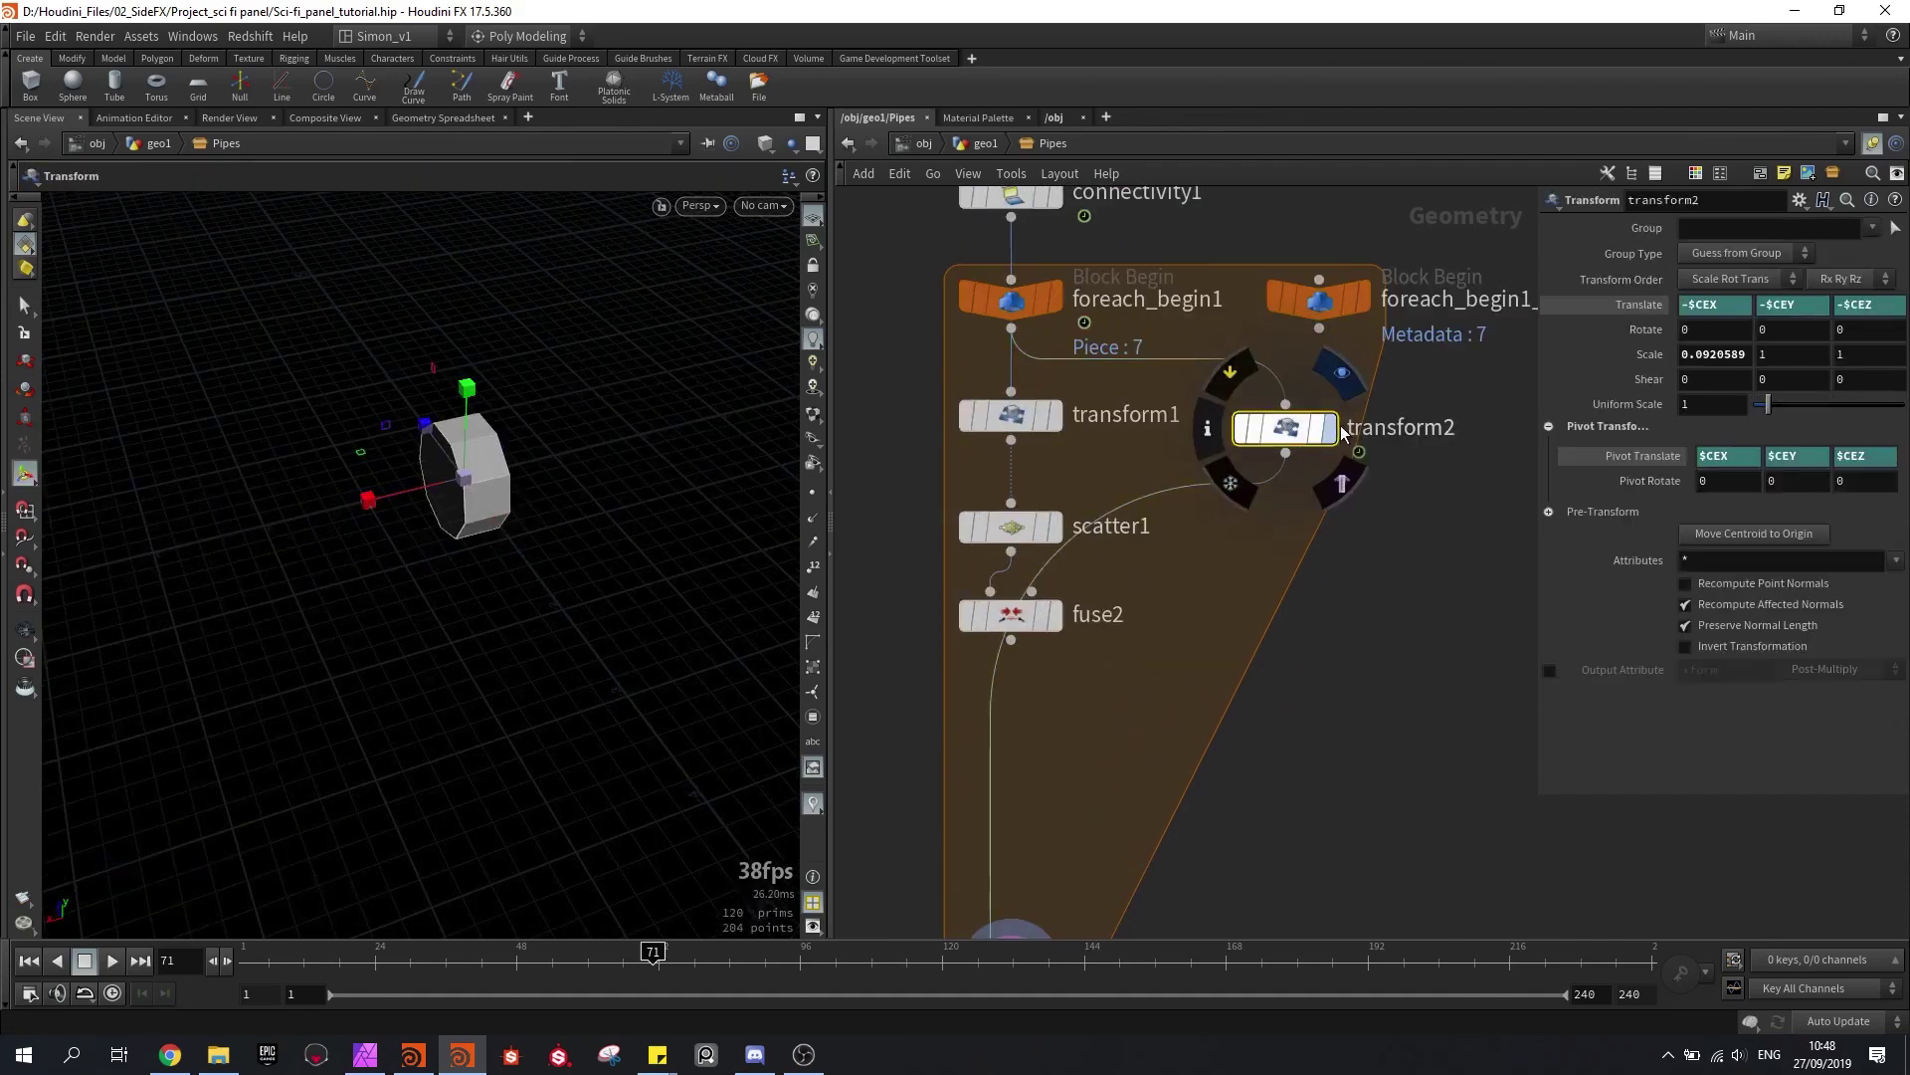
Step: Add a PolyBevel node directly below transform2, feed it from transform2 and display its output
key(Tab)
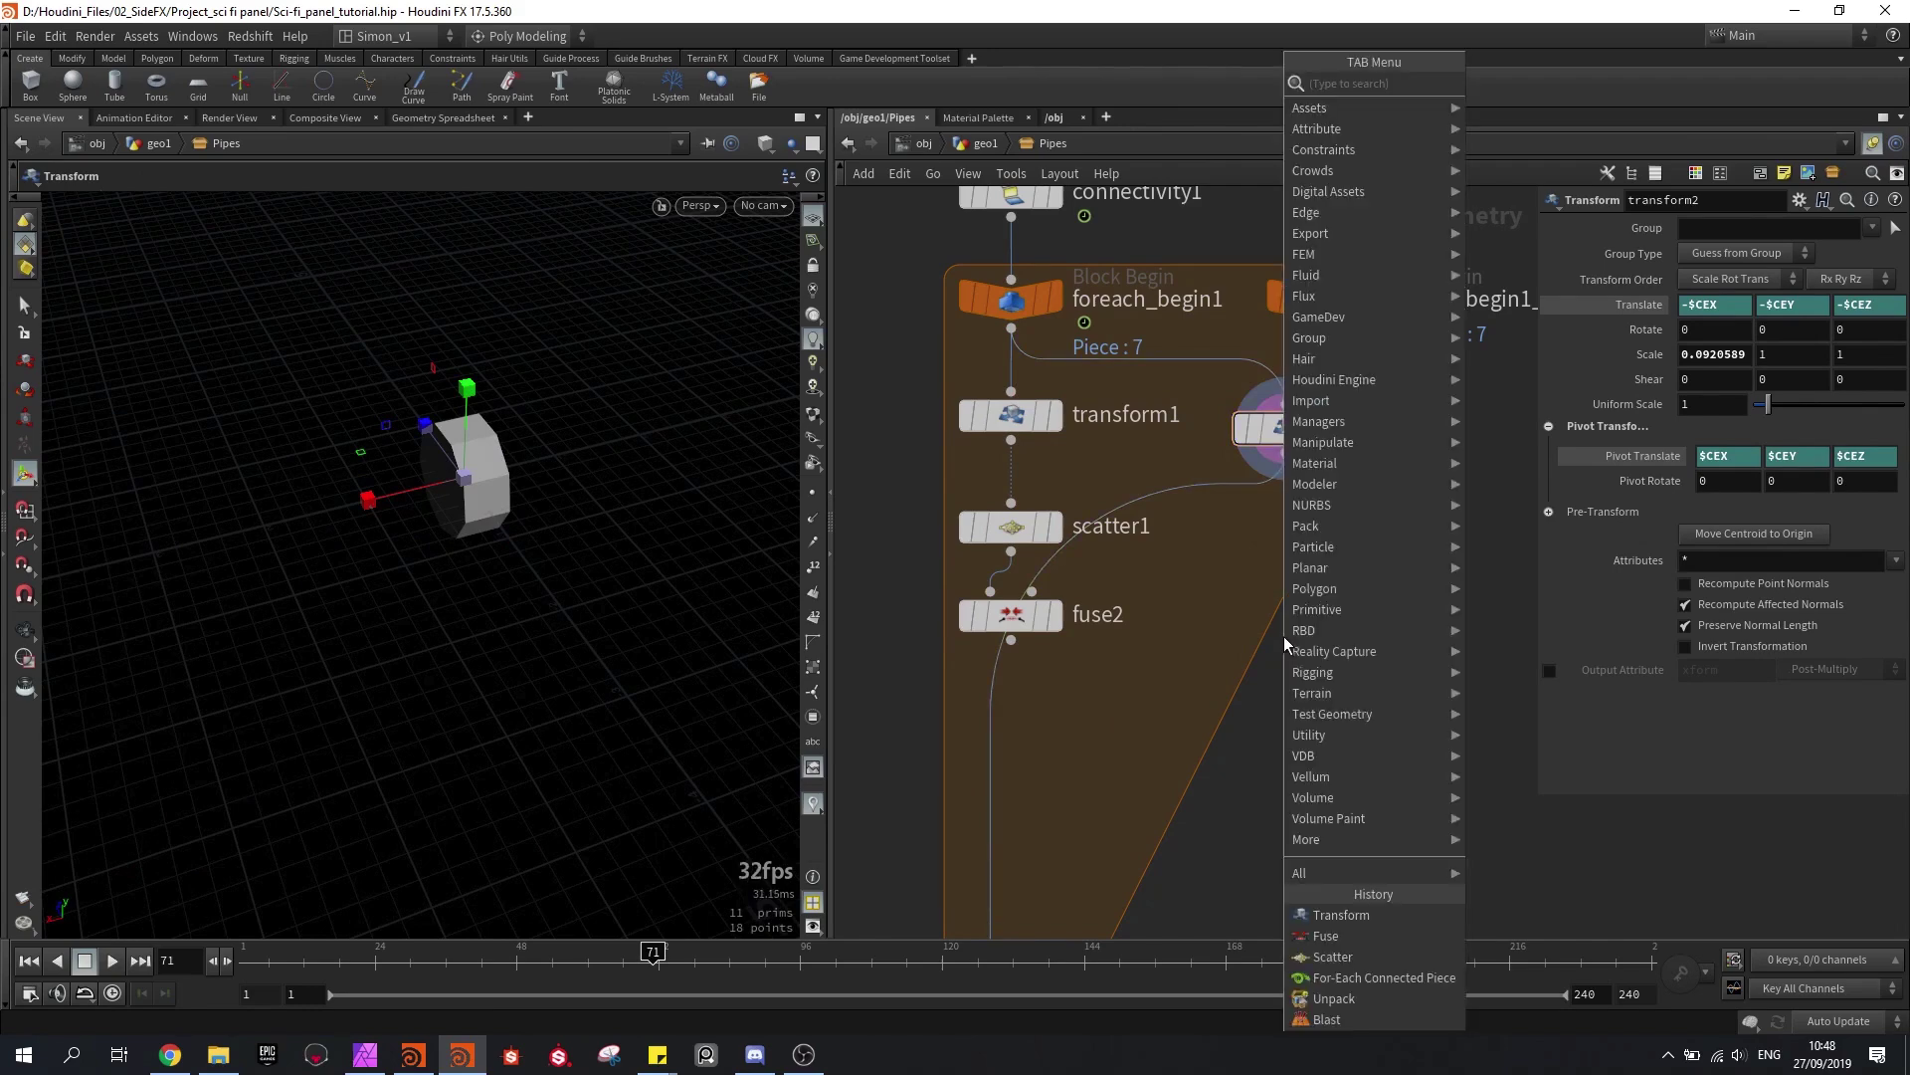
text(beve)
key(Return)
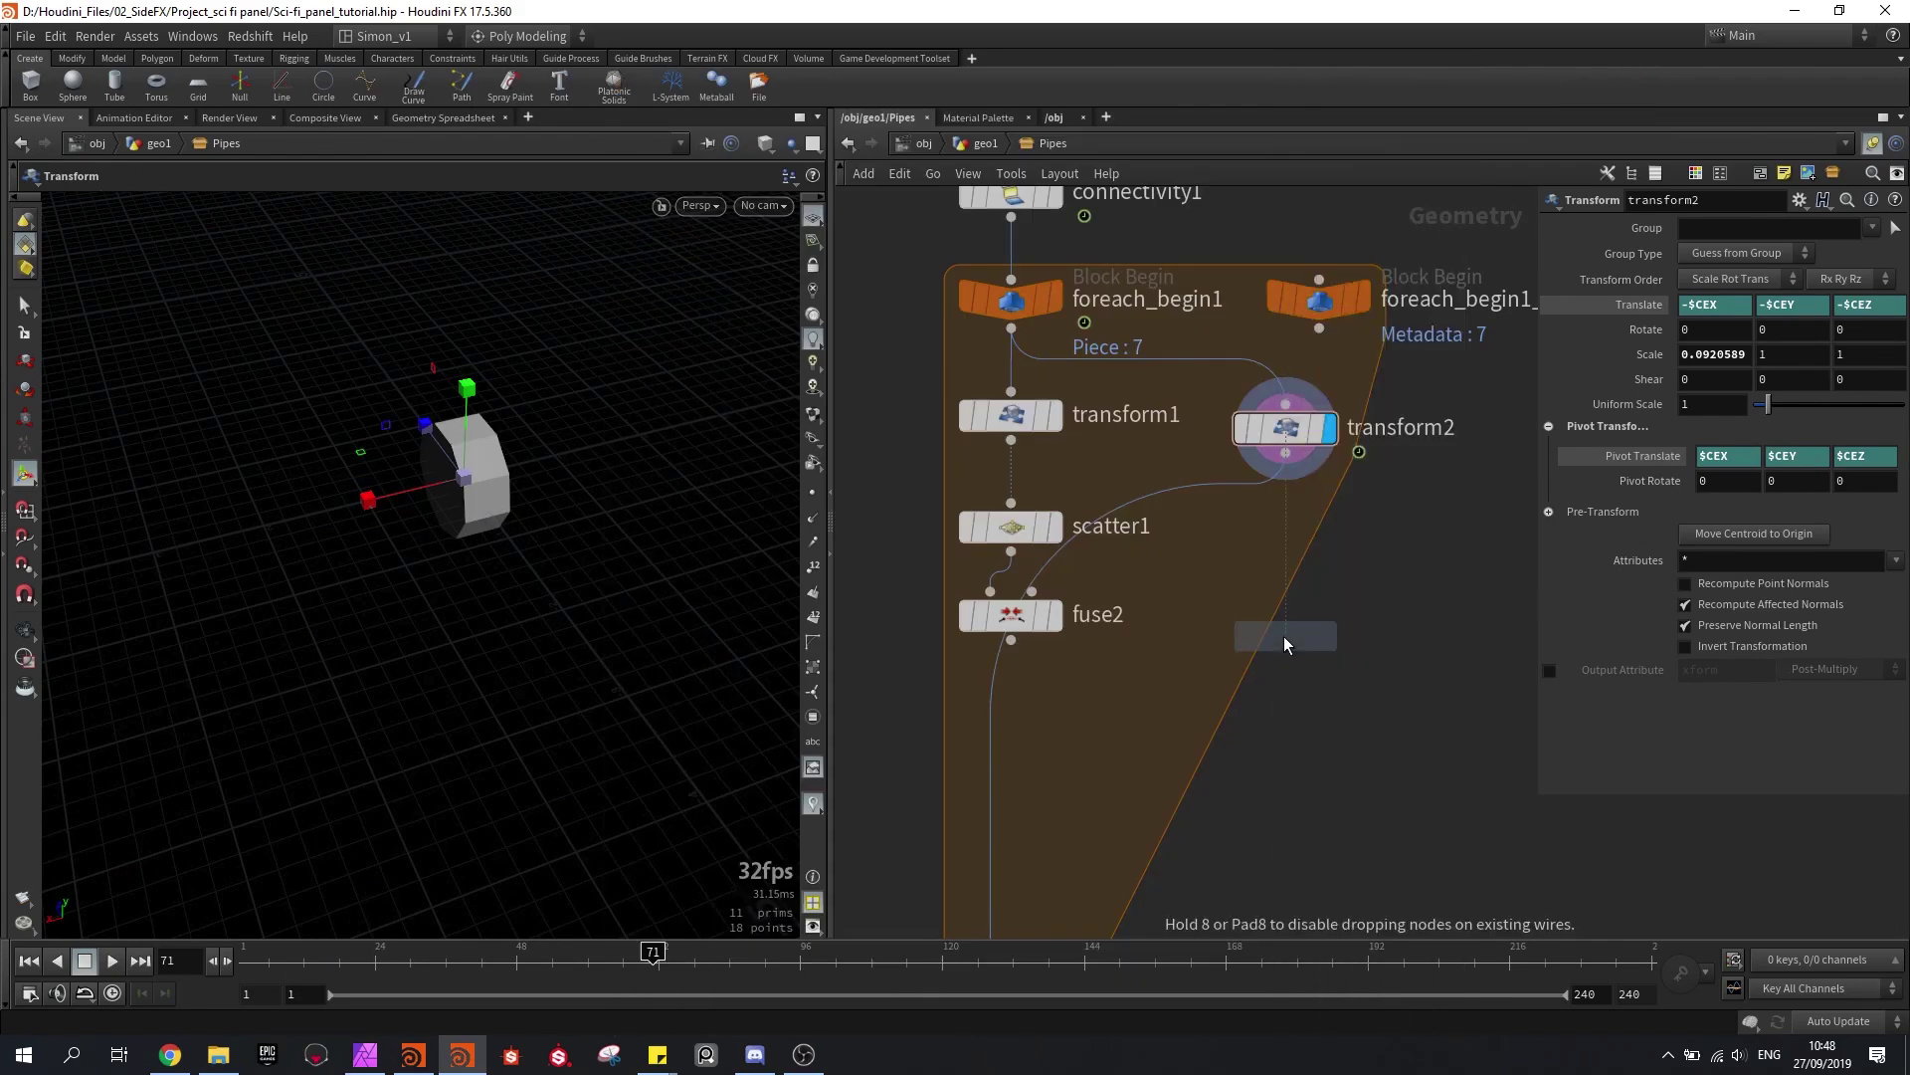
click(1285, 597)
click(1263, 575)
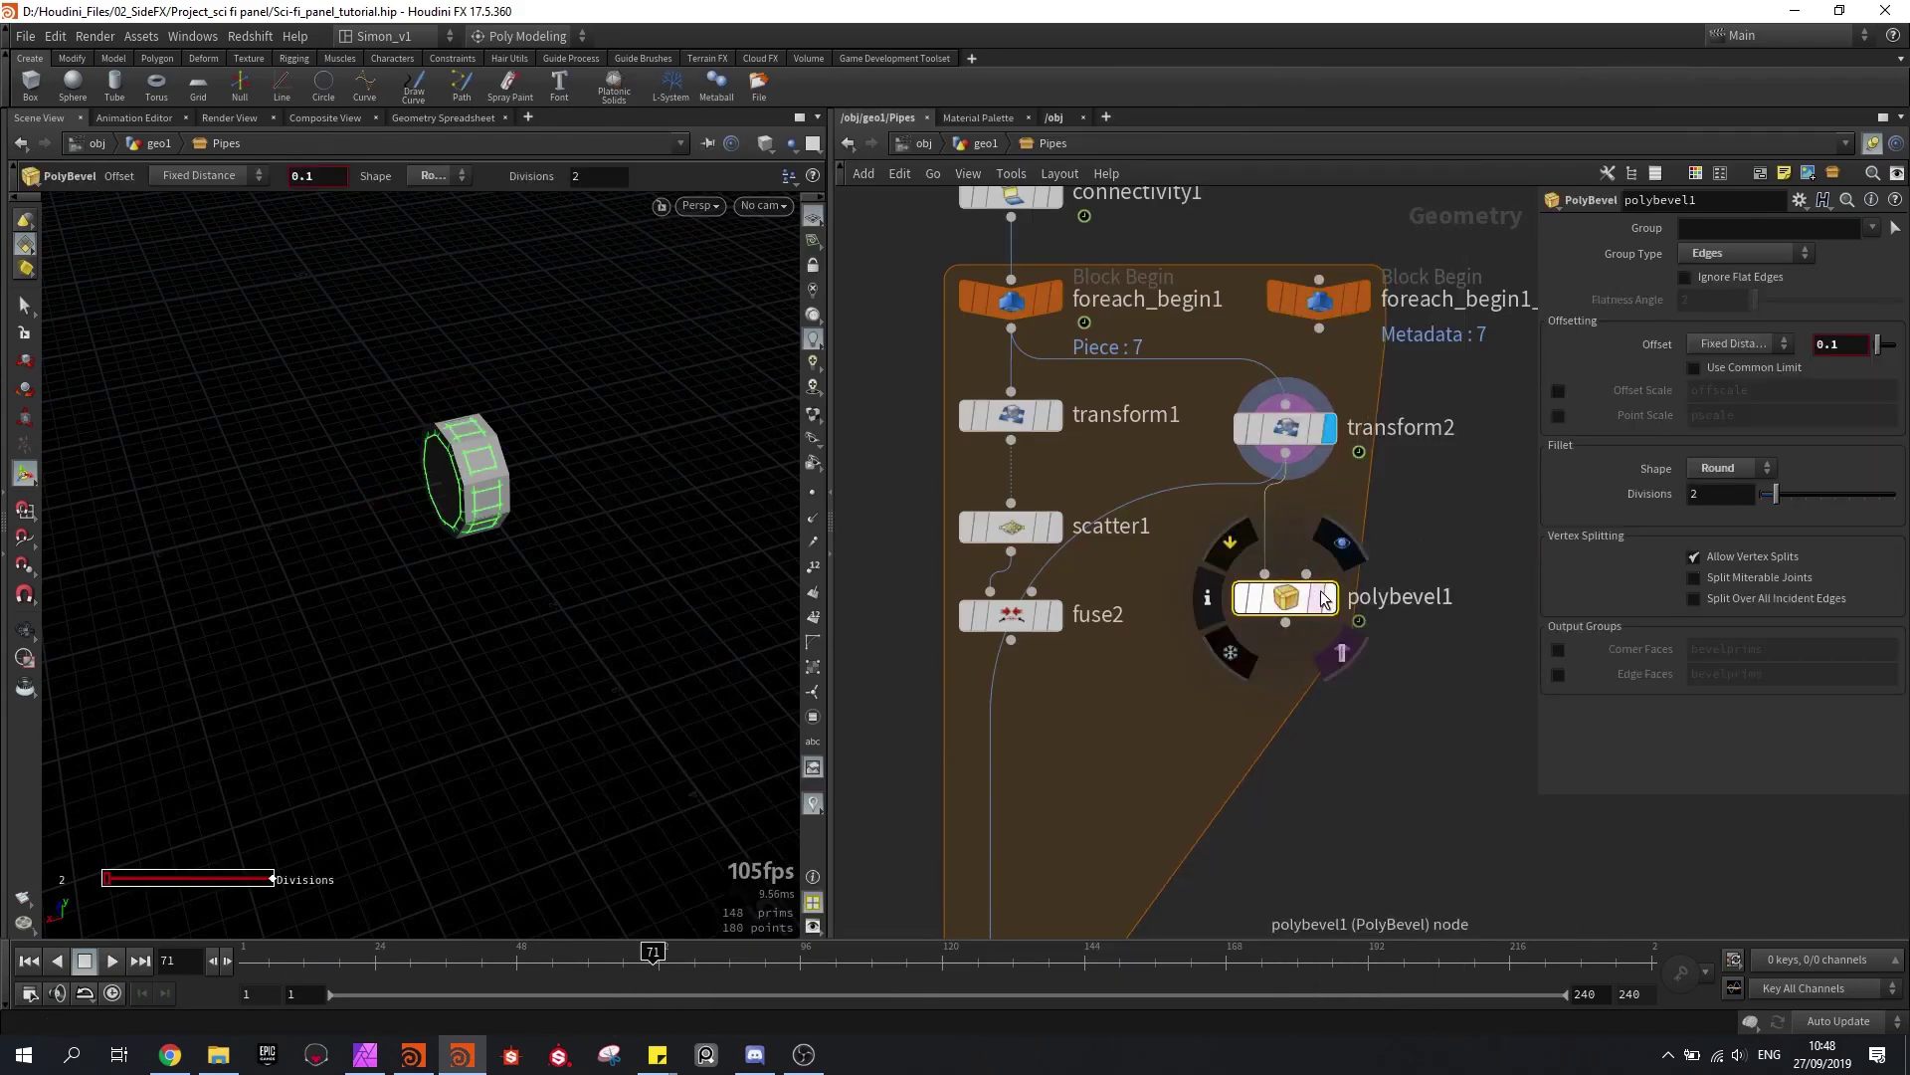
drag(1285, 597, 1285, 525)
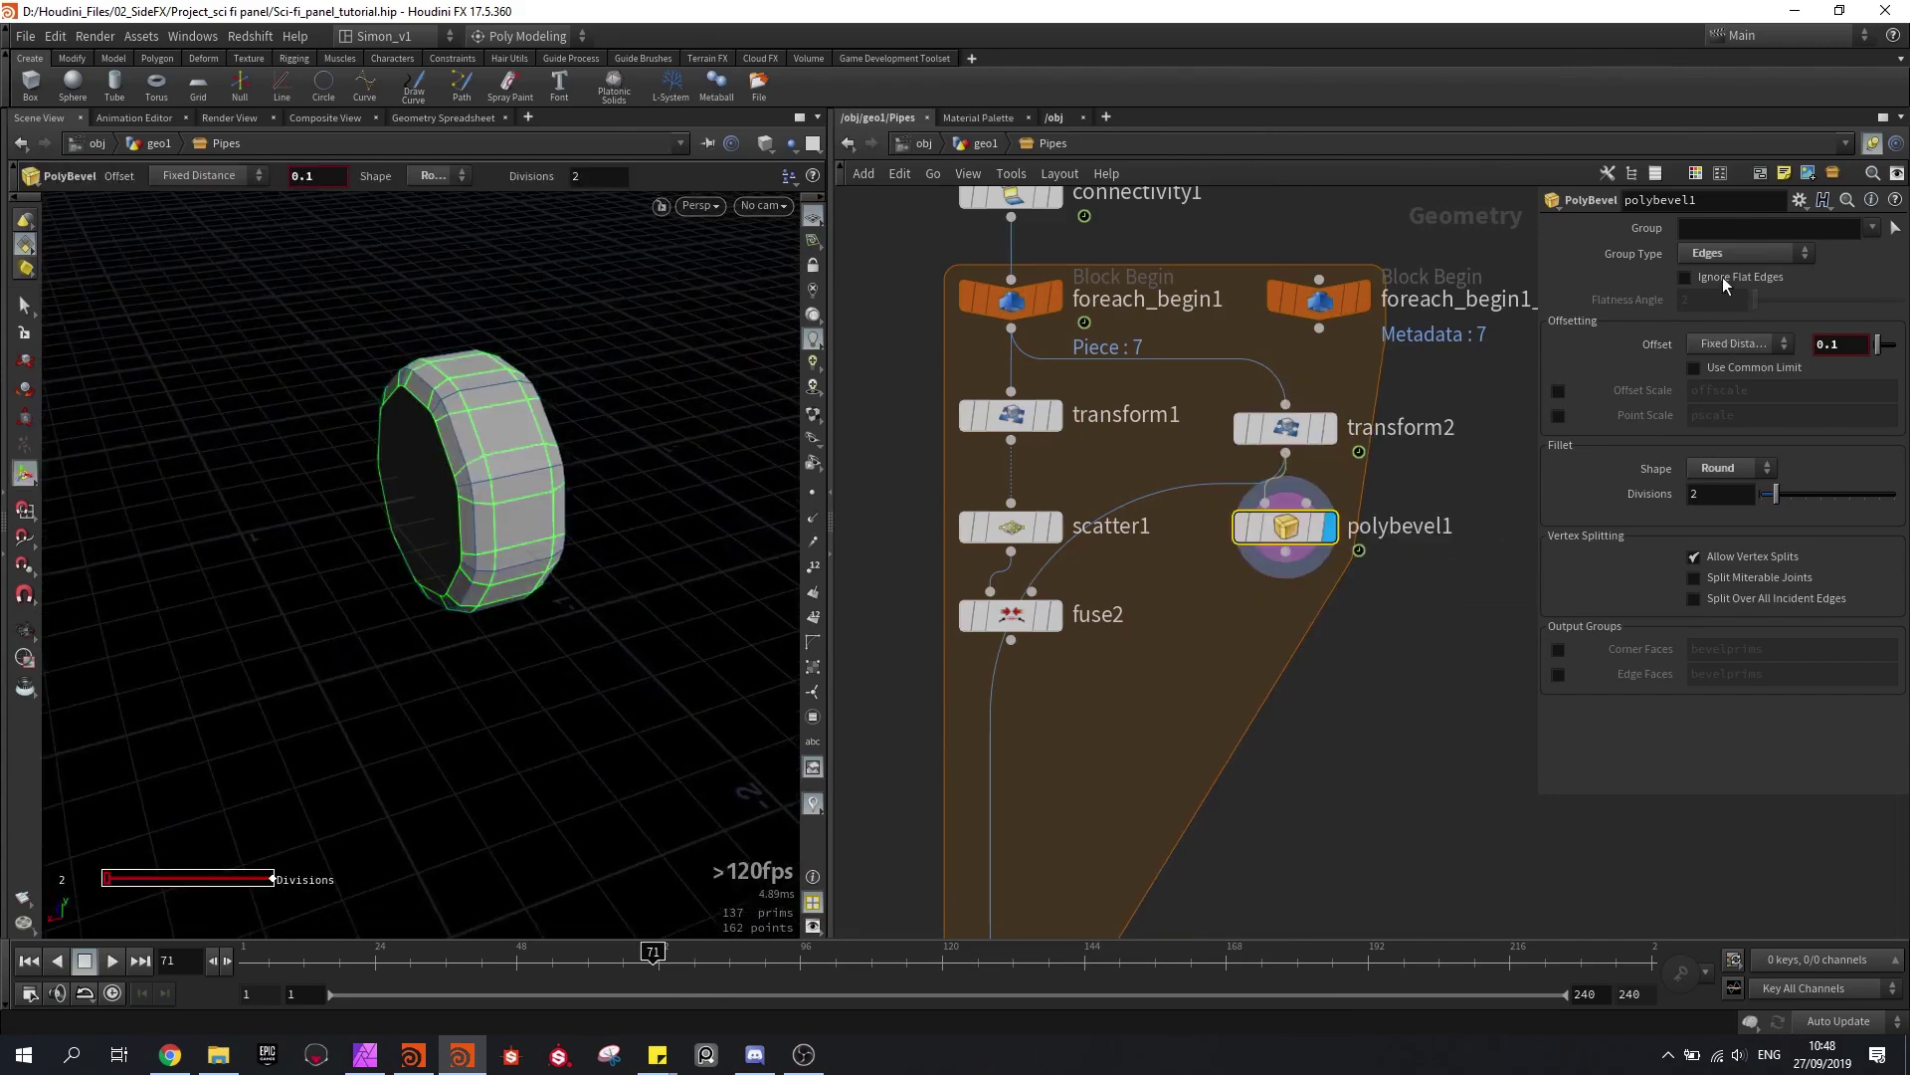
Step: Make polybevel1 ignore flat edges with a flatness angle of 51 and use a Profile fillet whose ramp end is lowered
drag(1765, 294, 1796, 298)
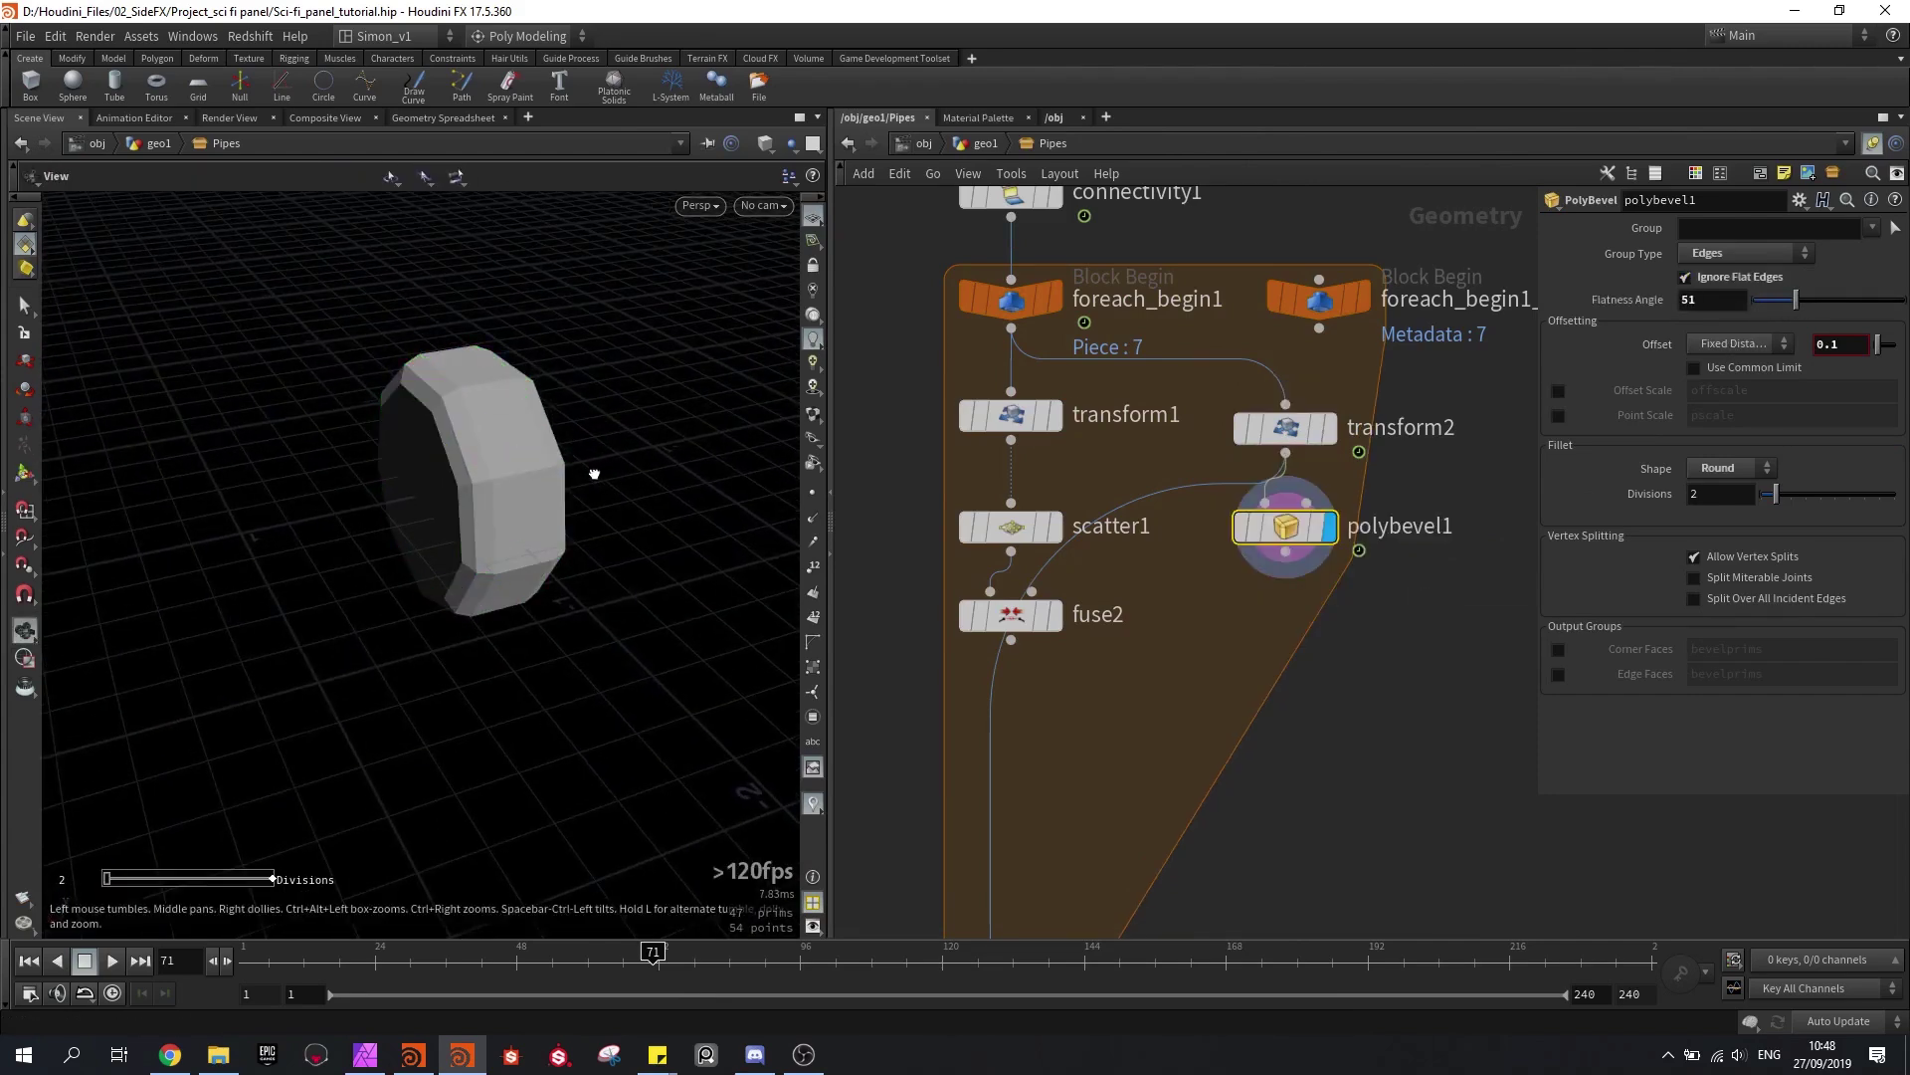
alt+drag(525, 552, 567, 567)
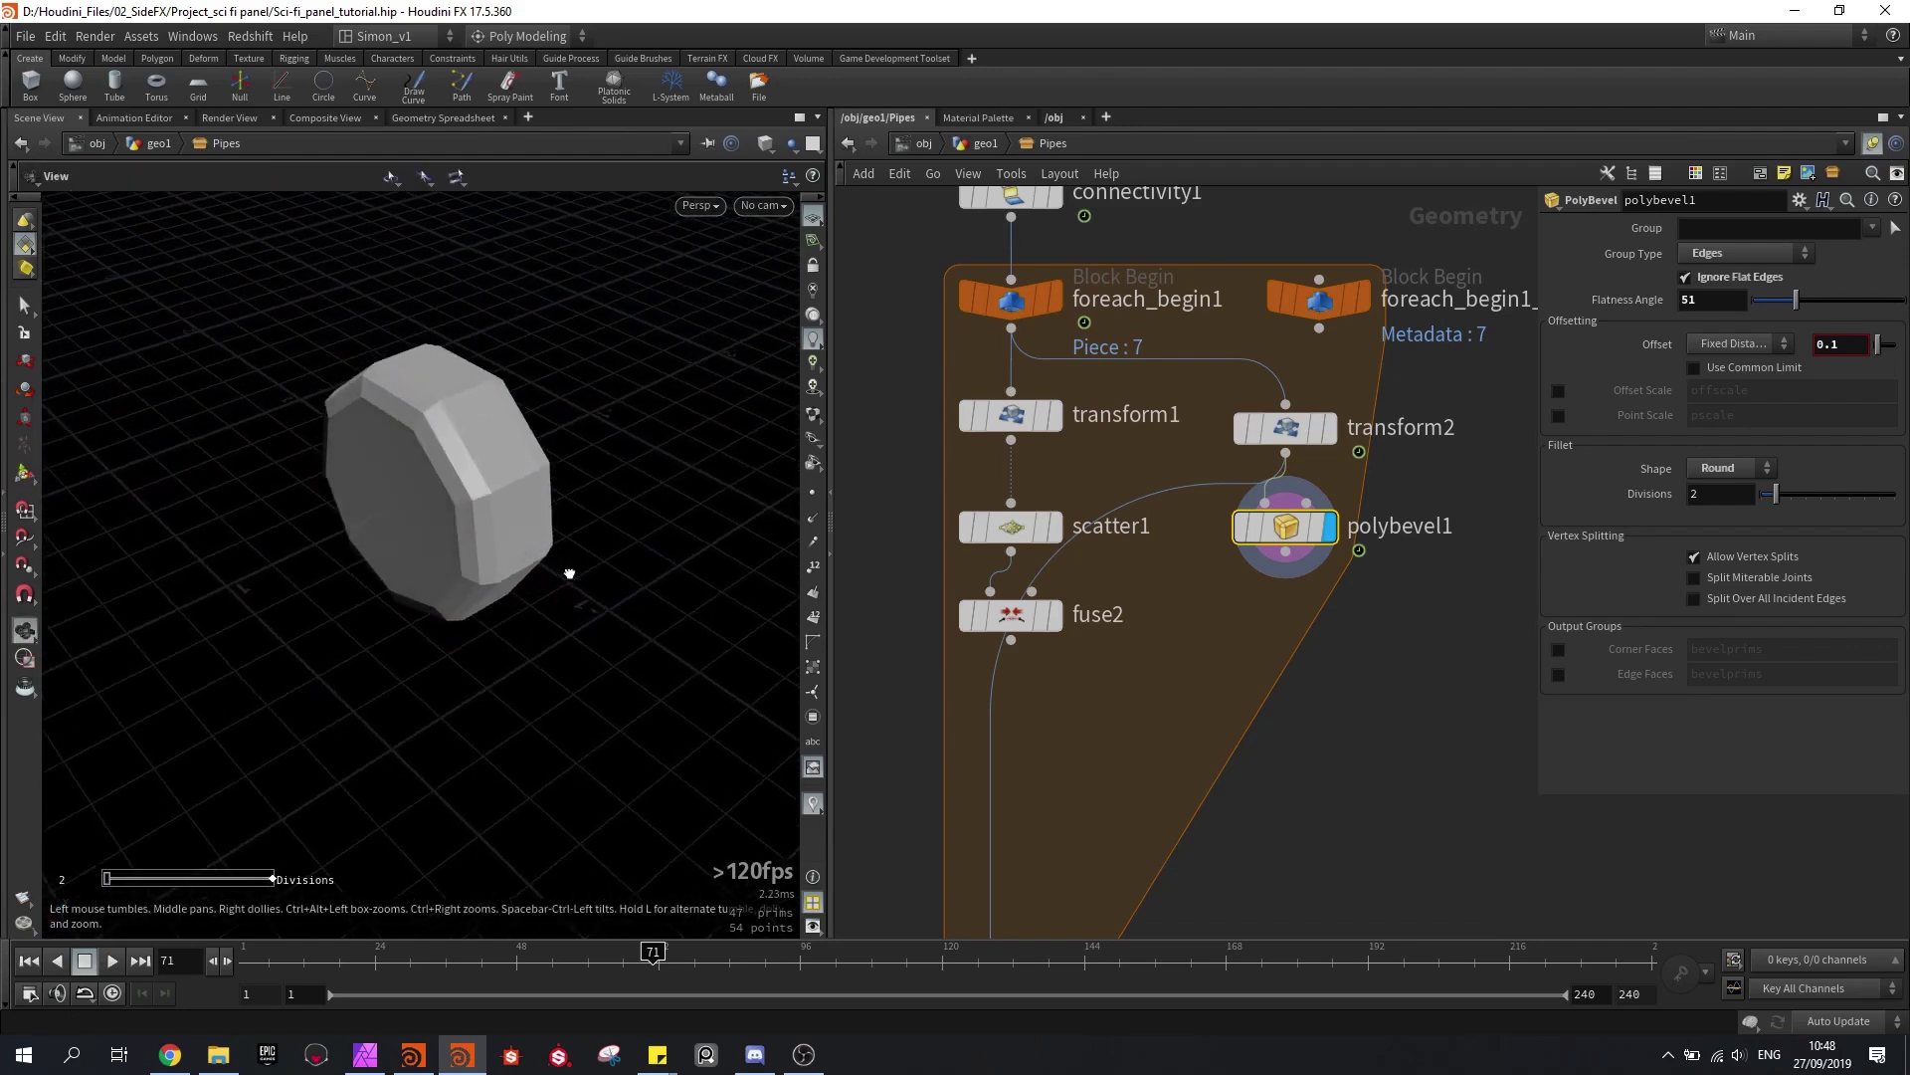
click(1715, 468)
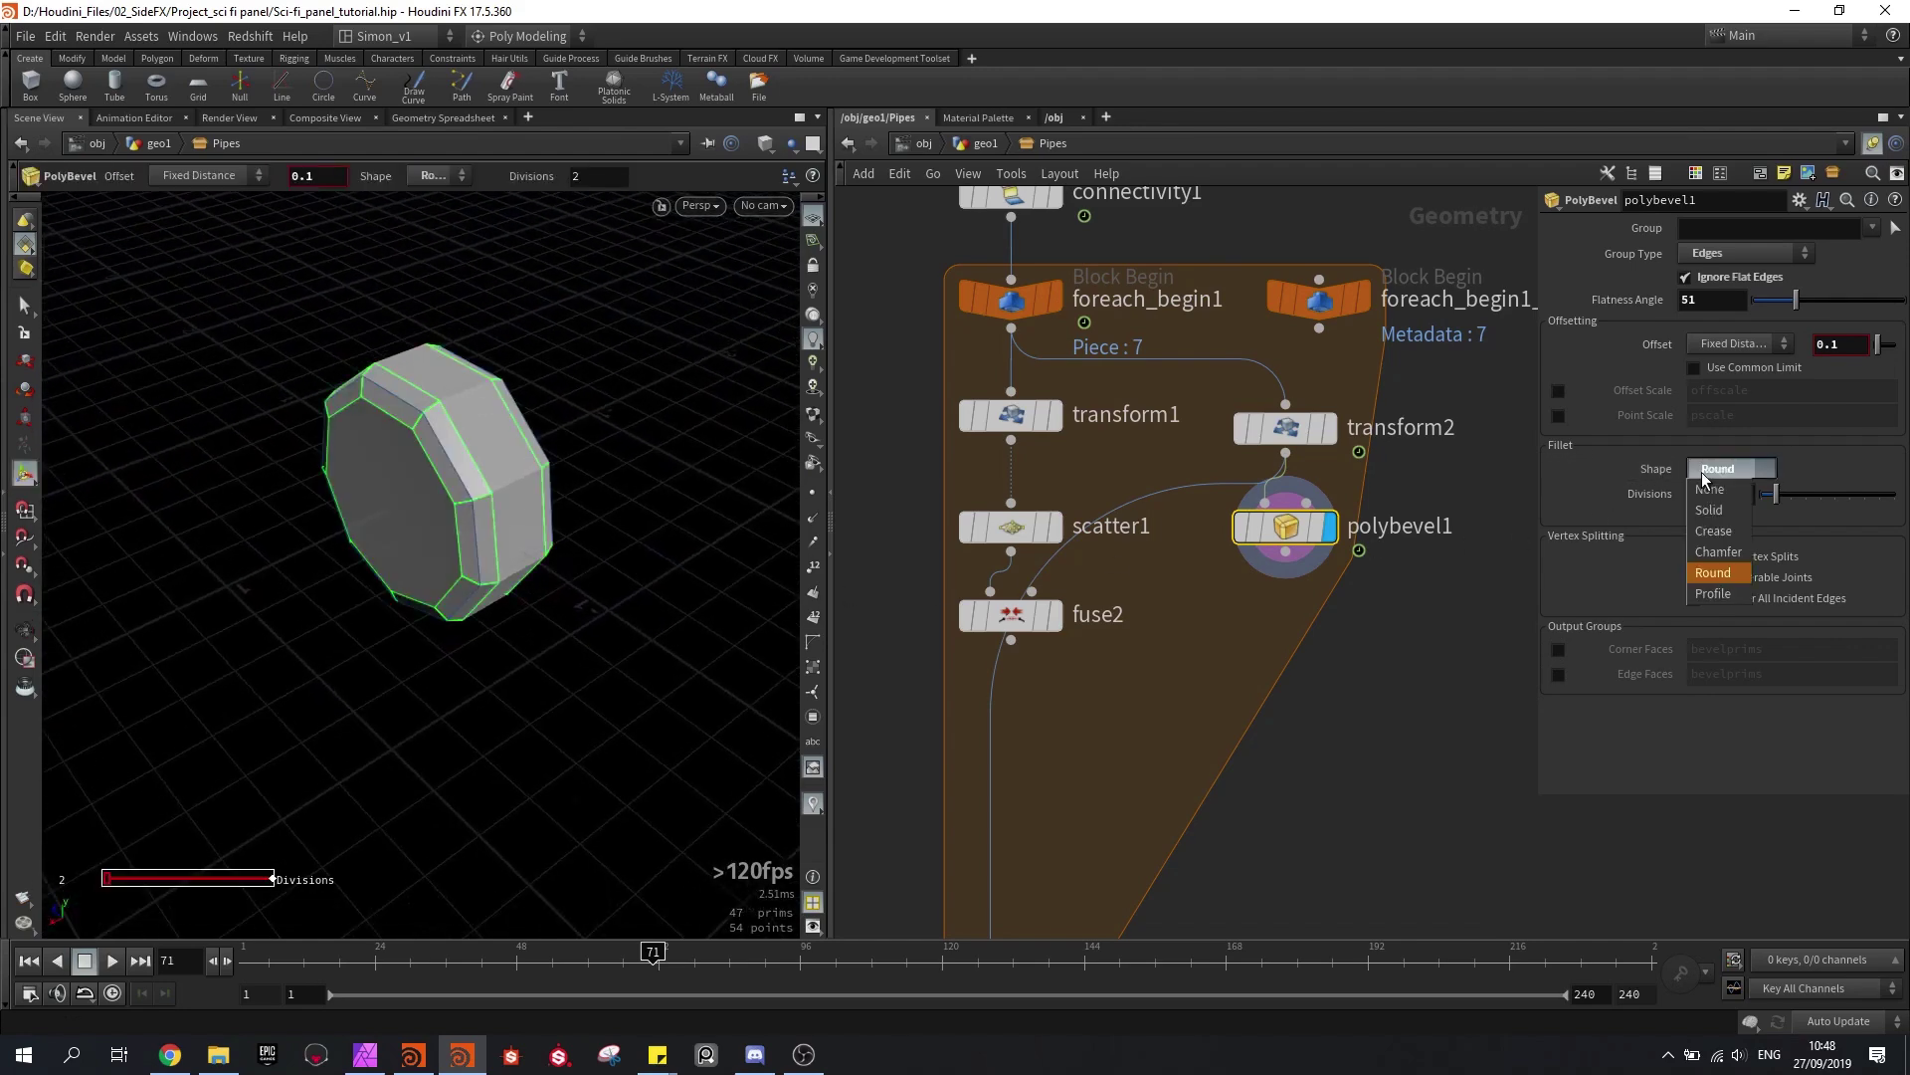
click(1711, 594)
alt+drag(499, 450, 468, 414)
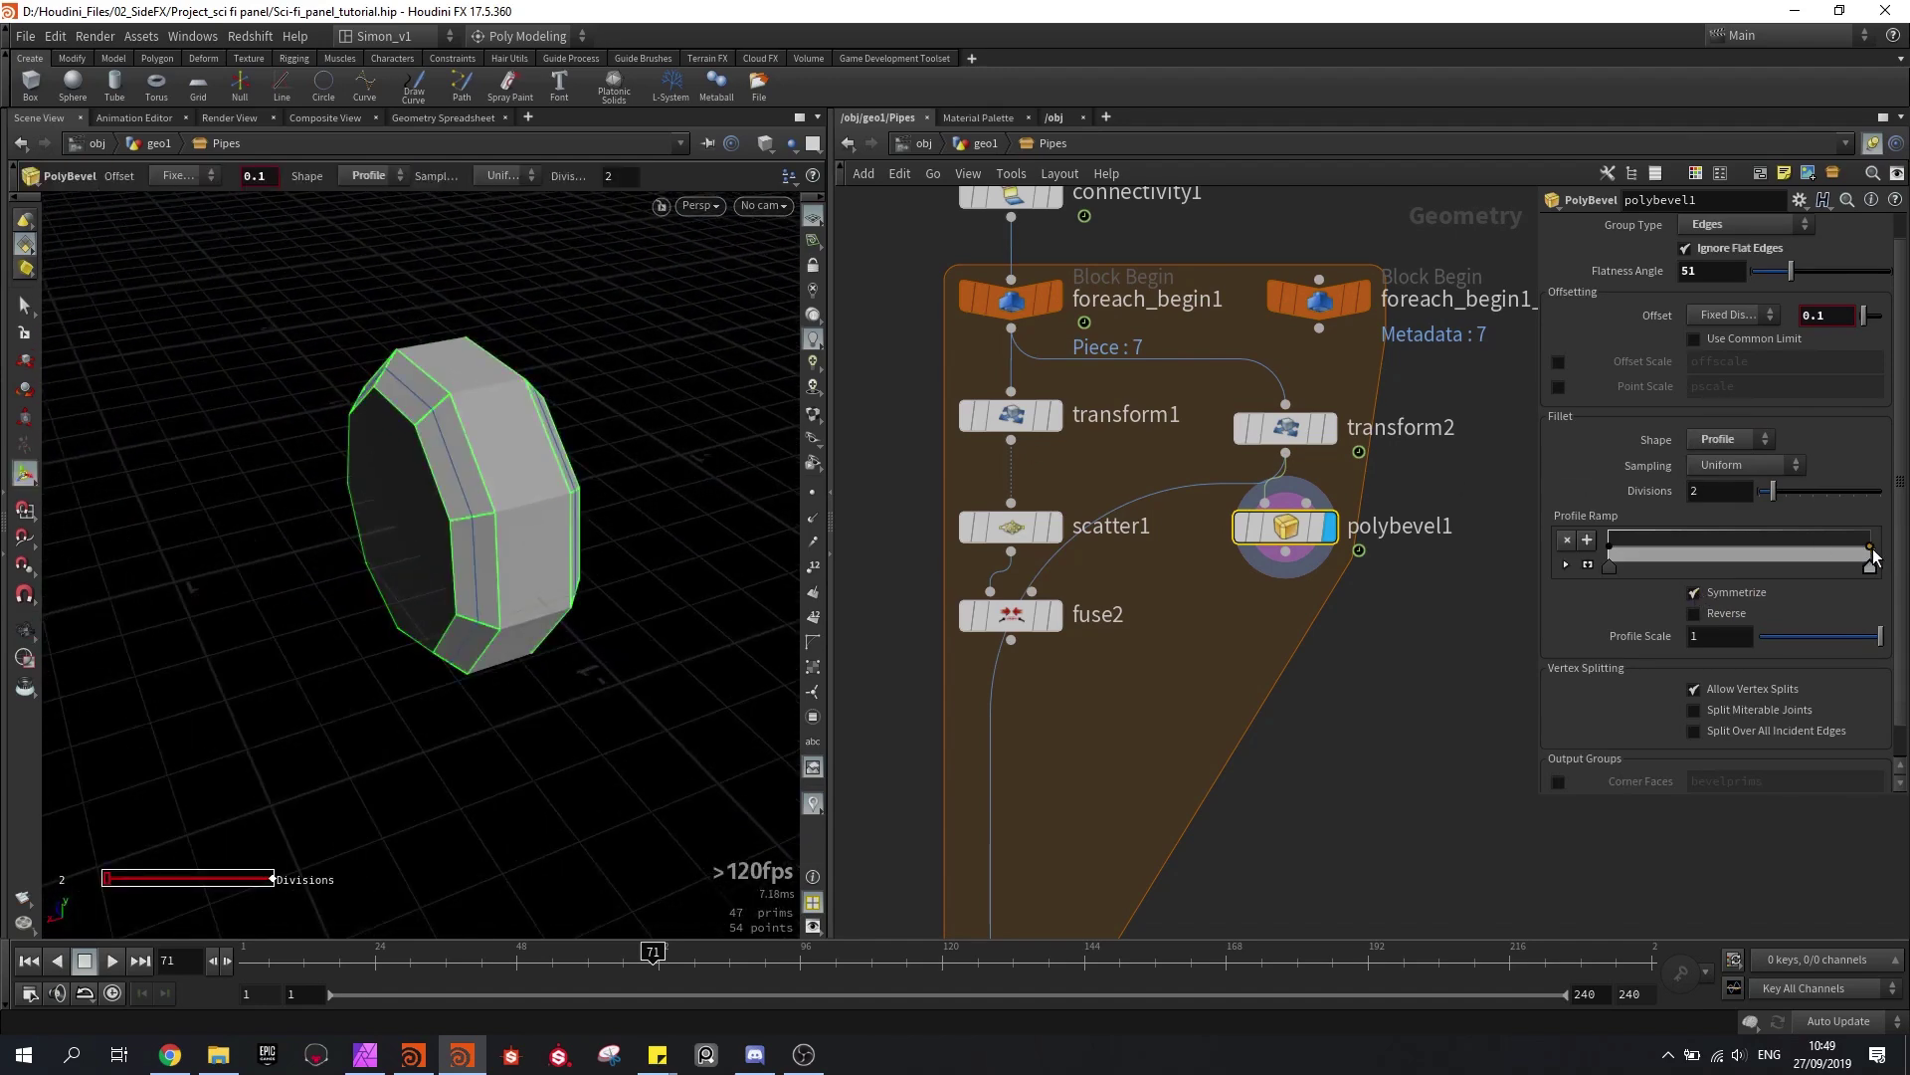
drag(1873, 555, 1874, 564)
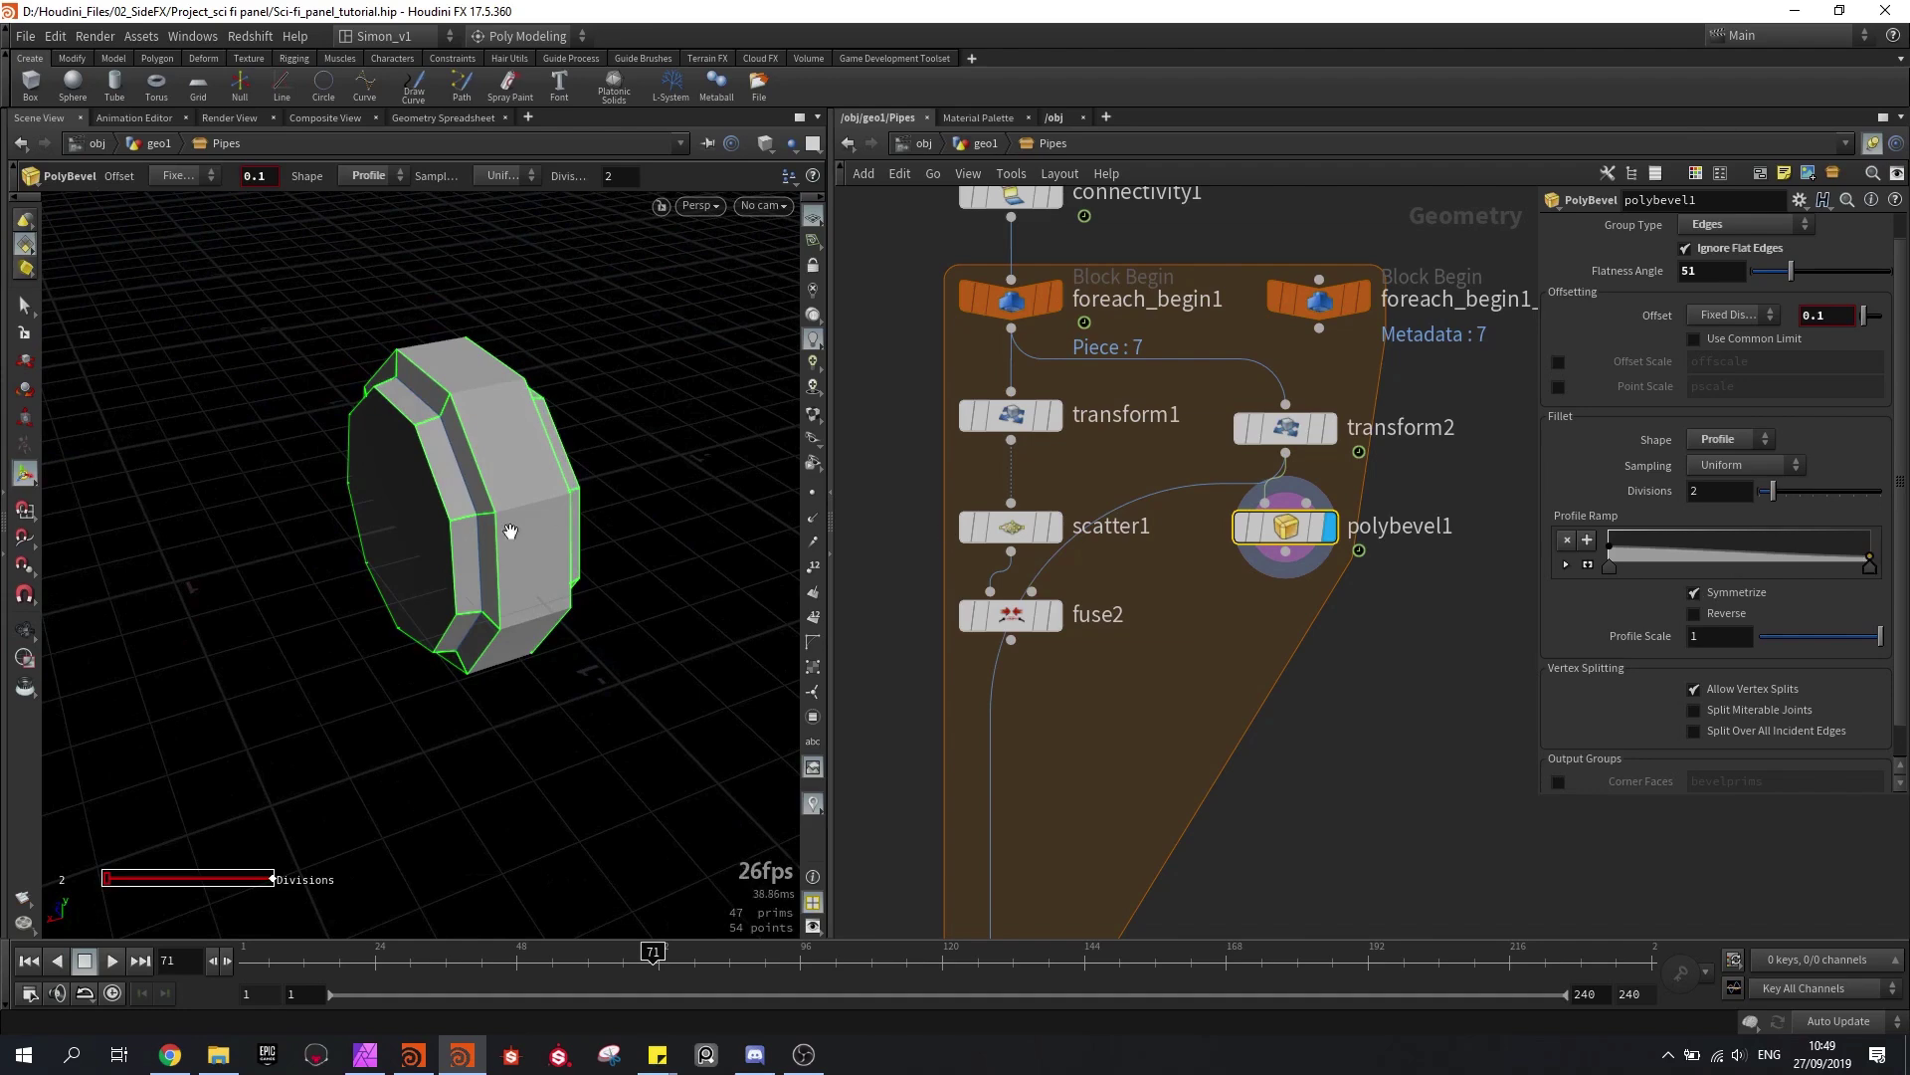
Step: Scale transform2's disc uniformly in Y and Z to about 1.208, leaving it wider than the tube
drag(510, 531, 567, 571)
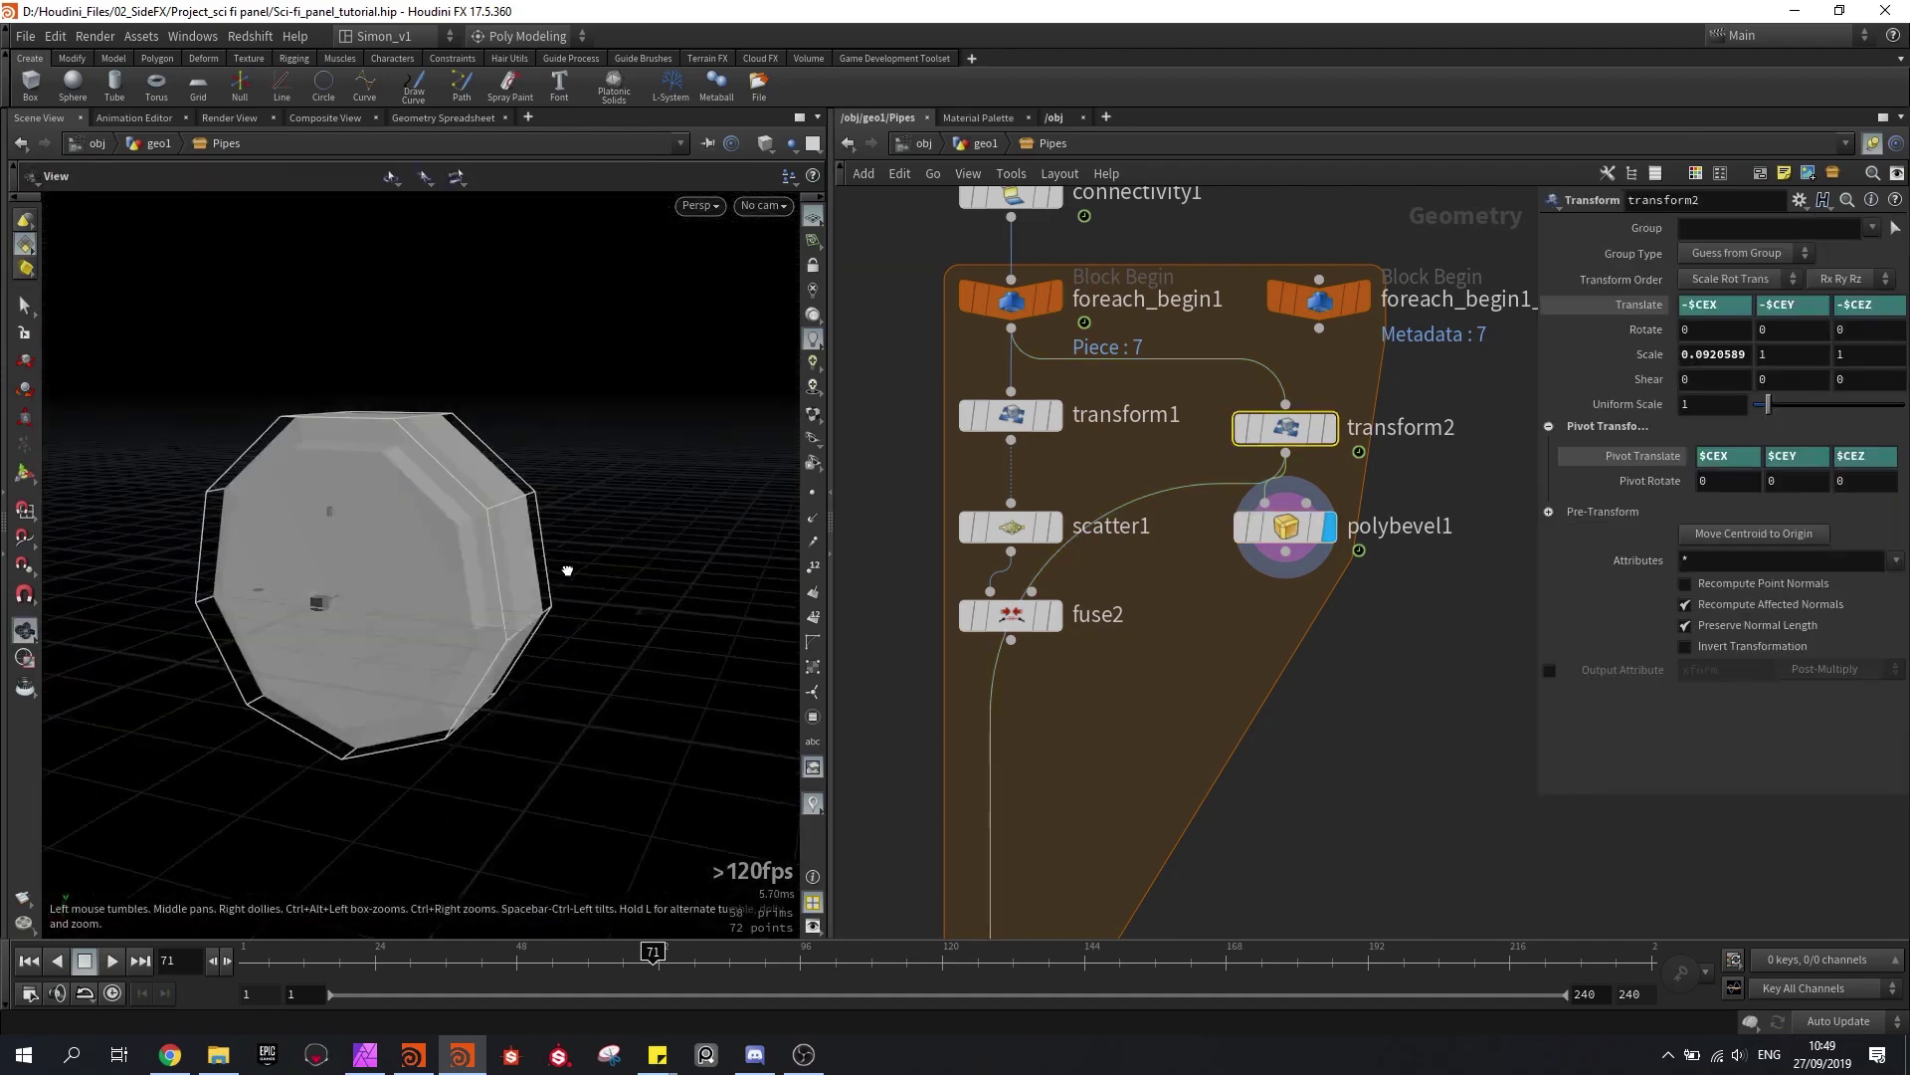
key(Return)
drag(278, 503, 243, 478)
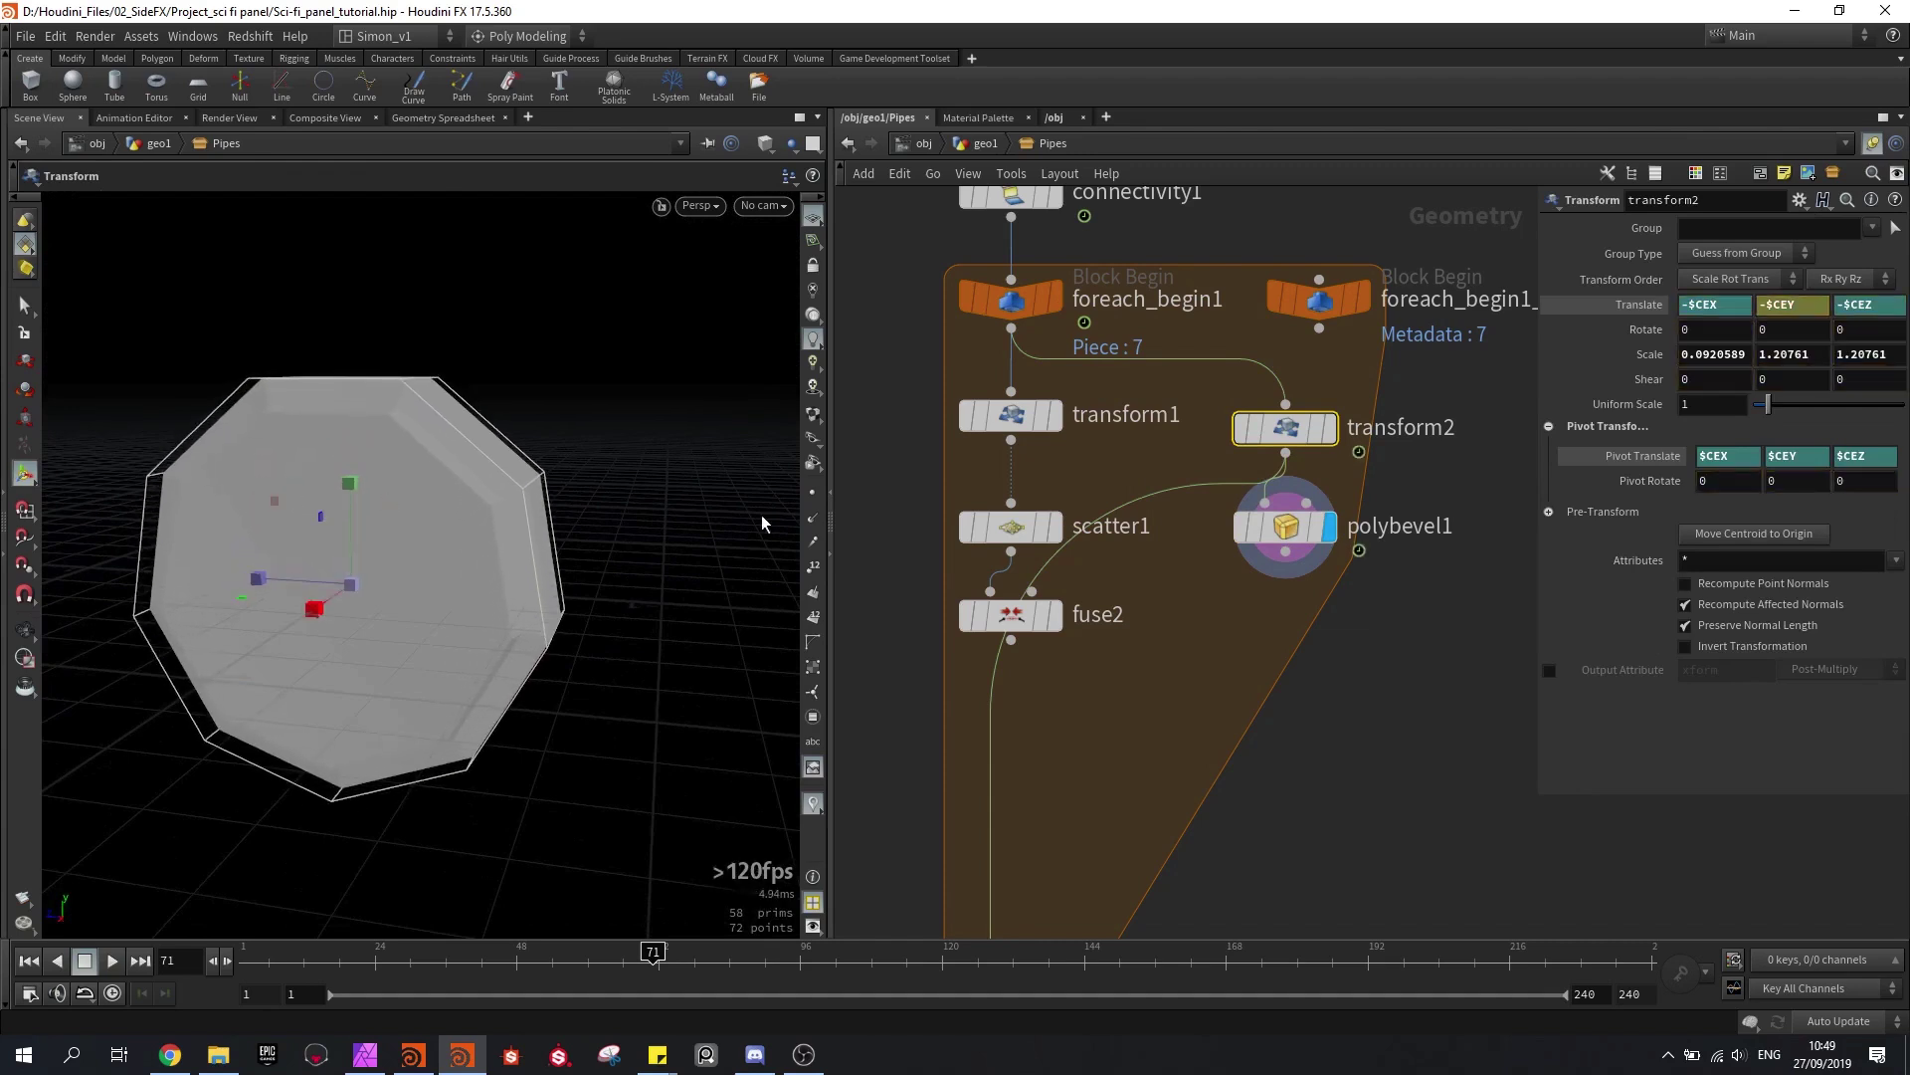
click(1197, 617)
scroll(1186, 628, down, 2)
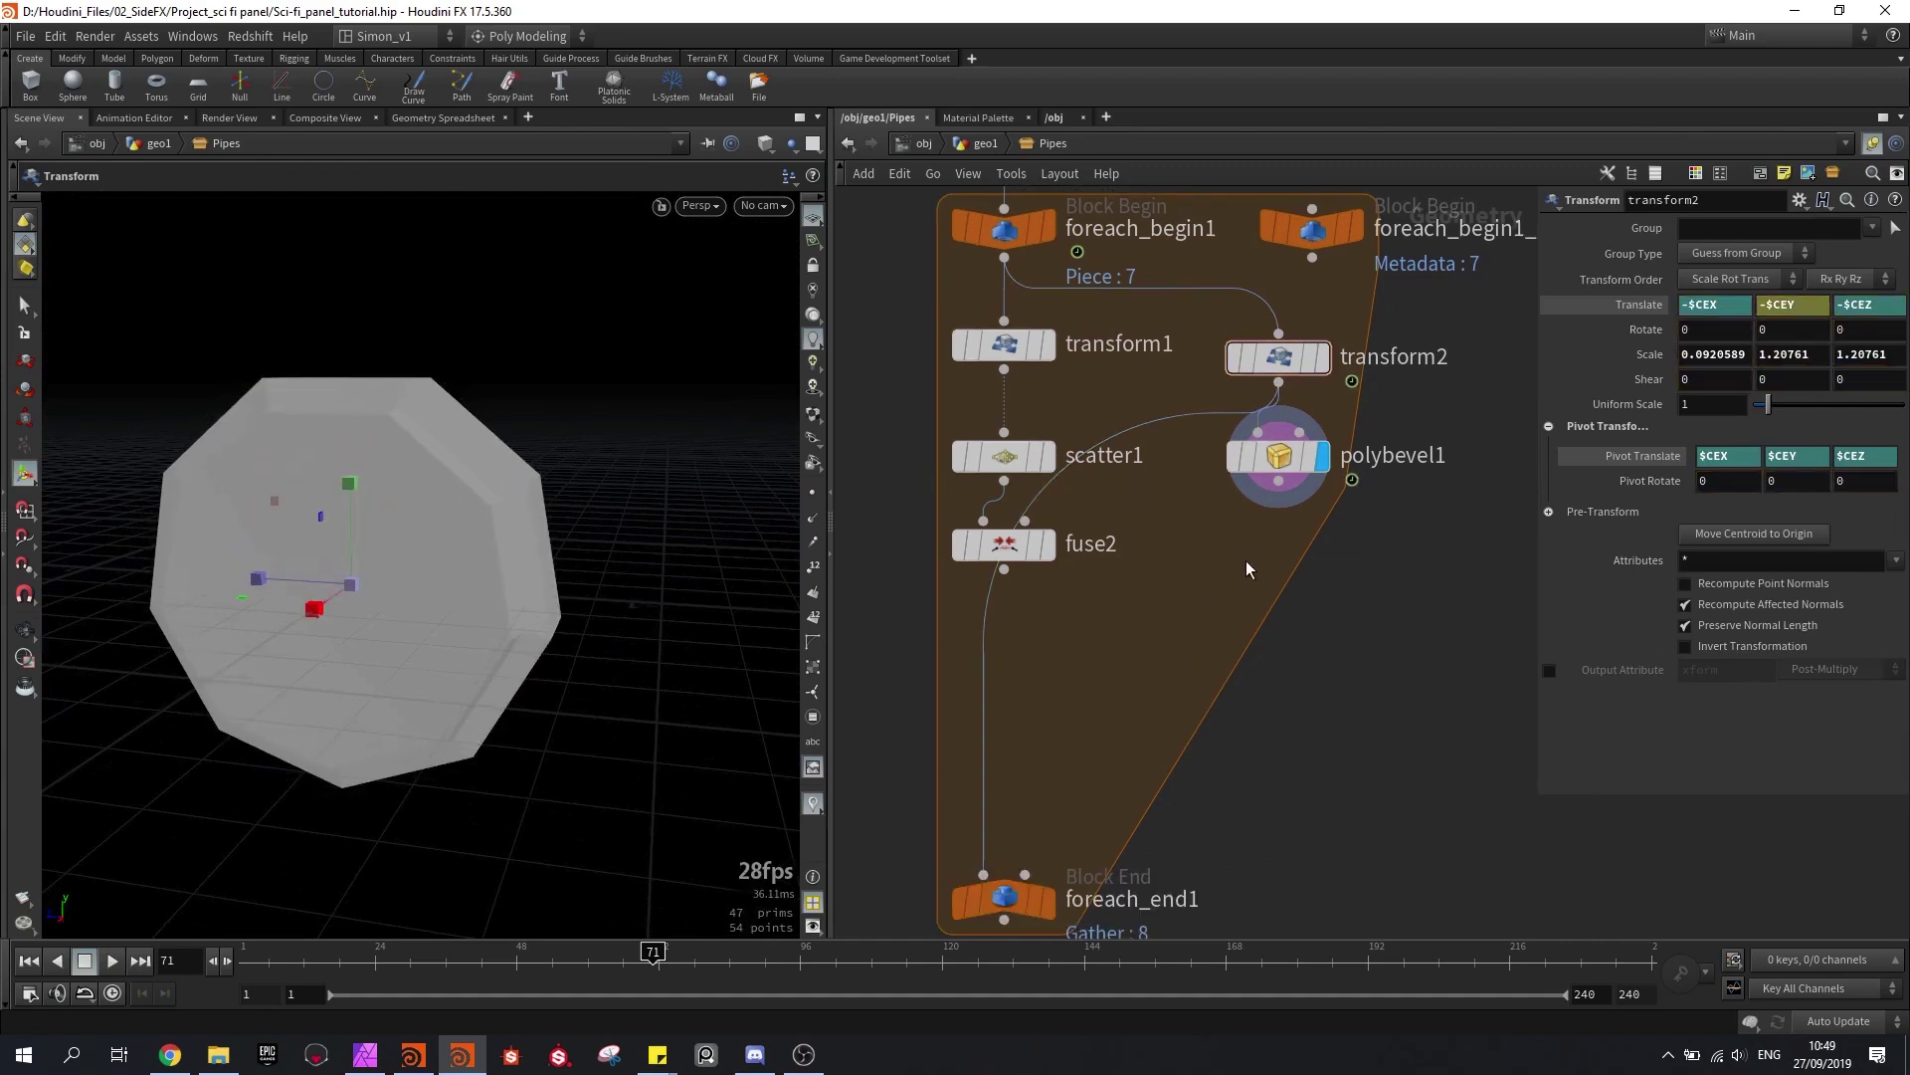
Step: Add a Copy to Points node that copies polybevel1's disc onto fuse2's points, and display it
click(1278, 455)
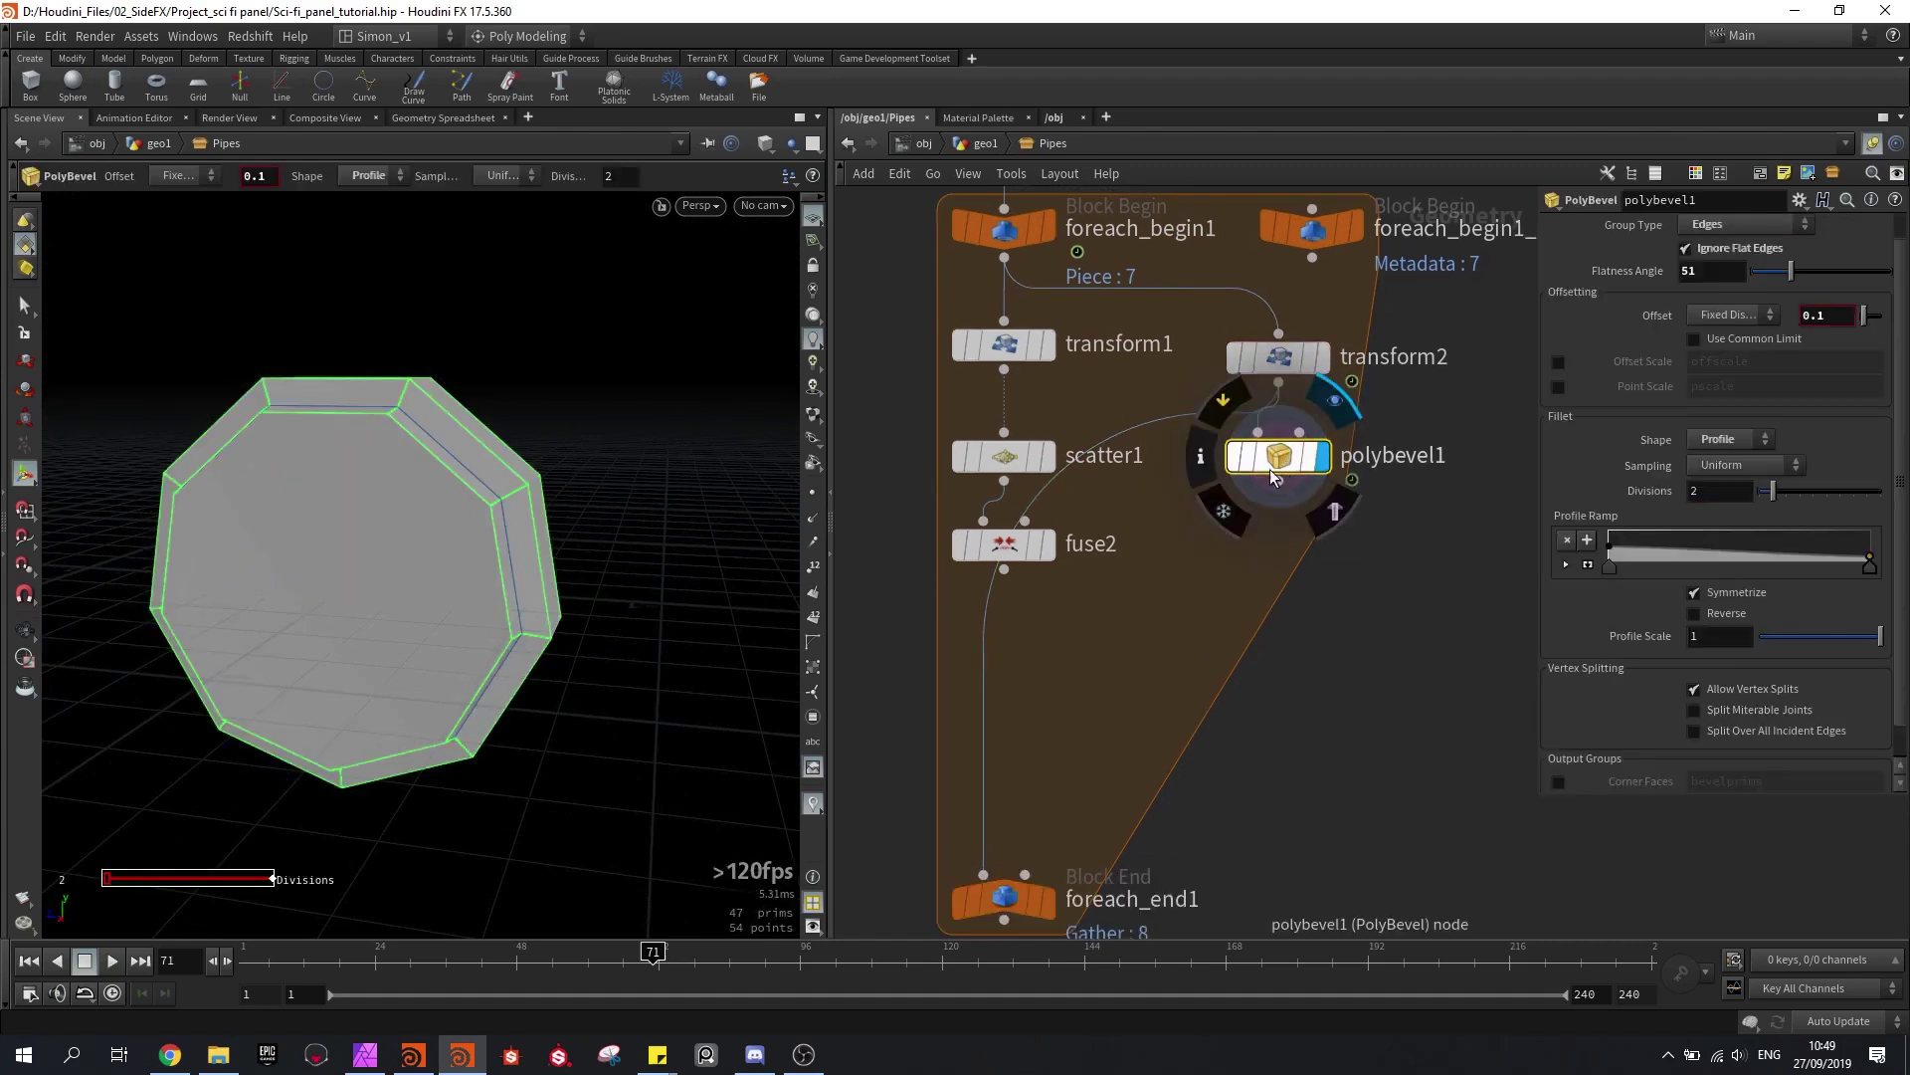
click(1009, 550)
key(Tab)
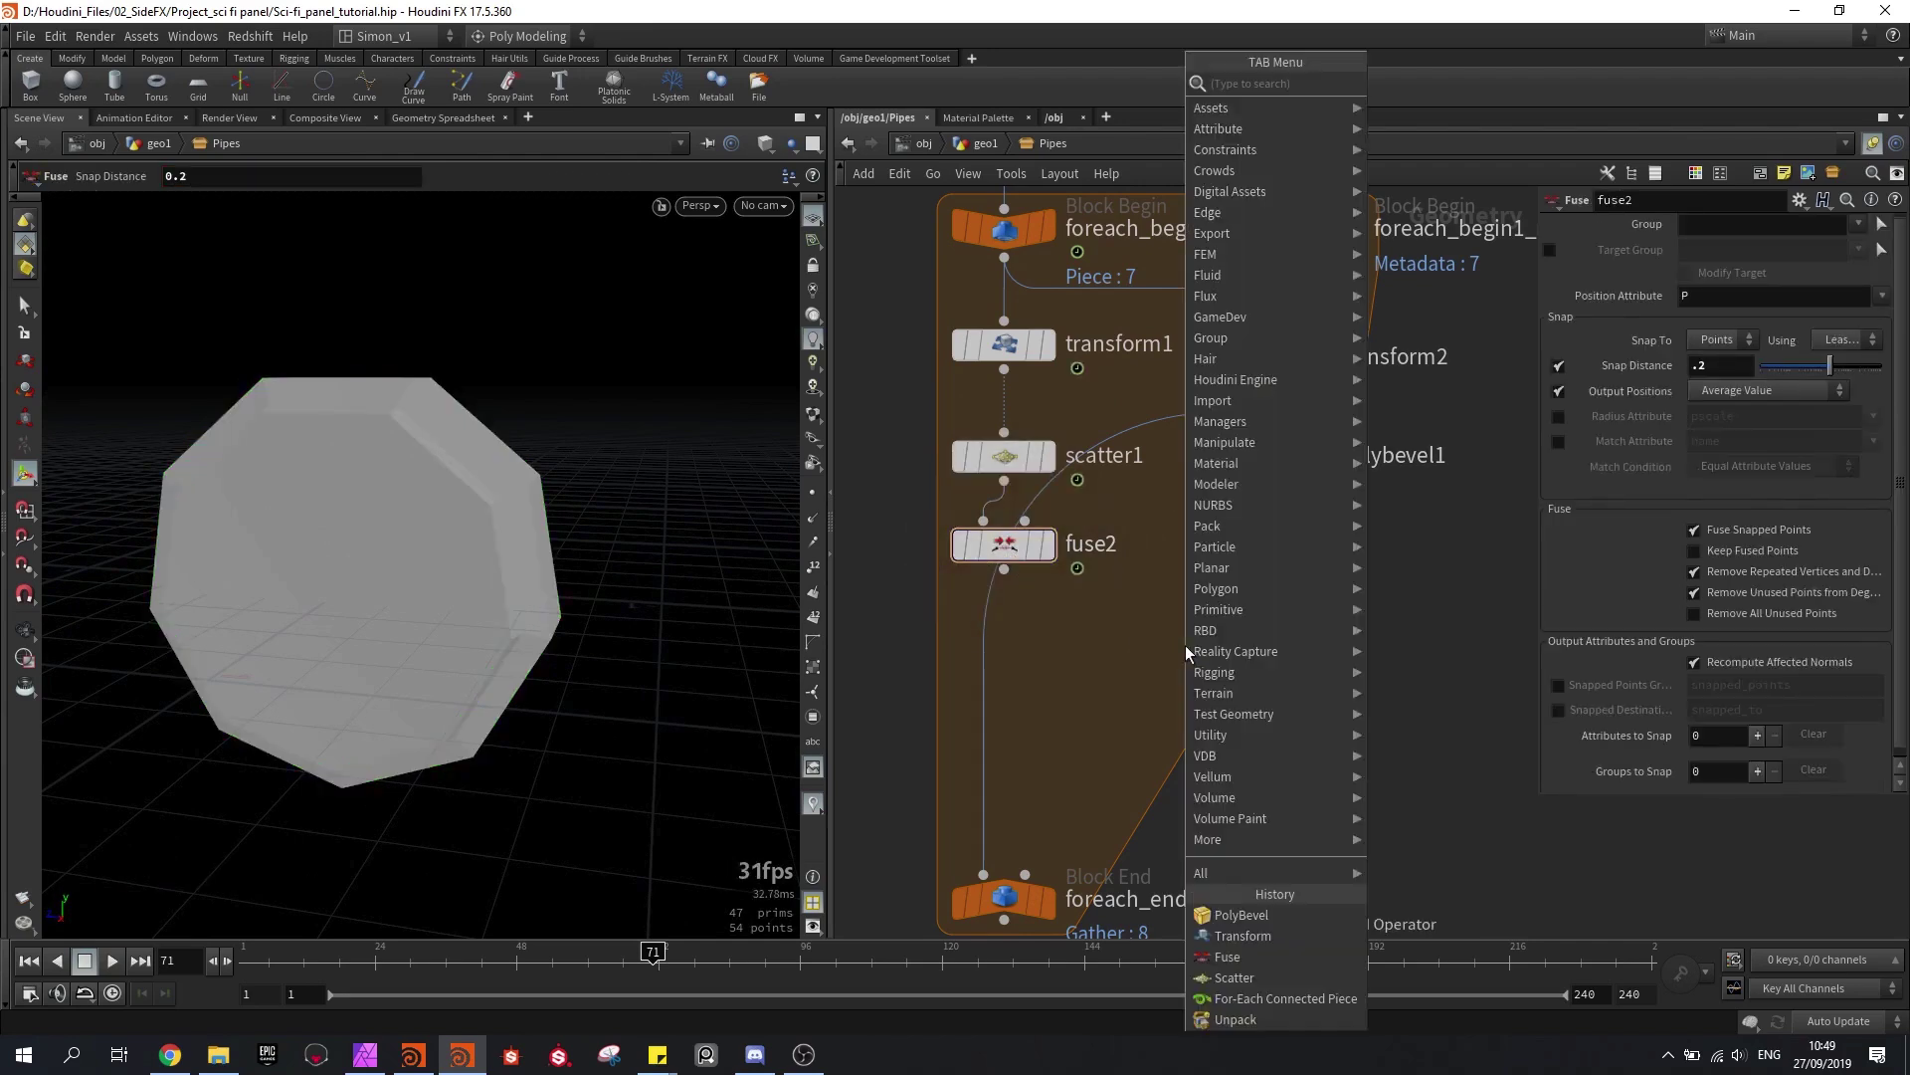
text(cop)
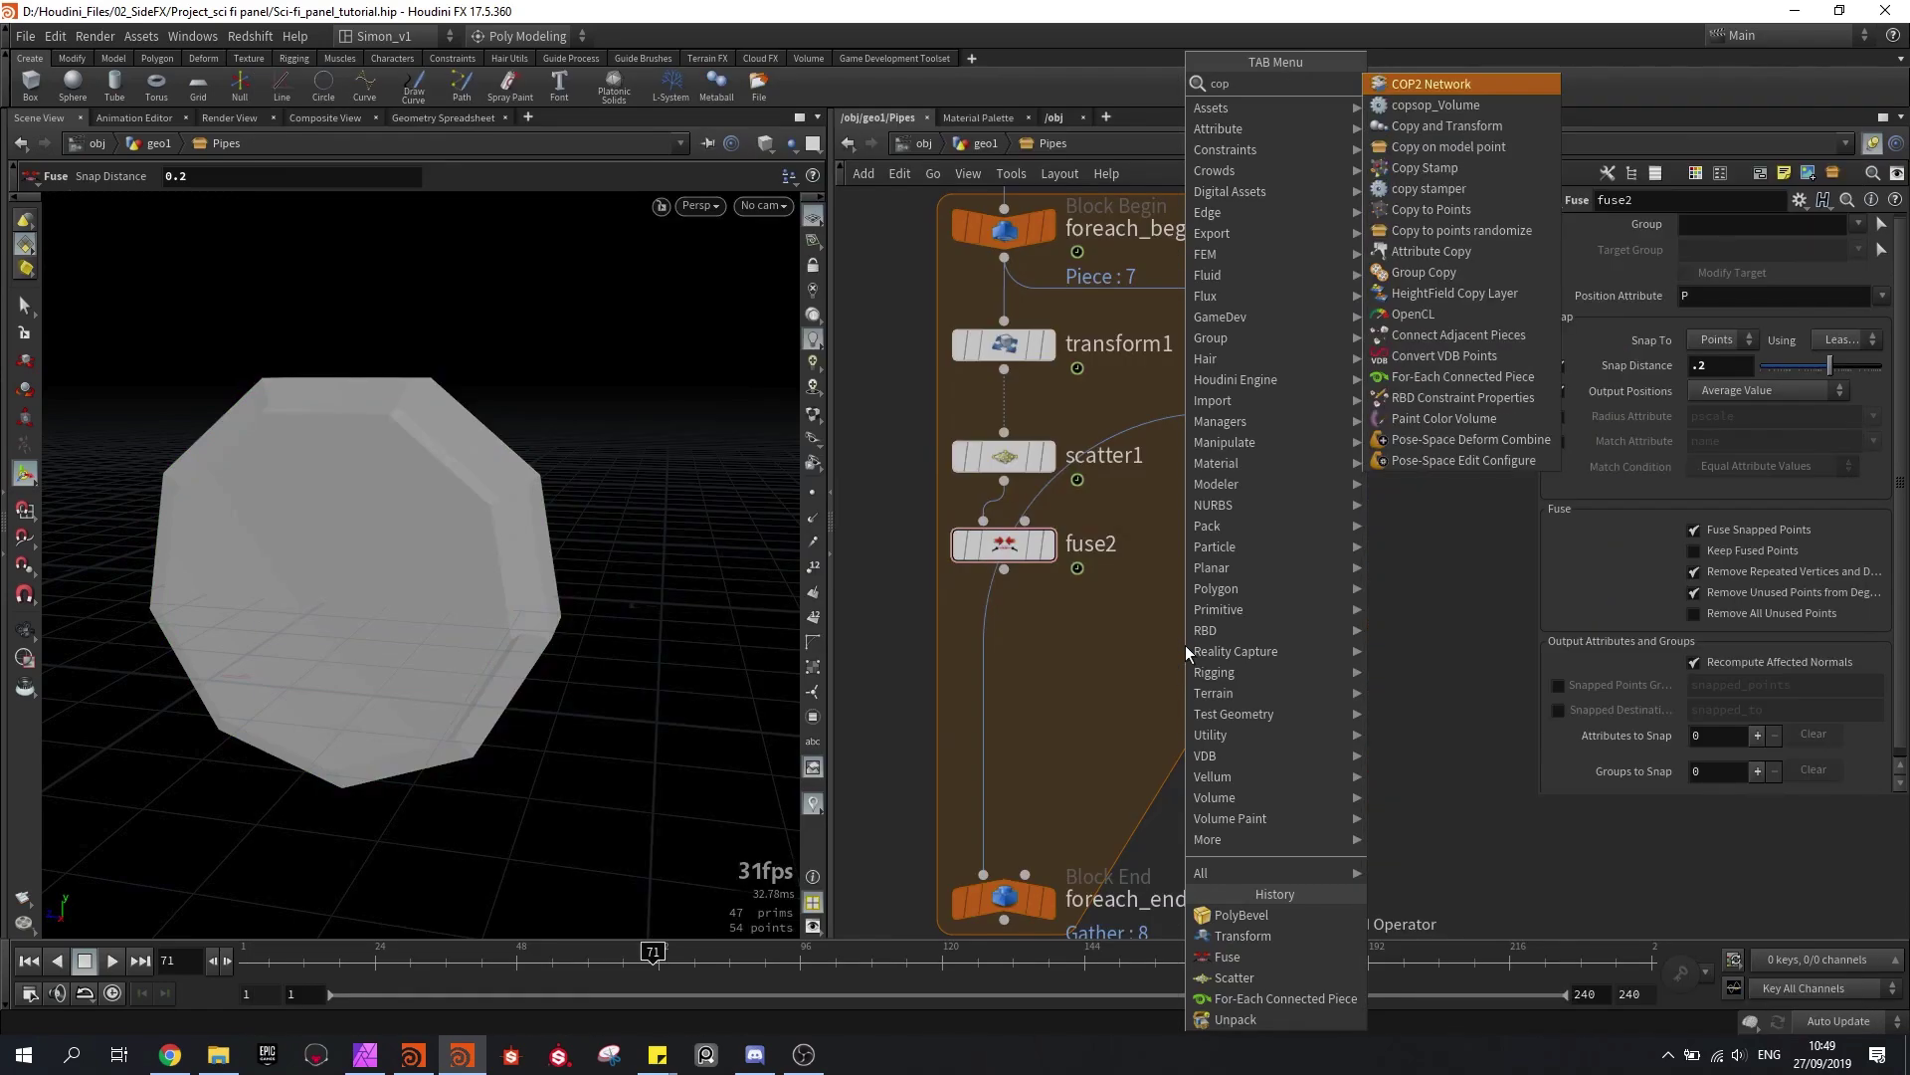
click(1452, 230)
click(1278, 455)
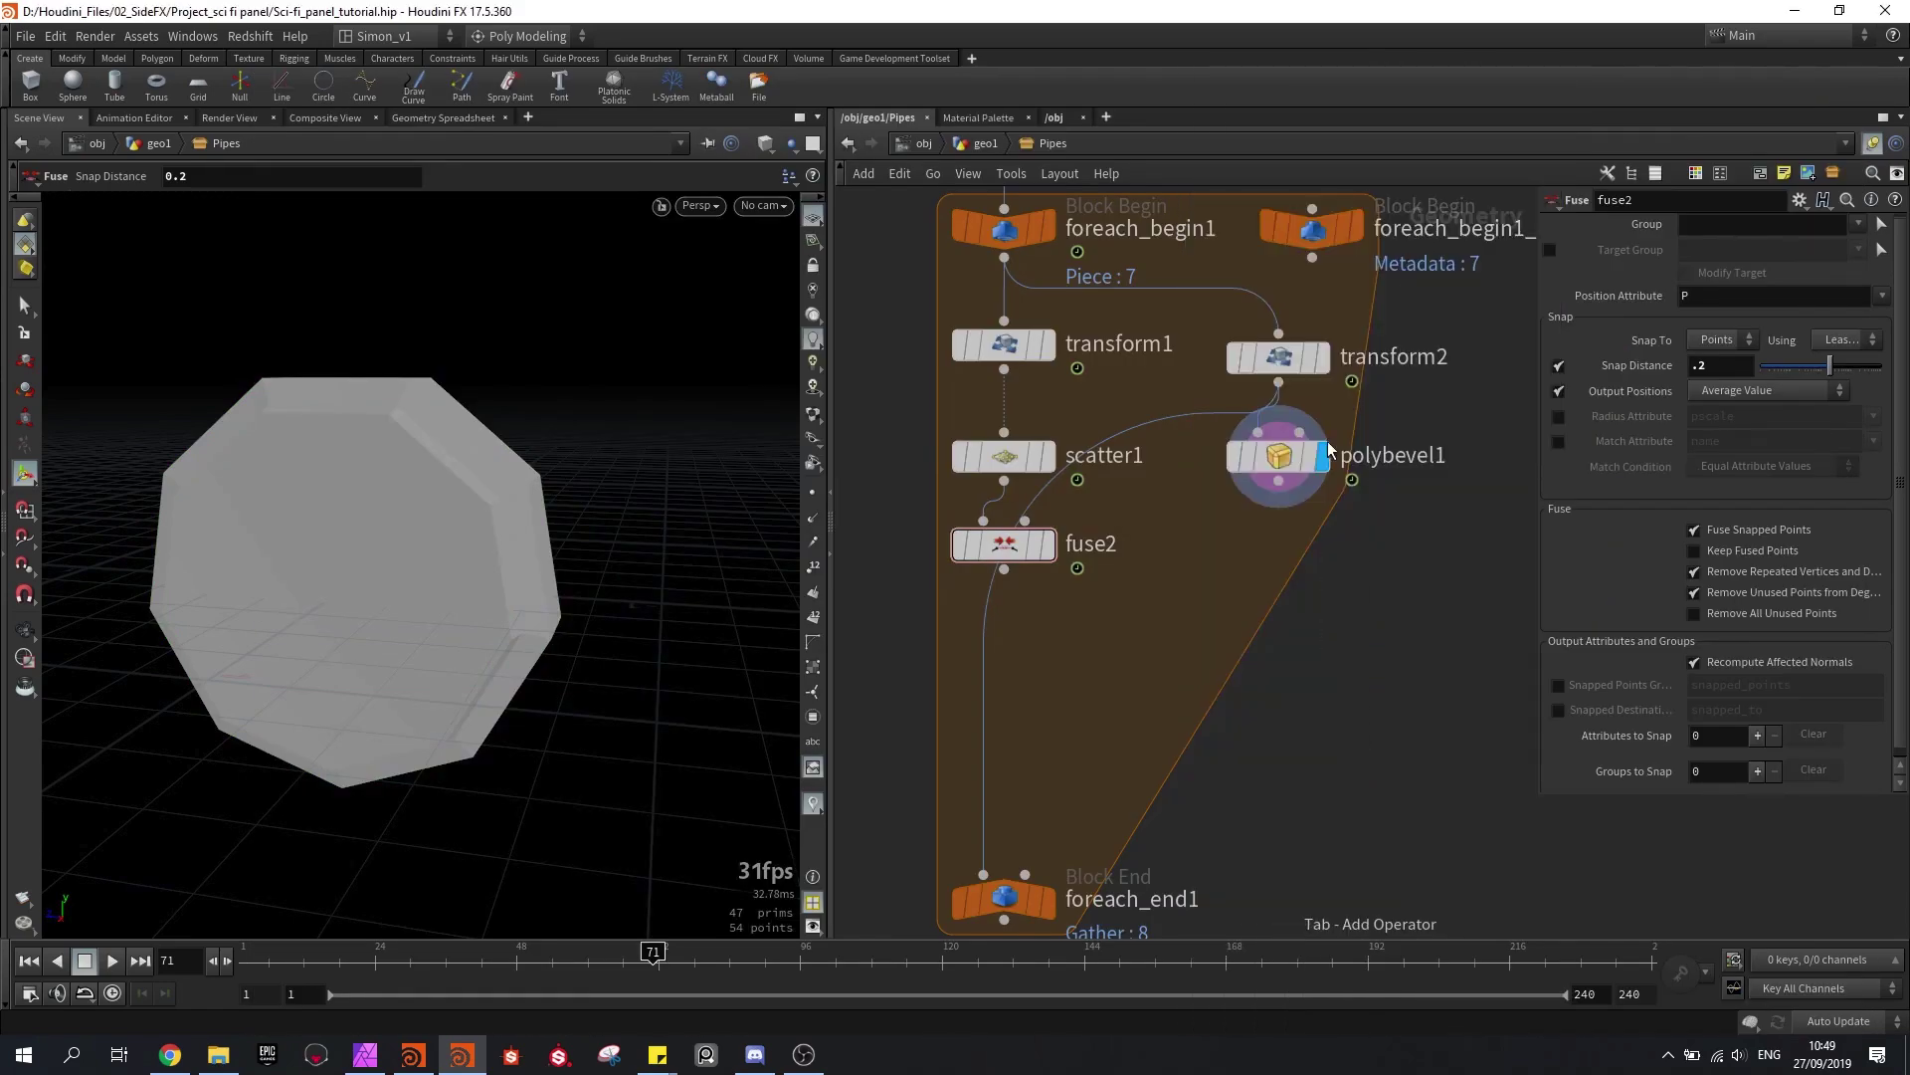
click(1144, 690)
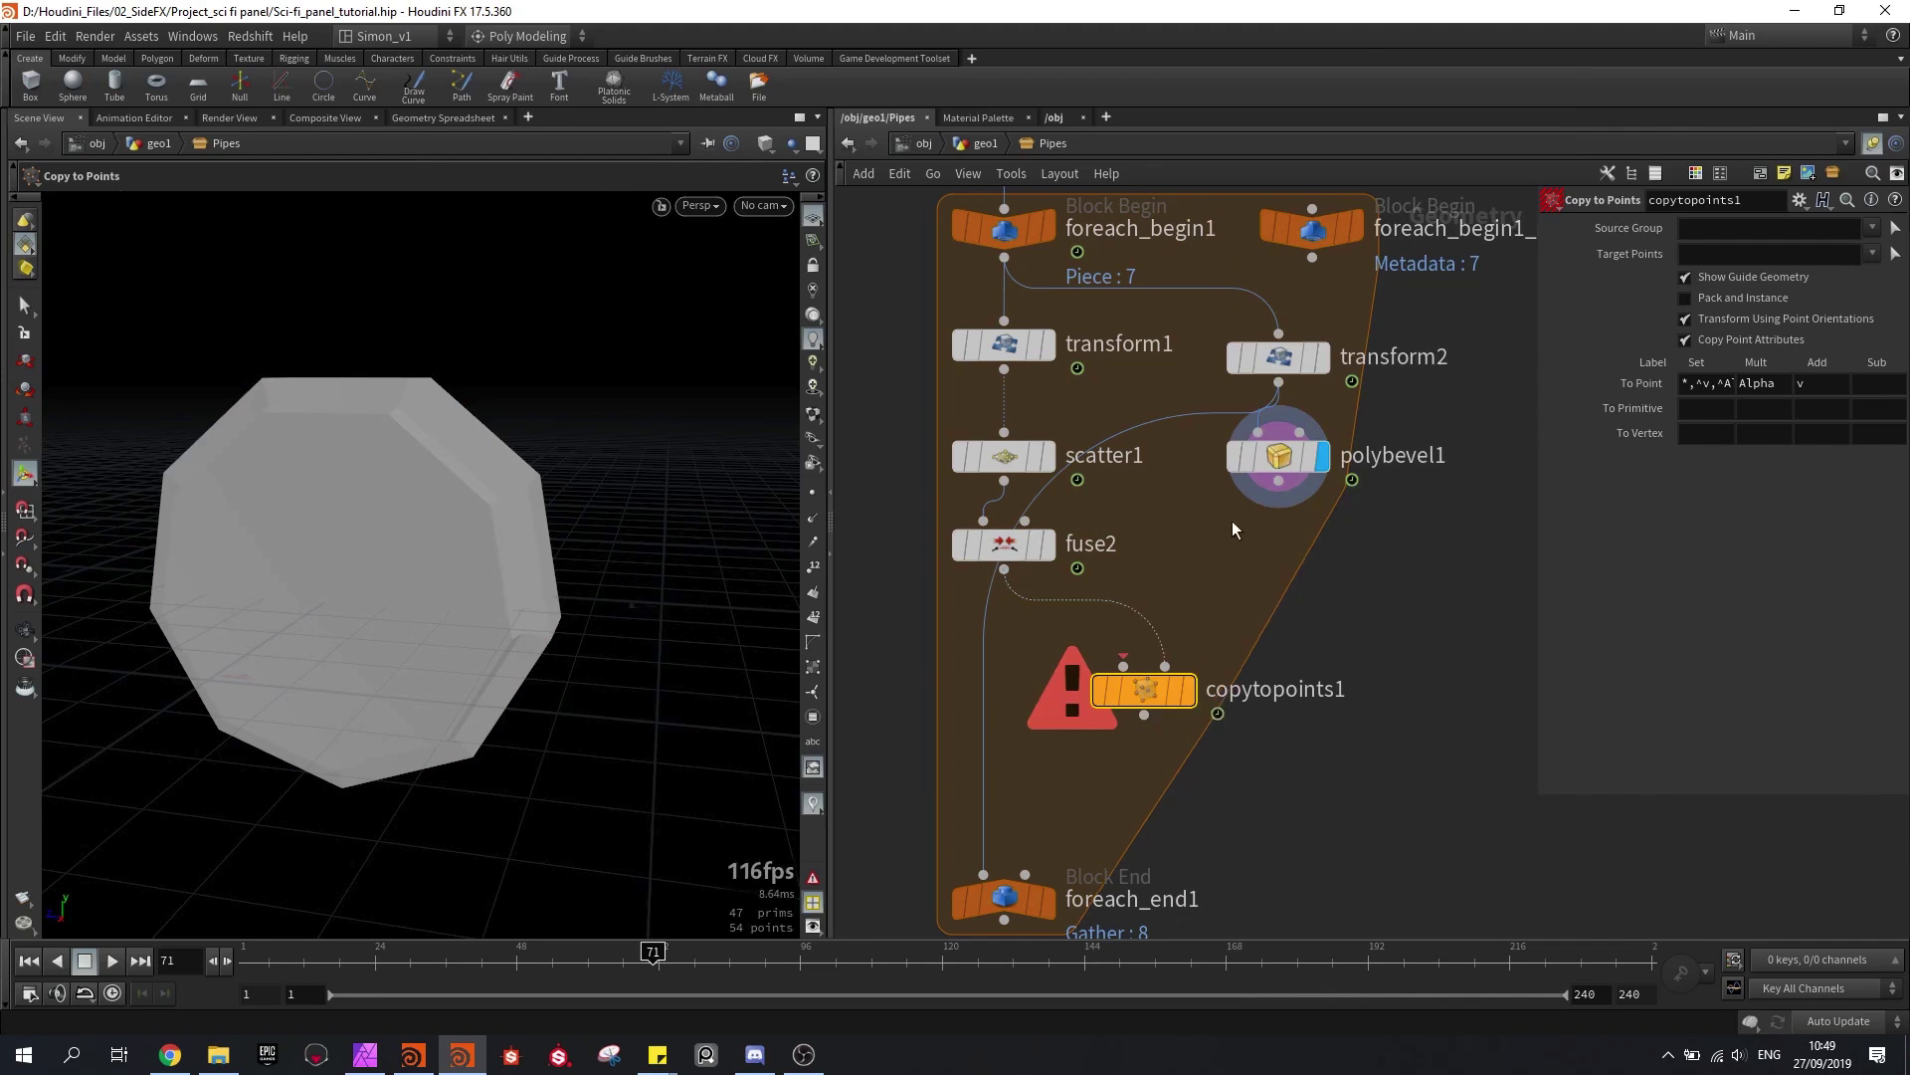
drag(1278, 482, 1124, 666)
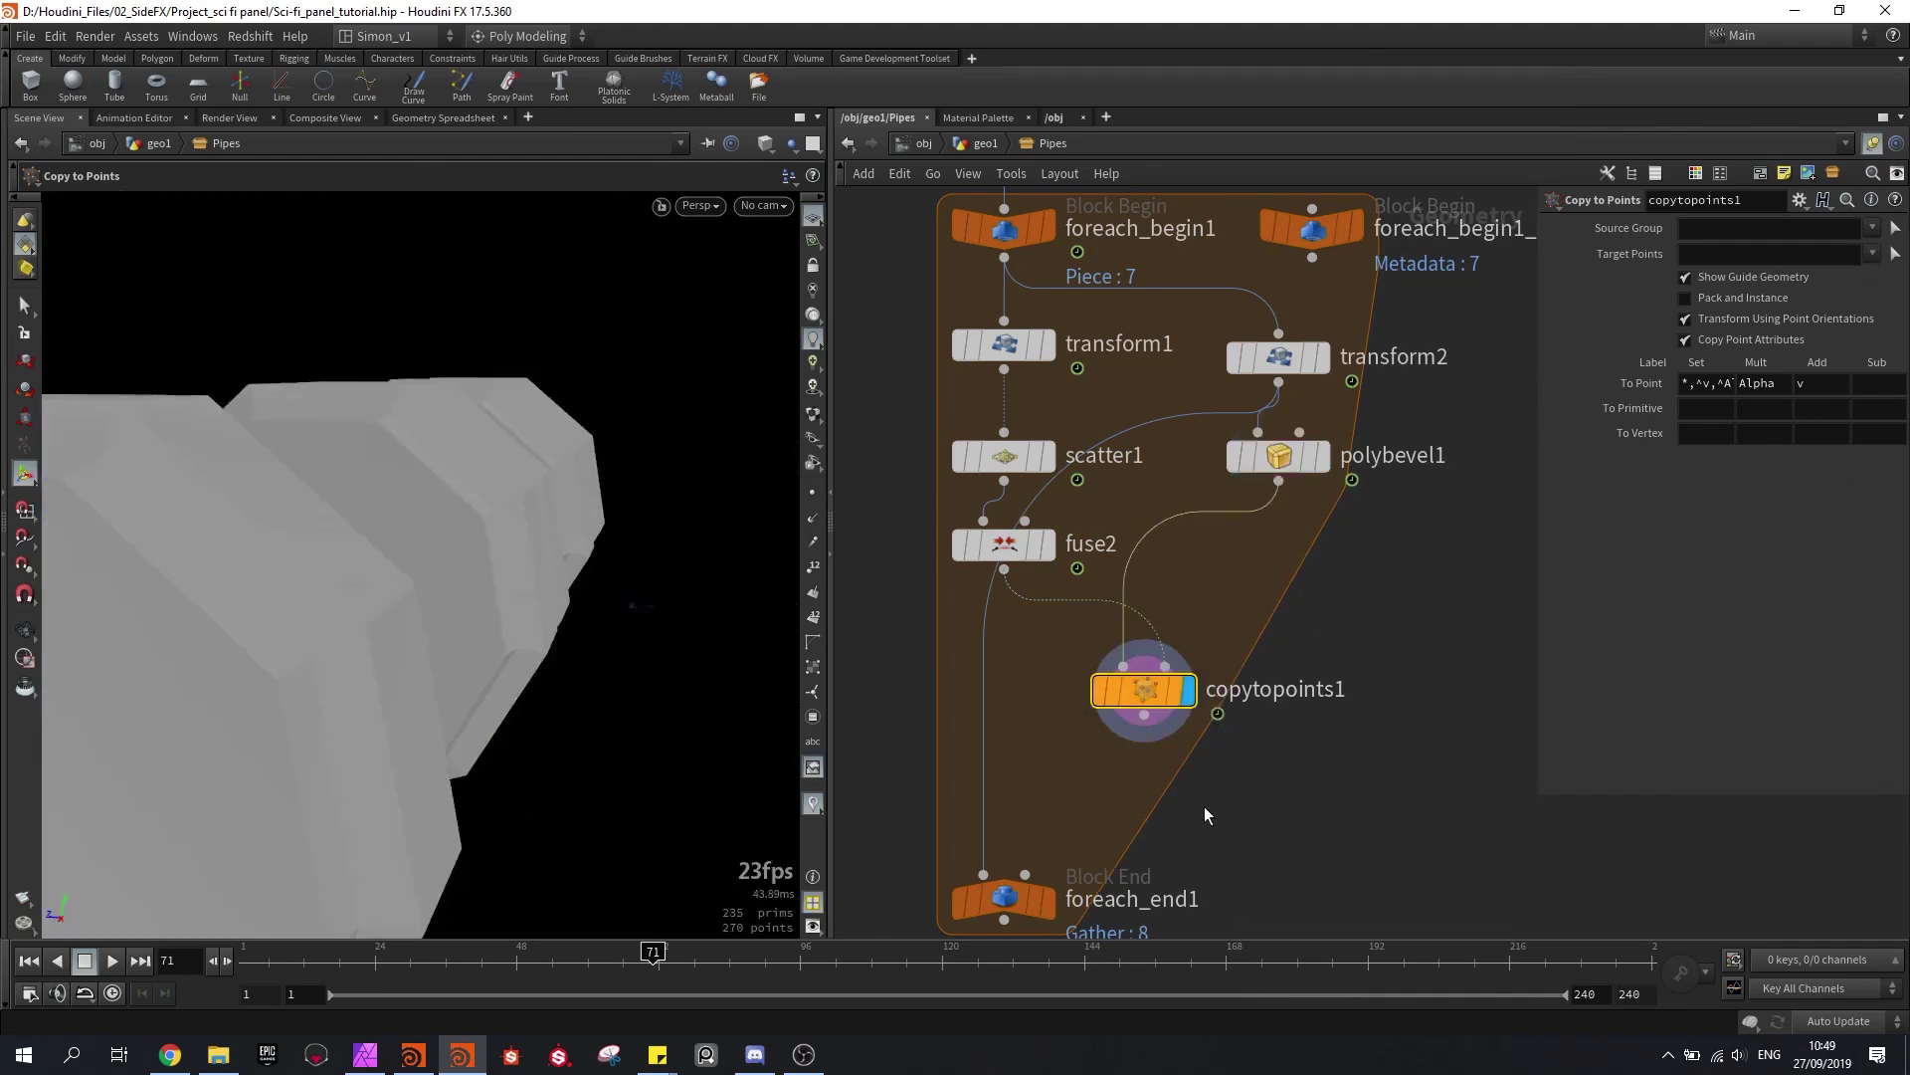
Step: Connect copytopoints1 to foreach_end1 and display the discs from all loop iterations
middle_drag(1206, 816, 1278, 659)
drag(1217, 563, 1057, 718)
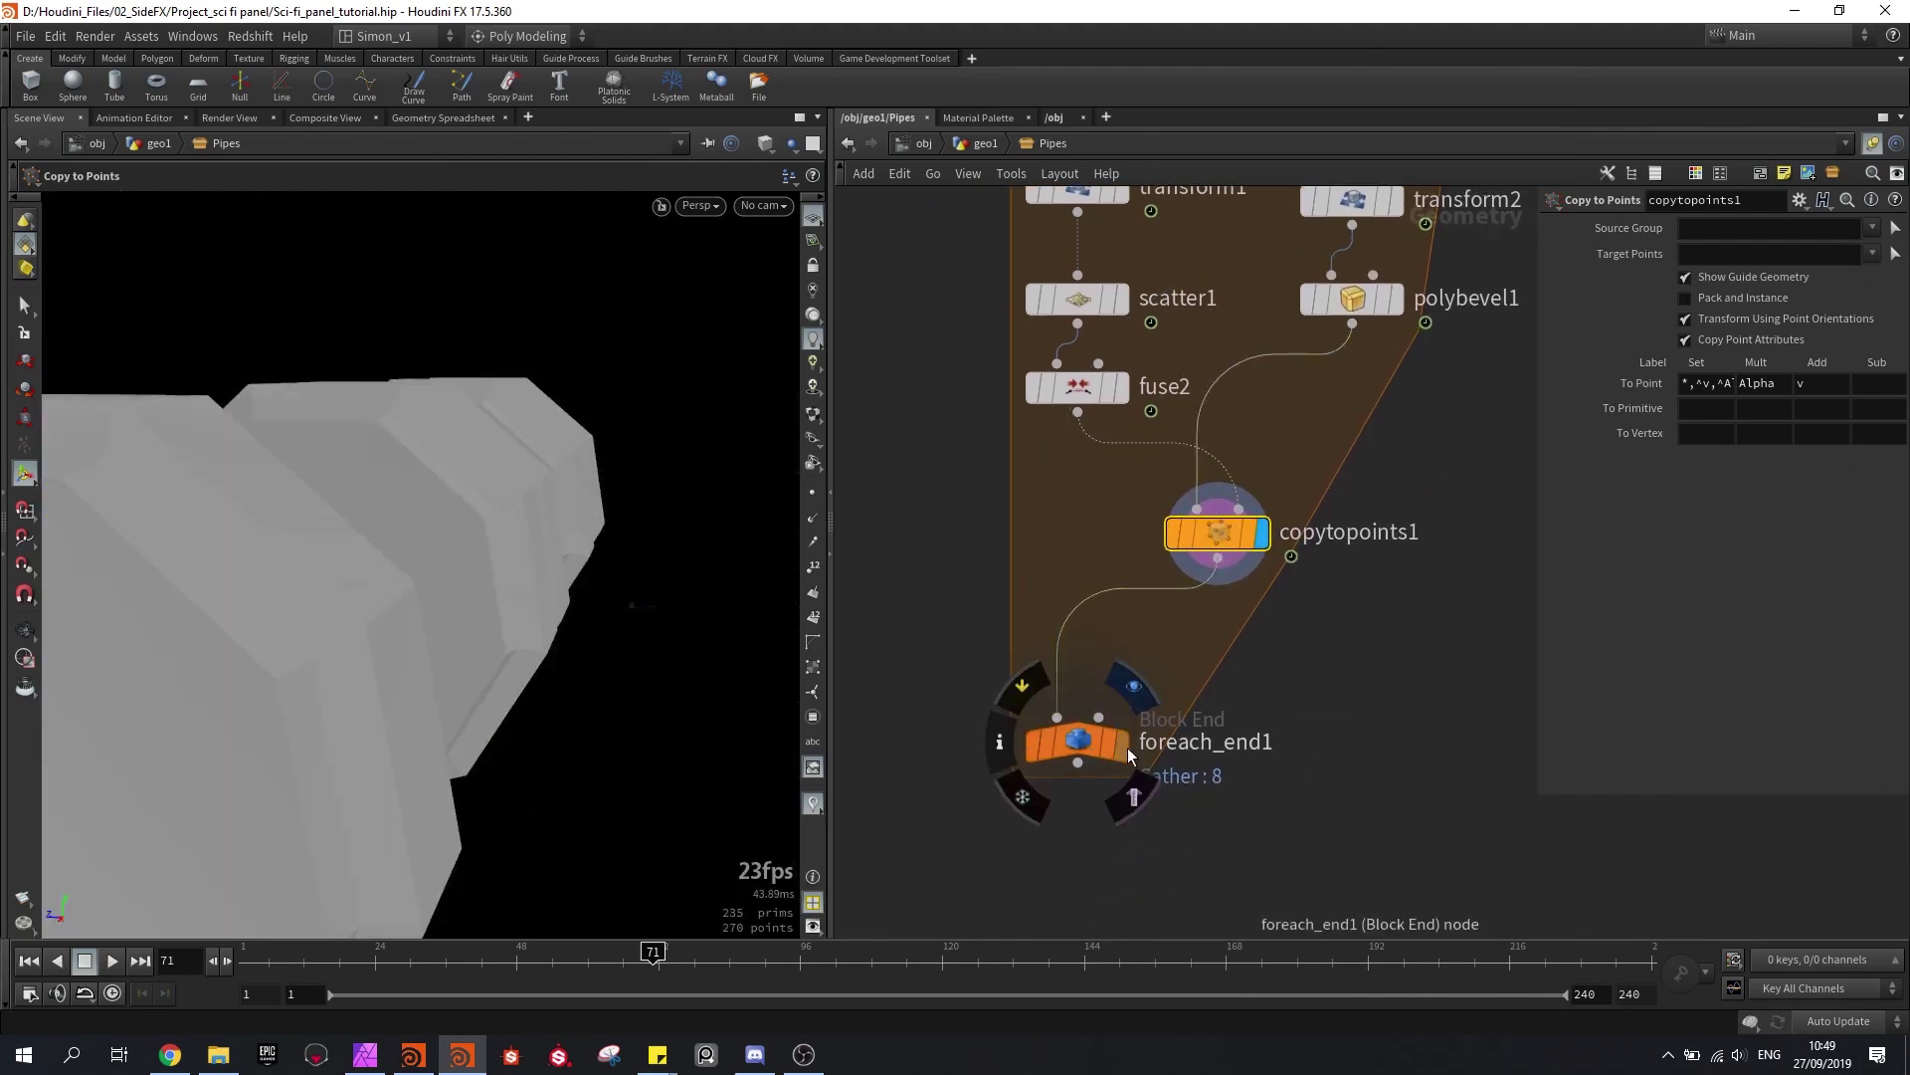
click(1123, 746)
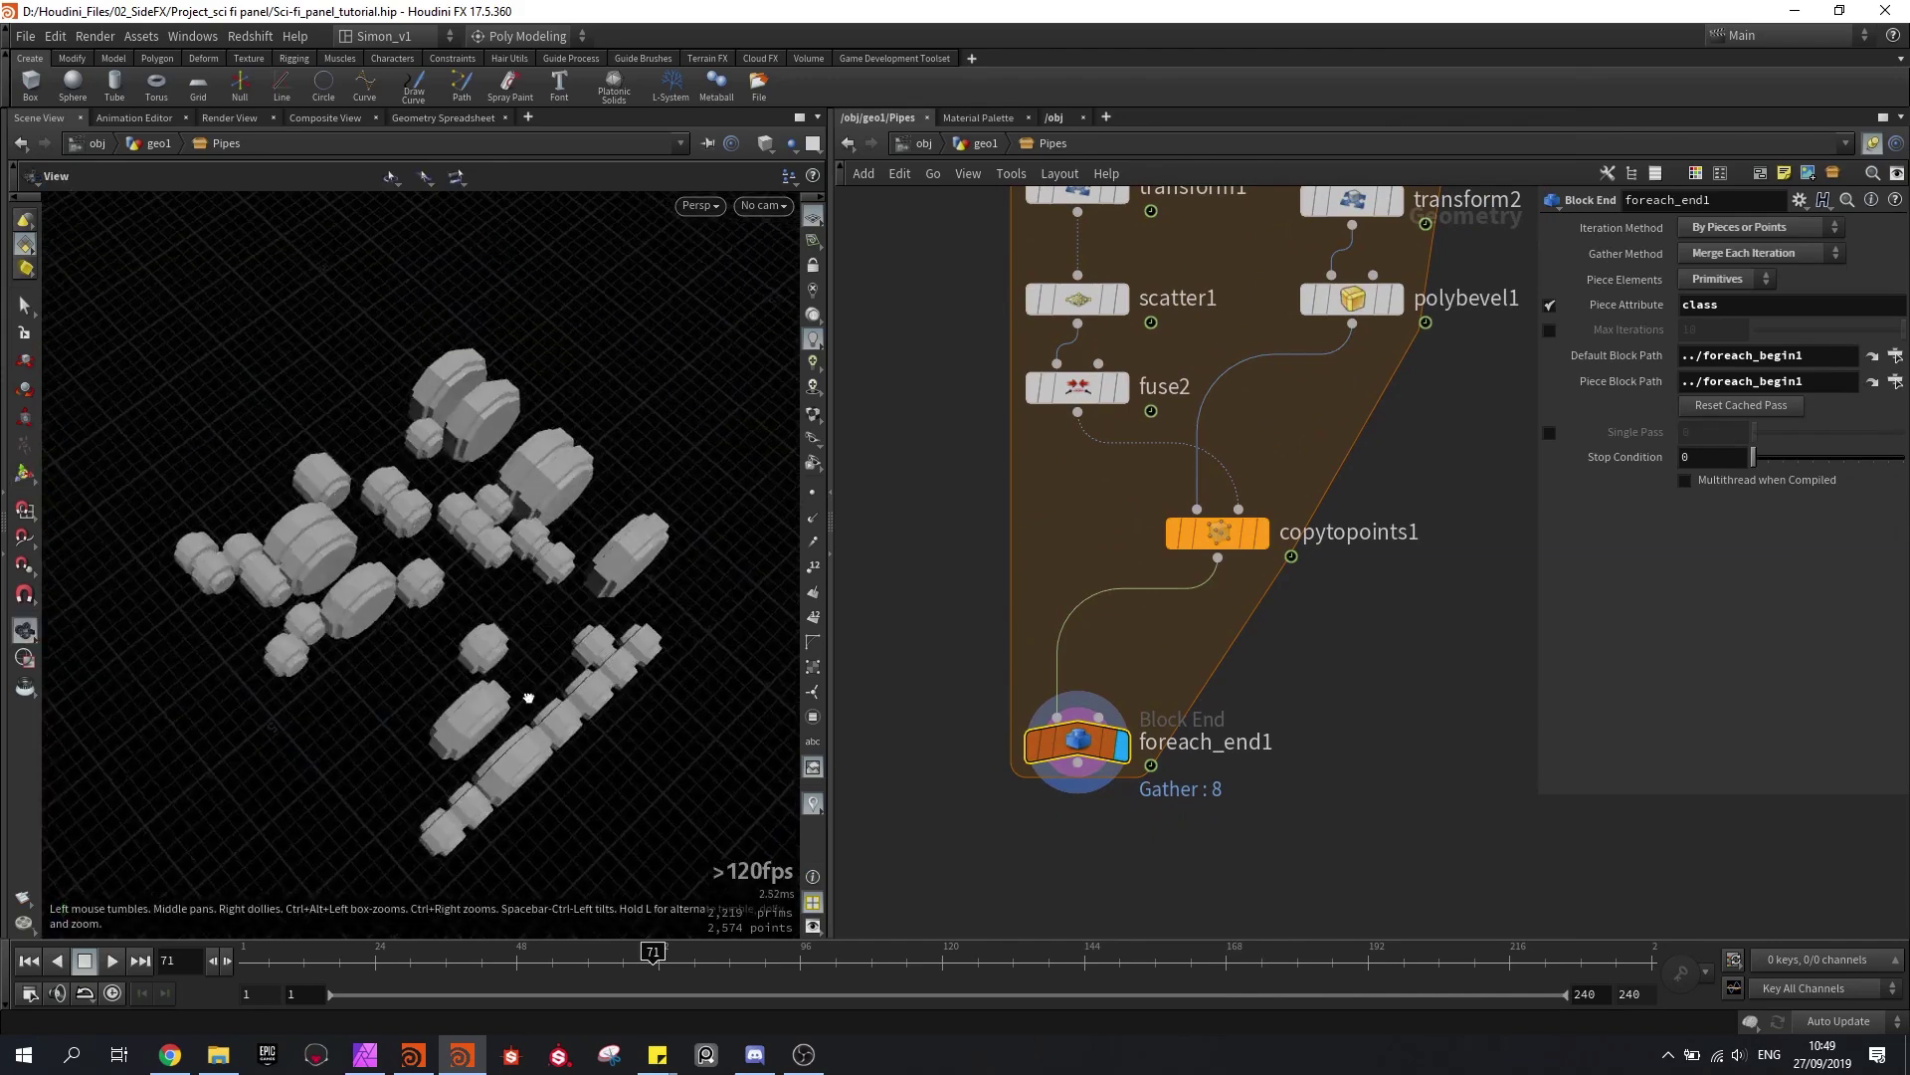
key(h)
Step: Insert a Merge node before foreach_end1, shift the inner nodes aside and wire foreach_begin1's original tube into the merge
key(Tab)
text(merge)
key(Return)
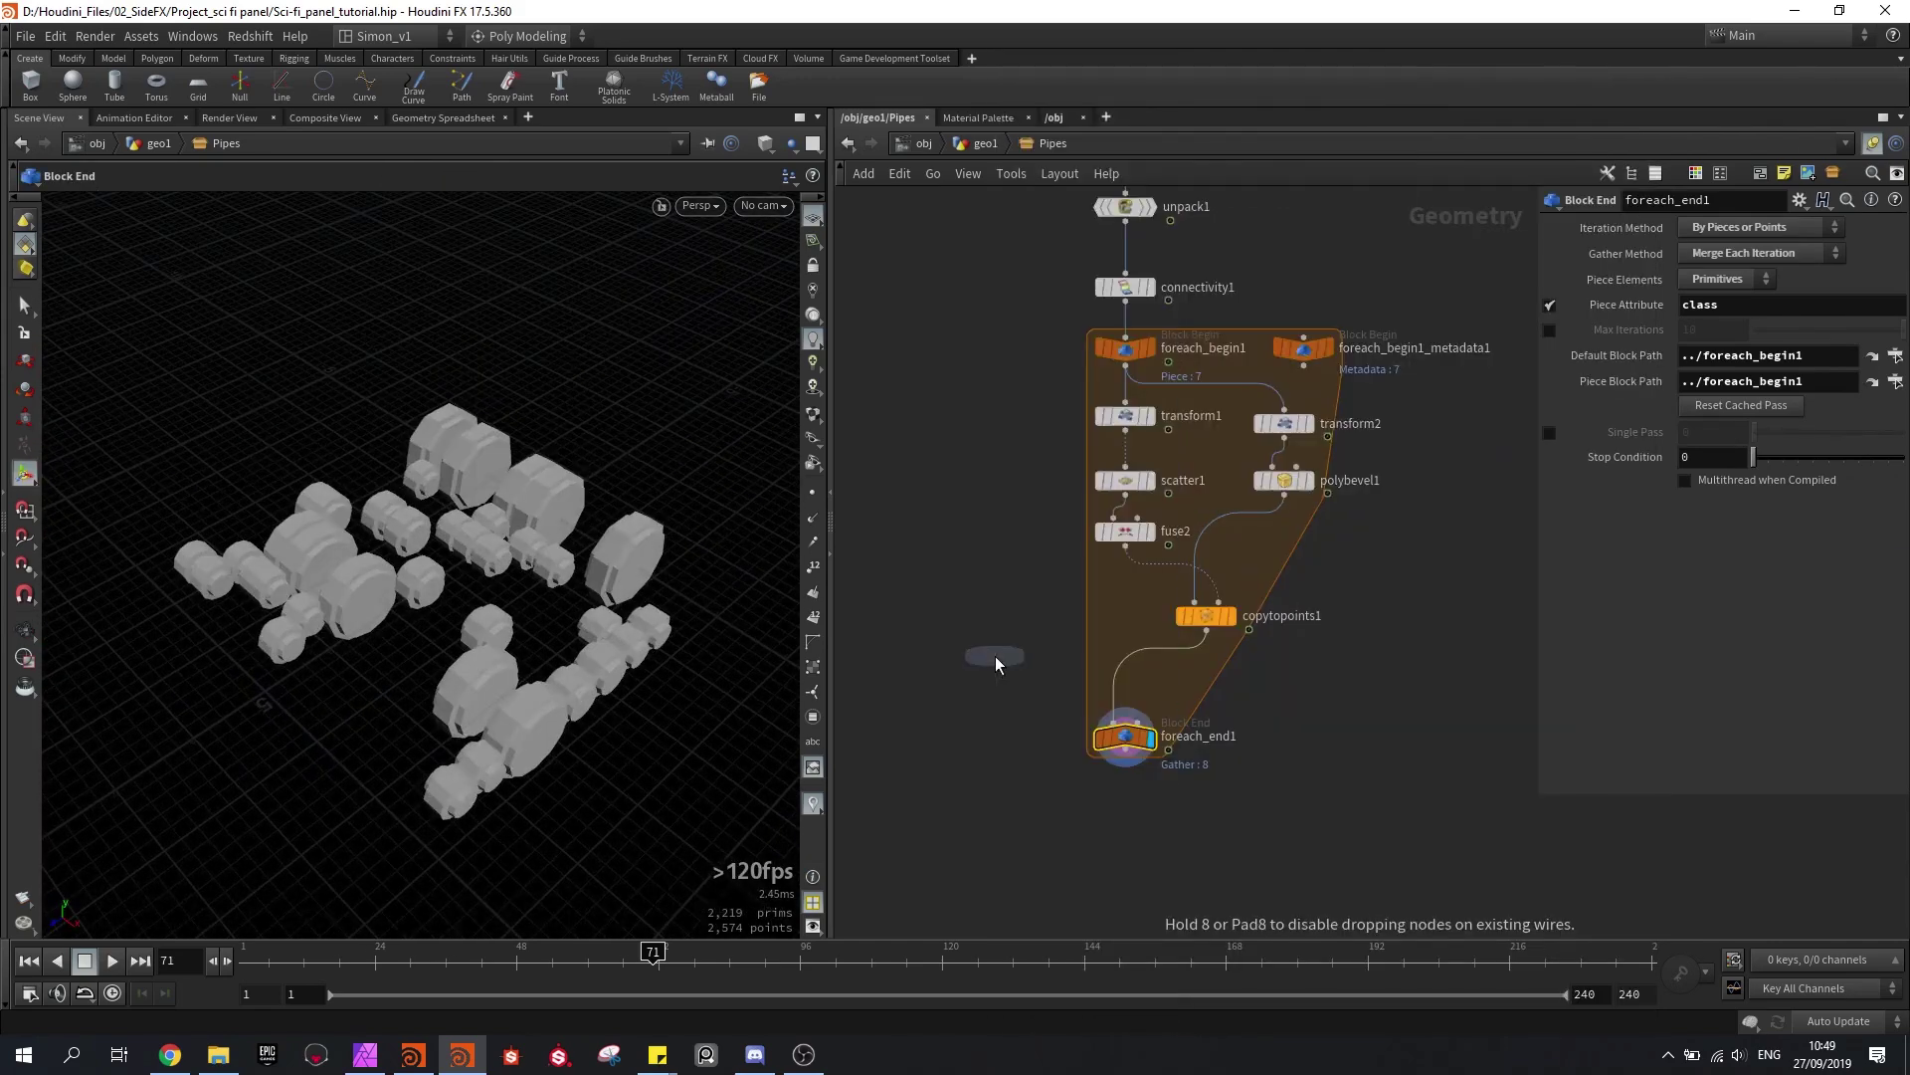
click(1115, 677)
drag(1356, 625, 1109, 451)
drag(1126, 531, 1183, 532)
drag(1126, 367, 1105, 511)
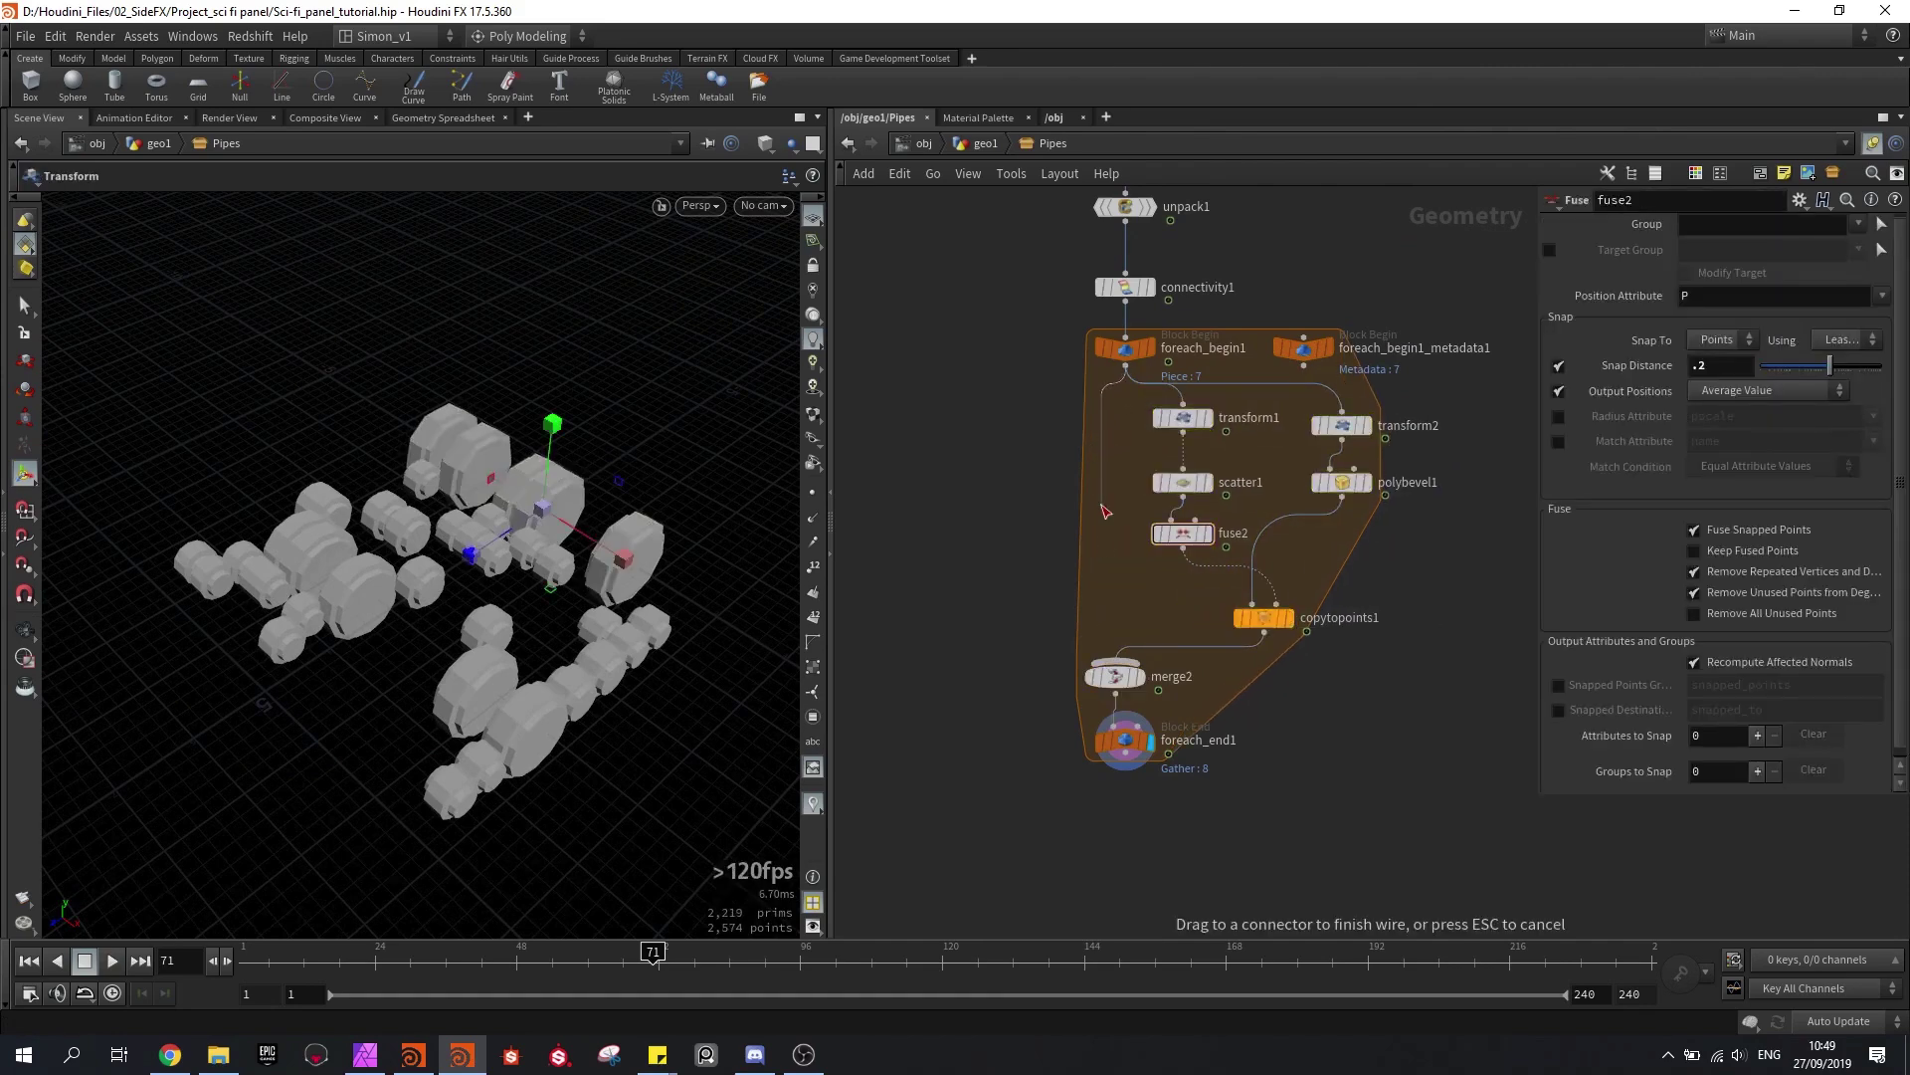
click(1114, 658)
Step: Scrub the timeline to frame 53 and examine the ringed pipes in different random variations
drag(636, 686, 537, 557)
scroll(533, 669, up, 6)
key(t)
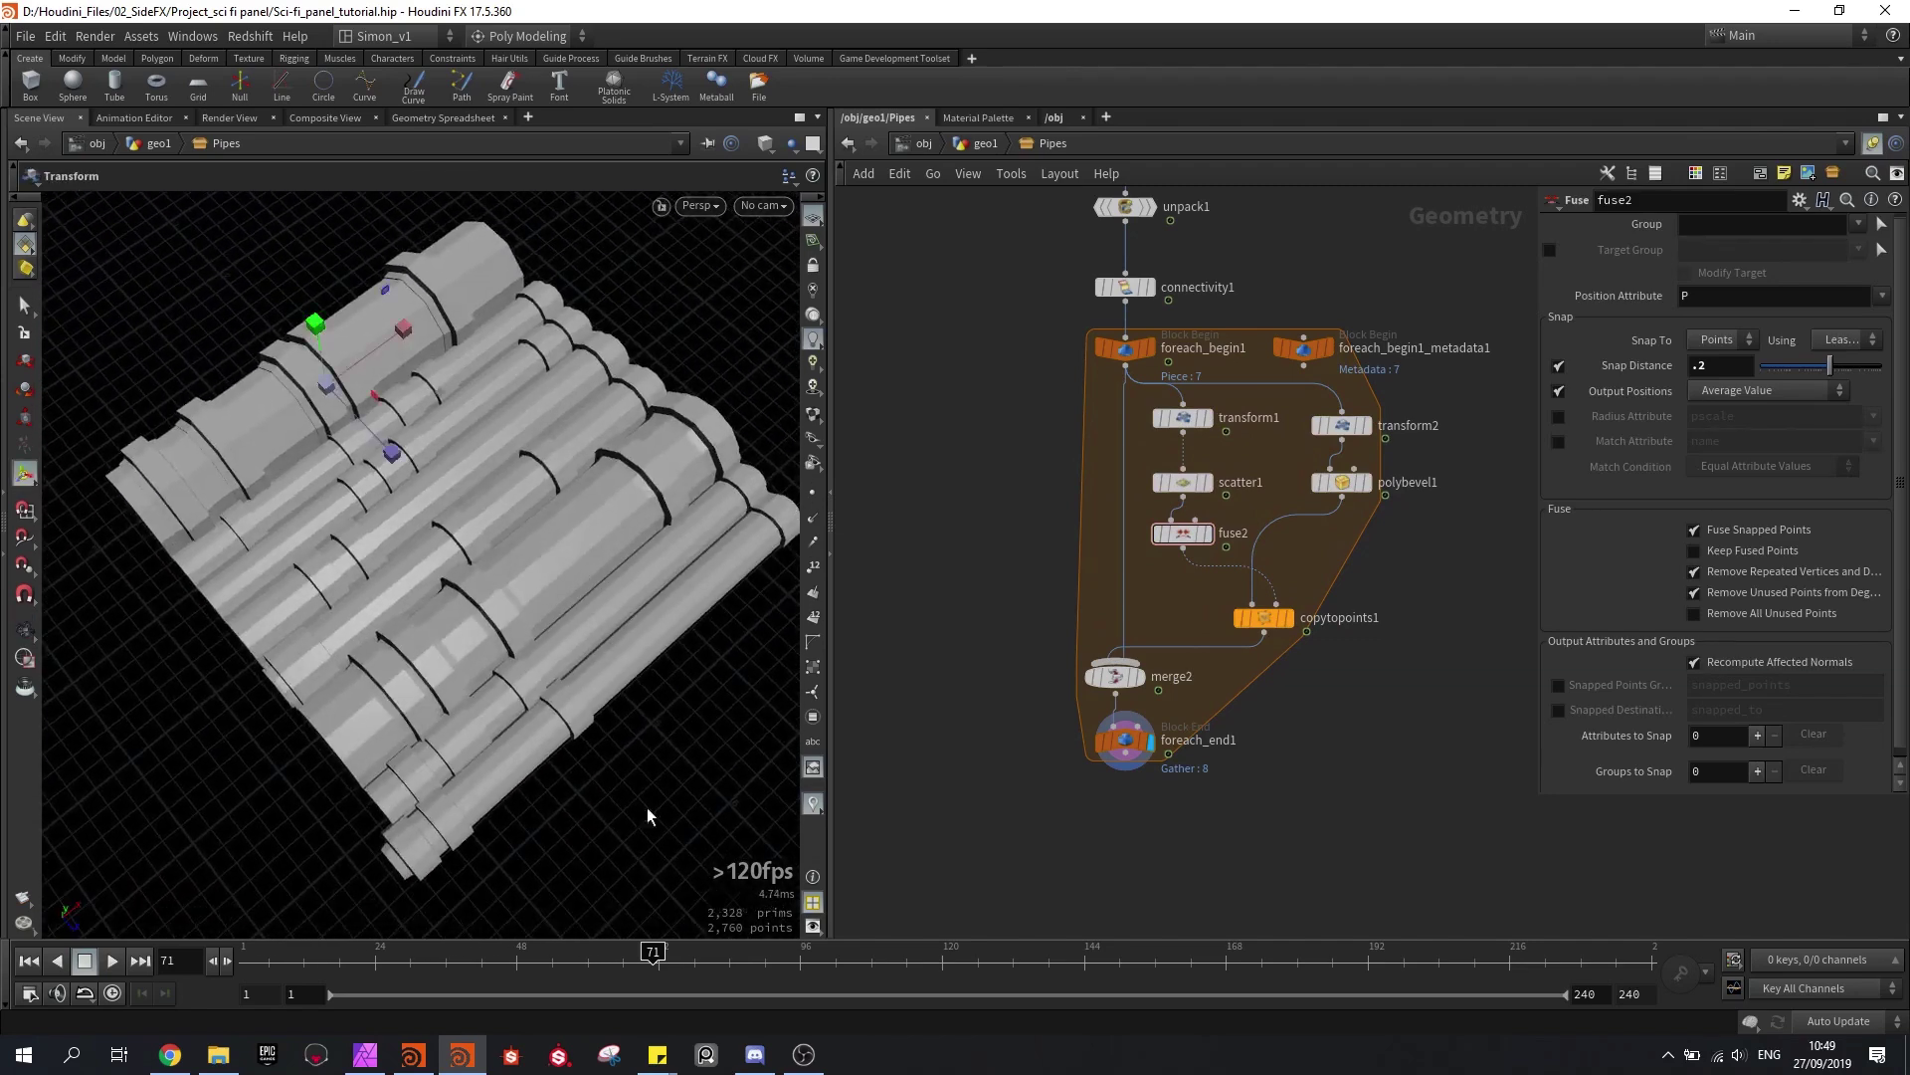
drag(652, 961, 717, 965)
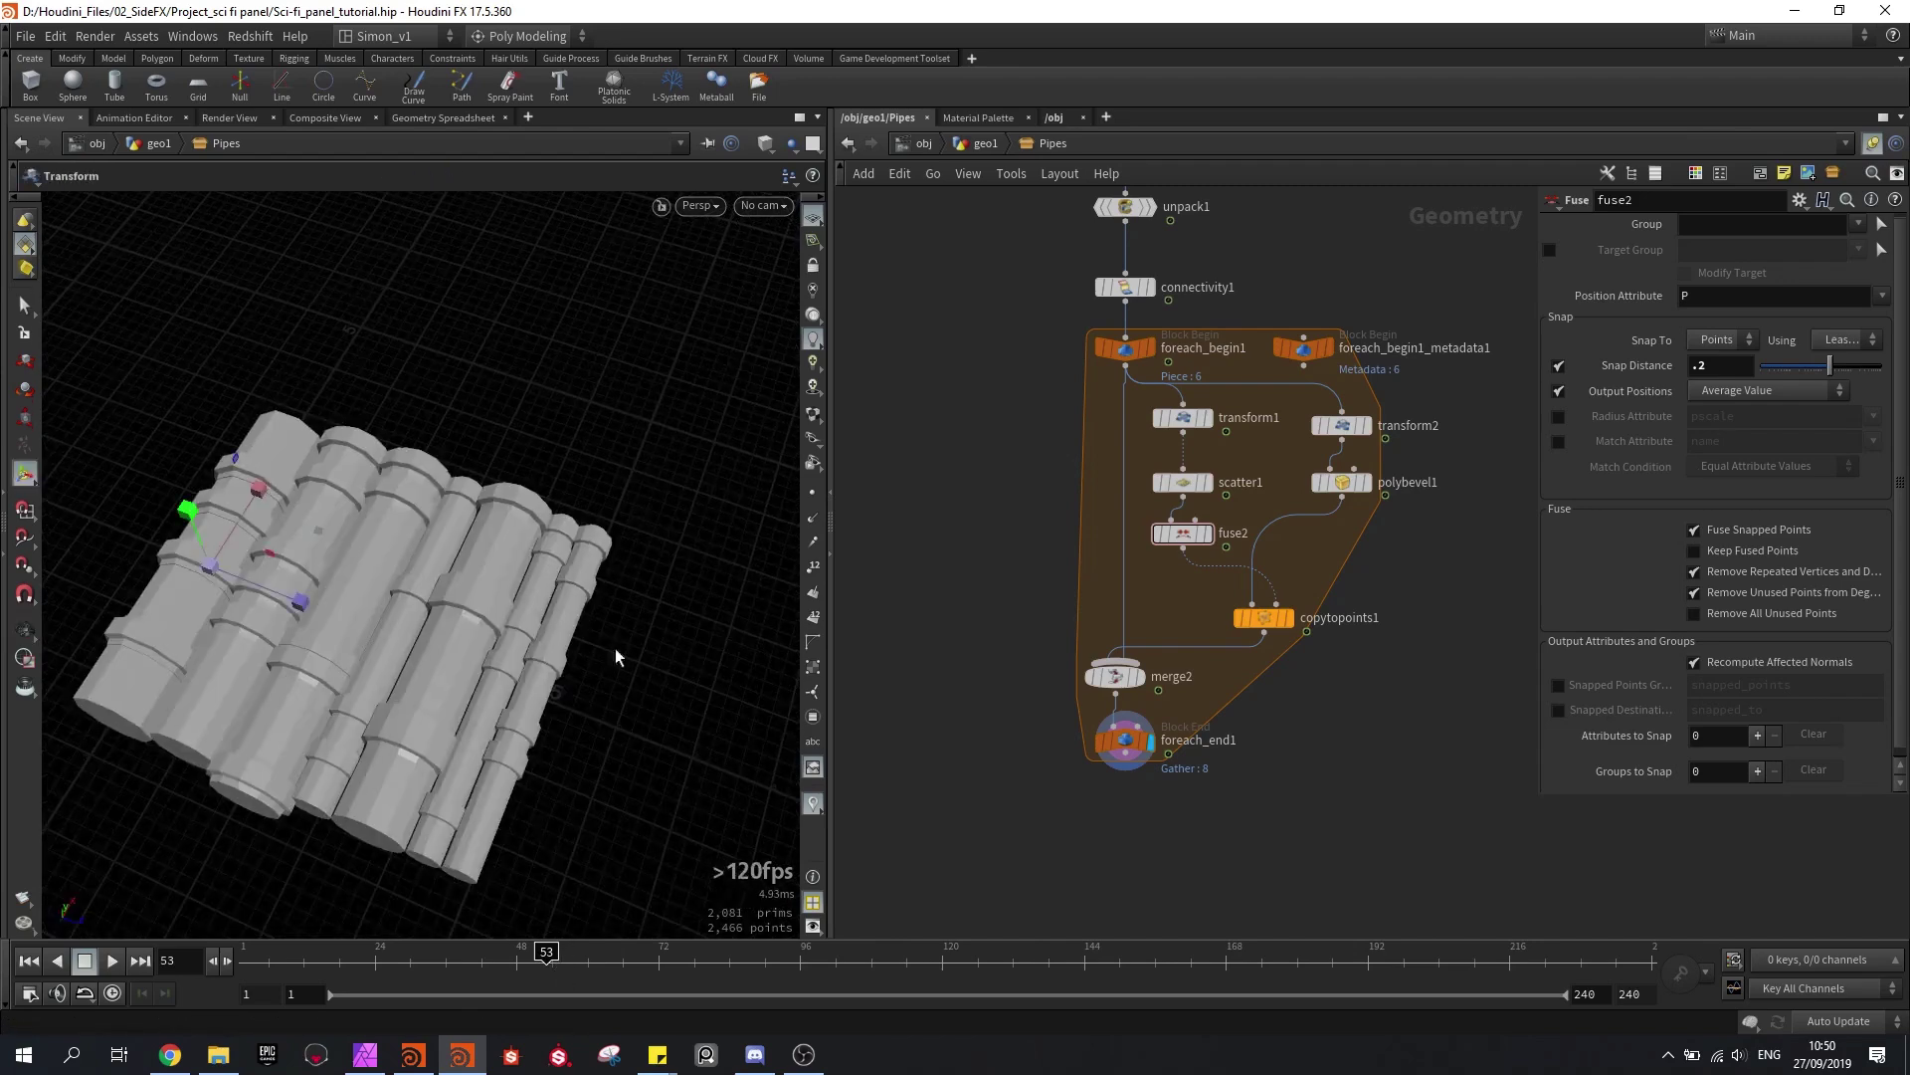
Step: Set tube2's Columns to 7 and check the pipes' geometry up close
scroll(968, 542, down, 5)
scroll(1259, 498, up, 6)
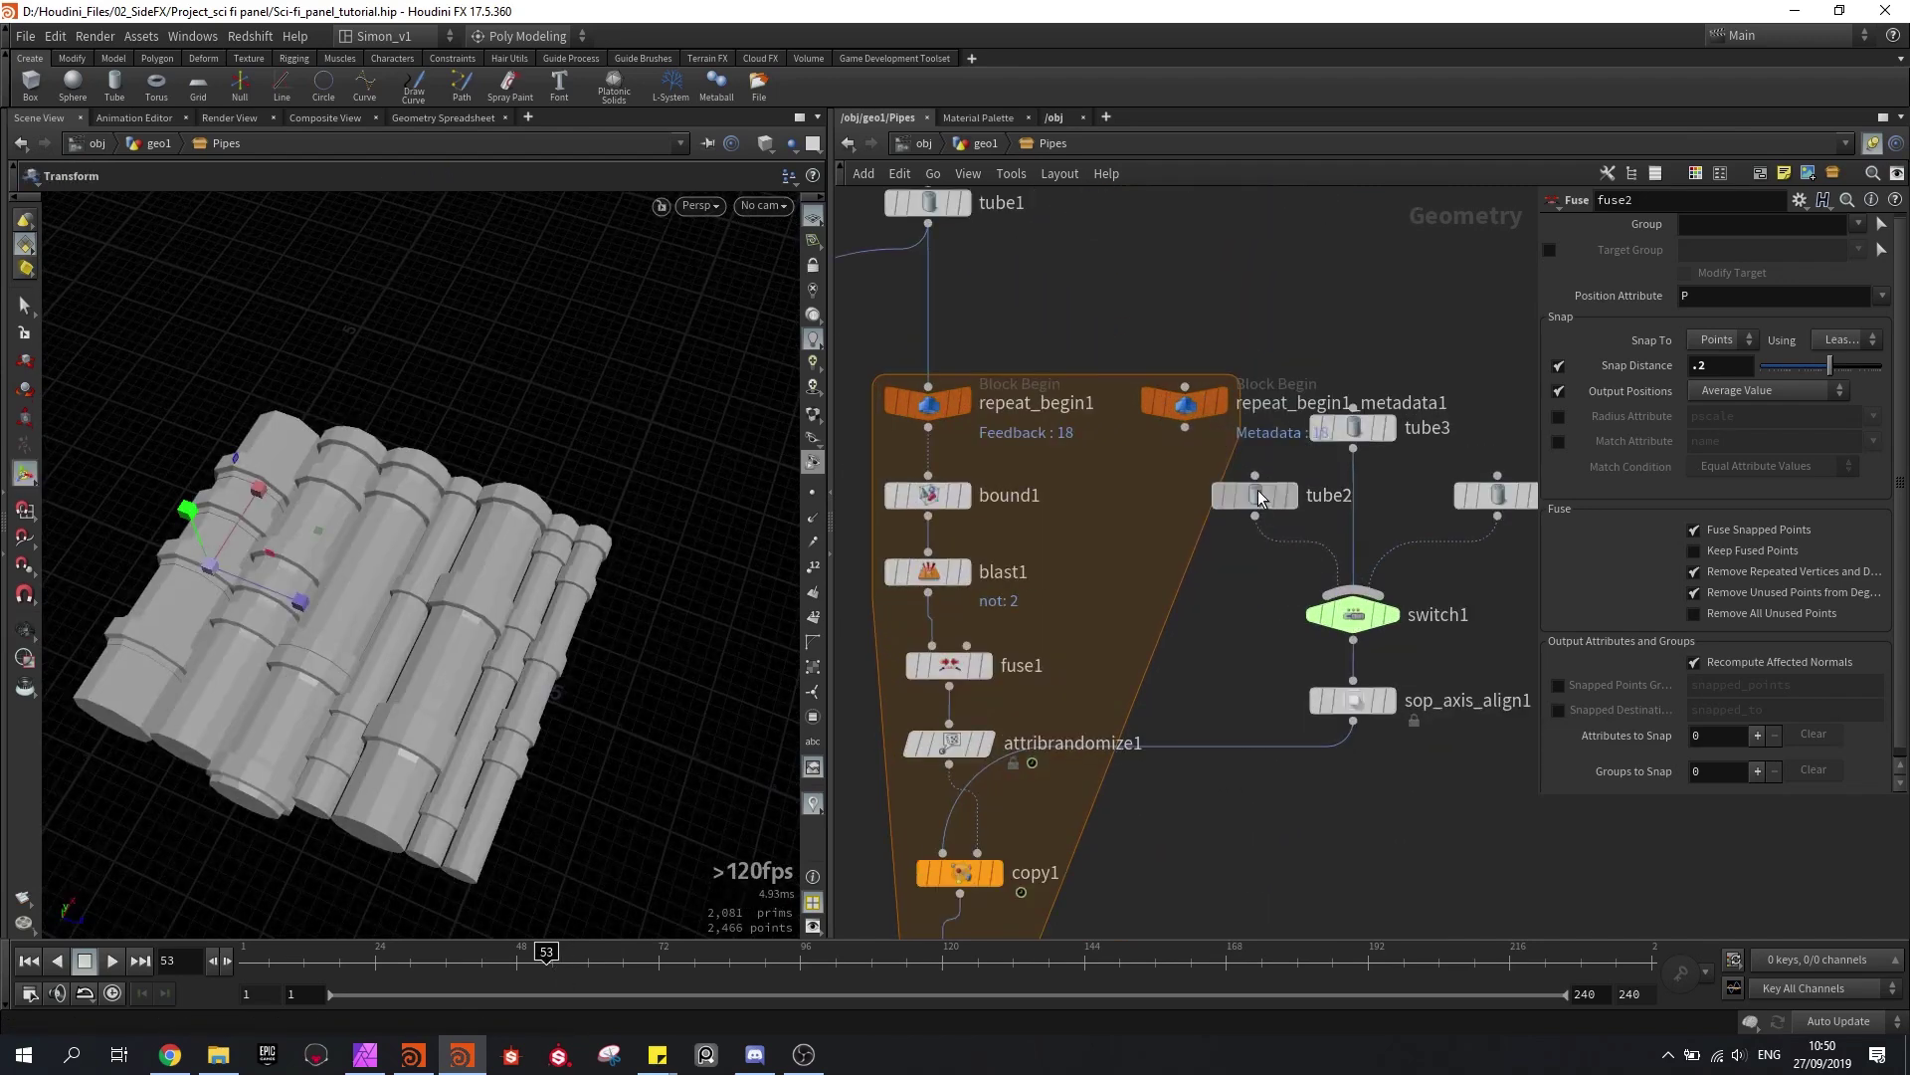
click(1257, 494)
drag(1776, 517, 1766, 534)
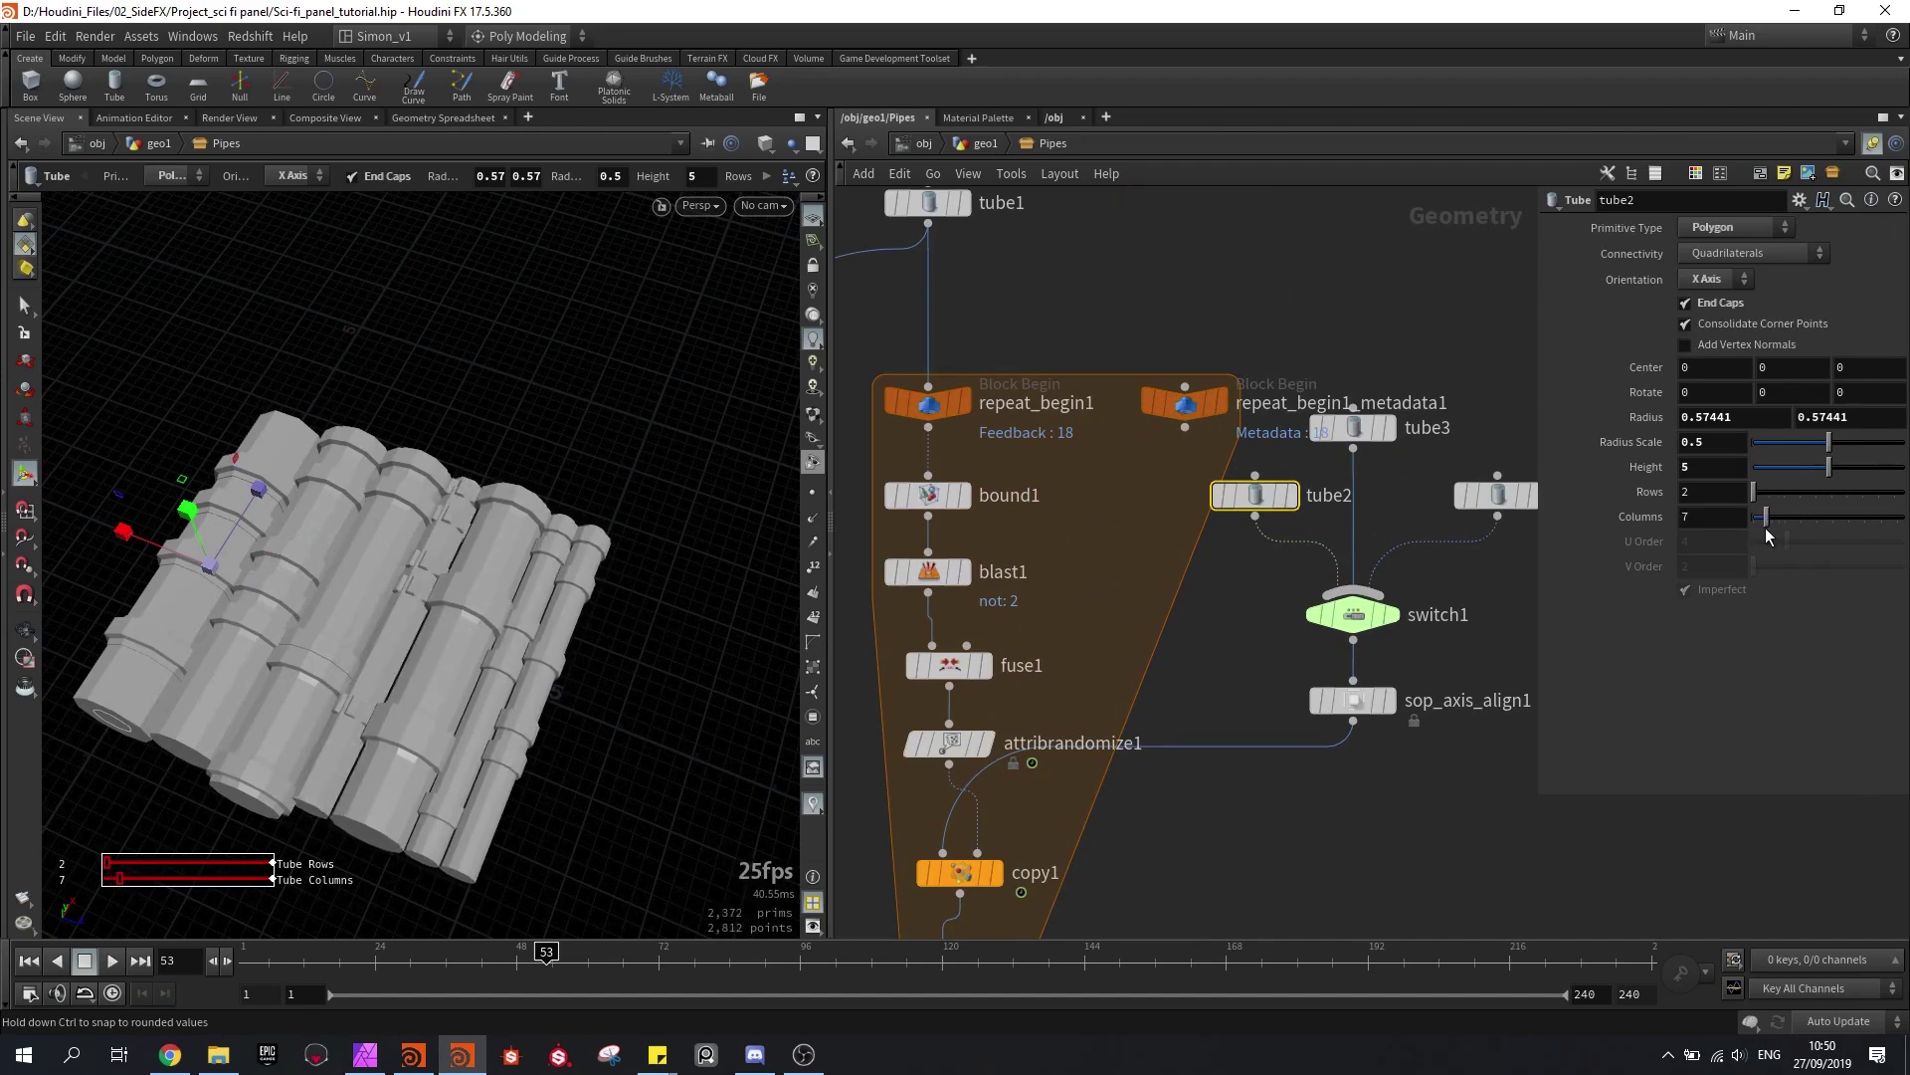
scroll(328, 721, up, 5)
key(w)
key(w)
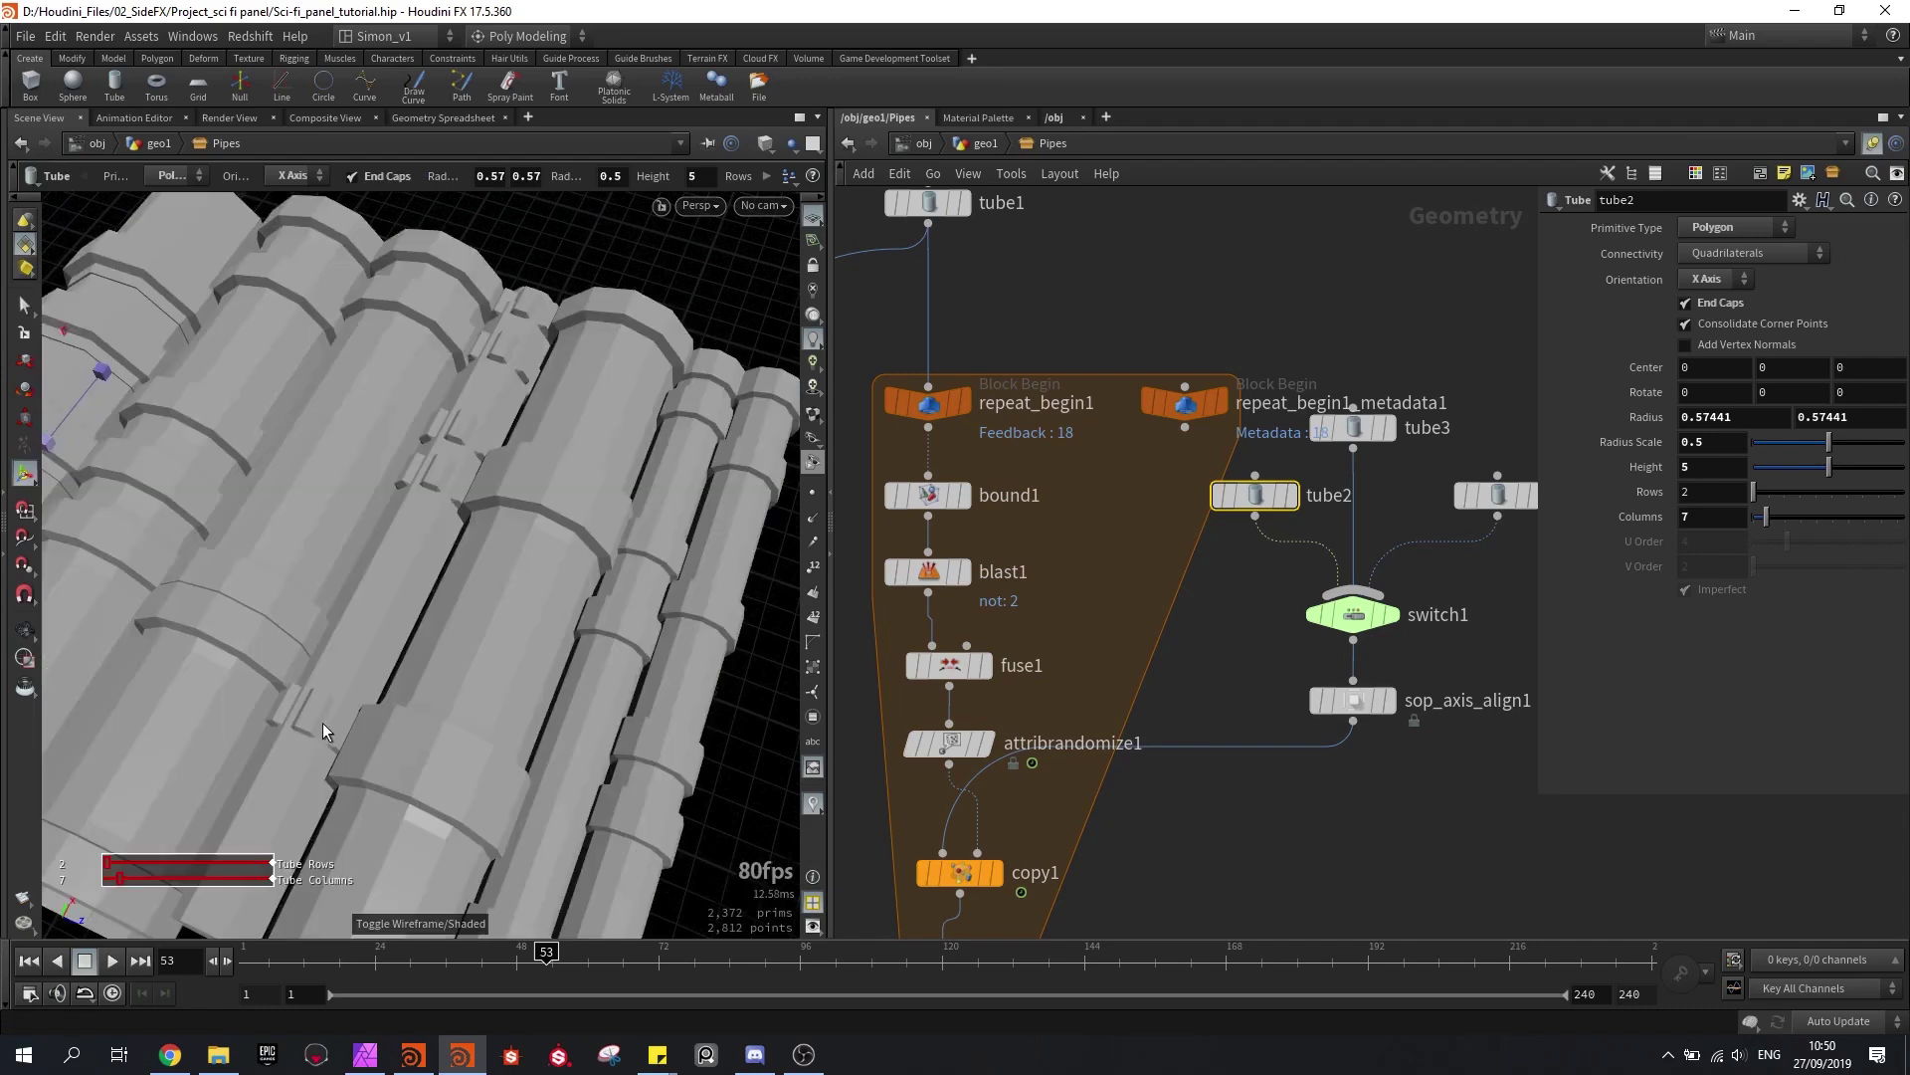
Step: Raise the Flatness Angle of polybevel1 inside the for-each loop and check its effect on the pipe rings
scroll(1266, 516, down, 4)
middle_drag(1267, 516, 1263, 259)
scroll(1259, 622, up, 4)
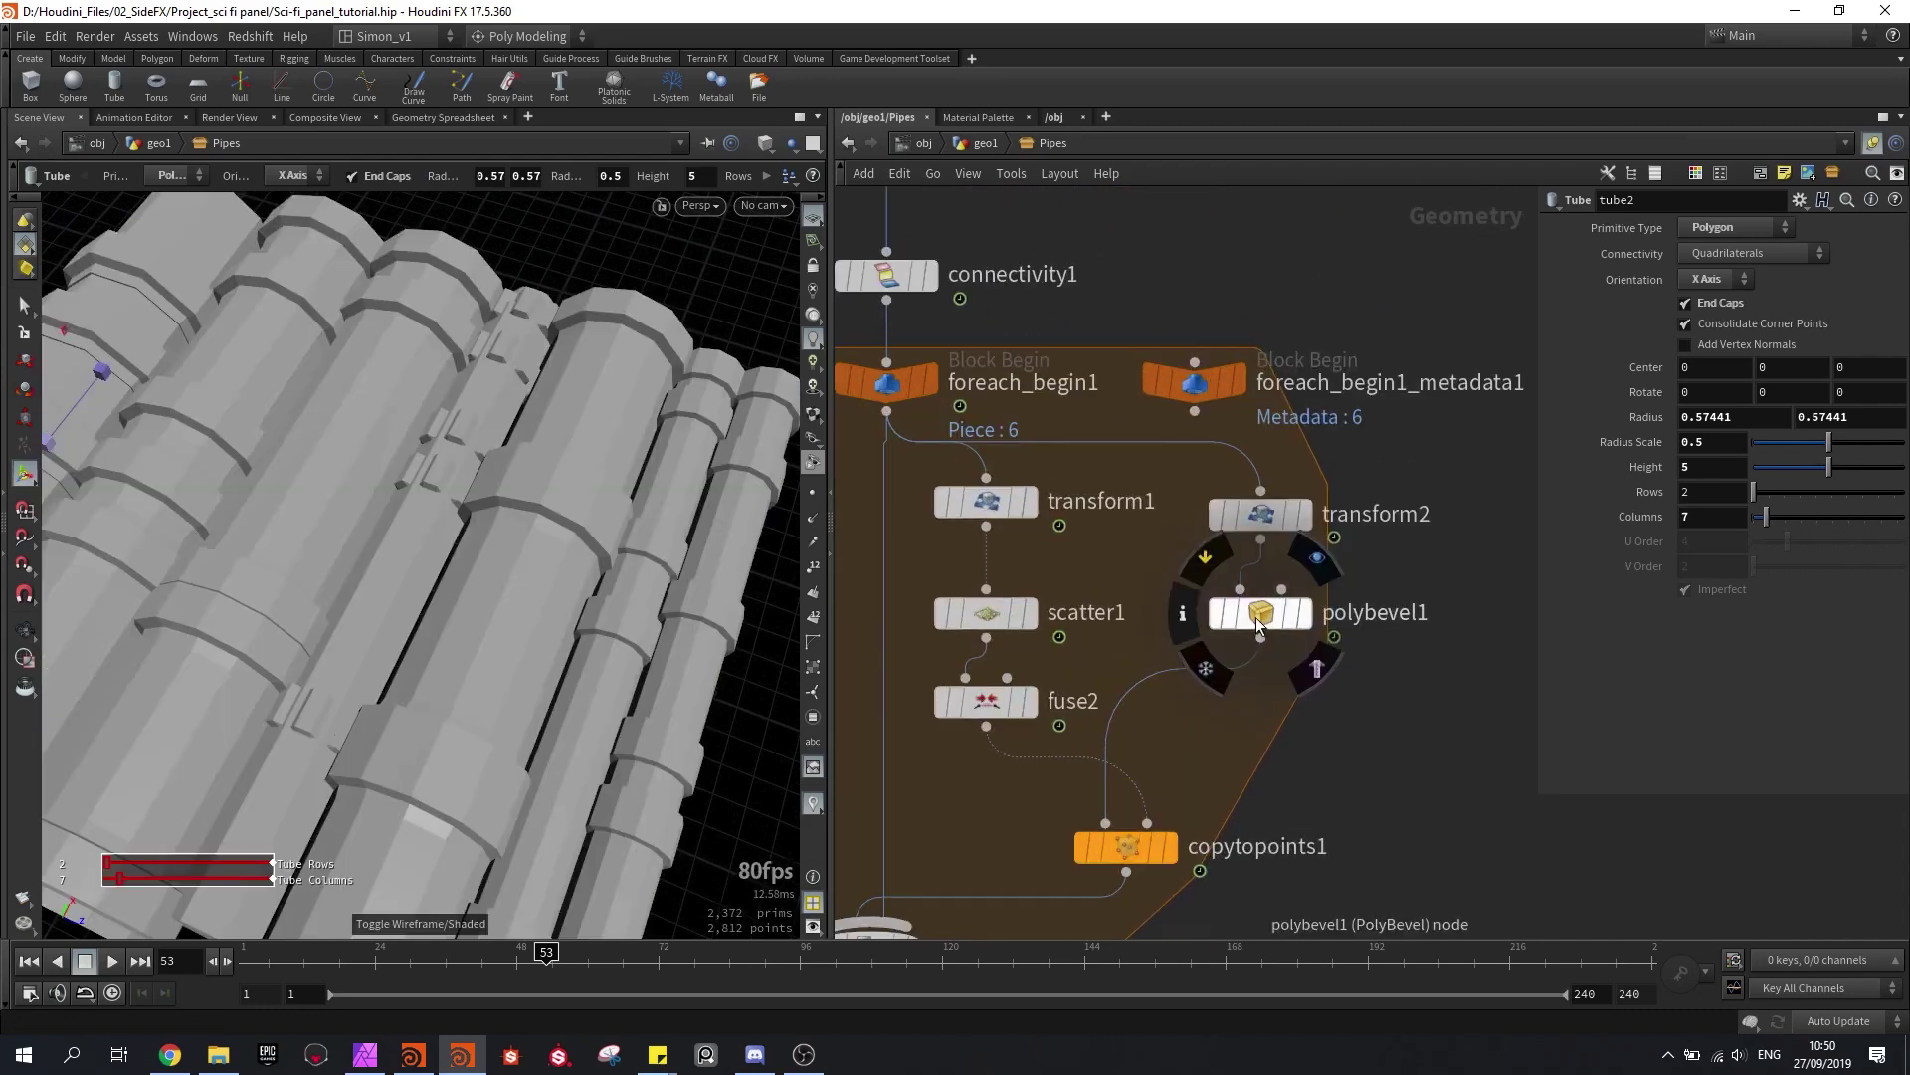
click(1259, 619)
drag(1791, 277, 1800, 277)
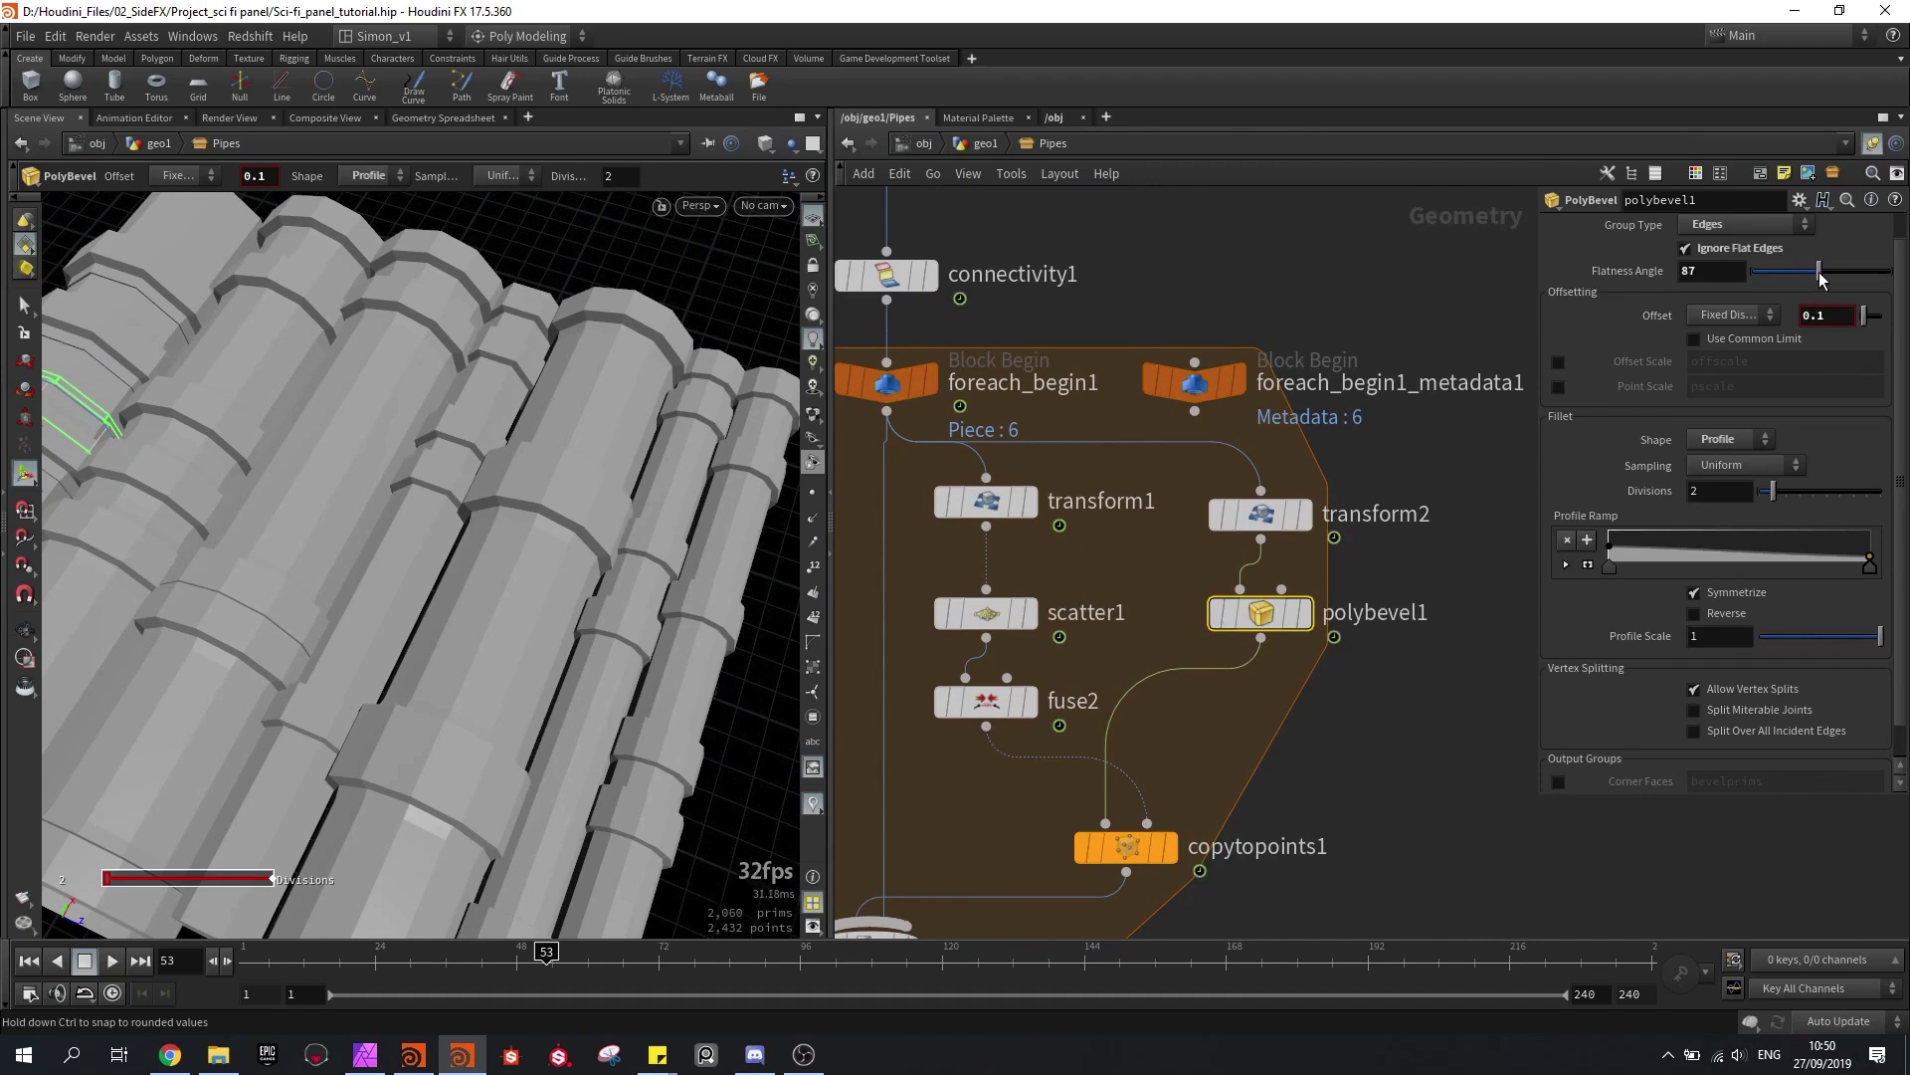
drag(1791, 278, 1806, 278)
key(Escape)
drag(391, 627, 528, 597)
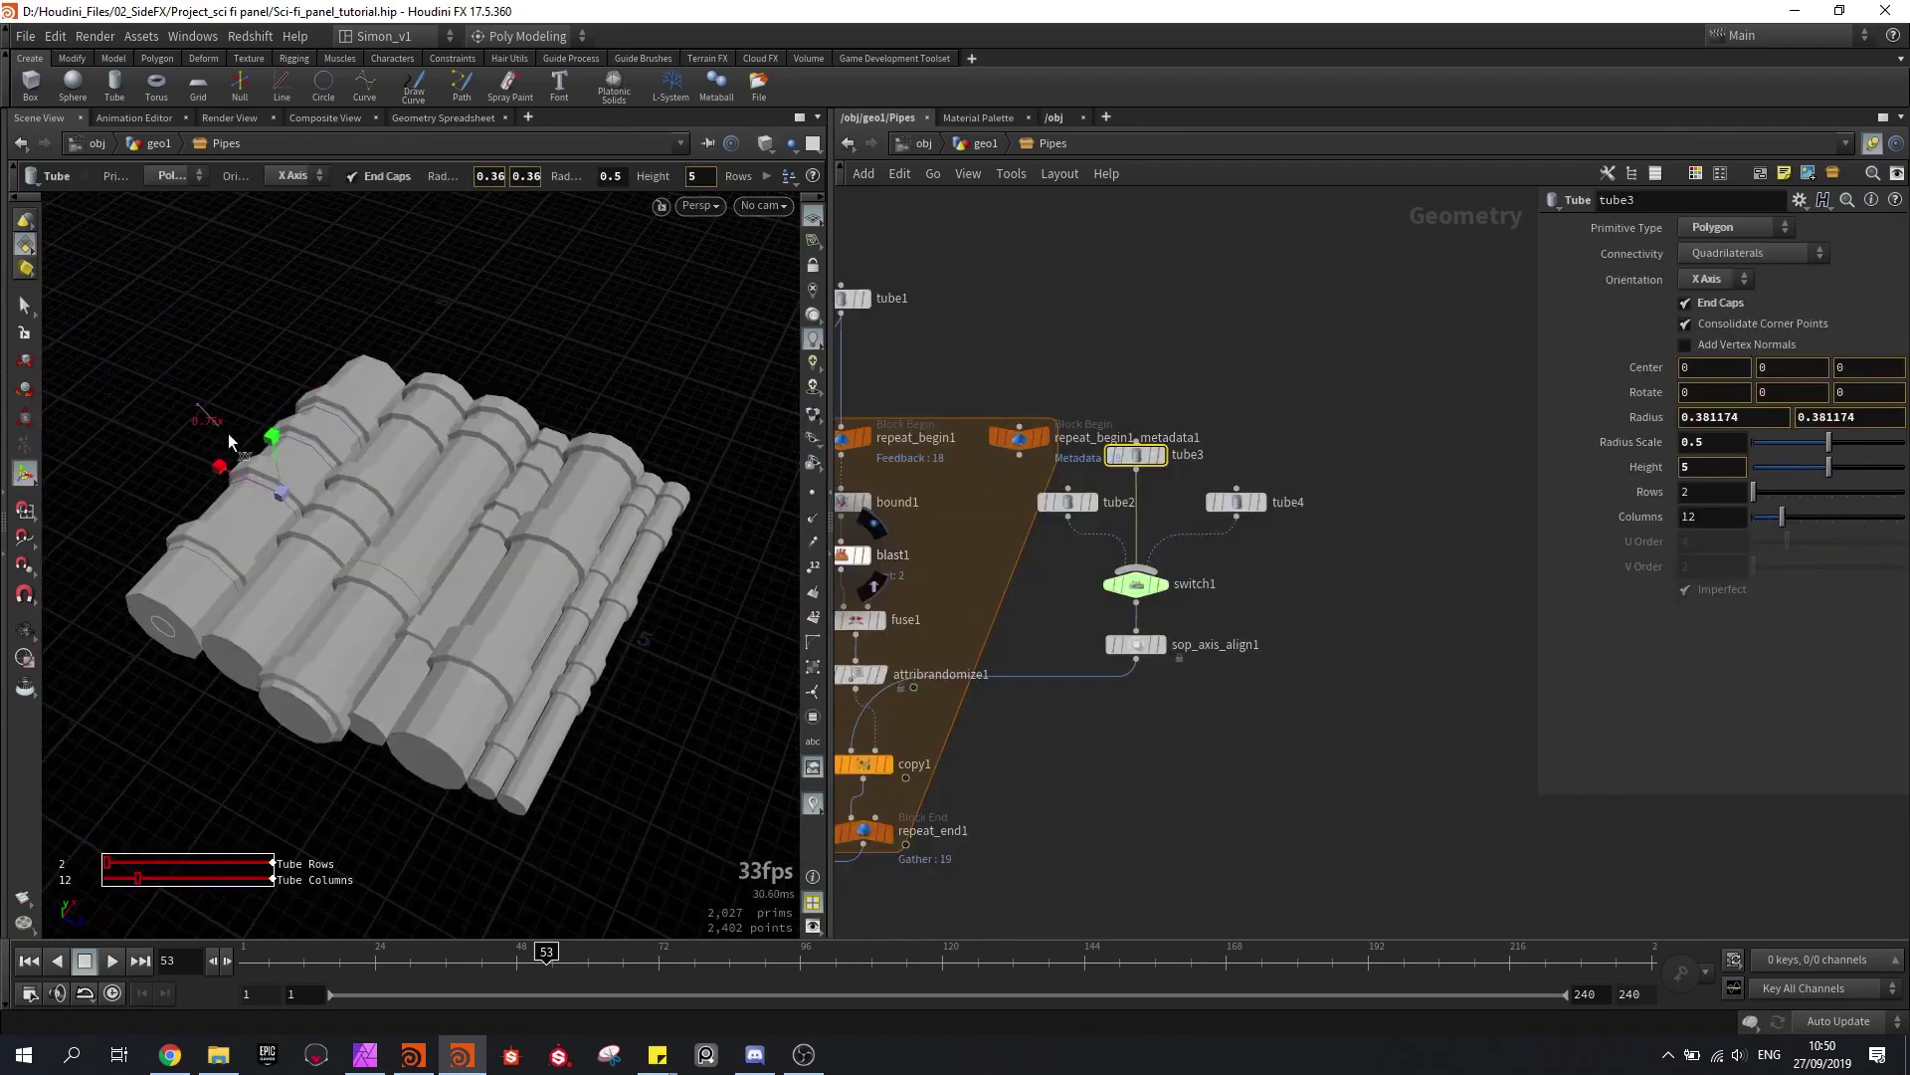
Step: Rescale the radius of tube3 and reduce tube4's radius to about 0.6
drag(228, 433, 223, 421)
click(1238, 501)
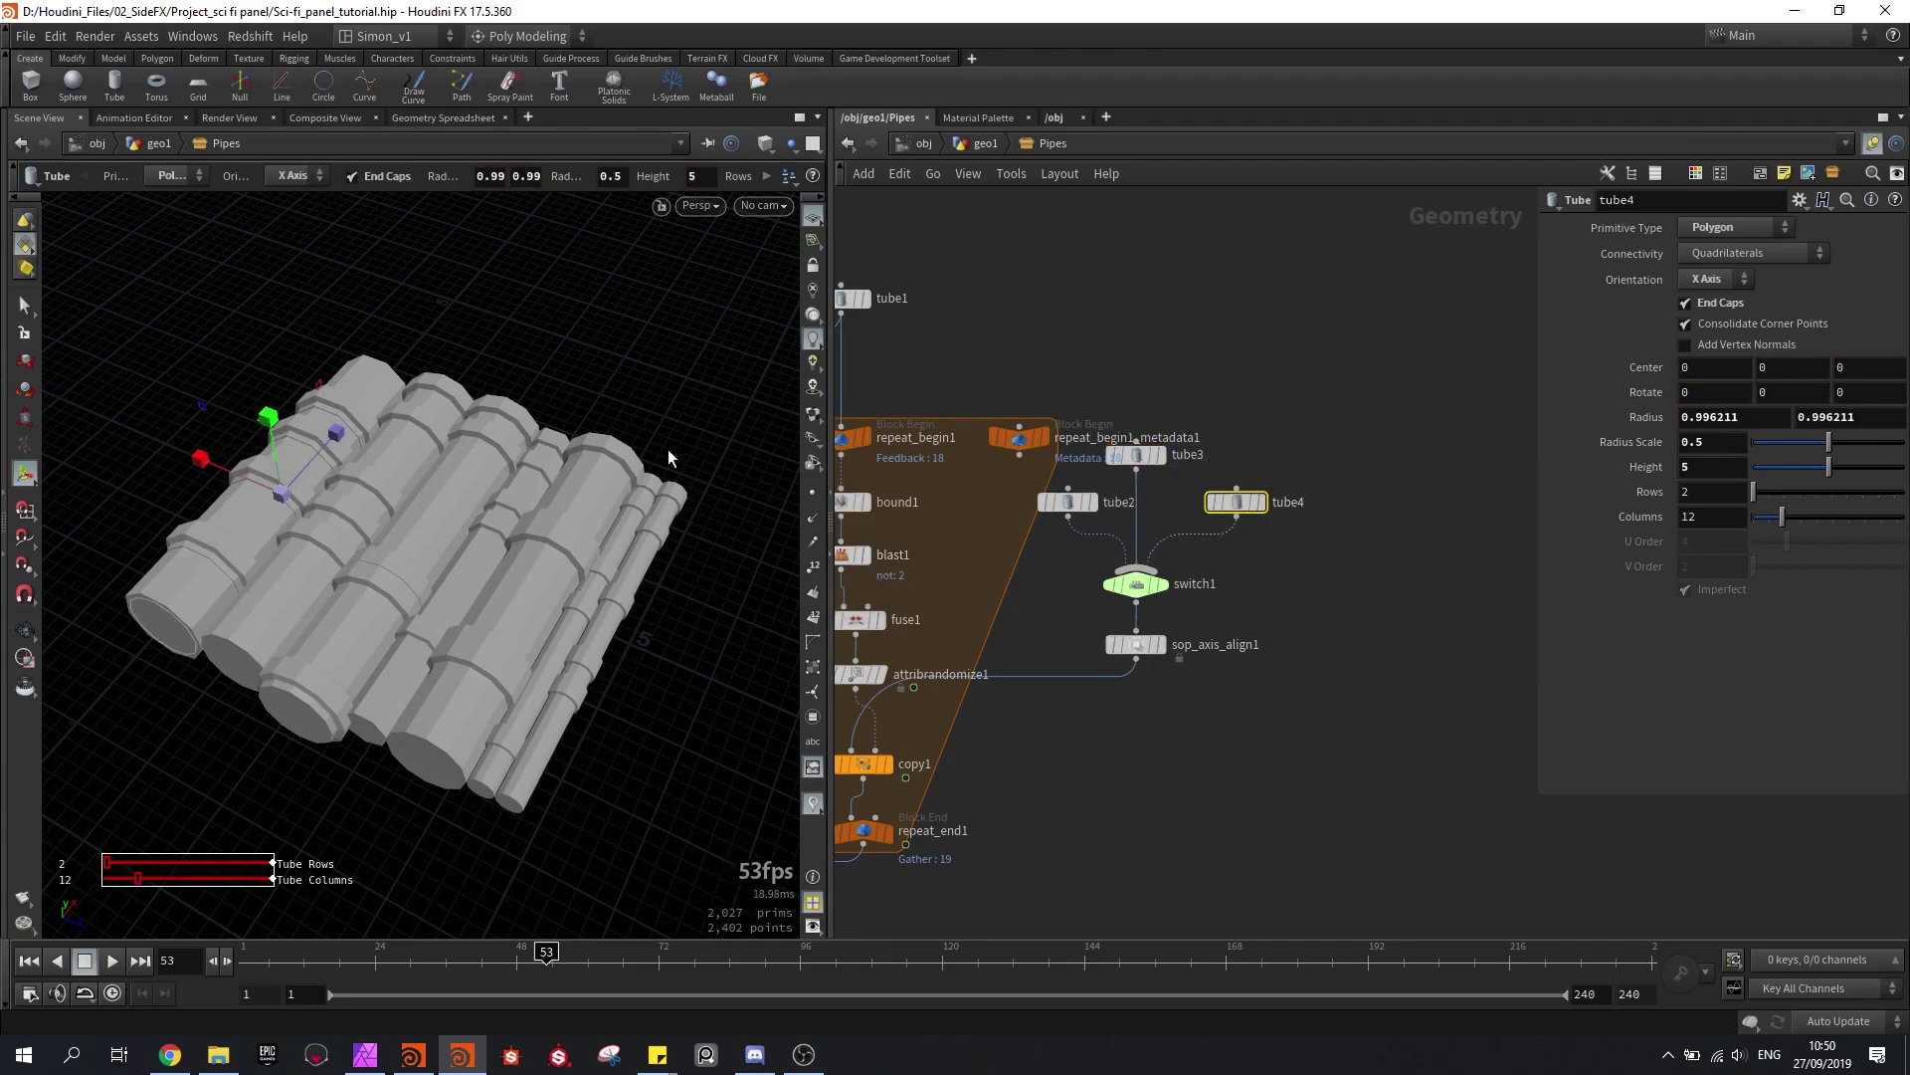
mouse_move(201, 406)
mouse_down()
mouse_move(245, 458)
mouse_move(227, 422)
mouse_up()
Step: Reduce tube1's radius to about 0.53 and check the resulting row of pipes from another angle
middle_drag(855, 335, 999, 421)
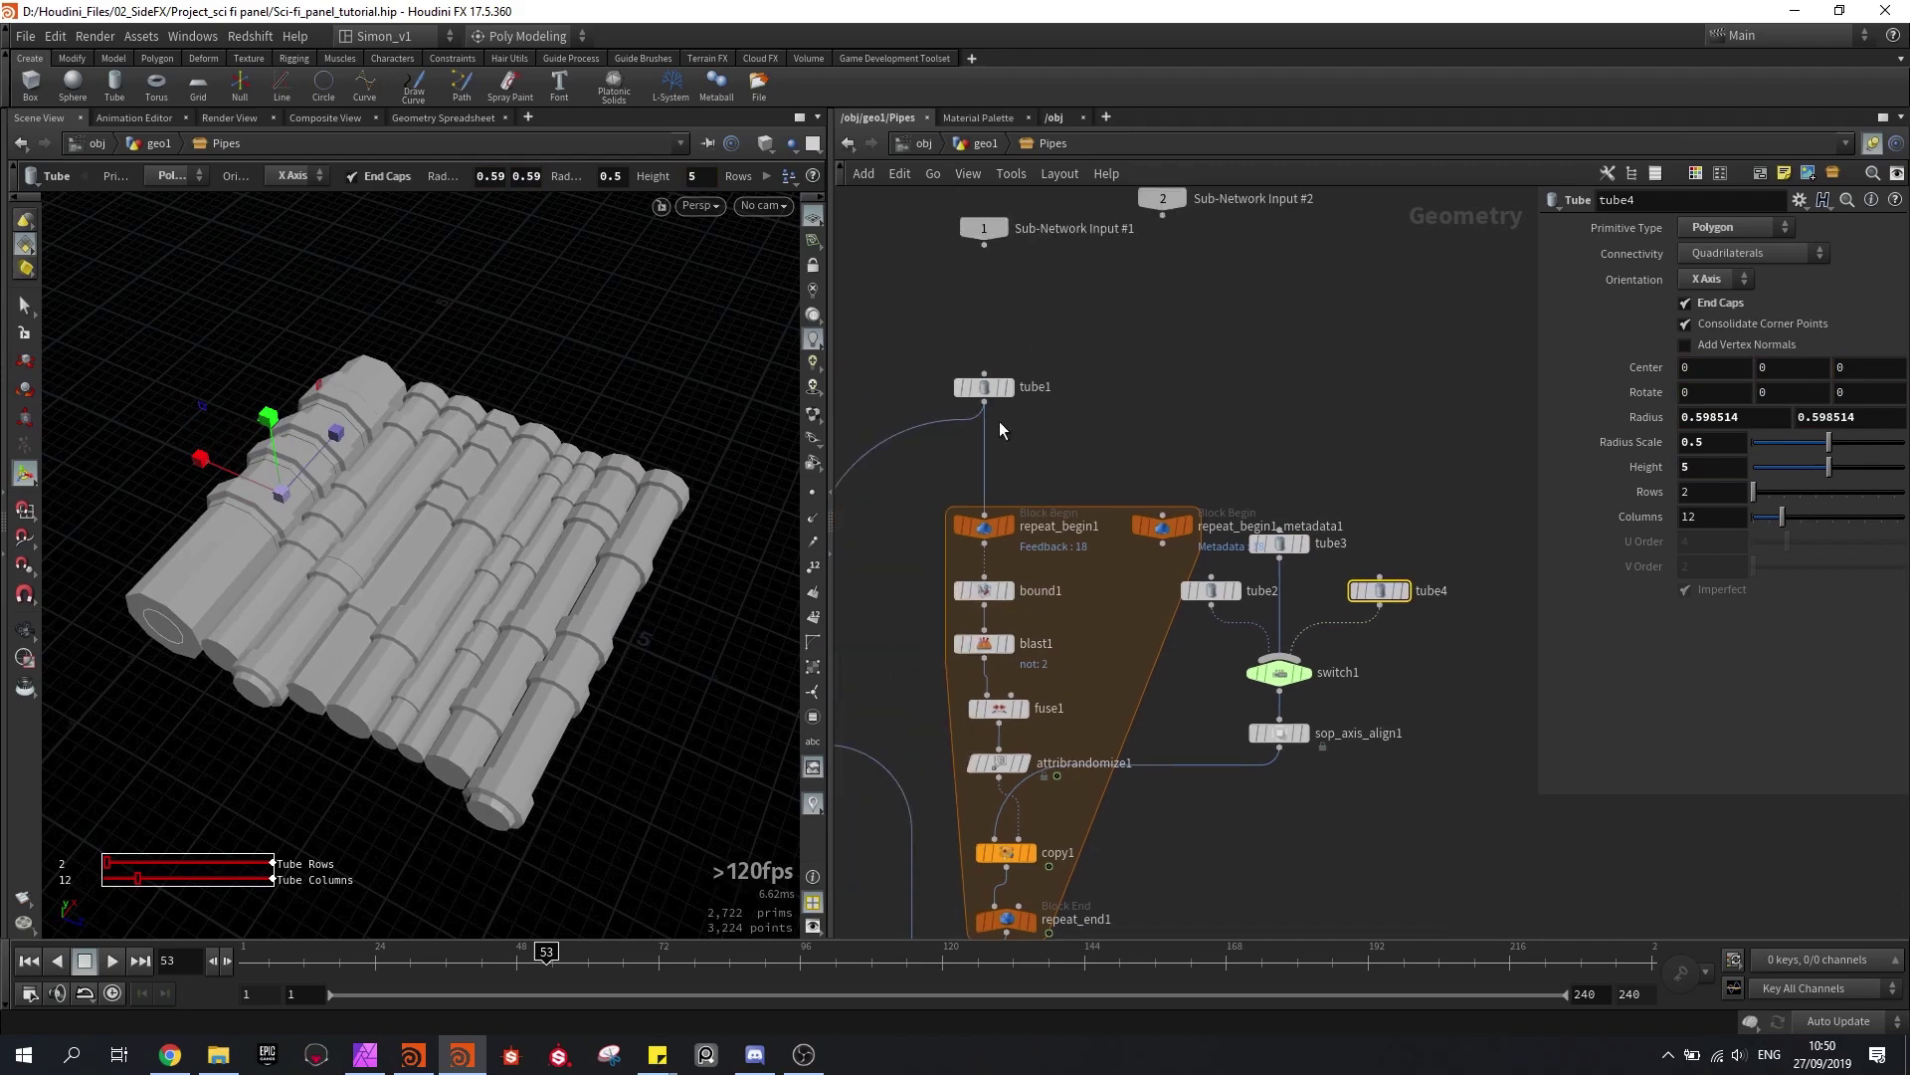
click(983, 390)
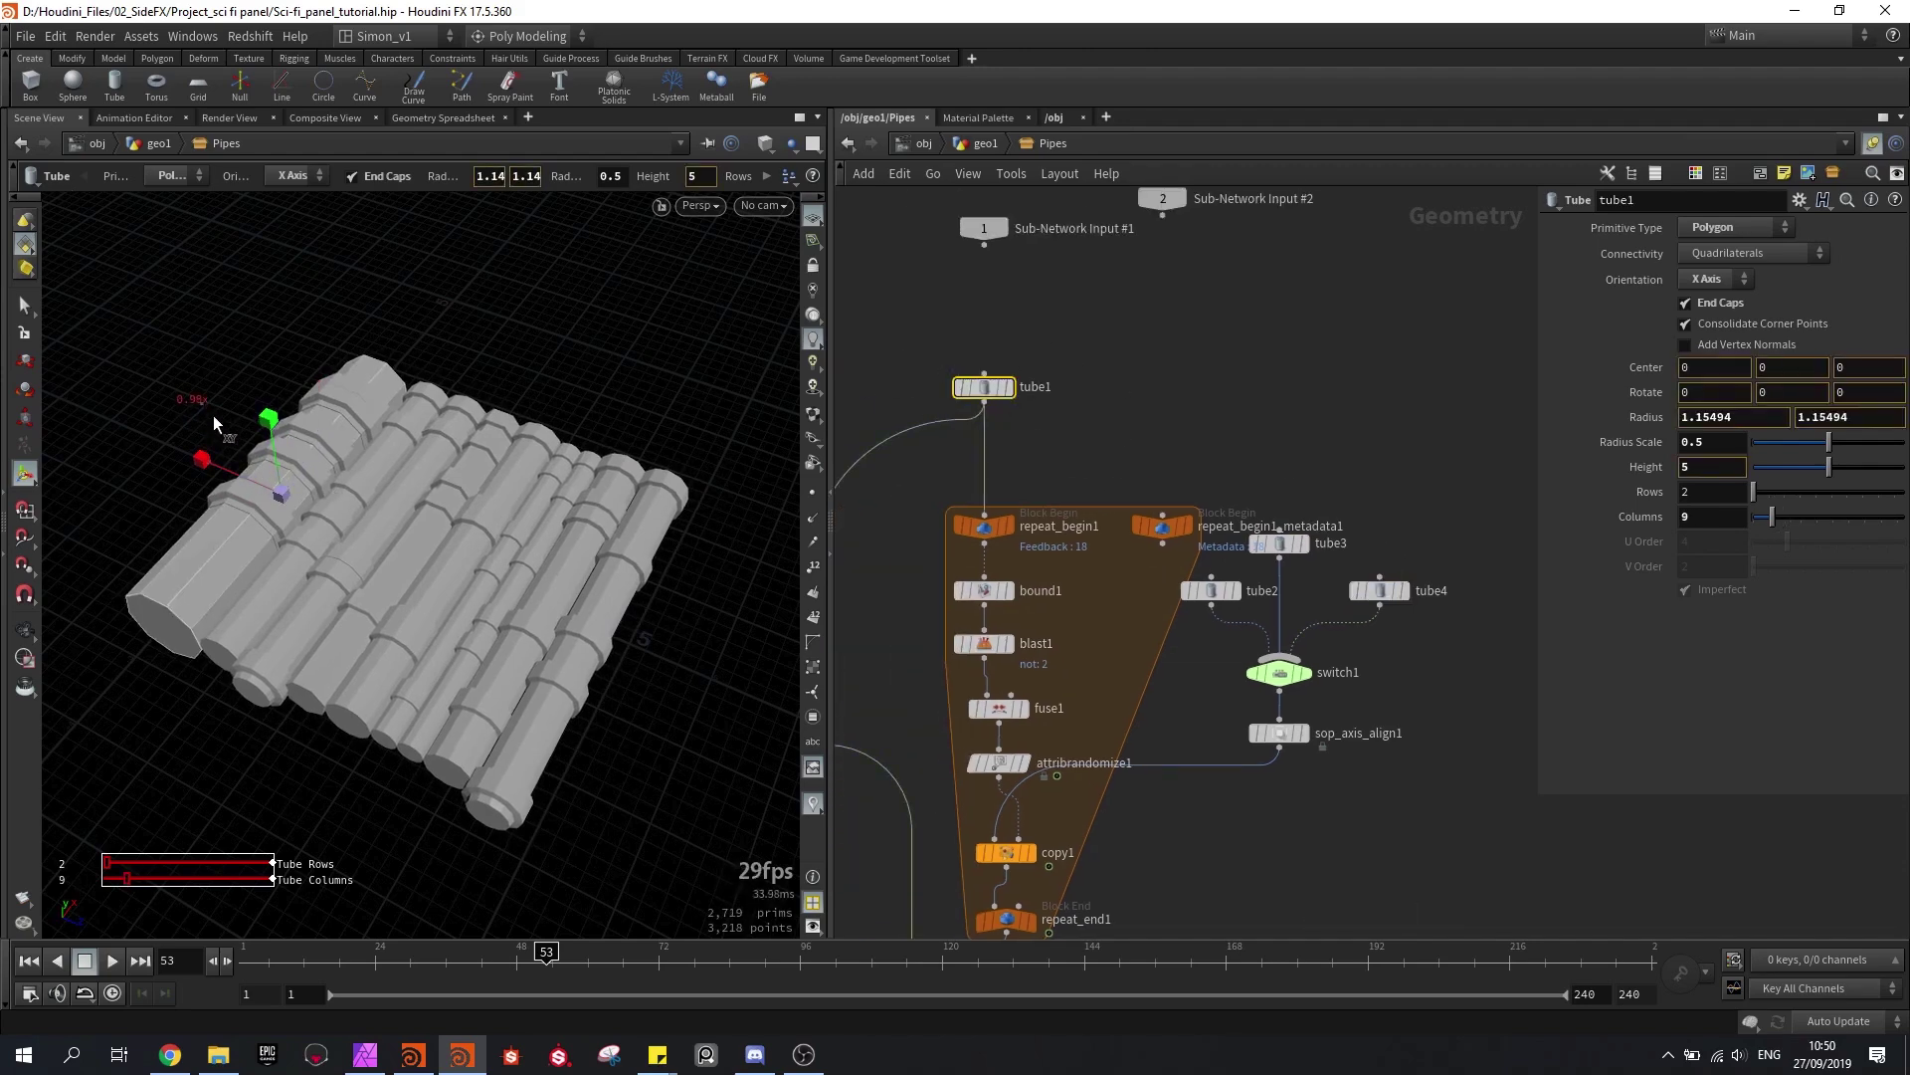
drag(213, 415, 244, 467)
key(Escape)
drag(245, 467, 384, 662)
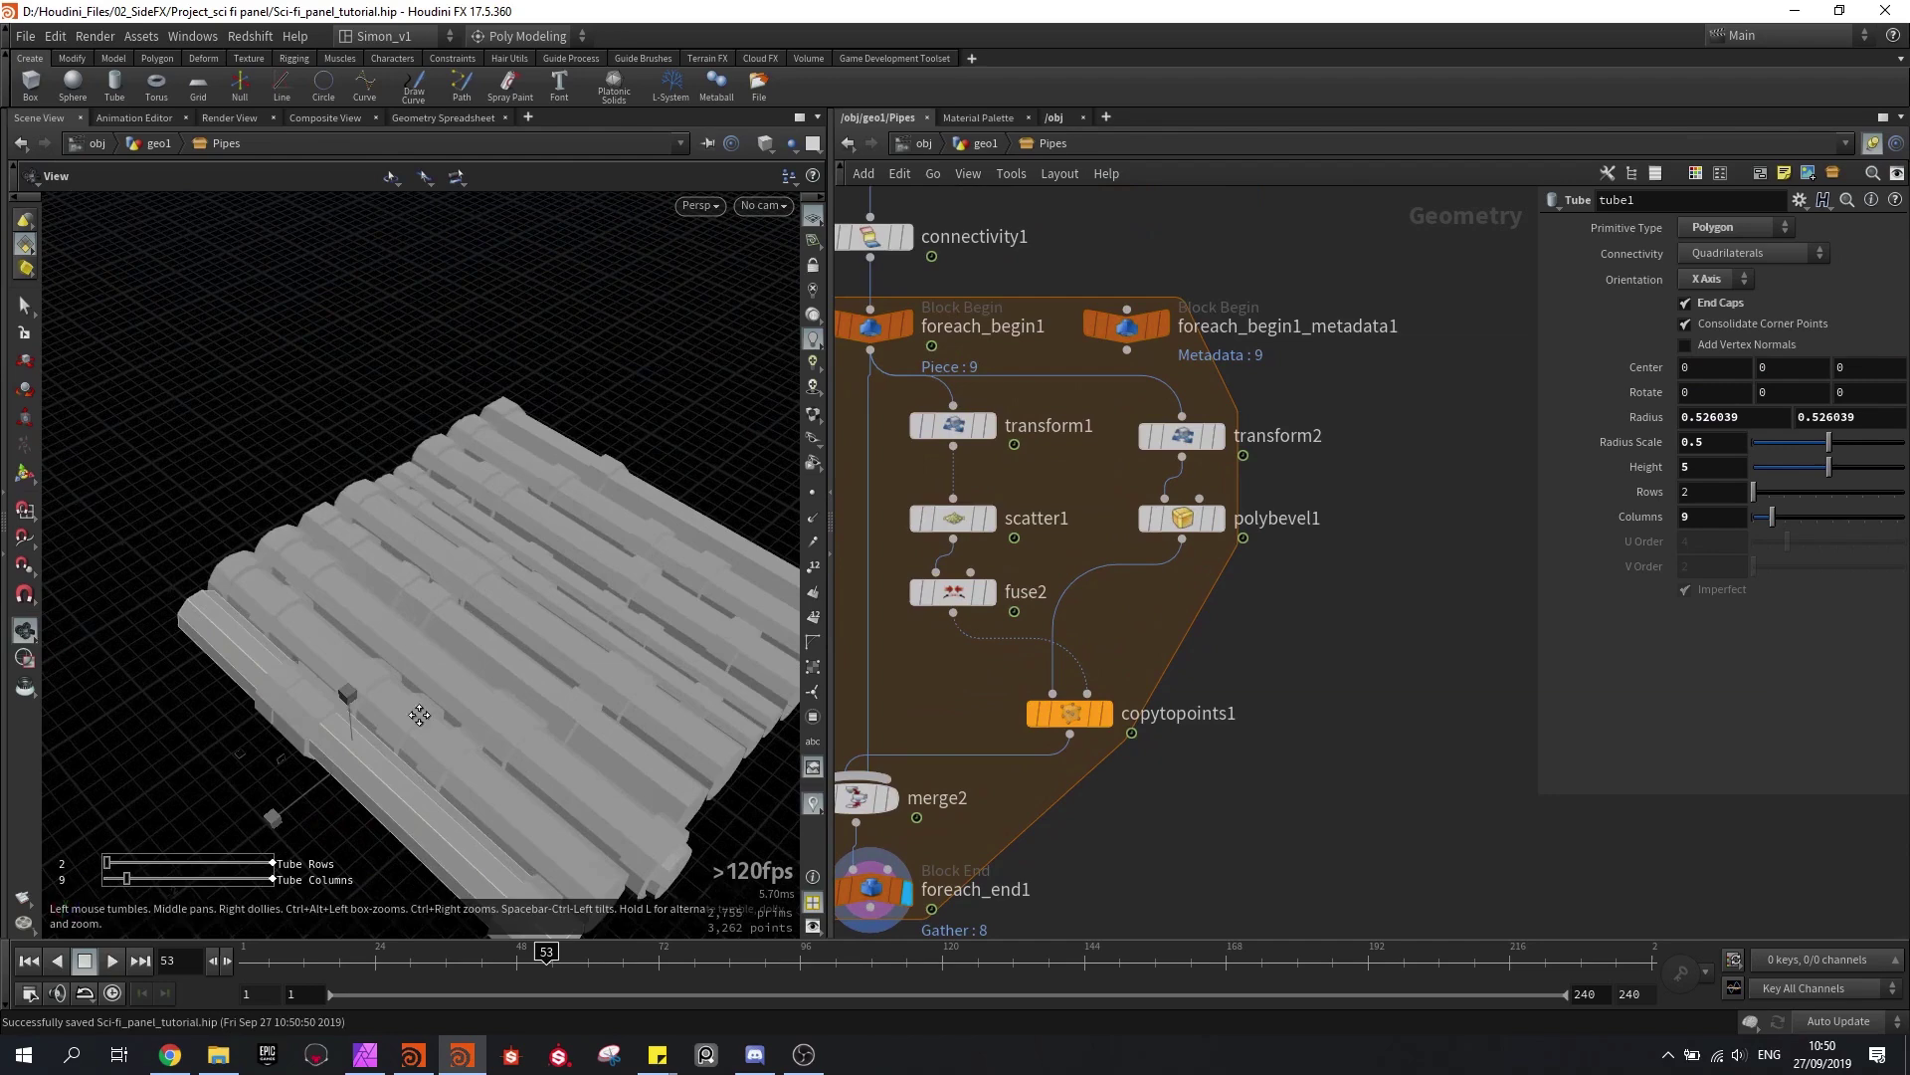
key(Return)
drag(419, 715, 504, 619)
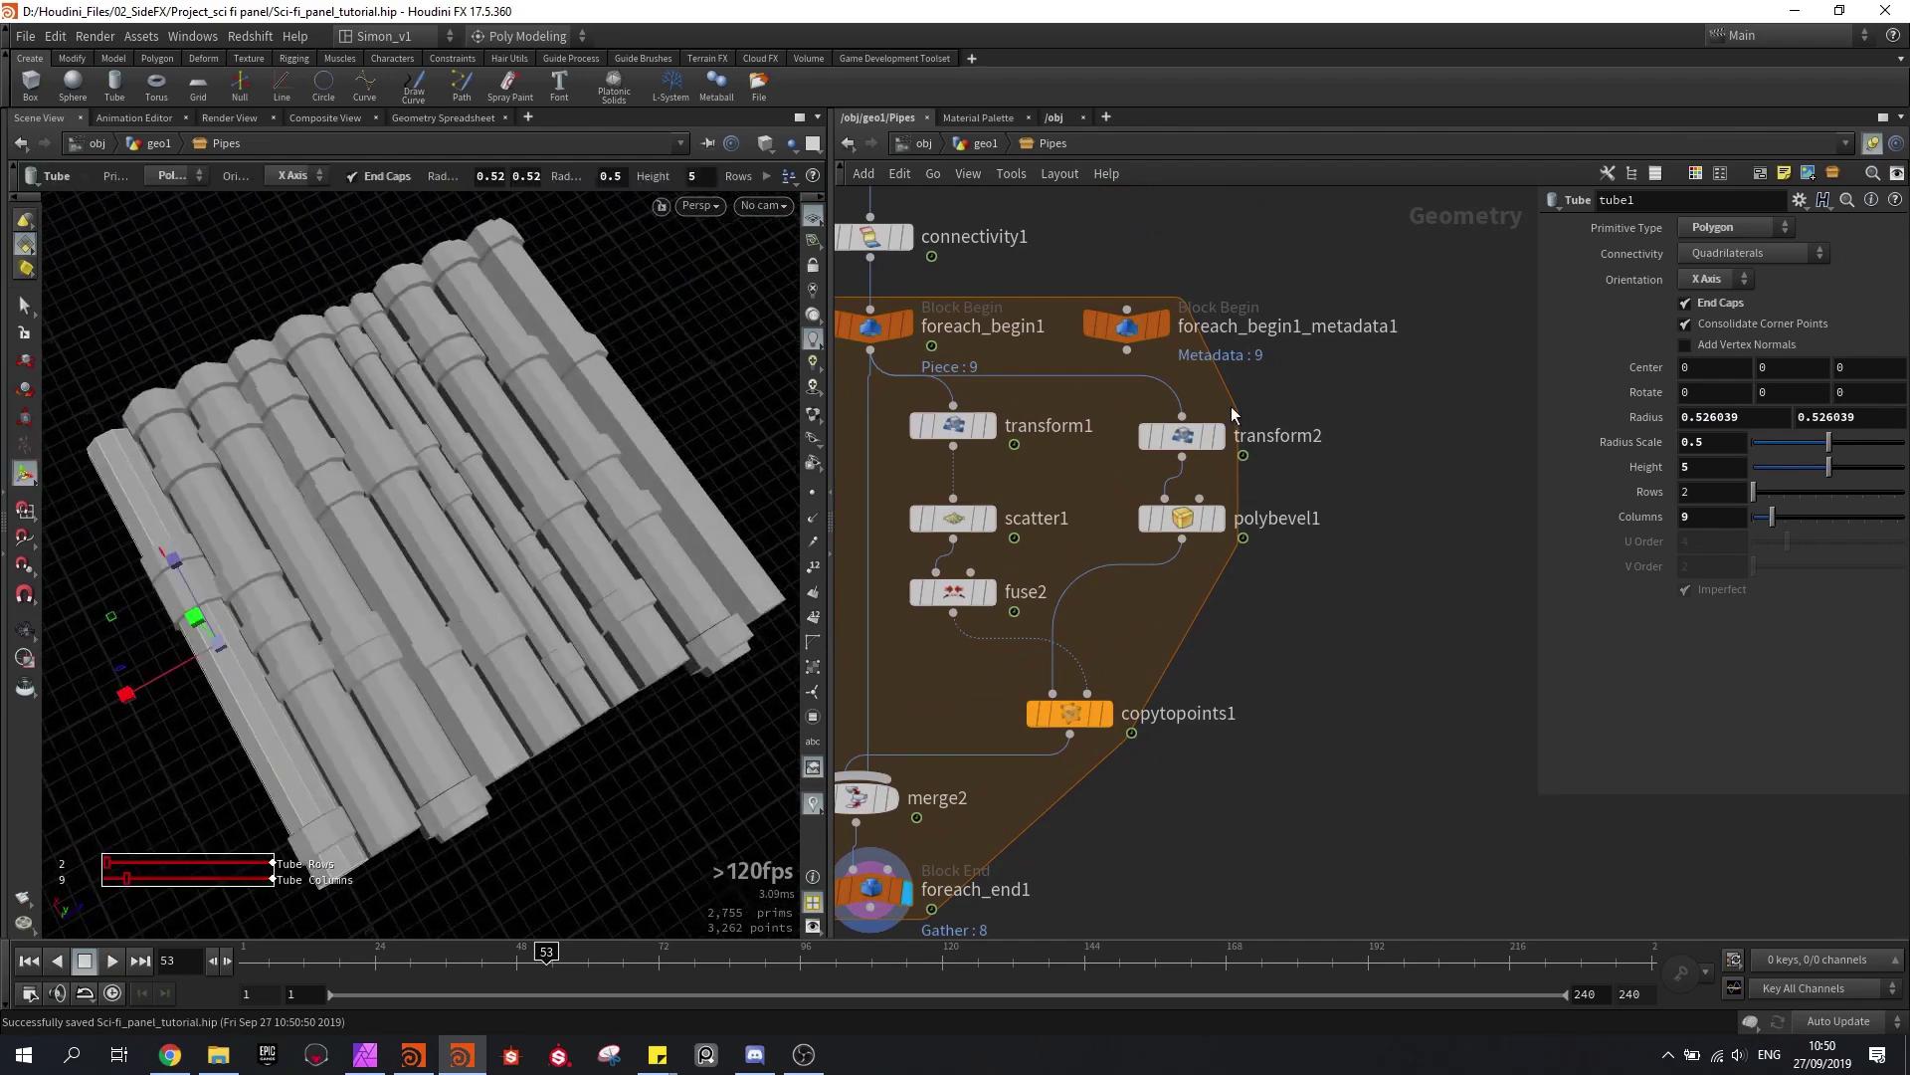
Step: Copy the attribrandomize1, copy1, switch1 and sop_axis_align1 nodes from the repeat loop setup
scroll(1241, 561, down, 3)
scroll(1252, 409, down, 2)
middle_drag(1252, 409, 1224, 774)
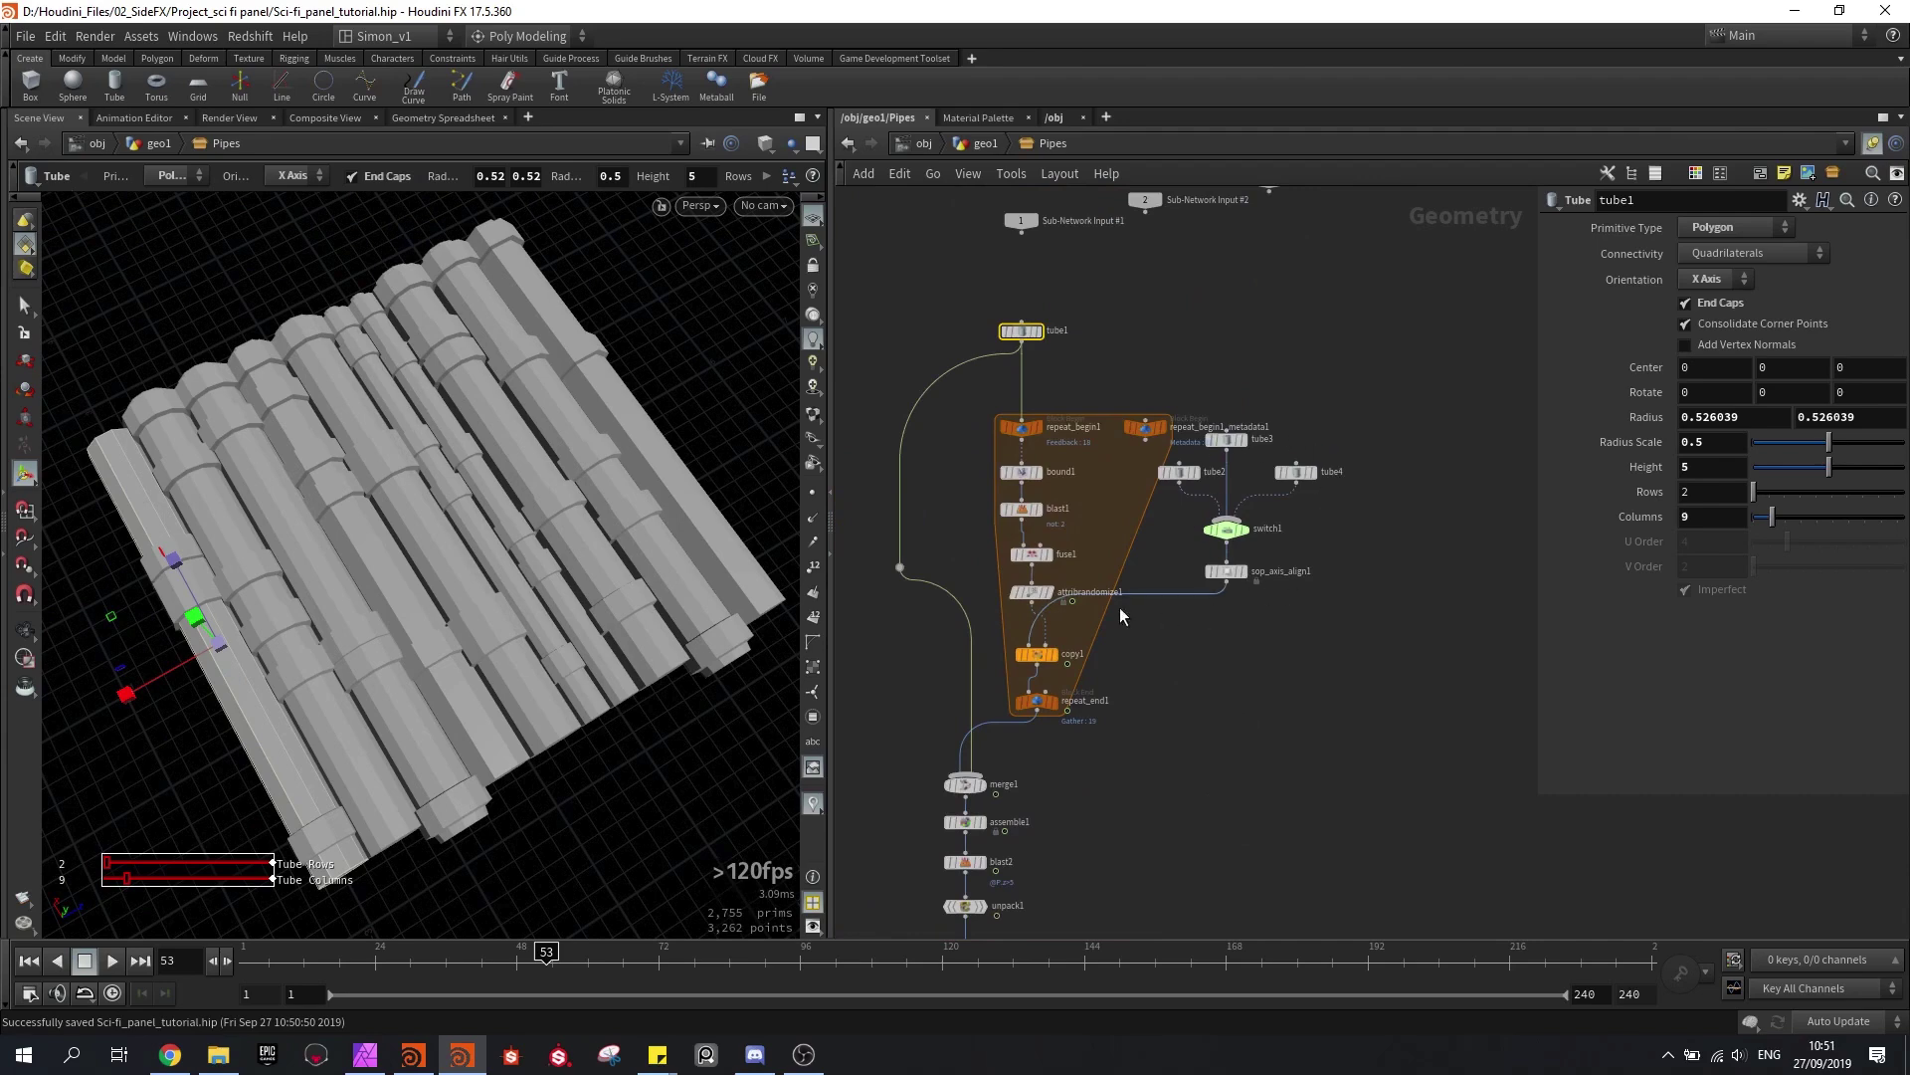
scroll(1120, 614, up, 2)
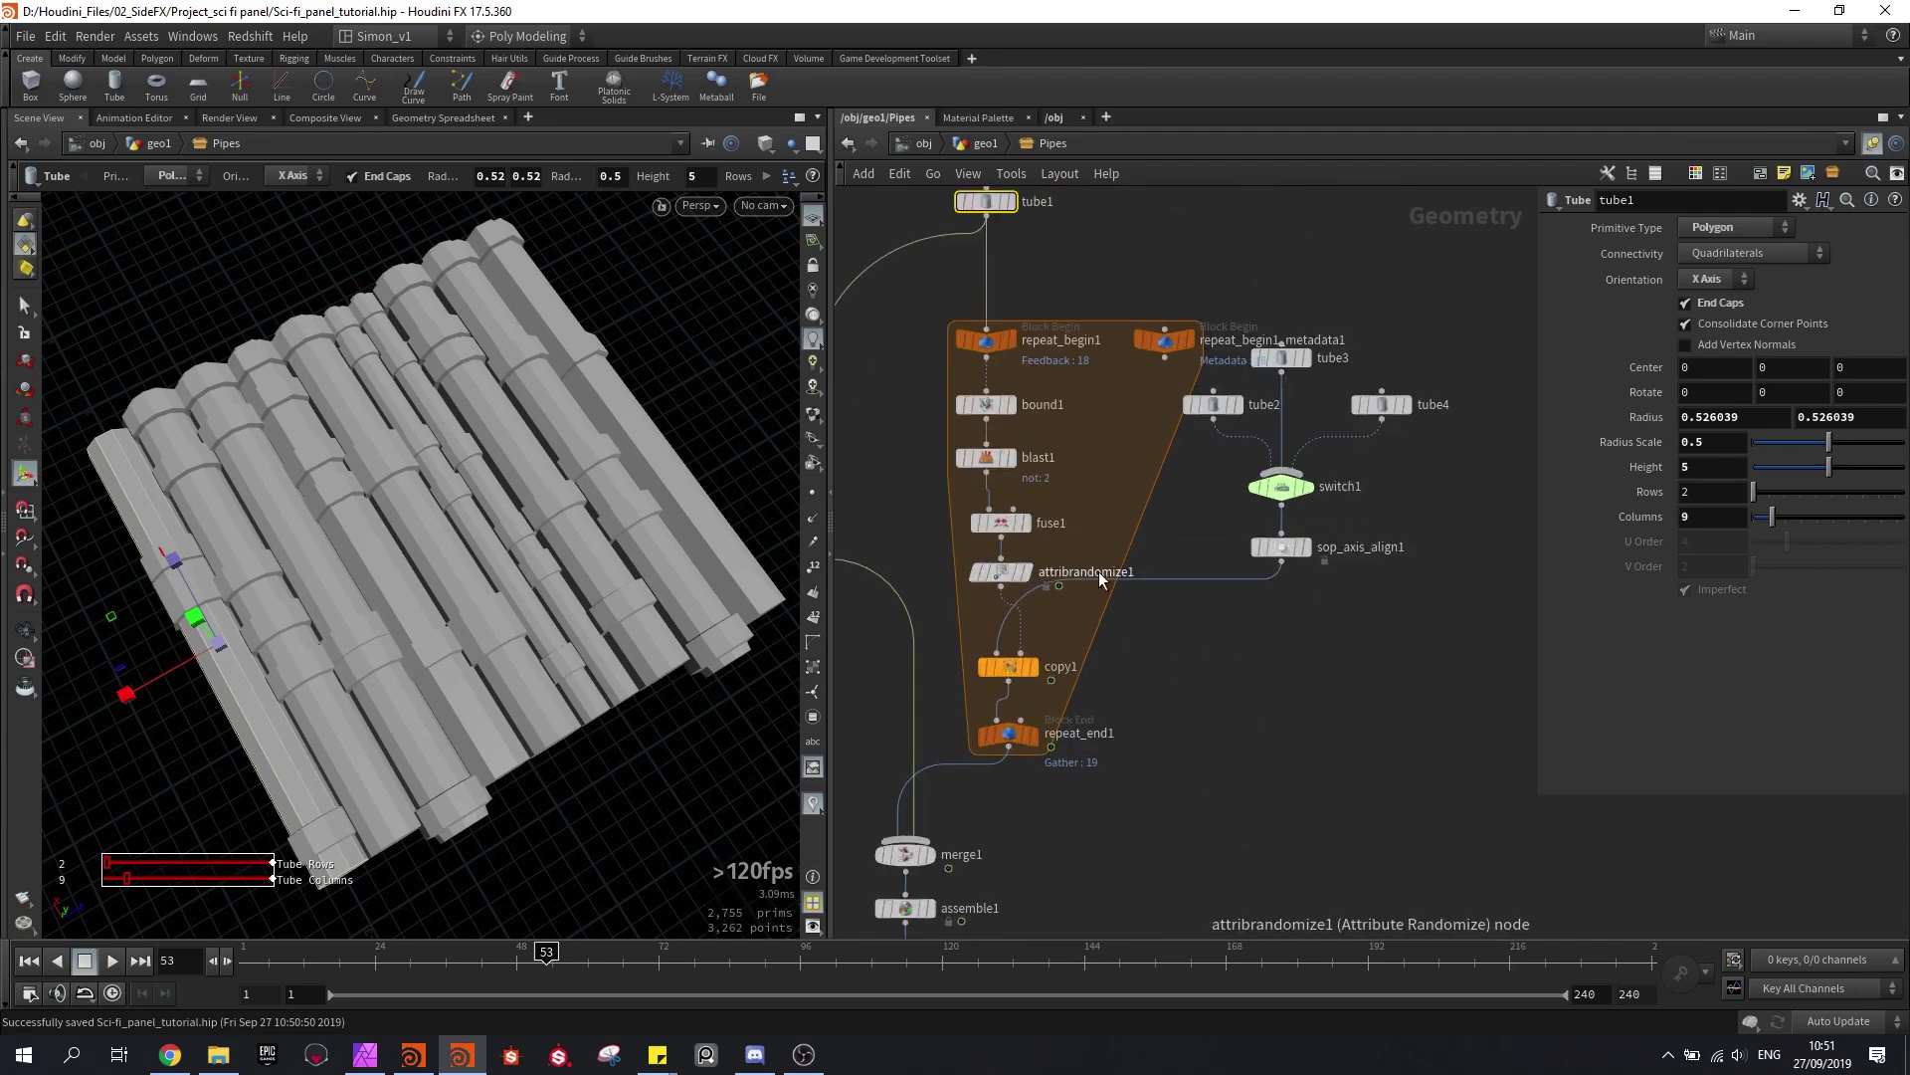
drag(1369, 600, 1192, 557)
drag(1006, 579, 973, 563)
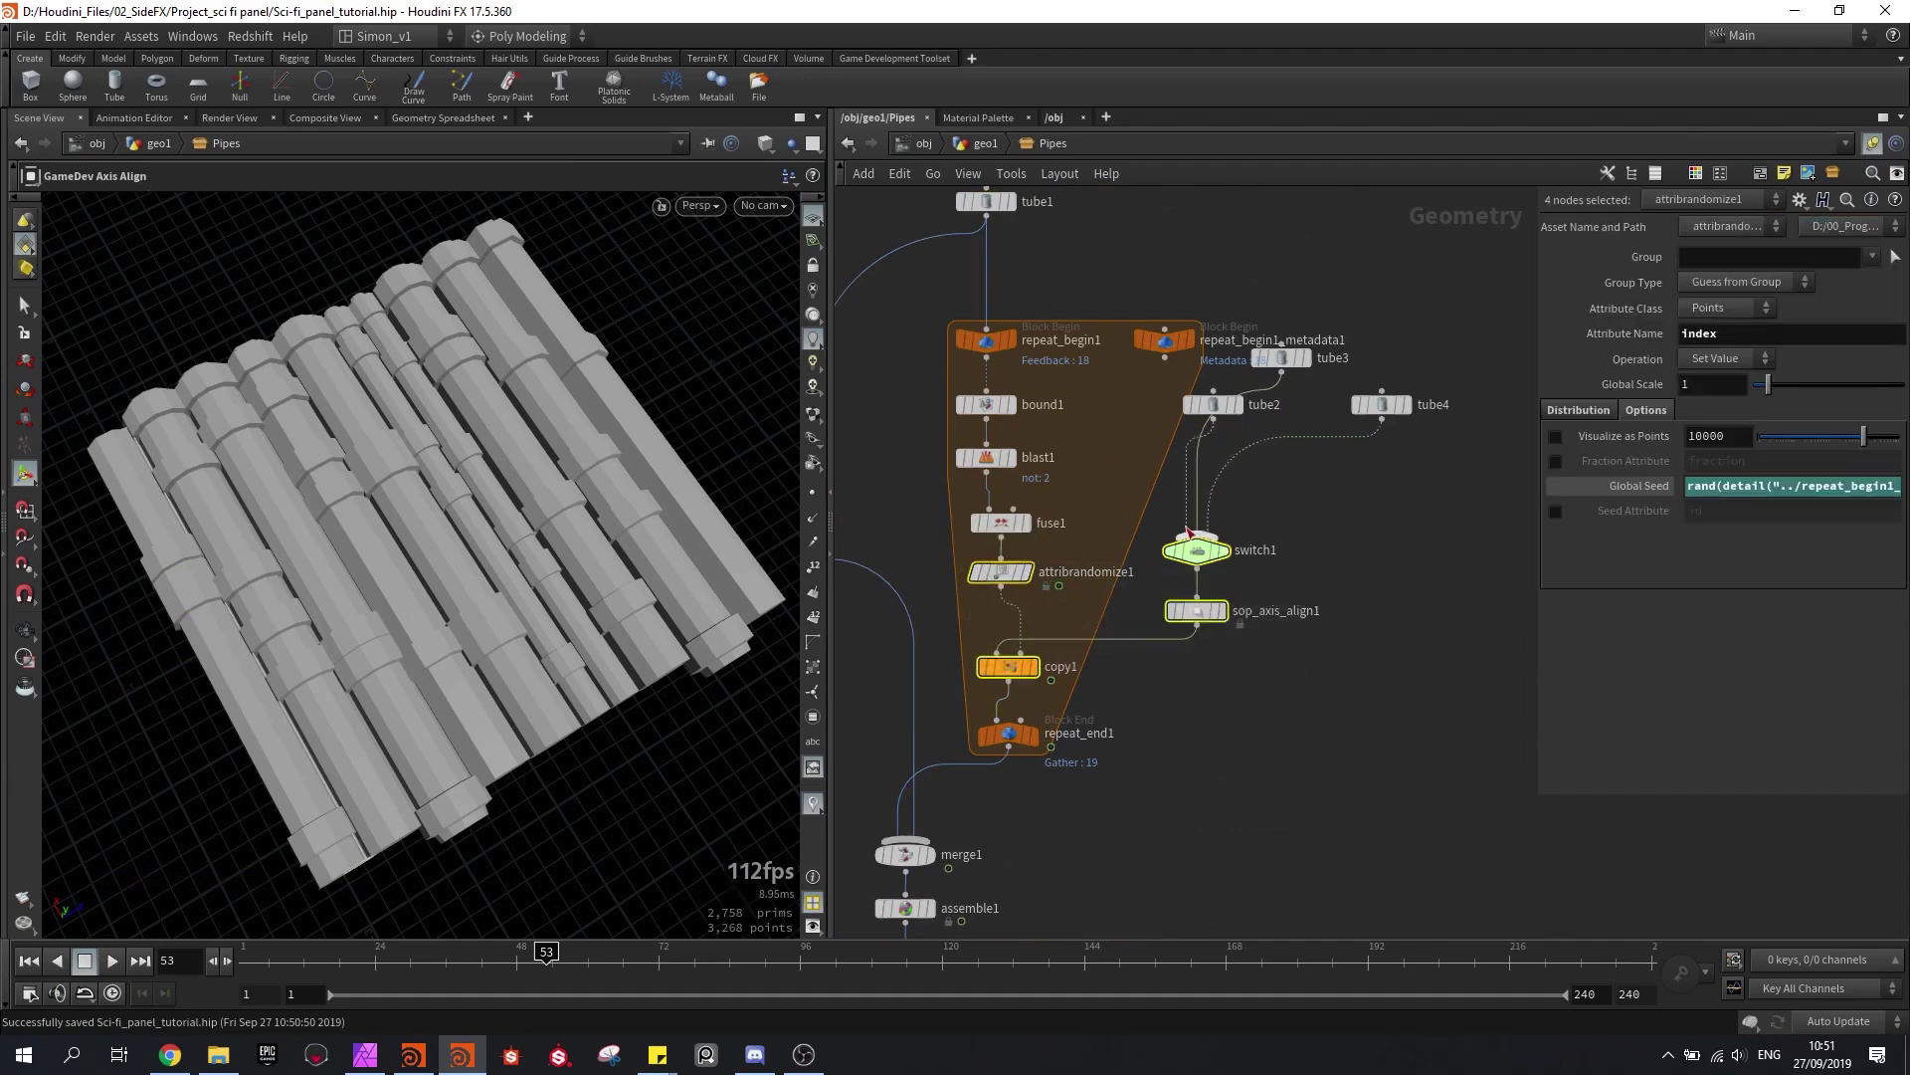
key(ctrl+c)
Step: Paste the nodes into the for-each loop, replacing copytopoints1 and routing fuse2 through attribrandomize2 and polybevel1 through switch2 into copy2
scroll(1040, 613, down, 5)
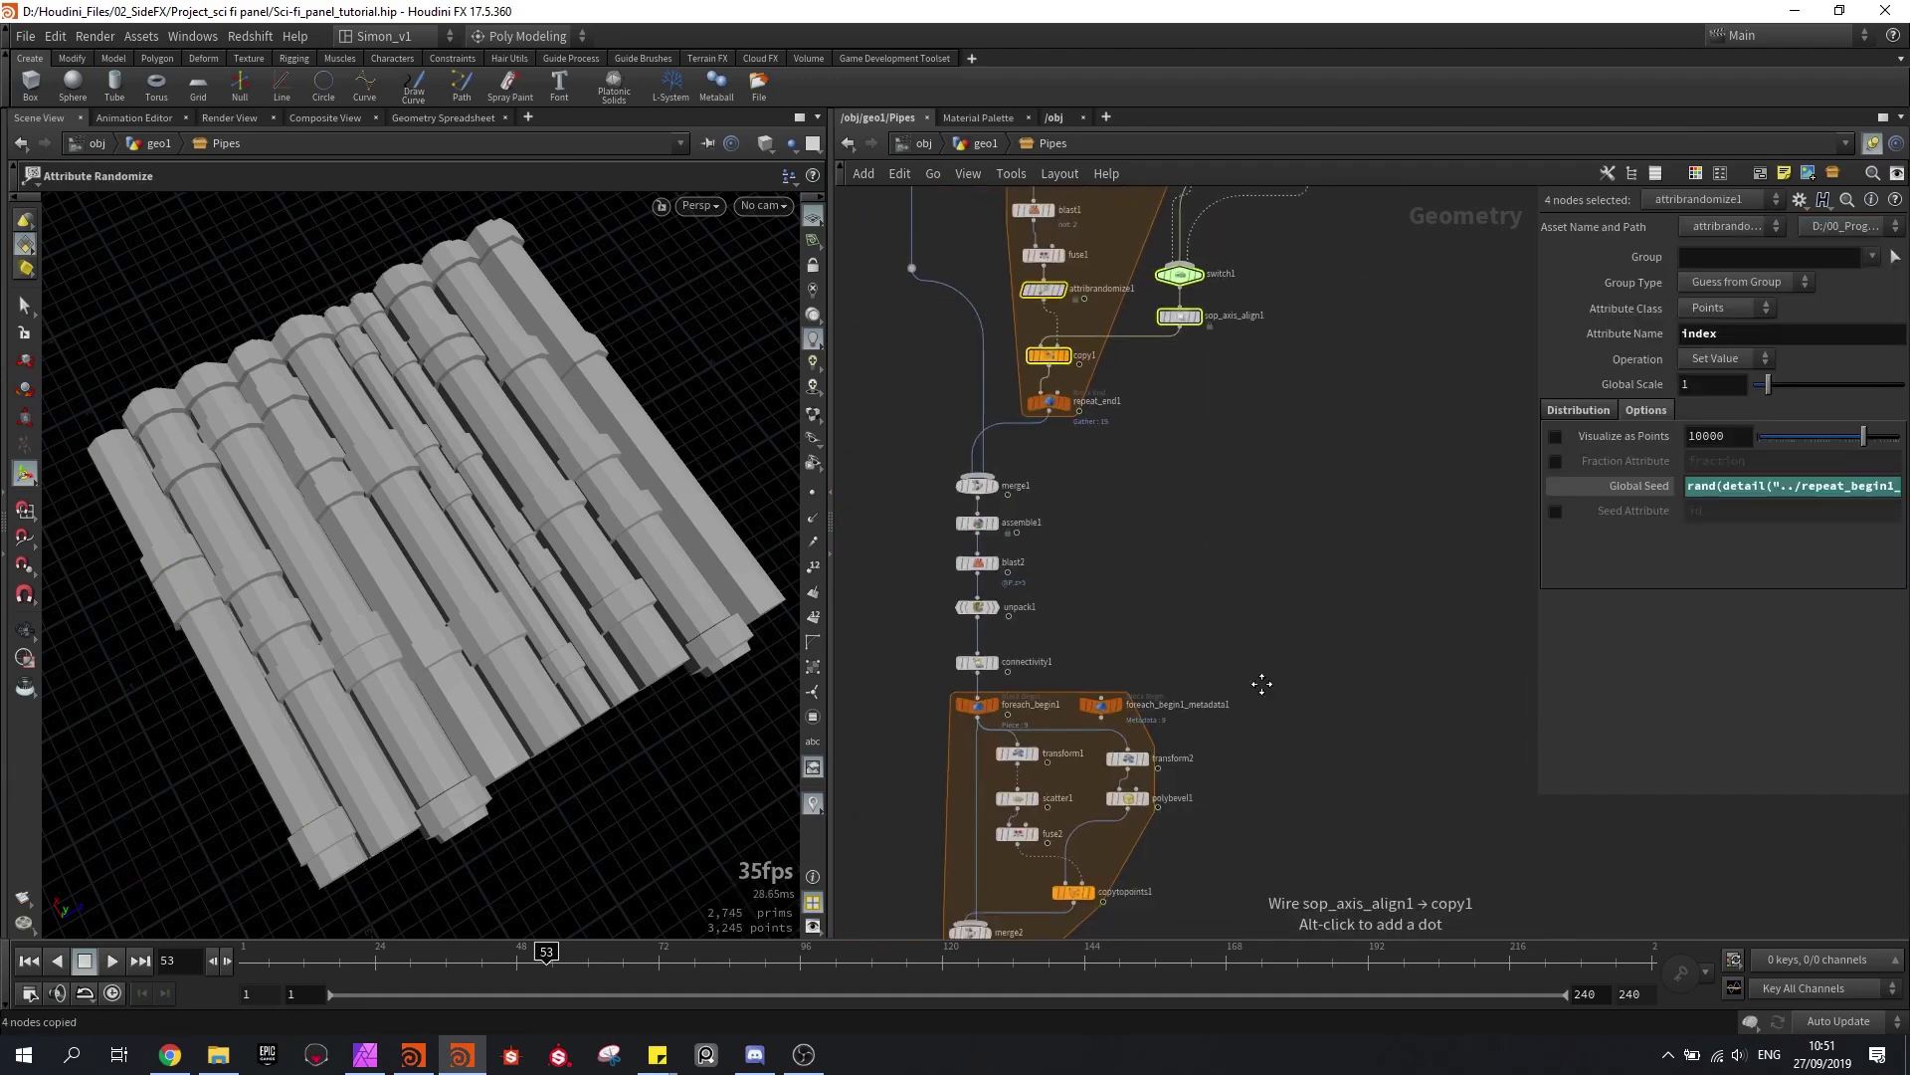
key(ctrl+v)
drag(1135, 620, 1243, 624)
click(1215, 545)
drag(1218, 521, 1419, 494)
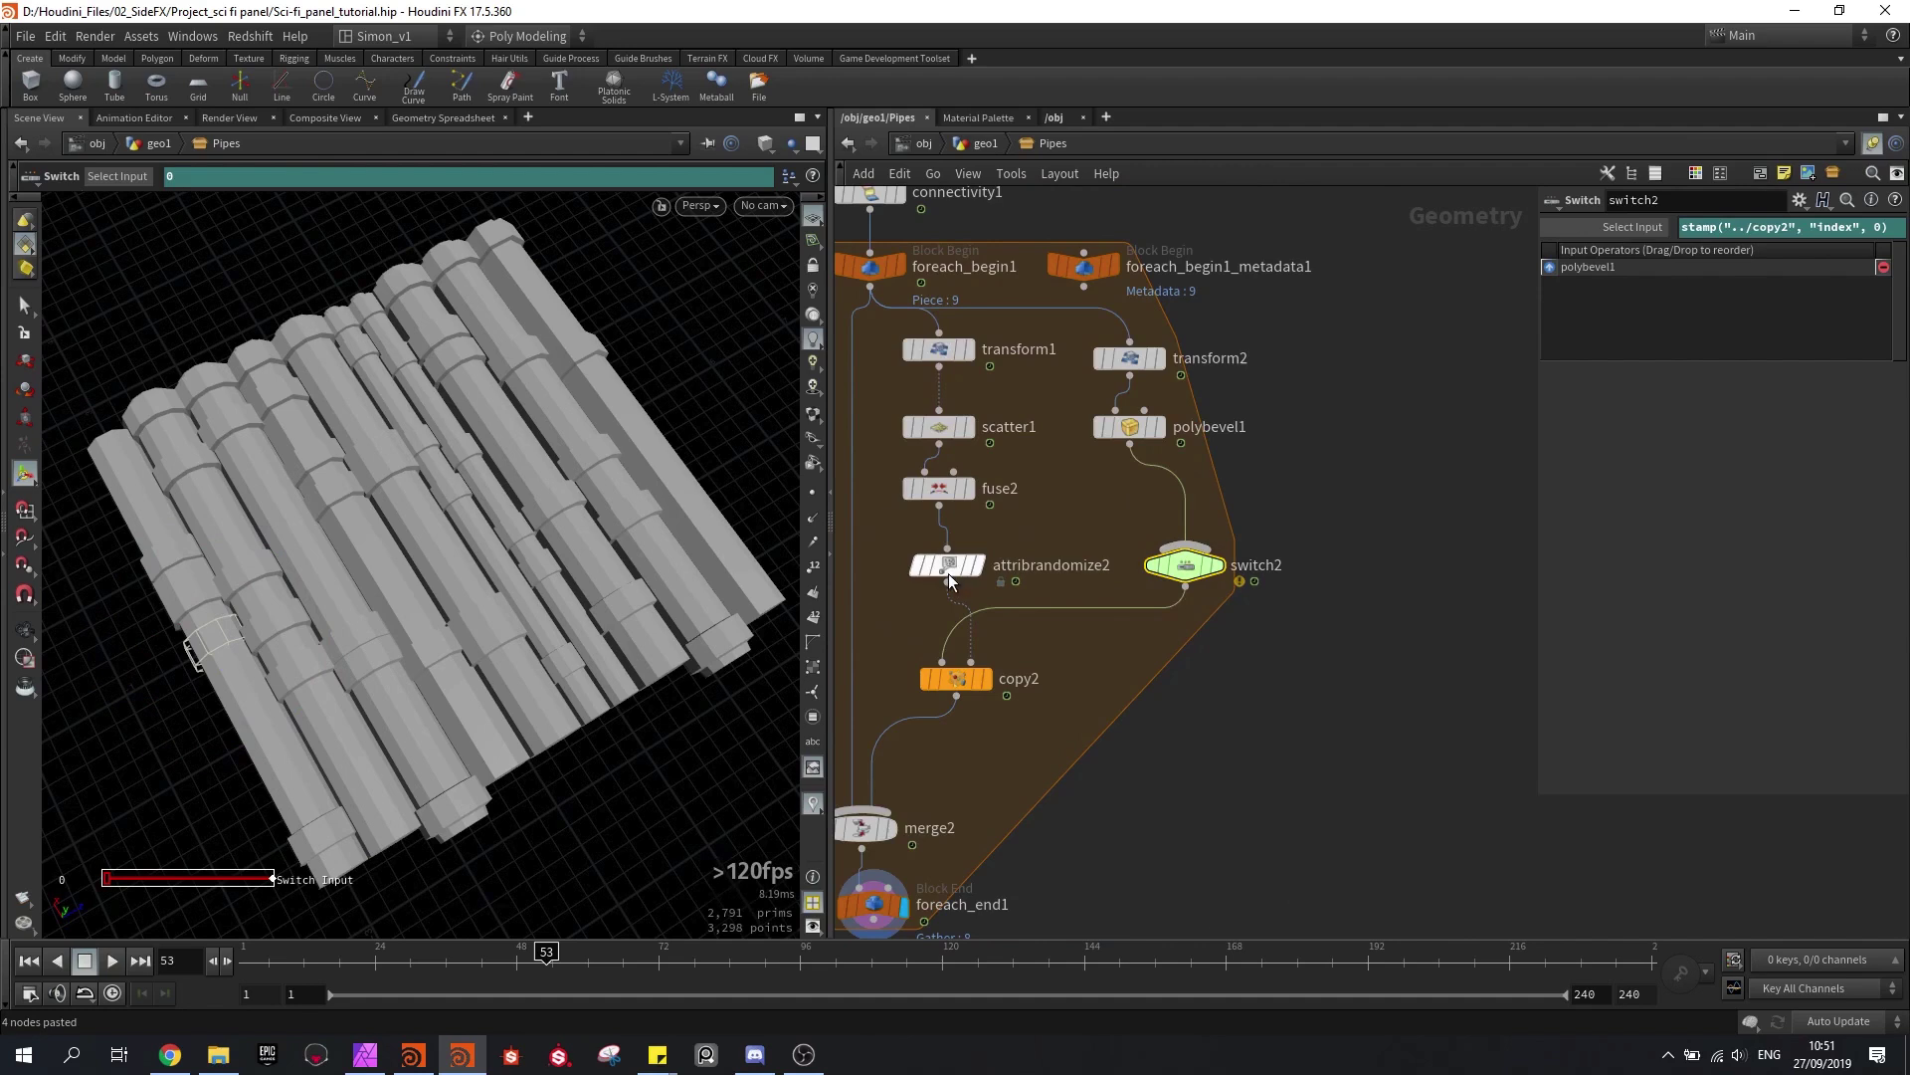
Step: Set attribrandomize2's first Max Value to the expression opninputs("../switch2/")
click(947, 567)
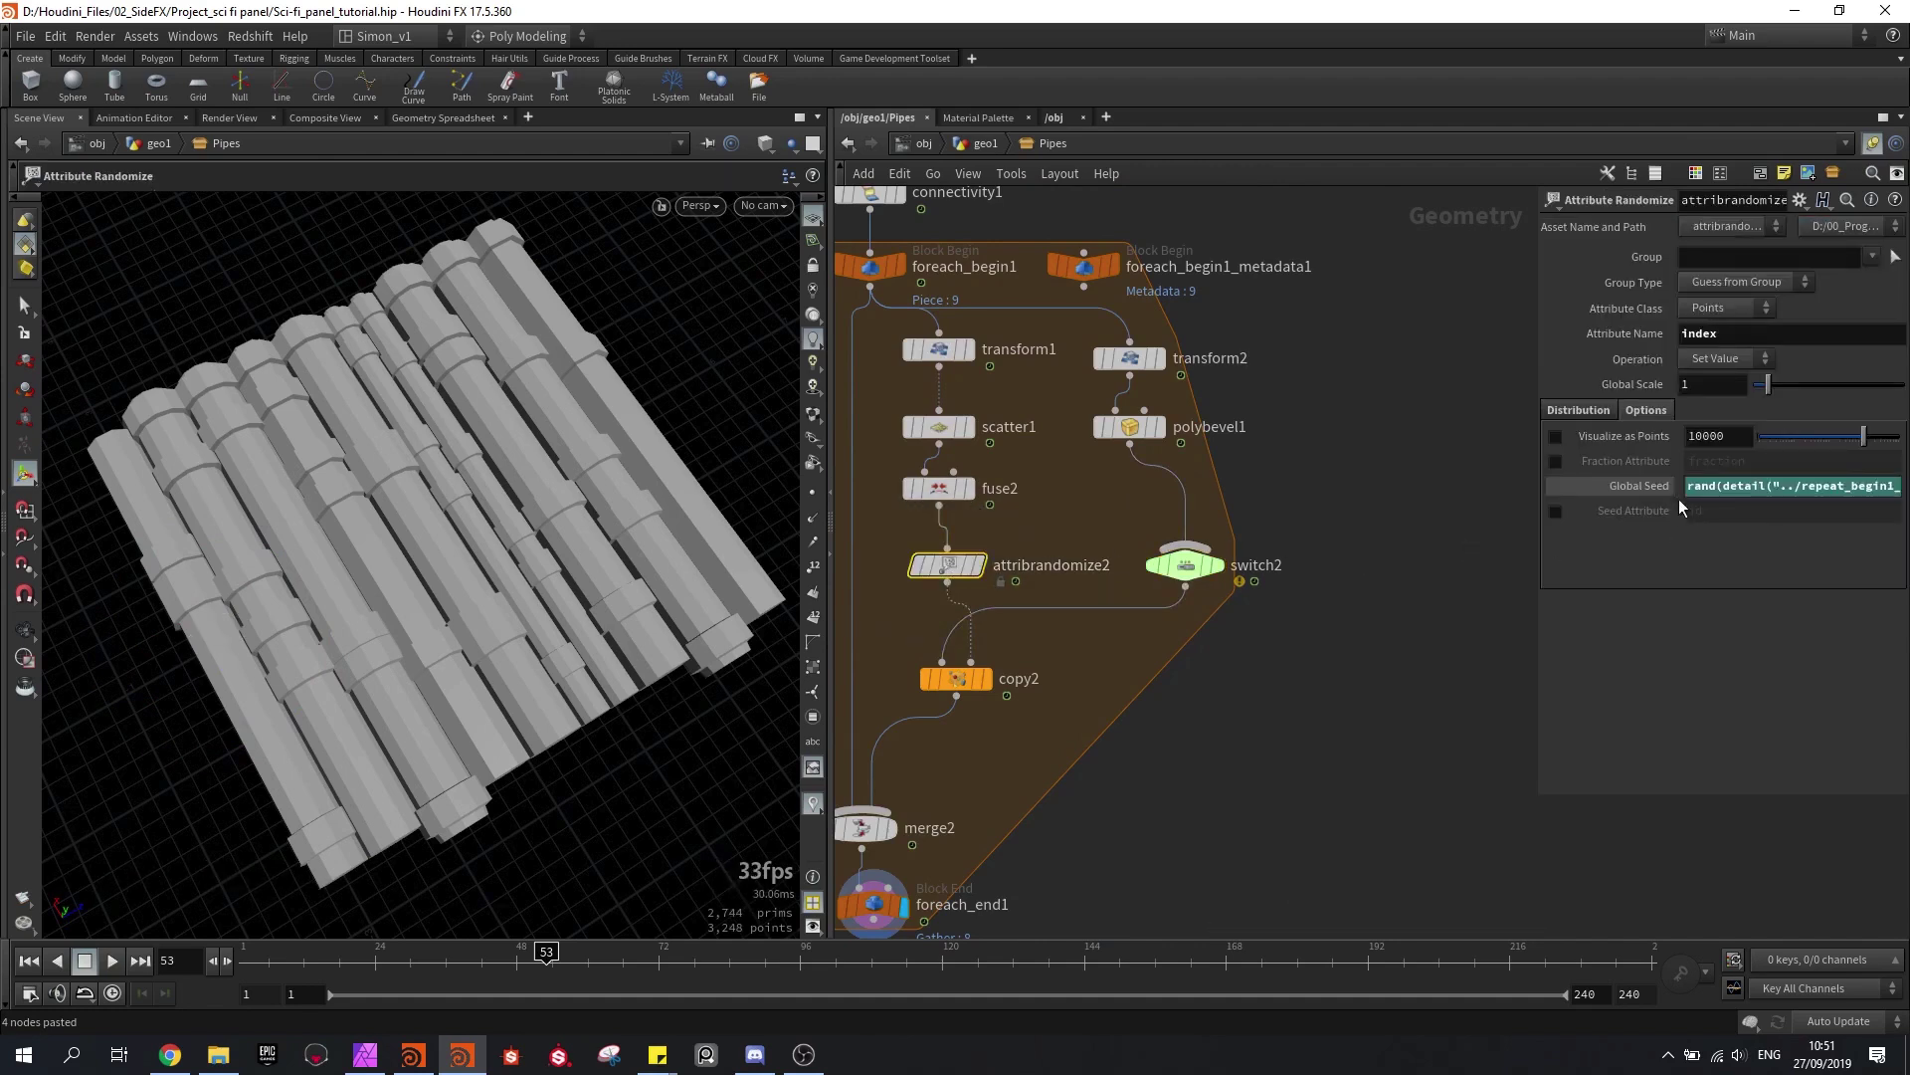
click(1579, 409)
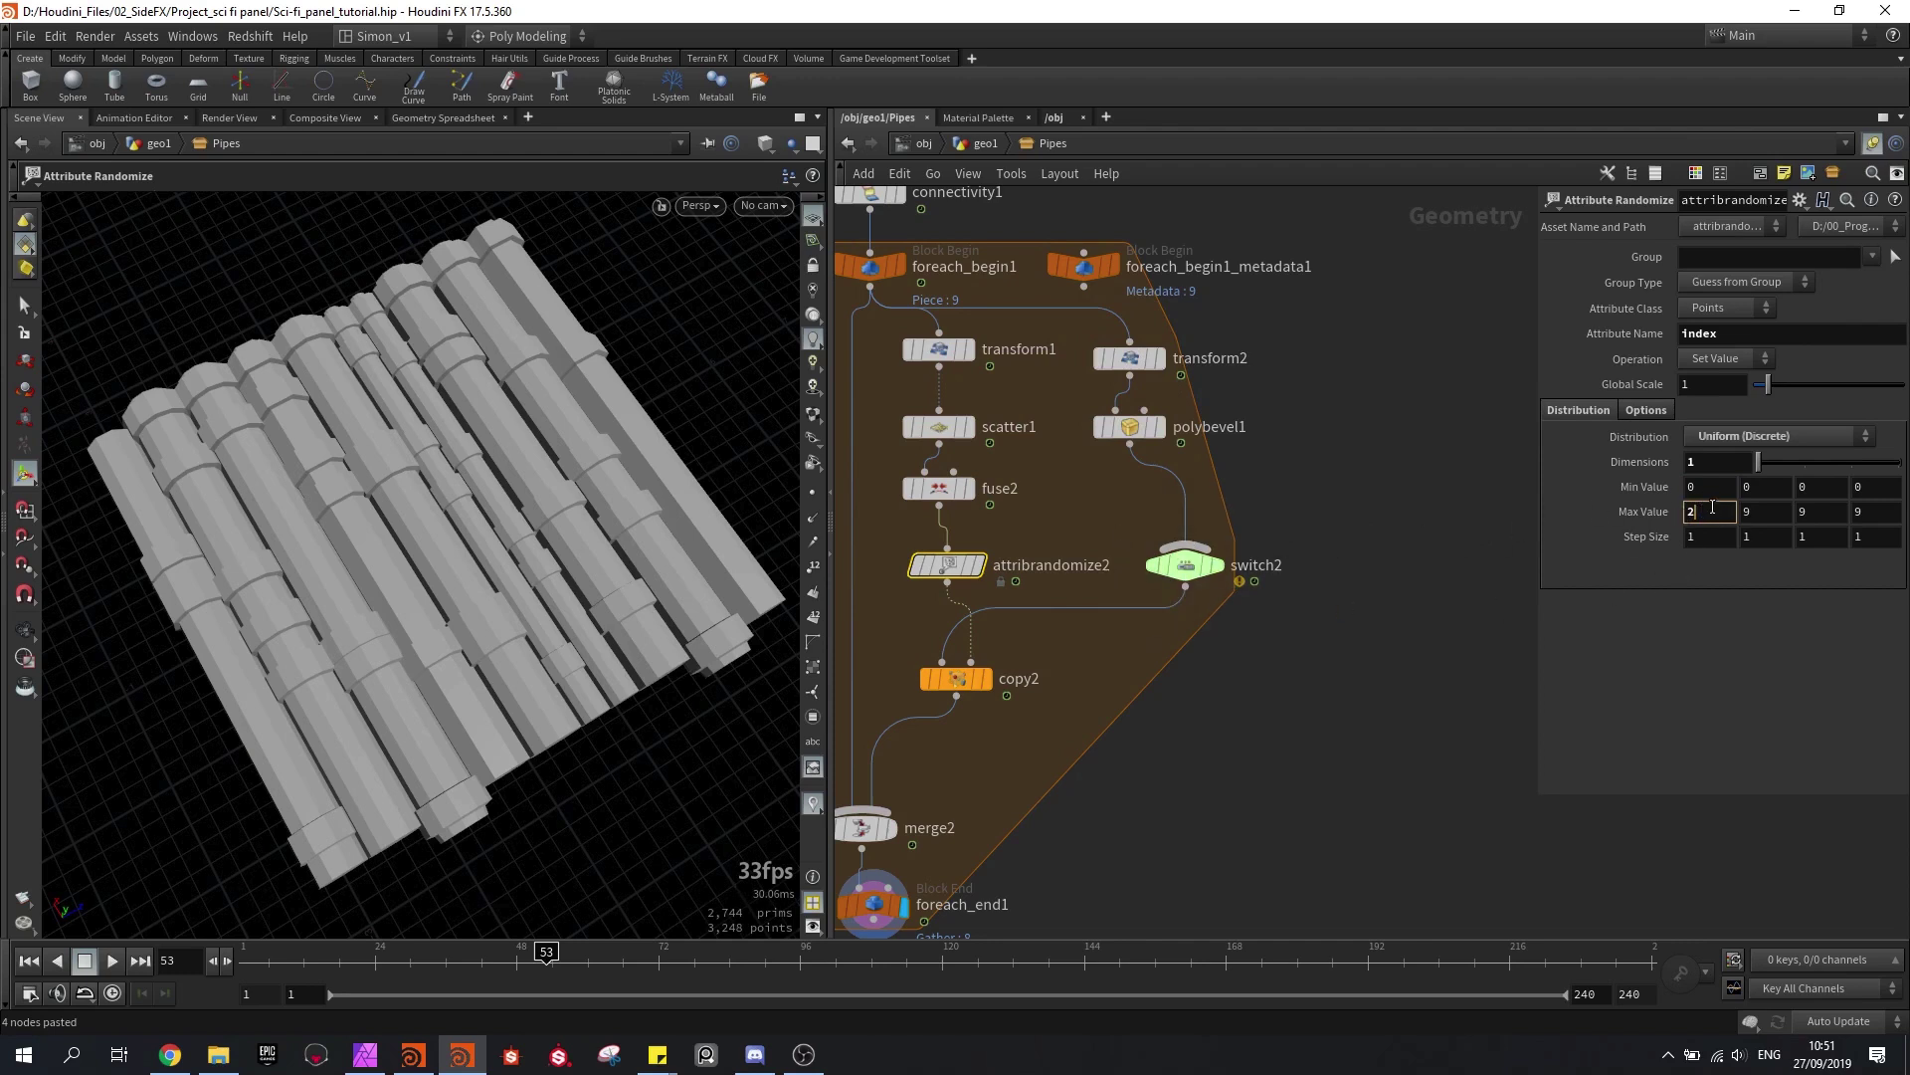
text(op)
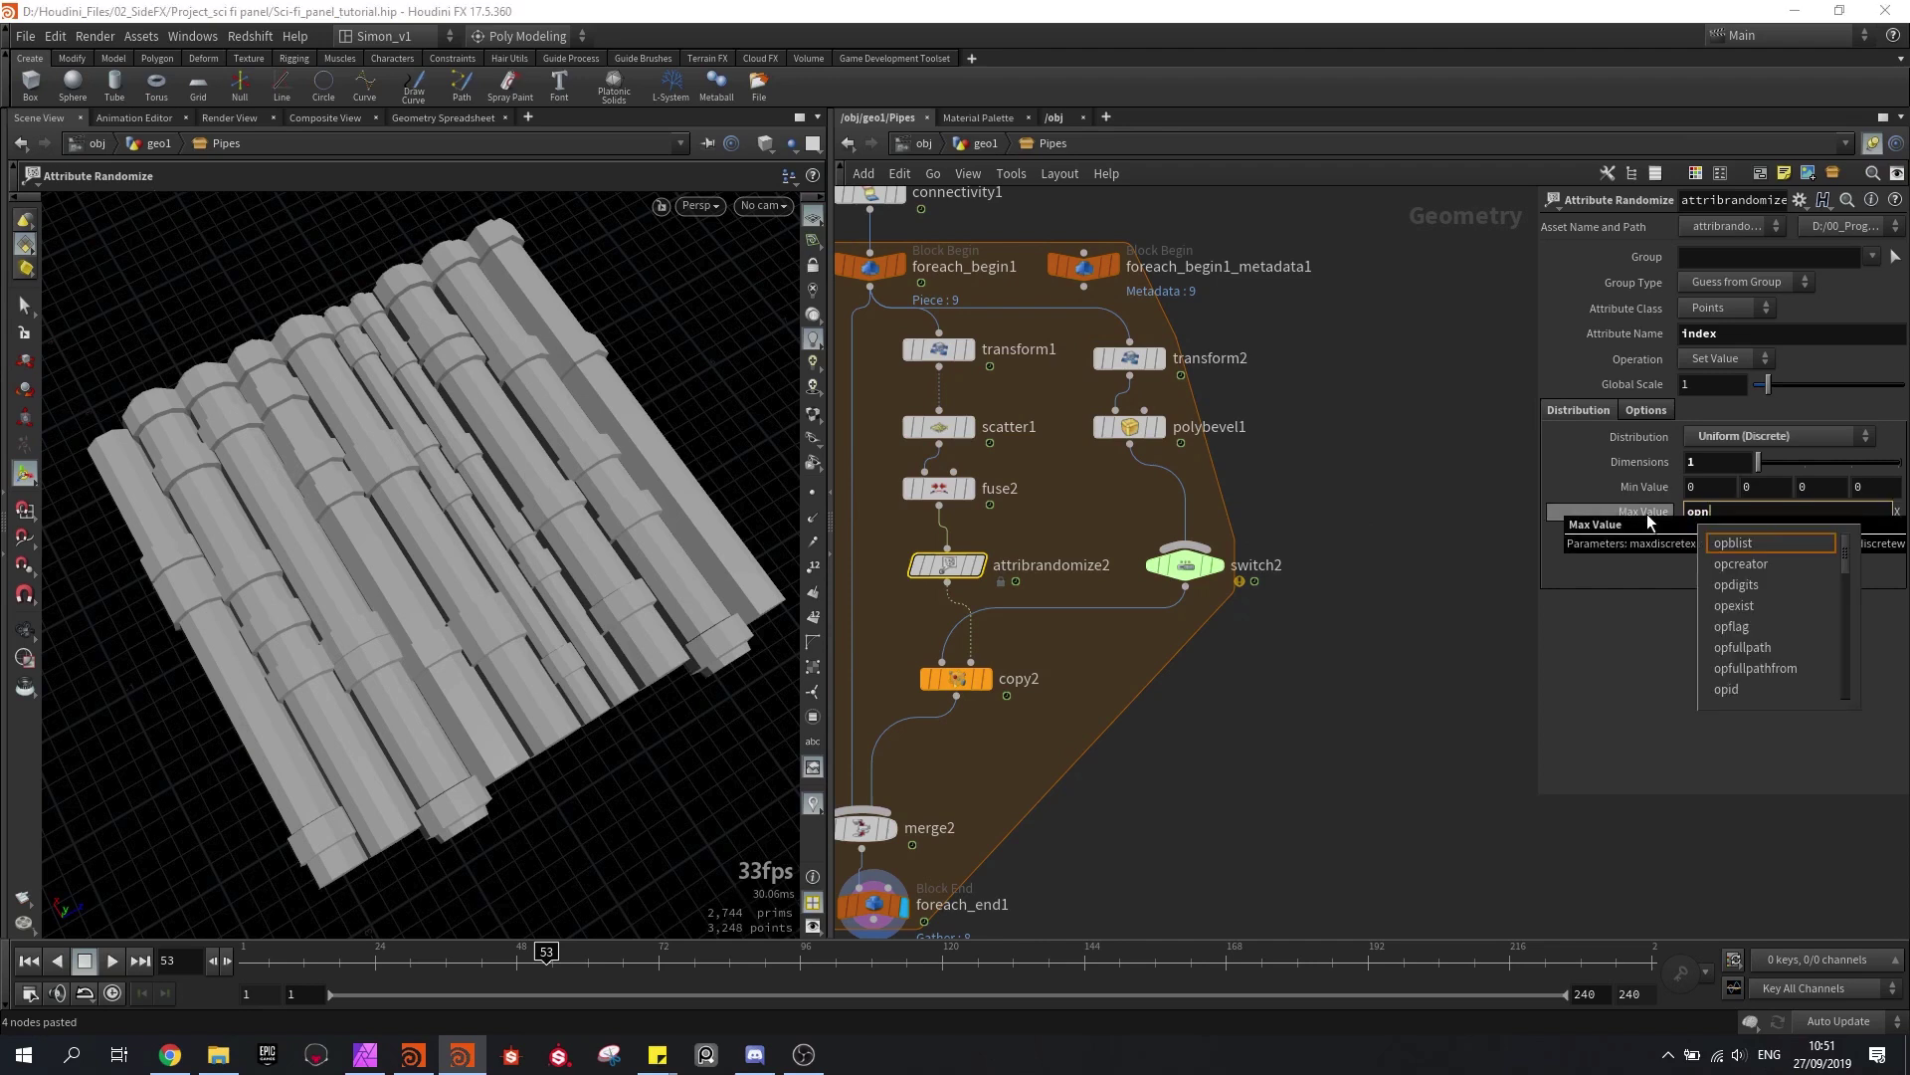
text(n)
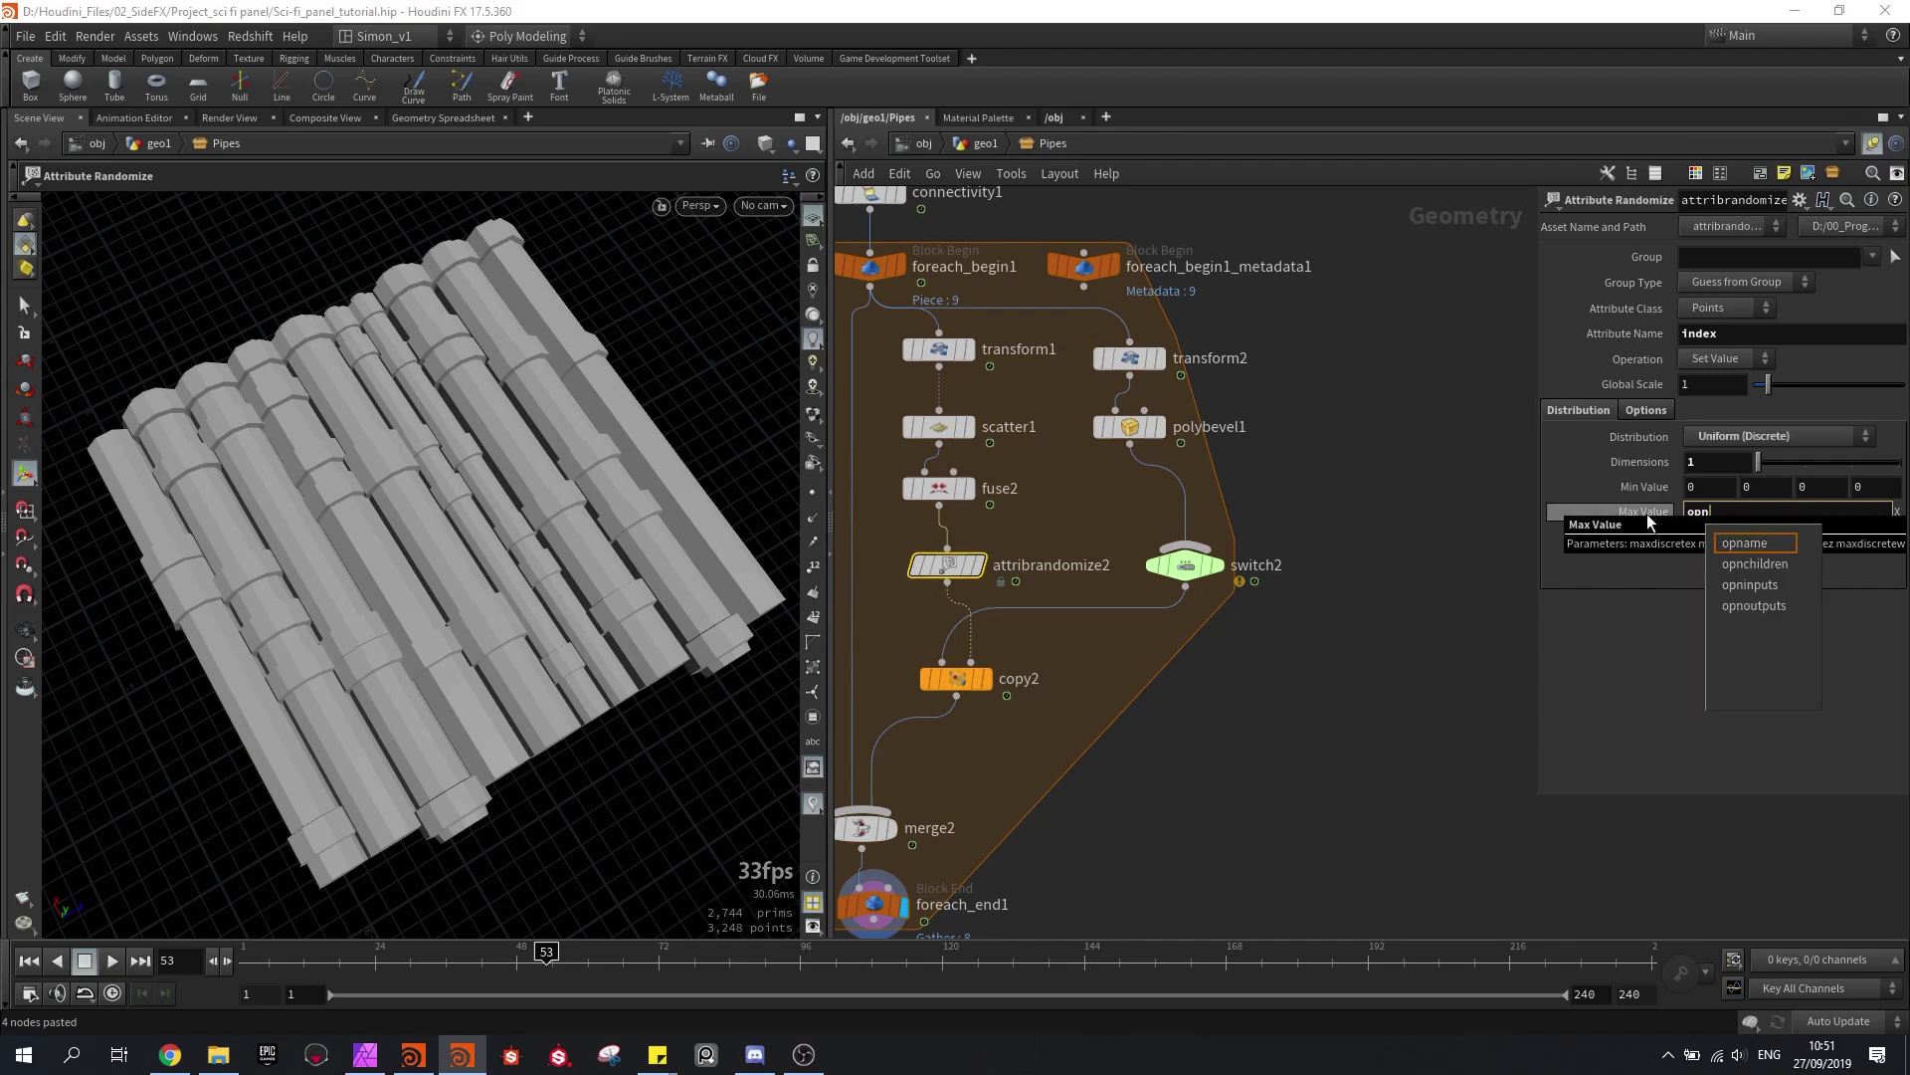
click(1745, 585)
text(()
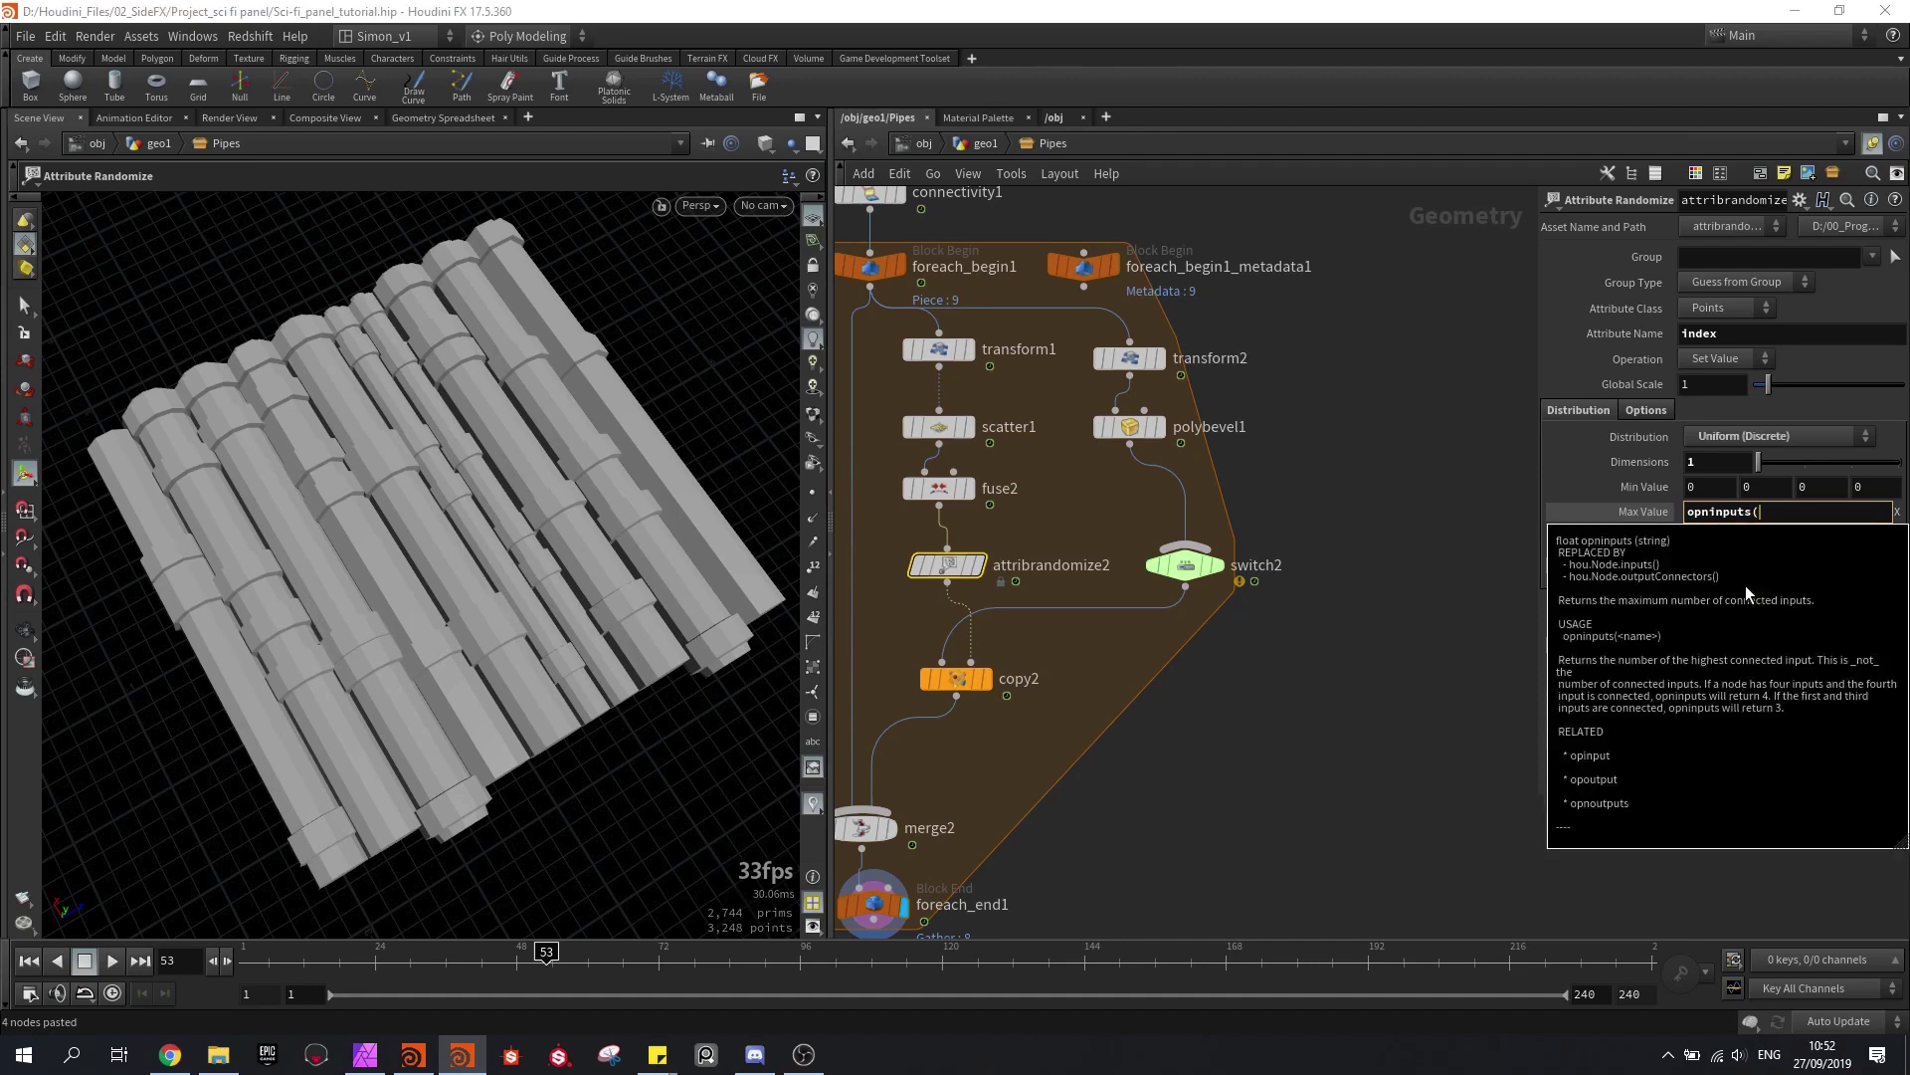
text("../)
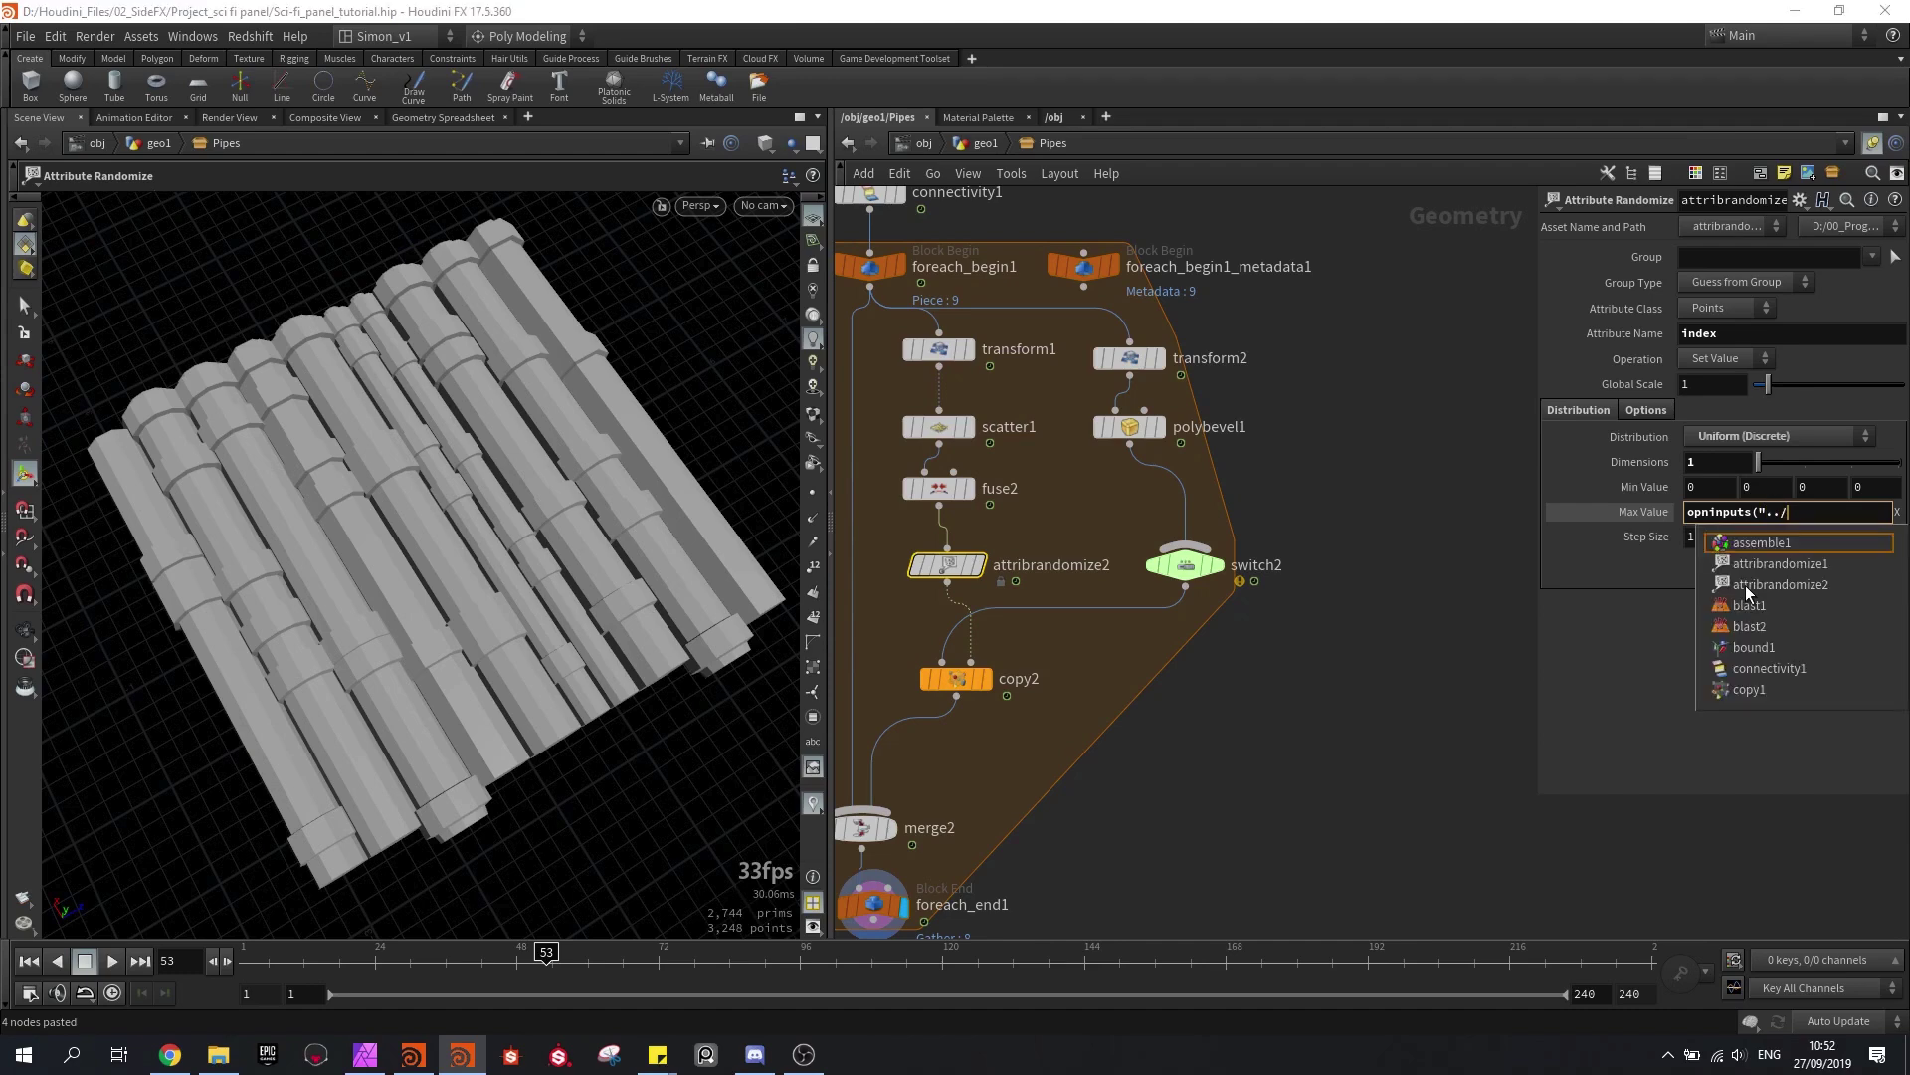
text(switch2/)
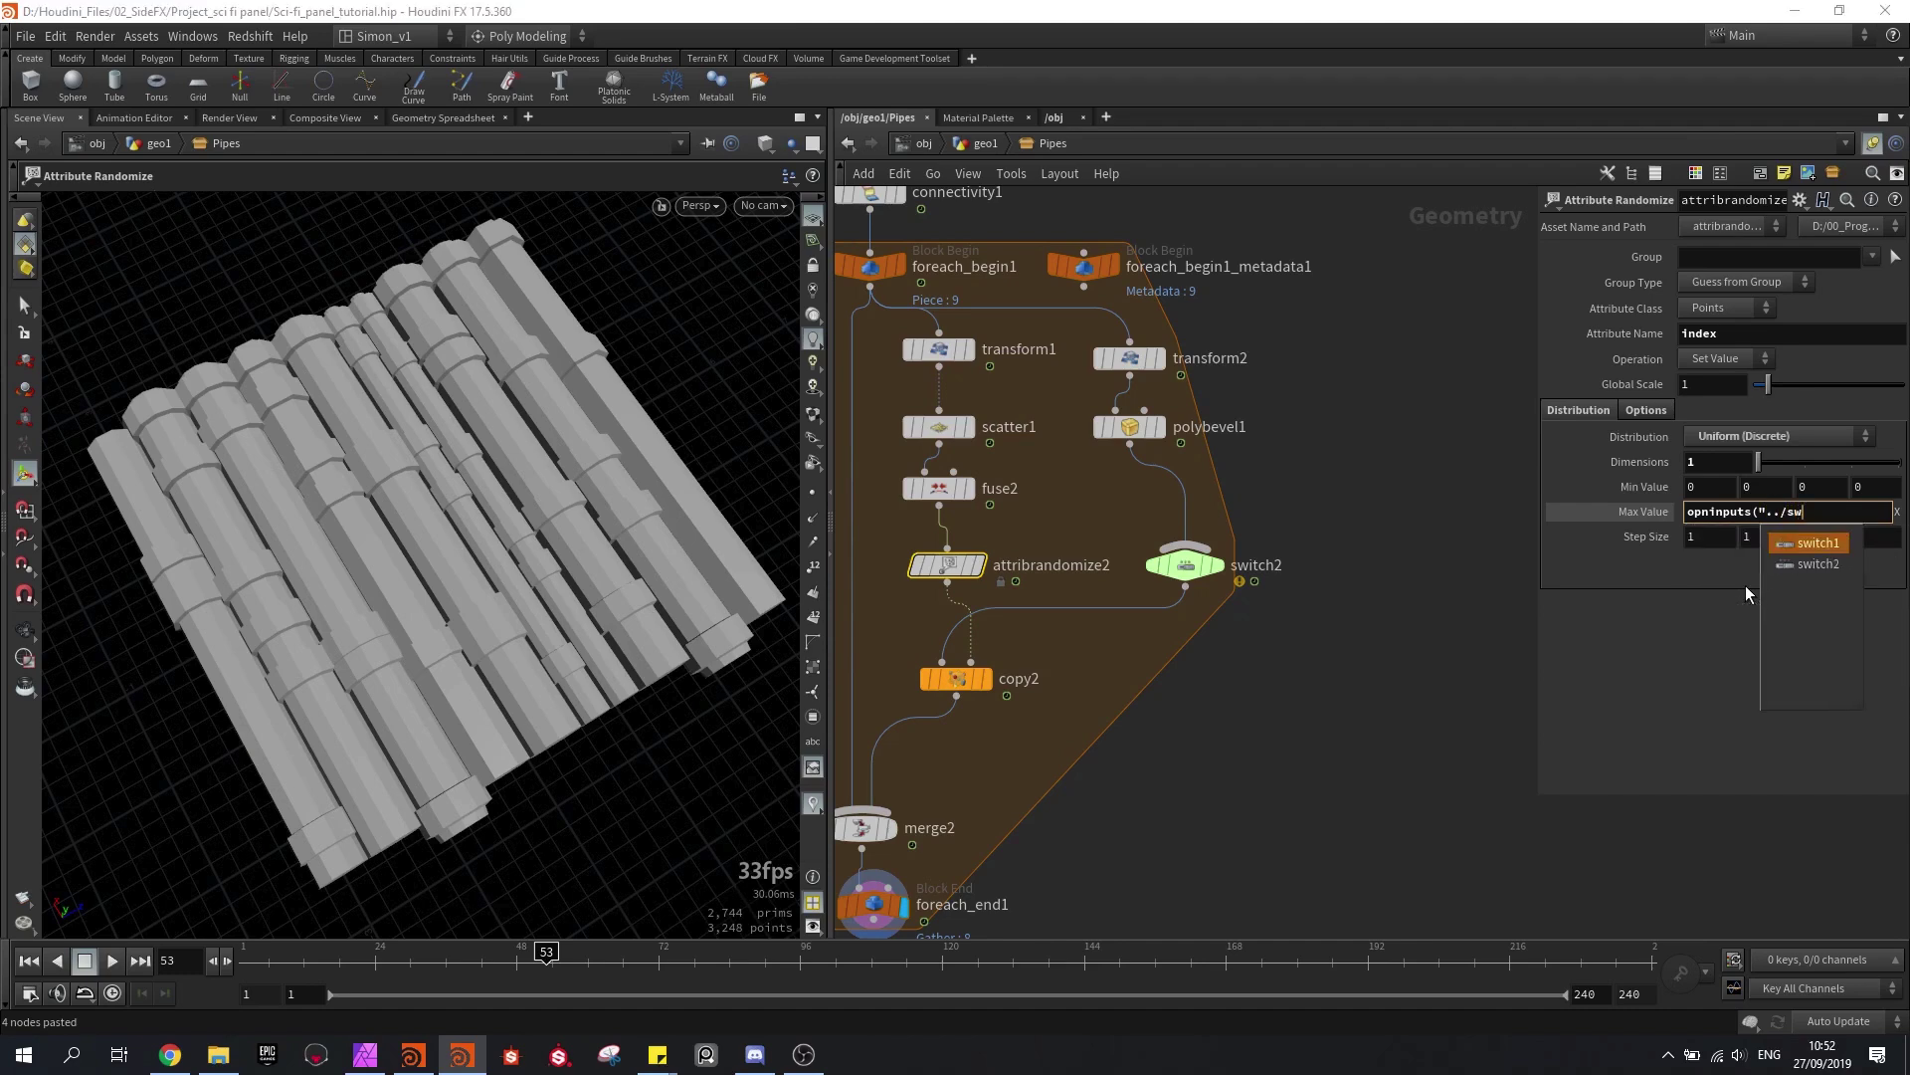
text("))
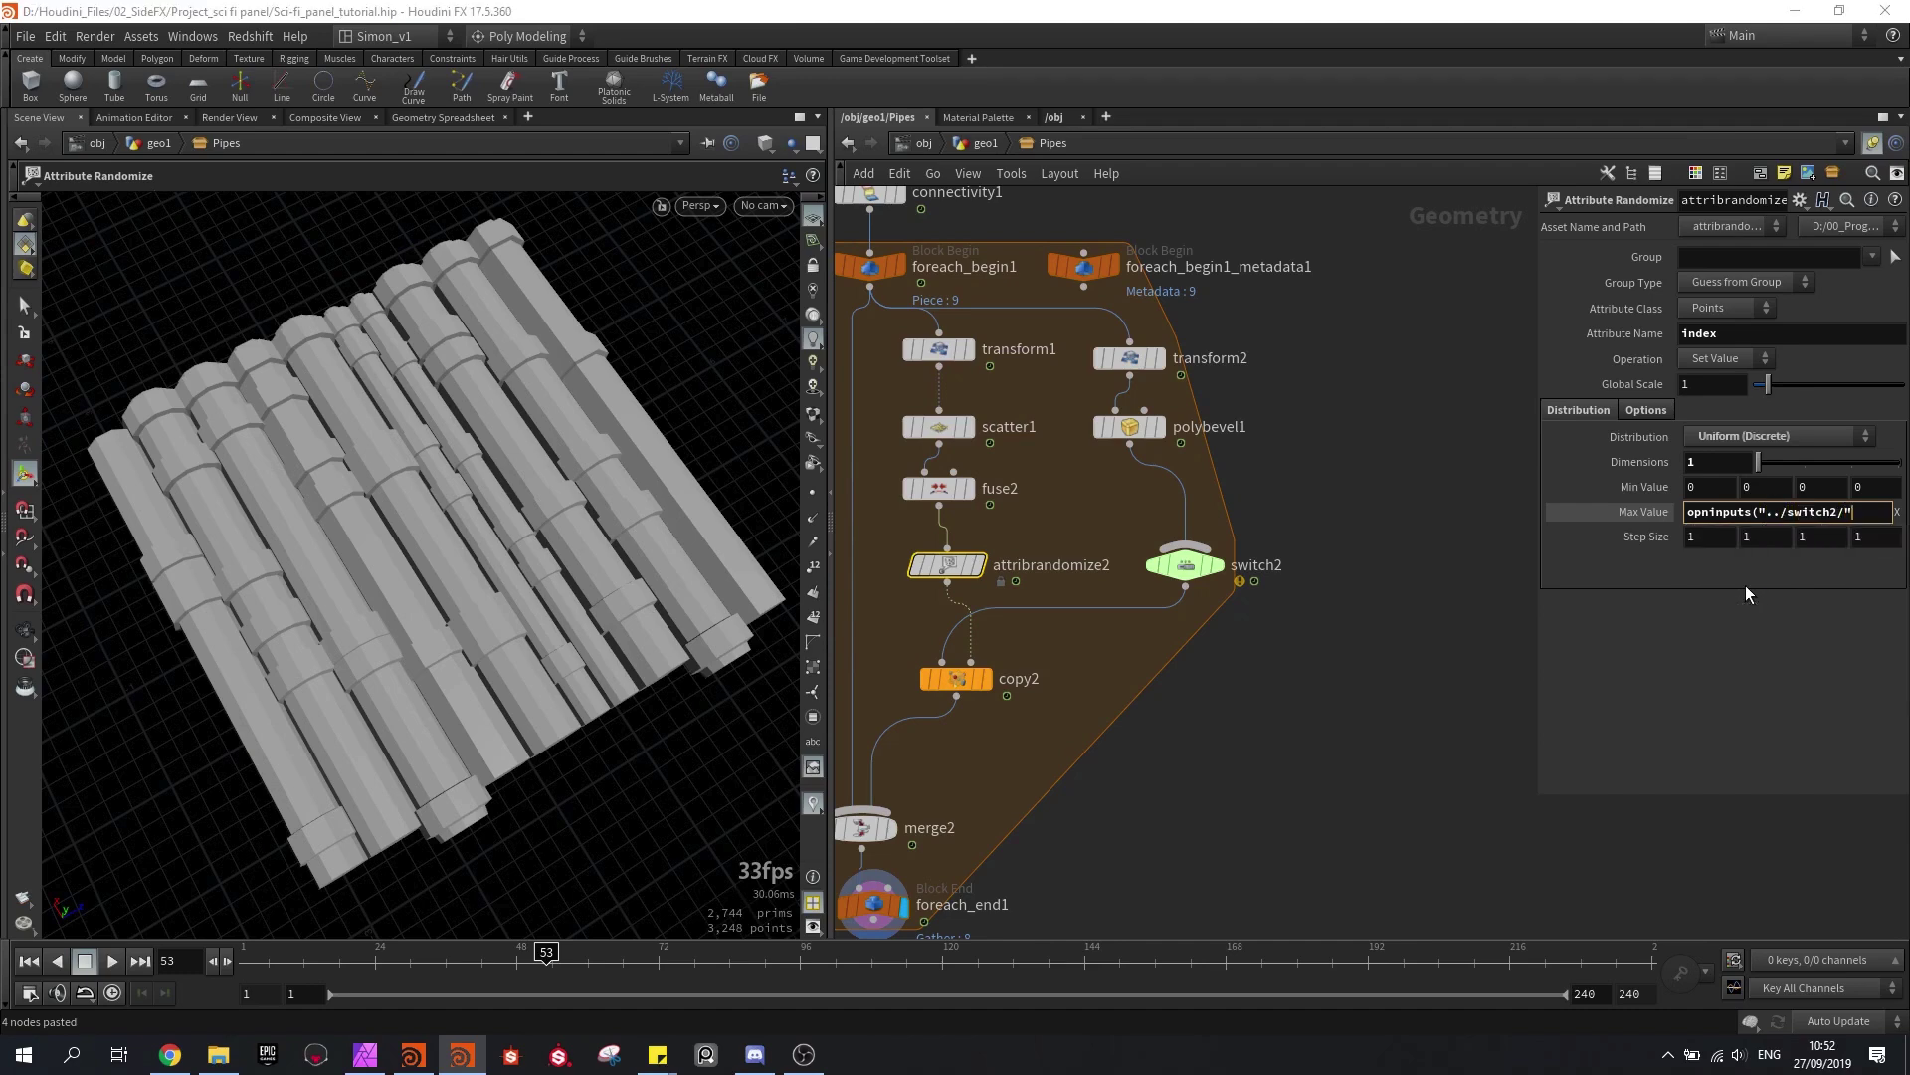
key(Return)
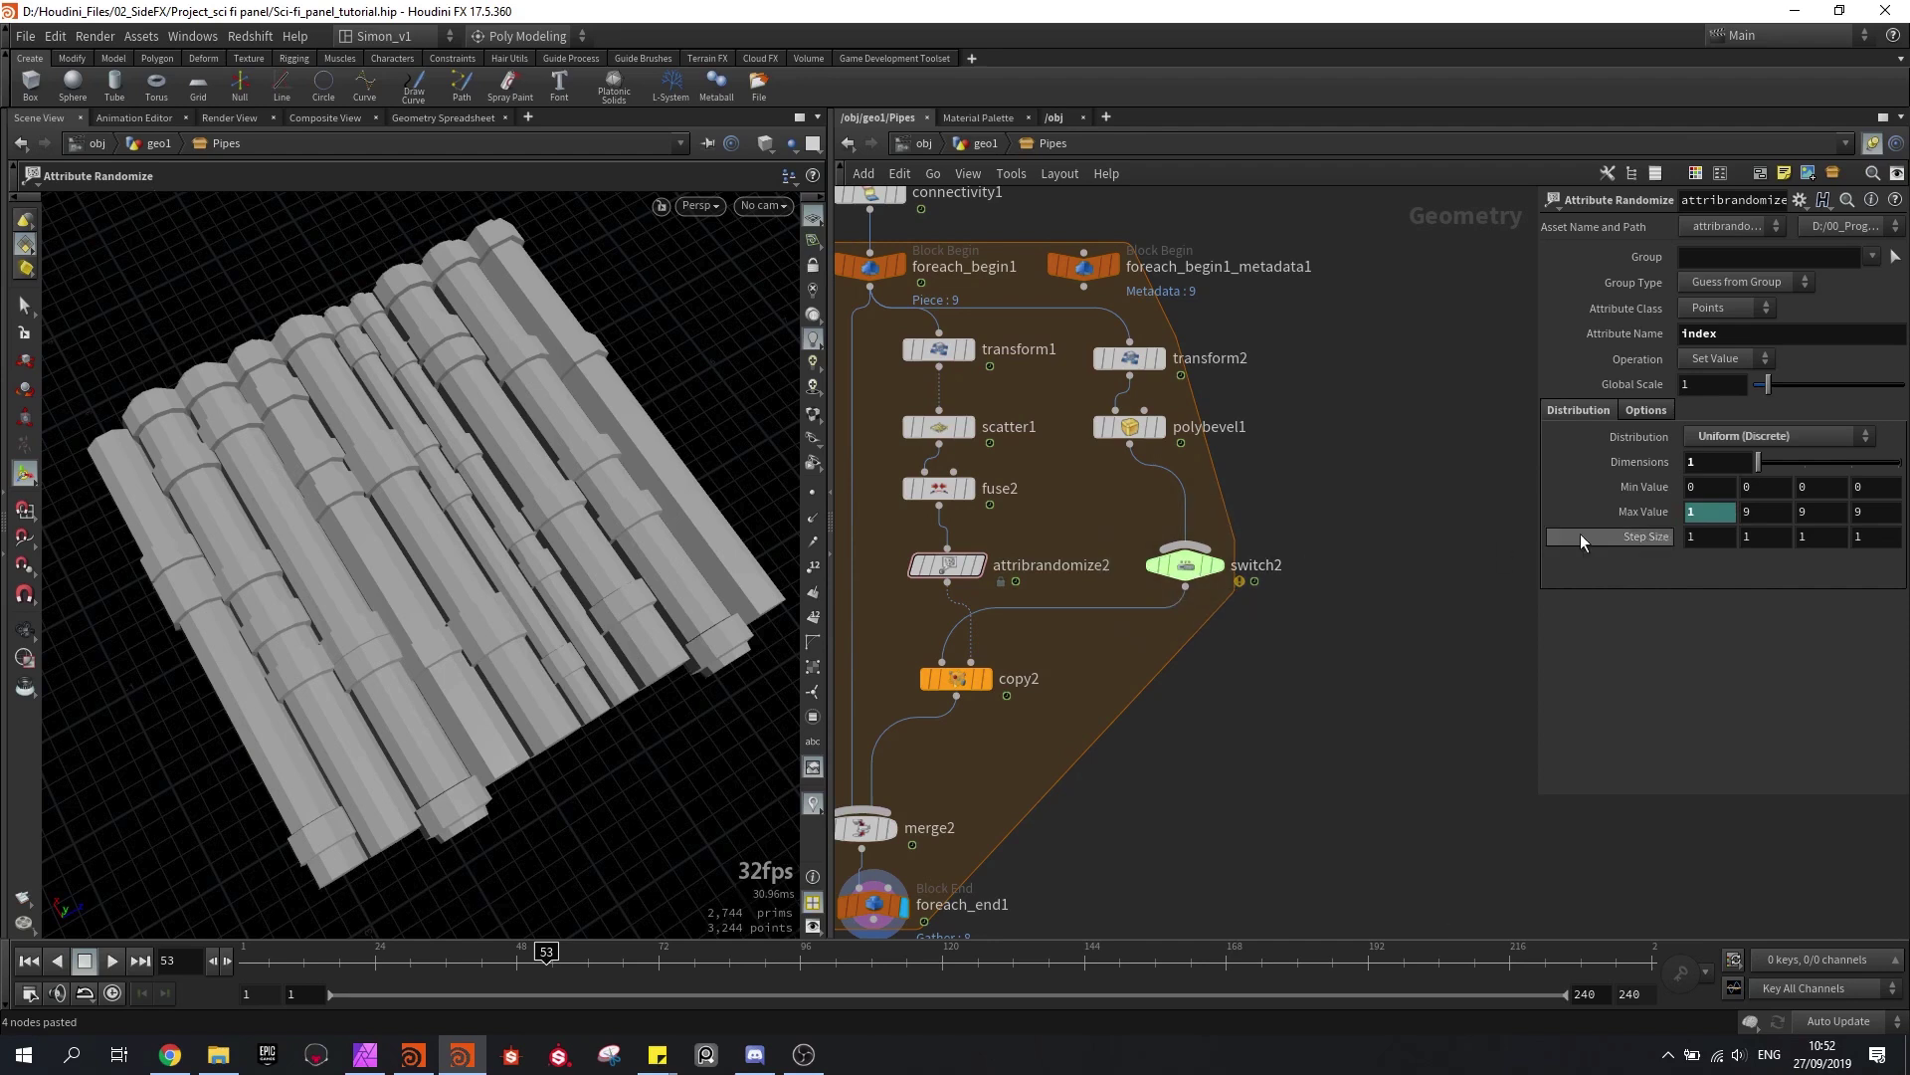
Step: Check switch2's Select Input expression, edit the end of attribrandomize2's Max Value expression and save the scene
click(1186, 564)
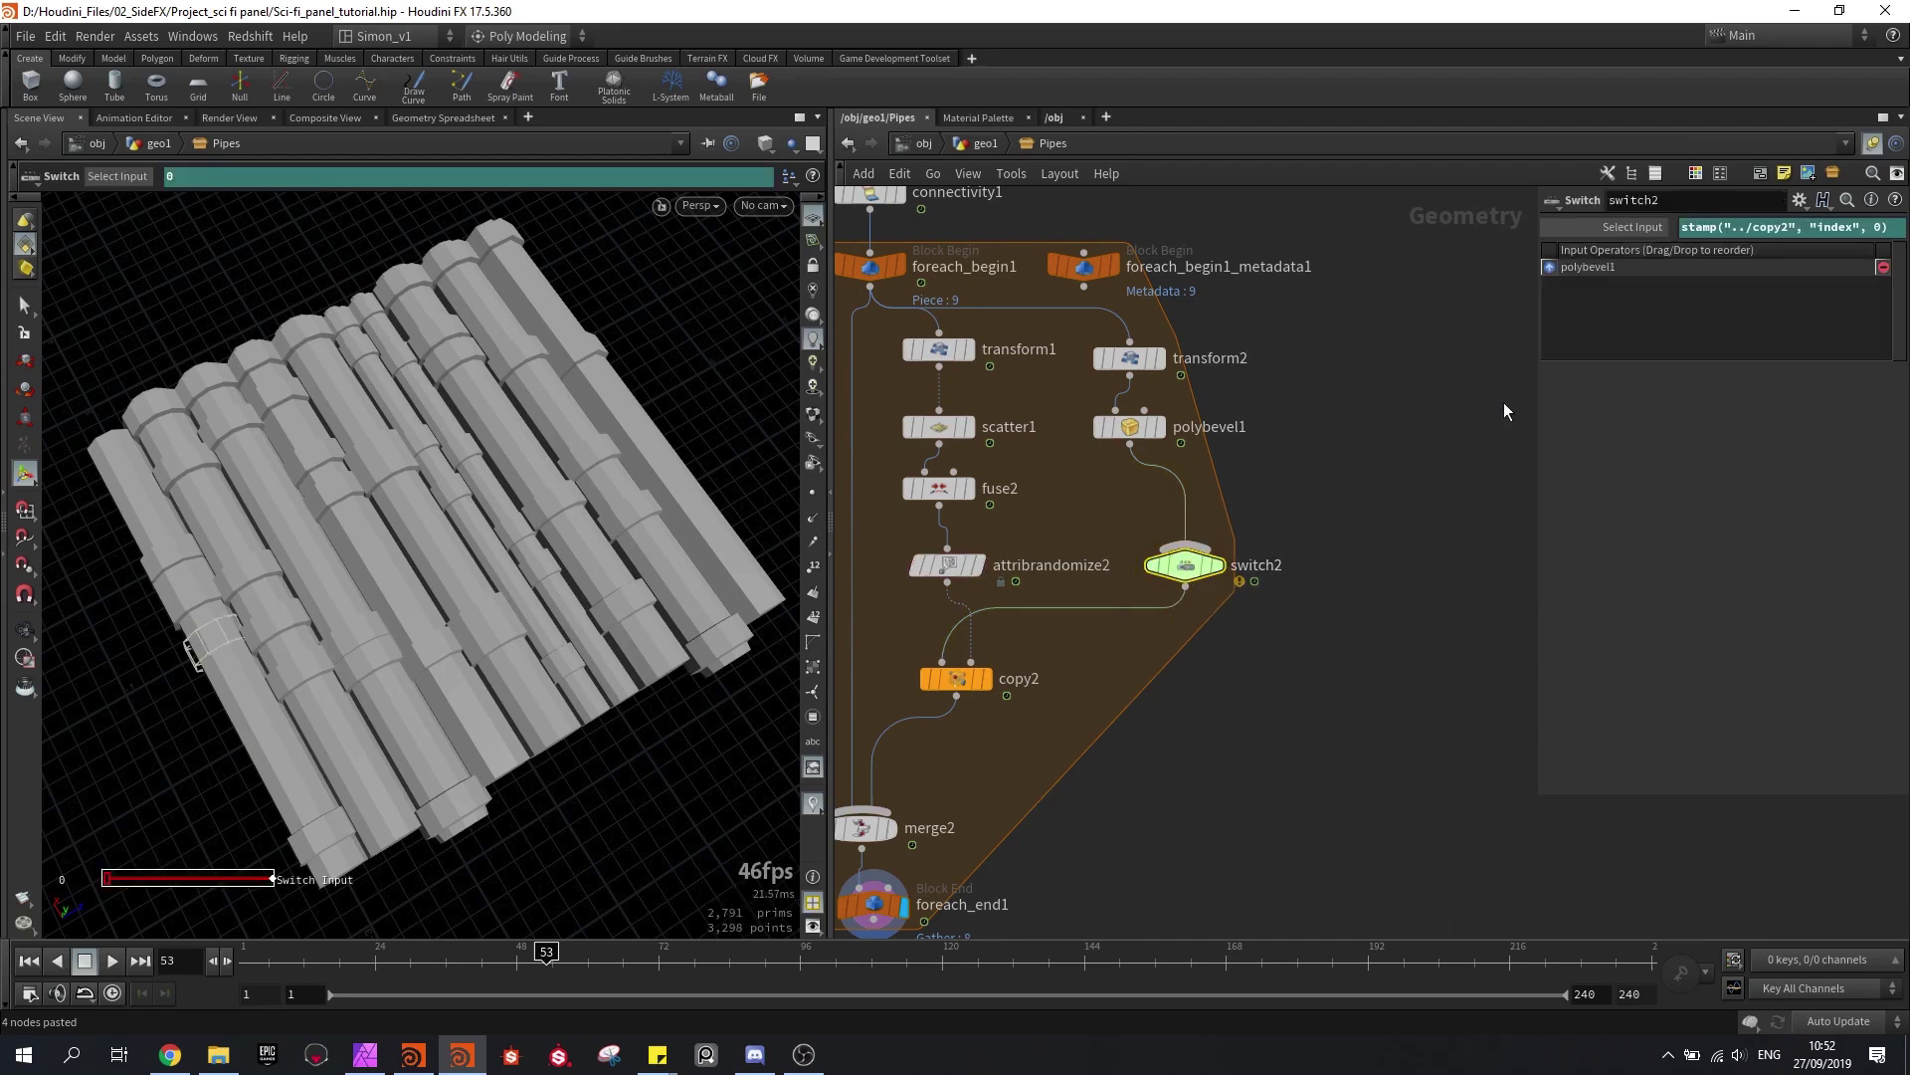
click(1636, 227)
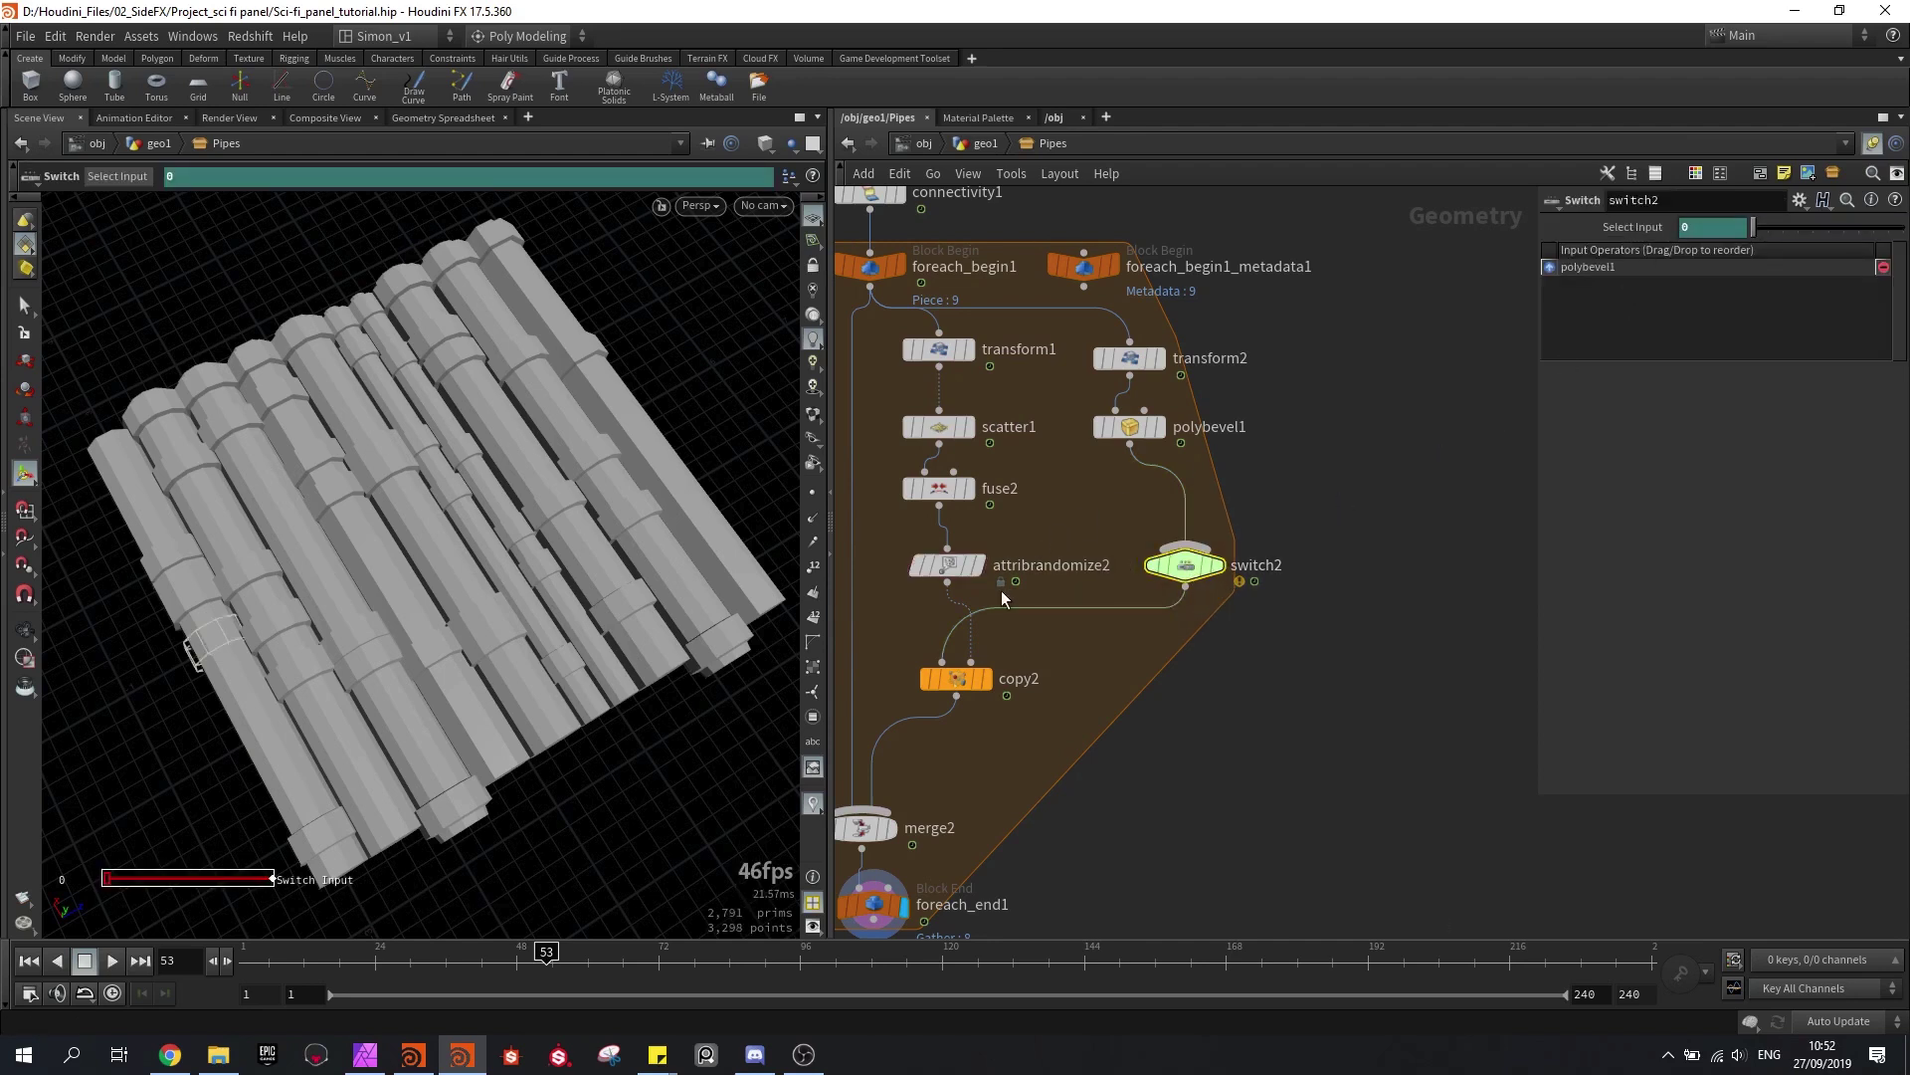
click(949, 575)
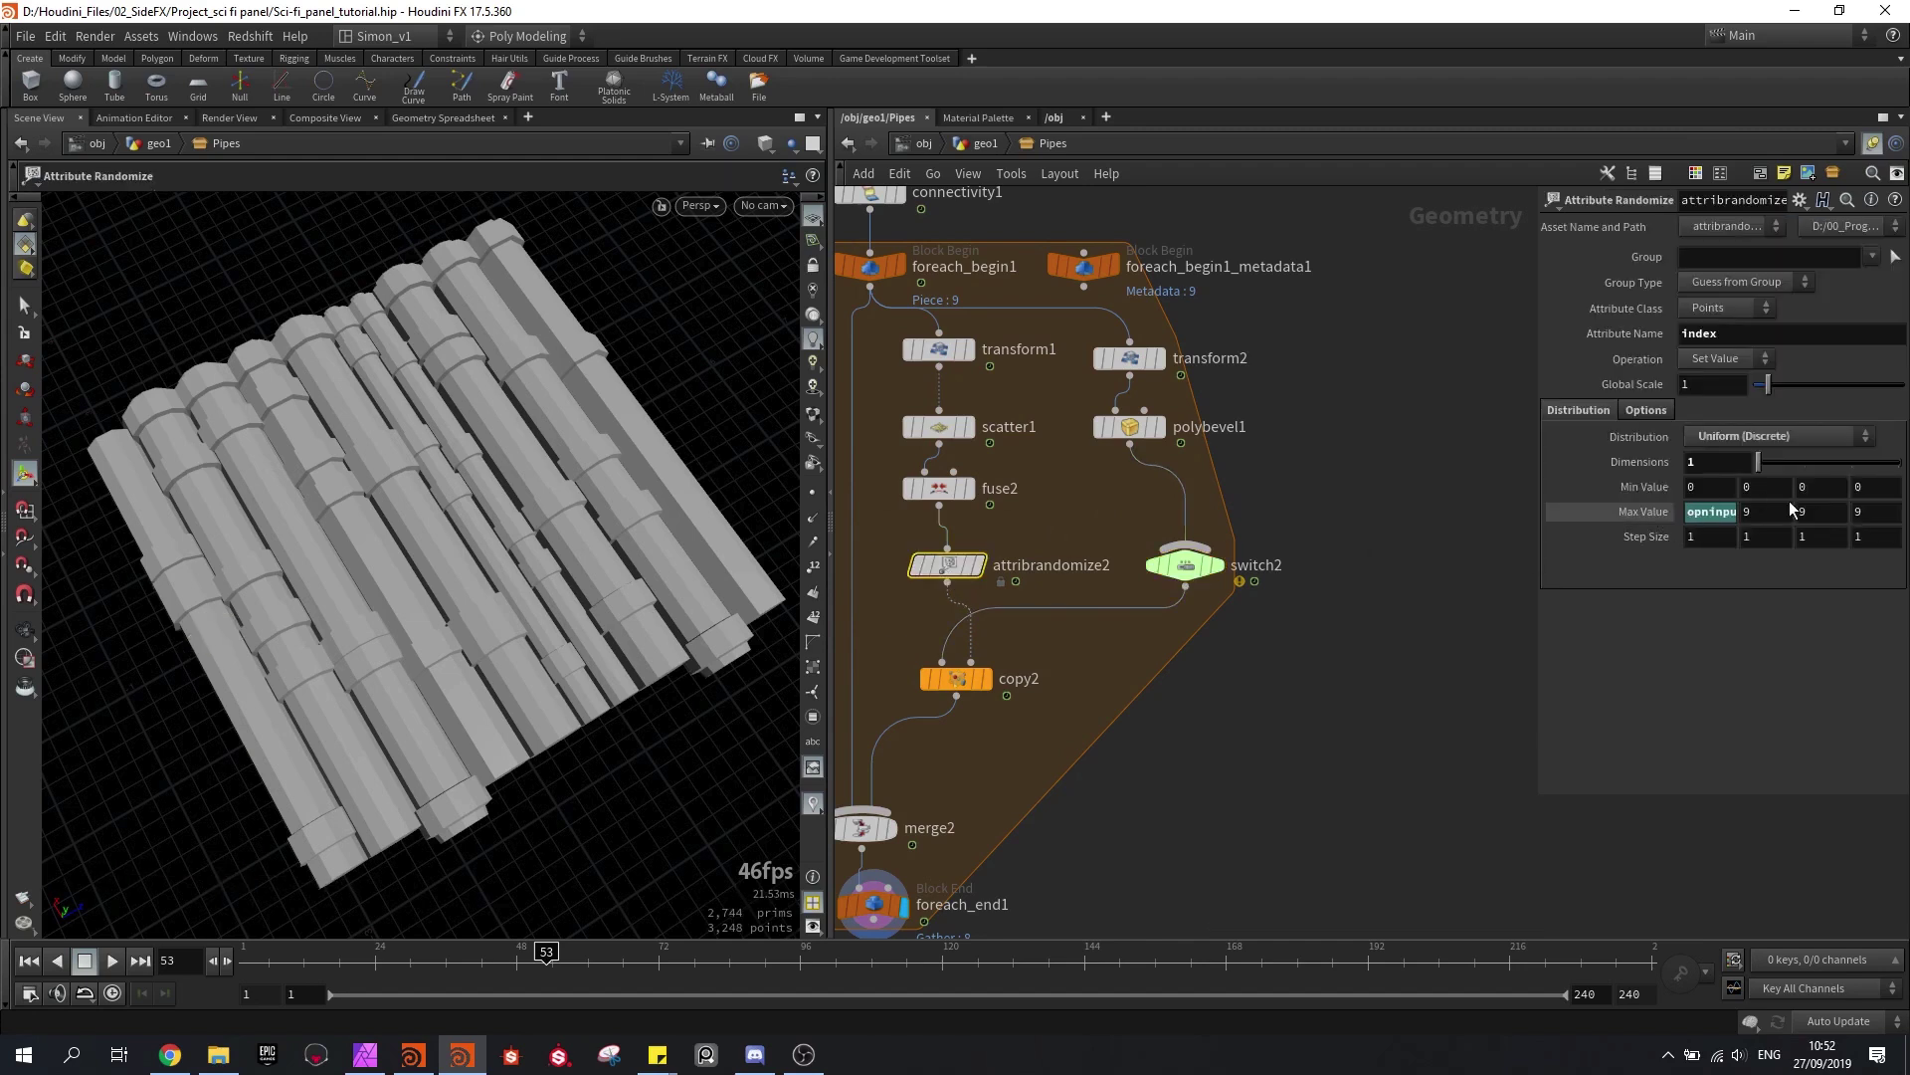
click(1713, 511)
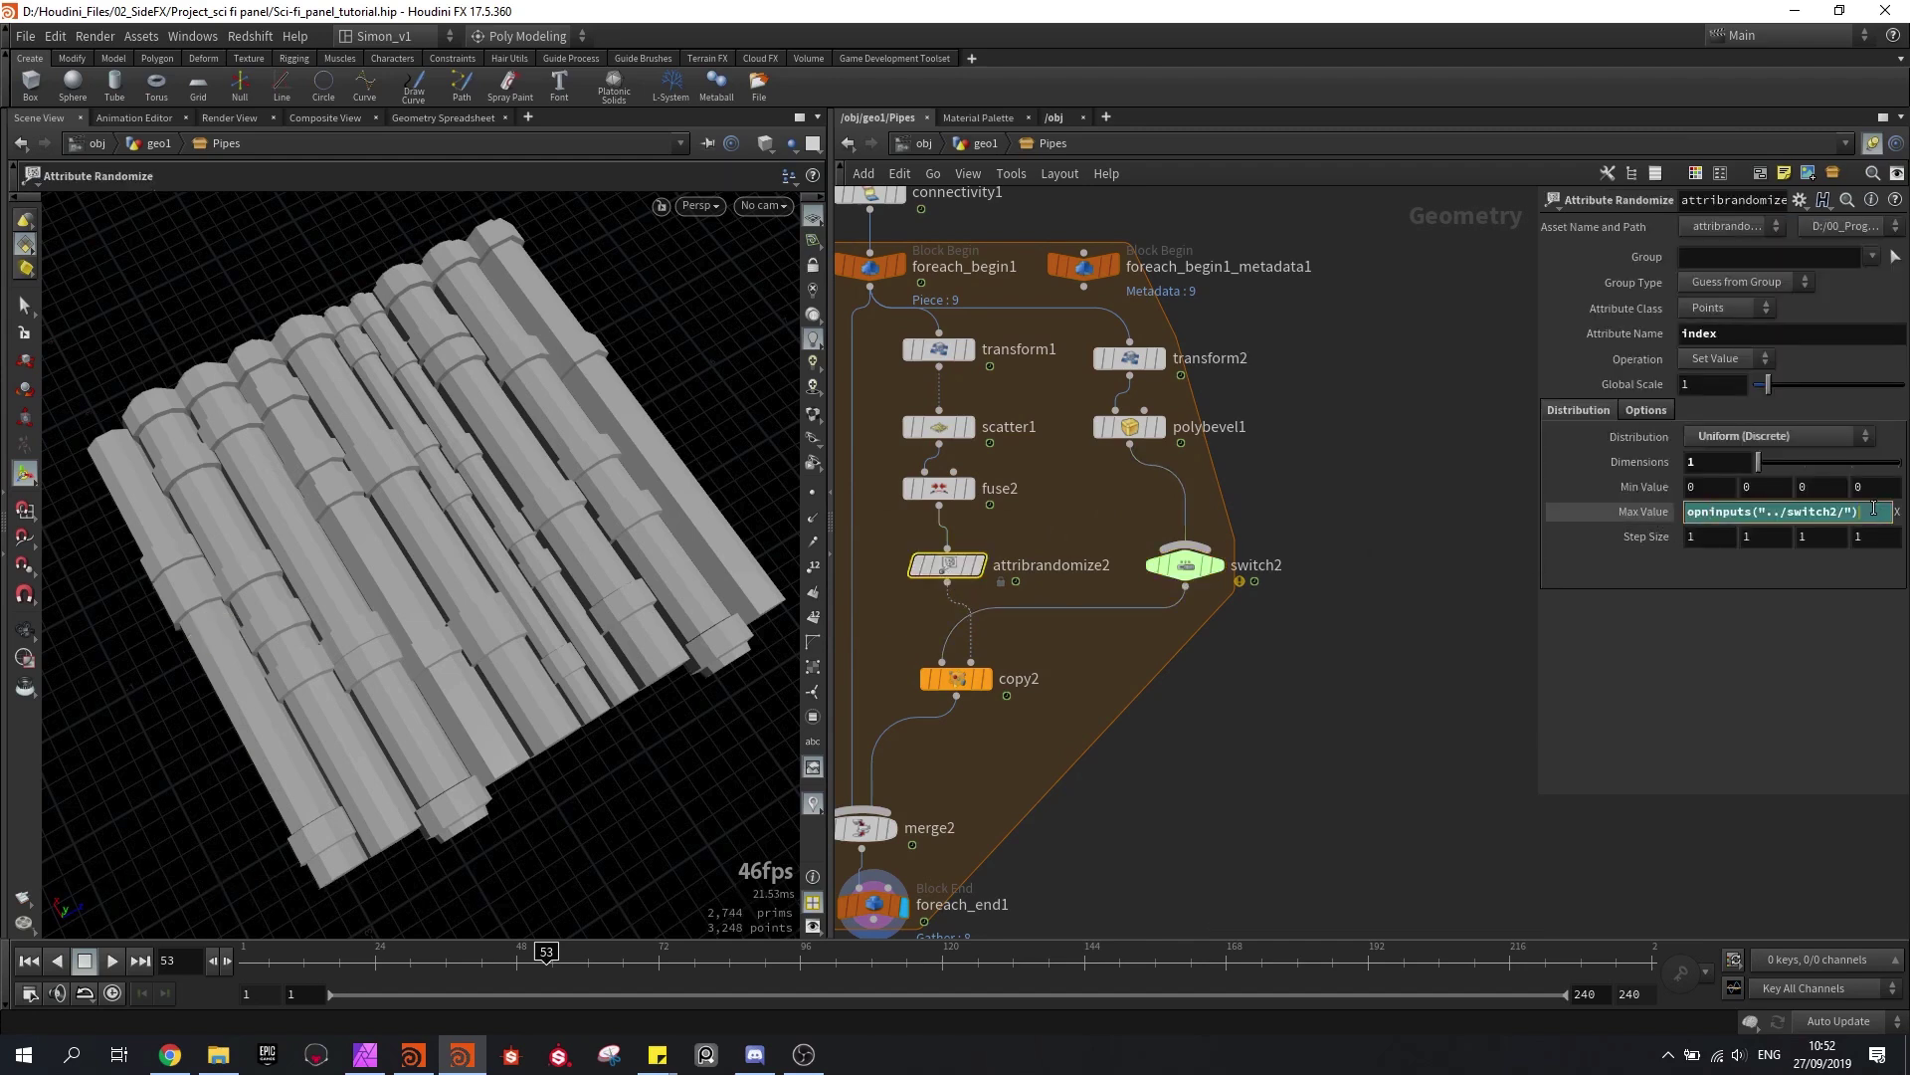
key(Return)
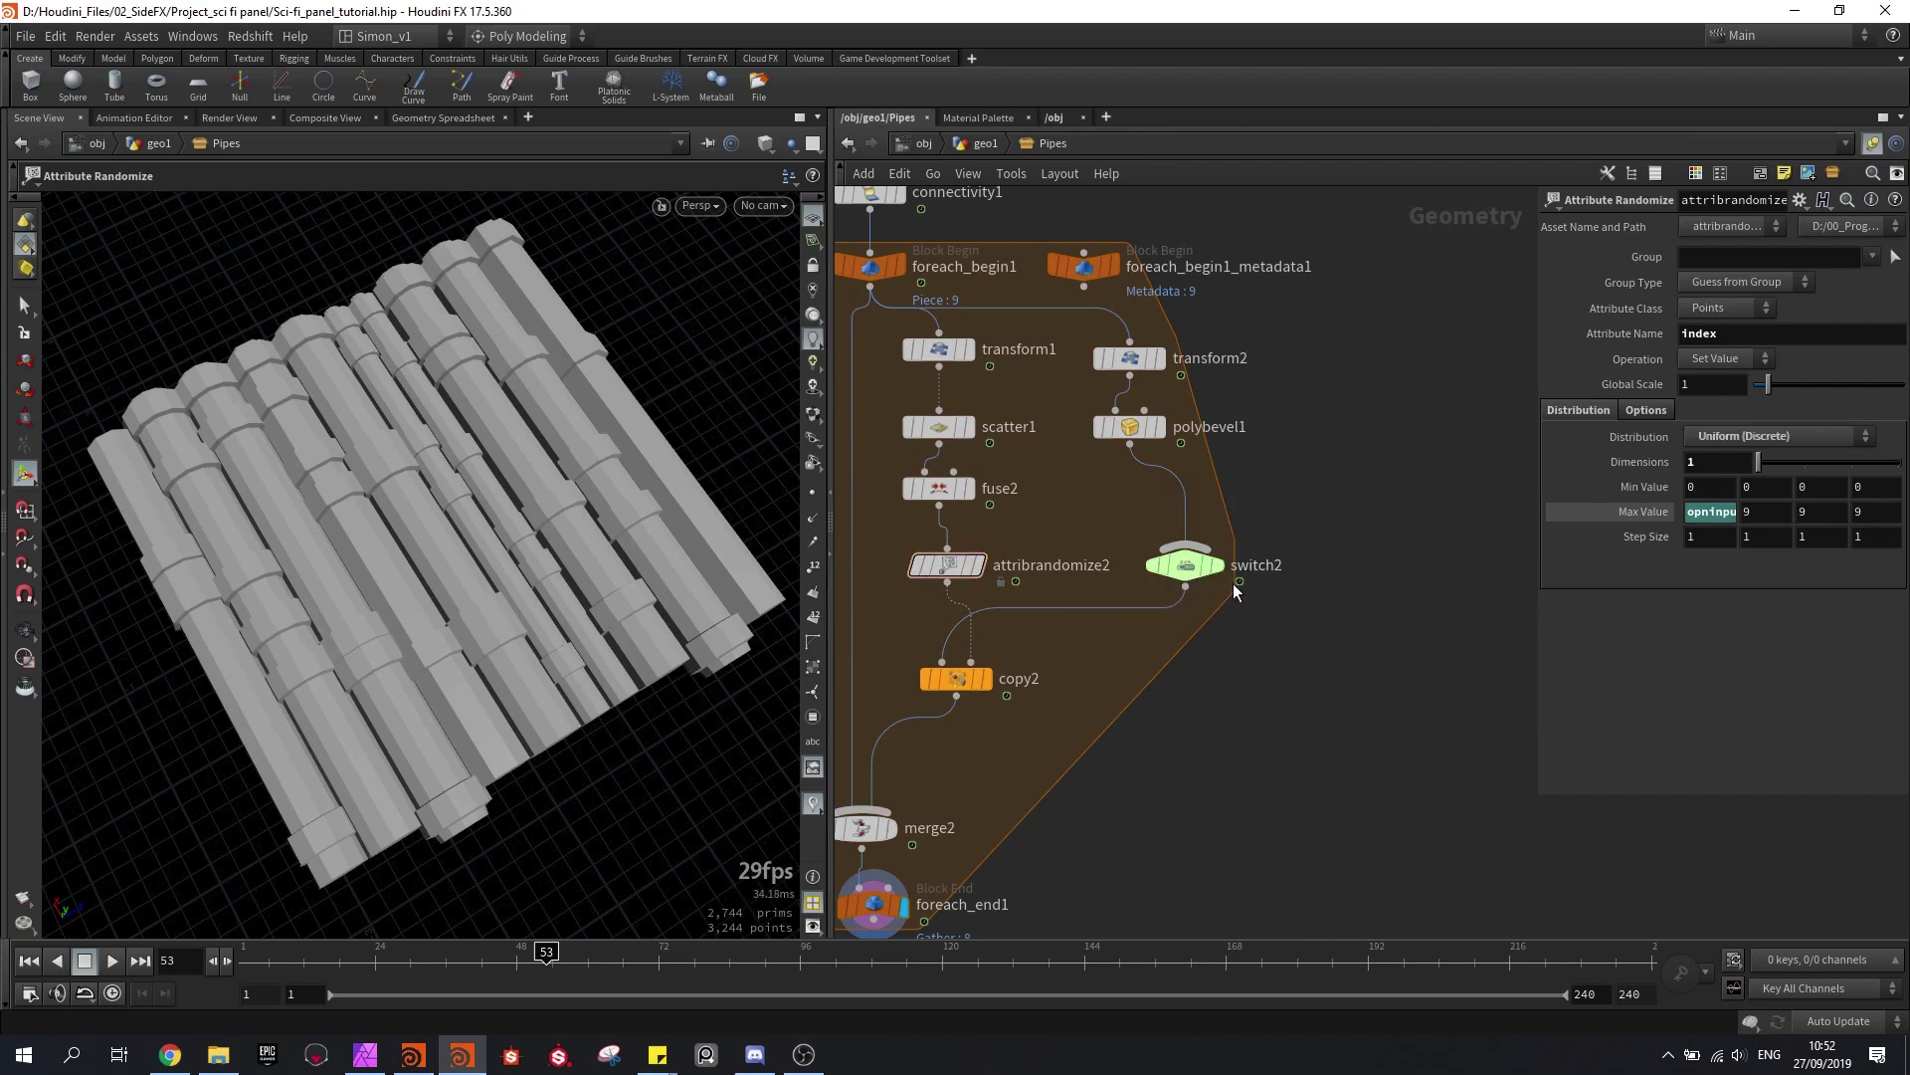
key(ctrl+s)
Step: Reposition switch2, save the scene, then duplicate transform2 beside the original and wire the duplicate into switch2 as a second input
middle_drag(1190, 619, 1259, 646)
drag(1259, 591, 1272, 602)
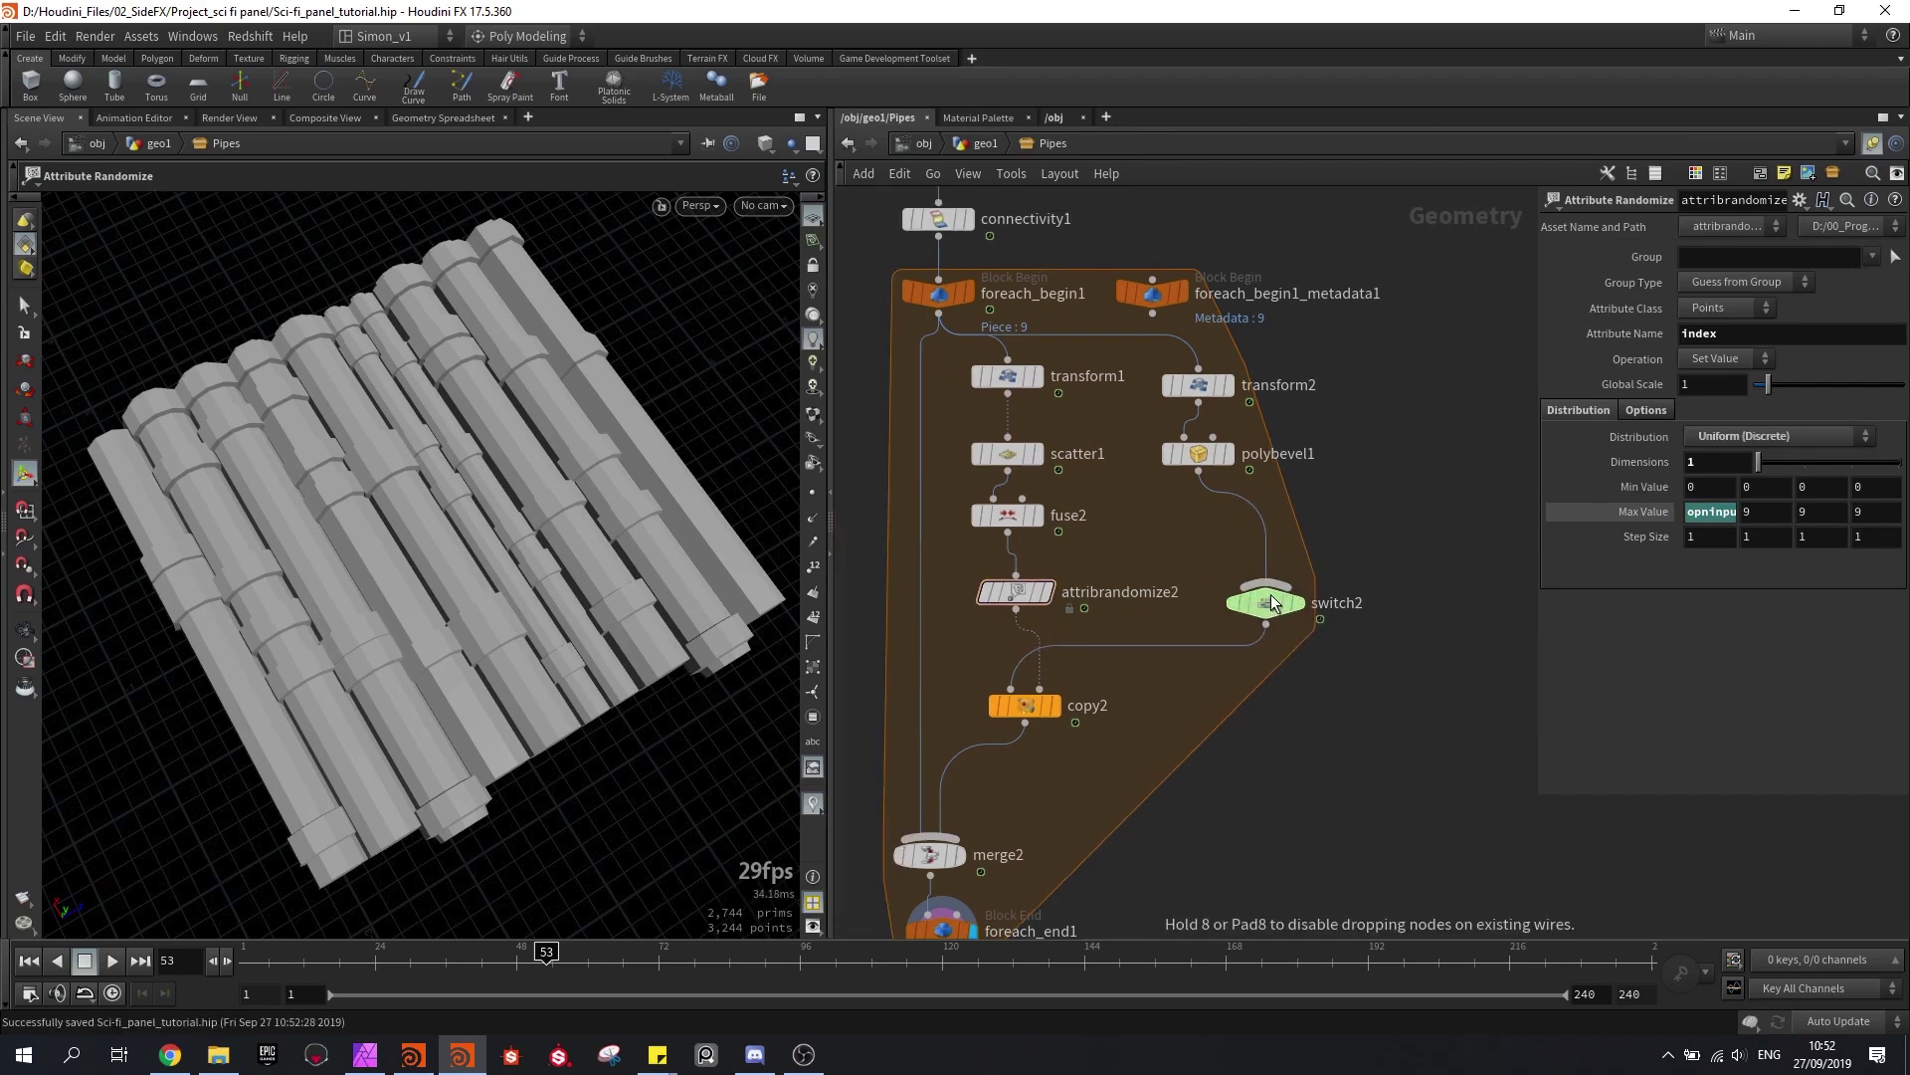
key(ctrl+s)
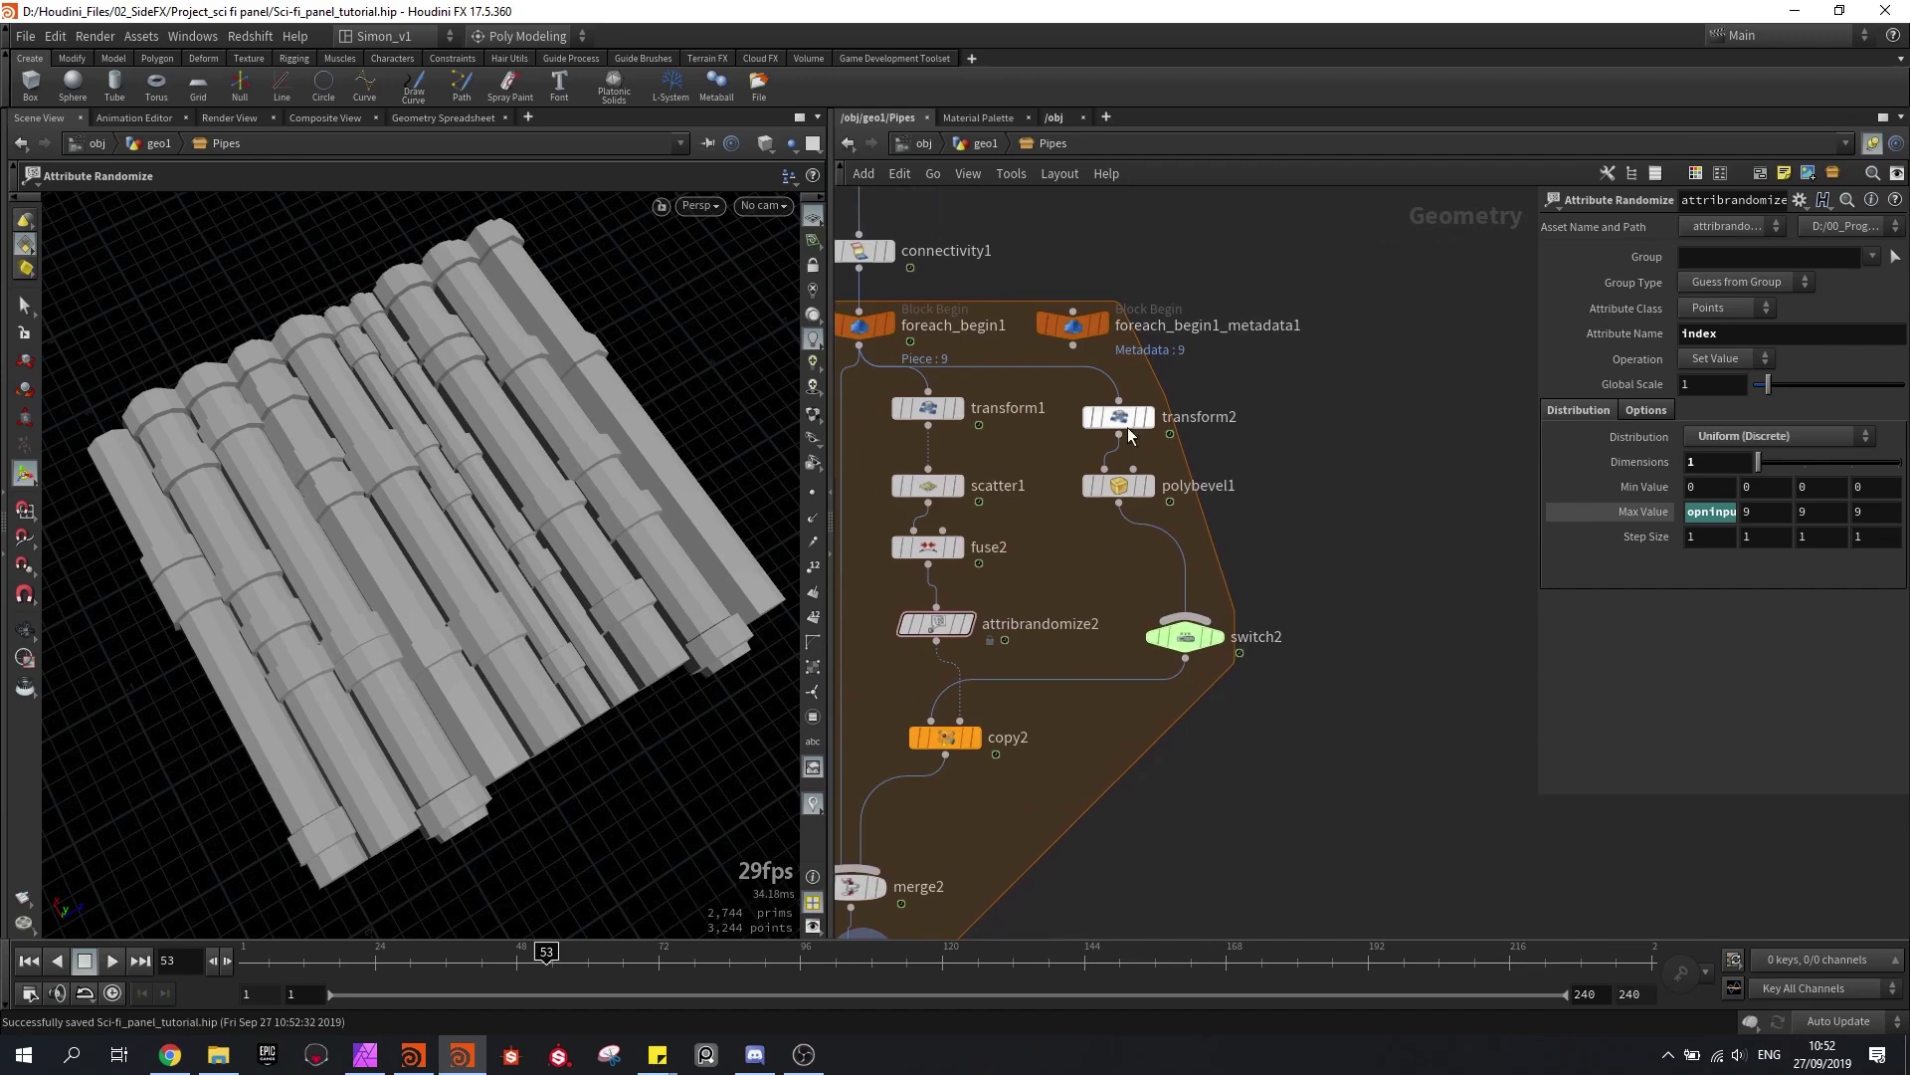
alt+drag(1126, 432, 1253, 615)
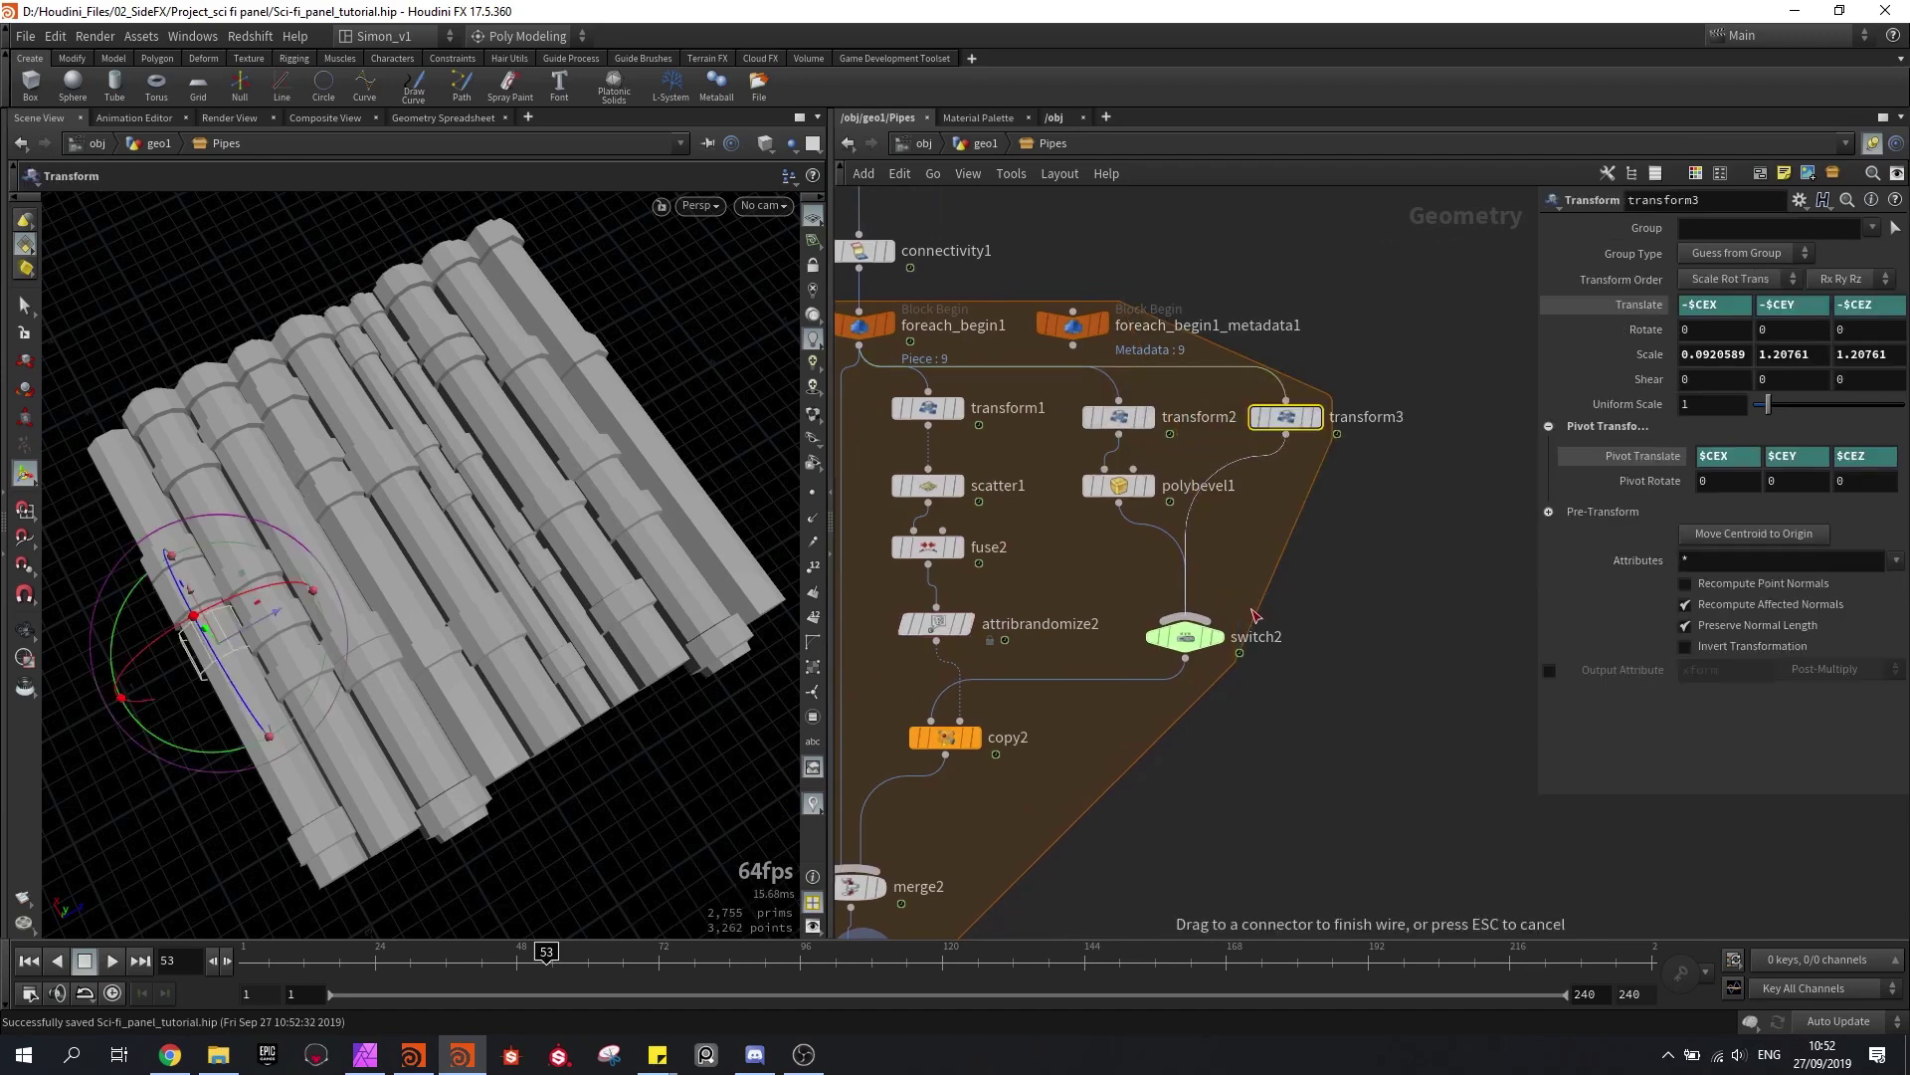
click(1253, 615)
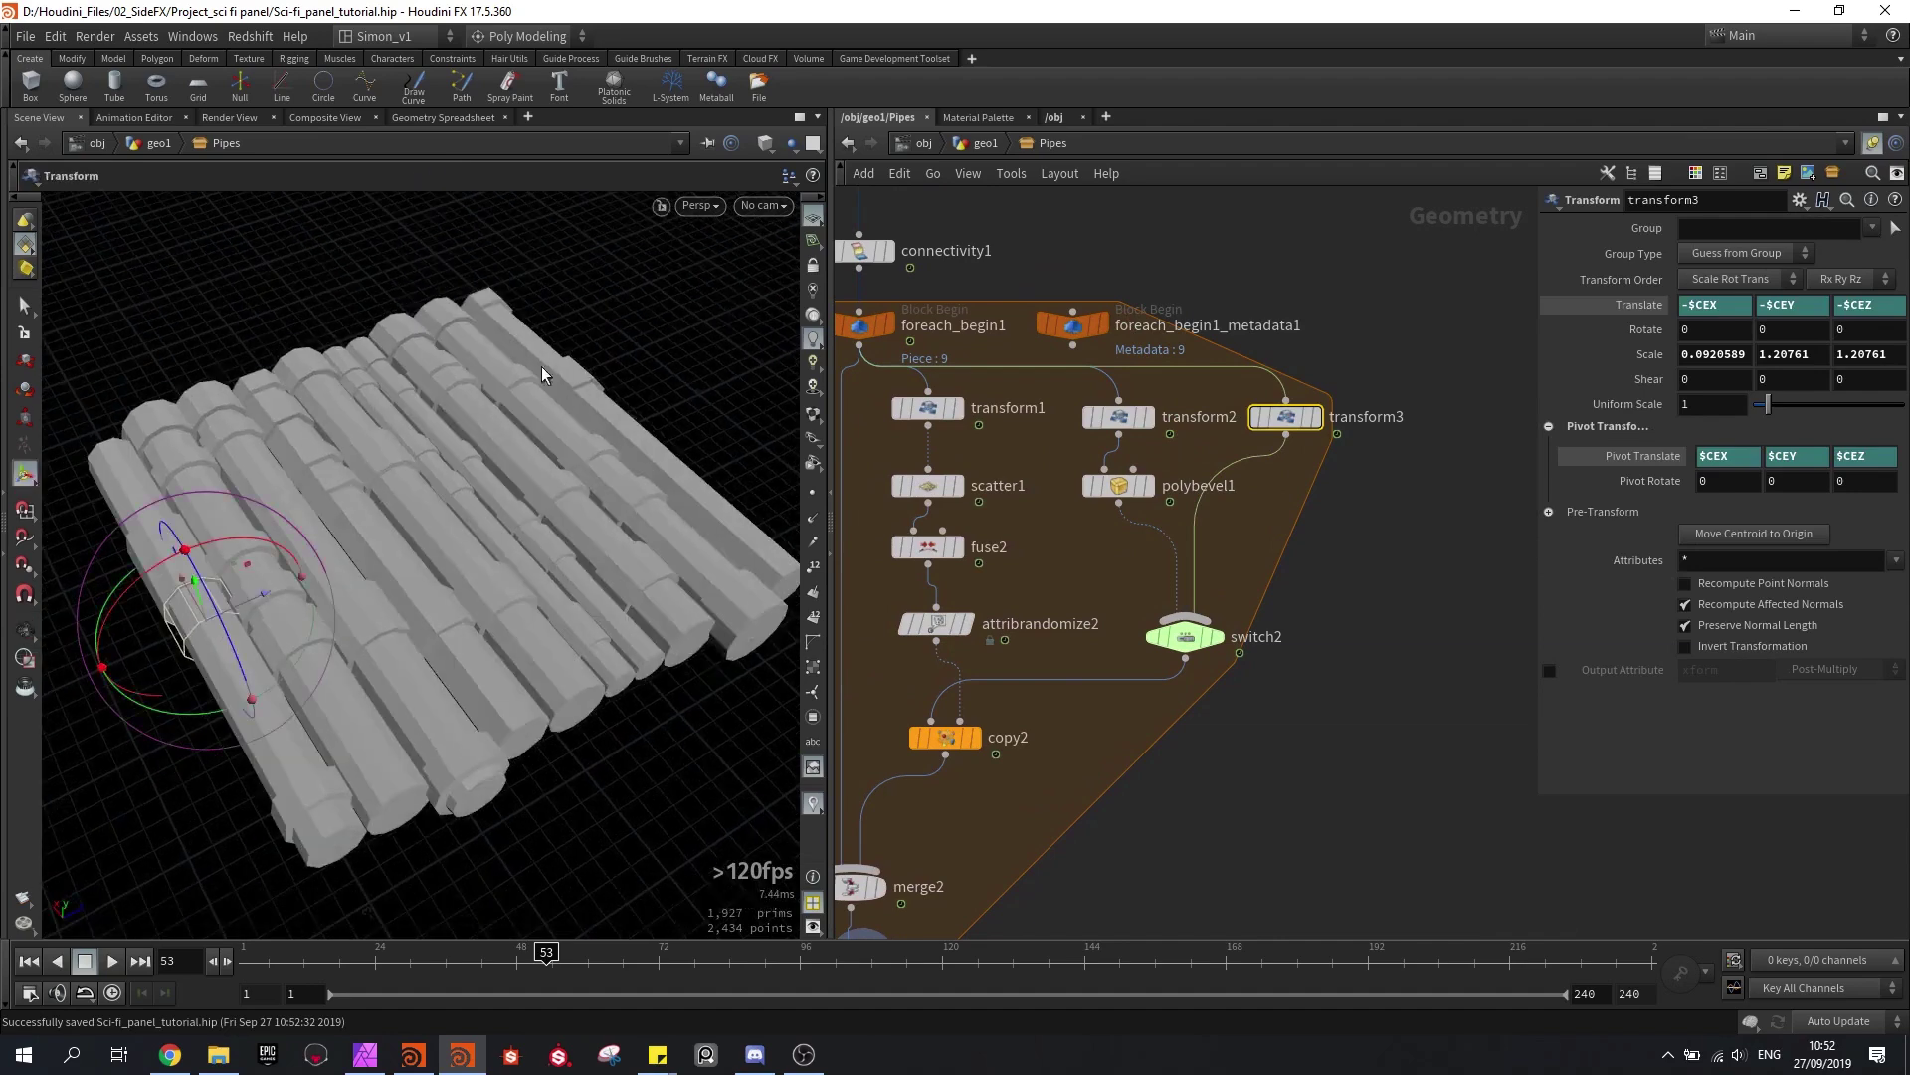
Step: Inspect the pipes with the wireframe toggled and narrow the discs of transform2 along the X axis
key(w)
mouse_move(497, 546)
alt+mouse_down()
mouse_move(418, 569)
mouse_move(256, 521)
mouse_move(490, 547)
alt+mouse_up()
key(w)
scroll(230, 539, up, 3)
click(1119, 416)
alt+drag(696, 438, 439, 412)
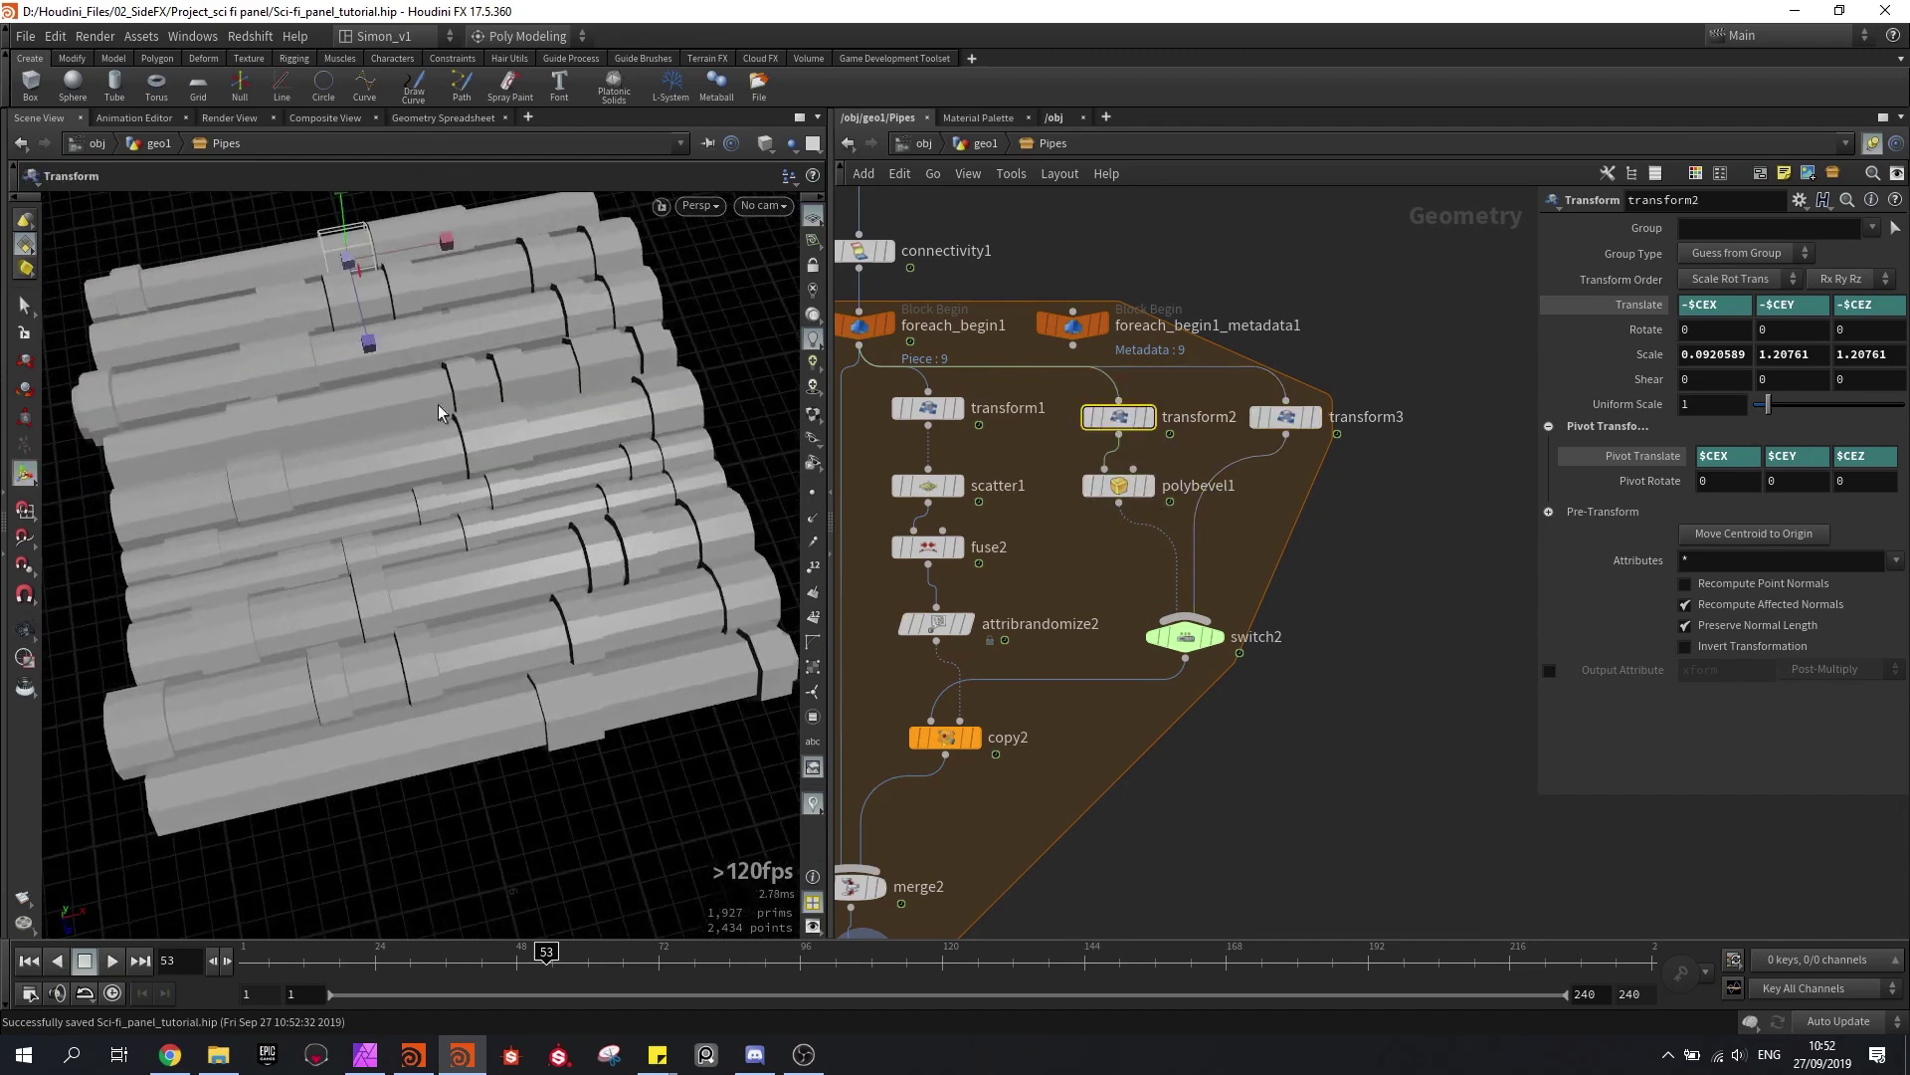
drag(457, 243, 422, 251)
Step: Scale transform3's discs along X to about 0.103 and ready them for moving
click(1285, 416)
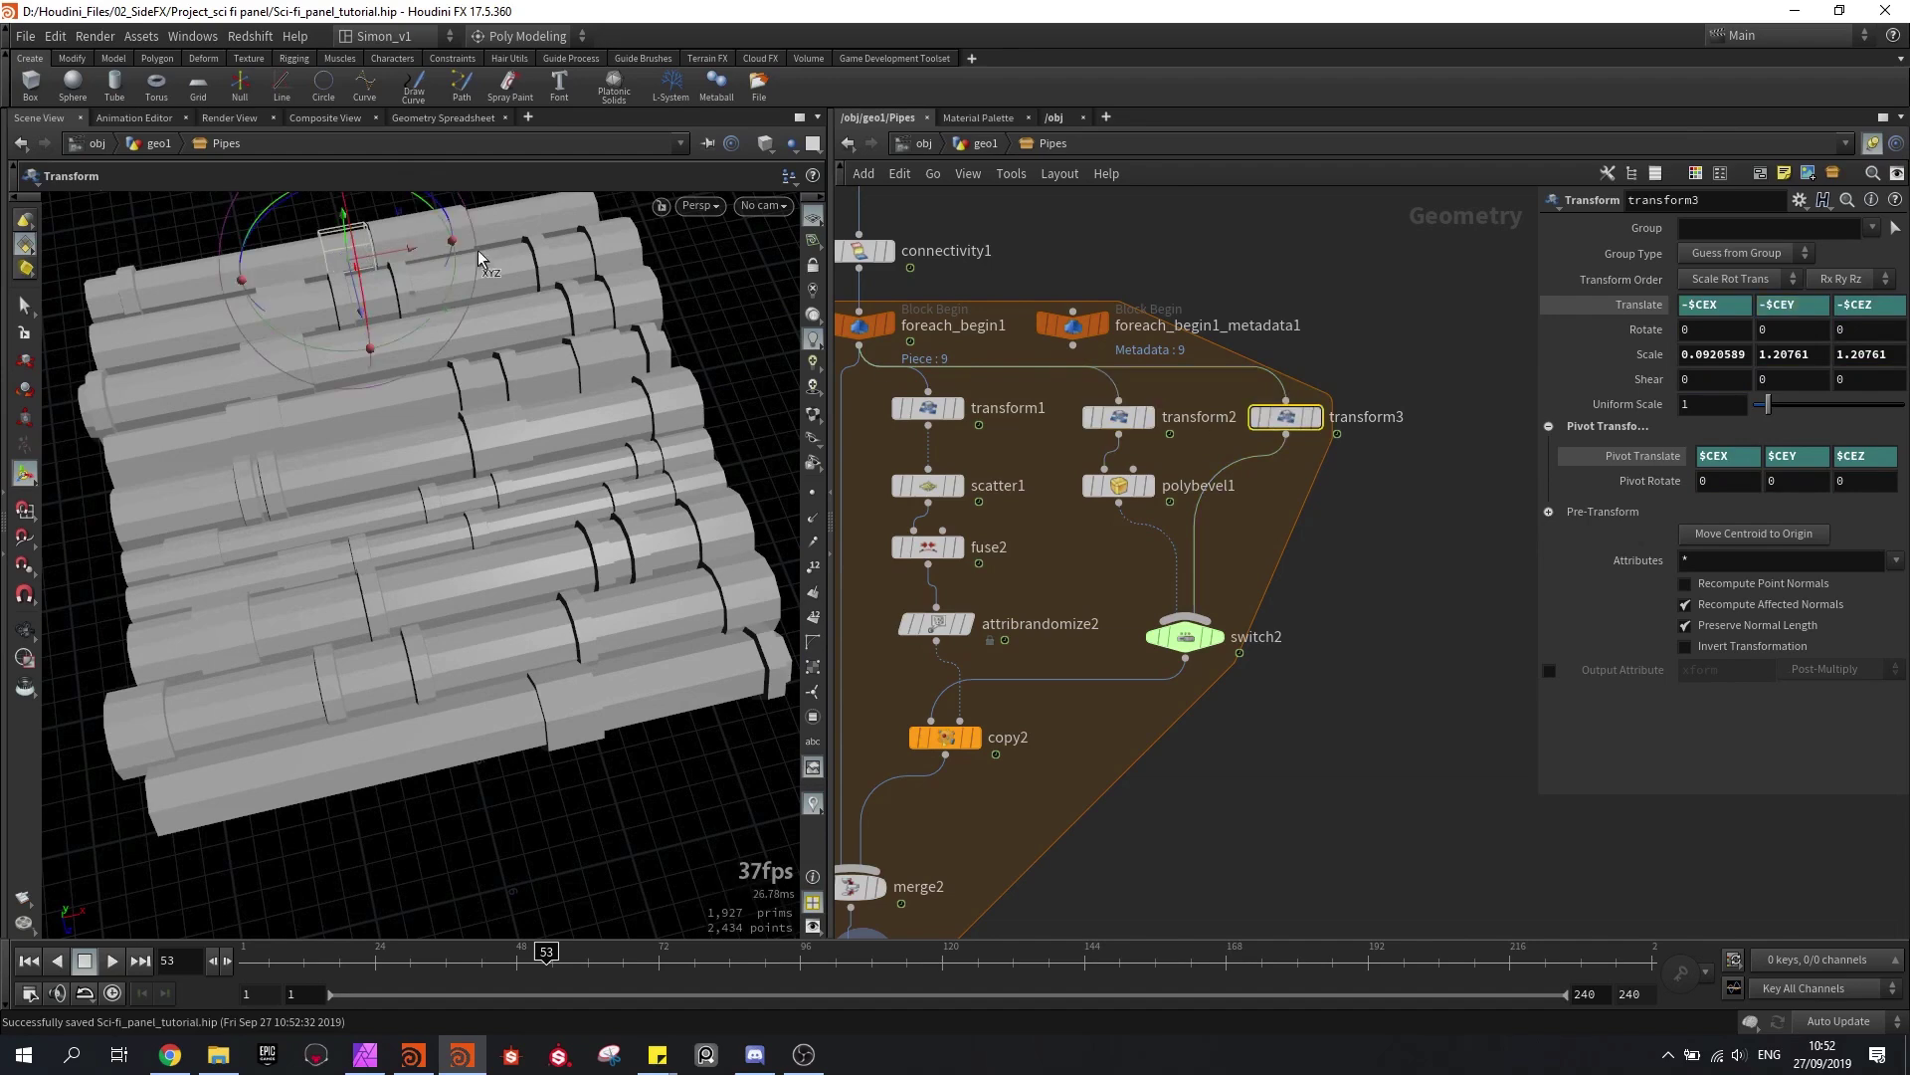
key(e)
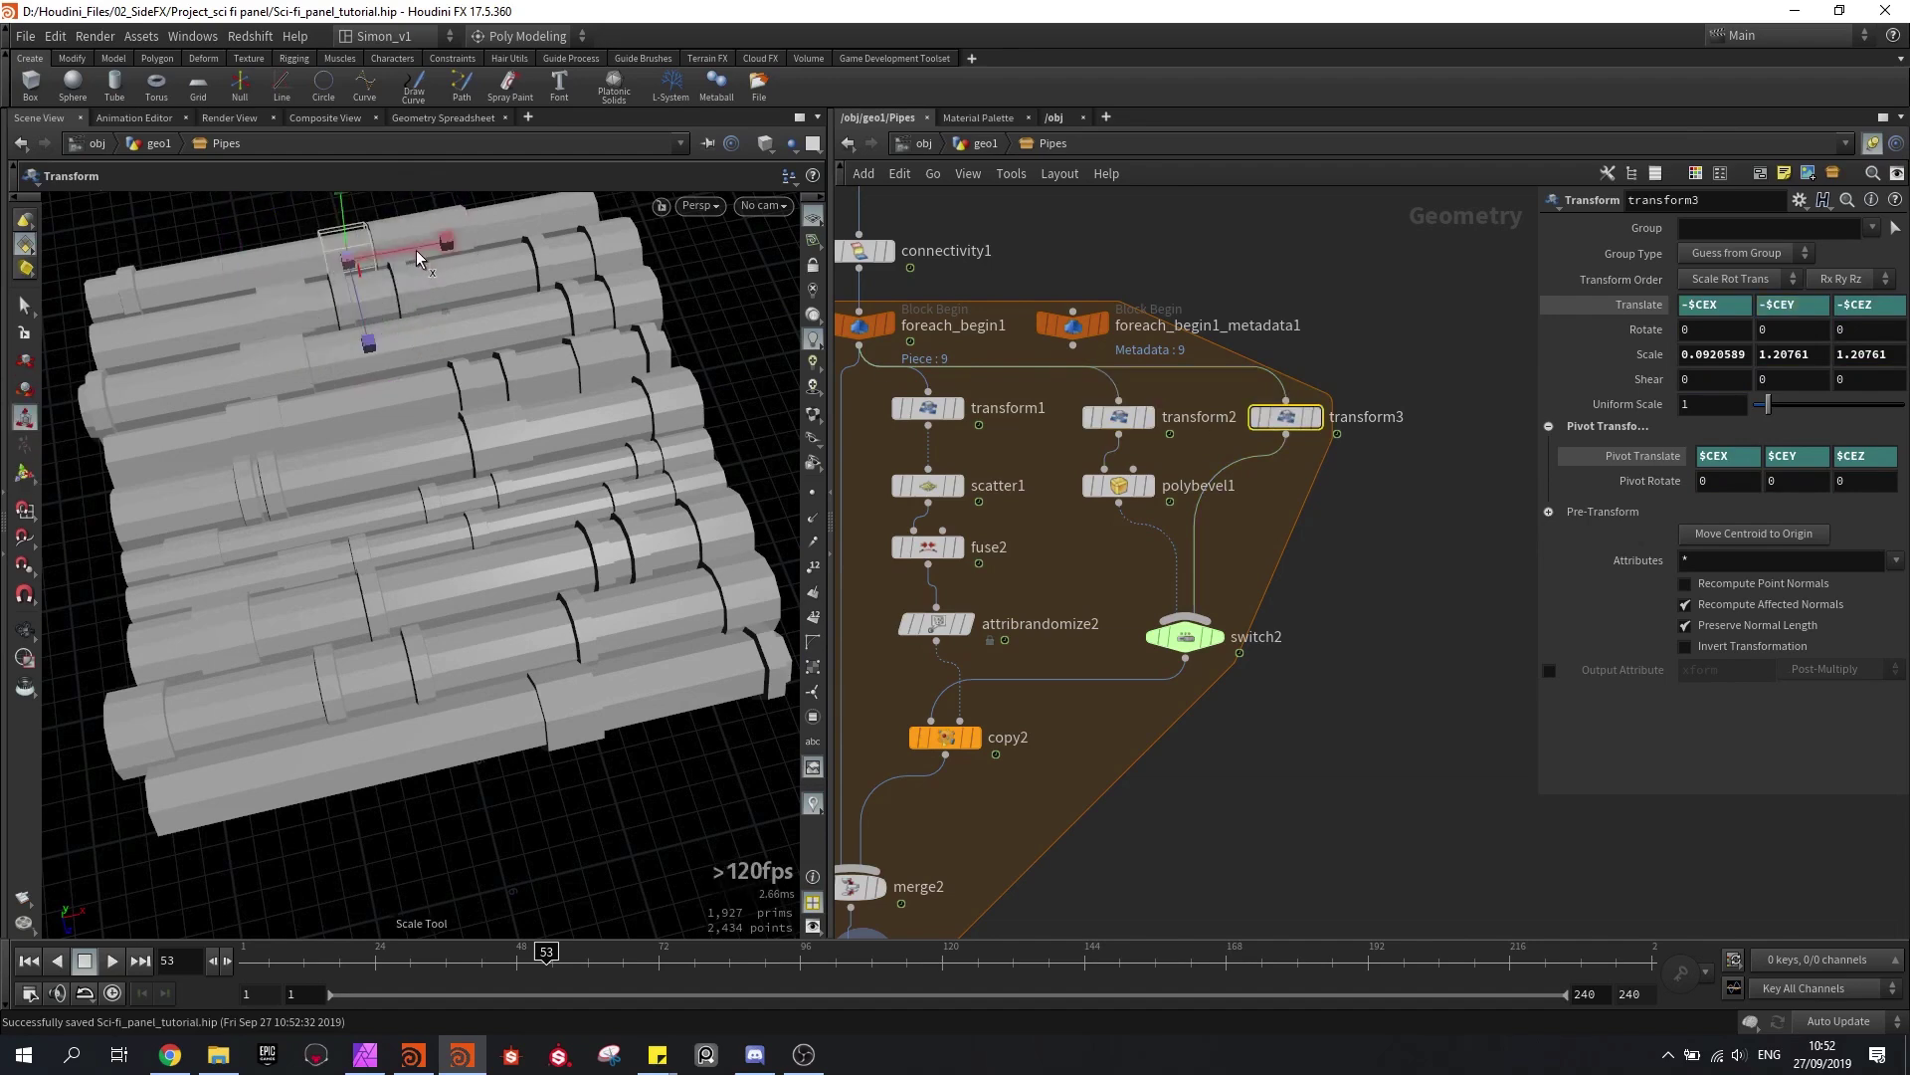
drag(441, 249, 594, 413)
key(Escape)
key(t)
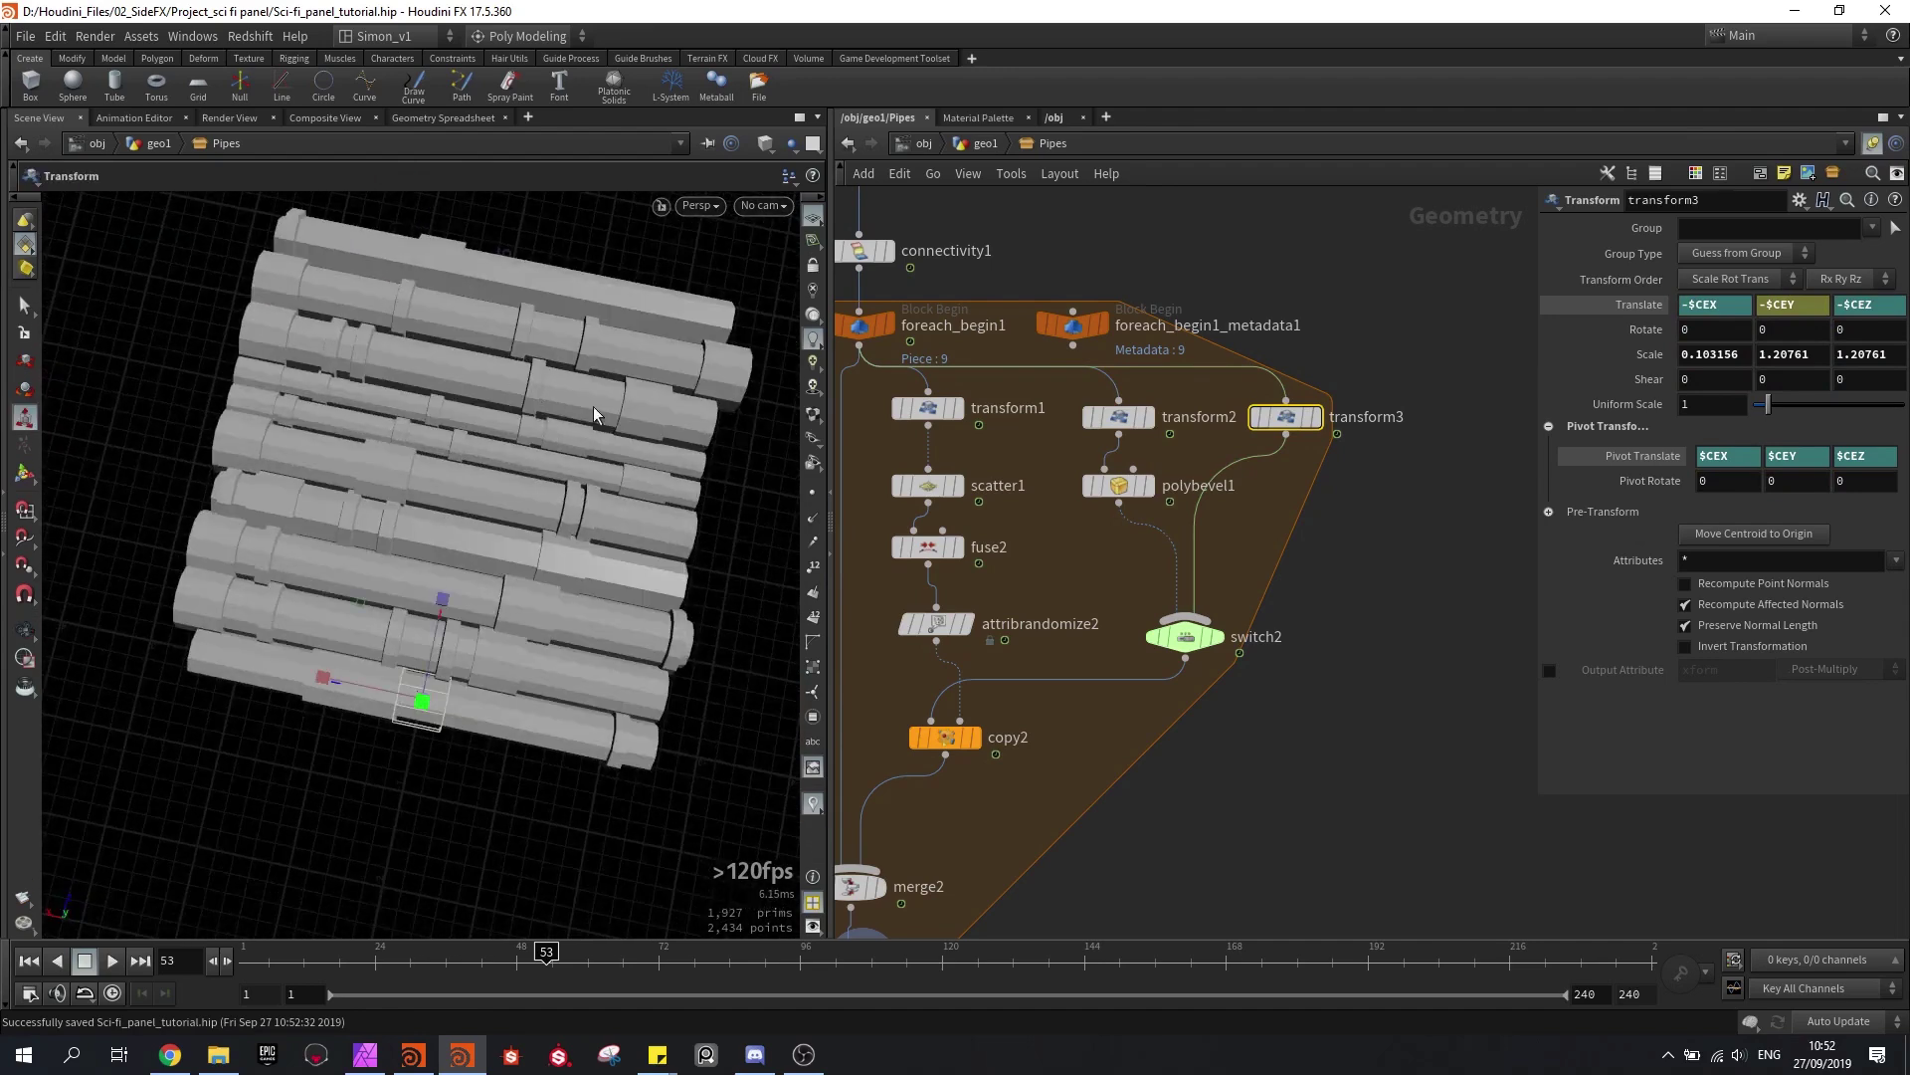
Step: Inspect the pipes from another angle, return to the parent geo1 network and save the scene
drag(557, 527, 448, 510)
middle_drag(841, 612, 975, 402)
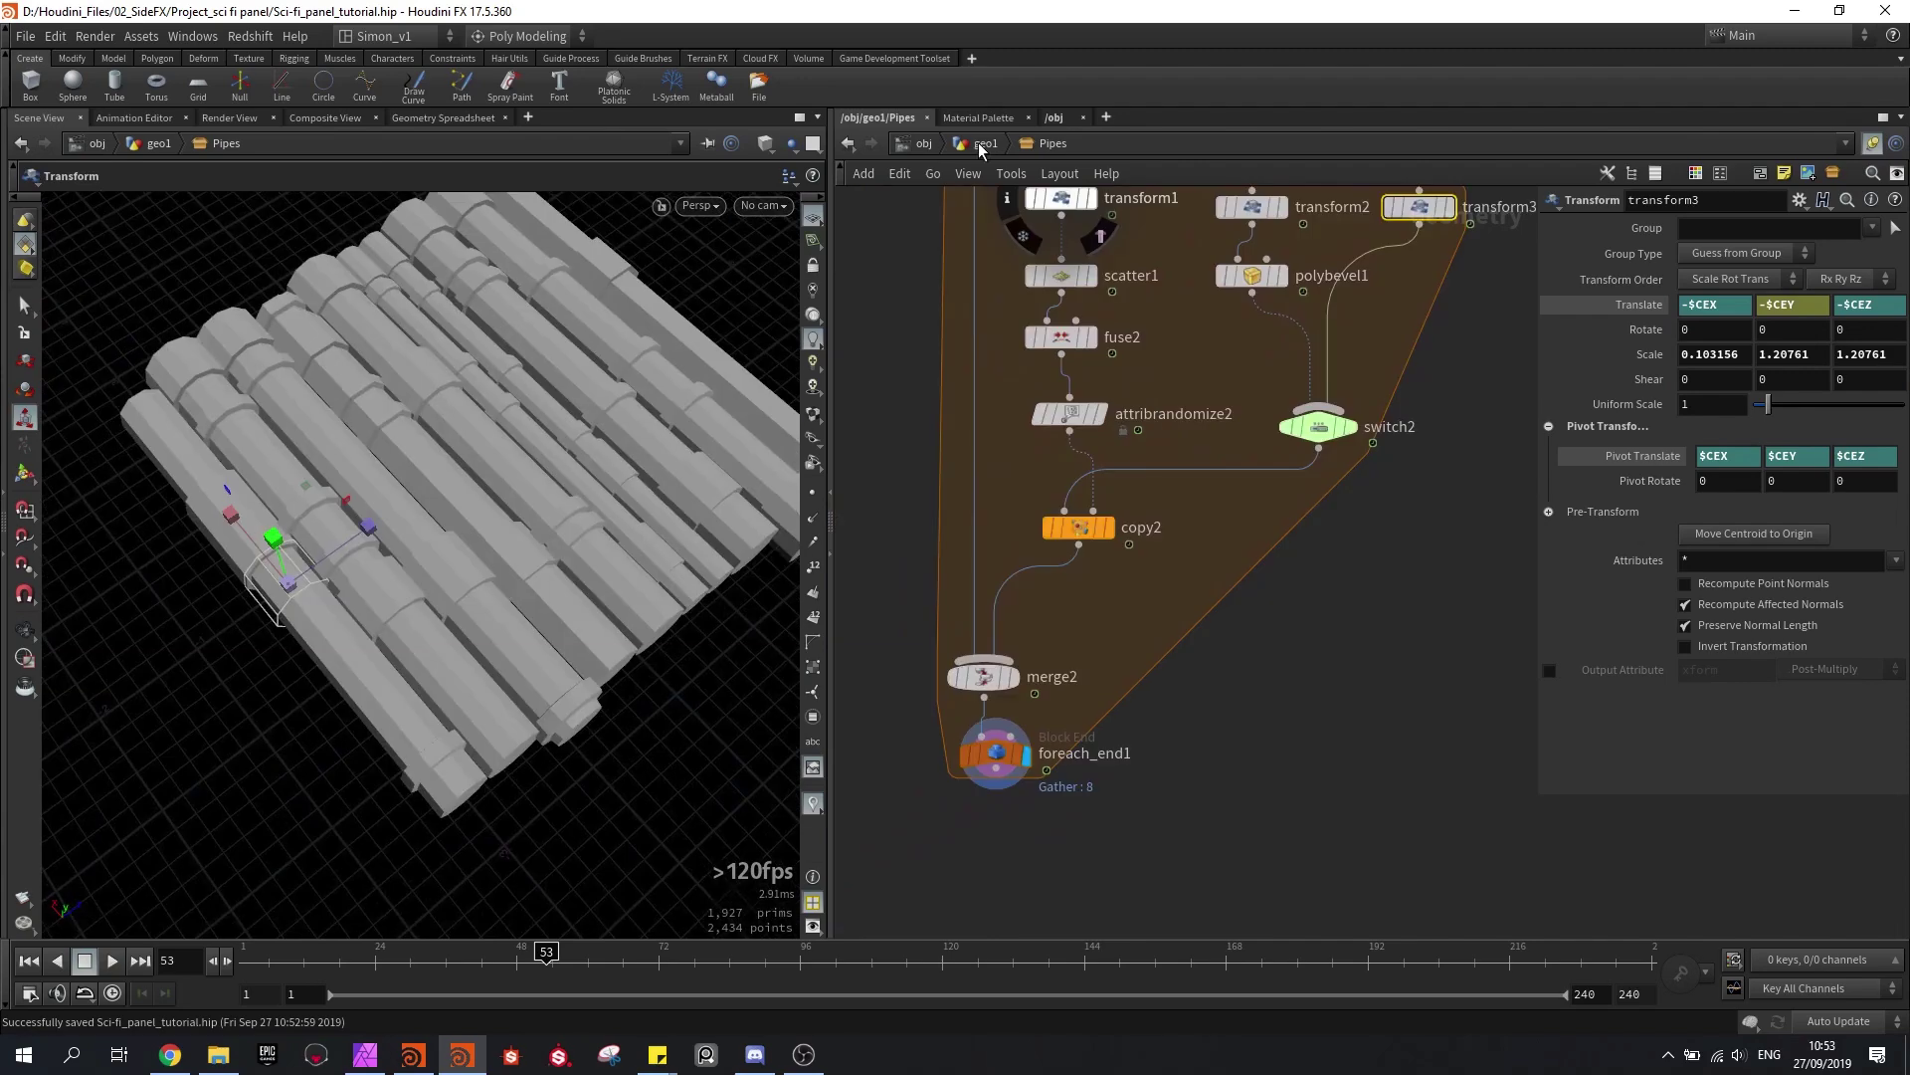
click(983, 145)
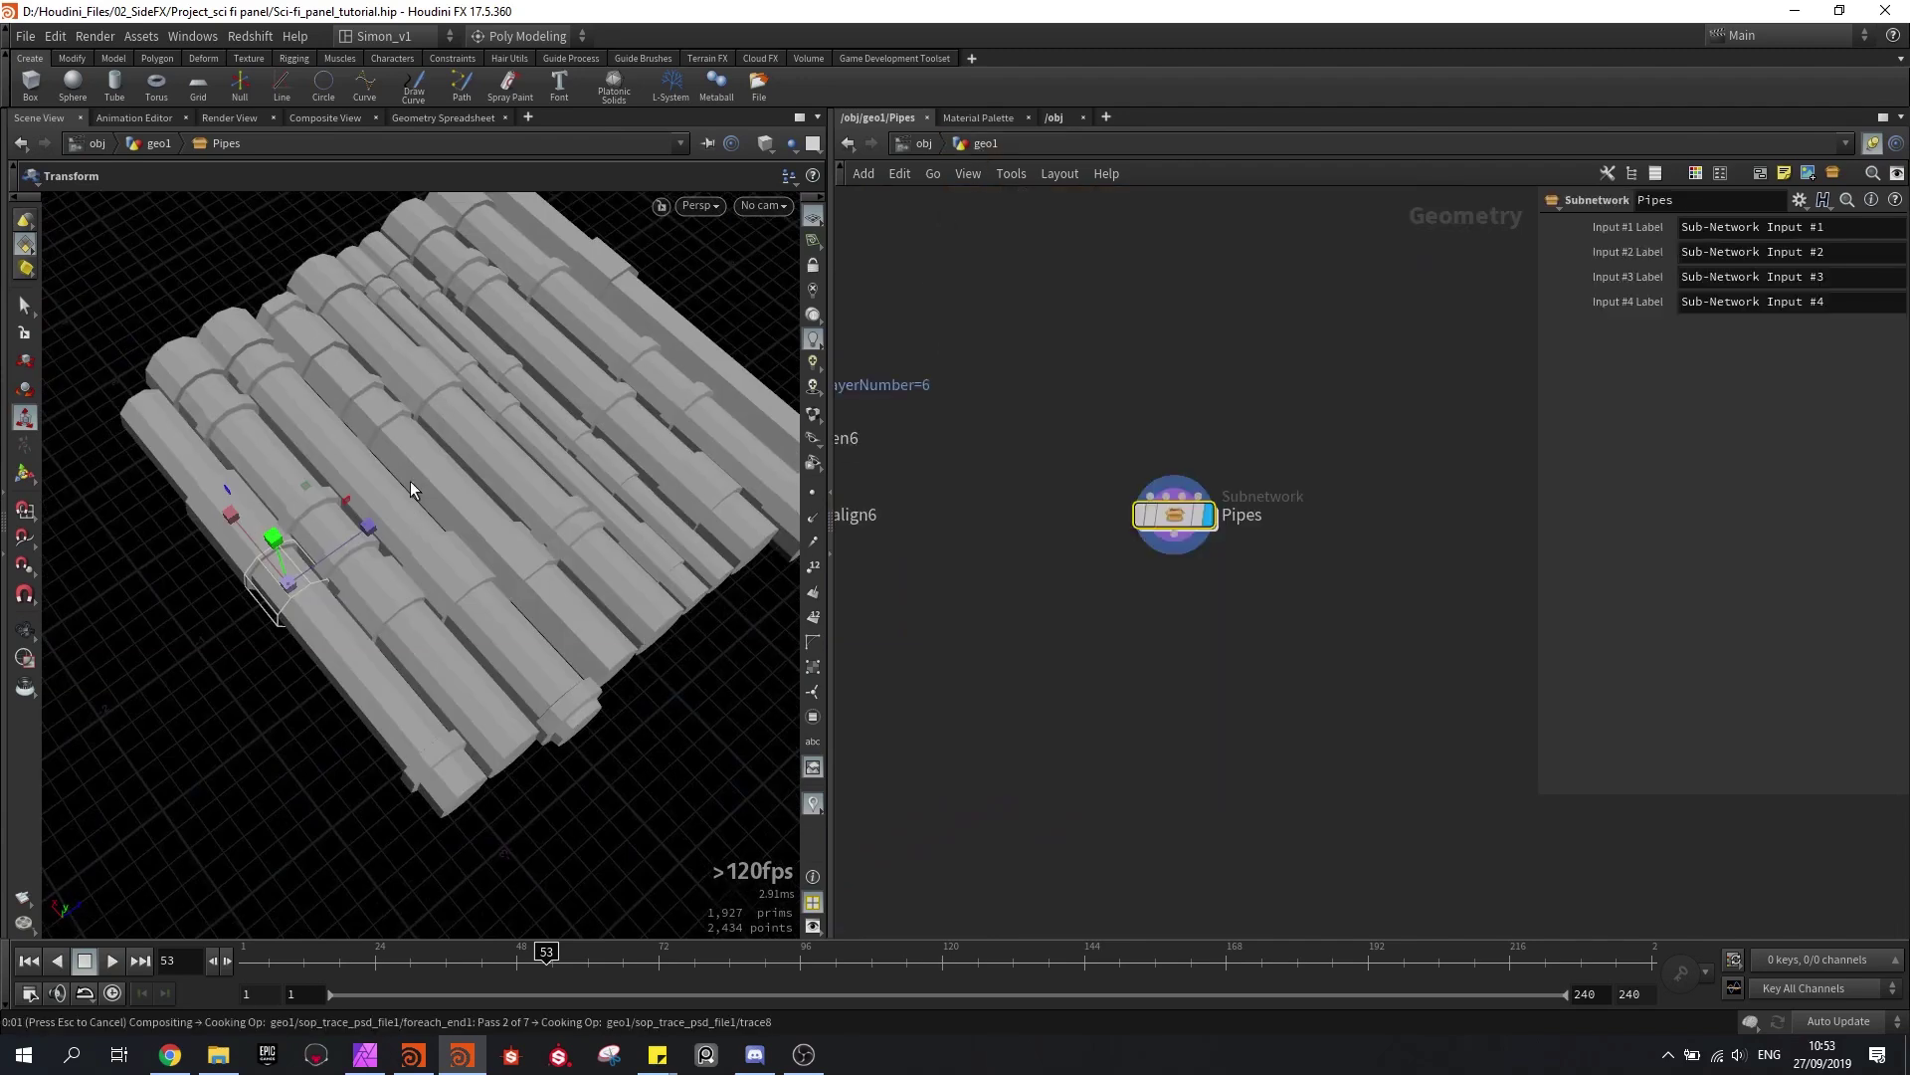
key(ctrl+s)
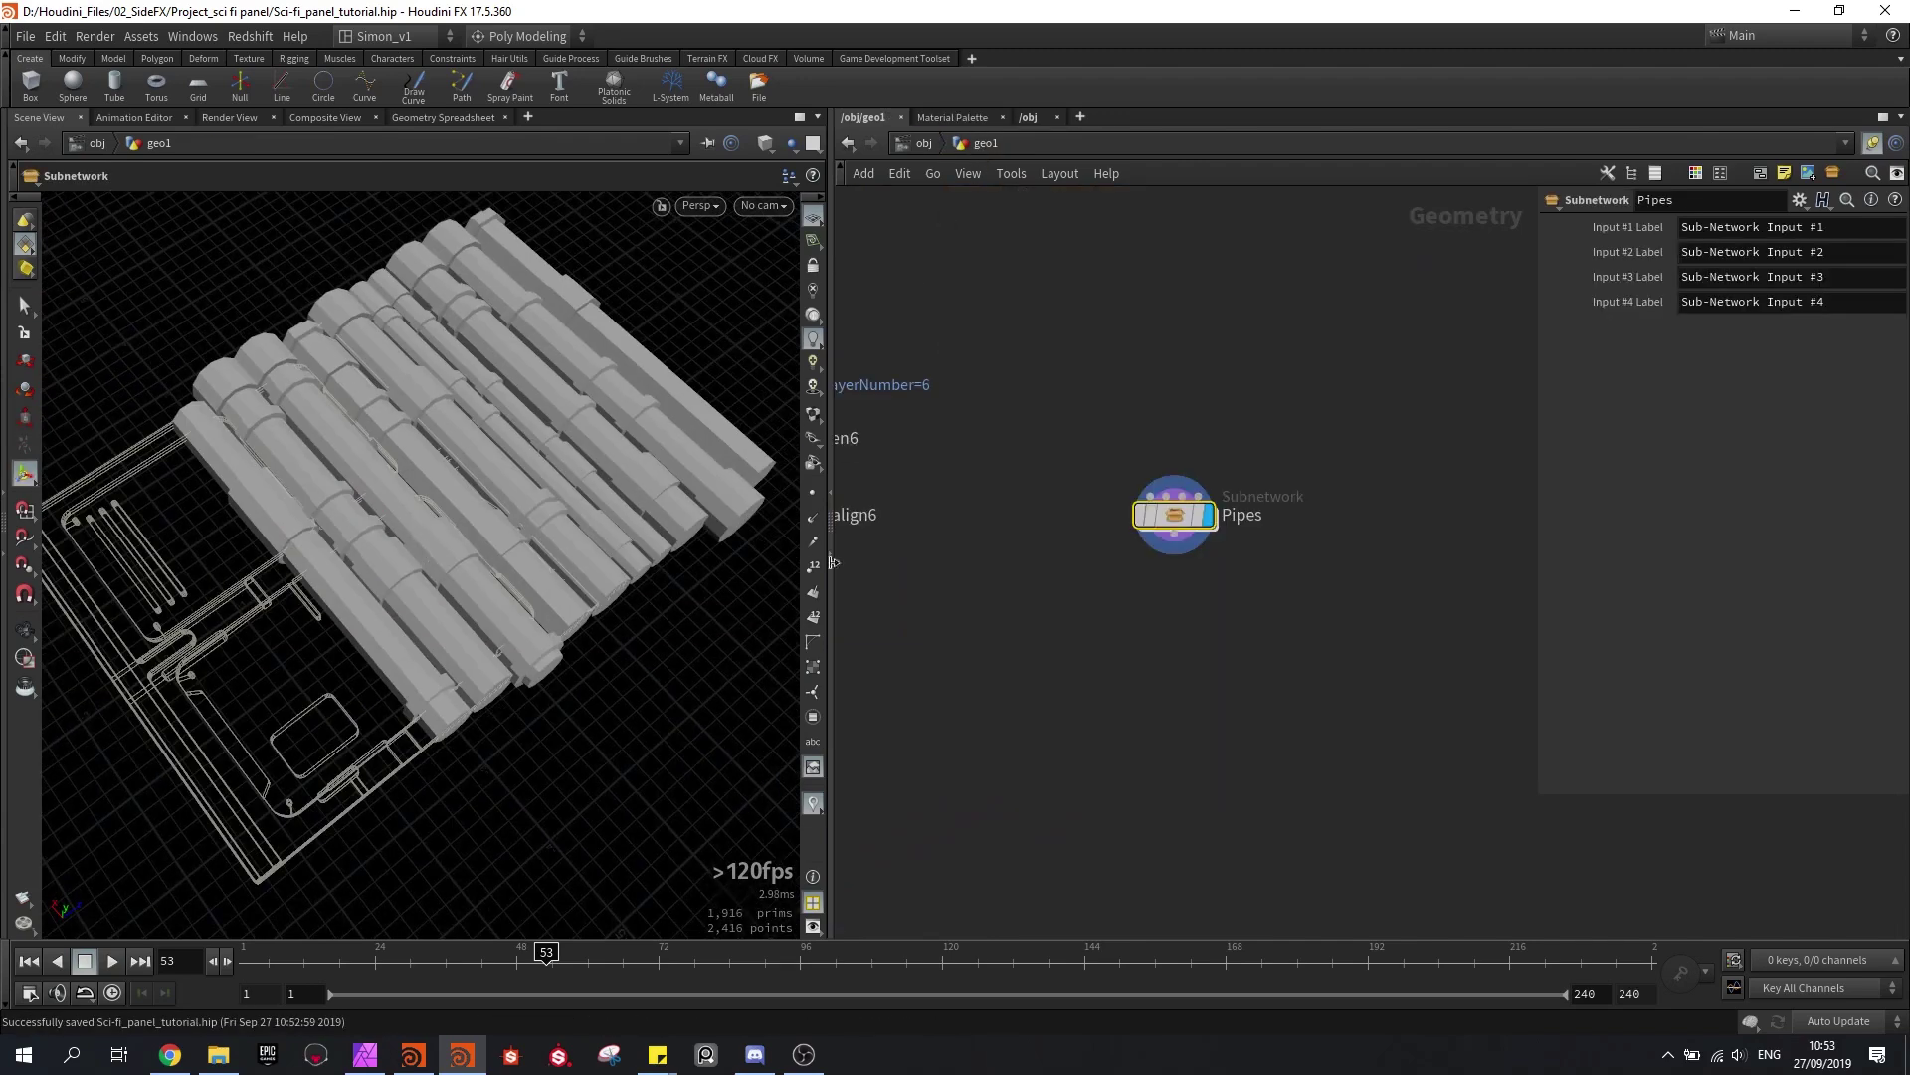
Step: Place the Pipes subnetwork beside transform3, wire it into merge3 and display merge3's combined geometry
scroll(1129, 597, down, 2)
middle_drag(1132, 572, 1433, 493)
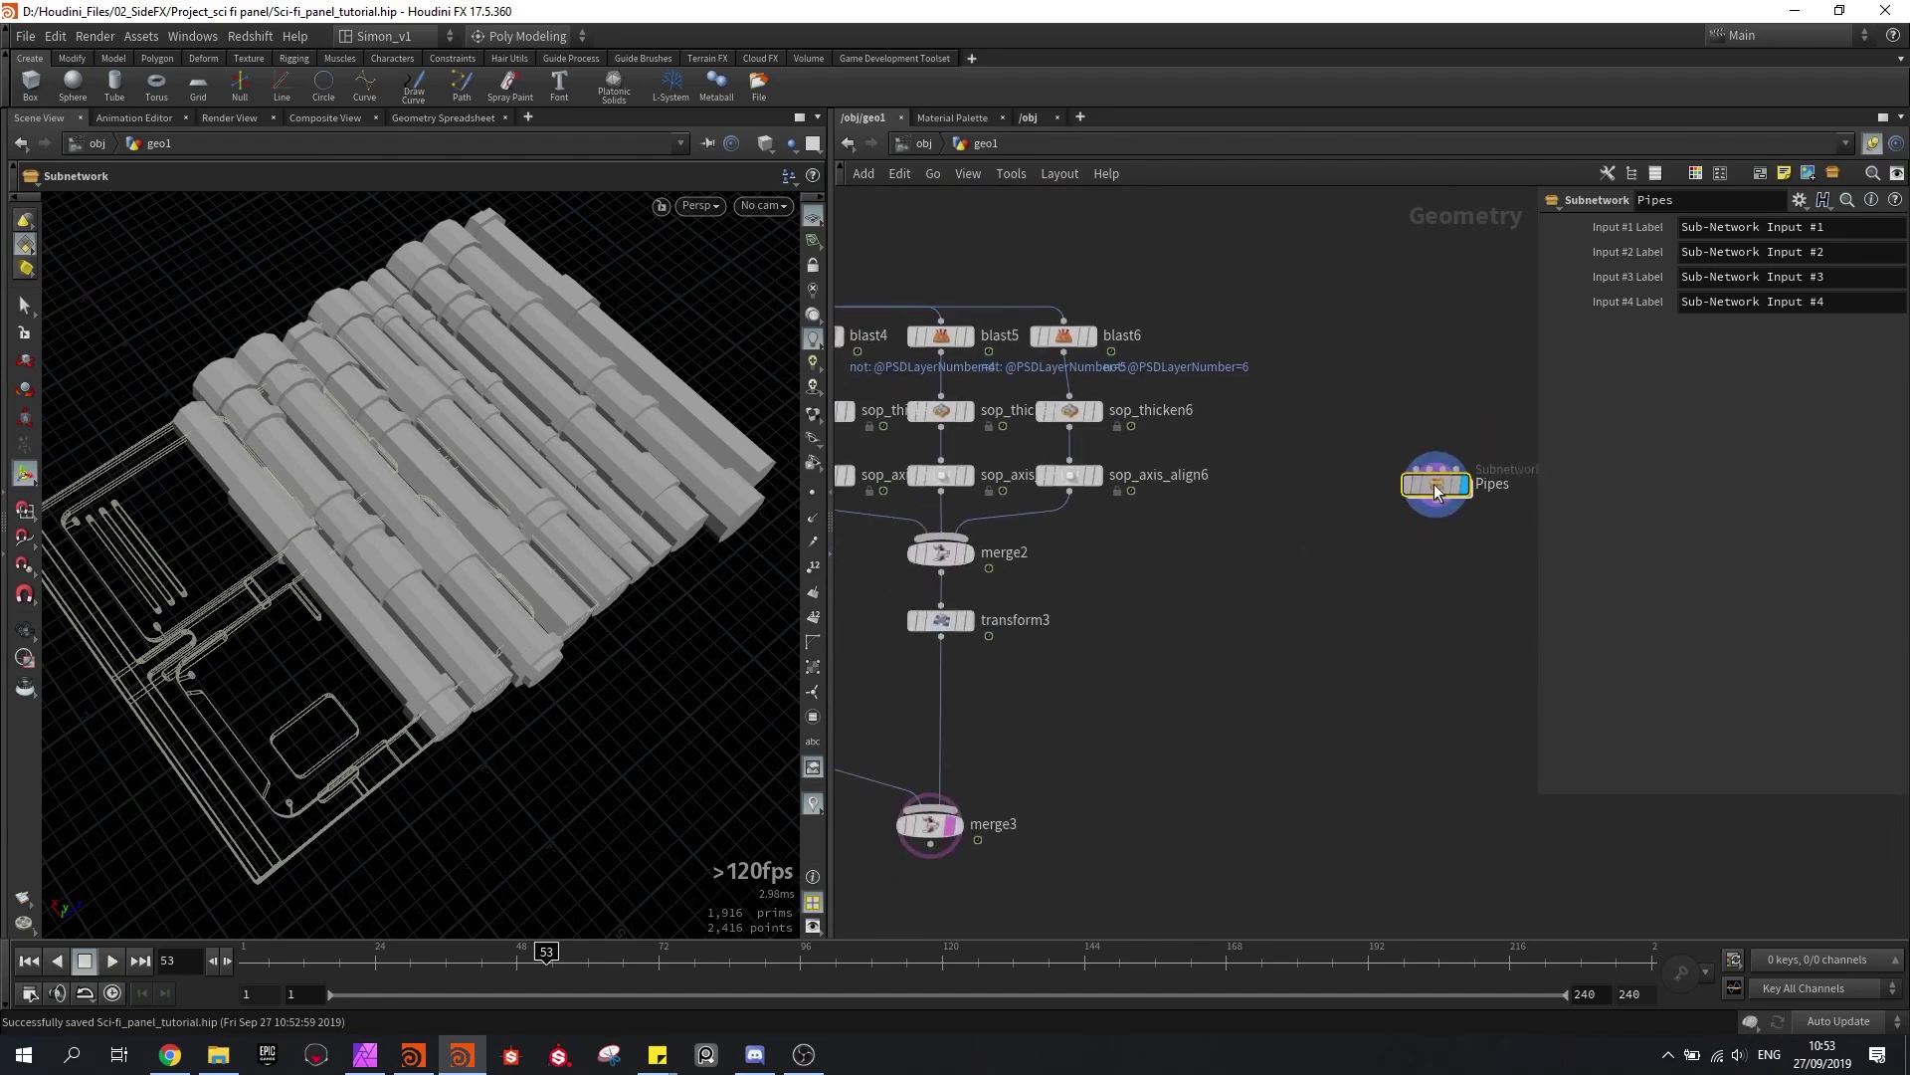
drag(1436, 491, 1208, 613)
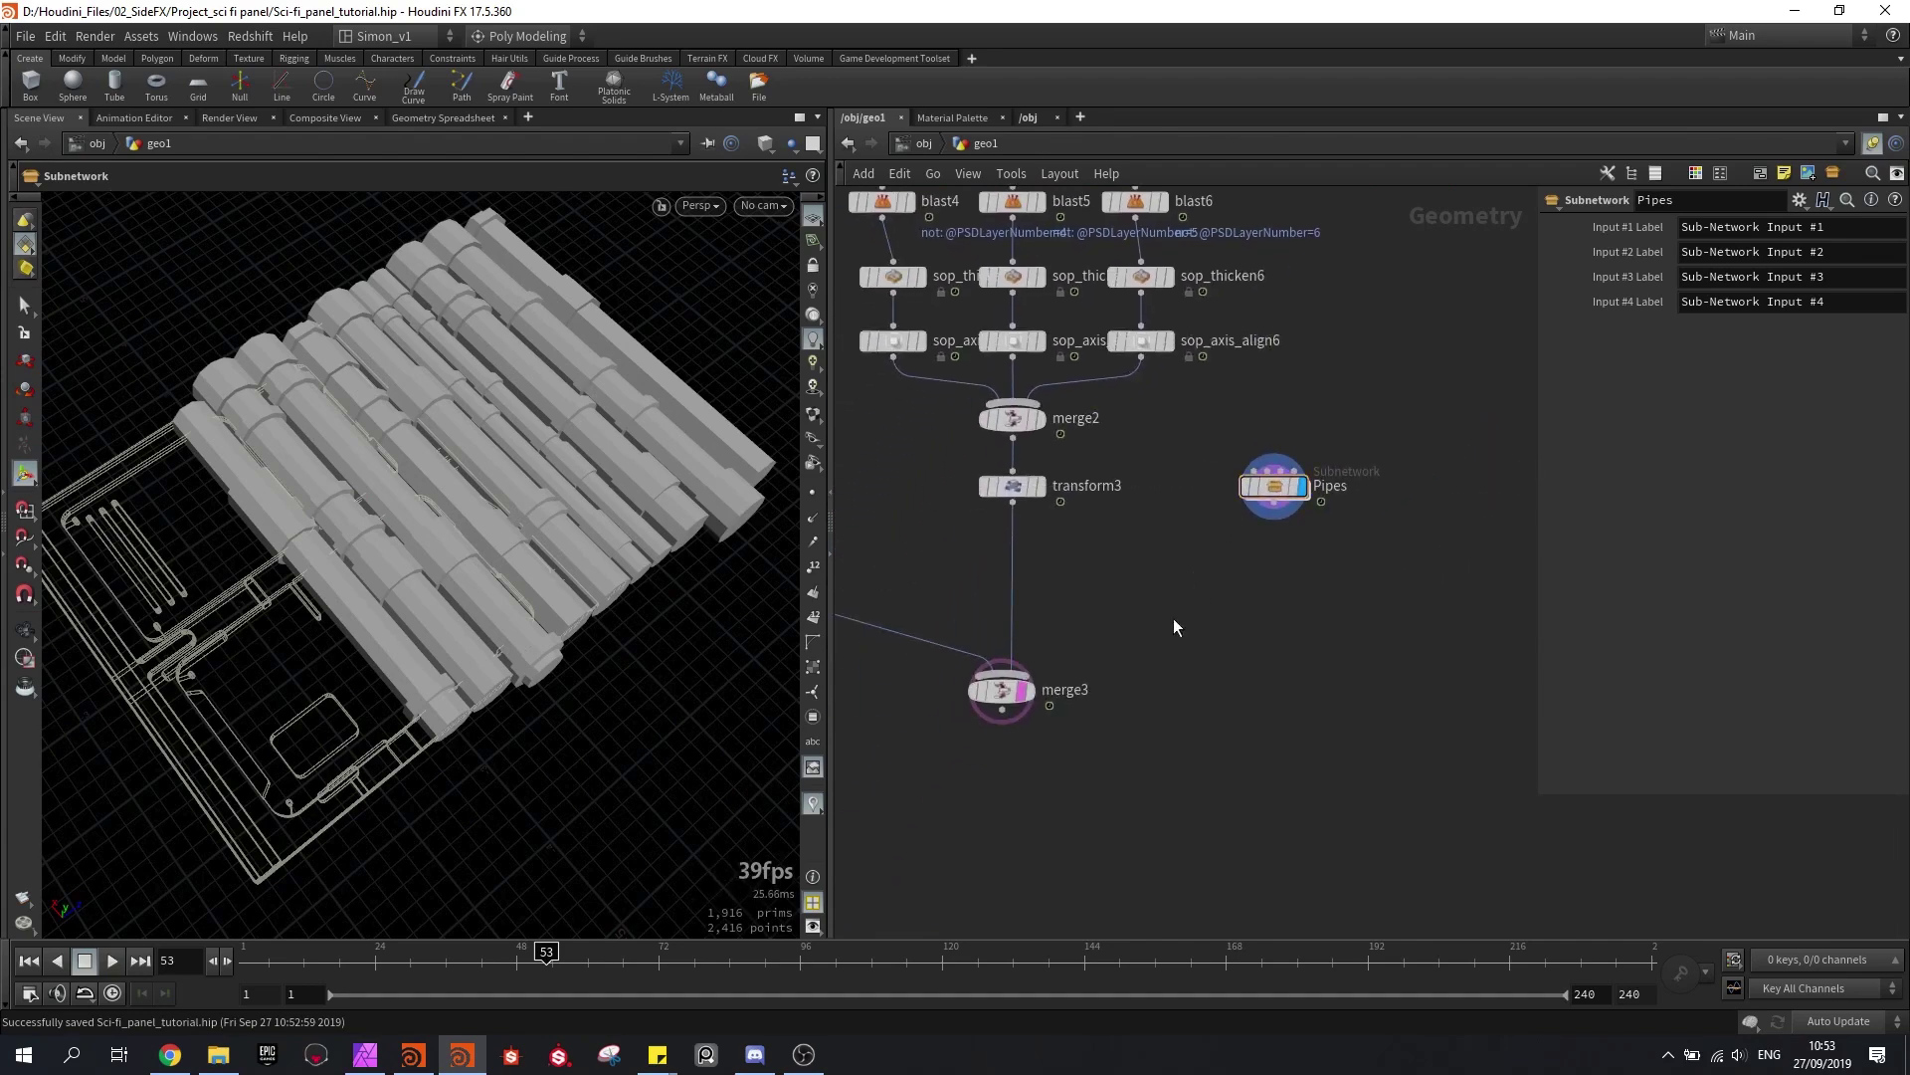
key(ctrl+z)
drag(665, 567, 487, 421)
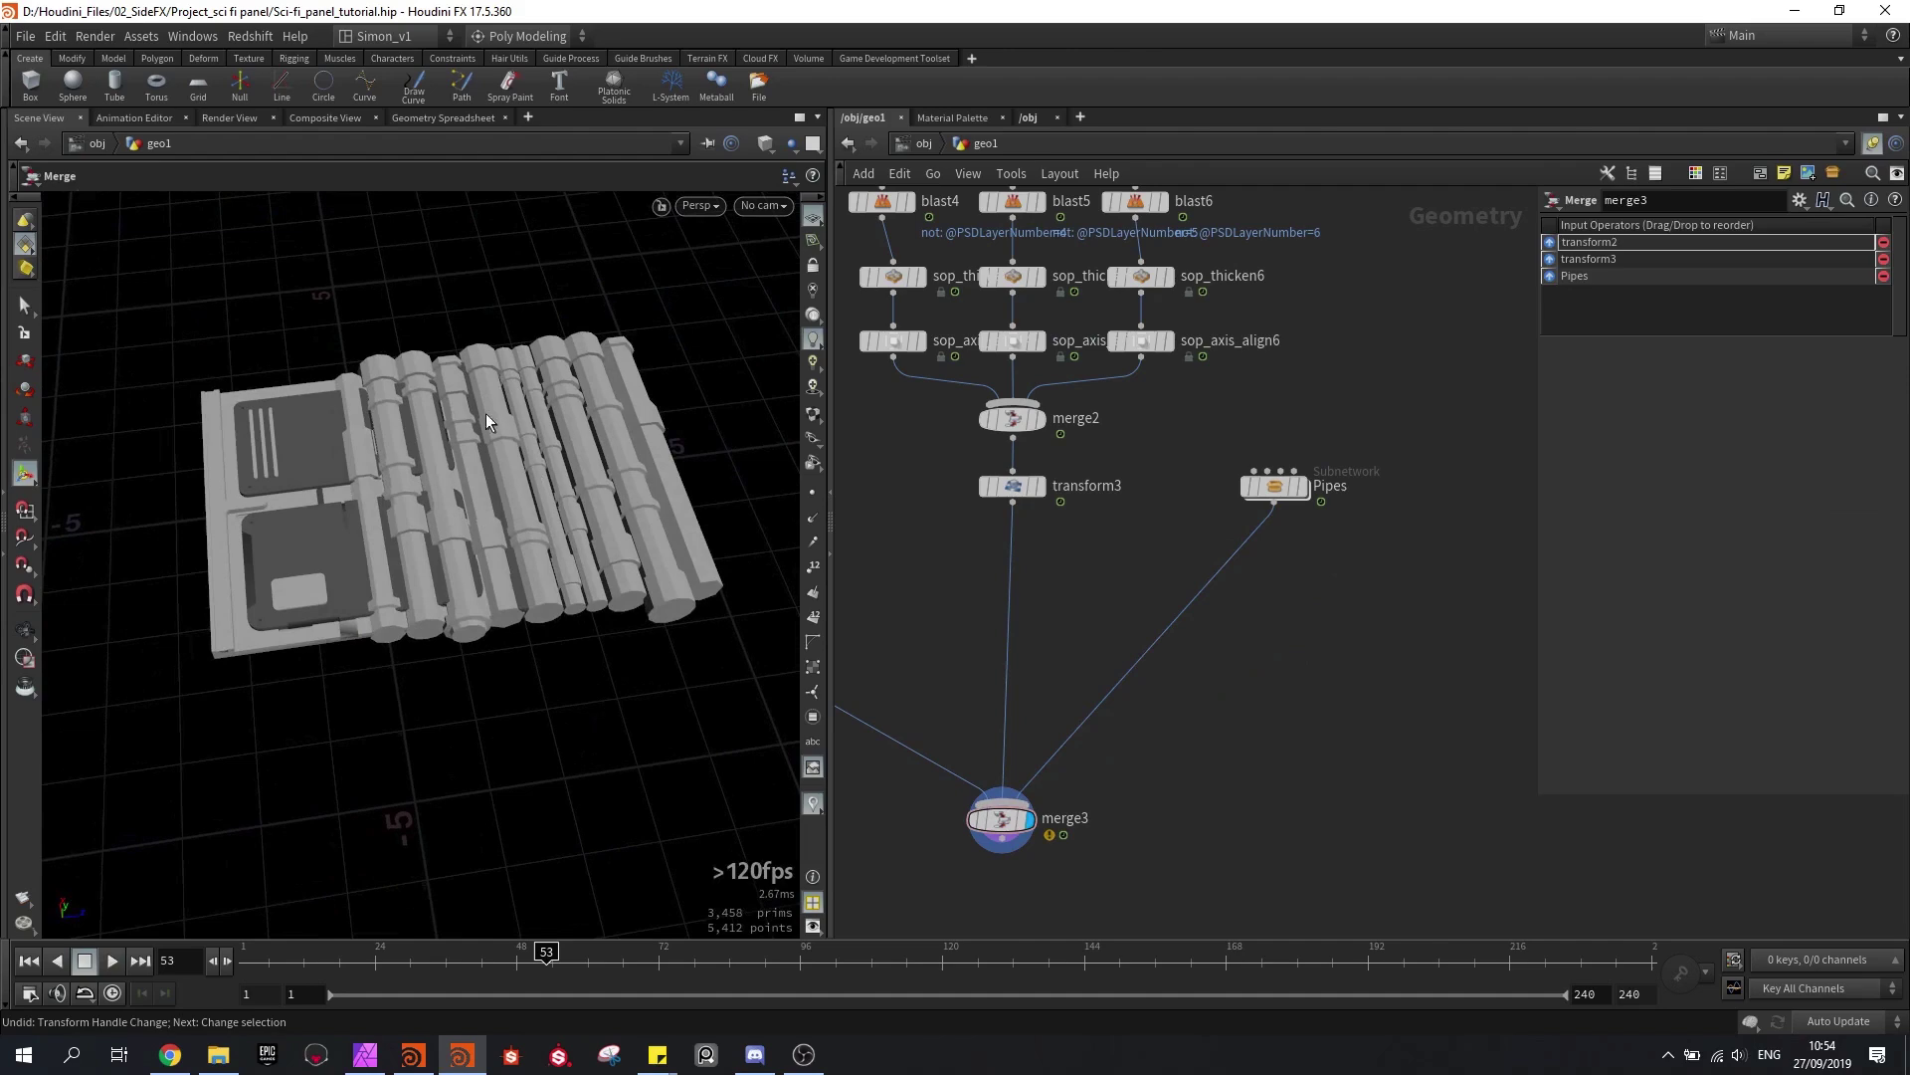
Step: Insert a GameDev Axis Align node on the wire between Pipes and merge3, and display its output
scroll(1294, 554, up, 2)
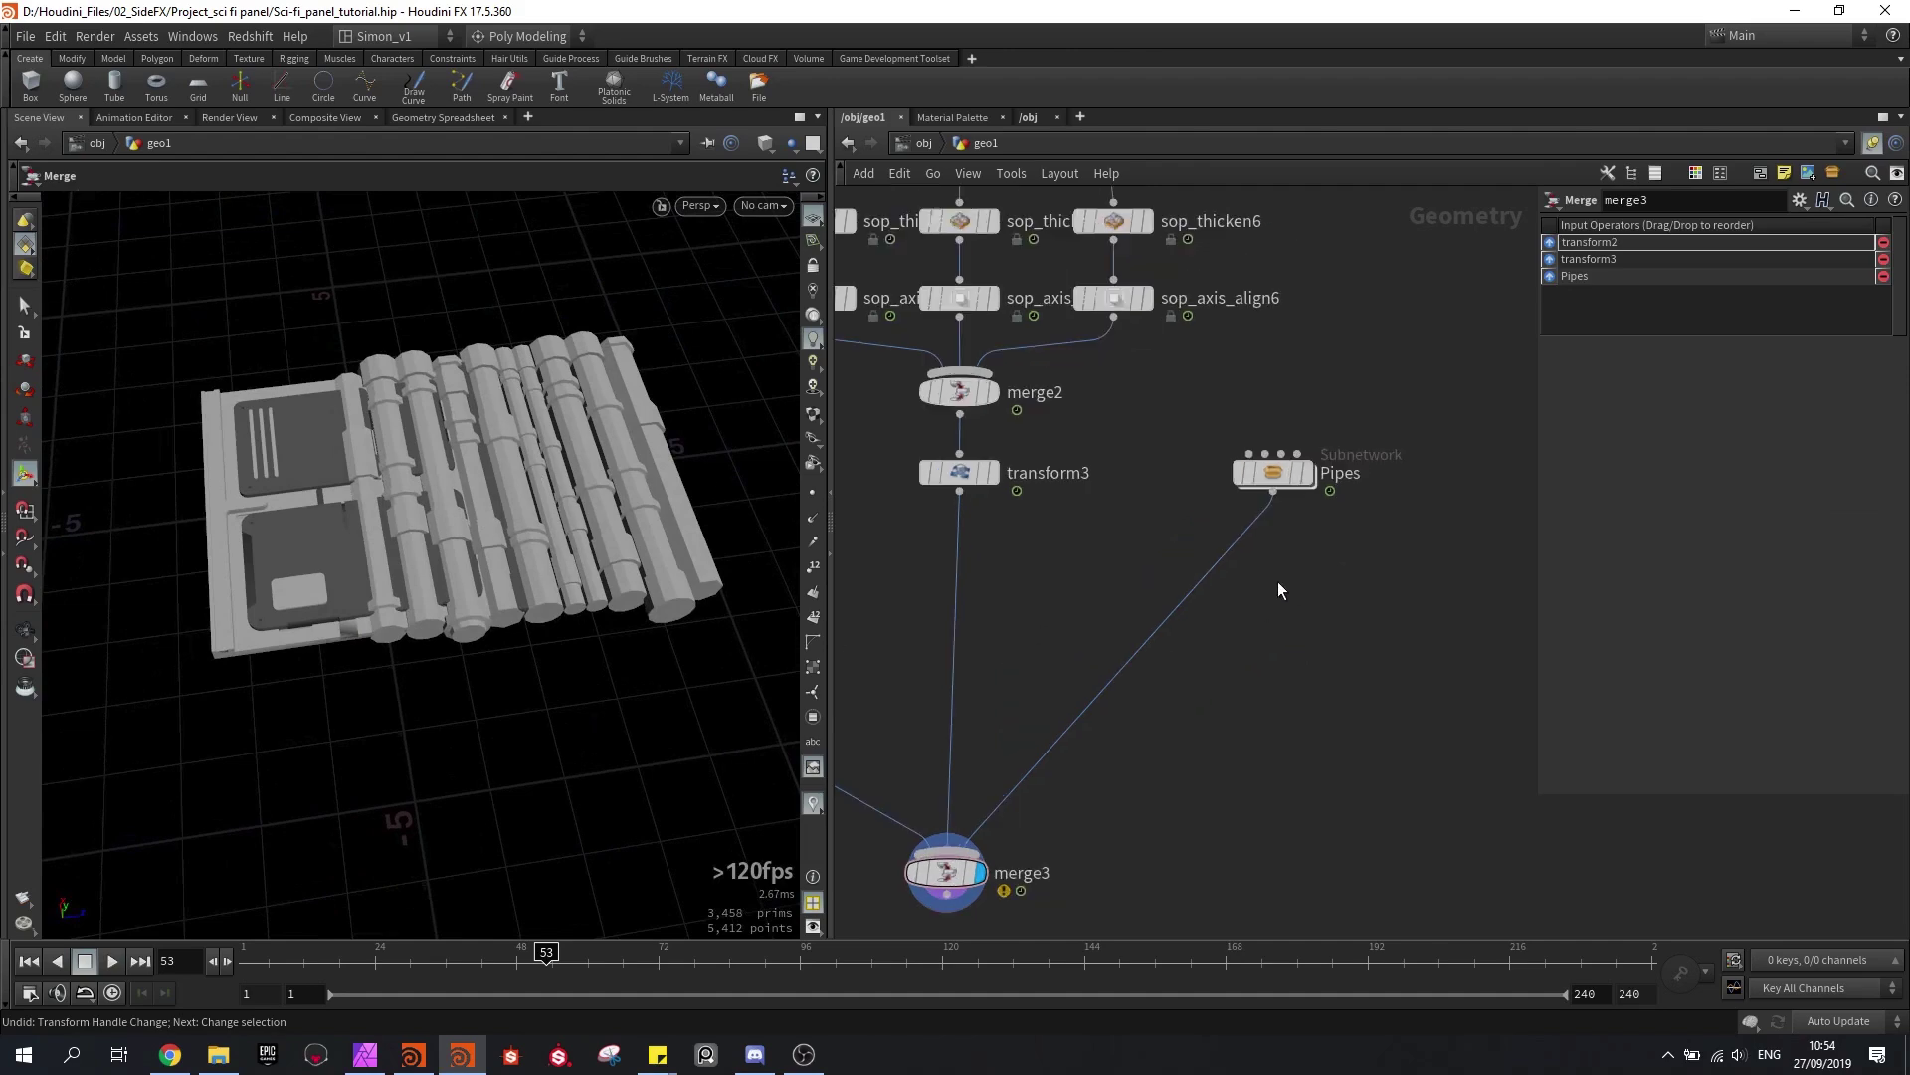
key(Tab)
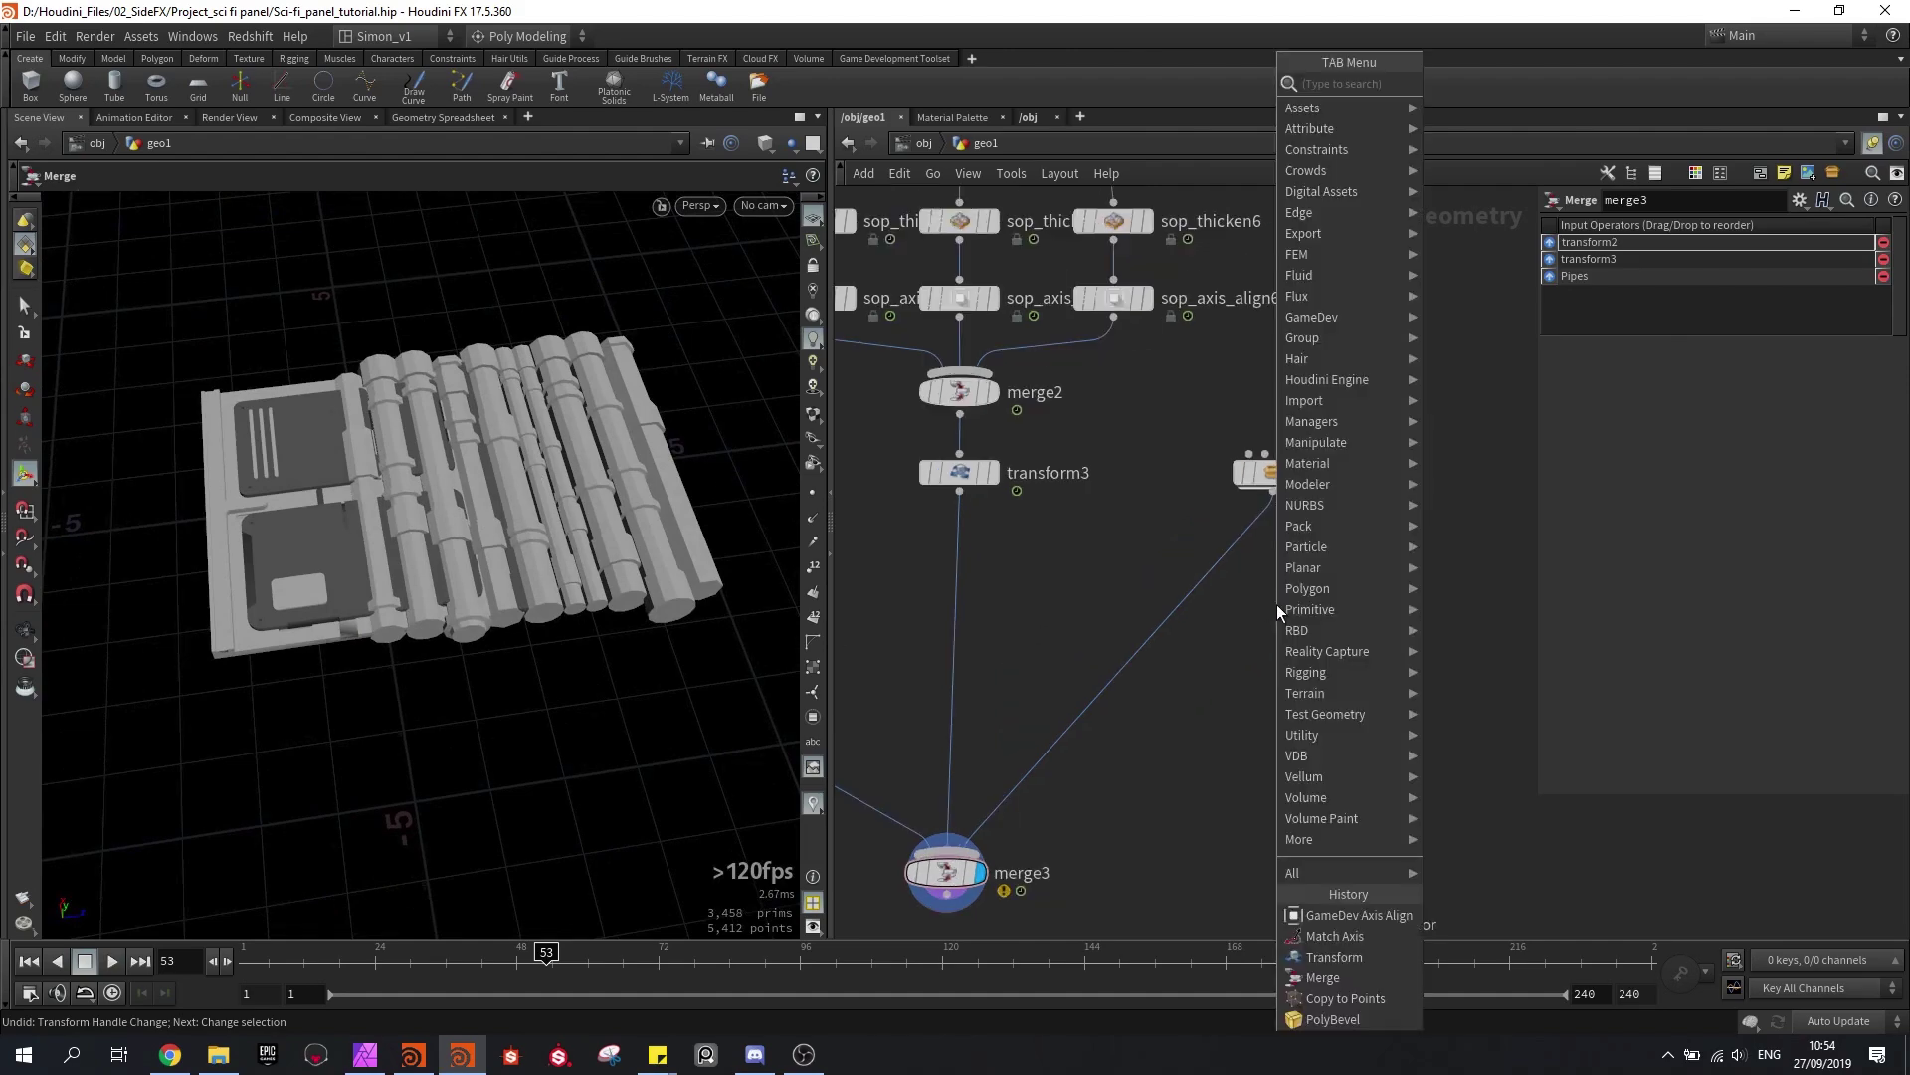
text(axis)
key(Return)
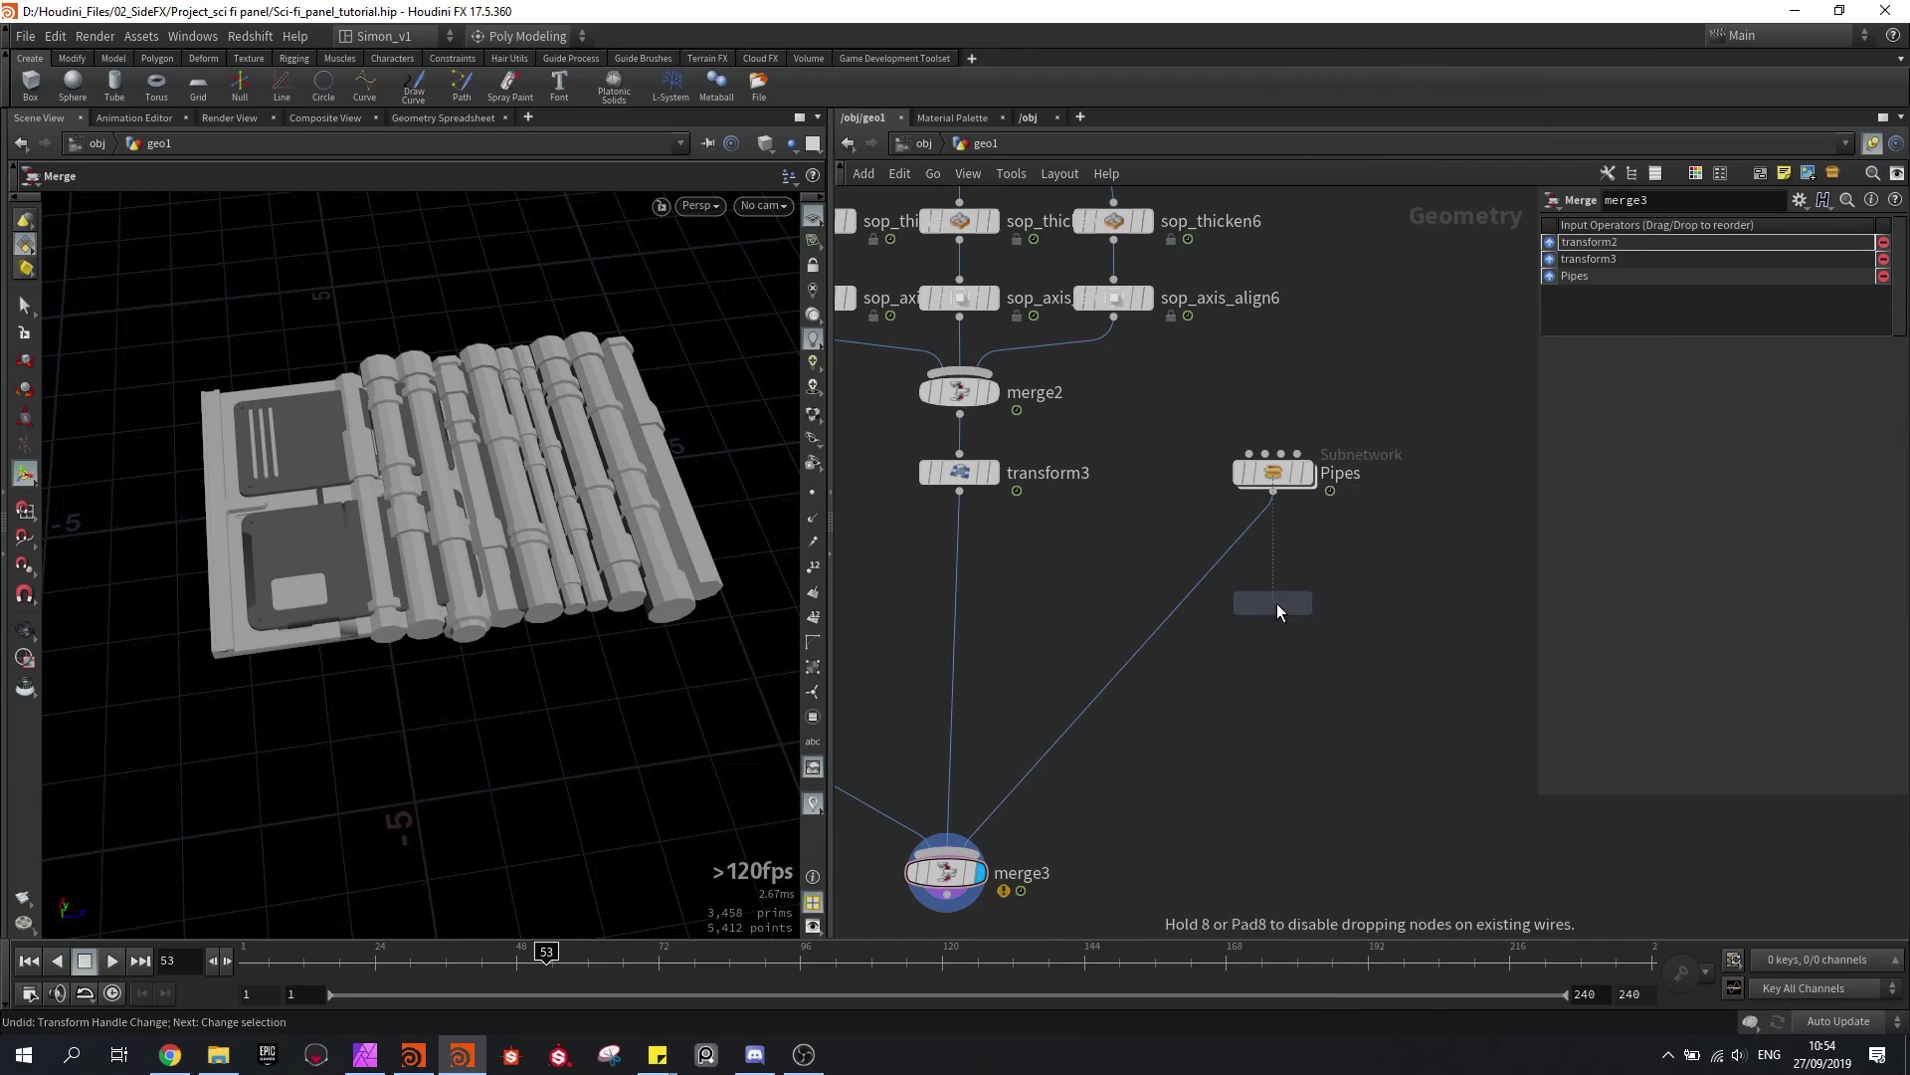
double_click(1277, 607)
click(983, 147)
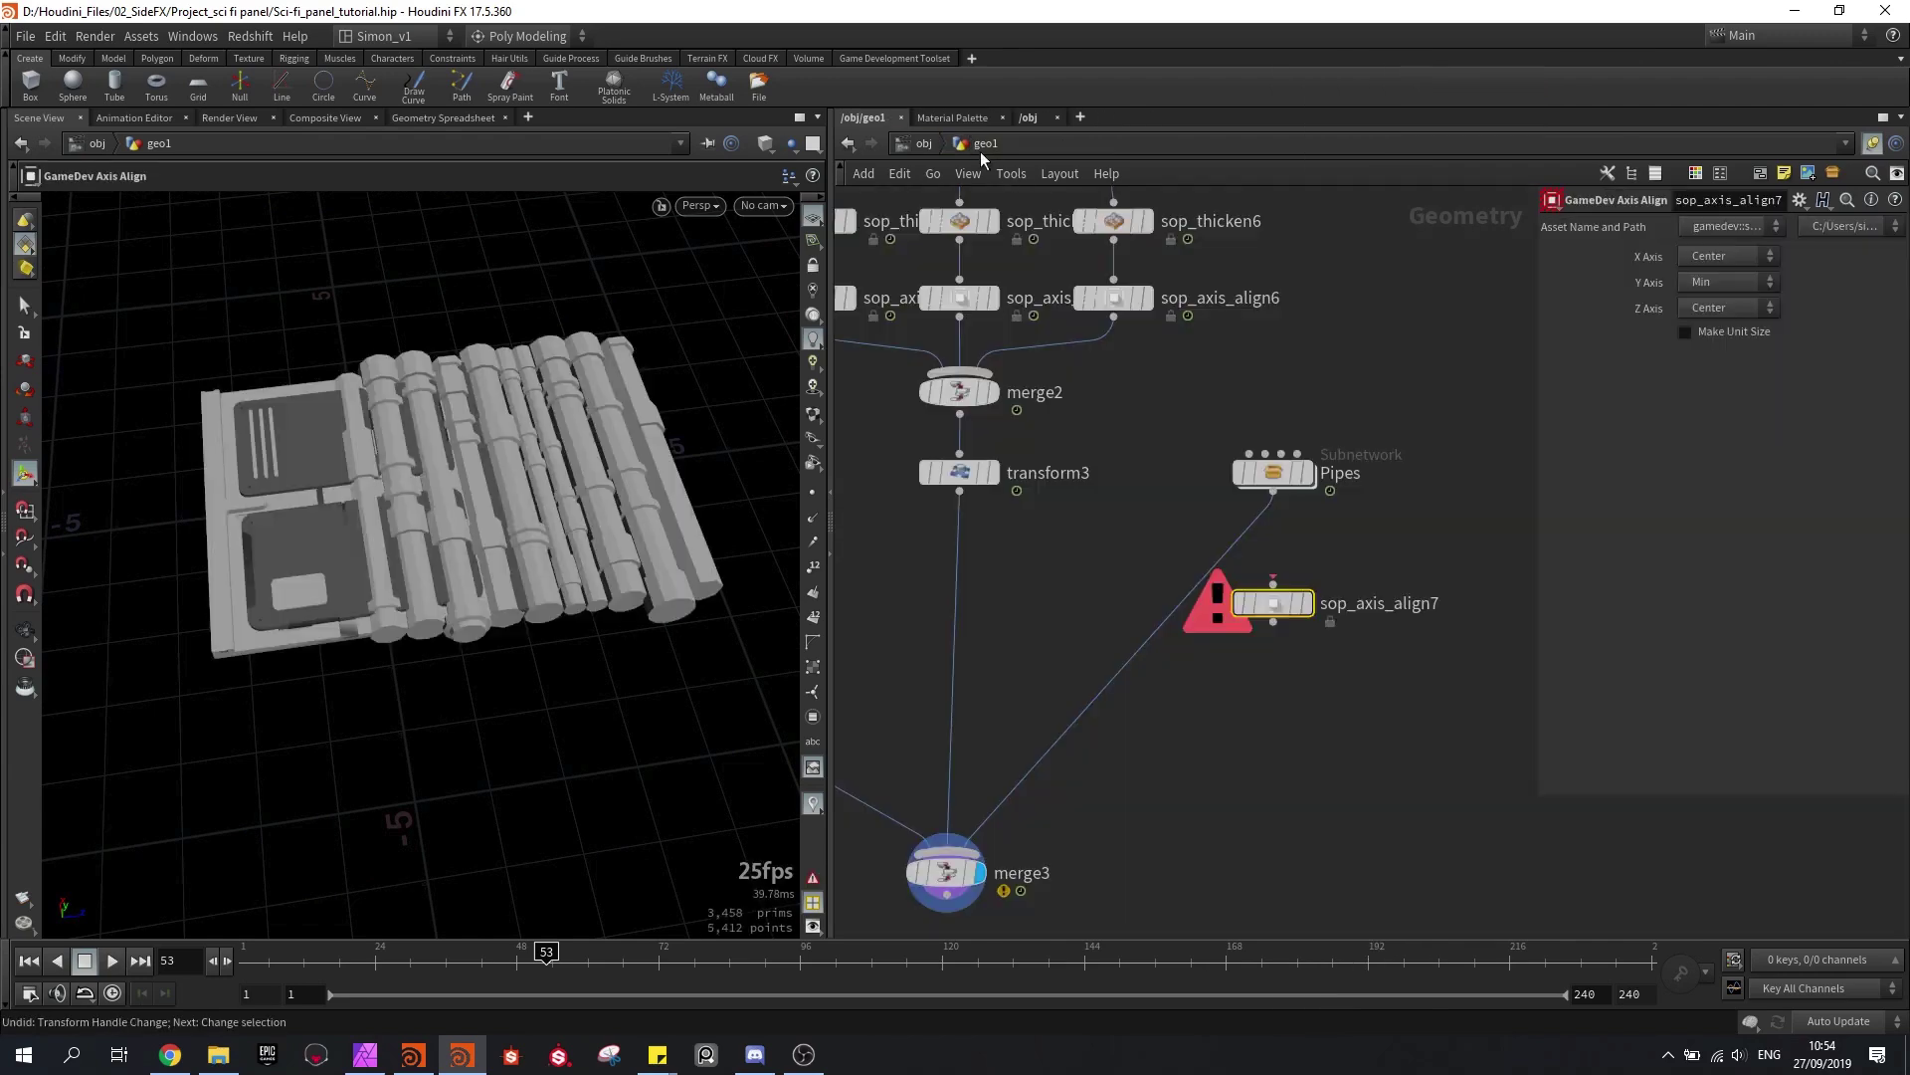
drag(1241, 582, 1284, 622)
click(1306, 615)
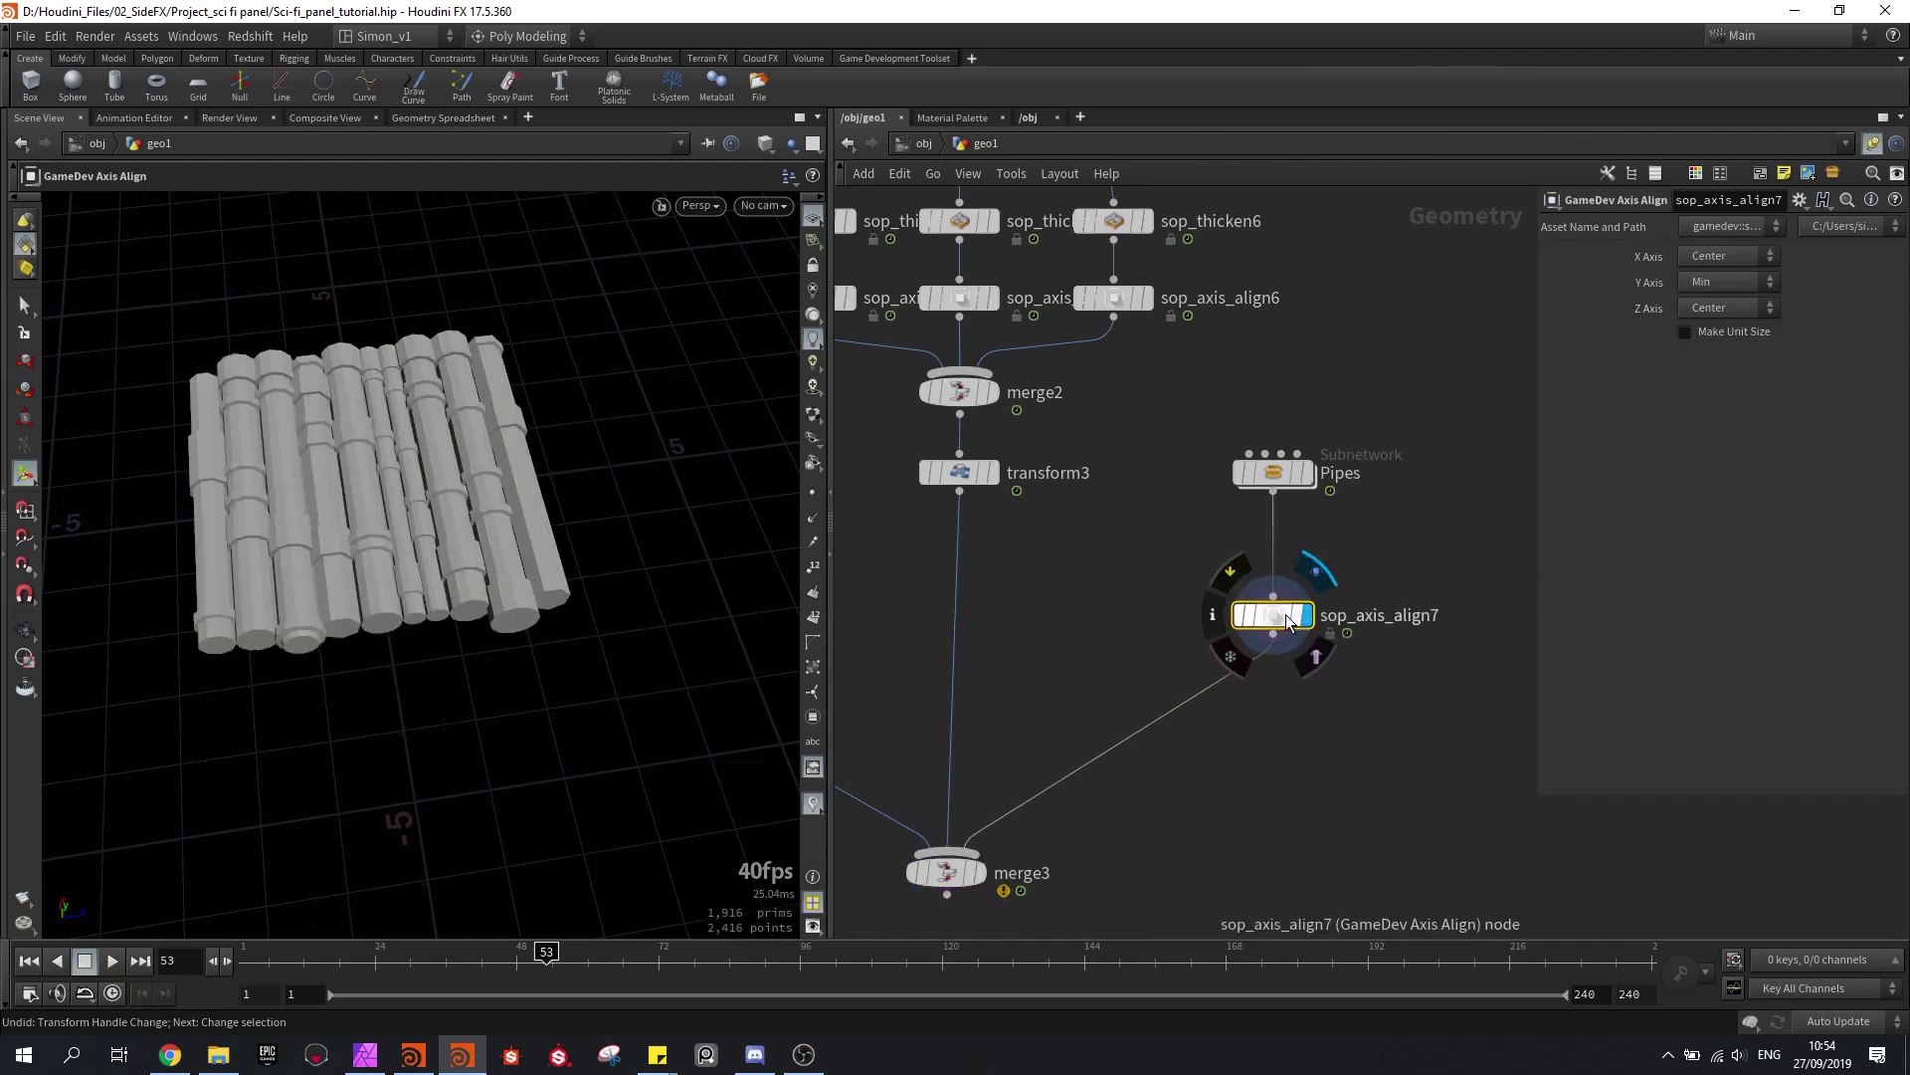
Step: Display merge3 again and set the Y Axis alignment of the pipes' axis align node to Max
click(980, 873)
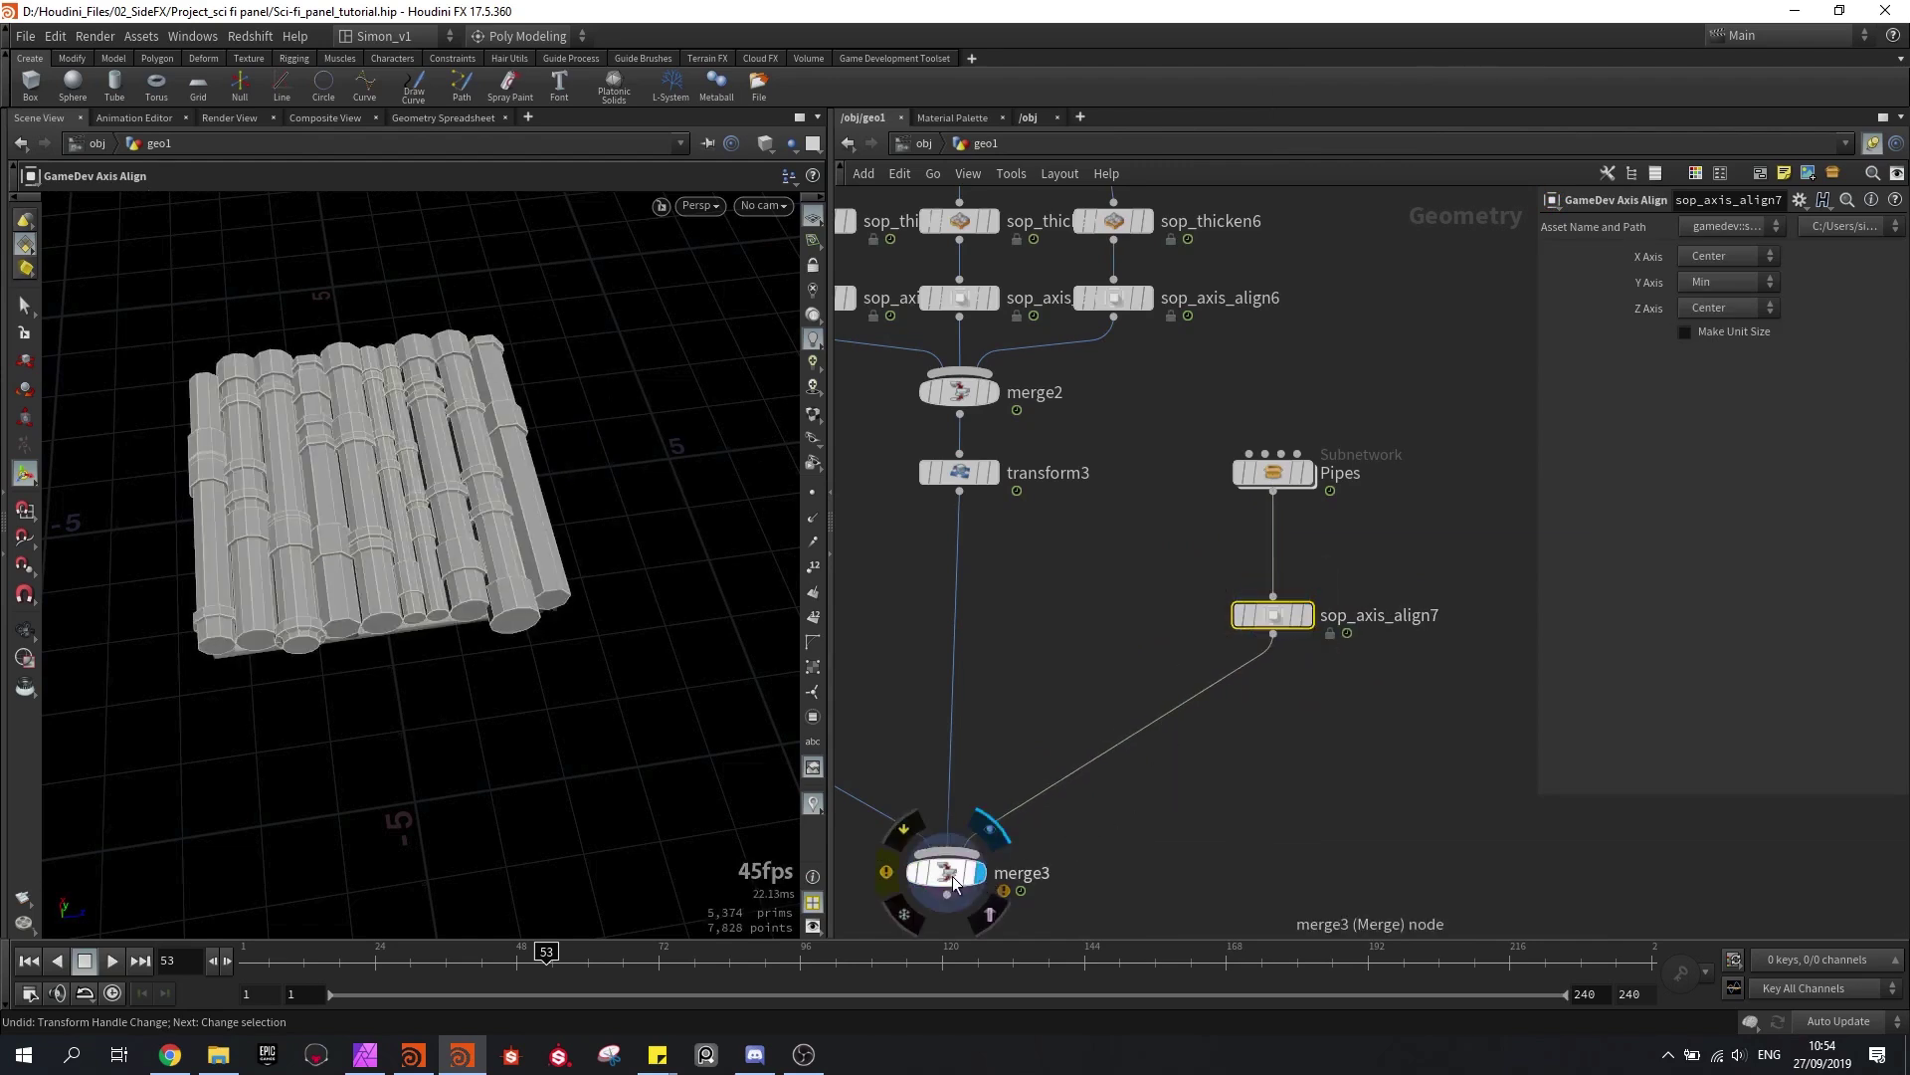
click(945, 872)
click(1277, 617)
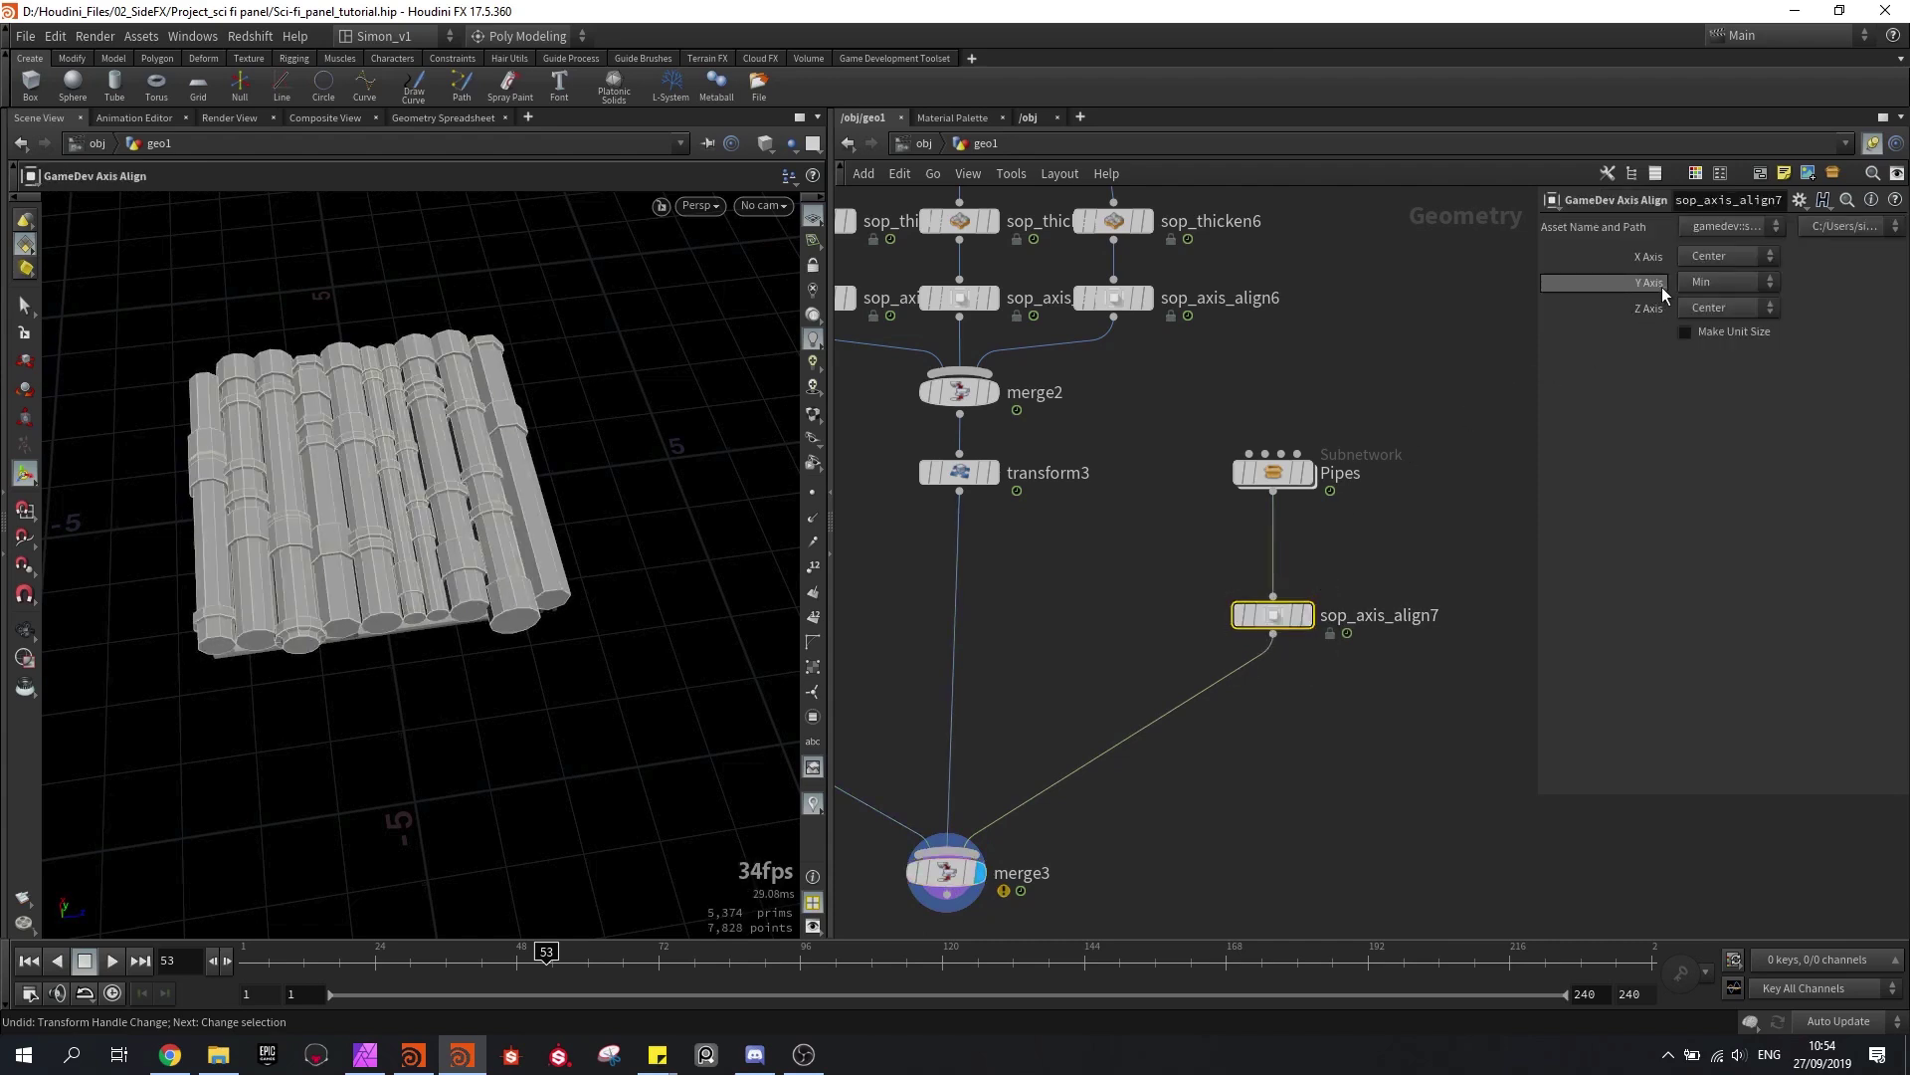
click(1705, 285)
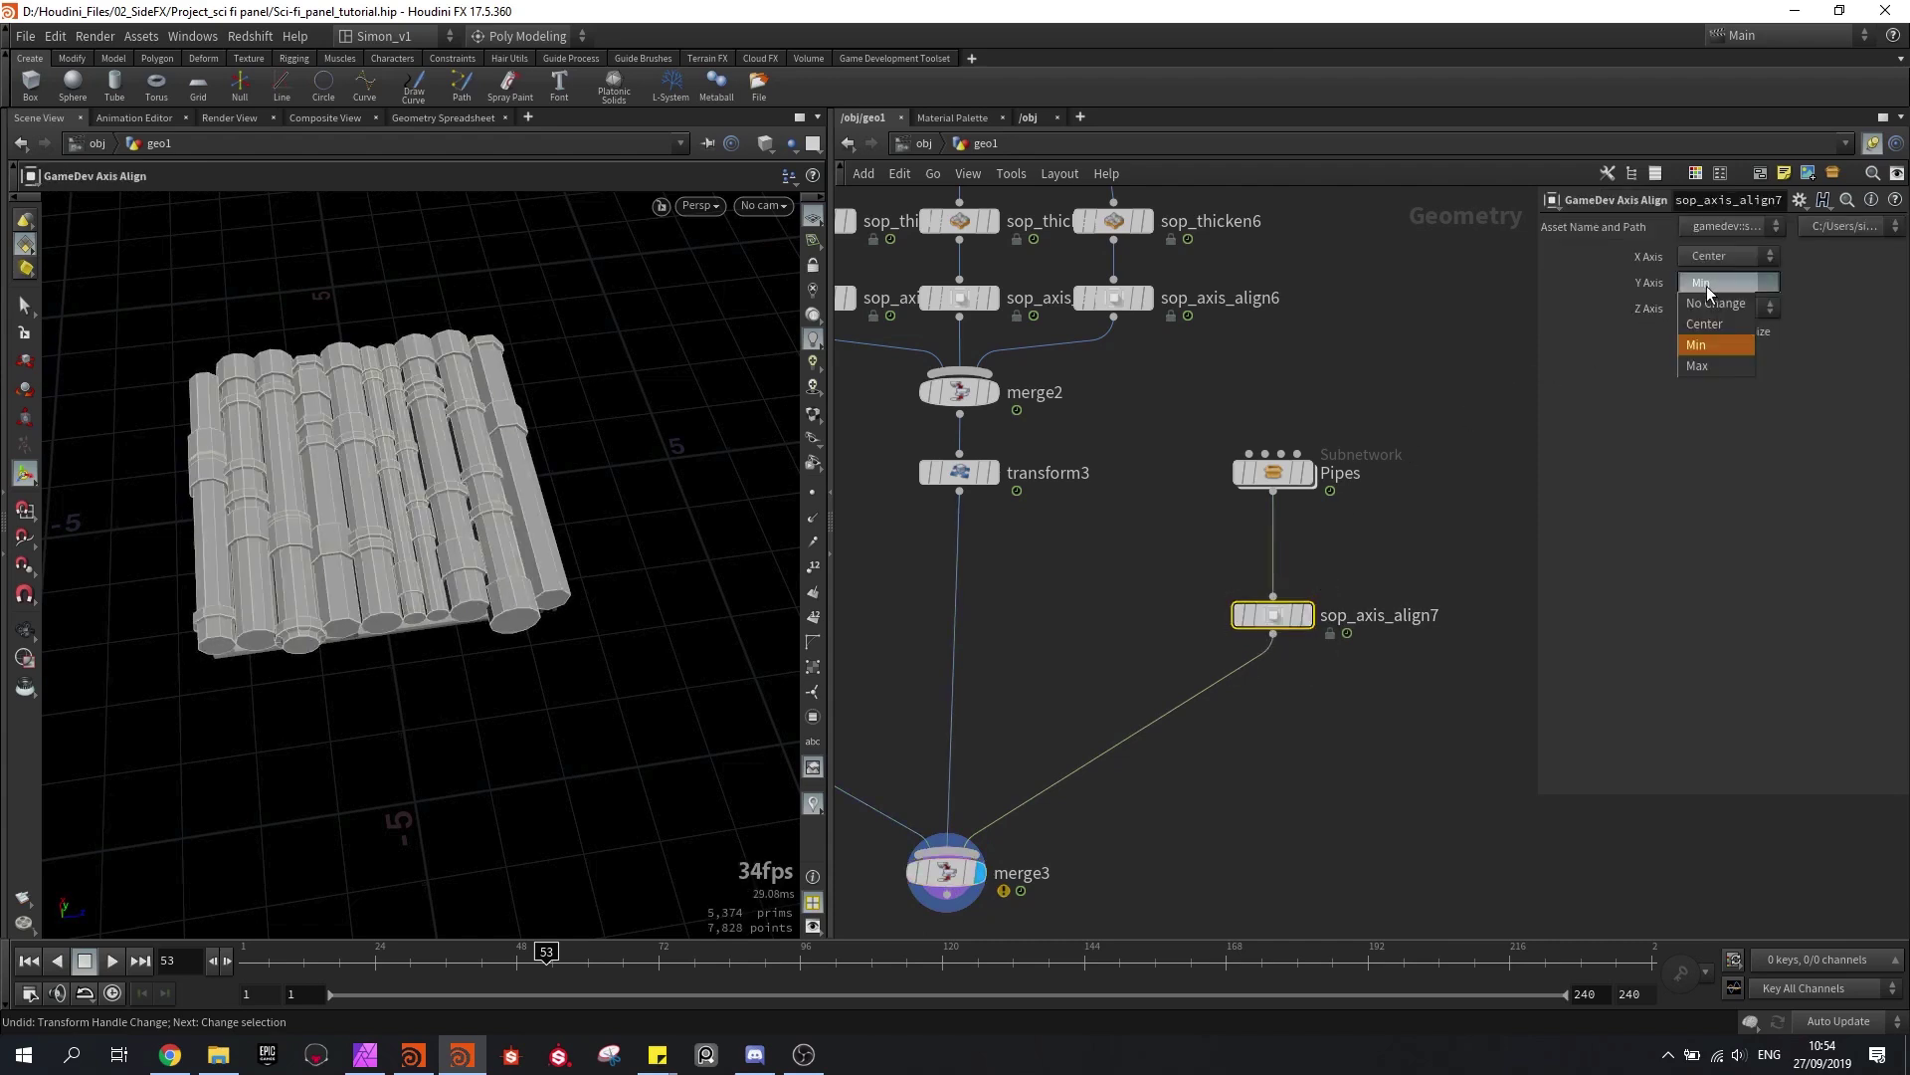
click(1699, 367)
Step: Hide the viewport's reference grid, inspect the combined panel and pipes from several angles, and save the scene
key(Escape)
drag(601, 521, 821, 260)
key(Return)
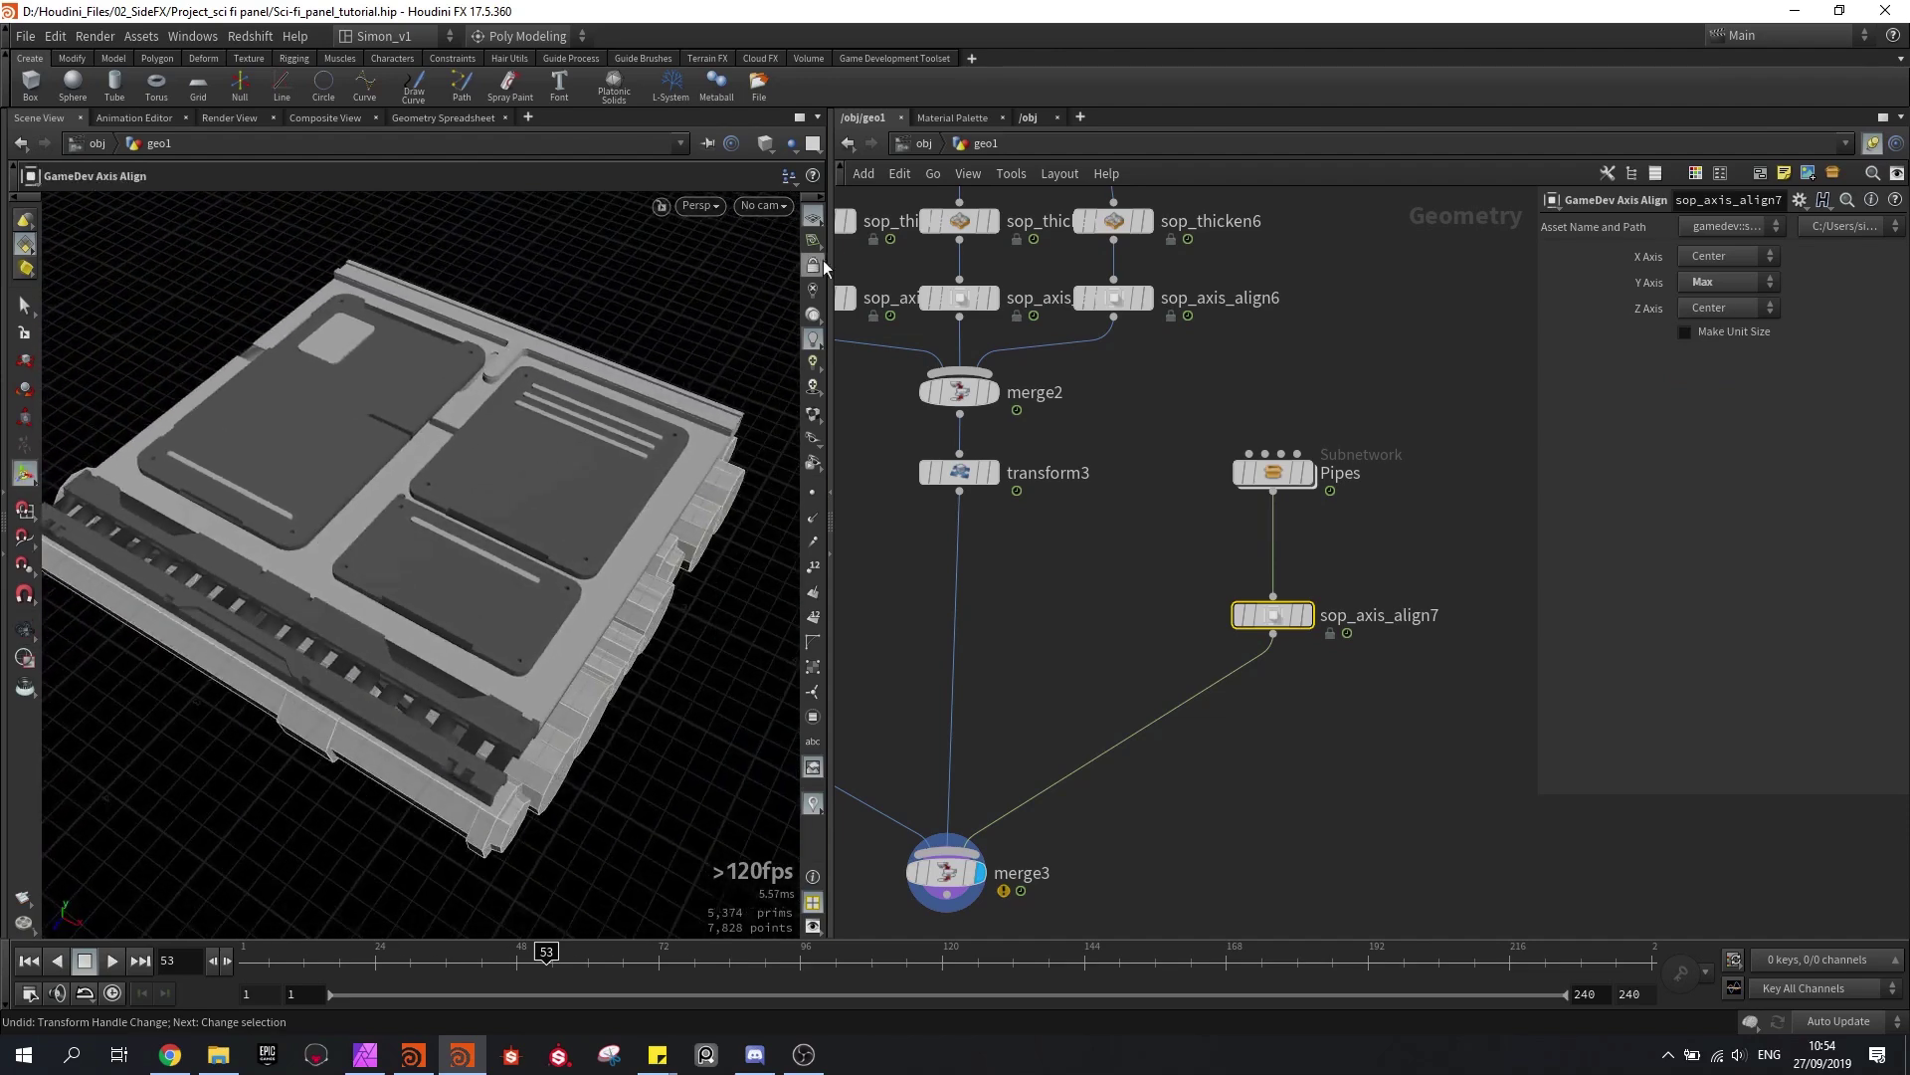
key(Escape)
drag(639, 358, 520, 425)
key(Return)
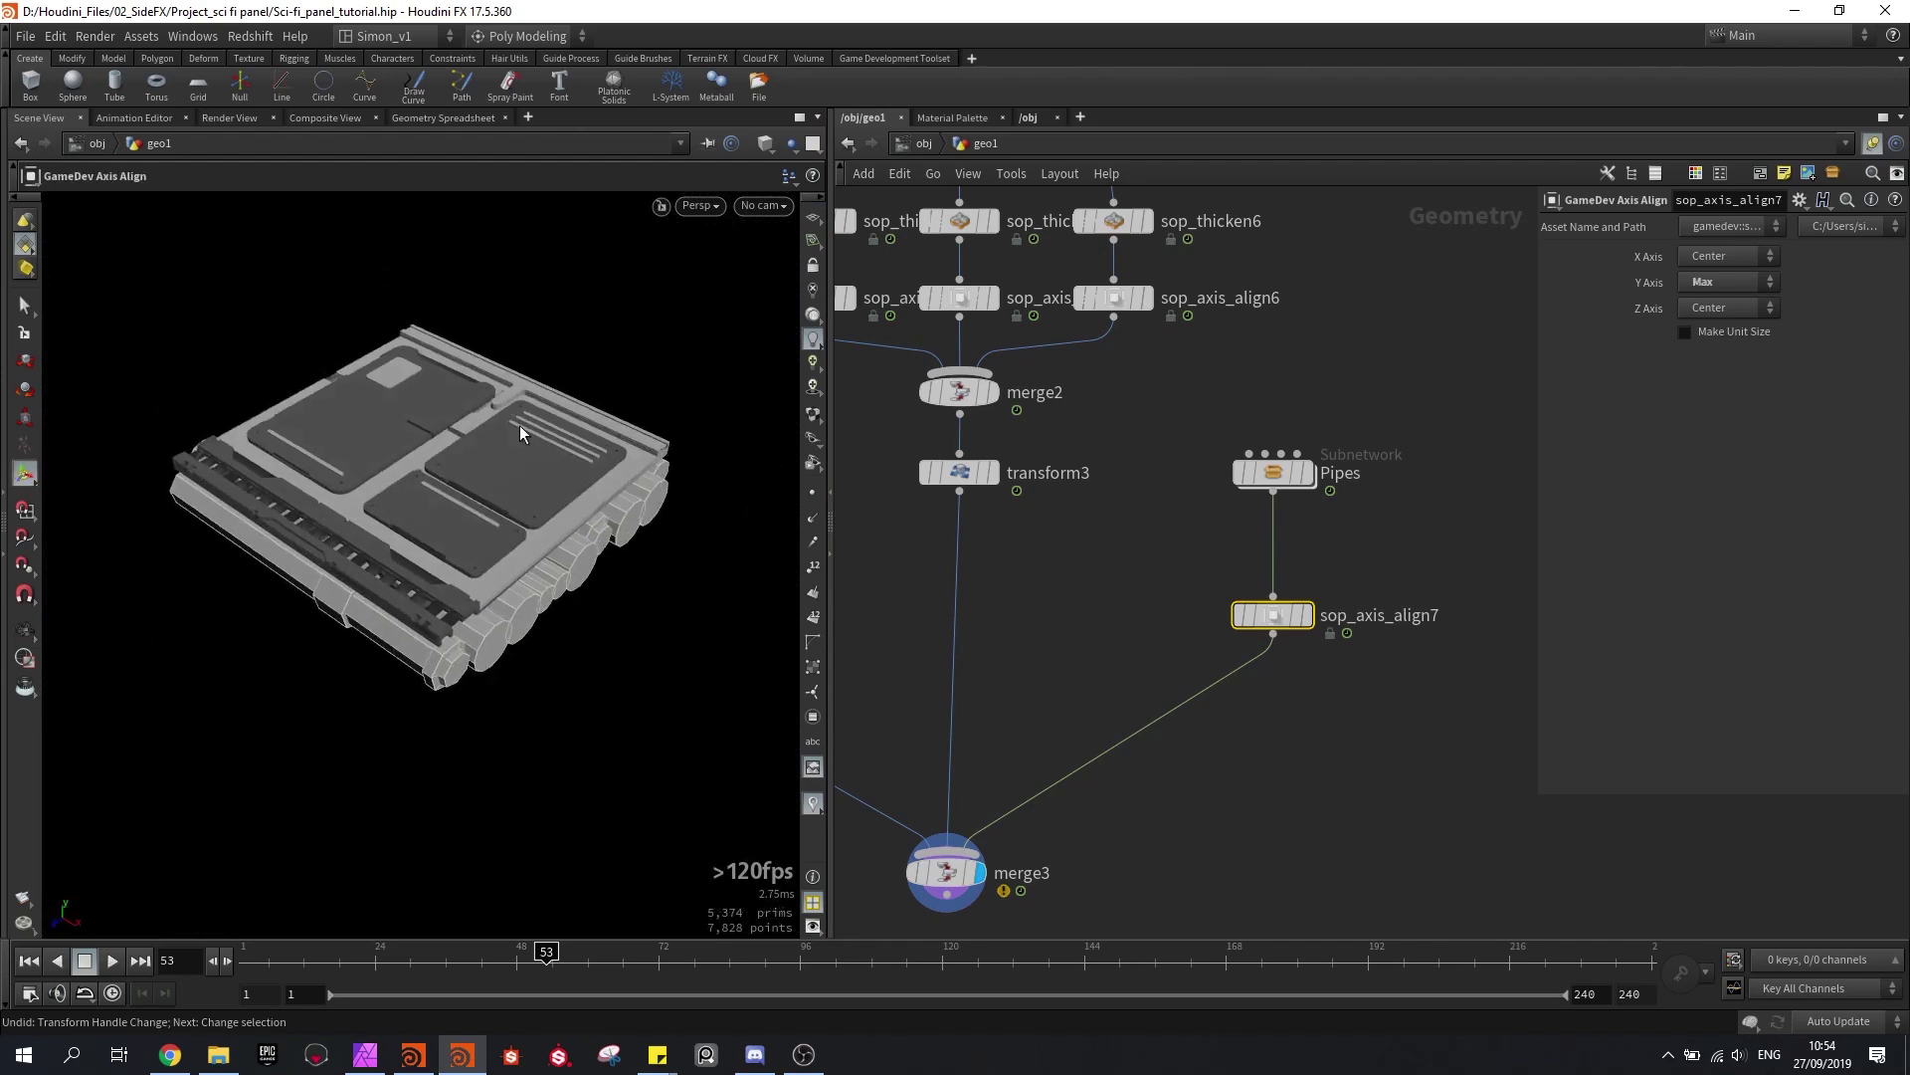
key(ctrl+s)
key(Escape)
drag(615, 583, 624, 647)
key(Return)
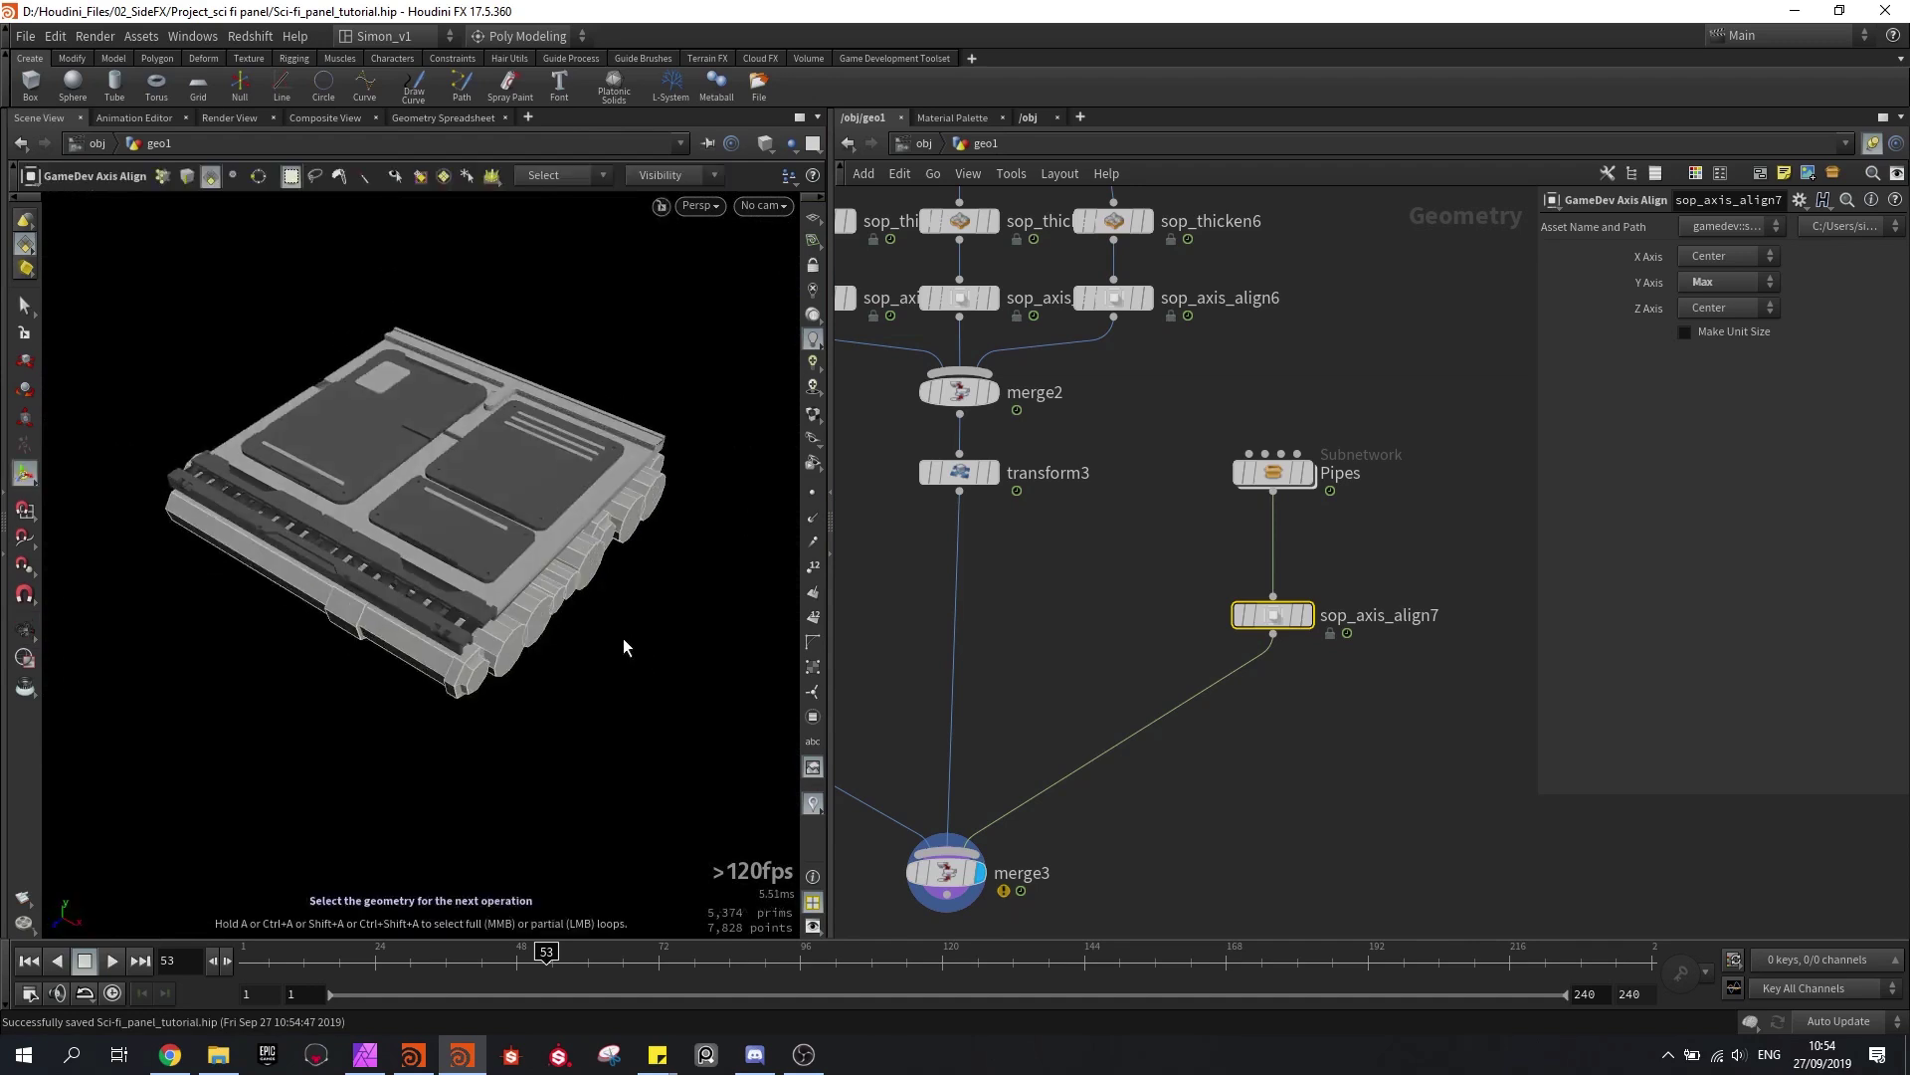